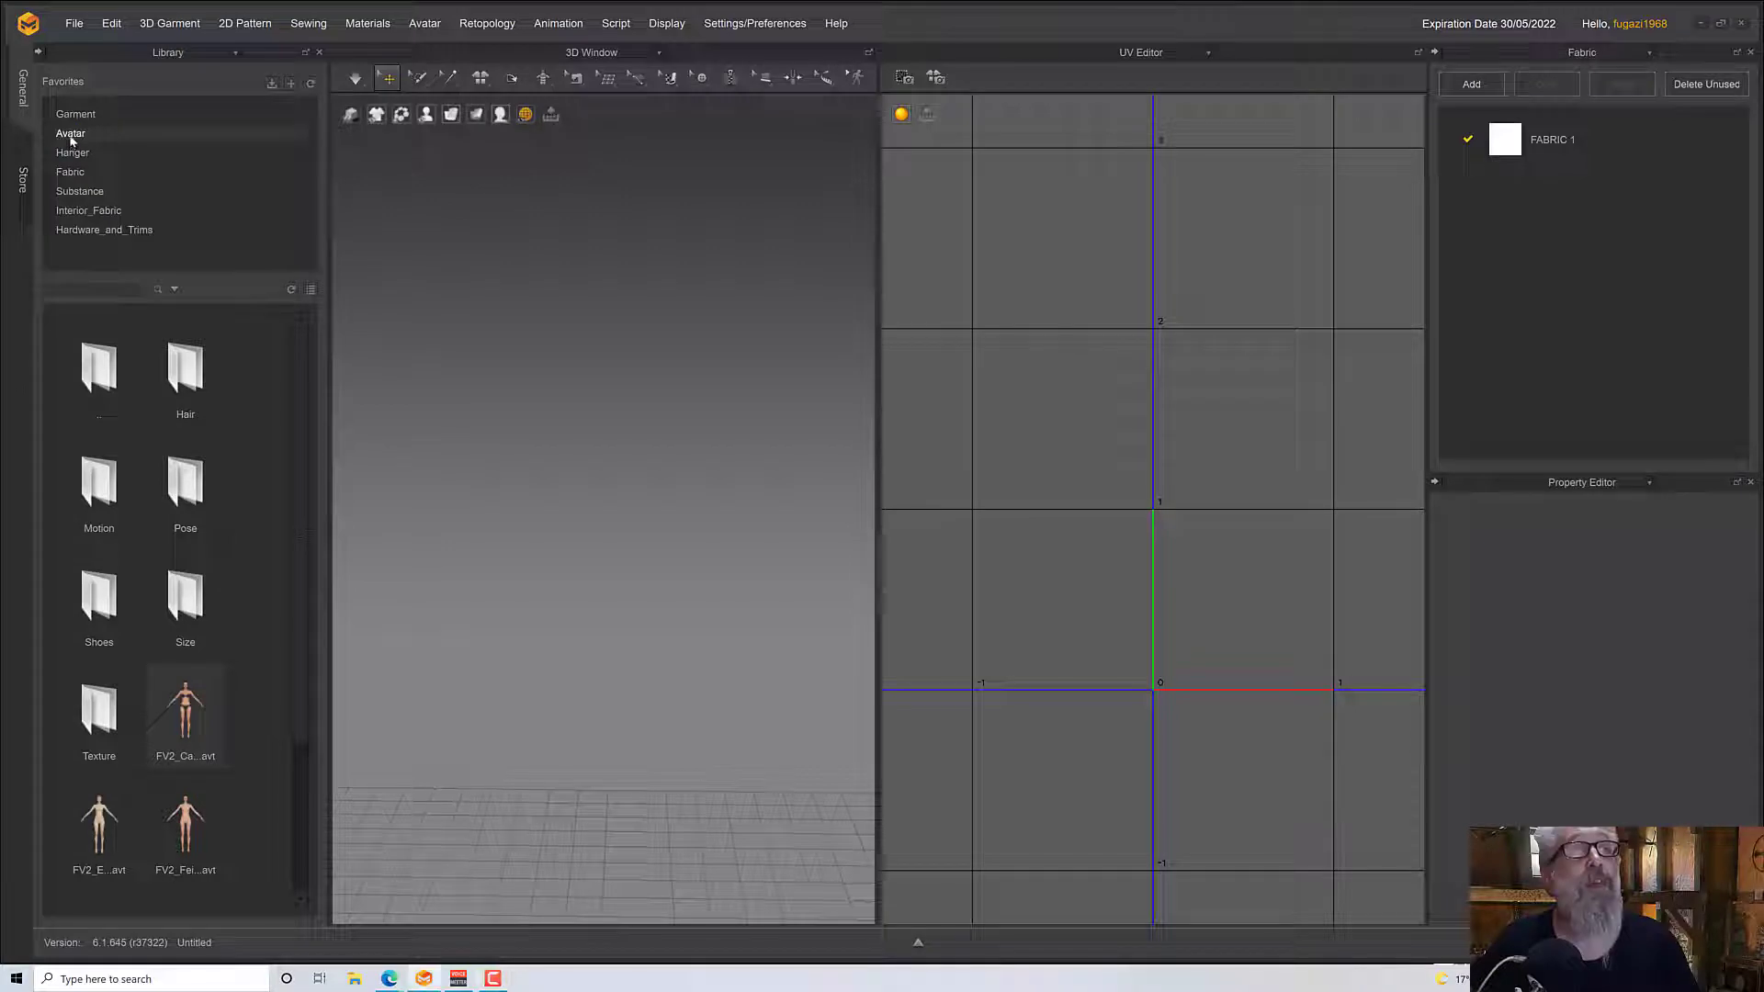
# Load the FV2_Camila avatar from the library and show the 2D Pattern Window in place of the UV Editor
pyautogui.click(71, 138)
pyautogui.doubleClick(197, 377)
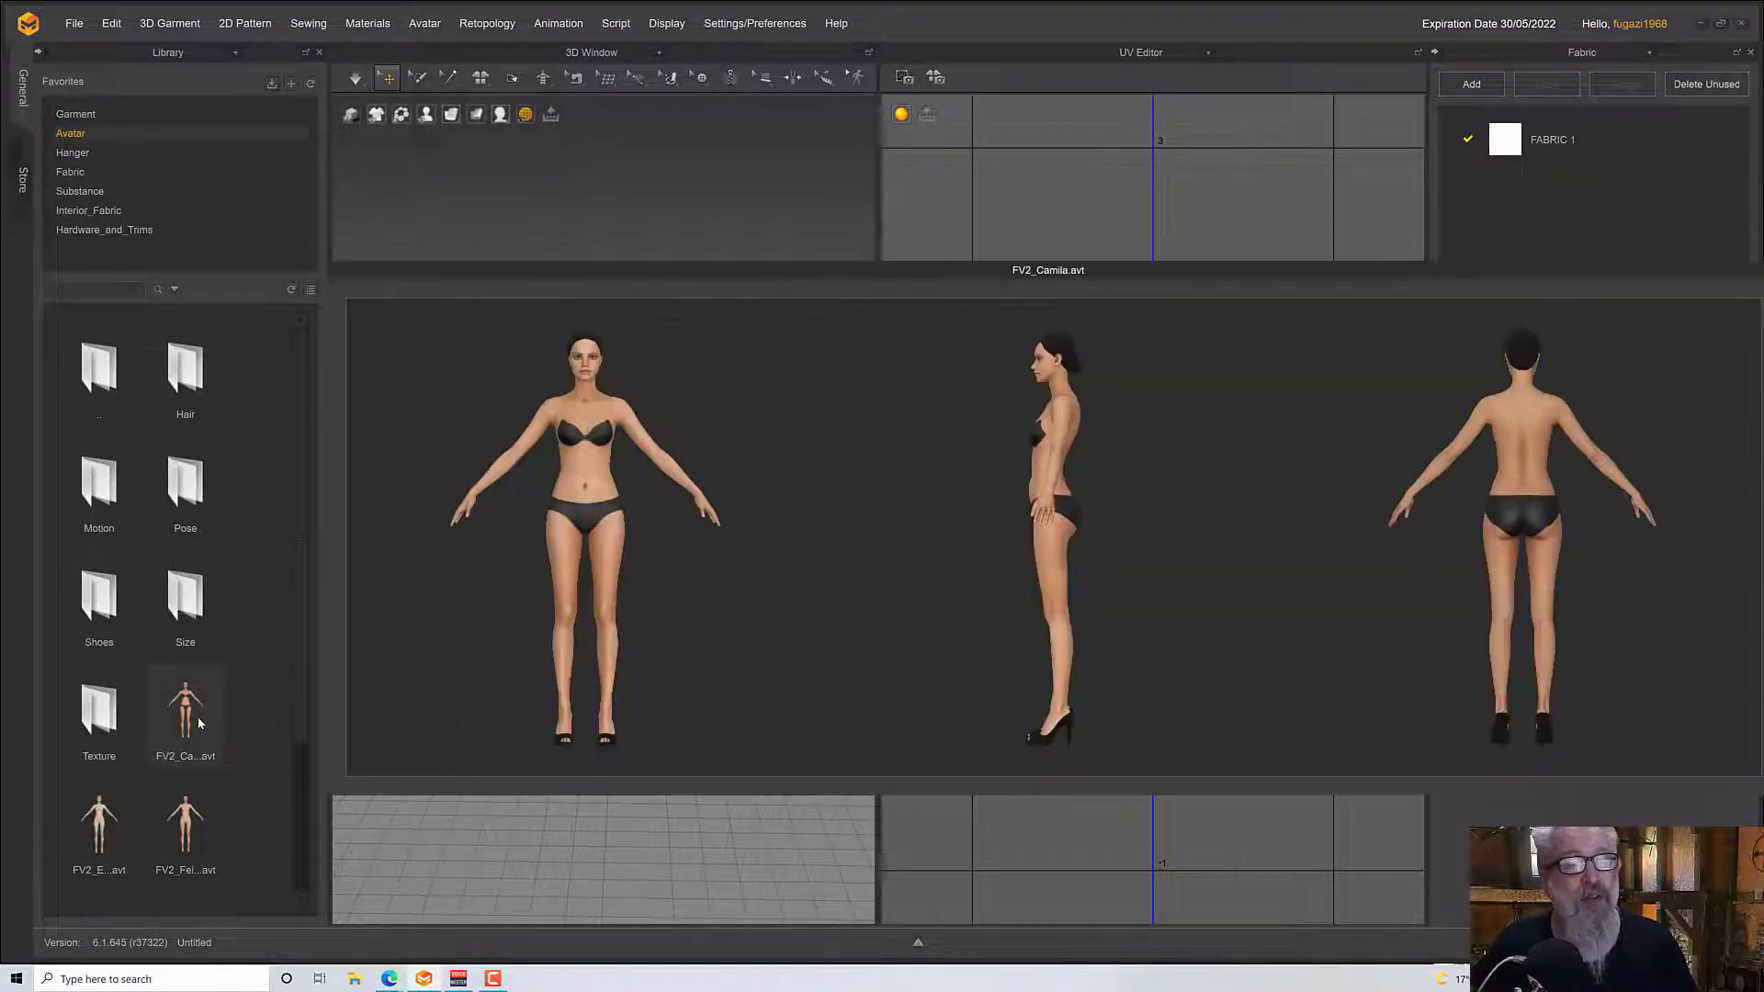
pyautogui.doubleClick(197, 717)
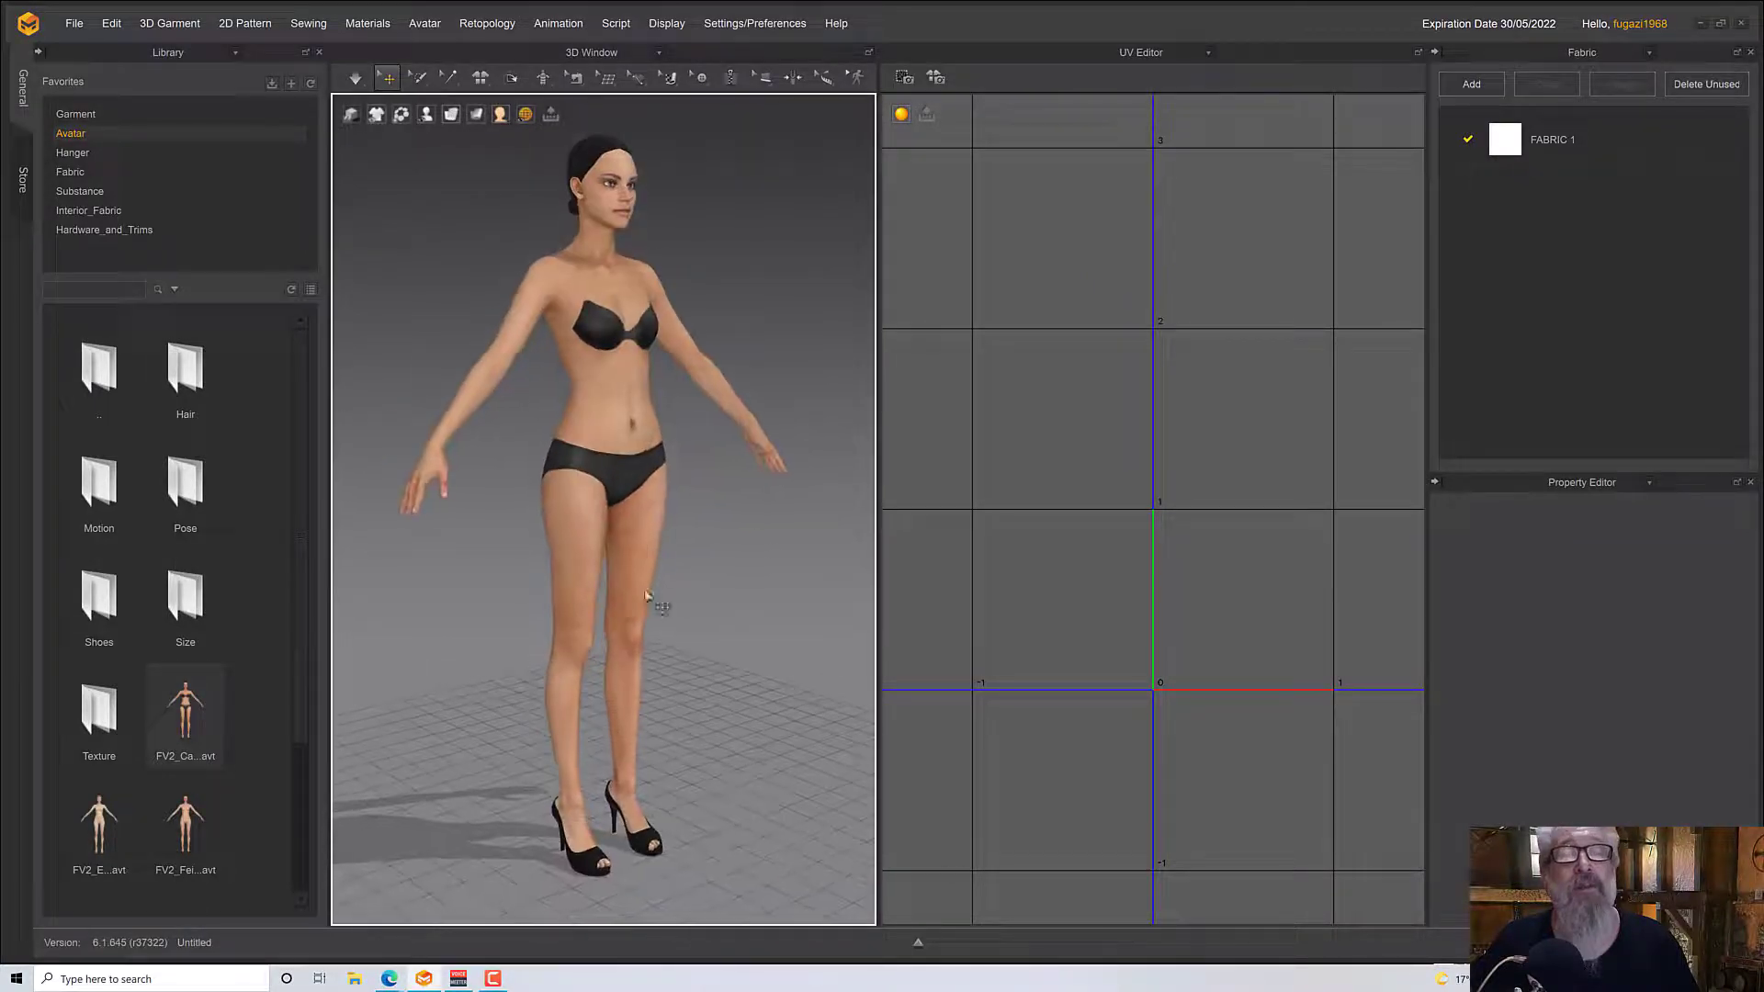
pyautogui.click(1162, 49)
pyautogui.click(1153, 94)
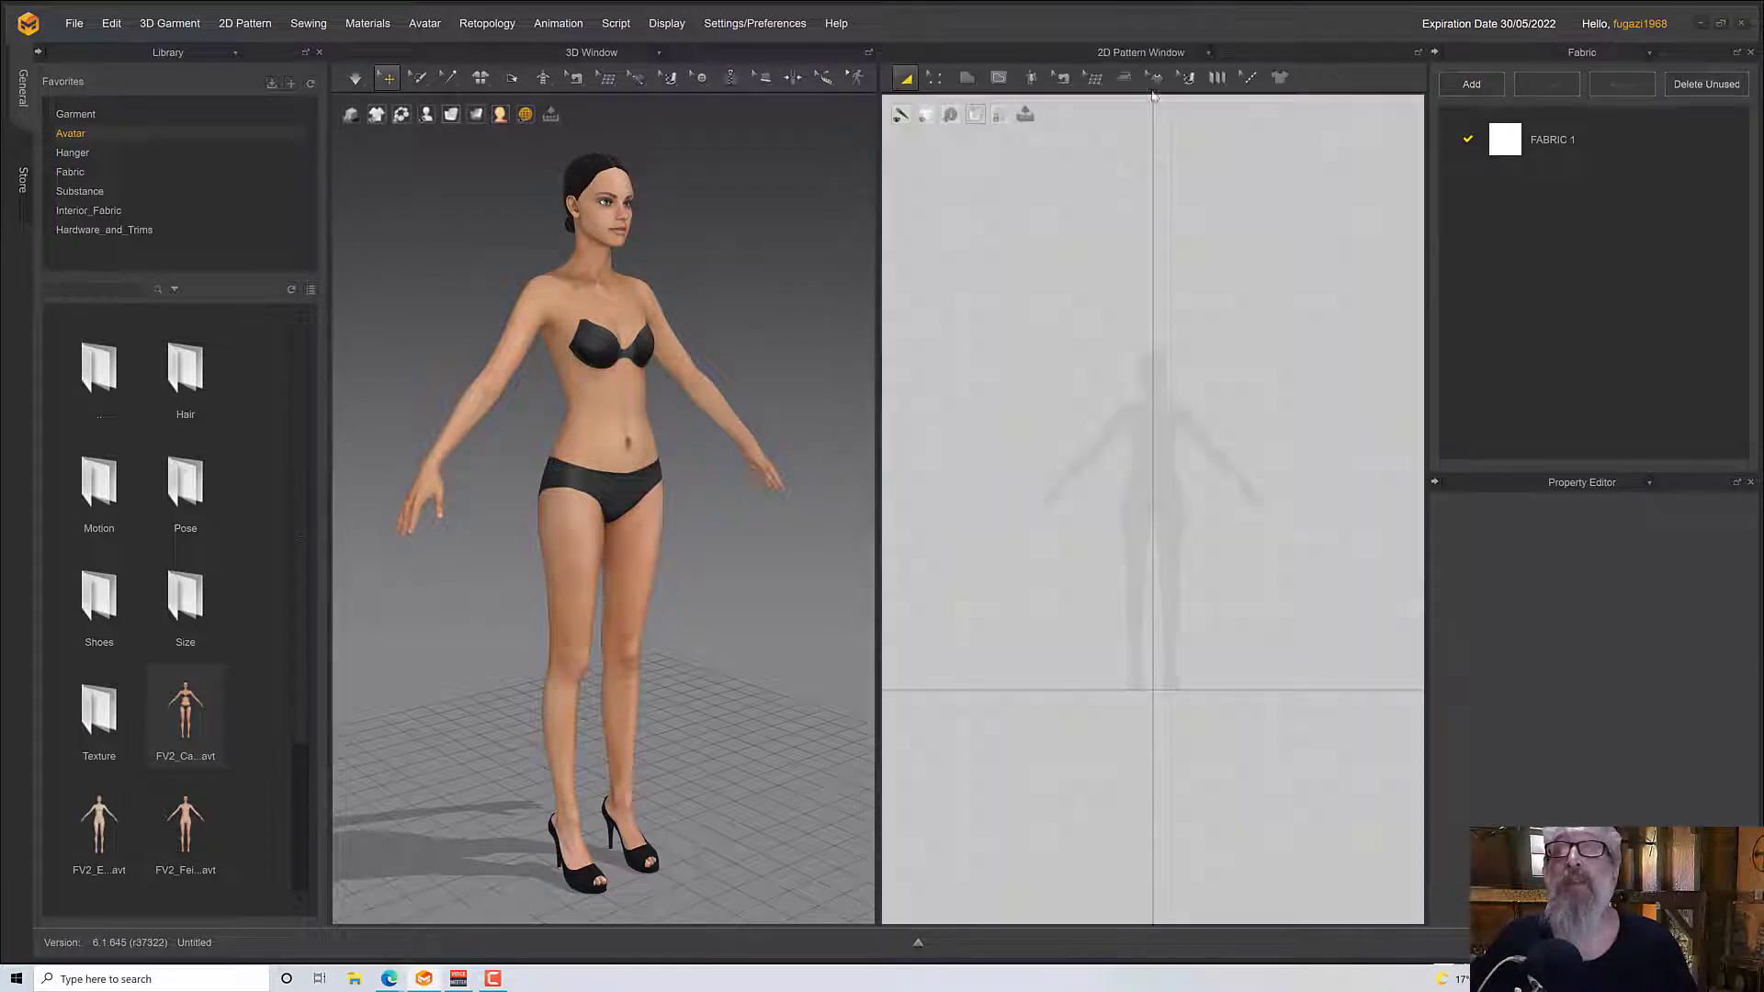
# Draw a half-front bodice polygon from the avatar's centre line, about 352 mm at centre, 180 mm at the hem and 199 mm at the side
pyautogui.scroll(3, 1132, 554)
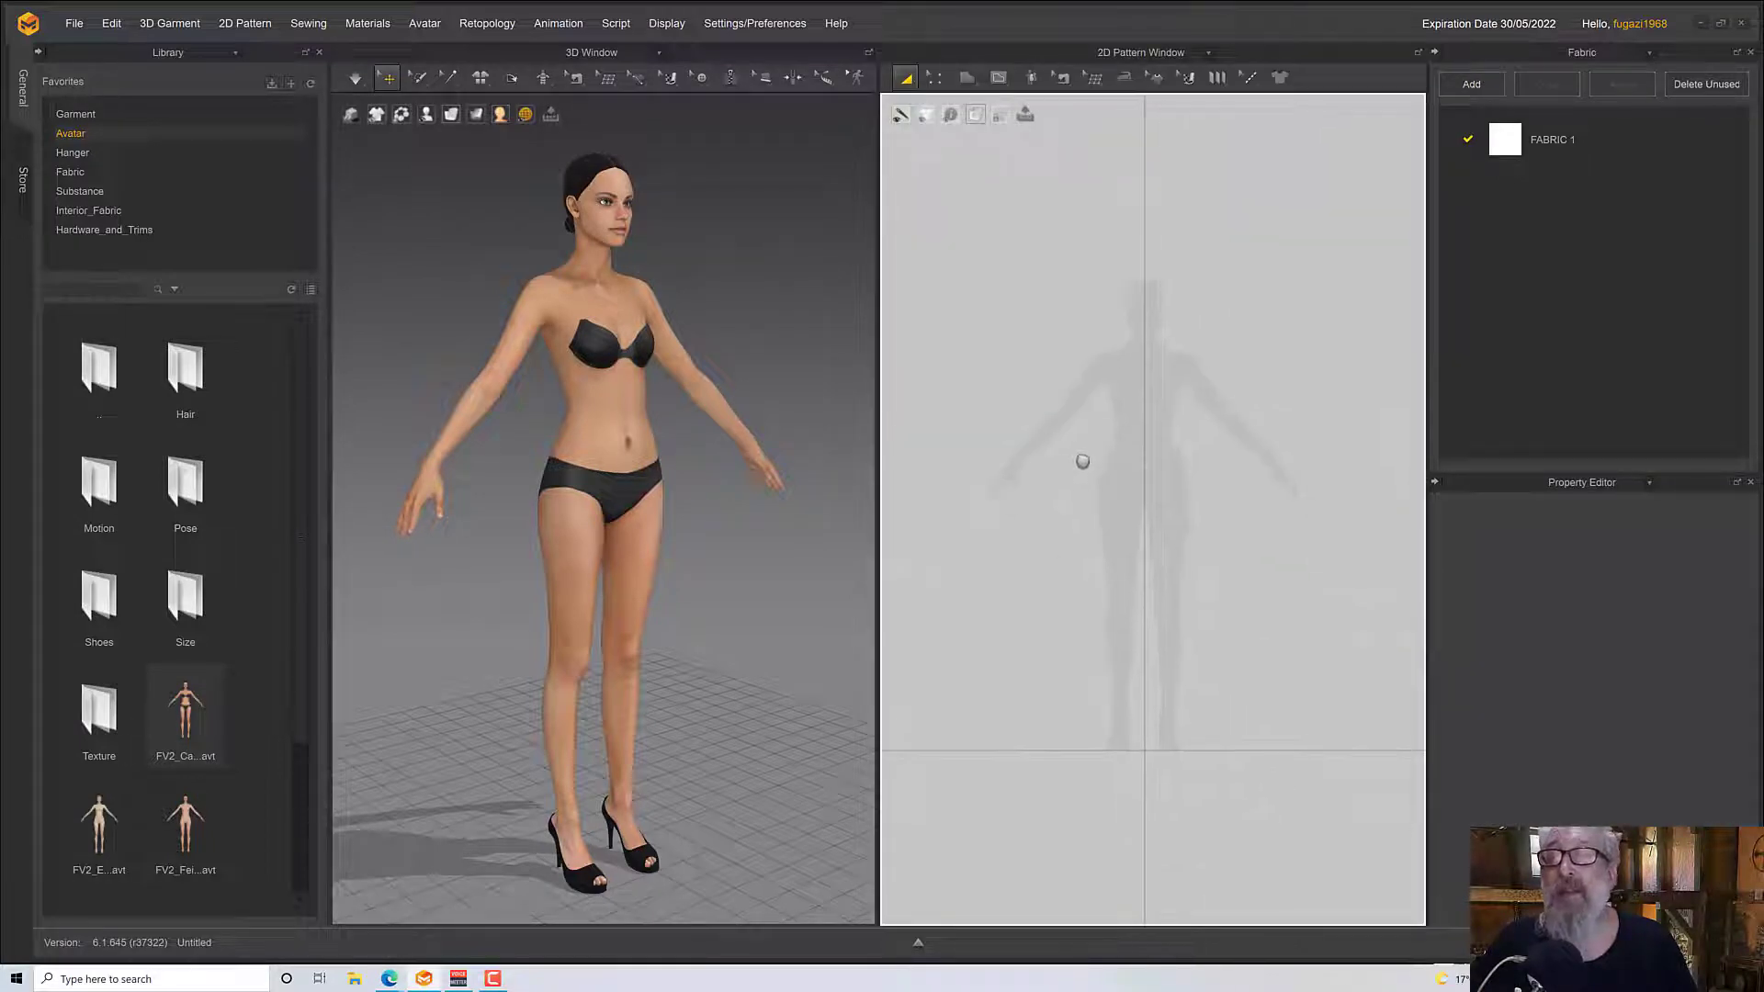
pyautogui.scroll(2, 1082, 457)
pyautogui.scroll(2, 1017, 410)
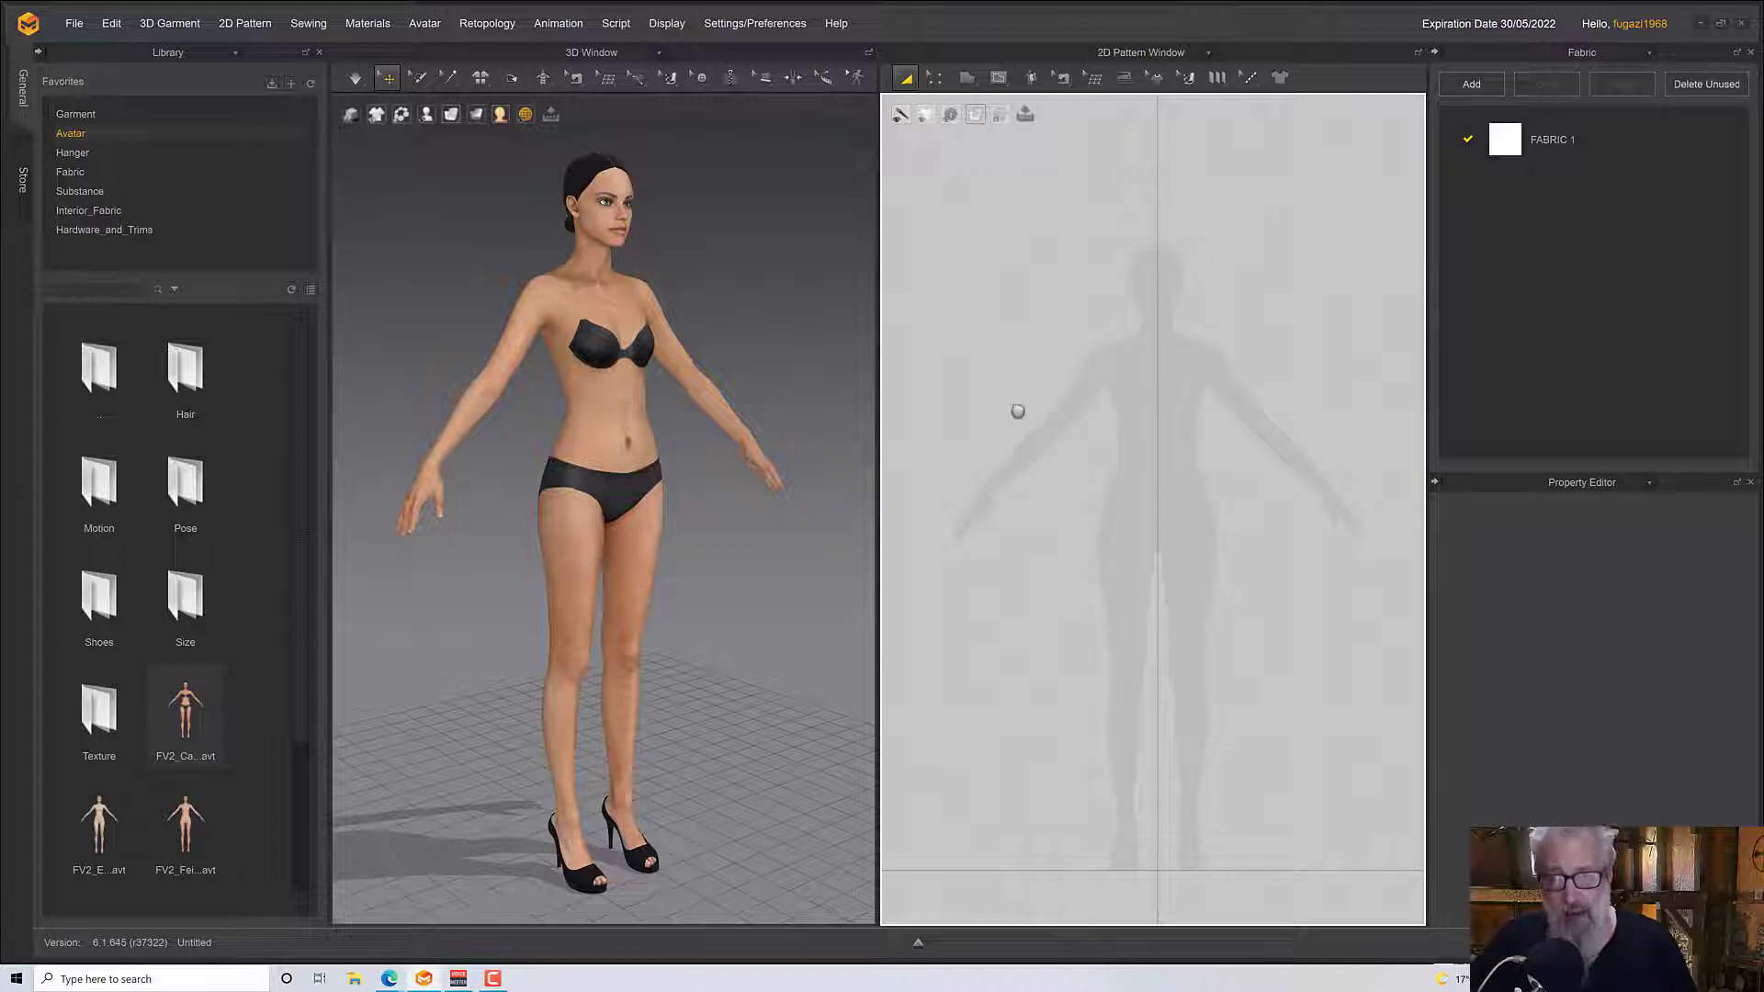
pyautogui.moveTo(1017, 411); pyautogui.dragTo(984, 416, button='middle')
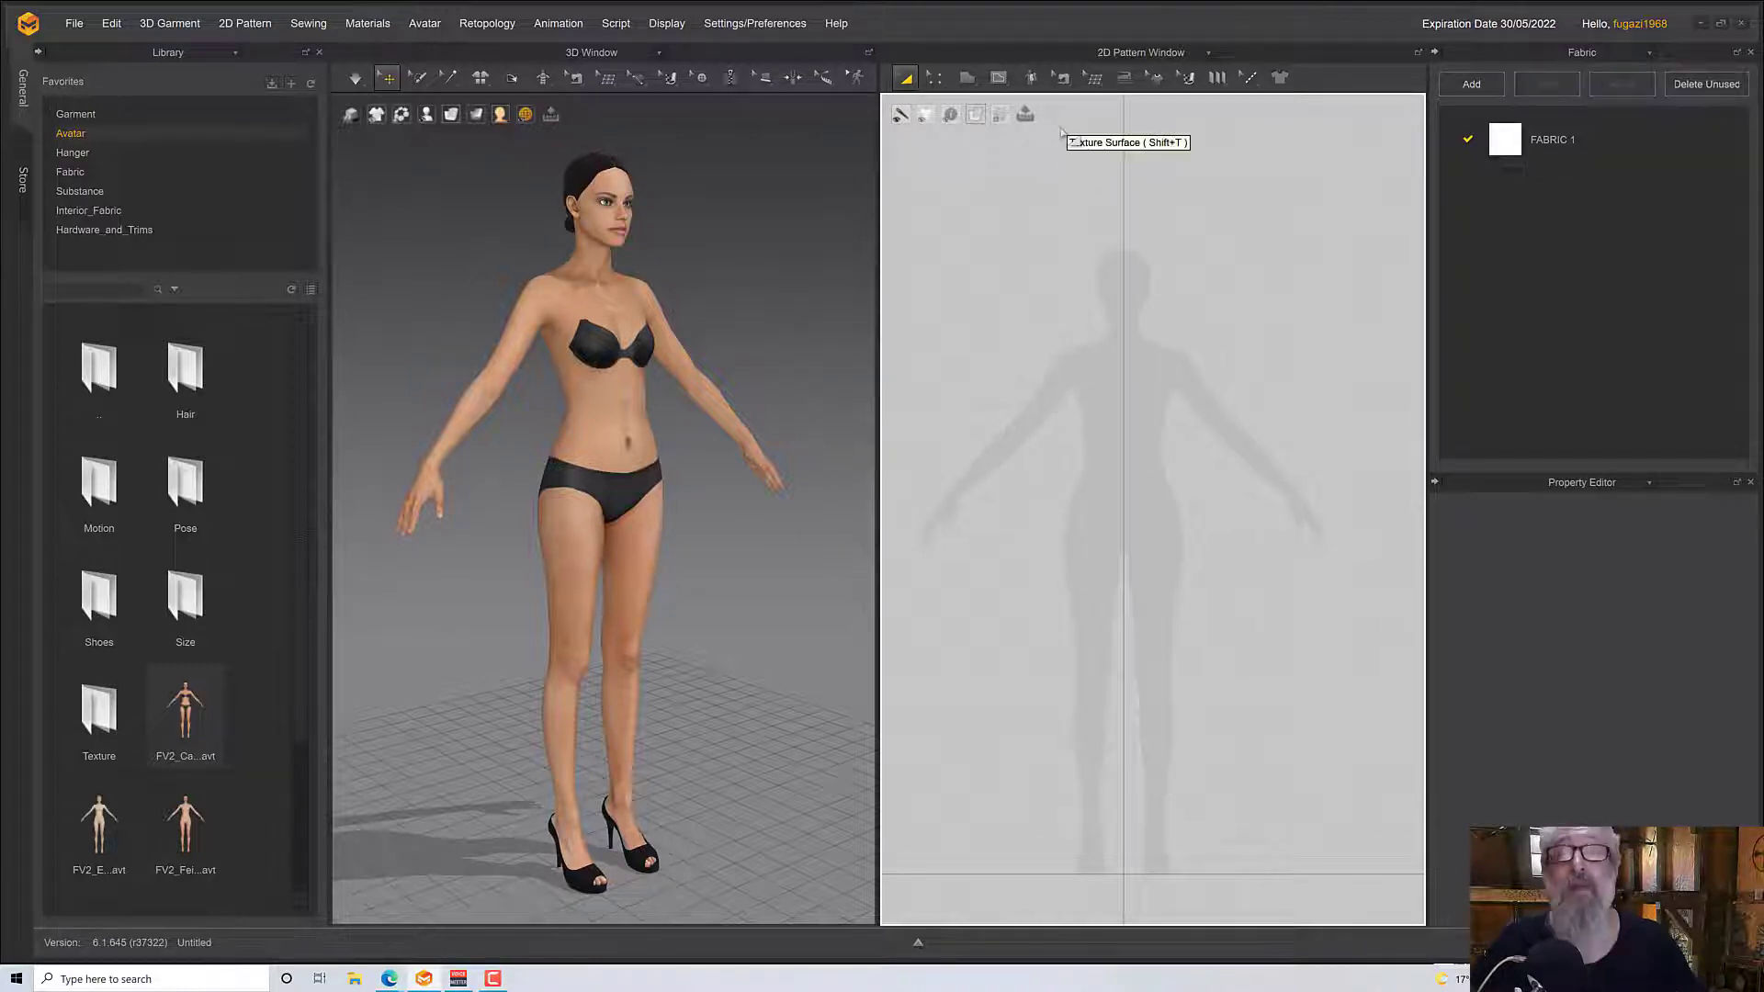
pyautogui.click(969, 81)
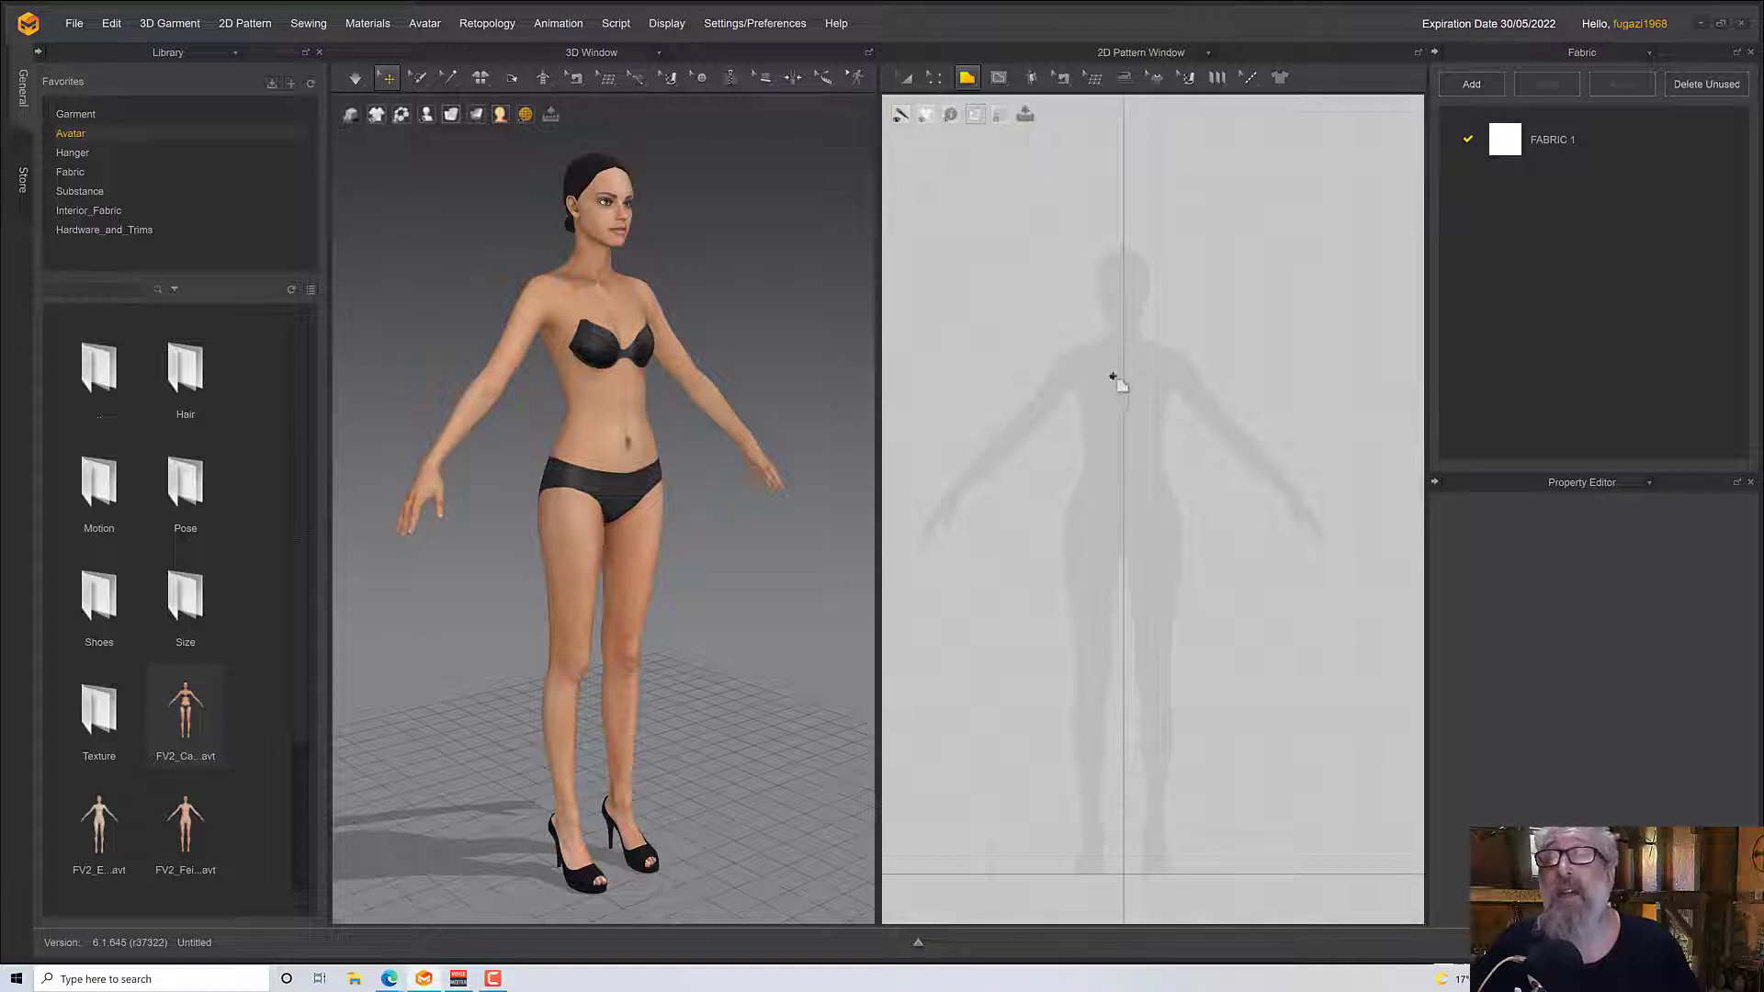
pyautogui.click(1123, 354)
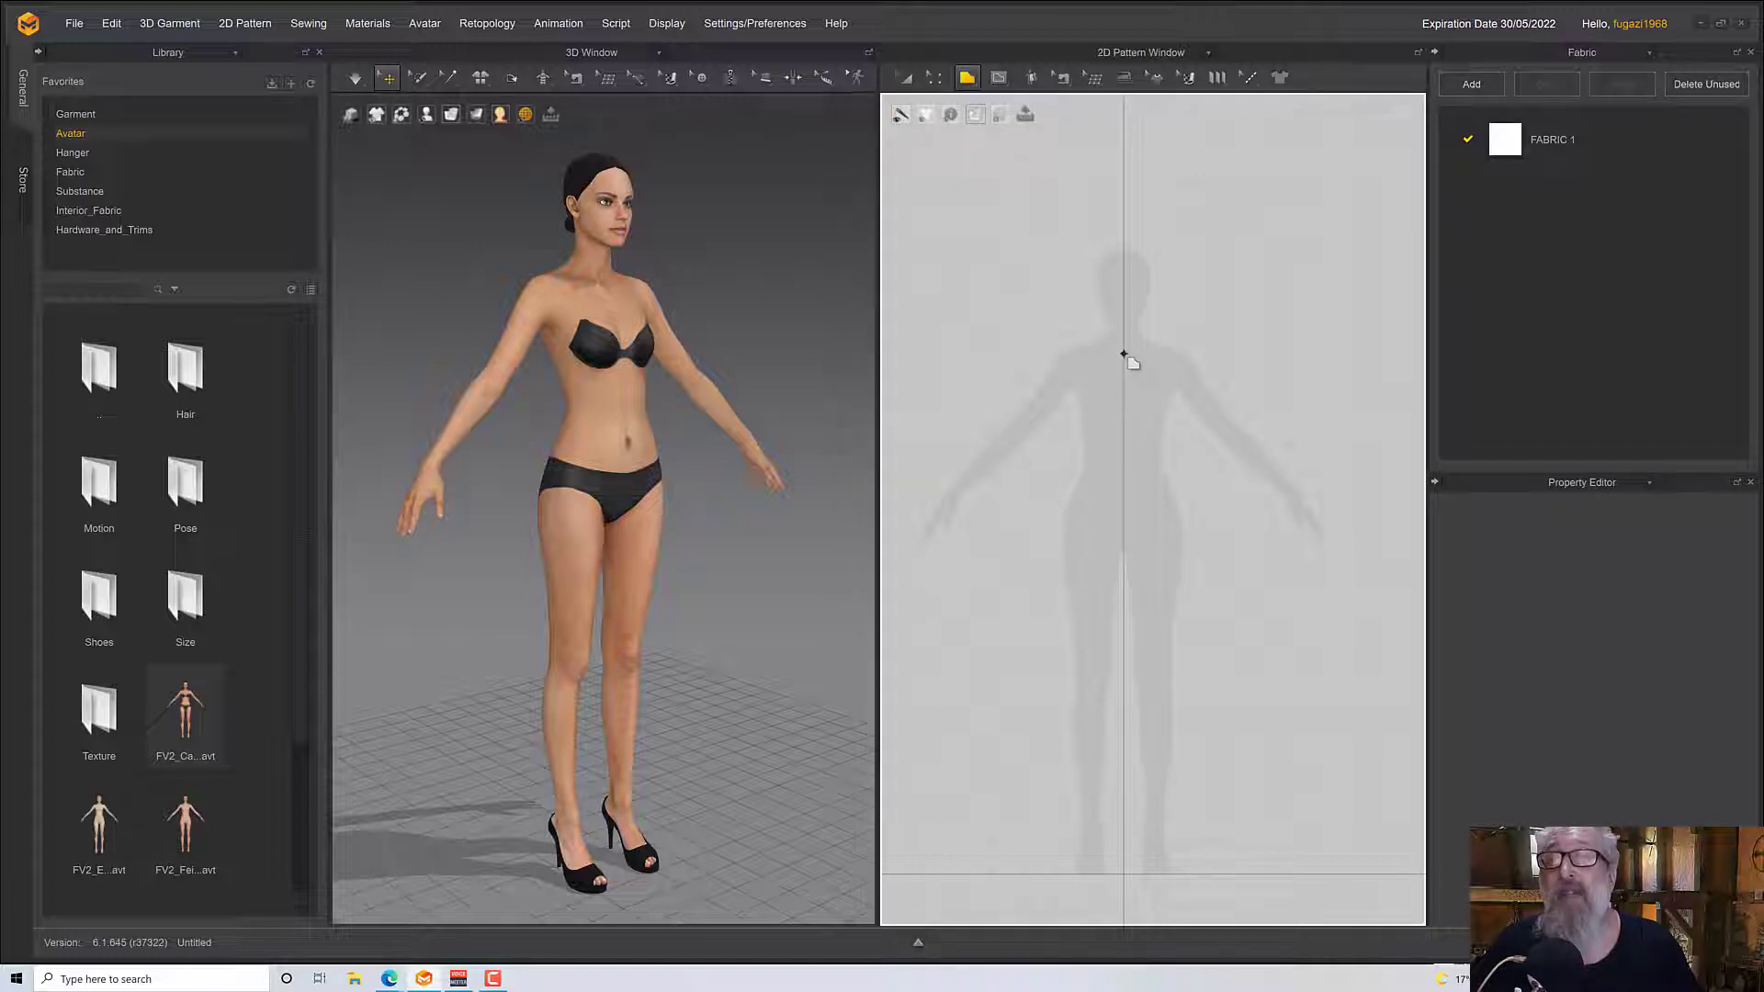
pyautogui.click(1124, 471)
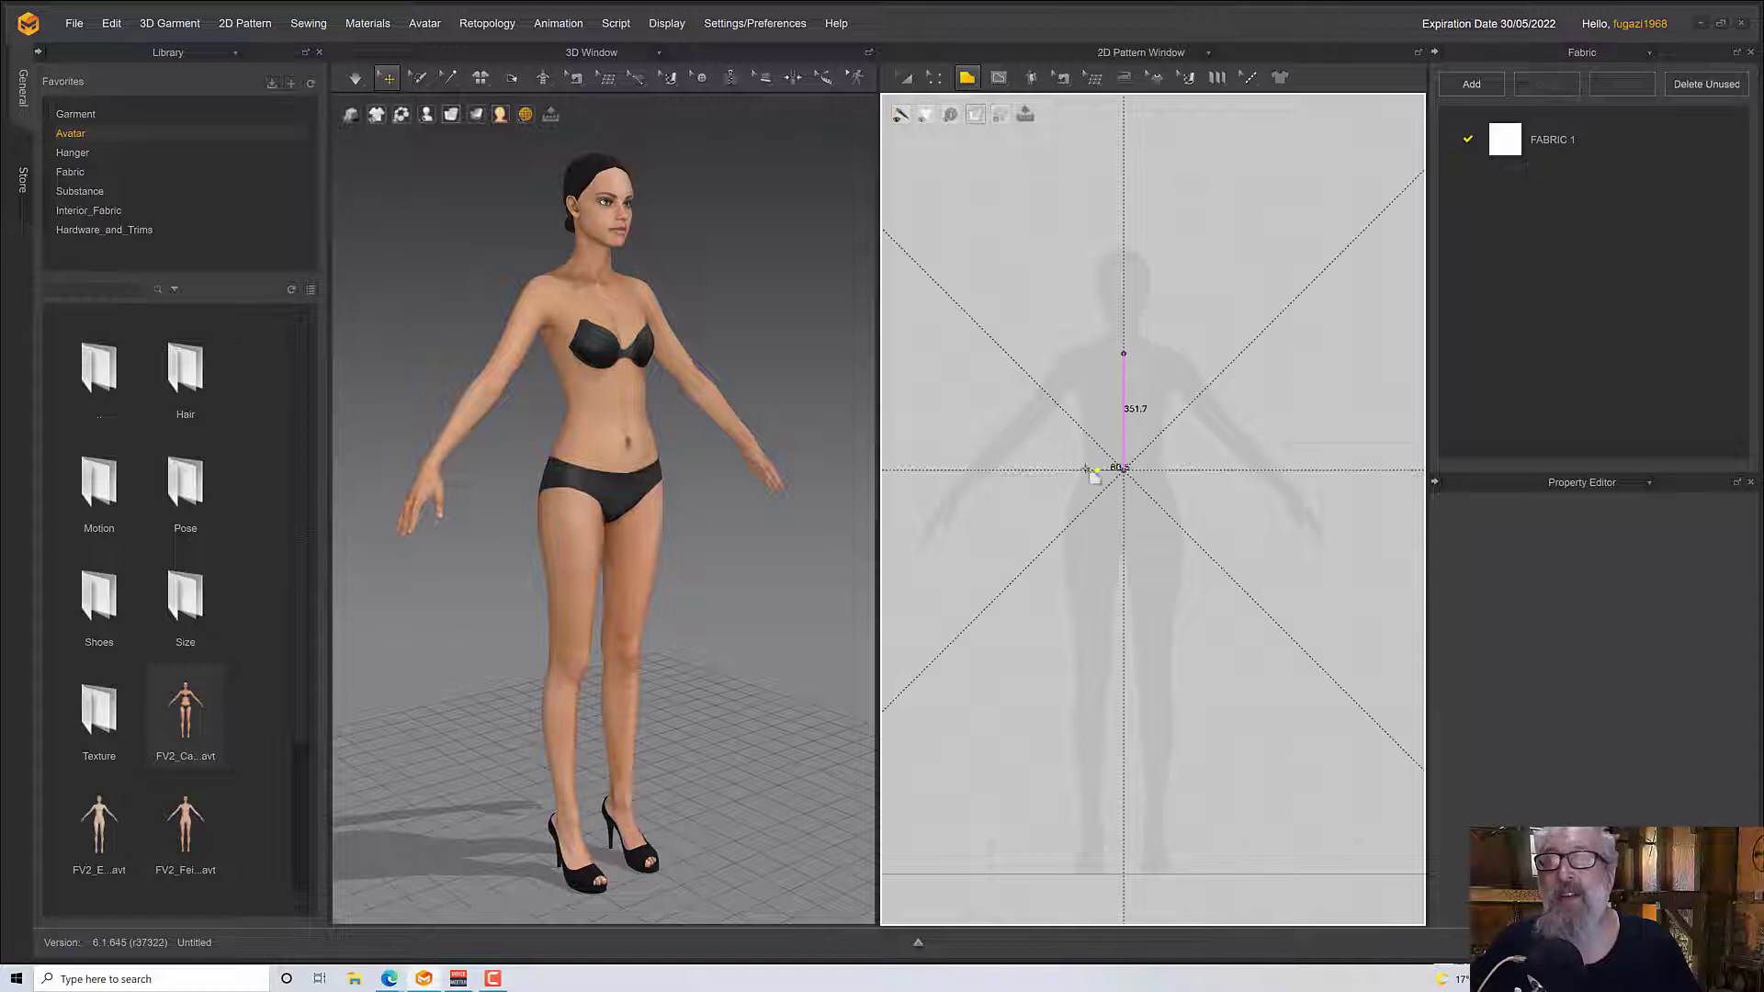
pyautogui.click(1063, 470)
pyautogui.click(1064, 404)
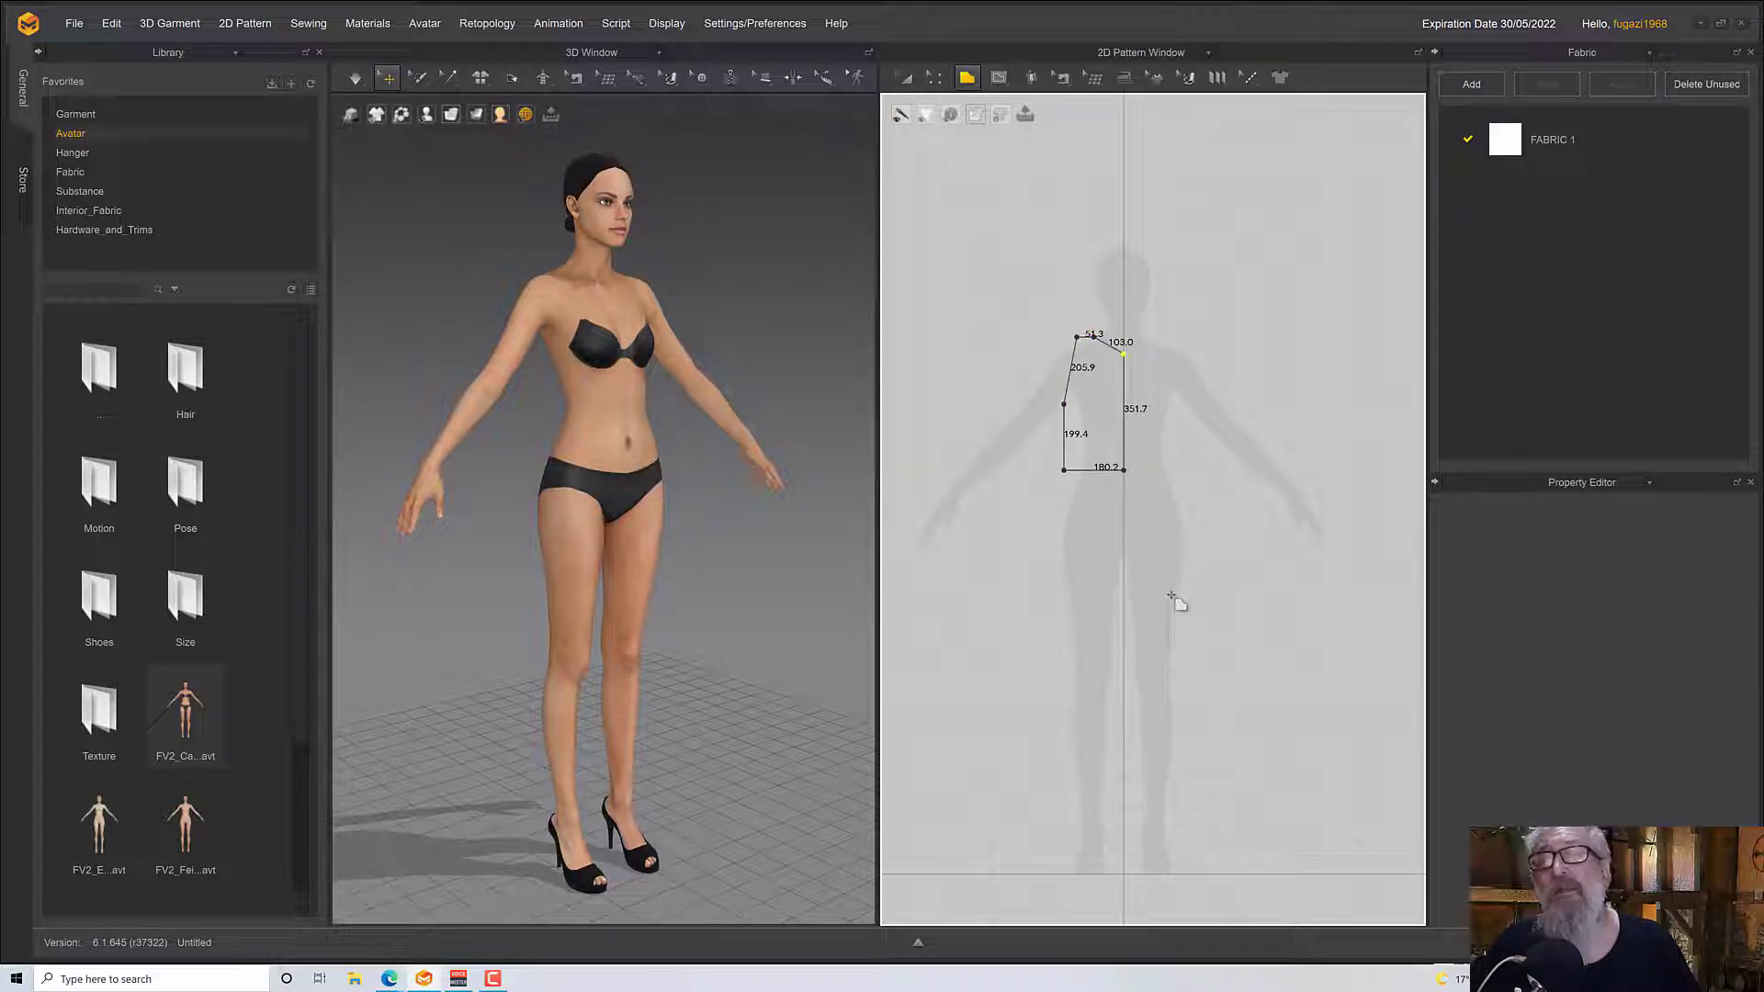
# Curve the half bodice's armhole inward to about 212 mm and its neckline to about 114 mm with Edit Curvature
pyautogui.scroll(4, 1175, 604)
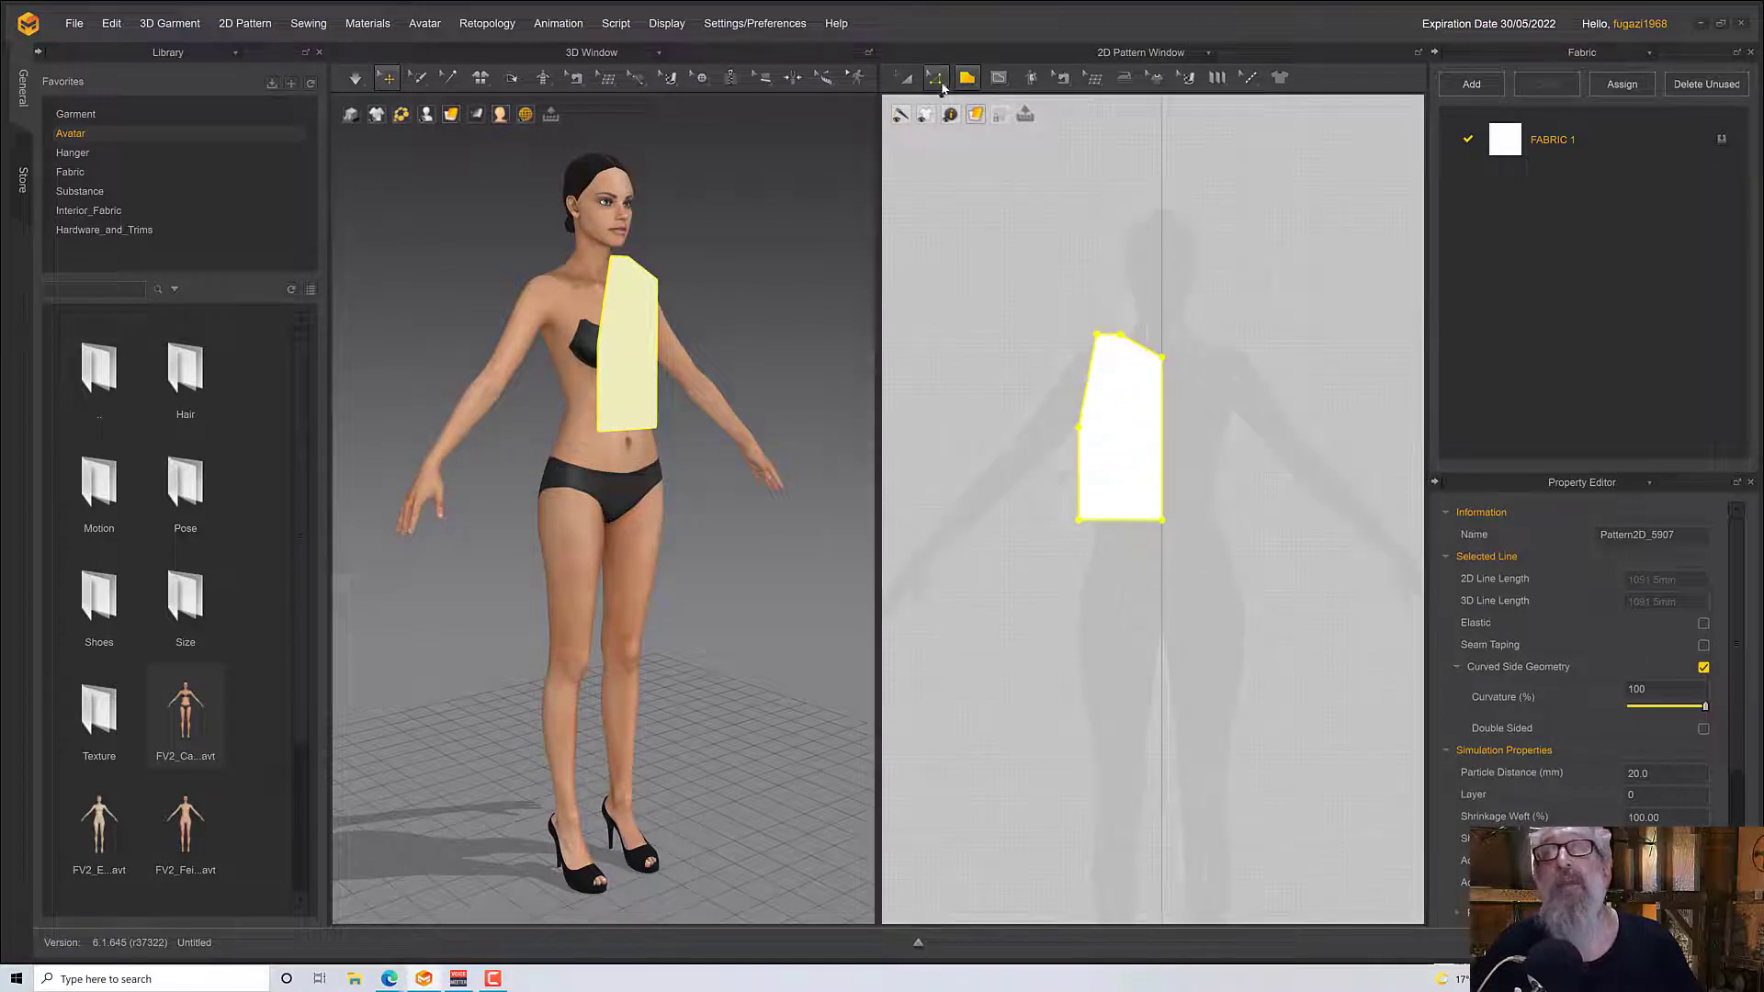
pyautogui.click(941, 84)
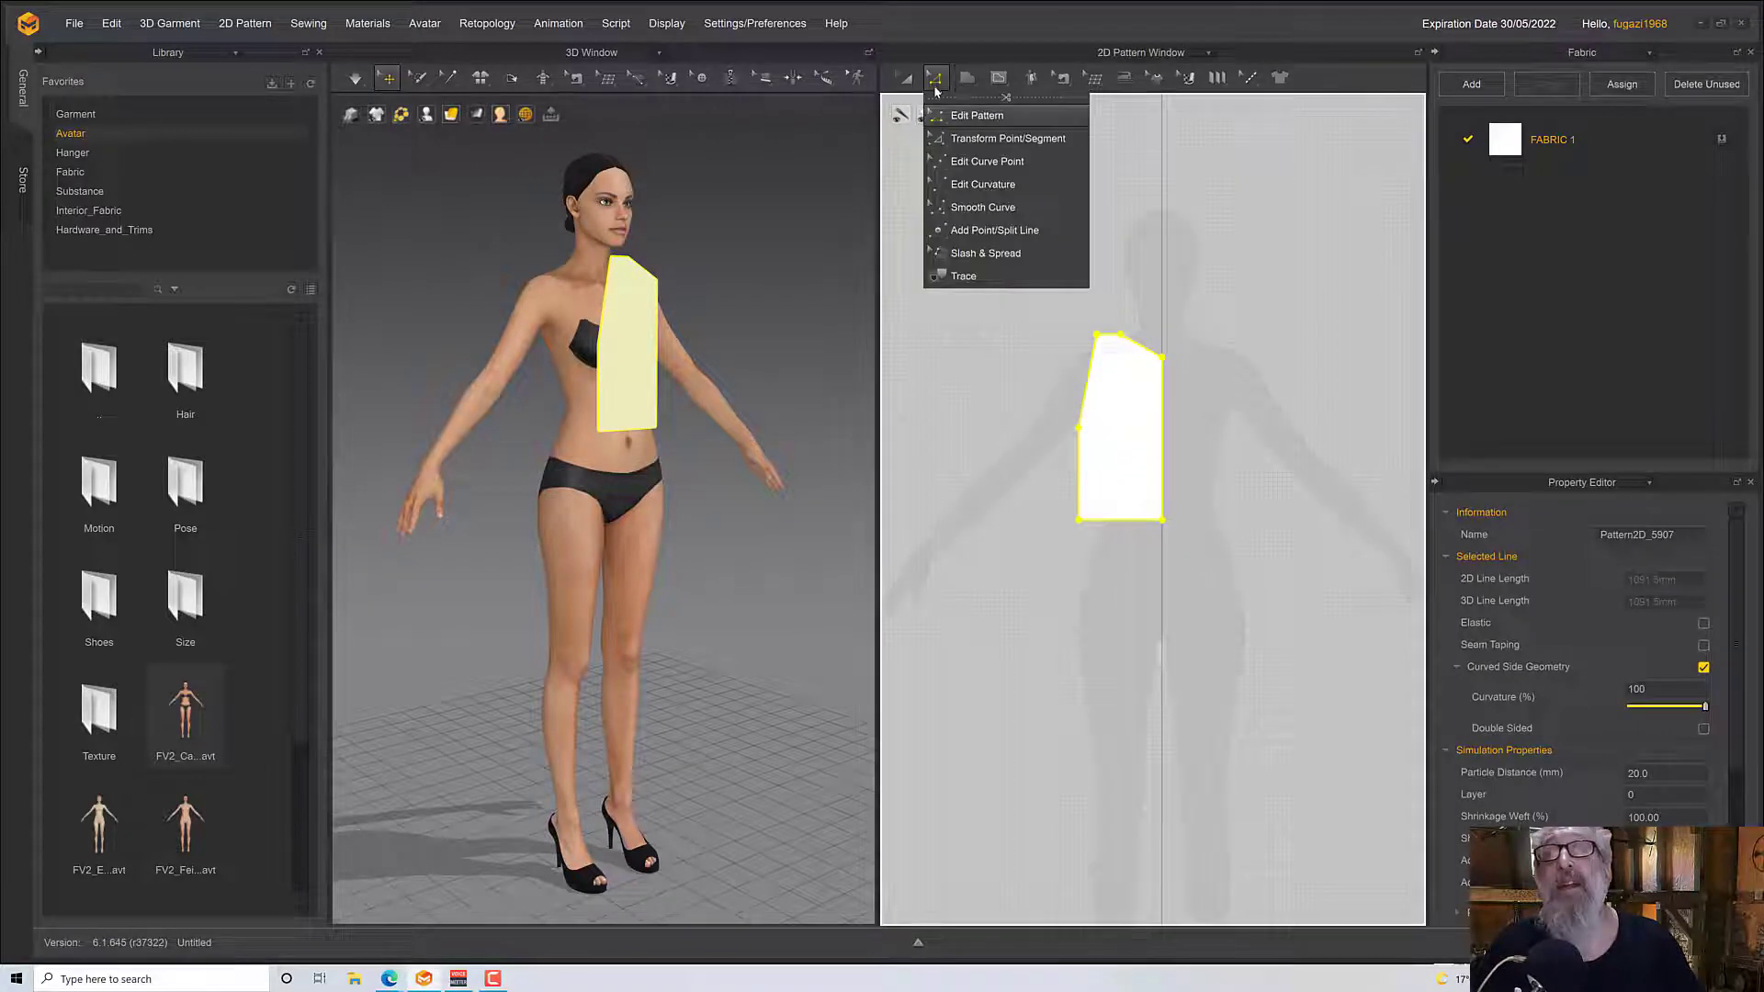
pyautogui.click(958, 185)
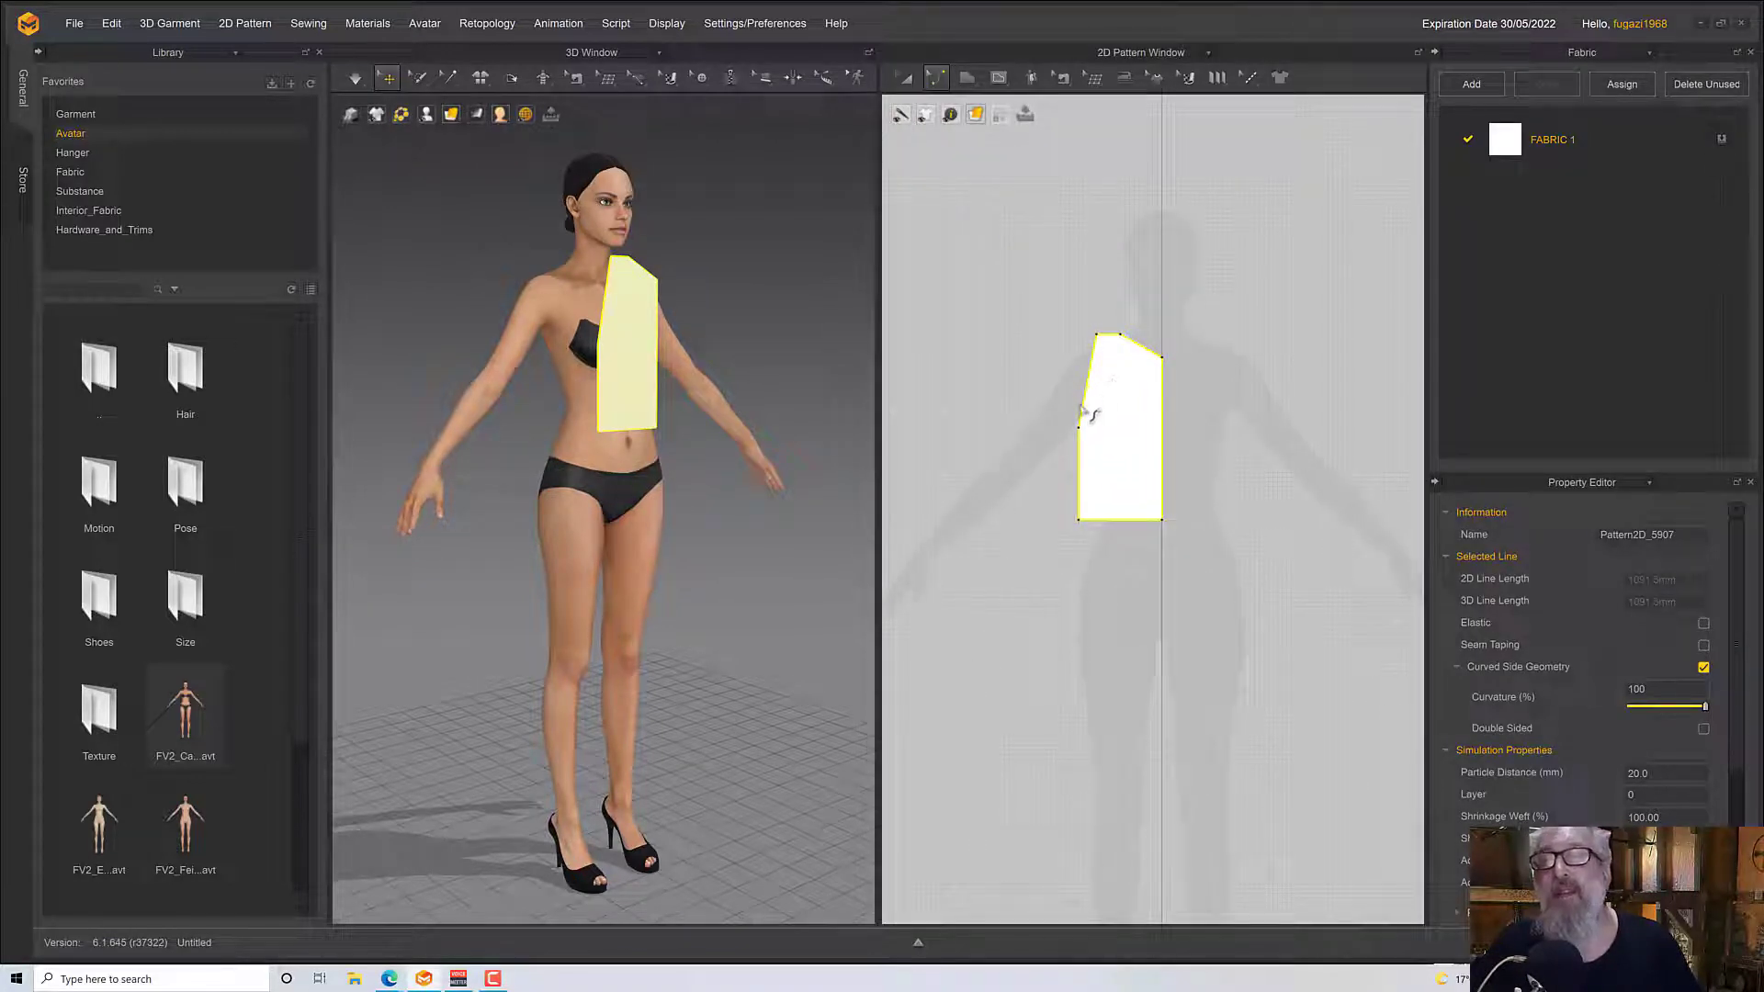
pyautogui.click(1084, 411)
pyautogui.moveTo(1091, 417); pyautogui.dragTo(1135, 362)
pyautogui.click(1139, 354)
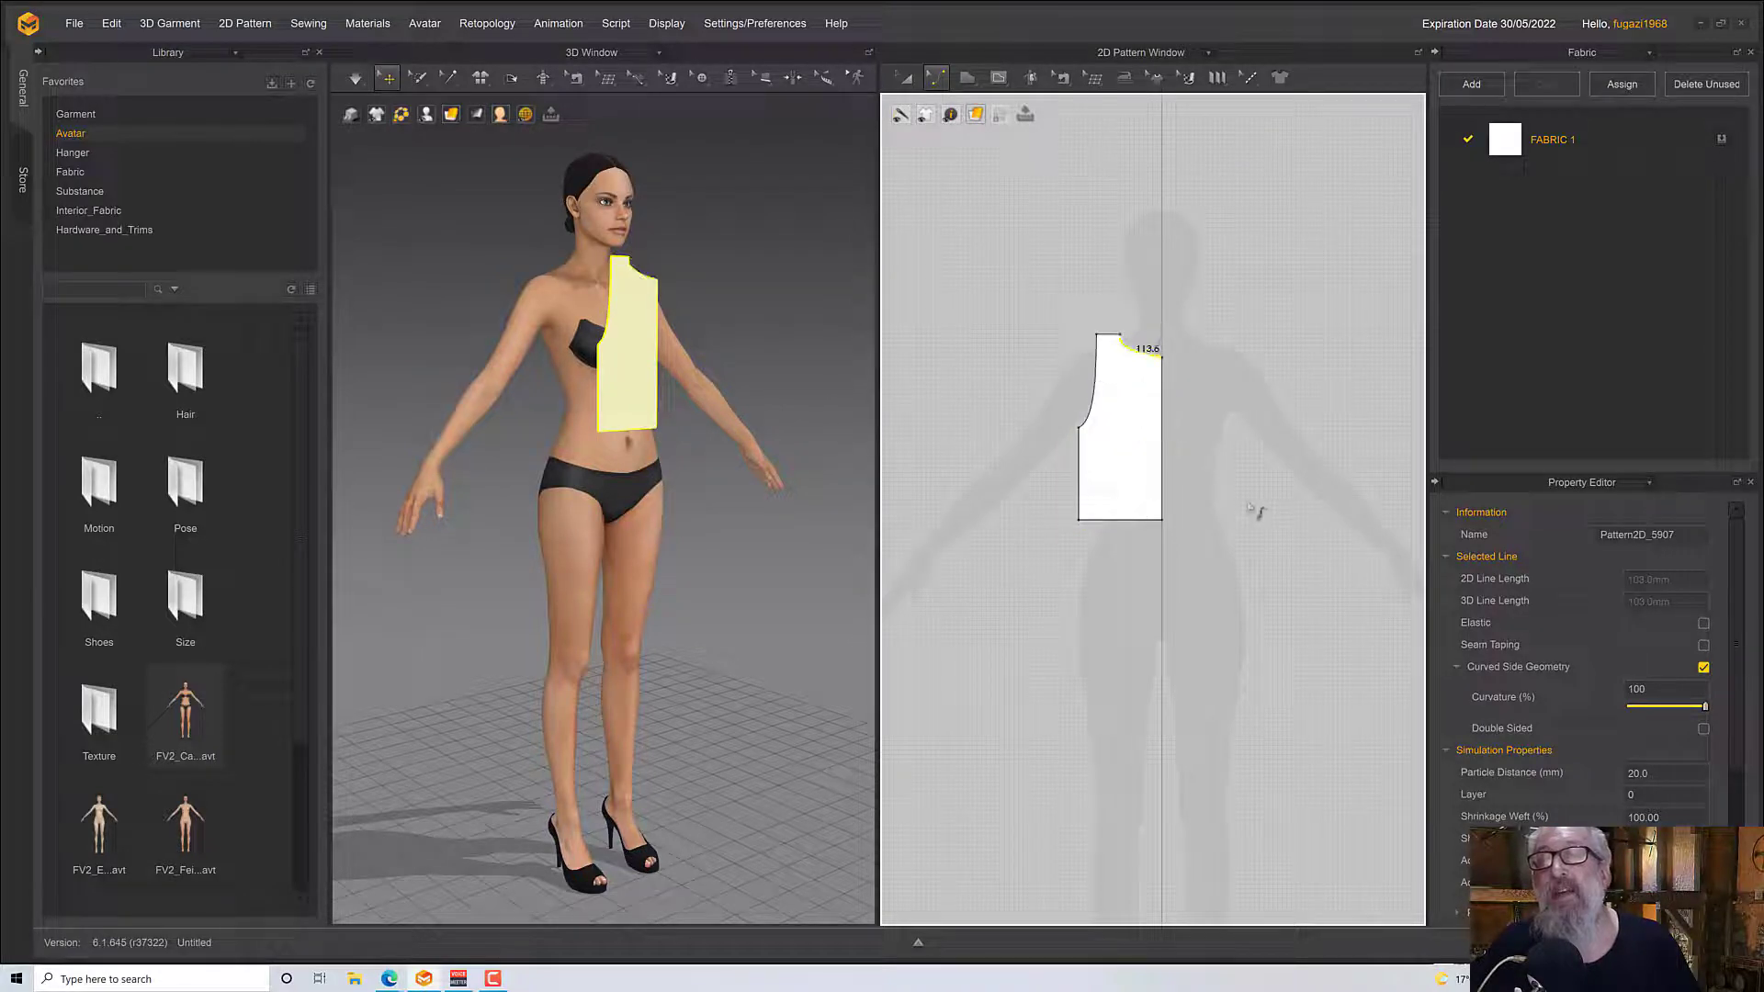
# Refine the neckline by adjusting the curve handles at both ends into a rounder scoop about 115 mm long
pyautogui.scroll(4, 1180, 413)
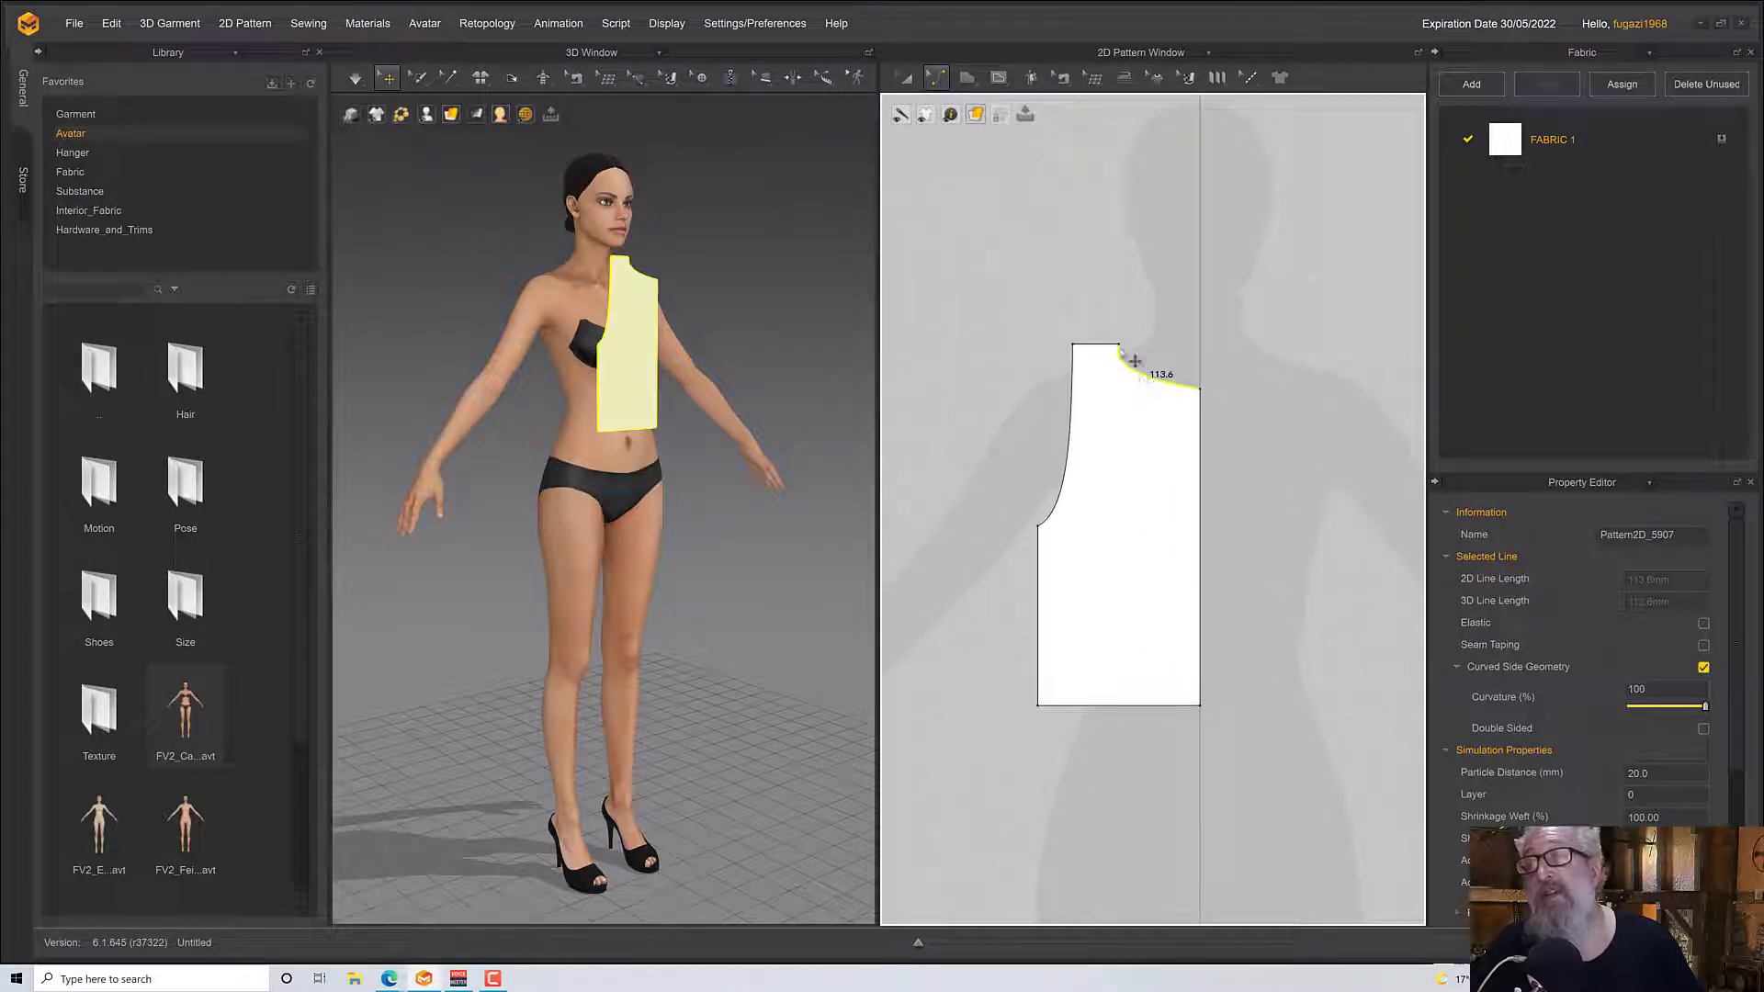
pyautogui.click(941, 86)
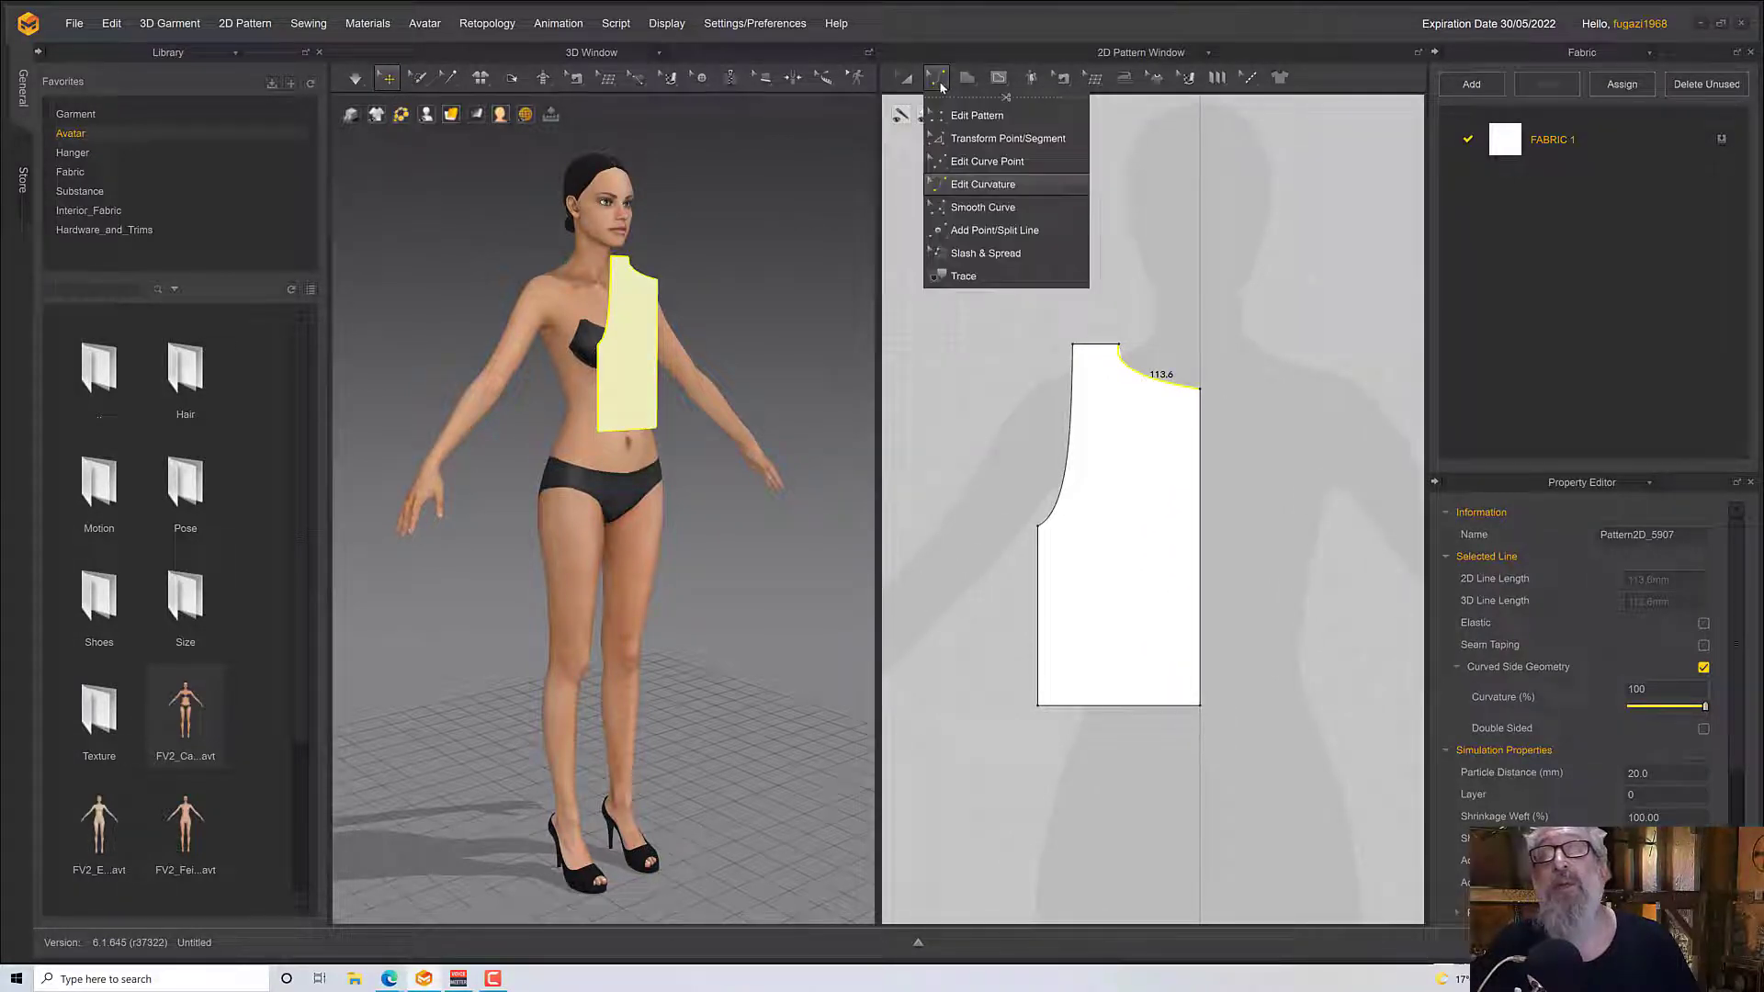
pyautogui.click(987, 184)
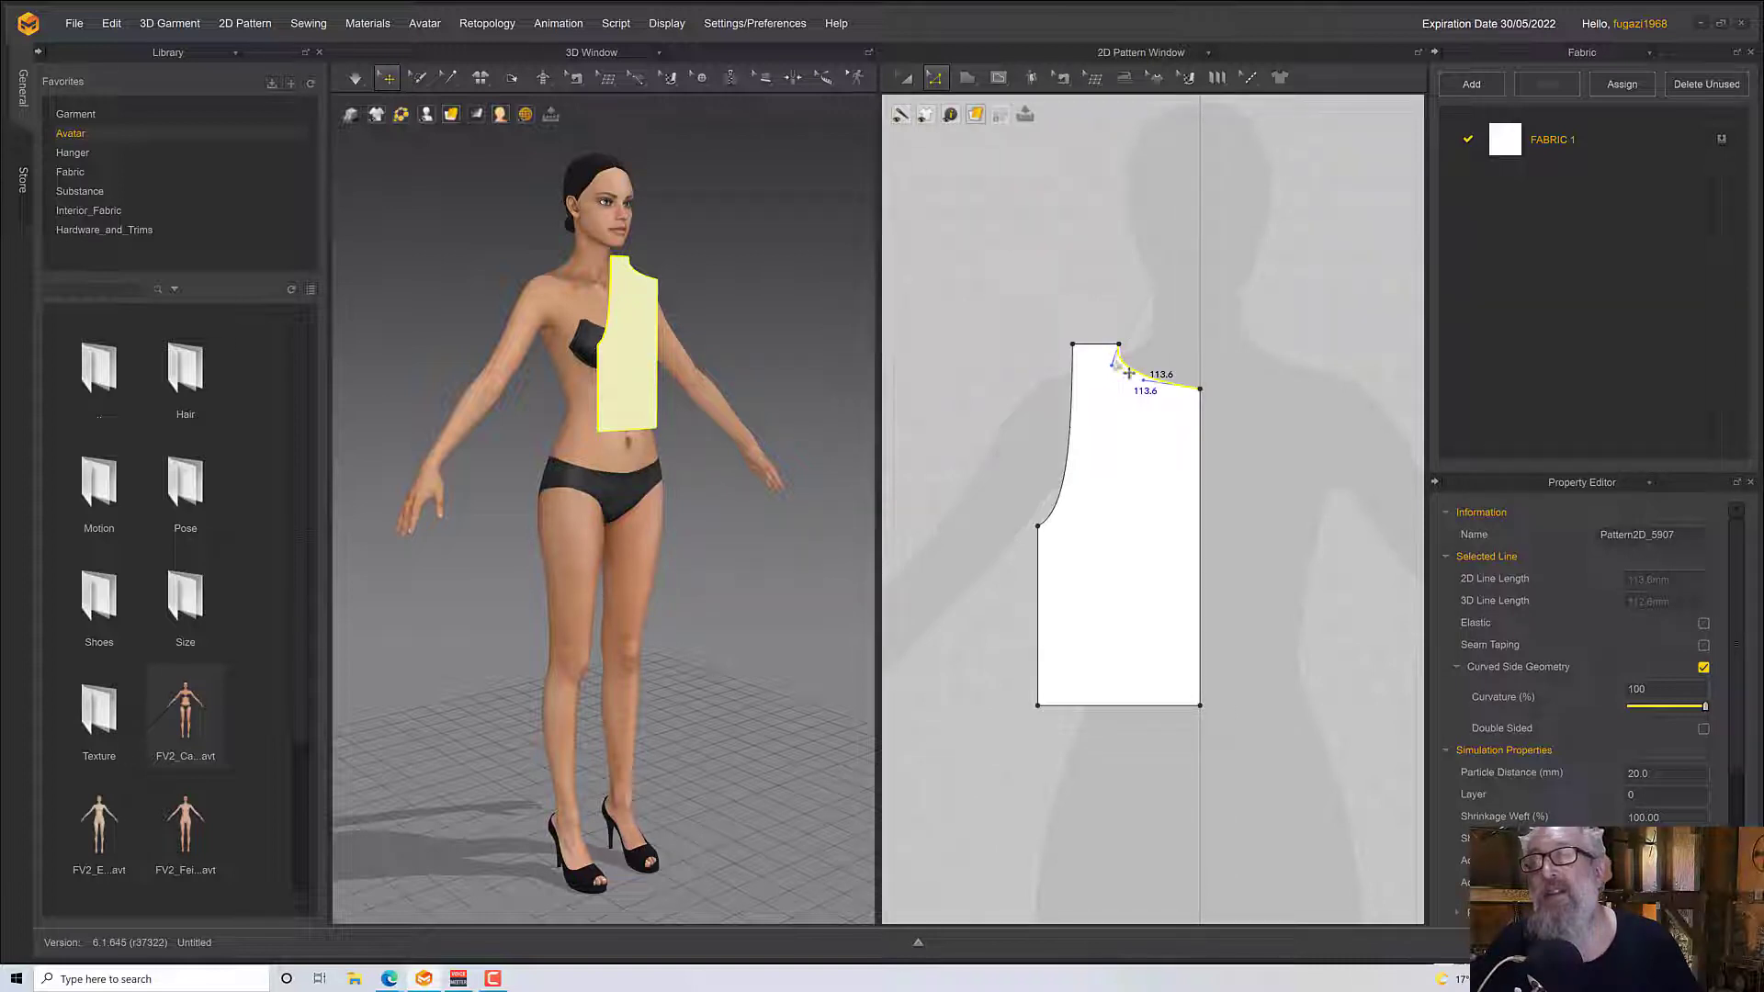
pyautogui.moveTo(1112, 363); pyautogui.dragTo(1121, 386)
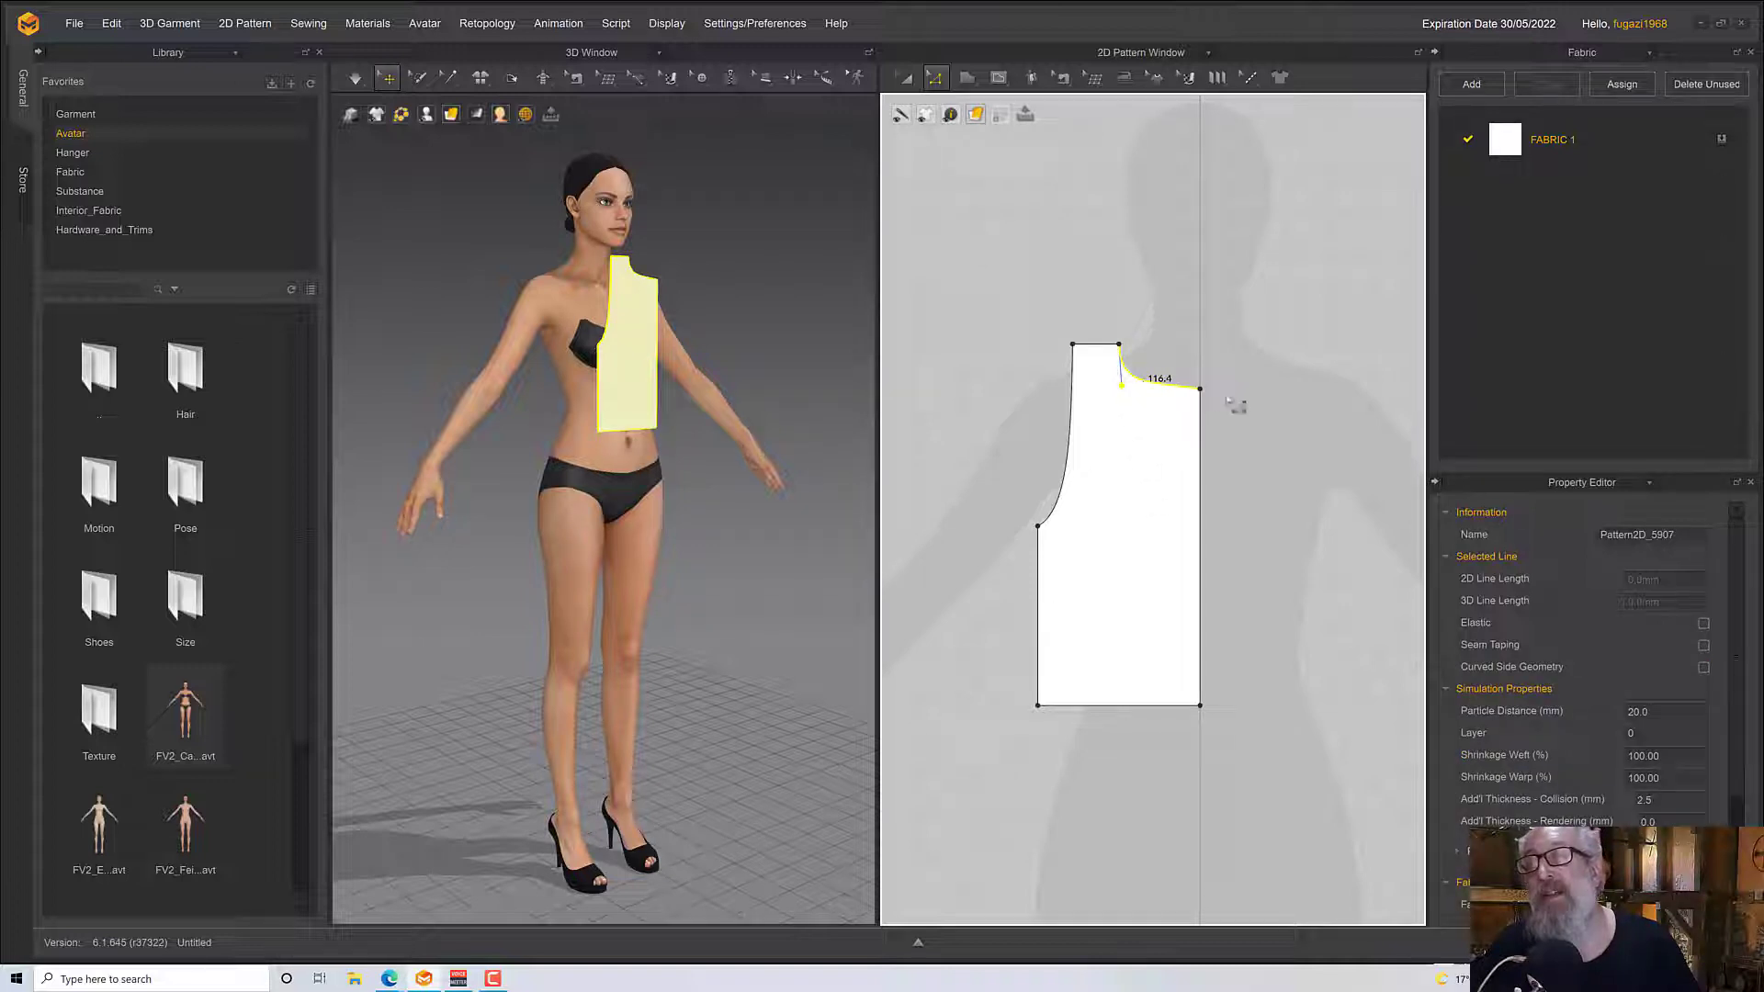
pyautogui.click(1215, 399)
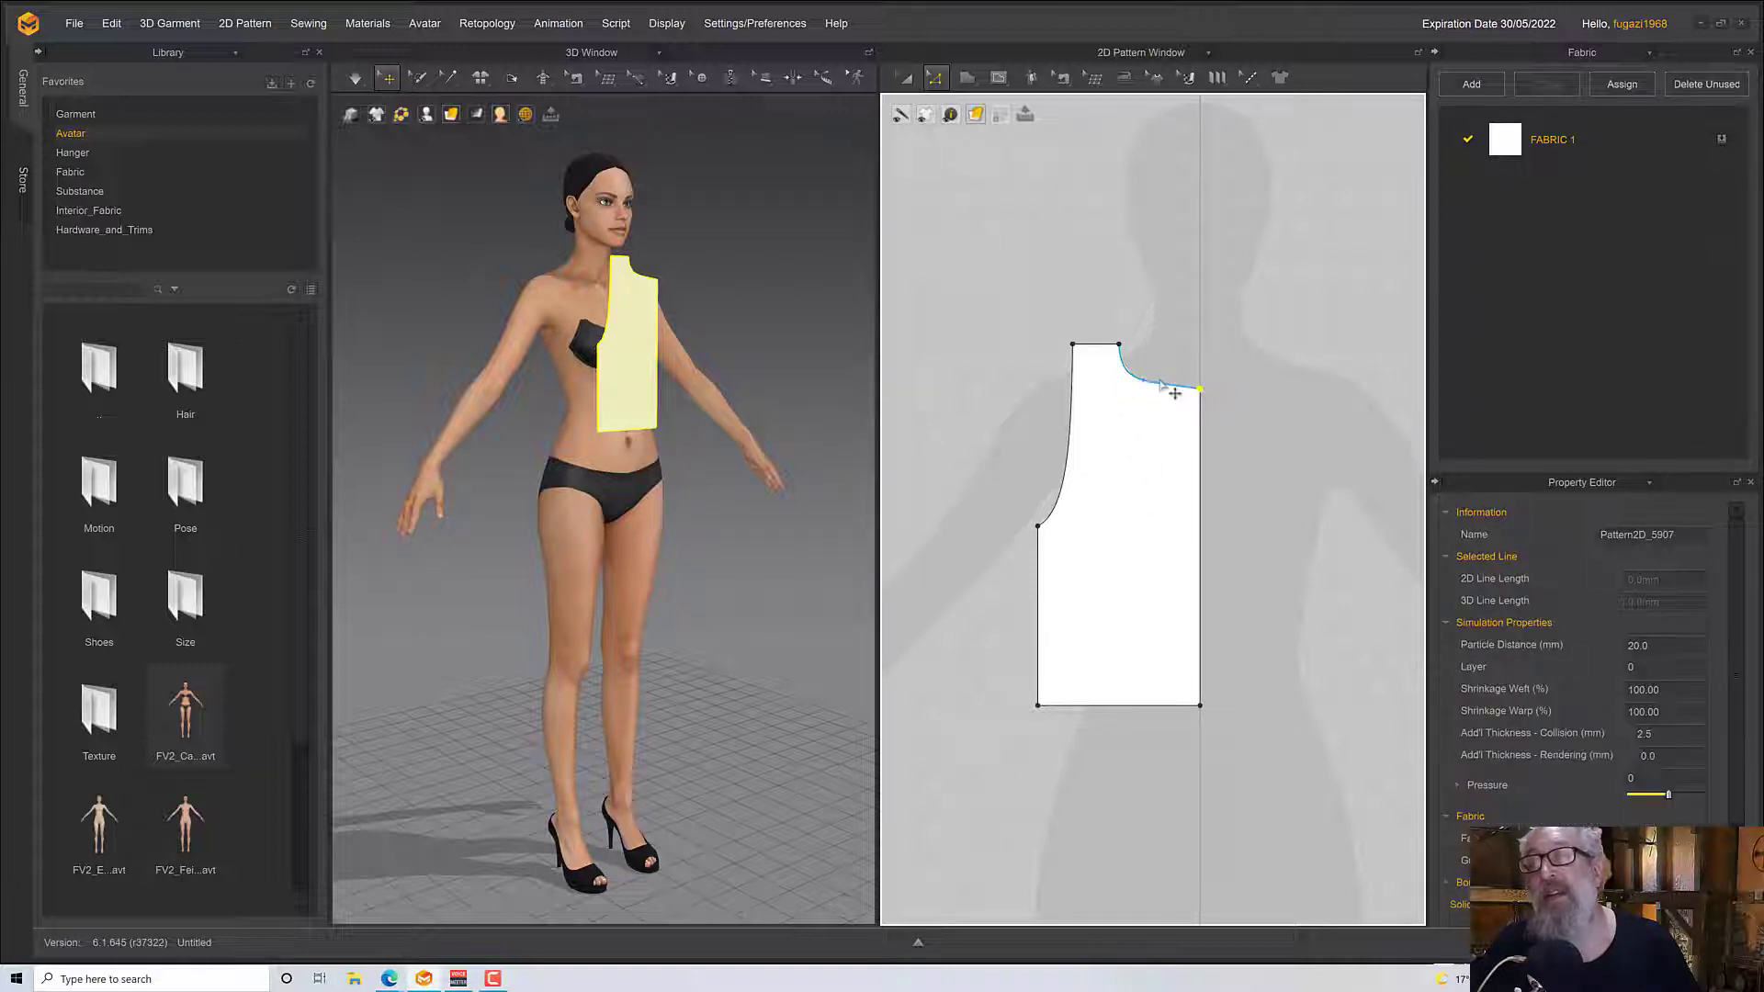
pyautogui.moveTo(1154, 392); pyautogui.dragTo(1178, 402)
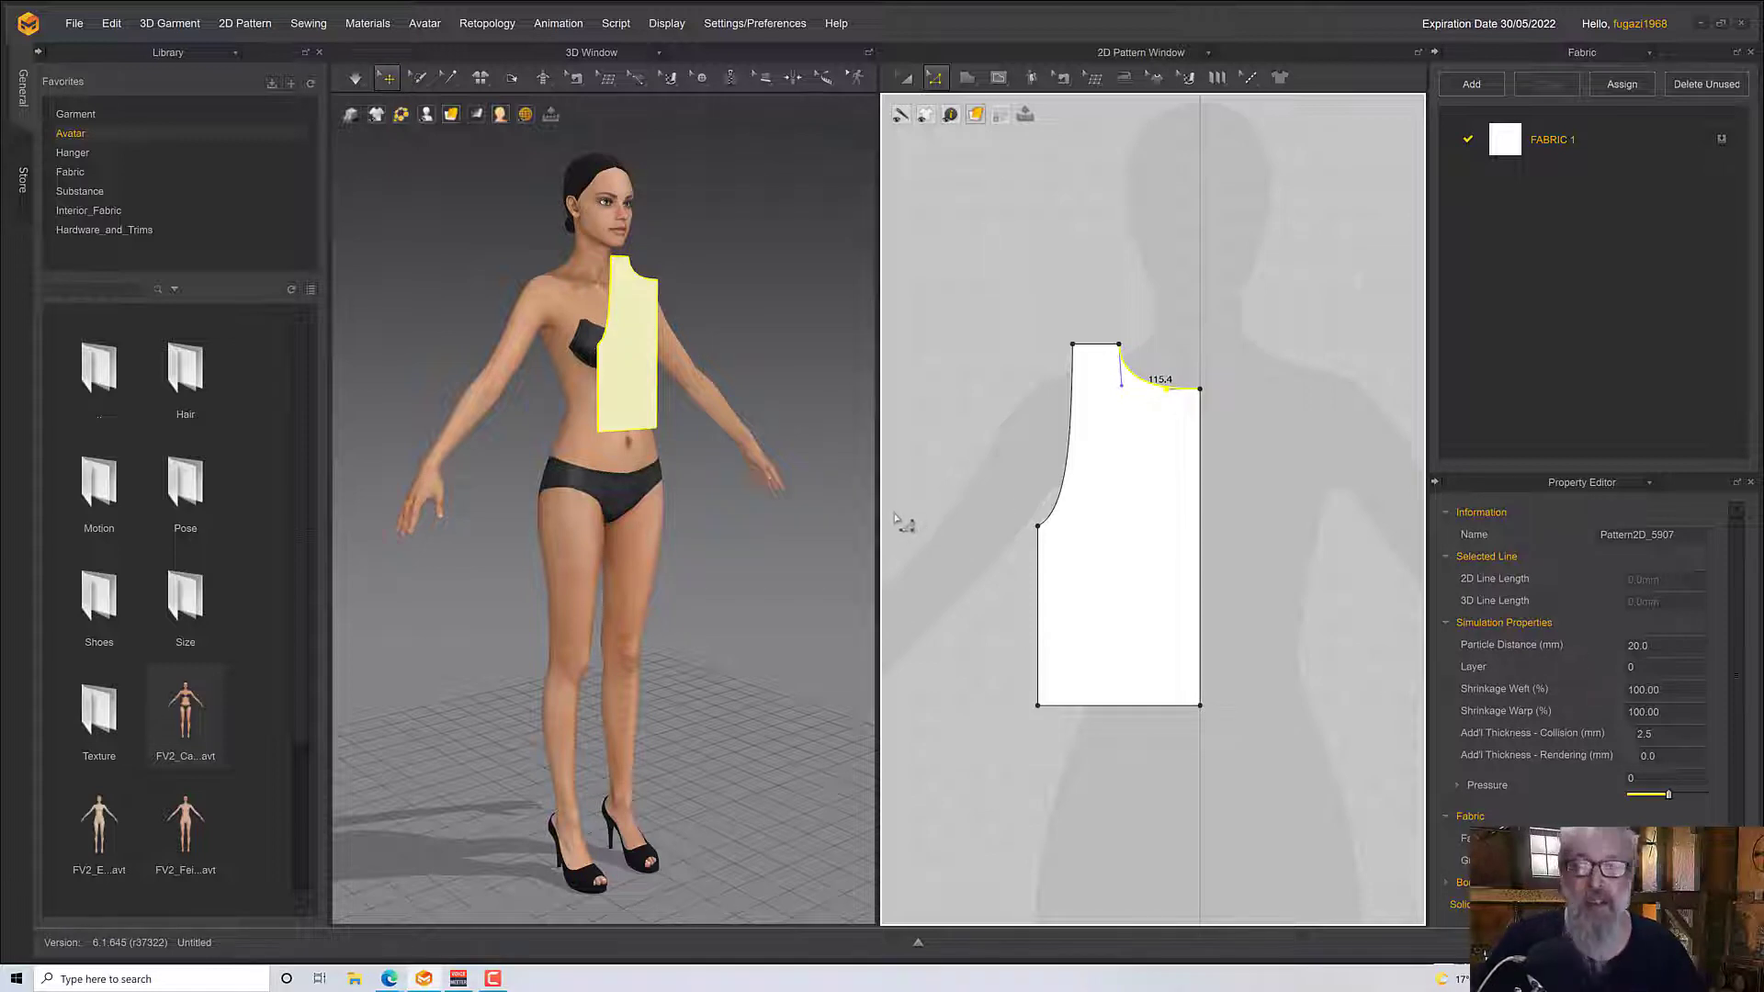
# Move the side edge outward for a hem about 202 mm wide and reshape the armhole curve to about 223 mm
pyautogui.click(1062, 494)
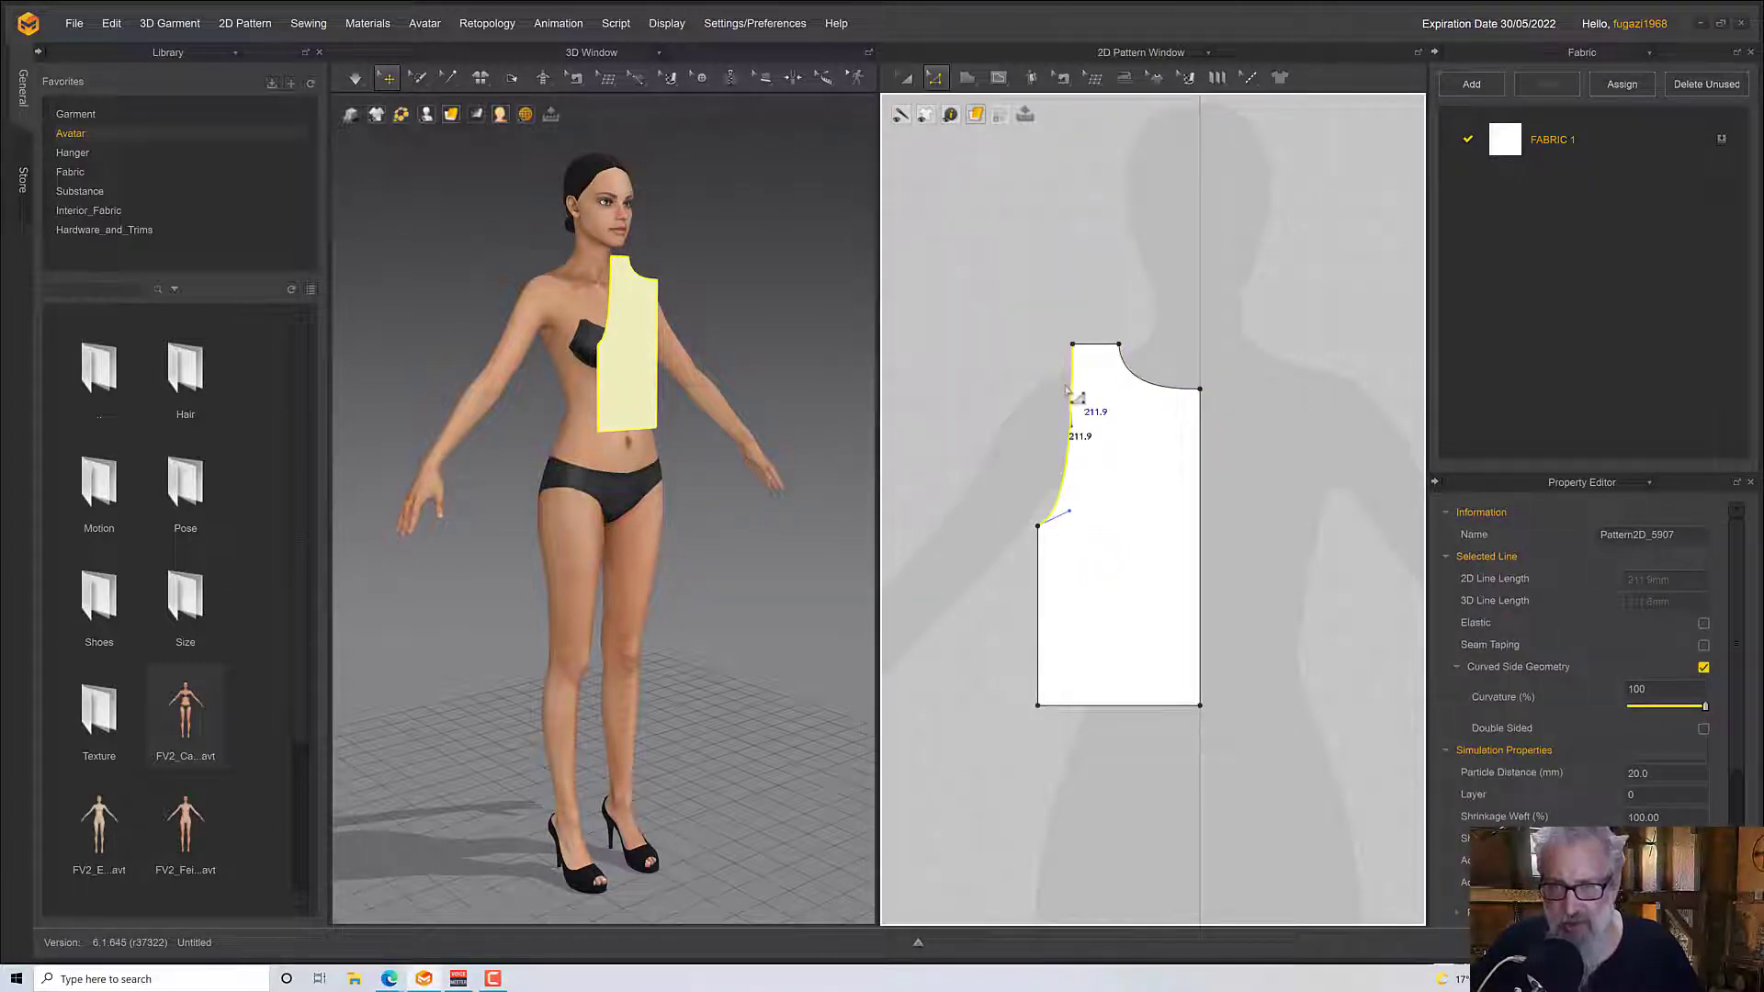
pyautogui.click(1037, 582)
pyautogui.moveTo(1037, 582); pyautogui.dragTo(1017, 574)
pyautogui.click(1069, 512)
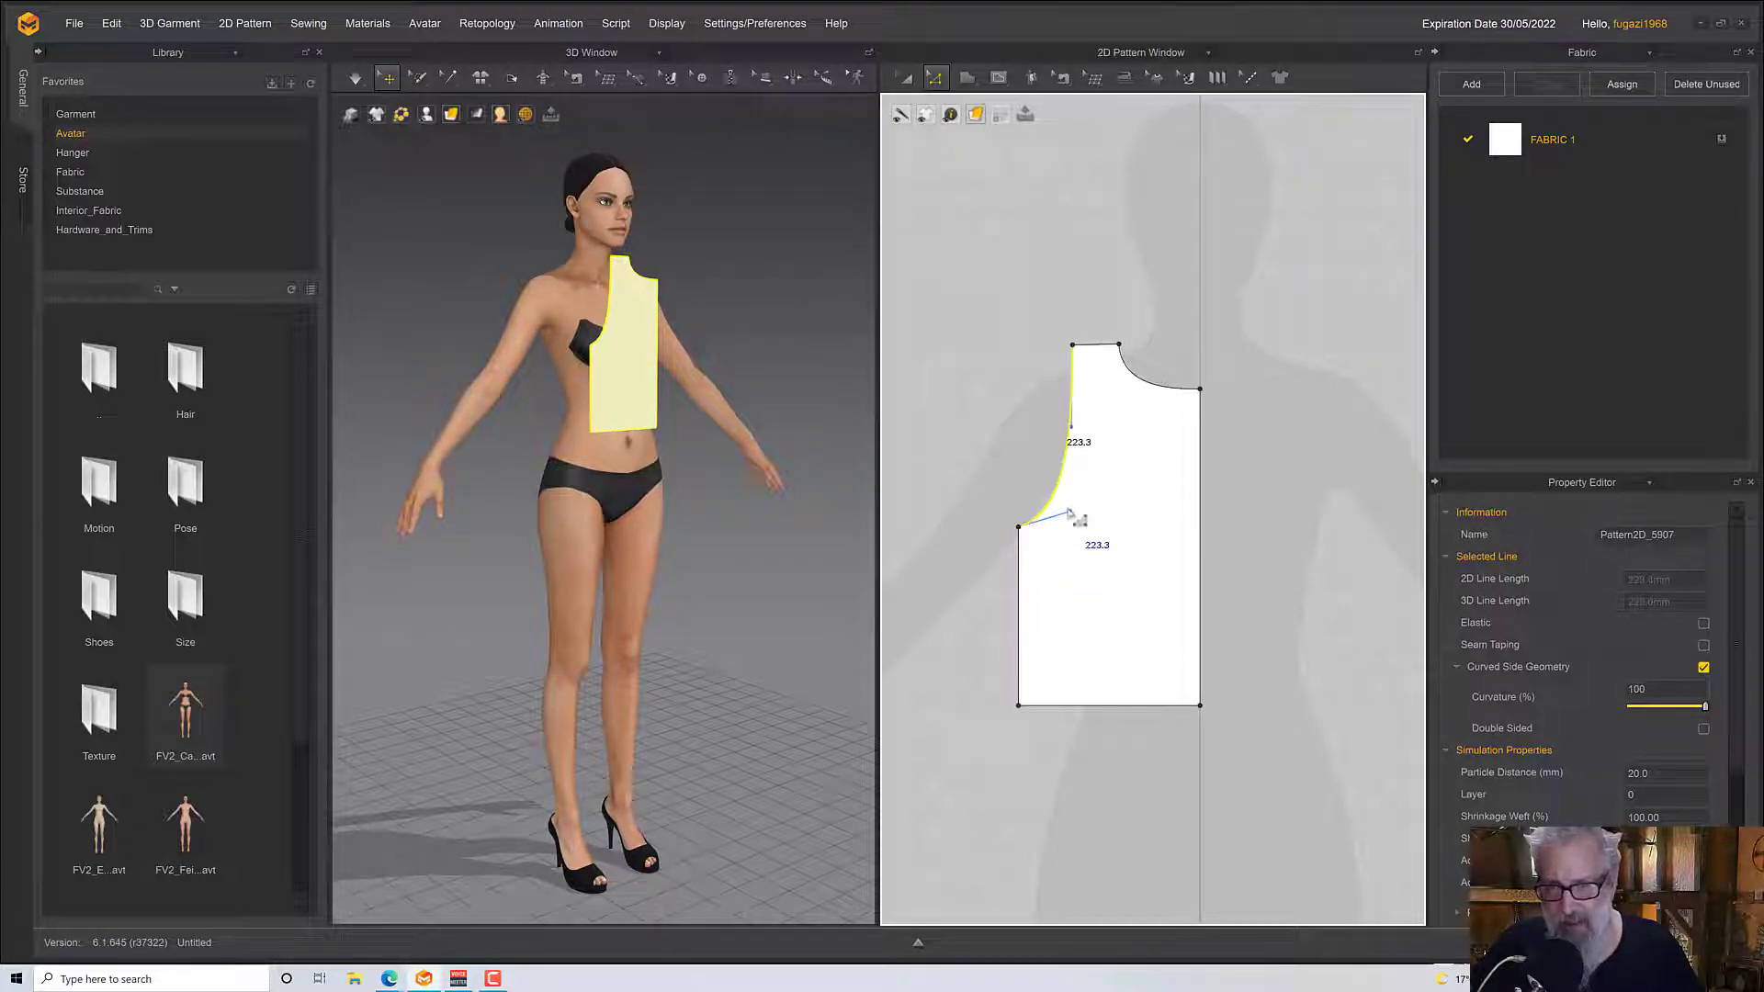
pyautogui.moveTo(1070, 512)
pyautogui.mouseDown()
pyautogui.moveTo(1093, 519)
pyautogui.moveTo(1077, 537)
pyautogui.mouseUp()
pyautogui.moveTo(1071, 428); pyautogui.dragTo(1075, 410)
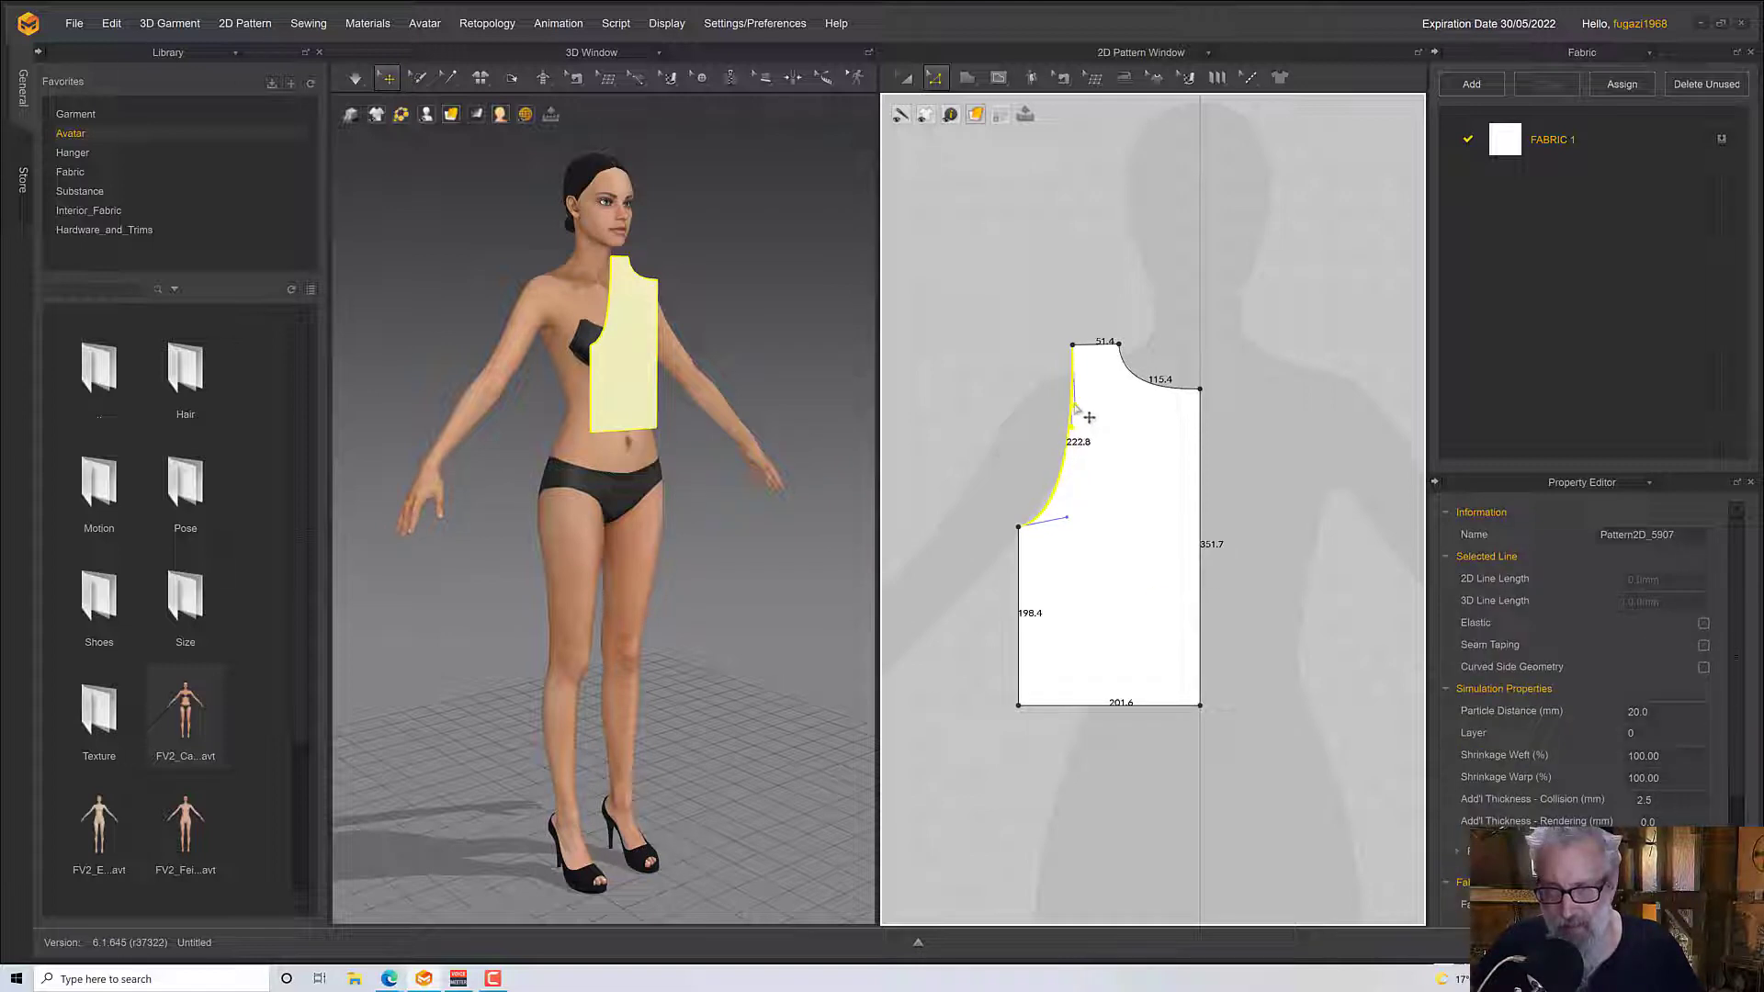
pyautogui.moveTo(1088, 417); pyautogui.dragTo(1084, 412)
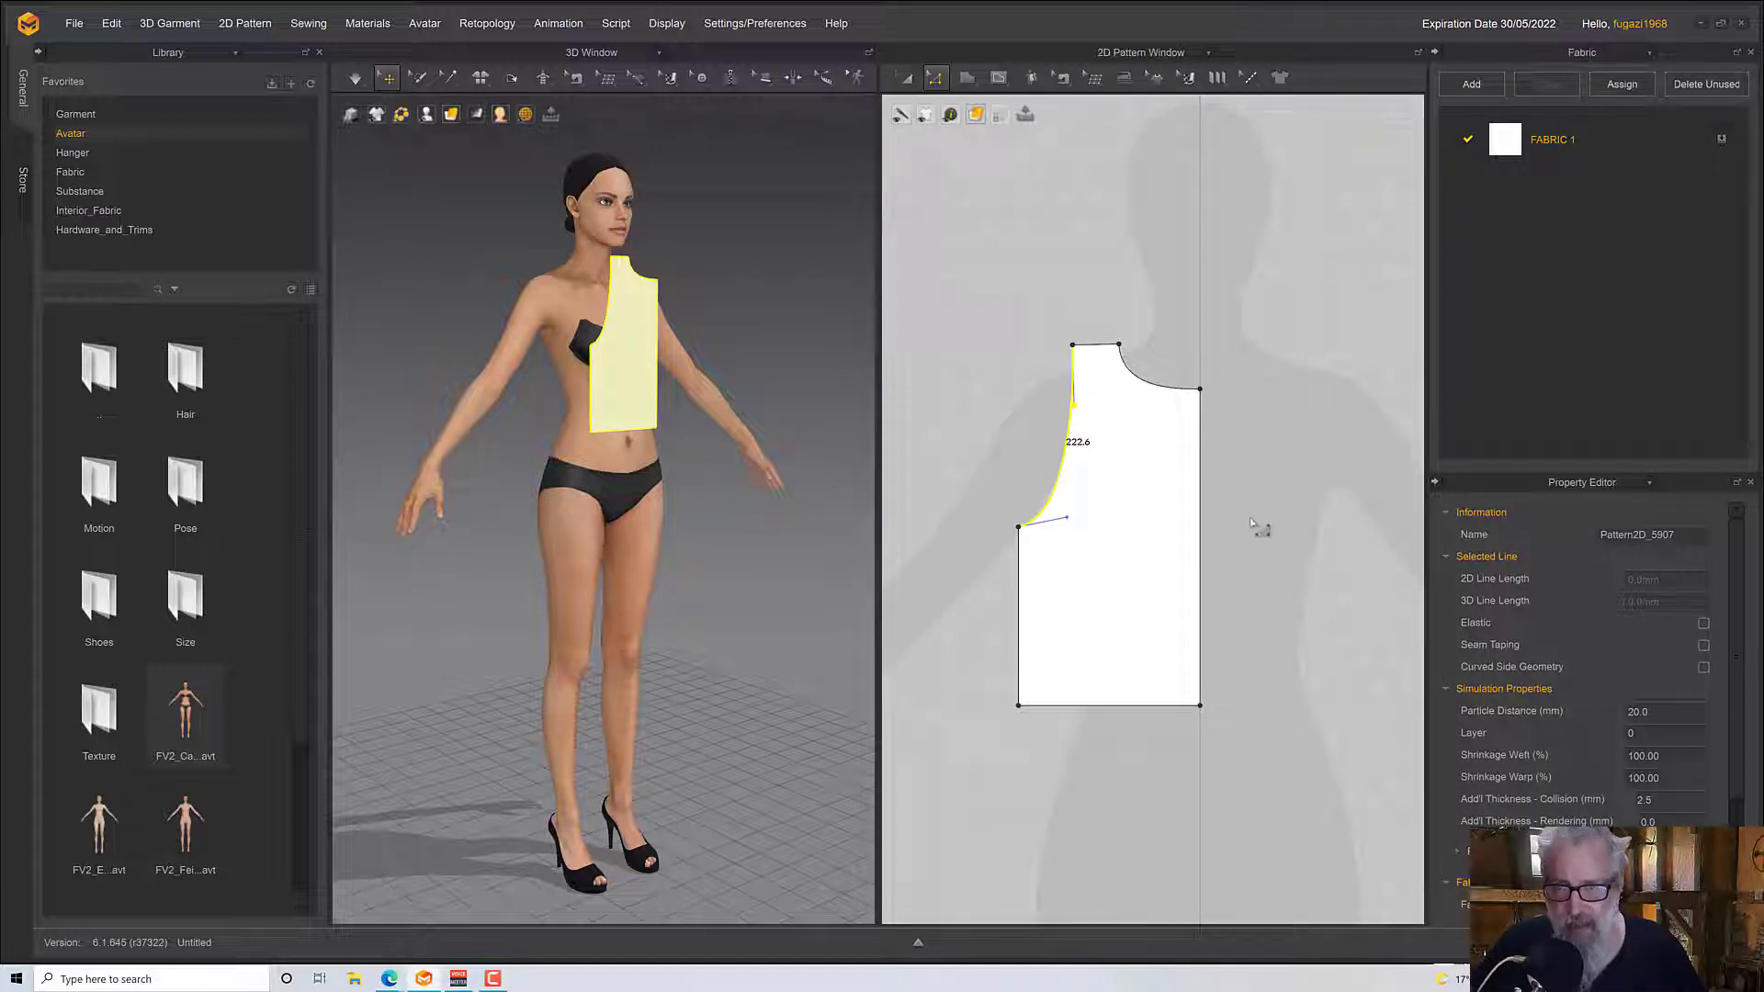
# Unfold the half bodice along its centre line using Unfold Symmetric Editing (with Sewing)
pyautogui.click(1199, 551)
pyautogui.rightClick(1201, 551)
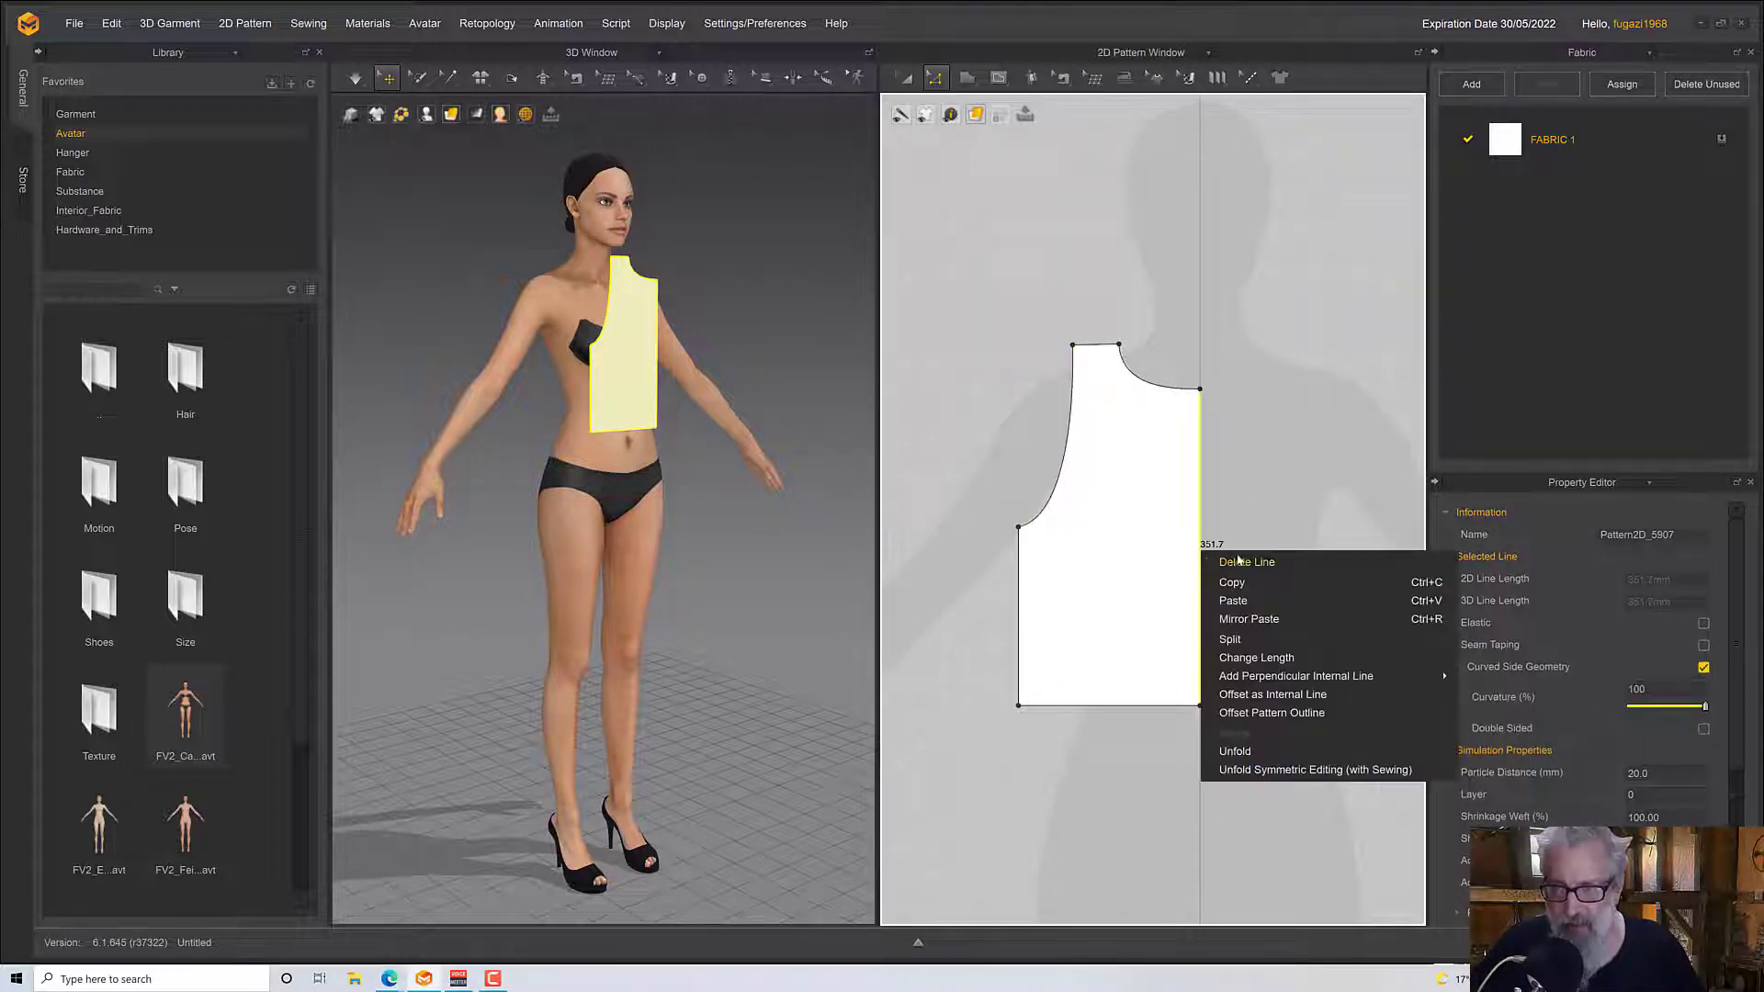
pyautogui.click(1268, 772)
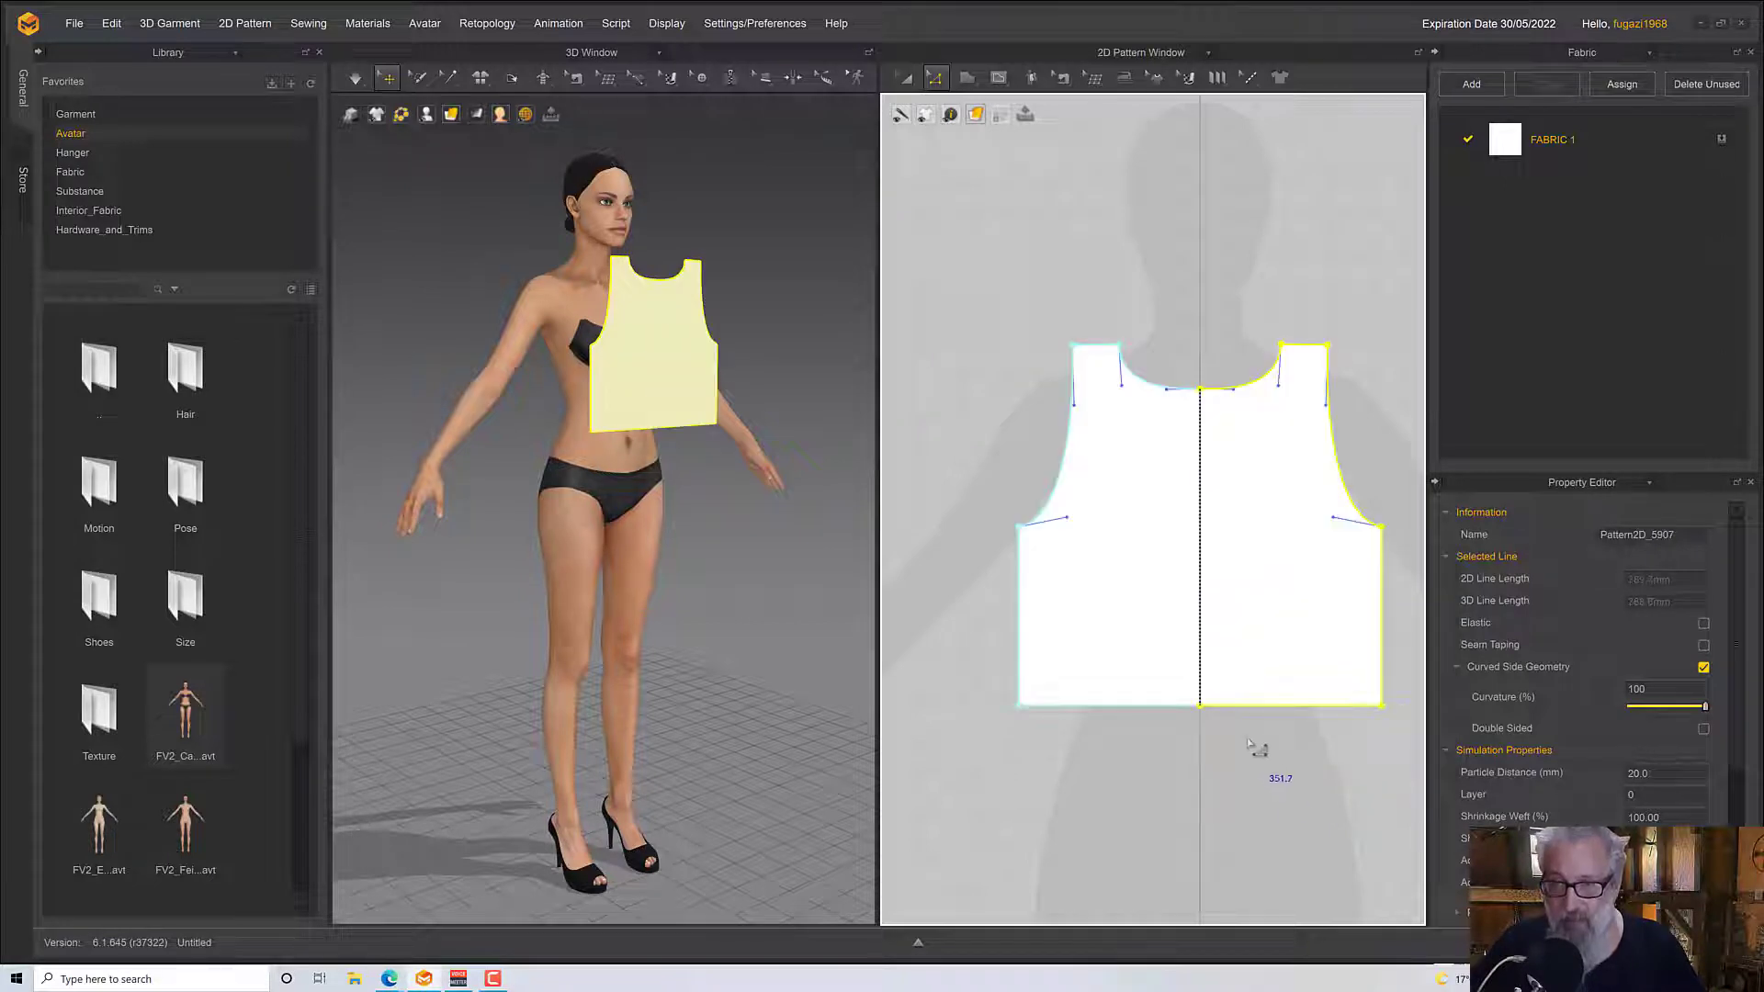
# Copy the full front pattern and mirror-paste it level beside the original, about 563 mm from centre line to centre line
pyautogui.moveTo(684, 464); pyautogui.dragTo(674, 429, button='right')
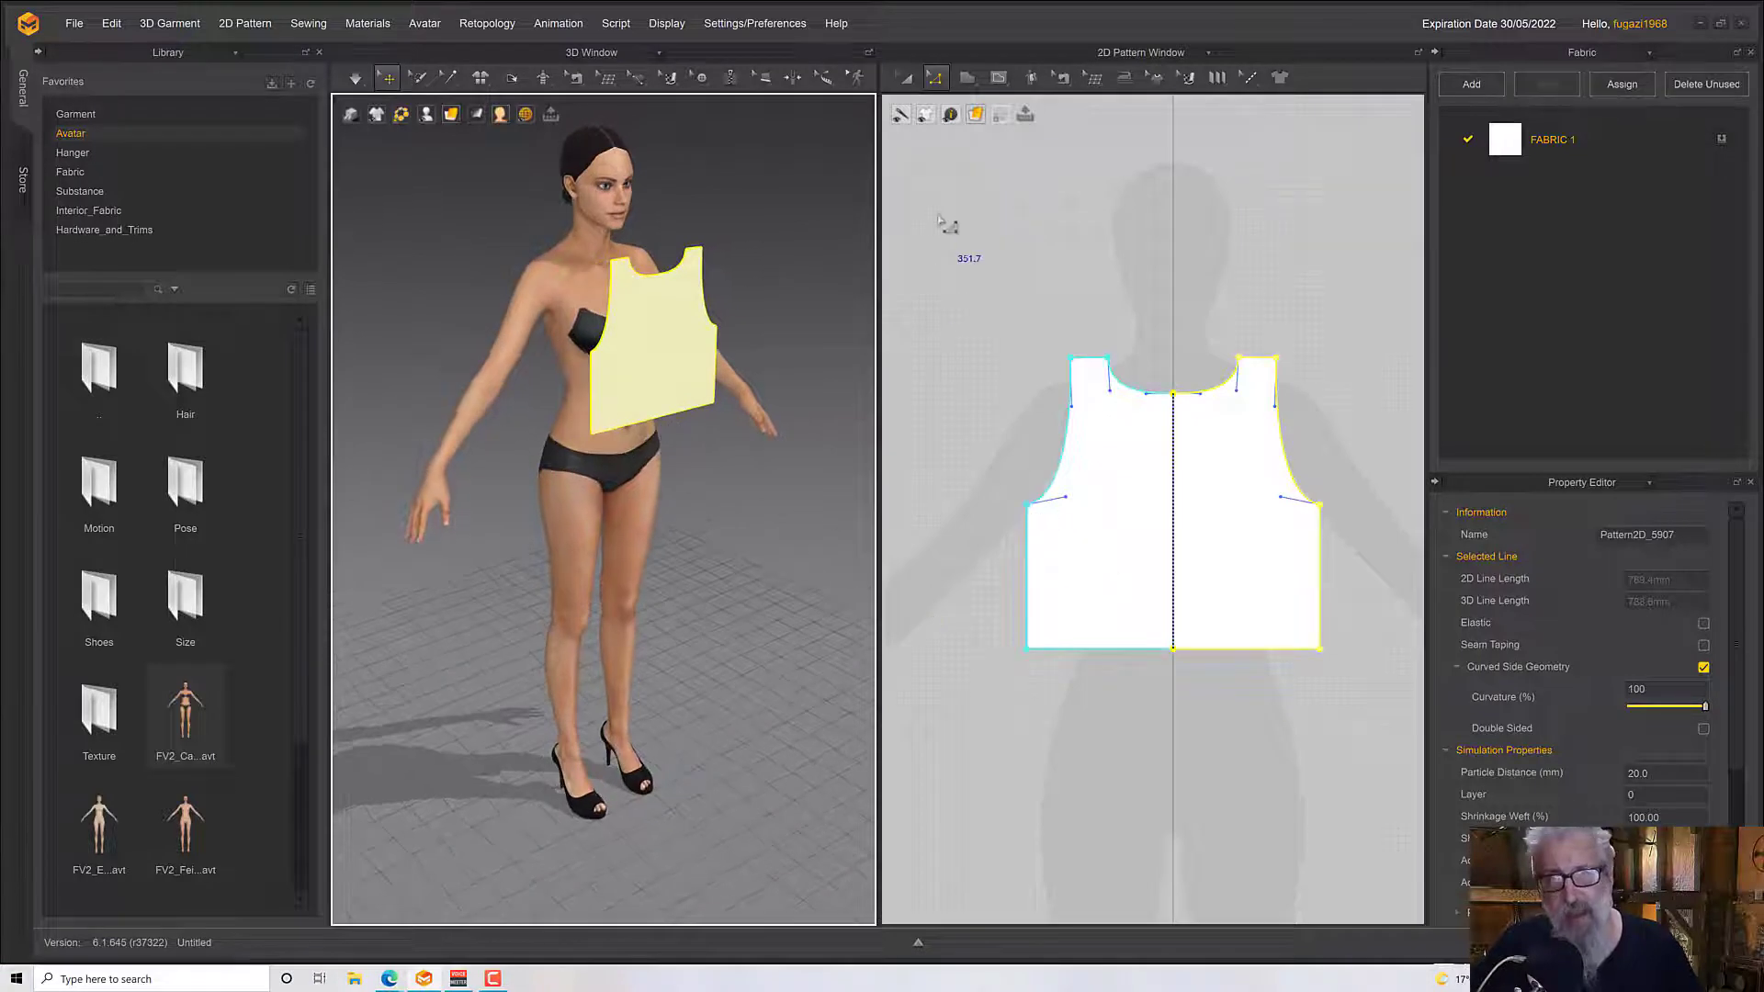
pyautogui.click(912, 83)
pyautogui.click(941, 82)
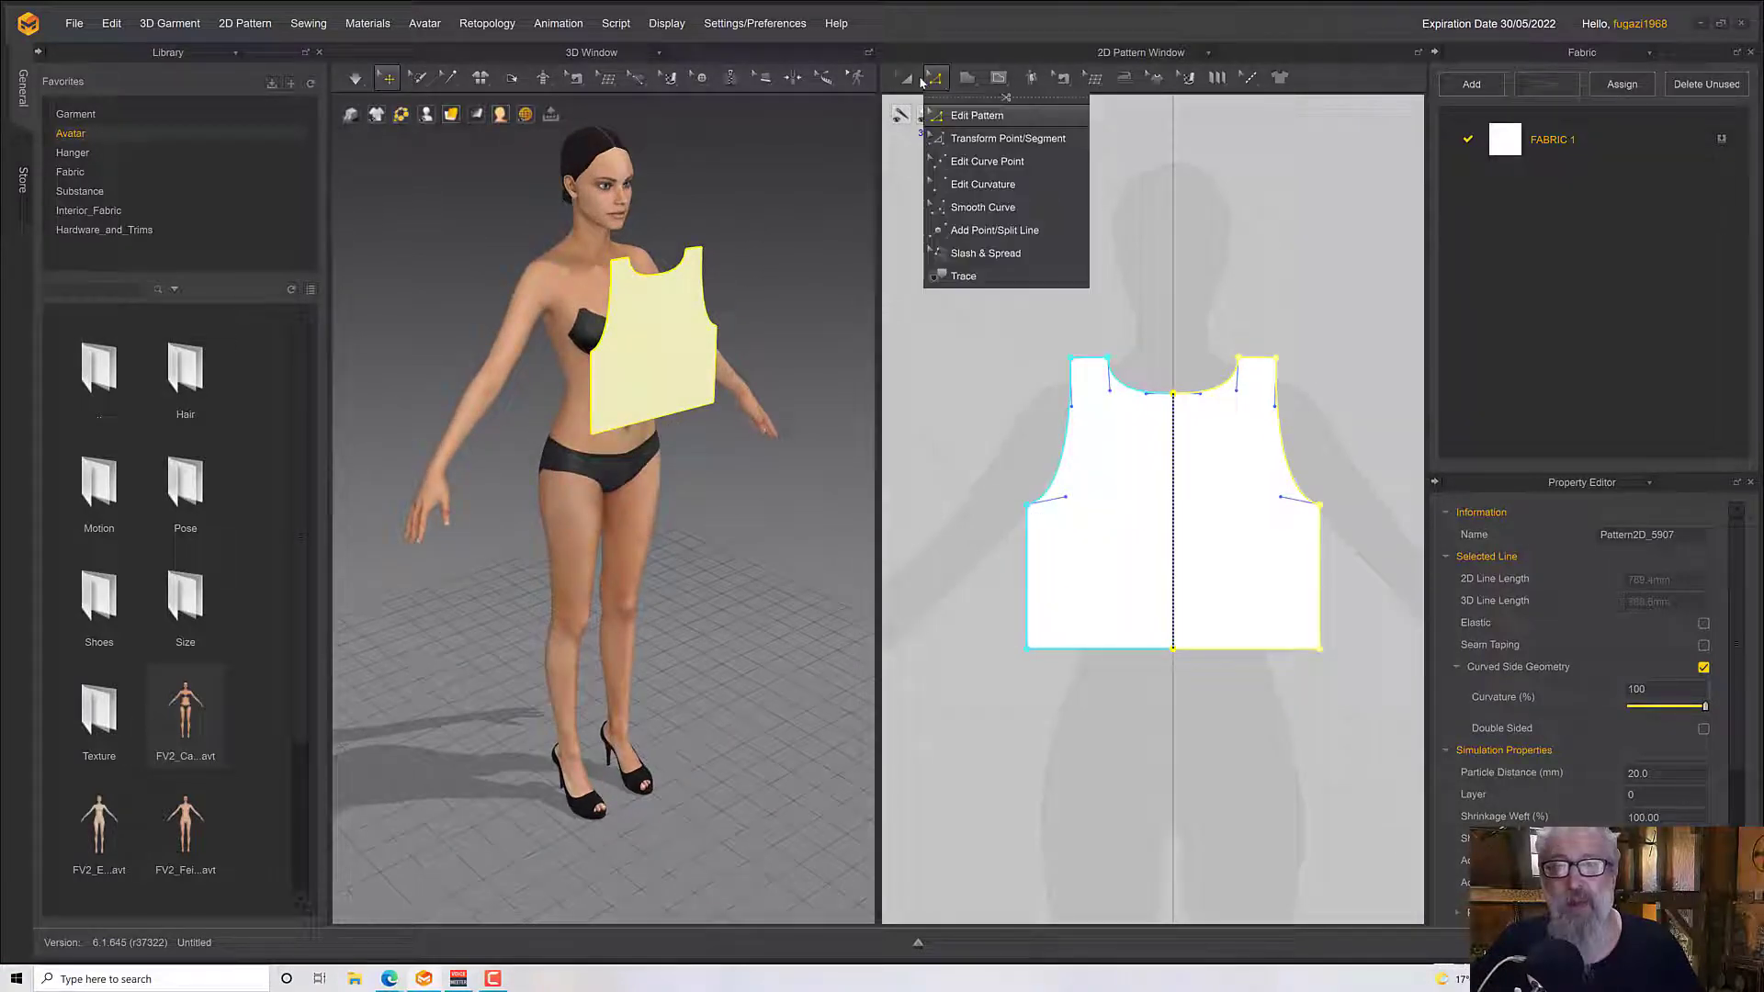
pyautogui.click(905, 79)
pyautogui.click(1109, 462)
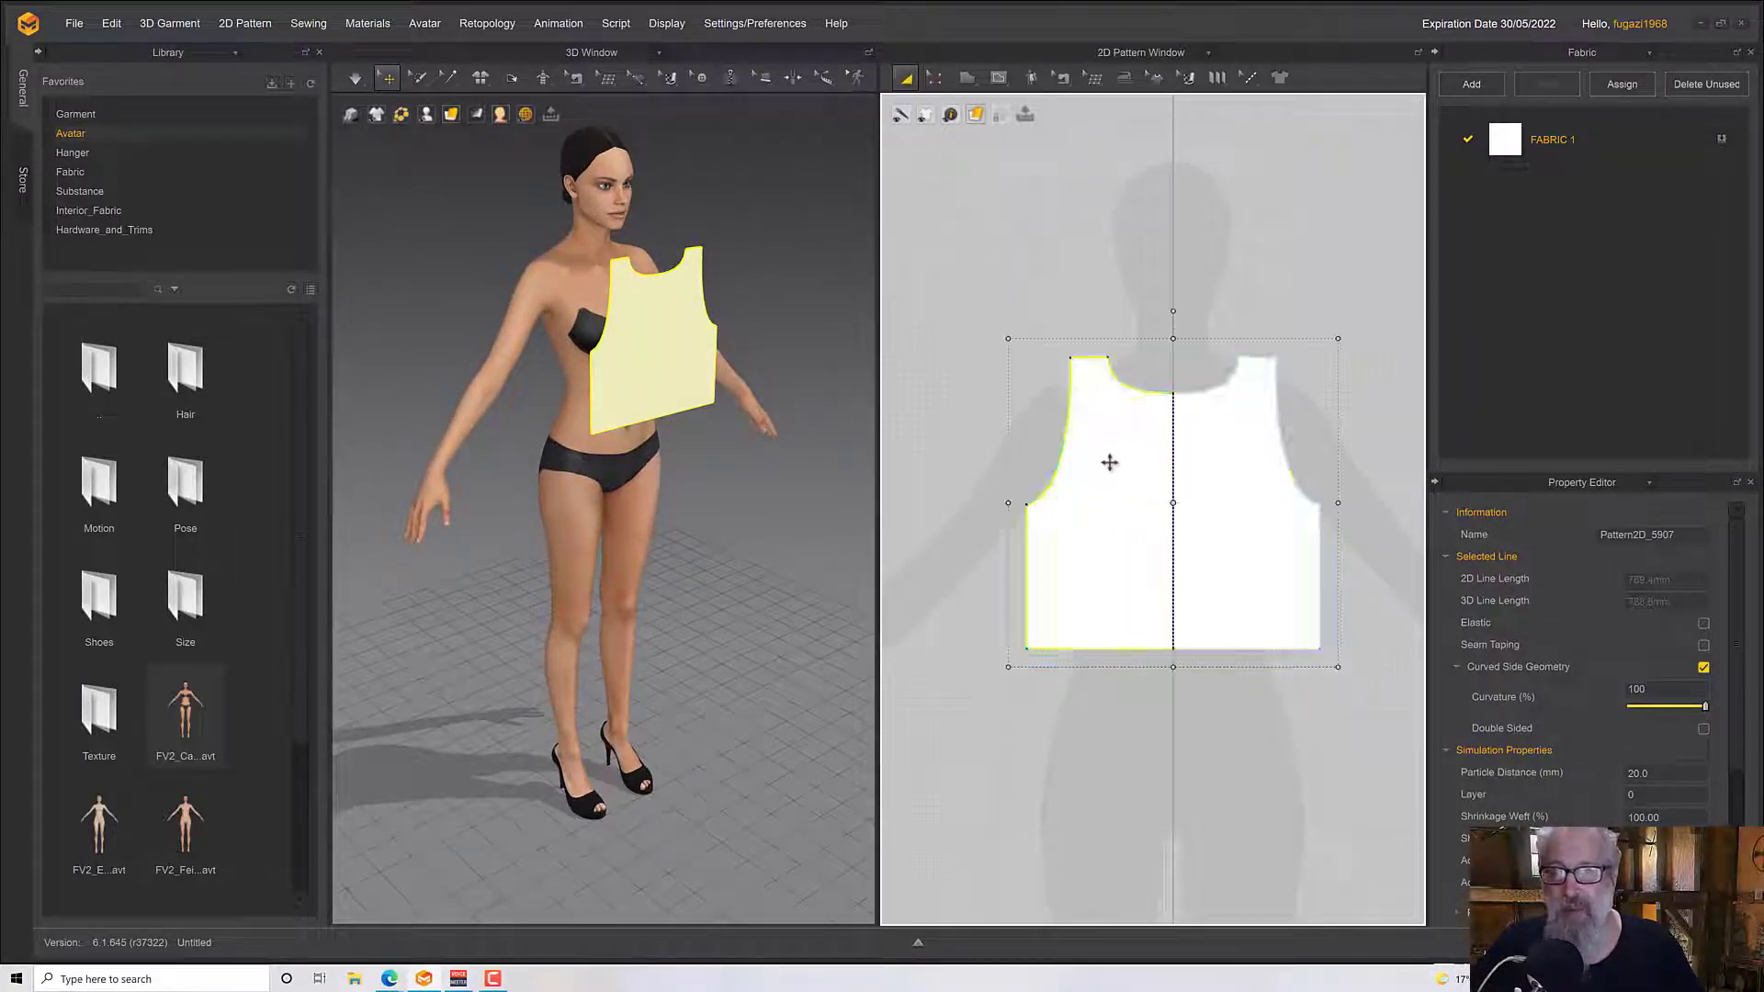
pyautogui.scroll(-2, 1109, 462)
pyautogui.rightClick(1084, 438)
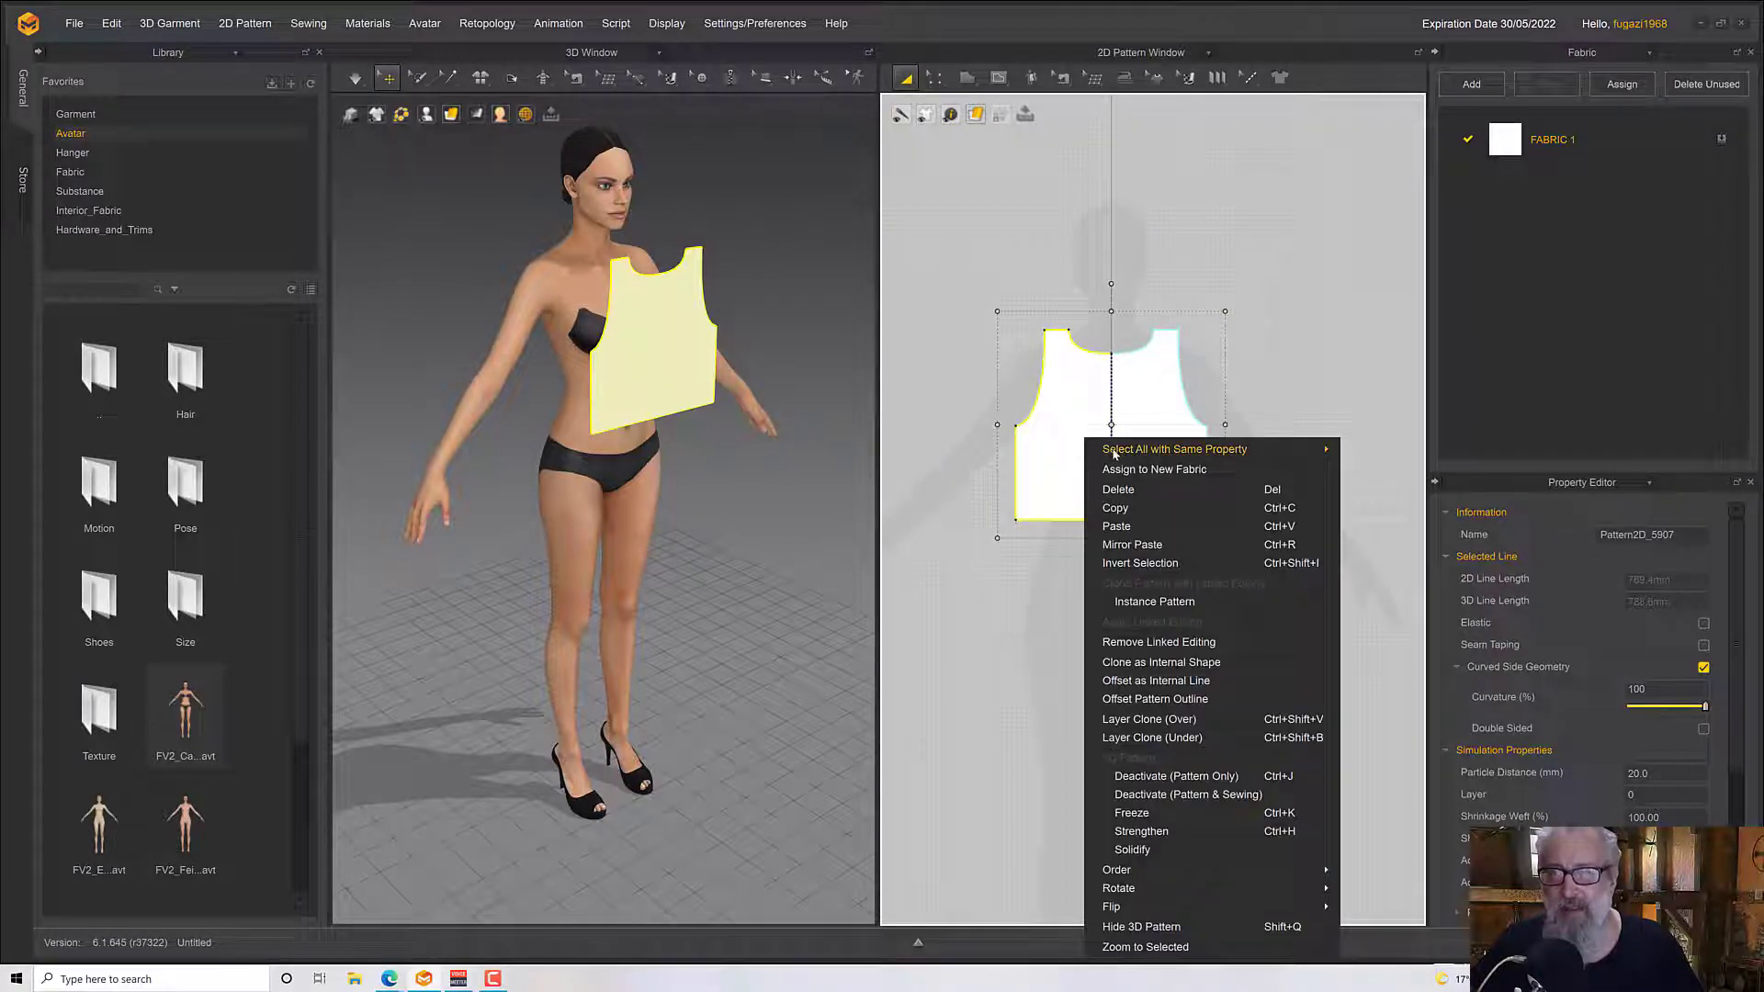
pyautogui.moveTo(1113, 454)
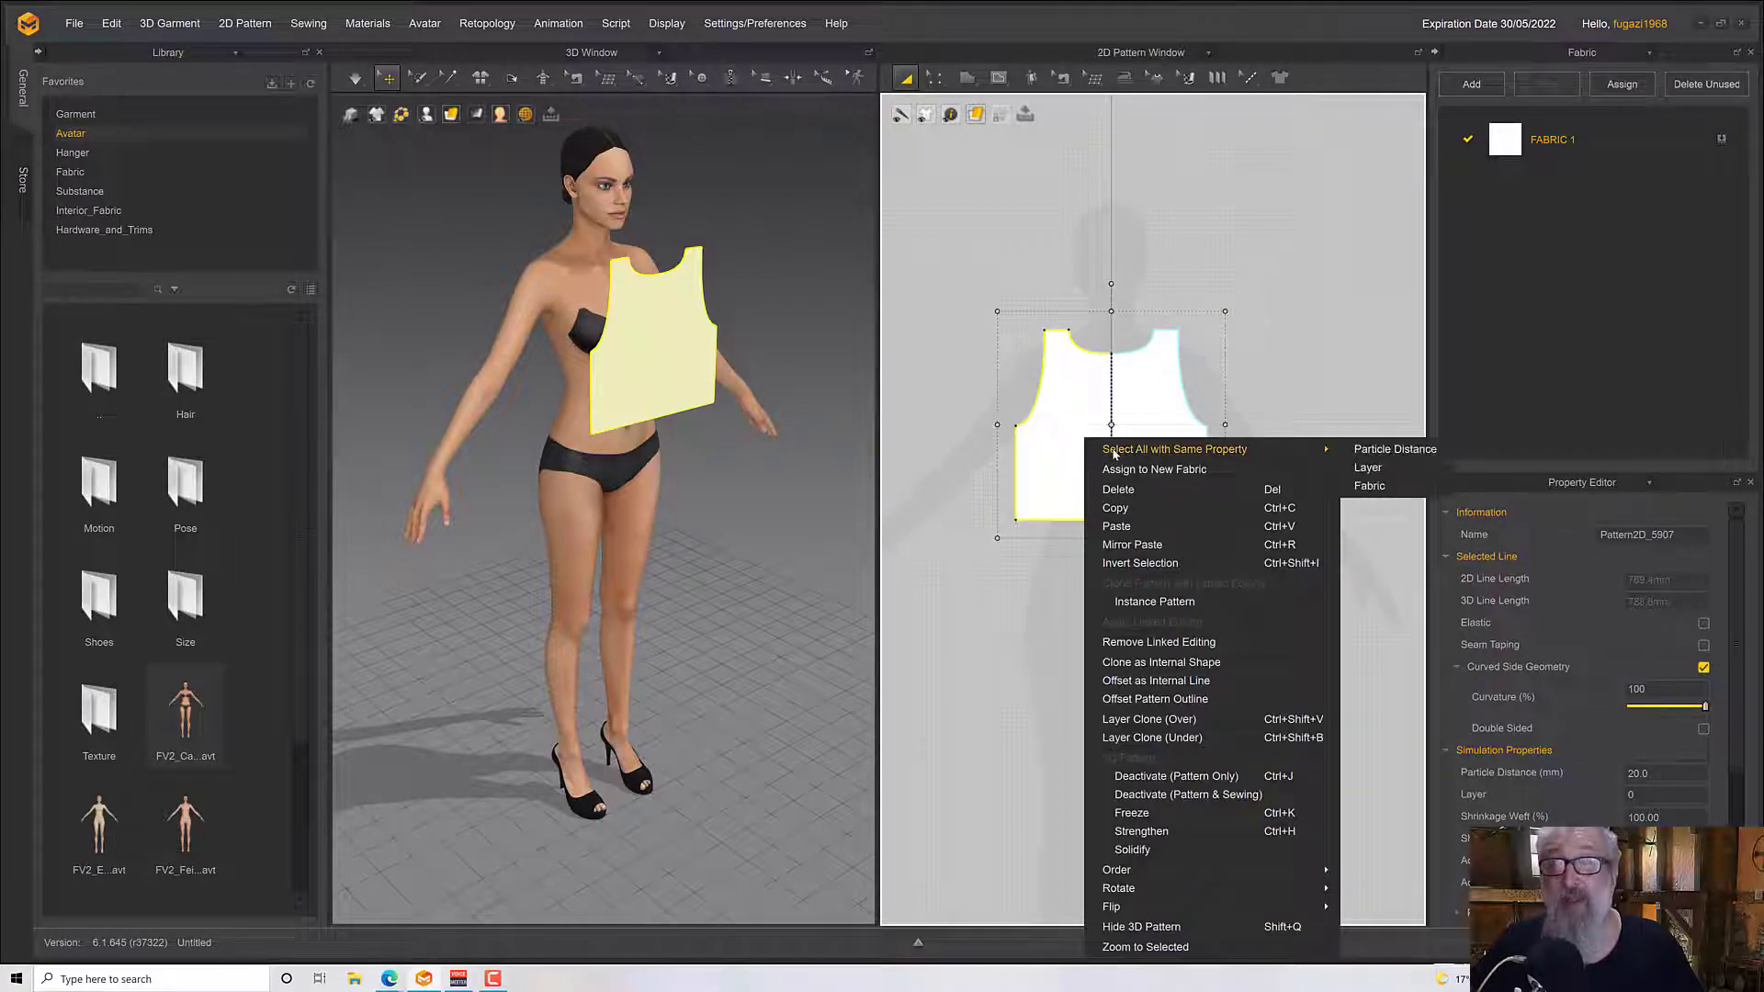
pyautogui.click(1120, 511)
pyautogui.rightClick(1328, 334)
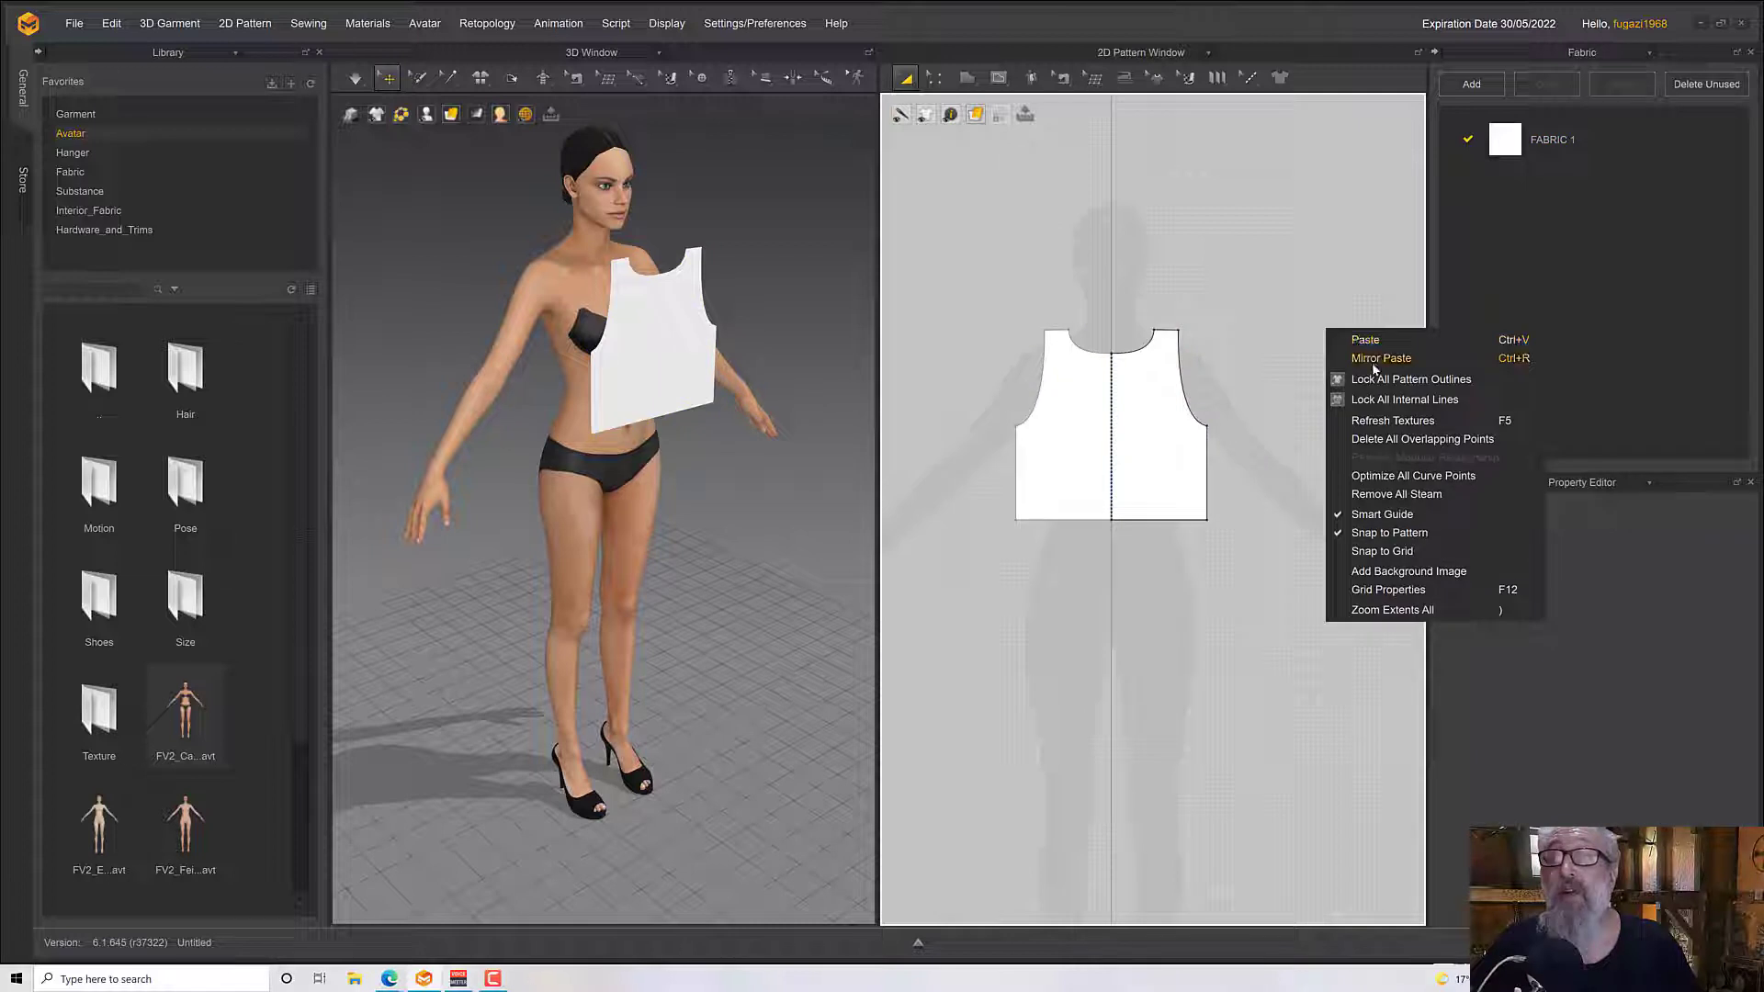
pyautogui.click(1378, 359)
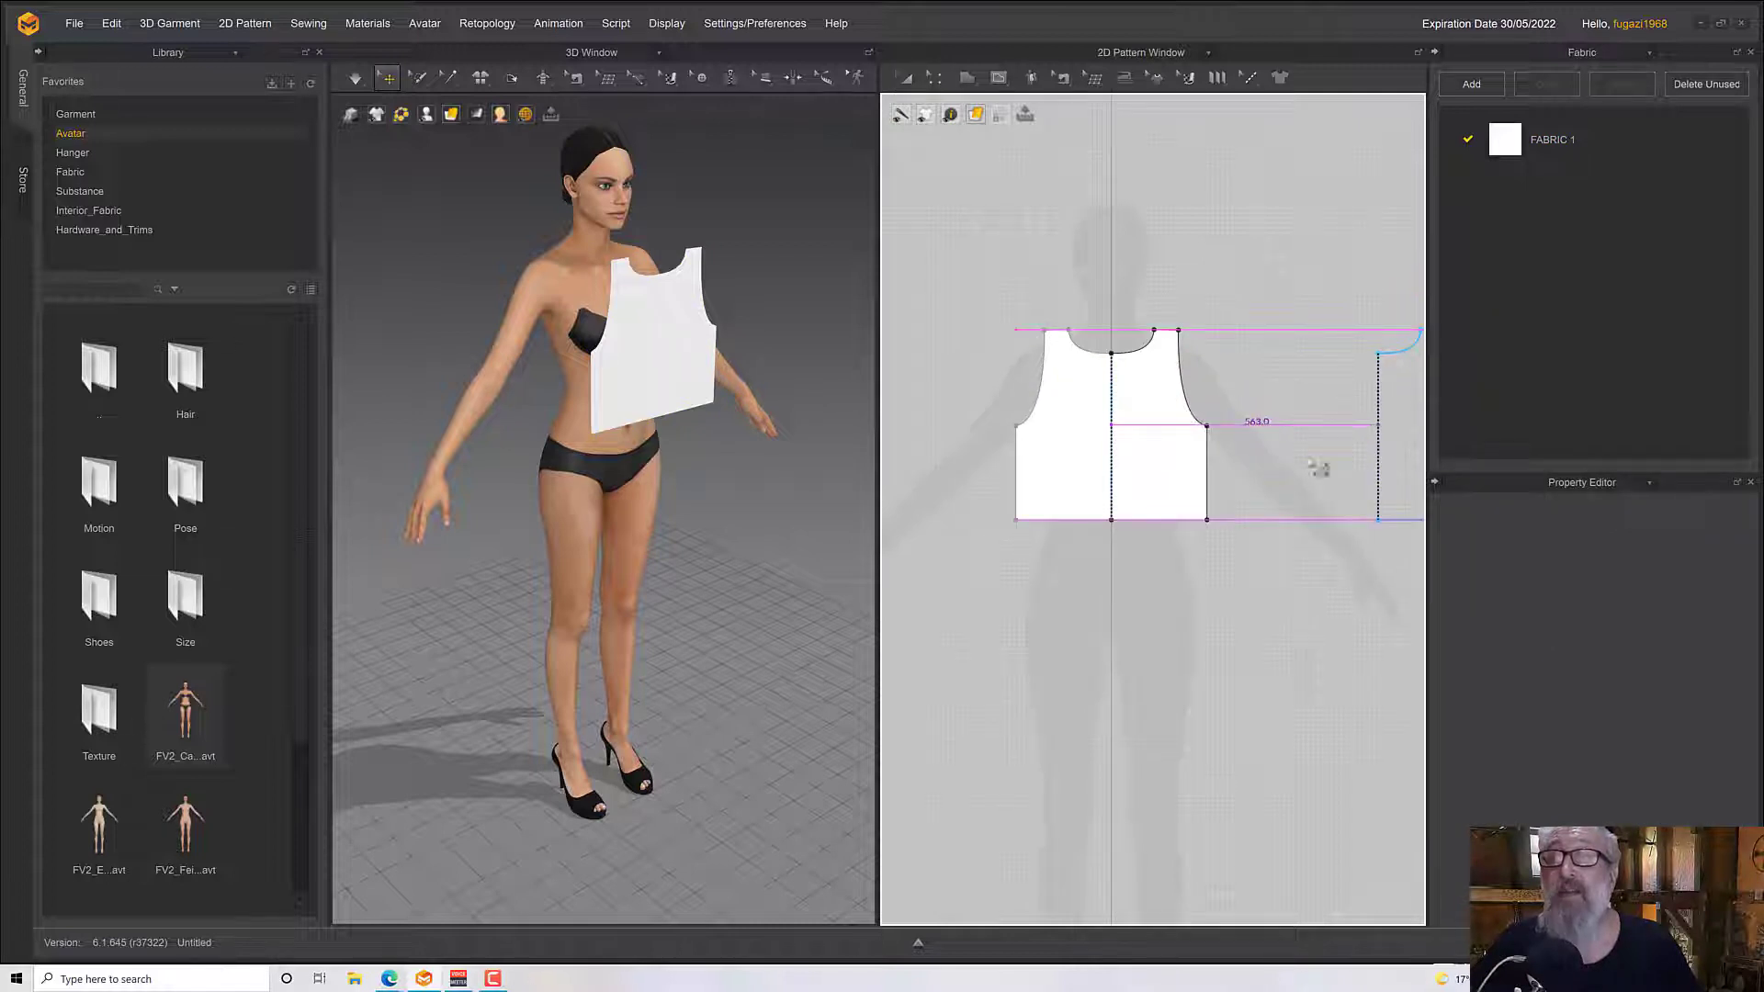
pyautogui.click(1309, 462)
# Show the arrangement points around the avatar in the 3D Window
pyautogui.moveTo(1271, 462); pyautogui.dragTo(1127, 459, button='middle')
pyautogui.moveTo(634, 510); pyautogui.dragTo(689, 508, button='right')
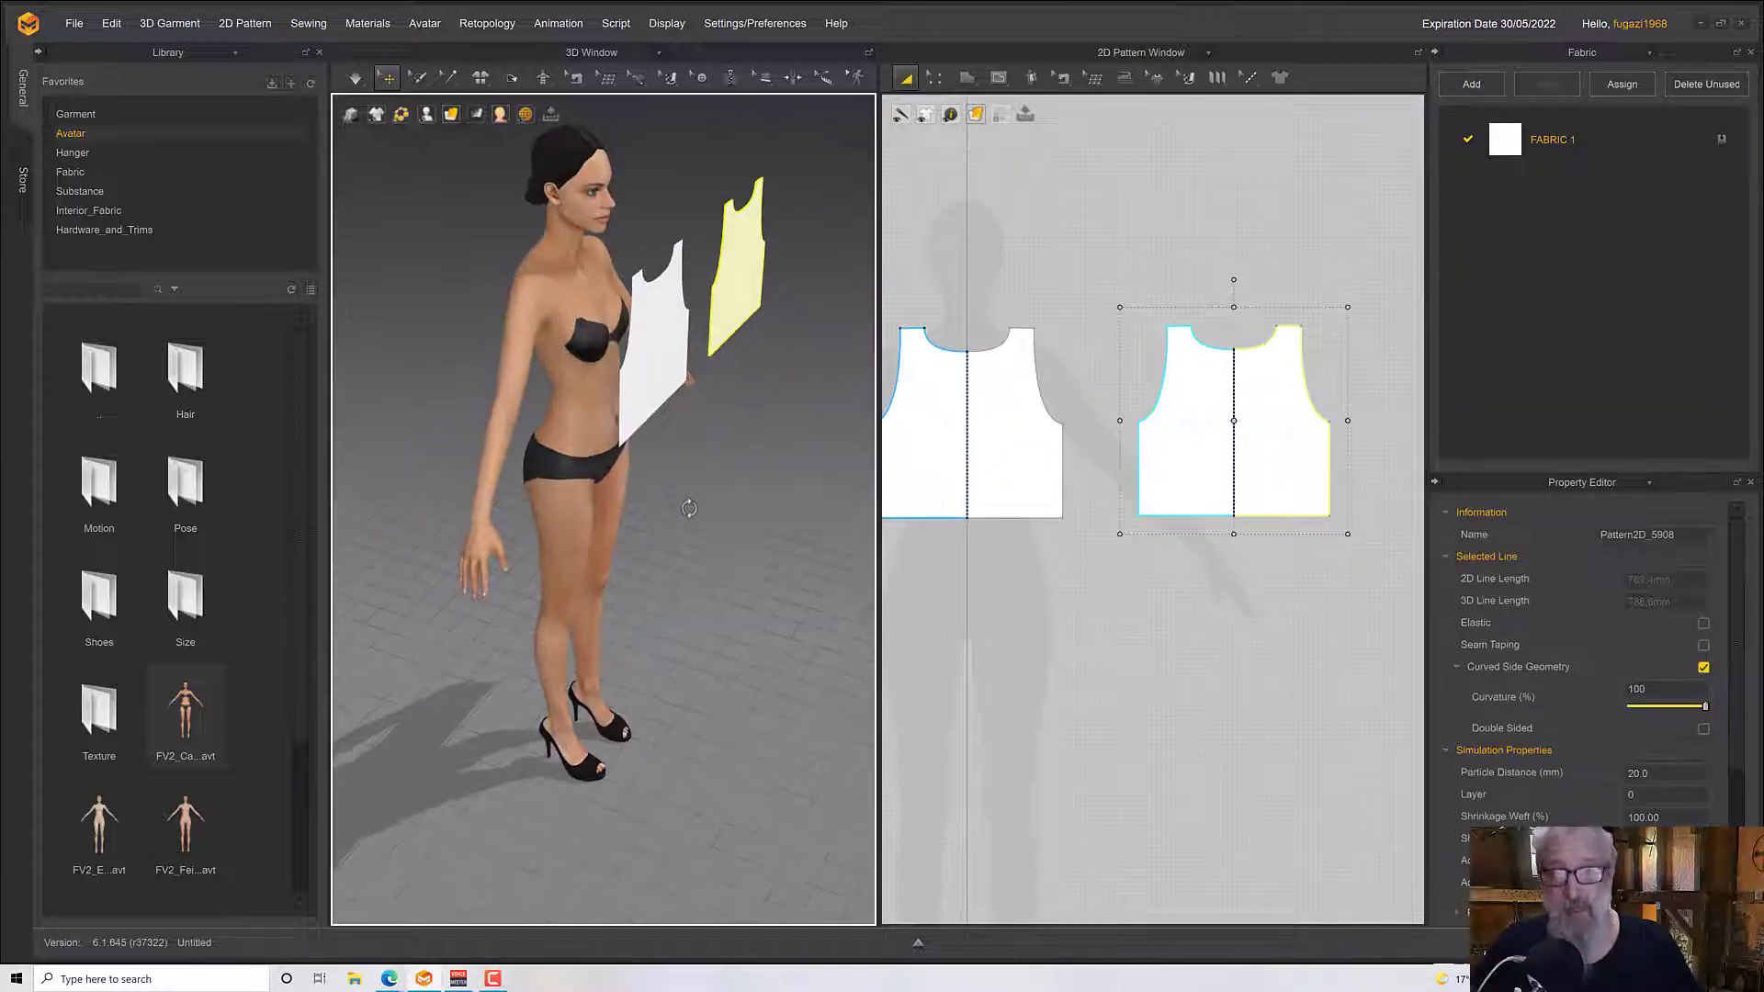
pyautogui.hotkey('shift', 'f')
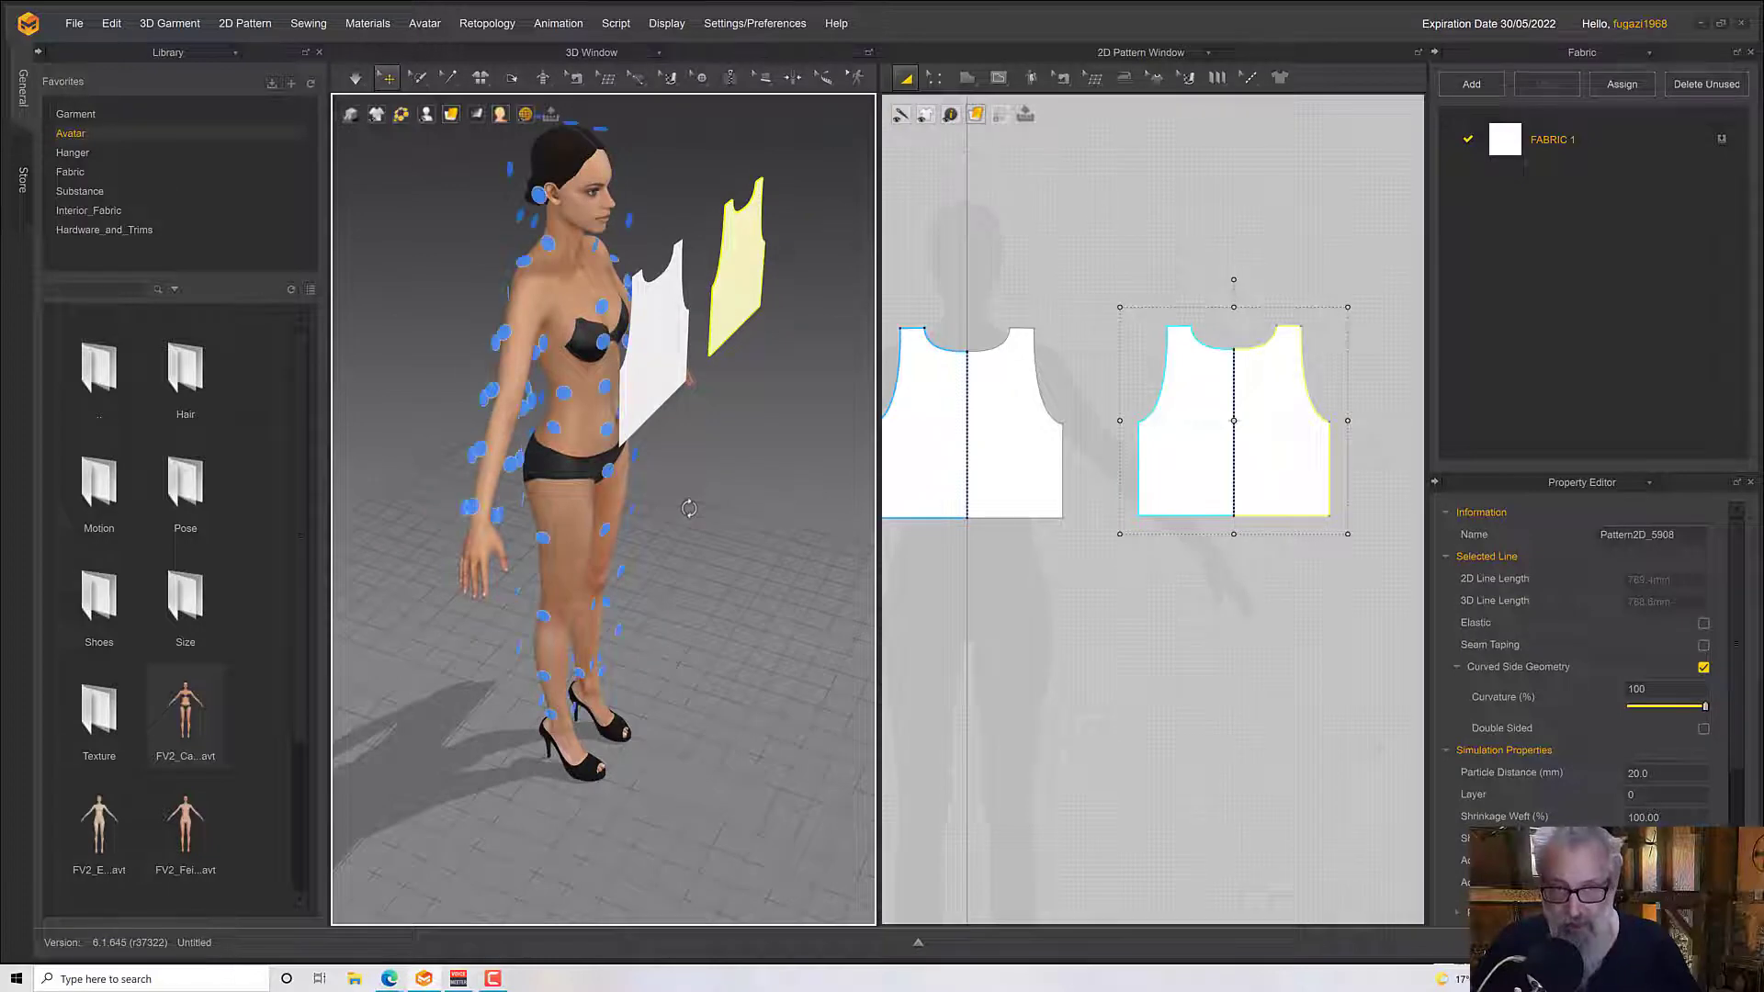
# Place the mirrored copy behind the avatar on the arrangement point at the centre of the upper back
pyautogui.press('8')
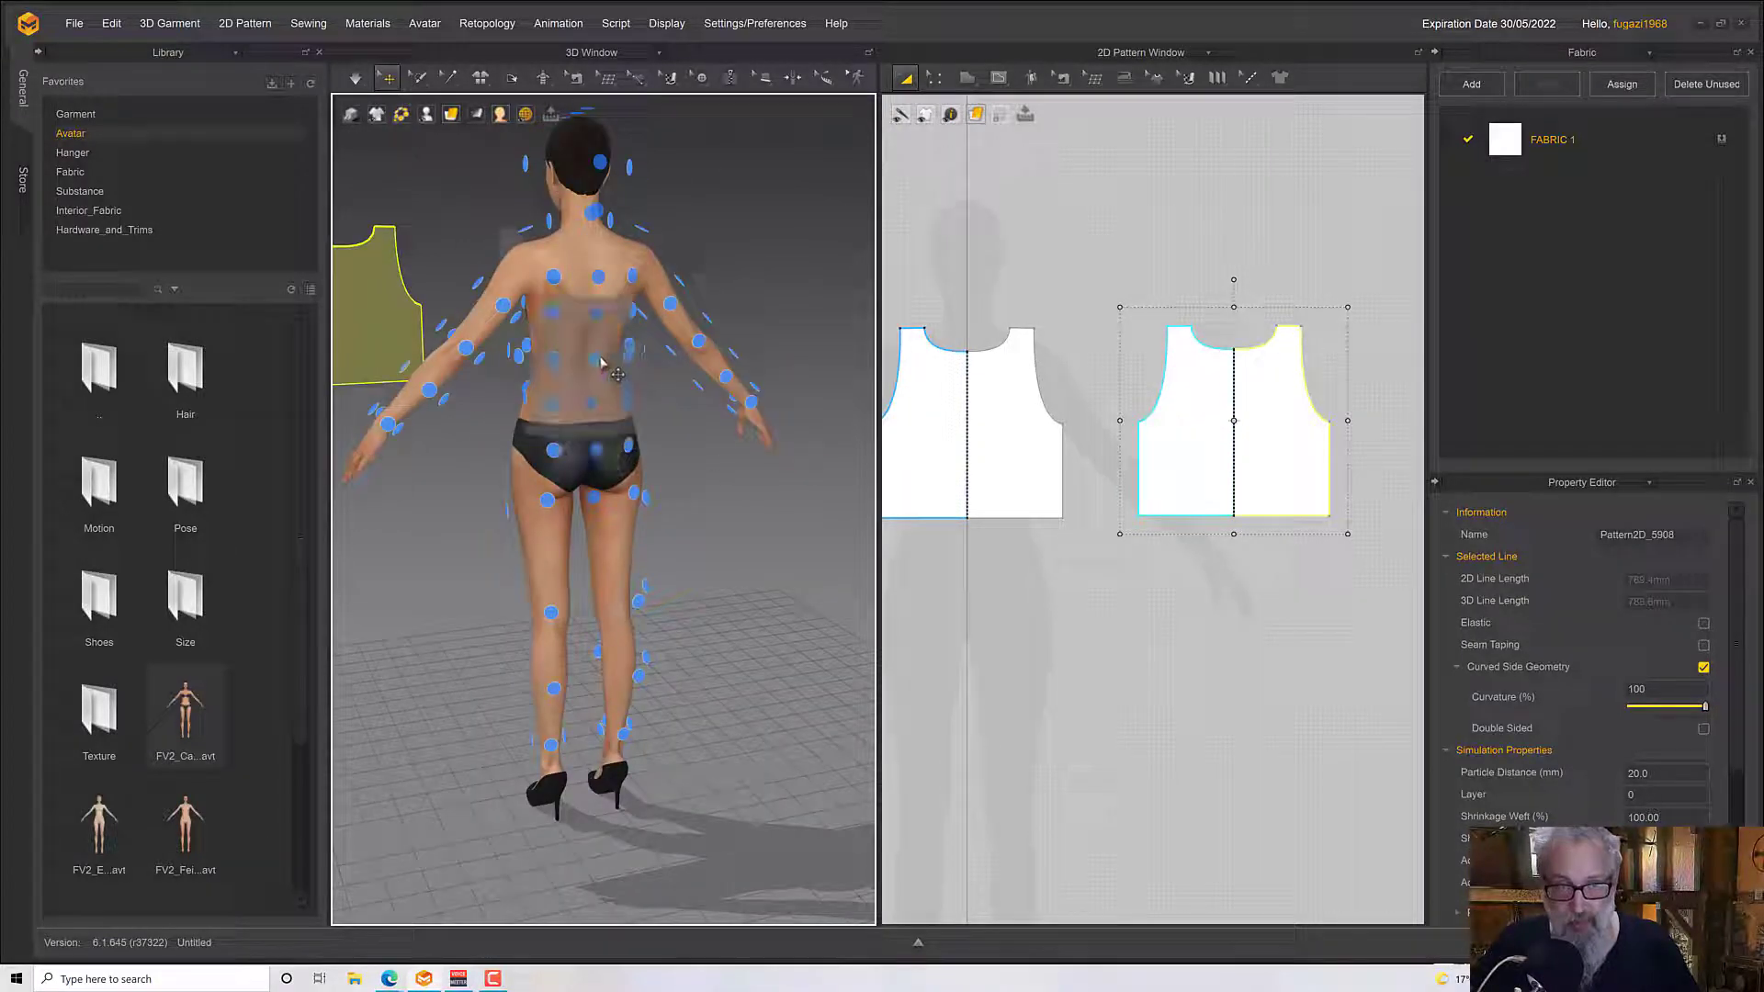
pyautogui.click(596, 321)
pyautogui.moveTo(596, 320); pyautogui.dragTo(756, 296, button='right')
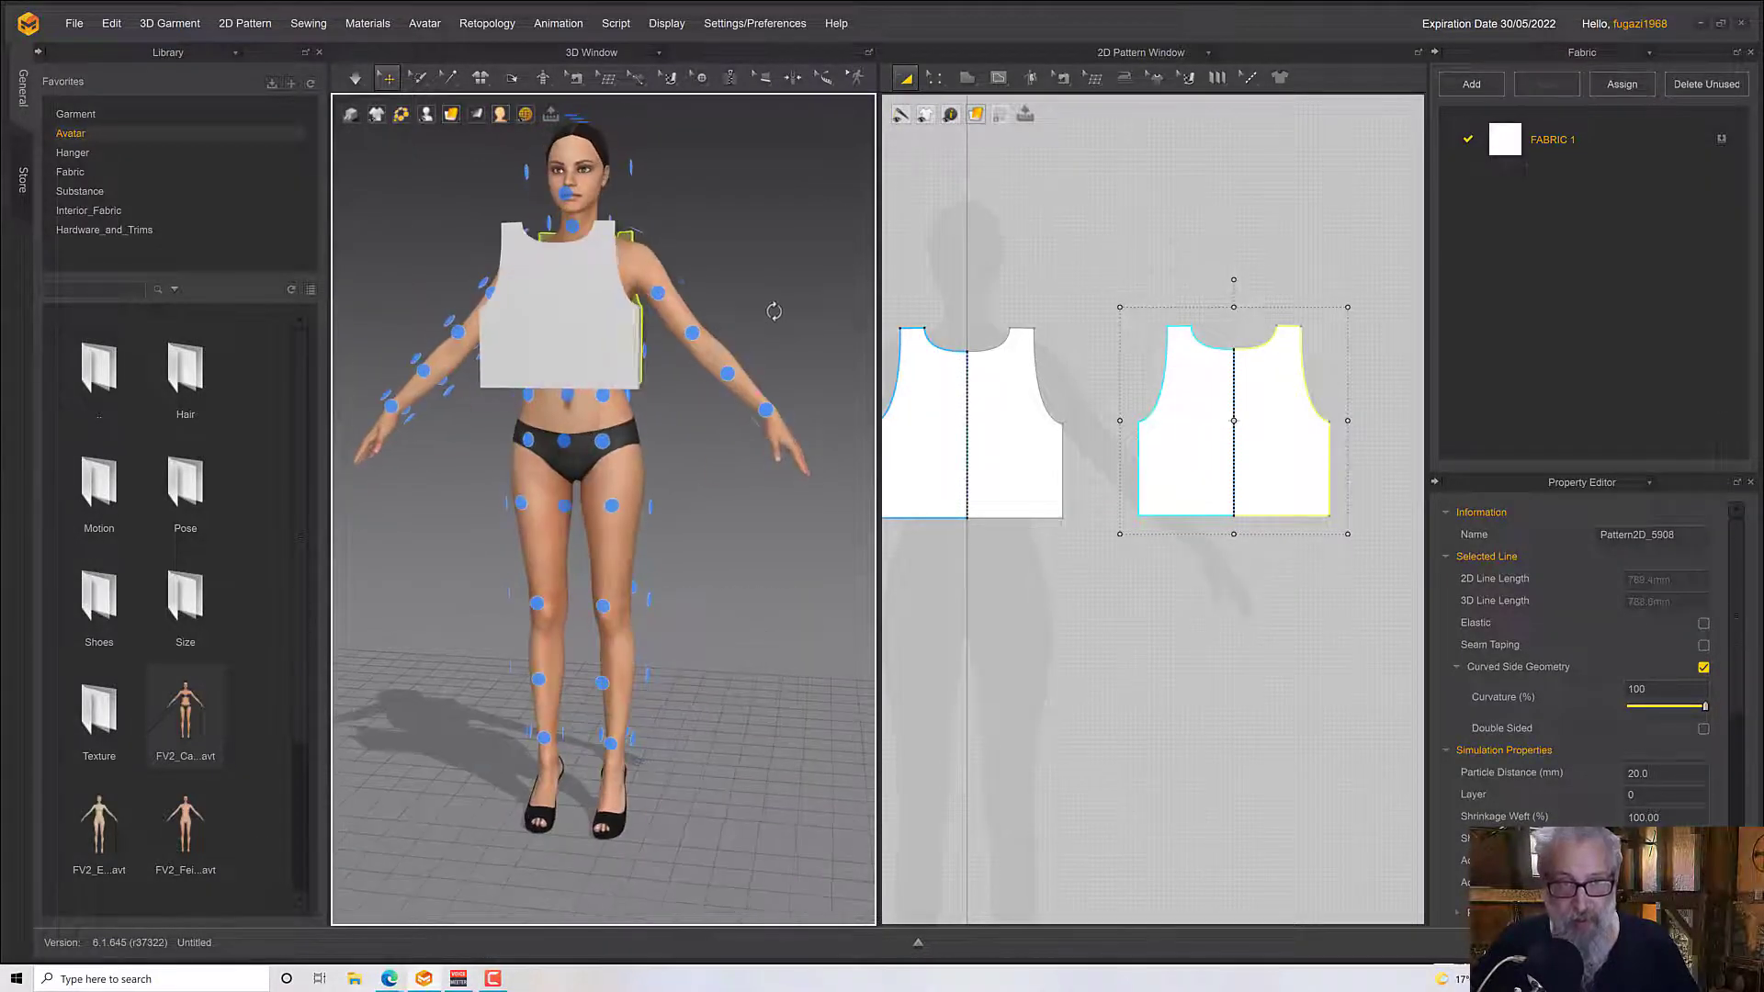
# Place the original pattern in front of the avatar on the arrangement point at the centre of the chest
pyautogui.click(389, 370)
pyautogui.click(540, 359)
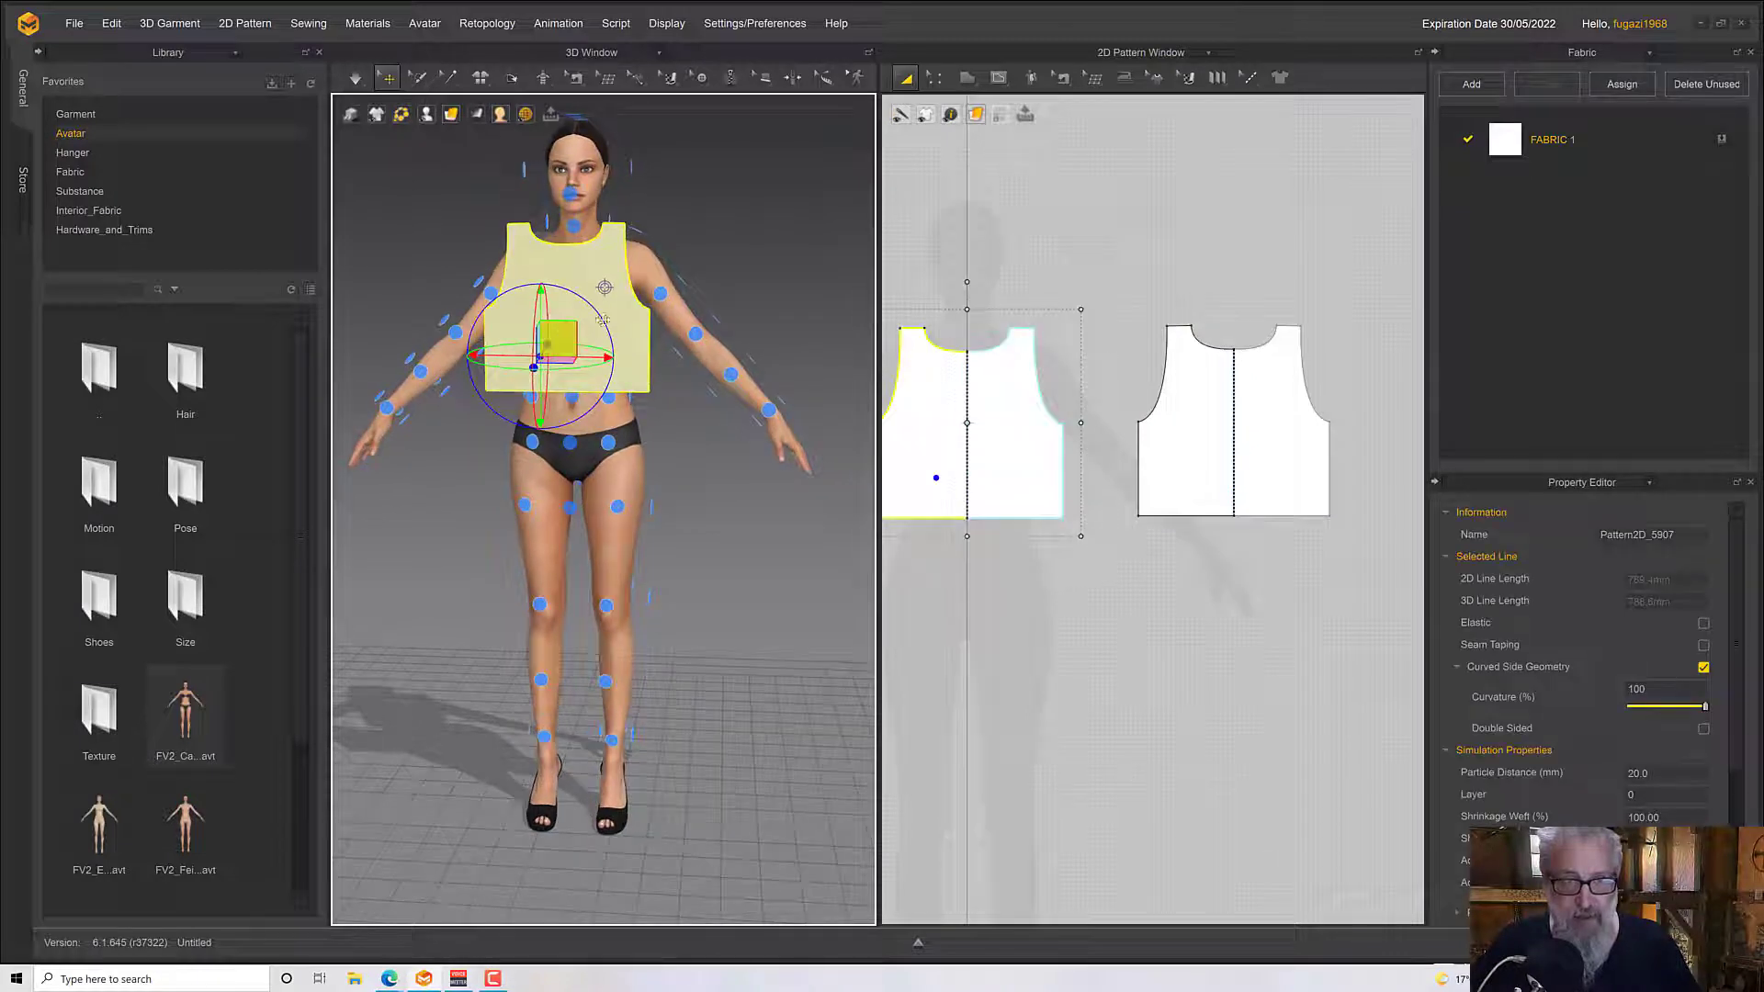
pyautogui.moveTo(603, 321); pyautogui.dragTo(735, 296)
pyautogui.click(570, 350)
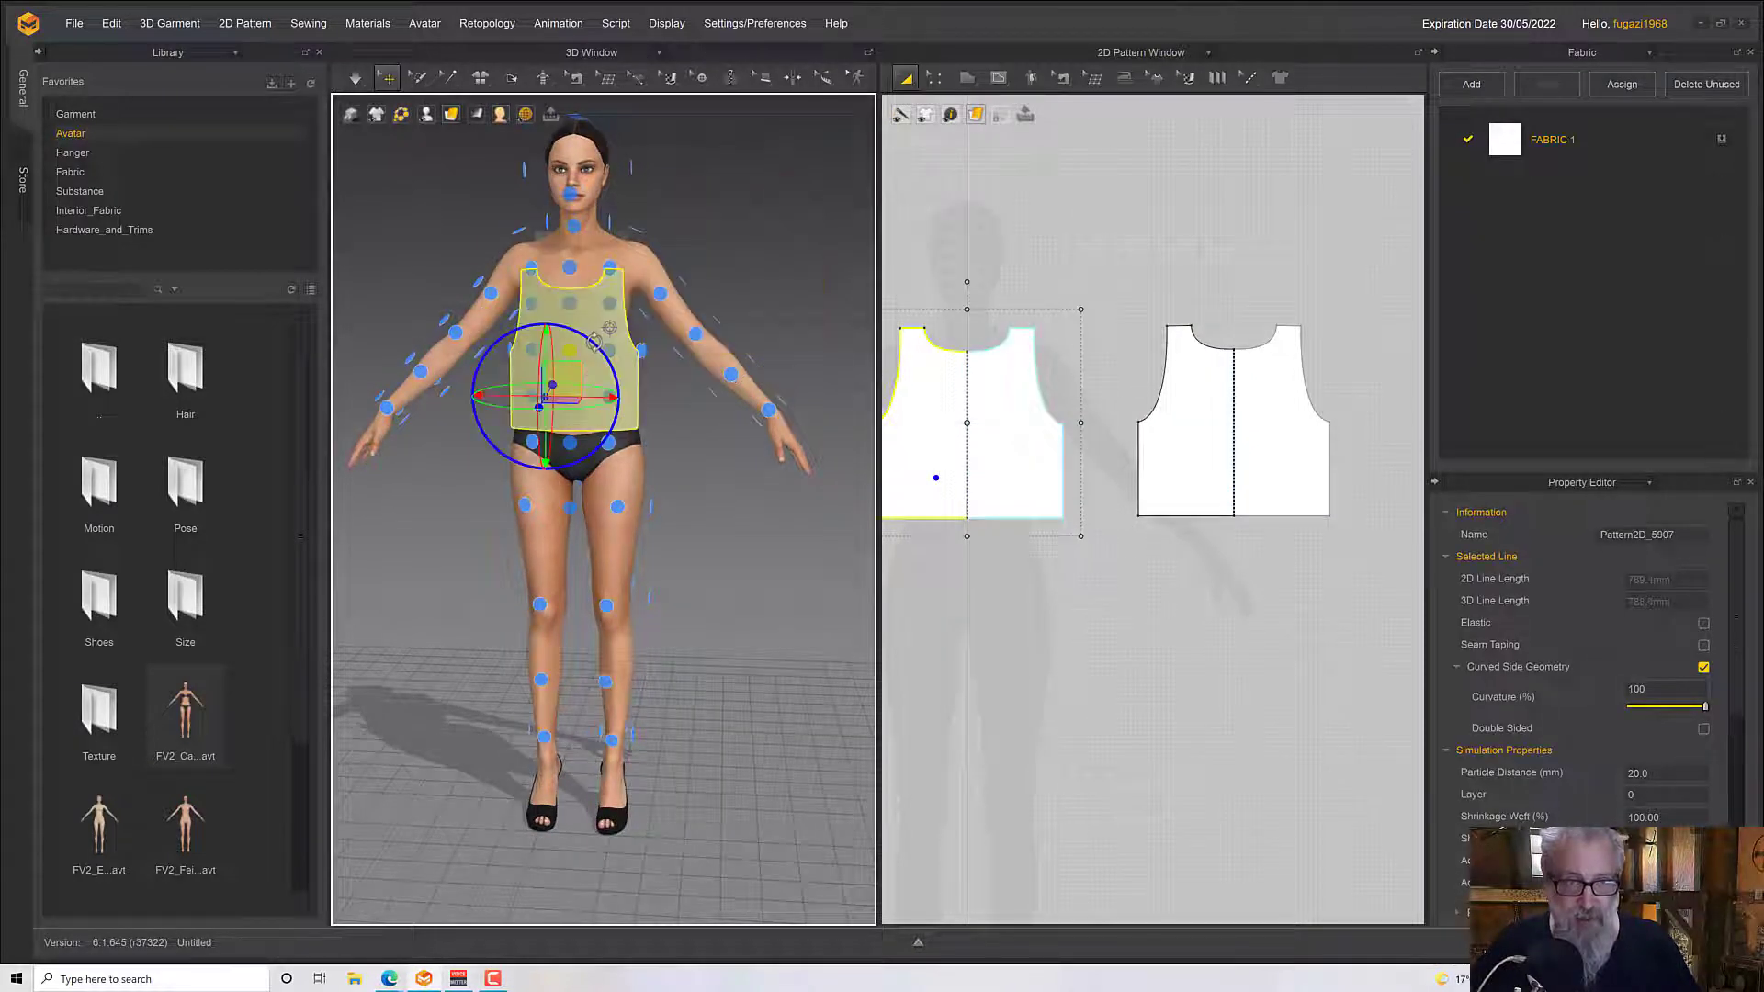
pyautogui.click(570, 304)
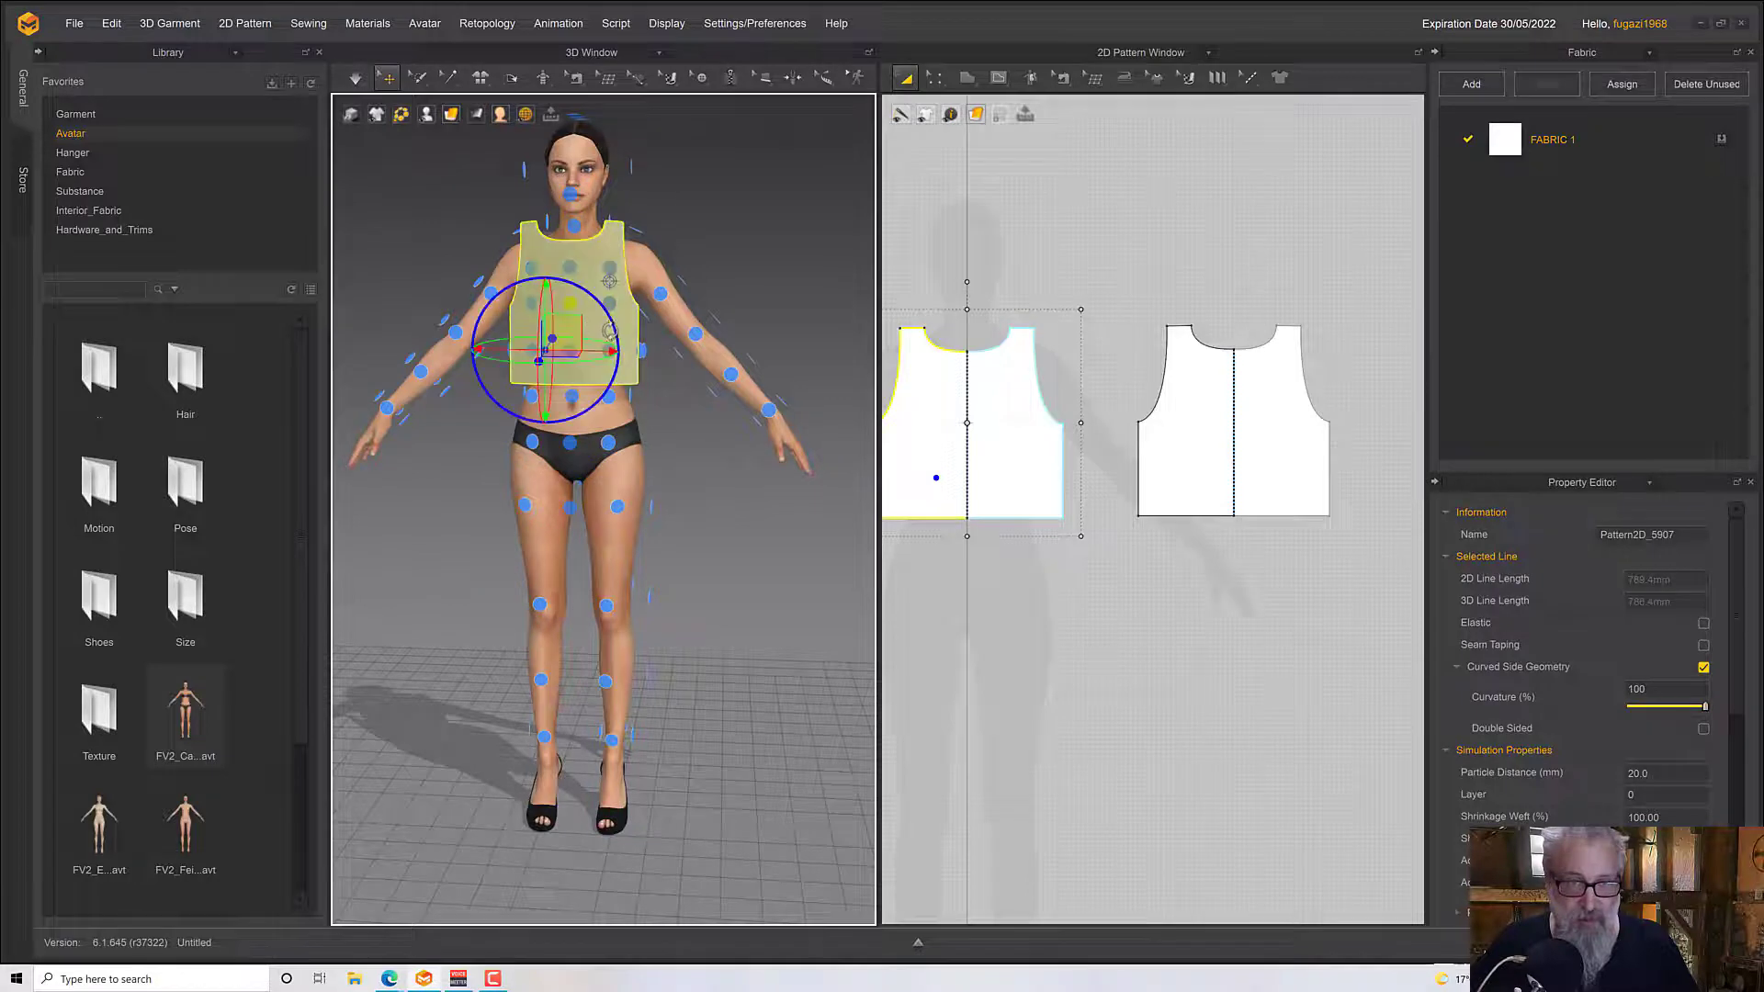
# Hide the arrangement points around the avatar
pyautogui.moveTo(610, 331); pyautogui.dragTo(568, 397, button='right')
pyautogui.moveTo(589, 406); pyautogui.dragTo(595, 484, button='middle')
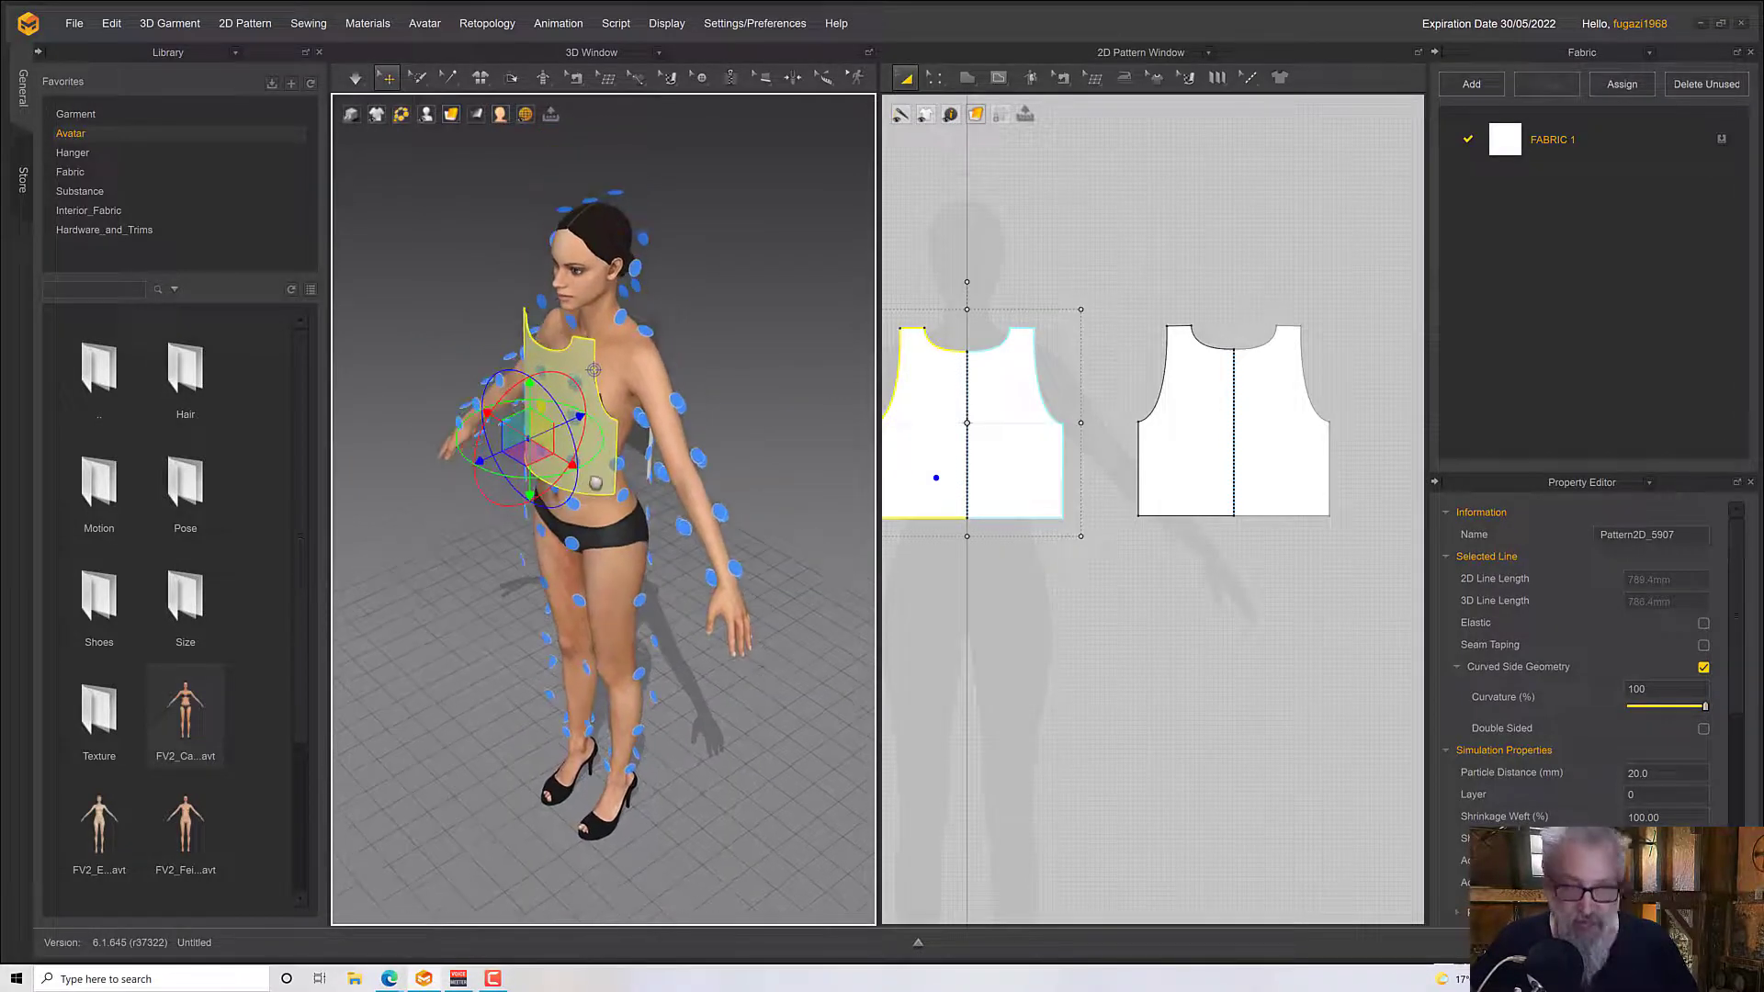
pyautogui.hotkey('shift', 'f')
pyautogui.moveTo(596, 485); pyautogui.dragTo(598, 456, button='right')
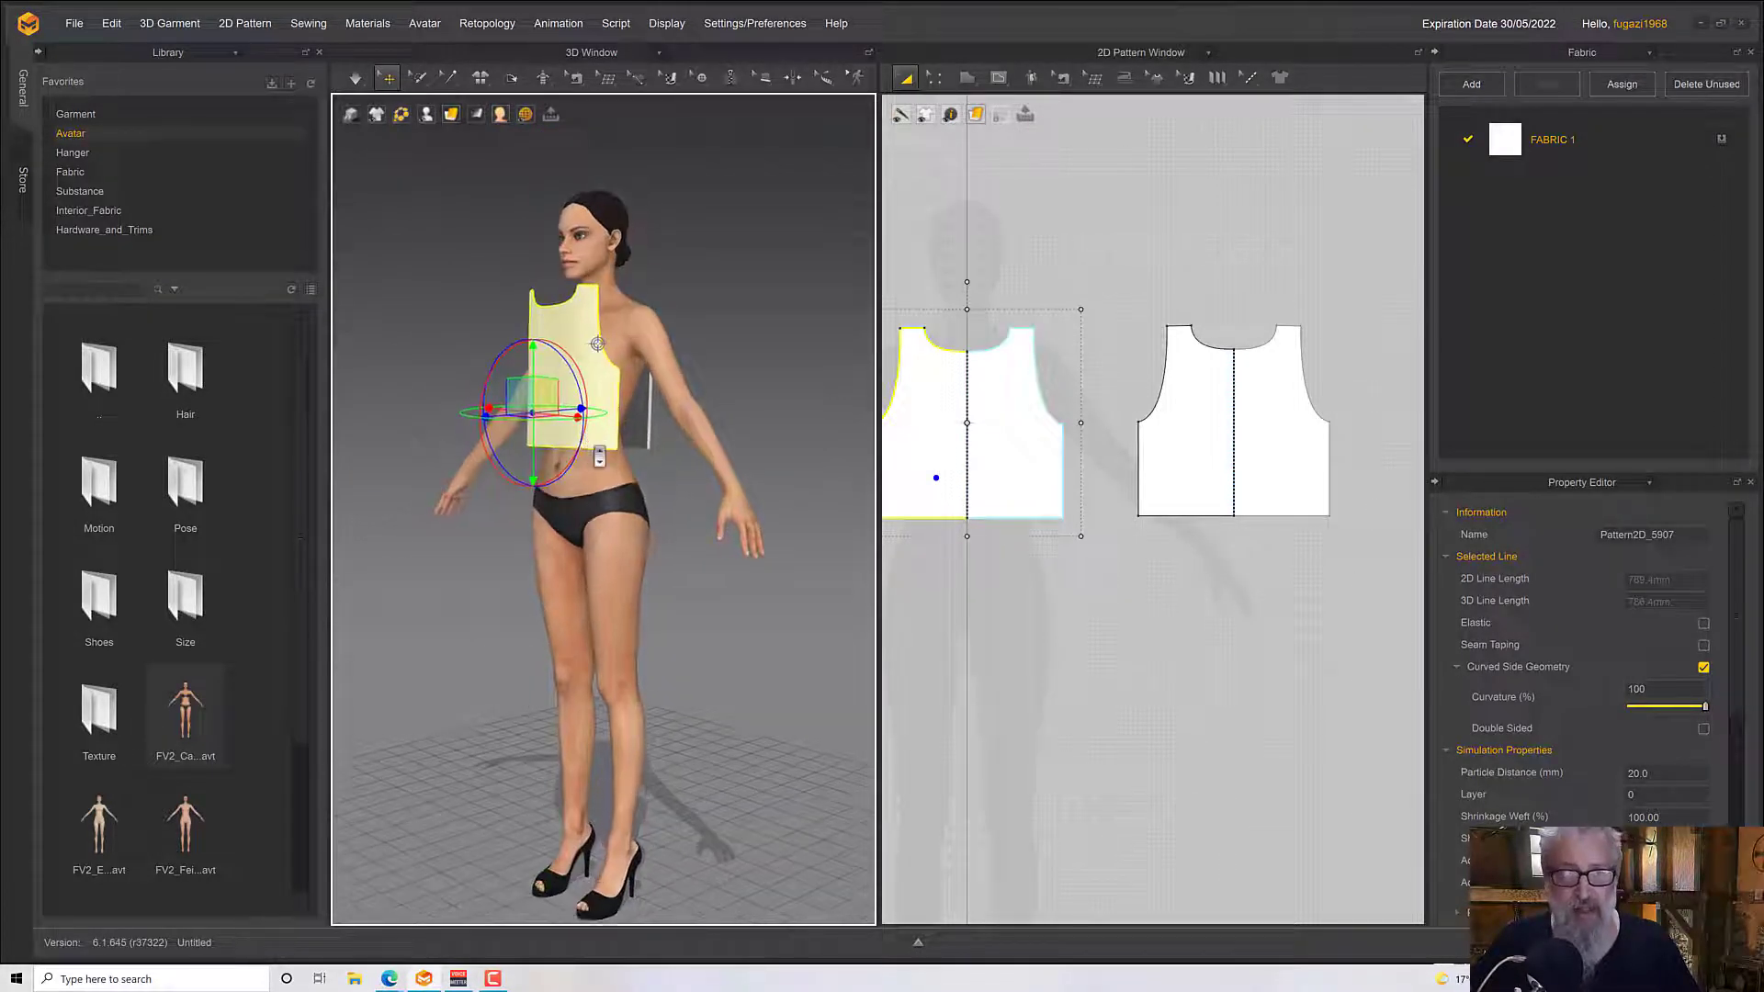
# Start a Segment Sewing seam from the front pattern's side edge on the avatar's left
pyautogui.scroll(3, 598, 456)
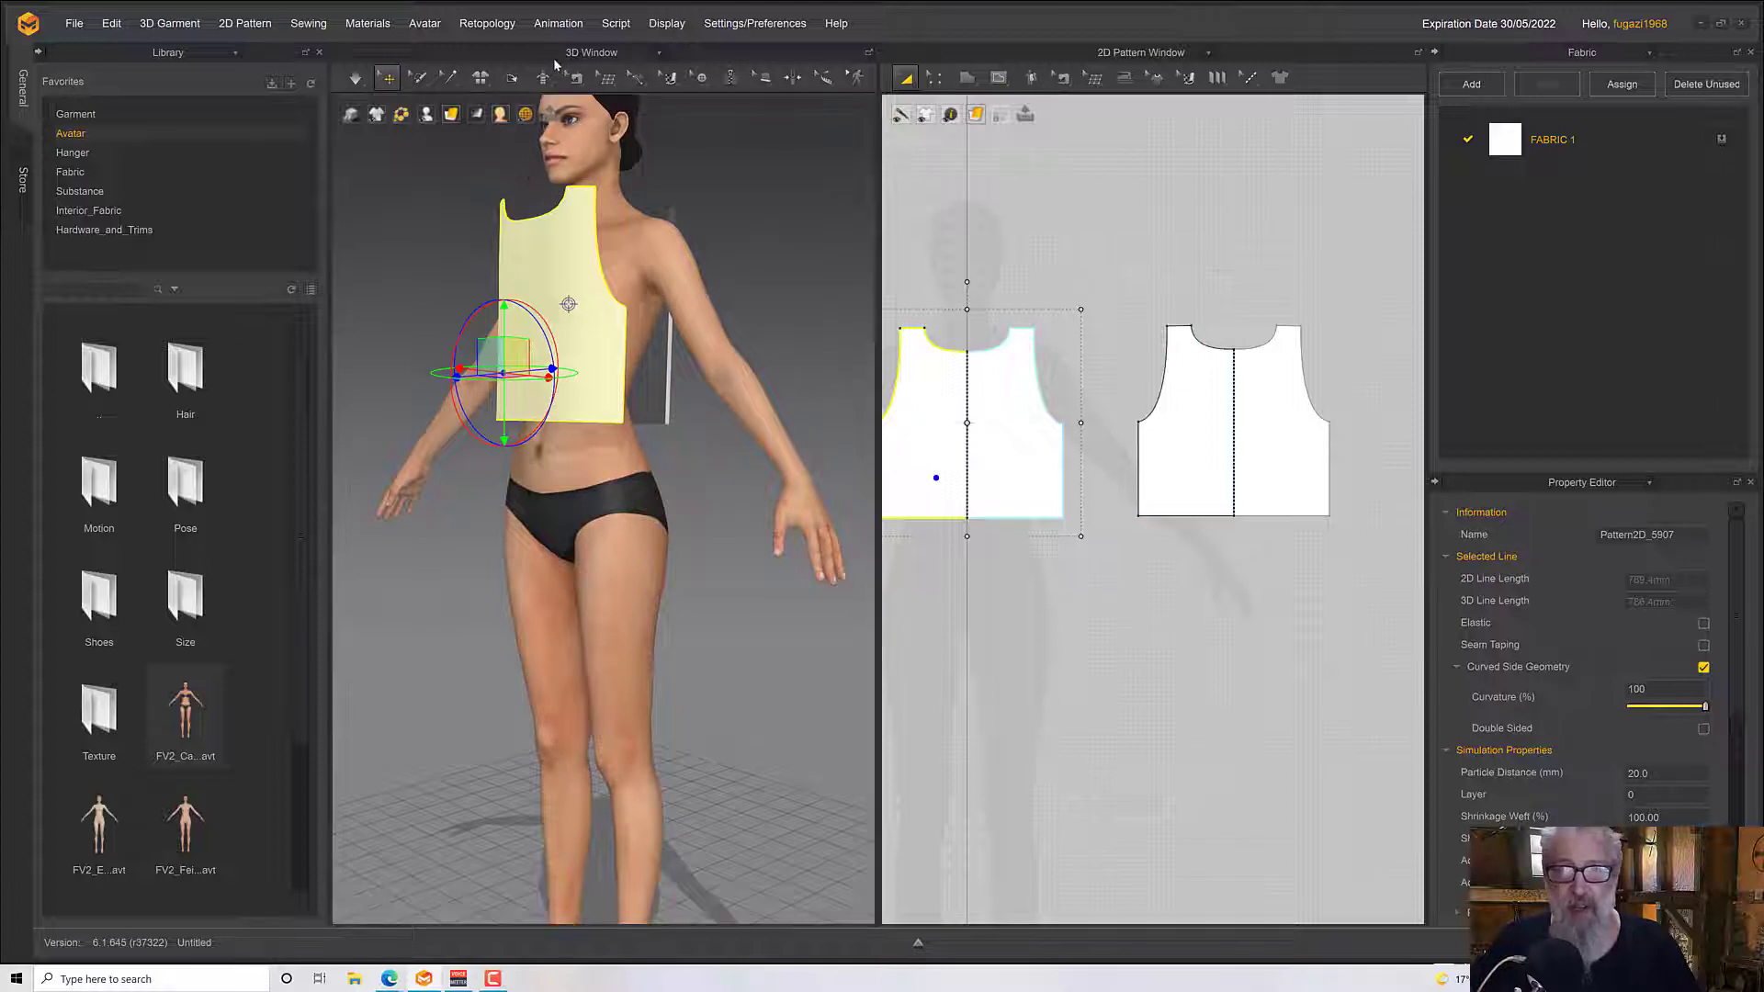
pyautogui.click(575, 79)
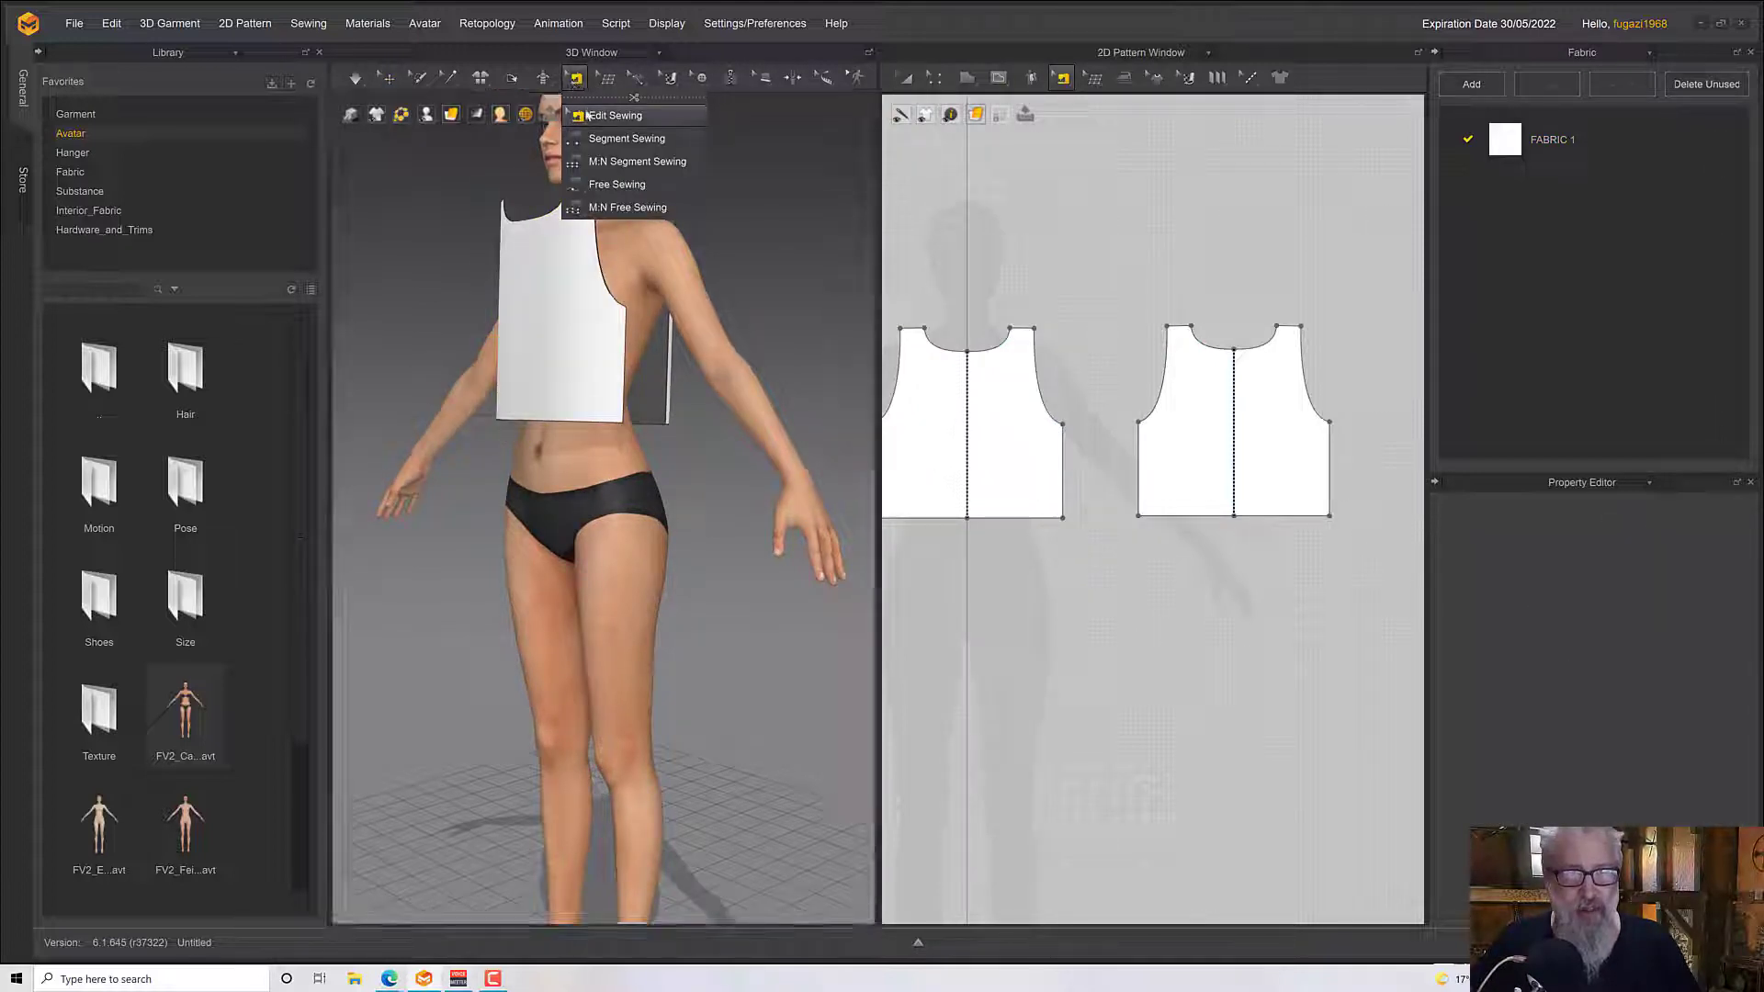
pyautogui.click(597, 144)
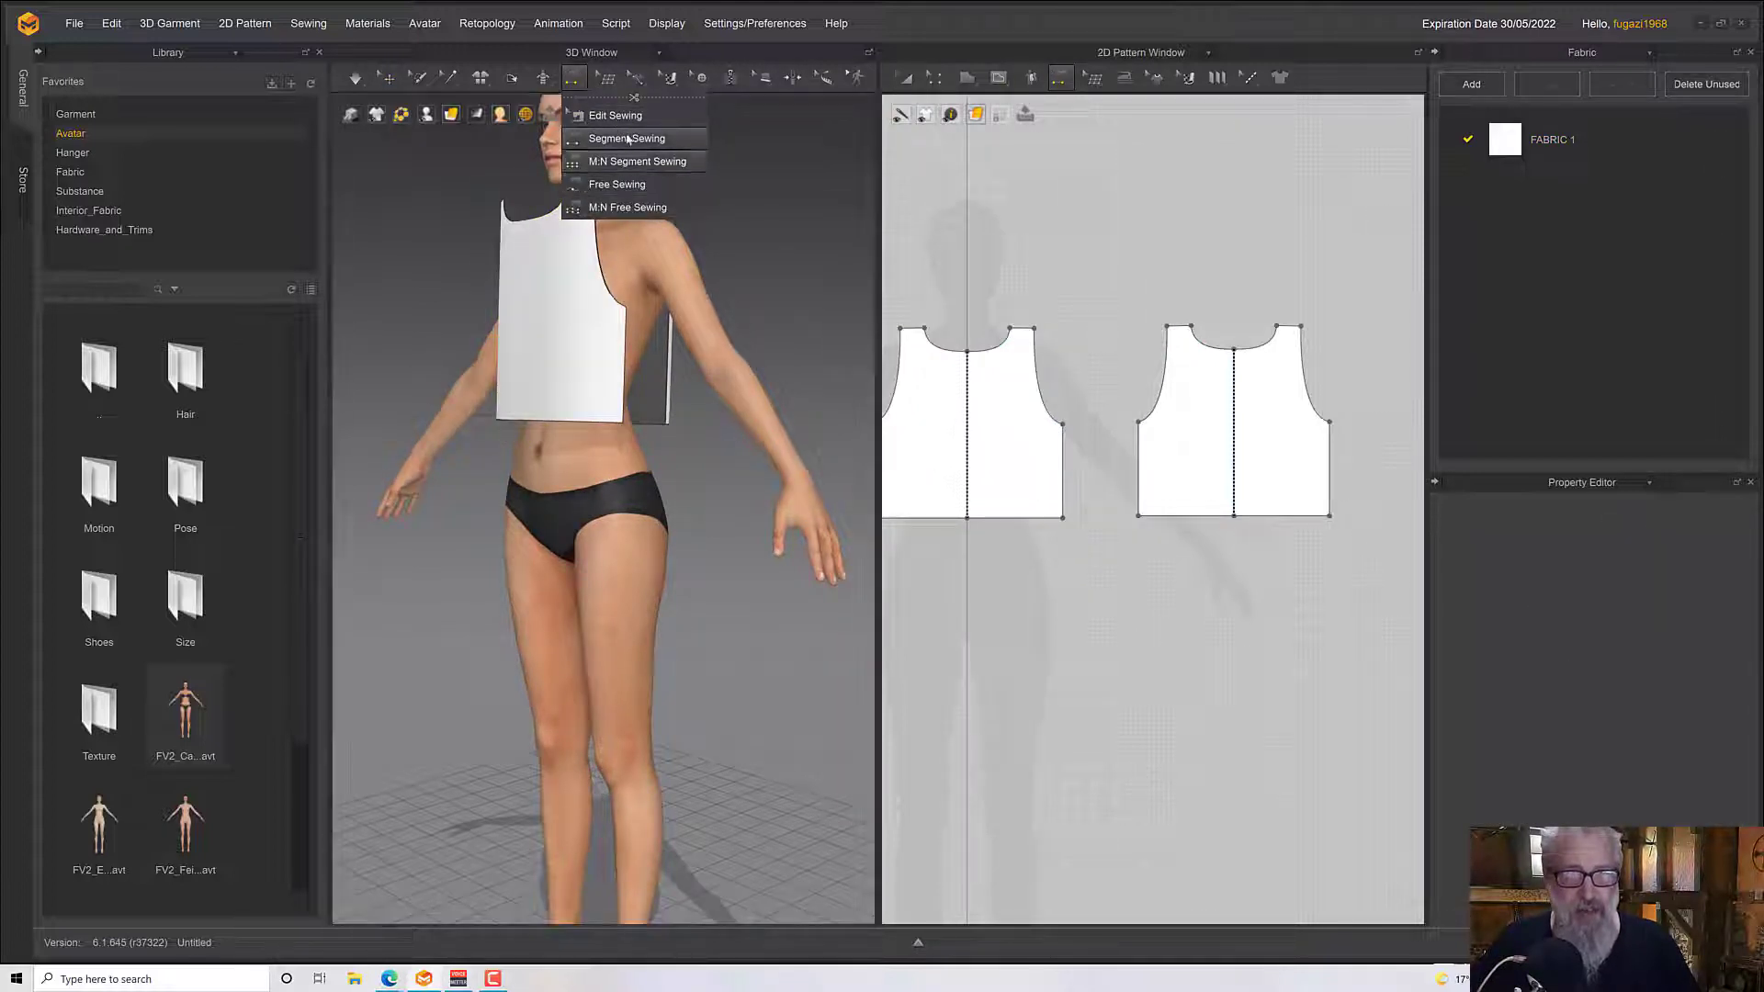
pyautogui.click(597, 139)
pyautogui.click(628, 317)
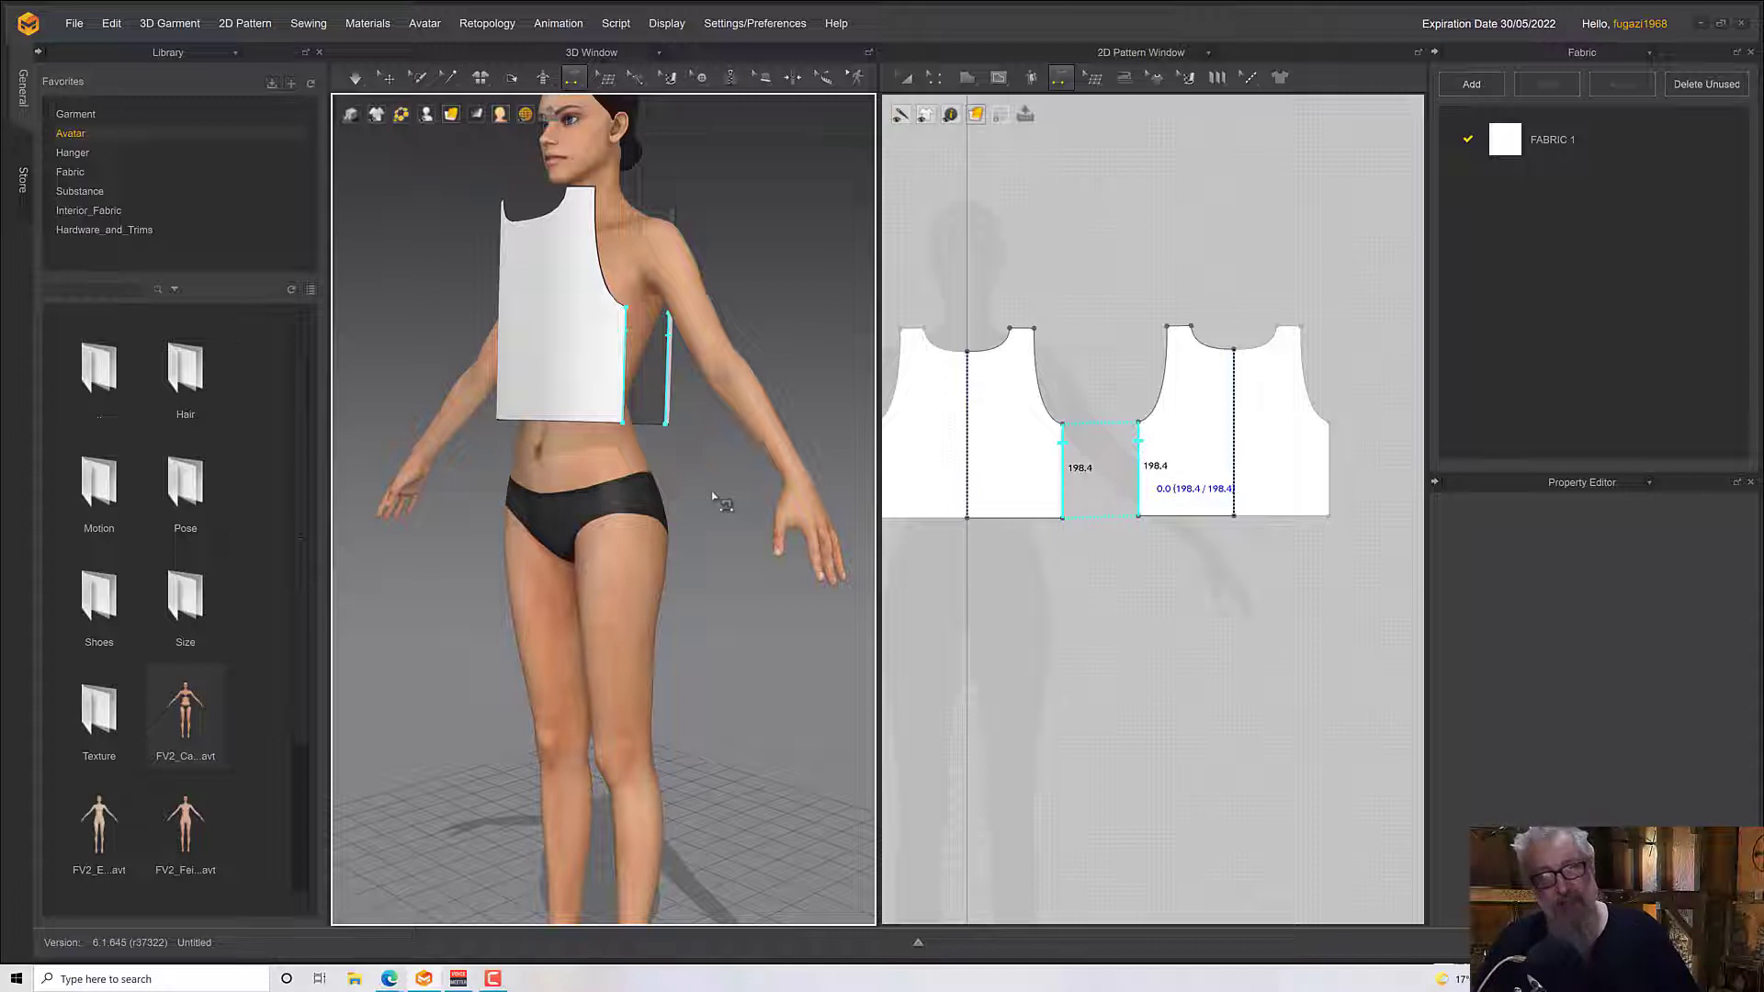
pyautogui.moveTo(713, 497); pyautogui.dragTo(680, 512, button='right')
pyautogui.scroll(5, 687, 528)
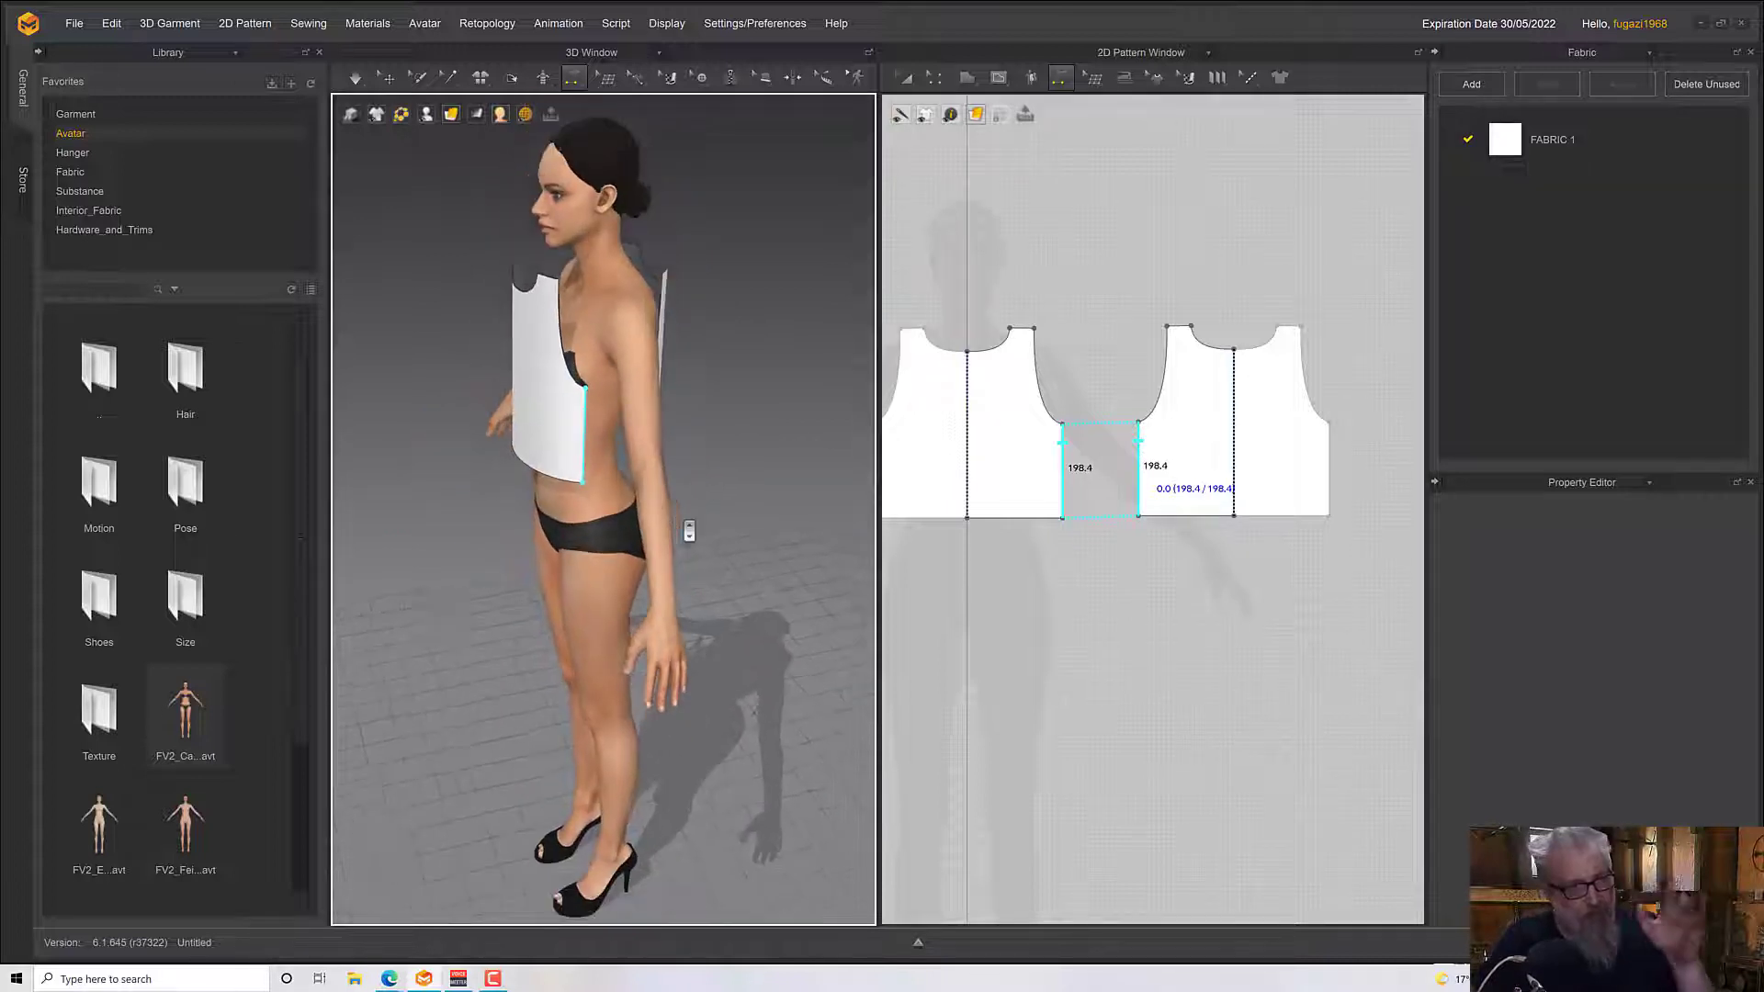
pyautogui.moveTo(681, 517); pyautogui.dragTo(570, 344, button='right')
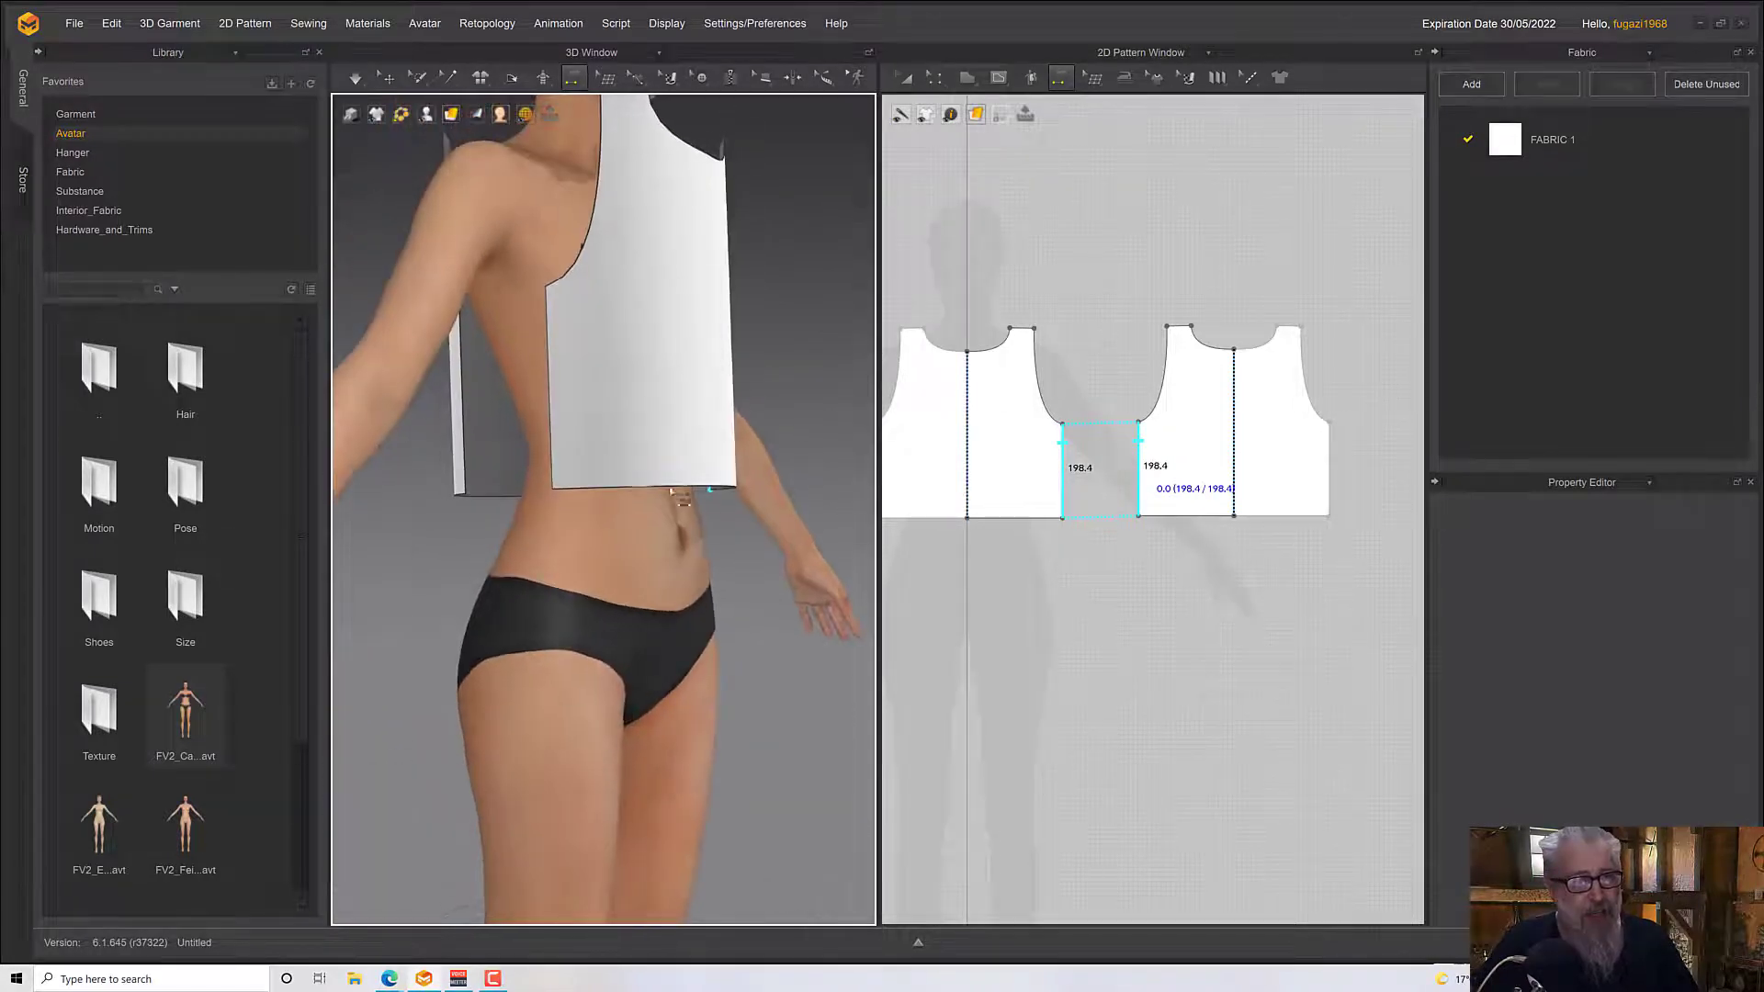
# Try to sew the front pattern's two side edges to each other, and undo the attempt
pyautogui.click(570, 351)
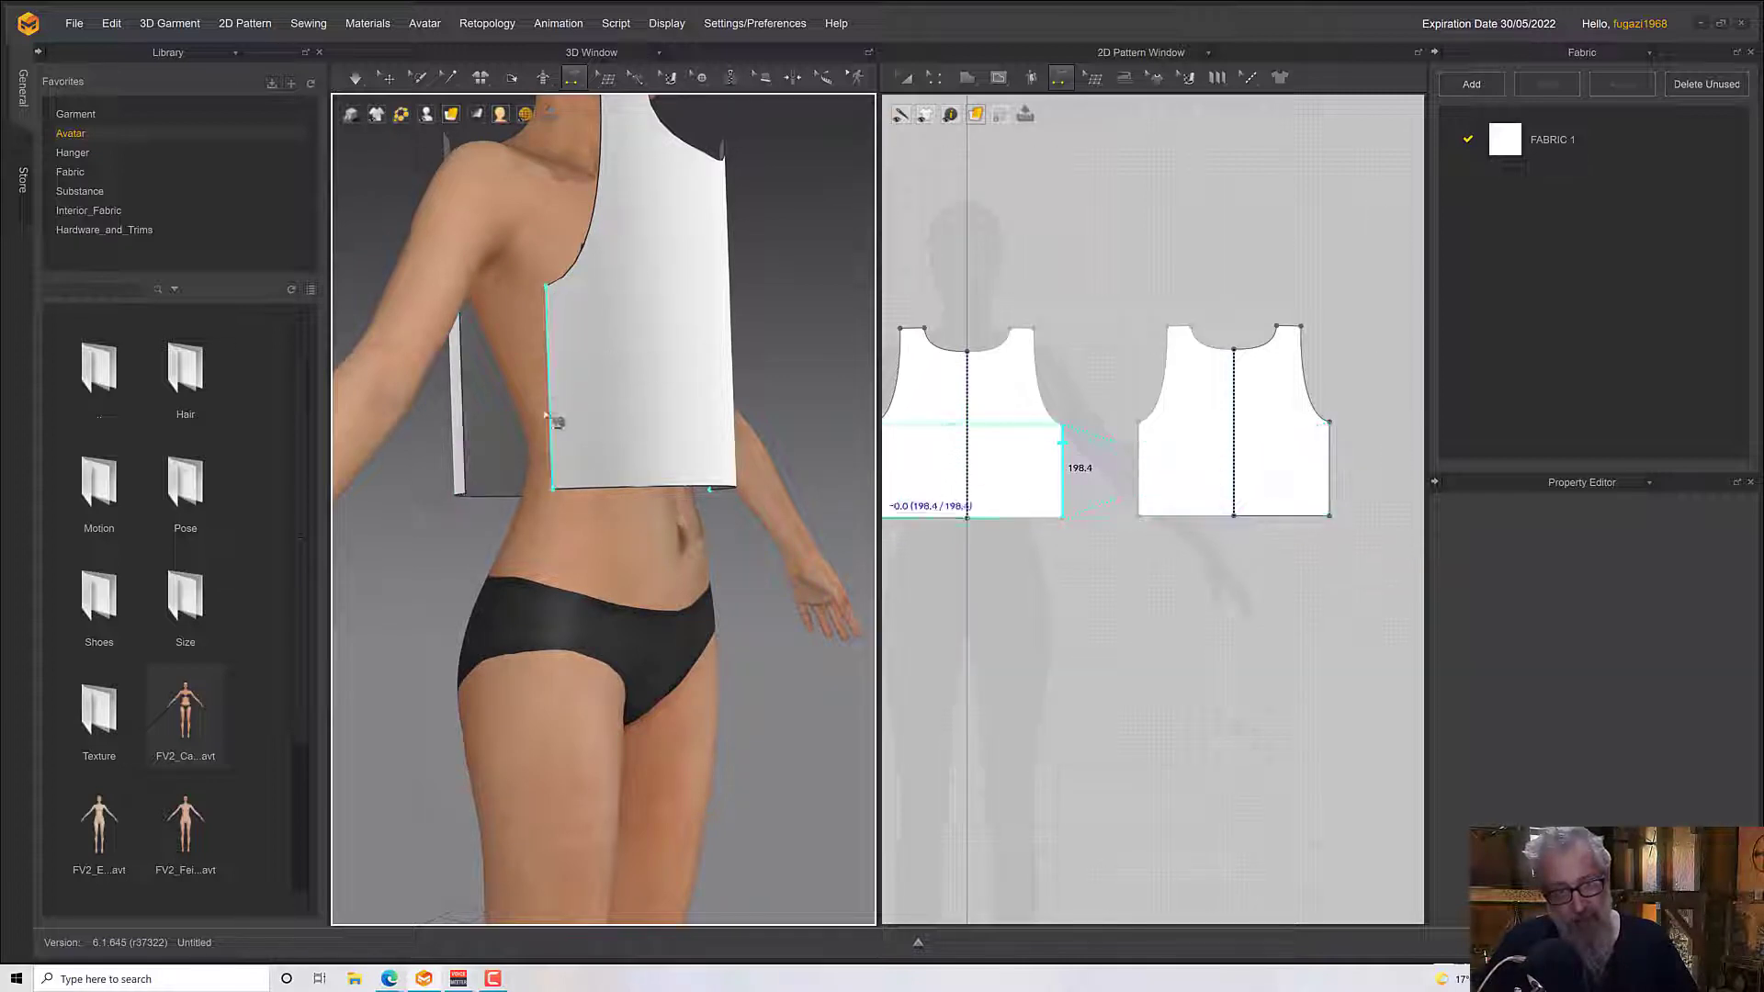
pyautogui.click(548, 345)
pyautogui.moveTo(606, 394); pyautogui.dragTo(543, 421, button='right')
pyautogui.click(700, 393)
pyautogui.hotkey('ctrl', 'z')
pyautogui.hotkey('ctrl', 'z')
pyautogui.hotkey('ctrl', 'z')
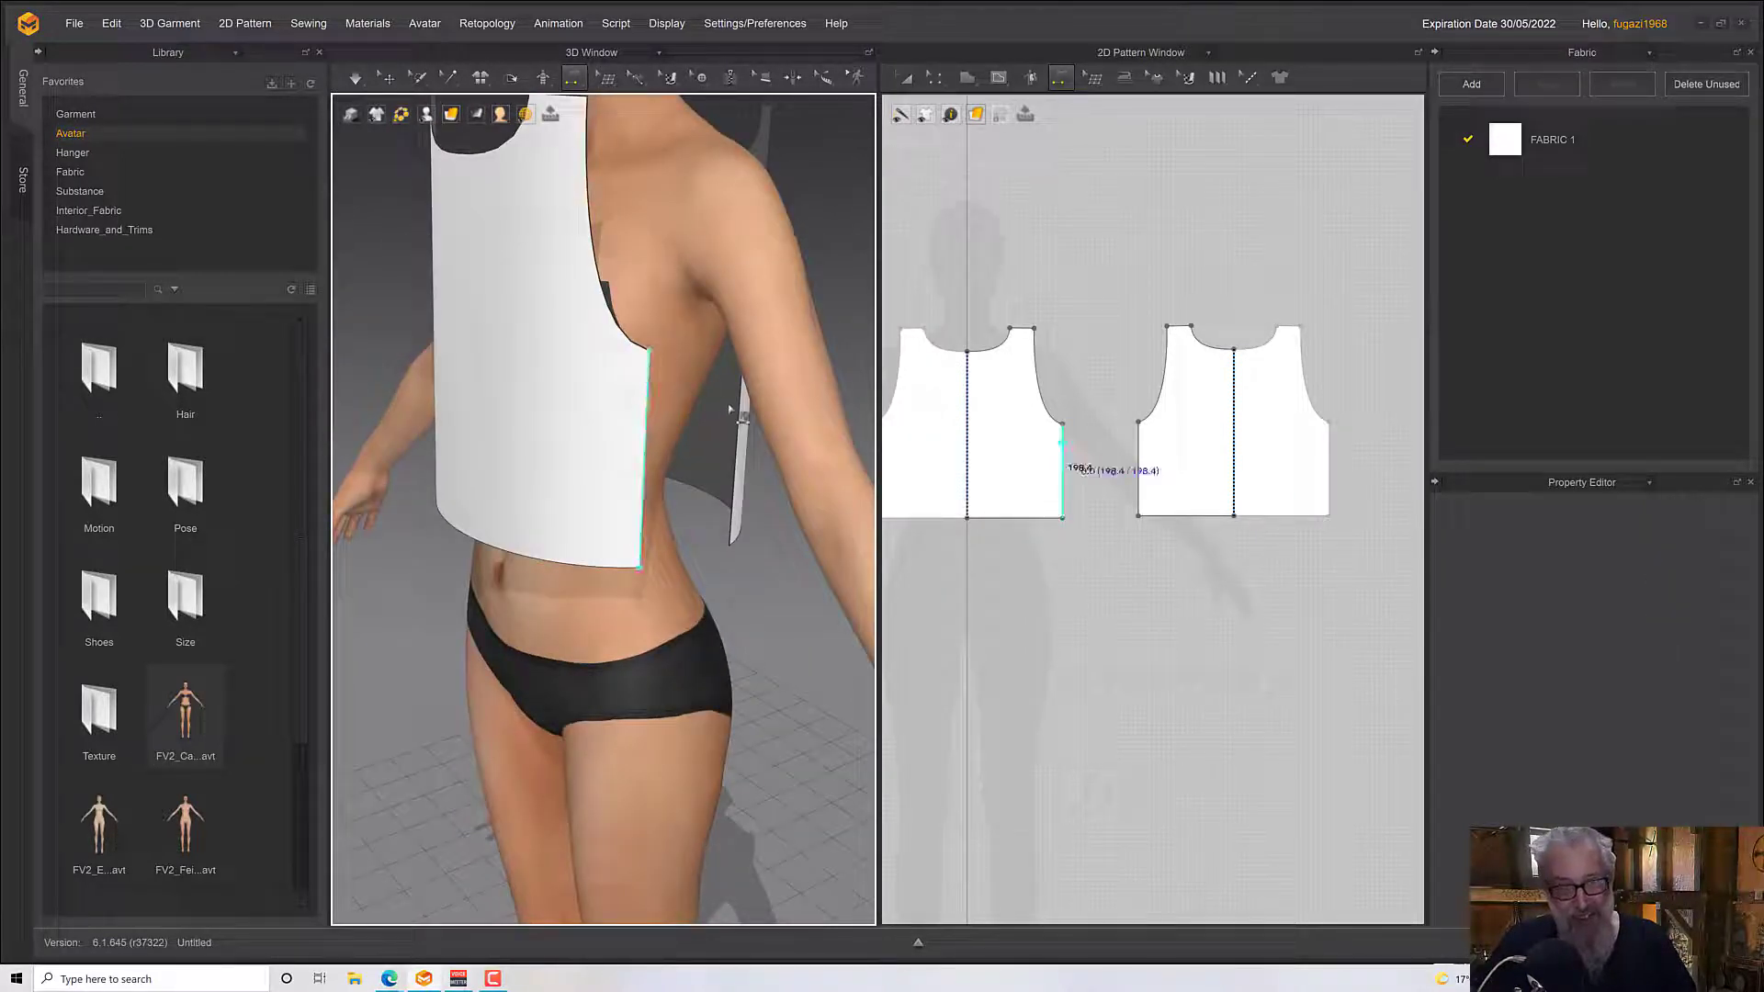
# Sew the front pattern's side edge to the matching side edge of the back pattern
pyautogui.click(736, 421)
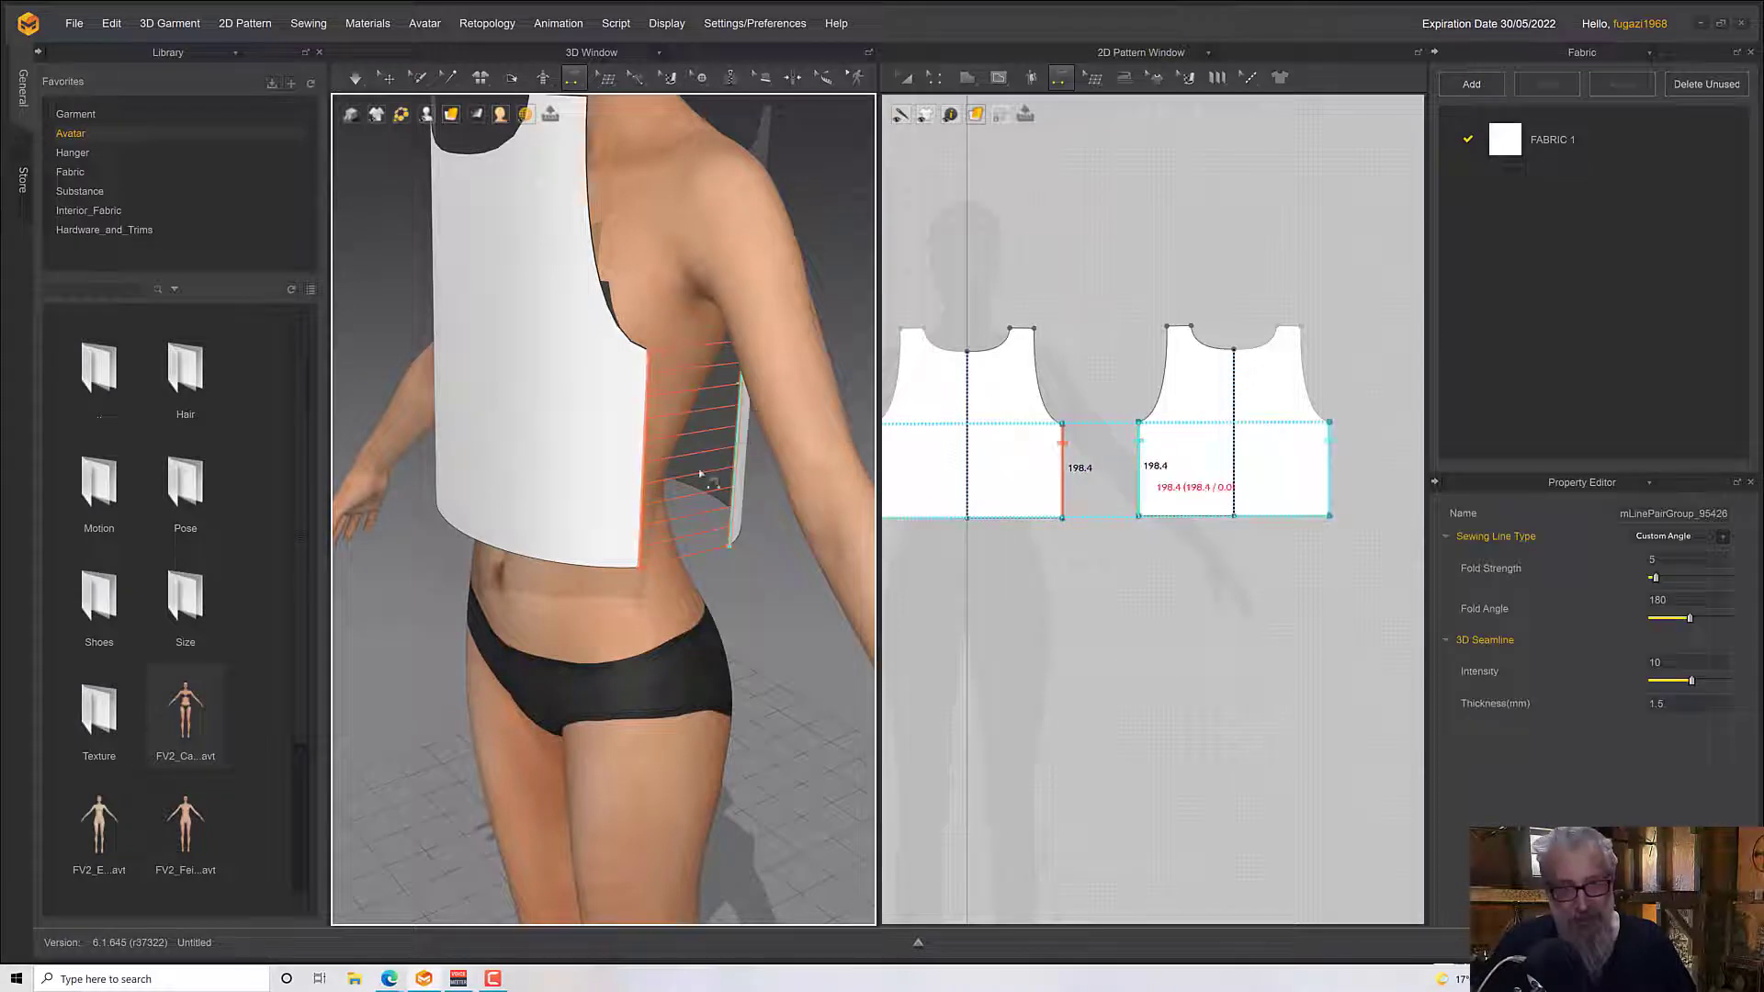
pyautogui.moveTo(700, 473); pyautogui.dragTo(941, 492, button='right')
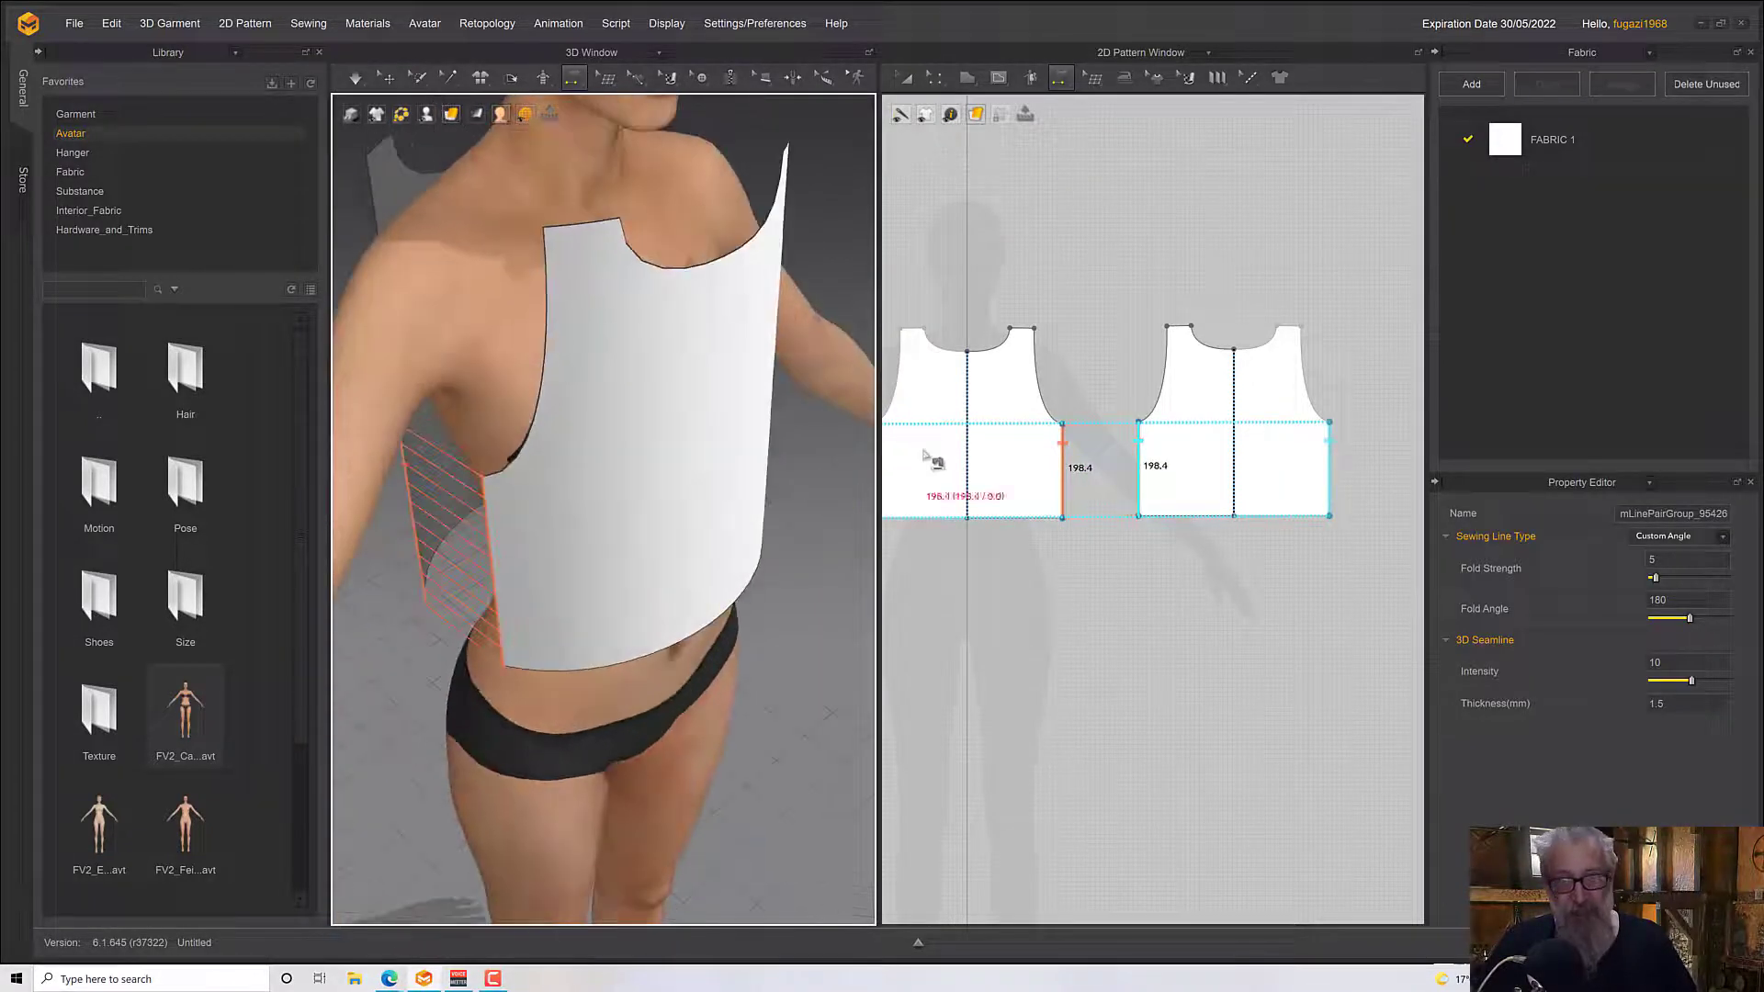
# Try sewing the front shoulder edges to the matching back shoulder edges in the 2D Pattern Window, and undo the seam
pyautogui.click(1028, 340)
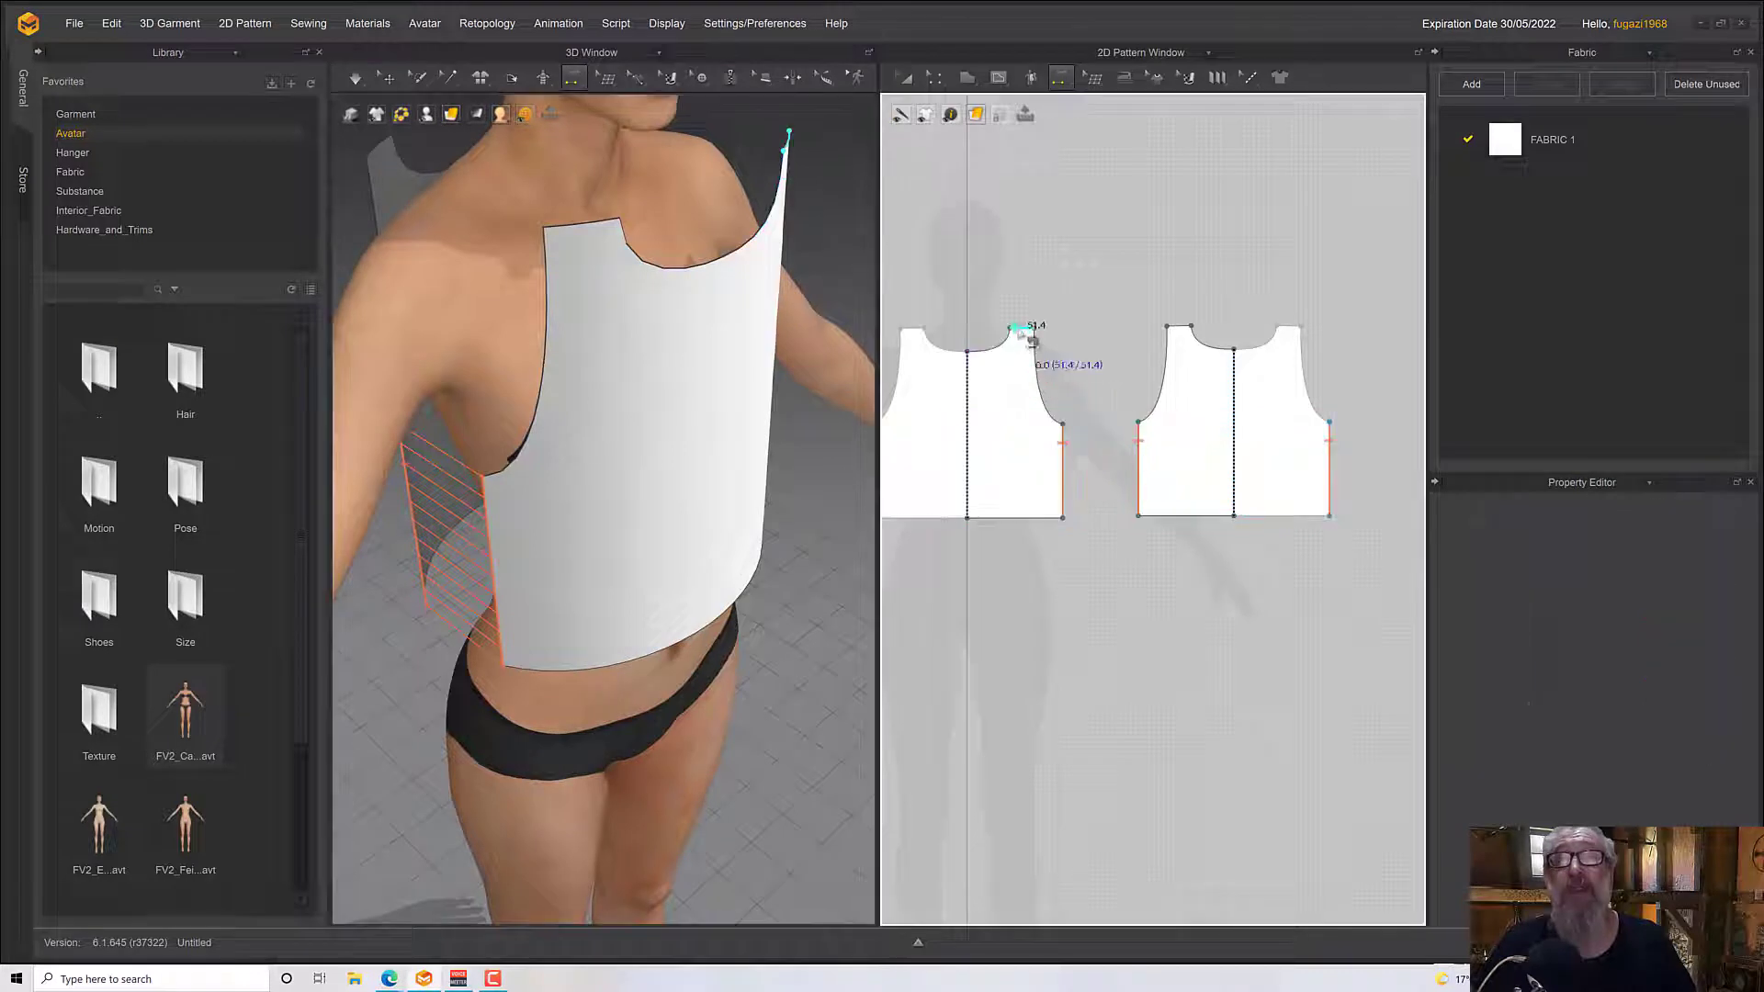
pyautogui.click(1195, 328)
pyautogui.click(928, 517)
pyautogui.scroll(-3, 601, 487)
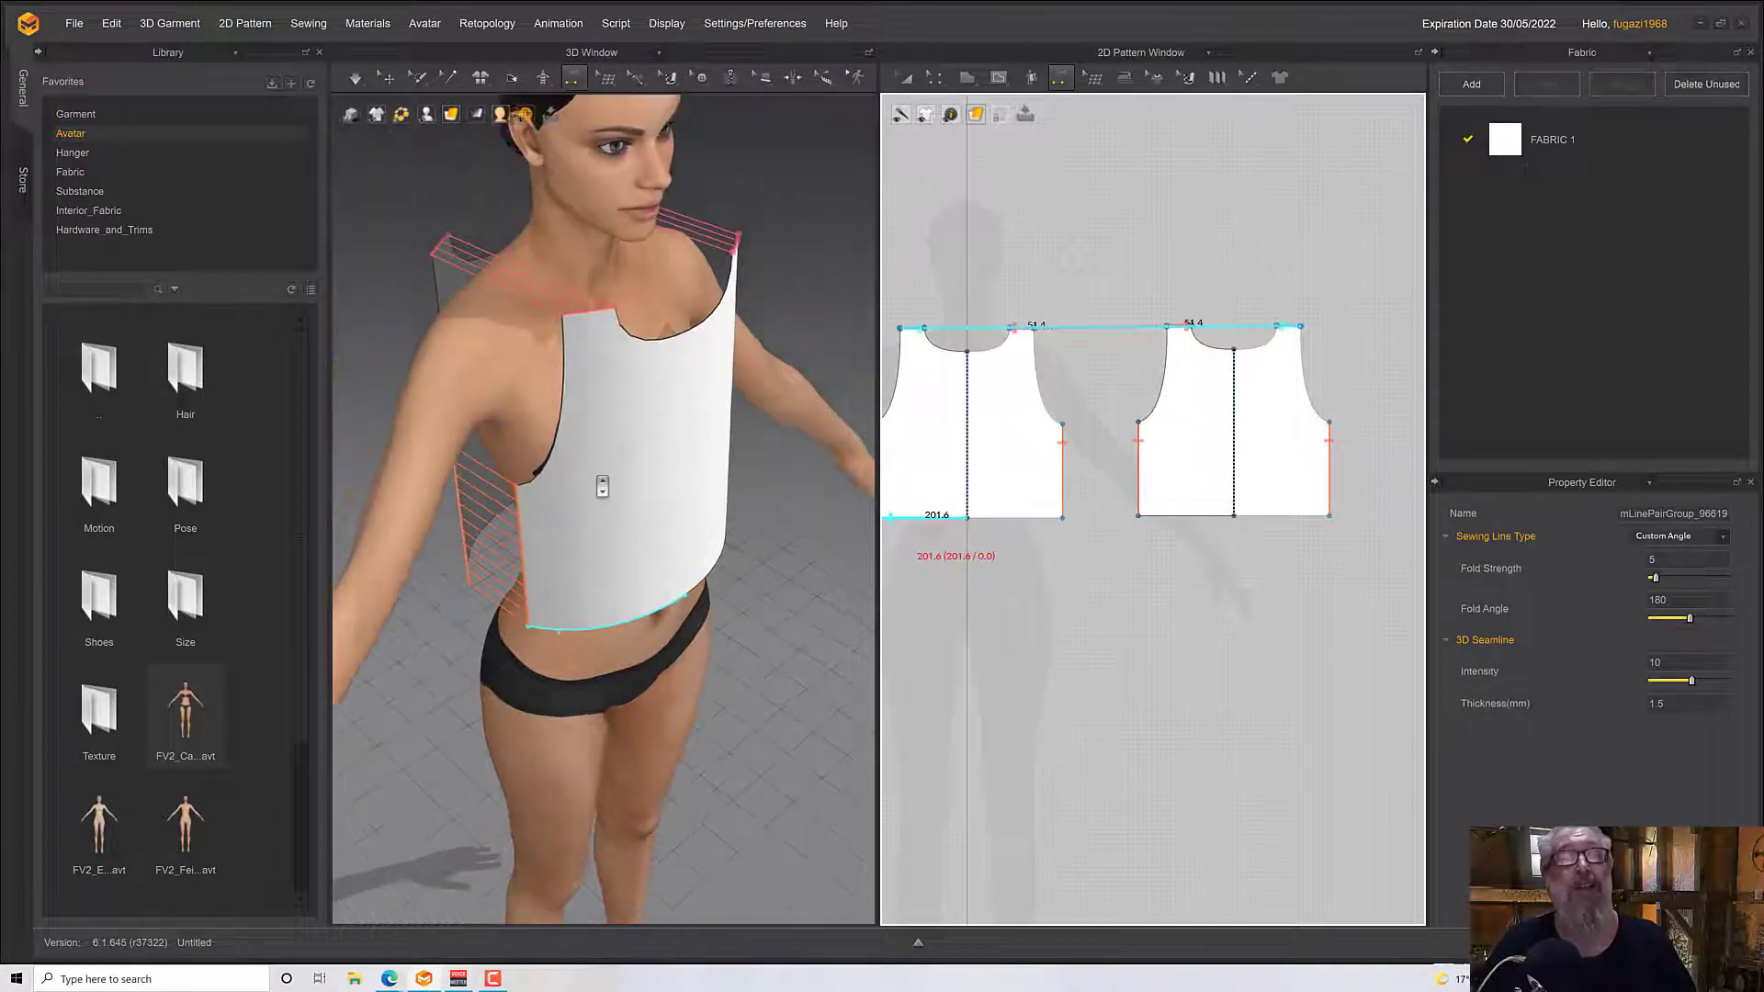
pyautogui.moveTo(601, 487); pyautogui.dragTo(703, 519, button='right')
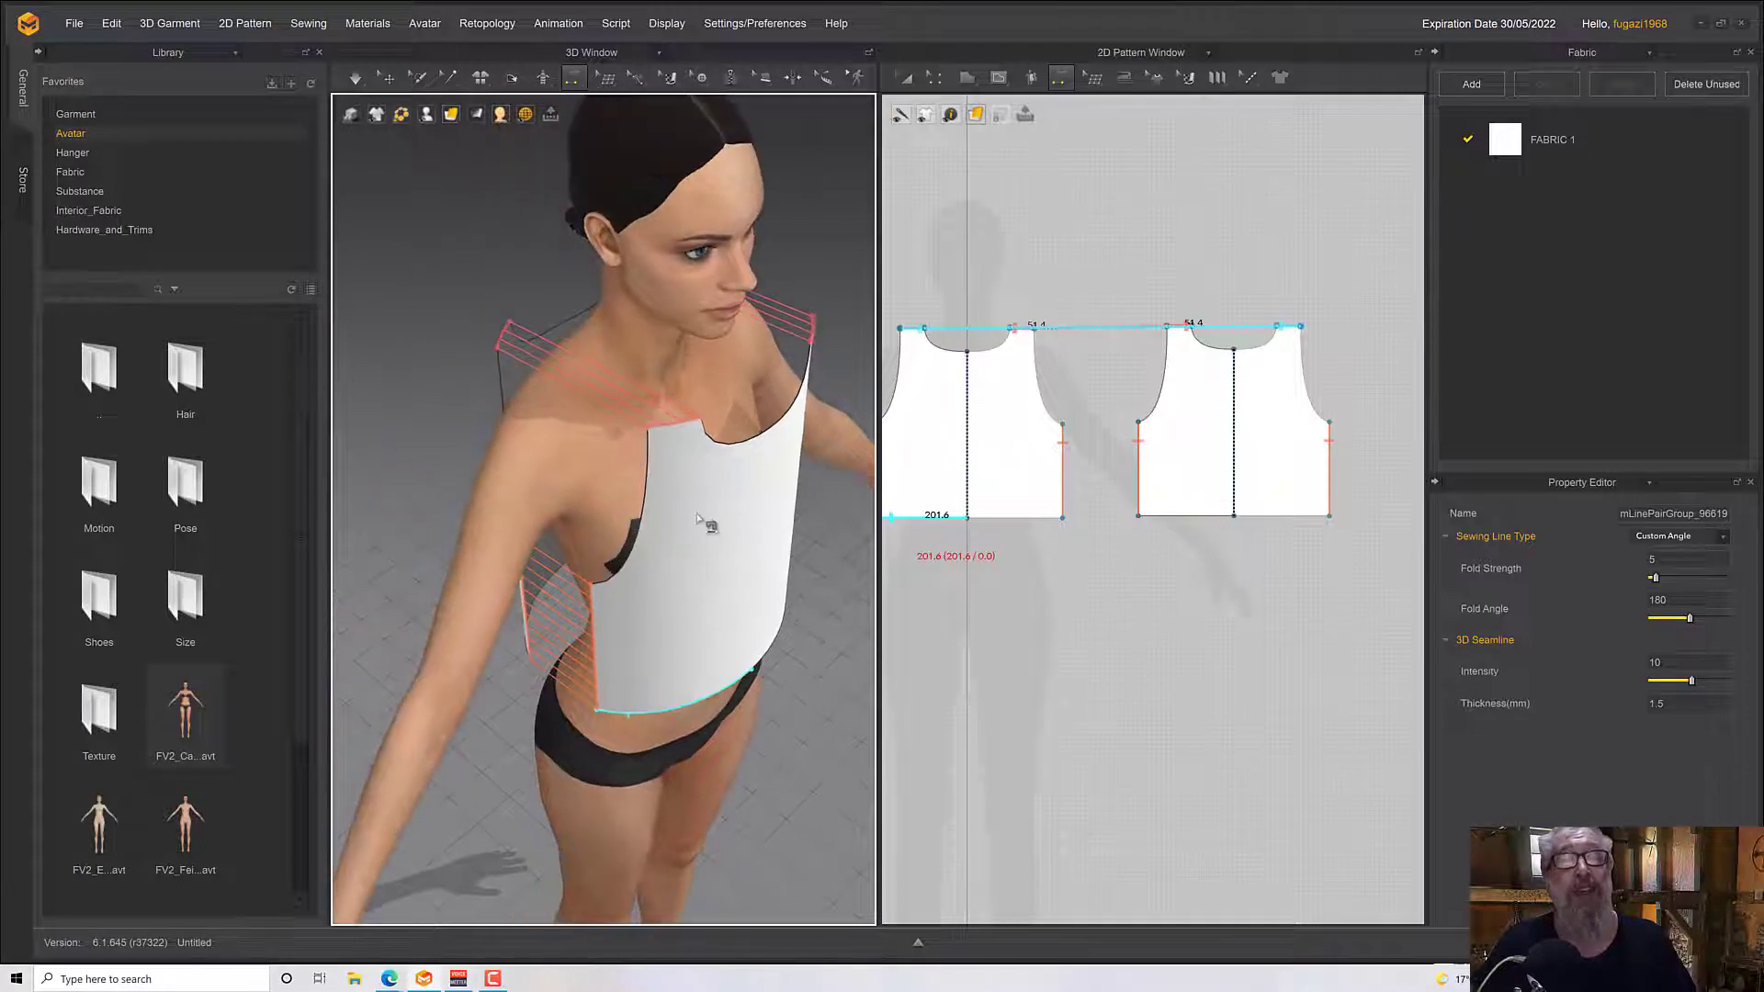
pyautogui.hotkey('ctrl', 'z')
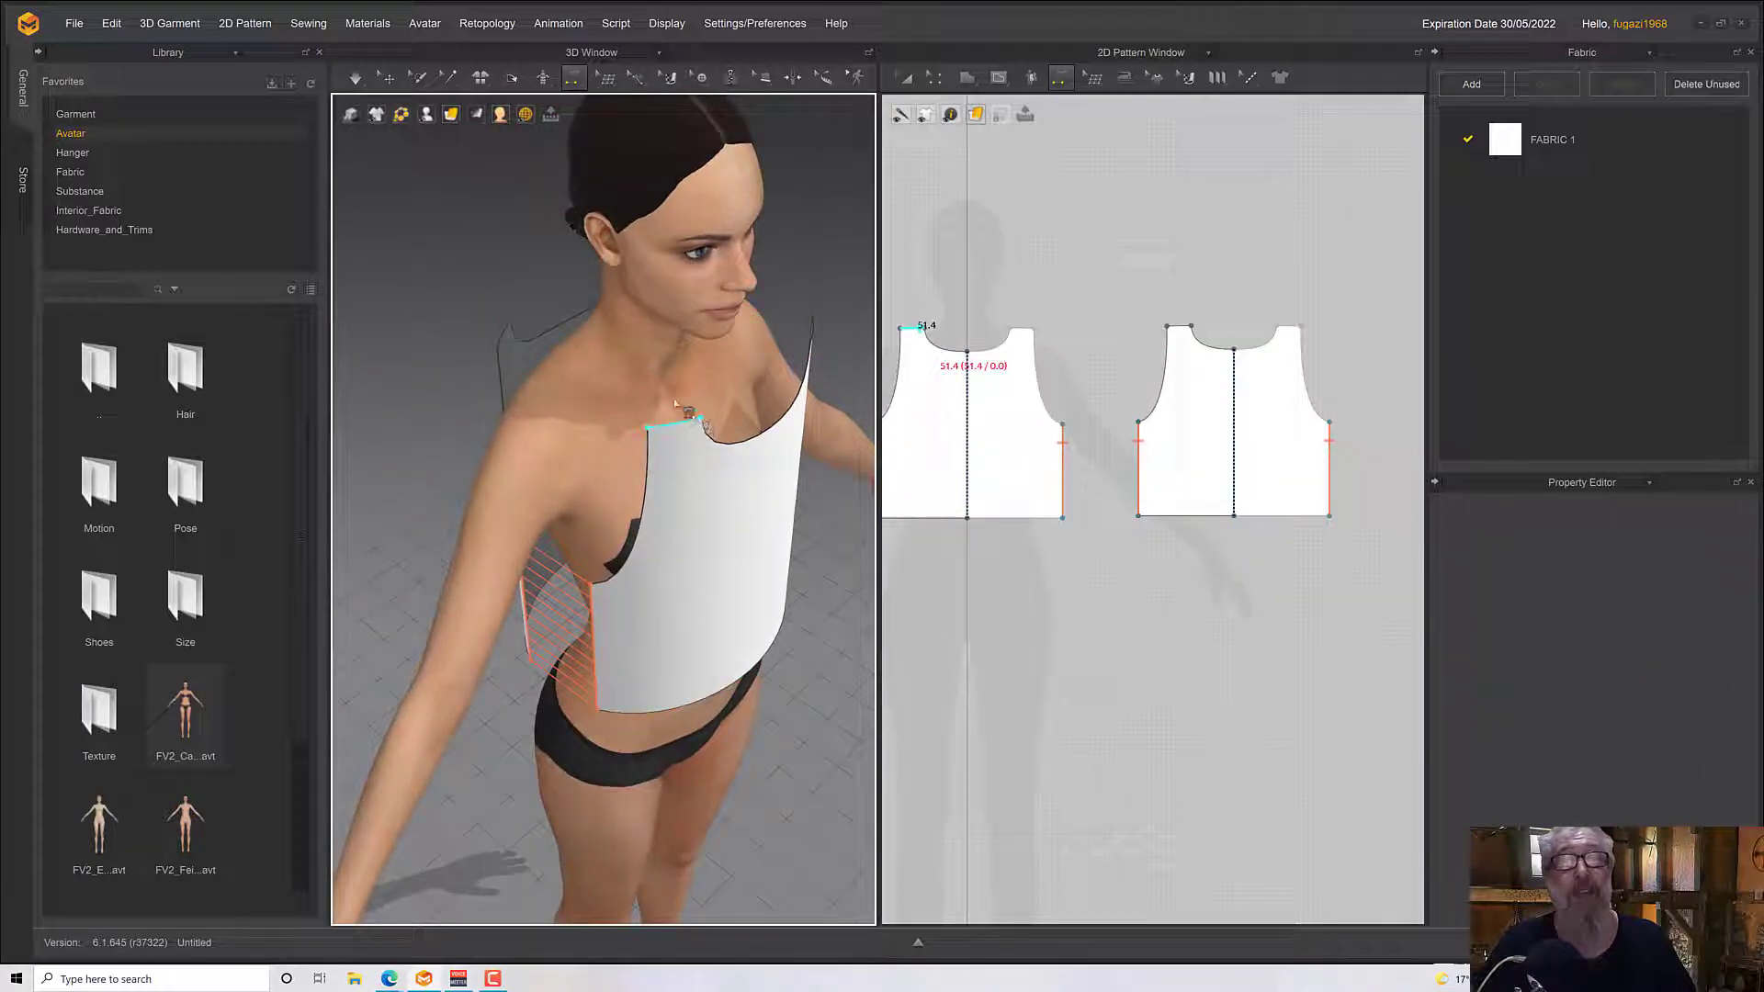
# Sew the back pattern's shoulder edge to the matching front shoulder edge in the 3D Window
pyautogui.click(507, 336)
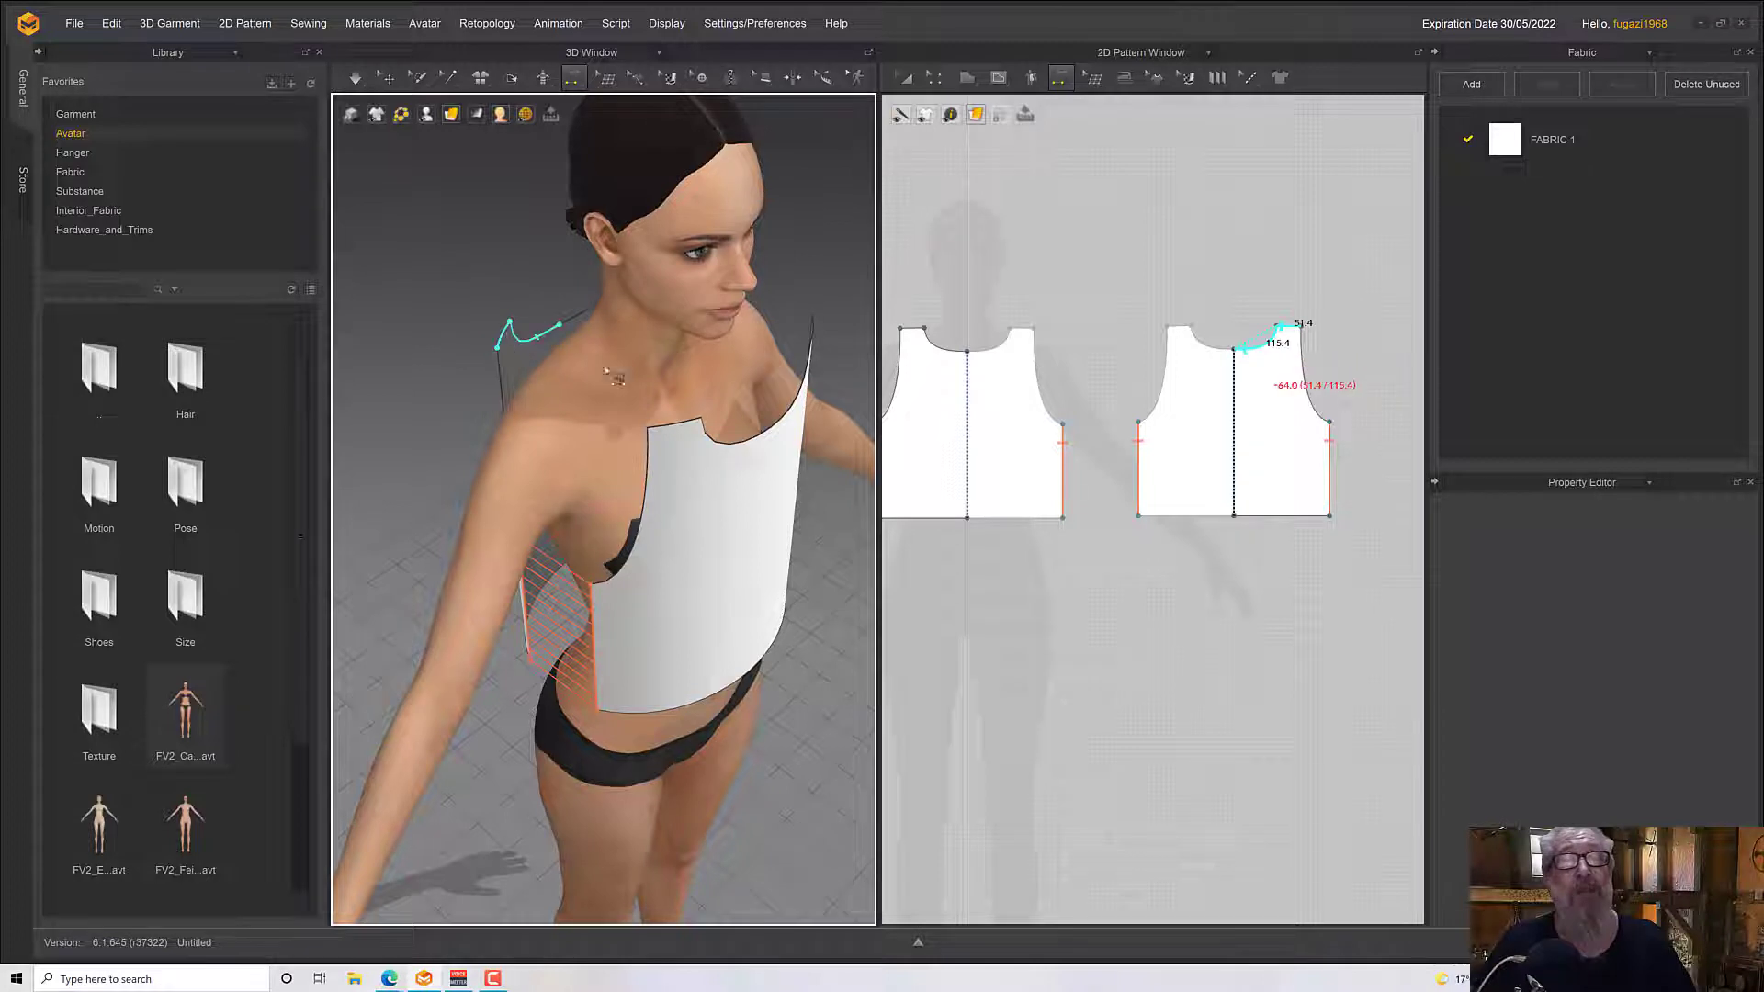
pyautogui.click(695, 425)
pyautogui.moveTo(695, 425); pyautogui.dragTo(622, 503, button='right')
# Simulate the sewn top on the avatar and inspect its drape from the front, the side and at the shoulder
pyautogui.press('space')
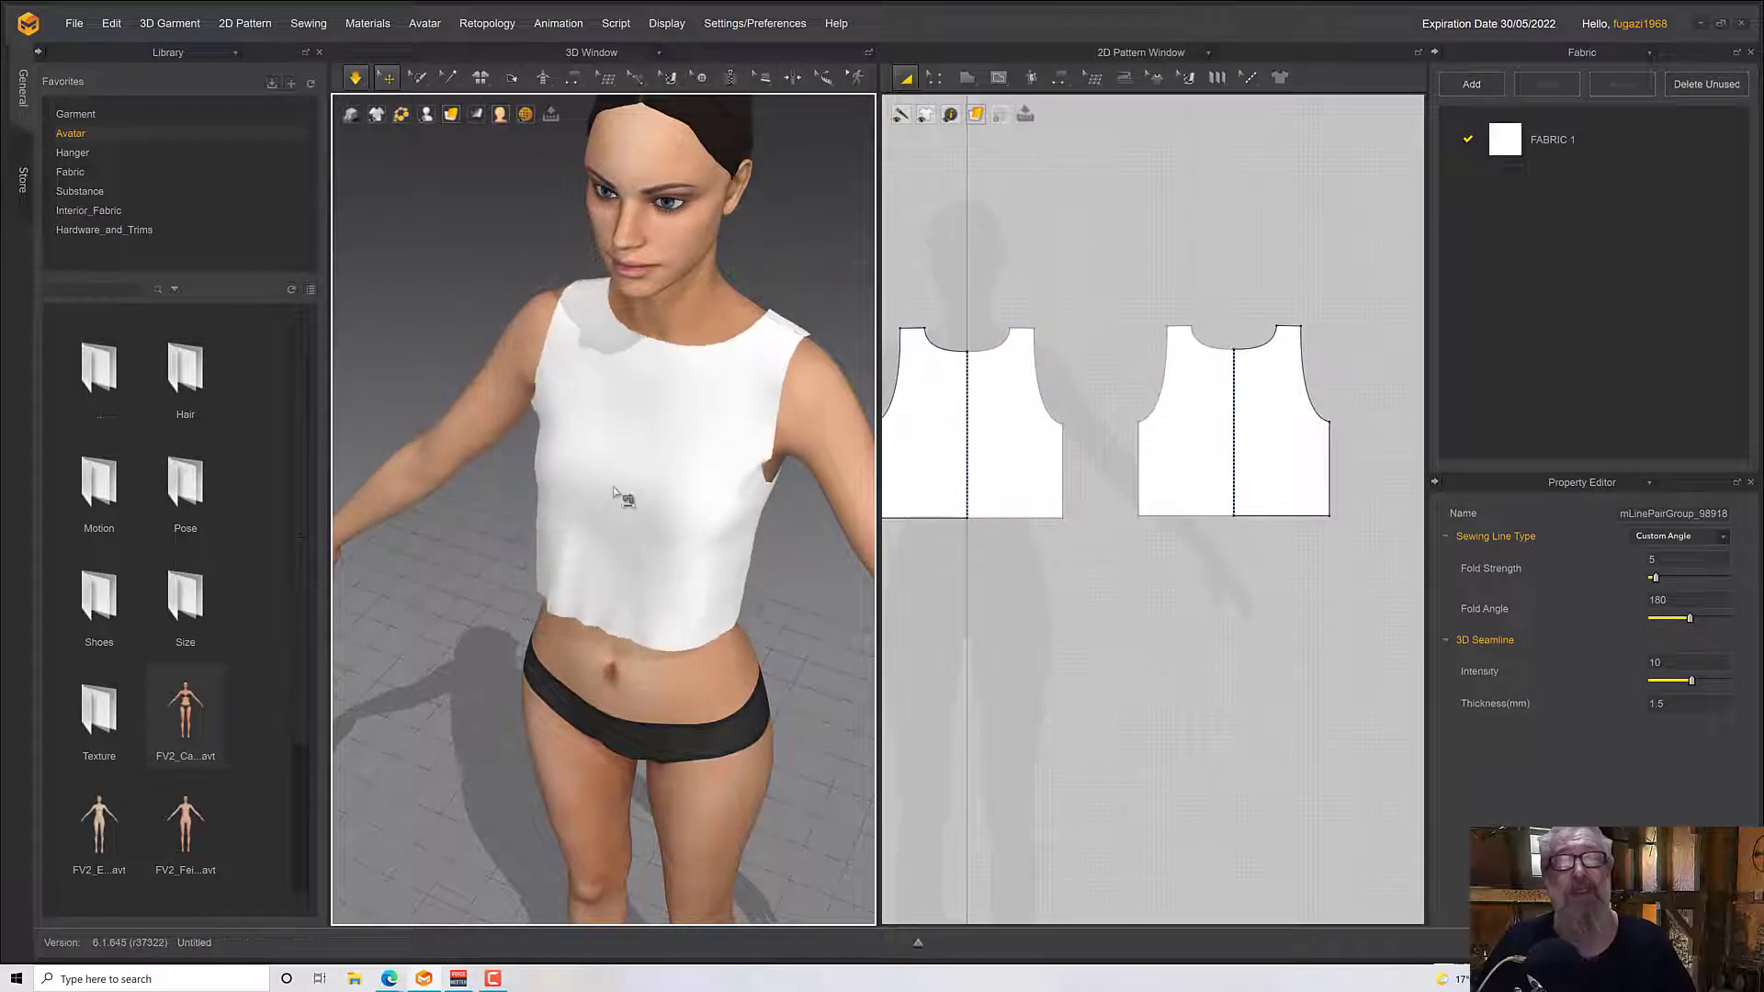
pyautogui.moveTo(590, 420); pyautogui.dragTo(761, 541, button='right')
pyautogui.click(603, 473)
pyautogui.scroll(6, 606, 434)
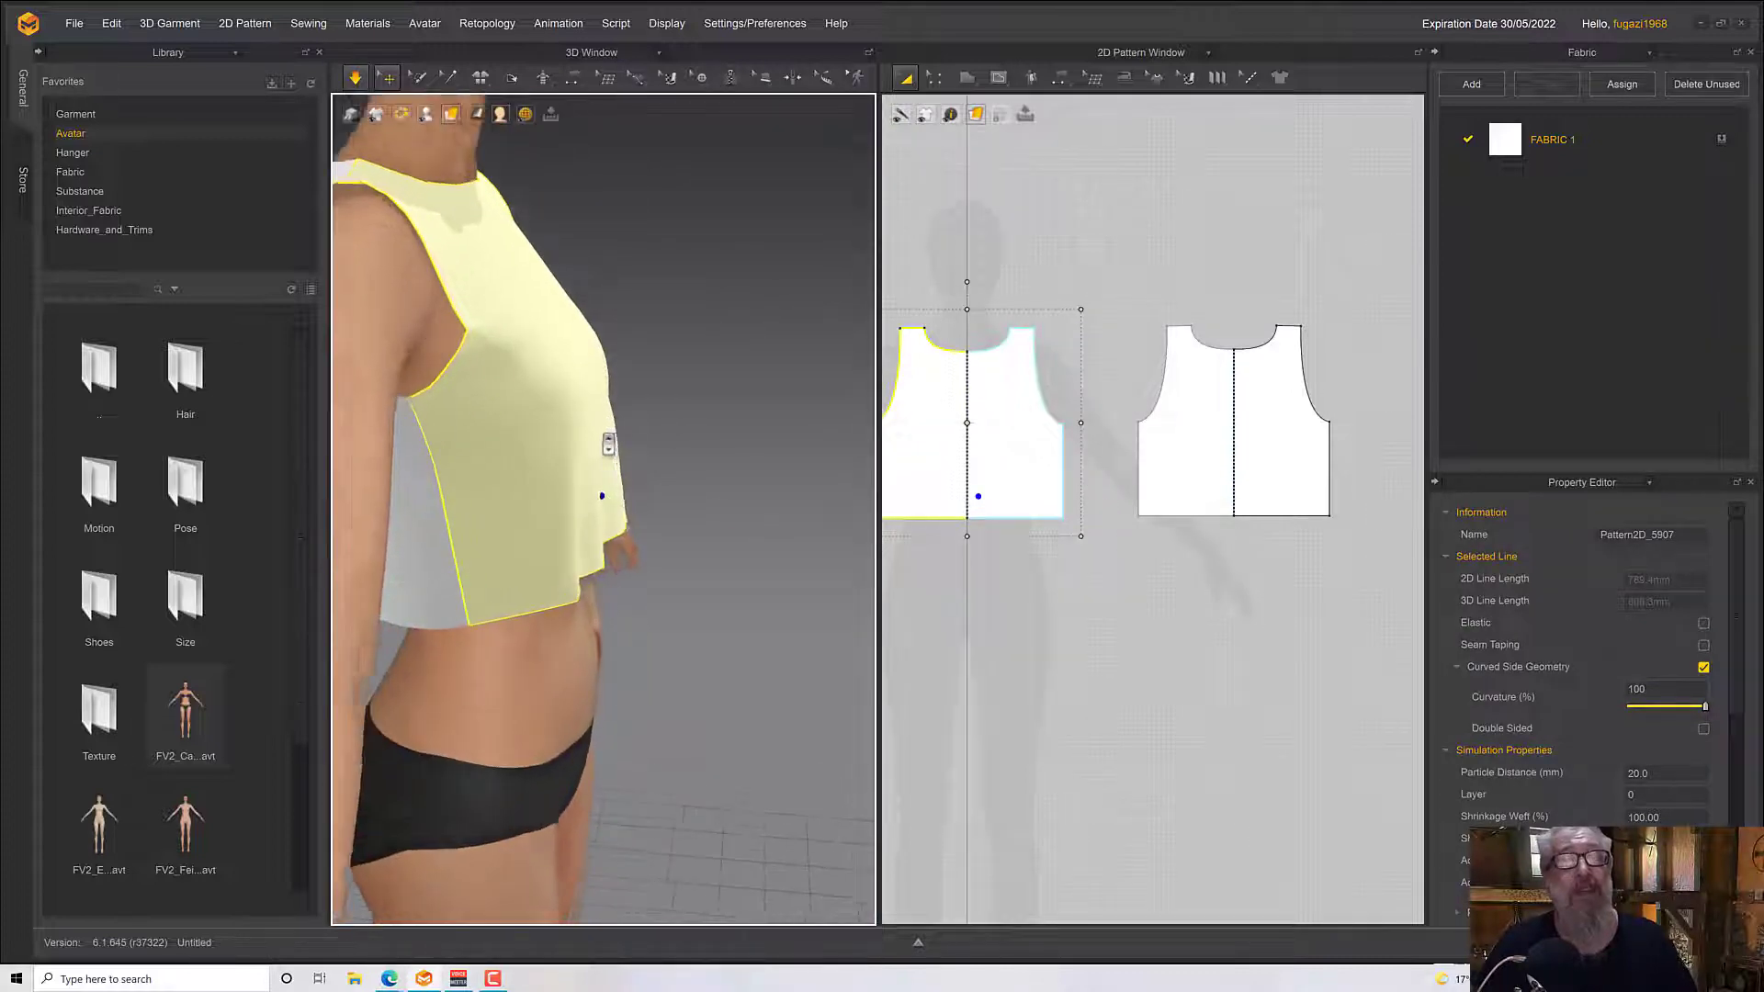
pyautogui.moveTo(681, 531); pyautogui.dragTo(583, 268, button='right')
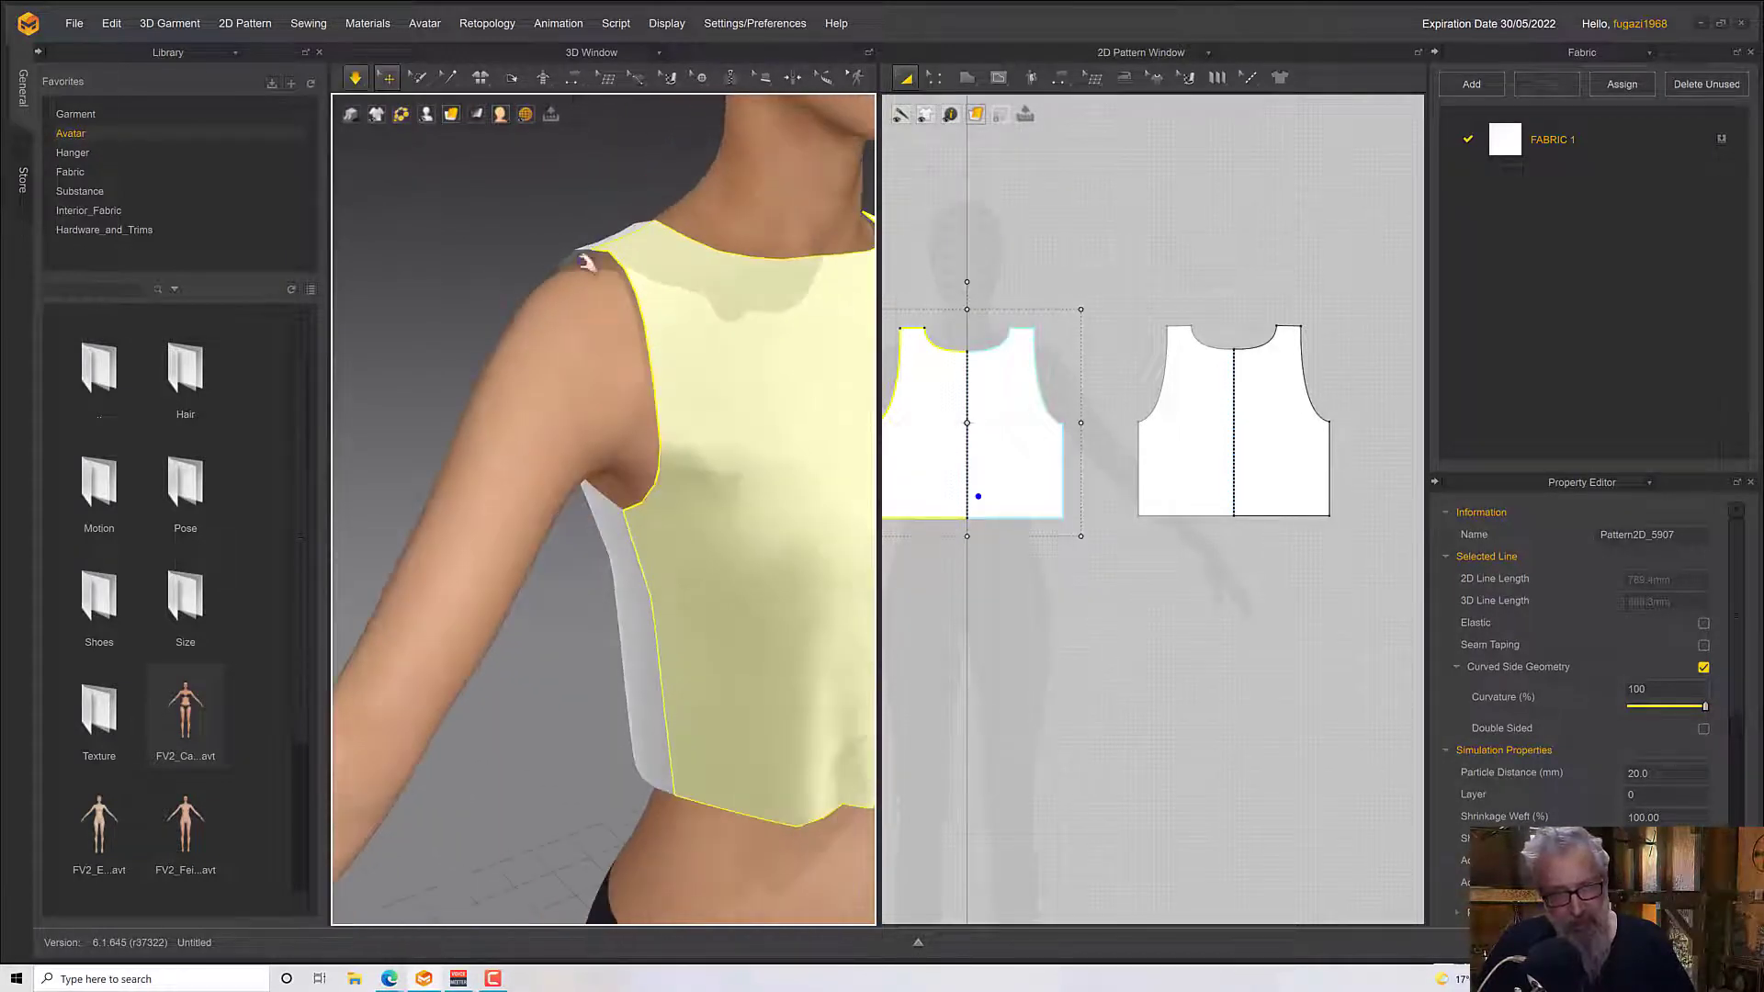
pyautogui.moveTo(673, 386)
pyautogui.mouseDown(button='right')
pyautogui.moveTo(634, 394)
pyautogui.moveTo(659, 374)
pyautogui.mouseUp(button='right')
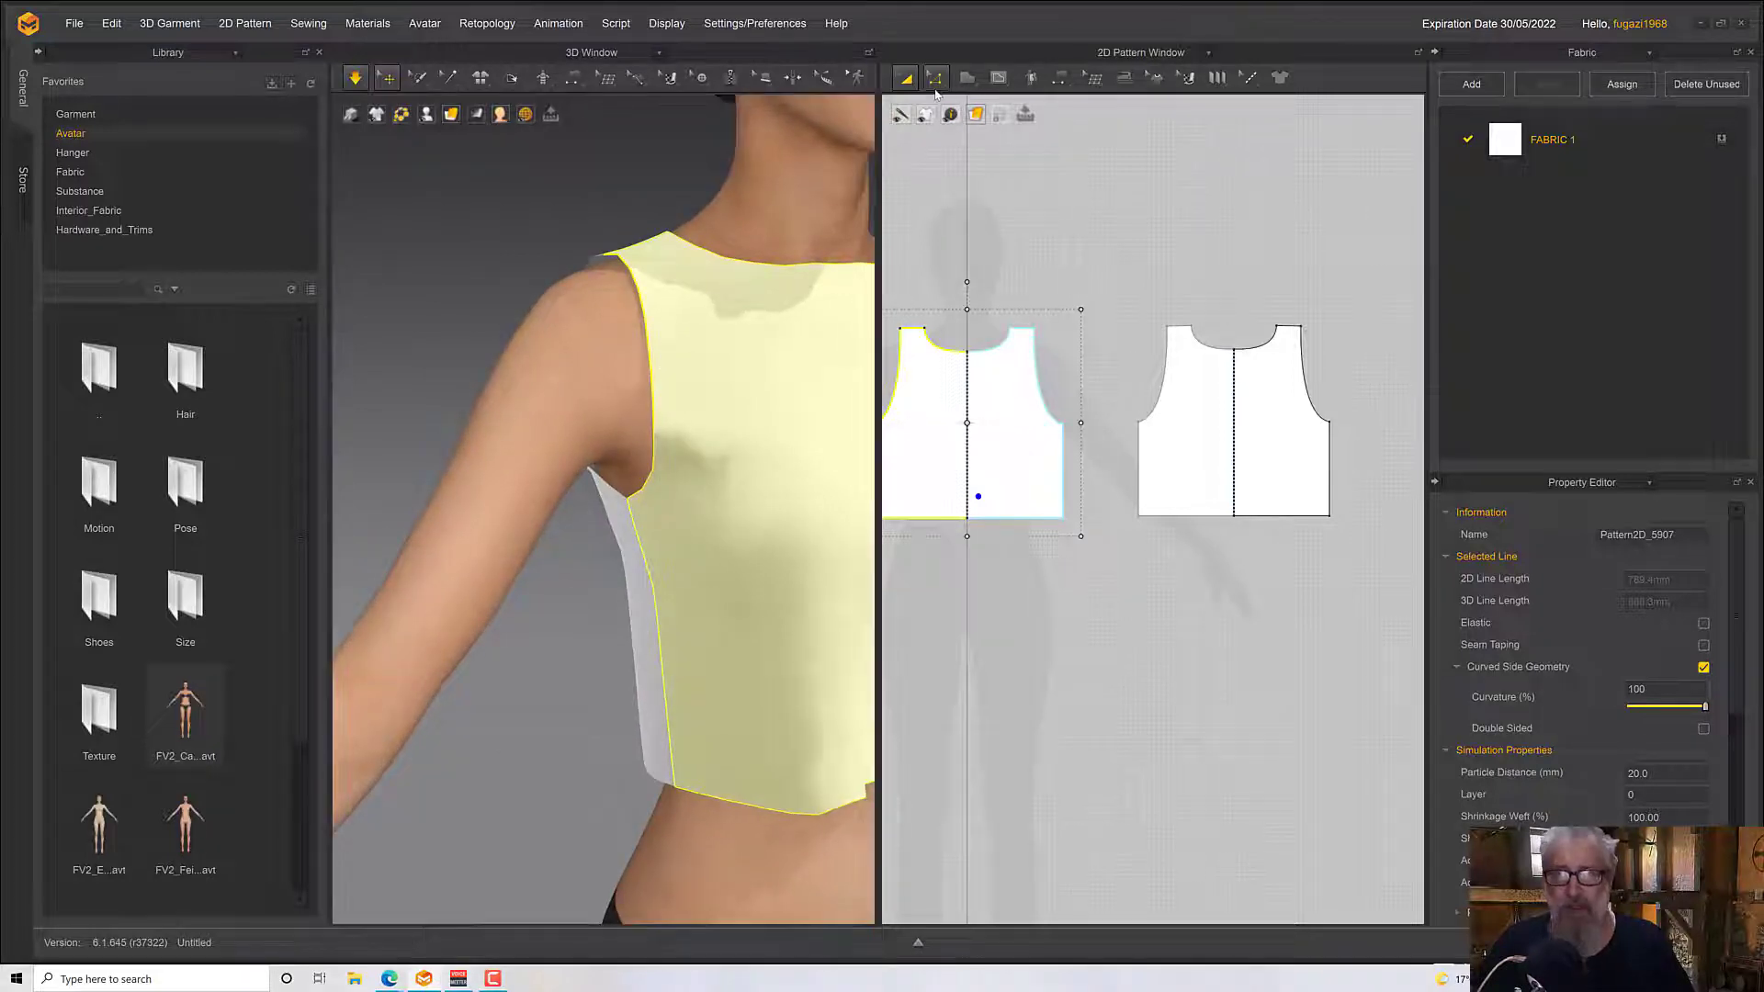
# Stop the garment simulation and bring both patterns fully into the 2D Pattern Window
pyautogui.click(934, 78)
pyautogui.moveTo(1213, 217); pyautogui.dragTo(1290, 206, button='middle')
pyautogui.click(1003, 344)
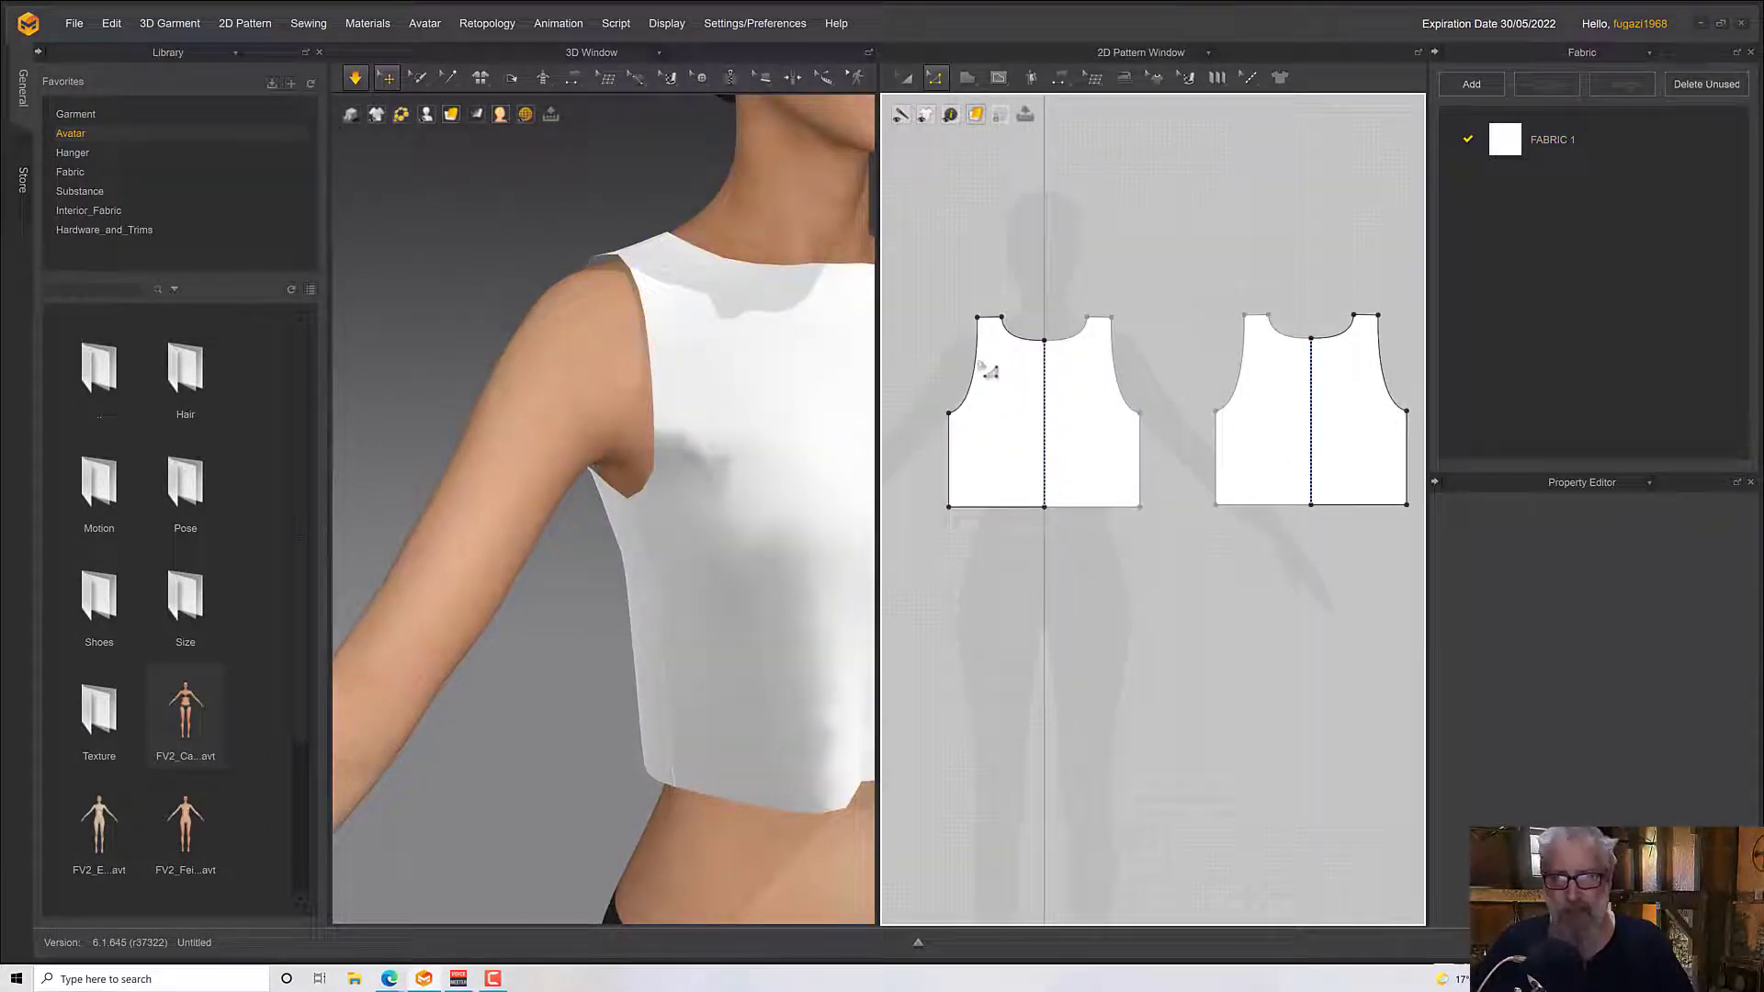
pyautogui.click(356, 83)
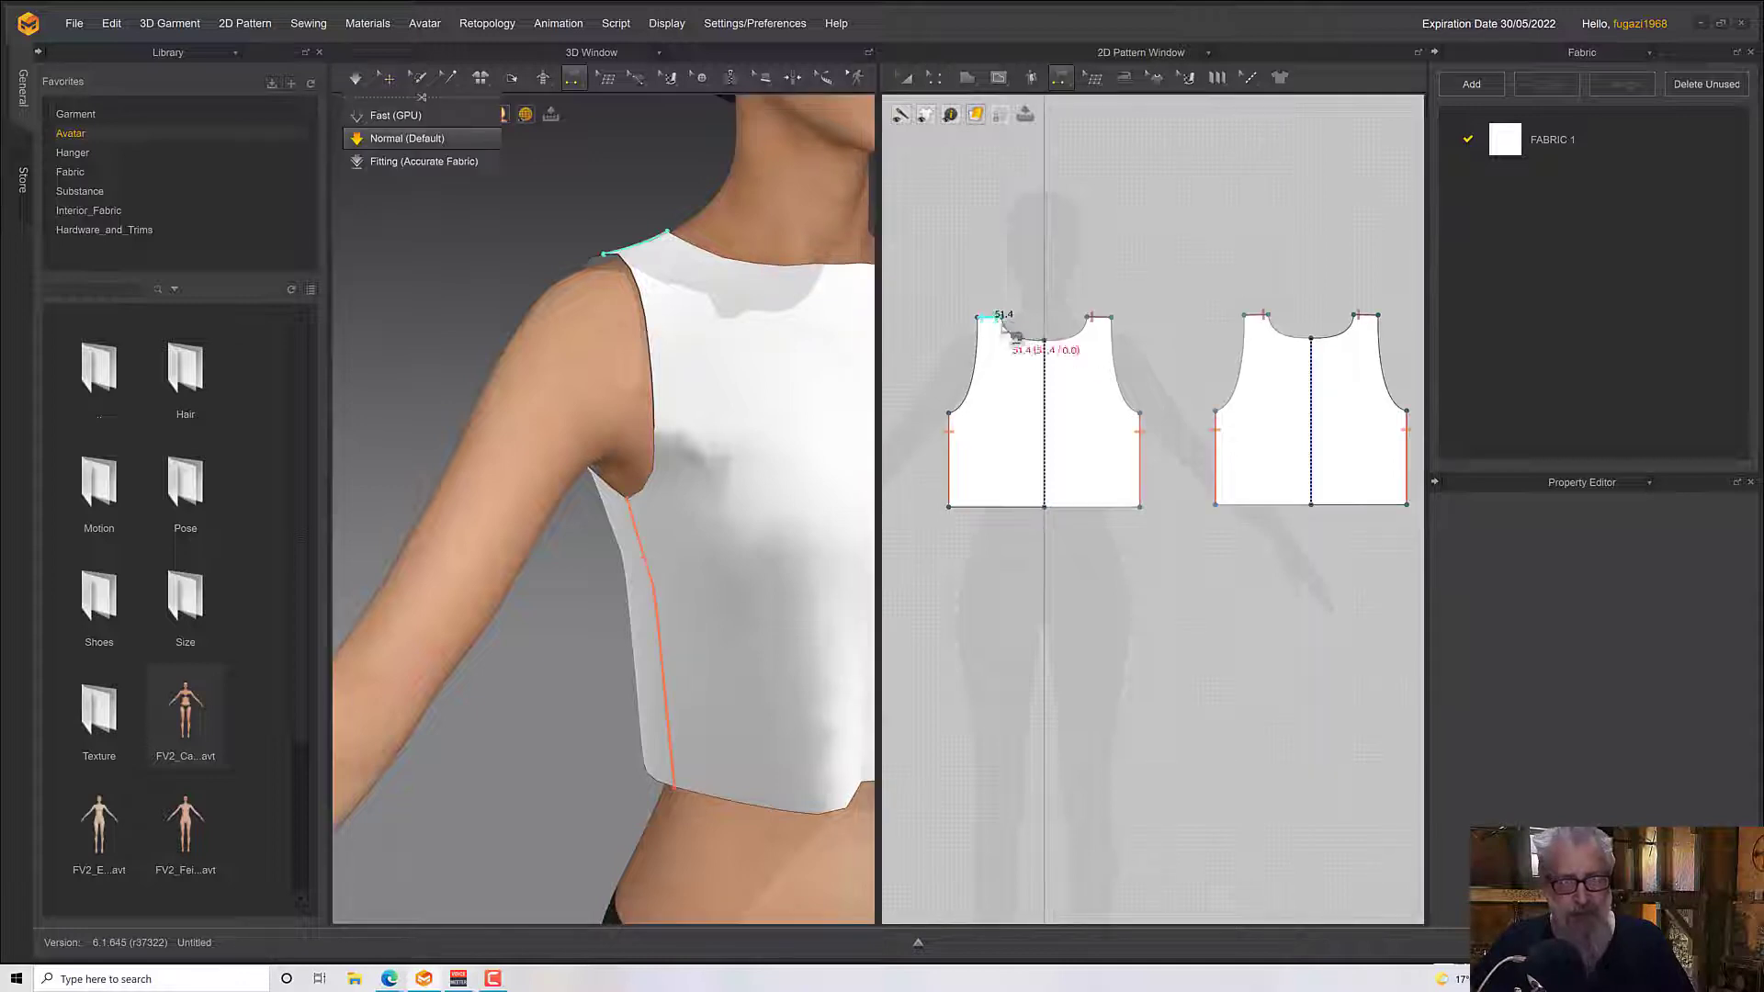
pyautogui.click(966, 372)
# Enable Elastic on the armhole curves of the front and back patterns with a Ratio of 100
pyautogui.click(914, 81)
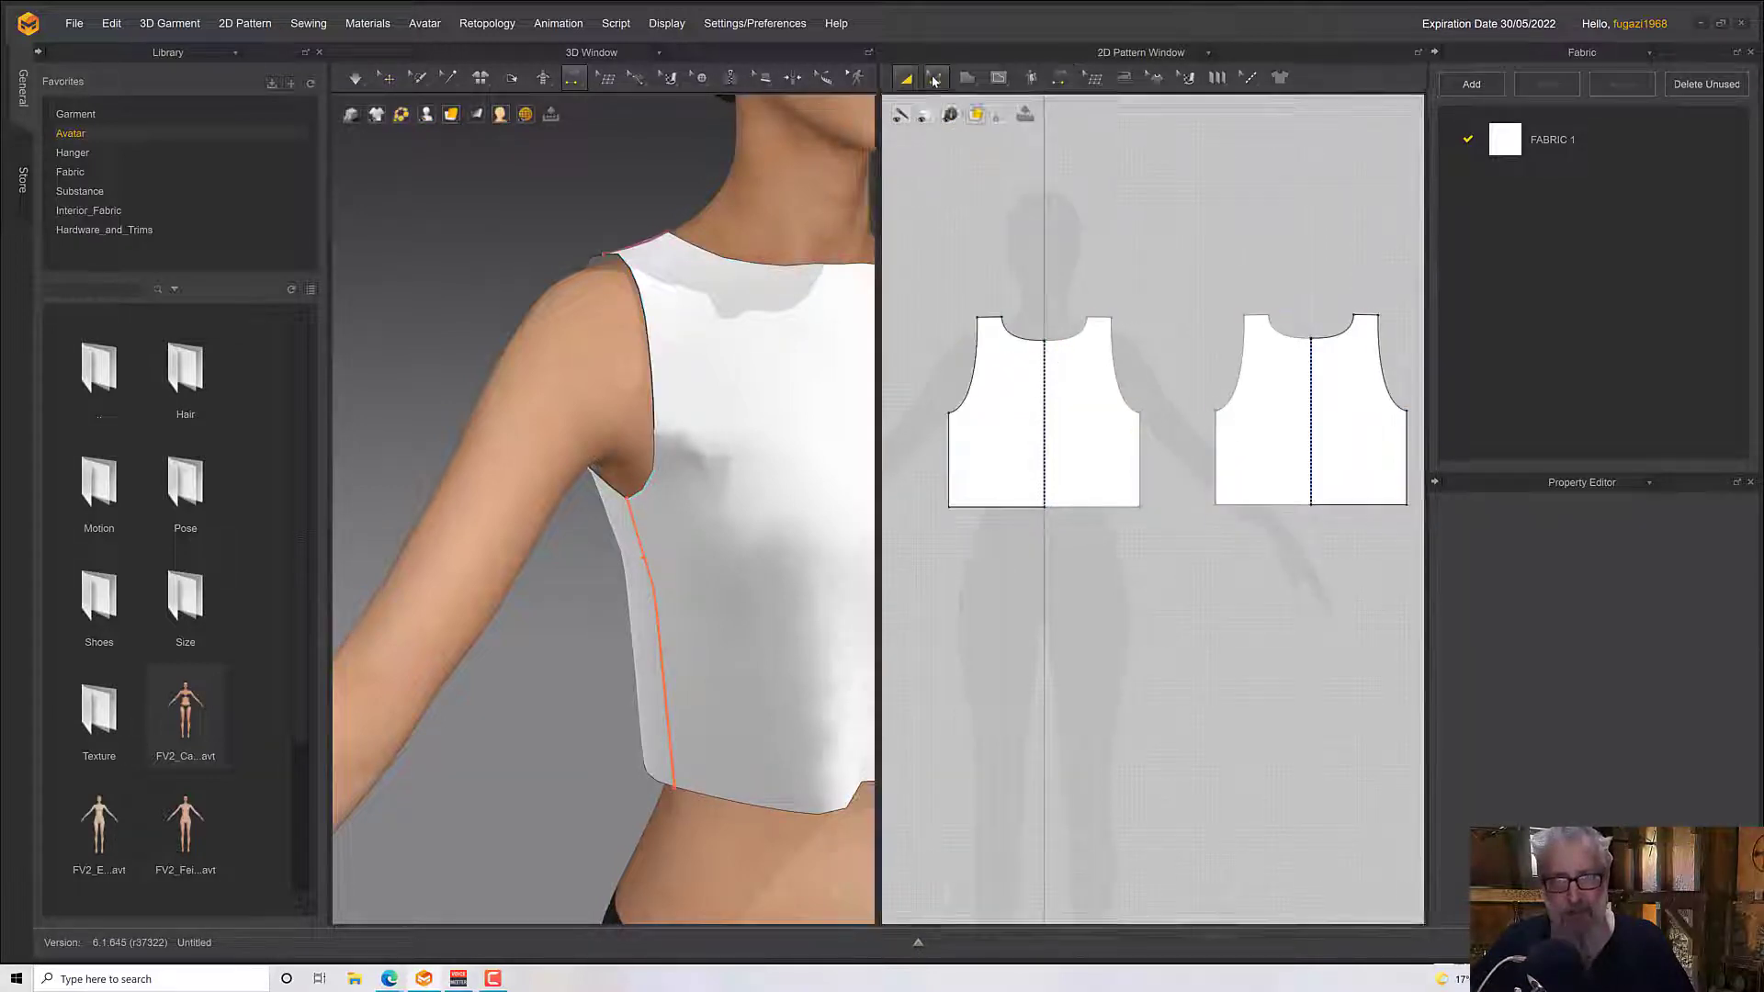
pyautogui.click(936, 82)
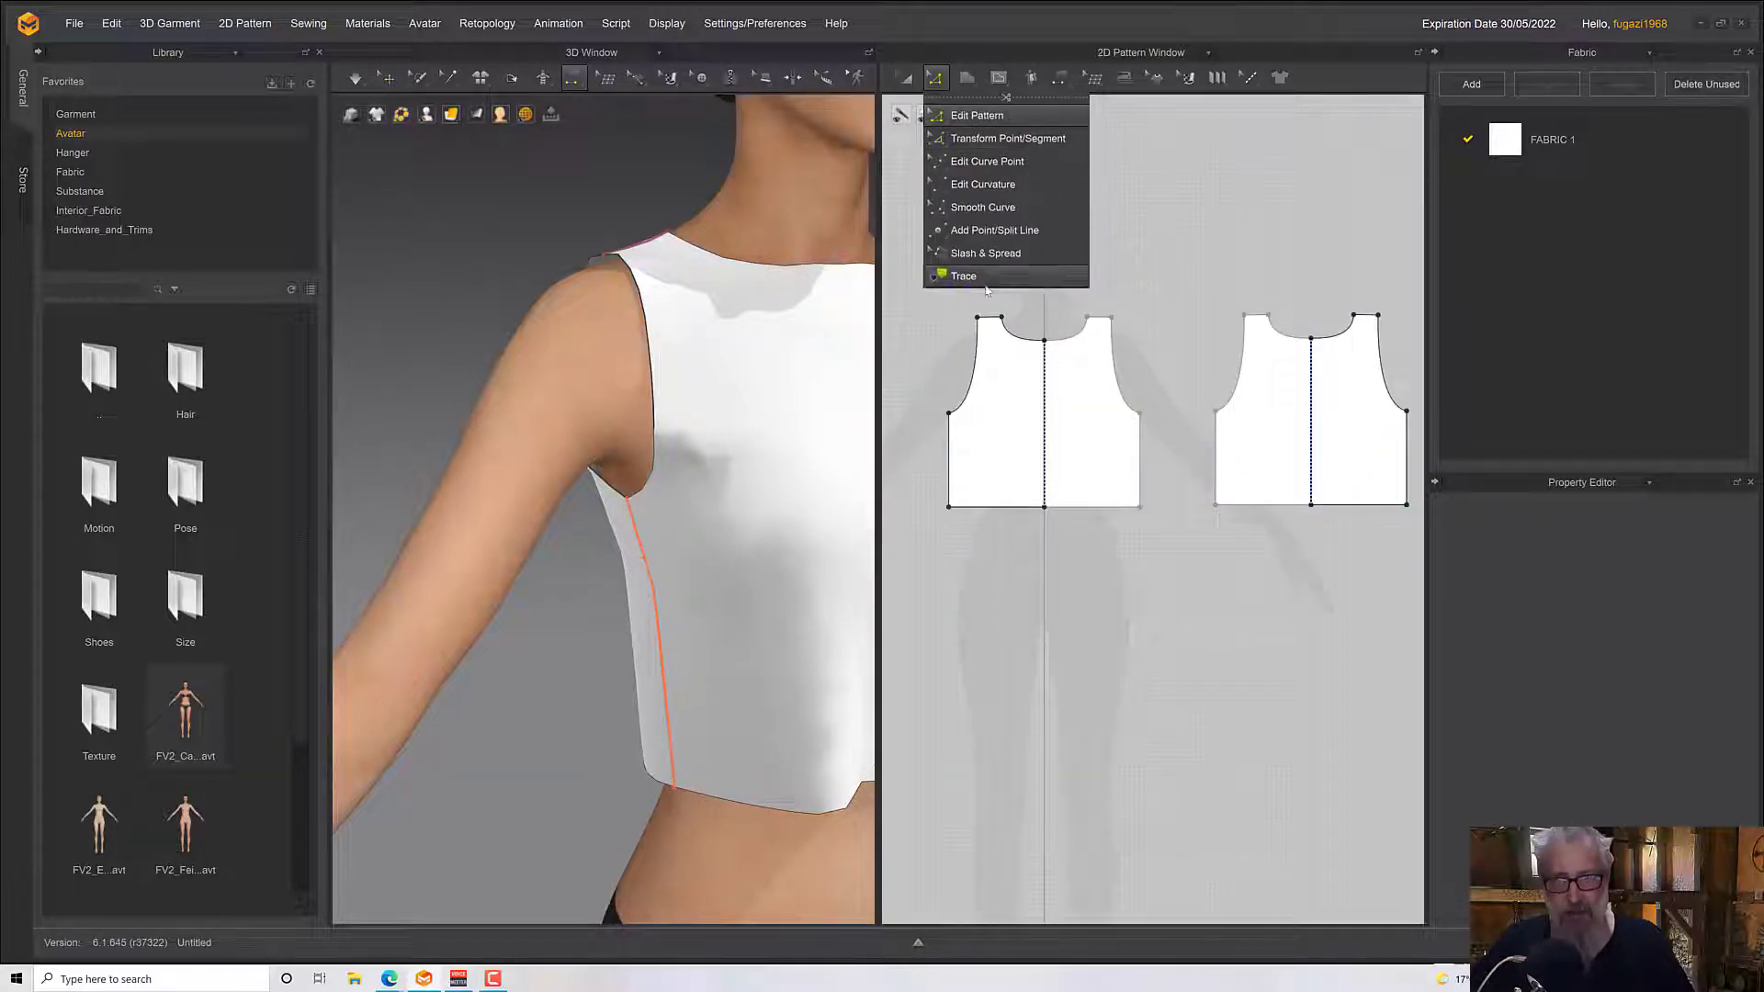
pyautogui.click(979, 380)
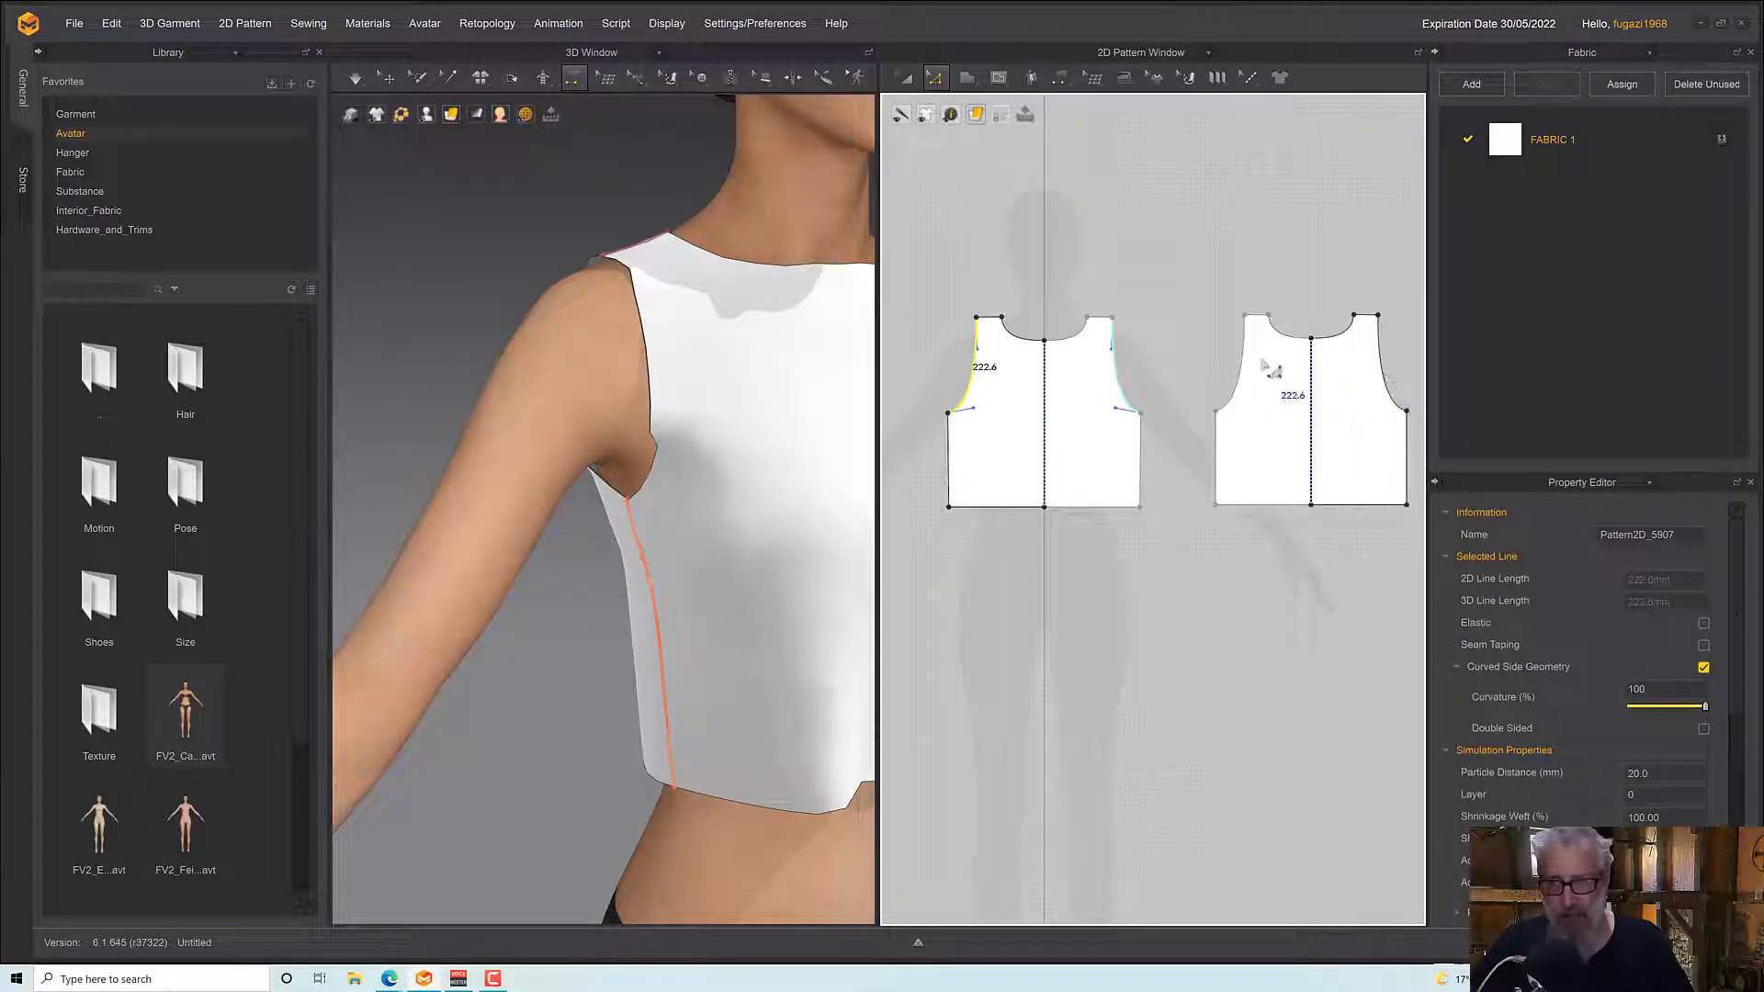
pyautogui.keyDown('shift'); pyautogui.click(1240, 365); pyautogui.keyUp('shift')
pyautogui.keyDown('shift'); pyautogui.click(1365, 378); pyautogui.keyUp('shift')
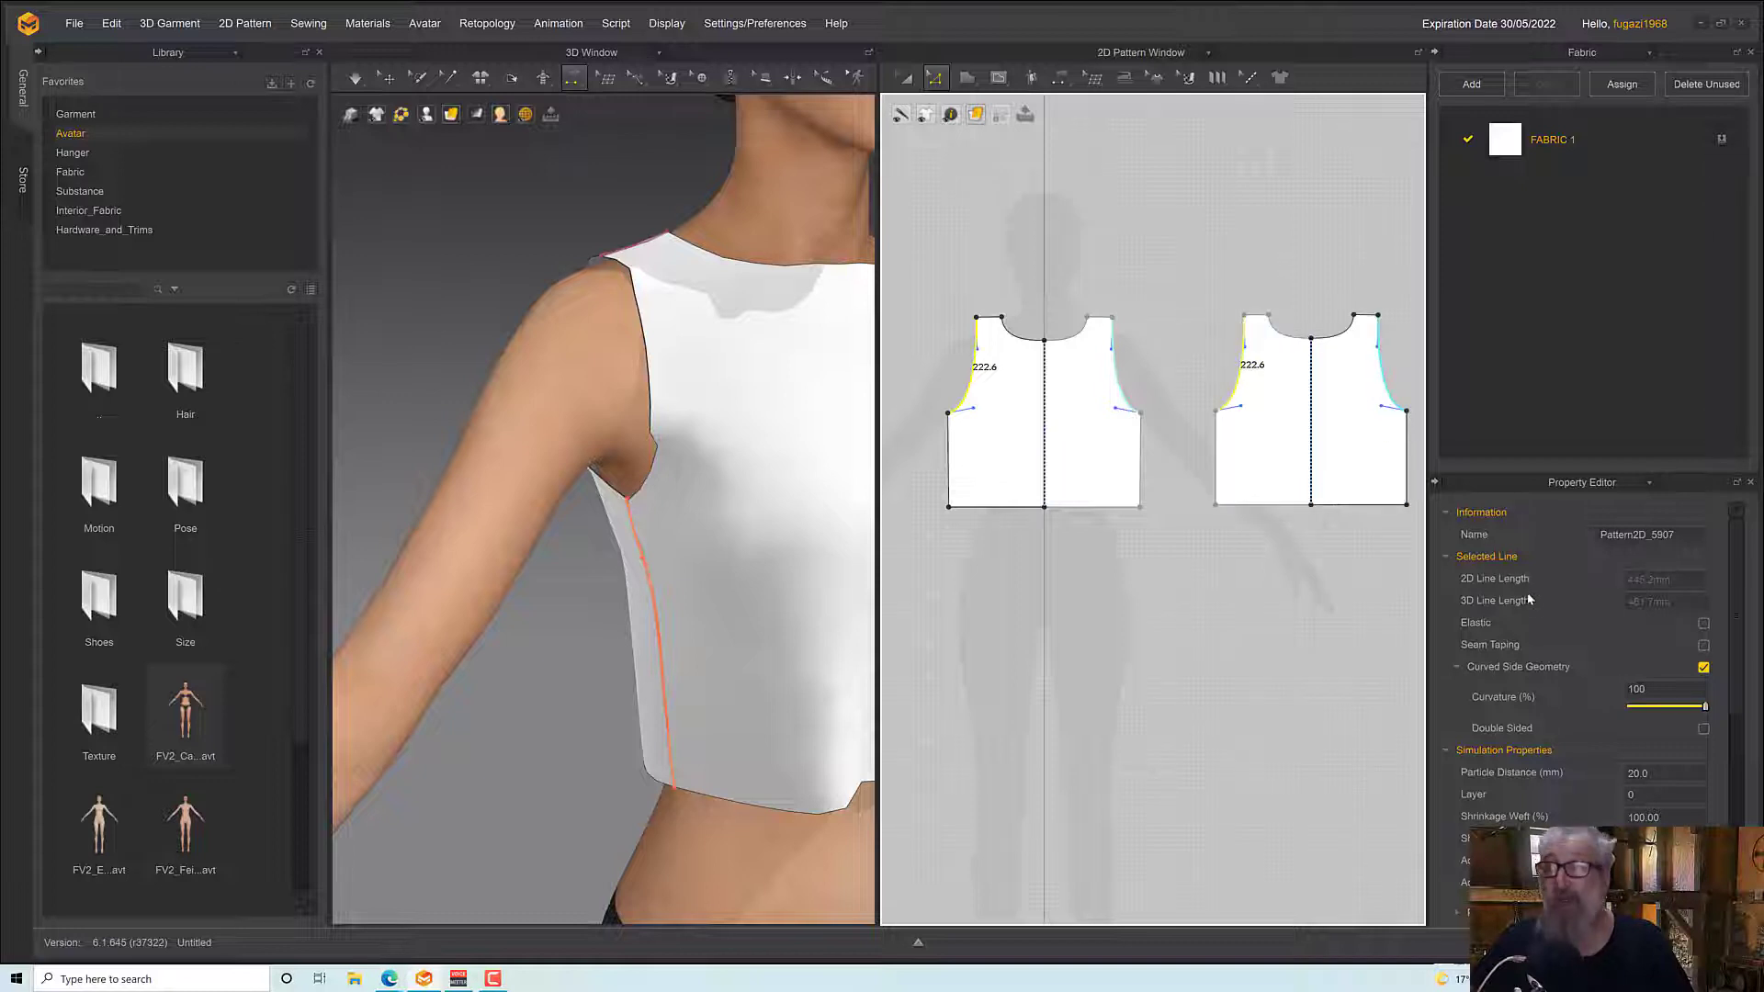
pyautogui.click(1703, 624)
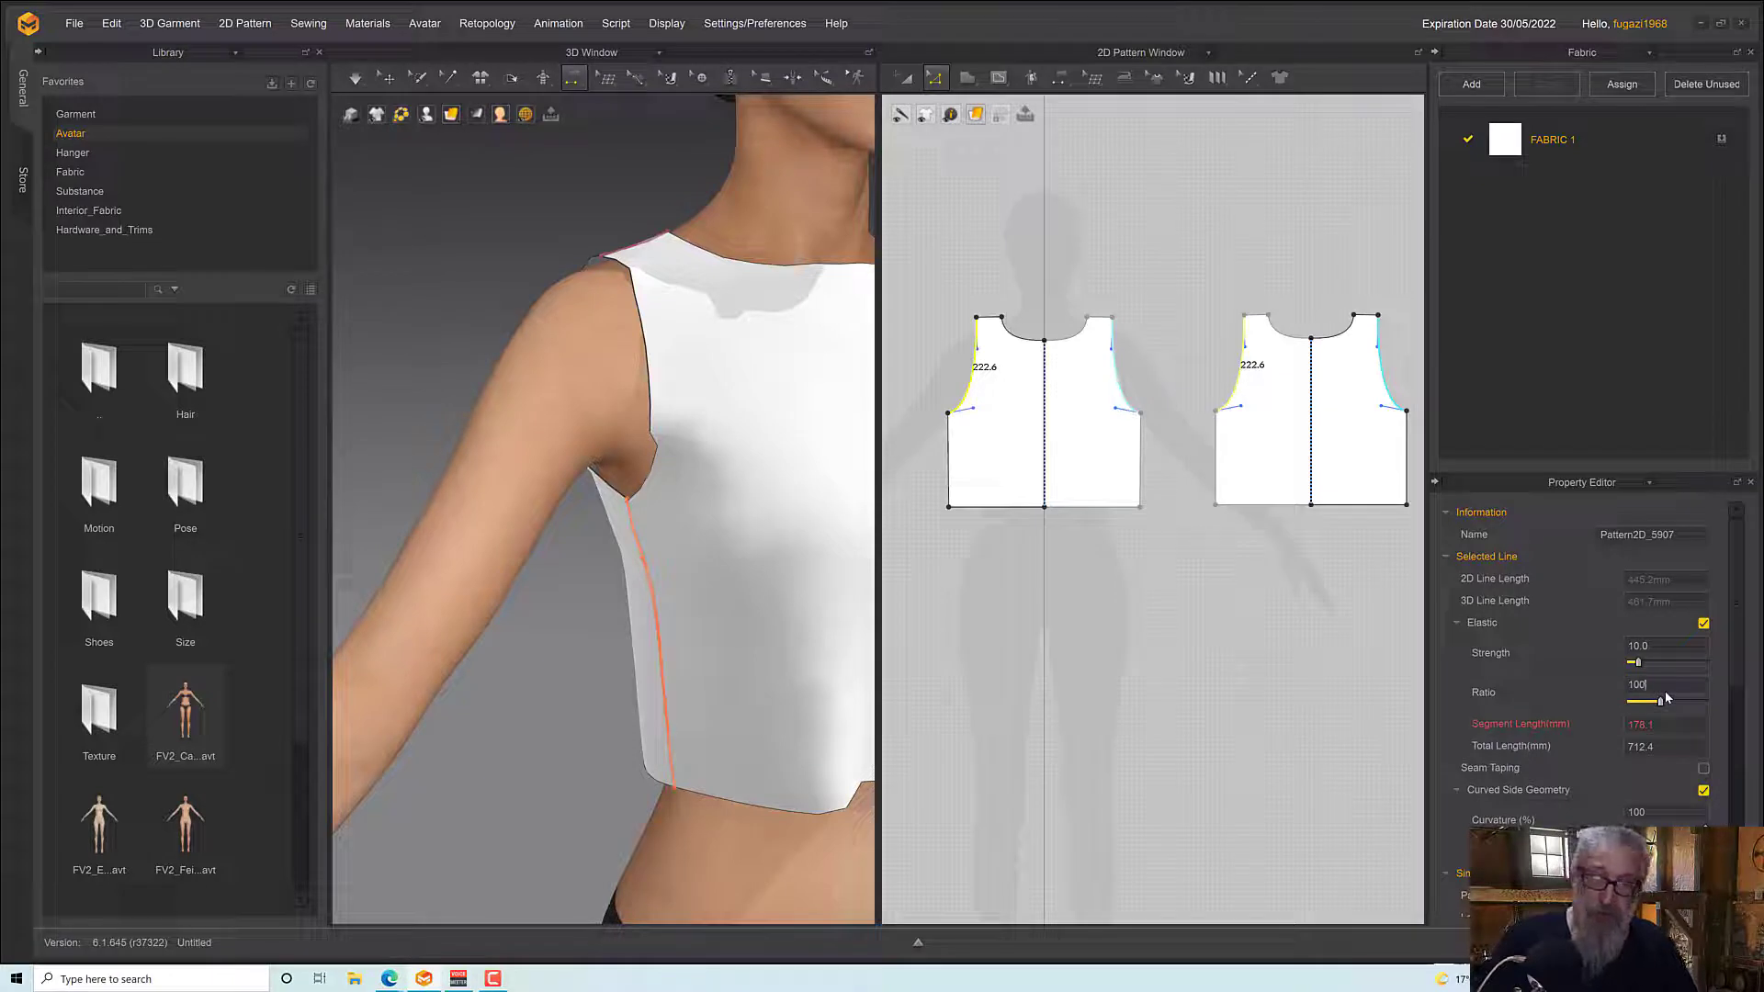
pyautogui.write('100')
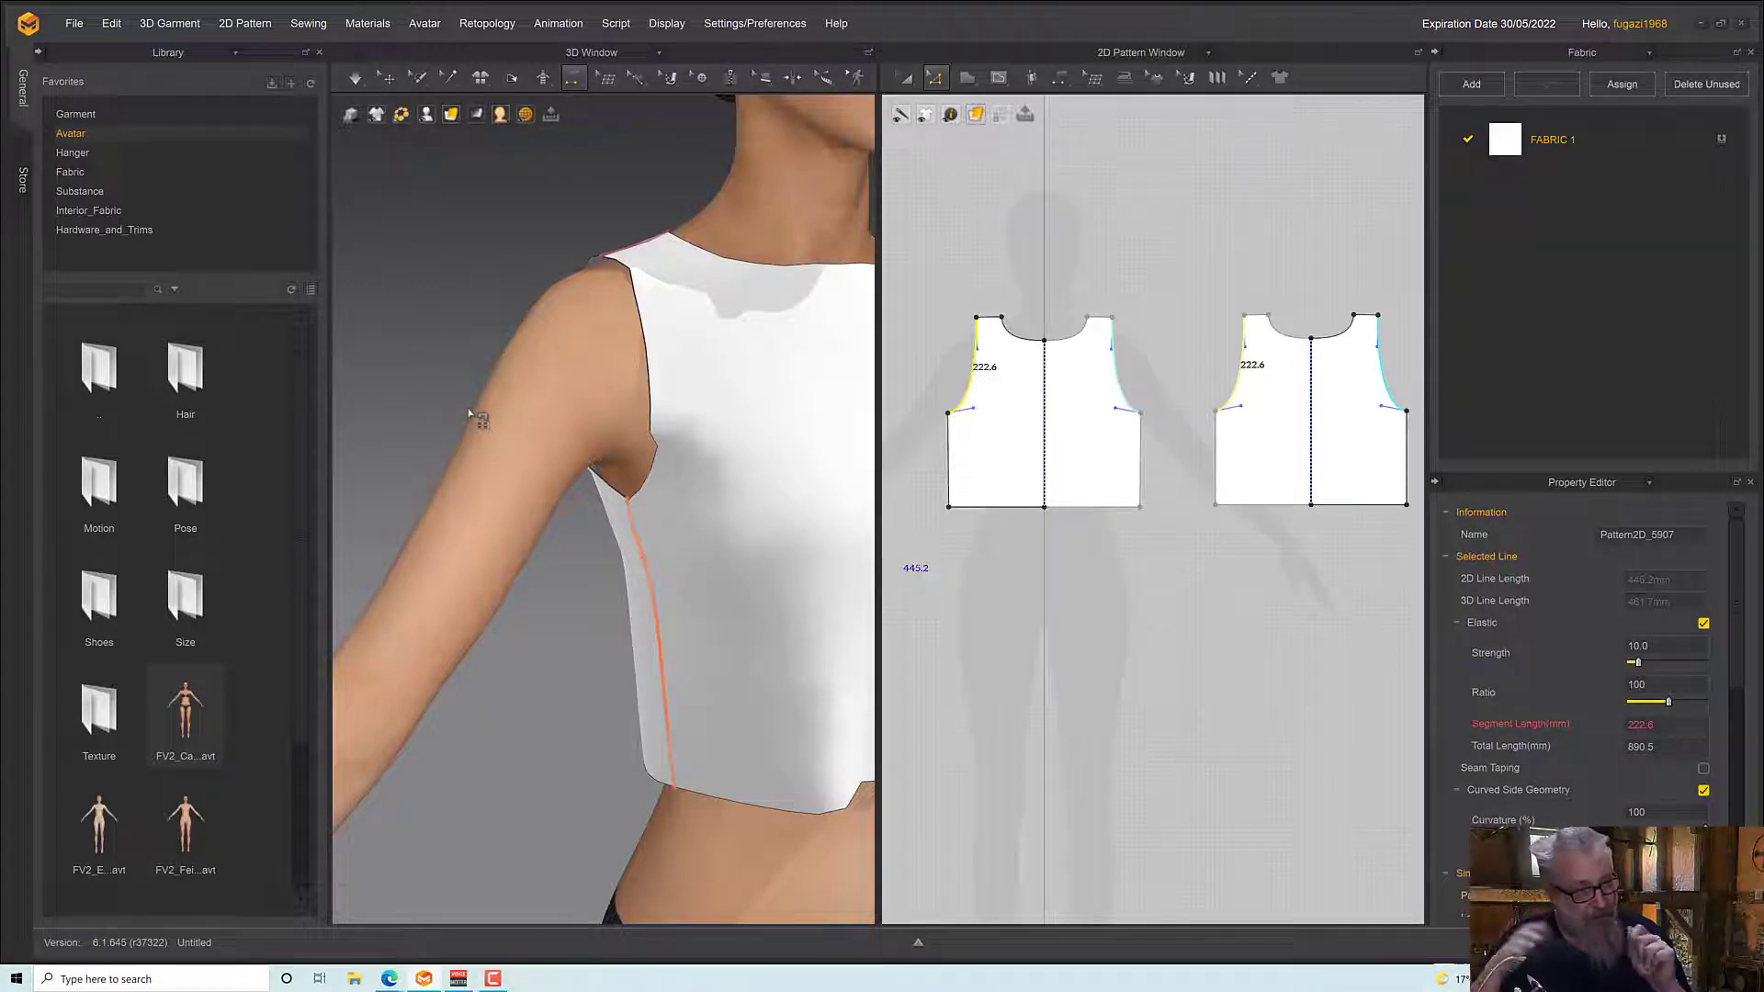
# Simulate the top with the elastic armholes, tugging the back piece just below the armhole to settle the drape
pyautogui.moveTo(563, 431); pyautogui.dragTo(657, 465, button='right')
pyautogui.press('z')
pyautogui.moveTo(646, 463); pyautogui.dragTo(791, 791)
pyautogui.moveTo(788, 785); pyautogui.dragTo(552, 680, button='right')
pyautogui.scroll(-8, 659, 647)
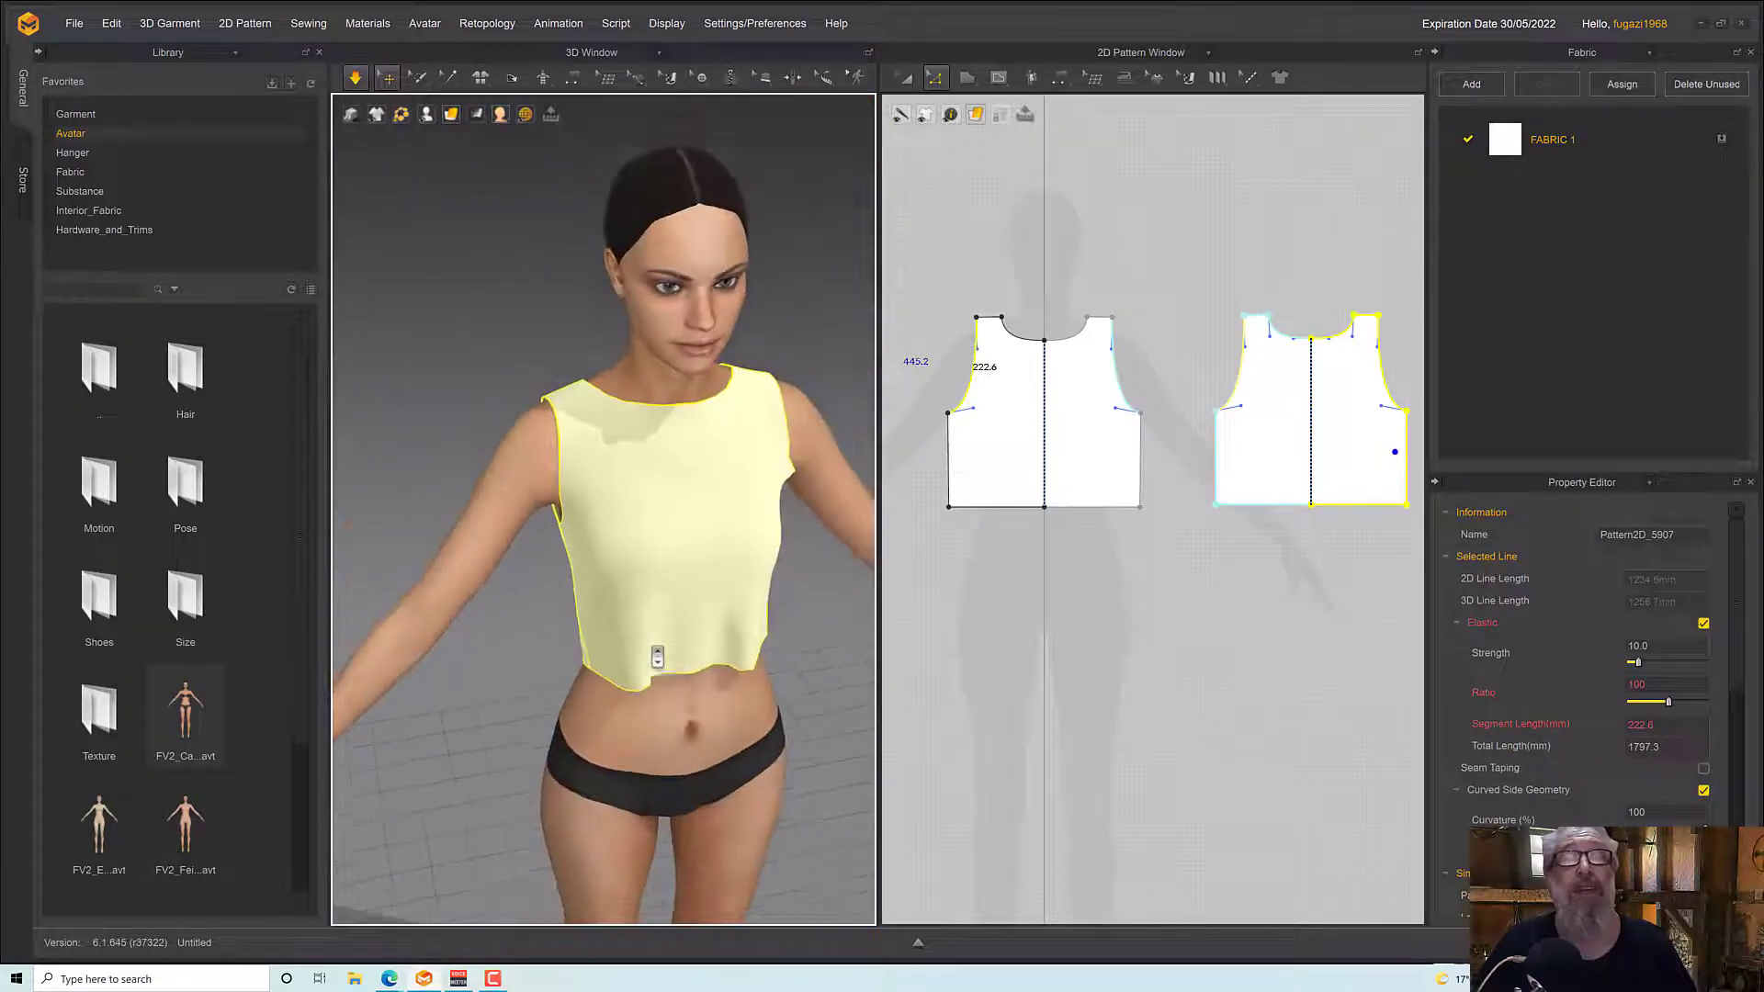
# Select the avatar and set its Skin Offset to 1 mm
pyautogui.moveTo(658, 658); pyautogui.dragTo(677, 721, button='right')
pyautogui.click(677, 721)
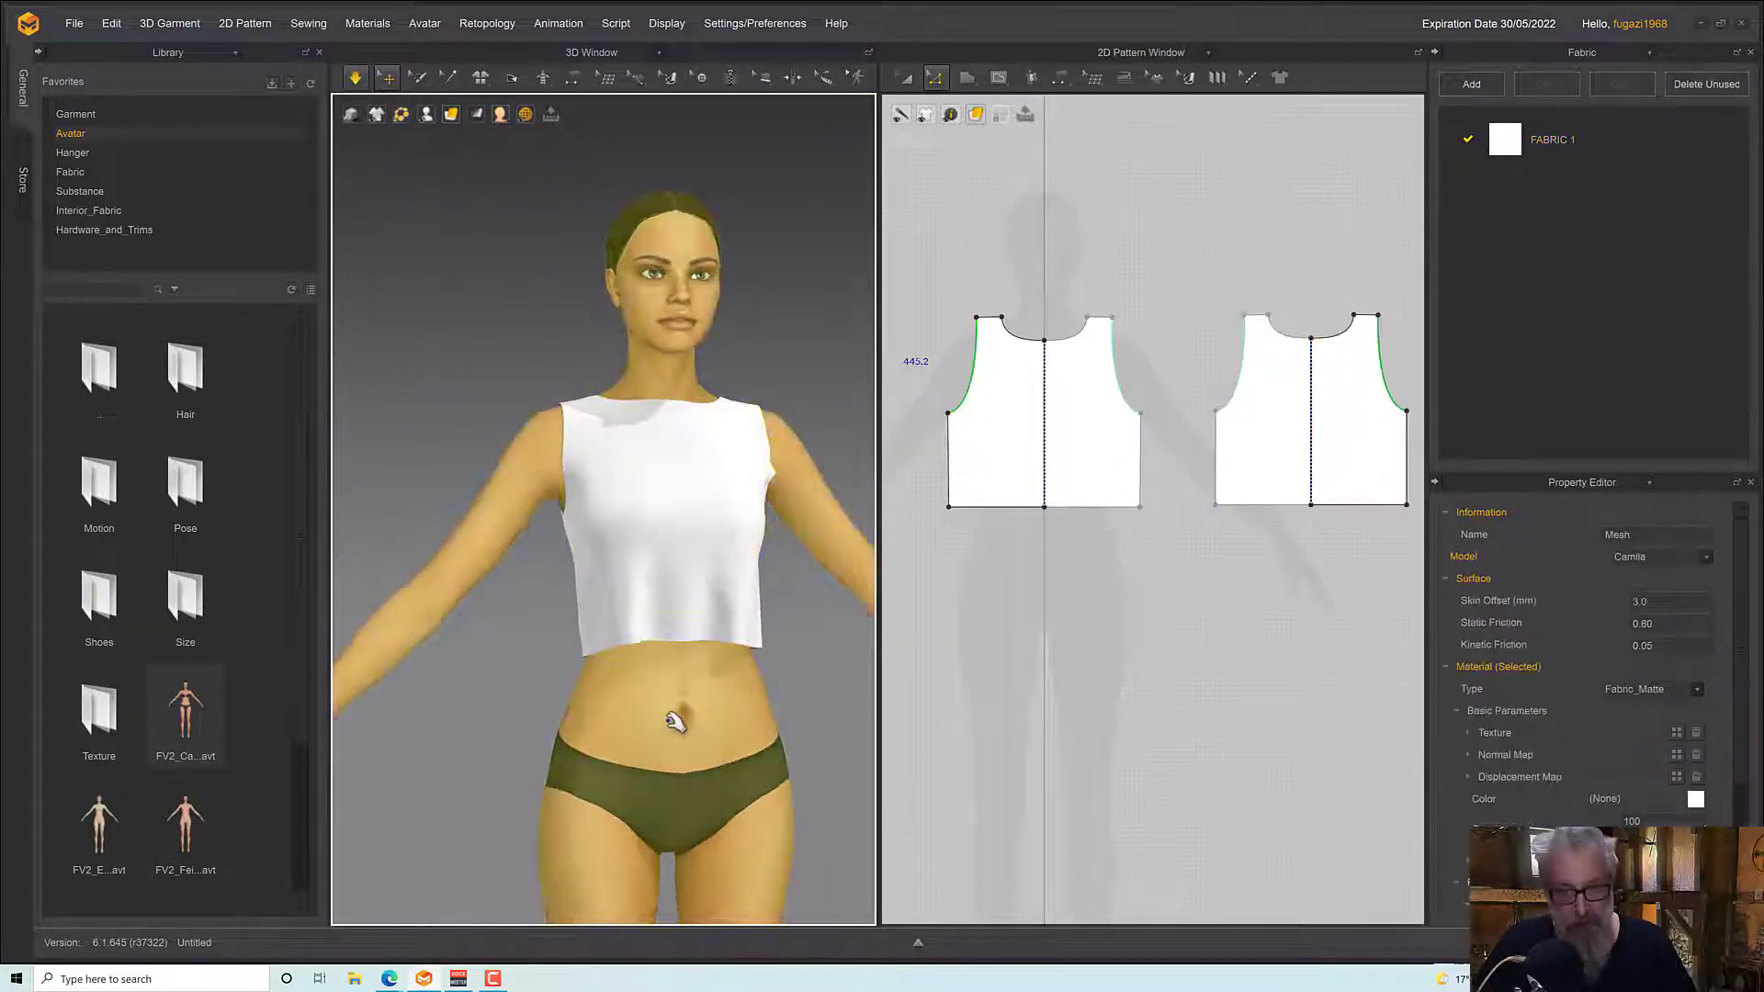
pyautogui.doubleClick(1644, 603)
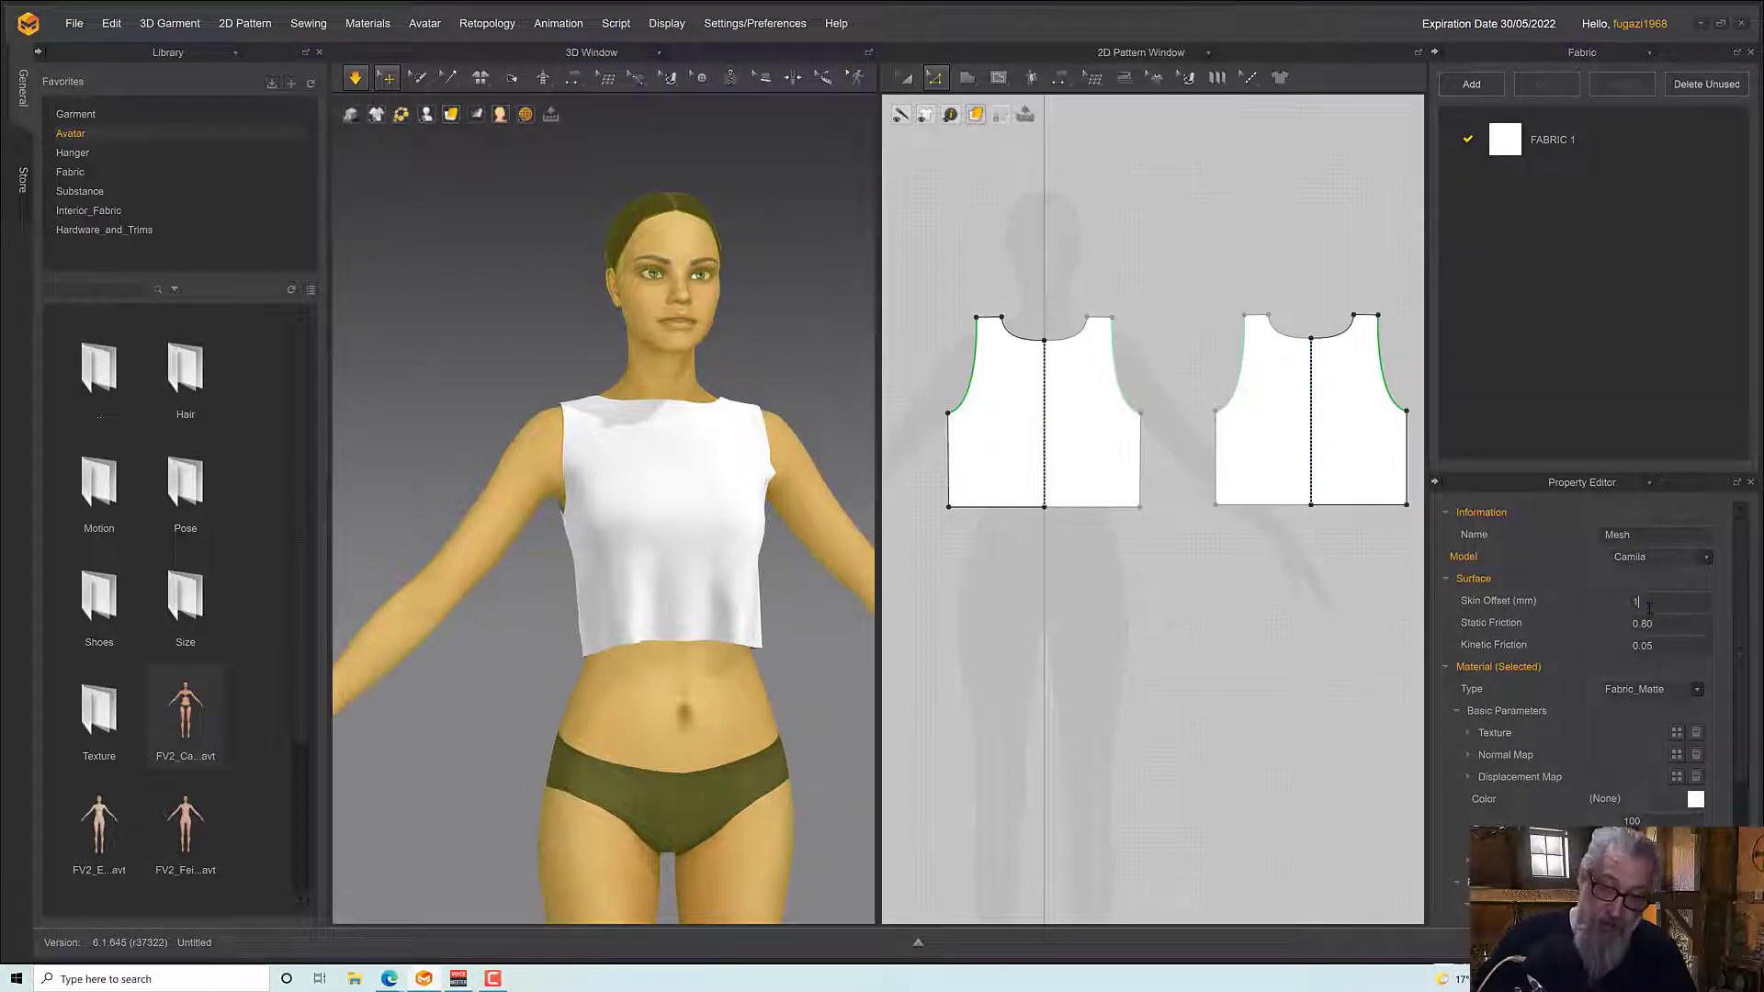
pyautogui.write('1')
pyautogui.press('Return')
# Simulate the top with the avatar's smaller skin offset, tugging the back piece near the shoulder to settle the fabric
pyautogui.moveTo(760, 366); pyautogui.dragTo(728, 449, button='right')
pyautogui.scroll(4, 592, 443)
pyautogui.press('space')
pyautogui.press('space')
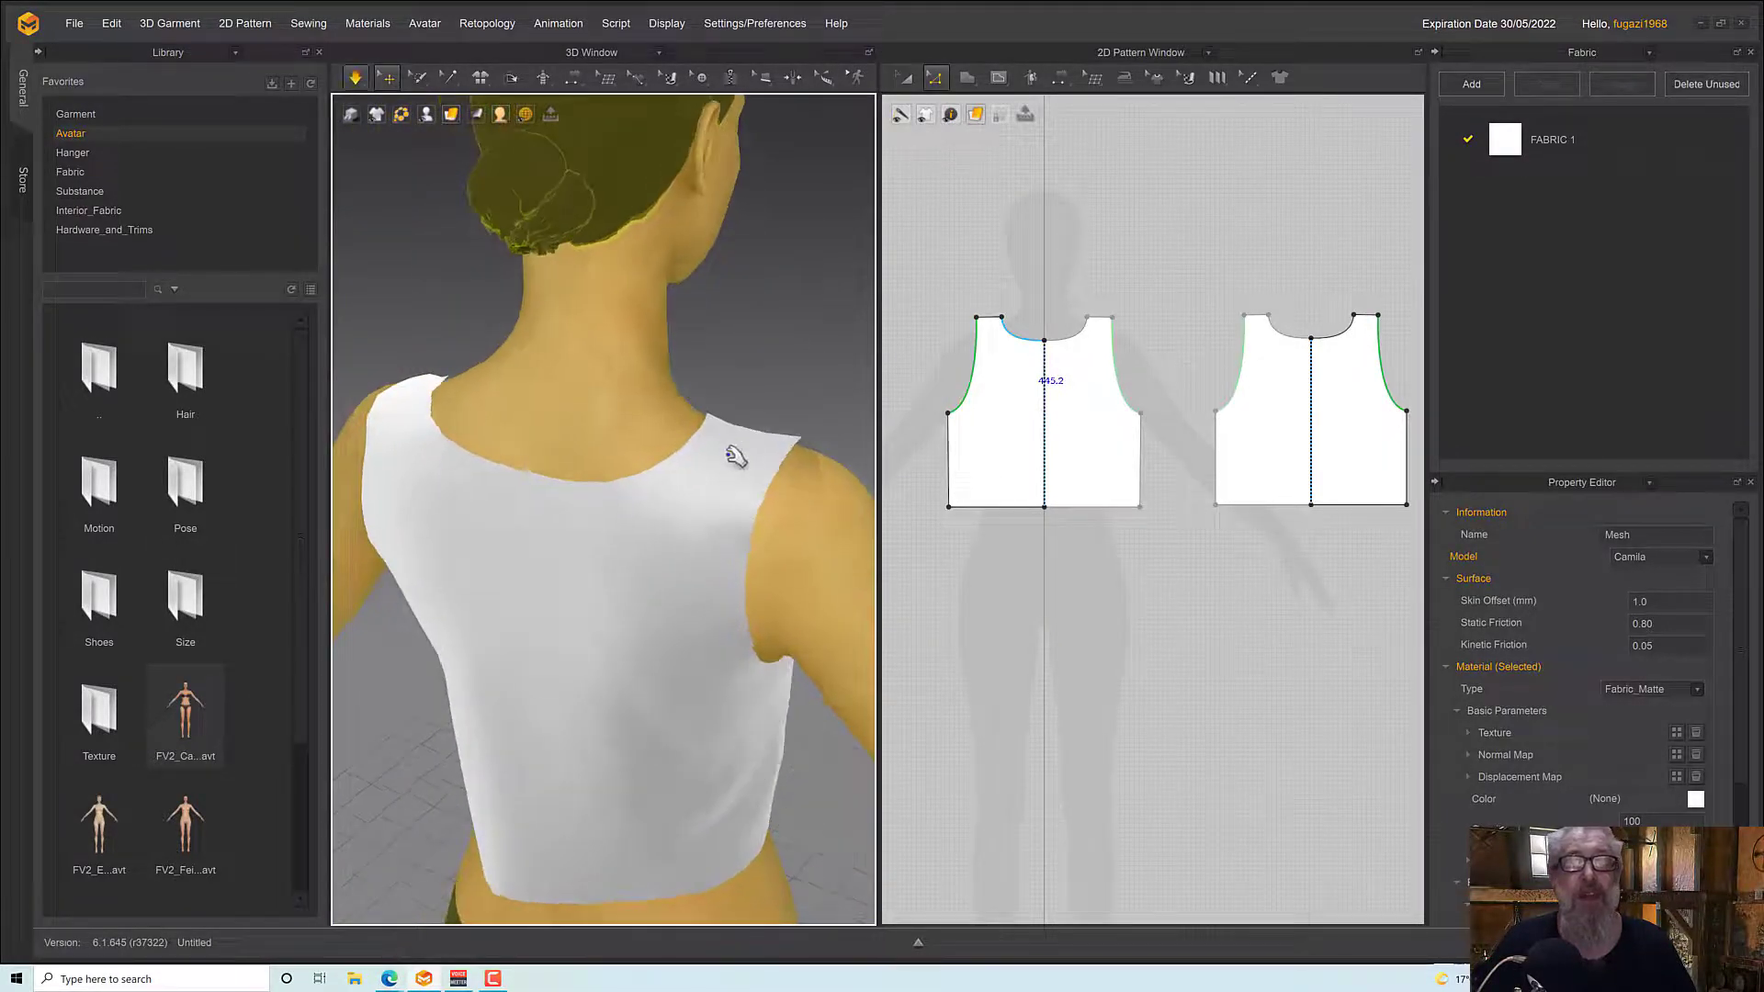
pyautogui.moveTo(731, 457); pyautogui.dragTo(710, 436)
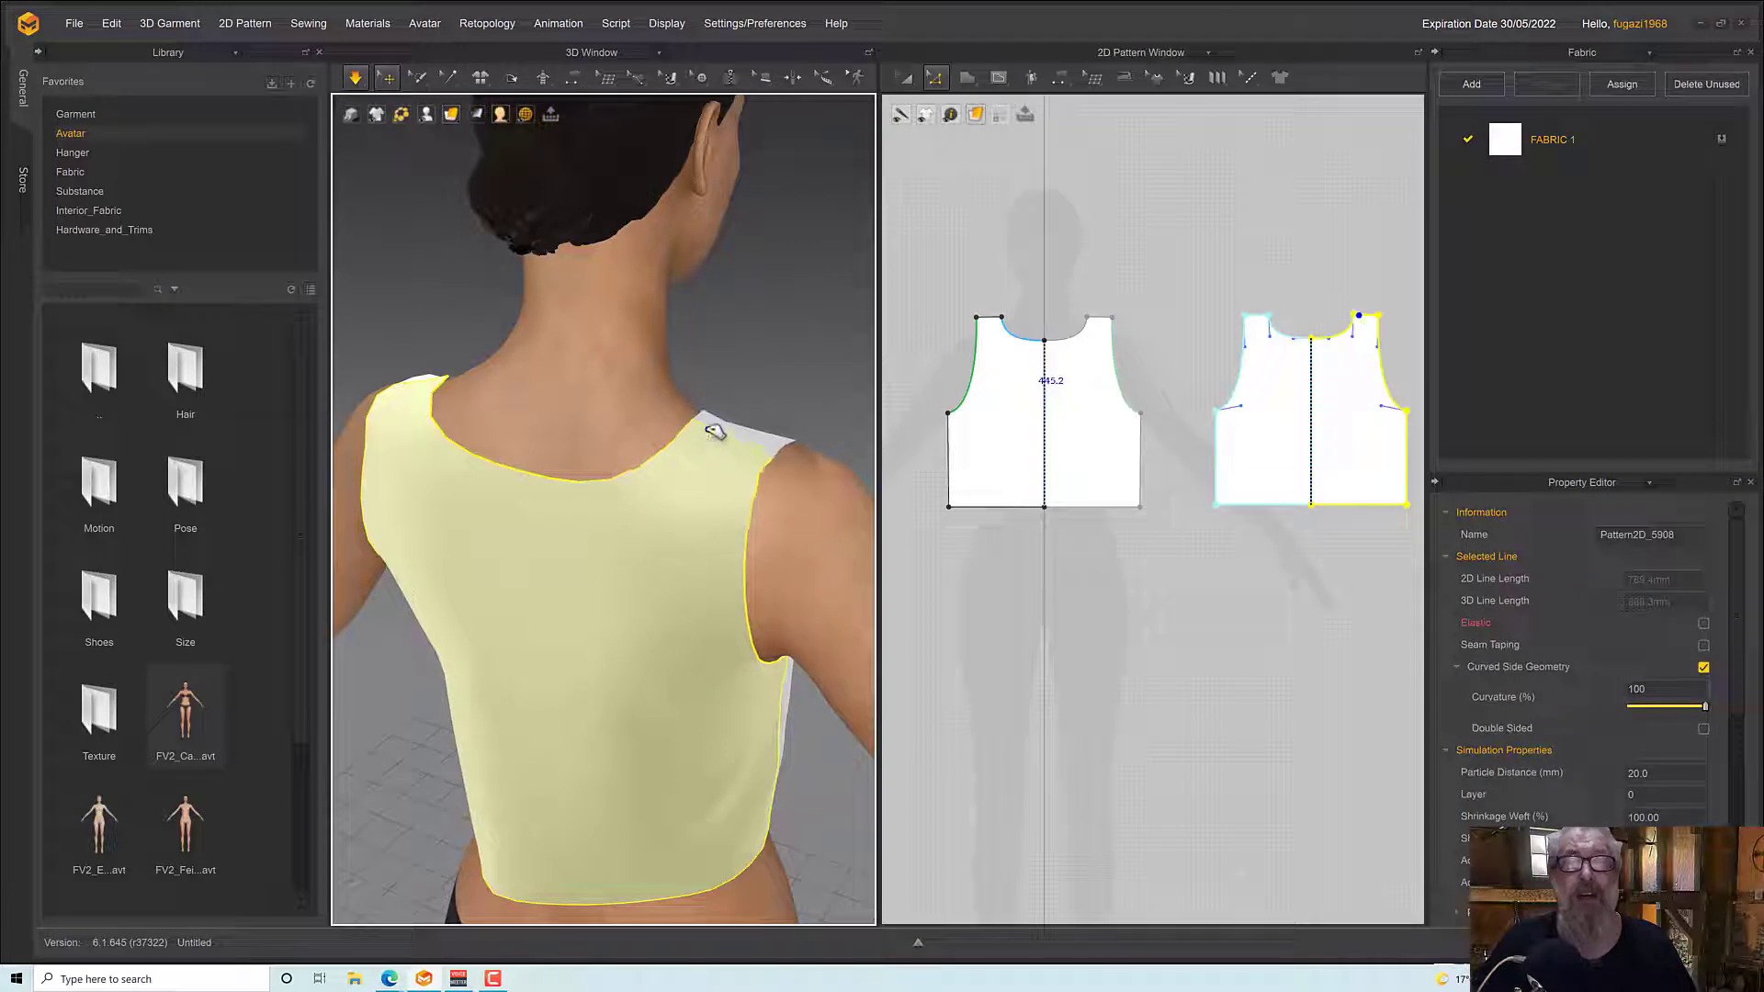
pyautogui.moveTo(689, 425); pyautogui.dragTo(599, 447, button='right')
# Inspect the drape of the top from the front down to the hem and stop the garment simulation
pyautogui.moveTo(603, 449); pyautogui.dragTo(314, 289, button='middle')
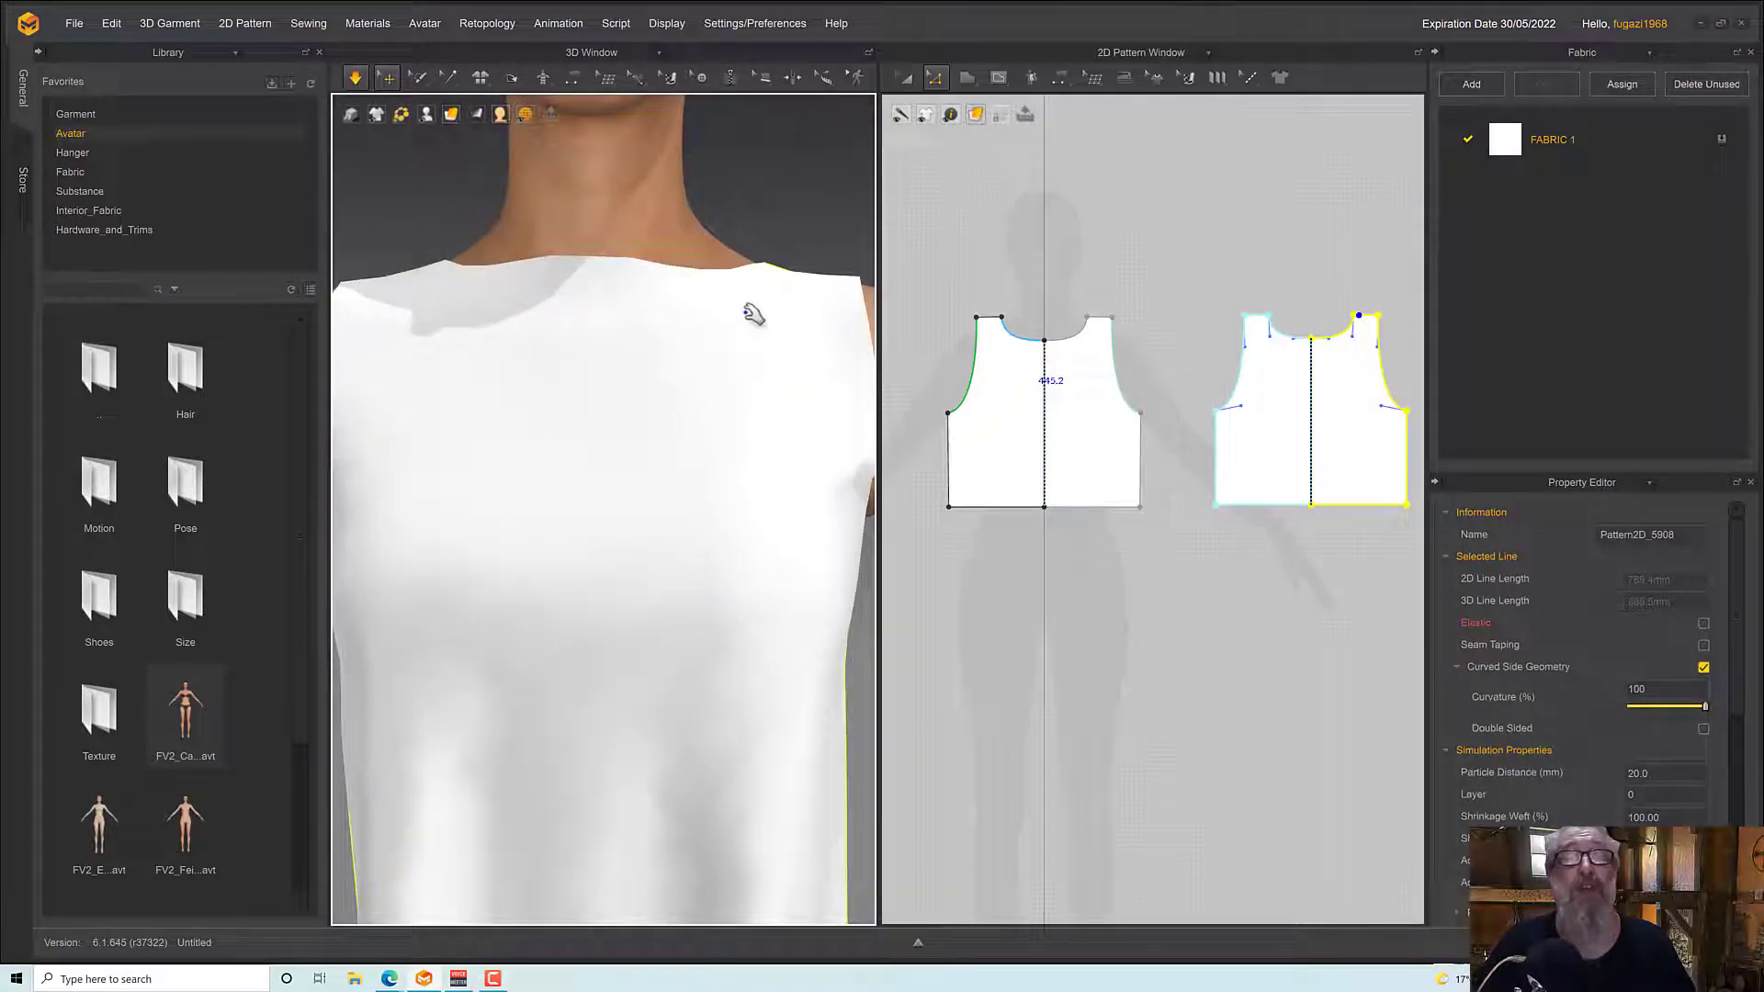
pyautogui.scroll(-5, 729, 386)
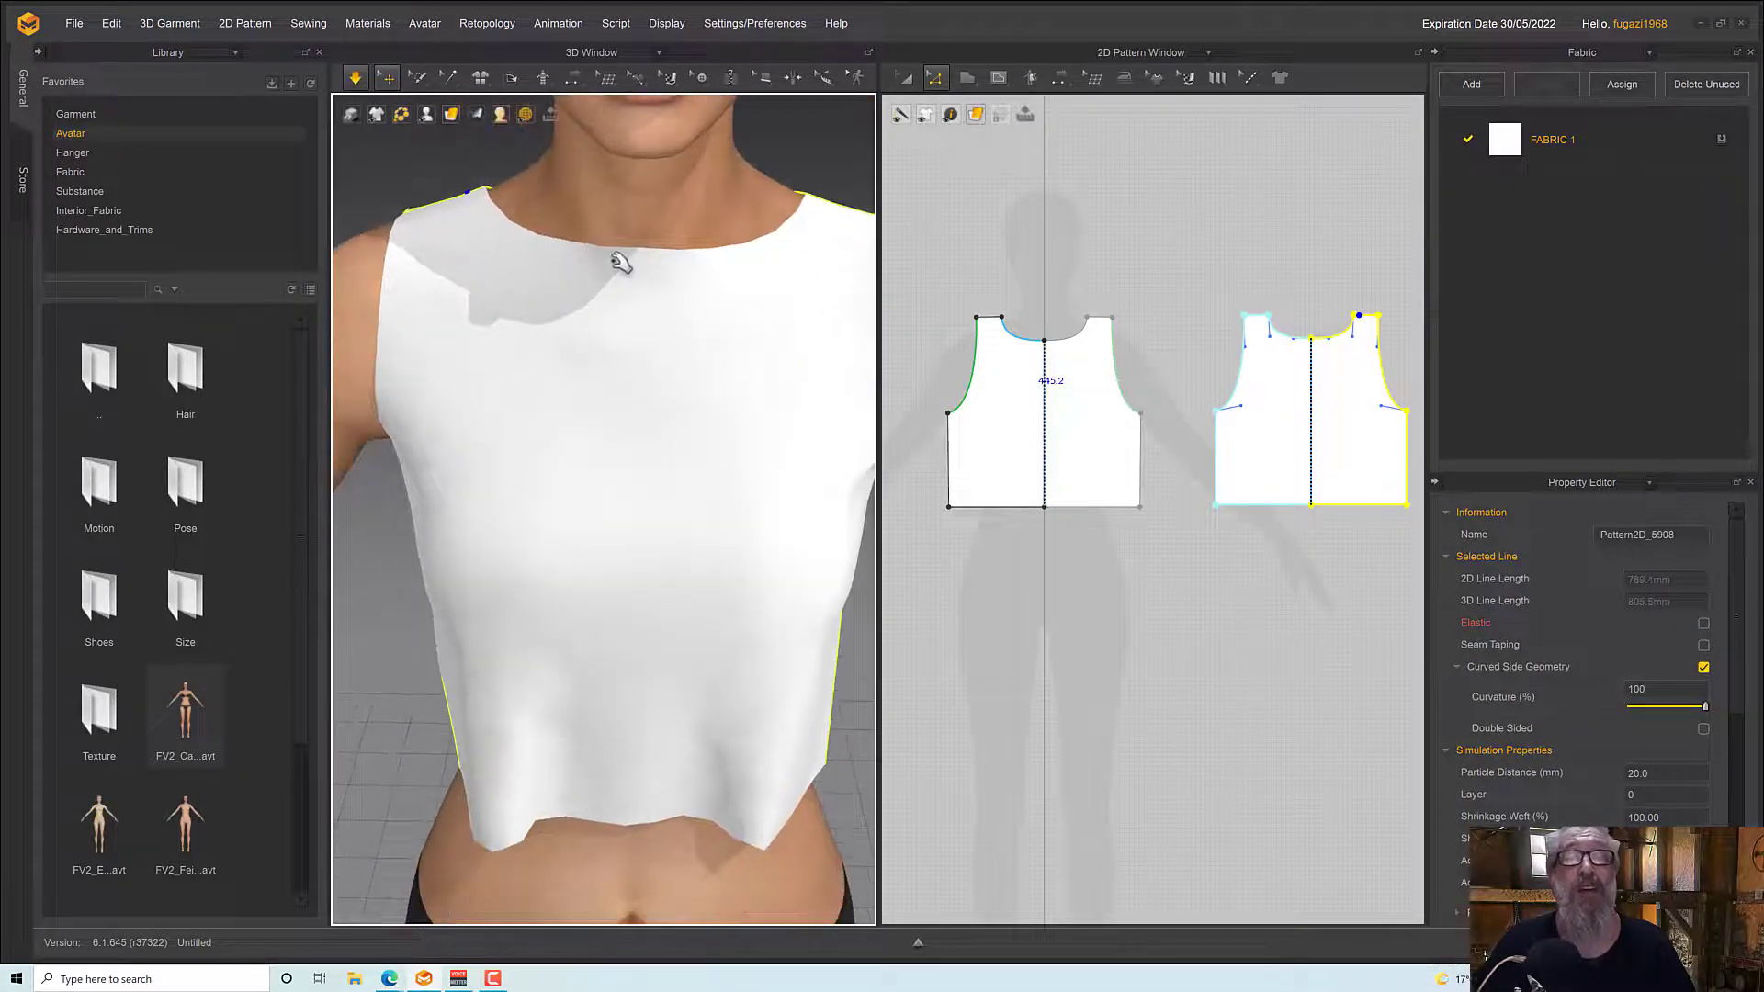
pyautogui.moveTo(649, 807); pyautogui.dragTo(648, 730, button='right')
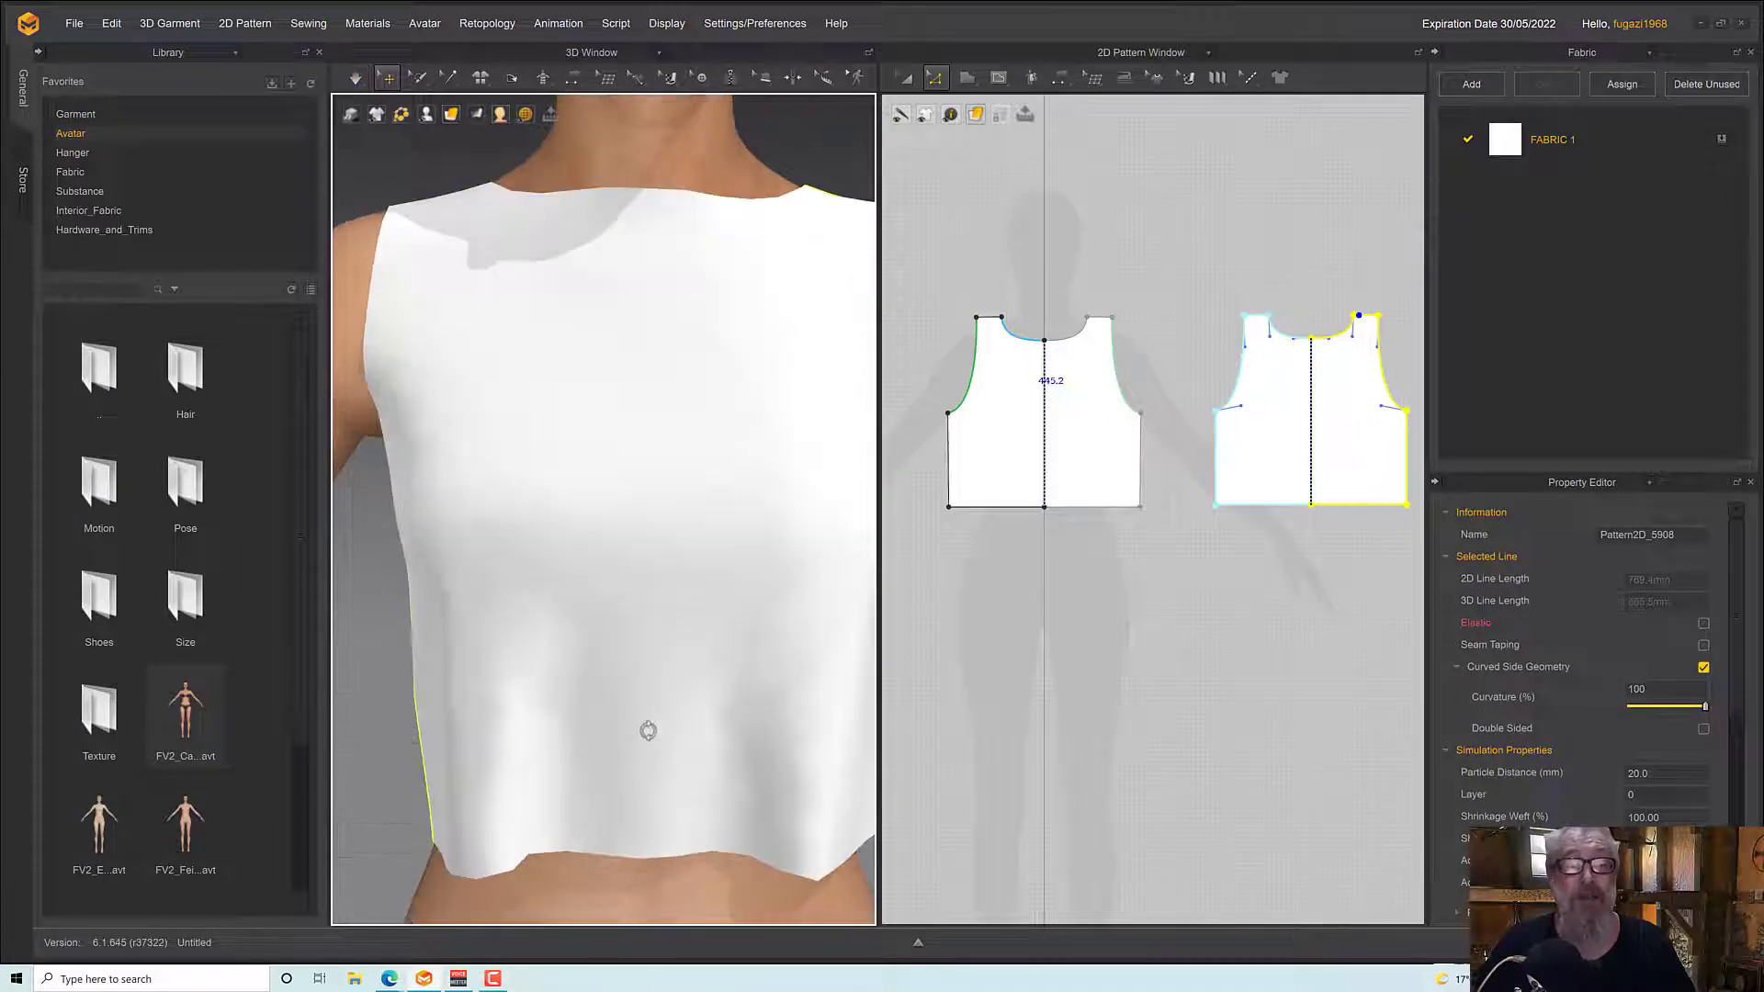
pyautogui.scroll(-5, 689, 540)
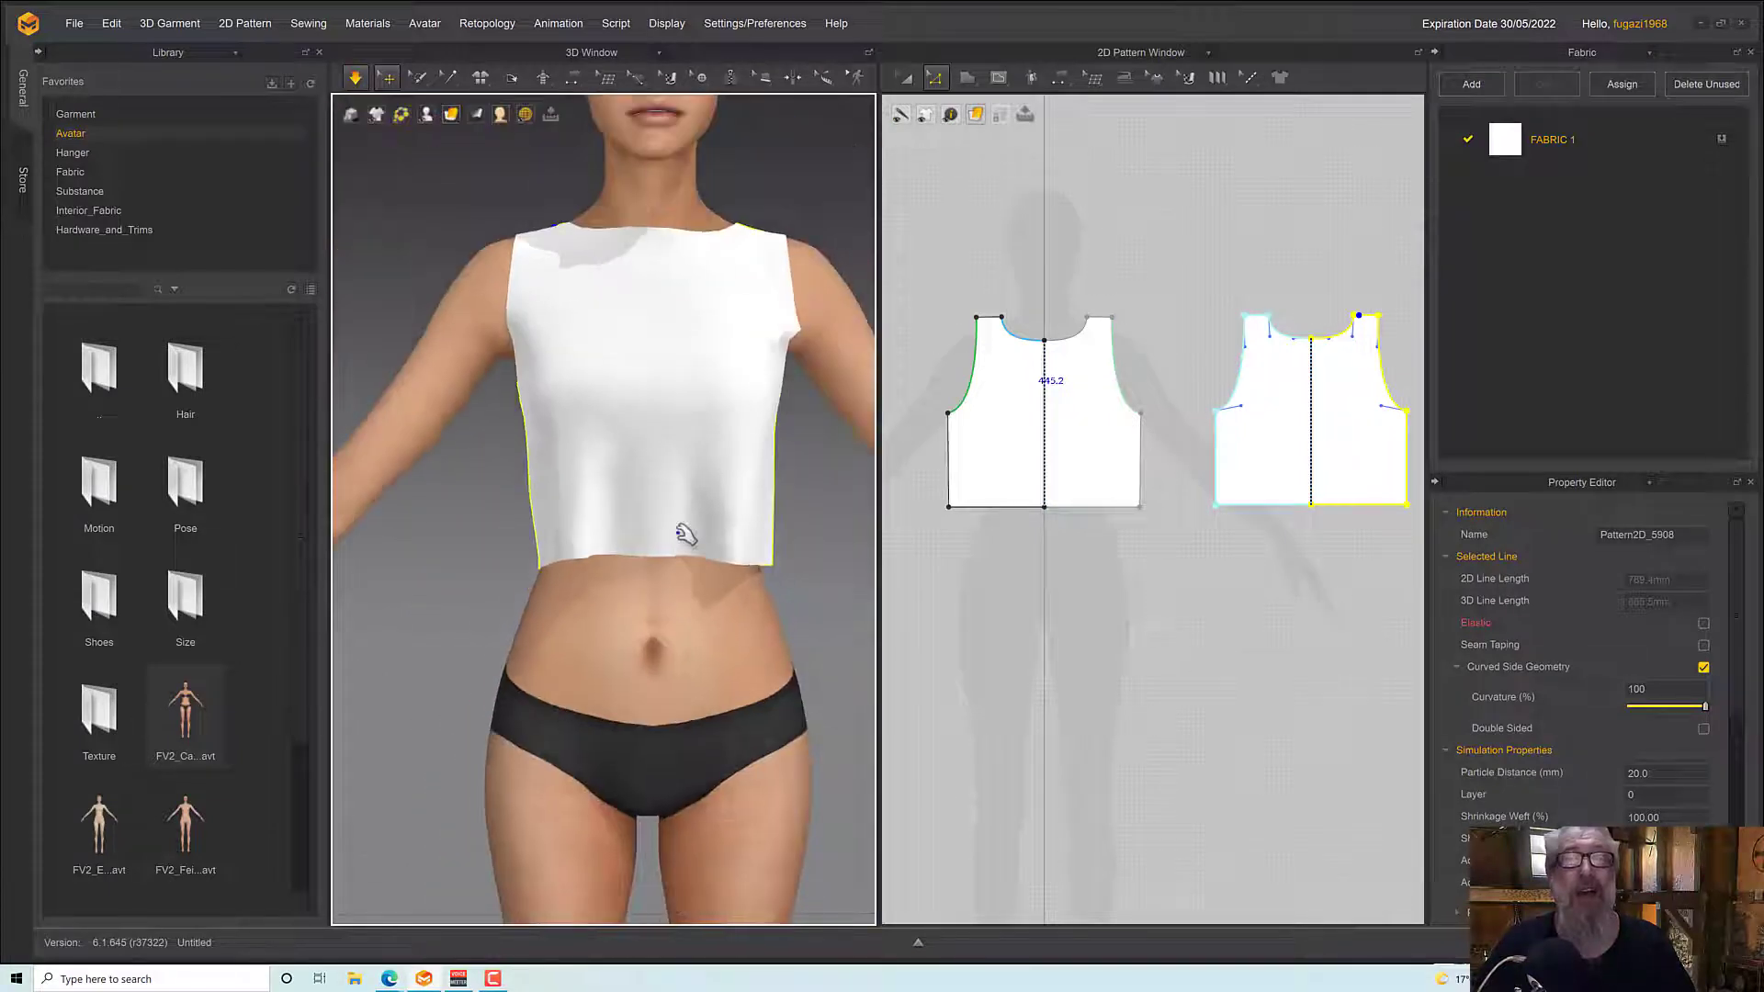
pyautogui.scroll(-5, 684, 535)
pyautogui.moveTo(685, 537); pyautogui.dragTo(721, 530, button='right')
pyautogui.press('space')
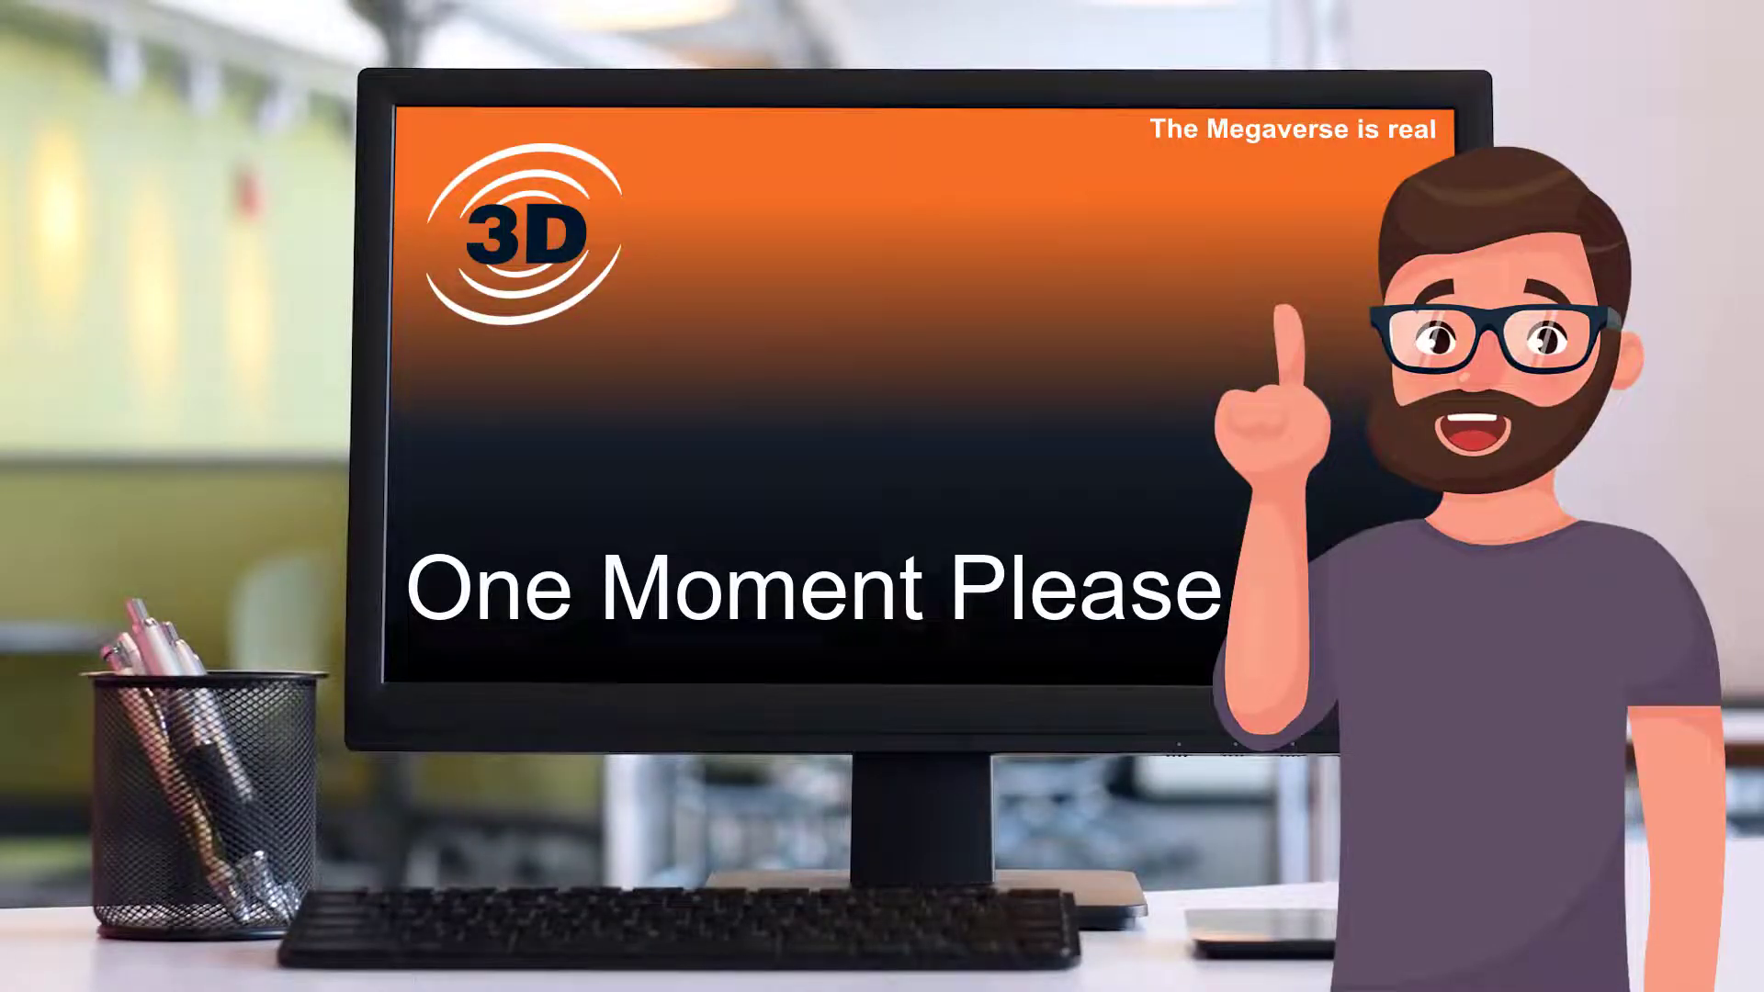
# Set up Offset Pattern Outline on the front pattern's armhole curve, with direction Extend and a distance of 50 mm
pyautogui.click(935, 83)
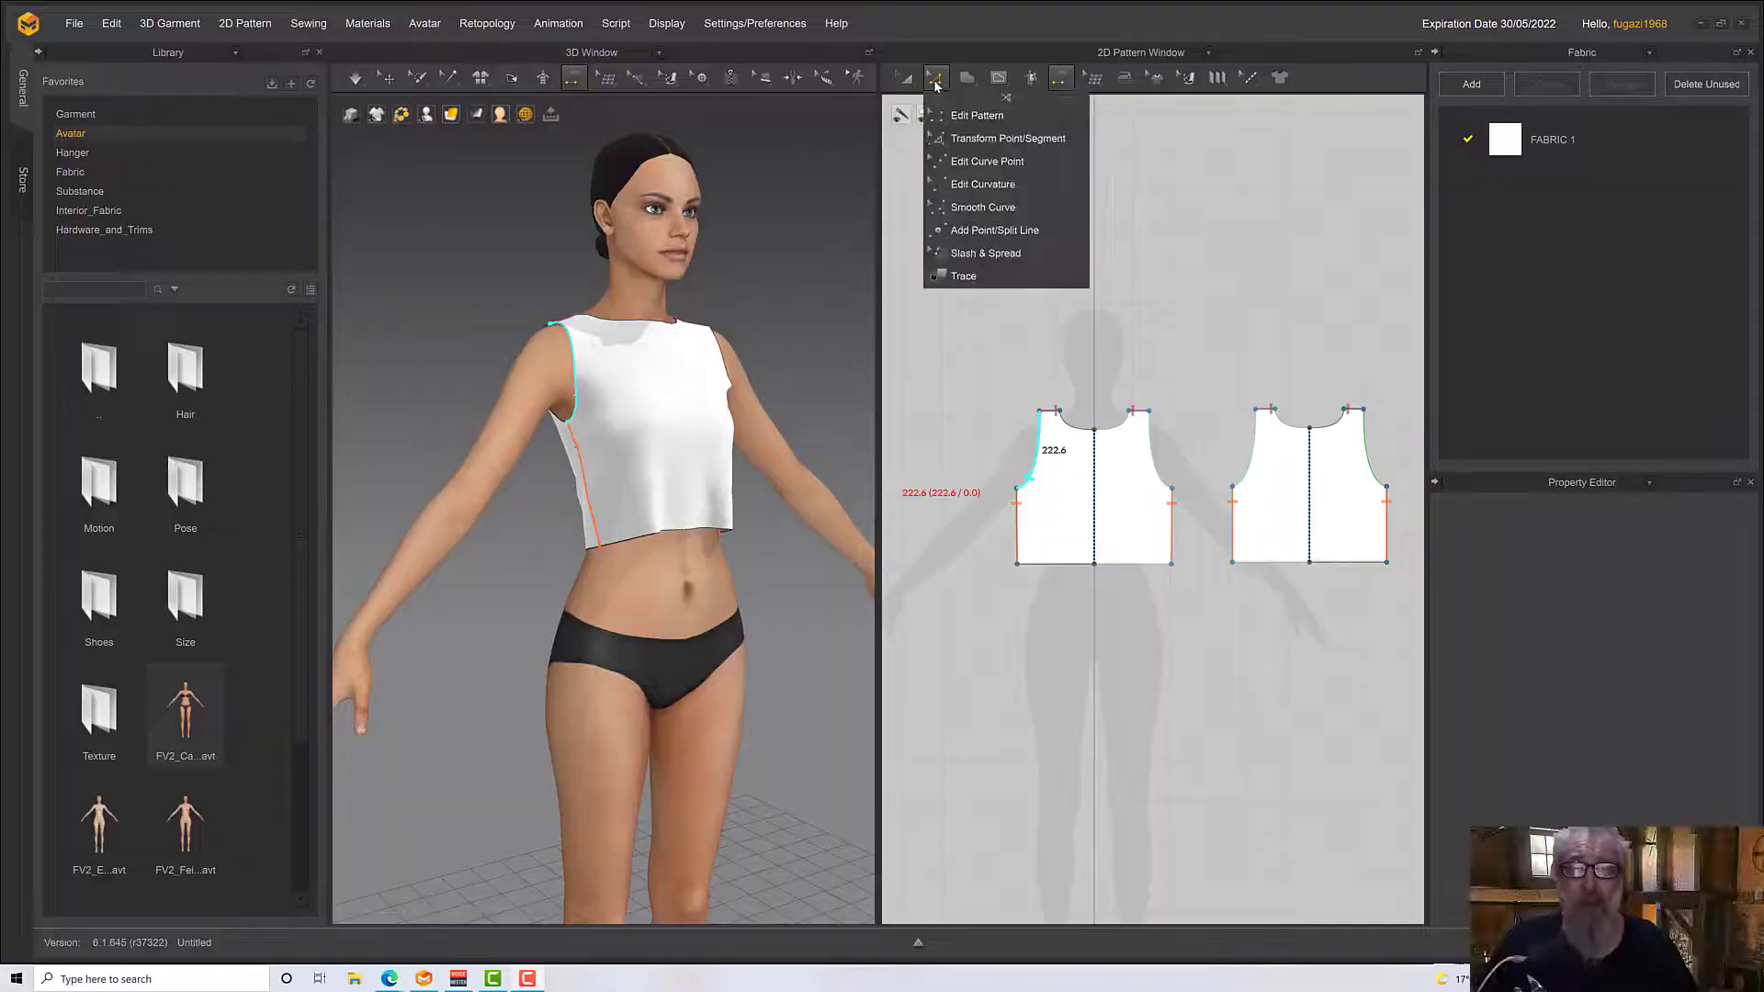
pyautogui.click(935, 85)
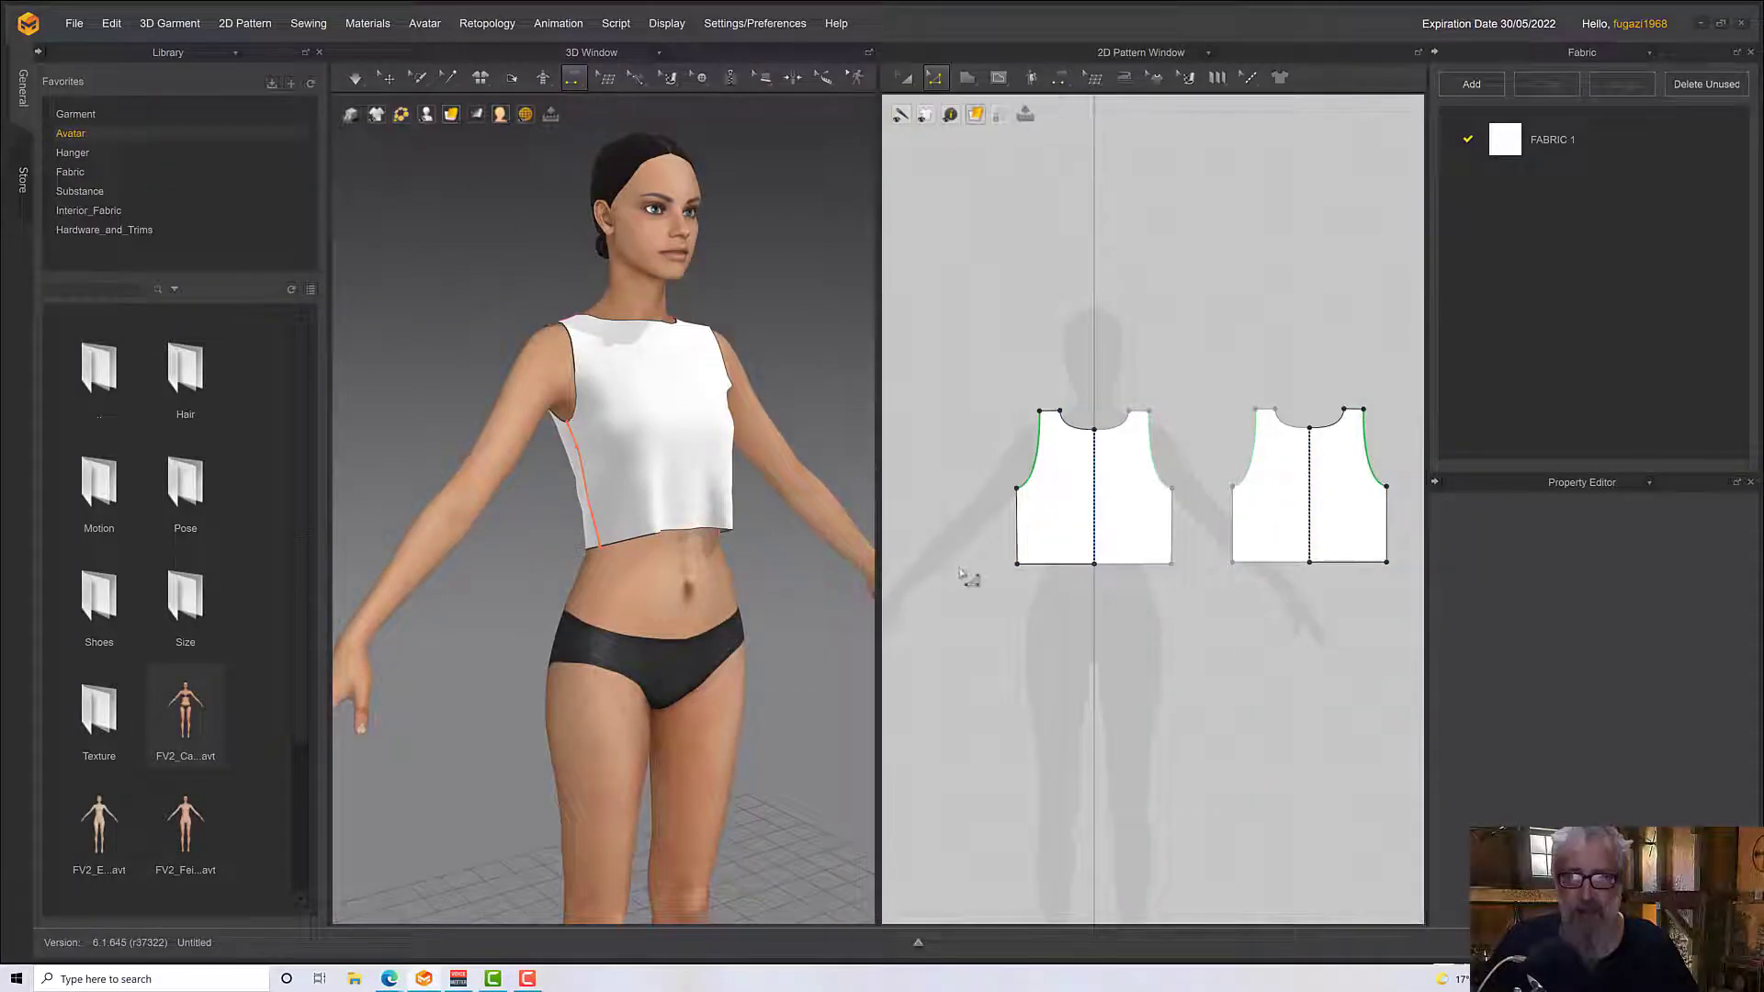
pyautogui.scroll(-3, 1024, 557)
pyautogui.scroll(2, 1031, 554)
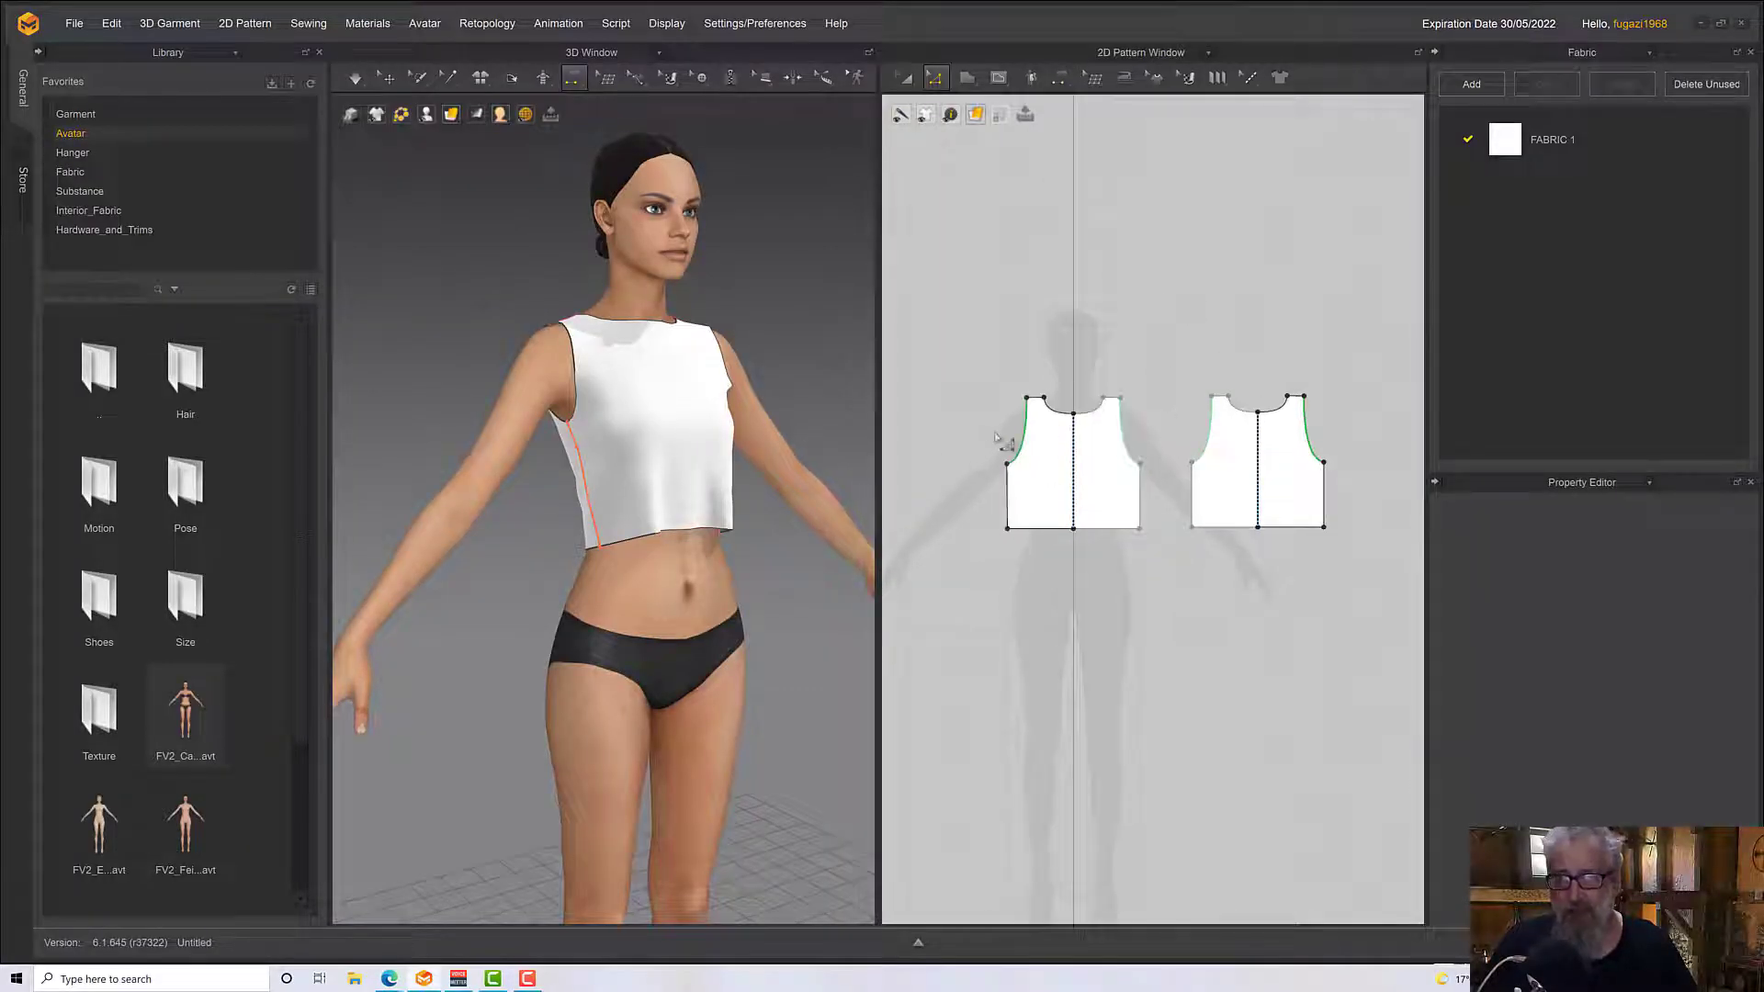
pyautogui.click(1035, 444)
pyautogui.scroll(-2, 1027, 443)
pyautogui.scroll(4, 1047, 460)
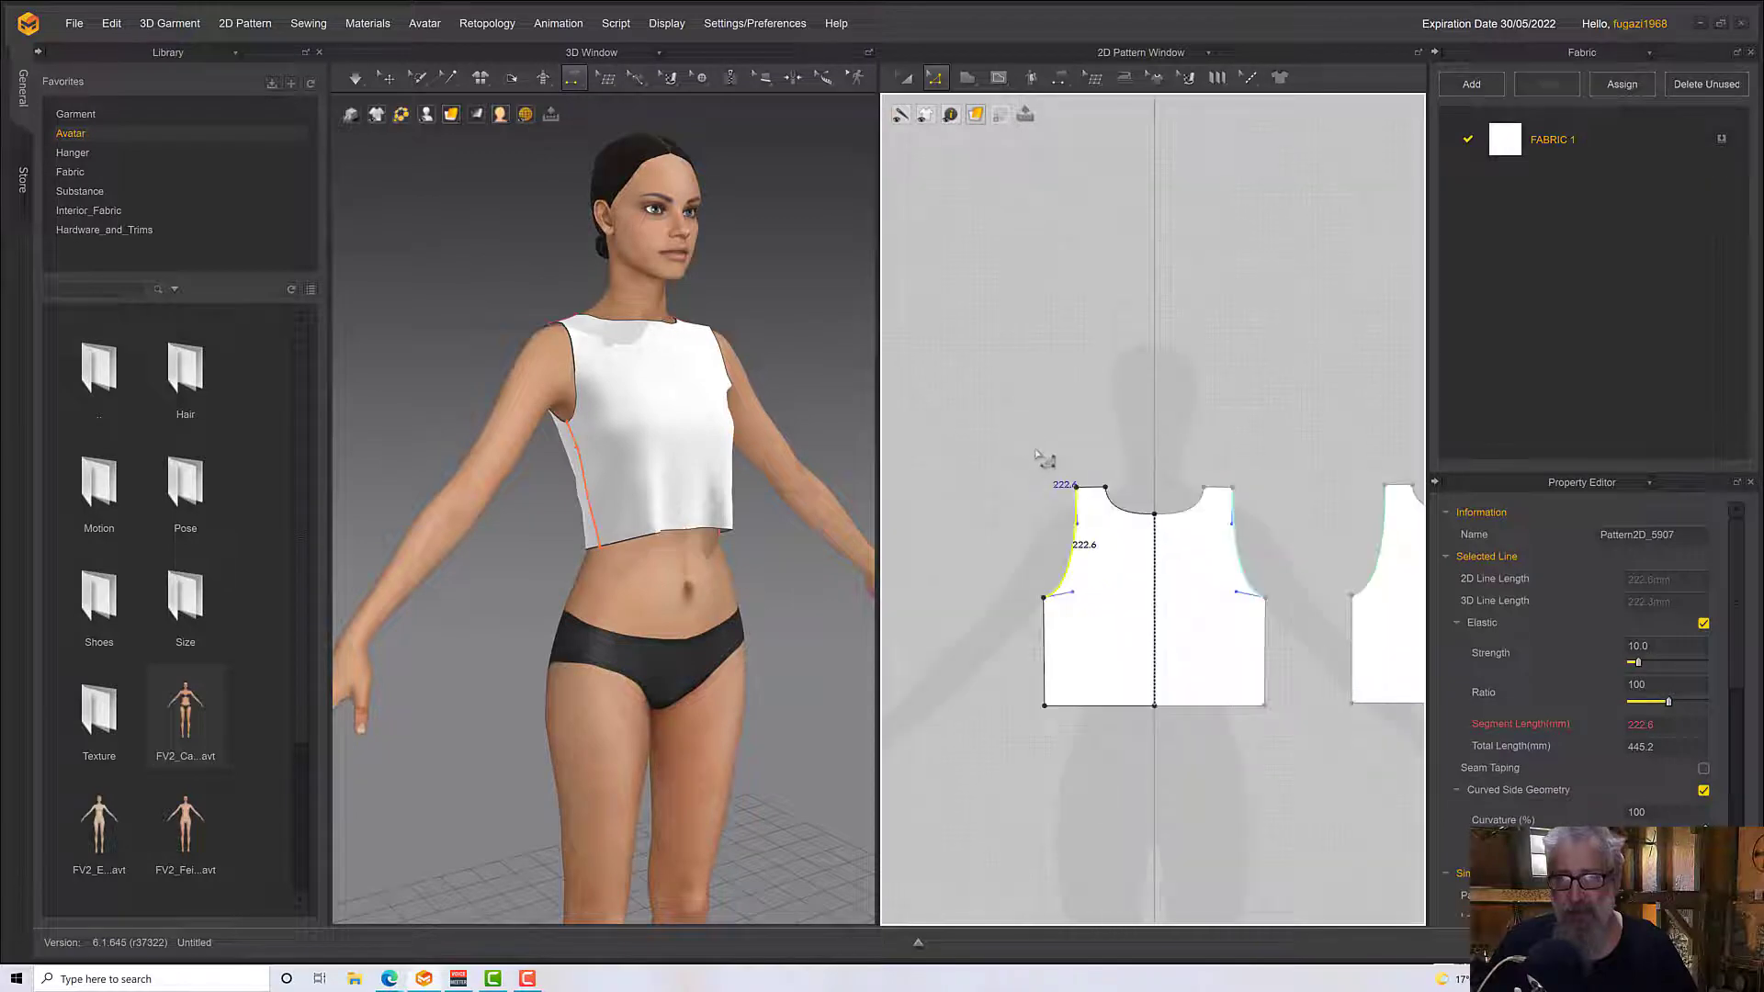
pyautogui.rightClick(1046, 496)
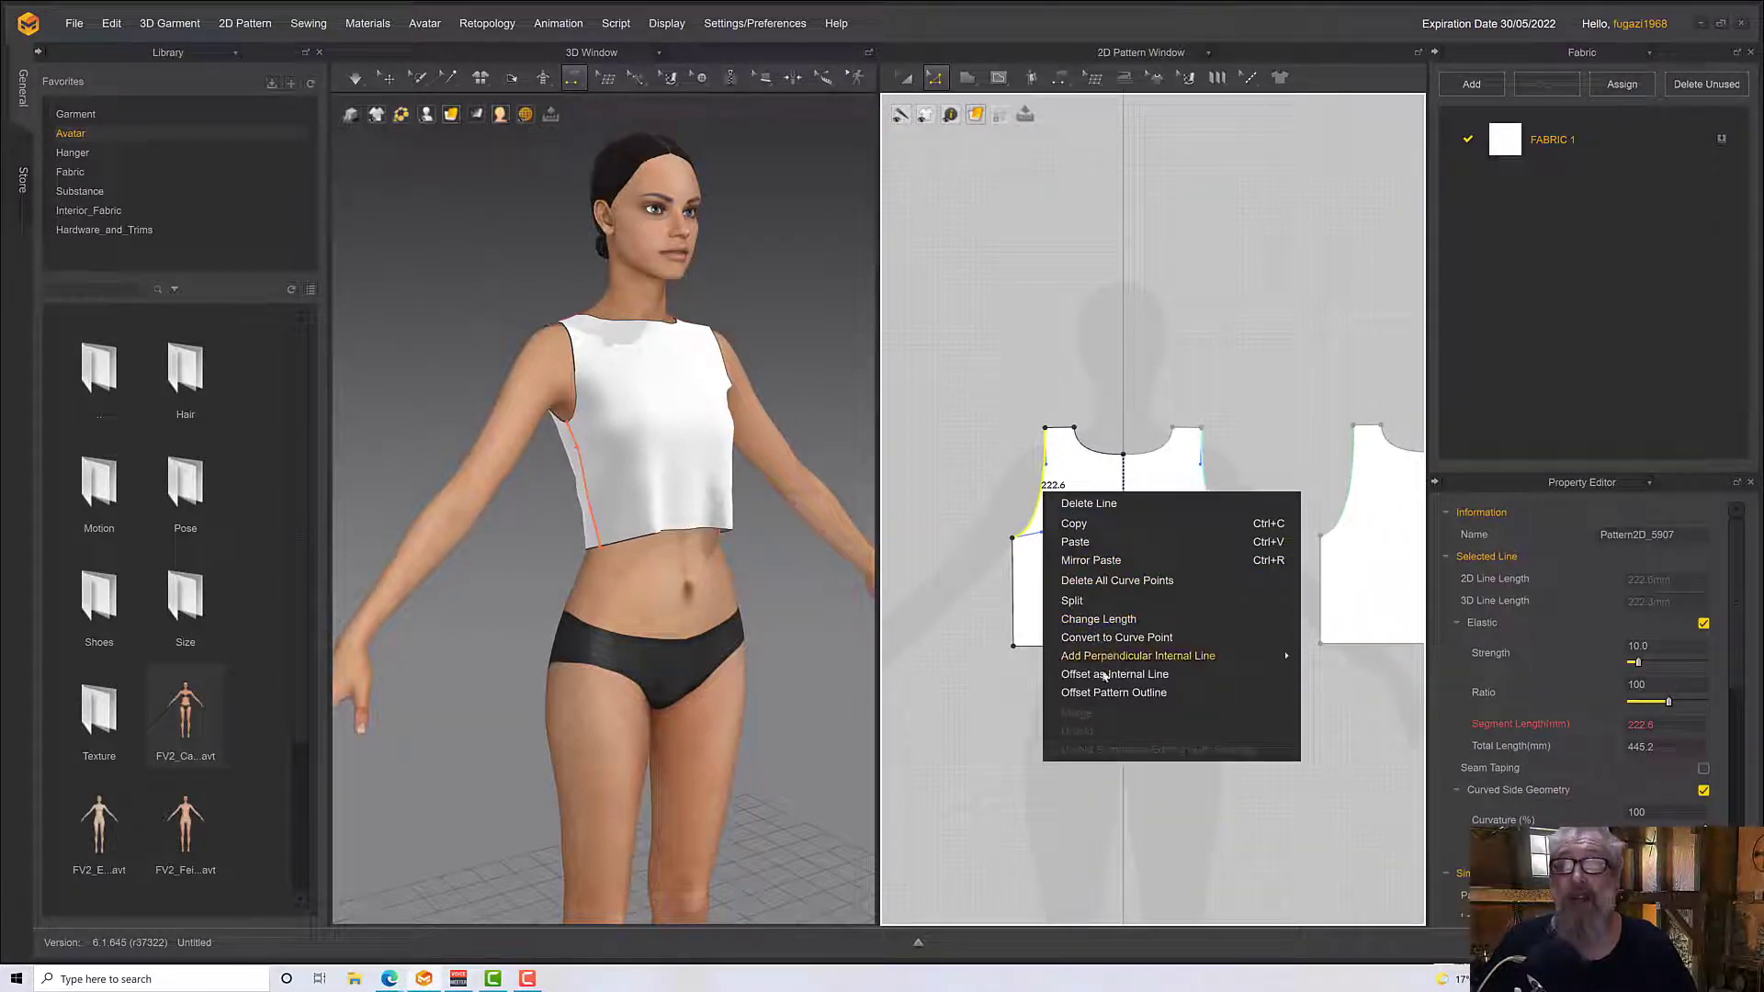
pyautogui.click(1107, 694)
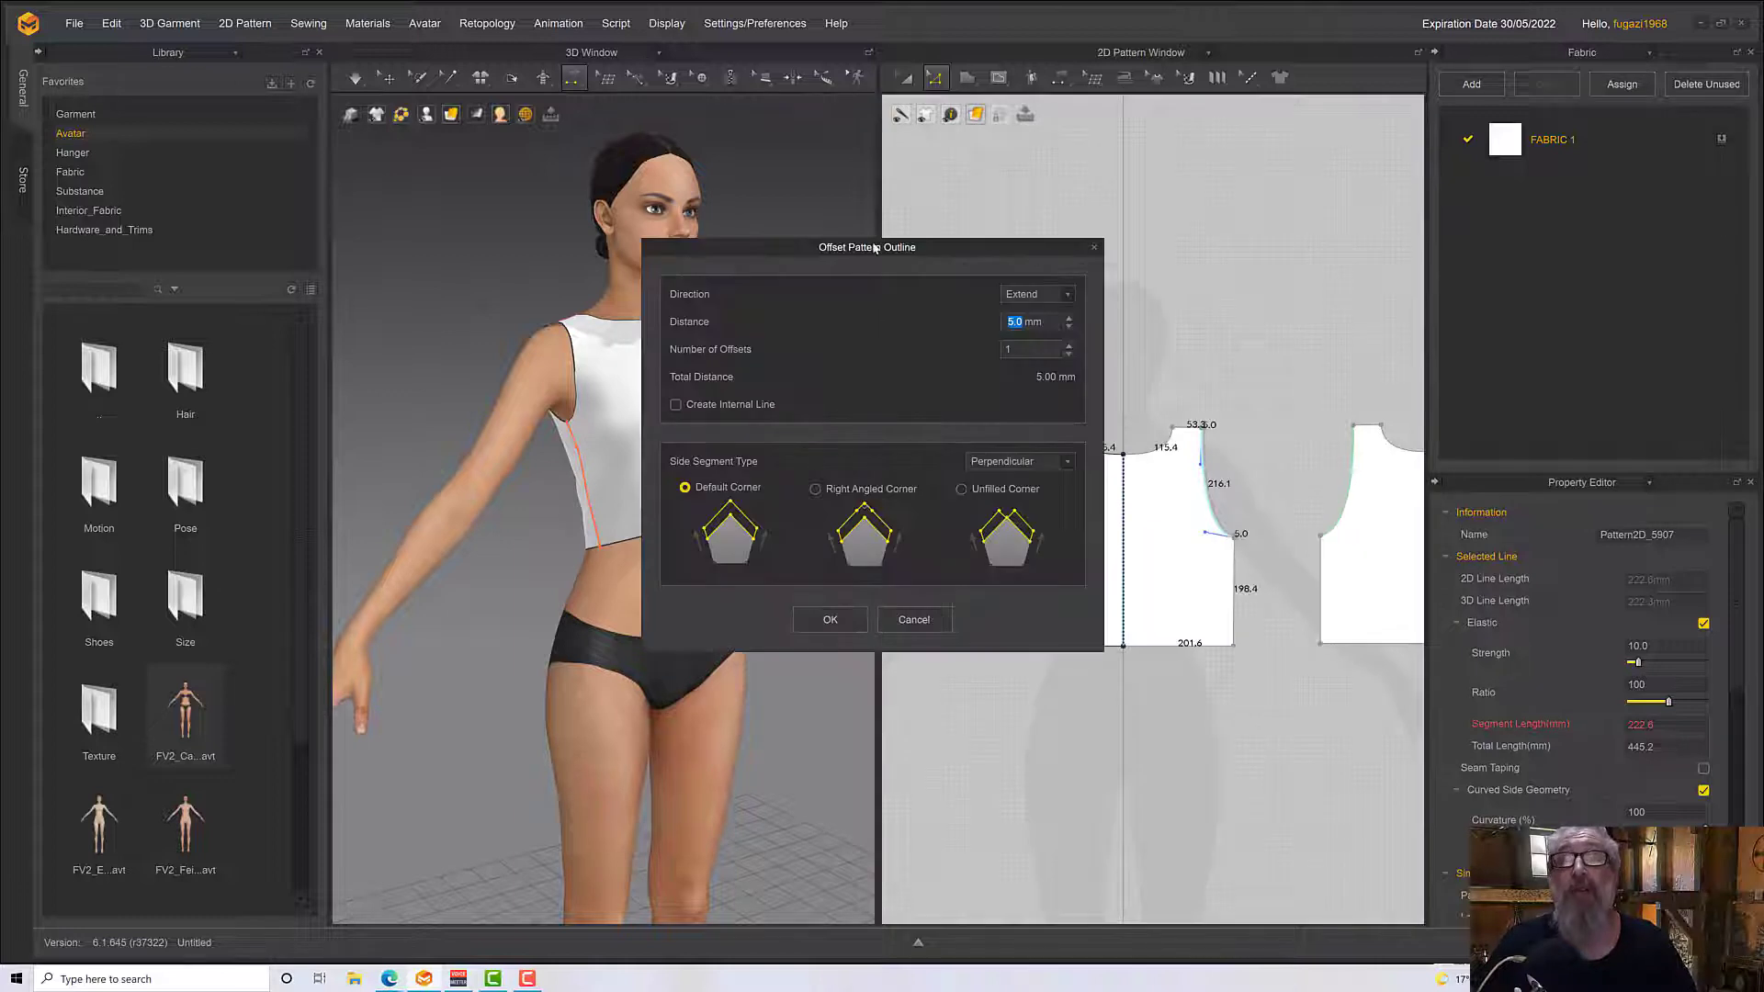
pyautogui.moveTo(874, 248); pyautogui.dragTo(609, 345)
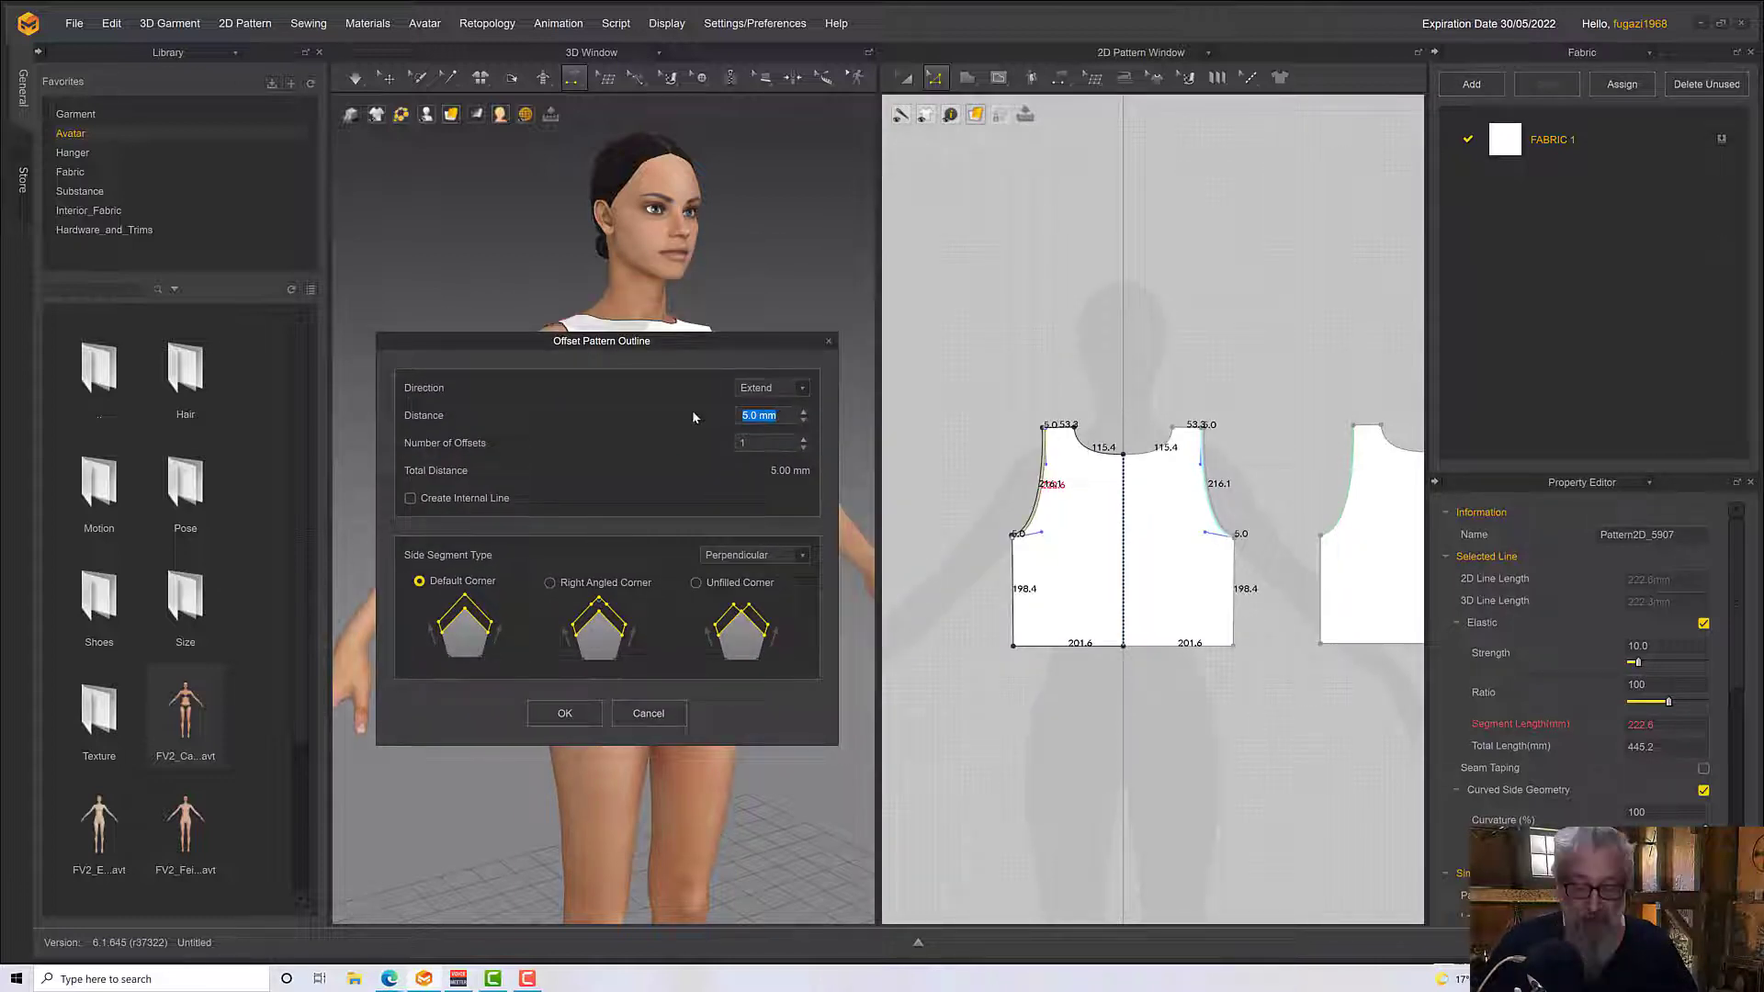
pyautogui.write('50')
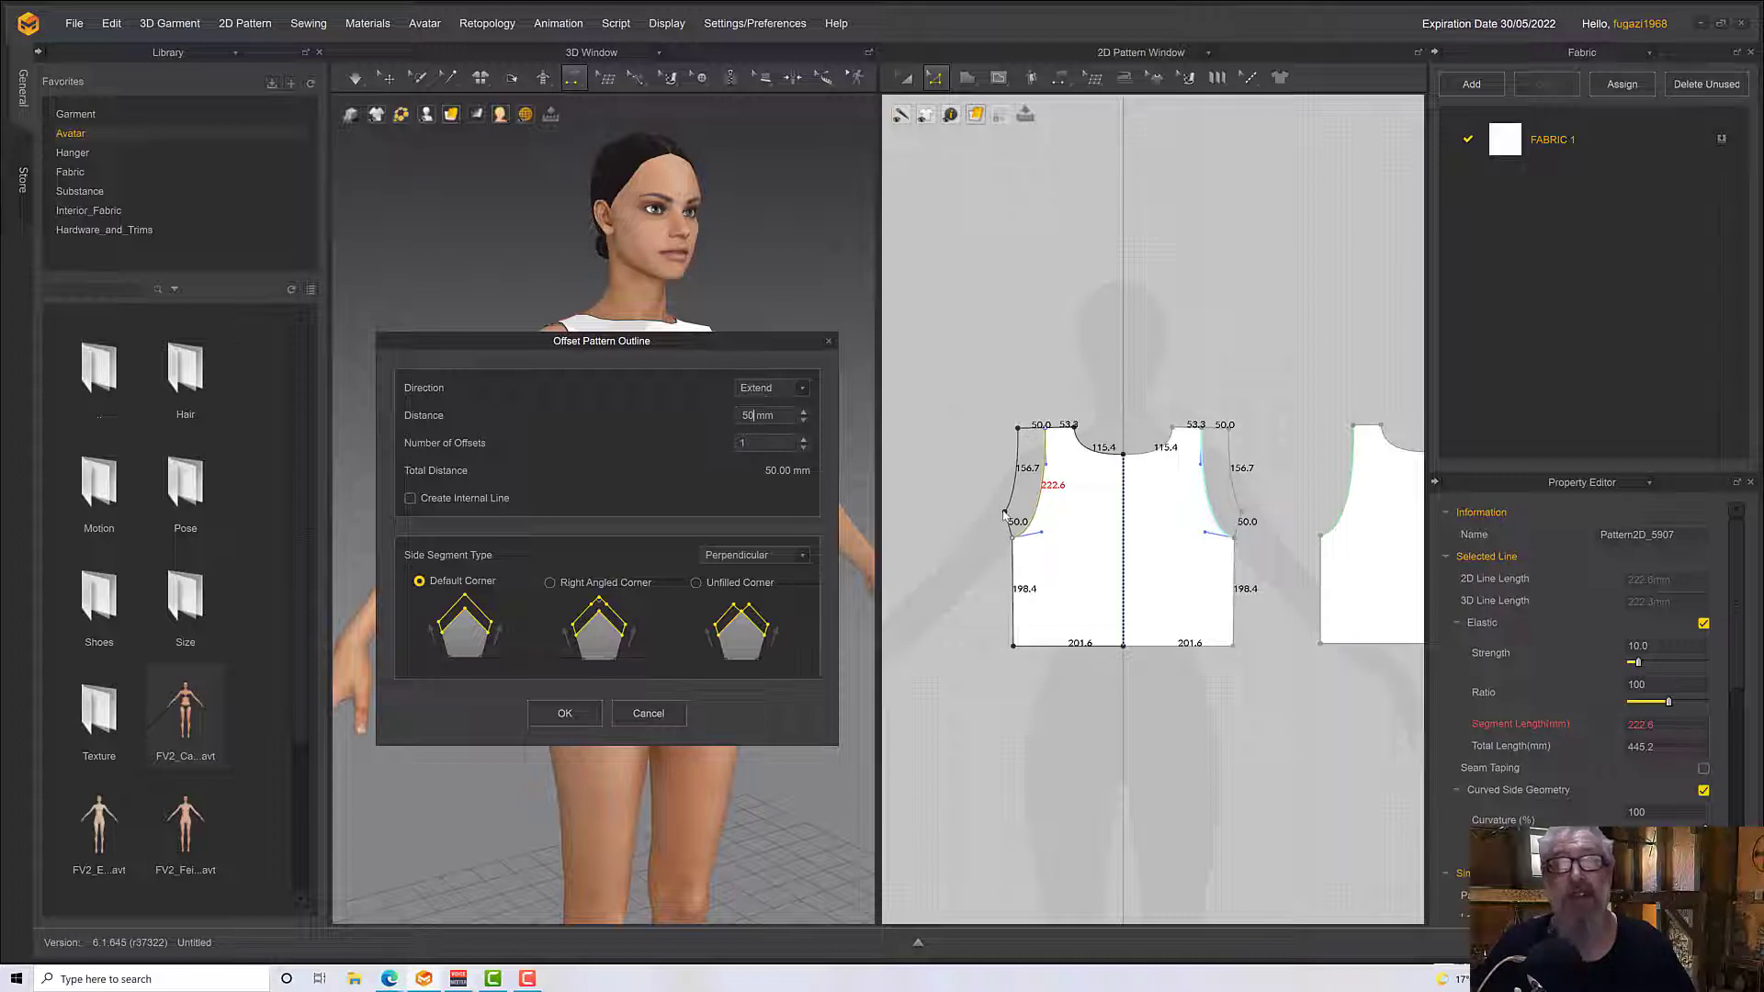
# Compare the corner and side segment types, and apply the armhole offset with Default Corner, Perpendicular and Create Internal Line enabled
pyautogui.click(708, 587)
pyautogui.click(551, 584)
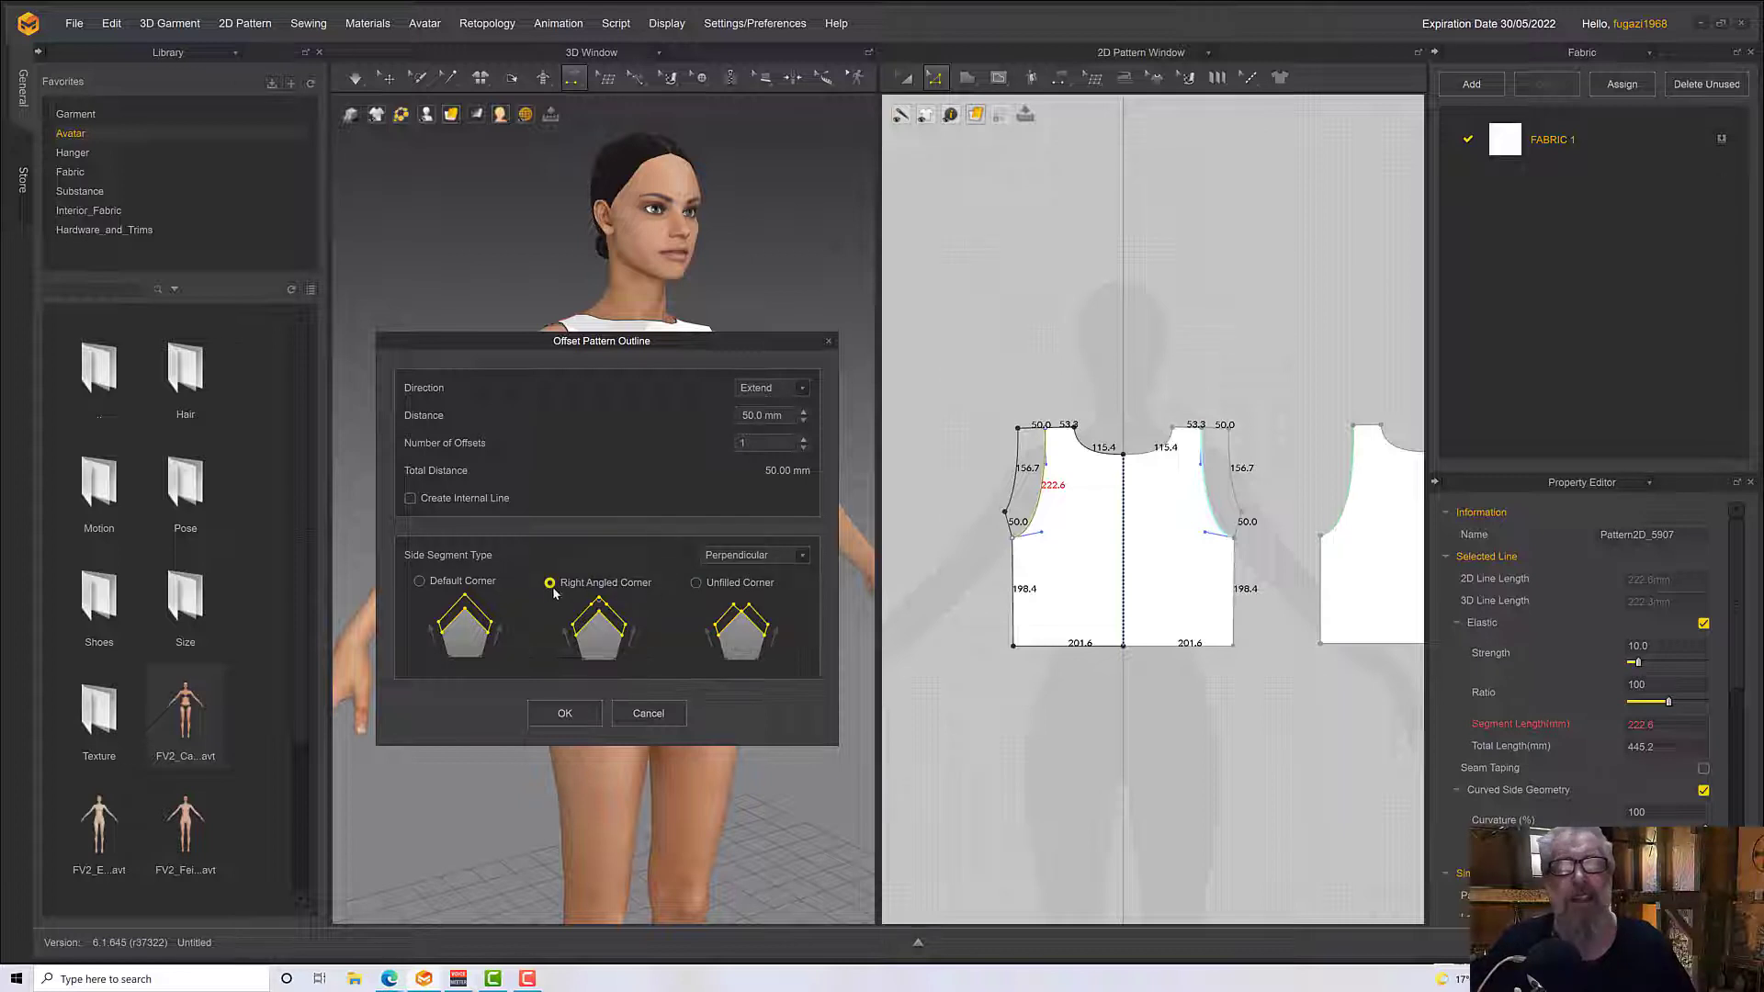
pyautogui.click(419, 581)
pyautogui.click(746, 556)
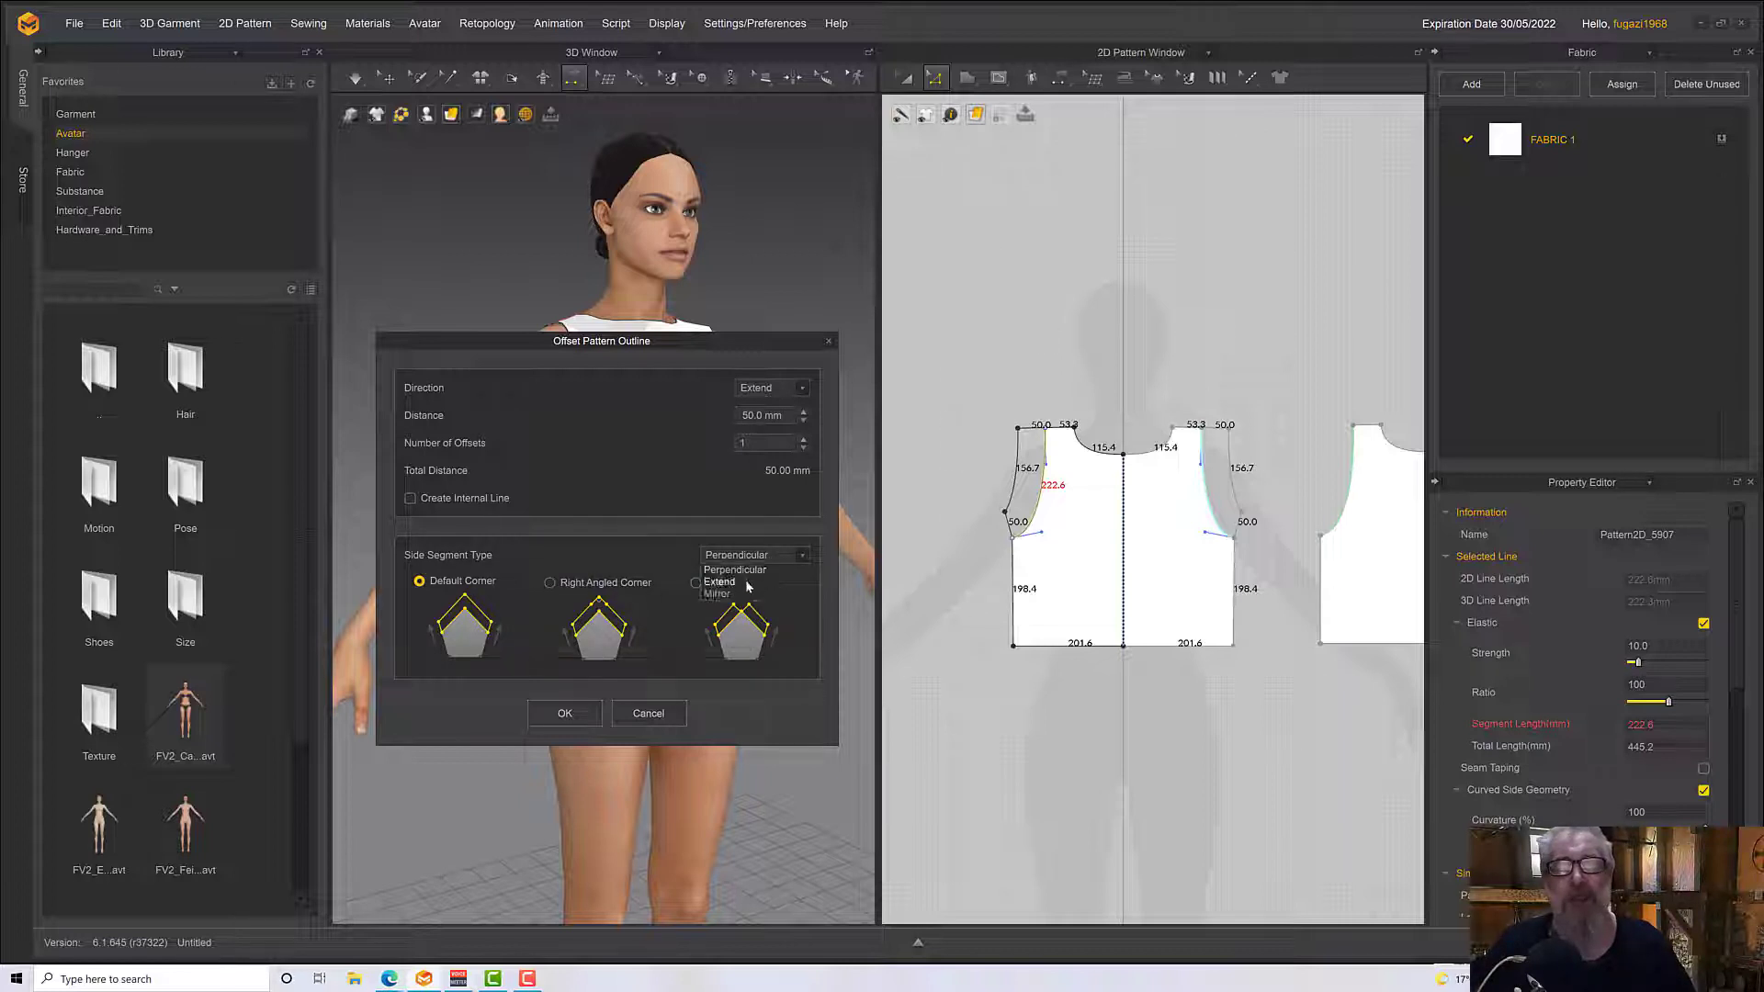
pyautogui.click(745, 582)
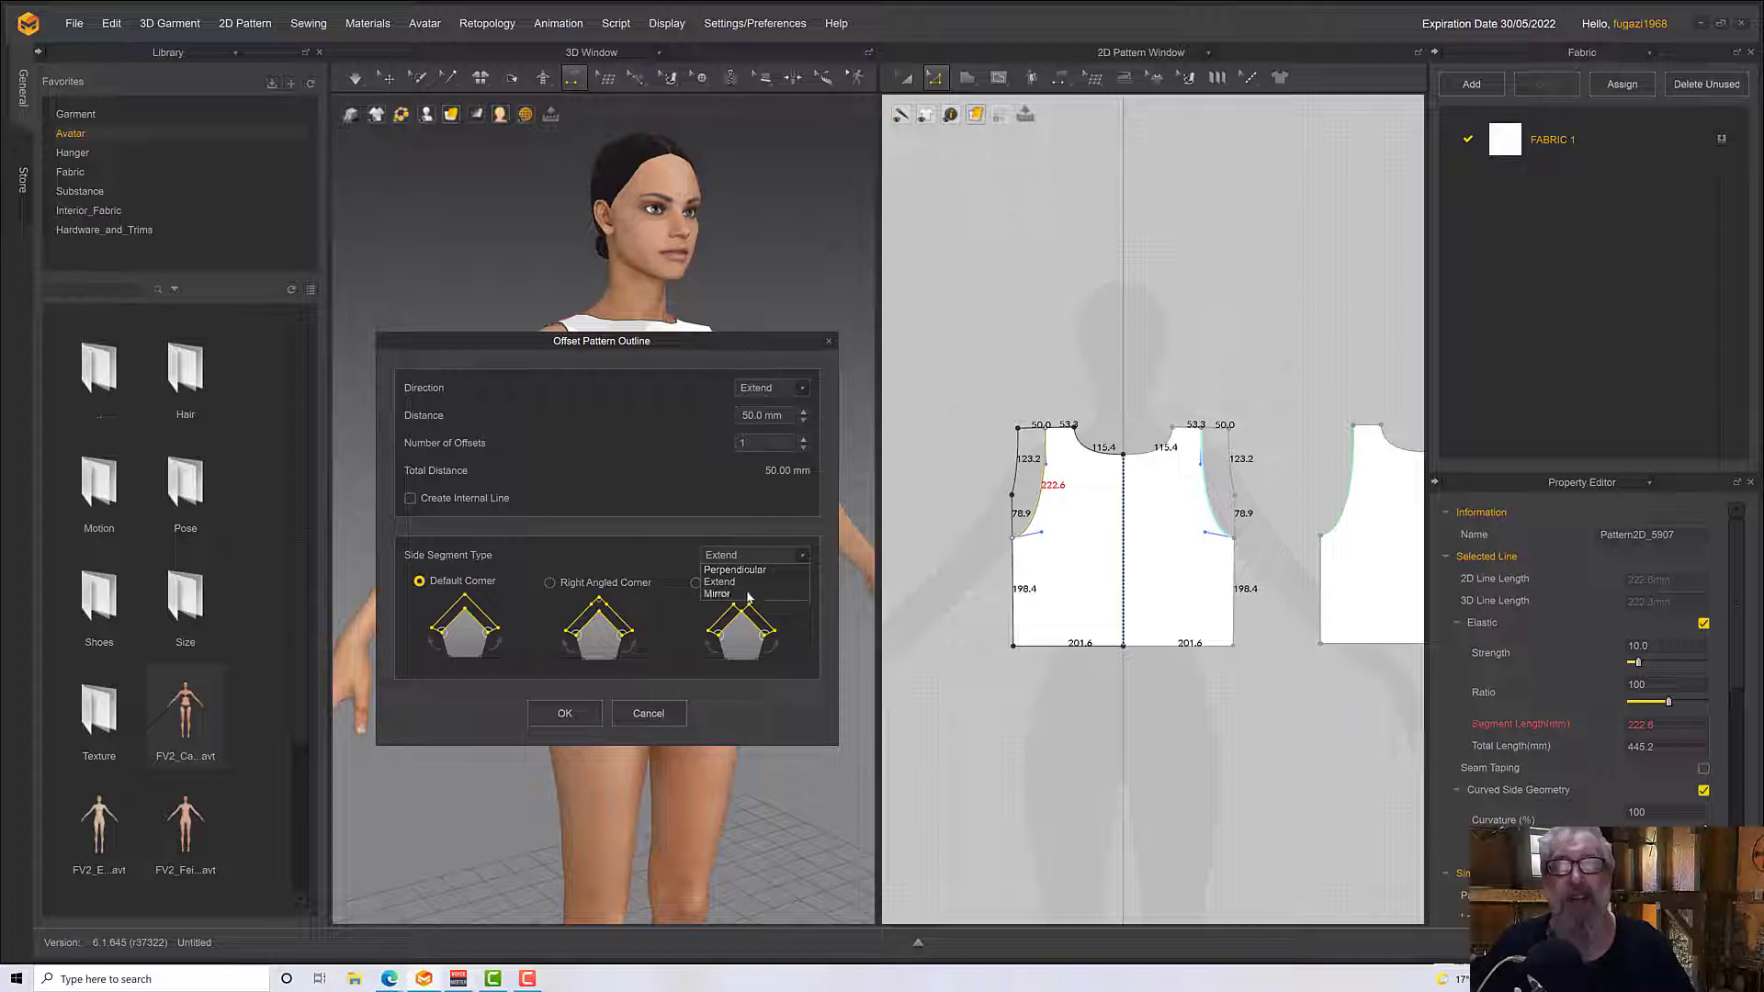
pyautogui.click(748, 595)
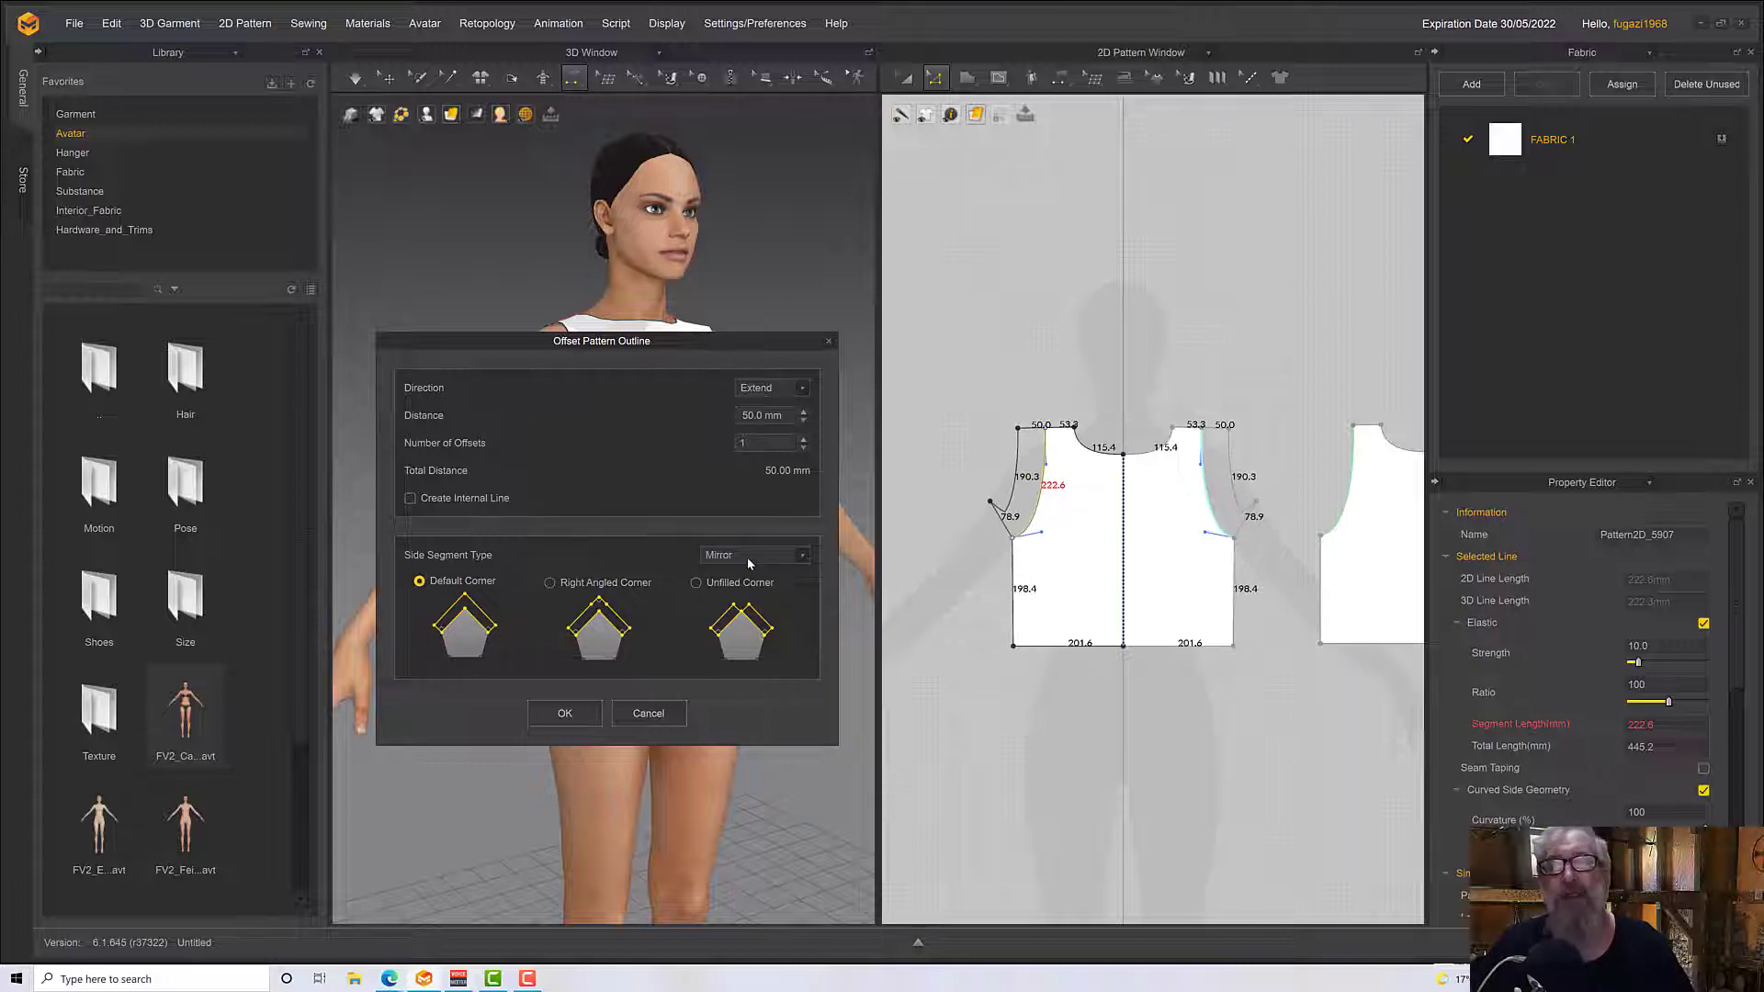
pyautogui.click(746, 570)
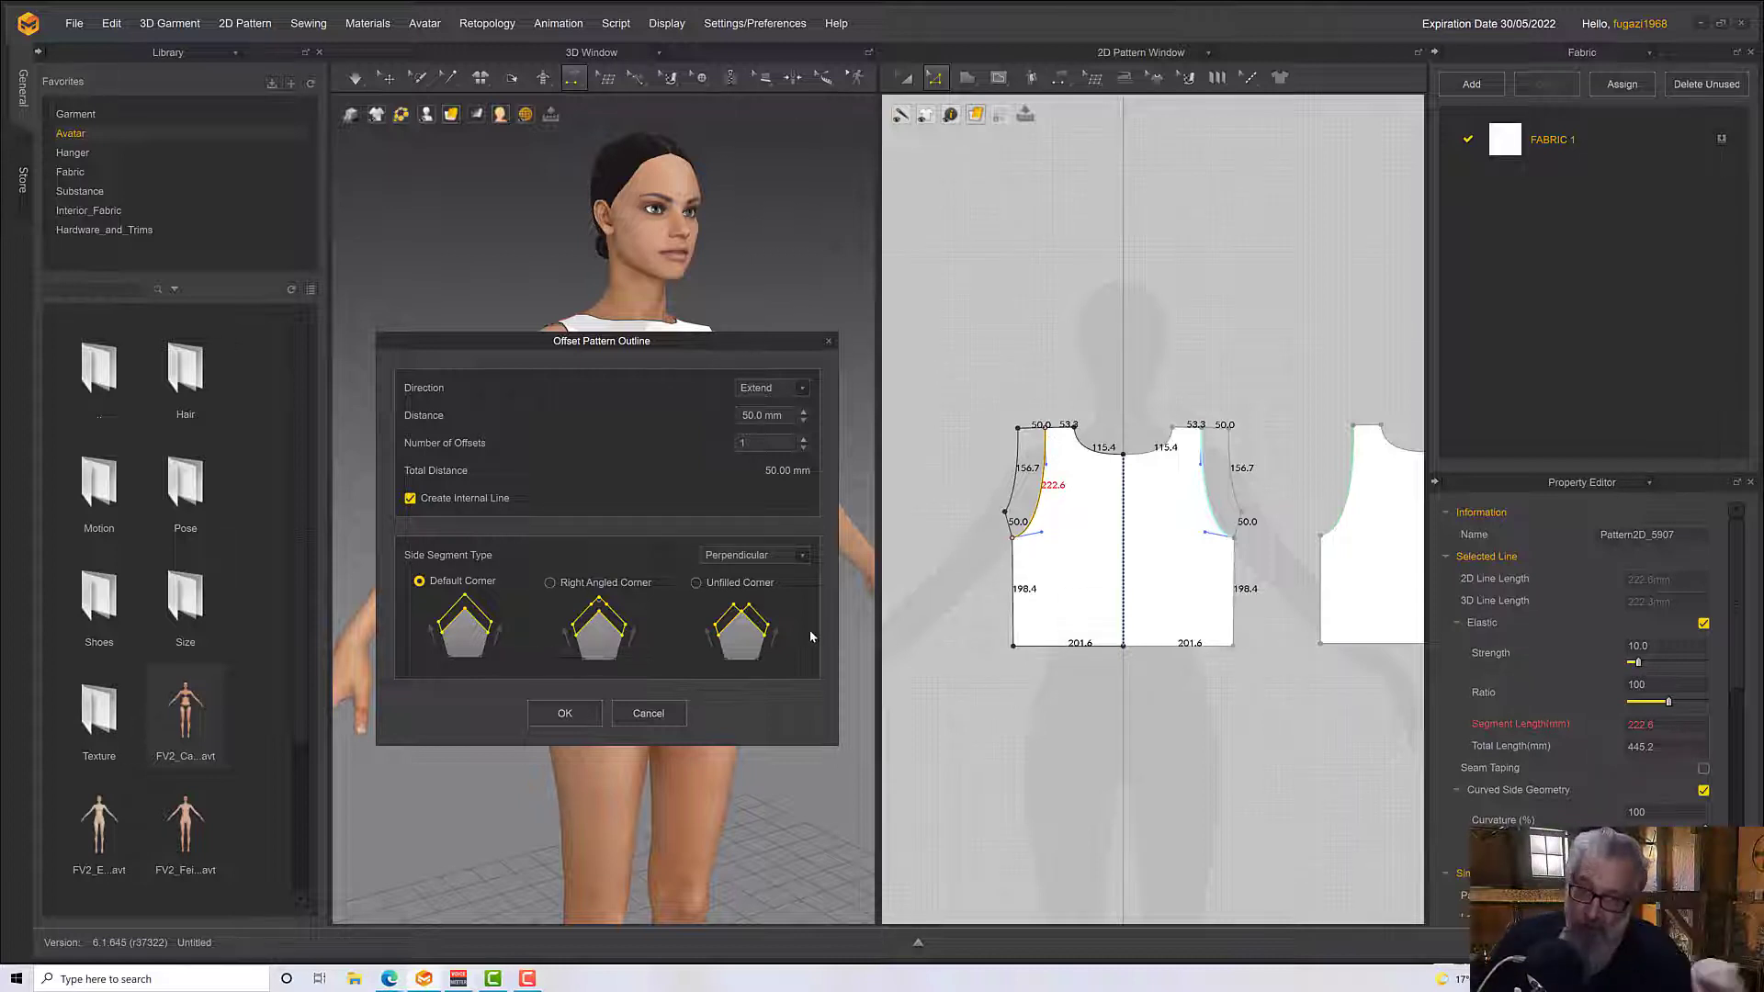
pyautogui.click(565, 714)
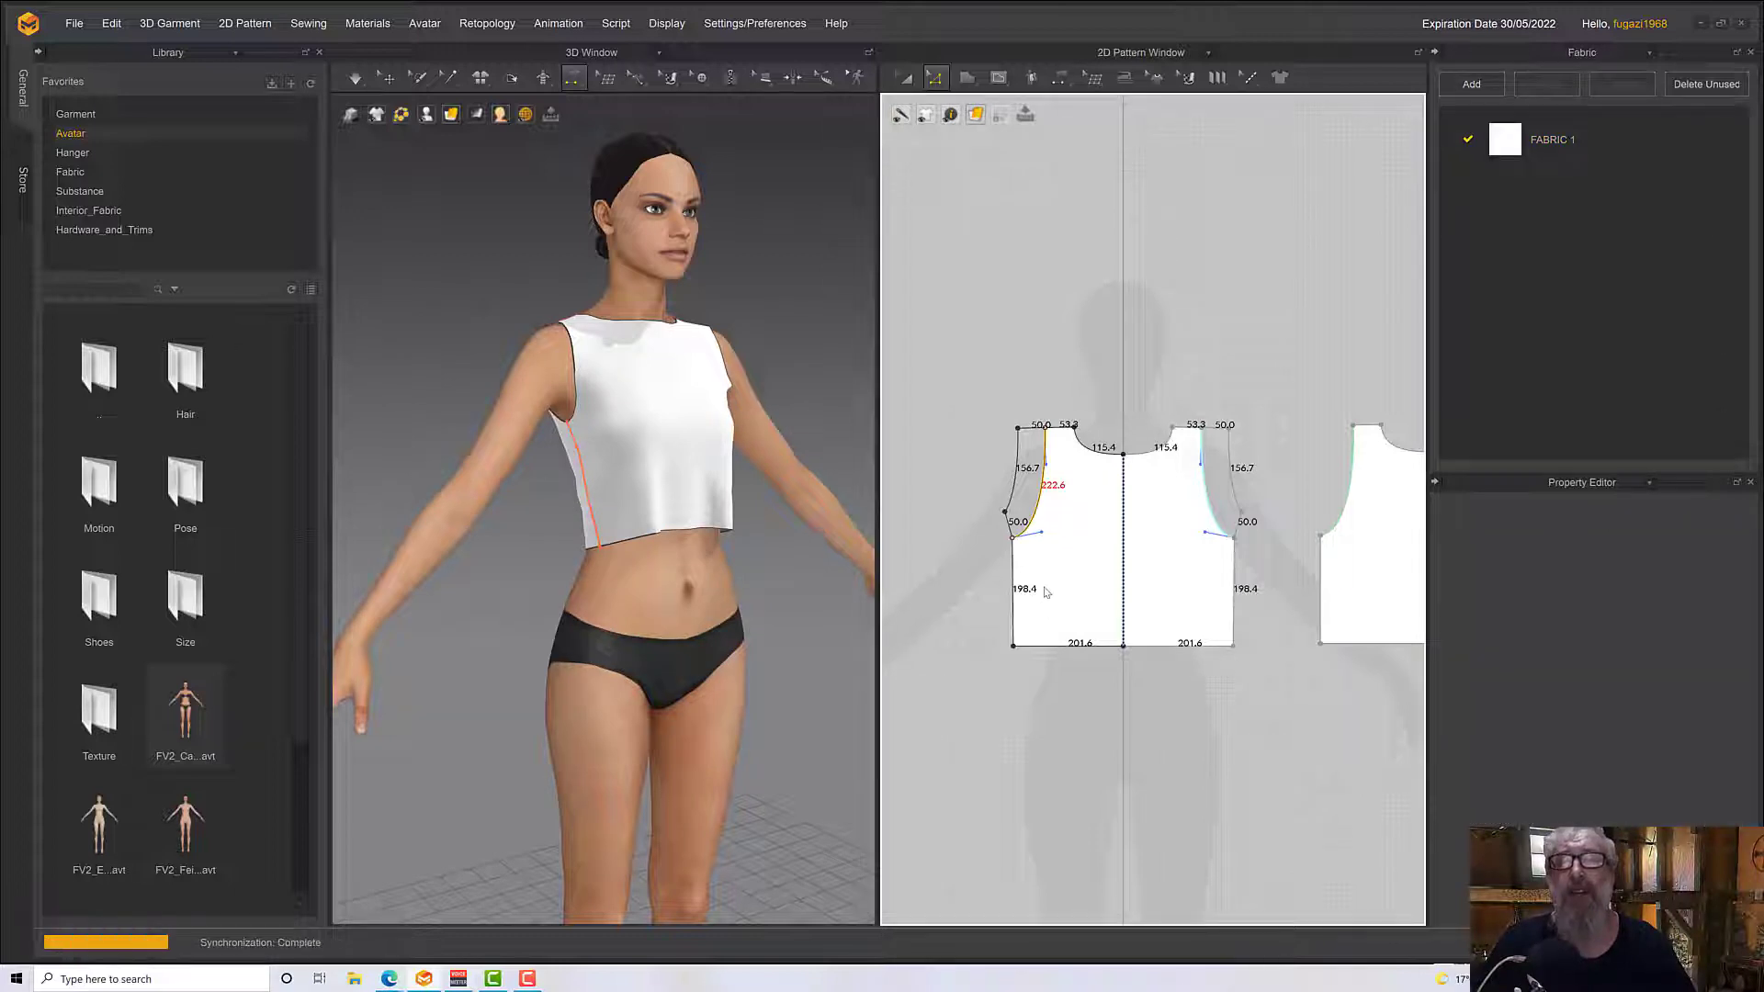
# Cut and sew the front pattern along the internal armhole line to separate the sleeve pieces from the body
pyautogui.scroll(3, 1047, 593)
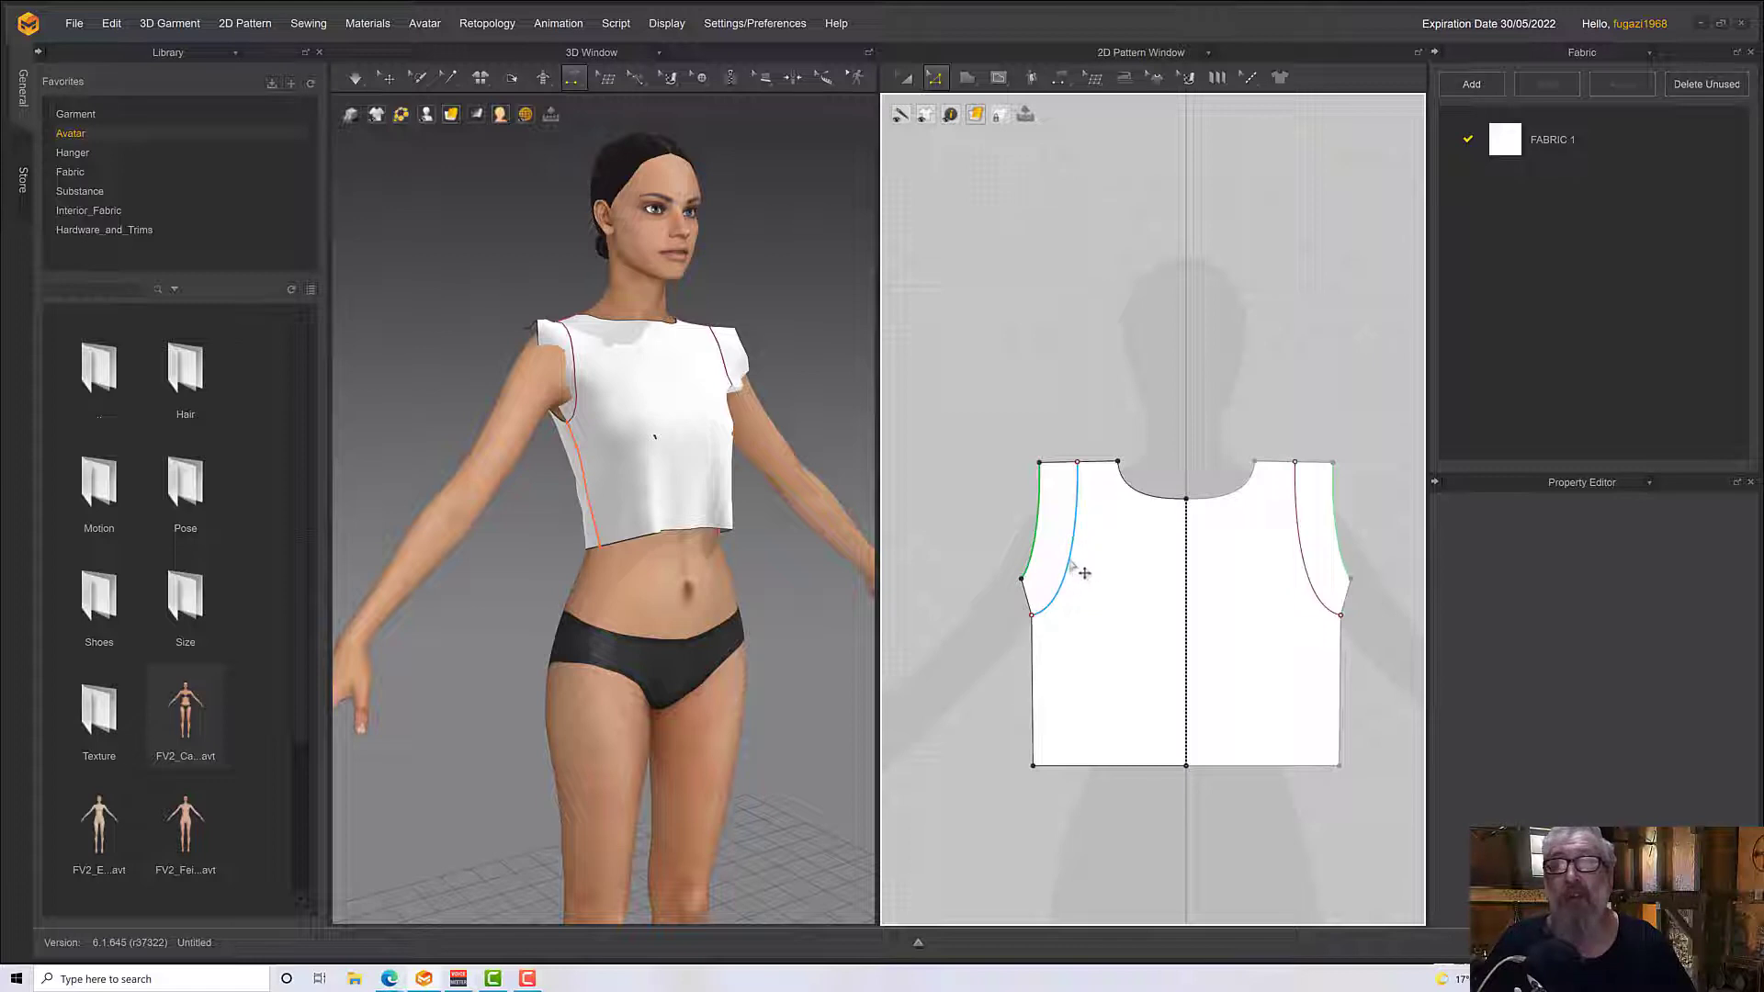
pyautogui.click(1072, 562)
pyautogui.rightClick(1069, 558)
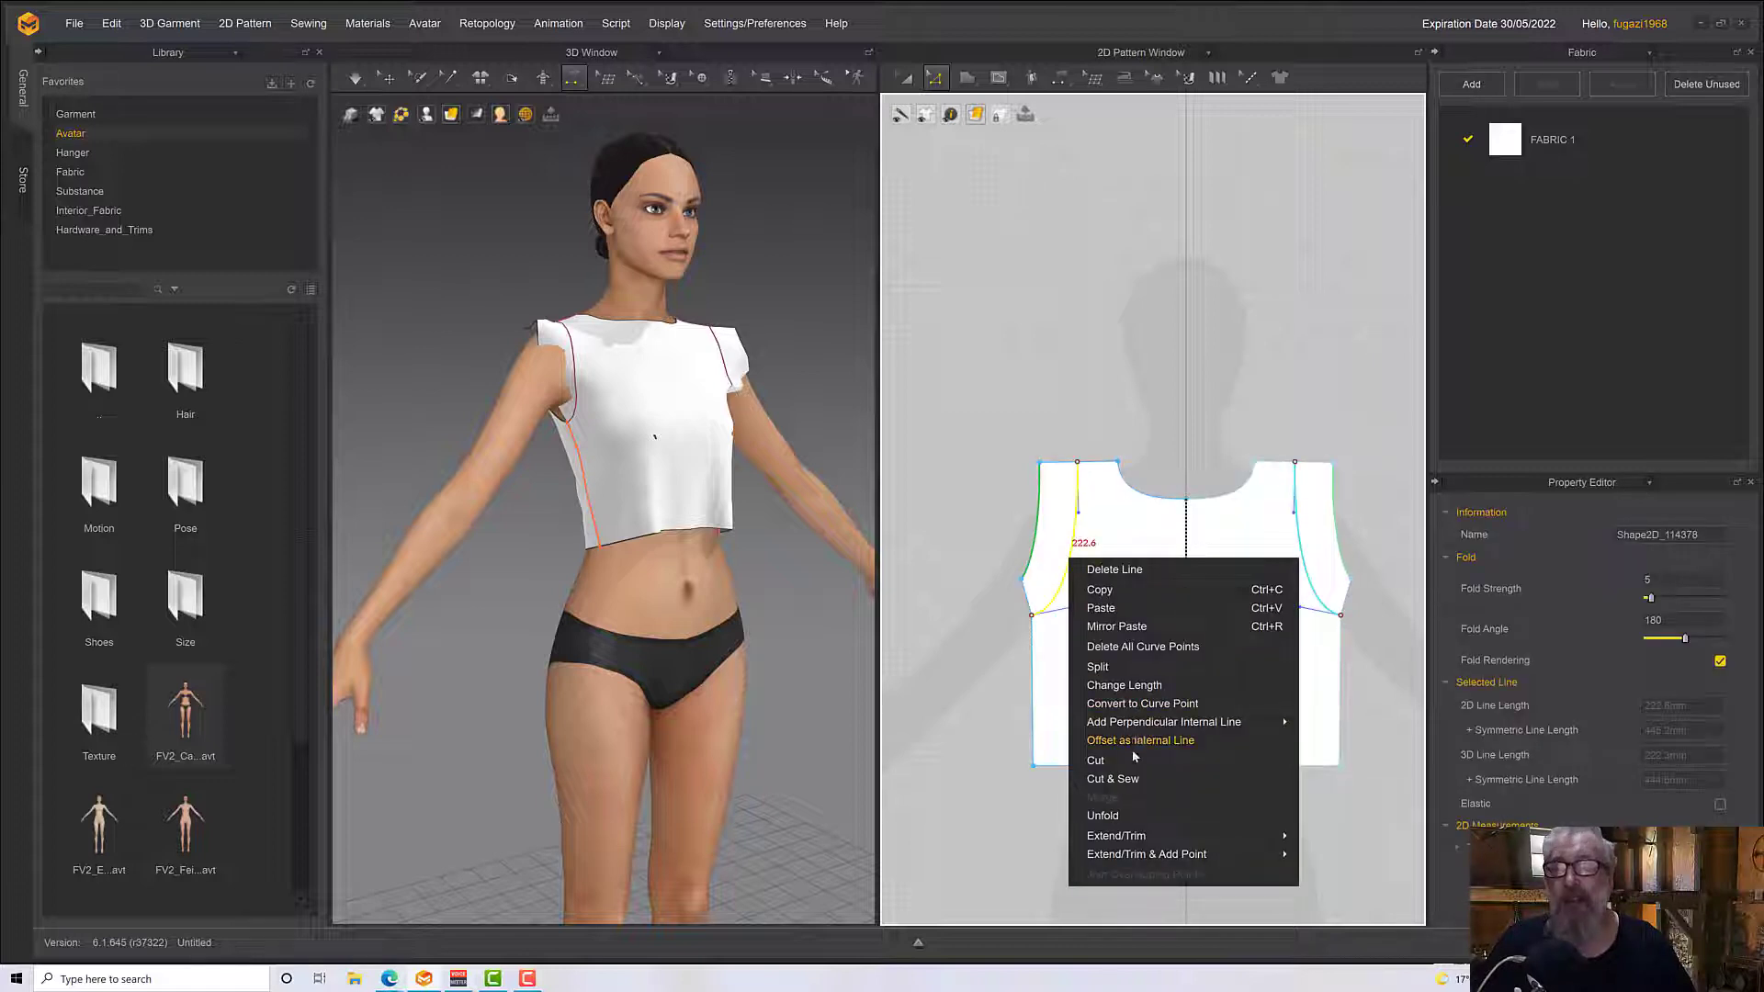
pyautogui.click(1112, 779)
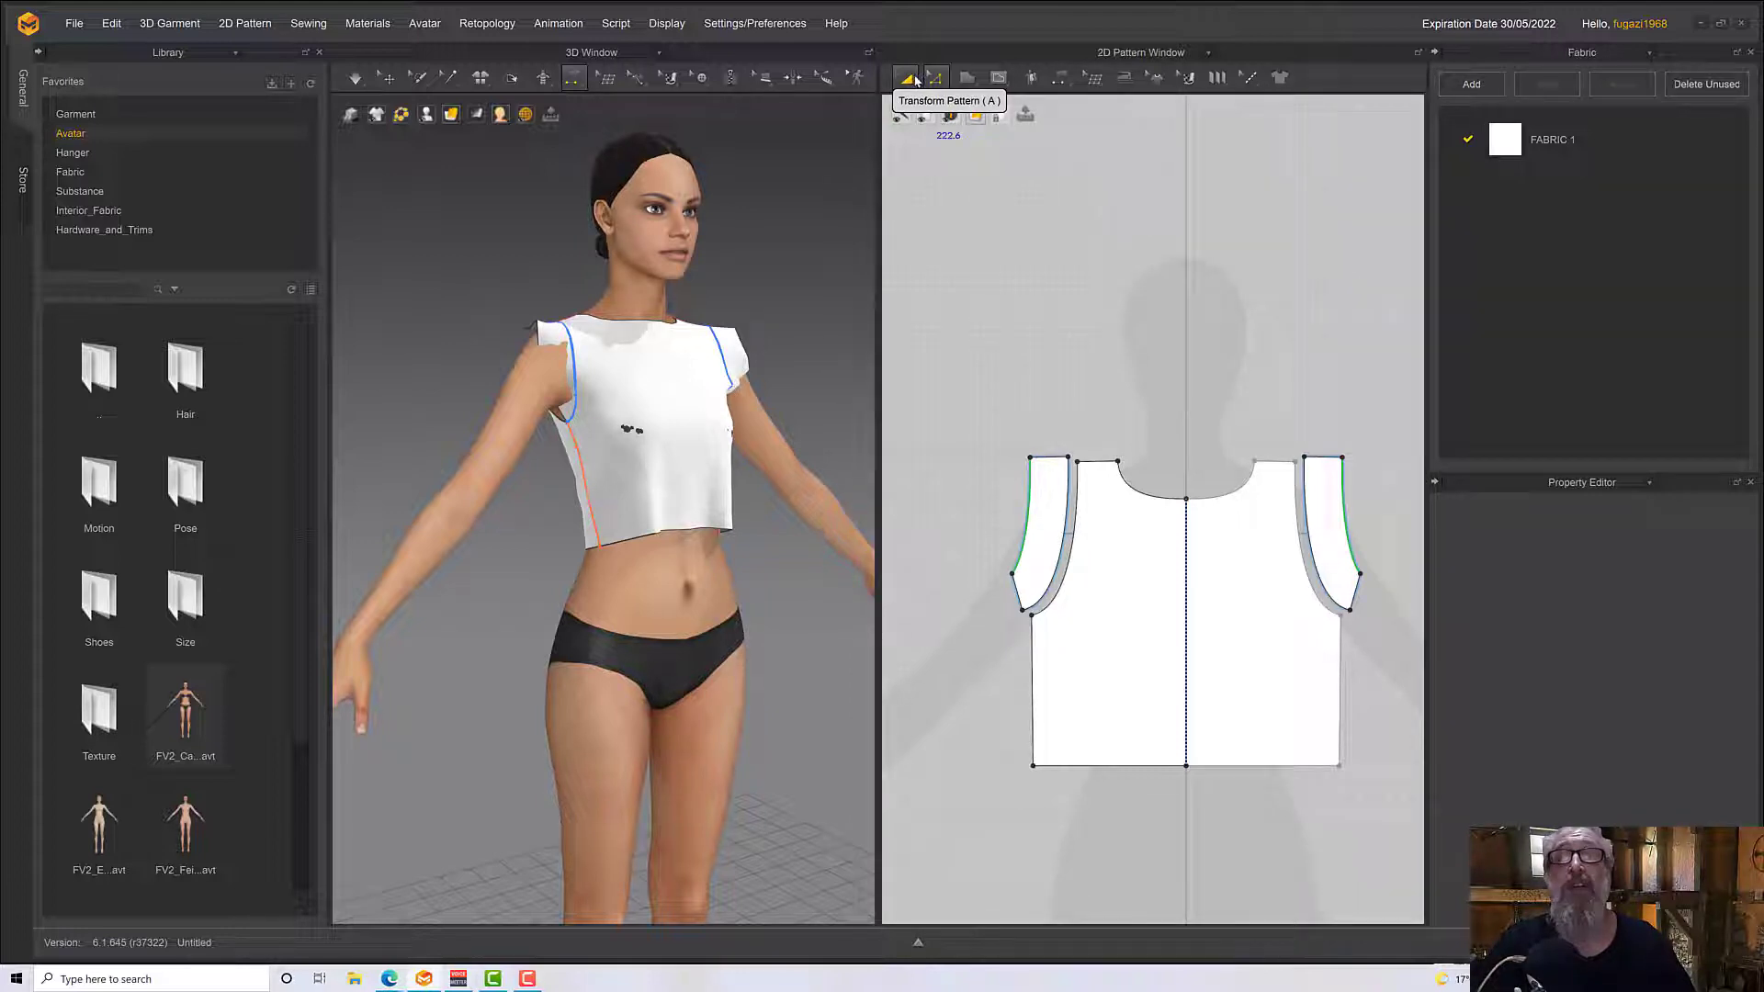
# Extend the front sleeve piece by moving its outer lower corner out level with the armpit and its outer upper corner outward
pyautogui.click(929, 83)
pyautogui.click(1010, 533)
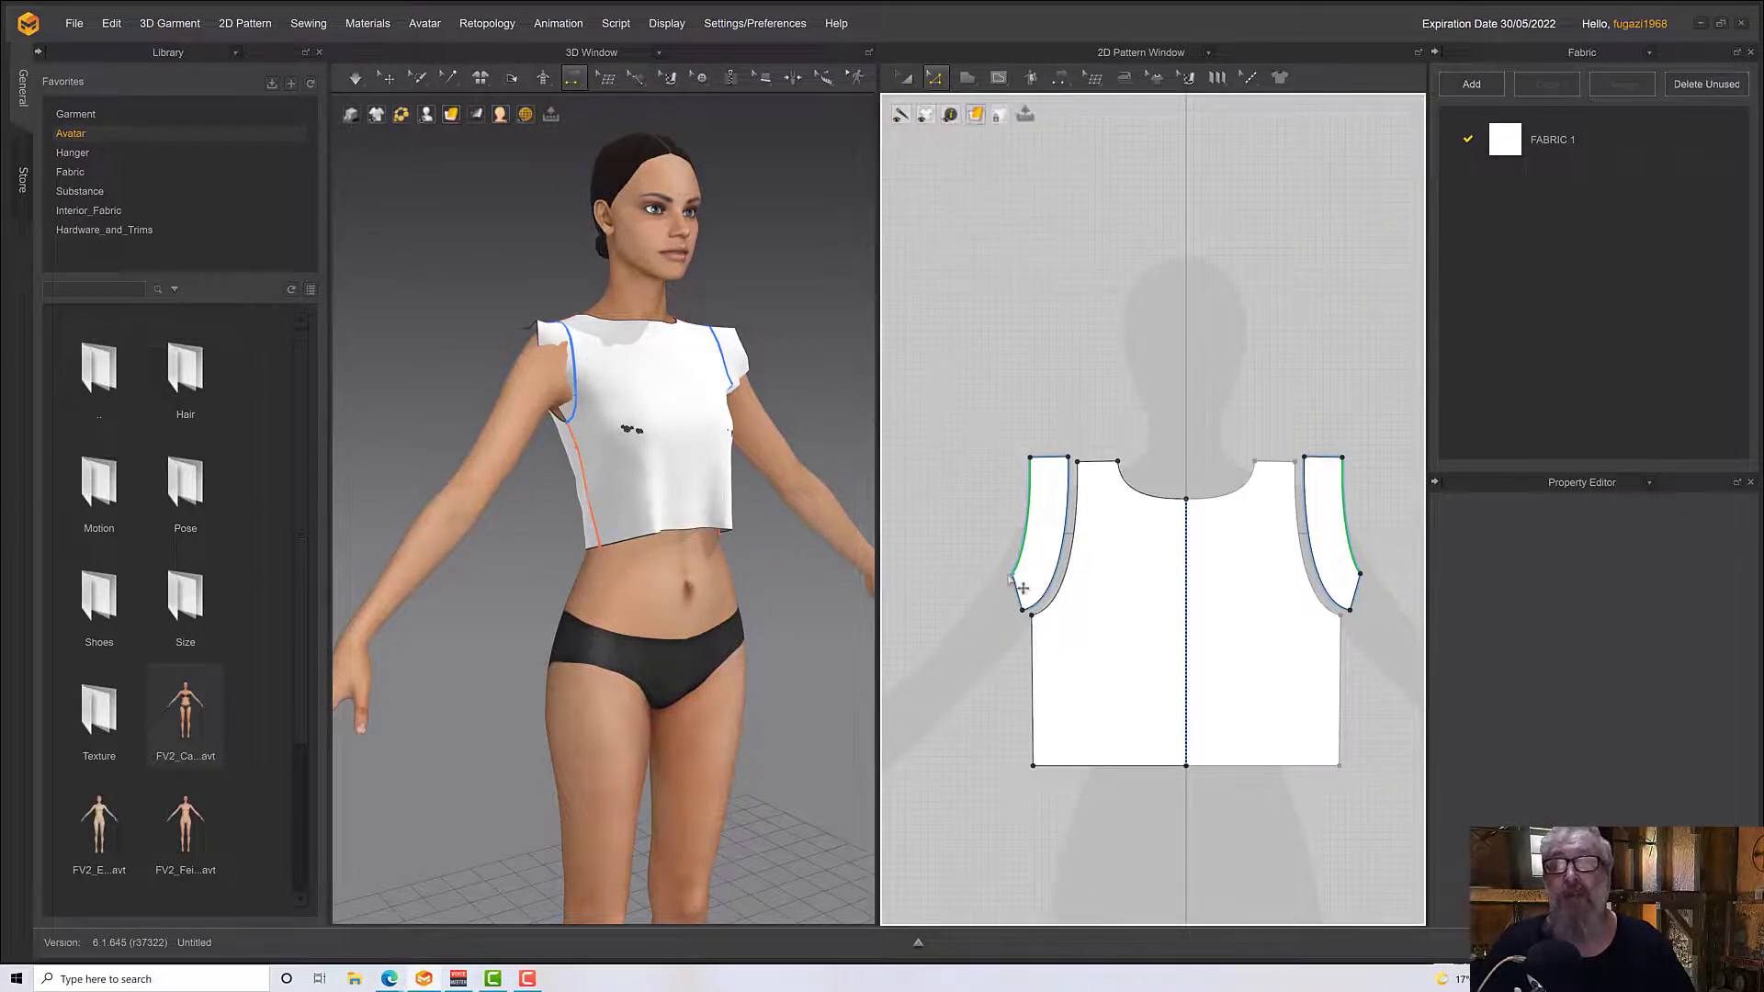
pyautogui.moveTo(1011, 574); pyautogui.dragTo(988, 615)
pyautogui.scroll(-3, 1038, 641)
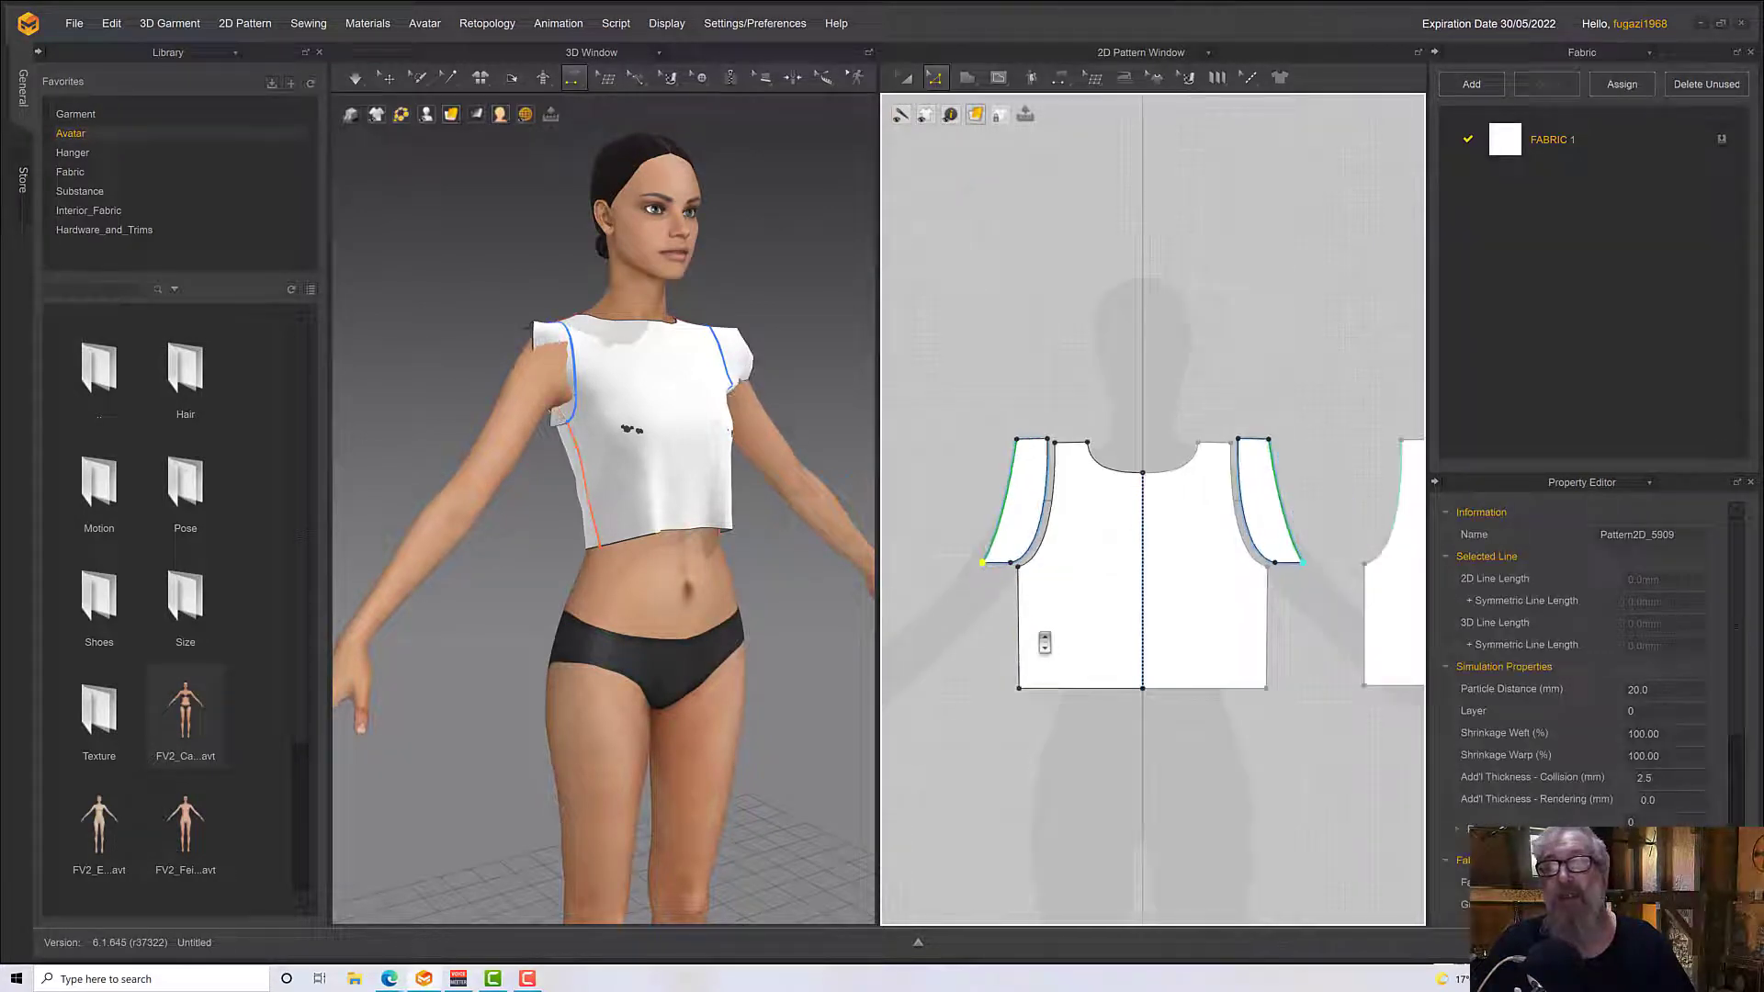
pyautogui.scroll(4, 1039, 642)
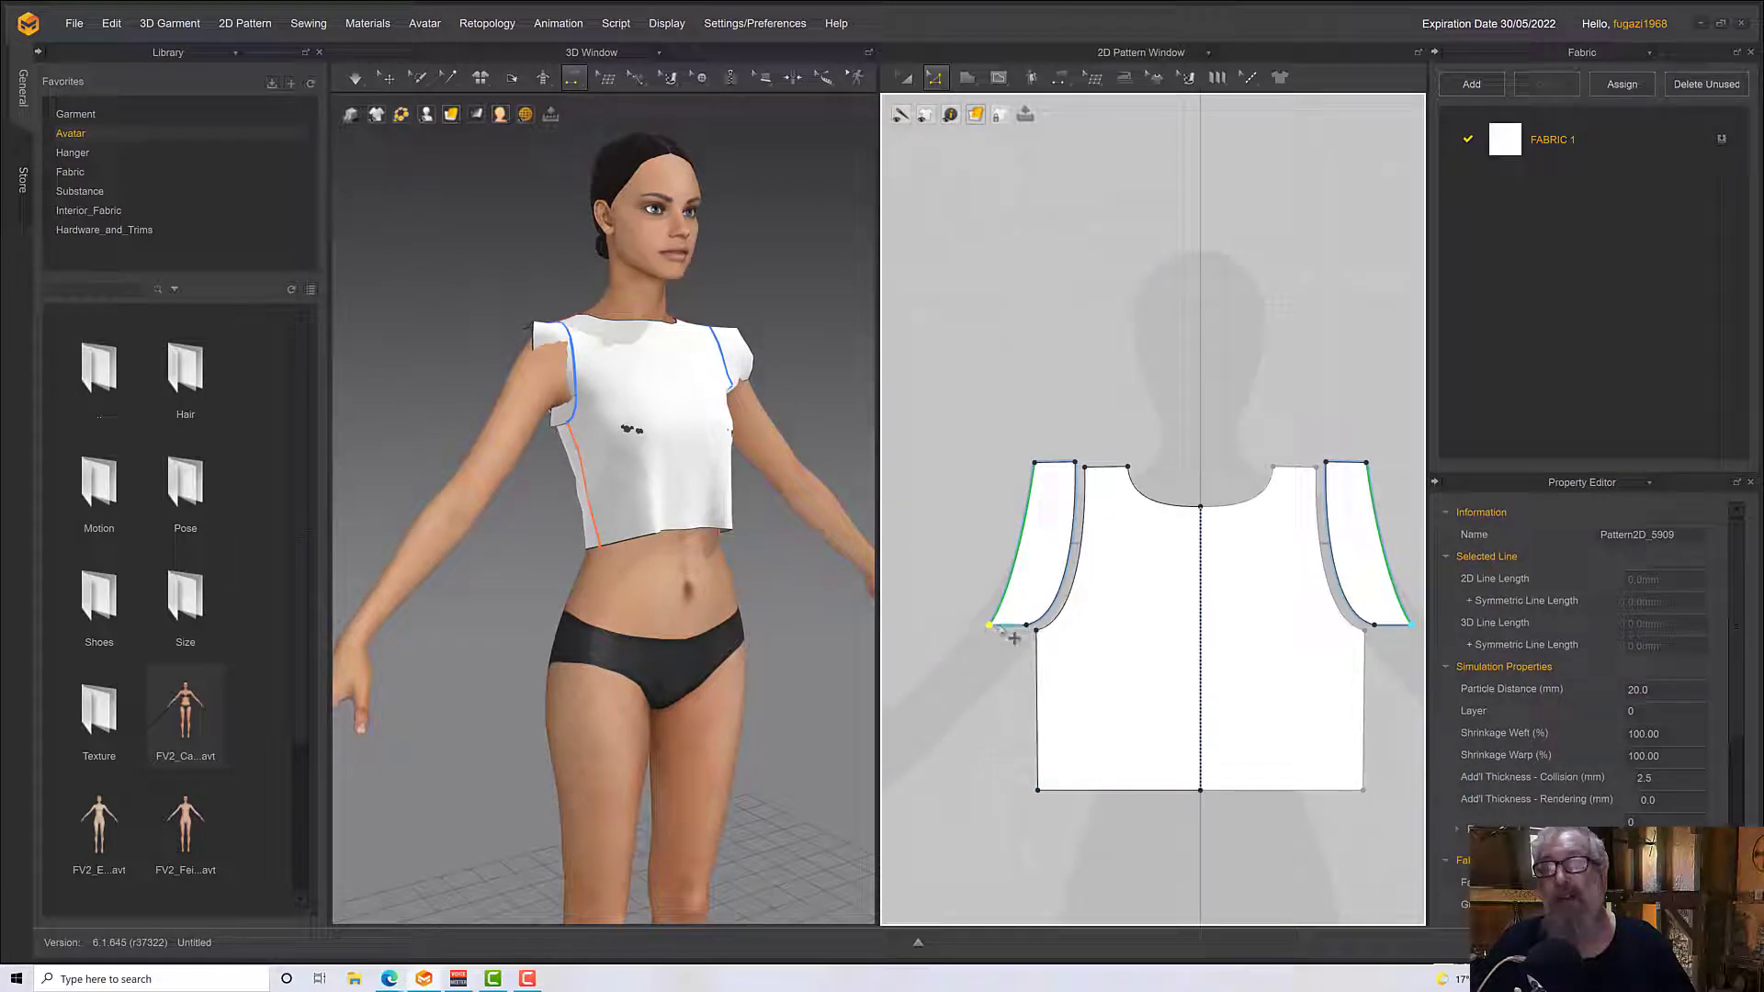
pyautogui.moveTo(1034, 464); pyautogui.dragTo(990, 480)
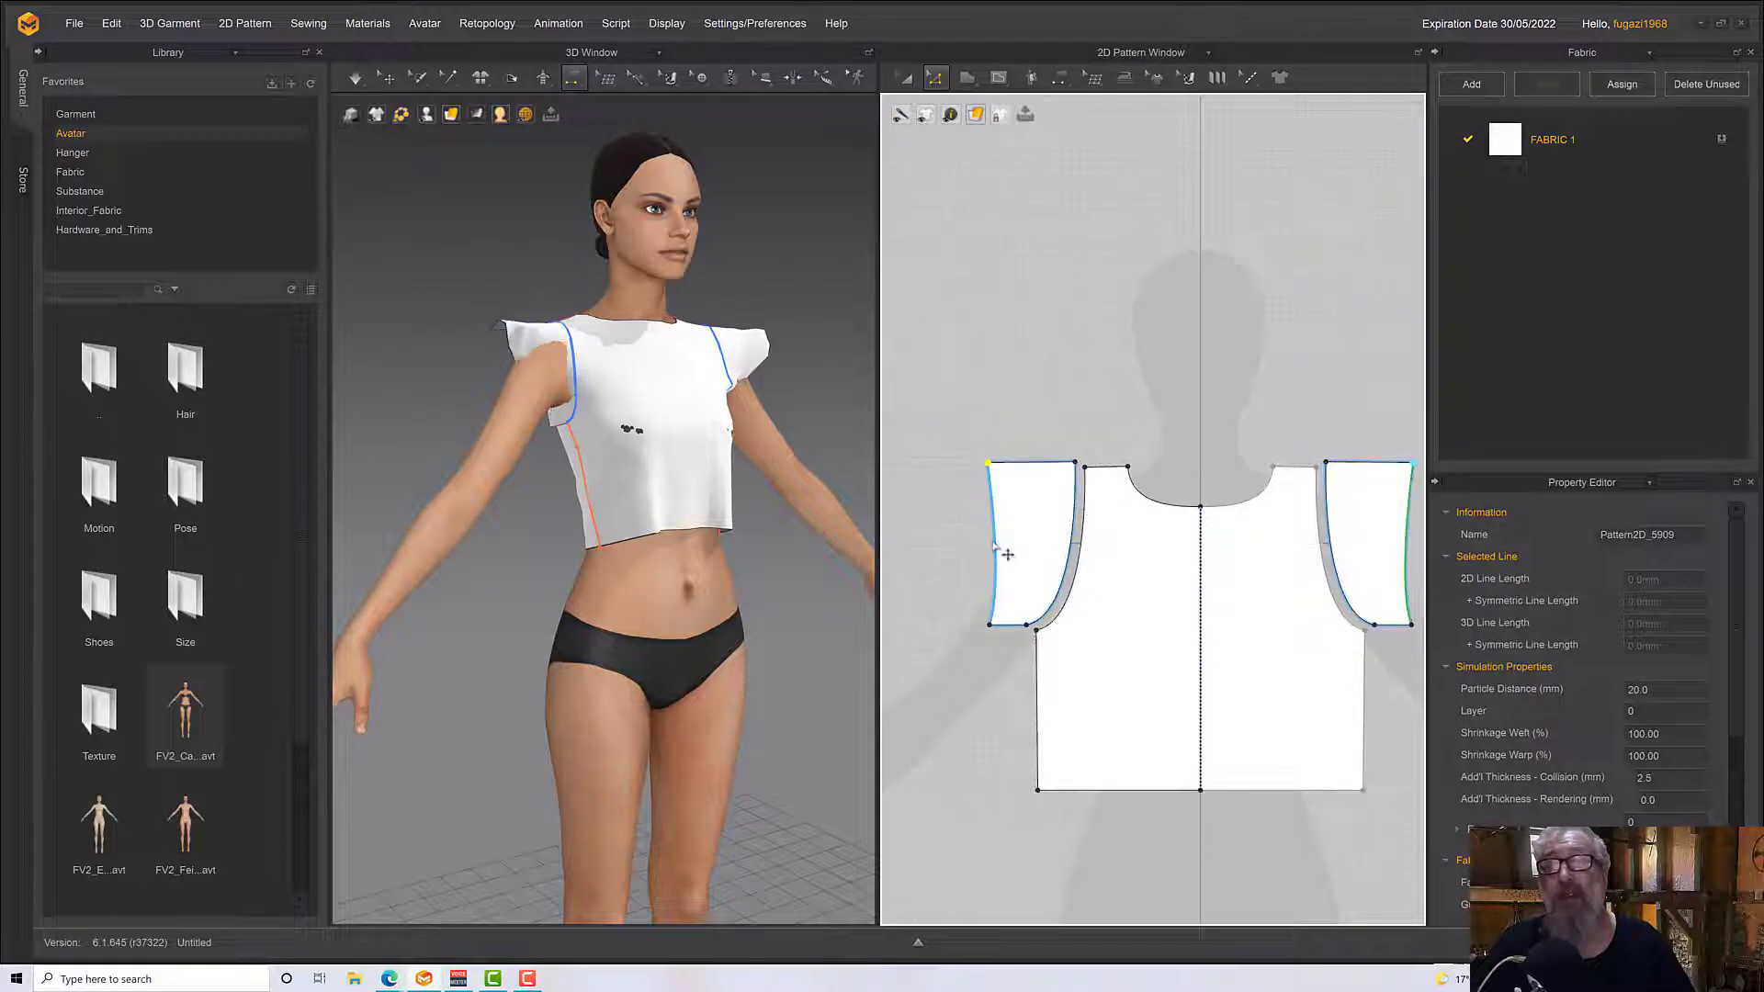
# Straighten the outer edge of the front sleeve piece by deleting all its curve points
pyautogui.click(993, 547)
pyautogui.rightClick(994, 543)
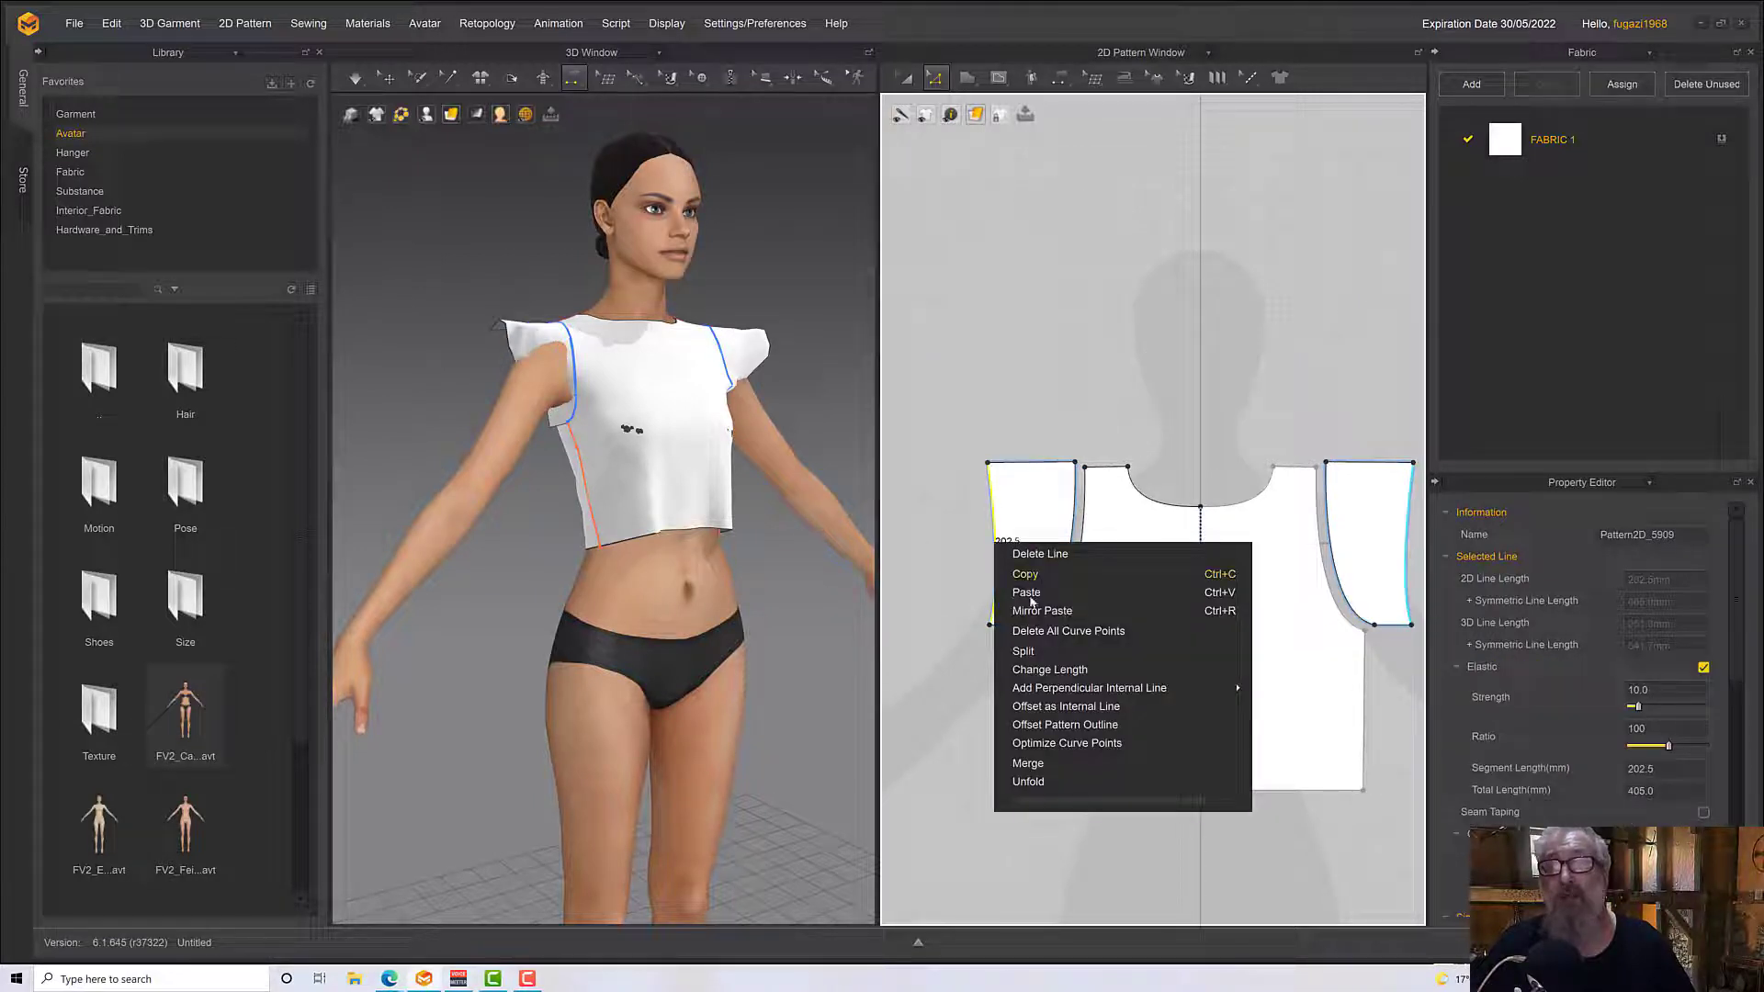
pyautogui.click(1044, 651)
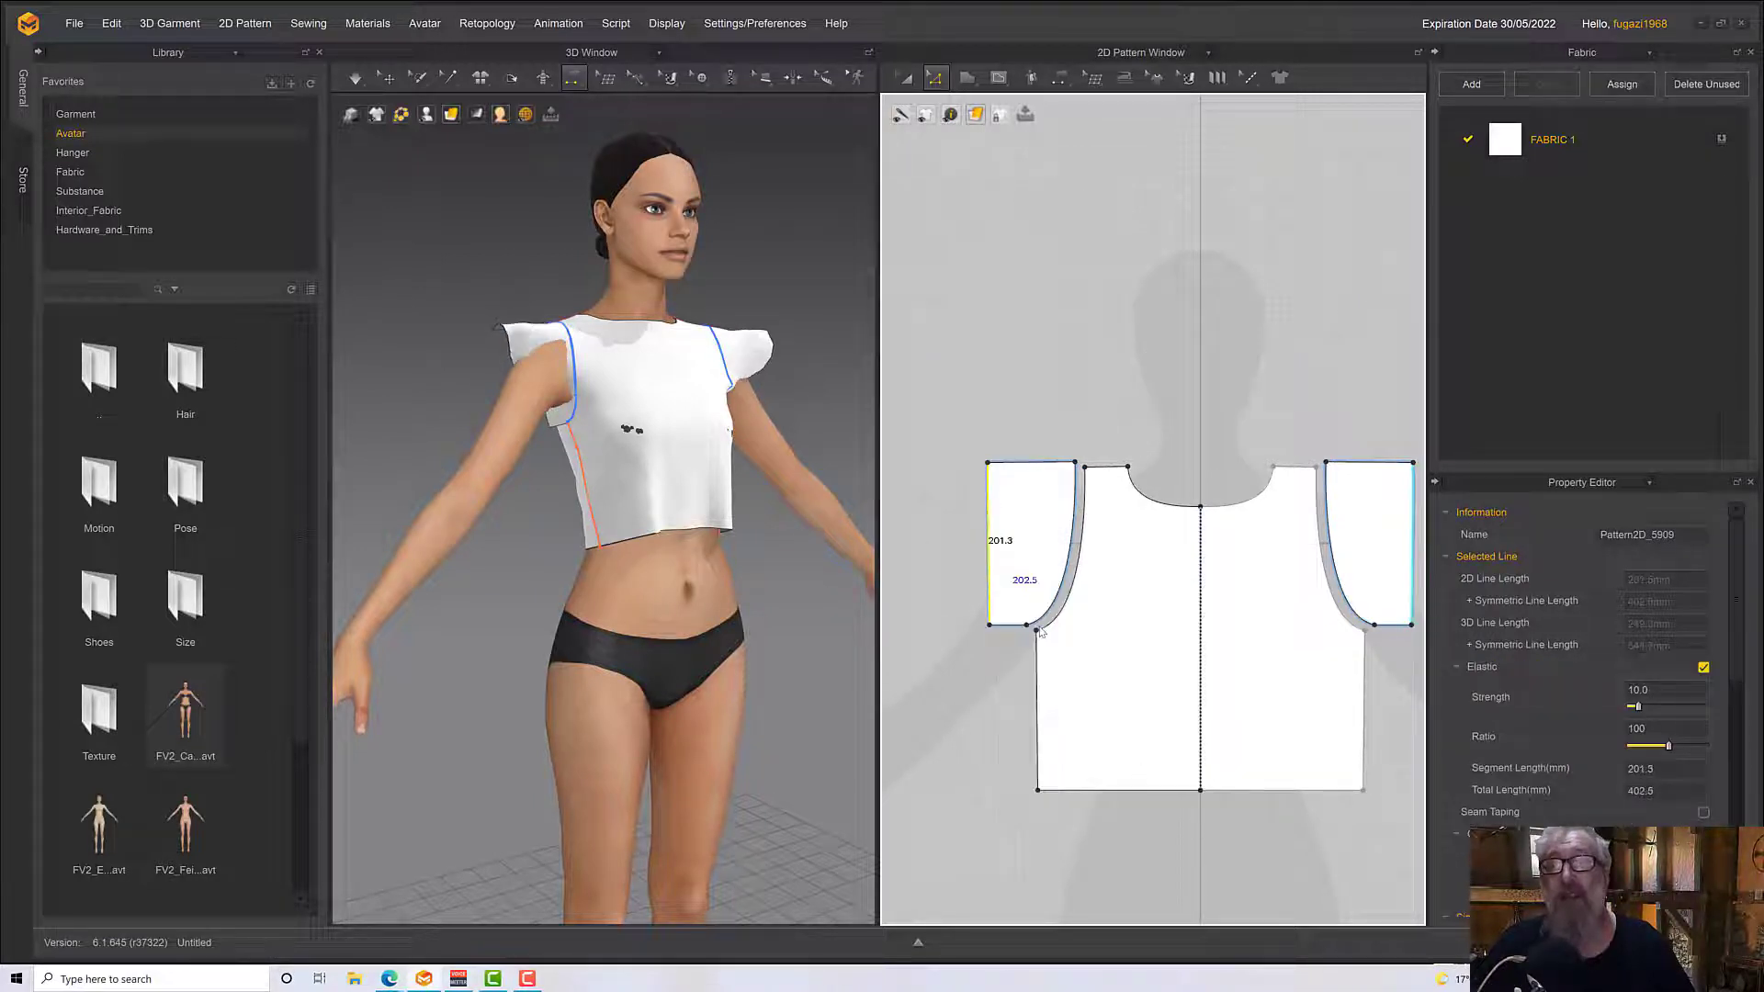
# Align the outer upper and outer lower corners of the front sleeve piece with each other to square up its outer edge
pyautogui.click(1014, 624)
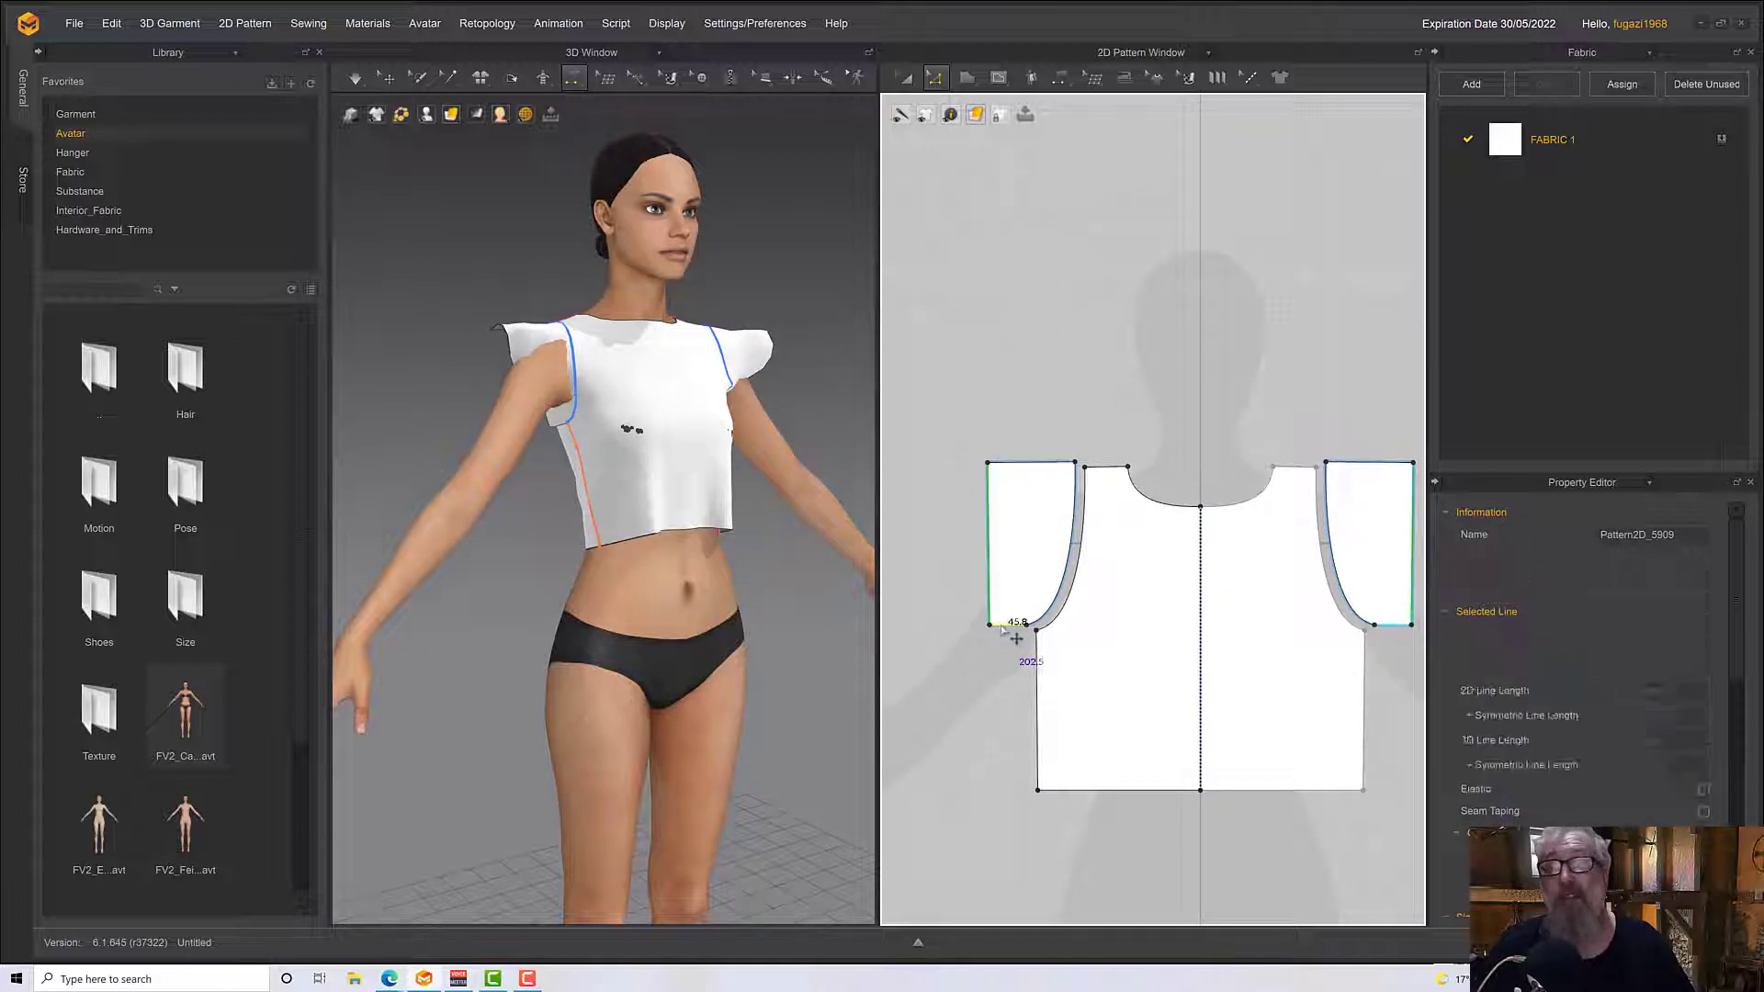
pyautogui.click(991, 463)
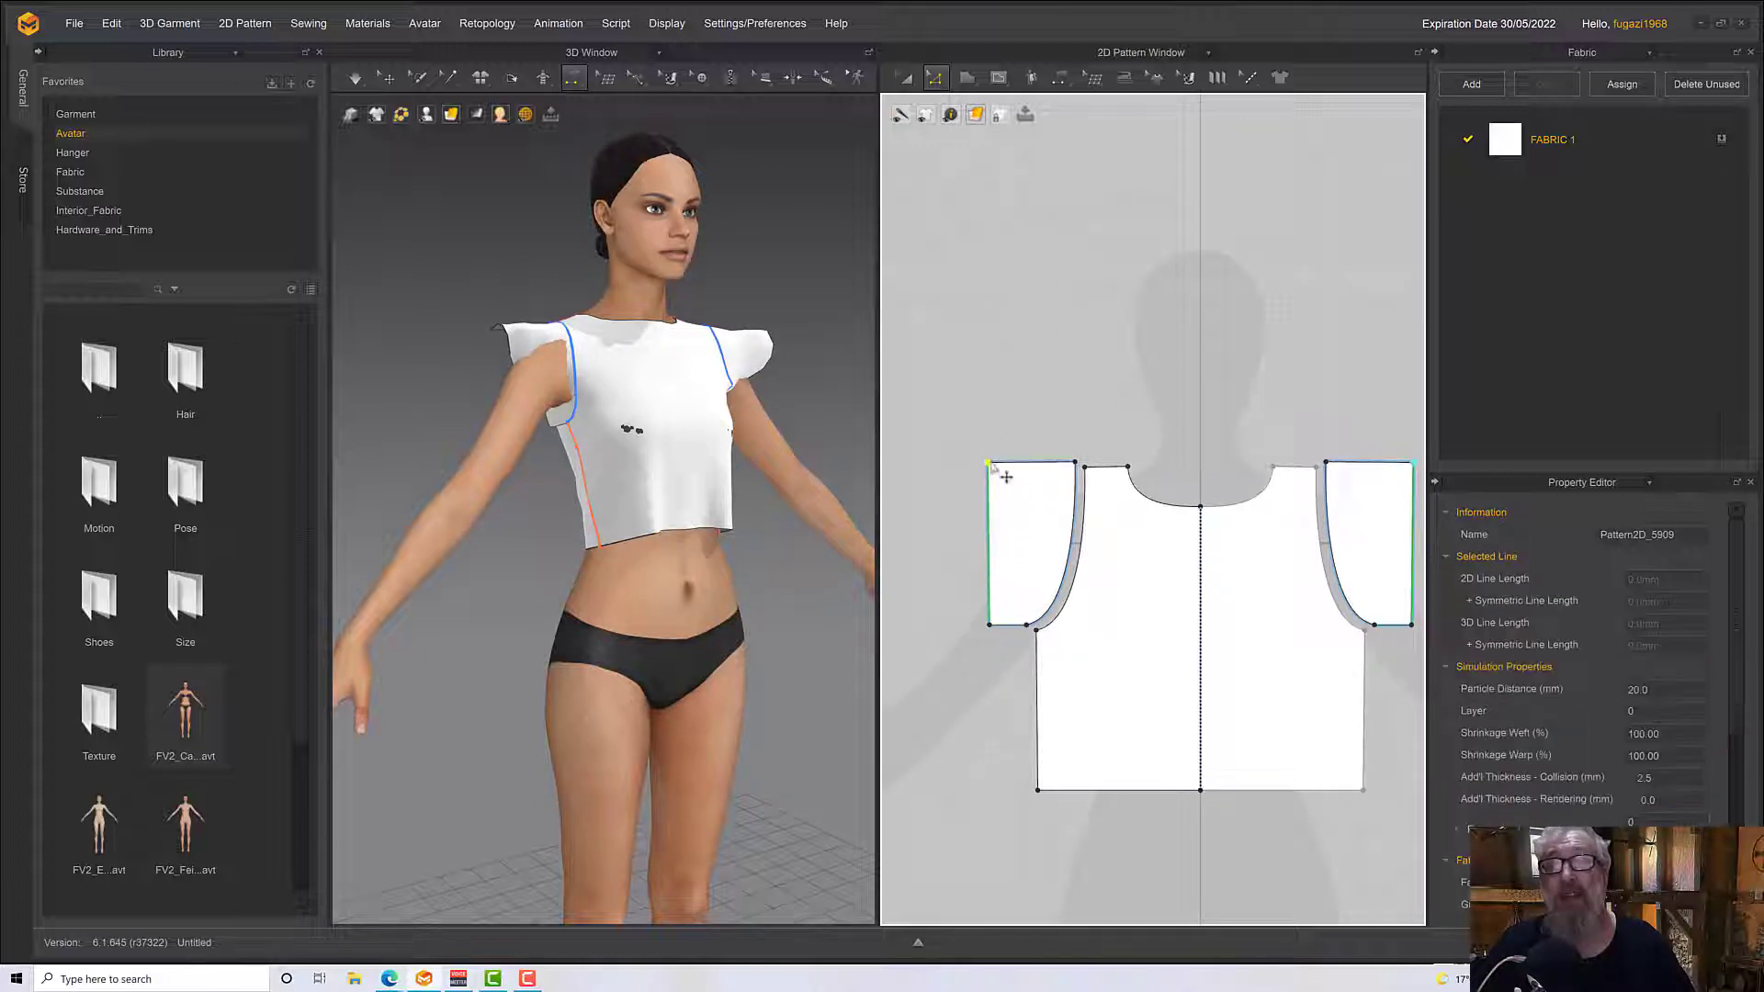
pyautogui.rightClick(991, 627)
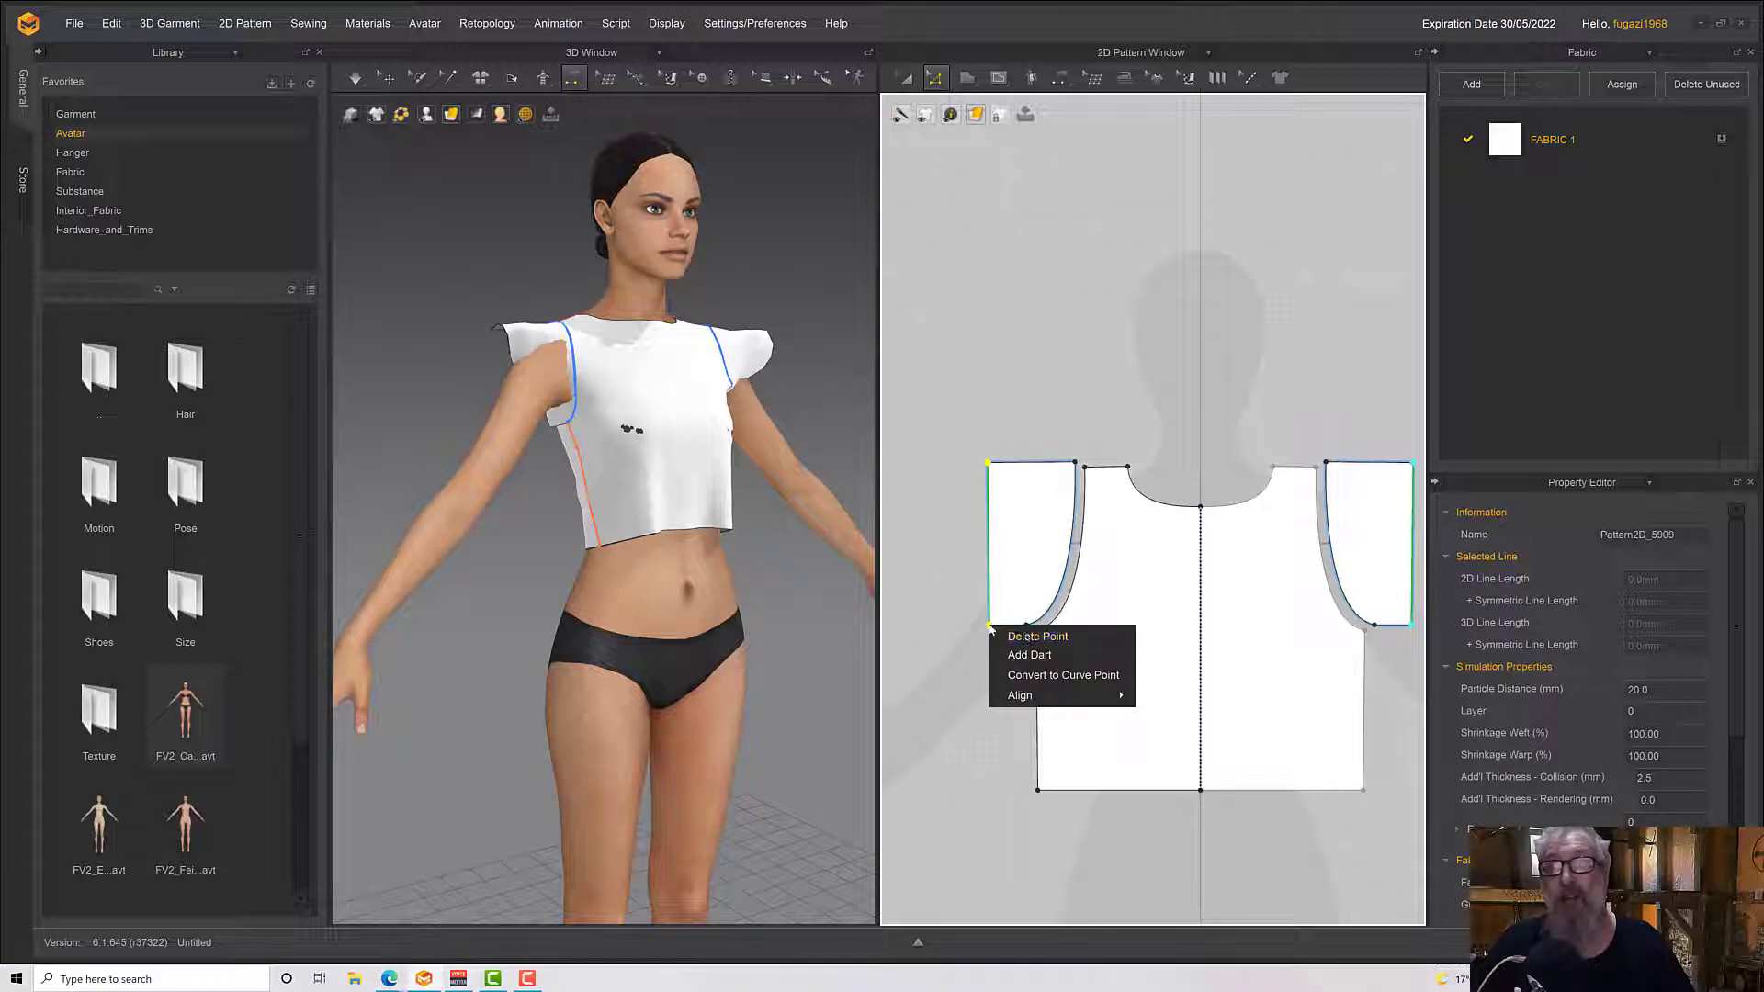
pyautogui.moveTo(1038, 697)
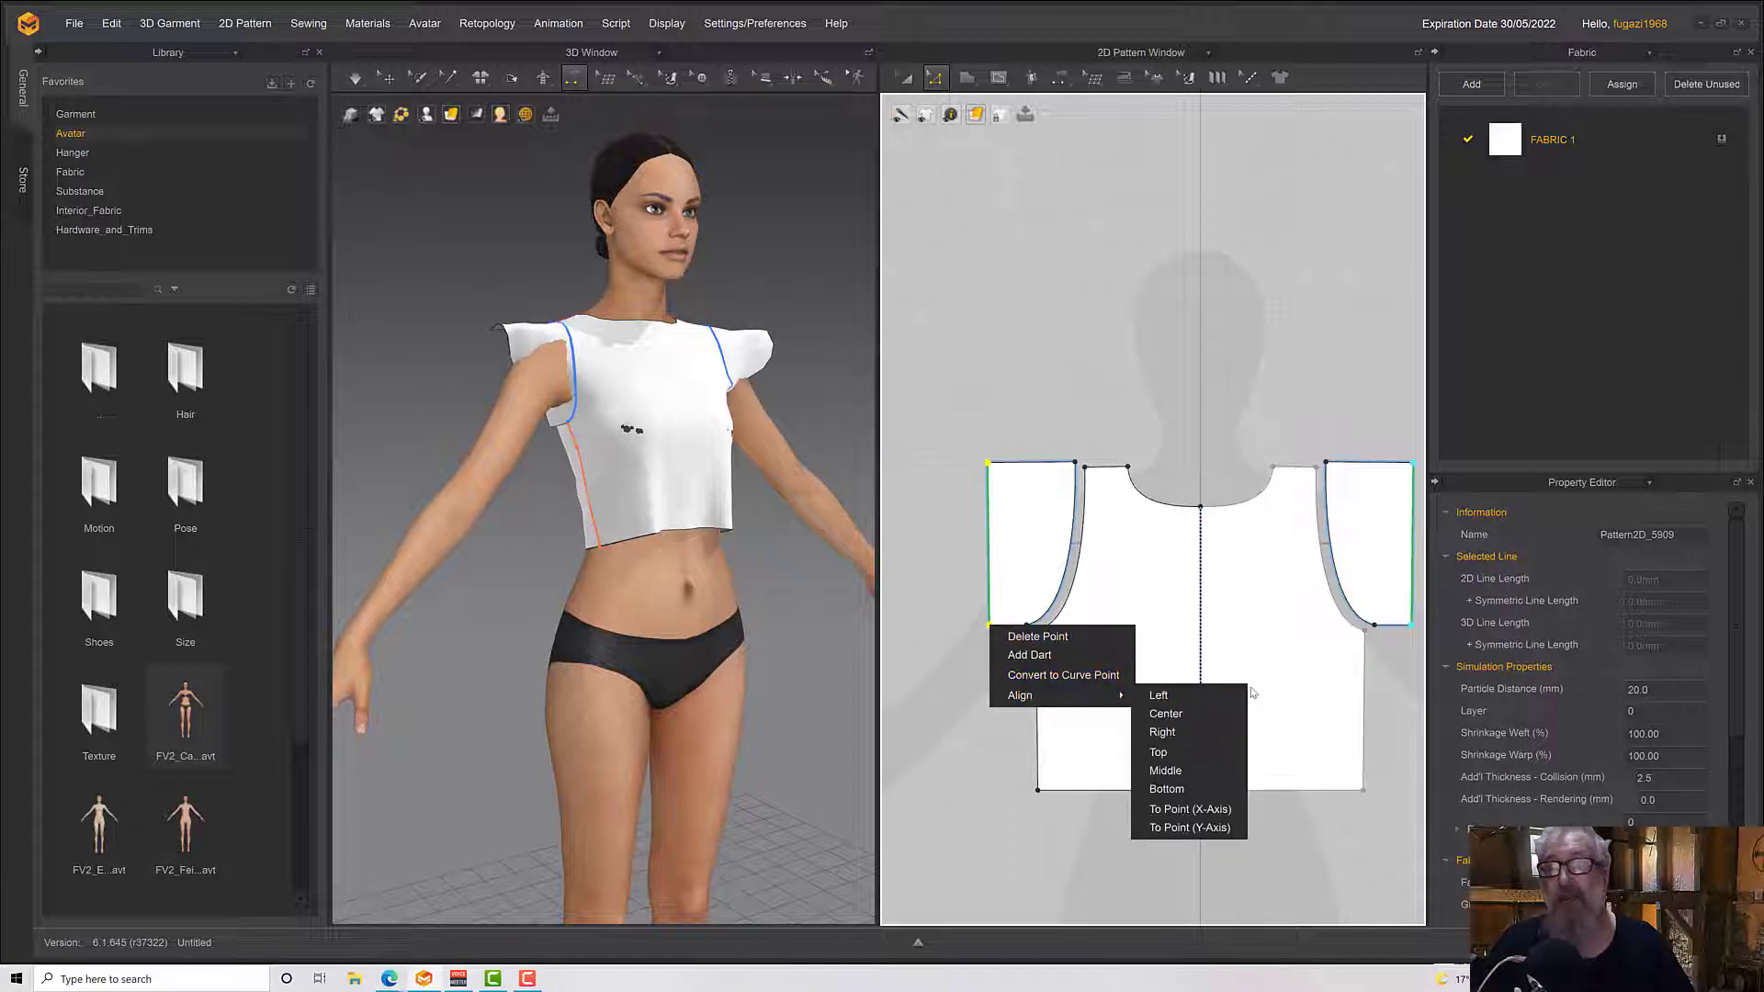
pyautogui.click(1201, 769)
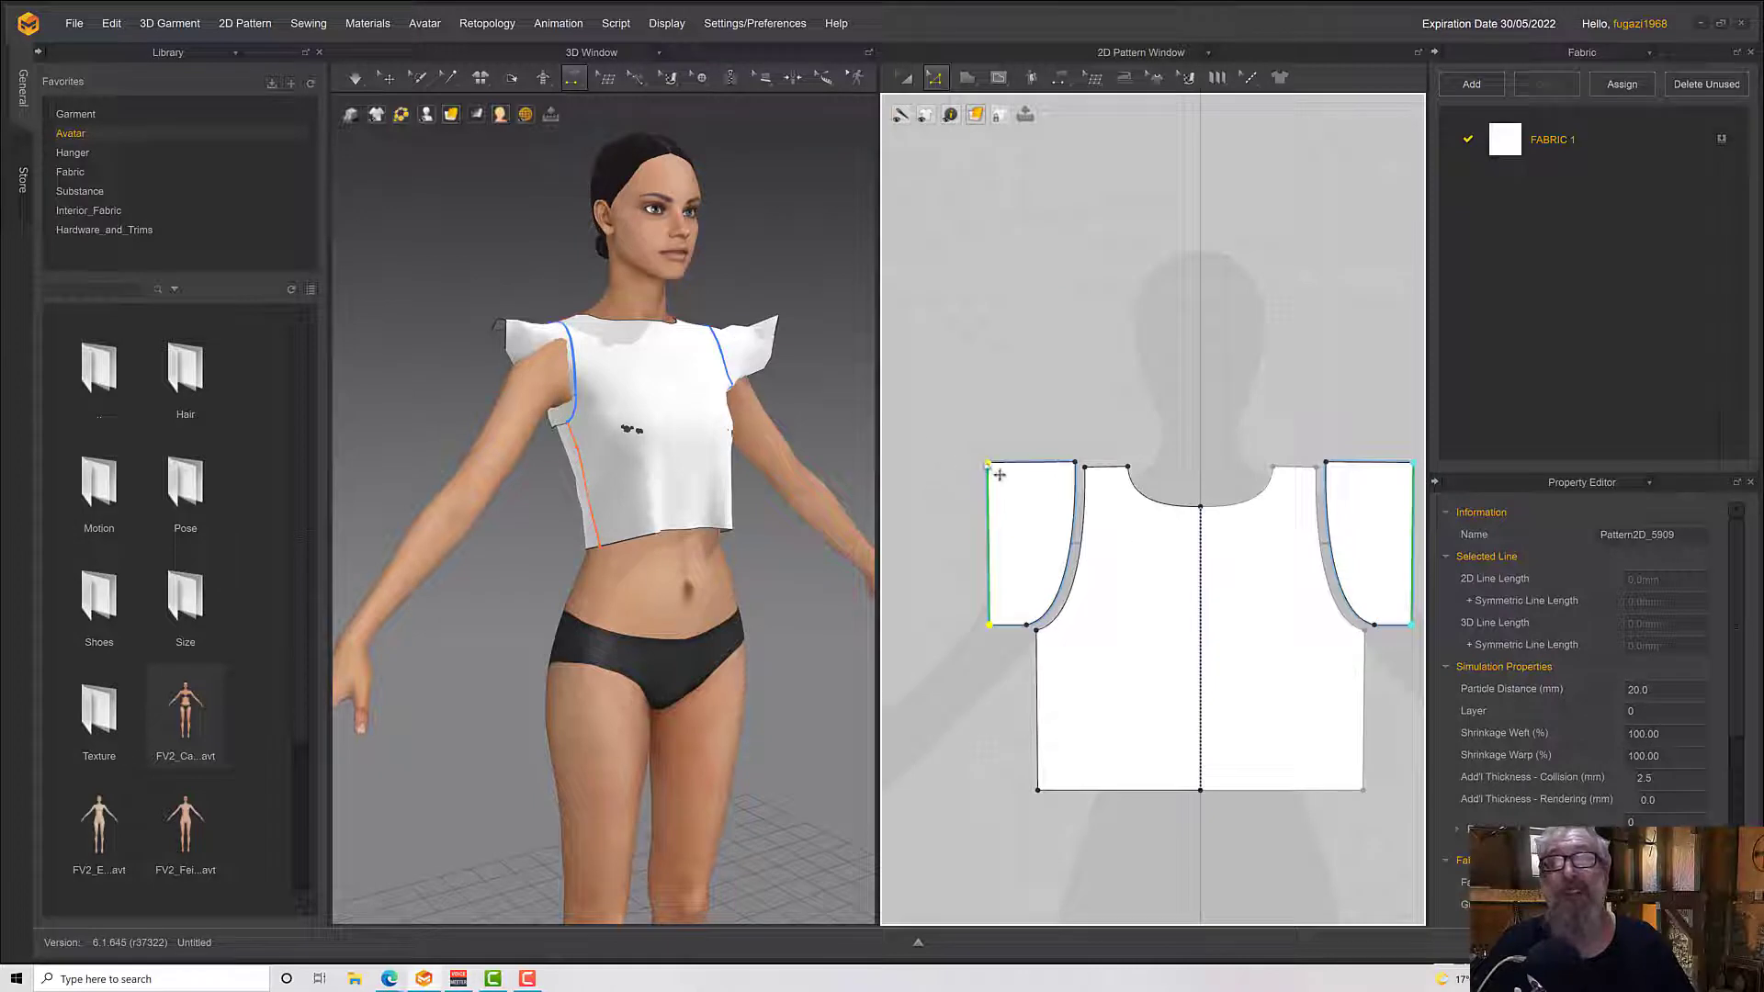
pyautogui.rightClick(990, 465)
pyautogui.moveTo(1051, 526)
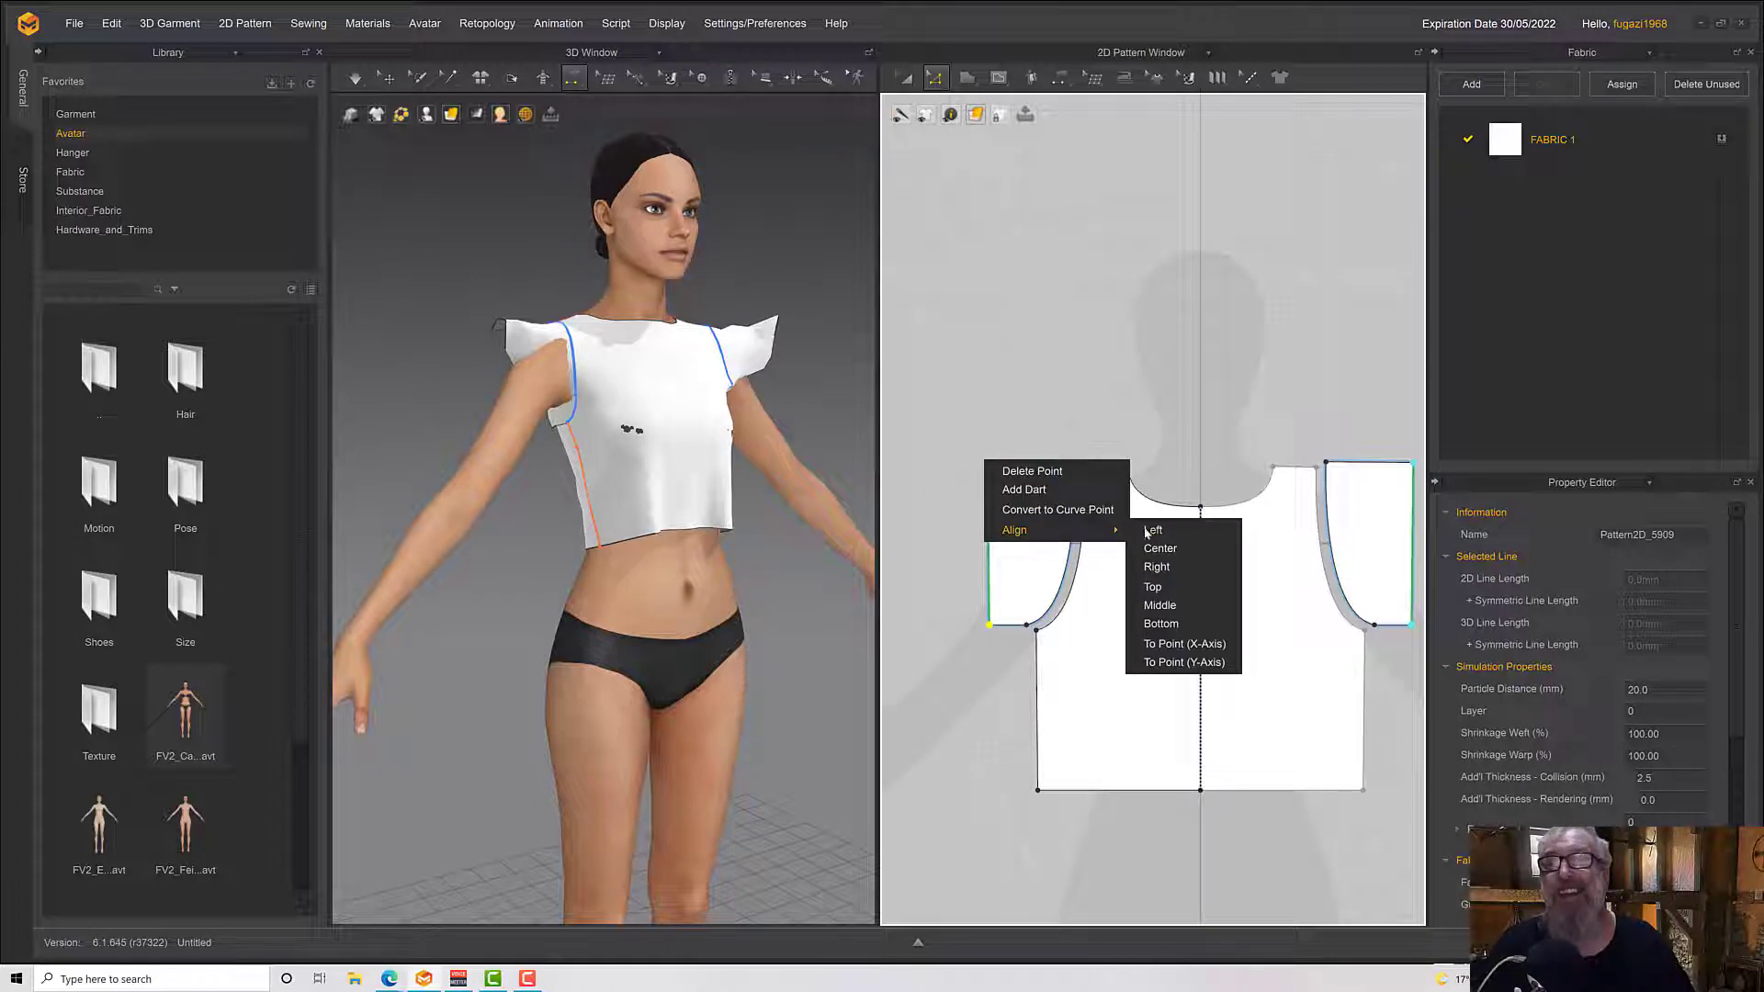
pyautogui.click(1163, 548)
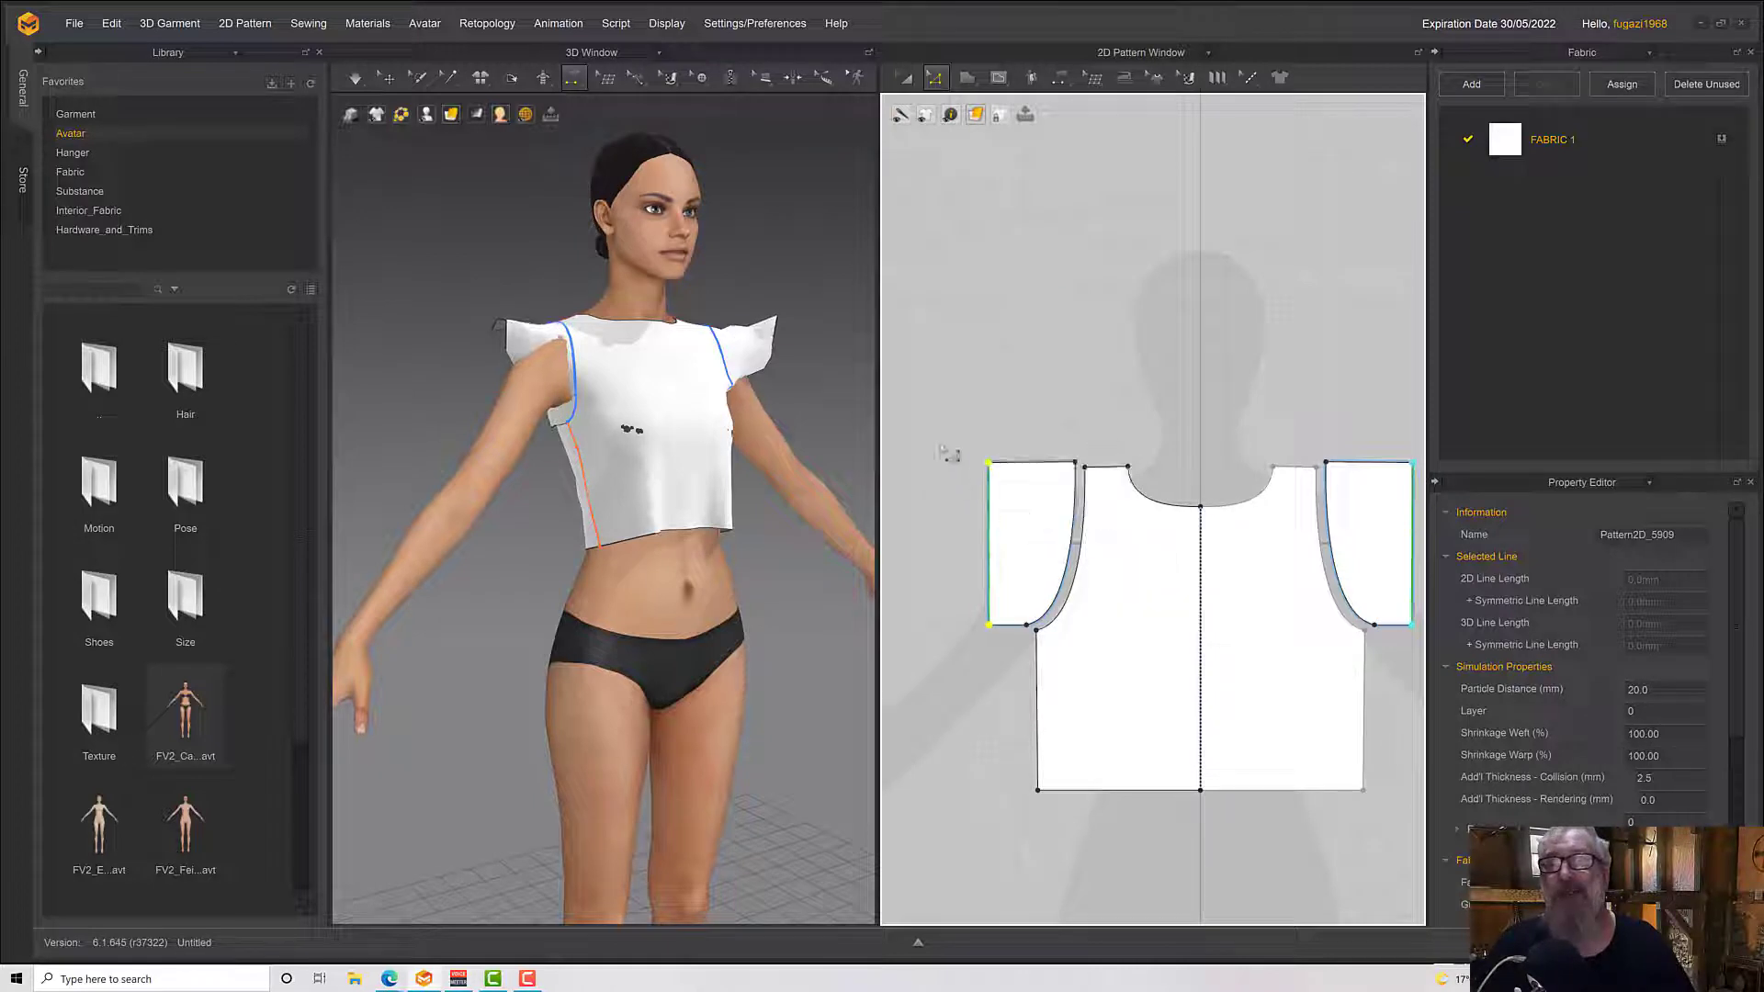
# Unfold the front sleeve piece along its upper edge into a full sleeve and move its outer edge outward to lengthen it
pyautogui.rightClick(1021, 465)
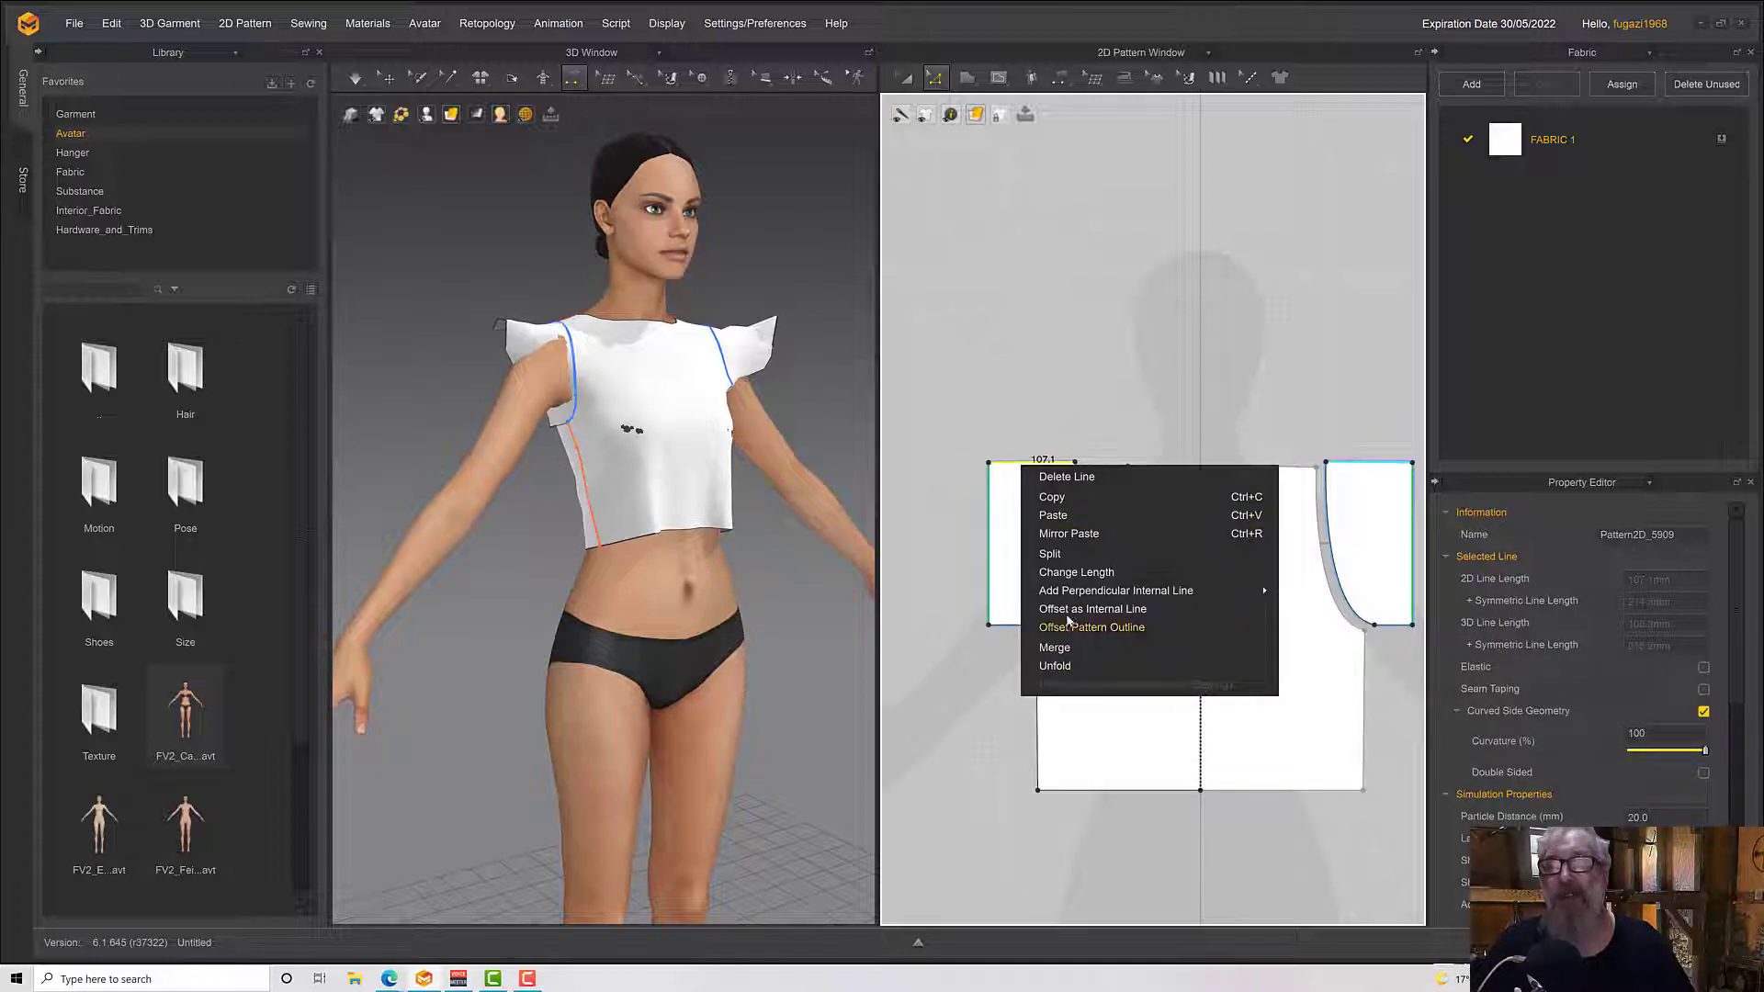
pyautogui.click(1054, 665)
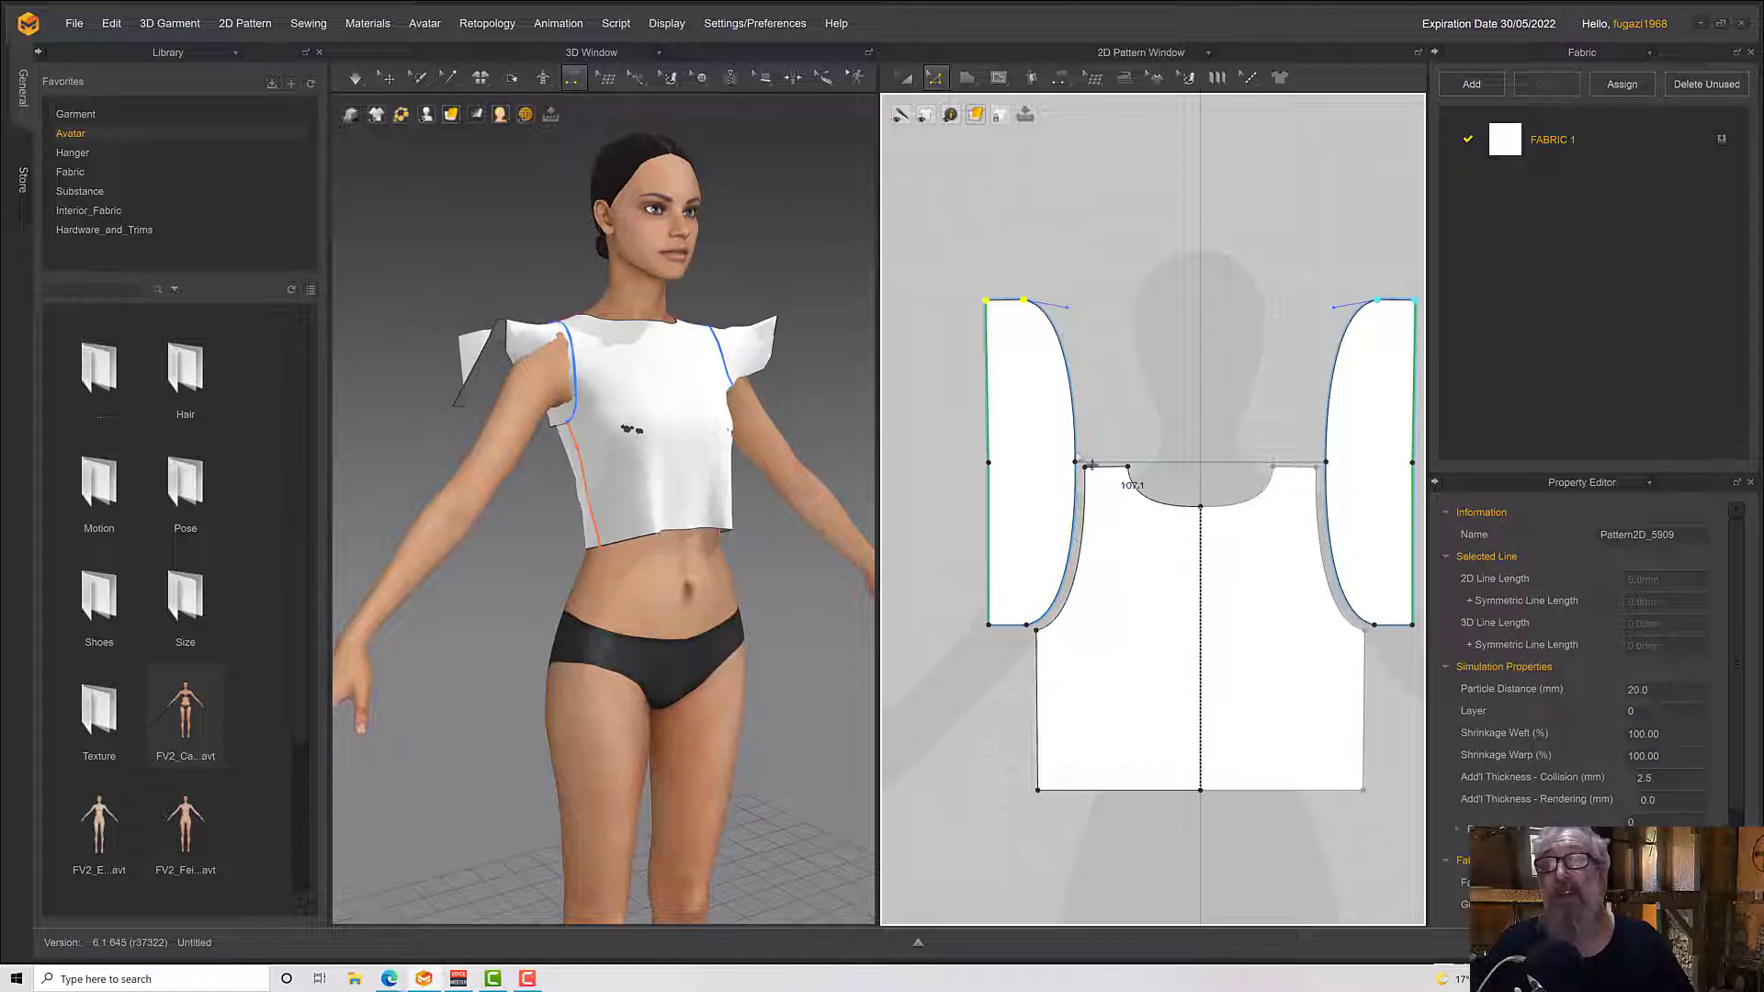
pyautogui.scroll(-3, 1237, 608)
pyautogui.moveTo(1182, 547); pyautogui.dragTo(1251, 652, button='middle')
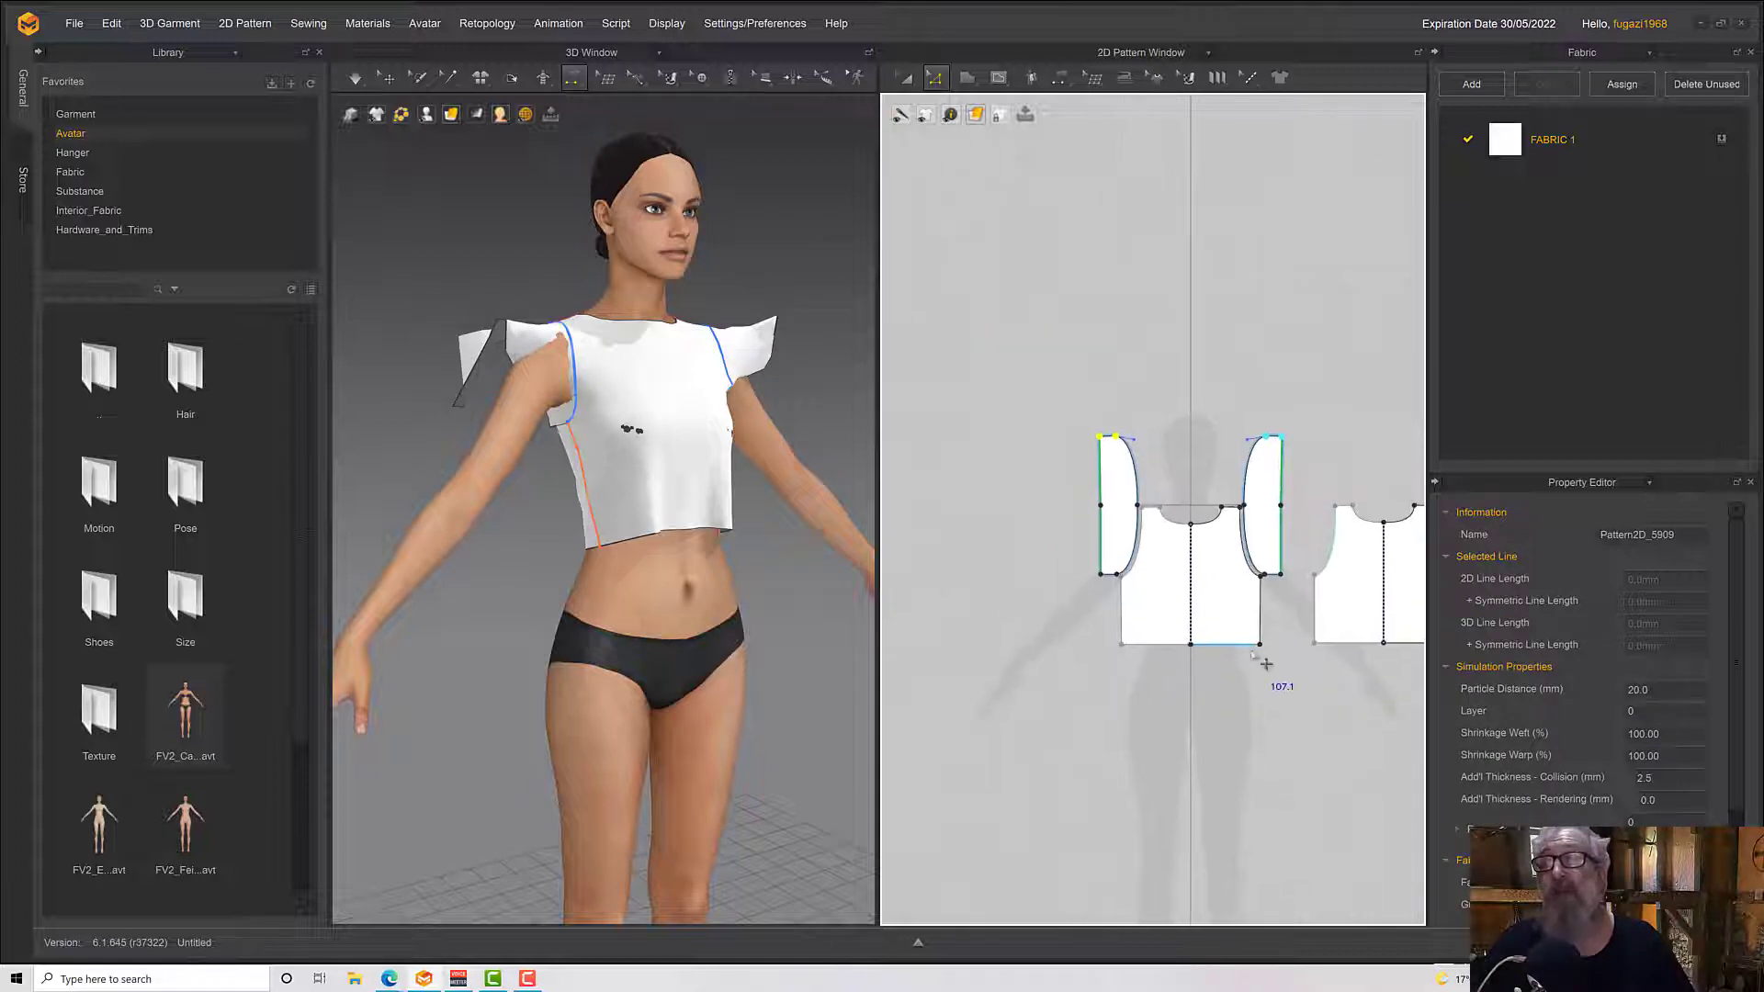
pyautogui.click(1000, 452)
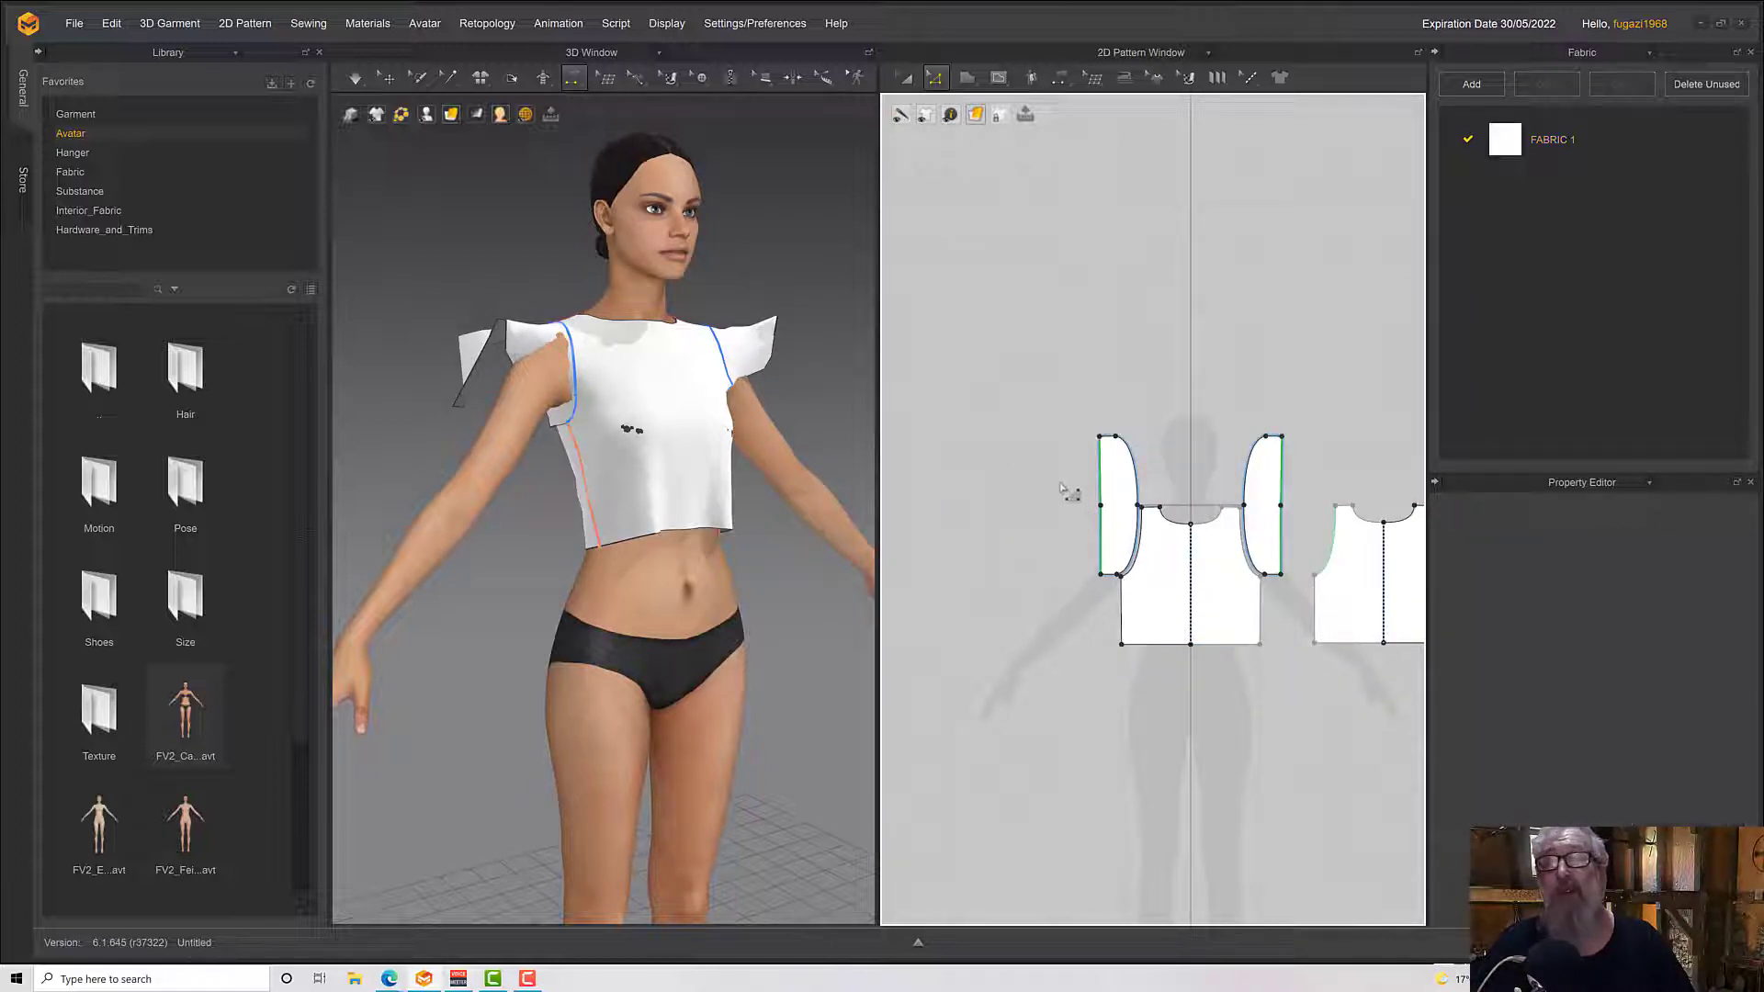
pyautogui.click(1111, 496)
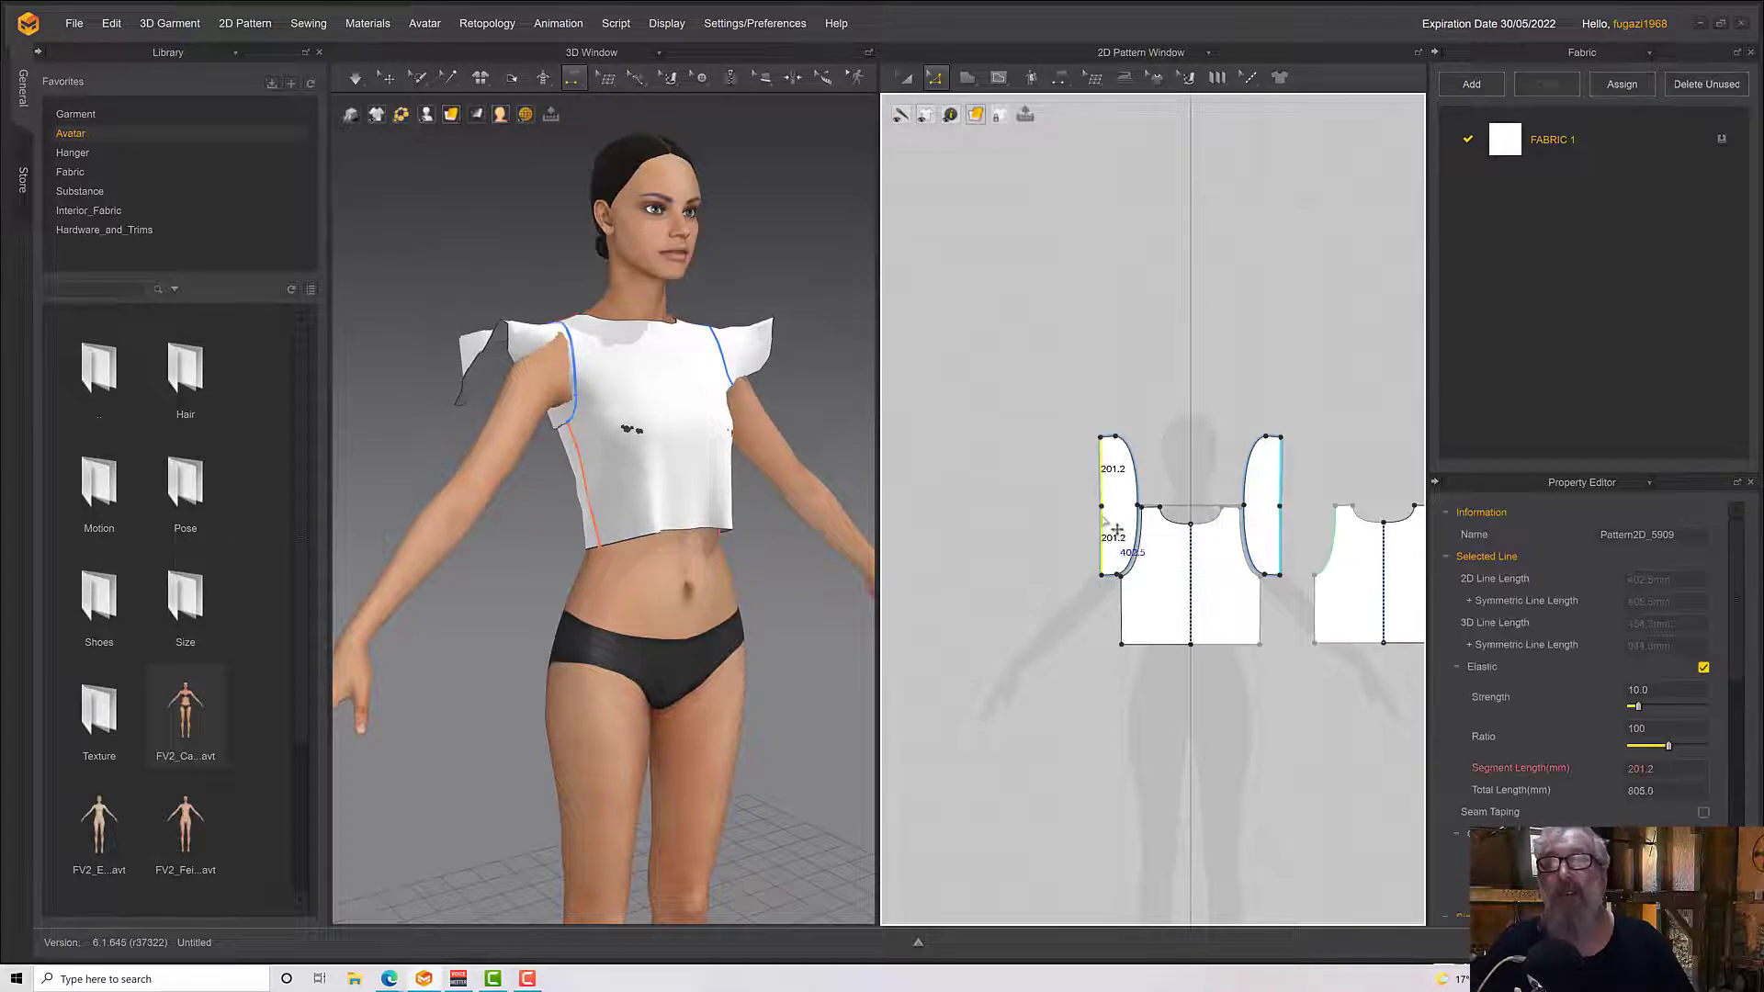
pyautogui.moveTo(1112, 530); pyautogui.dragTo(1062, 506)
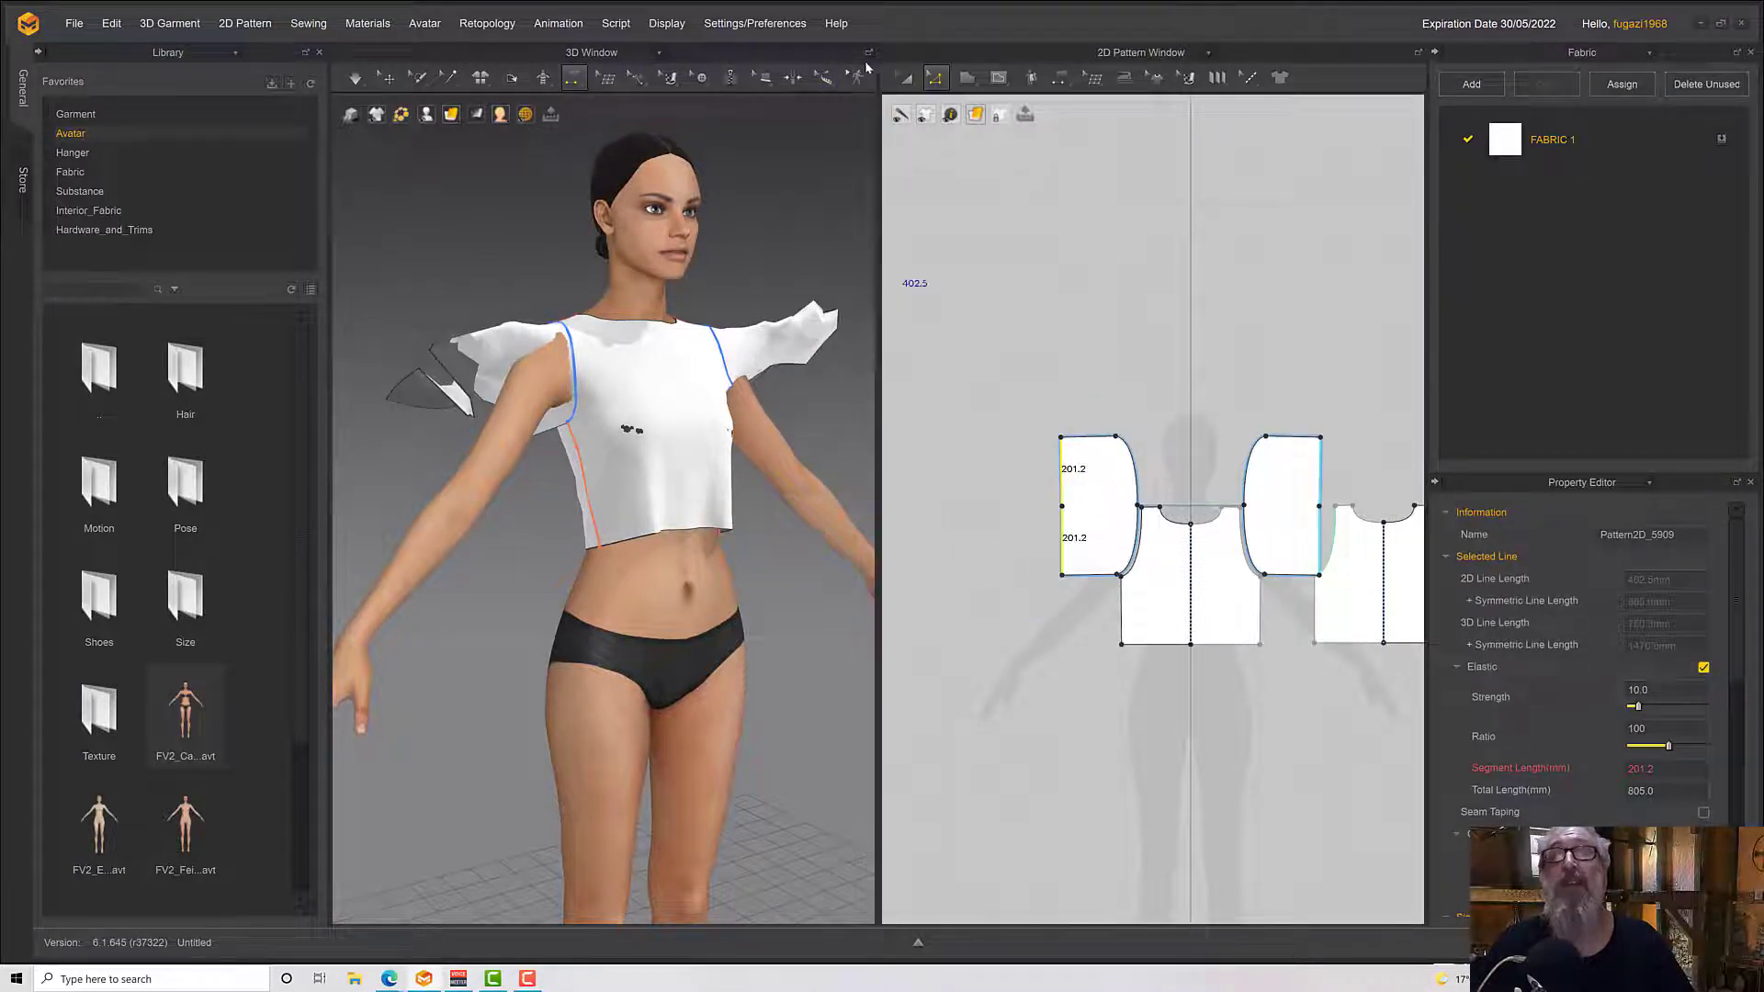
# Select the whole sleeve pattern and rotate it a quarter turn so the curved sleeve cap faces up
pyautogui.click(910, 79)
pyautogui.click(1093, 503)
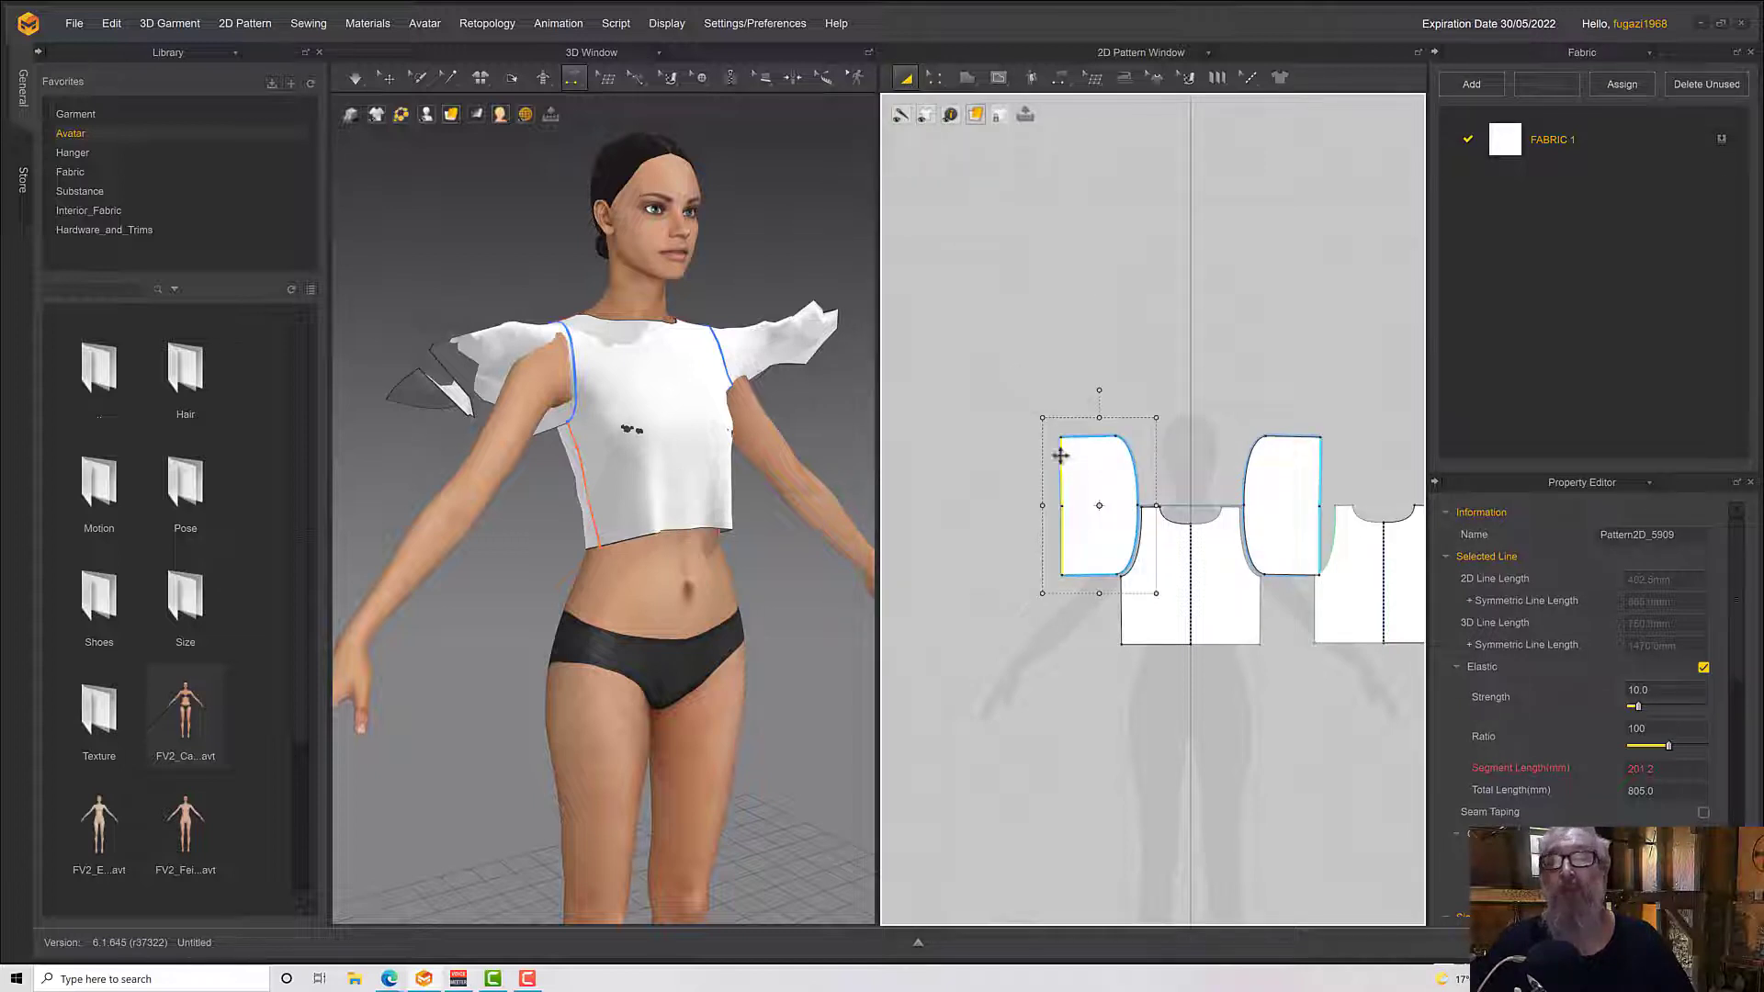
pyautogui.click(1091, 438)
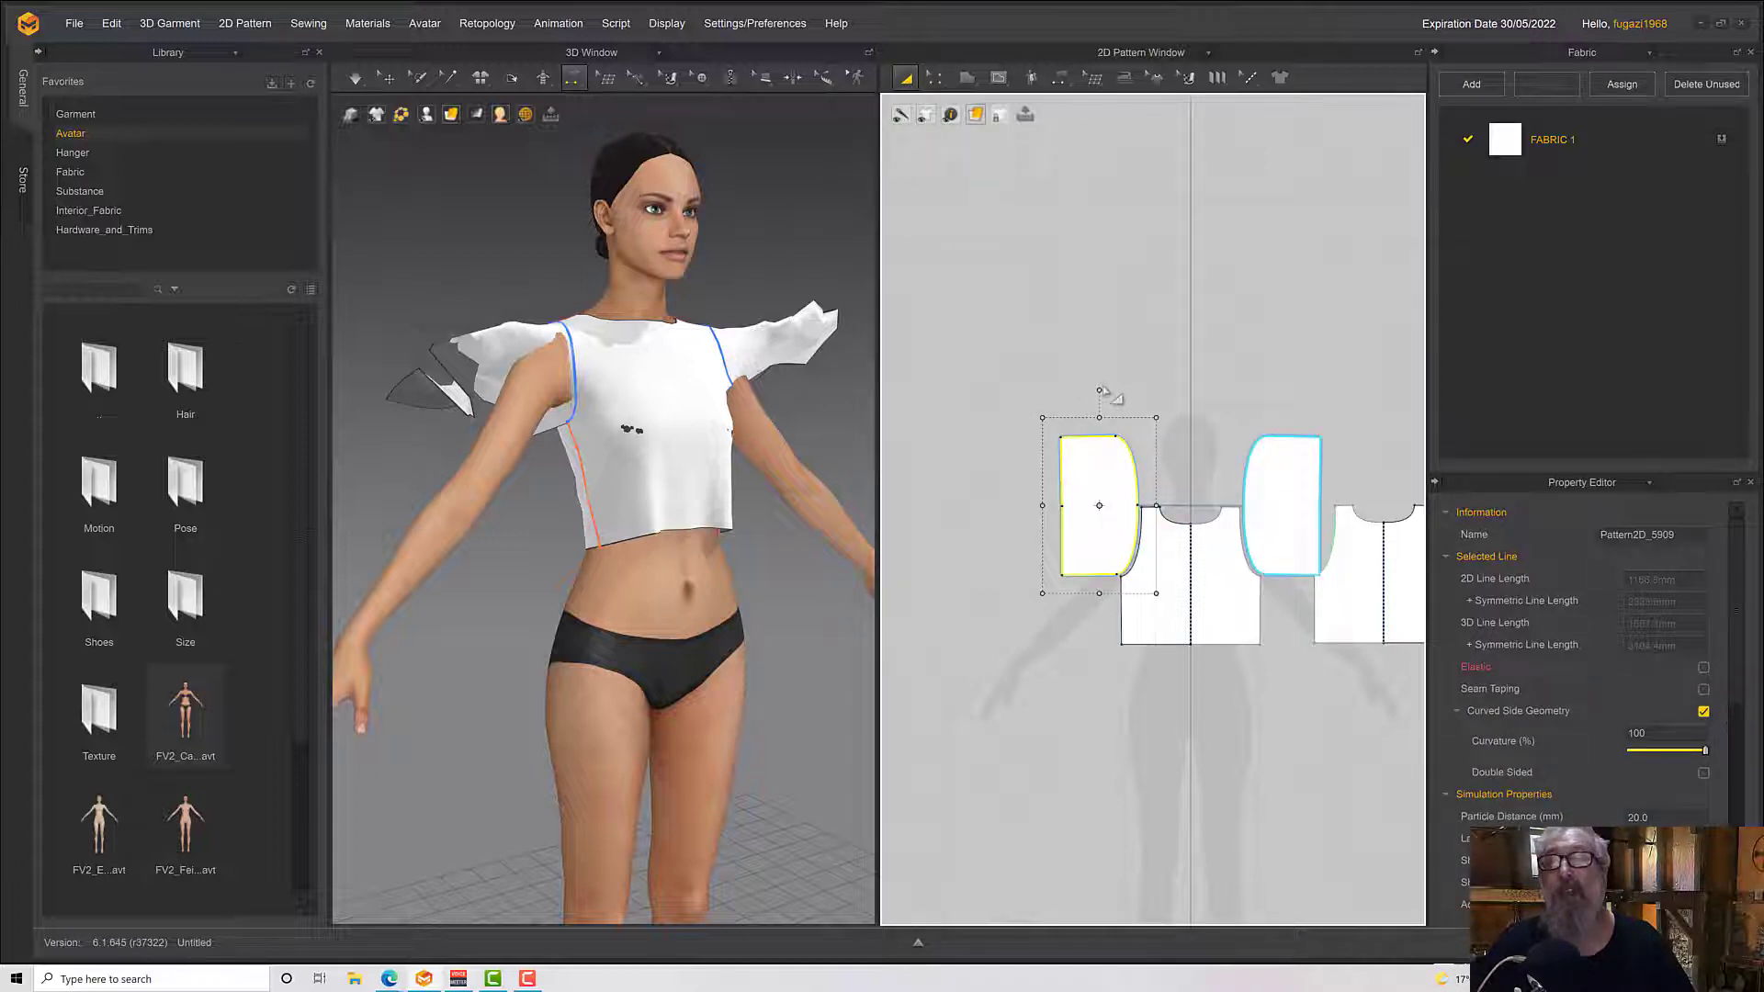
pyautogui.moveTo(1101, 393); pyautogui.dragTo(972, 475)
pyautogui.moveTo(969, 506); pyautogui.dragTo(970, 506)
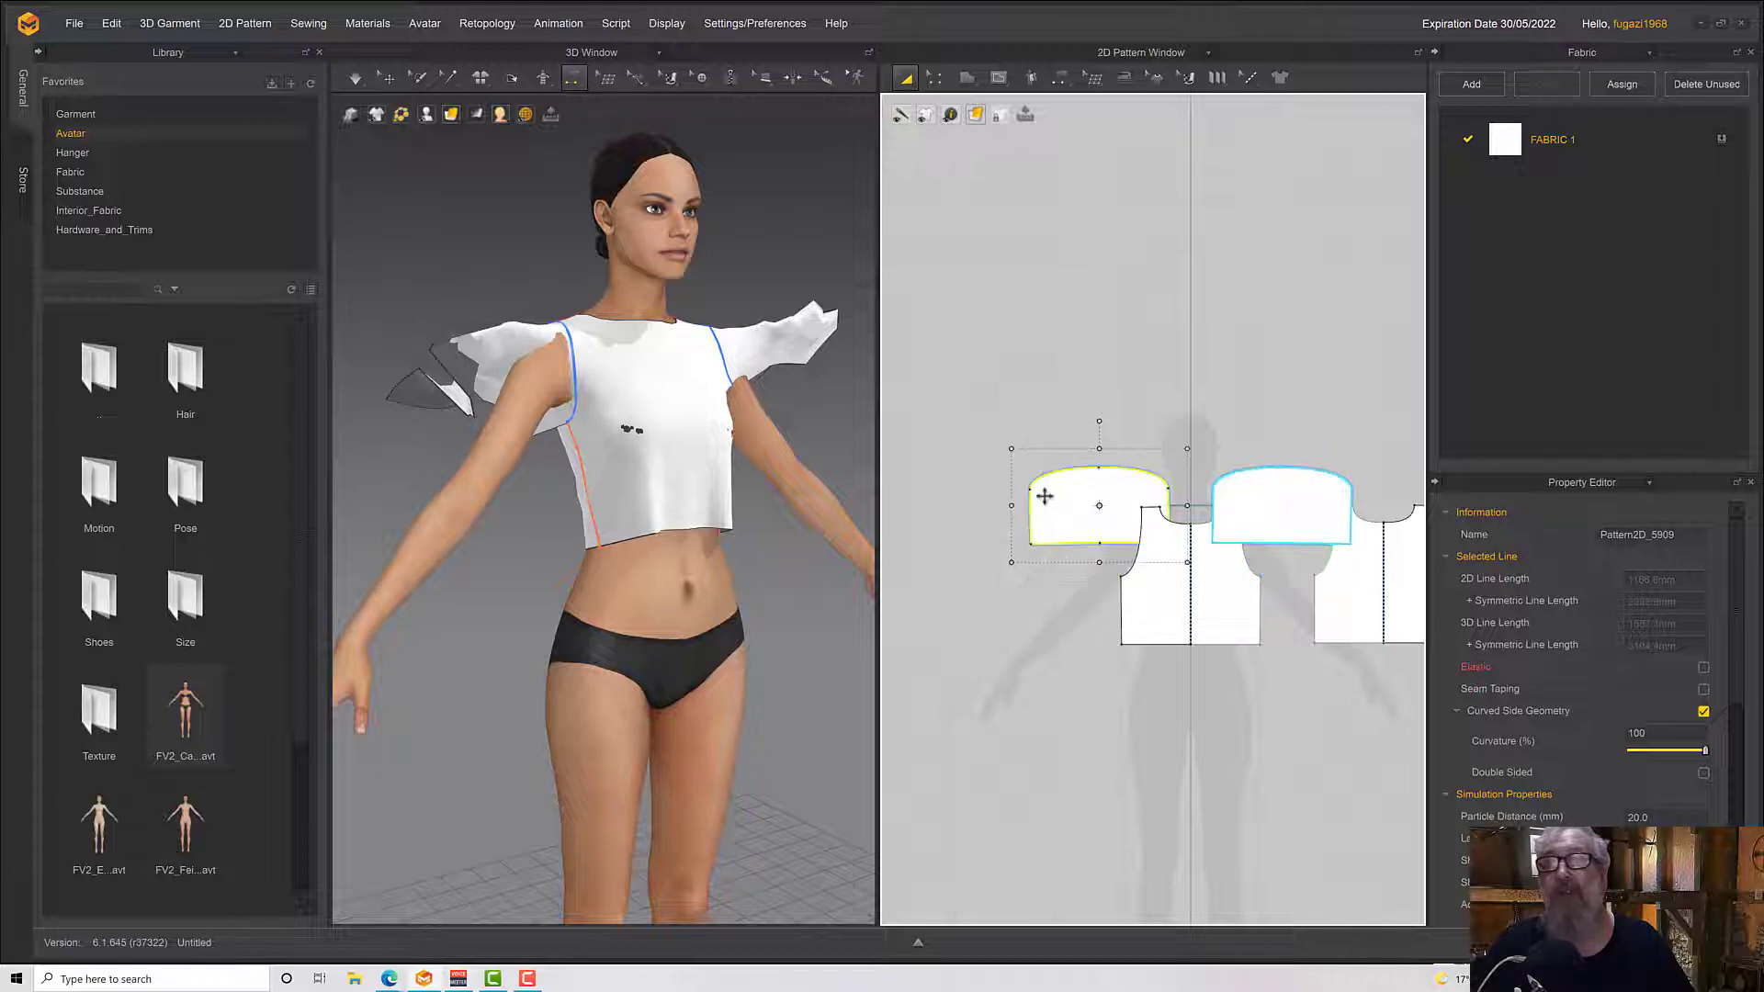
# Wrap the sleeve around the avatar's arm using the arrangement points, placing it at the outer upper-arm point
pyautogui.moveTo(422, 415); pyautogui.dragTo(435, 266, button='right')
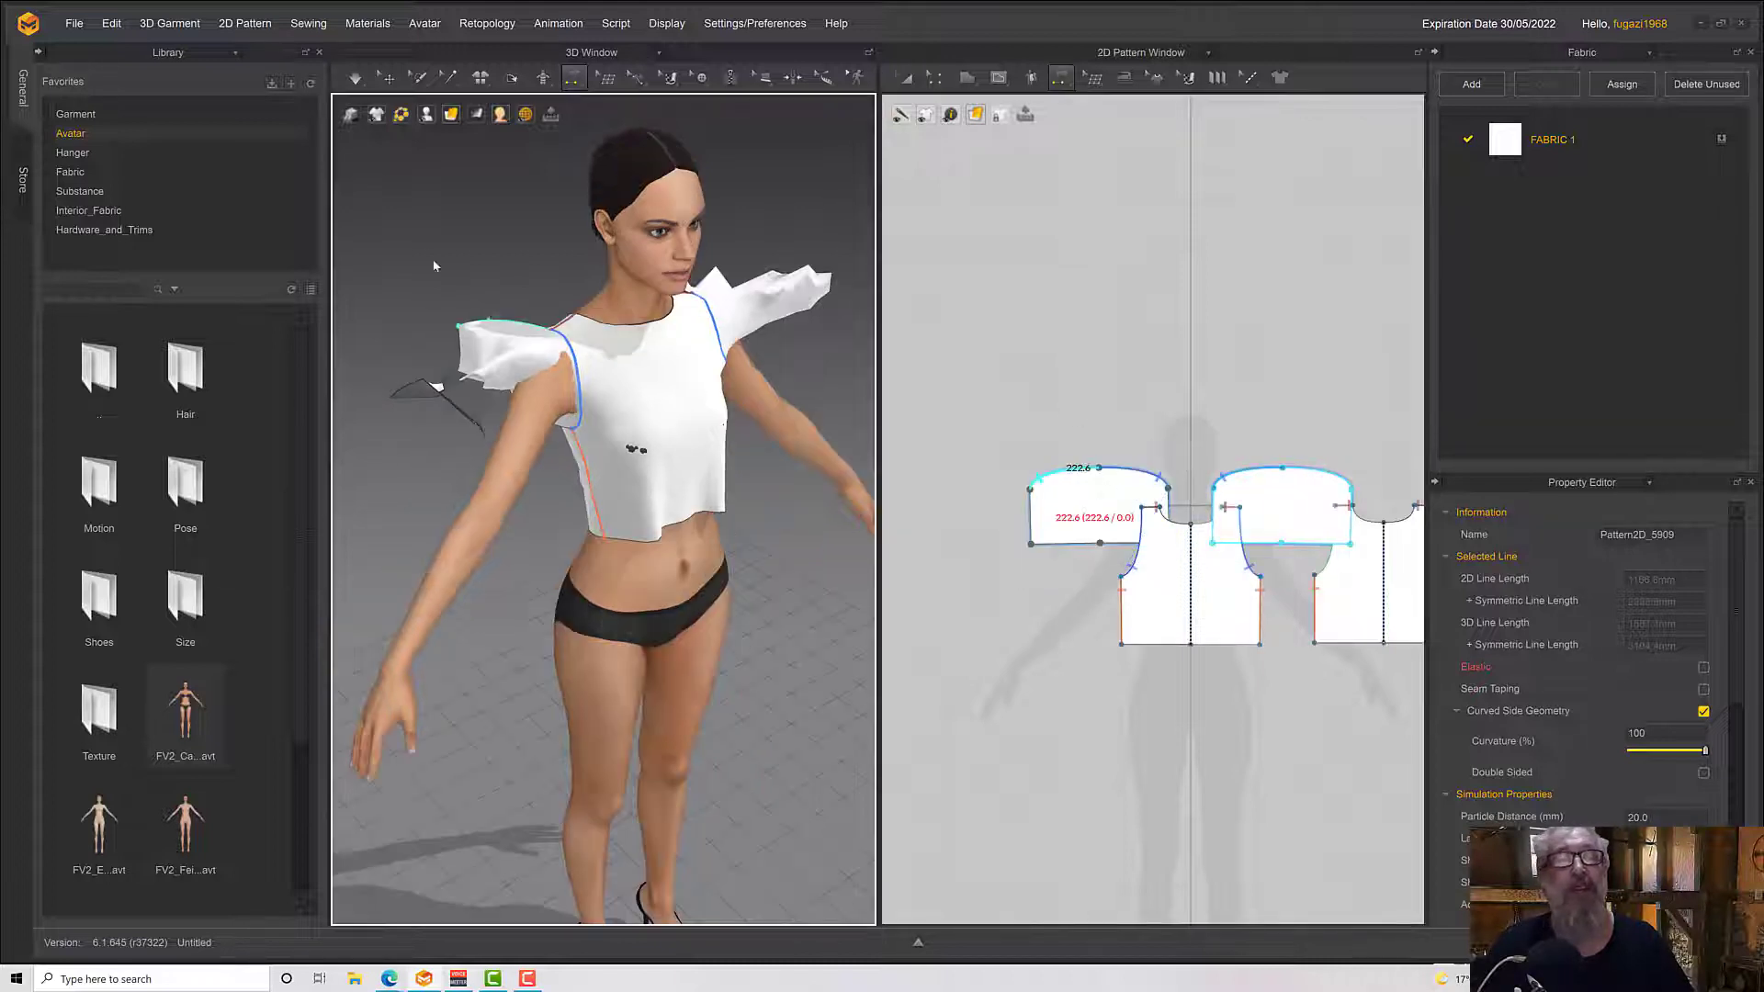
pyautogui.click(386, 78)
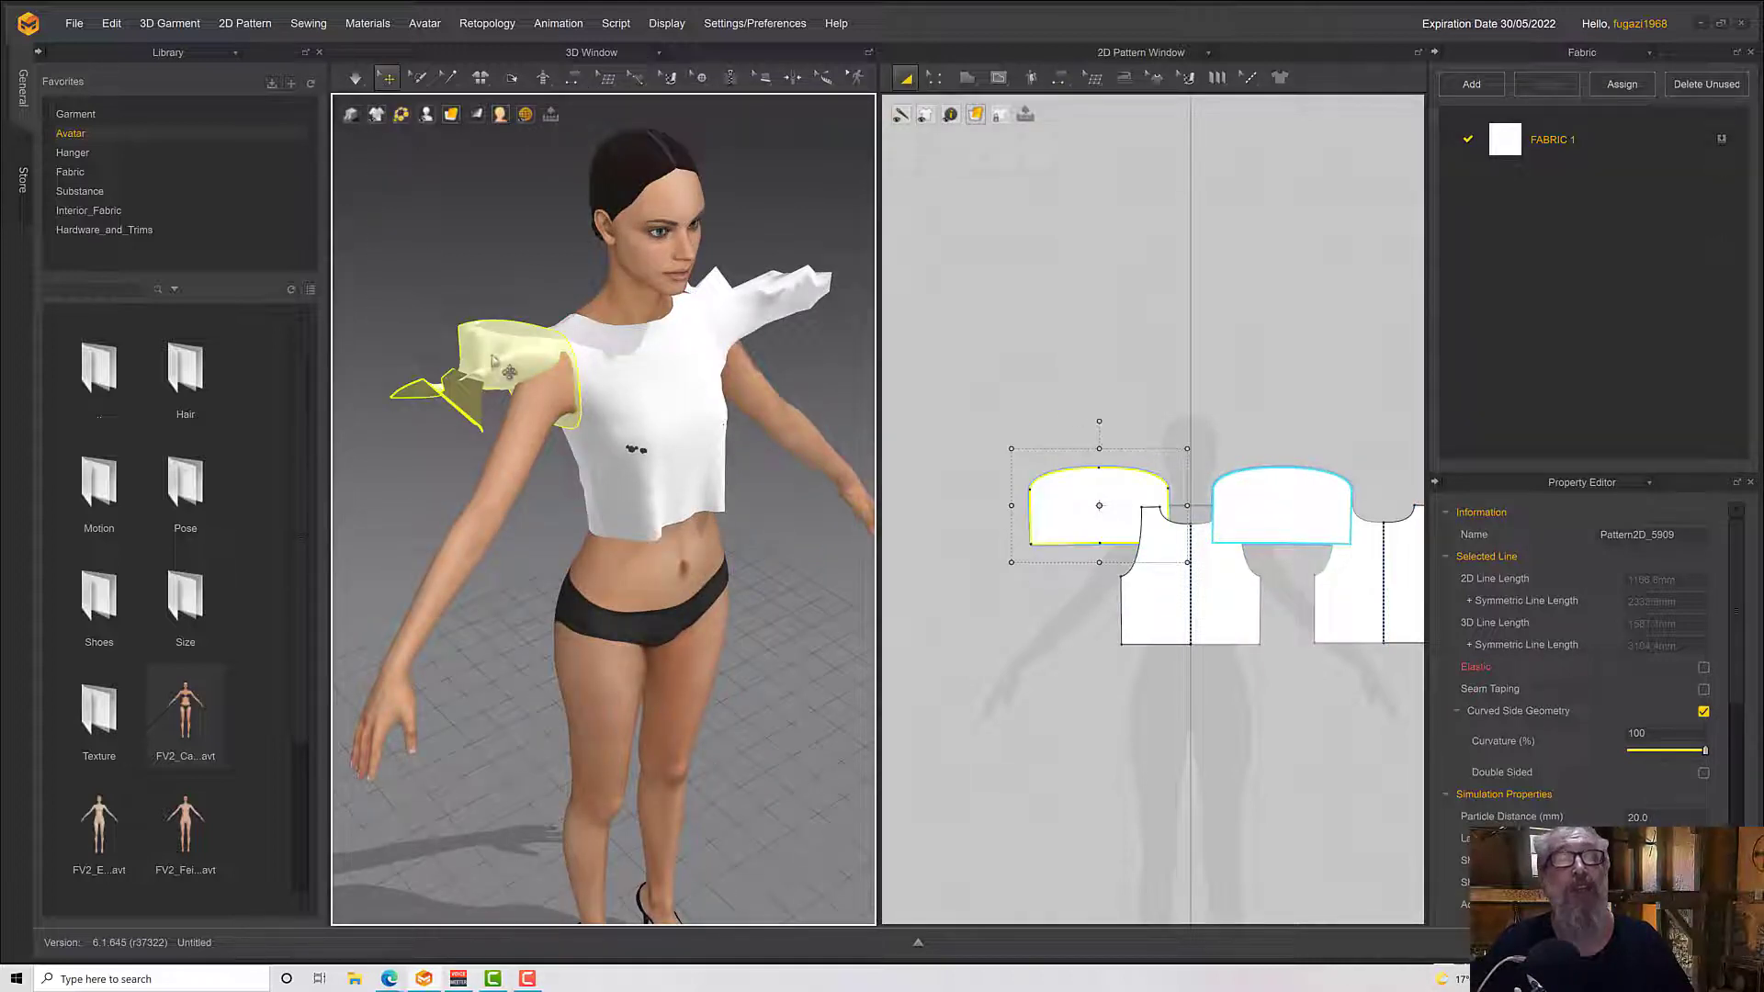
pyautogui.click(494, 361)
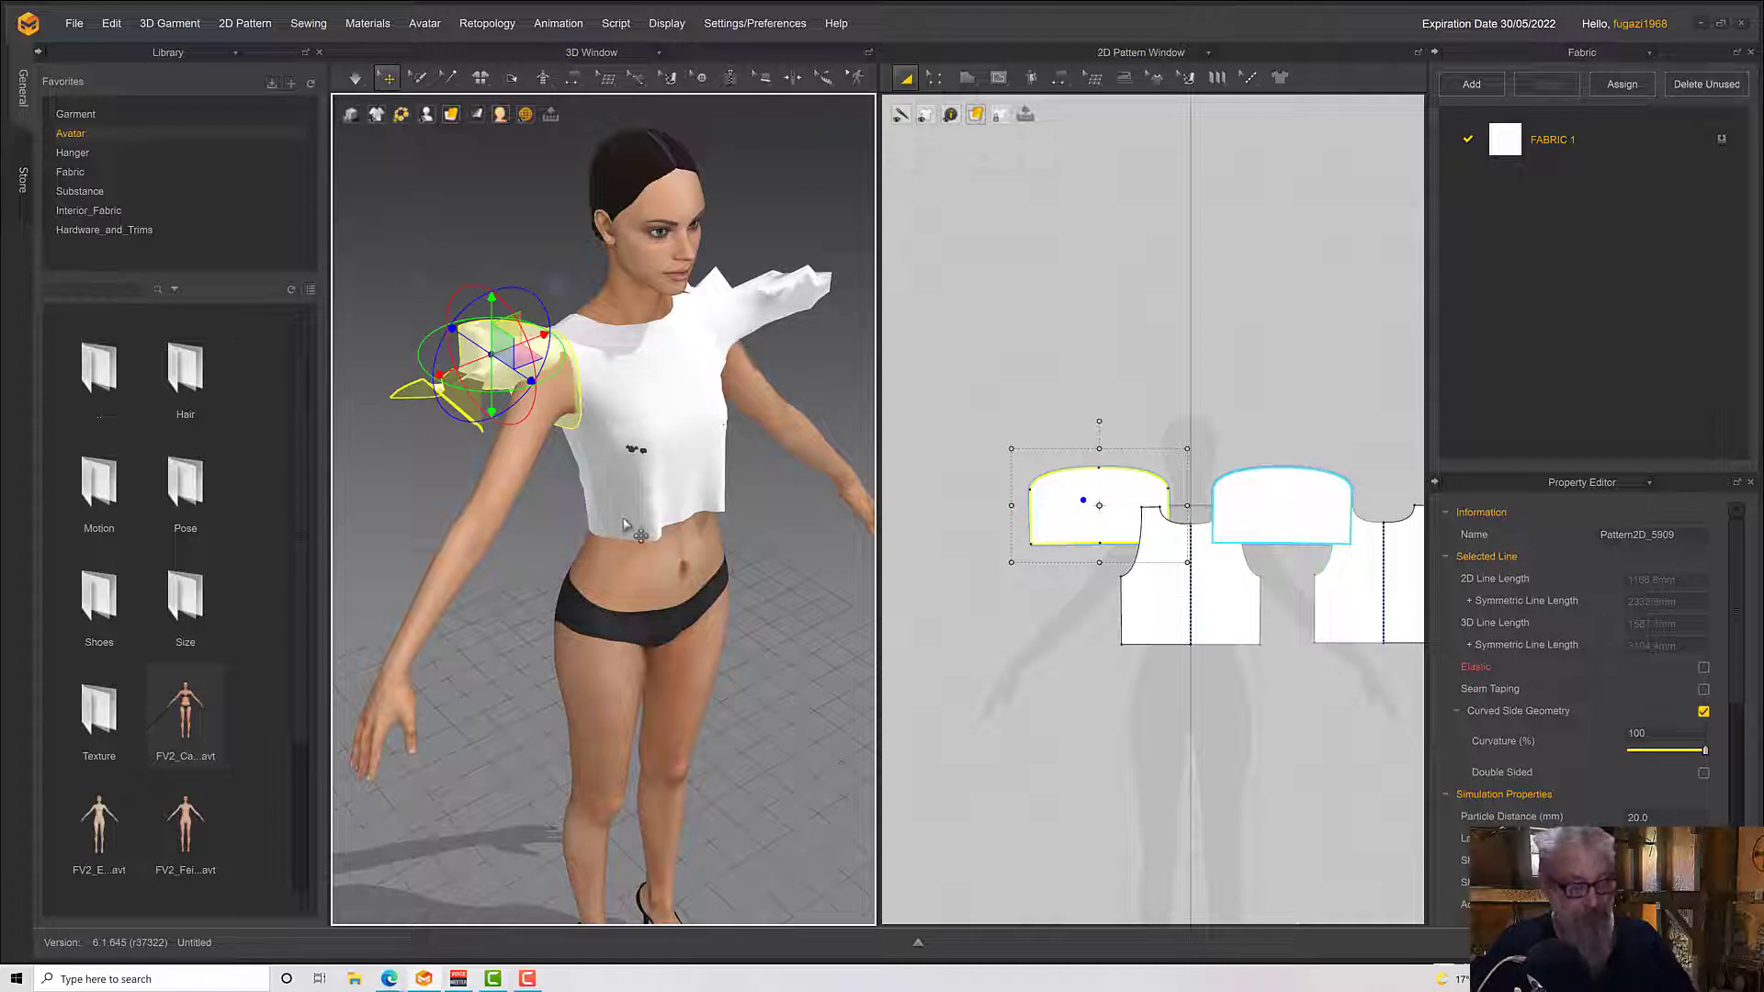
pyautogui.hotkey('shift', 'f')
pyautogui.click(462, 497)
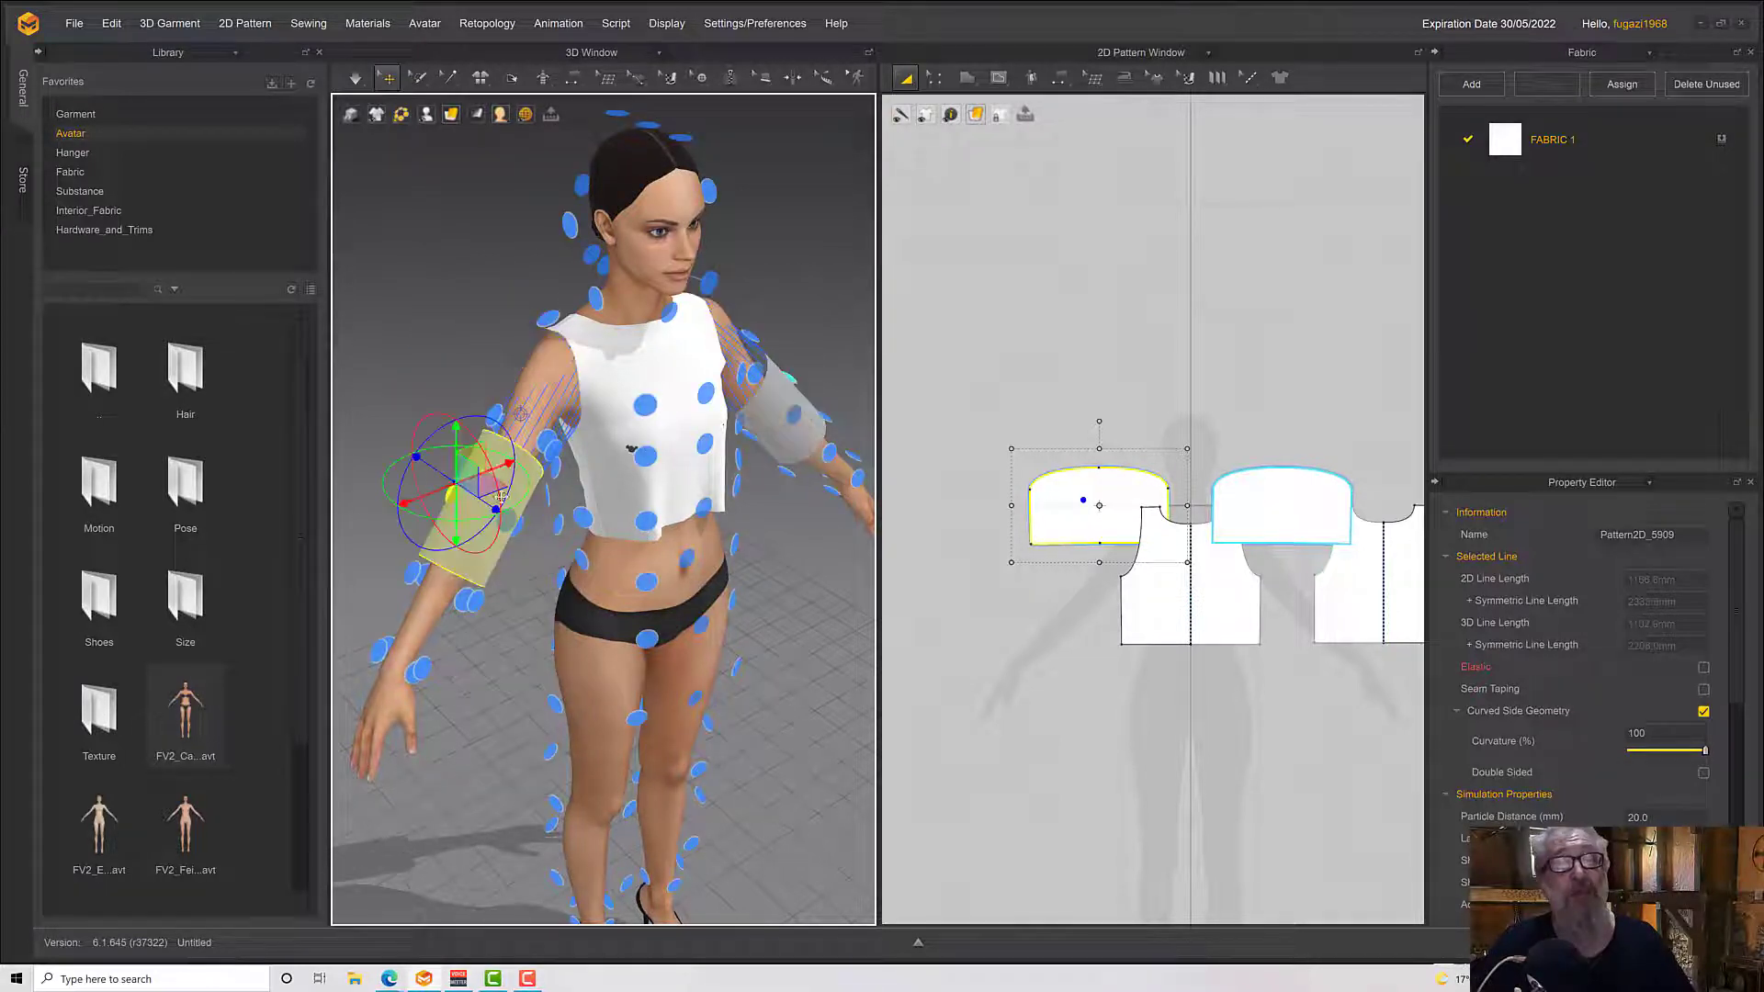
pyautogui.moveTo(520, 414); pyautogui.dragTo(479, 399, button='right')
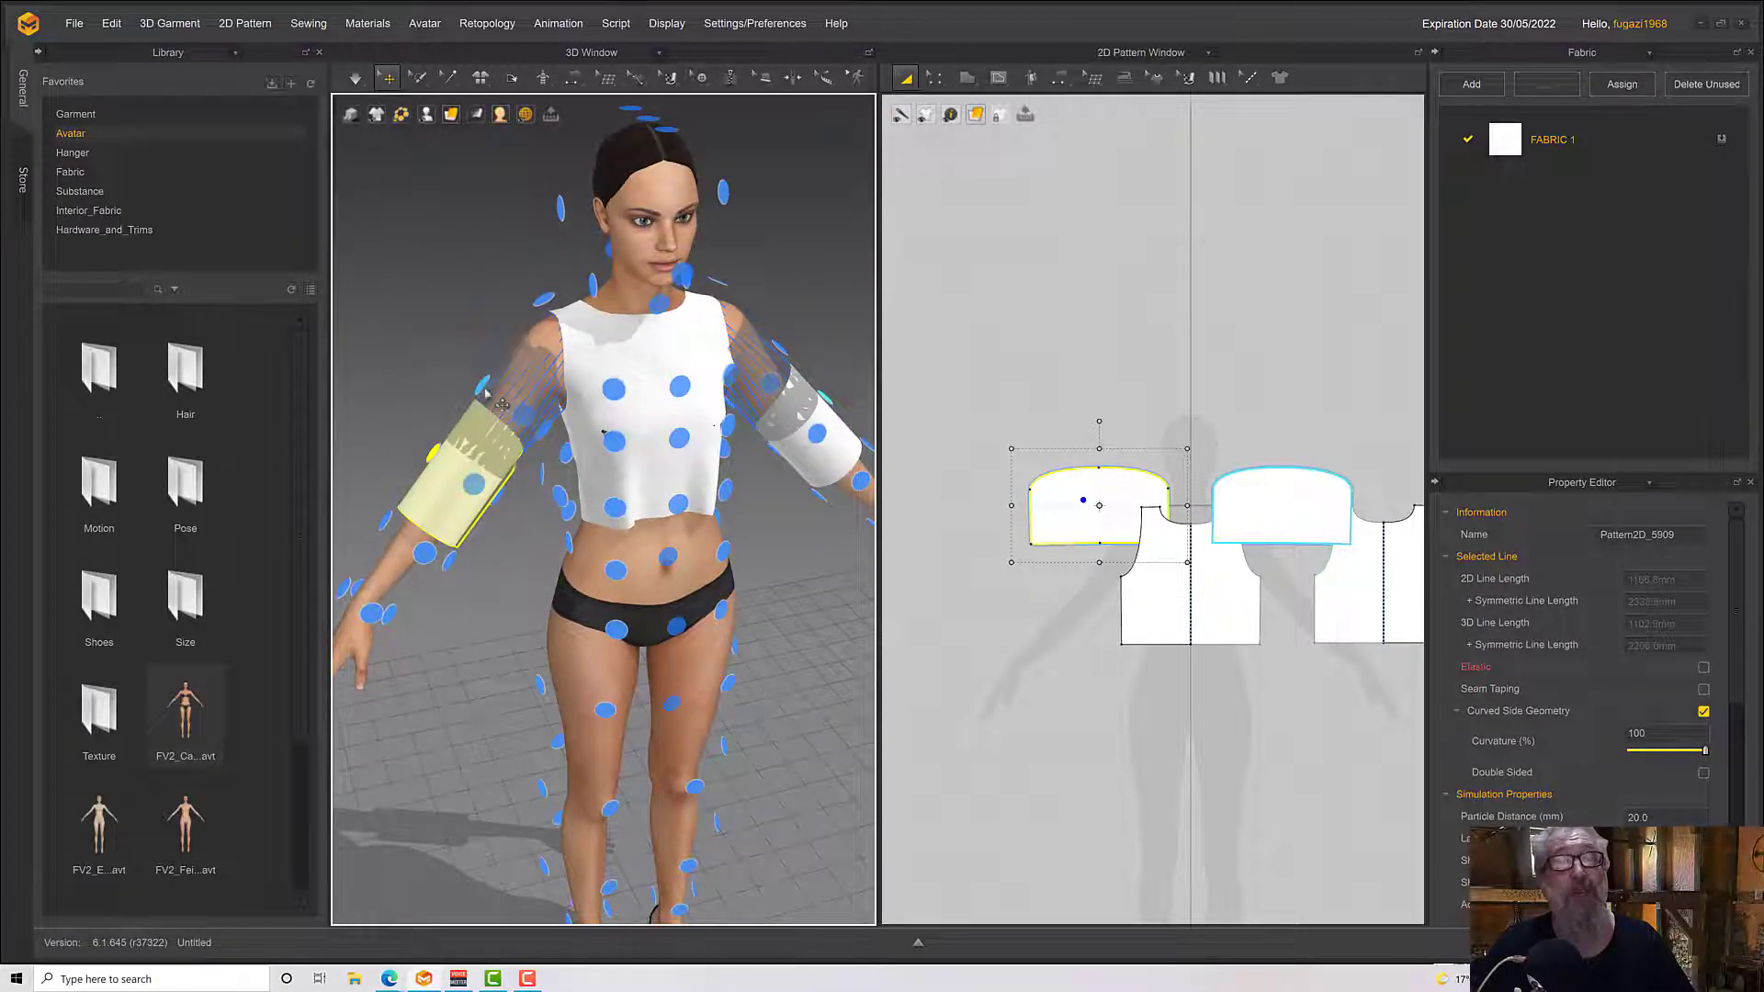
pyautogui.scroll(5, 496, 404)
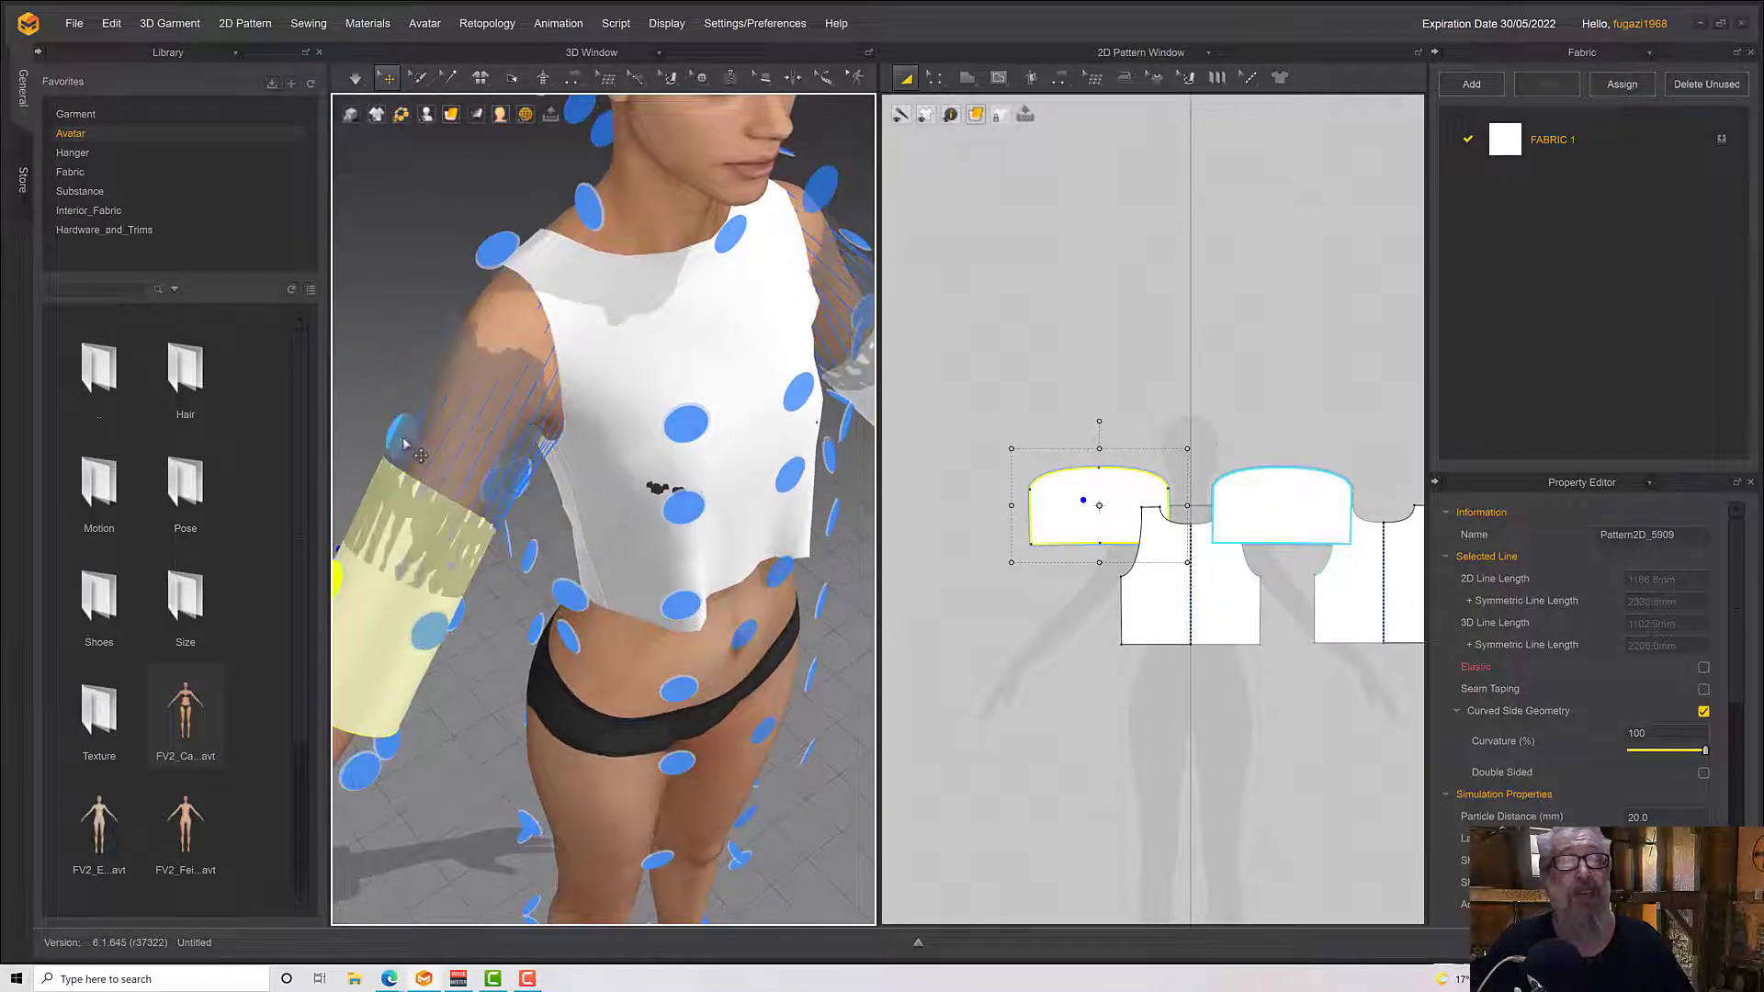
pyautogui.moveTo(405, 439); pyautogui.dragTo(522, 440, button='right')
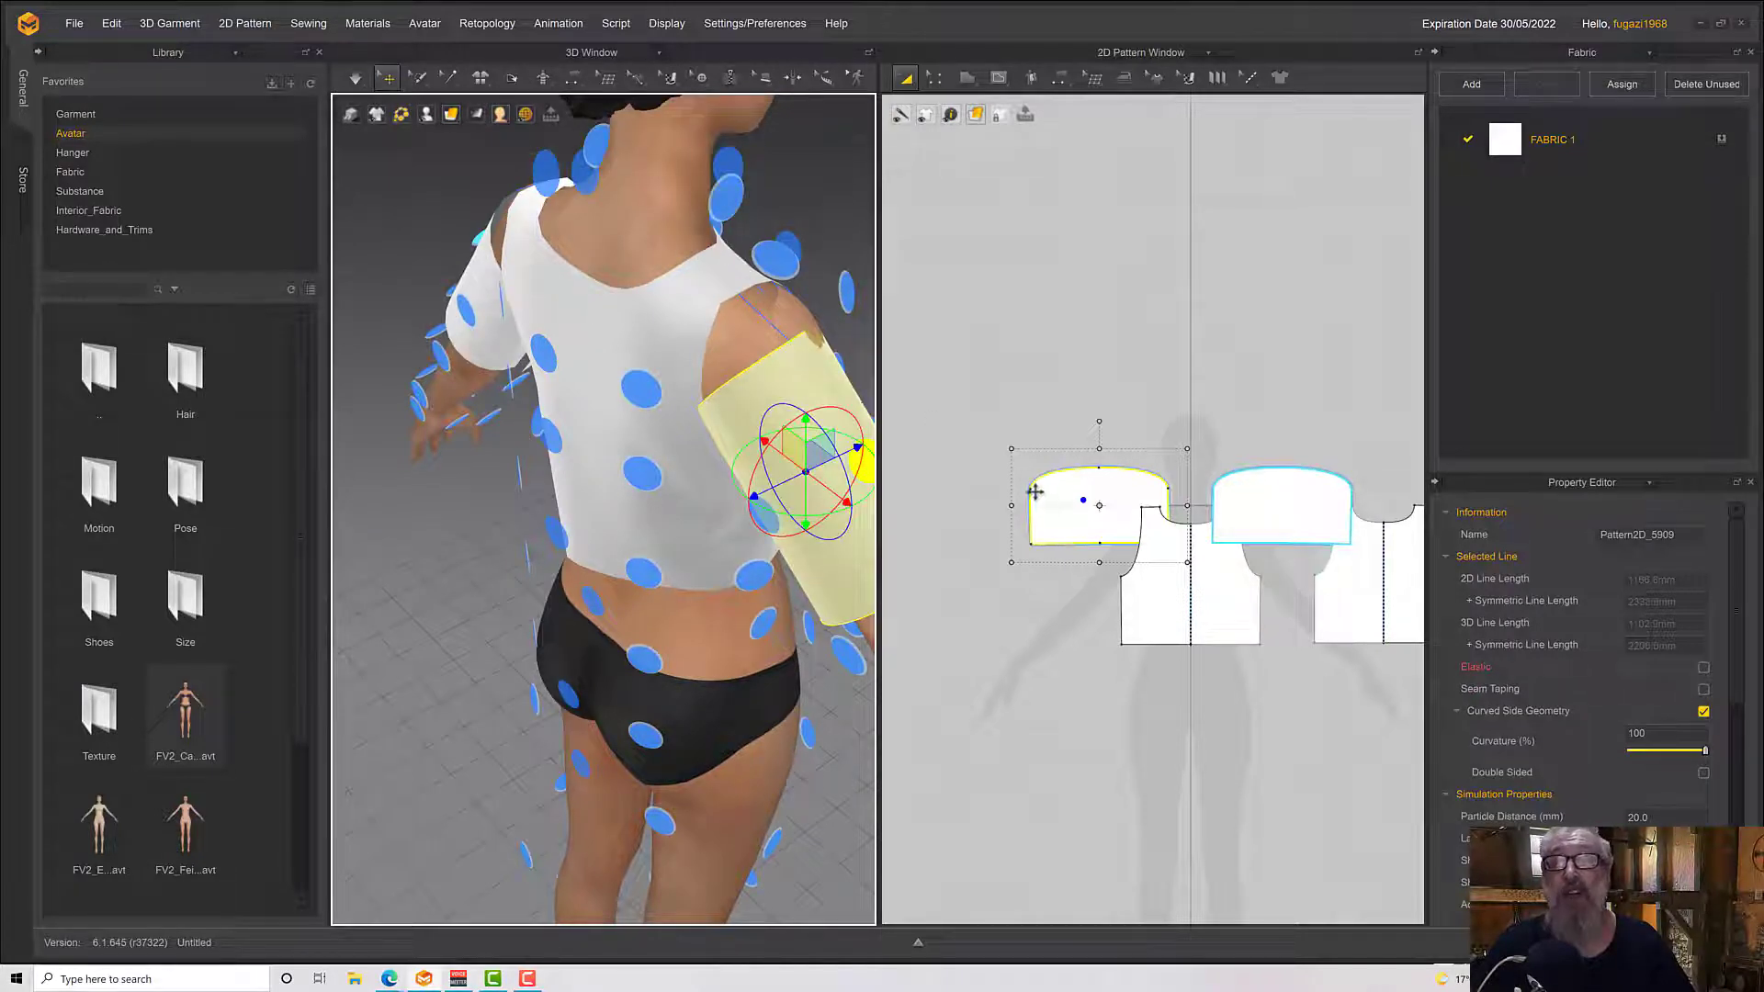
# Move the two sleeve patterns in the 2D layout clear of the body patterns, above and to either side of the front
pyautogui.moveTo(1071, 488); pyautogui.dragTo(1001, 450)
pyautogui.click(1271, 484)
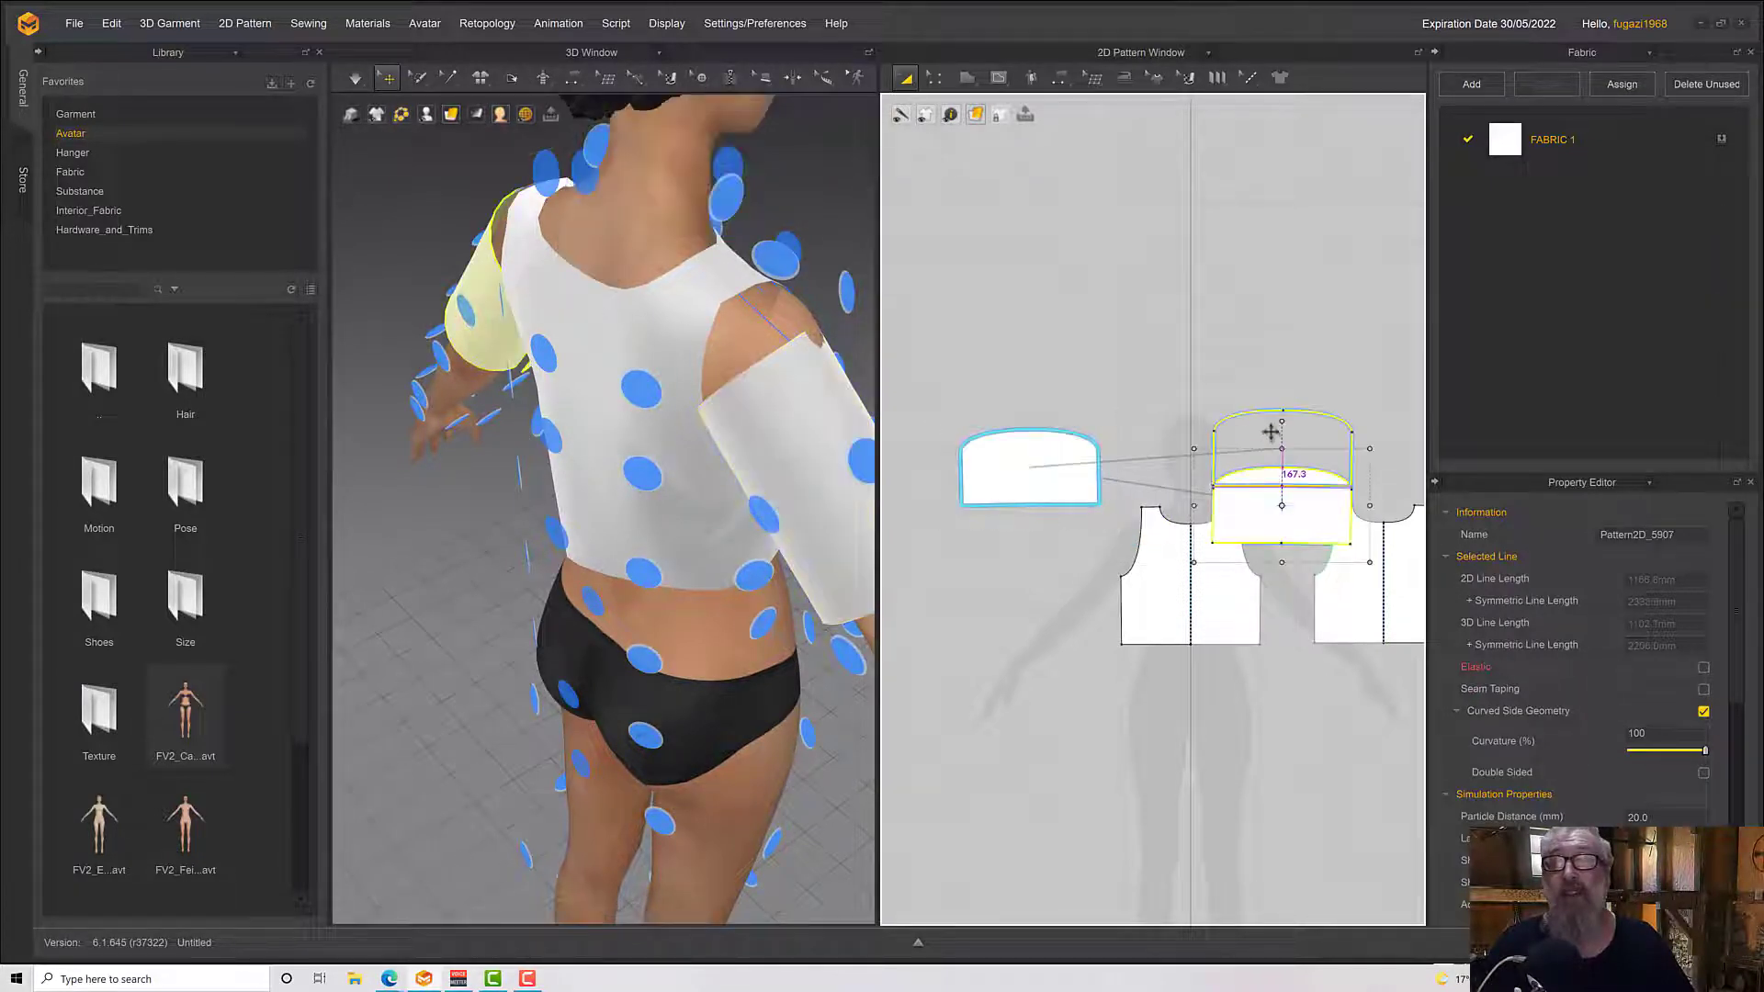
pyautogui.moveTo(1240, 328); pyautogui.dragTo(1122, 323, button='right')
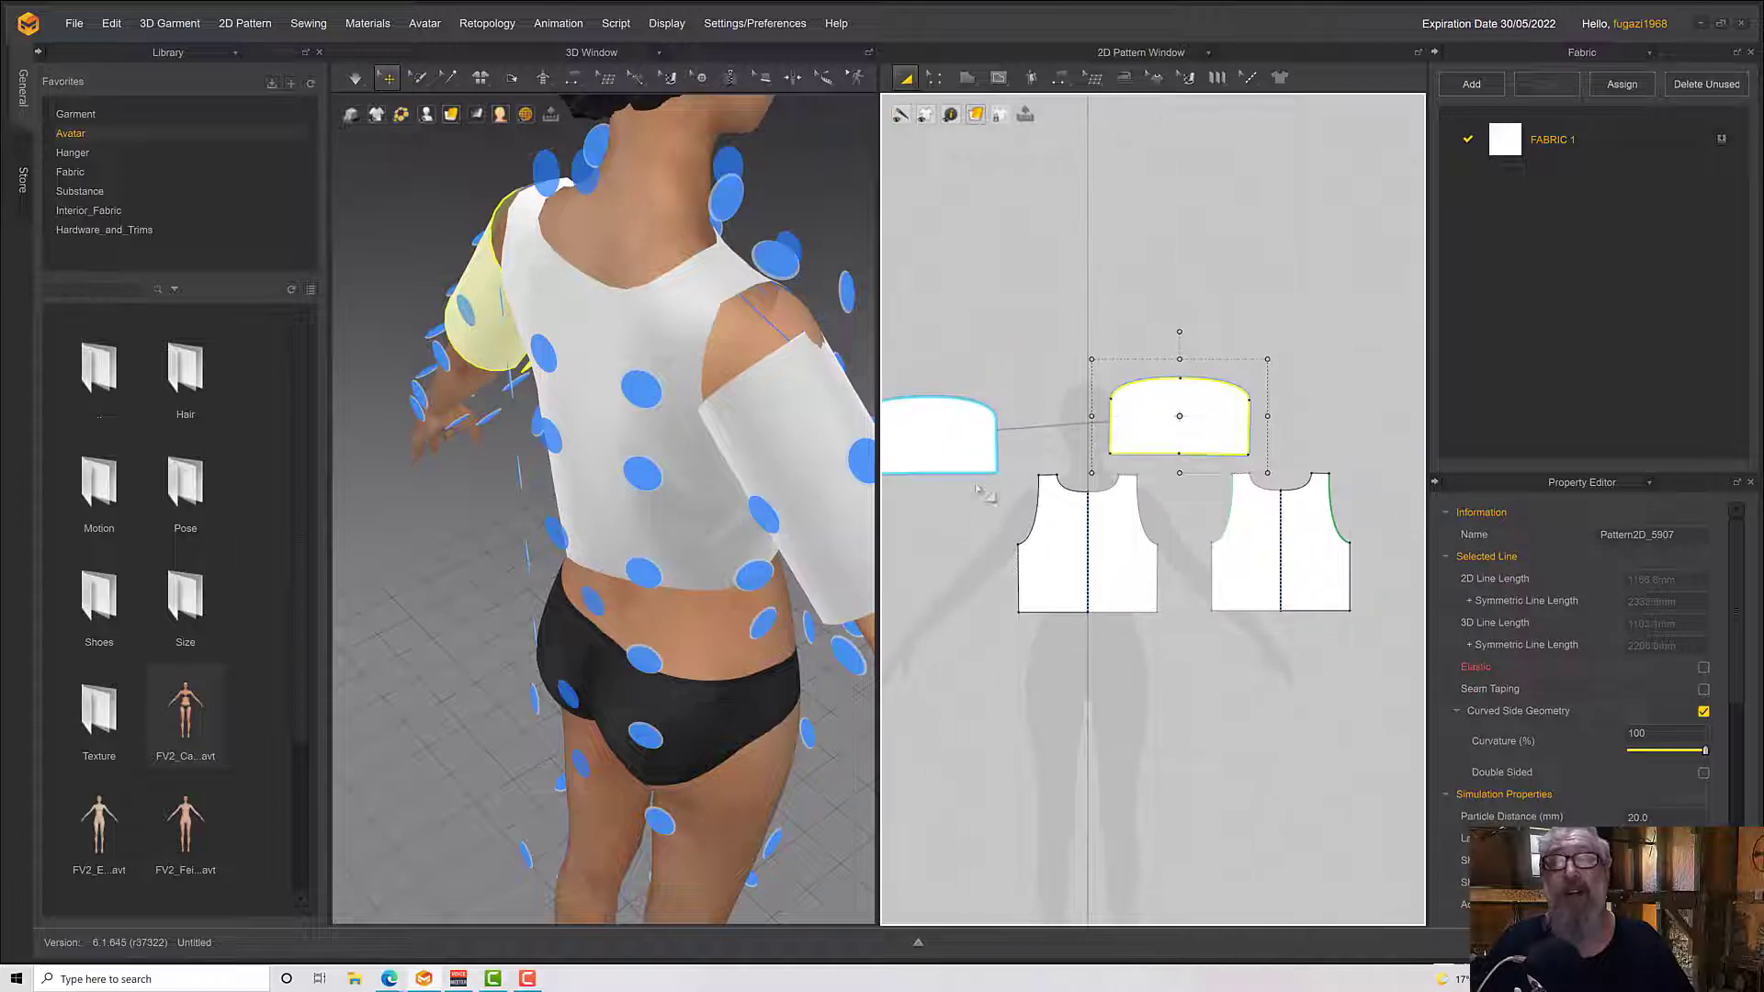
# Sew the unsewn outer half of the sleeve cap to the outer armhole of the back pattern with Segment Sewing
pyautogui.click(1060, 80)
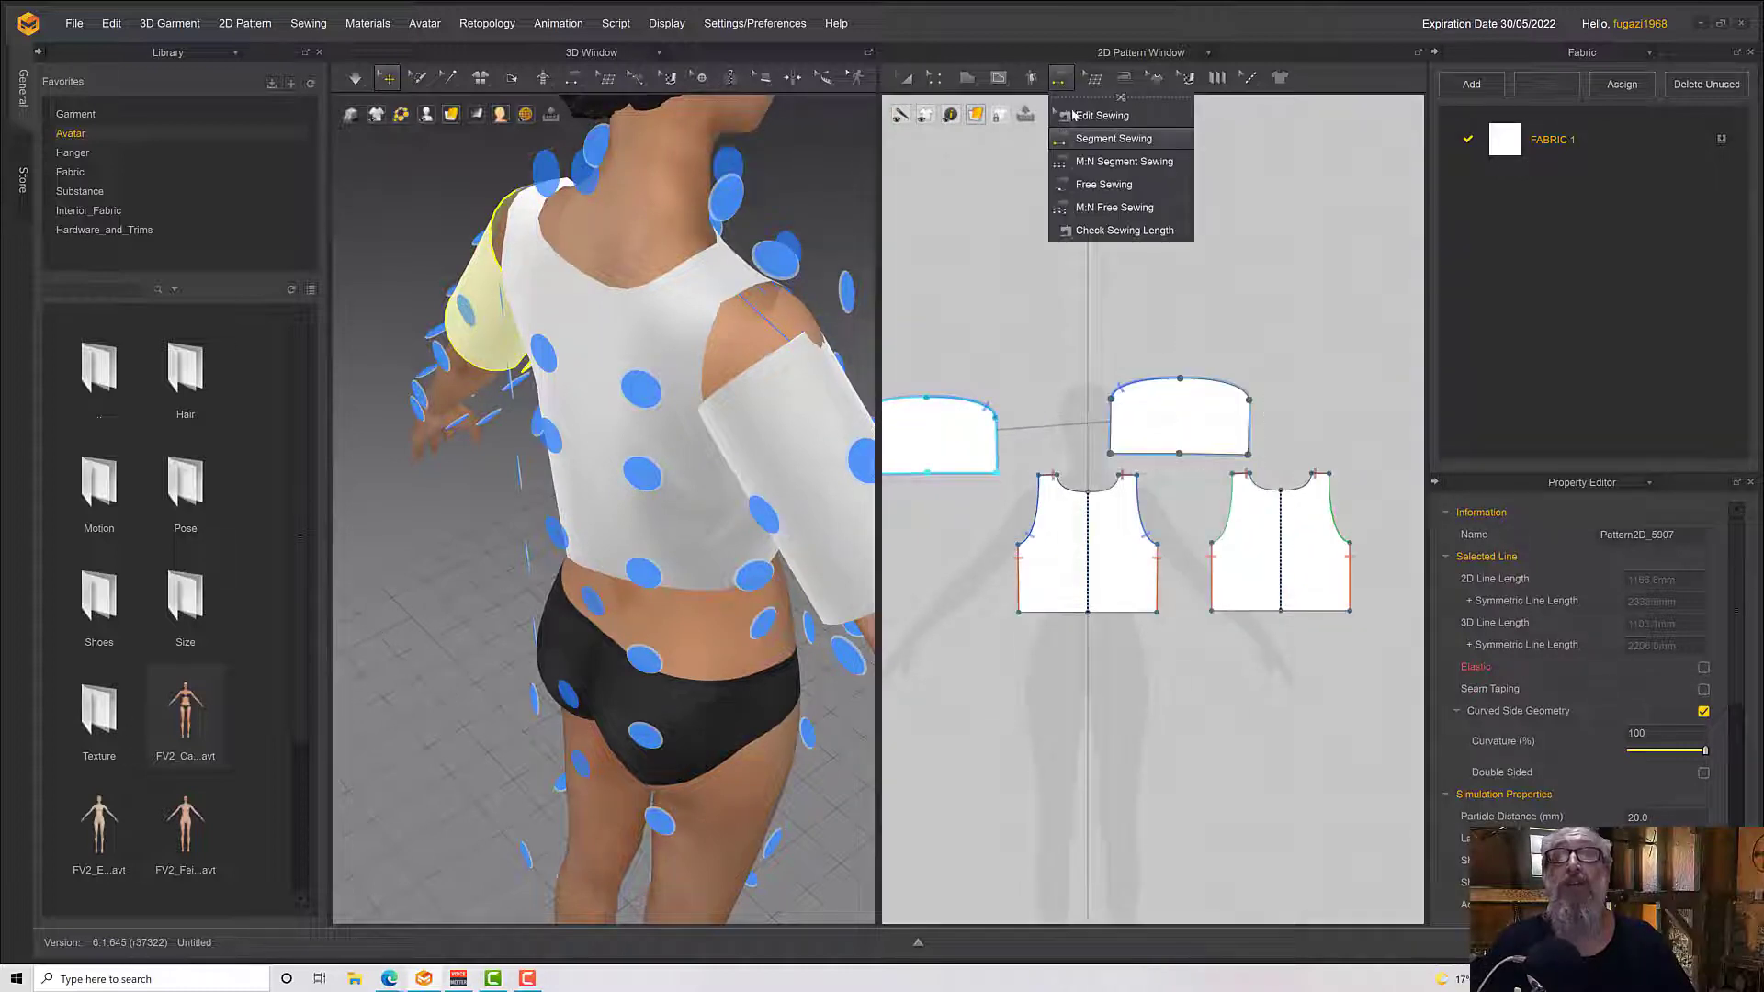
pyautogui.click(1086, 140)
pyautogui.moveTo(1116, 382); pyautogui.dragTo(1217, 366, button='right')
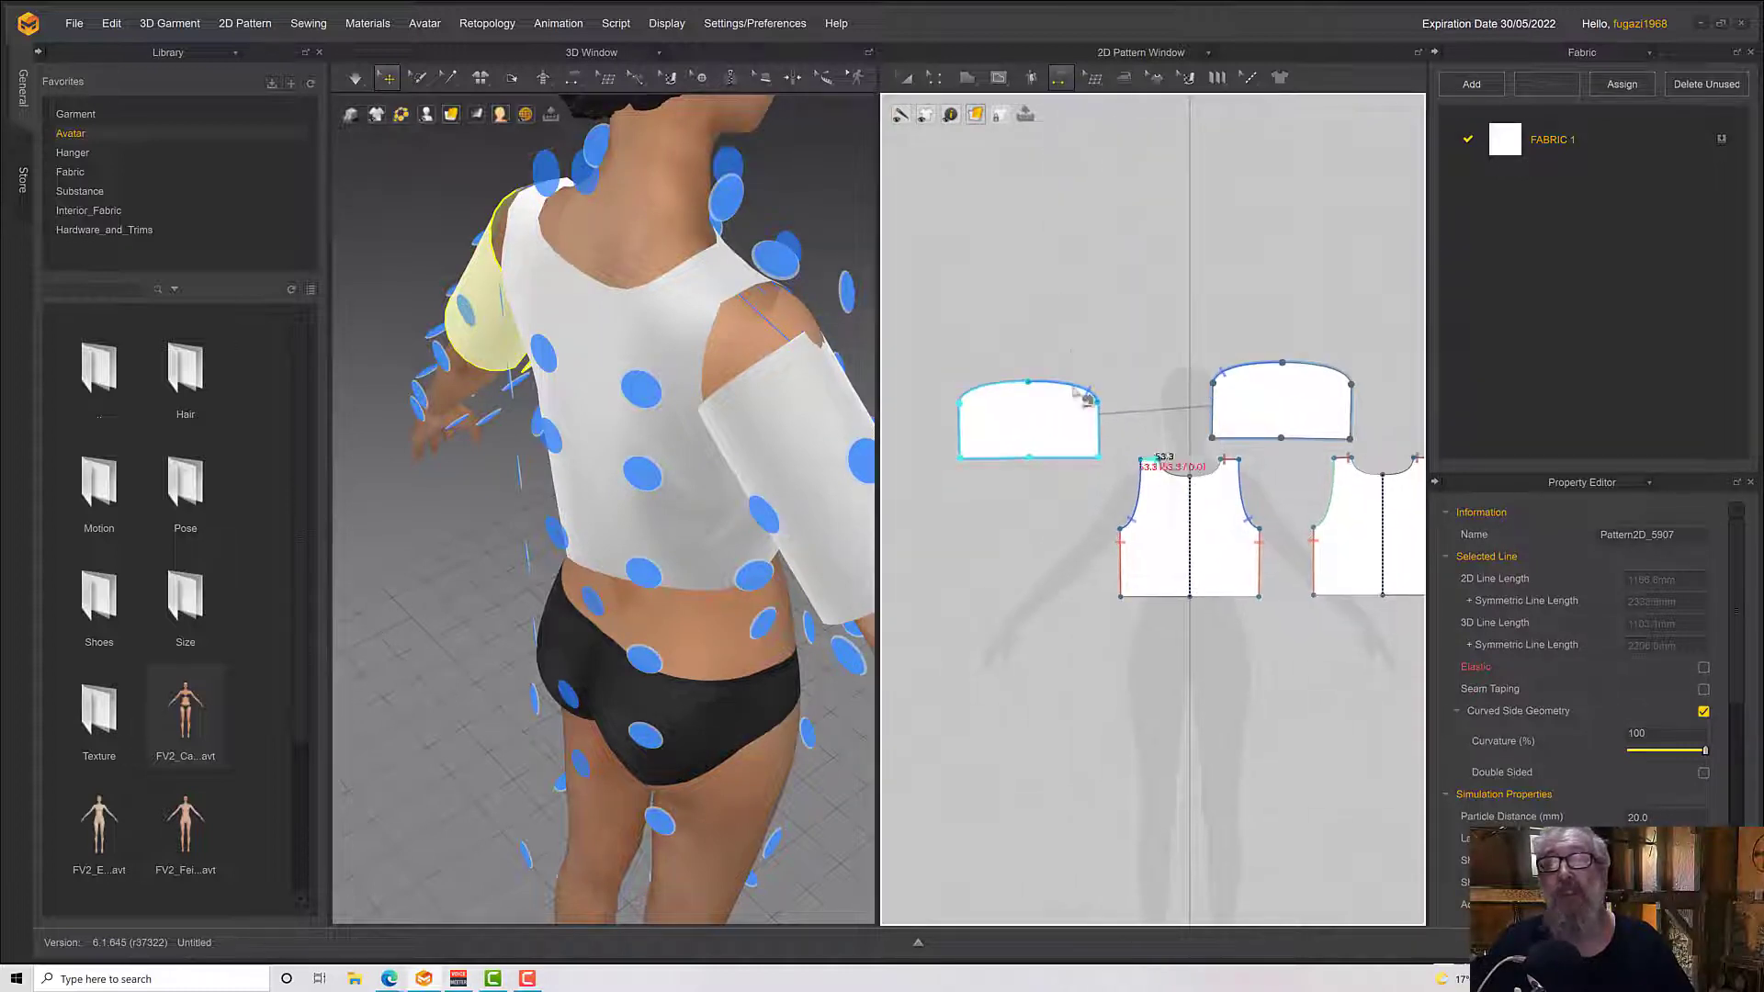
pyautogui.click(1016, 384)
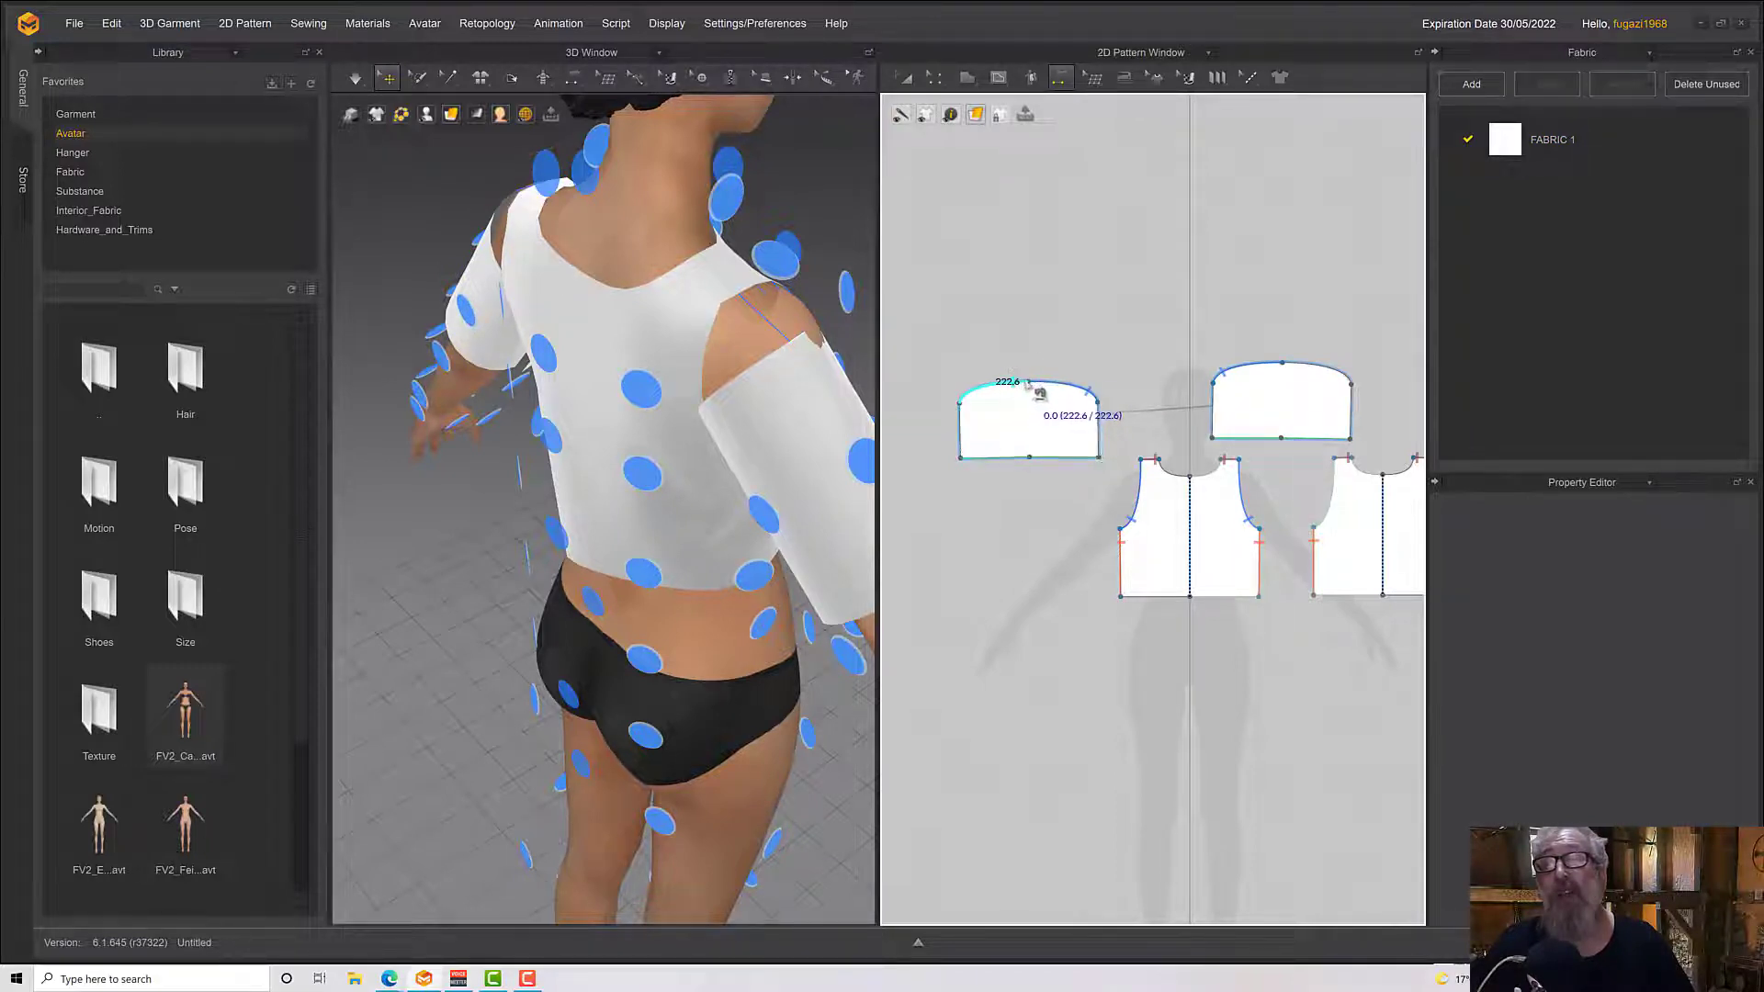
pyautogui.moveTo(1043, 333); pyautogui.dragTo(900, 294, button='middle')
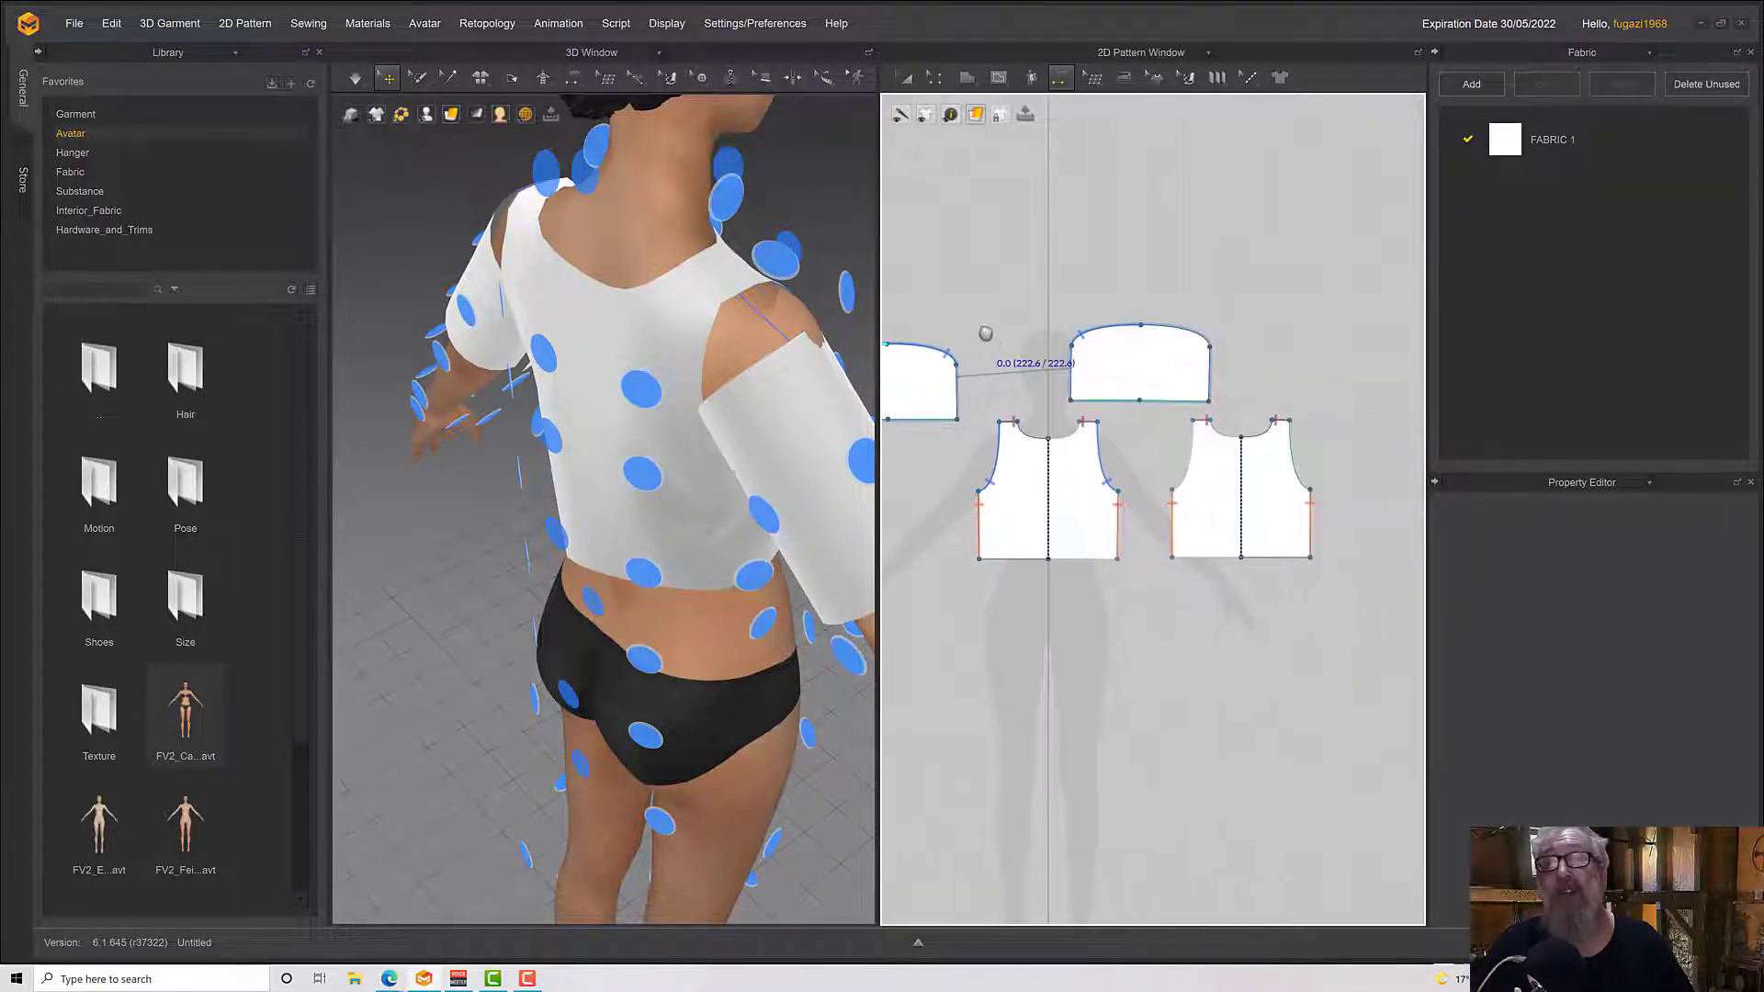
pyautogui.moveTo(986, 333); pyautogui.dragTo(1032, 347, button='middle')
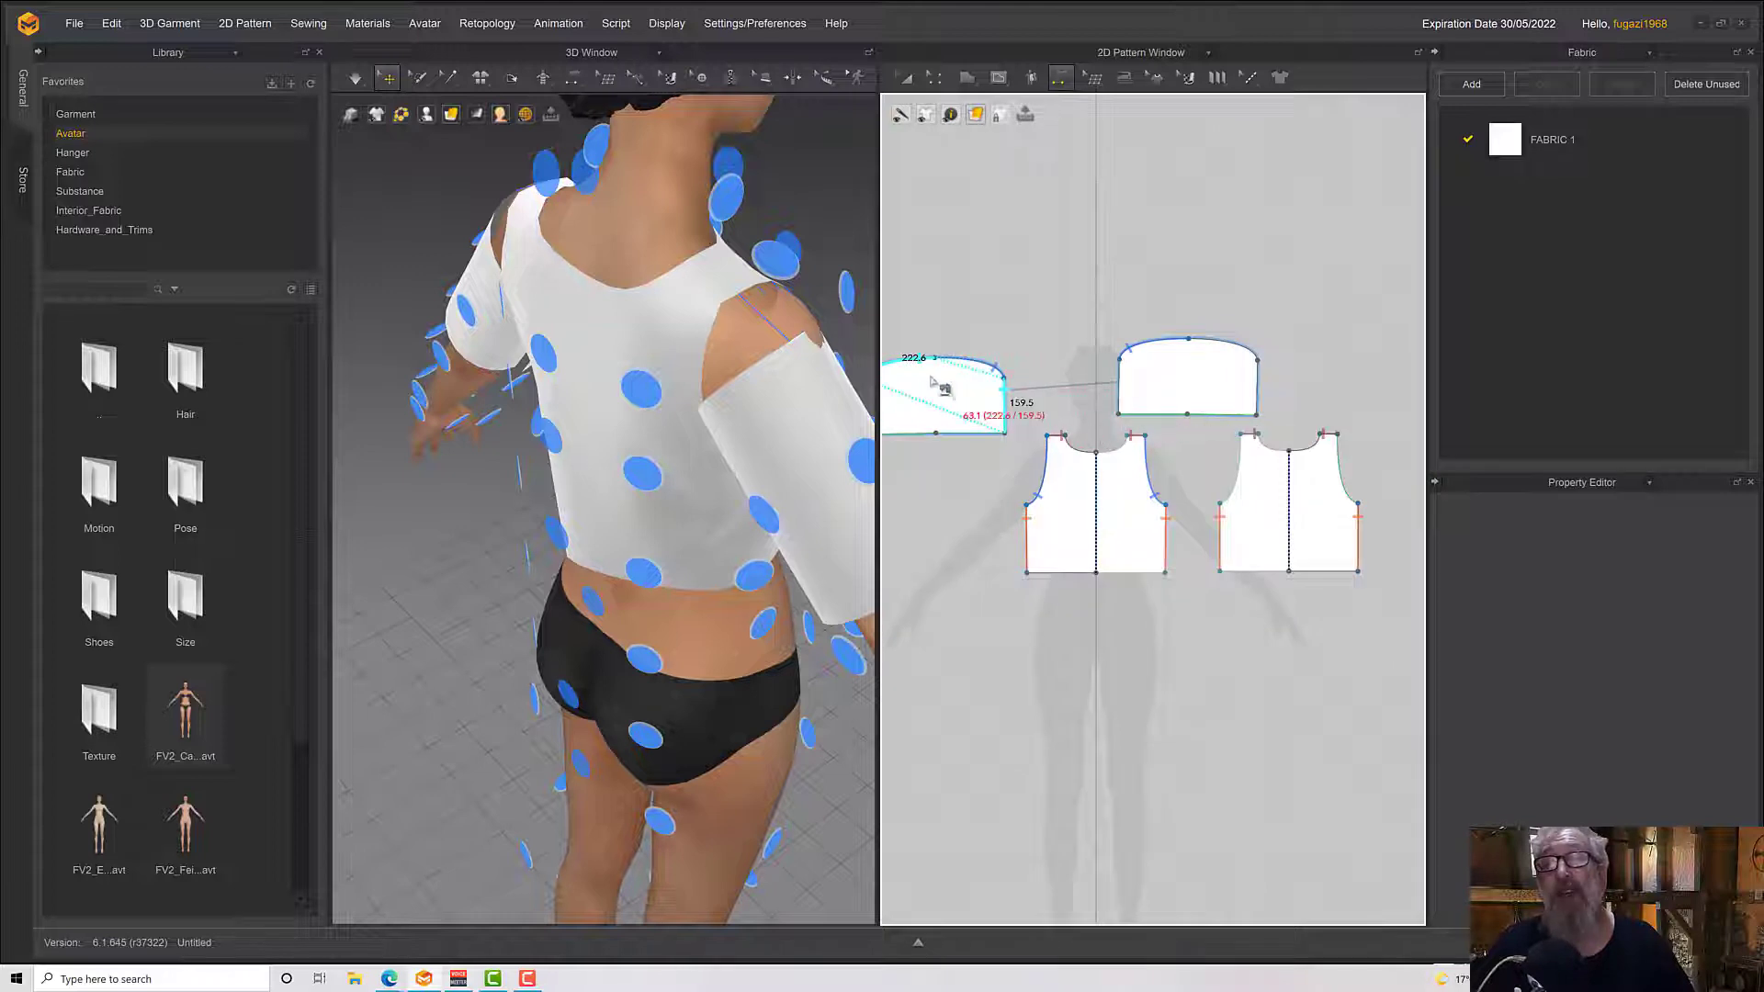
pyautogui.click(935, 372)
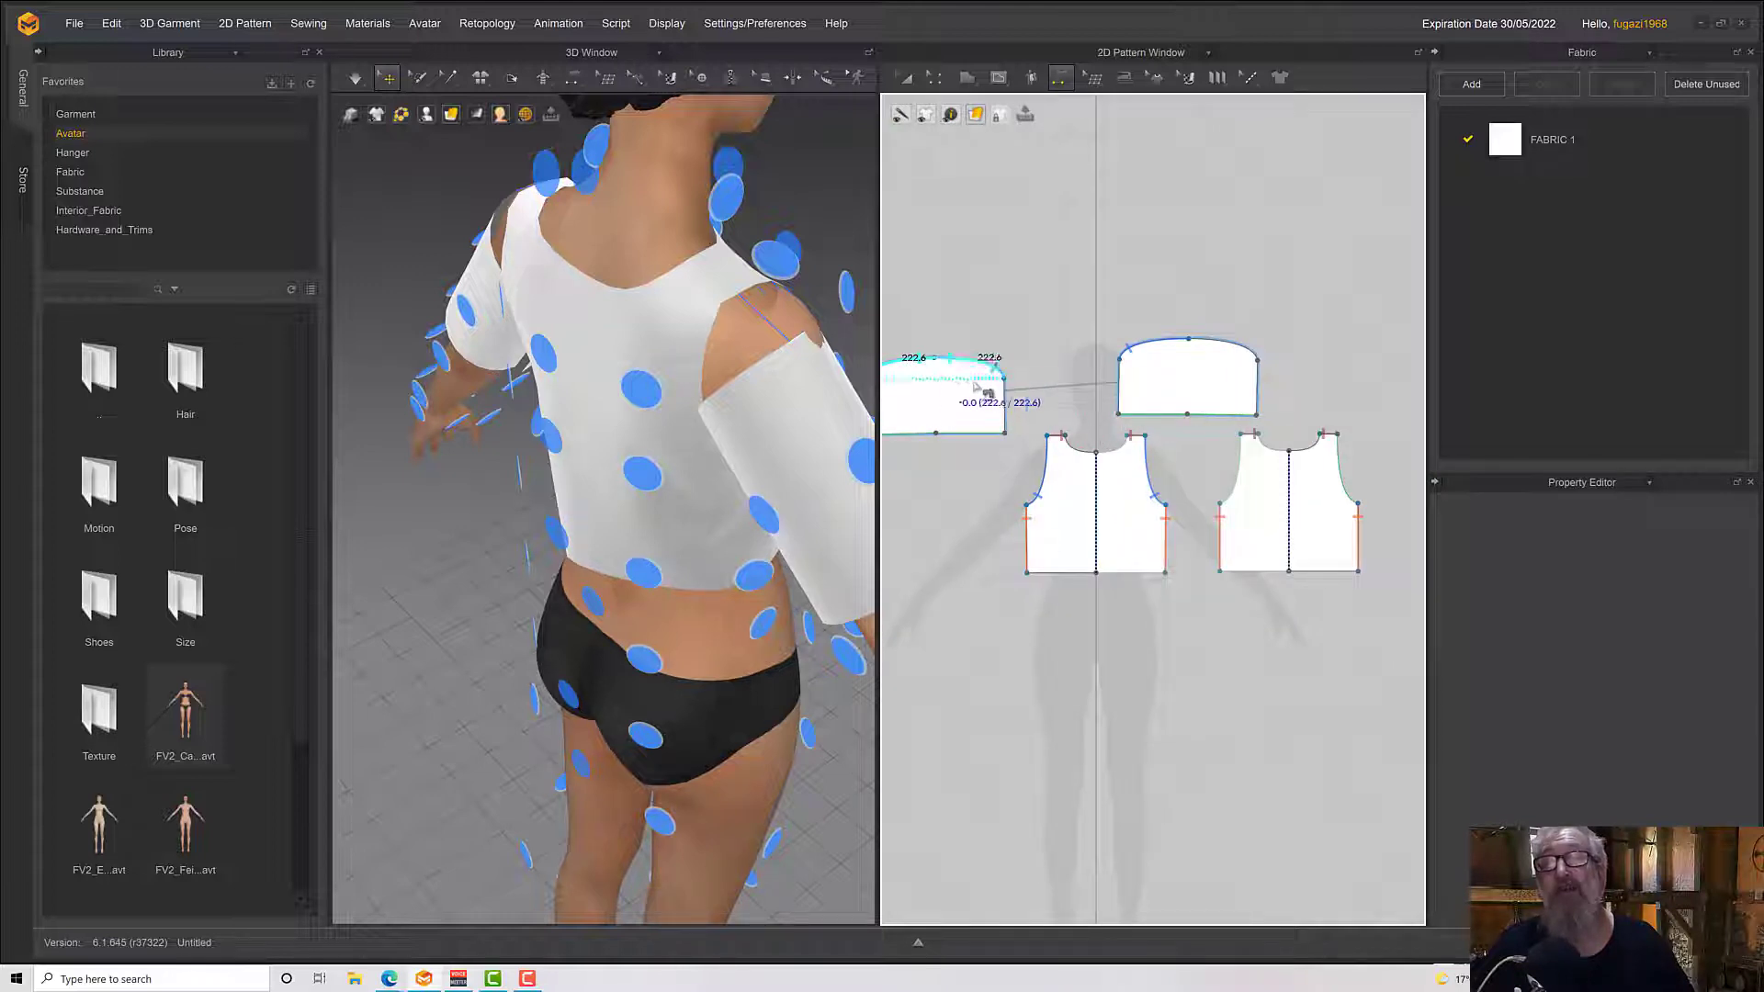
pyautogui.click(1342, 464)
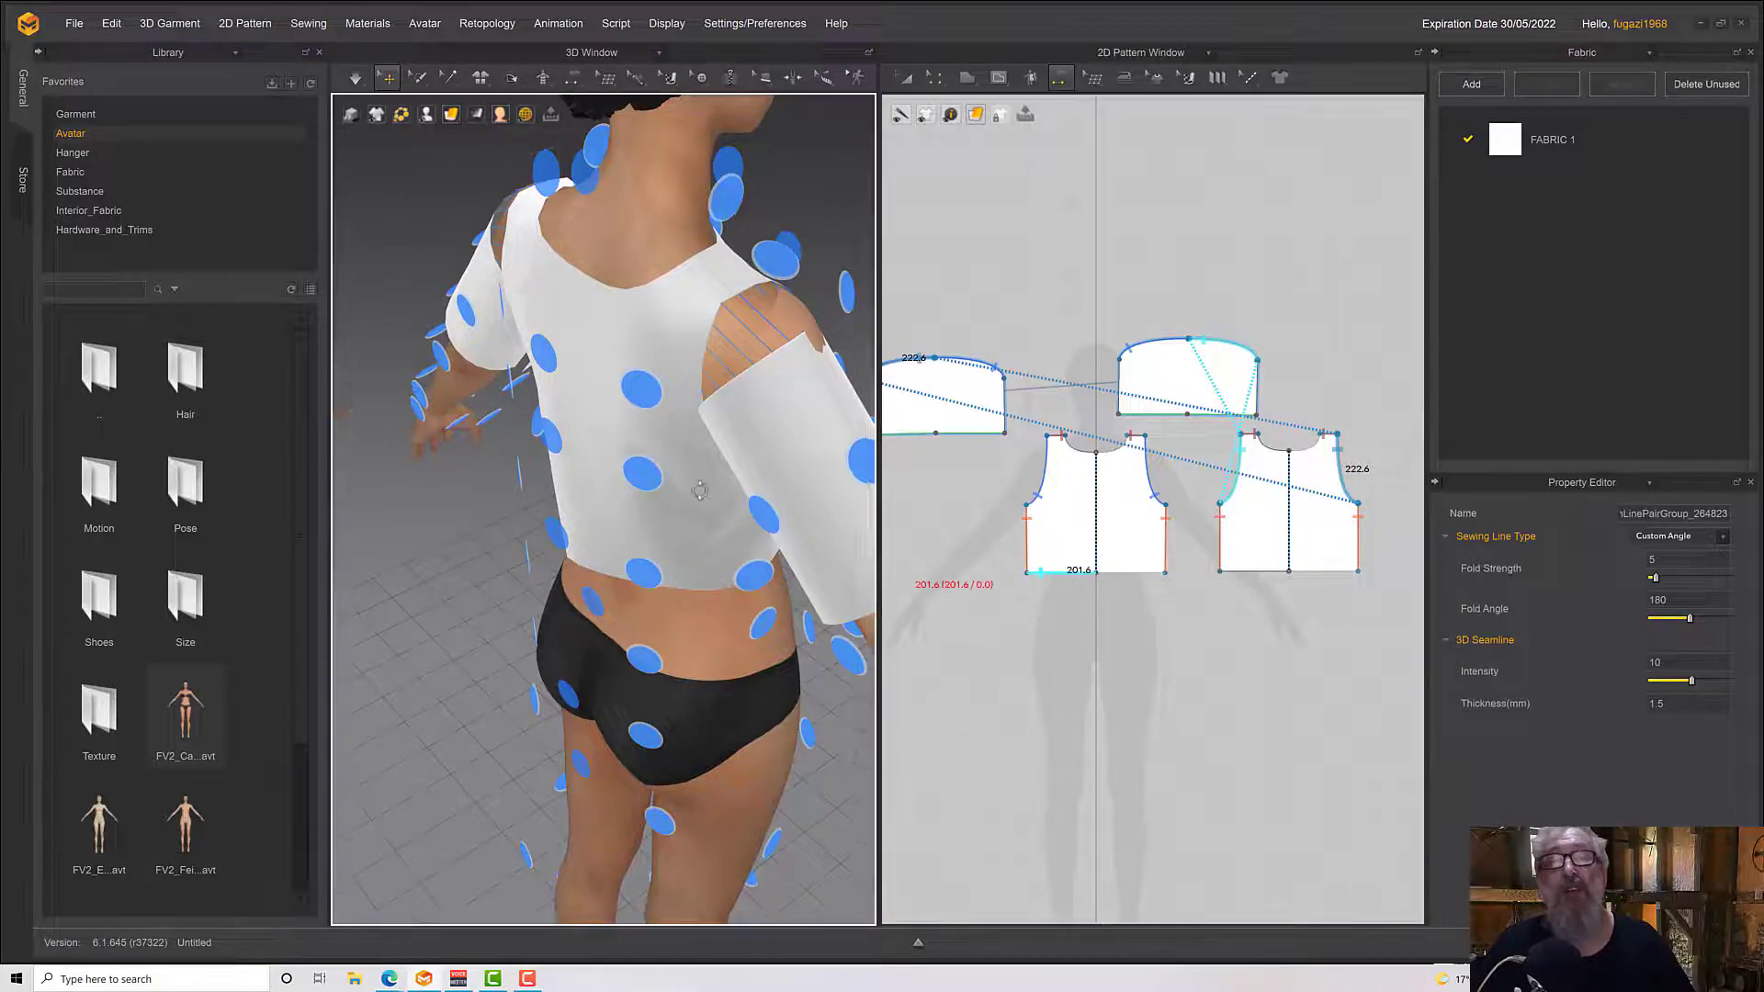
# Simulate the garment to drape the attached sleeves and check the top from the avatar's side
pyautogui.moveTo(722, 513); pyautogui.dragTo(961, 498, button='right')
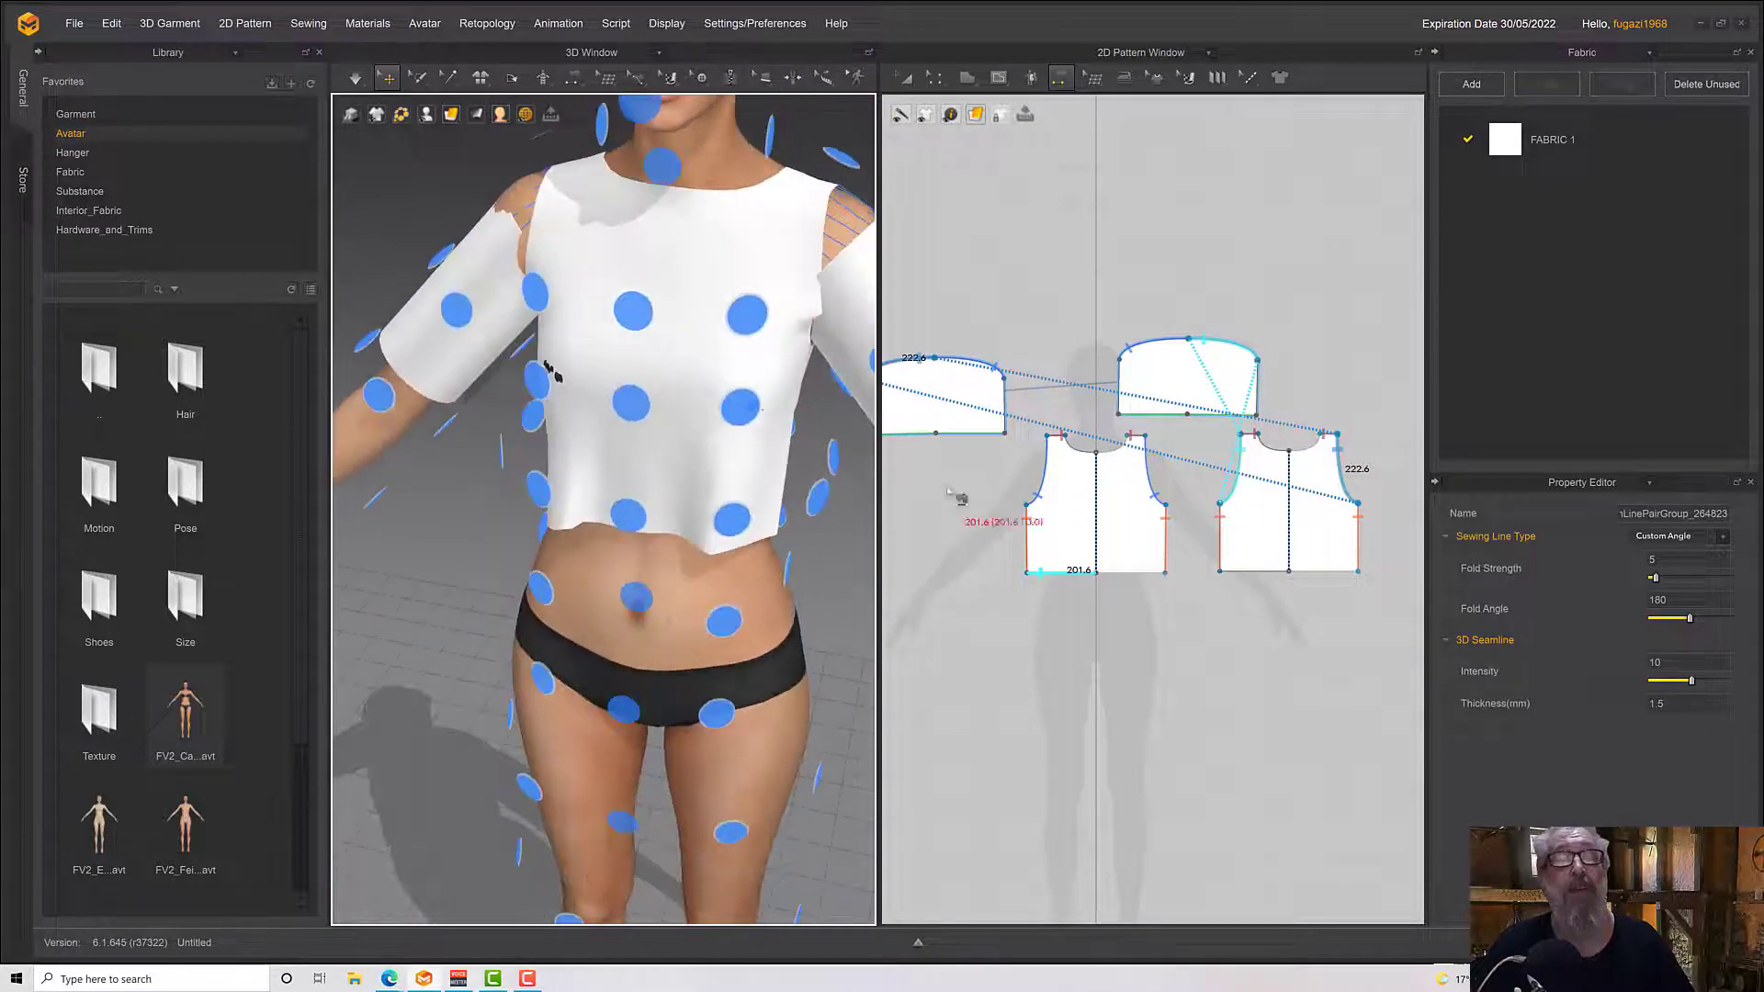
pyautogui.scroll(3, 633, 472)
pyautogui.press('space')
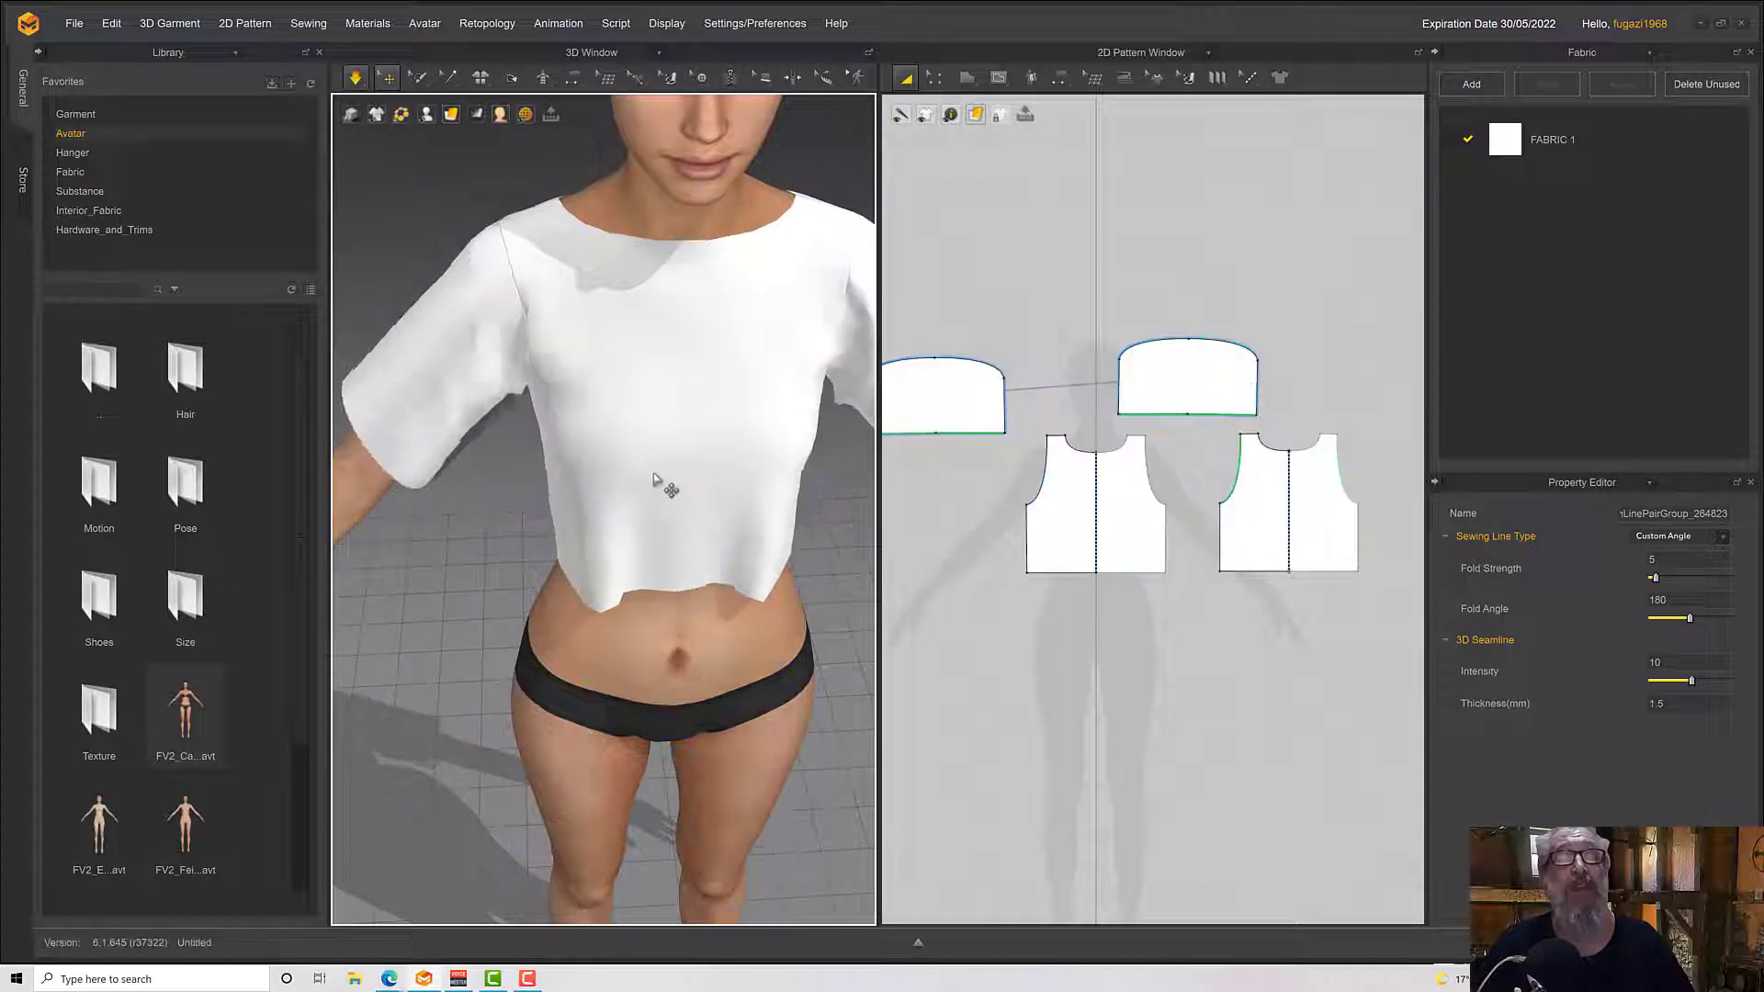
pyautogui.press('space')
pyautogui.moveTo(653, 472); pyautogui.dragTo(970, 430, button='right')
pyautogui.moveTo(1083, 441); pyautogui.dragTo(1199, 454, button='middle')
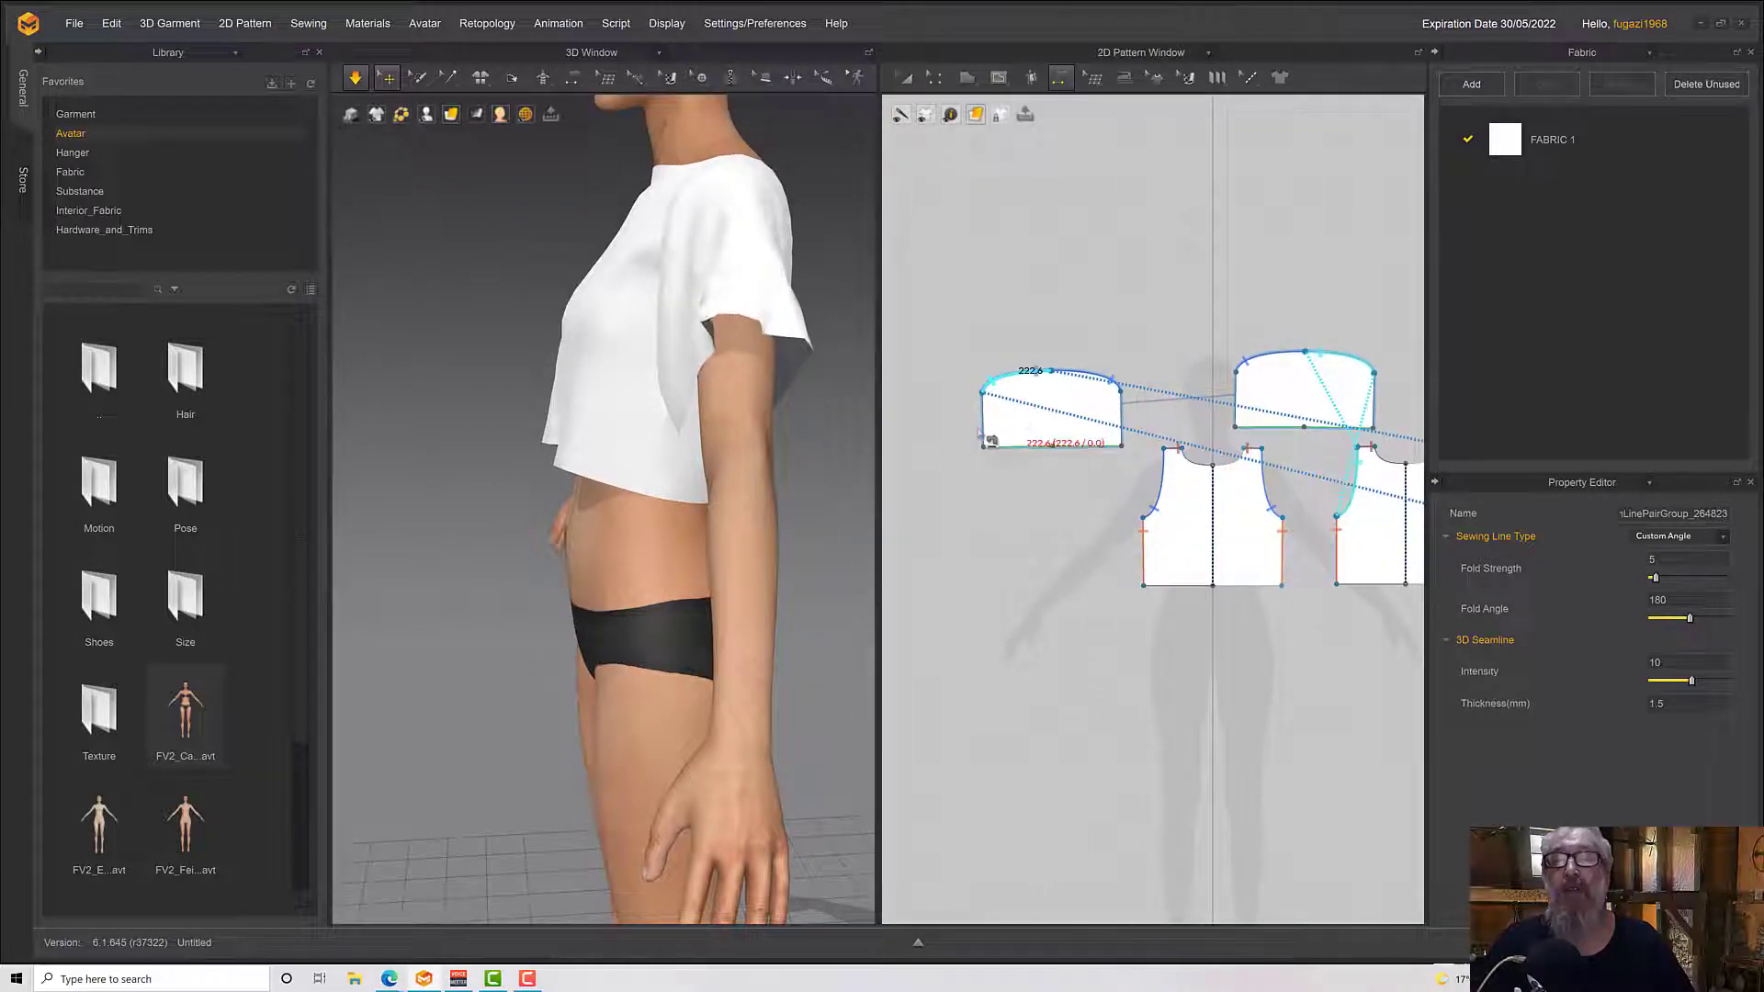
# Sew the two straight side edges of the sleeve pattern together as the underarm seam and simulate the garment
pyautogui.click(979, 434)
pyautogui.click(1121, 434)
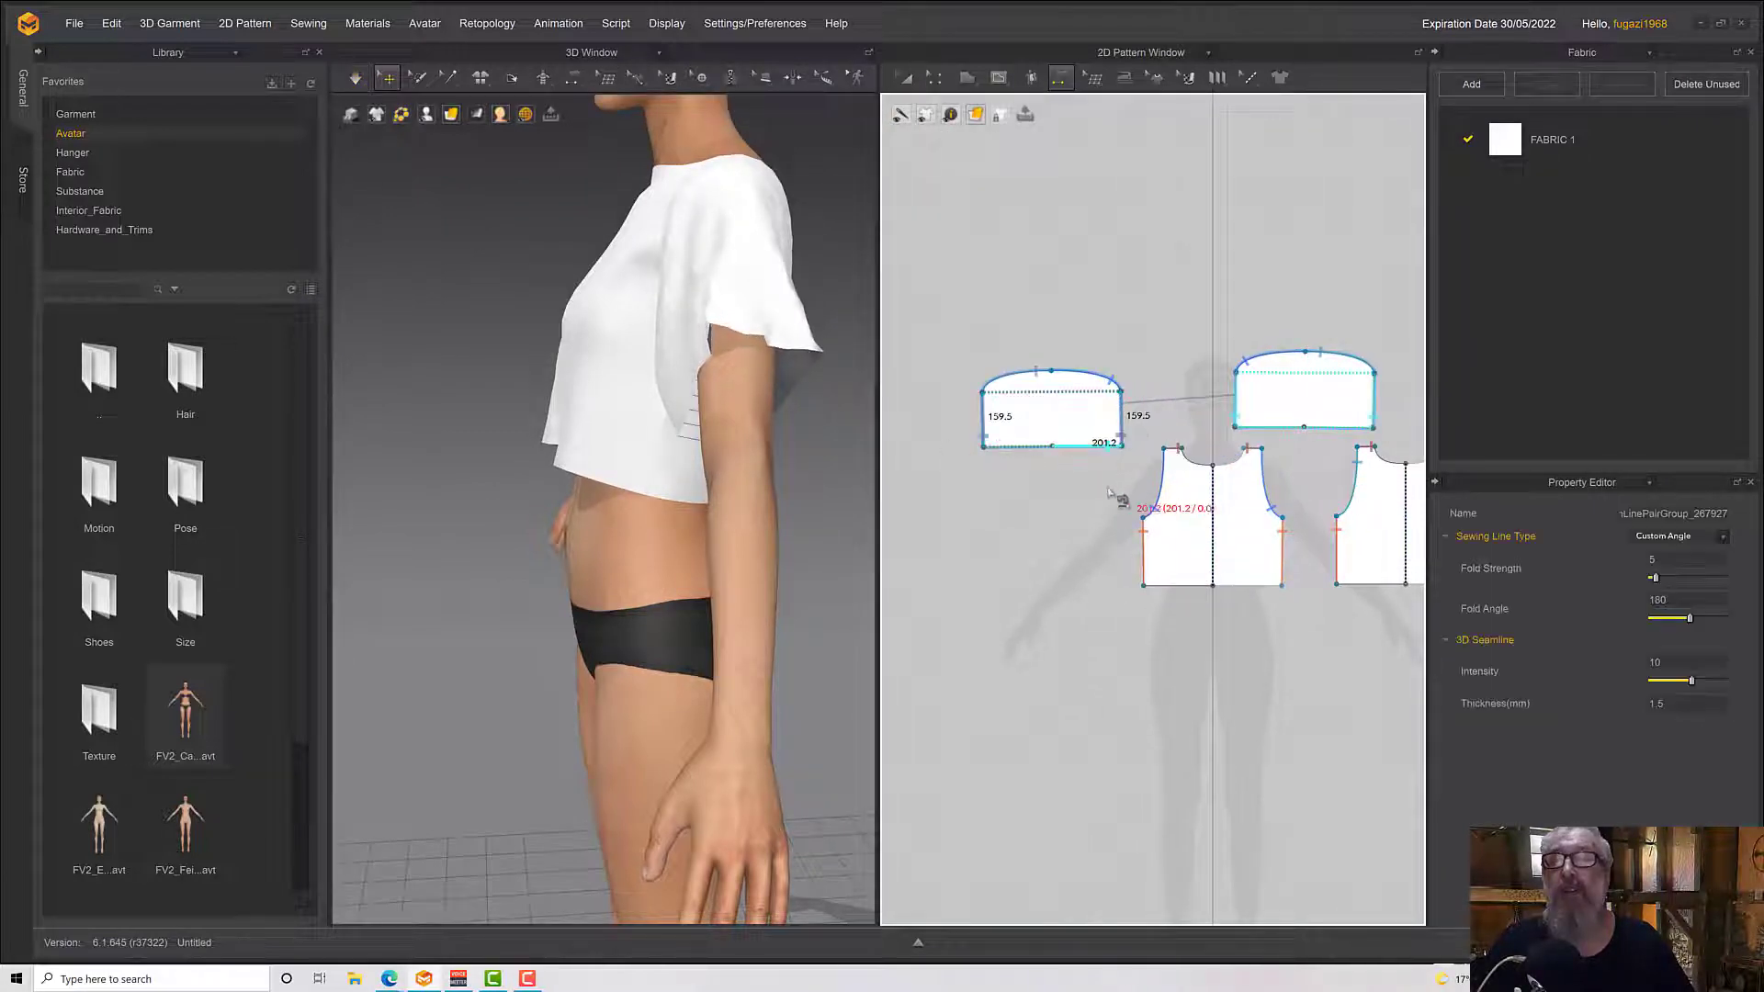
pyautogui.press('space')
pyautogui.moveTo(736, 516); pyautogui.dragTo(791, 524, button='right')
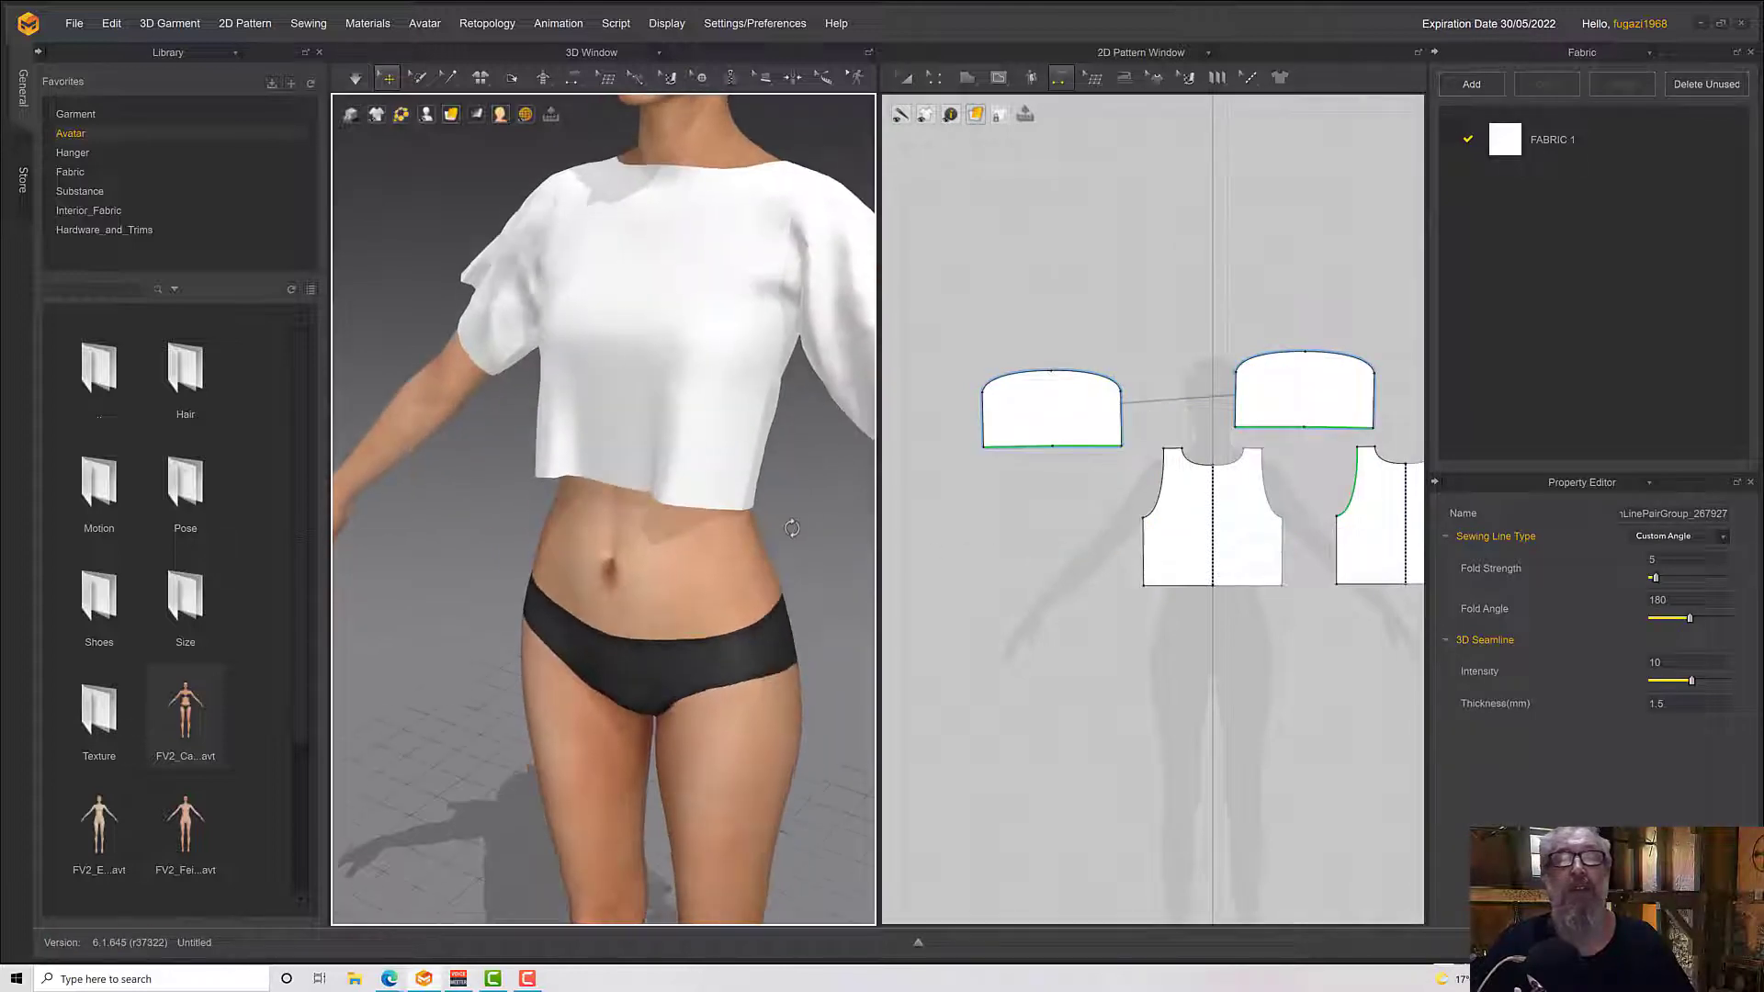
pyautogui.moveTo(791, 525); pyautogui.dragTo(552, 543, button='middle')
pyautogui.moveTo(675, 347); pyautogui.dragTo(673, 397)
pyautogui.moveTo(698, 445); pyautogui.dragTo(689, 372, button='right')
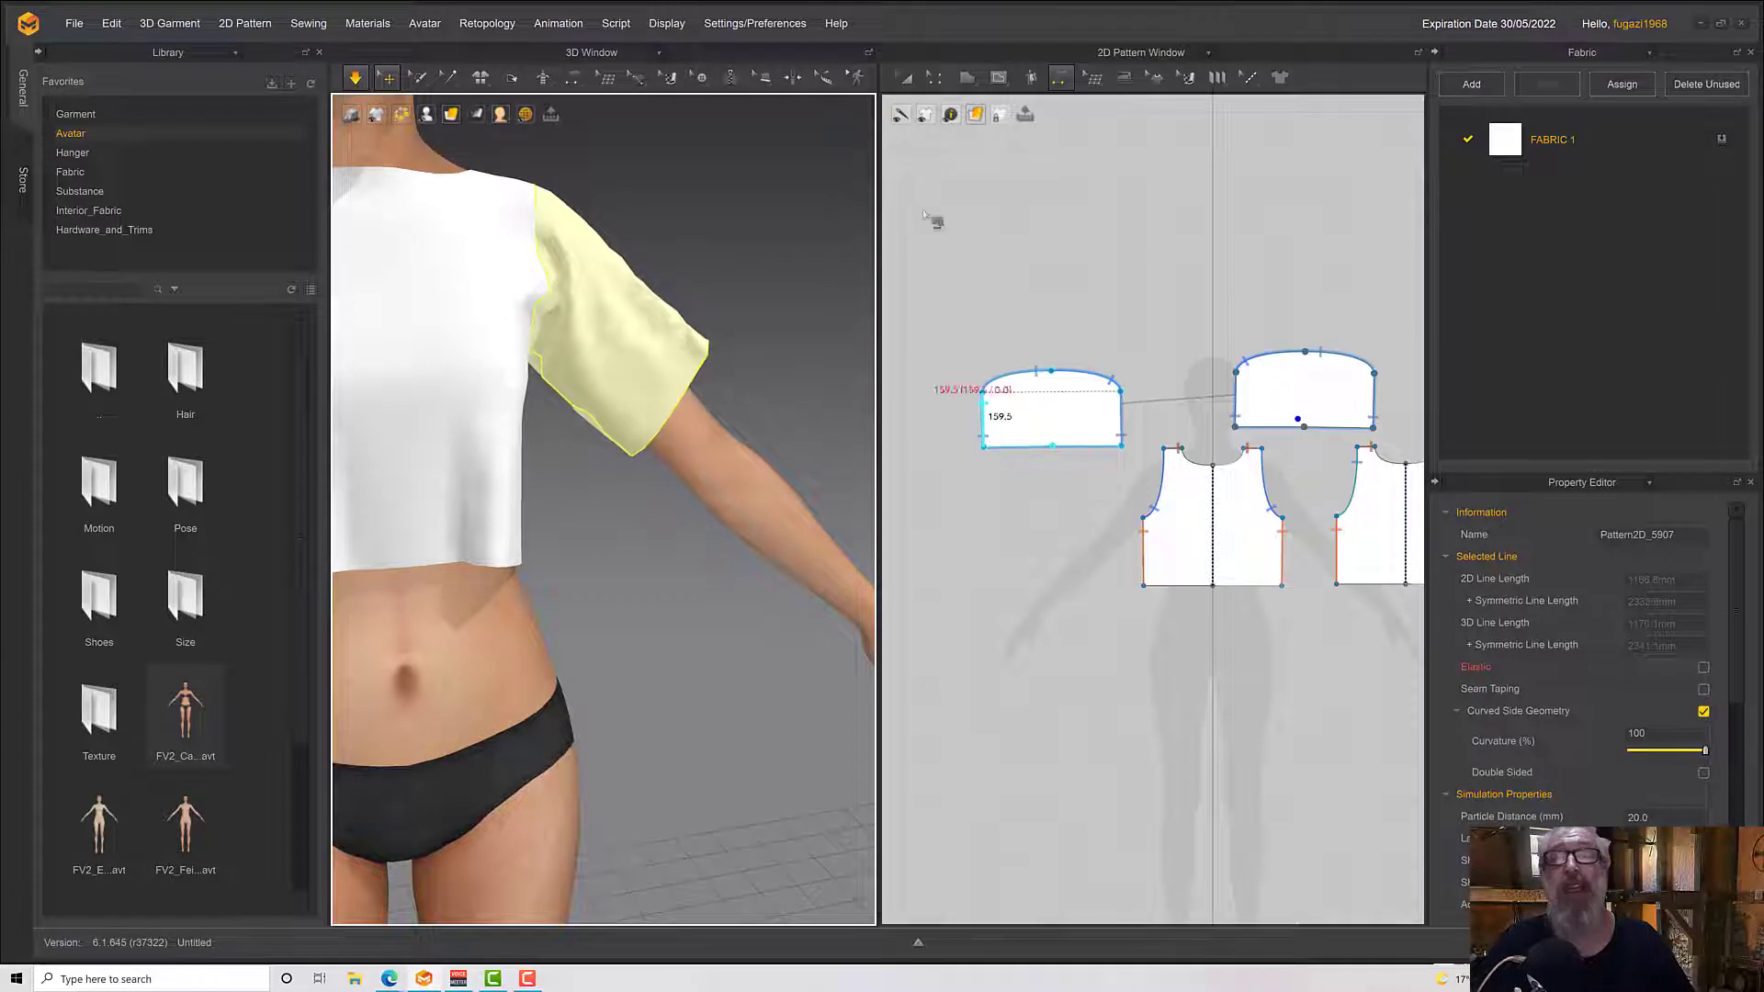
# Change the length of the sleeve's hem edge to 250 mm, with the direction set to Both
pyautogui.click(936, 80)
pyautogui.click(1035, 481)
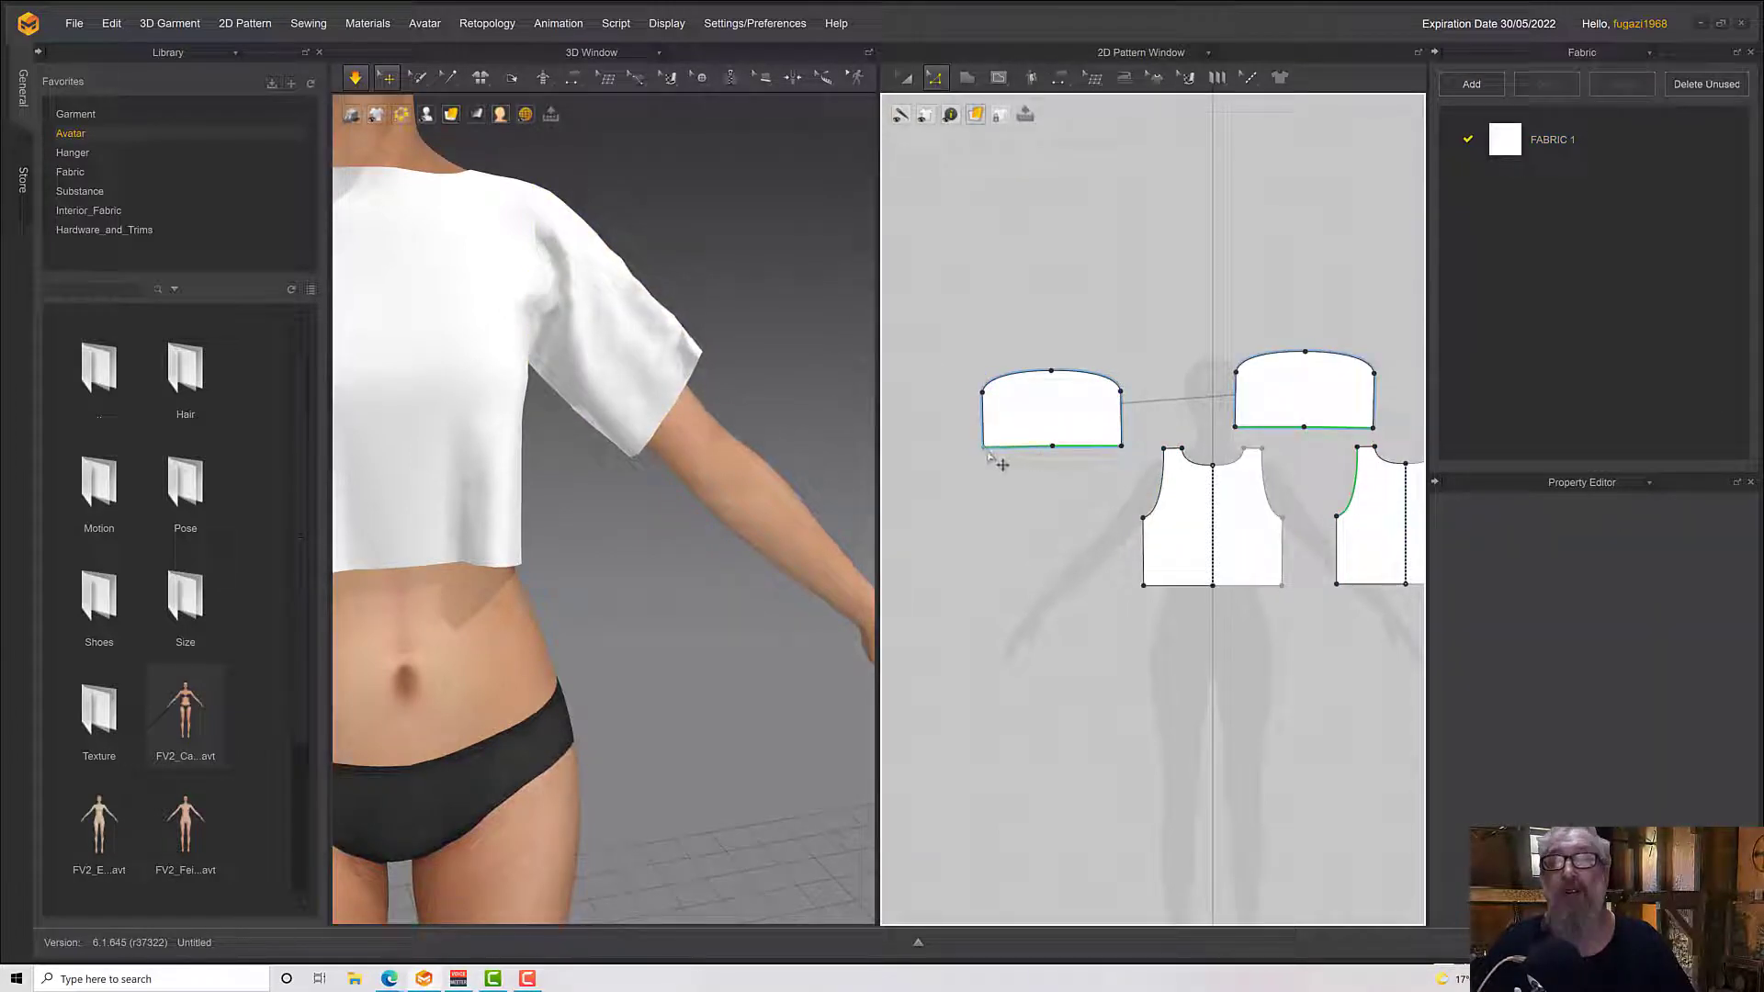
pyautogui.click(1055, 448)
pyautogui.click(1065, 441)
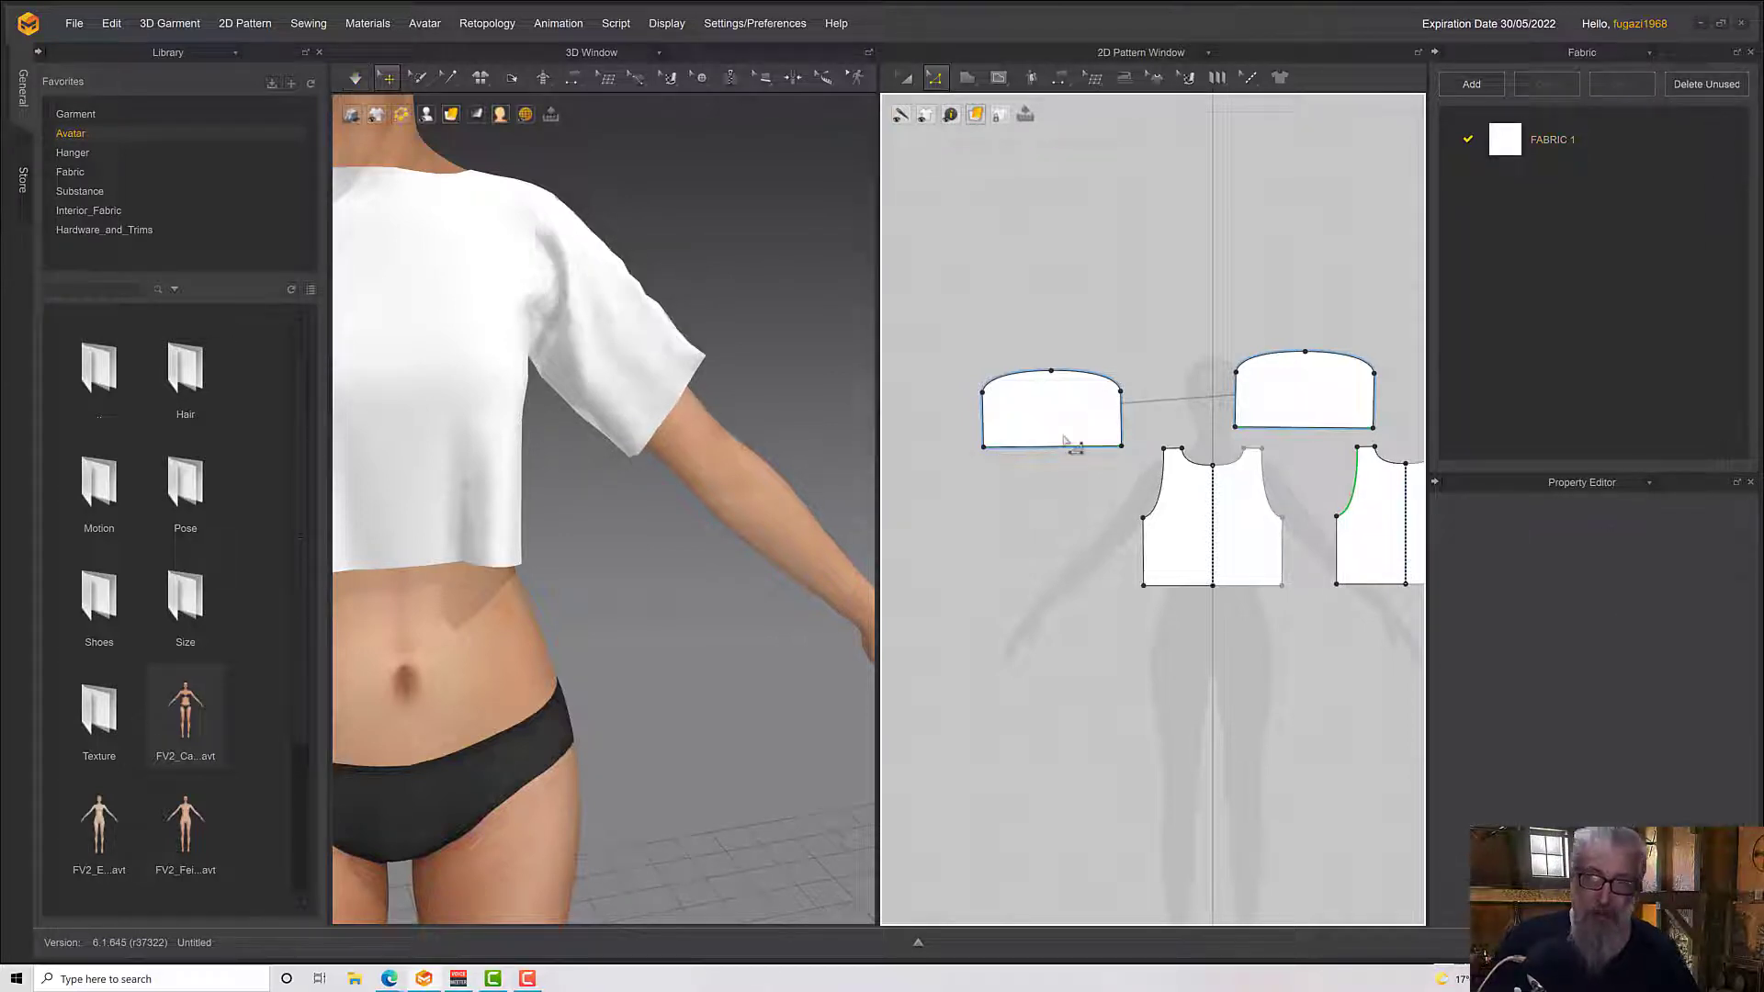
pyautogui.click(1066, 448)
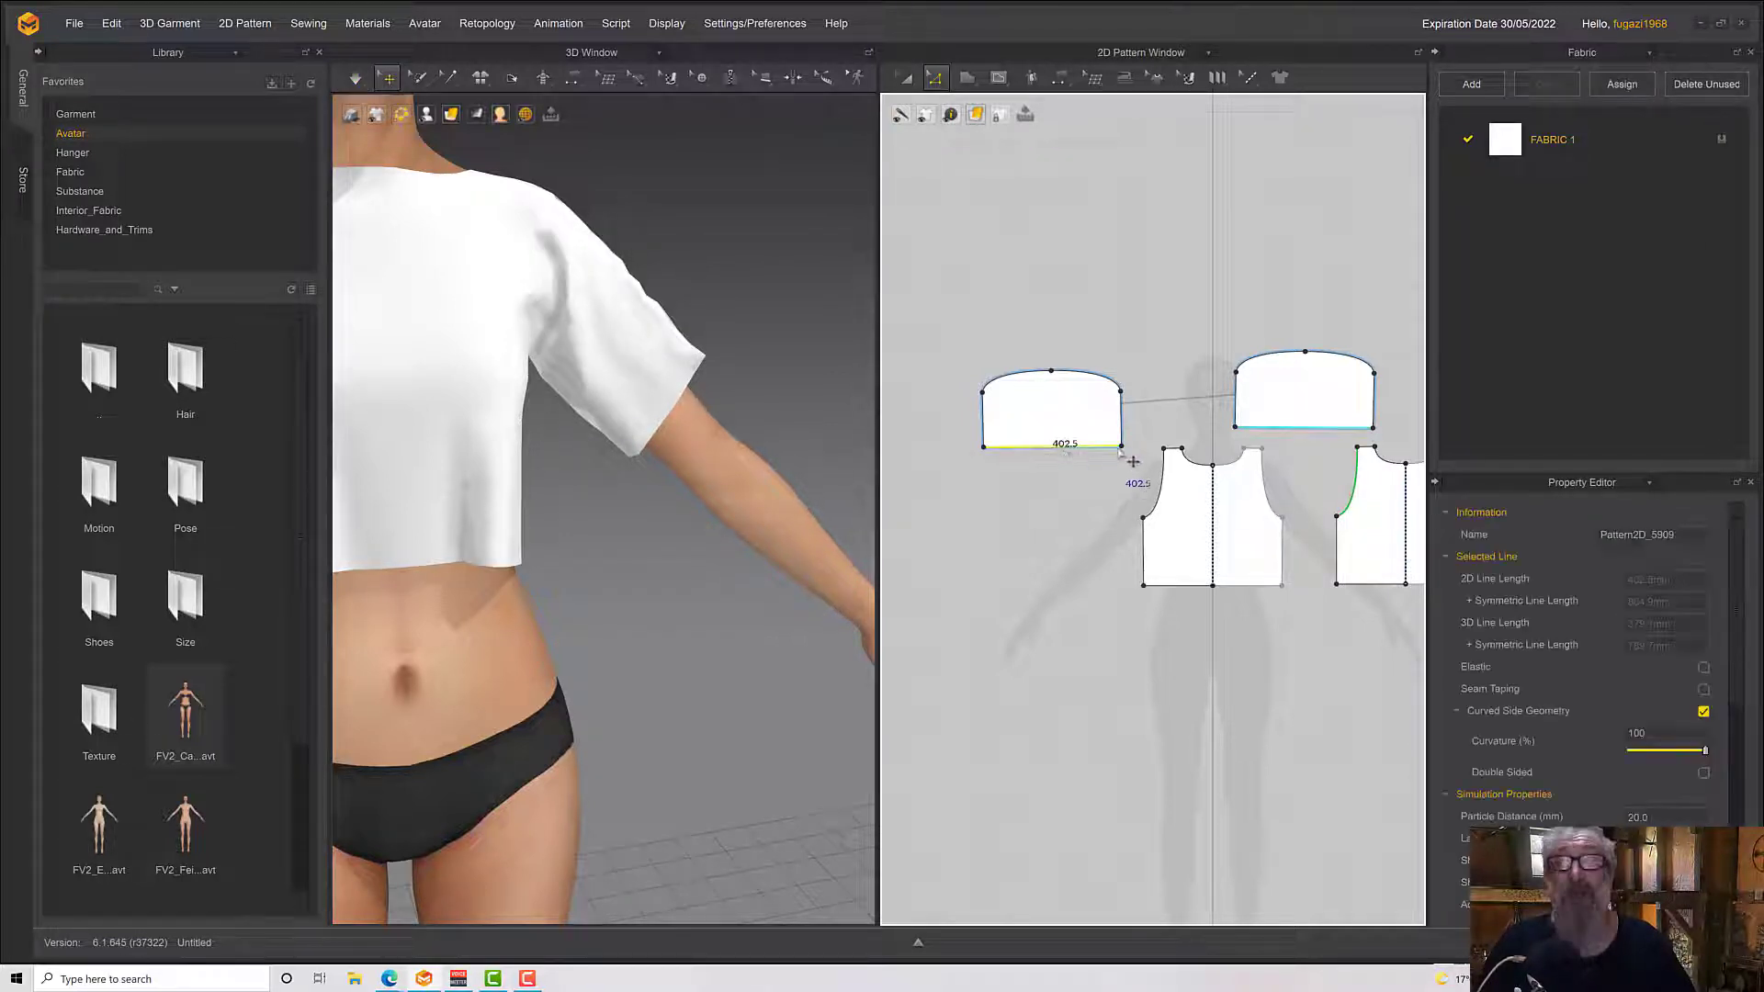
pyautogui.click(1127, 466)
pyautogui.click(1080, 449)
pyautogui.rightClick(1081, 451)
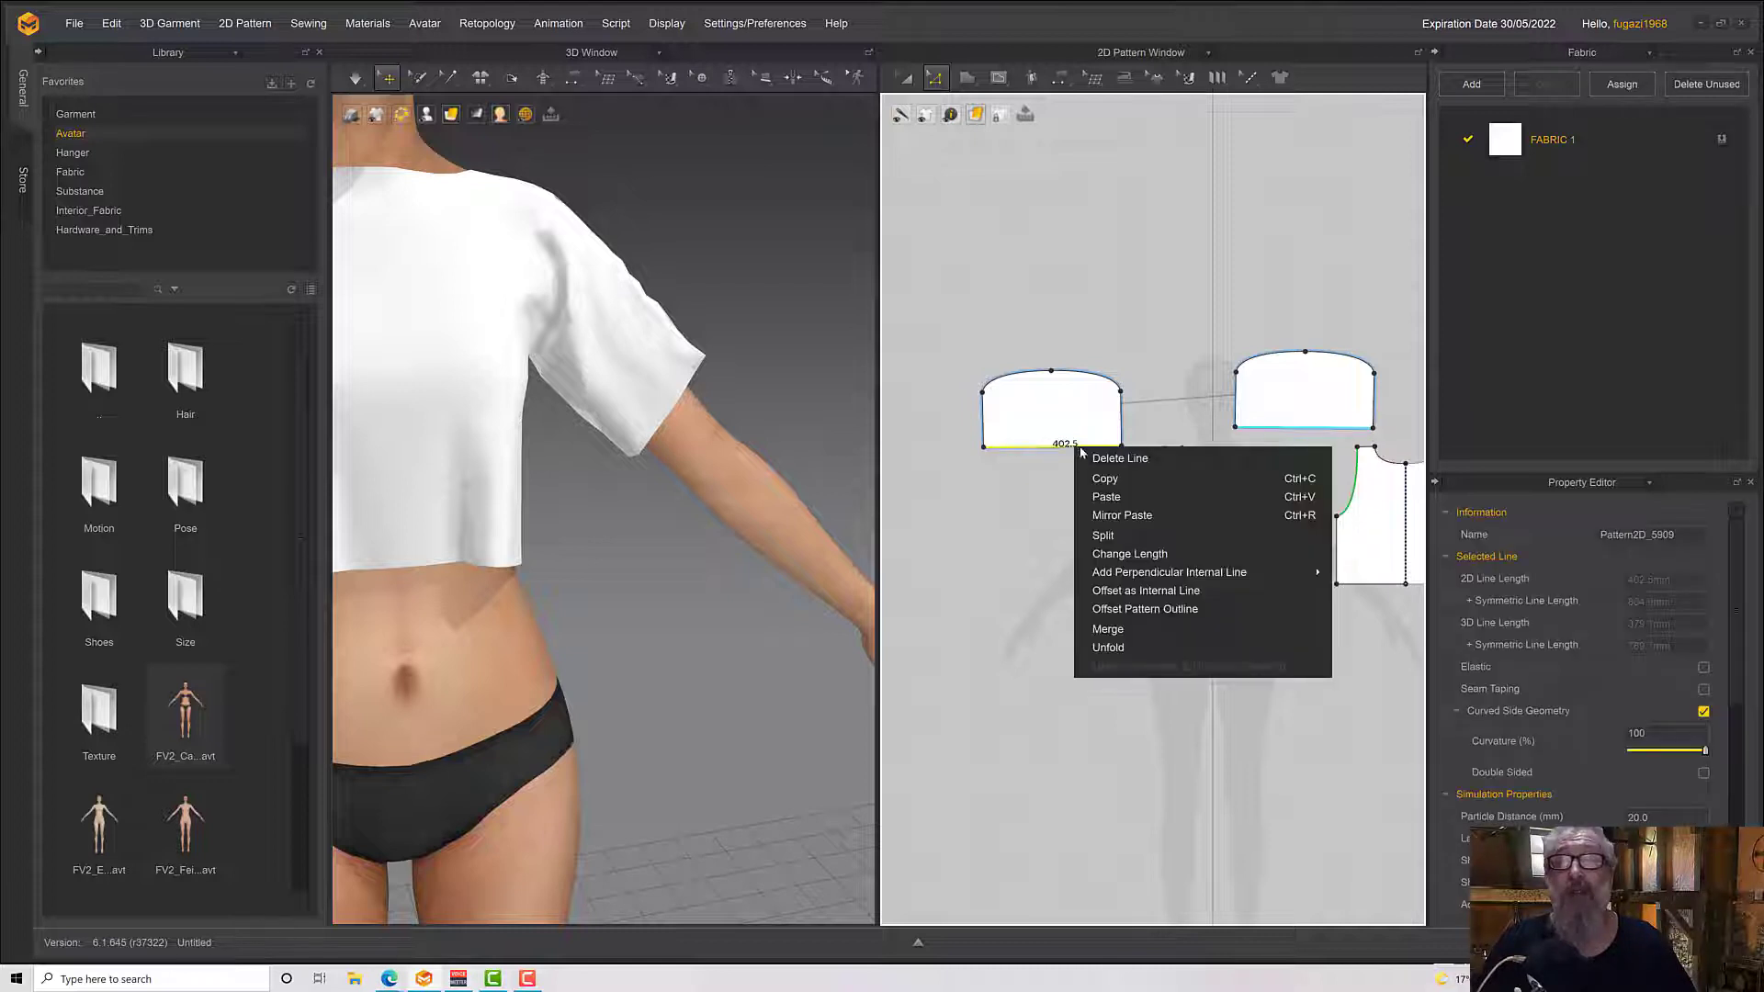
pyautogui.click(1130, 552)
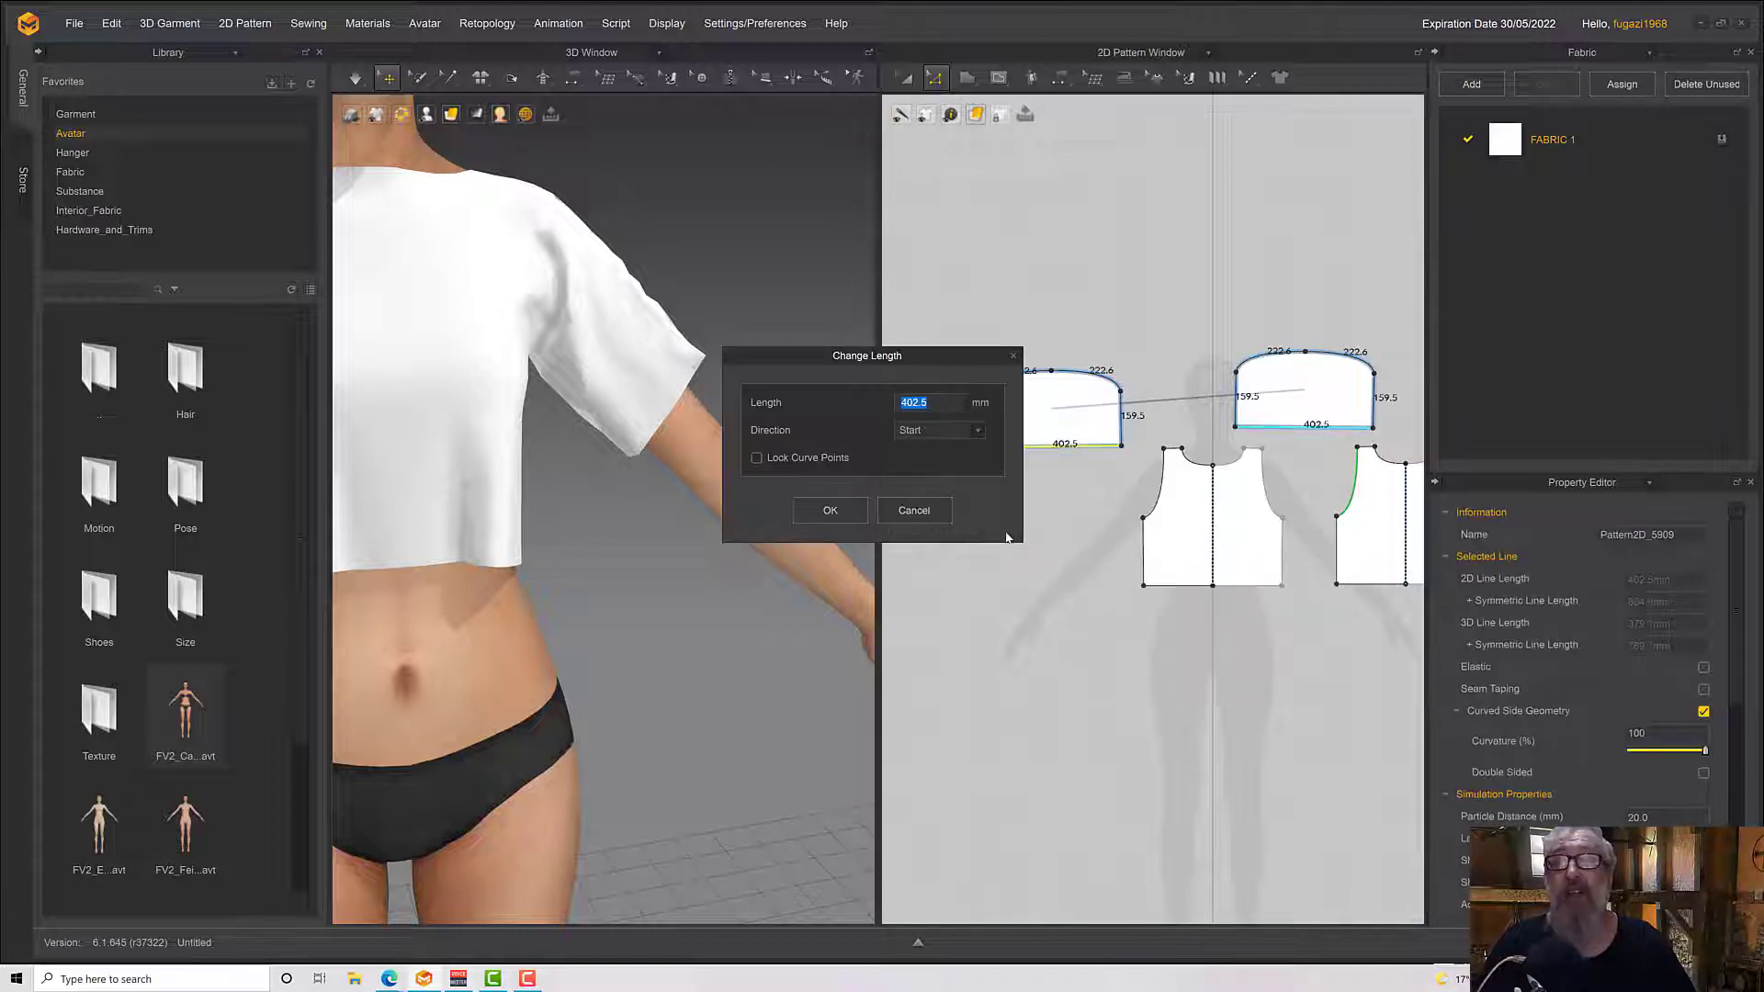
pyautogui.write('250')
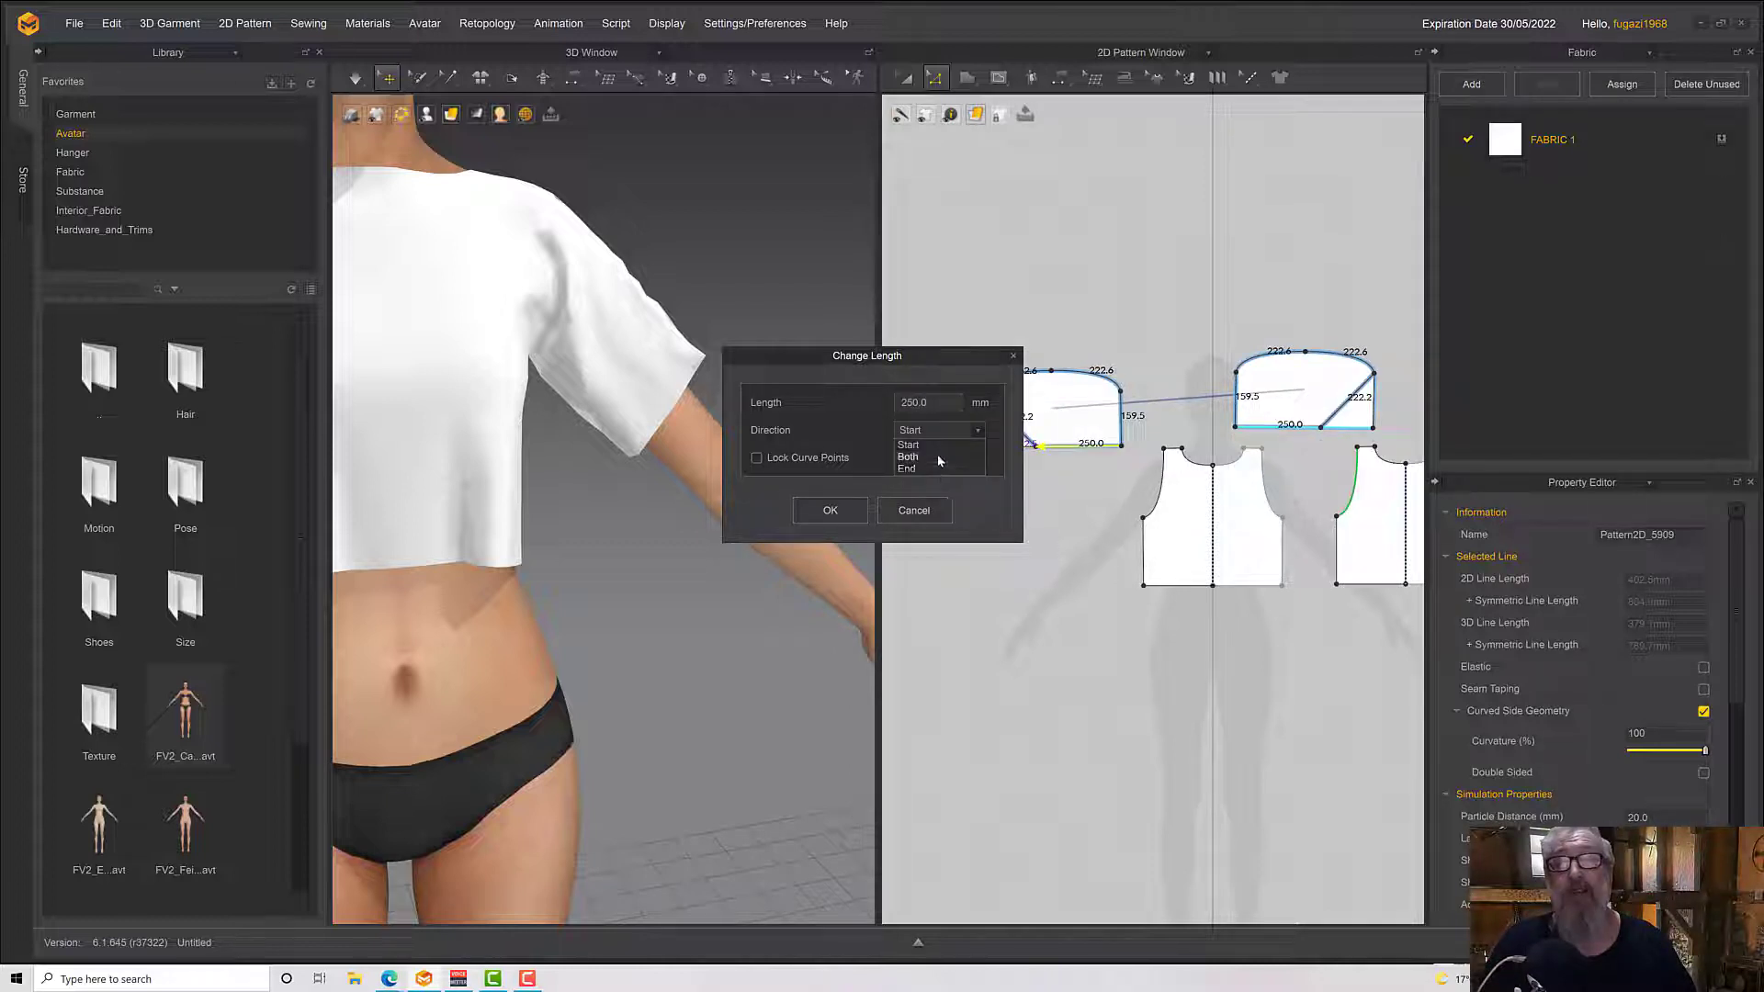
pyautogui.click(937, 455)
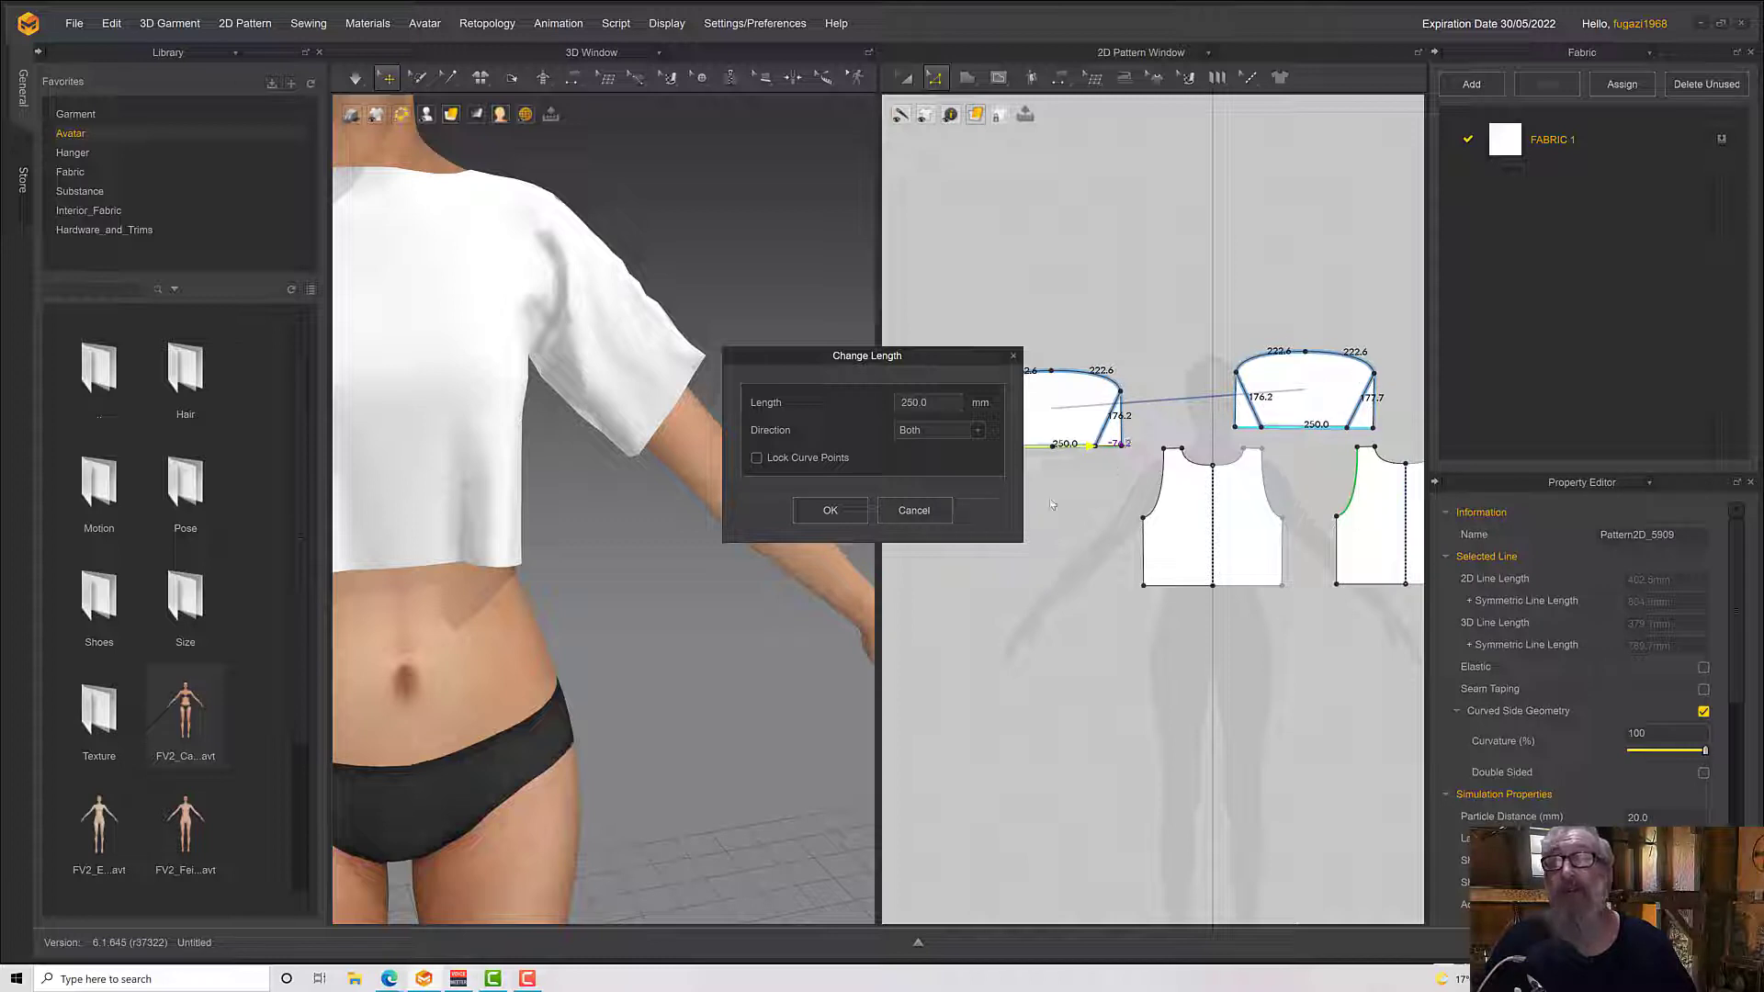
pyautogui.click(829, 510)
# Simulate the tapered sleeves and pull the cloth down along the avatar's arm to smooth it
pyautogui.moveTo(859, 505); pyautogui.dragTo(665, 511, button='right')
pyautogui.press('space')
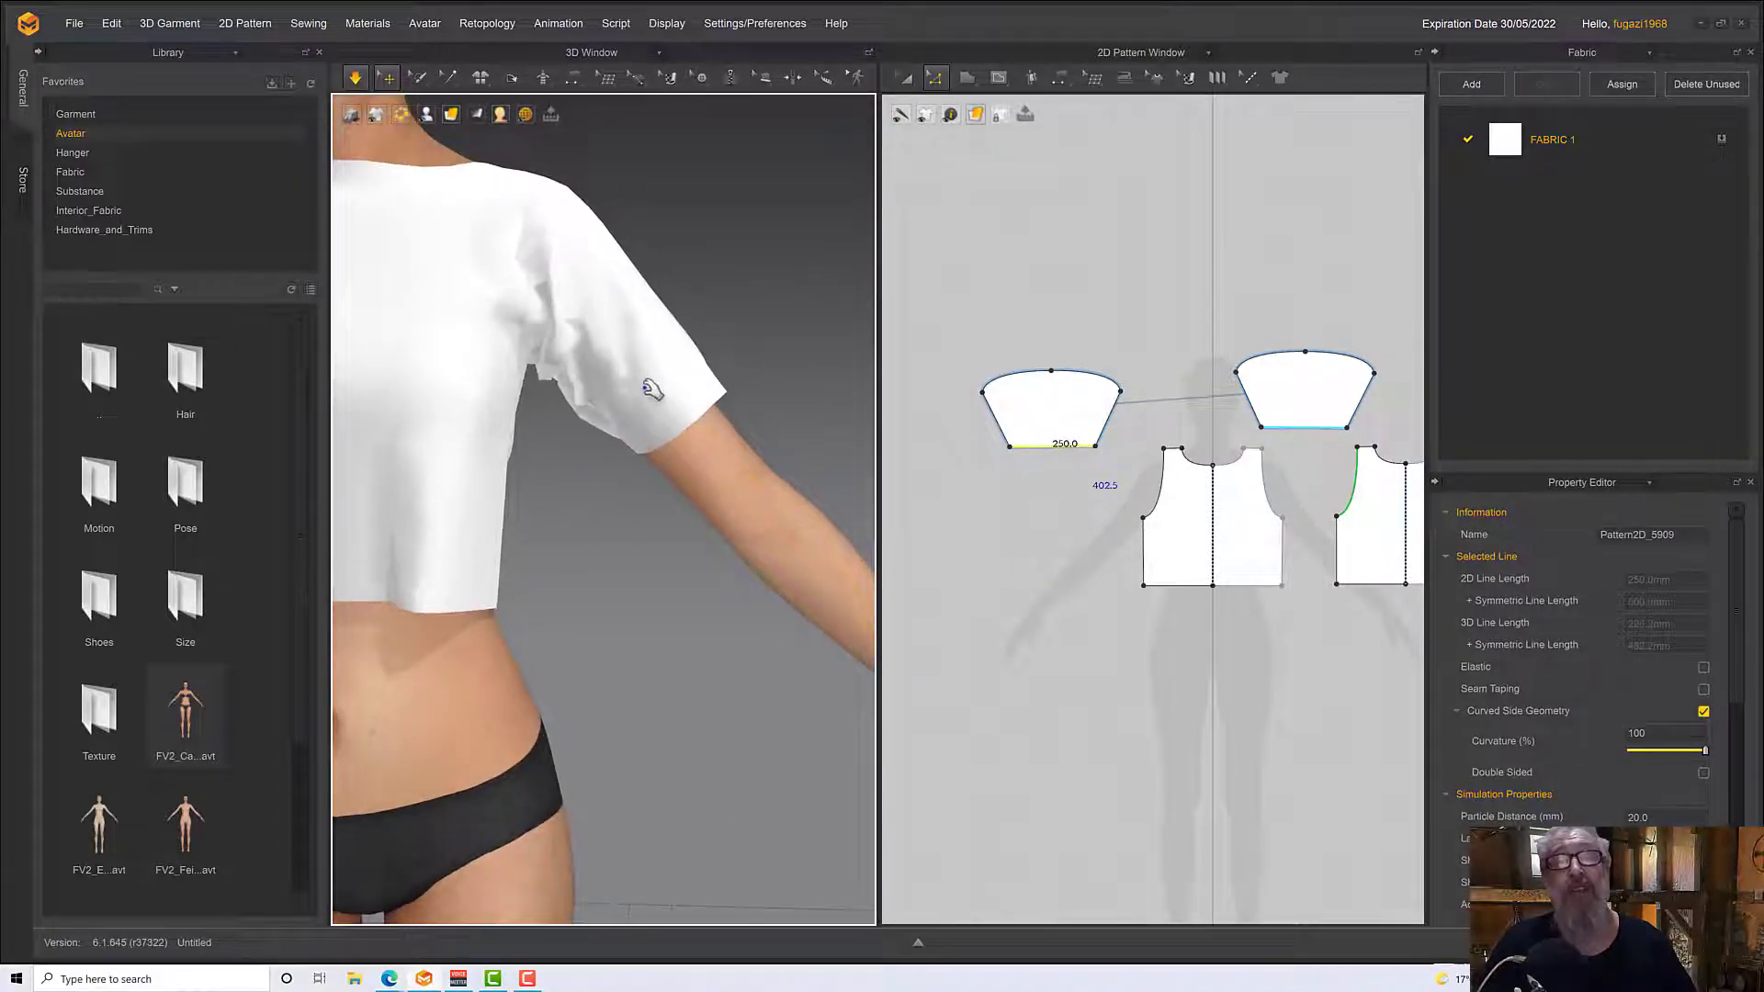
pyautogui.moveTo(651, 389); pyautogui.dragTo(688, 426)
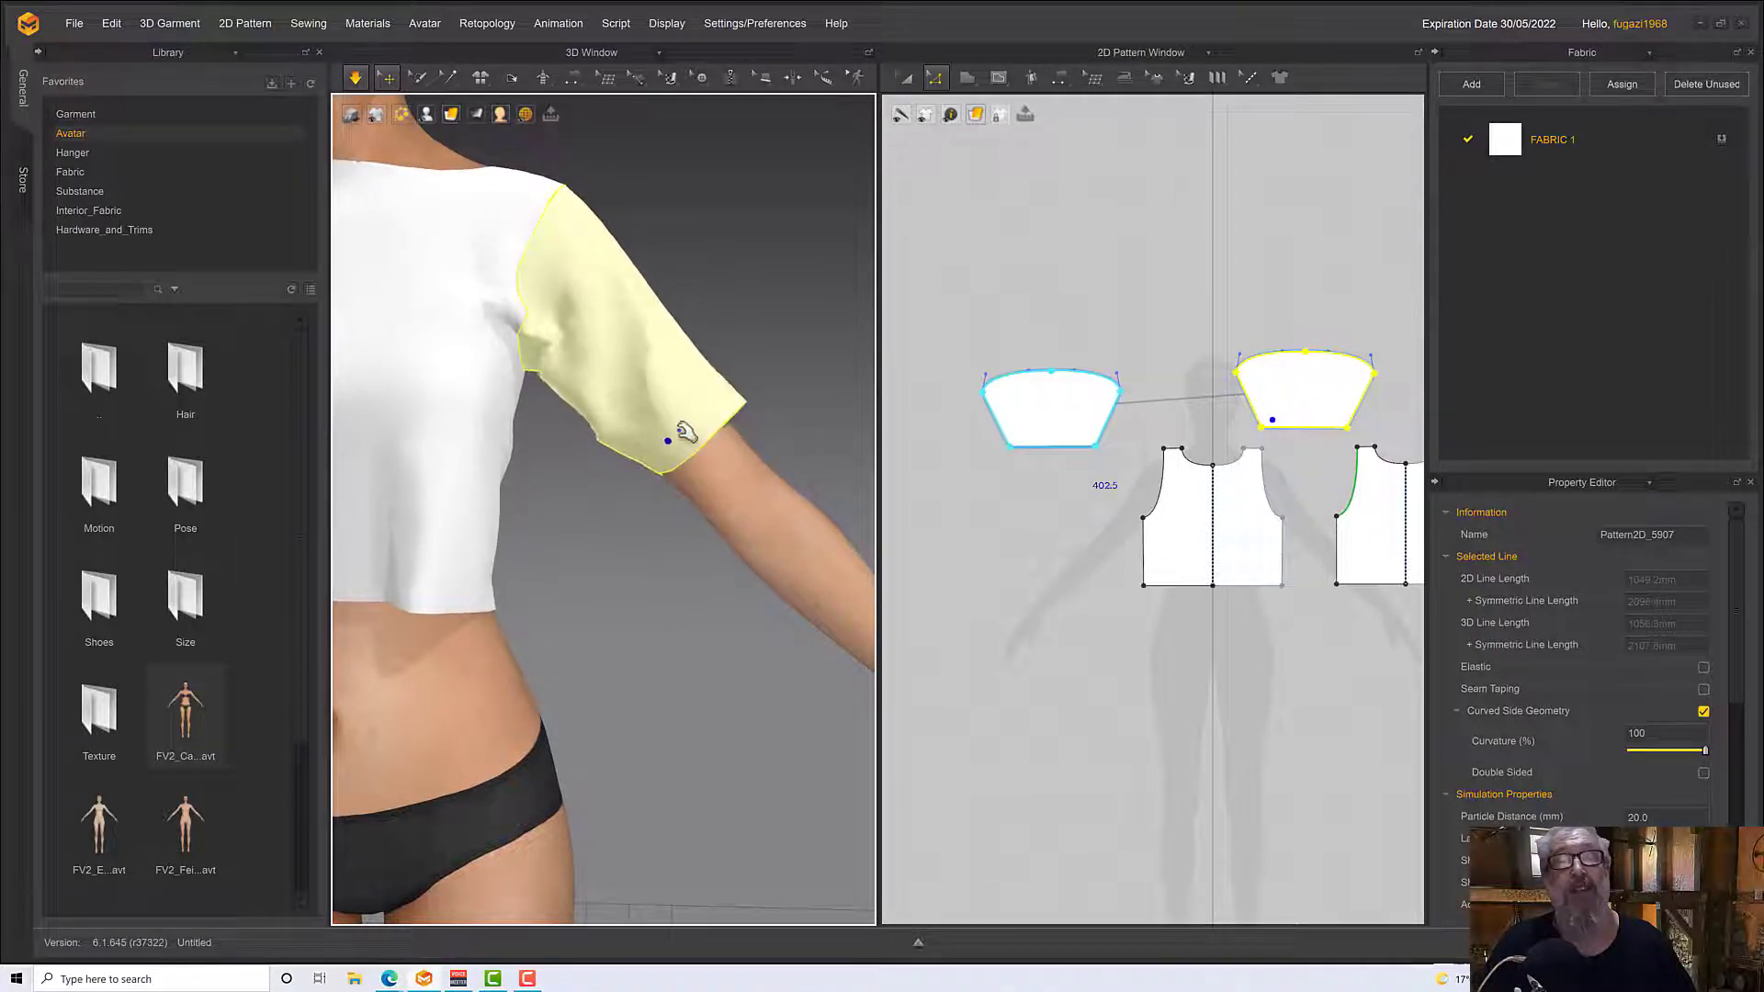
pyautogui.moveTo(735, 577); pyautogui.dragTo(430, 584, button='right')
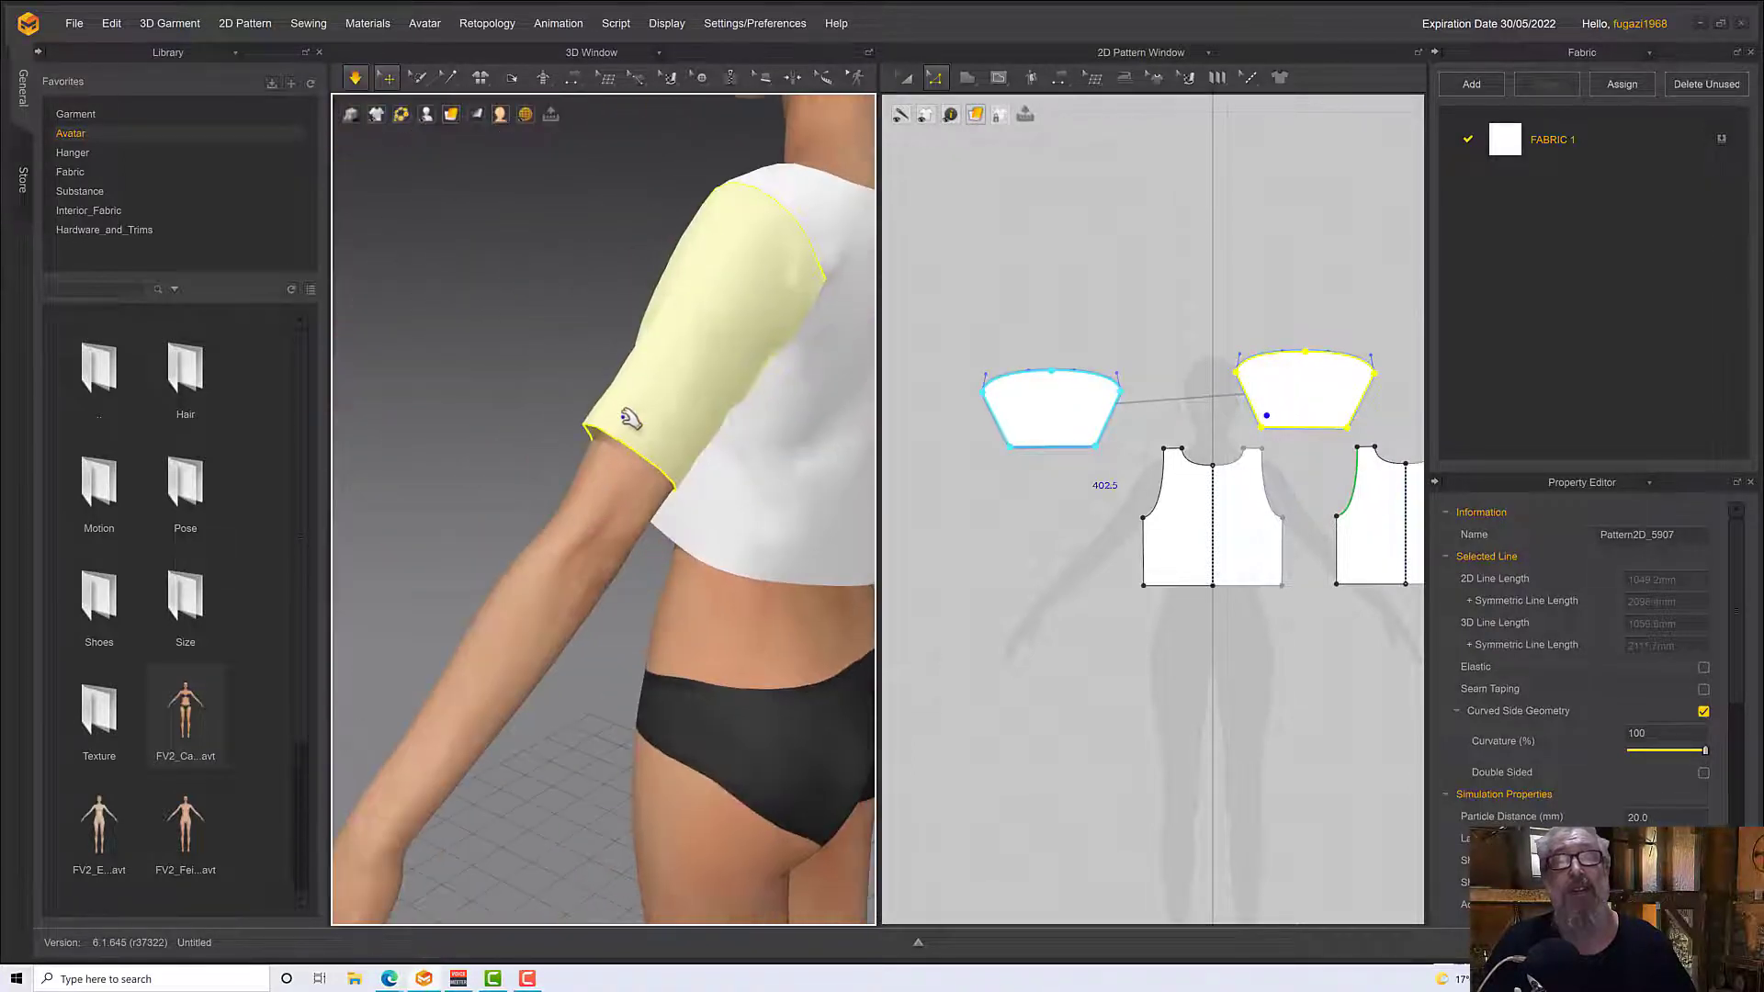
pyautogui.moveTo(628, 421); pyautogui.dragTo(603, 530)
# Examine the drape and fit of the tapered sleeves from the front and side of the avatar
pyautogui.scroll(-2, 636, 542)
pyautogui.moveTo(618, 443); pyautogui.dragTo(782, 546, button='right')
pyautogui.press('space')
pyautogui.moveTo(701, 531); pyautogui.dragTo(814, 653, button='middle')
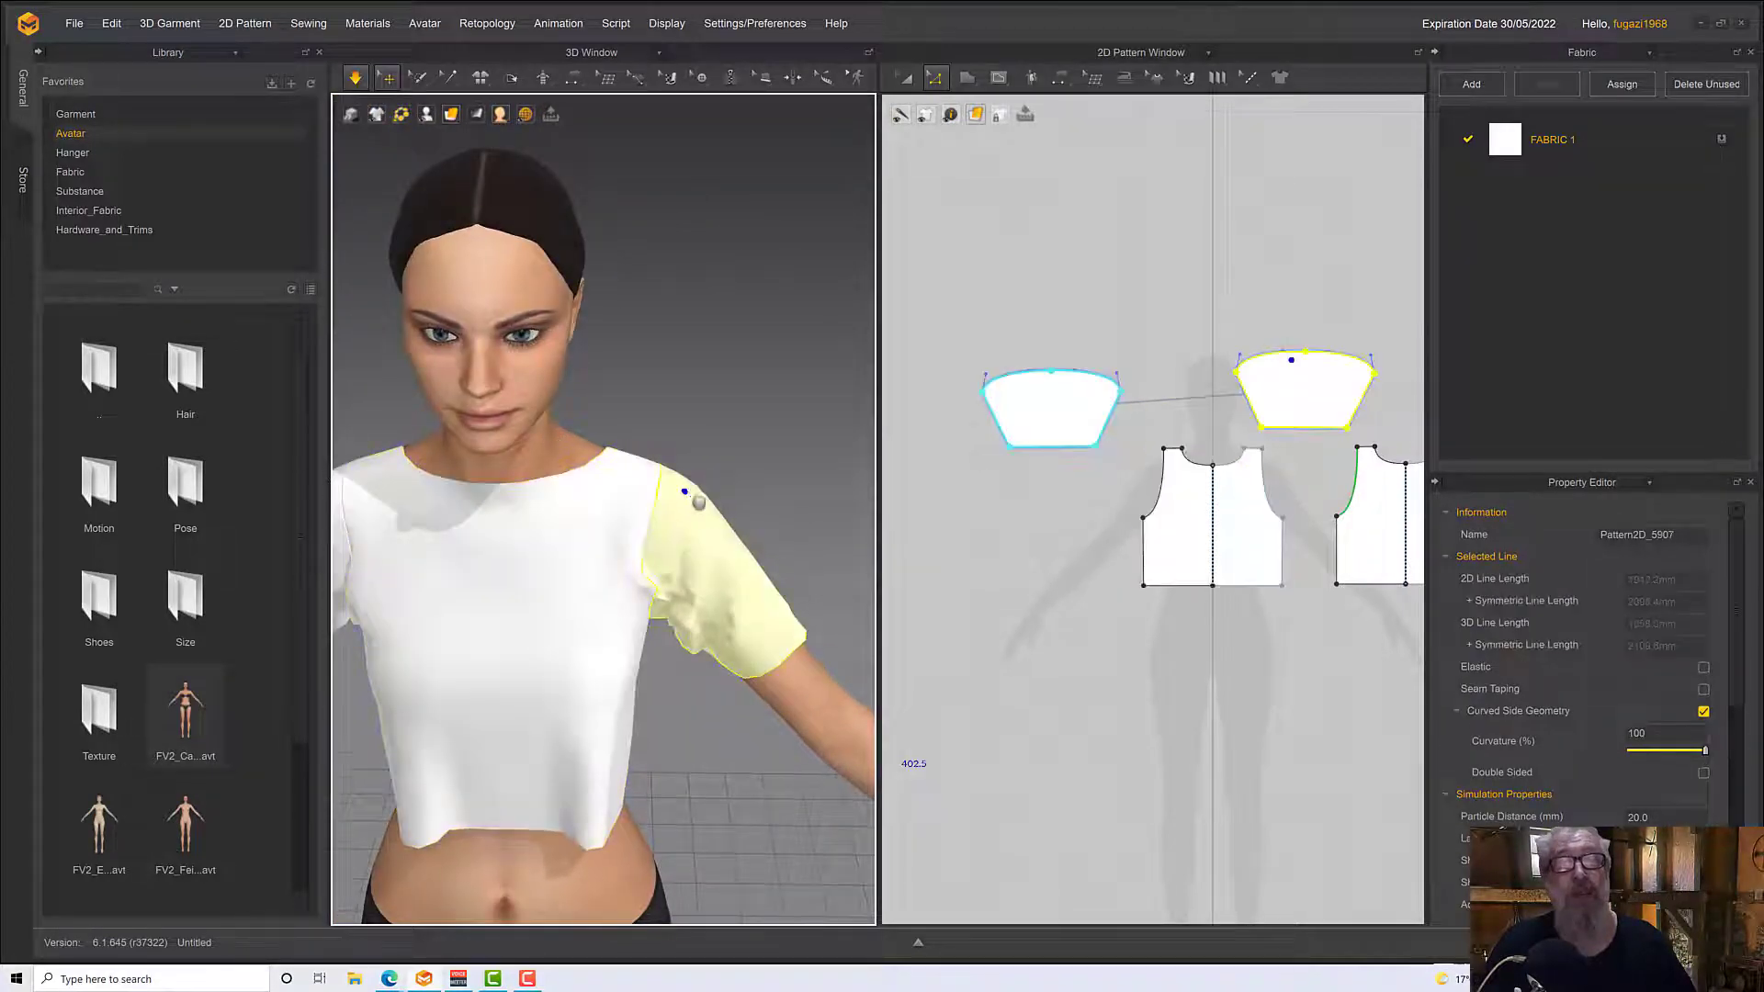
pyautogui.moveTo(698, 501); pyautogui.dragTo(753, 560, button='right')
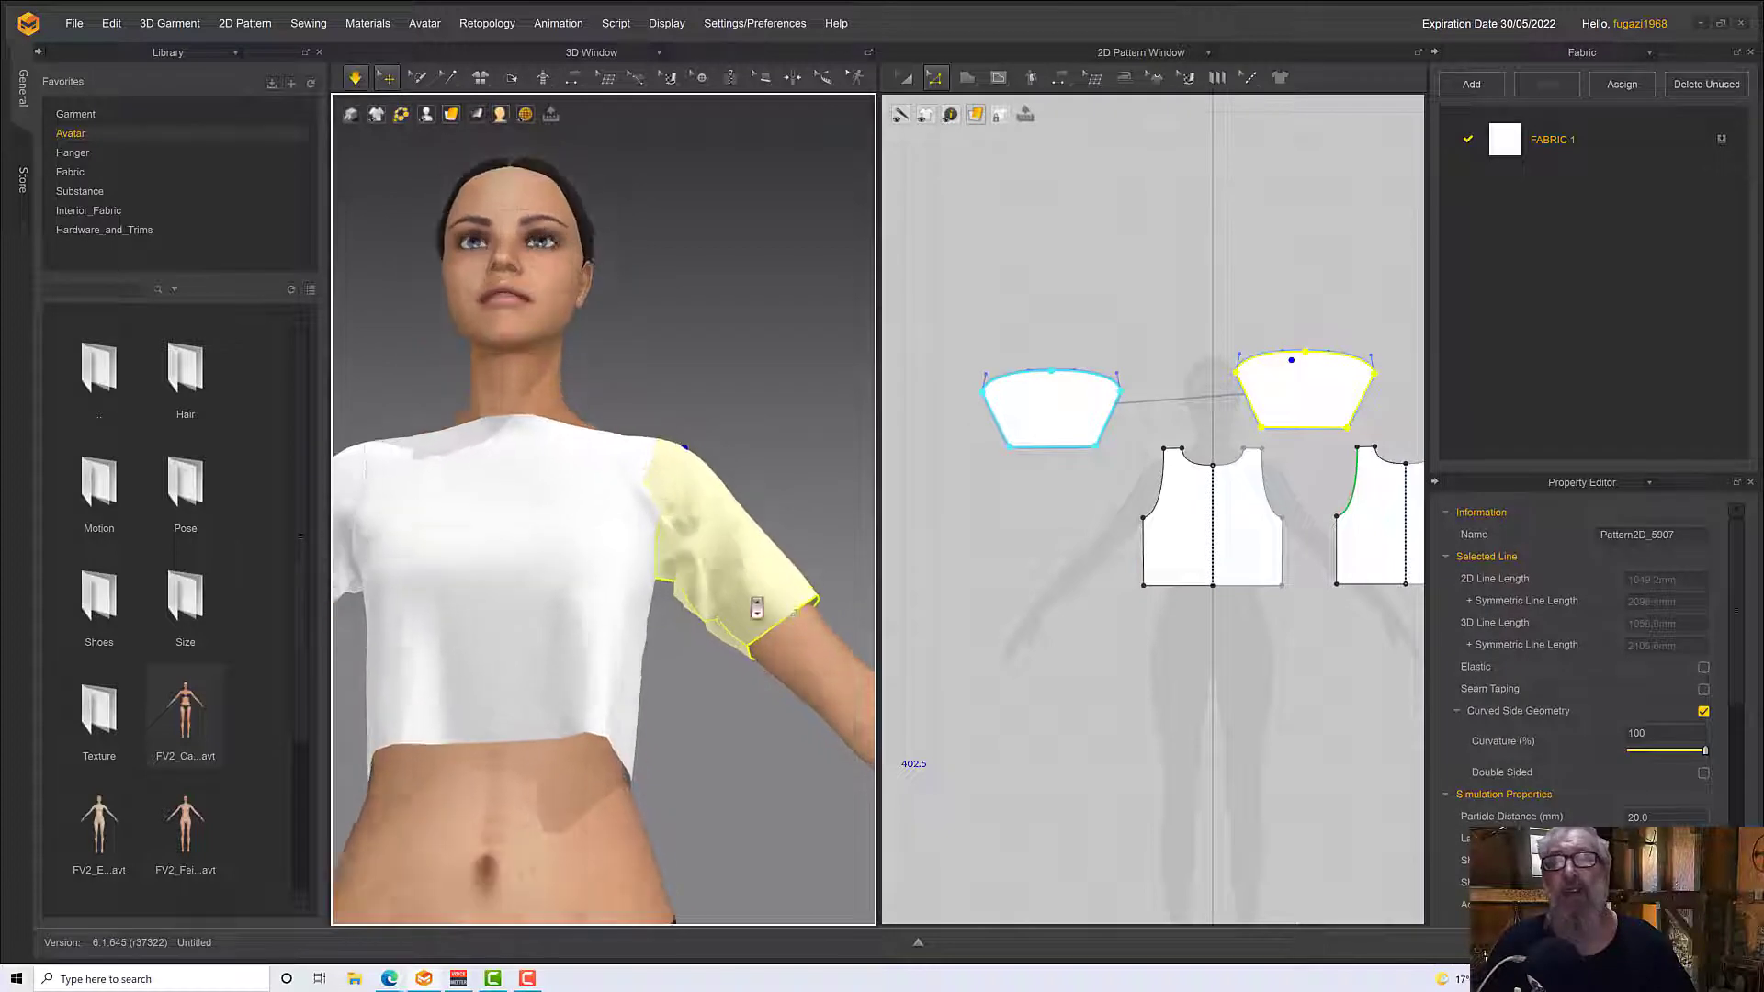
pyautogui.scroll(3, 757, 610)
pyautogui.moveTo(810, 685); pyautogui.dragTo(890, 714)
pyautogui.scroll(-3, 737, 613)
pyautogui.moveTo(732, 606); pyautogui.dragTo(644, 634, button='right')
# Try to lengthen both sleeves by moving the hem edge down in the pattern, and undo the change
pyautogui.moveTo(1036, 449); pyautogui.dragTo(1036, 552)
pyautogui.scroll(-4, 777, 636)
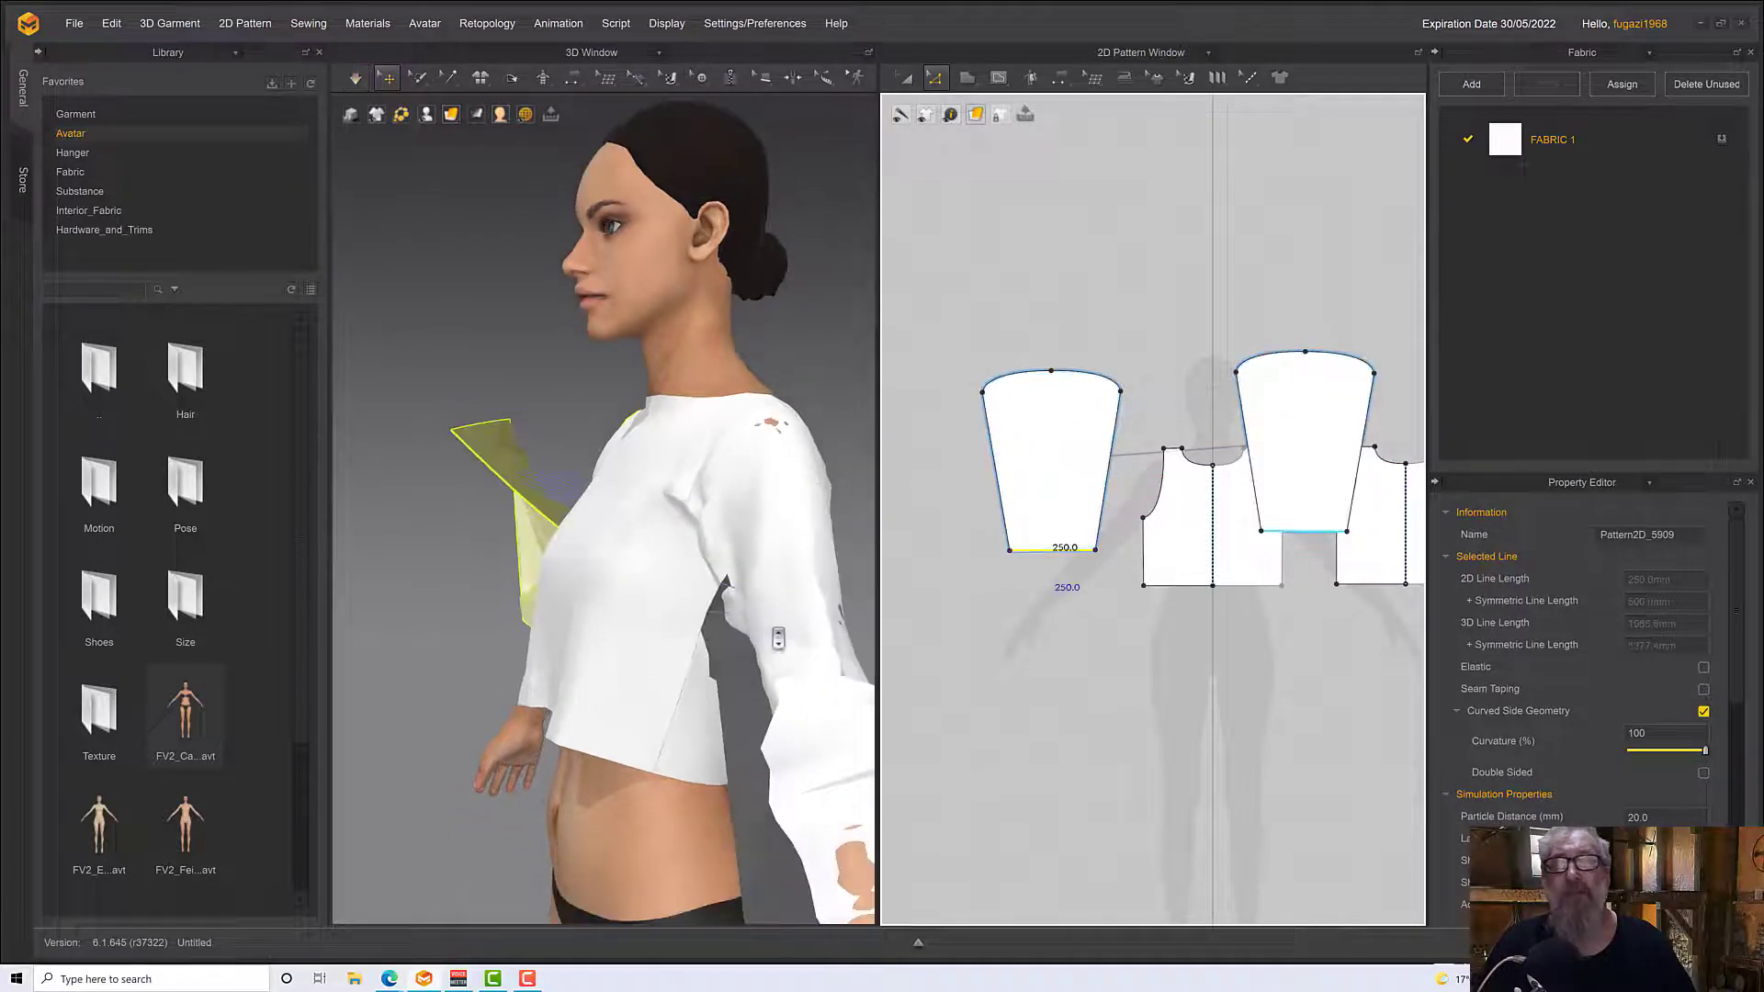
pyautogui.moveTo(776, 636); pyautogui.dragTo(841, 637, button='right')
pyautogui.scroll(2, 827, 634)
pyautogui.moveTo(822, 632); pyautogui.dragTo(549, 524, button='middle')
pyautogui.moveTo(549, 524); pyautogui.dragTo(599, 519, button='right')
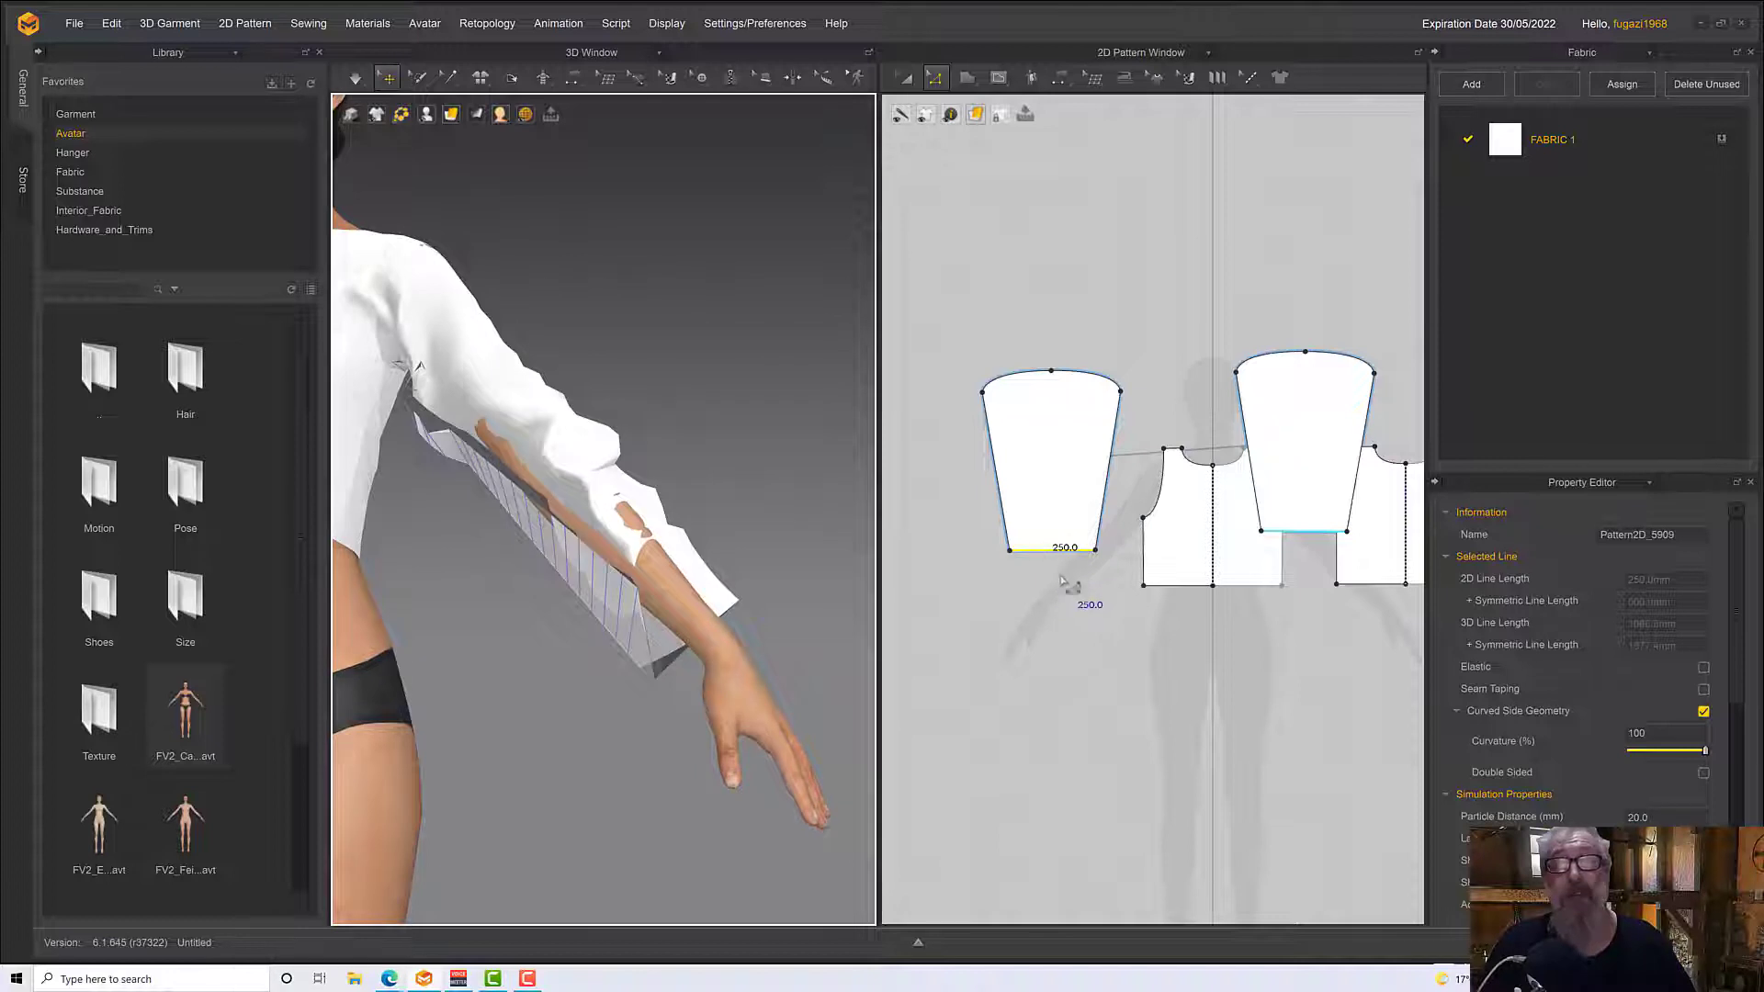
pyautogui.hotkey('ctrl', 'z')
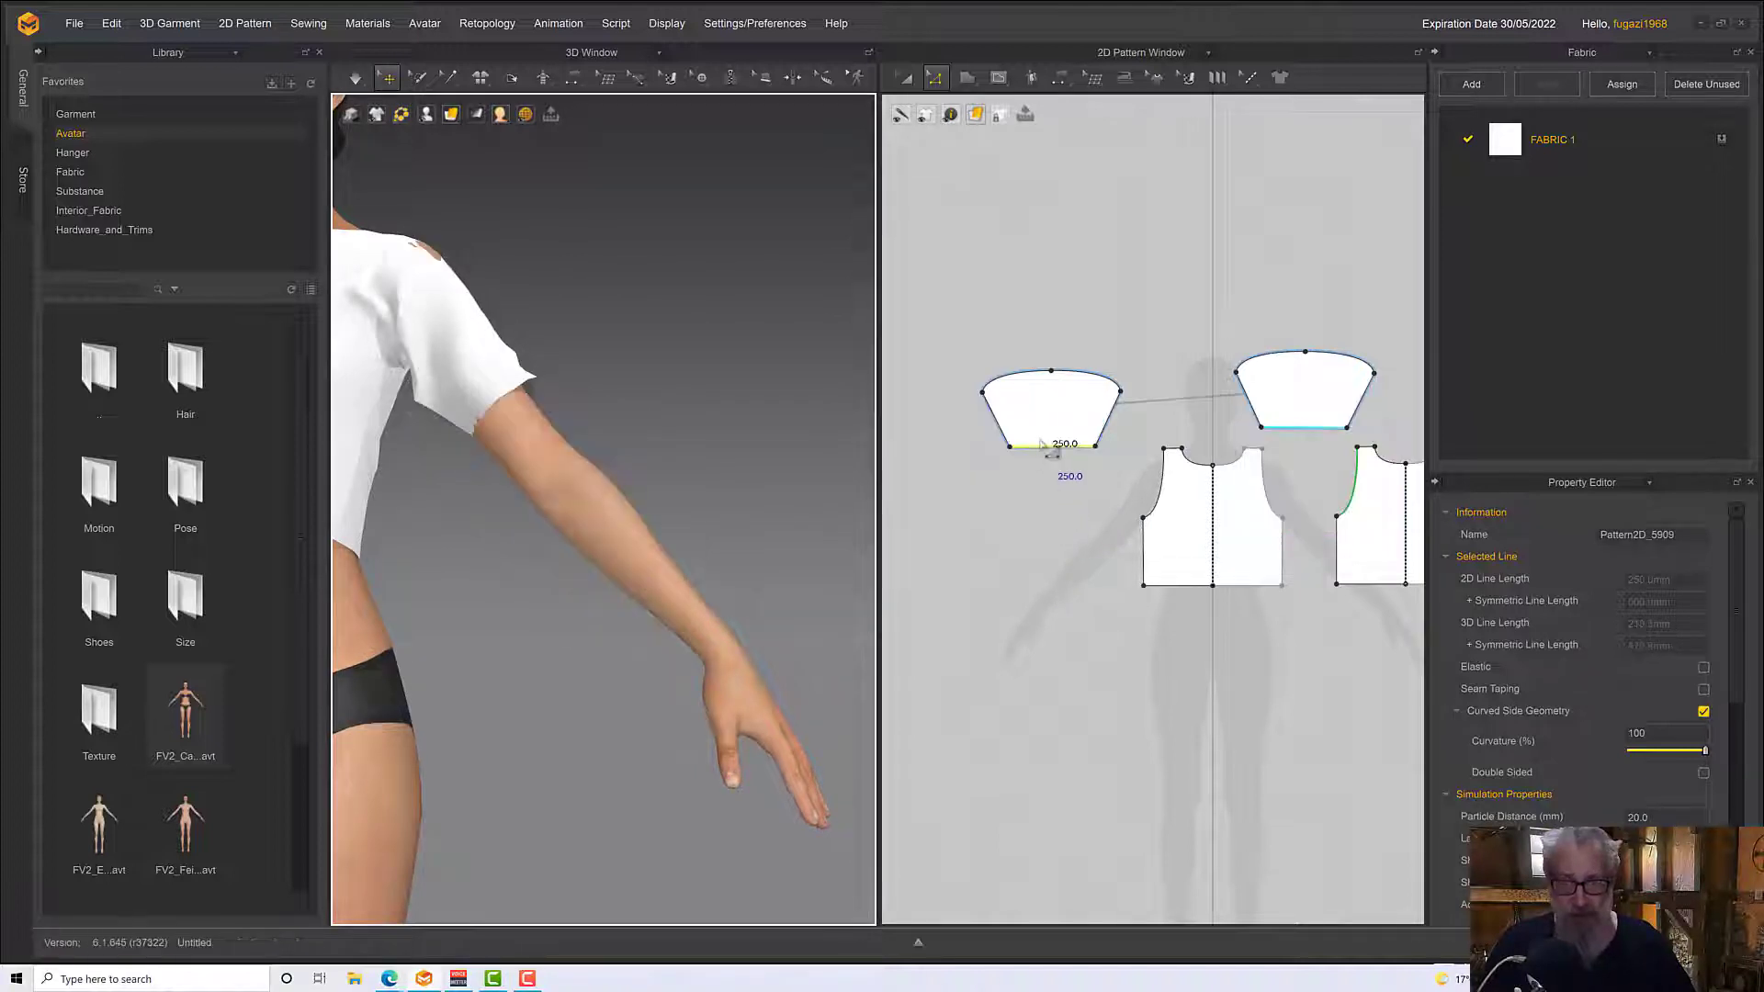
# Extend the sleeve patterns to about wrist length by moving the hem edge straight down, and simulate the garment
pyautogui.moveTo(1036, 453); pyautogui.dragTo(1061, 575)
pyautogui.press('space')
pyautogui.press('space')
pyautogui.press('space')
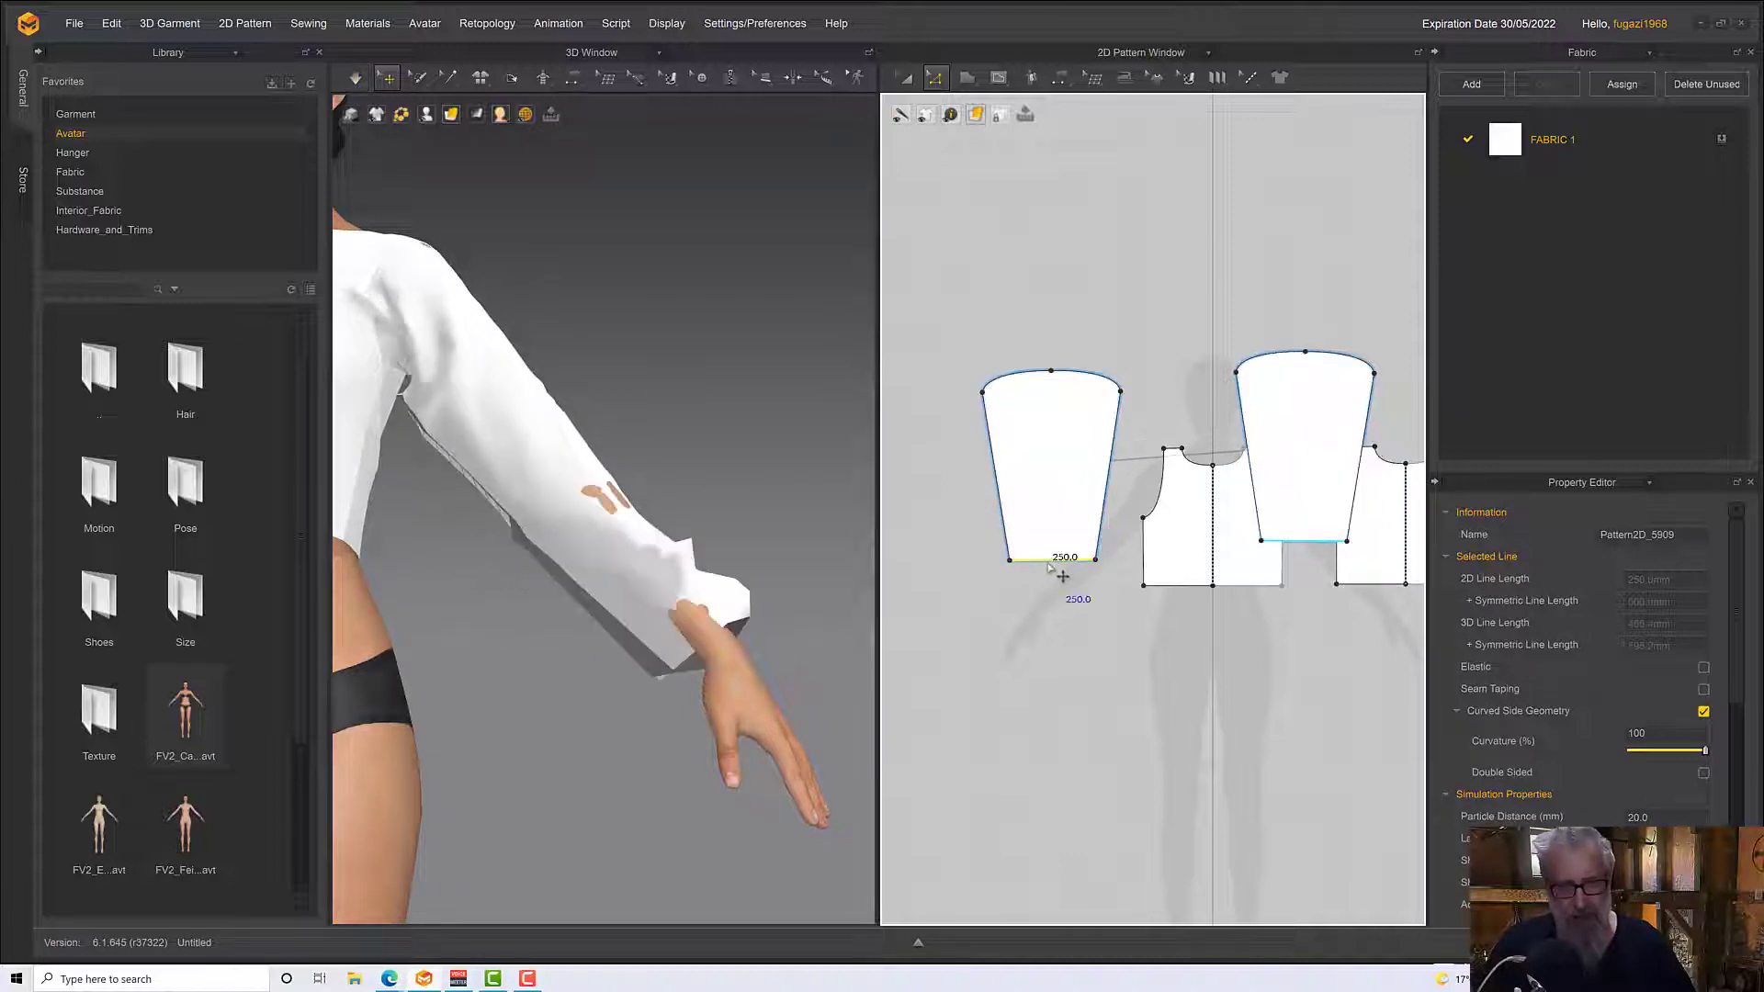
pyautogui.press('space')
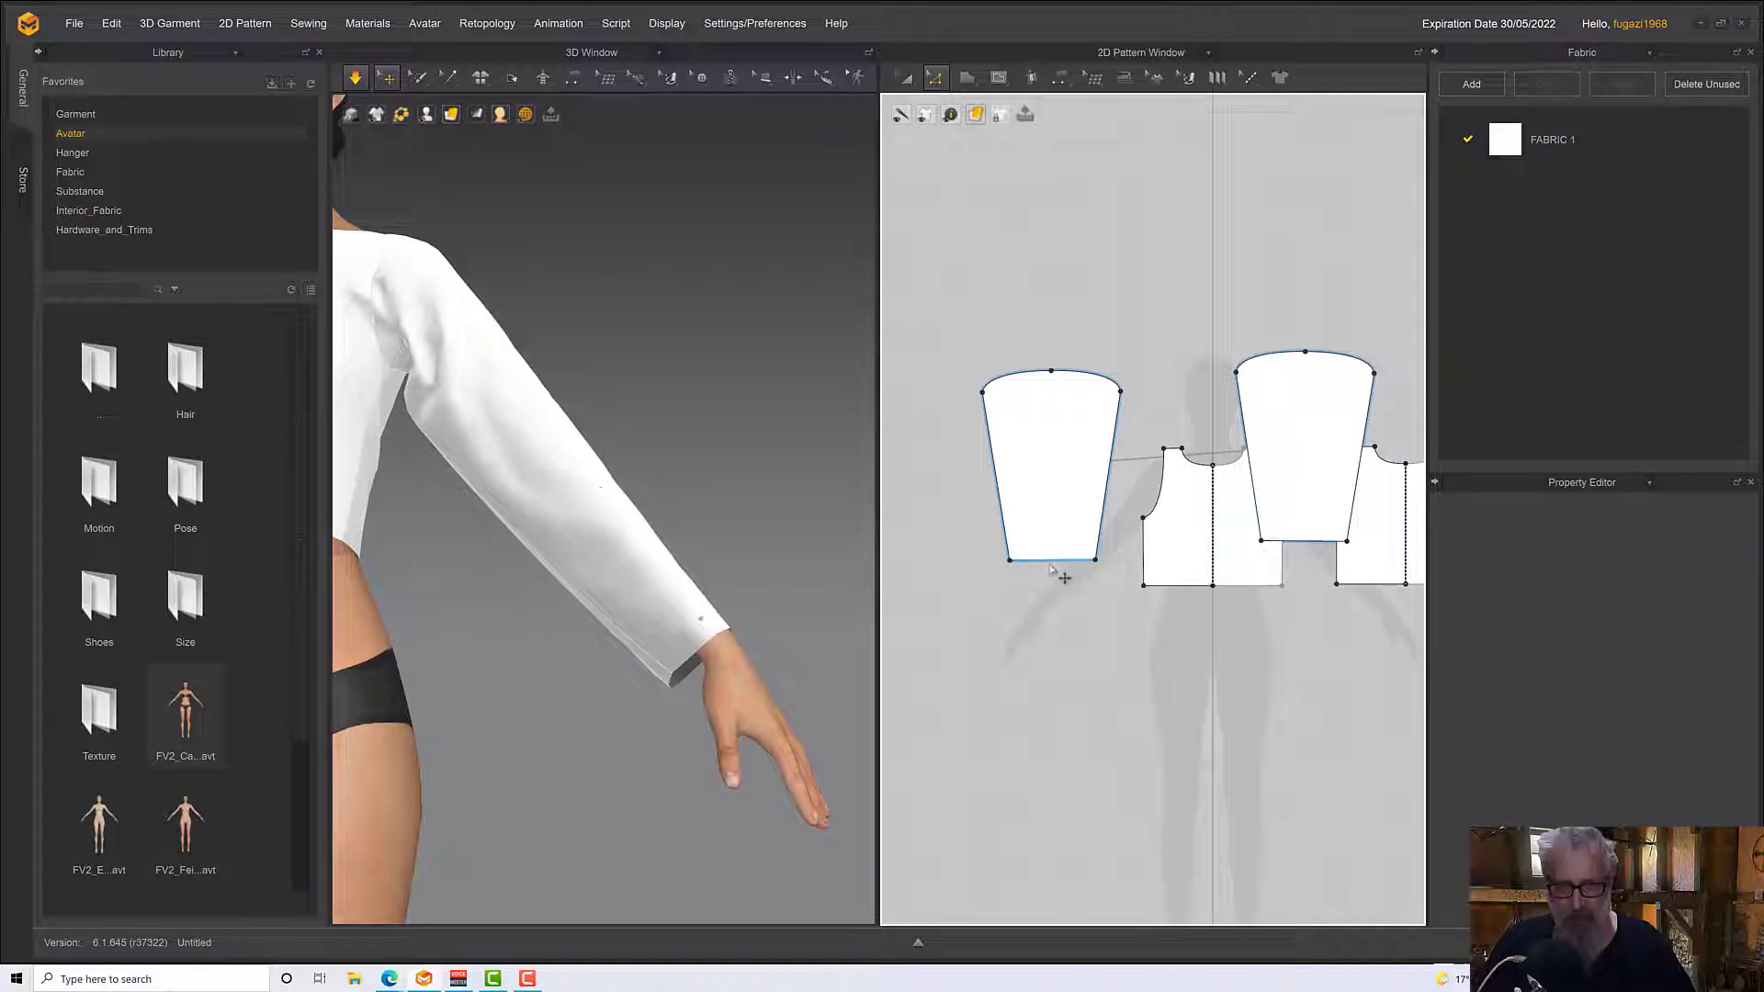
# Shorten the sleeves slightly by moving the hem edge up so they end above the wrists, and simulate again
pyautogui.moveTo(1052, 570); pyautogui.dragTo(1051, 549)
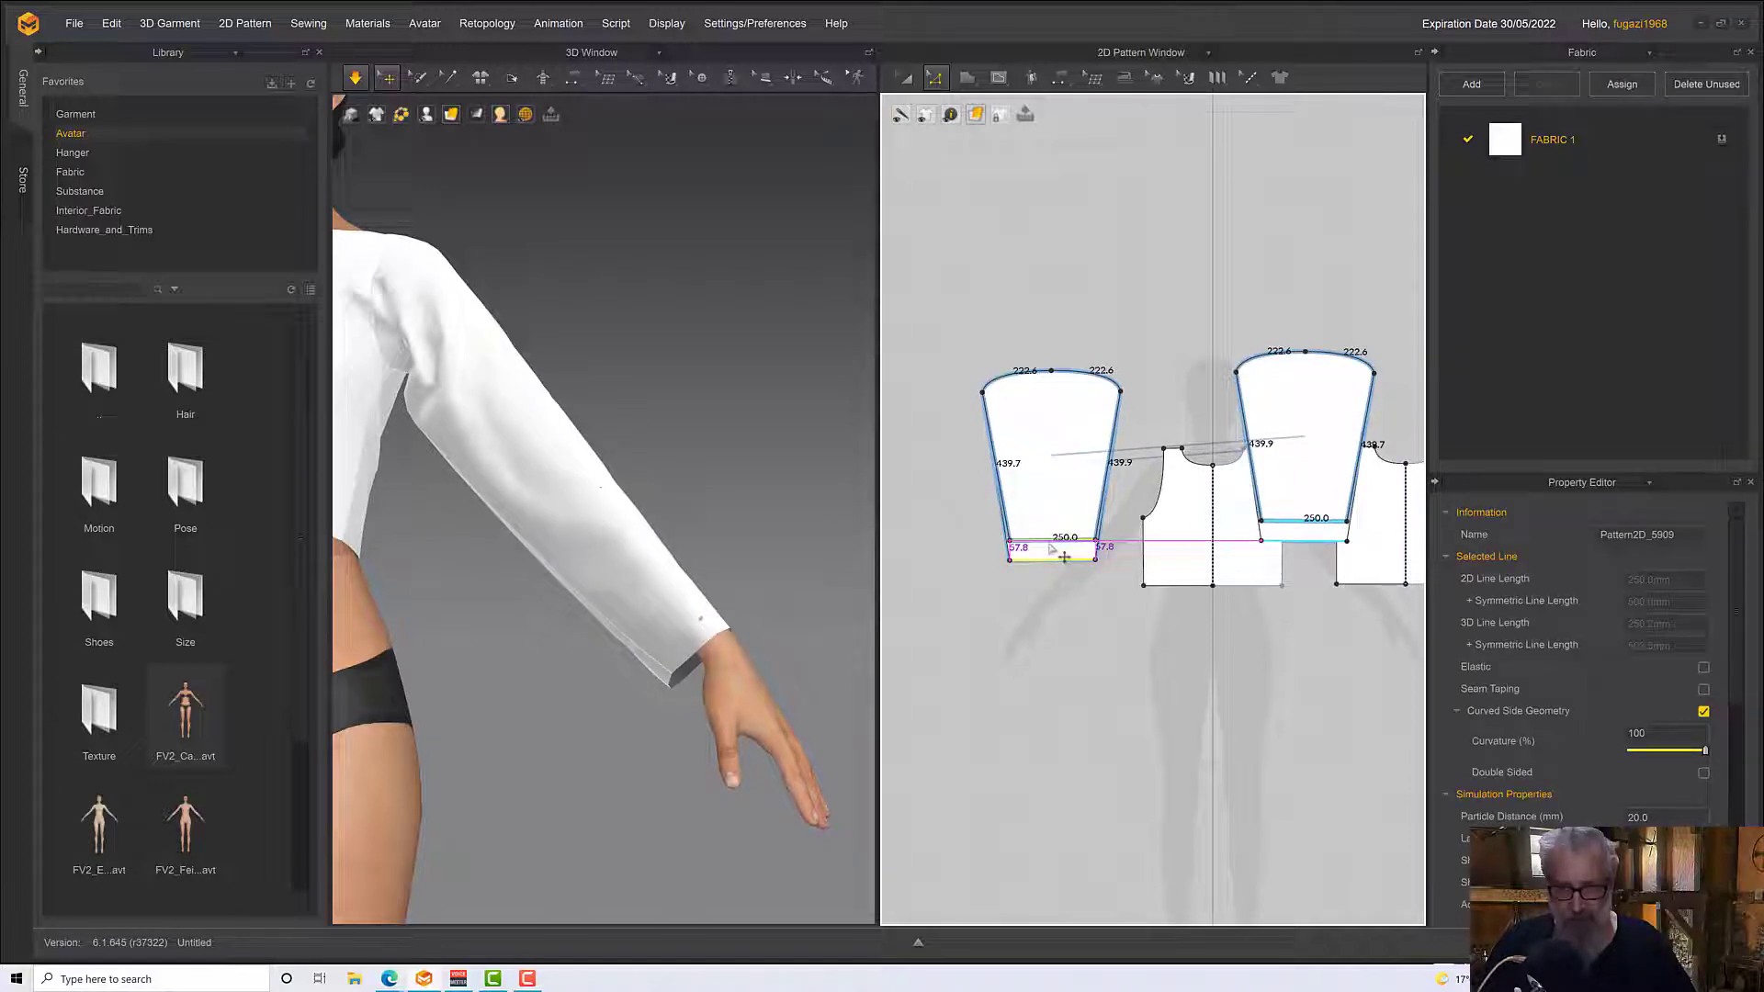
pyautogui.scroll(-3, 731, 595)
pyautogui.scroll(-1, 731, 595)
pyautogui.rightClick(725, 587)
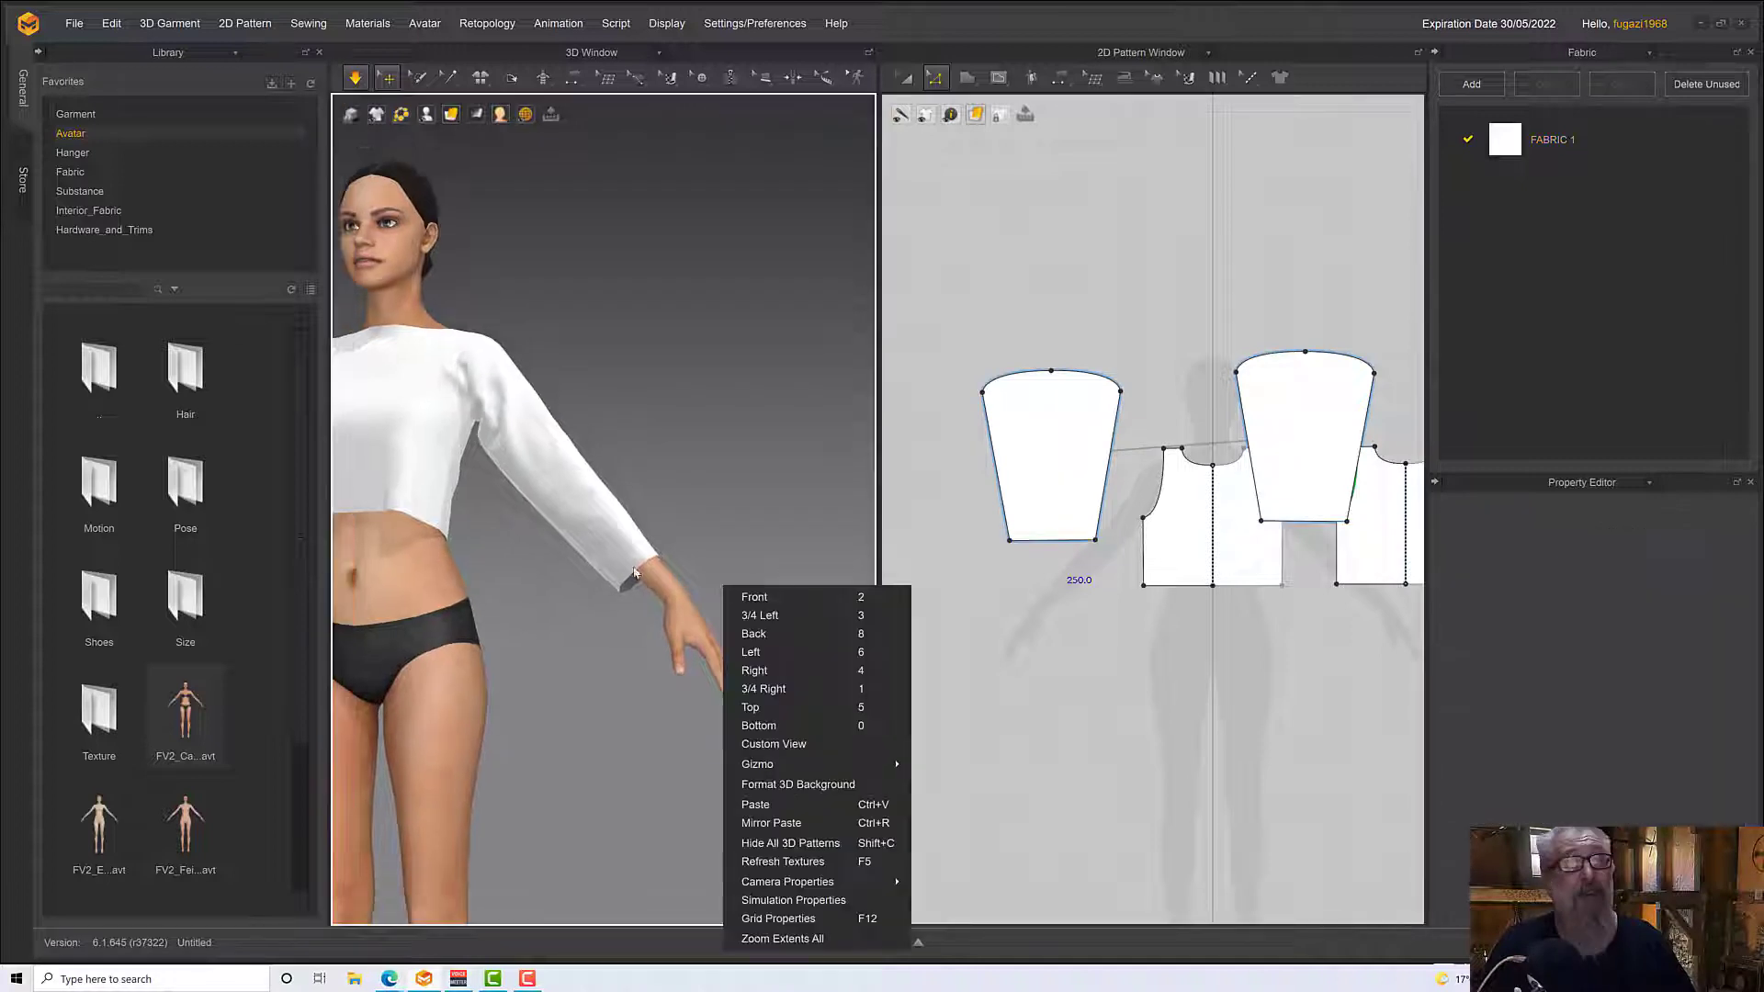
pyautogui.moveTo(634, 568); pyautogui.dragTo(816, 597, button='right')
pyautogui.press('space')
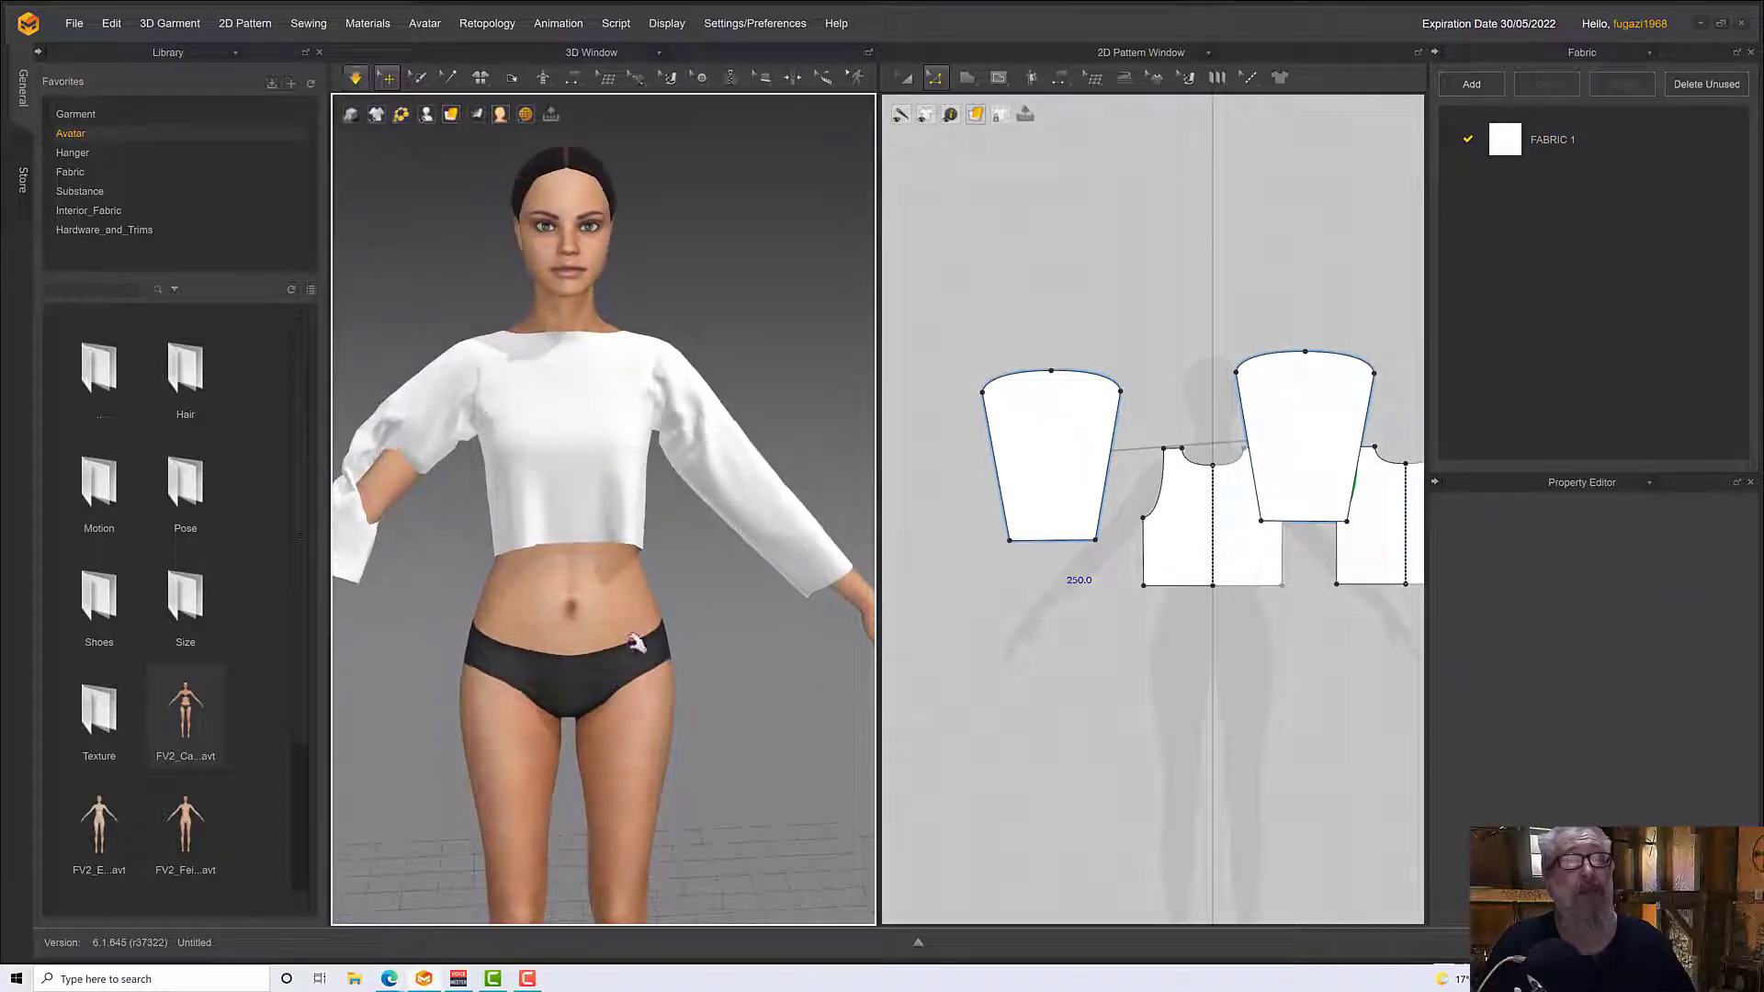
# Pull the bunched sleeve on the avatar's right arm down over the forearm to the wrist during simulation
pyautogui.moveTo(641, 638); pyautogui.dragTo(782, 653, button='middle')
pyautogui.click(609, 478)
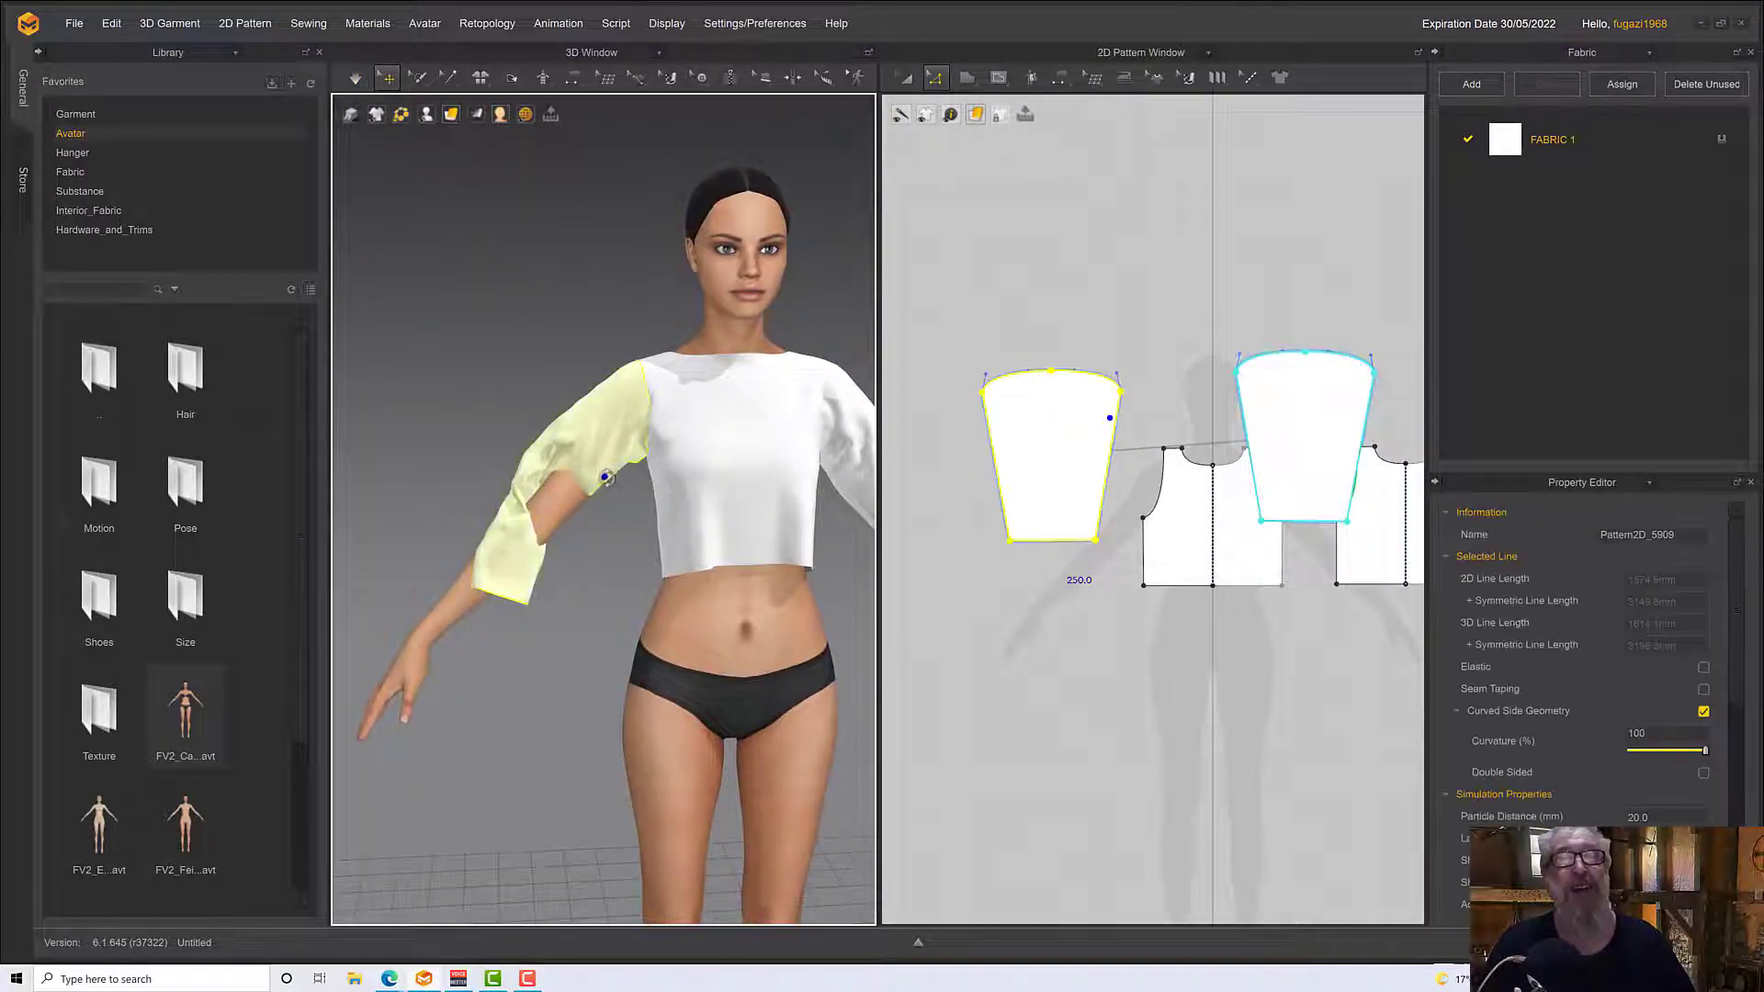
pyautogui.moveTo(606, 478); pyautogui.dragTo(645, 523, button='right')
pyautogui.press('space')
pyautogui.press('2')
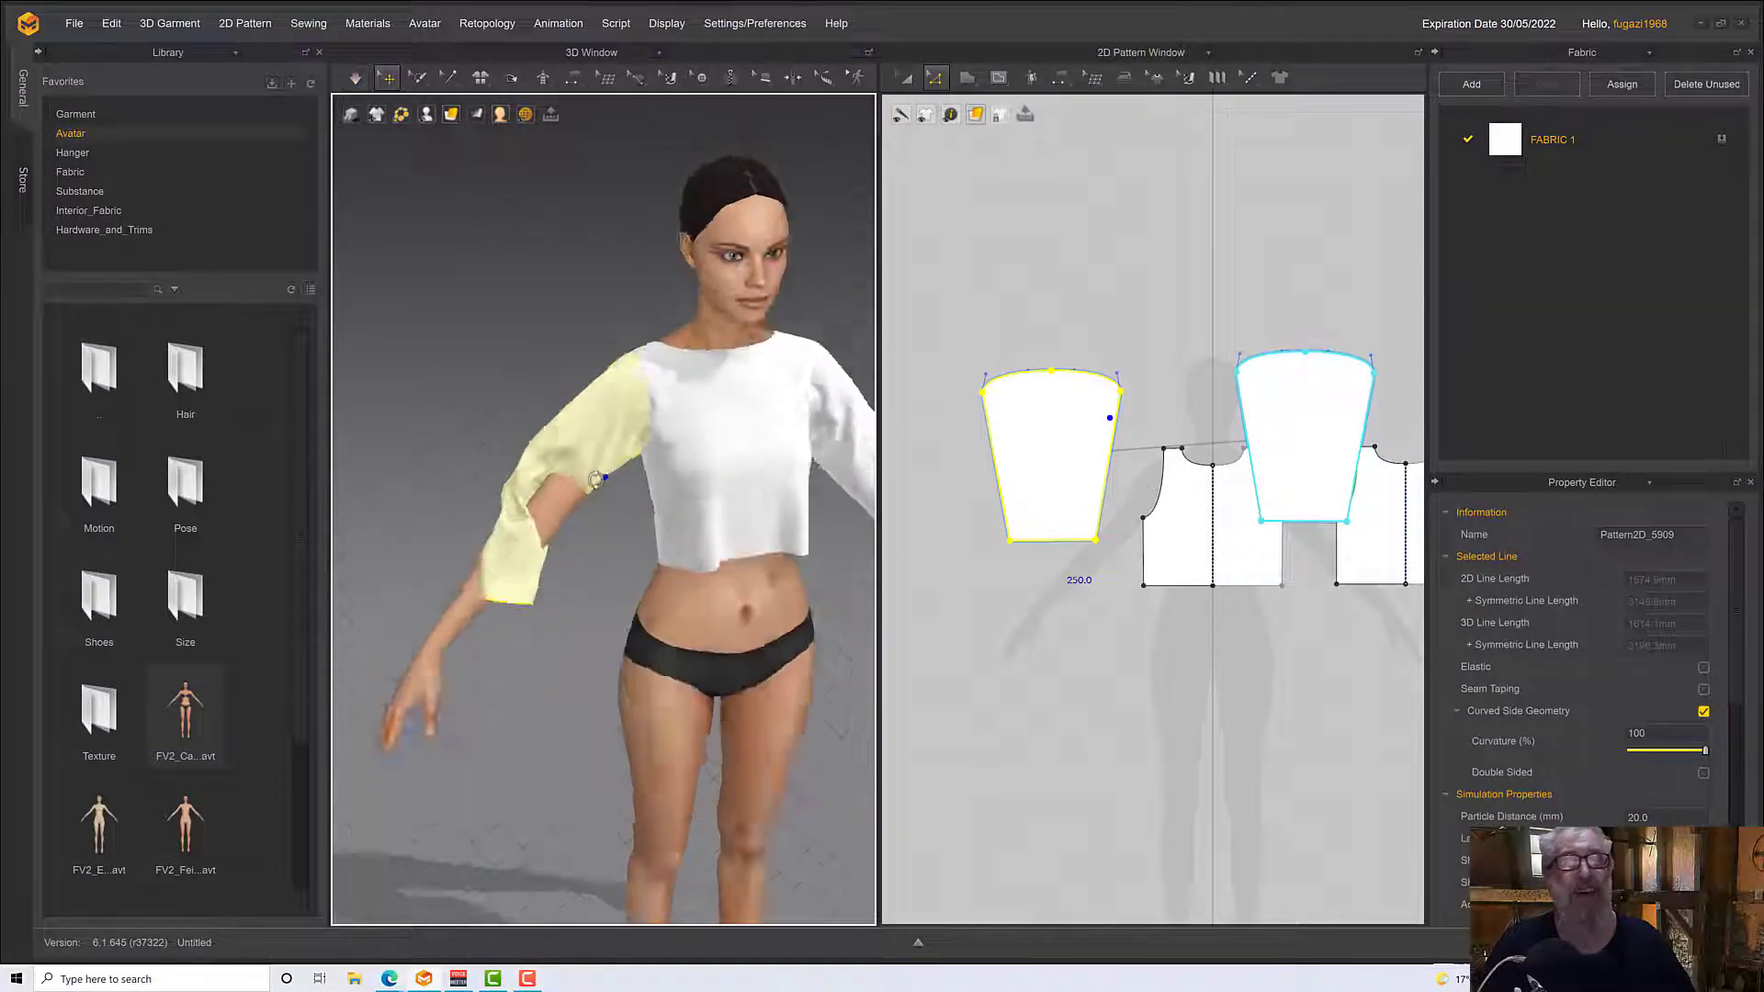
pyautogui.moveTo(570, 461); pyautogui.dragTo(646, 619)
pyautogui.press('space')
pyautogui.moveTo(645, 617); pyautogui.dragTo(549, 526, button='right')
pyautogui.press('space')
pyautogui.moveTo(549, 525); pyautogui.dragTo(571, 550)
pyautogui.press('space')
pyautogui.moveTo(572, 549); pyautogui.dragTo(596, 554, button='right')
pyautogui.press('space')
# Adjust the cuff of the avatar's right sleeve around the wrist and settle both sleeves in the running simulation
pyautogui.moveTo(608, 626); pyautogui.dragTo(533, 621, button='right')
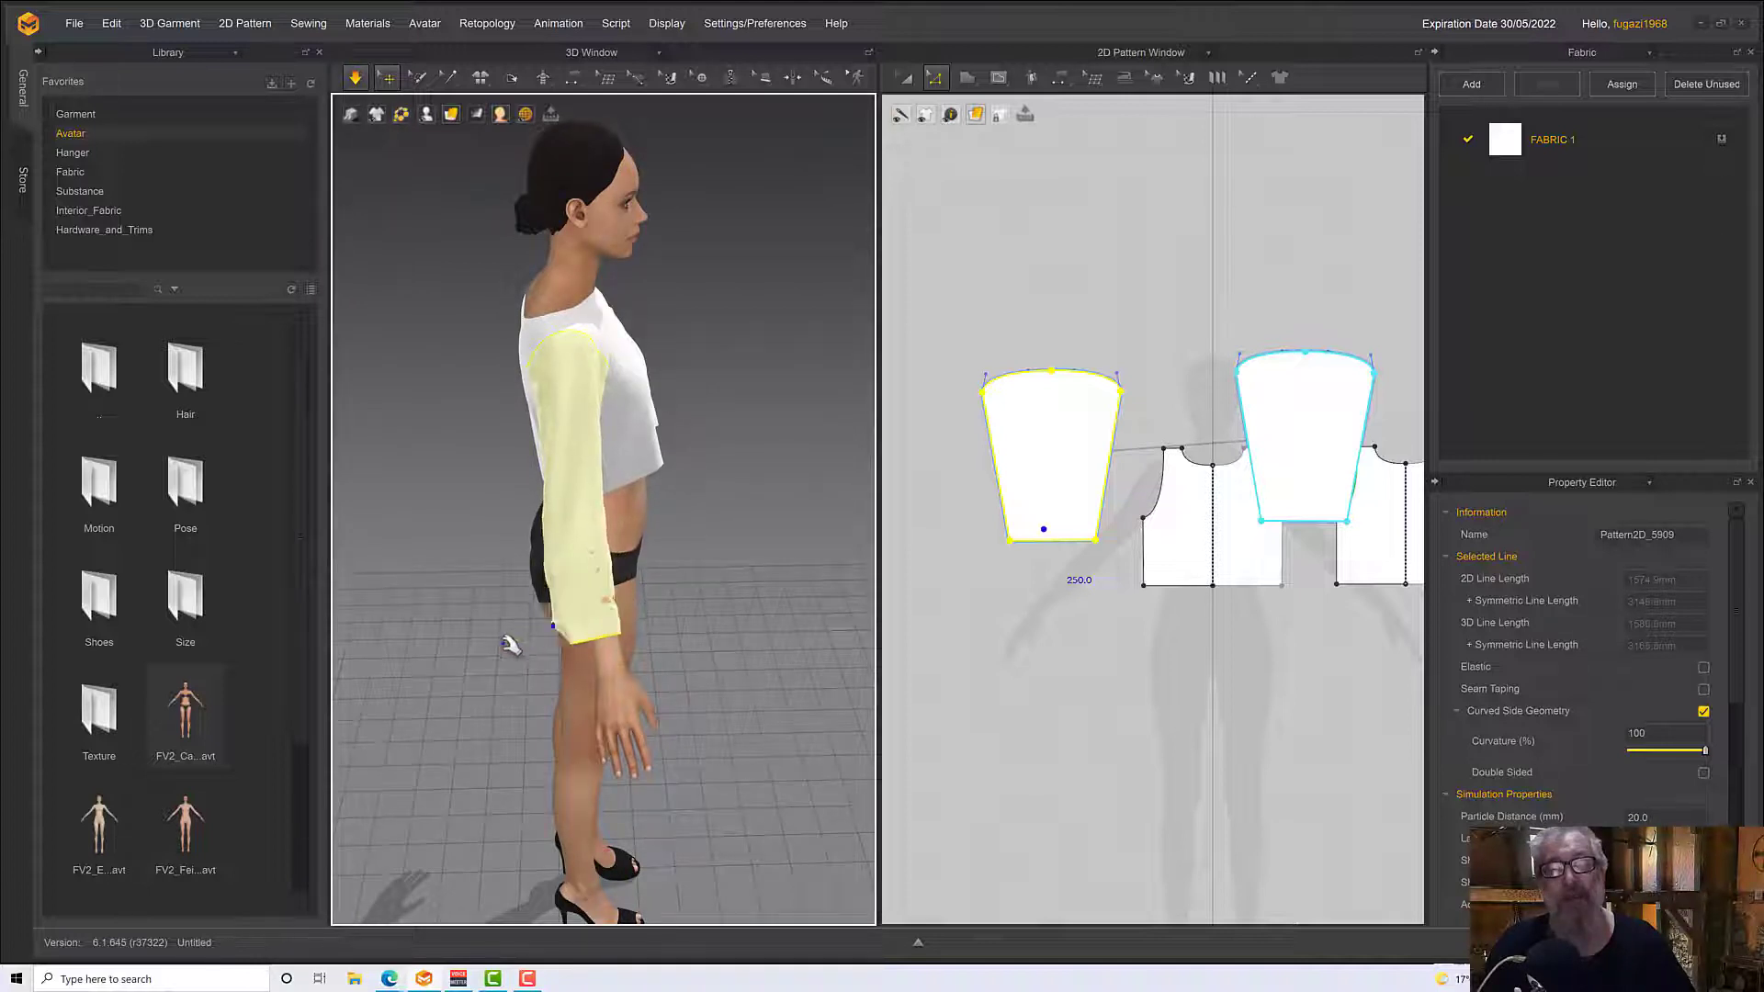
pyautogui.moveTo(510, 645); pyautogui.dragTo(602, 615, button='right')
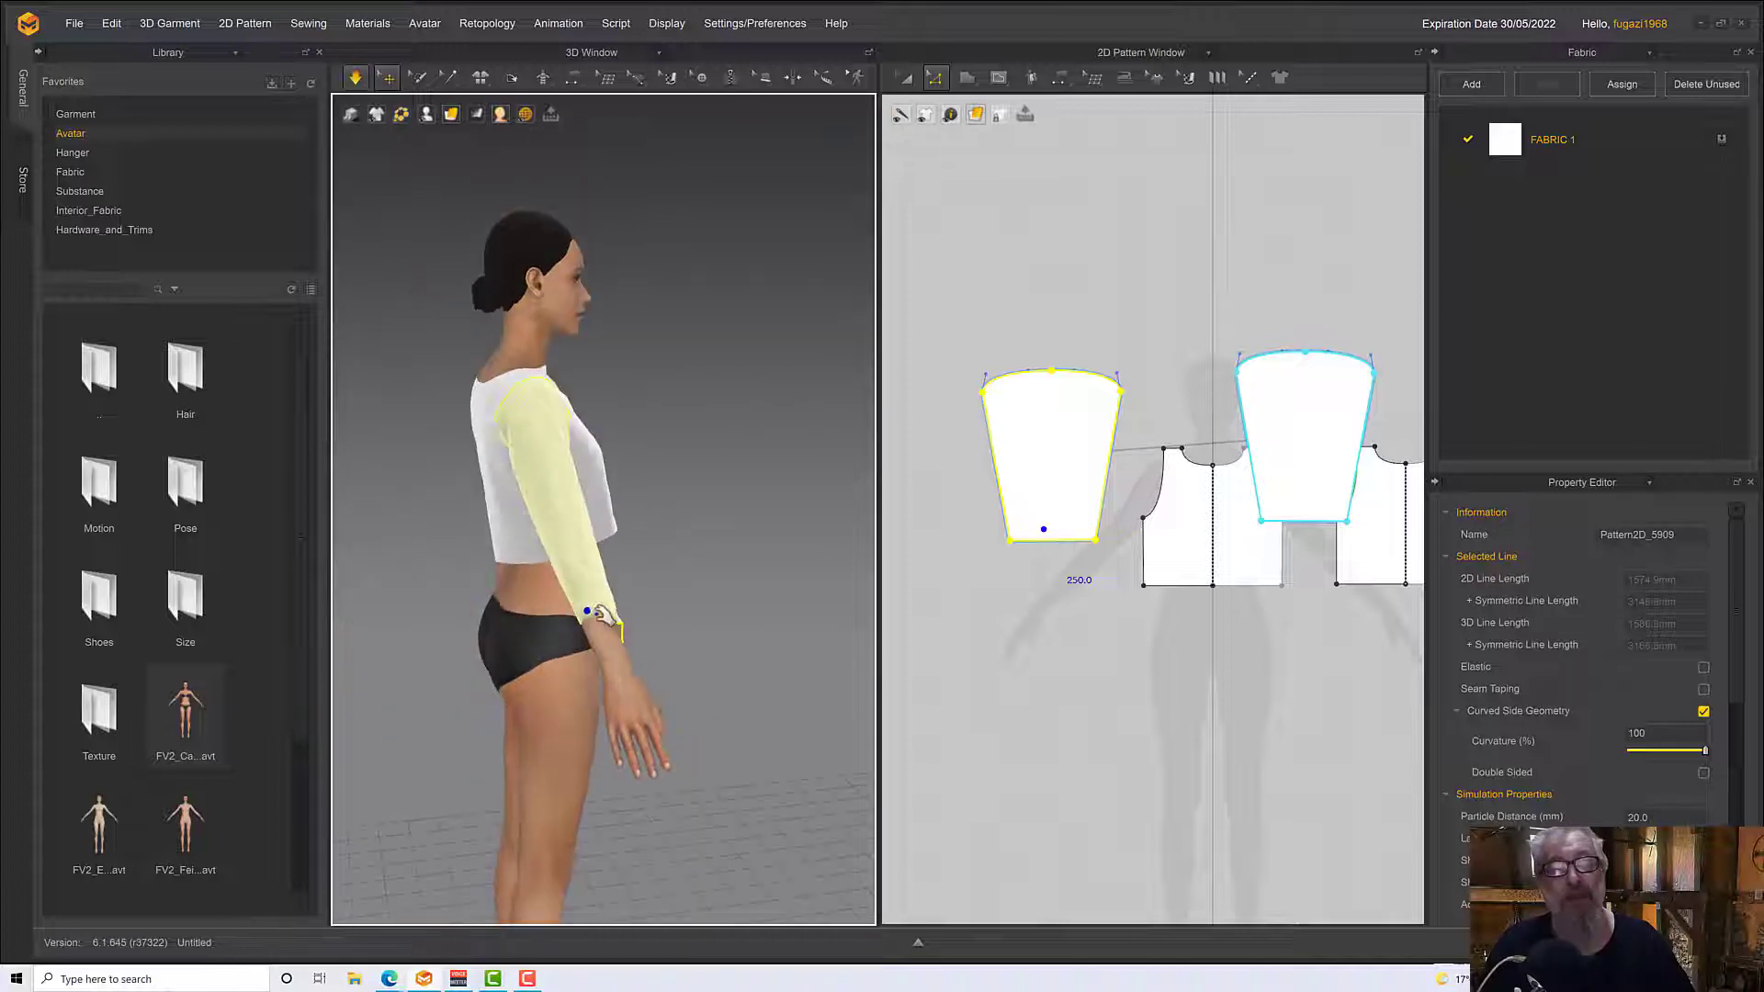
pyautogui.click(544, 645)
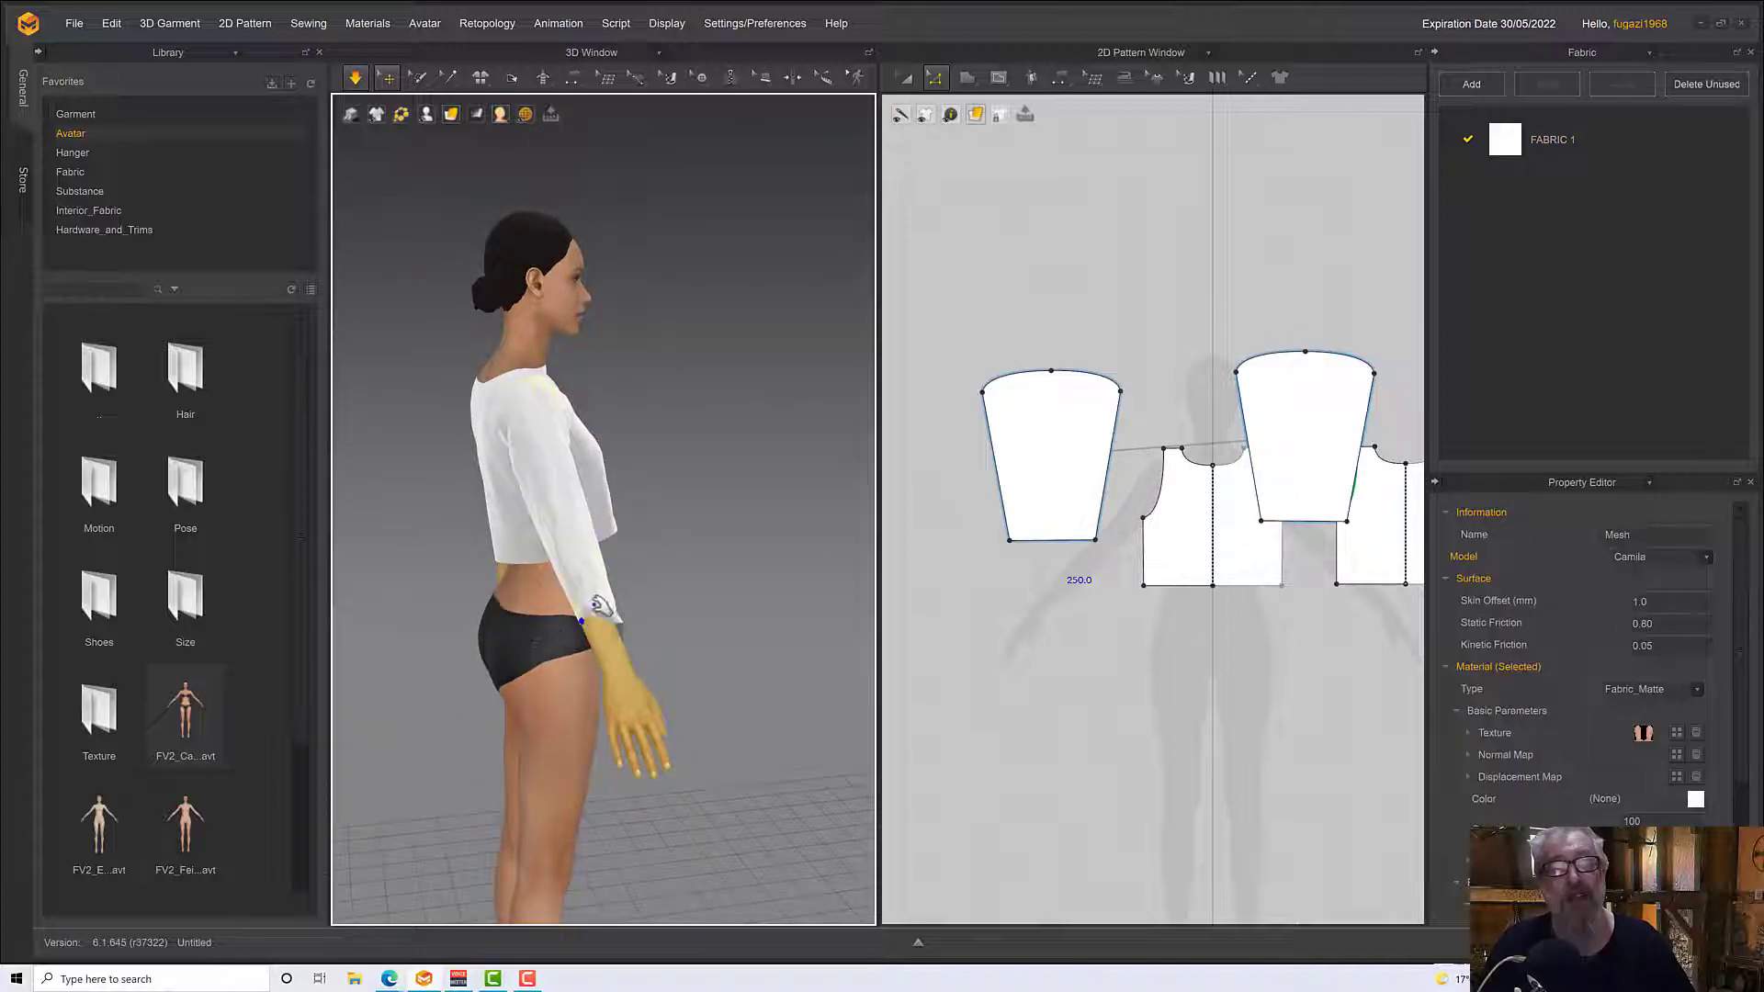
pyautogui.click(600, 607)
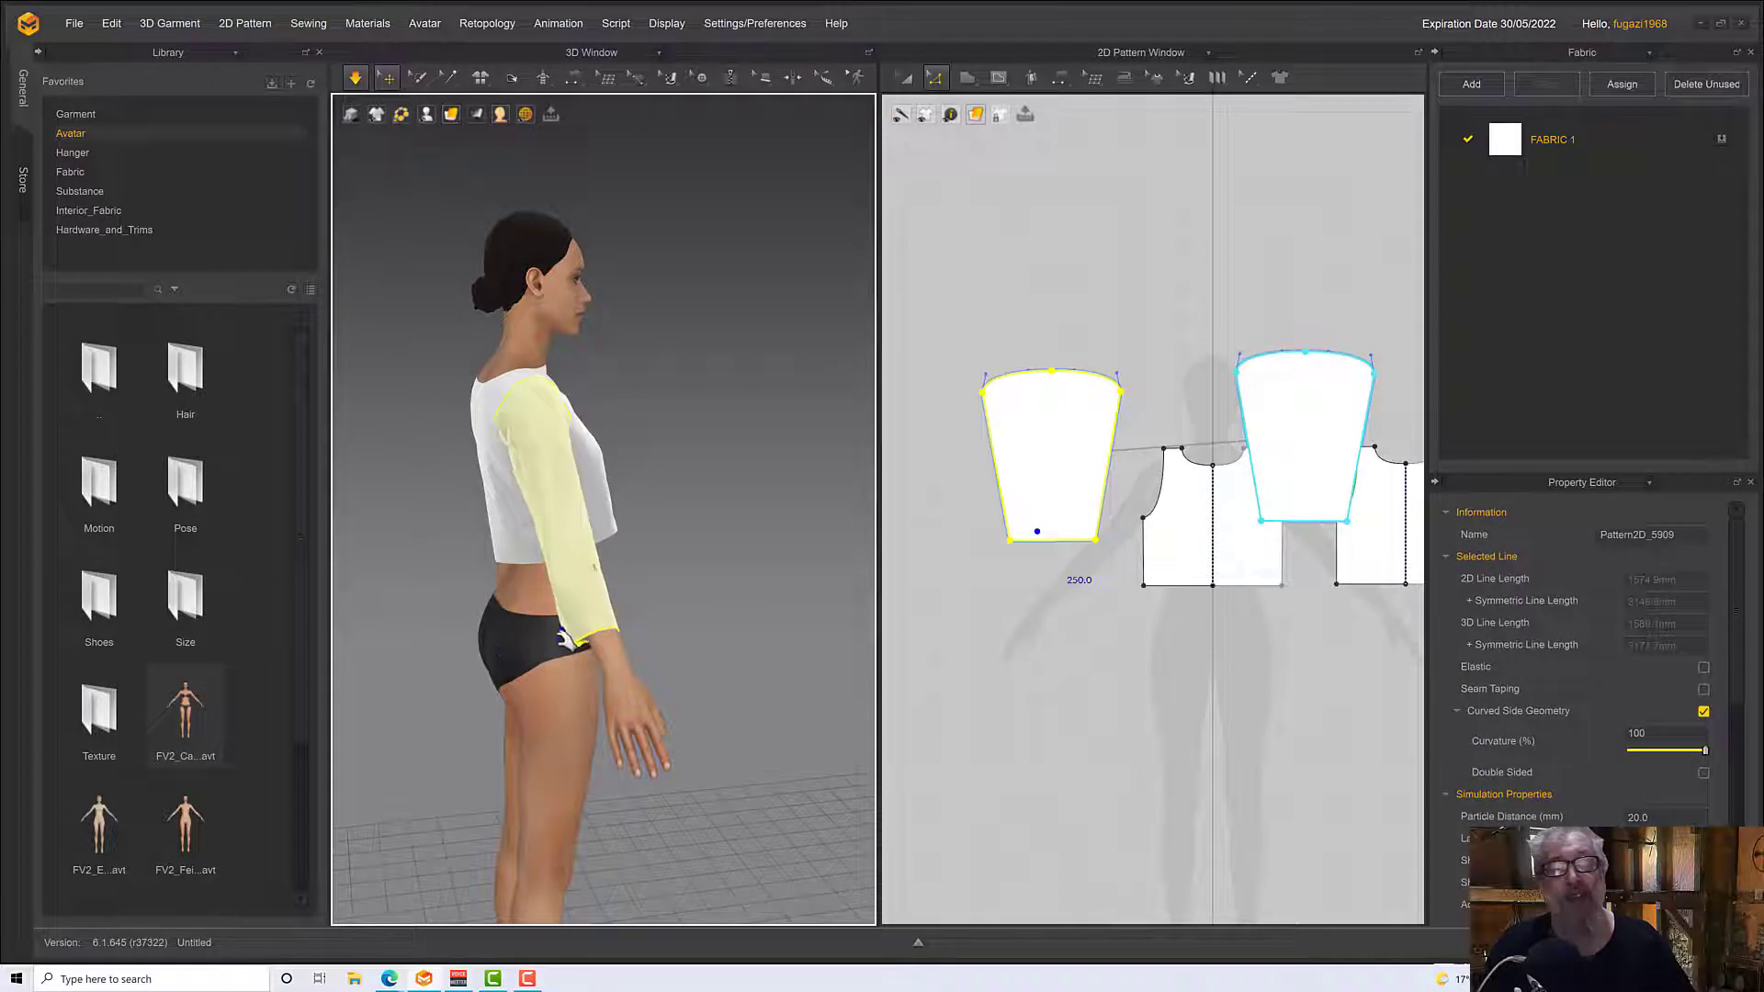
pyautogui.moveTo(599, 607); pyautogui.dragTo(646, 605, button='right')
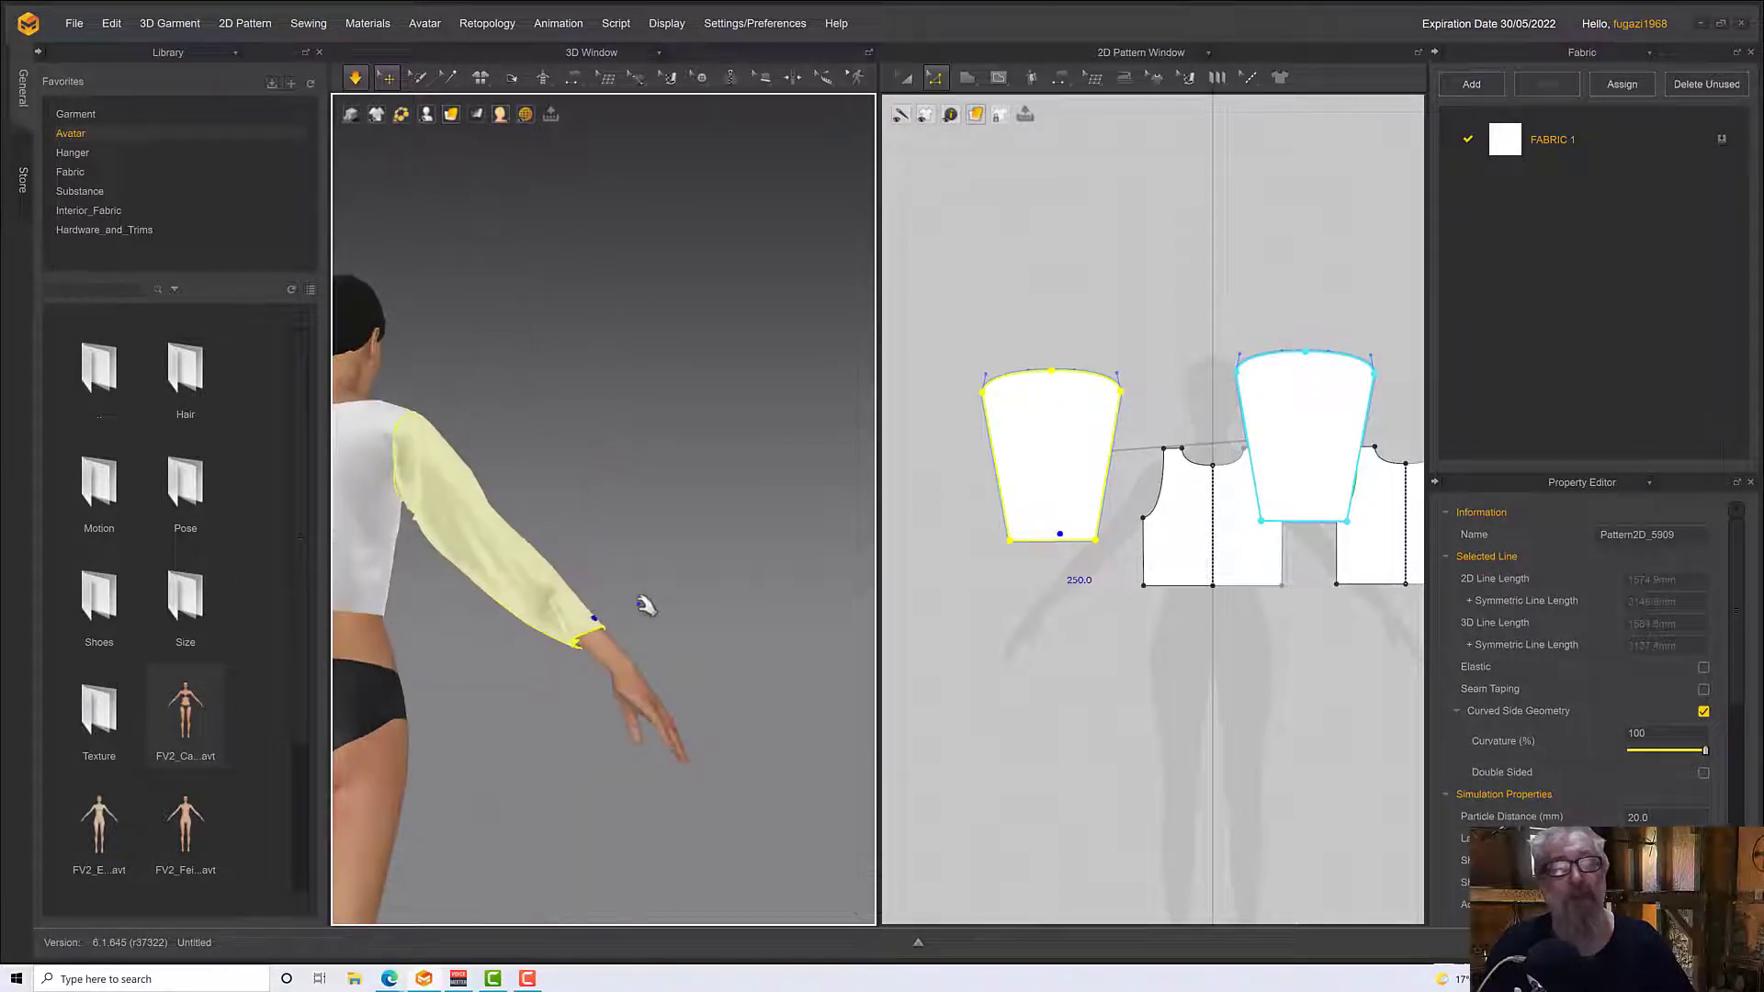
pyautogui.moveTo(548, 679); pyautogui.dragTo(820, 581, button='right')
pyautogui.click(602, 548)
pyautogui.click(764, 534)
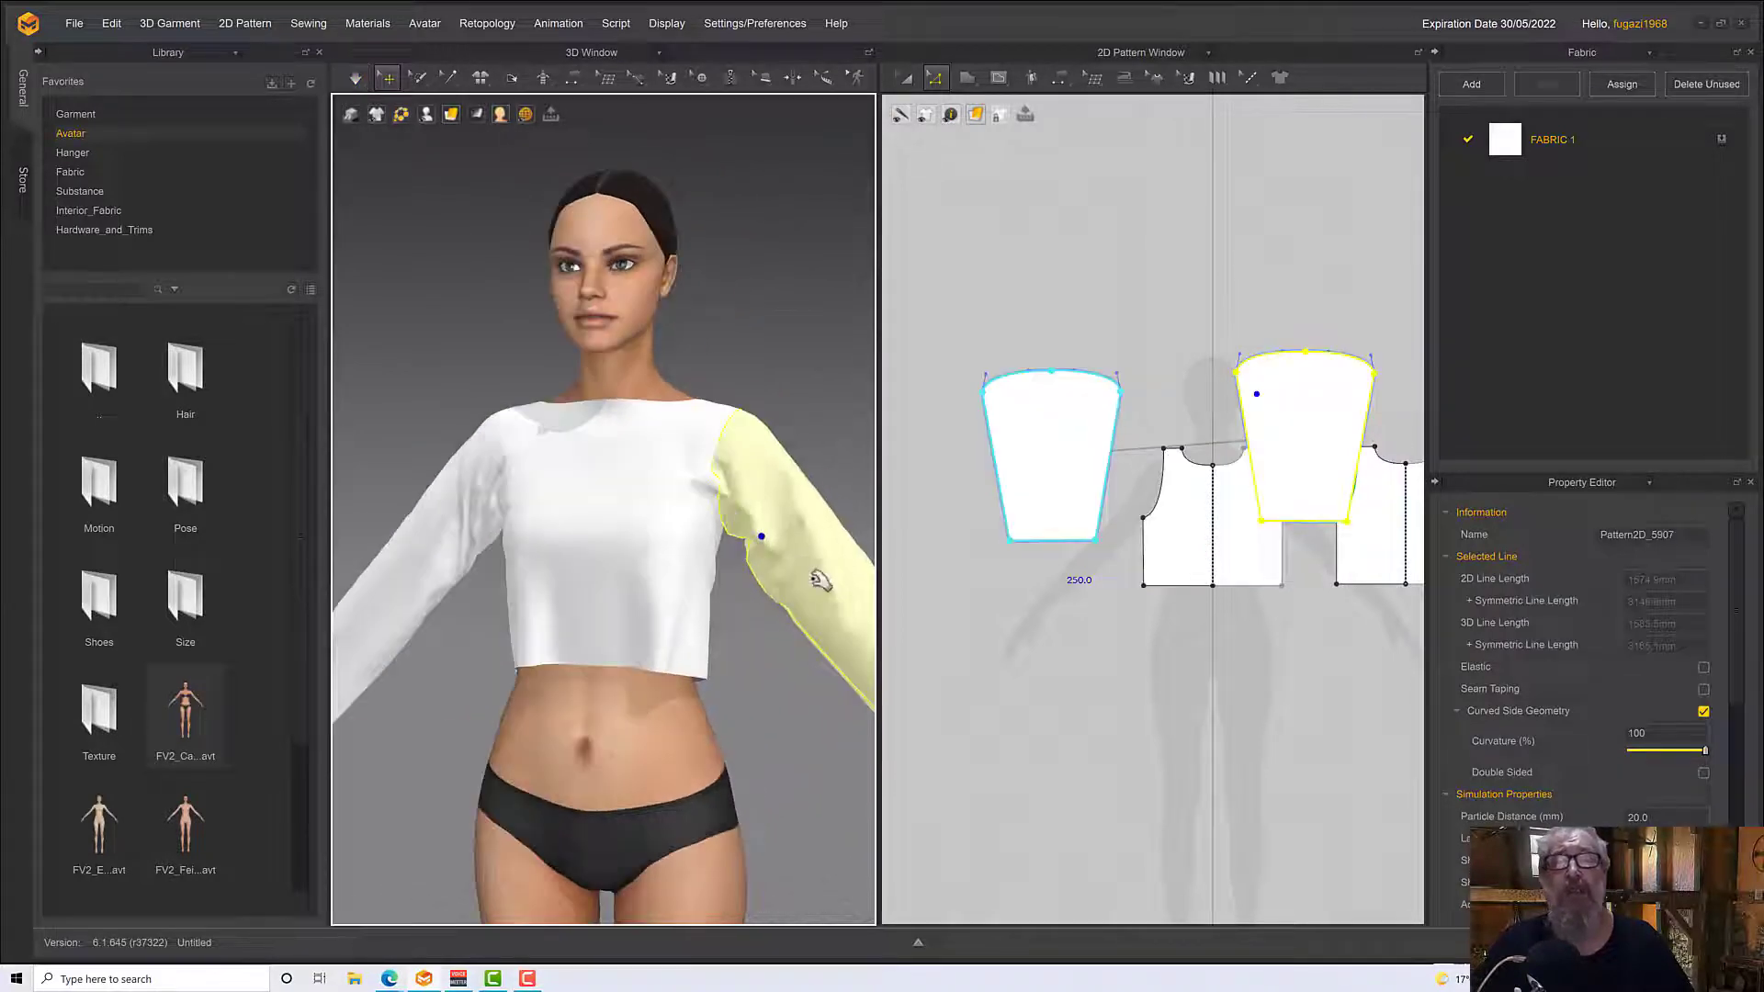
# Tug the front body panel near its hem to even out the drape of the top
pyautogui.click(691, 577)
pyautogui.moveTo(649, 701); pyautogui.dragTo(551, 638, button='right')
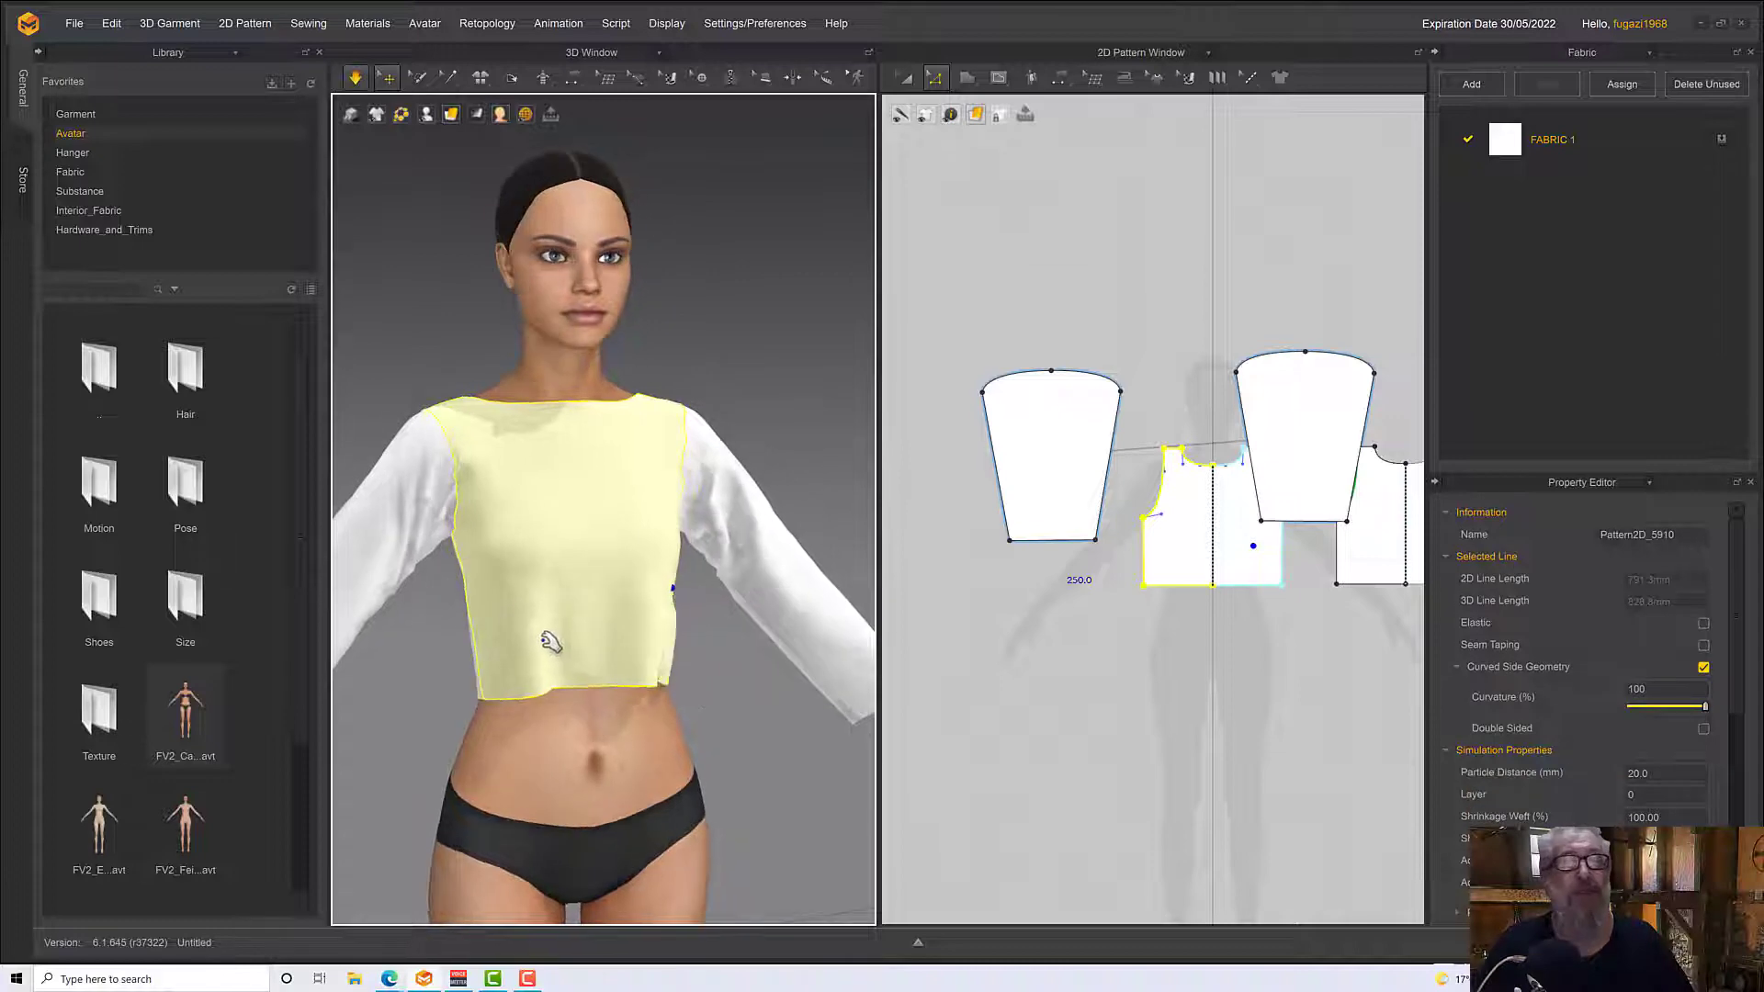
pyautogui.moveTo(551, 708); pyautogui.dragTo(1009, 570, button='right')
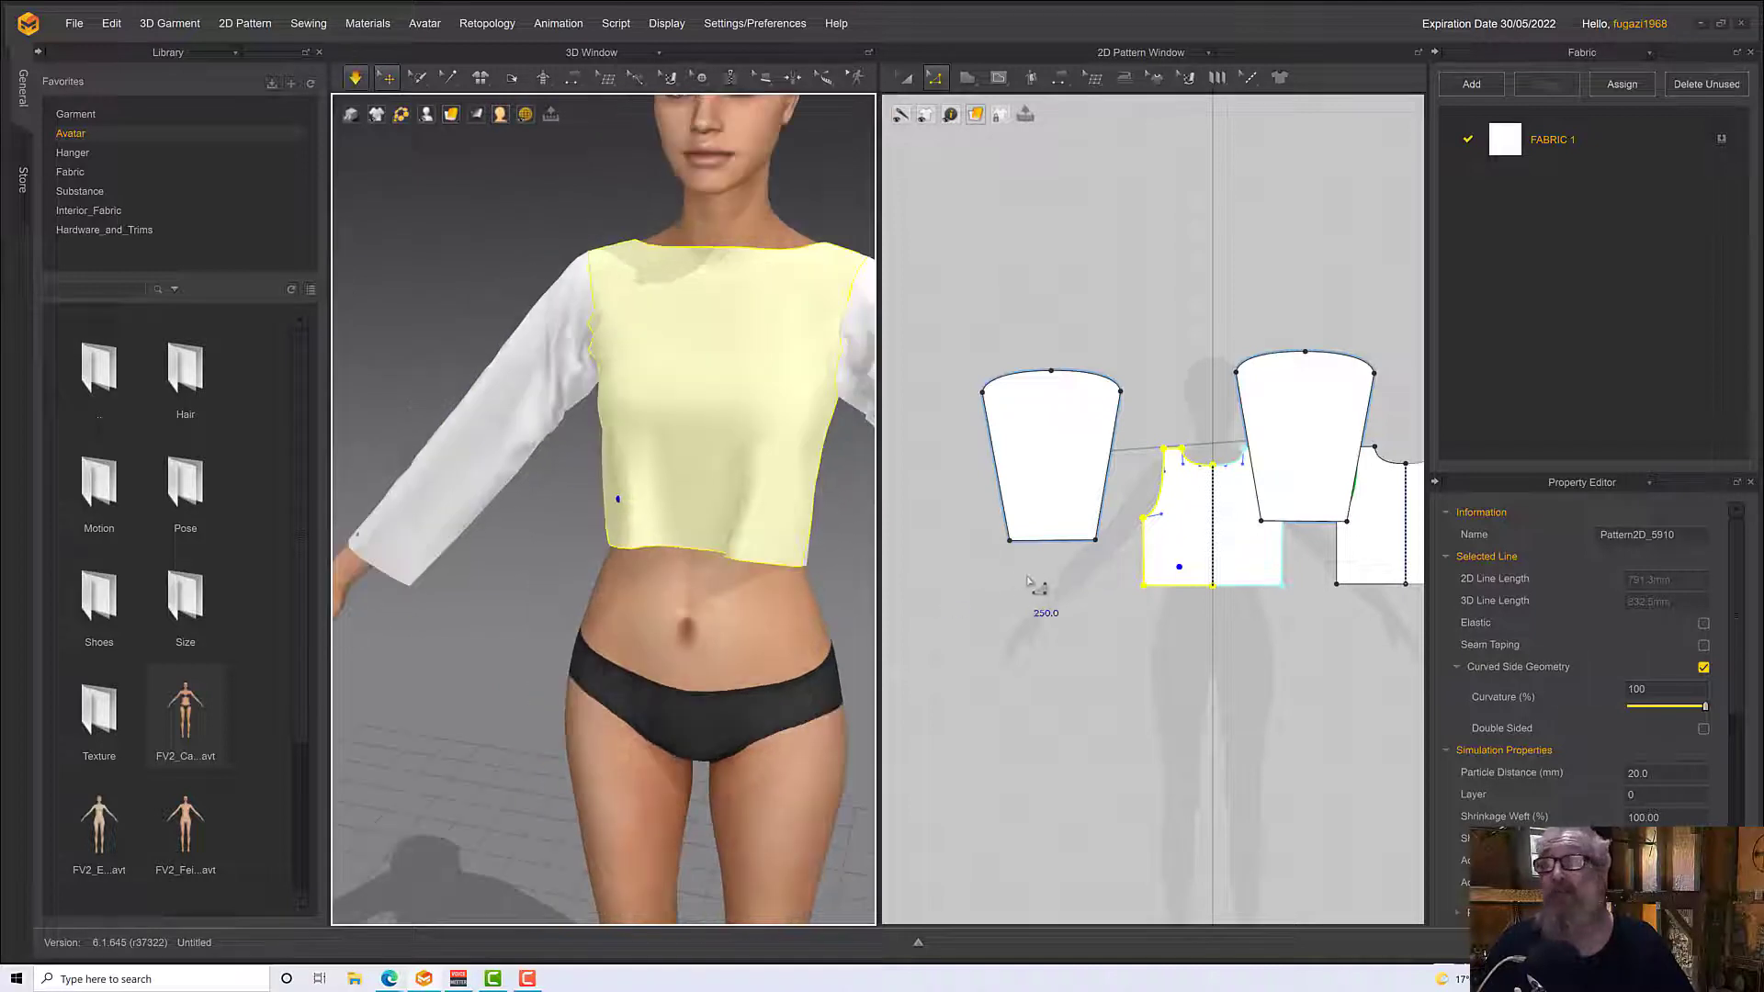
# Move the sleeve pattern that overlaps the body pieces about 730 mm sideways, to the outer side of the back pattern
pyautogui.click(1285, 423)
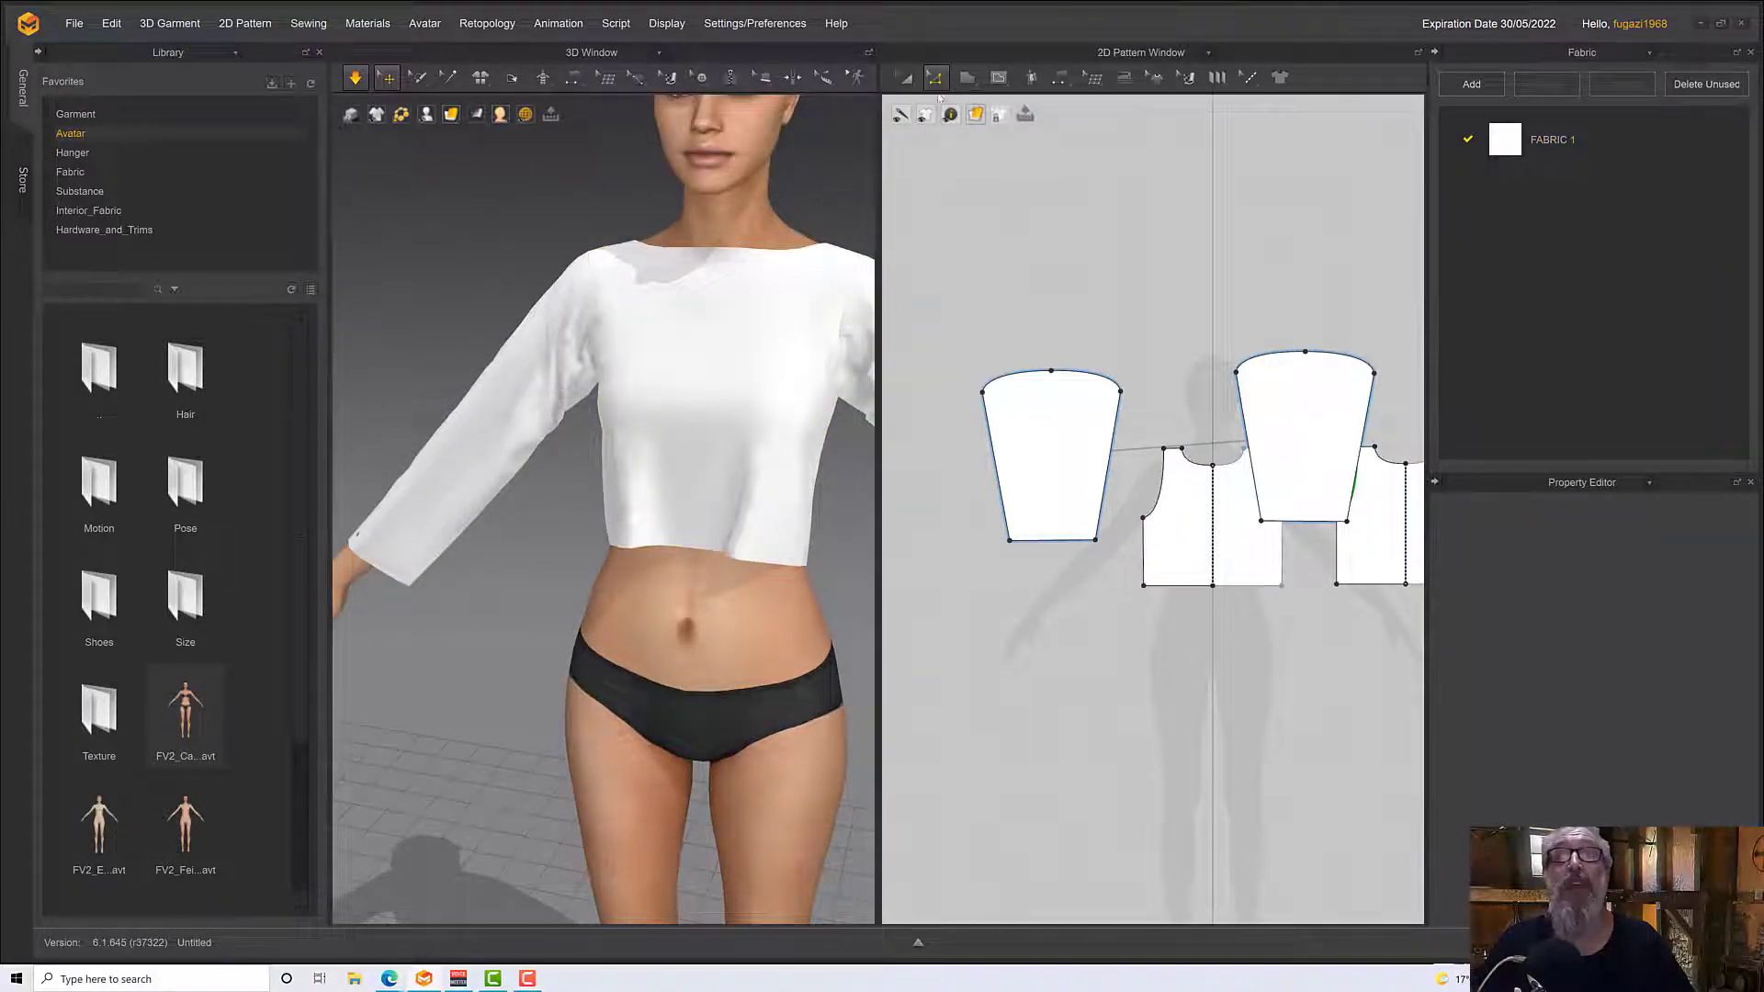
pyautogui.click(904, 81)
pyautogui.moveTo(1015, 345); pyautogui.dragTo(822, 283, button='middle')
pyautogui.moveTo(1157, 400); pyautogui.dragTo(958, 329, button='middle')
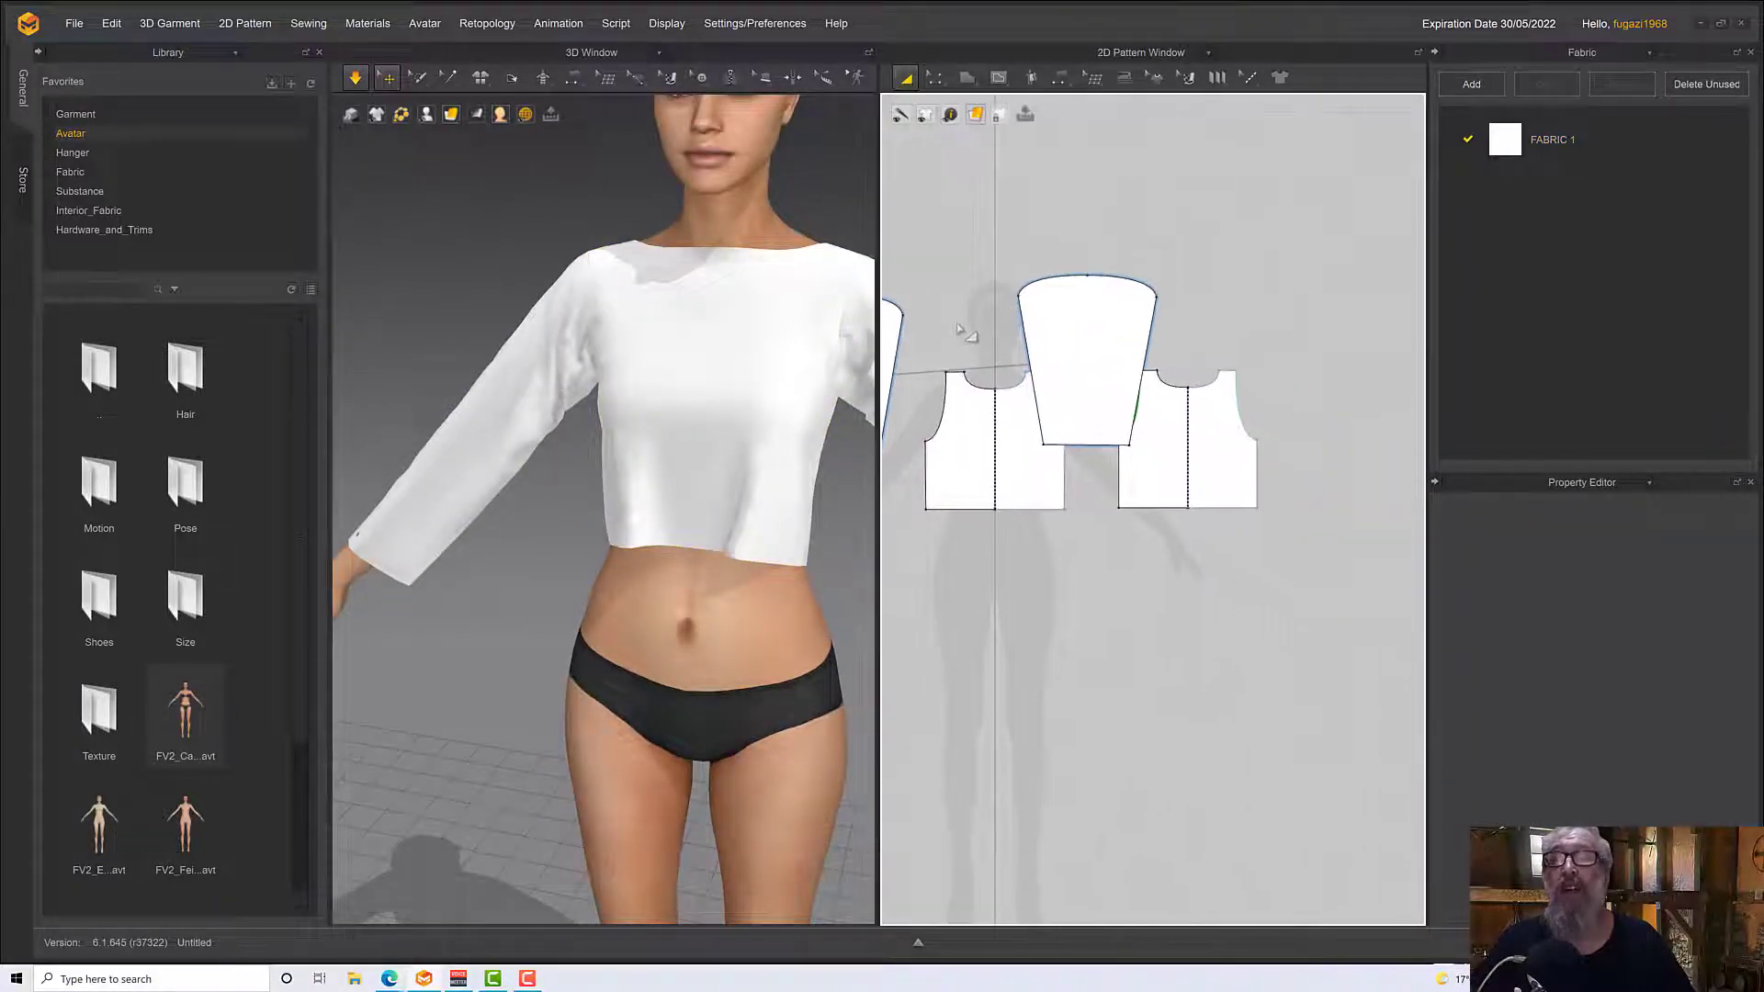
pyautogui.moveTo(1065, 330); pyautogui.dragTo(1315, 362)
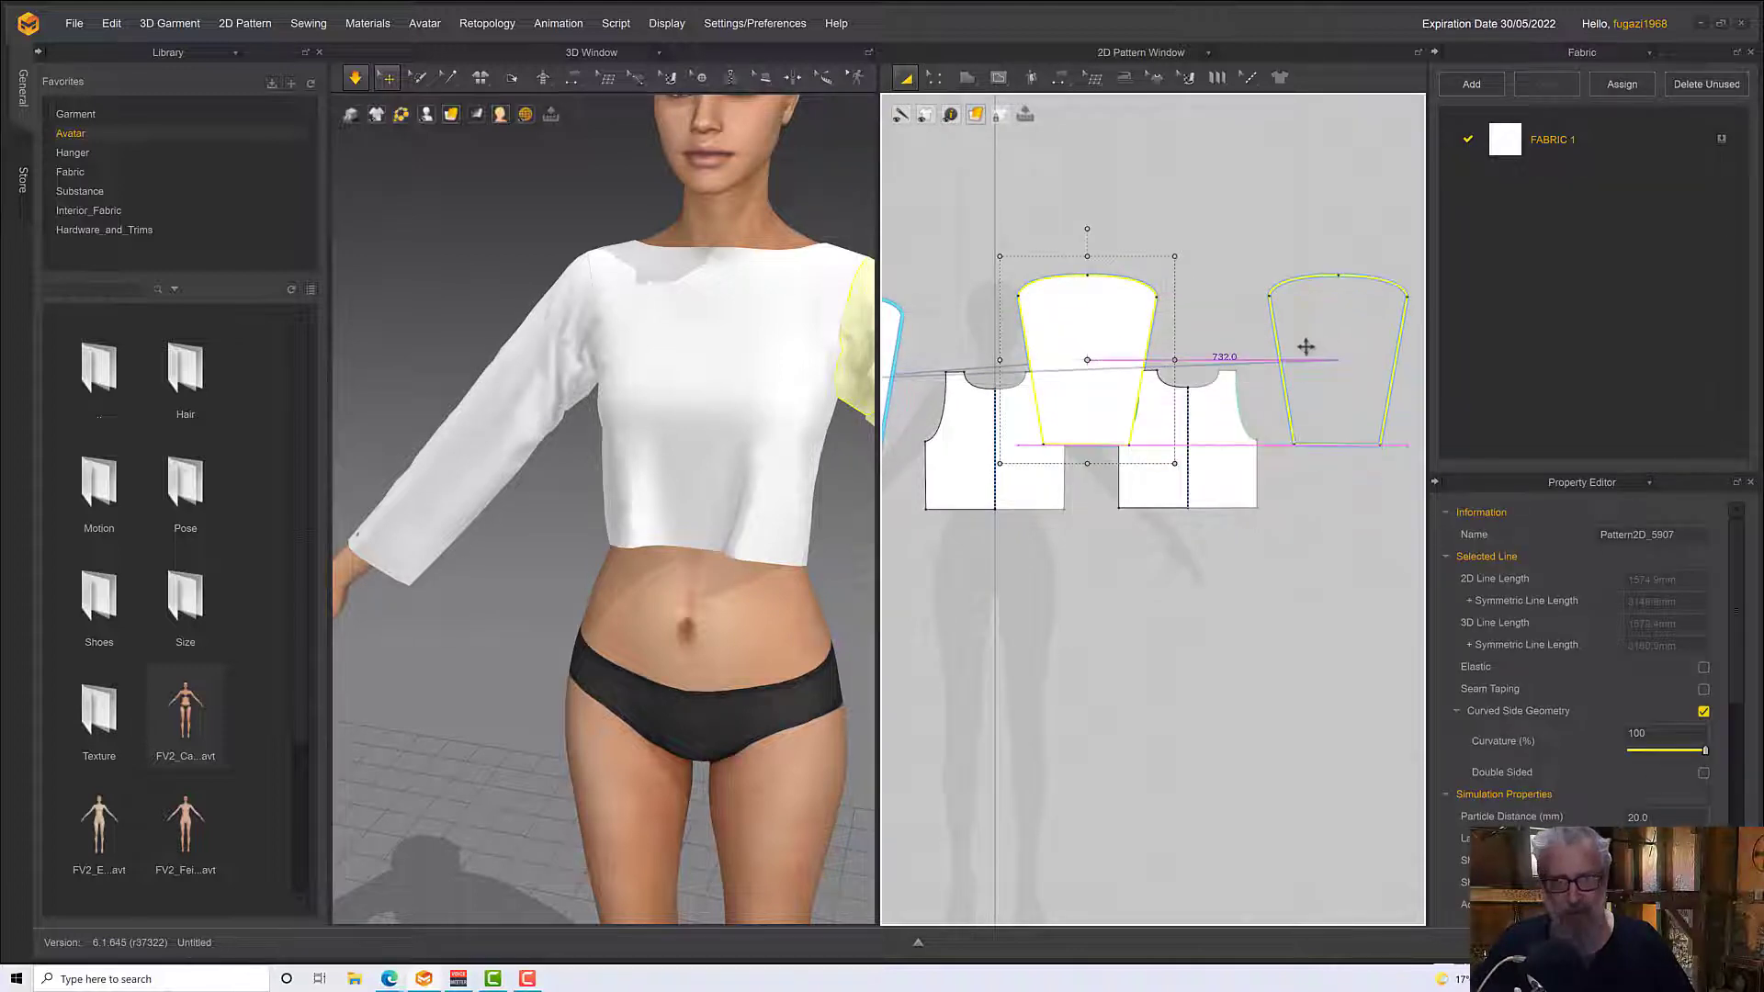
pyautogui.moveTo(778, 517); pyautogui.dragTo(786, 504, button='right')
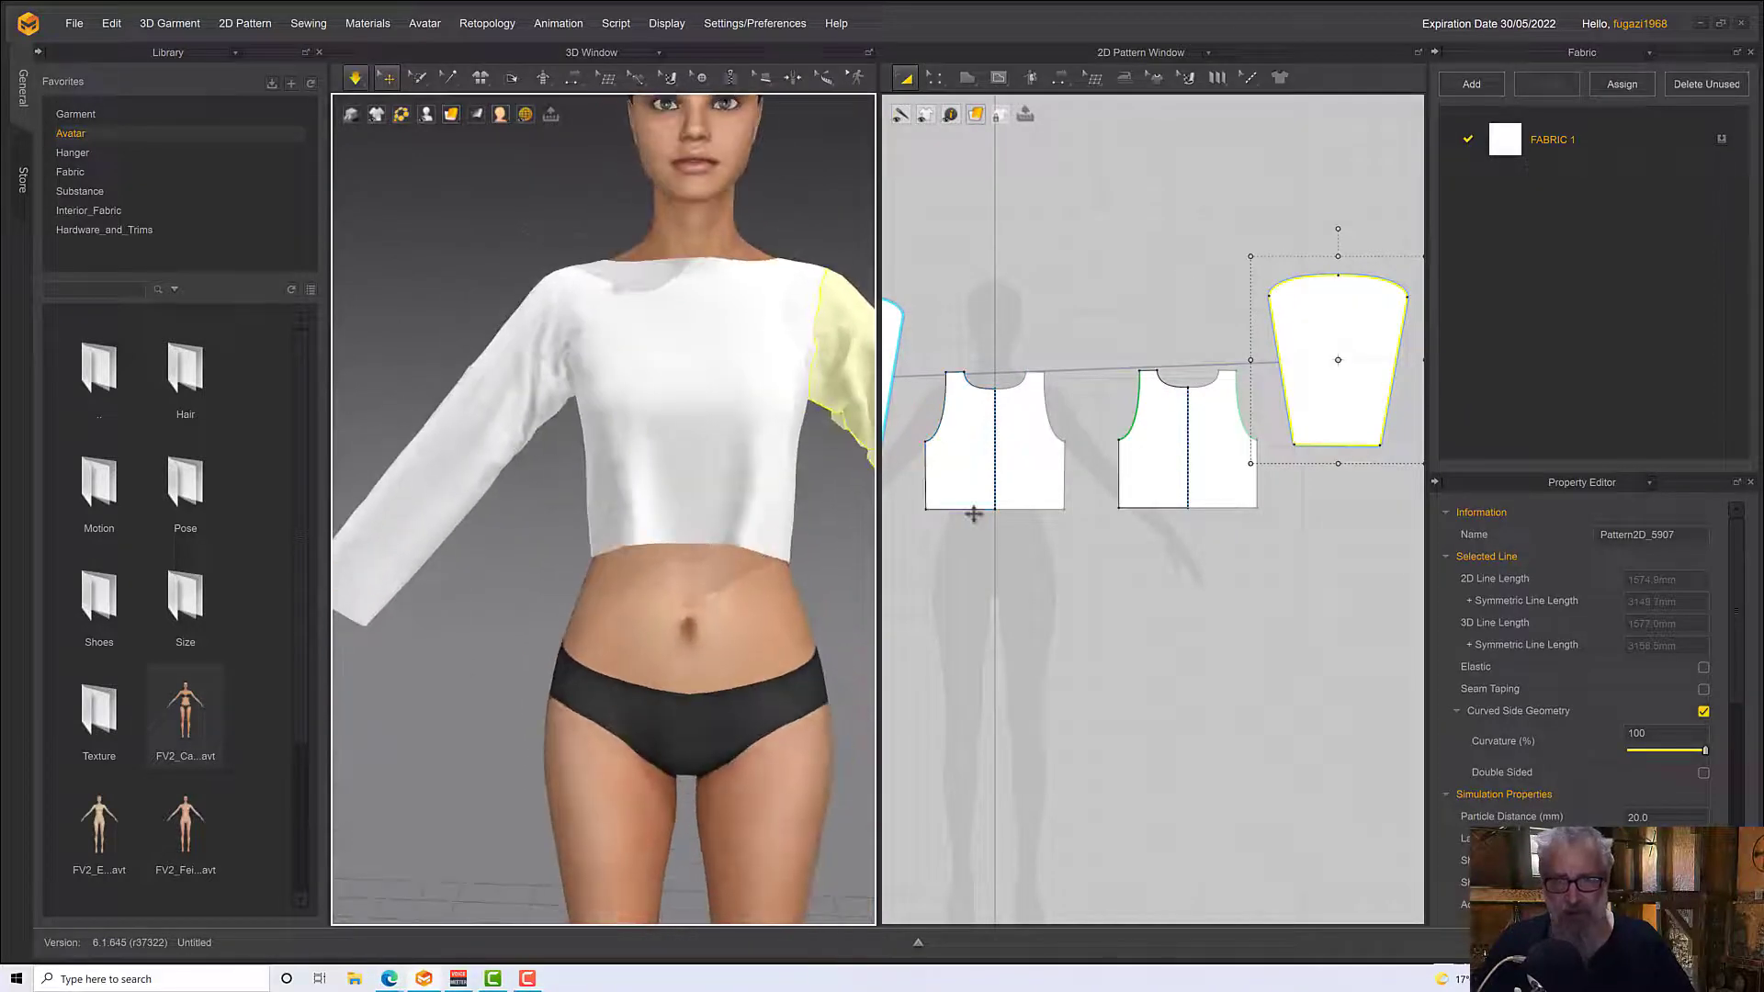
# Lengthen the top by lowering the hem edges of the front and back body patterns together by the same amount
pyautogui.click(935, 79)
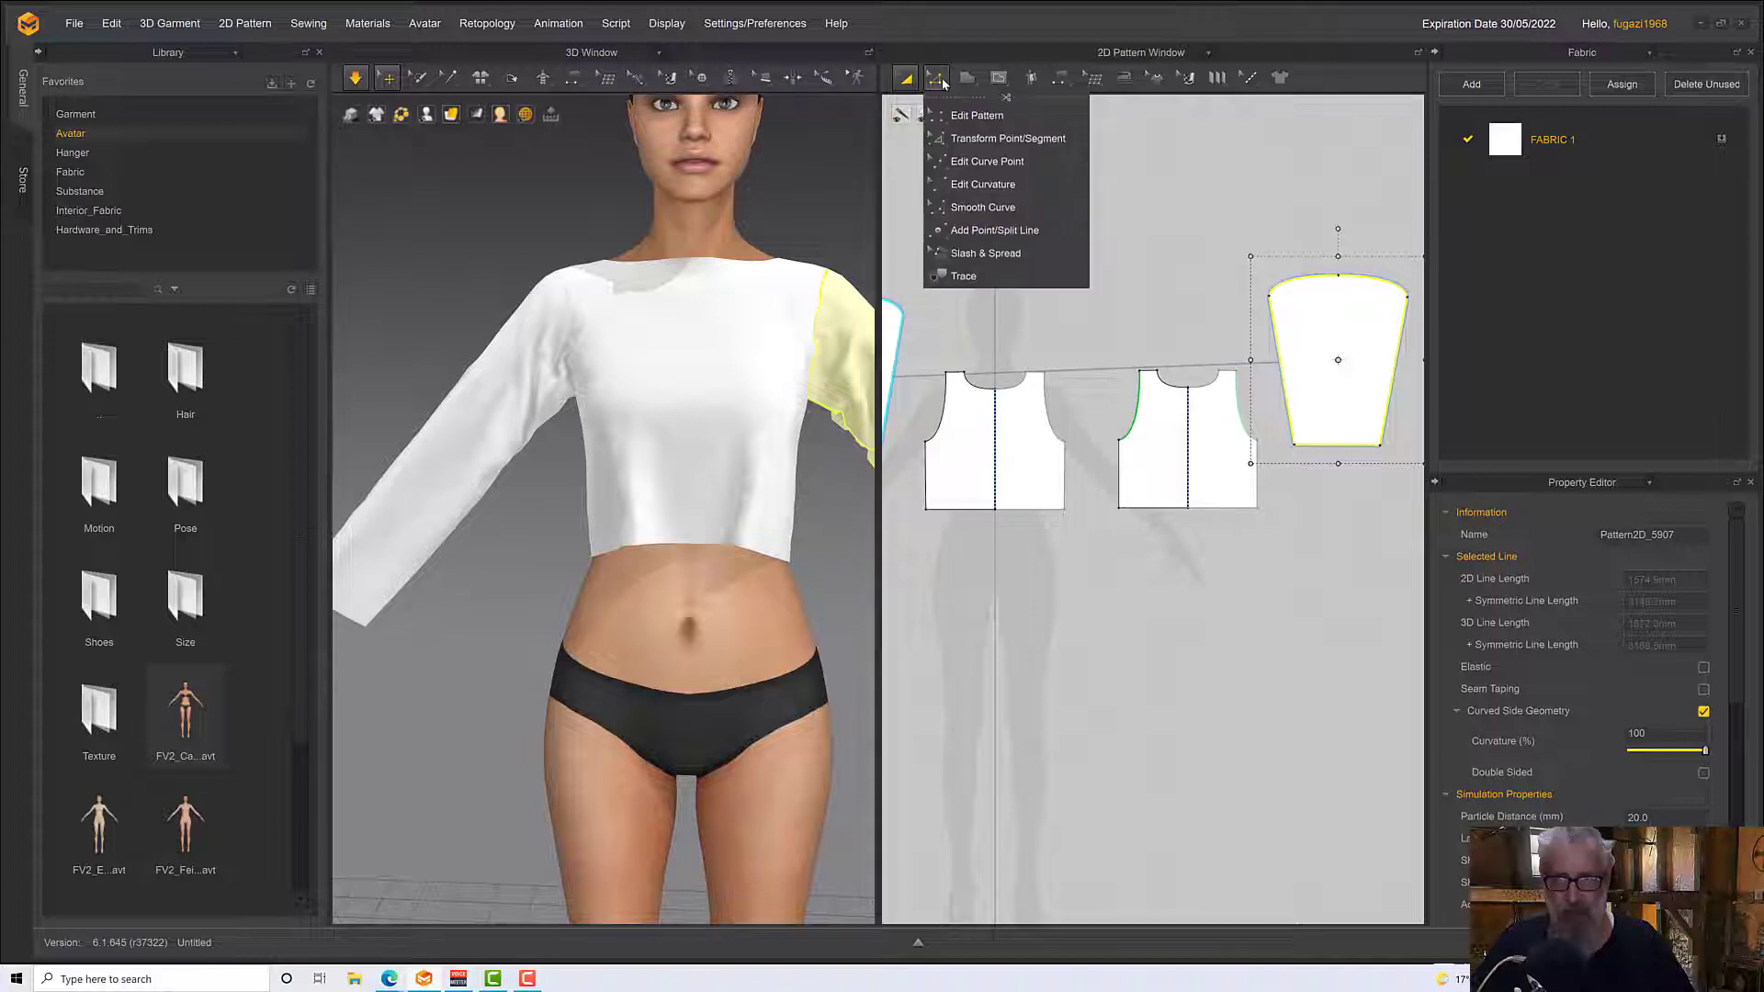
pyautogui.click(959, 115)
pyautogui.moveTo(975, 520); pyautogui.dragTo(971, 548)
pyautogui.hotkey('ctrl', 'z')
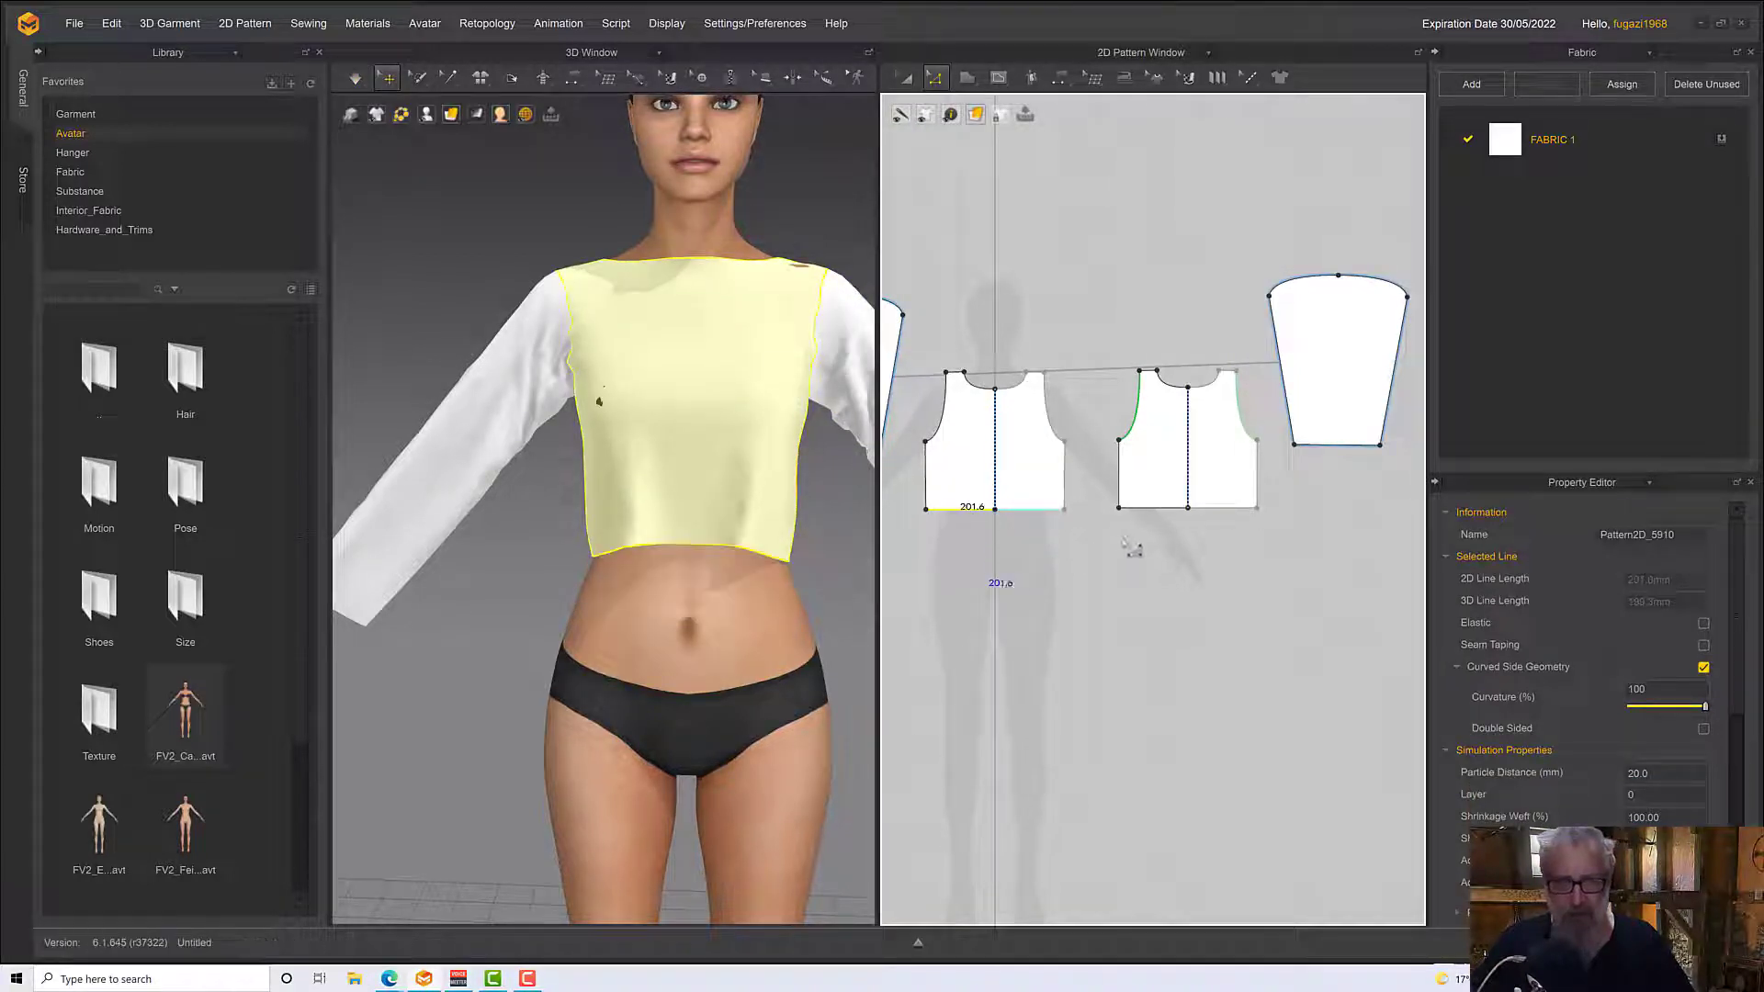
pyautogui.moveTo(1161, 523); pyautogui.dragTo(1158, 565)
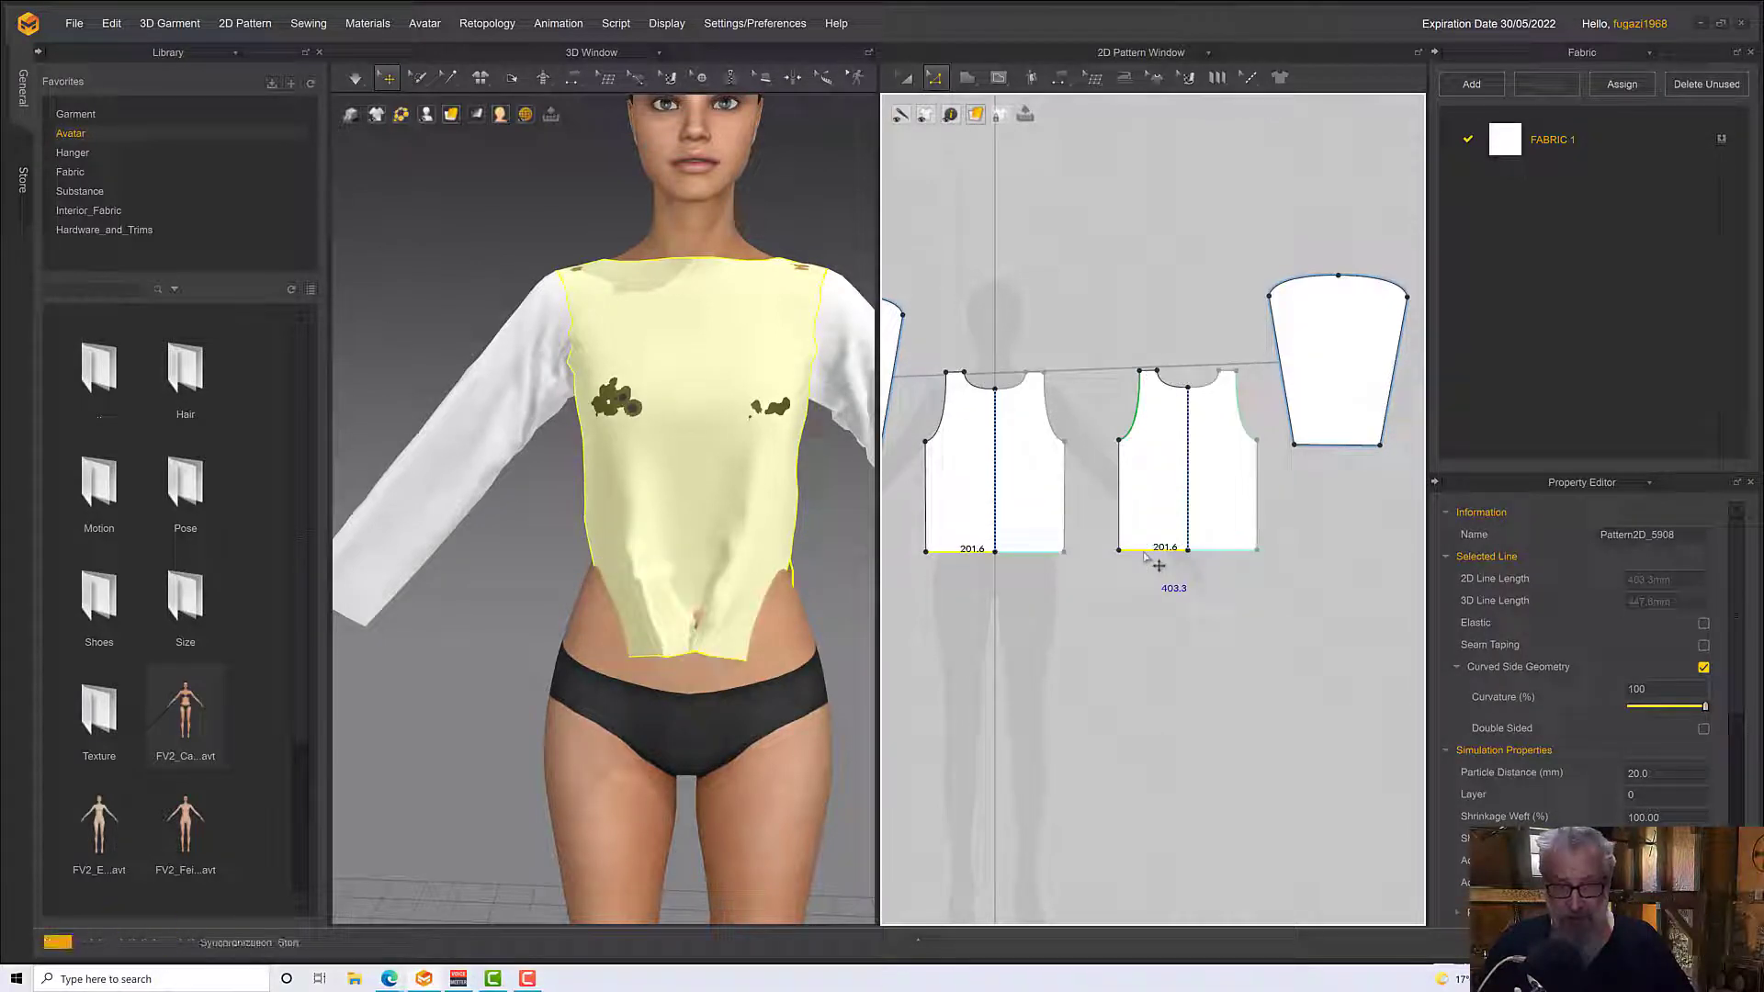
# Simulate the lengthened top and pull the front panel's hem outward over the hip to smooth its drape
pyautogui.click(780, 582)
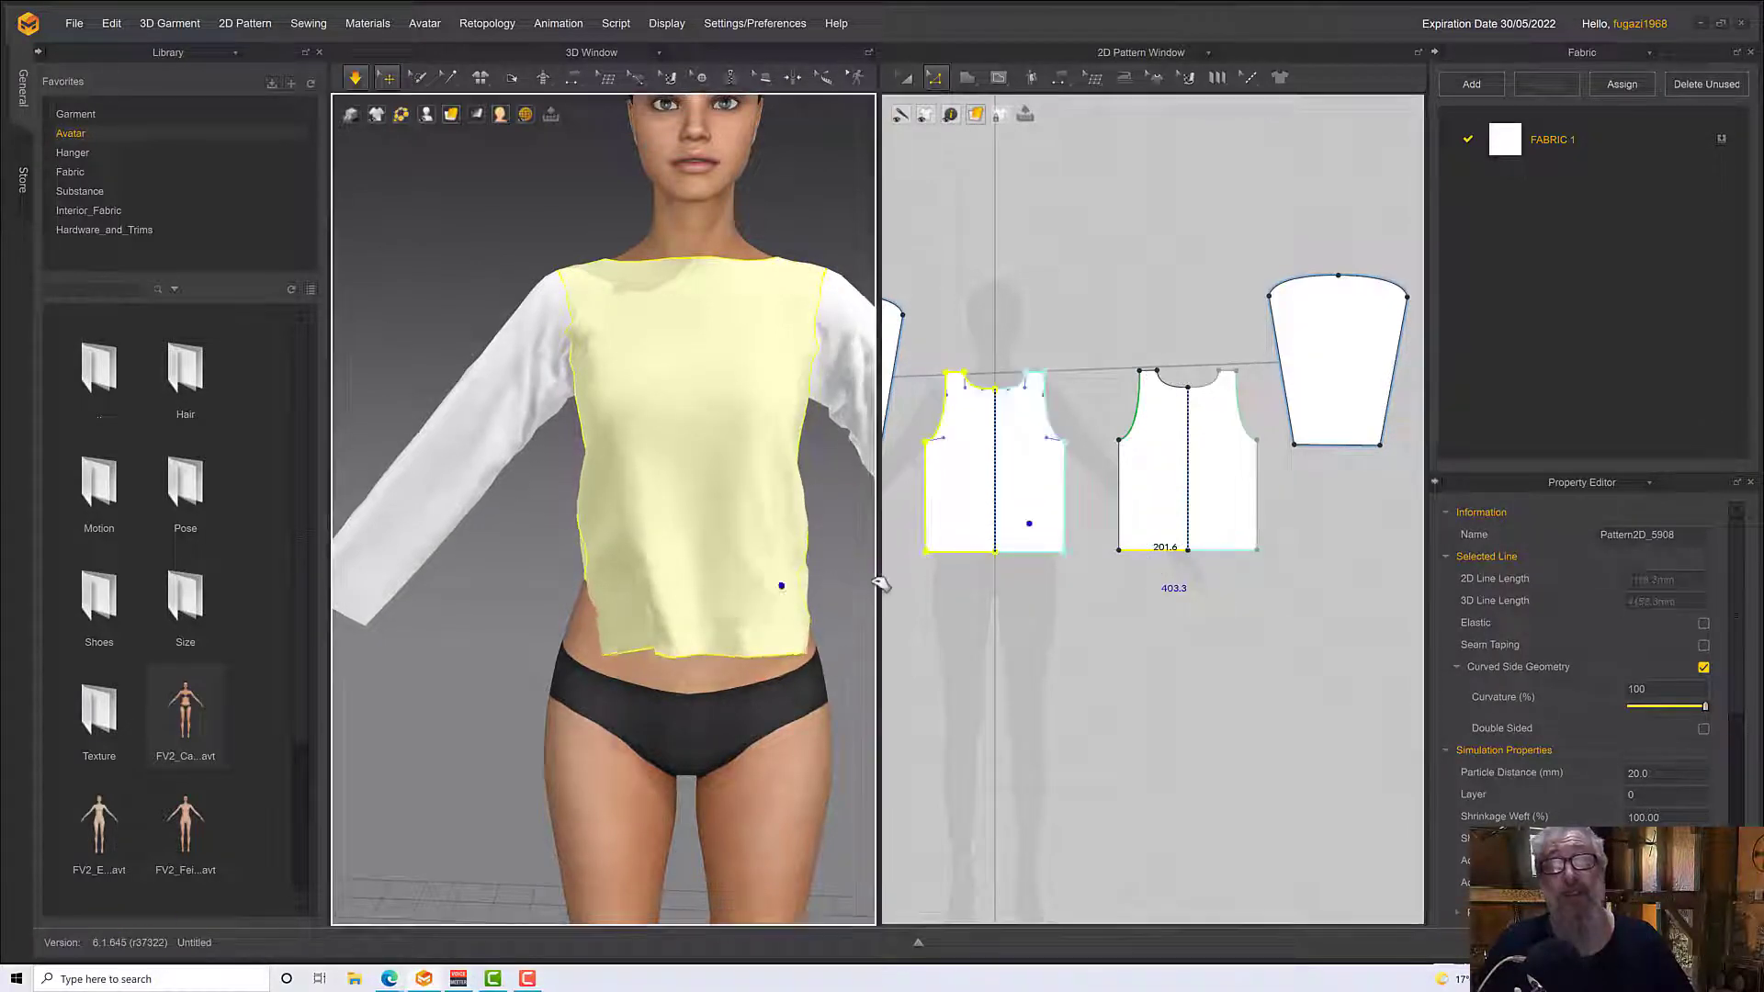
pyautogui.moveTo(582, 632); pyautogui.dragTo(505, 642)
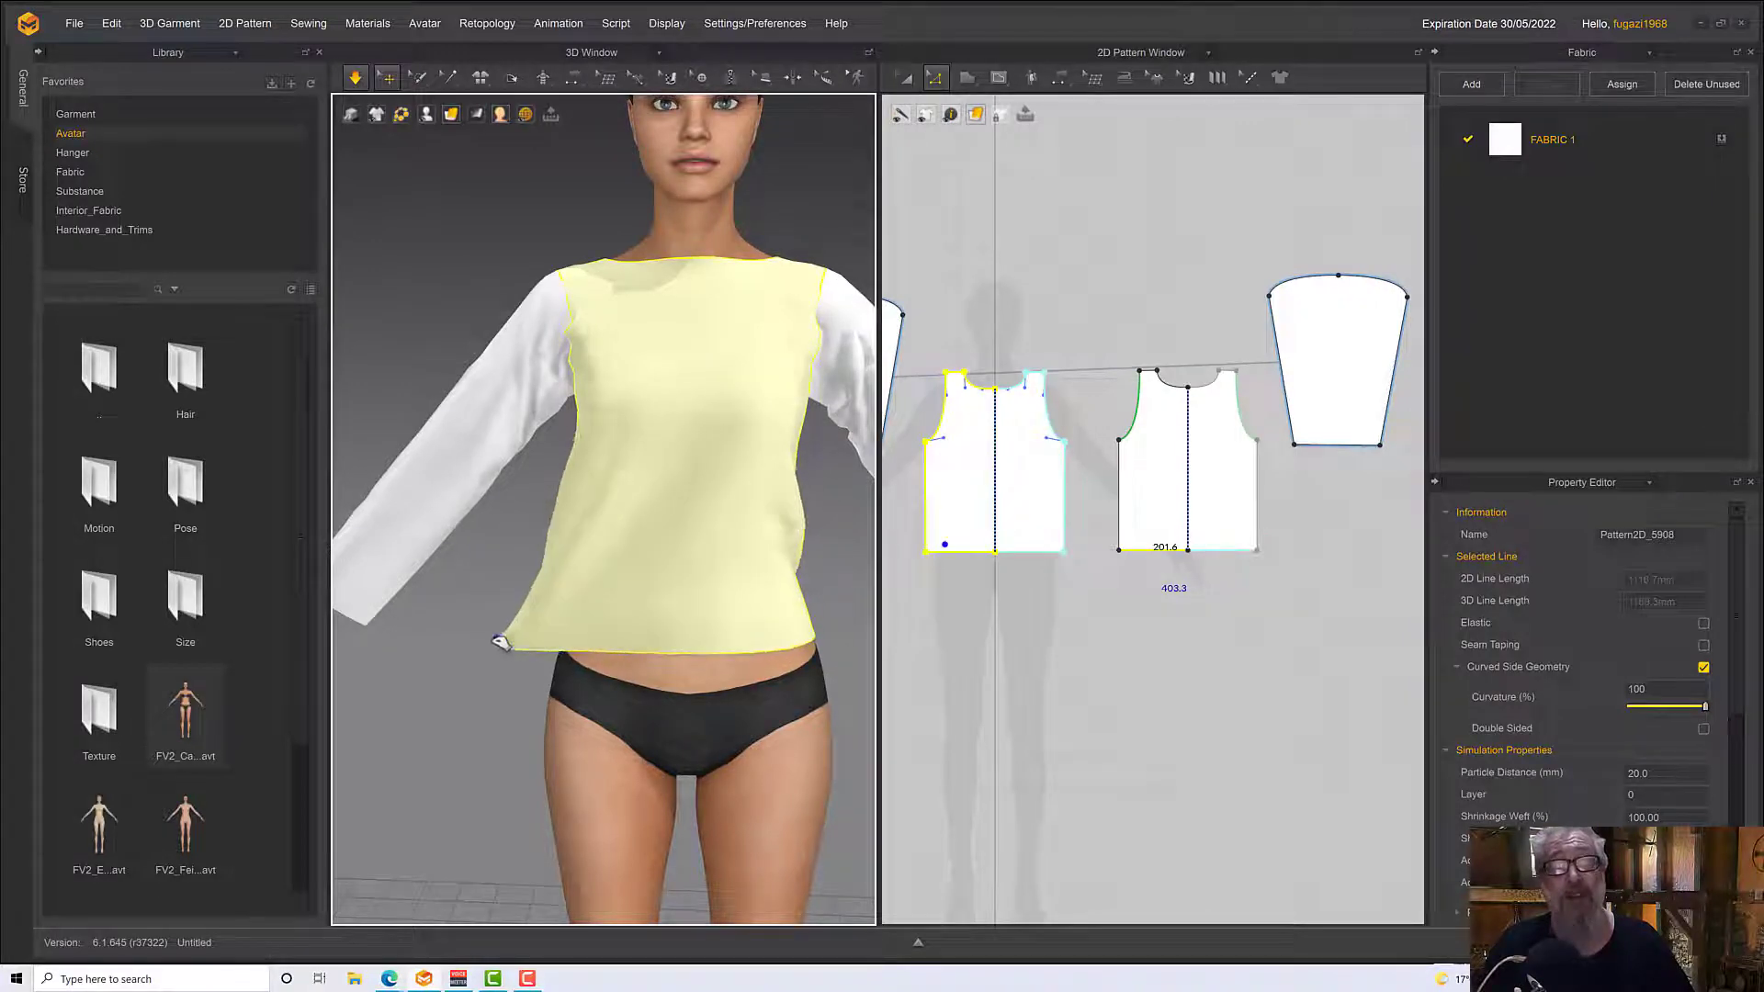
pyautogui.press('space')
# Tug the back panel near its hem during simulation so the lengthened back drapes evenly over the hips
pyautogui.moveTo(537, 646); pyautogui.dragTo(728, 642, button='right')
pyautogui.scroll(2, 595, 525)
pyautogui.press('space')
pyautogui.moveTo(595, 525); pyautogui.dragTo(595, 574, button='right')
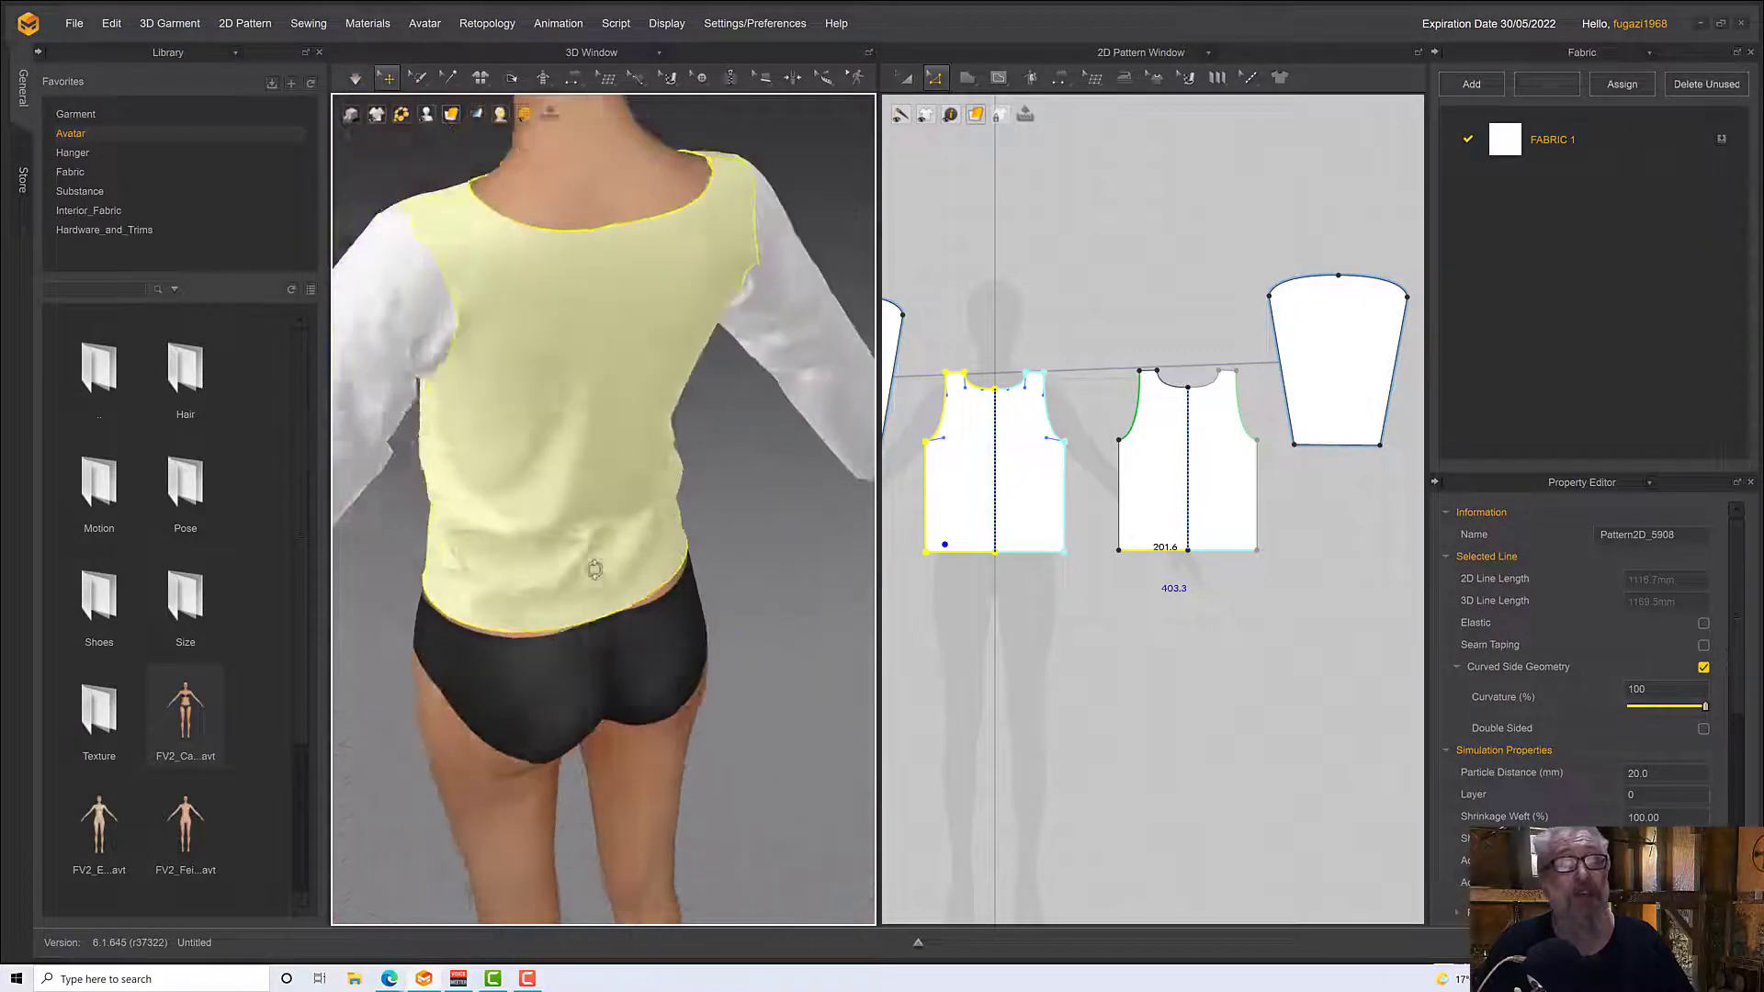
pyautogui.moveTo(630, 631); pyautogui.dragTo(630, 625)
pyautogui.press('space')
pyautogui.moveTo(630, 625); pyautogui.dragTo(809, 624, button='right')
pyautogui.press('space')
pyautogui.moveTo(654, 468); pyautogui.dragTo(604, 733)
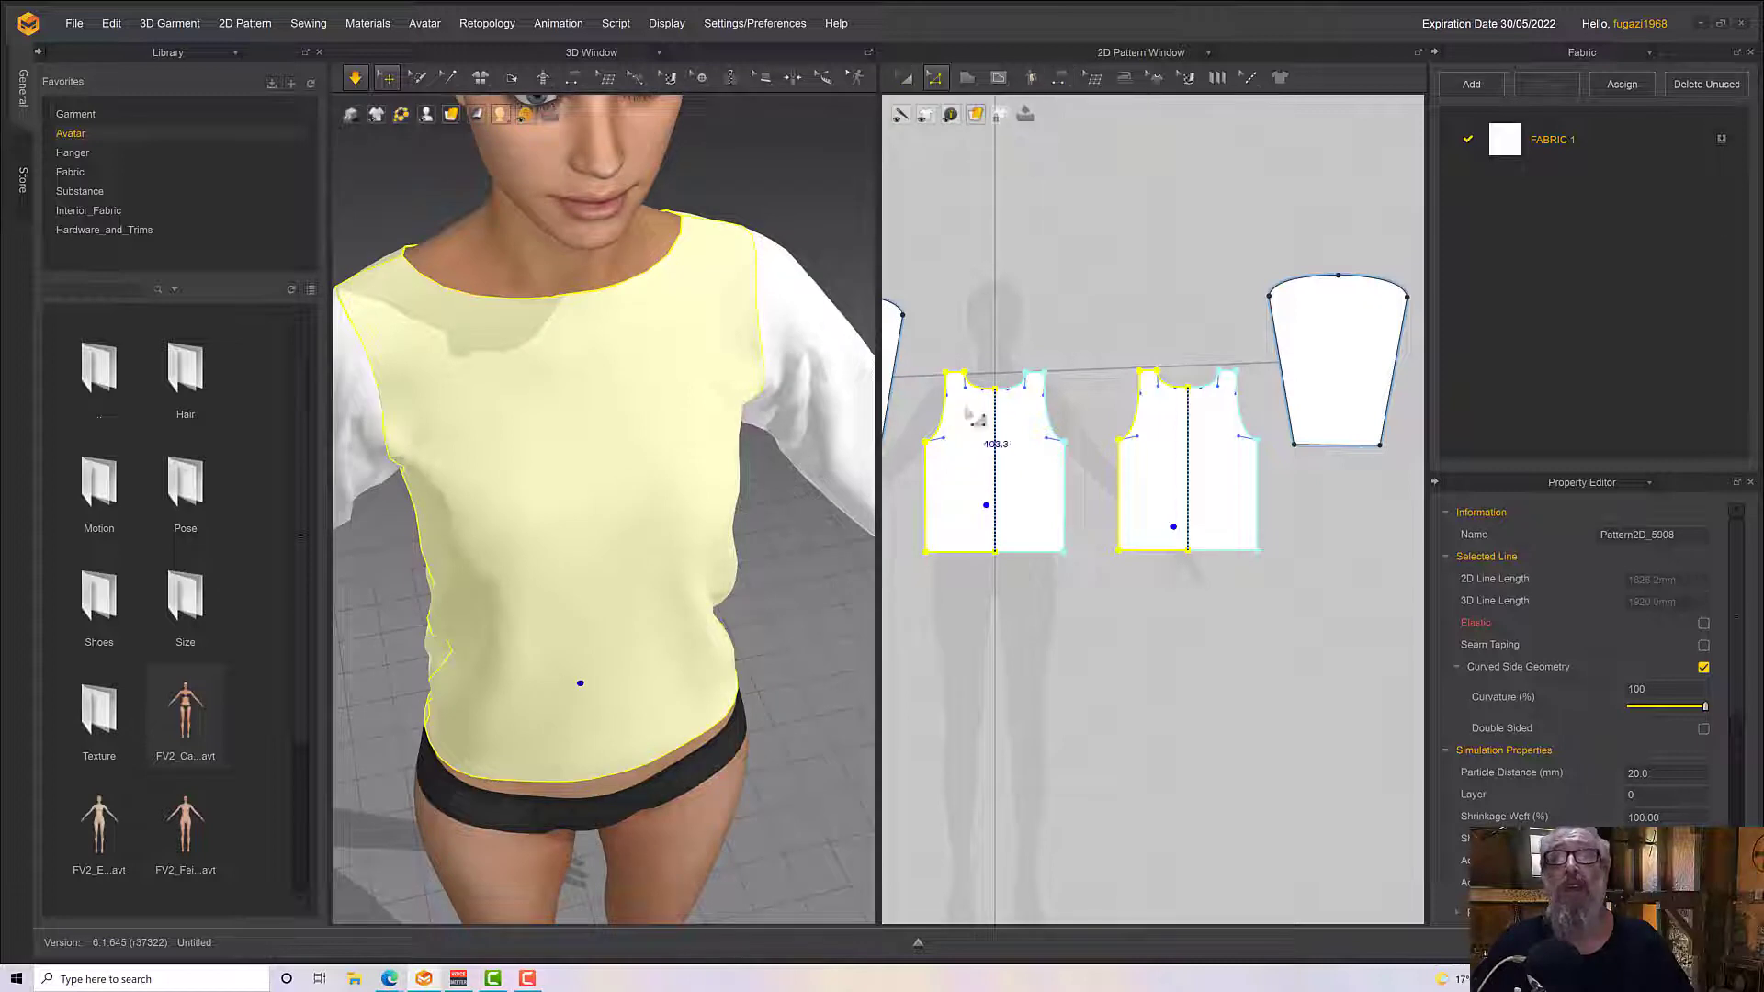
# Draw a straight internal line down the centre of the front pattern from the neckline point to the hem midpoint
pyautogui.click(999, 77)
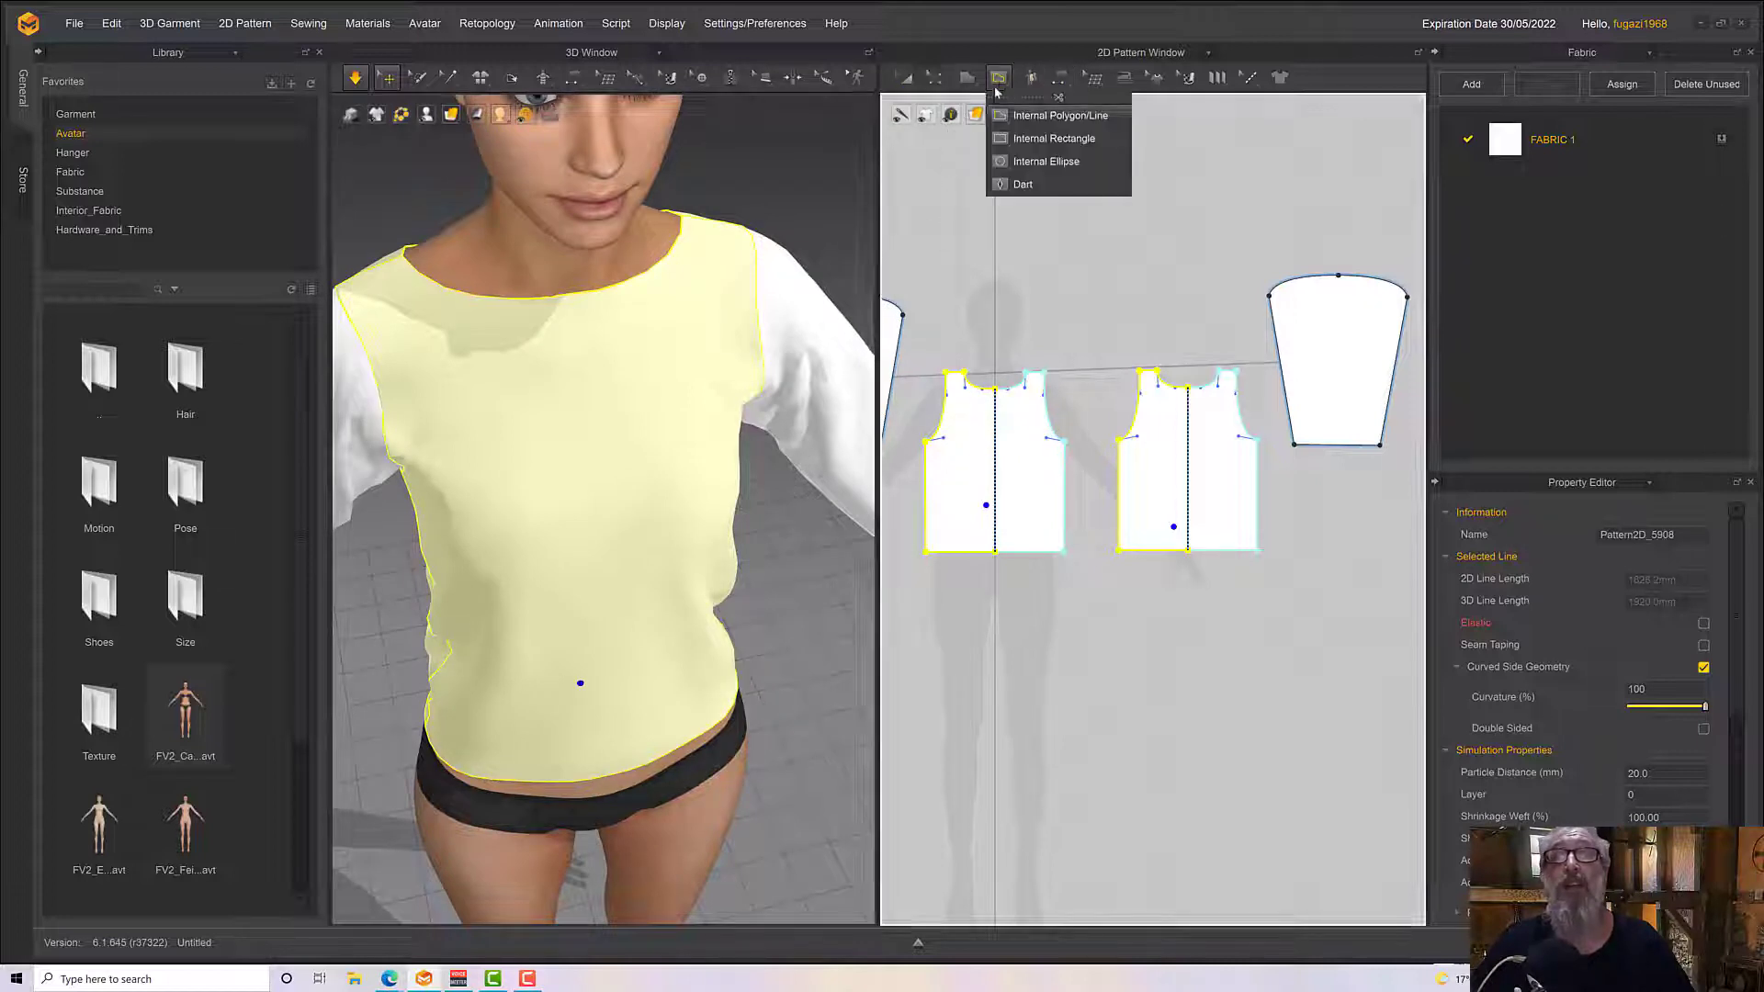
pyautogui.click(995, 389)
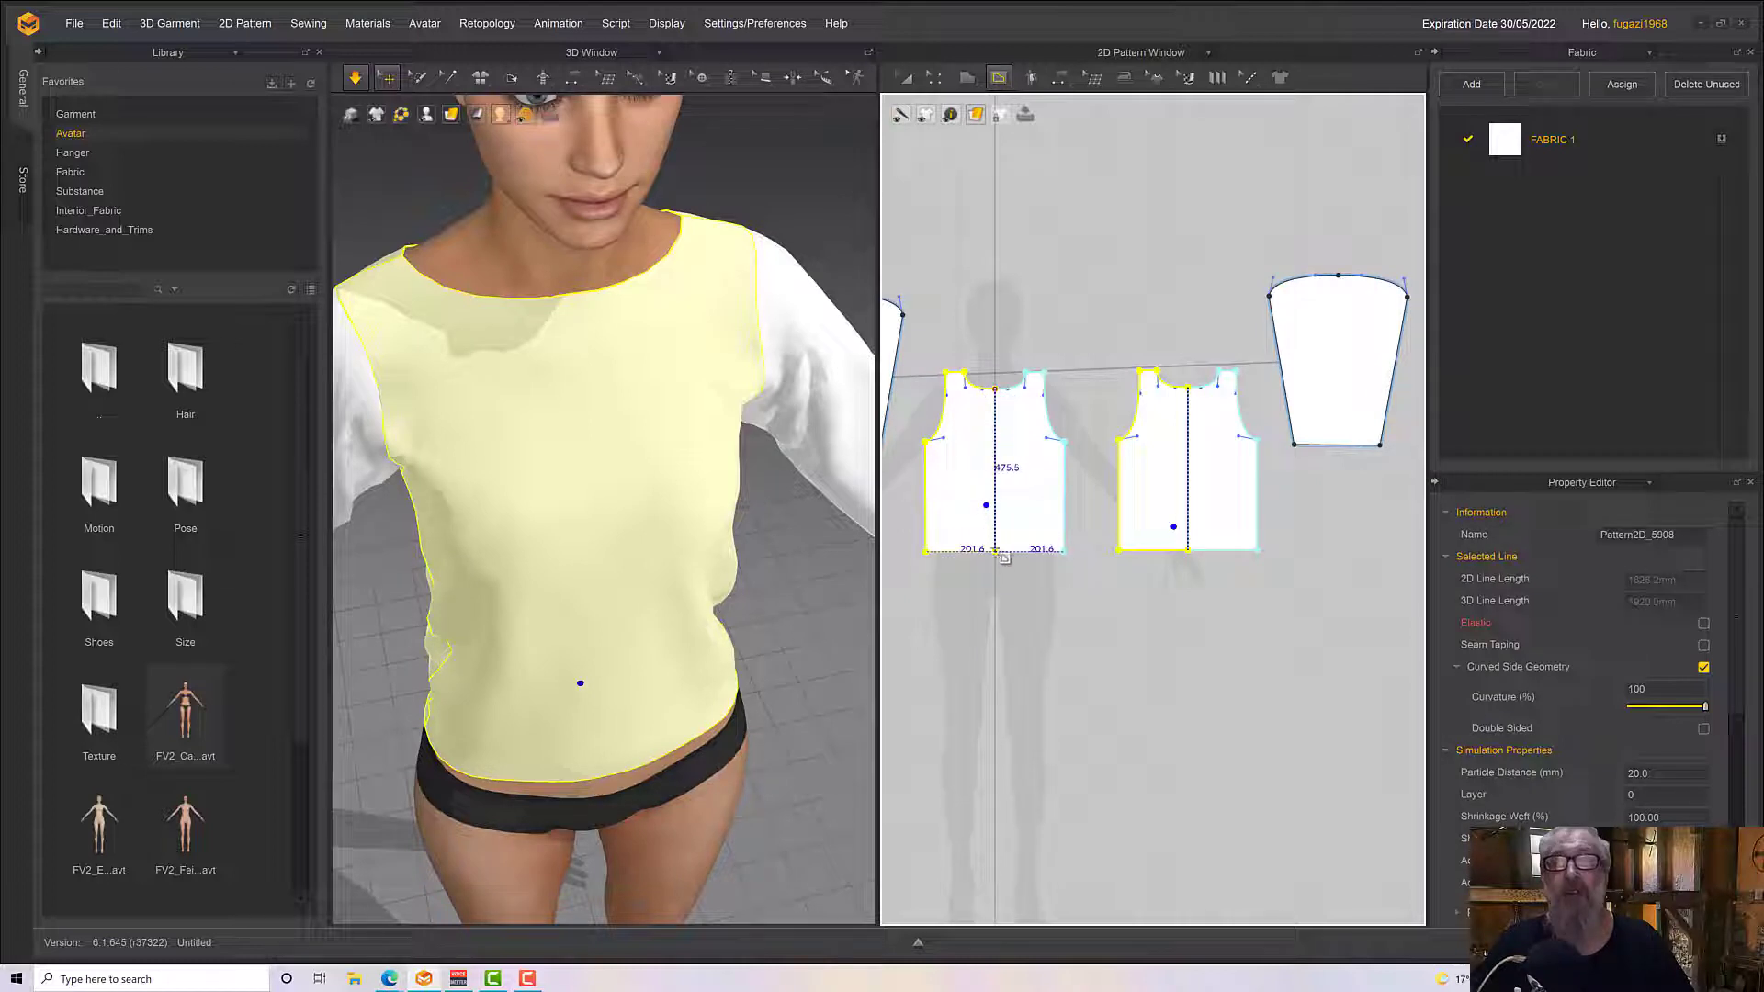
pyautogui.doubleClick(995, 551)
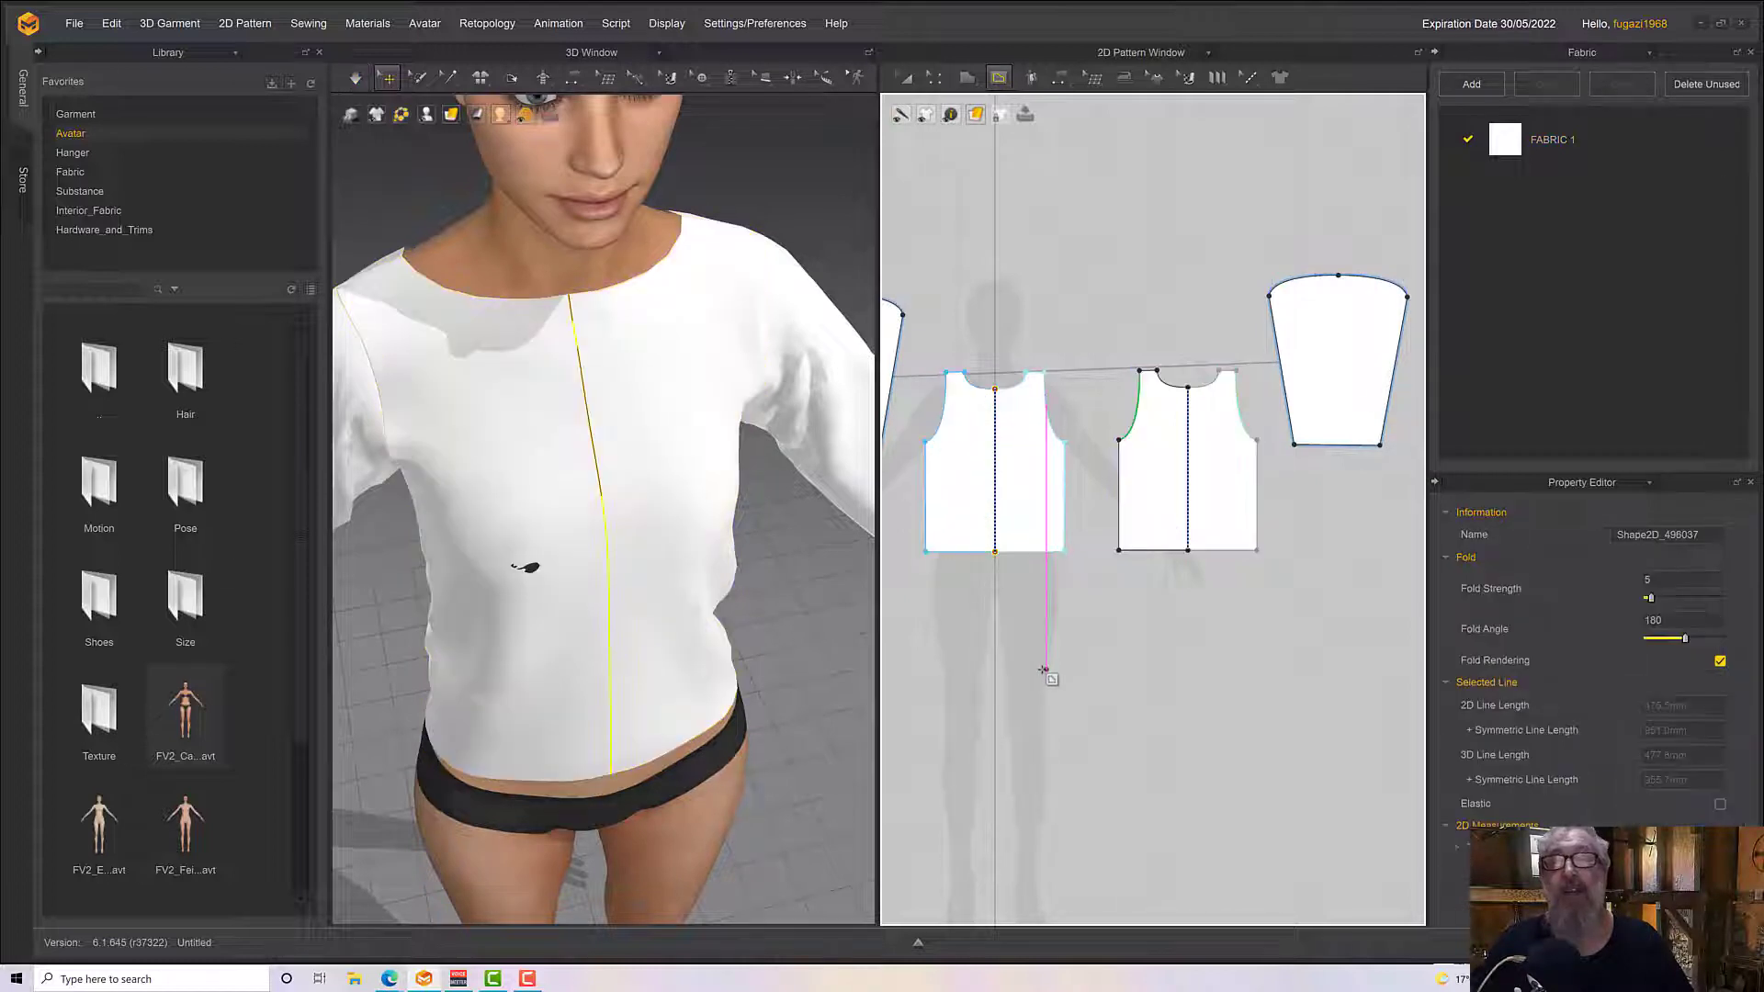
# Remove the linked editing between the two symmetric halves of the front pattern
pyautogui.click(935, 81)
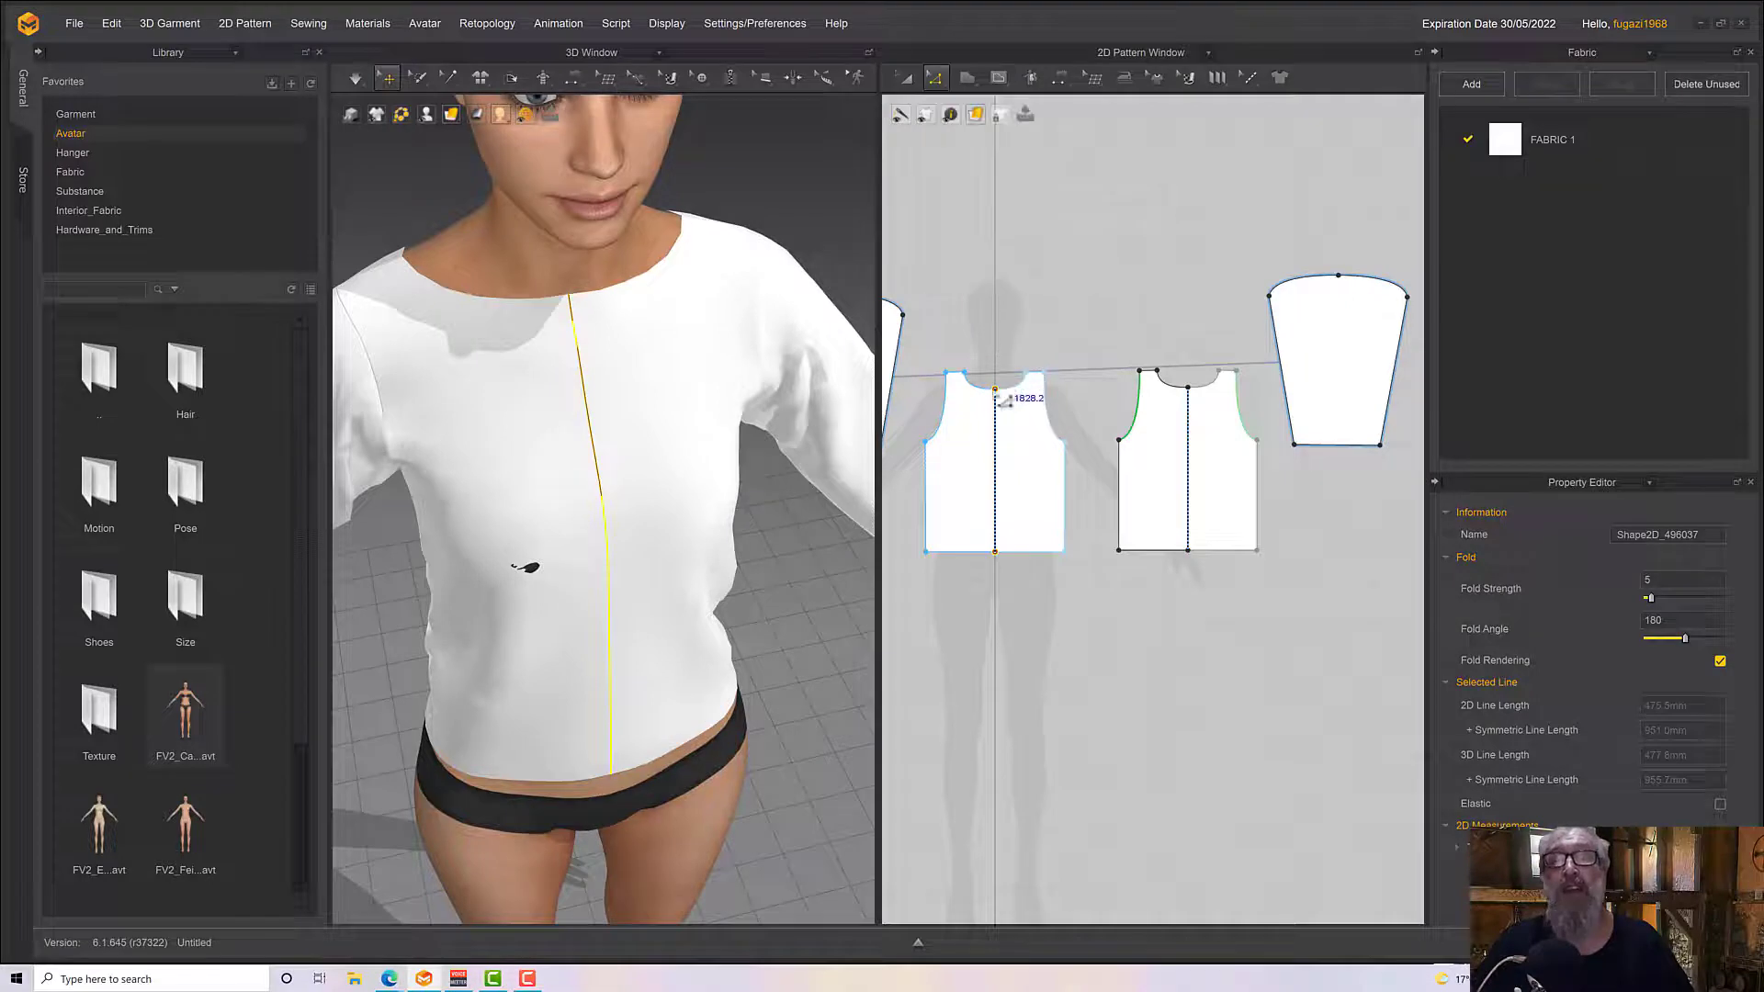
pyautogui.click(996, 433)
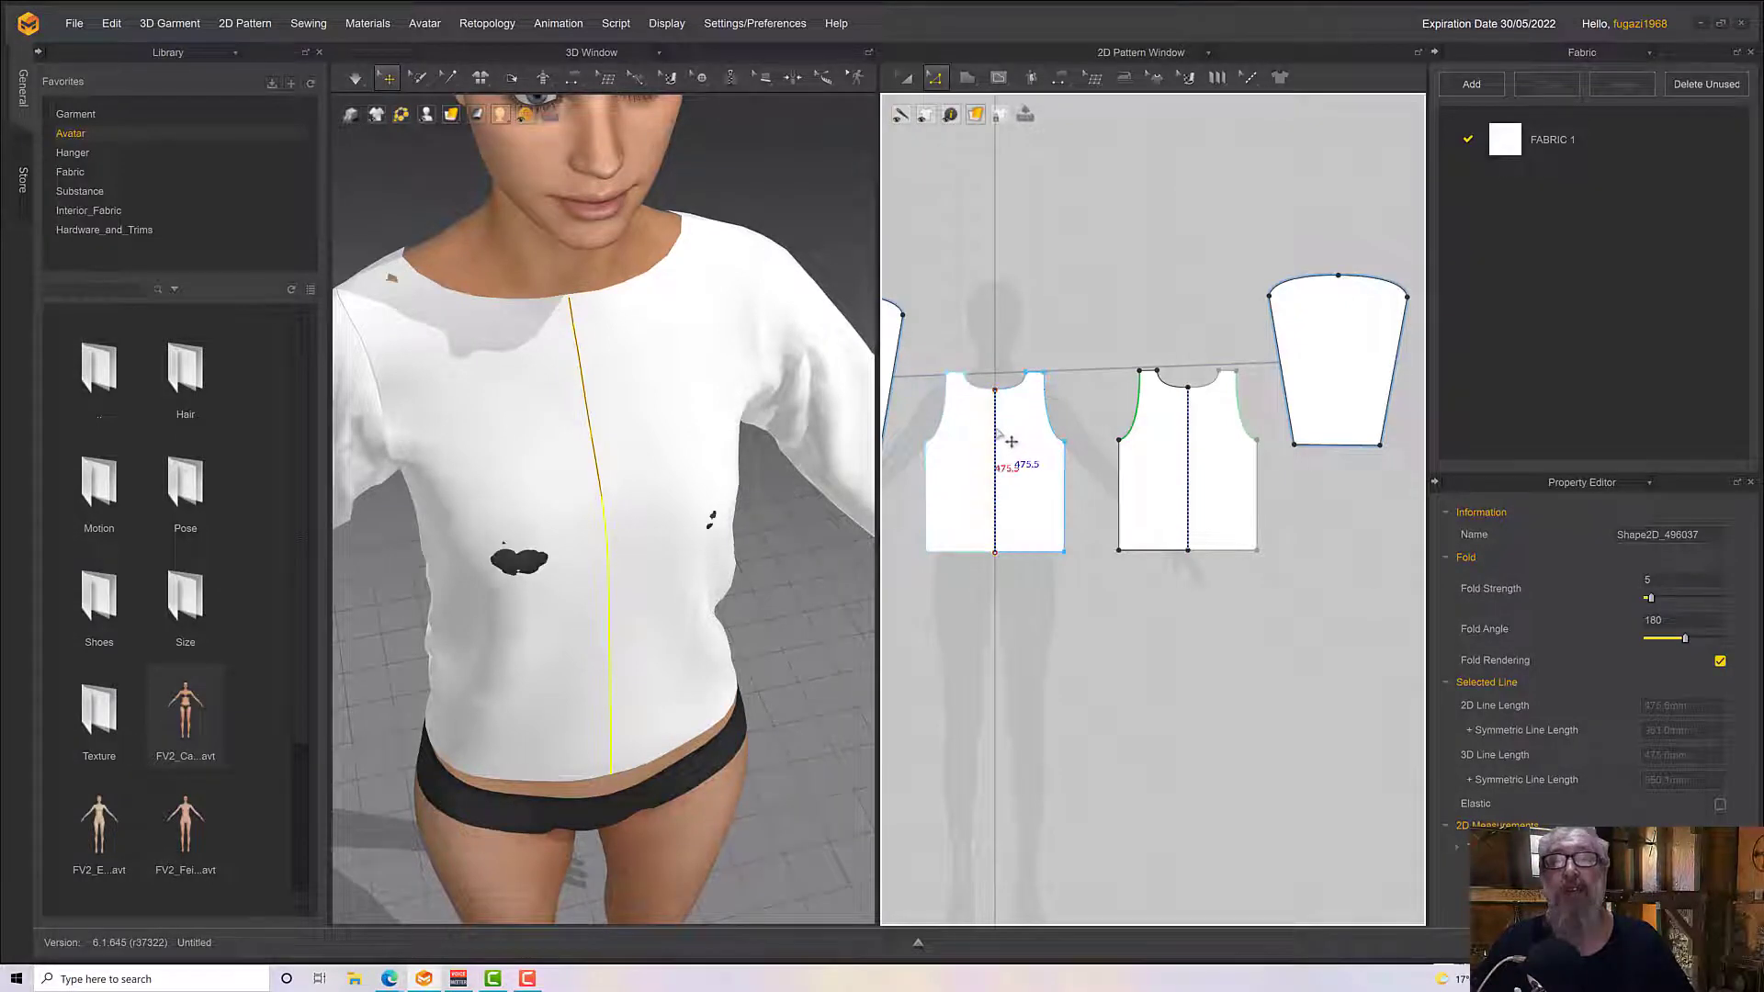
pyautogui.rightClick(1007, 444)
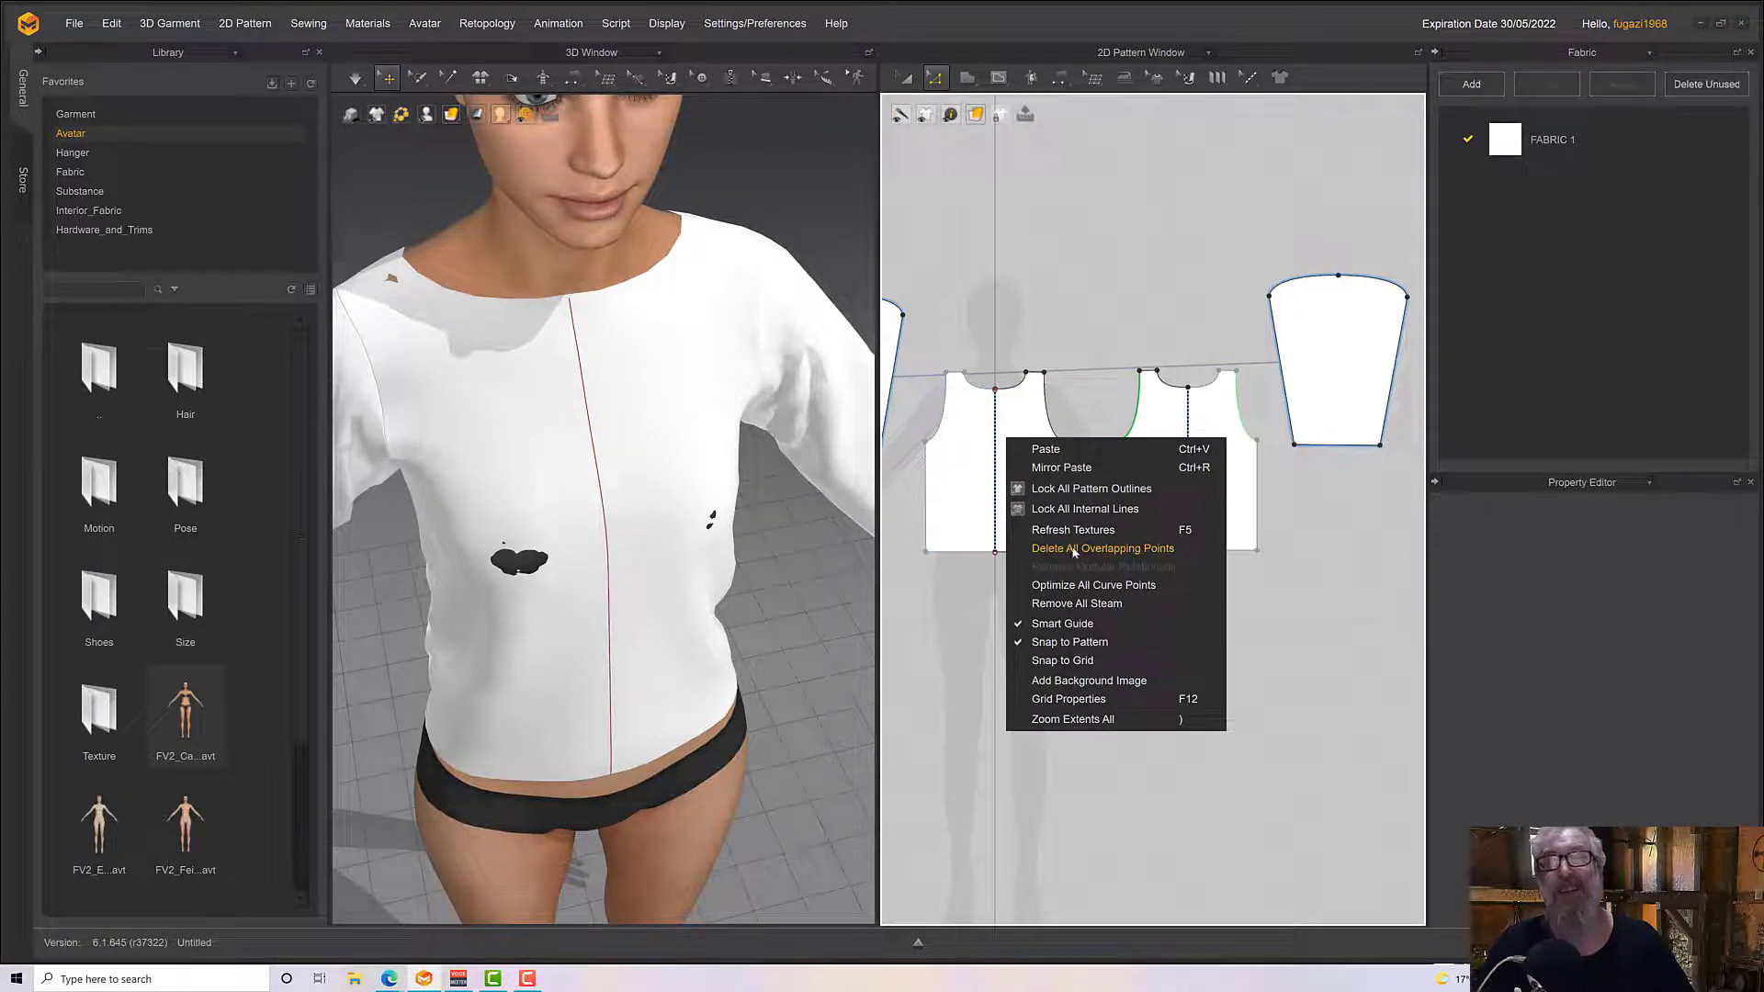
pyautogui.click(906, 79)
pyautogui.click(1043, 446)
pyautogui.rightClick(1044, 448)
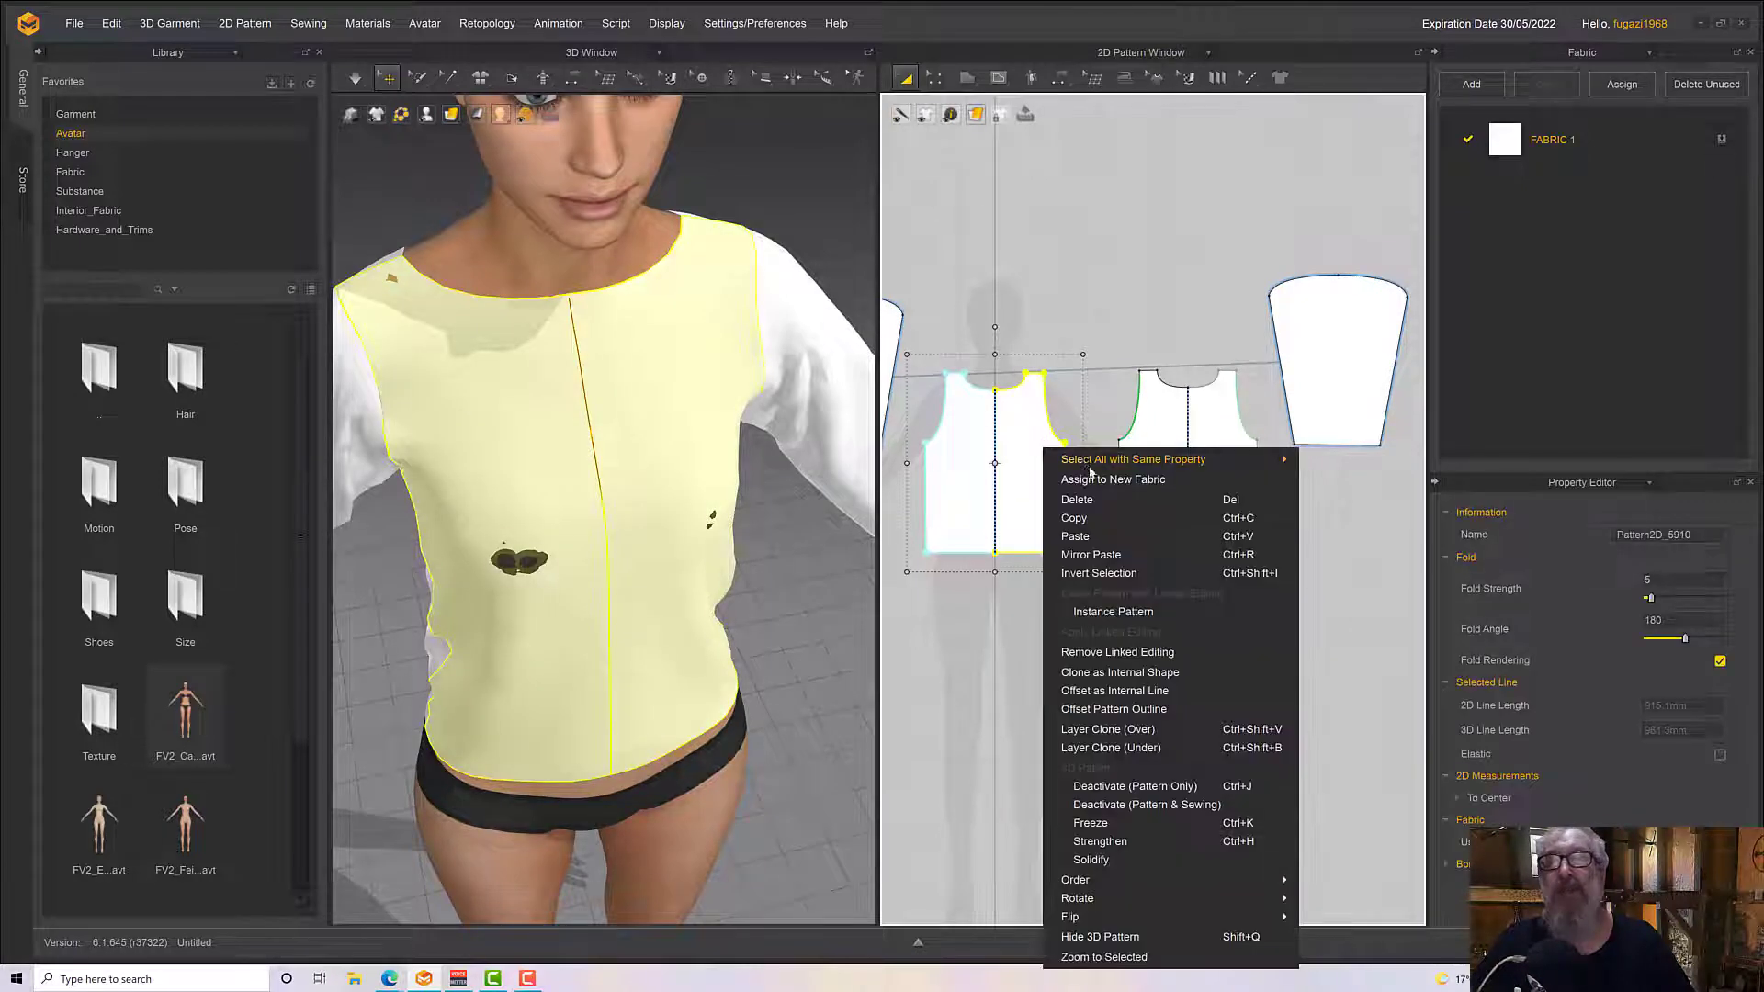
pyautogui.click(1119, 653)
pyautogui.press('Escape')
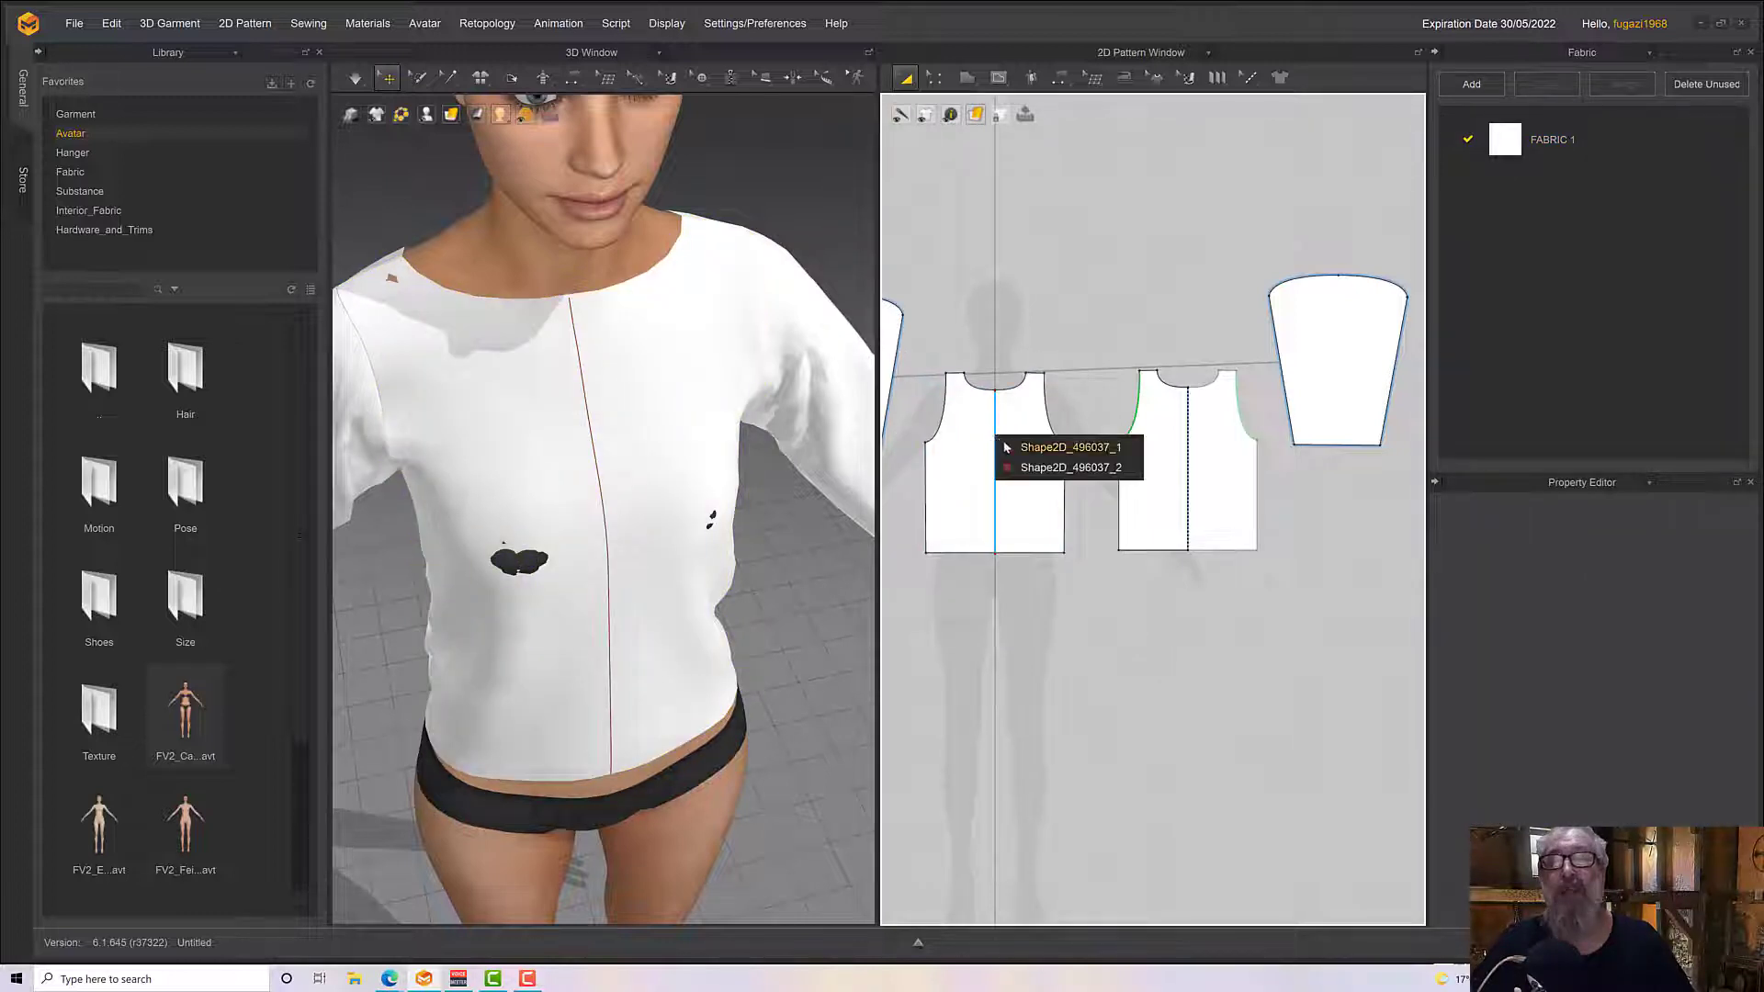
# Cut and sew the front pattern along its centre internal line, extending the line's endpoints to the pattern boundaries
pyautogui.click(1006, 448)
pyautogui.rightClick(1000, 447)
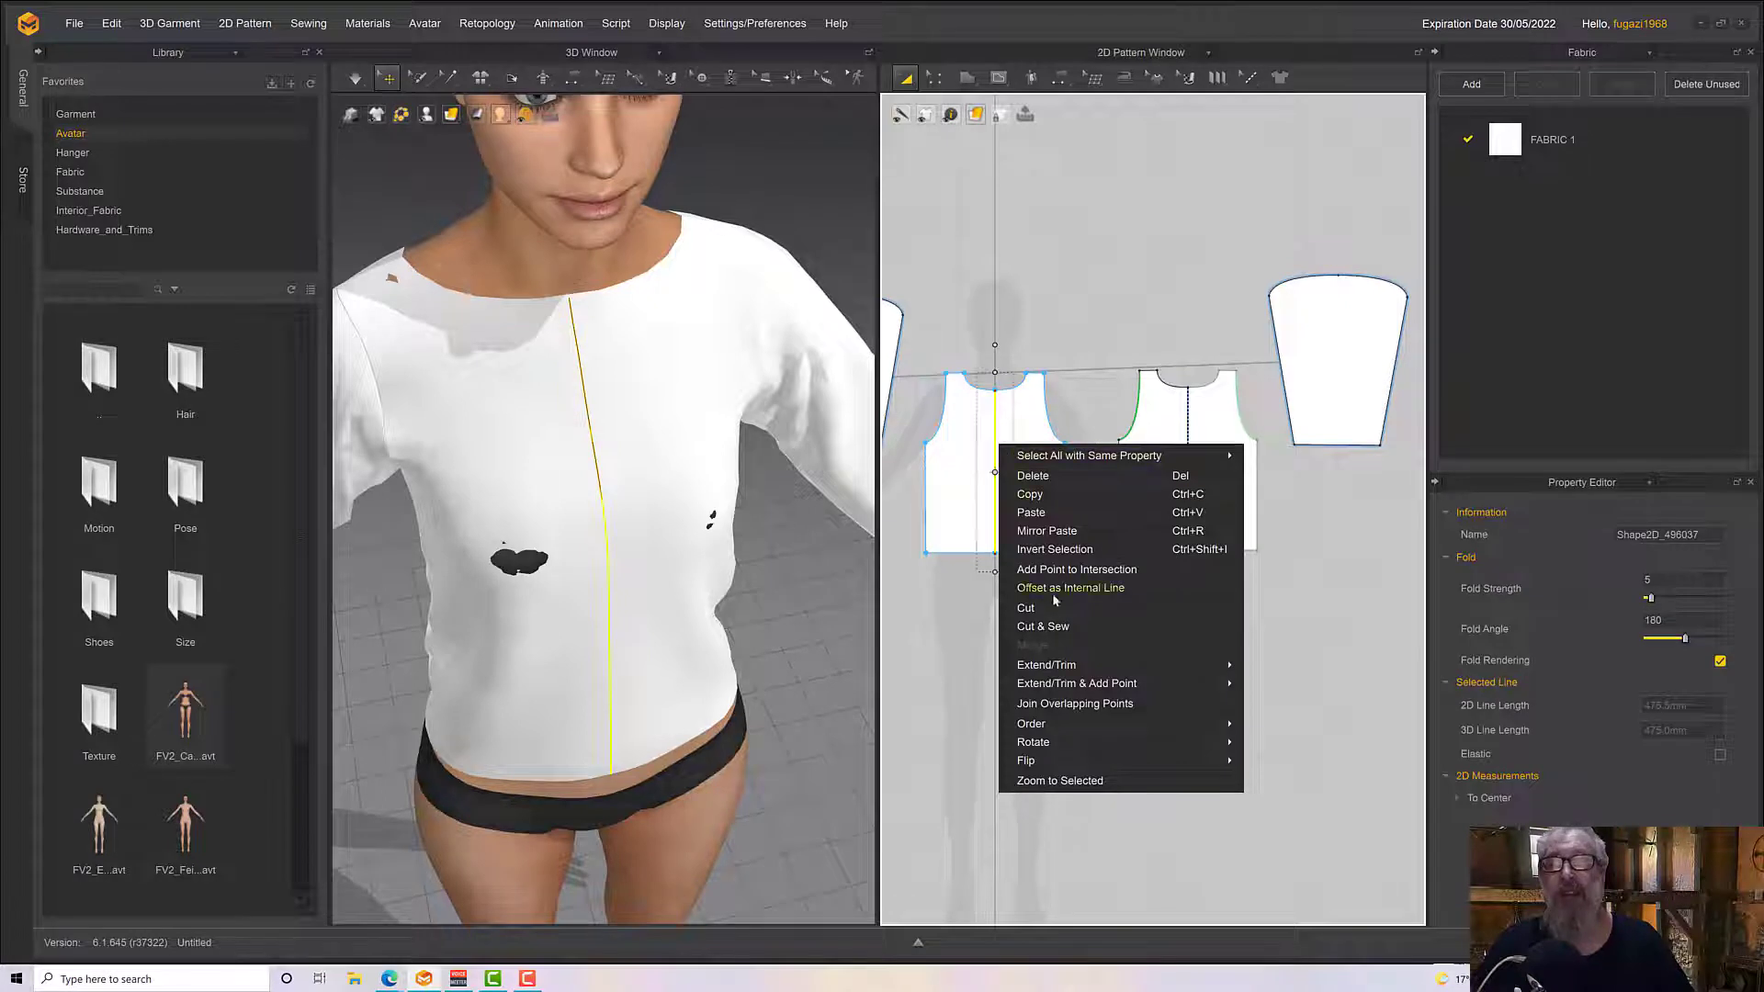
pyautogui.click(1057, 627)
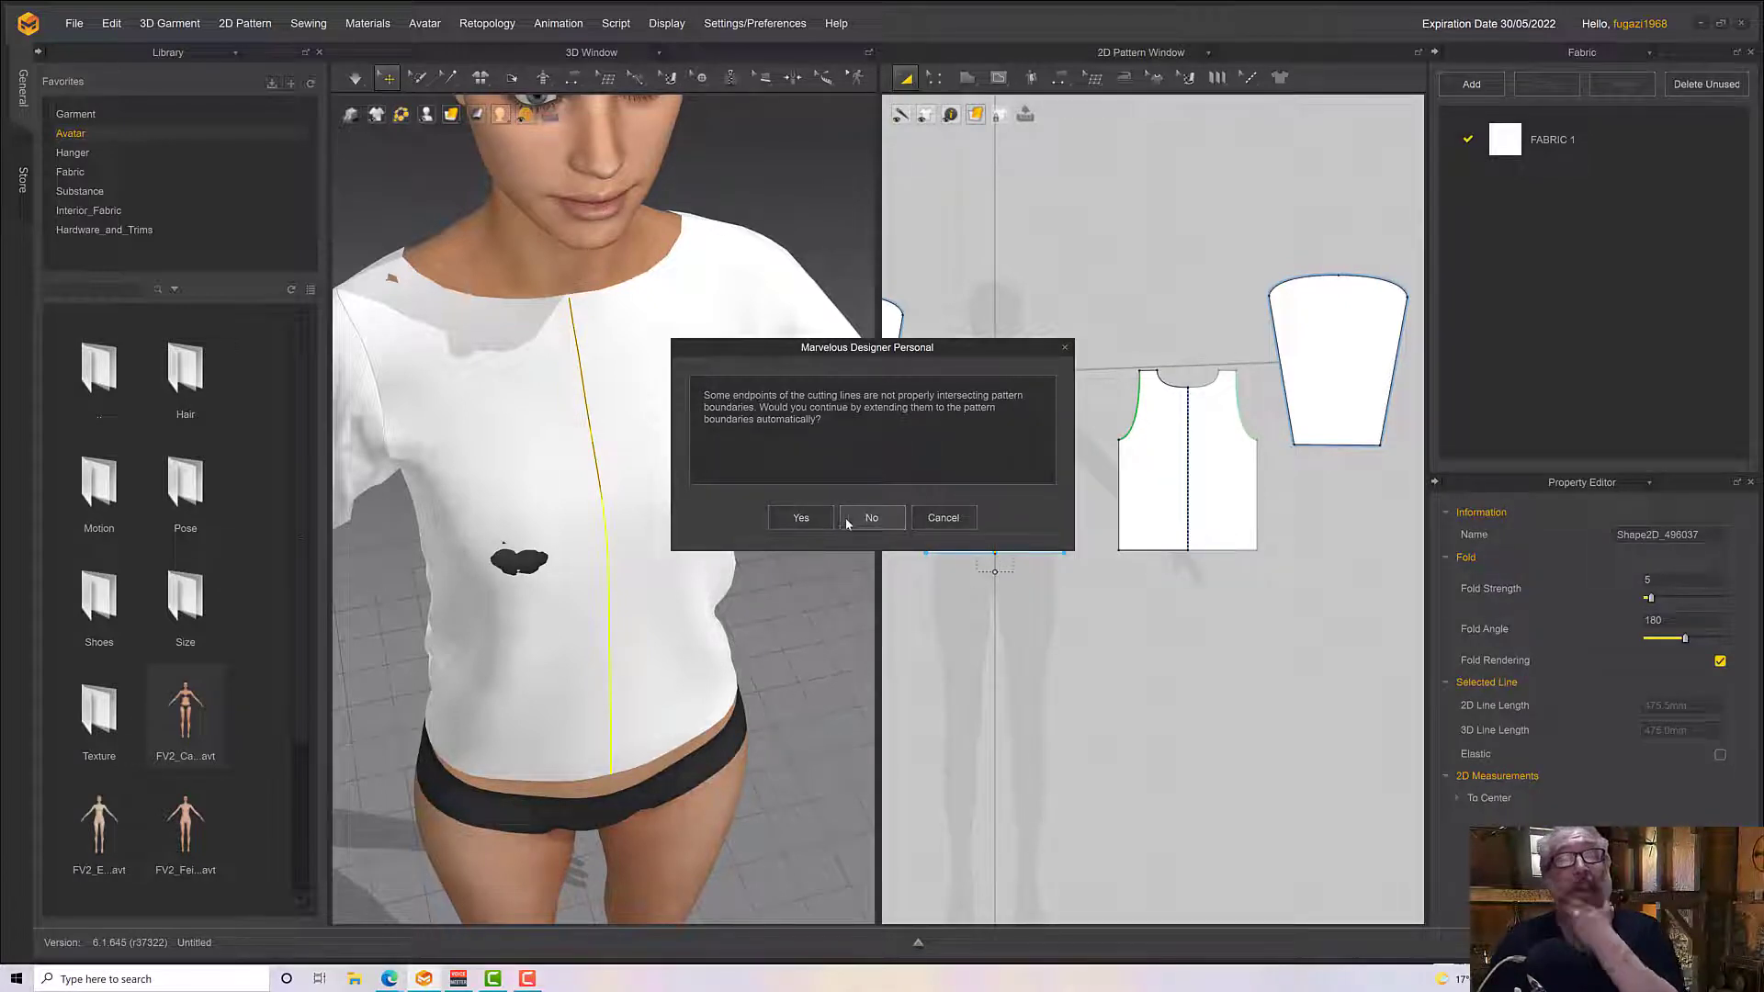
pyautogui.click(798, 516)
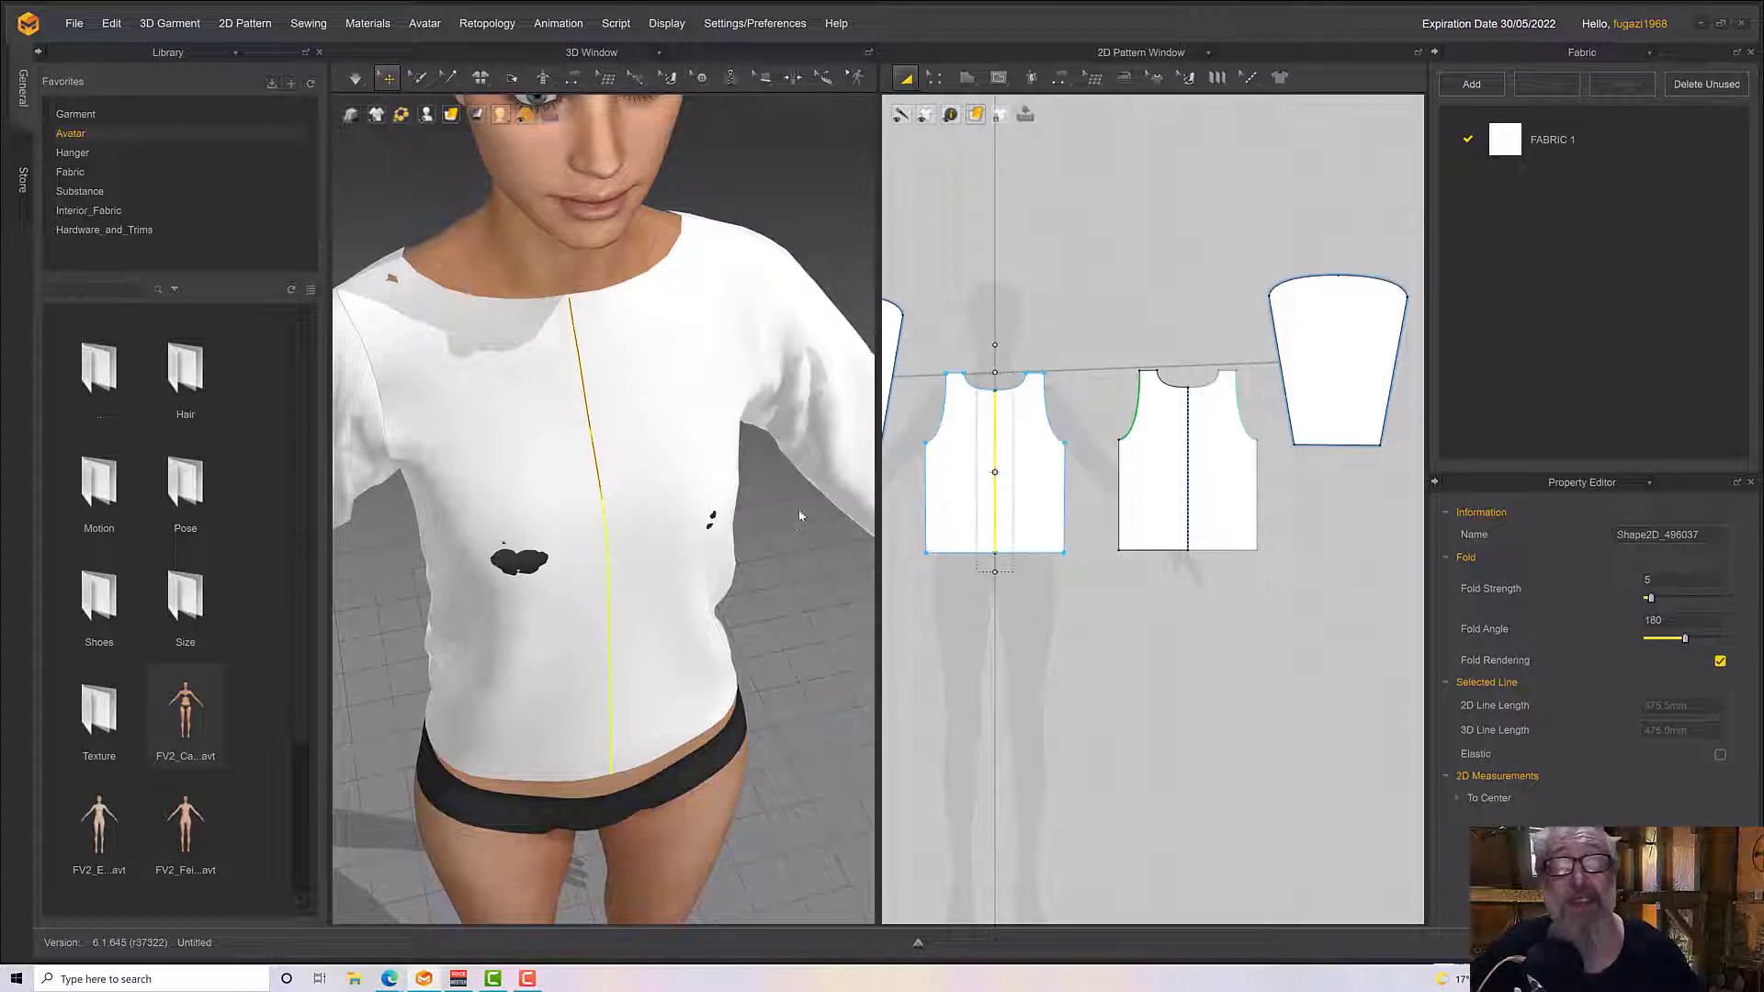
# Check that the front is split into two separate halves and simulate the top with the new centre seam
pyautogui.scroll(3, 969, 558)
pyautogui.scroll(4, 1053, 597)
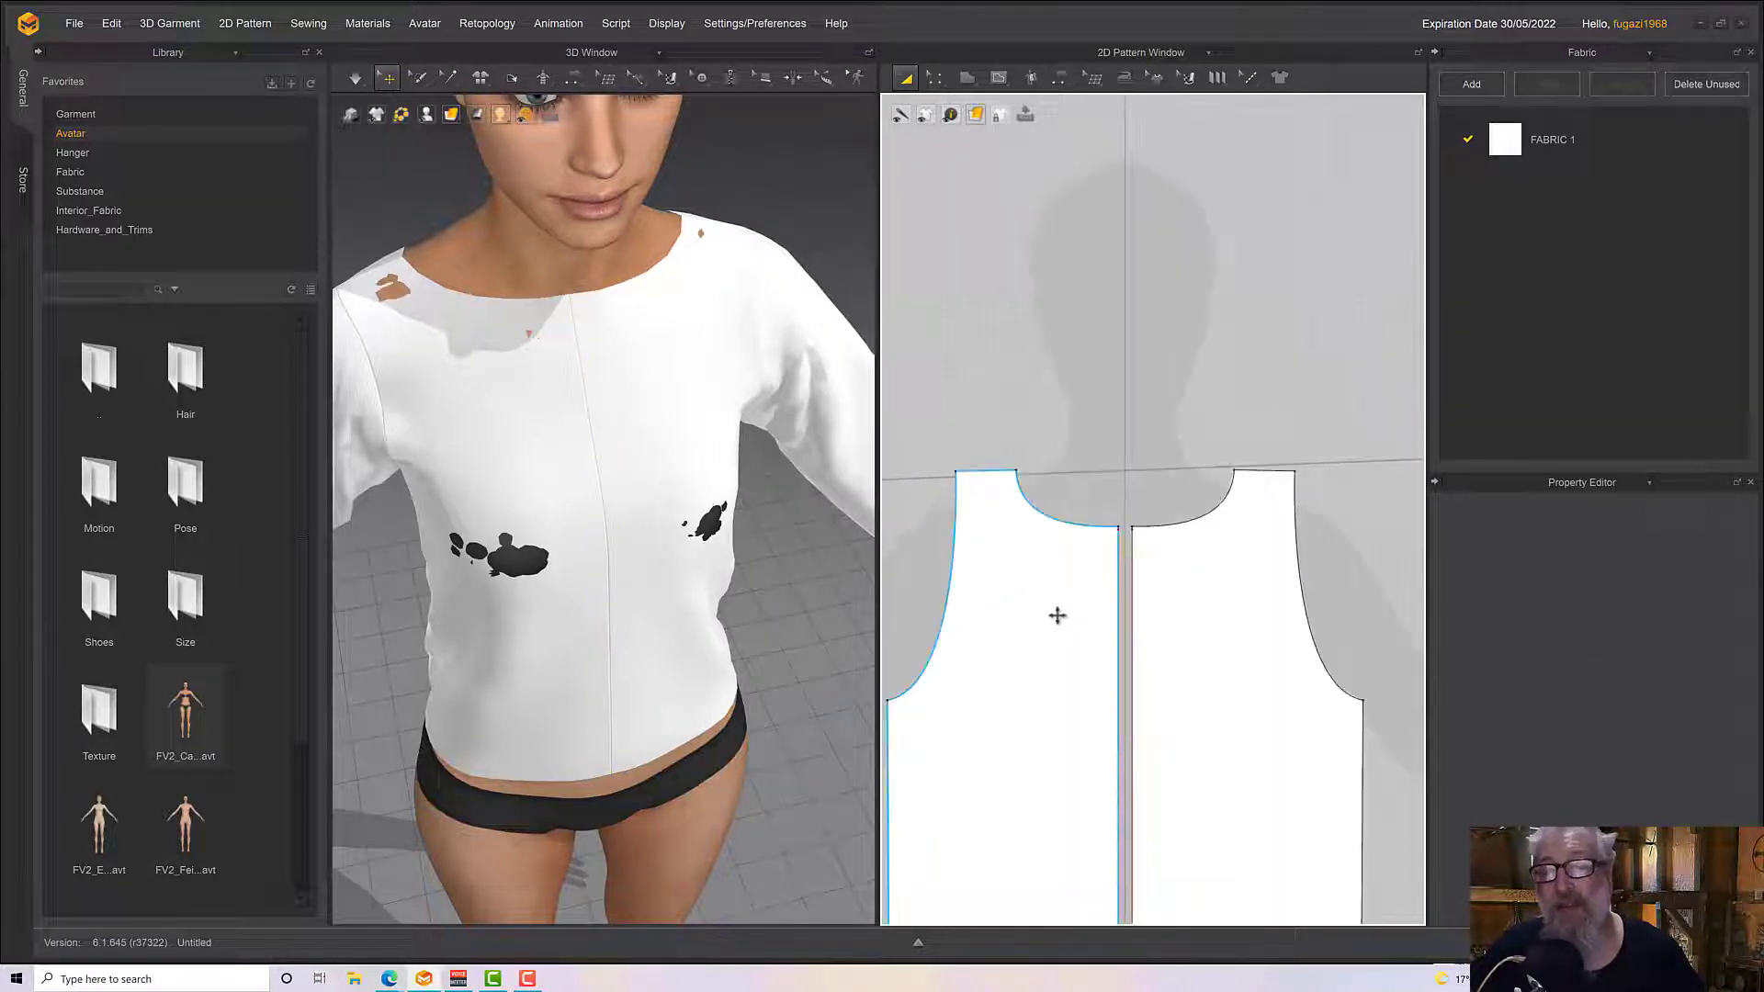
pyautogui.click(997, 477)
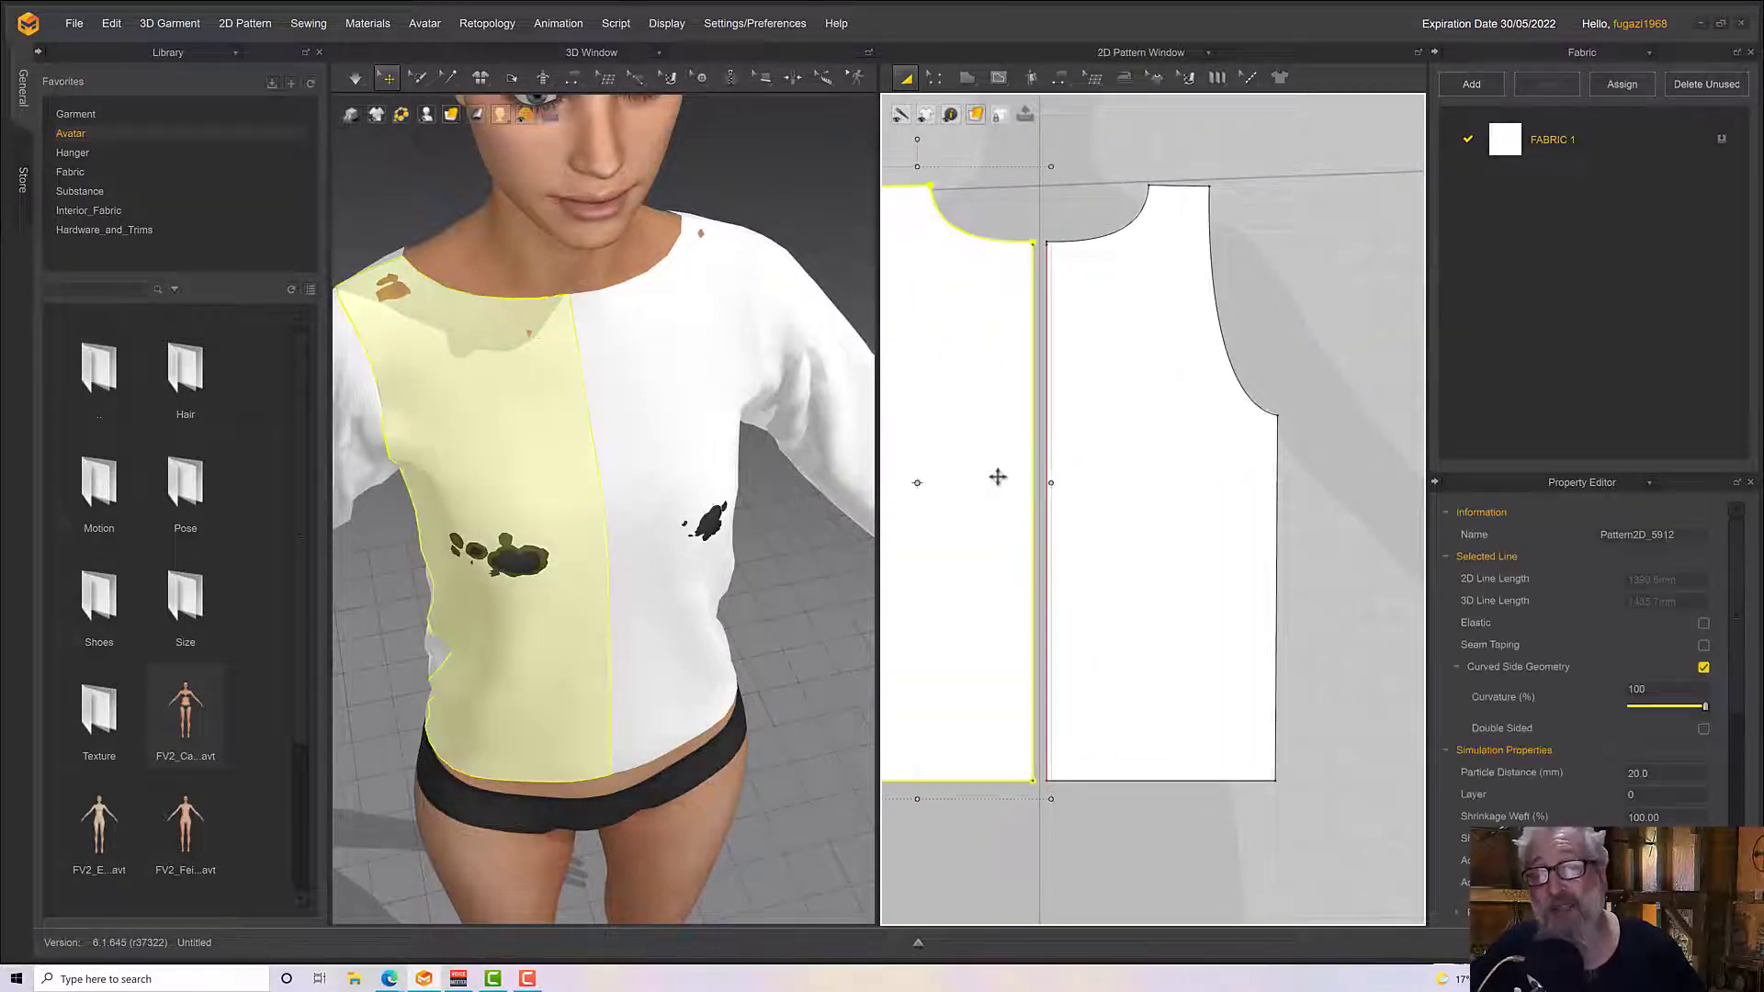
pyautogui.click(1079, 492)
pyautogui.moveTo(542, 608)
pyautogui.mouseDown(button='right')
pyautogui.moveTo(552, 620)
pyautogui.moveTo(562, 560)
pyautogui.moveTo(536, 524)
pyautogui.moveTo(481, 563)
pyautogui.moveTo(544, 599)
pyautogui.mouseUp(button='right')
pyautogui.press('space')
pyautogui.moveTo(1087, 539); pyautogui.dragTo(1224, 570, button='right')
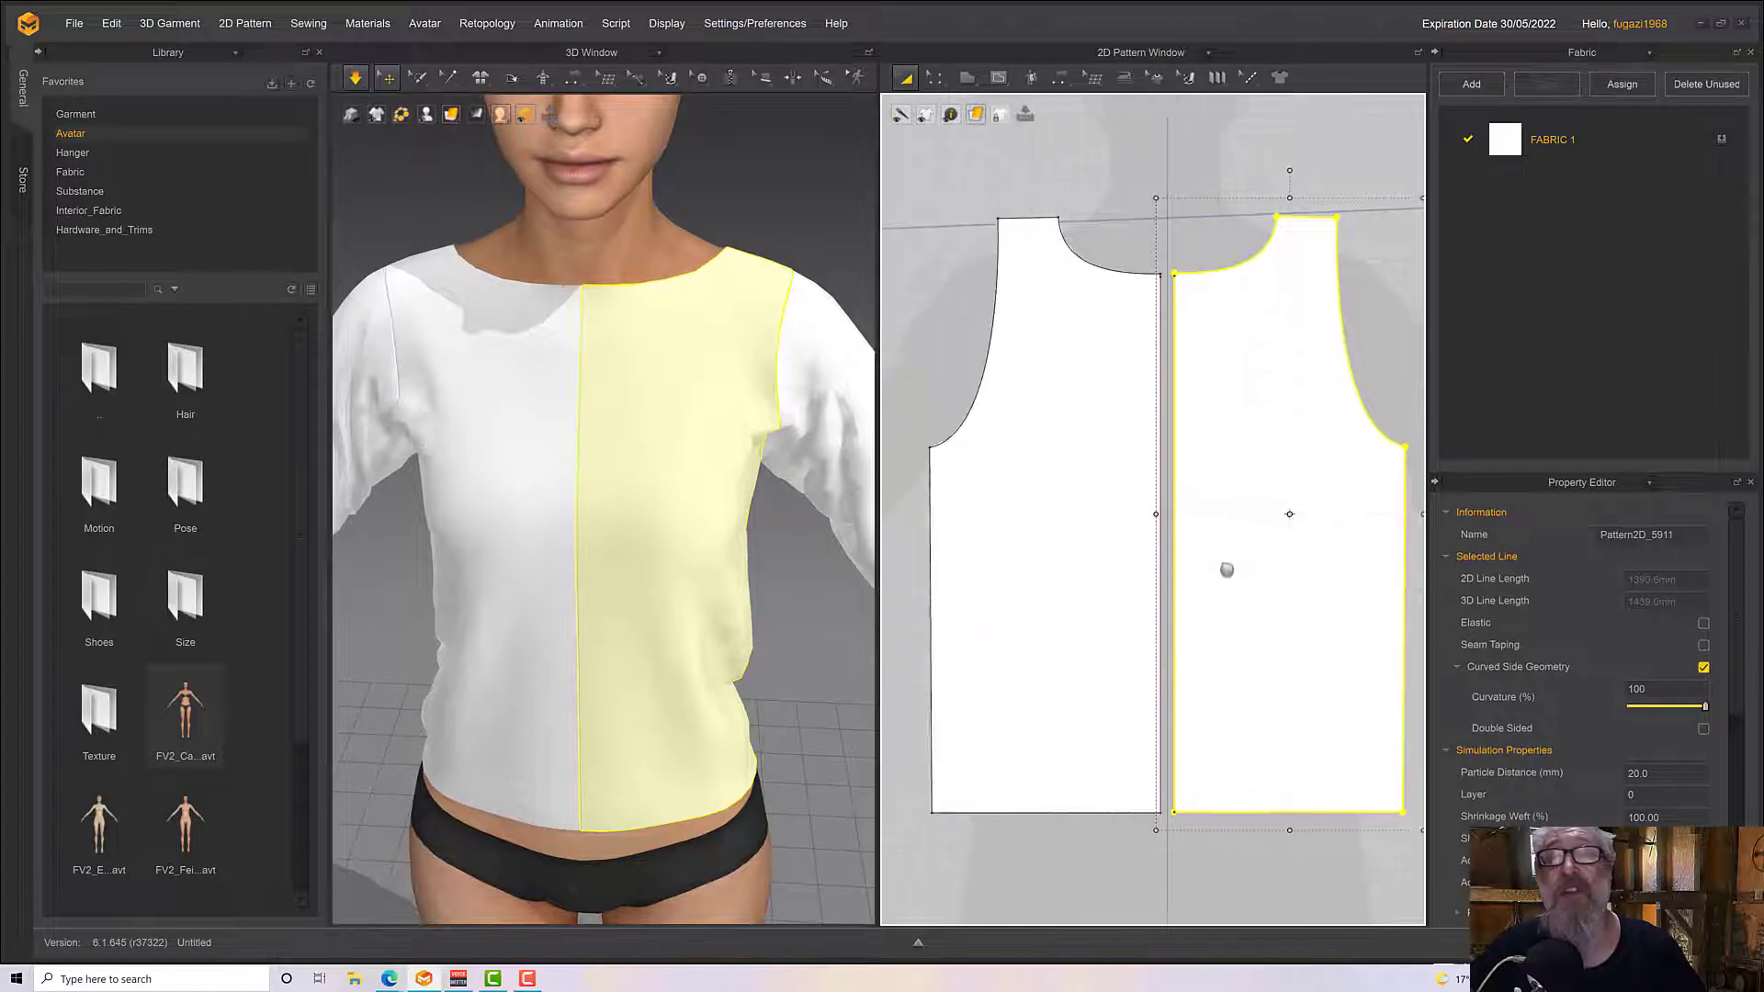
# Select each front half in turn to examine which side of the garment it forms
pyautogui.scroll(-3, 1044, 587)
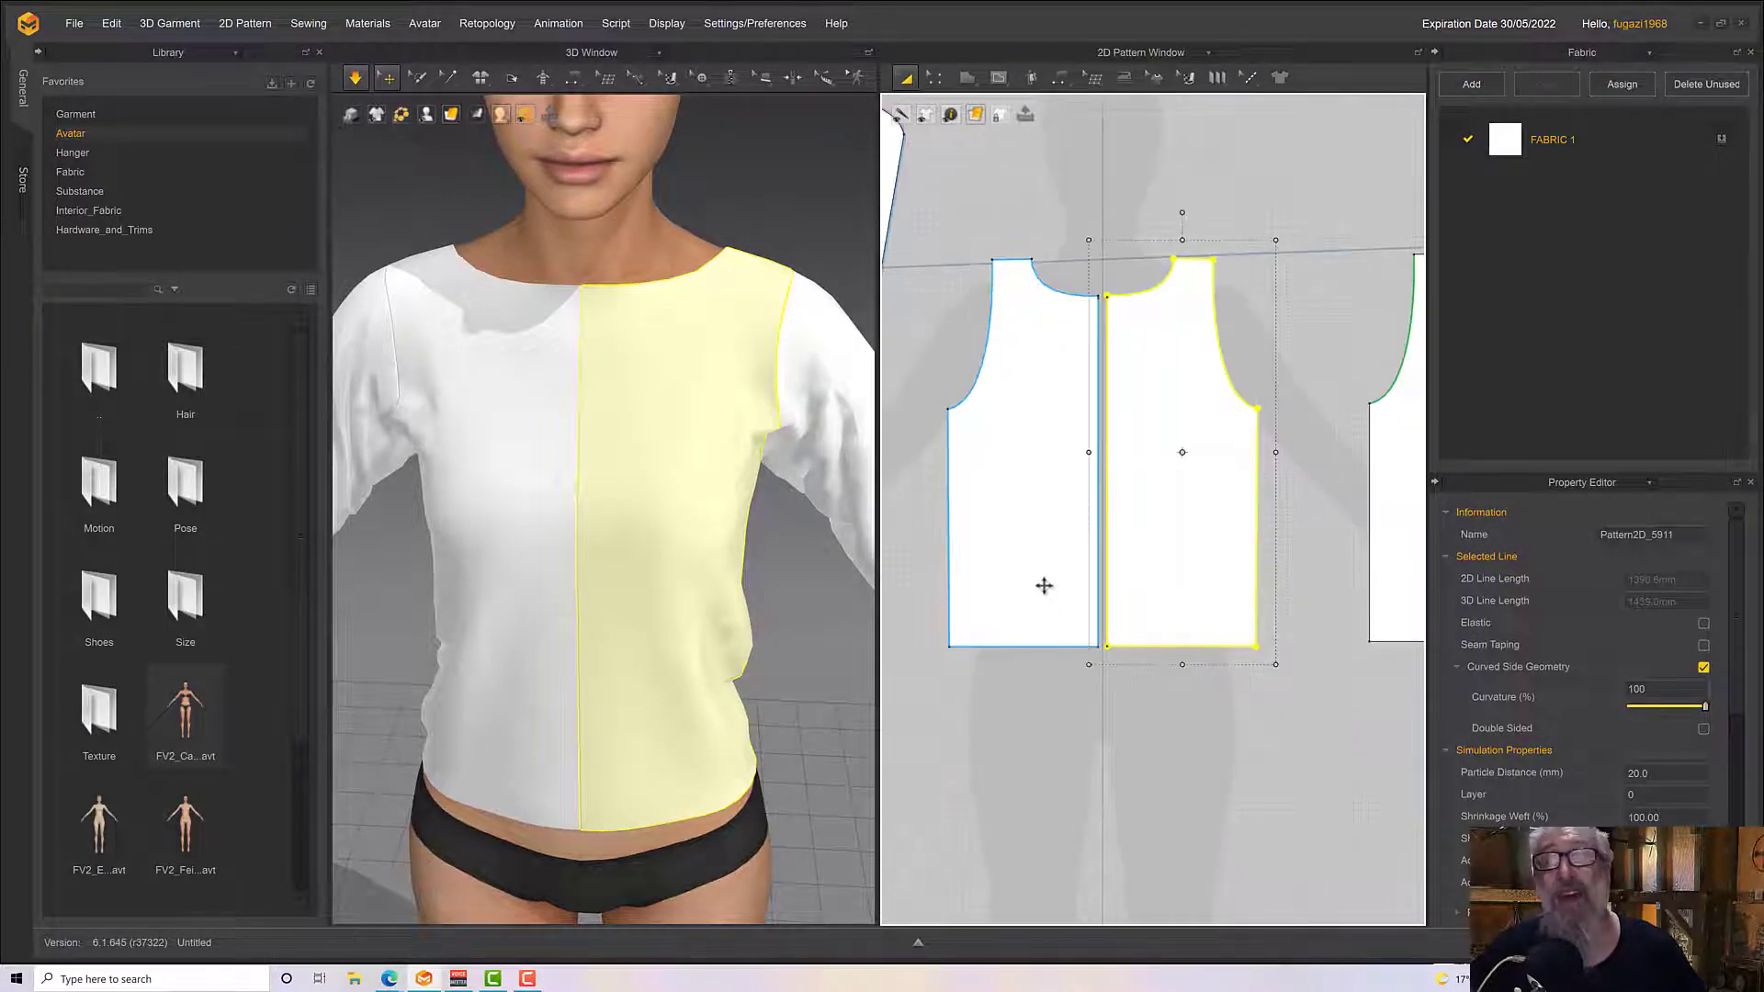
pyautogui.click(1043, 584)
pyautogui.click(1149, 570)
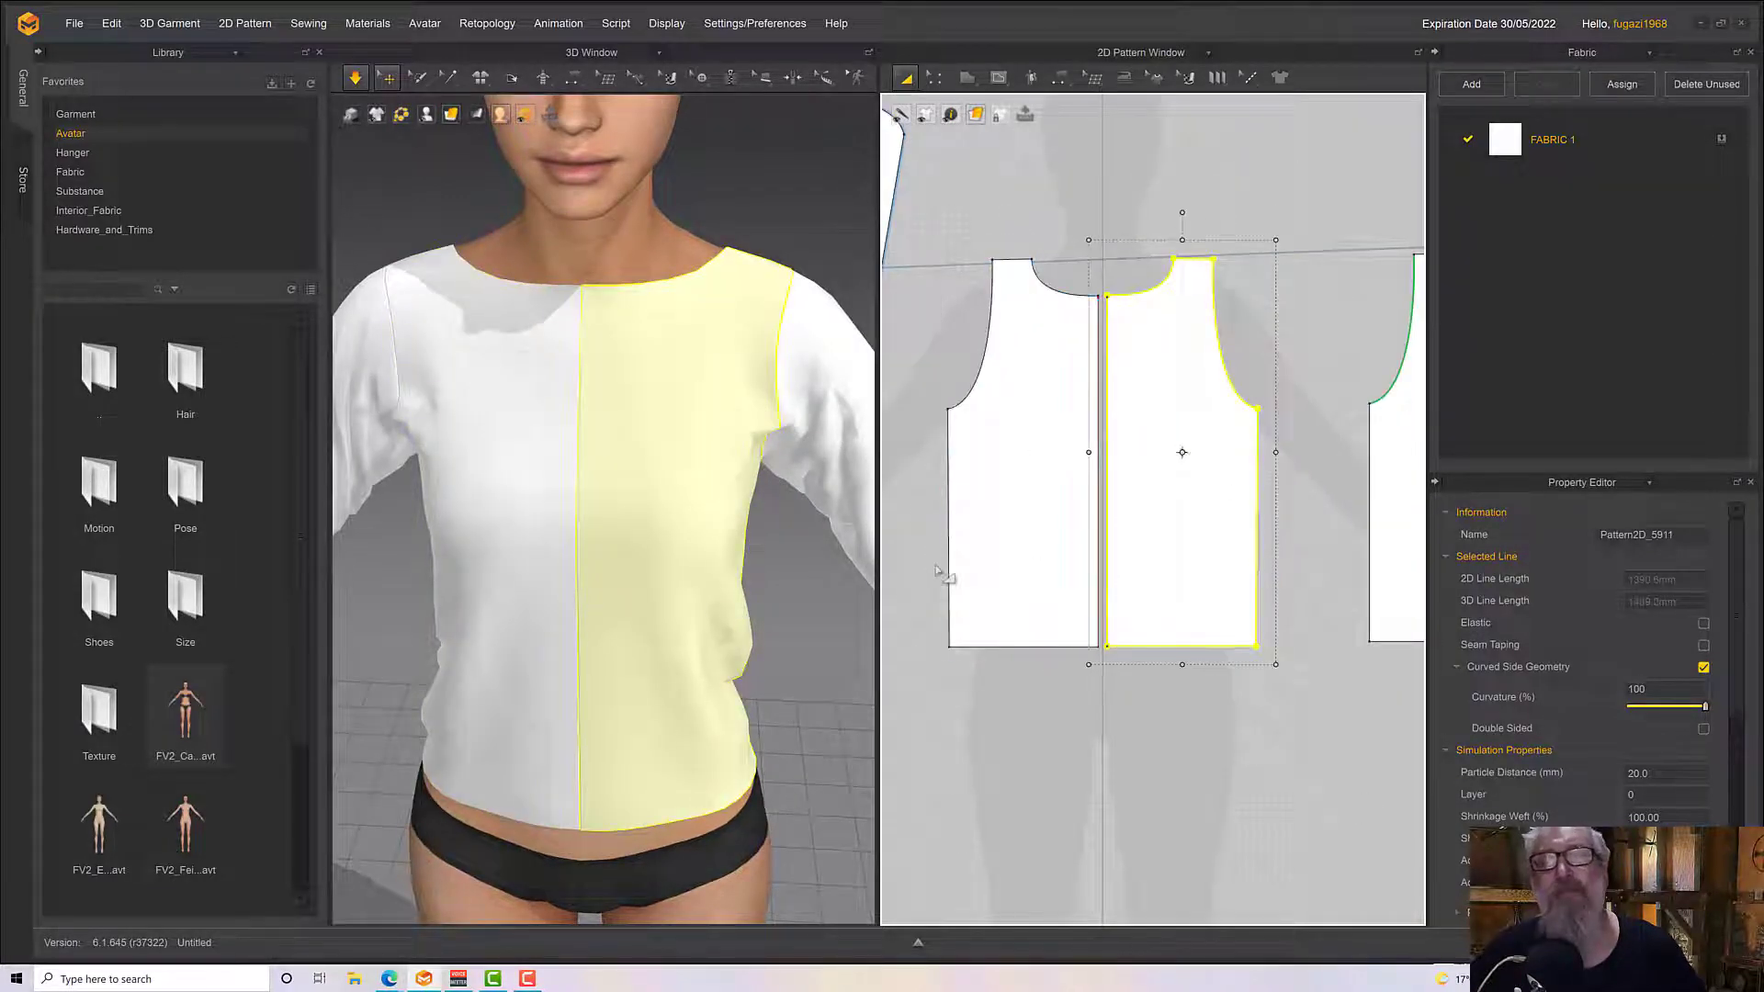
pyautogui.click(459, 462)
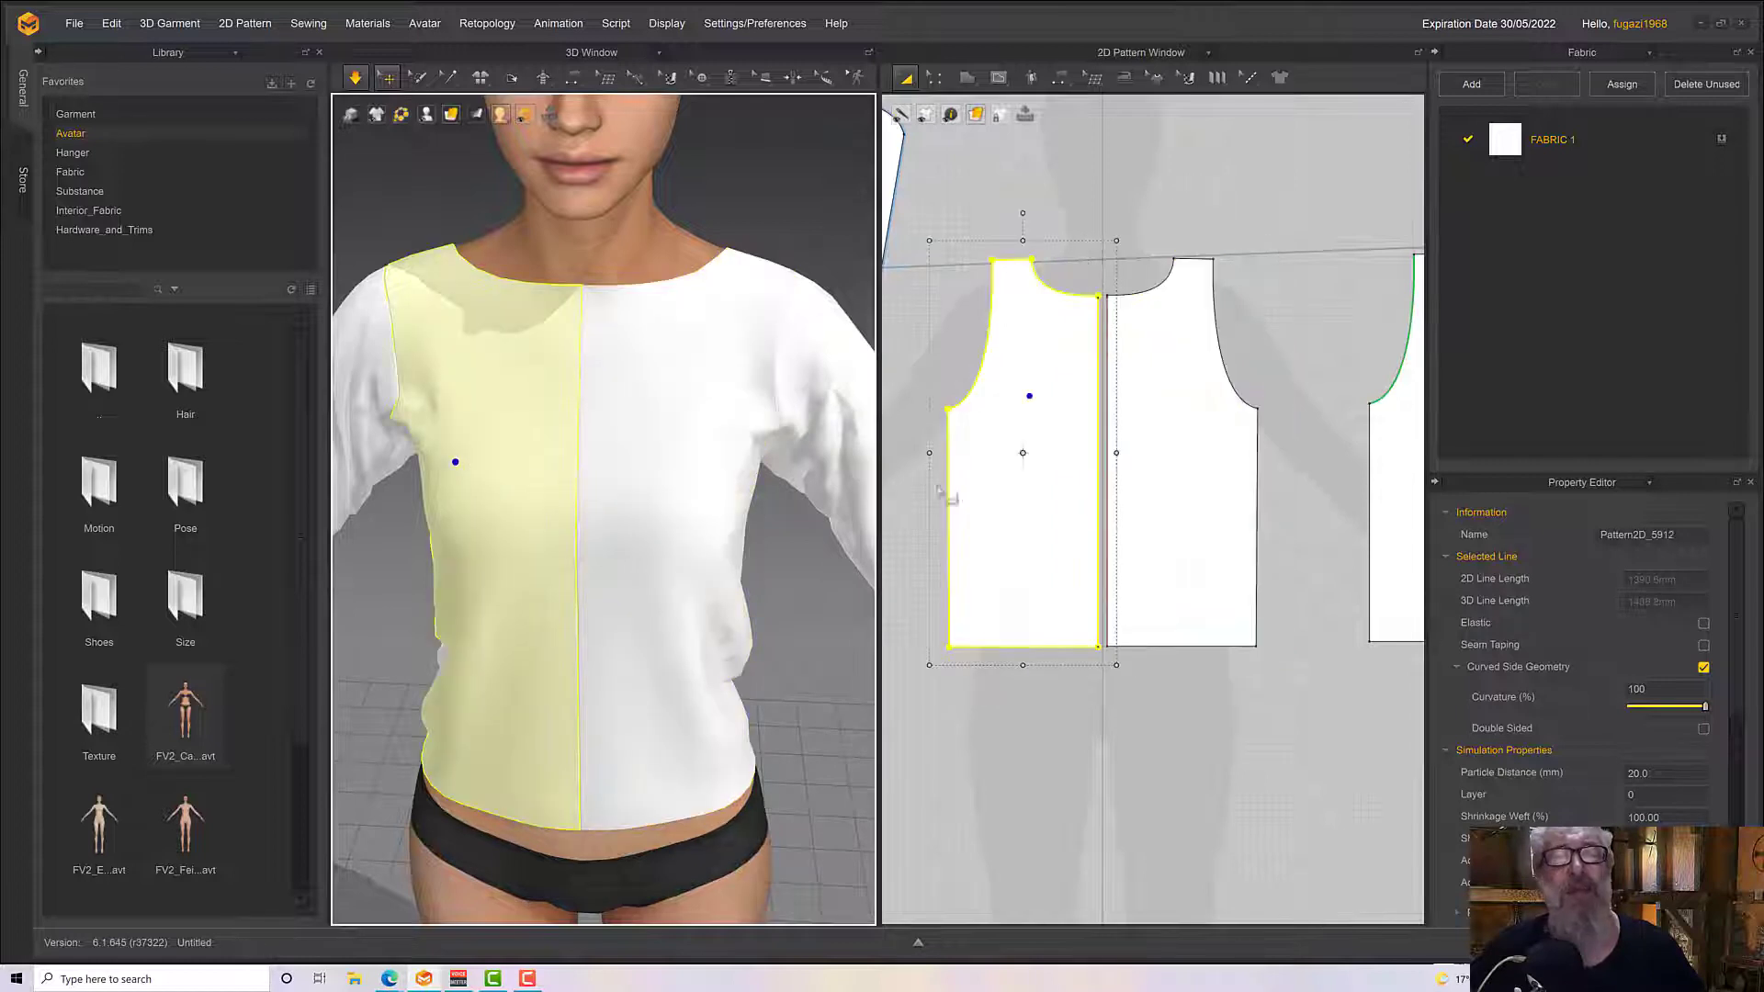
# Select both halves of the front pattern and convert their meshes with Quadrangulate
pyautogui.moveTo(1039, 207); pyautogui.dragTo(1120, 215, button='middle')
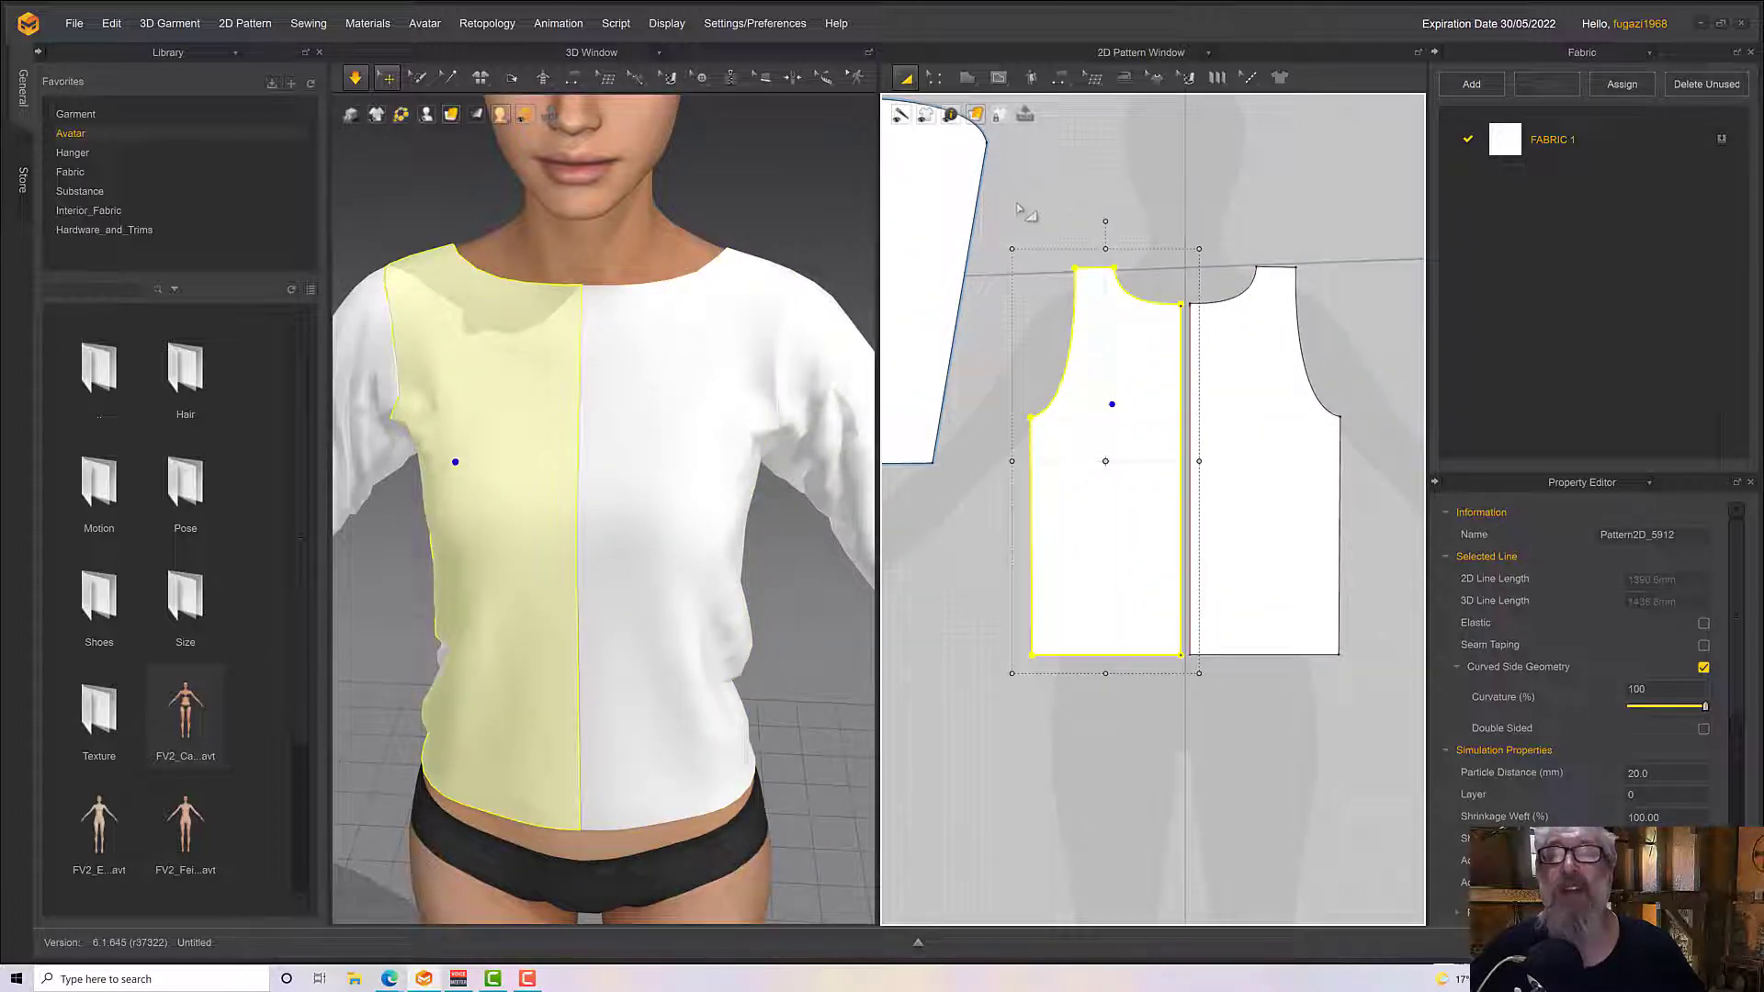
pyautogui.moveTo(1023, 210); pyautogui.dragTo(1367, 715)
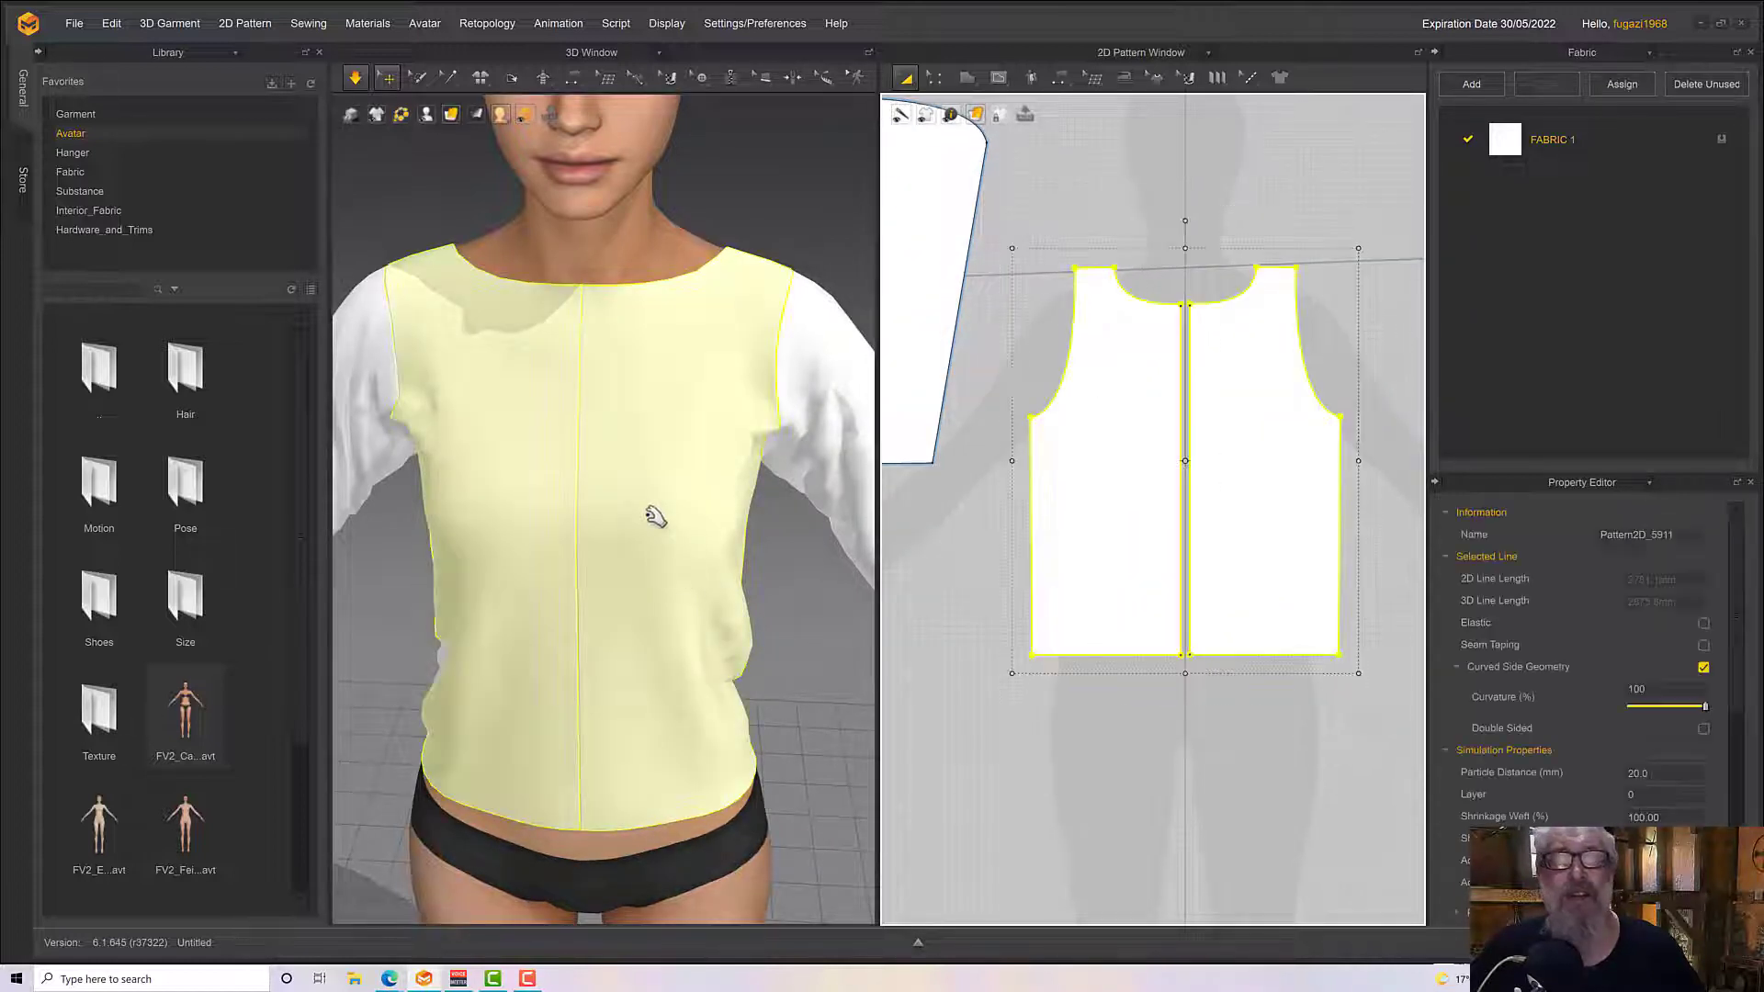
pyautogui.rightClick(650, 516)
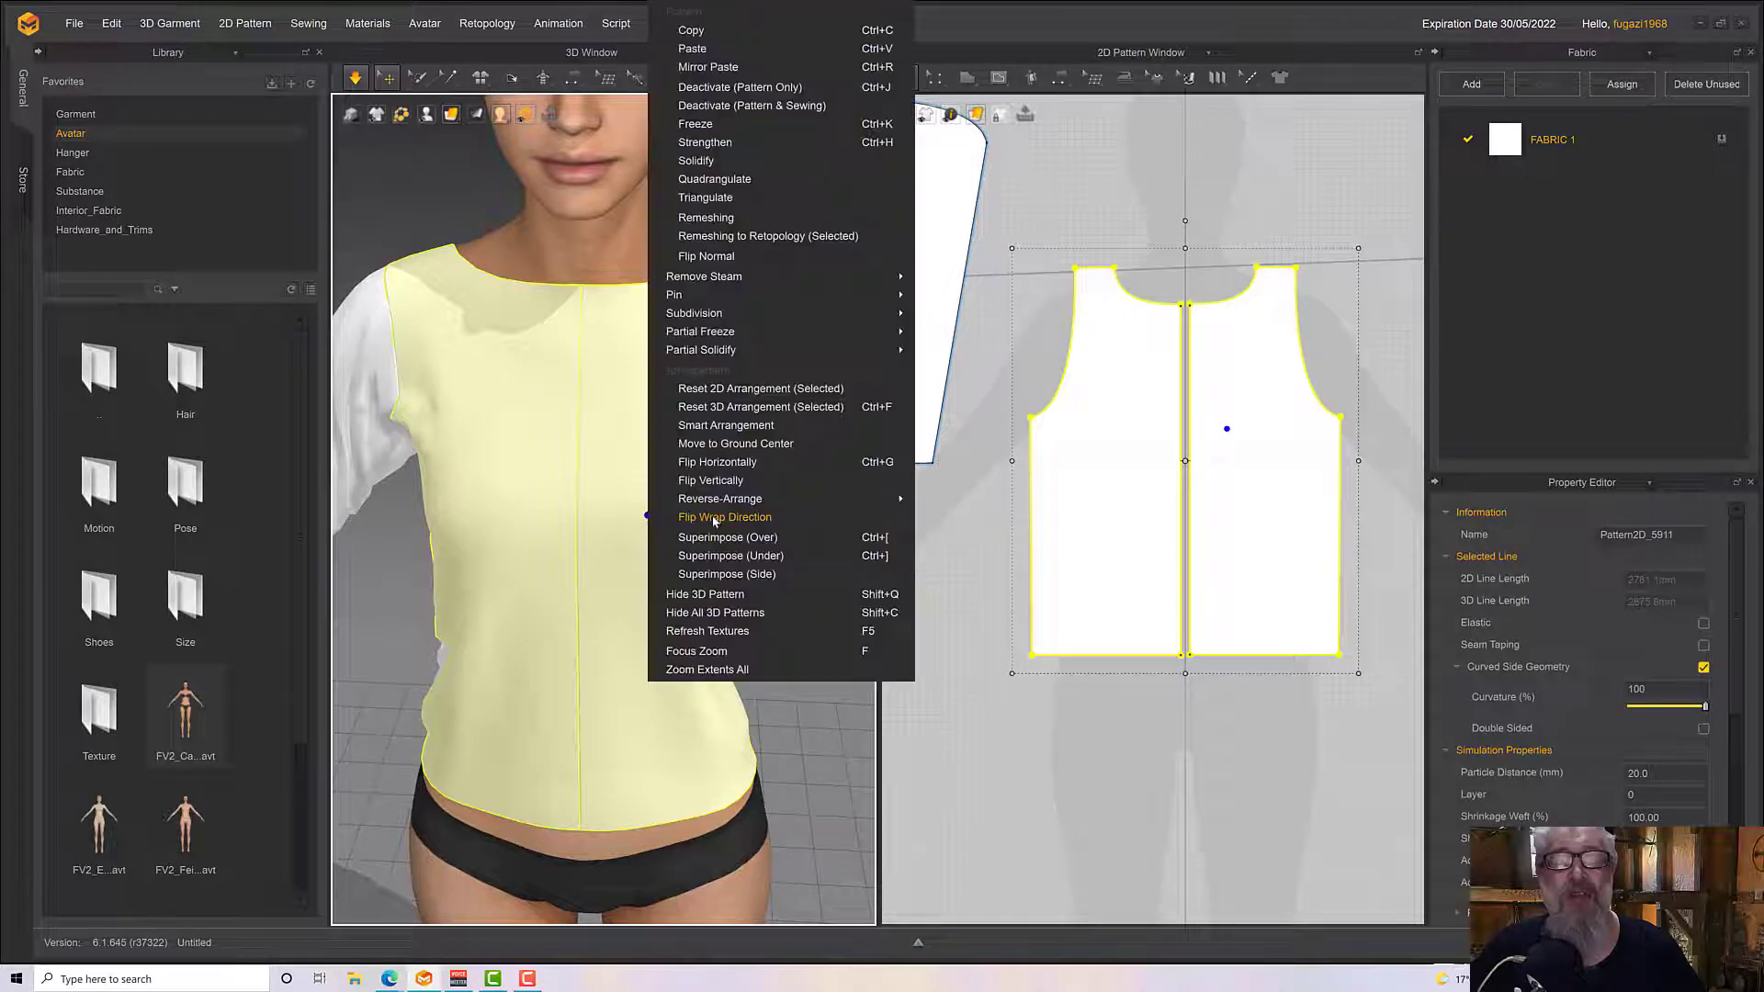
pyautogui.click(738, 178)
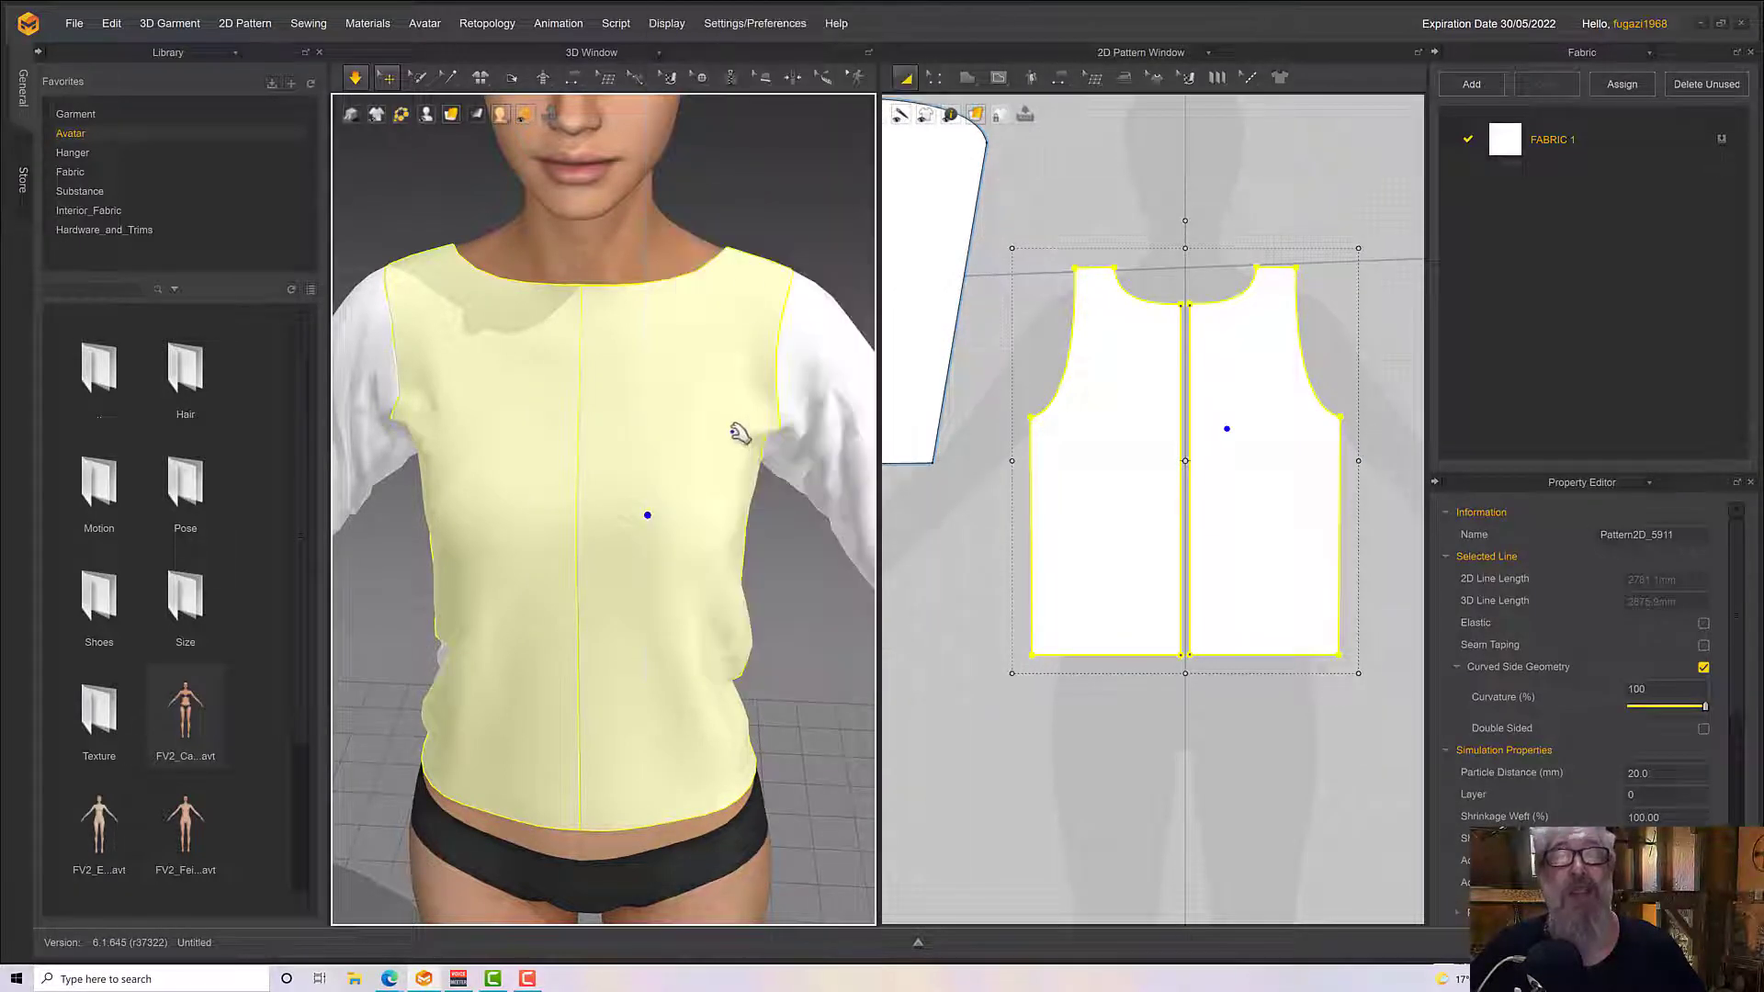
# Simulate the top again and examine its drape from the front and the back
pyautogui.moveTo(732, 430)
pyautogui.mouseDown(button='right')
pyautogui.moveTo(721, 403)
pyautogui.moveTo(722, 424)
pyautogui.mouseUp(button='right')
pyautogui.press('space')
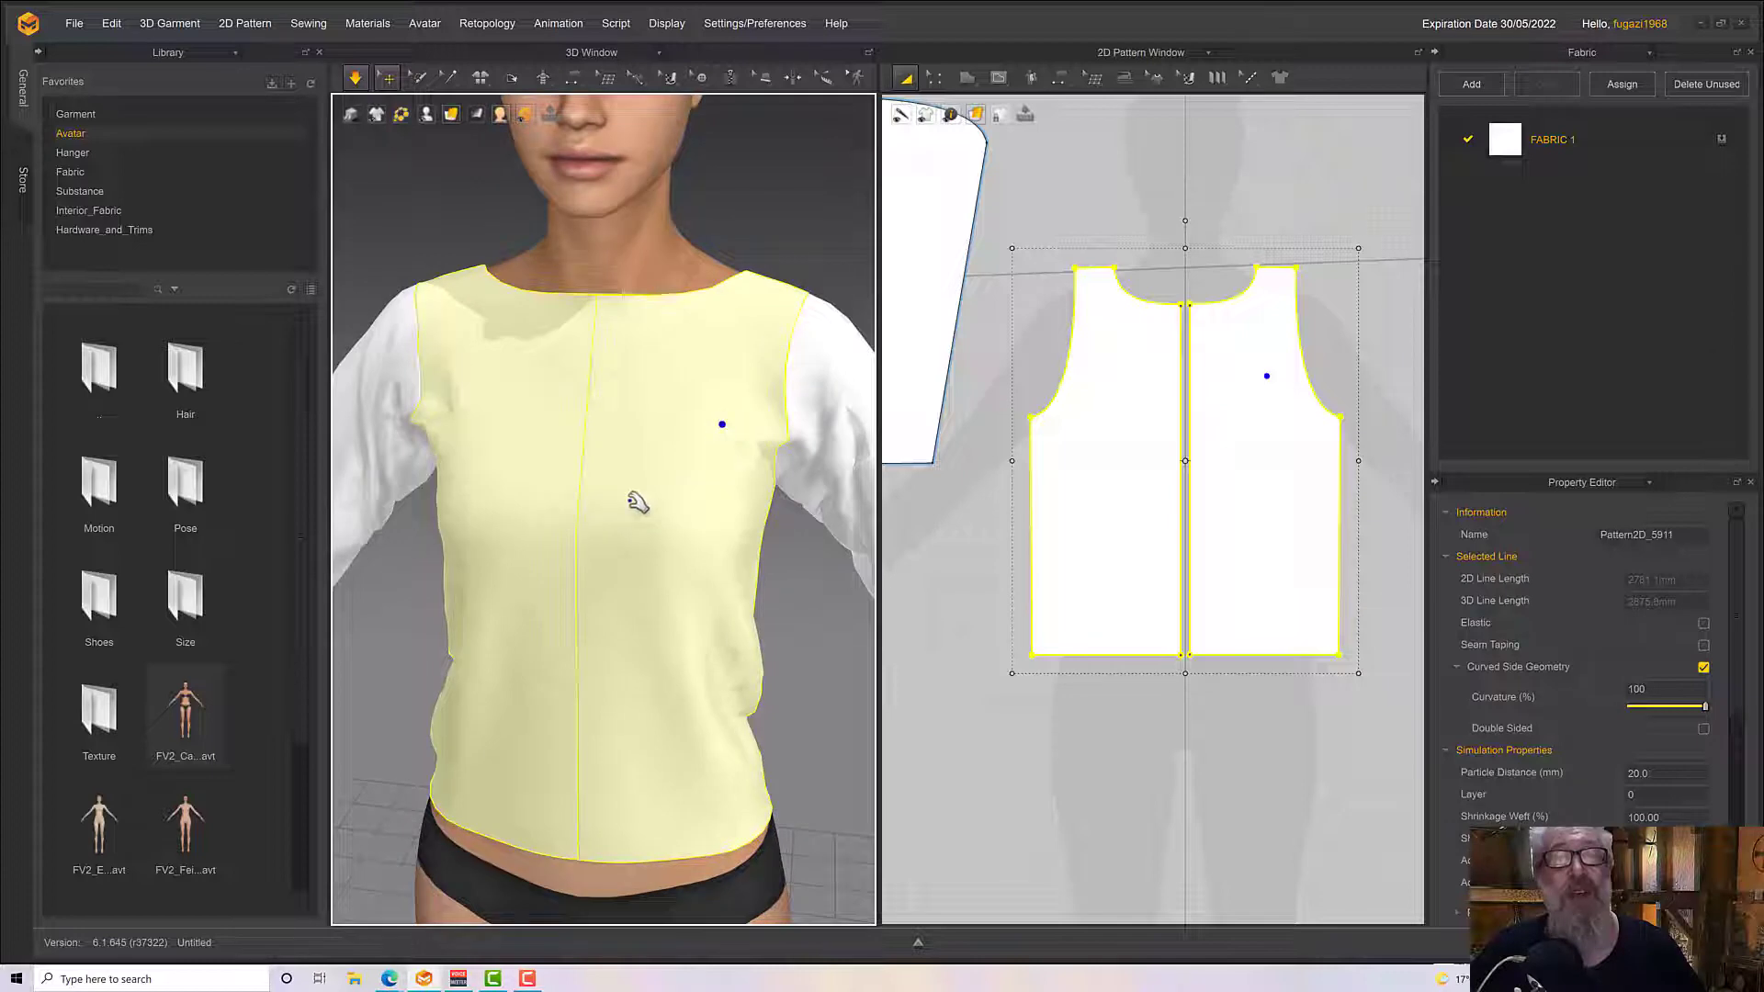
pyautogui.moveTo(636, 500)
pyautogui.mouseDown(button='right')
pyautogui.moveTo(729, 515)
pyautogui.moveTo(823, 477)
pyautogui.moveTo(772, 496)
pyautogui.mouseUp(button='right')
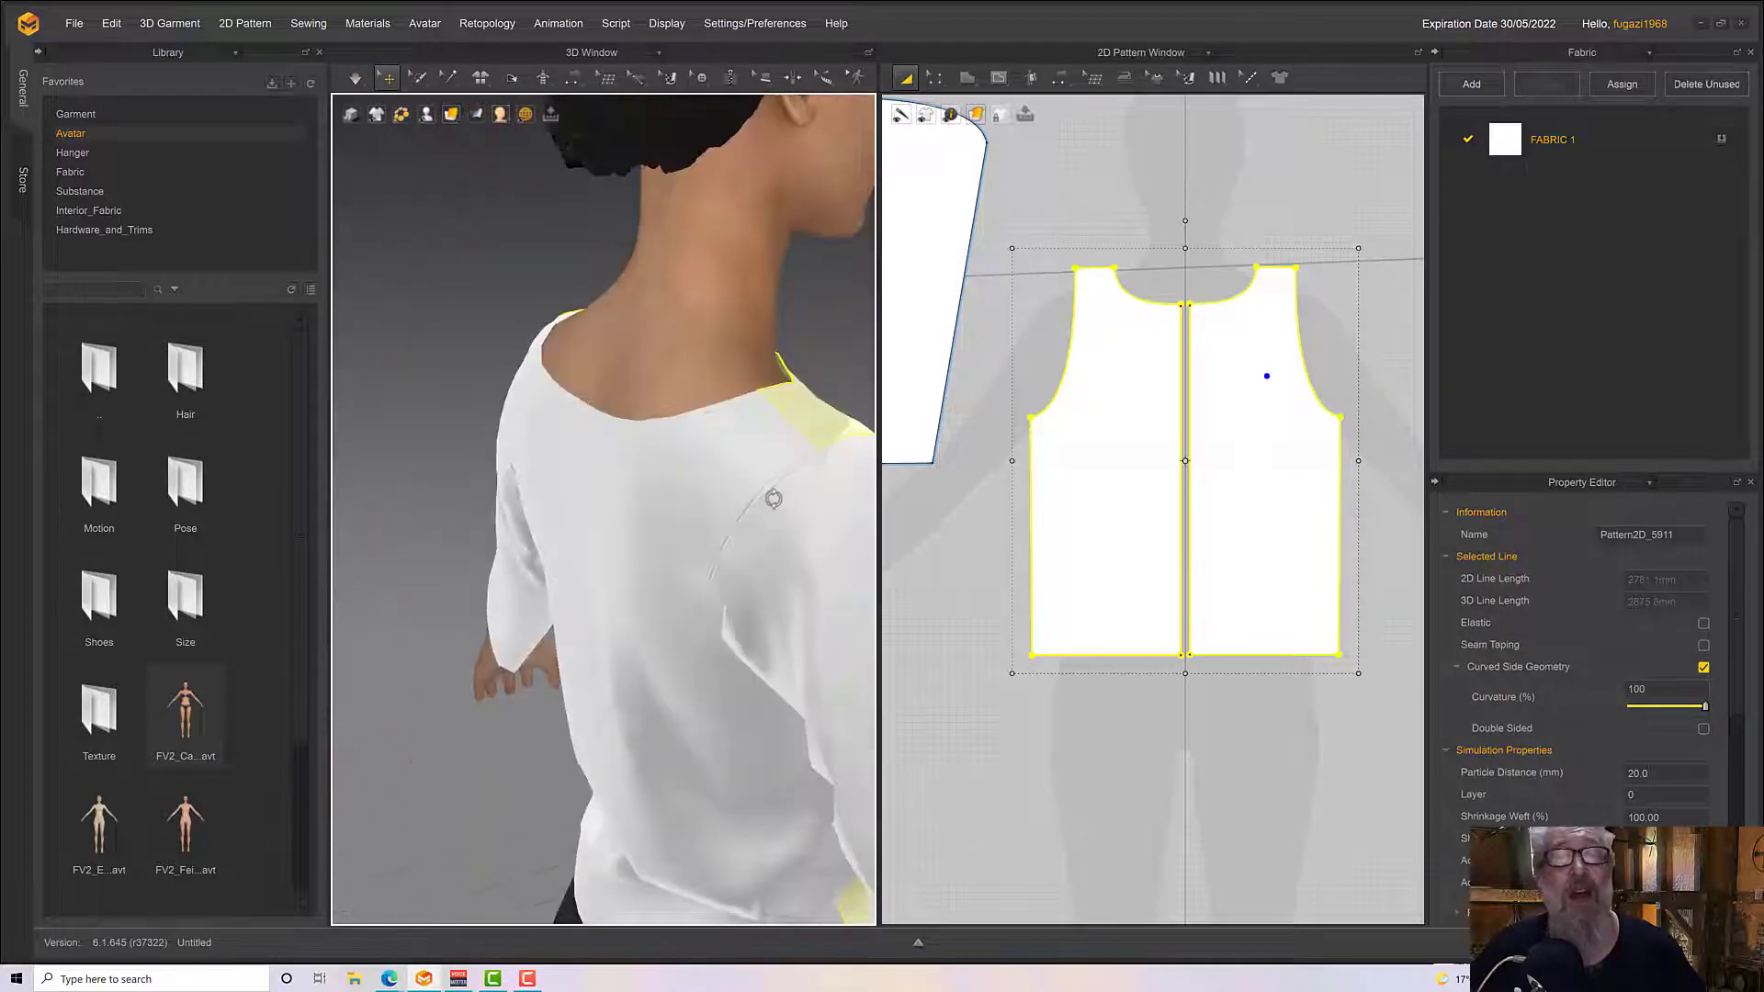
pyautogui.press('space')
pyautogui.moveTo(626, 452)
pyautogui.mouseDown(button='right')
pyautogui.moveTo(480, 465)
pyautogui.moveTo(653, 505)
pyautogui.moveTo(646, 477)
pyautogui.mouseUp(button='right')
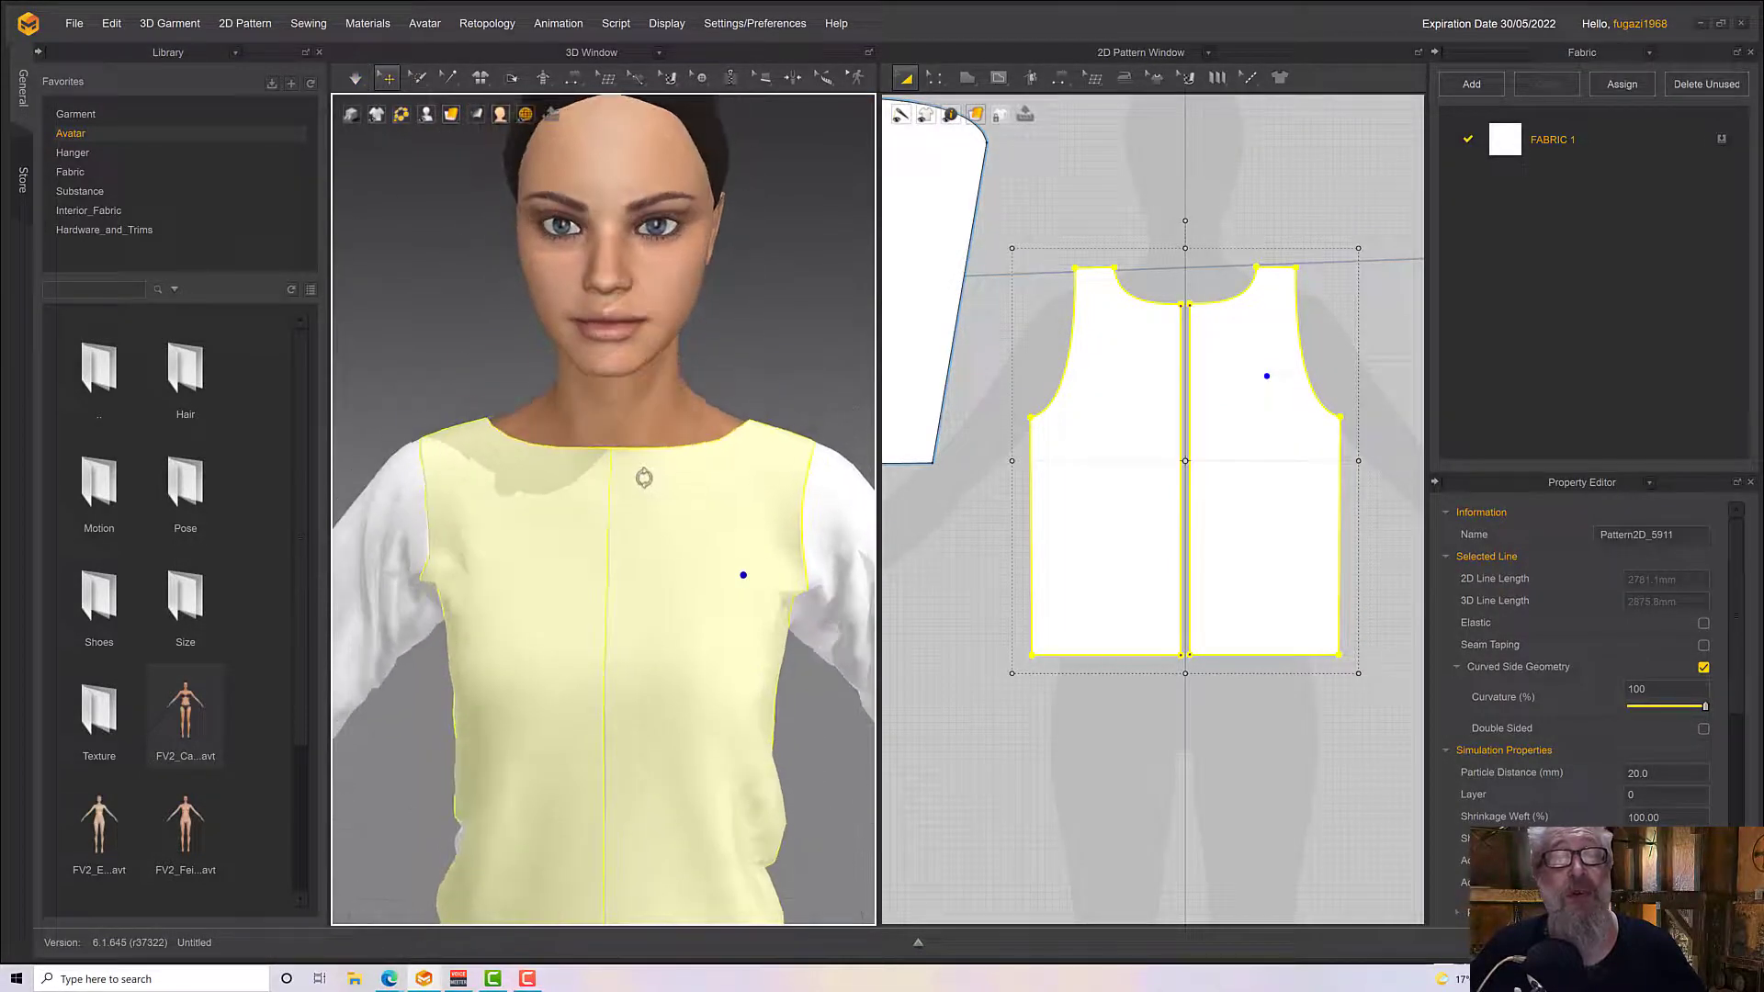
# Examine the draped top from the front and back, and measure the neckline curves of the front half and the back
pyautogui.scroll(-5, 652, 484)
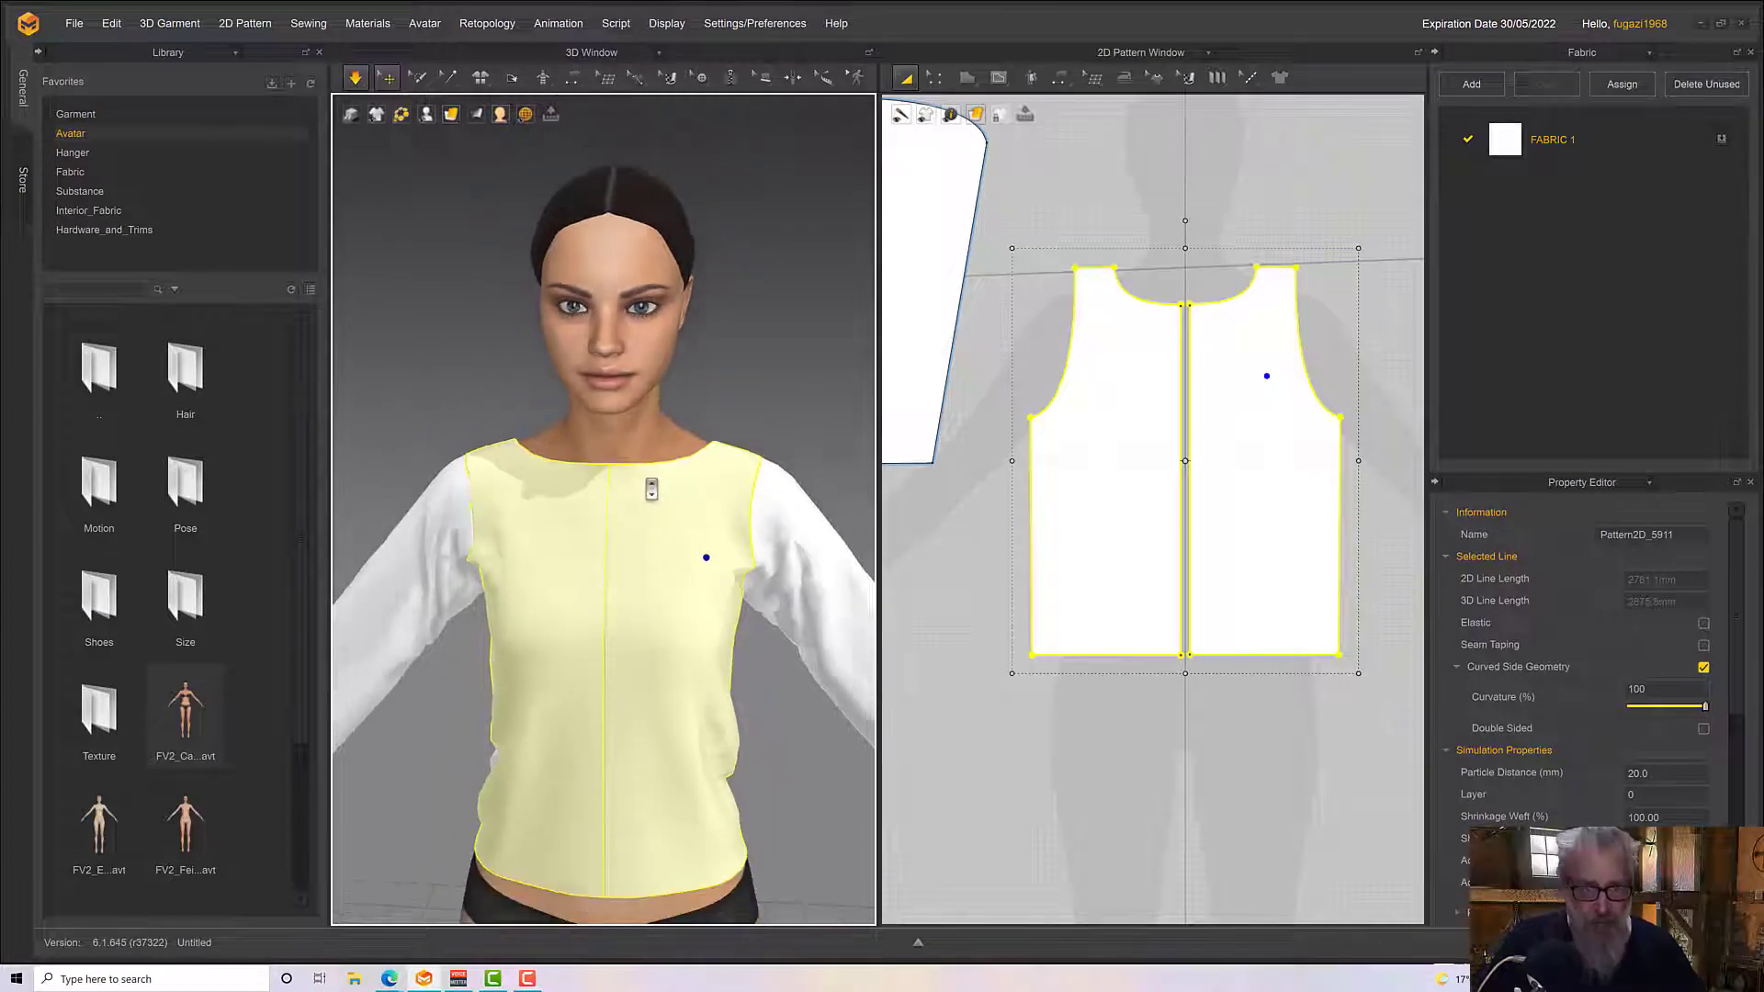
pyautogui.moveTo(651, 490); pyautogui.dragTo(685, 508, button='right')
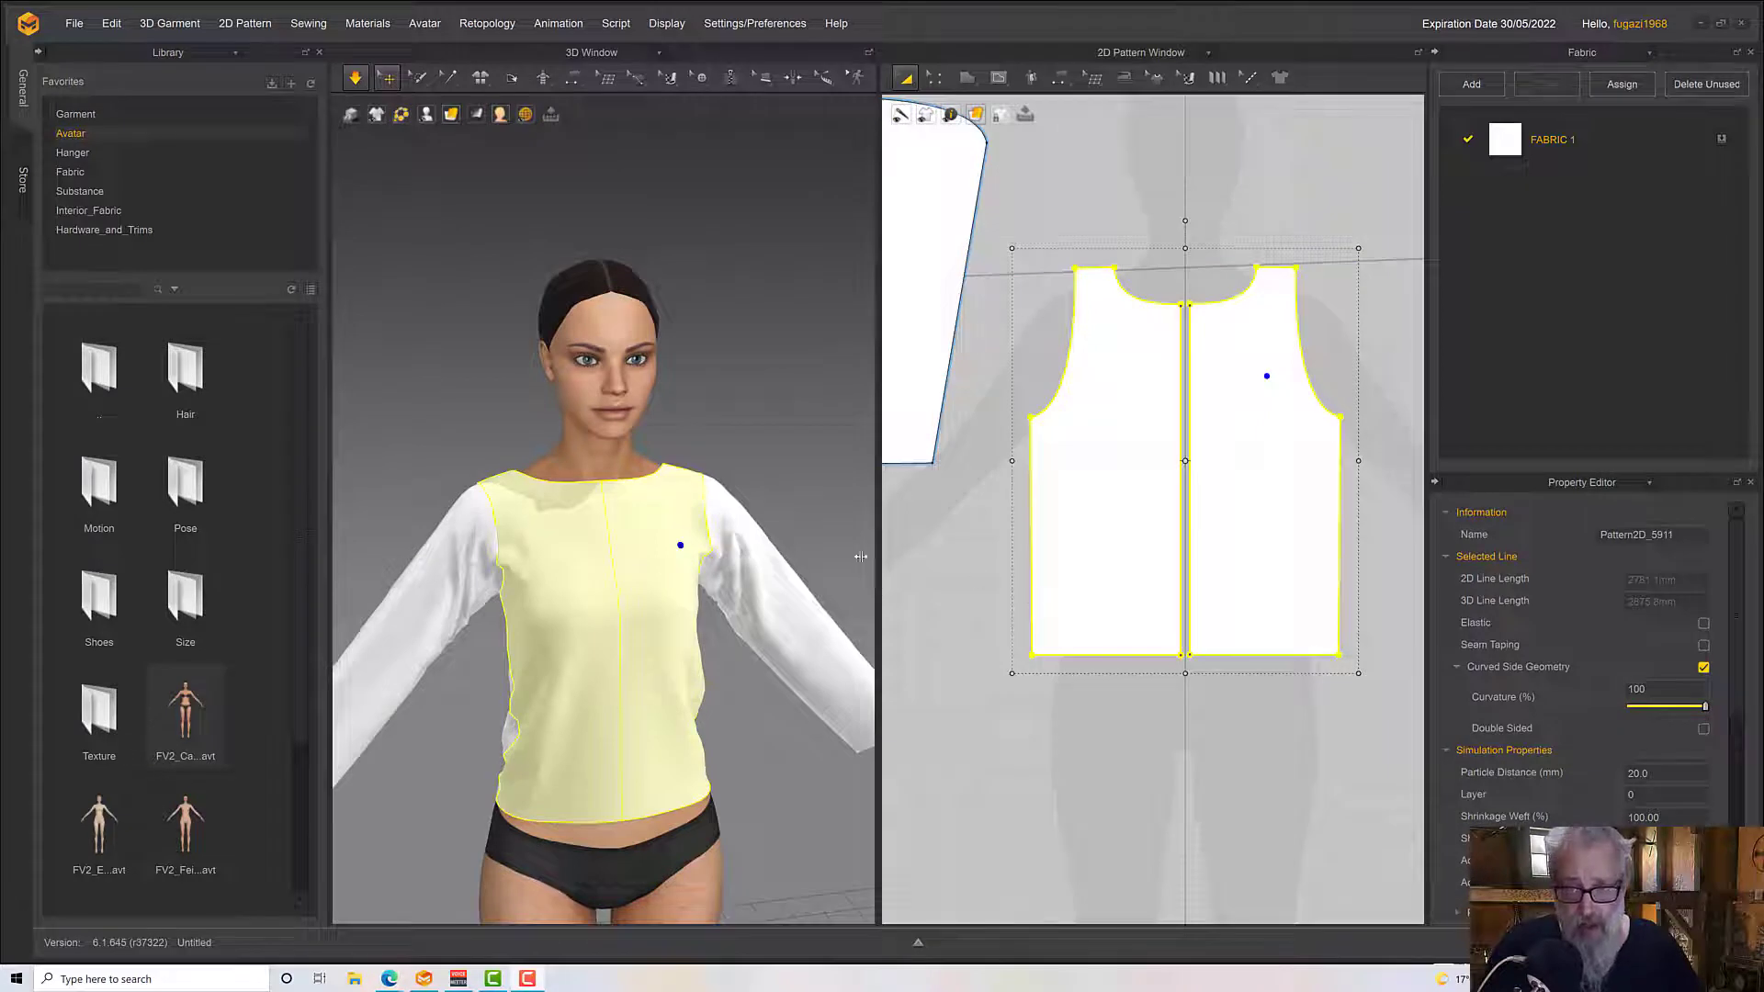
pyautogui.moveTo(767, 539); pyautogui.dragTo(874, 546, button='right')
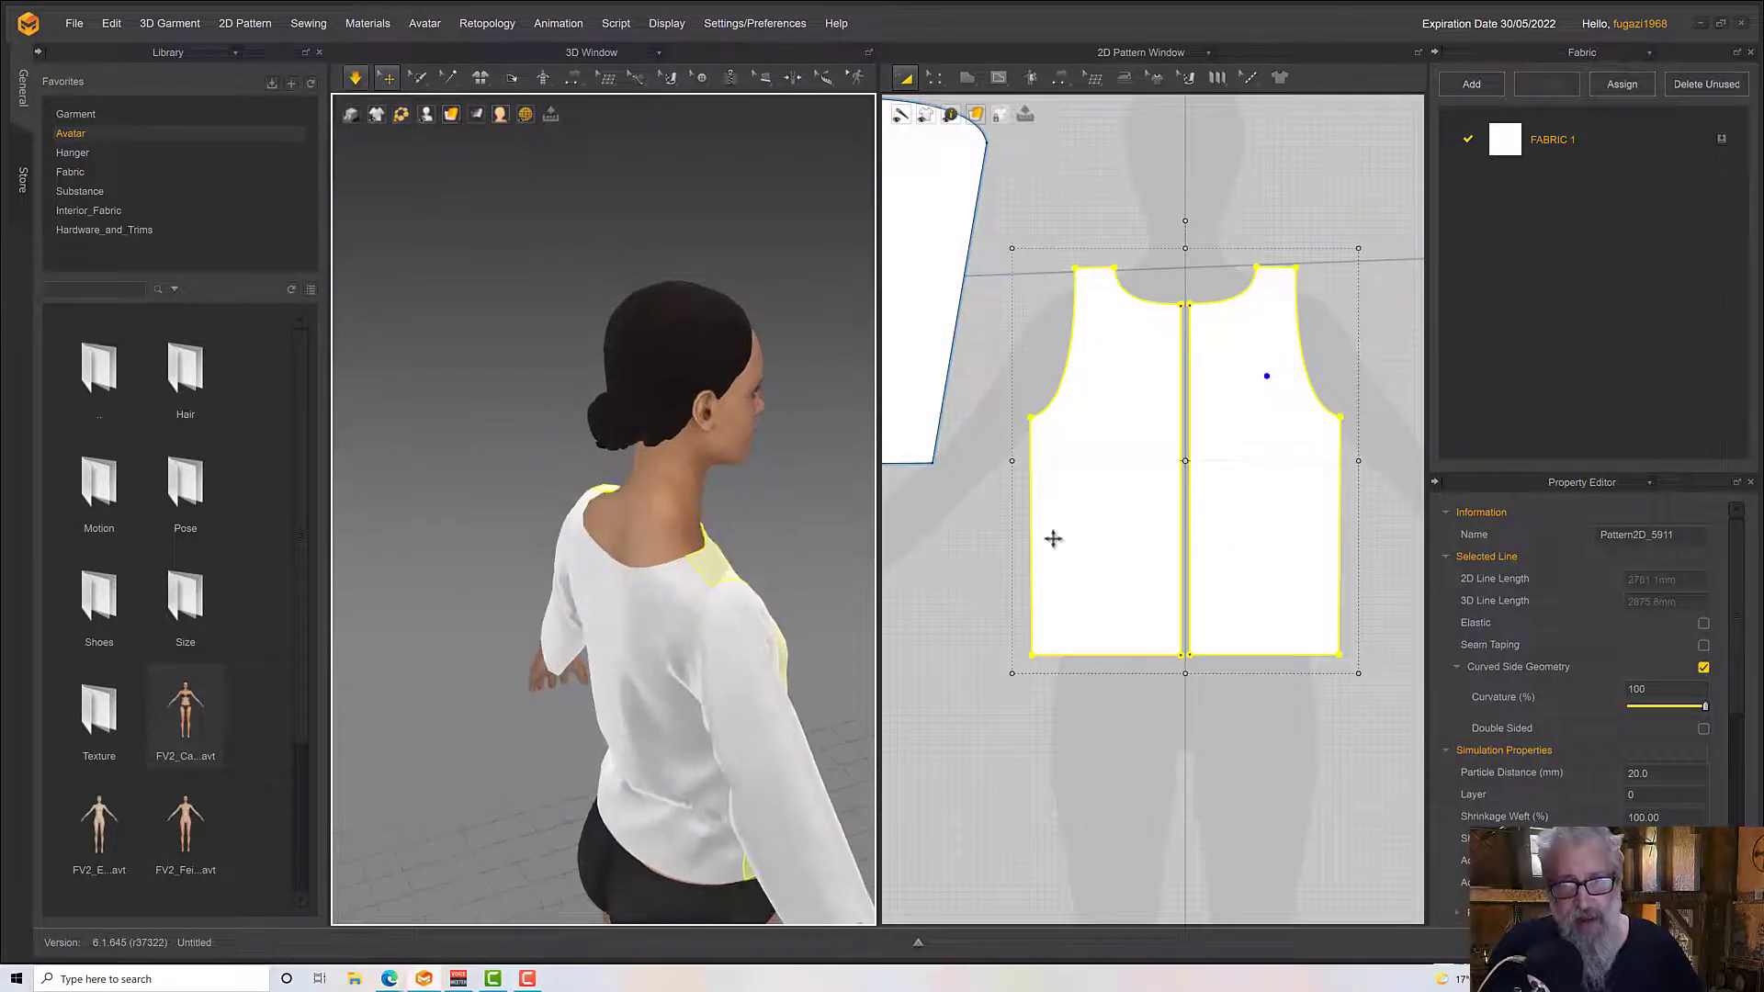
pyautogui.scroll(-6, 1052, 538)
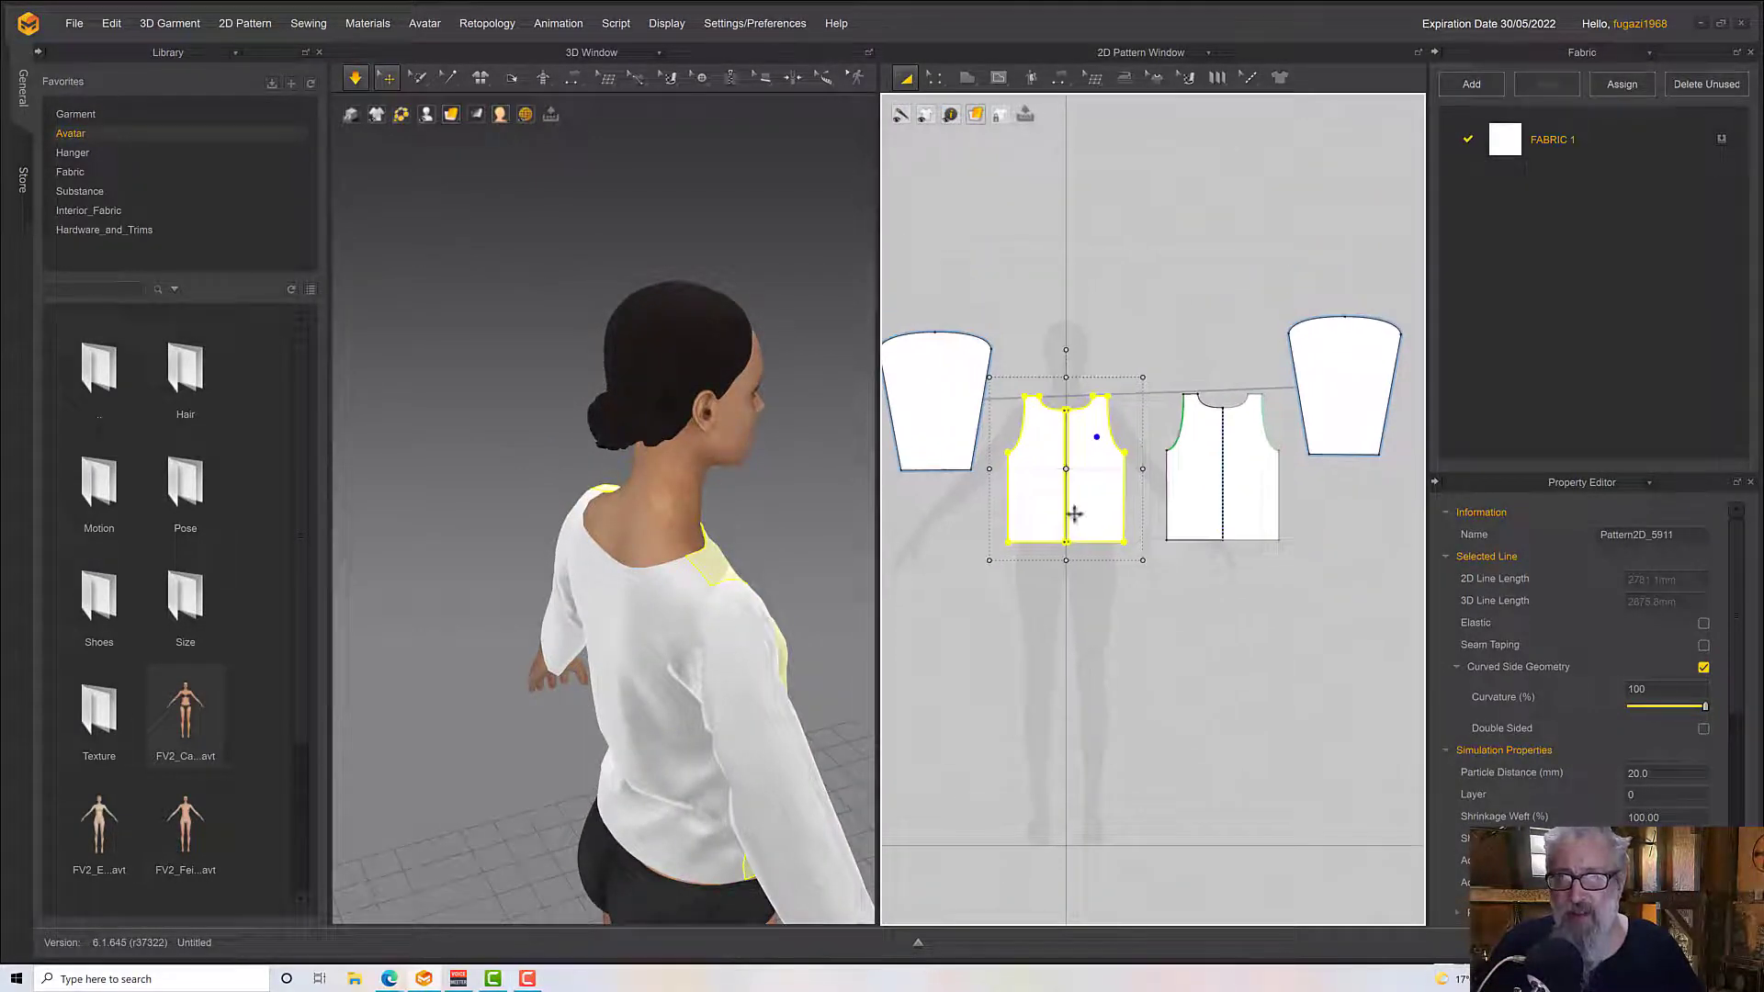
pyautogui.scroll(2, 1074, 513)
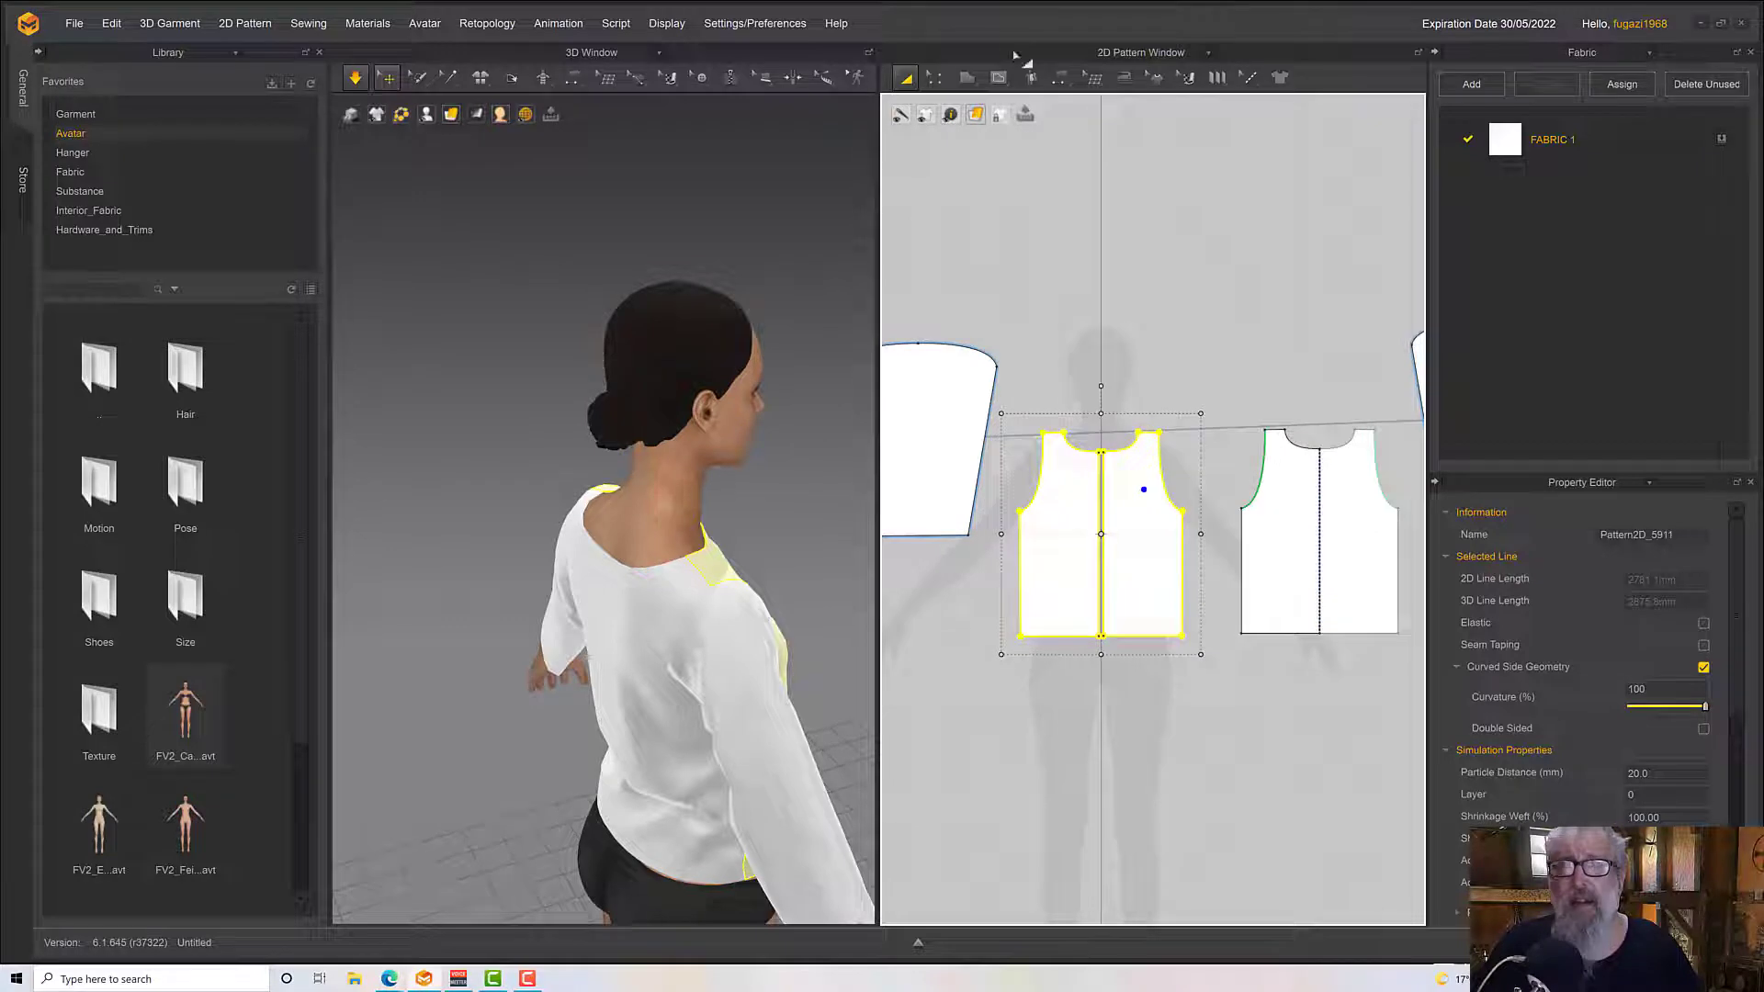
pyautogui.click(934, 77)
pyautogui.click(955, 111)
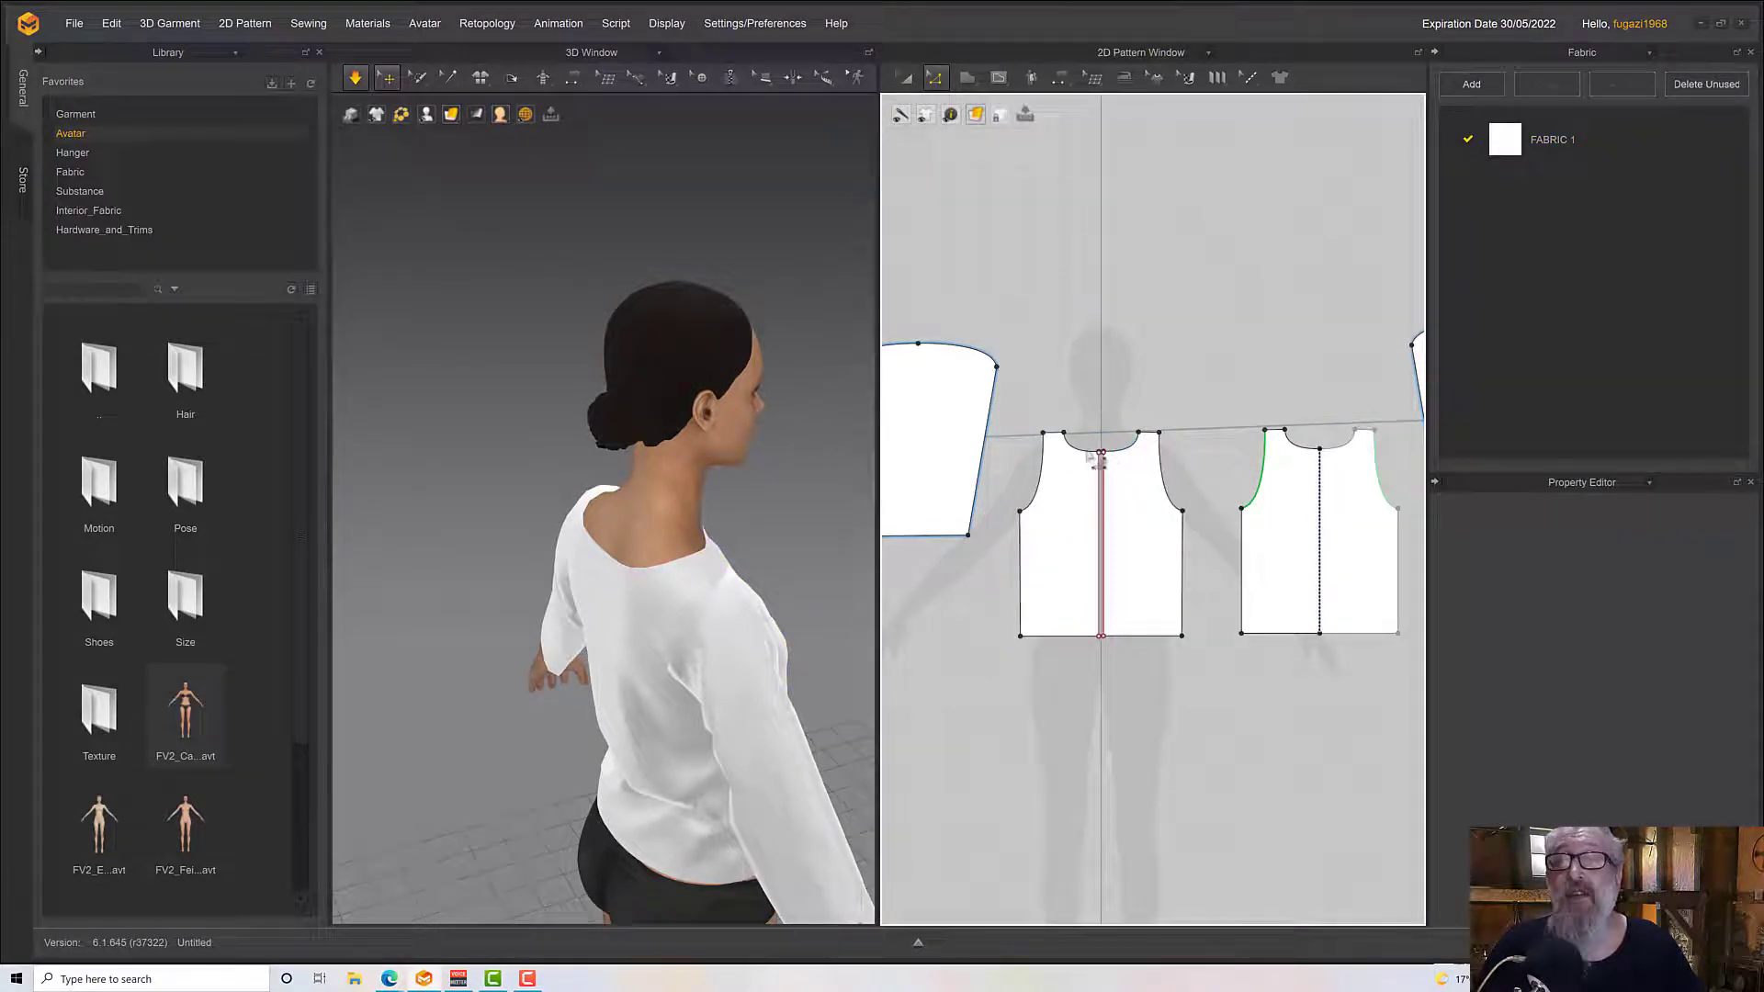
pyautogui.click(1090, 460)
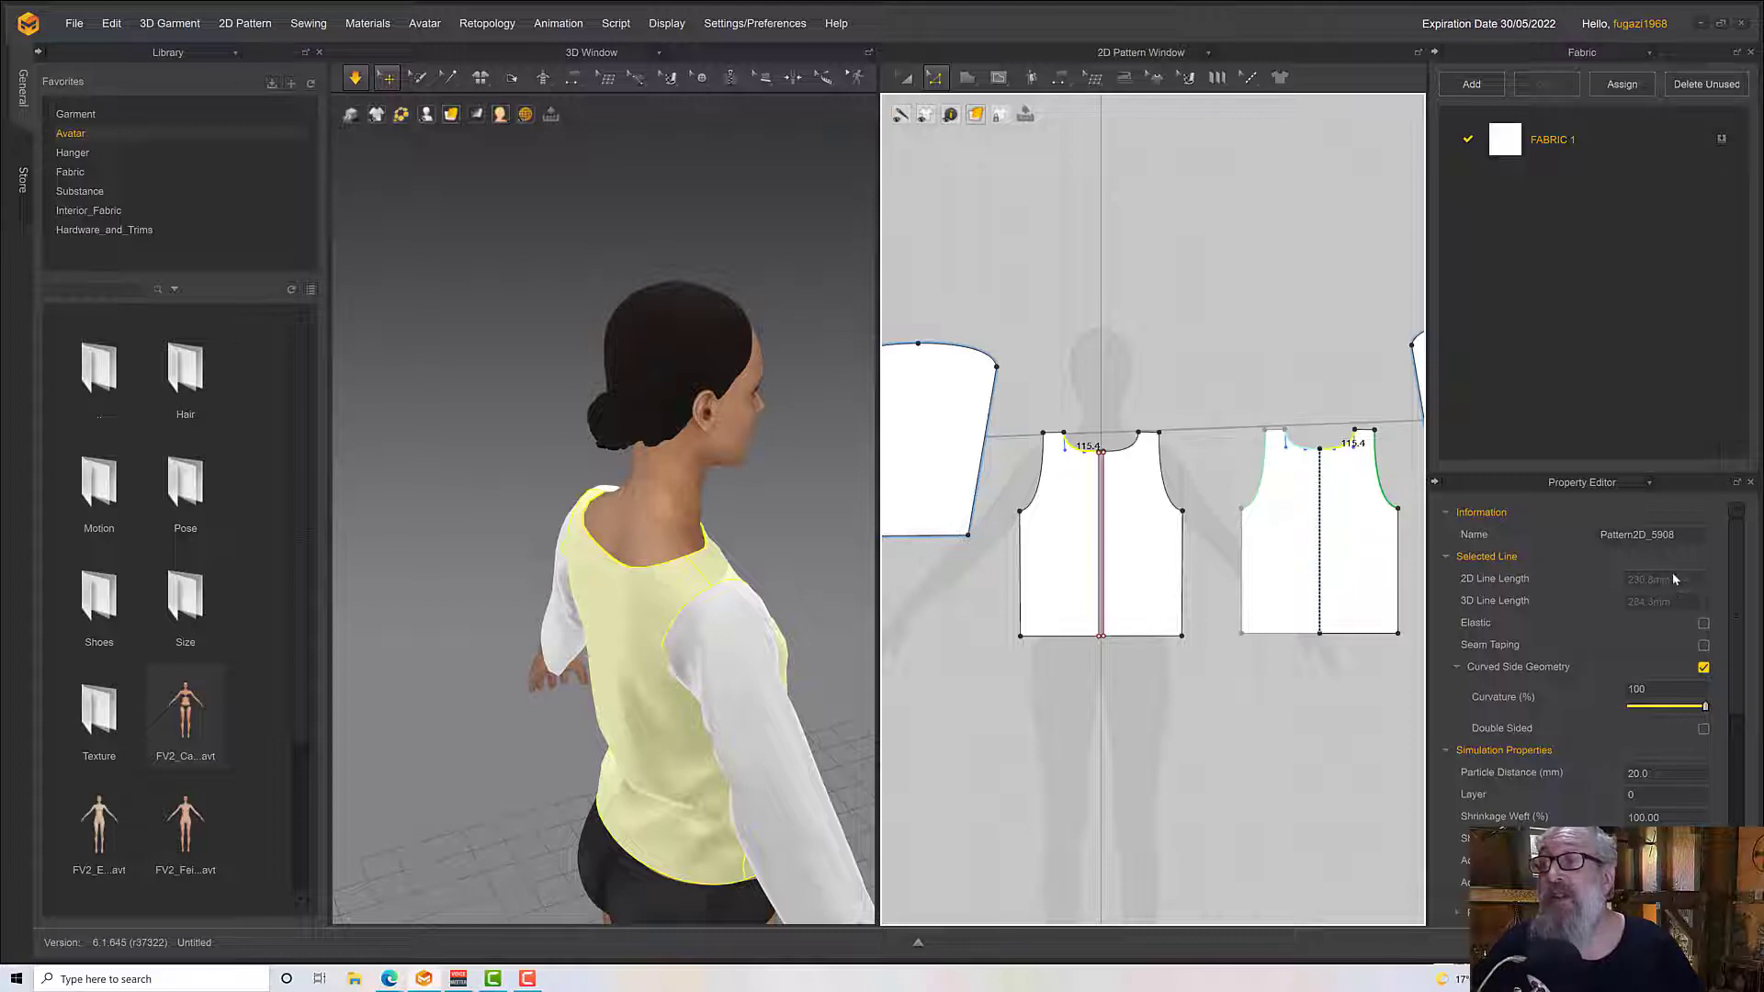
# Create a rectangular pattern 238 mm wide and 300 mm high above the front patterns as the hood piece
pyautogui.click(966, 77)
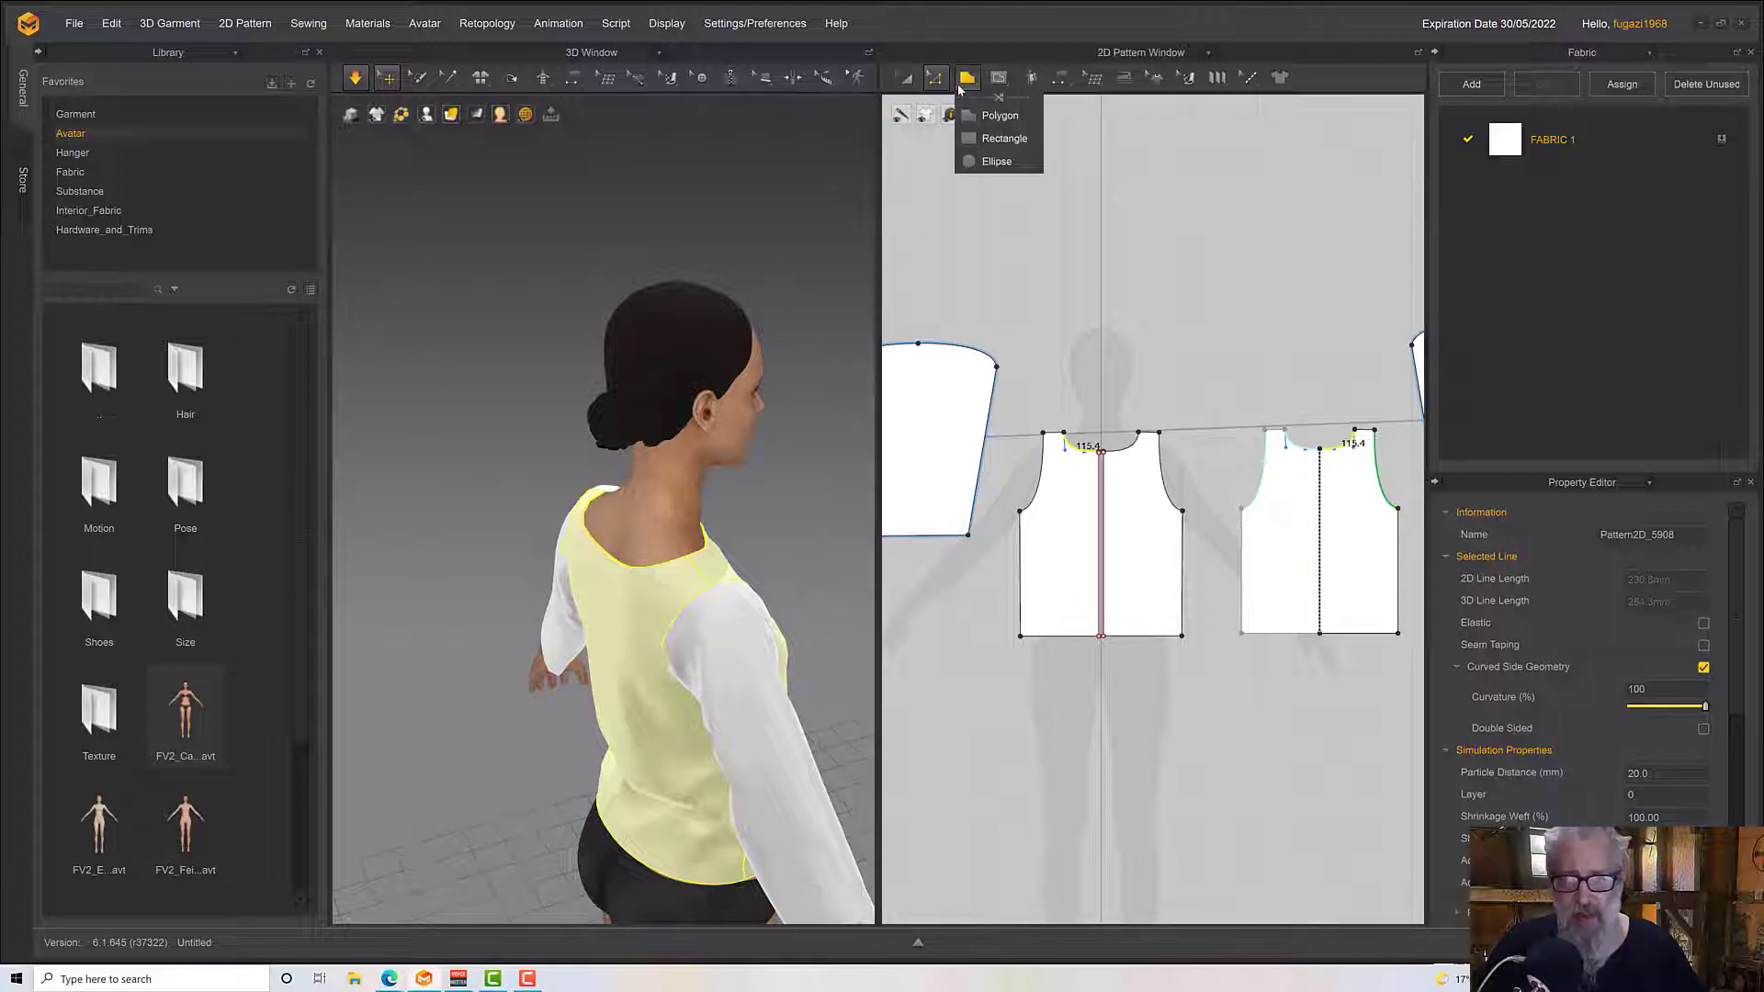
pyautogui.click(1003, 138)
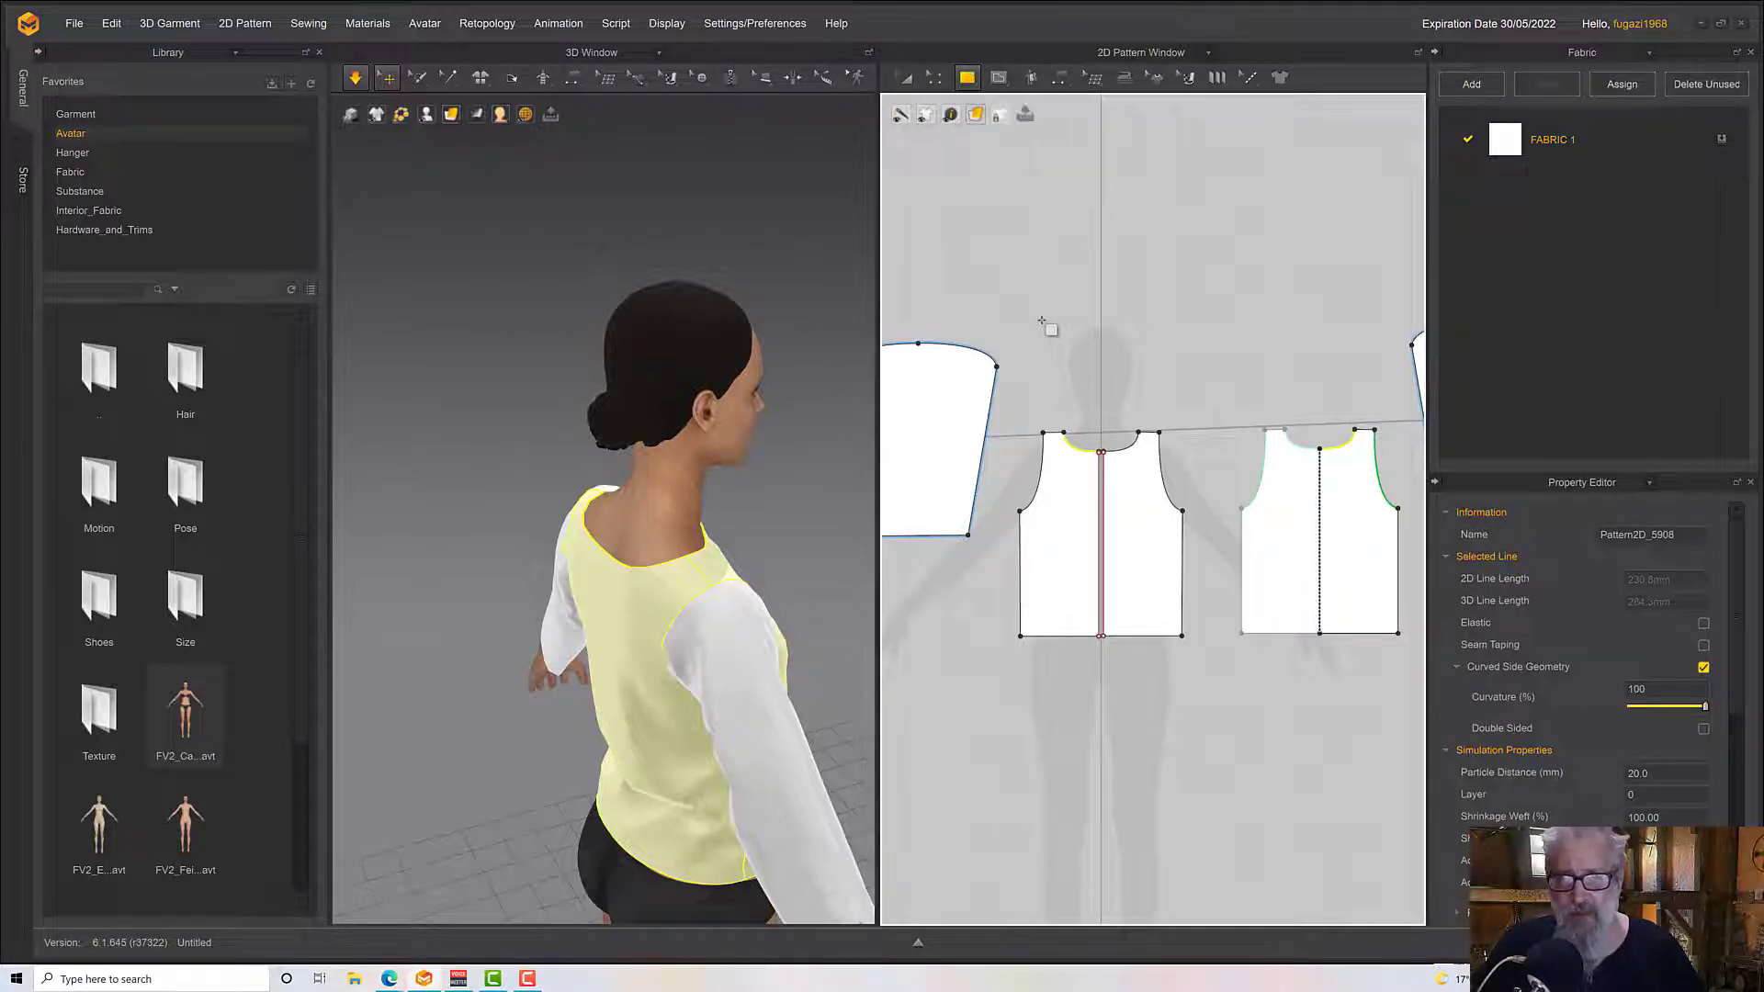
pyautogui.click(1044, 250)
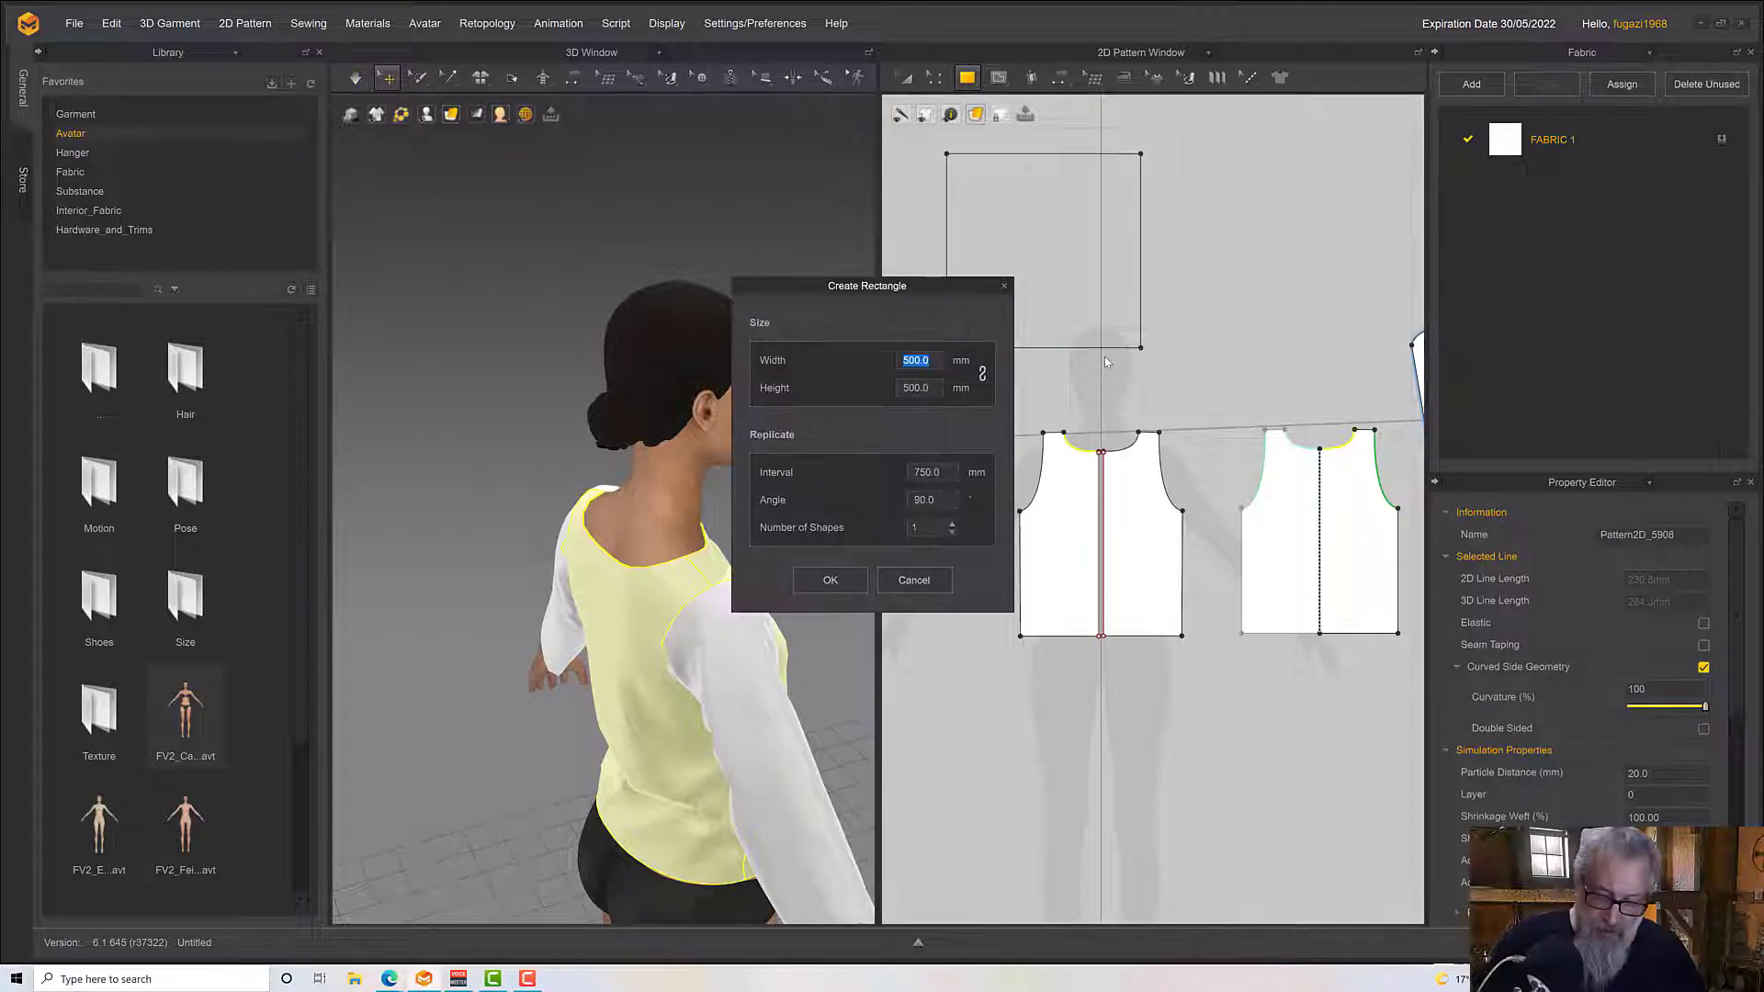
pyautogui.write('238')
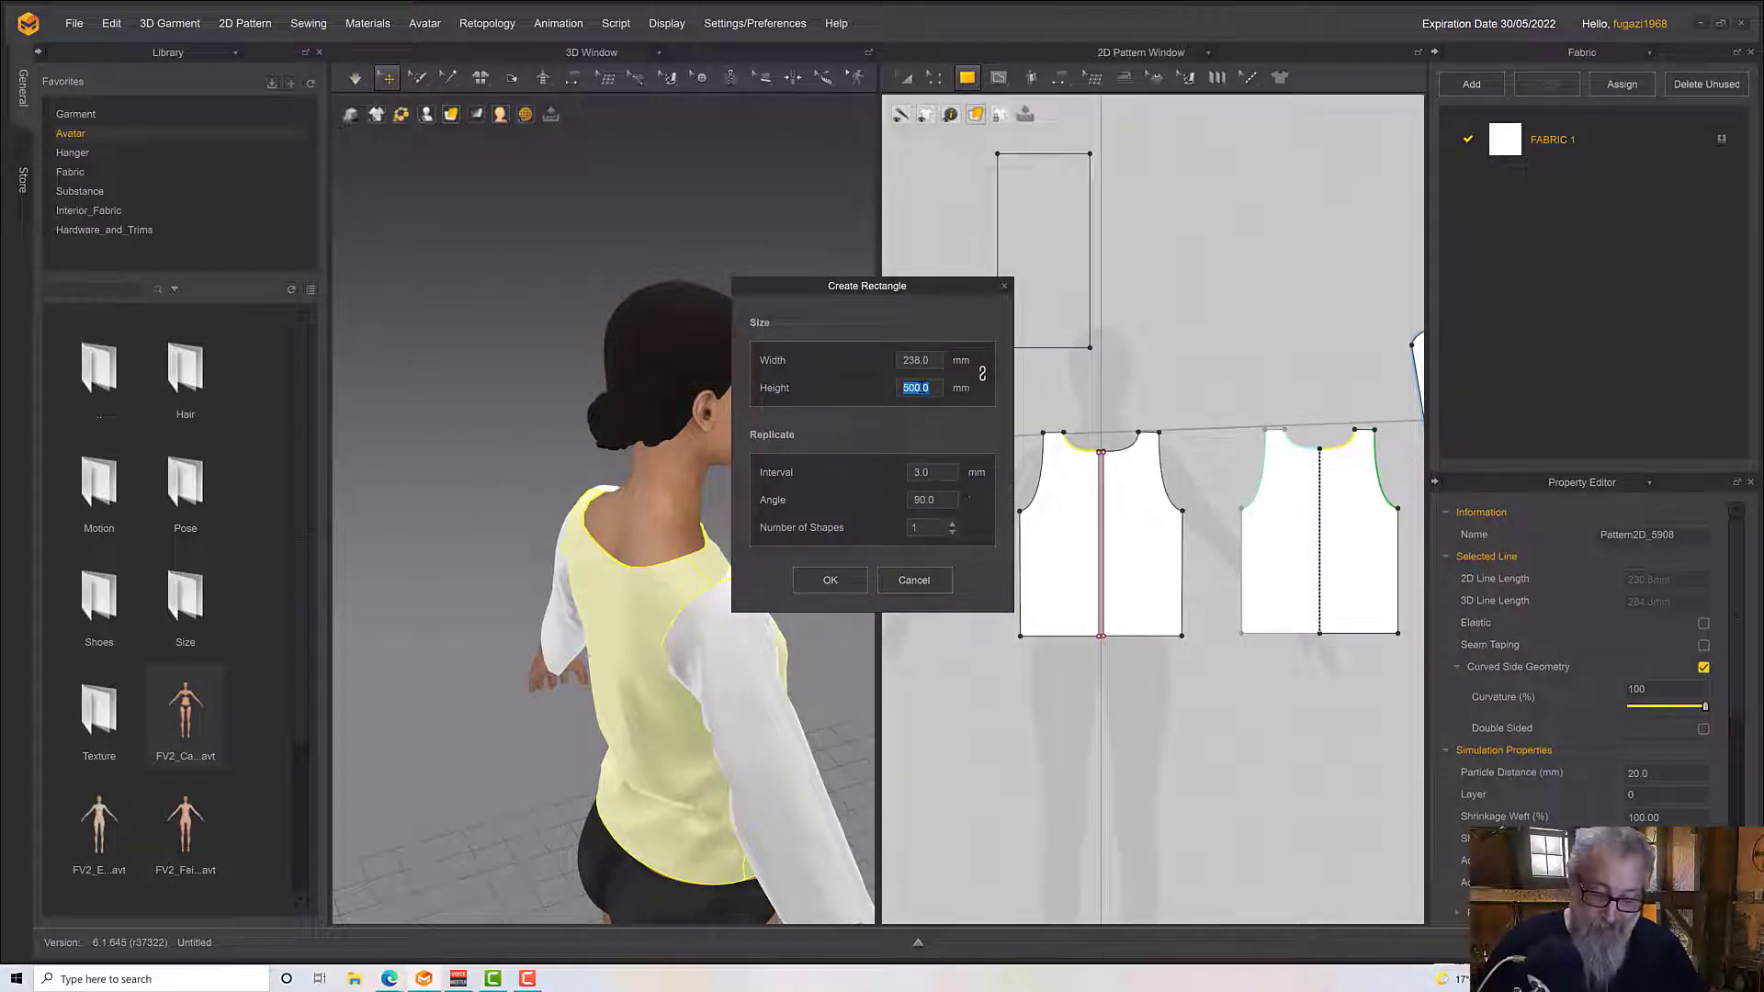
pyautogui.write('300')
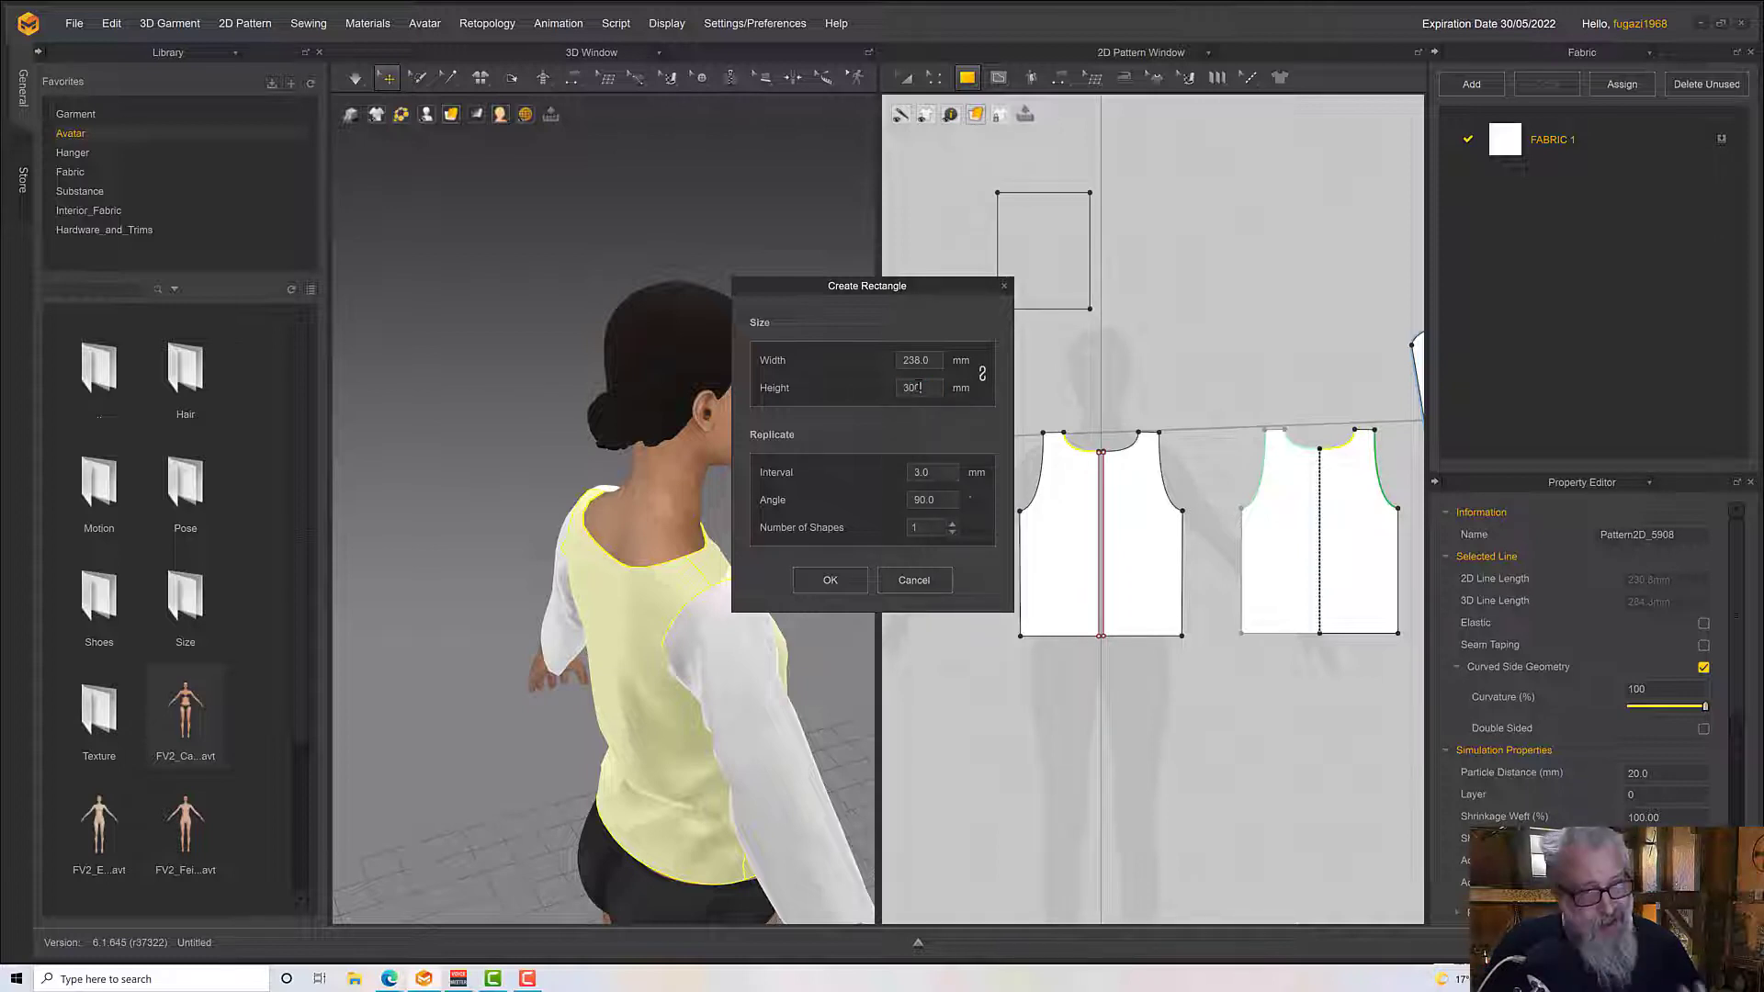
pyautogui.click(847, 584)
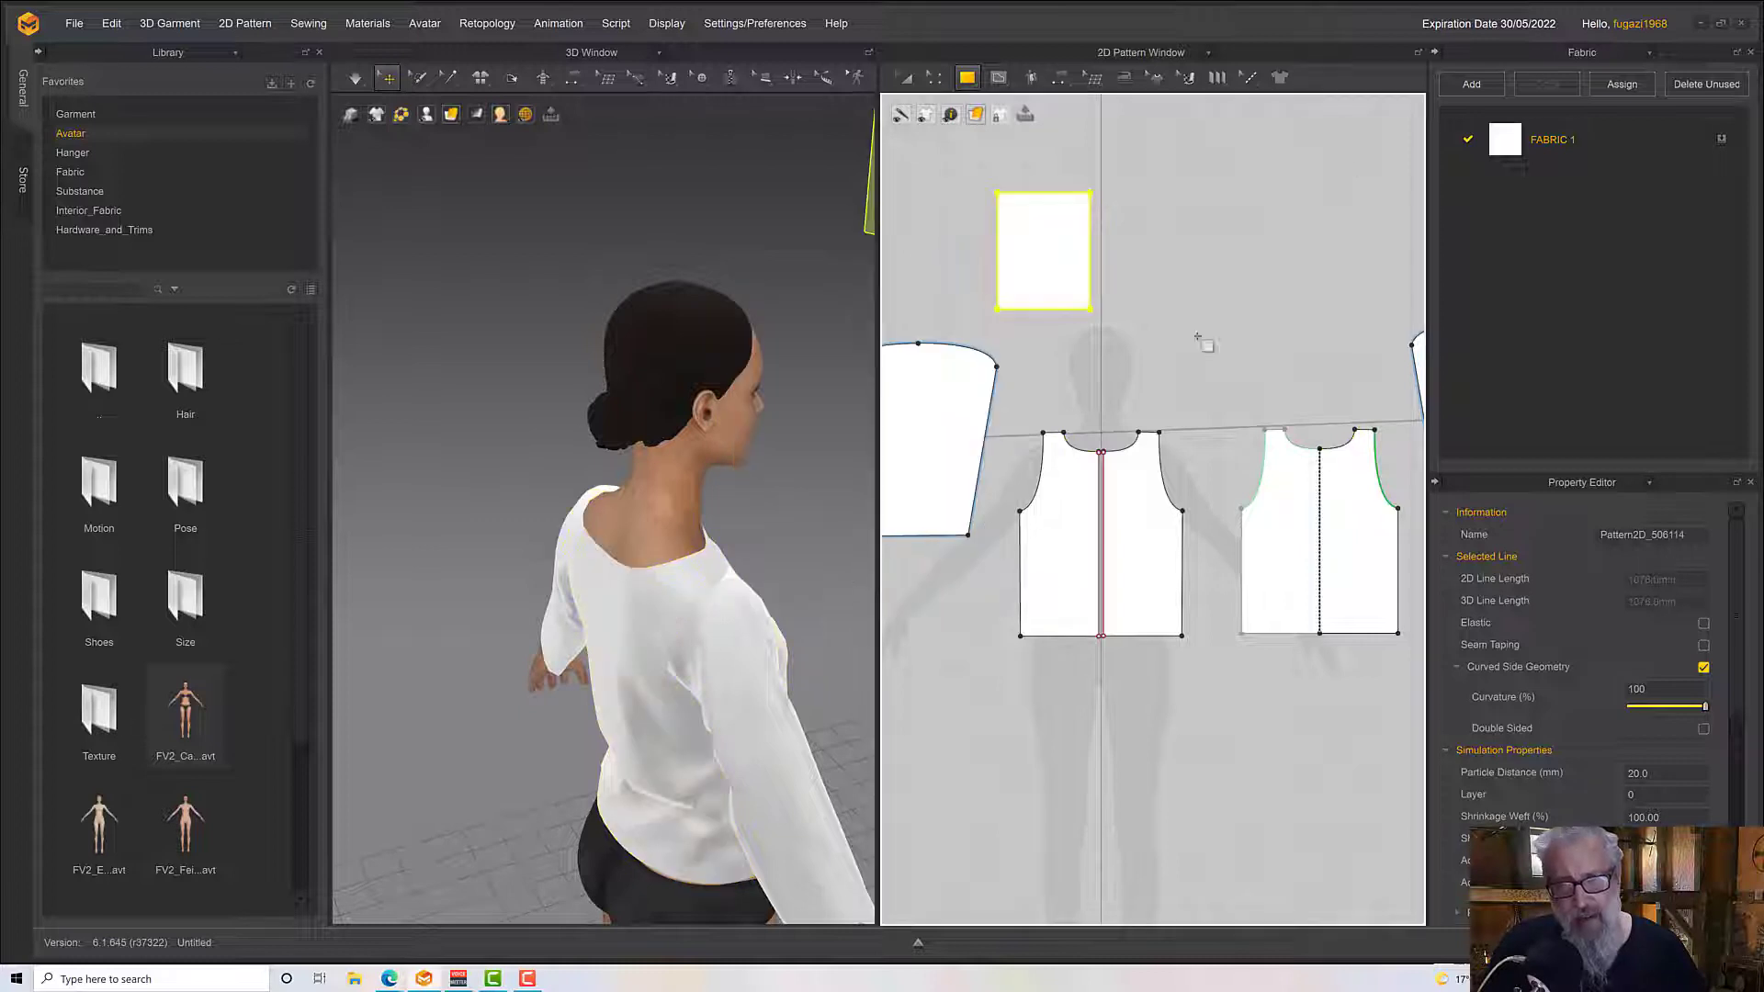
# Round the upper-left corner of the hood rectangle into a large arc with Smooth Curve
pyautogui.click(934, 78)
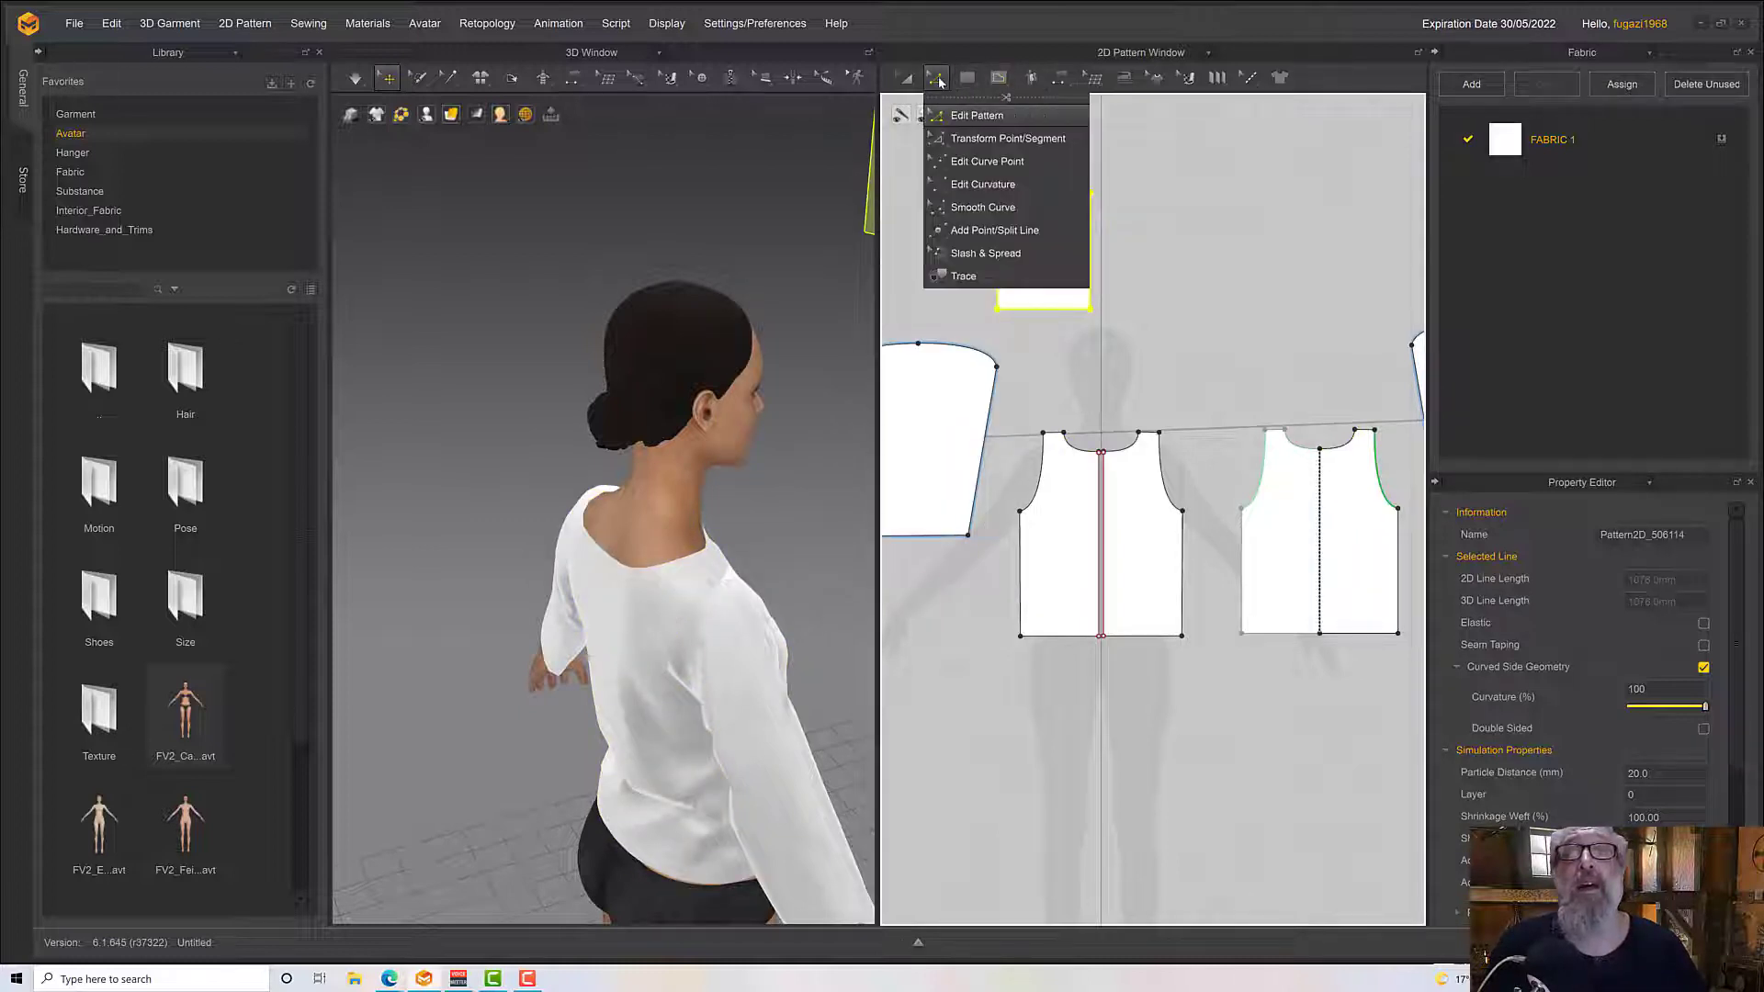
pyautogui.click(975, 206)
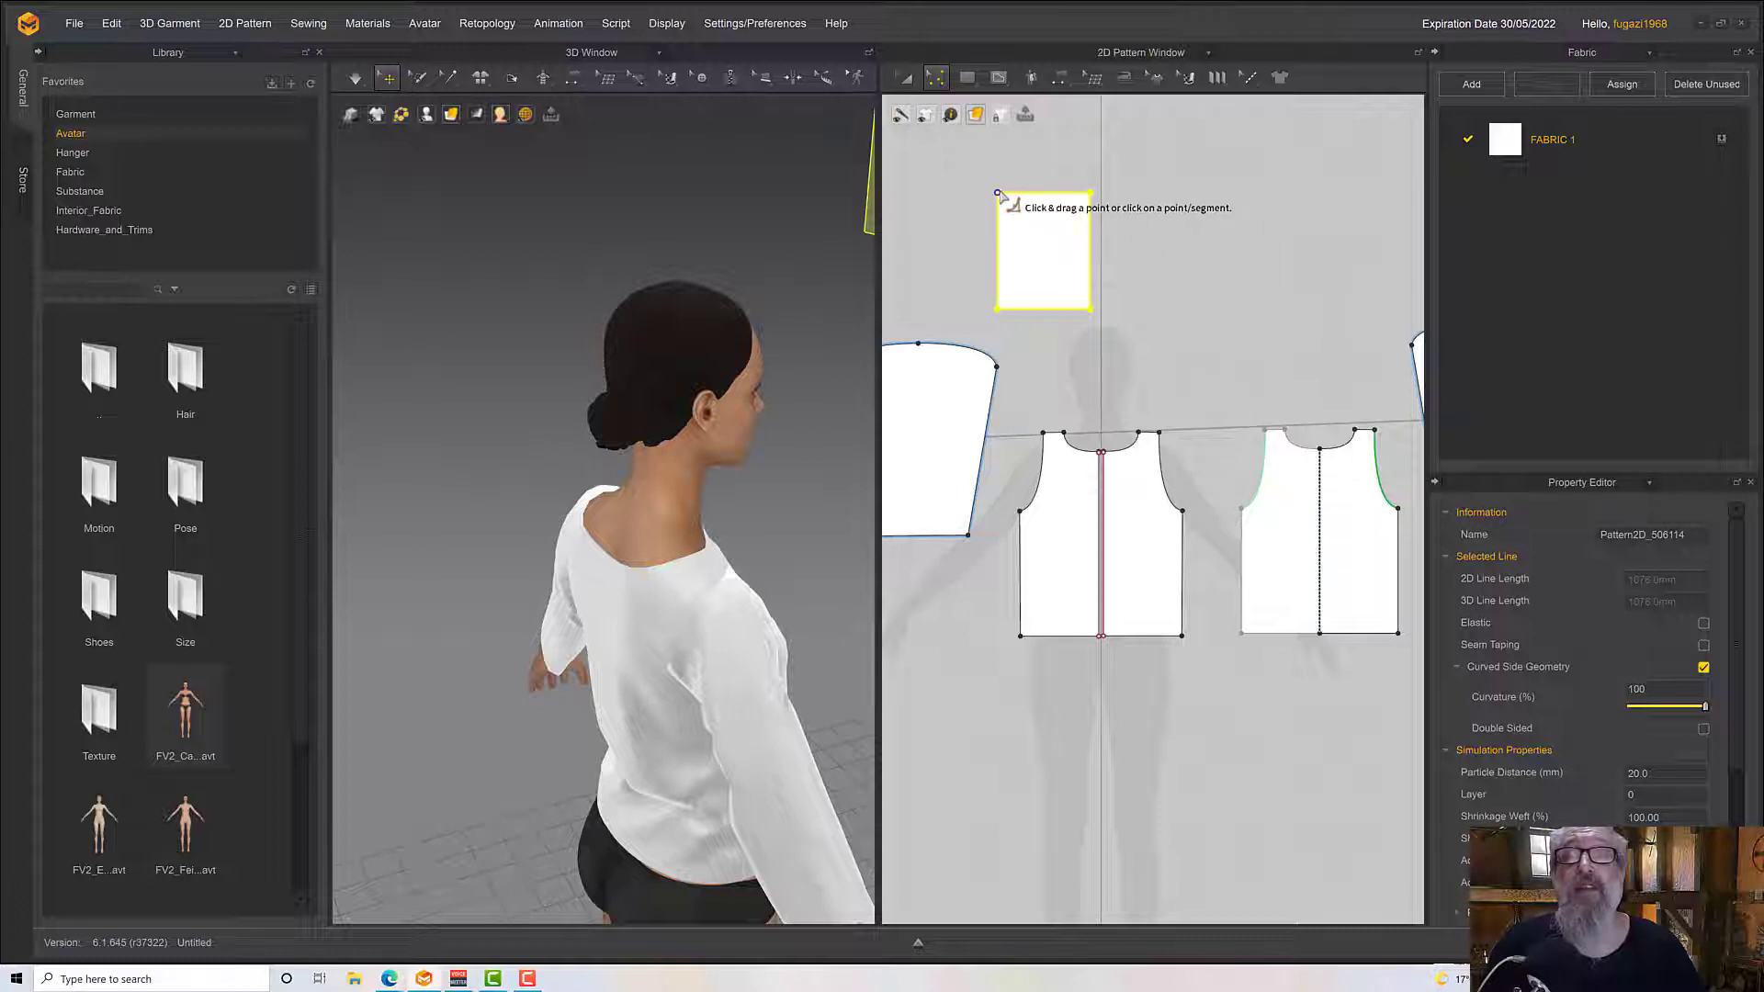
pyautogui.moveTo(998, 194); pyautogui.dragTo(1031, 234)
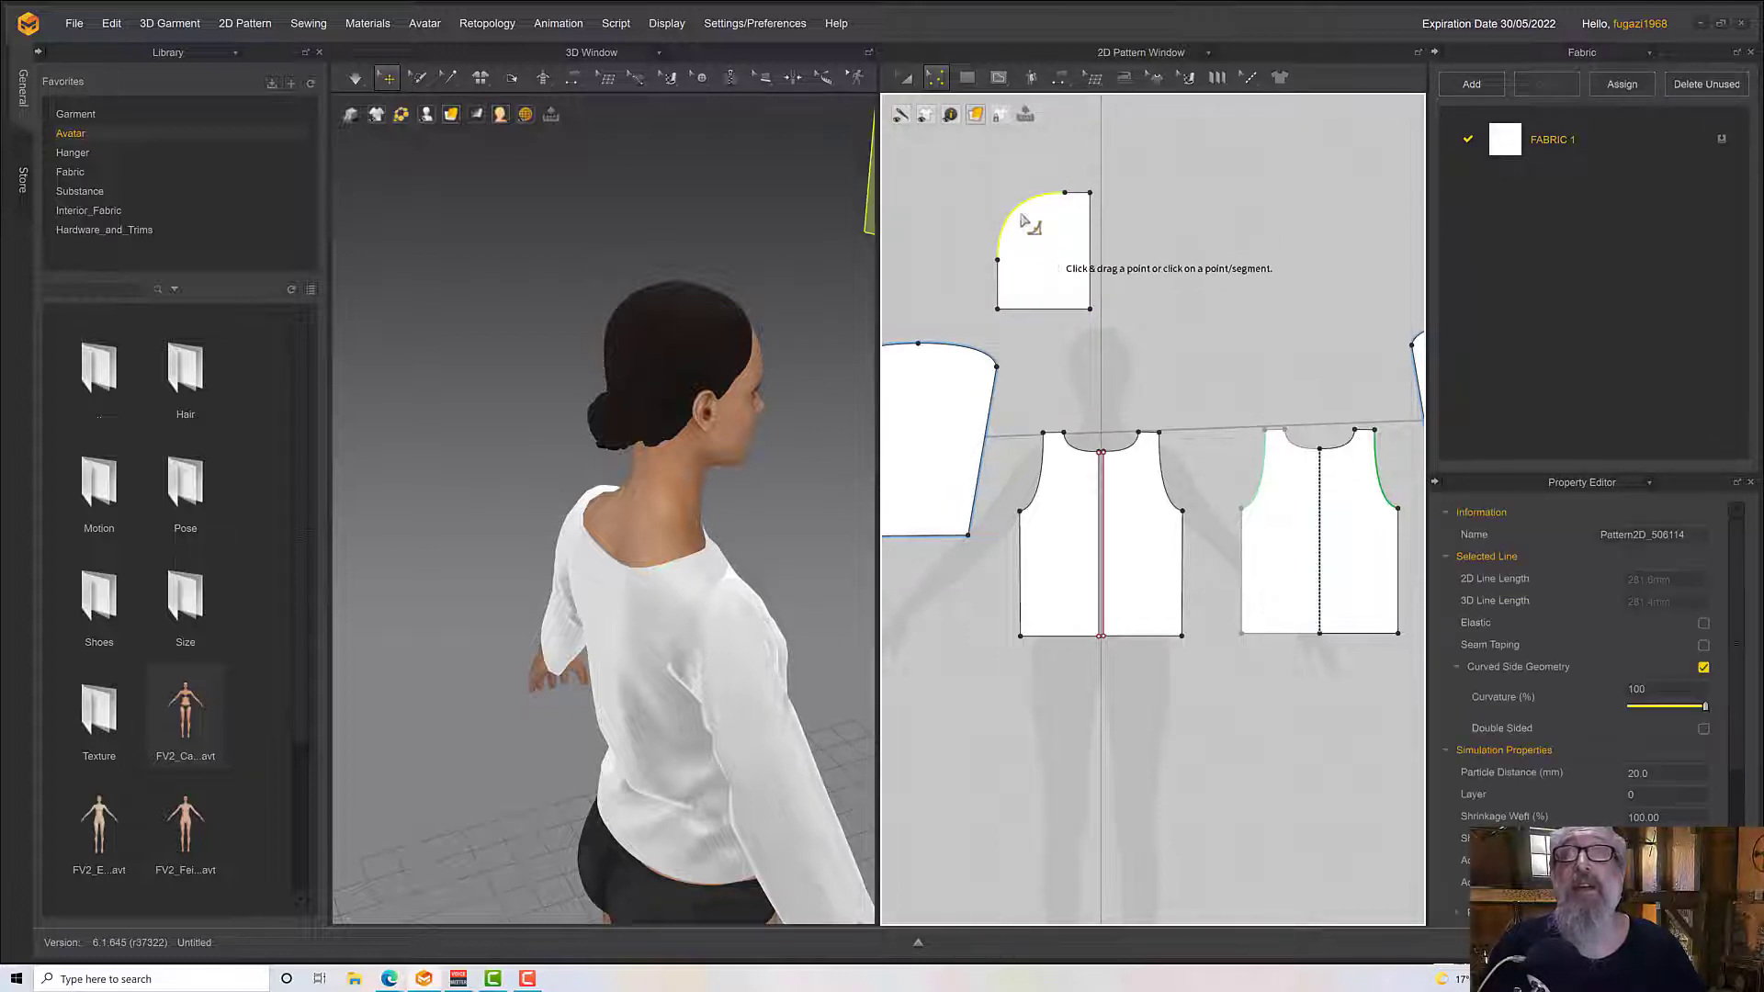
pyautogui.click(943, 82)
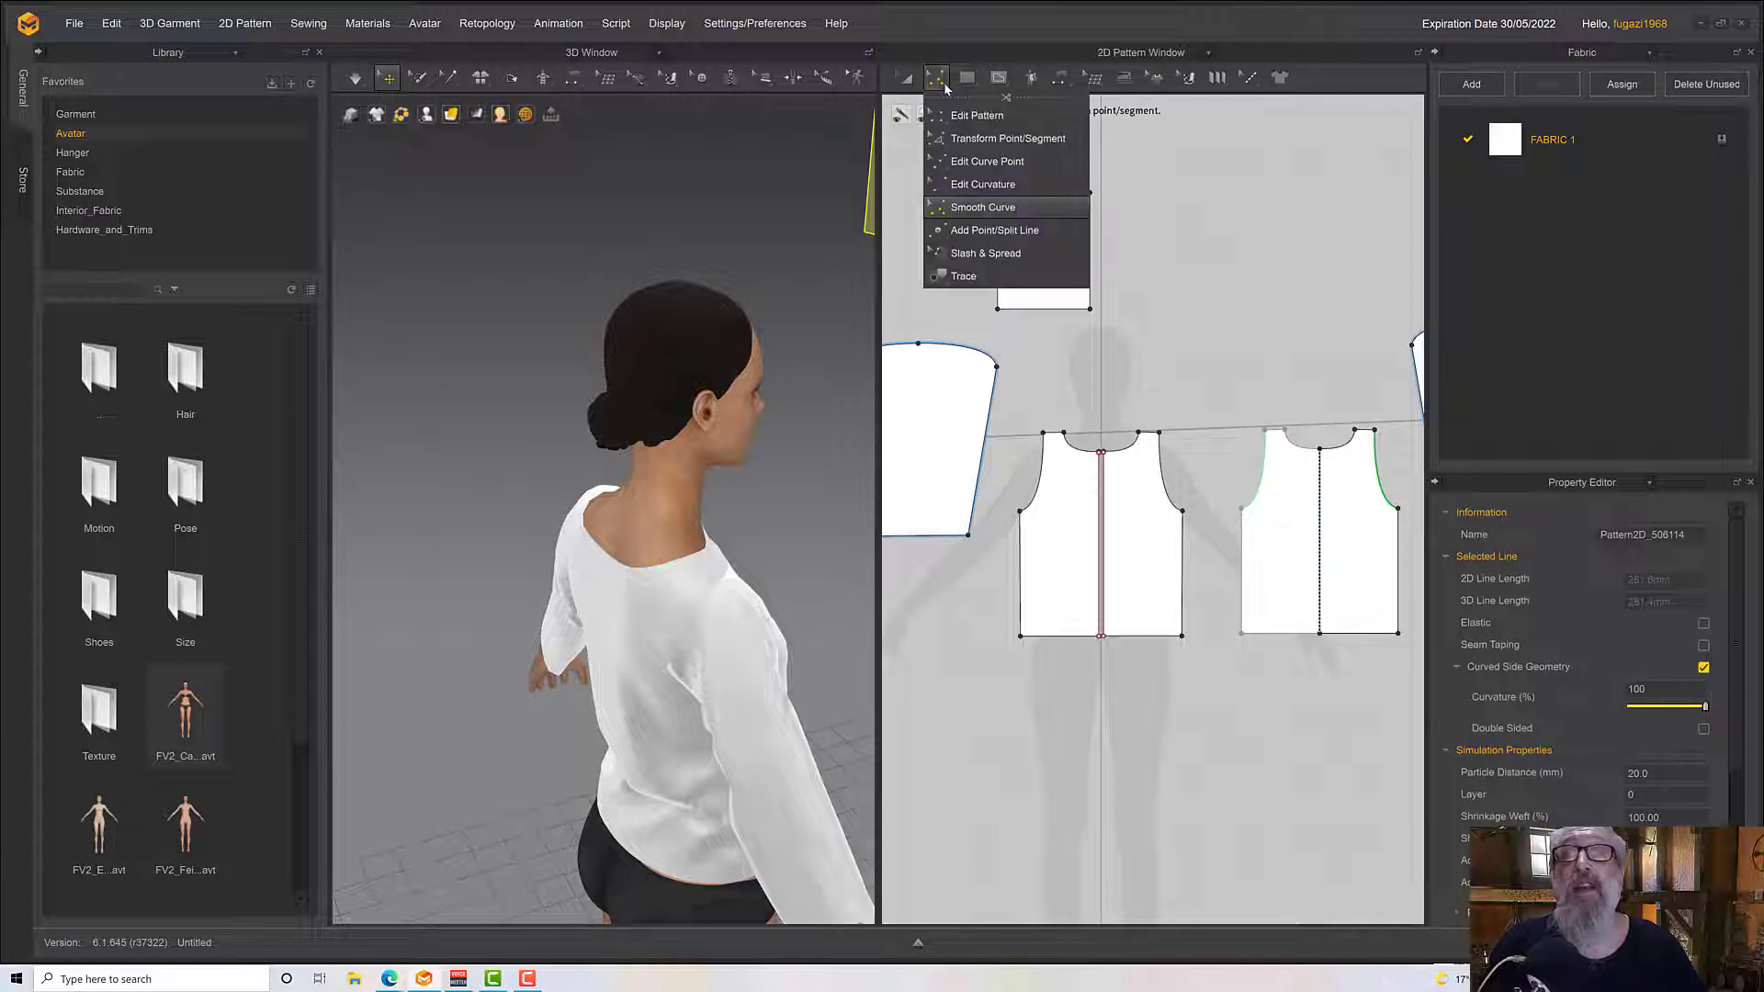
pyautogui.click(978, 208)
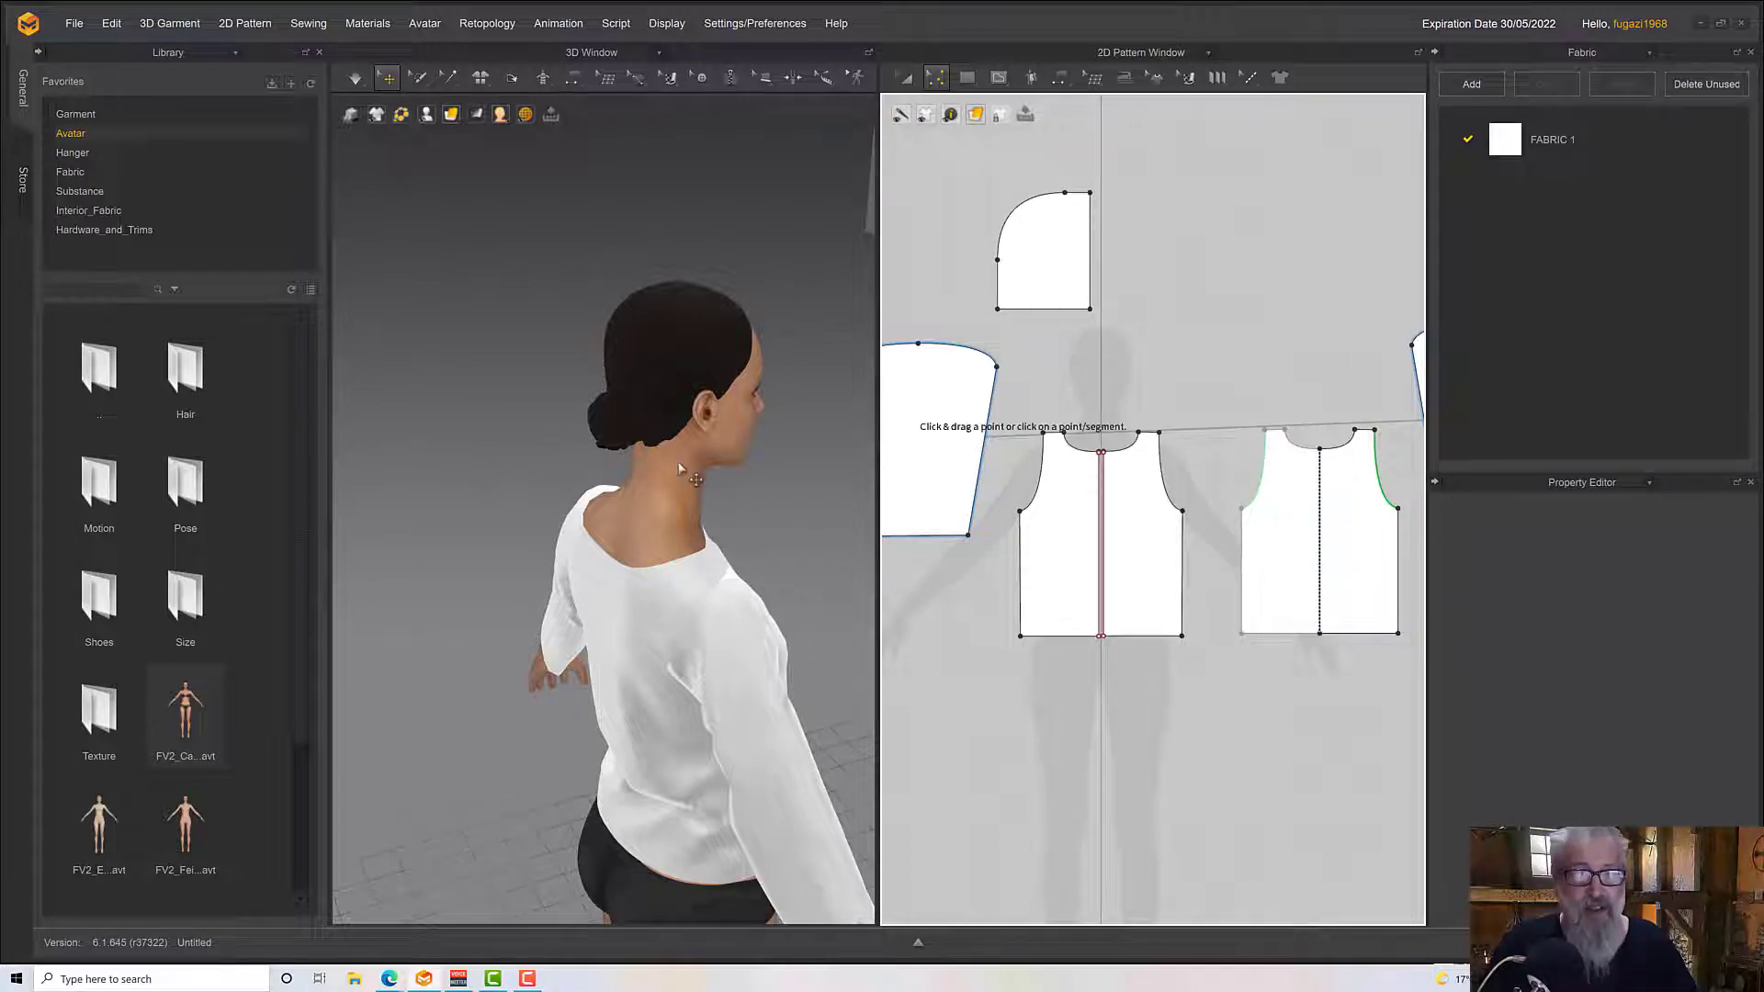
# Select the hood piece in 3D and rotate it about its vertical axis to align with the side of the avatar's head
pyautogui.scroll(-5, 680, 468)
pyautogui.click(709, 395)
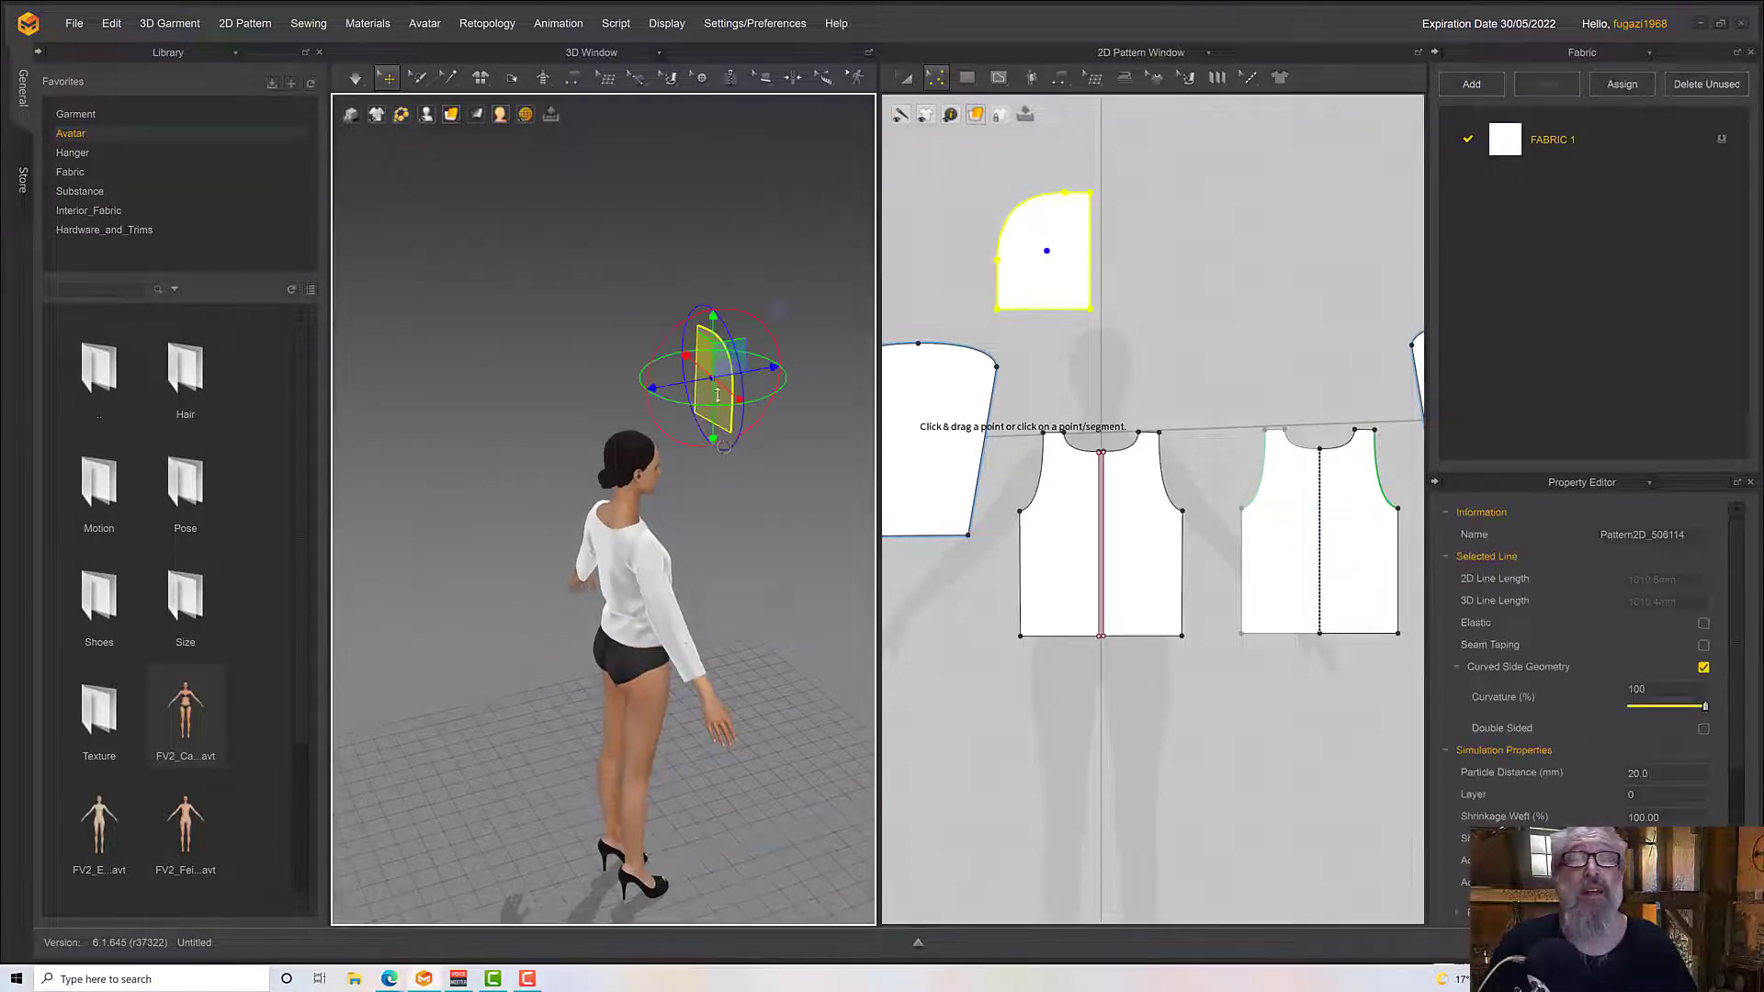
pyautogui.moveTo(709, 395); pyautogui.dragTo(661, 397, button='right')
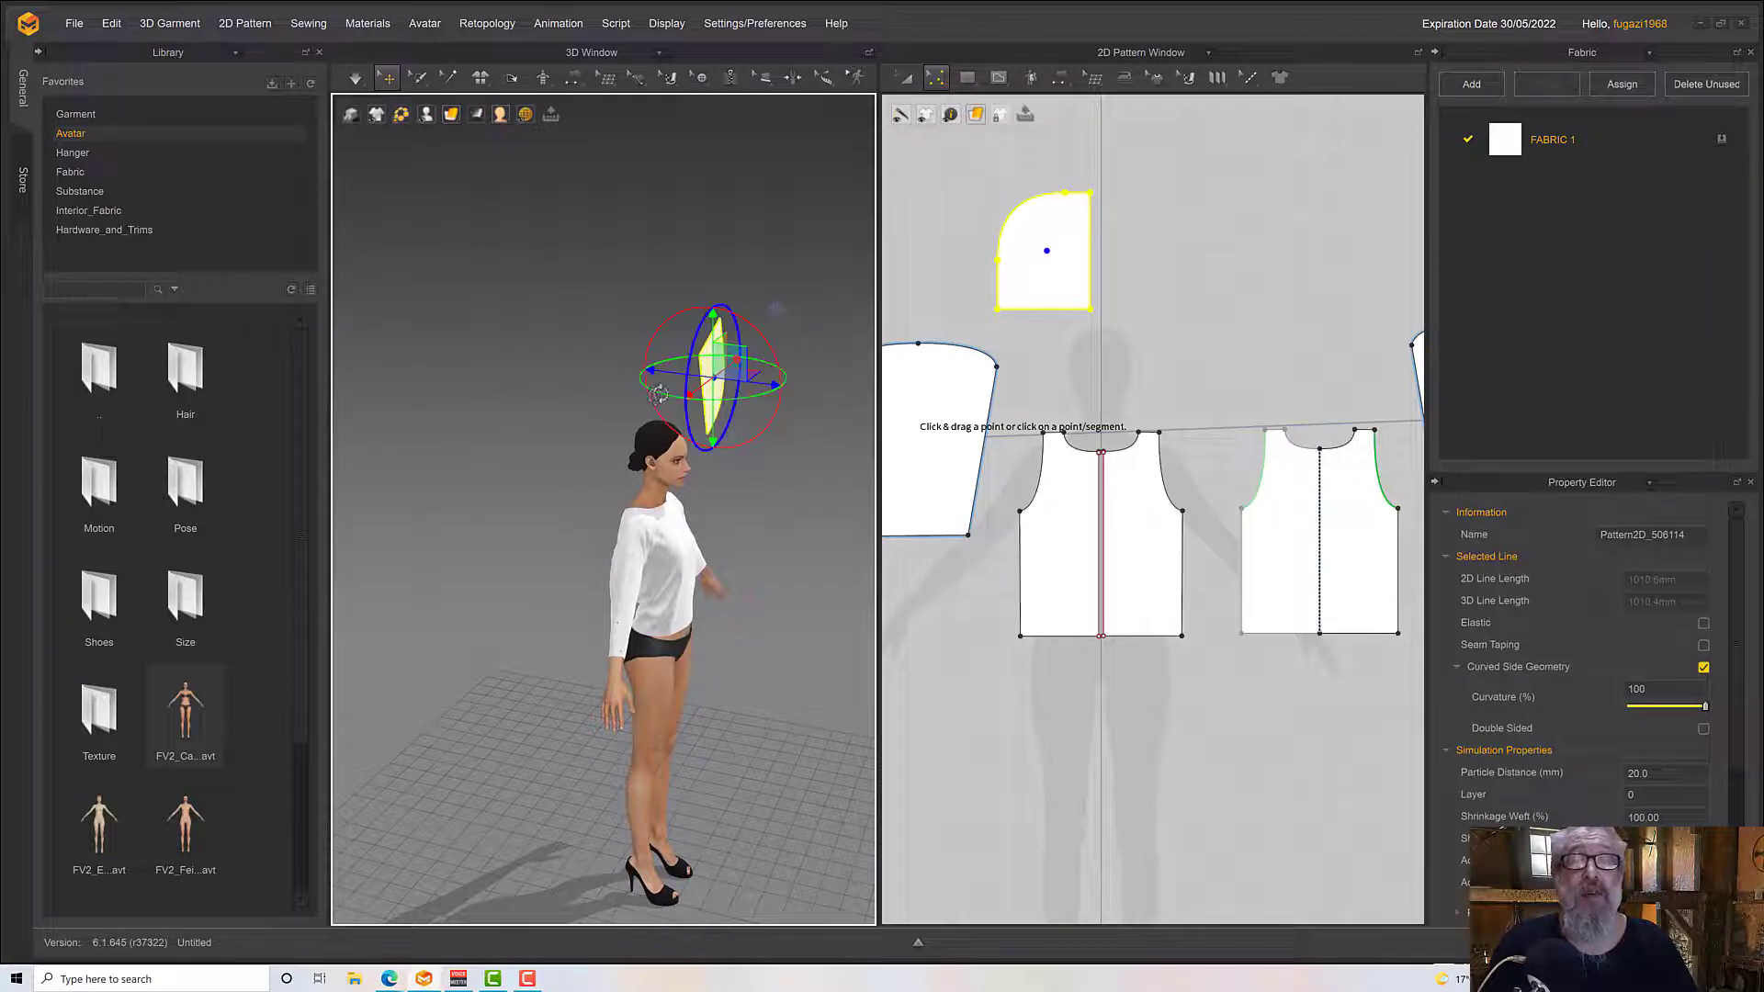
pyautogui.click(745, 416)
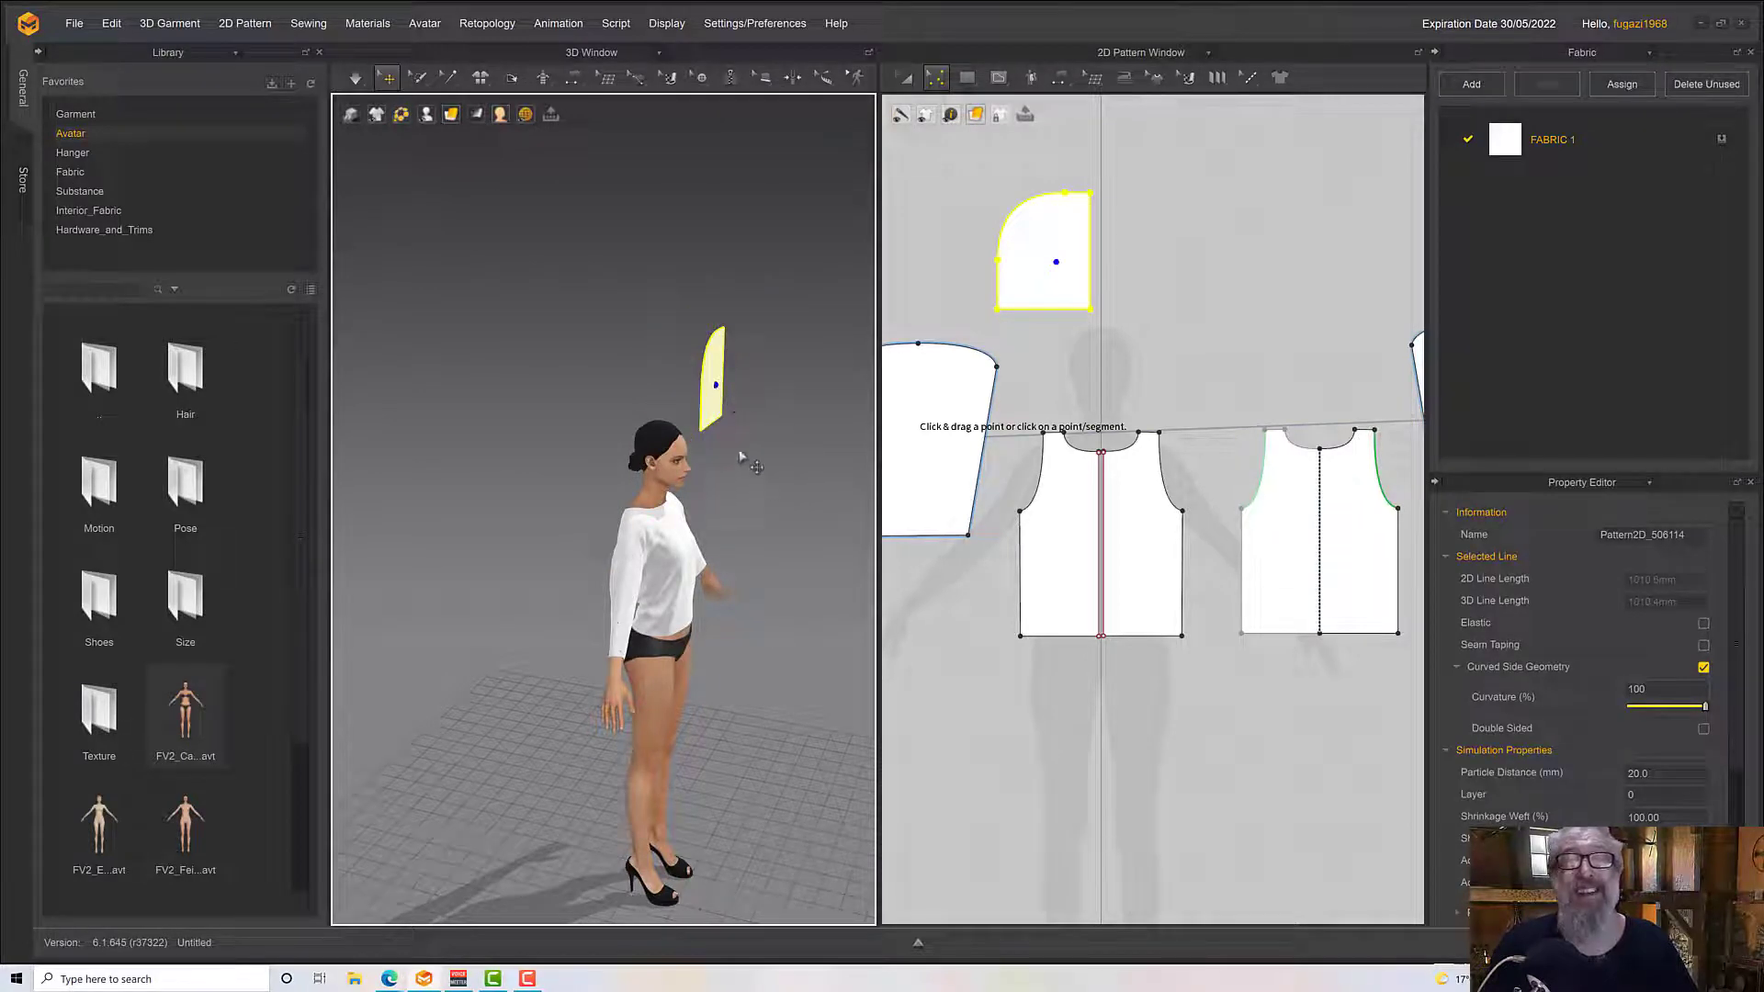
pyautogui.click(719, 412)
pyautogui.moveTo(787, 454); pyautogui.dragTo(781, 506, button='right')
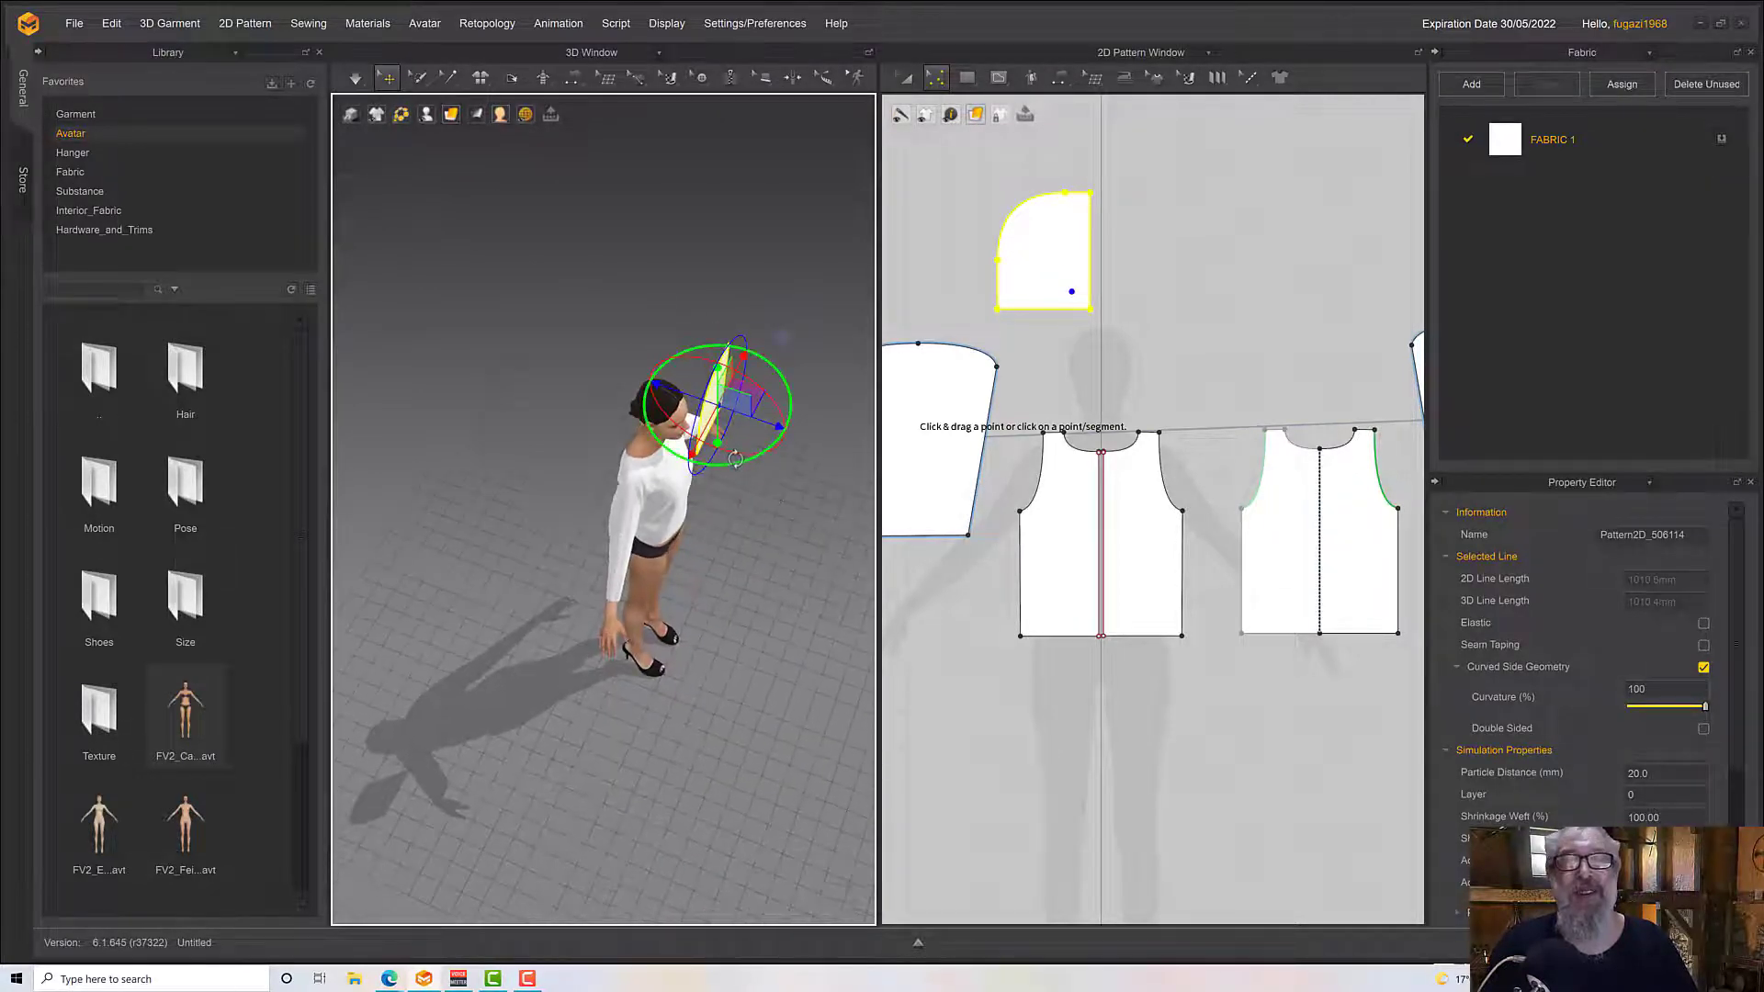
pyautogui.moveTo(738, 461); pyautogui.dragTo(647, 404)
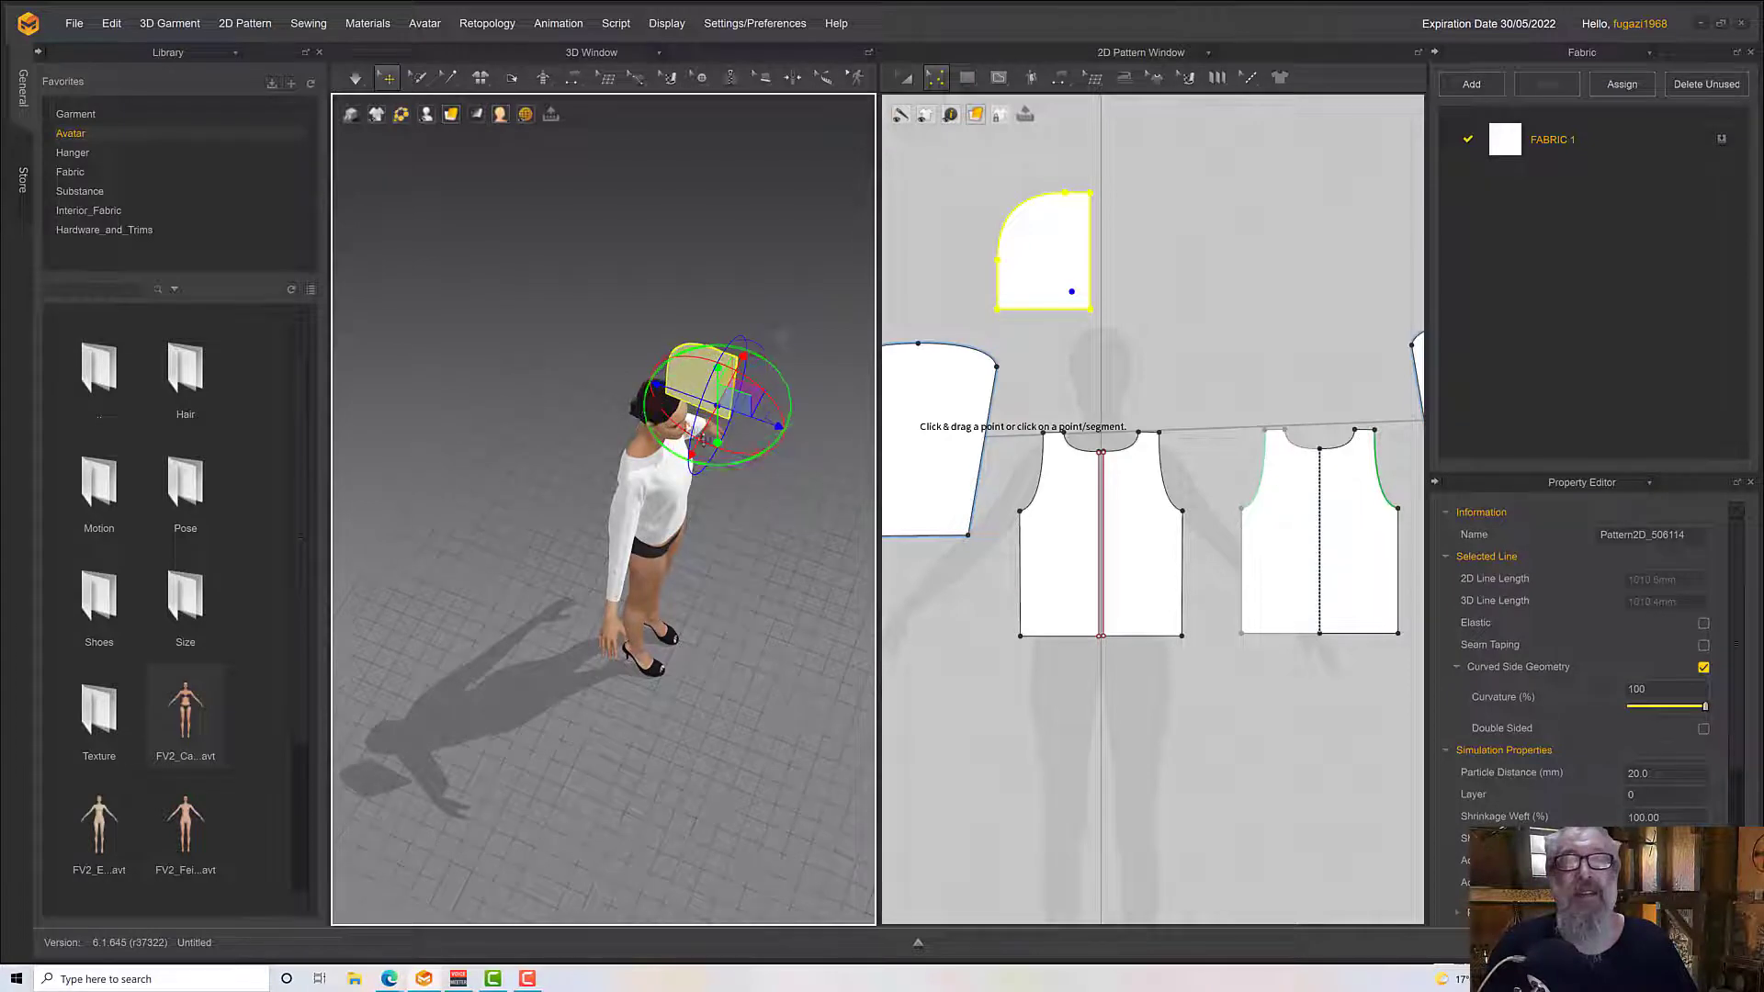
# Lower the hood piece and move it beside the avatar's head, just above the right shoulder
pyautogui.moveTo(716, 427); pyautogui.dragTo(725, 386, button='right')
pyautogui.moveTo(730, 381); pyautogui.dragTo(718, 467)
pyautogui.moveTo(718, 467); pyautogui.dragTo(759, 475, button='right')
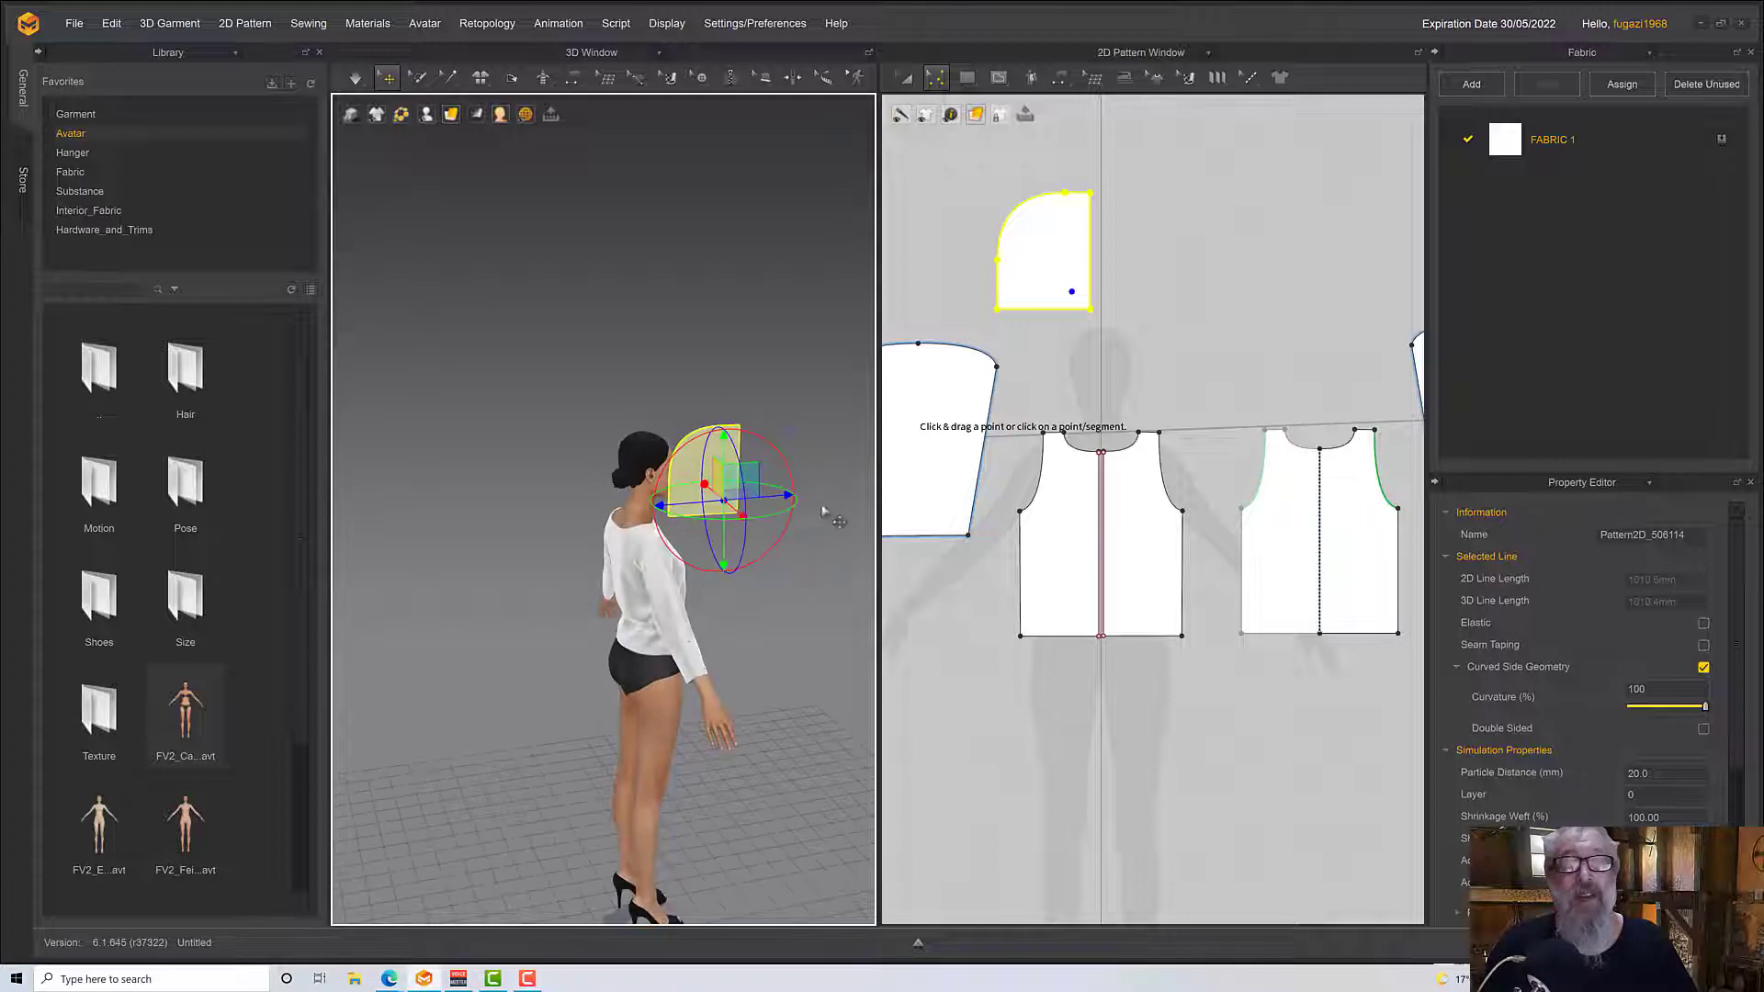
pyautogui.moveTo(758, 475); pyautogui.dragTo(697, 480)
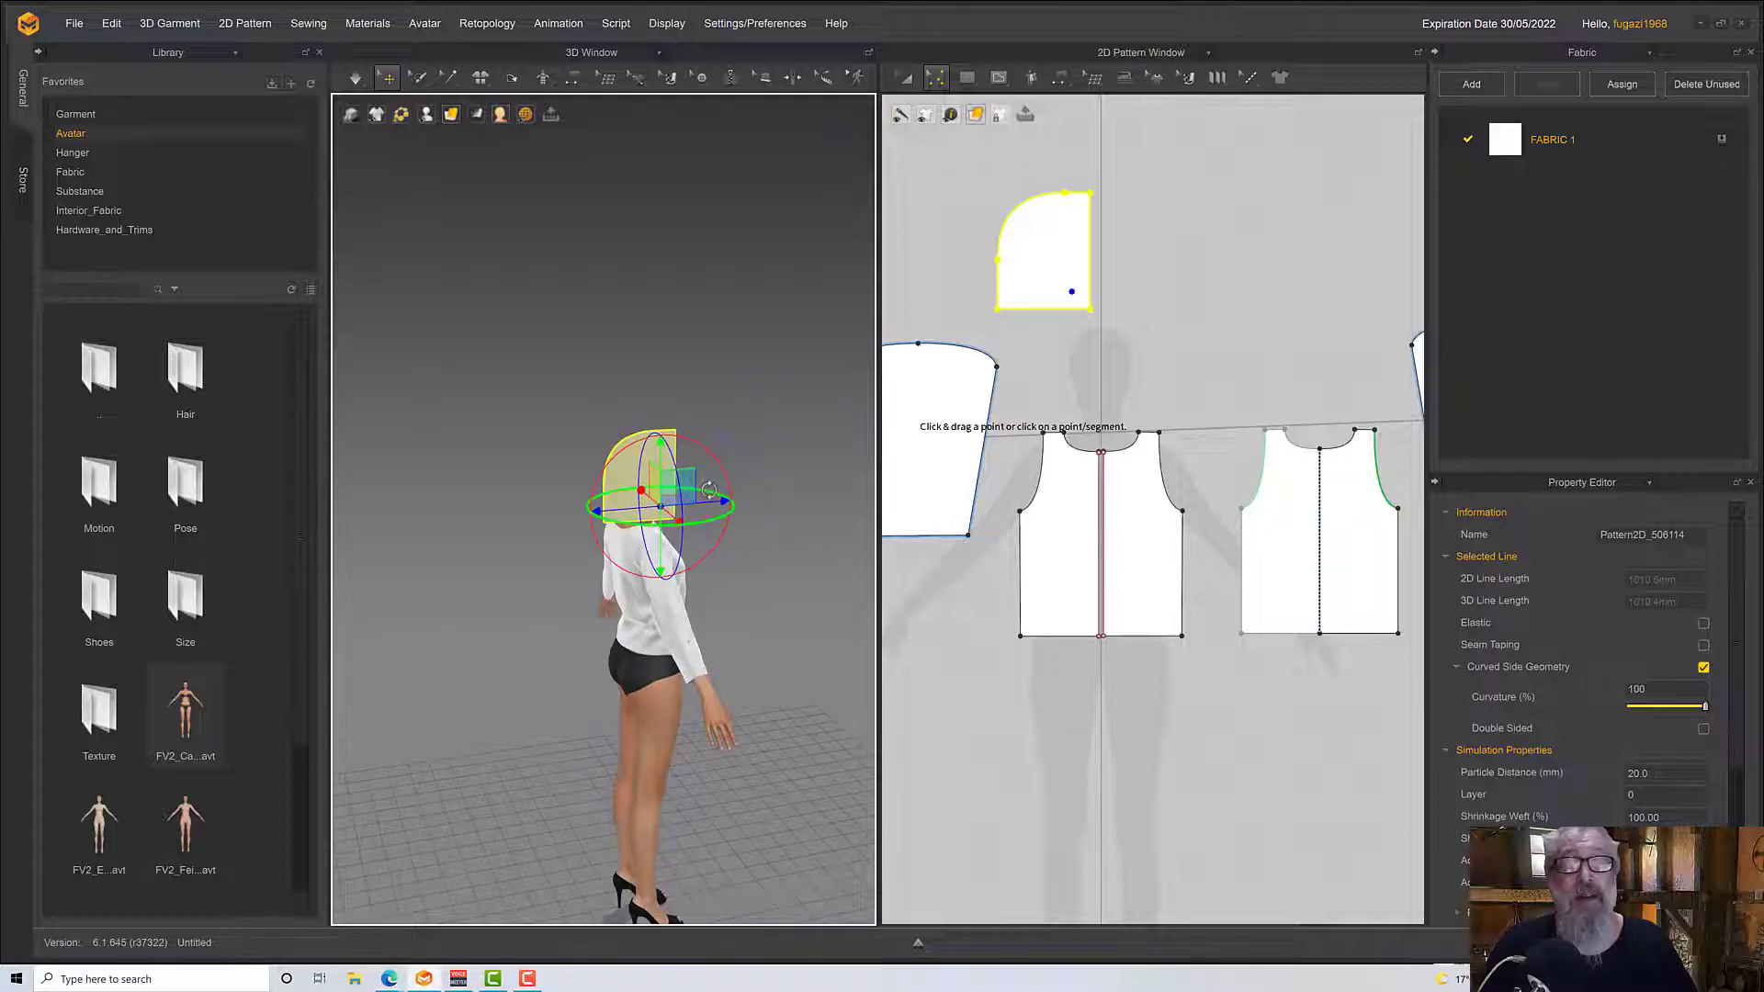
pyautogui.scroll(6, 711, 493)
pyautogui.moveTo(718, 496); pyautogui.dragTo(624, 494, button='right')
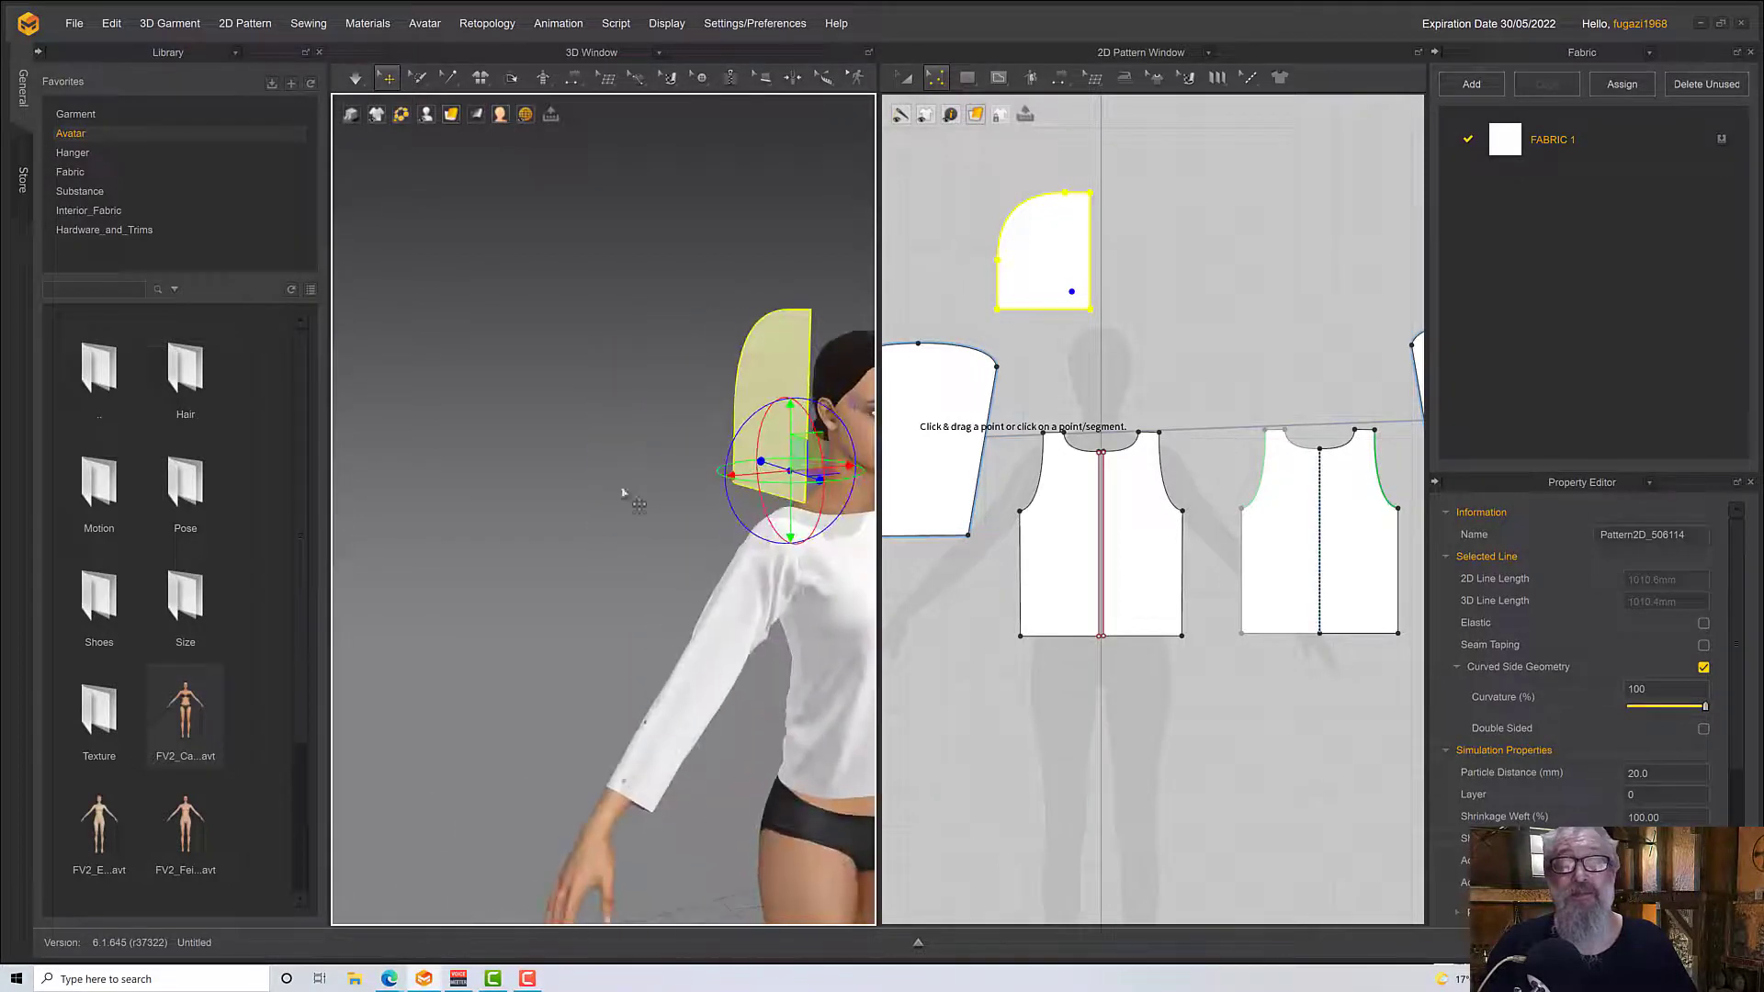
pyautogui.click(677, 455)
pyautogui.click(798, 496)
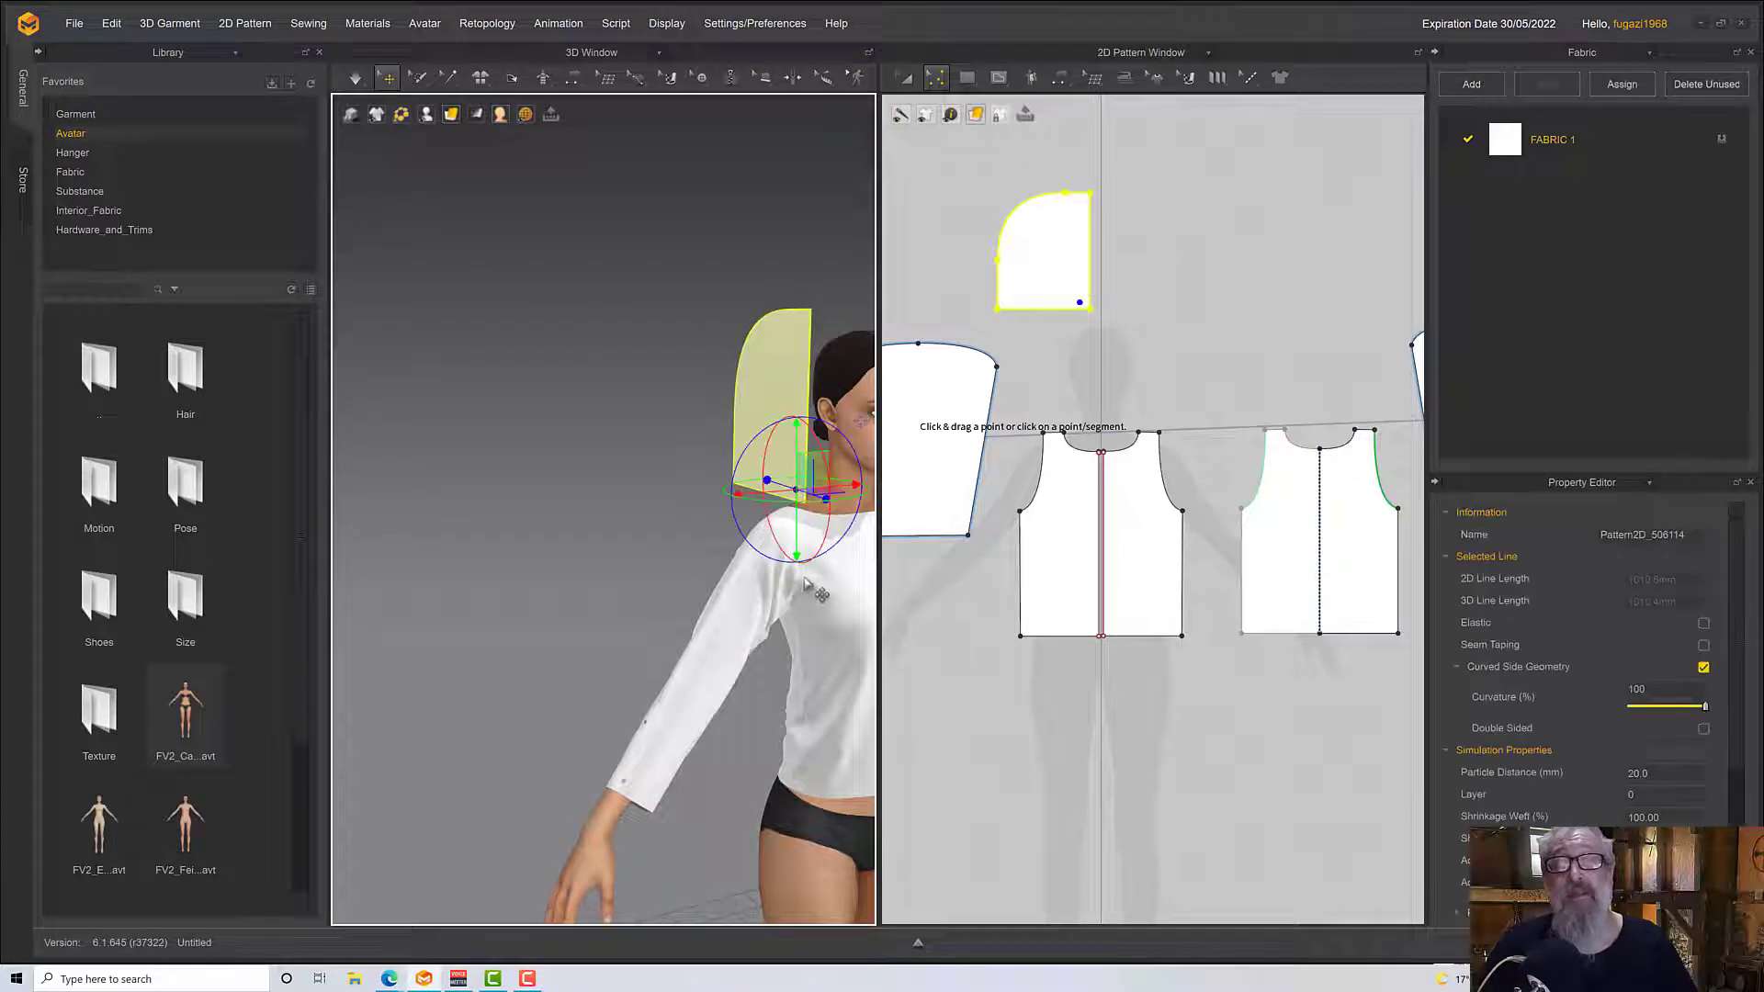
pyautogui.moveTo(797, 497); pyautogui.dragTo(705, 588, button='right')
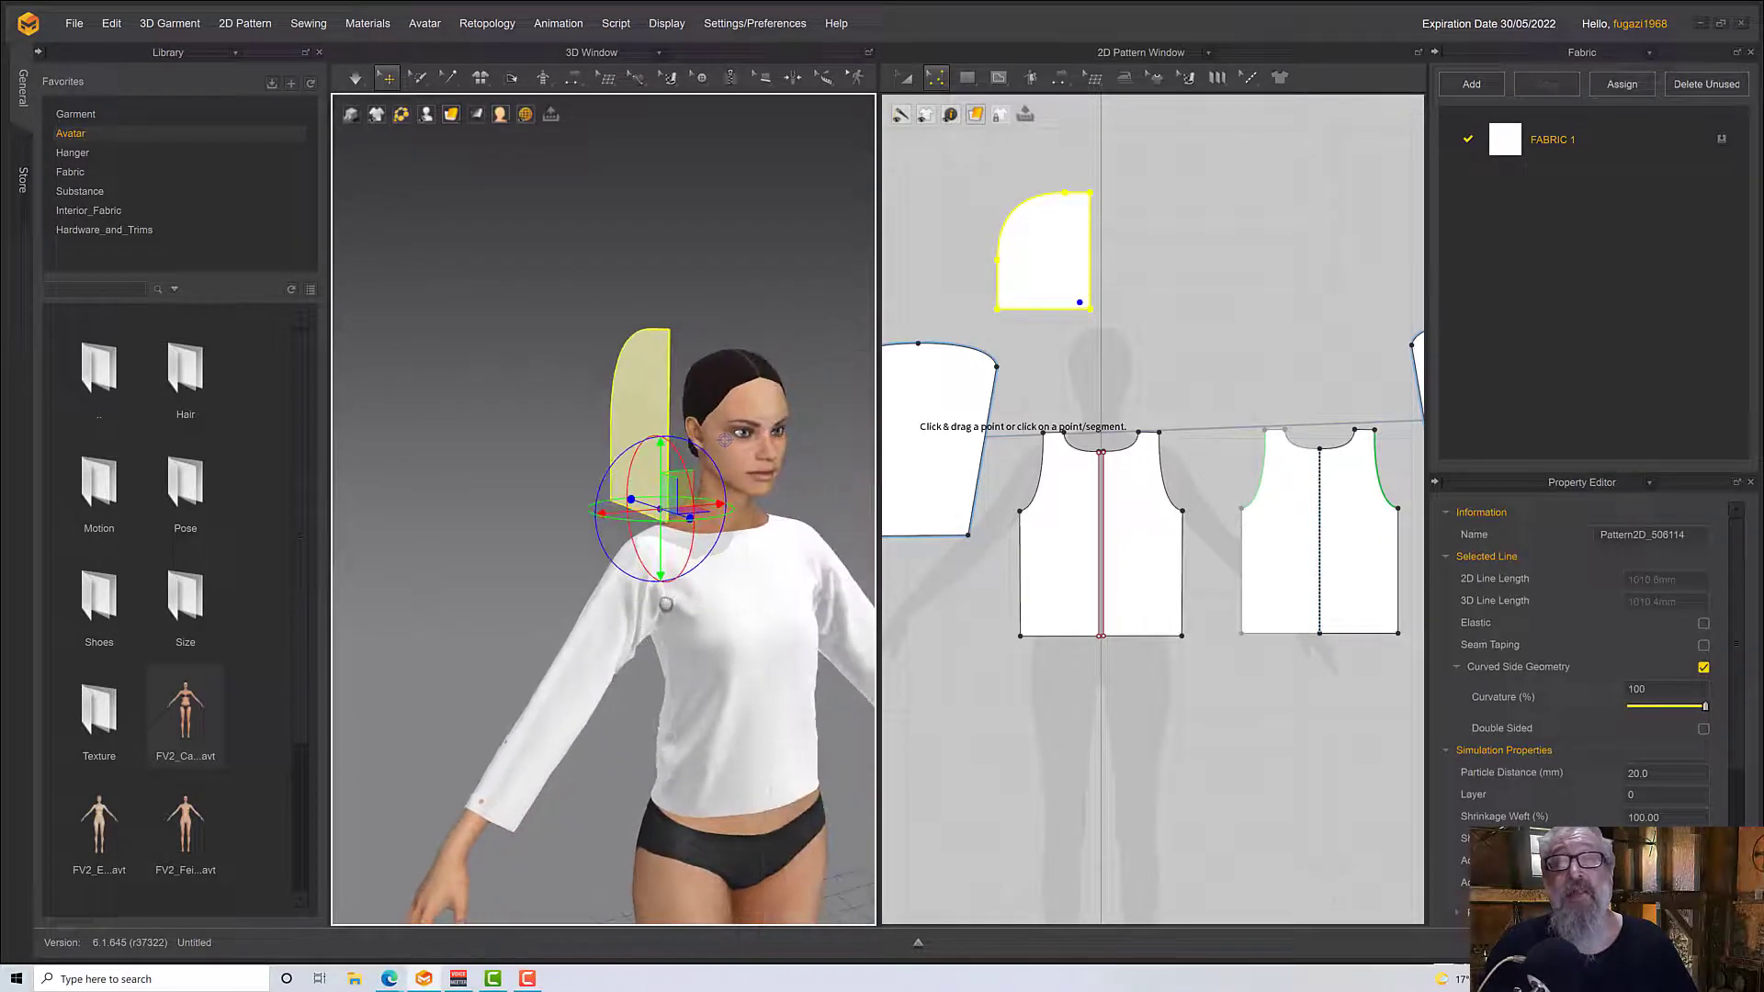
# Sew the hood piece's bottom edge to the adjacent front neckline and the matching half of the back neckline using M:N Segment Sewing
pyautogui.click(734, 543)
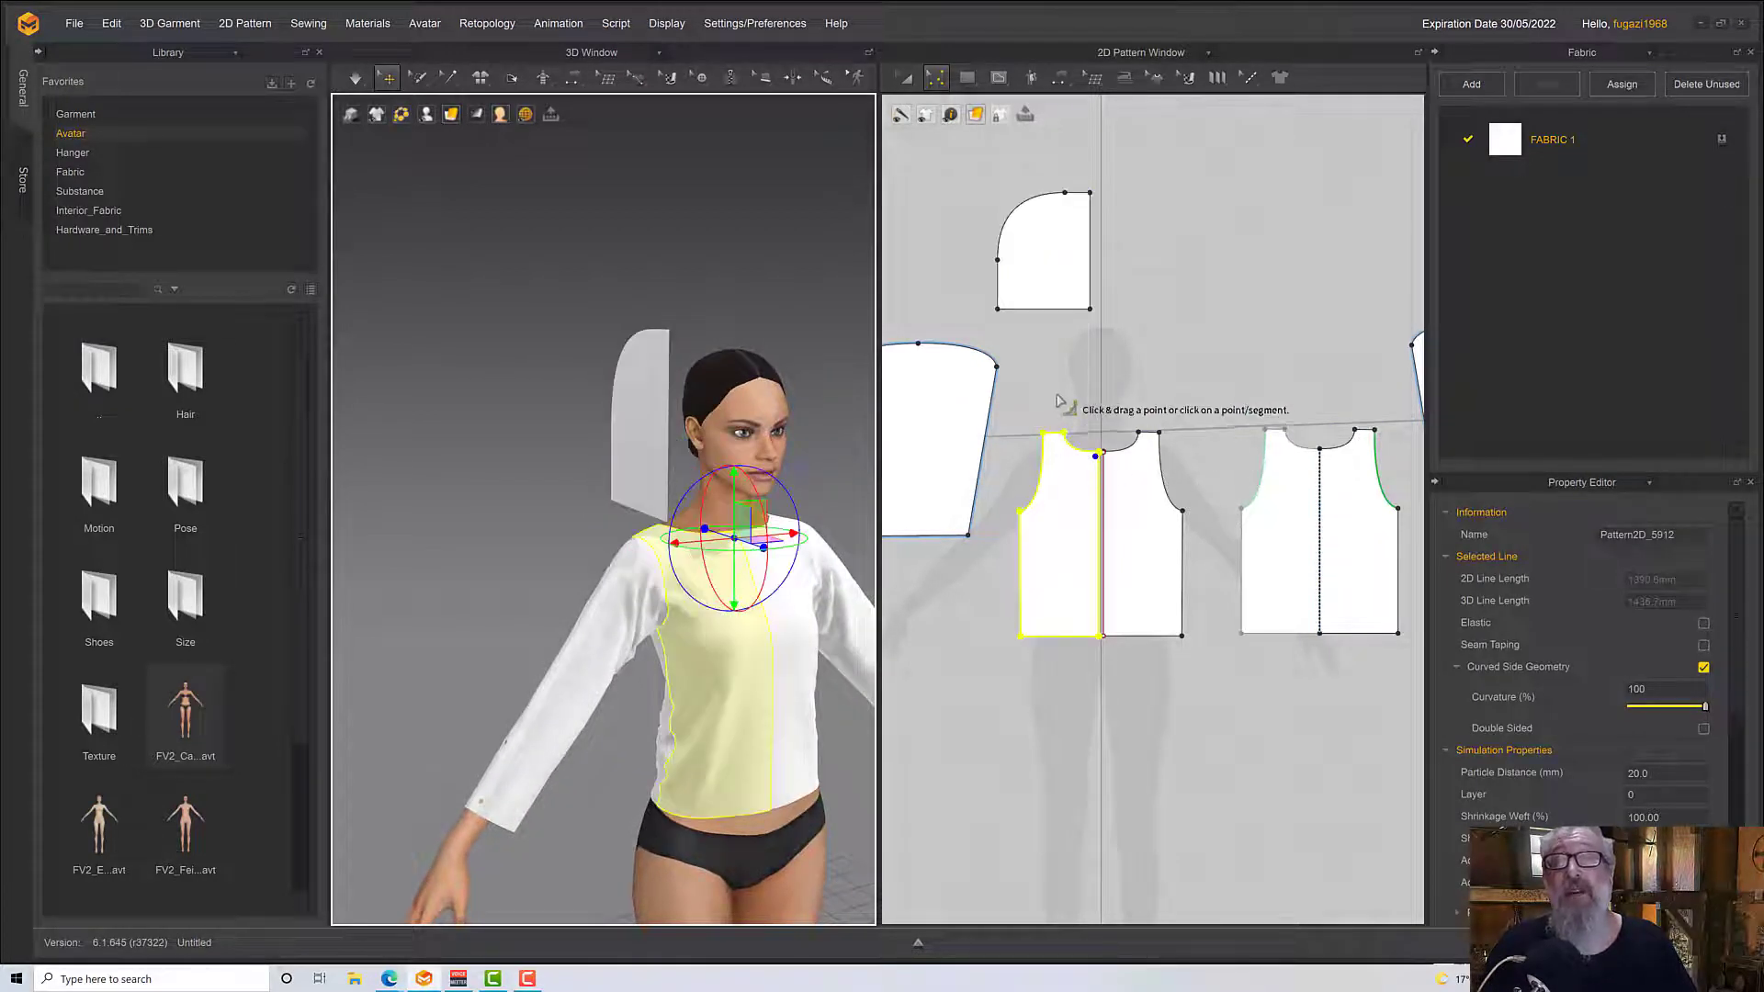
pyautogui.click(1059, 77)
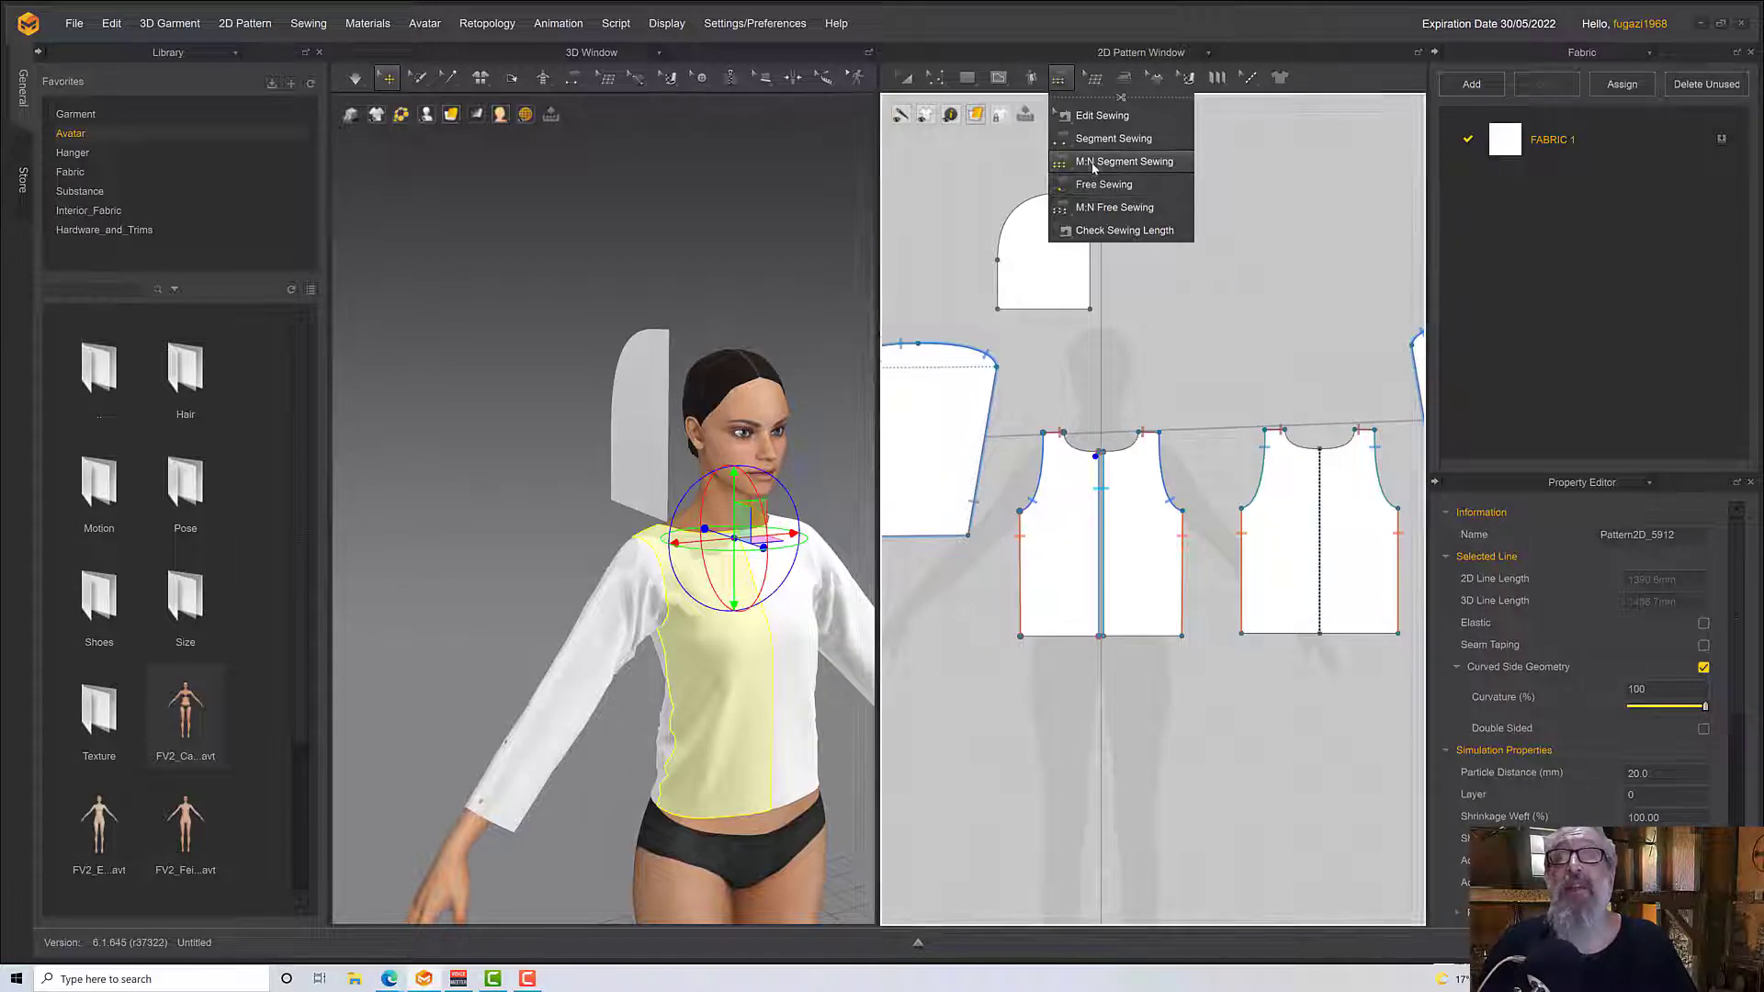
pyautogui.click(1093, 162)
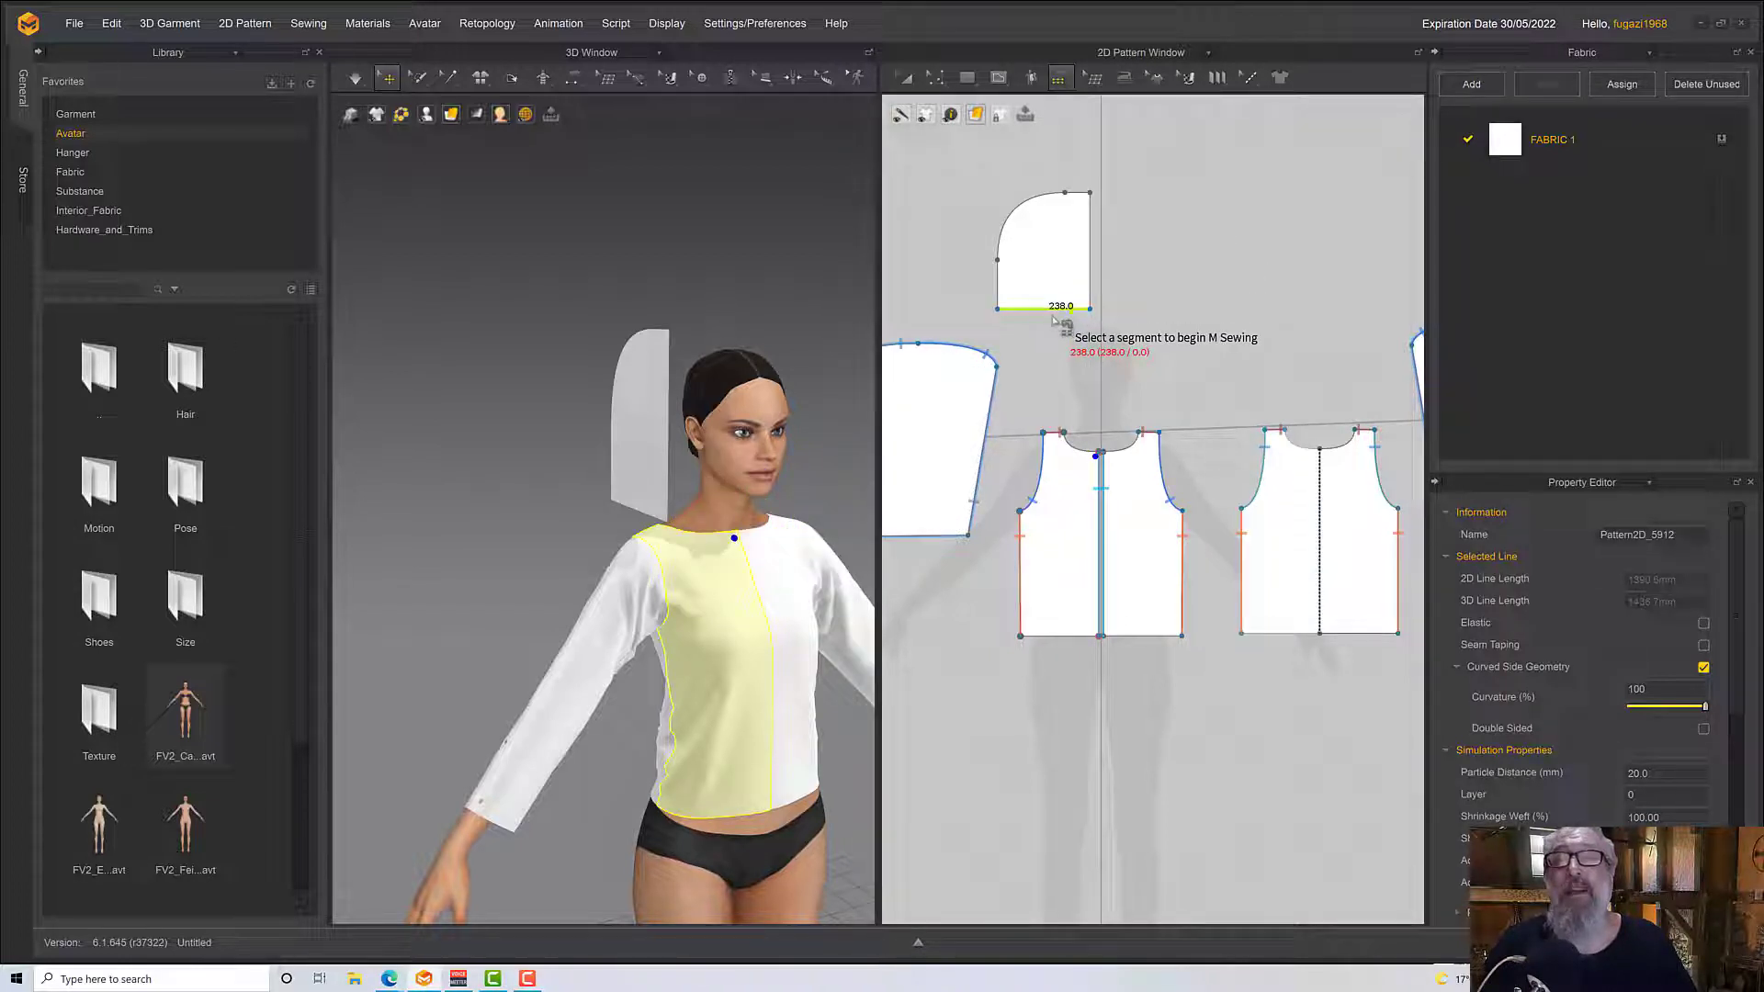
pyautogui.click(1053, 317)
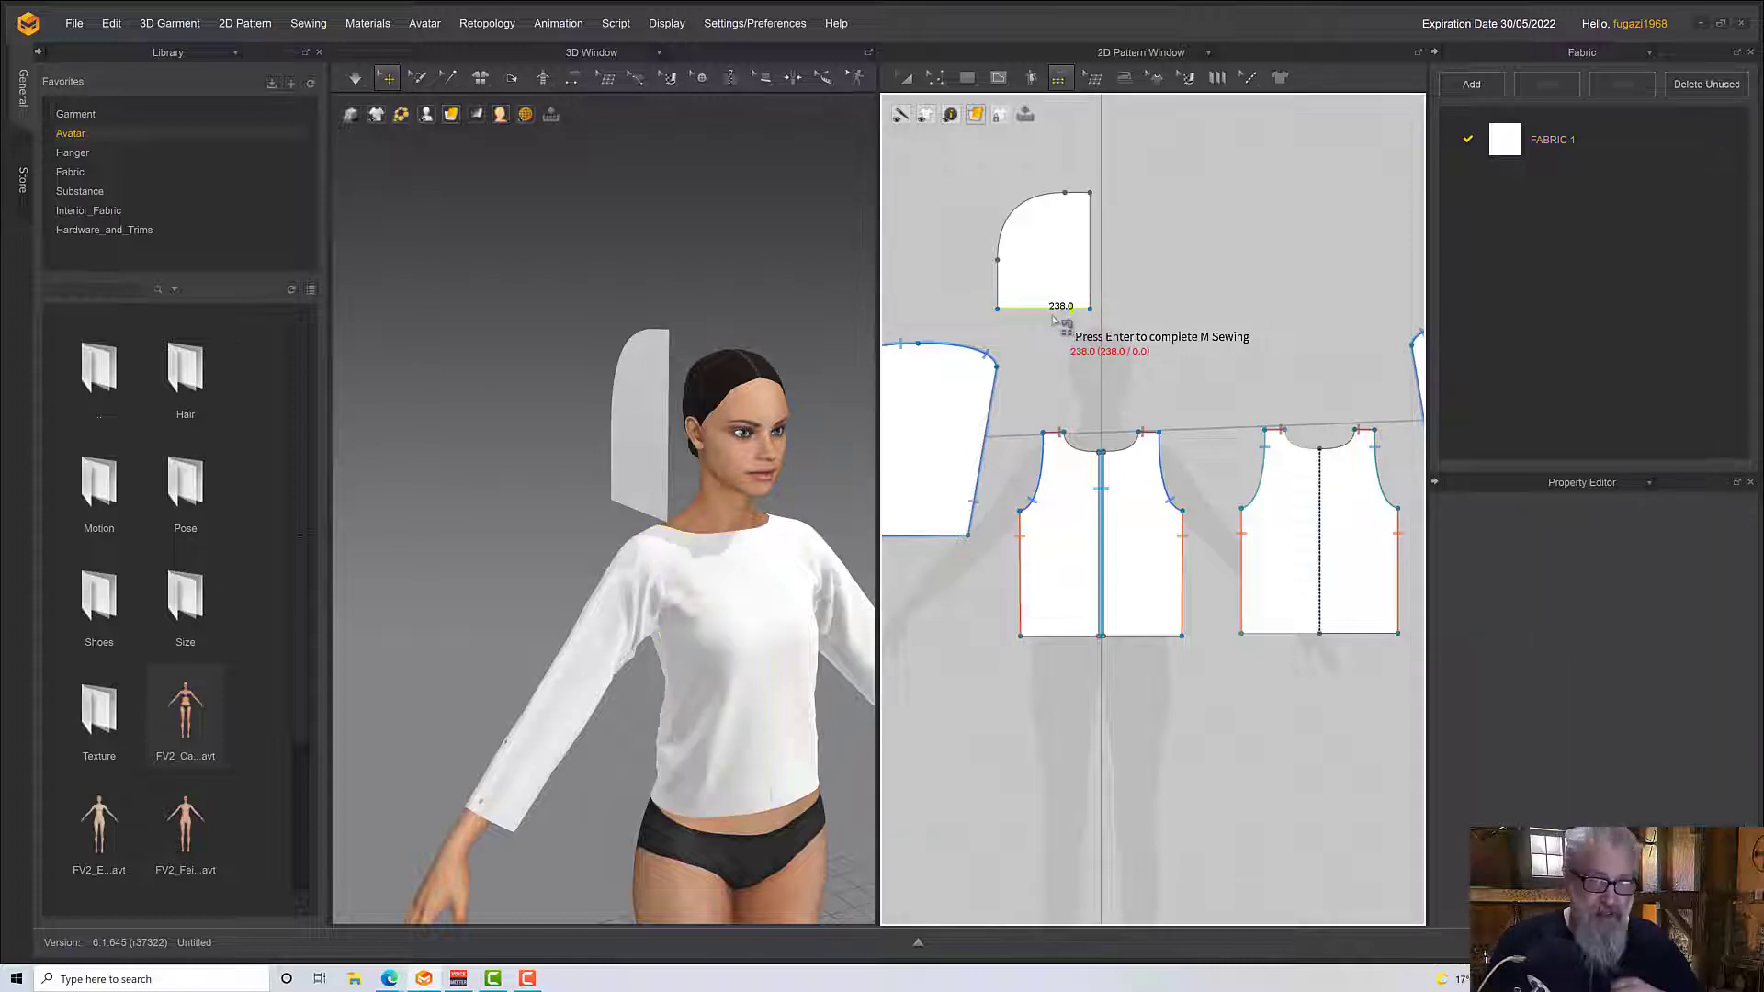
pyautogui.press('Return')
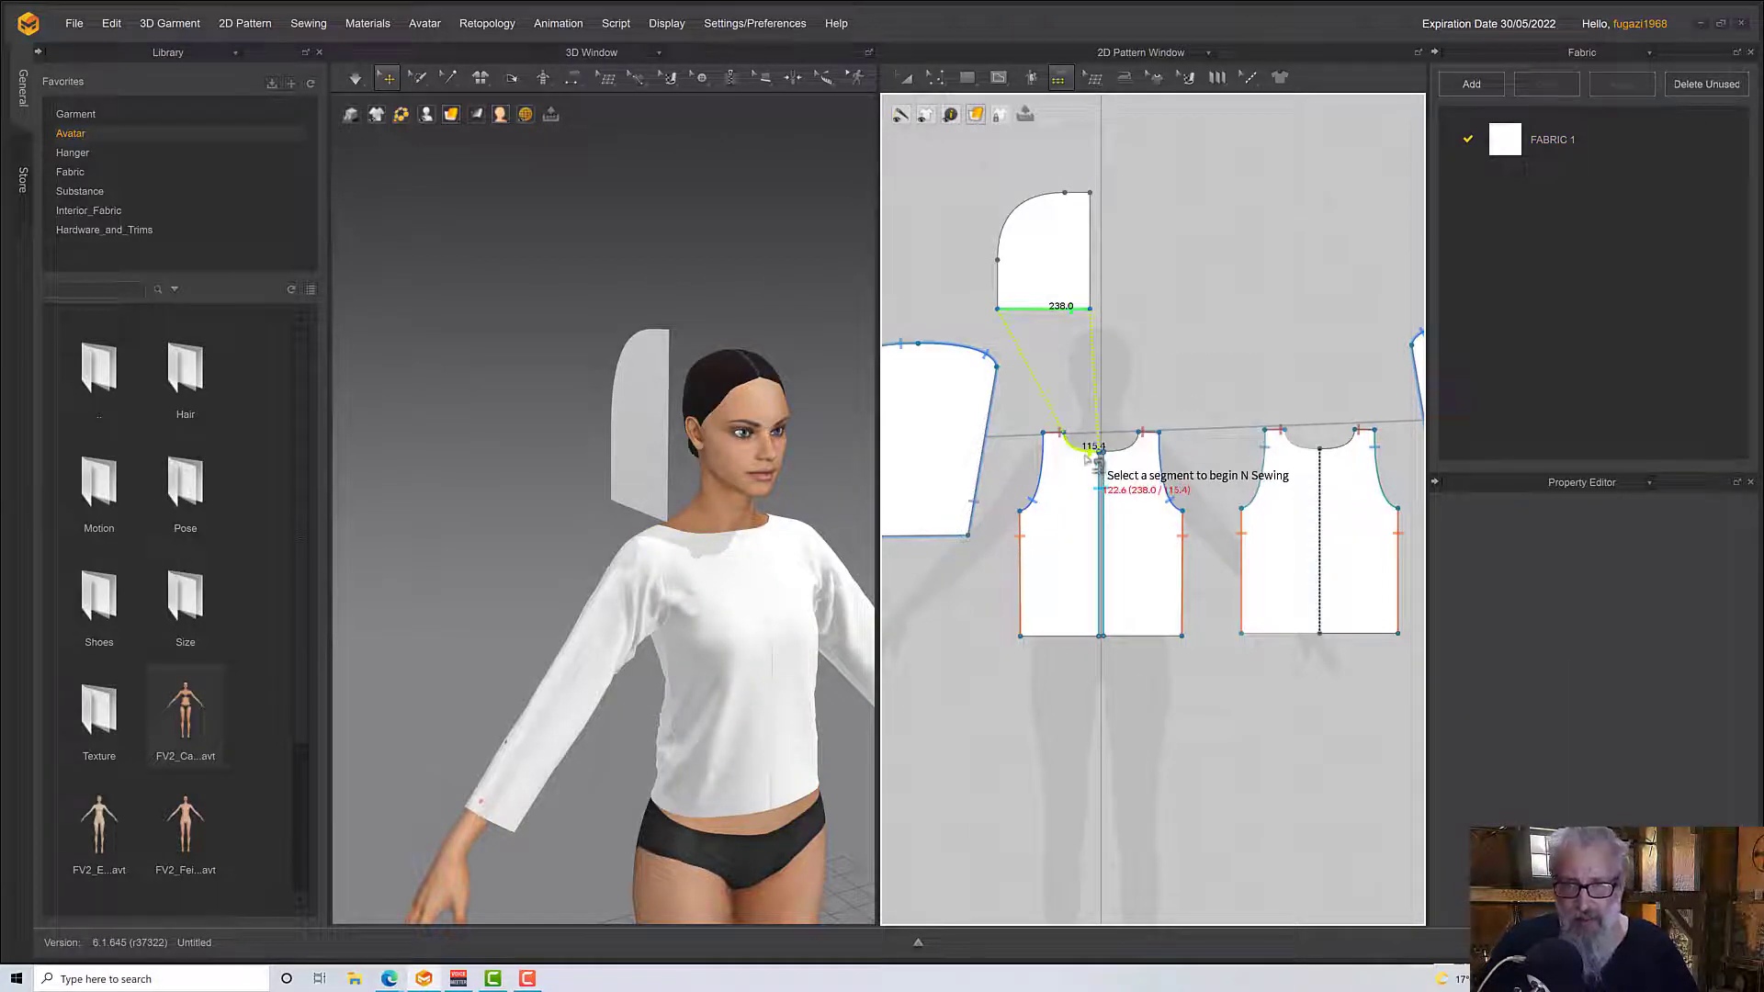
pyautogui.click(1094, 458)
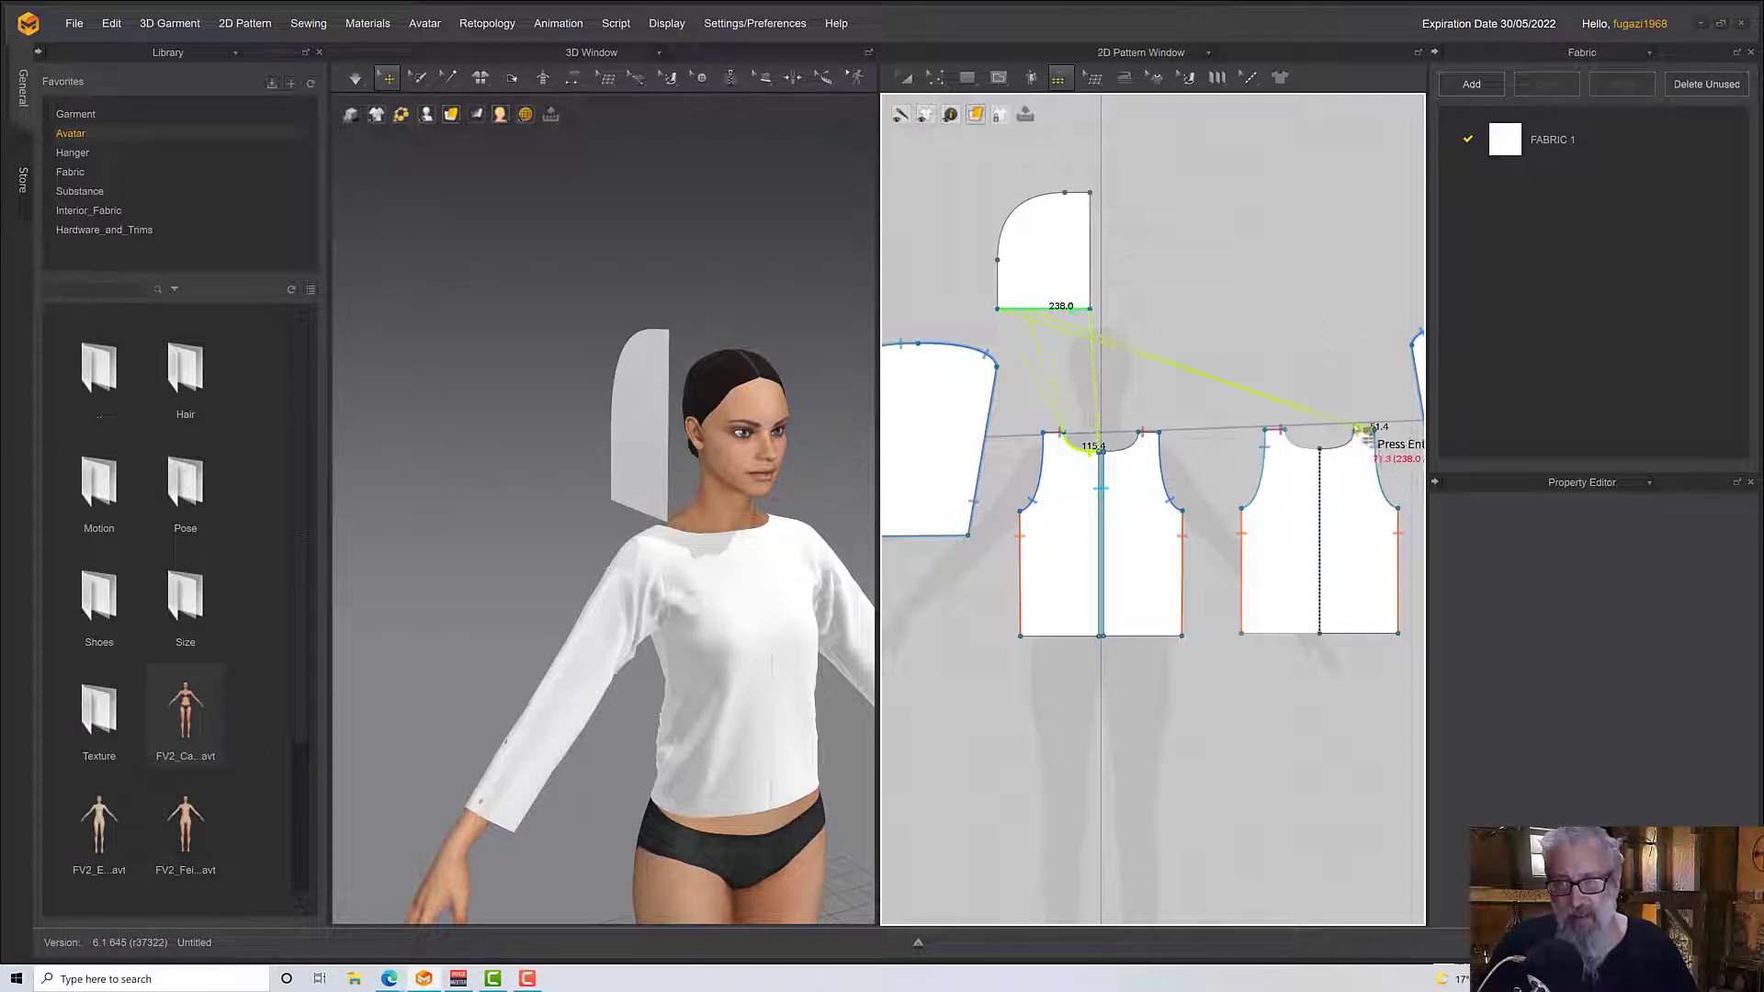
pyautogui.click(1361, 456)
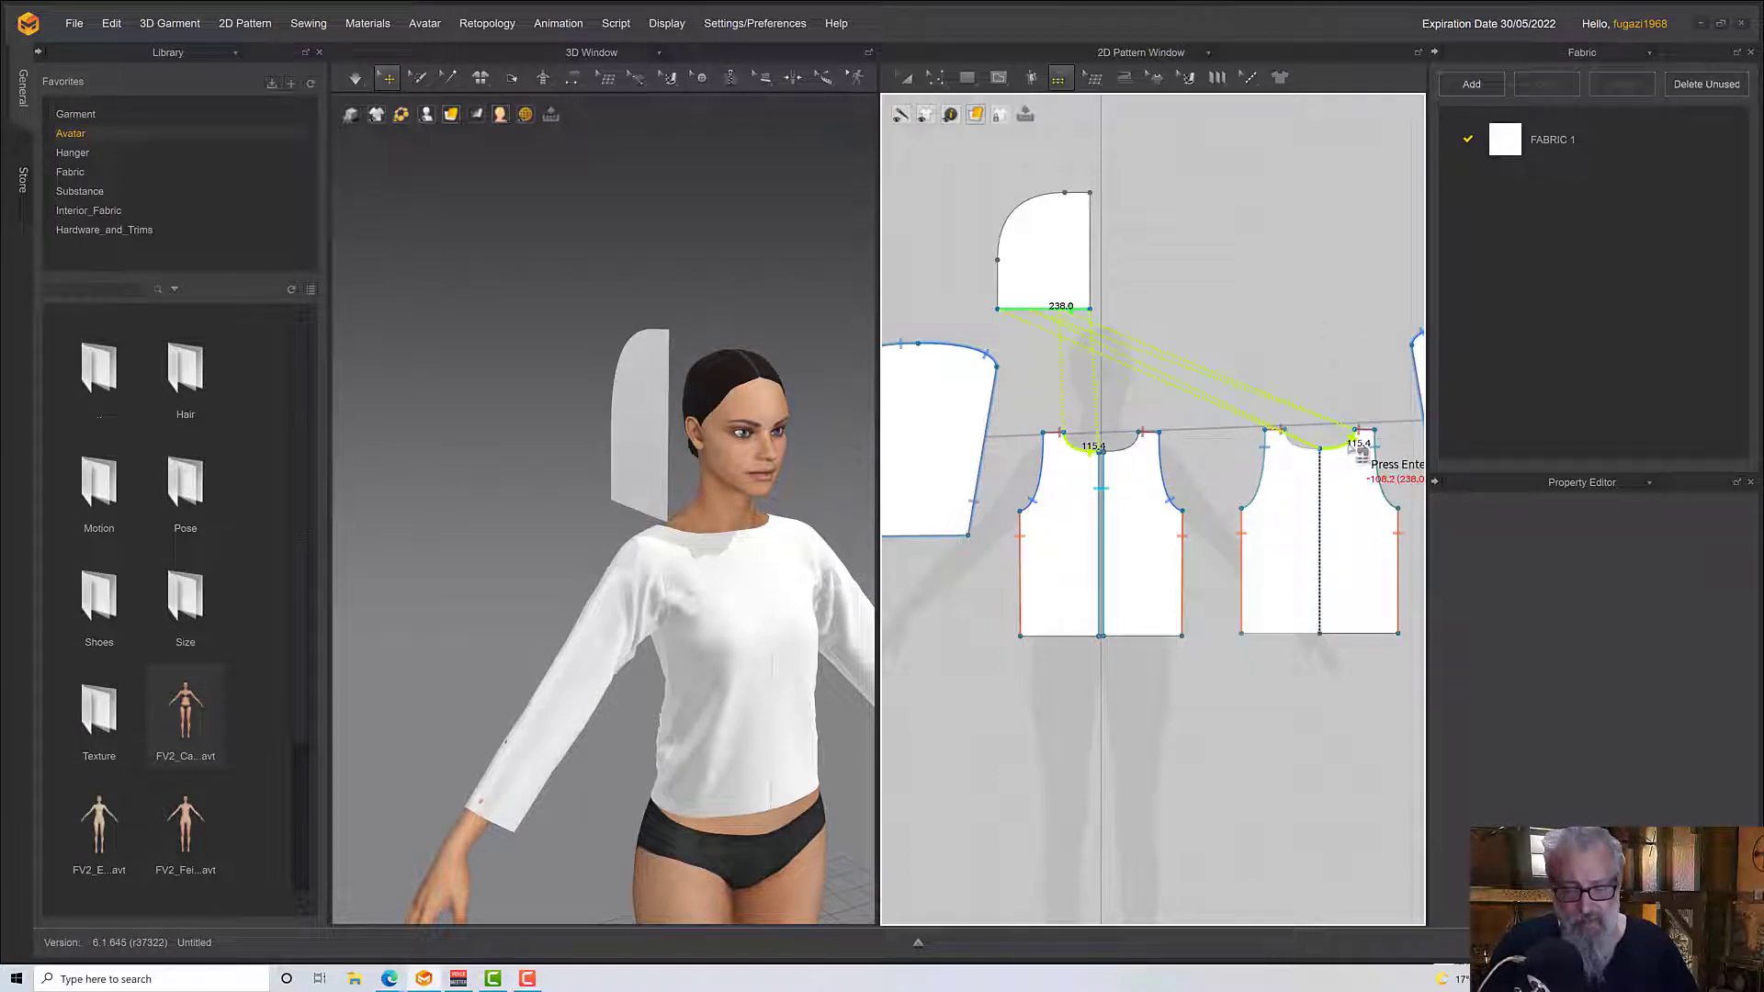
pyautogui.press('Return')
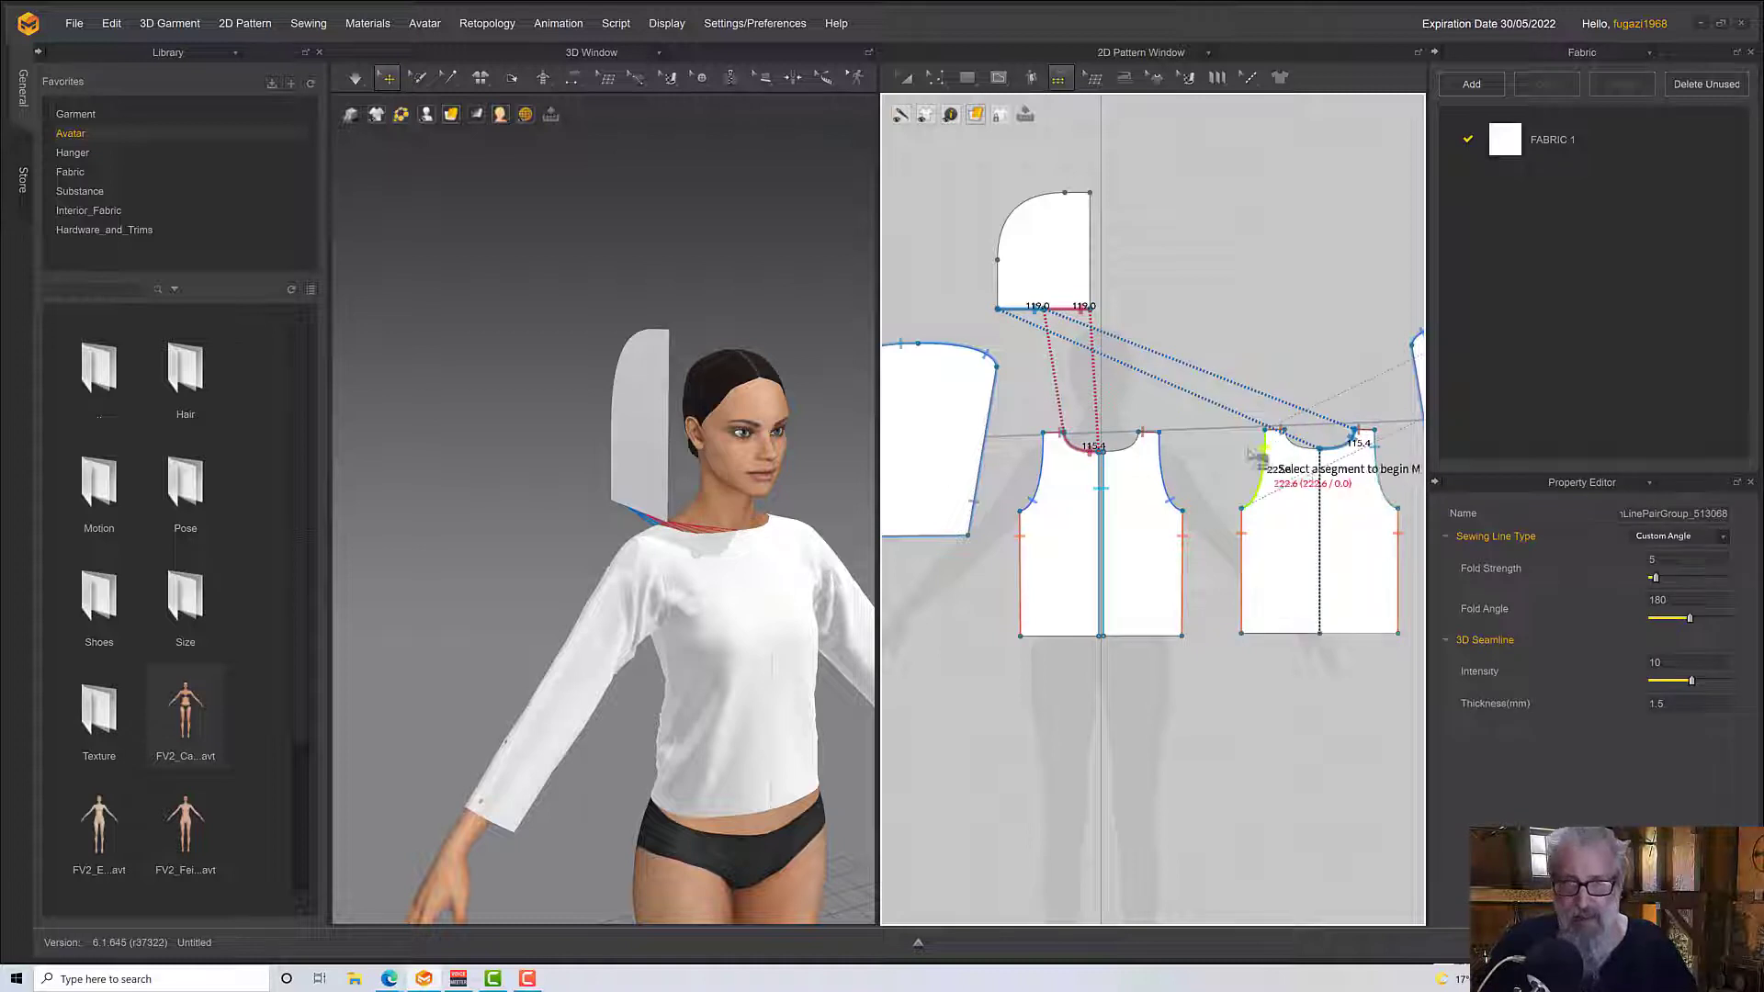
pyautogui.moveTo(764, 540); pyautogui.dragTo(868, 528, button='right')
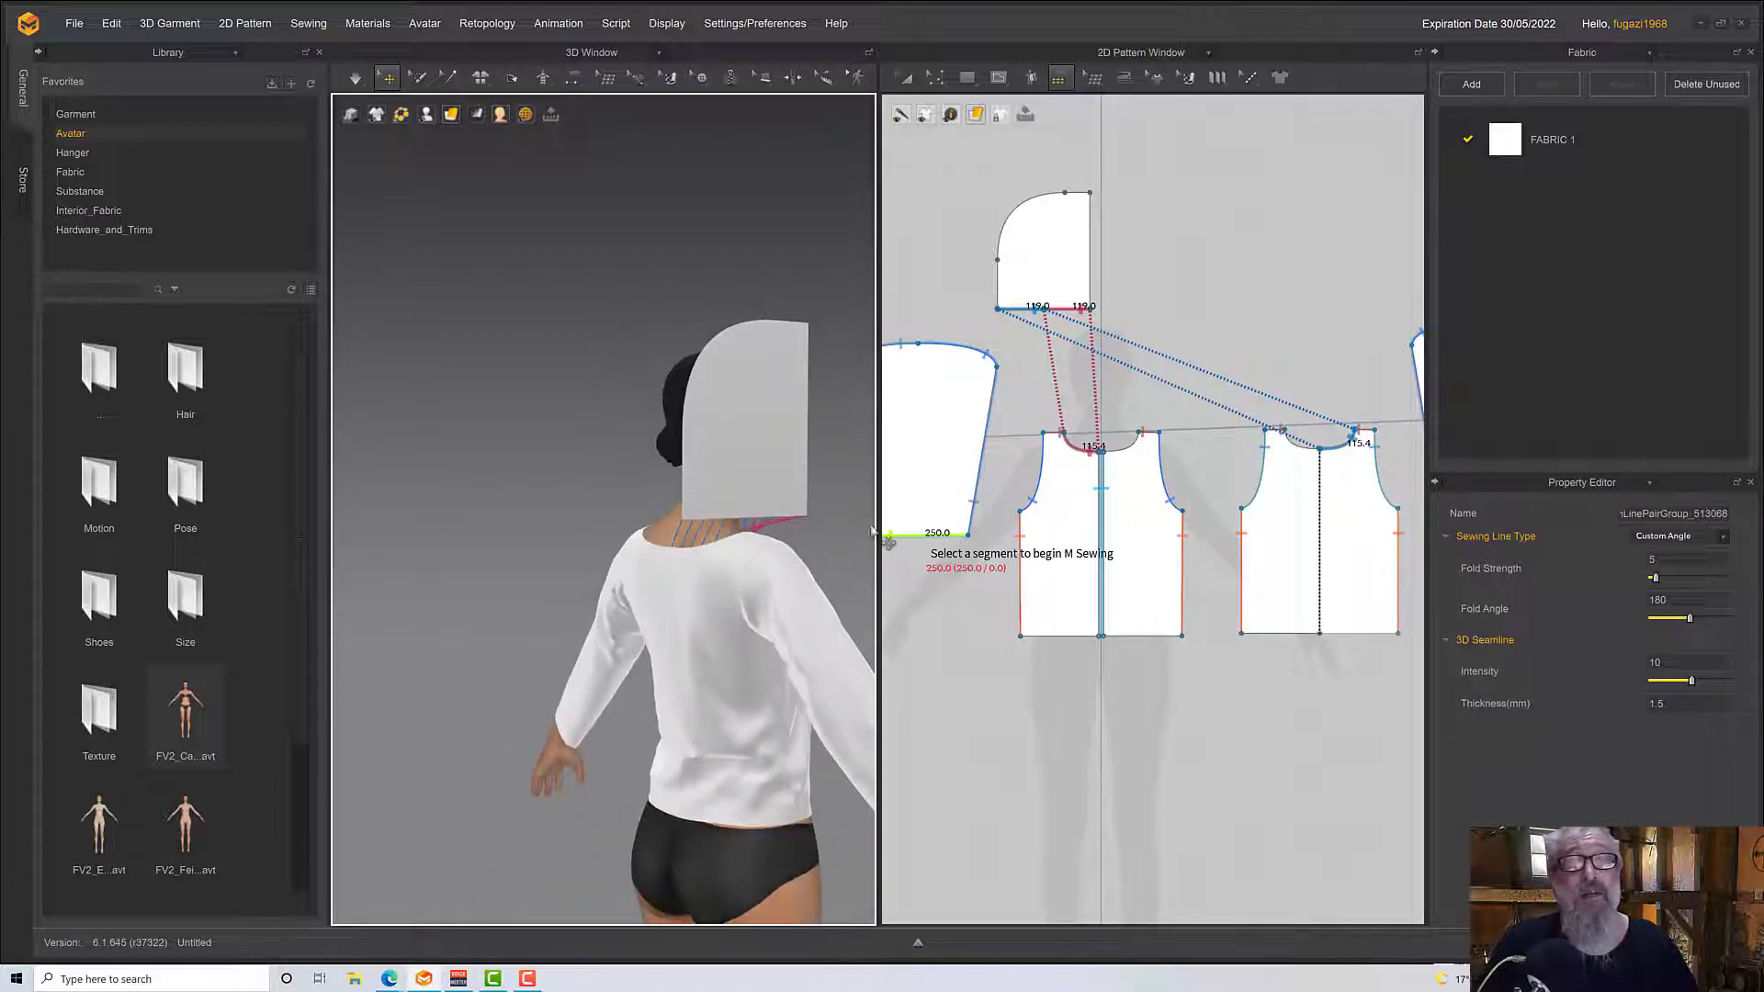
pyautogui.moveTo(763, 398); pyautogui.dragTo(733, 212, button='right')
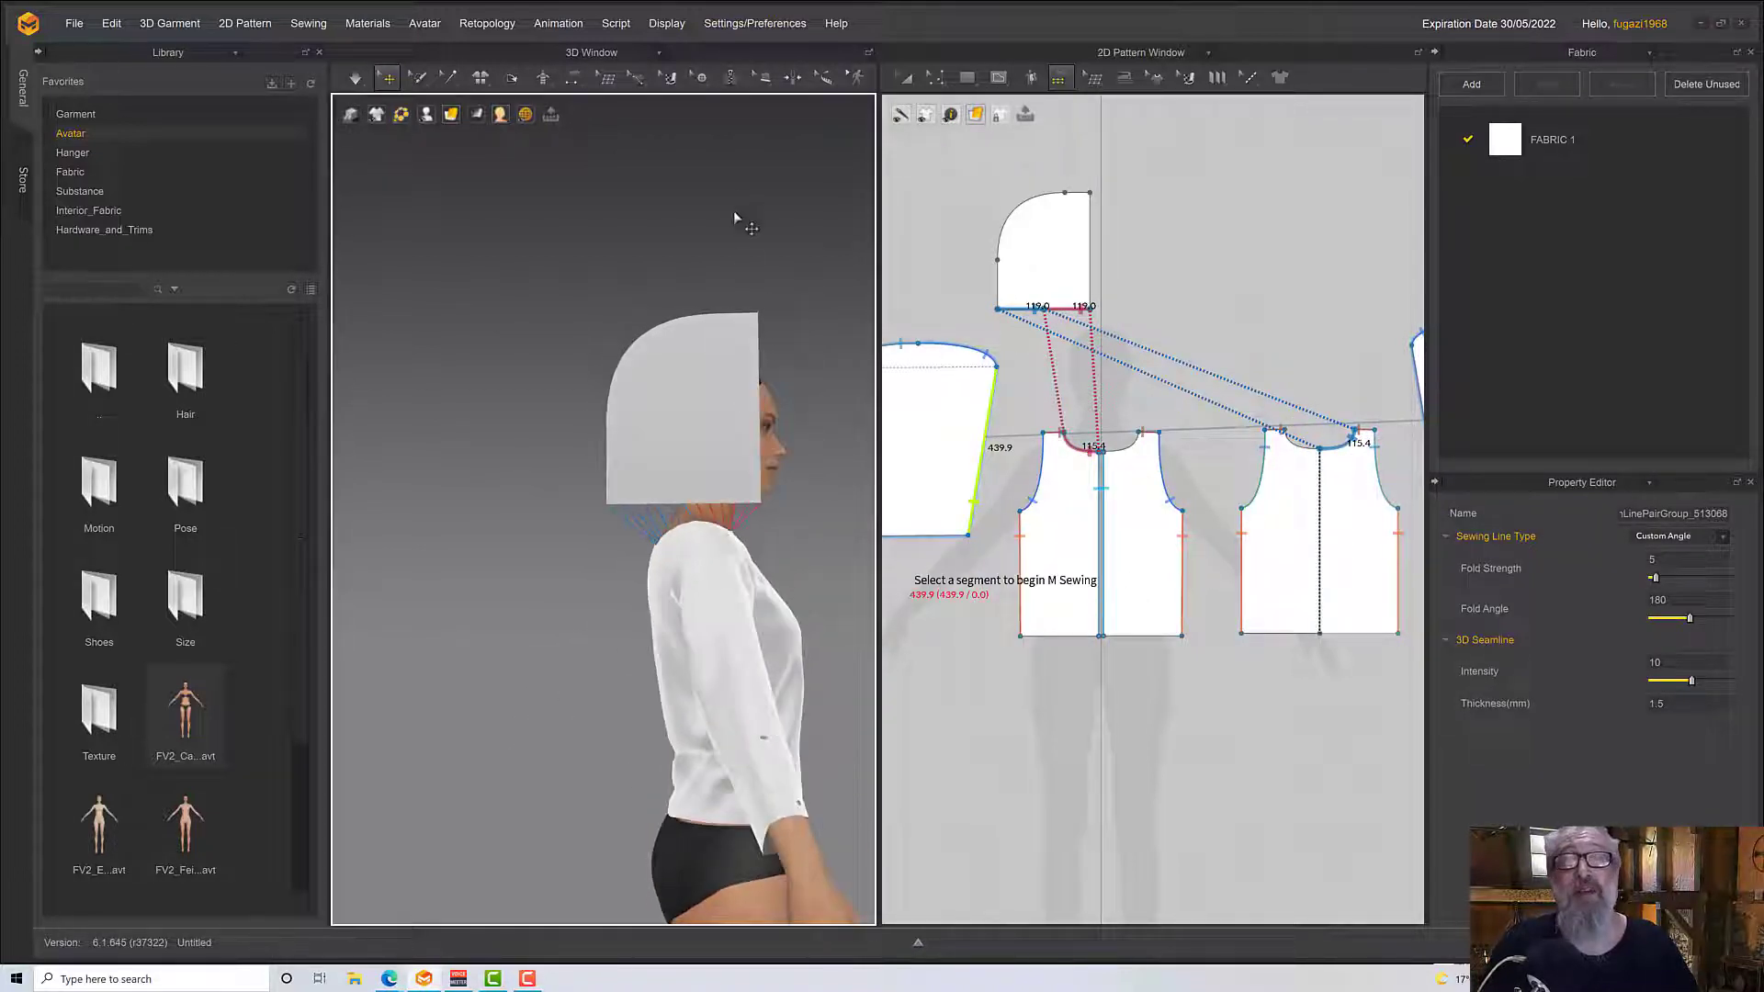
# Copy the hood piece and mirror-paste it level with the original, on the other side of the centre line
pyautogui.click(906, 76)
pyautogui.click(1039, 251)
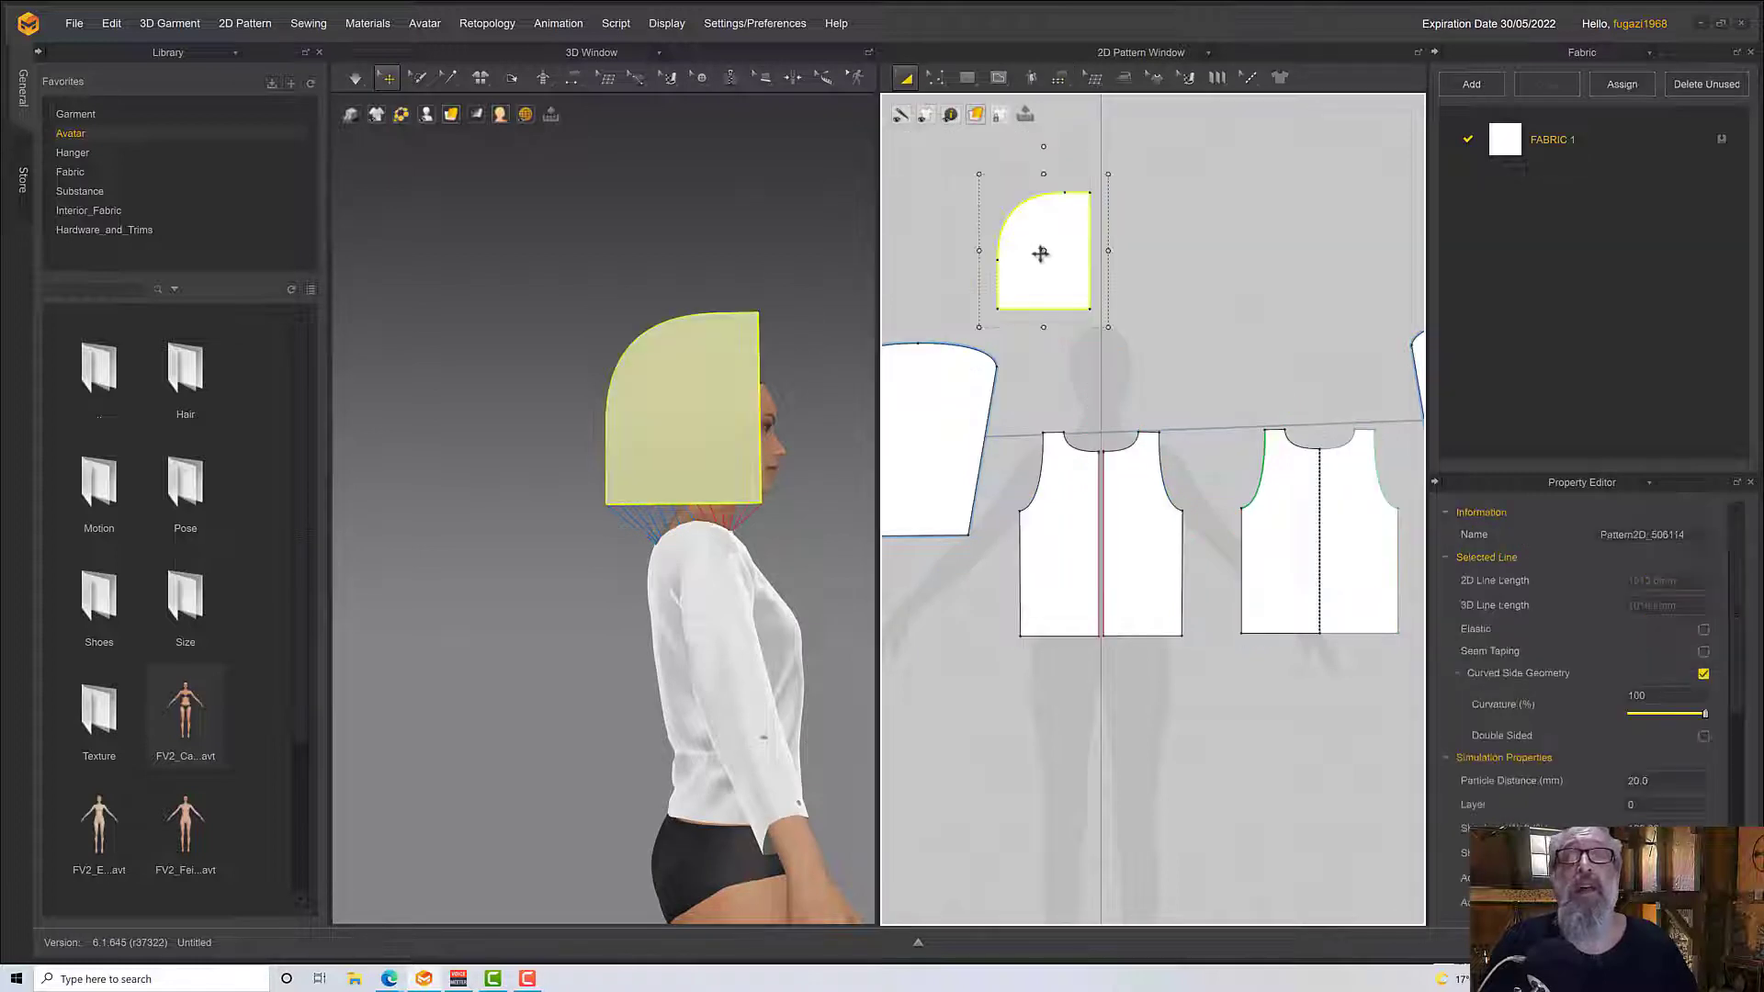
pyautogui.rightClick(1043, 256)
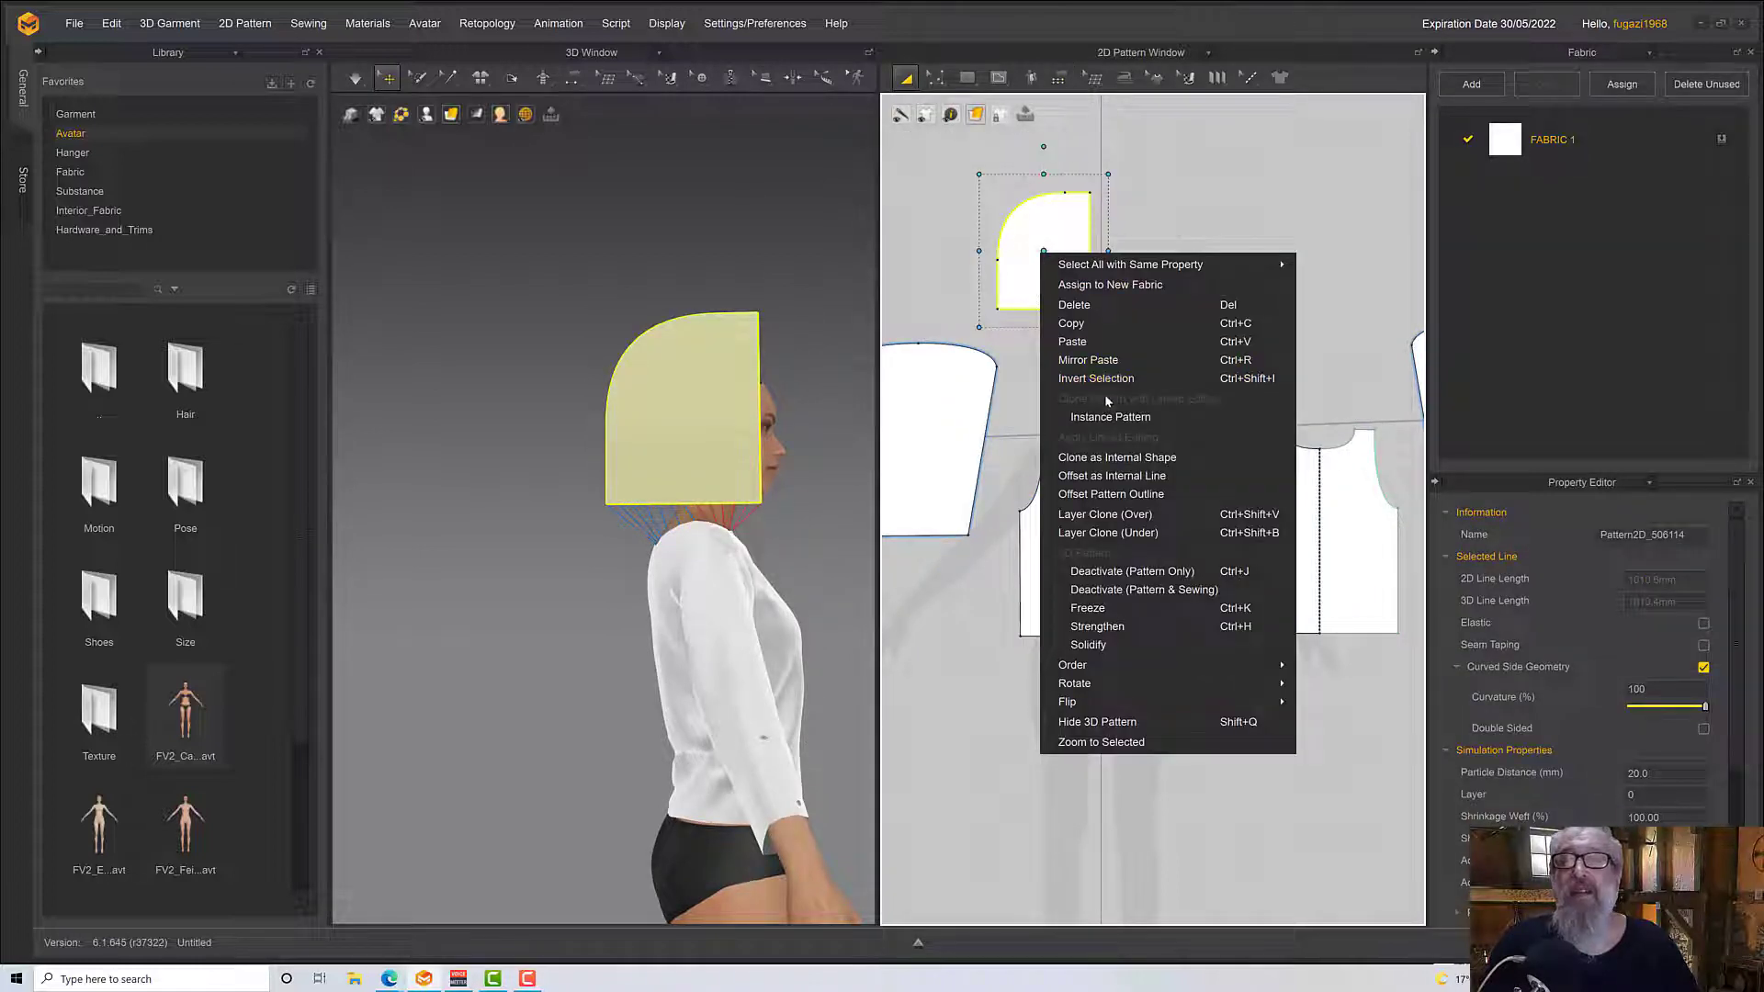
pyautogui.click(1091, 326)
pyautogui.rightClick(1169, 285)
pyautogui.click(1225, 319)
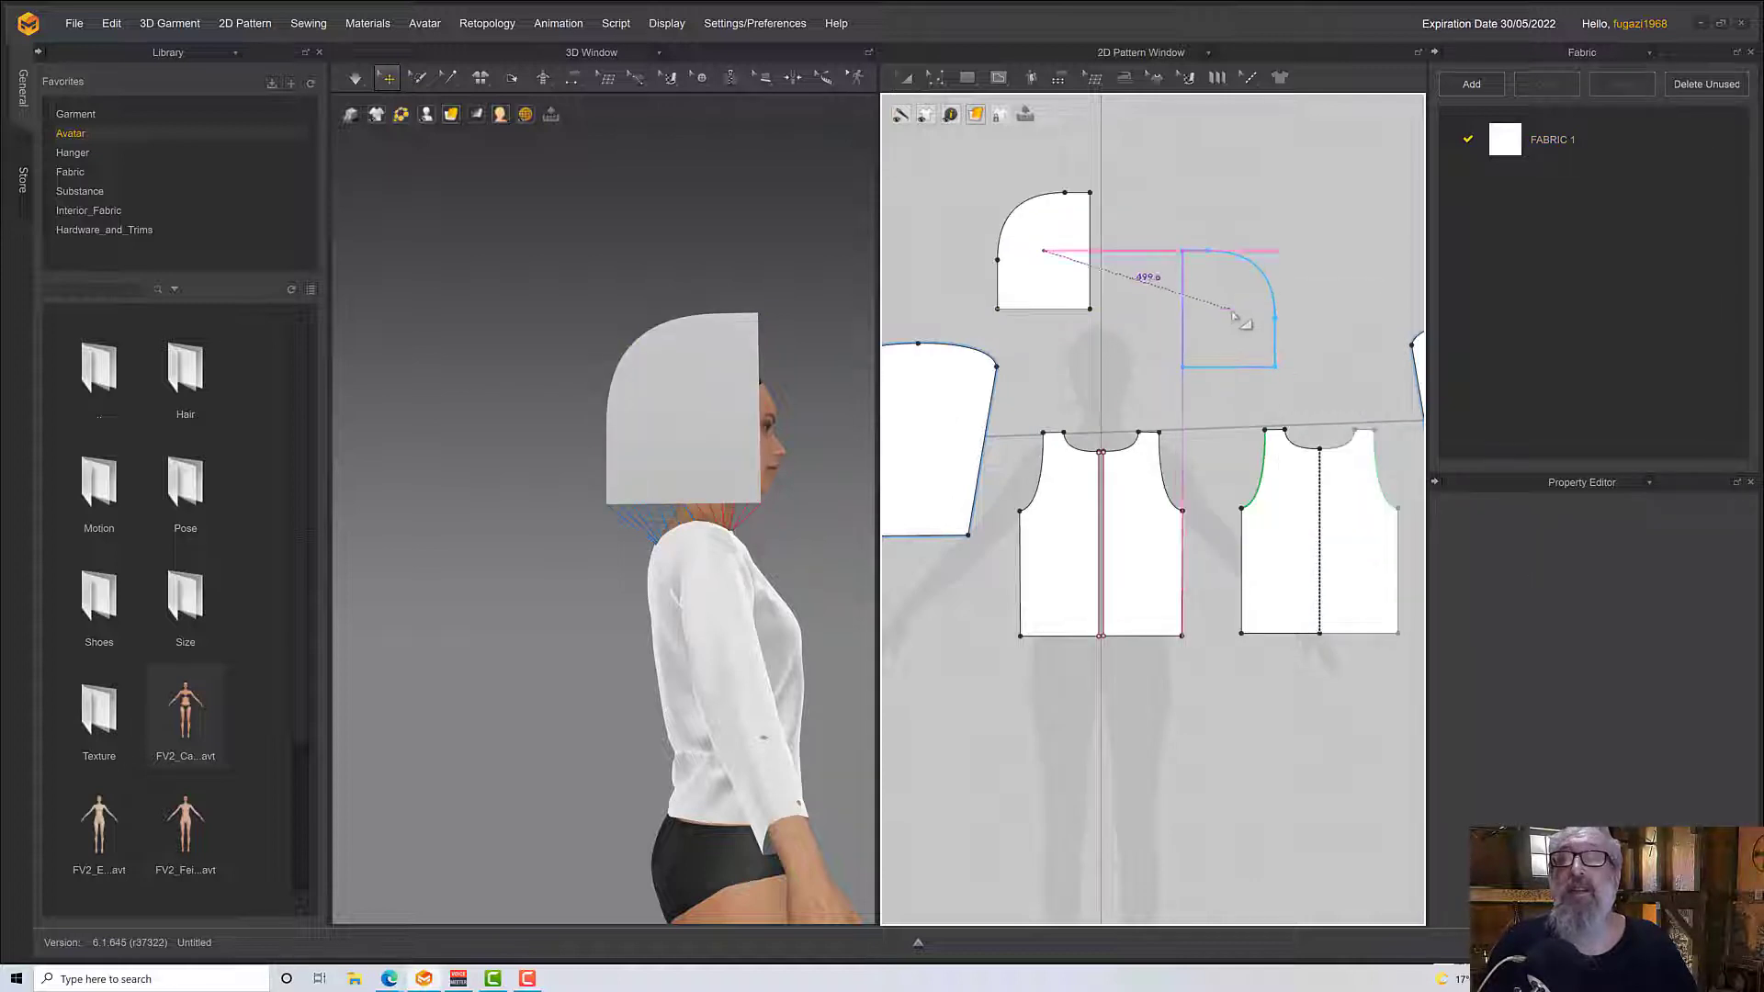
pyautogui.click(1239, 266)
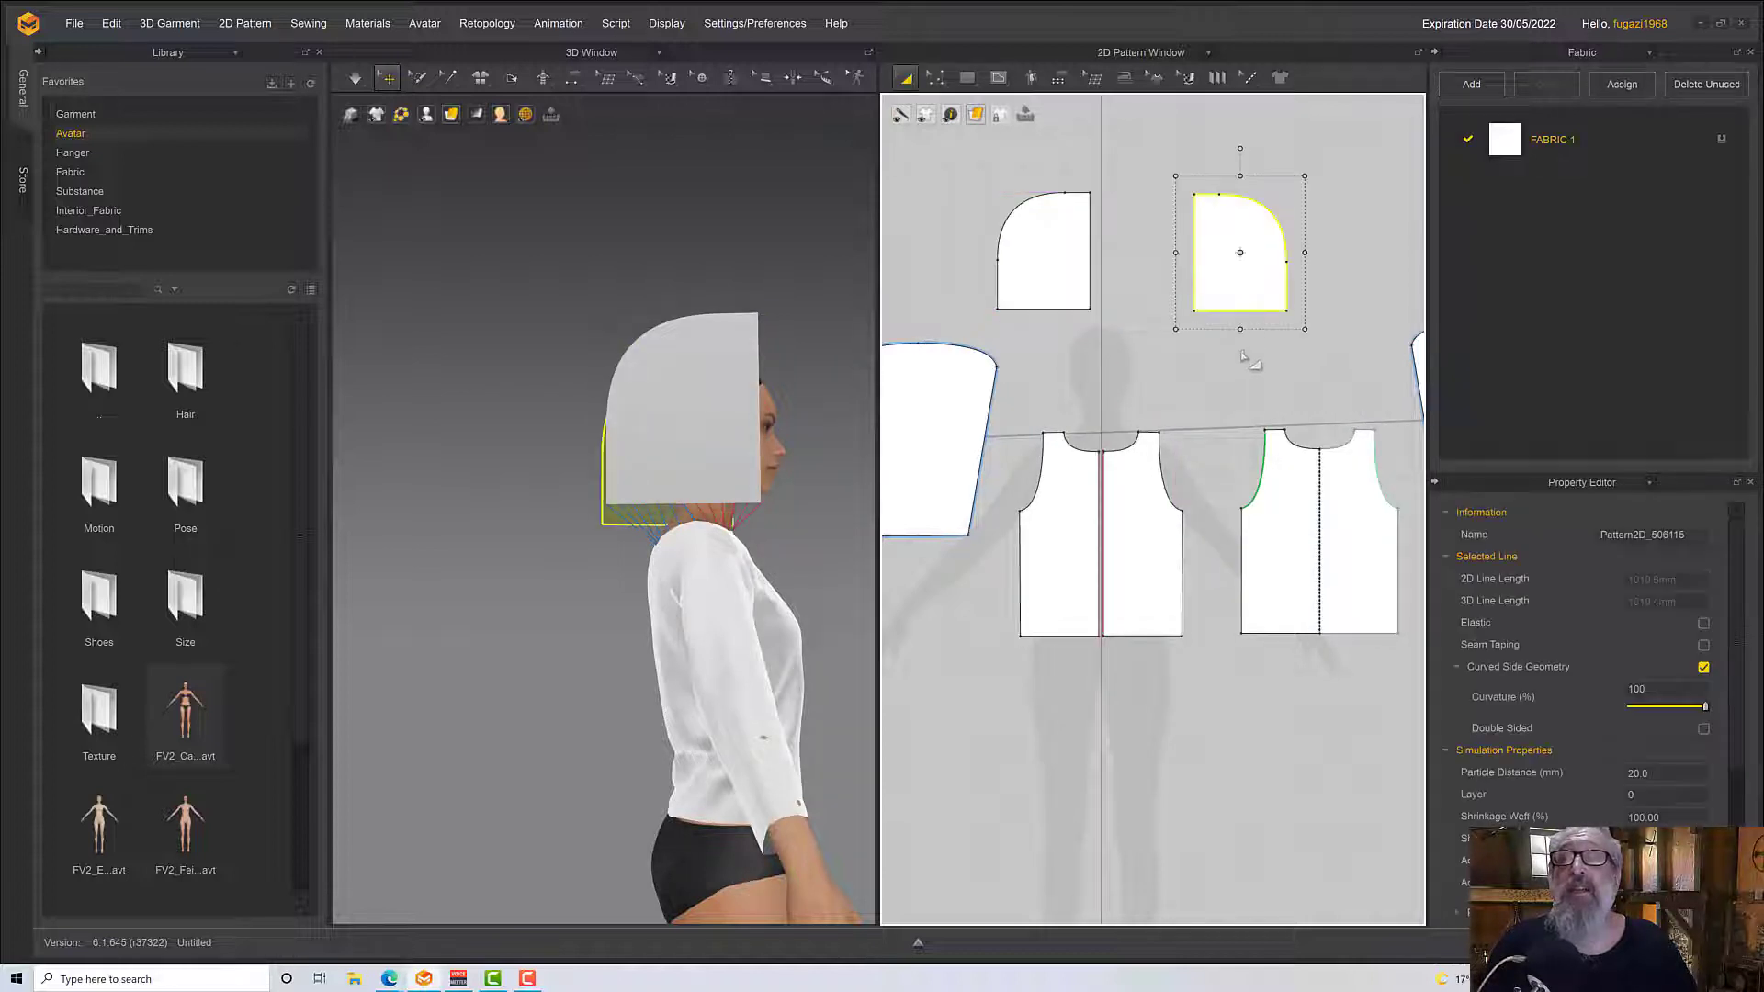
# Link the two hood pieces as a Symmetric Pattern (with Sewing)
pyautogui.rightClick(1217, 247)
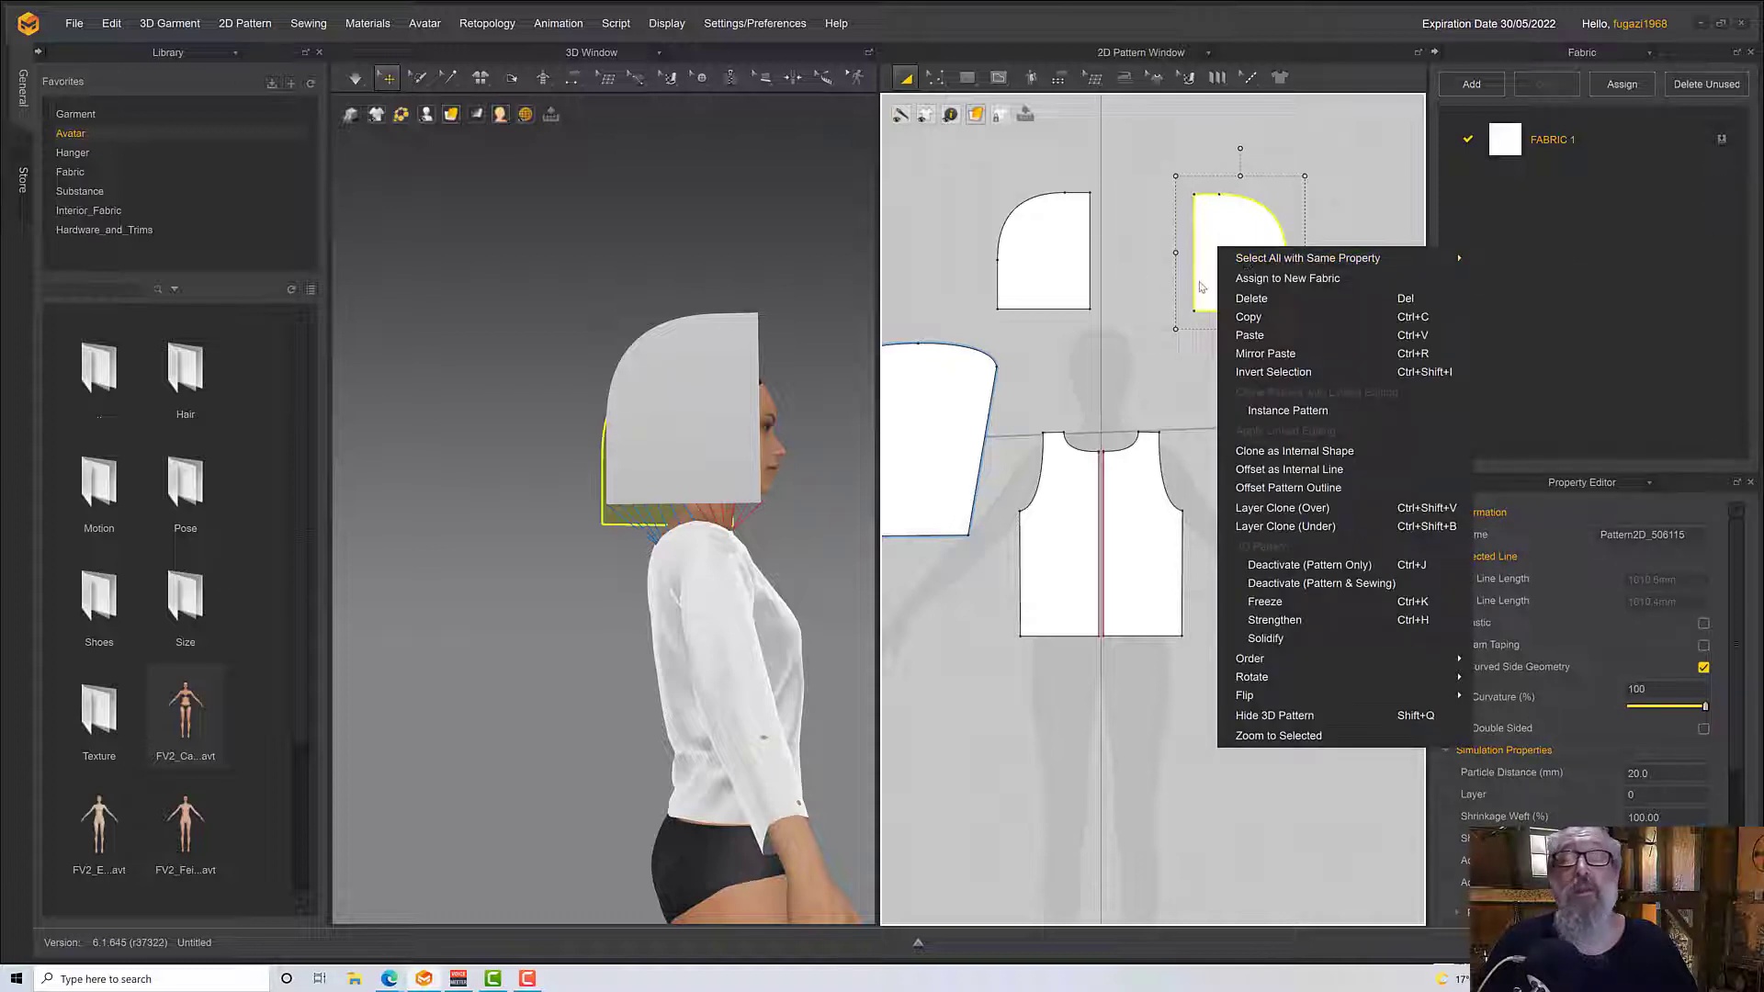
pyautogui.click(1061, 256)
pyautogui.keyDown('shift'); pyautogui.click(1231, 266); pyautogui.keyUp('shift')
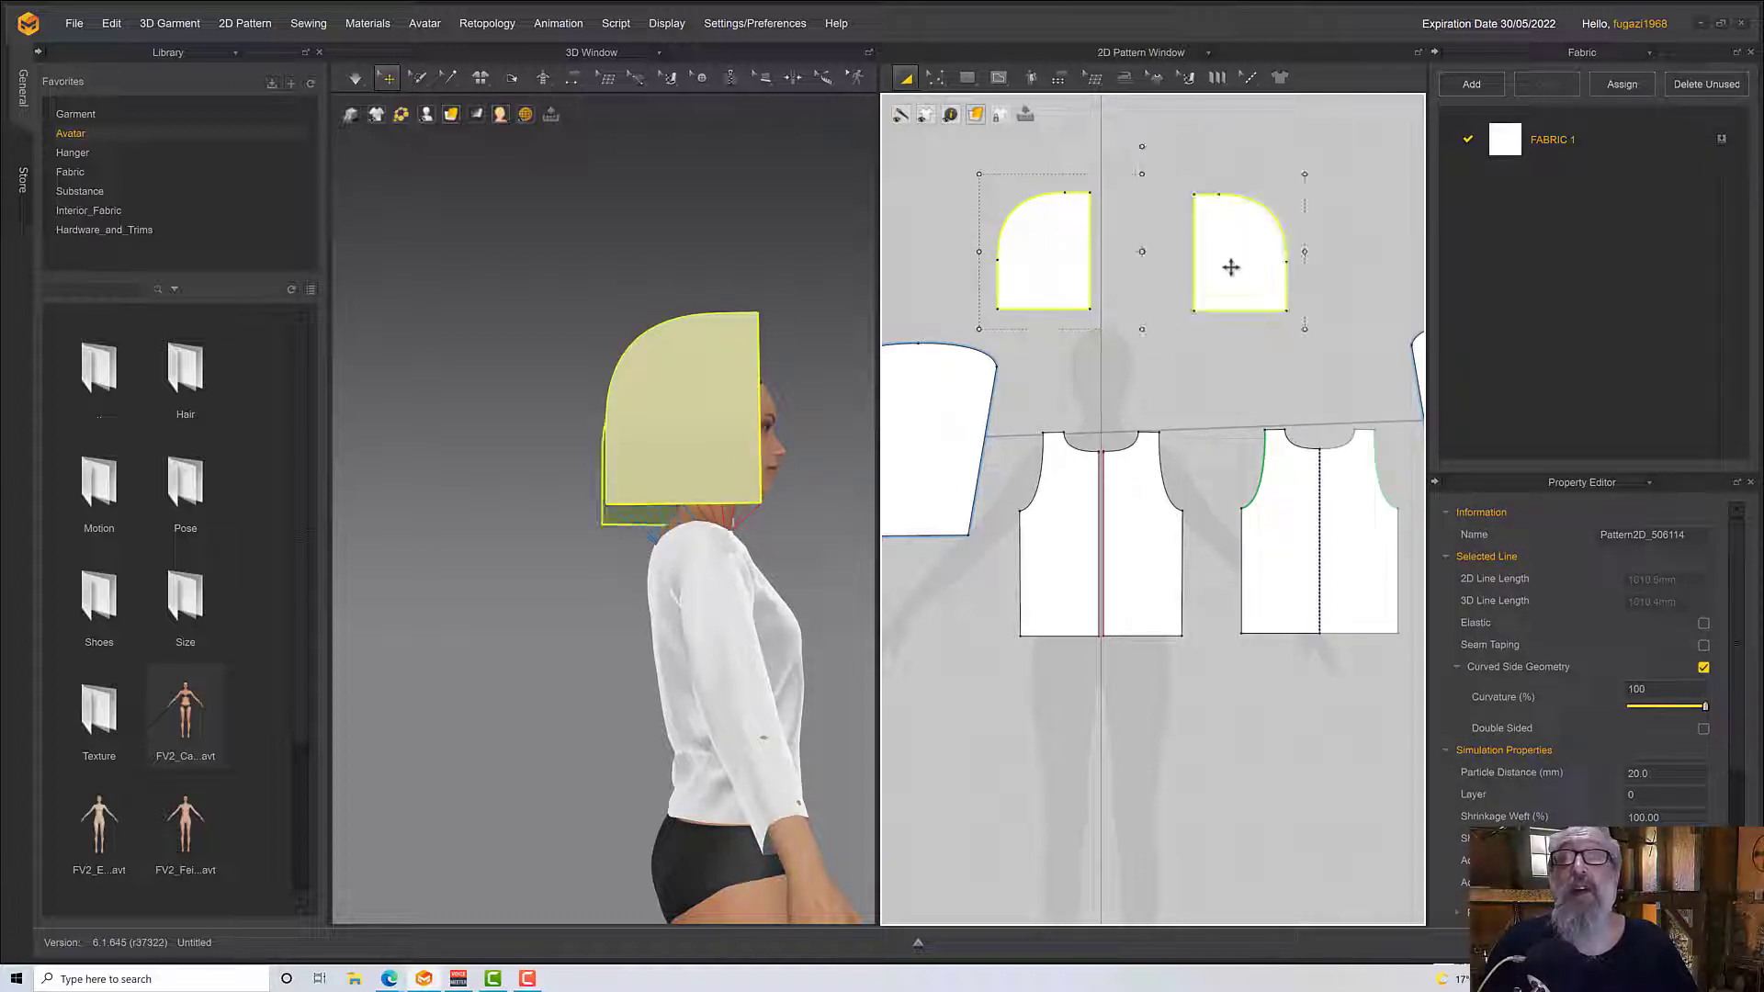
pyautogui.rightClick(968, 242)
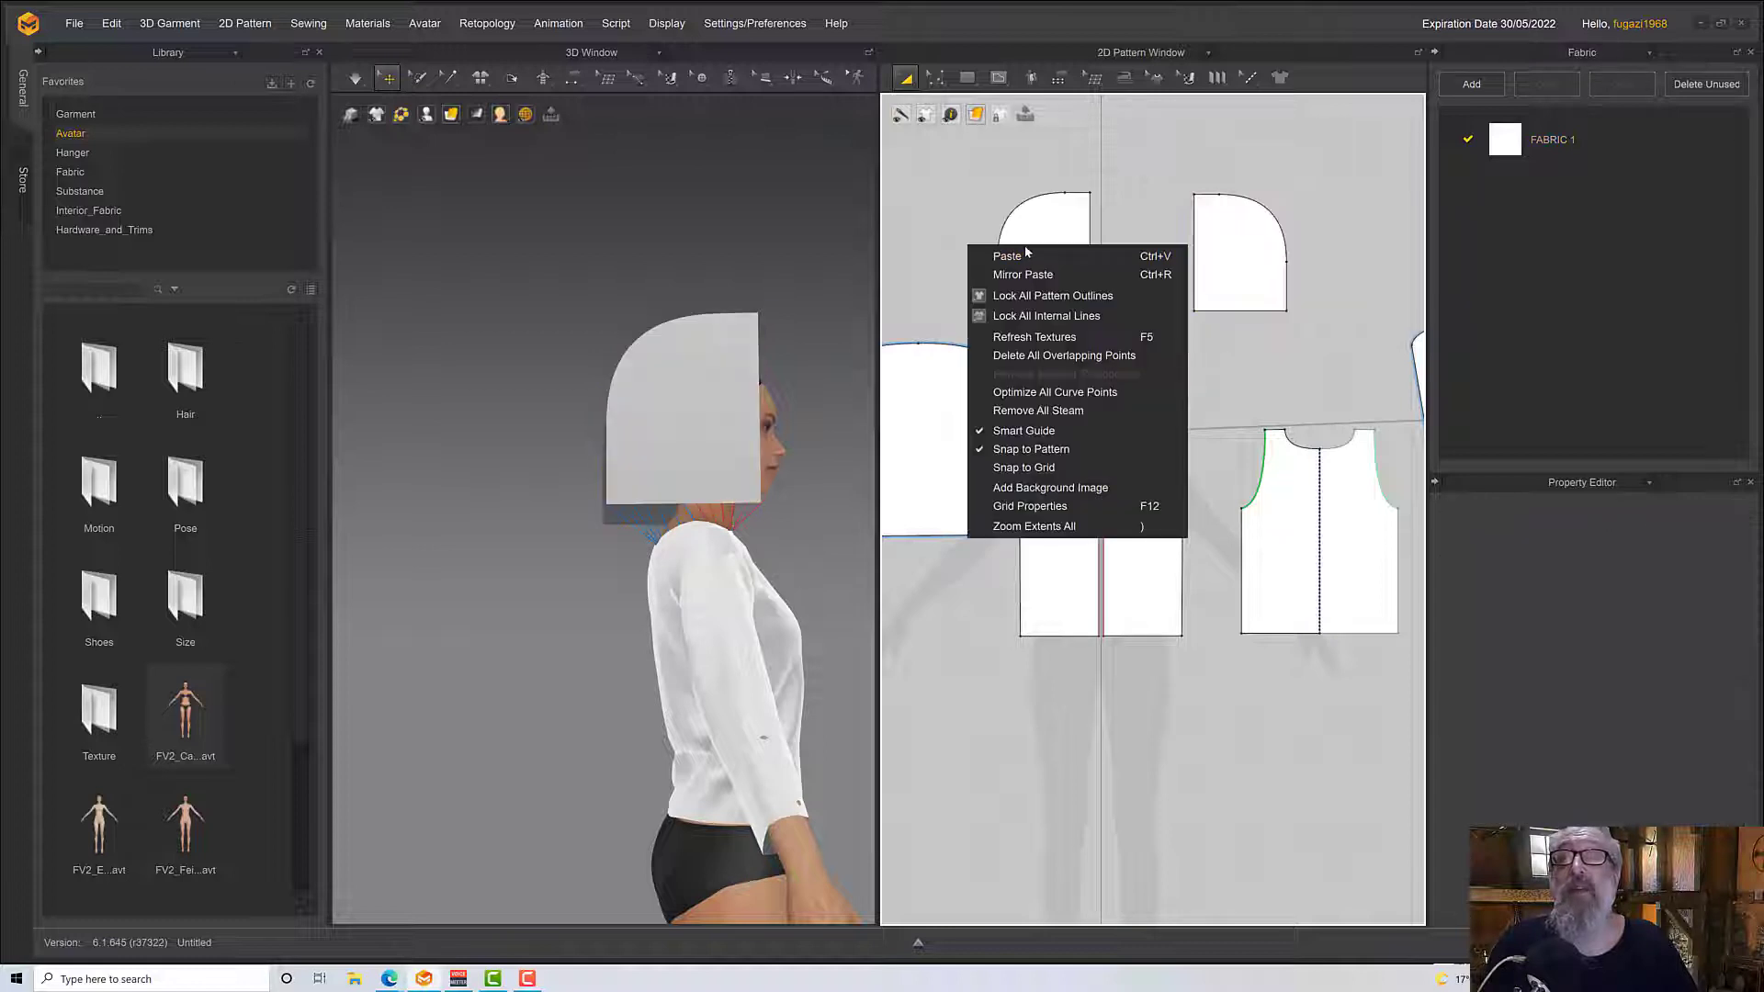
pyautogui.click(1029, 239)
pyautogui.keyDown('shift'); pyautogui.click(1234, 237); pyautogui.keyUp('shift')
pyautogui.rightClick(1031, 245)
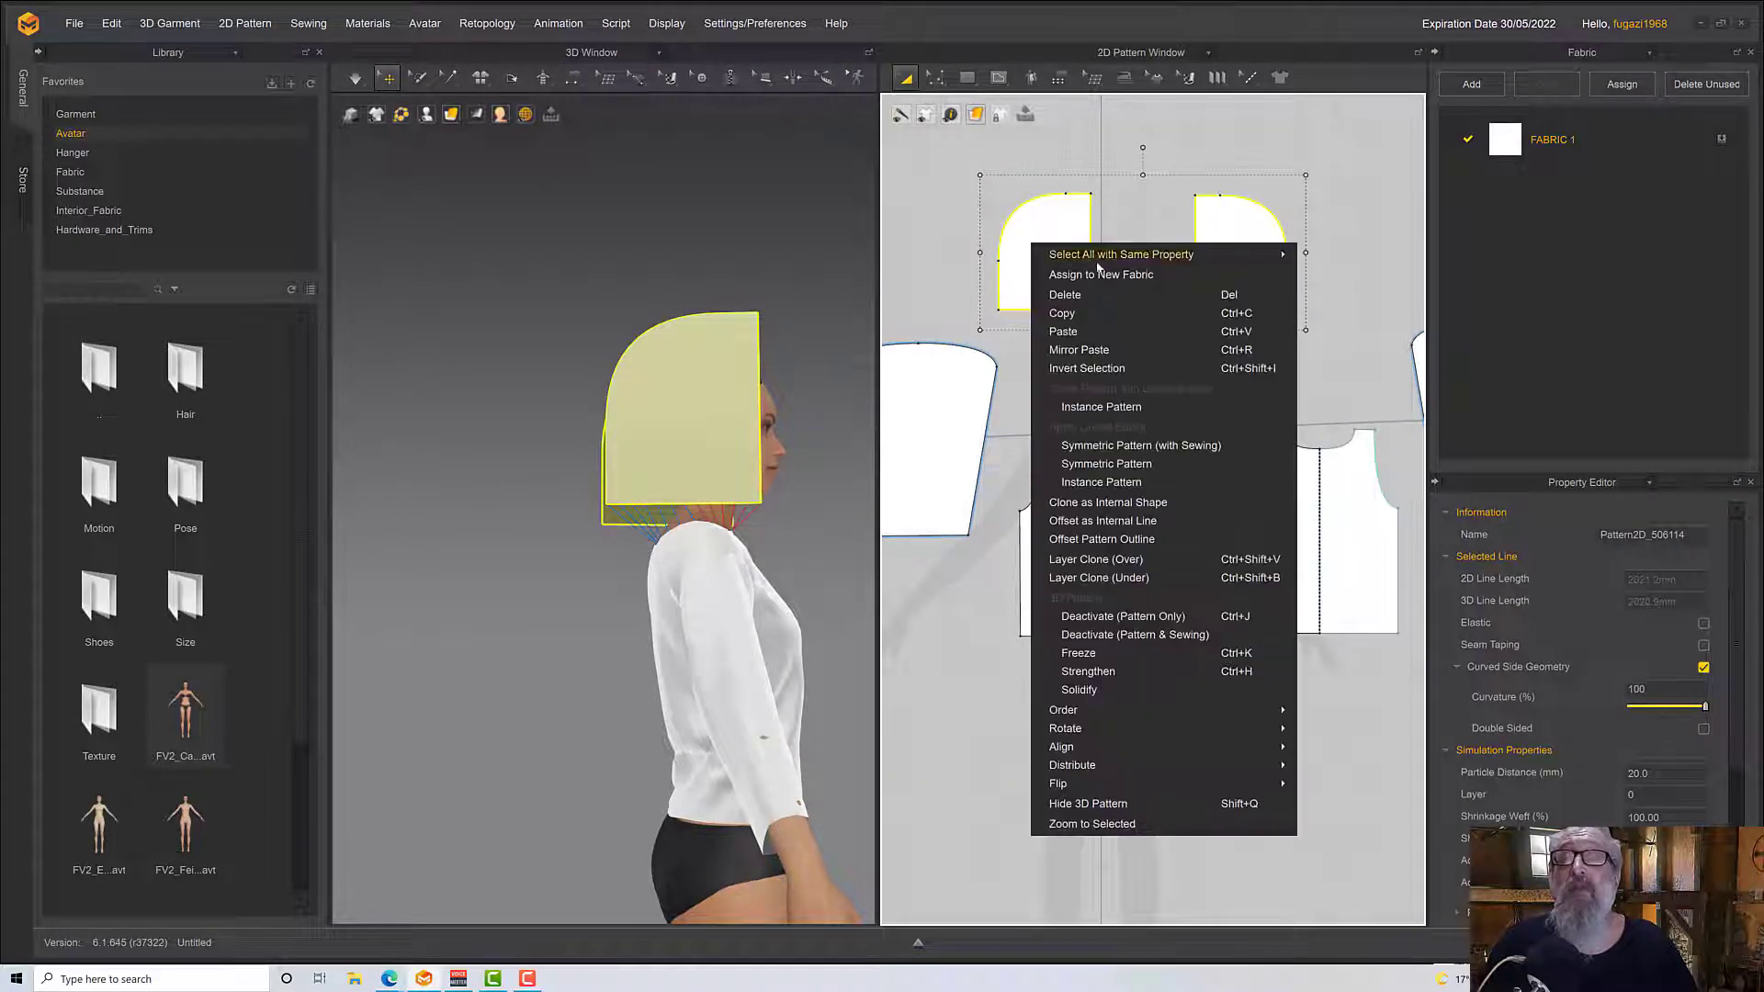
pyautogui.click(1129, 441)
pyautogui.click(1008, 470)
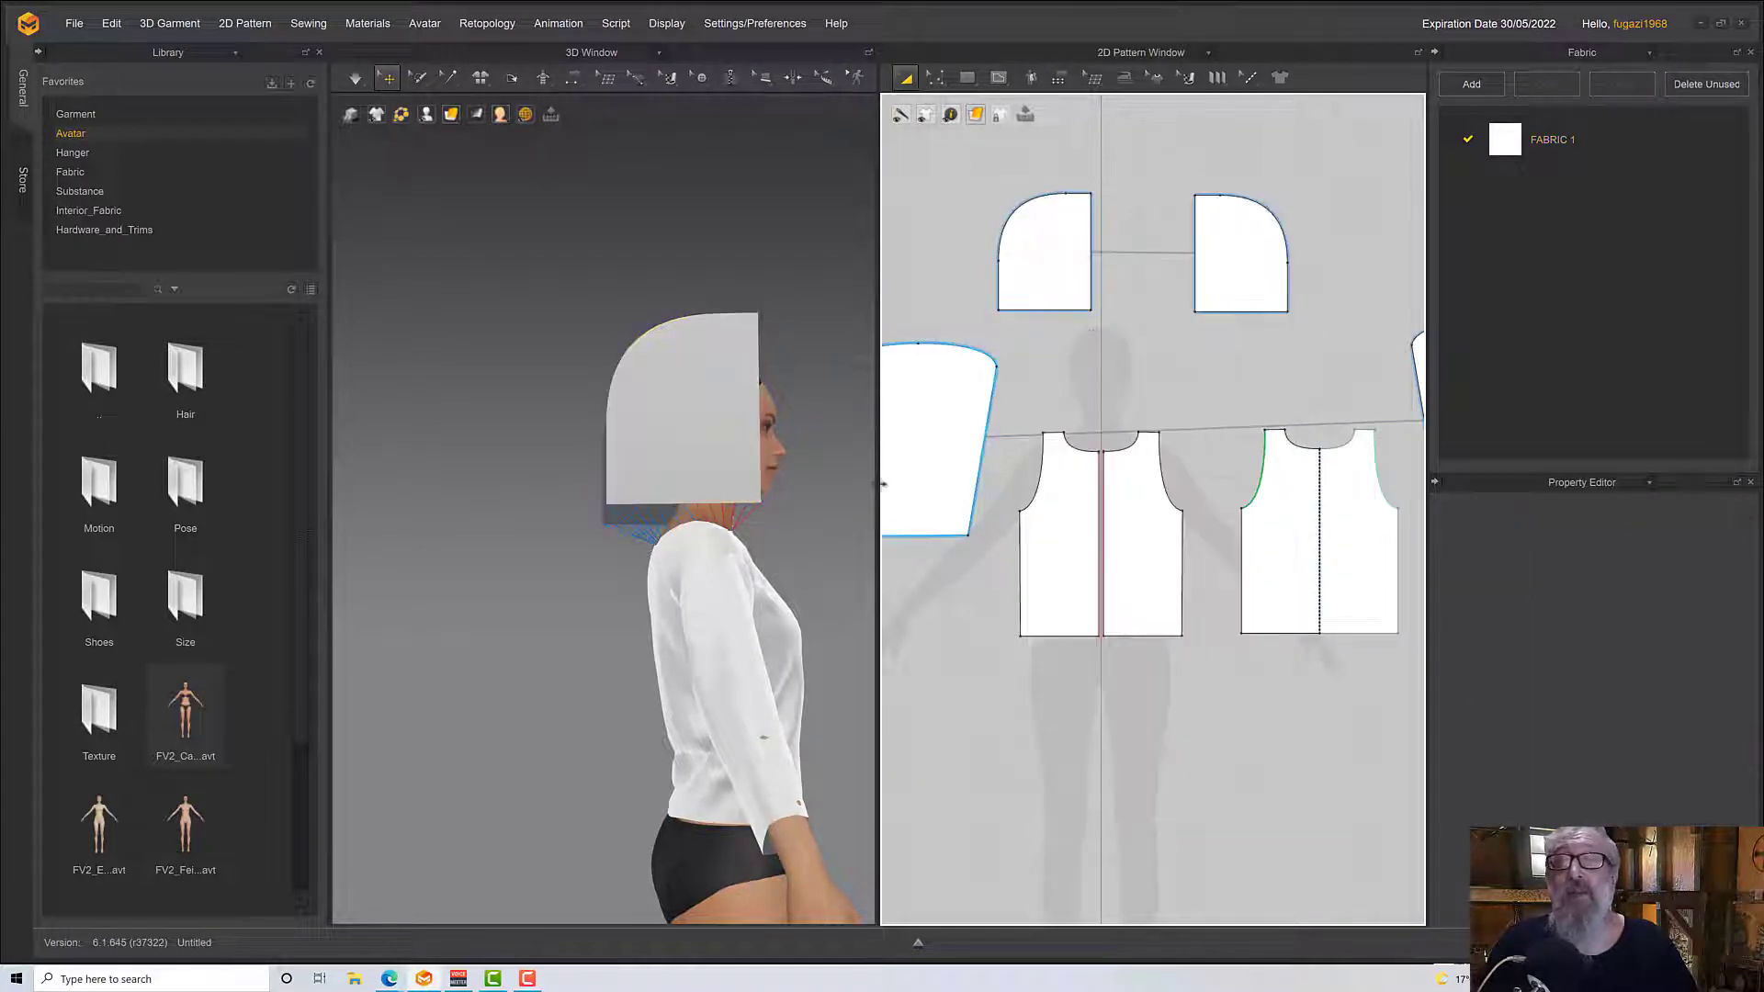
# Sew the other front piece's neckline to the front half of the mirrored hood piece's bottom edge with Free Sewing
pyautogui.moveTo(854, 501); pyautogui.dragTo(1022, 519, button='right')
pyautogui.moveTo(846, 539); pyautogui.dragTo(893, 535, button='right')
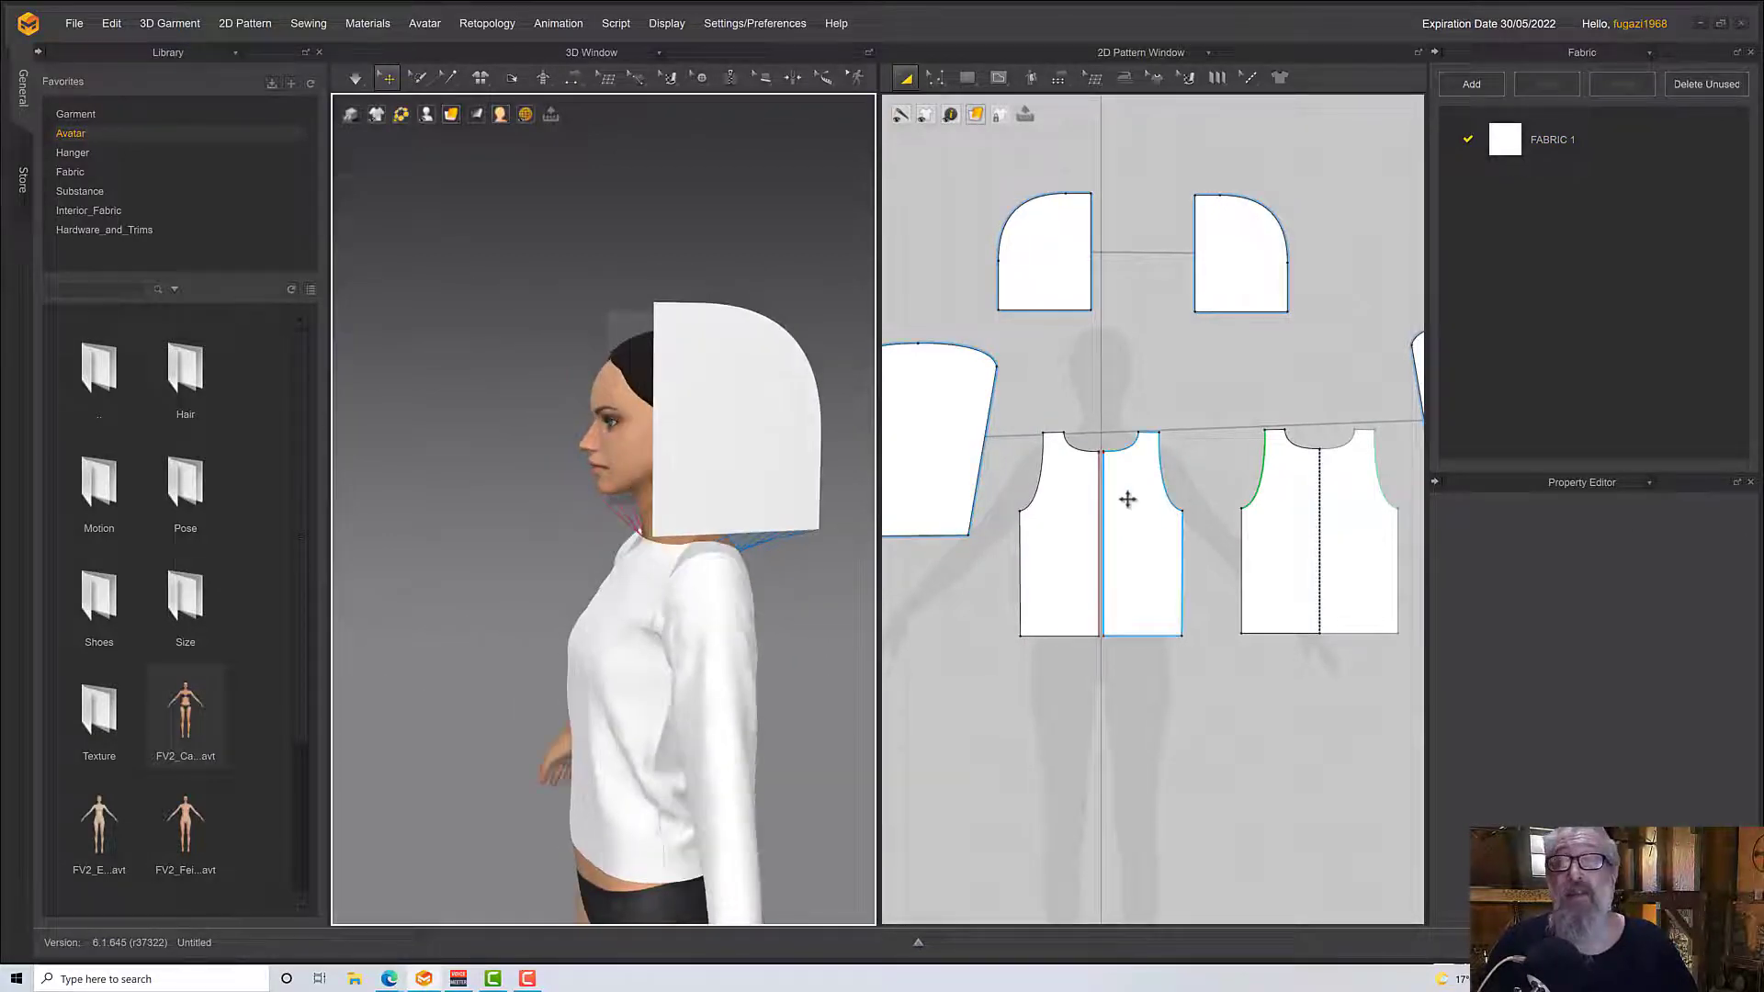
pyautogui.click(1127, 498)
pyautogui.moveTo(702, 583); pyautogui.dragTo(773, 565, button='right')
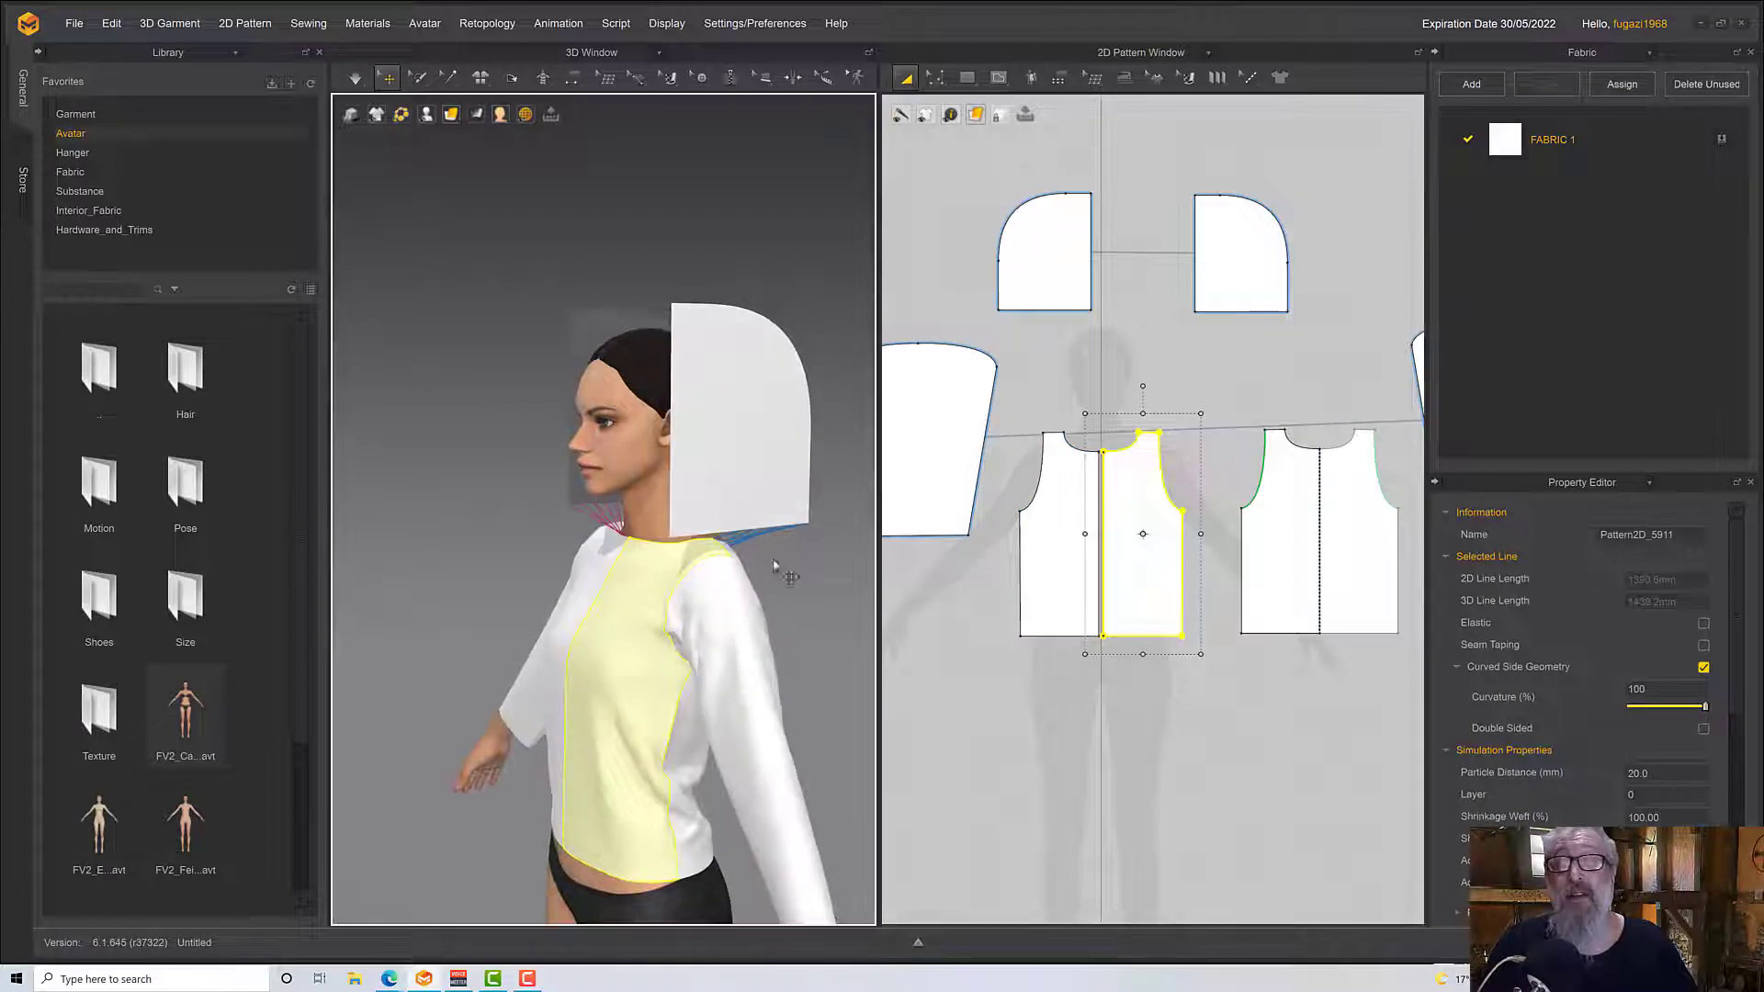
pyautogui.moveTo(765, 493)
pyautogui.mouseDown(button='right')
pyautogui.moveTo(752, 476)
pyautogui.moveTo(780, 508)
pyautogui.moveTo(753, 471)
pyautogui.mouseUp(button='right')
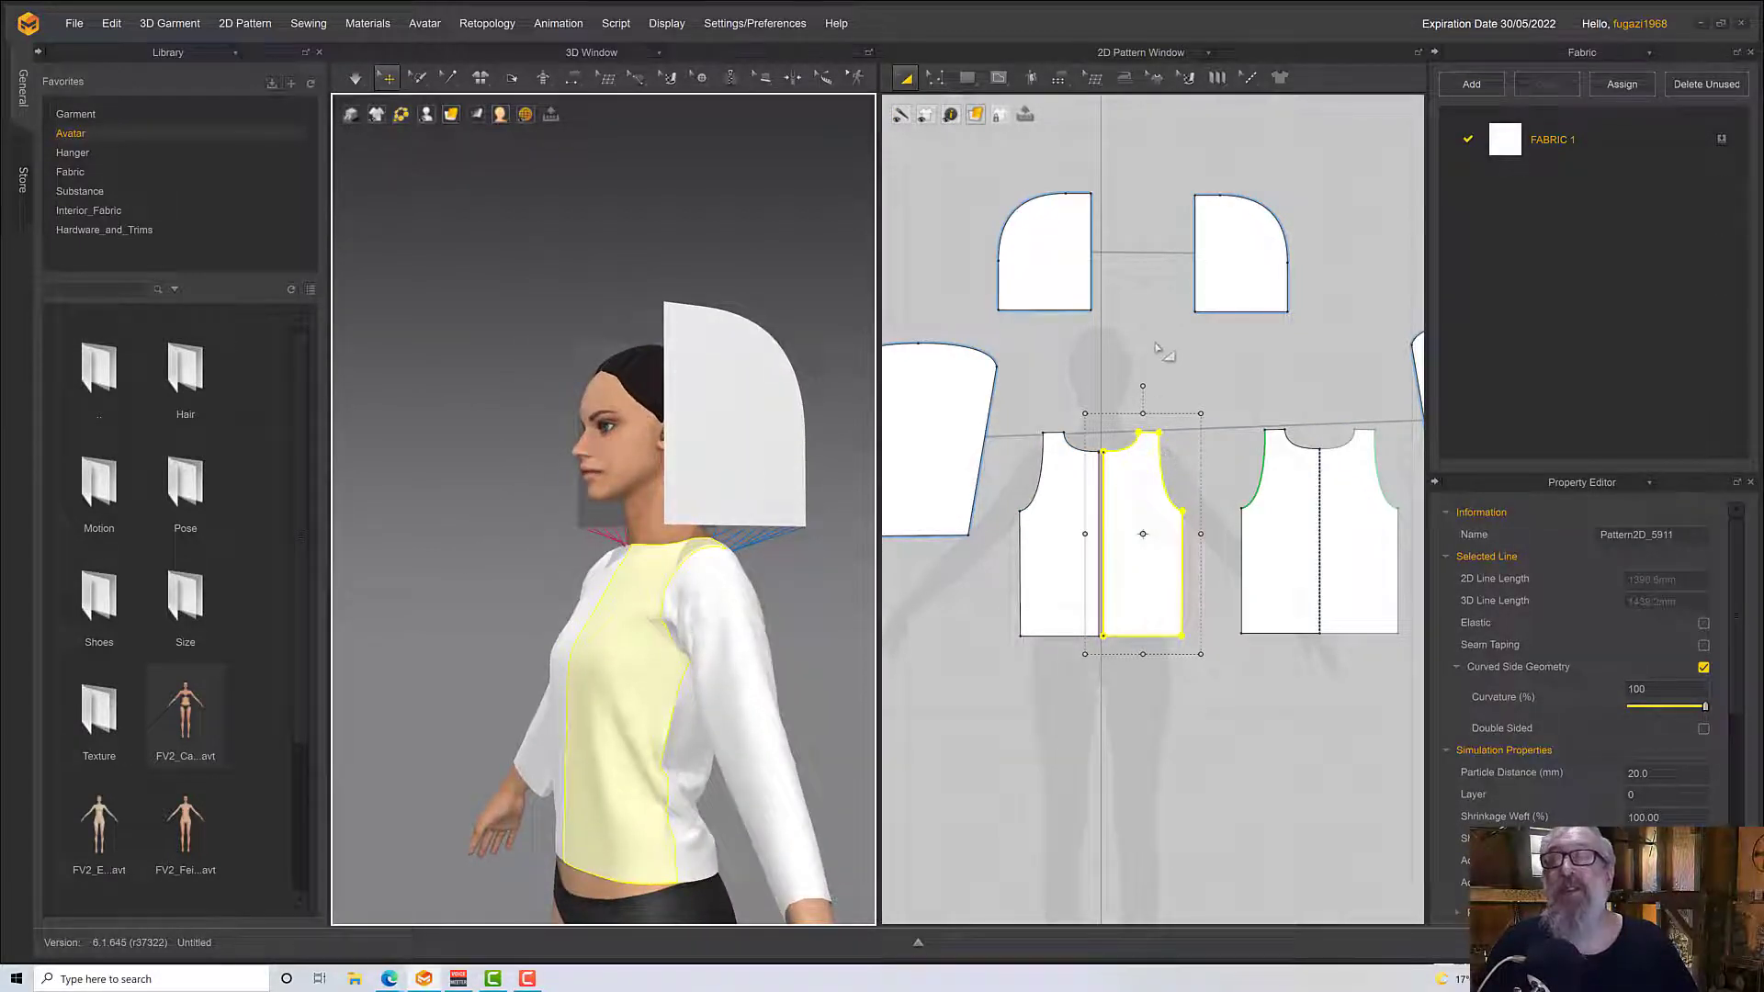
pyautogui.click(1058, 78)
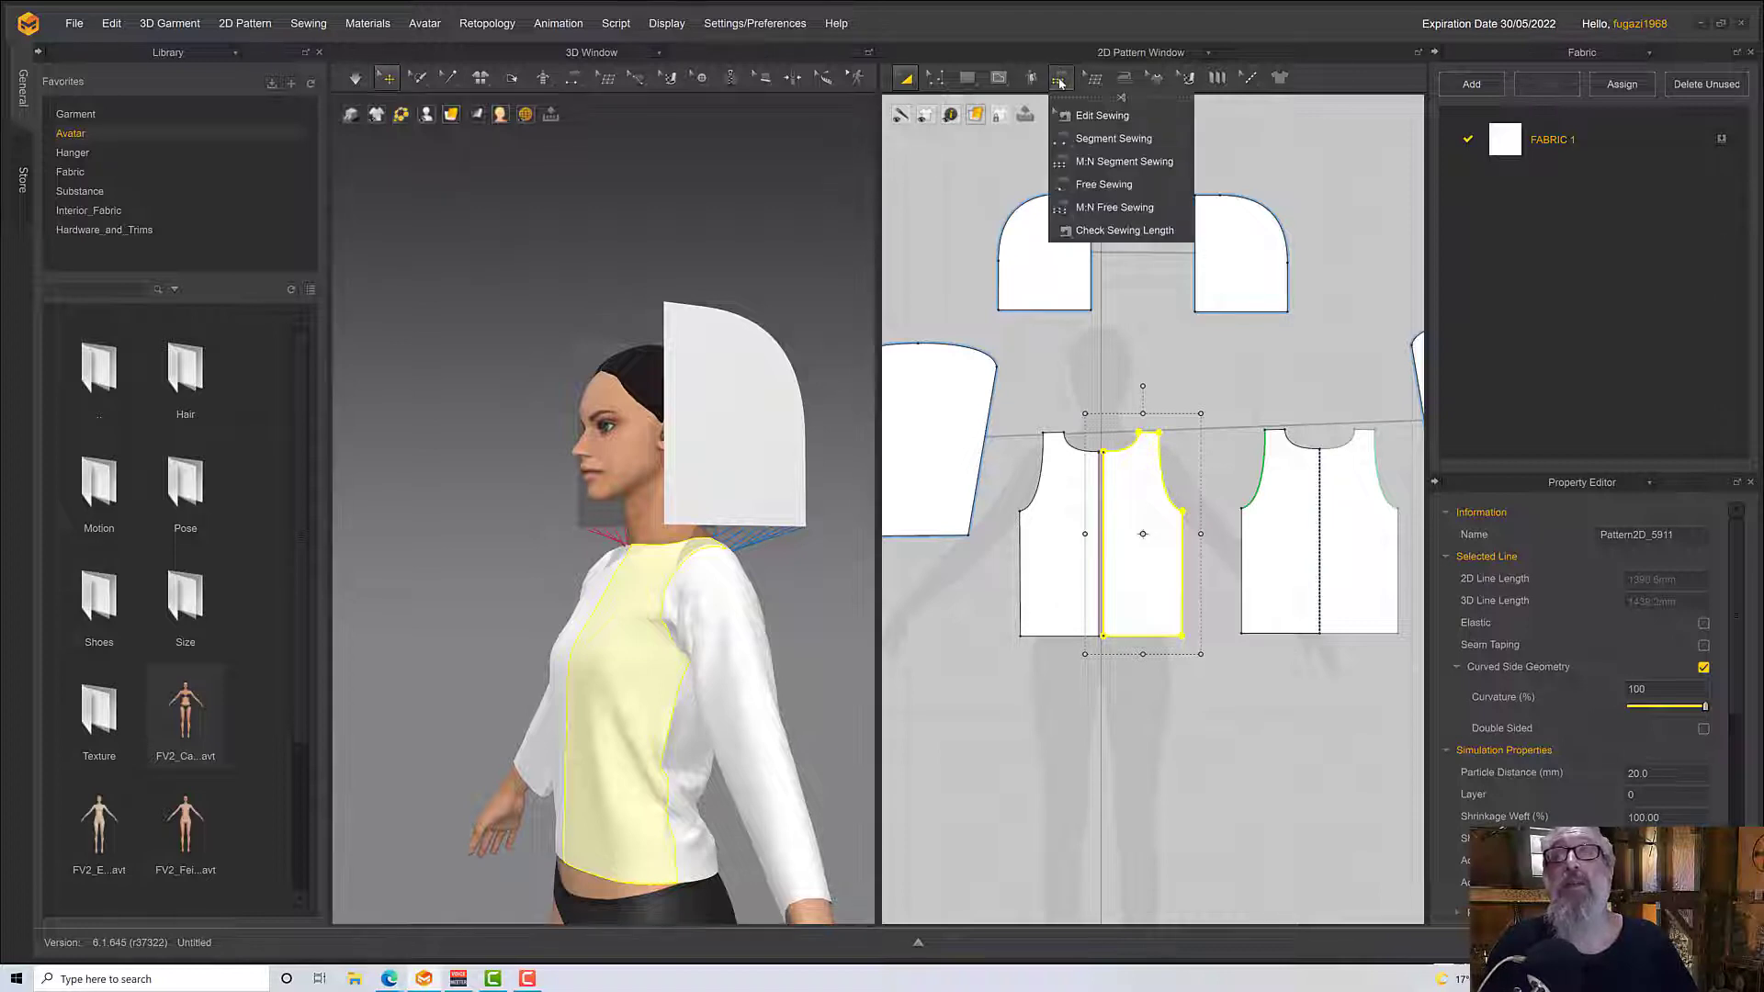
pyautogui.click(1104, 184)
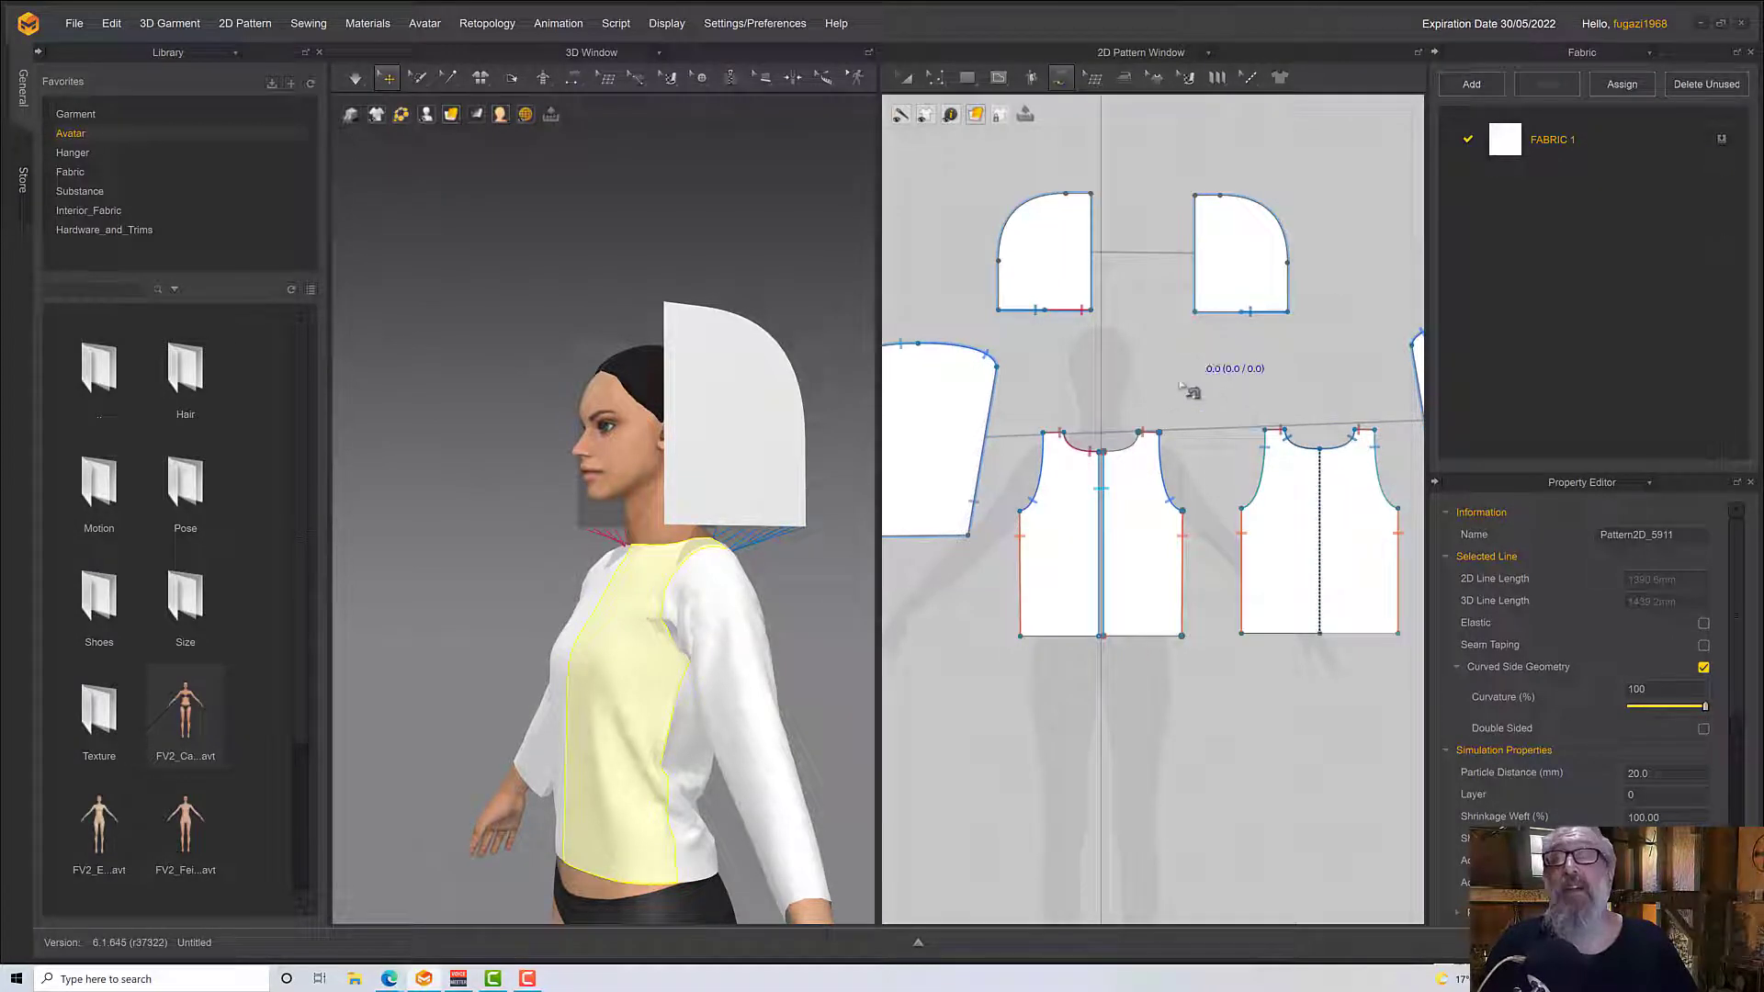
pyautogui.click(1112, 455)
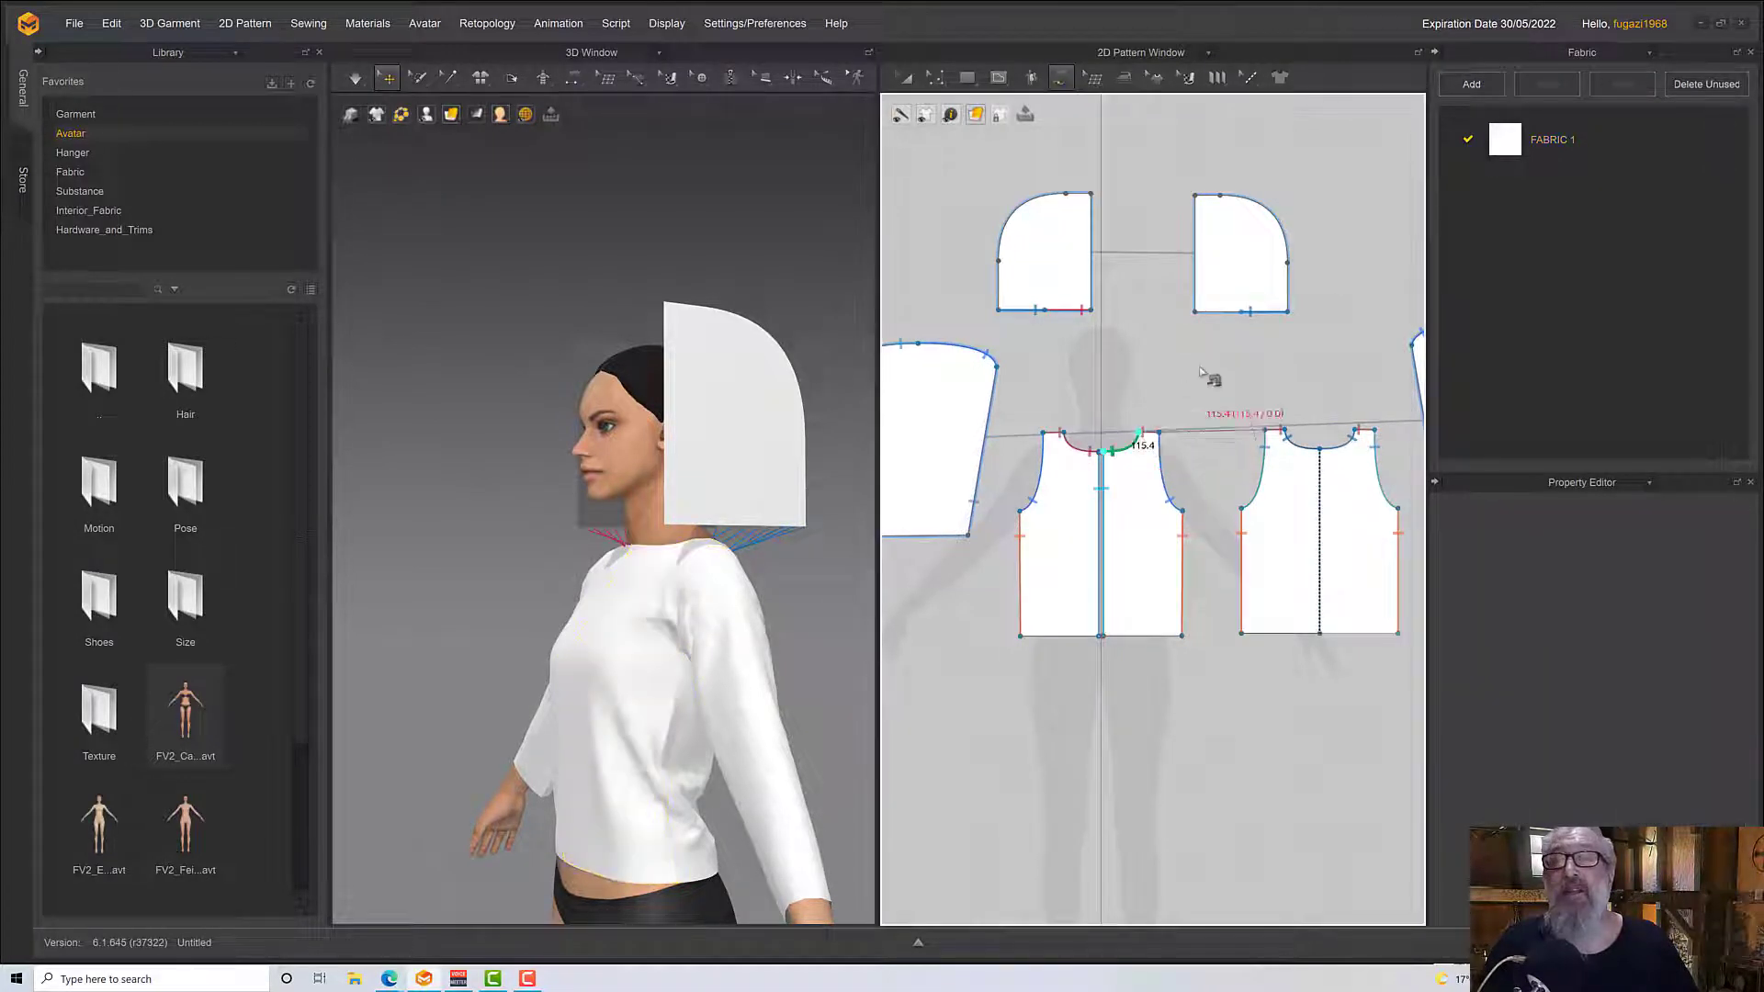
pyautogui.click(1195, 313)
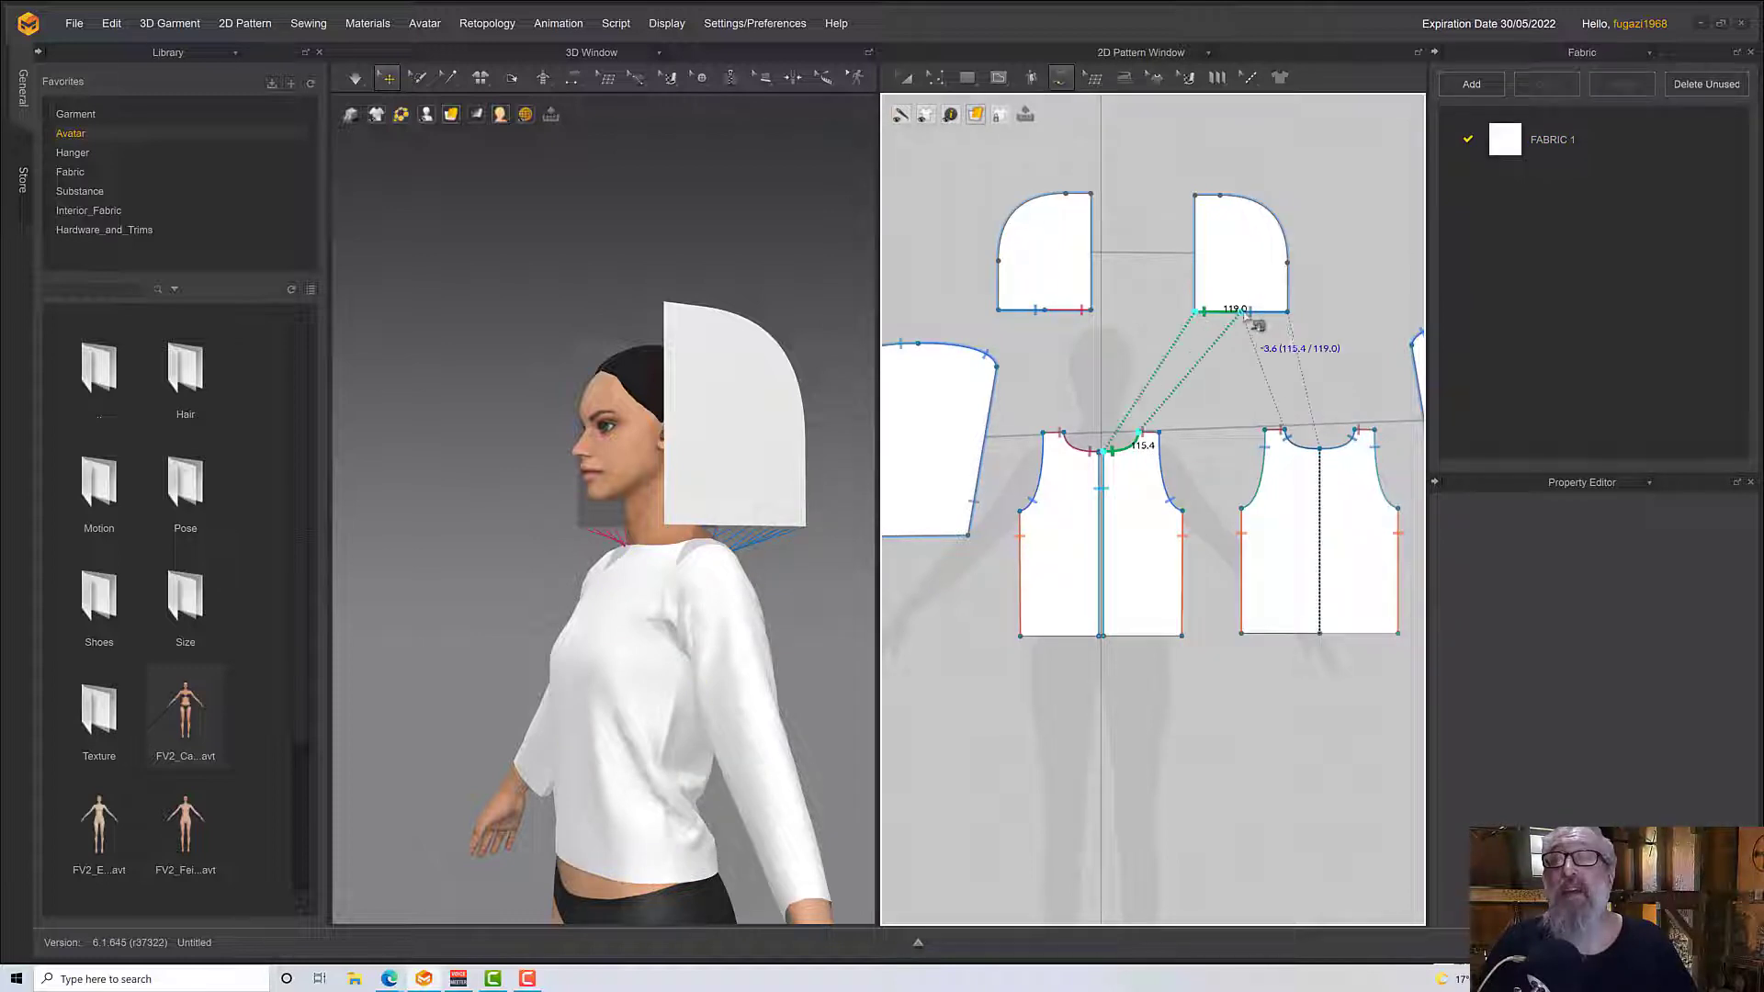
pyautogui.click(1247, 316)
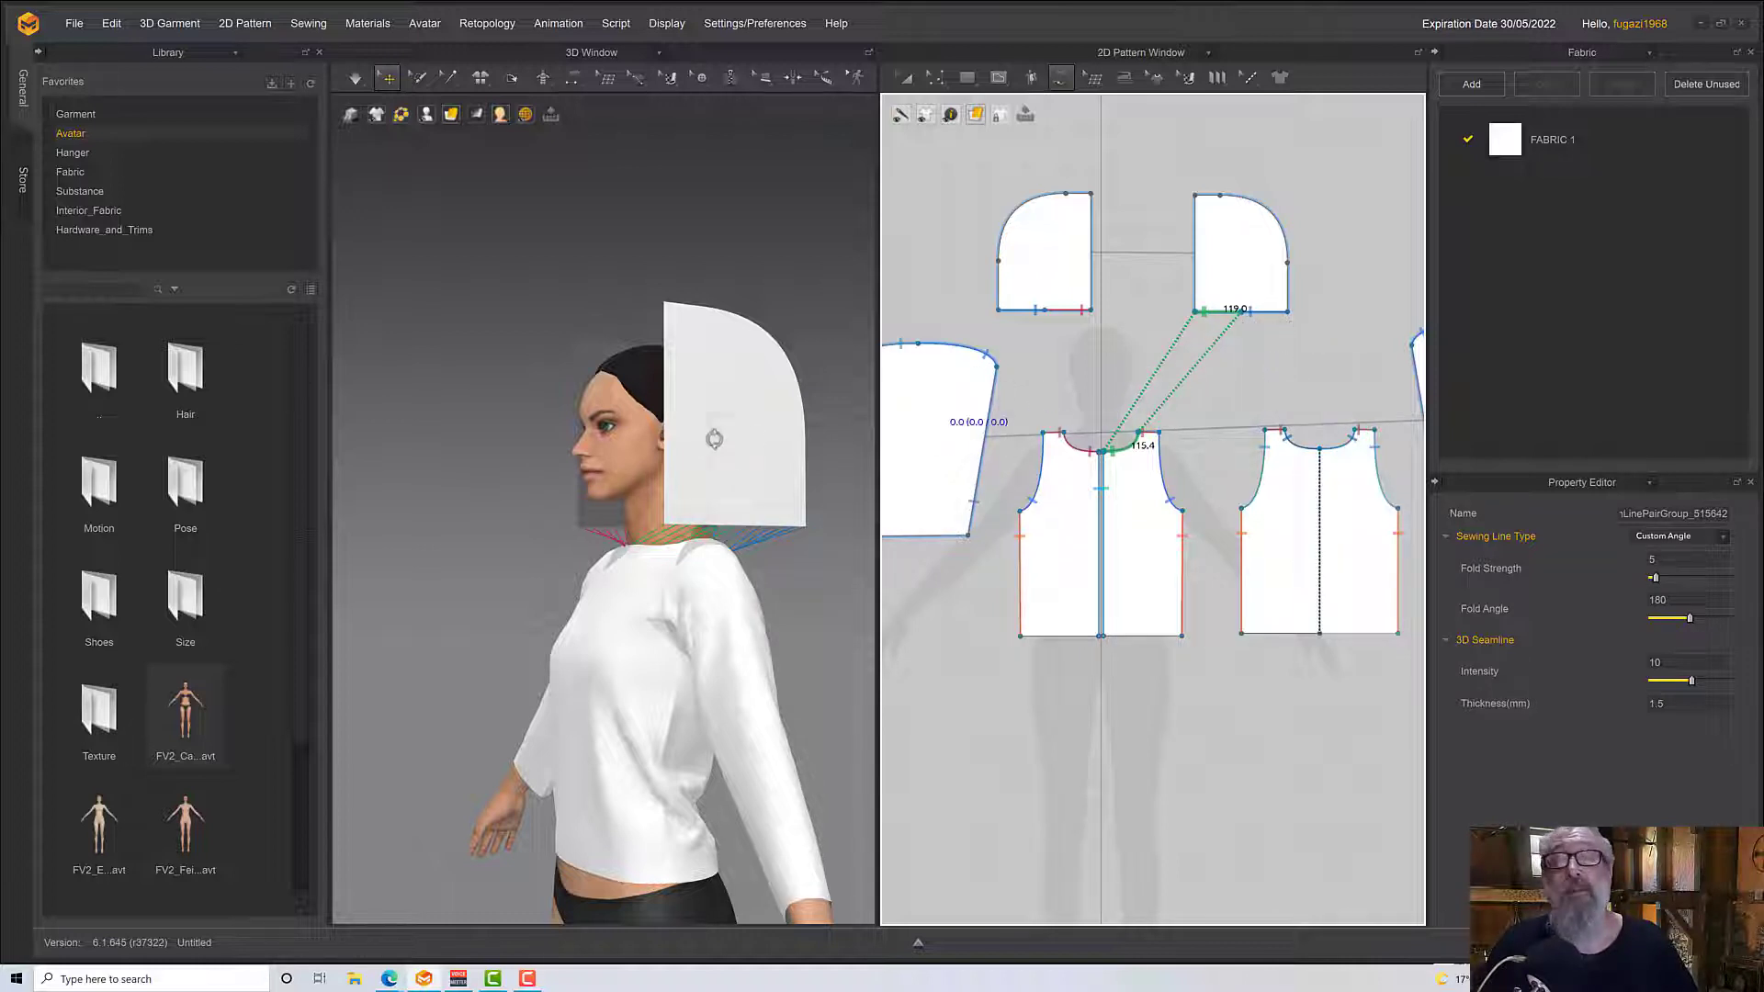
# Sew the curved outer edges of the two hood pieces together with Free Sewing, from bottom corner to front top corner
pyautogui.moveTo(715, 439); pyautogui.dragTo(728, 455, button='right')
pyautogui.click(996, 315)
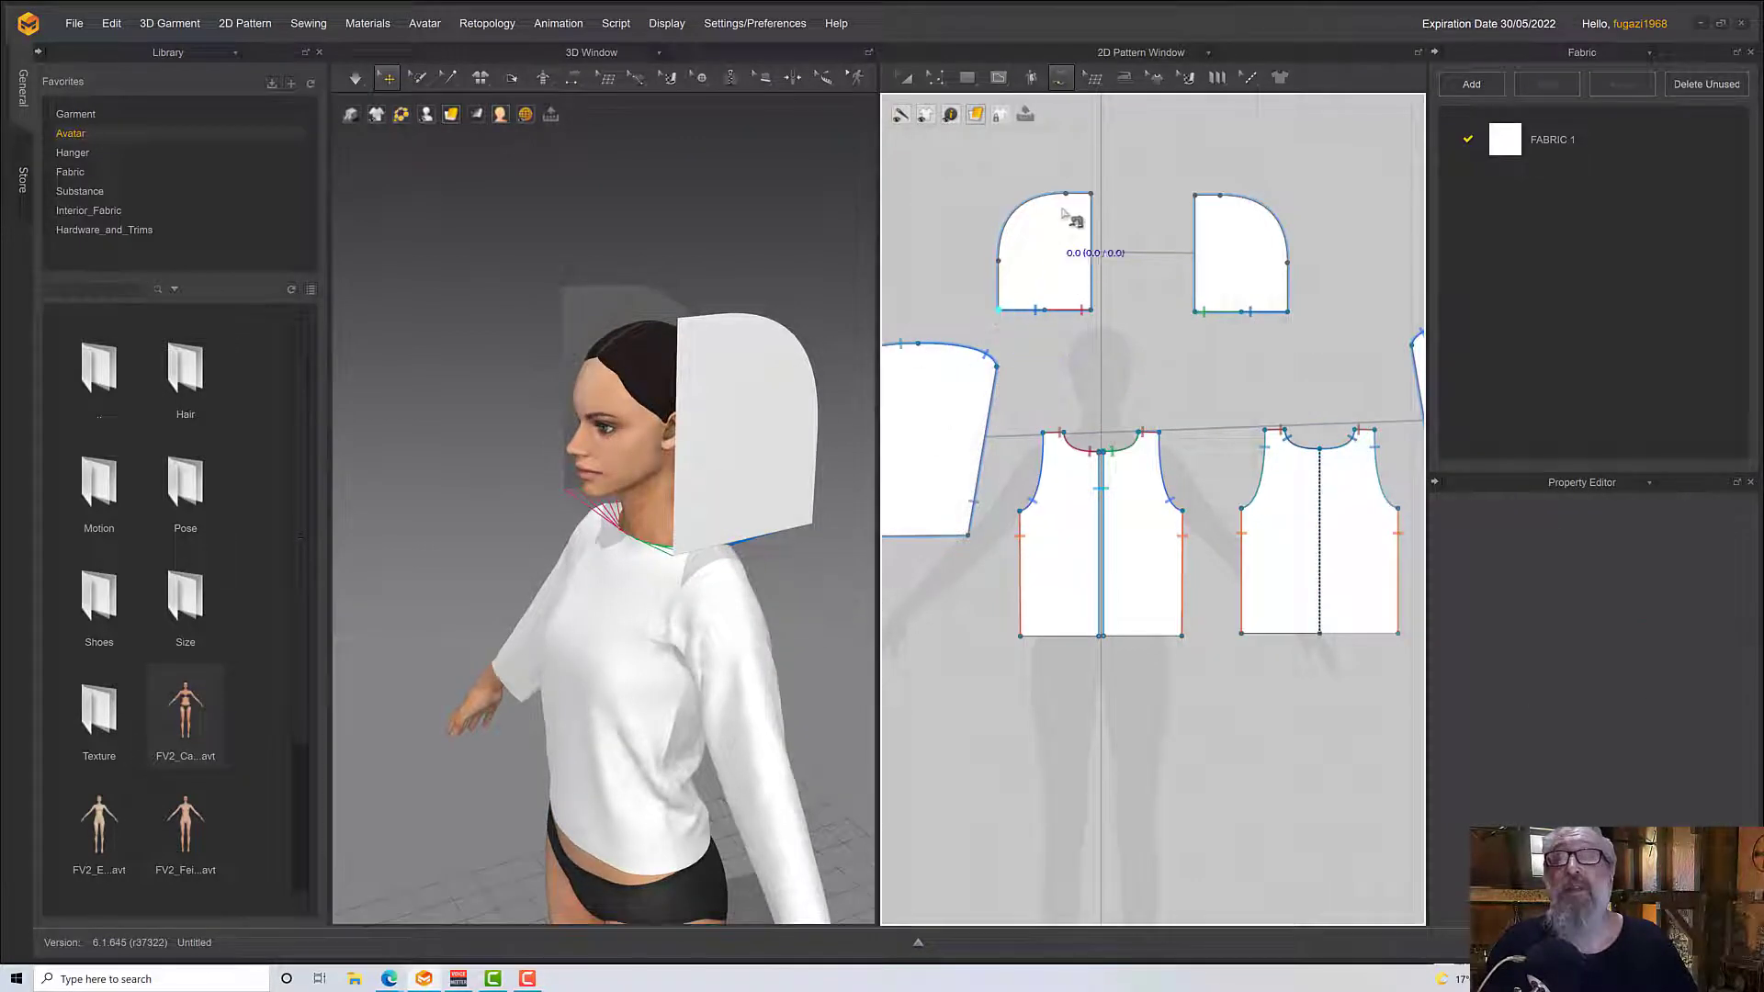
pyautogui.click(1288, 311)
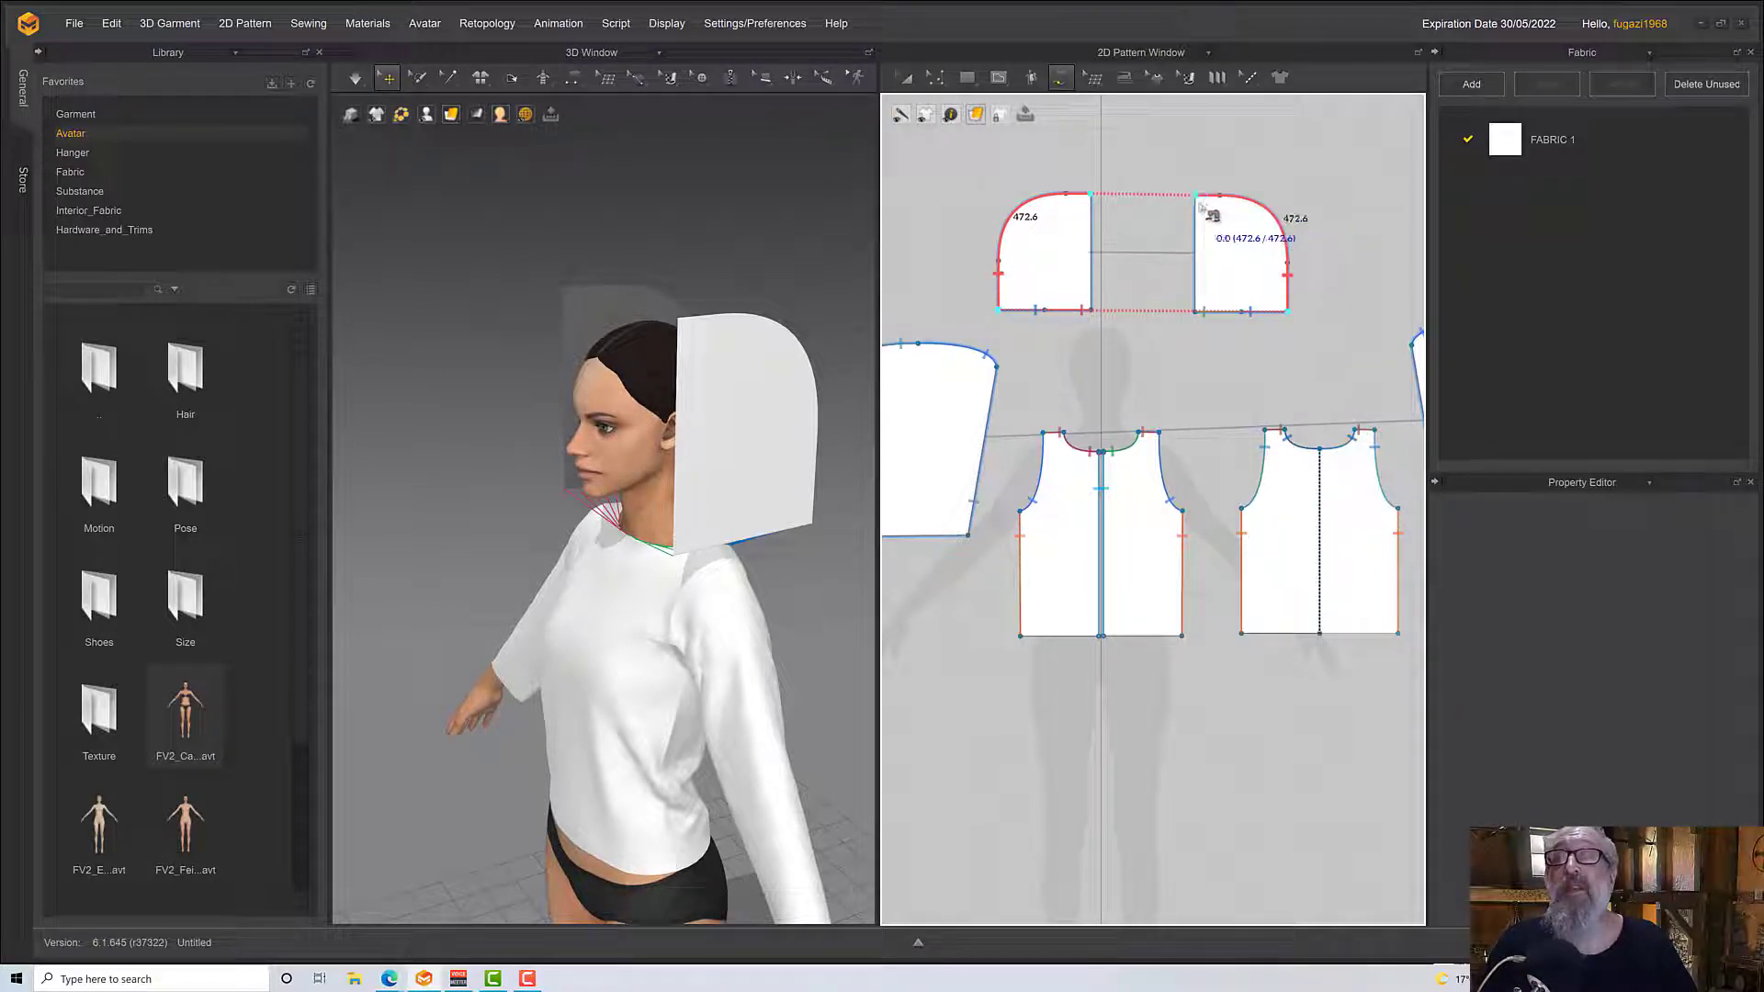
# Simulate the garment to draw the hood seams together around the avatar's head
pyautogui.rightClick(705, 588)
pyautogui.click(646, 590)
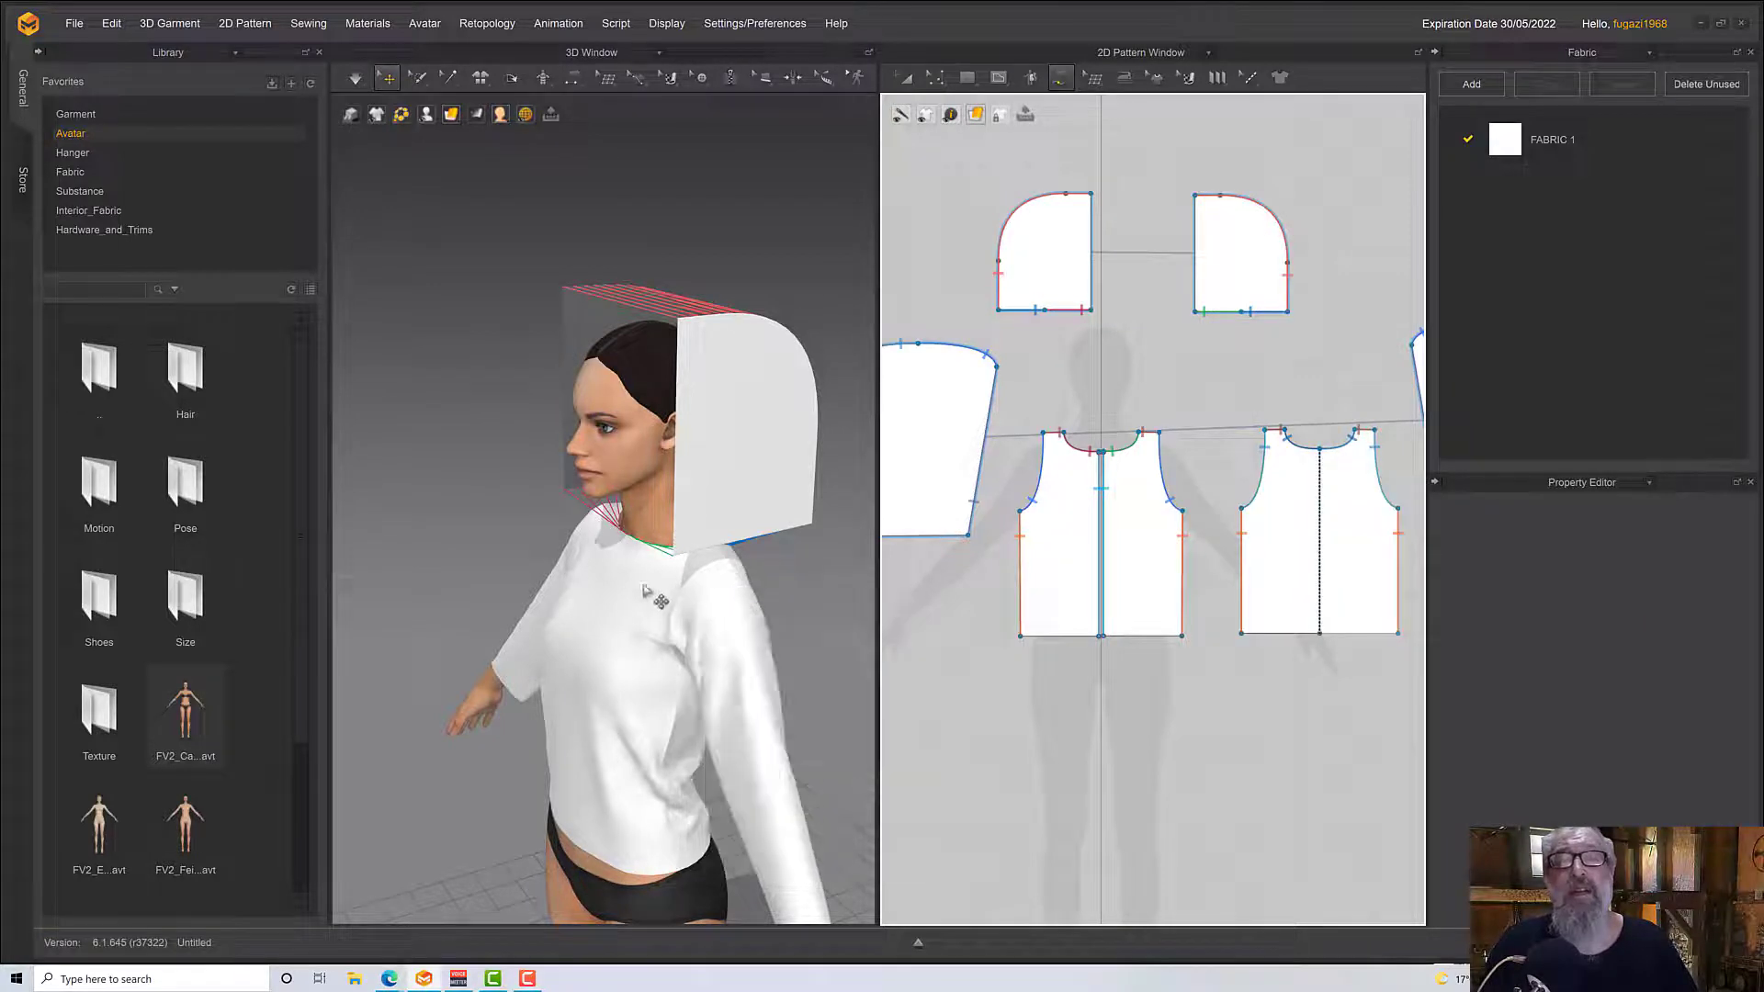
pyautogui.moveTo(737, 552); pyautogui.dragTo(618, 382, button='right')
pyautogui.press('space')
pyautogui.press('space')
# Pull the simulated hood fabric forward over the avatar's head and arrange its front opening around the face and neck
pyautogui.click(614, 294)
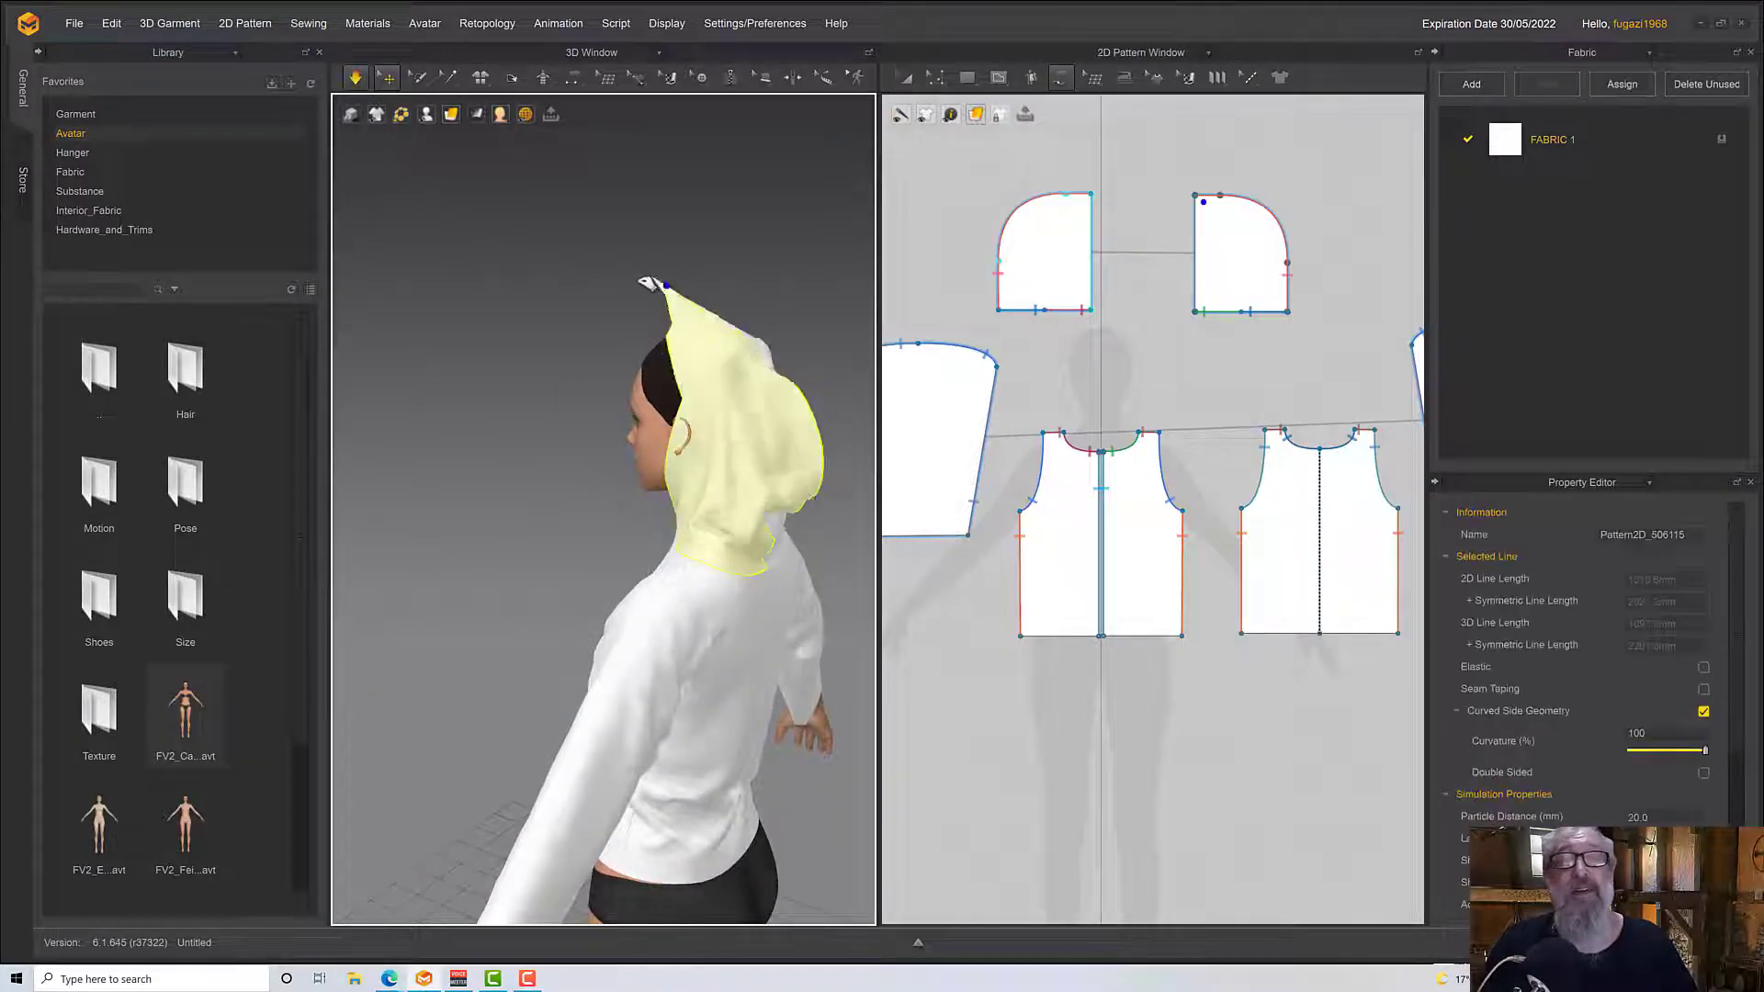
pyautogui.moveTo(614, 294); pyautogui.dragTo(670, 368)
pyautogui.moveTo(671, 370); pyautogui.dragTo(733, 380, button='right')
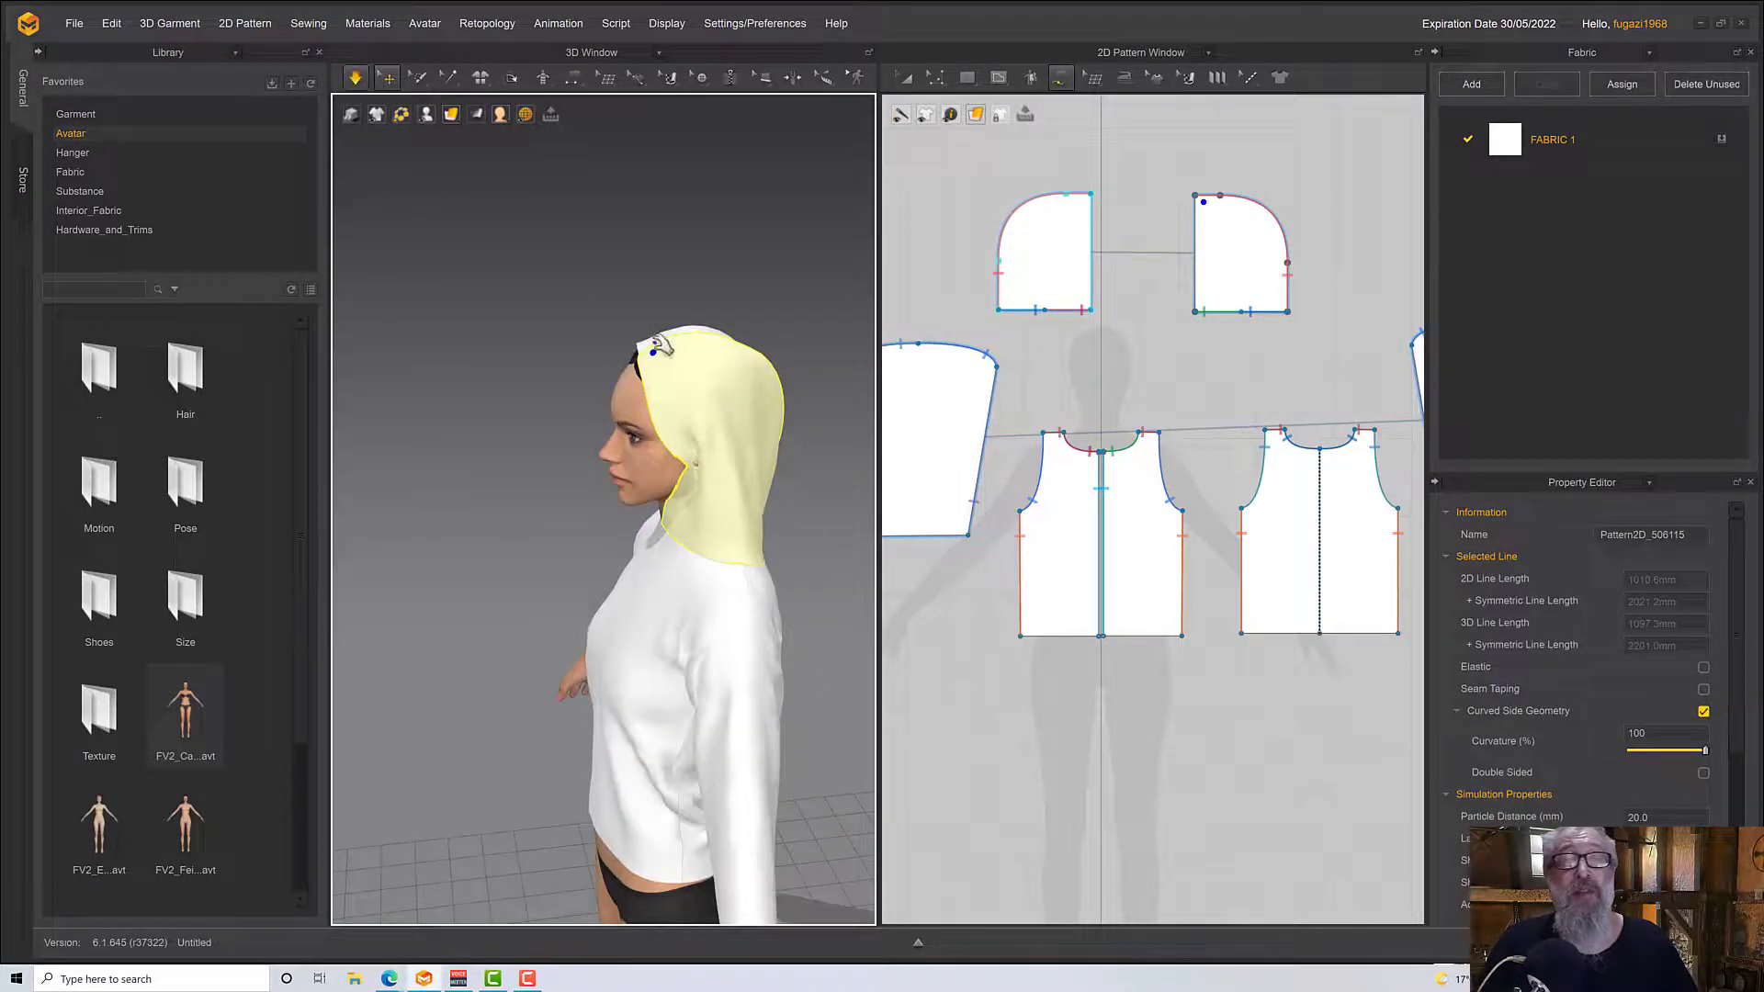
pyautogui.moveTo(648, 346)
pyautogui.mouseDown()
pyautogui.moveTo(615, 375)
pyautogui.moveTo(633, 366)
pyautogui.mouseUp()
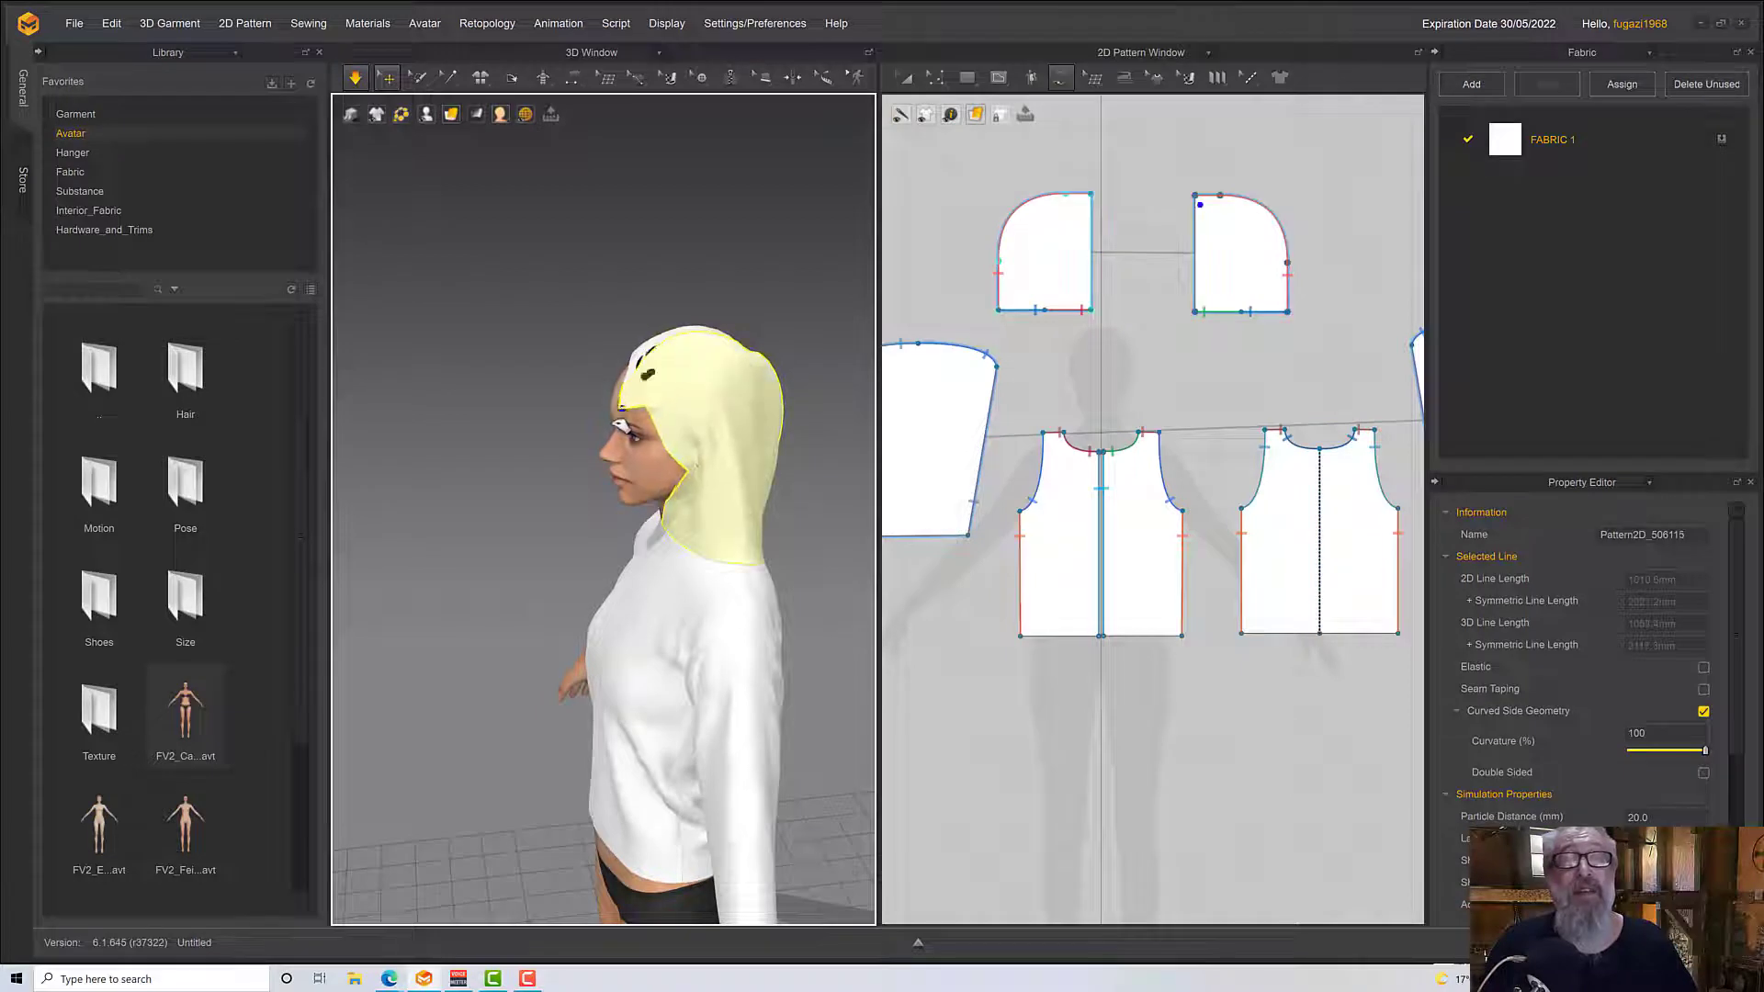
pyautogui.moveTo(633, 368); pyautogui.dragTo(689, 427, button='right')
pyautogui.moveTo(691, 430); pyautogui.dragTo(771, 452)
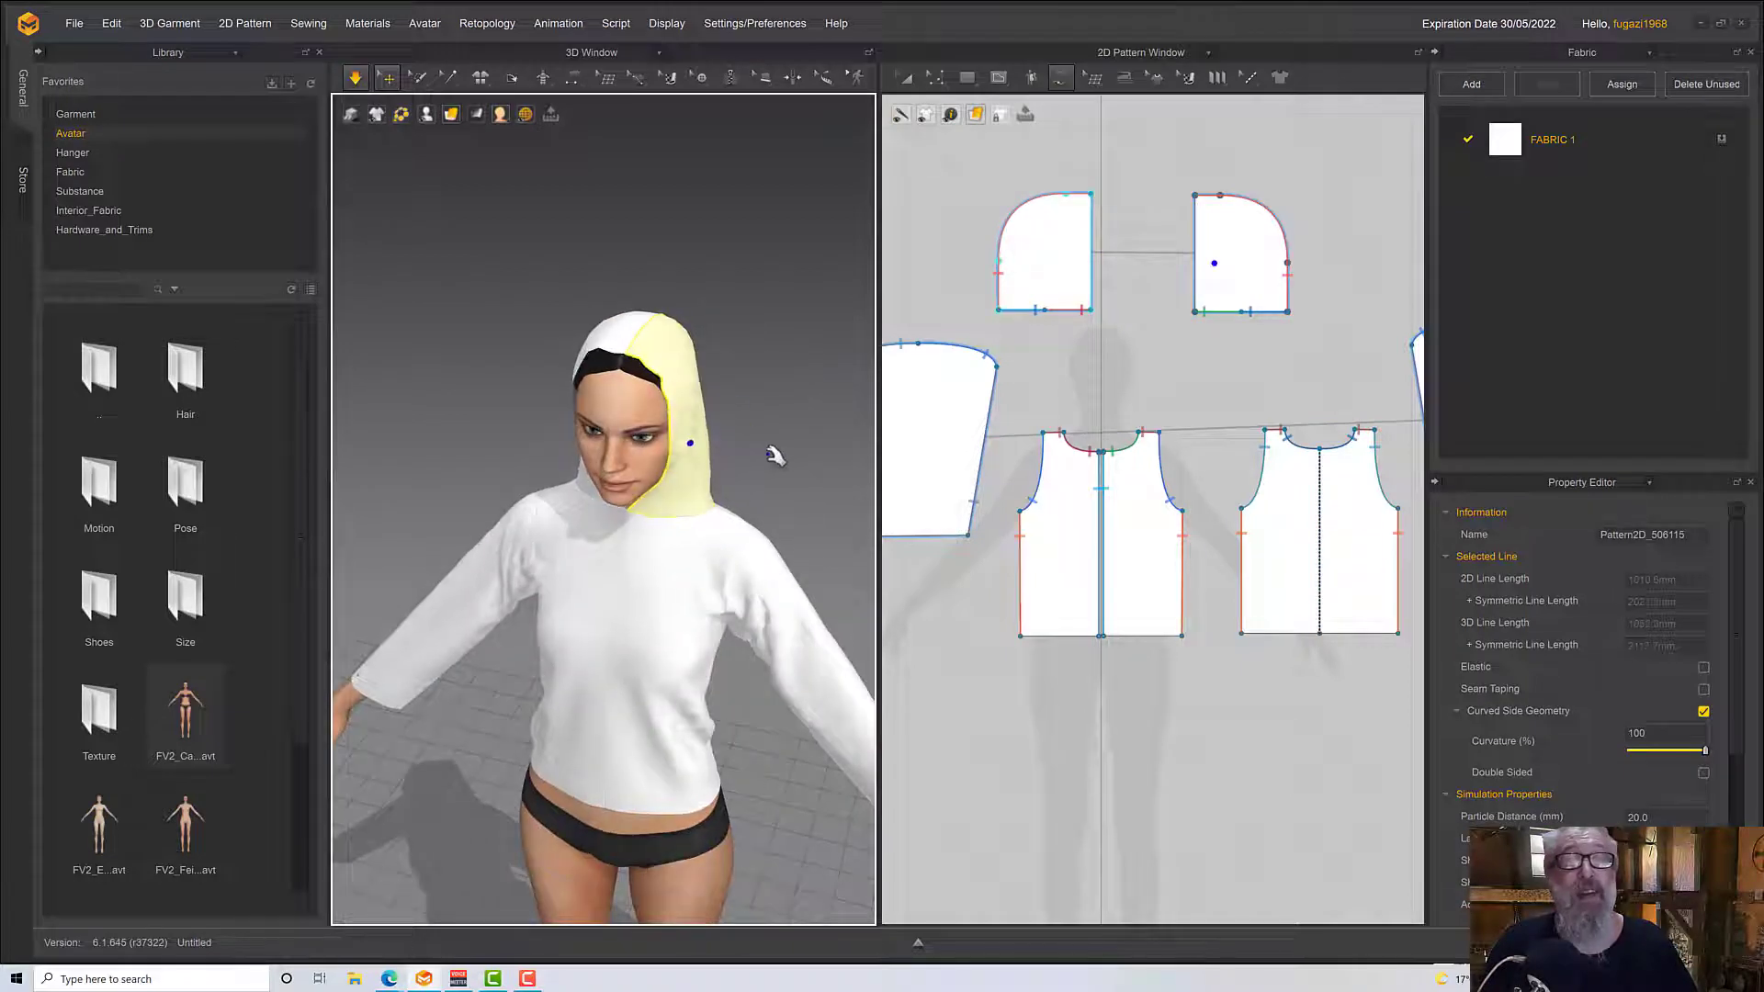
pyautogui.moveTo(772, 453); pyautogui.dragTo(778, 506, button='right')
pyautogui.click(648, 499)
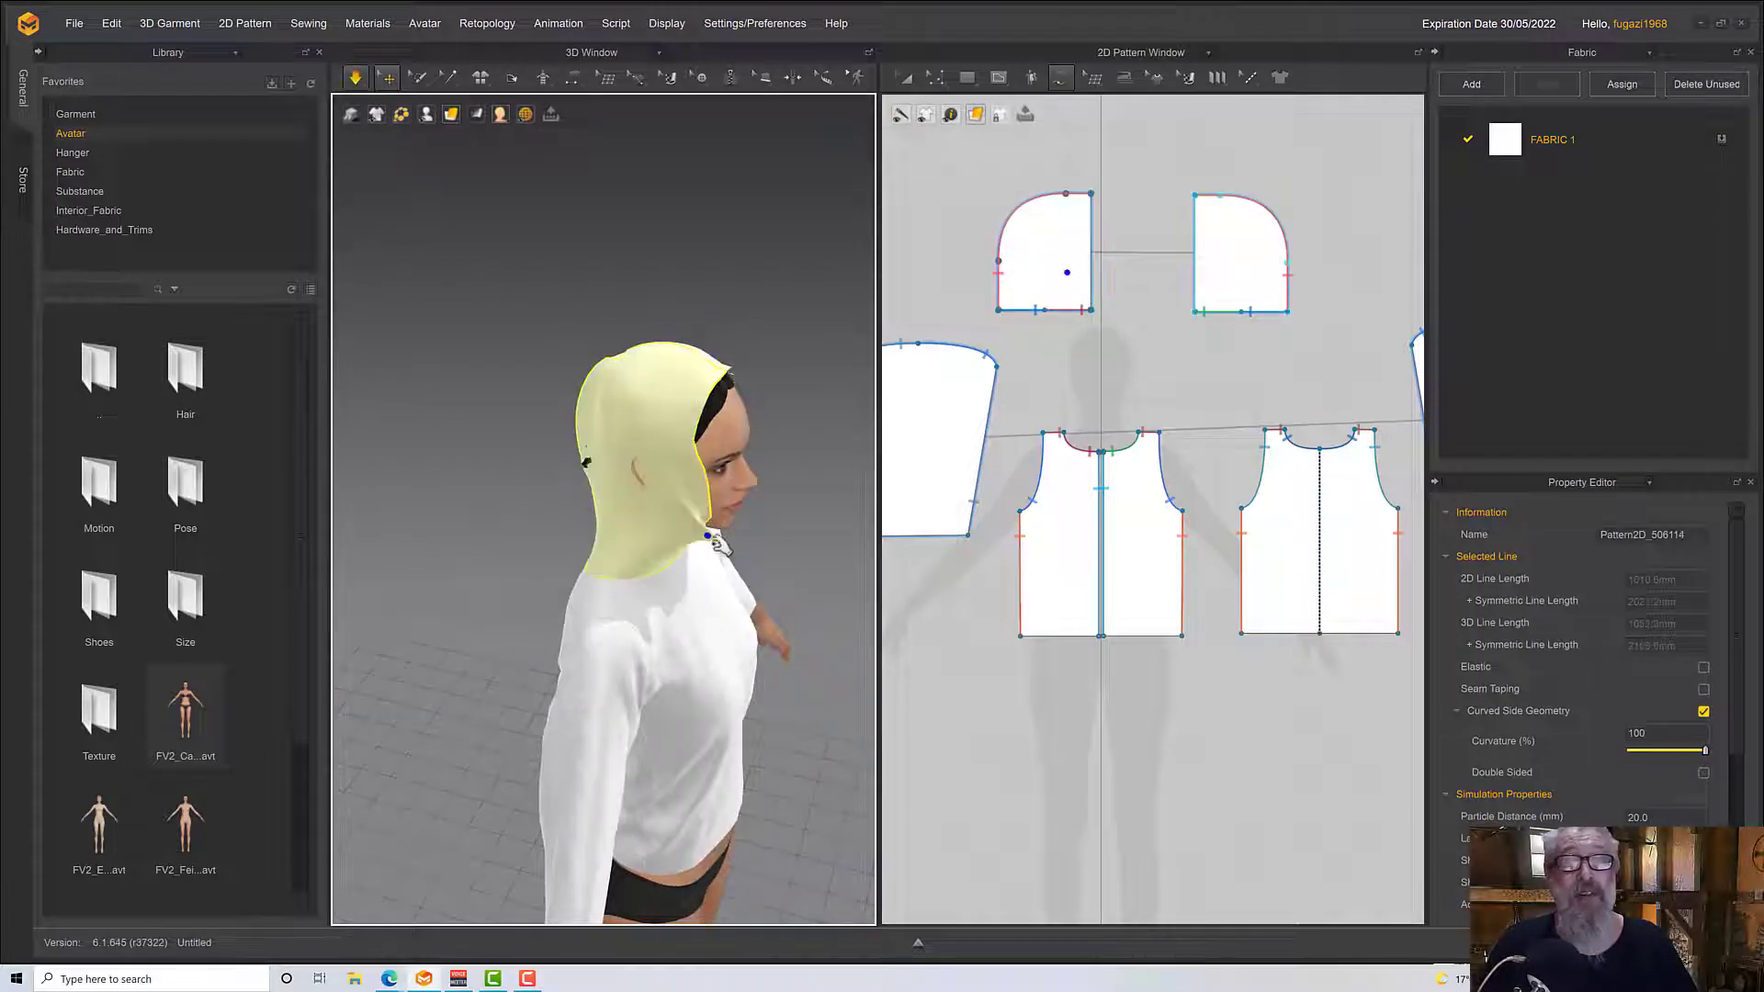
# Select the curved top edges of both hood pieces with the pattern editing tool and nudge them upward to make the hood taller
pyautogui.moveTo(585, 461); pyautogui.dragTo(834, 482, button='right')
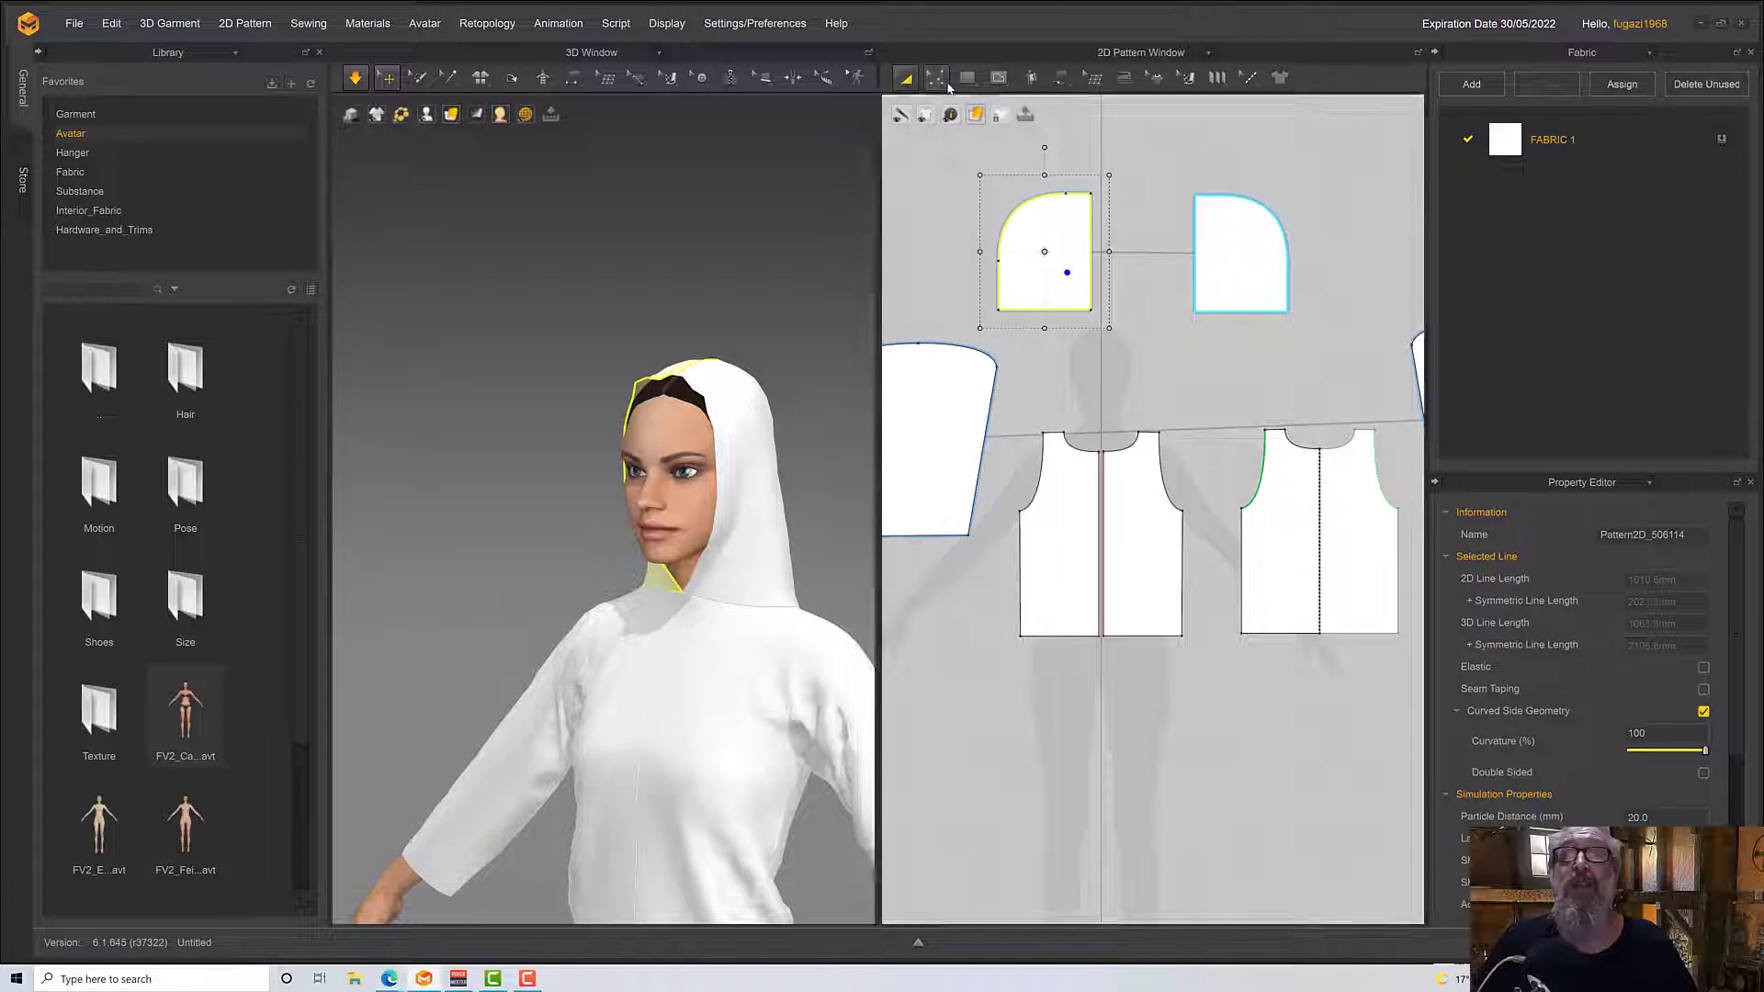
pyautogui.click(935, 77)
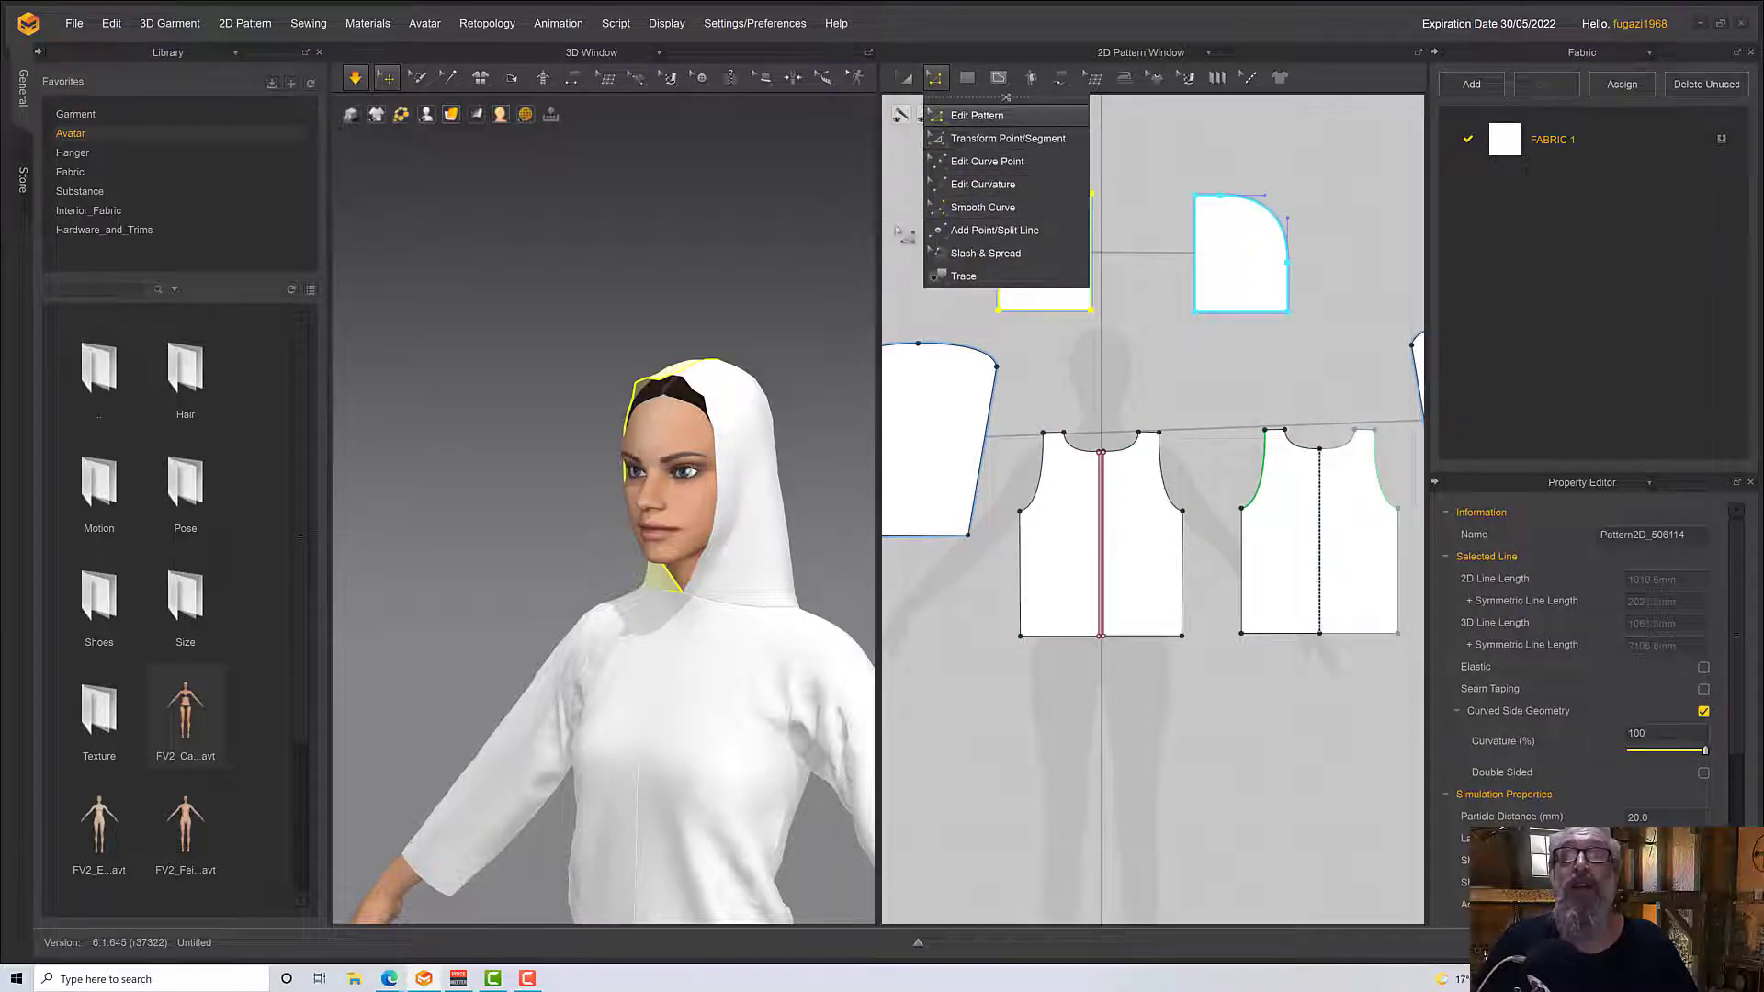
pyautogui.click(1001, 138)
pyautogui.moveTo(946, 154); pyautogui.dragTo(1315, 290)
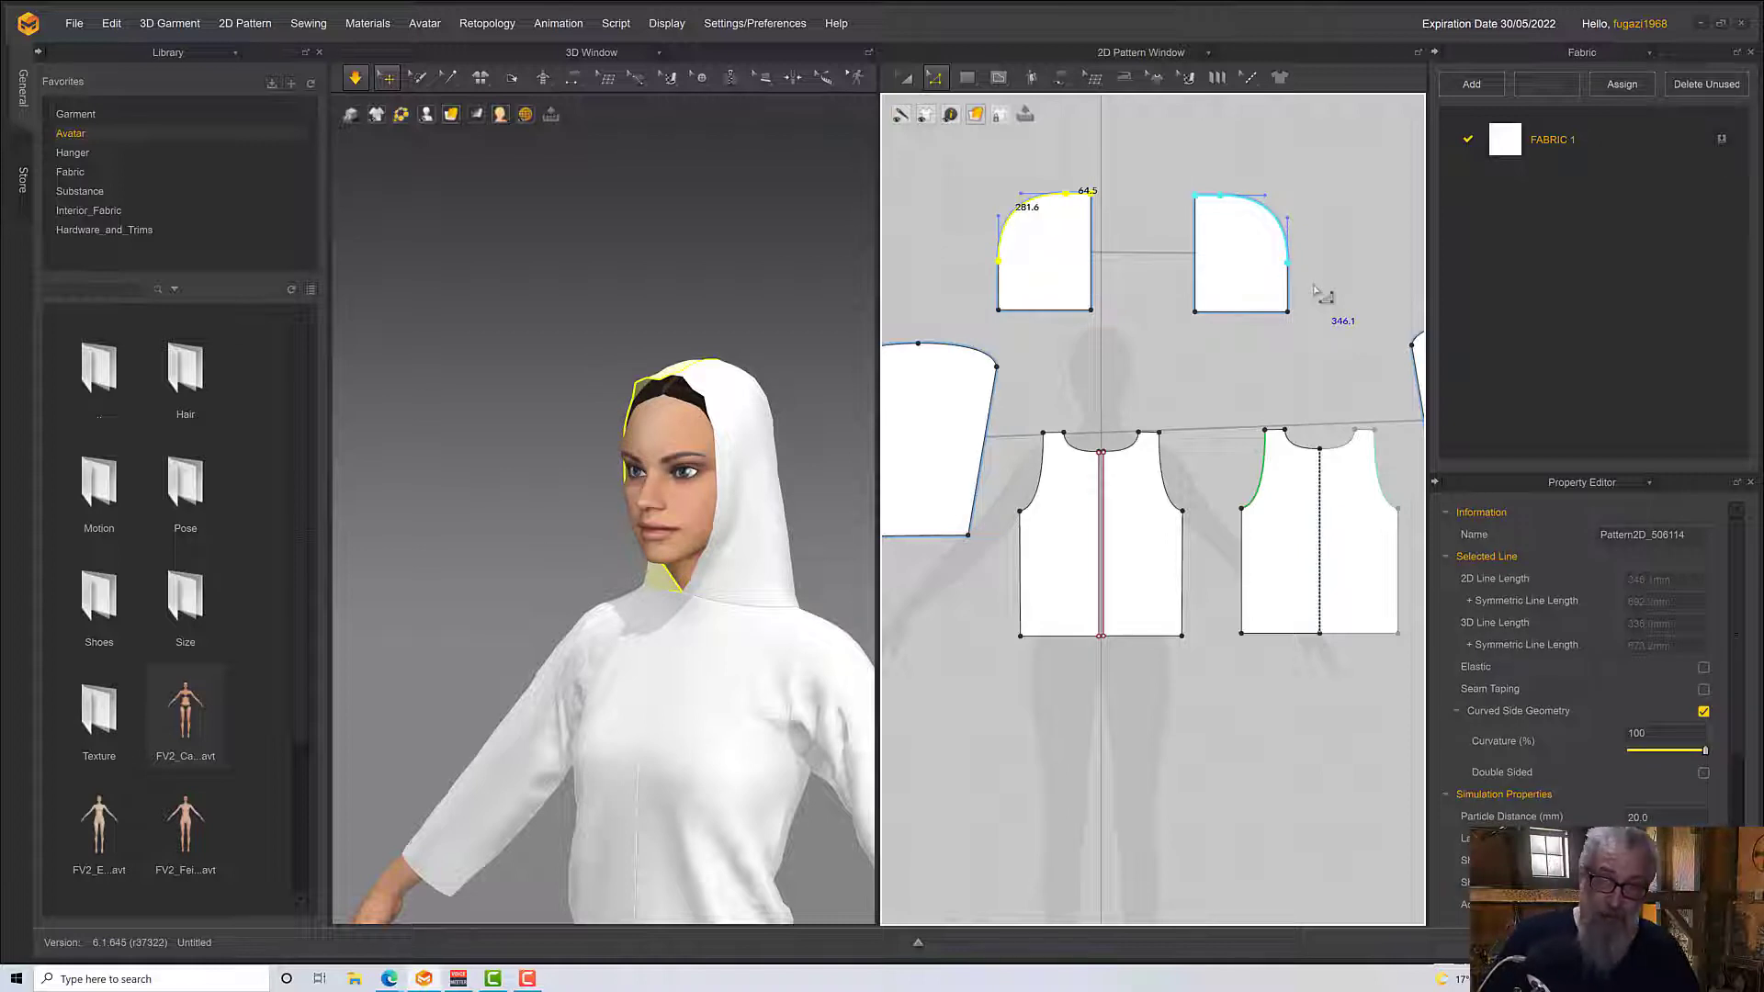
pyautogui.press('Up')
pyautogui.press('Up')
pyautogui.press('Up')
pyautogui.press('Up')
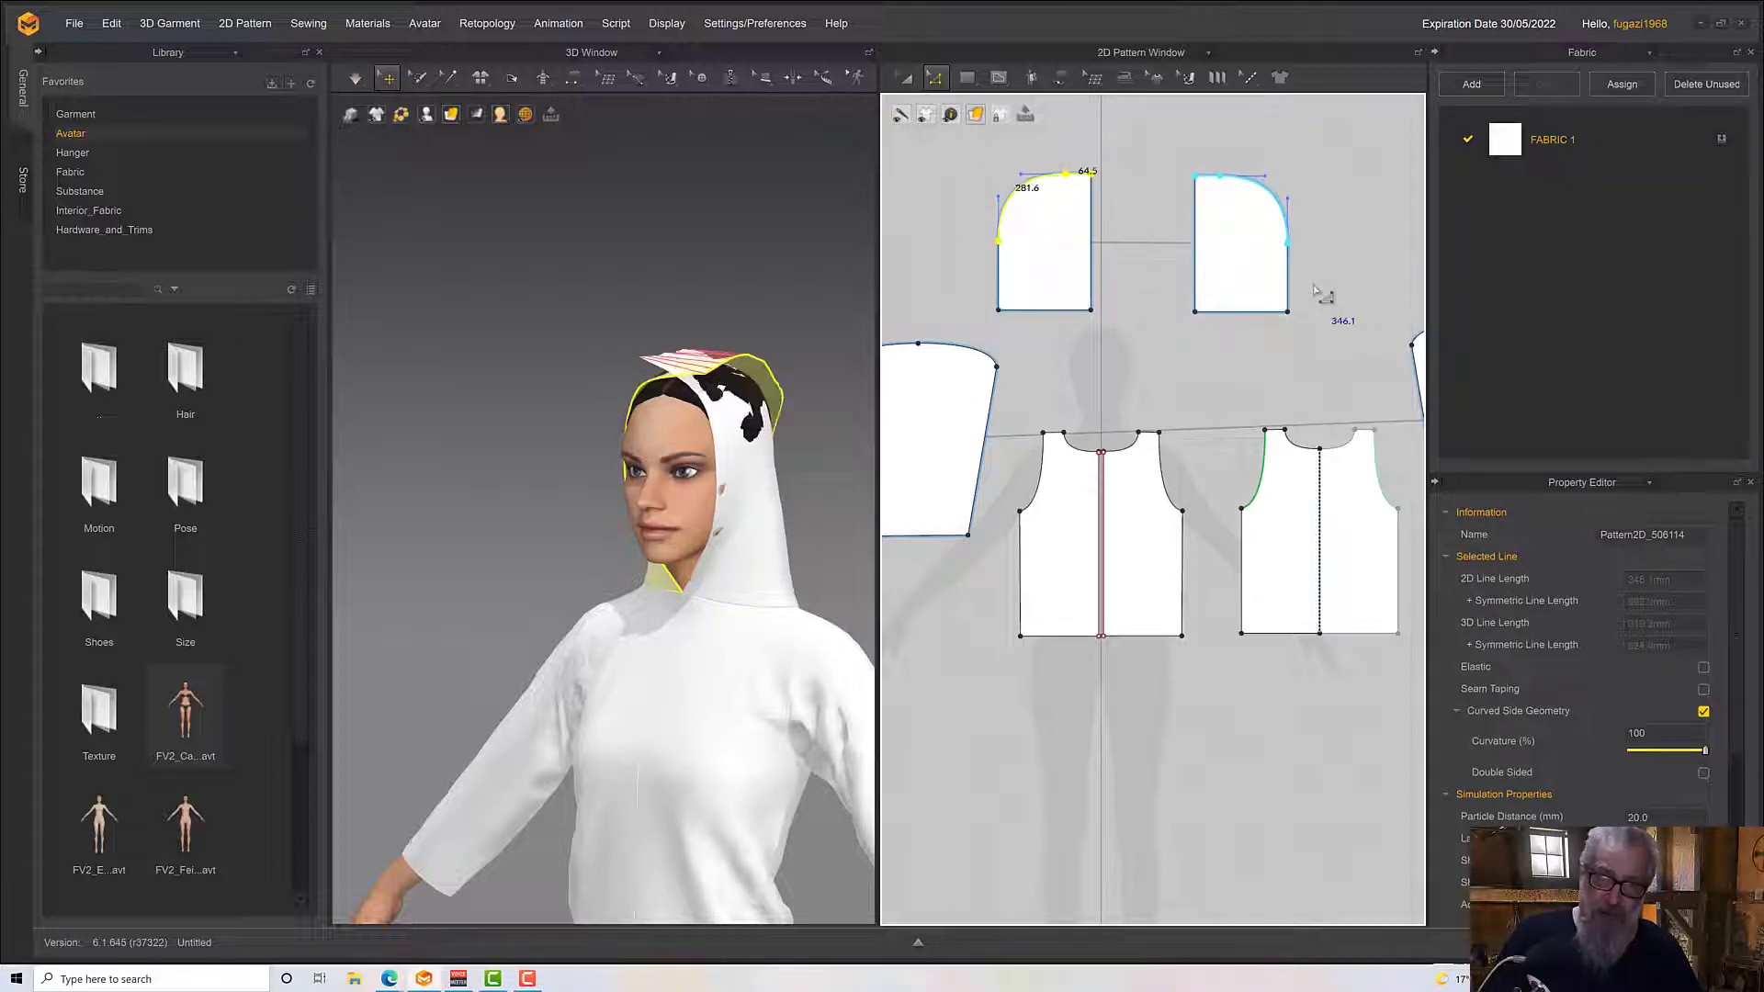
# Simulate the taller hood and pull its fabric forward over the top of the avatar's head
pyautogui.press('space')
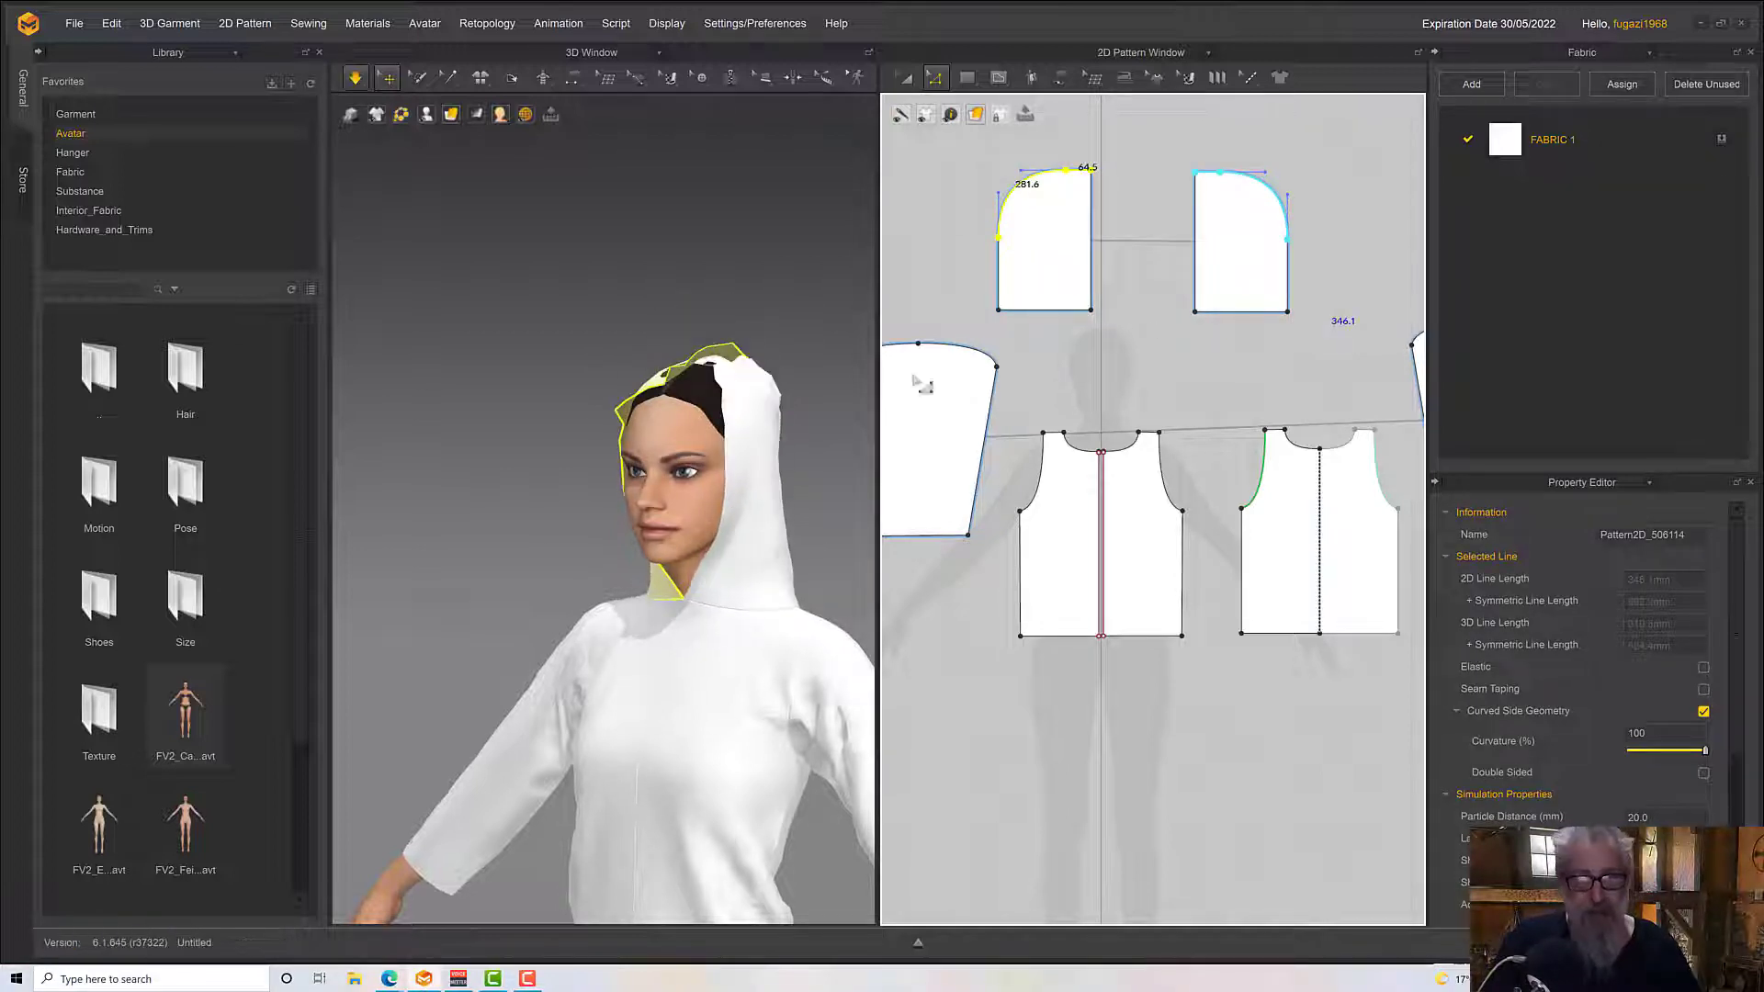
pyautogui.moveTo(775, 447); pyautogui.dragTo(716, 347)
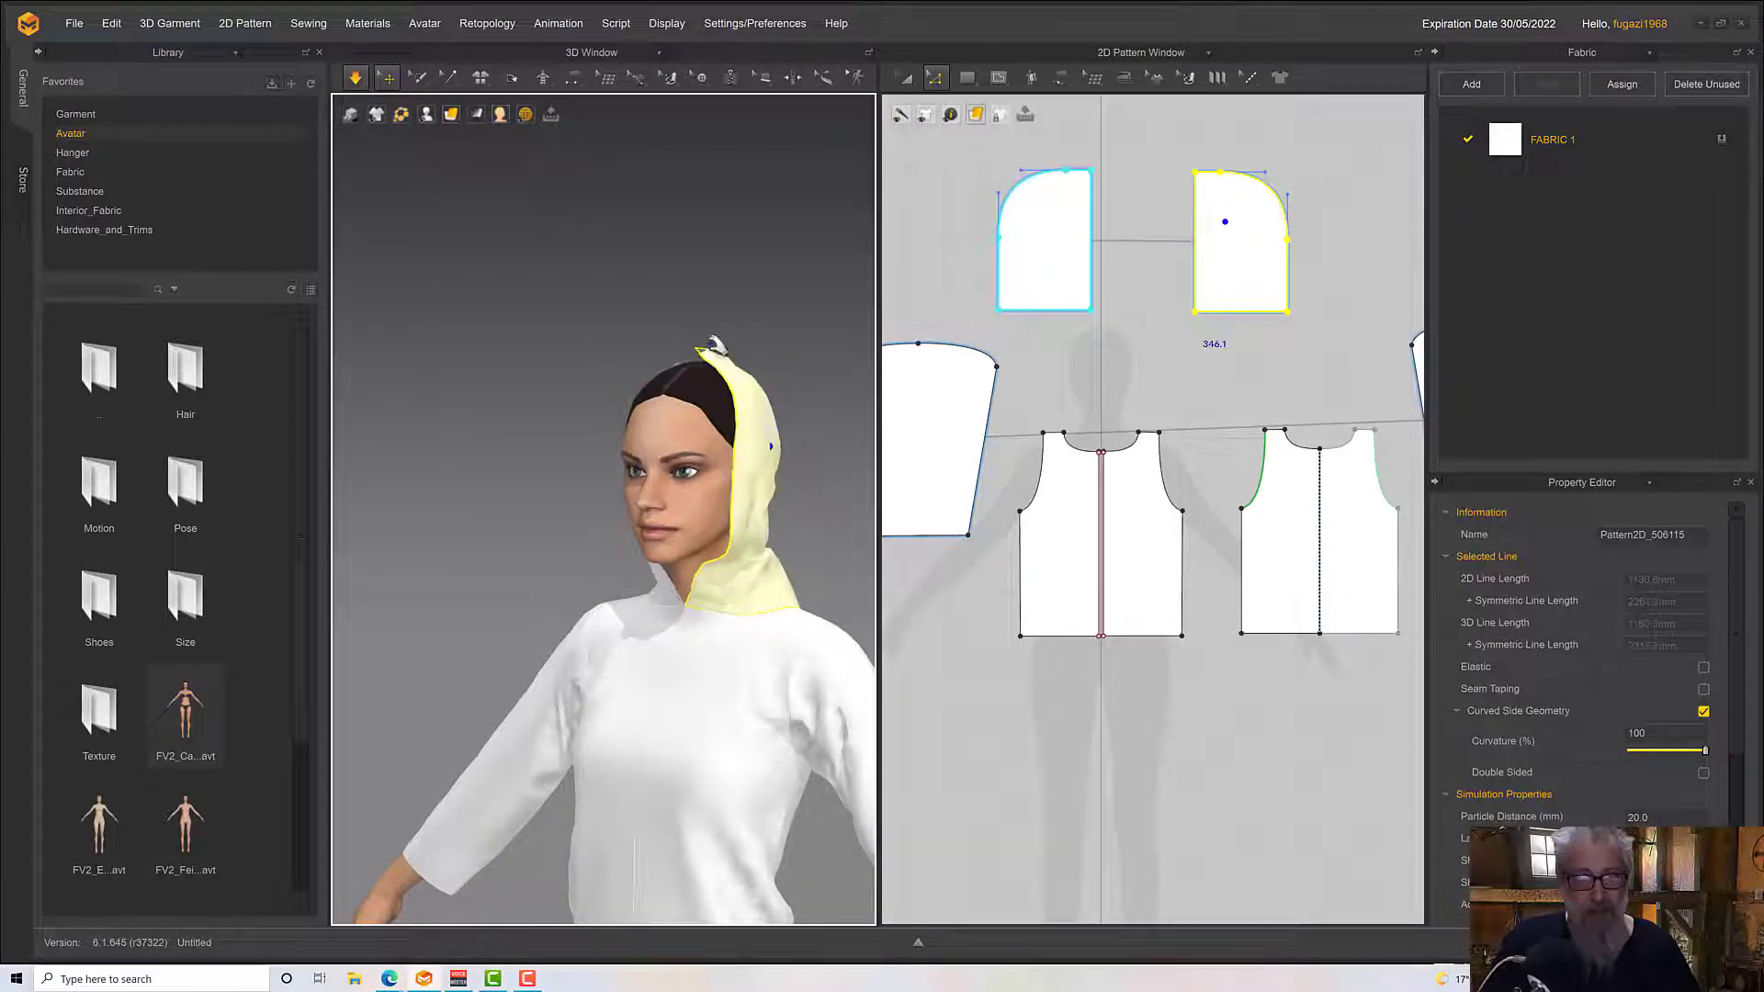
pyautogui.click(701, 364)
pyautogui.press('space')
pyautogui.moveTo(693, 360); pyautogui.dragTo(698, 419, button='right')
pyautogui.moveTo(786, 632); pyautogui.dragTo(629, 696)
pyautogui.press('space')
pyautogui.moveTo(669, 678); pyautogui.dragTo(713, 527, button='right')
pyautogui.press('space')
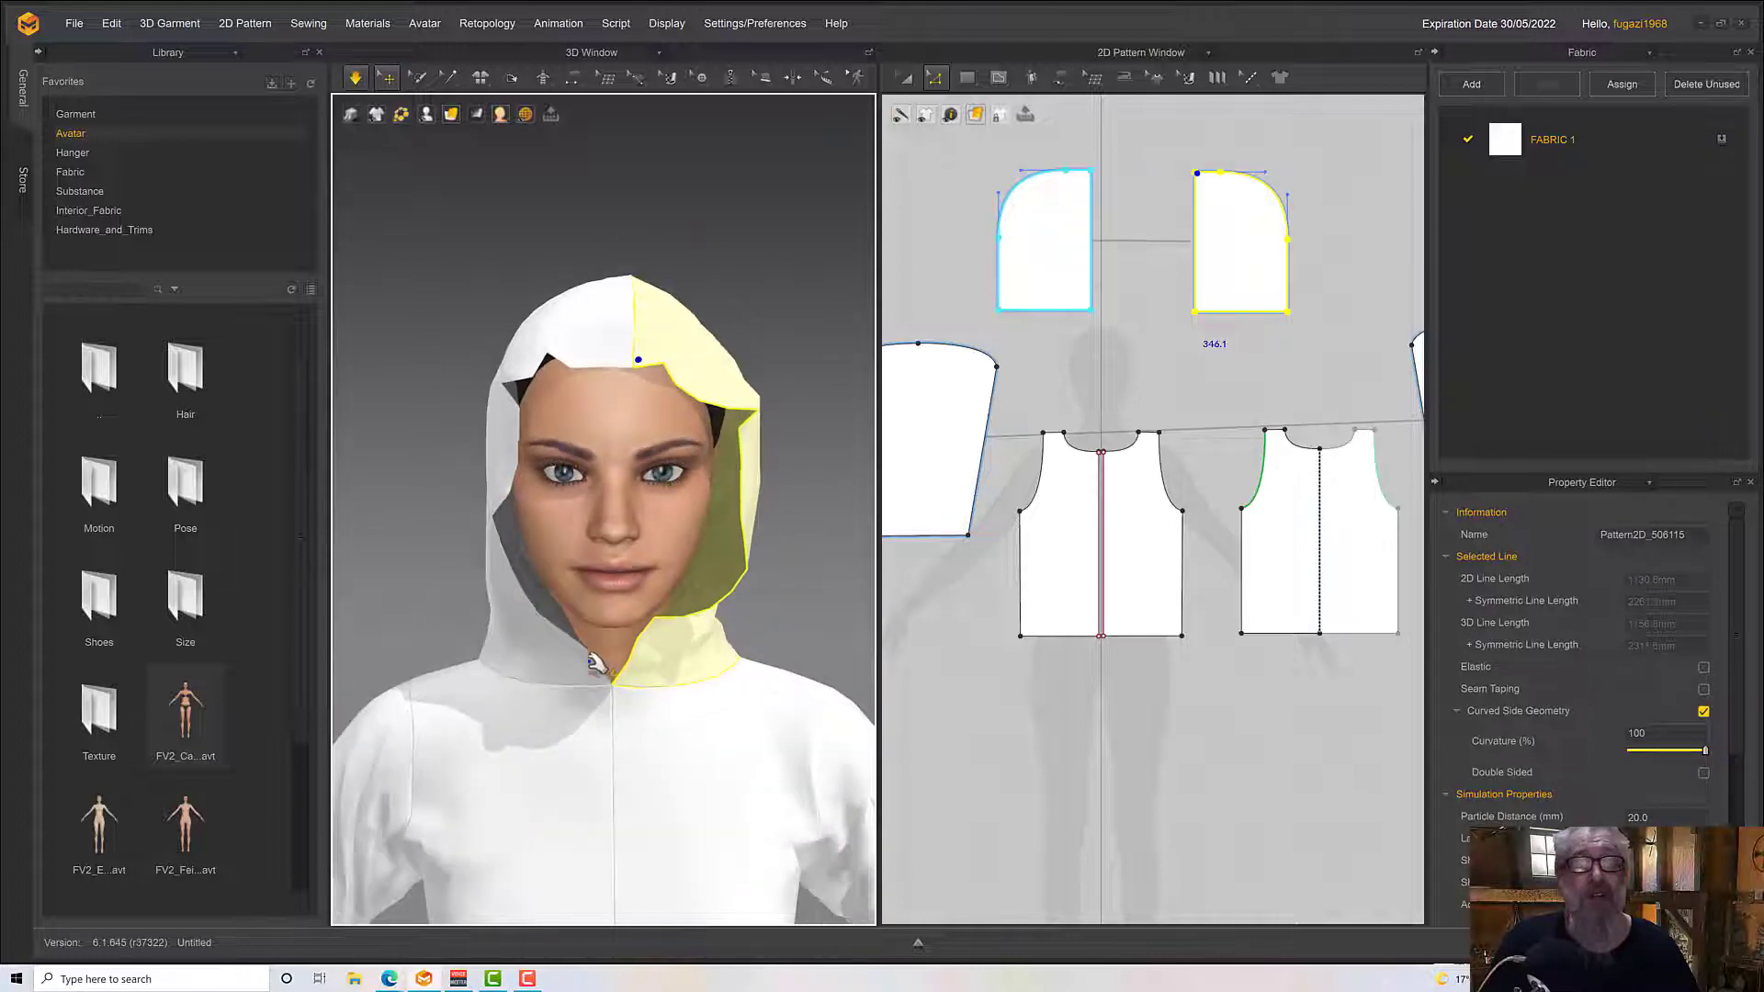
# Pull the hood's front edges outward on both sides of the face while simulating to shape the opening
pyautogui.moveTo(543, 677); pyautogui.dragTo(505, 715)
pyautogui.moveTo(666, 649); pyautogui.dragTo(729, 653)
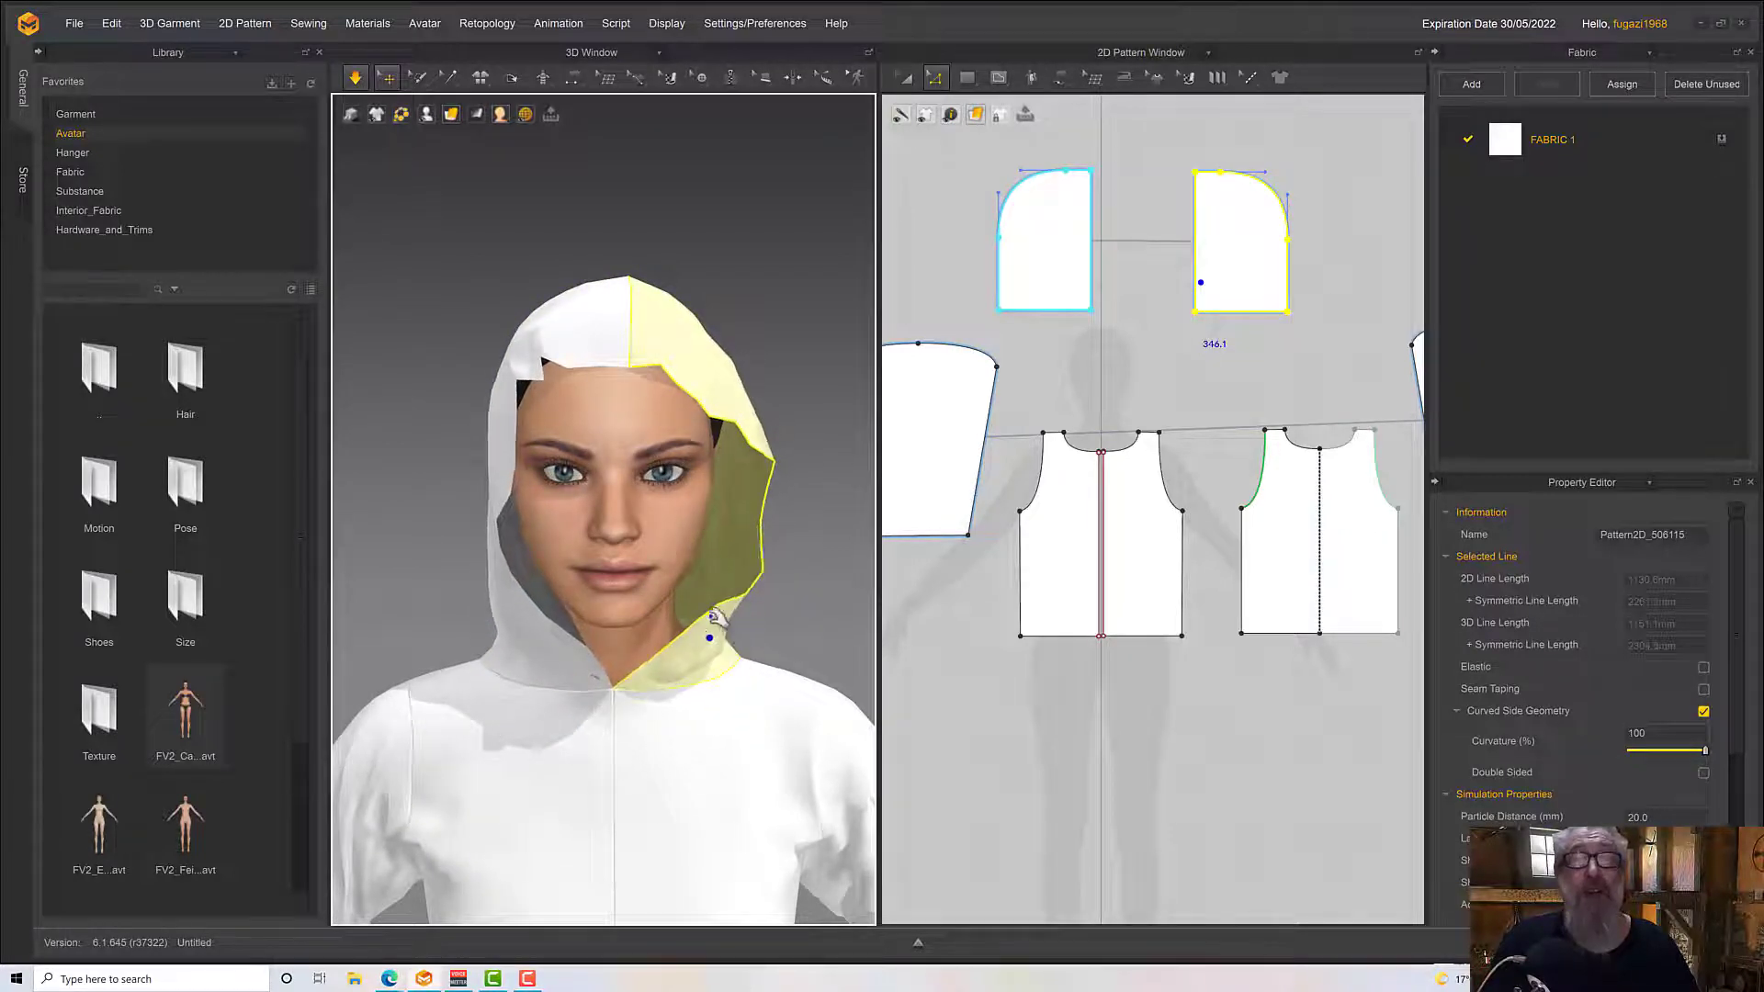
pyautogui.moveTo(491, 443); pyautogui.dragTo(396, 481)
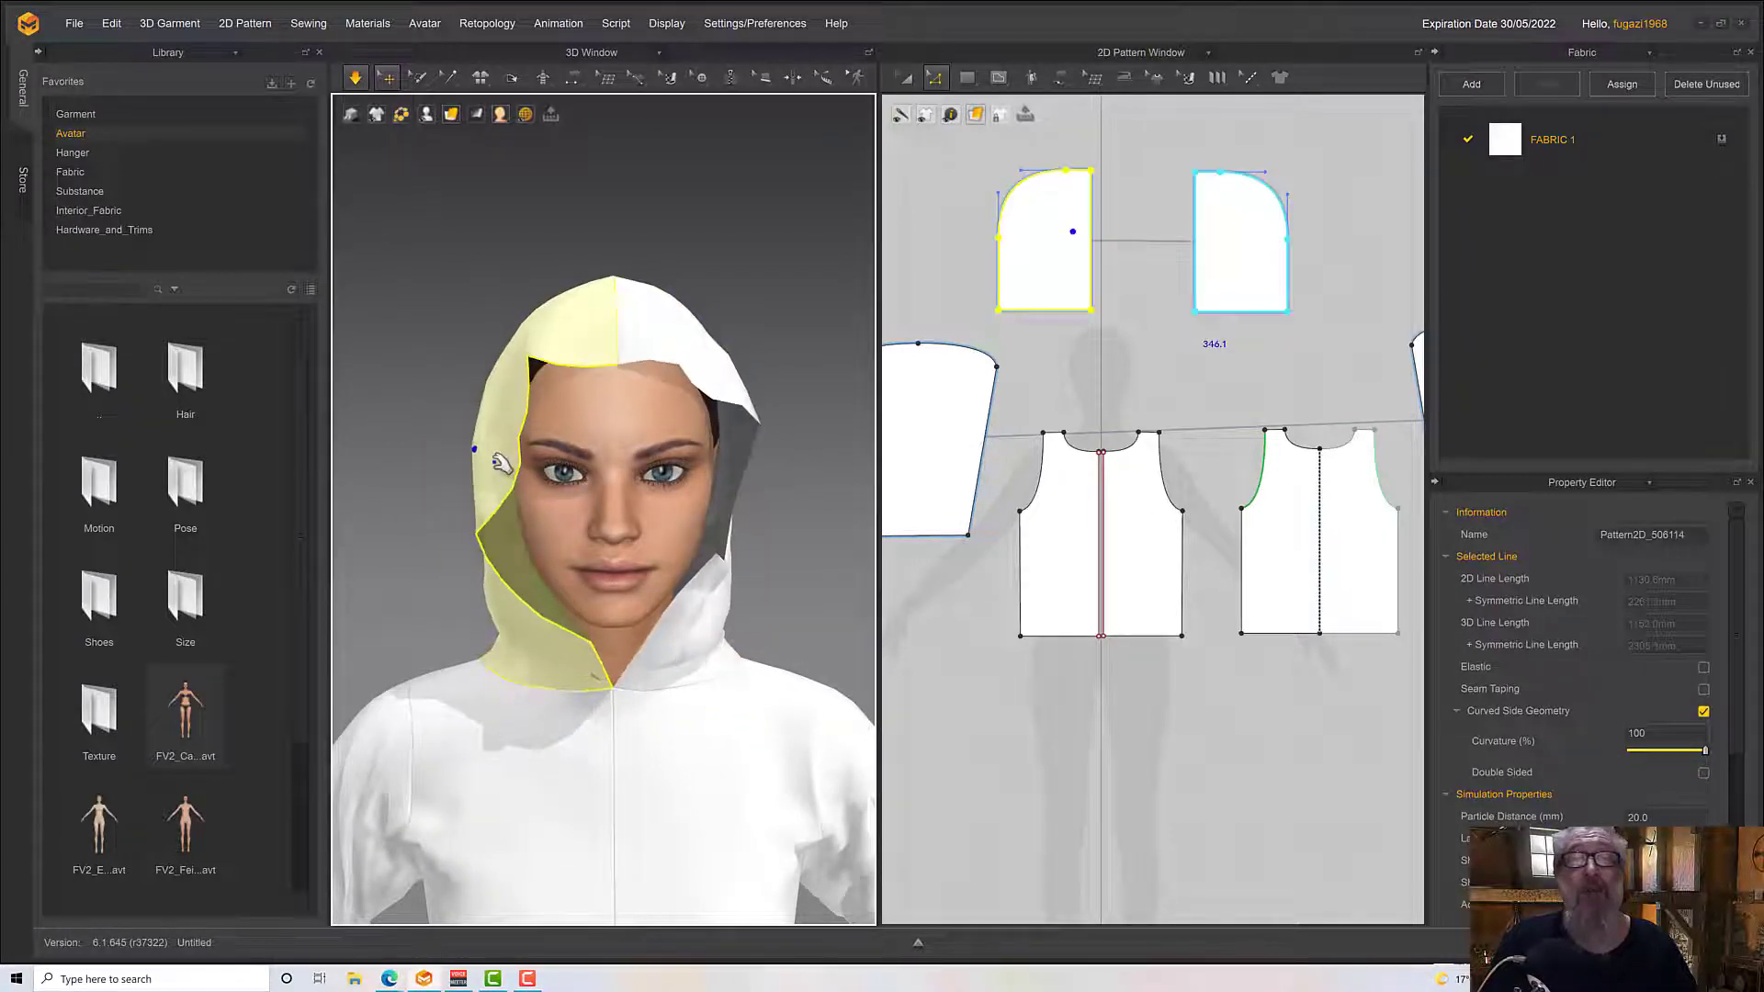
pyautogui.press('space')
pyautogui.moveTo(497, 461); pyautogui.dragTo(414, 528, button='right')
pyautogui.press('space')
pyautogui.moveTo(488, 585); pyautogui.dragTo(587, 569, button='right')
pyautogui.moveTo(558, 599); pyautogui.dragTo(473, 647)
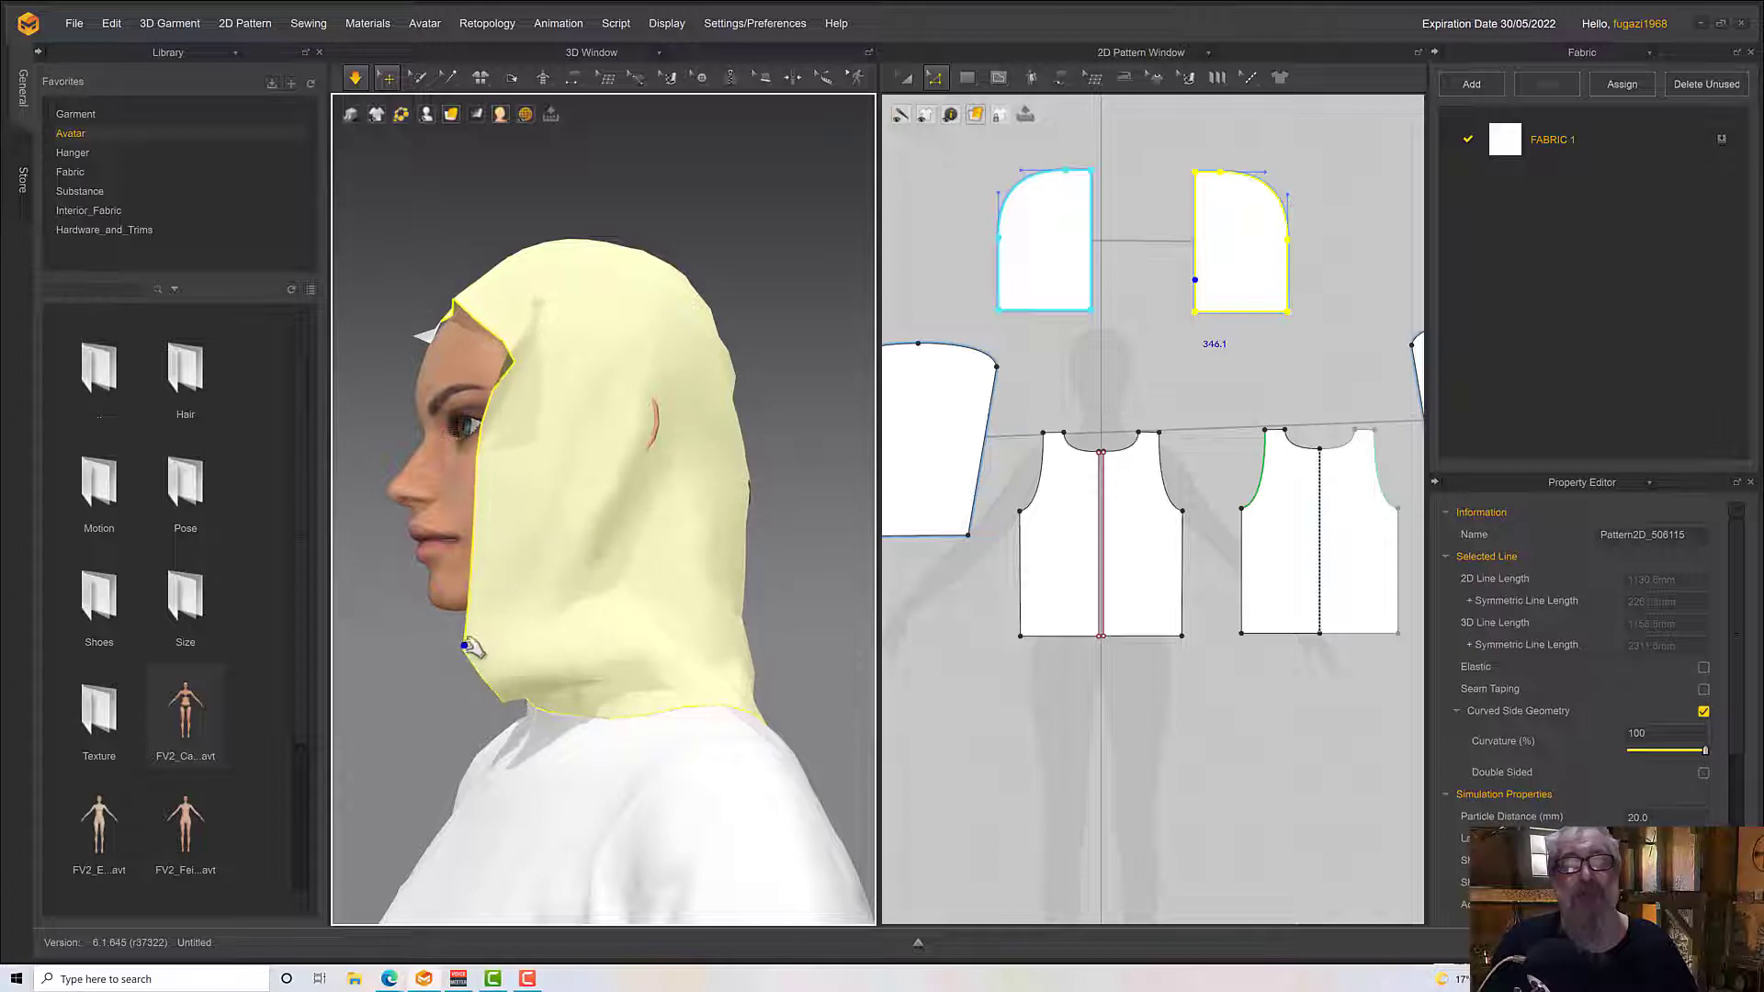
pyautogui.moveTo(502, 602); pyautogui.dragTo(593, 563, button='right')
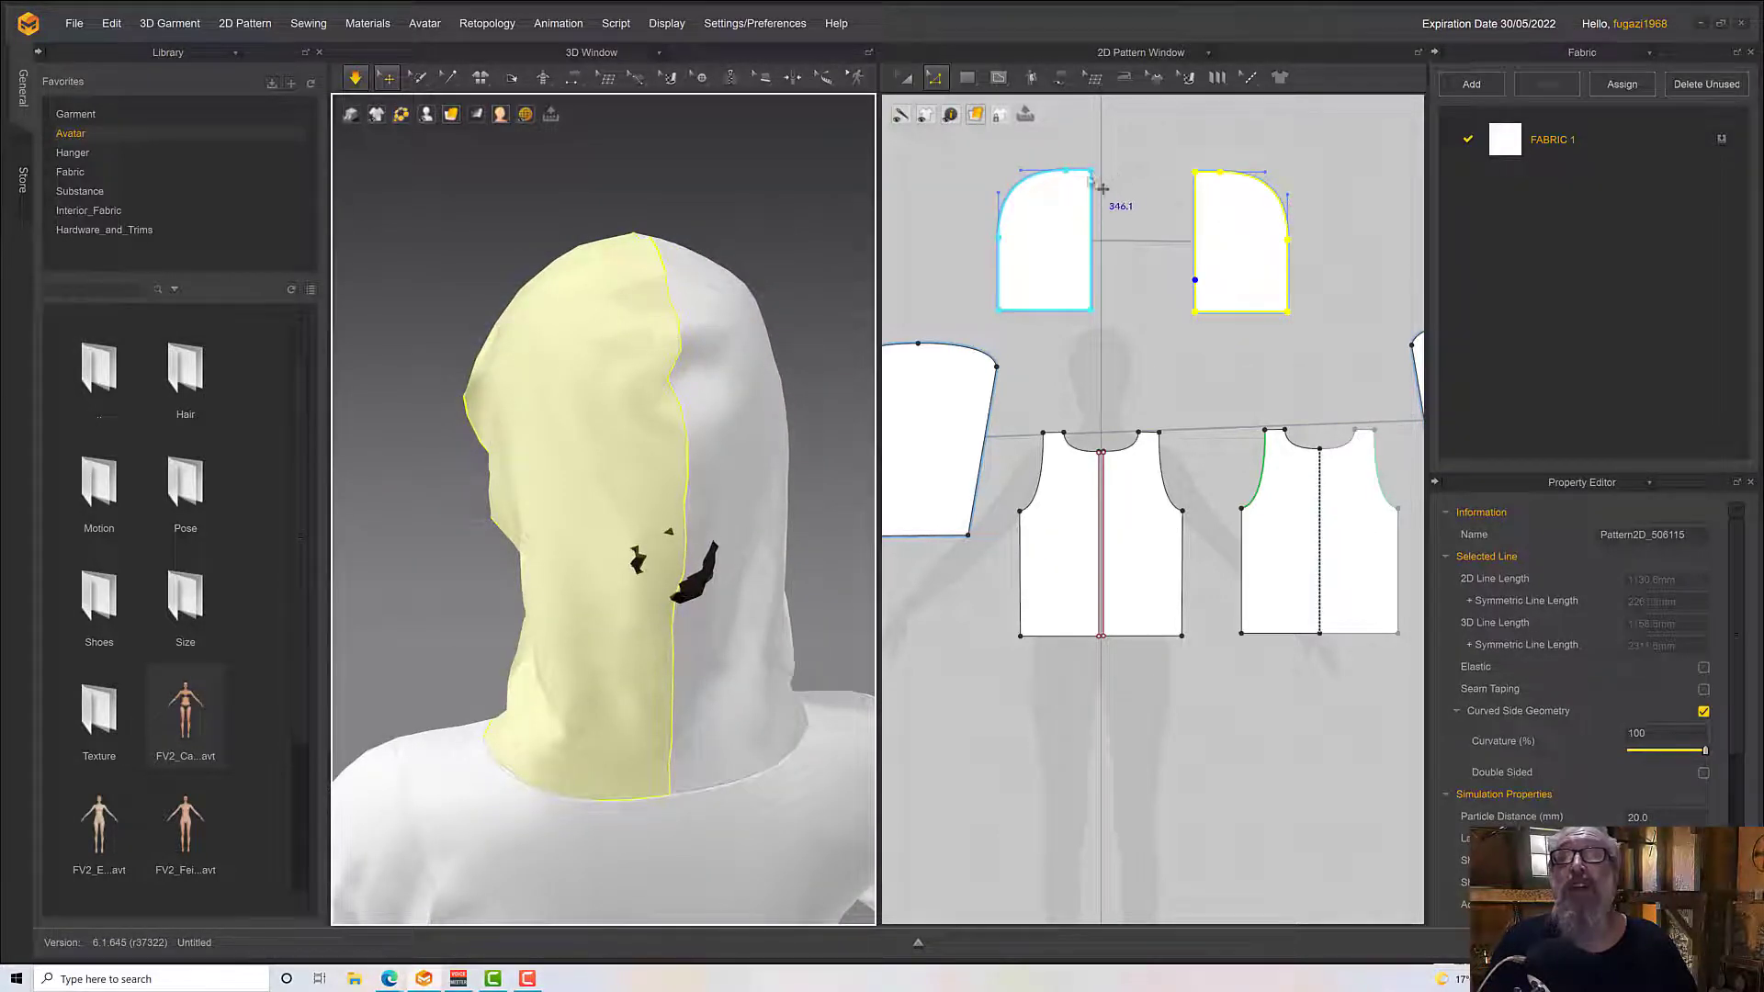
# Reselect the complete top curves of both hood pieces and move them further up to add more height to the hood
pyautogui.click(1130, 188)
pyautogui.moveTo(979, 131); pyautogui.dragTo(1268, 194)
pyautogui.click(1242, 174)
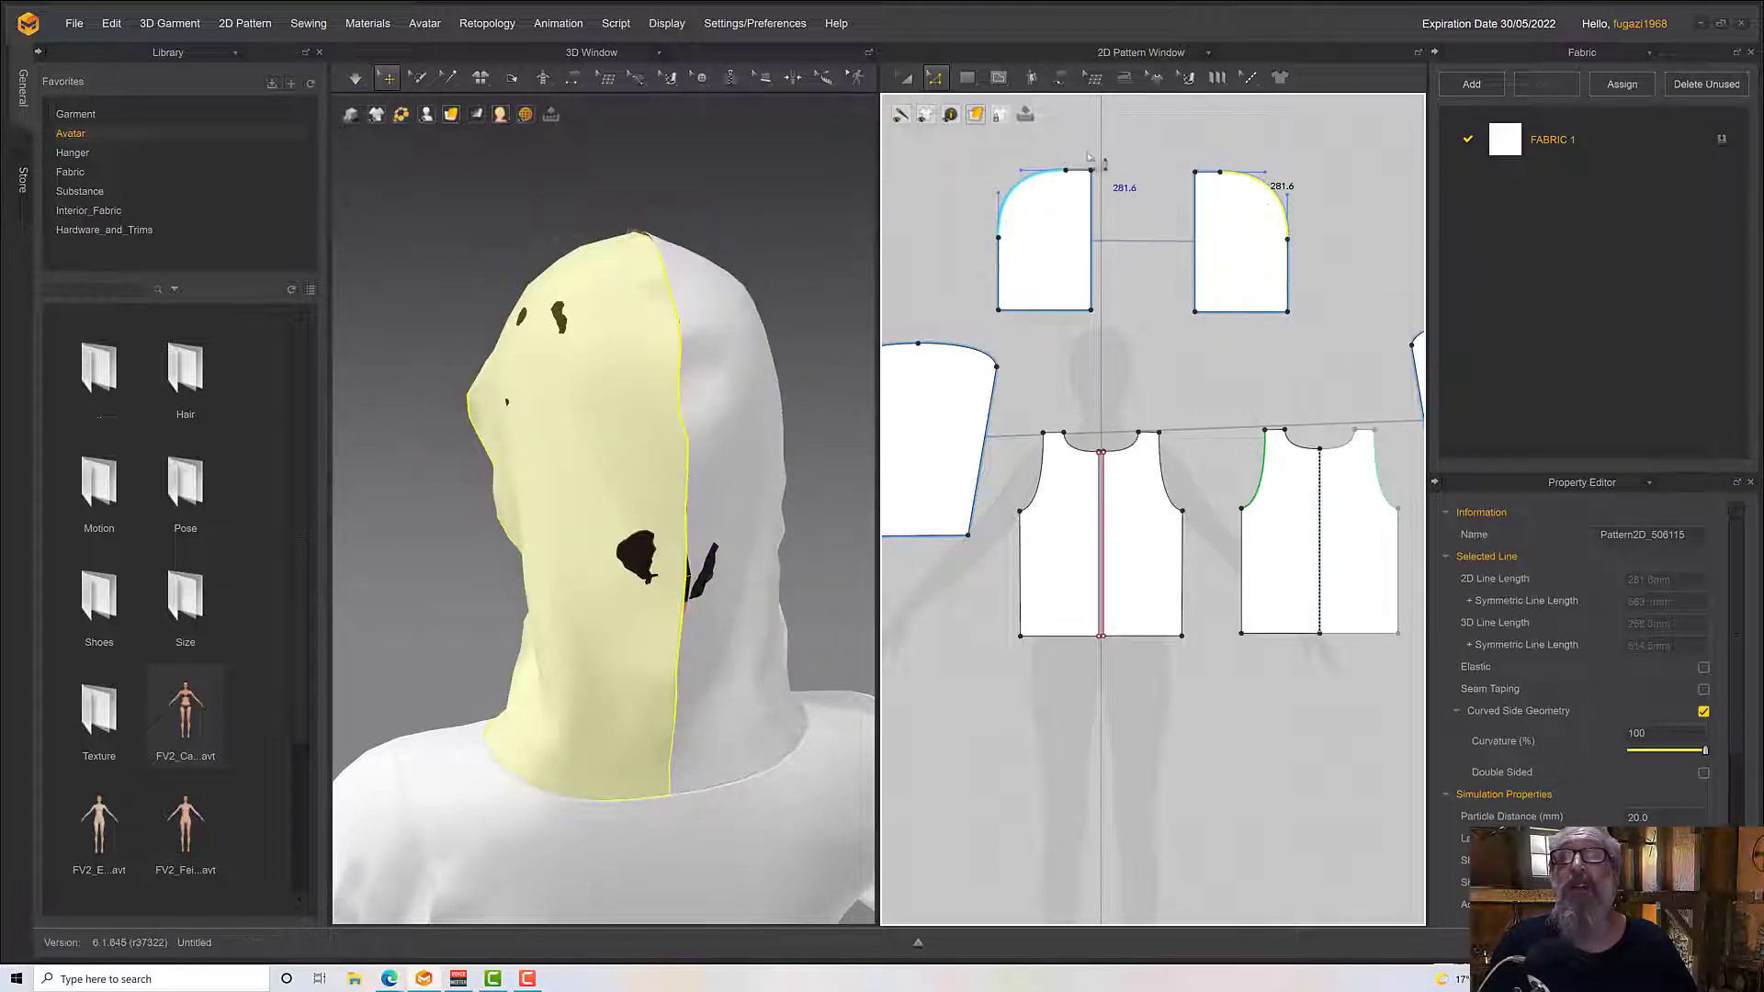
pyautogui.moveTo(968, 142); pyautogui.dragTo(1346, 274)
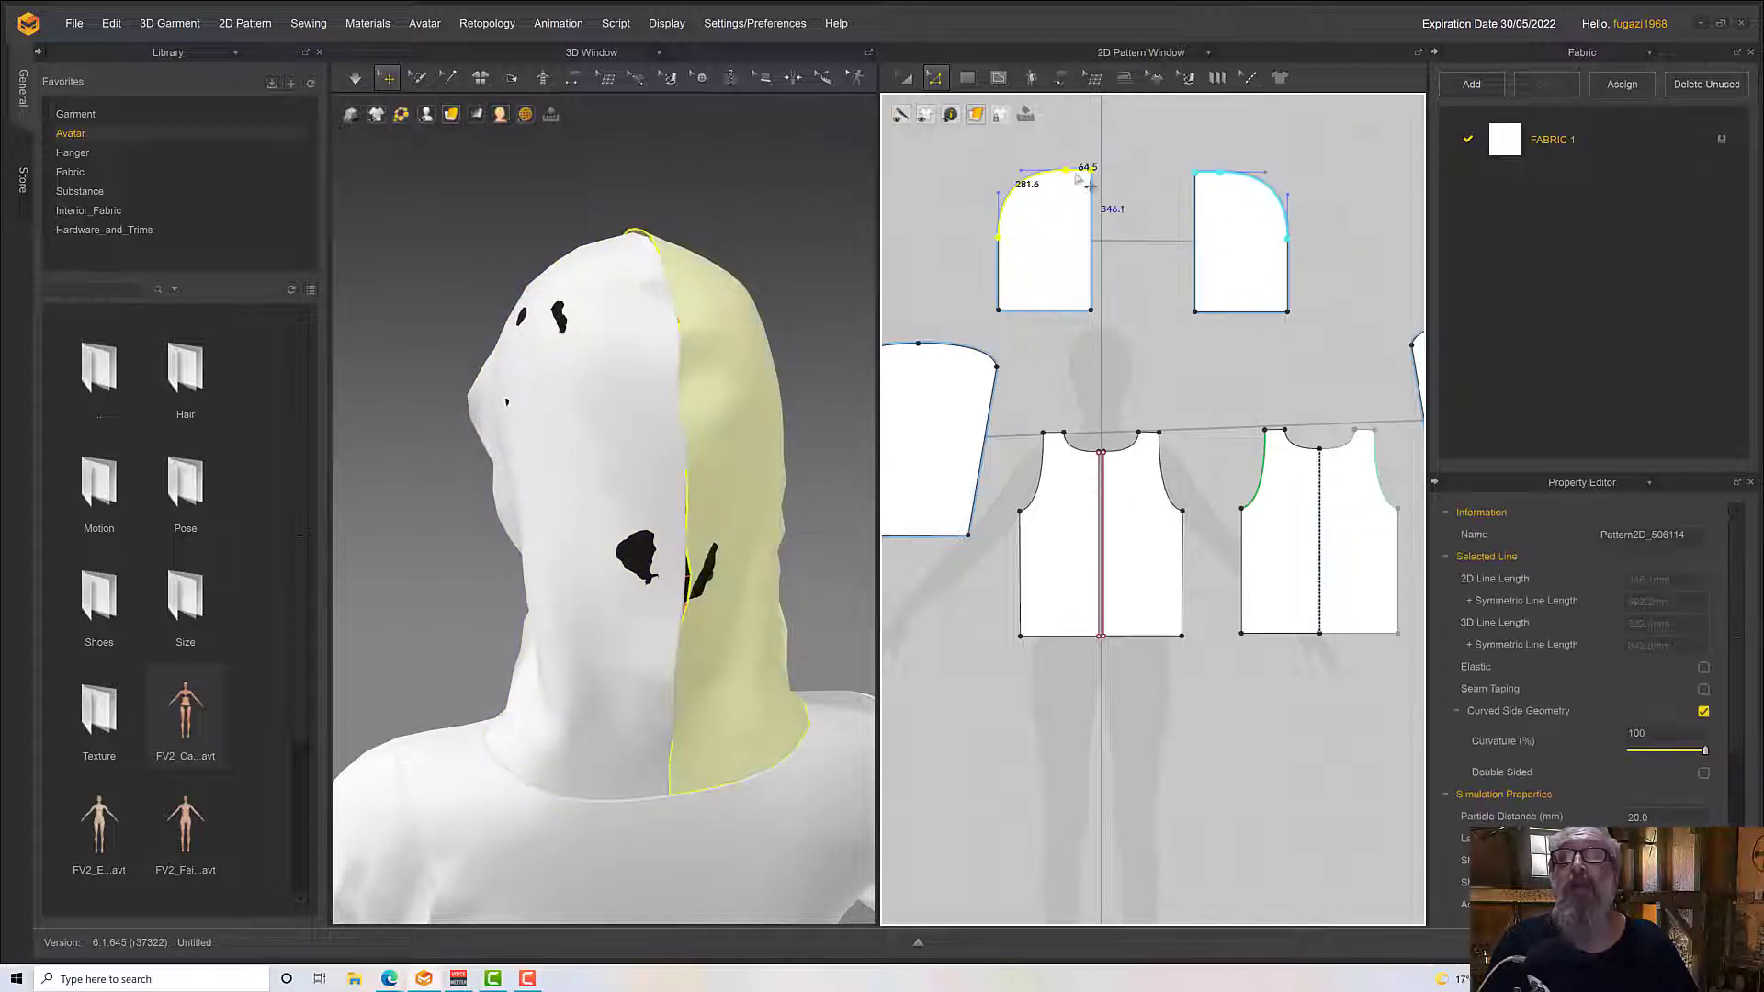
pyautogui.moveTo(1079, 183); pyautogui.dragTo(1080, 167)
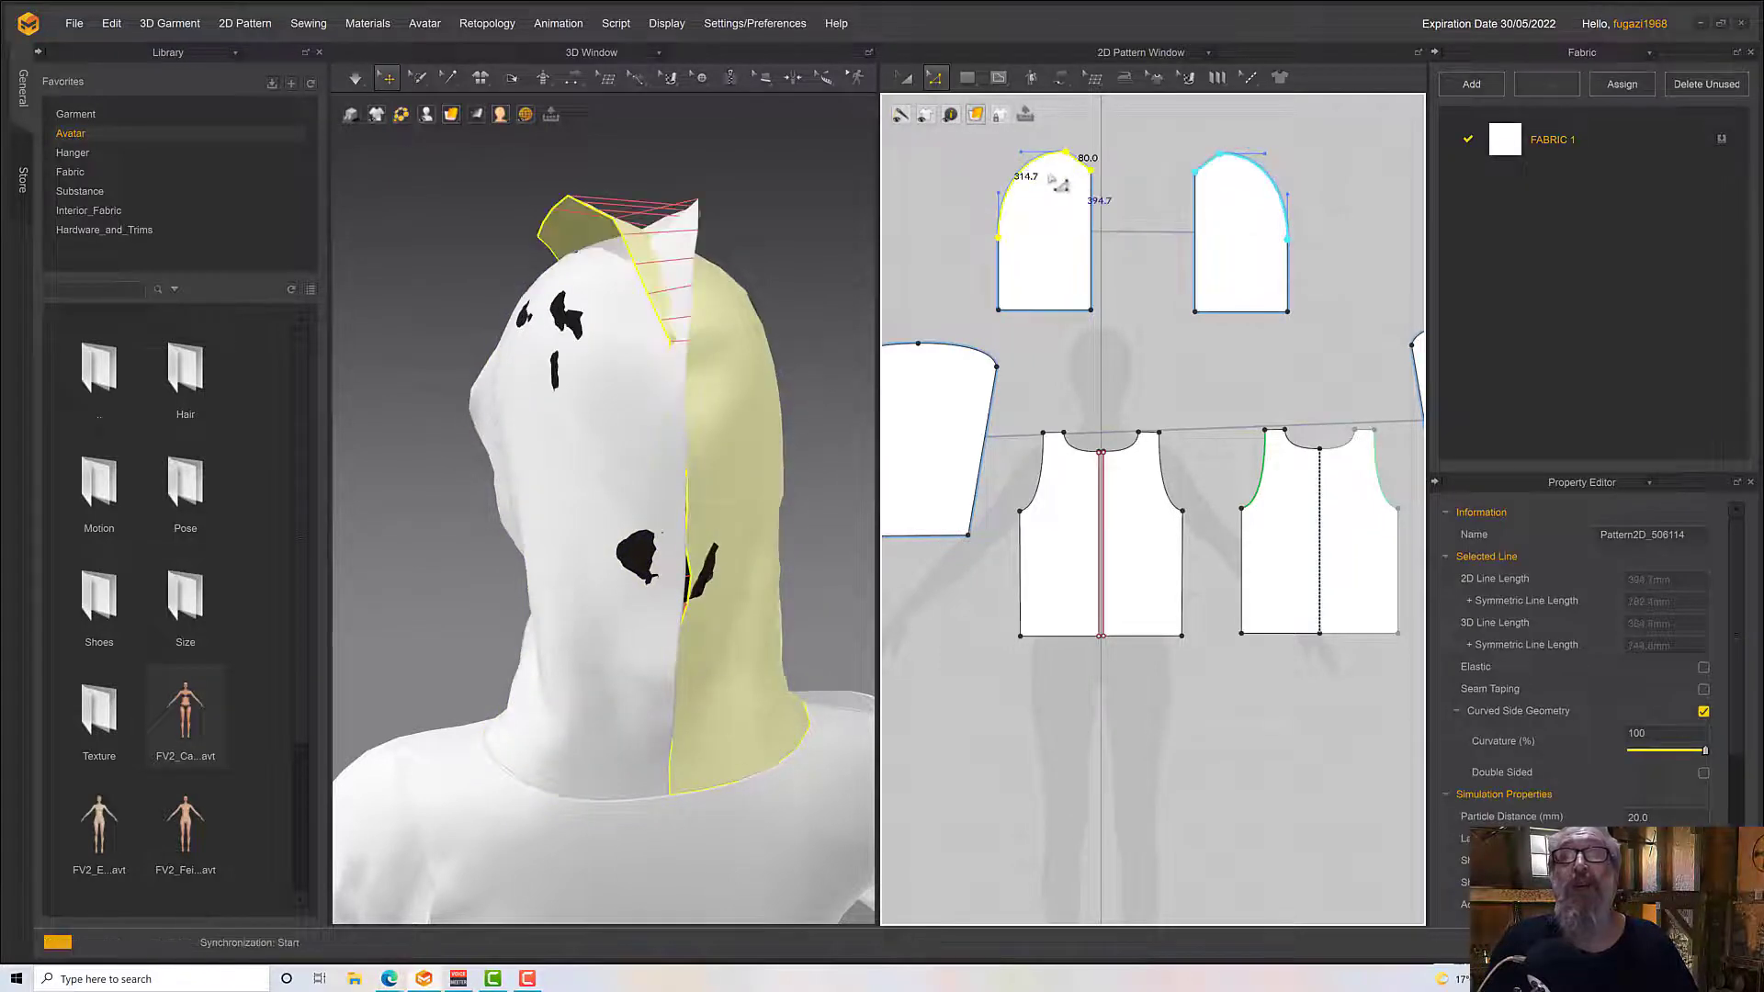
pyautogui.hotkey('ctrl', 'z')
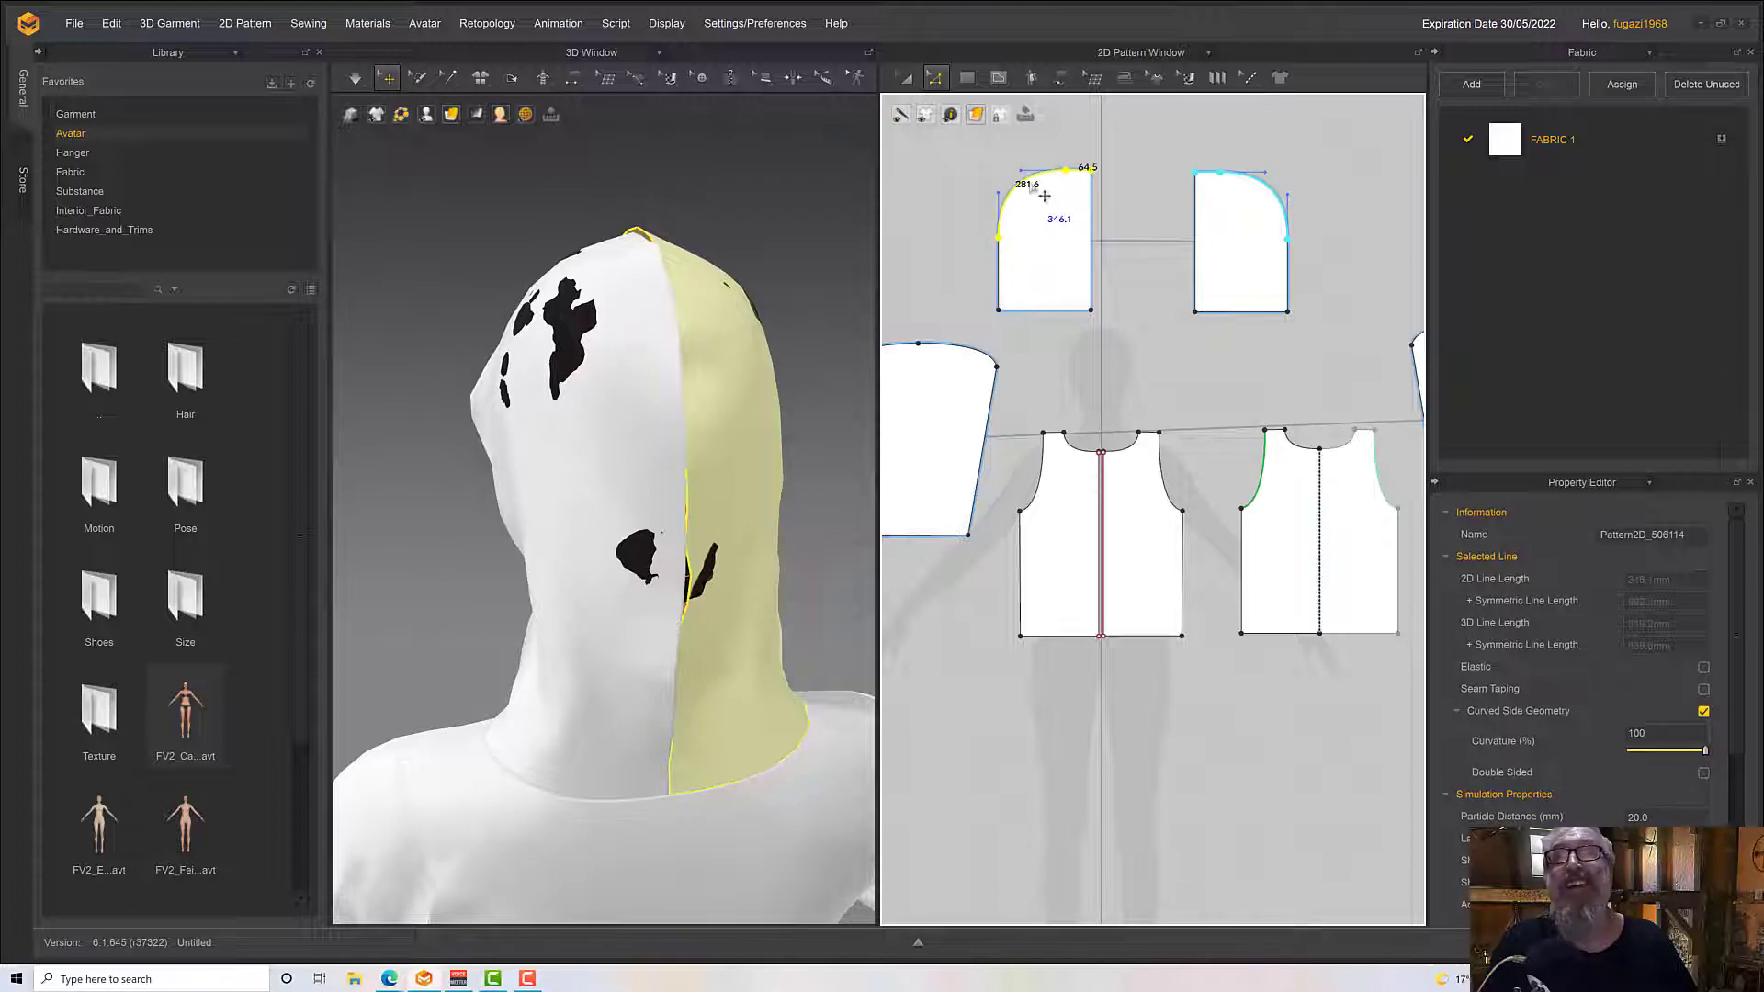
pyautogui.moveTo(1044, 196); pyautogui.dragTo(1042, 176)
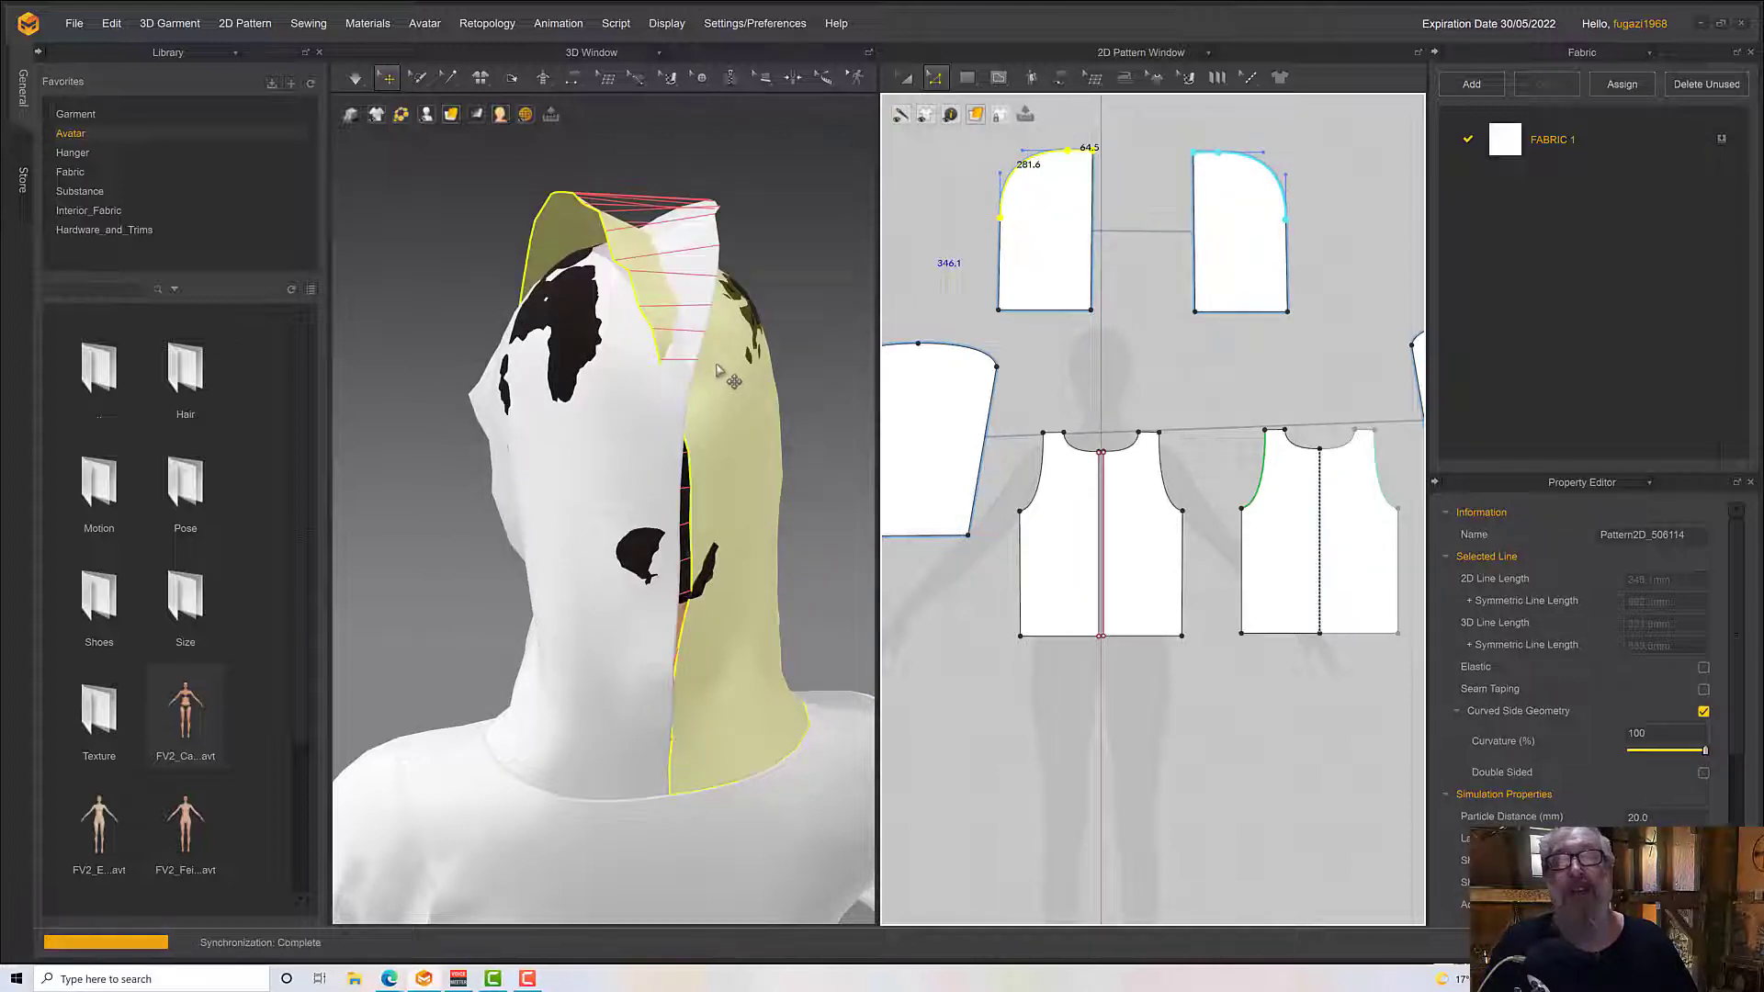
# Simulate the reshaped hood and pull its fabric back to clear the avatar's face
pyautogui.press('space')
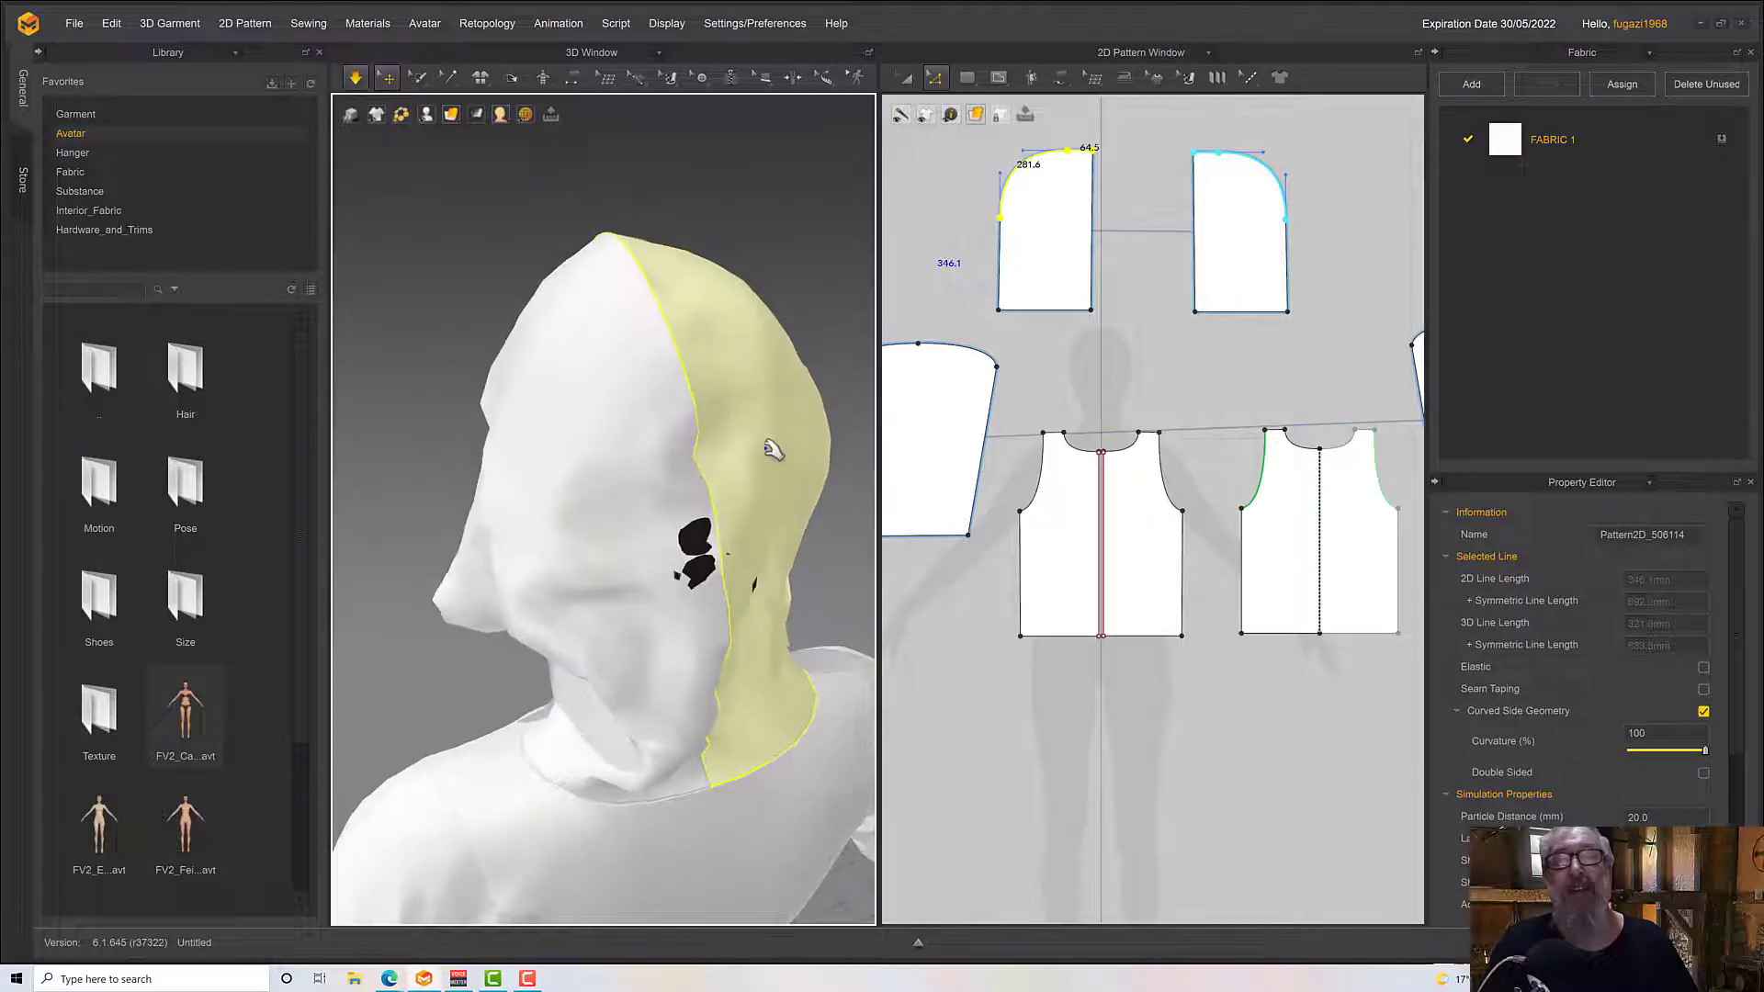
pyautogui.moveTo(791, 470); pyautogui.dragTo(834, 523)
pyautogui.press('space')
pyautogui.moveTo(797, 503); pyautogui.dragTo(838, 524, button='right')
pyautogui.moveTo(763, 488); pyautogui.dragTo(618, 275, button='middle')
pyautogui.press('space')
pyautogui.moveTo(618, 276); pyautogui.dragTo(712, 288, button='right')
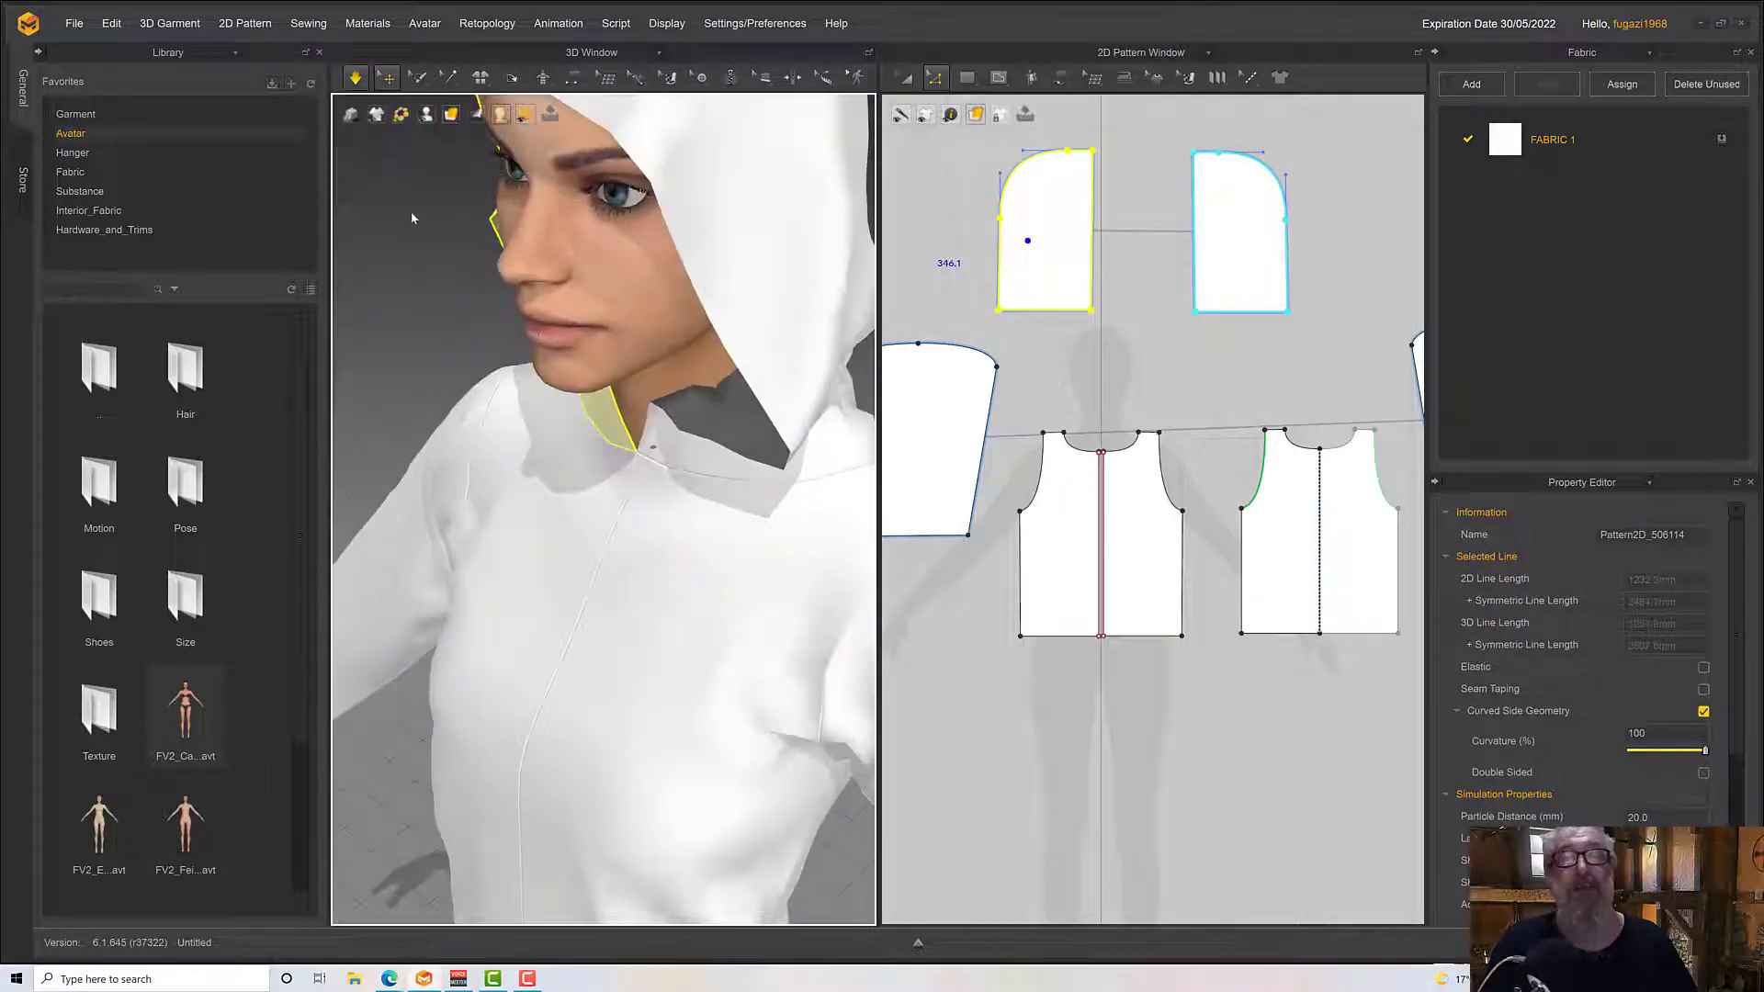
# Tug the hood's lower front edge near the avatar's left shoulder and check where the hood meets the front neckline
pyautogui.moveTo(791, 395); pyautogui.dragTo(670, 224, button='middle')
pyautogui.moveTo(737, 331); pyautogui.dragTo(689, 306, button='right')
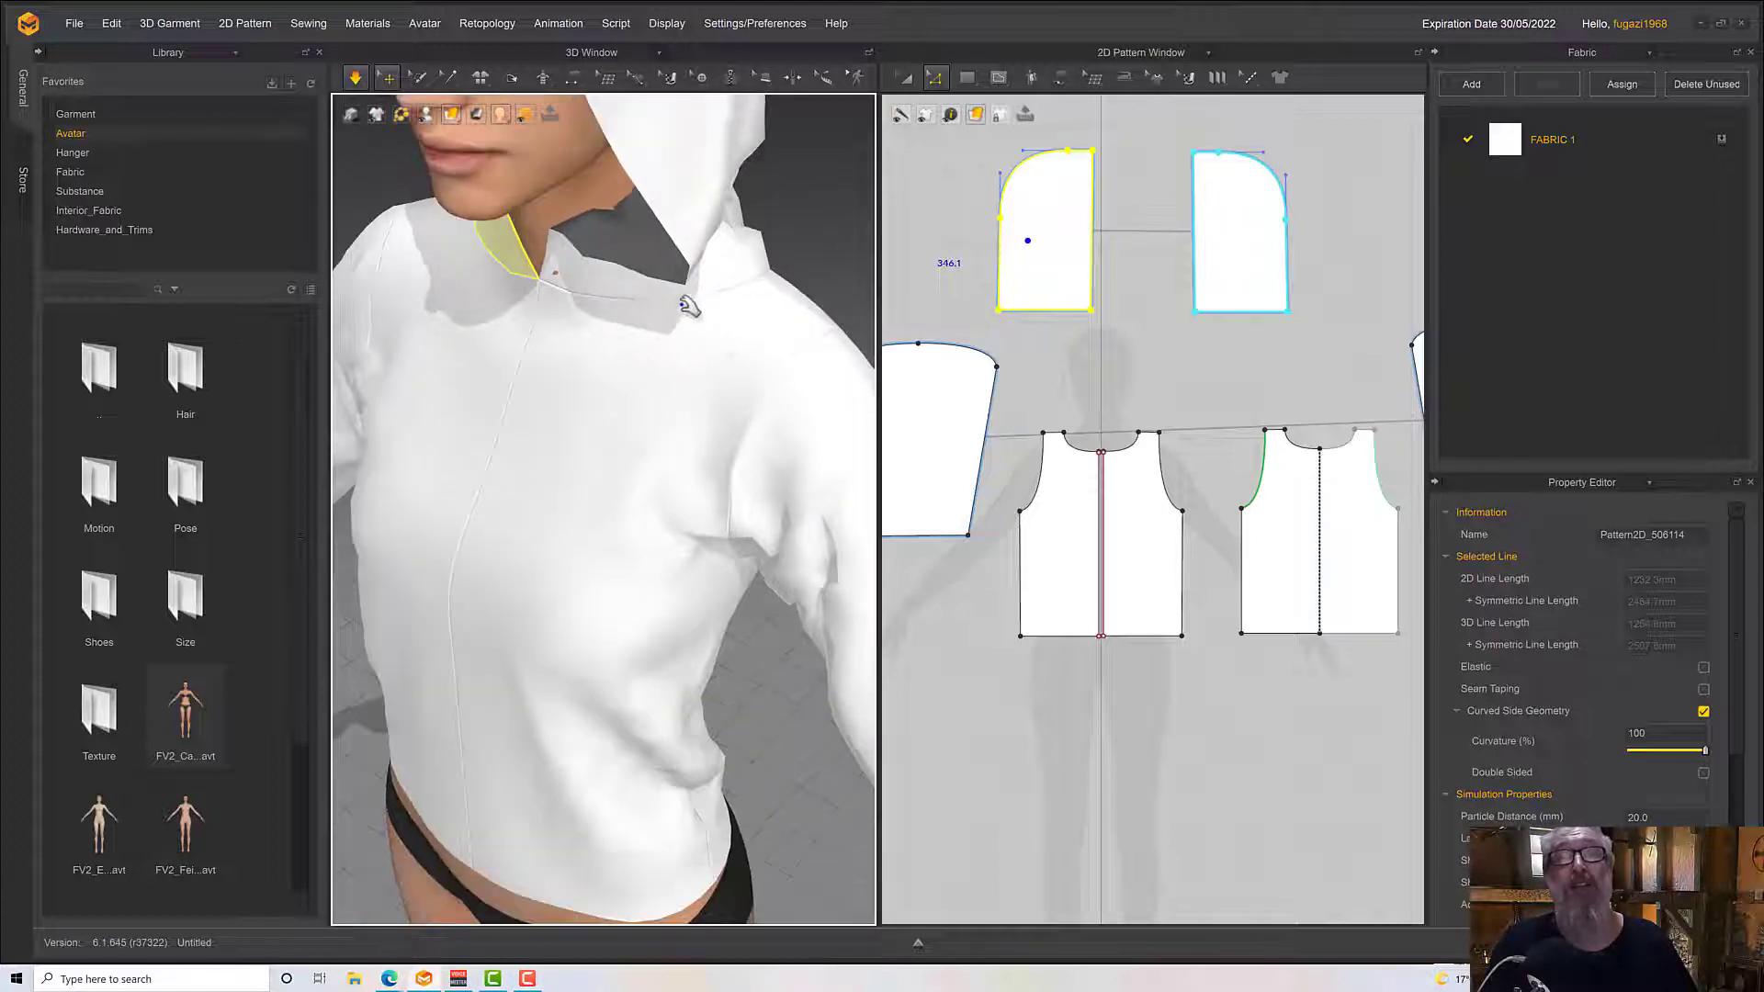
pyautogui.click(704, 236)
pyautogui.moveTo(897, 291); pyautogui.dragTo(884, 372)
pyautogui.moveTo(742, 301); pyautogui.dragTo(780, 342, button='right')
pyautogui.moveTo(780, 343); pyautogui.dragTo(861, 236, button='middle')
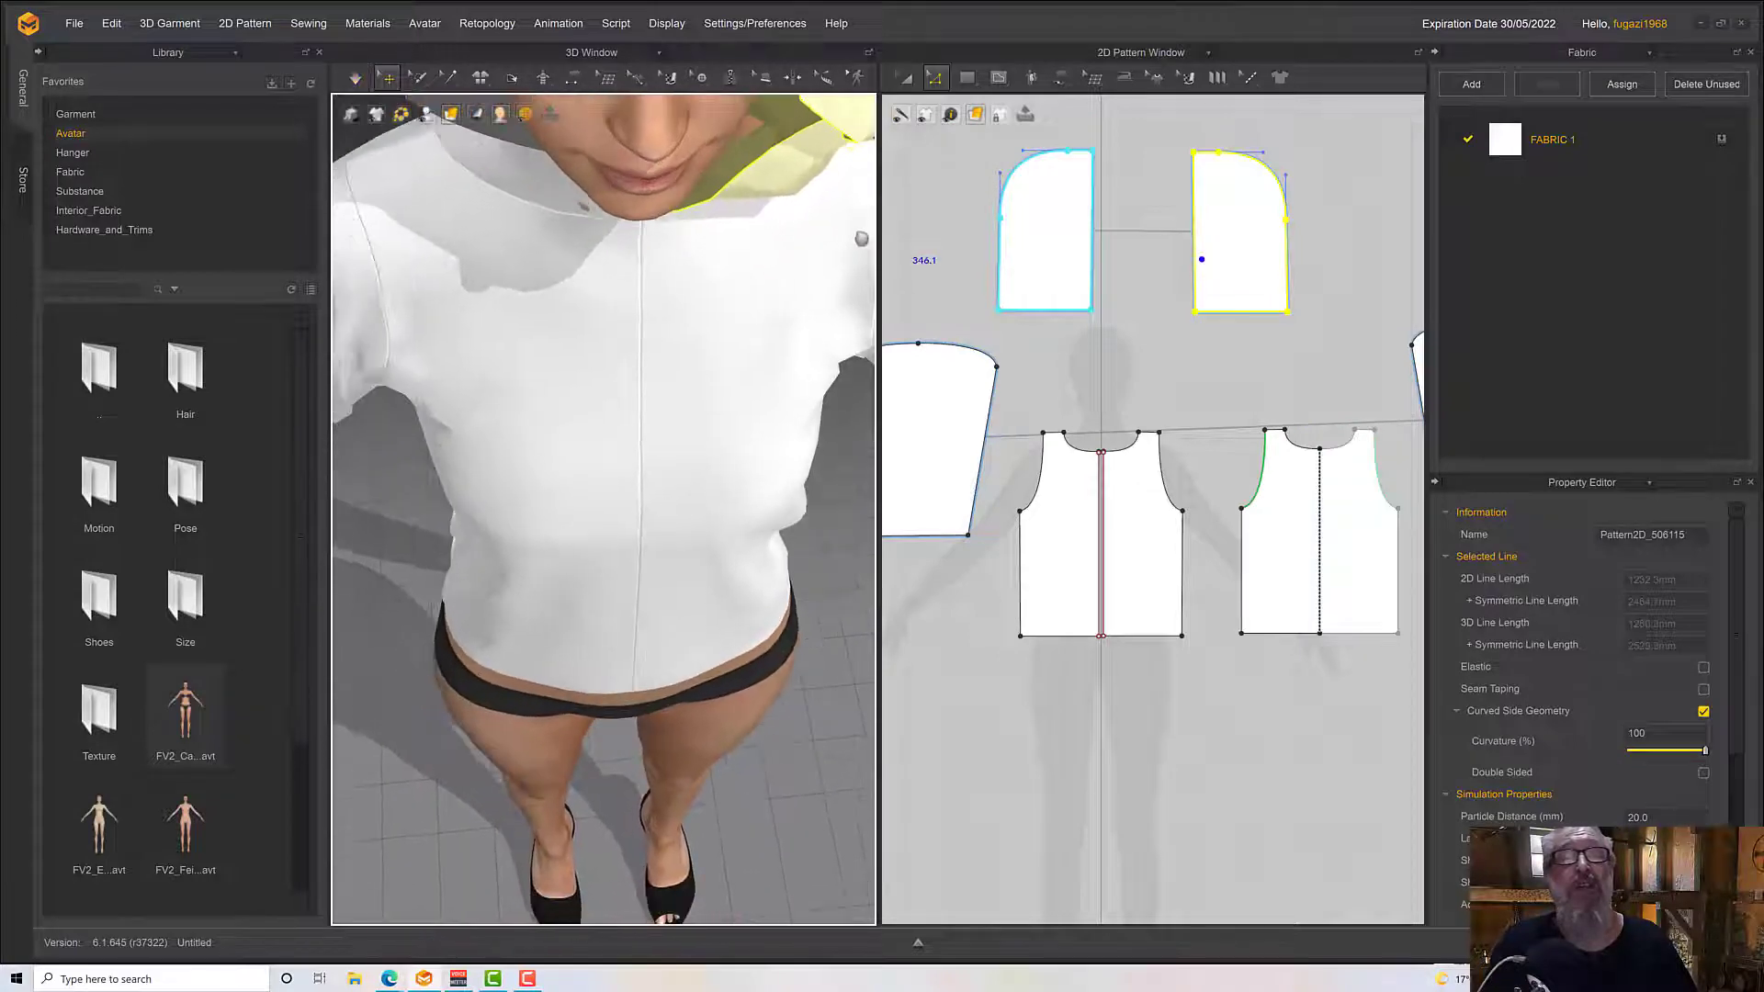
pyautogui.press('space')
pyautogui.moveTo(638, 268)
pyautogui.mouseDown(button='right')
pyautogui.moveTo(657, 358)
pyautogui.moveTo(654, 296)
pyautogui.mouseUp(button='right')
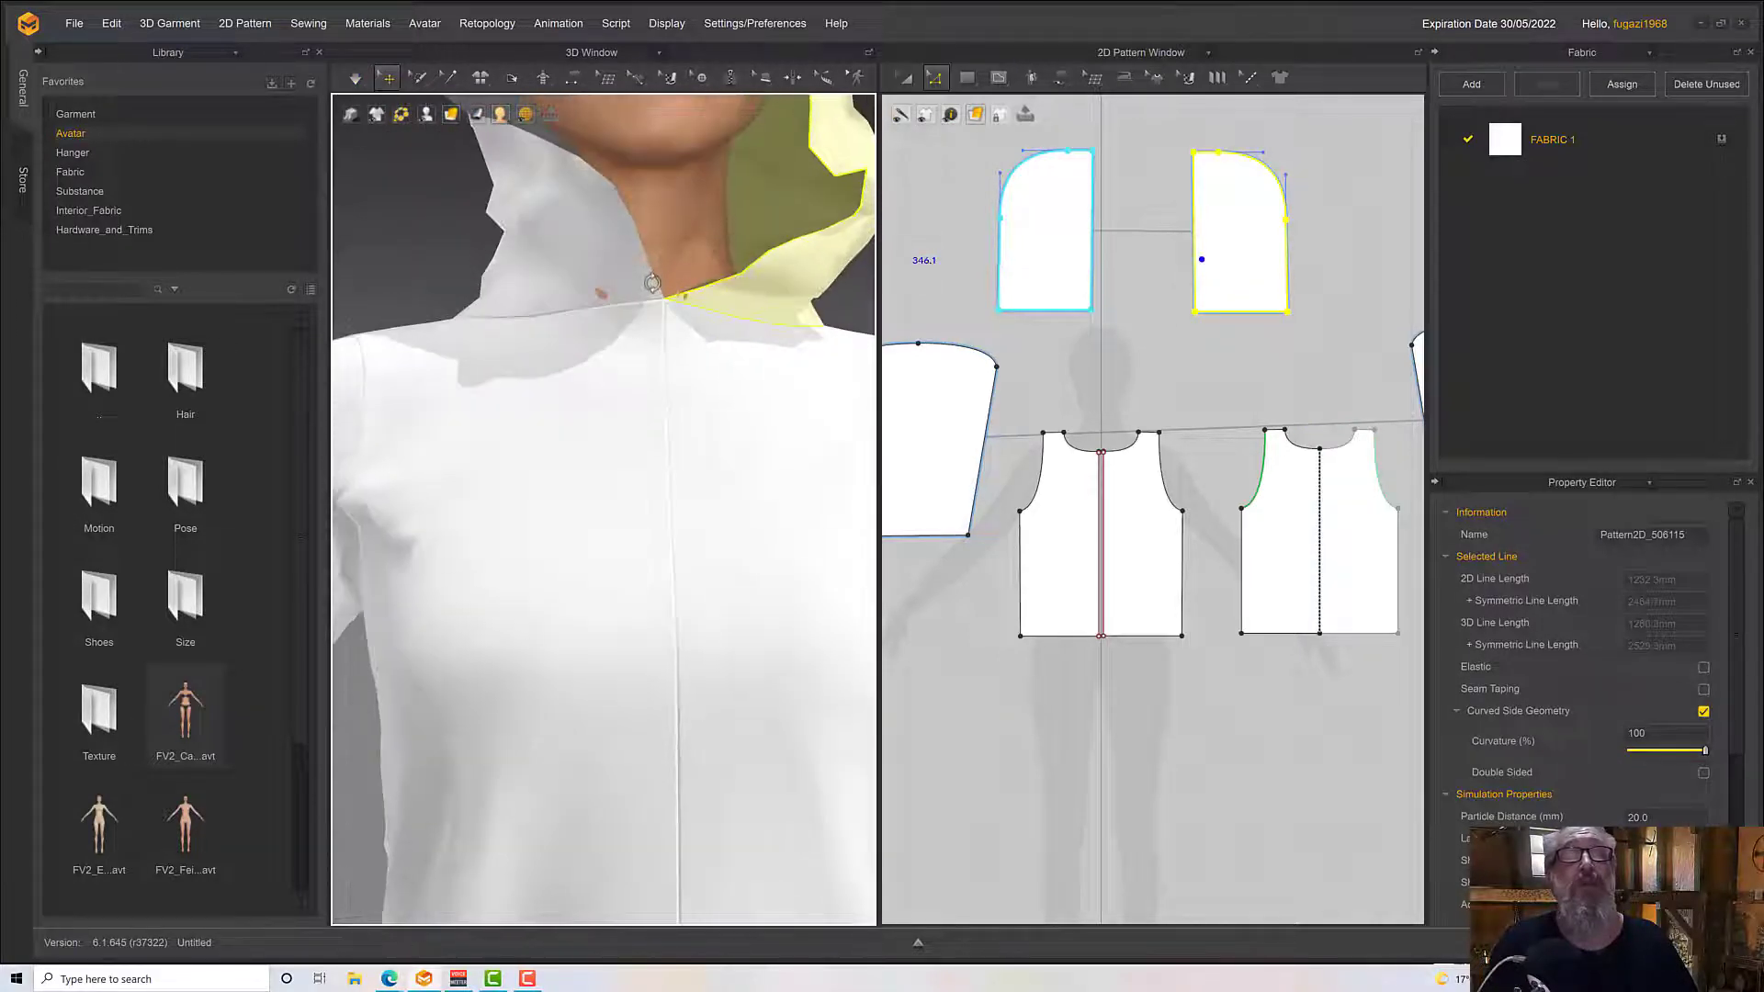
# Resume the simulation and smooth the hood's front edge beside the avatar's right cheek and collar
pyautogui.press('space')
pyautogui.scroll(-4, 680, 362)
pyautogui.moveTo(674, 375)
pyautogui.mouseDown(button='right')
pyautogui.moveTo(657, 407)
pyautogui.moveTo(645, 366)
pyautogui.mouseUp(button='right')
pyautogui.click(593, 352)
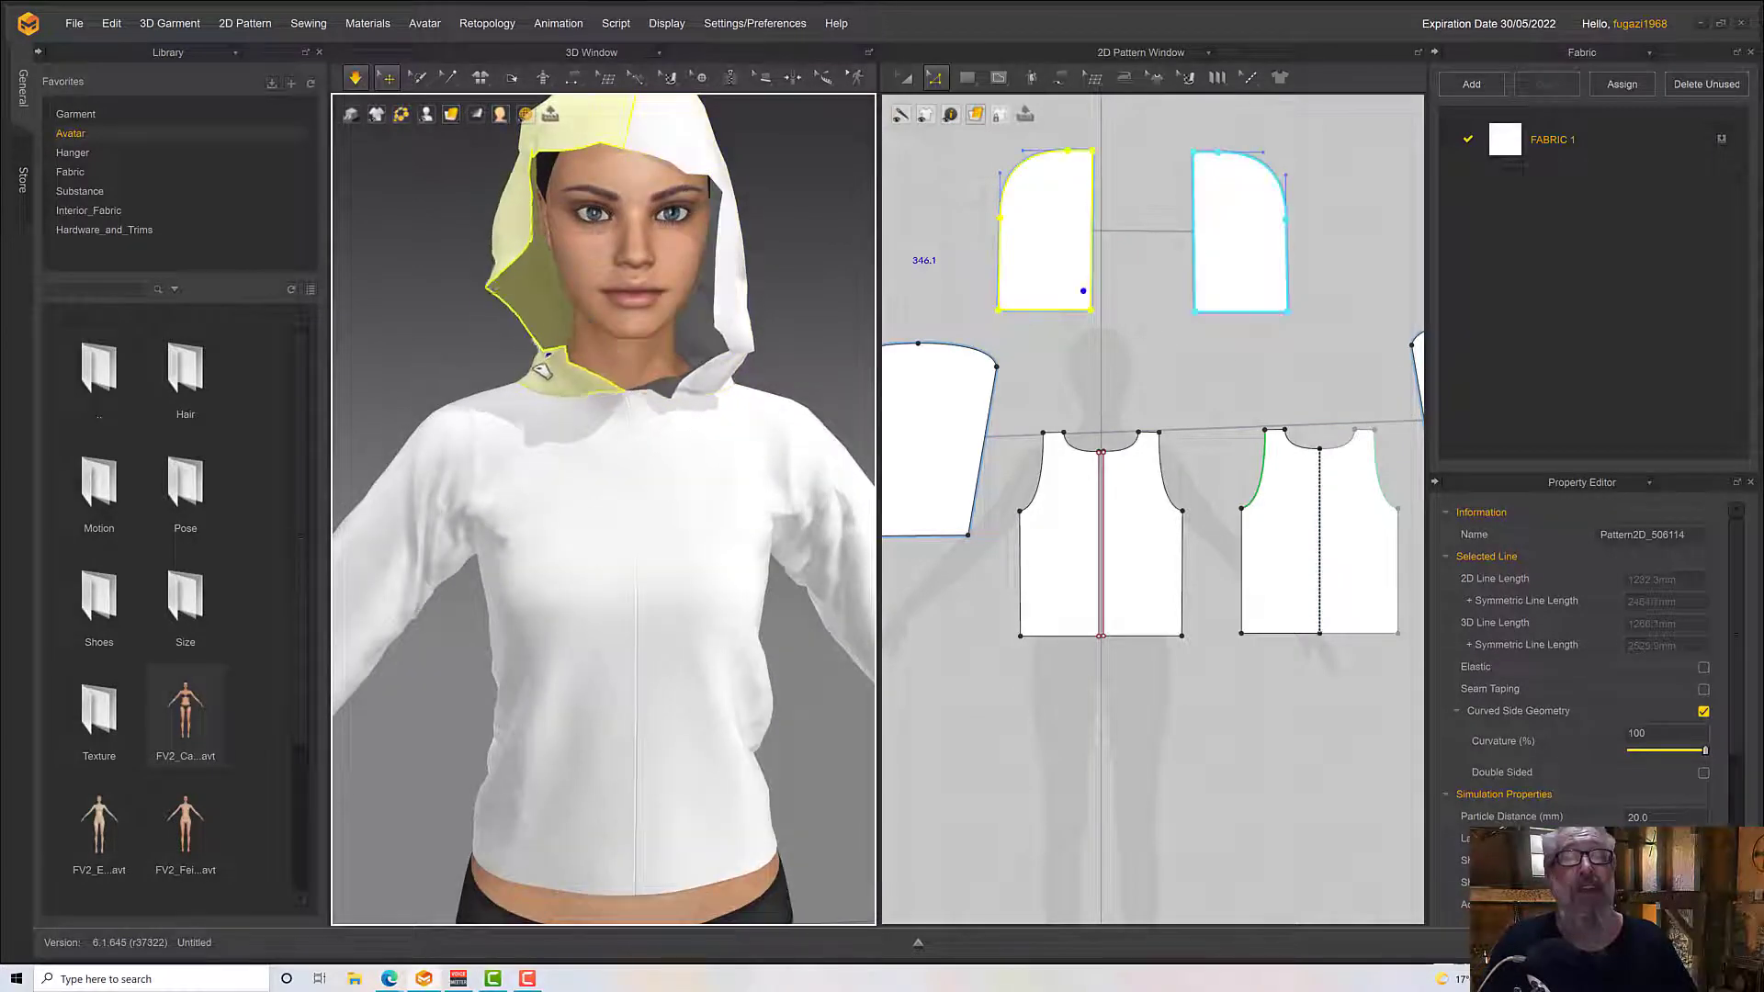
pyautogui.click(434, 386)
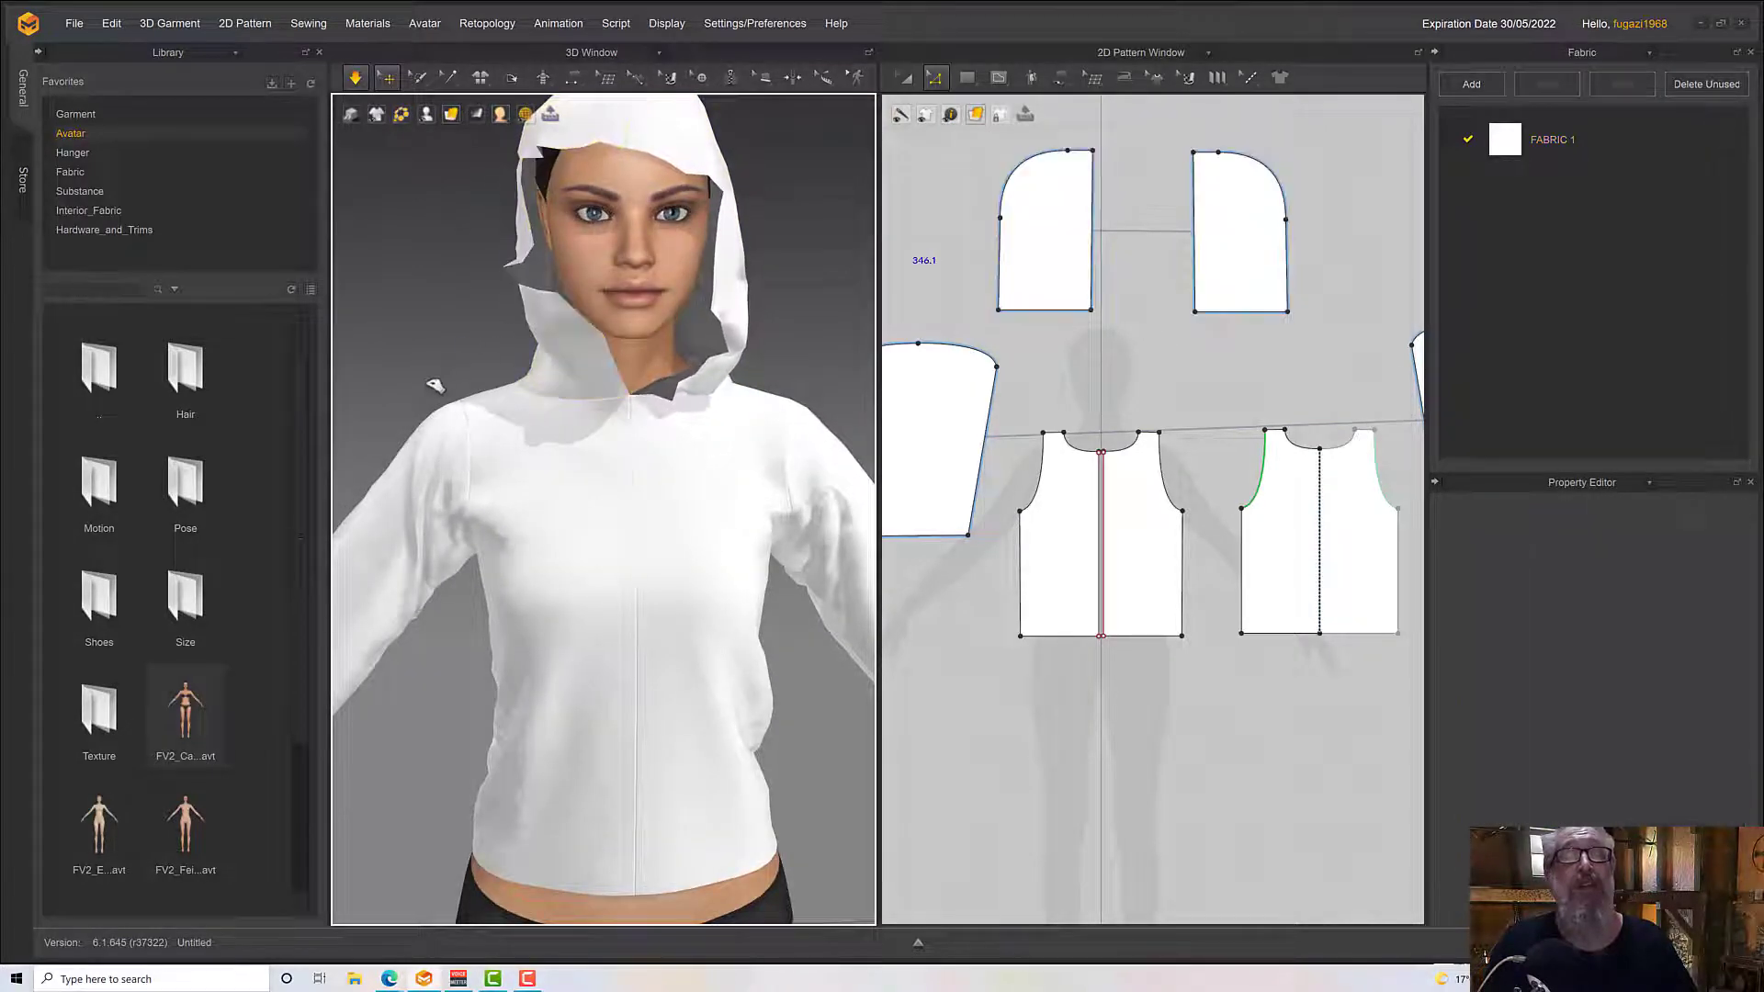
pyautogui.click(542, 336)
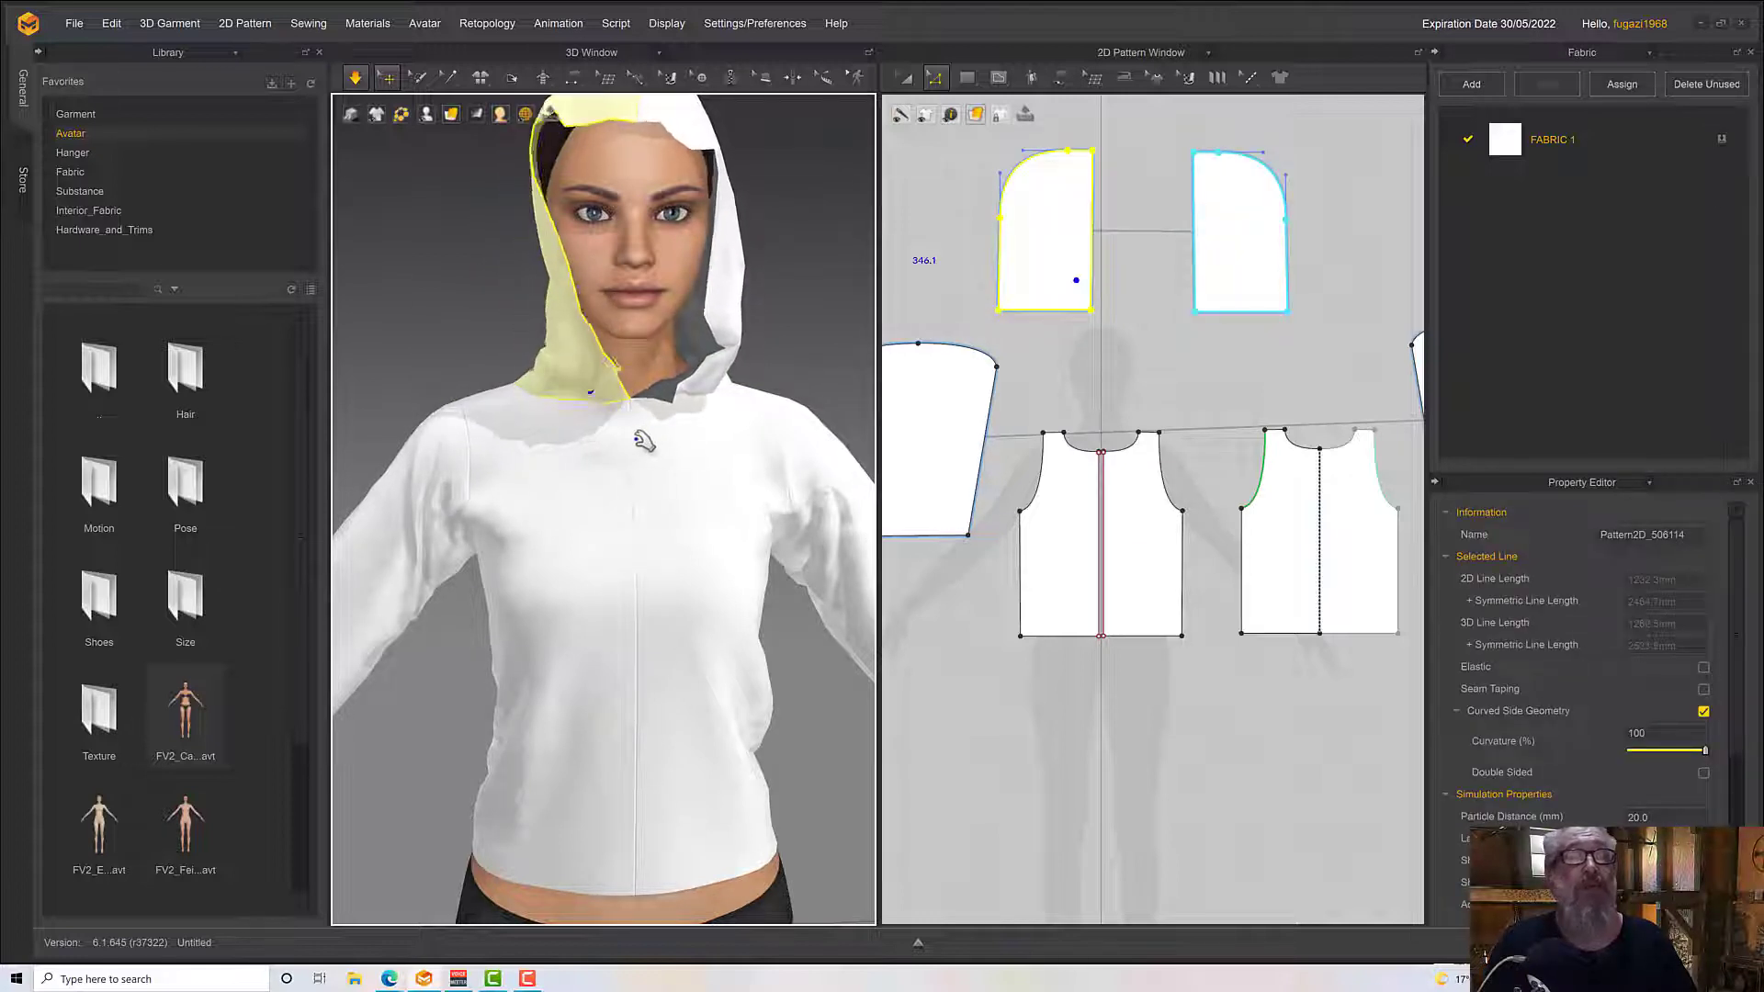
# Pull the bunched hood fabric at the back and side of the neck into place while simulating
pyautogui.moveTo(645, 437); pyautogui.dragTo(864, 505, button='right')
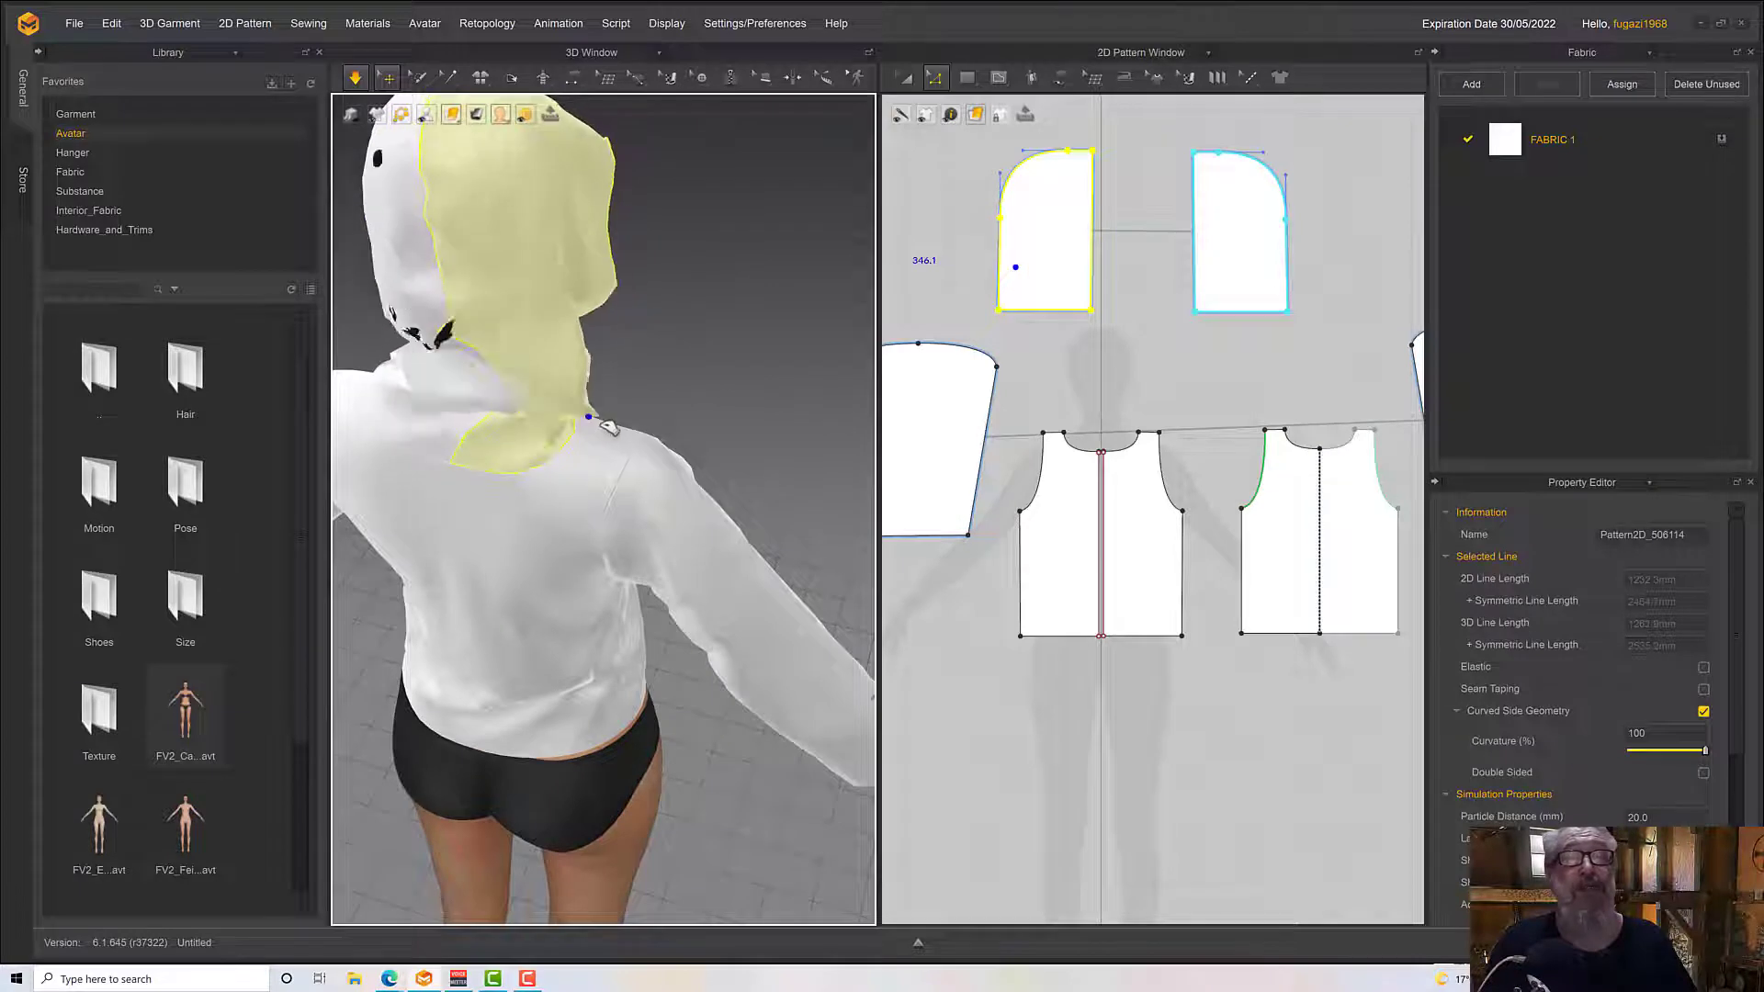
pyautogui.scroll(-2, 535, 390)
pyautogui.moveTo(535, 392); pyautogui.dragTo(657, 363, button='right')
pyautogui.click(540, 415)
pyautogui.moveTo(540, 415); pyautogui.dragTo(705, 460, button='right')
pyautogui.press('space')
pyautogui.scroll(-5, 646, 477)
pyautogui.press('space')
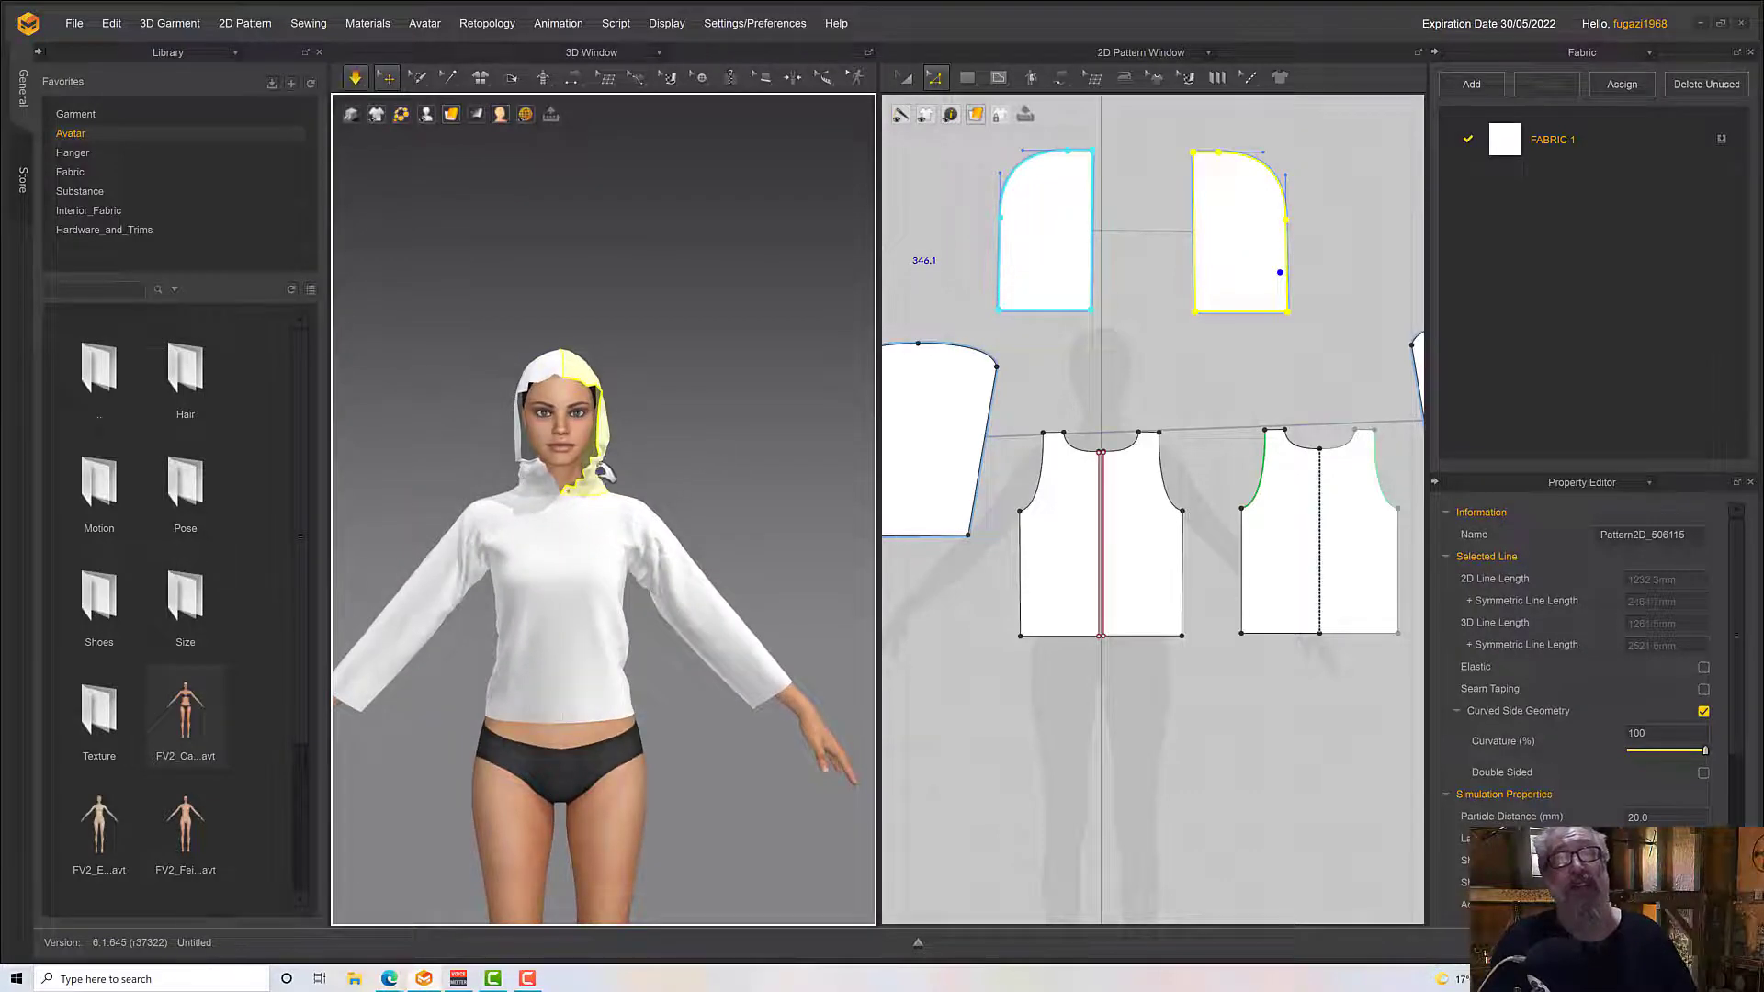
# Pull the folded hood collar on the avatar's right side down and outward so the front edge opens
pyautogui.scroll(2, 567, 486)
pyautogui.scroll(2, 567, 486)
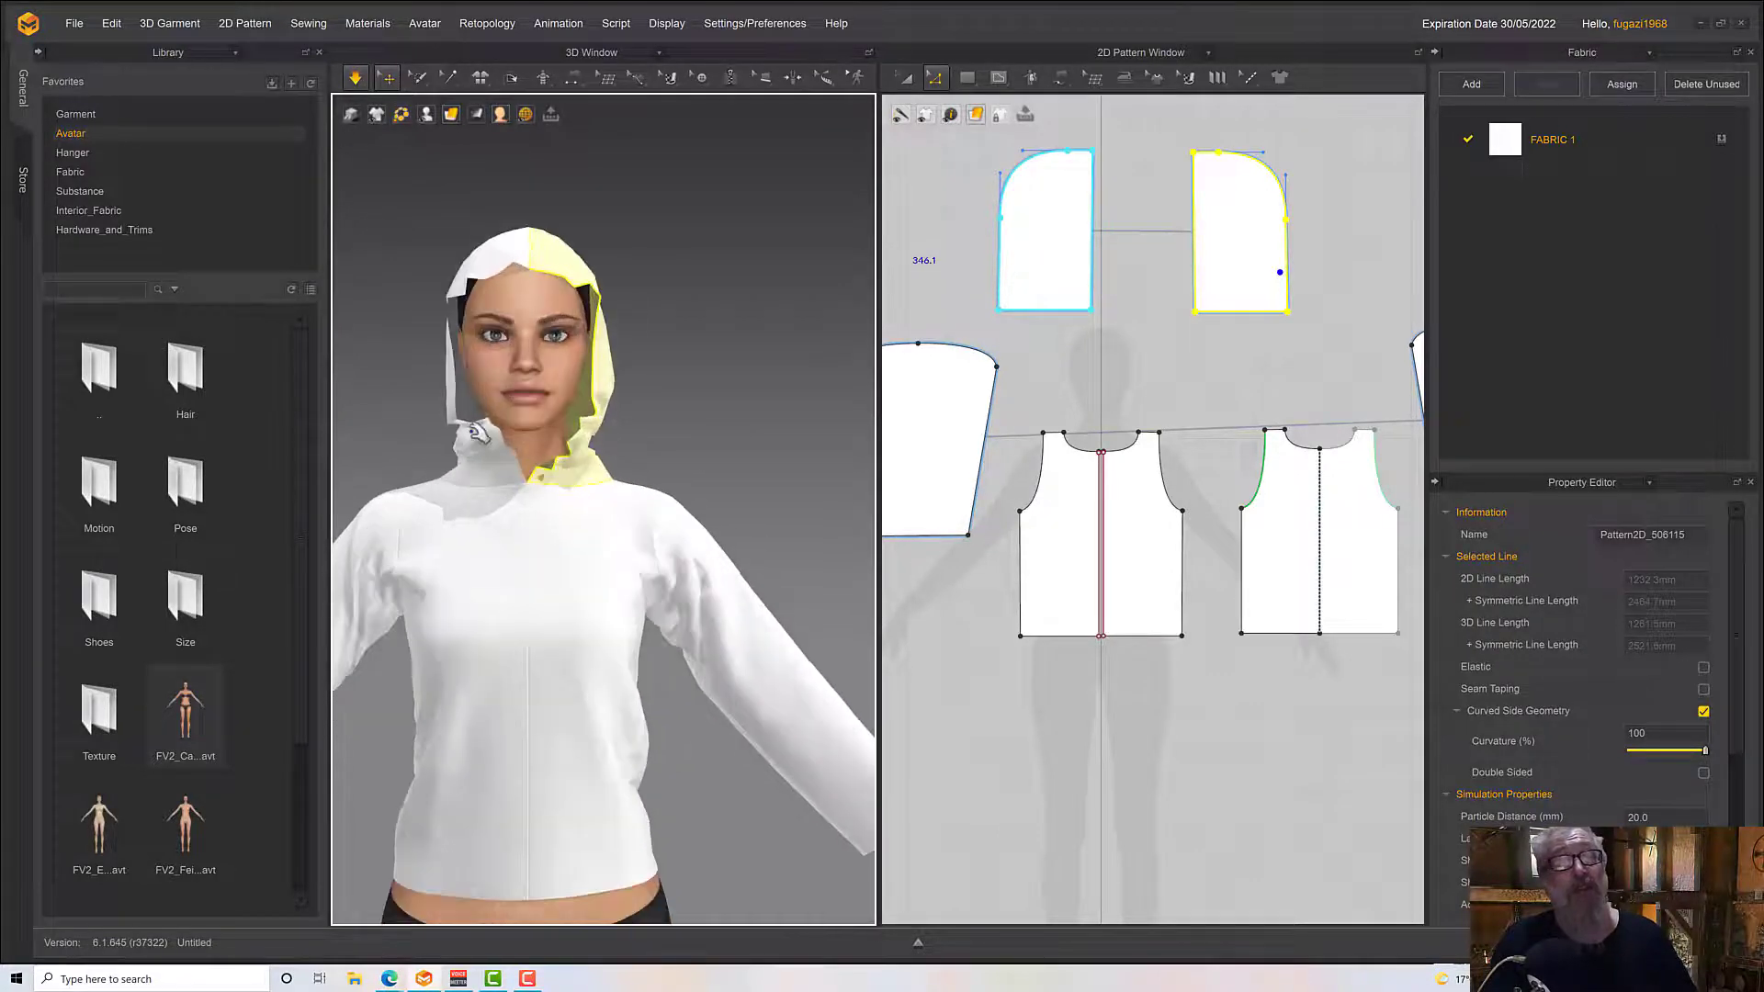
pyautogui.click(493, 451)
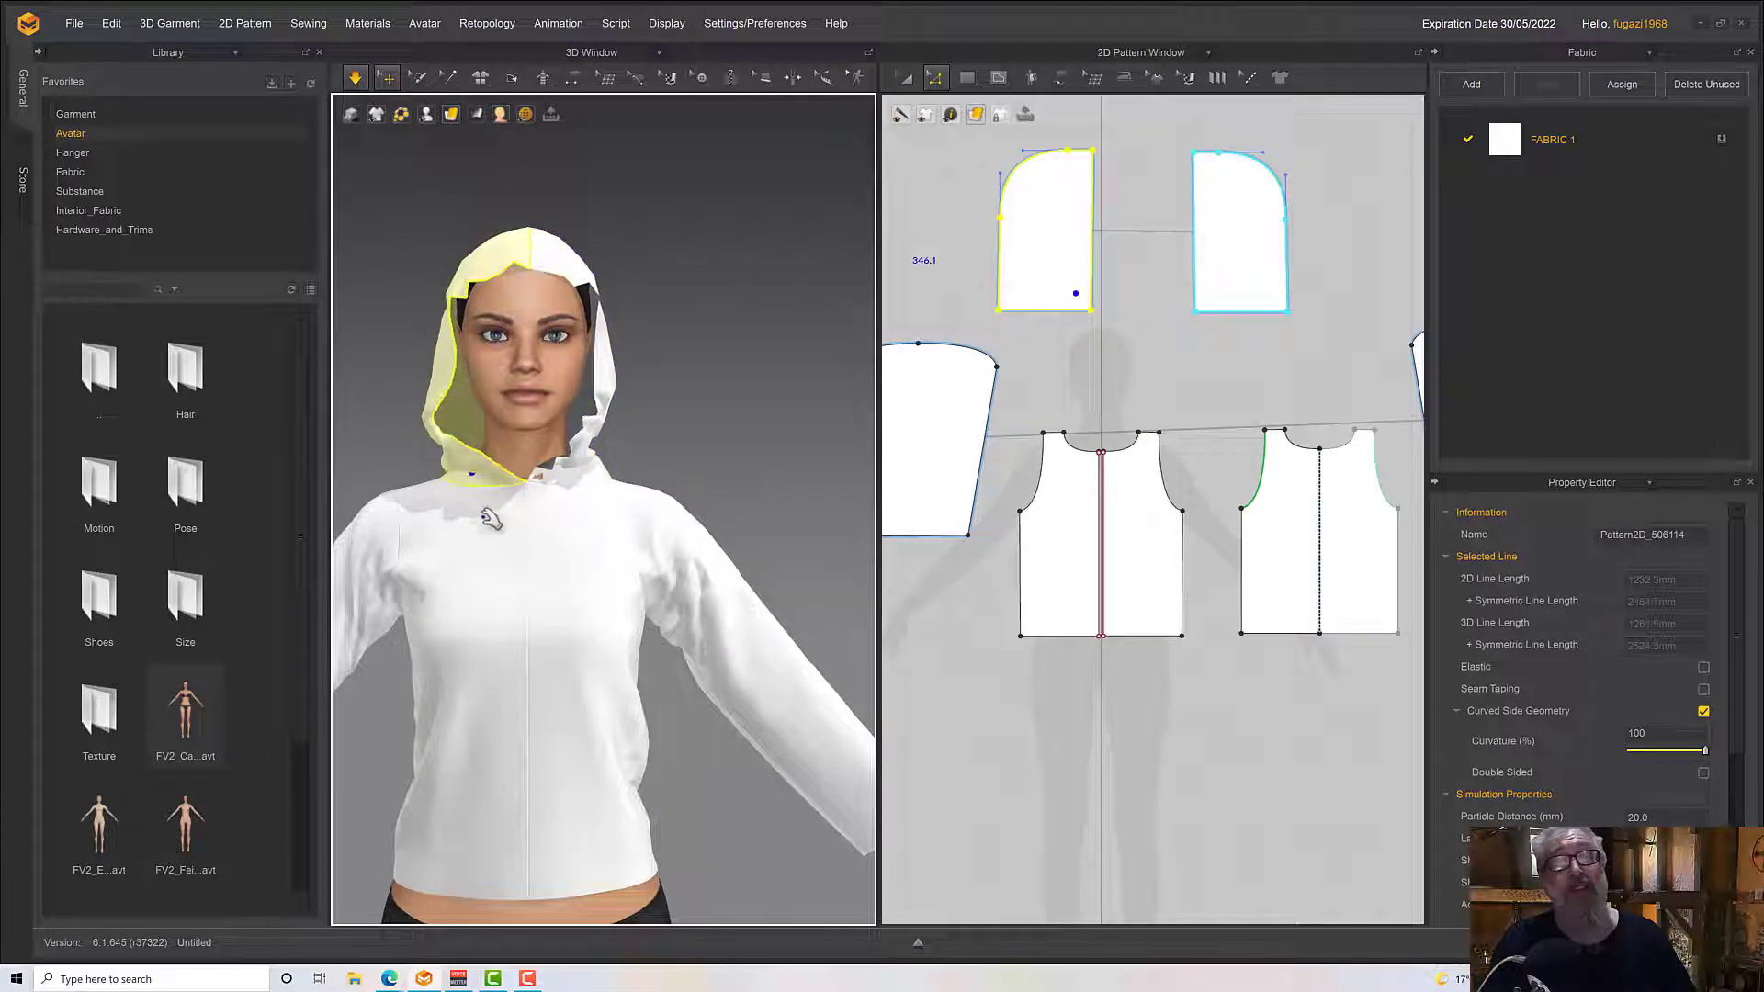
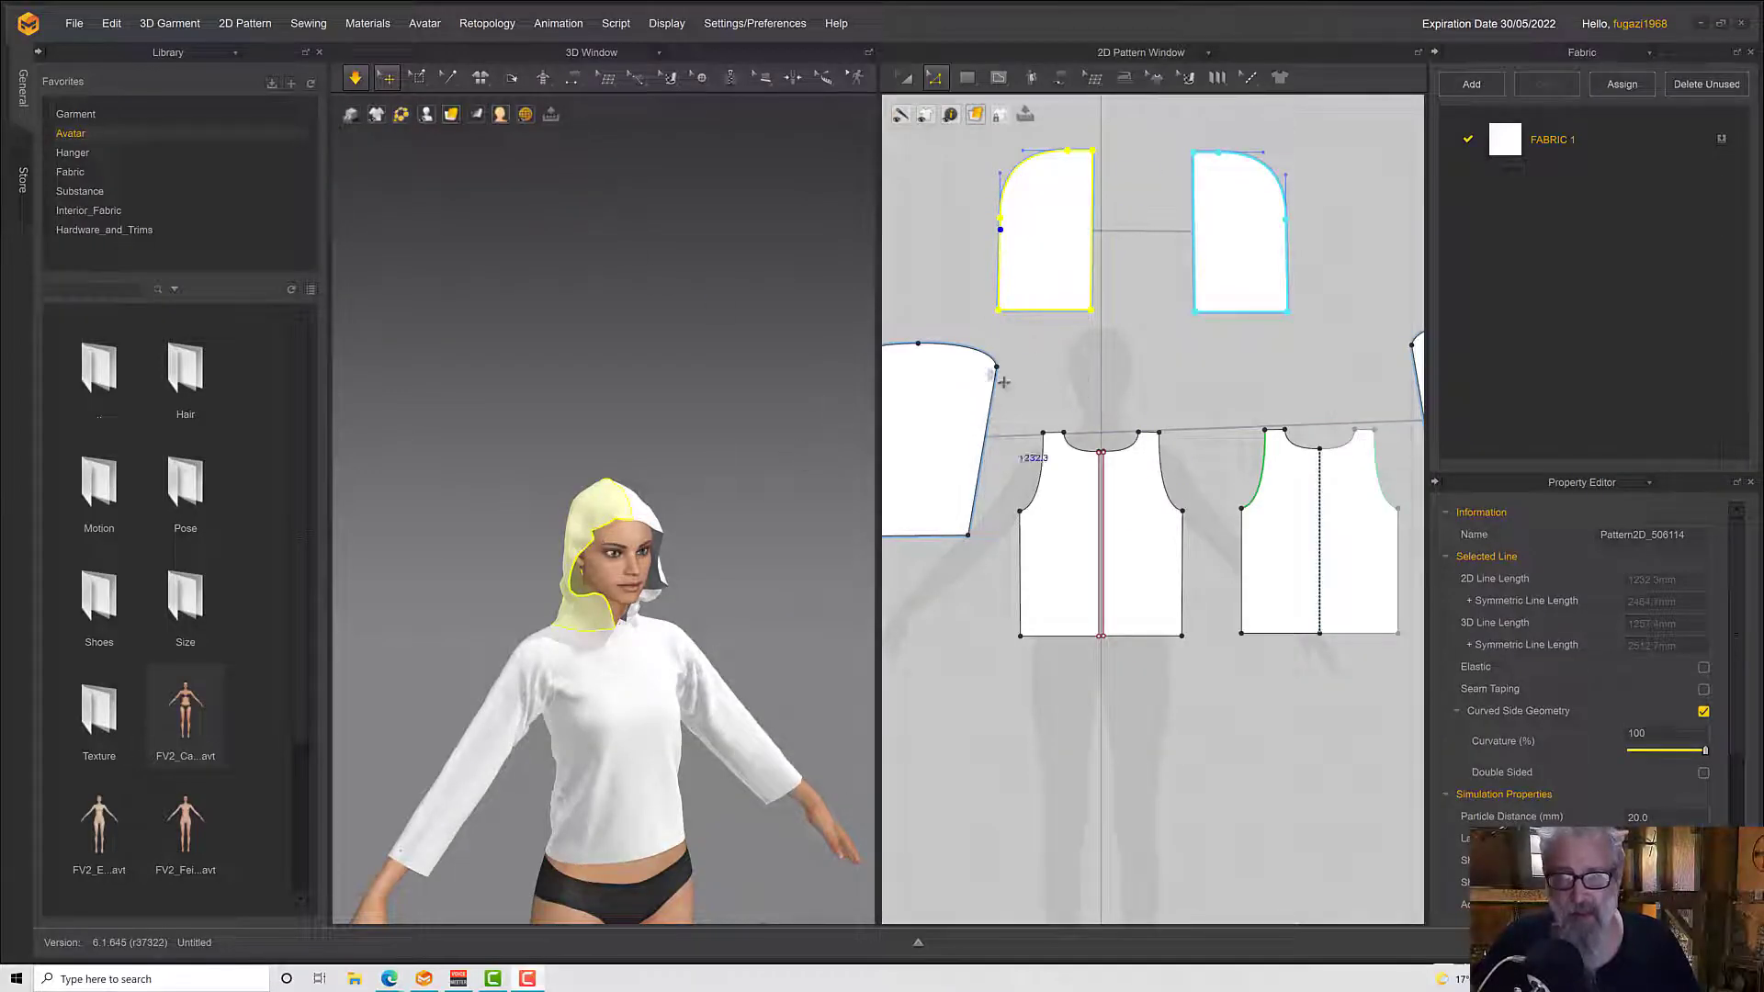
# Tug the hood fabric at the back of the head and its lower front corner at the avatar's right collar into place during simulation
pyautogui.moveTo(655, 544); pyautogui.dragTo(745, 602, button='right')
pyautogui.scroll(4, 654, 606)
pyautogui.press('space')
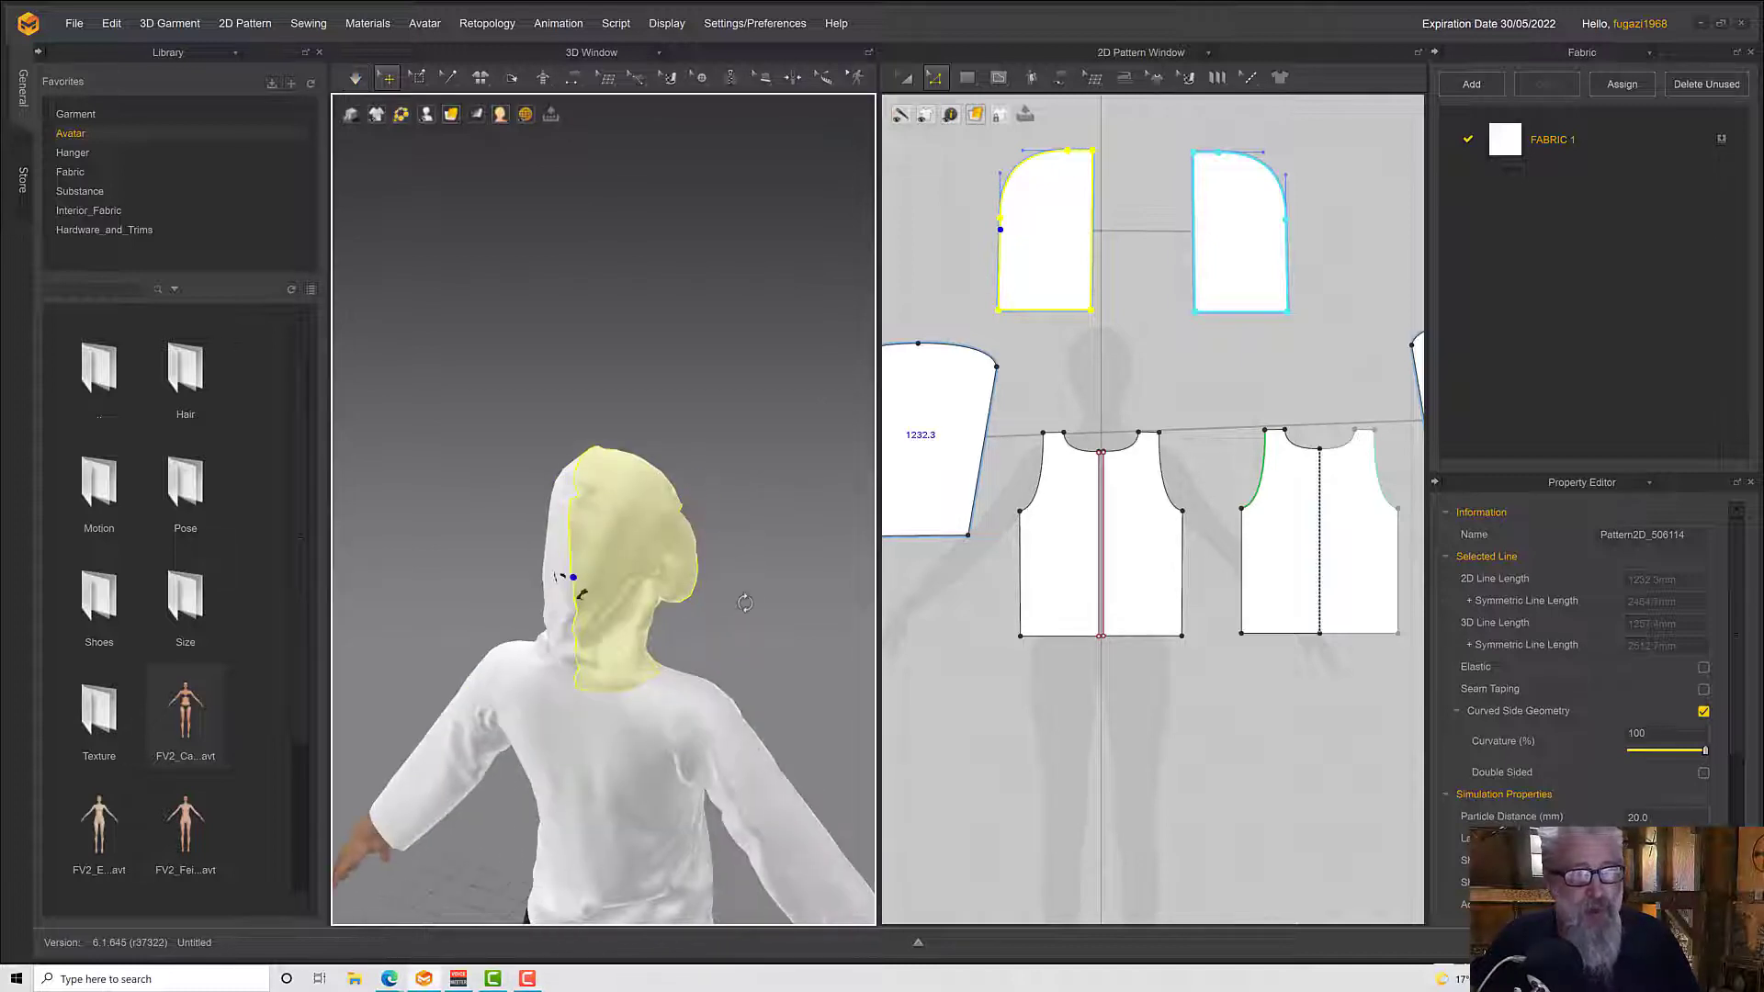
pyautogui.moveTo(682, 593); pyautogui.dragTo(705, 586)
pyautogui.press('space')
pyautogui.moveTo(694, 579); pyautogui.dragTo(820, 652, button='right')
pyautogui.press('space')
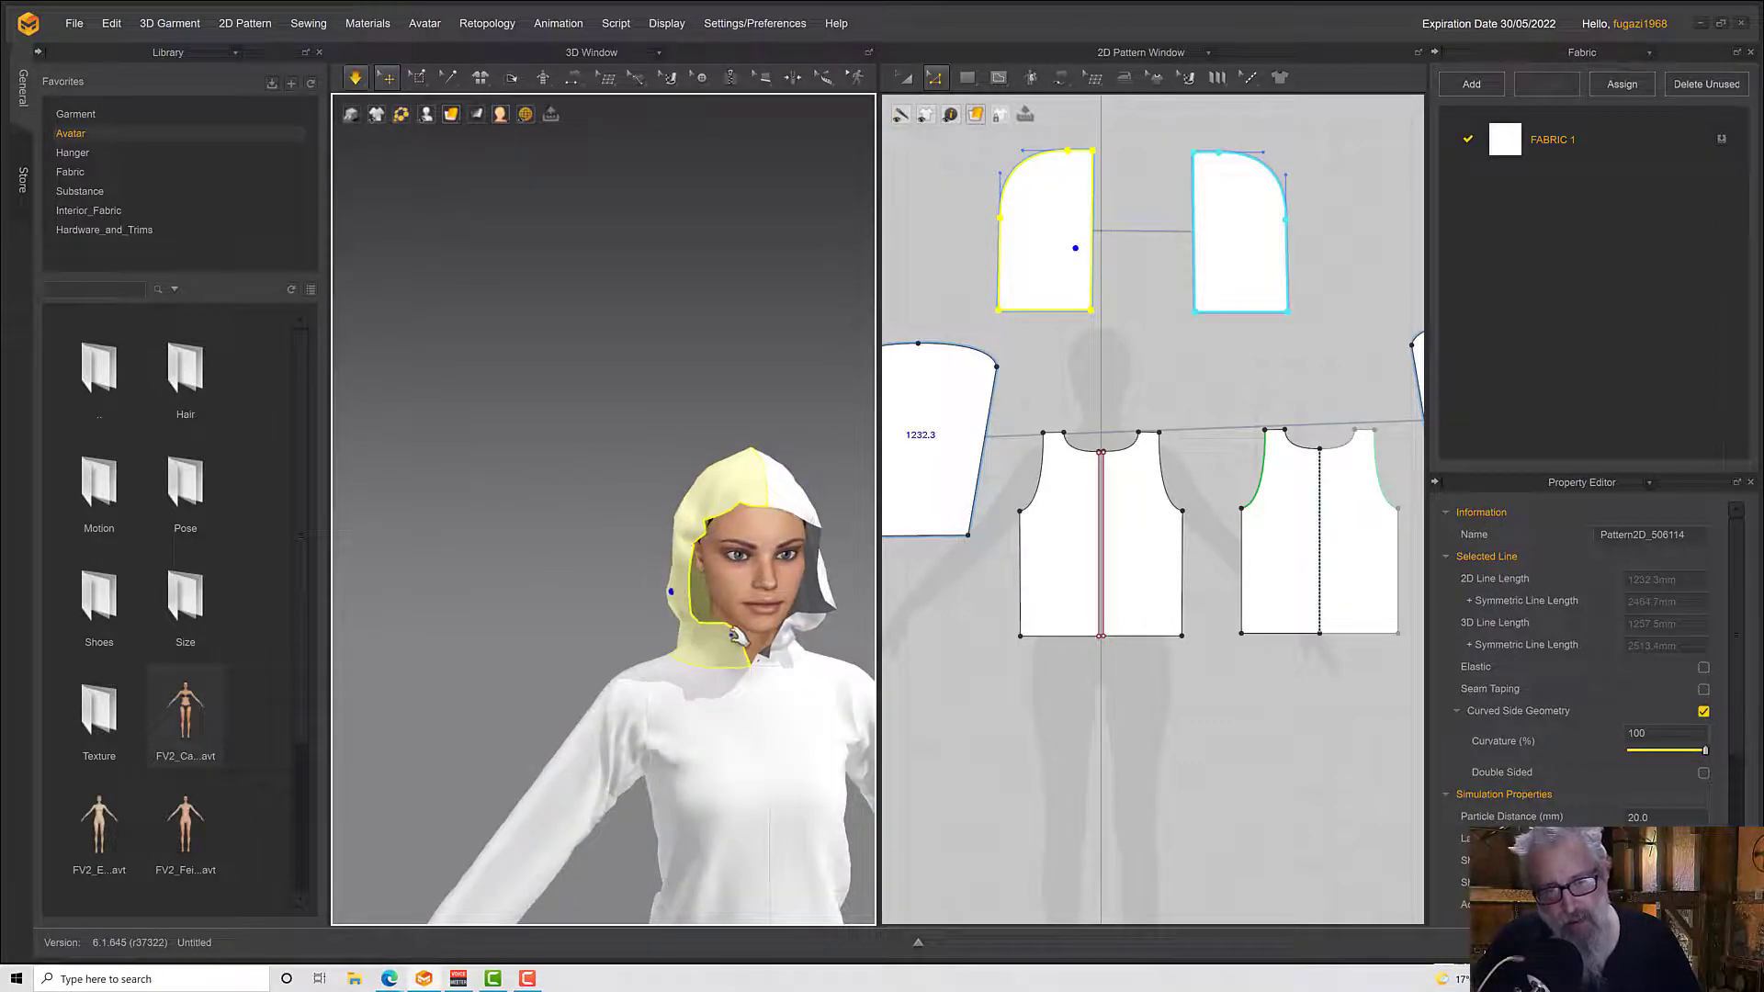
pyautogui.moveTo(732, 633); pyautogui.dragTo(702, 665)
pyautogui.moveTo(808, 628); pyautogui.dragTo(780, 620, button='right')
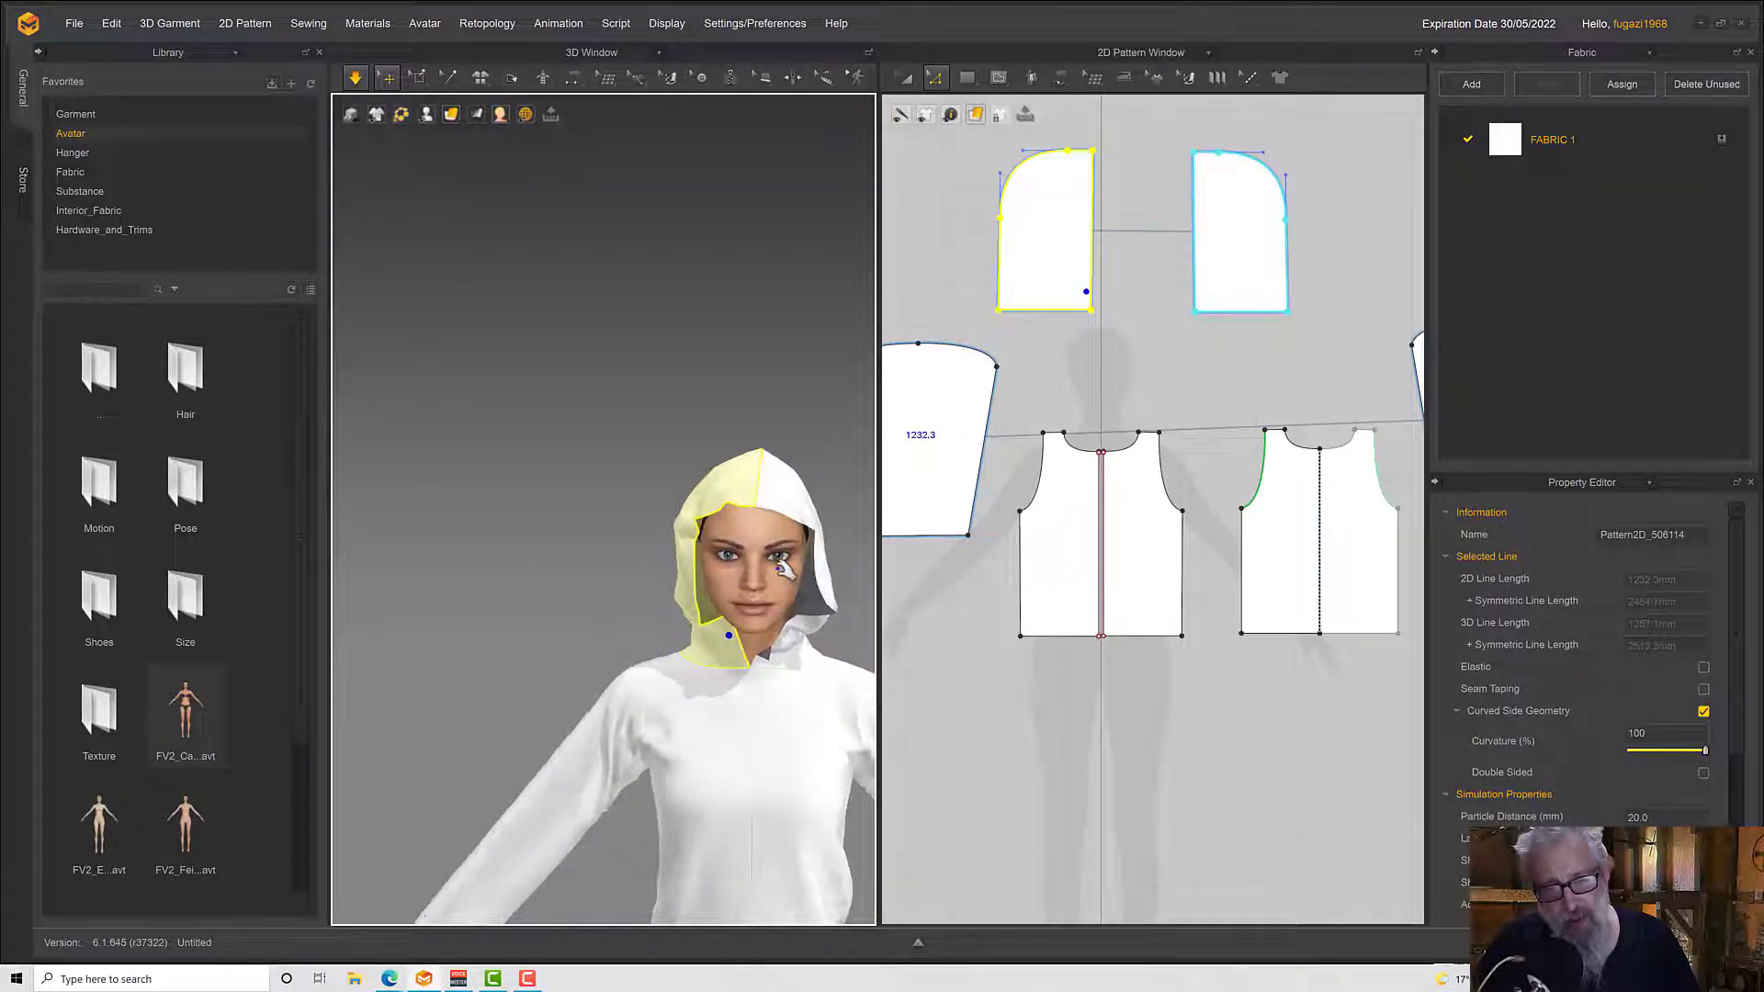
# Widen both hood pieces by moving their curved back edges outward about 120.5 mm
pyautogui.moveTo(1078, 355); pyautogui.dragTo(1087, 463, button='middle')
pyautogui.click(946, 202)
pyautogui.moveTo(1045, 468); pyautogui.dragTo(1084, 479)
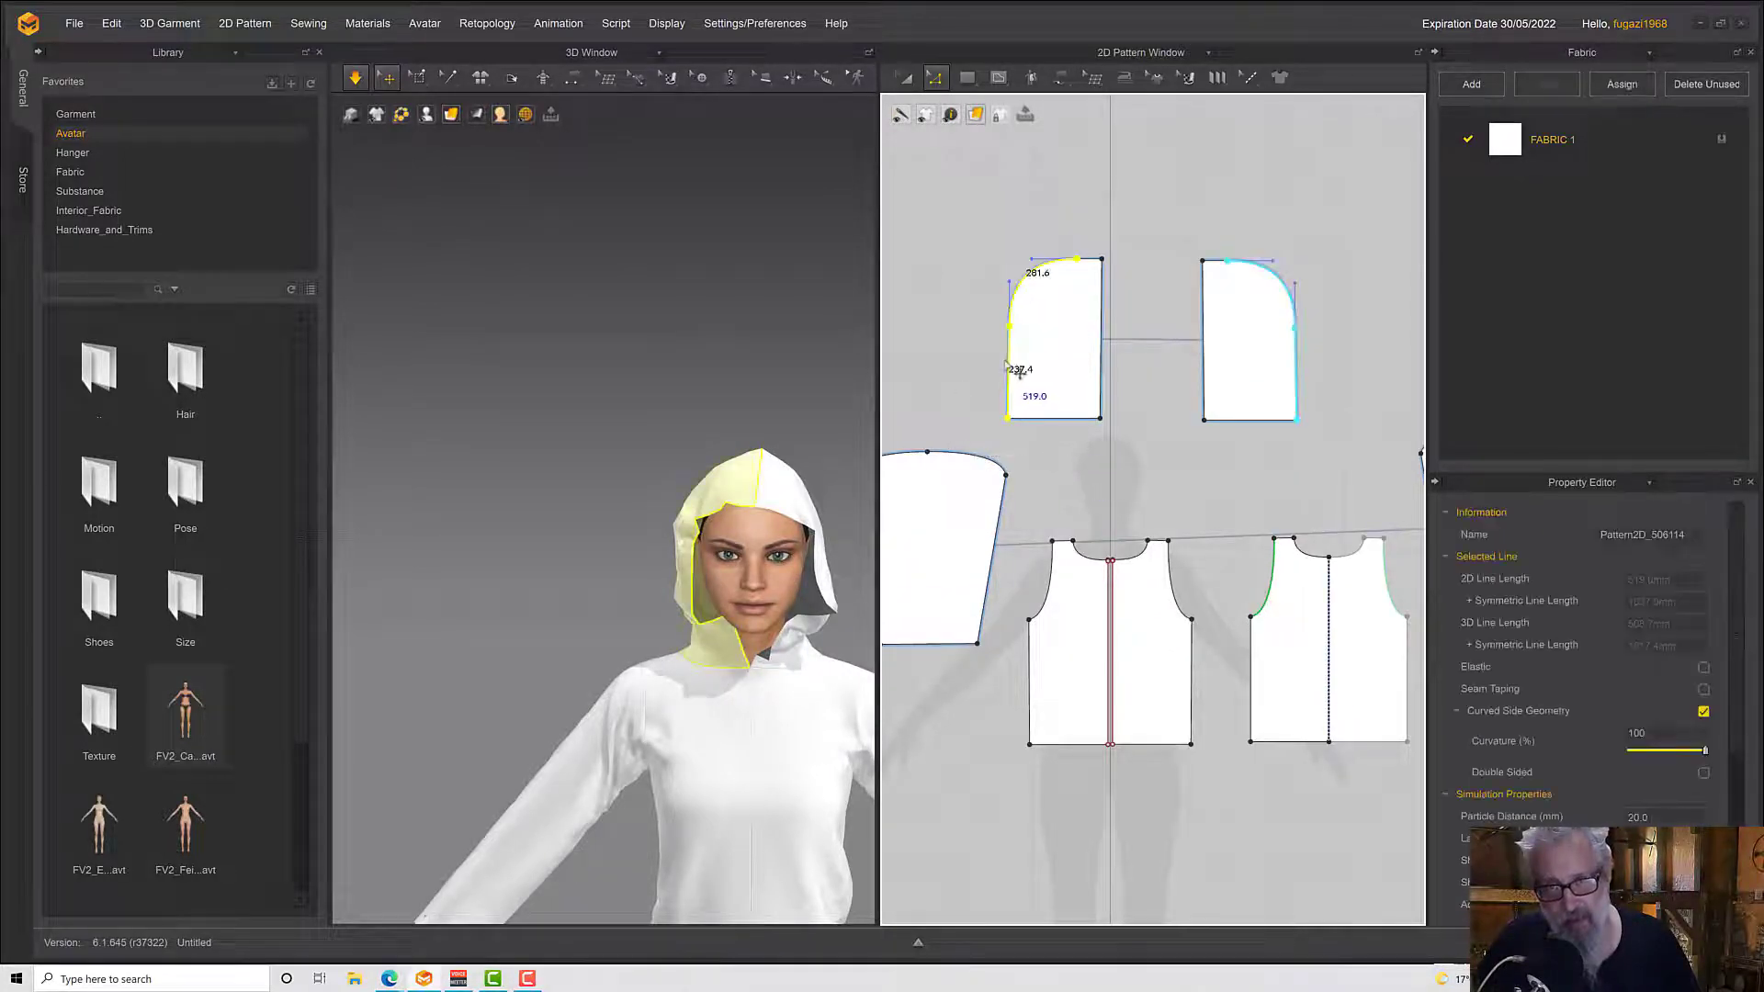
pyautogui.moveTo(1020, 372); pyautogui.dragTo(976, 372)
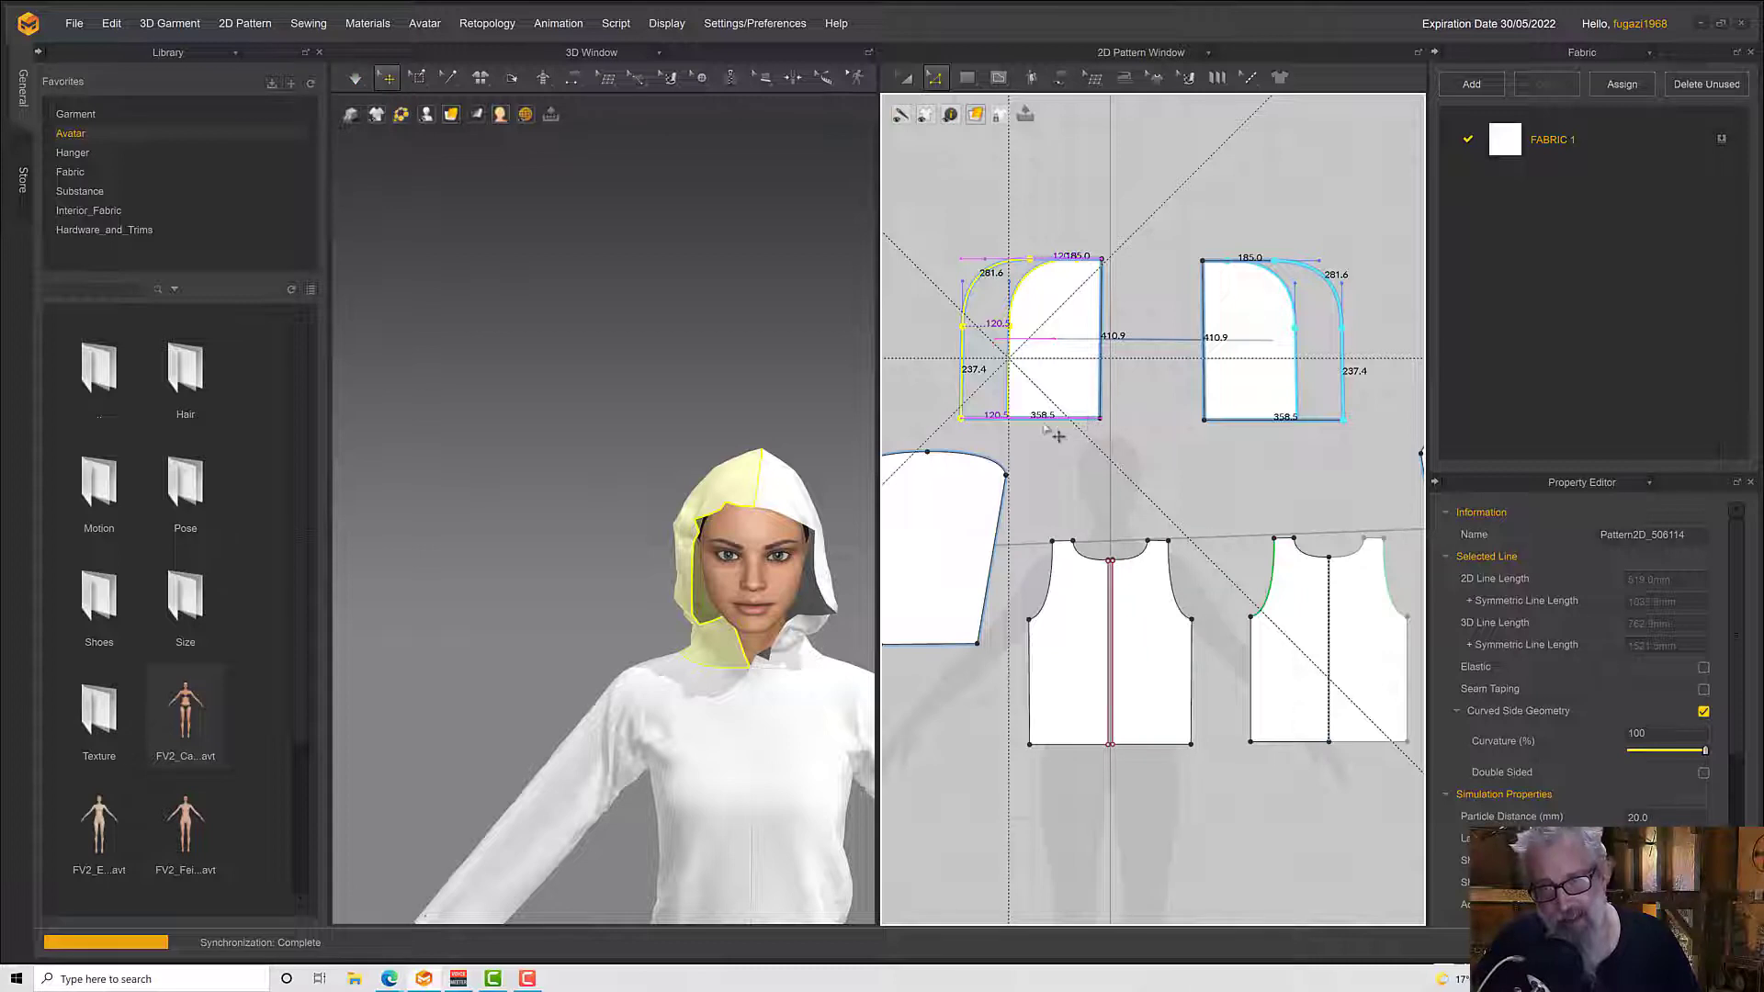
pyautogui.moveTo(707, 457); pyautogui.dragTo(665, 458, button='right')
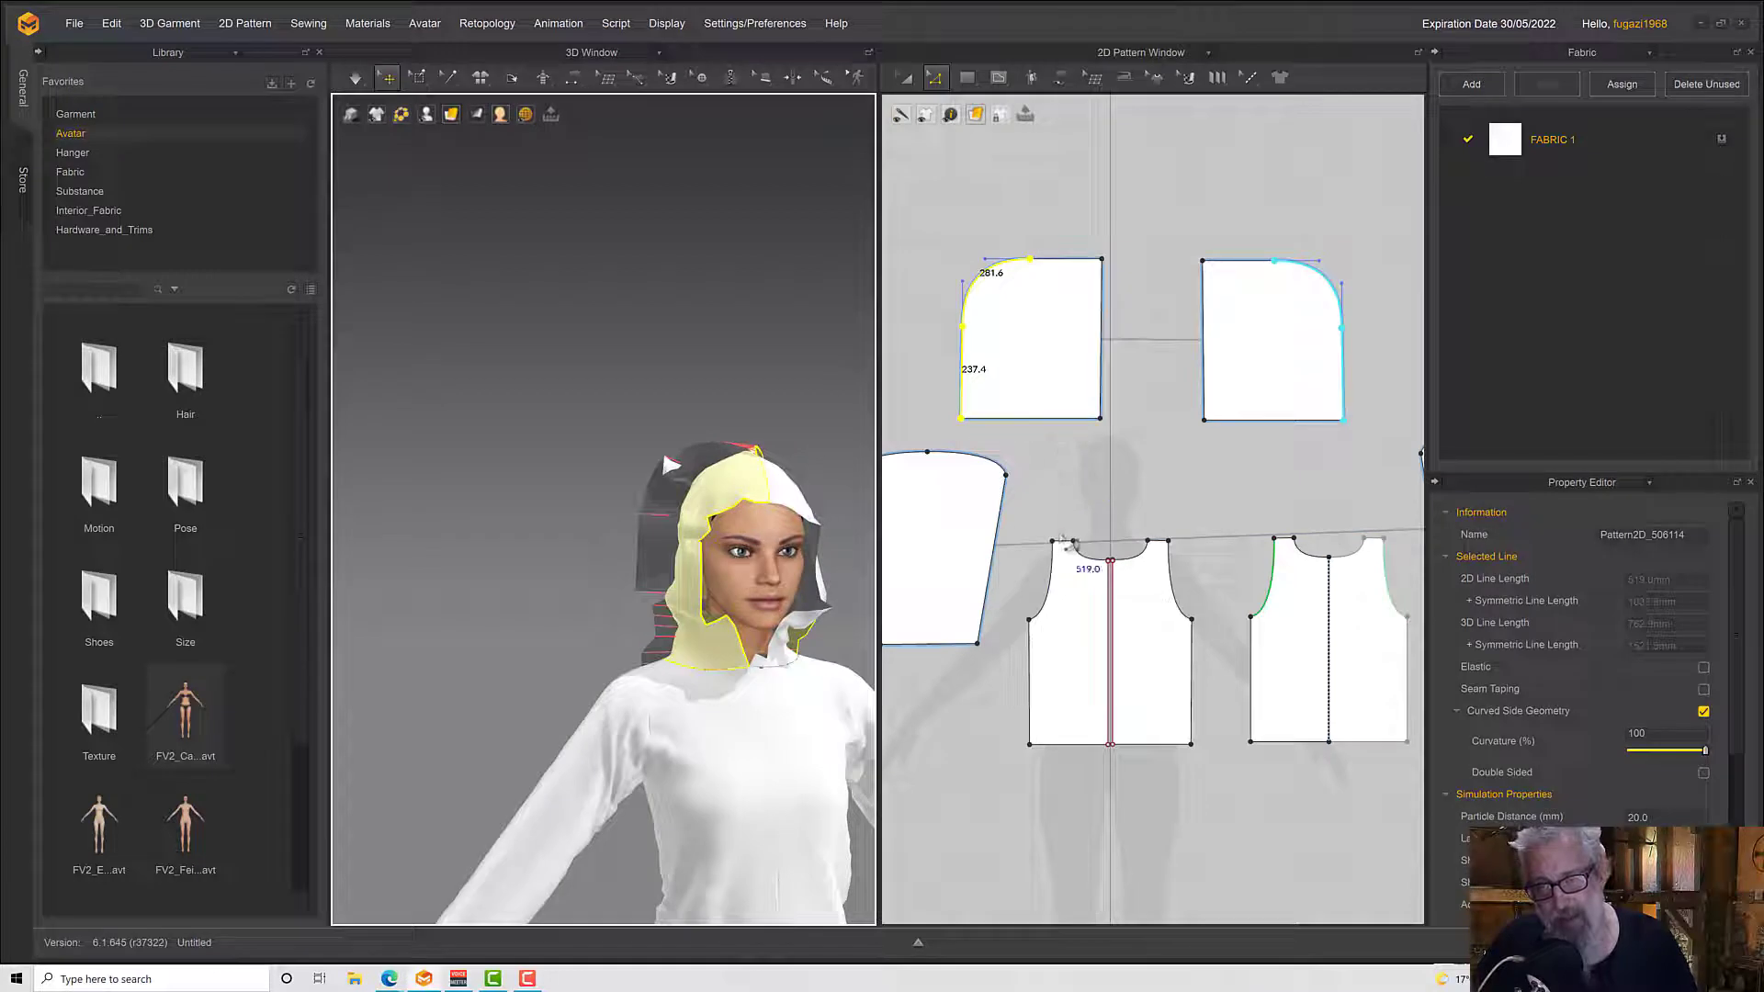
# Simulate the widened hood and pull its sides and top forward over the avatar's head
pyautogui.press('space')
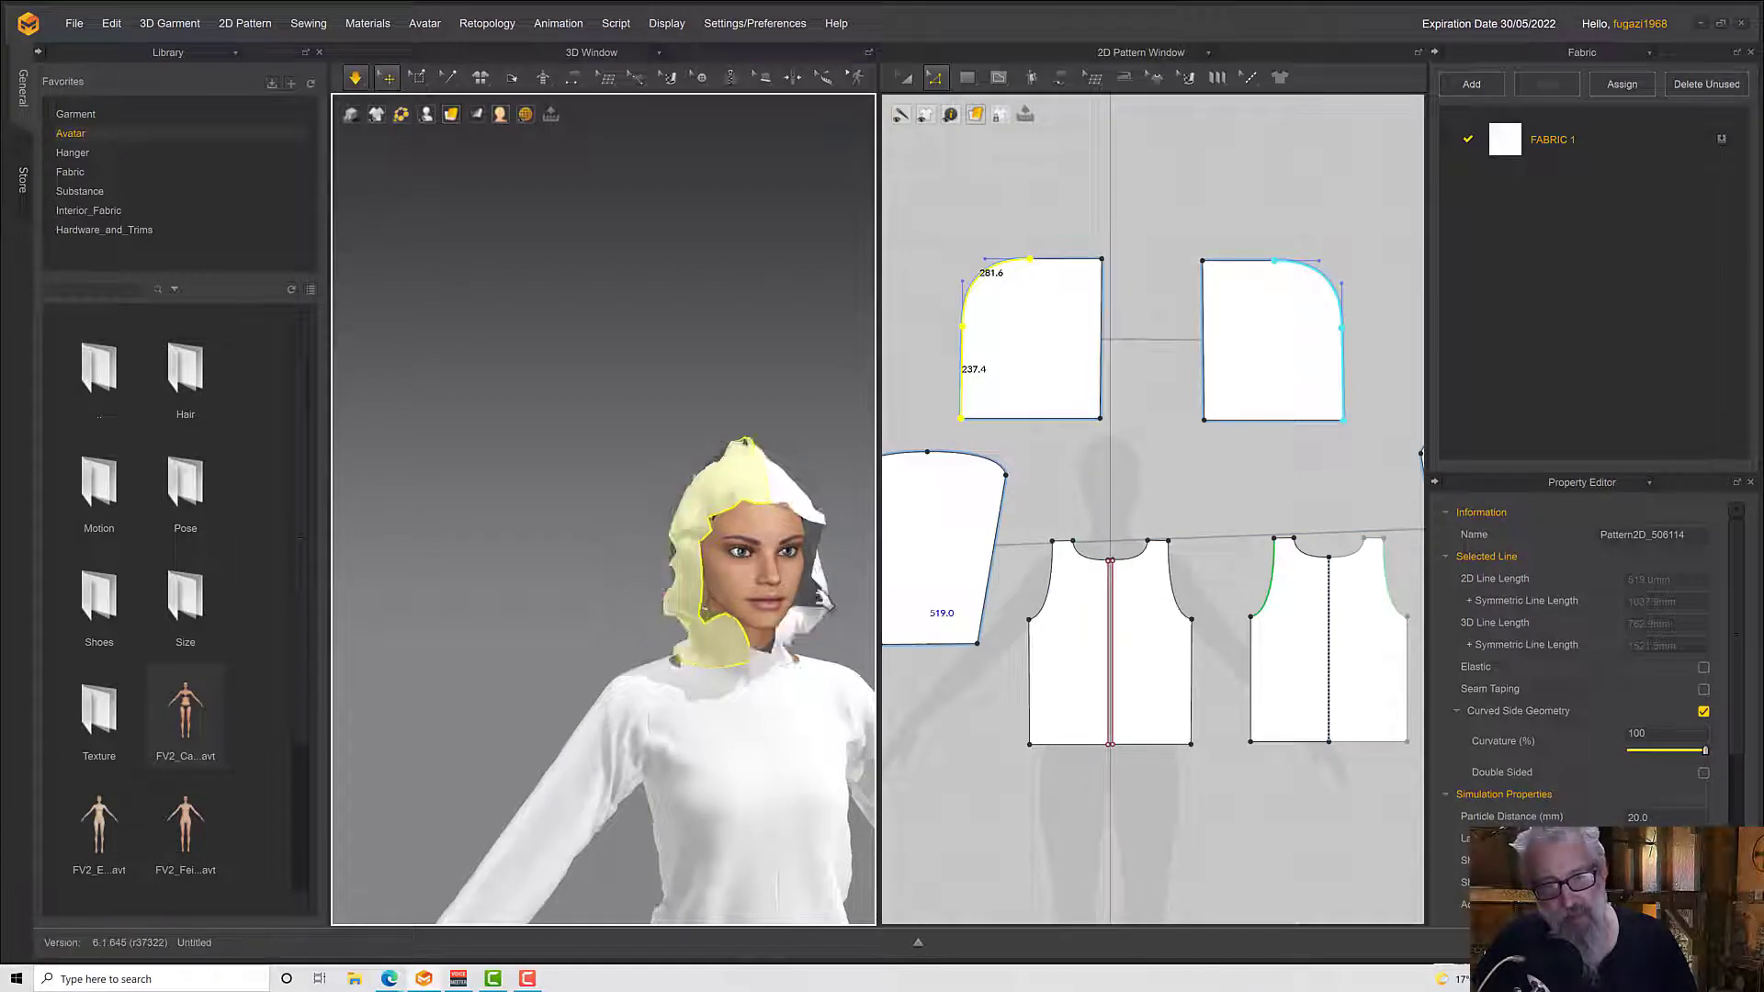
pyautogui.moveTo(715, 632)
pyautogui.mouseDown(button='right')
pyautogui.moveTo(802, 636)
pyautogui.moveTo(728, 602)
pyautogui.mouseUp(button='right')
pyautogui.moveTo(702, 604); pyautogui.dragTo(708, 607)
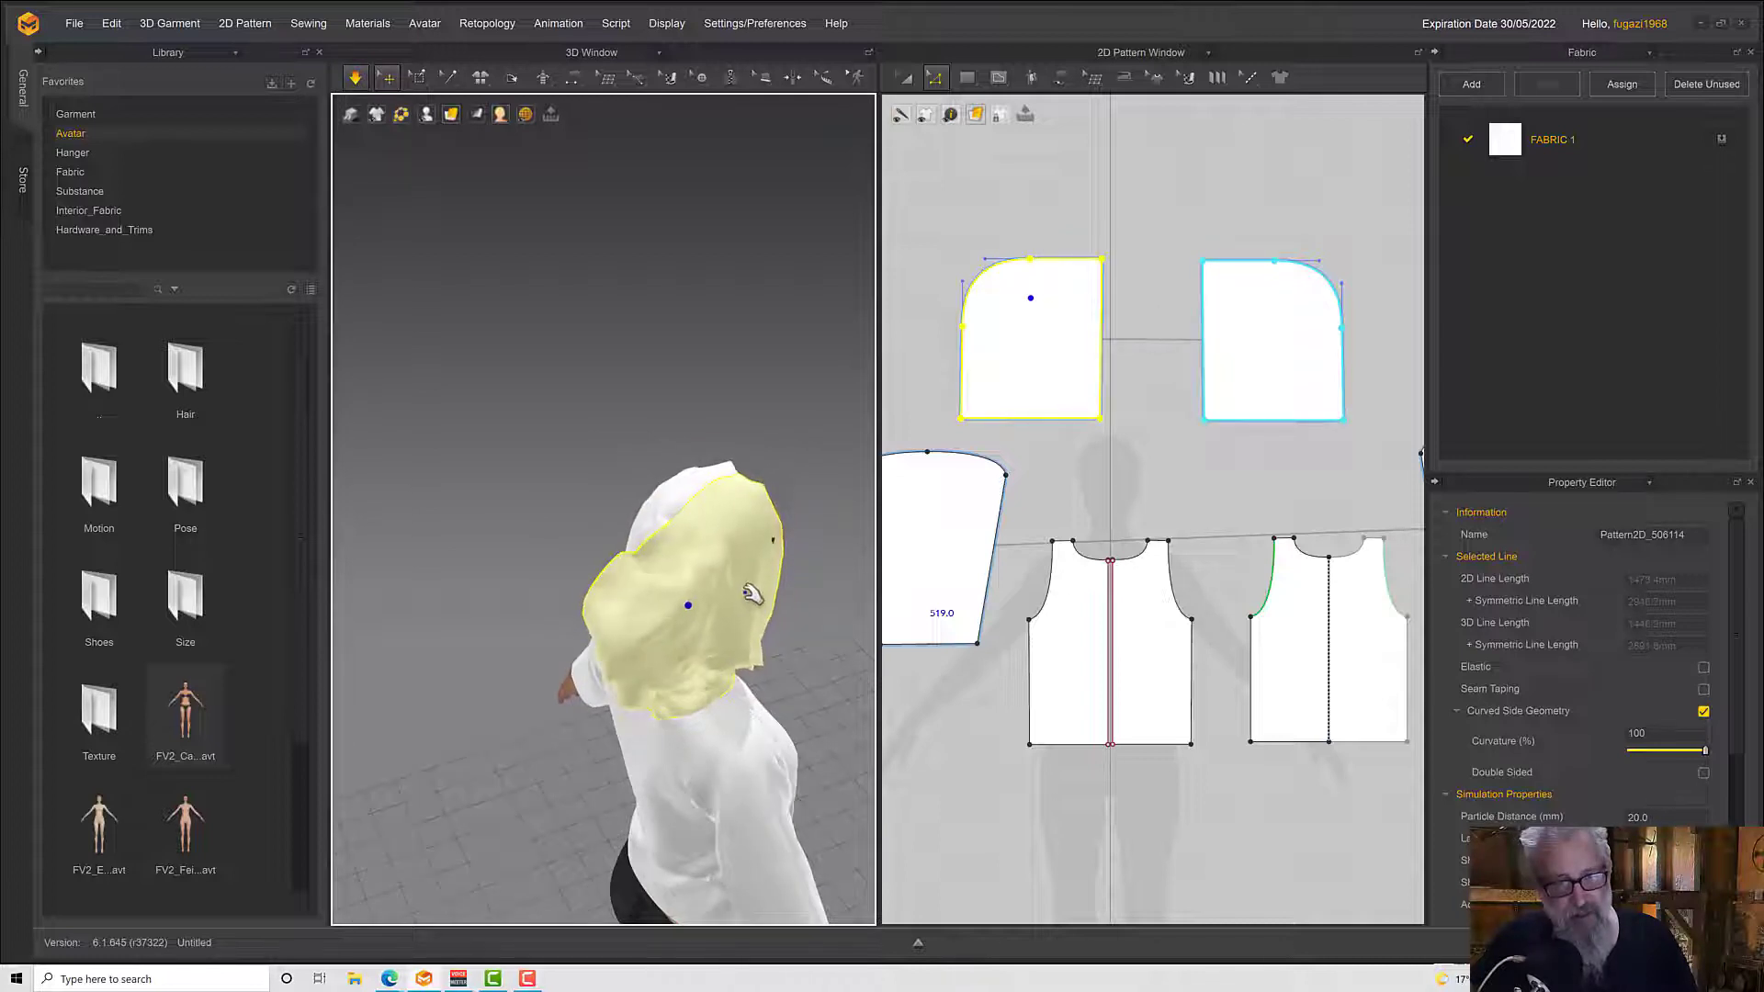
pyautogui.moveTo(751, 593); pyautogui.dragTo(706, 615, button='right')
pyautogui.press('space')
pyautogui.press('space')
pyautogui.moveTo(706, 515); pyautogui.dragTo(610, 584, button='right')
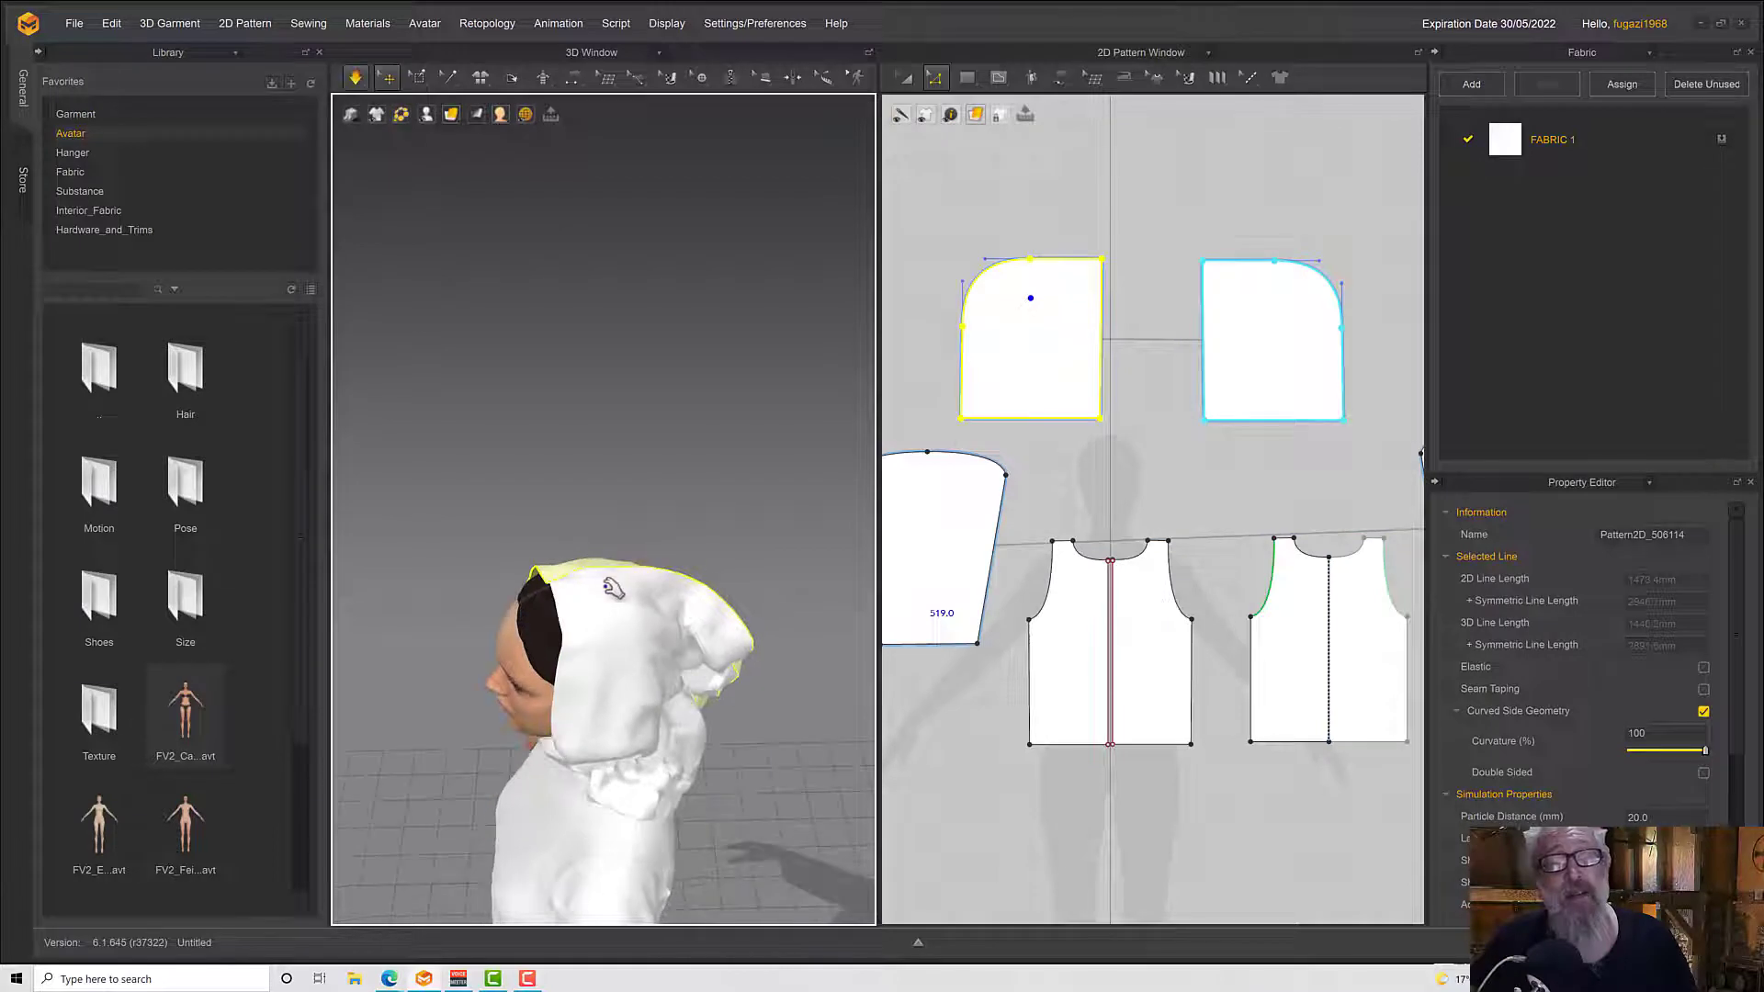
pyautogui.moveTo(597, 586); pyautogui.dragTo(535, 589)
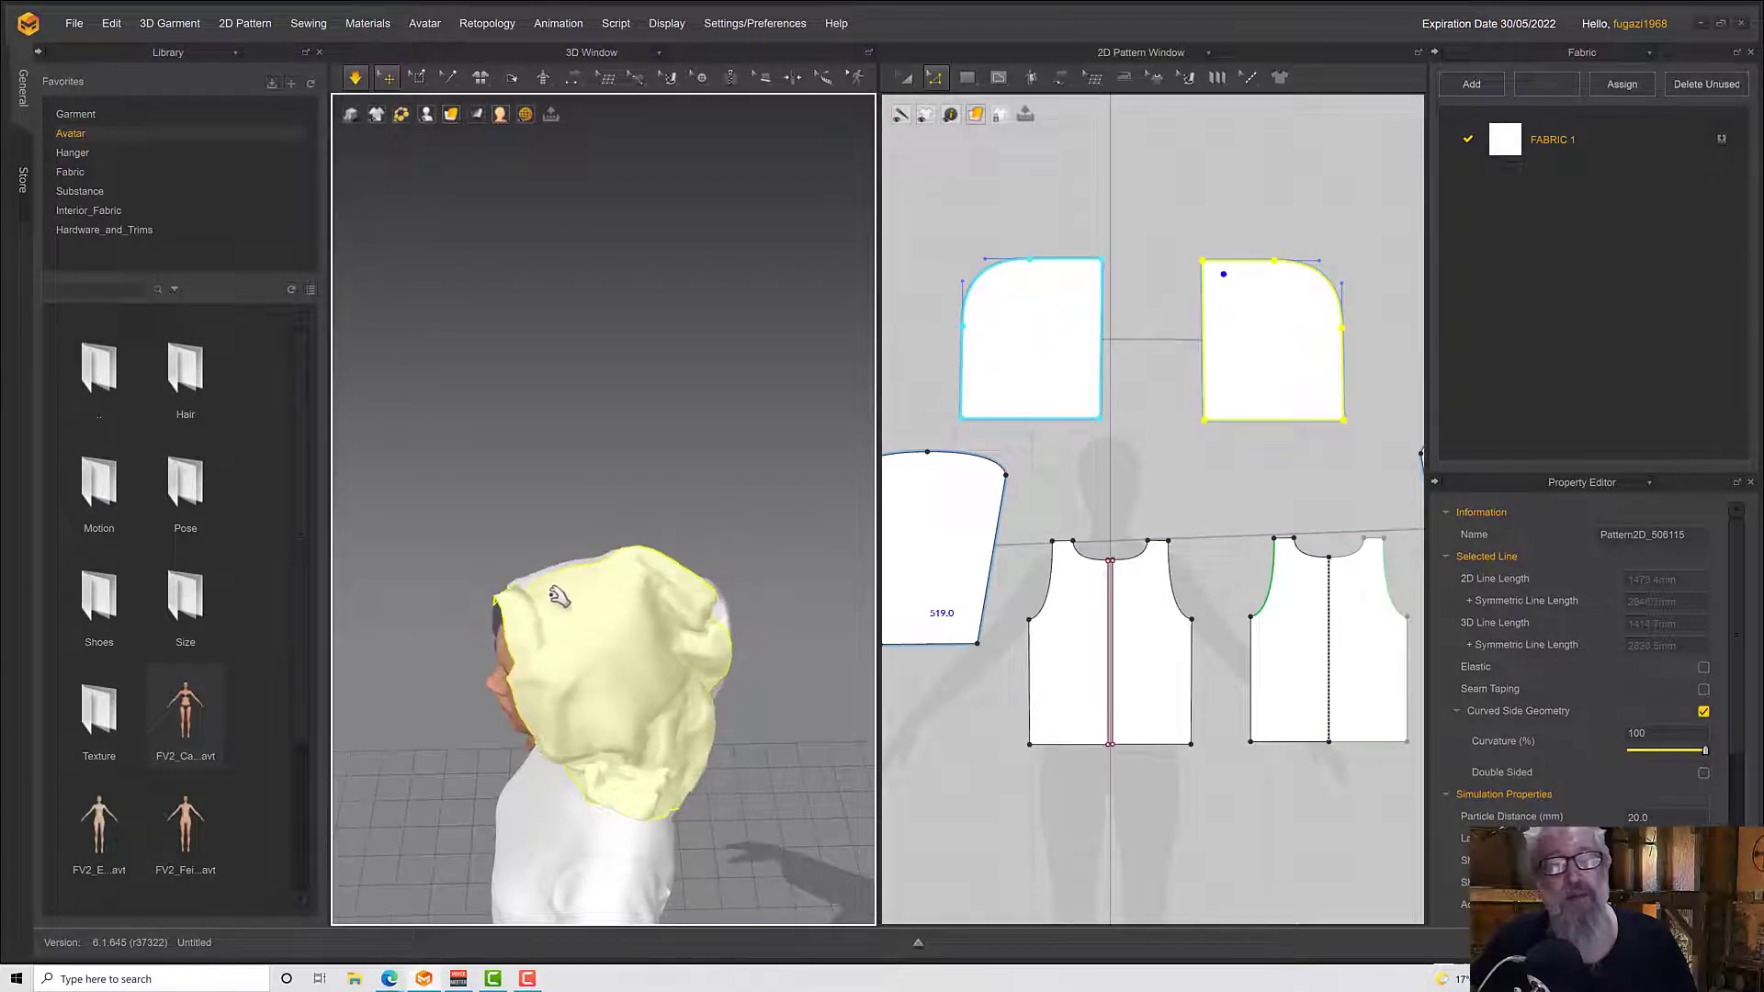
# Pull the hood's collar folds and lower side edges outward on both sides of the avatar's neck
pyautogui.moveTo(558, 597); pyautogui.dragTo(791, 597, button='right')
pyautogui.moveTo(617, 713); pyautogui.dragTo(674, 700)
pyautogui.click(630, 691)
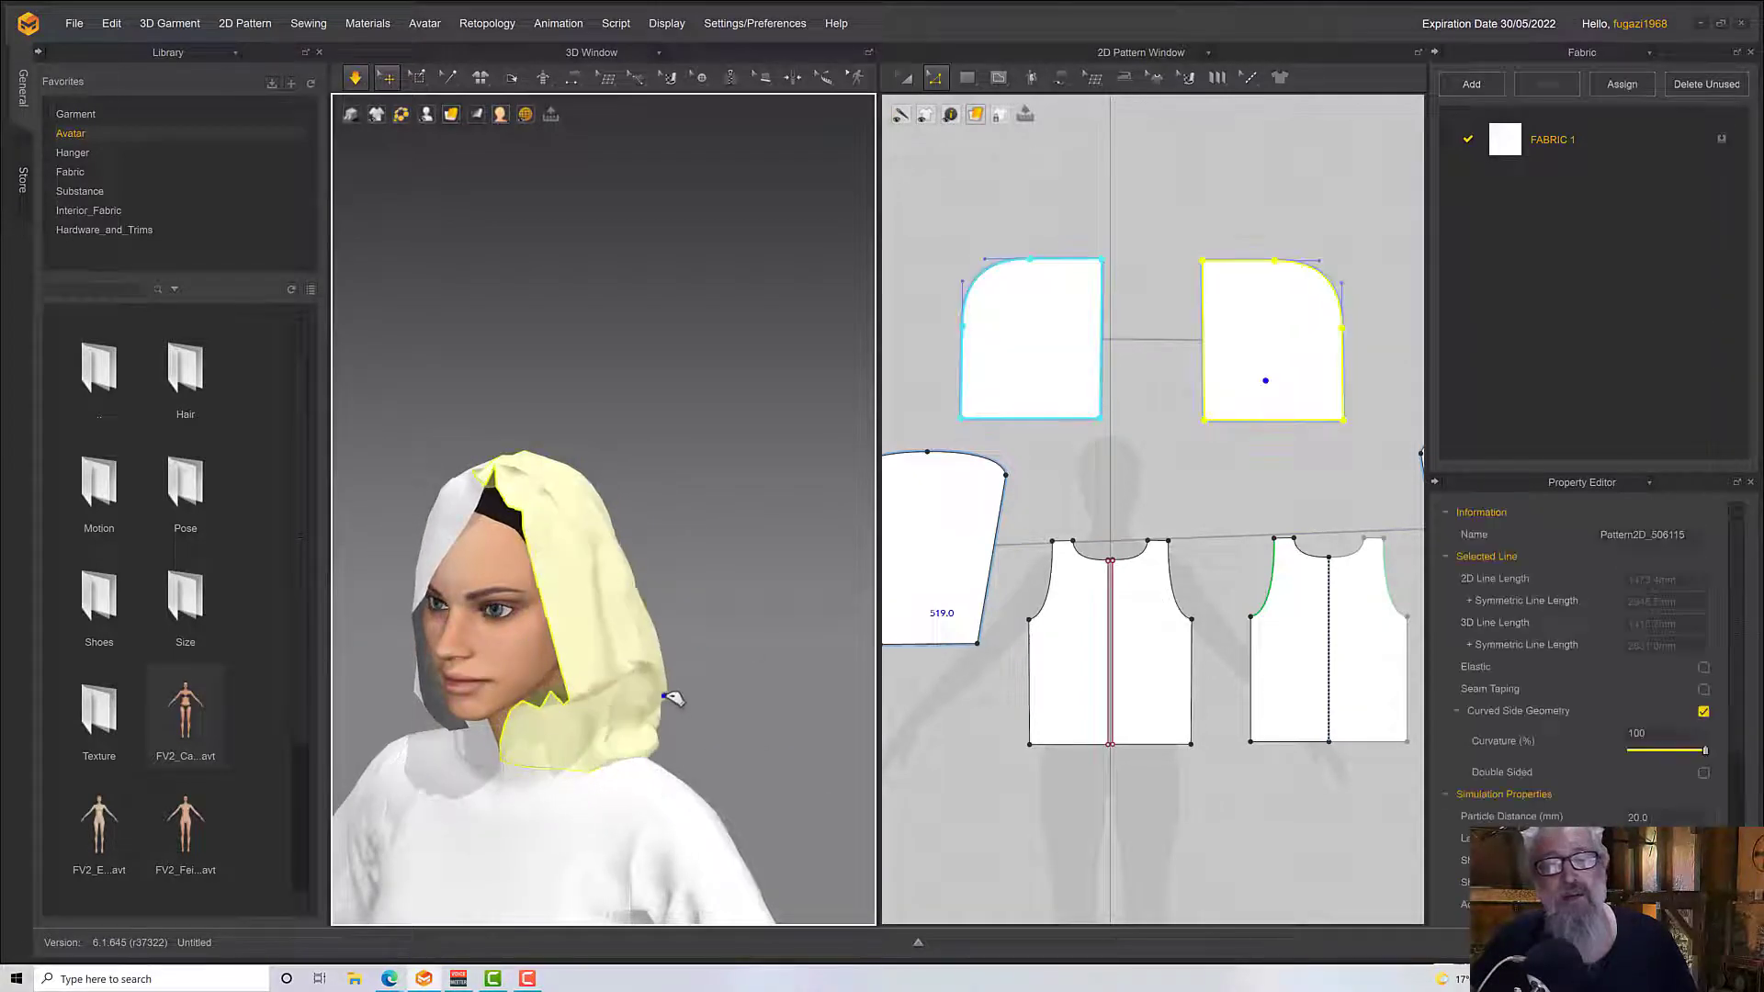
pyautogui.moveTo(715, 671); pyautogui.dragTo(529, 655, button='right')
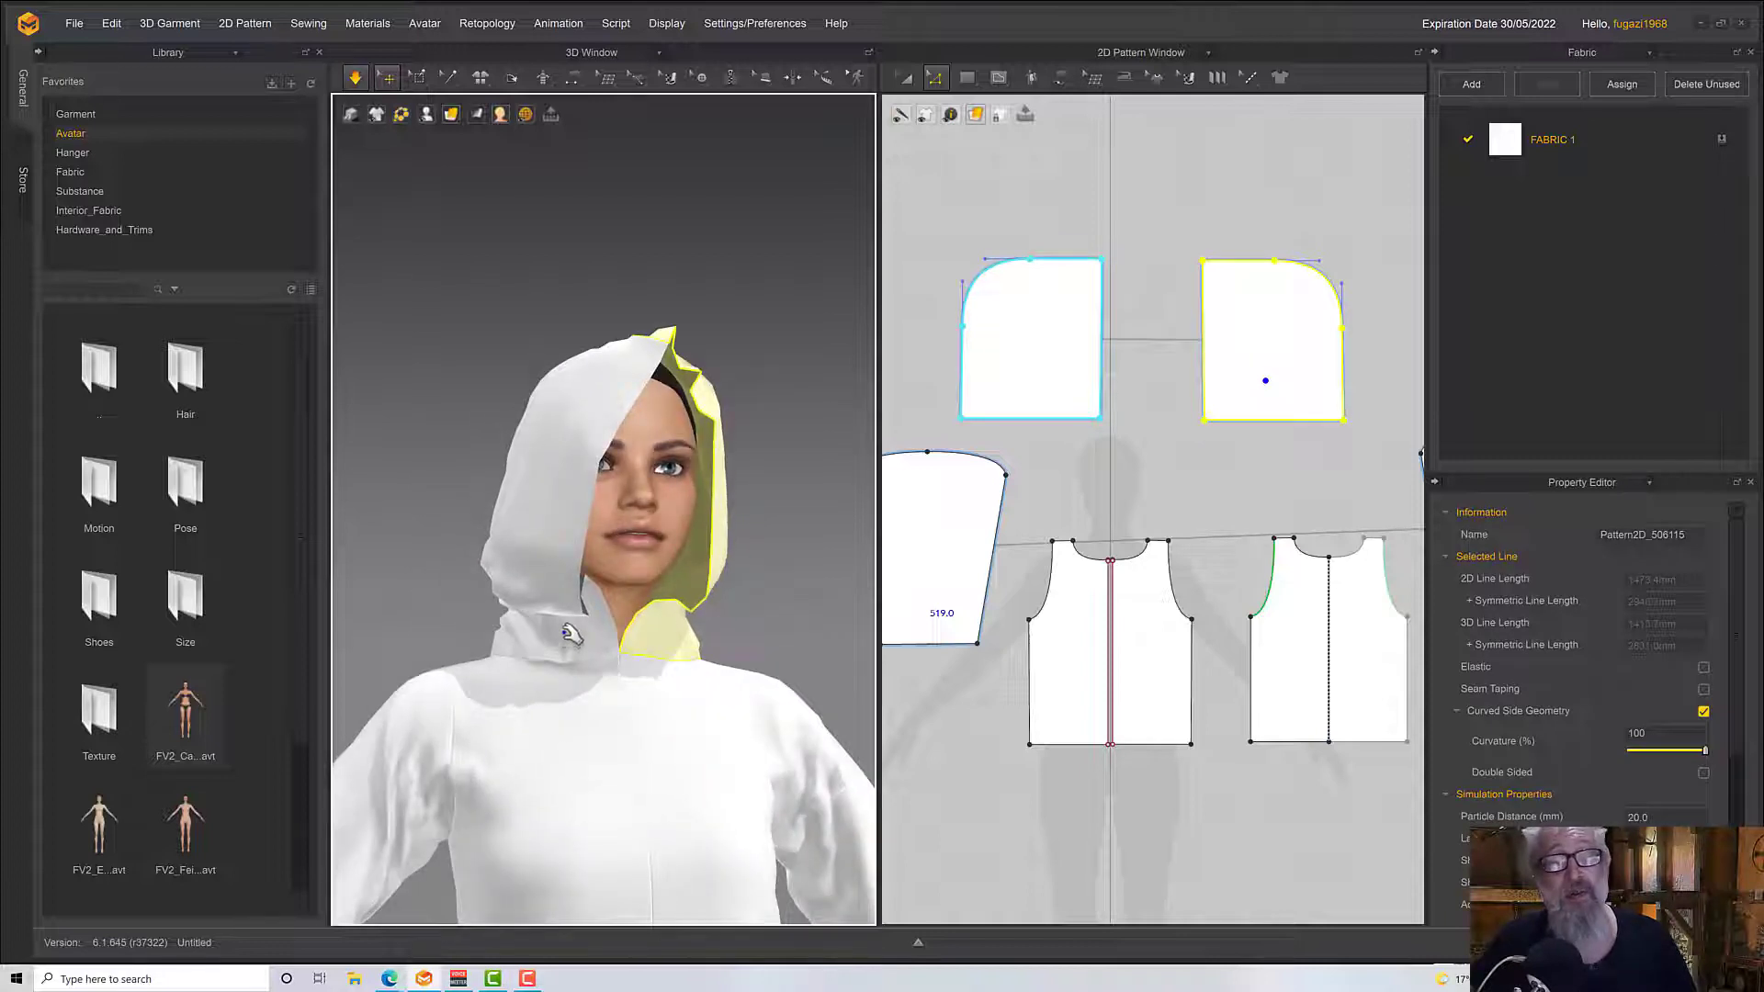
pyautogui.moveTo(564, 633); pyautogui.dragTo(456, 637)
pyautogui.moveTo(558, 582); pyautogui.dragTo(425, 545)
pyautogui.moveTo(762, 514); pyautogui.dragTo(574, 549, button='right')
pyautogui.moveTo(602, 513); pyautogui.dragTo(637, 567)
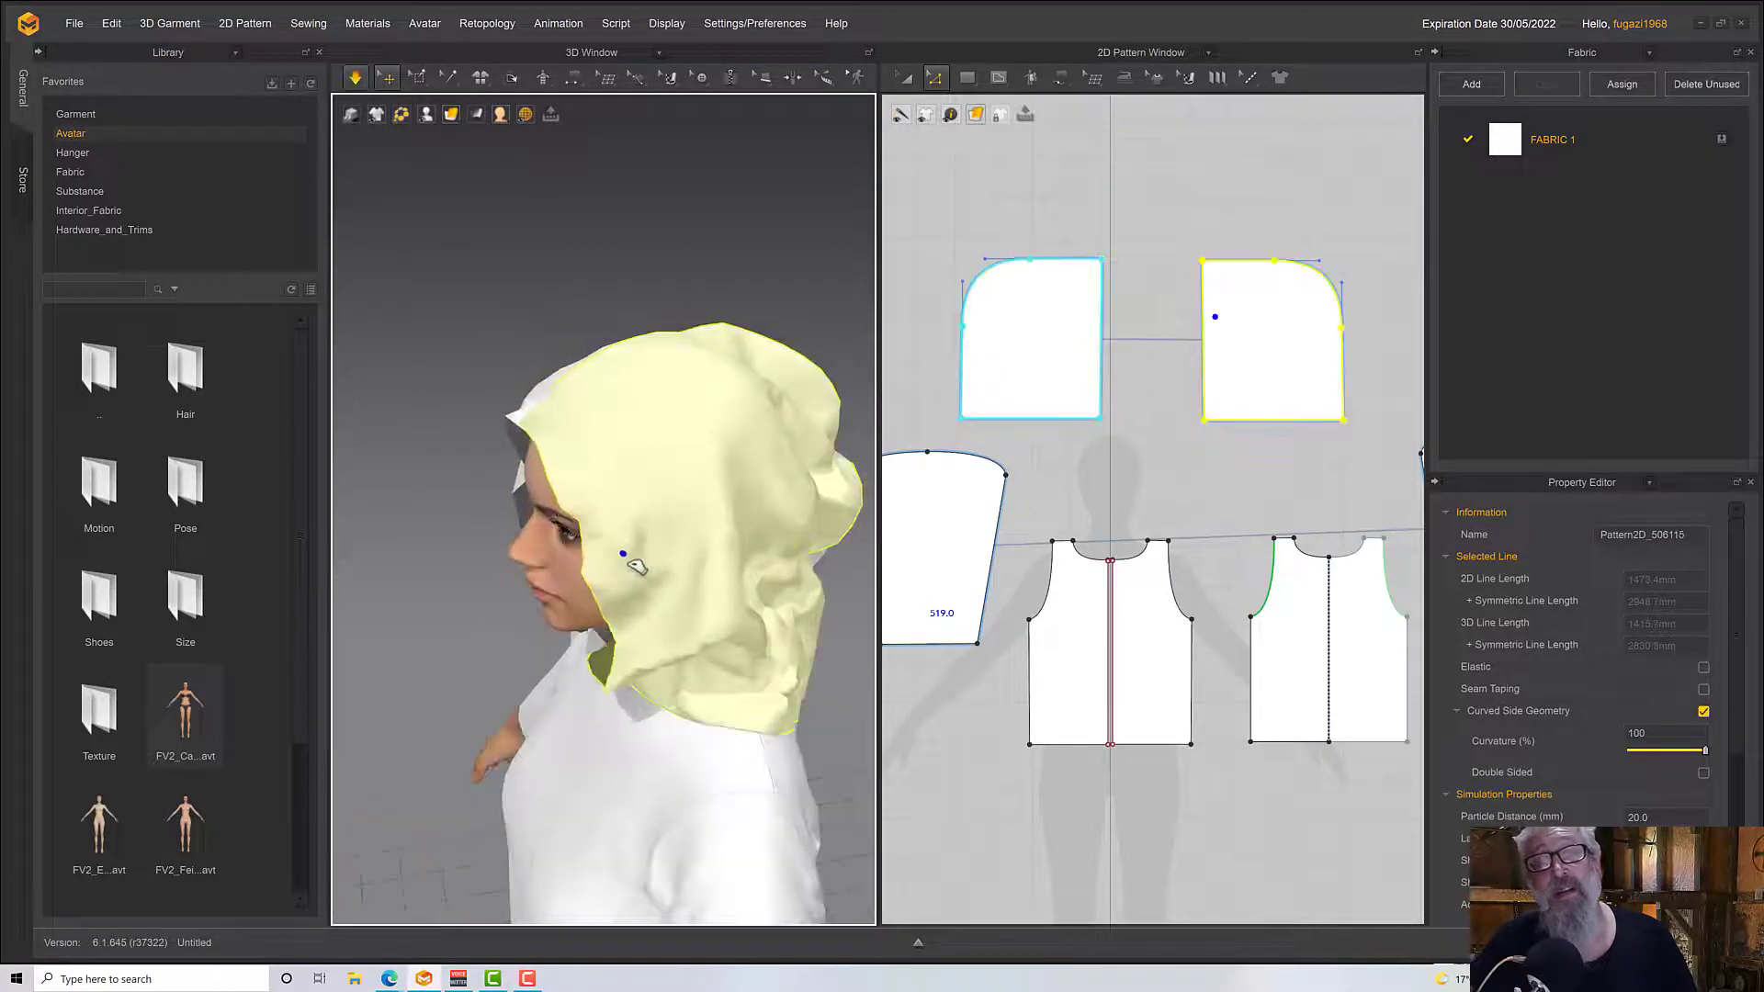
# Lift the hood fabric beside the avatar's left cheek and settle the collar corner at the front neckline while simulating
pyautogui.press('space')
pyautogui.moveTo(636, 567); pyautogui.dragTo(739, 514, button='right')
pyautogui.moveTo(739, 510); pyautogui.dragTo(890, 253, button='middle')
pyautogui.moveTo(776, 345); pyautogui.dragTo(837, 327, button='right')
pyautogui.press('space')
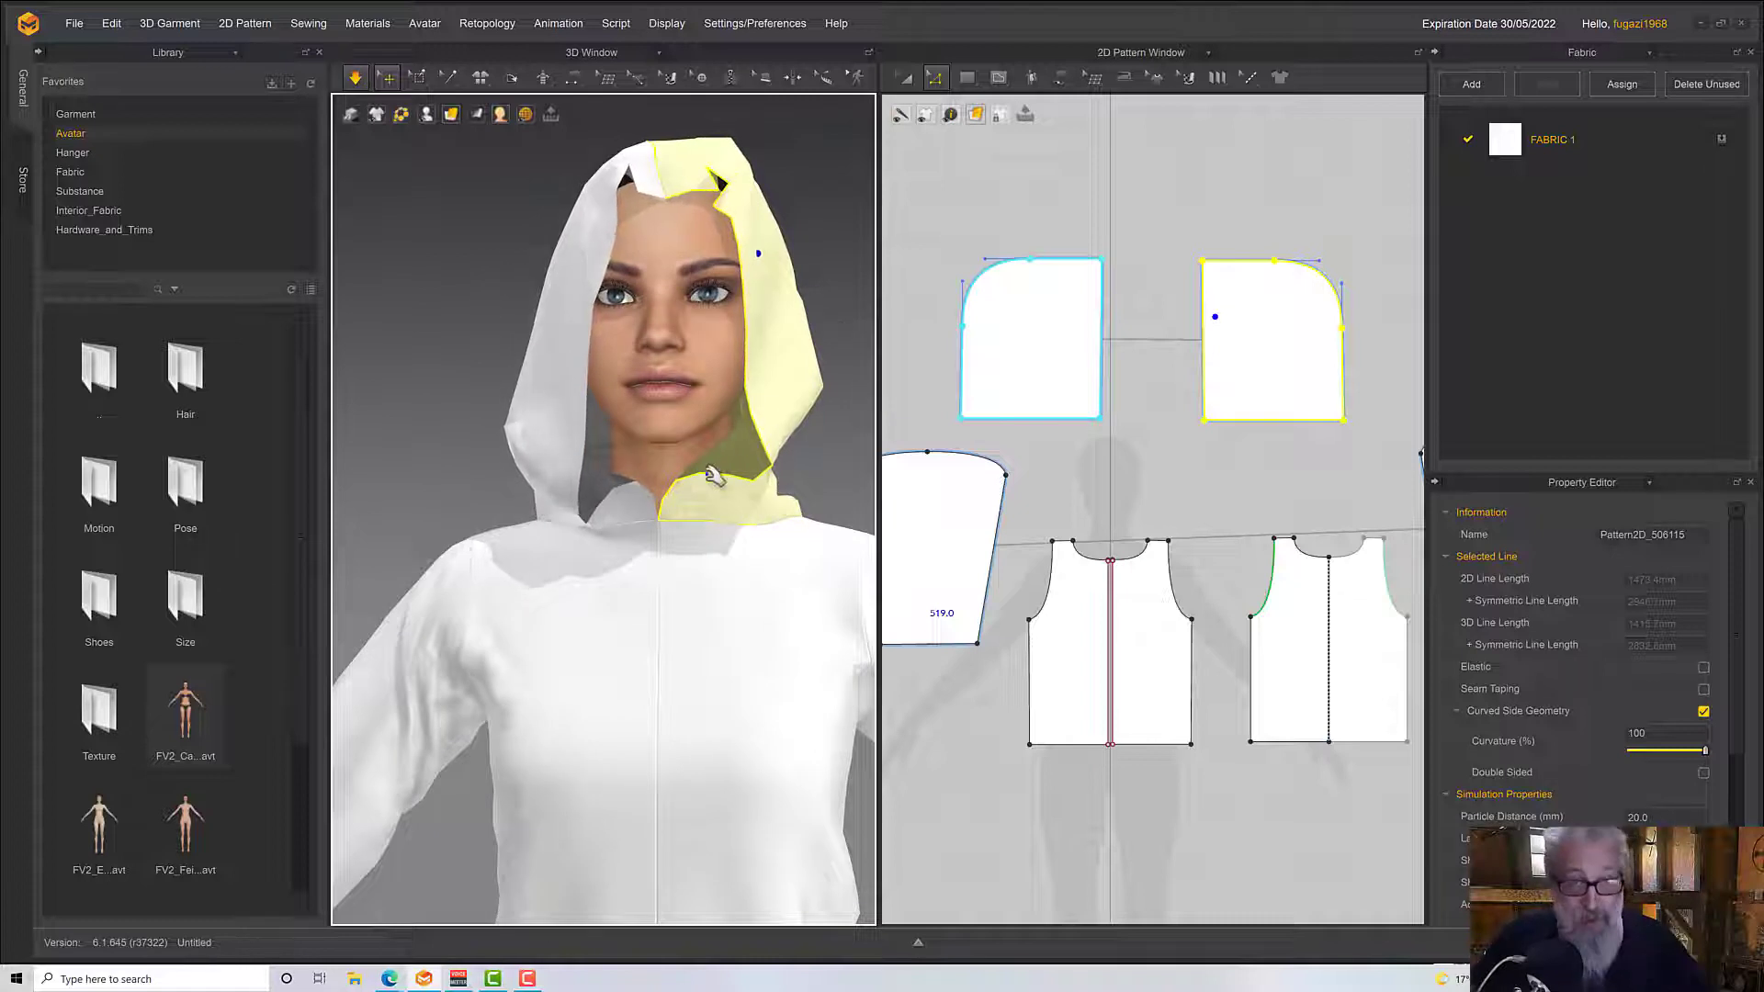
pyautogui.moveTo(681, 485); pyautogui.dragTo(628, 525)
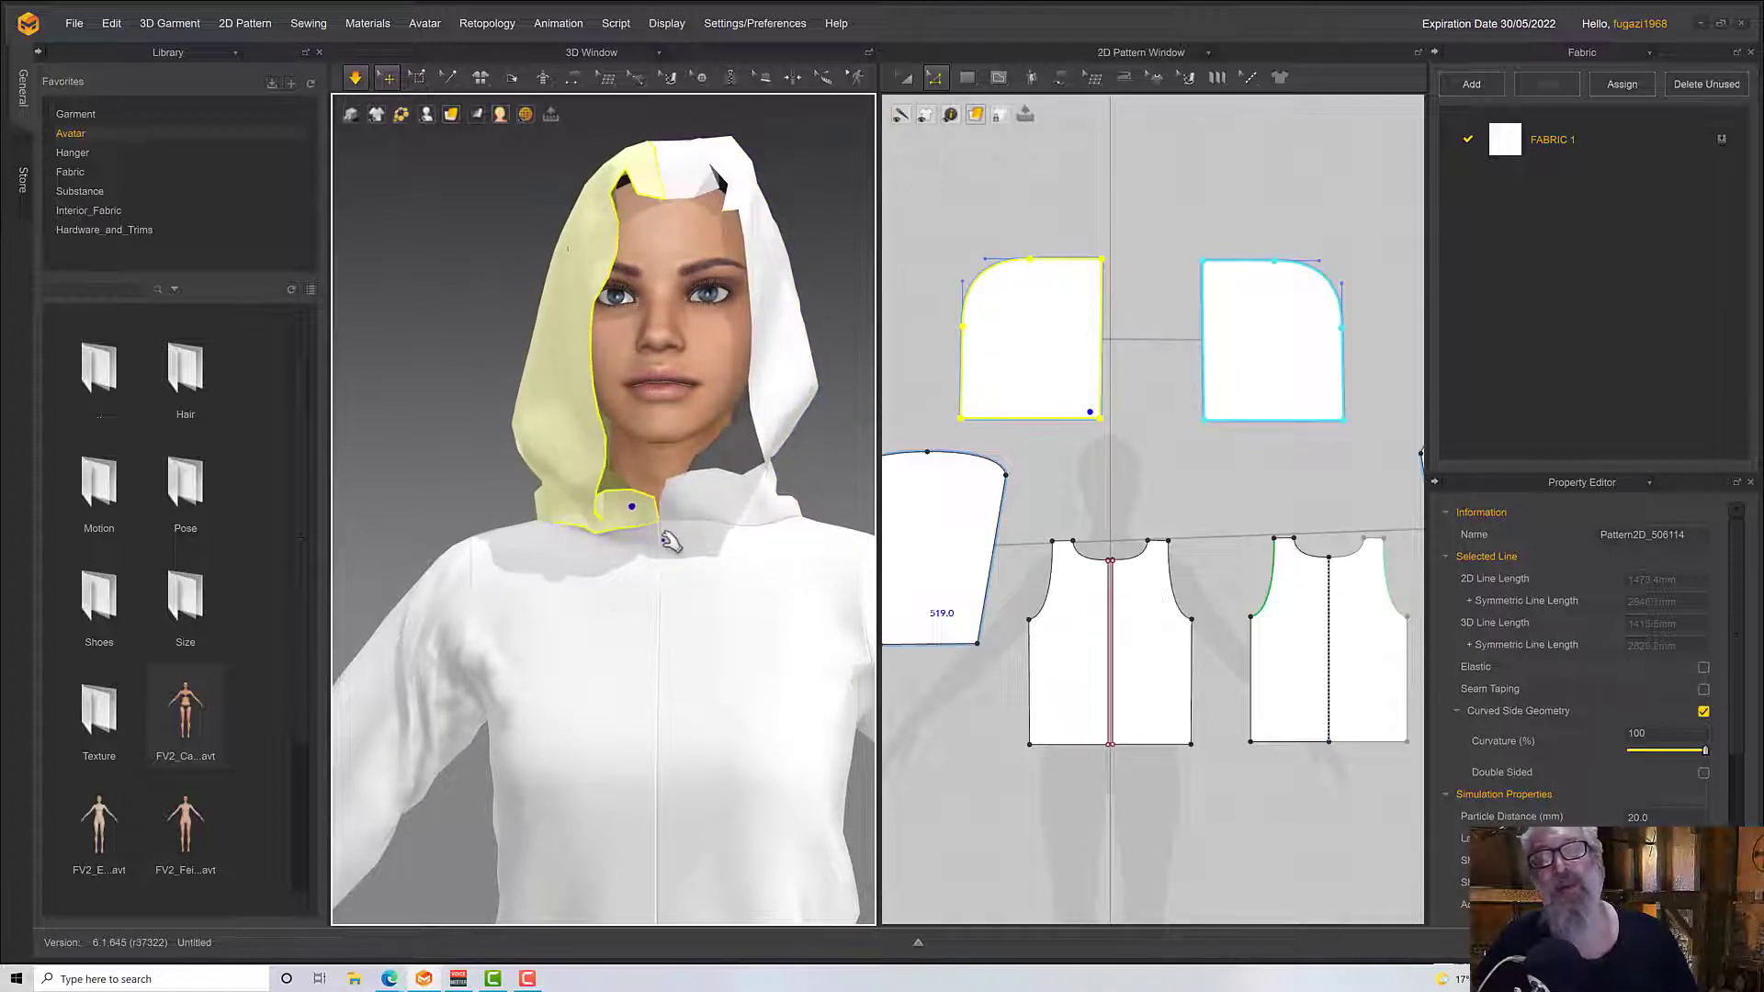
# Smooth the hood's front edge across the avatar's forehead by tugging its folded corners
pyautogui.moveTo(671, 542); pyautogui.dragTo(641, 612, button='right')
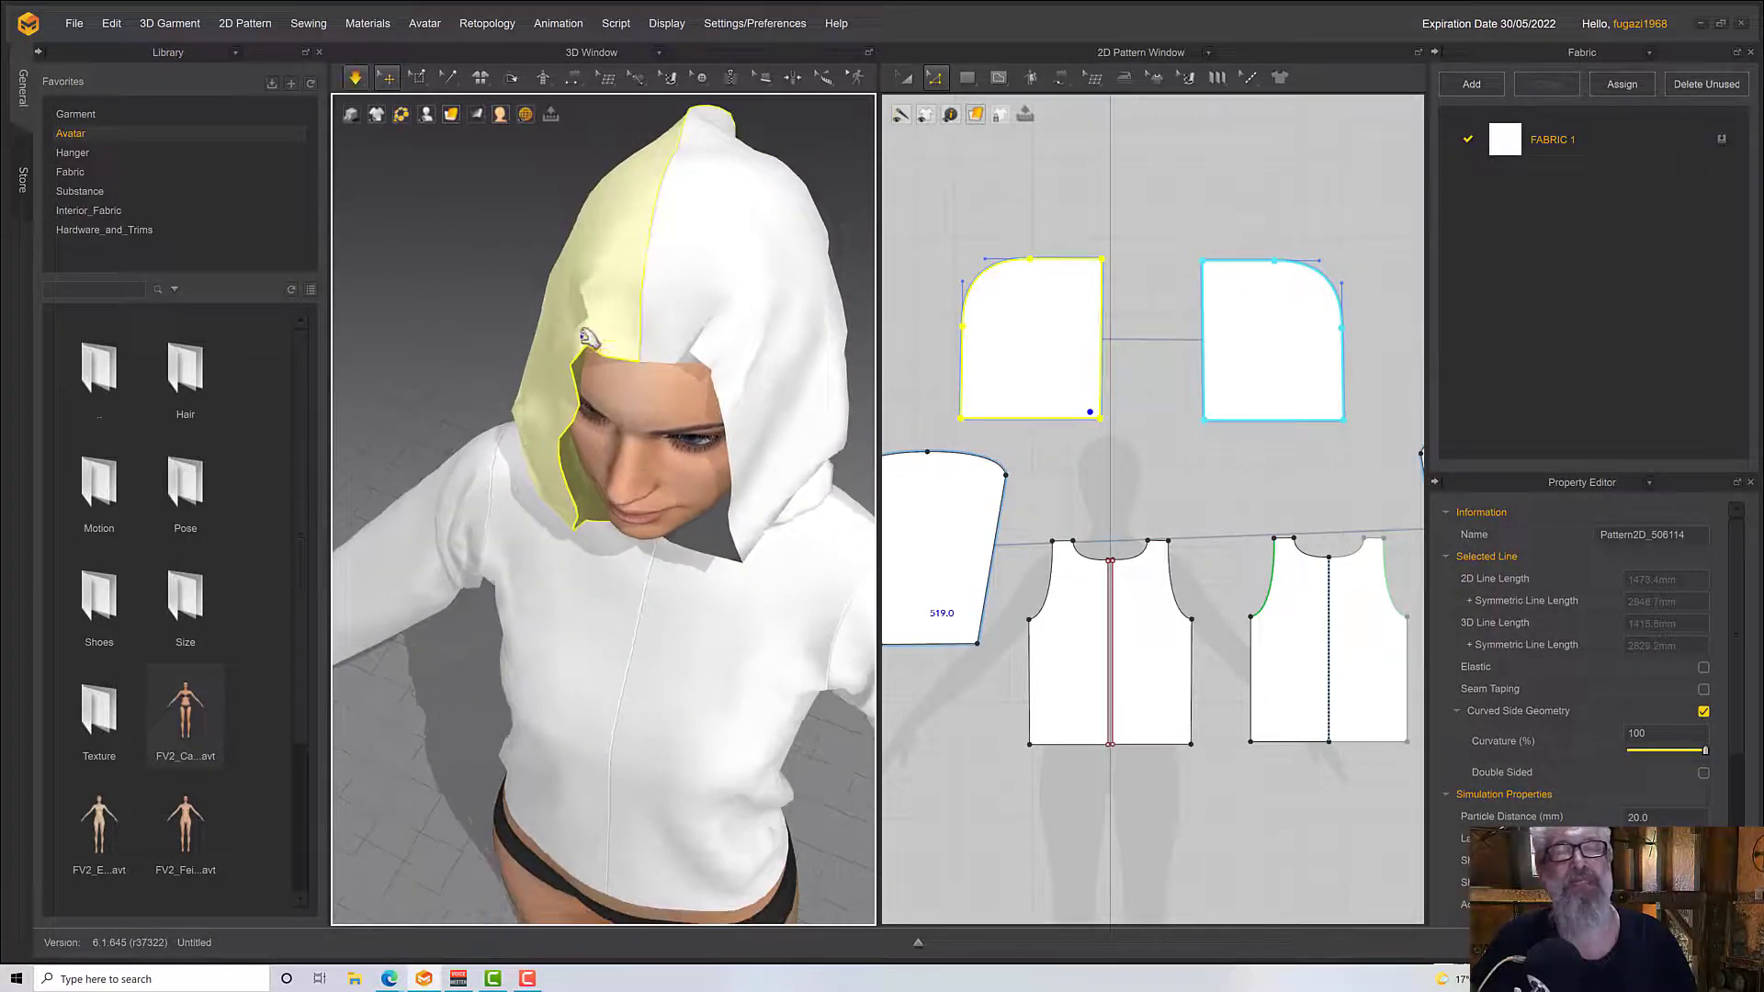
pyautogui.moveTo(582, 337)
pyautogui.mouseDown()
pyautogui.moveTo(522, 337)
pyautogui.moveTo(559, 336)
pyautogui.mouseUp()
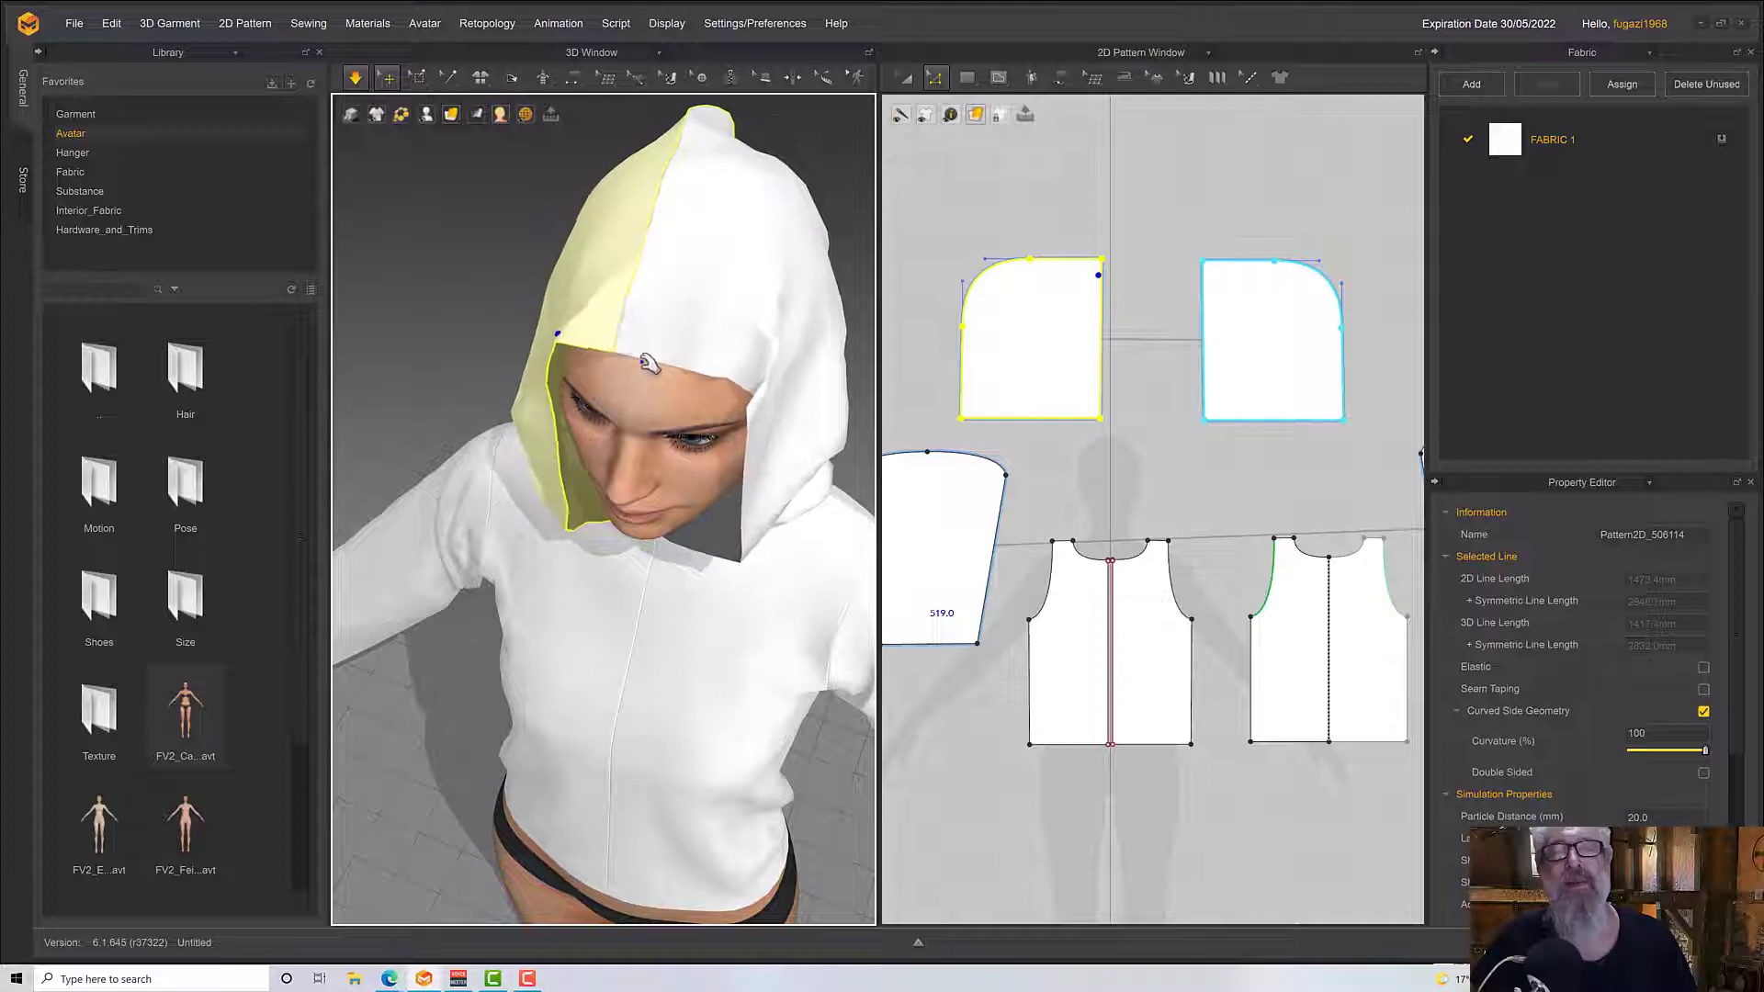
pyautogui.moveTo(643, 361); pyautogui.dragTo(669, 348, button='right')
pyautogui.moveTo(755, 375); pyautogui.dragTo(720, 357)
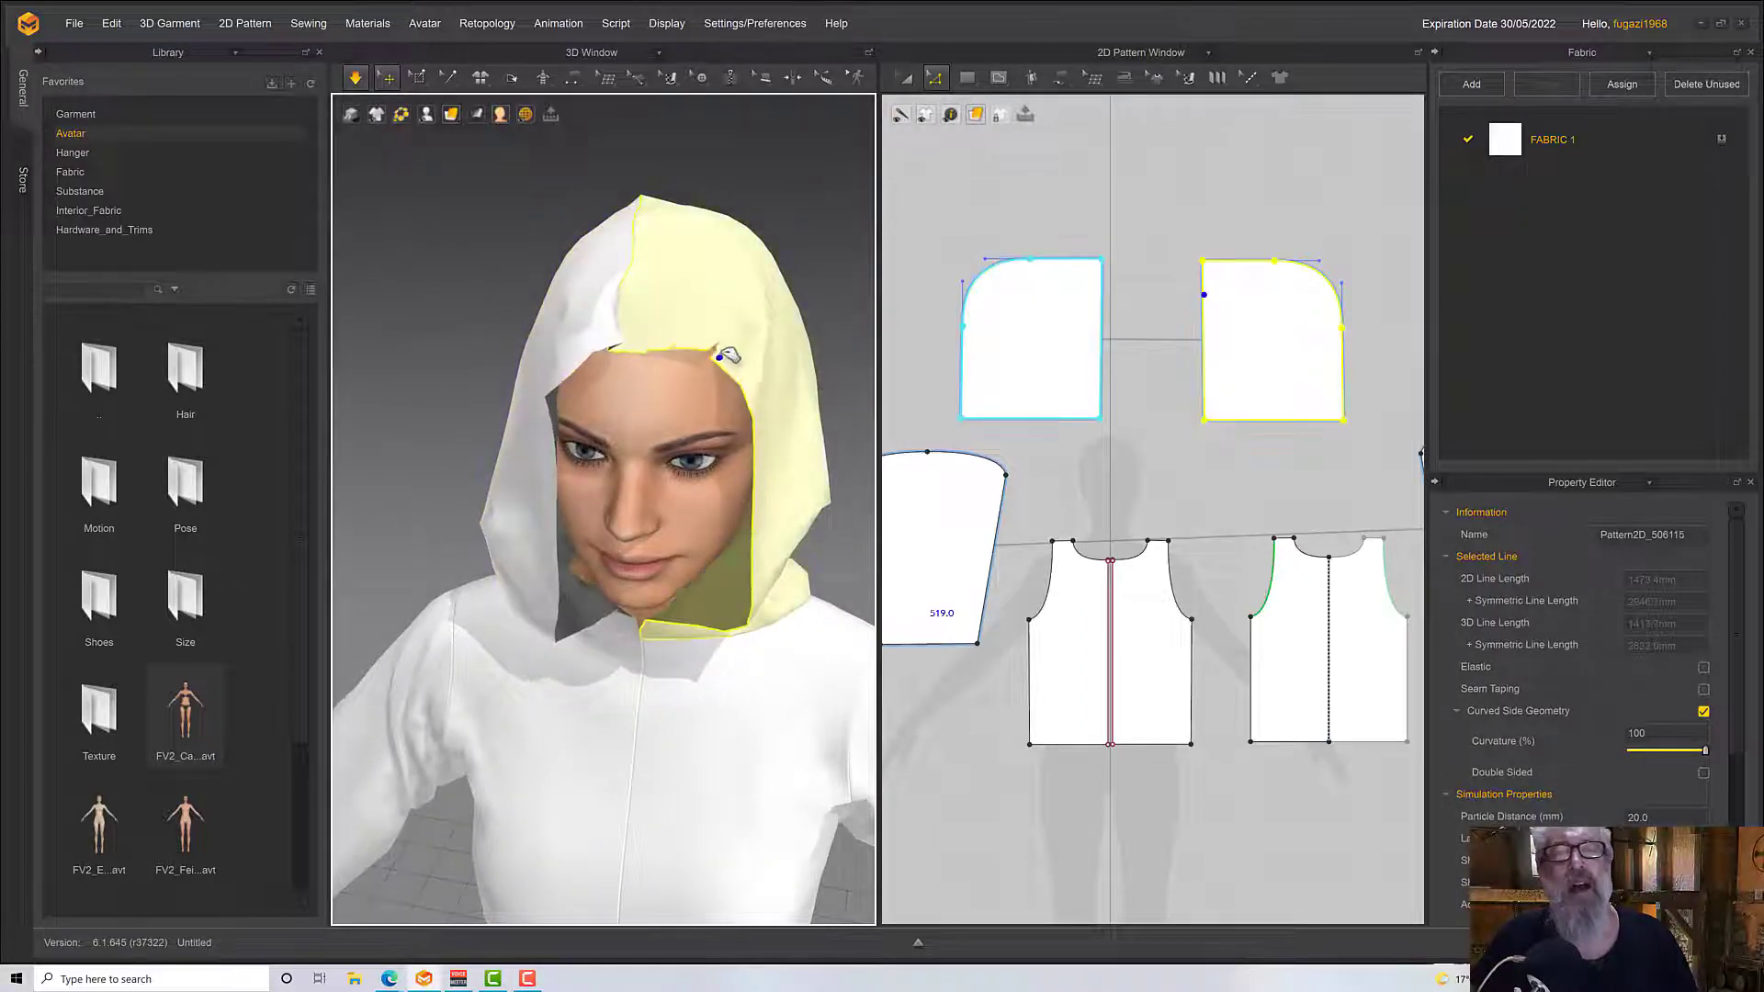
pyautogui.scroll(-5, 723, 349)
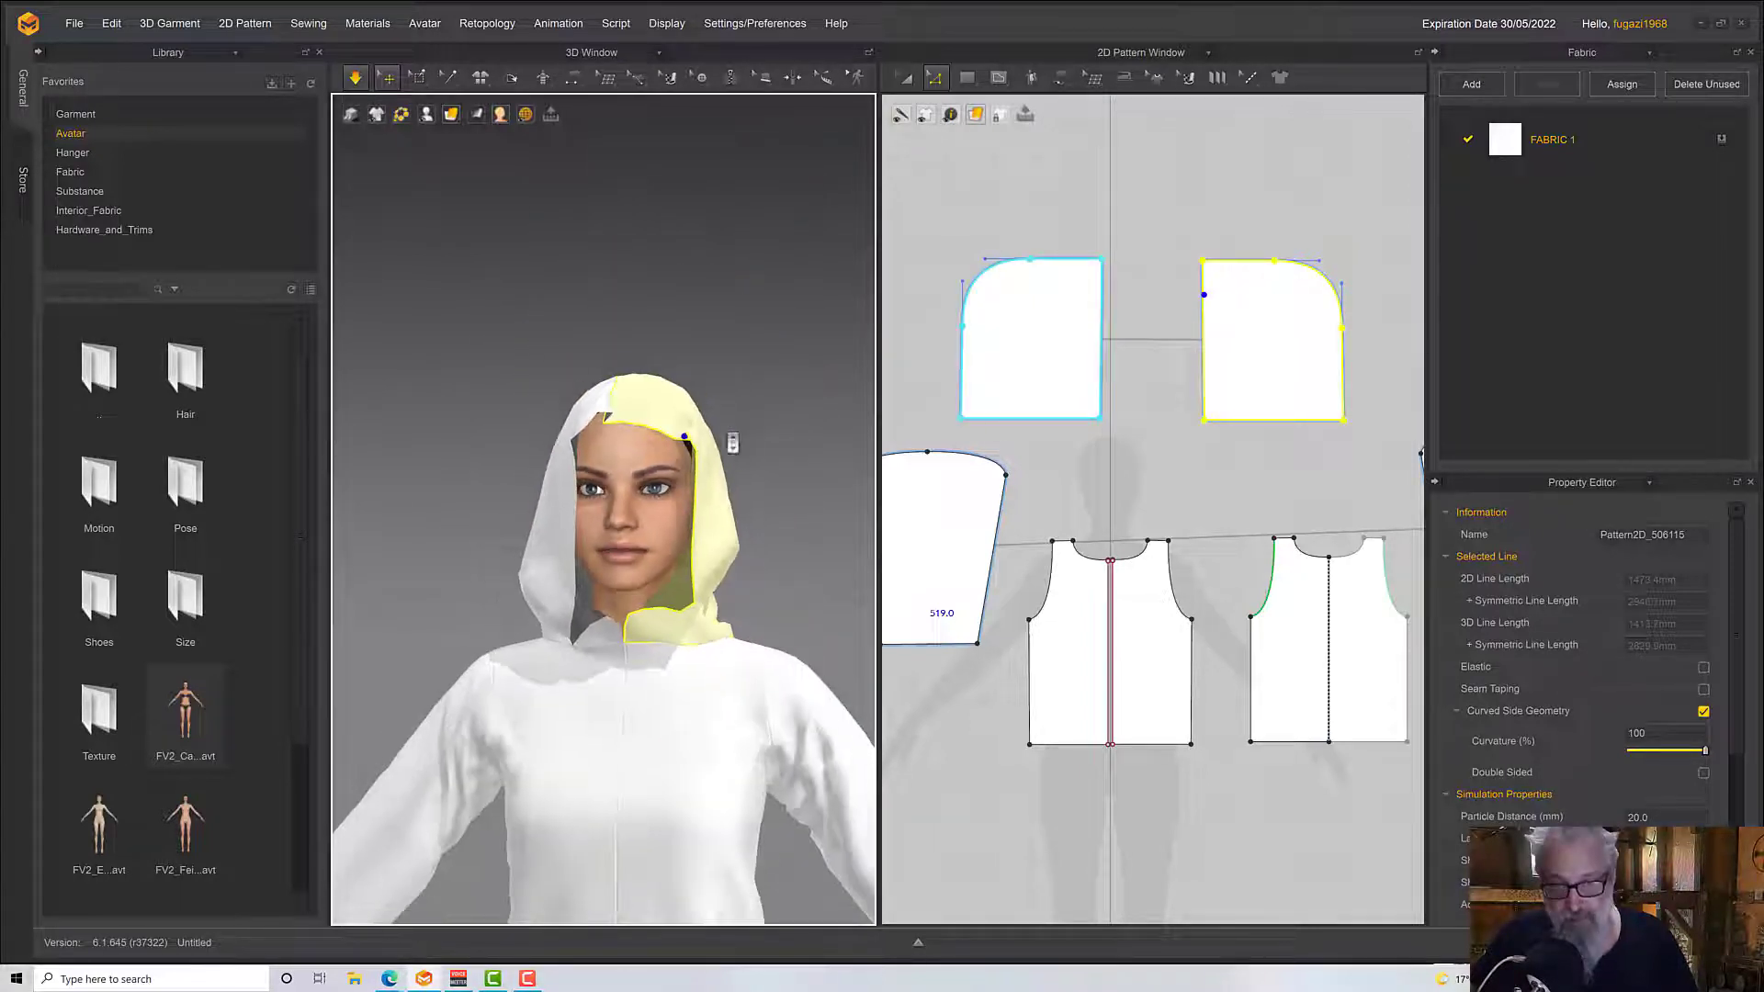
# Try extending the upper front corners of the hood pieces forward, slanting the front edges, and drape the hood around the face
pyautogui.click(1182, 429)
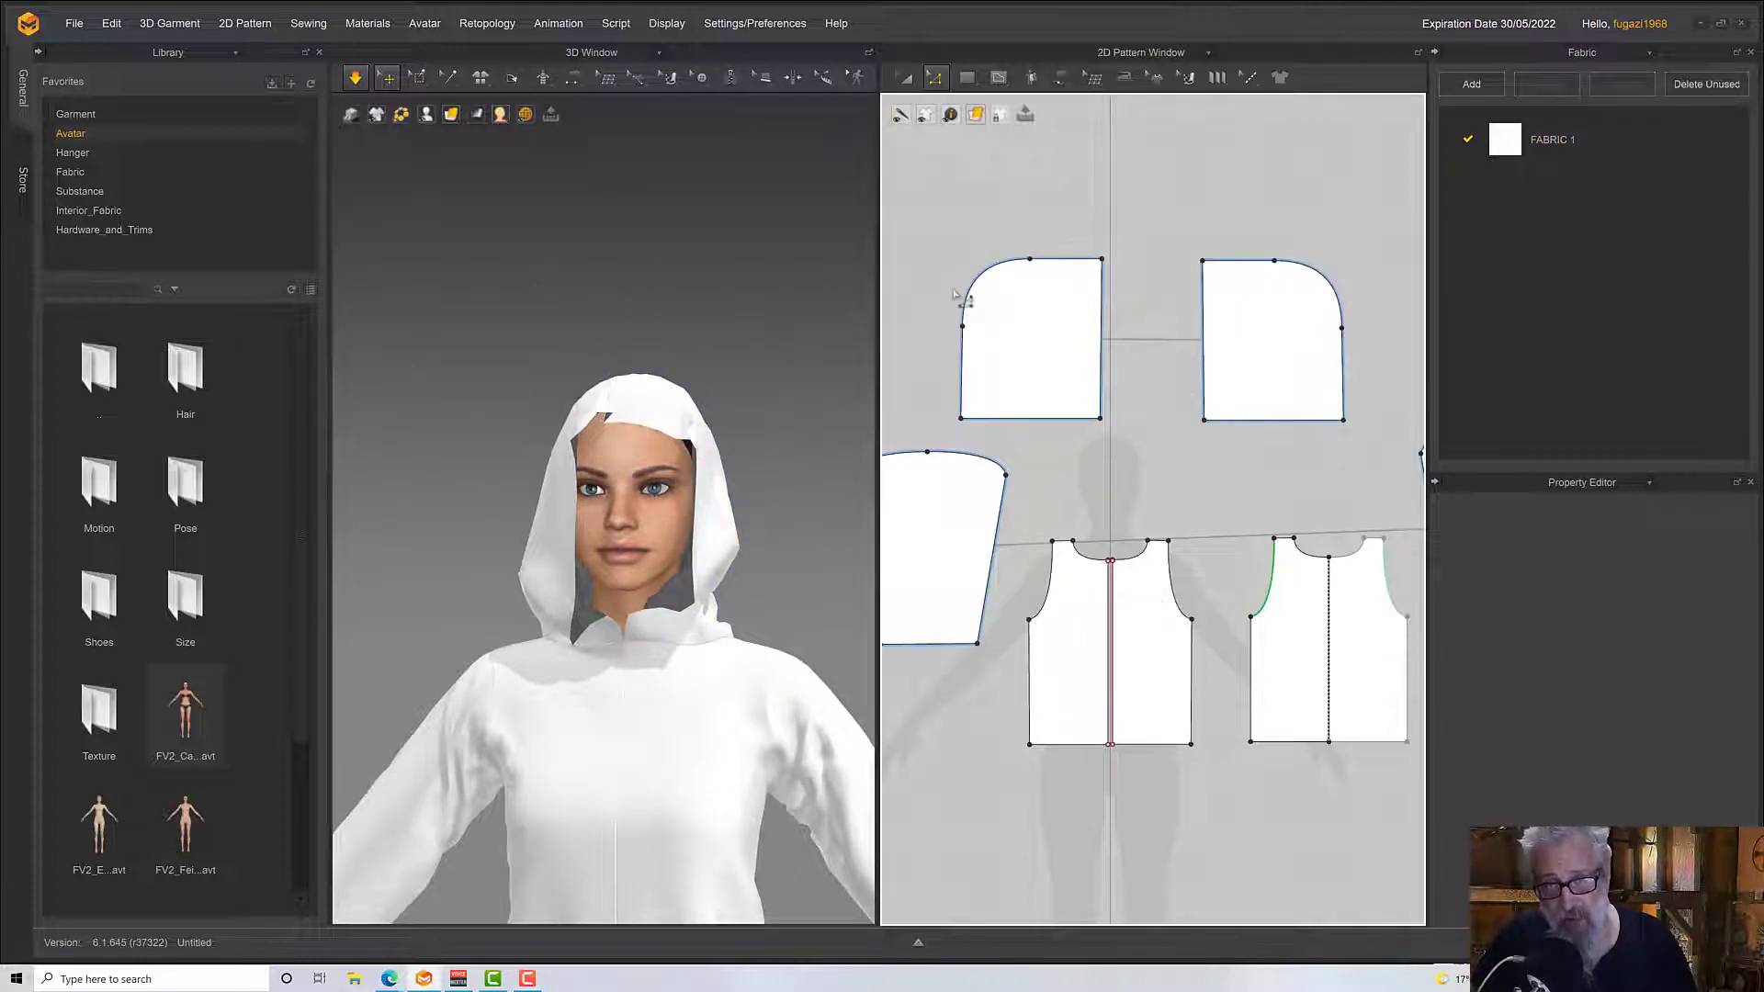
pyautogui.moveTo(1103, 261); pyautogui.dragTo(1137, 268)
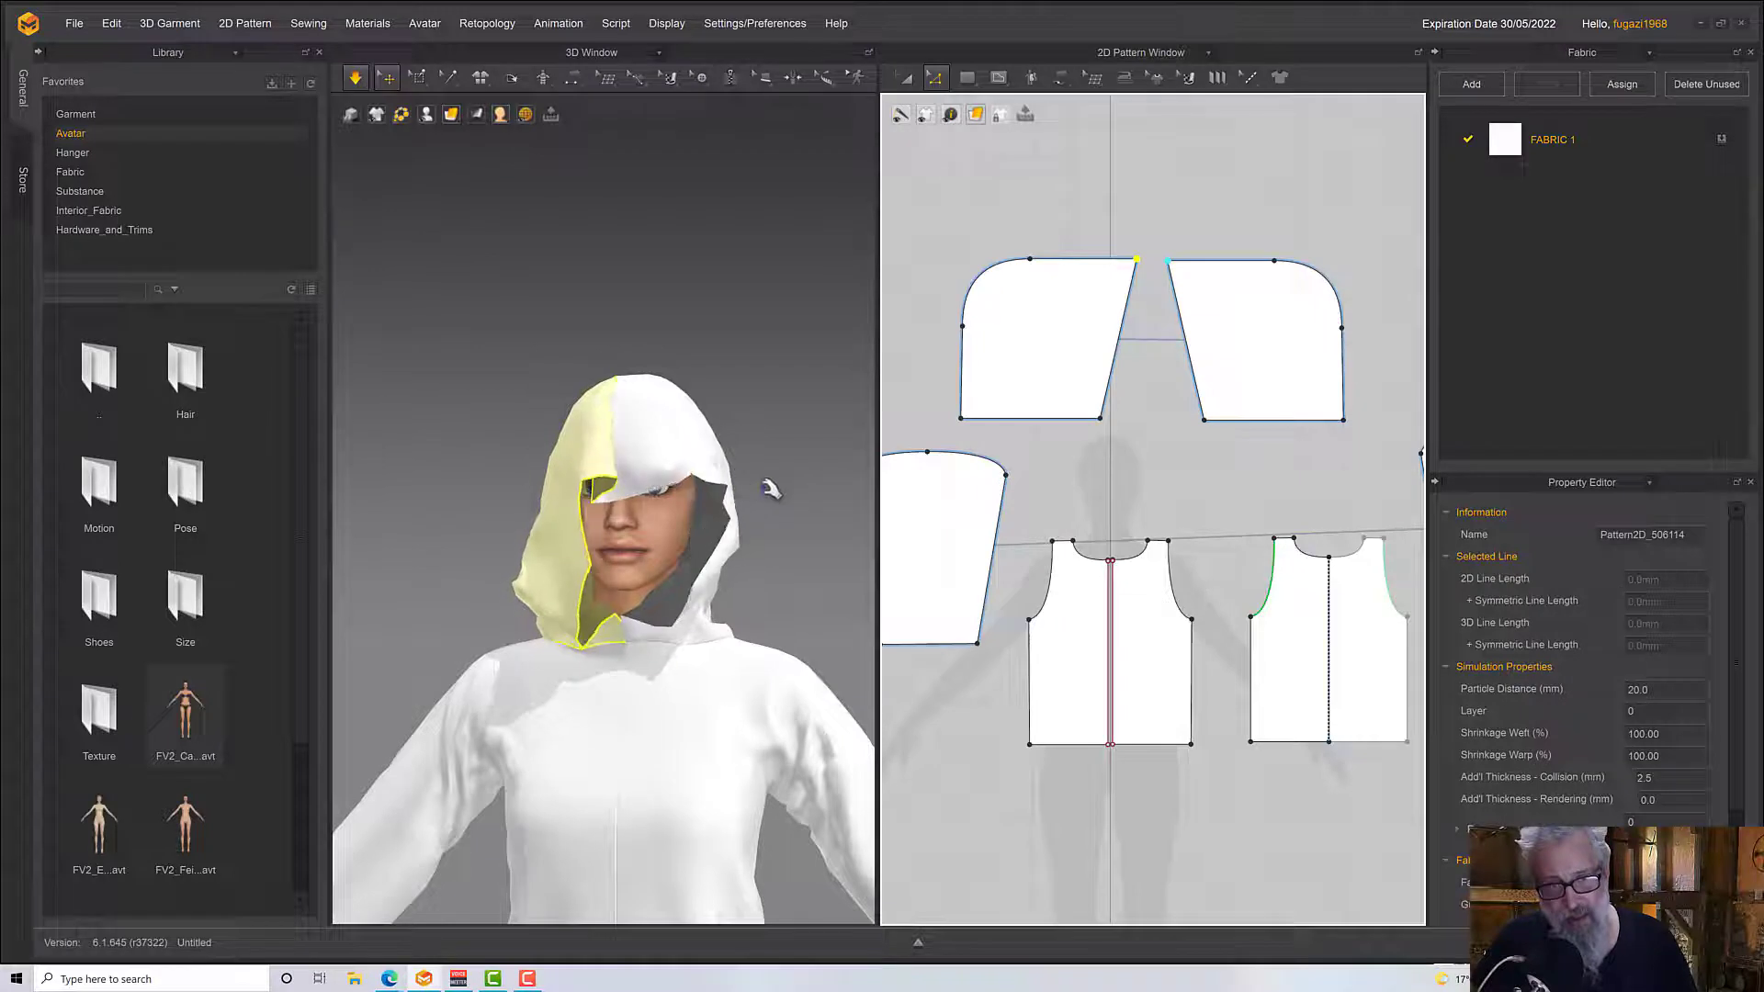
pyautogui.moveTo(606, 487); pyautogui.dragTo(541, 455)
pyautogui.click(687, 481)
pyautogui.moveTo(553, 611)
pyautogui.mouseDown(button='right')
pyautogui.moveTo(657, 629)
pyautogui.moveTo(559, 629)
pyautogui.mouseUp(button='right')
pyautogui.press('space')
pyautogui.press('space')
pyautogui.moveTo(555, 551); pyautogui.dragTo(496, 538)
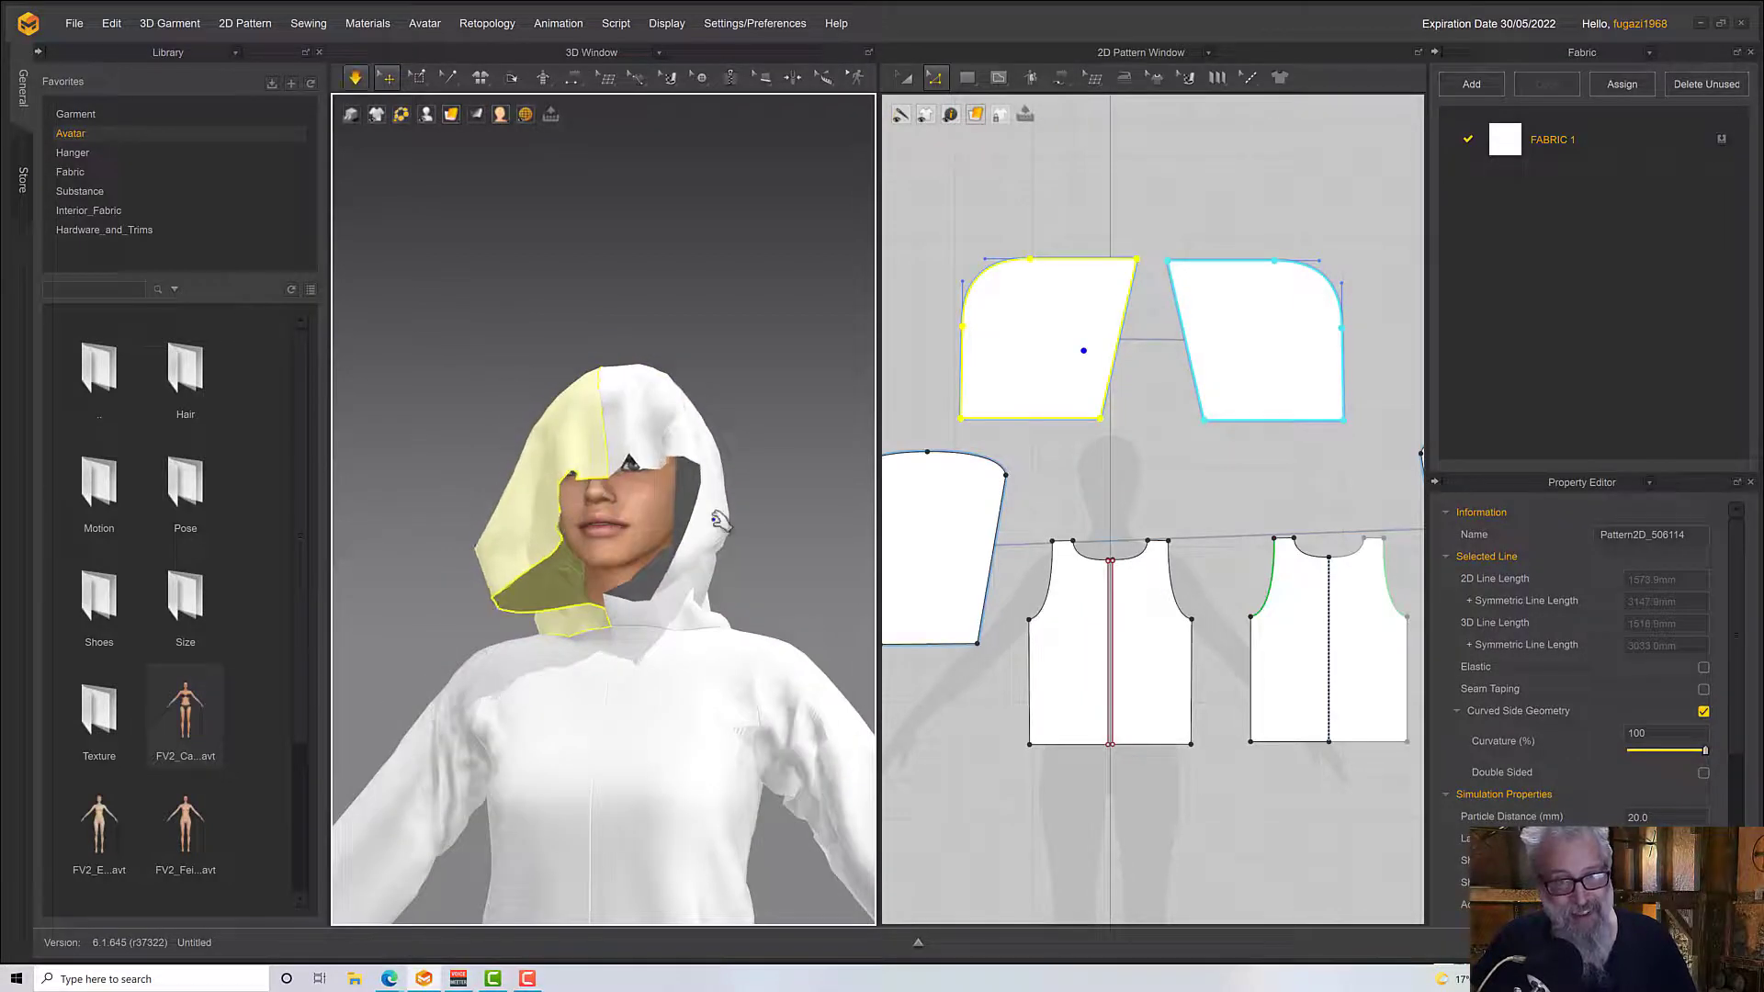
# Move the upper front corners of the hood pieces back so the front edges run vertically
pyautogui.click(1183, 319)
pyautogui.click(1163, 278)
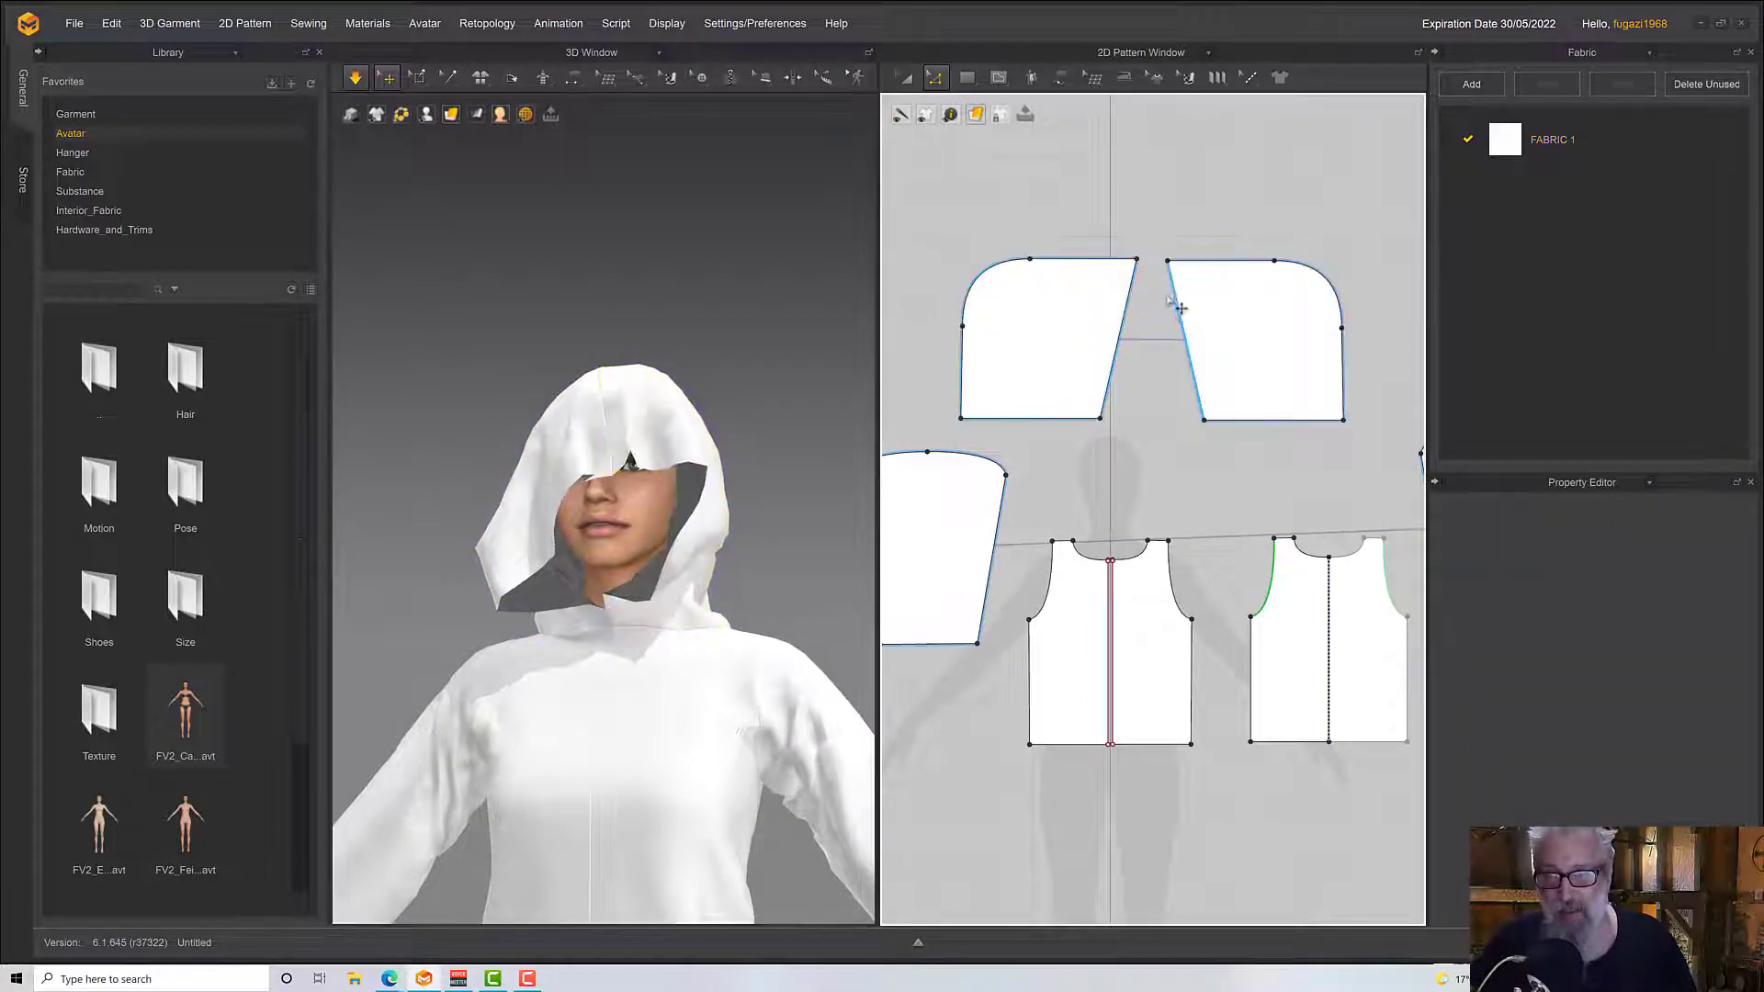
pyautogui.moveTo(1138, 264); pyautogui.dragTo(1102, 263)
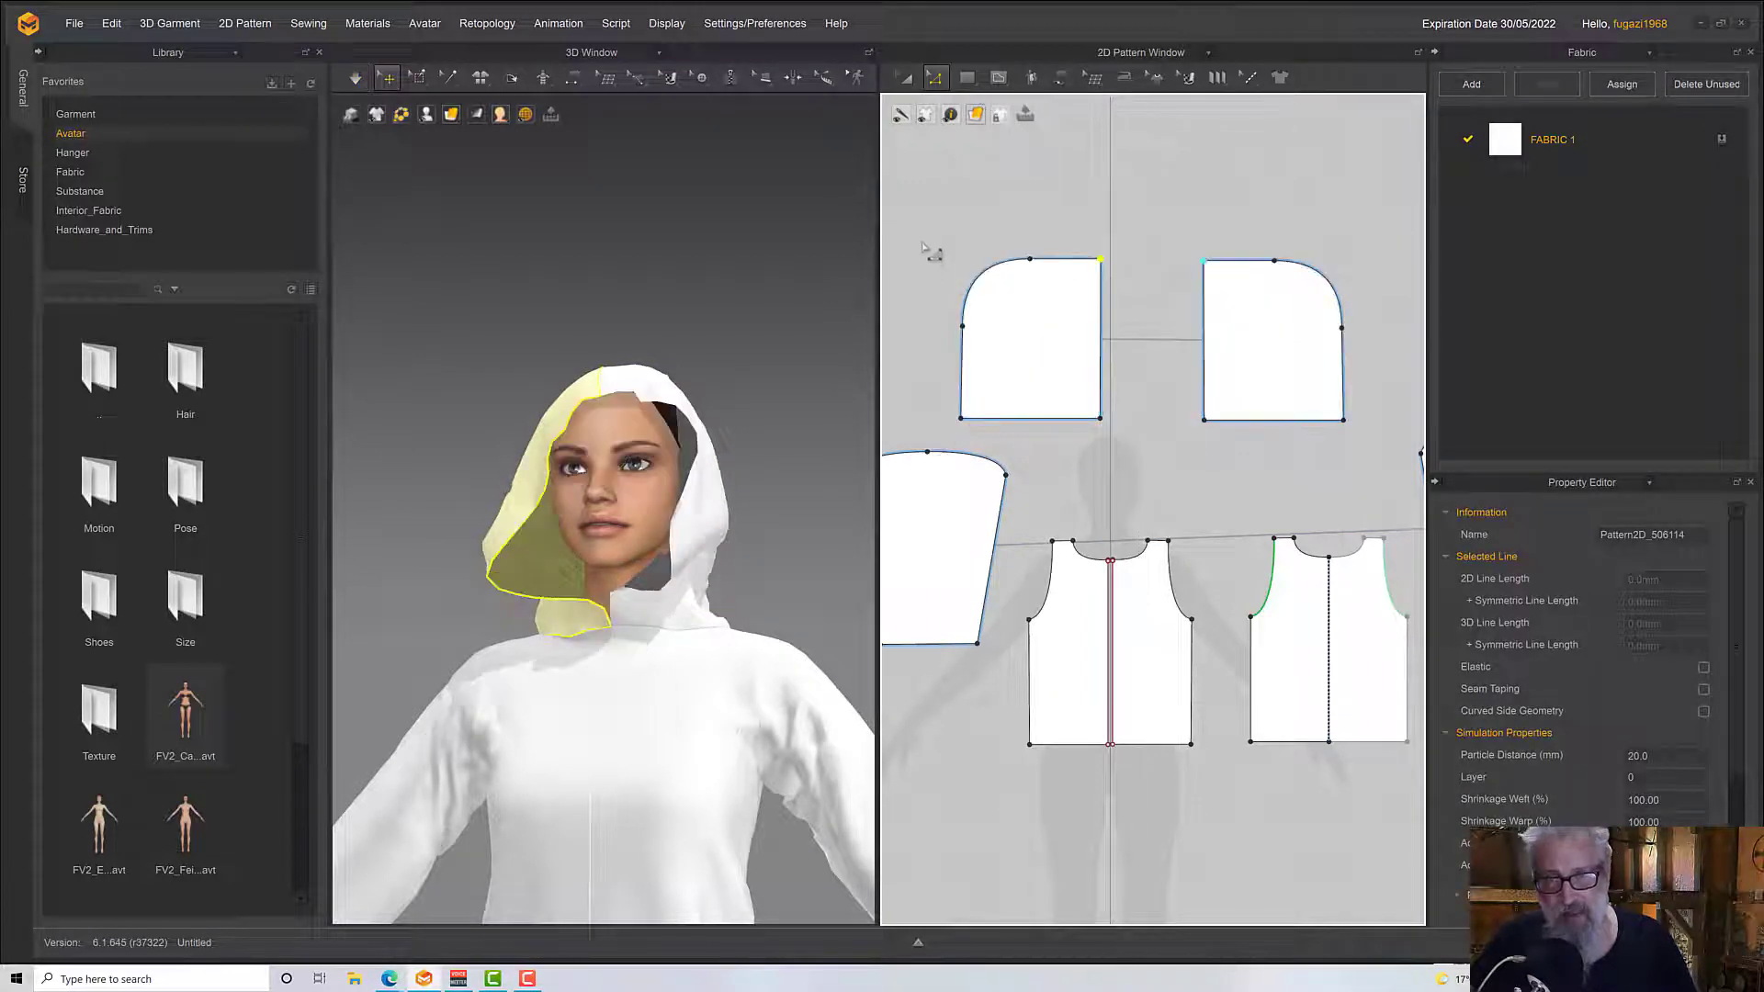
# Narrow both hood pieces slightly by moving their curved back edges inward, and re-simulate the garment
pyautogui.moveTo(925, 249); pyautogui.dragTo(1047, 444)
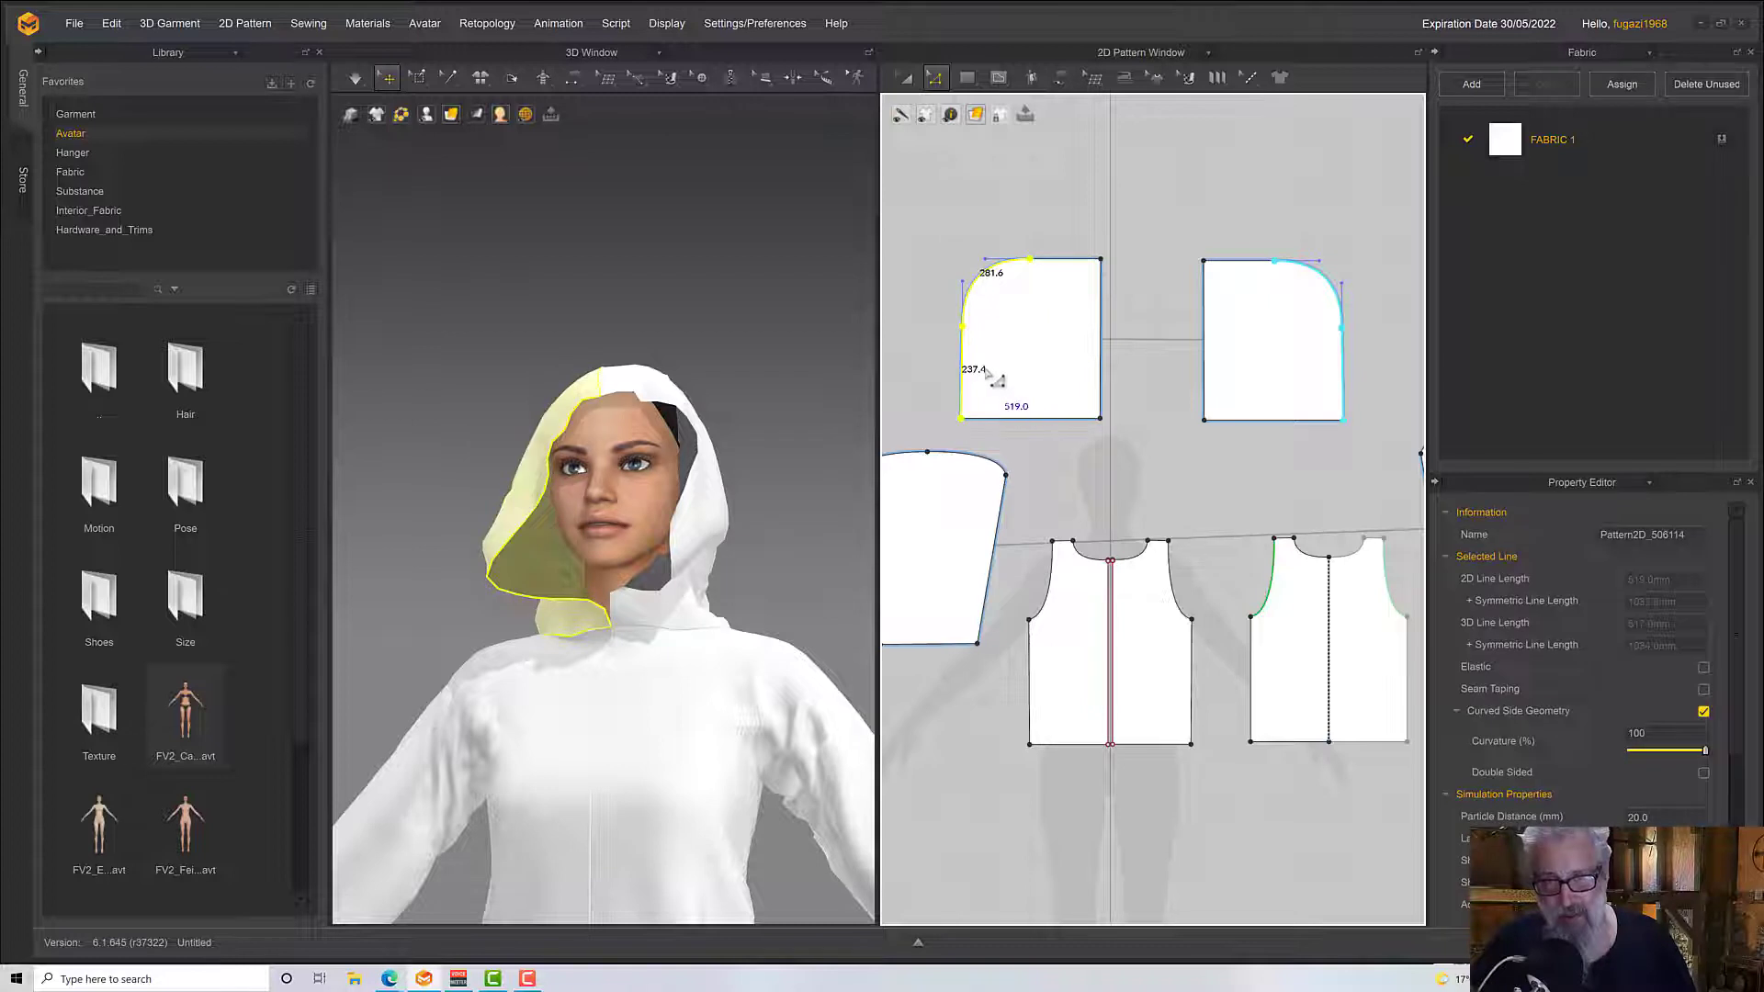
pyautogui.moveTo(975, 369); pyautogui.dragTo(1003, 404)
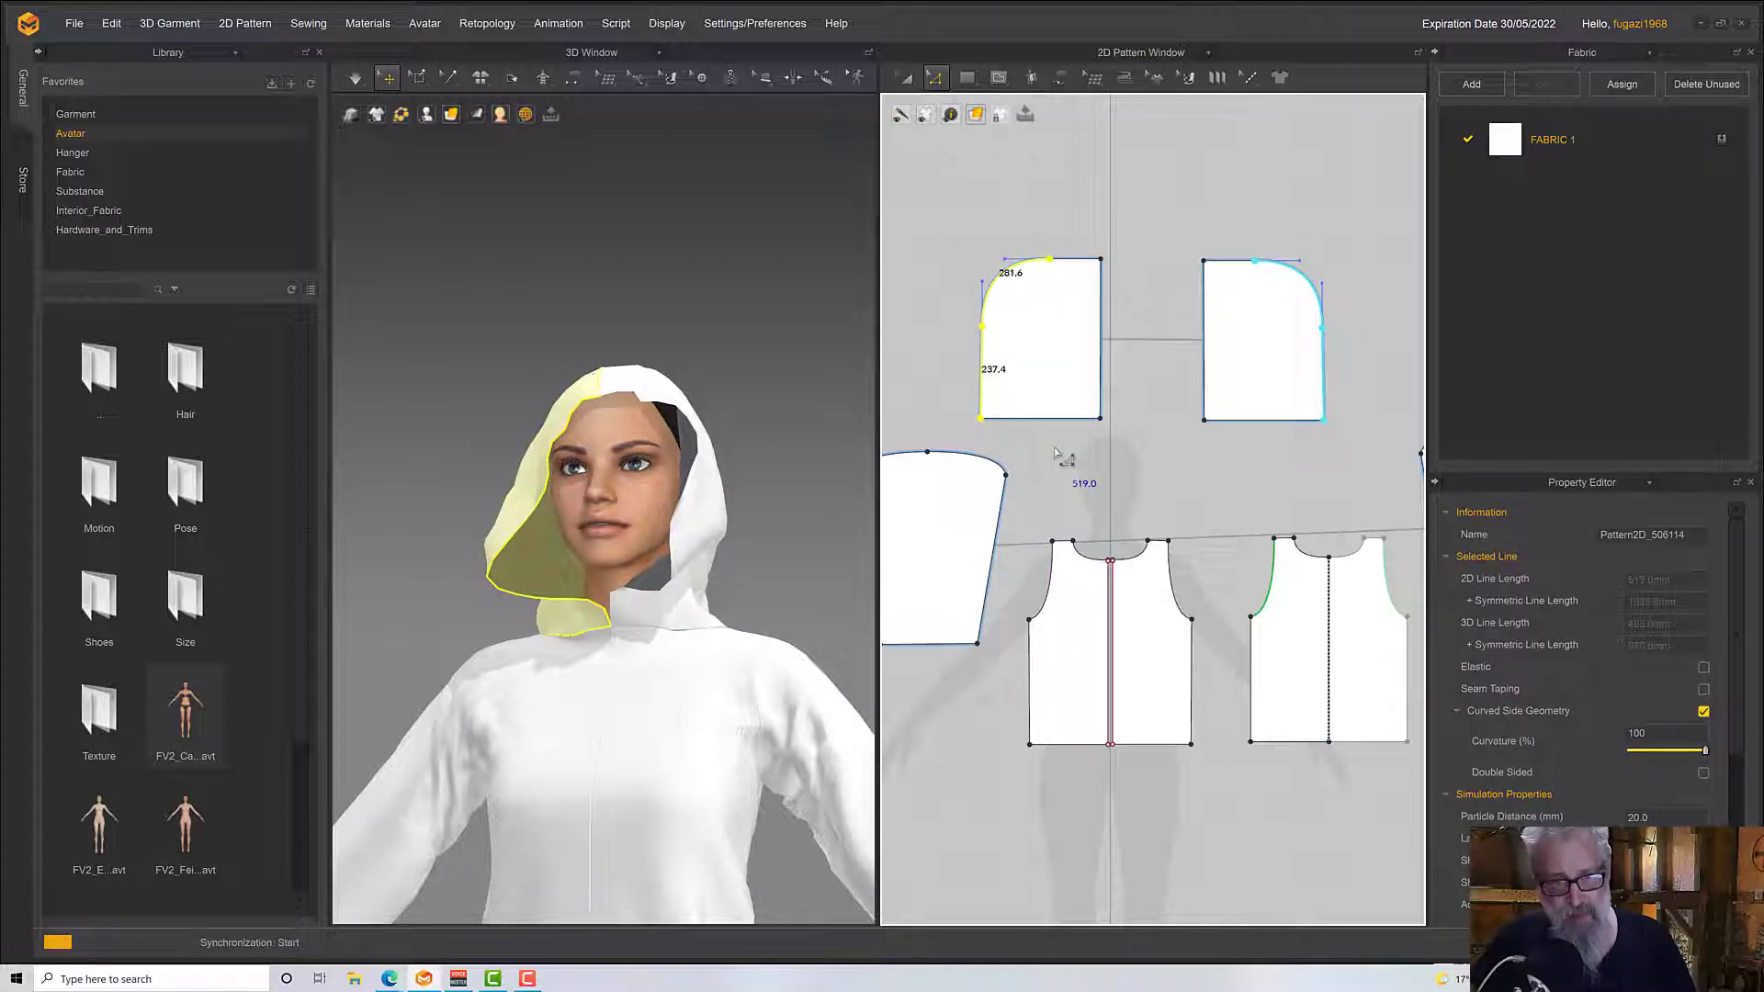
pyautogui.moveTo(827, 591); pyautogui.dragTo(711, 563, button='right')
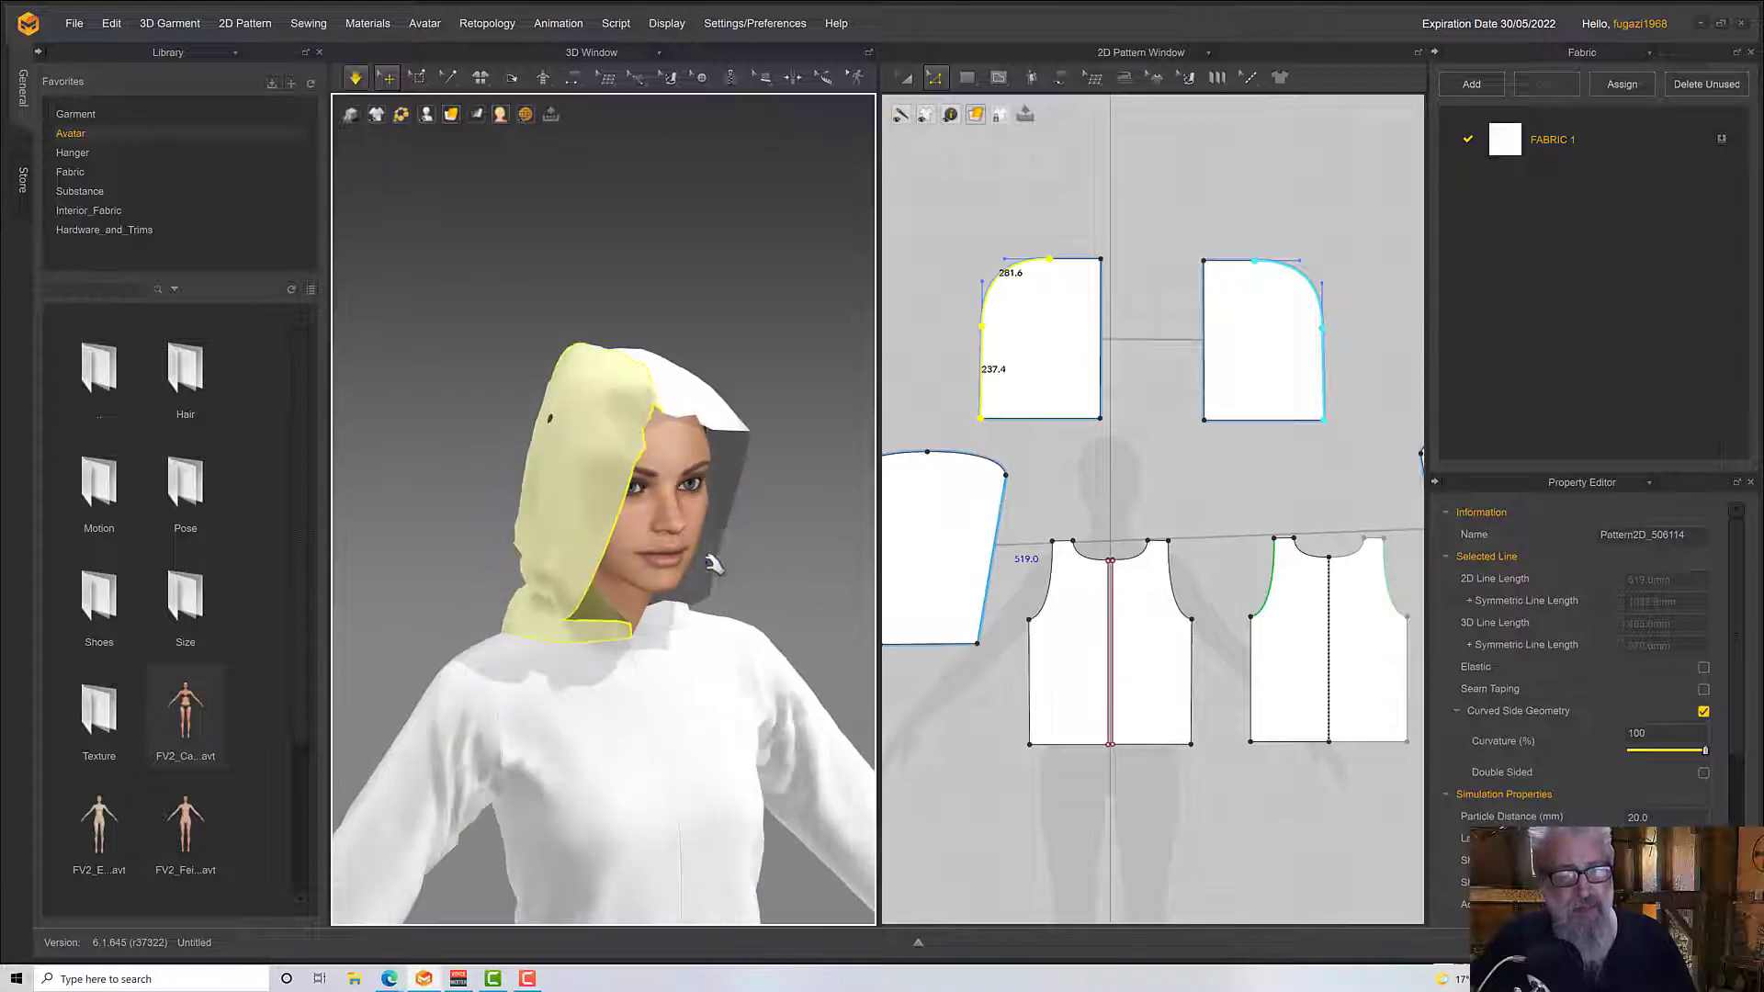
# Pull the narrowed hood's sides and front opening into shape around the avatar's face while simulating
pyautogui.moveTo(605, 472); pyautogui.dragTo(622, 500, button='right')
pyautogui.moveTo(622, 500)
pyautogui.mouseDown()
pyautogui.moveTo(570, 511)
pyautogui.moveTo(588, 500)
pyautogui.mouseUp()
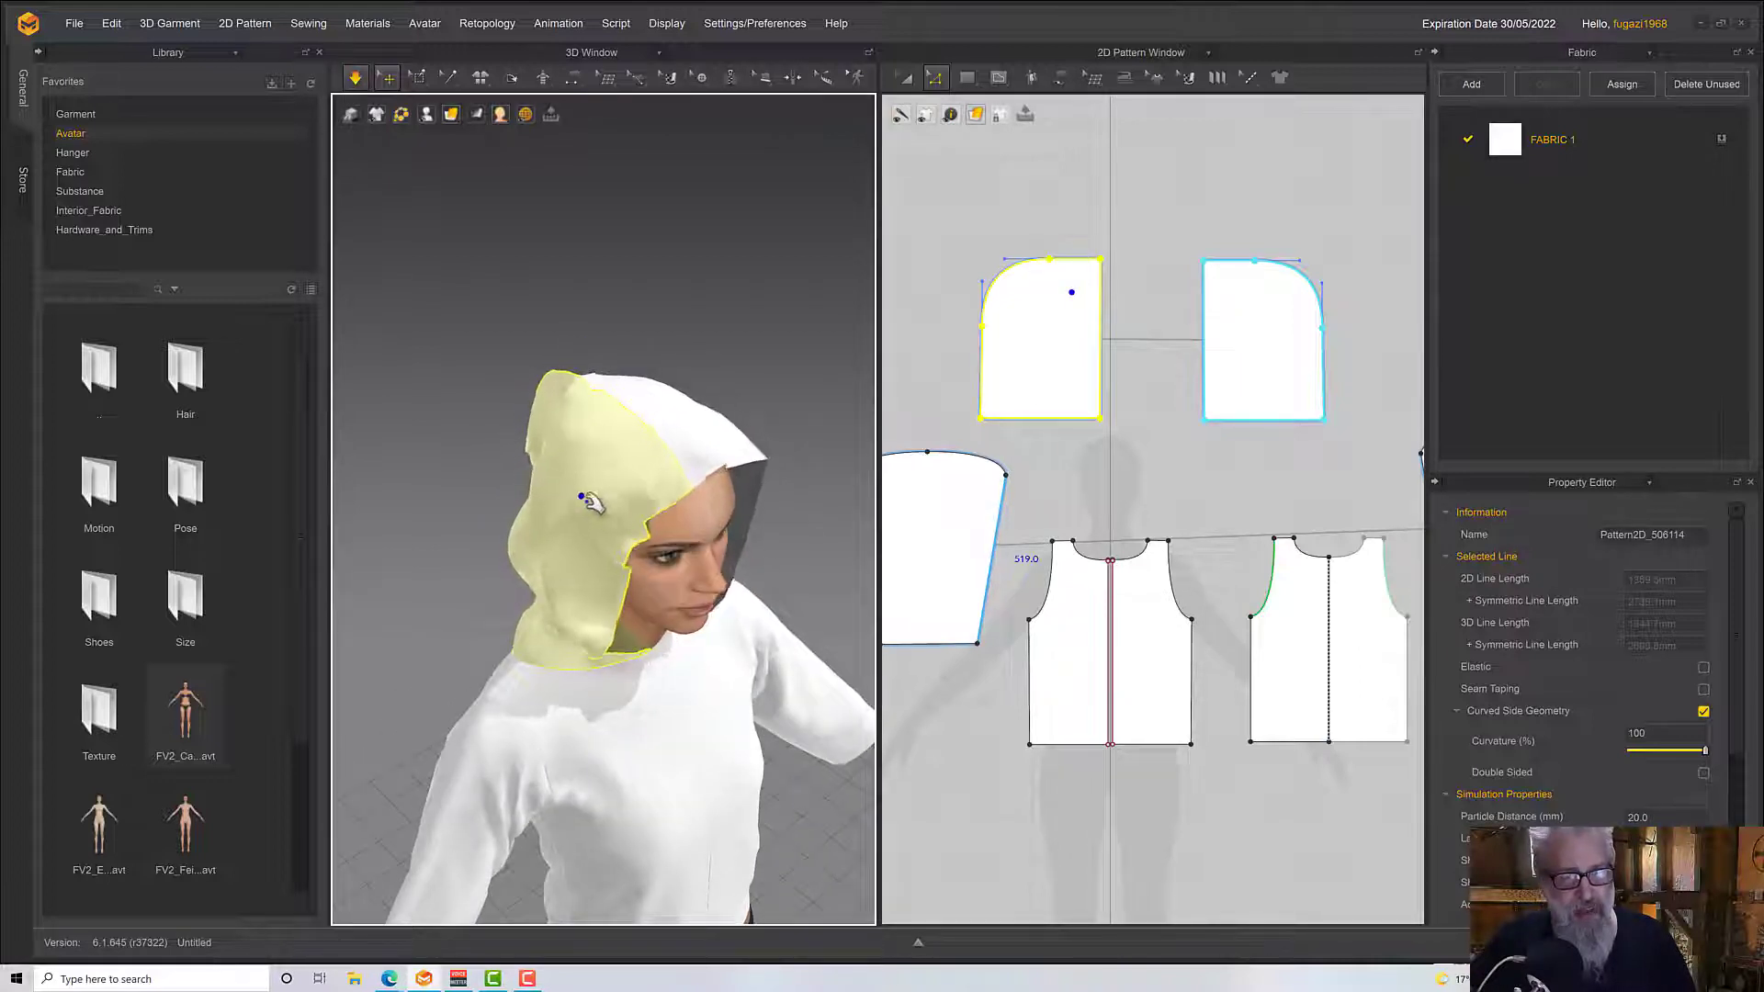
pyautogui.moveTo(588, 500); pyautogui.dragTo(538, 455, button='right')
pyautogui.scroll(-2, 663, 553)
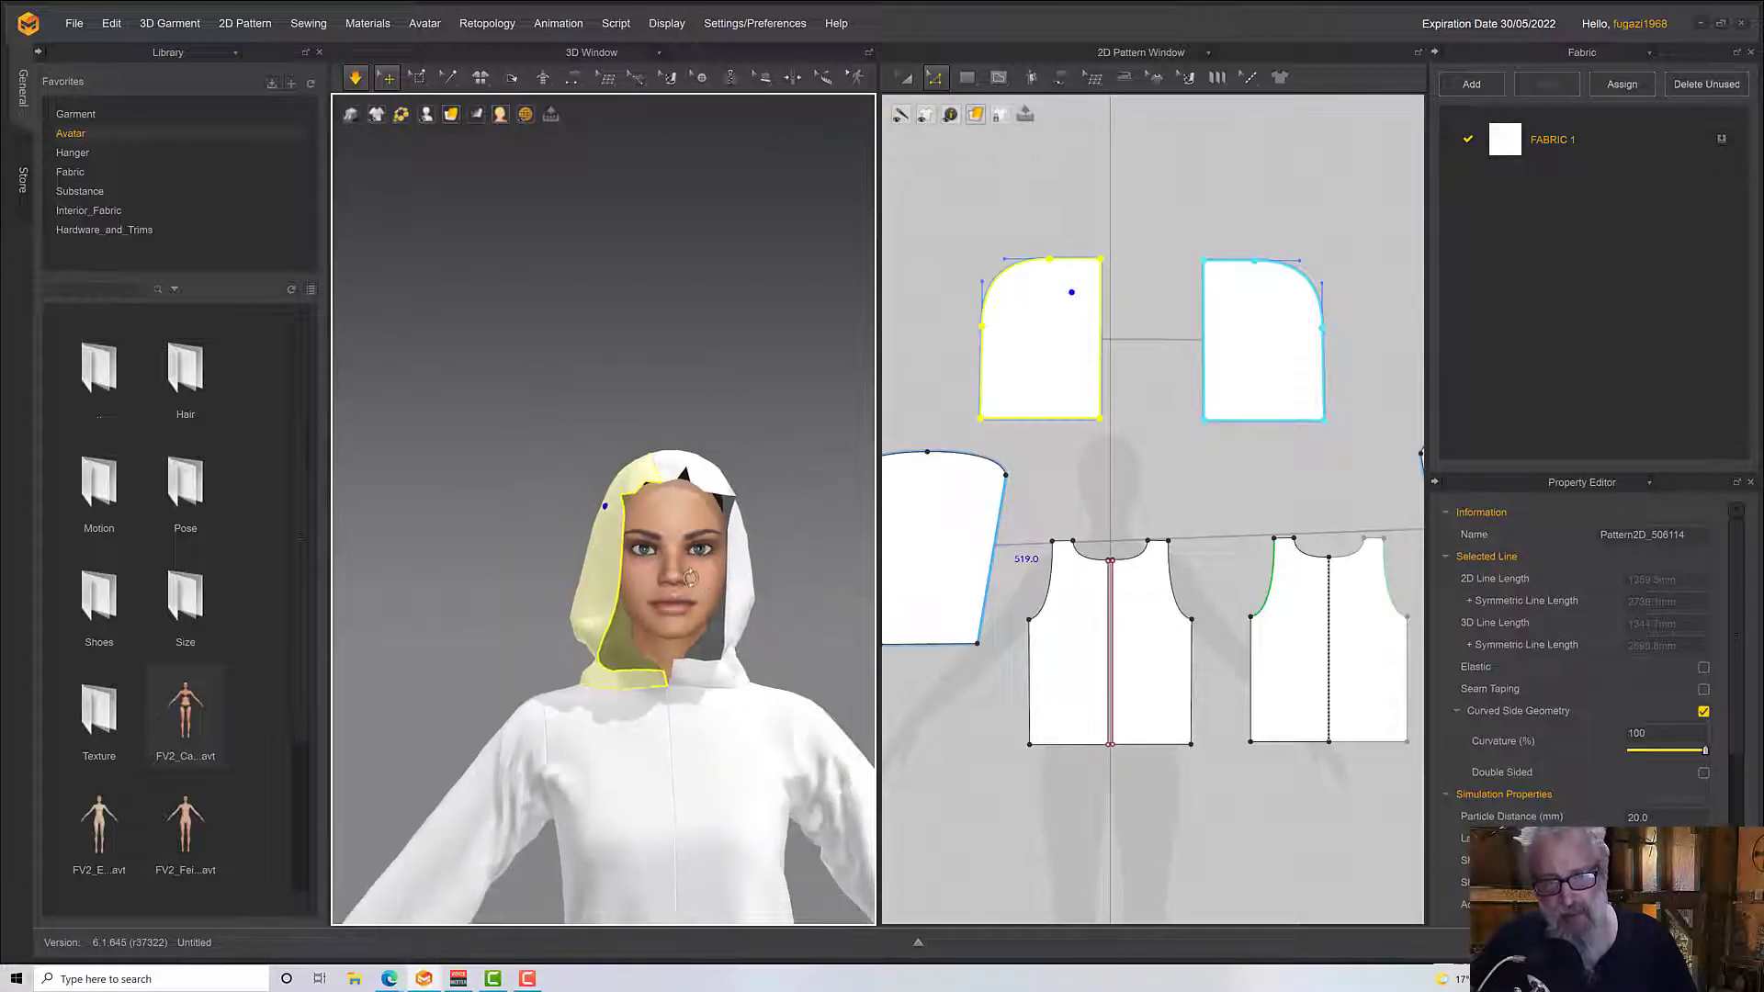
pyautogui.moveTo(691, 578); pyautogui.dragTo(623, 585, button='right')
pyautogui.moveTo(755, 641); pyautogui.dragTo(805, 663)
pyautogui.scroll(-1, 805, 663)
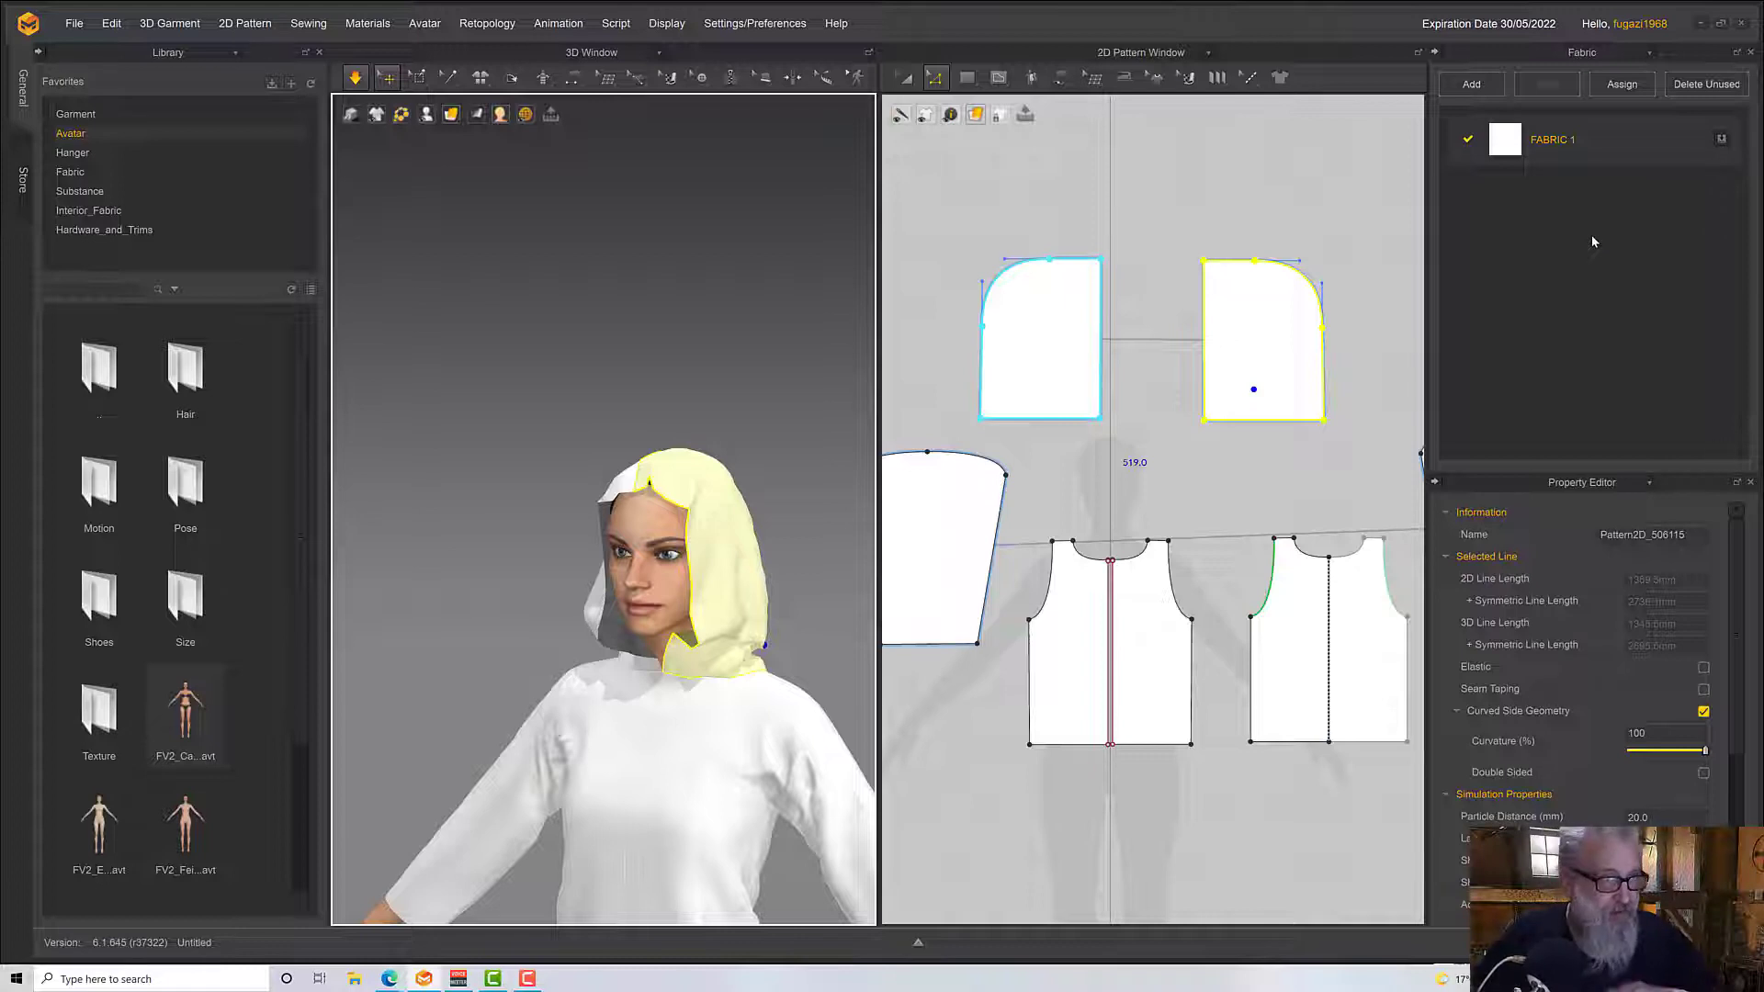
# Search the fabric library for "fleece"
pyautogui.click(64, 170)
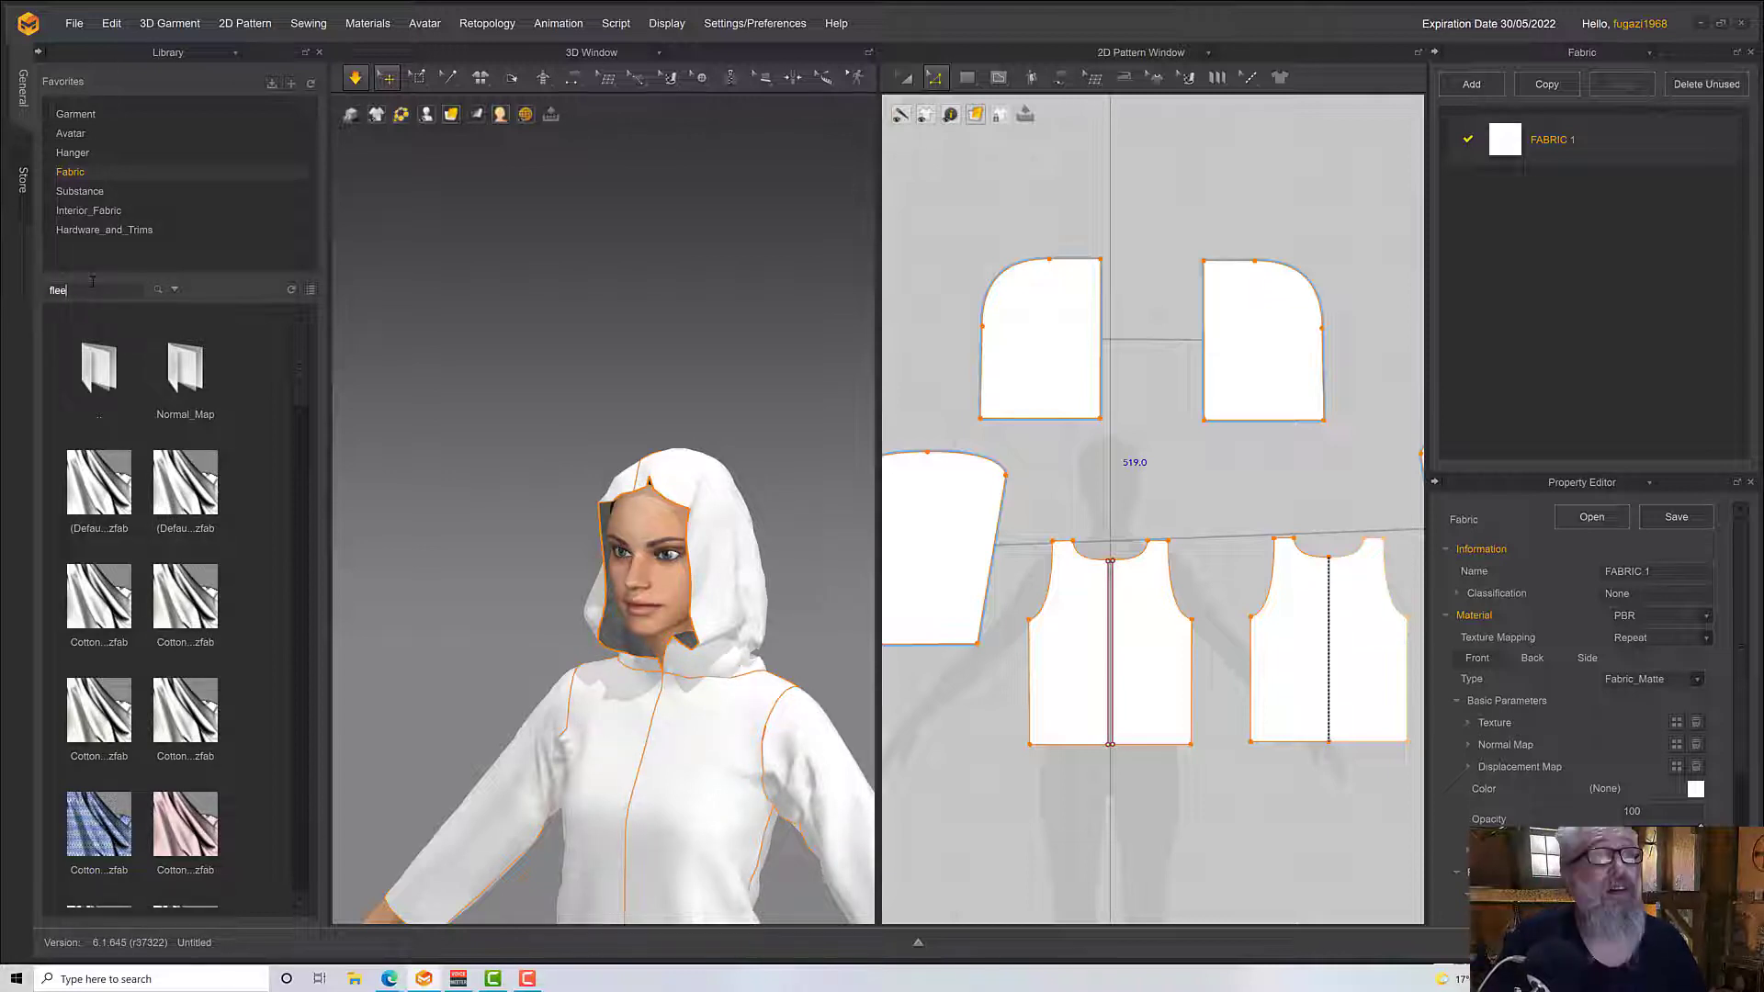
pyautogui.press('Return')
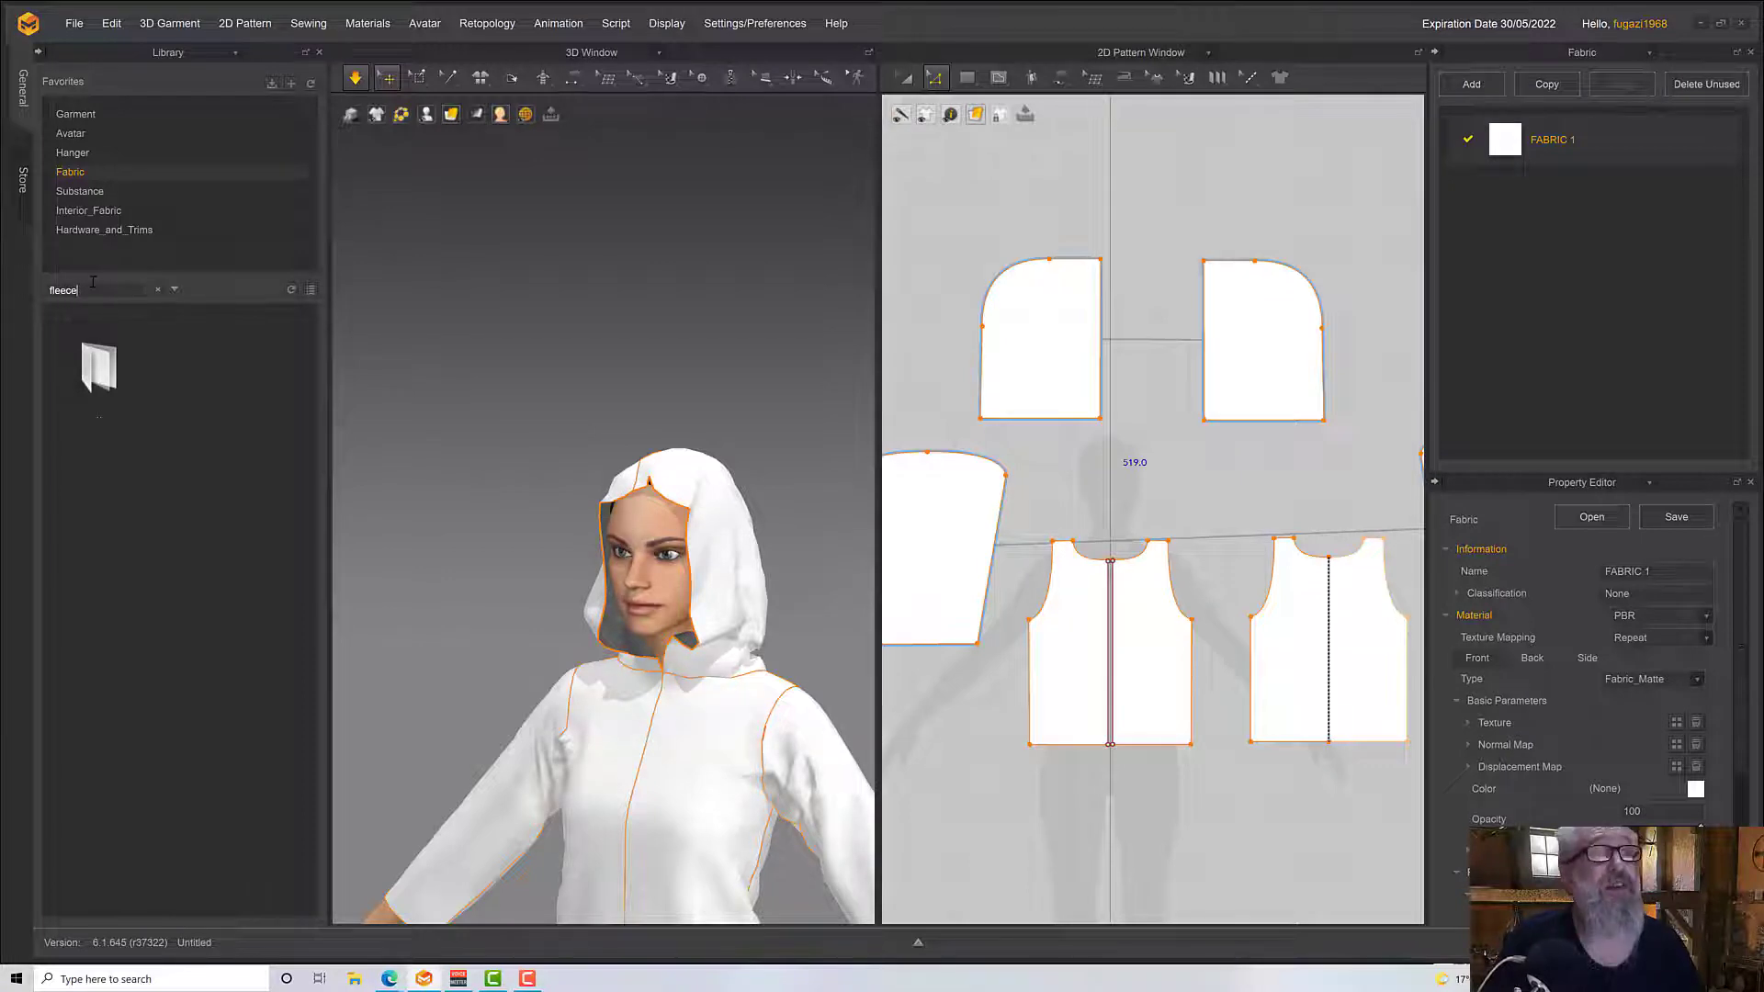
pyautogui.press('Return')
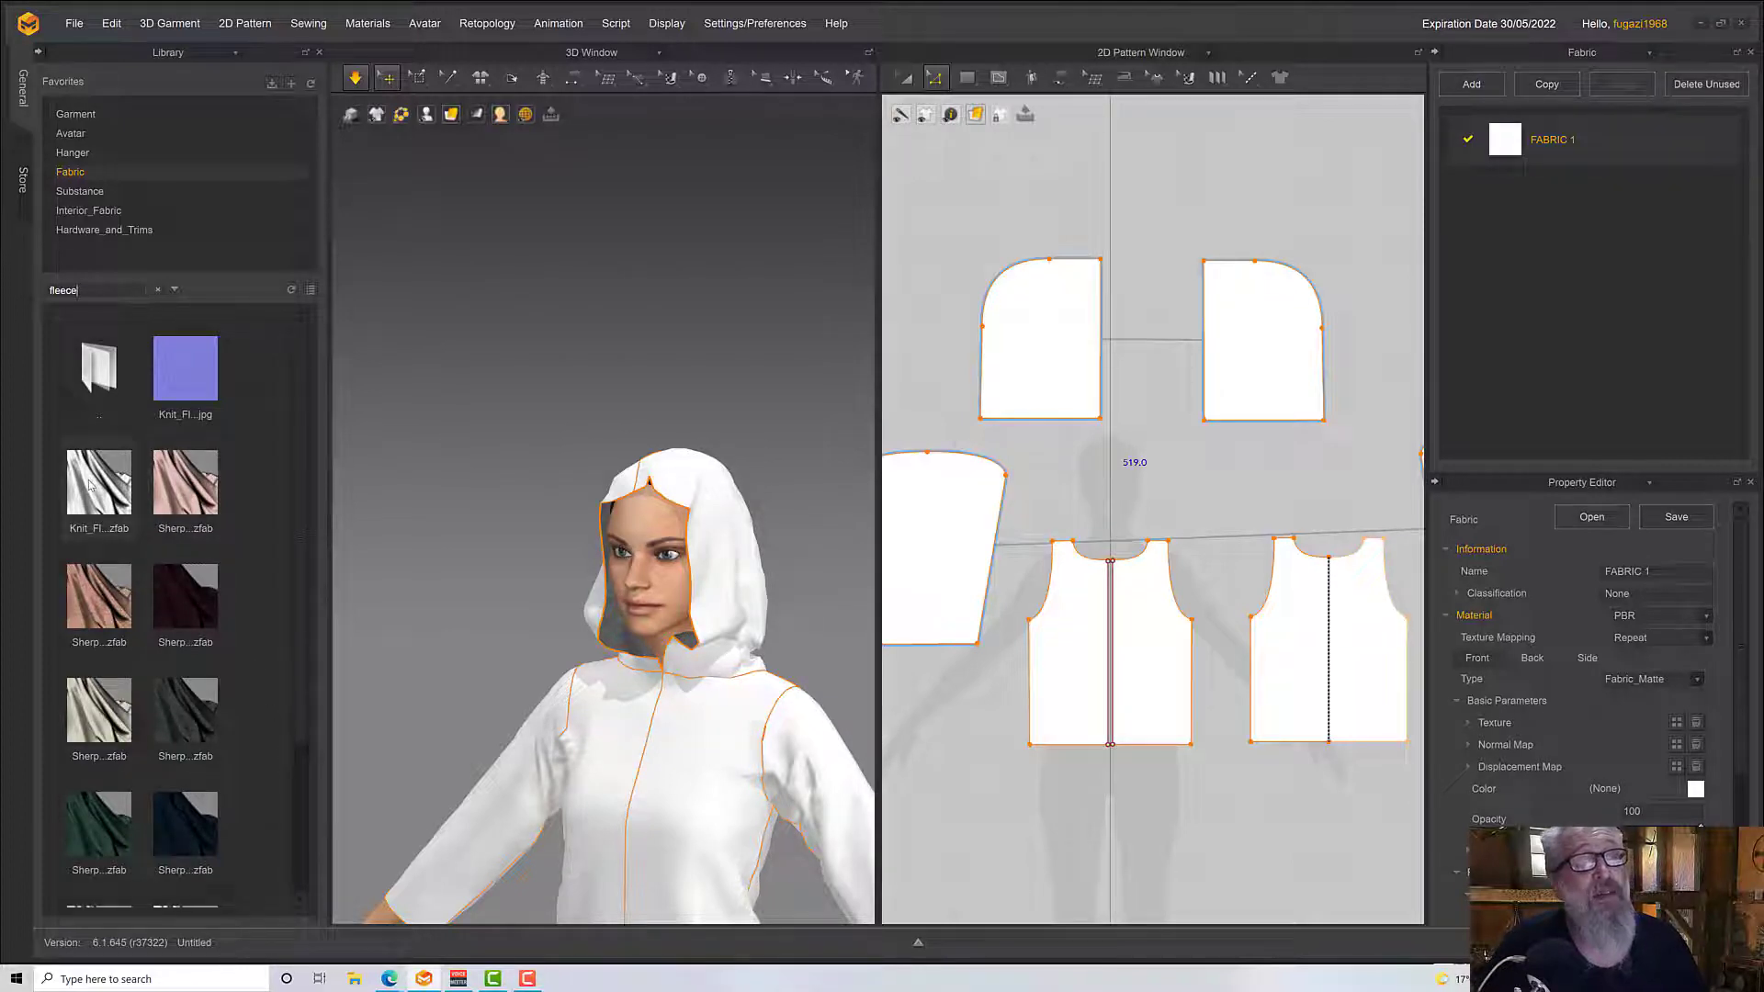
# Try the salmon Sherpa_Faux_Sheepskin_Fleece_Poly_230gsm fabric on the whole garment in place of FABRIC 1
pyautogui.moveTo(89, 484)
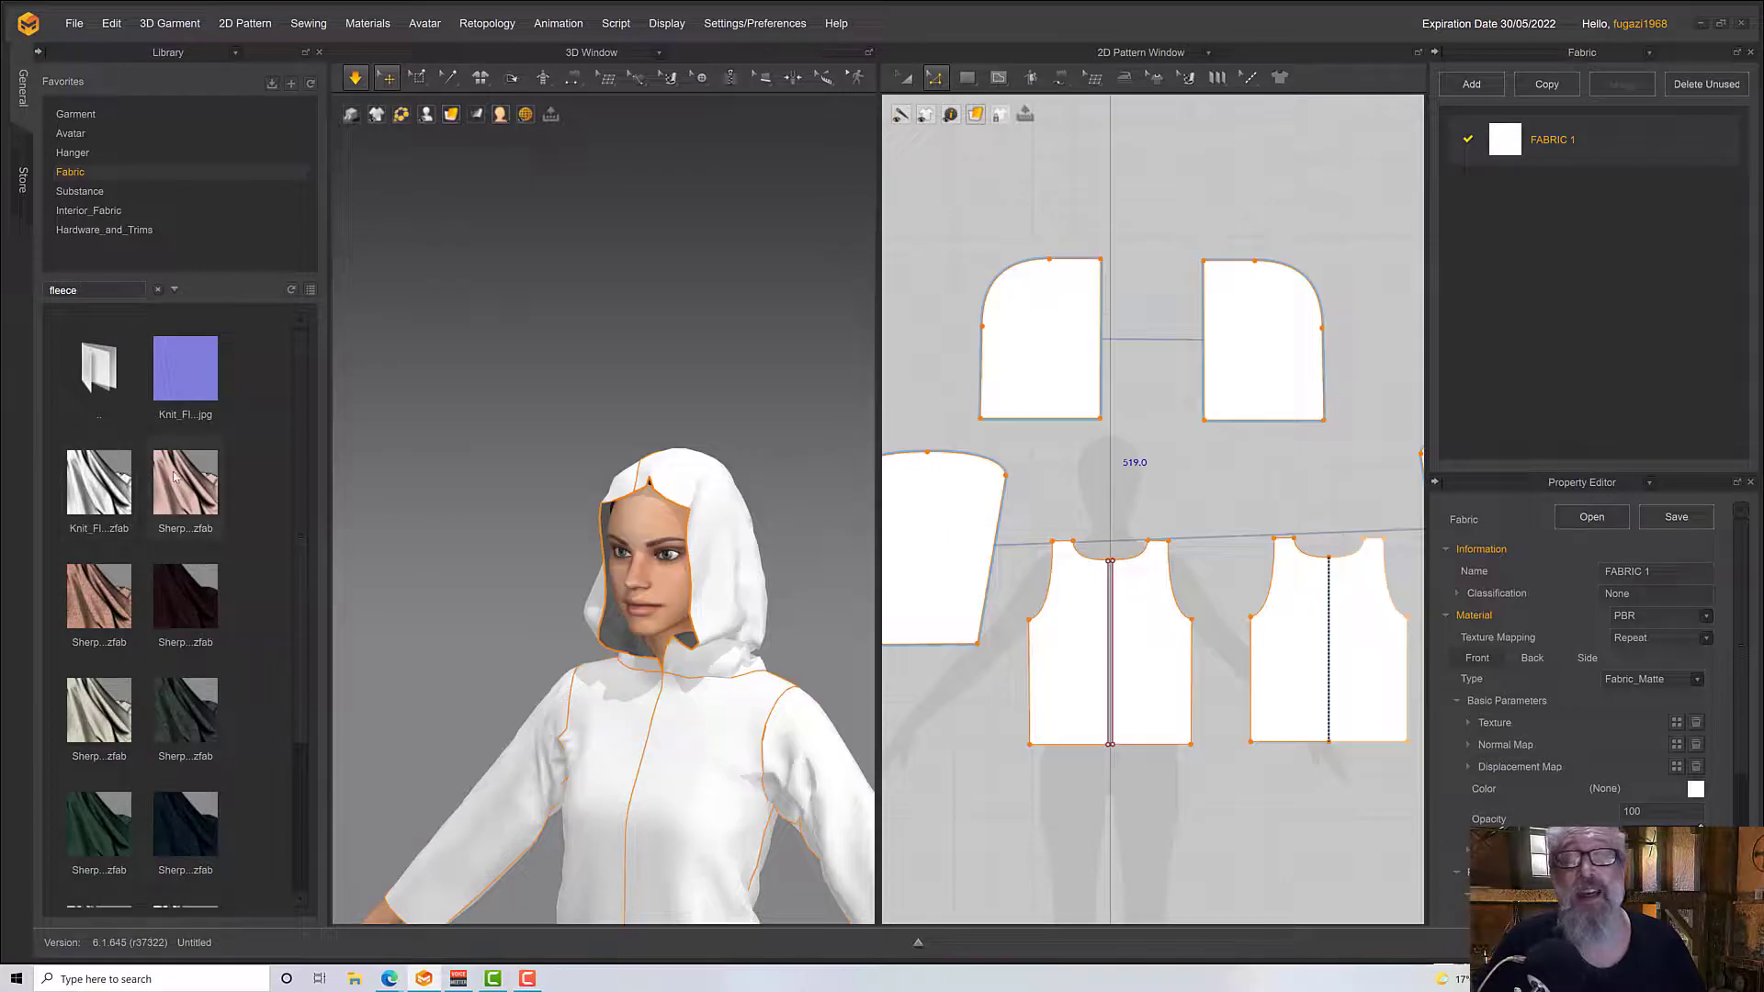
pyautogui.moveTo(174, 475)
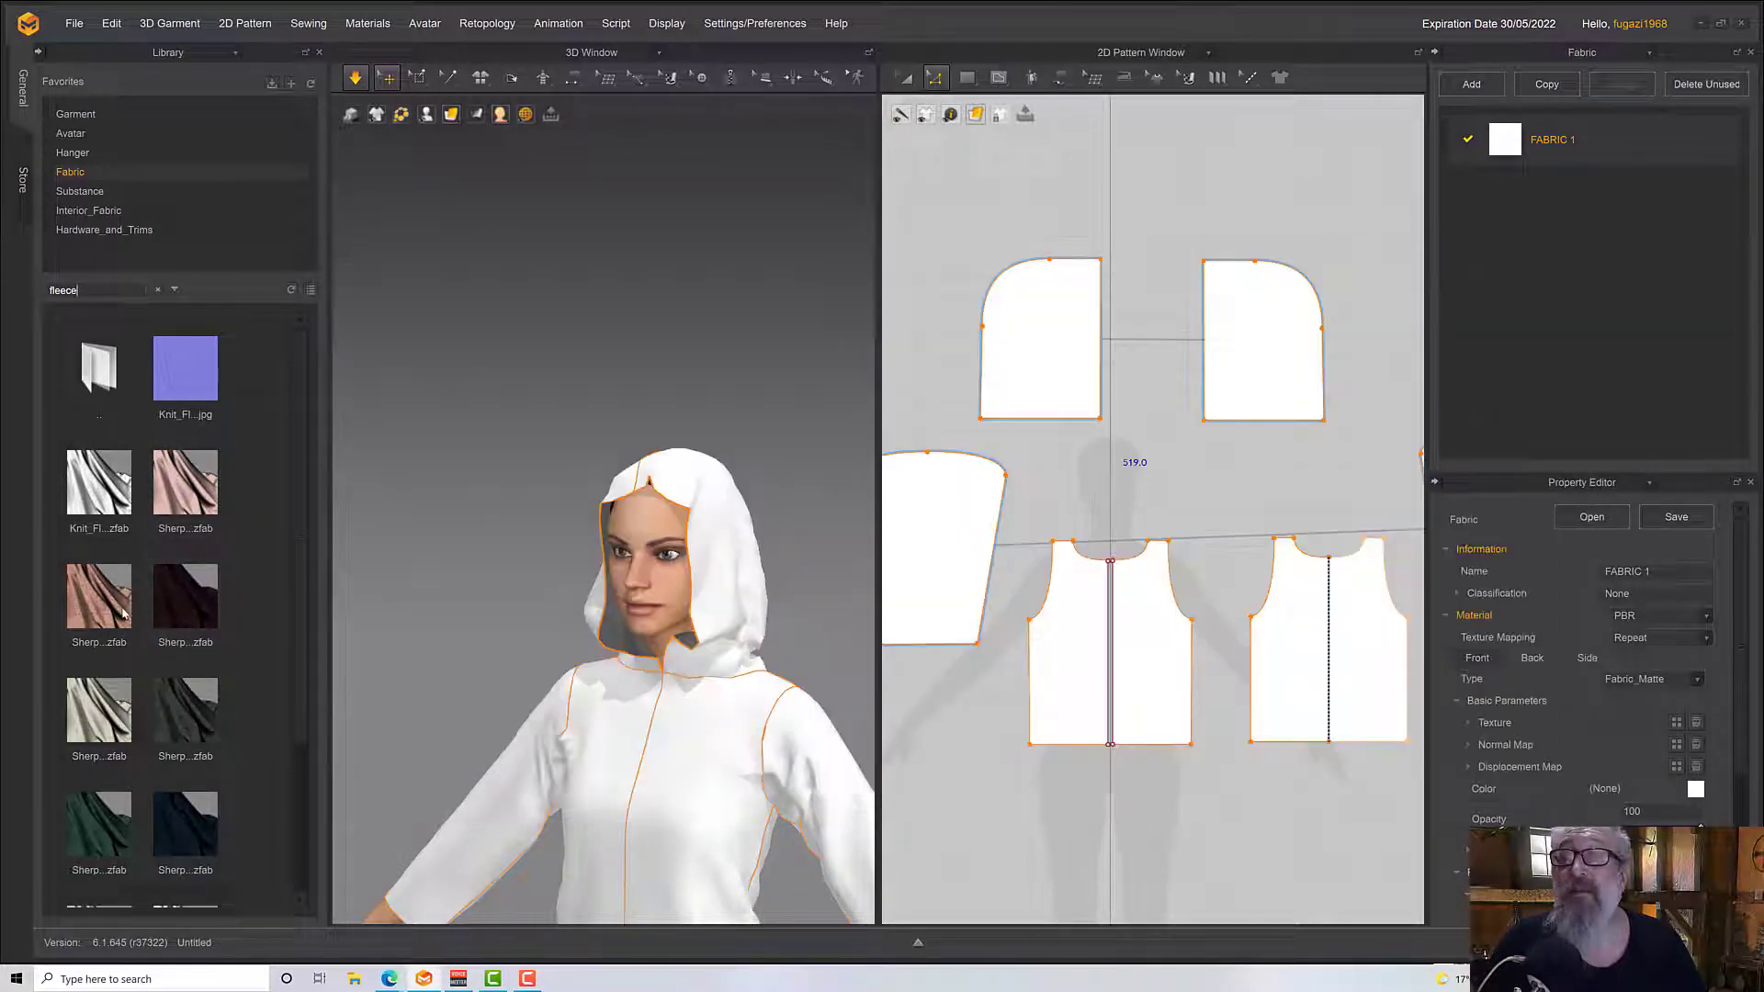
pyautogui.moveTo(101, 620)
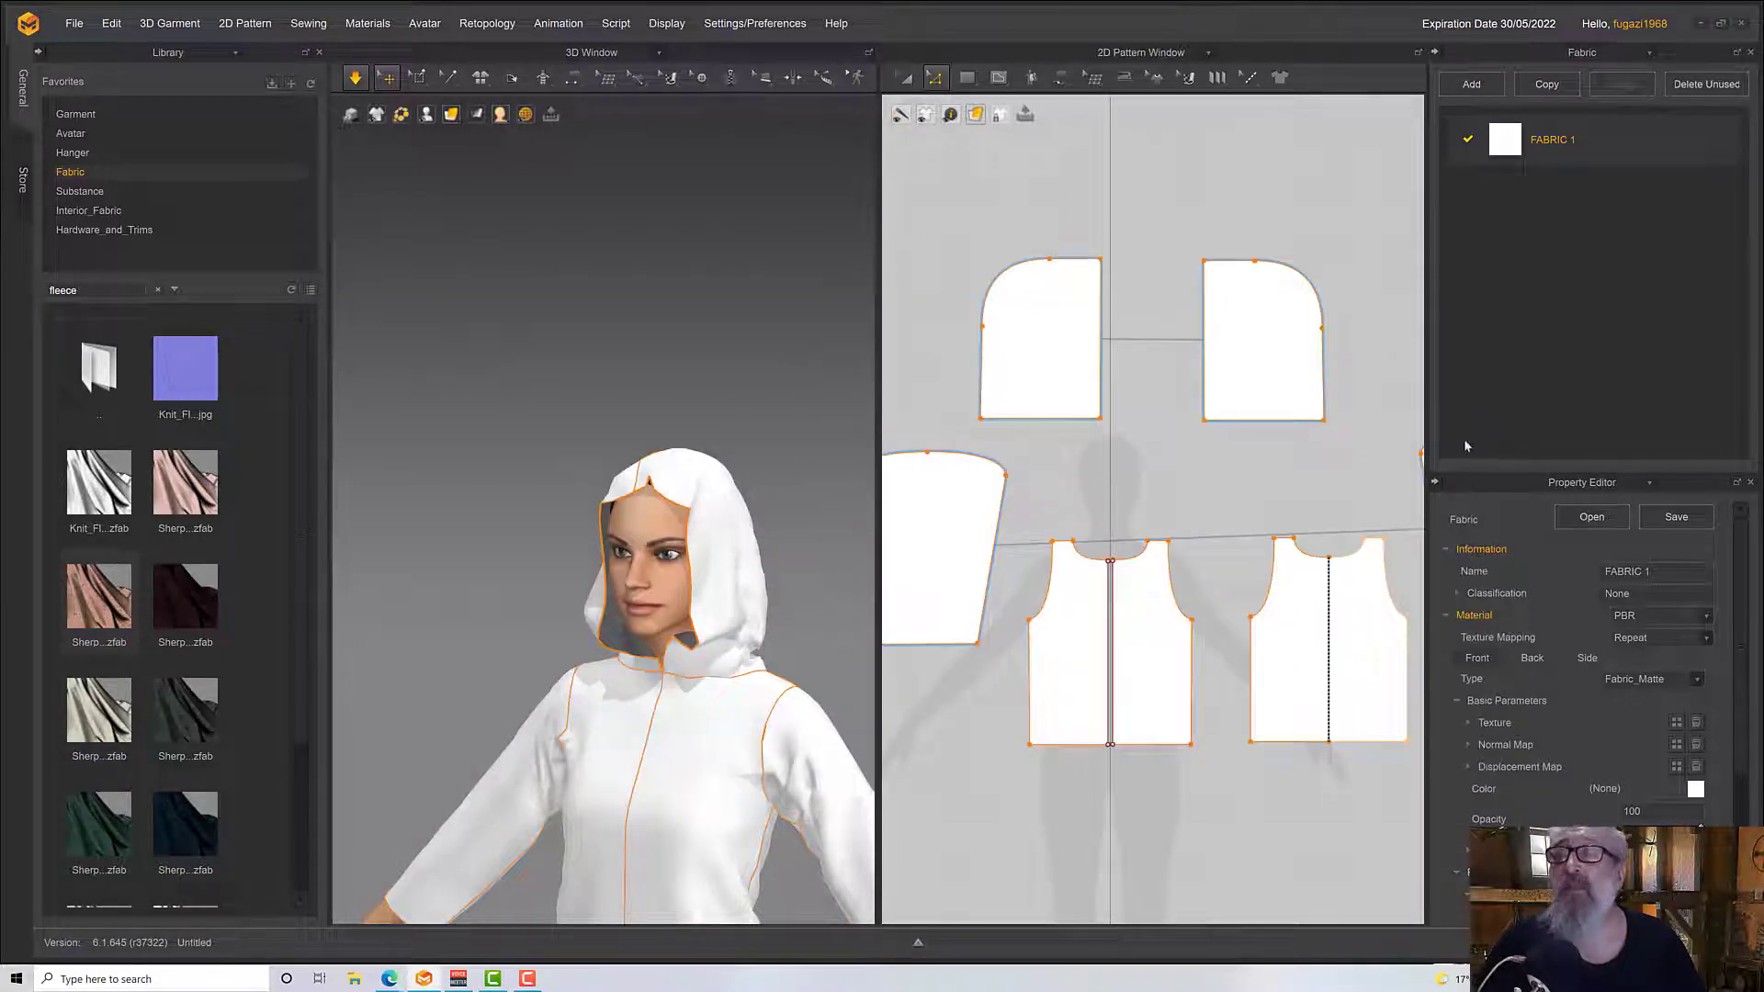
pyautogui.moveTo(1490, 374); pyautogui.dragTo(1580, 151)
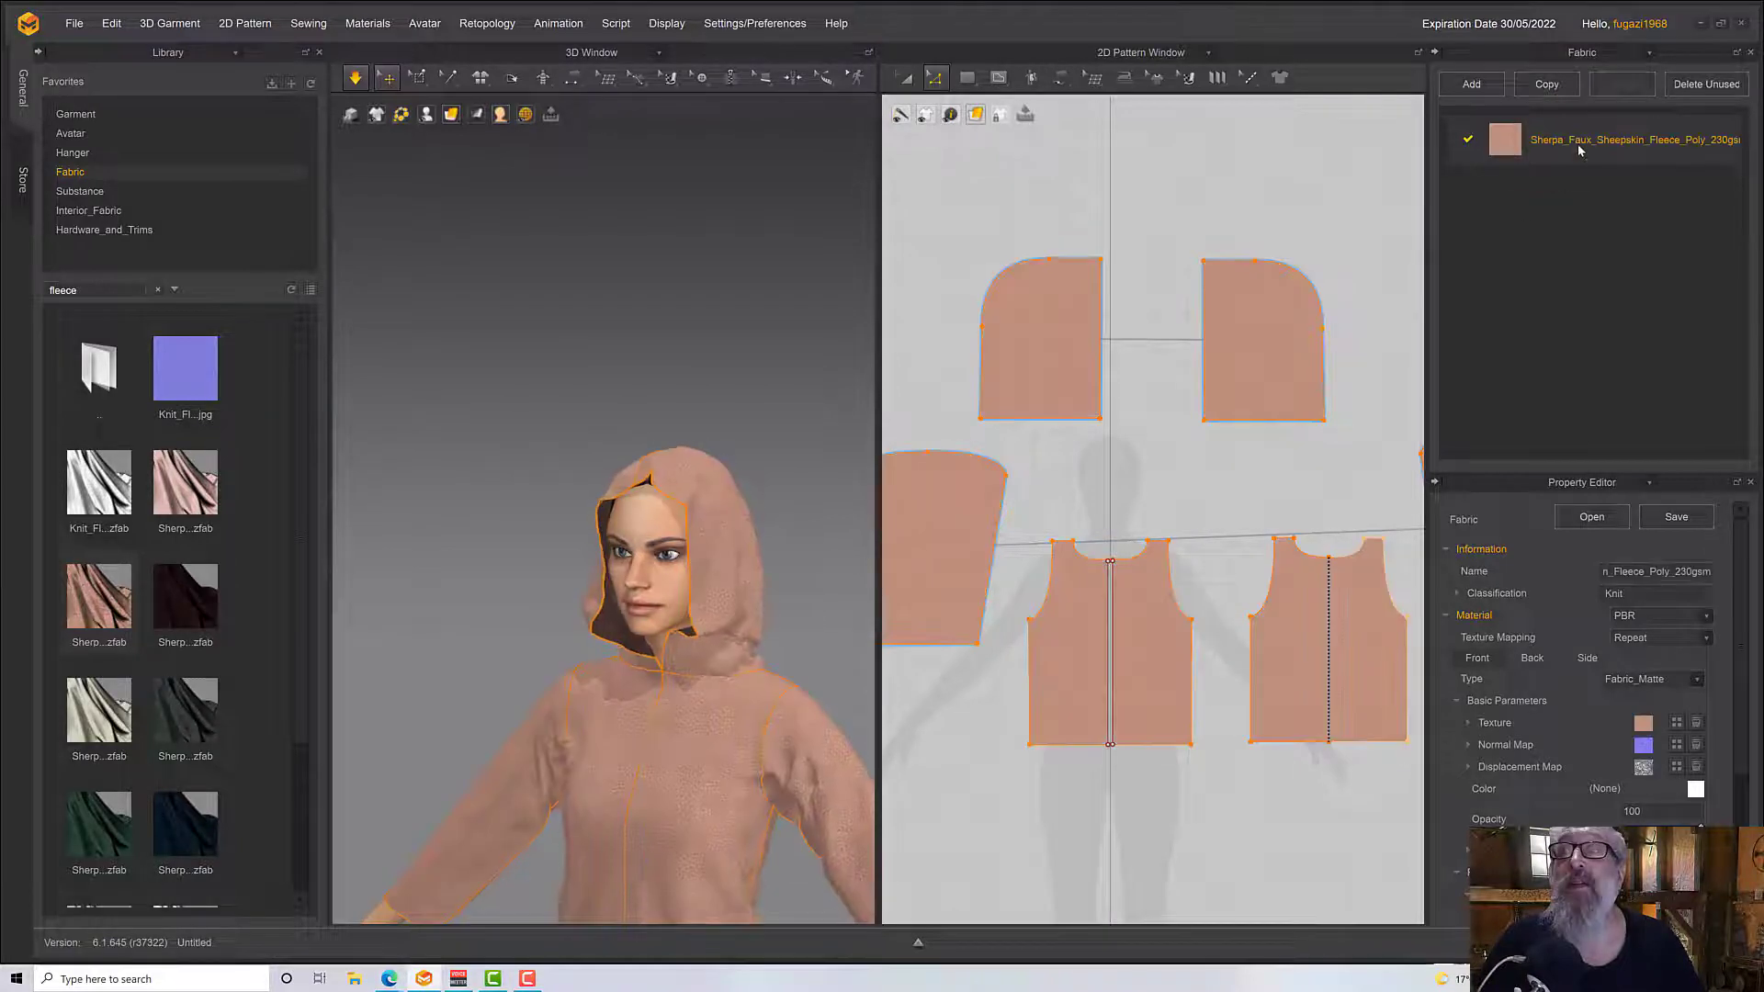
# Simulate the garment in the sheepskin fleece and pull both hood sides outward from the avatar's face and neck
pyautogui.press('space')
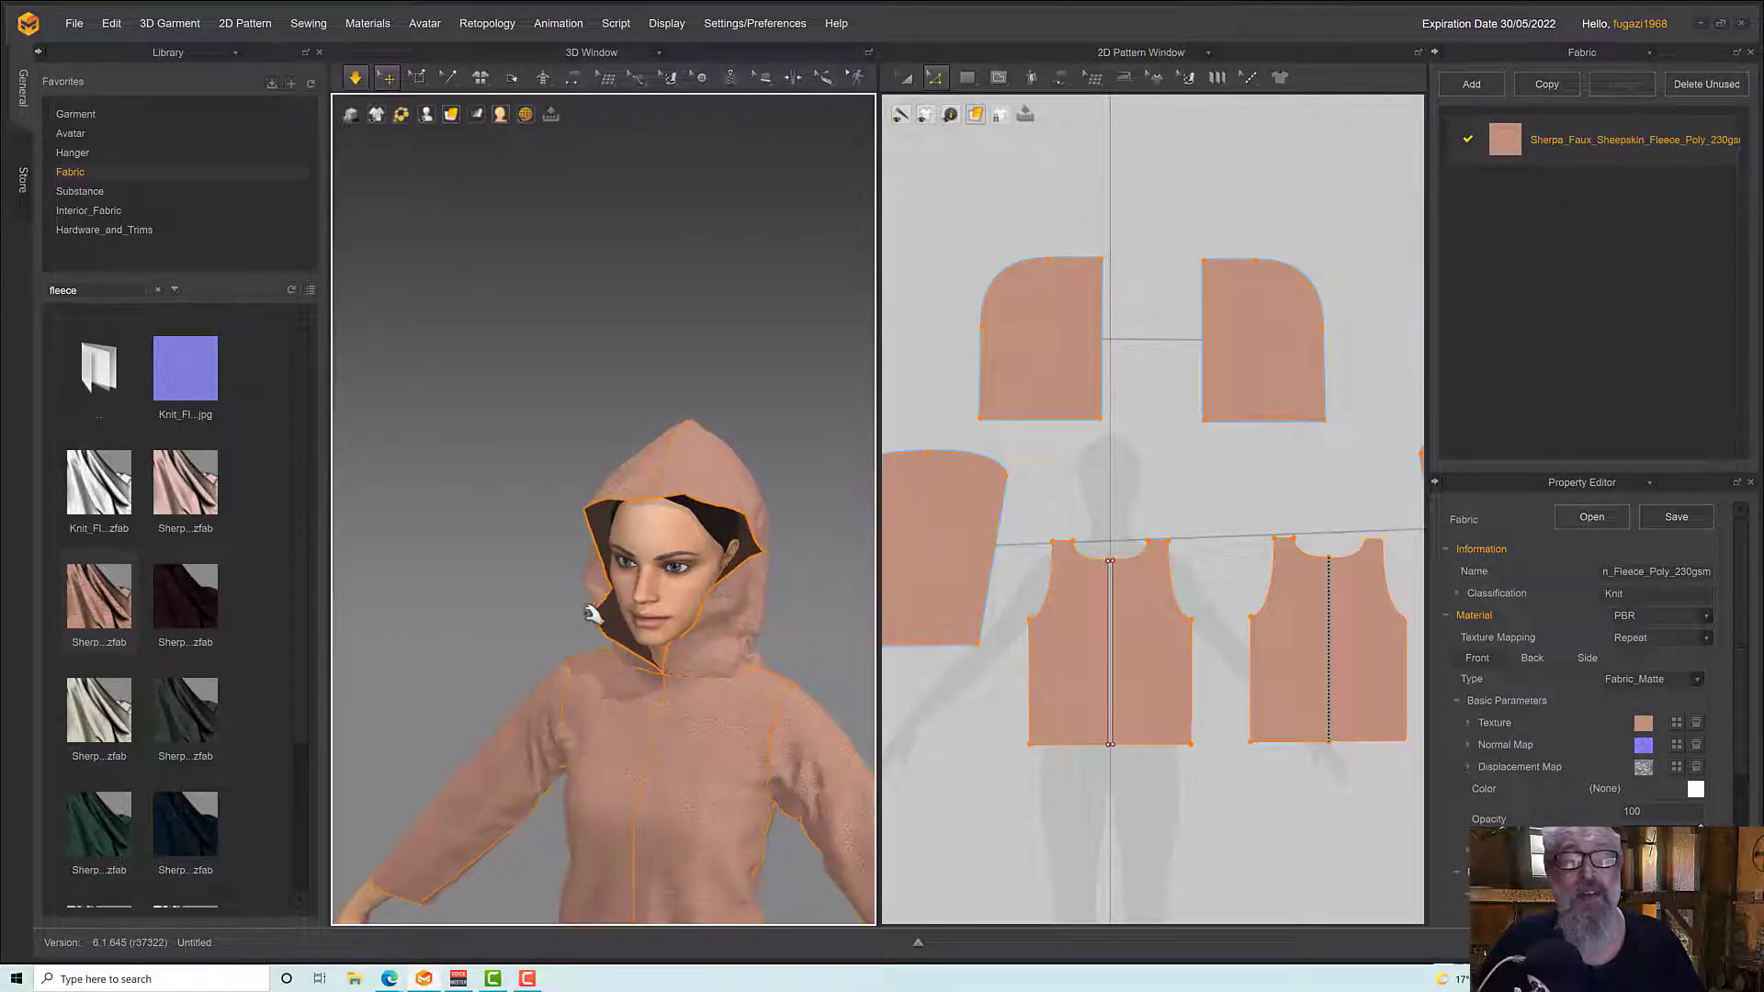
pyautogui.press('space')
pyautogui.moveTo(640, 654); pyautogui.dragTo(727, 650, button='right')
pyautogui.press('space')
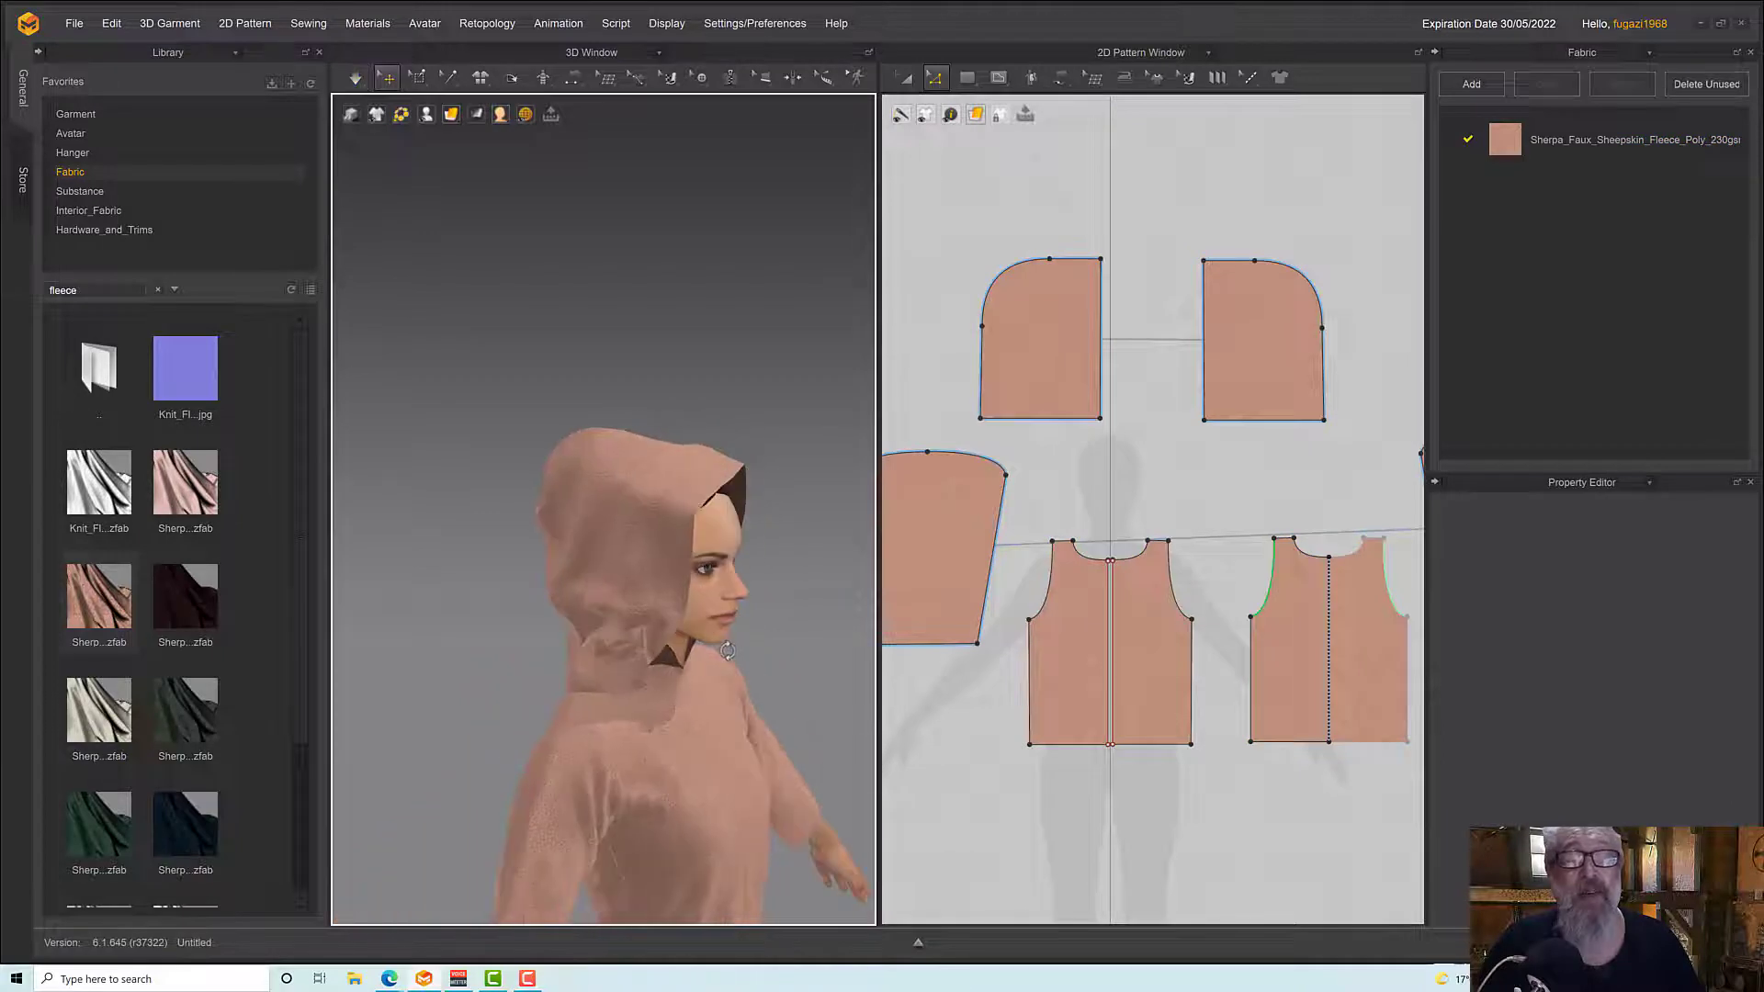
pyautogui.click(617, 668)
pyautogui.moveTo(618, 669); pyautogui.dragTo(613, 650, button='right')
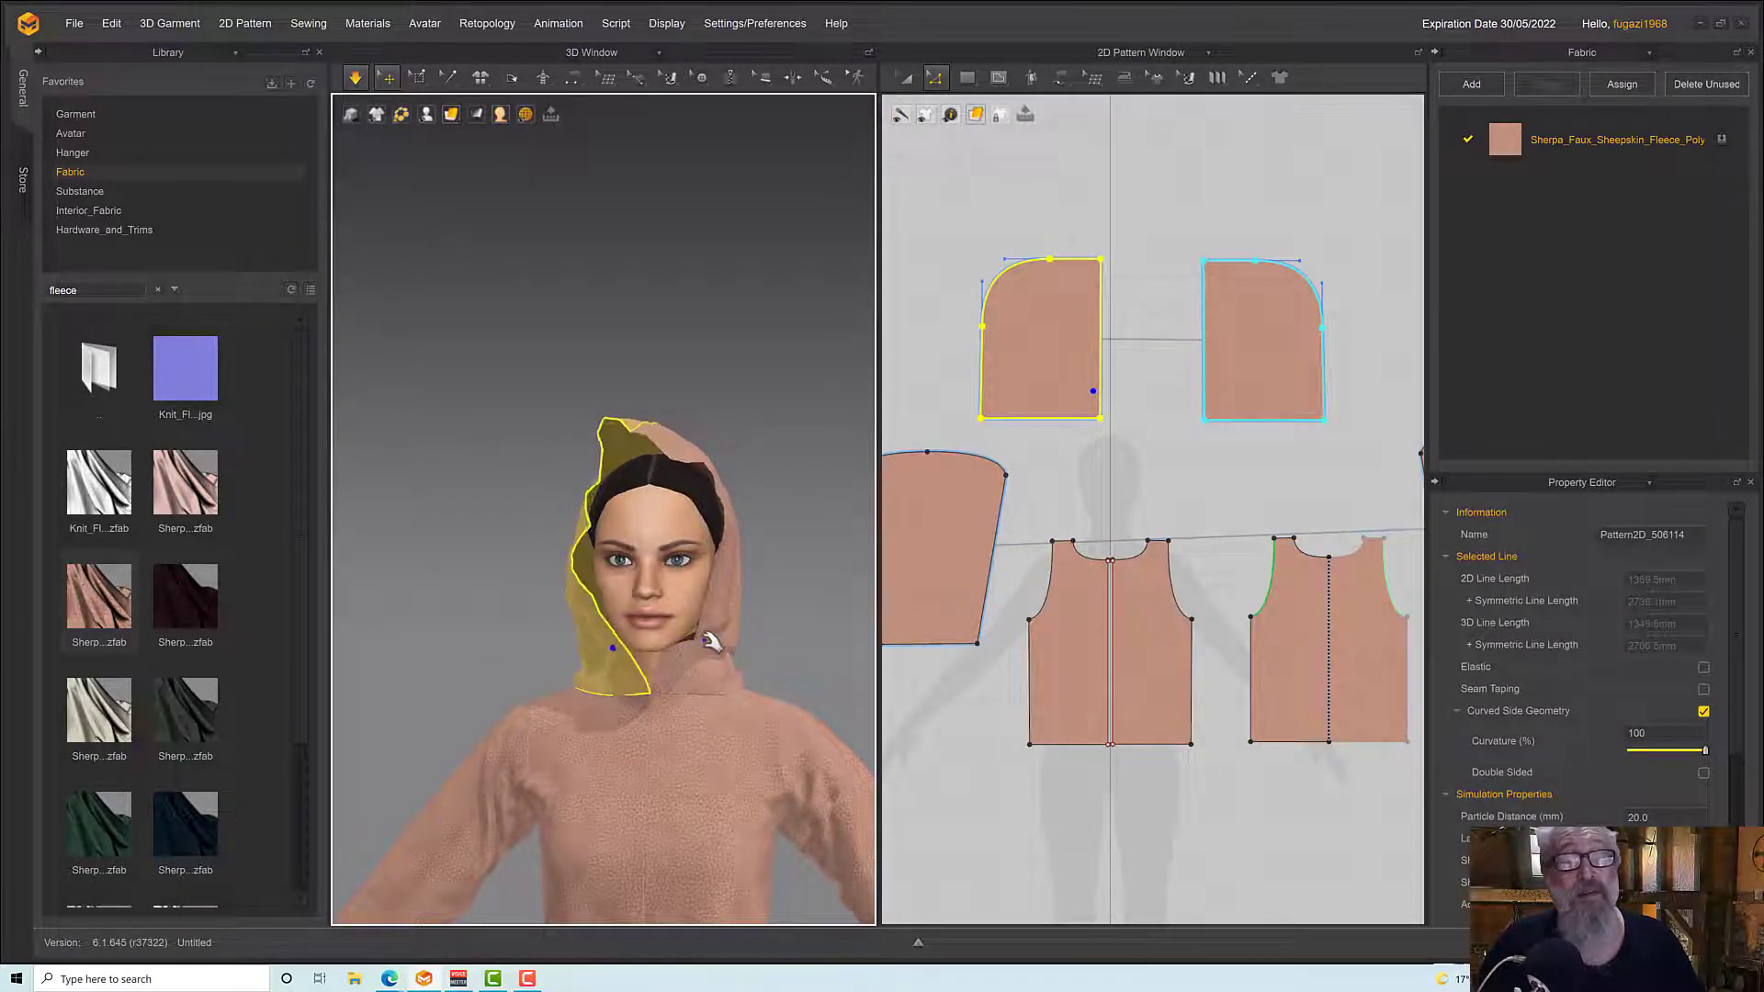
pyautogui.click(757, 655)
pyautogui.moveTo(764, 663); pyautogui.dragTo(816, 643, button='right')
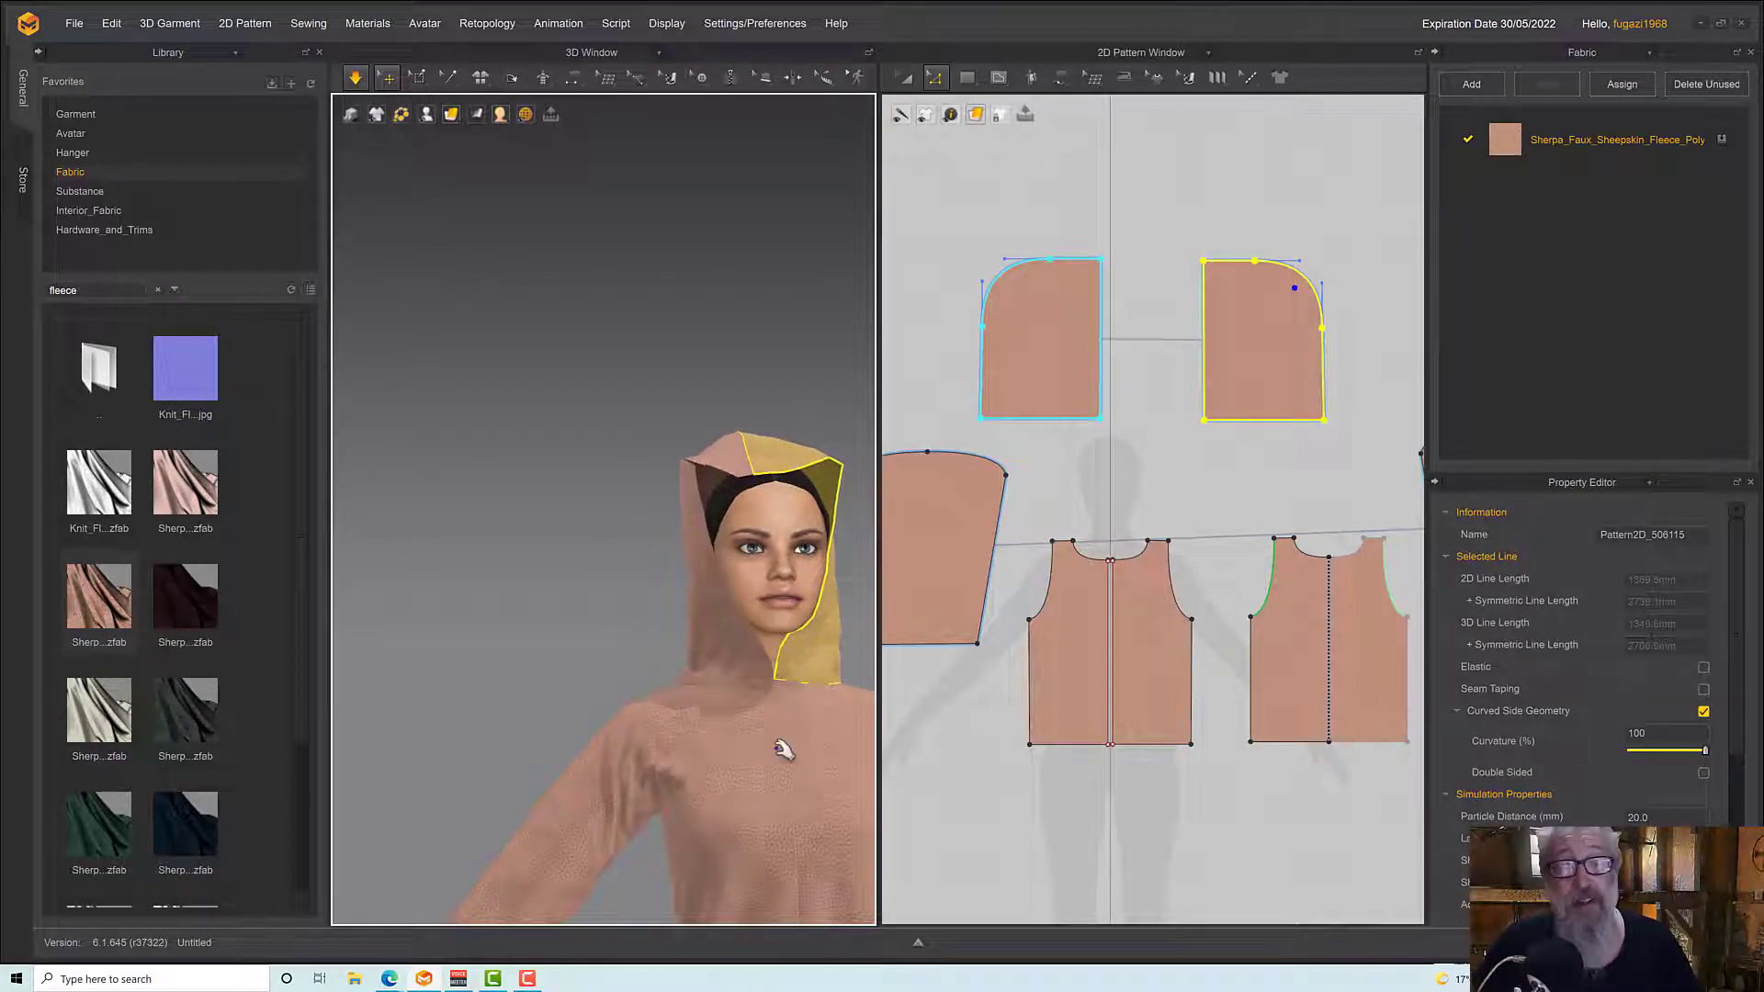
pyautogui.scroll(-5, 783, 749)
pyautogui.scroll(5, 530, 735)
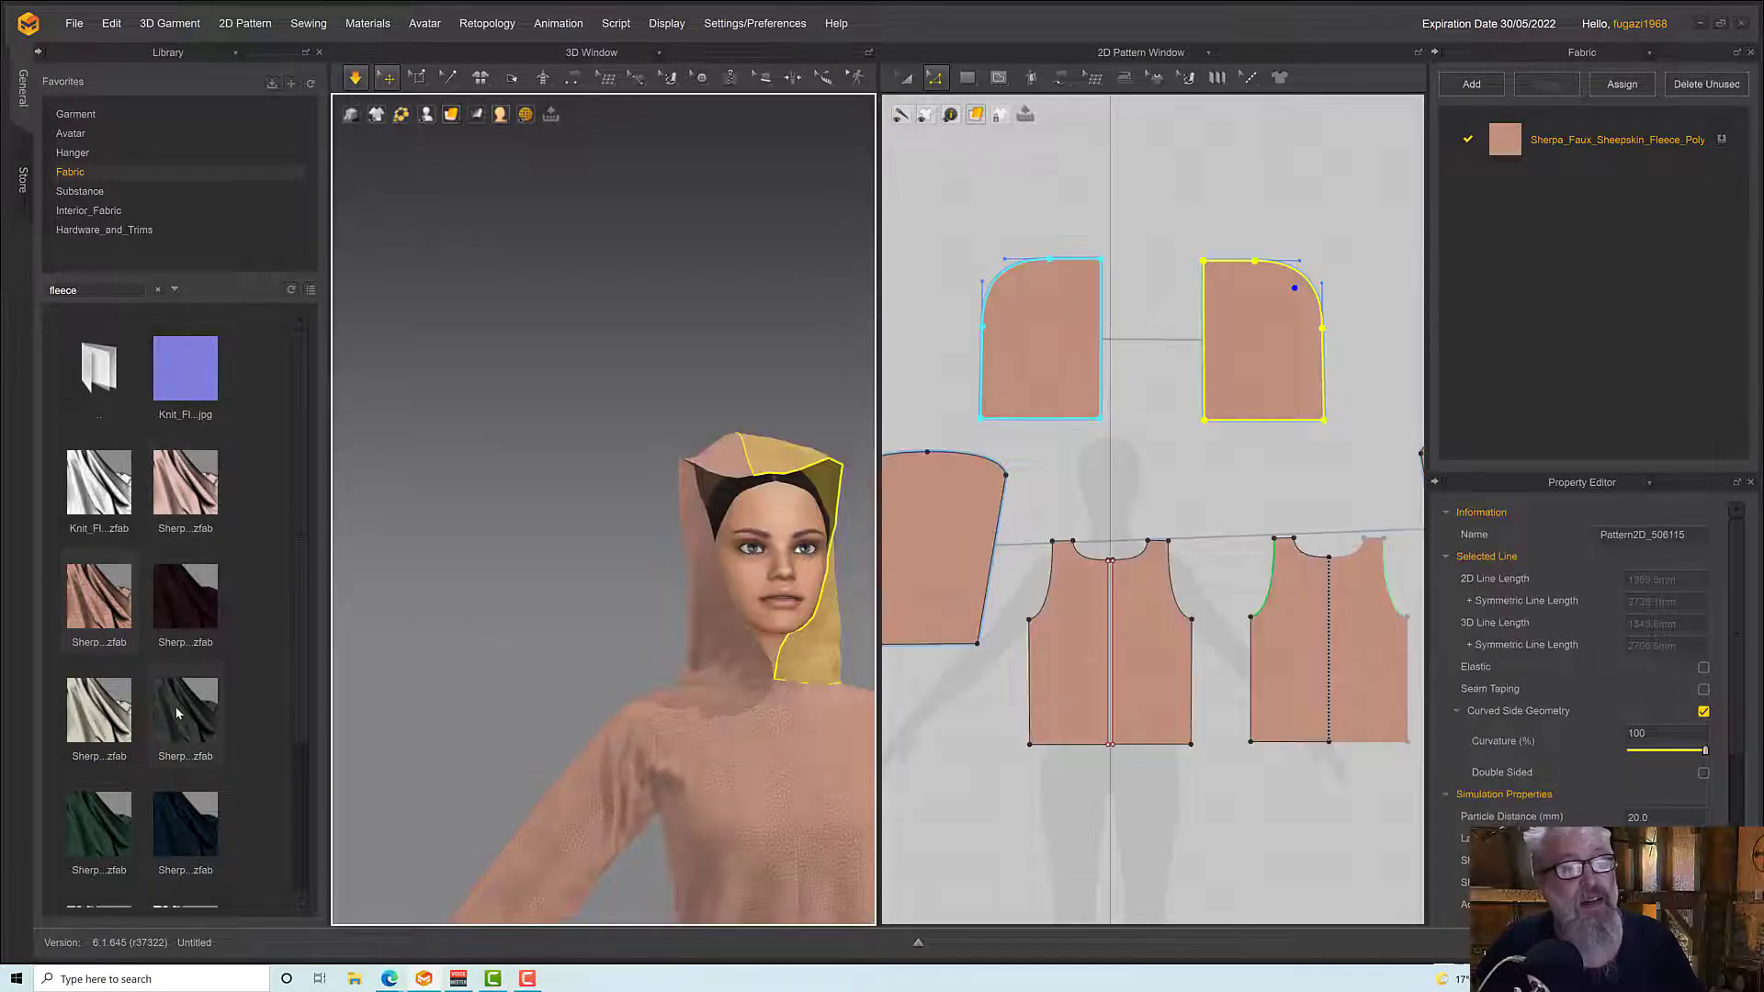
# Replace the garment's fabric with the cream Sherpa_Fleece_Poly_265gsm
pyautogui.moveTo(177, 712)
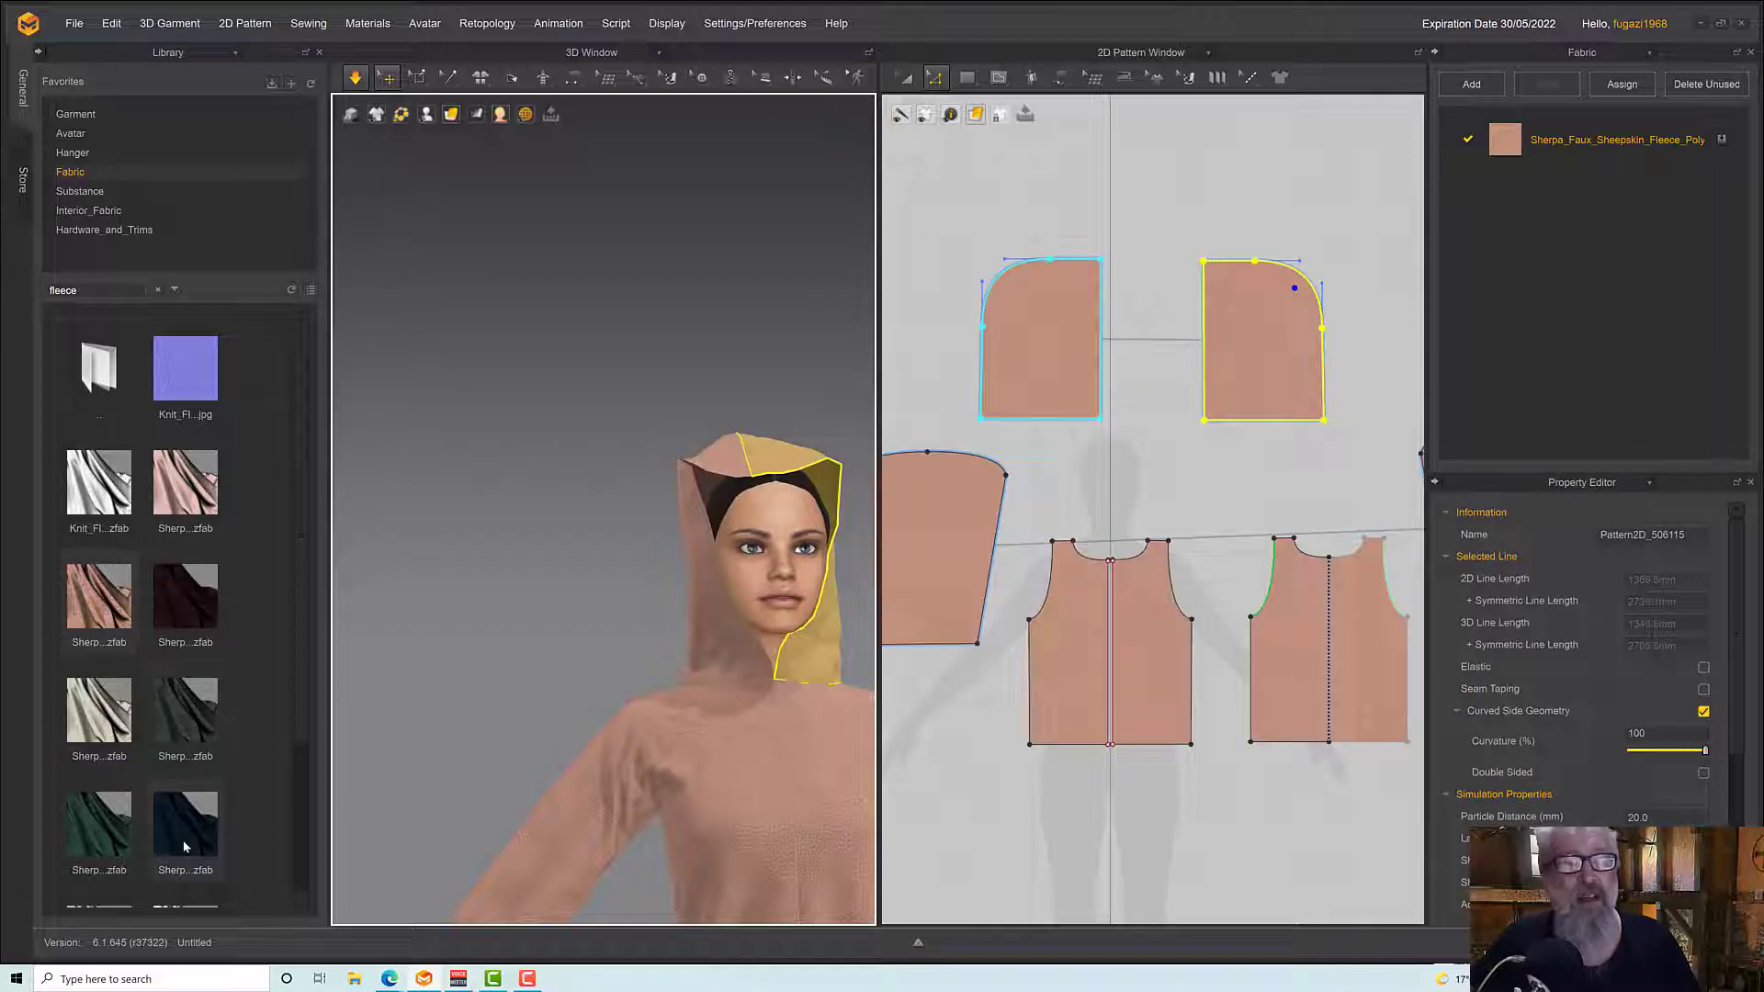
pyautogui.moveTo(183, 846)
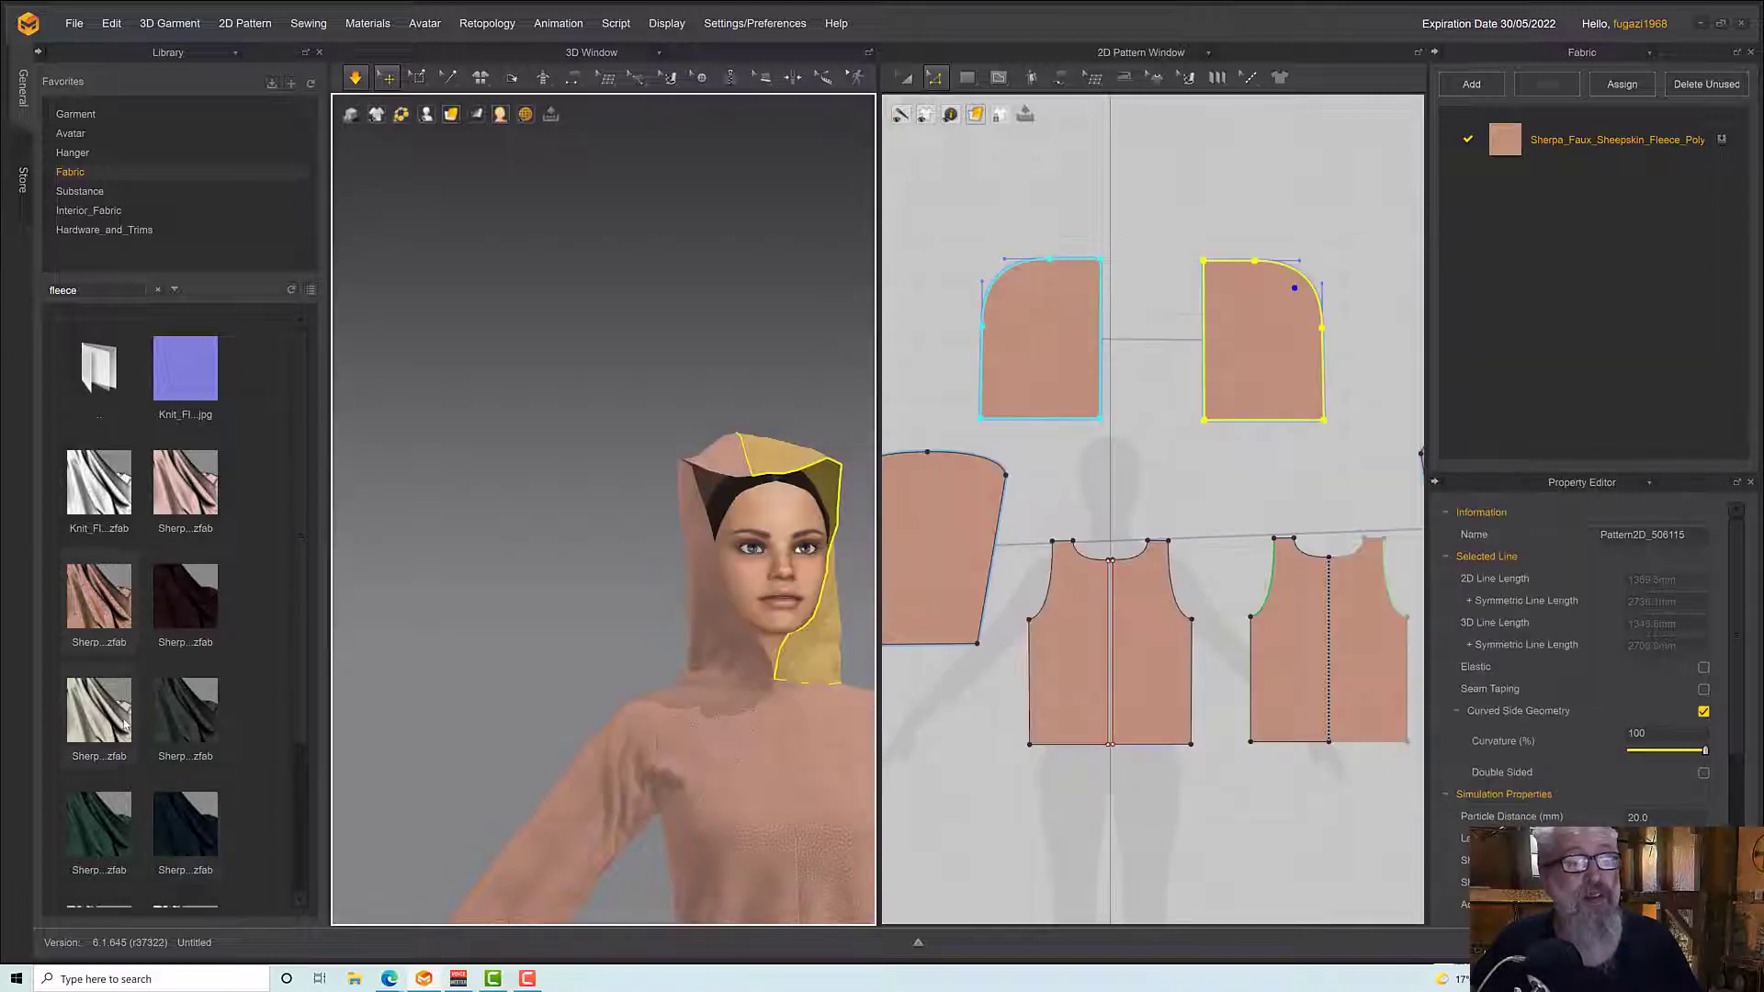
pyautogui.moveTo(81, 708)
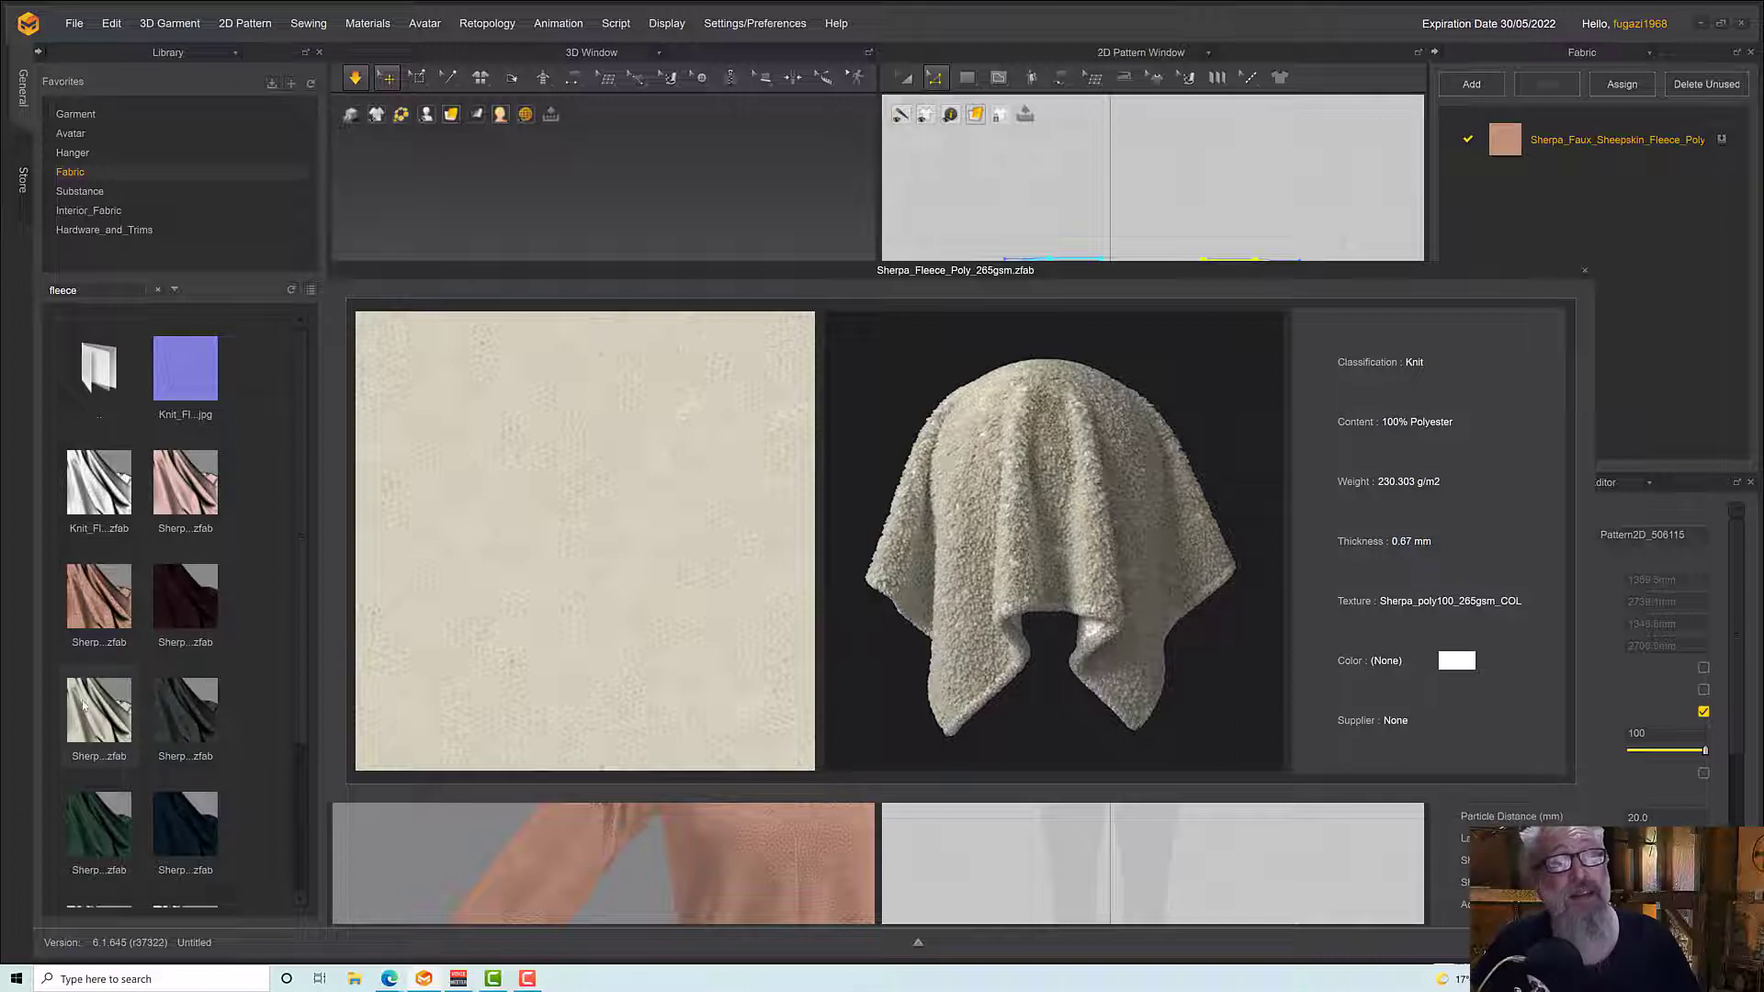
pyautogui.moveTo(80, 704); pyautogui.dragTo(1541, 147)
# Simulate the cream fleece and pull the front edge of the hood on the avatar's right side outward from the face
pyautogui.moveTo(673, 638)
pyautogui.mouseDown(button='right')
pyautogui.moveTo(647, 675)
pyautogui.moveTo(700, 636)
pyautogui.mouseUp(button='right')
pyautogui.moveTo(732, 508); pyautogui.dragTo(718, 559)
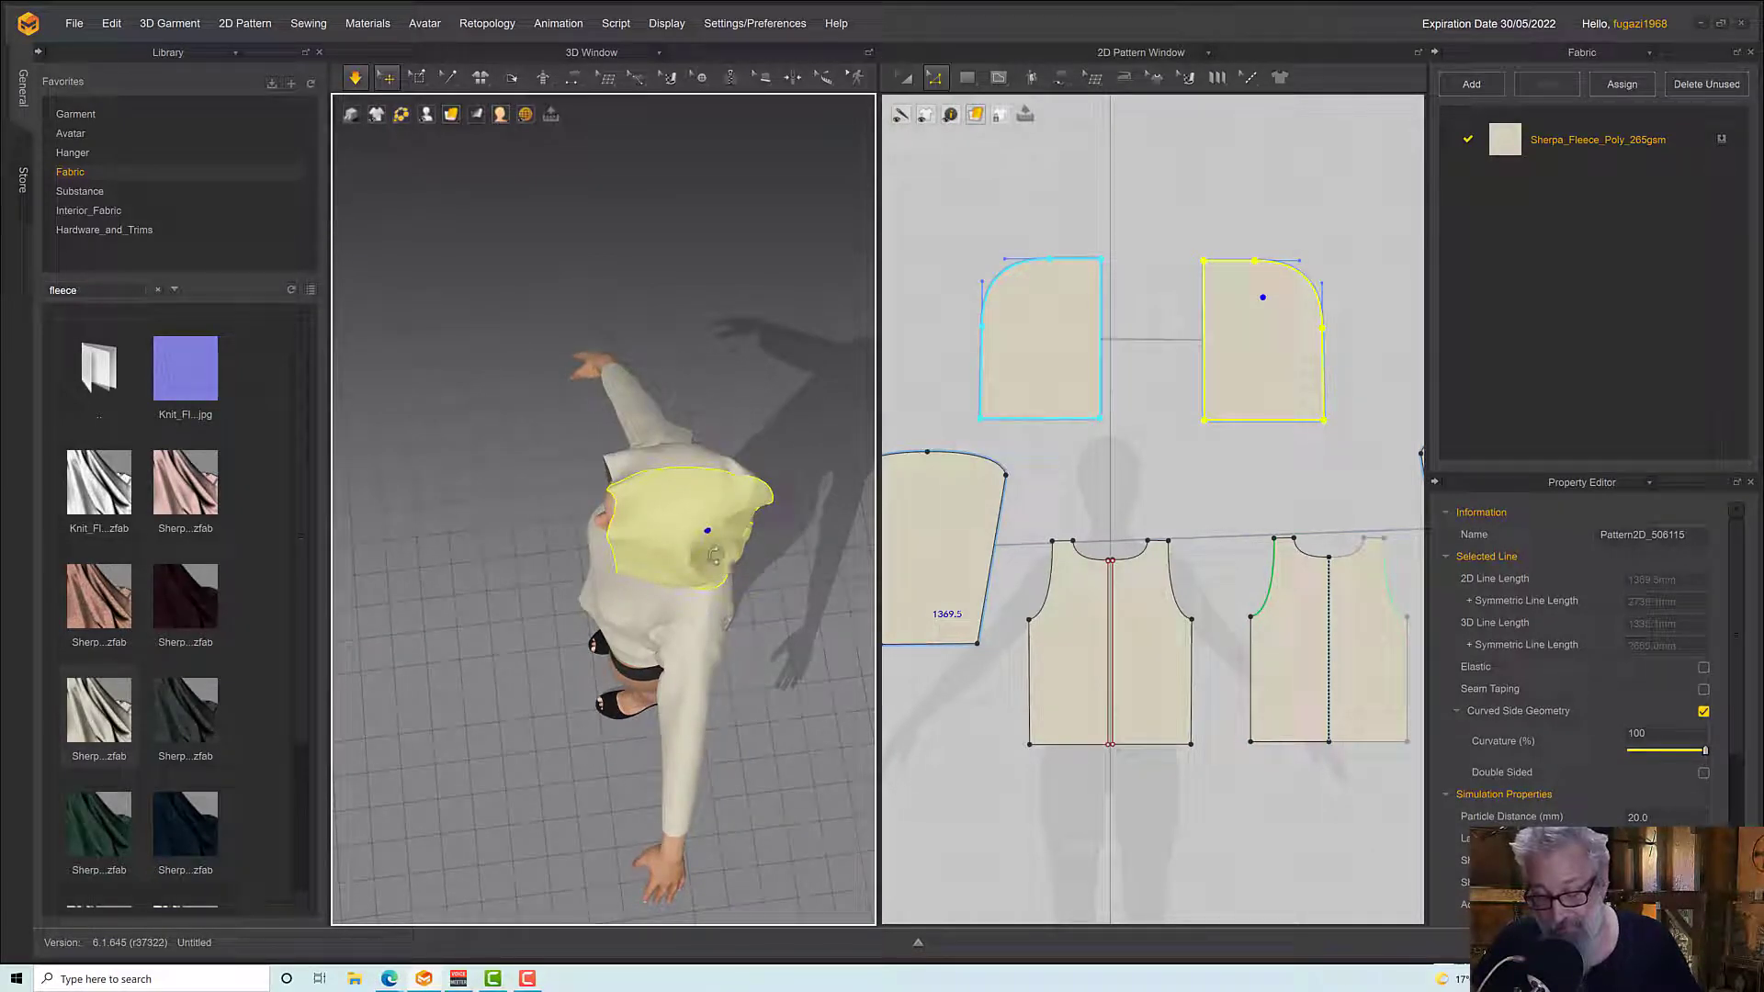
pyautogui.moveTo(714, 555); pyautogui.dragTo(823, 590, button='right')
pyautogui.scroll(6, 776, 560)
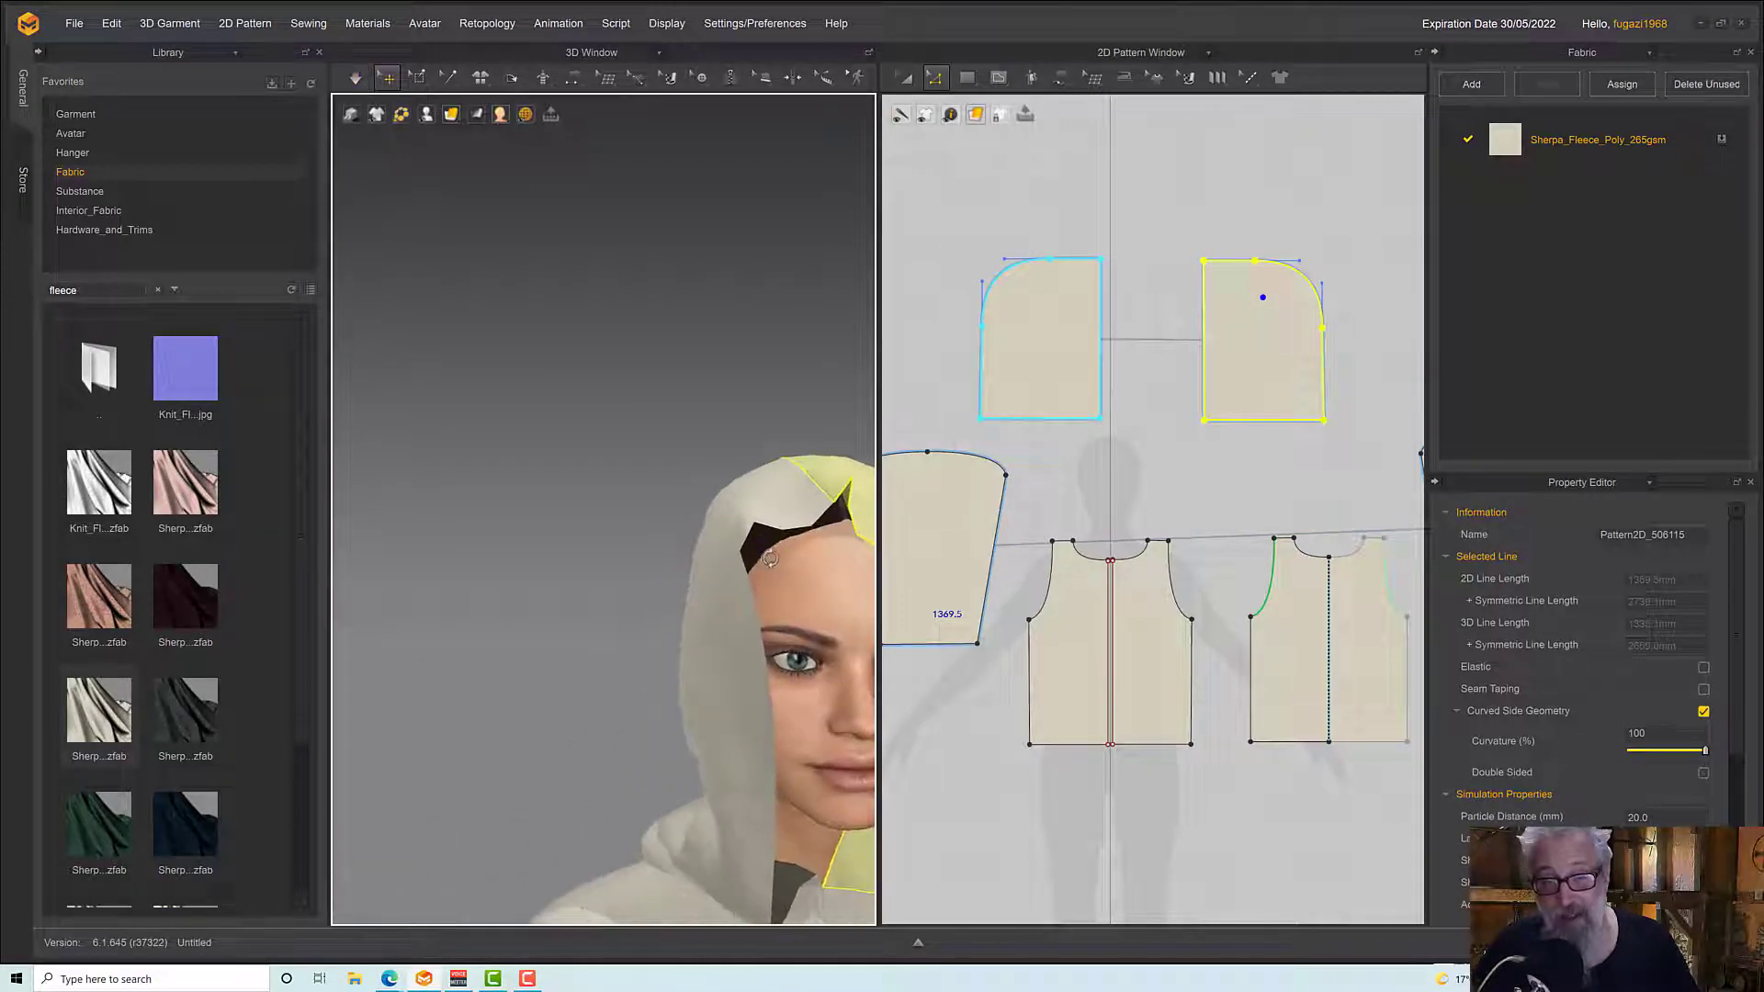
pyautogui.moveTo(769, 559); pyautogui.dragTo(610, 374, button='middle')
pyautogui.press('space')
pyautogui.moveTo(549, 516); pyautogui.dragTo(418, 485)
pyautogui.press('space')
pyautogui.moveTo(648, 531); pyautogui.dragTo(760, 567, button='right')
pyautogui.press('space')
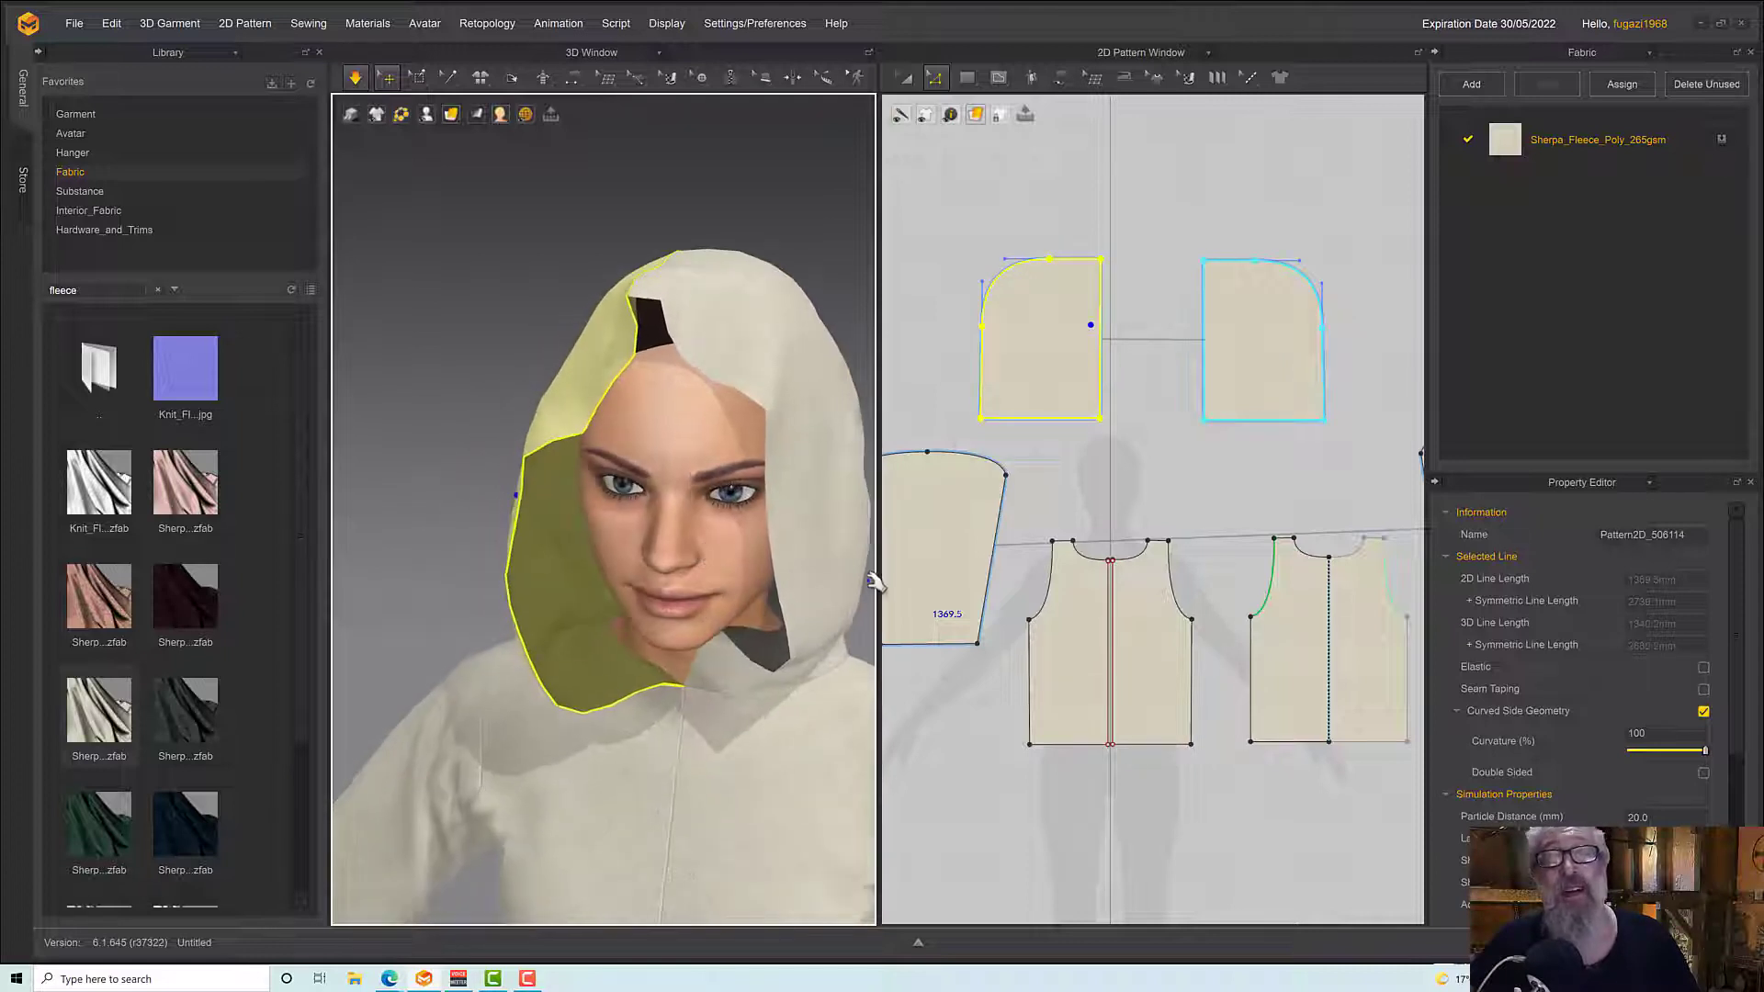
# Pull the front edge and lower front corner of the hood piece on the avatar's left side outward while simulating
pyautogui.moveTo(801, 575); pyautogui.dragTo(918, 591)
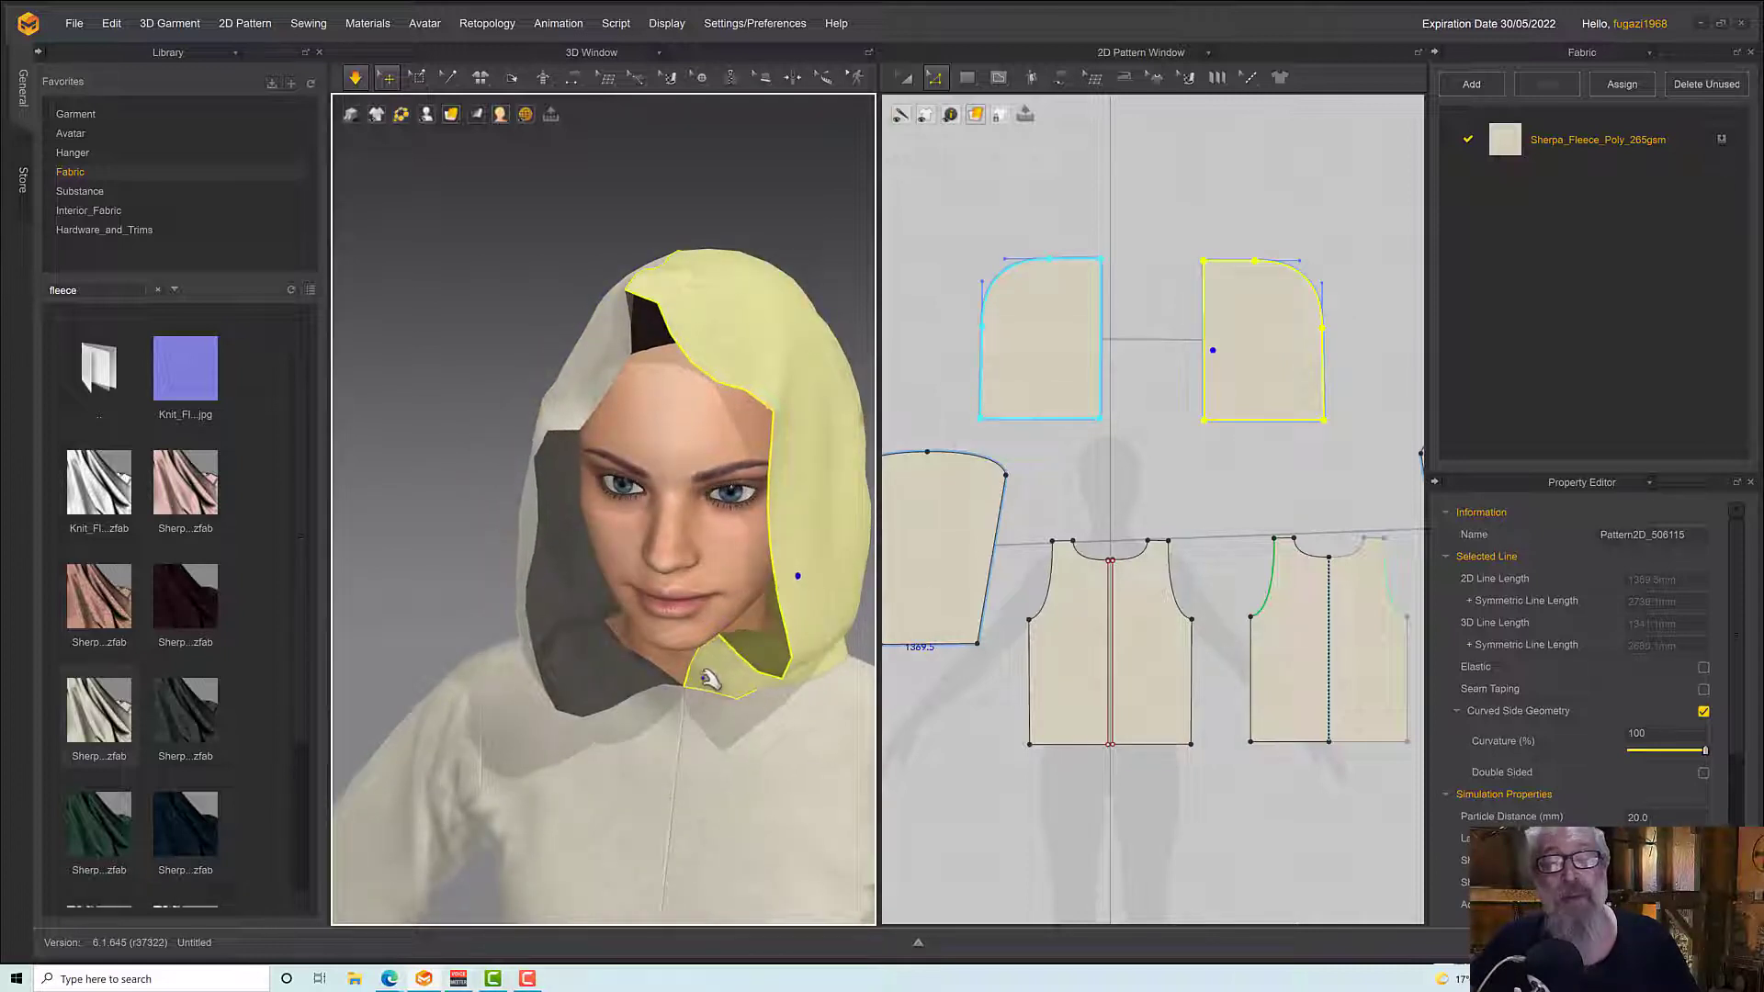
pyautogui.moveTo(723, 654); pyautogui.dragTo(807, 725)
pyautogui.click(754, 645)
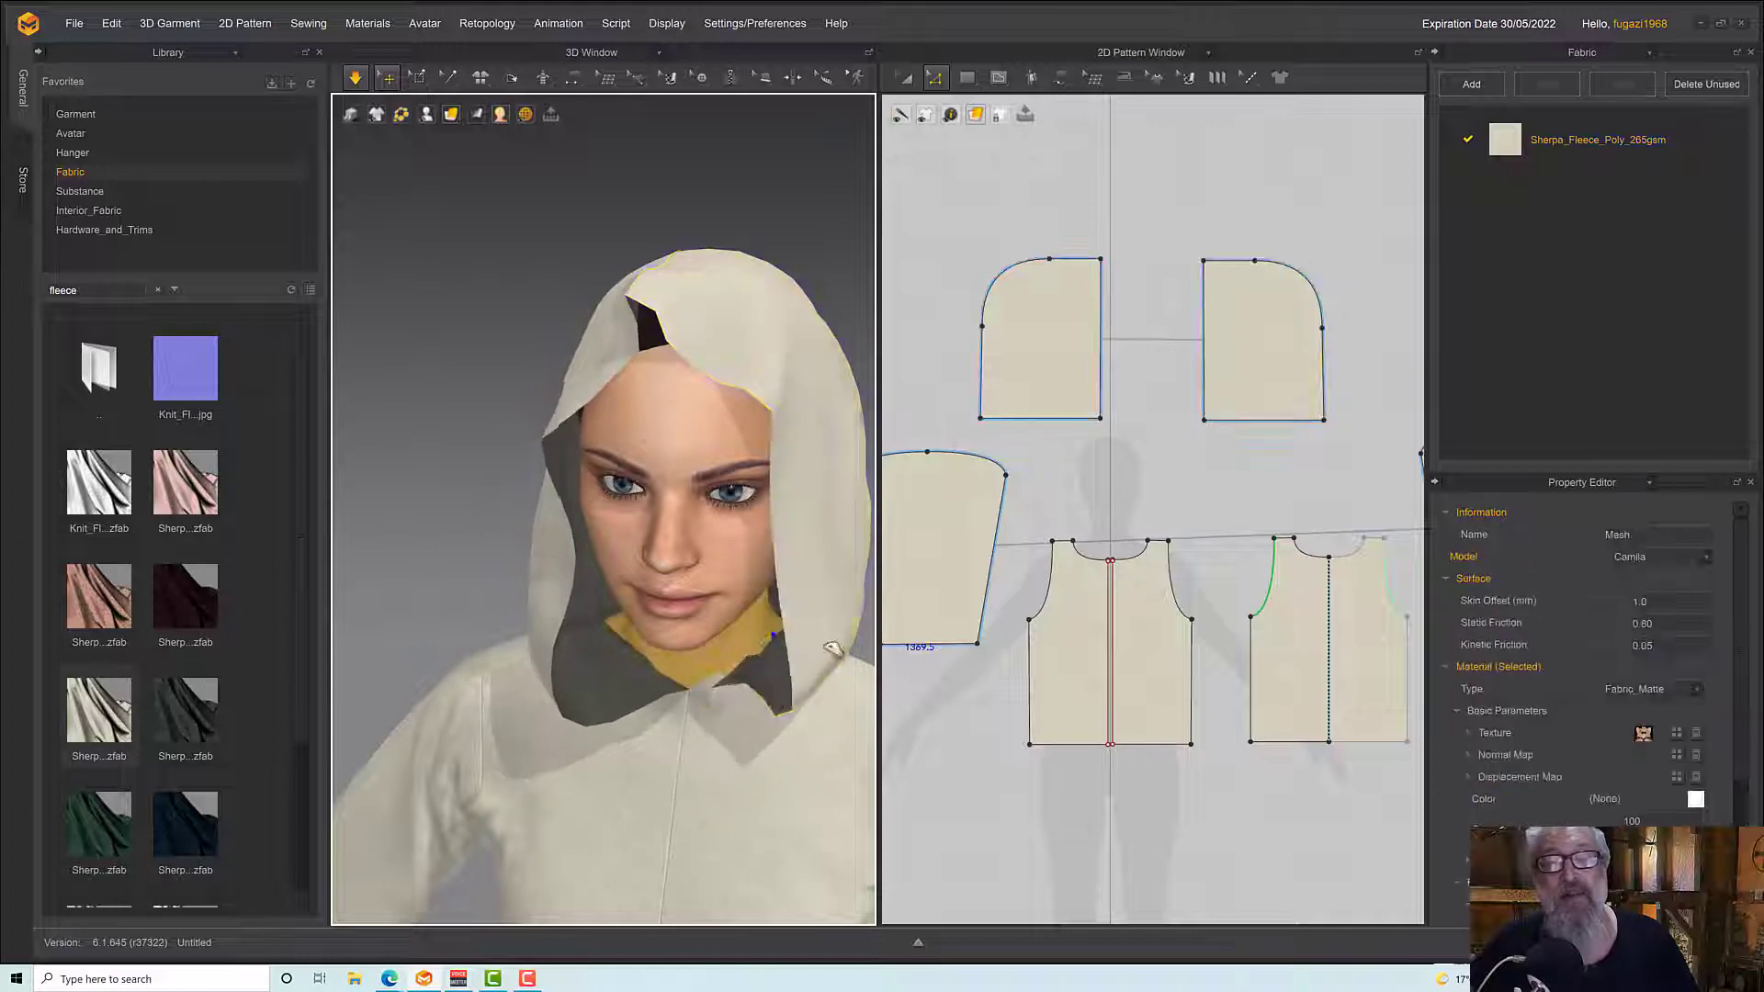
pyautogui.click(807, 642)
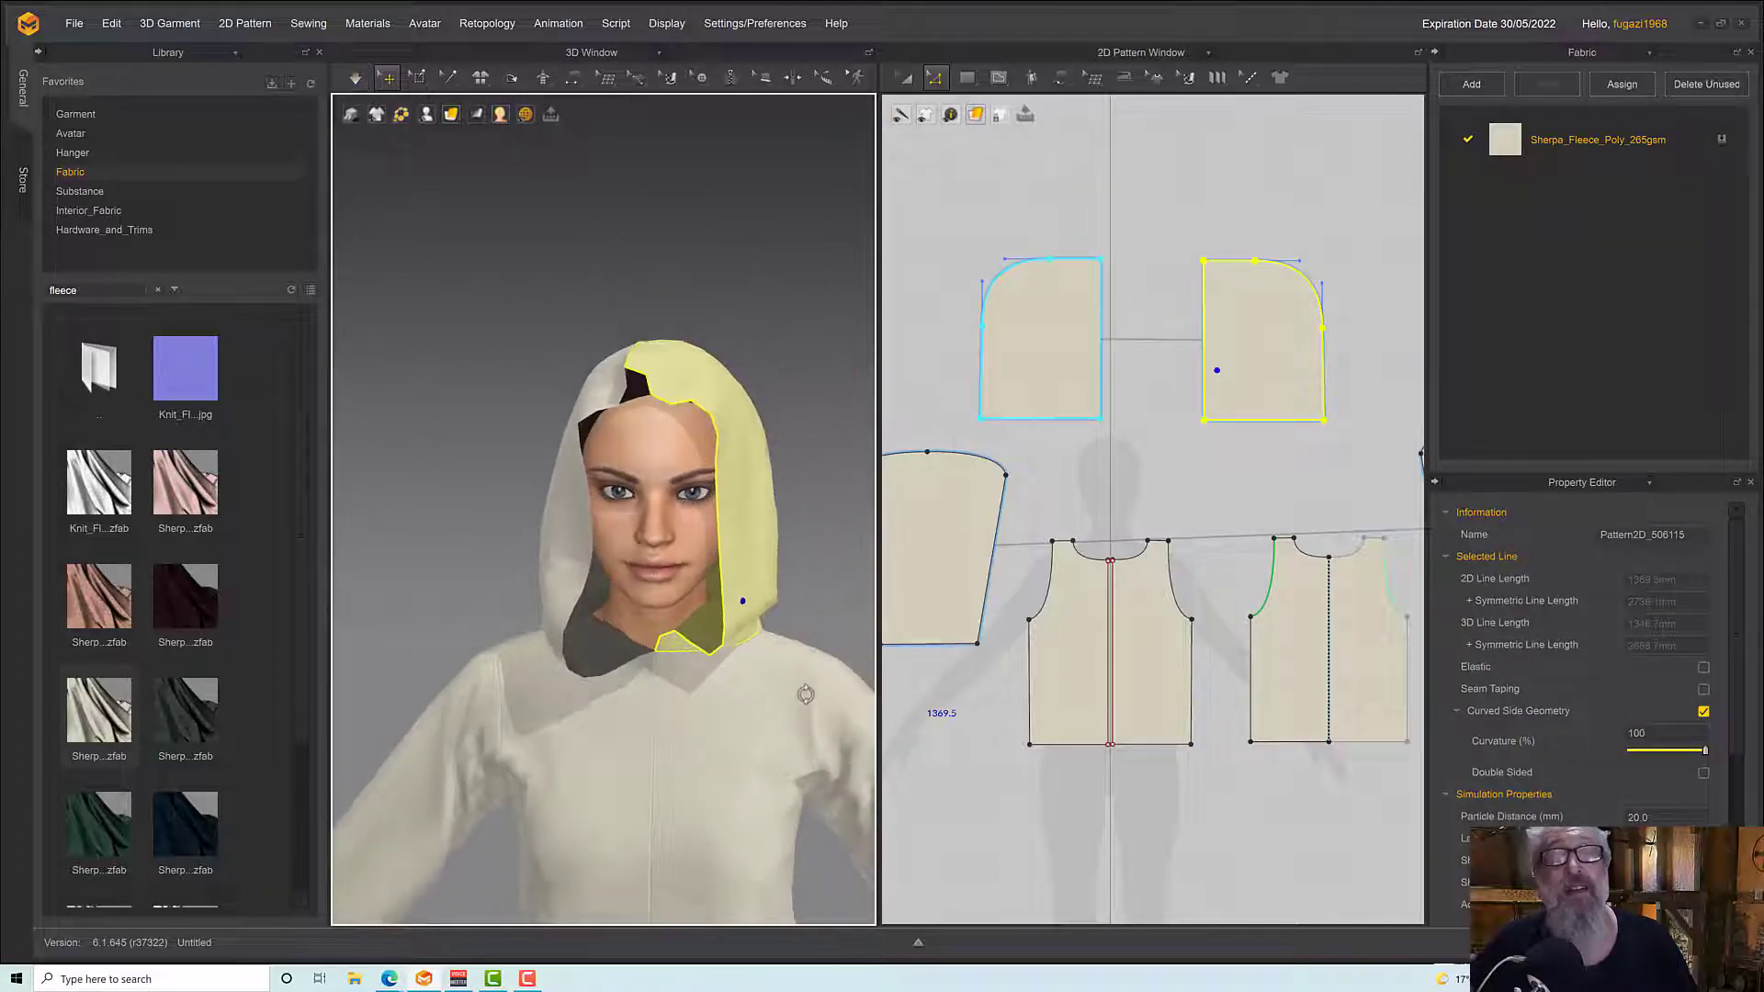
# Pull the upper back of the hood outward from the head while simulating
pyautogui.moveTo(799, 702); pyautogui.dragTo(934, 685, button='right')
pyautogui.moveTo(748, 576); pyautogui.dragTo(656, 400, button='right')
pyautogui.click(617, 313)
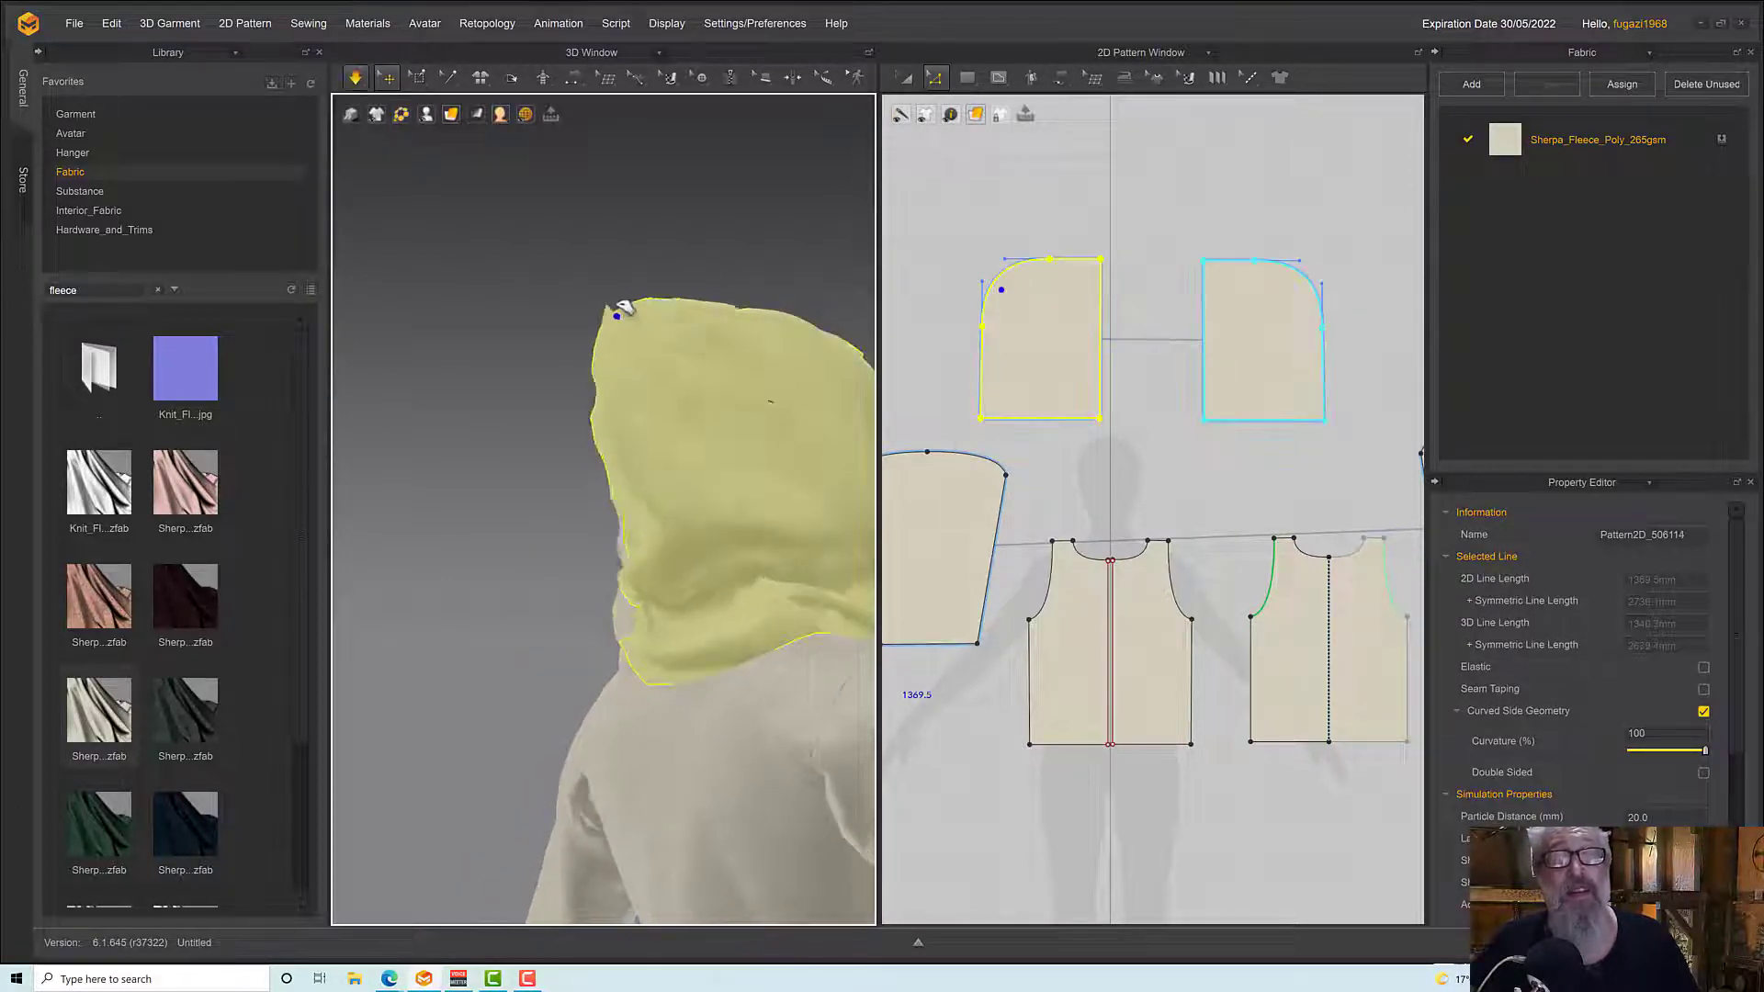
pyautogui.moveTo(623, 366); pyautogui.dragTo(487, 400, button='right')
pyautogui.press('space')
pyautogui.scroll(-3, 704, 449)
# Open the hood around the neck by pulling its lower front edge on the avatar's left side outward
pyautogui.moveTo(705, 450); pyautogui.dragTo(669, 401, button='right')
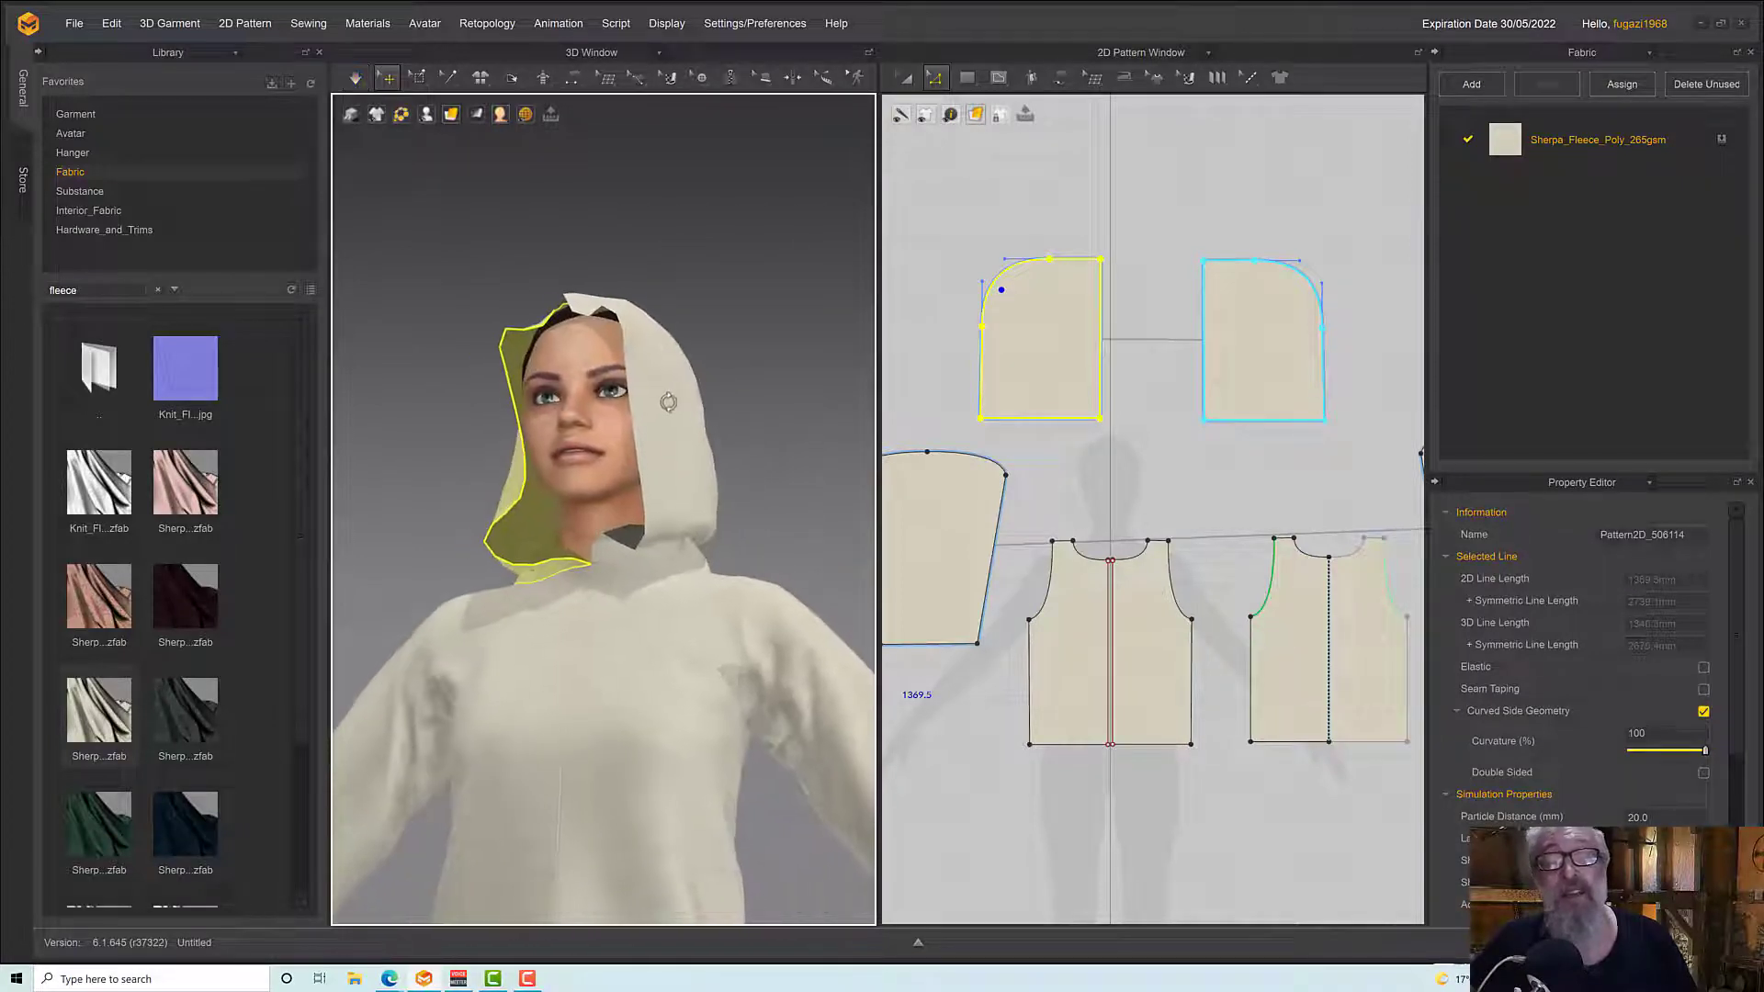
pyautogui.press('space')
pyautogui.moveTo(676, 532); pyautogui.dragTo(730, 543)
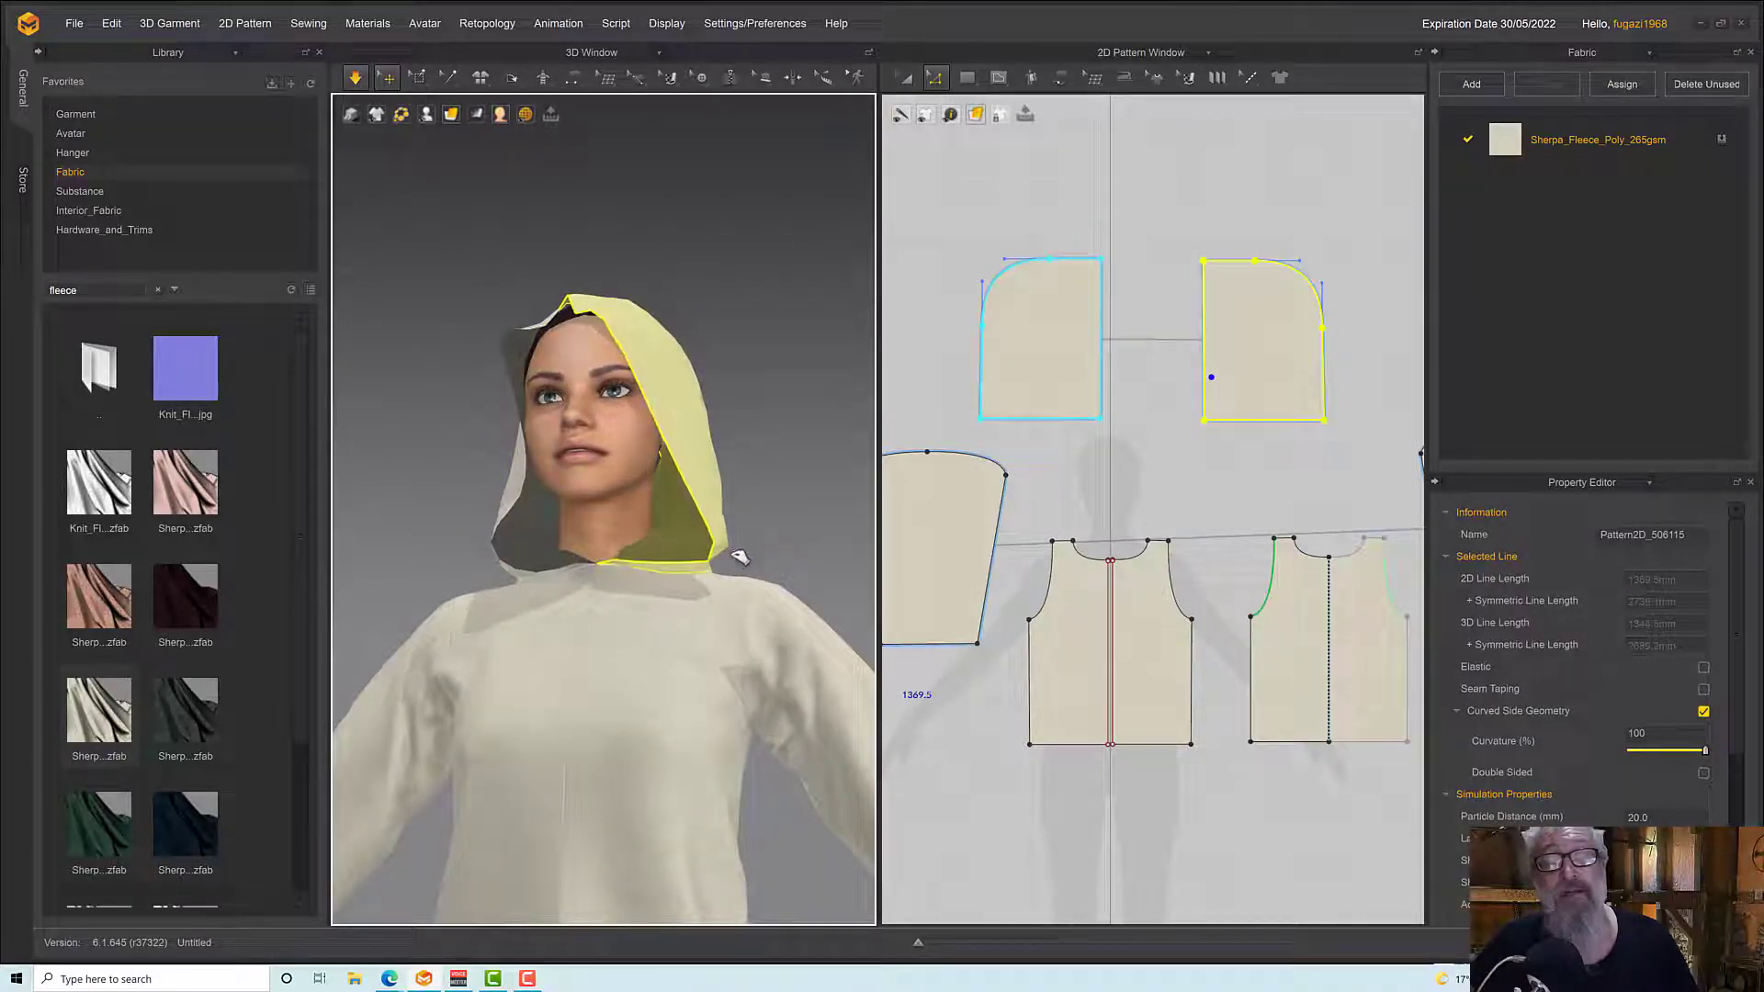
pyautogui.press('space')
pyautogui.moveTo(736, 551)
pyautogui.mouseDown(button='right')
pyautogui.moveTo(709, 592)
pyautogui.moveTo(732, 590)
pyautogui.moveTo(746, 544)
pyautogui.mouseUp(button='right')
pyautogui.press('space')
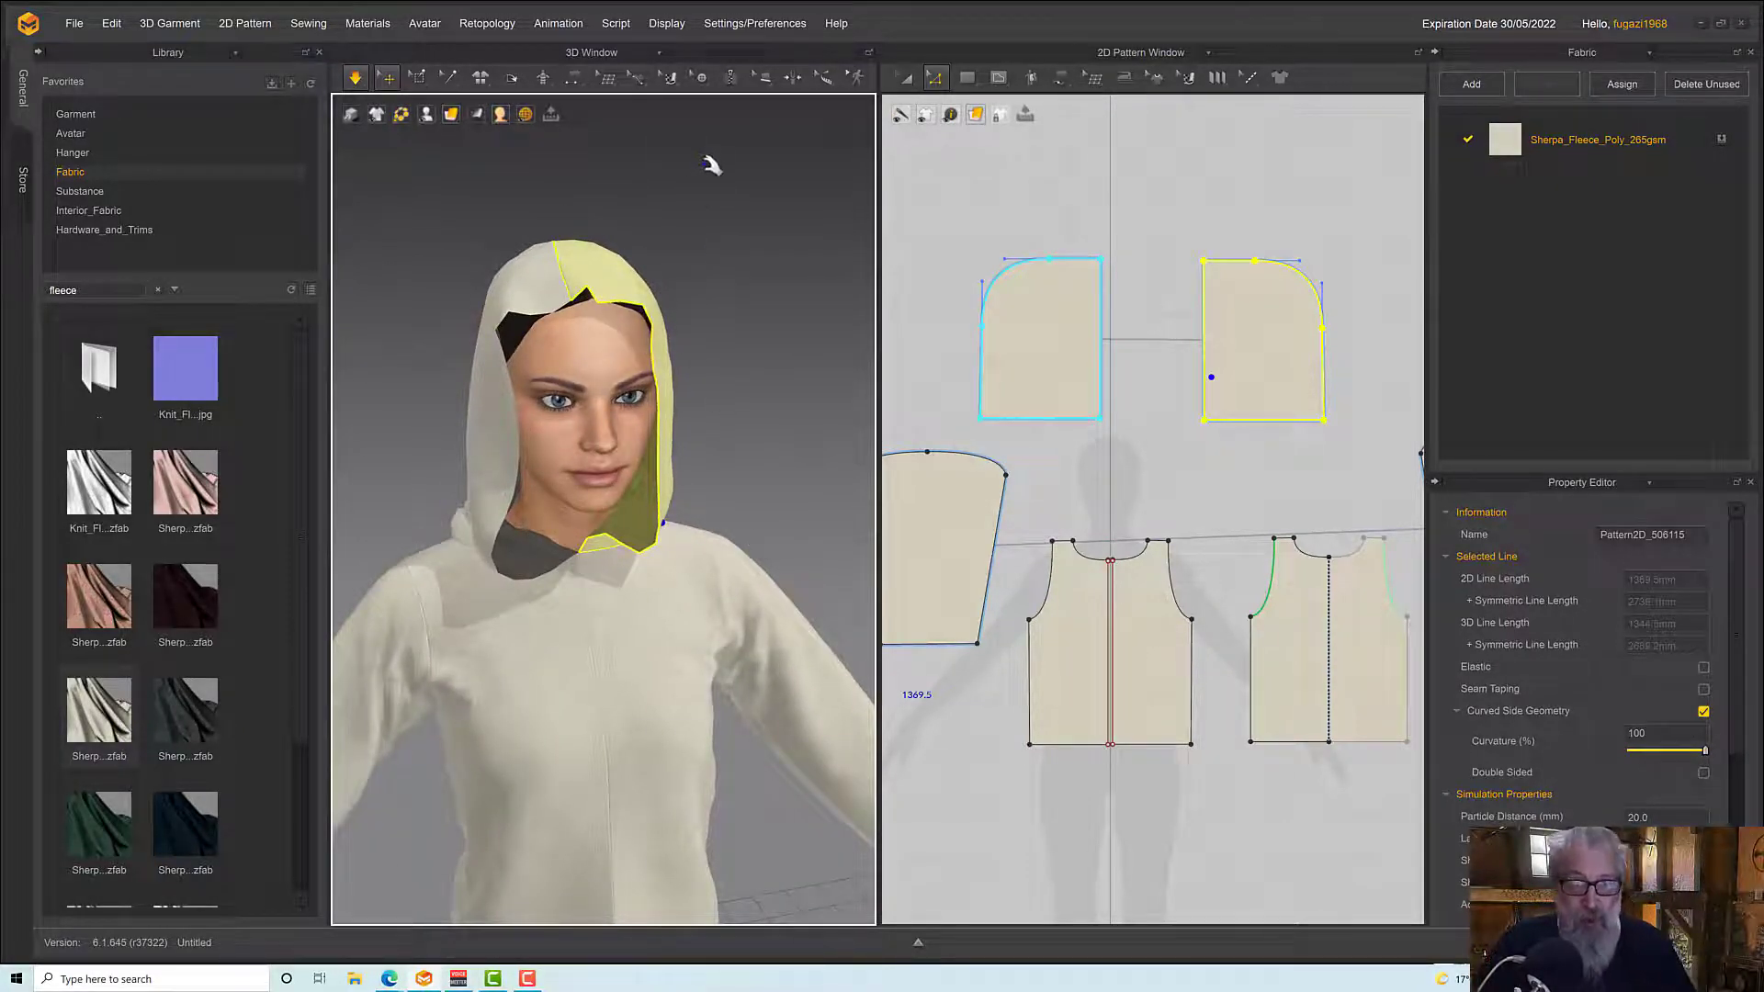
# Move the lower back corners of both hood pieces inward to taper them toward the neck, and re-simulate the garment
pyautogui.moveTo(683, 490); pyautogui.dragTo(787, 496, button='right')
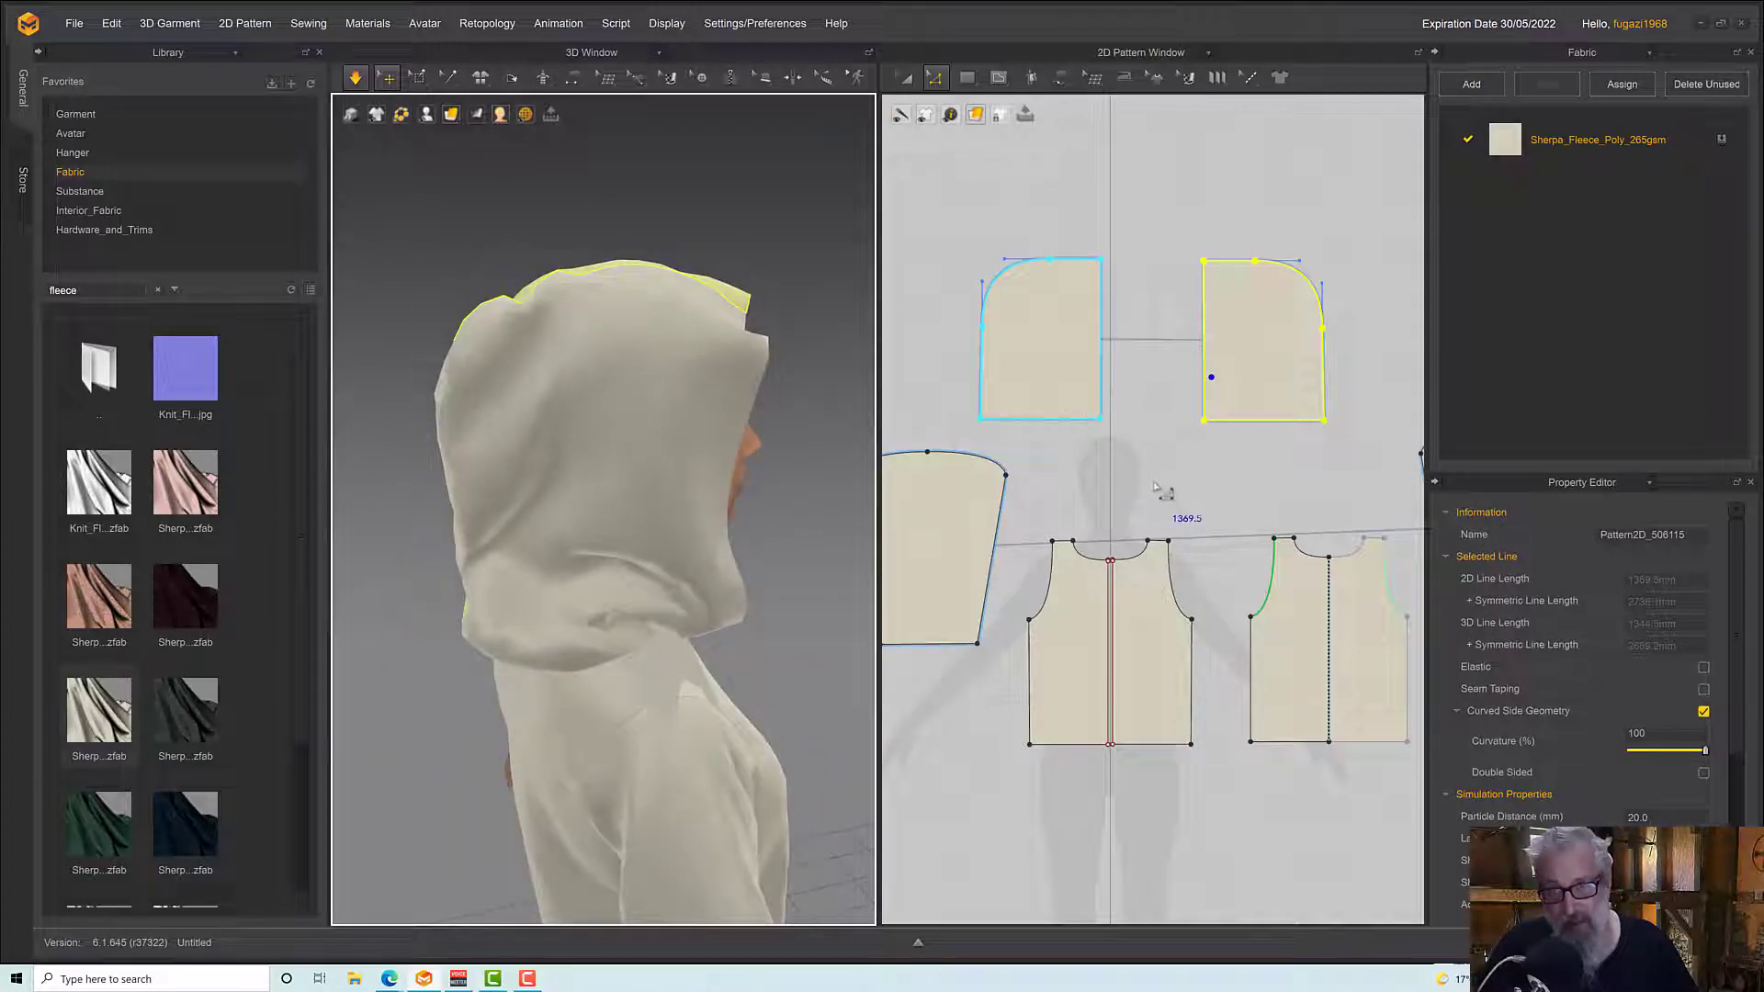
pyautogui.click(987, 441)
pyautogui.moveTo(980, 421); pyautogui.dragTo(1004, 419)
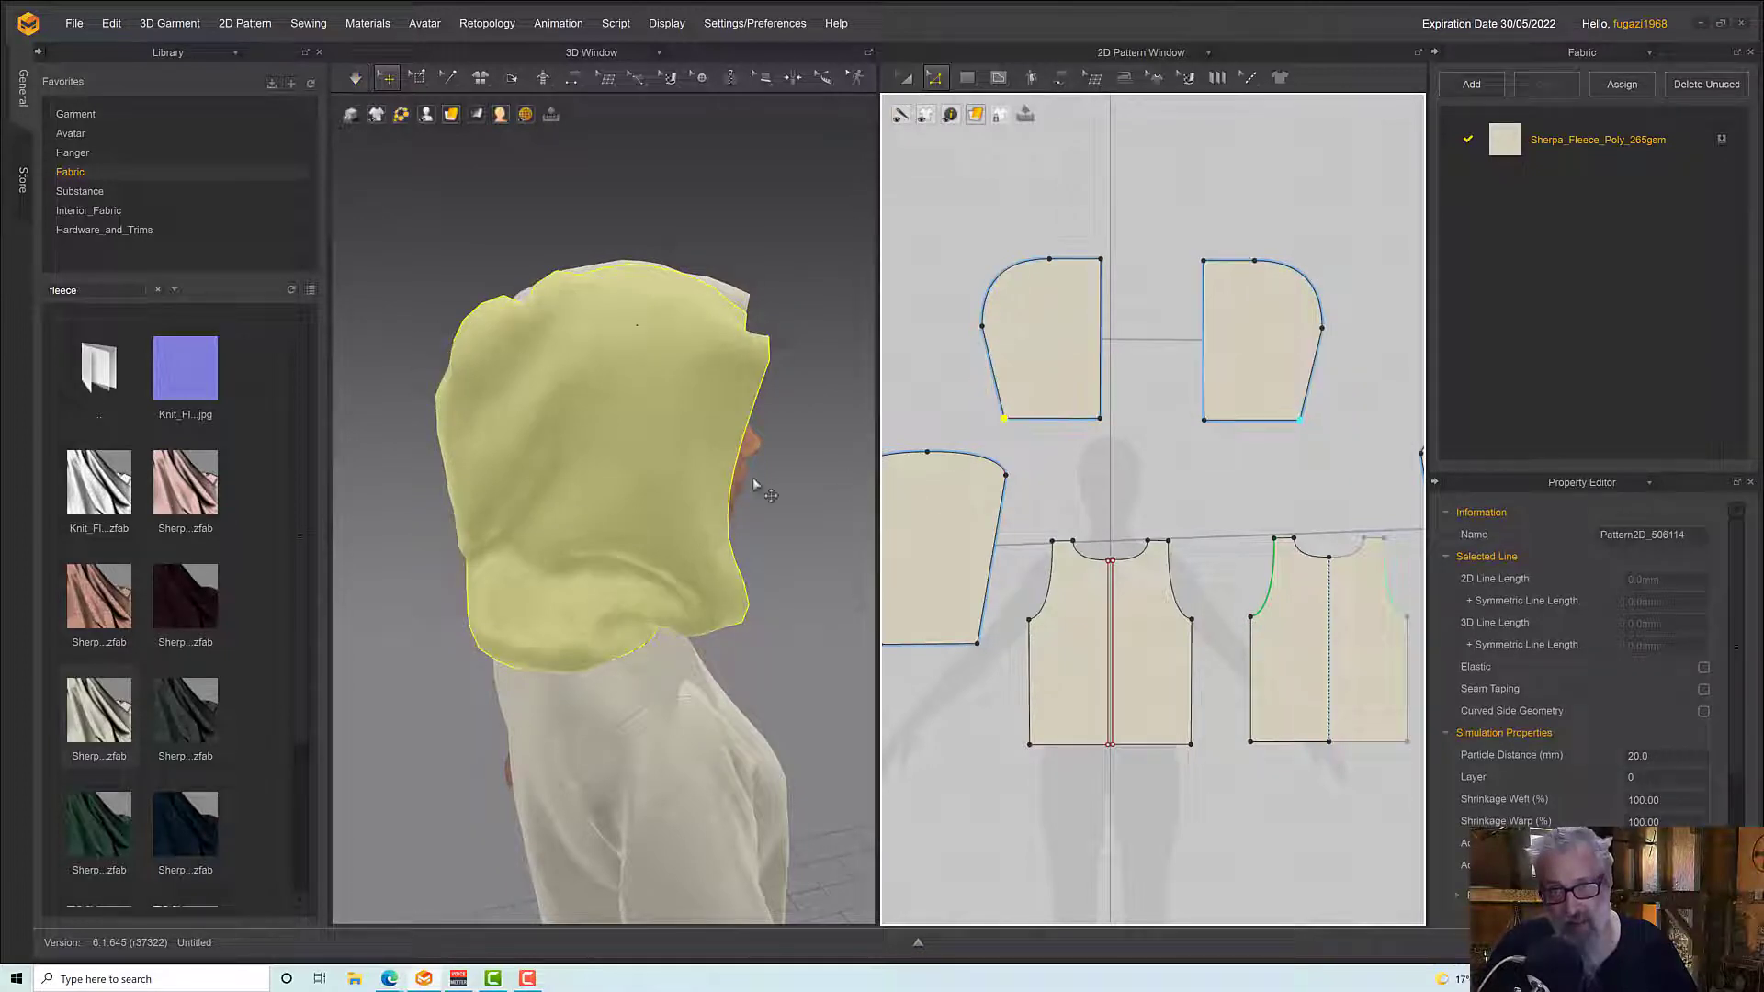
pyautogui.press('space')
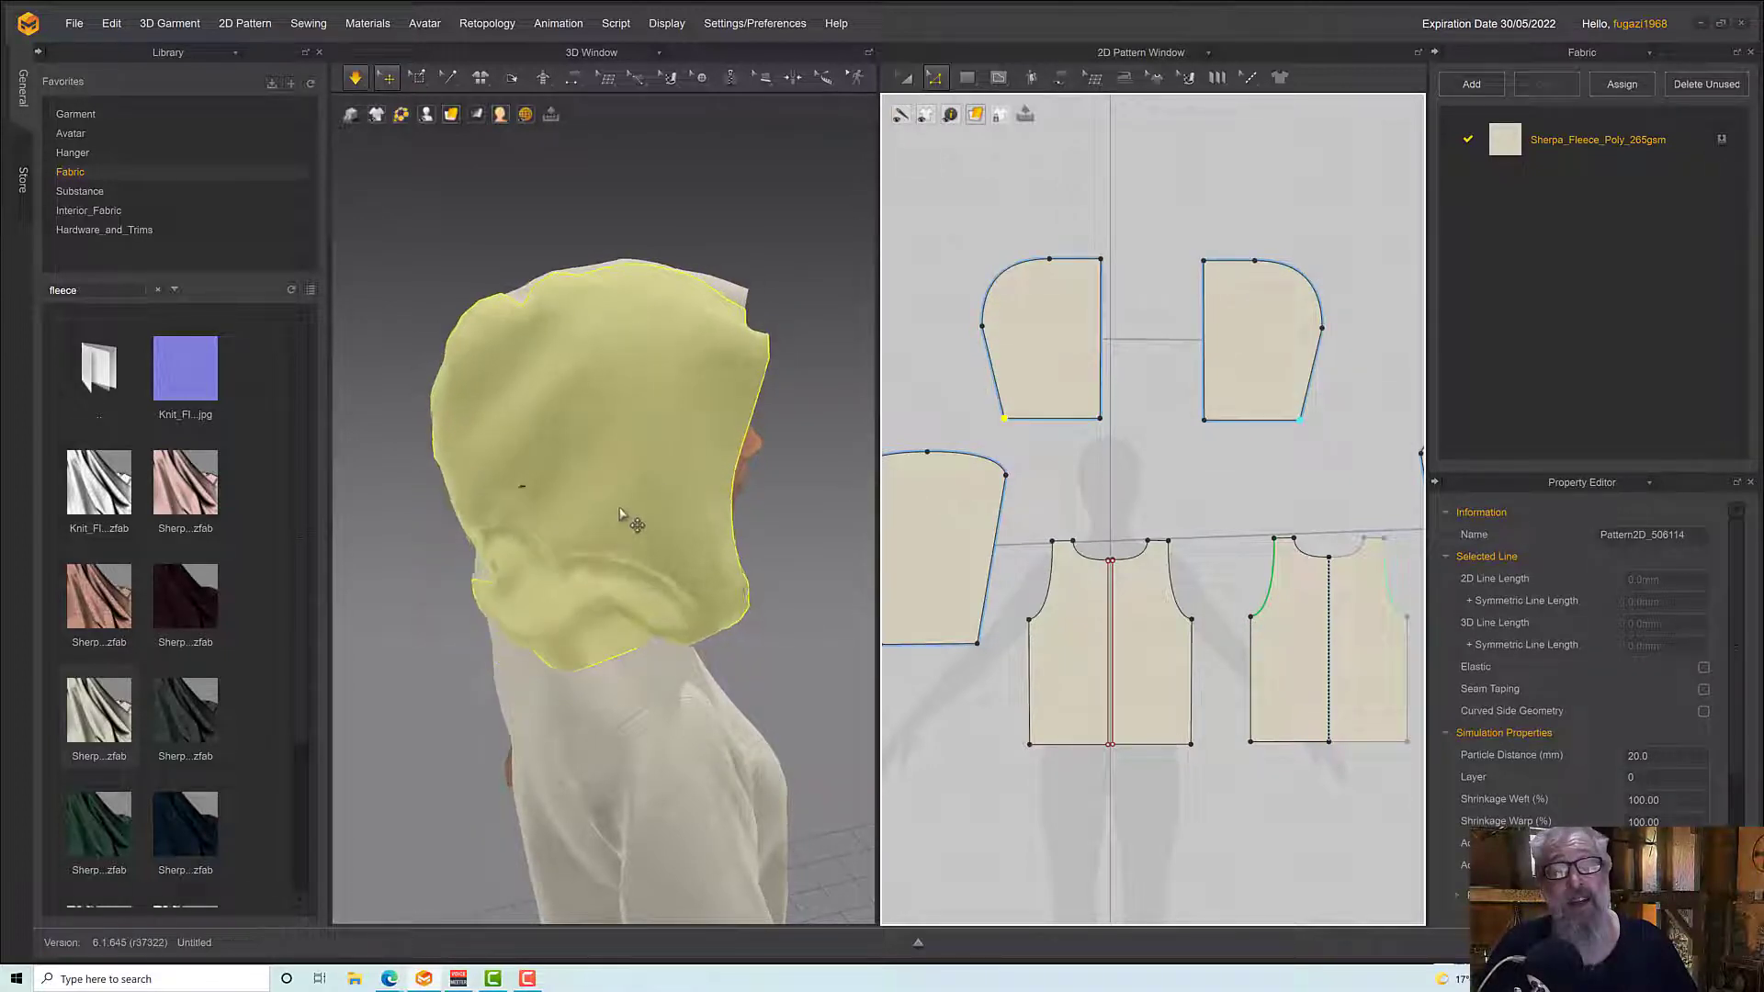
pyautogui.moveTo(630, 524); pyautogui.dragTo(661, 476, button='right')
pyautogui.press('space')
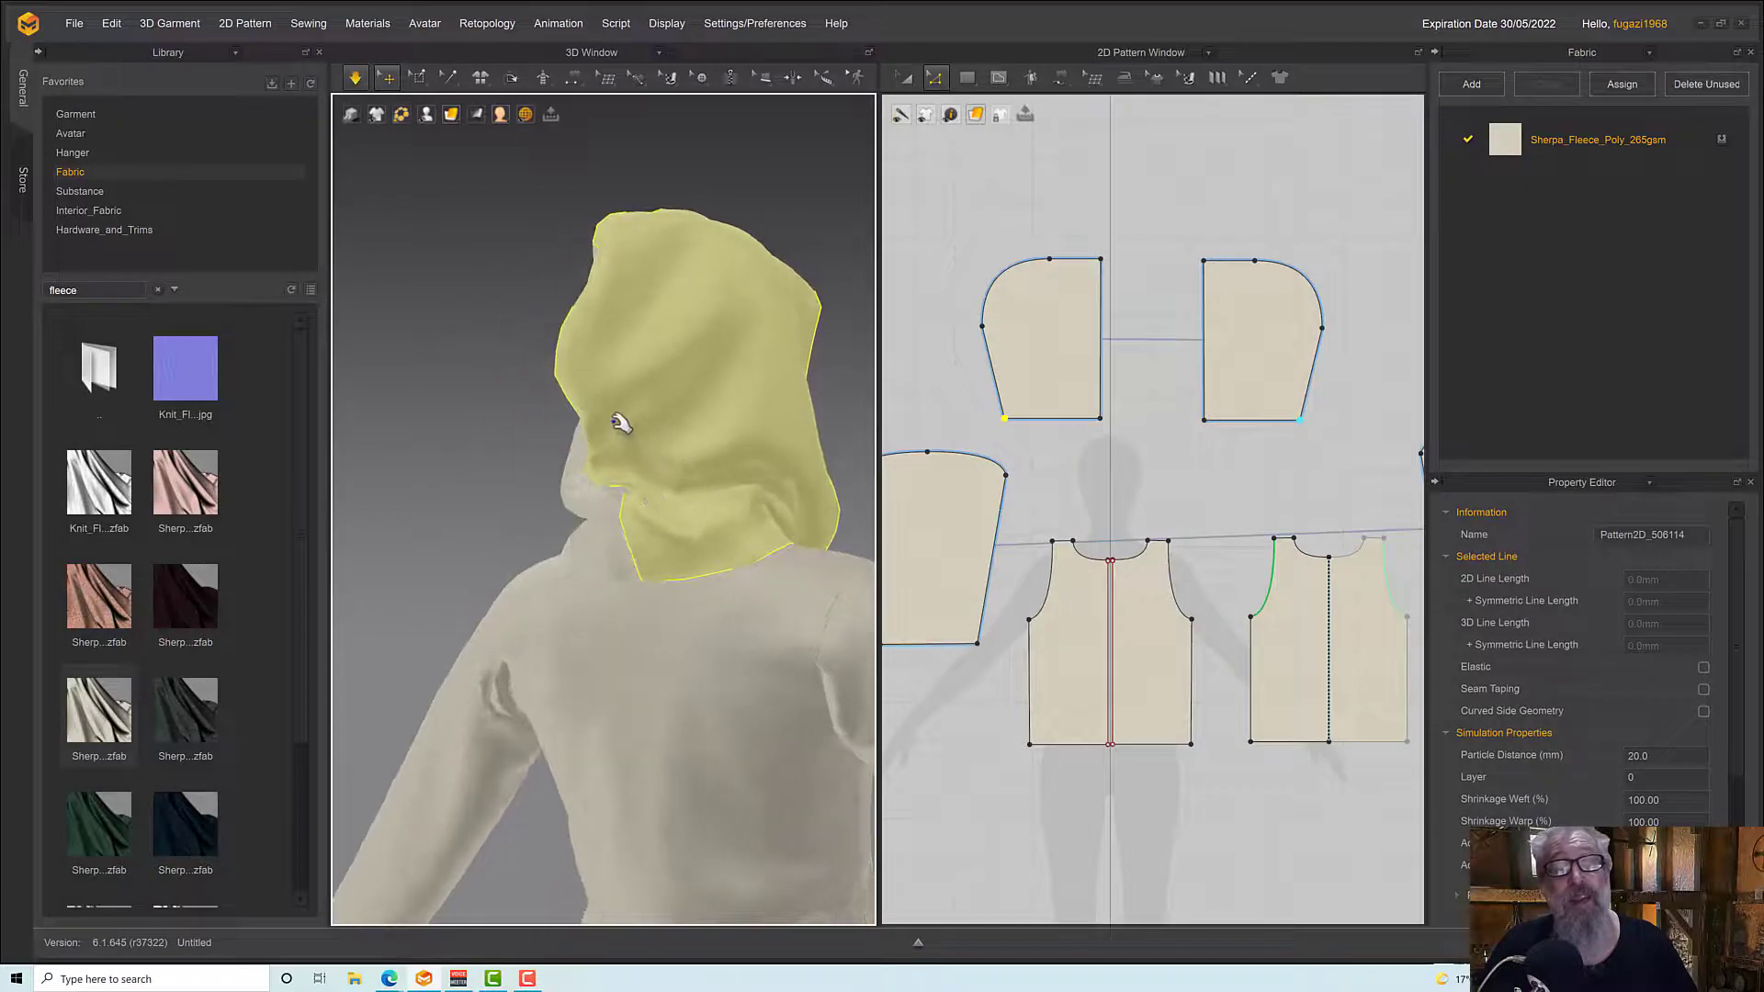
# Pull the tapered hood's centre-back seam into shape above the nape while simulating
pyautogui.moveTo(617, 422); pyautogui.dragTo(614, 362)
pyautogui.moveTo(666, 455); pyautogui.dragTo(718, 451, button='right')
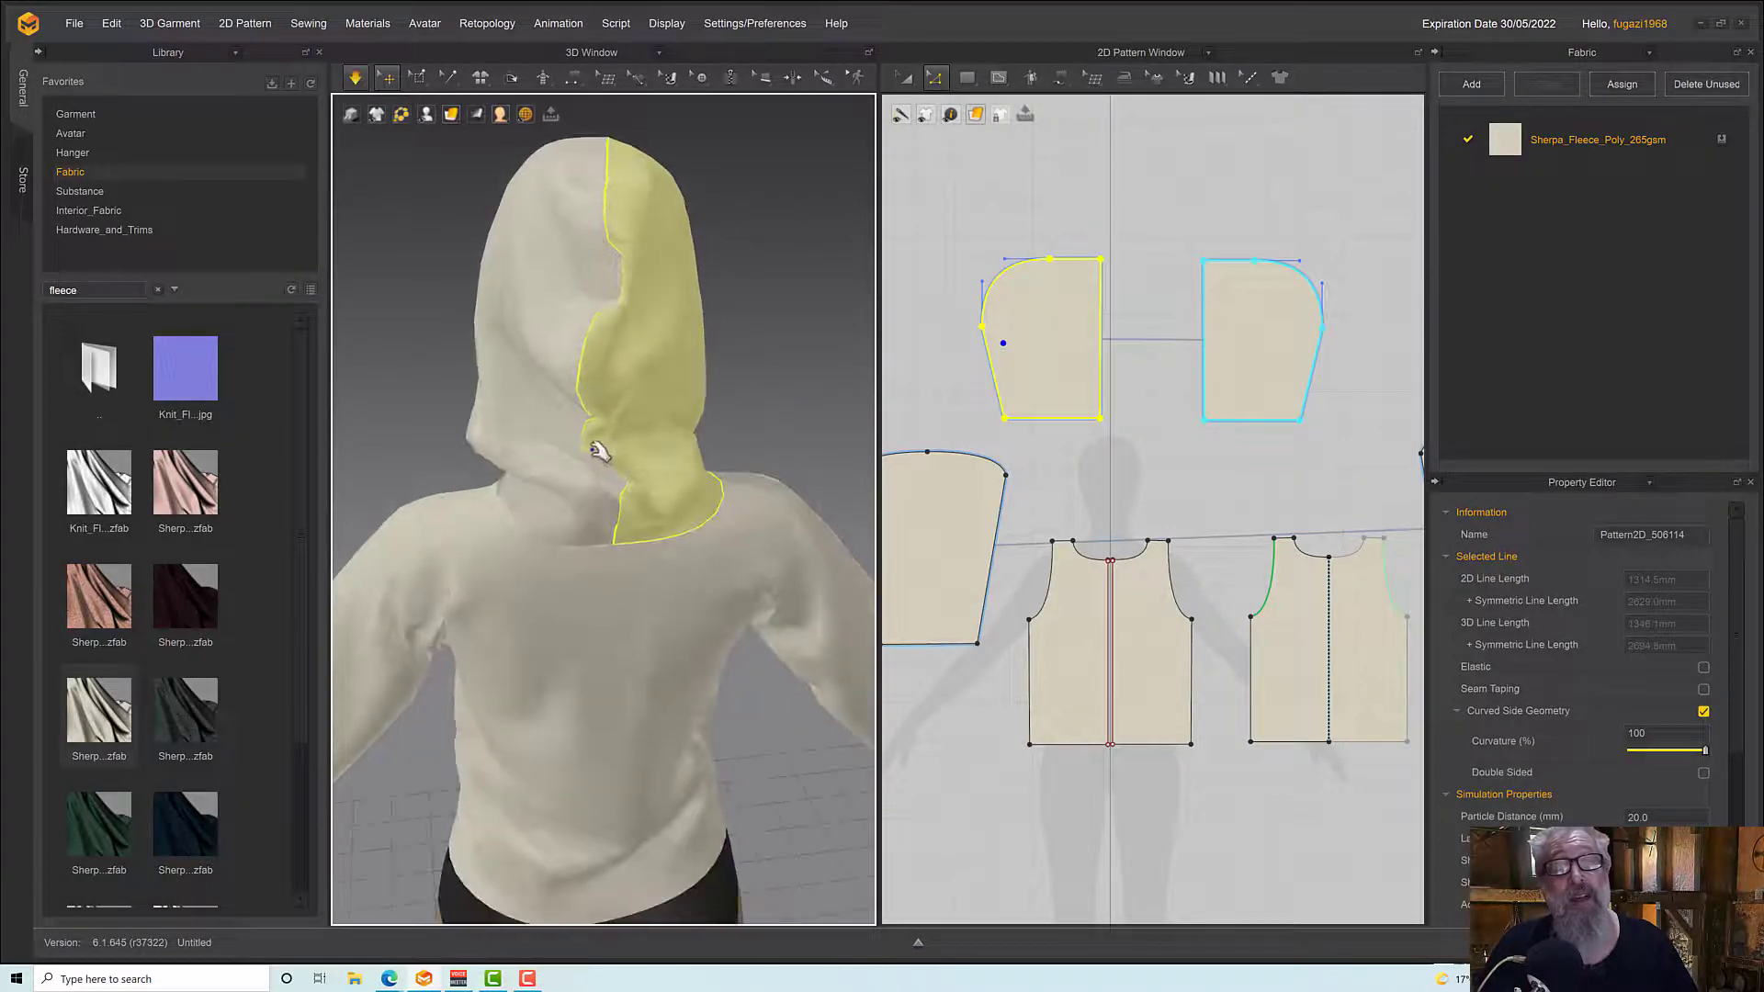
pyautogui.moveTo(600, 454); pyautogui.dragTo(638, 462)
pyautogui.press('space')
pyautogui.moveTo(638, 462); pyautogui.dragTo(728, 448, button='right')
pyautogui.press('space')
pyautogui.scroll(-2, 675, 462)
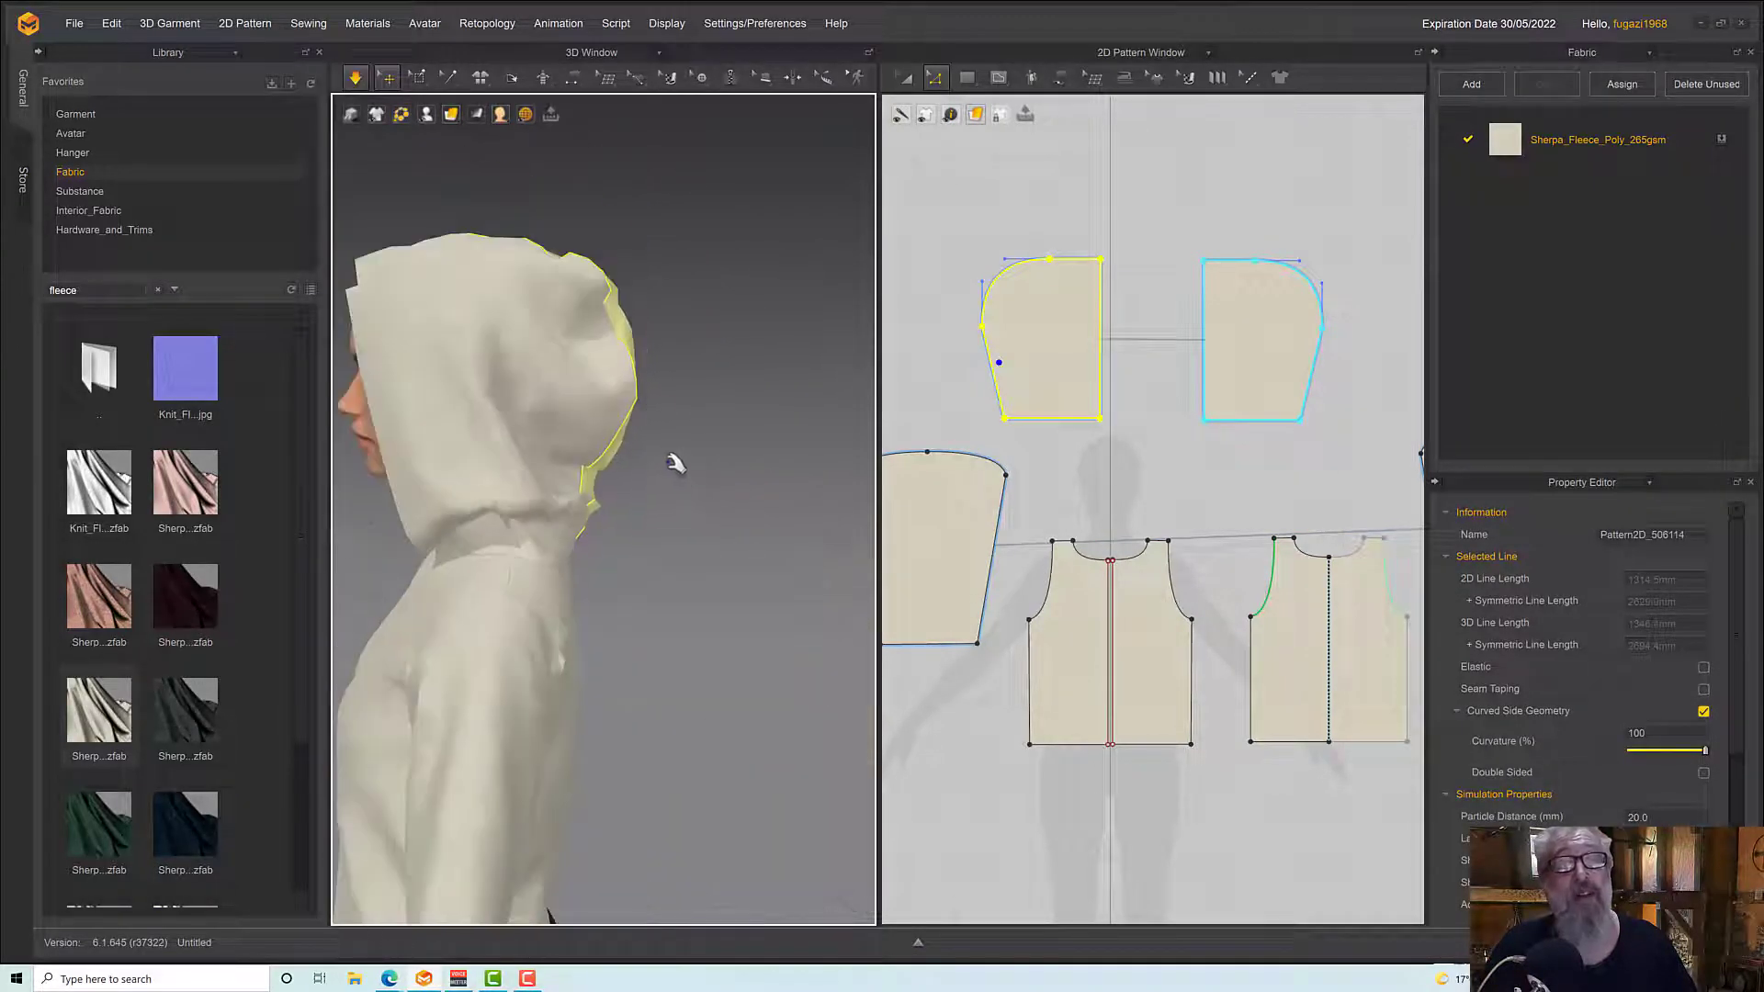
# Pull the upper back curve of the hood outward and check the drape of the whole garment from the front
pyautogui.moveTo(624, 308); pyautogui.dragTo(644, 338)
pyautogui.moveTo(648, 340); pyautogui.dragTo(736, 354, button='right')
pyautogui.scroll(2, 720, 388)
pyautogui.scroll(-3, 718, 386)
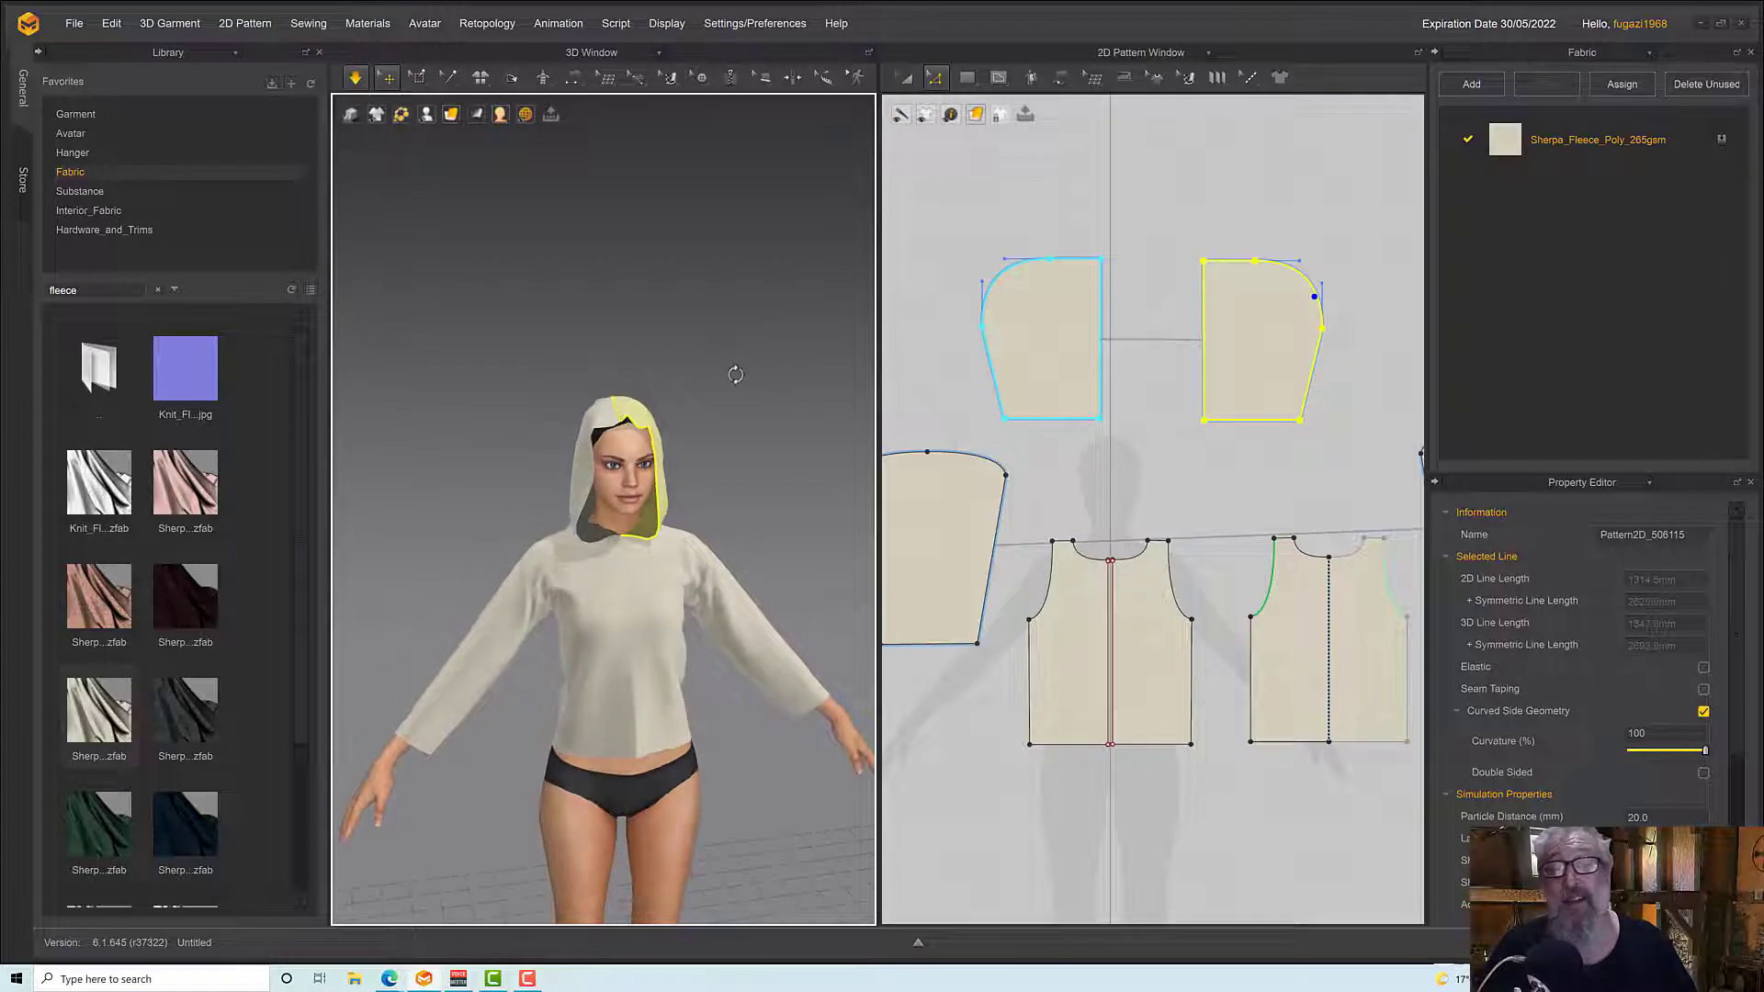
pyautogui.scroll(-2, 721, 500)
pyautogui.scroll(5, 721, 505)
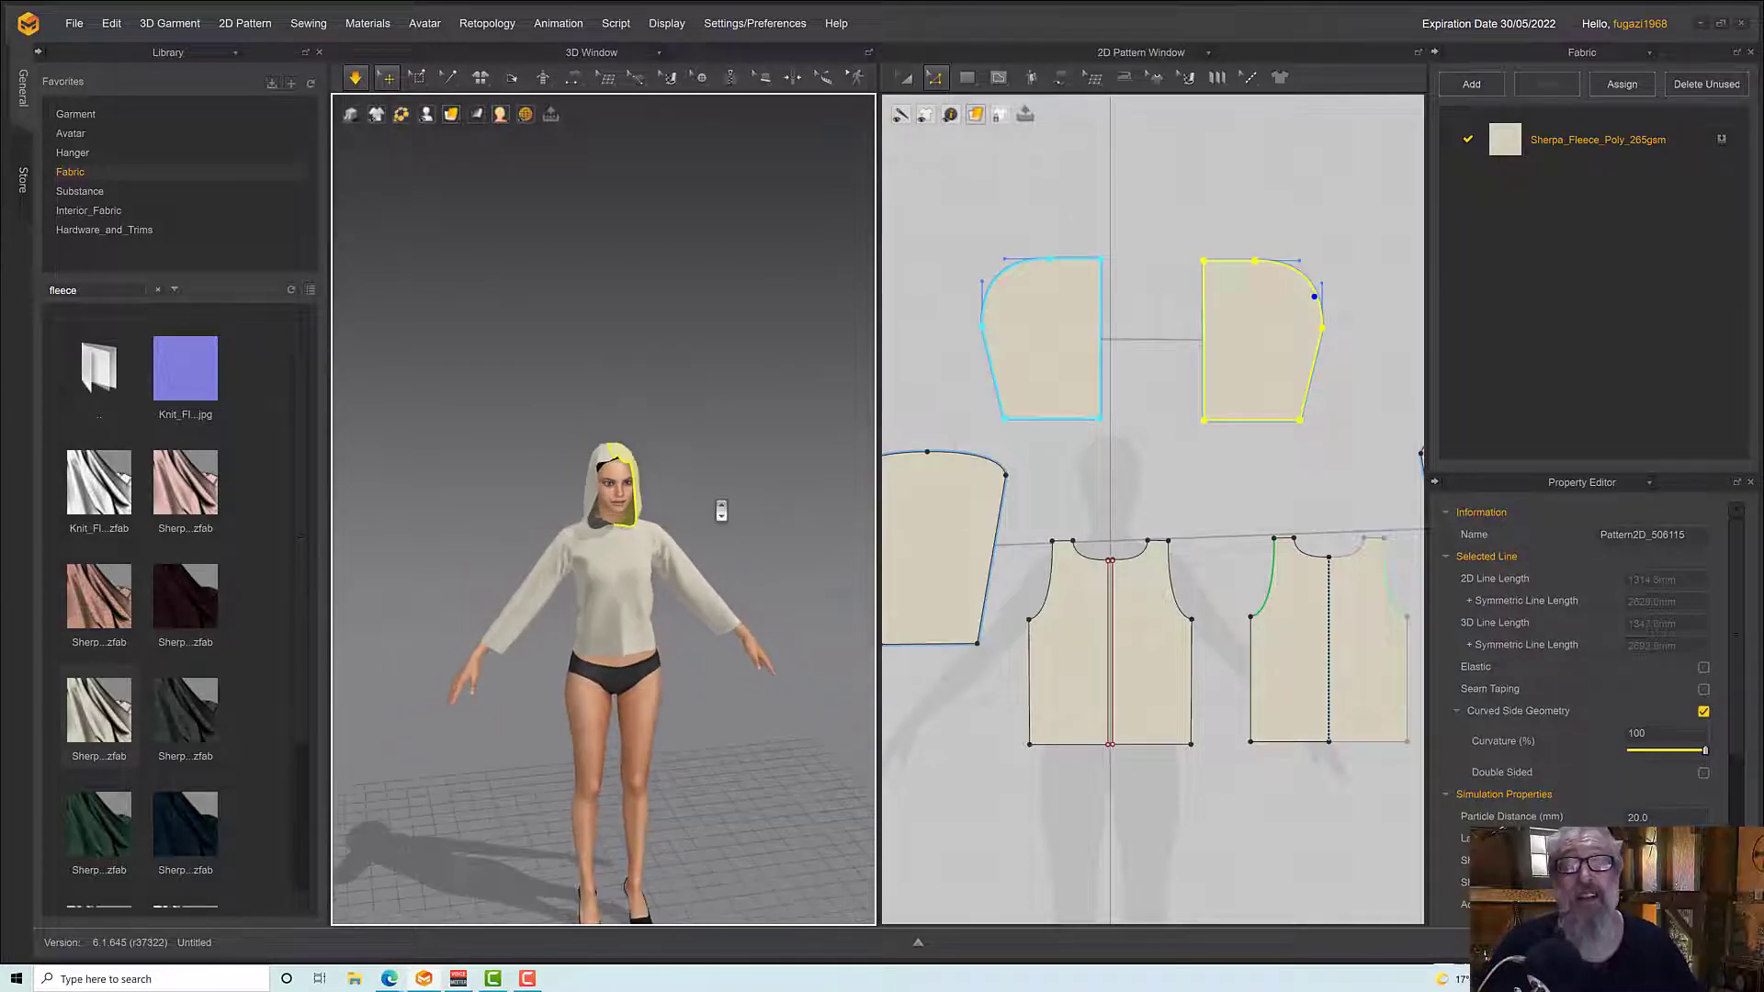
# Adjust the hood's lower front edge at the neck on the avatar's right side and check its drape from the side
pyautogui.moveTo(721, 511); pyautogui.dragTo(696, 501, button='right')
pyautogui.click(510, 577)
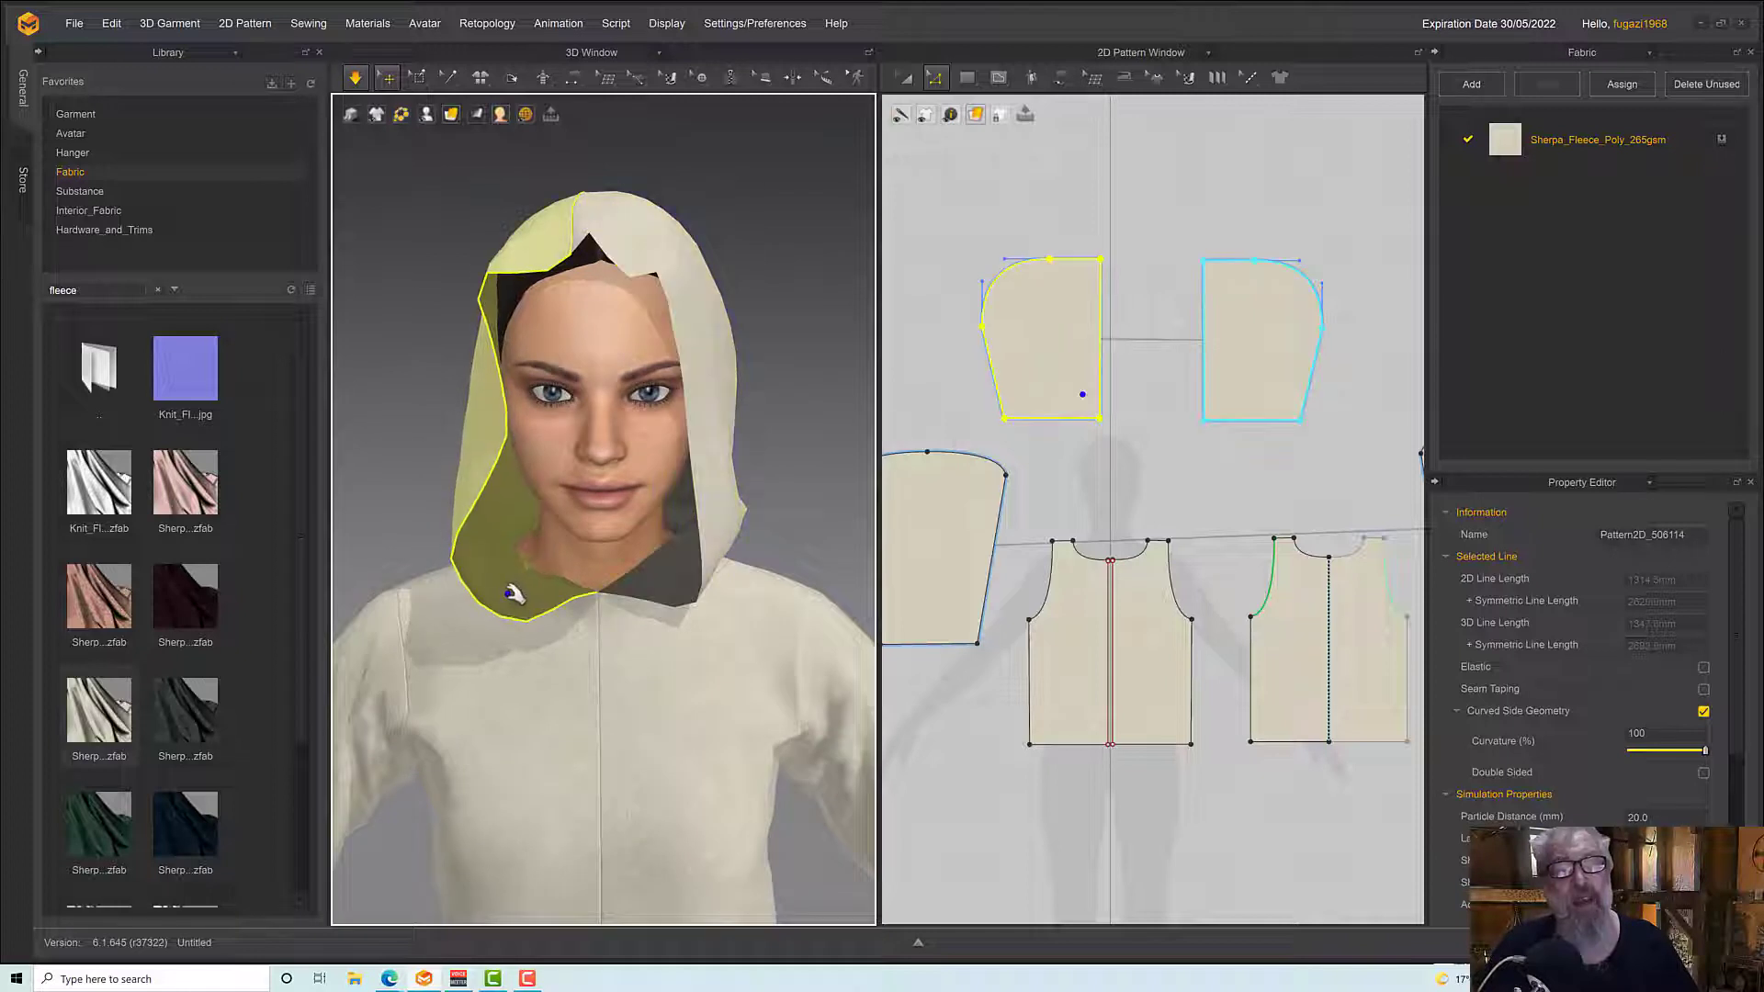
pyautogui.moveTo(510, 577); pyautogui.dragTo(610, 579, button='right')
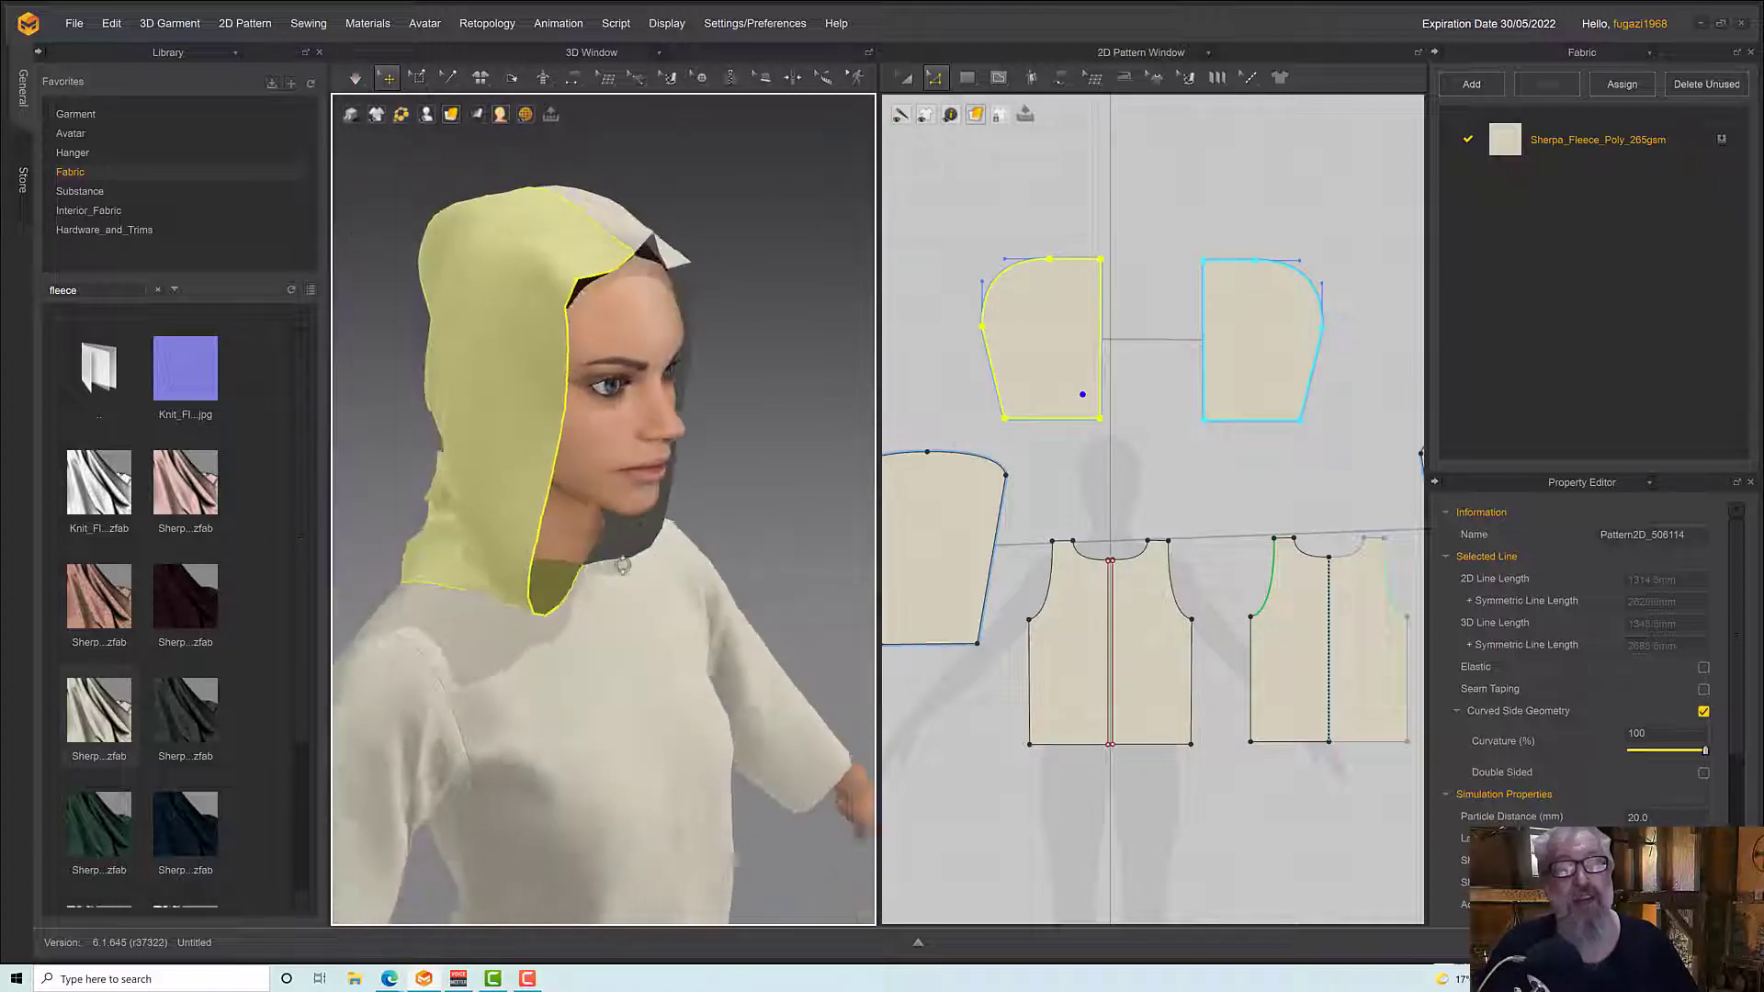
# Simulate the garment and check the hood's drape with the whole top from the front
pyautogui.scroll(-5, 610, 582)
pyautogui.press('space')
pyautogui.moveTo(647, 513); pyautogui.dragTo(619, 311, button='middle')
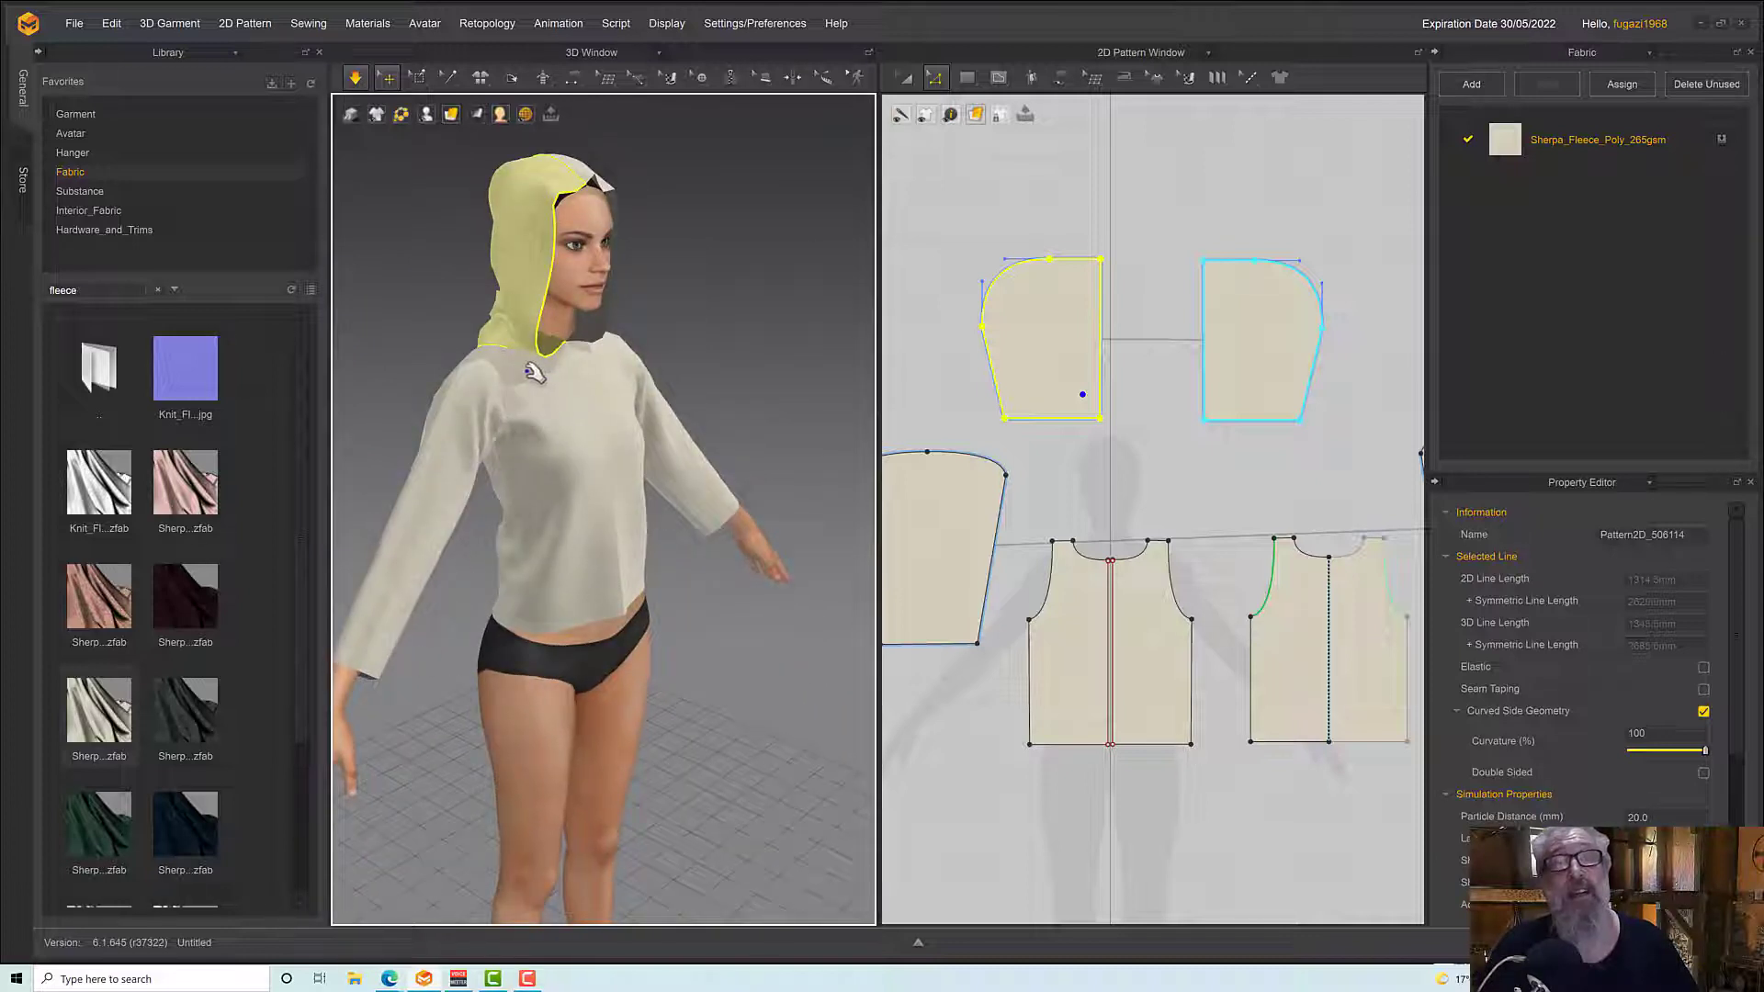
pyautogui.moveTo(658, 318); pyautogui.dragTo(583, 293, button='right')
pyautogui.press('space')
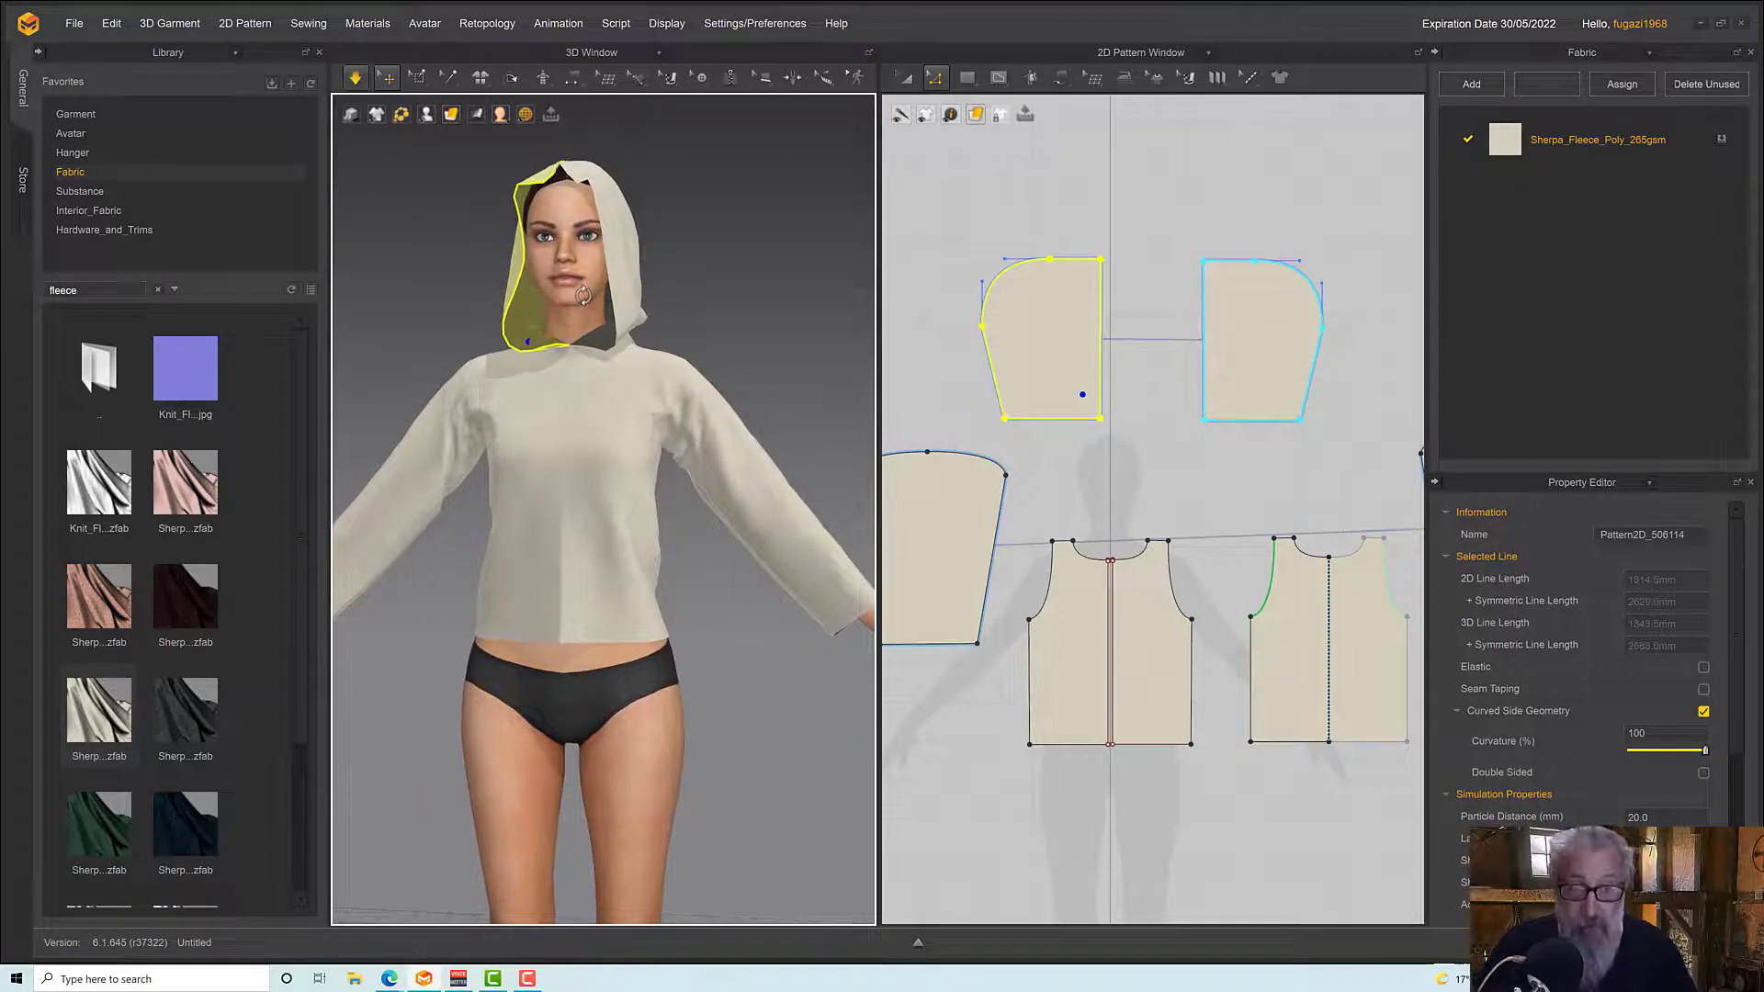
pyautogui.press('Delete')
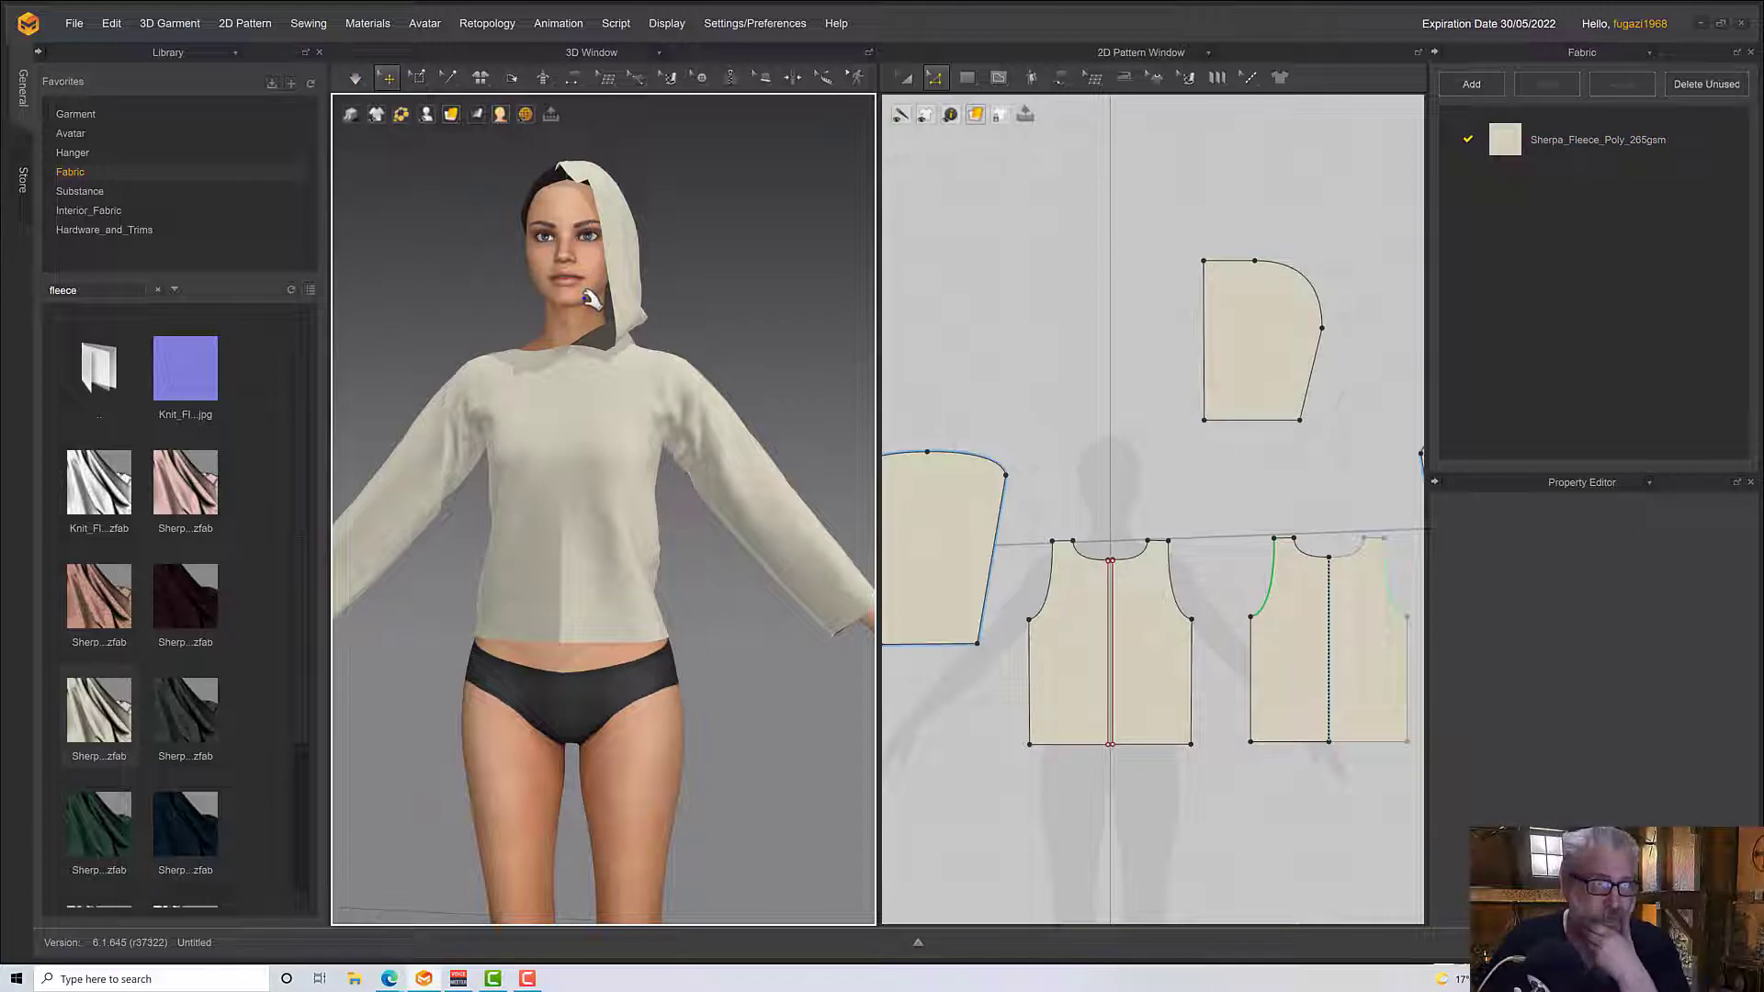
pyautogui.moveTo(678, 479)
pyautogui.mouseDown(button='right')
pyautogui.moveTo(725, 500)
pyautogui.moveTo(695, 464)
pyautogui.mouseUp(button='right')
pyautogui.hotkey('ctrl', 'z')
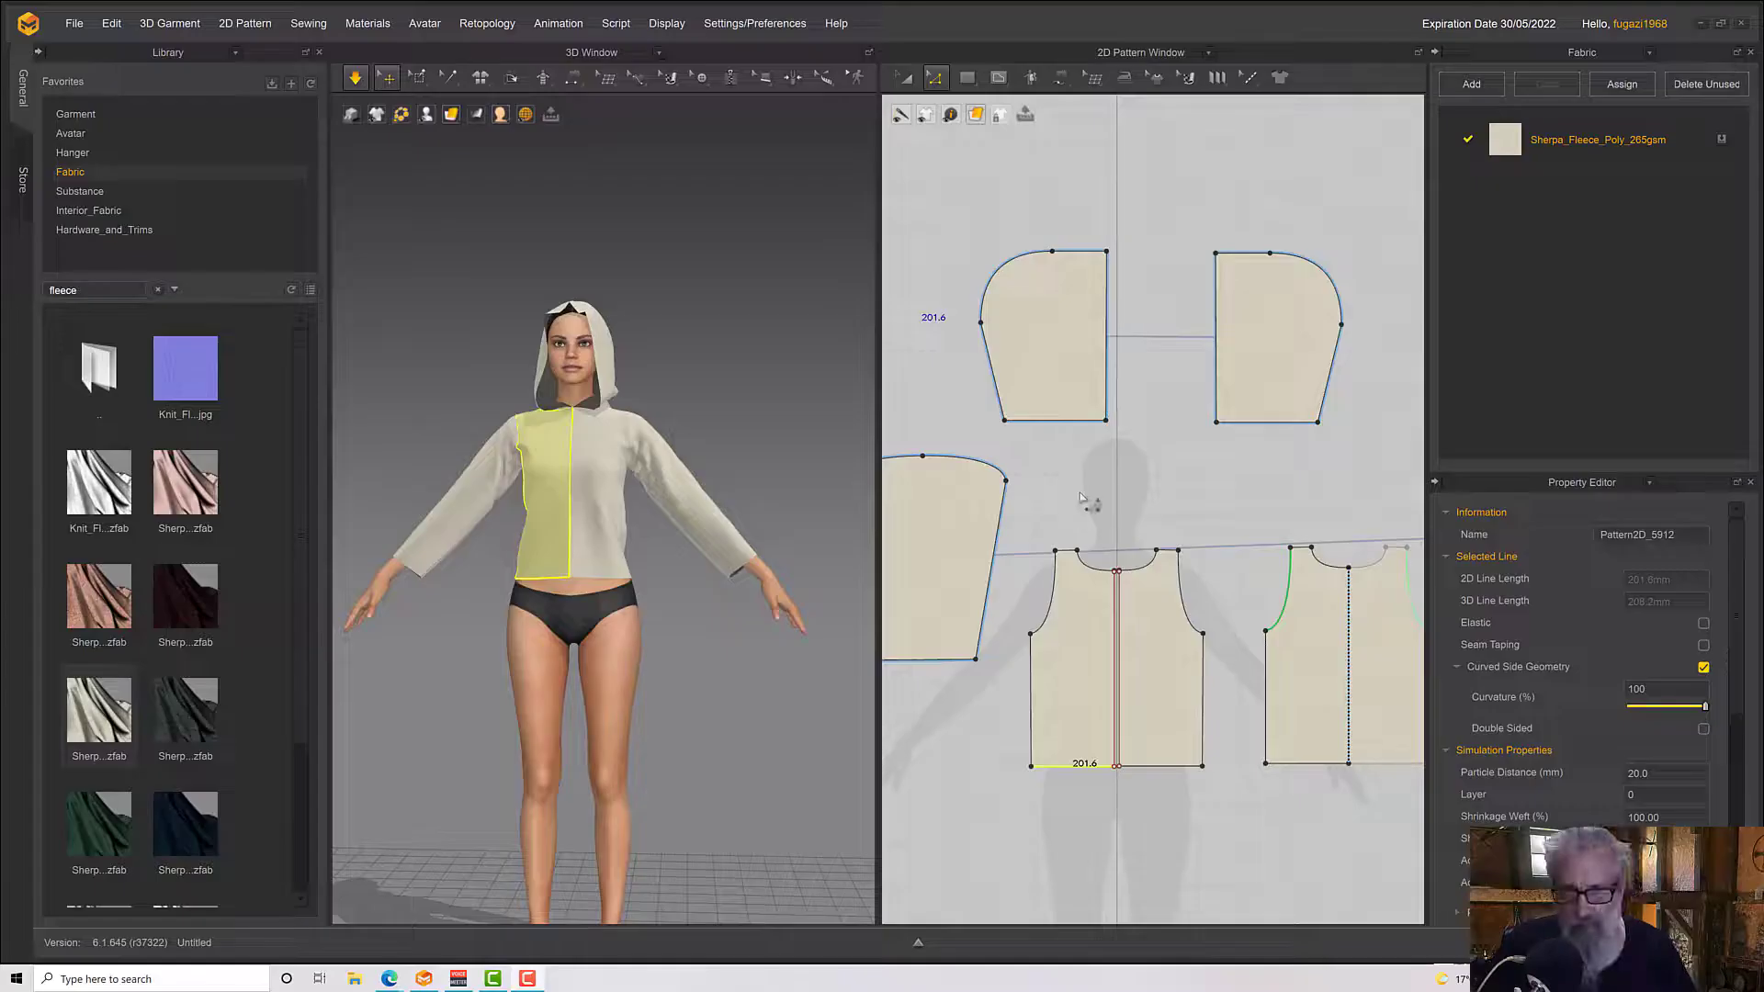
# Create a 250 × 40 mm rectangular cuff pattern beneath the hem of the avatar's right sleeve pattern
pyautogui.scroll(5, 1185, 441)
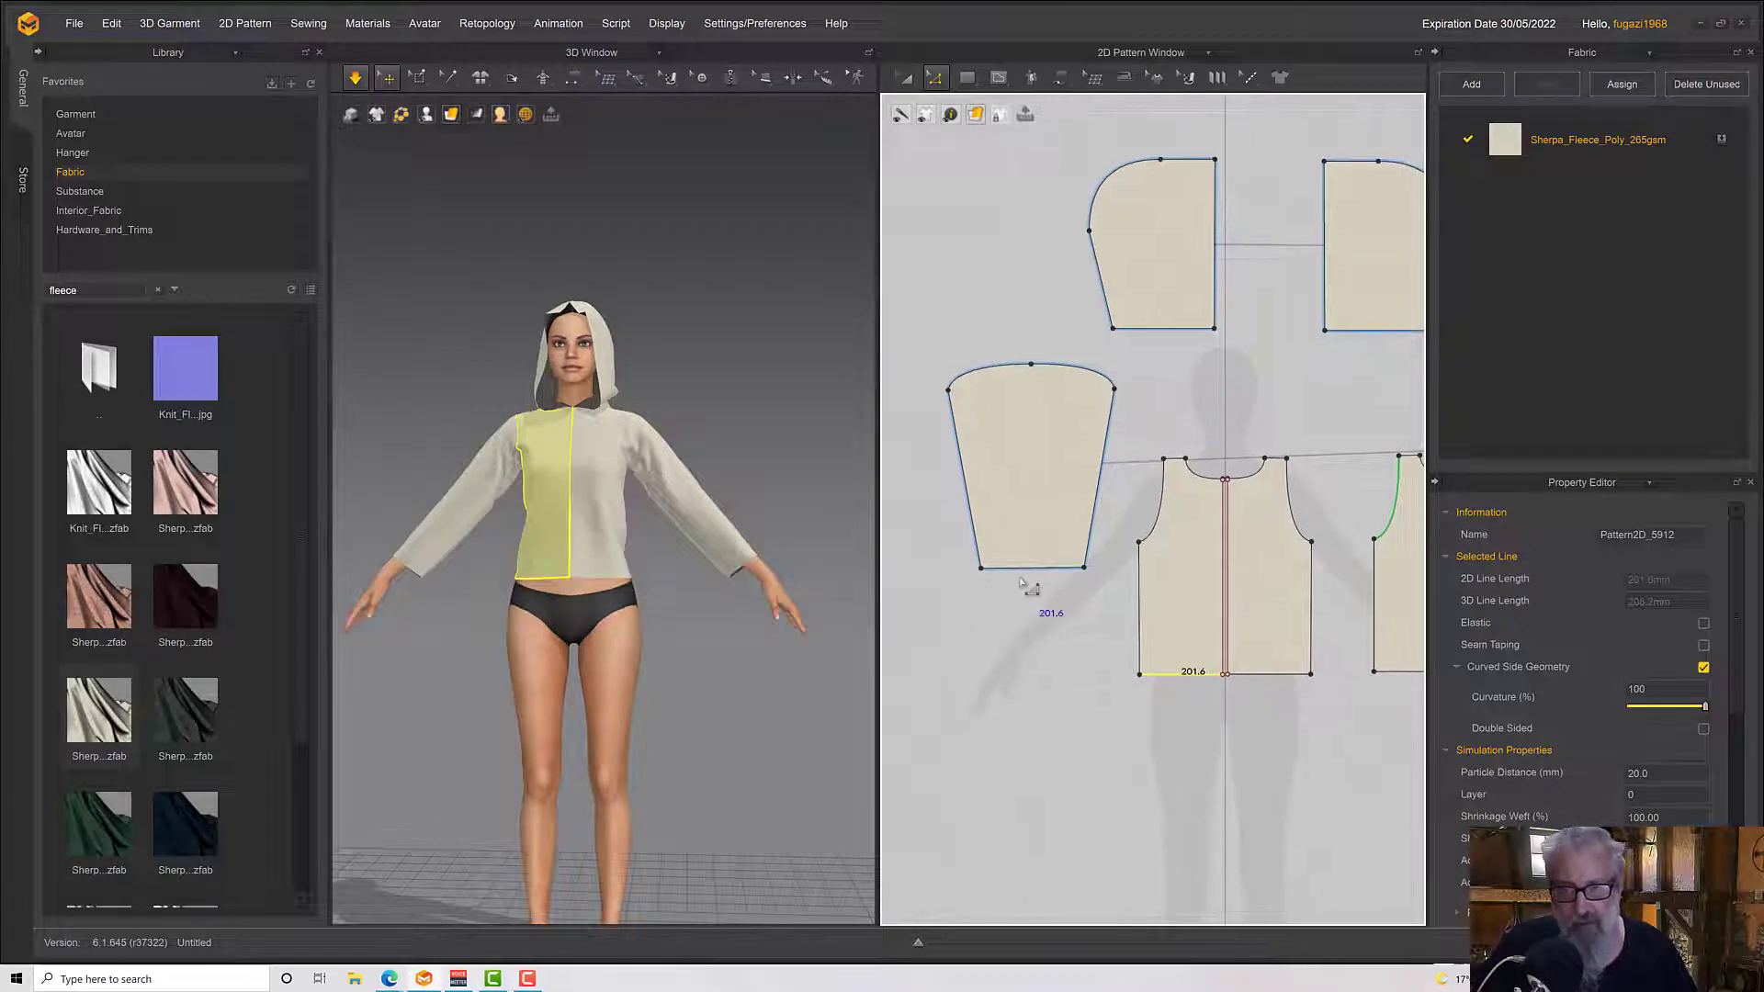
pyautogui.click(1073, 568)
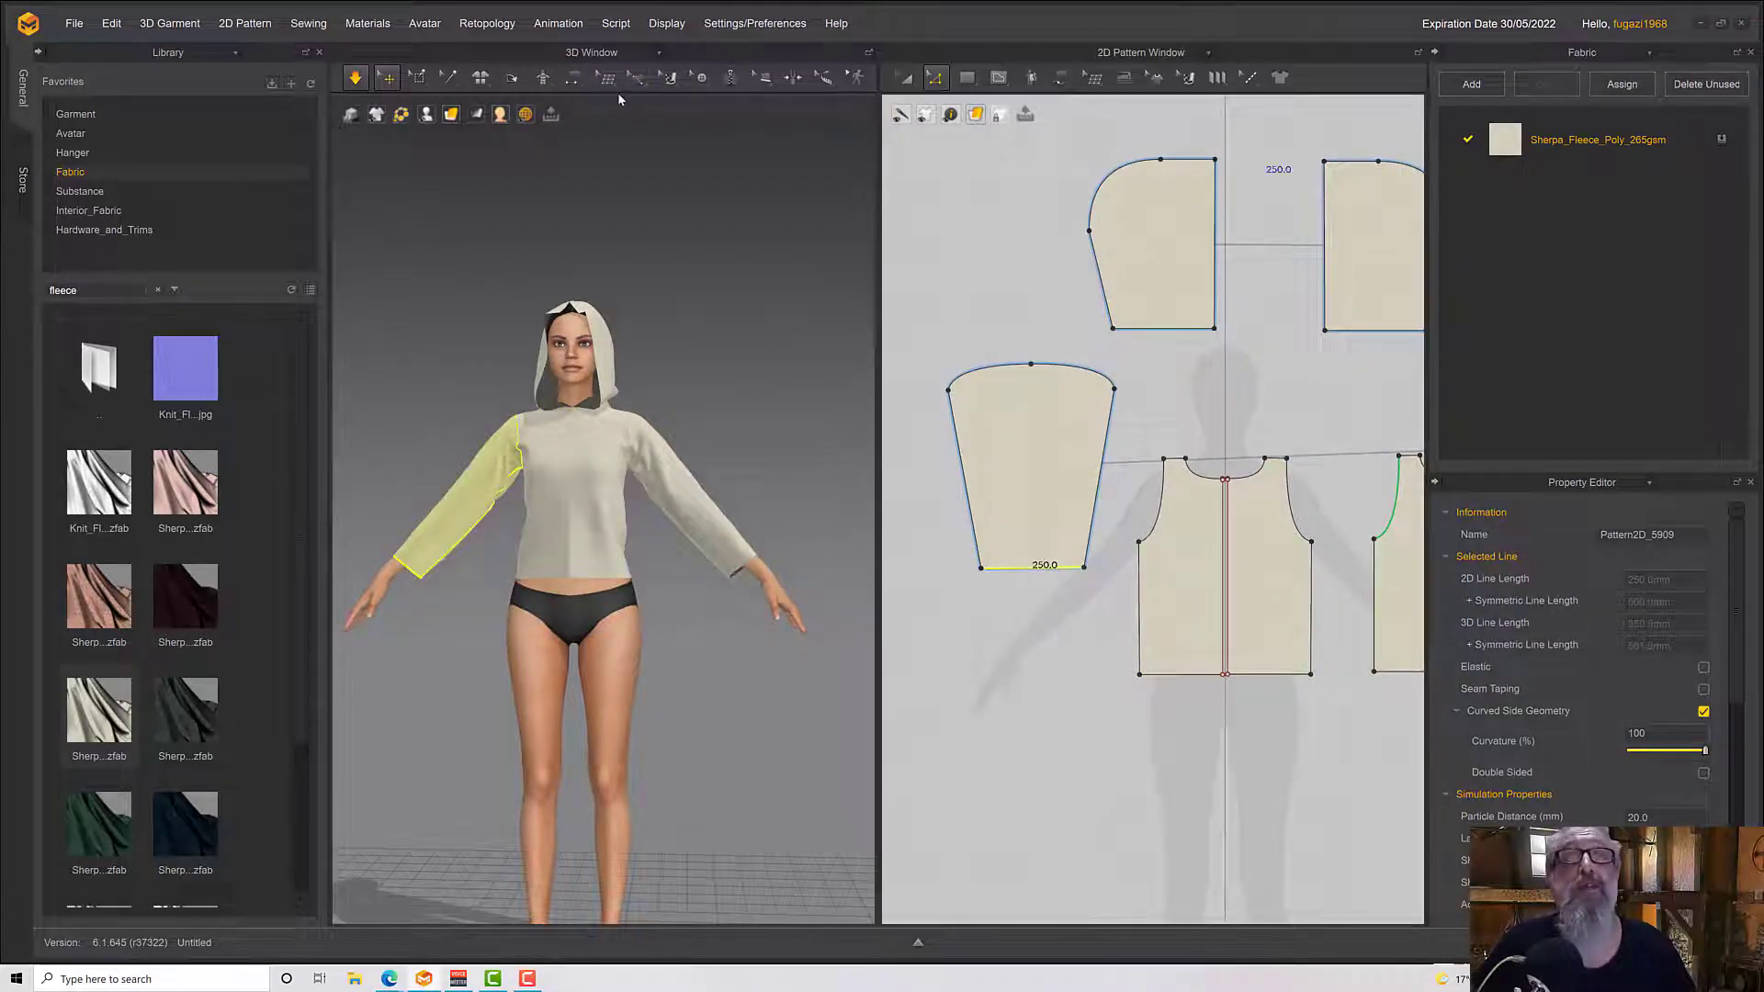
pyautogui.click(965, 79)
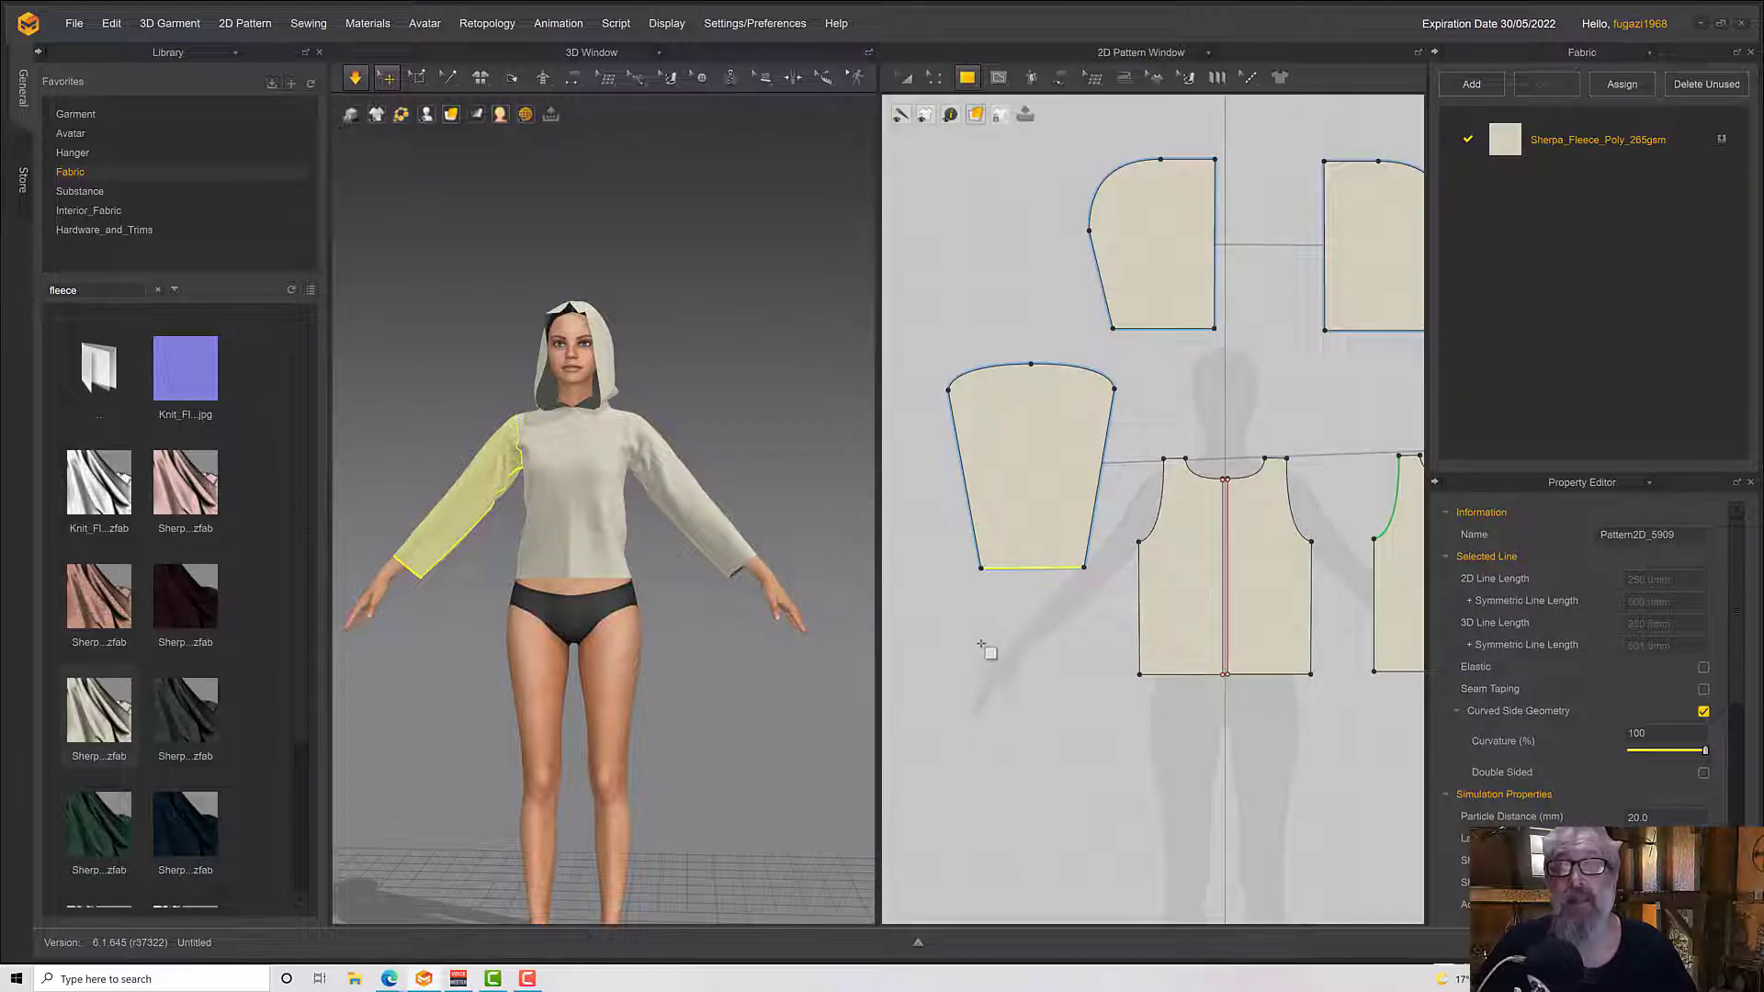
pyautogui.click(981, 614)
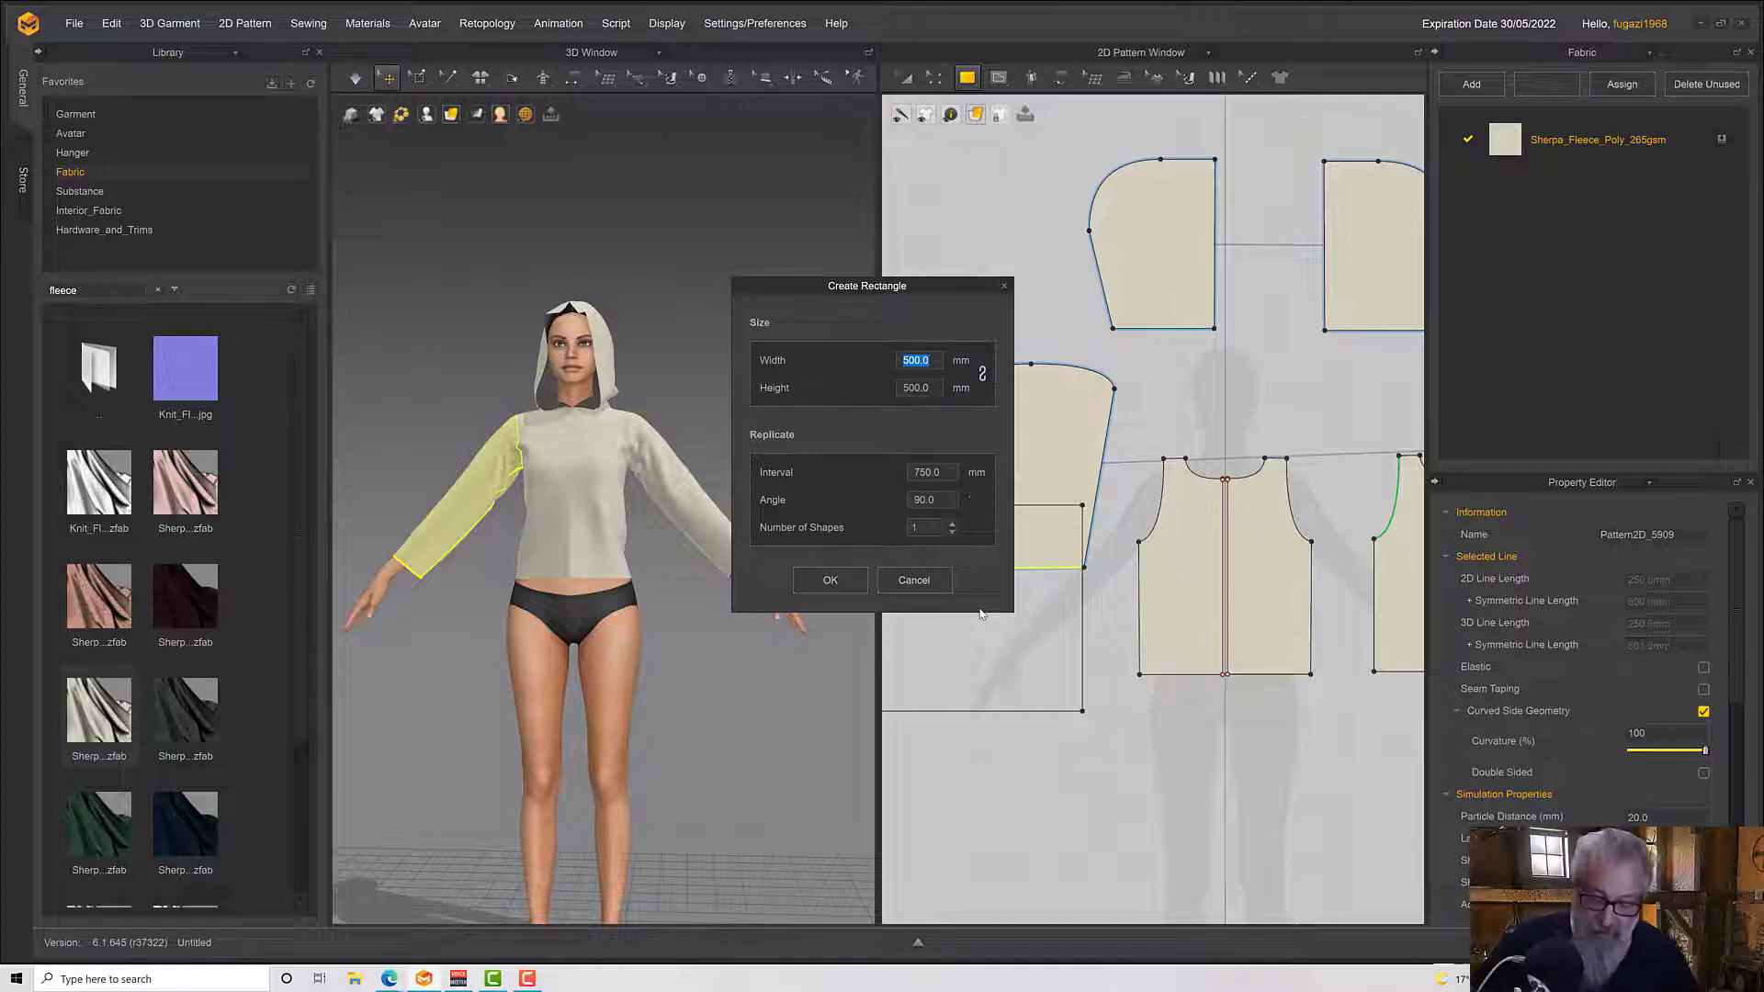
pyautogui.write('250')
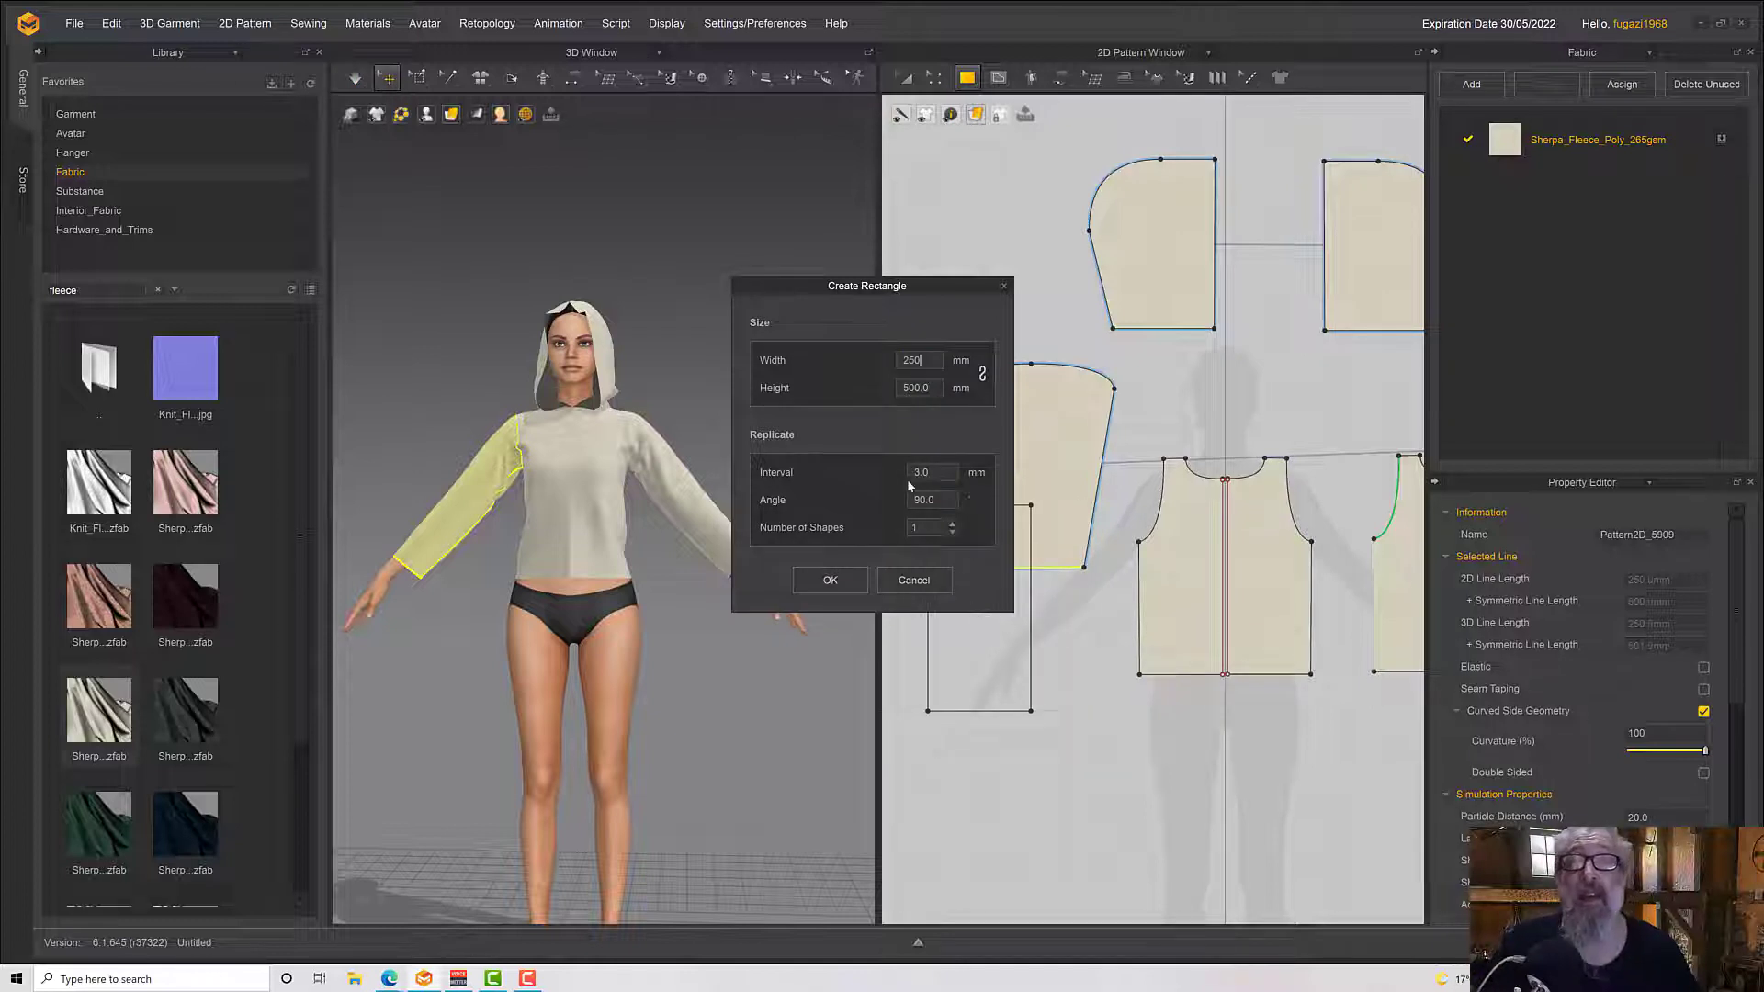
pyautogui.write('4')
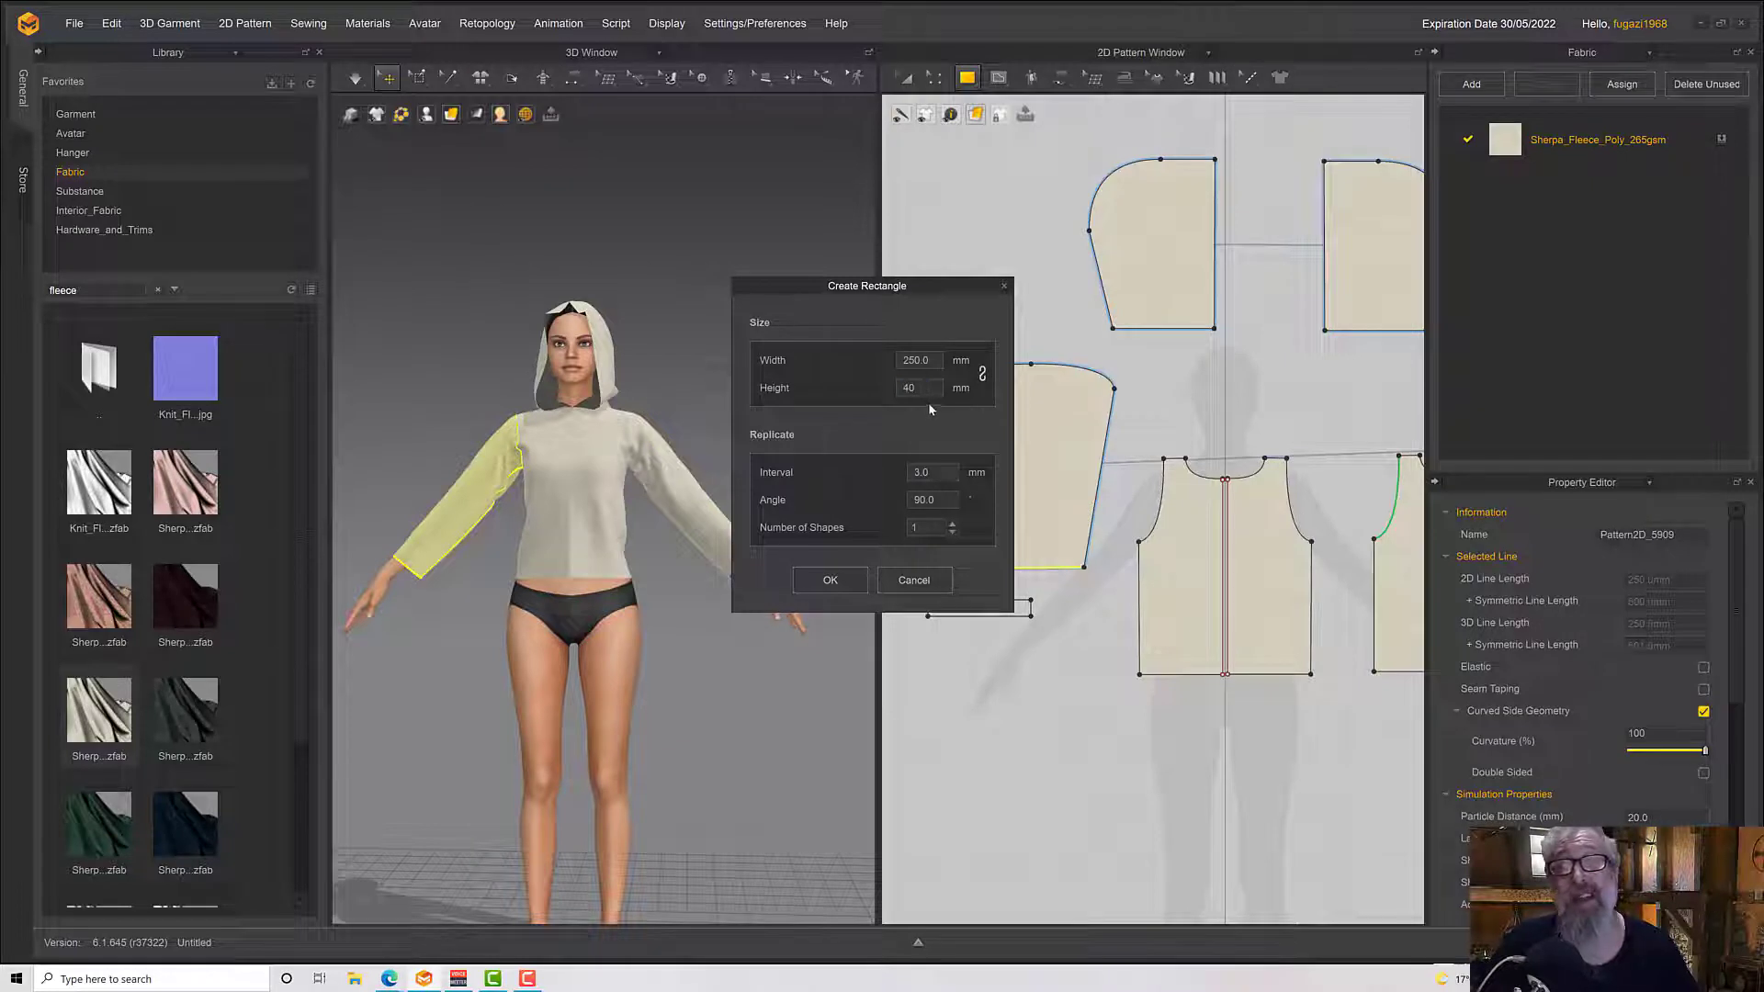
pyautogui.click(830, 579)
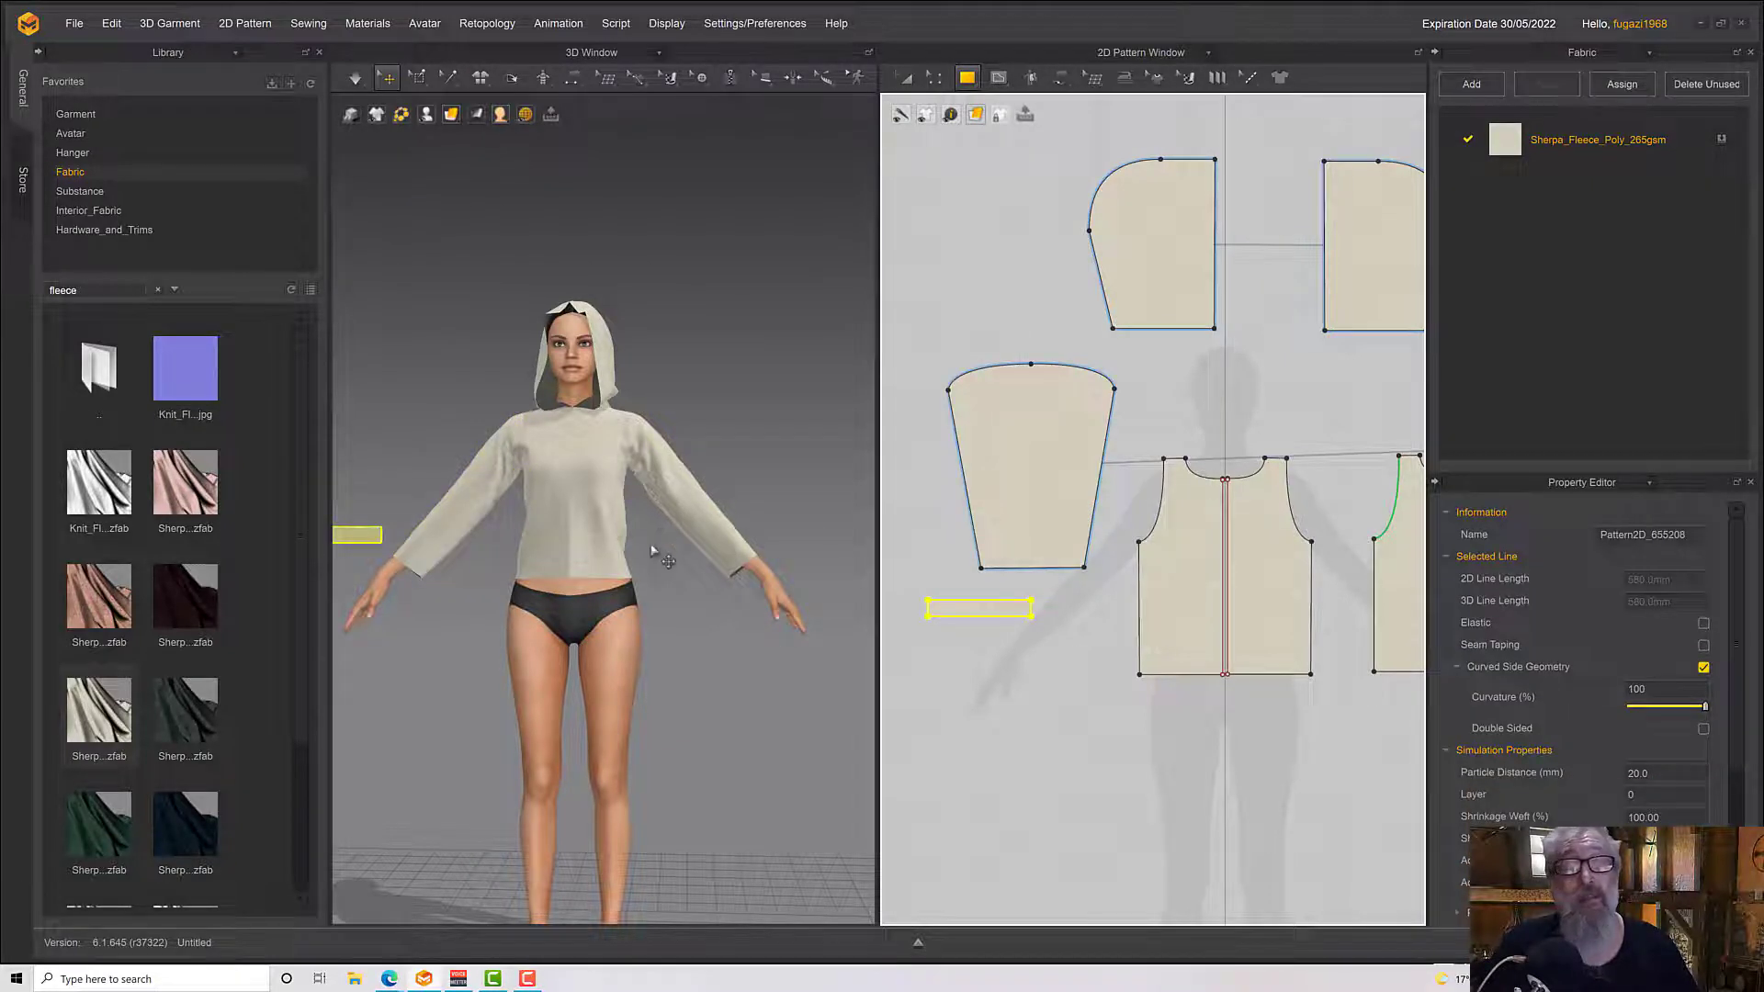
# Place the cuff around the avatar's right wrist using the arrangement points
pyautogui.moveTo(653, 554); pyautogui.dragTo(748, 602, button='right')
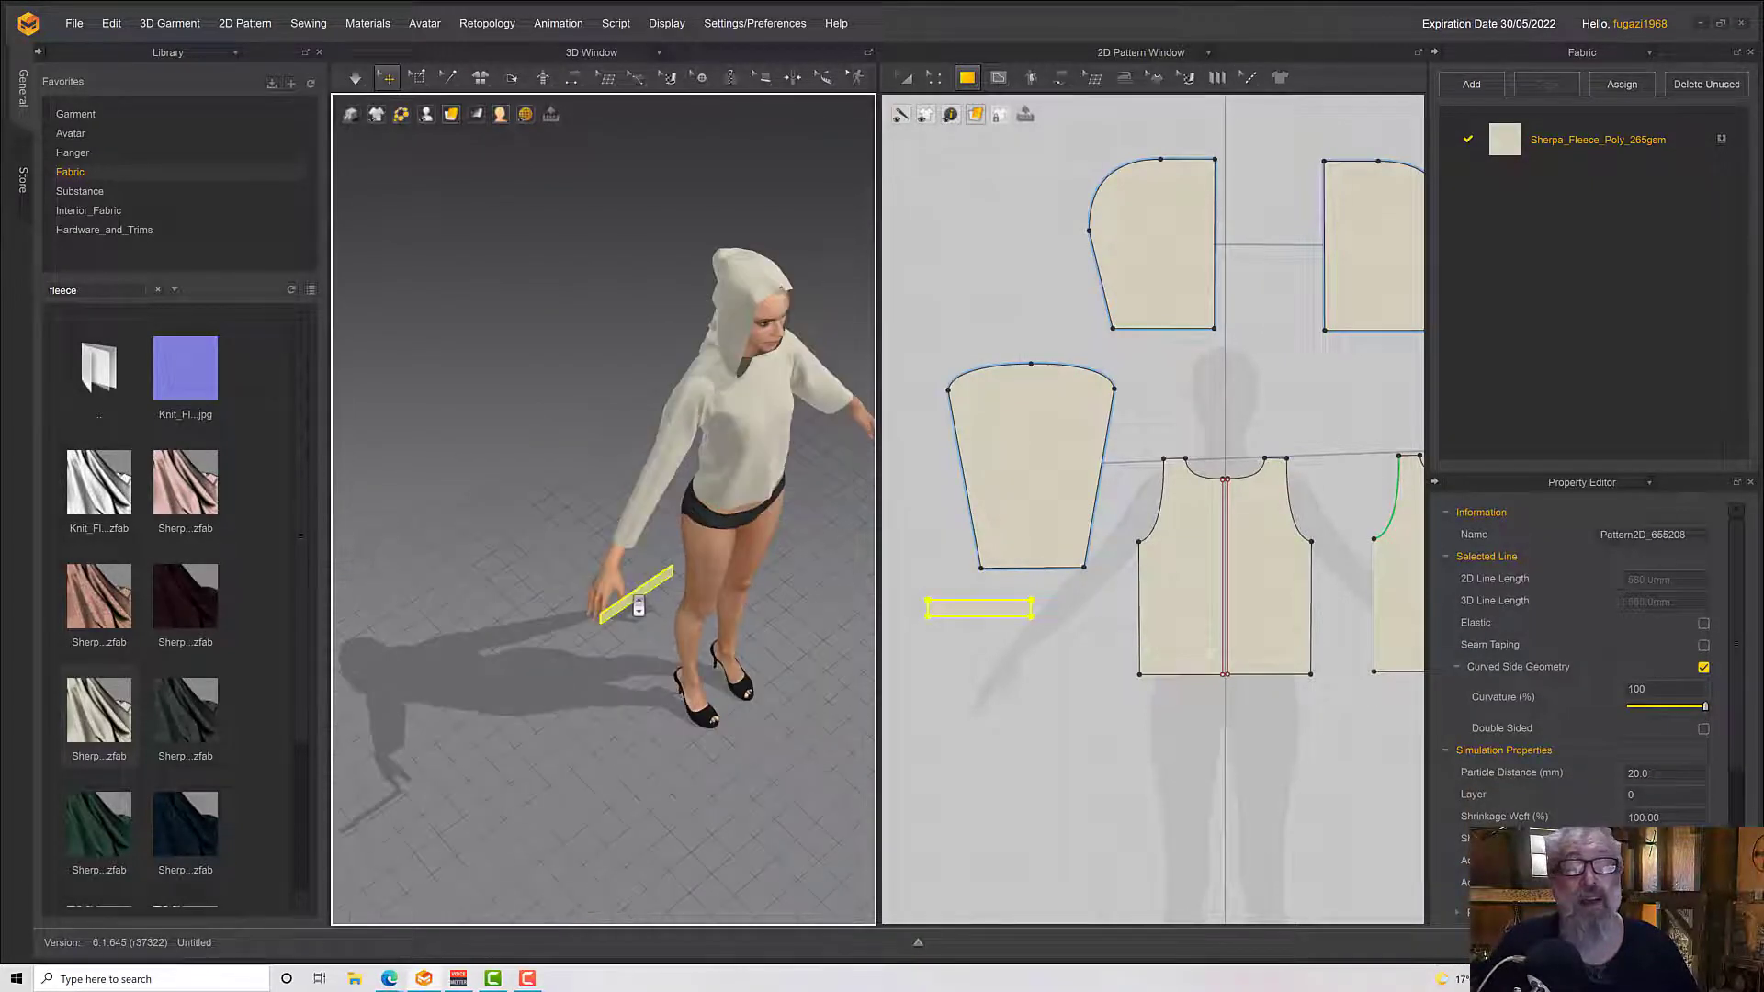
pyautogui.scroll(2, 638, 606)
pyautogui.hotkey('shift', 'f')
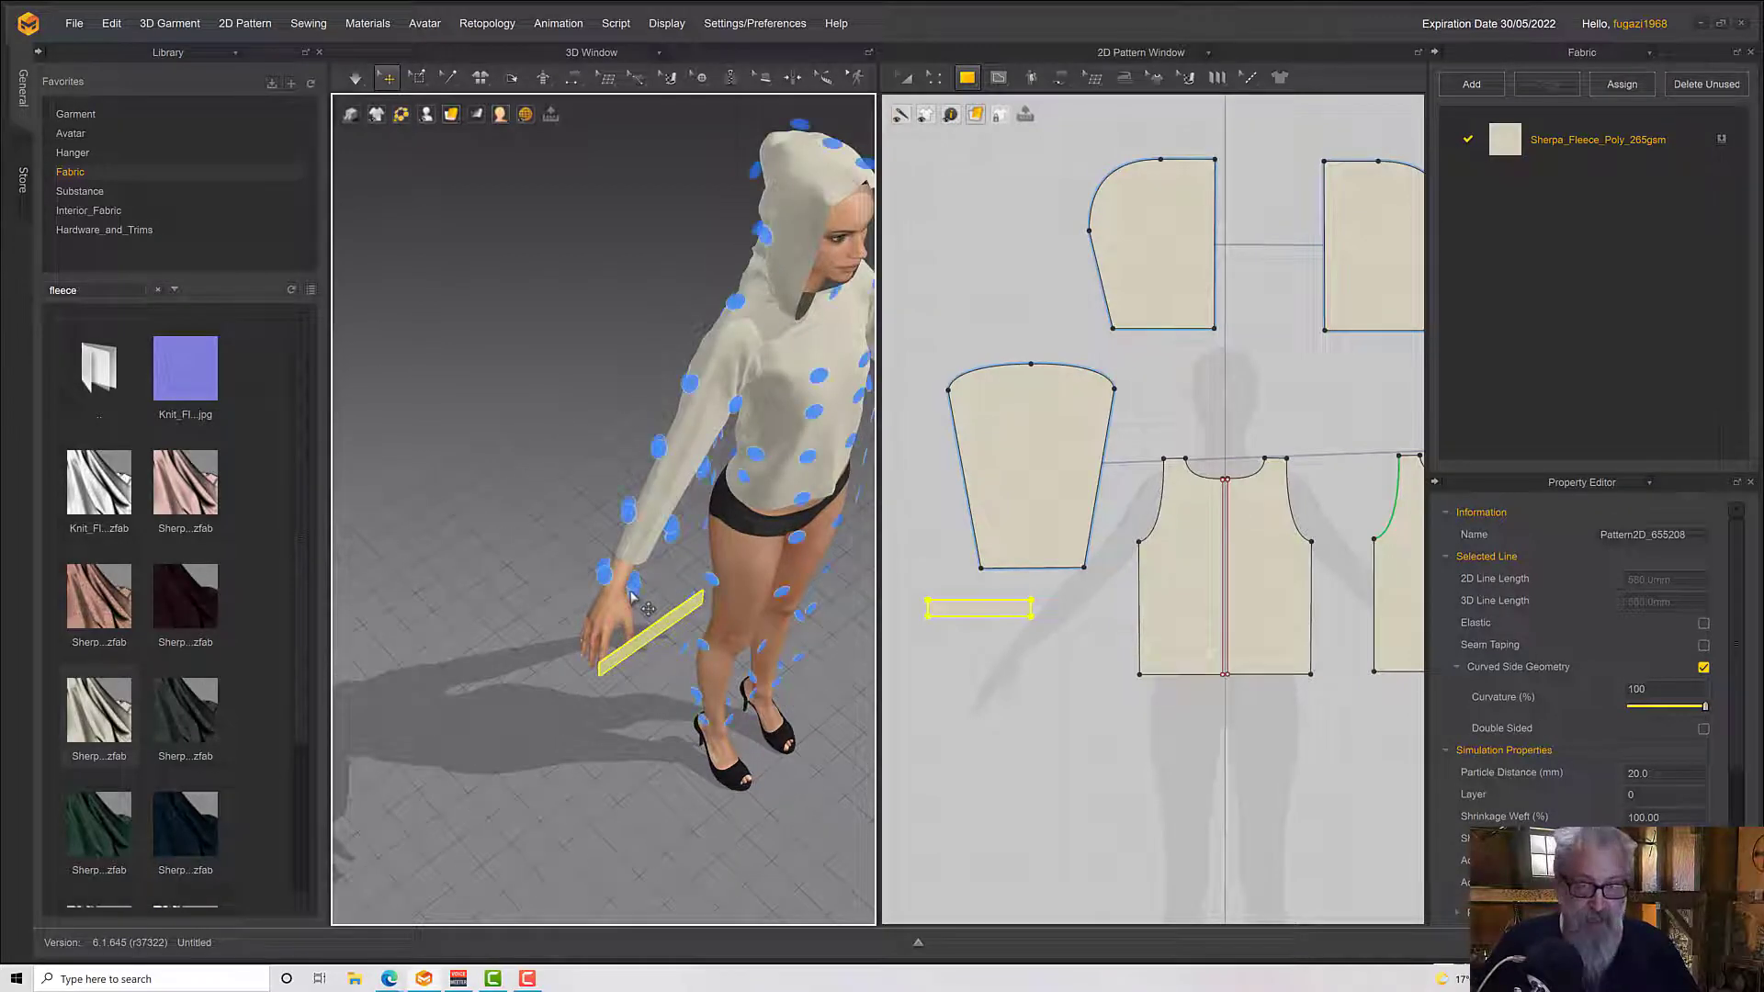
pyautogui.moveTo(609, 579); pyautogui.dragTo(610, 543, button='right')
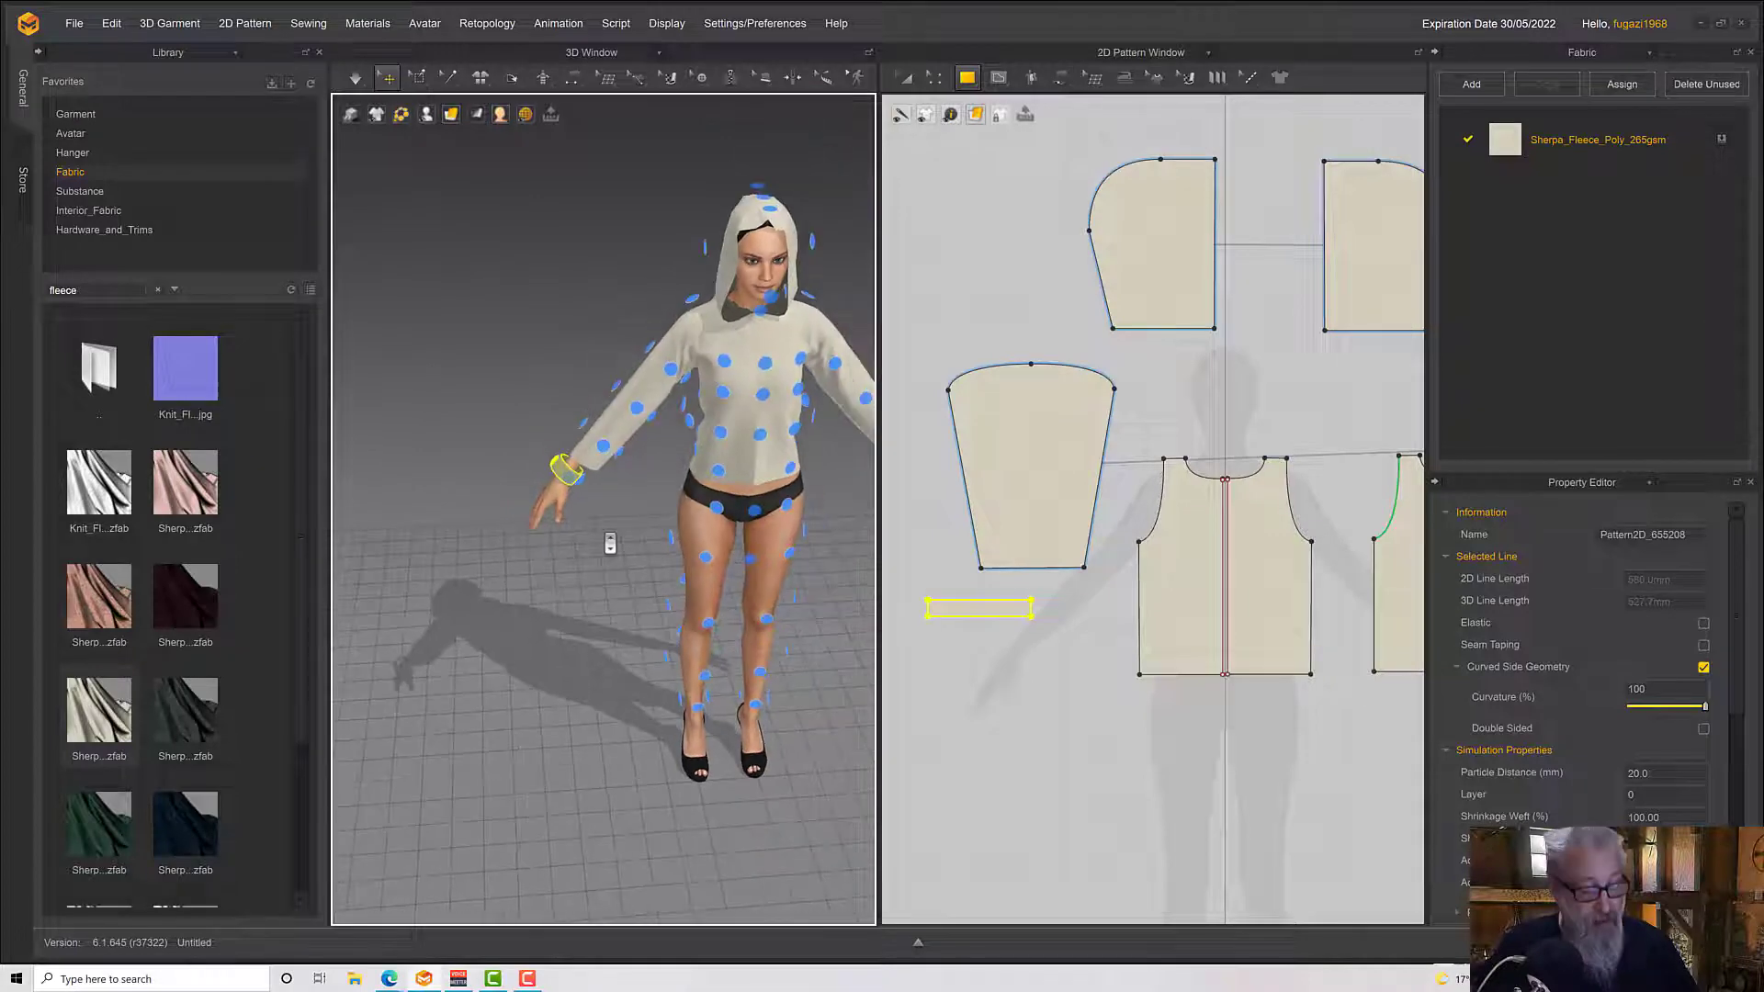
pyautogui.hotkey('shift', 'f')
pyautogui.scroll(5, 610, 542)
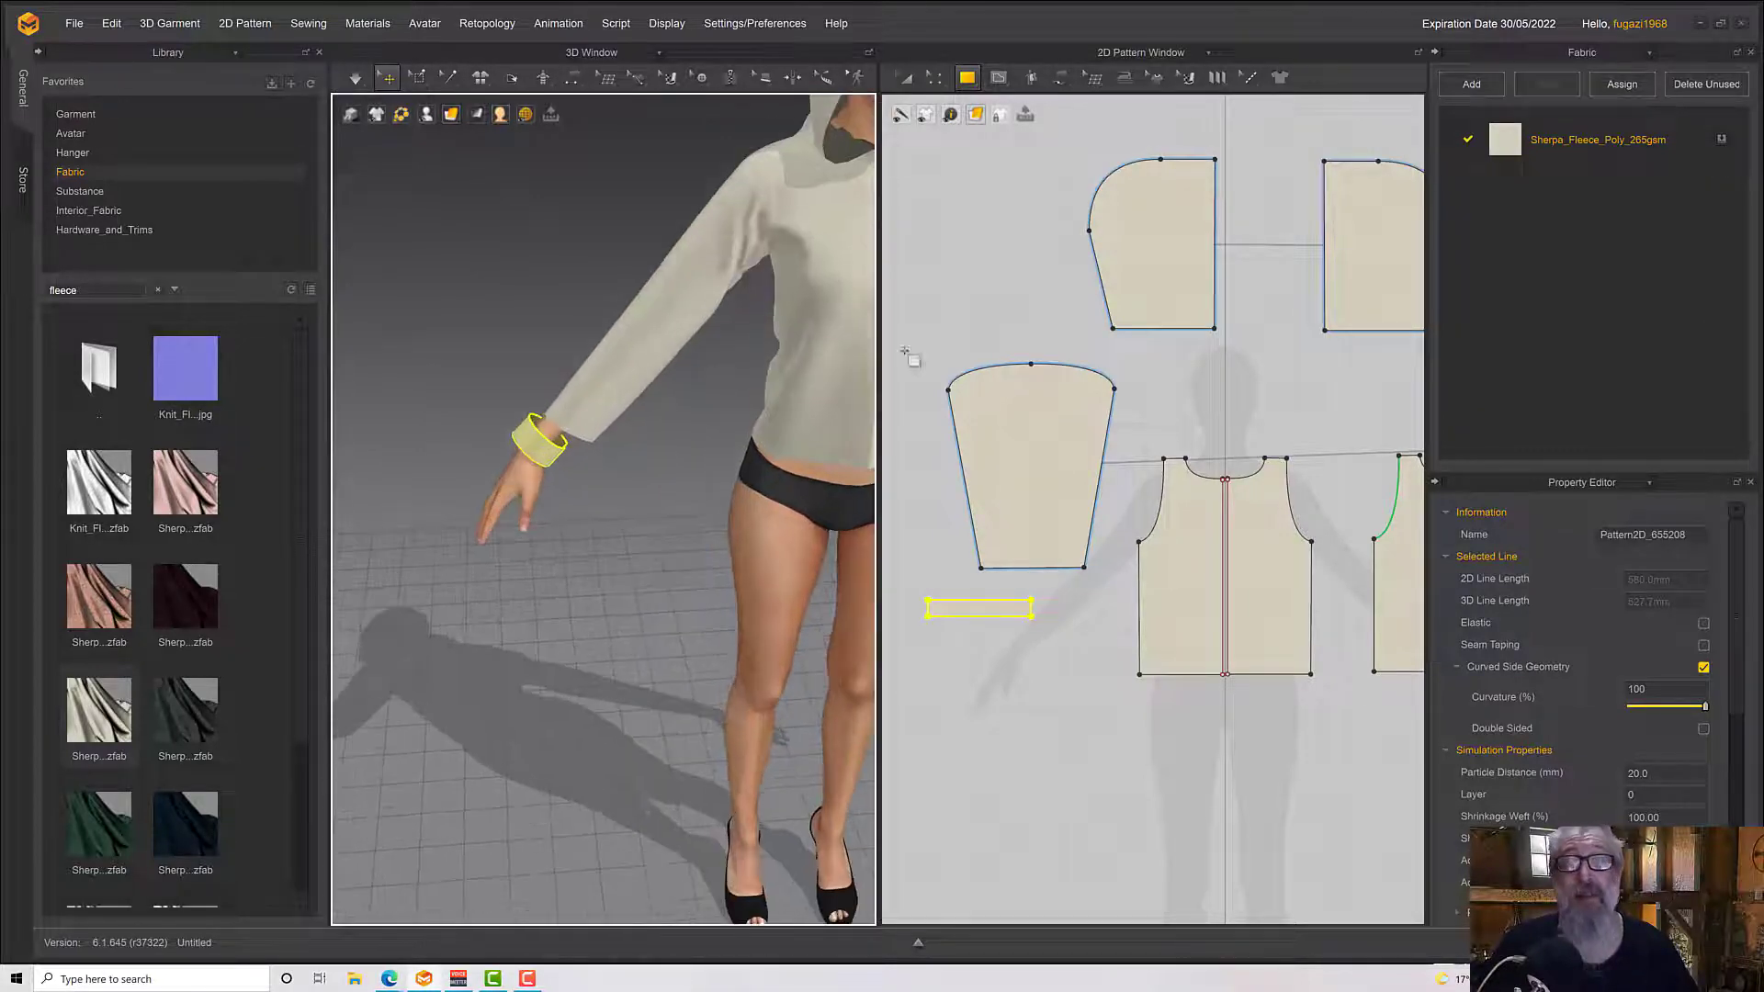
# Sew the cuff's upper edge to the right sleeve hem and its two short ends together with Segment Sewing
pyautogui.click(978, 82)
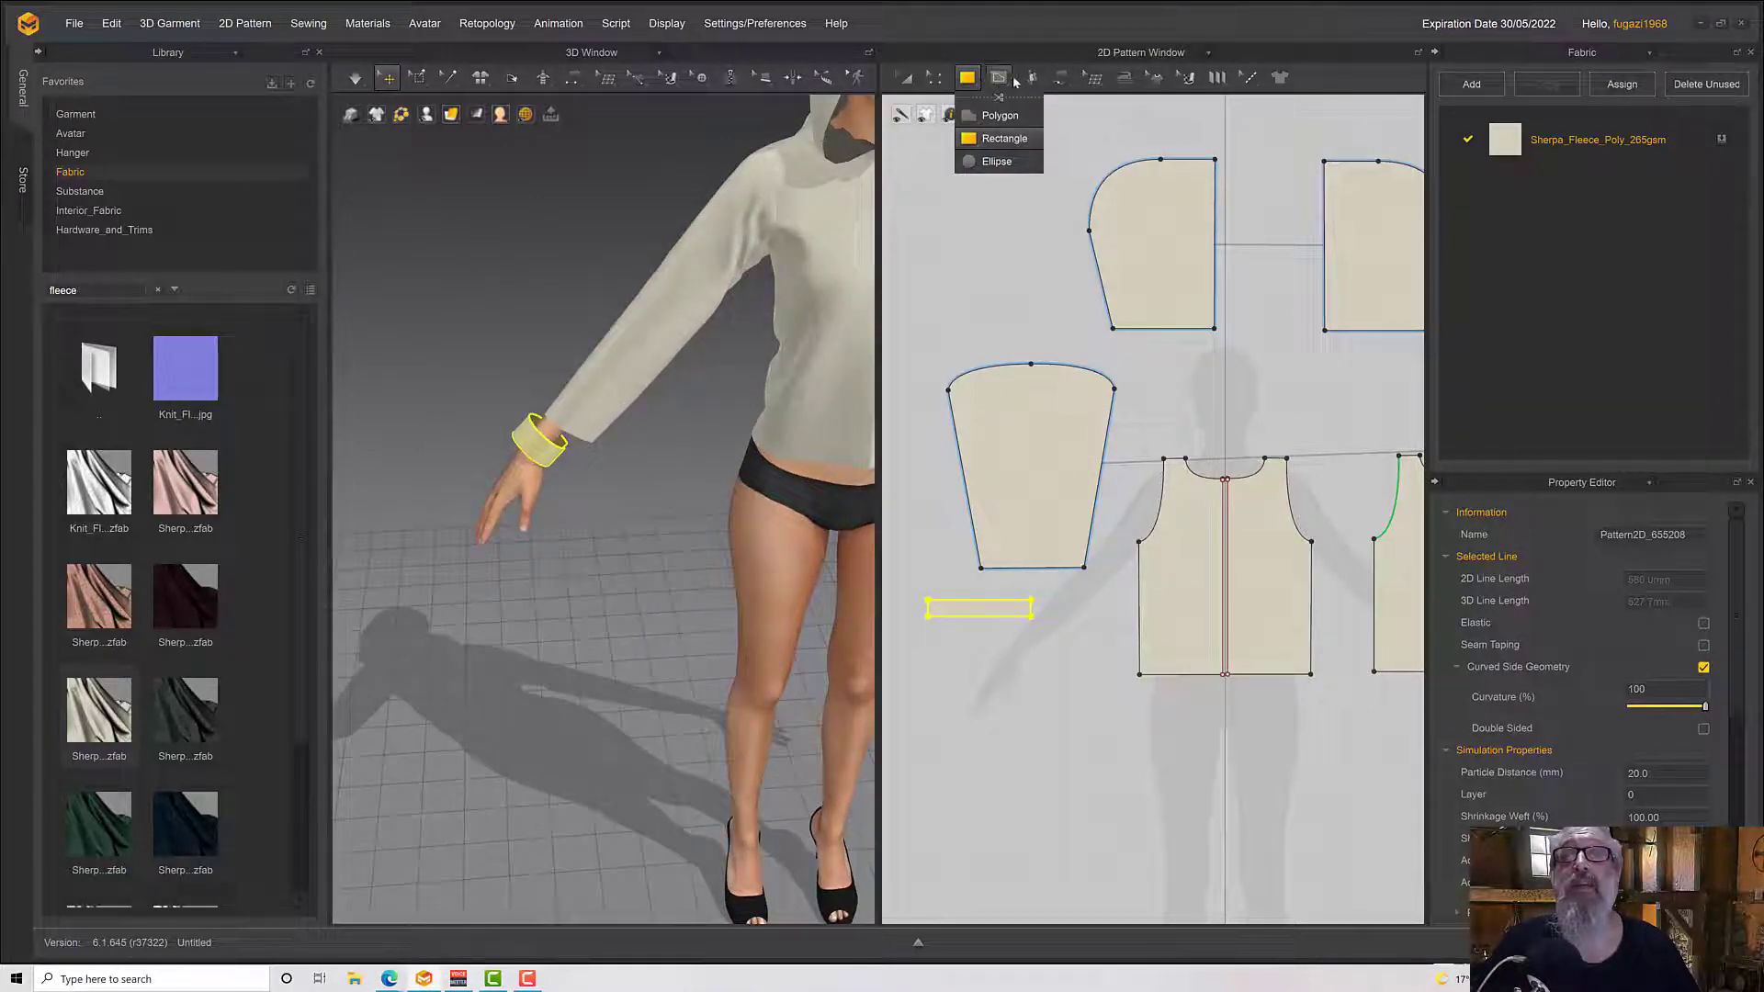
pyautogui.click(1061, 78)
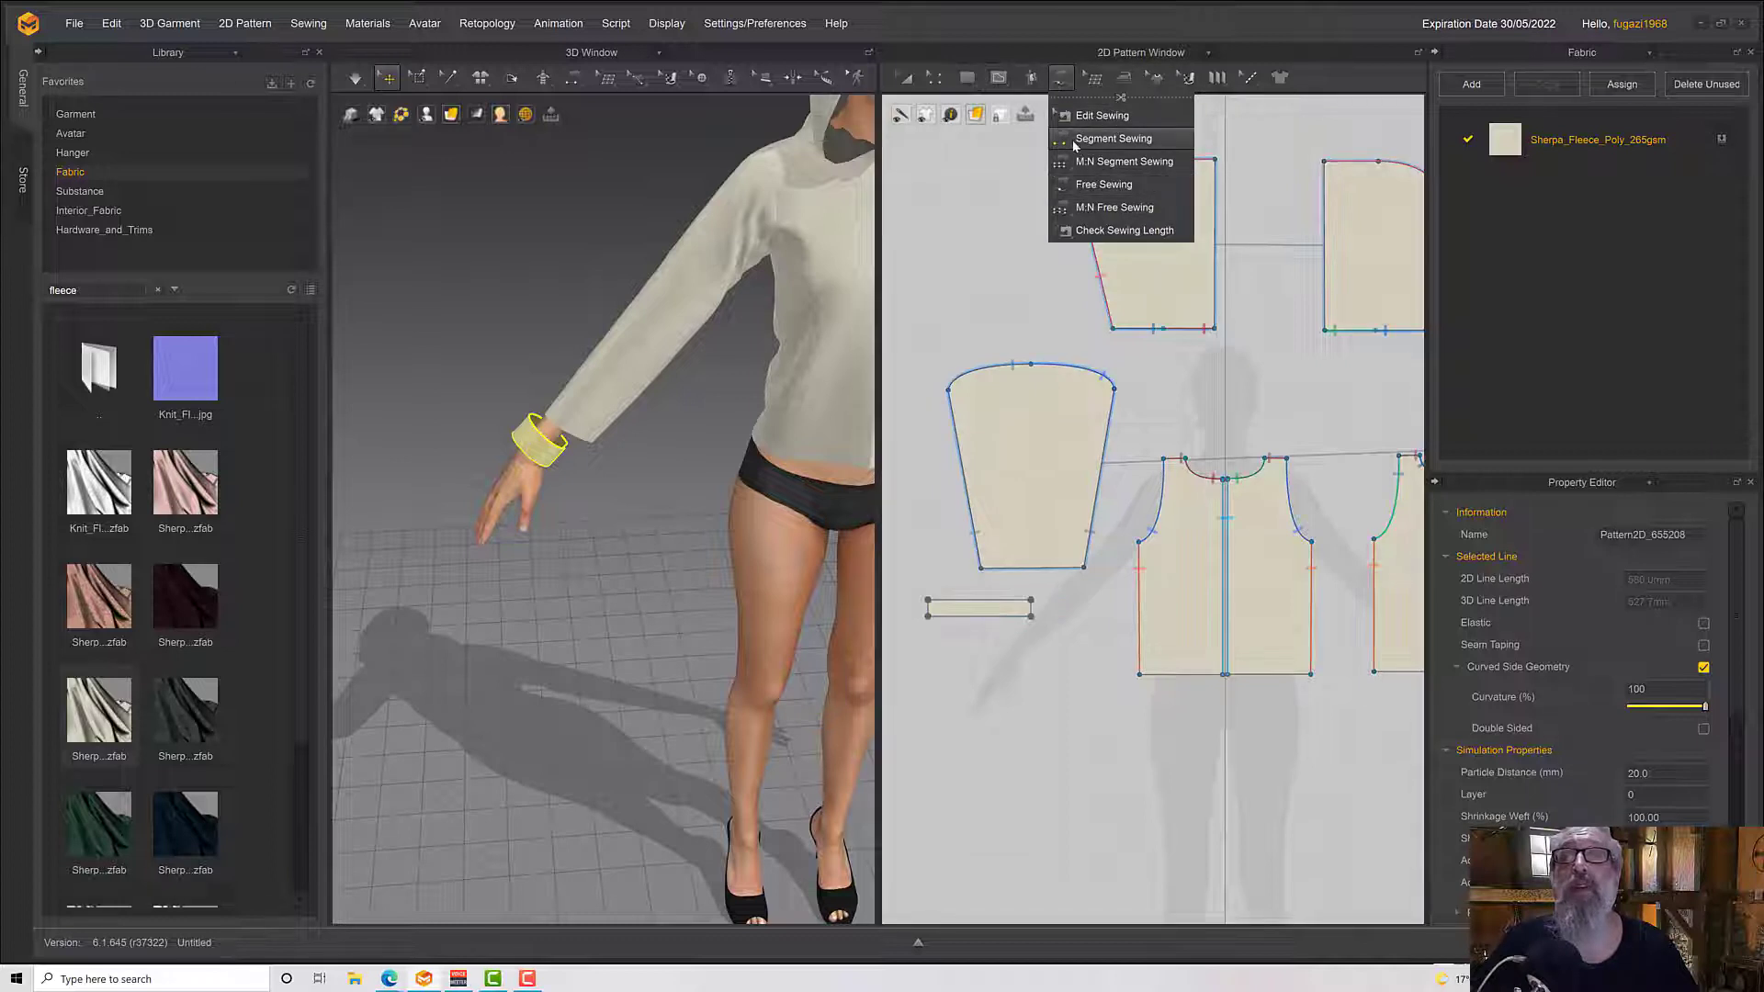
pyautogui.click(1112, 138)
pyautogui.click(946, 599)
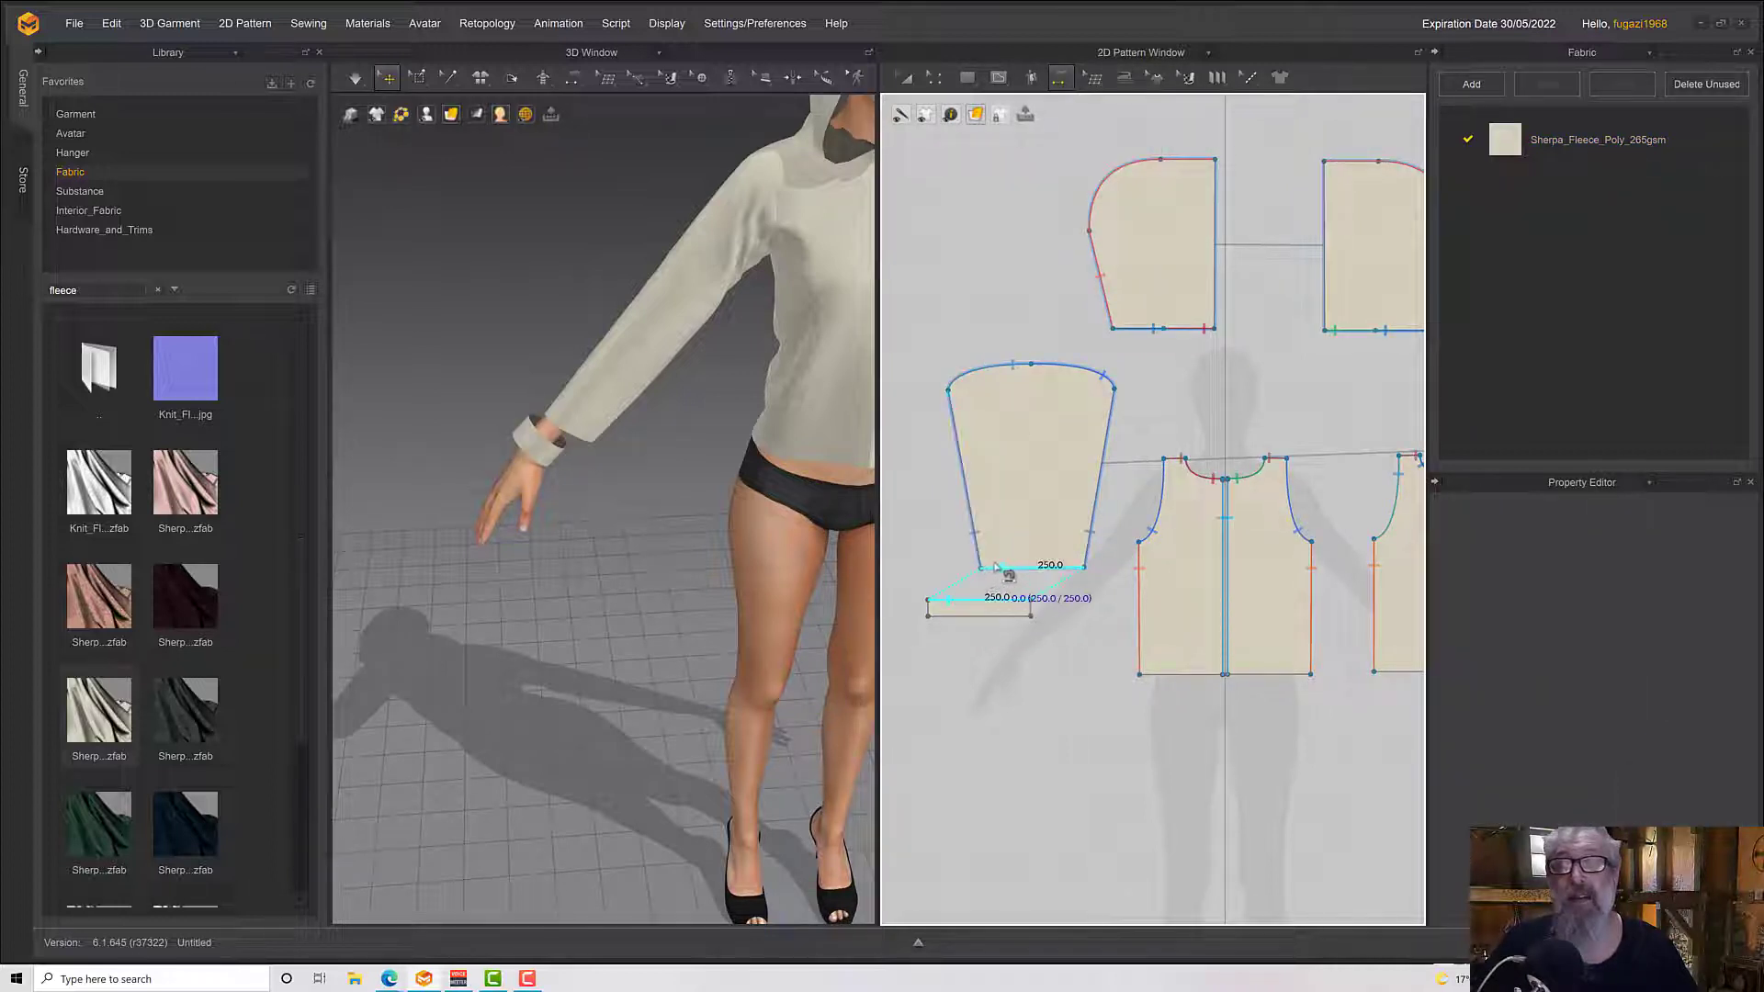
pyautogui.click(997, 568)
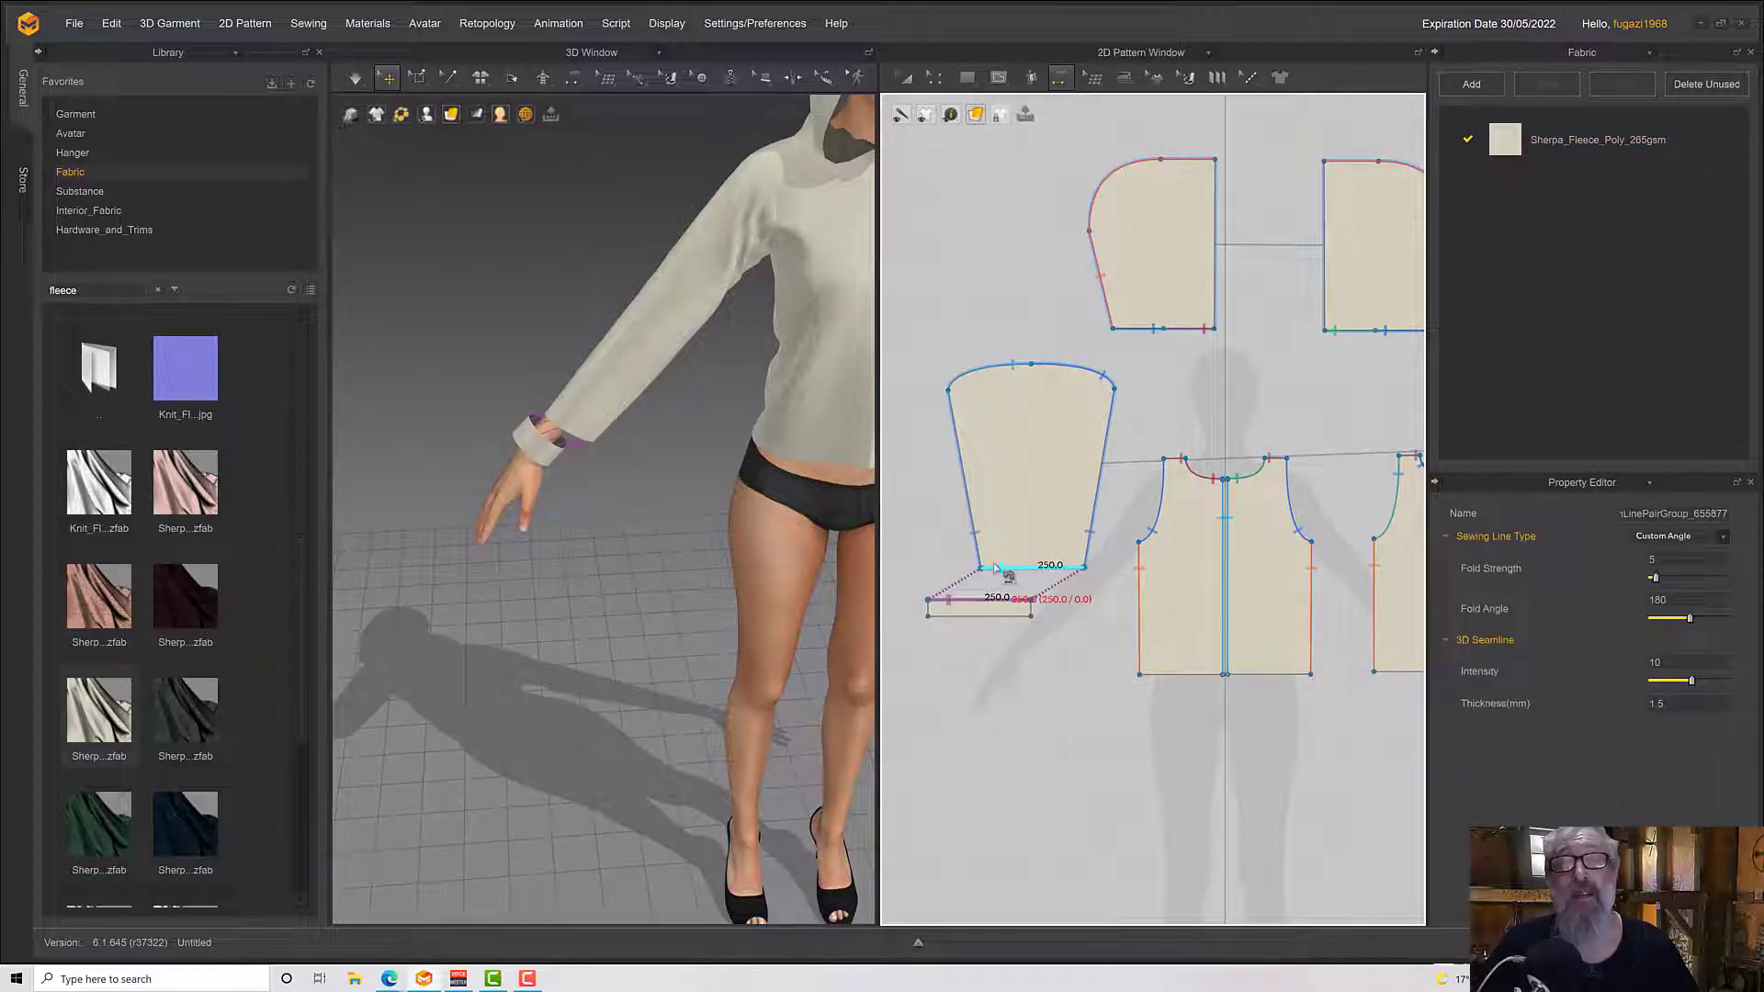
pyautogui.click(928, 606)
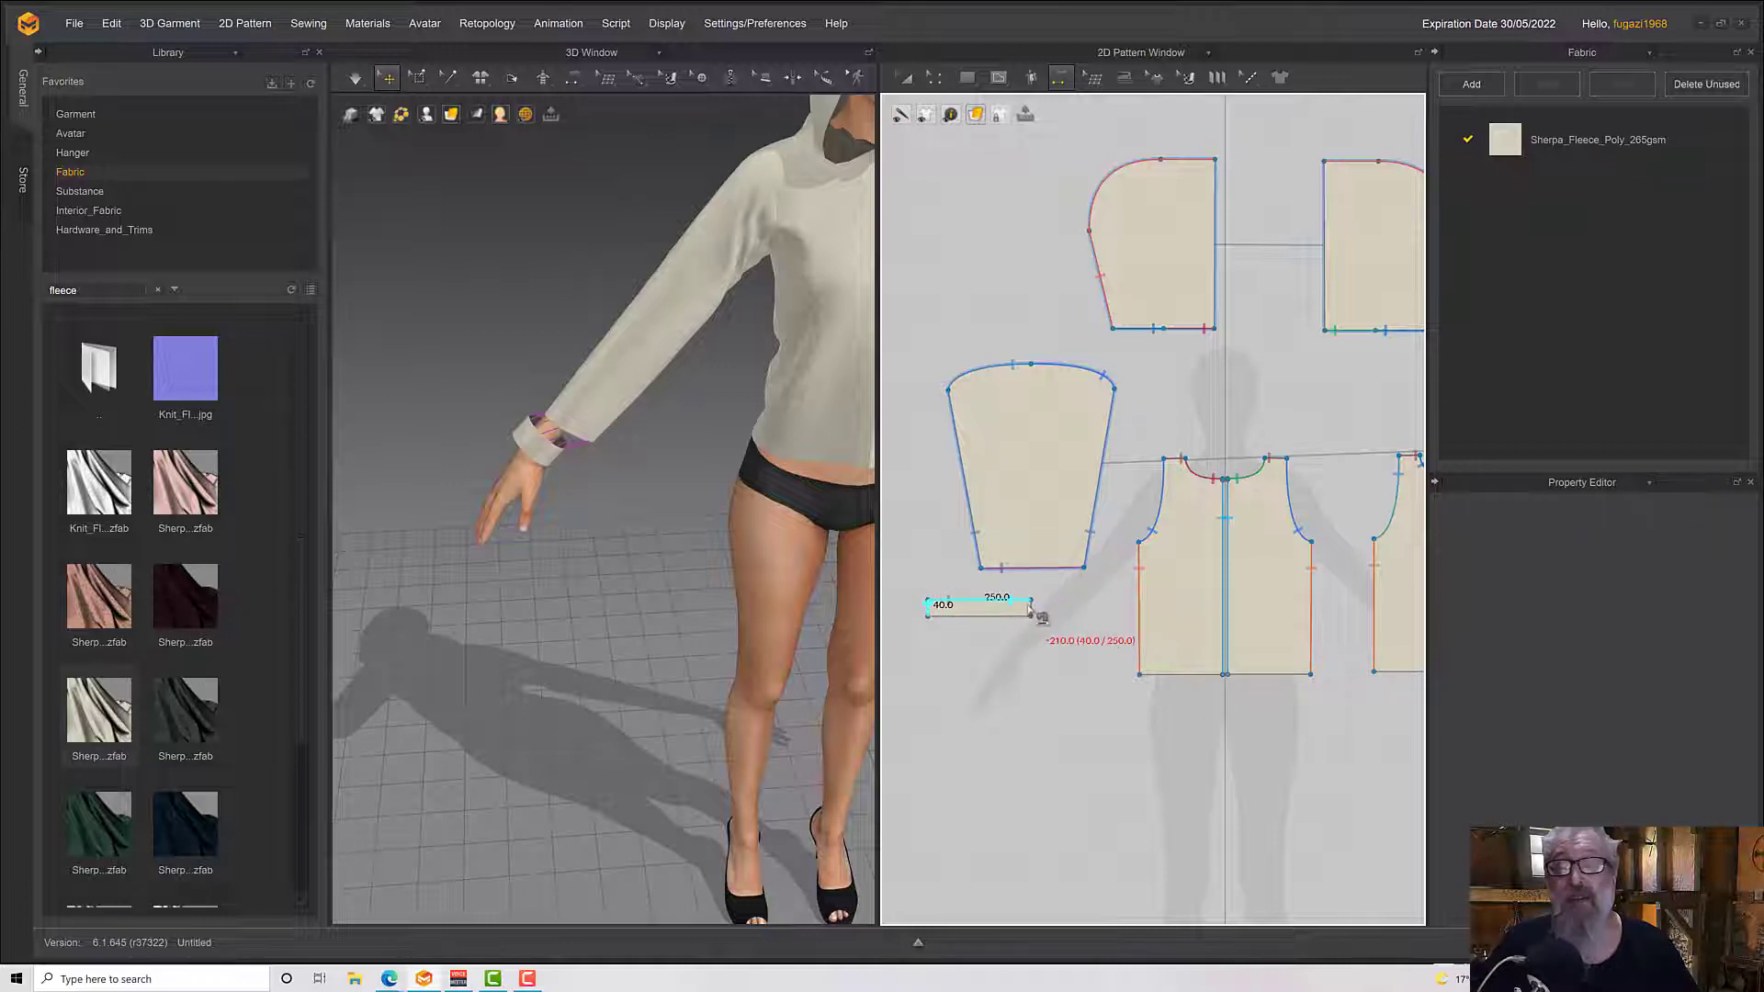
pyautogui.click(1031, 609)
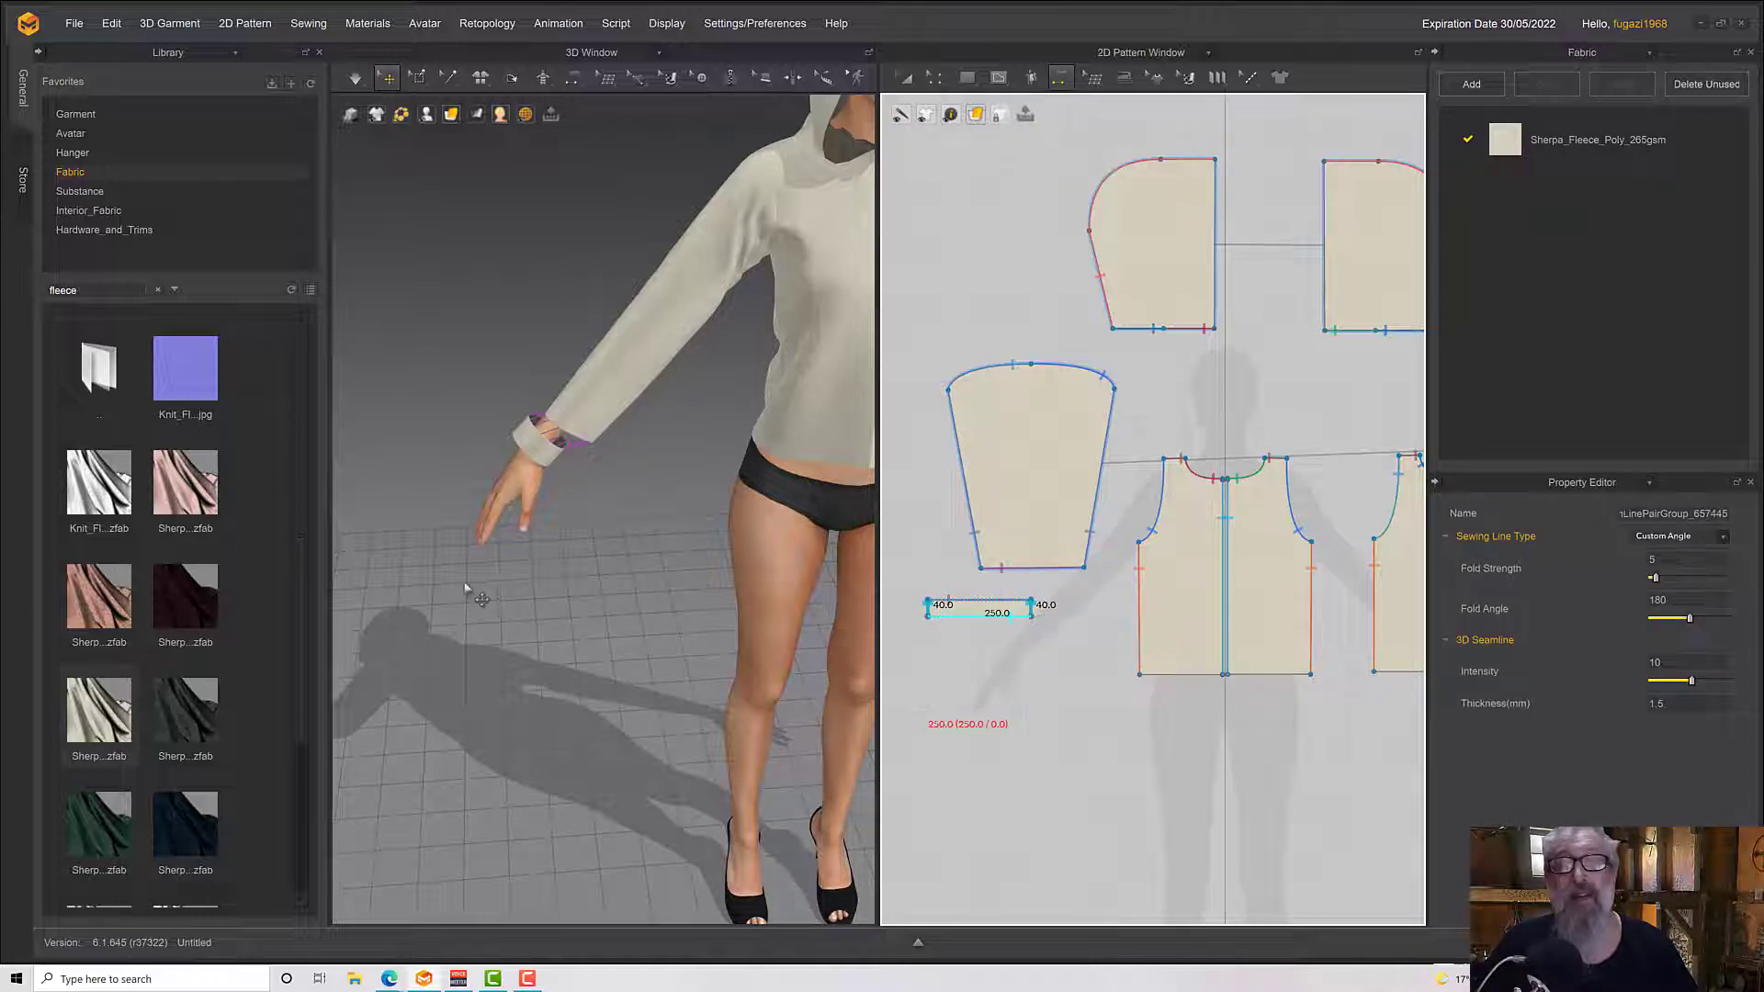
# Simulate the sewn cuff onto the right sleeve and inspect its fit around the wrist
pyautogui.moveTo(466, 584); pyautogui.dragTo(453, 550, button='right')
pyautogui.press('space')
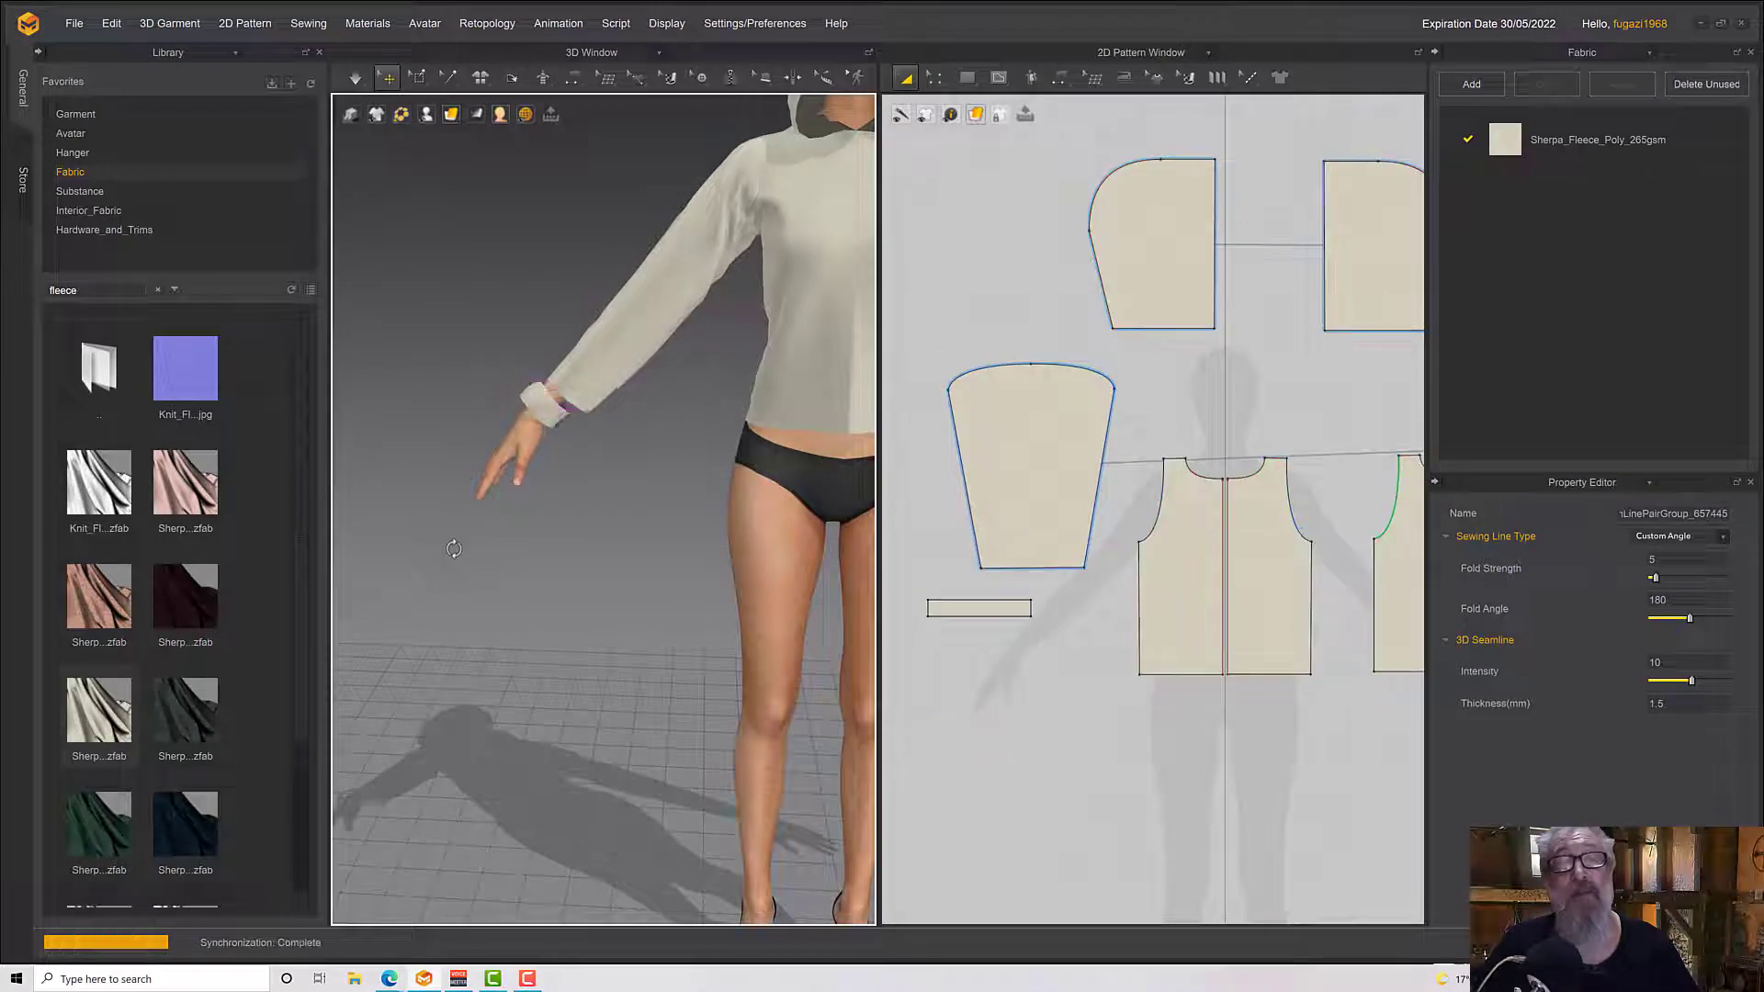
pyautogui.moveTo(642, 483); pyautogui.dragTo(533, 516, button='right')
pyautogui.scroll(1, 543, 567)
pyautogui.scroll(-4, 542, 567)
pyautogui.press('space')
pyautogui.click(574, 395)
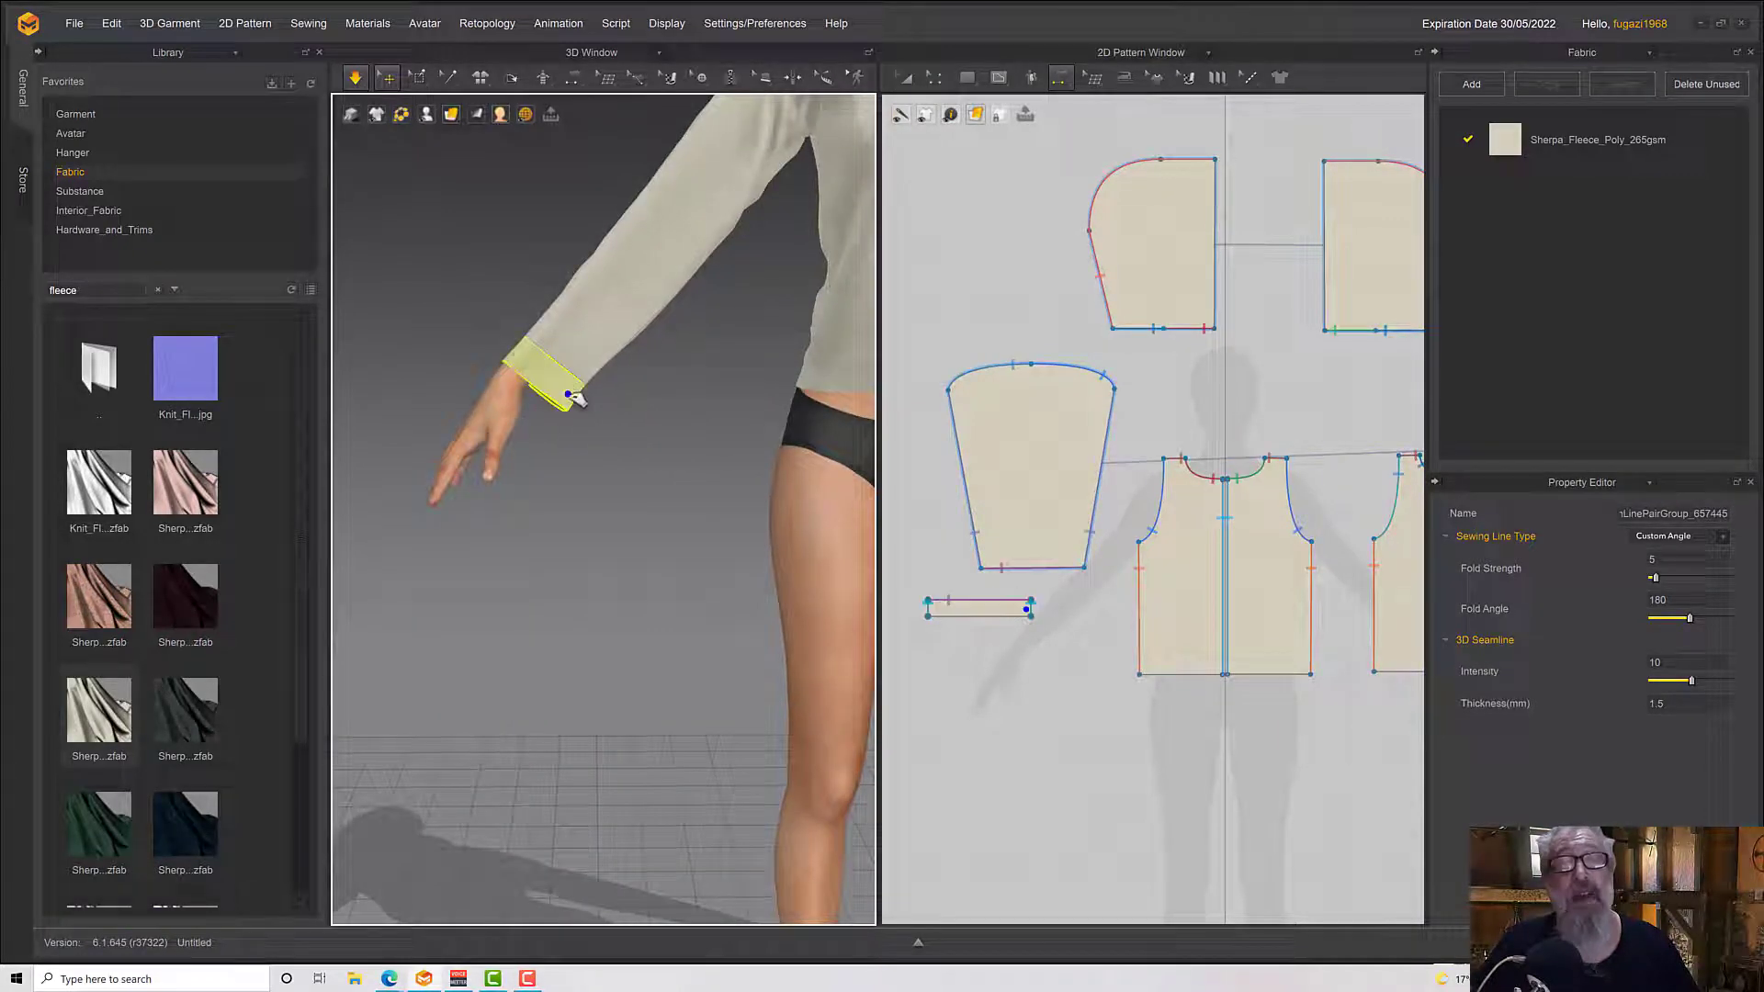
pyautogui.scroll(3, 580, 404)
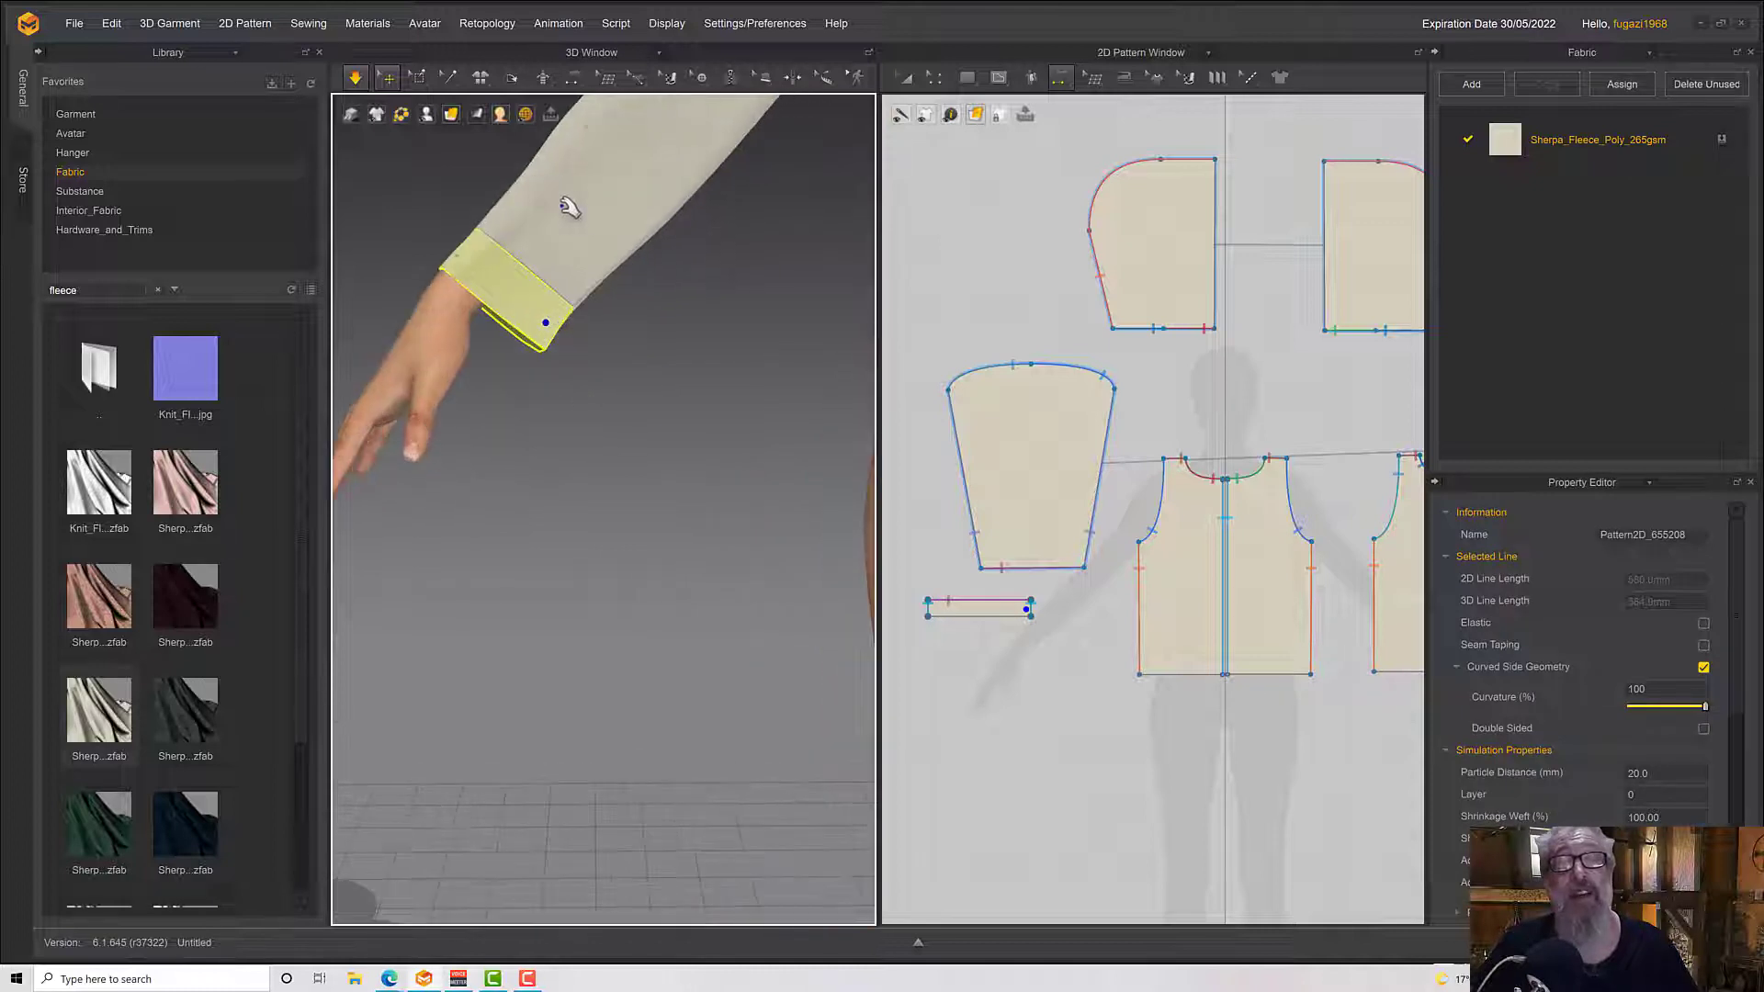
# Narrow the cuff pattern's width in two passes, simulating after each so it gathers the sleeve at the wrist
pyautogui.click(905, 77)
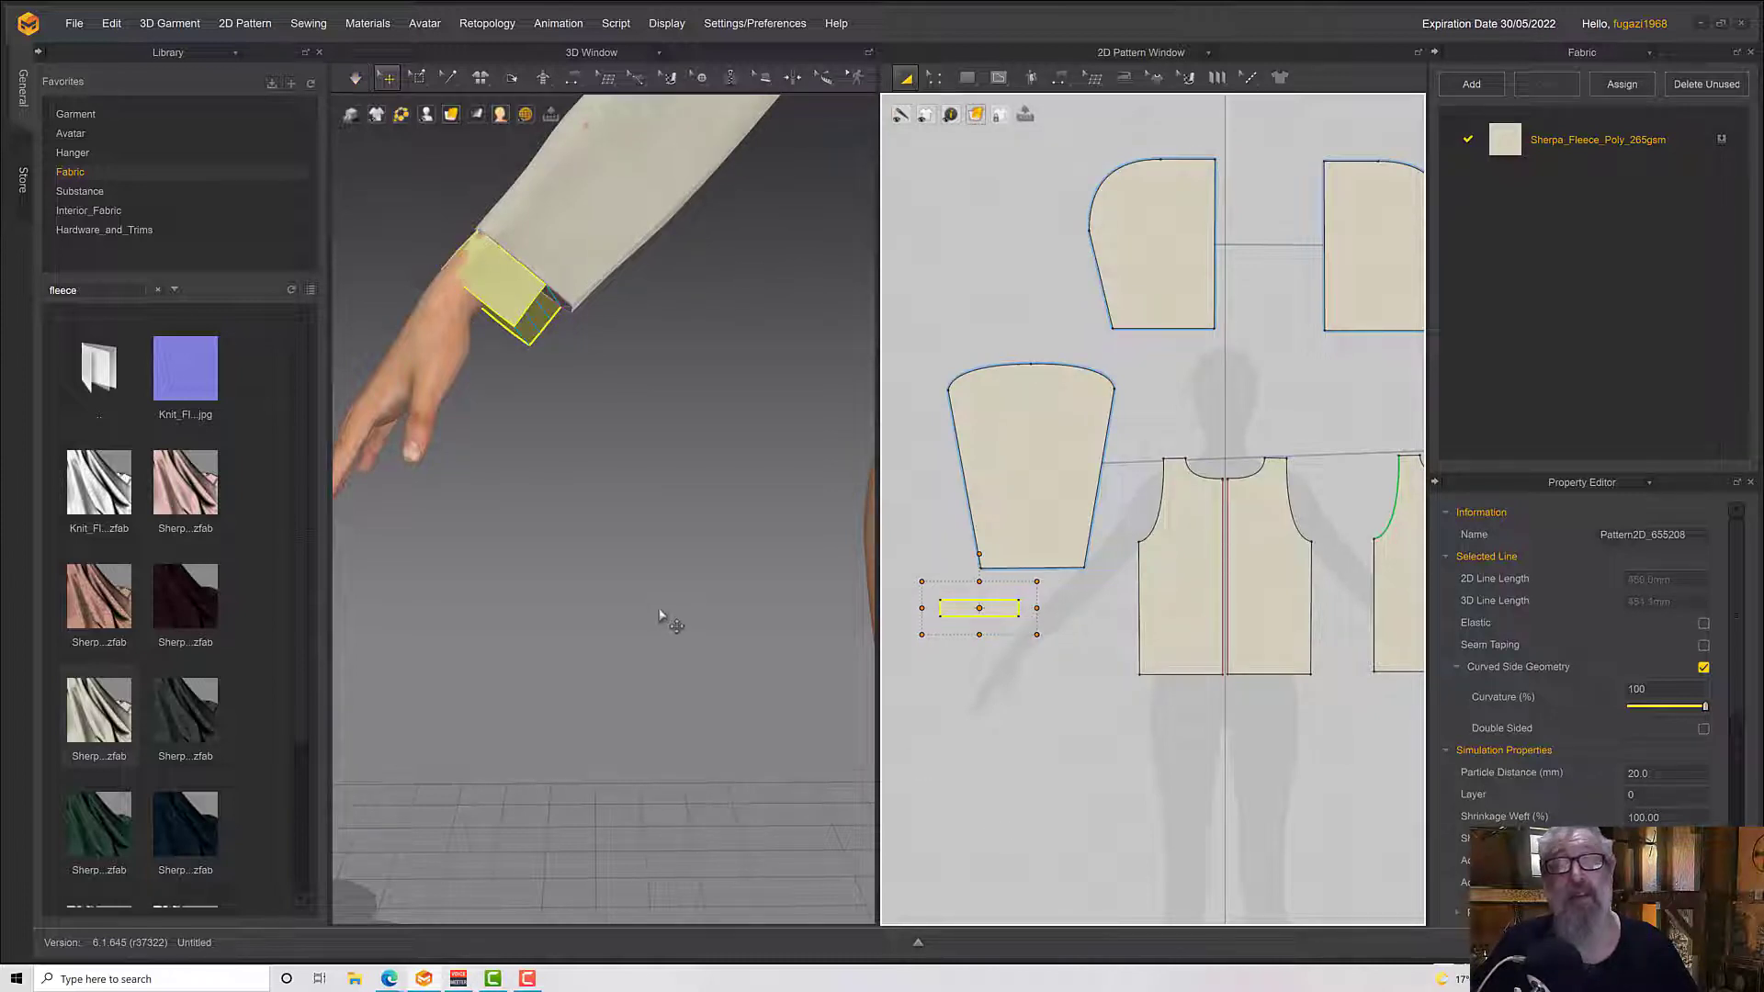
pyautogui.press('space')
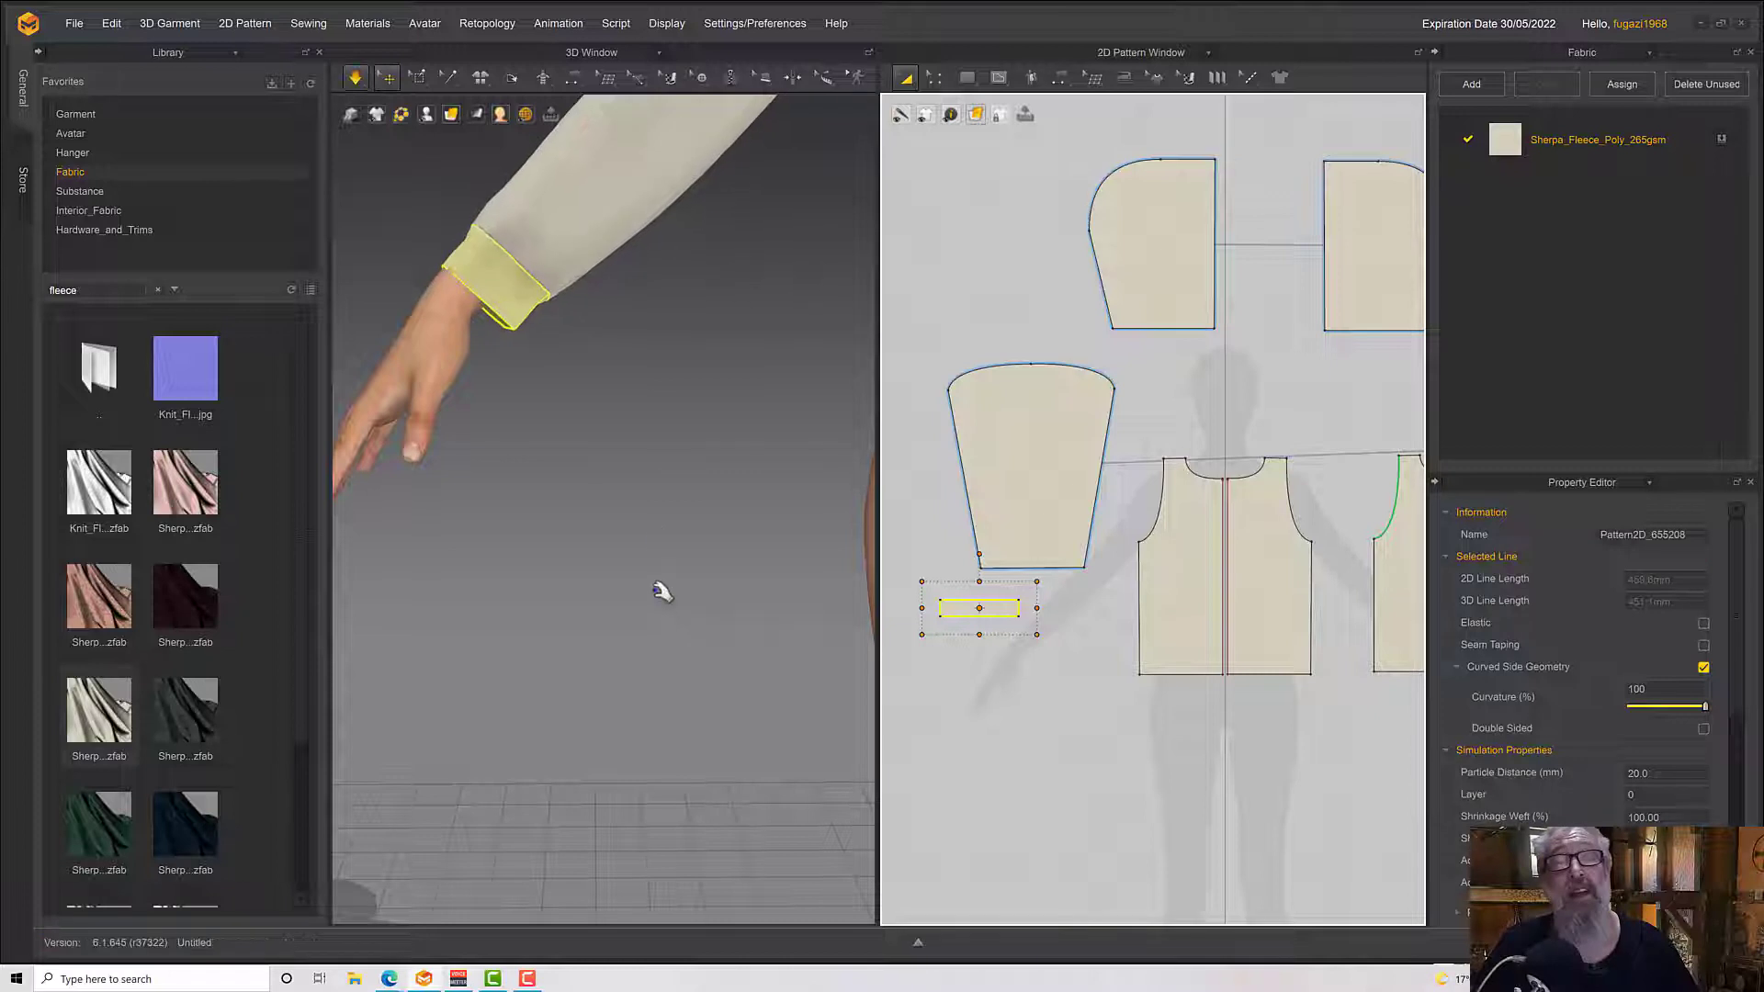
pyautogui.moveTo(652, 493); pyautogui.dragTo(622, 447, button='right')
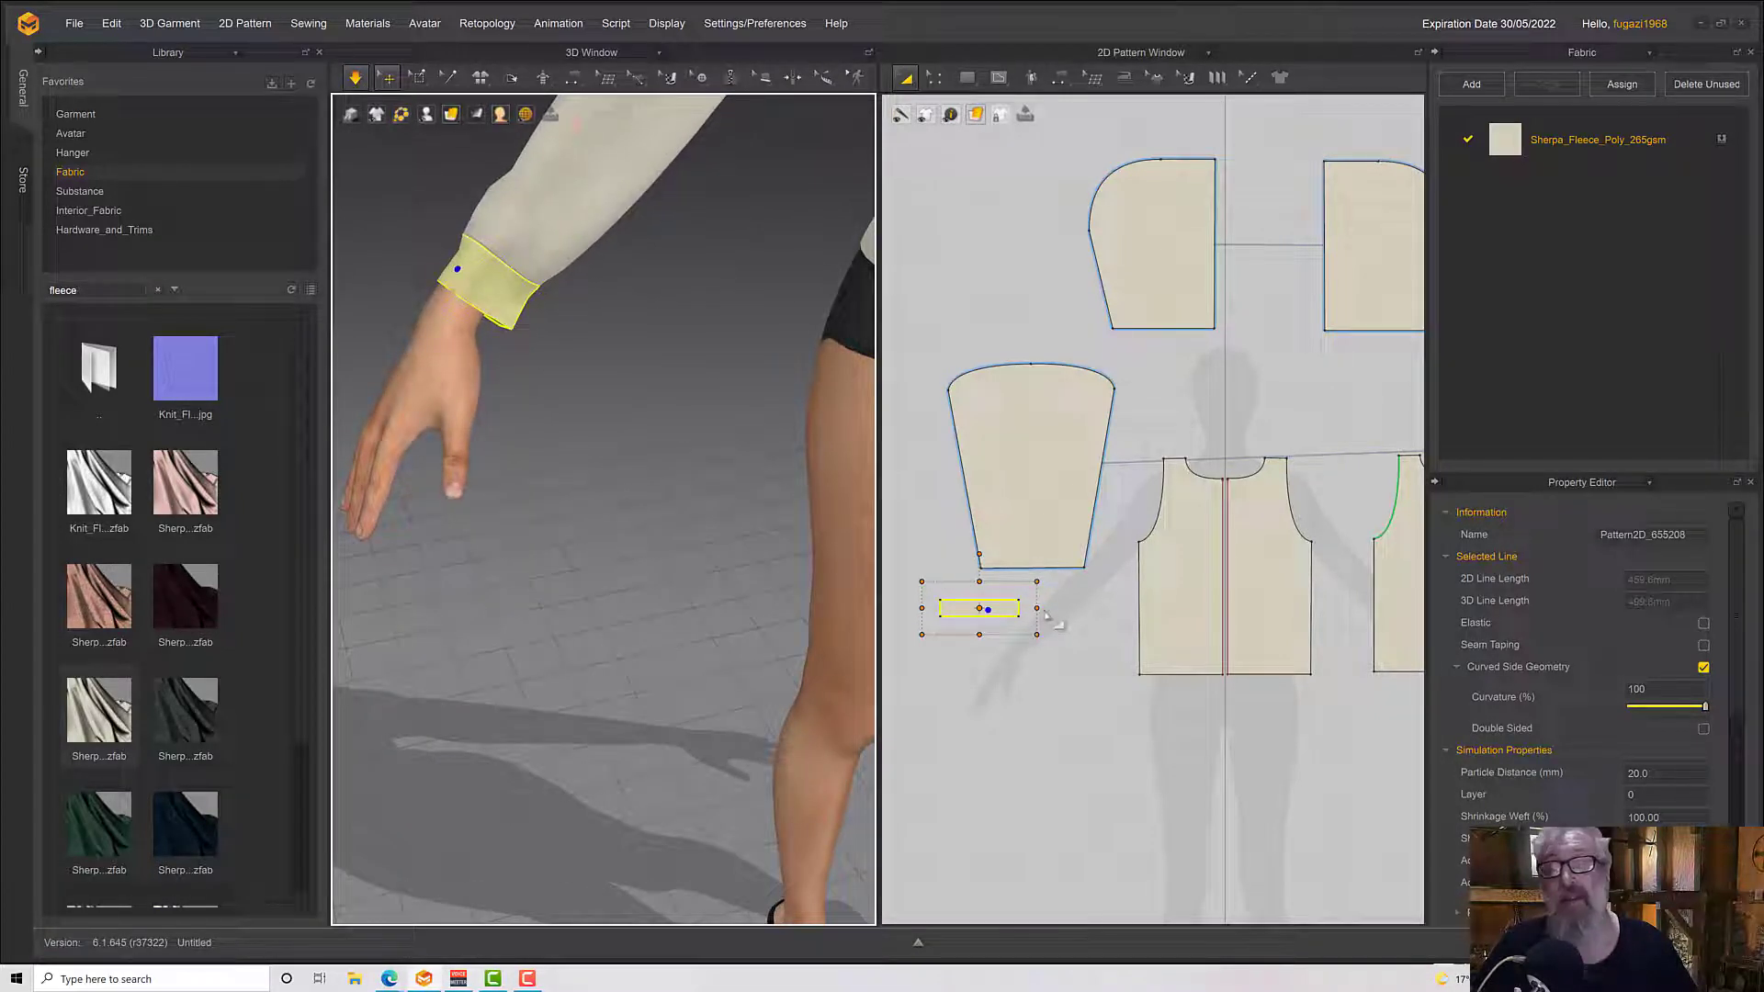
pyautogui.hotkey('ctrl', 'z')
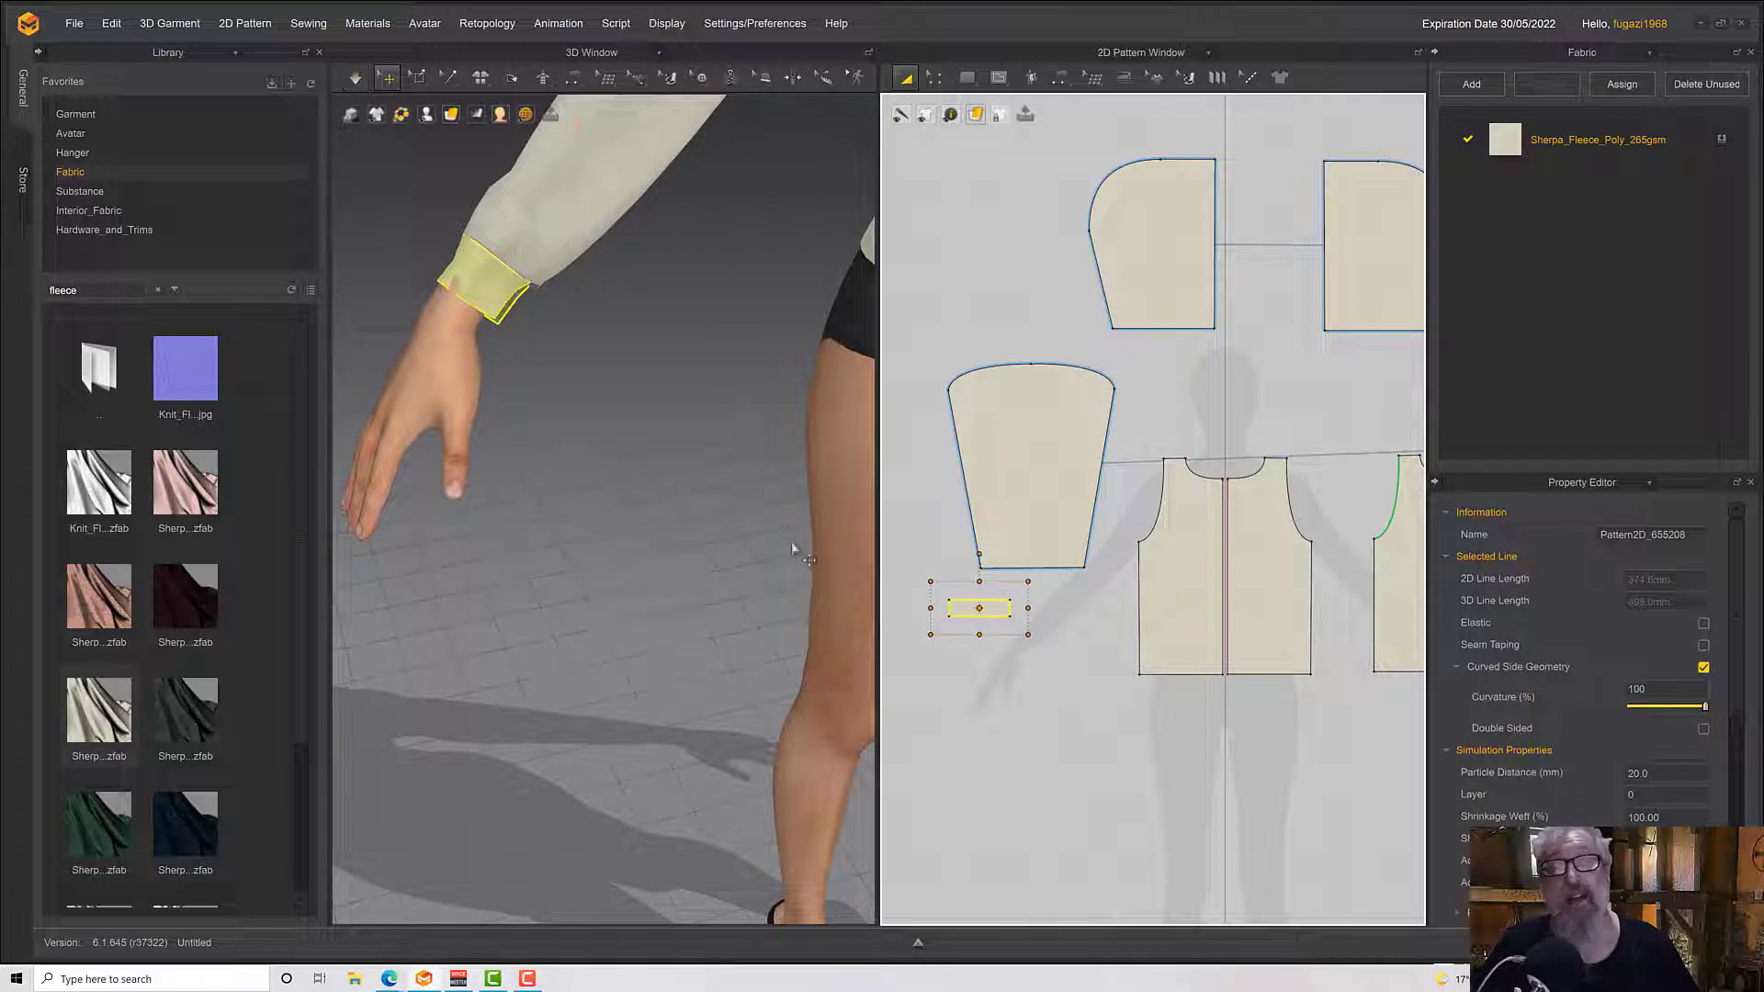
pyautogui.press('space')
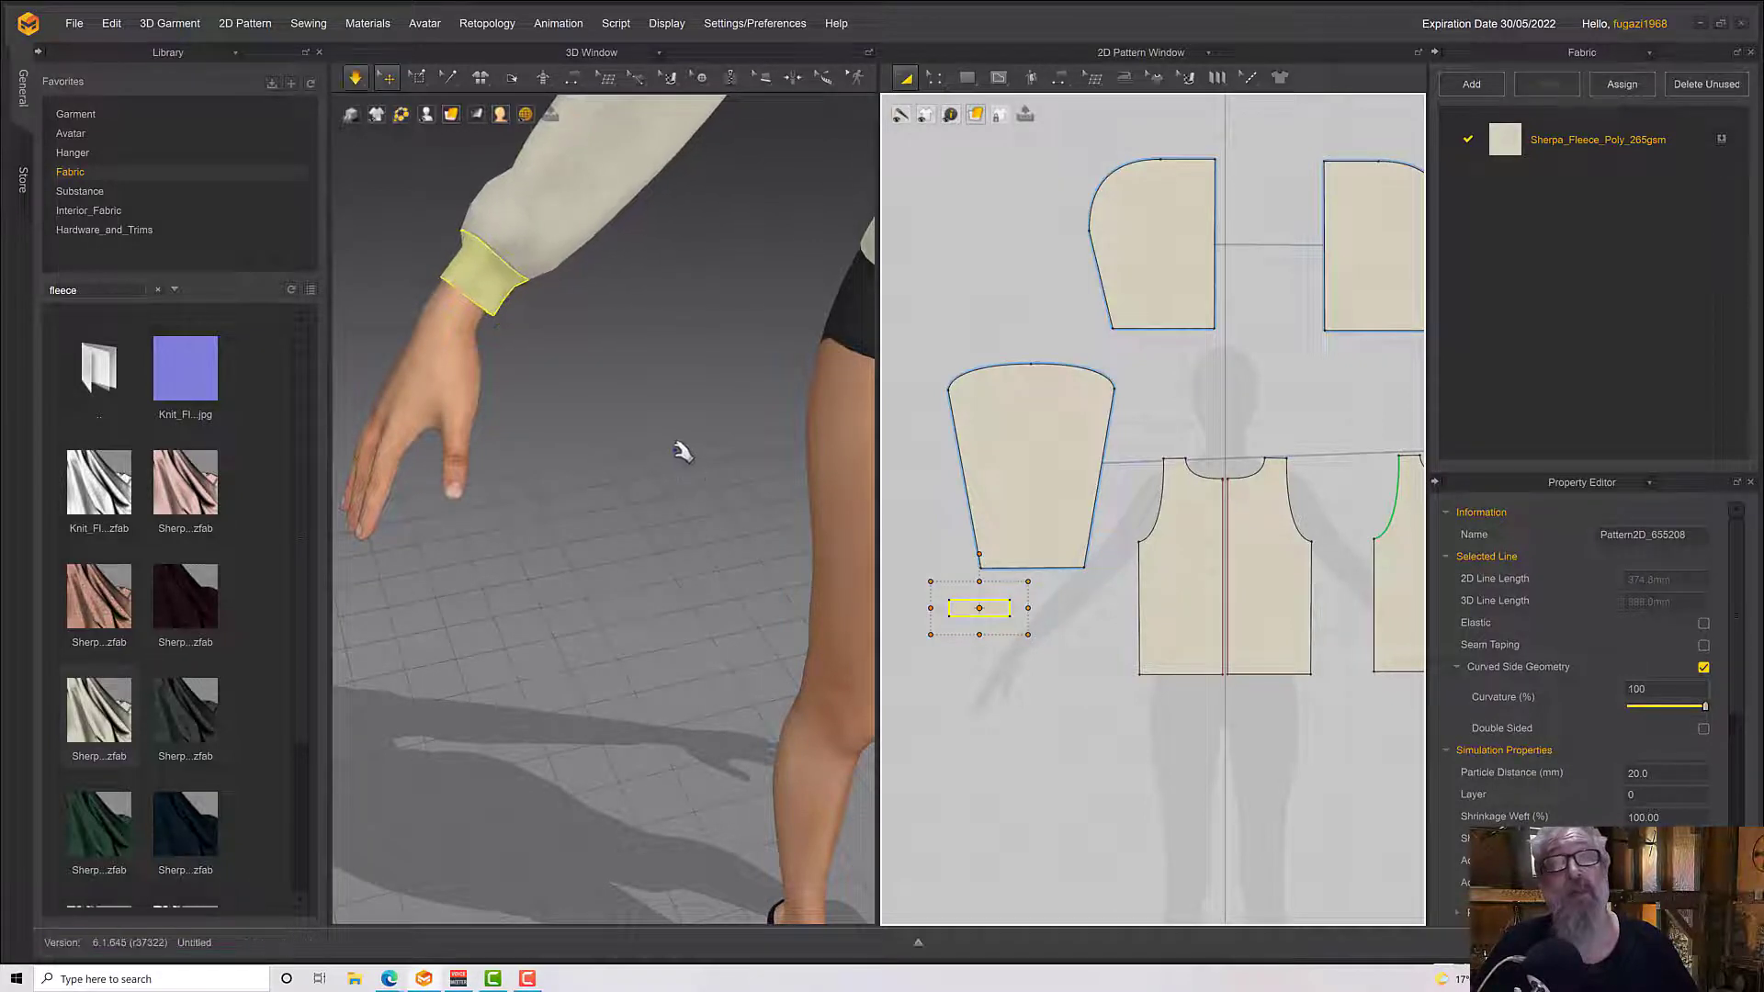
pyautogui.moveTo(680, 453); pyautogui.dragTo(636, 456, button='right')
pyautogui.press('space')
# Copy the narrowed cuff and mirror-paste it beneath the avatar's left sleeve pattern
pyautogui.scroll(-2, 678, 457)
pyautogui.scroll(-8, 678, 459)
pyautogui.scroll(-2, 602, 494)
pyautogui.scroll(3, 602, 496)
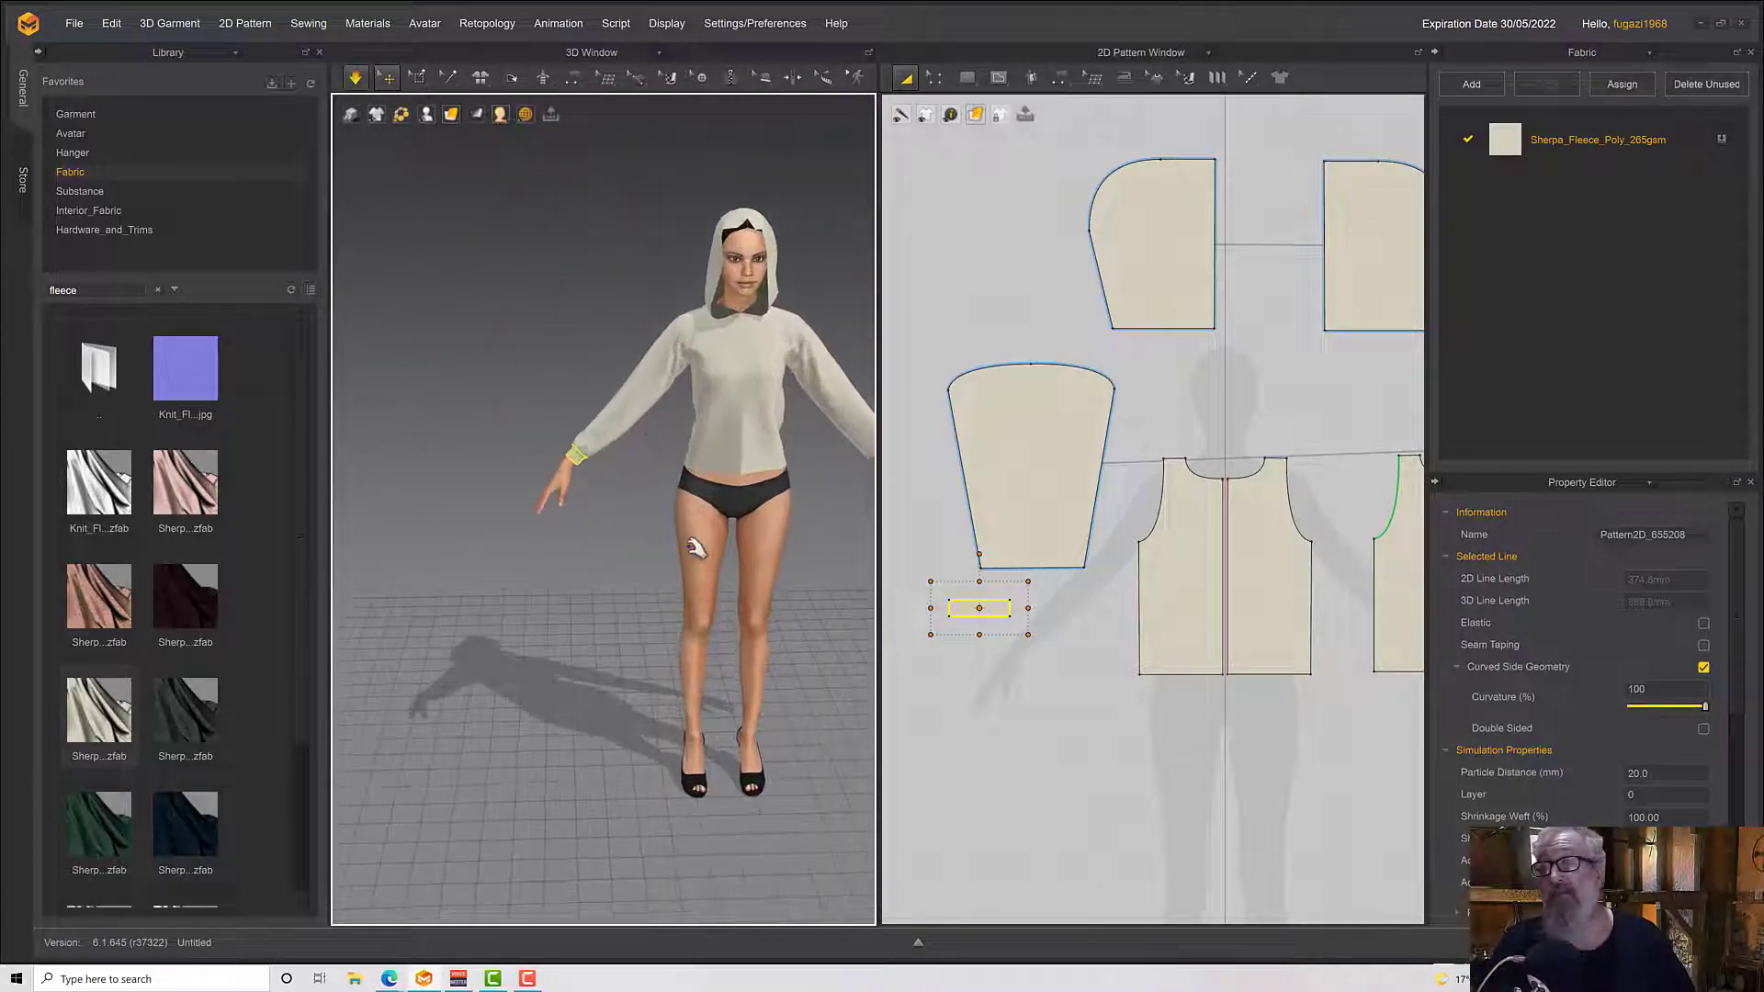
pyautogui.scroll(-3, 1127, 721)
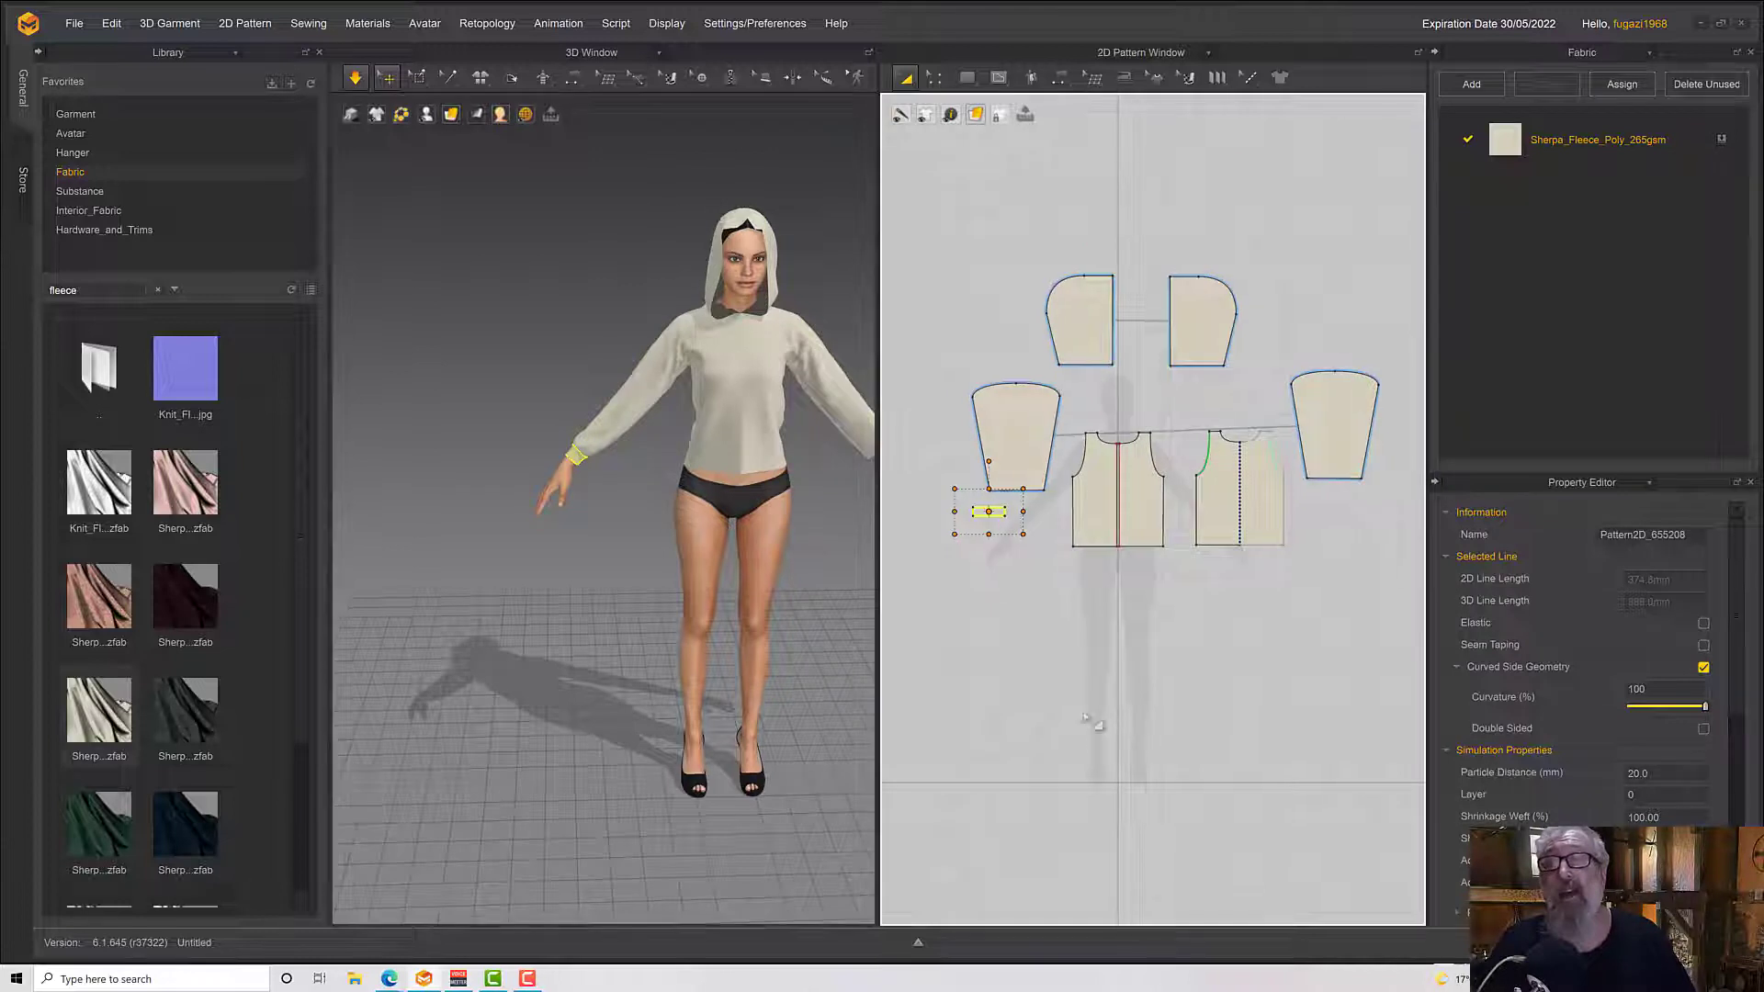
pyautogui.rightClick(974, 514)
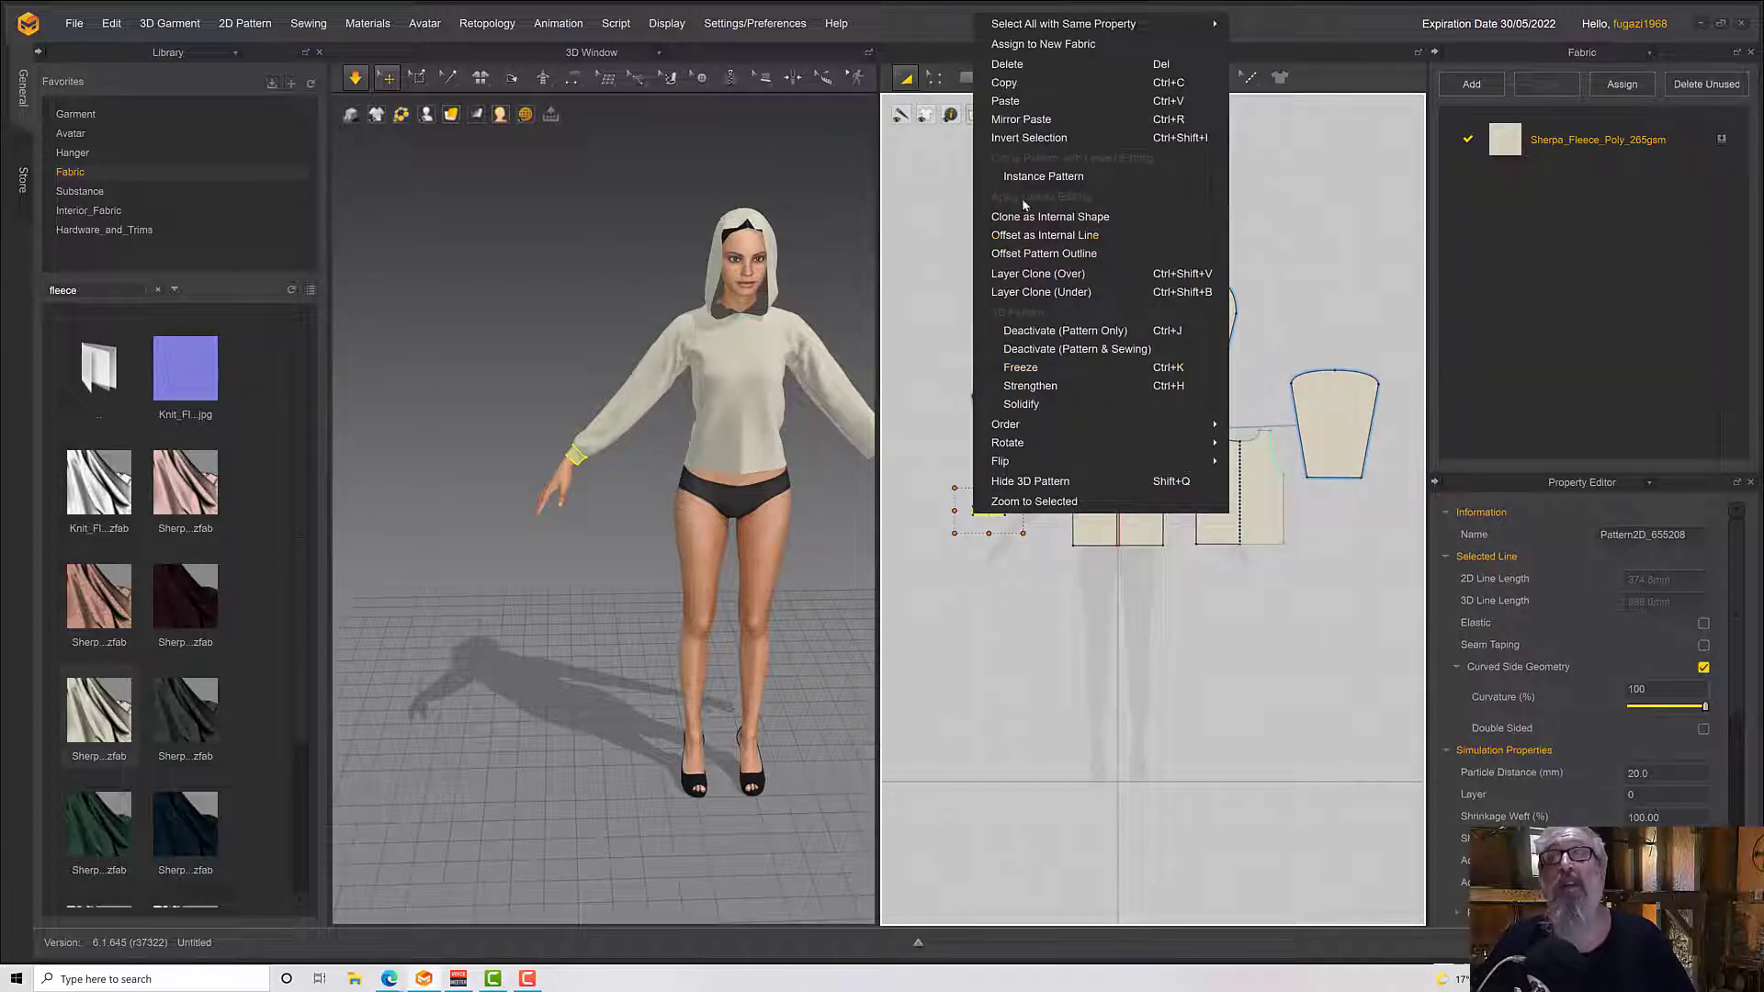
pyautogui.click(1015, 84)
pyautogui.rightClick(1350, 536)
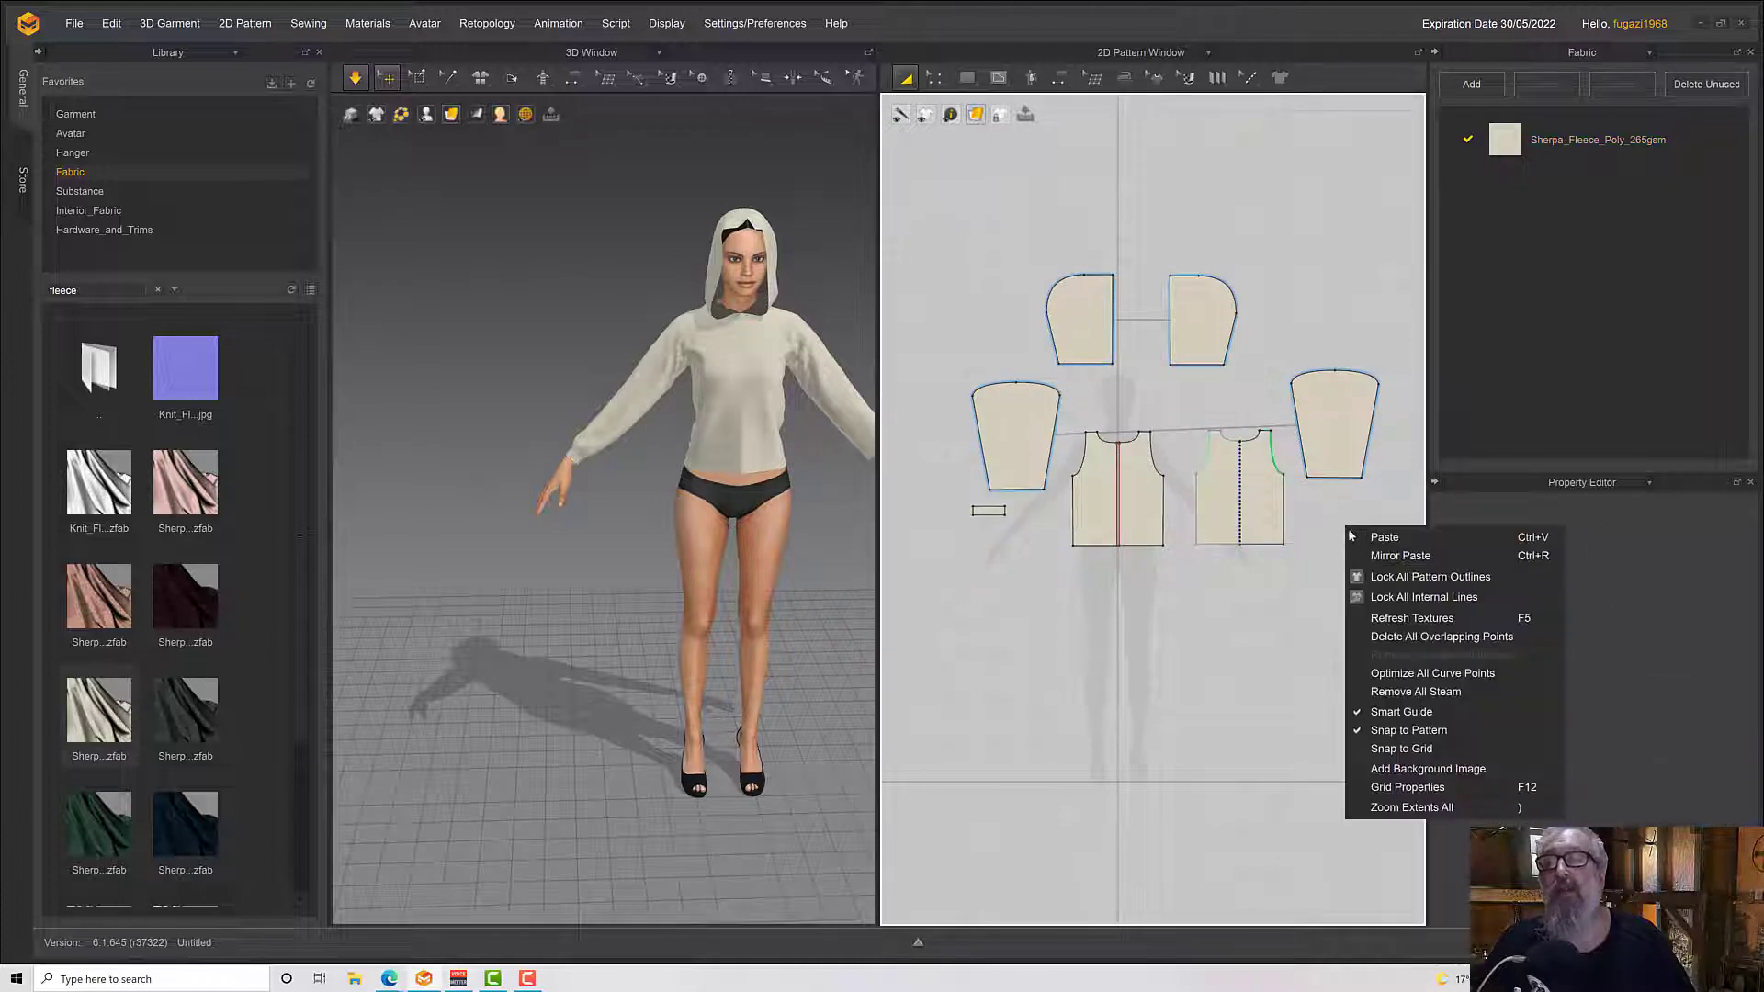
pyautogui.click(1396, 555)
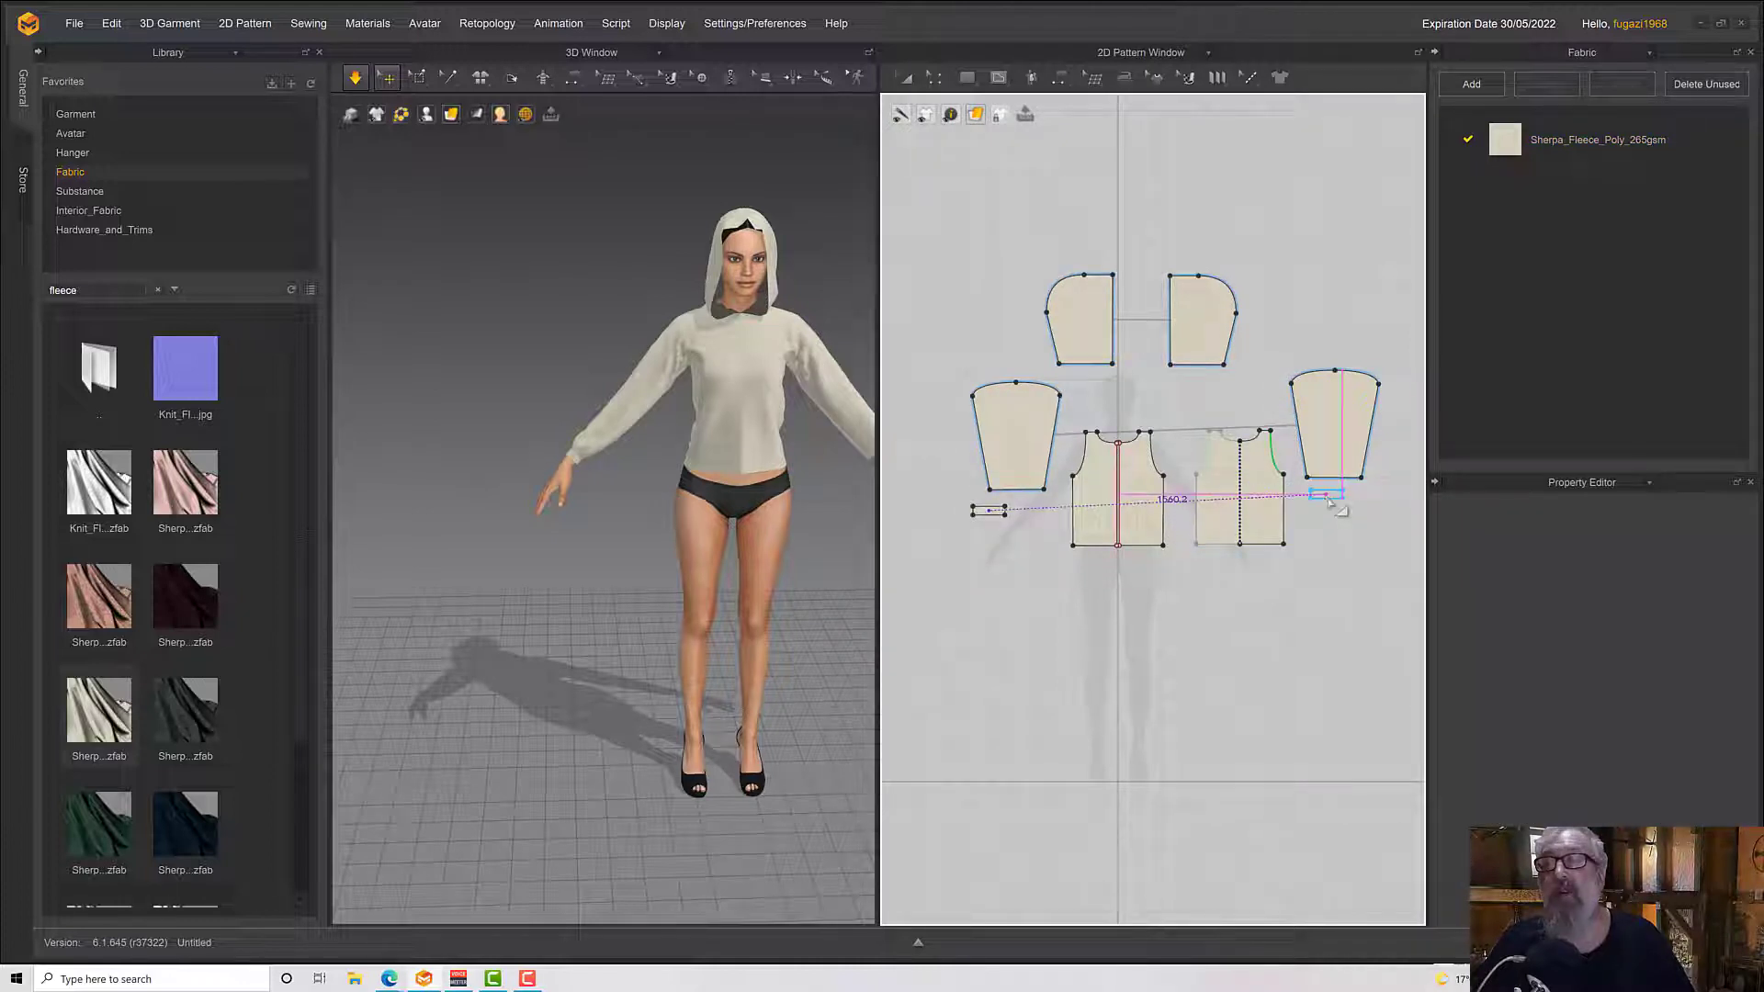
pyautogui.click(1328, 511)
pyautogui.moveTo(783, 568); pyautogui.dragTo(558, 610, button='middle')
pyautogui.scroll(8, 693, 581)
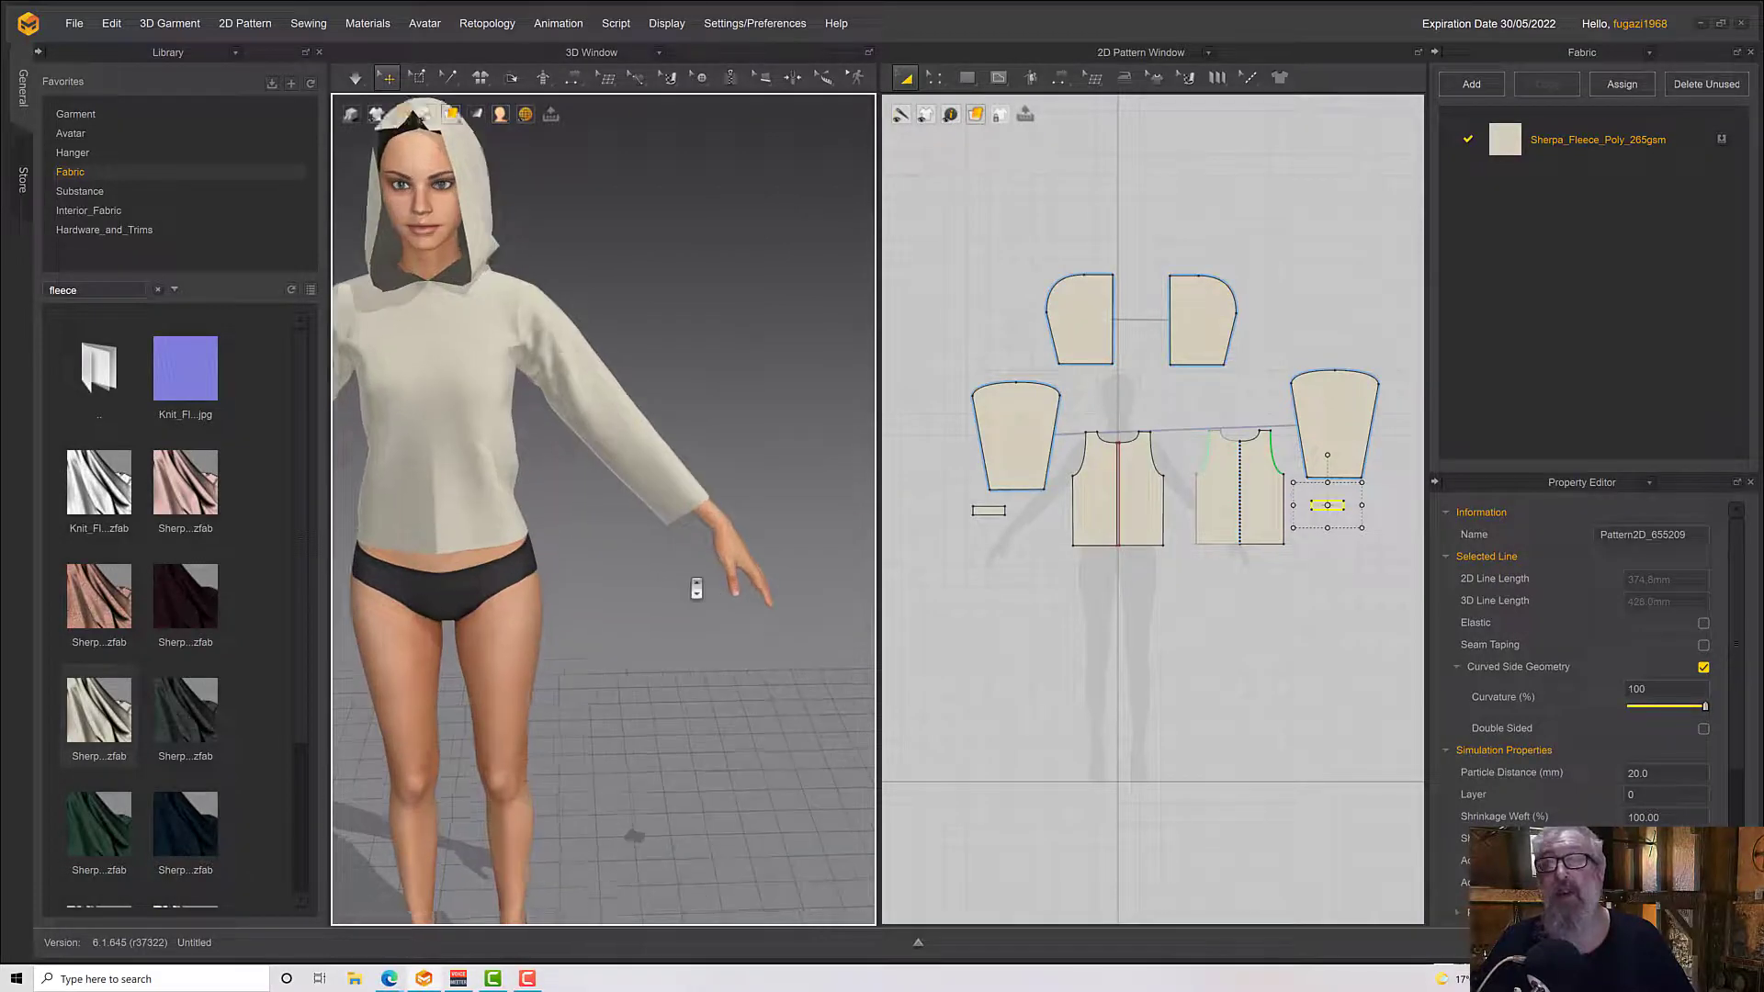
# Link the two sleeve cuffs as symmetric patterns with sewing
pyautogui.keyDown('shift'); pyautogui.click(988, 511); pyautogui.keyUp('shift')
pyautogui.rightClick(987, 512)
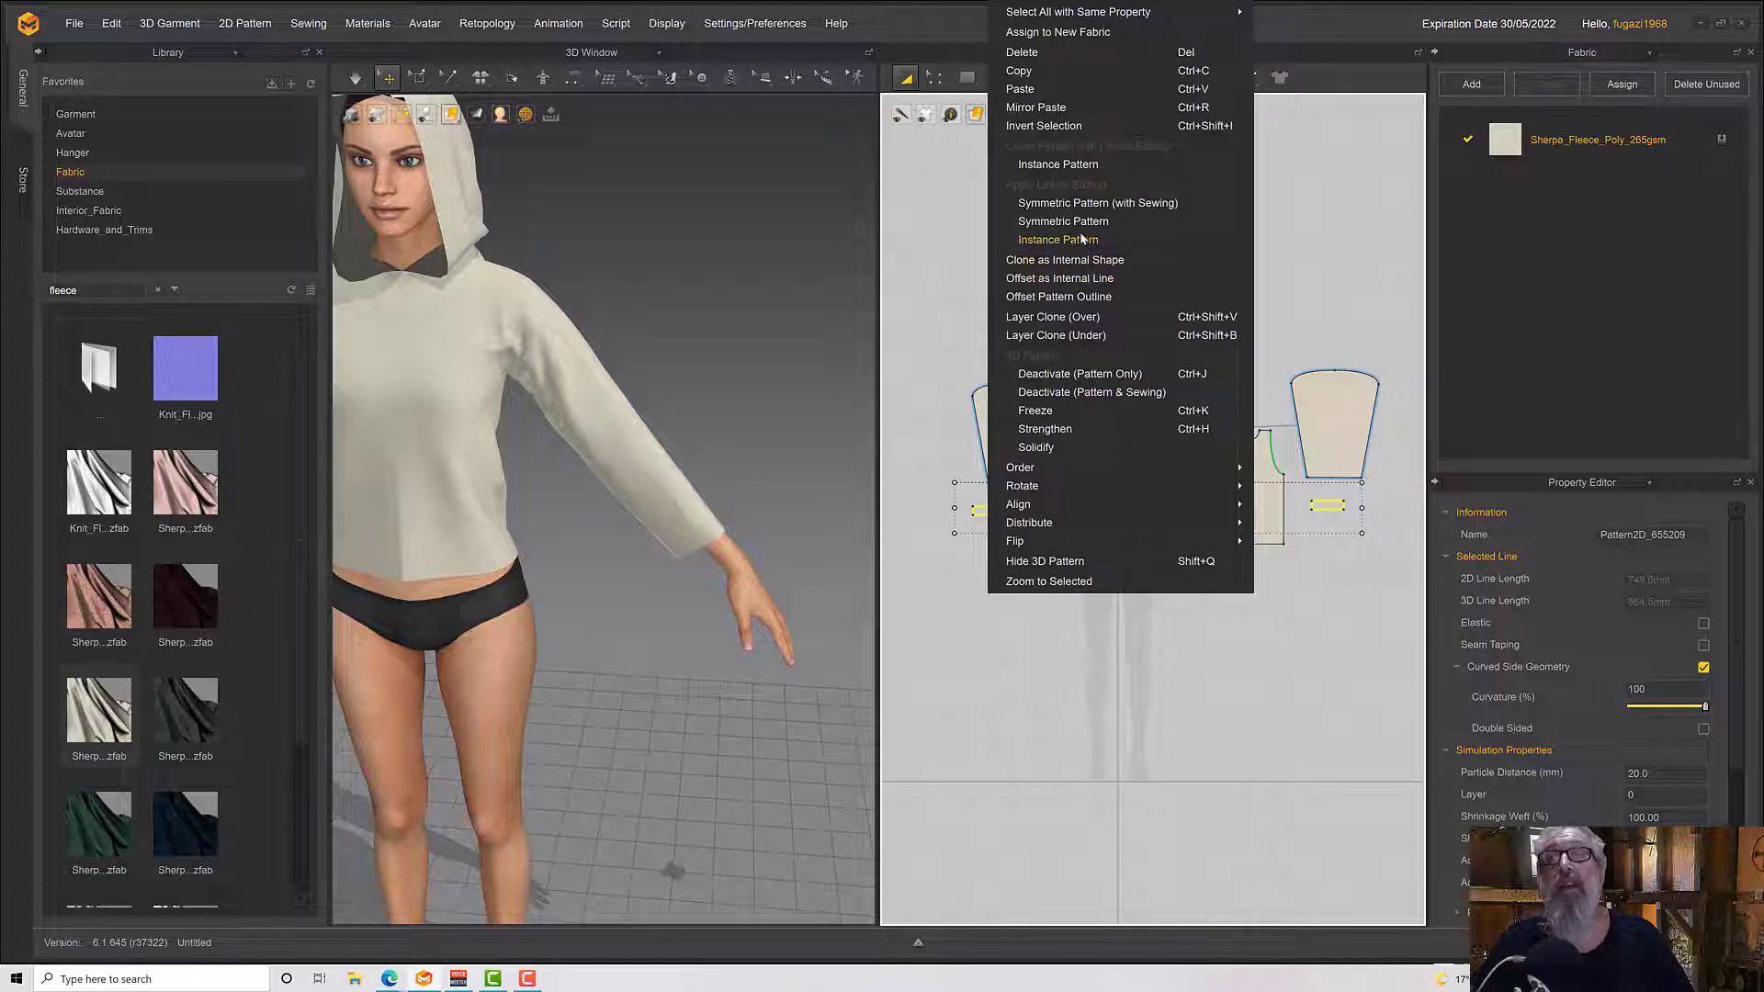
pyautogui.click(1078, 202)
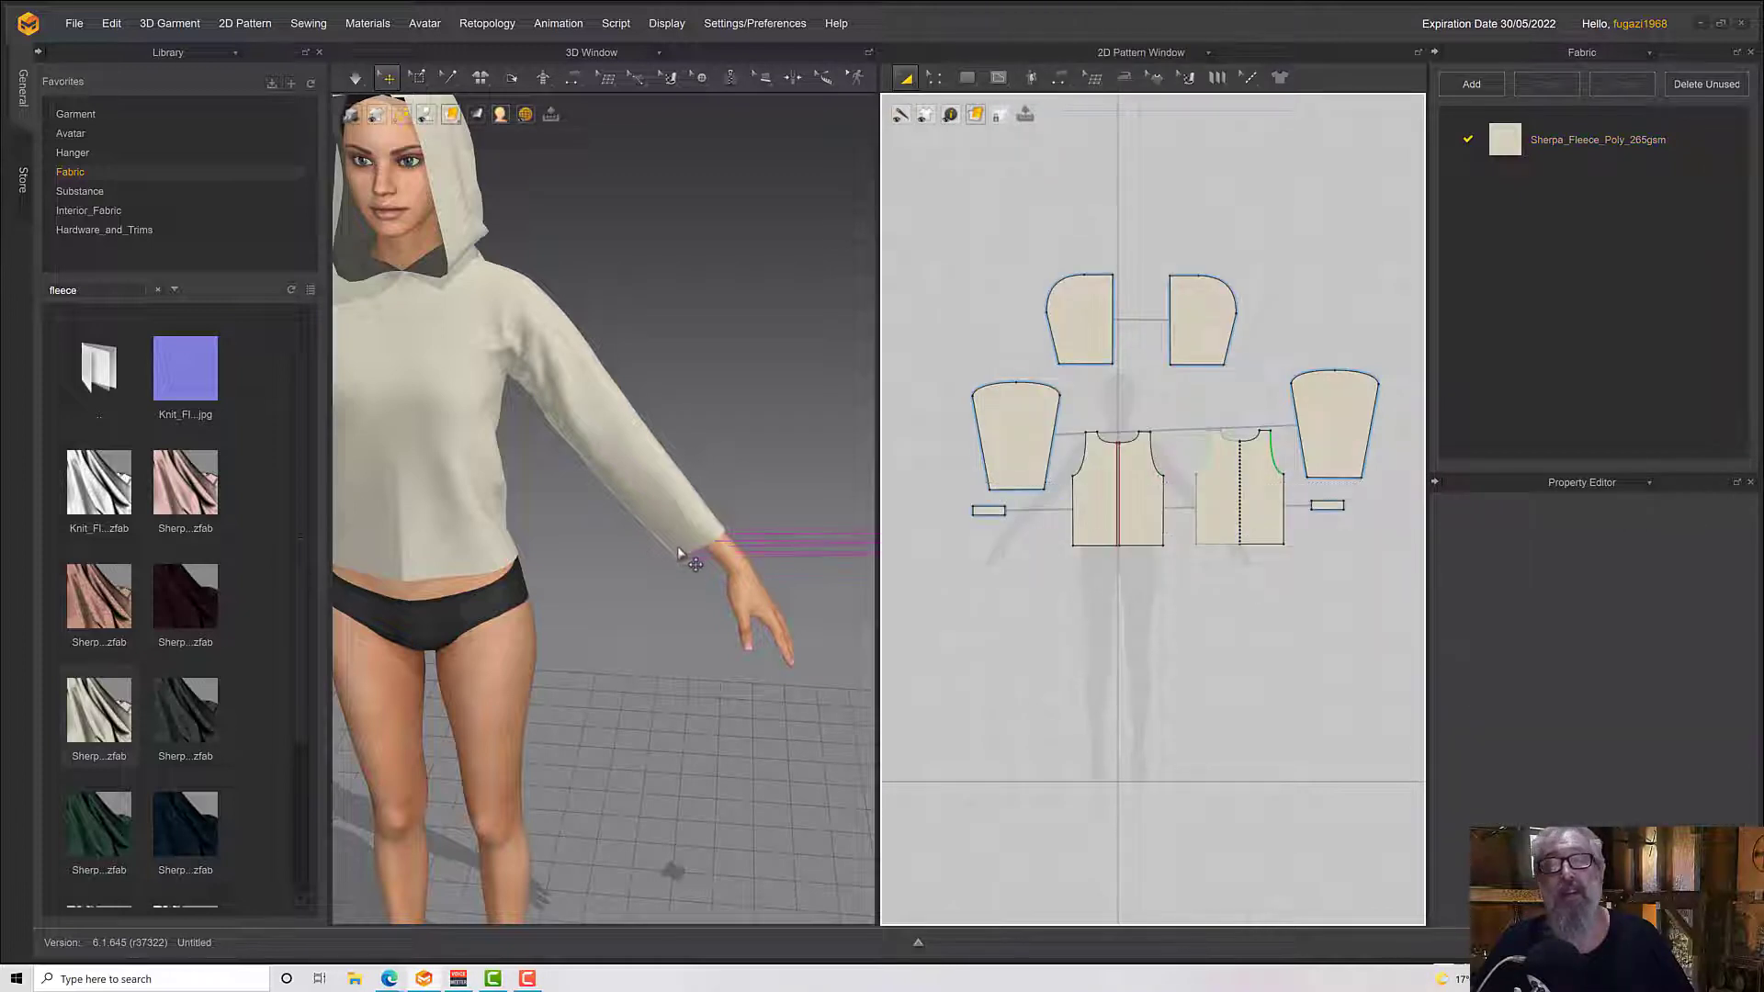
pyautogui.moveTo(678, 554); pyautogui.dragTo(676, 522, button='right')
pyautogui.scroll(-3, 715, 556)
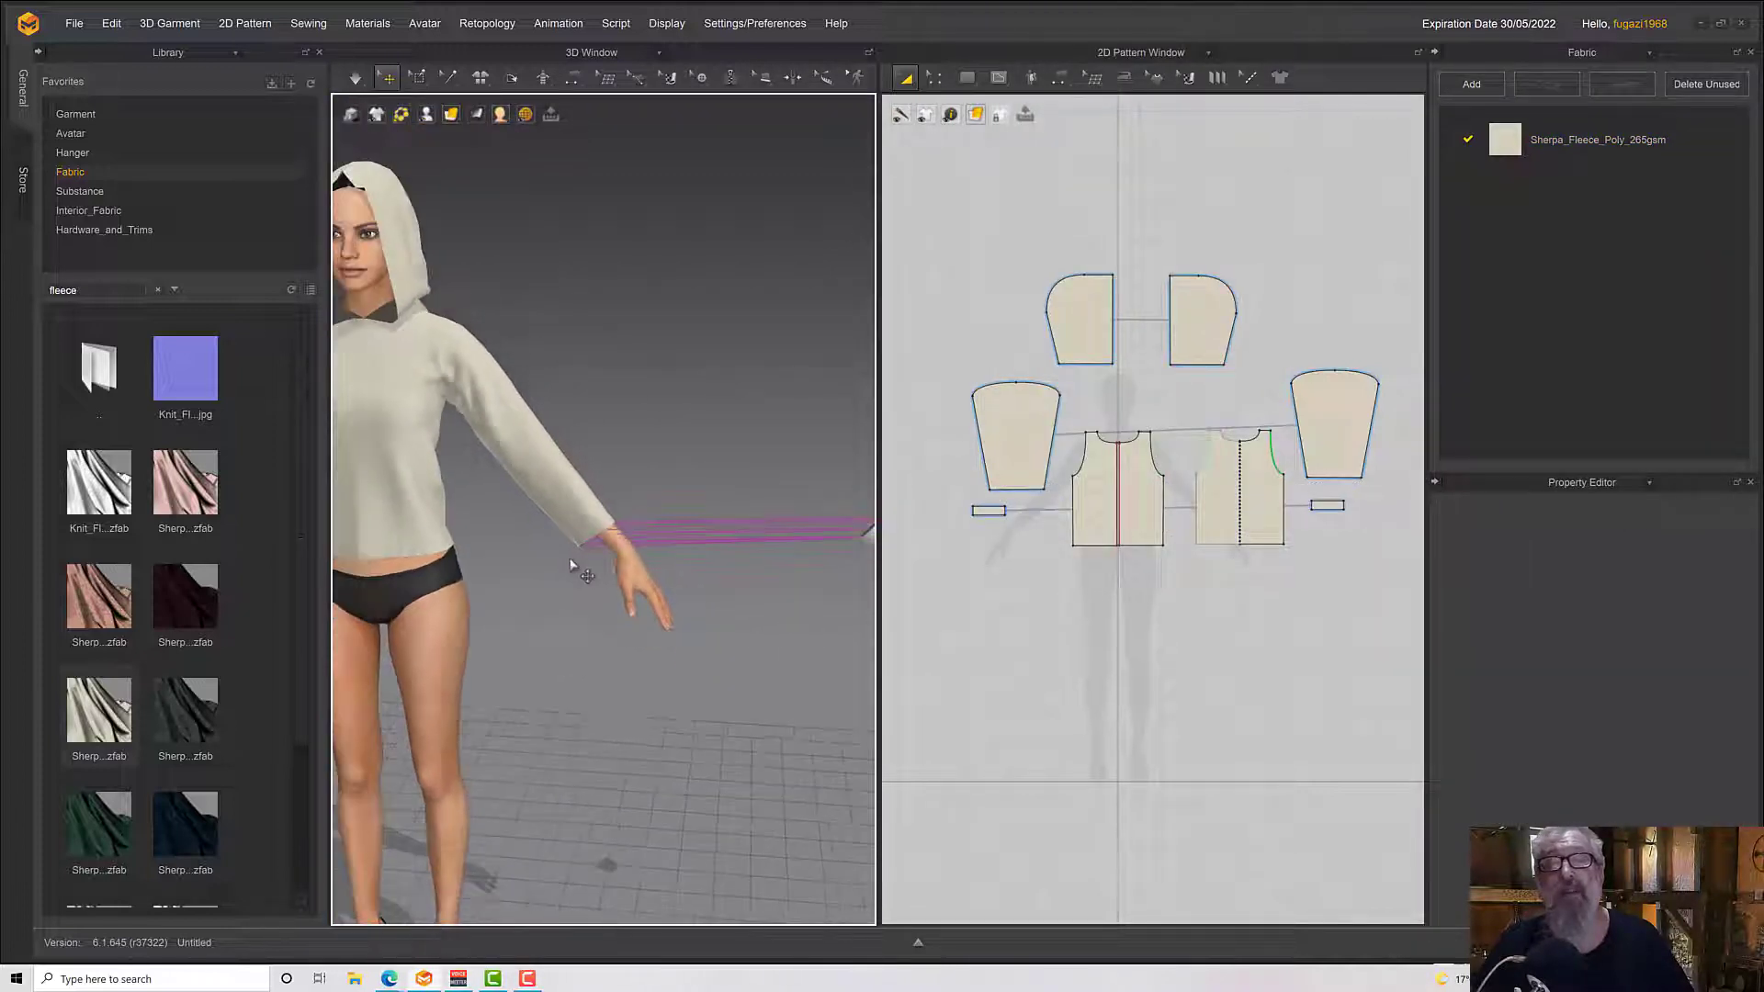
# Place the unattached cuff on the arrangement point at the avatar's left wrist and simulate it onto the sleeve
pyautogui.click(837, 531)
pyautogui.moveTo(808, 582); pyautogui.dragTo(755, 610, button='right')
pyautogui.hotkey('shift', 'f')
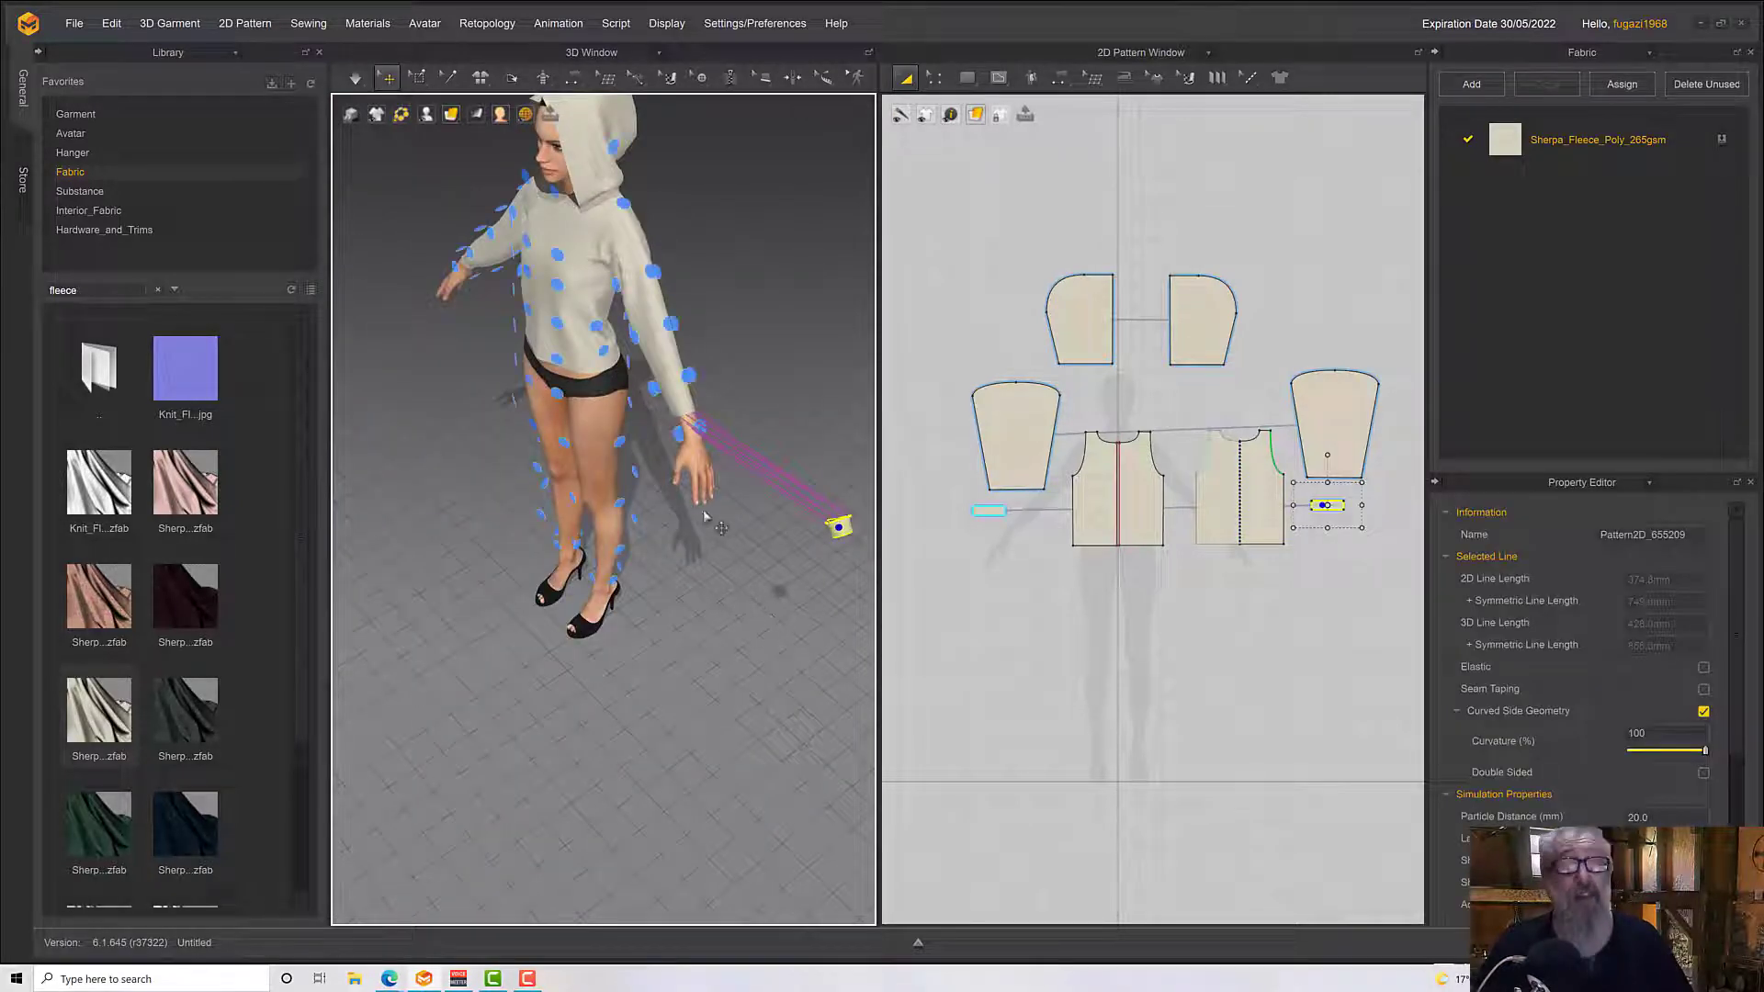
pyautogui.click(698, 427)
pyautogui.moveTo(730, 540); pyautogui.dragTo(781, 491, button='right')
pyautogui.hotkey('shift', 'f')
pyautogui.press('space')
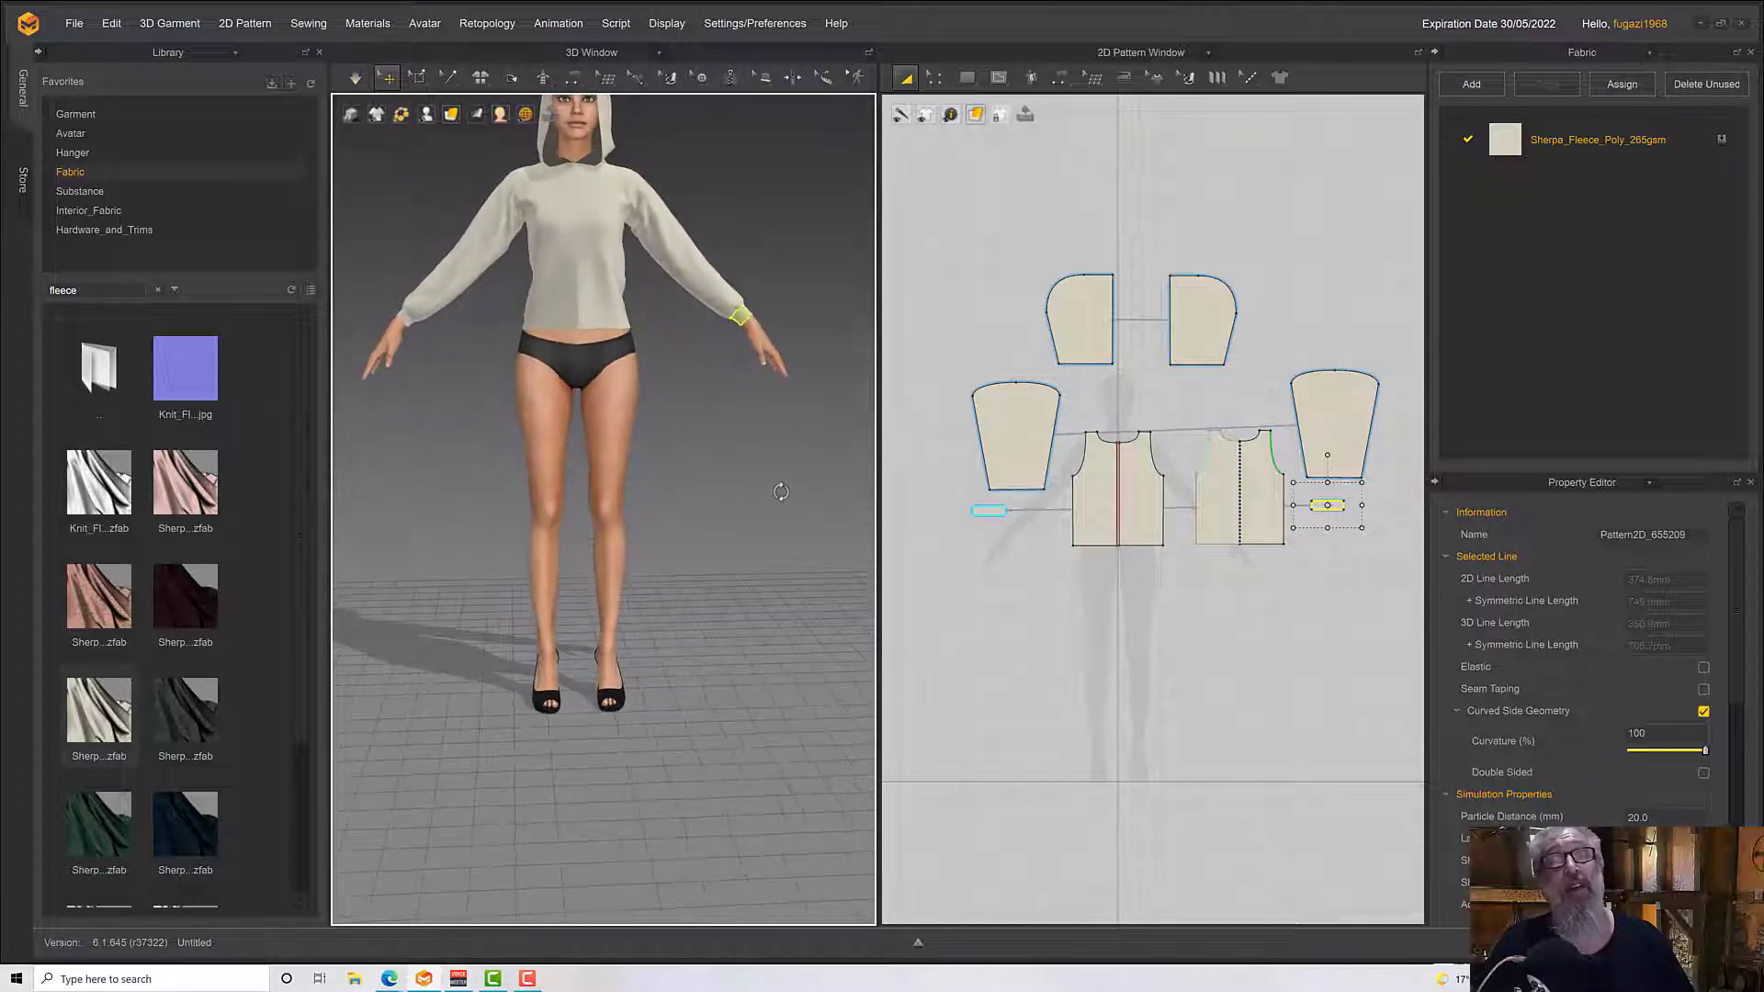
pyautogui.scroll(10, 551, 386)
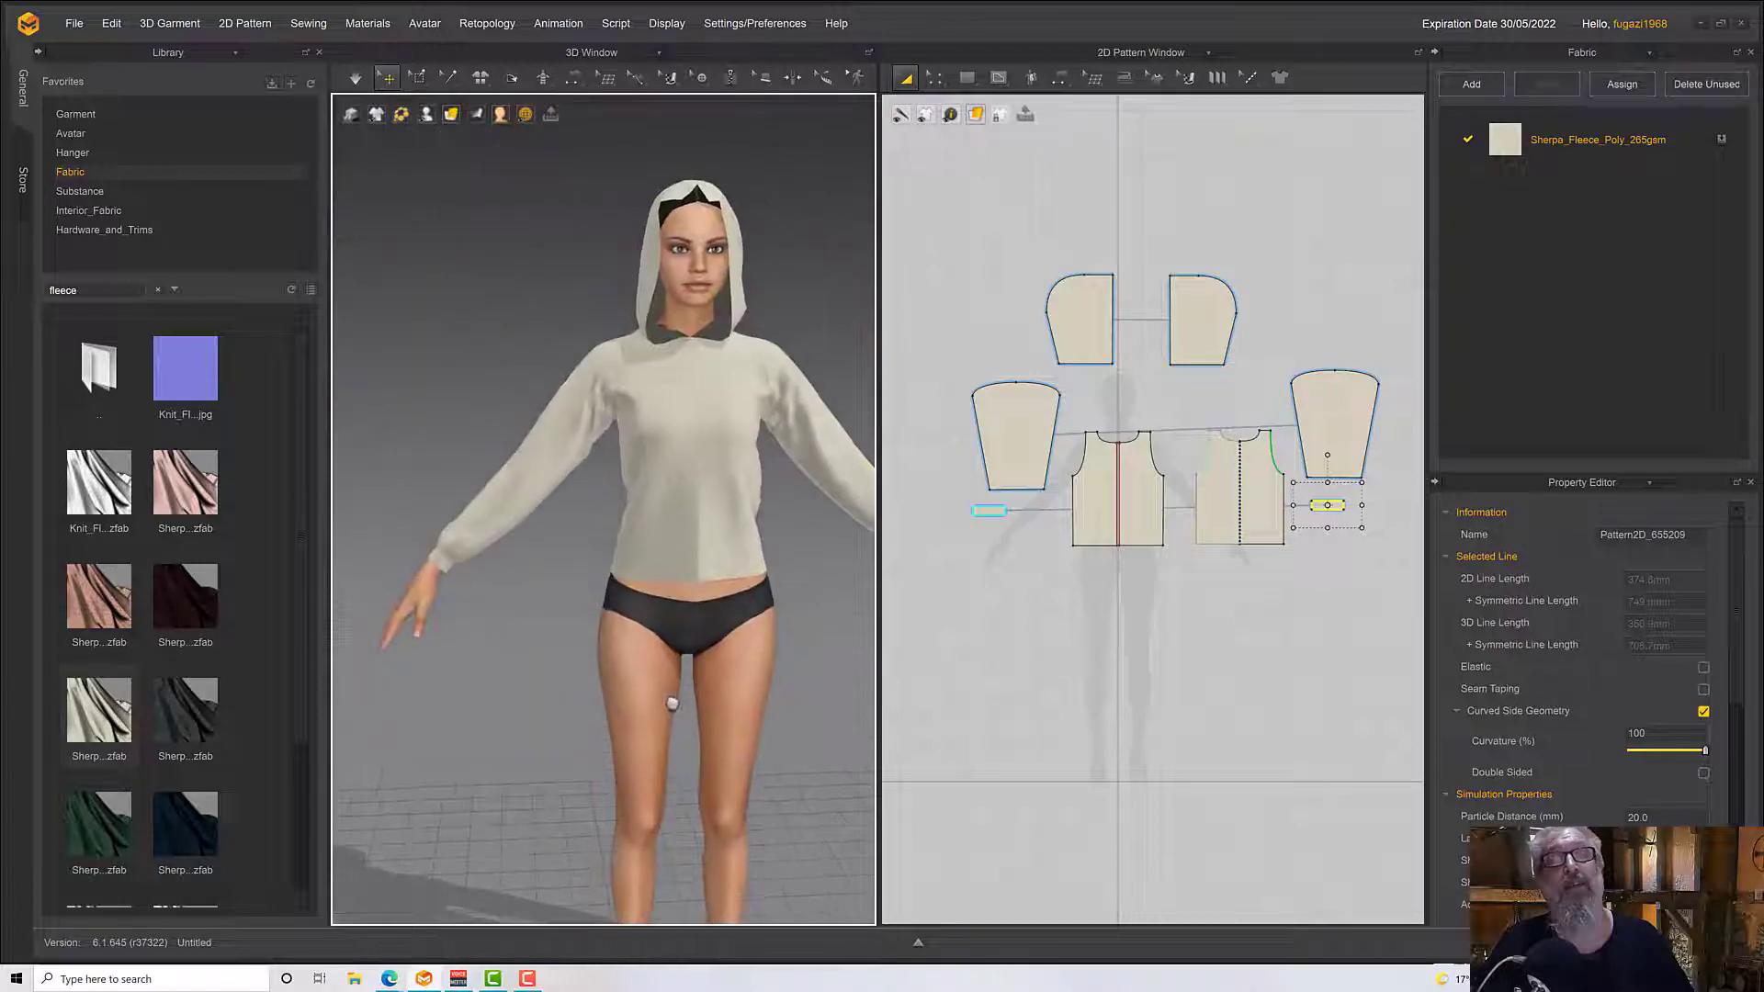
pyautogui.scroll(-3, 671, 706)
pyautogui.scroll(1, 669, 709)
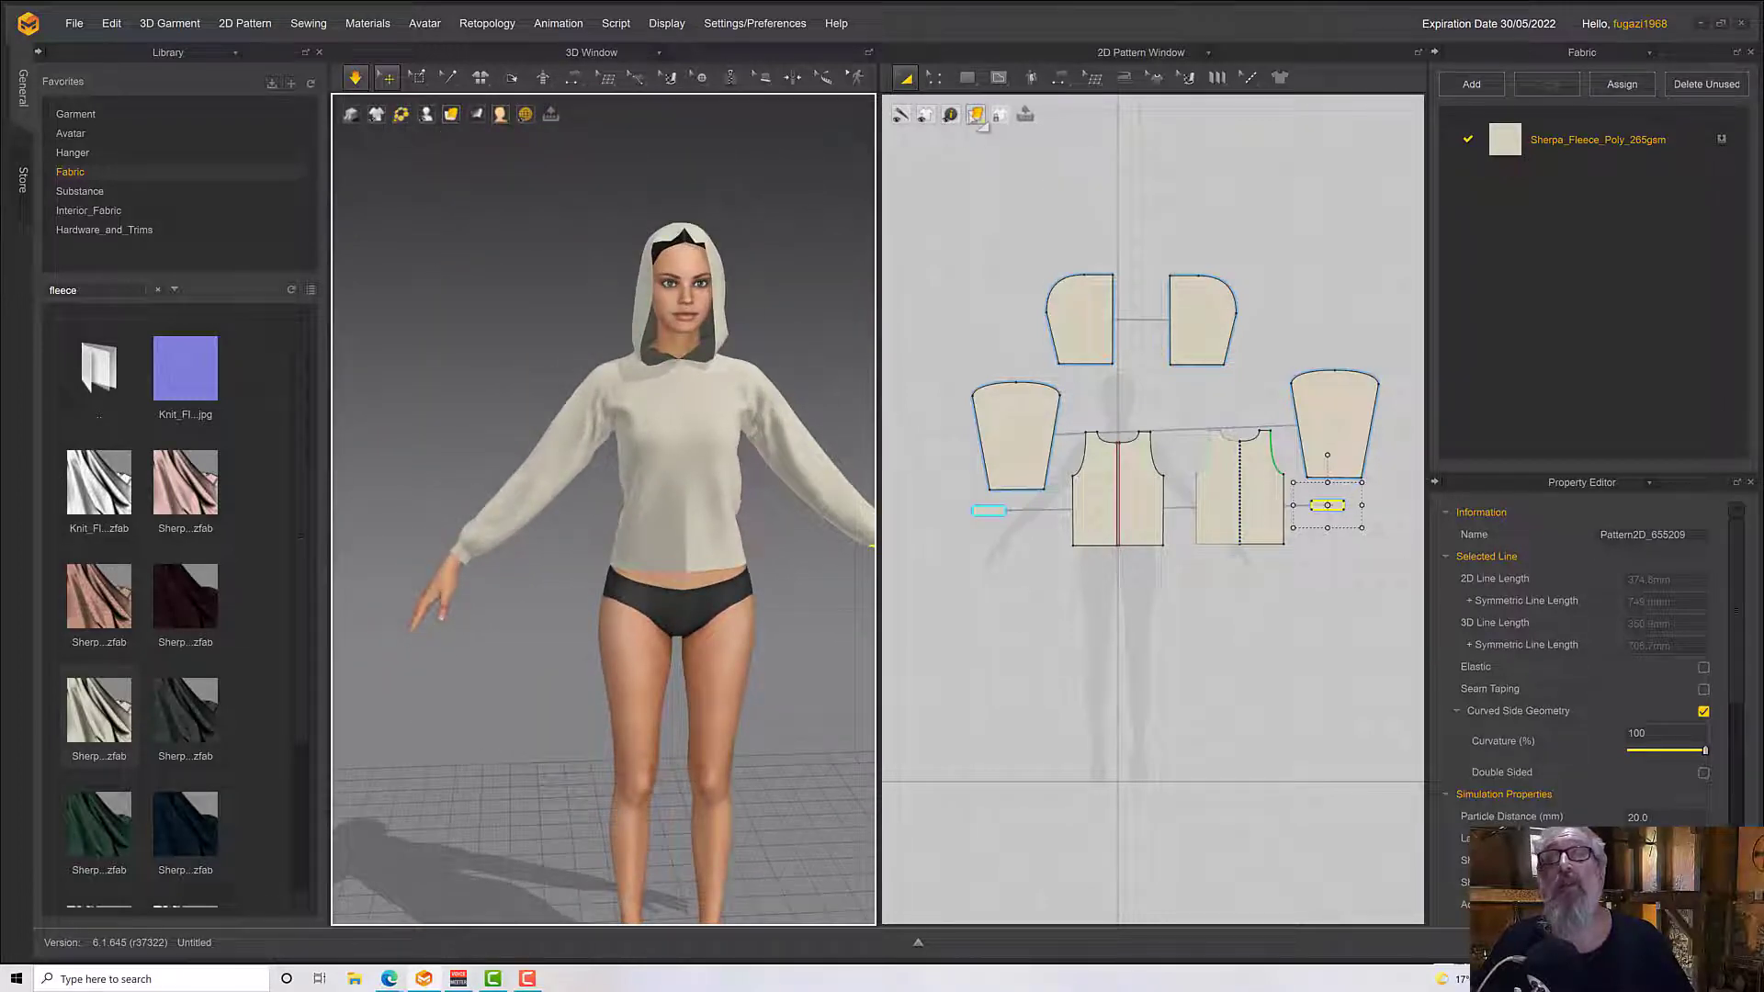
# Measure the hem length of each half of the back bodice pattern
pyautogui.click(967, 78)
pyautogui.click(997, 136)
pyautogui.scroll(-1, 1214, 600)
pyautogui.scroll(3, 1223, 635)
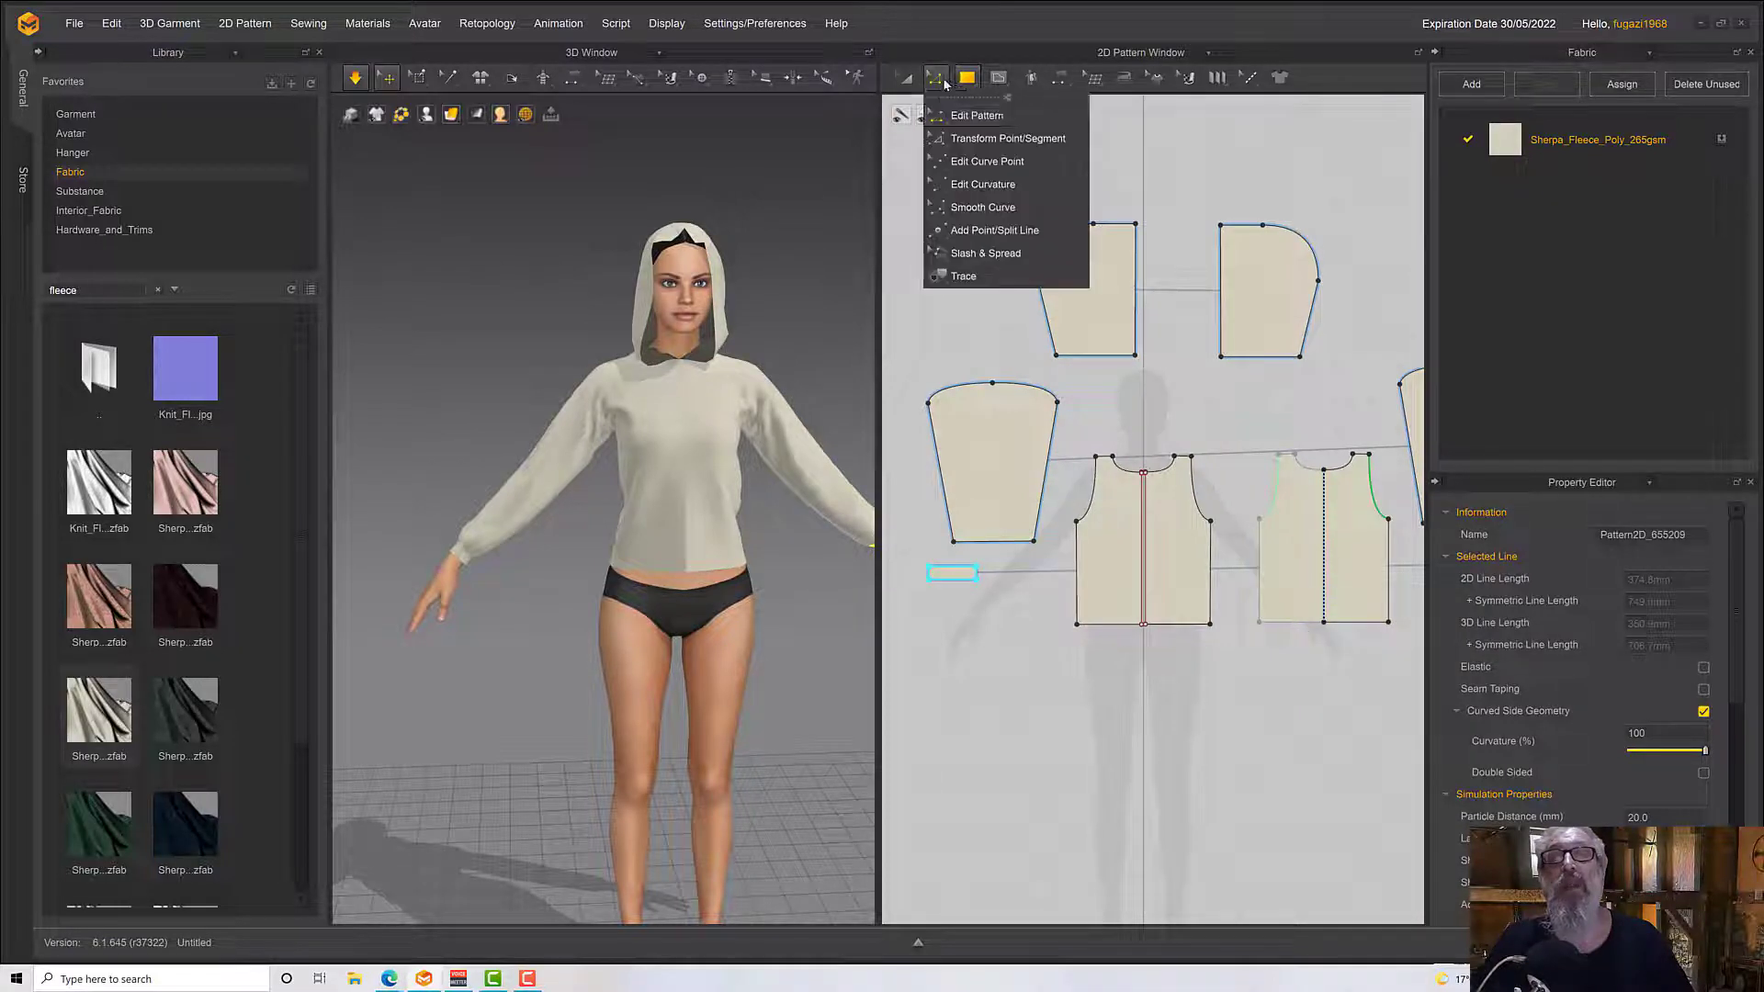
pyautogui.click(935, 80)
pyautogui.click(1359, 624)
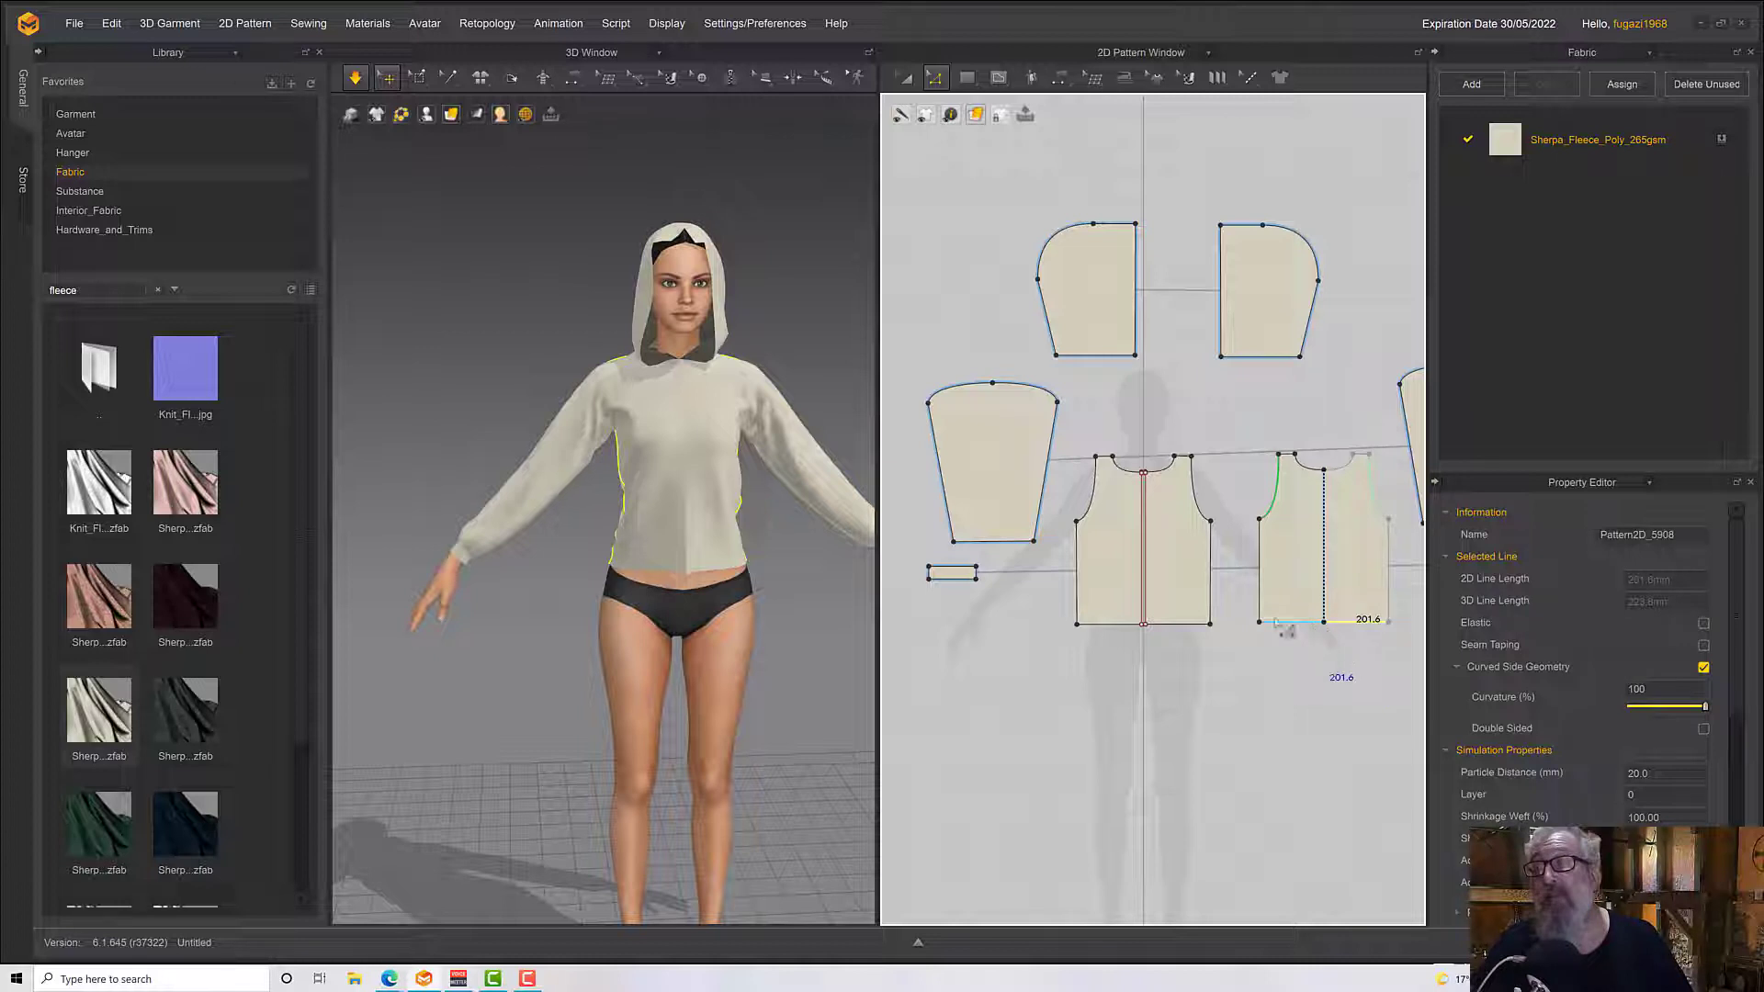
pyautogui.moveTo(1225, 598); pyautogui.dragTo(1407, 669)
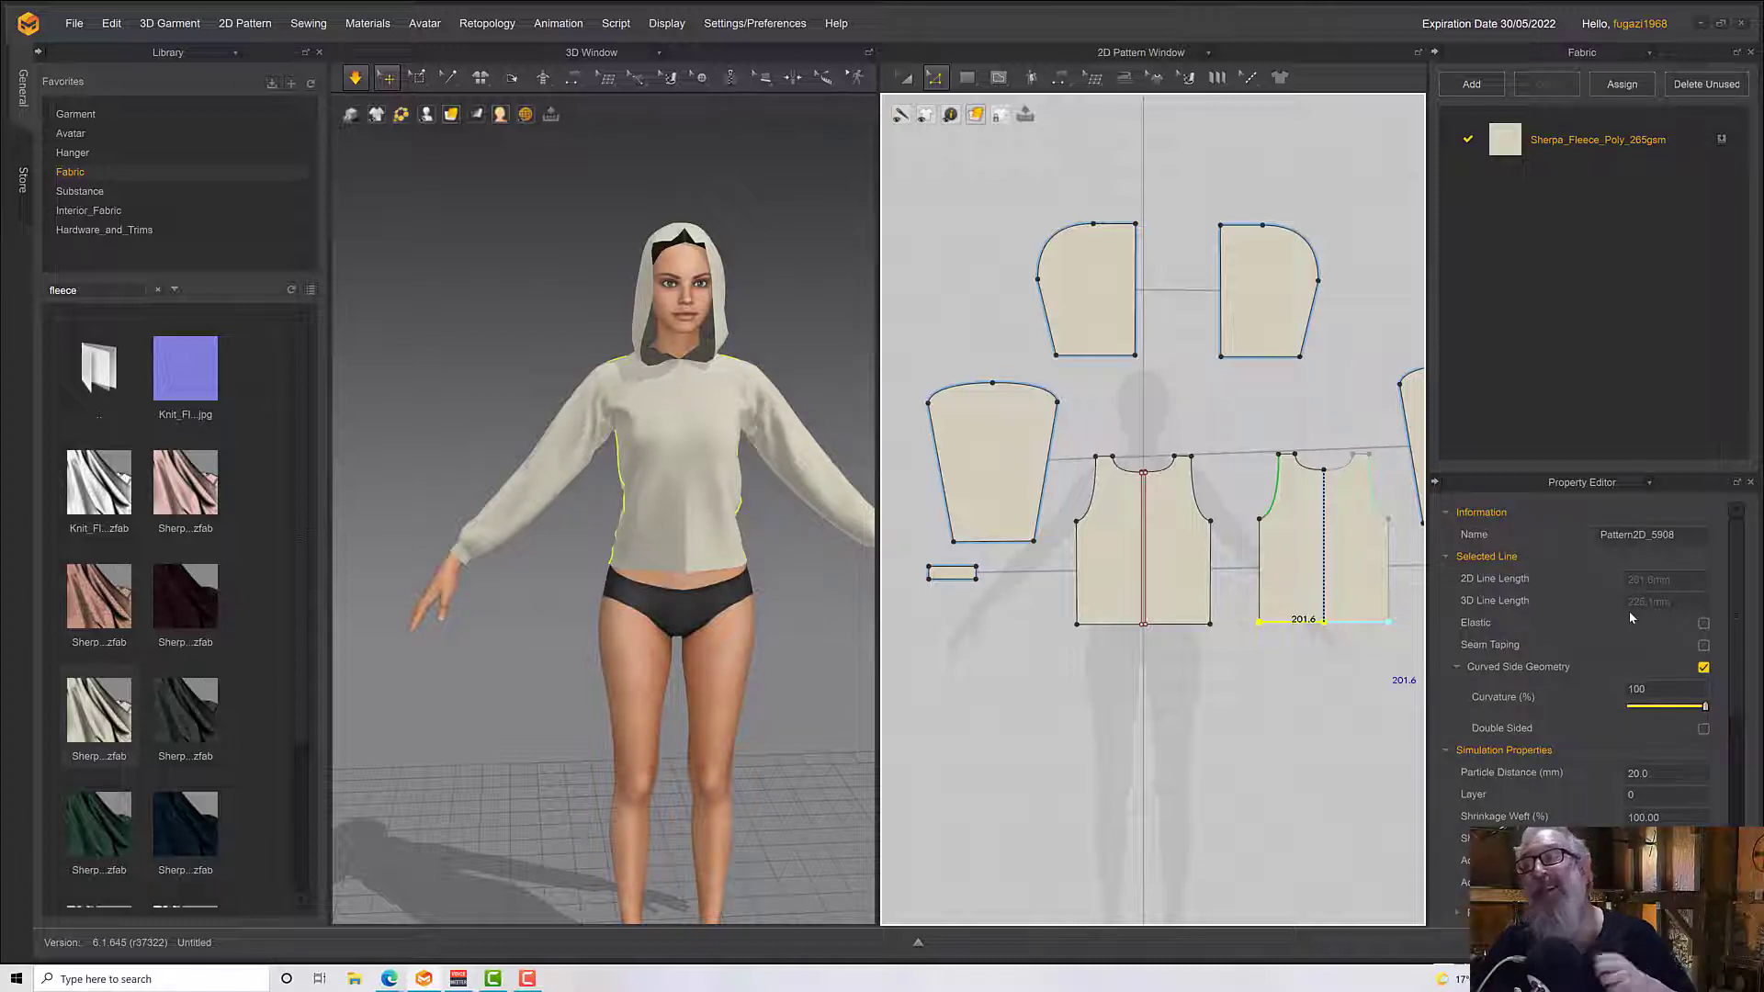
# Create a 403.2 by 40 mm rectangular waistband pattern below the back bodice
pyautogui.click(964, 77)
pyautogui.click(1004, 138)
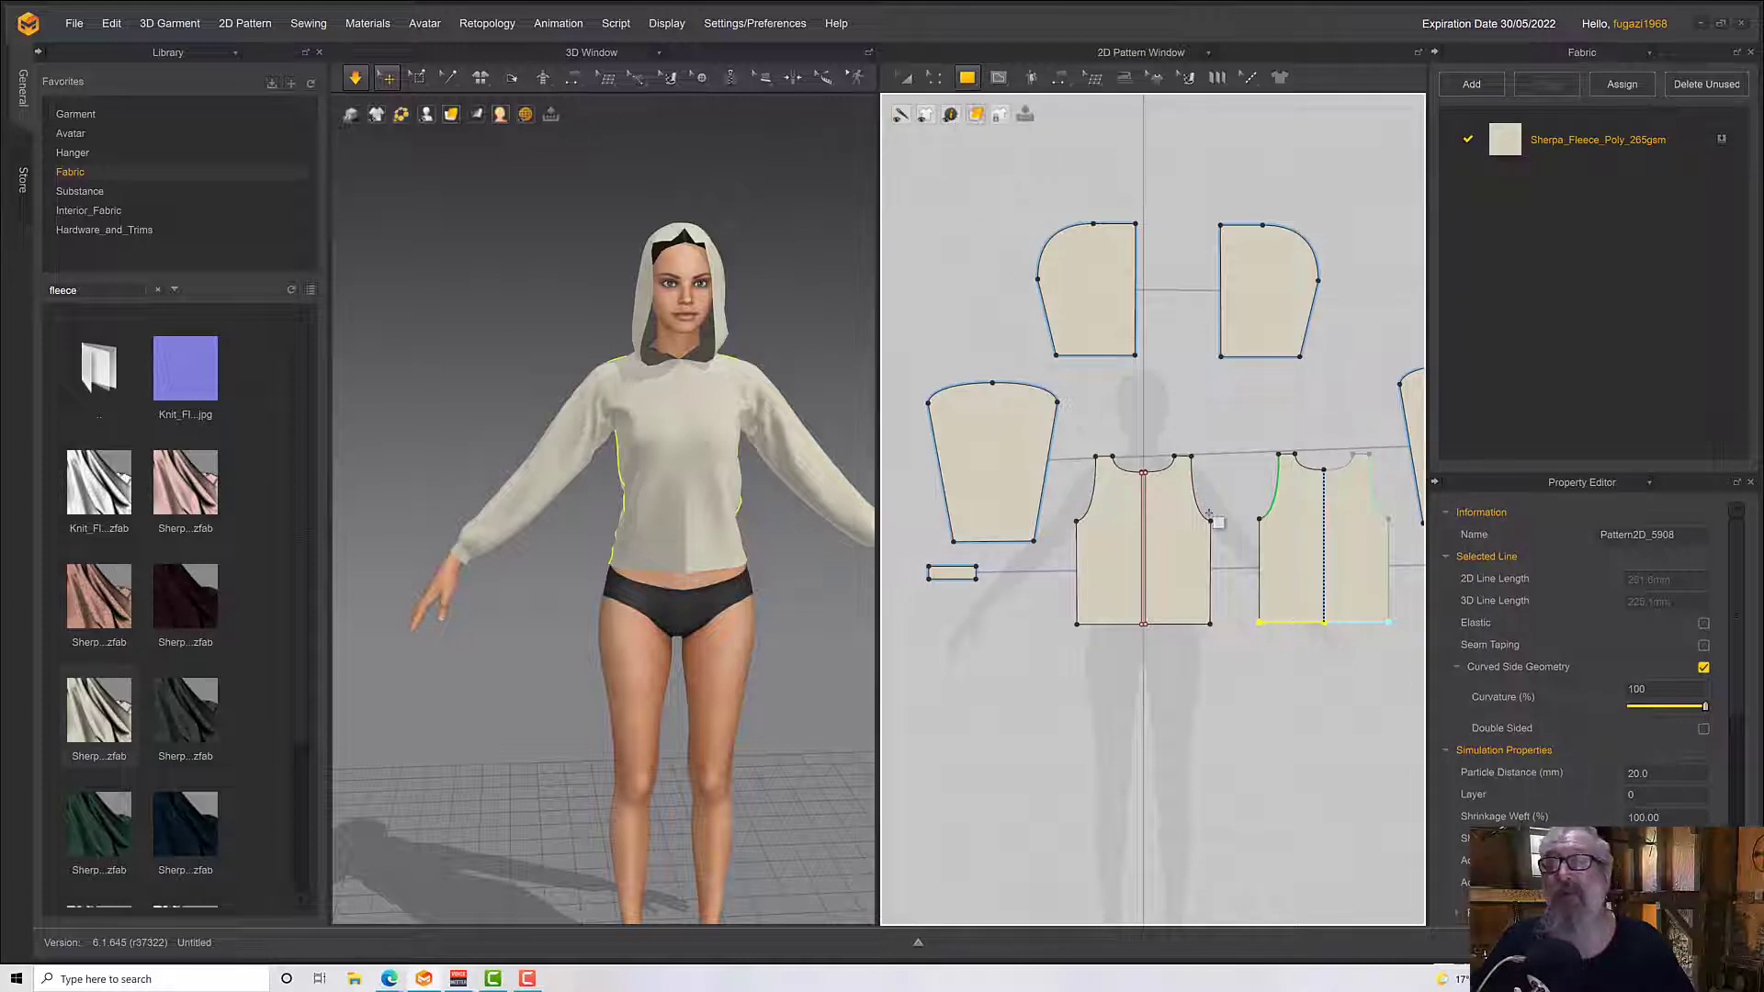
pyautogui.click(1253, 652)
pyautogui.write('403.2')
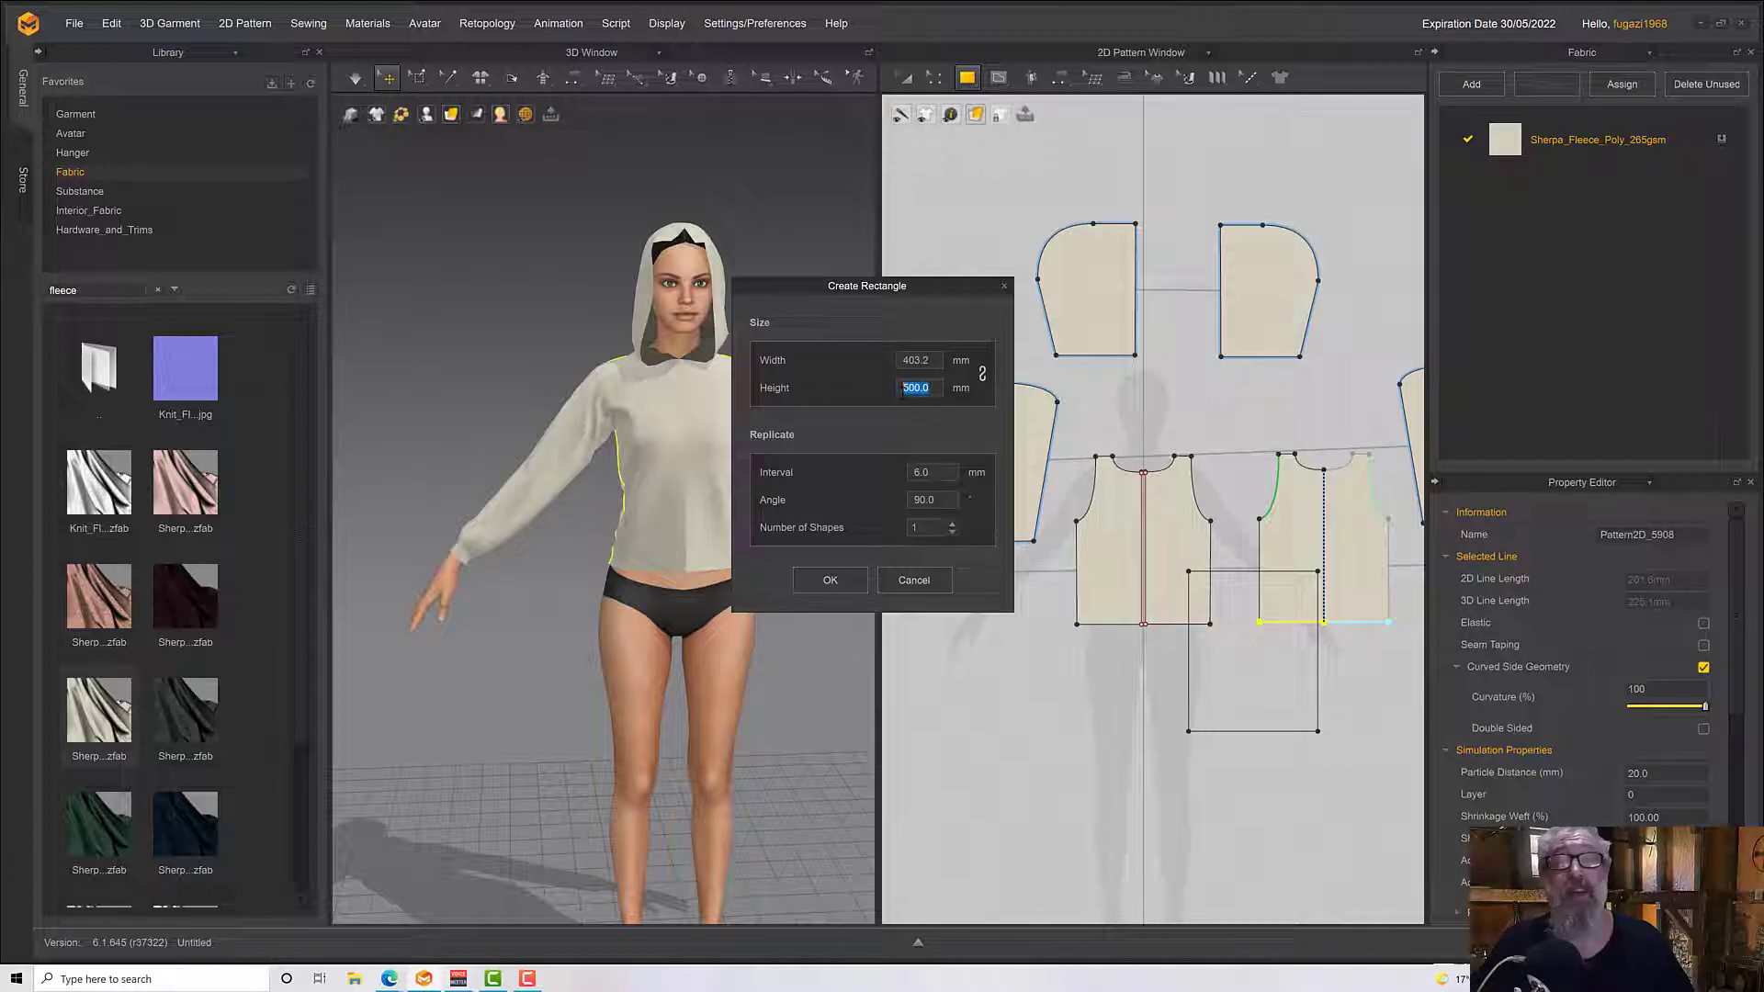
pyautogui.write('40')
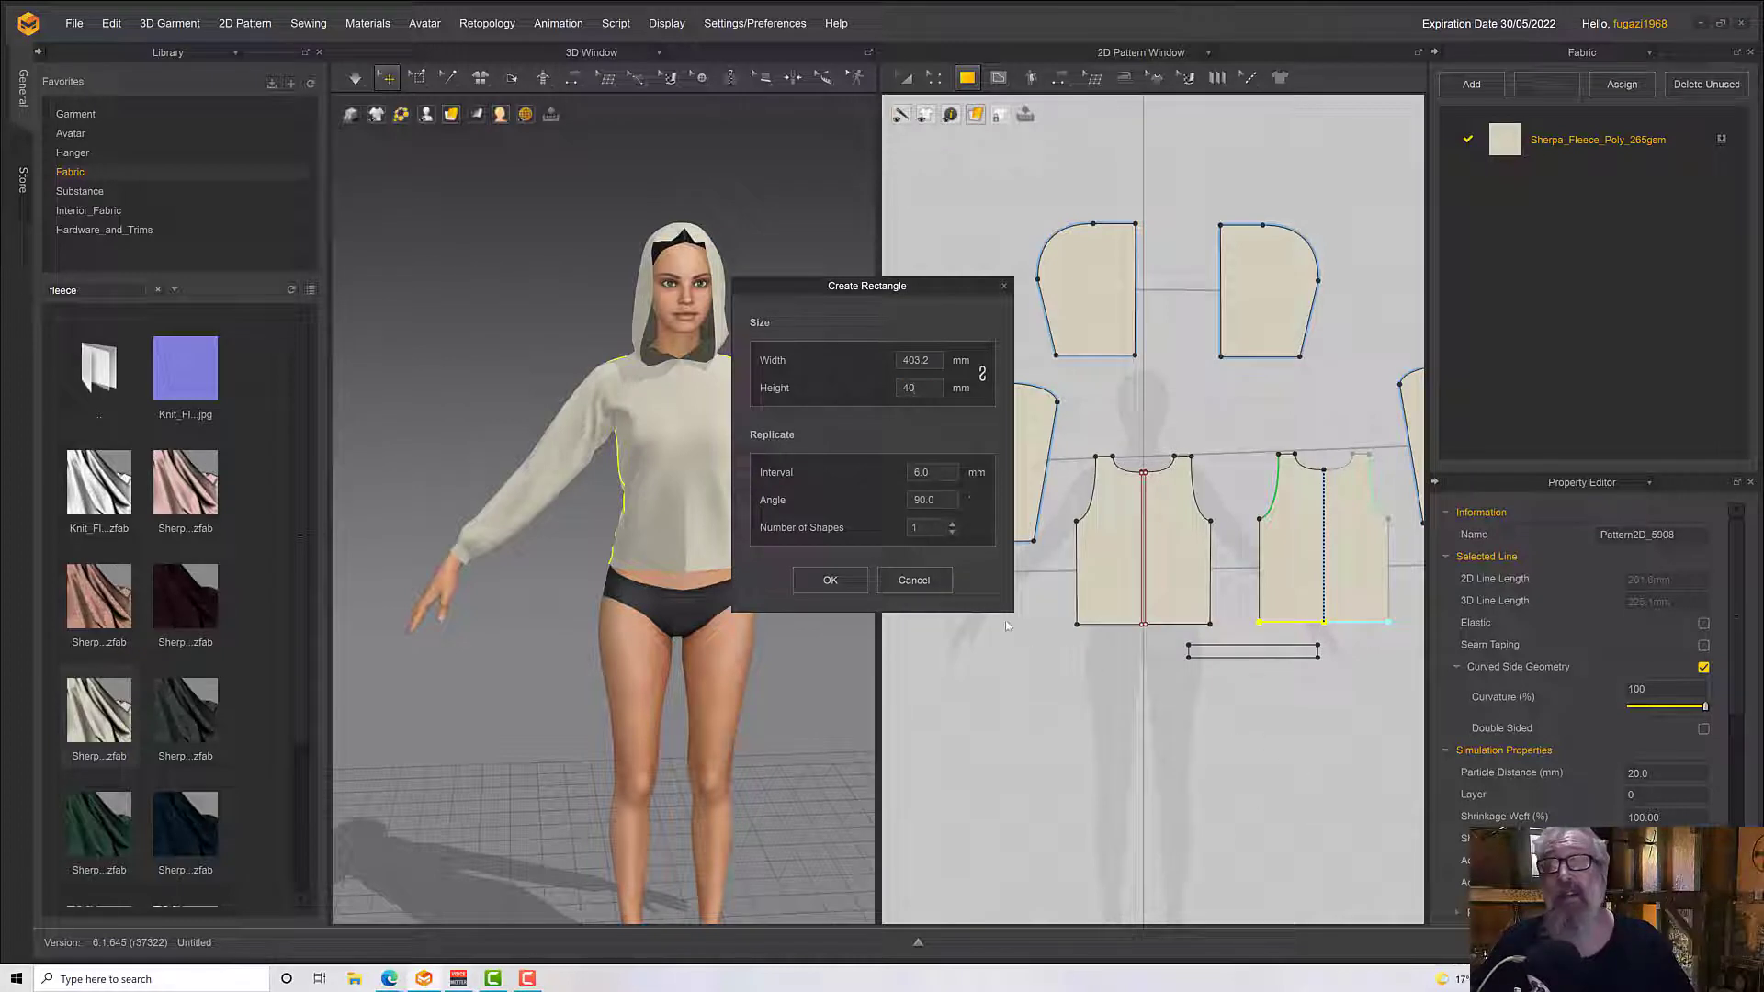
pyautogui.click(829, 580)
pyautogui.scroll(-2, 1244, 732)
pyautogui.scroll(3, 1184, 746)
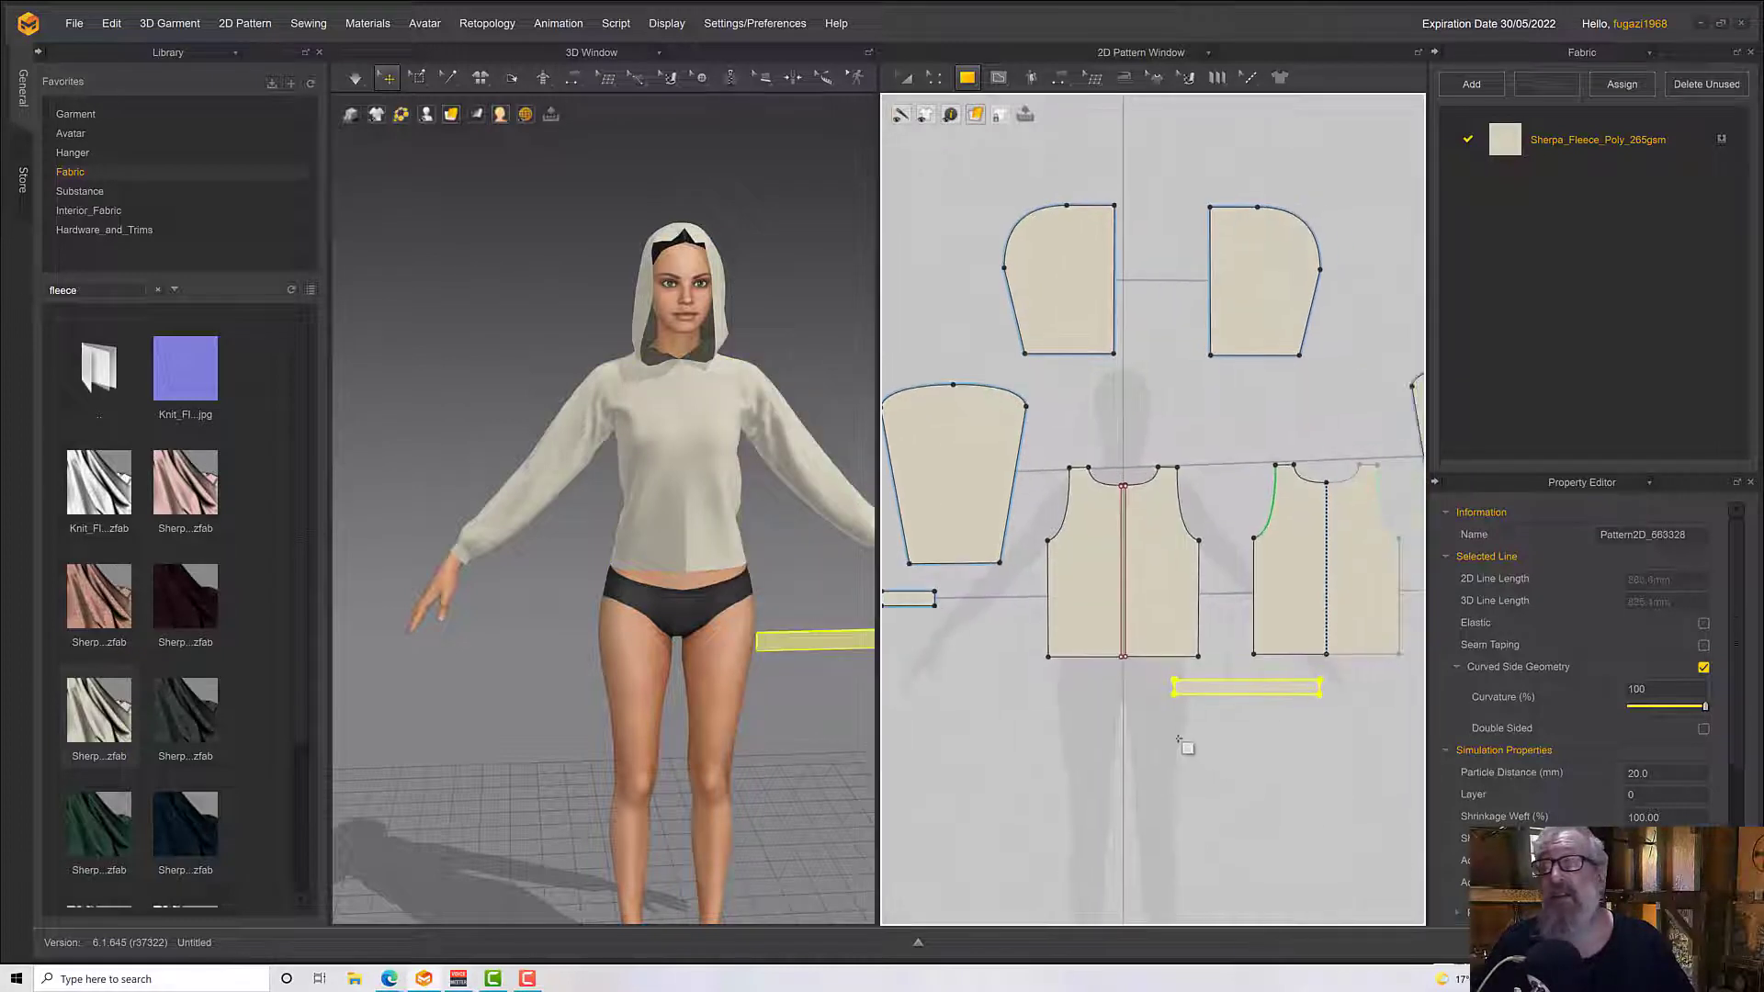
pyautogui.moveTo(1059, 712); pyautogui.dragTo(967, 697, button='middle')
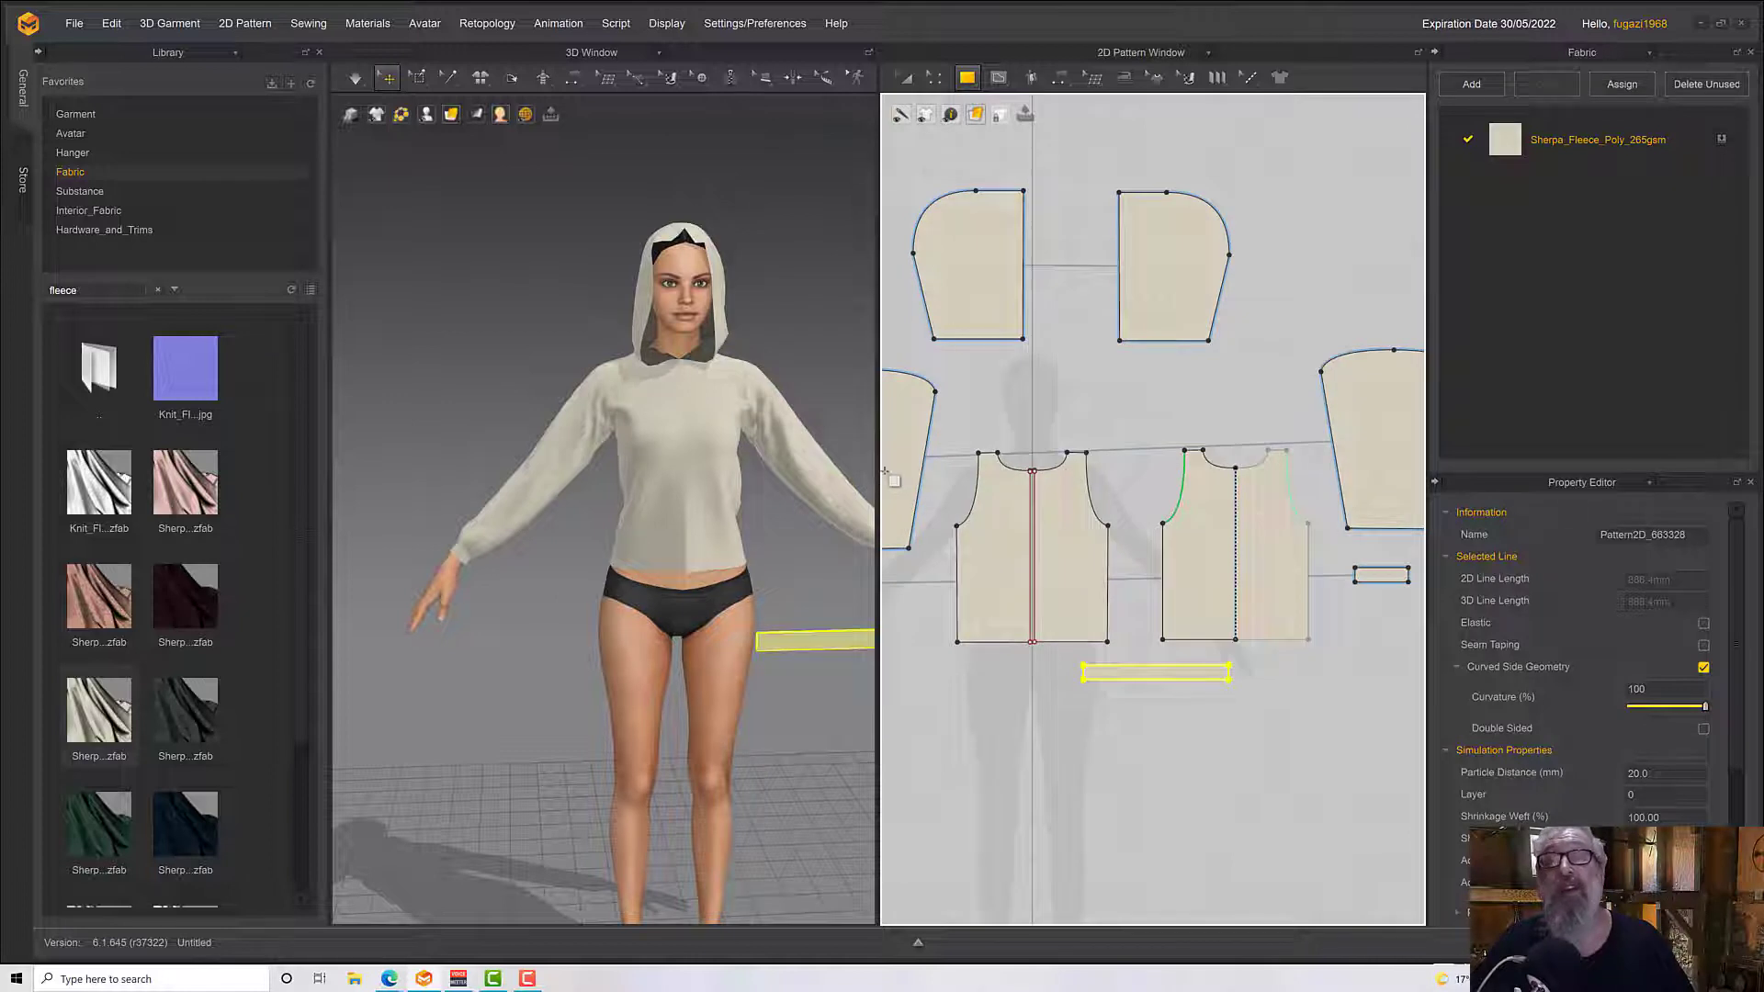
# Sew the long waistband's upper edge to the full back bodice hem with Free Sewing
pyautogui.click(1059, 77)
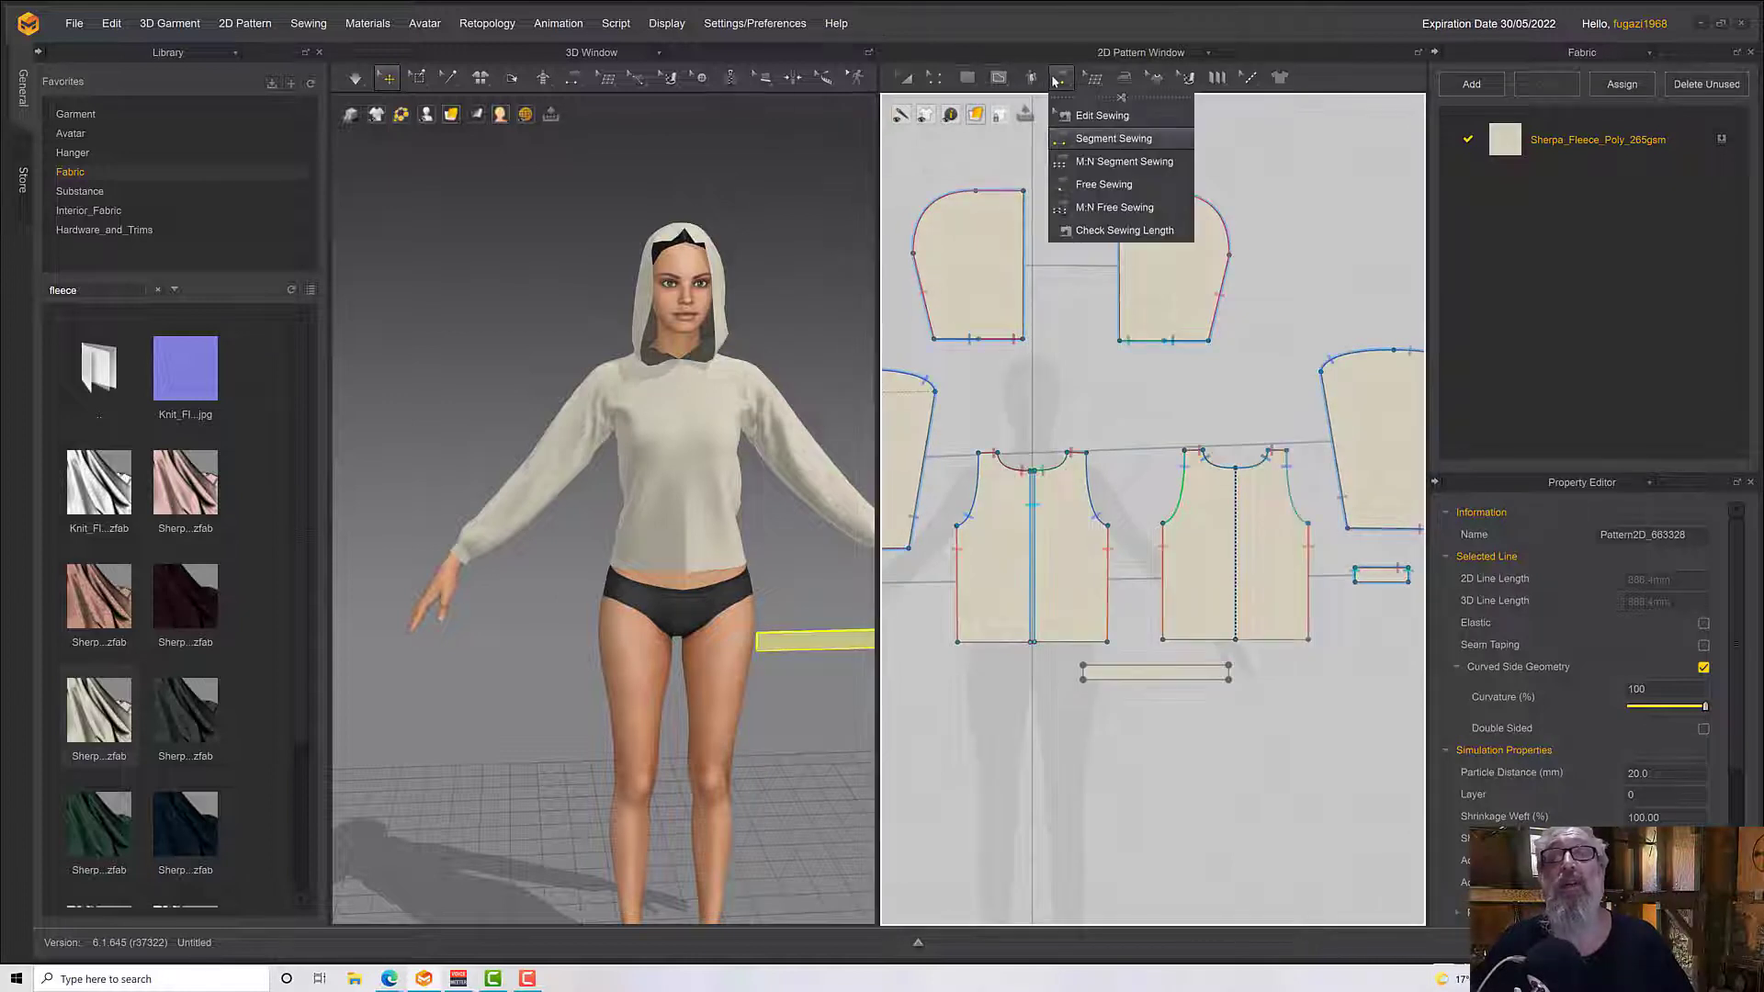
pyautogui.click(1097, 186)
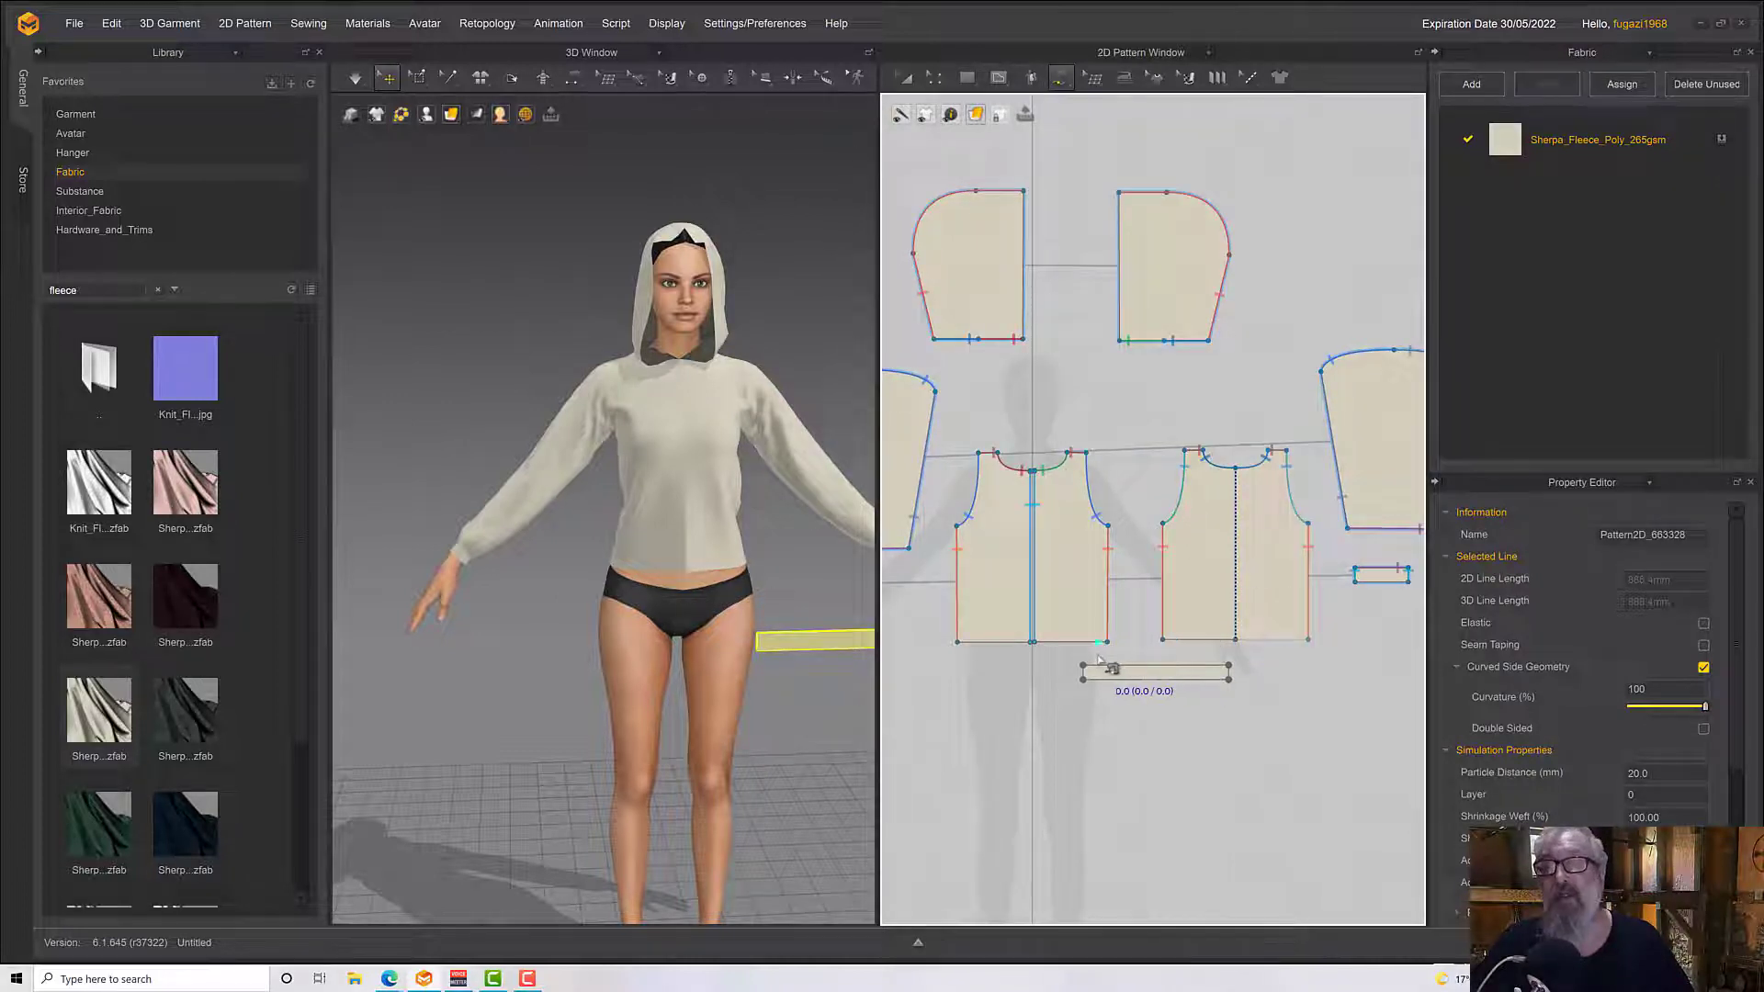
pyautogui.click(1084, 666)
pyautogui.click(1228, 663)
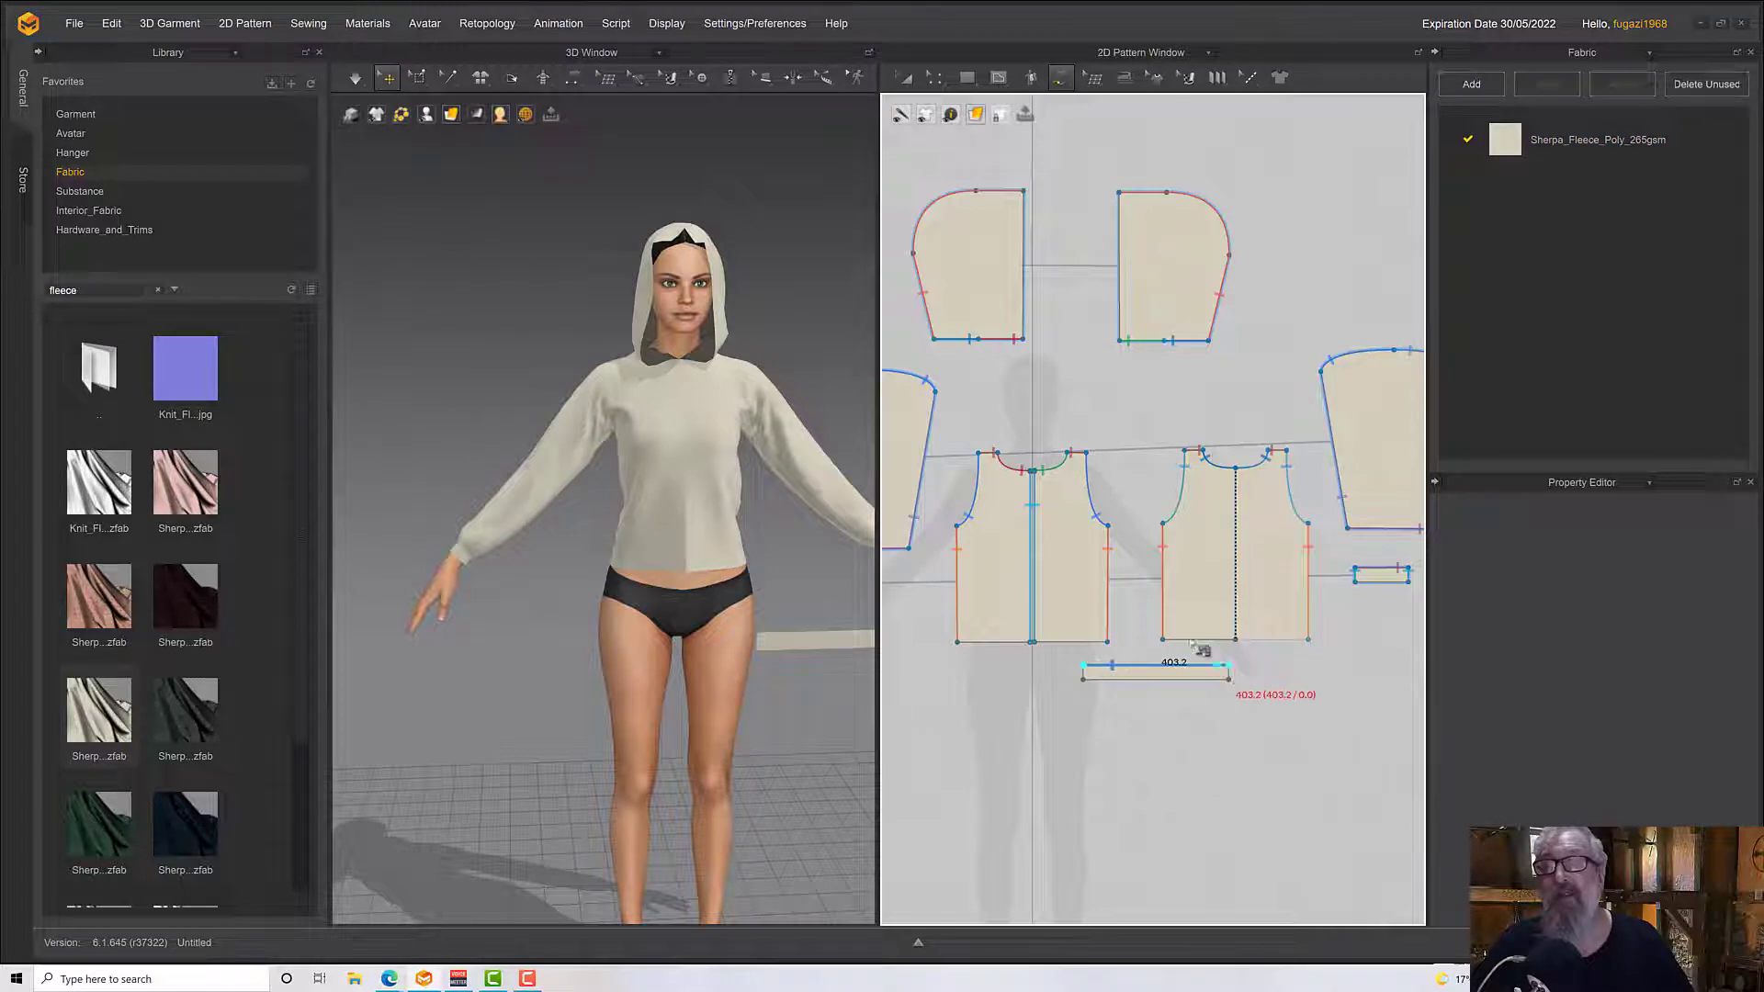
pyautogui.click(1163, 638)
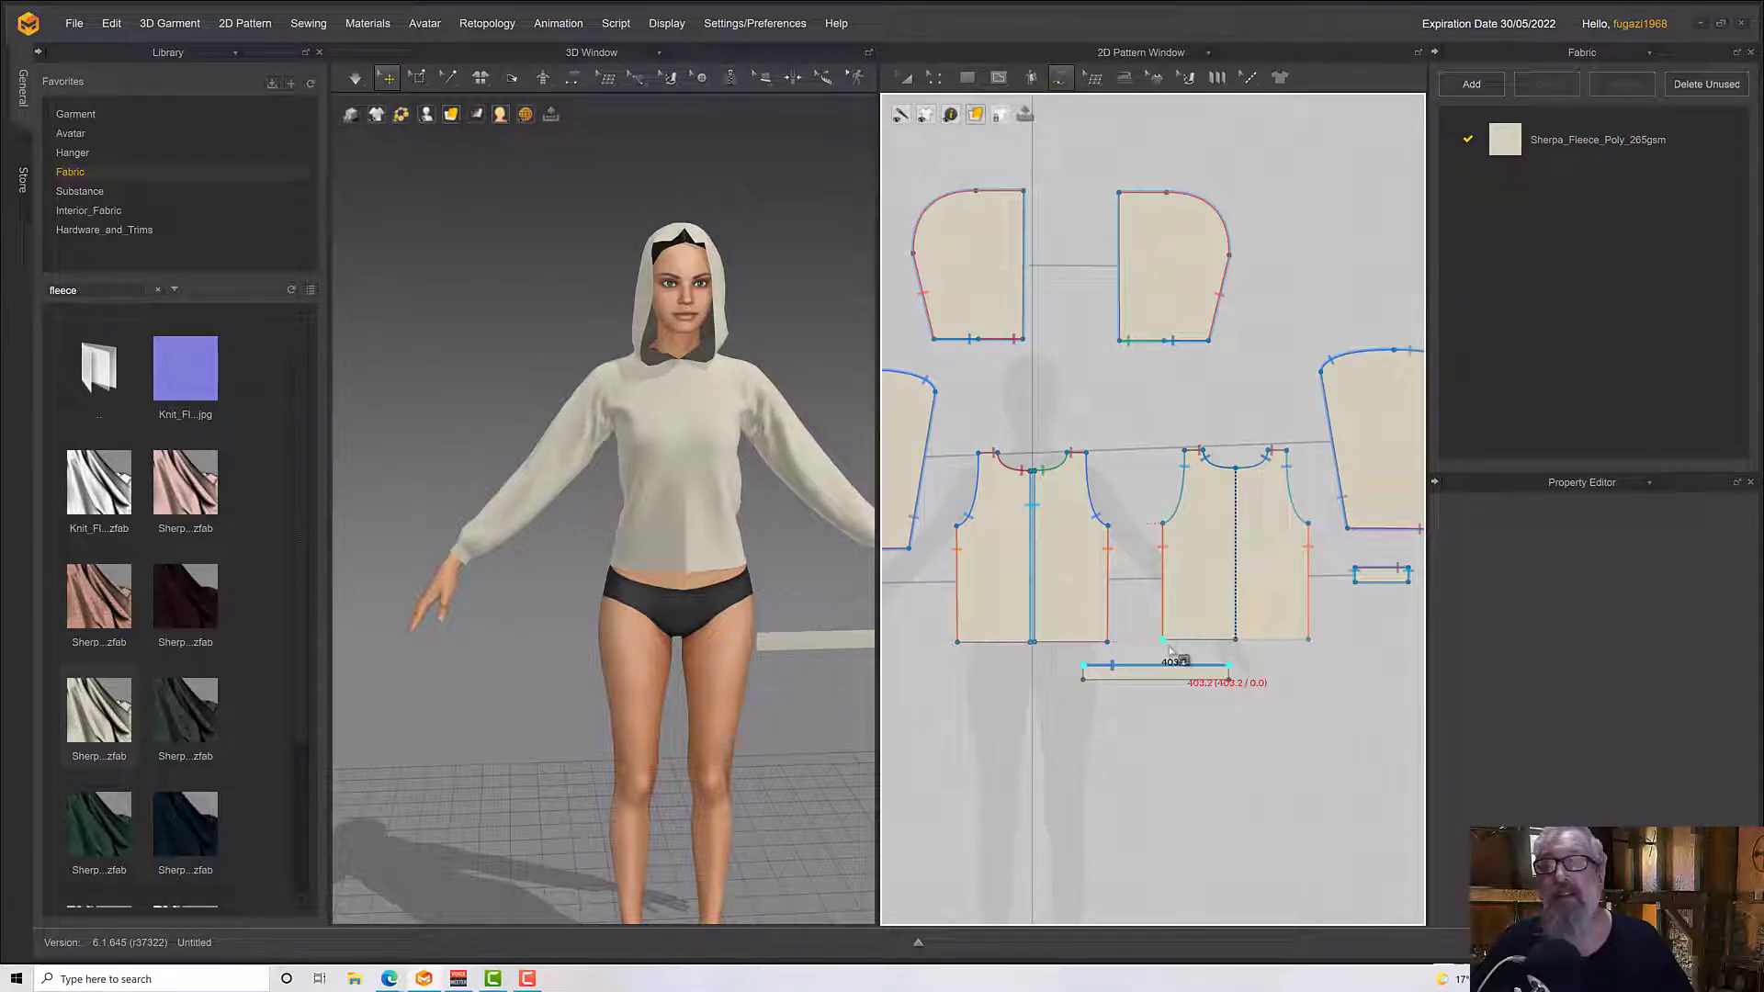
pyautogui.click(1308, 638)
# Place the back waistband on the central arrangement point behind the avatar's hips and check its position around the body
pyautogui.moveTo(790, 698); pyautogui.dragTo(682, 732, button='right')
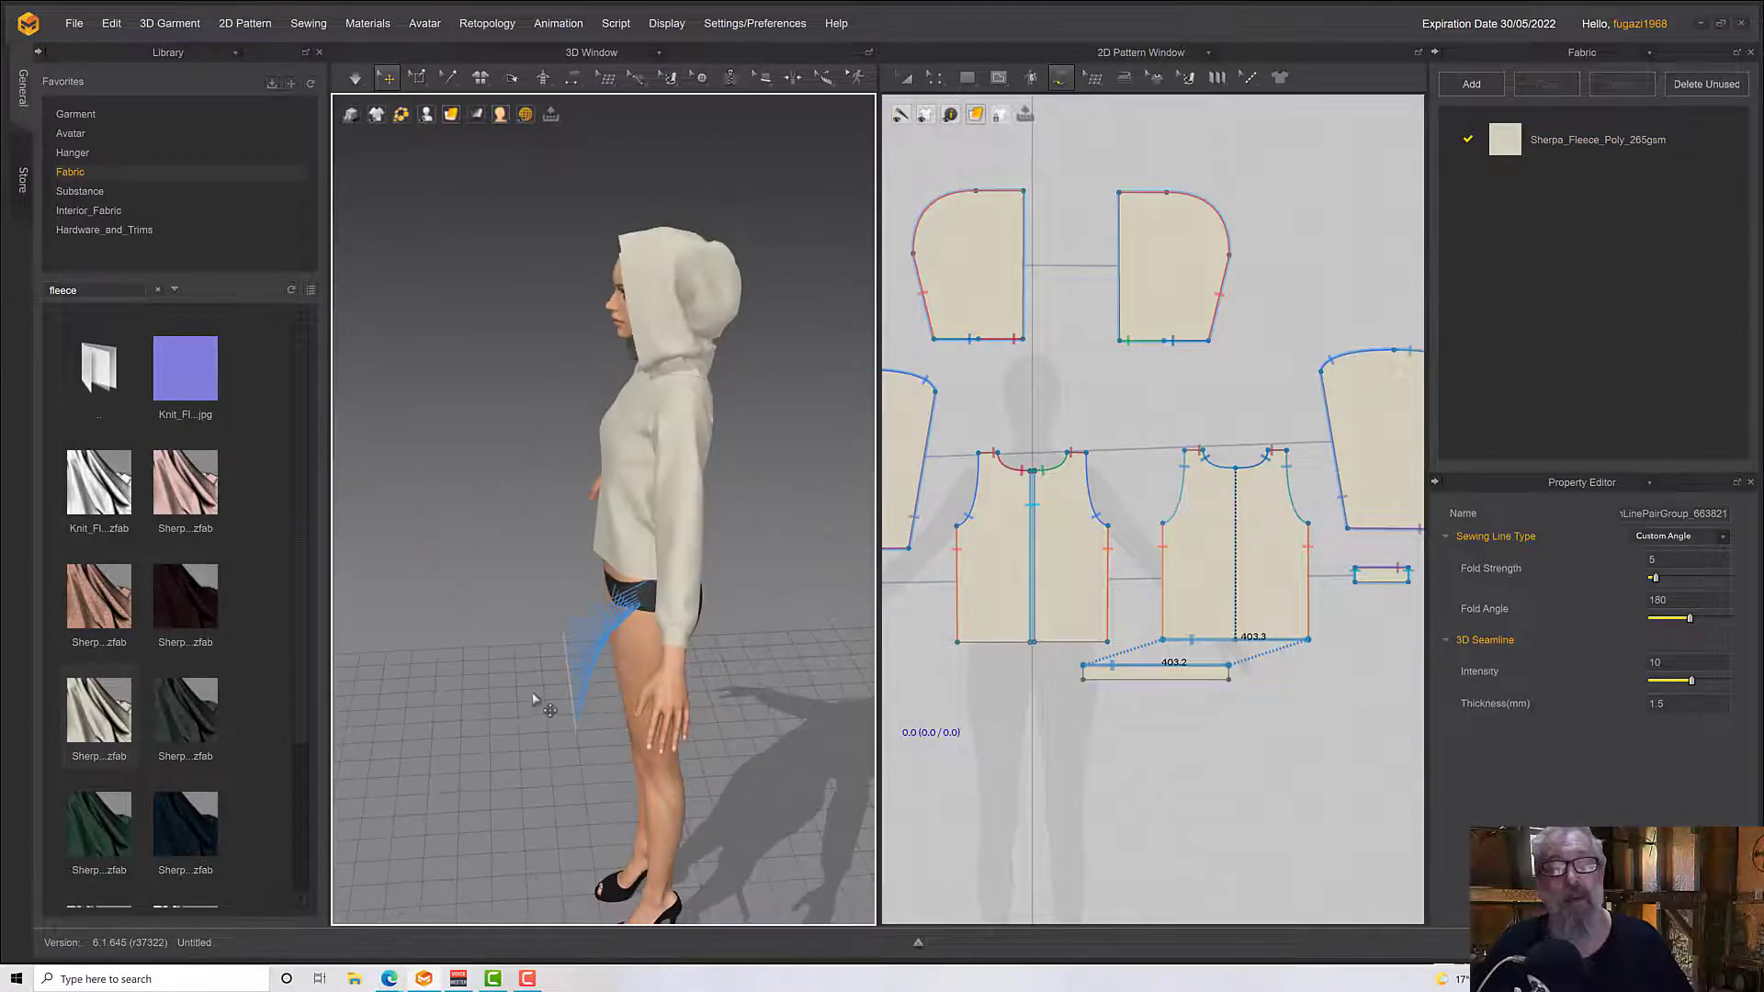
pyautogui.click(565, 696)
pyautogui.moveTo(581, 683); pyautogui.dragTo(134, 529, button='right')
pyautogui.click(750, 673)
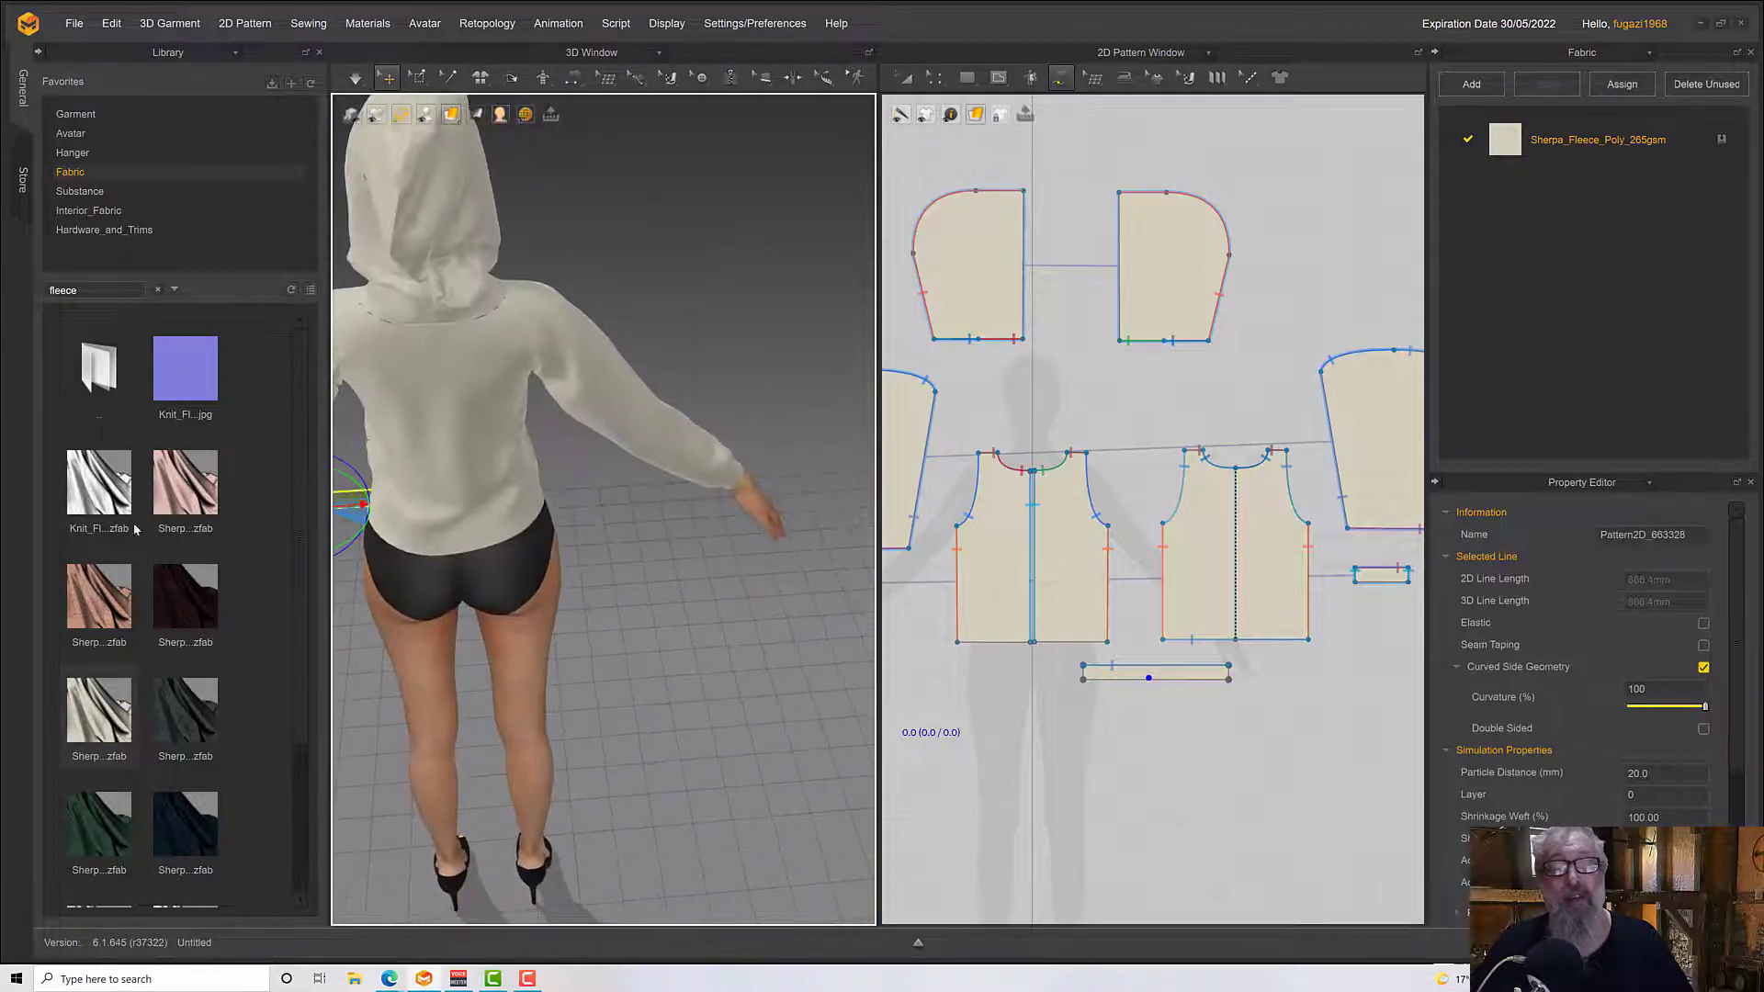
pyautogui.hotkey('shift', 'f')
pyautogui.scroll(3, 593, 732)
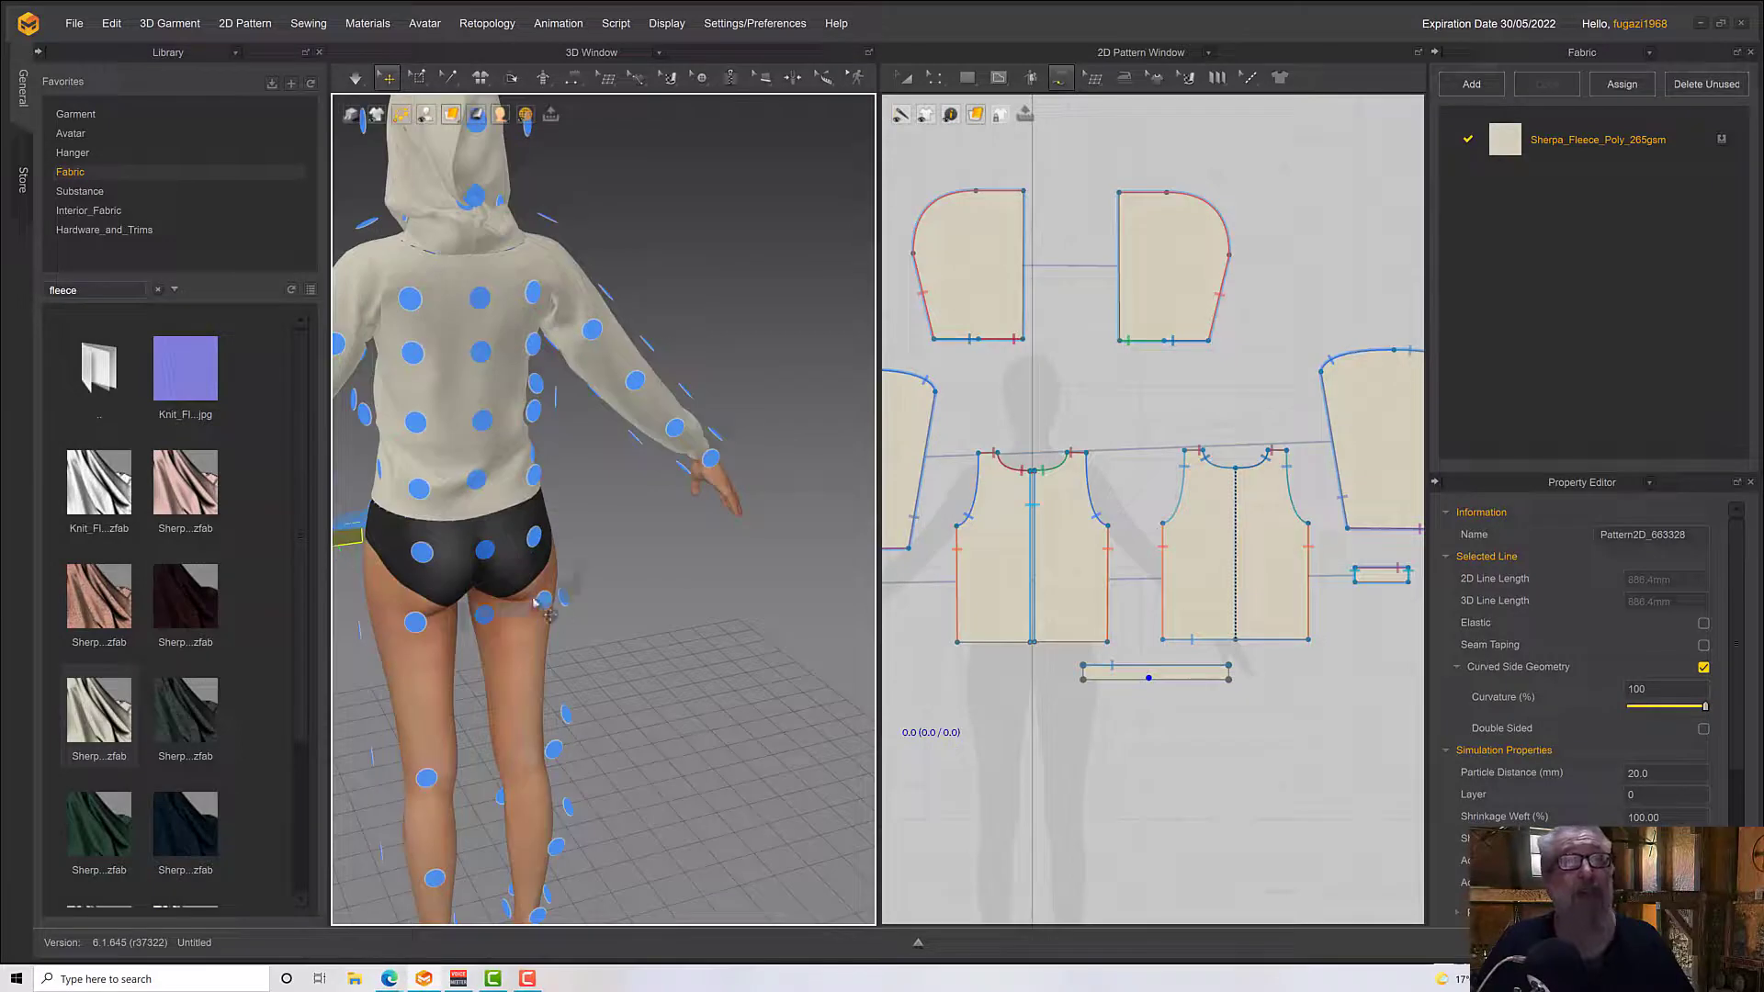
pyautogui.click(484, 556)
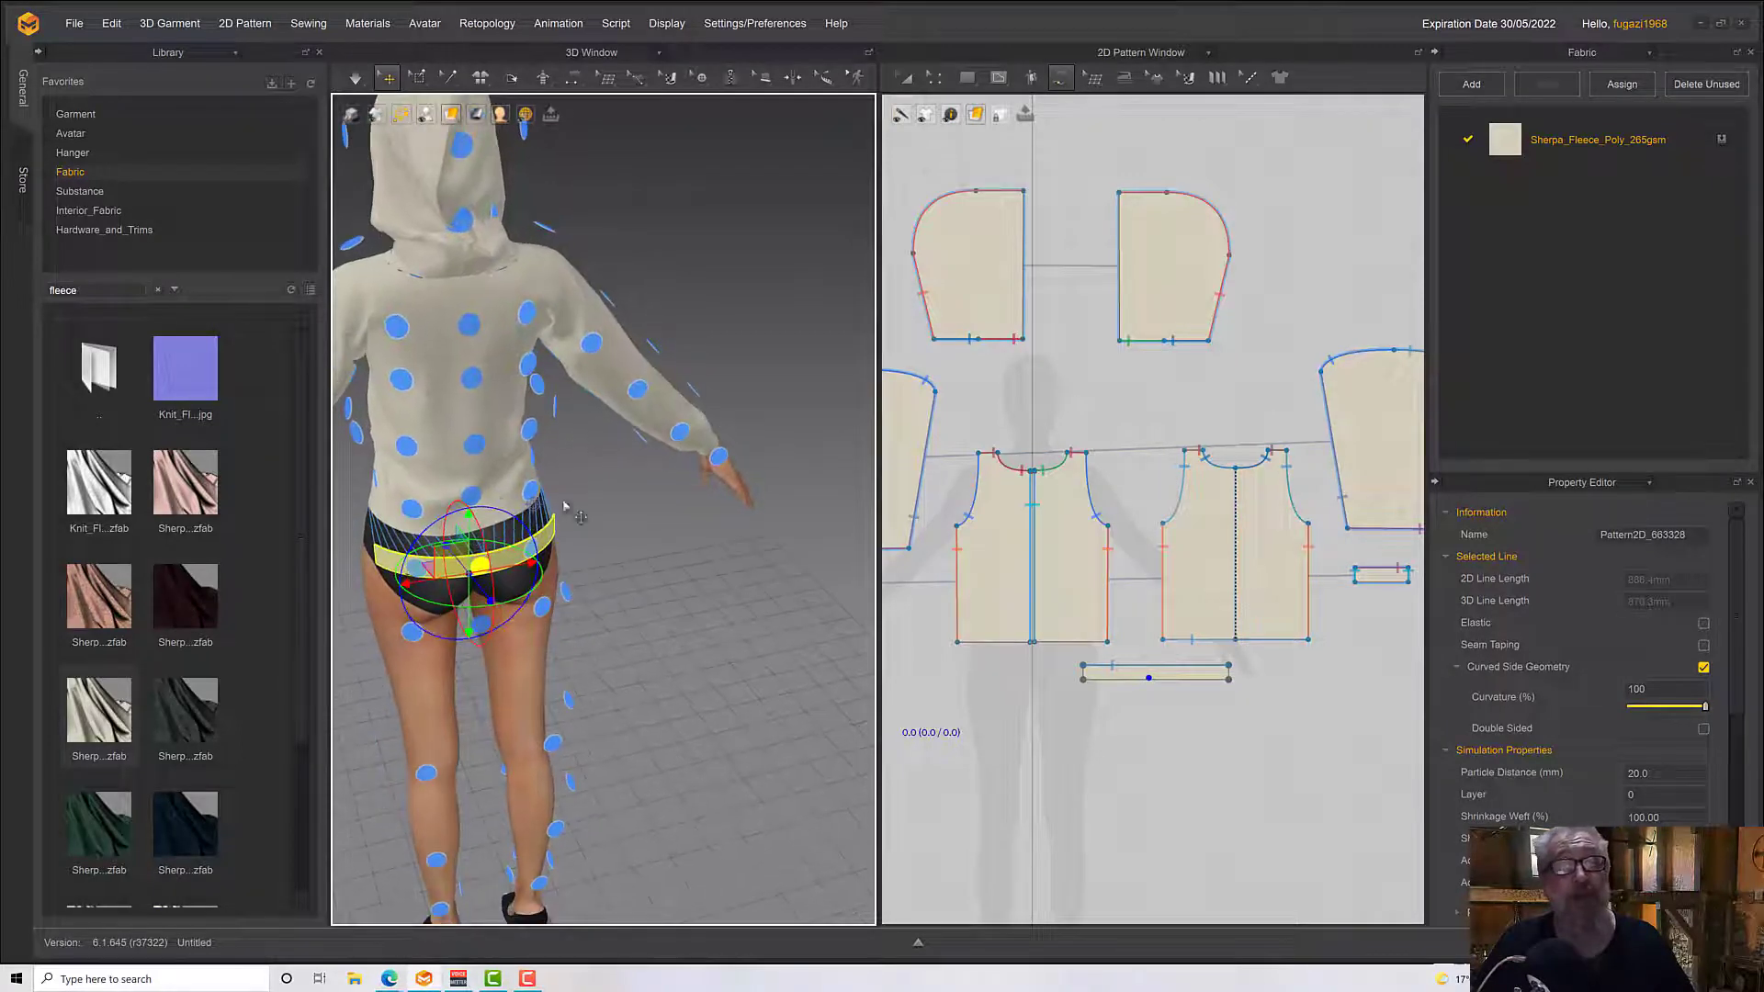
pyautogui.scroll(4, 528, 571)
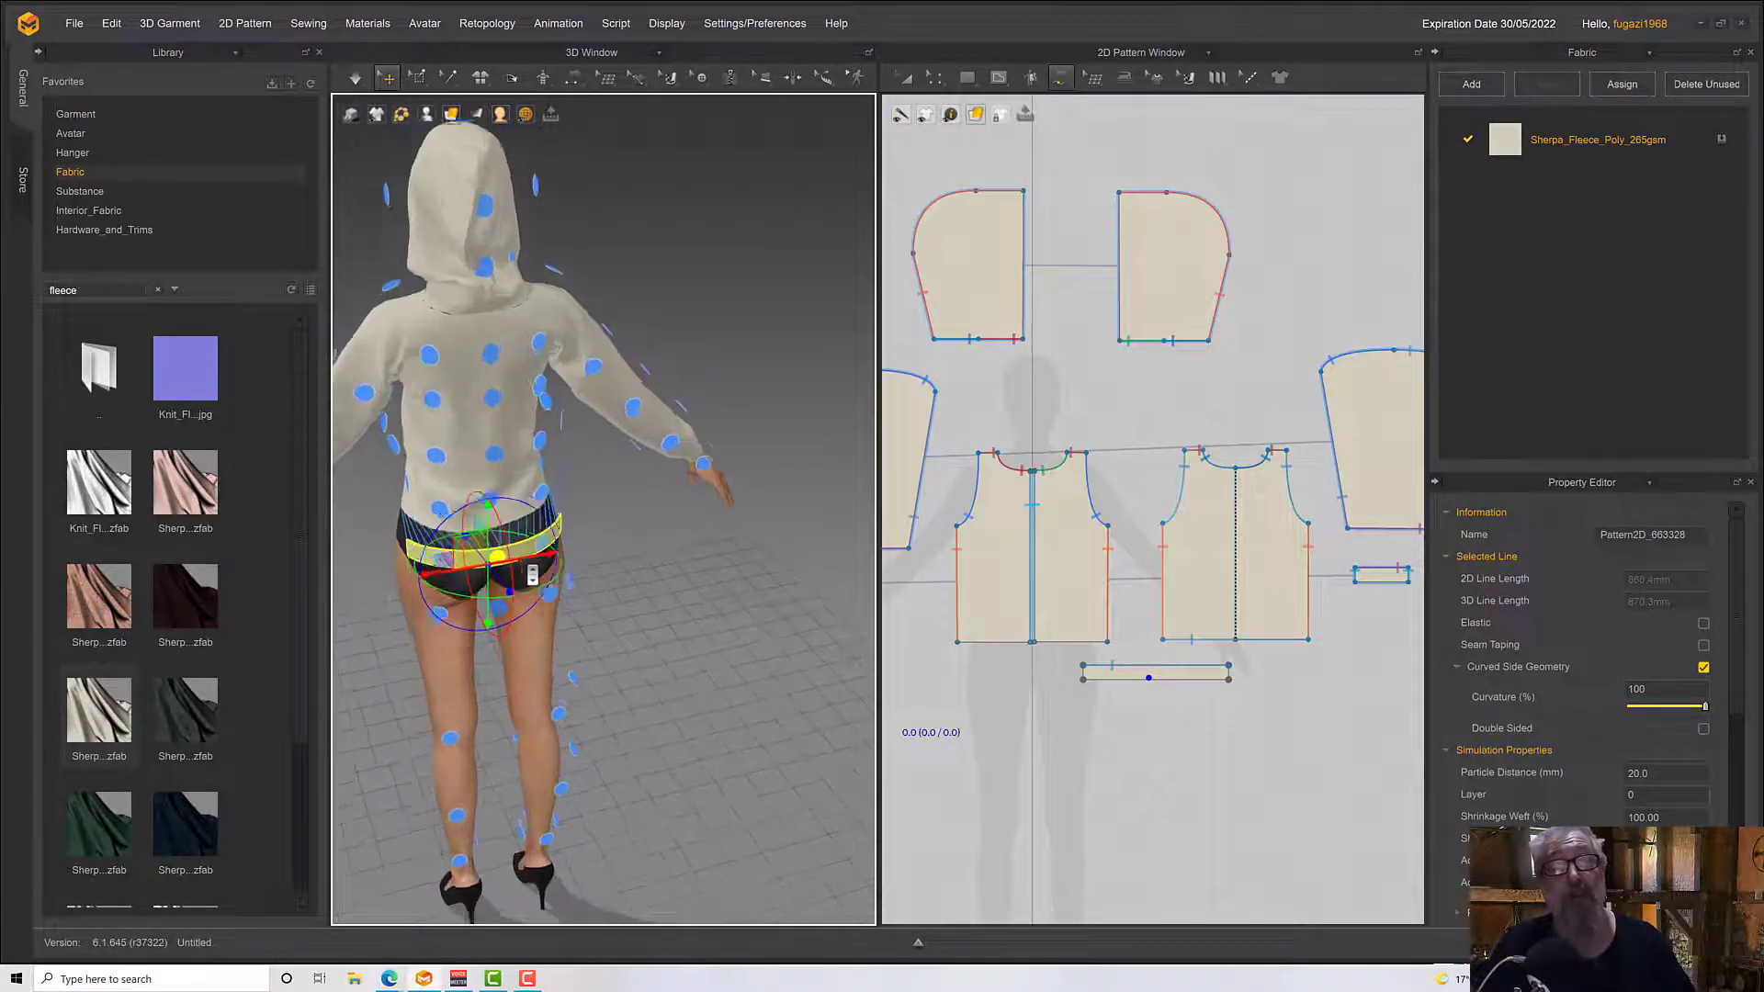
pyautogui.moveTo(528, 570); pyautogui.dragTo(618, 593, button='right')
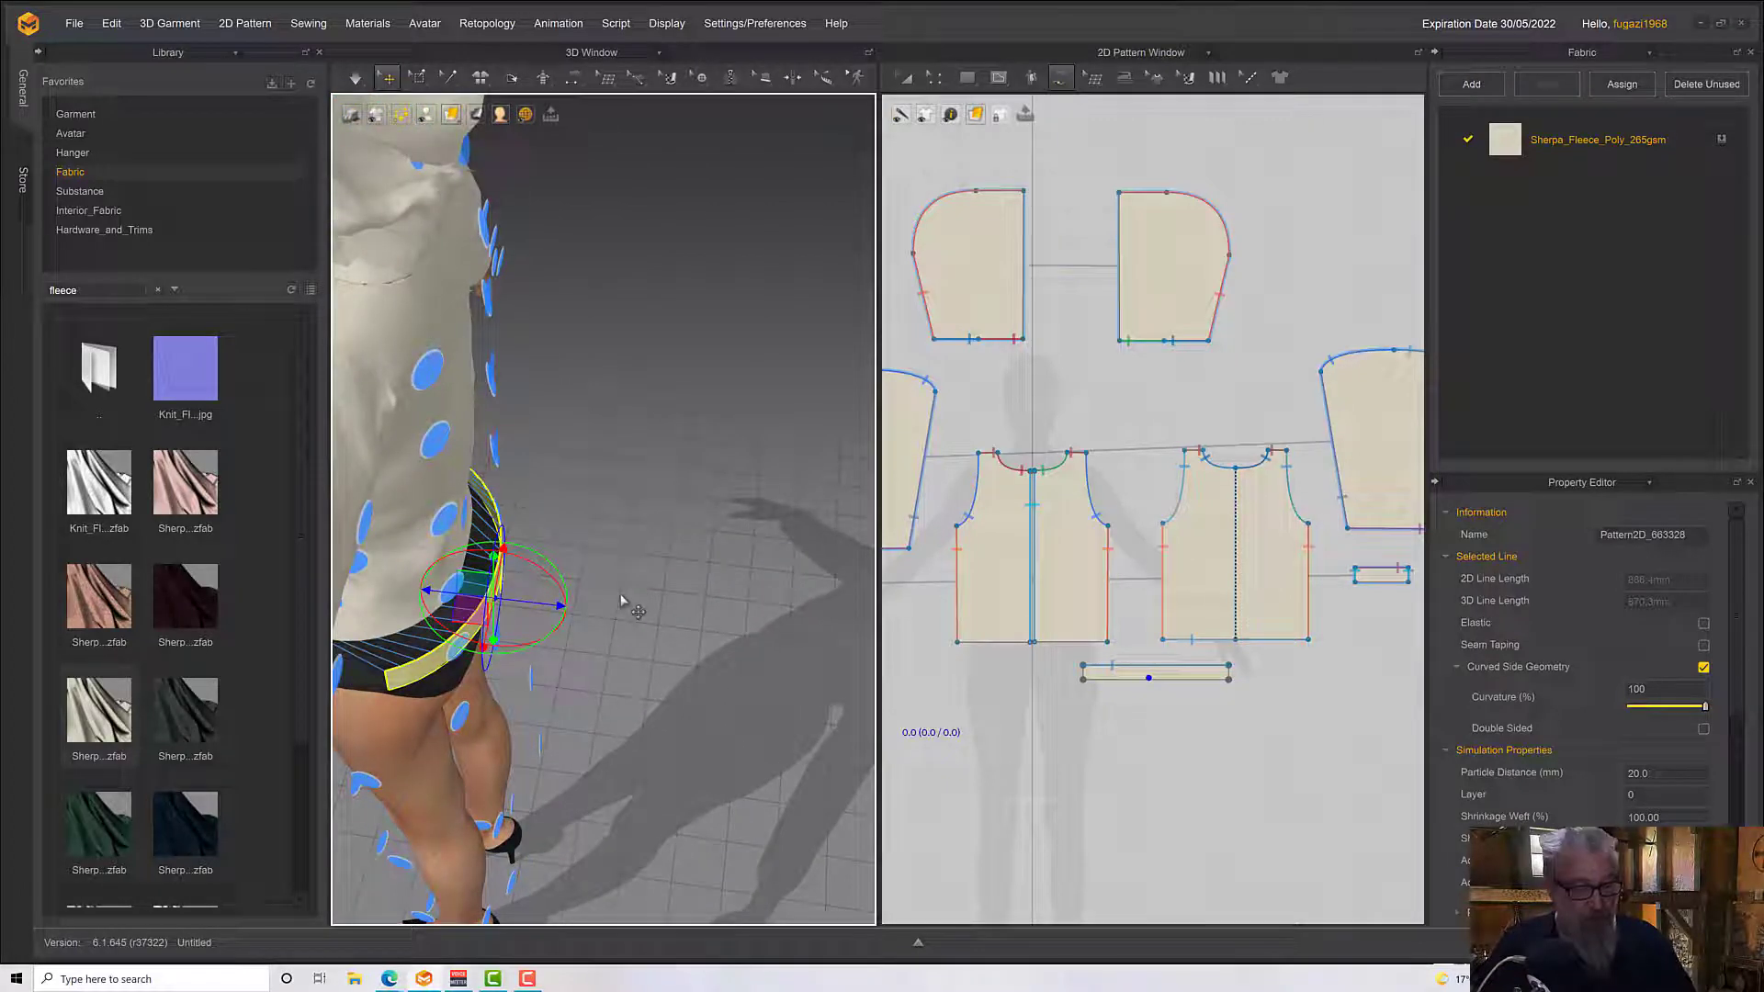
pyautogui.moveTo(622, 602); pyautogui.dragTo(710, 539, button='right')
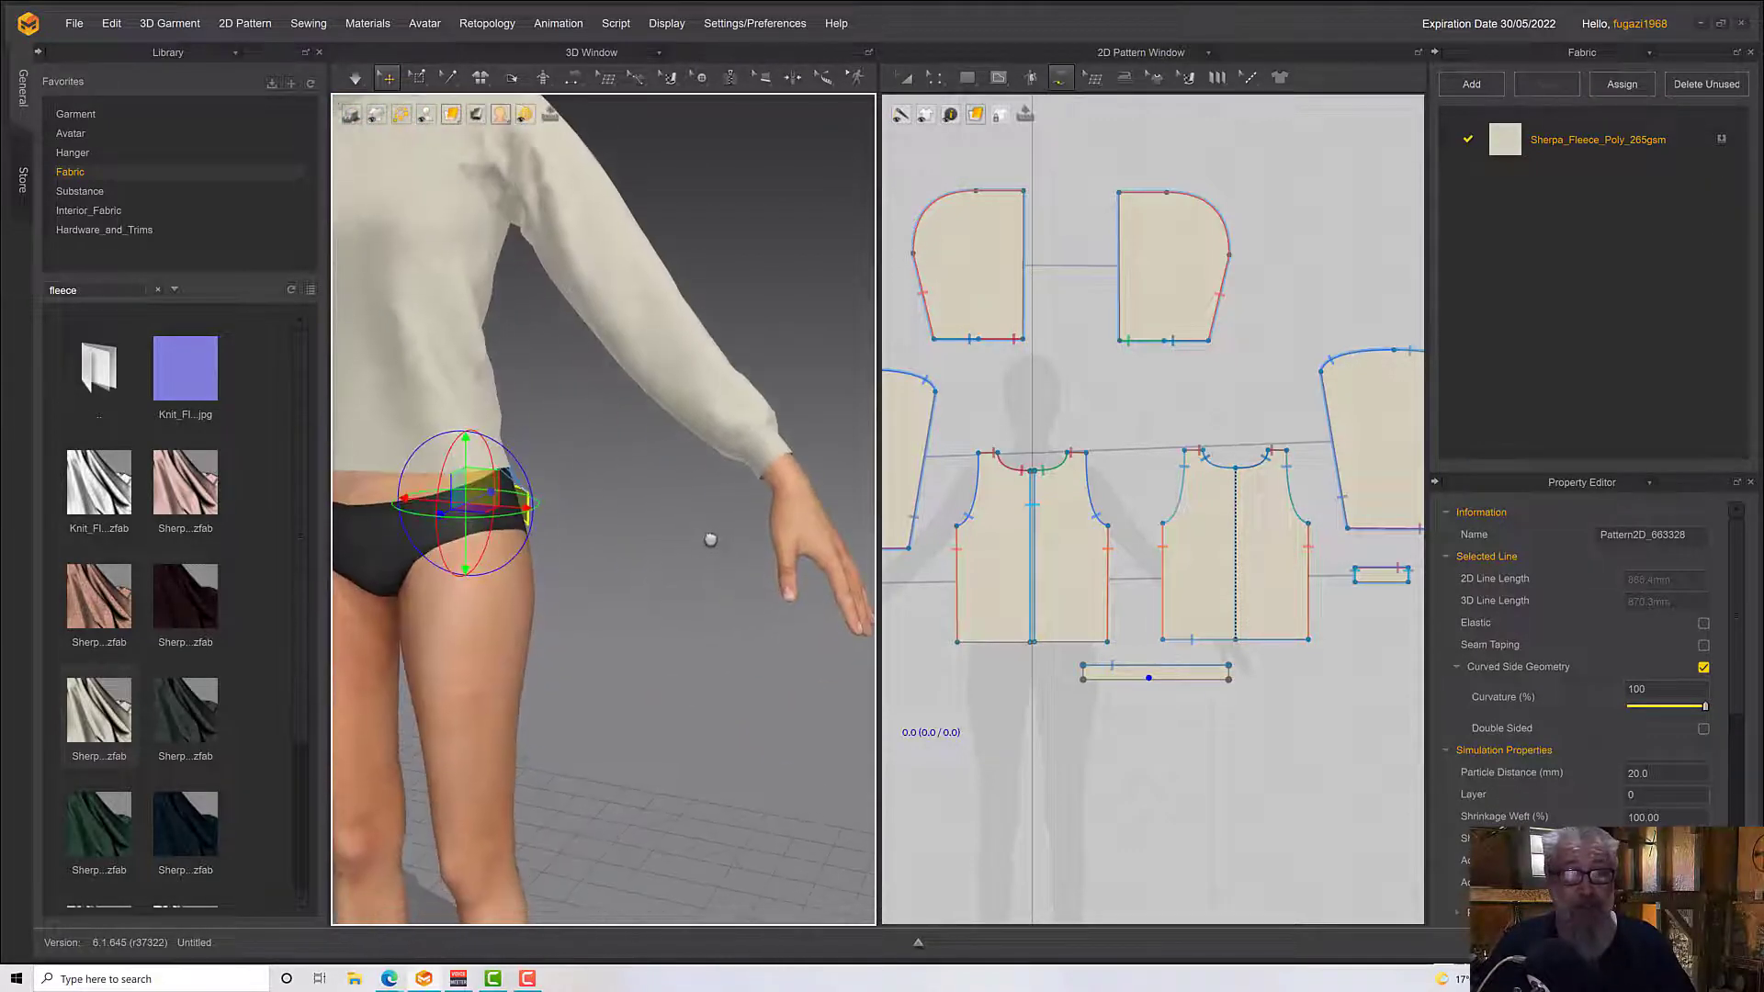
# Measure the hem of the avatar's right front half and create a 201.6 by 40 mm rectangular waistband pattern below it
pyautogui.click(967, 77)
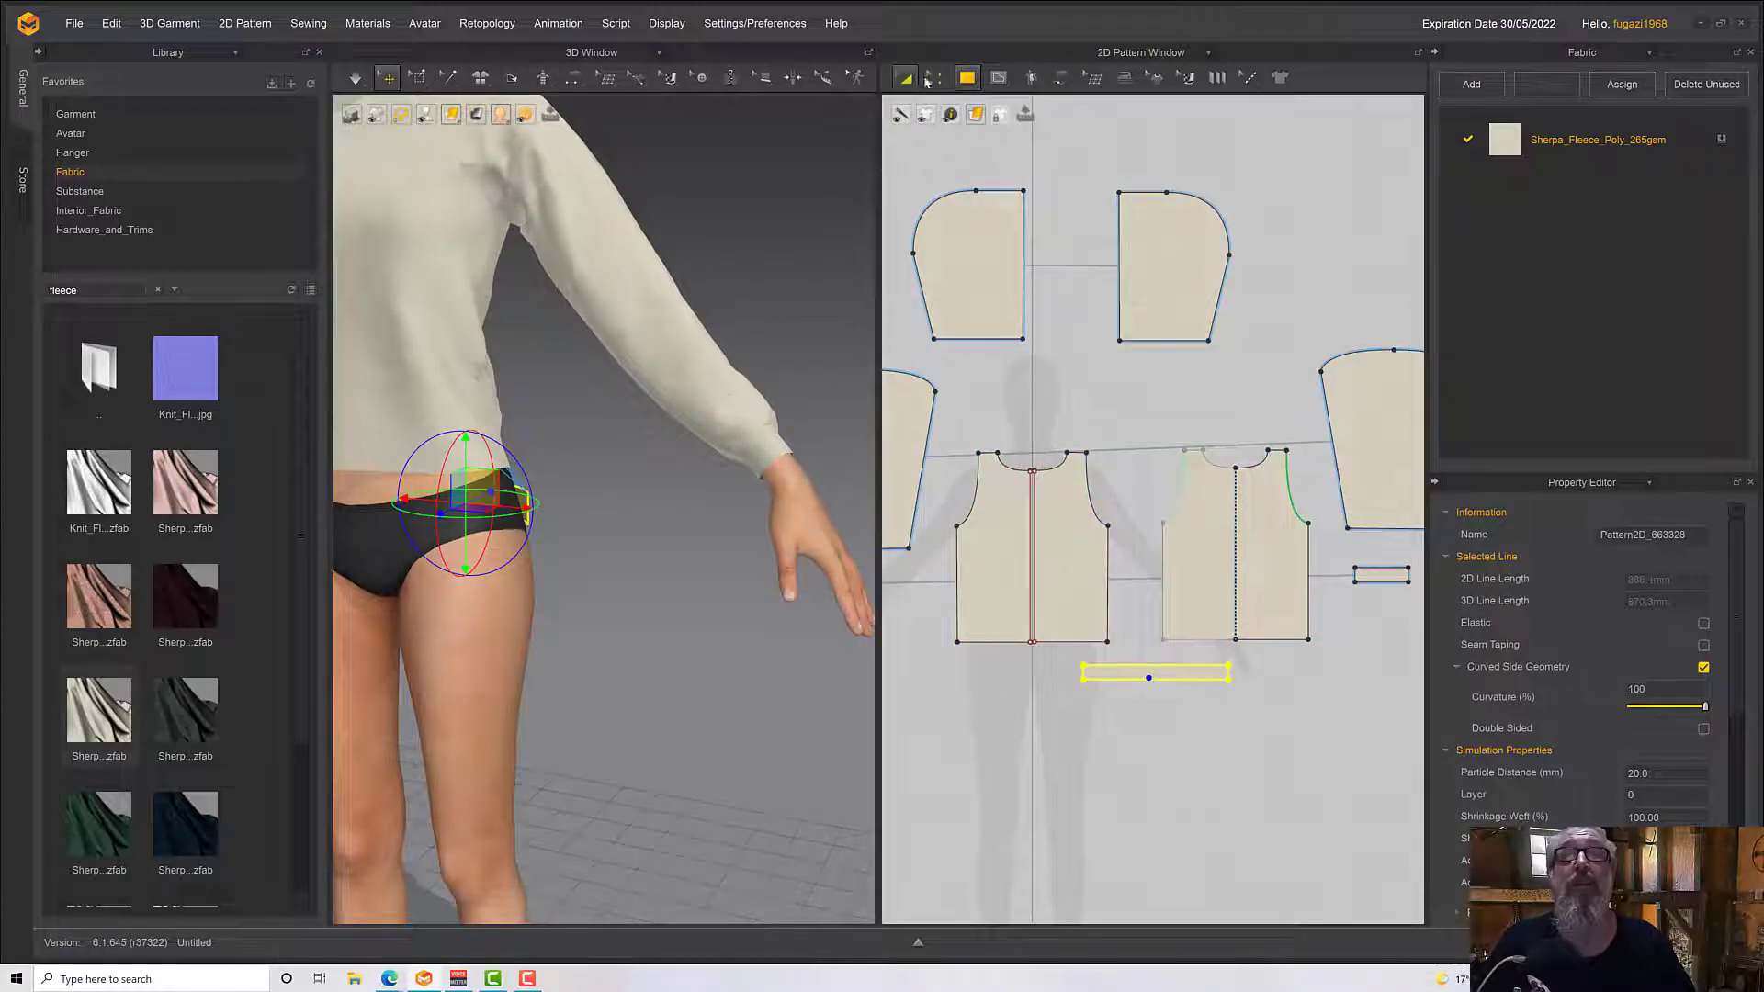
pyautogui.click(930, 77)
pyautogui.click(994, 640)
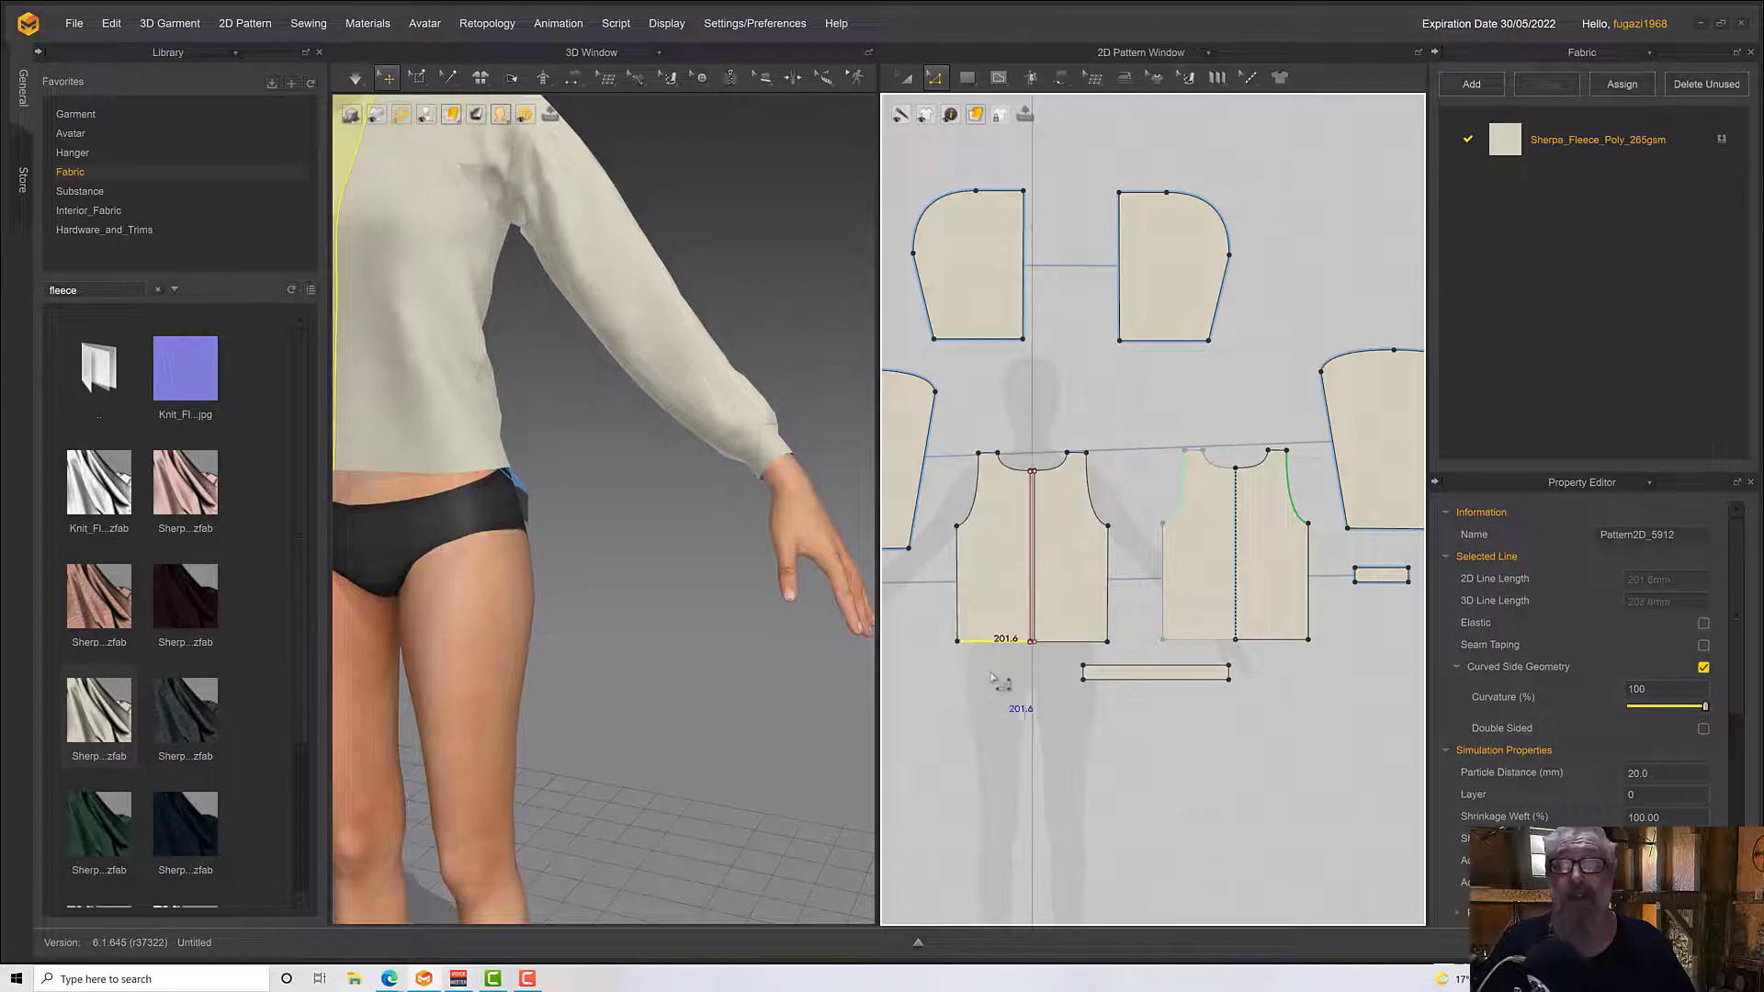
pyautogui.click(966, 78)
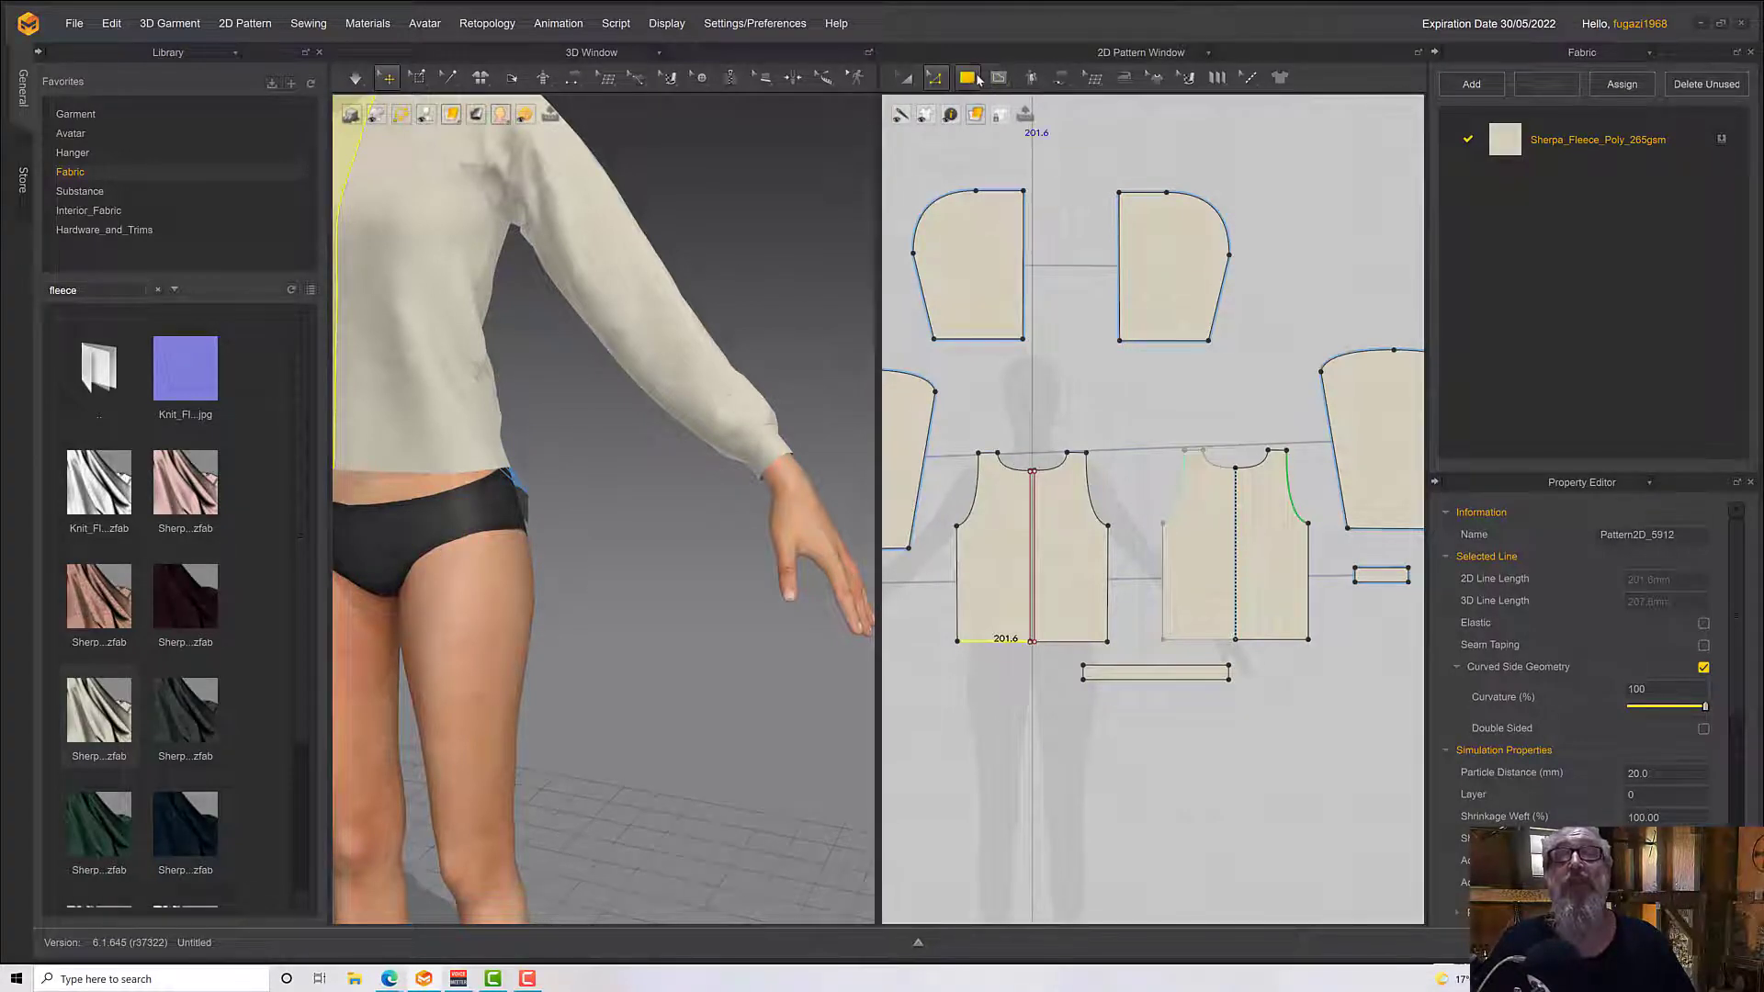
pyautogui.click(964, 672)
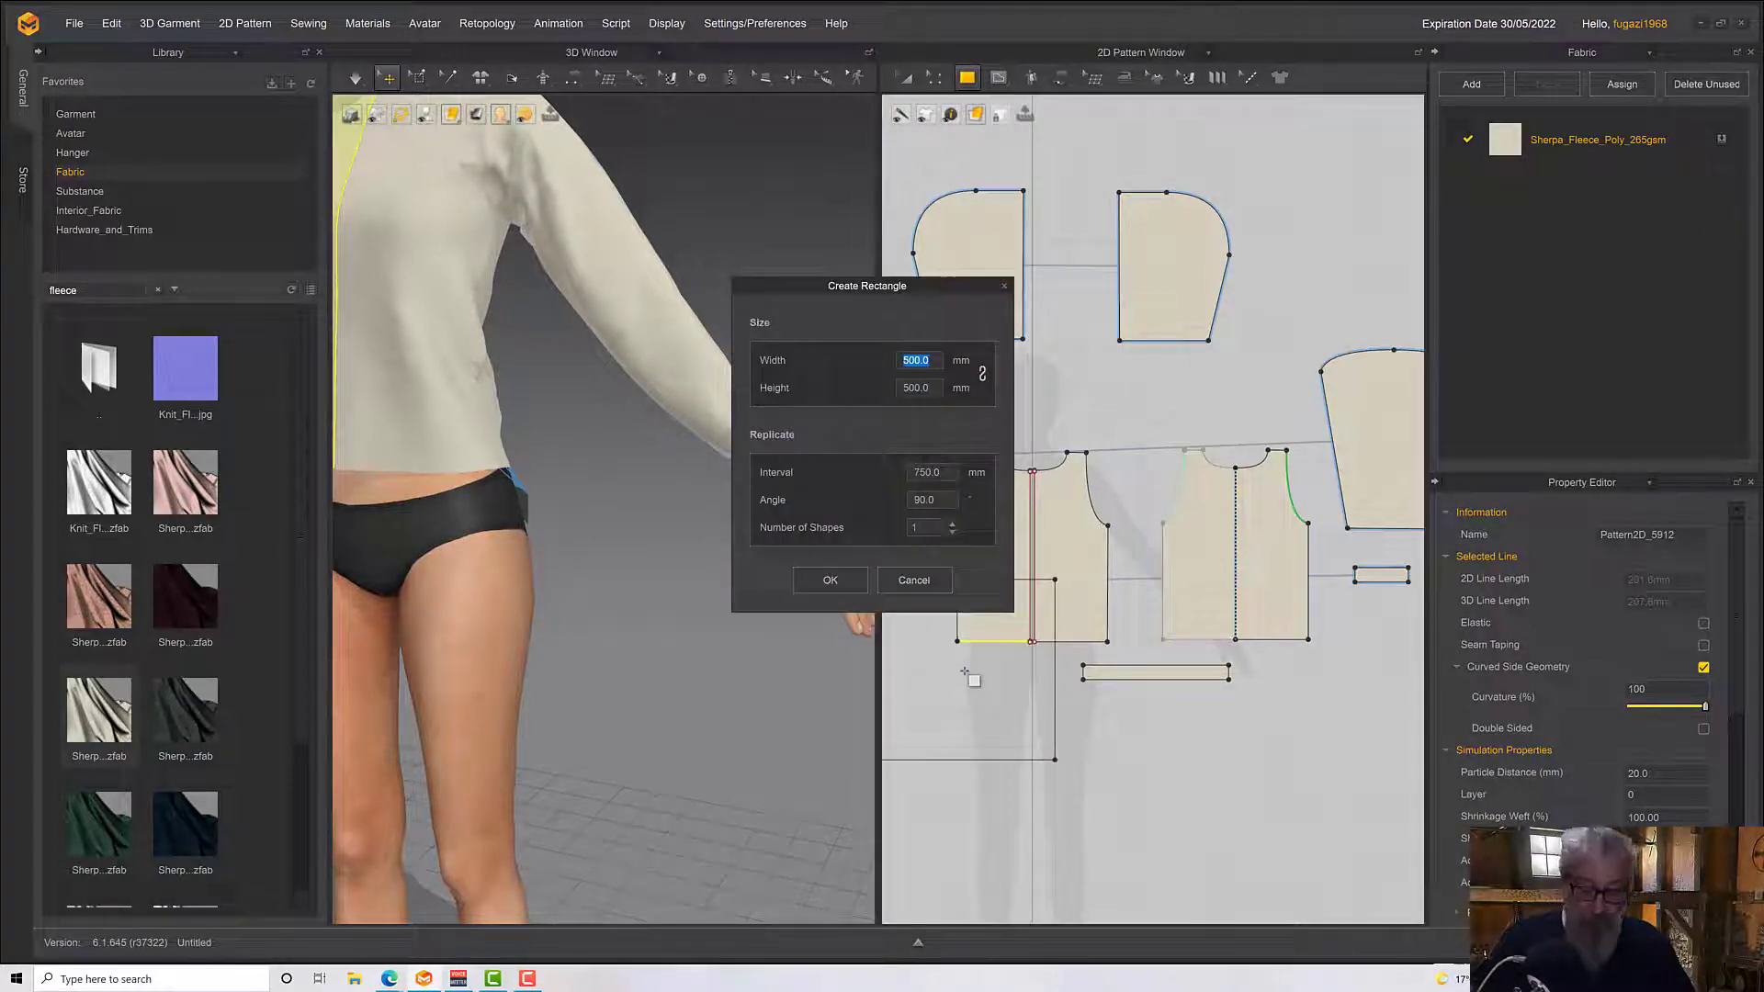
pyautogui.write('201.6')
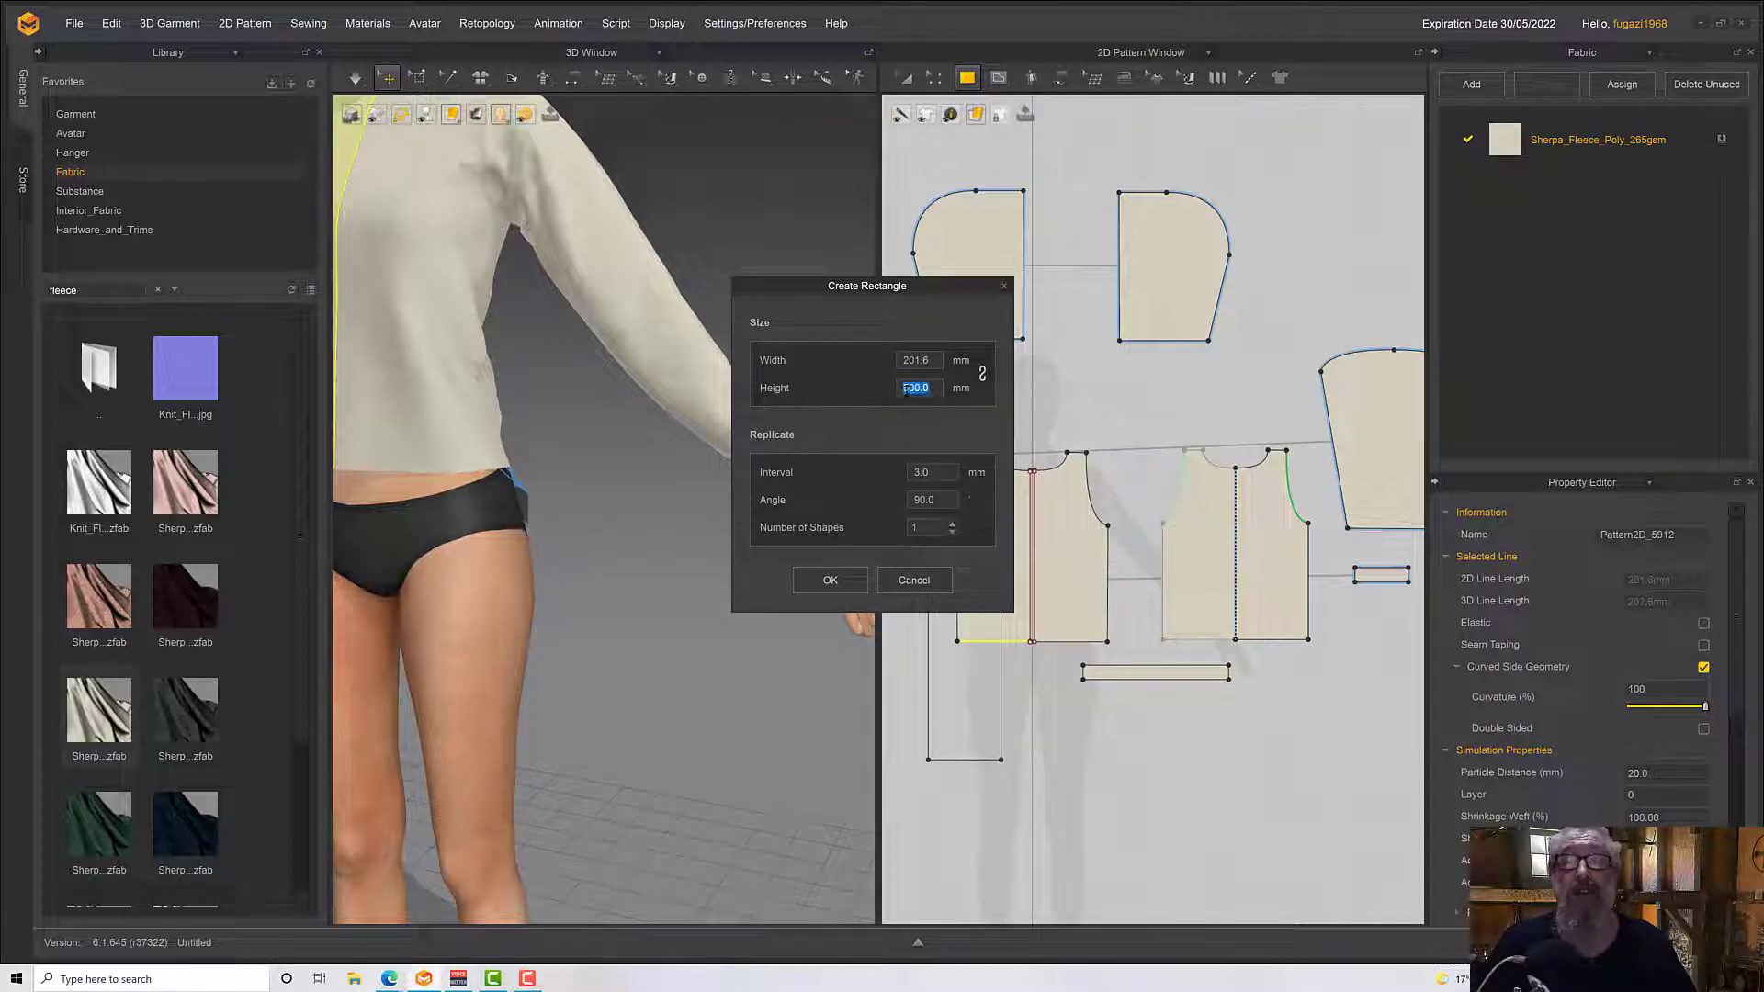
pyautogui.write('40')
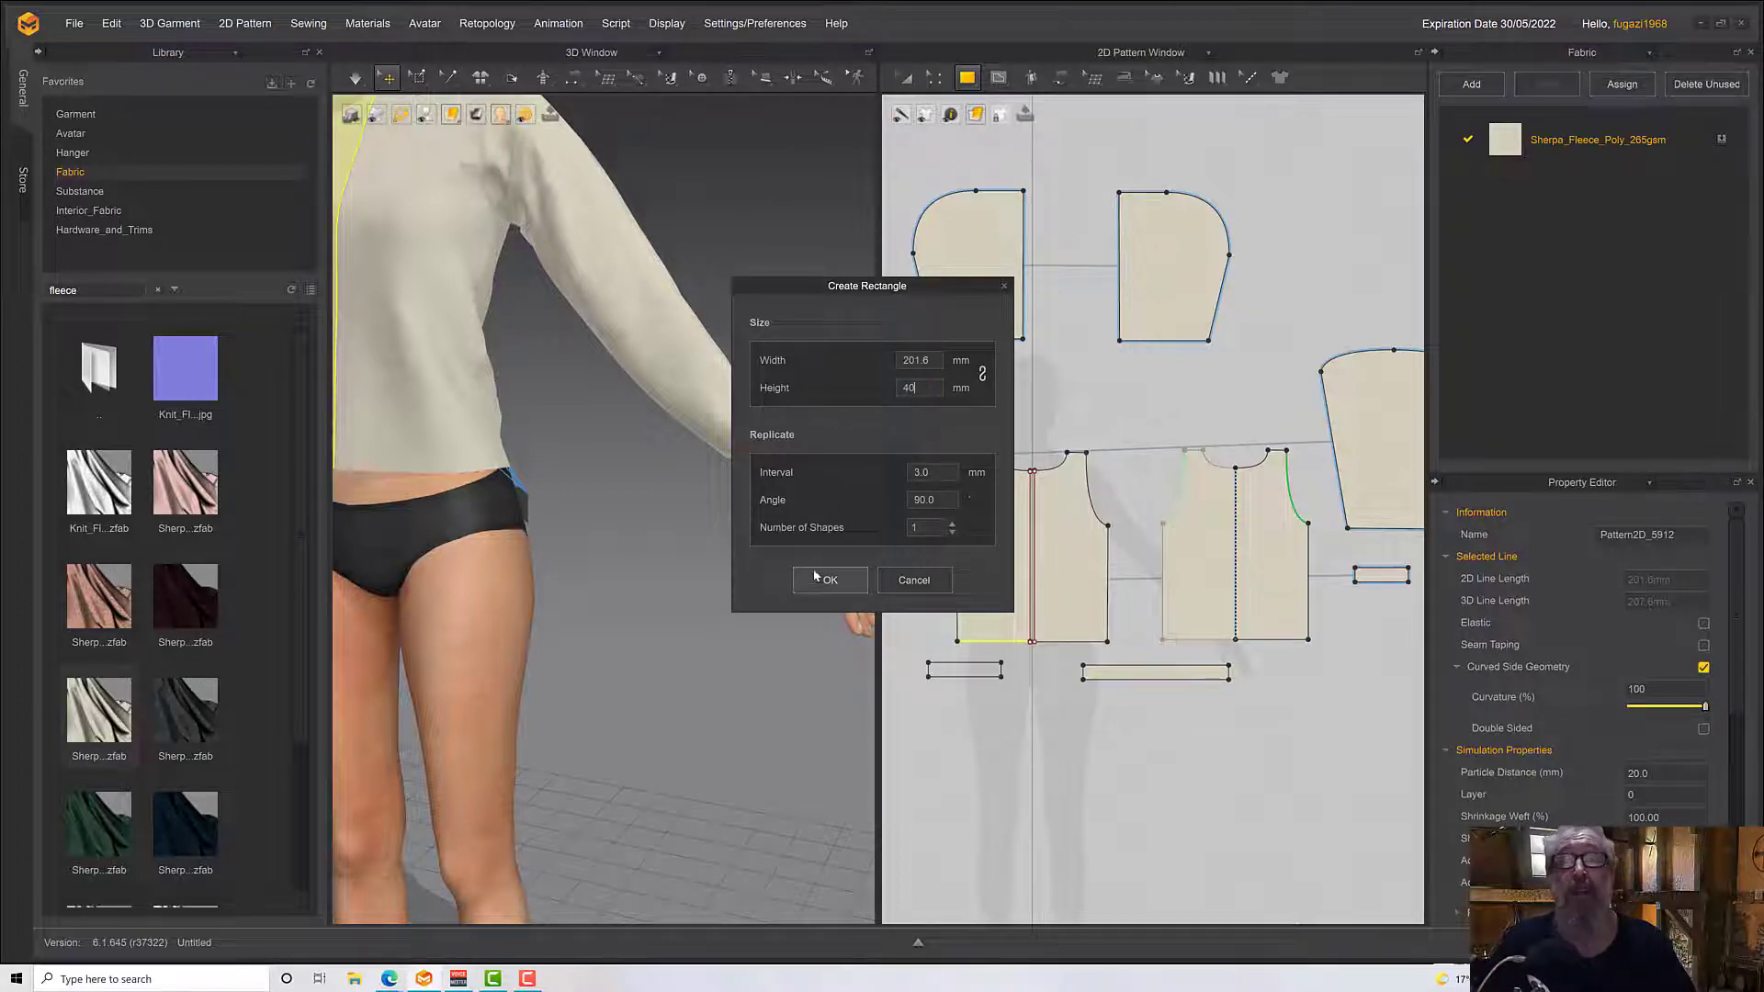
pyautogui.click(828, 581)
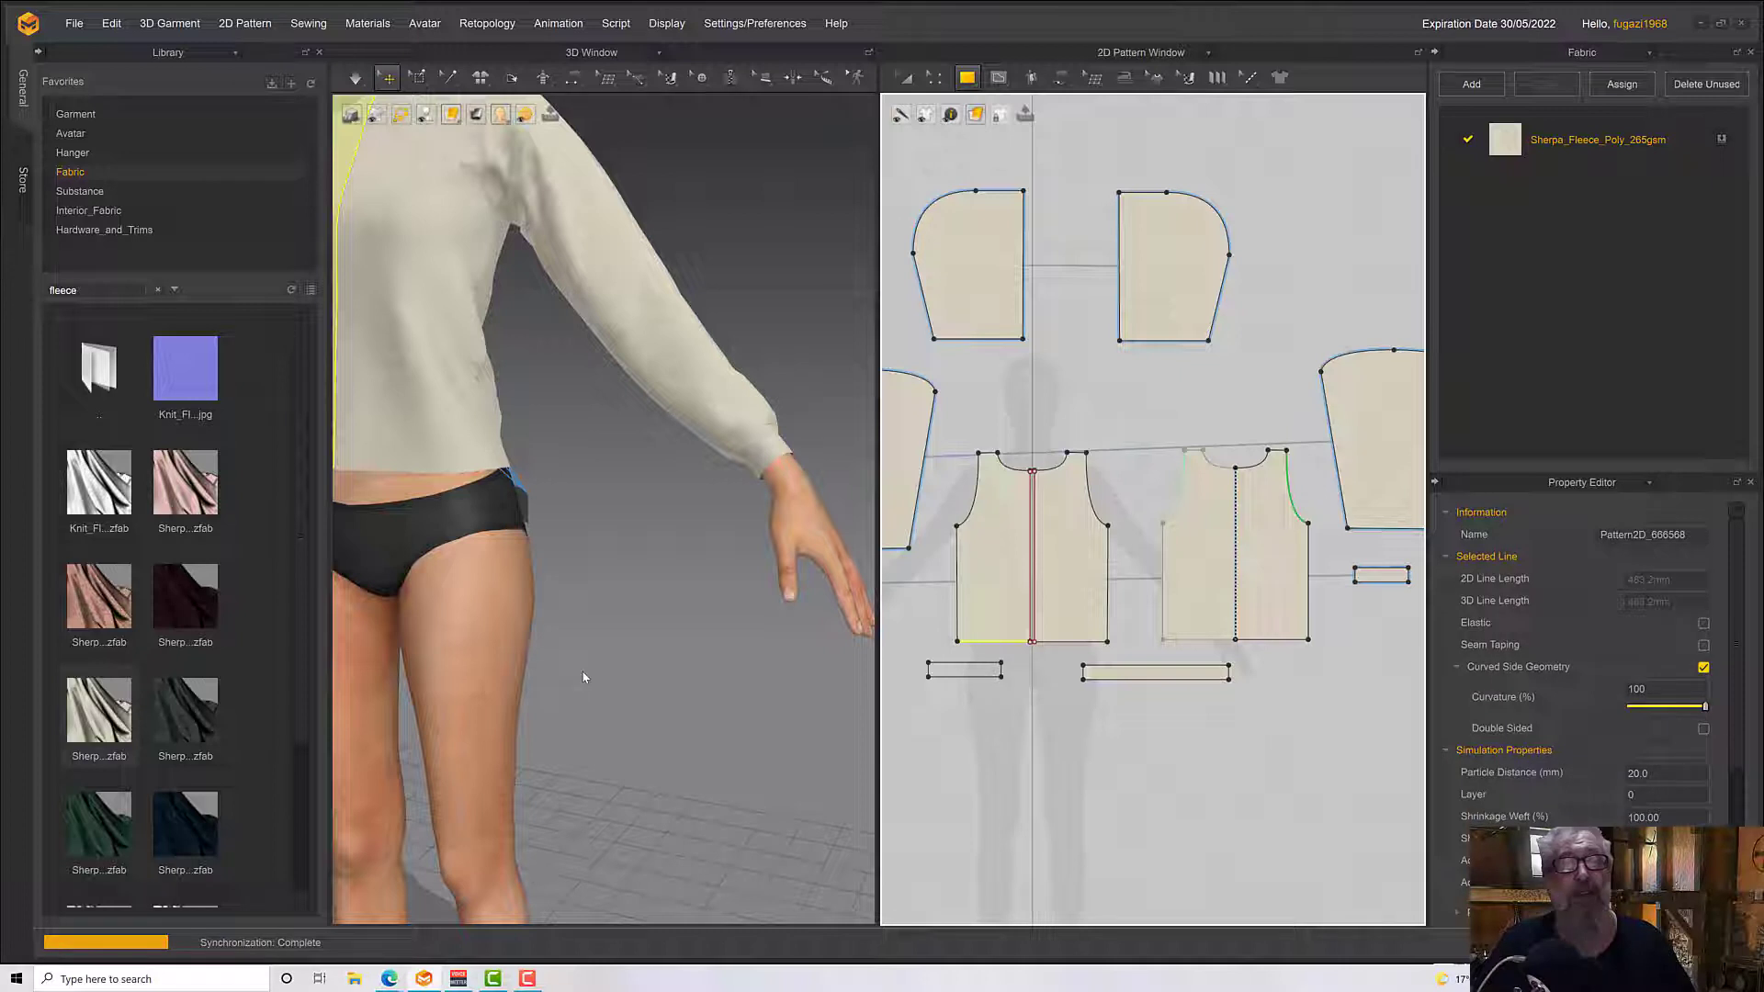
pyautogui.scroll(-3, 588, 679)
pyautogui.moveTo(590, 684); pyautogui.dragTo(809, 721, button='middle')
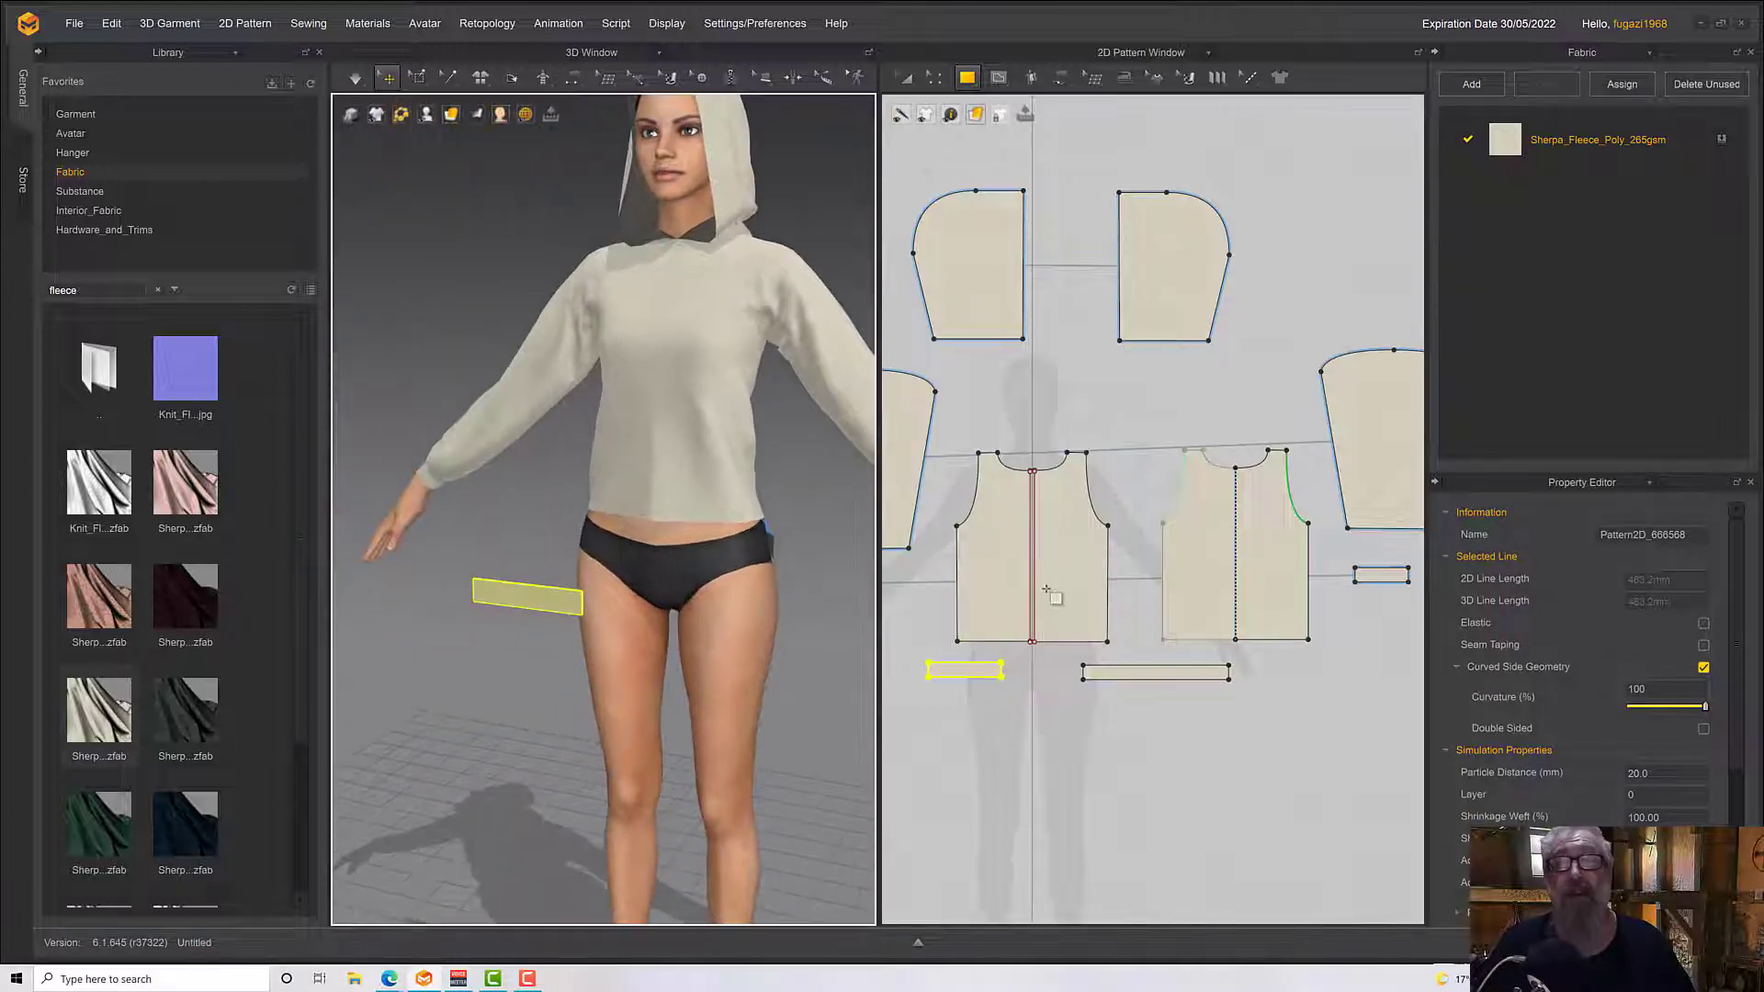
pyautogui.click(981, 83)
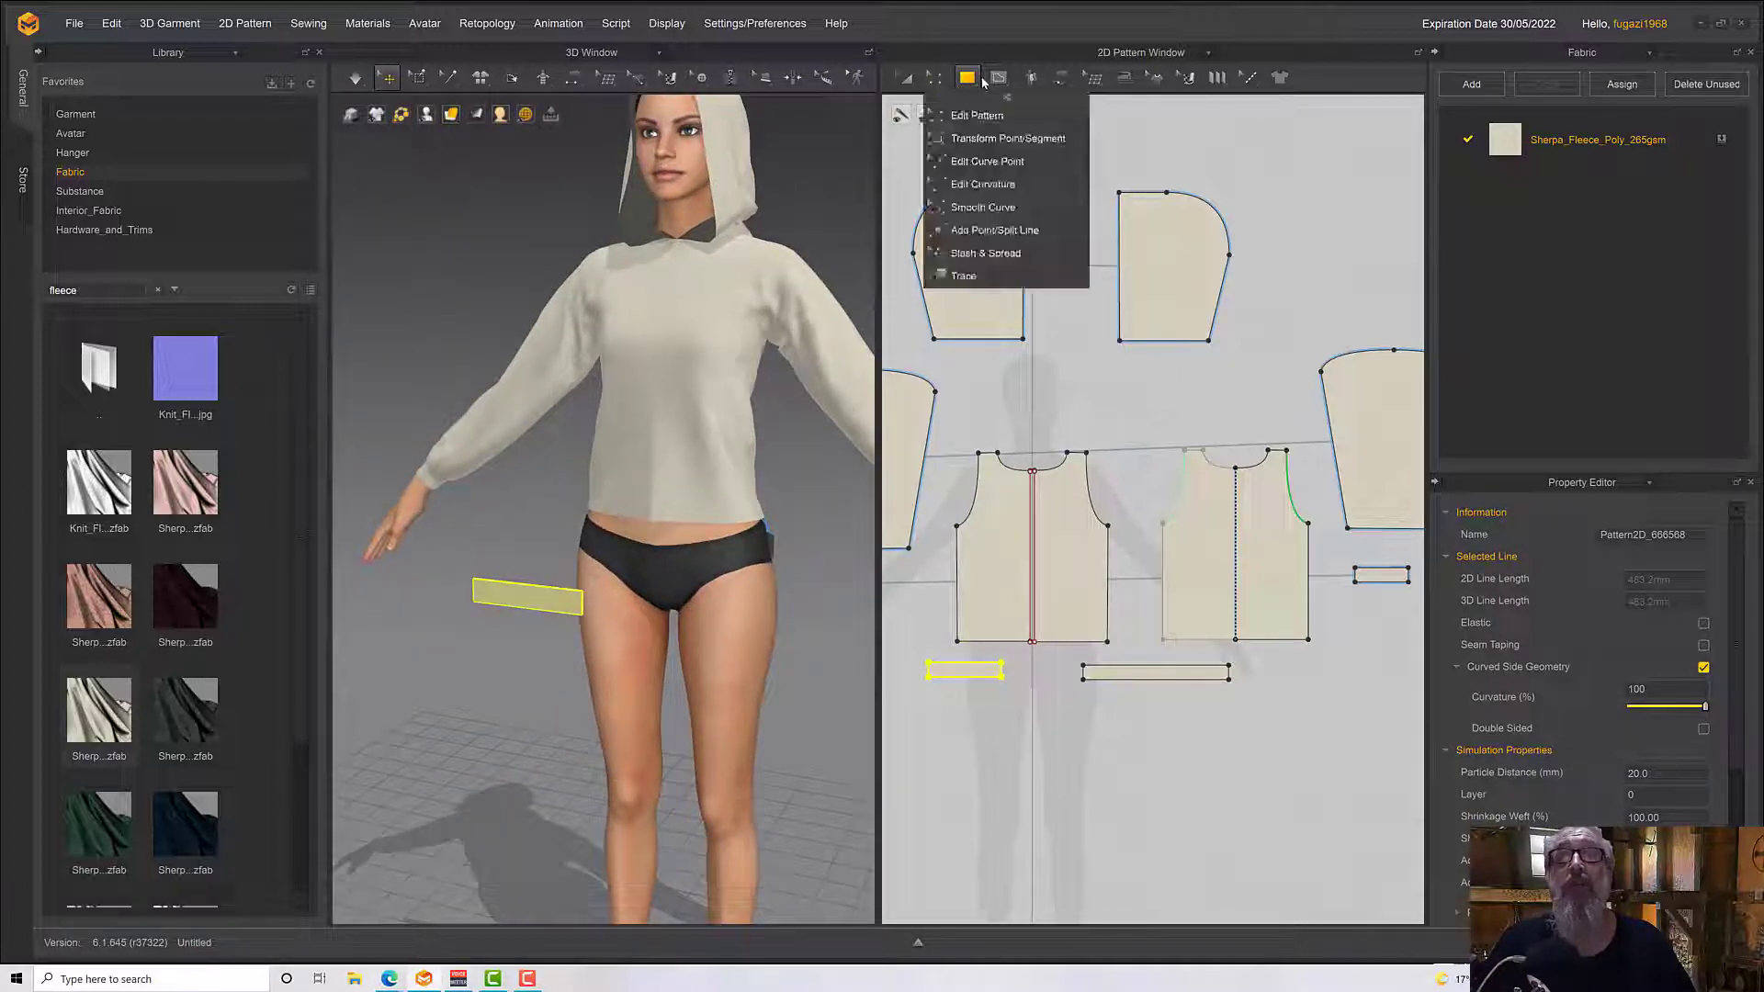
# Sew the short front waistband's upper edge to the hem of the avatar's right front half with Segment Sewing
pyautogui.click(1060, 77)
pyautogui.click(1088, 182)
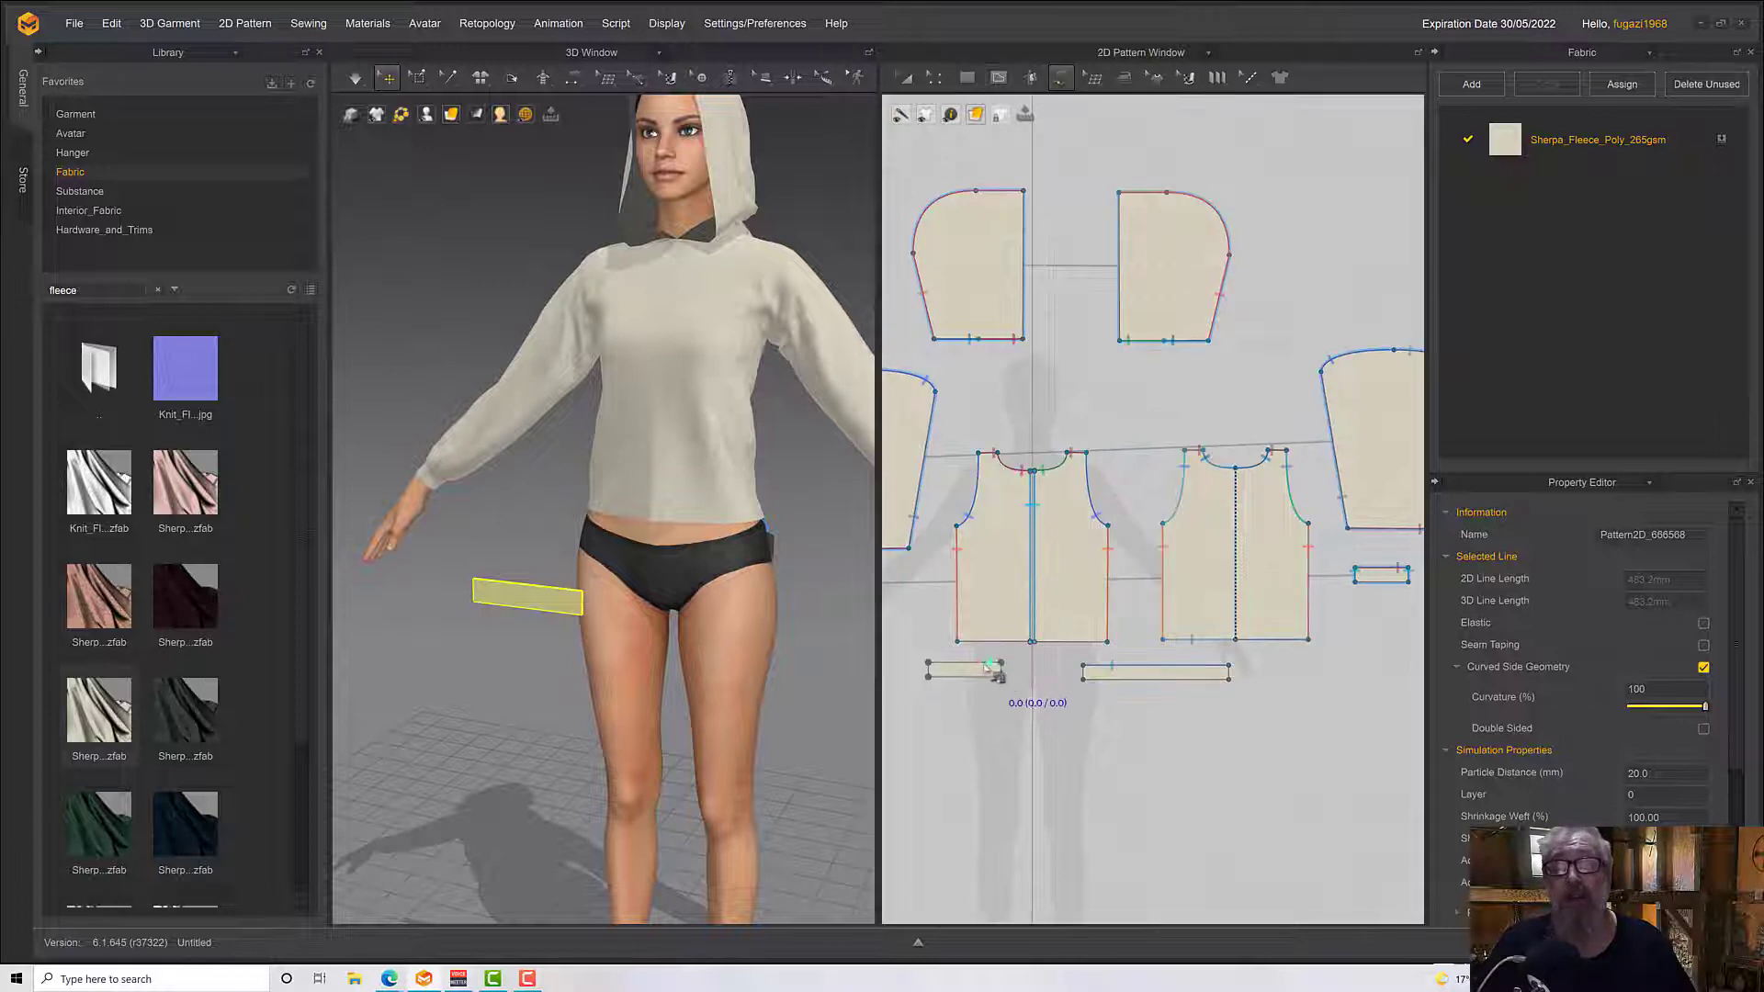
pyautogui.click(1064, 81)
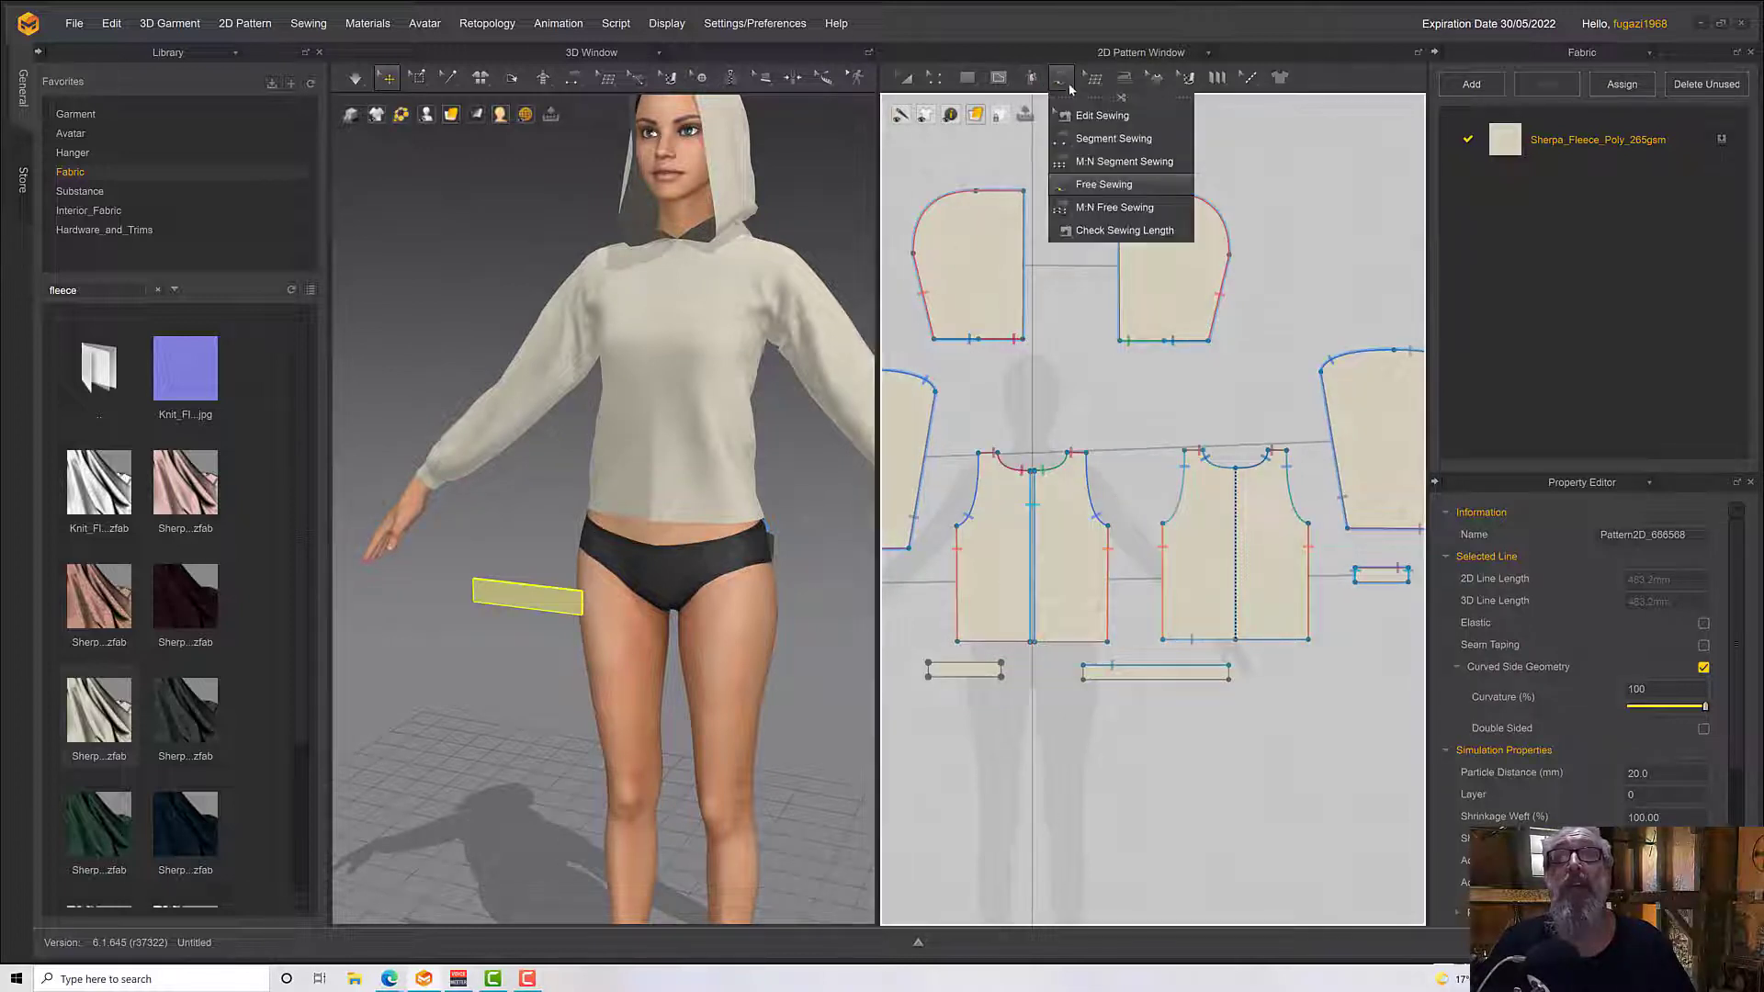
pyautogui.click(1113, 138)
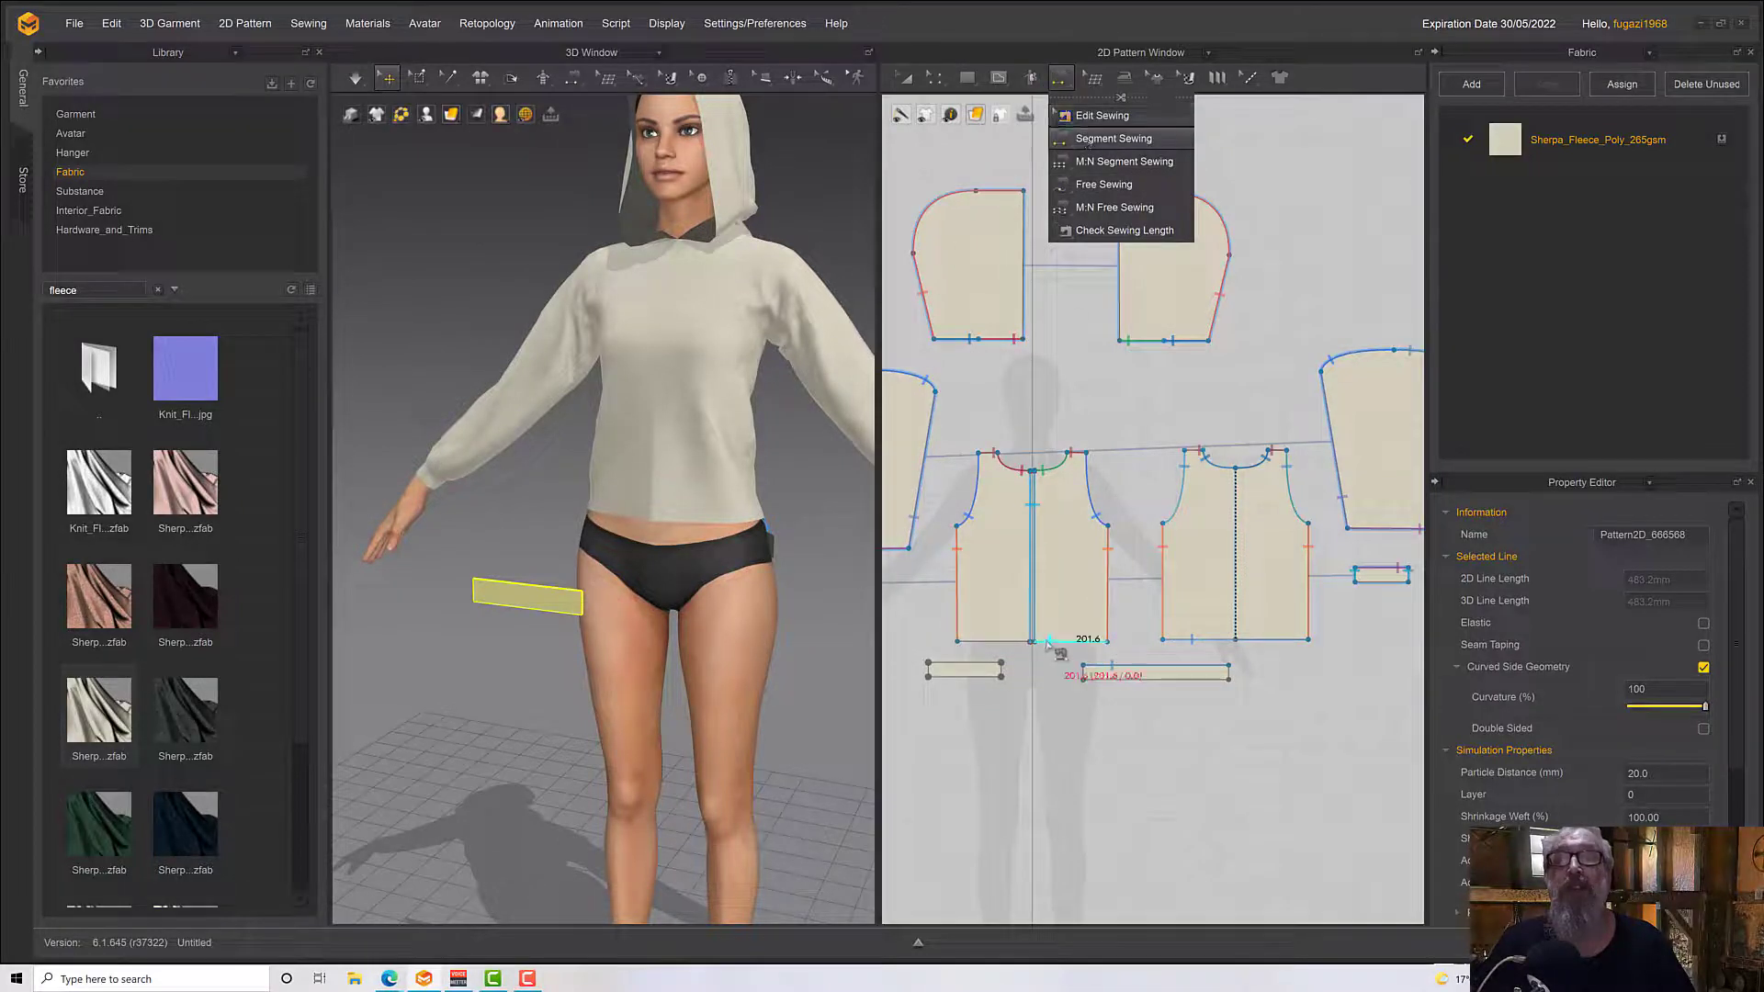
pyautogui.click(987, 663)
pyautogui.click(997, 641)
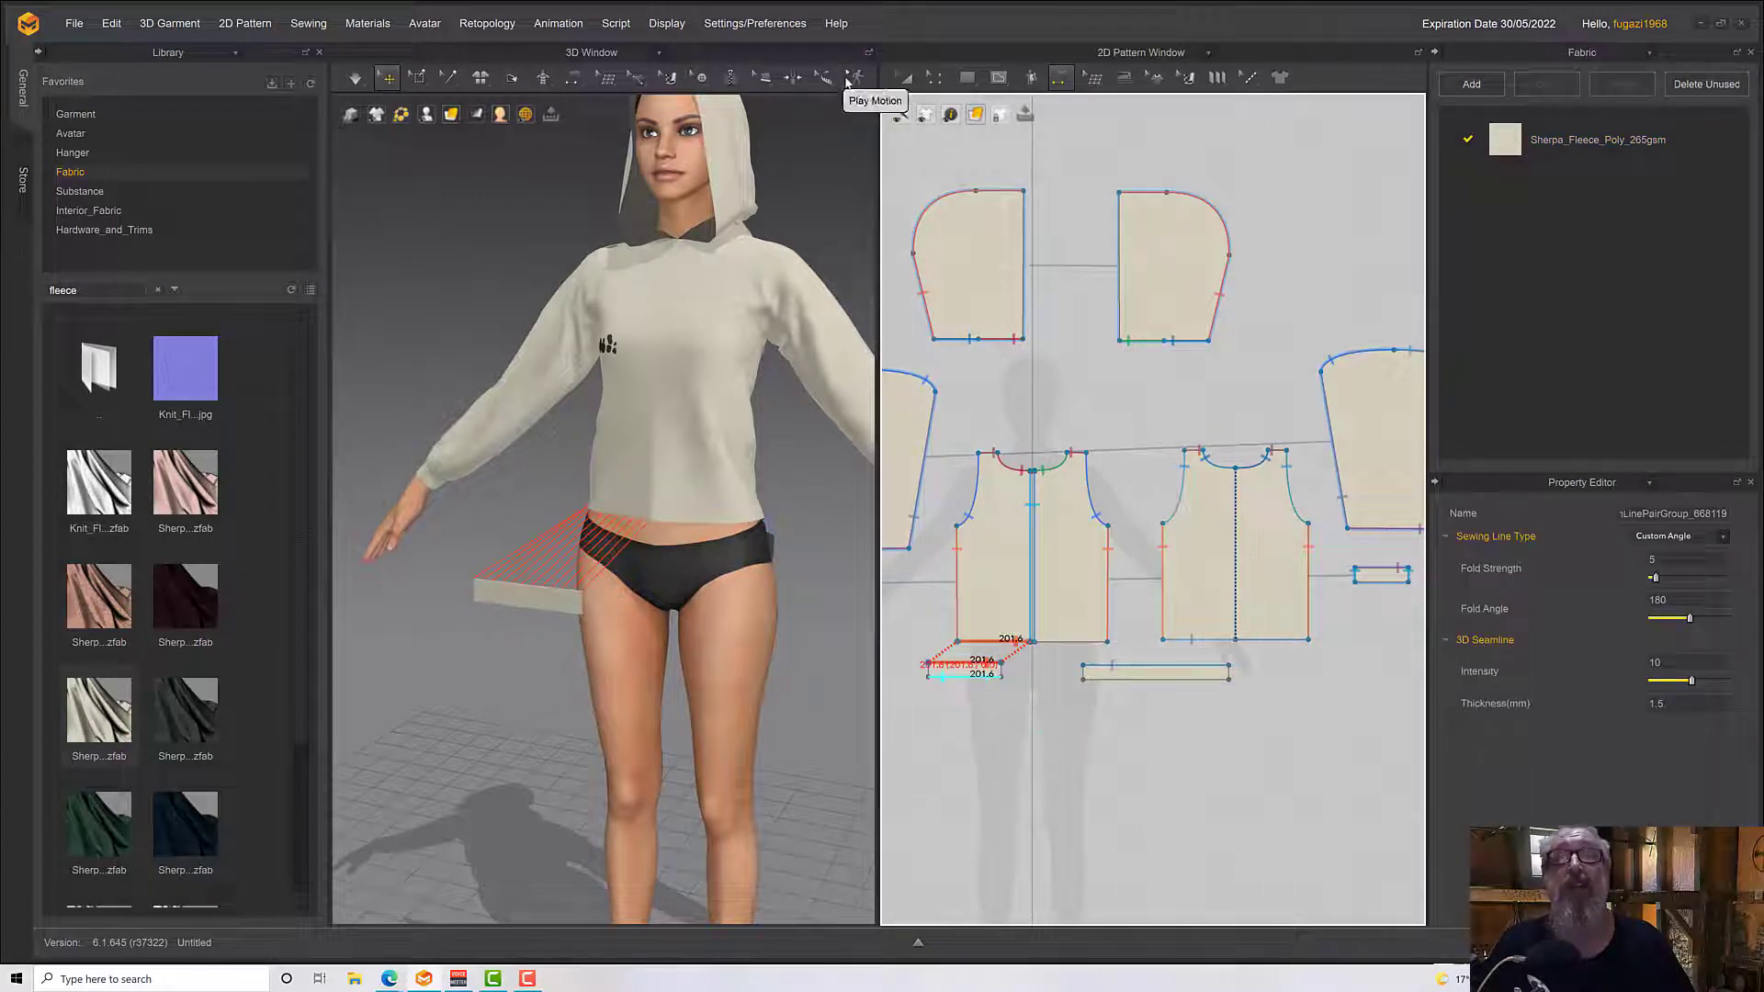
# Copy the short front waistband and mirror-paste the duplicate beside it, below the avatar's left front half
pyautogui.click(569, 599)
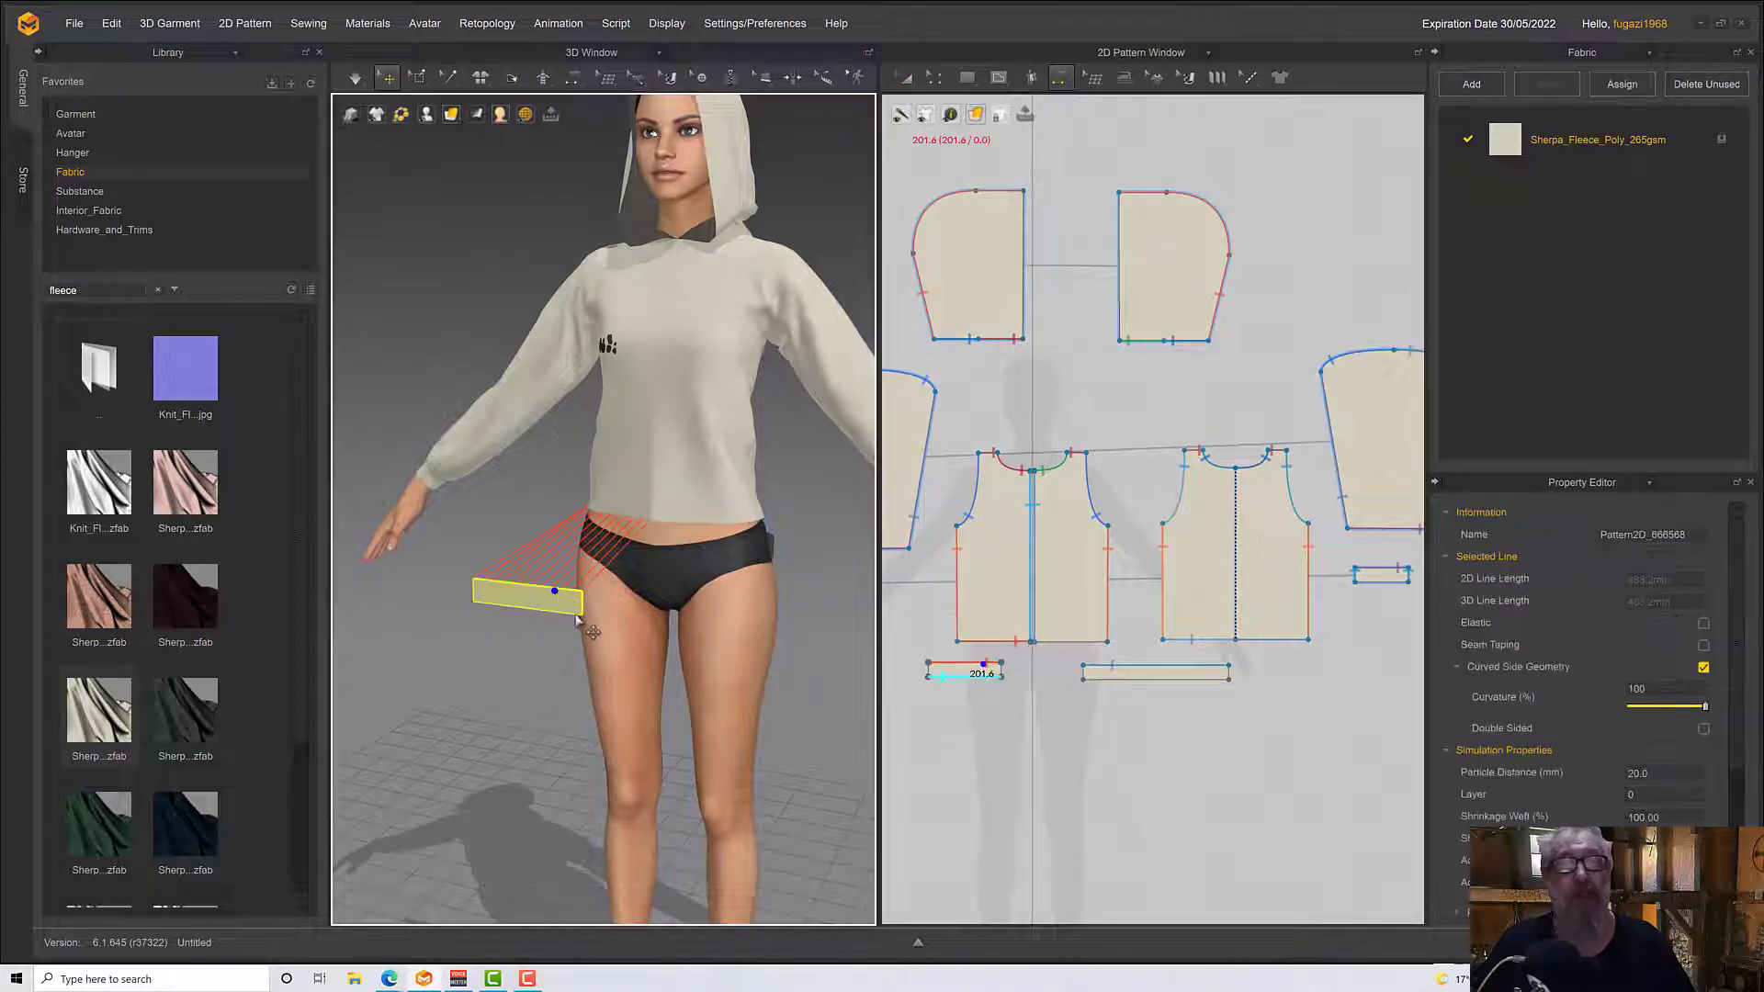
pyautogui.scroll(-1, 799, 705)
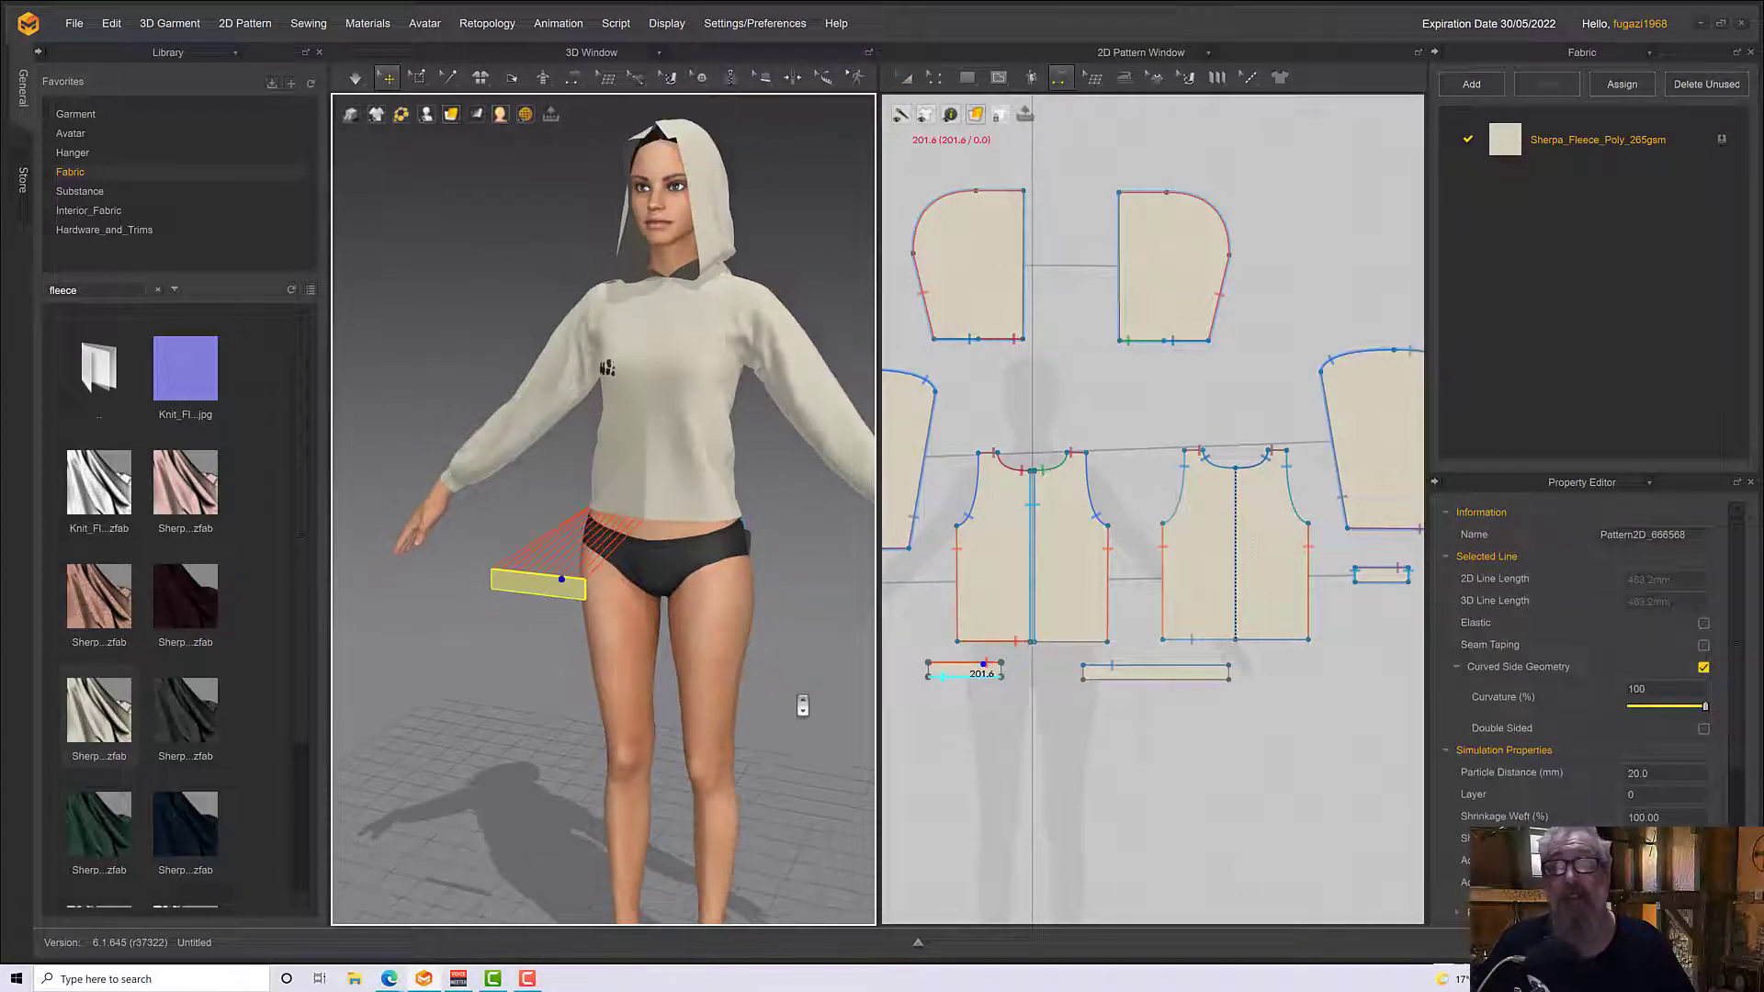
pyautogui.click(907, 78)
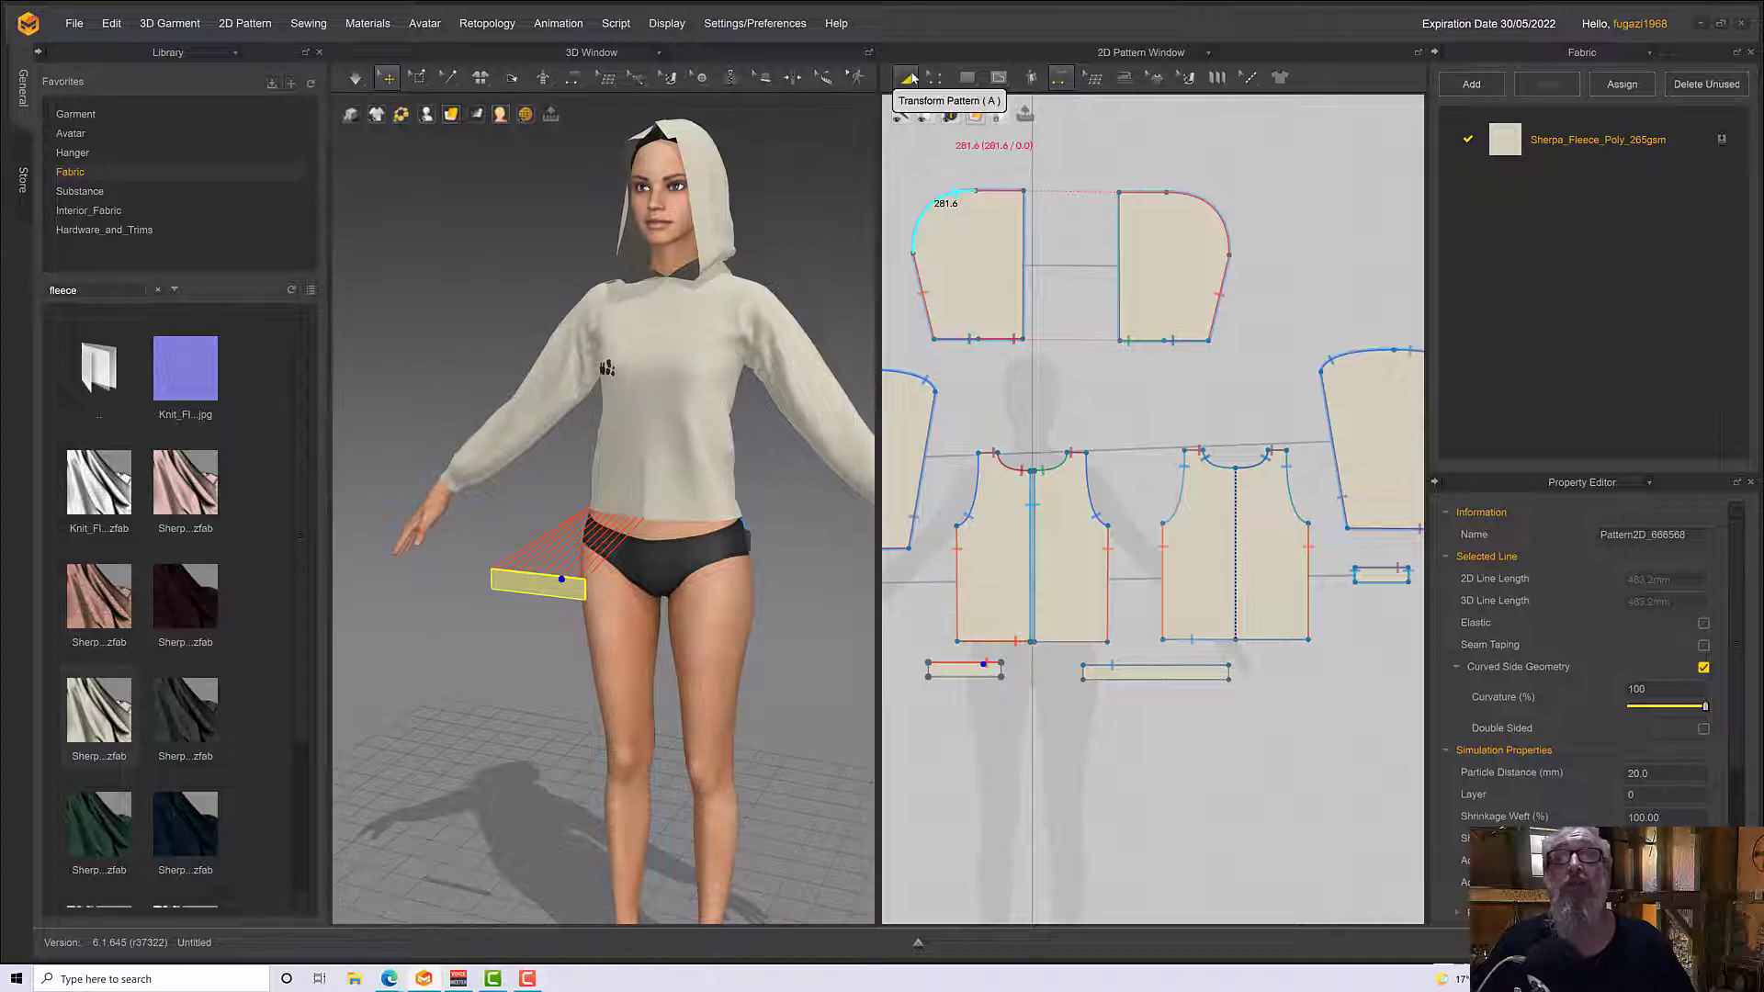
pyautogui.rightClick(933, 668)
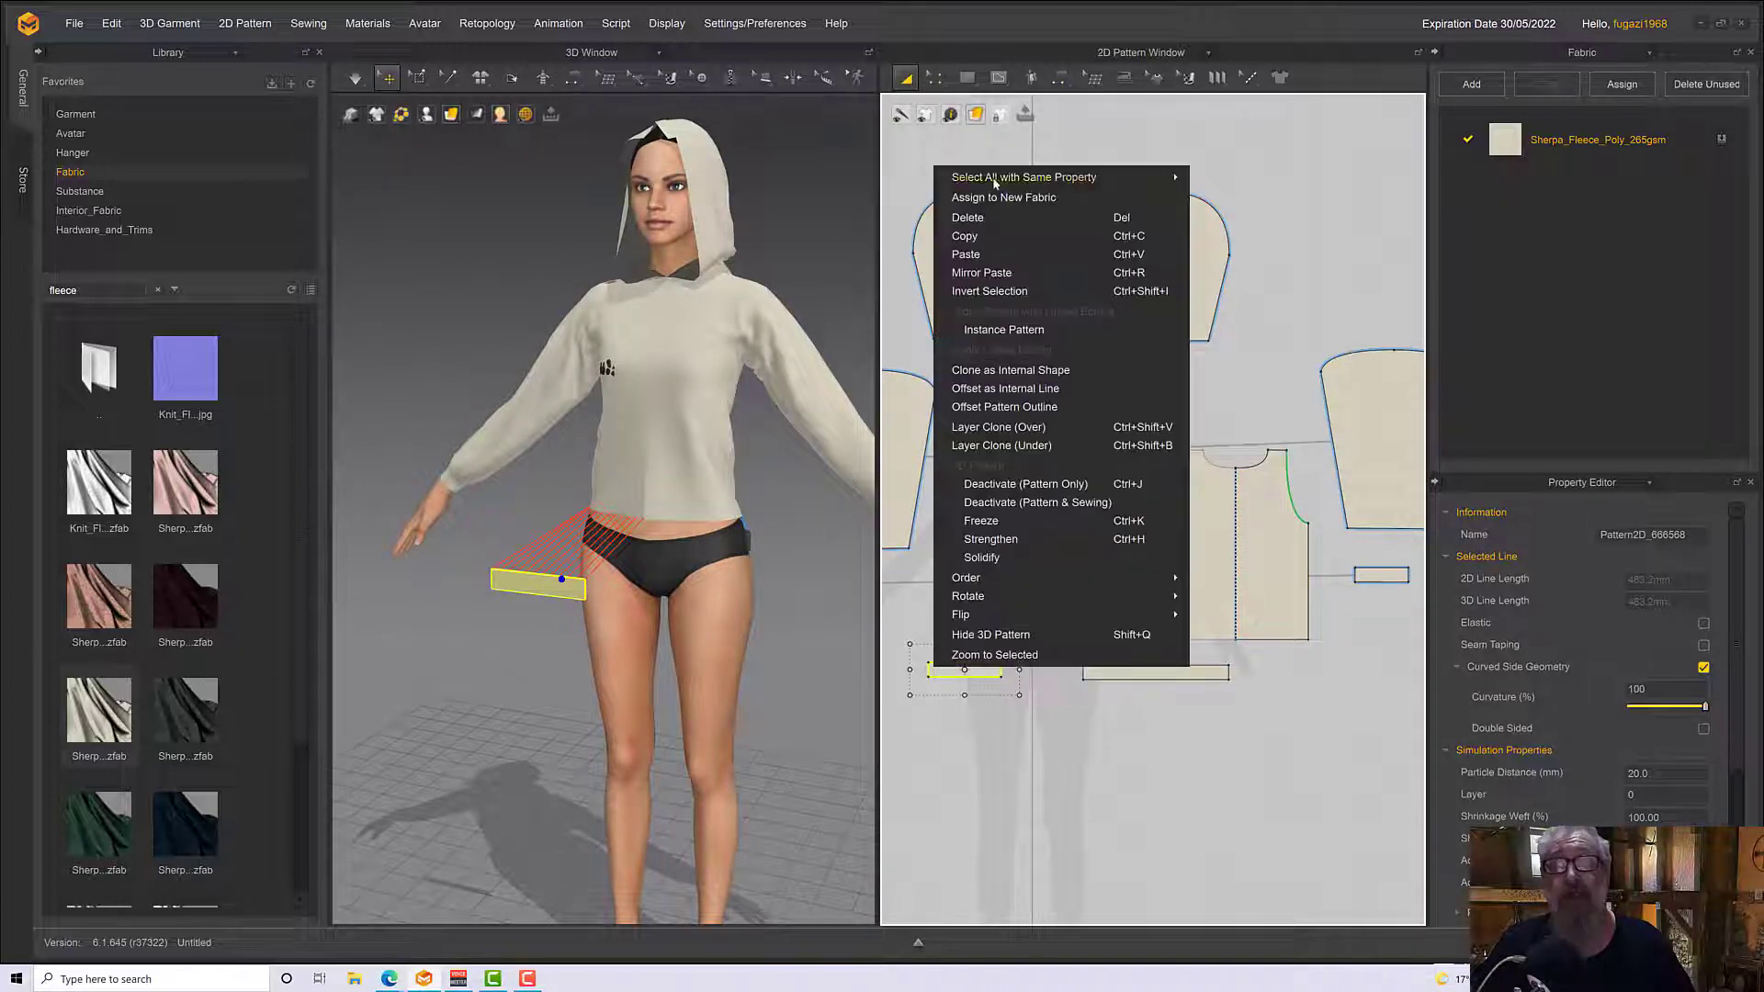
pyautogui.click(987, 237)
pyautogui.rightClick(1038, 667)
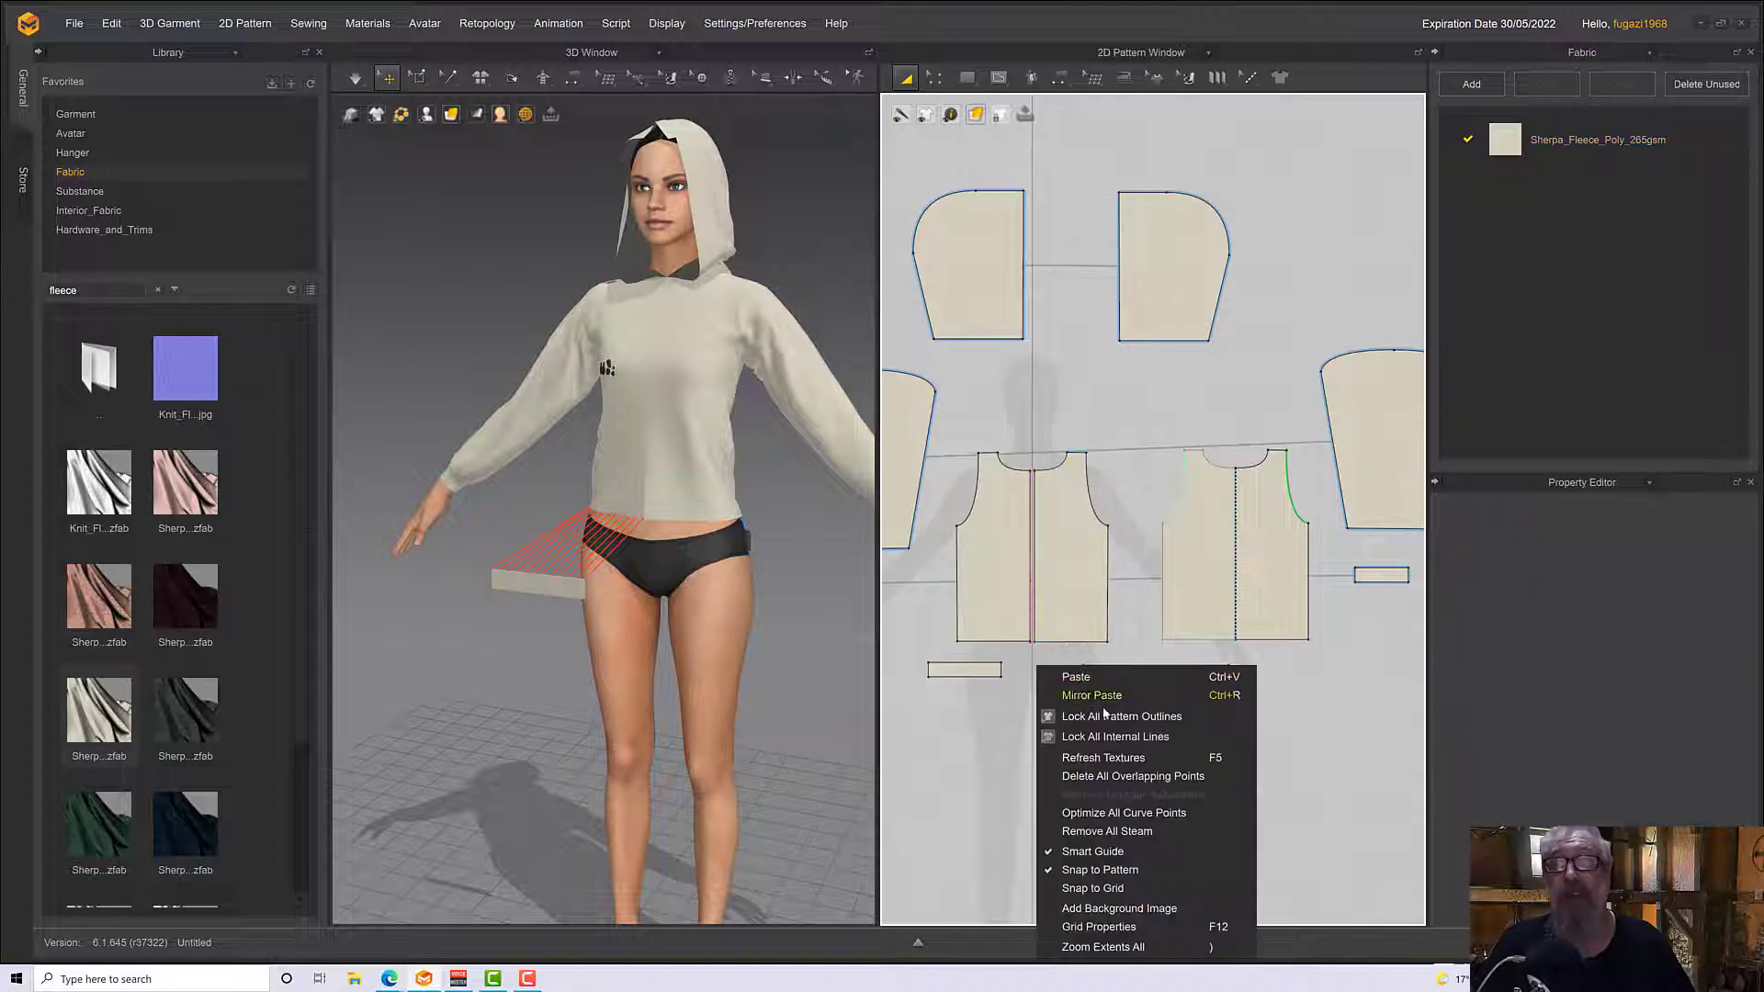
pyautogui.click(1093, 695)
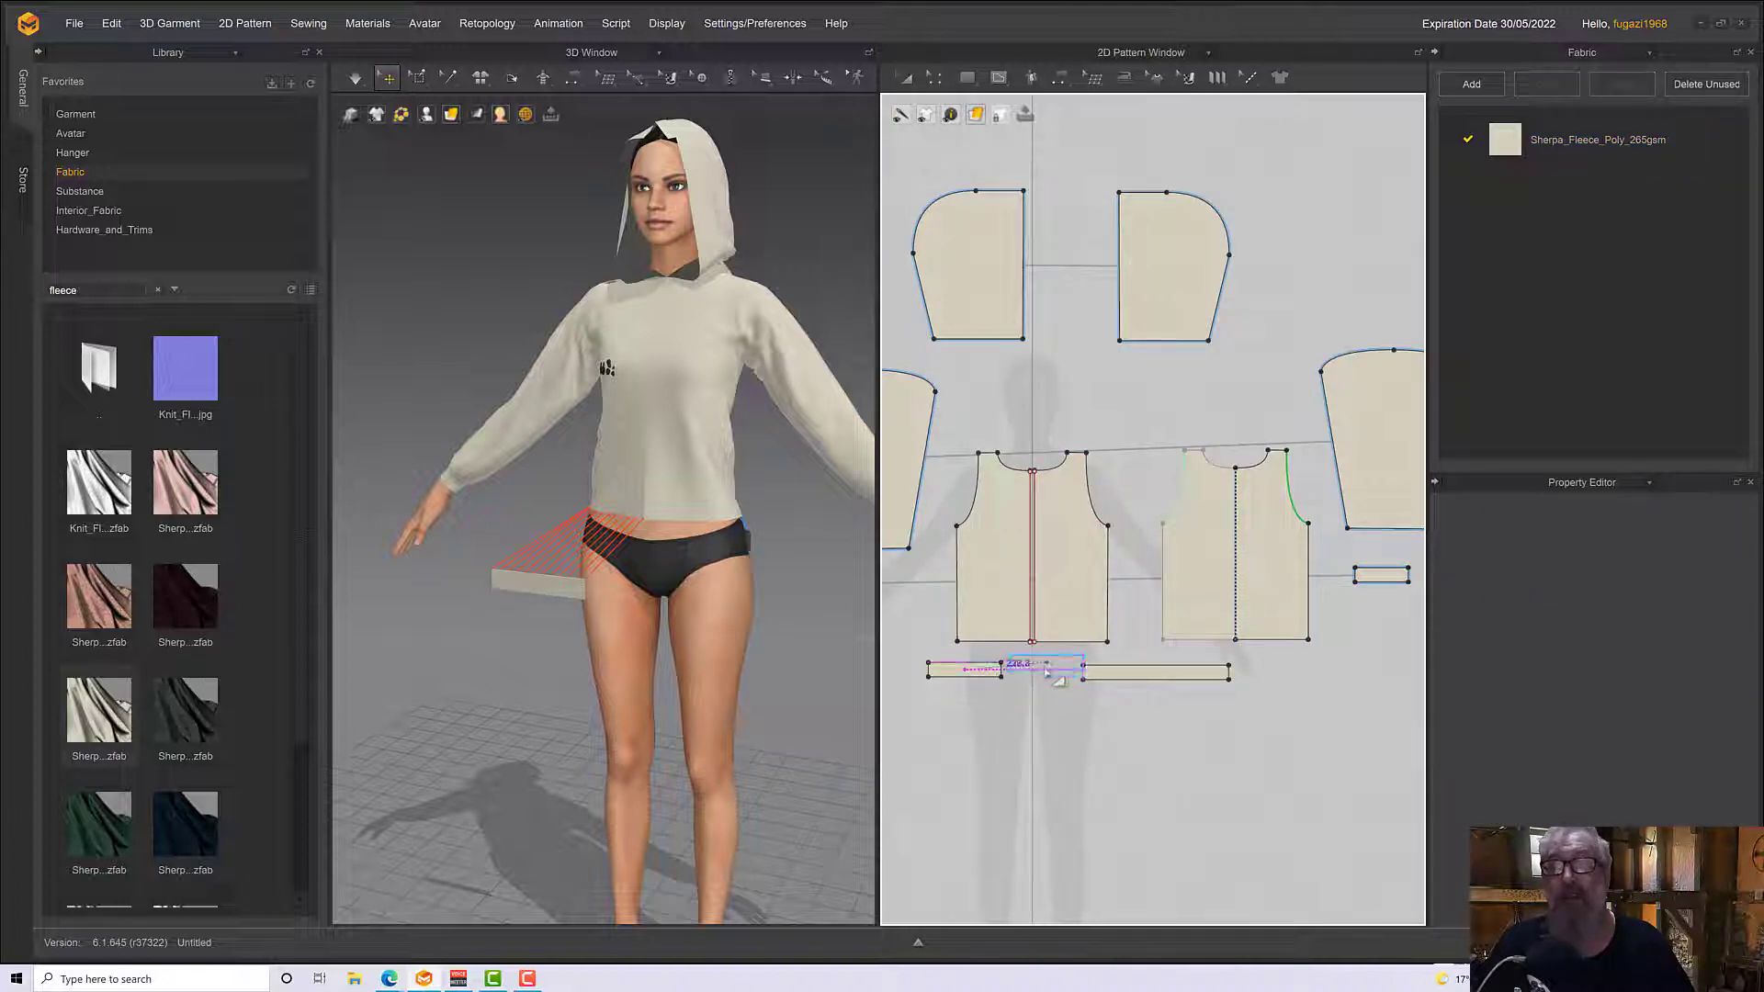
pyautogui.click(1054, 677)
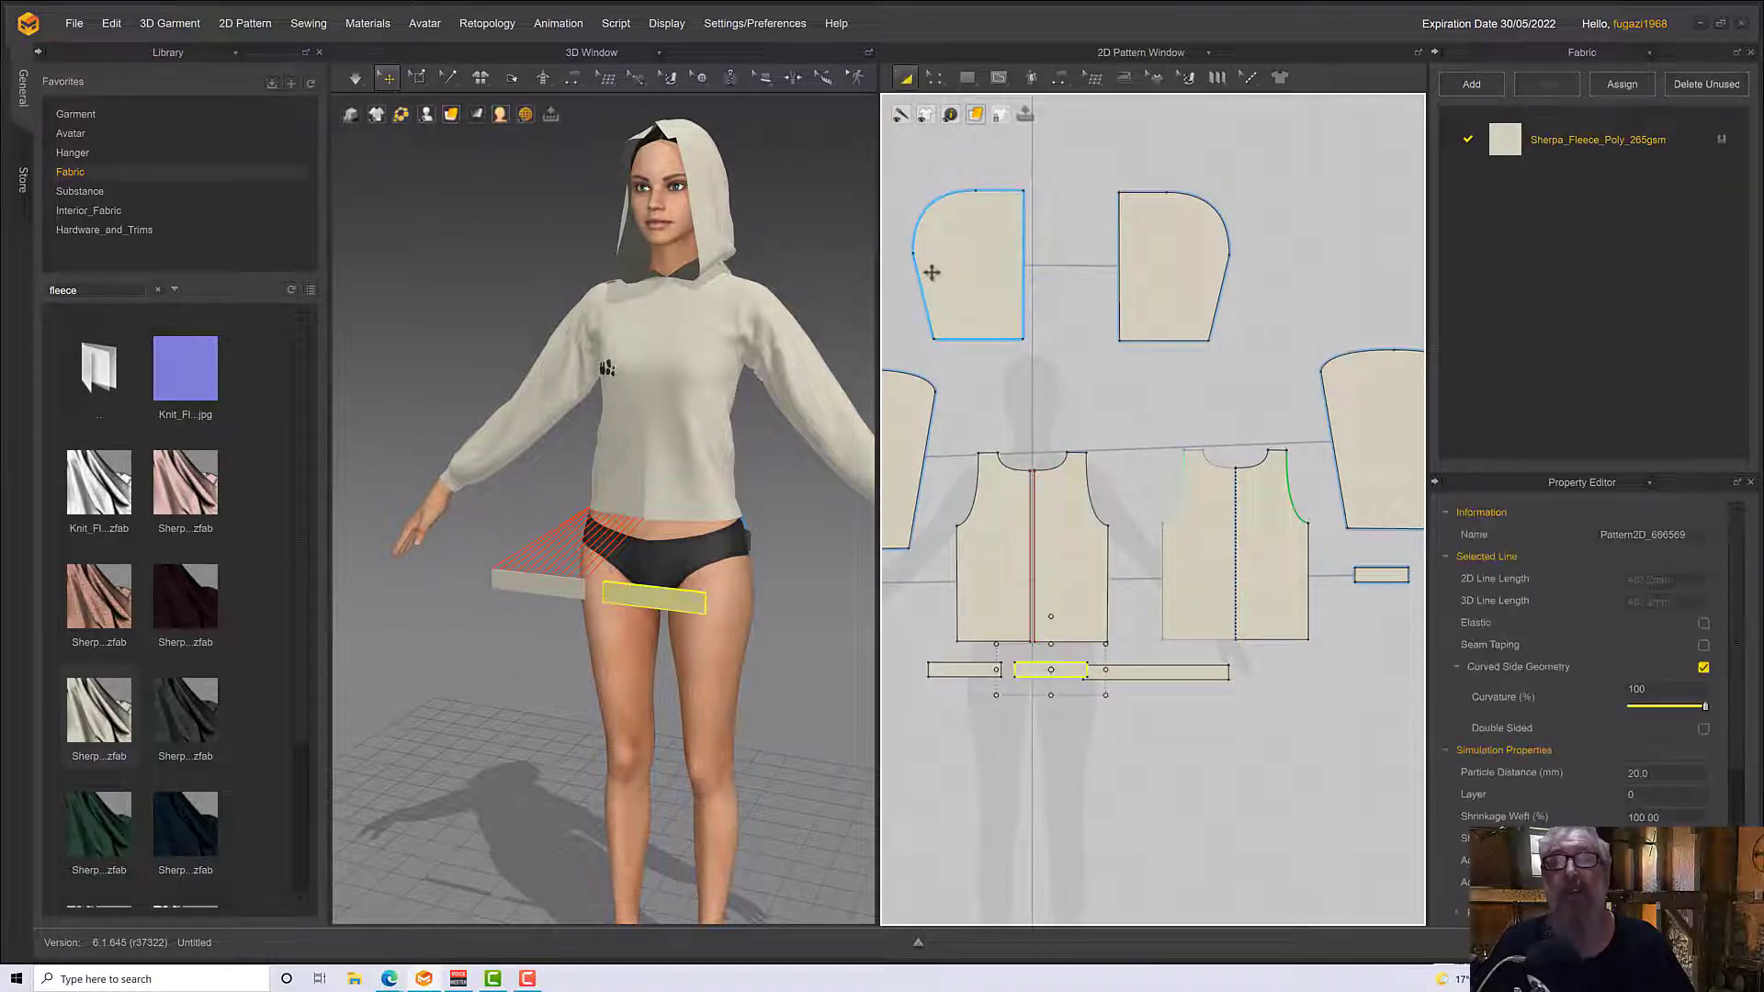
# Sew the mirrored waistband's upper edge to the hem of the avatar's left front half with Segment Sewing
pyautogui.click(1068, 81)
pyautogui.click(1113, 138)
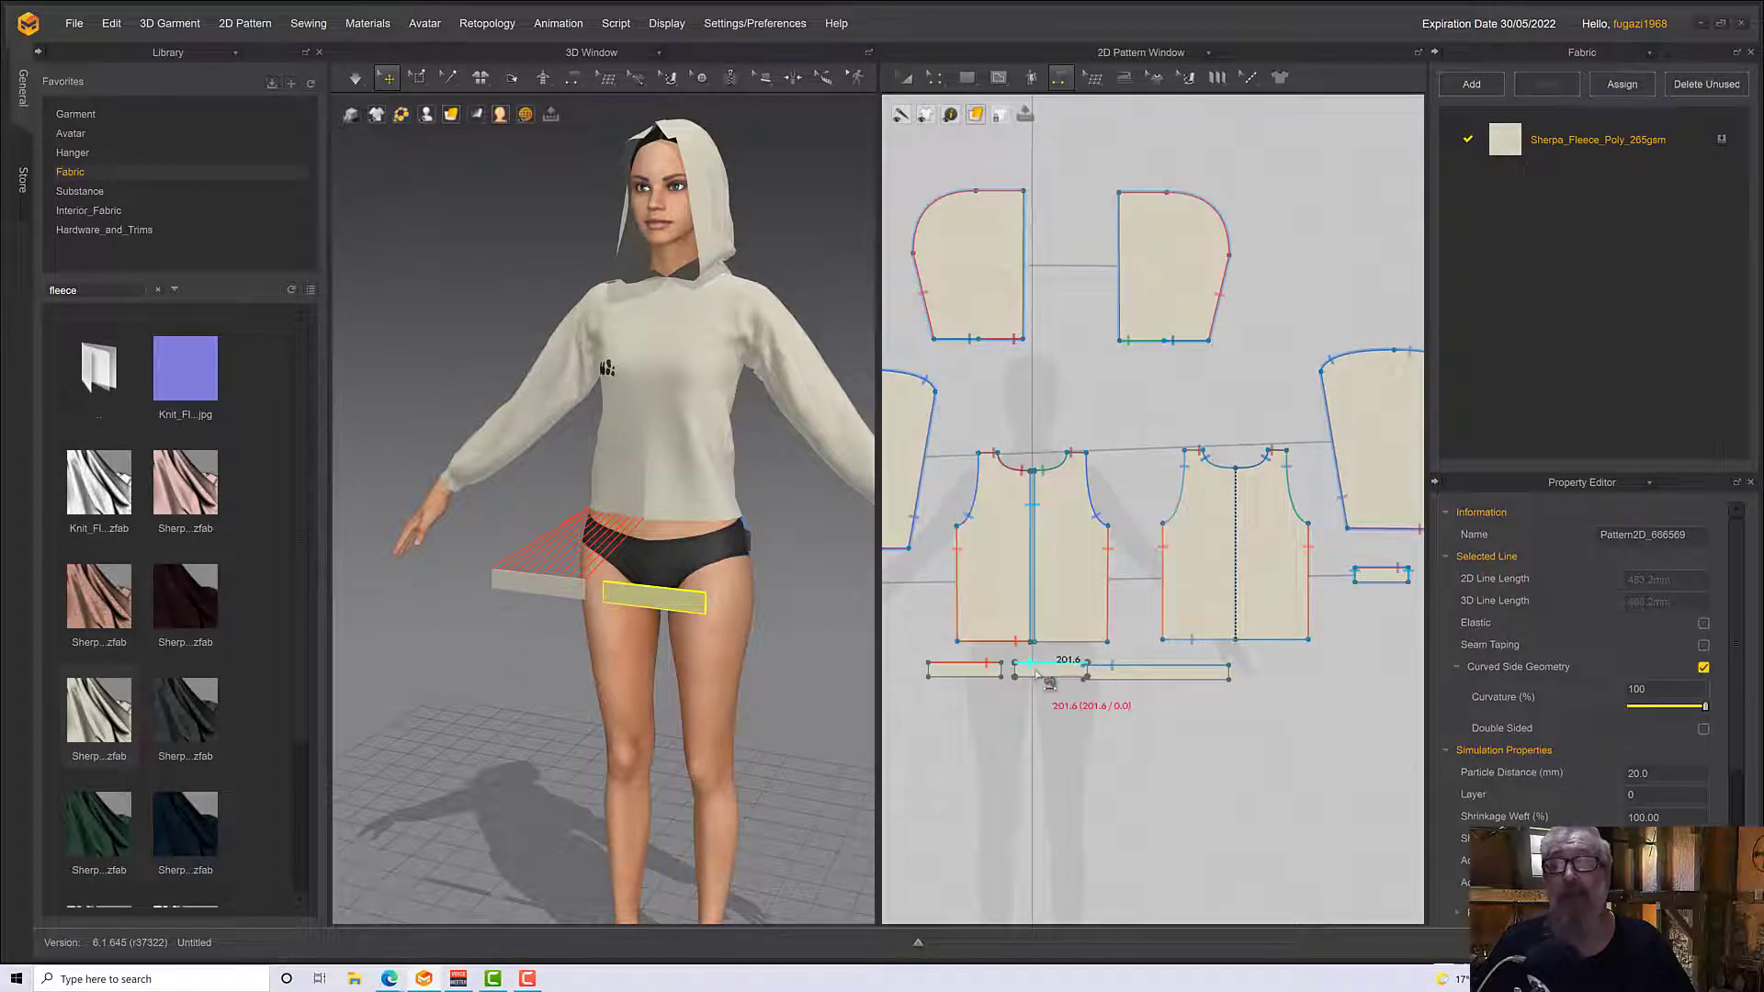
pyautogui.click(1041, 663)
pyautogui.click(1045, 647)
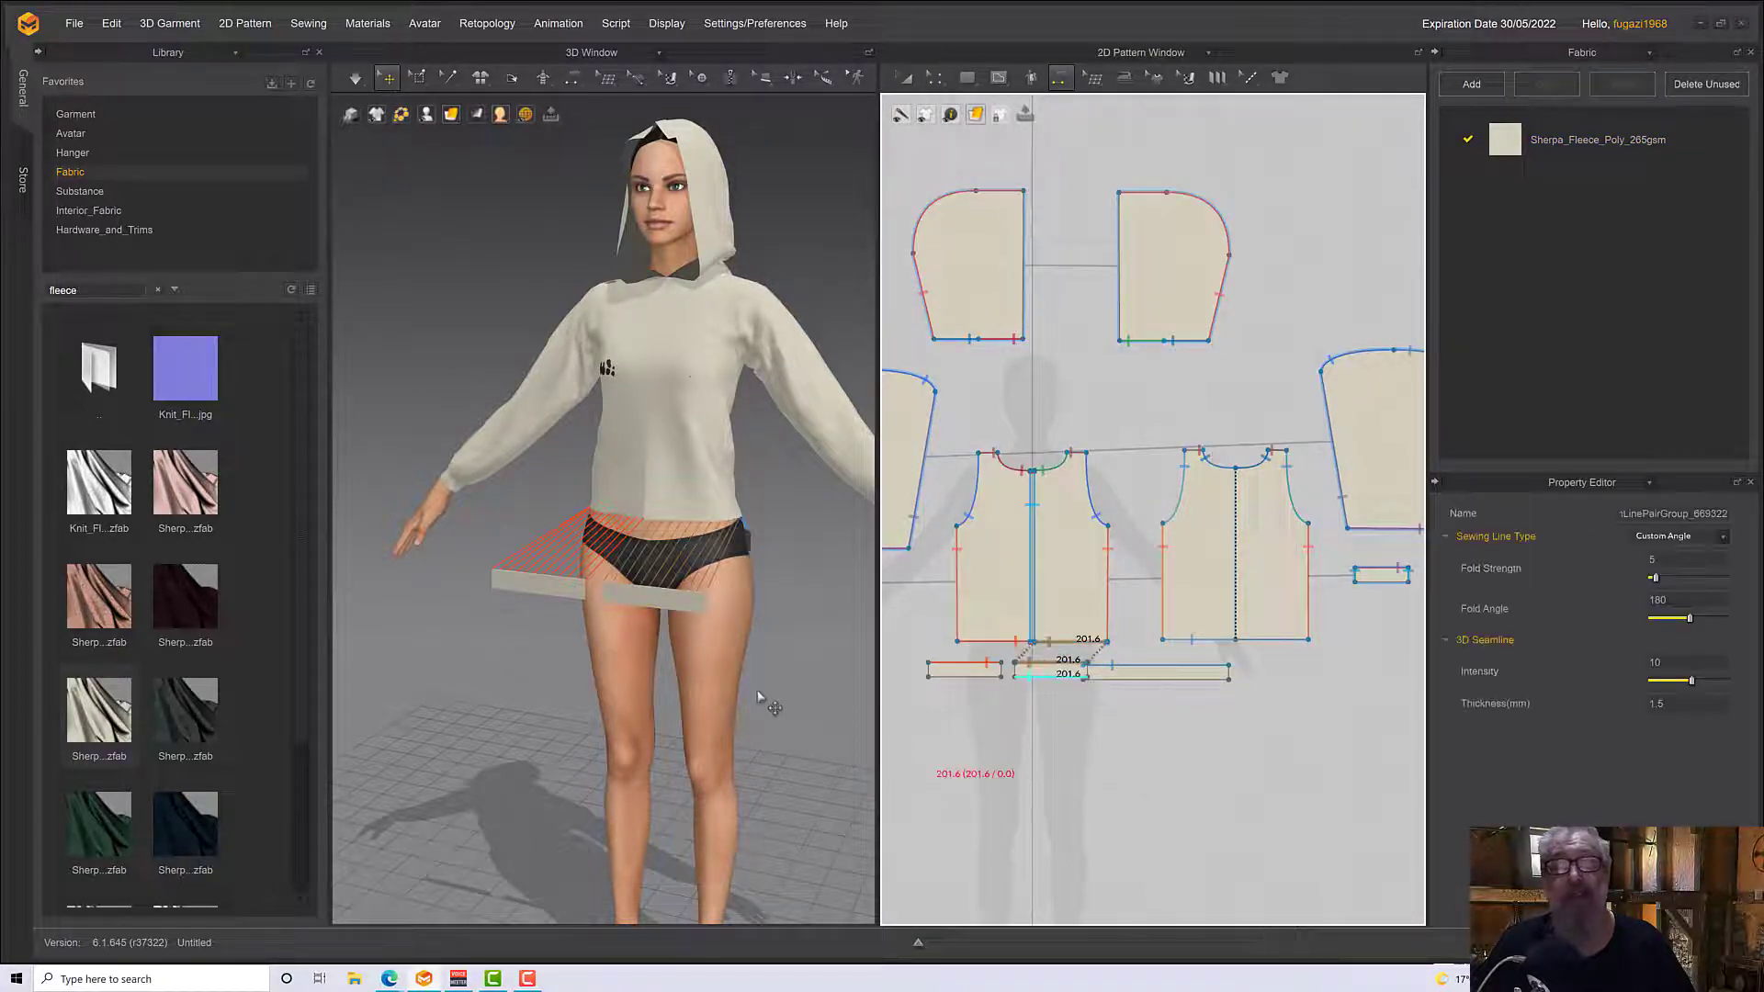
# Simulate the garment to pull the front waistbands onto the hem and inspect the waistband's opening at the avatar's right side
pyautogui.scroll(-2, 720, 671)
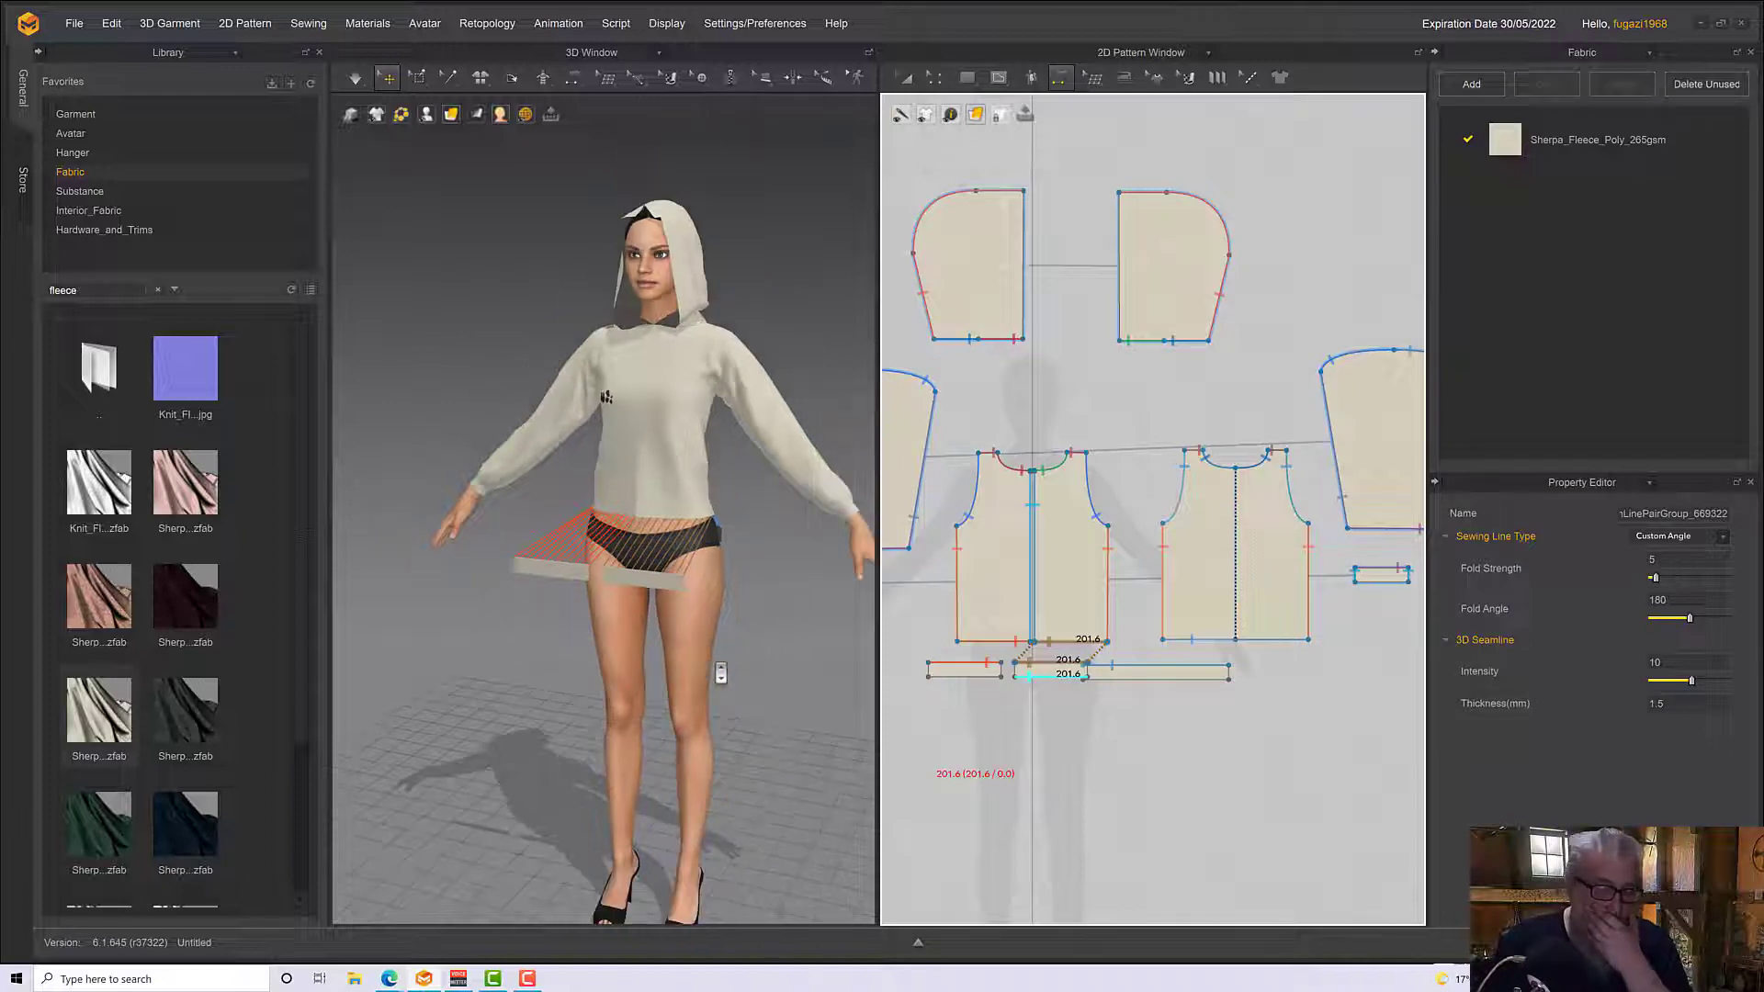
pyautogui.scroll(3, 719, 670)
pyautogui.moveTo(719, 671)
pyautogui.mouseDown(button='right')
pyautogui.moveTo(593, 643)
pyautogui.moveTo(724, 645)
pyautogui.mouseUp(button='right')
pyautogui.press('space')
pyautogui.press('space')
pyautogui.scroll(3, 594, 646)
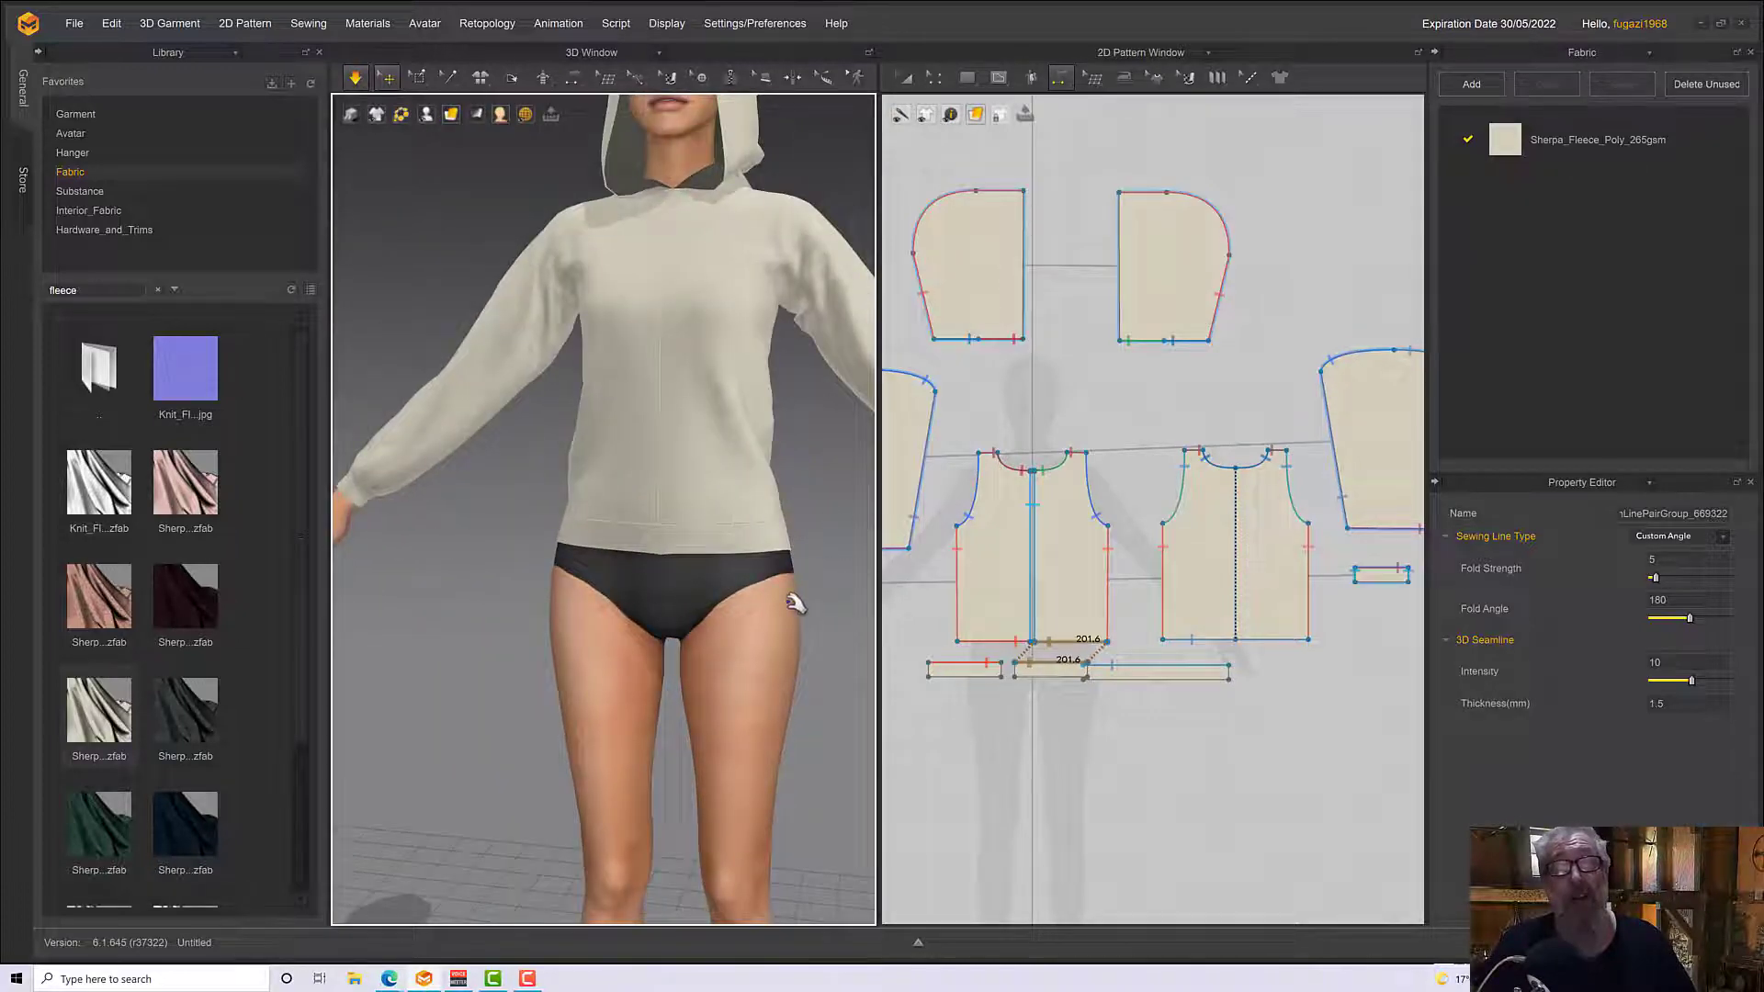
pyautogui.moveTo(796, 598); pyautogui.dragTo(882, 597, button='right')
pyautogui.press('space')
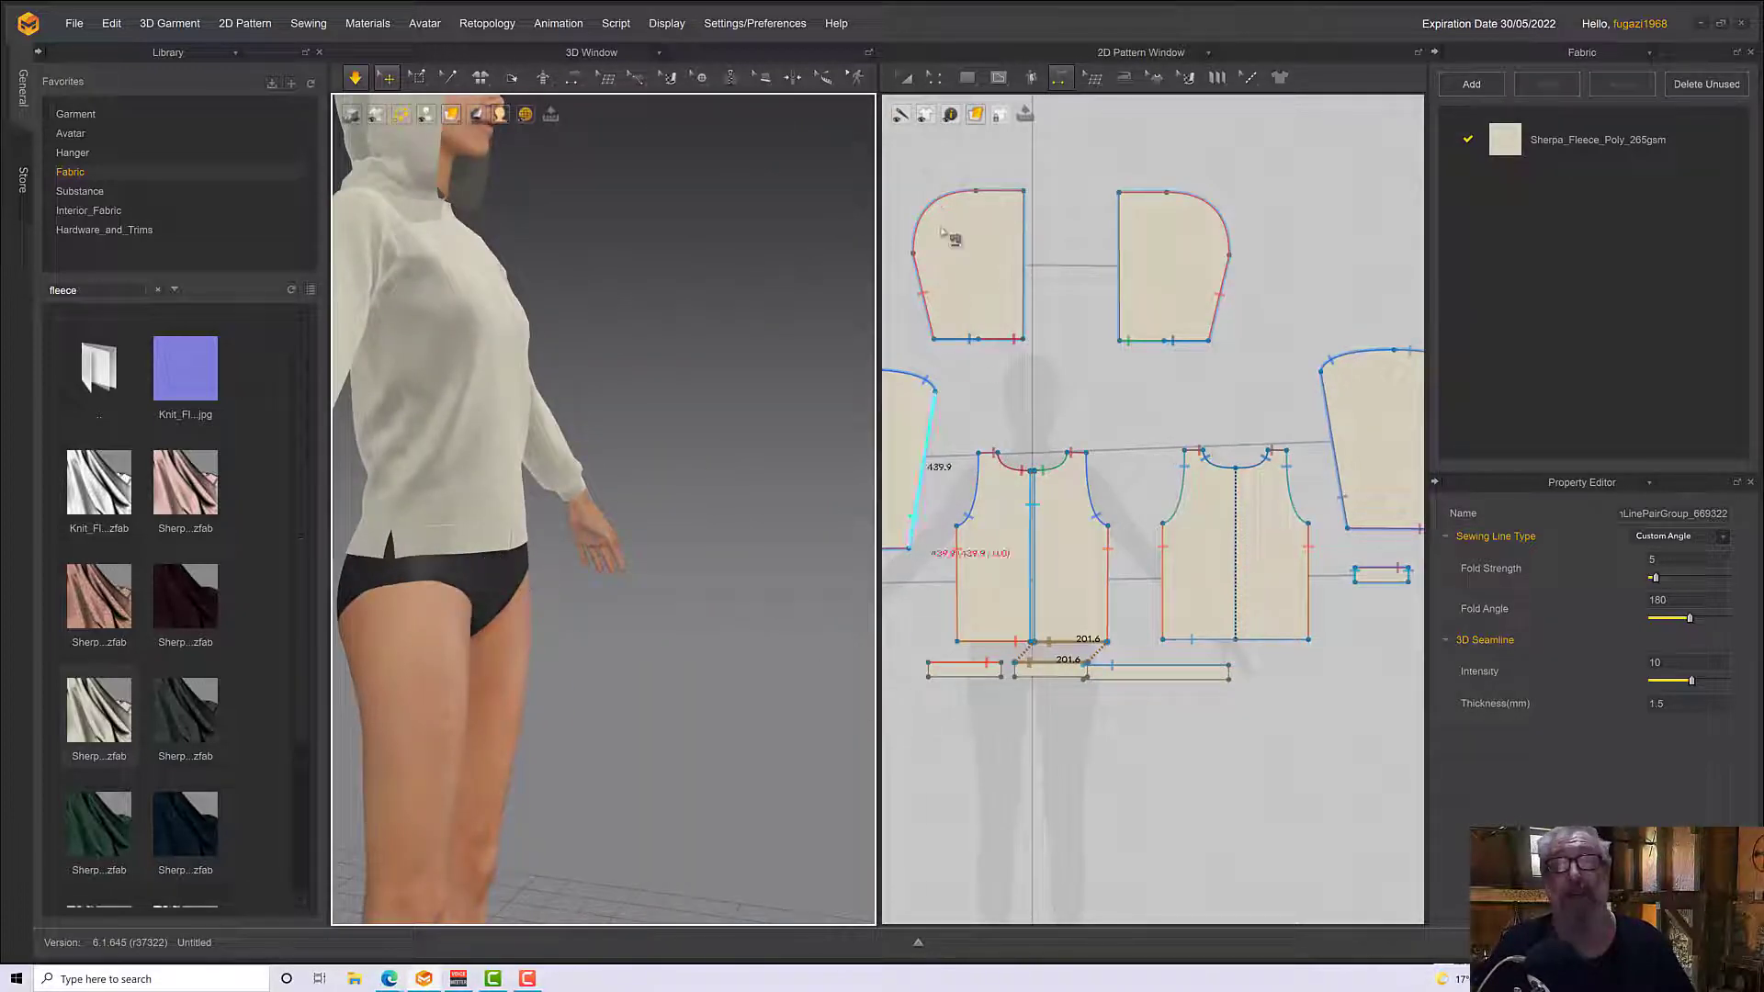
# Identify the waistband ends meeting at the avatar's right side and merge the back waistband with the right front waistband along them
pyautogui.click(966, 78)
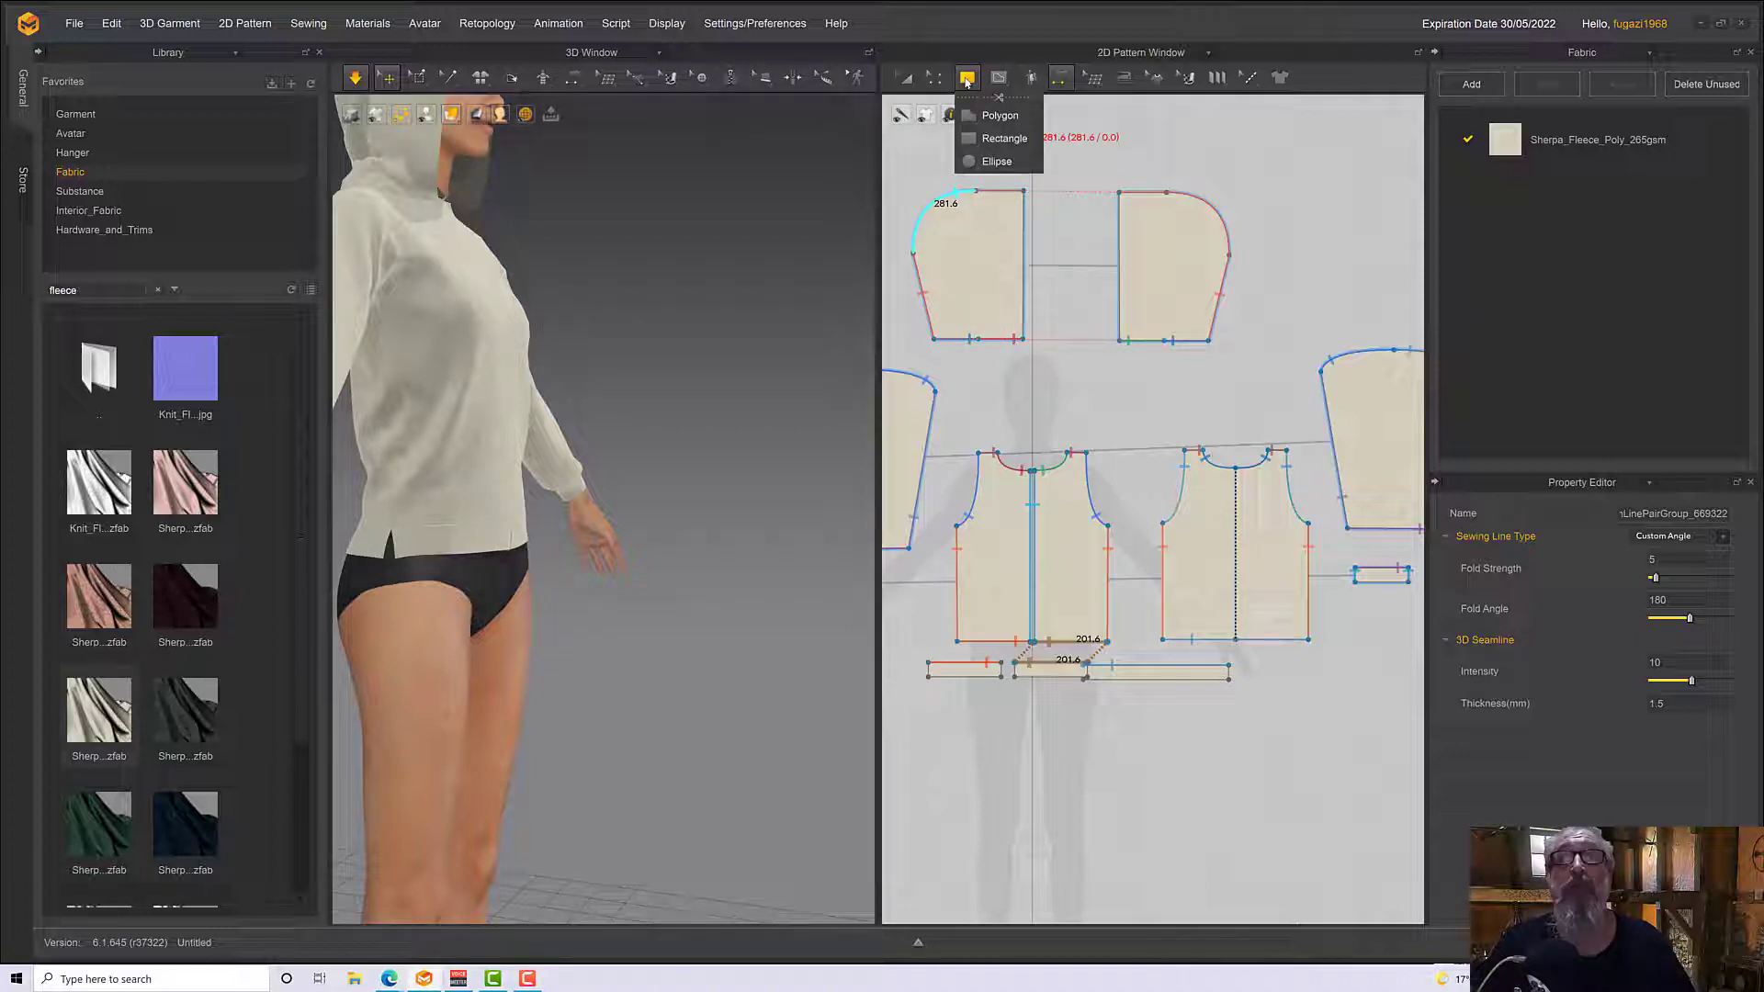
pyautogui.click(935, 80)
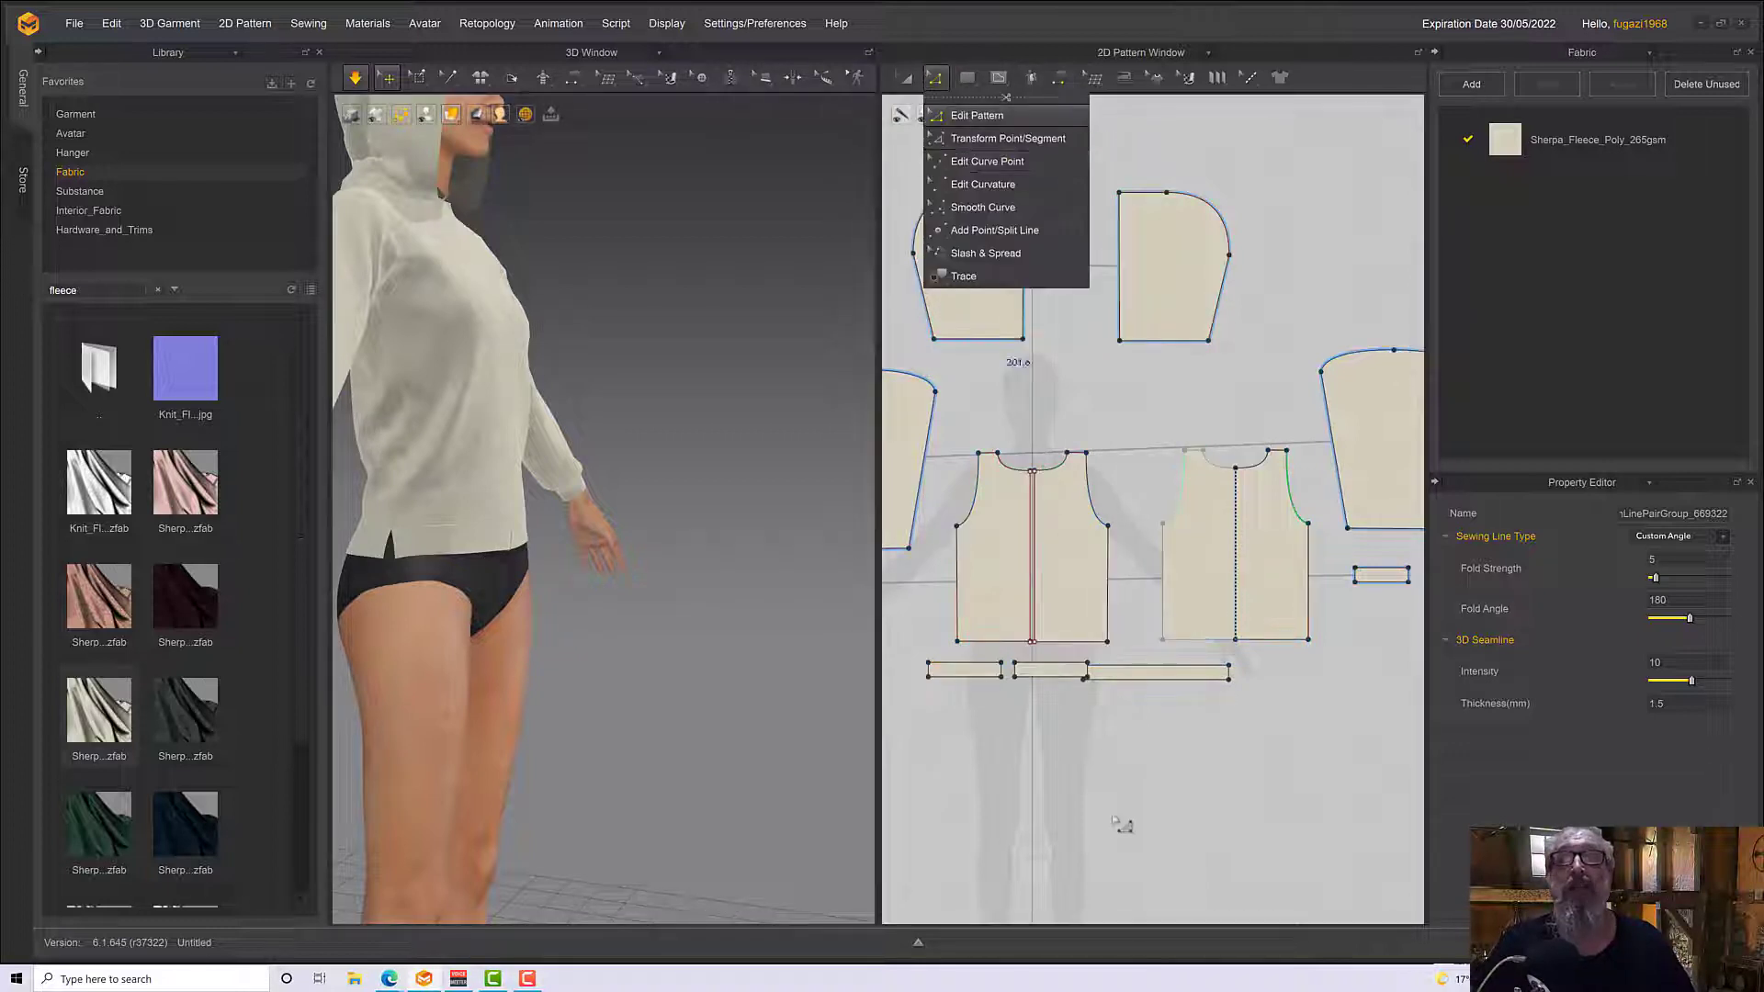
pyautogui.click(413, 543)
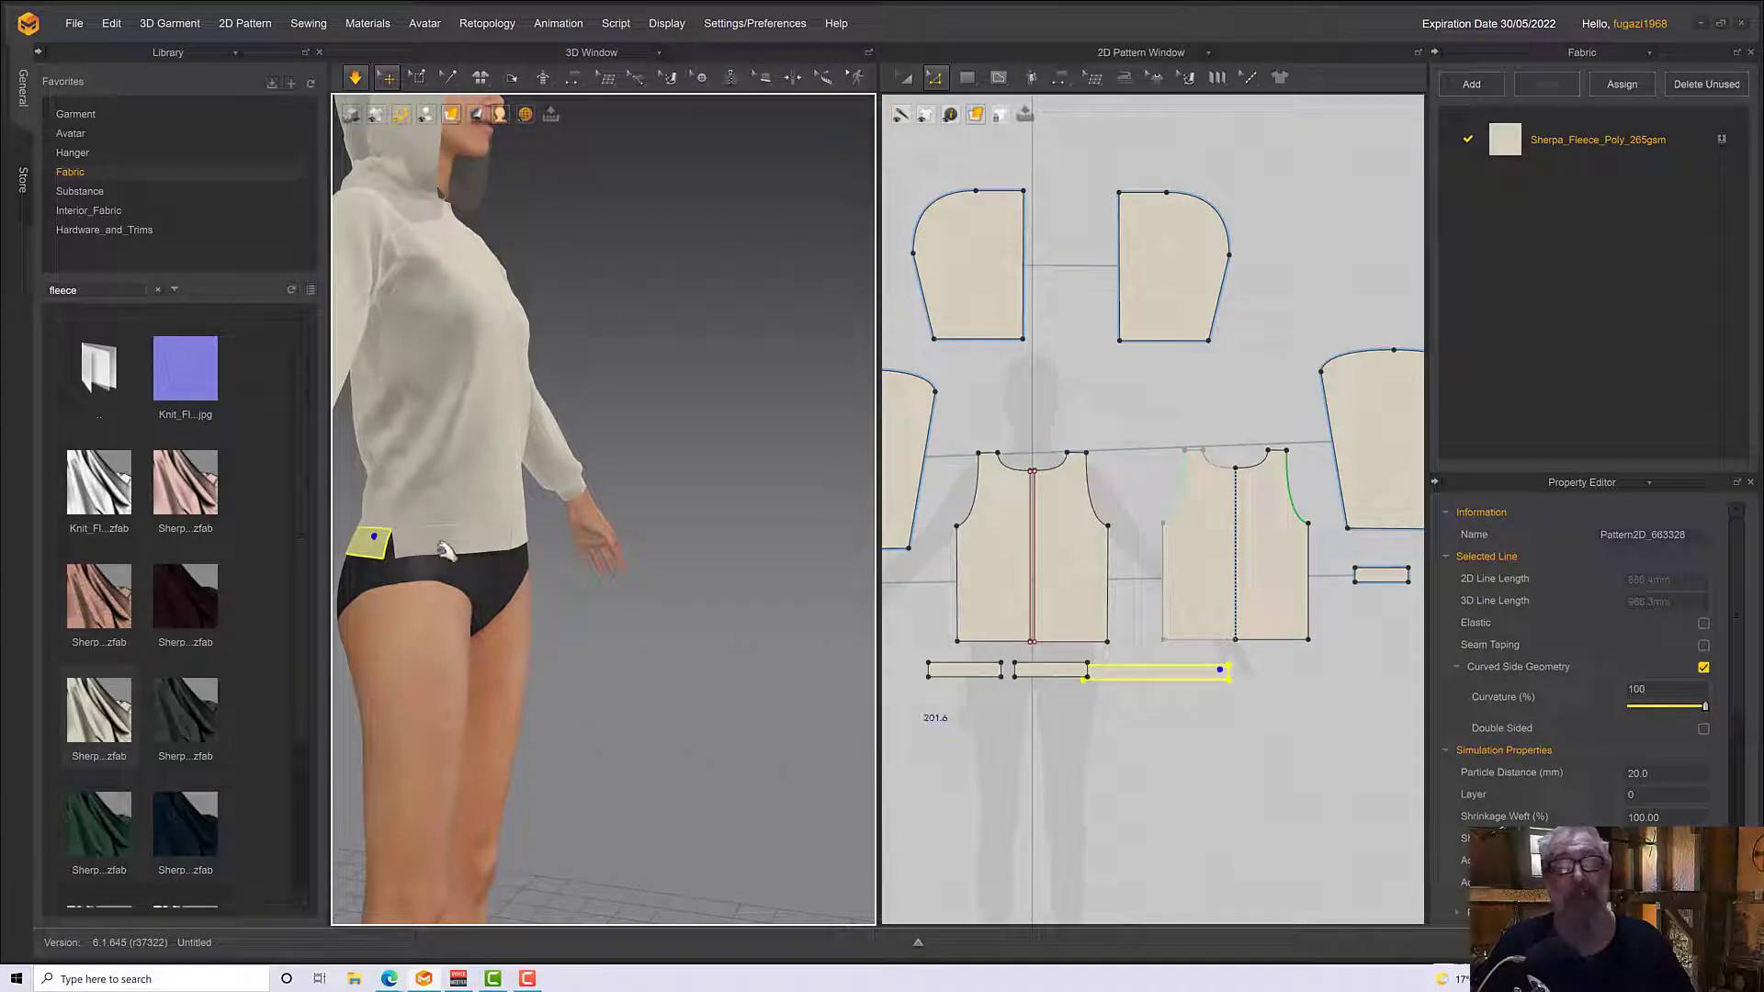
pyautogui.click(414, 549)
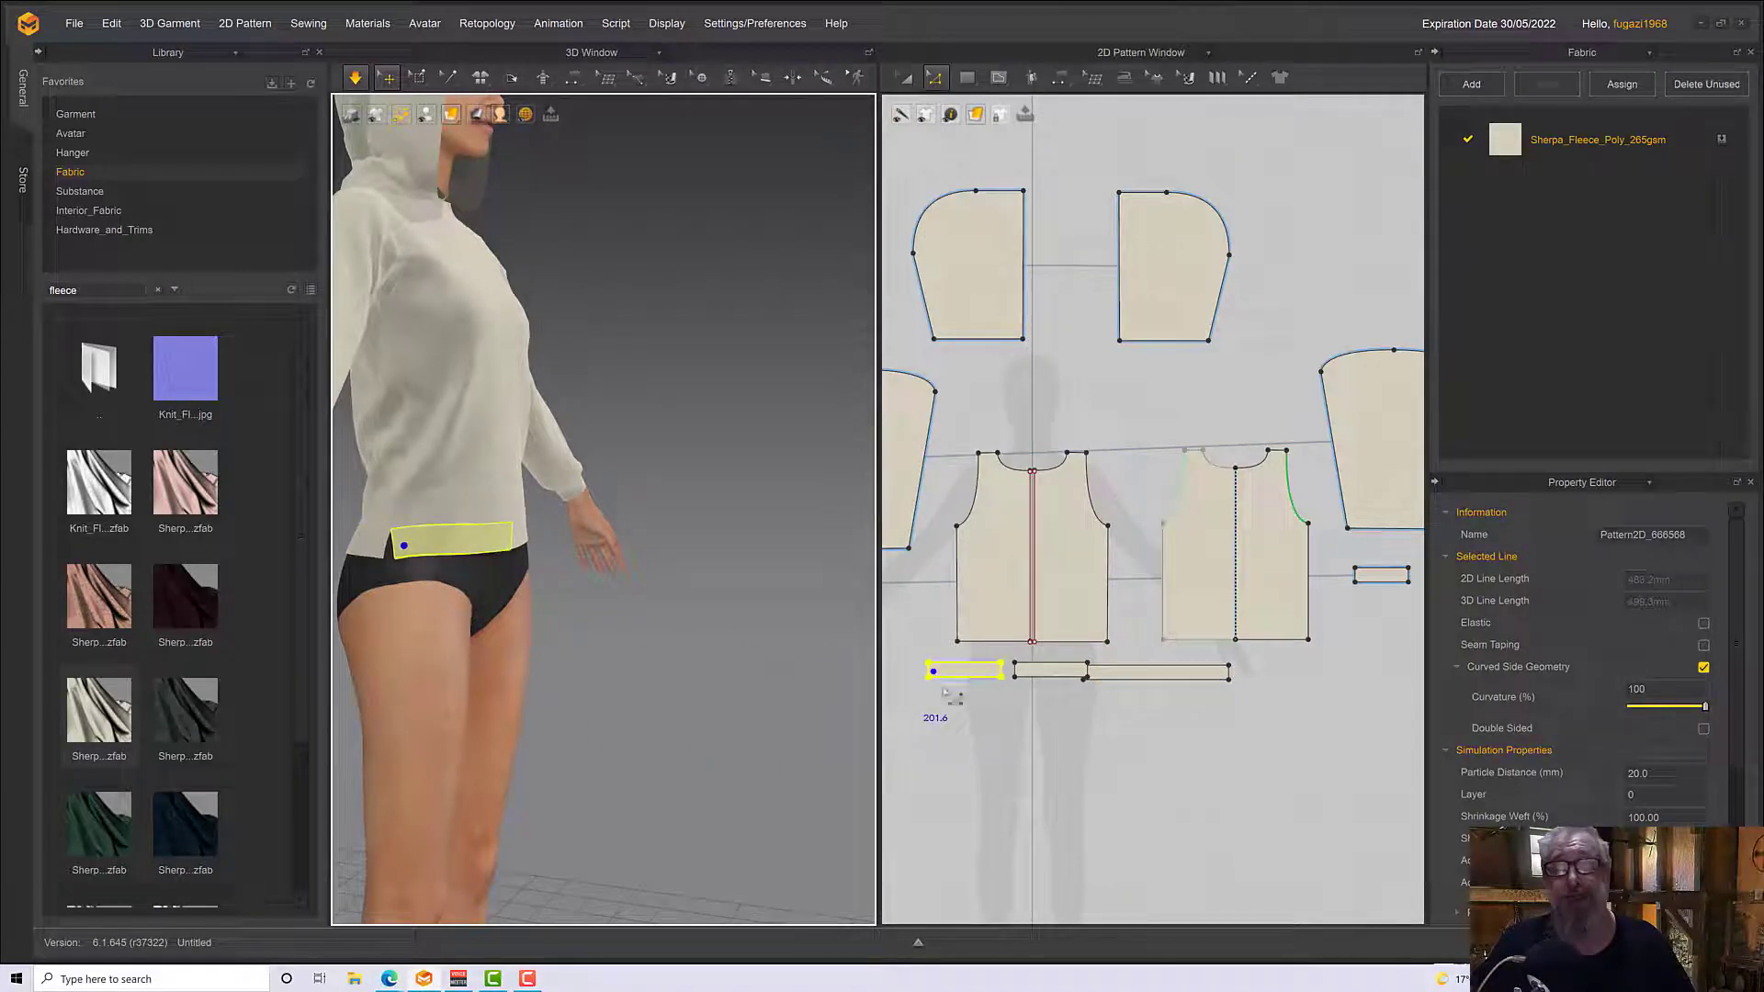
pyautogui.click(921, 680)
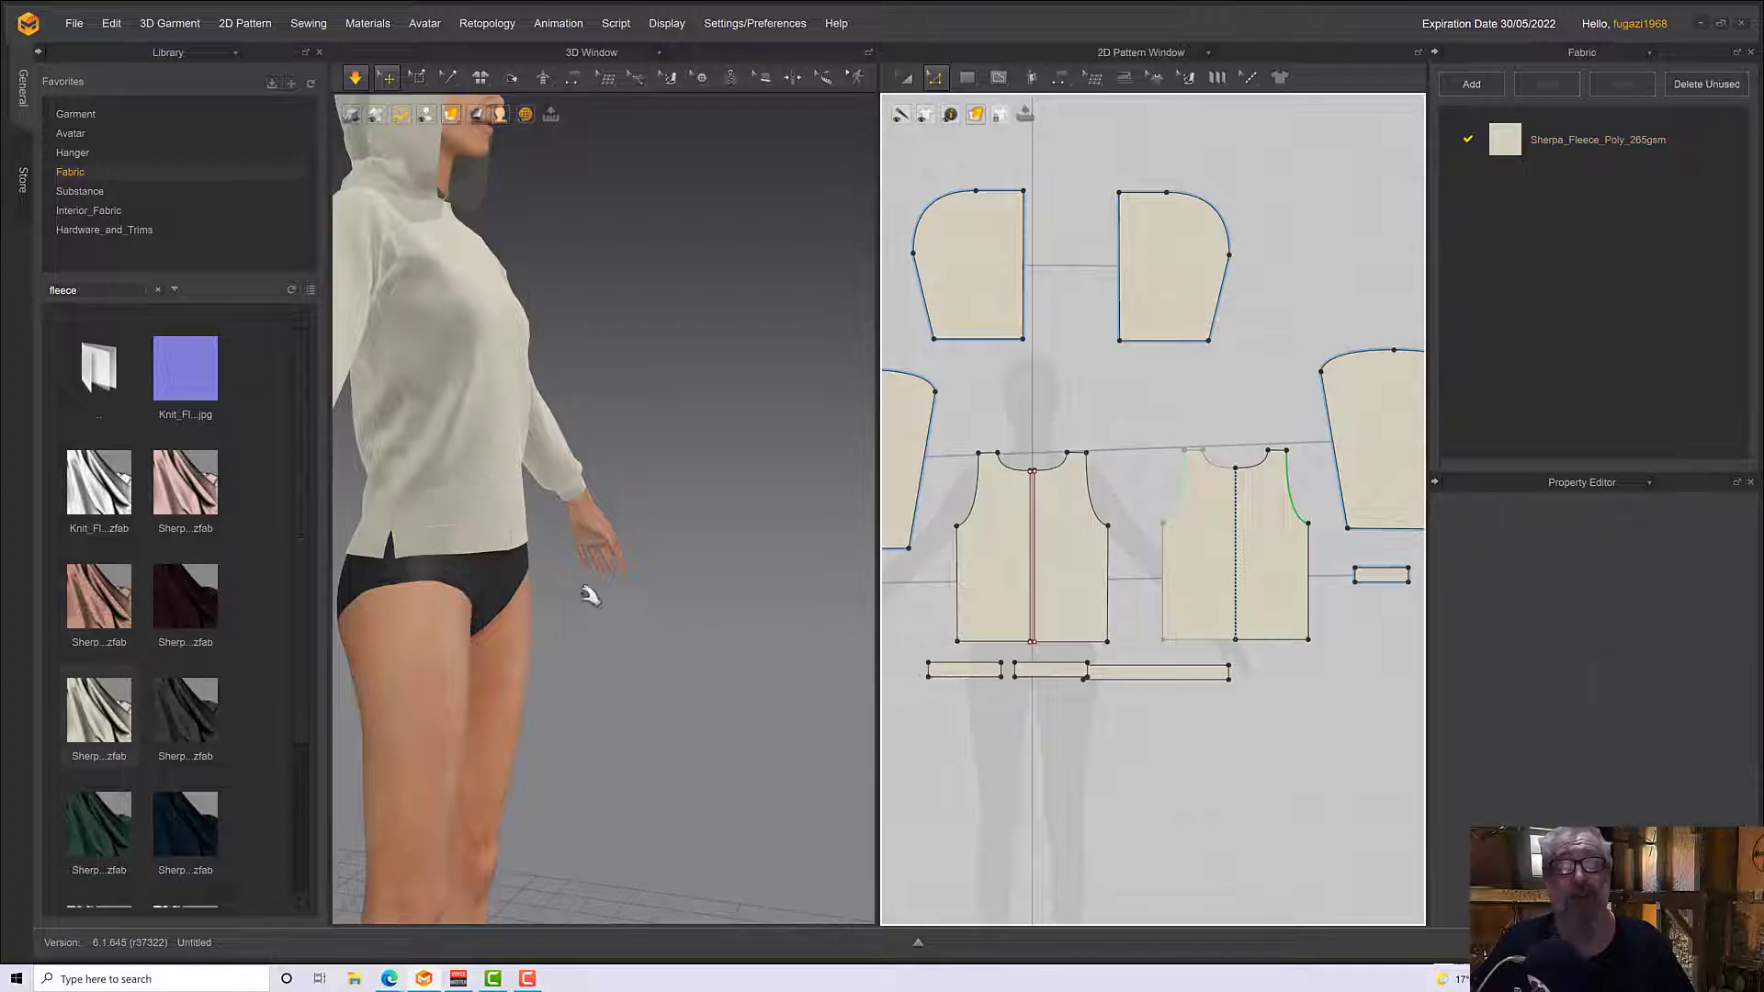
pyautogui.click(413, 549)
pyautogui.click(364, 547)
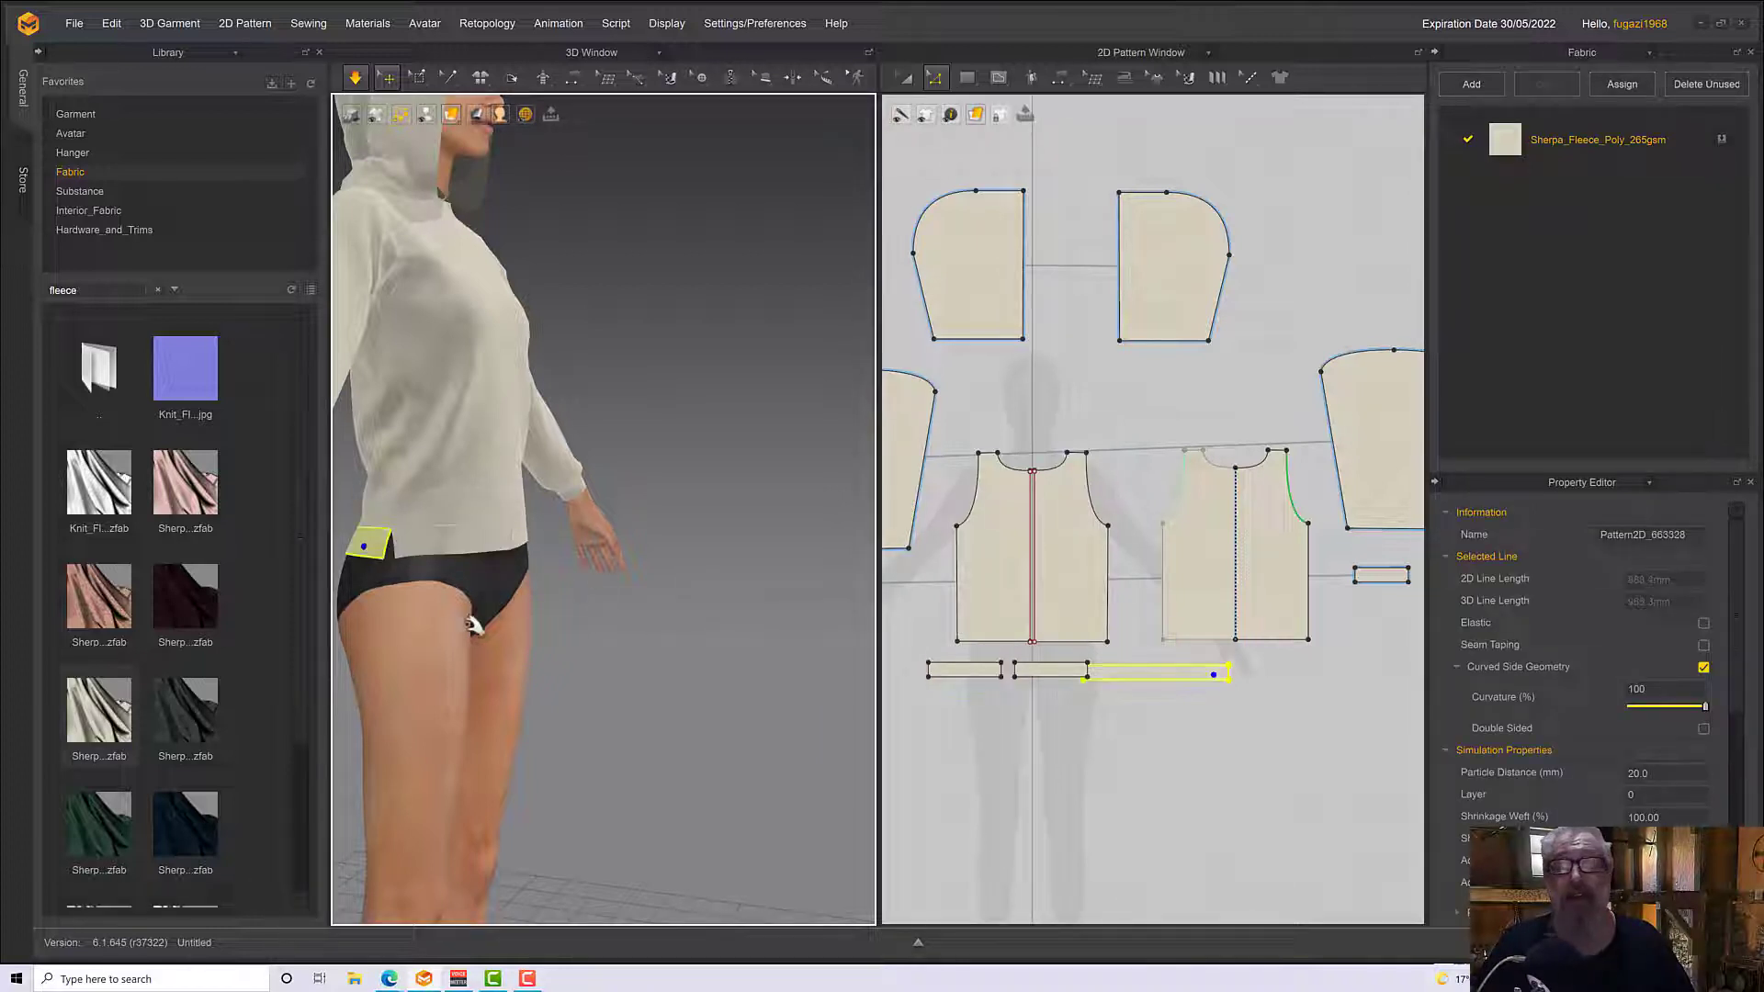
pyautogui.click(1260, 679)
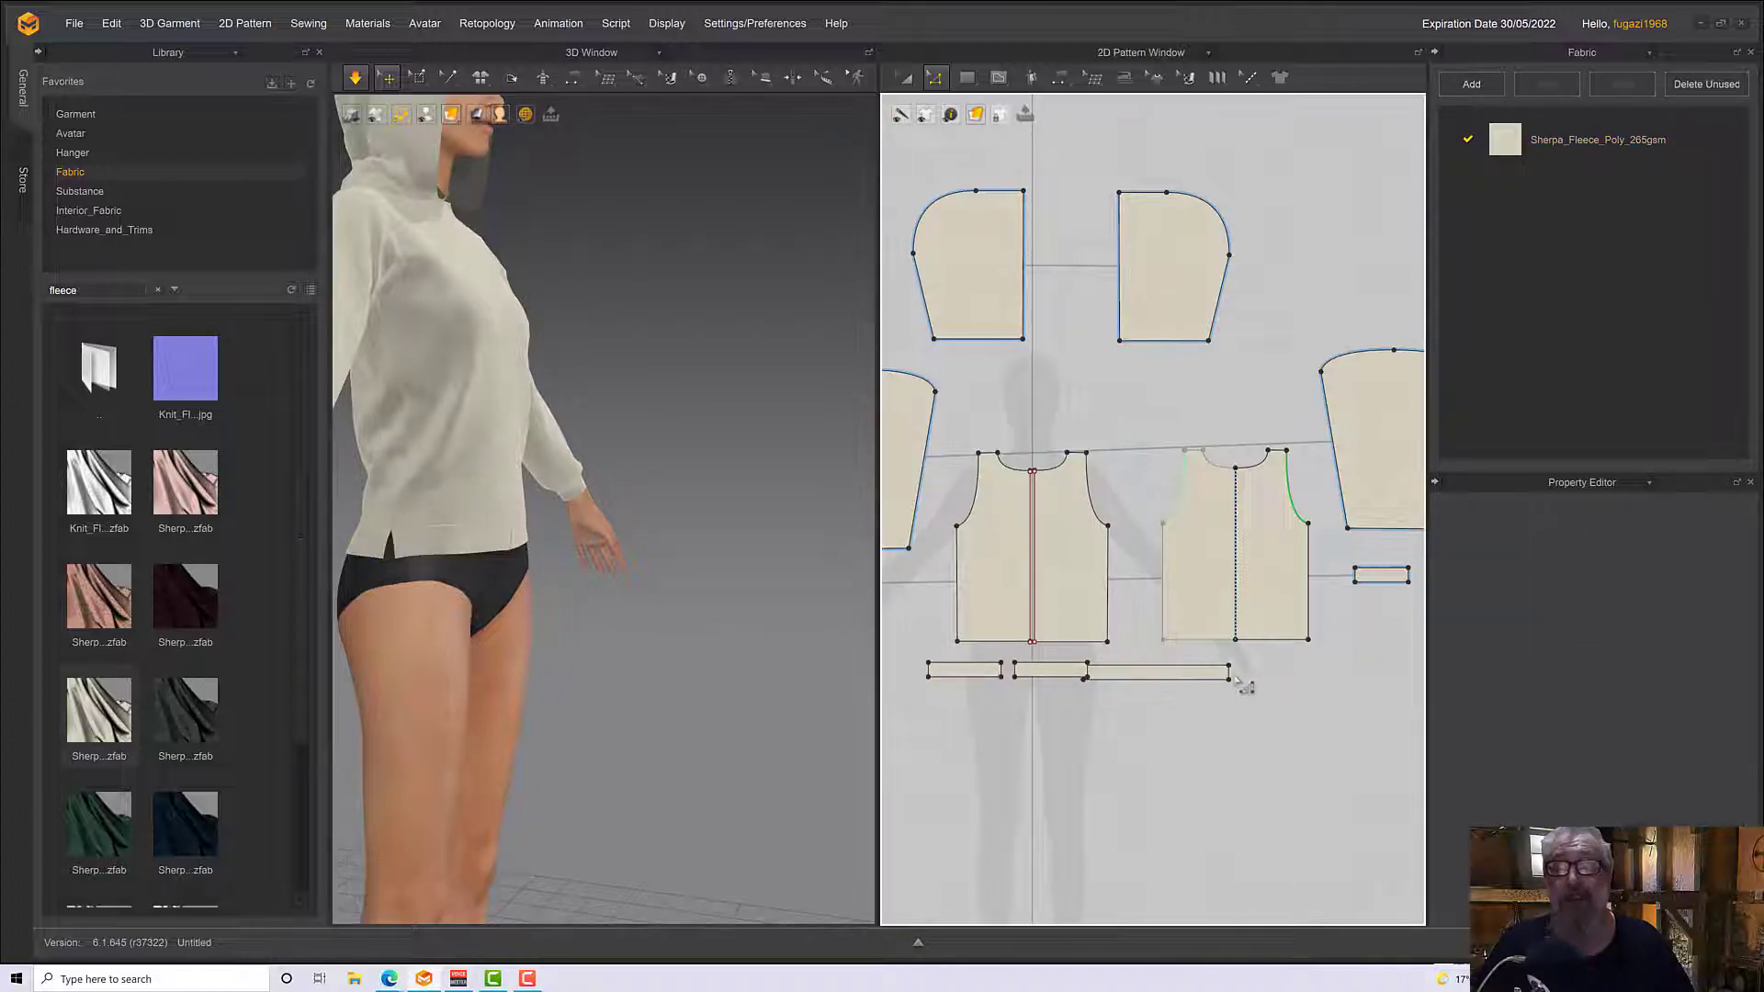
pyautogui.click(1228, 675)
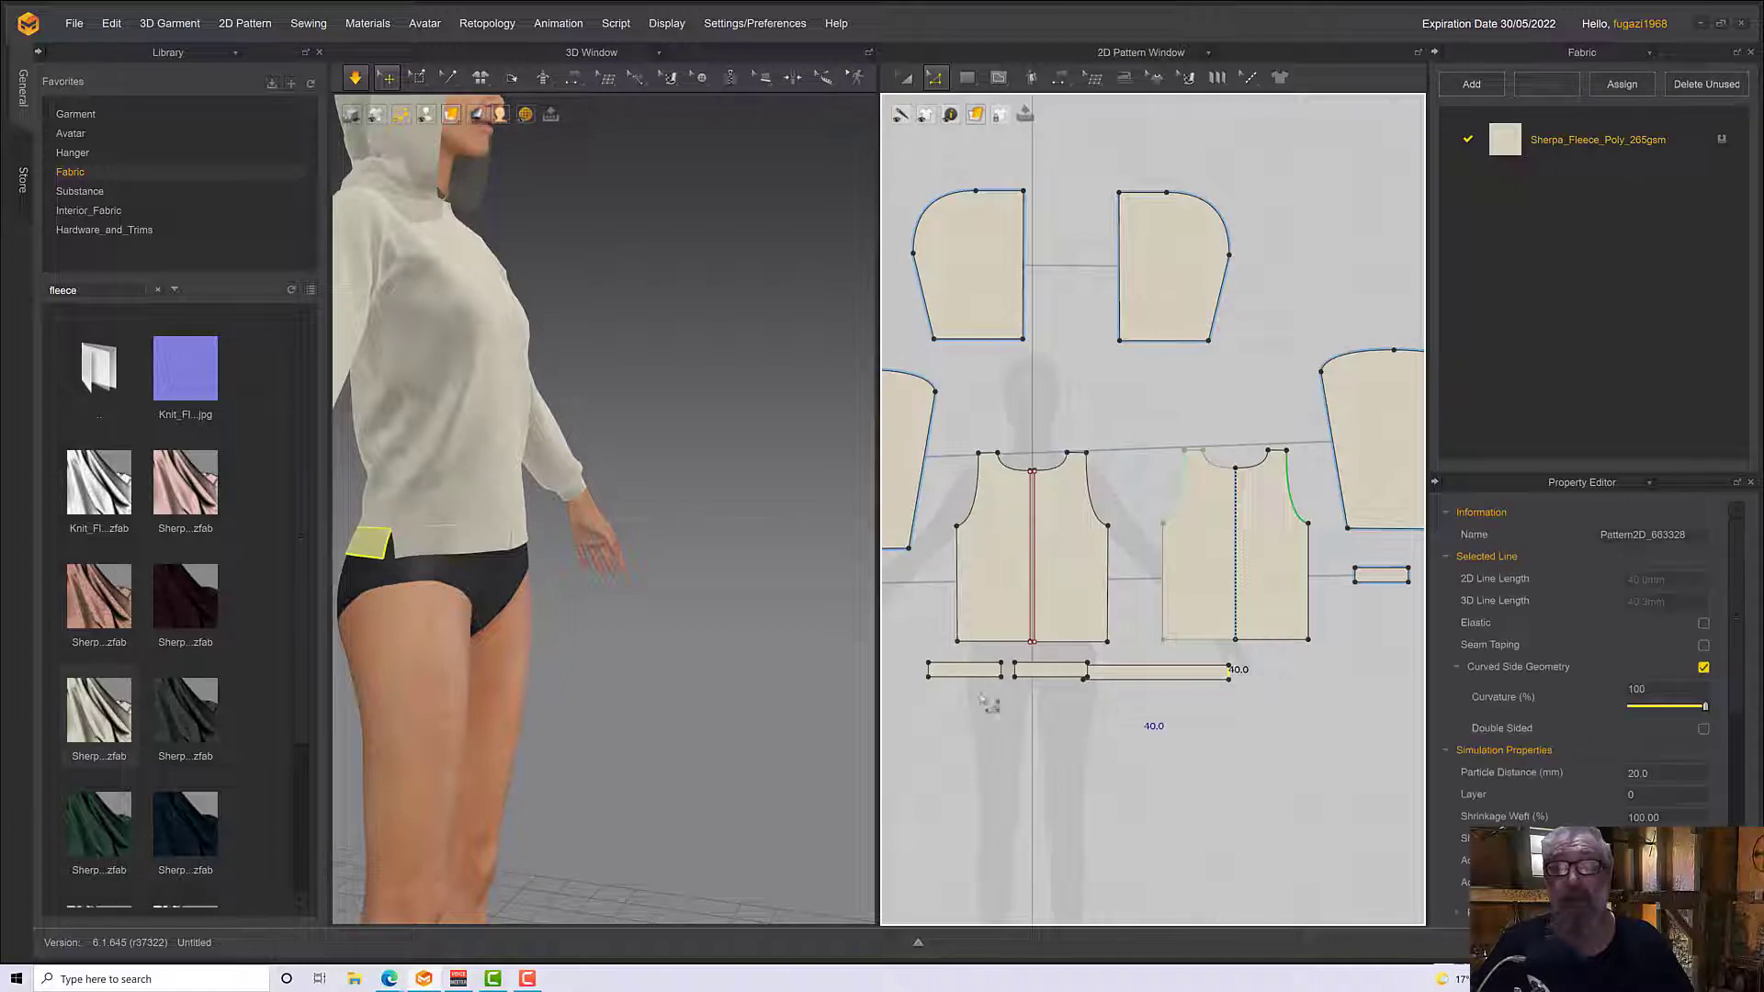
pyautogui.keyDown('shift'); pyautogui.click(930, 669); pyautogui.keyUp('shift')
pyautogui.rightClick(930, 672)
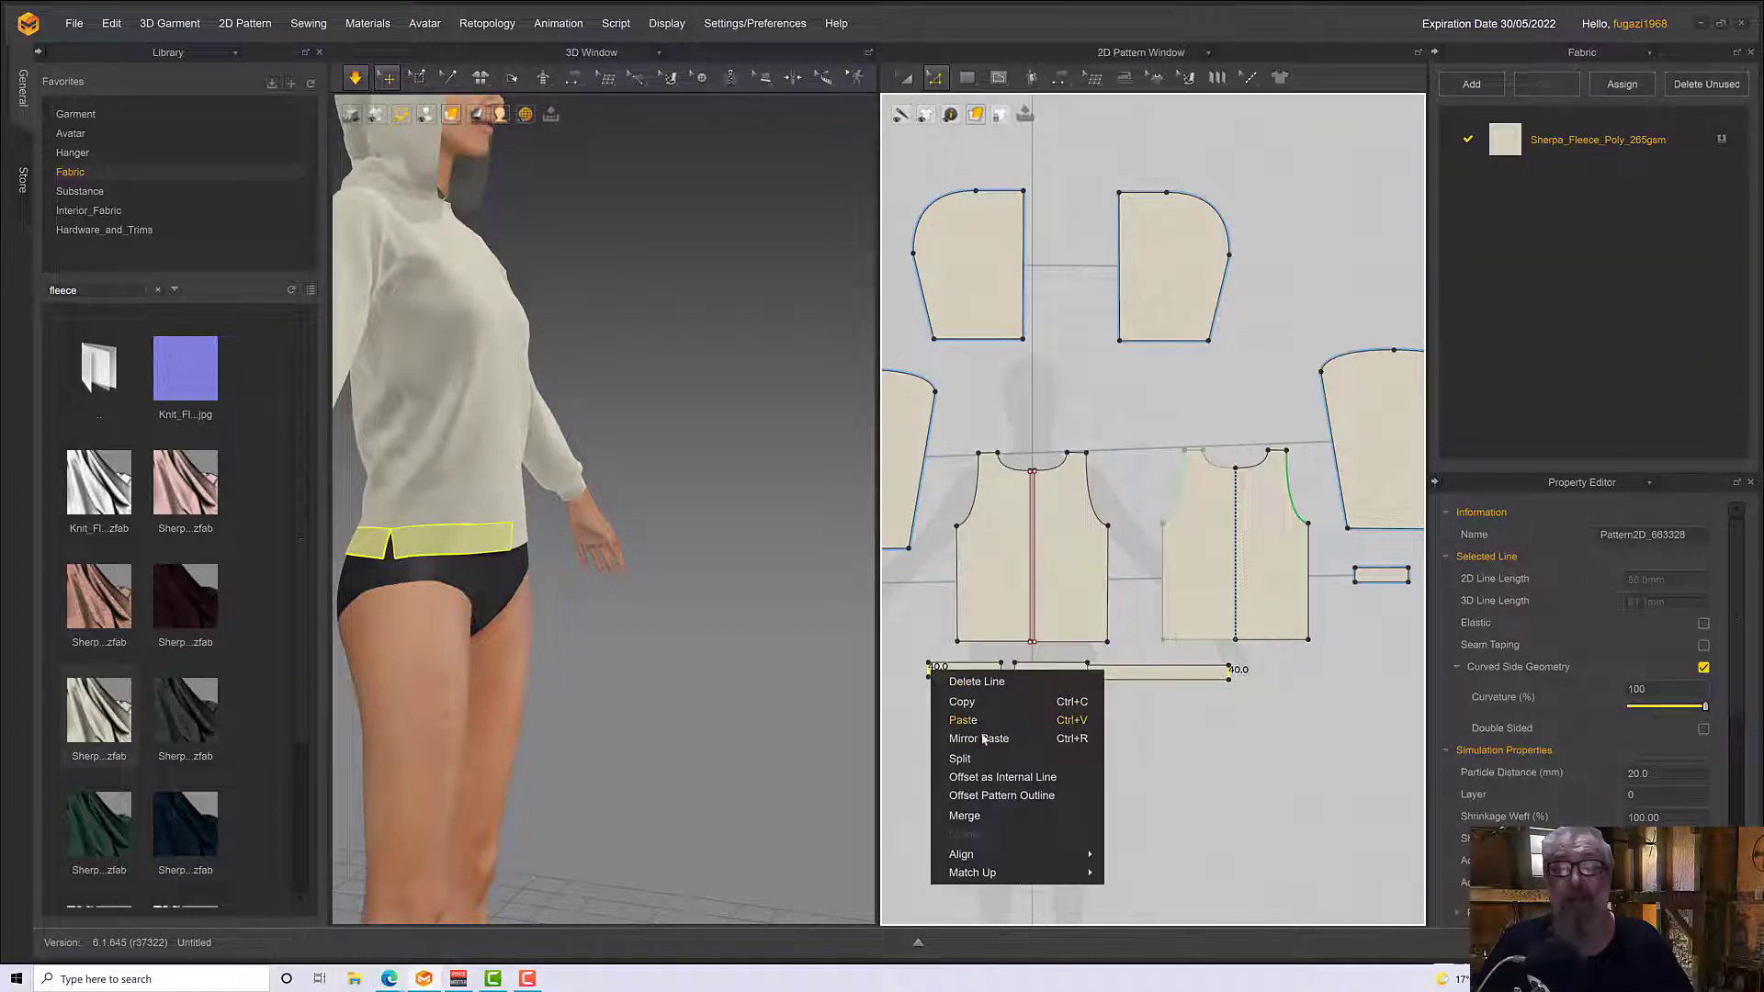
pyautogui.click(997, 815)
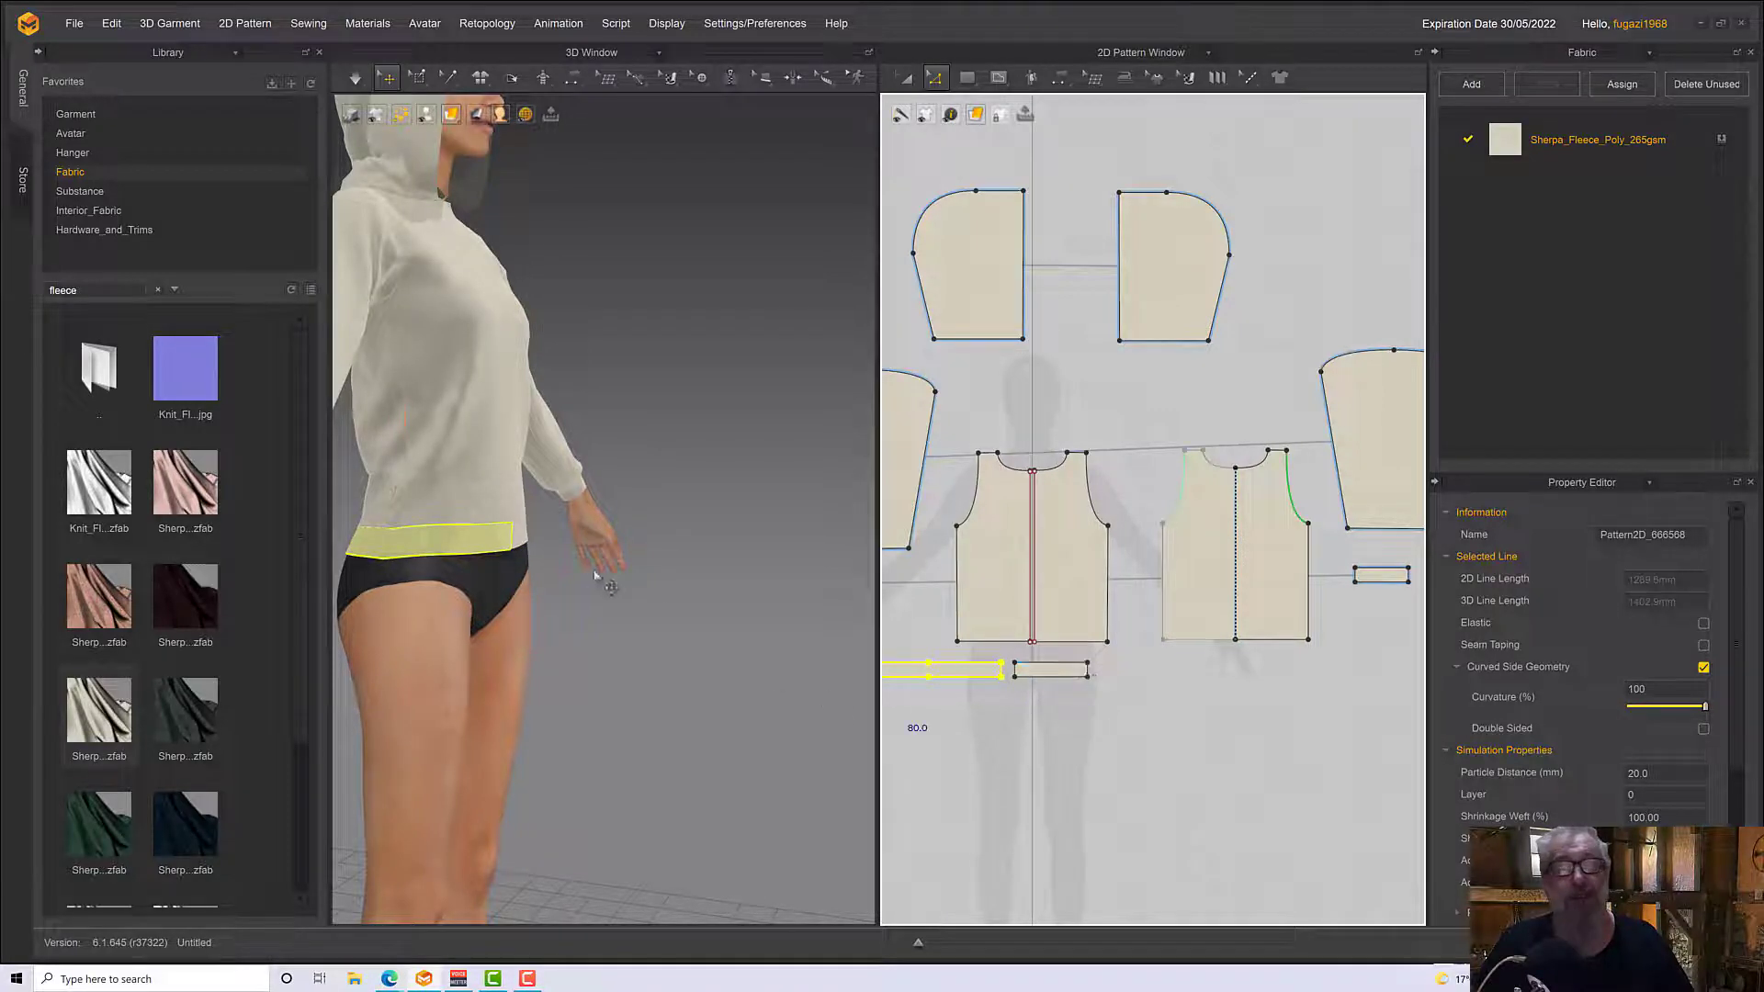
# Try to merge the left front waistband's outer side end with the adjacent front end of the joined waistband
pyautogui.moveTo(595, 573); pyautogui.dragTo(336, 586, button='right')
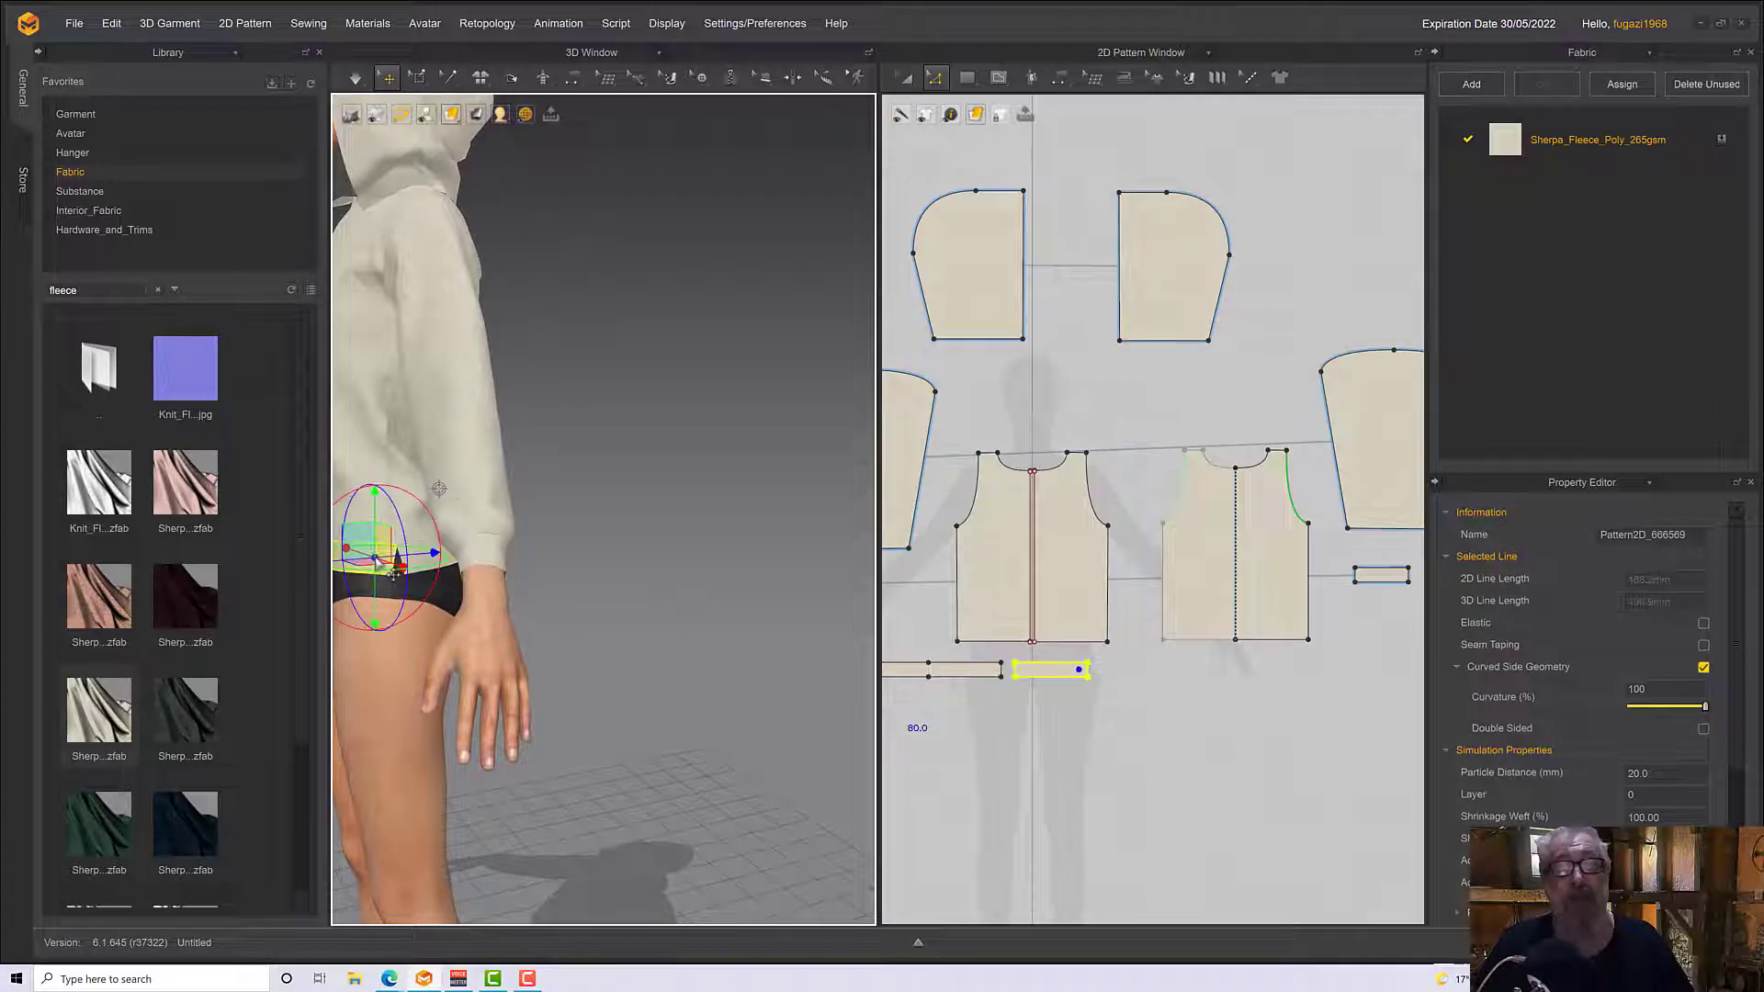
pyautogui.click(1117, 678)
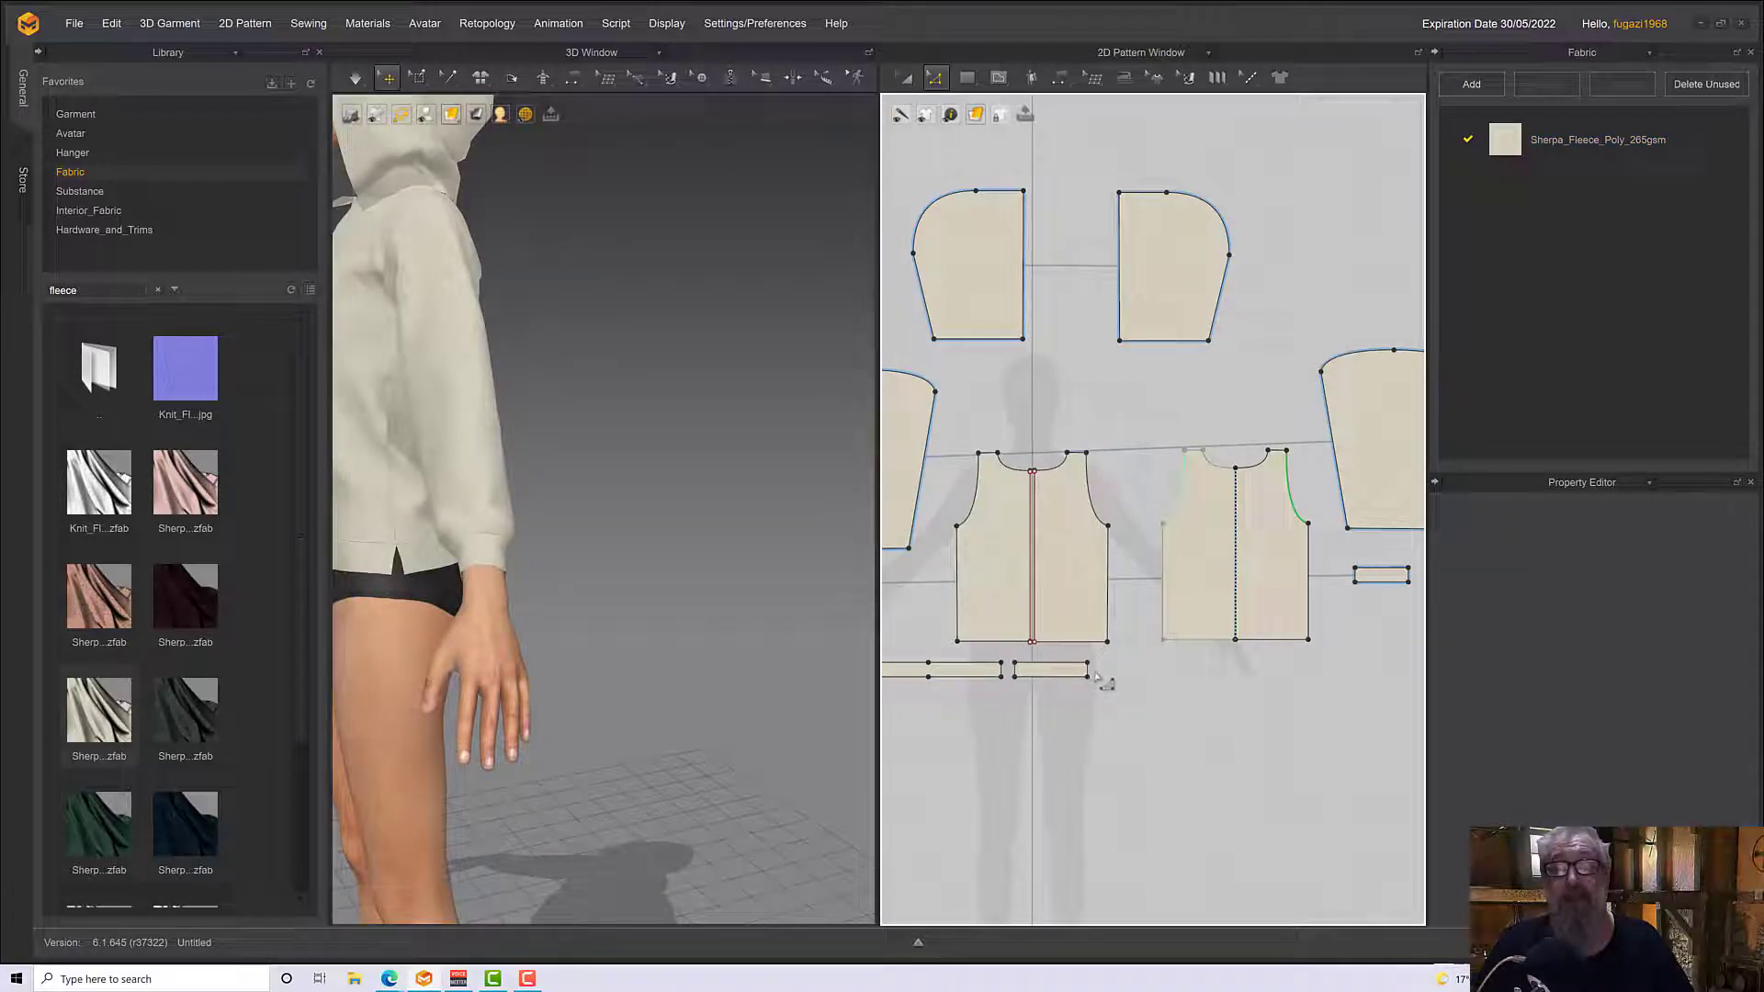
pyautogui.click(1090, 672)
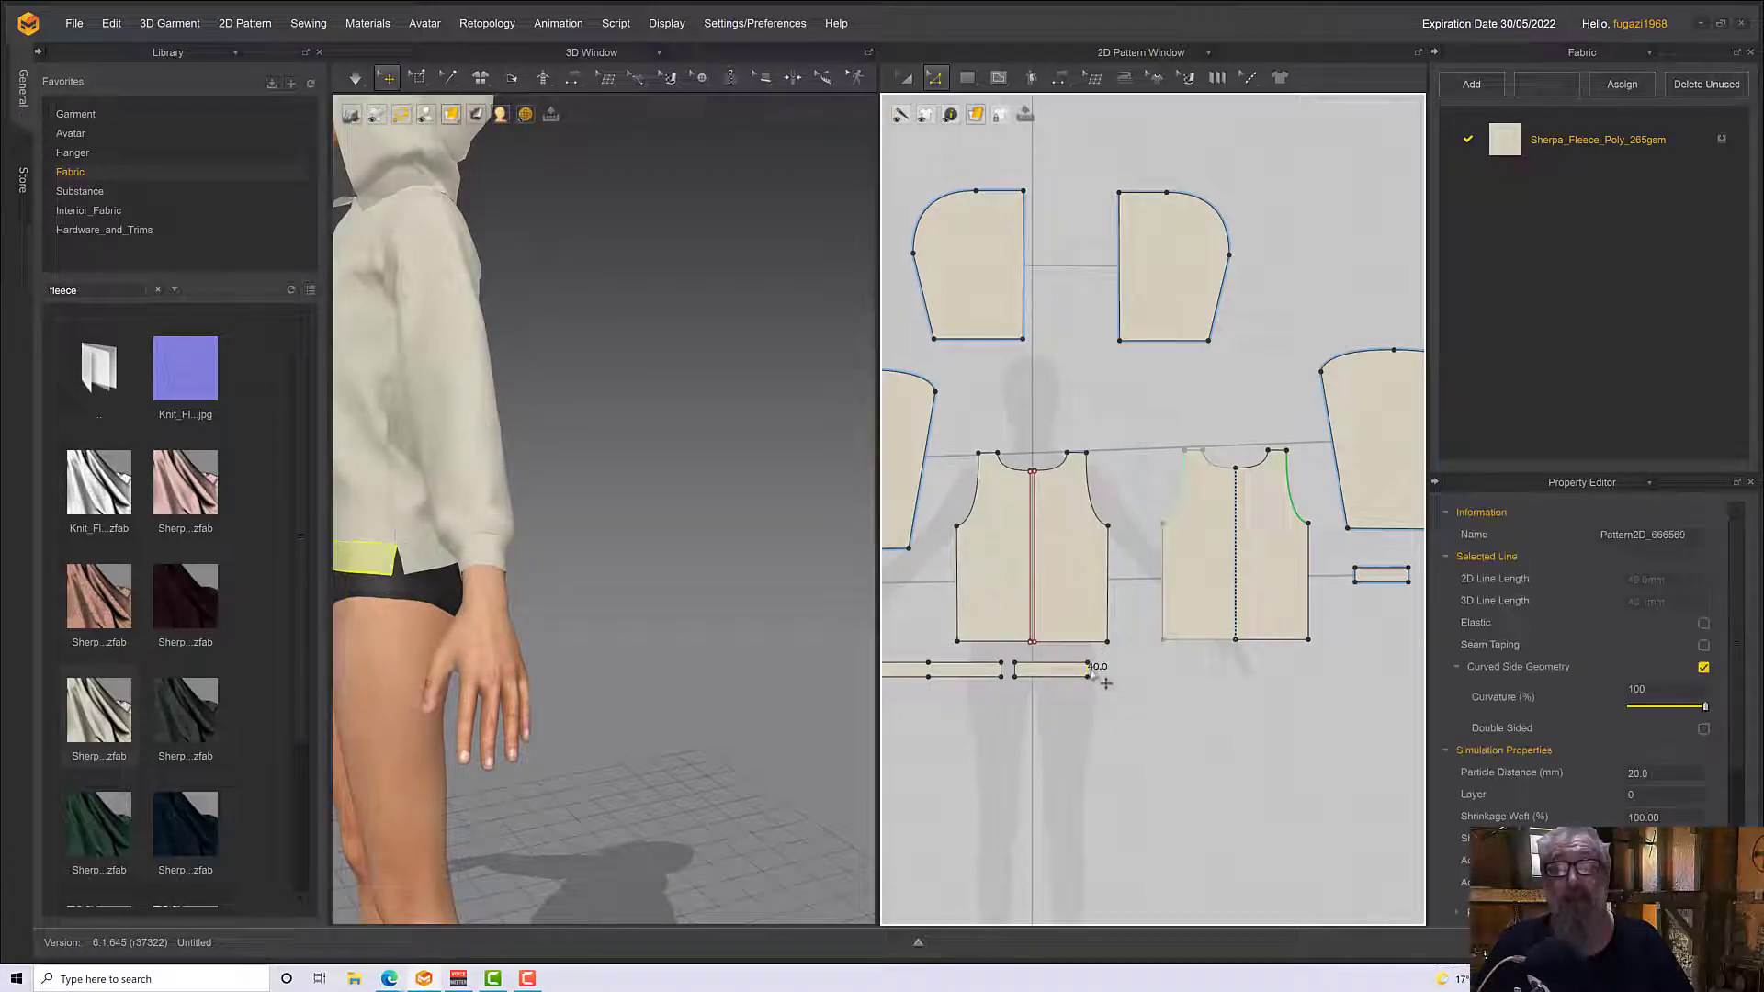
pyautogui.keyDown('shift'); pyautogui.click(1014, 677); pyautogui.keyUp('shift')
pyautogui.rightClick(1002, 671)
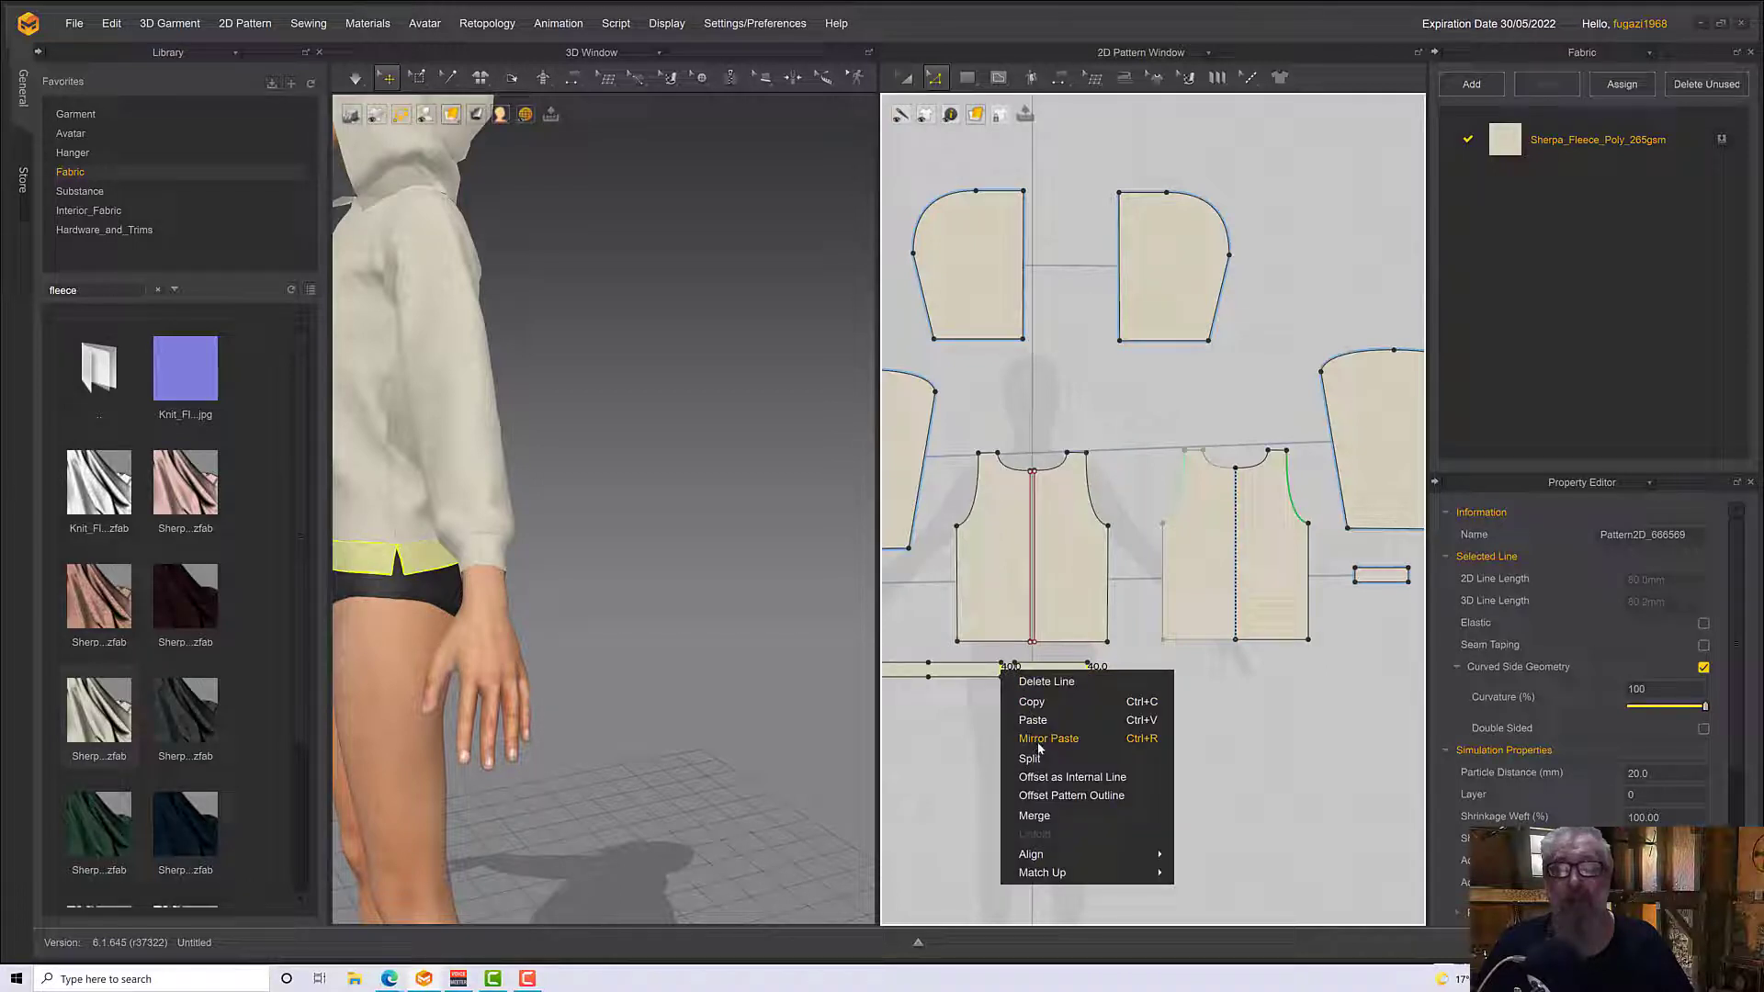
pyautogui.click(1034, 815)
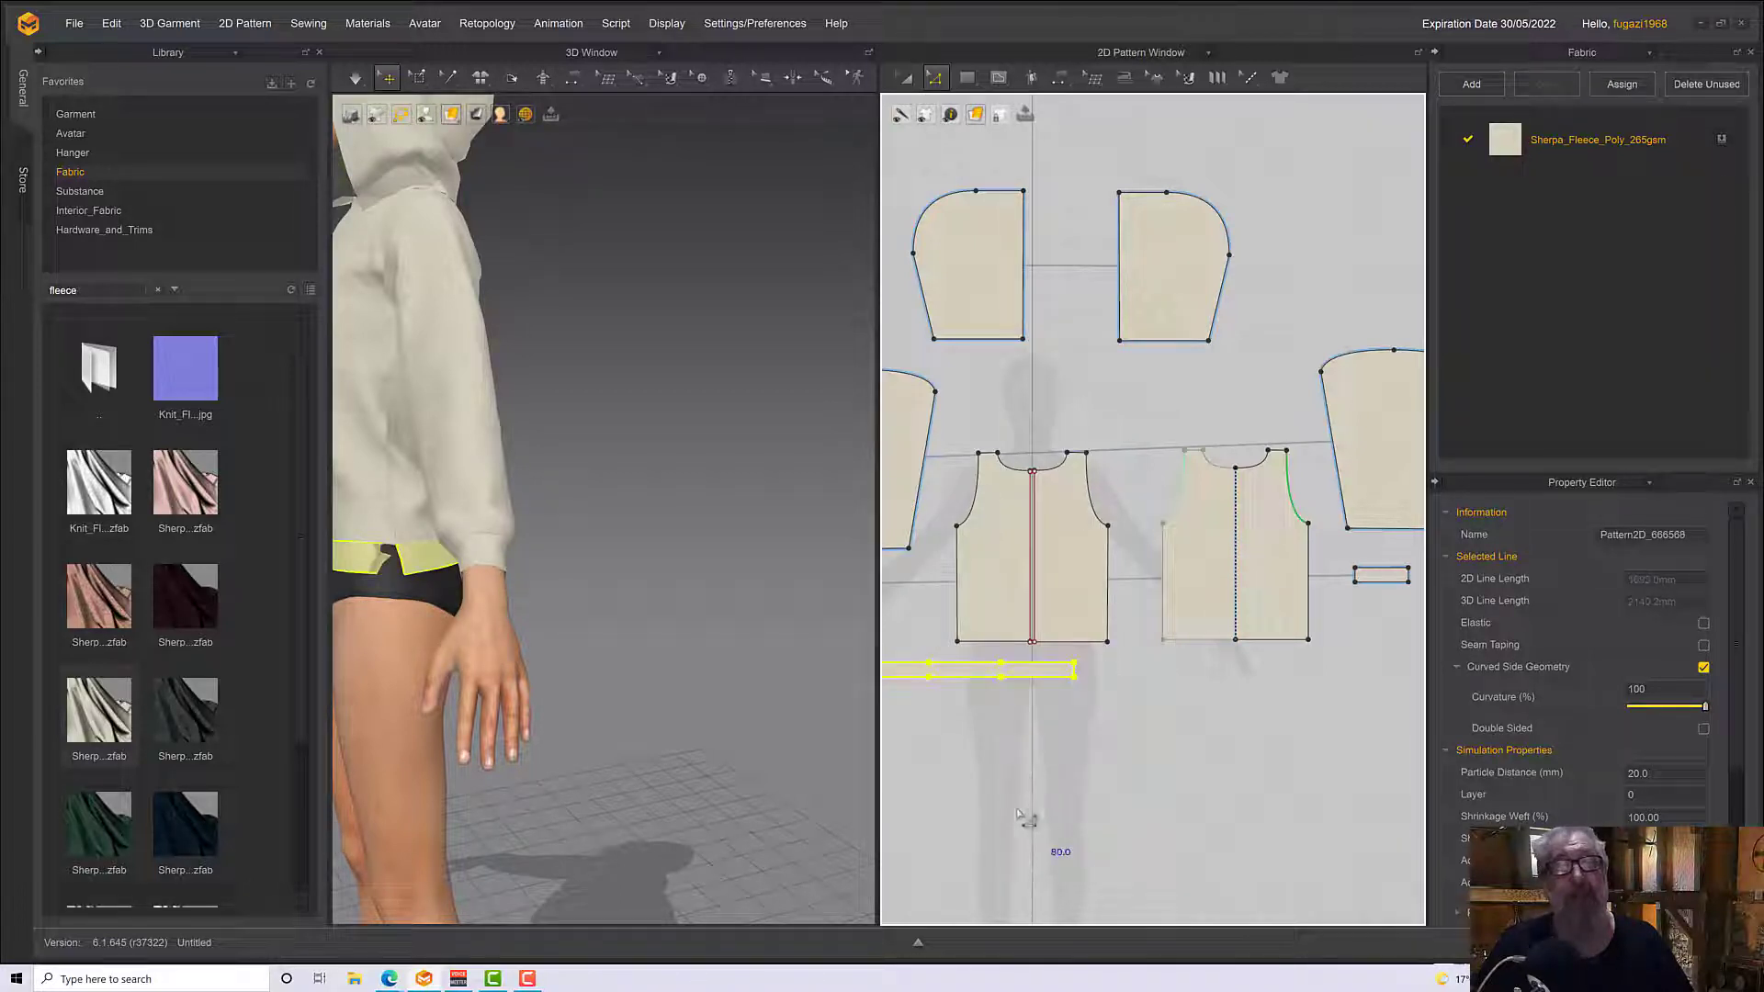
pyautogui.hotkey('ctrl', 'z')
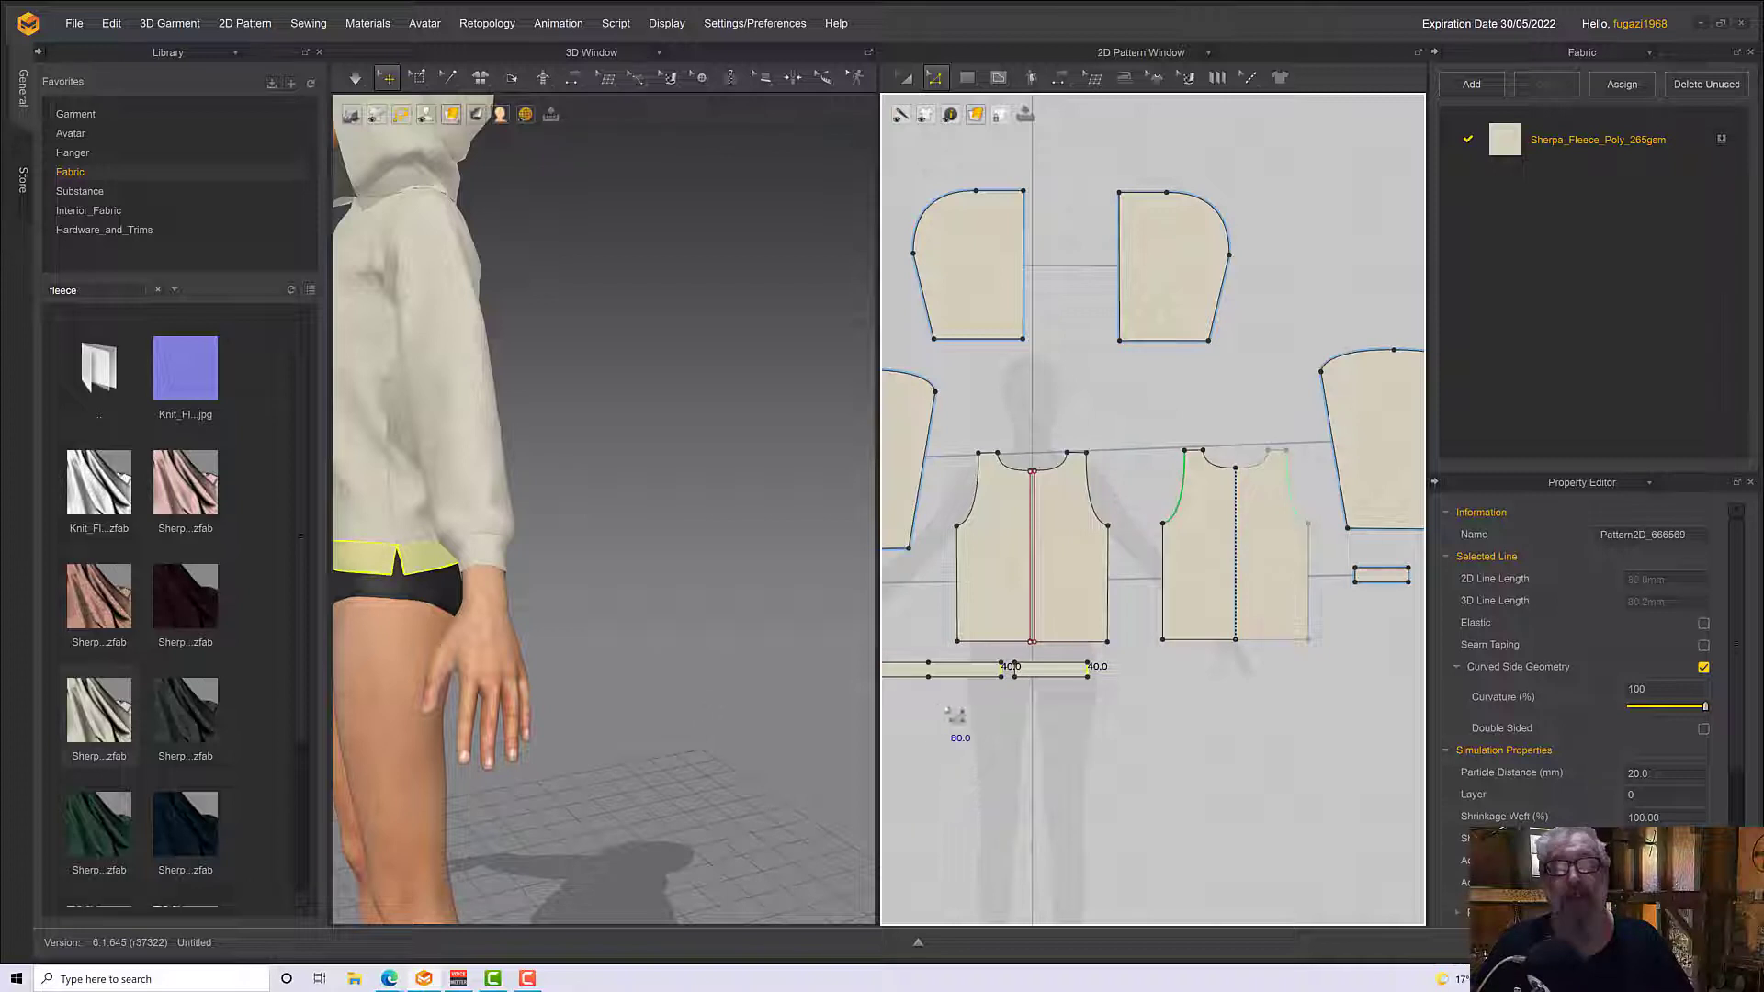
# Merge the left front waistband's free outer end with the far end of the joined waistband and simulate the garment
pyautogui.moveTo(1037, 717); pyautogui.dragTo(1182, 695, button='middle')
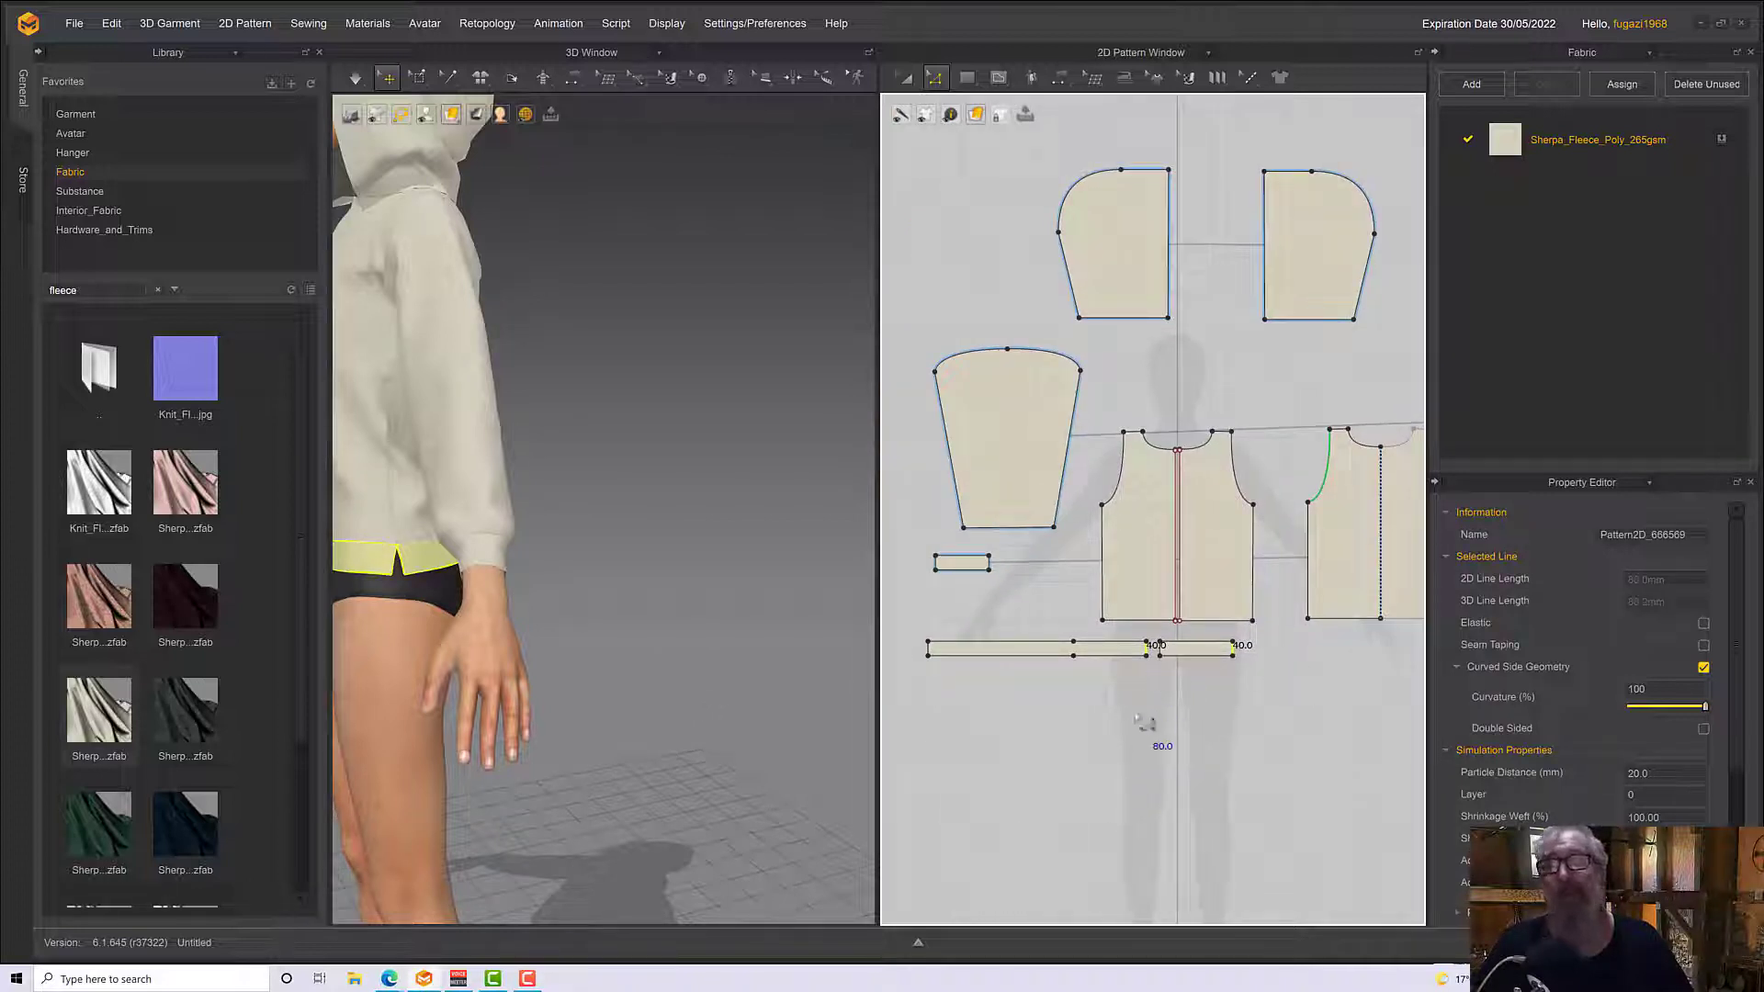
pyautogui.click(1265, 659)
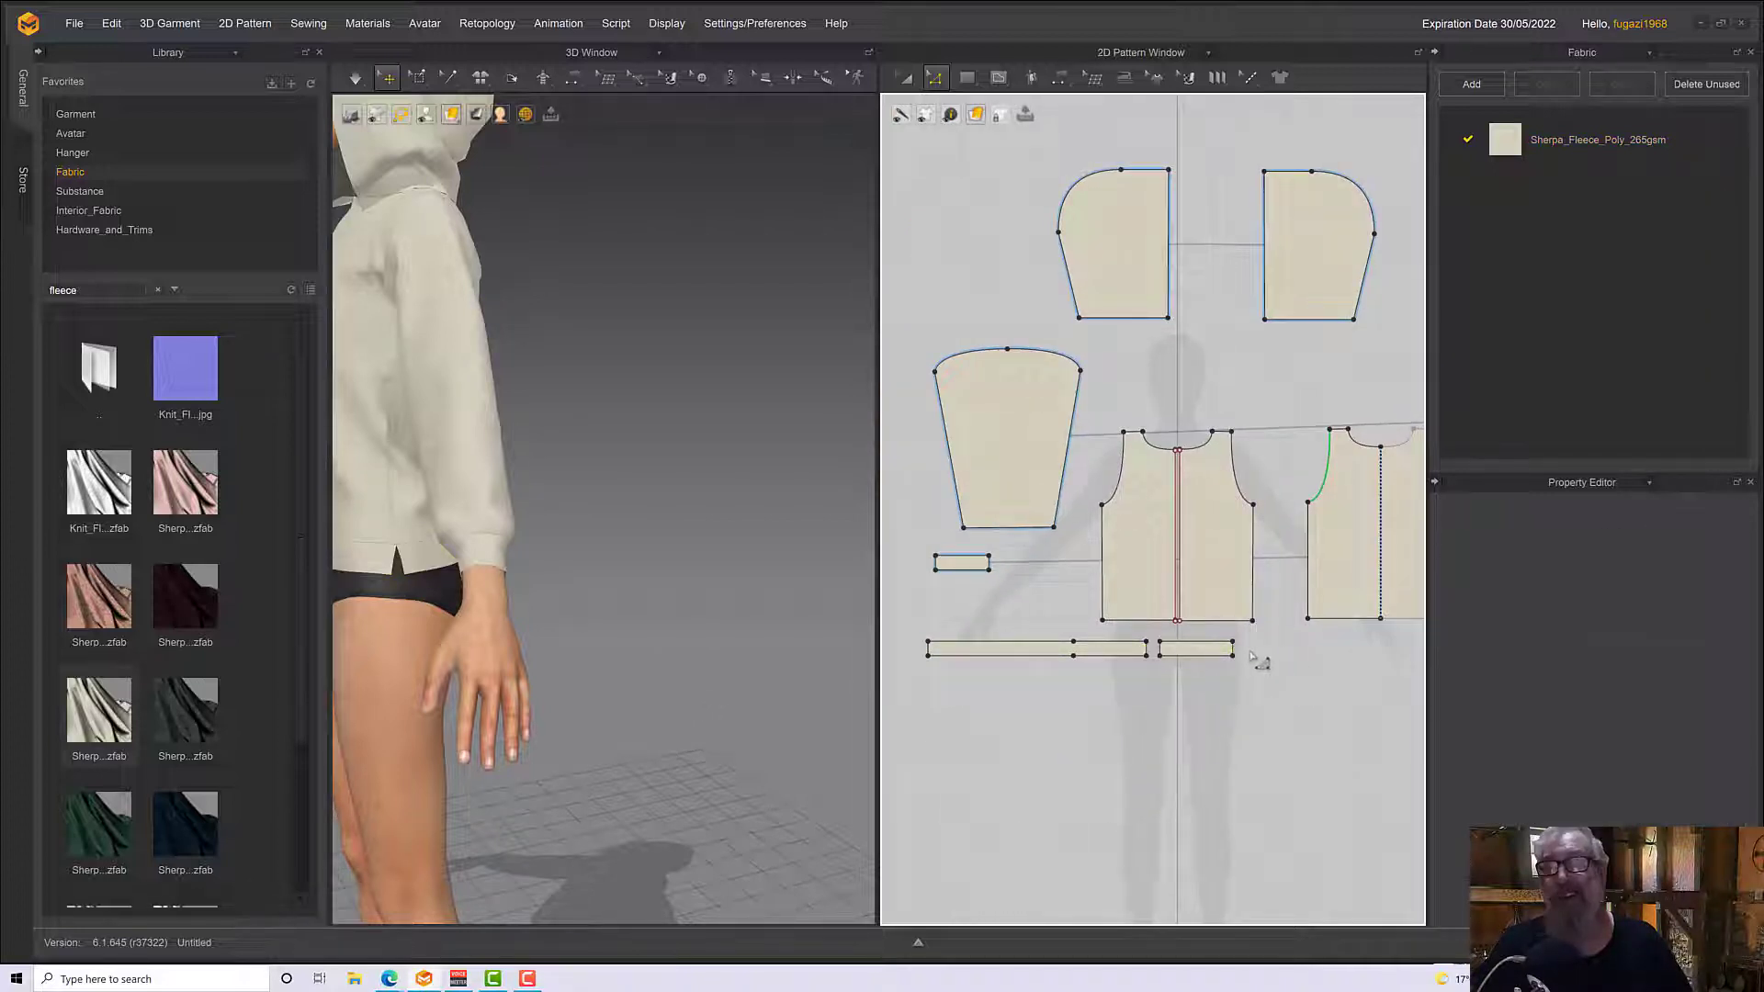
pyautogui.click(1233, 649)
pyautogui.keyDown('shift'); pyautogui.click(928, 650); pyautogui.keyUp('shift')
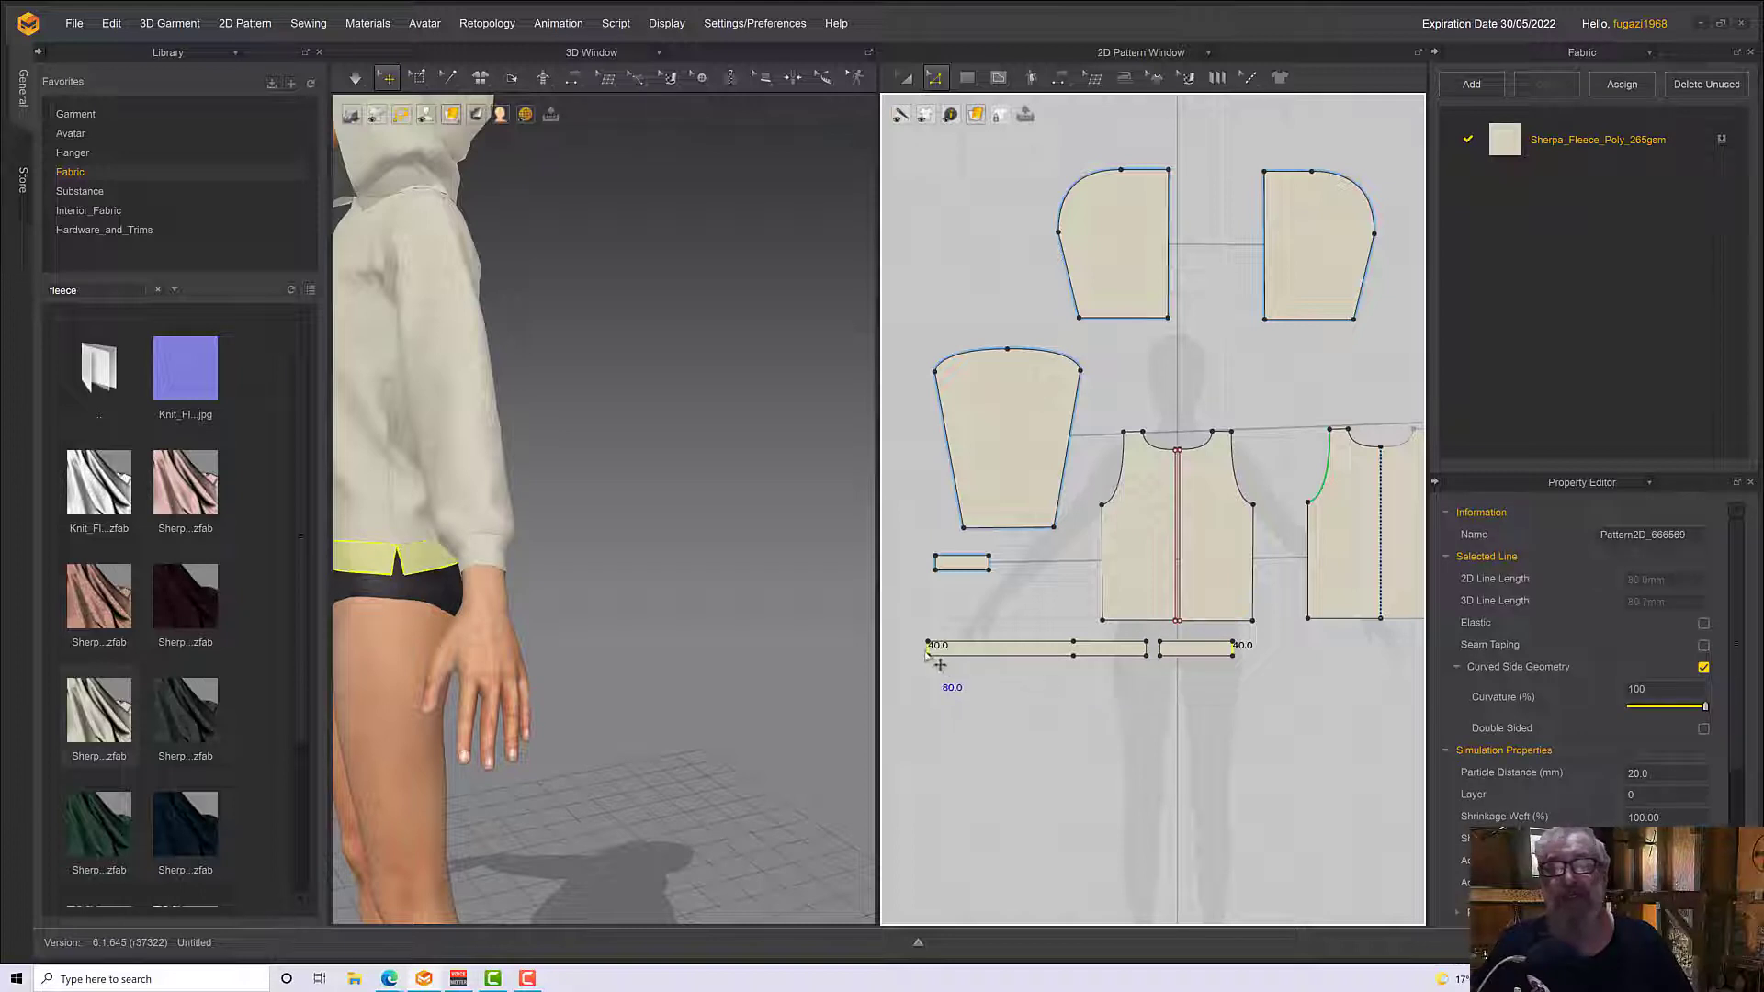
pyautogui.rightClick(927, 651)
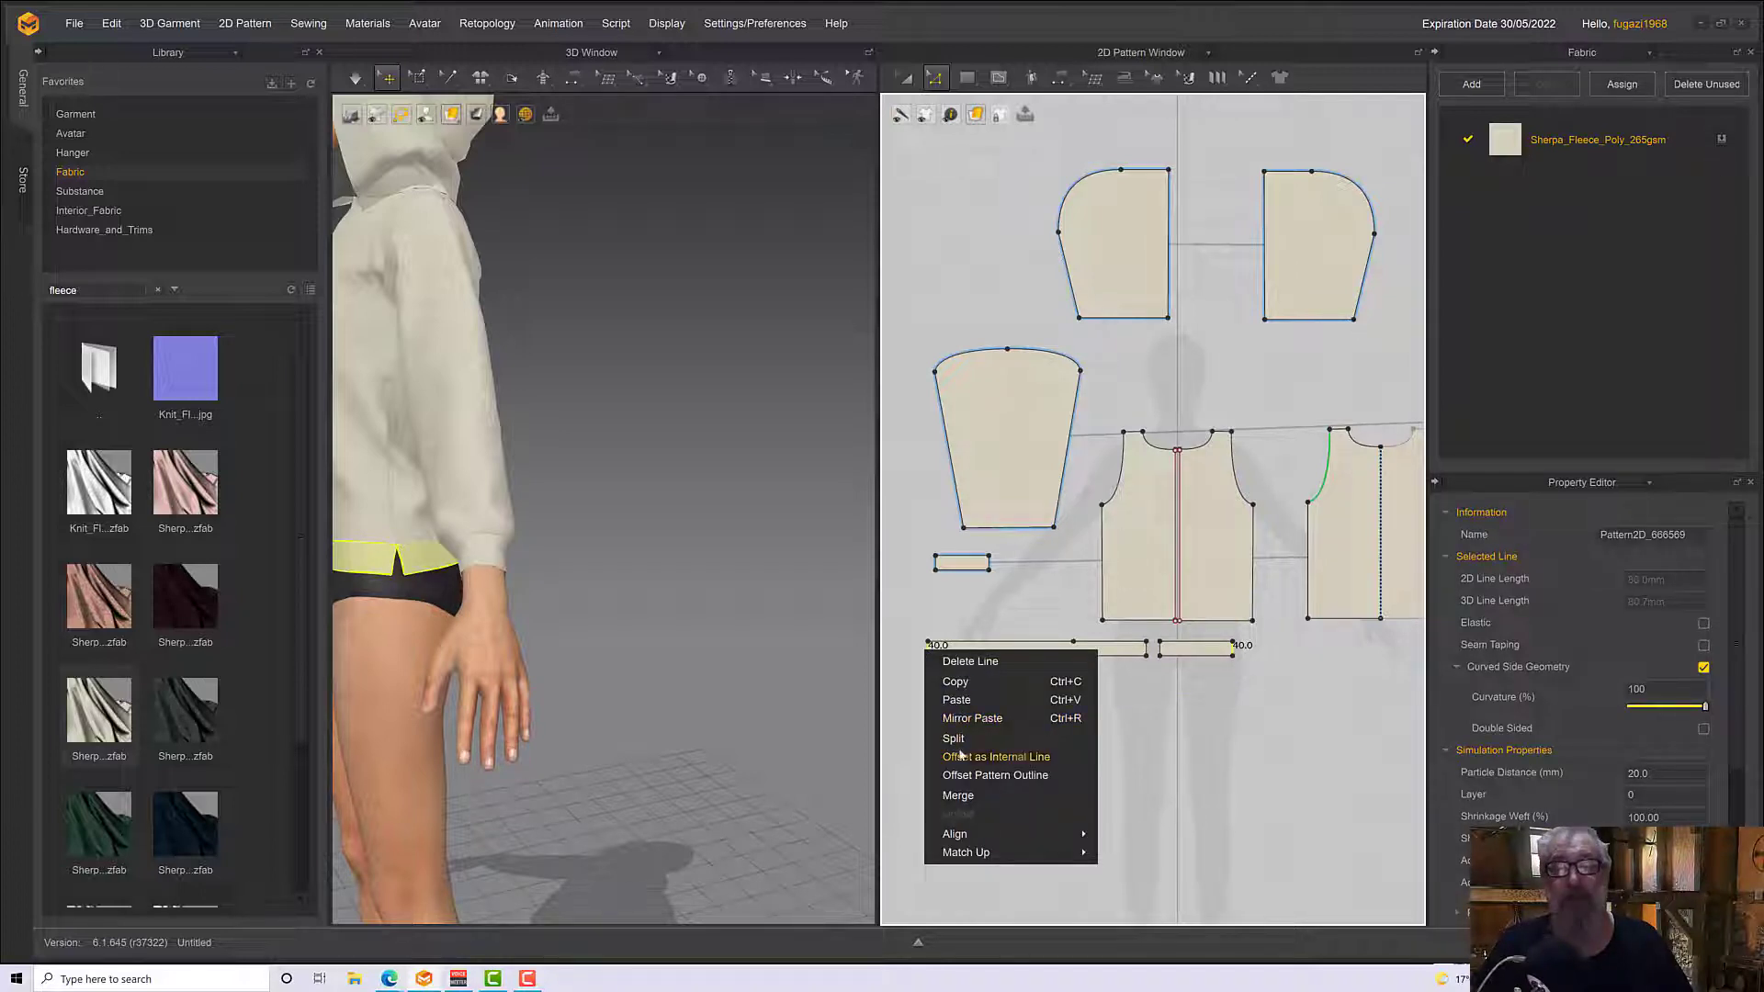
pyautogui.click(967, 795)
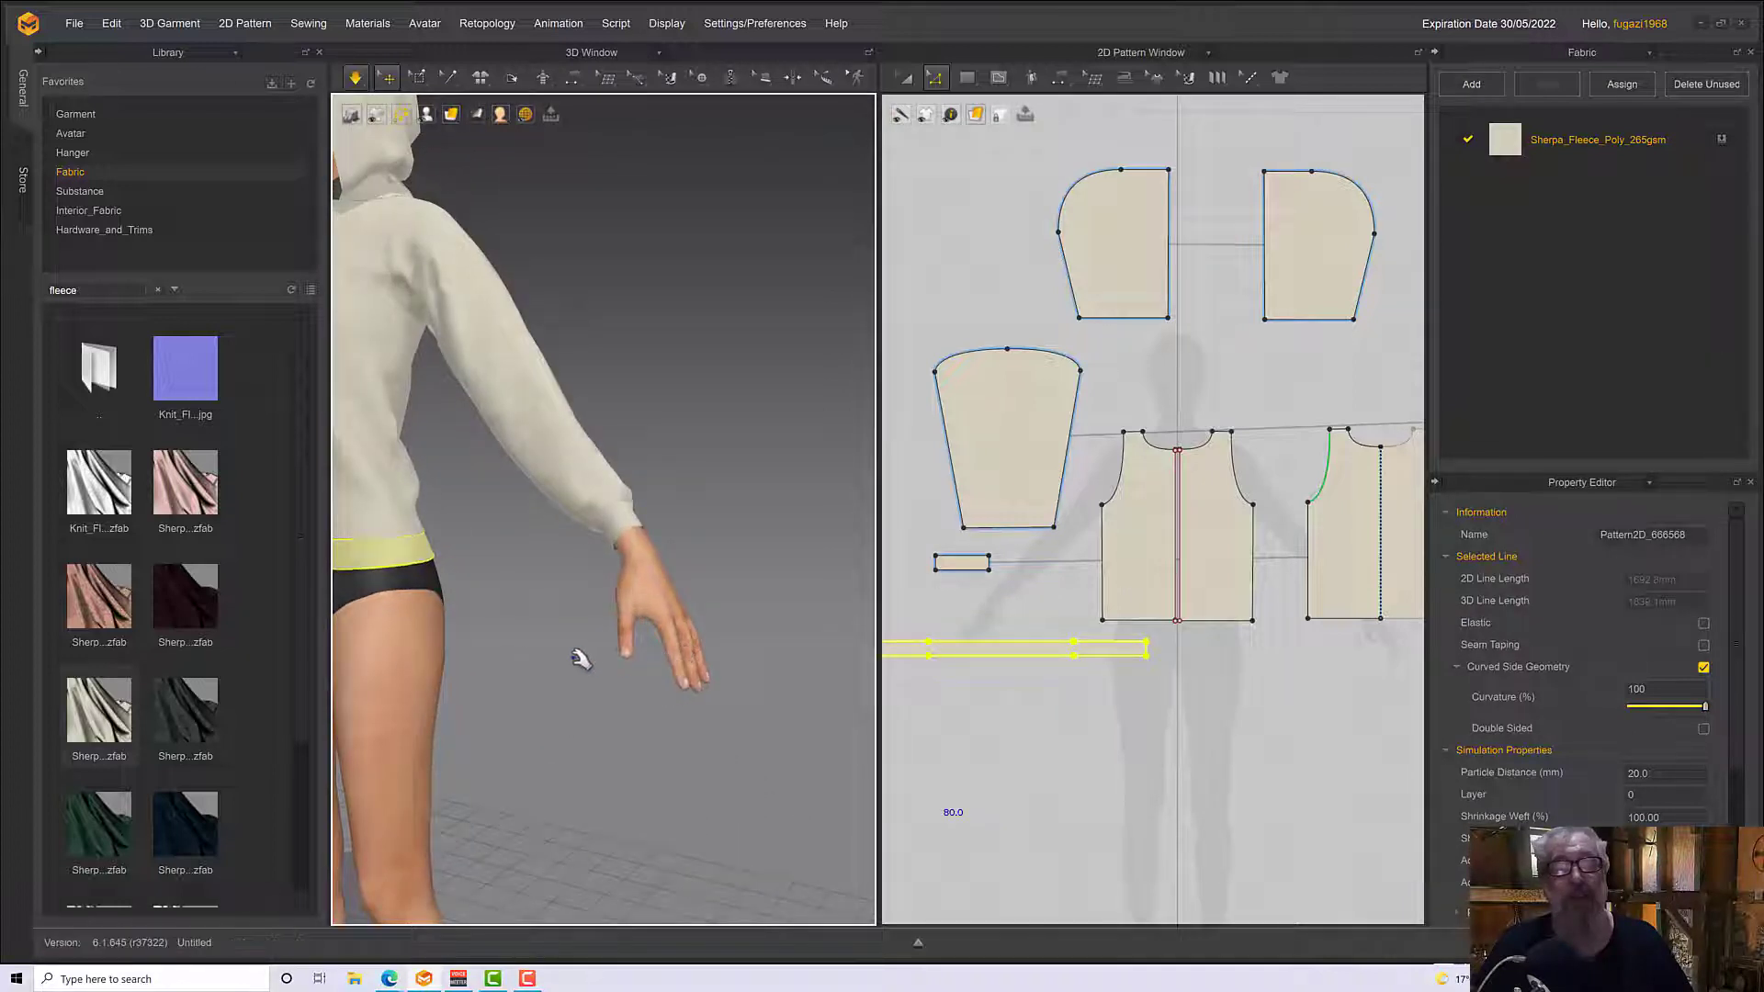
pyautogui.moveTo(586, 659); pyautogui.dragTo(827, 691, button='middle')
pyautogui.scroll(-2, 827, 696)
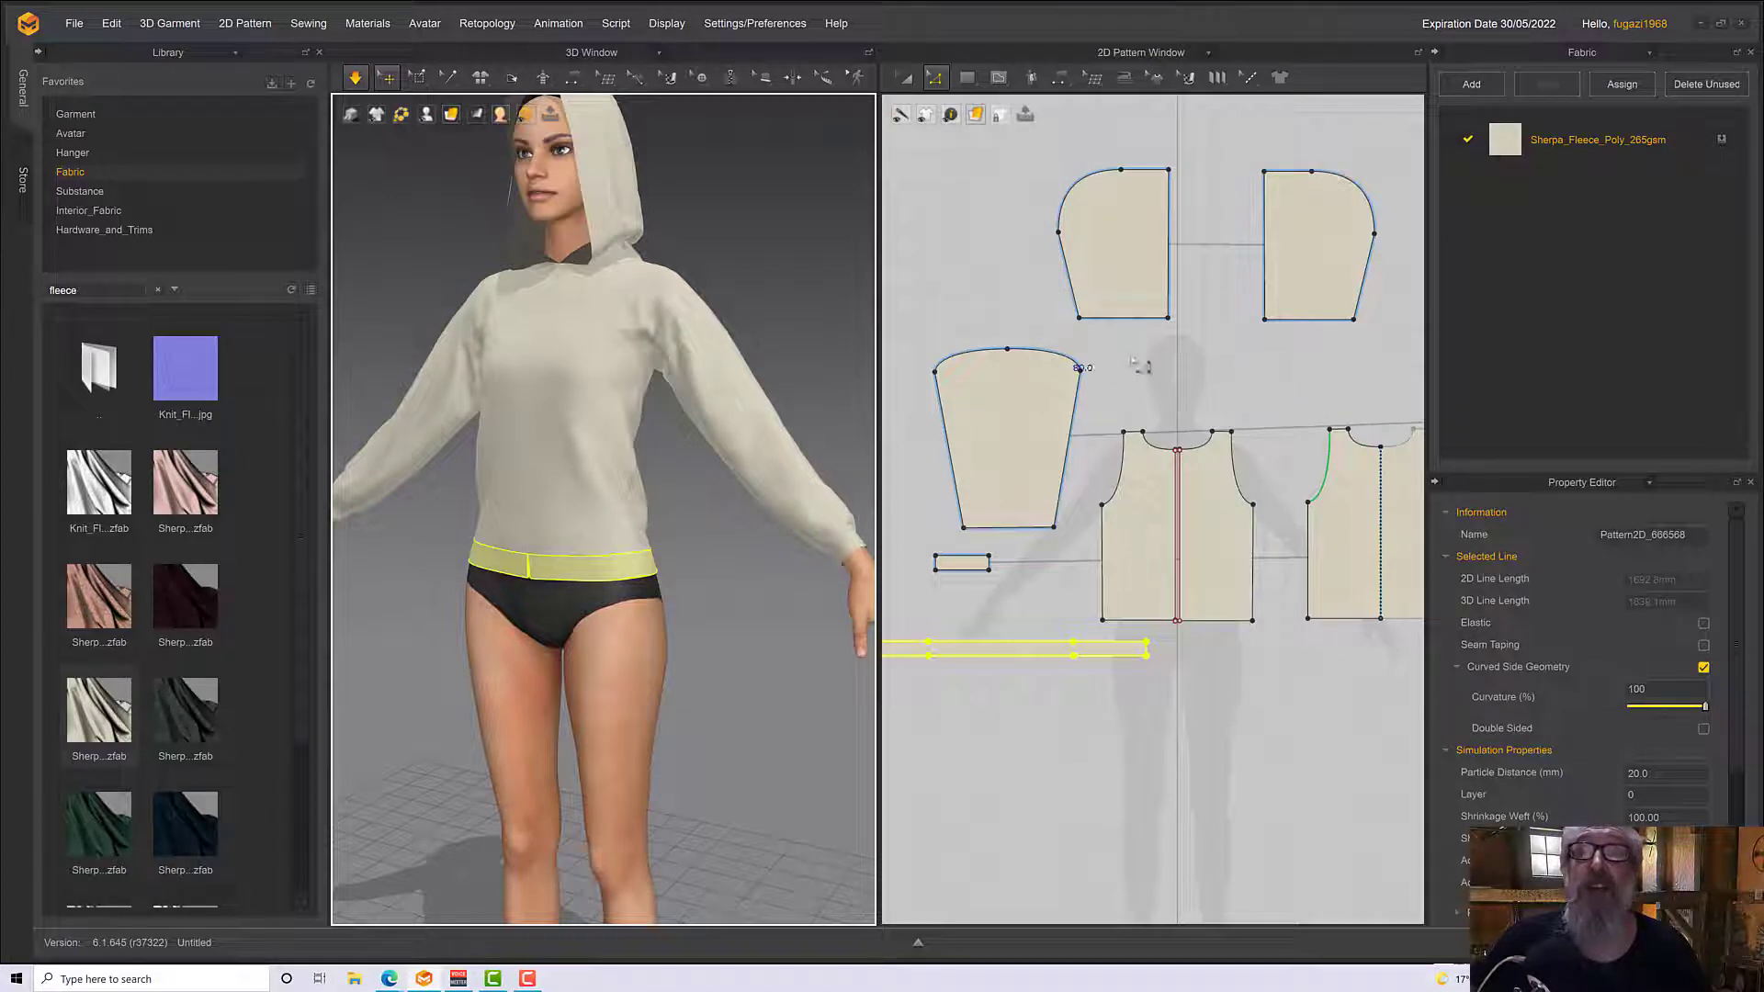
# Offset the hood's straight front edge 40 mm as an internal line, and Cut & Sew the mirrored hood panels along it
pyautogui.click(1168, 266)
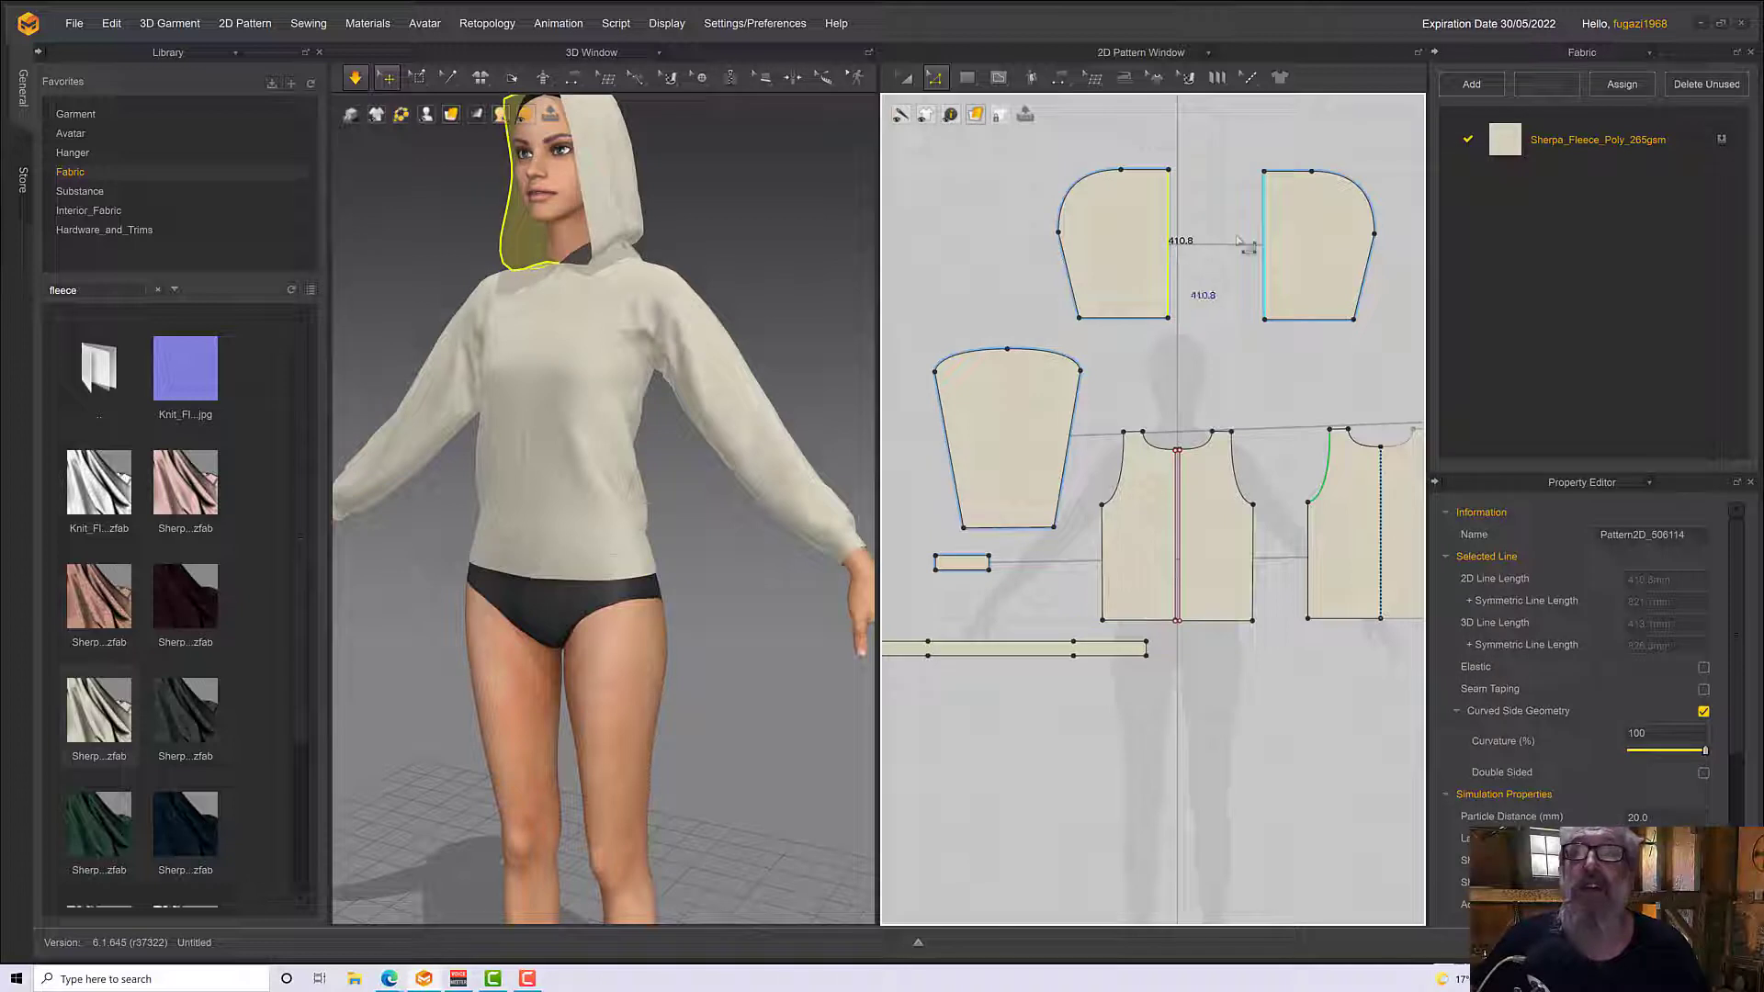
pyautogui.rightClick(1179, 224)
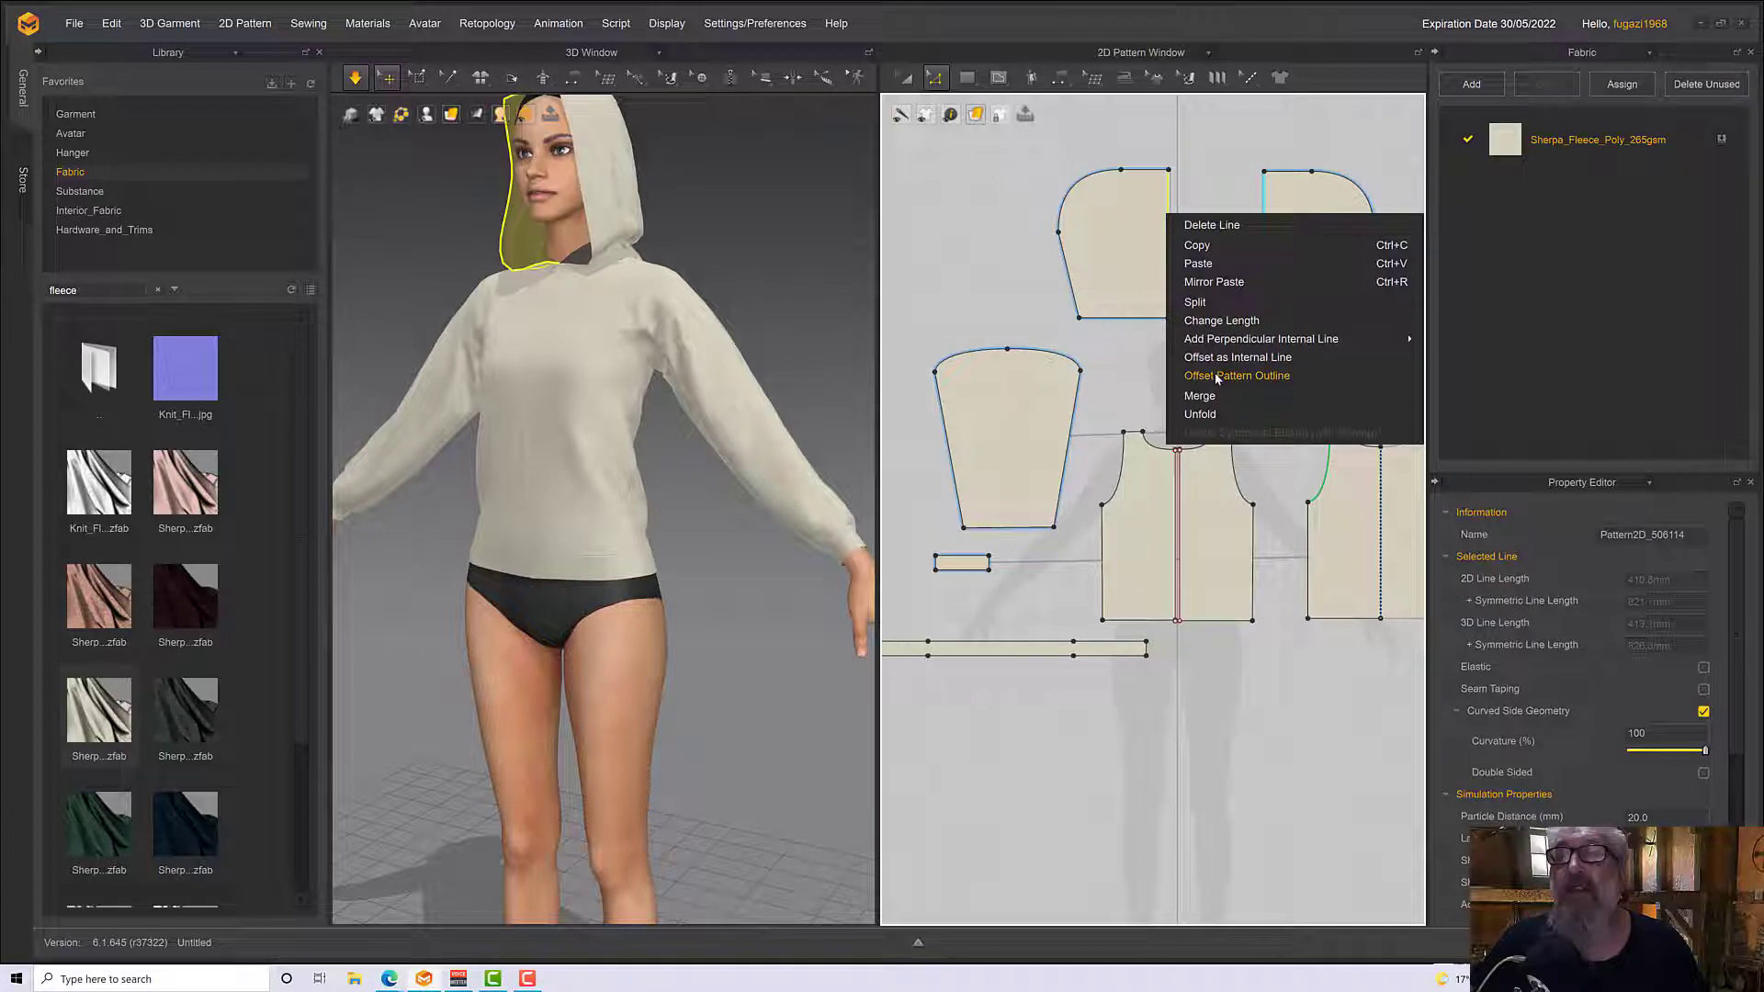
pyautogui.click(1215, 359)
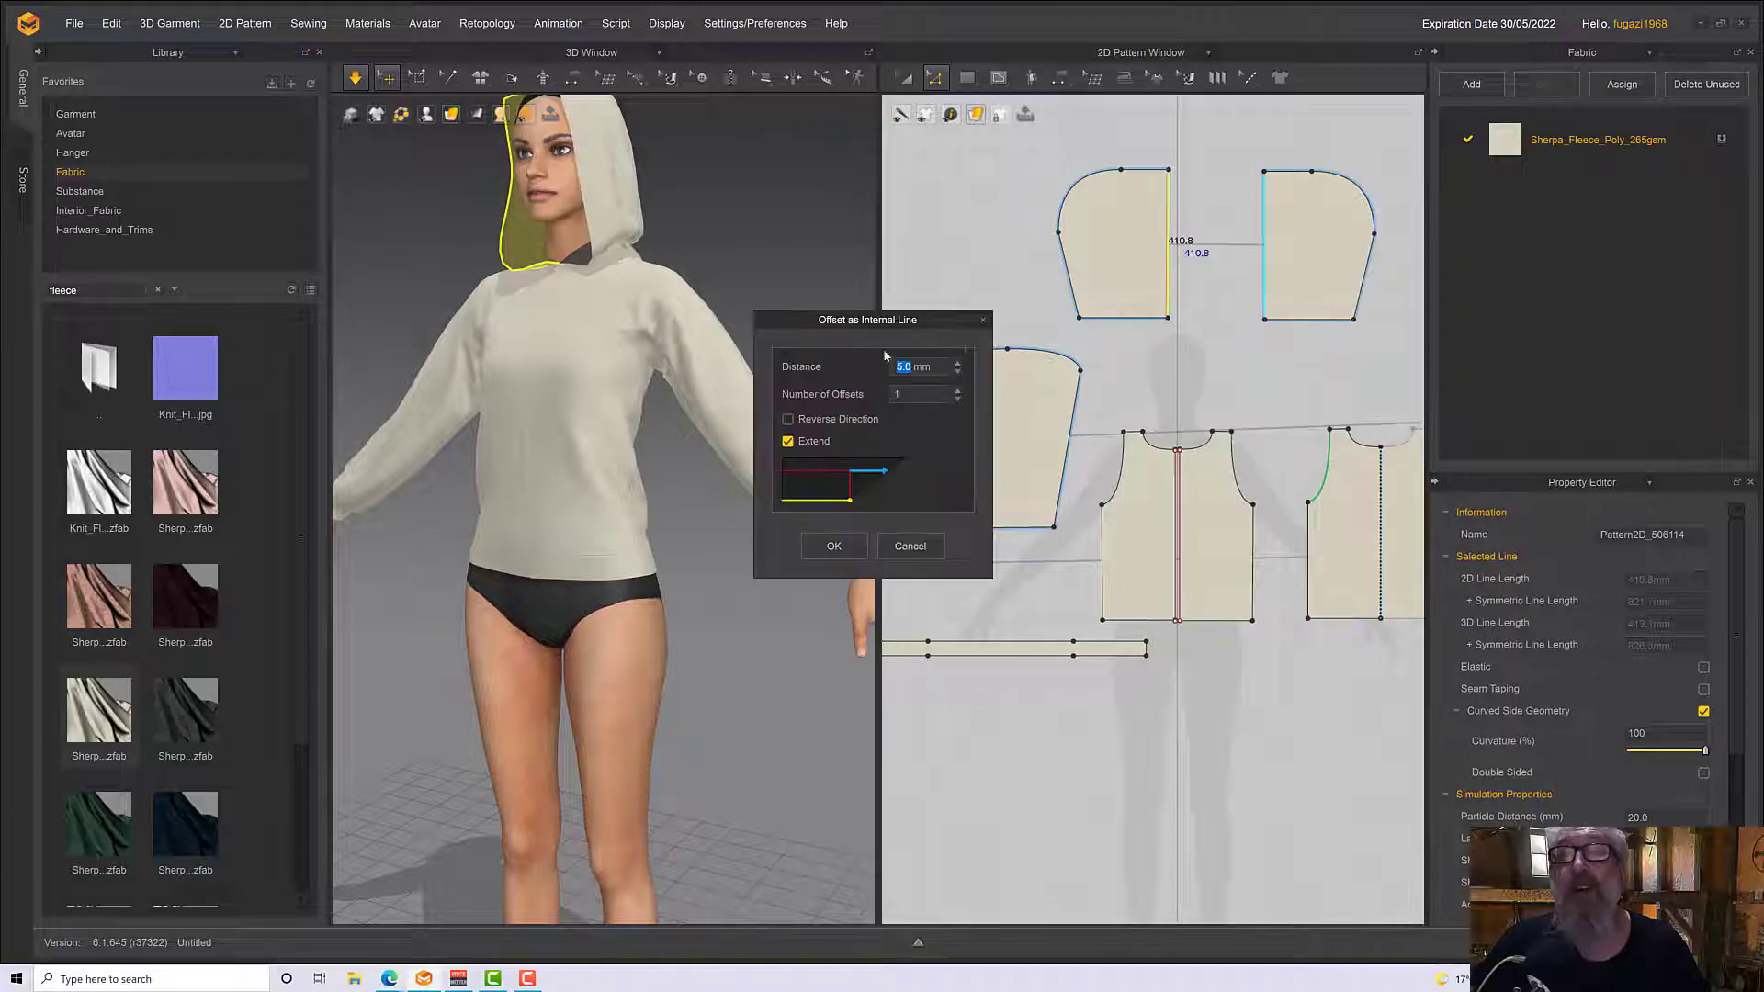
pyautogui.write('40')
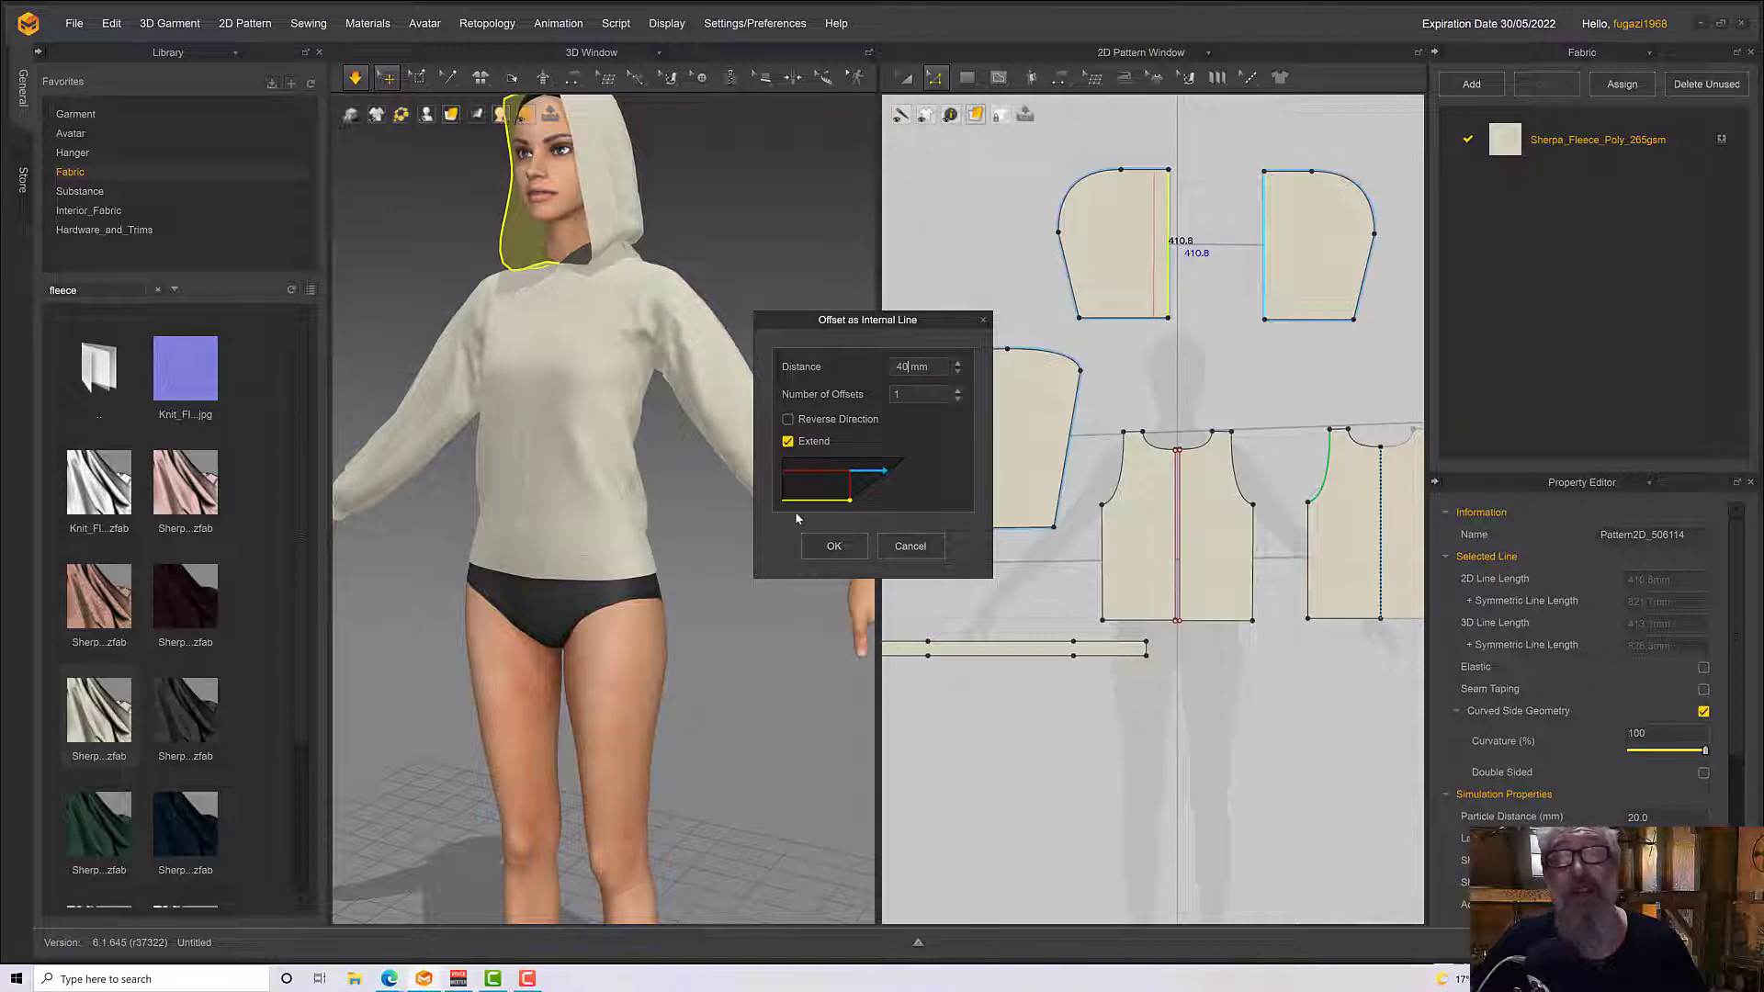
pyautogui.click(833, 545)
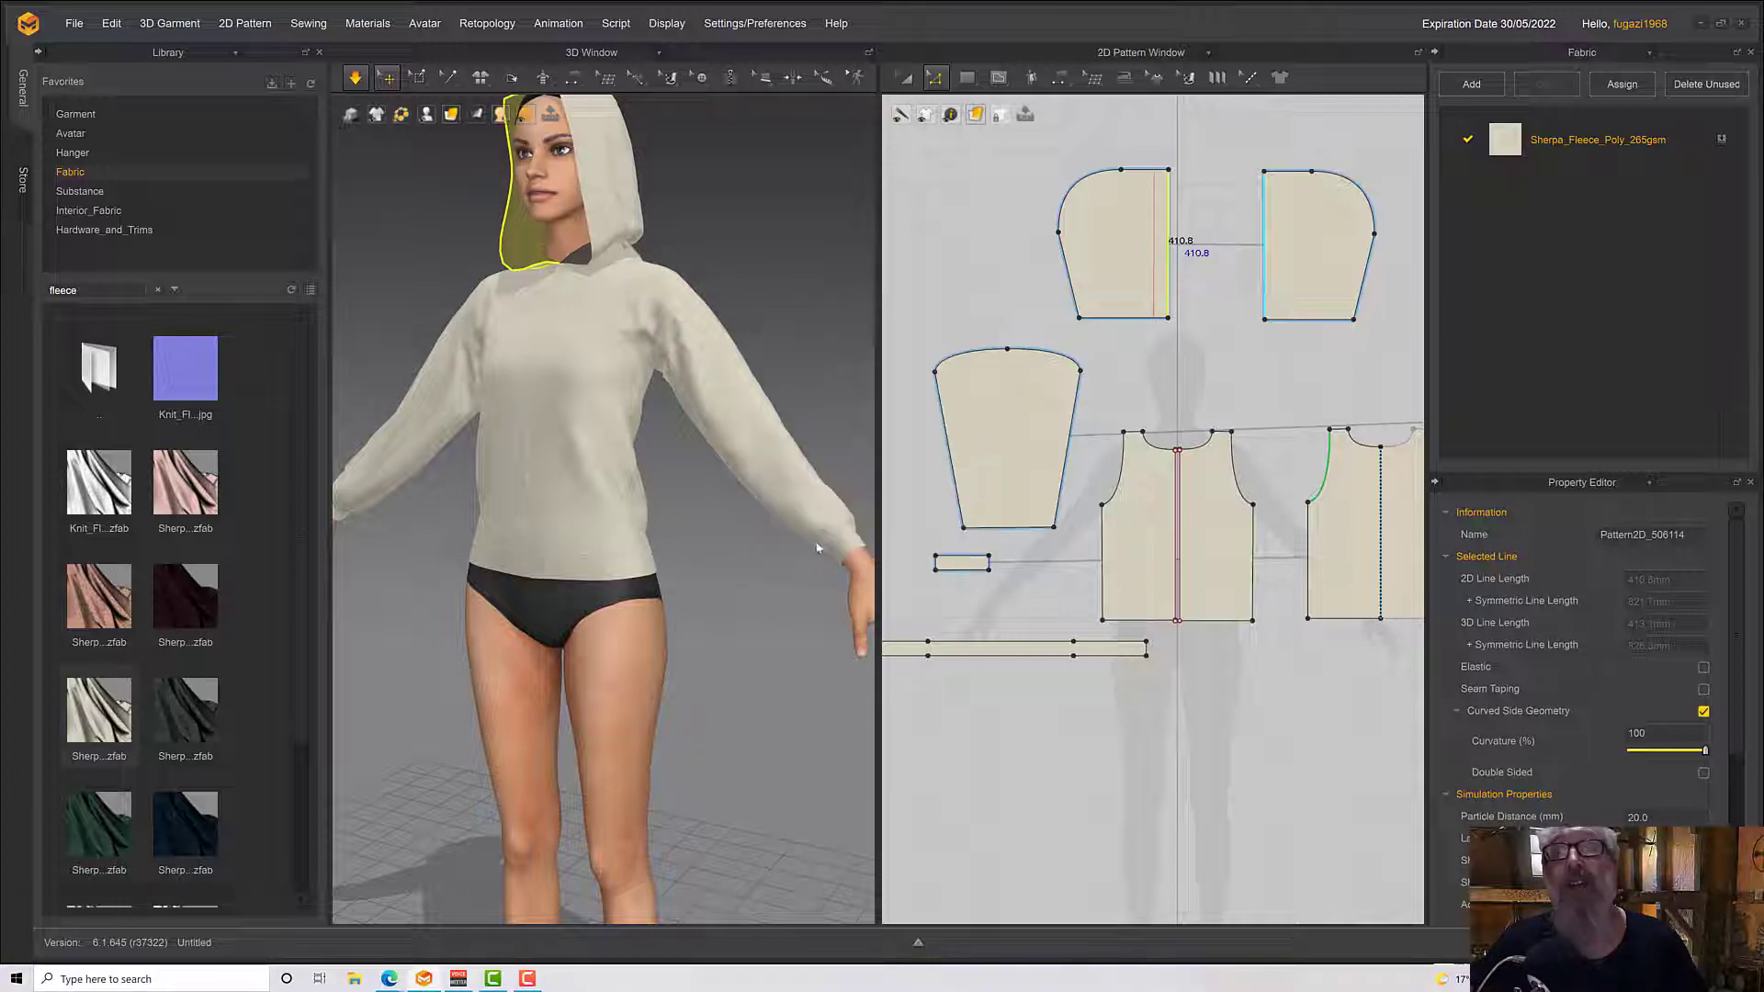
pyautogui.rightClick(1155, 214)
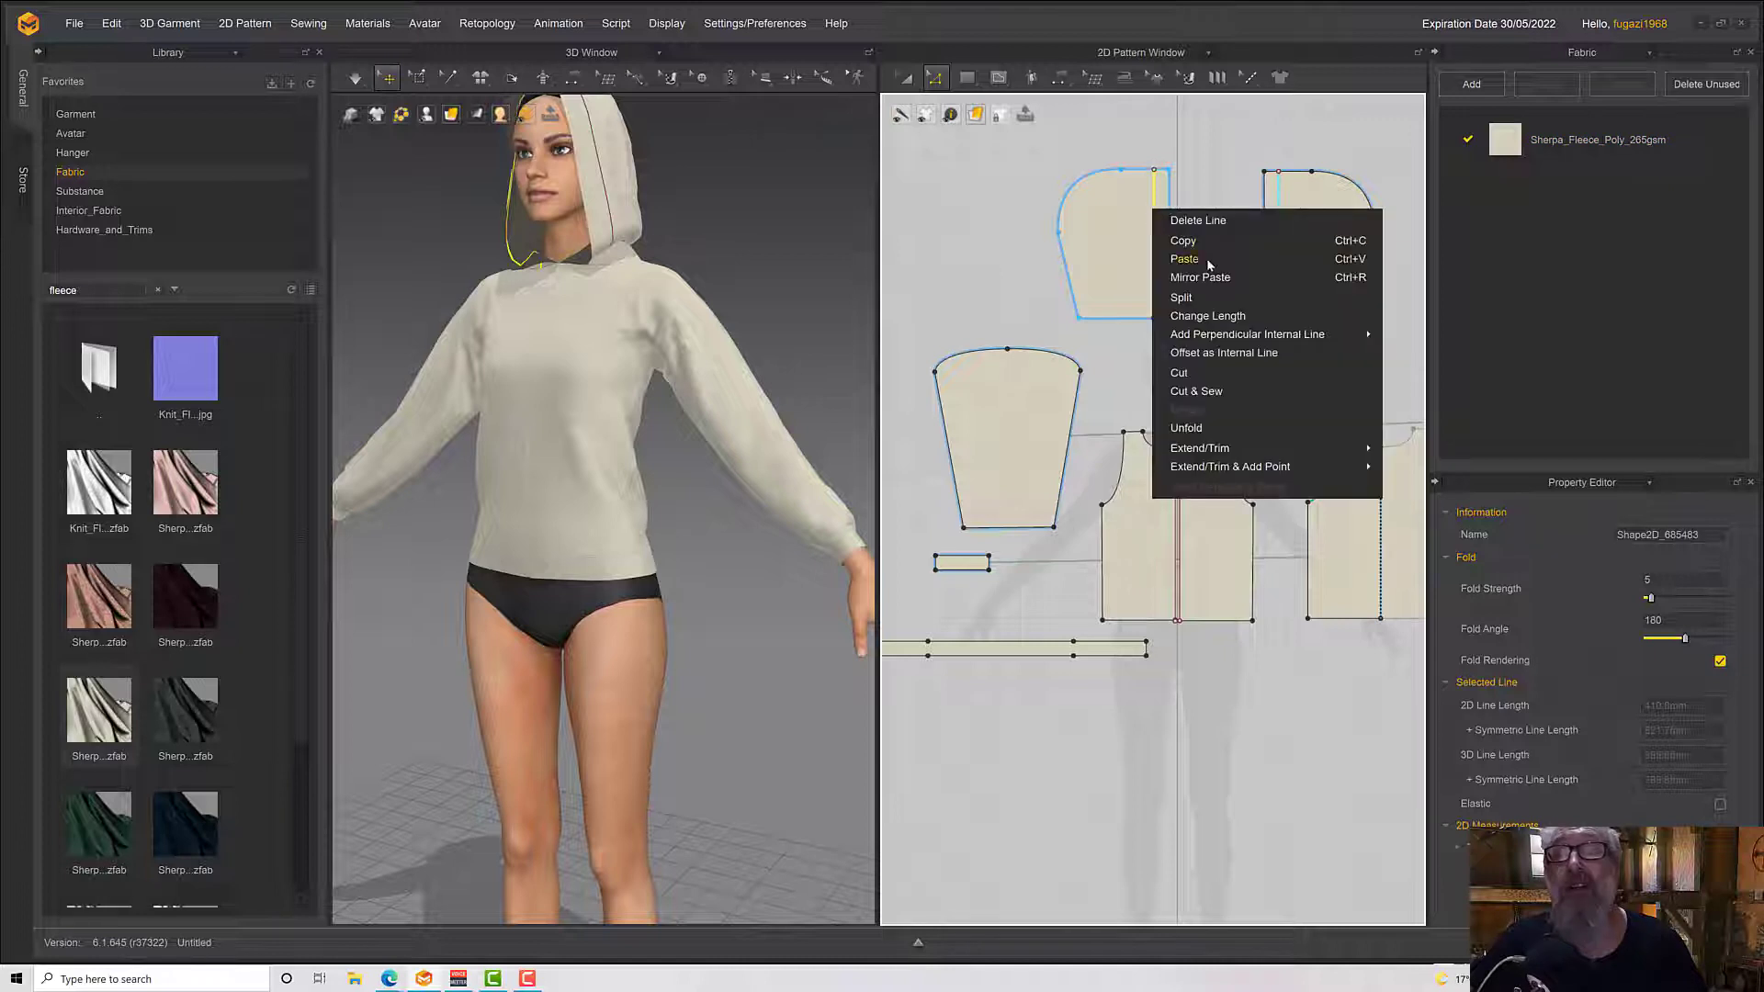
pyautogui.click(1198, 394)
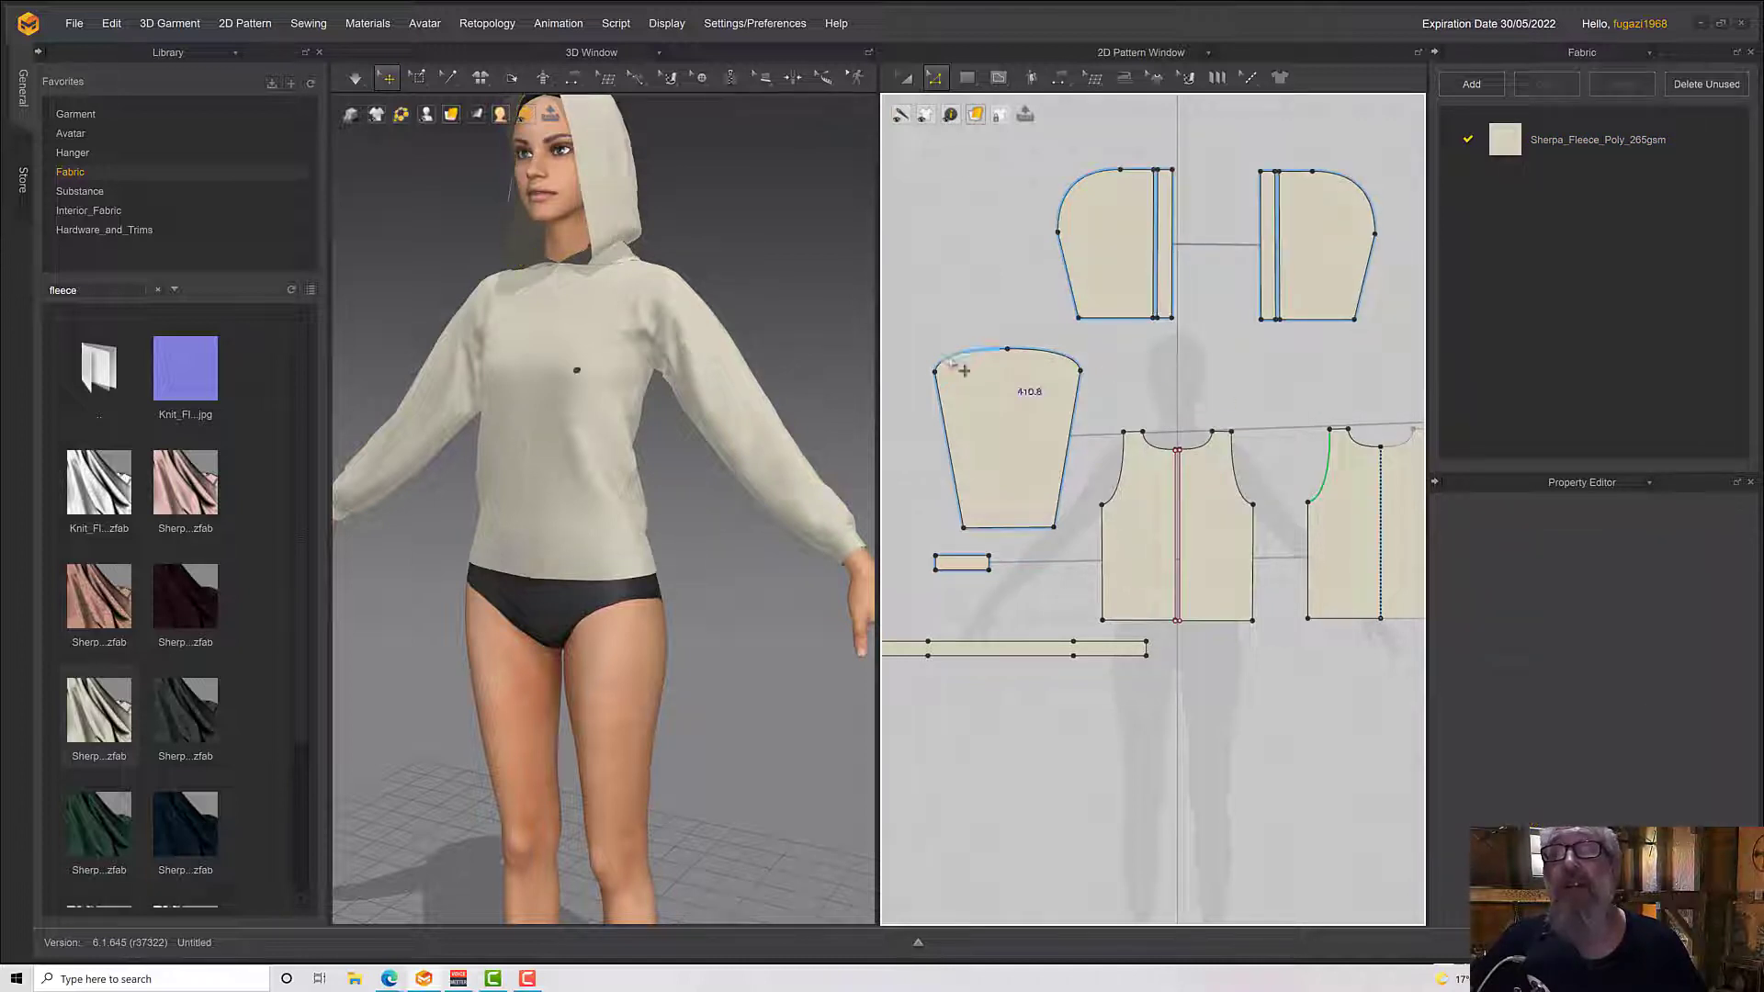
# Examine the separated front strips on both sides of the hood opening around the avatar's face
pyautogui.moveTo(634, 319); pyautogui.dragTo(683, 319, button='right')
pyautogui.click(568, 194)
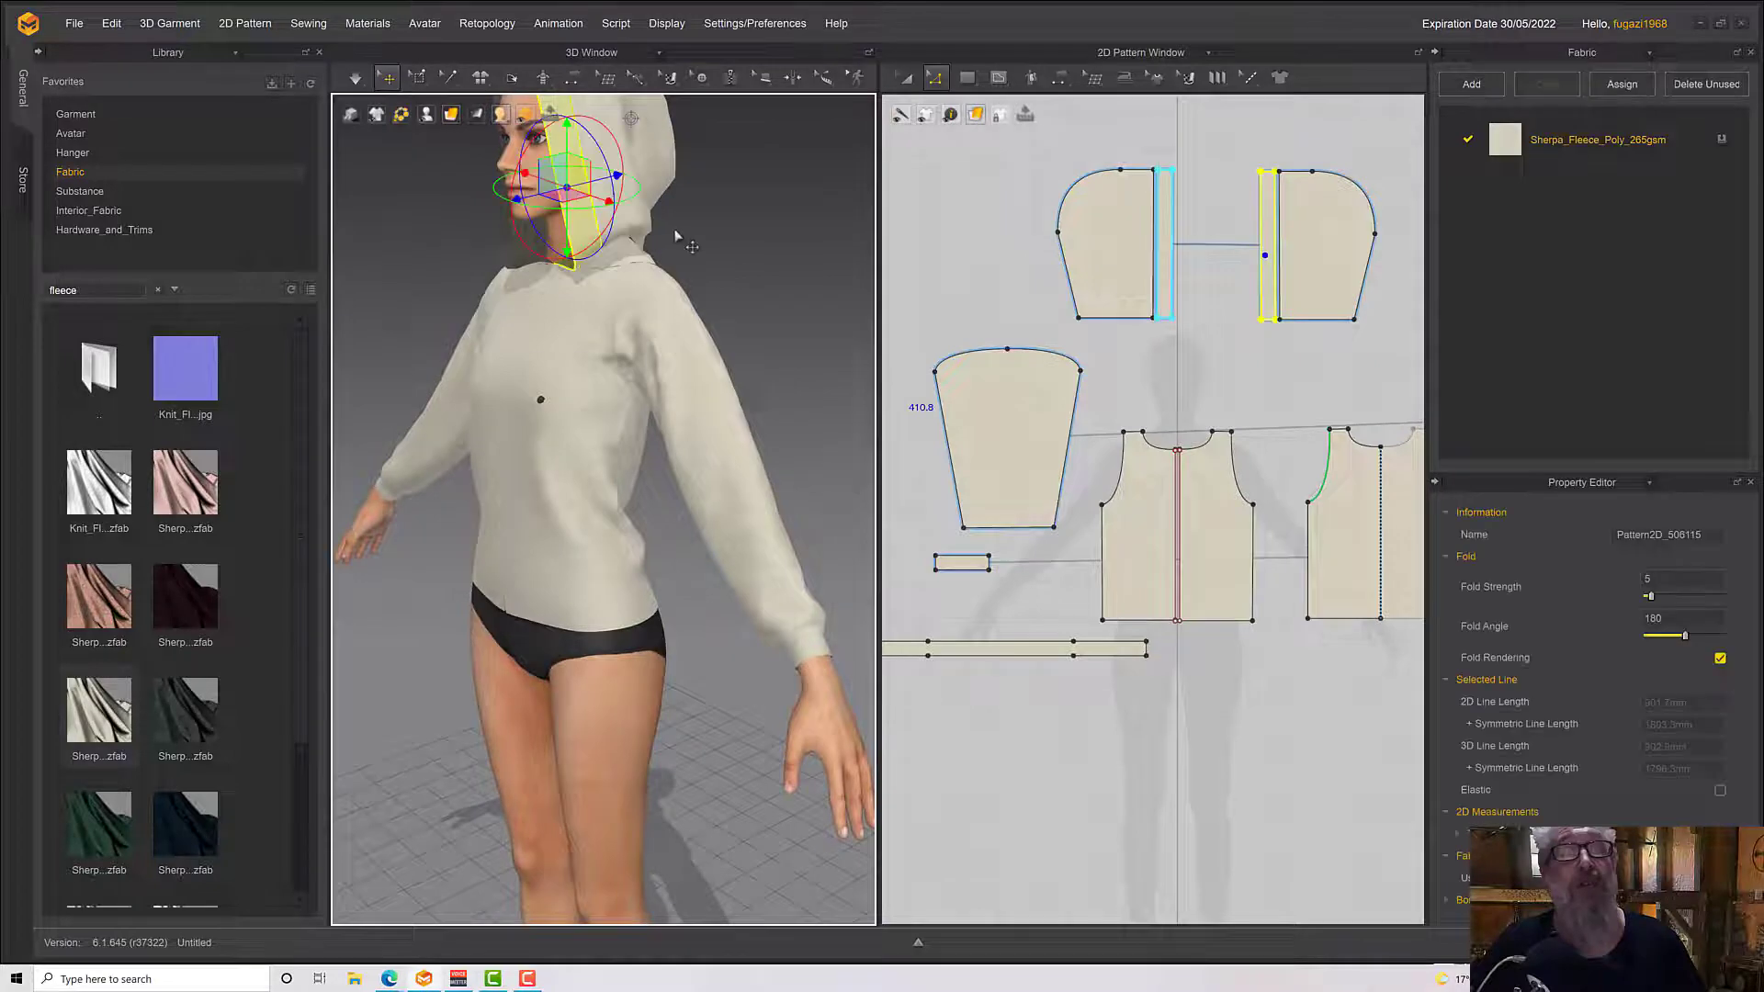
pyautogui.moveTo(675, 235); pyautogui.dragTo(792, 240, button='right')
pyautogui.moveTo(661, 340); pyautogui.dragTo(742, 490, button='right')
pyautogui.click(580, 299)
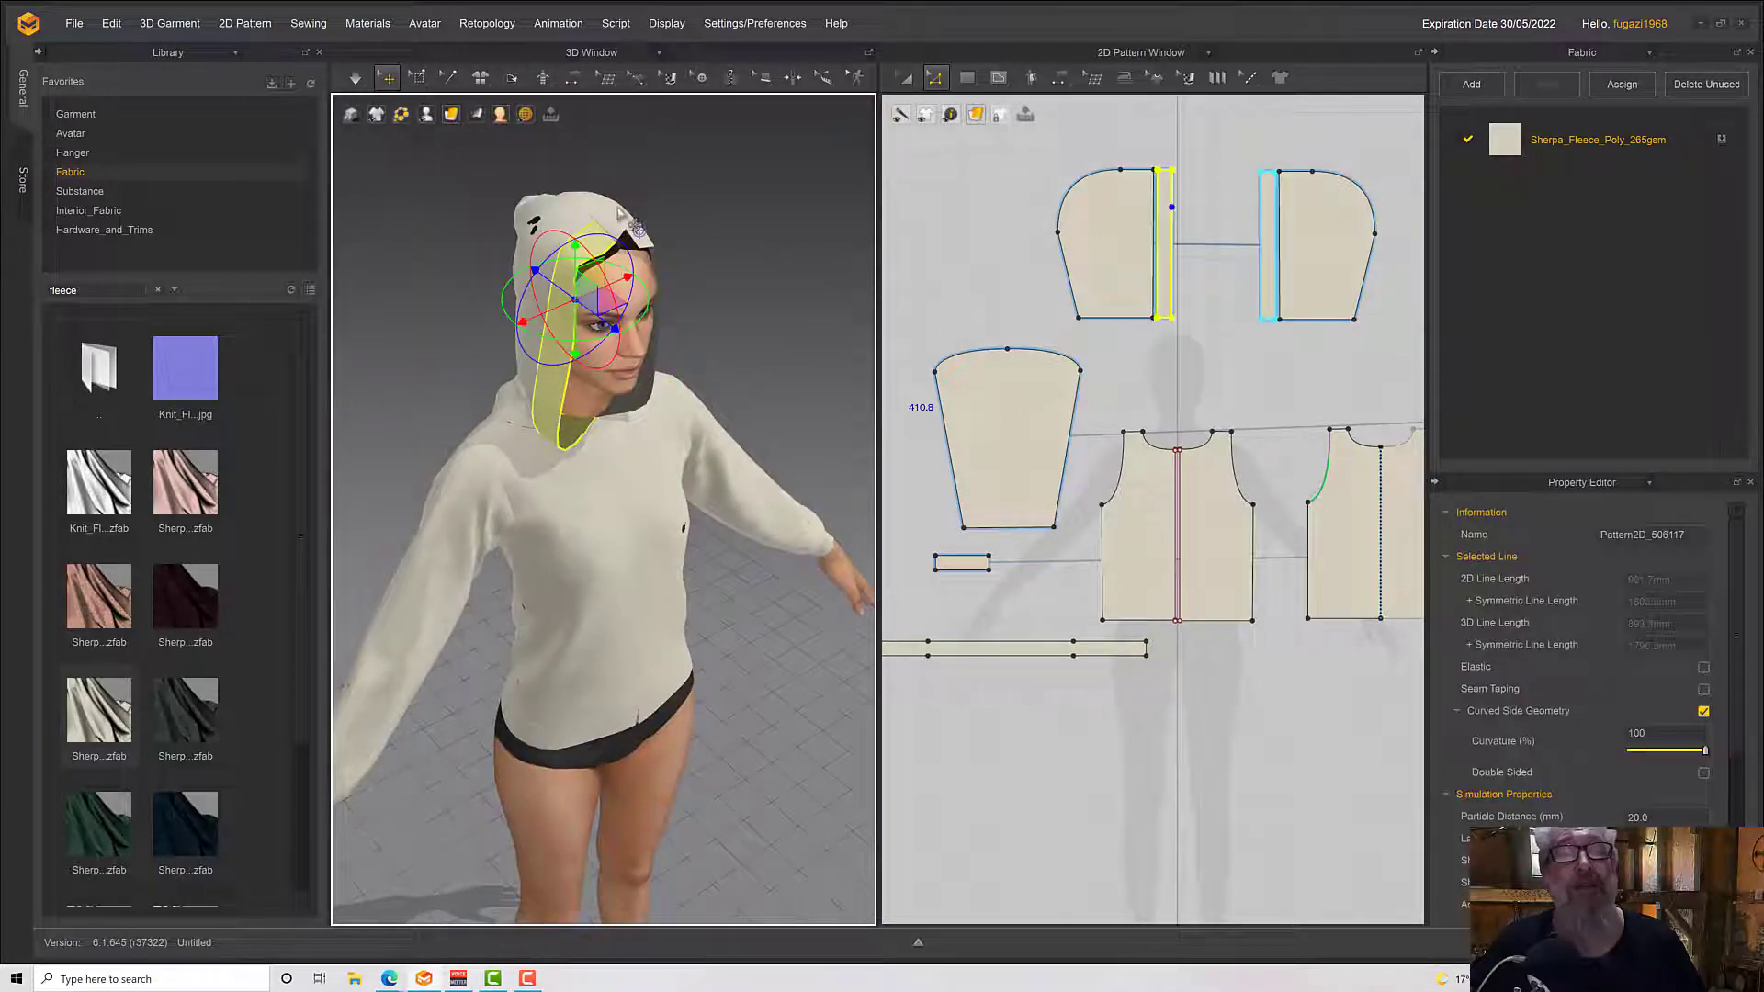
pyautogui.click(624, 222)
pyautogui.moveTo(630, 227); pyautogui.dragTo(715, 269, button='right')
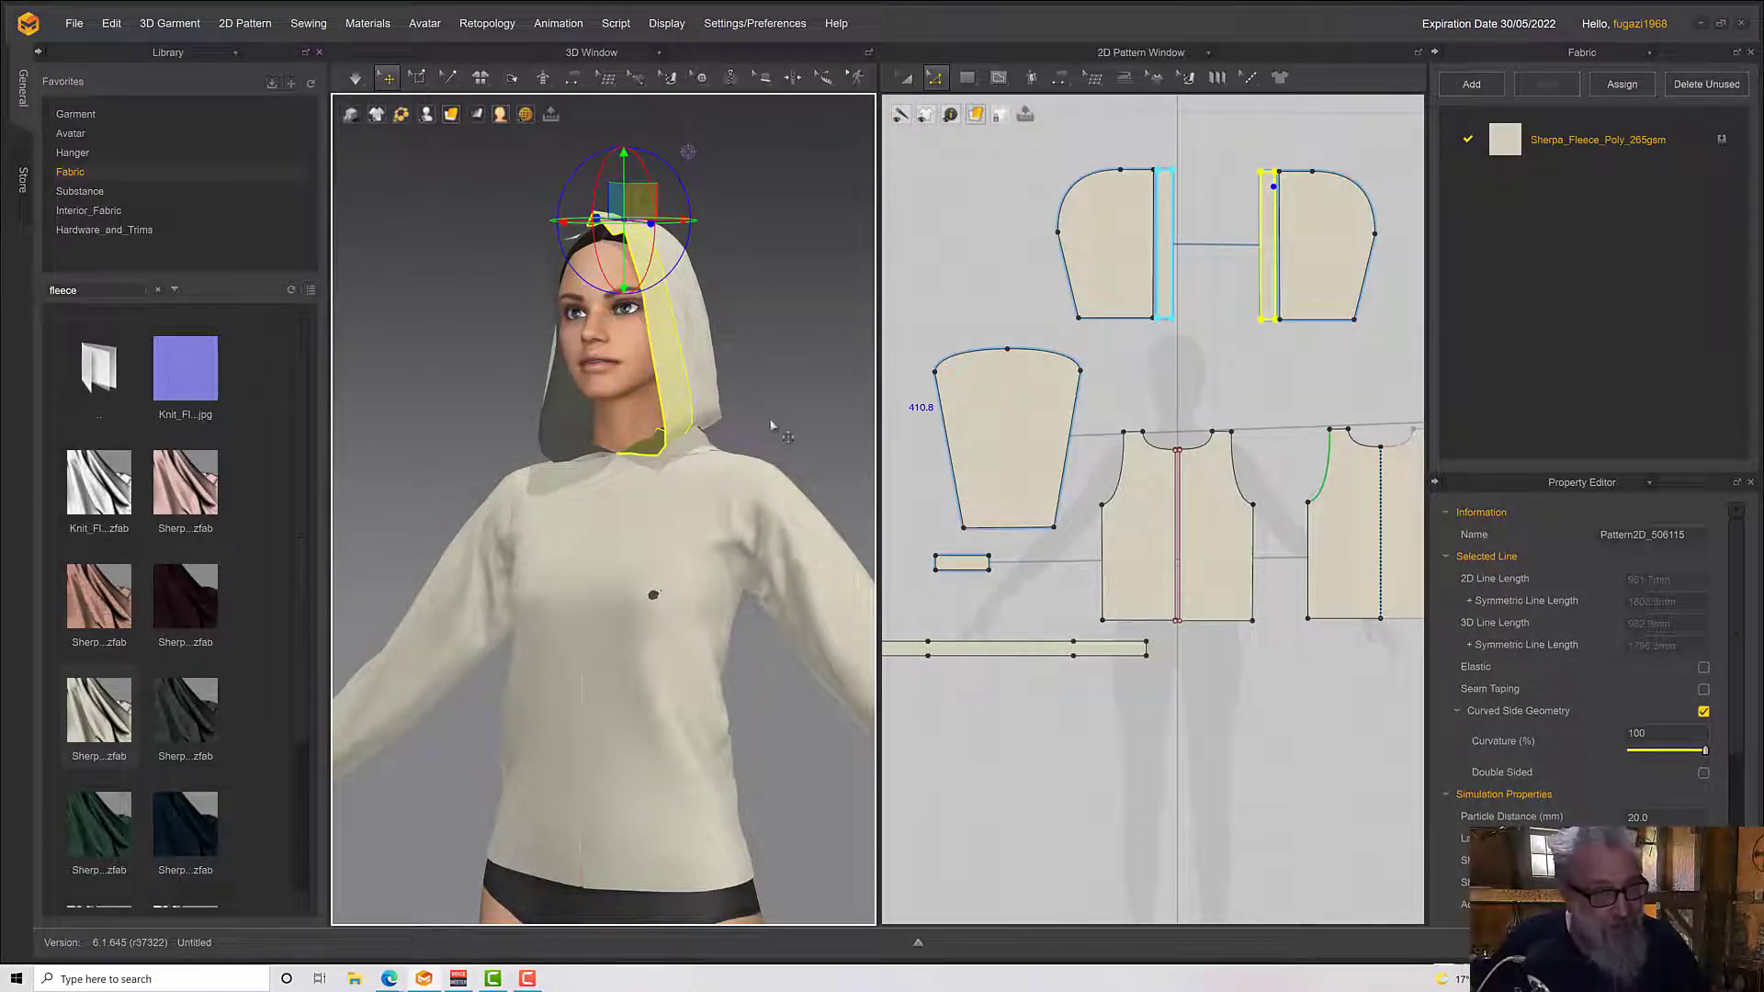
# Simulate the garment with the hood's separate front strips and view its overall drape
pyautogui.moveTo(772, 426); pyautogui.dragTo(686, 412, button='right')
pyautogui.scroll(-3, 660, 395)
pyautogui.press('space')
pyautogui.moveTo(669, 597); pyautogui.dragTo(665, 488, button='middle')
pyautogui.moveTo(663, 504); pyautogui.dragTo(690, 499, button='right')
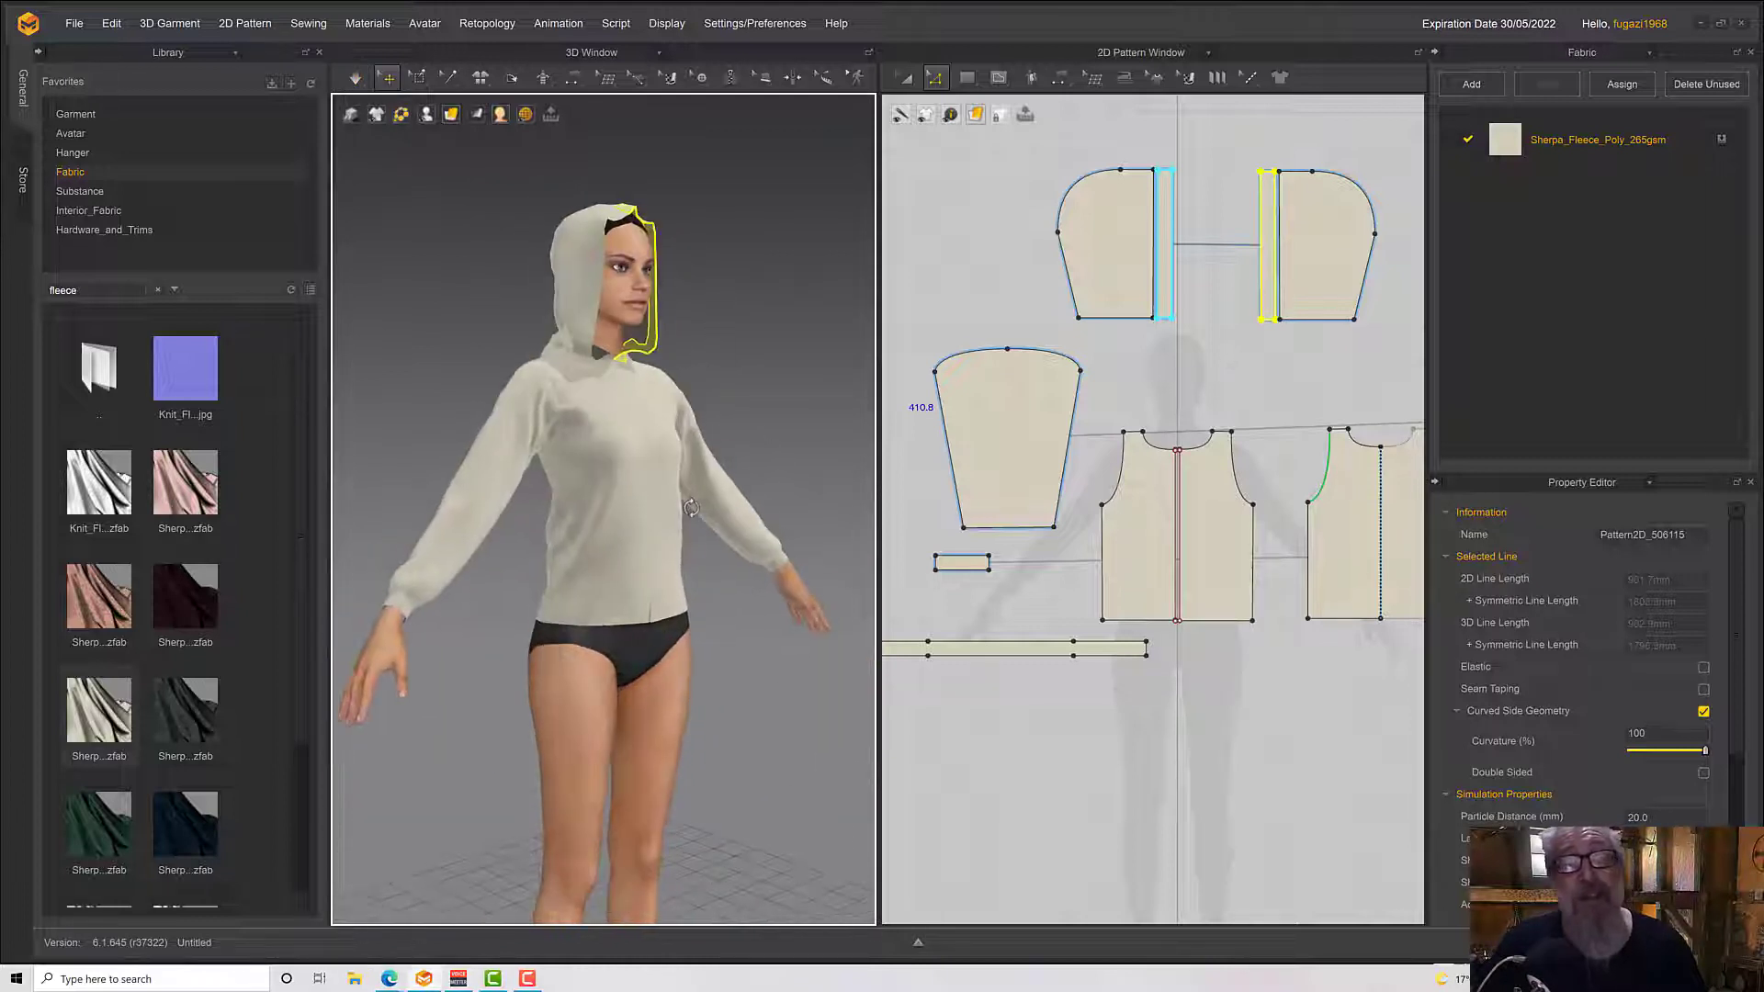
# Duplicate the joined waistband with Layer Clone (Under) and place the clone directly beneath the original in the pattern layout
pyautogui.click(627, 621)
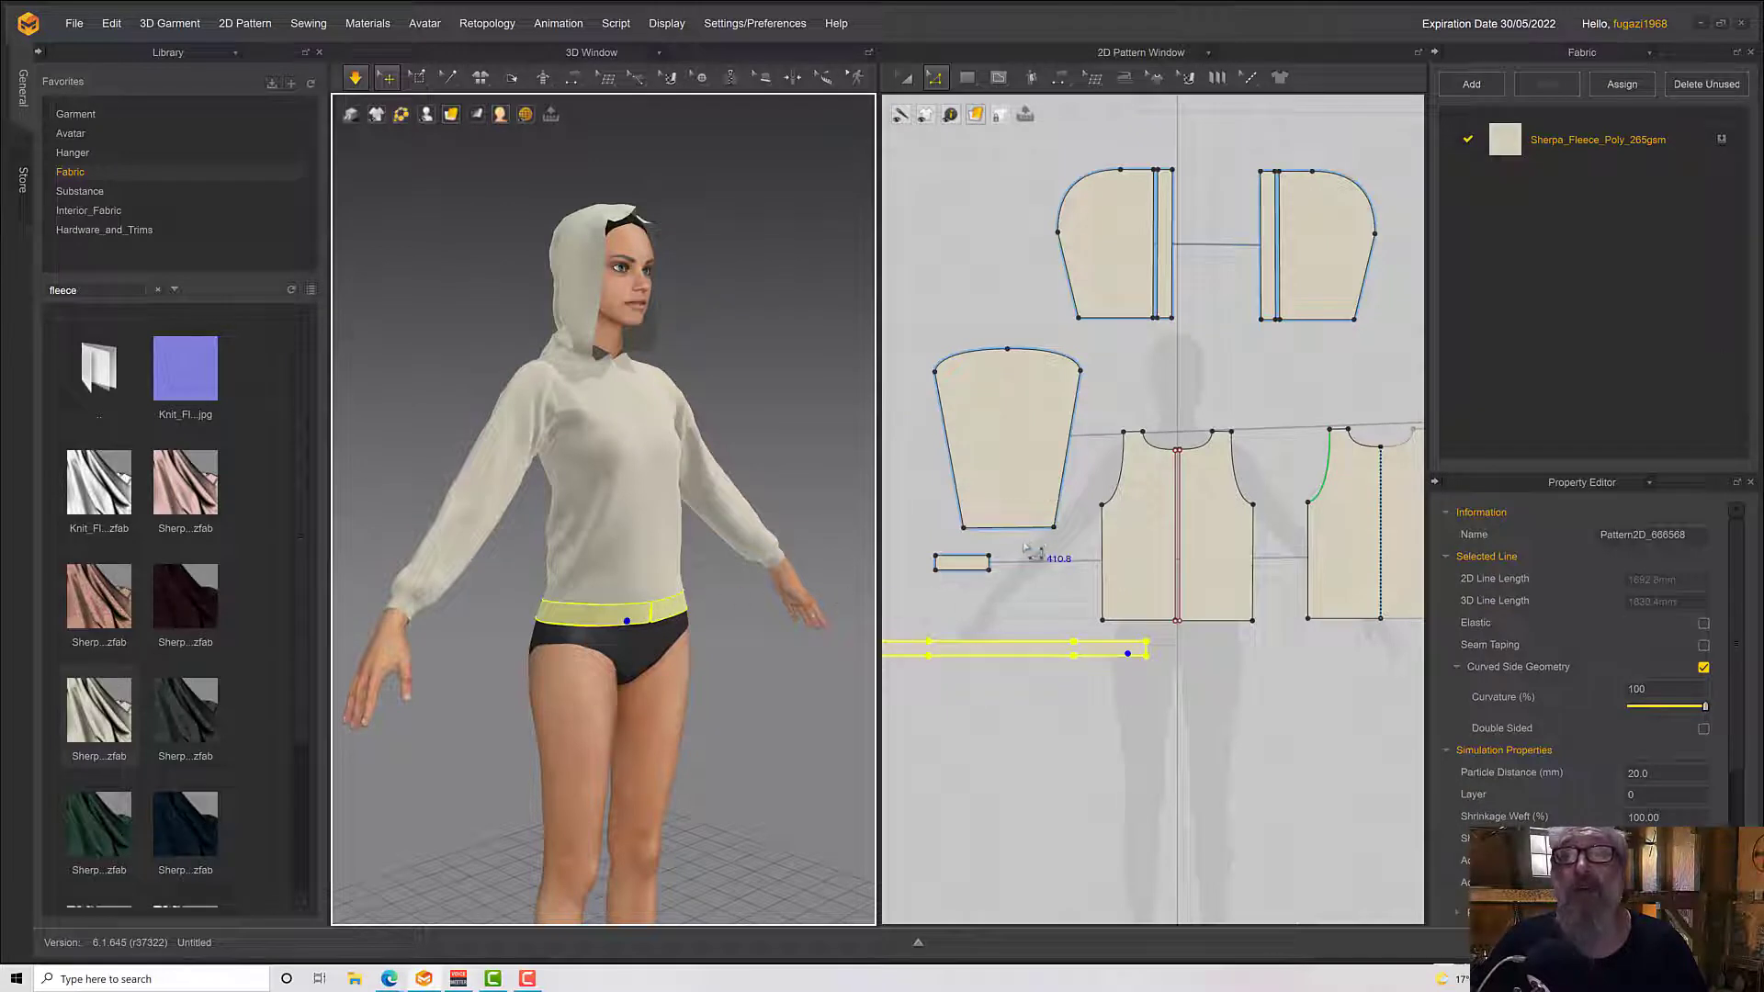
pyautogui.moveTo(751, 546); pyautogui.dragTo(736, 548, button='right')
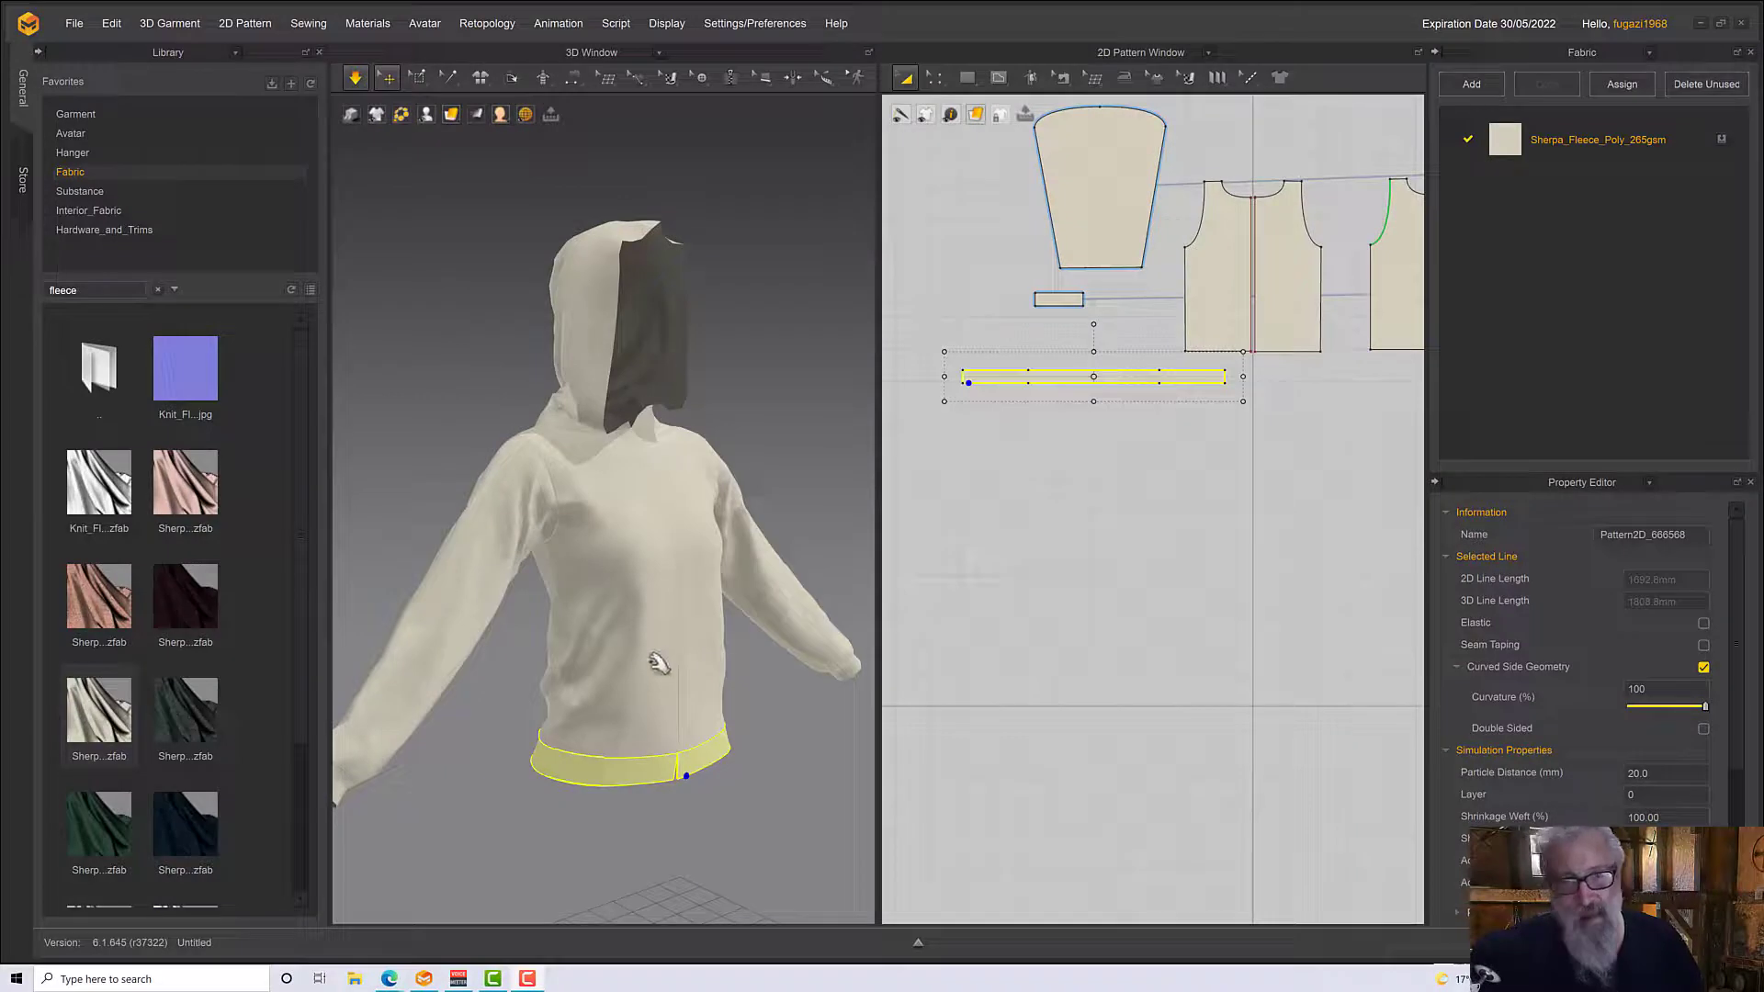
pyautogui.click(735, 709)
pyautogui.scroll(-3, 727, 703)
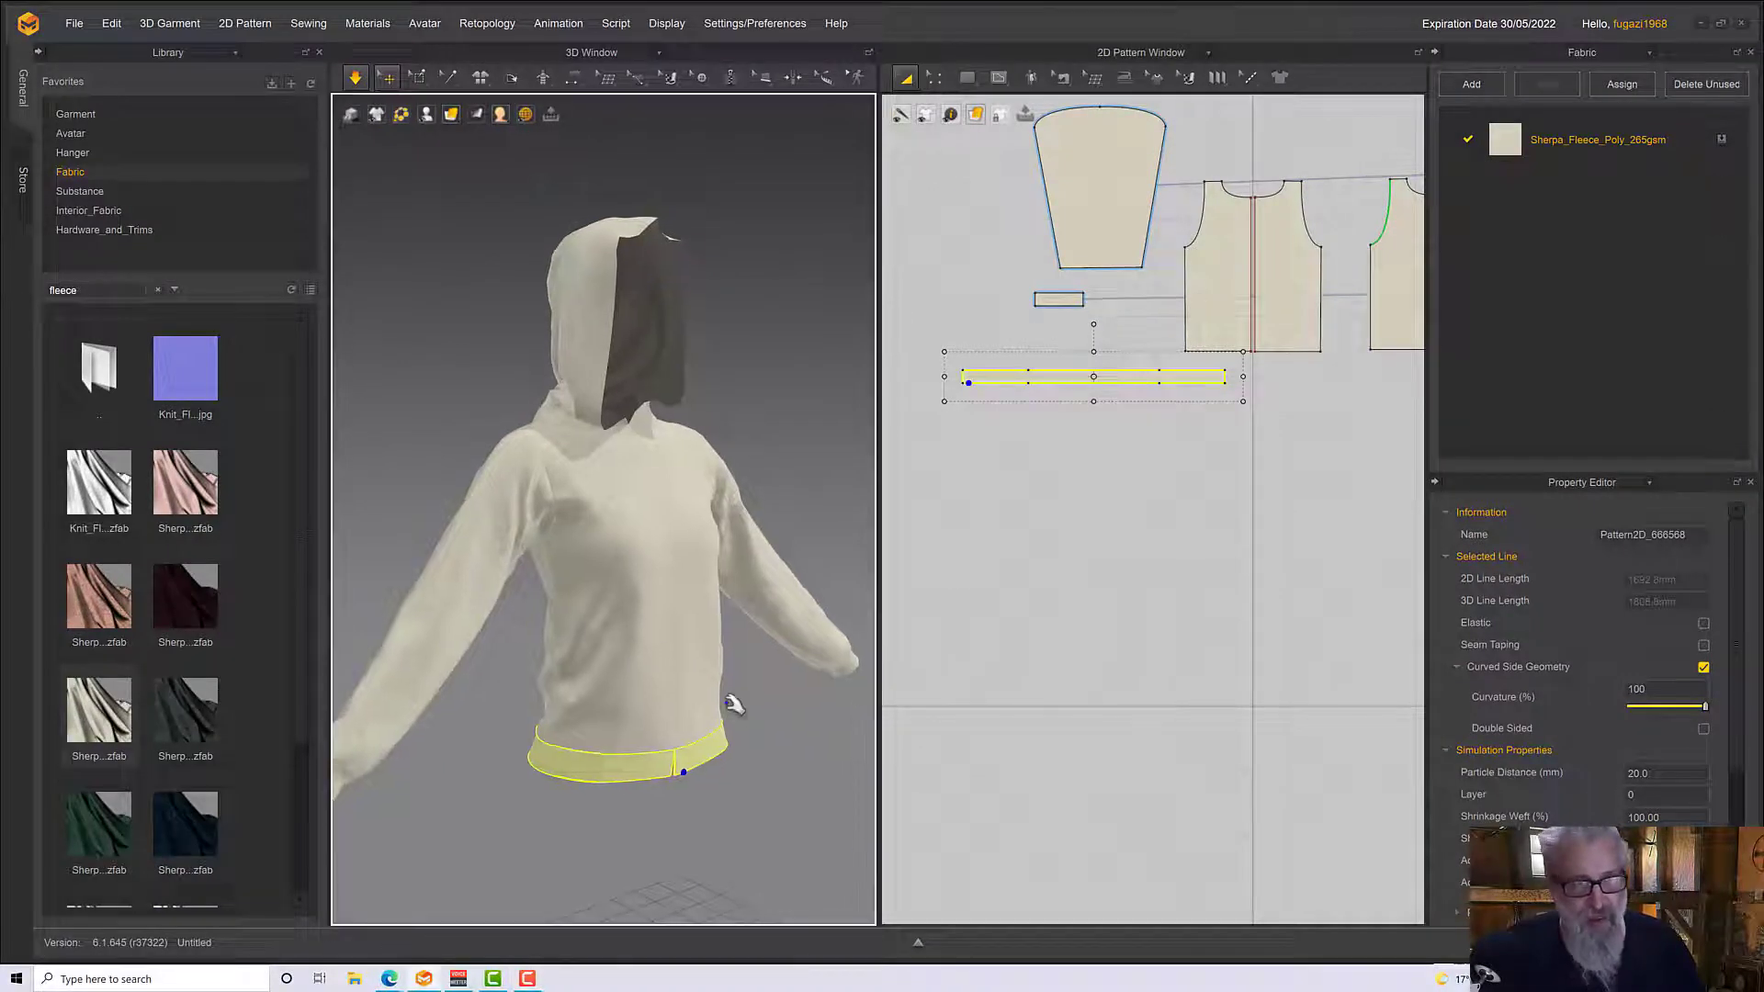
pyautogui.scroll(5, 732, 709)
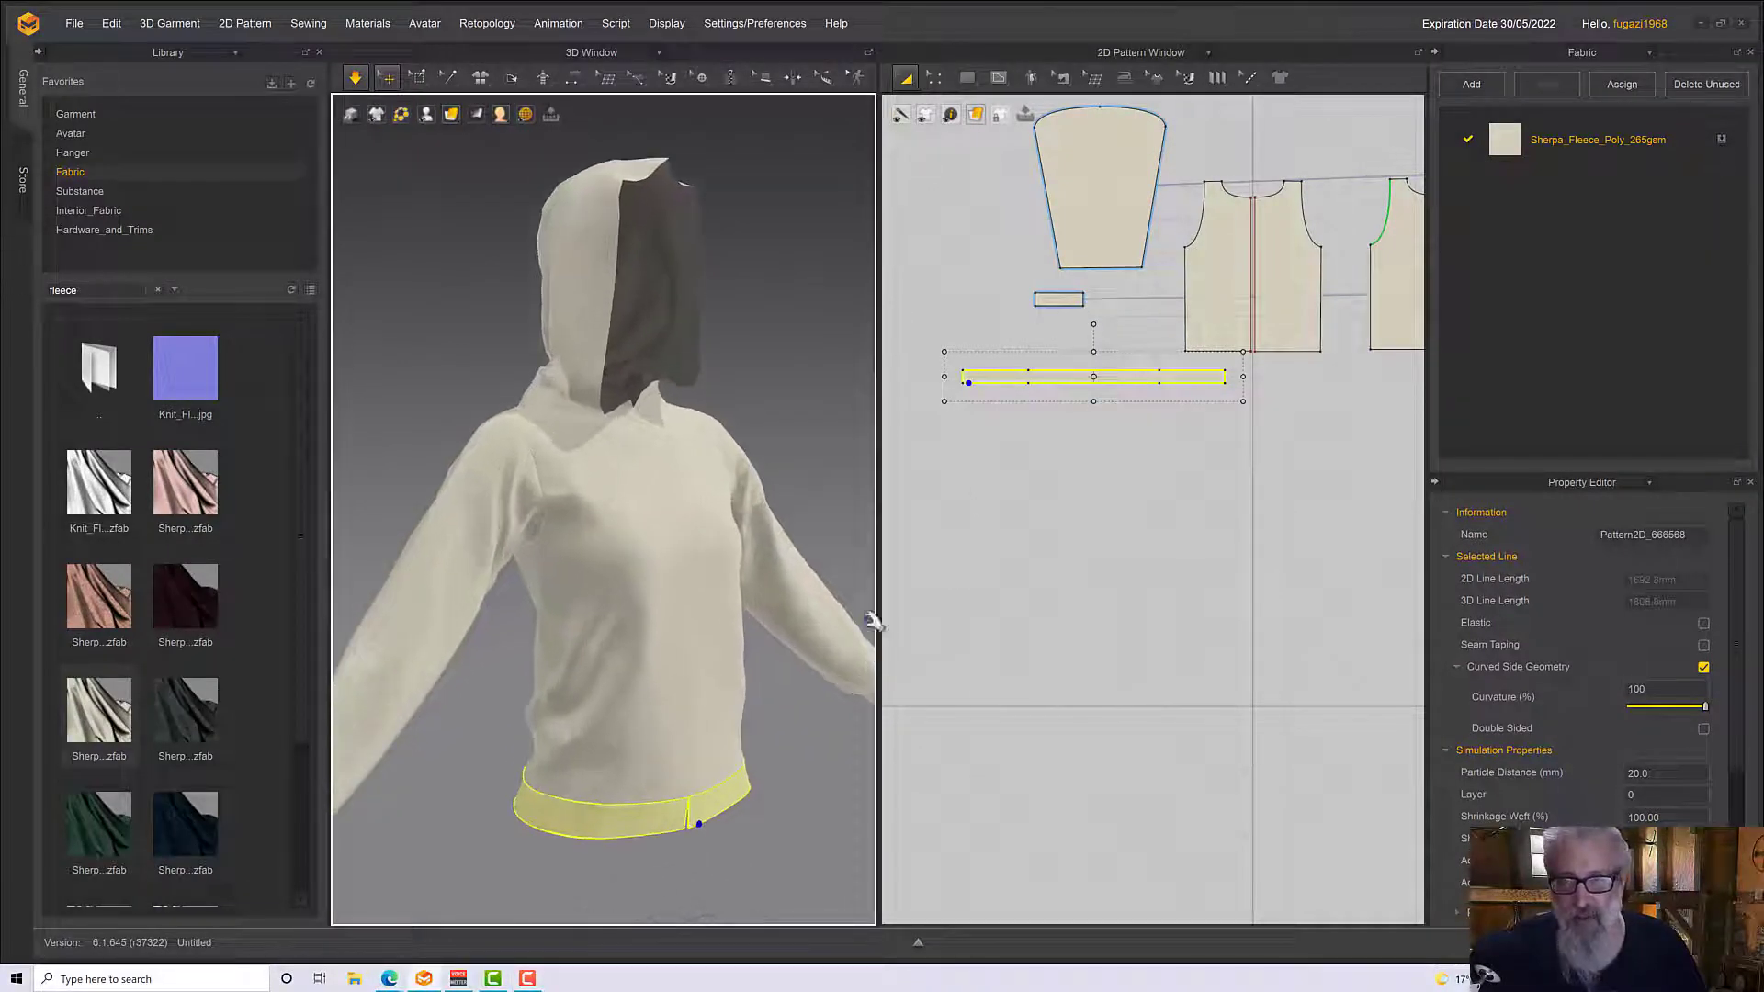
pyautogui.rightClick(1048, 377)
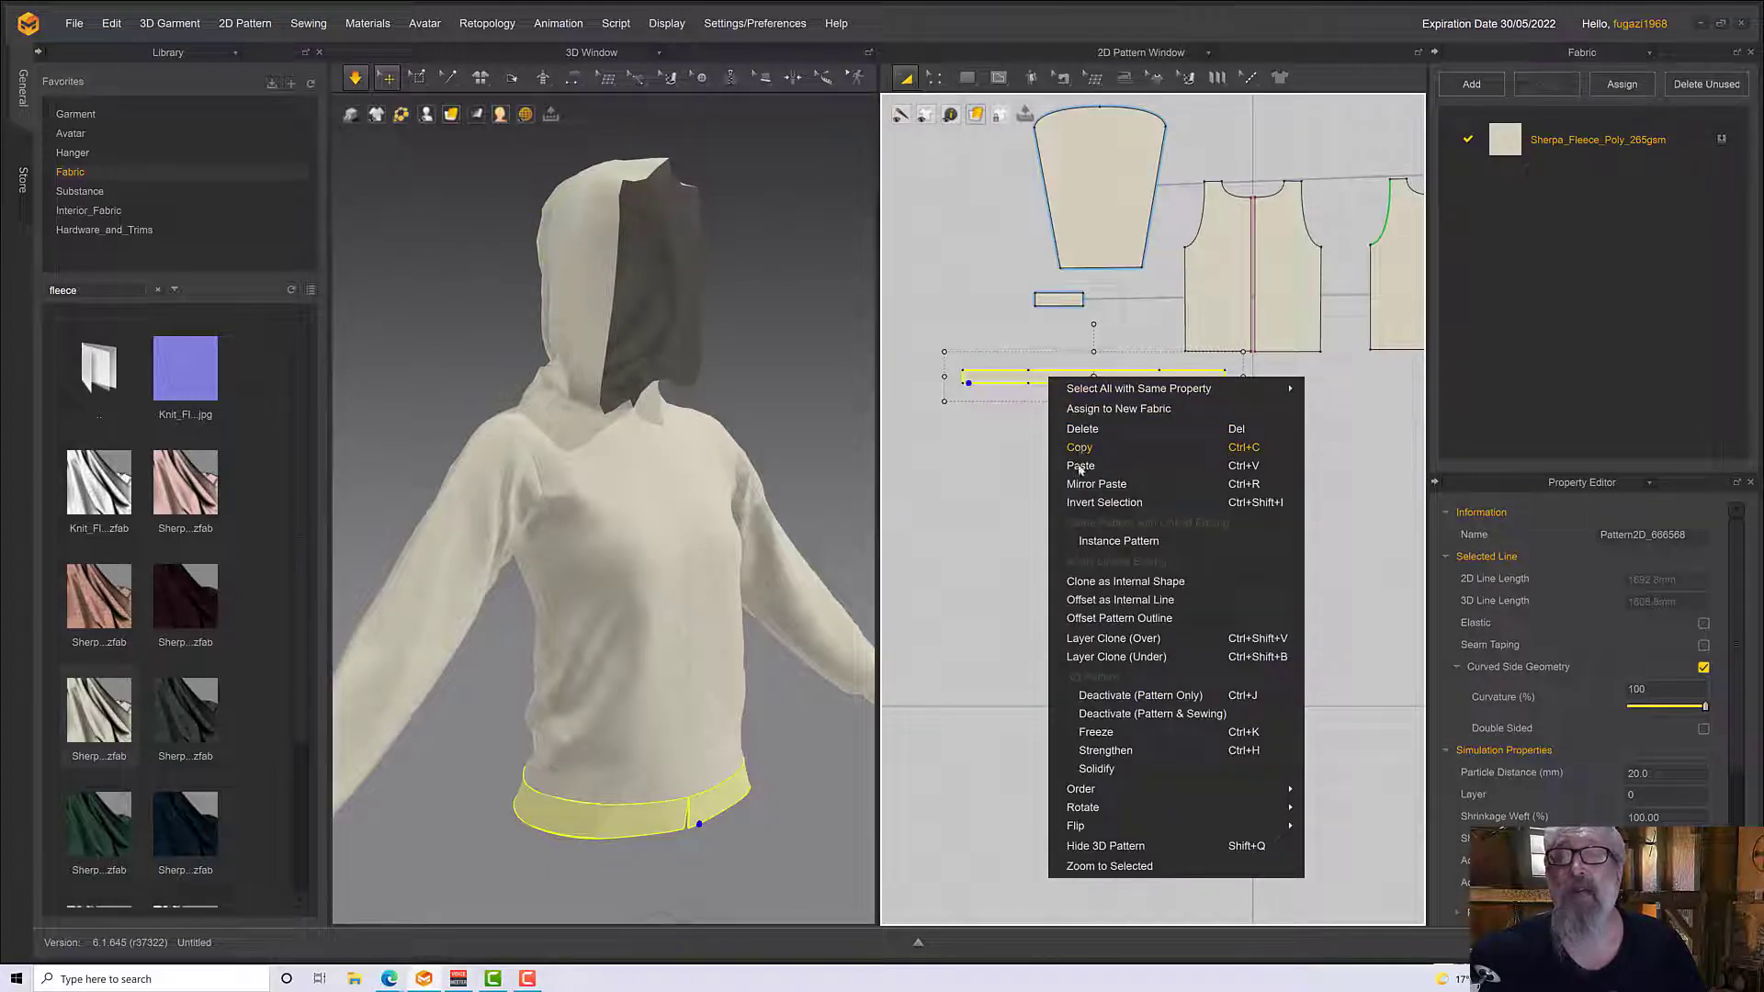
pyautogui.click(1121, 653)
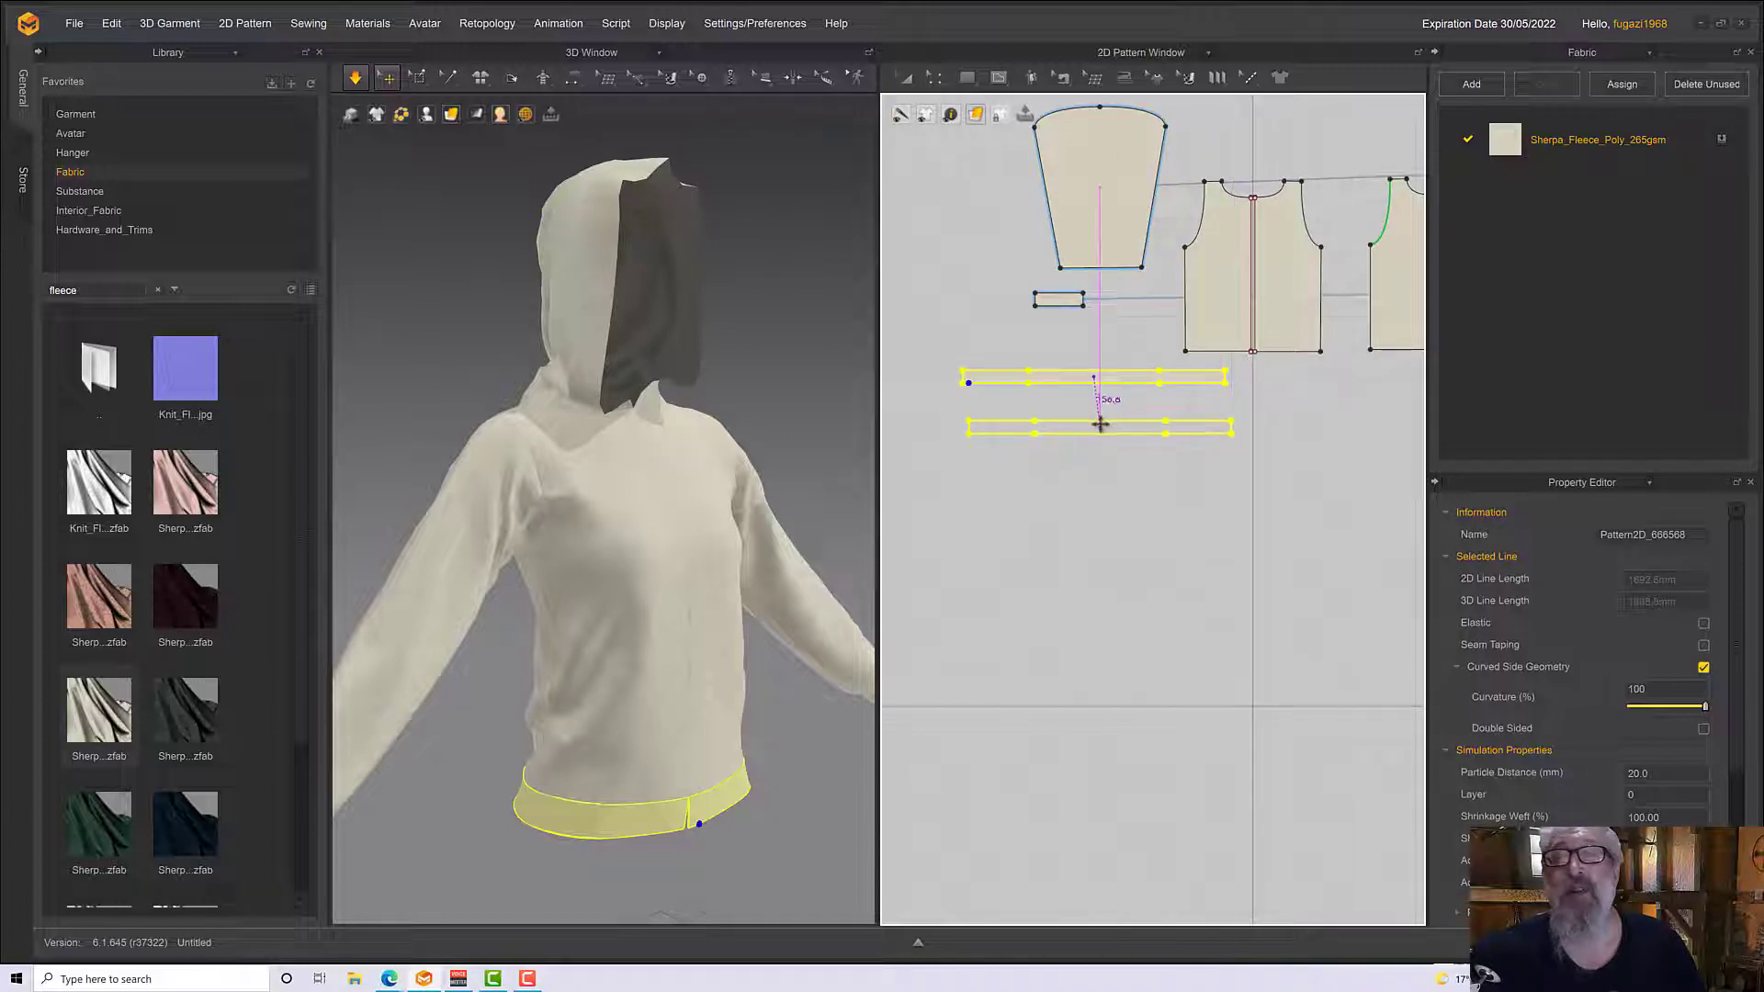
pyautogui.click(1107, 428)
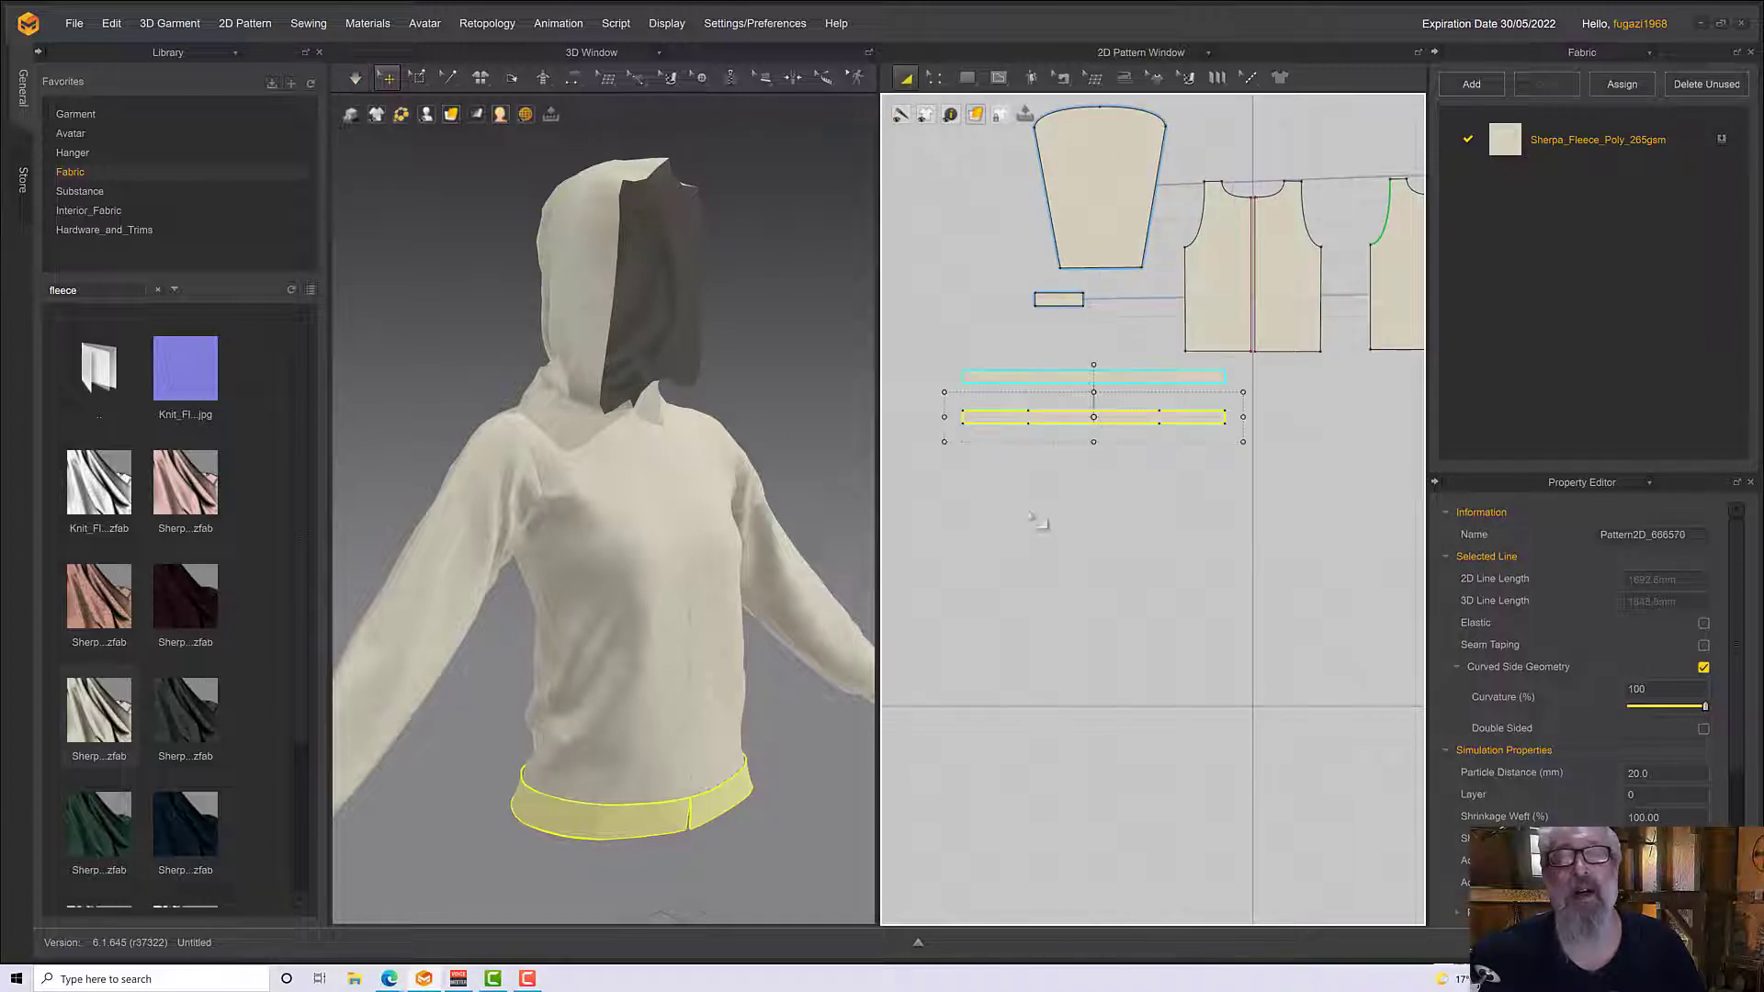
# Inspect the seams joining the waistband and its clone with Edit Sewing, checking their sewing line type
pyautogui.scroll(3, 795, 721)
pyautogui.scroll(-3, 795, 721)
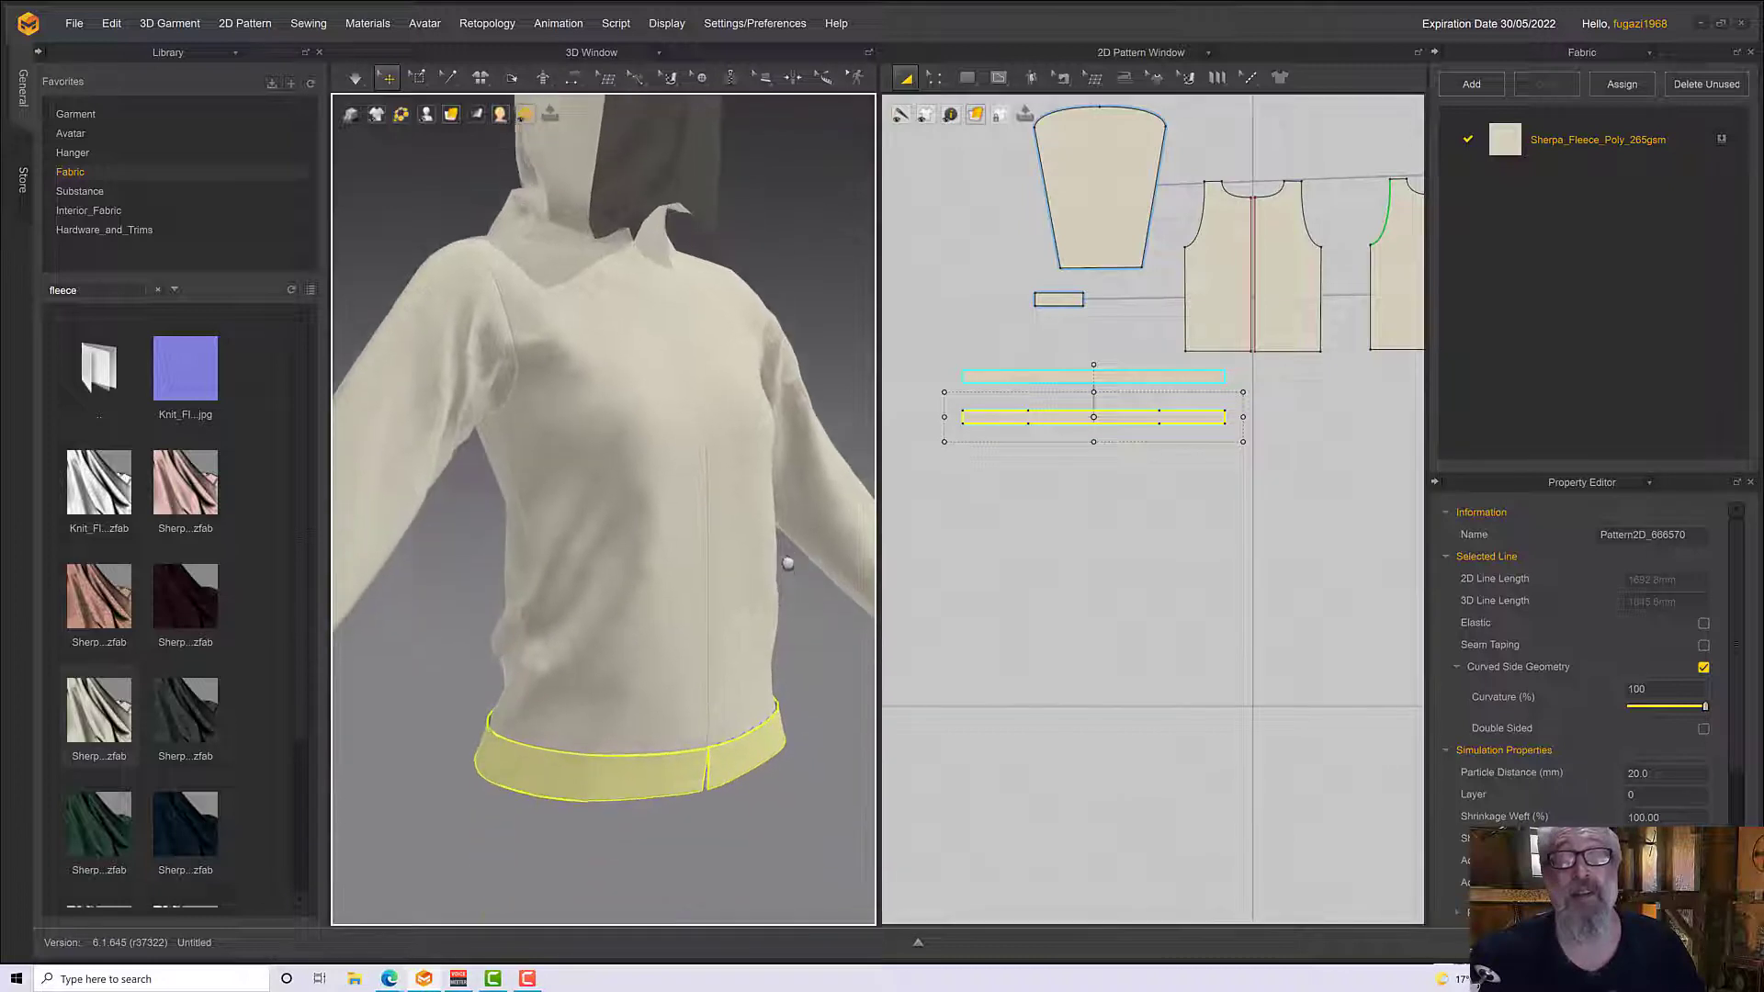
pyautogui.scroll(2, 759, 634)
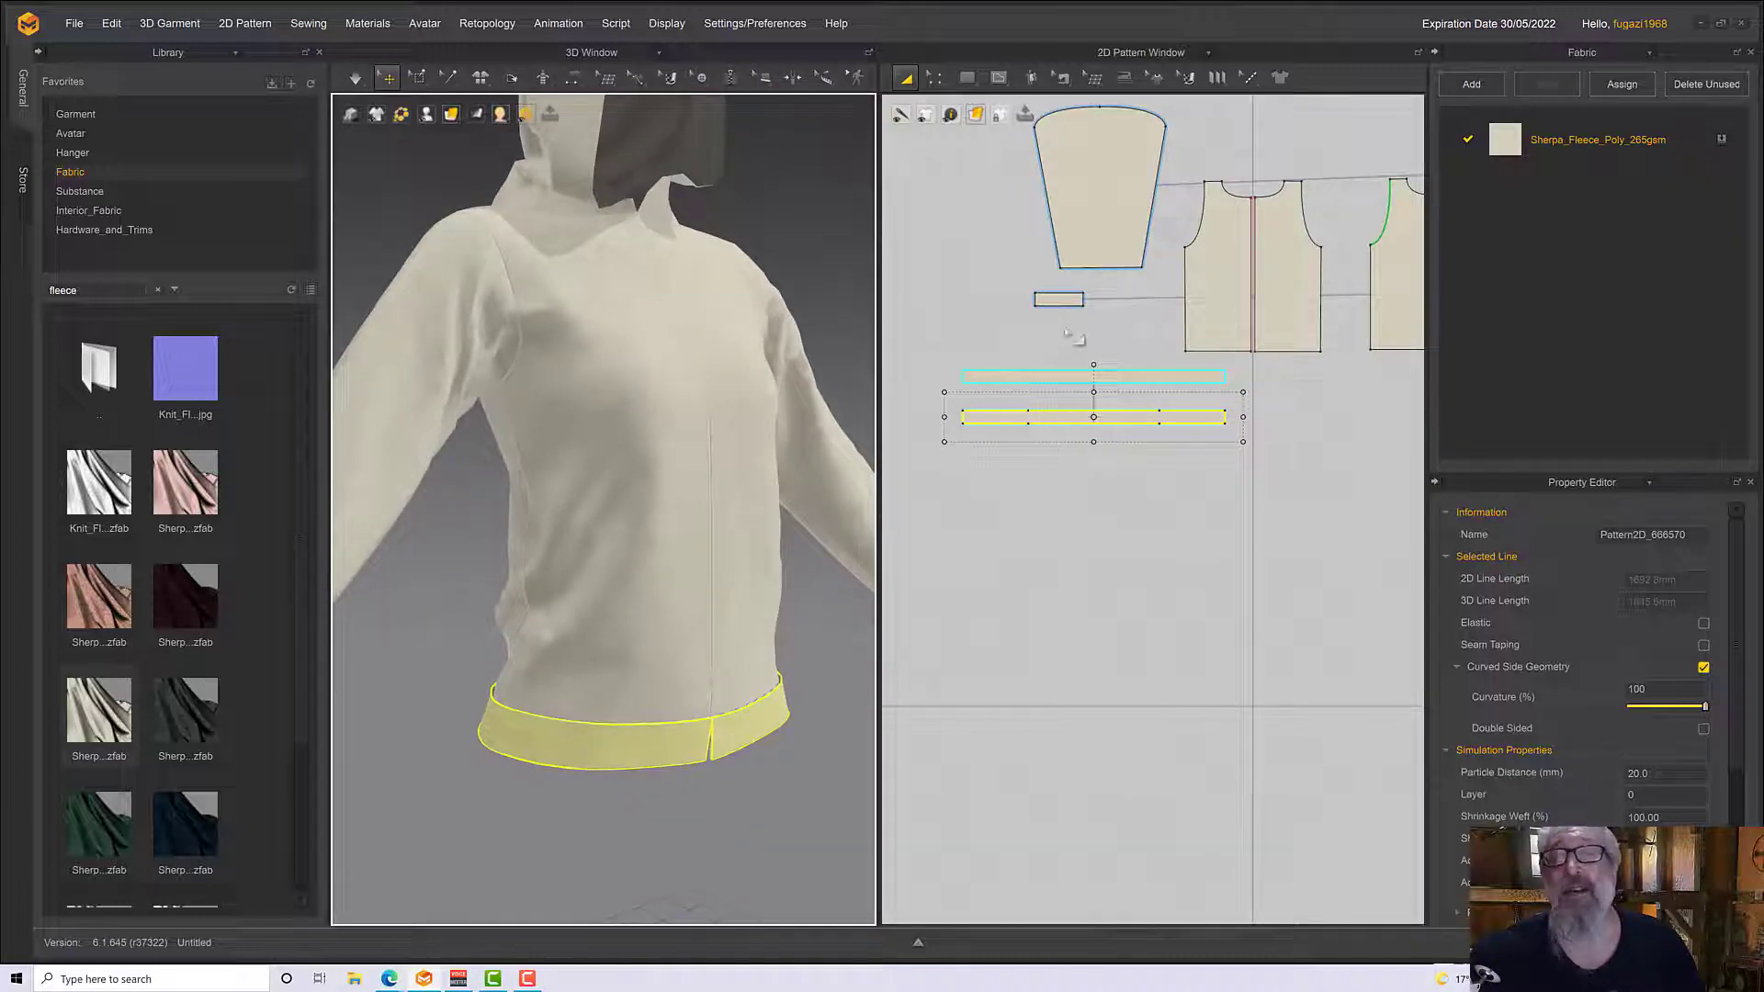
pyautogui.click(1062, 77)
pyautogui.click(1097, 116)
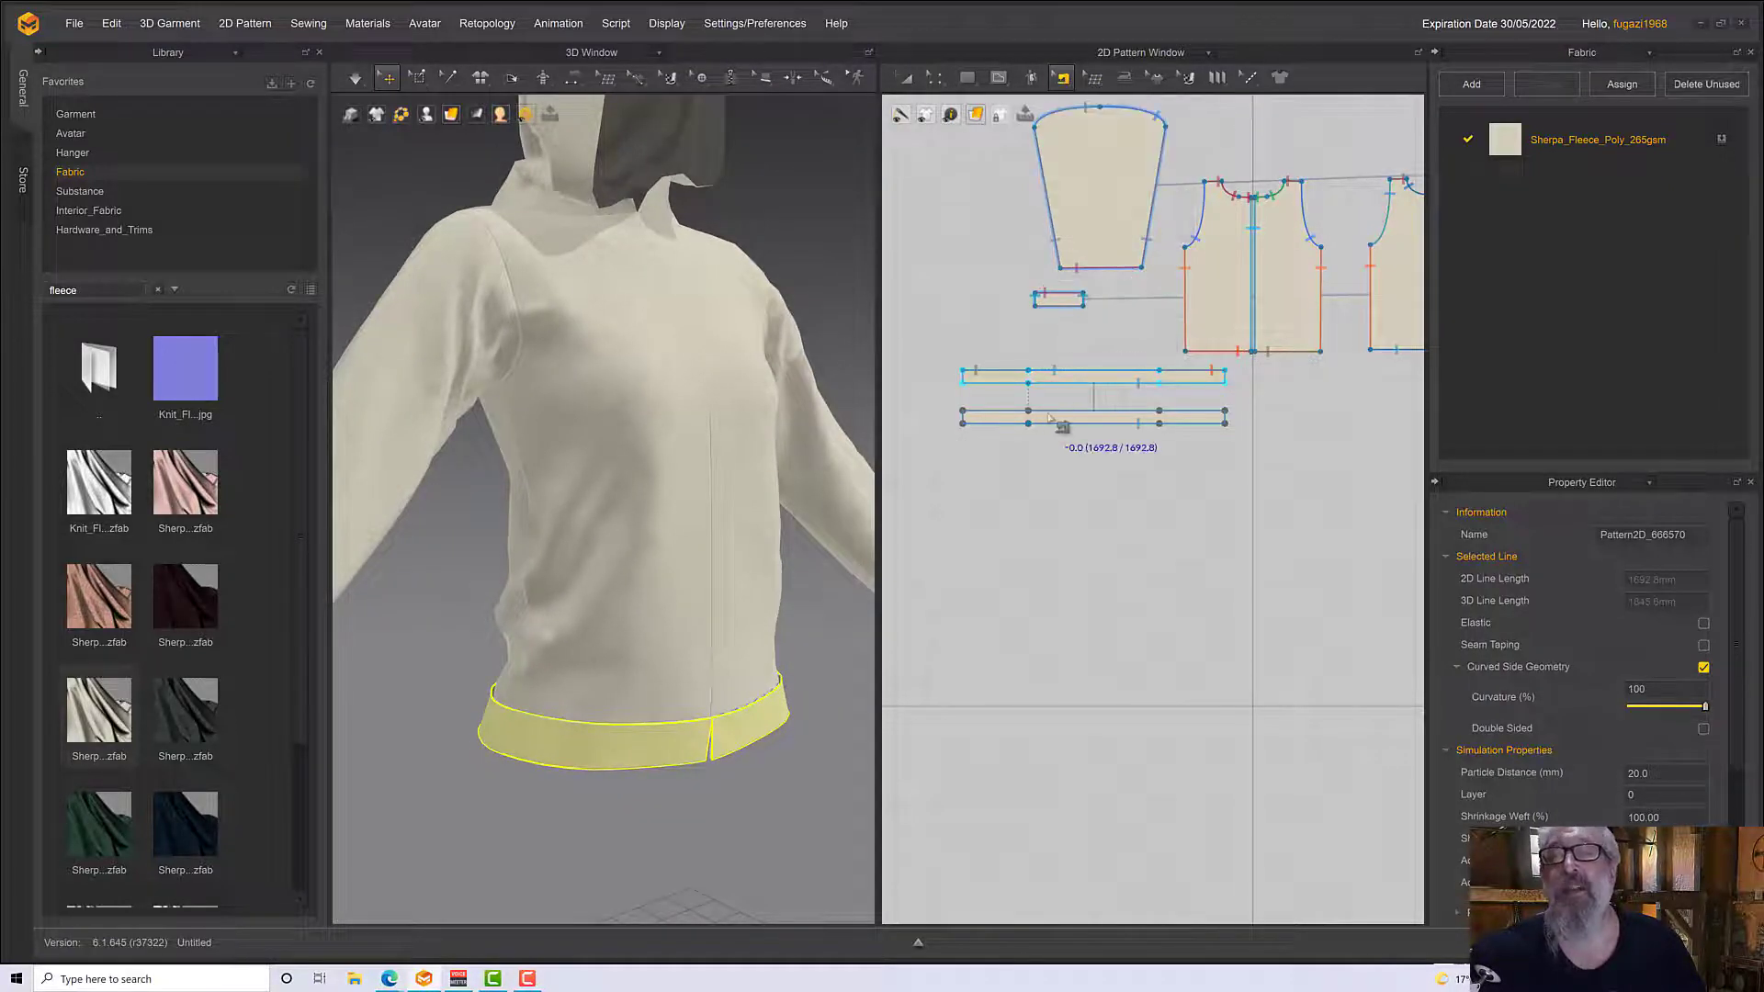
pyautogui.click(1062, 78)
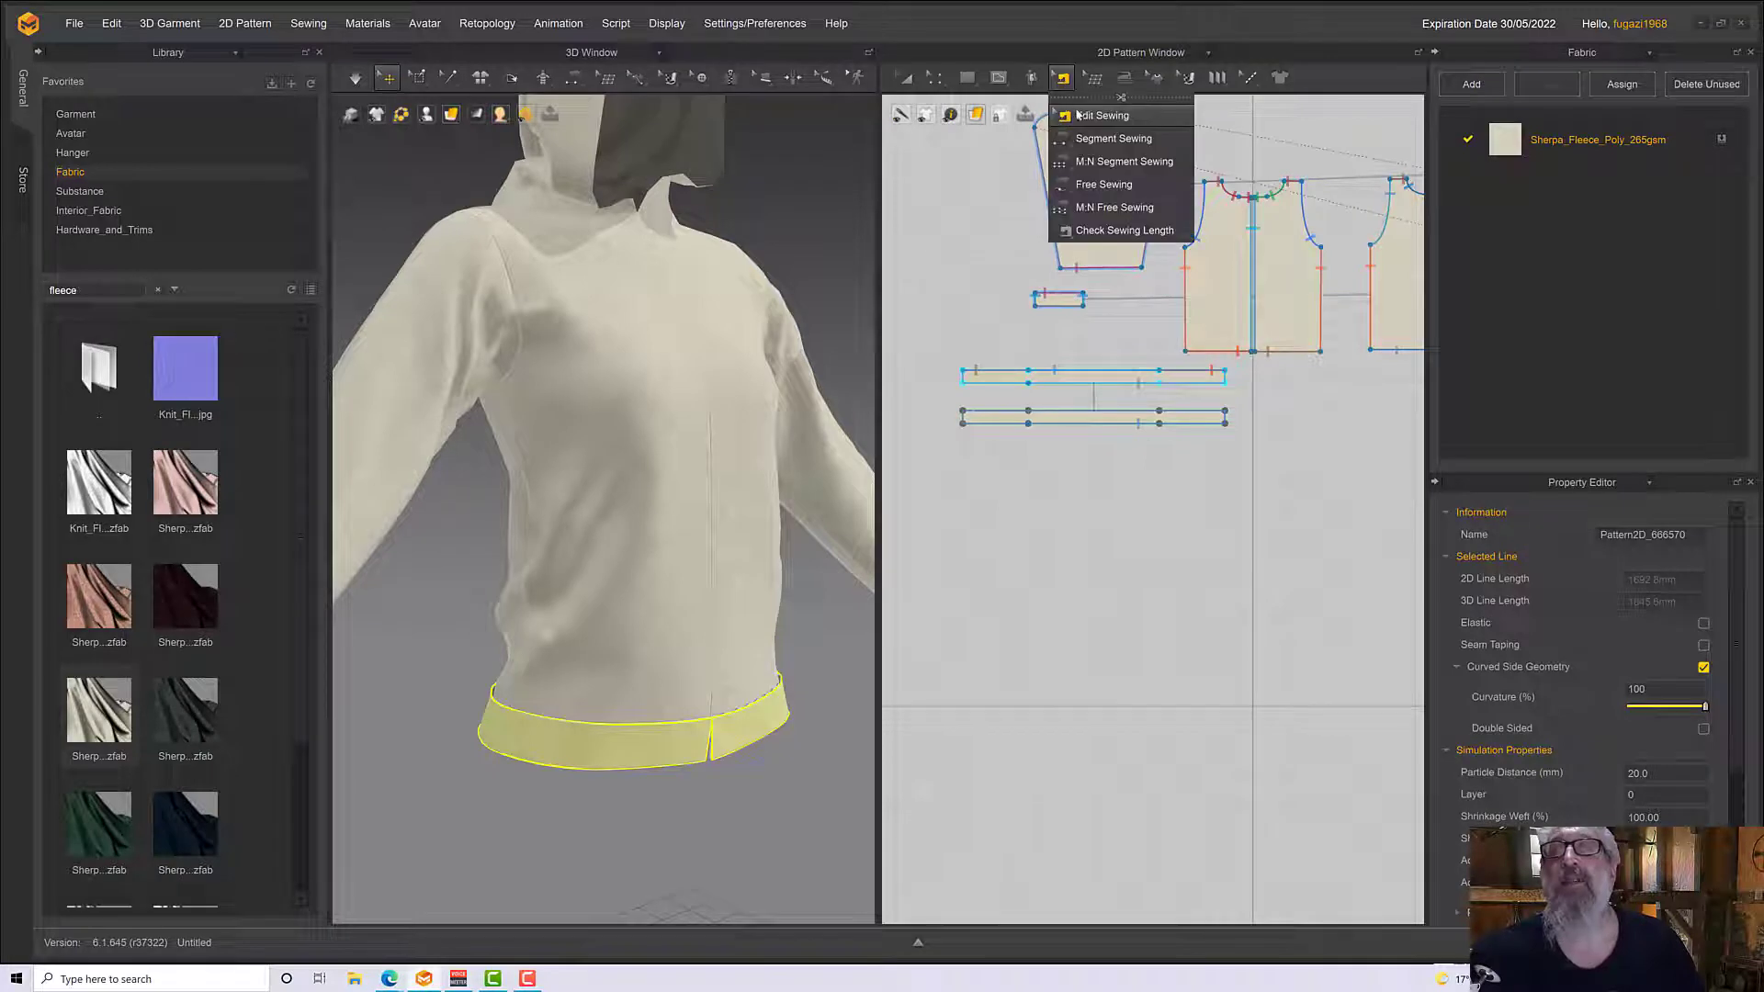
pyautogui.click(1077, 115)
pyautogui.click(1065, 413)
pyautogui.scroll(-2, 1068, 423)
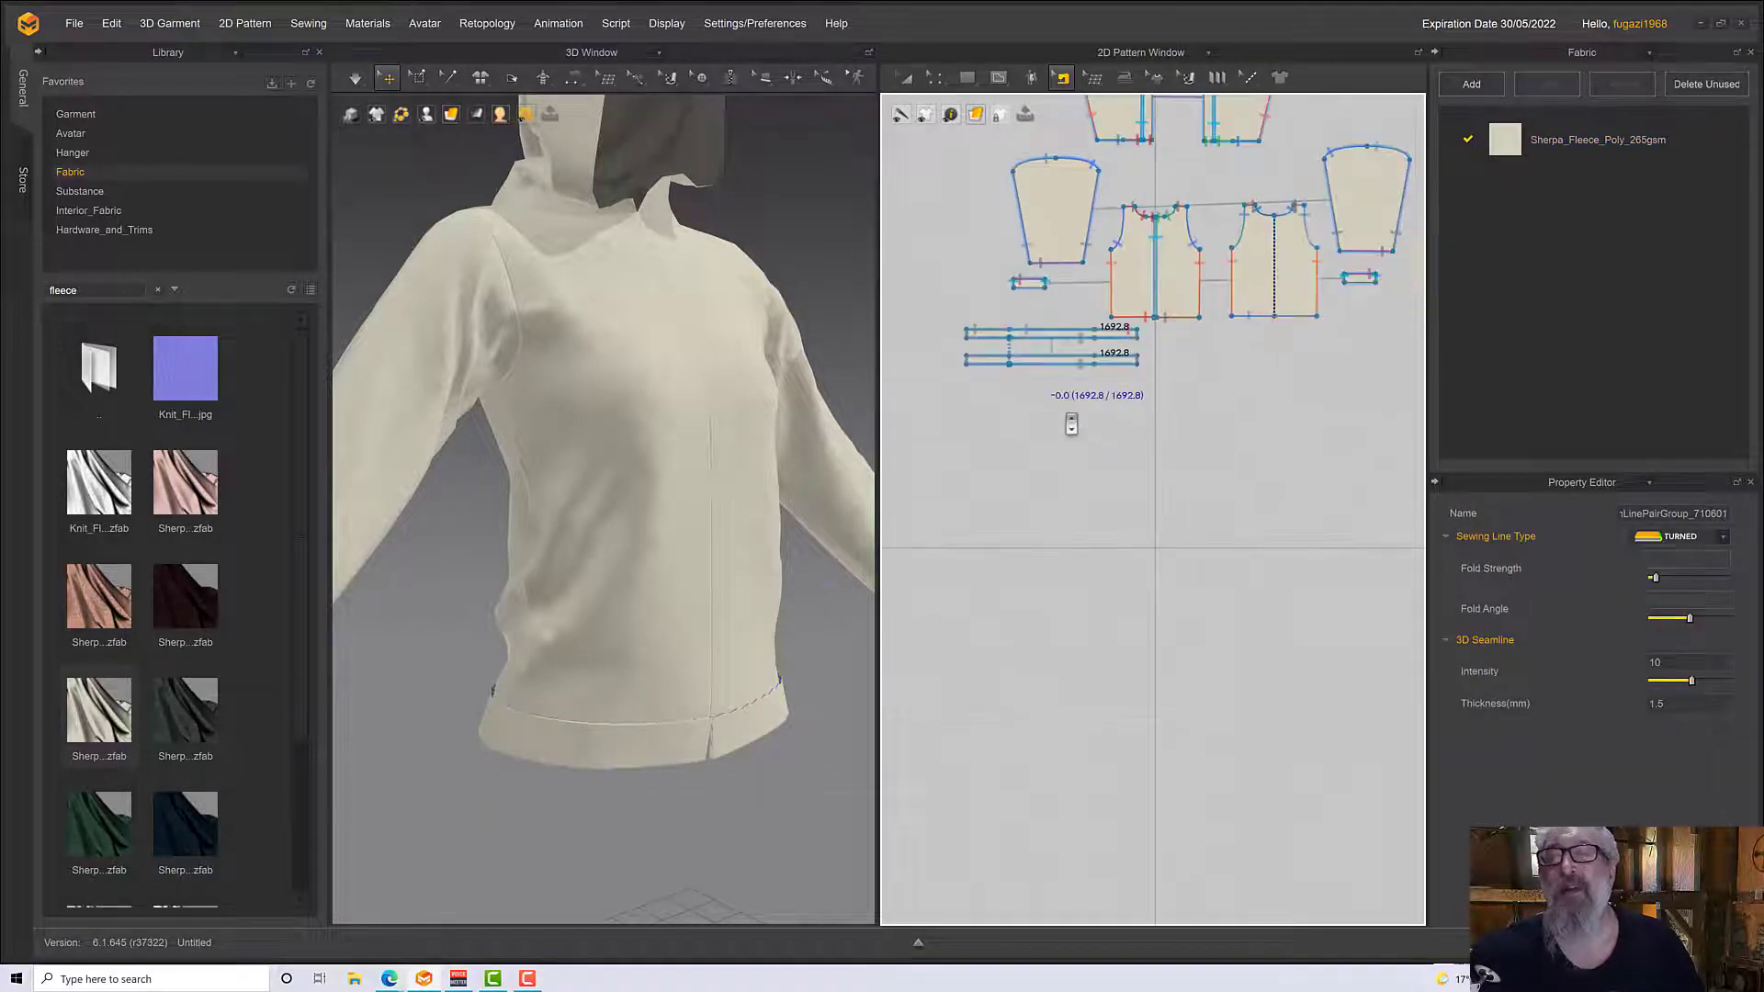
pyautogui.scroll(4, 1029, 460)
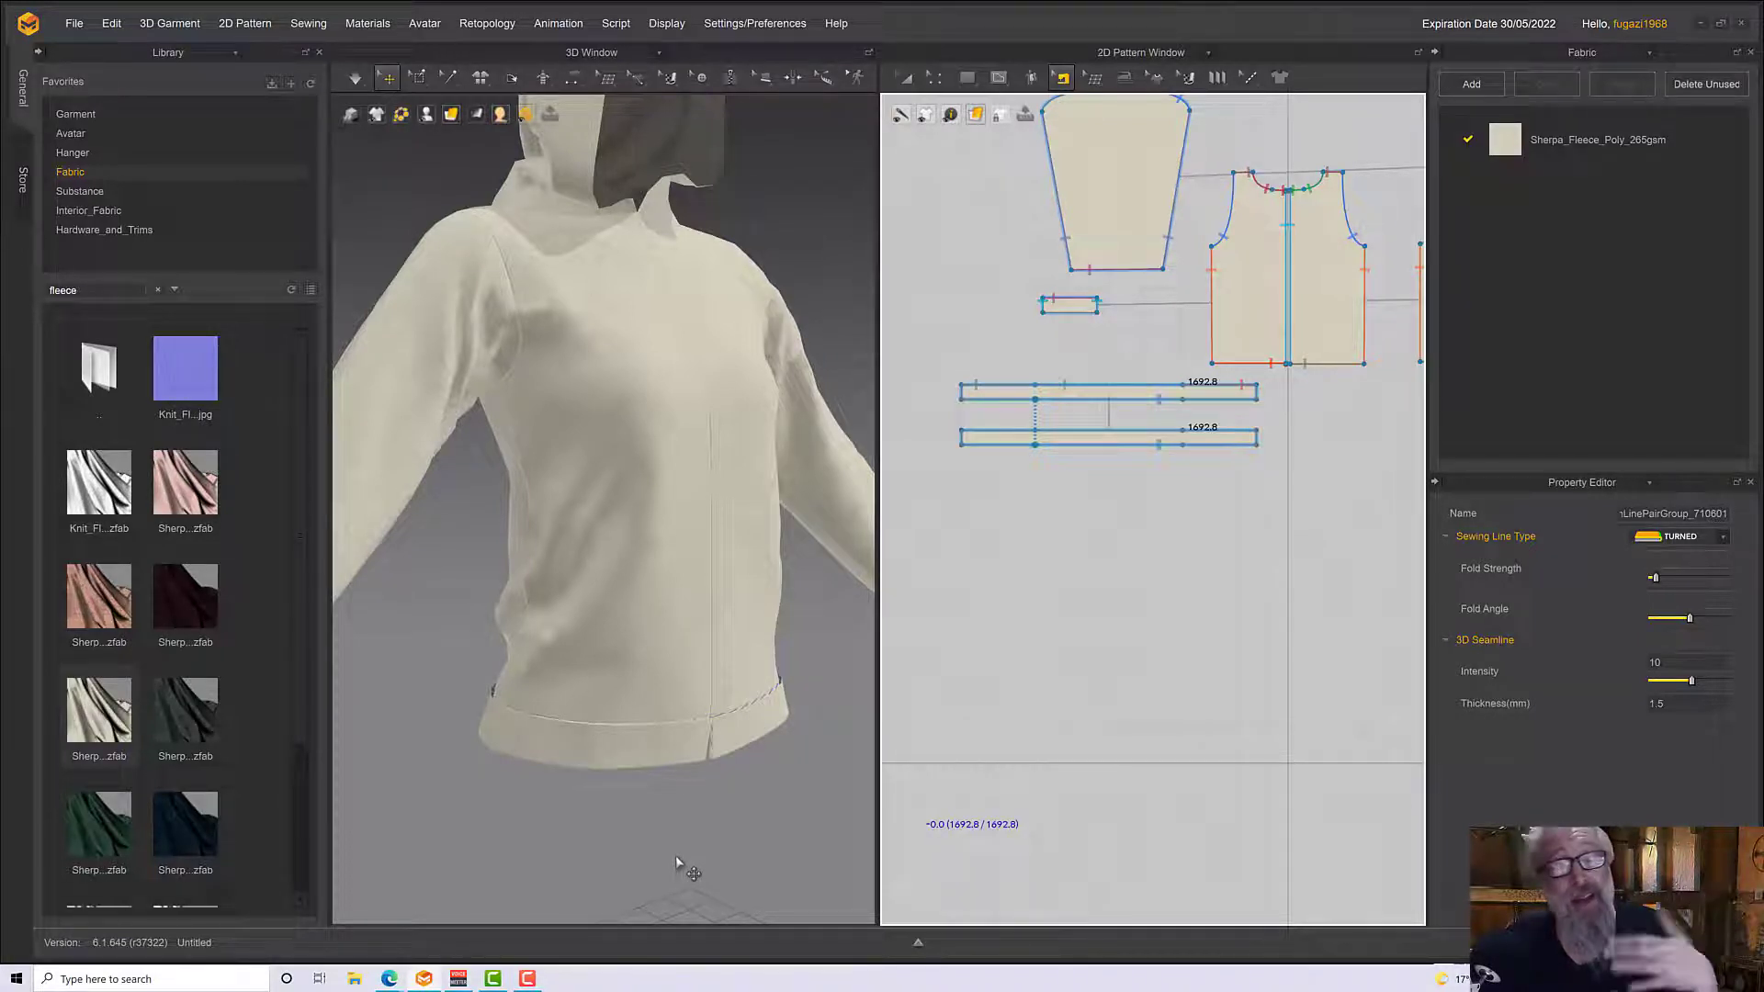
# Simulate the double-layered waistband and inspect its outer and inner layers from below the hem
pyautogui.click(667, 742)
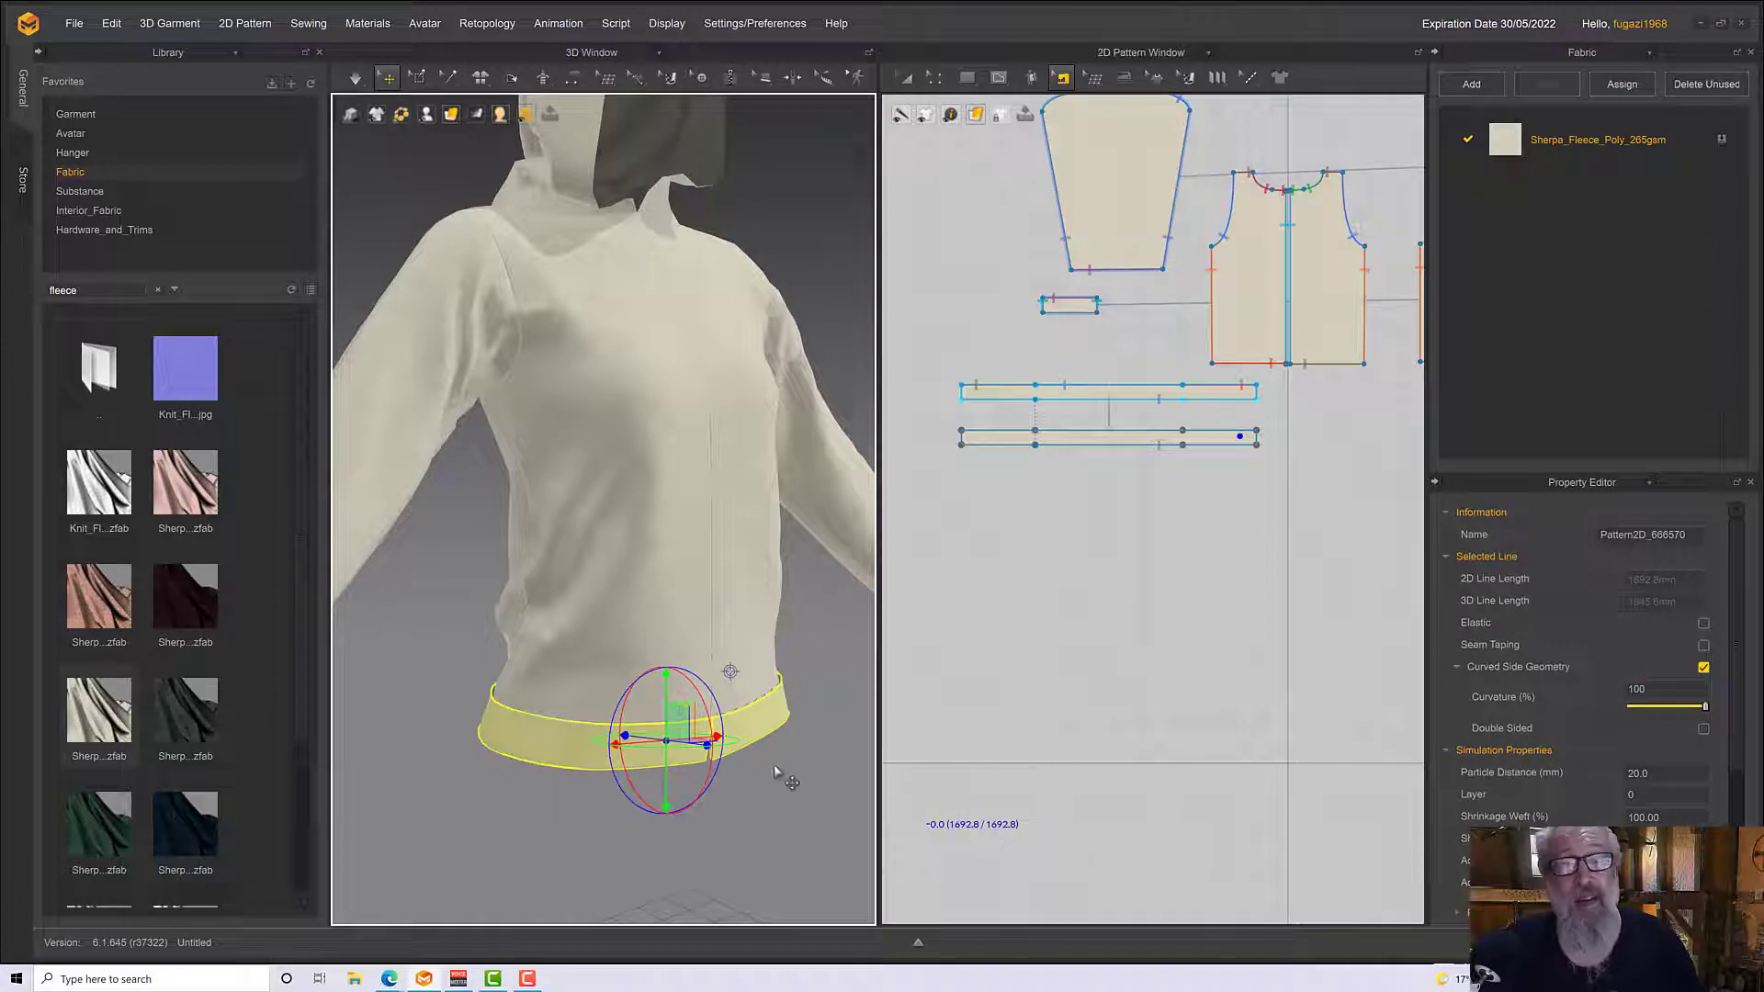
pyautogui.moveTo(775, 771); pyautogui.dragTo(882, 726, button='right')
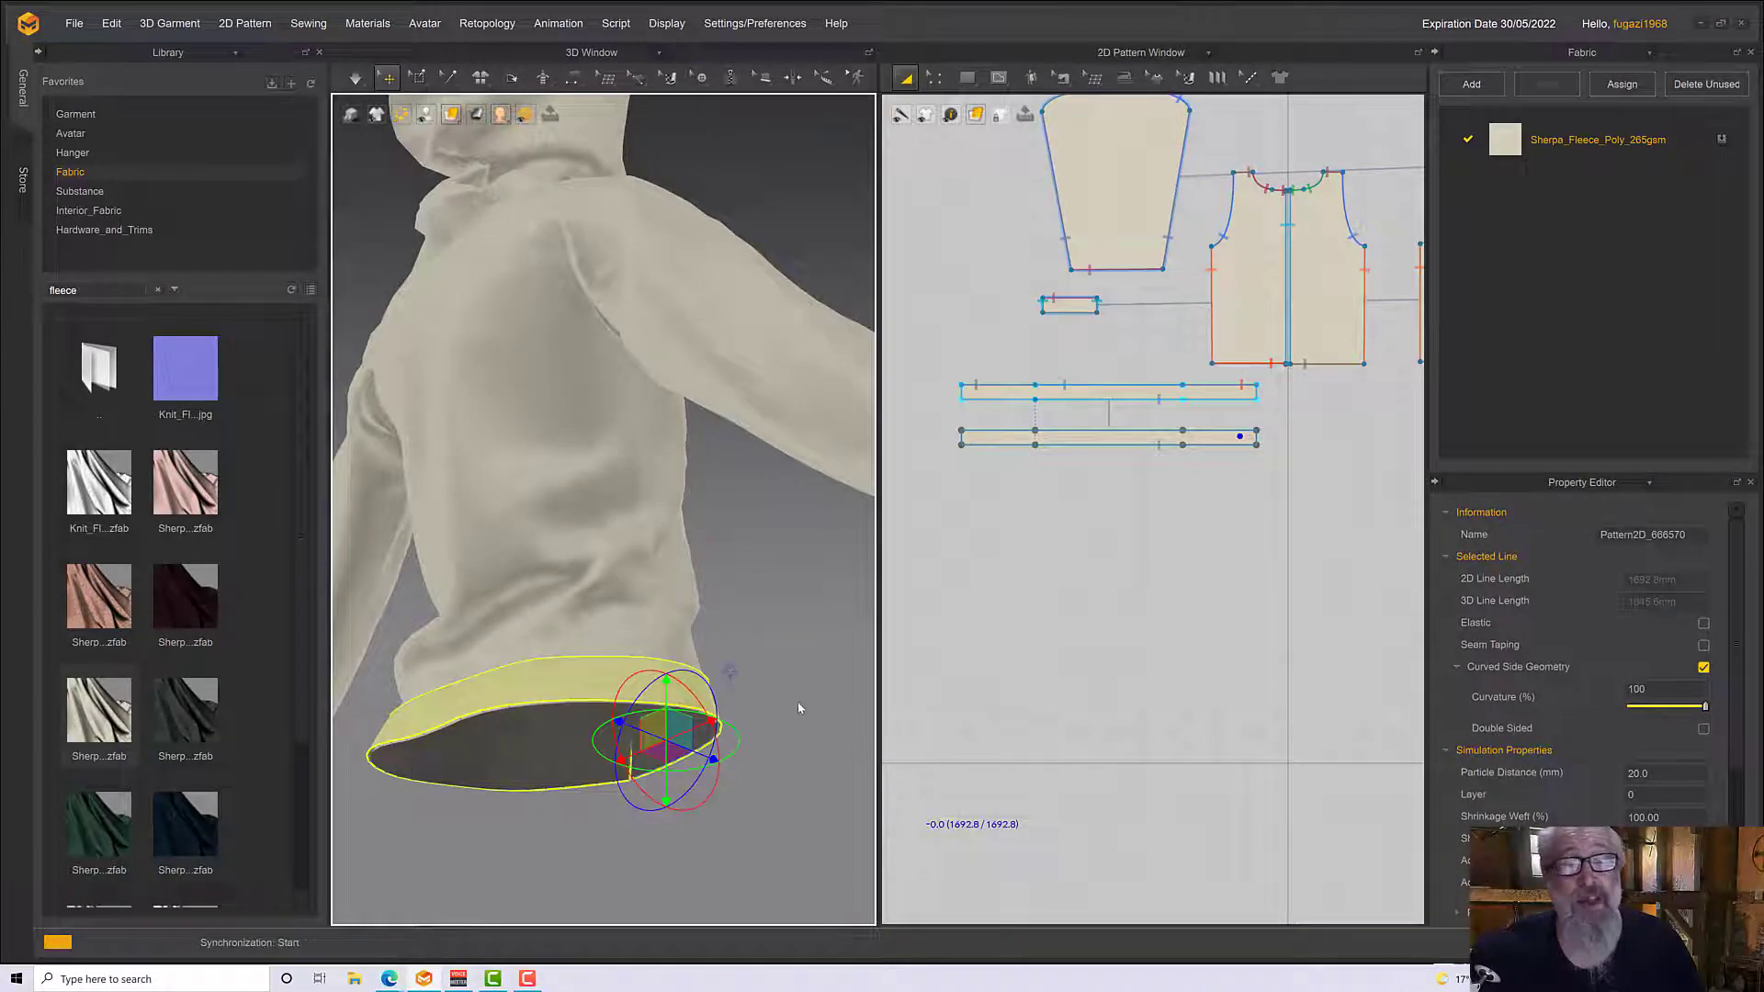
pyautogui.moveTo(784, 693); pyautogui.dragTo(690, 678, button='right')
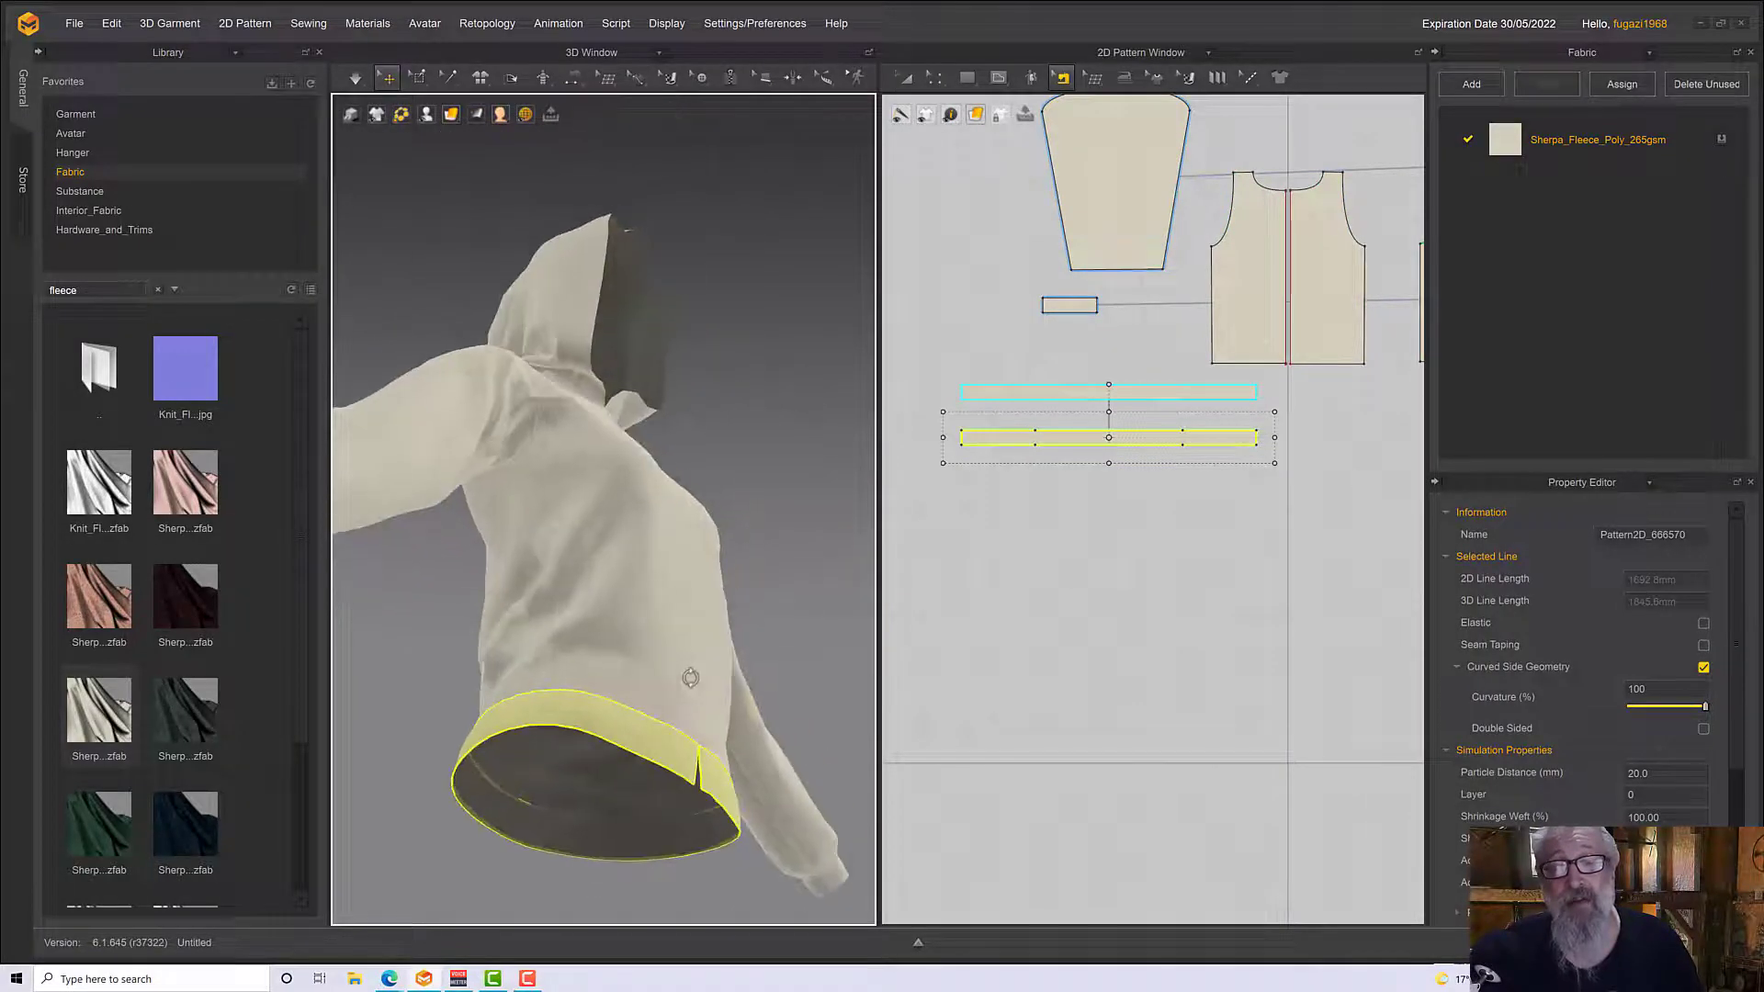
pyautogui.press('space')
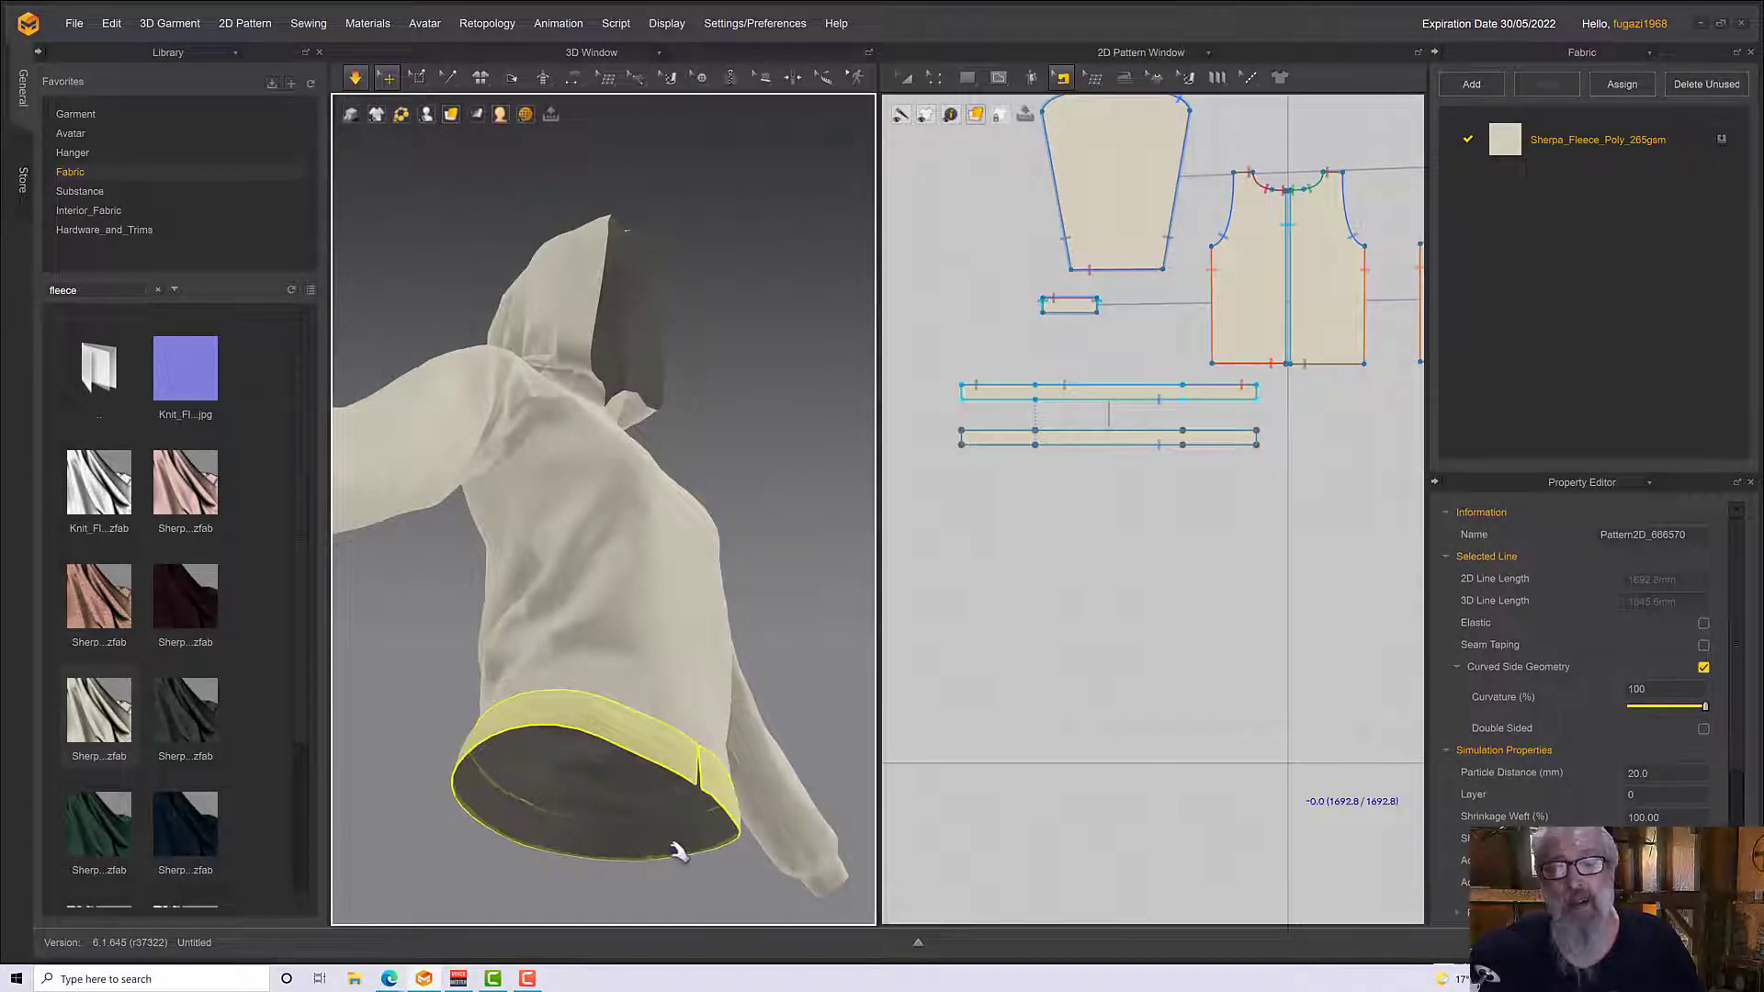
pyautogui.click(676, 850)
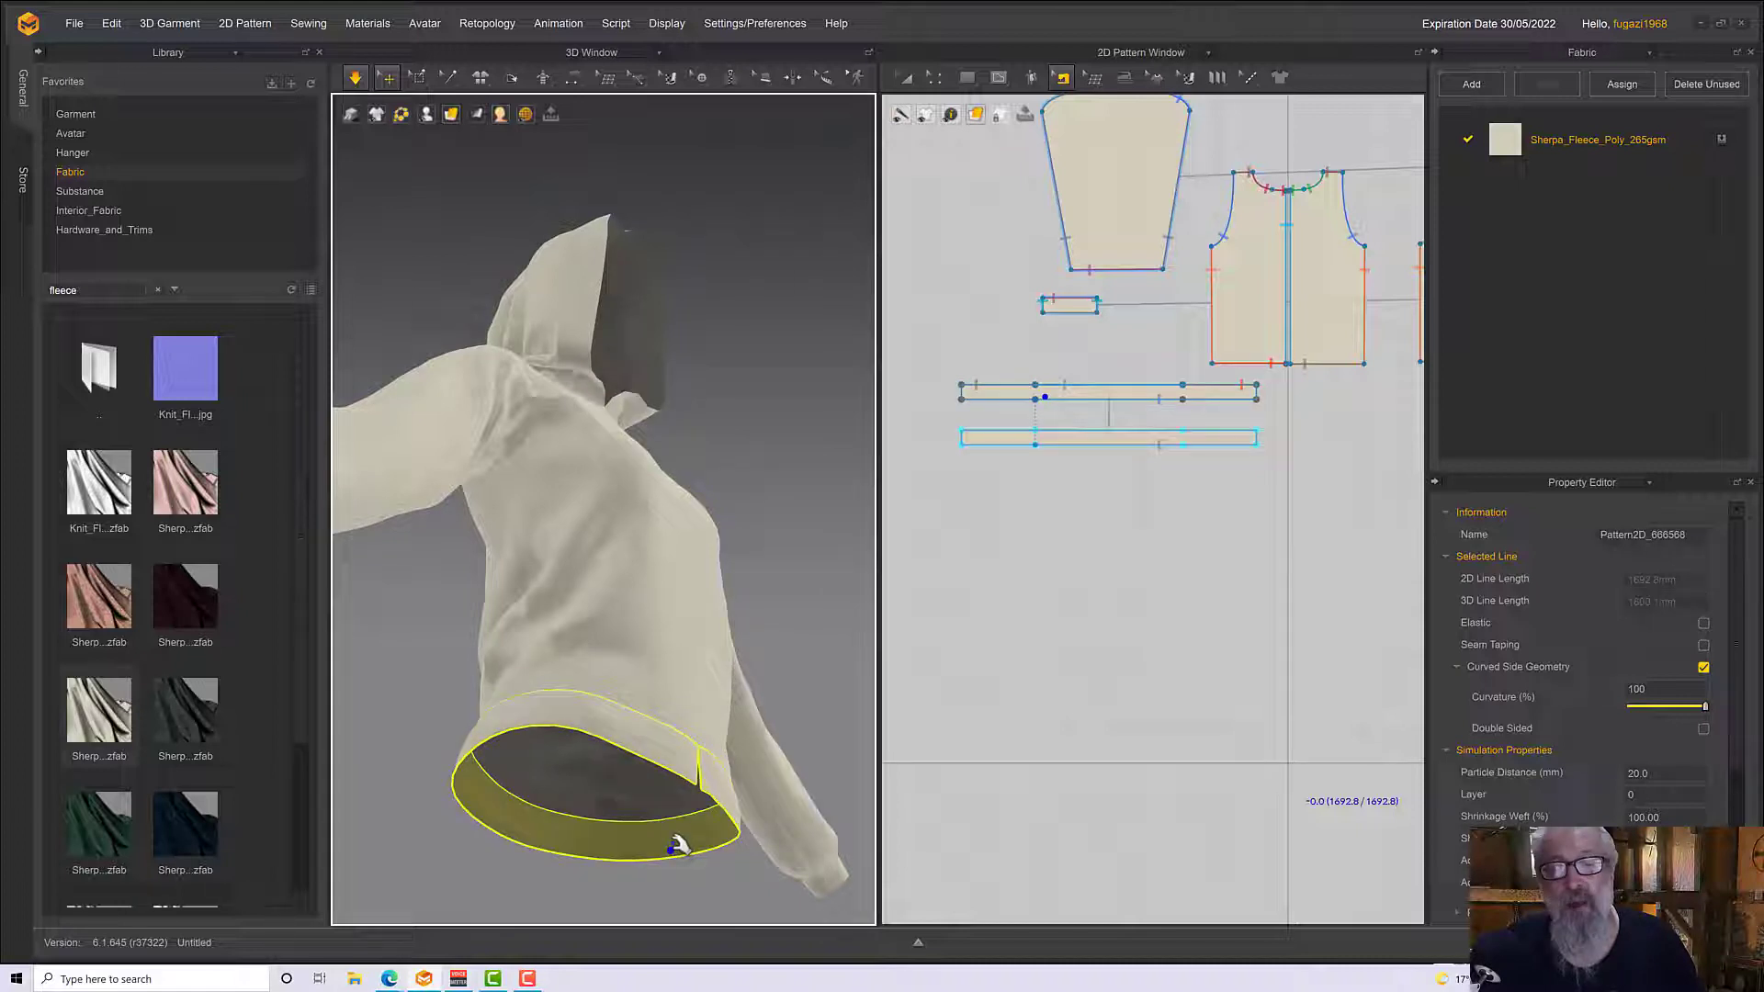
# Flip the normal of the inner waistband layer so its face side is reversed
pyautogui.rightClick(676, 846)
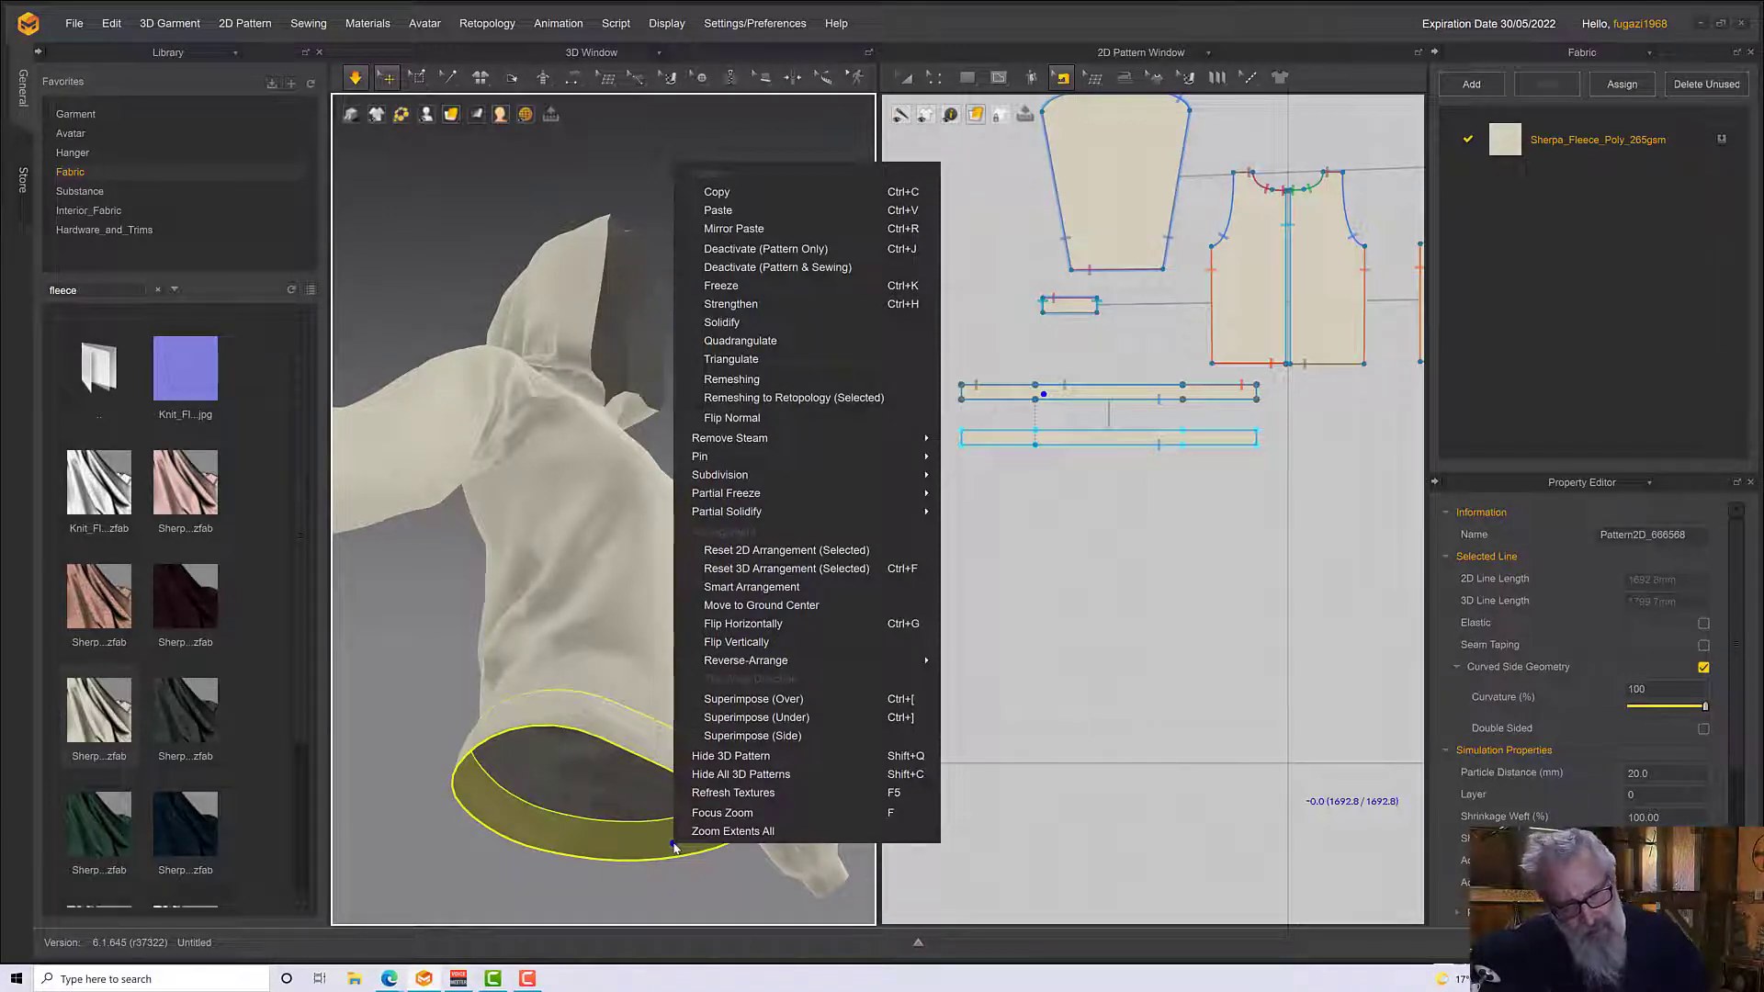
pyautogui.click(674, 844)
pyautogui.rightClick(674, 844)
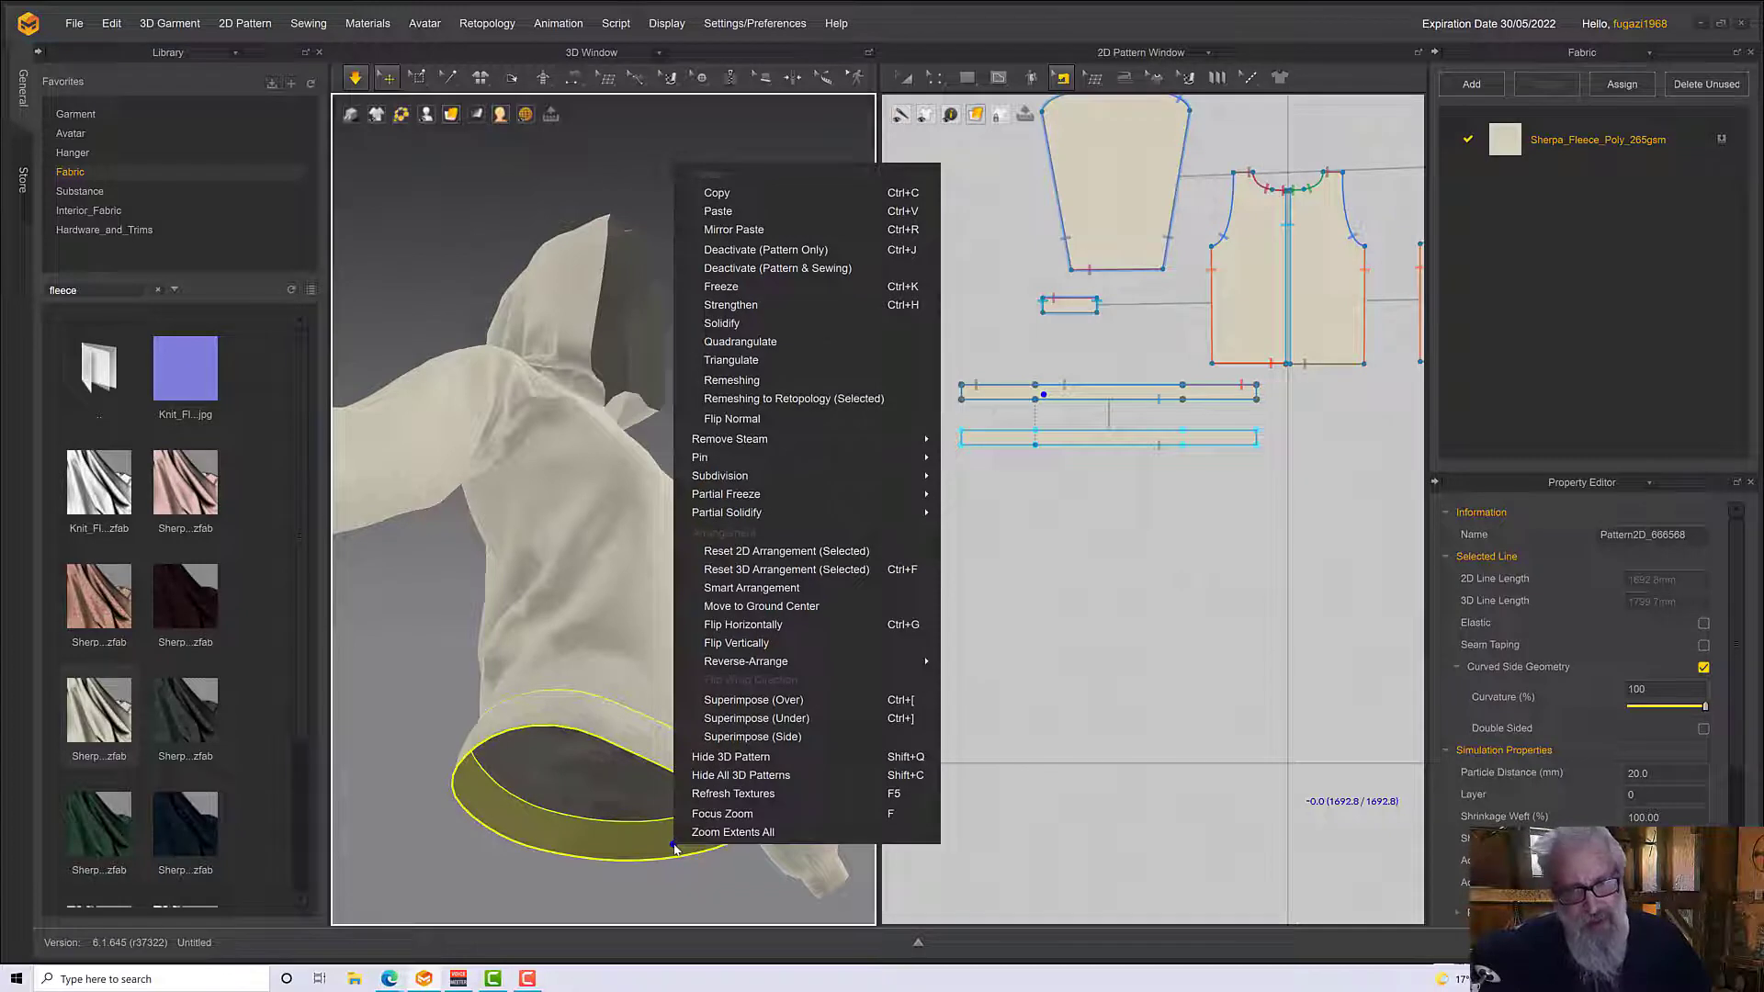
pyautogui.click(753, 419)
# Examine the waistband from beneath the hem, from the front, and close up at the front split
pyautogui.moveTo(779, 685); pyautogui.dragTo(583, 818, button='right')
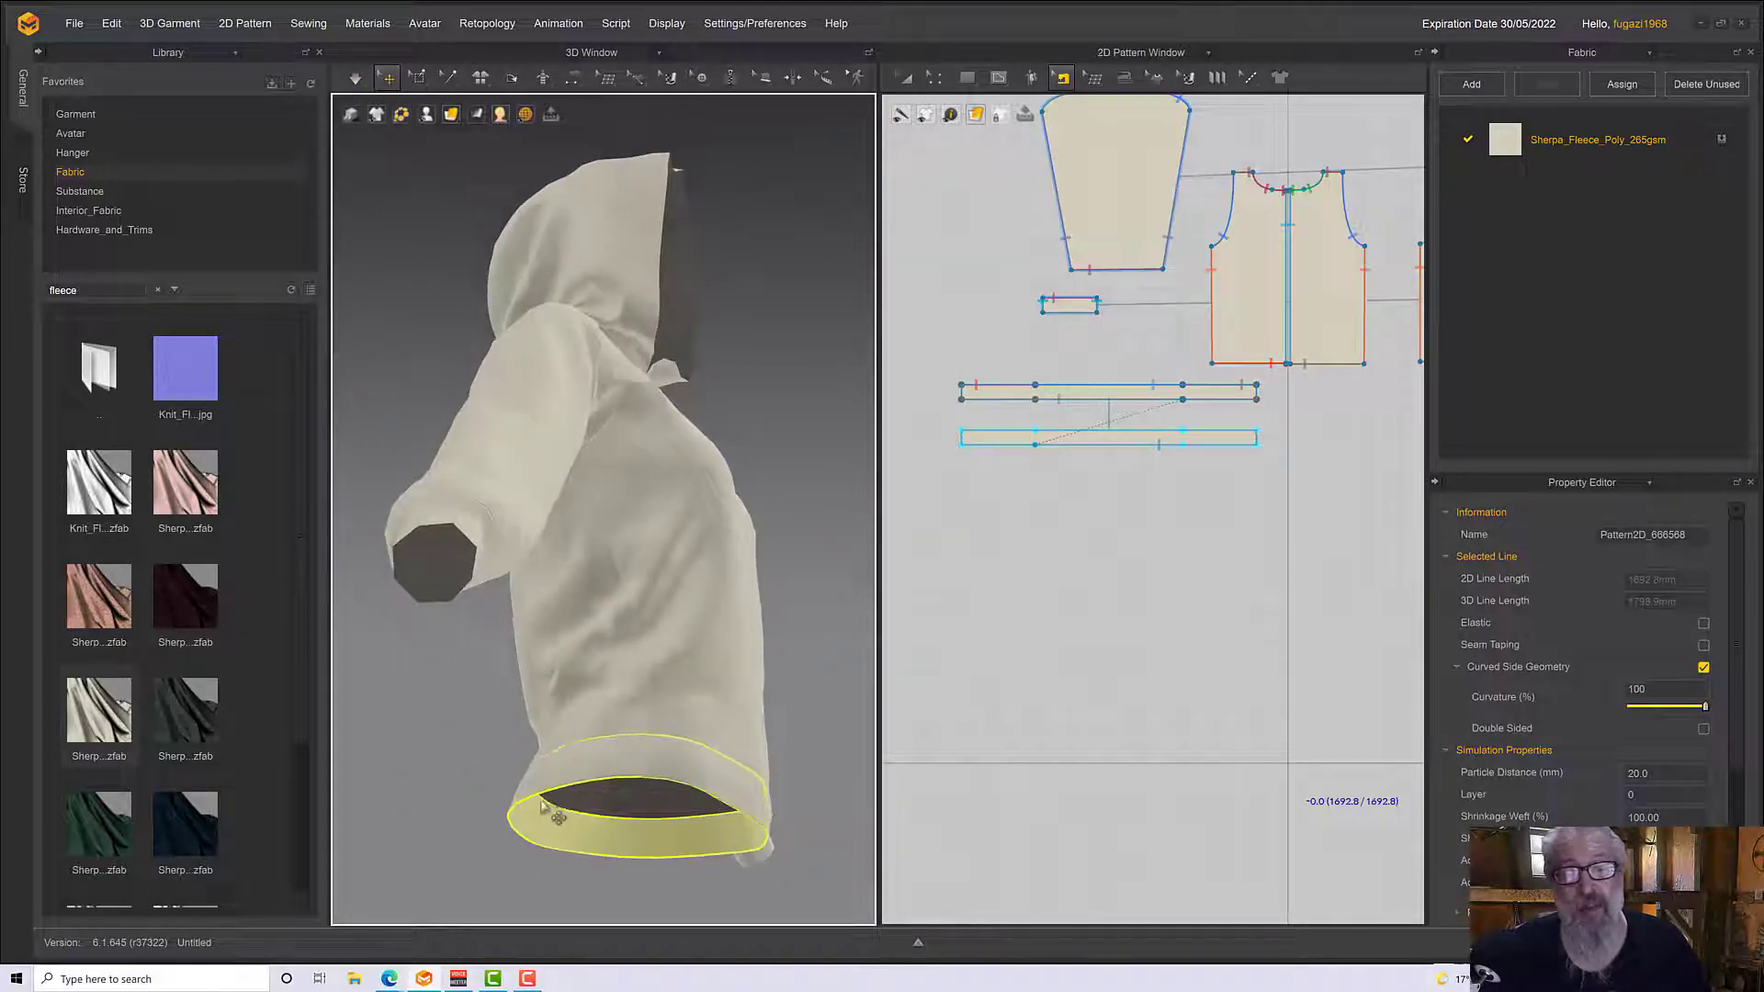
pyautogui.moveTo(614, 740); pyautogui.dragTo(577, 754, button='right')
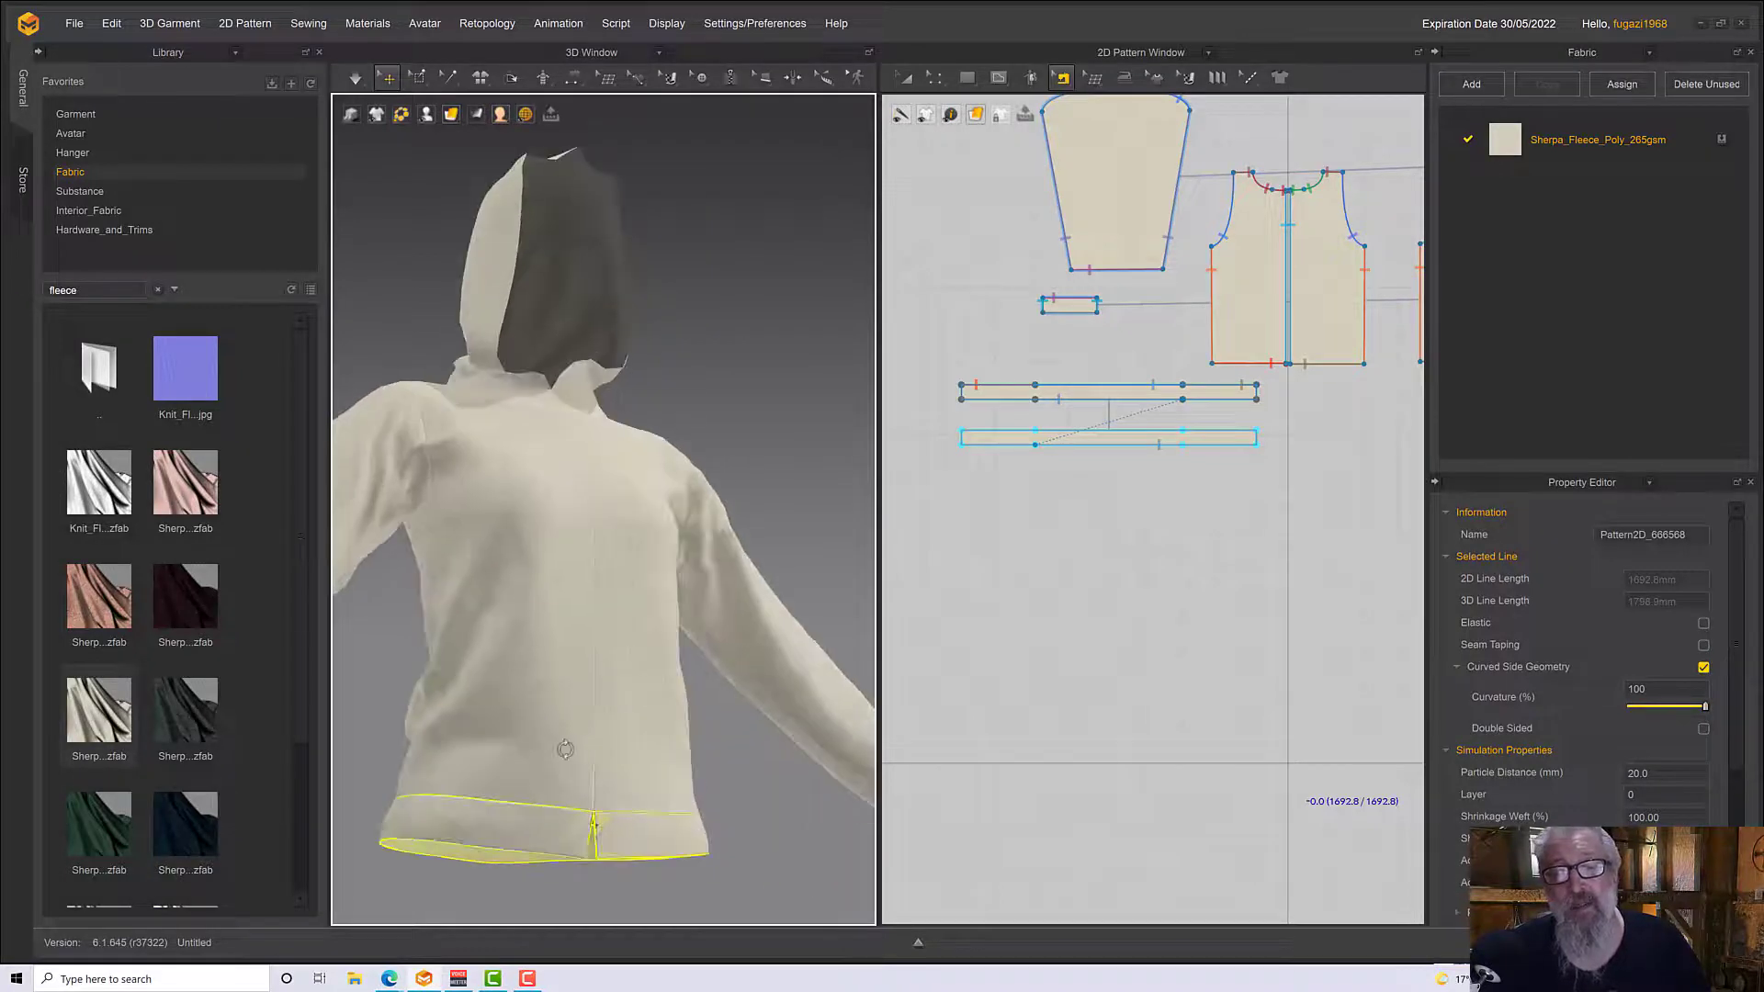
pyautogui.scroll(5, 570, 761)
pyautogui.moveTo(609, 739); pyautogui.dragTo(641, 739, button='middle')
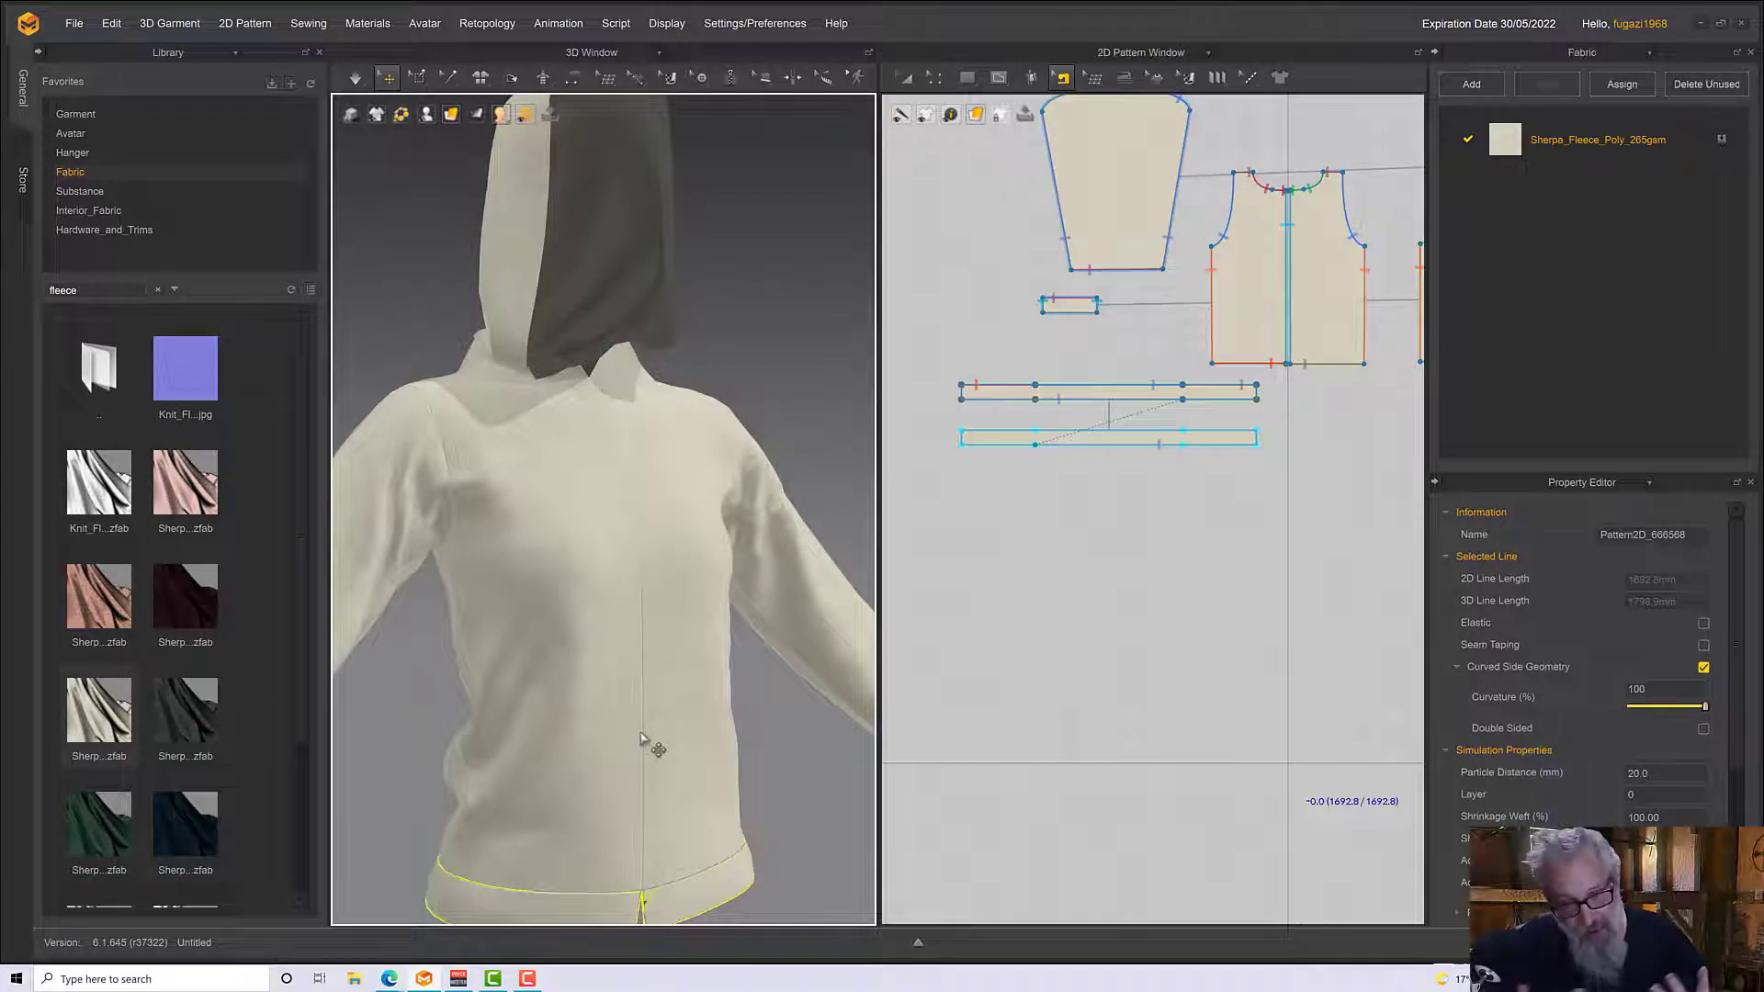
pyautogui.scroll(-3, 642, 738)
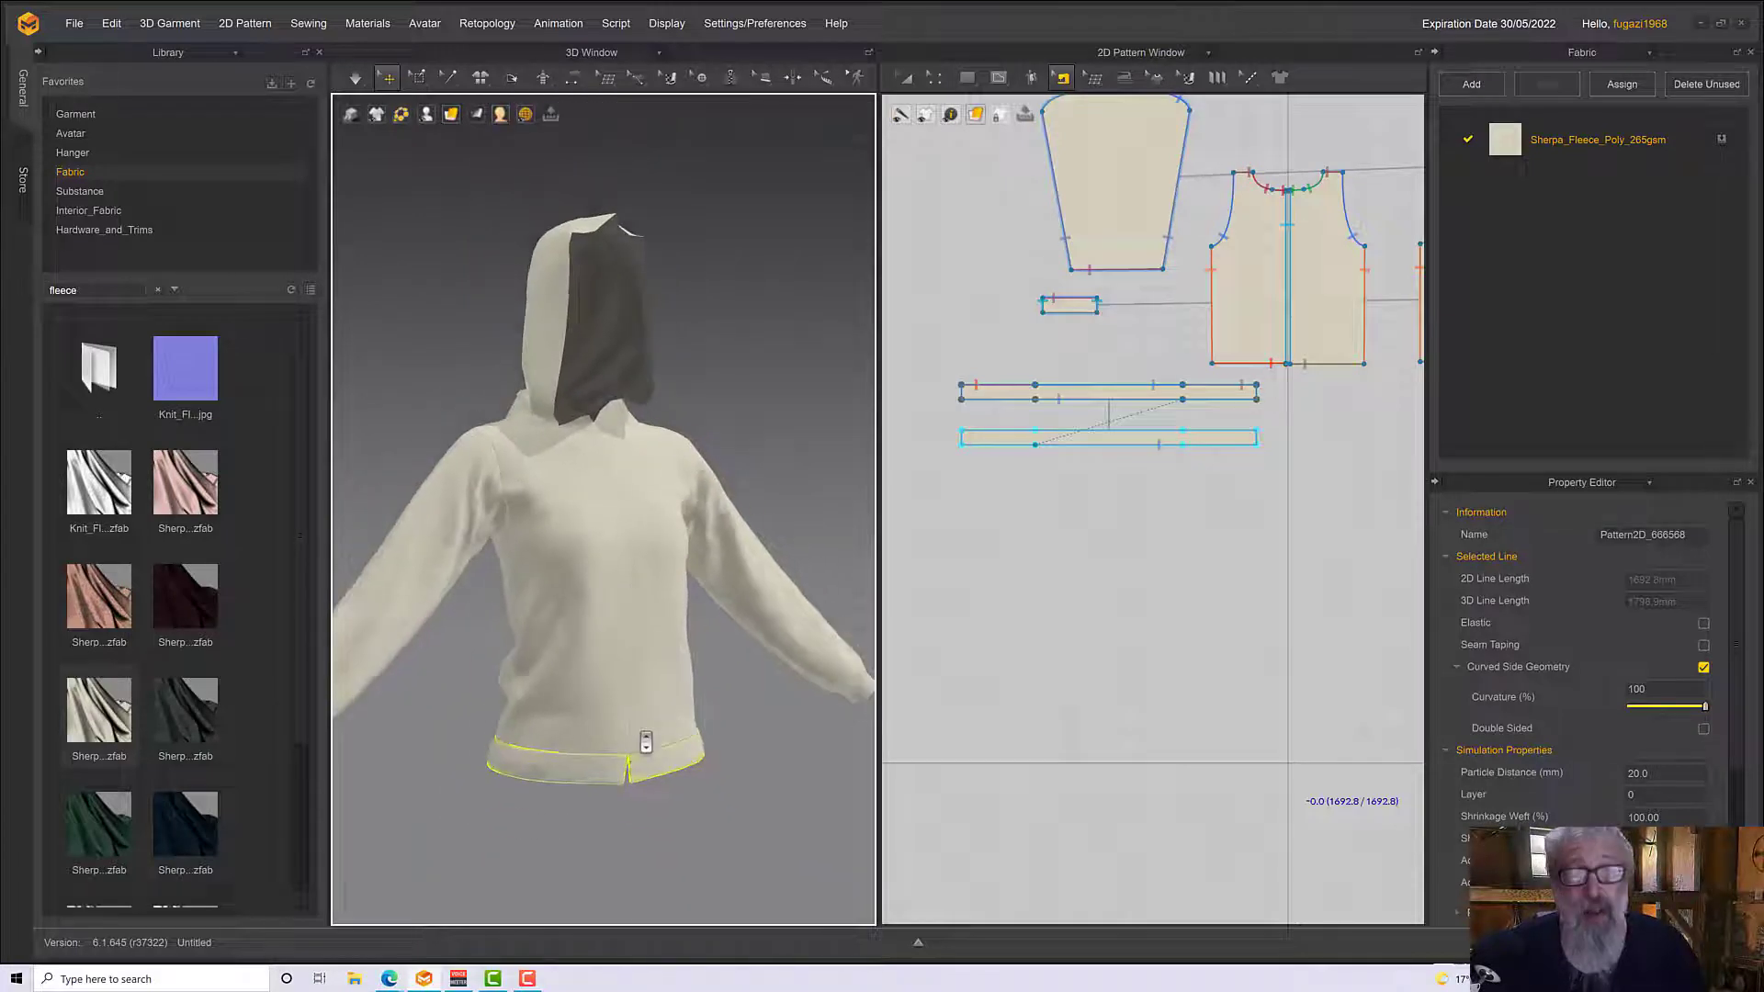
pyautogui.moveTo(644, 739)
pyautogui.mouseDown(button='right')
pyautogui.moveTo(626, 673)
pyautogui.moveTo(653, 747)
pyautogui.mouseUp(button='right')
pyautogui.scroll(5, 658, 752)
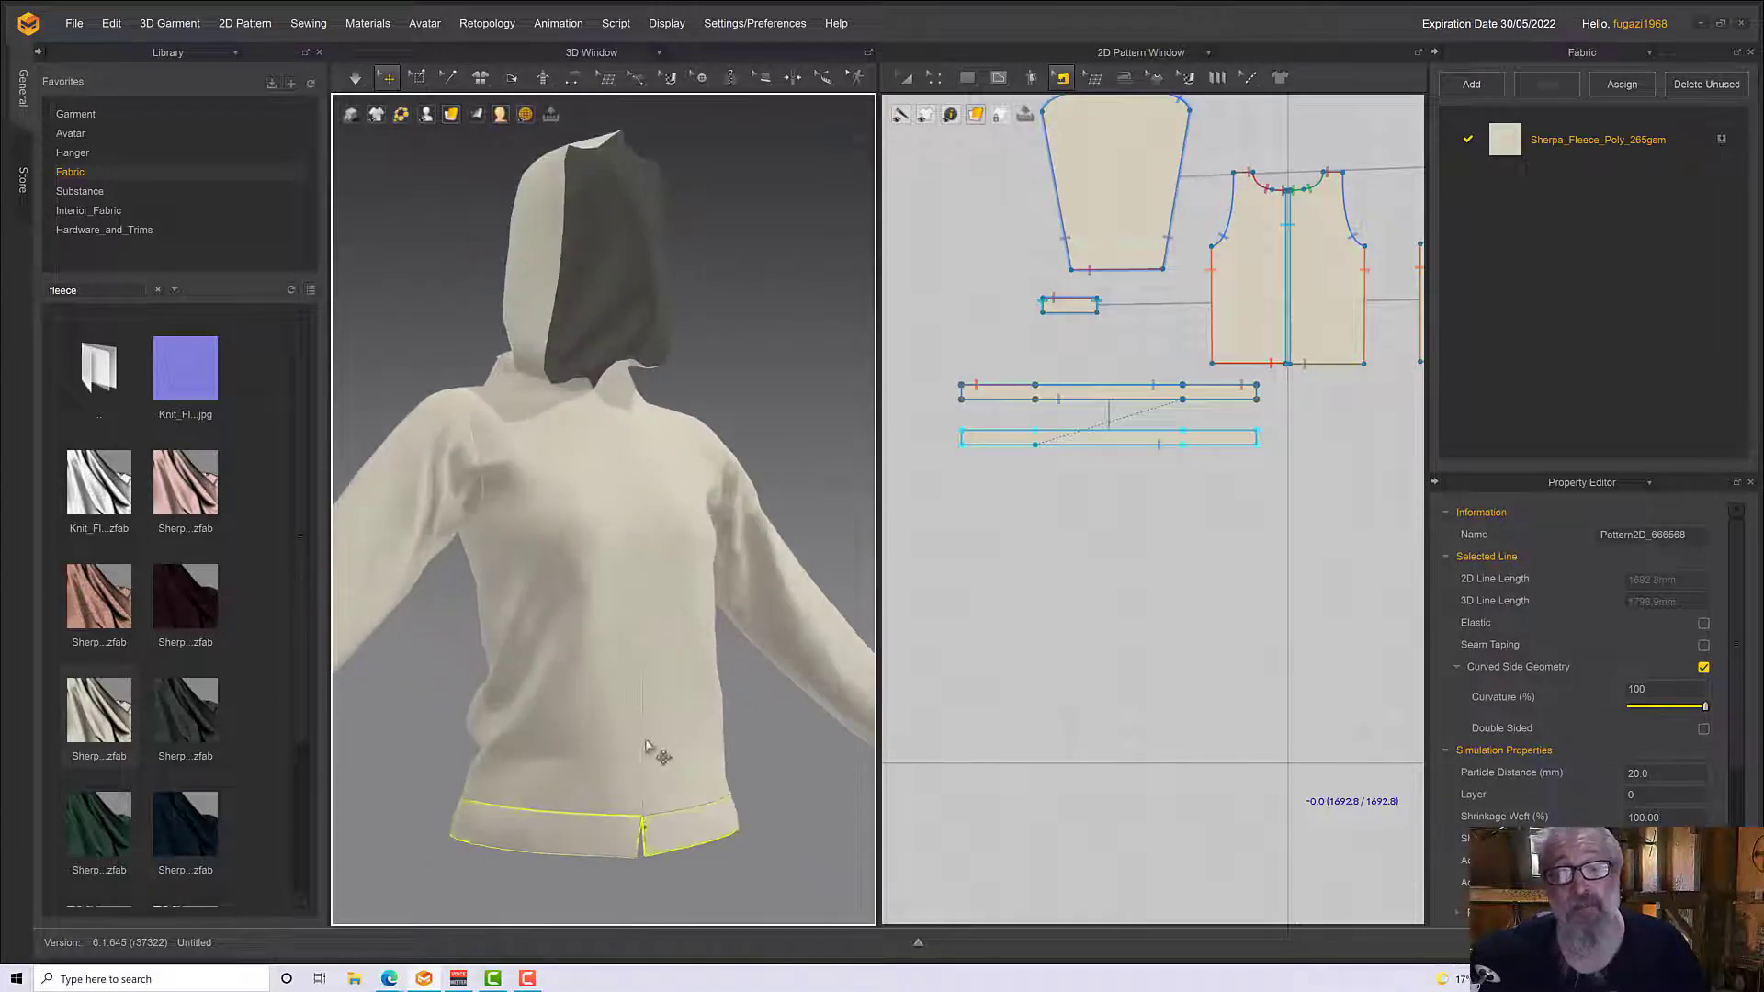
pyautogui.moveTo(665, 763); pyautogui.dragTo(689, 539, button='middle')
pyautogui.scroll(5, 692, 579)
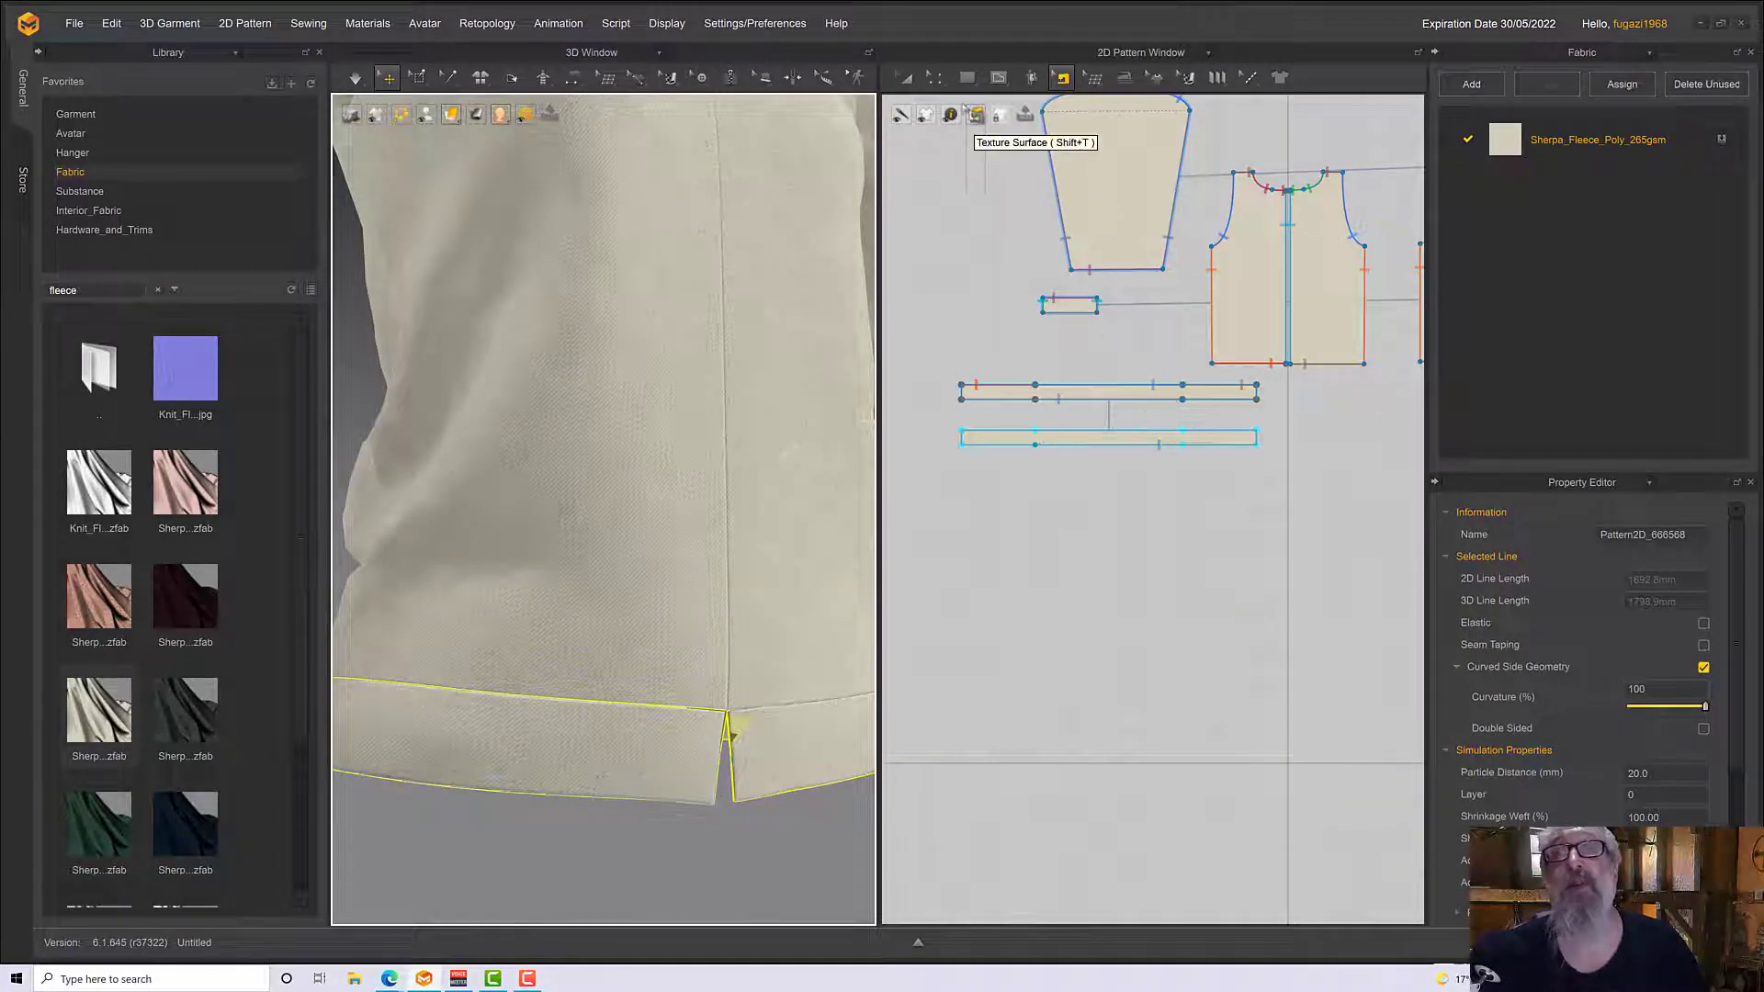
# Offset the waistband outline as two internal lines spaced 2 mm apart, applying them to both linked waistband layers
pyautogui.click(934, 77)
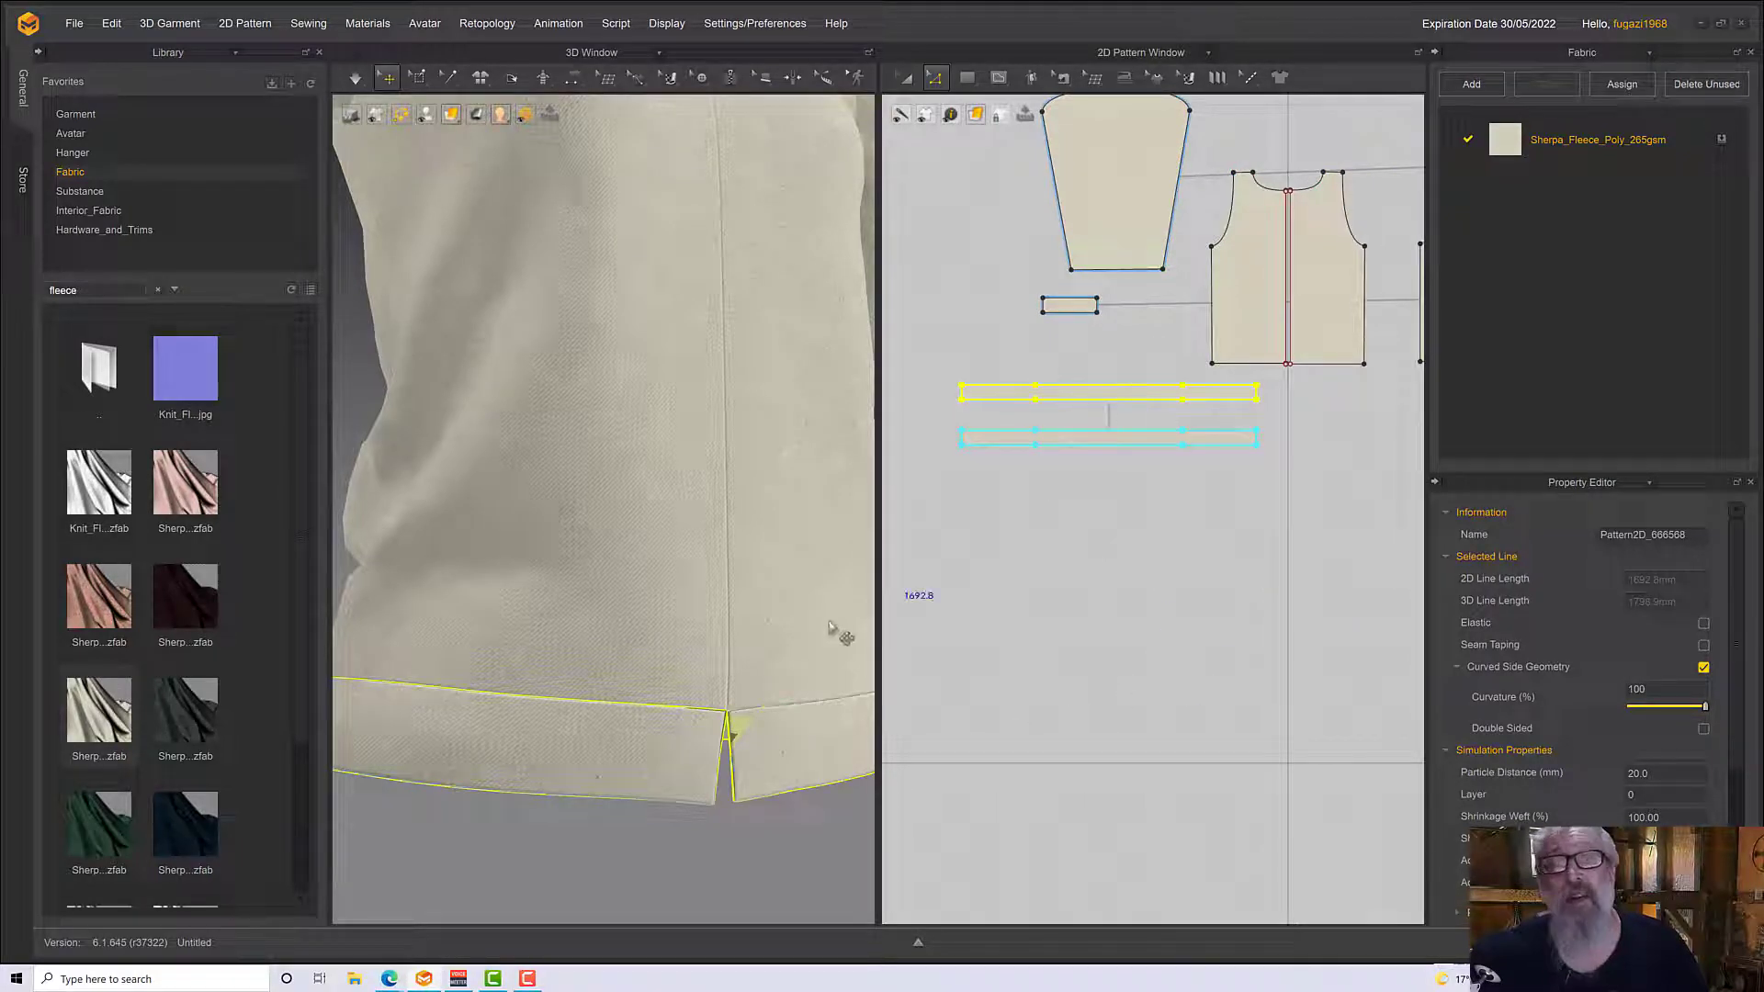
pyautogui.click(669, 744)
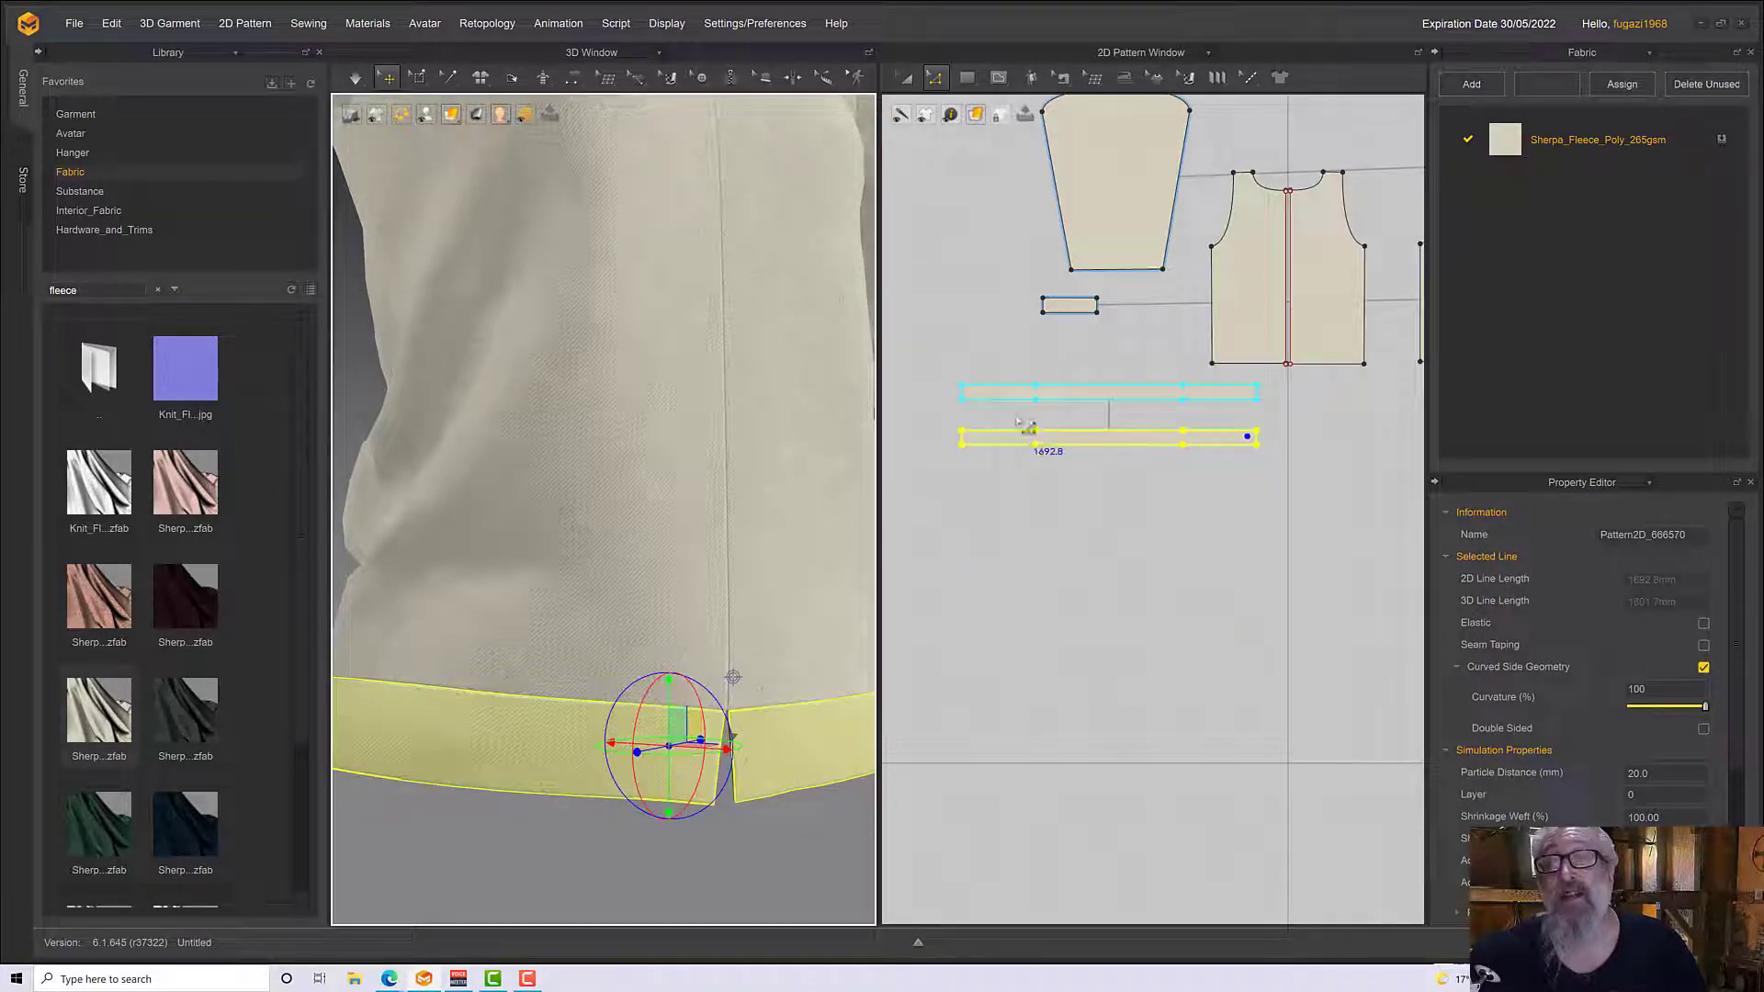
pyautogui.click(1016, 432)
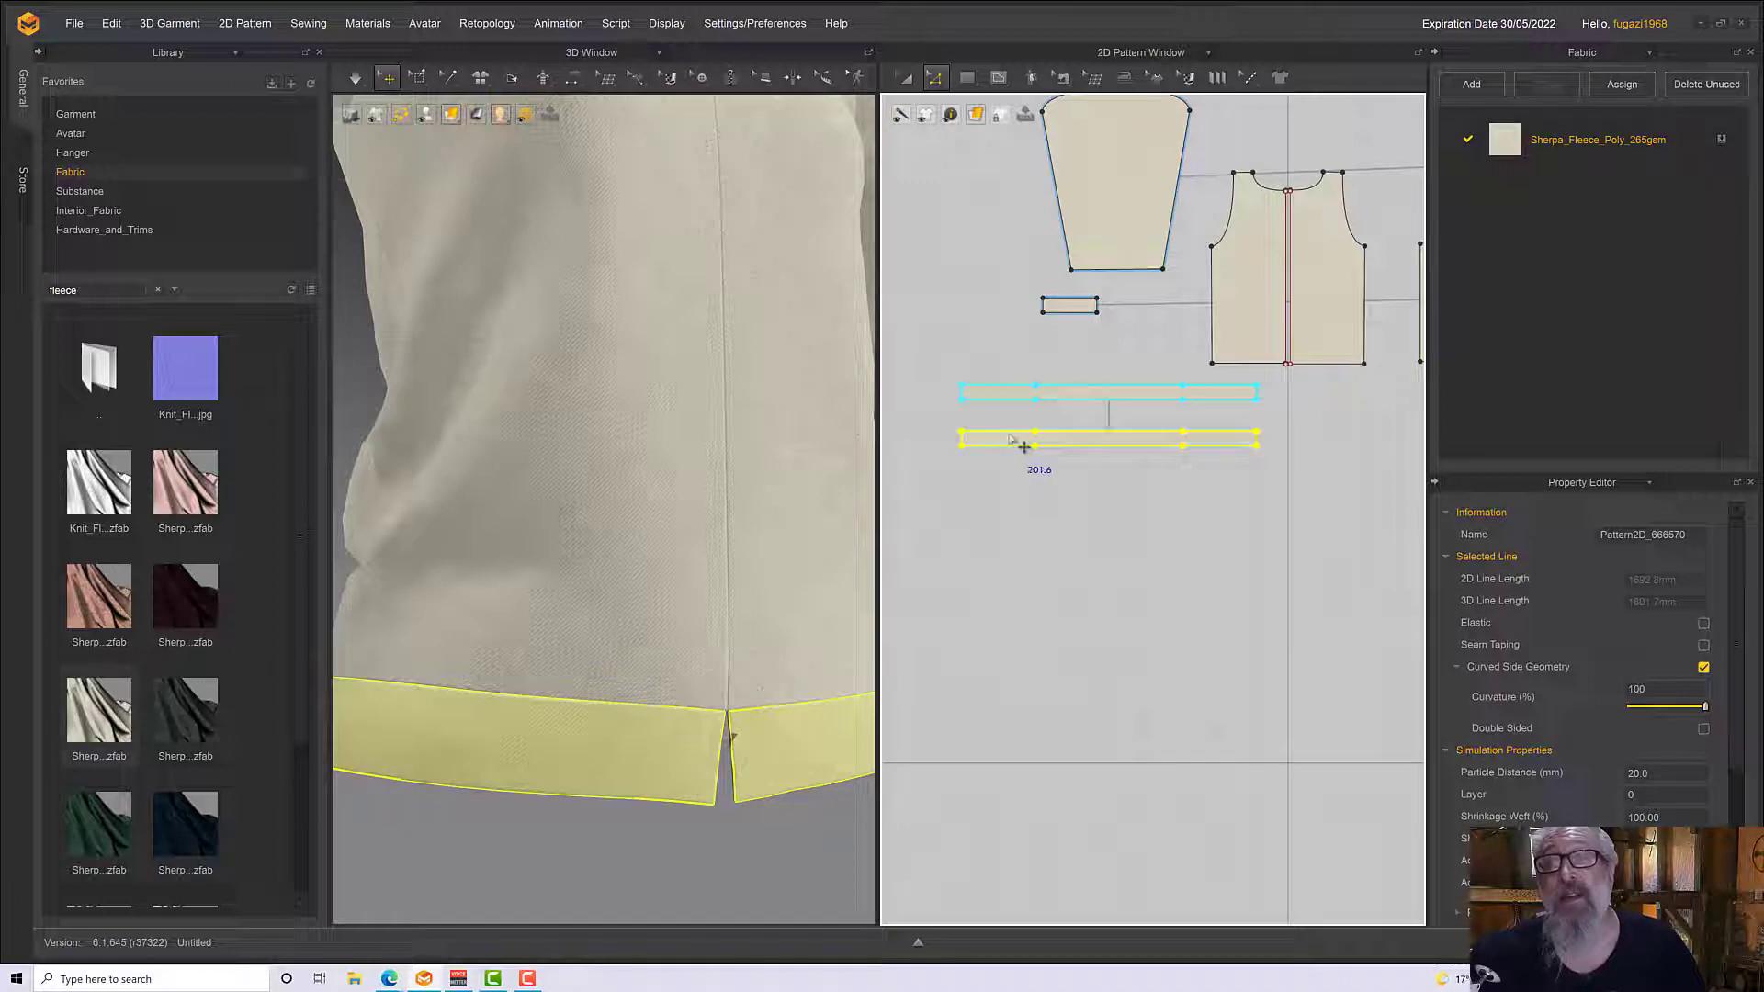
pyautogui.rightClick(1009, 439)
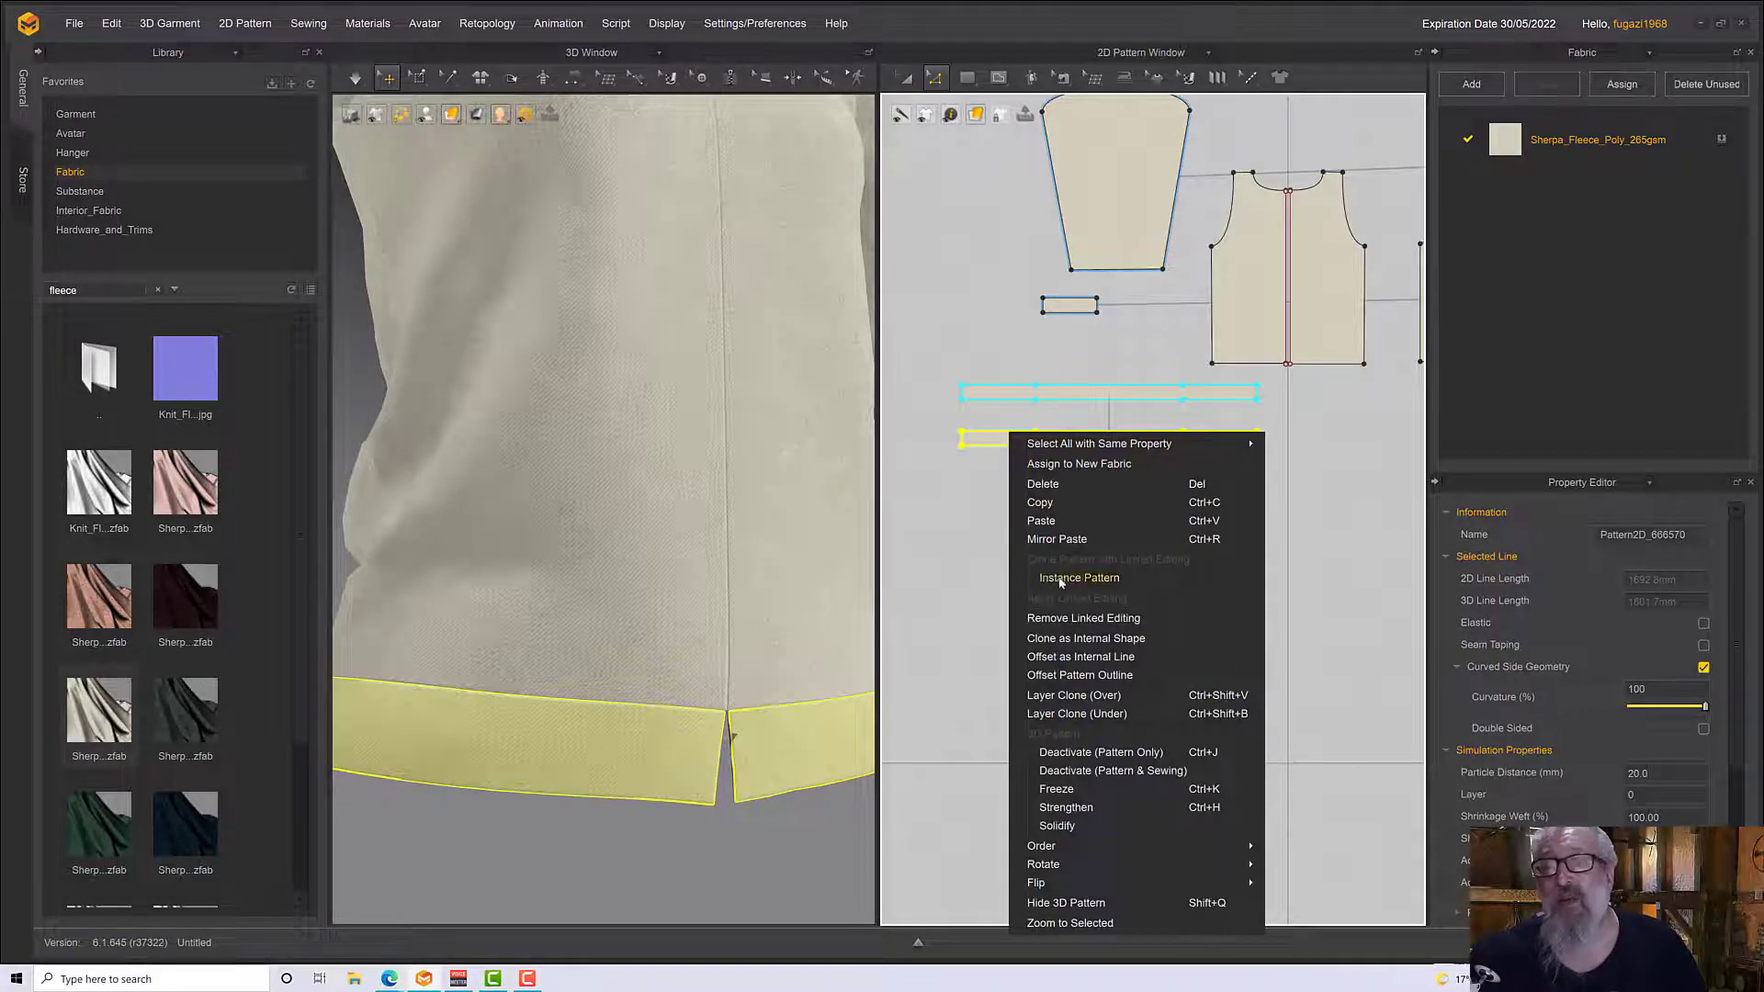
pyautogui.click(1064, 658)
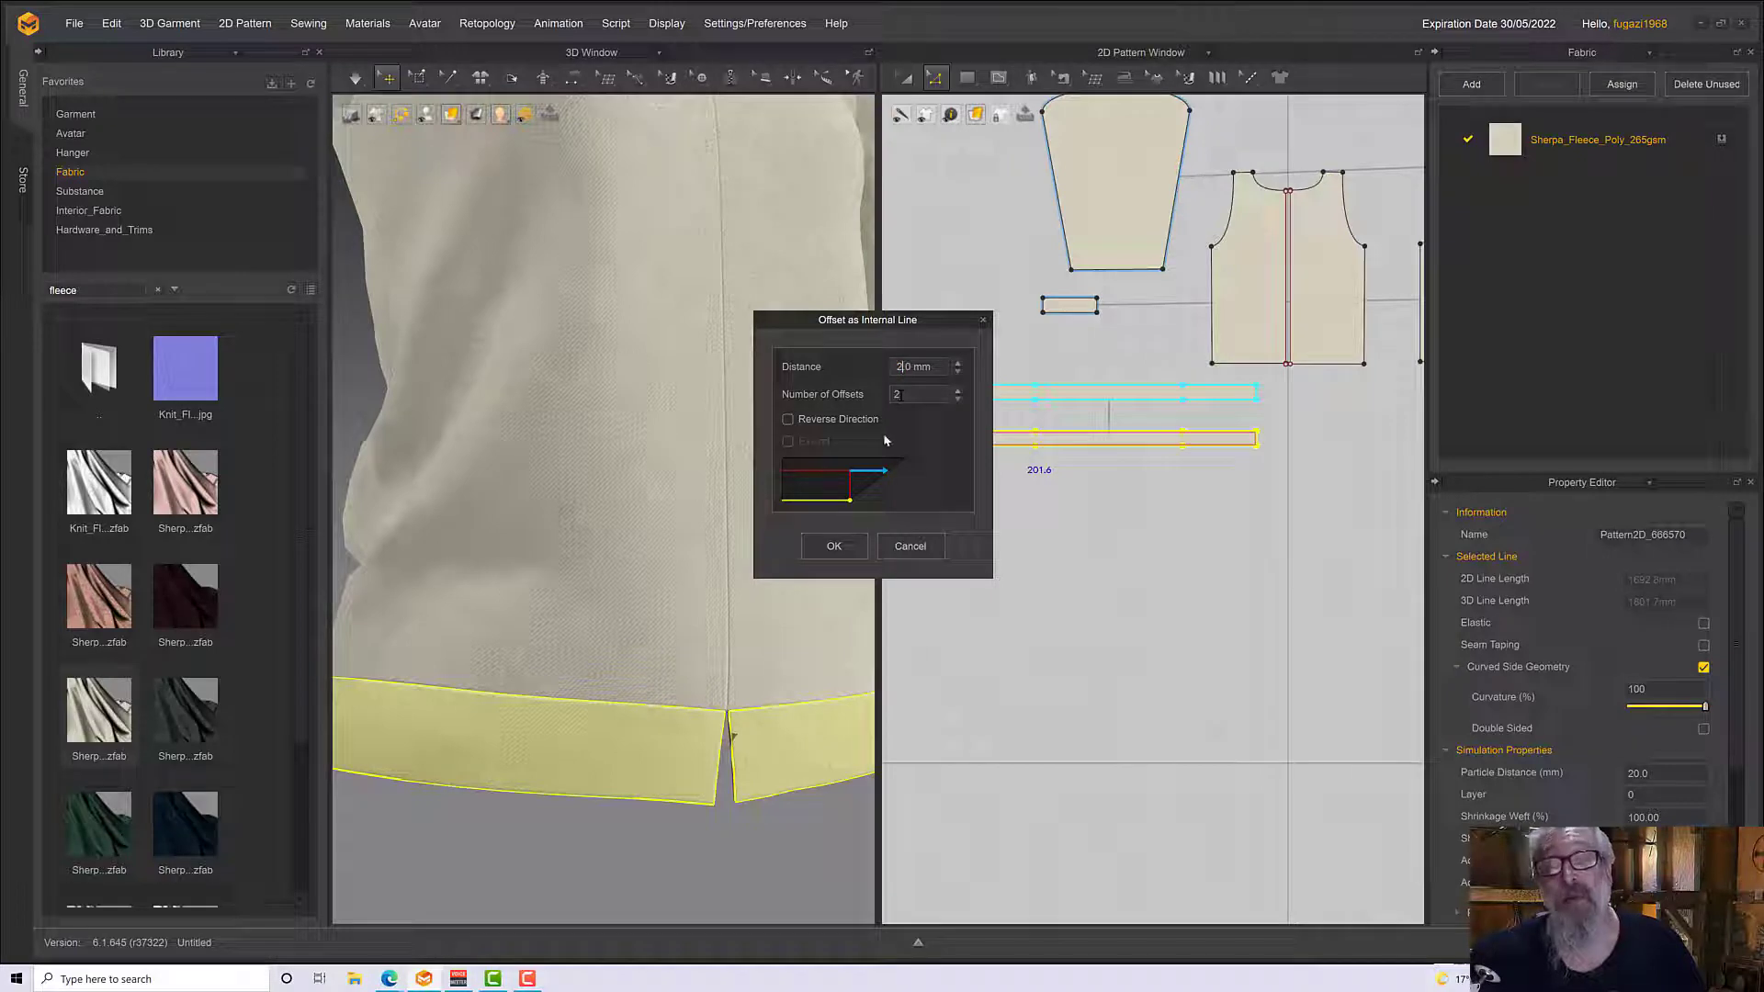
pyautogui.click(833, 547)
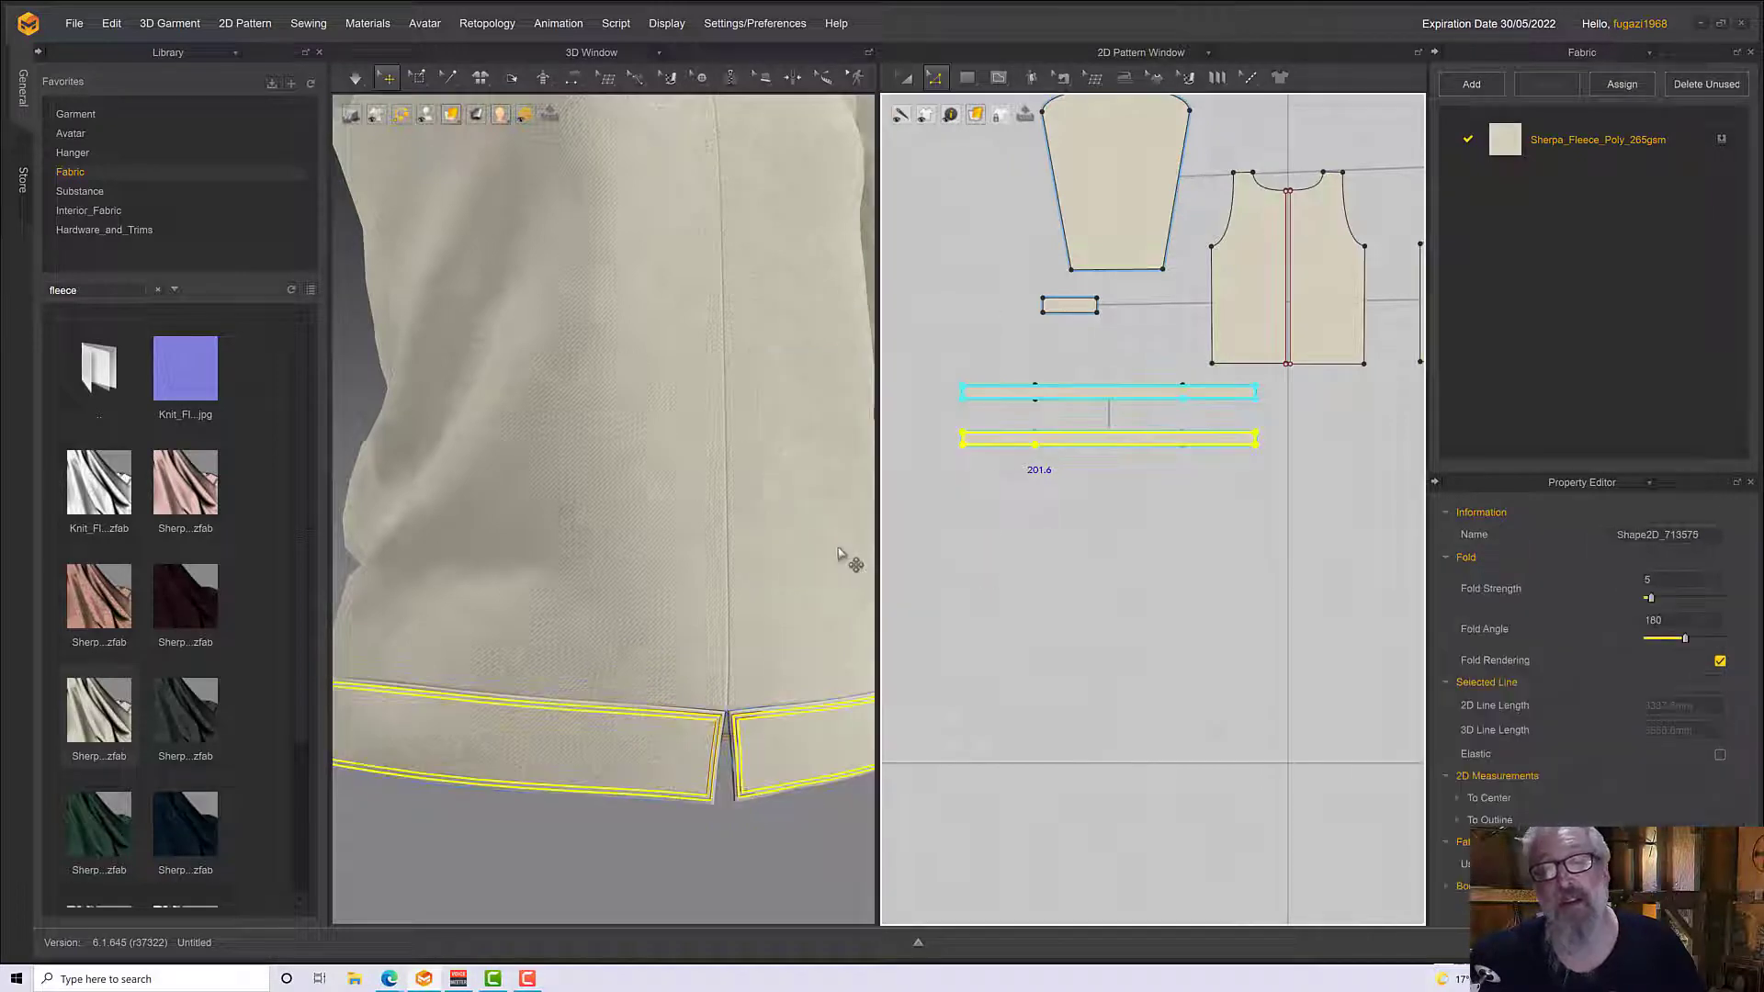
# Simulate the garment with the waistband's offset lines and inspect both layers close up and from below the hem
pyautogui.scroll(3, 764, 741)
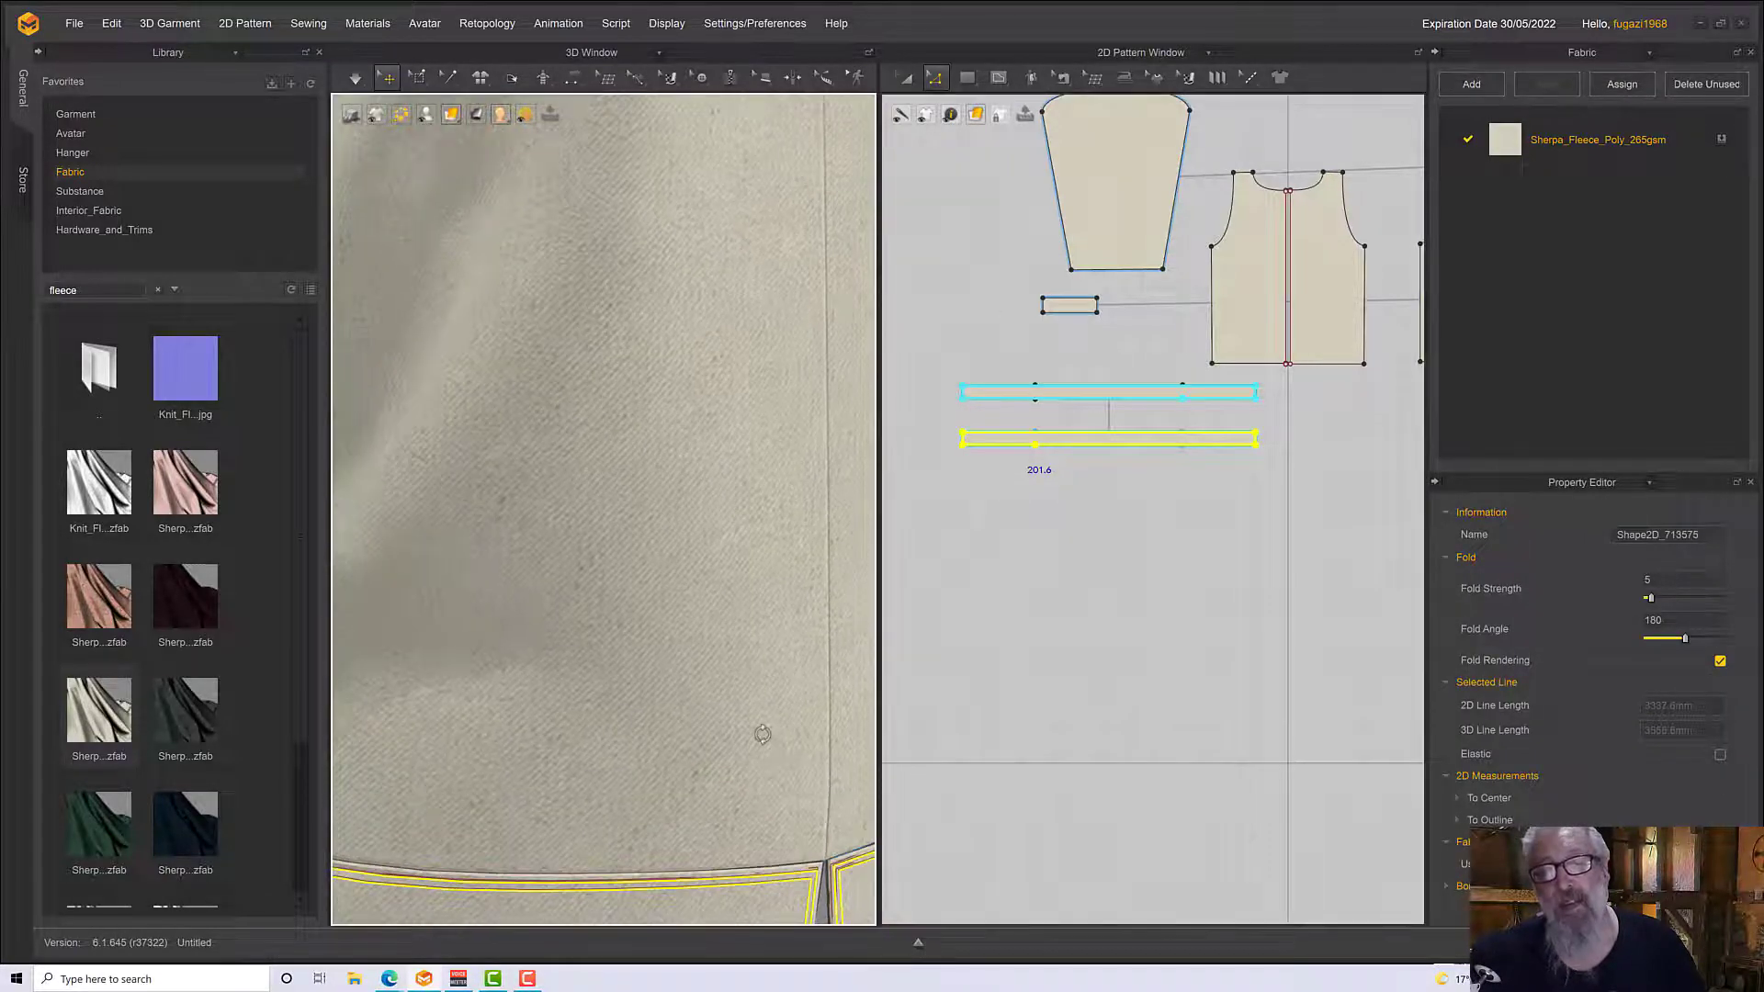
pyautogui.scroll(-2, 768, 720)
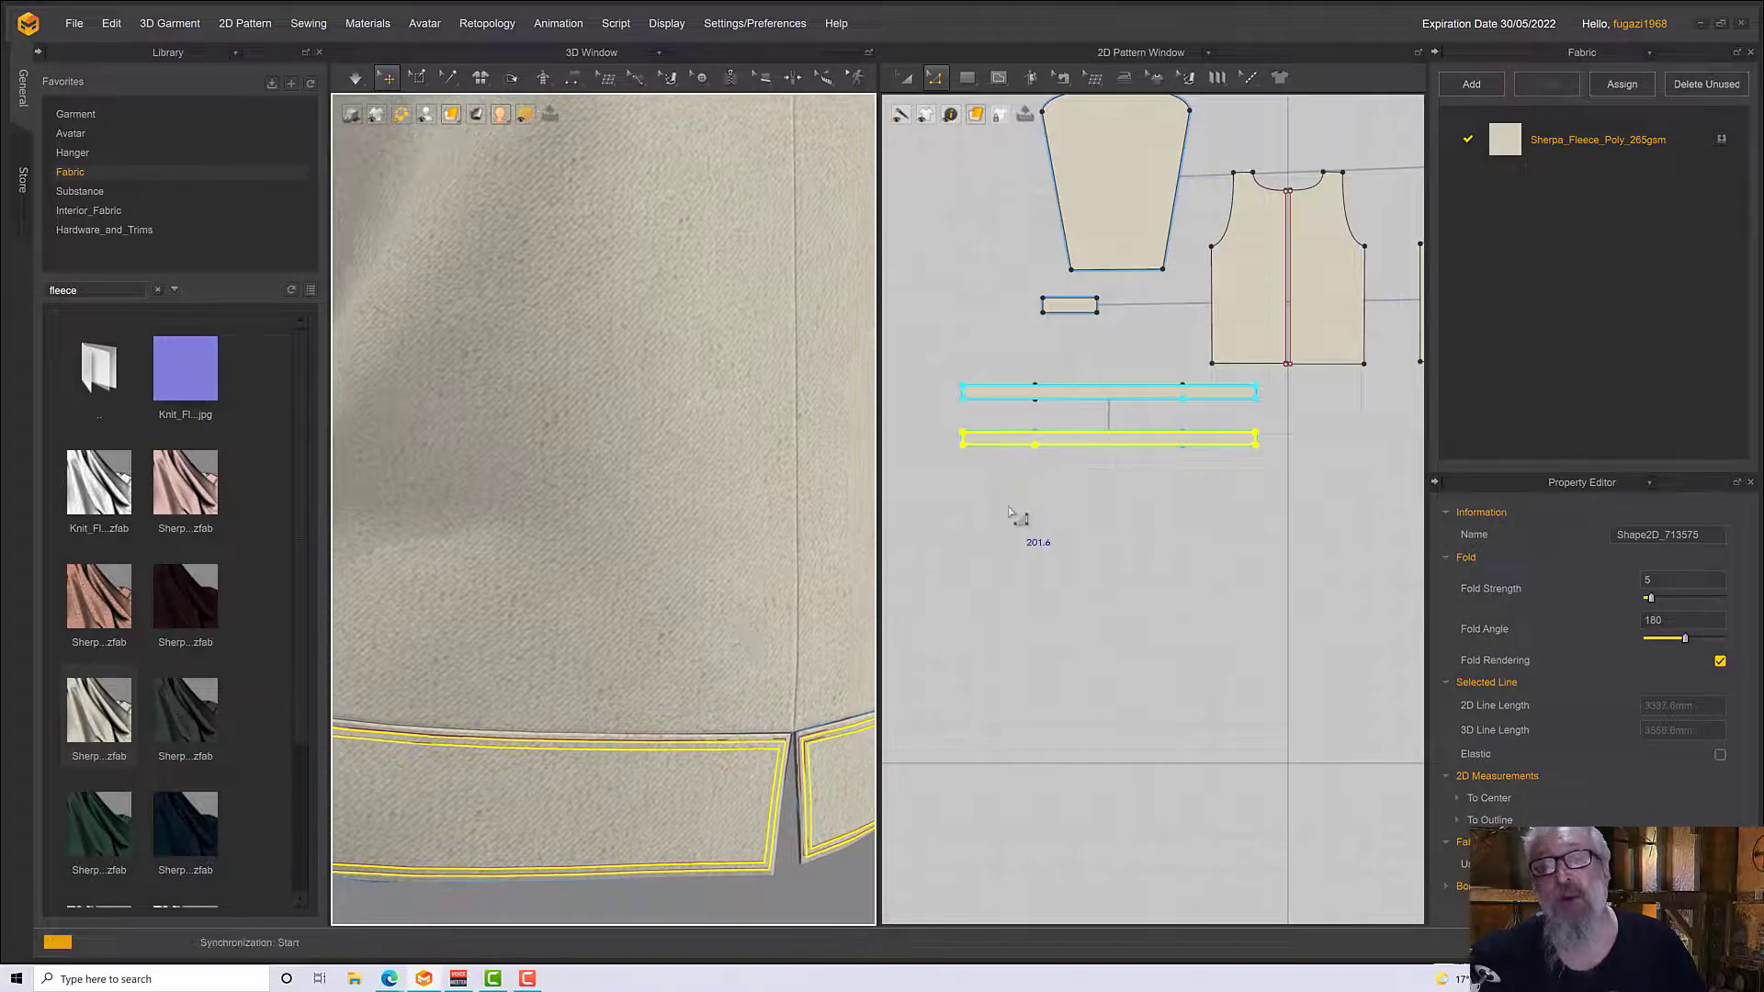
pyautogui.press('space')
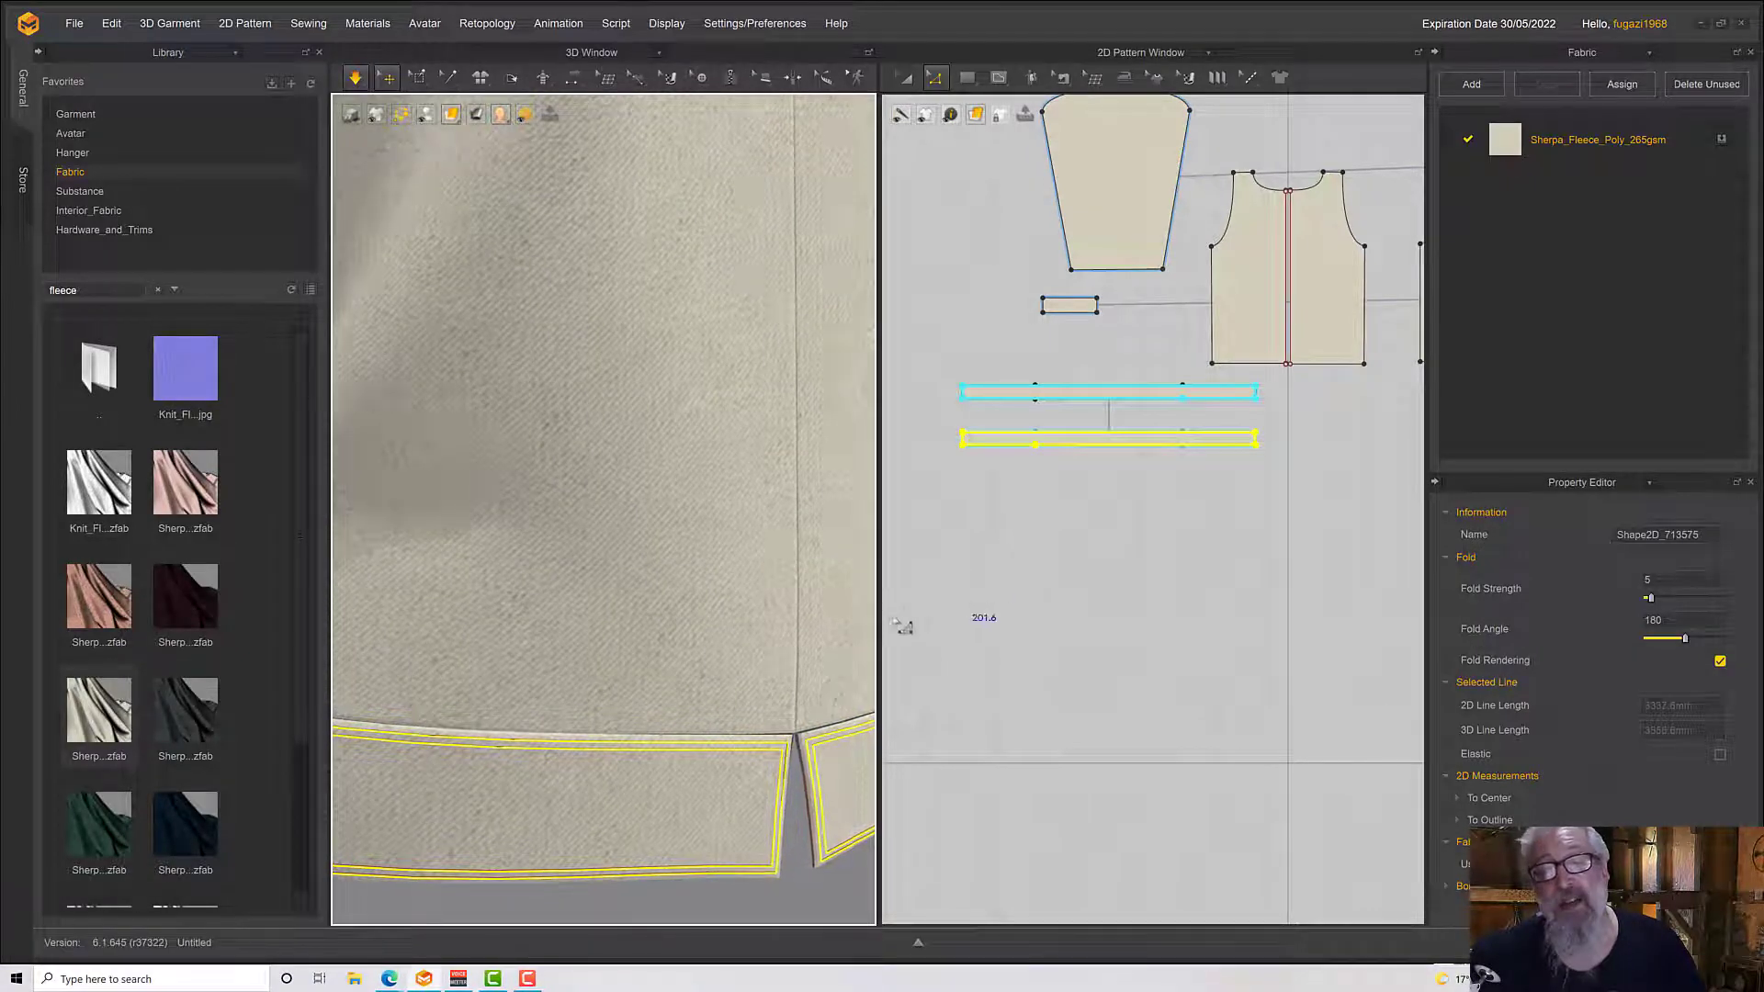
pyautogui.scroll(-3, 812, 712)
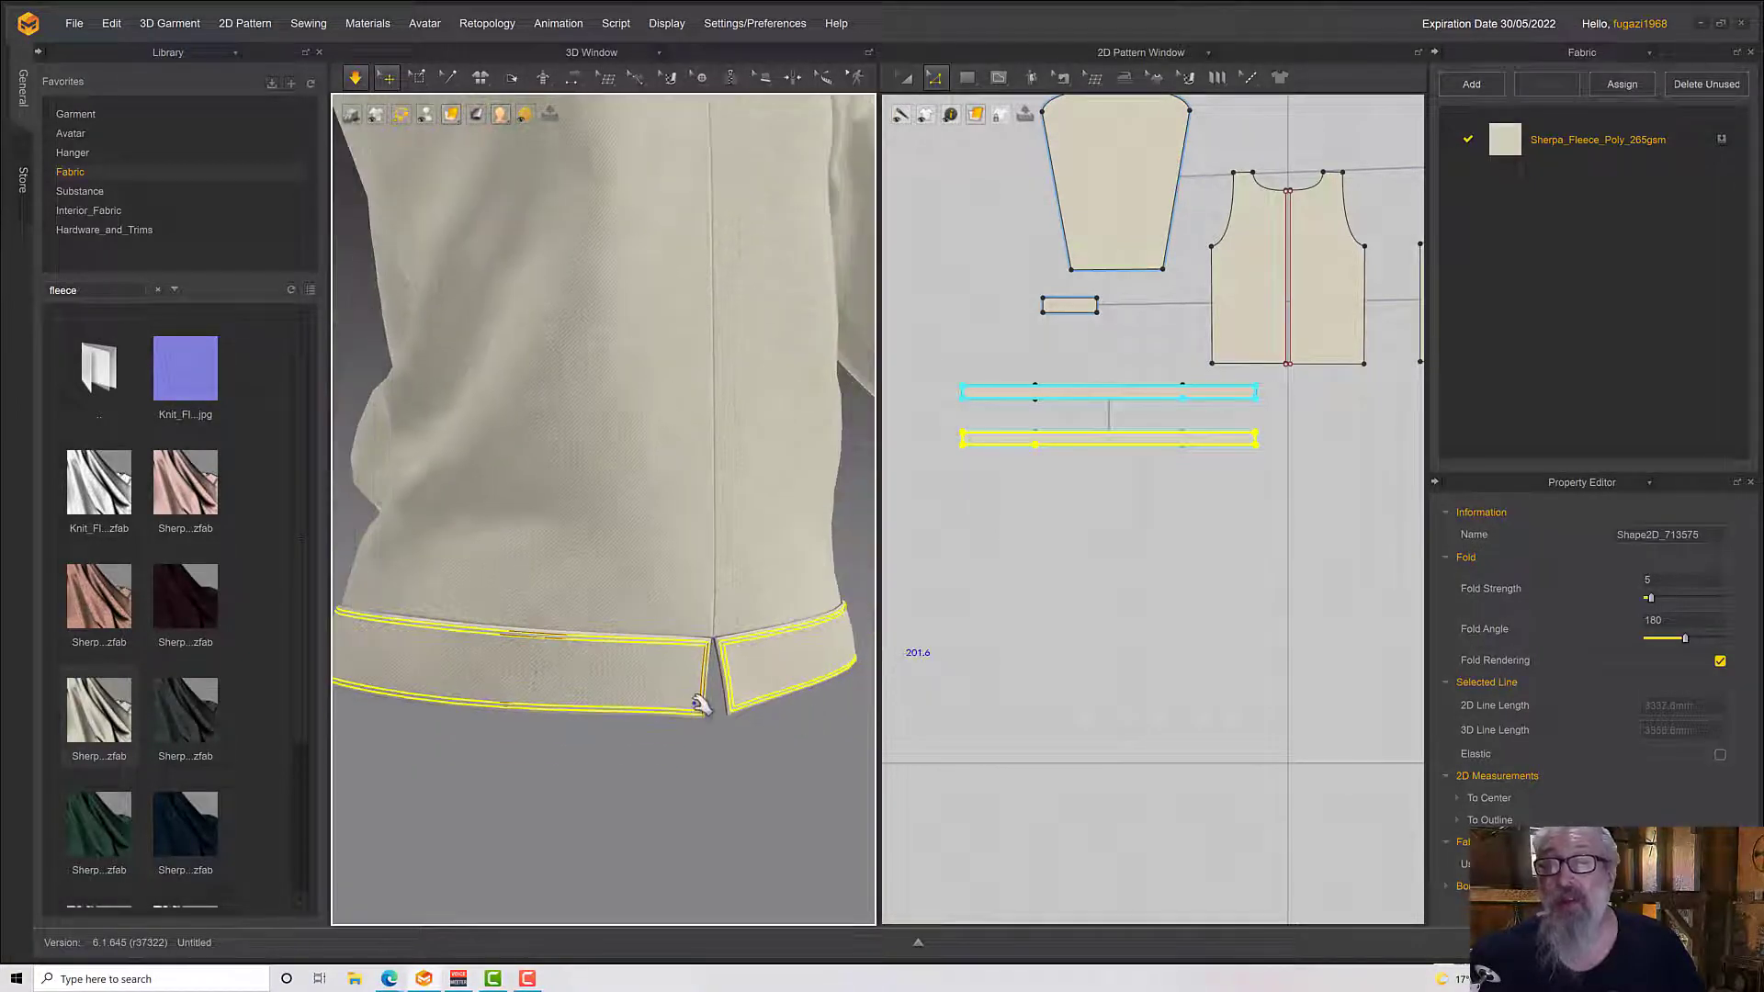
pyautogui.press('space')
pyautogui.moveTo(701, 705); pyautogui.dragTo(739, 683, button='right')
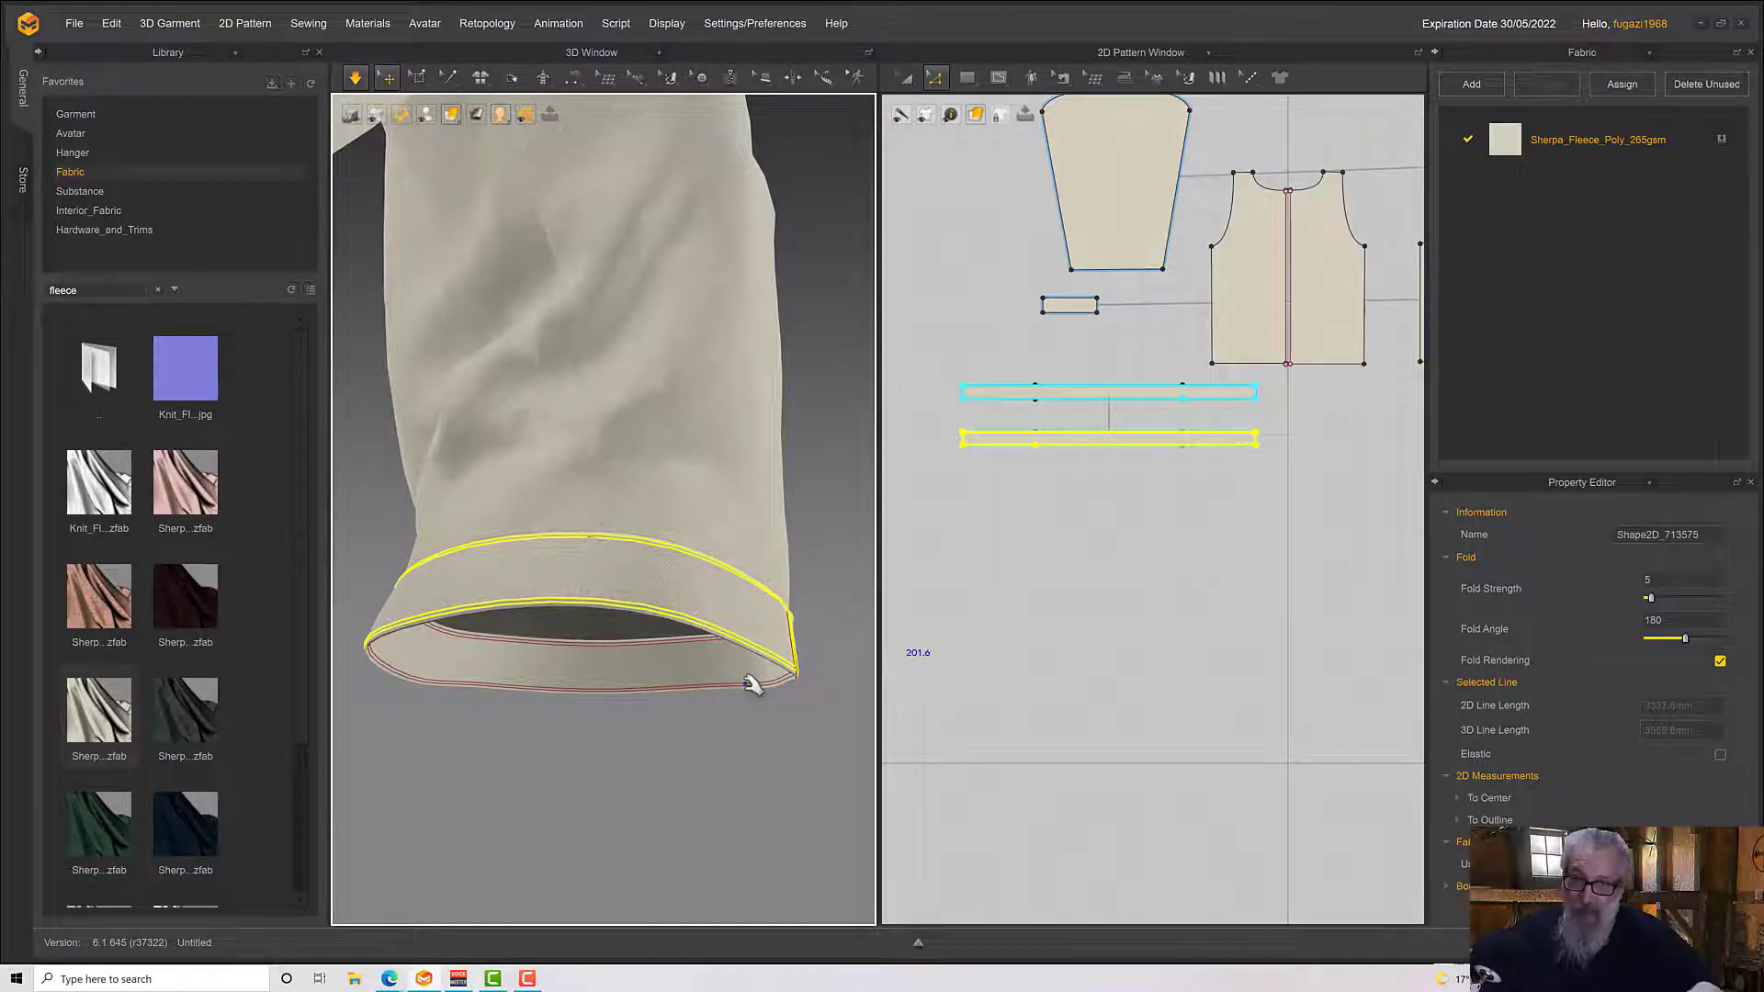
# Offset the bottom hem edges of the front and back body panels as internal lines at 2 mm distance
pyautogui.moveTo(1008, 292); pyautogui.dragTo(789, 301, button='middle')
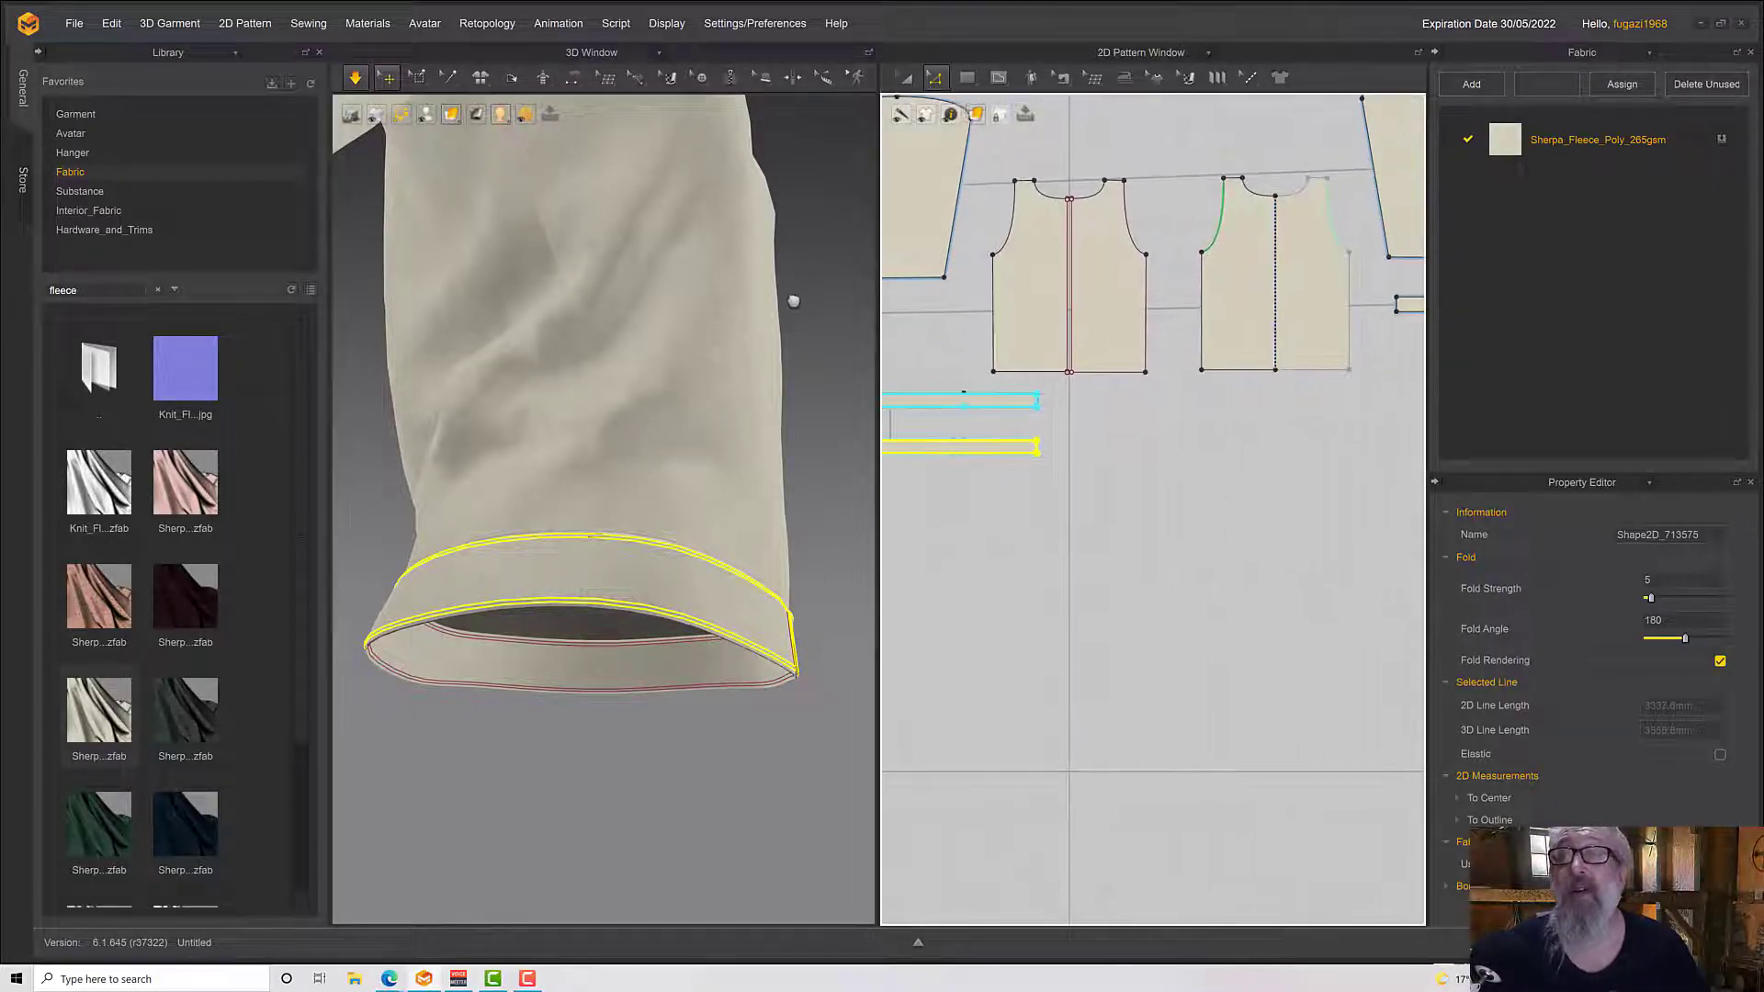
pyautogui.click(1015, 371)
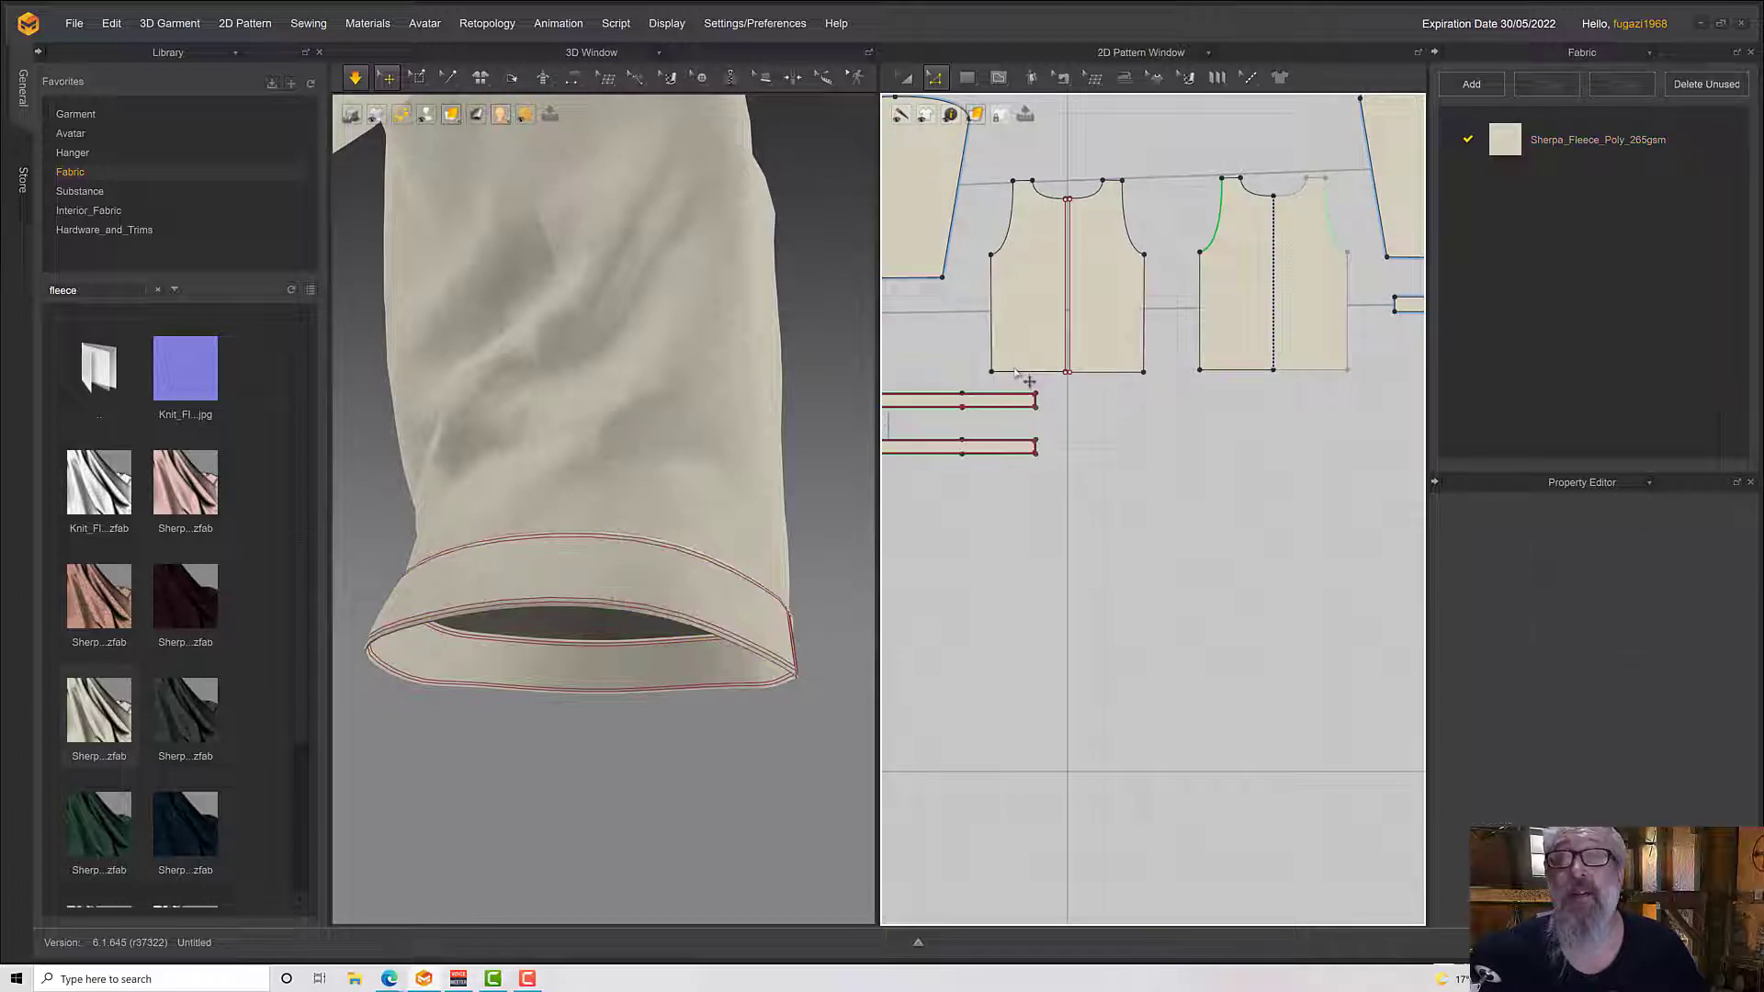
pyautogui.keyDown('shift'); pyautogui.click(1125, 372); pyautogui.keyUp('shift')
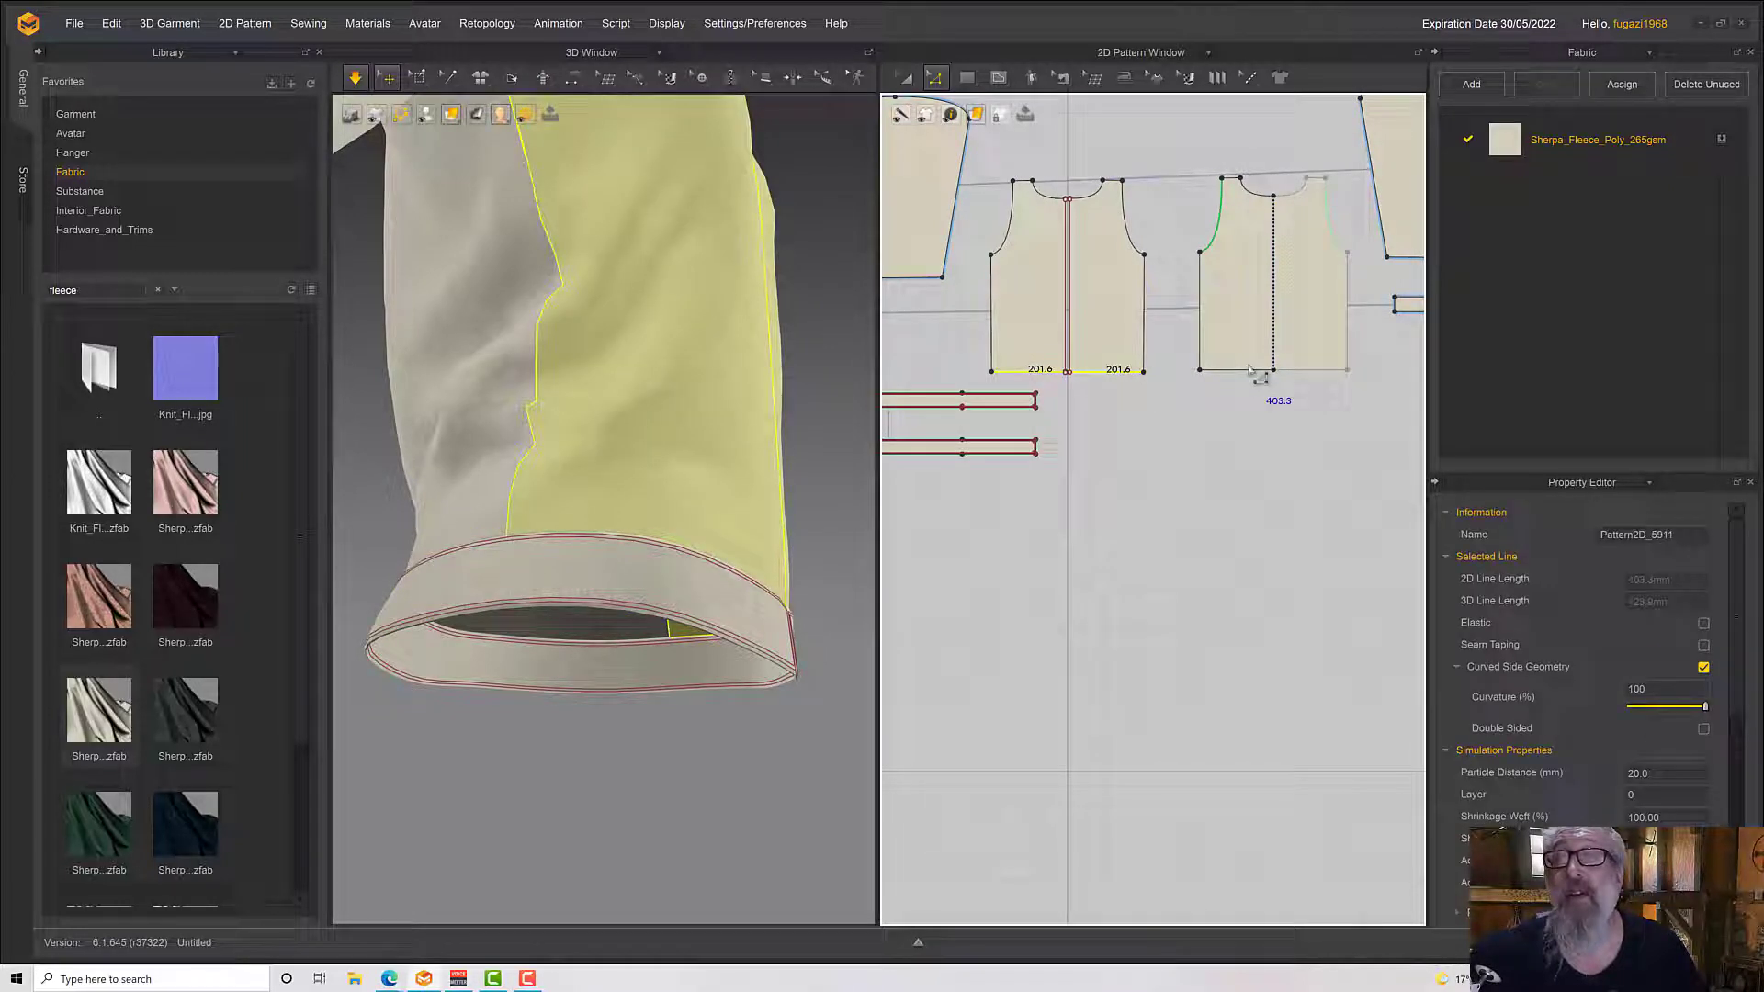
pyautogui.keyDown('shift'); pyautogui.click(1249, 369); pyautogui.keyUp('shift')
pyautogui.rightClick(1249, 375)
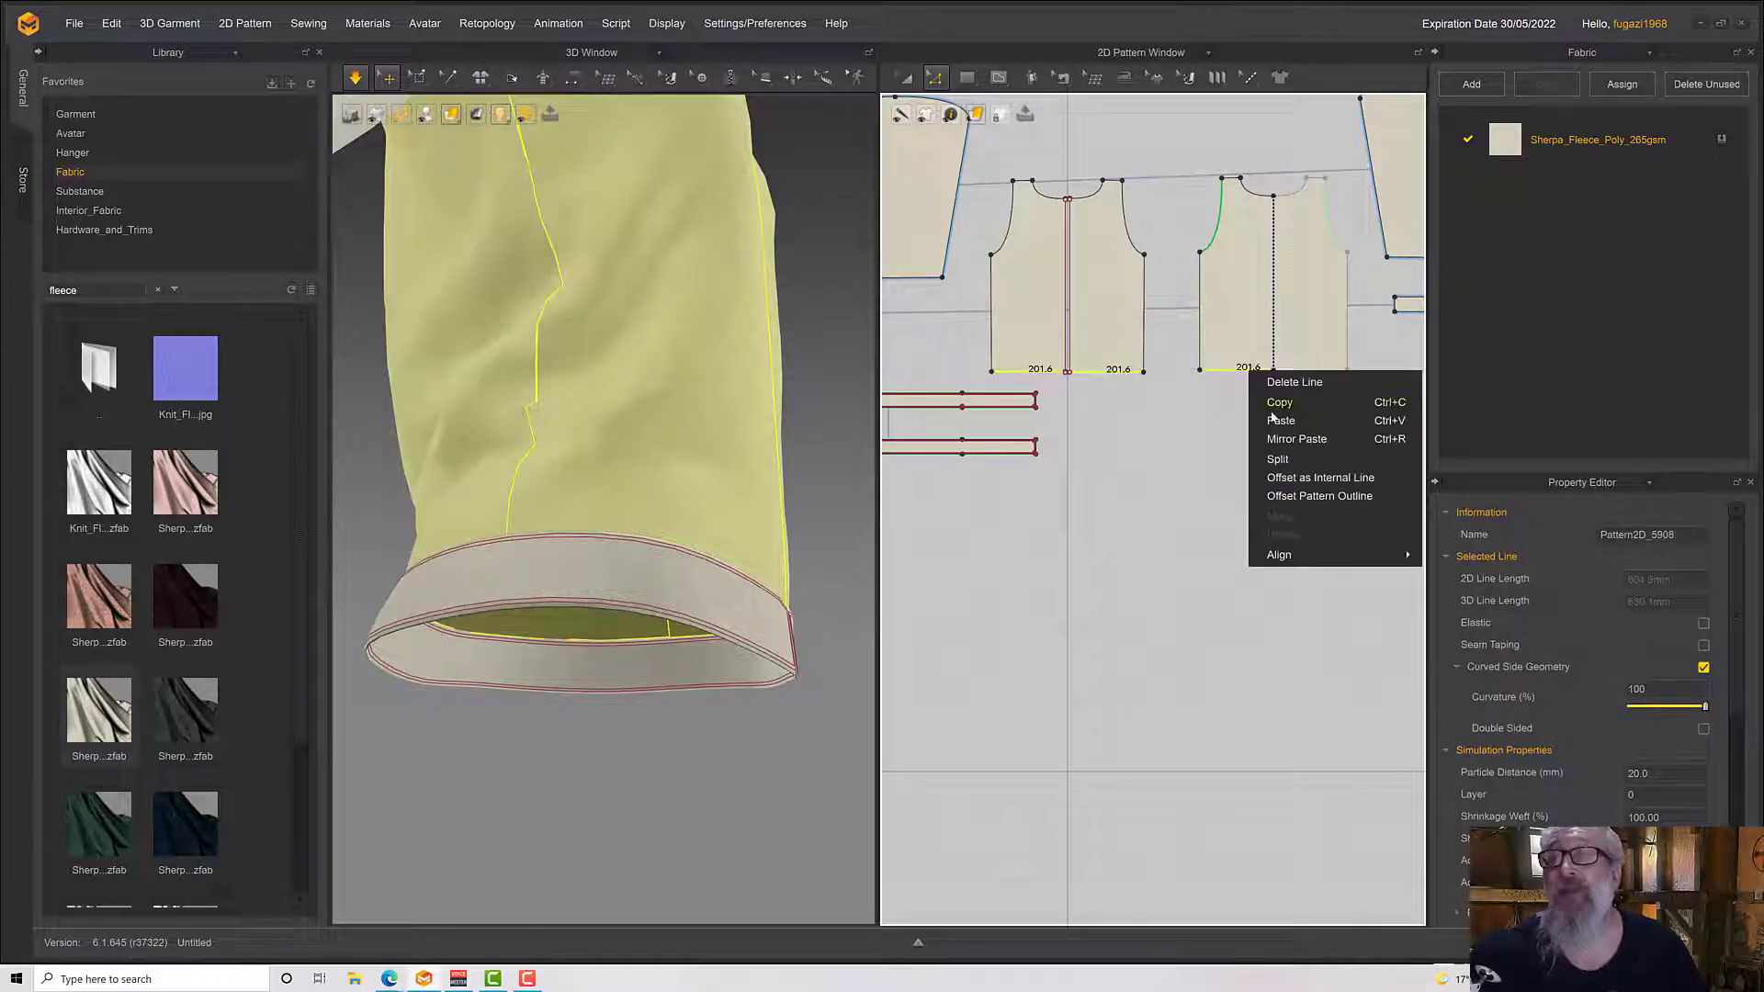
pyautogui.click(1301, 477)
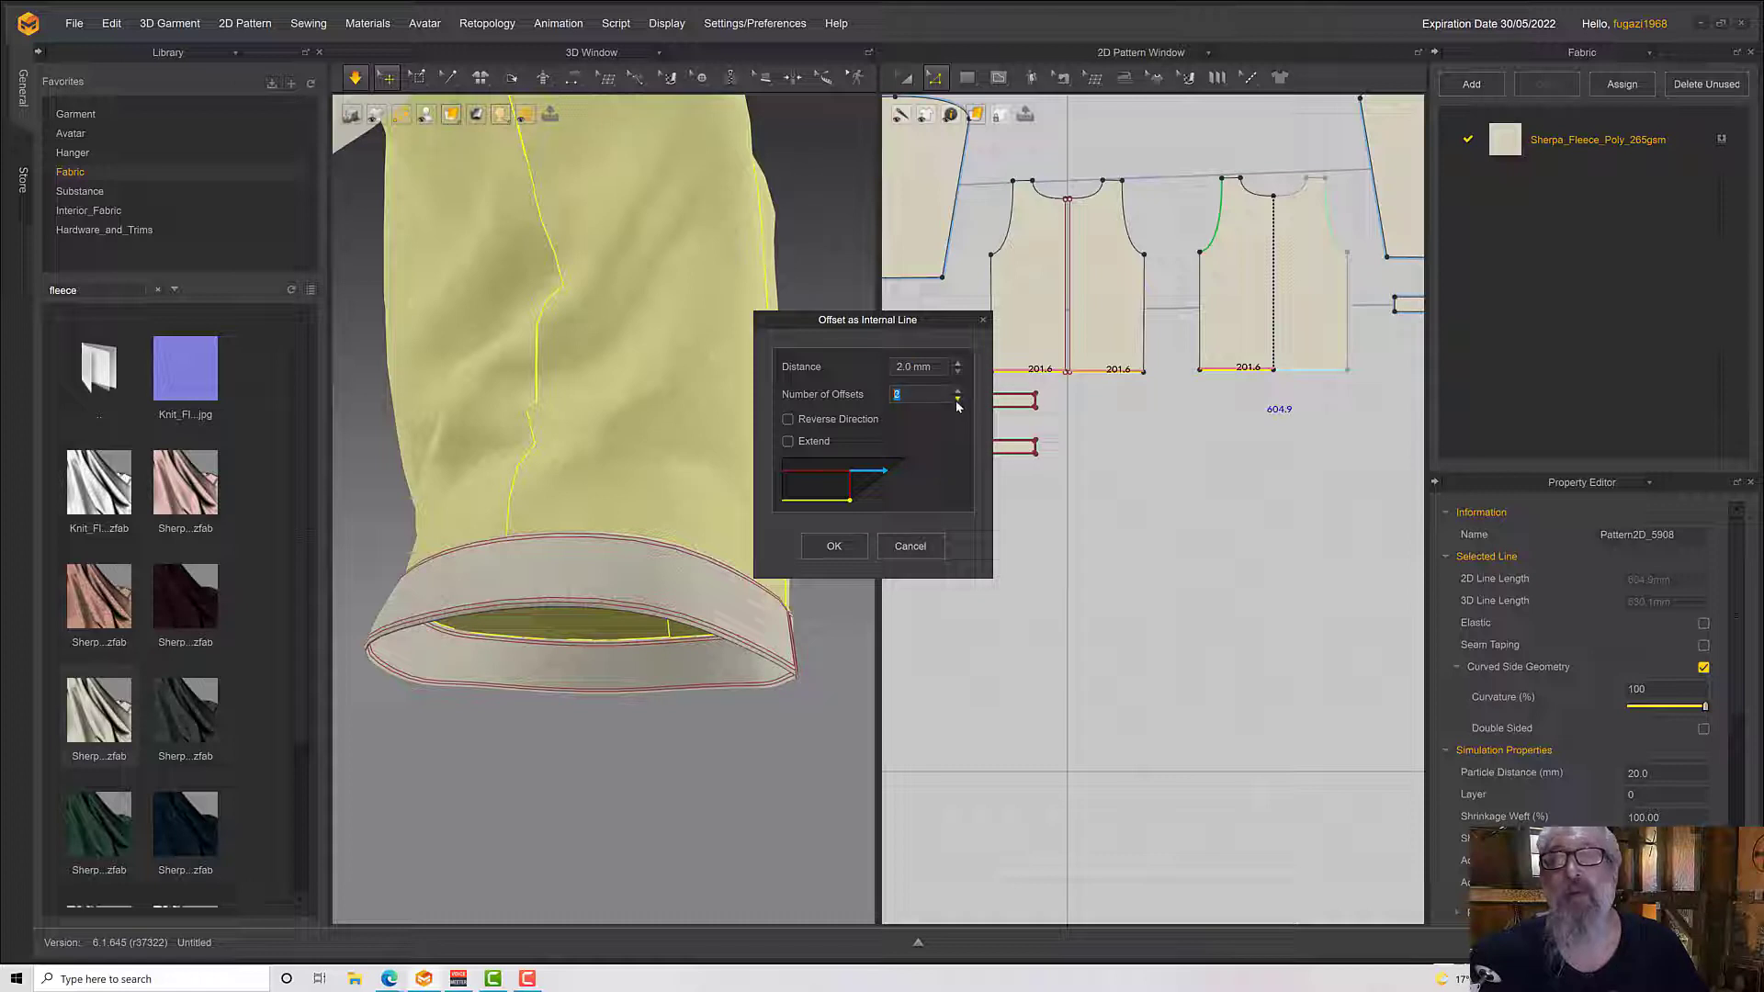
pyautogui.click(836, 546)
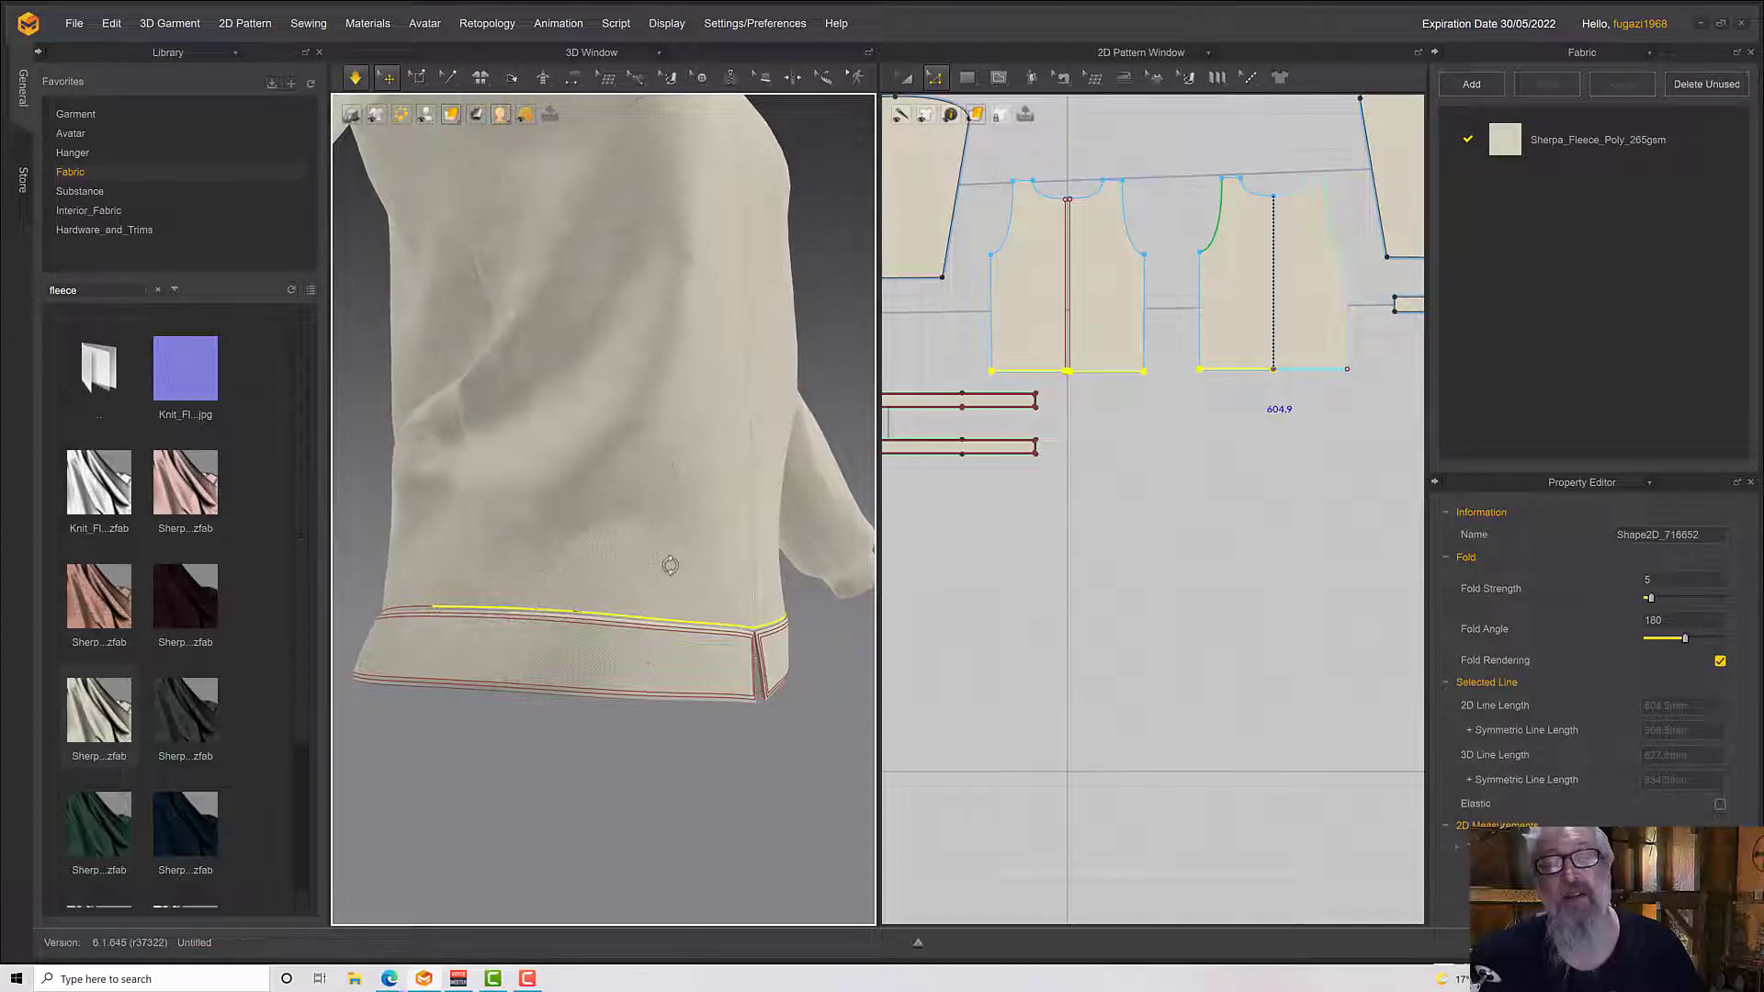
# Check the hem's internal lines around the garment and hide internal lines in the 3D view
pyautogui.moveTo(670, 564); pyautogui.dragTo(579, 586, button='right')
pyautogui.click(774, 556)
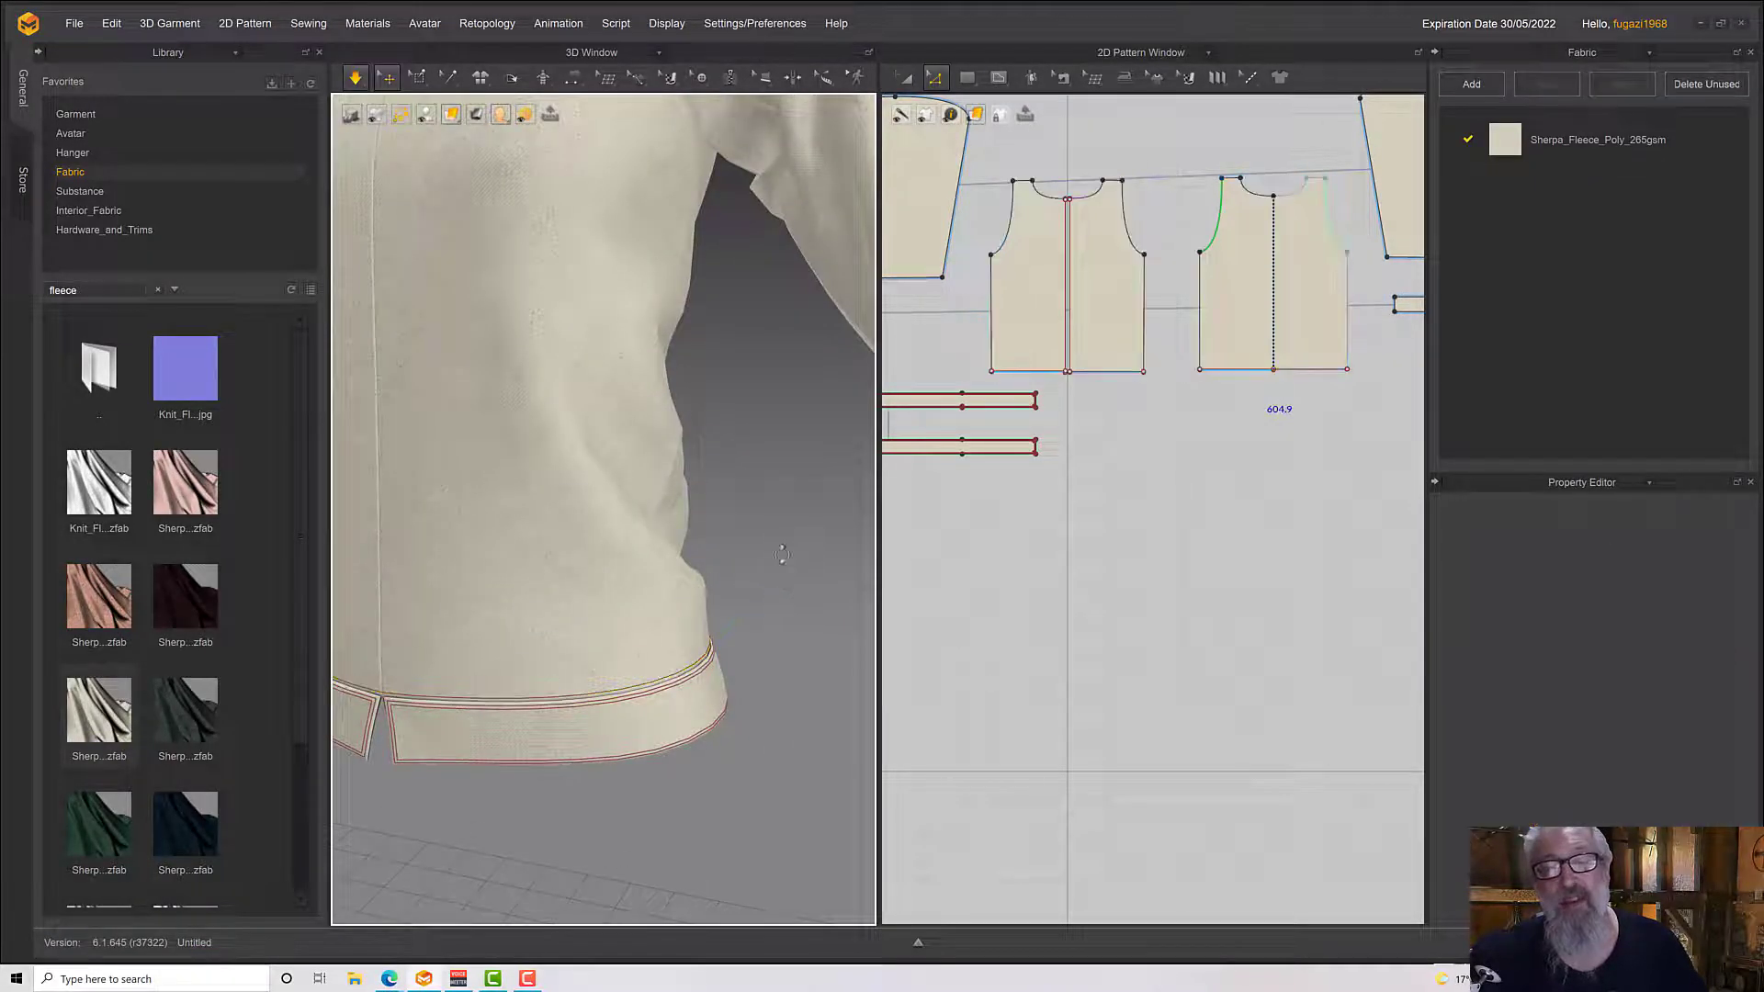
pyautogui.scroll(3, 783, 553)
pyautogui.moveTo(785, 557)
pyautogui.mouseDown(button='right')
pyautogui.moveTo(774, 577)
pyautogui.moveTo(808, 572)
pyautogui.mouseUp(button='right')
pyautogui.press('space')
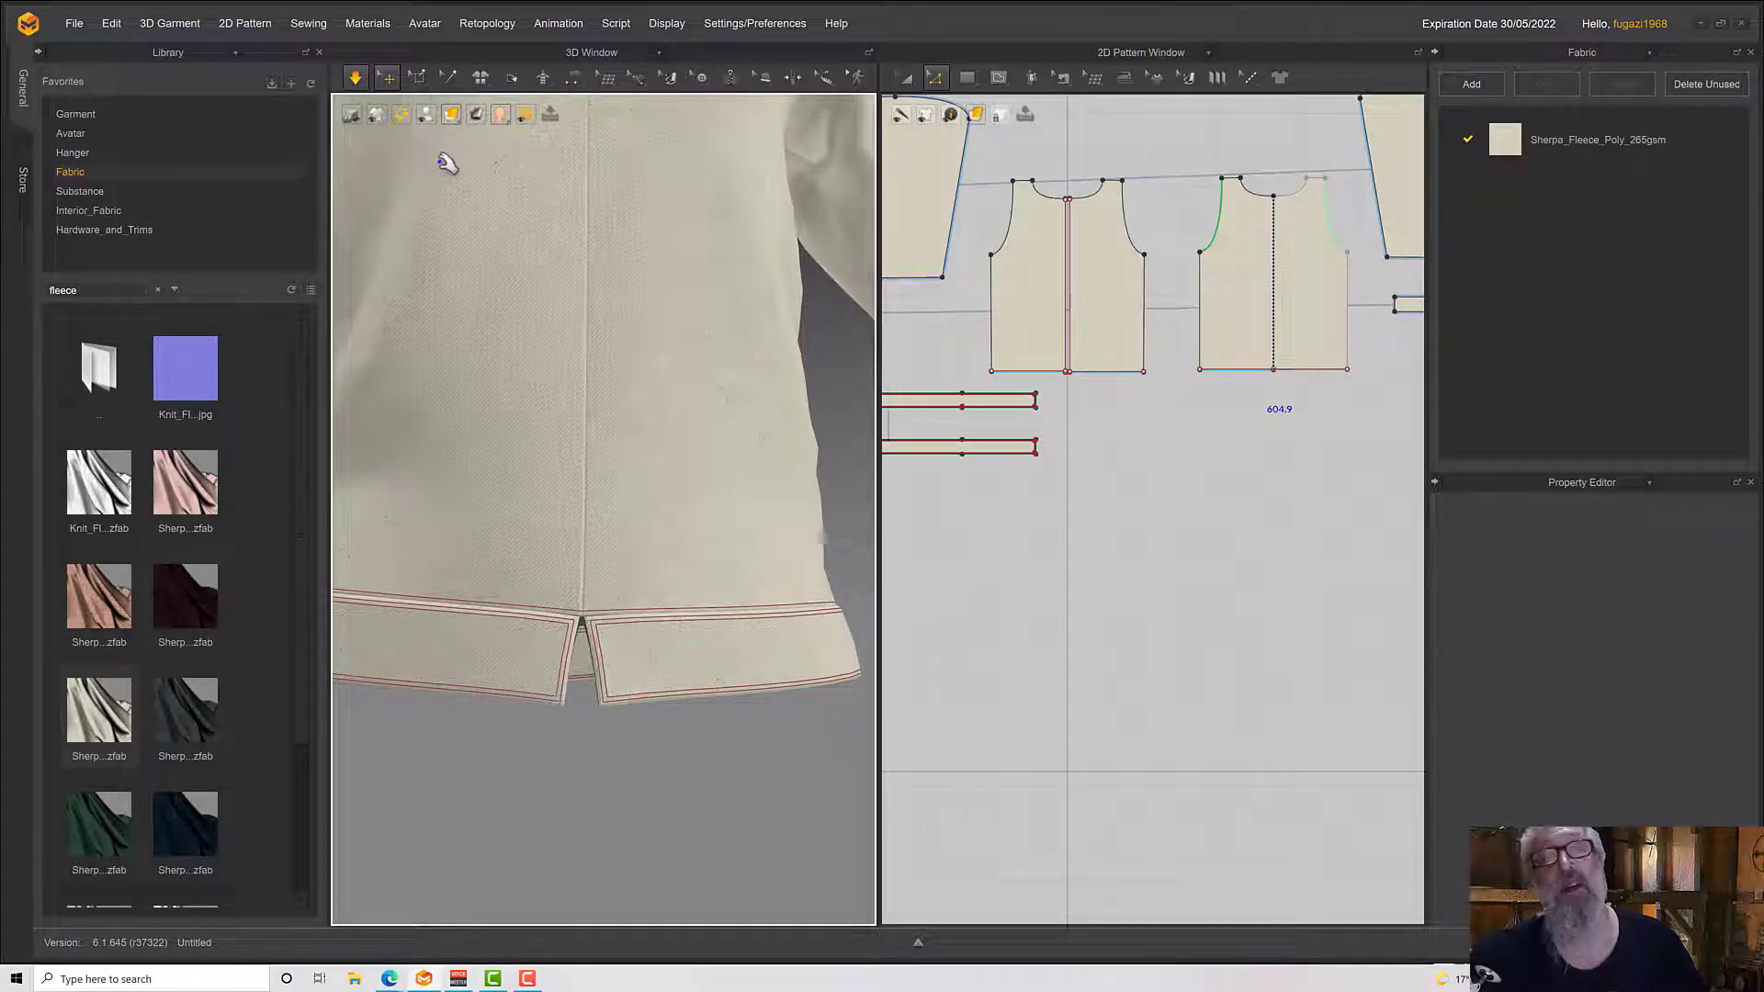
pyautogui.moveTo(376, 116)
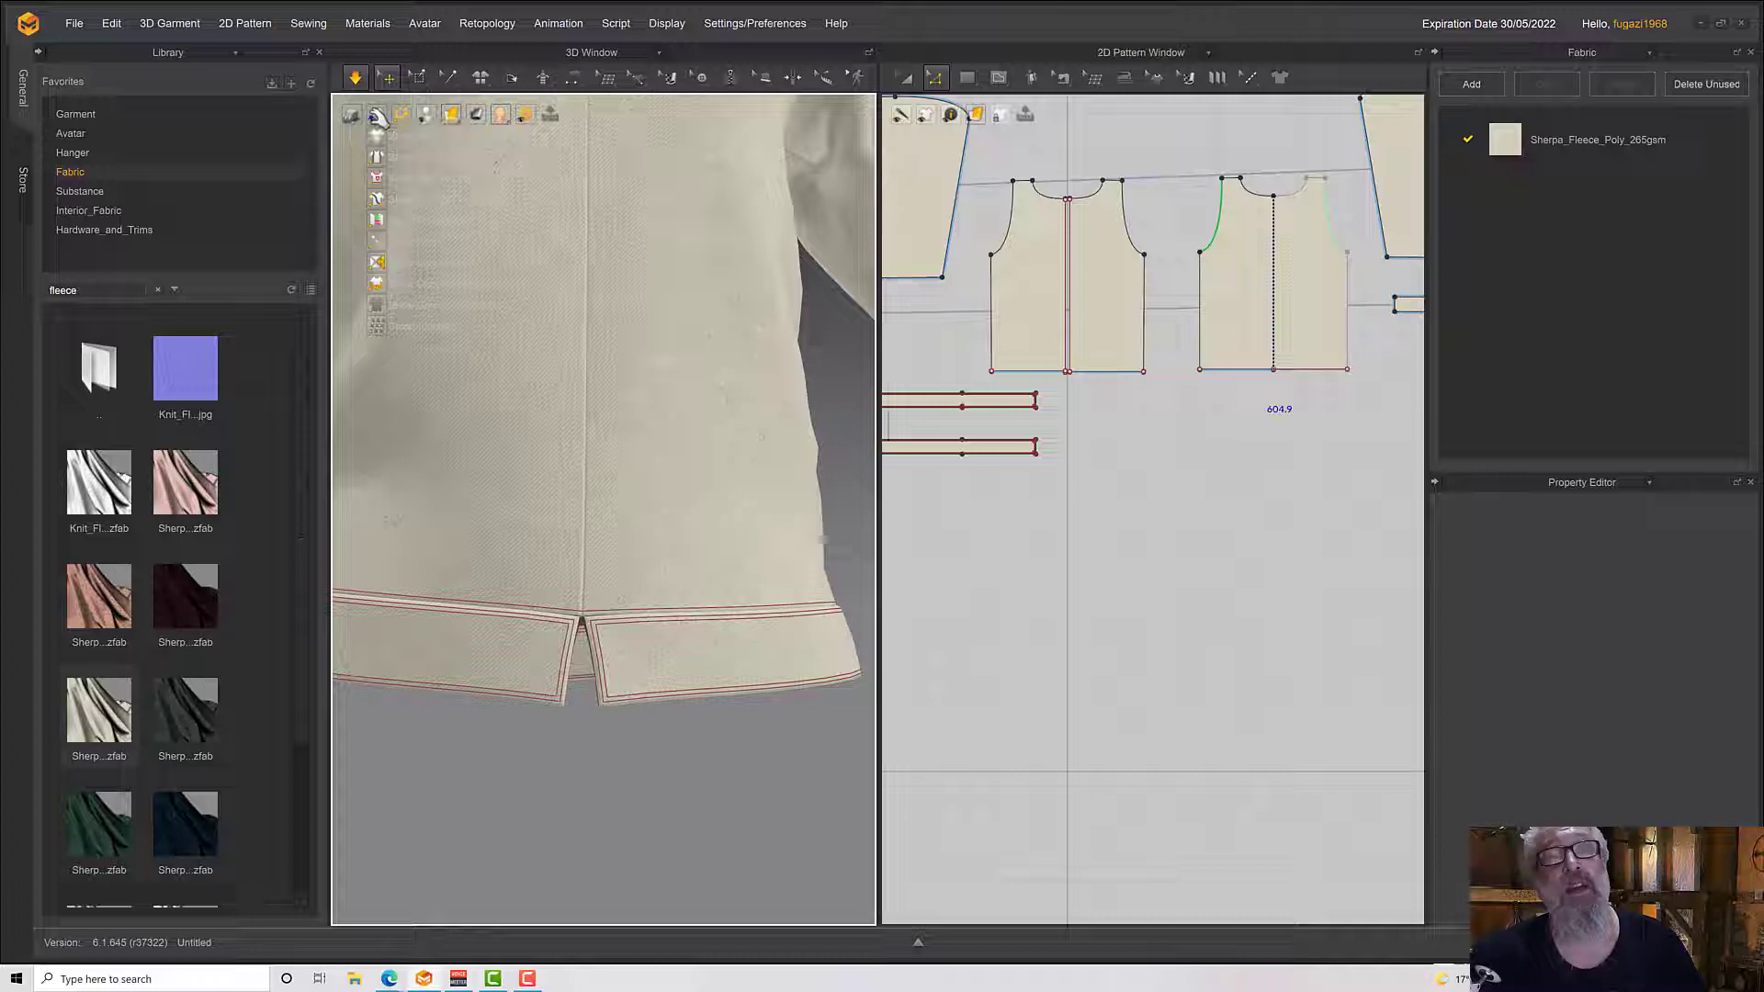
pyautogui.click(381, 182)
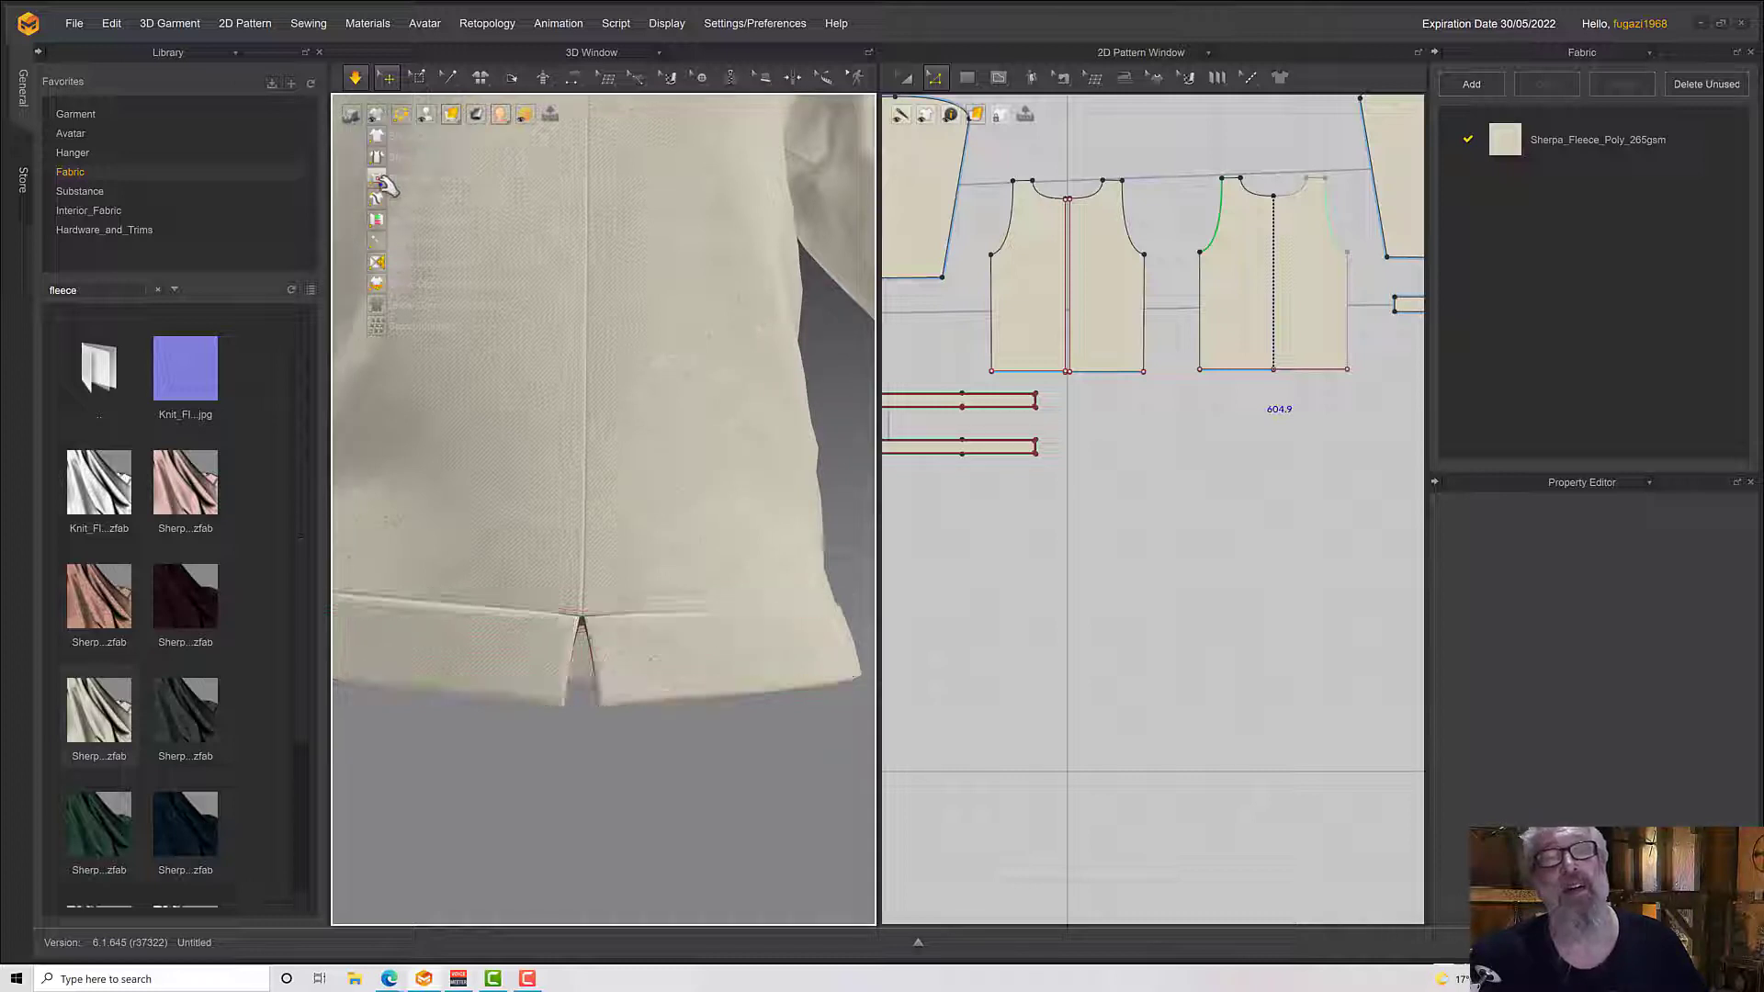
# Examine the waistband seam and front split up close, and the whole garment with its cuffs
pyautogui.moveTo(603, 649); pyautogui.dragTo(666, 576, button='right')
pyautogui.scroll(-3, 643, 604)
pyautogui.scroll(7, 642, 604)
pyautogui.scroll(-10, 614, 523)
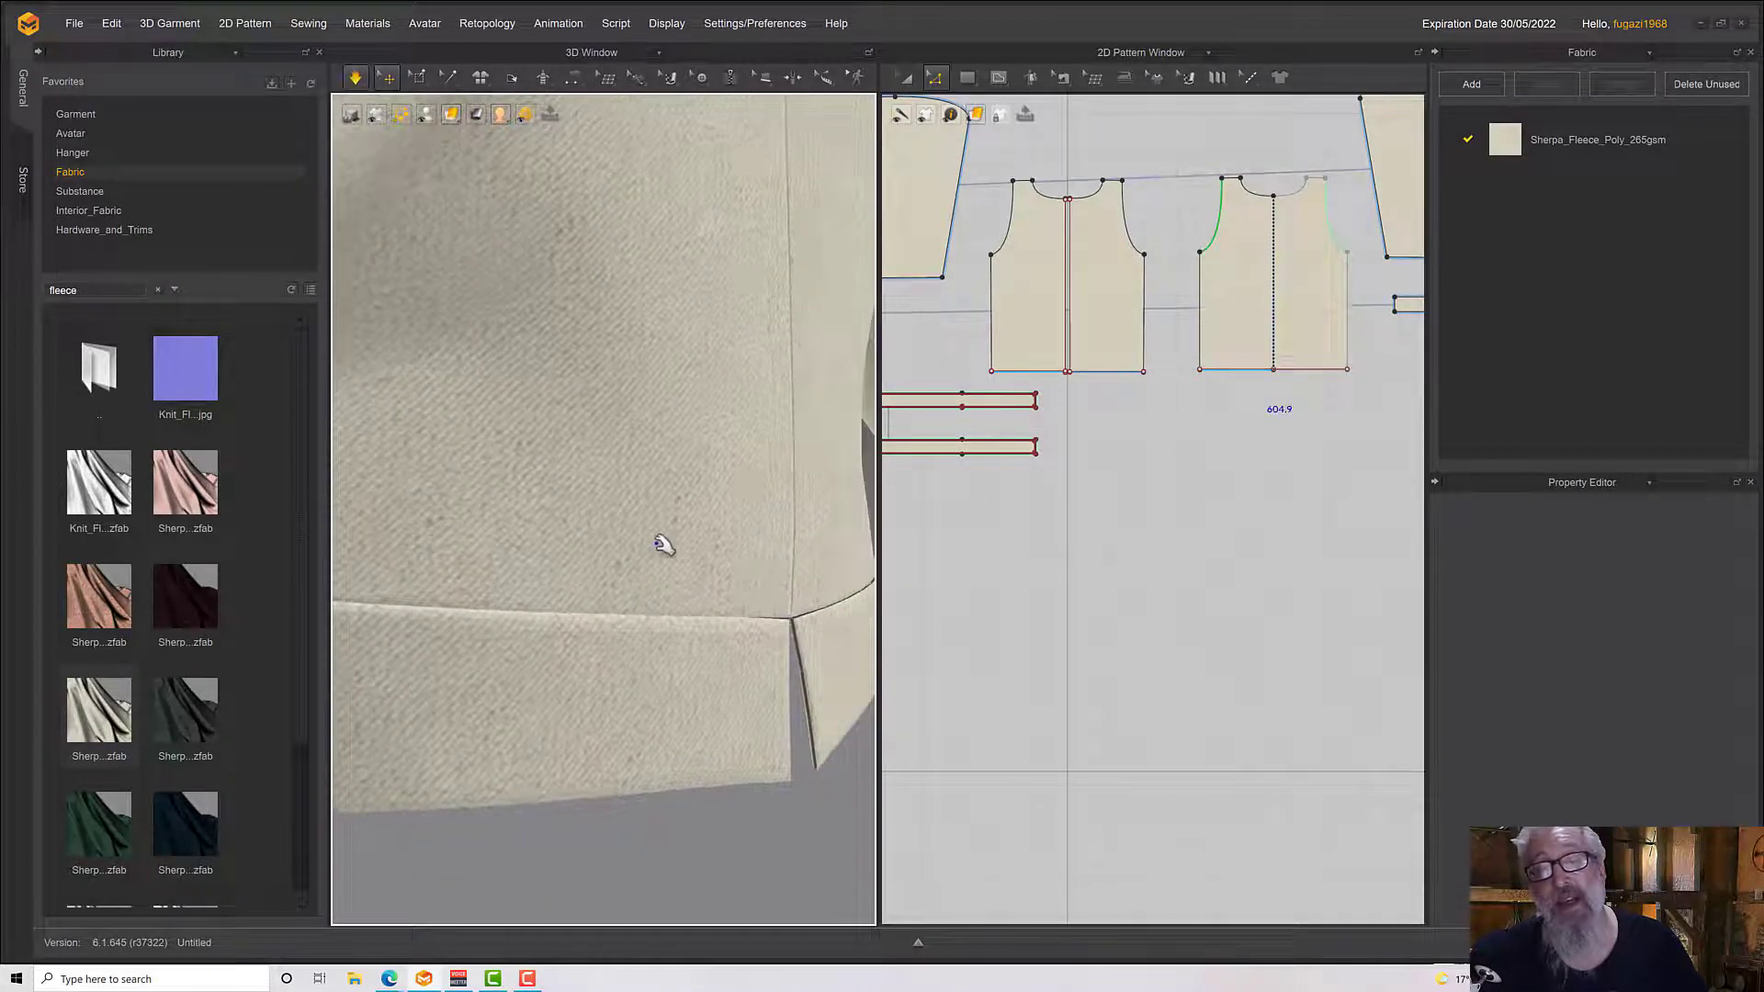
pyautogui.moveTo(727, 572); pyautogui.dragTo(693, 579, button='right')
pyautogui.moveTo(692, 578); pyautogui.dragTo(863, 680, button='middle')
pyautogui.press('space')
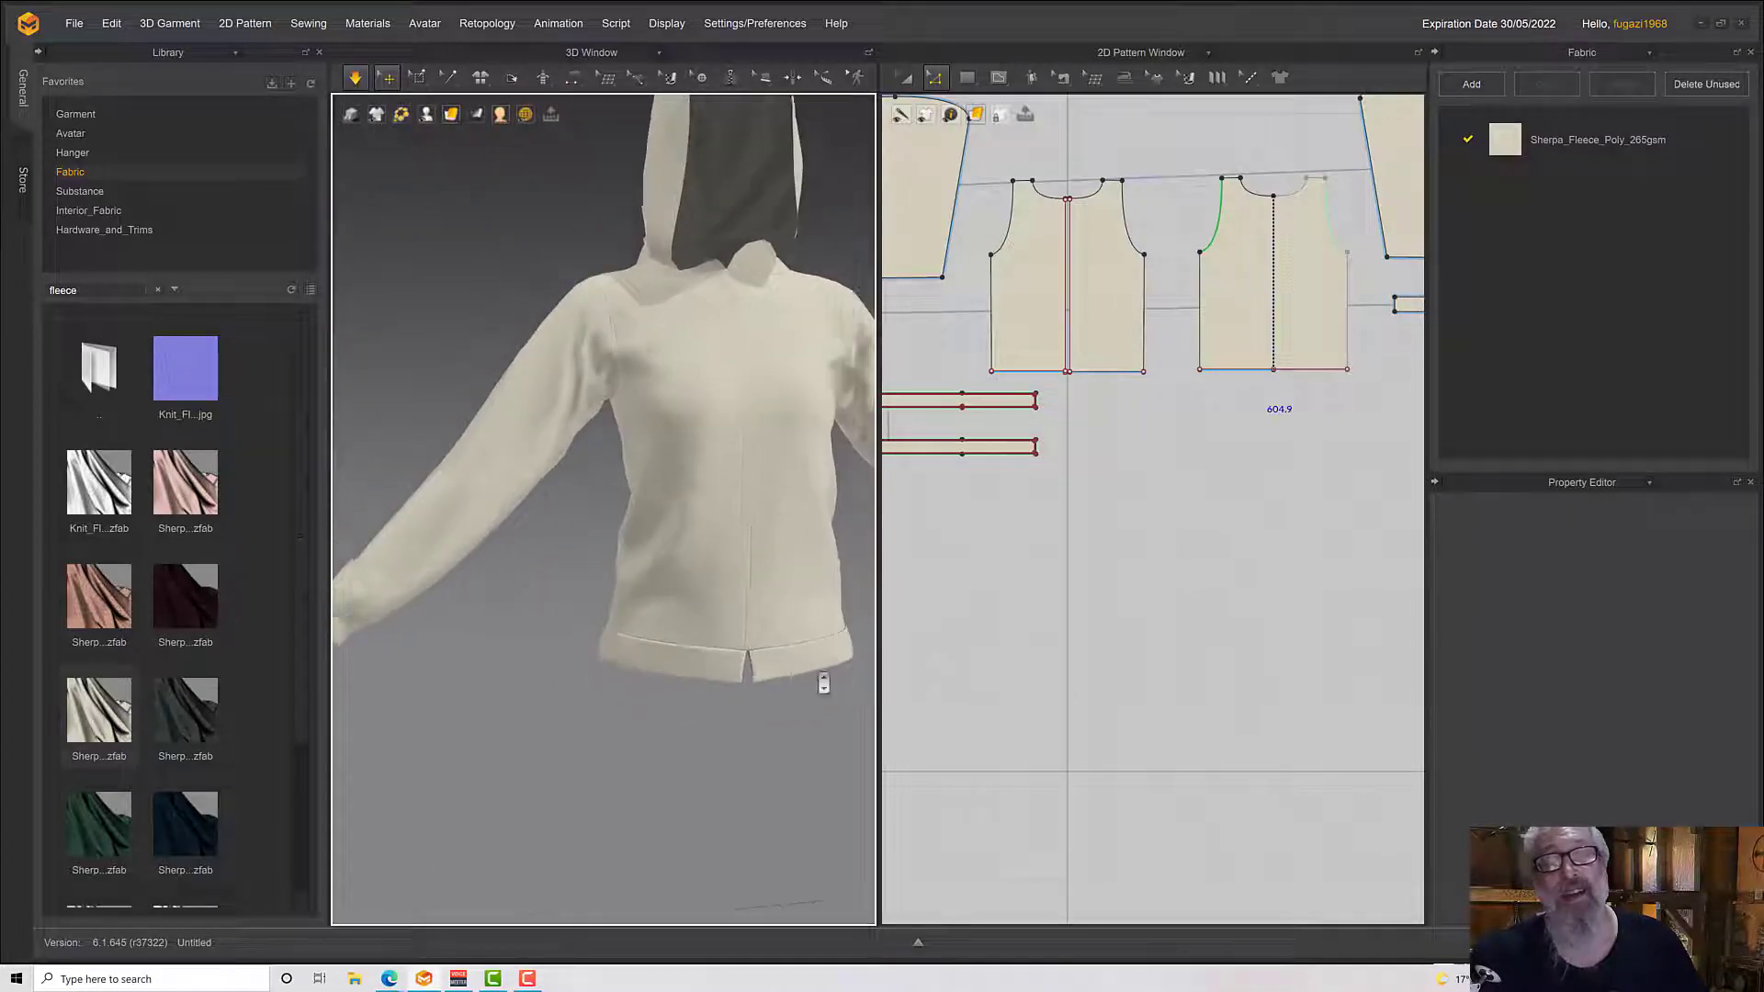
pyautogui.scroll(-5, 763, 657)
pyautogui.click(384, 604)
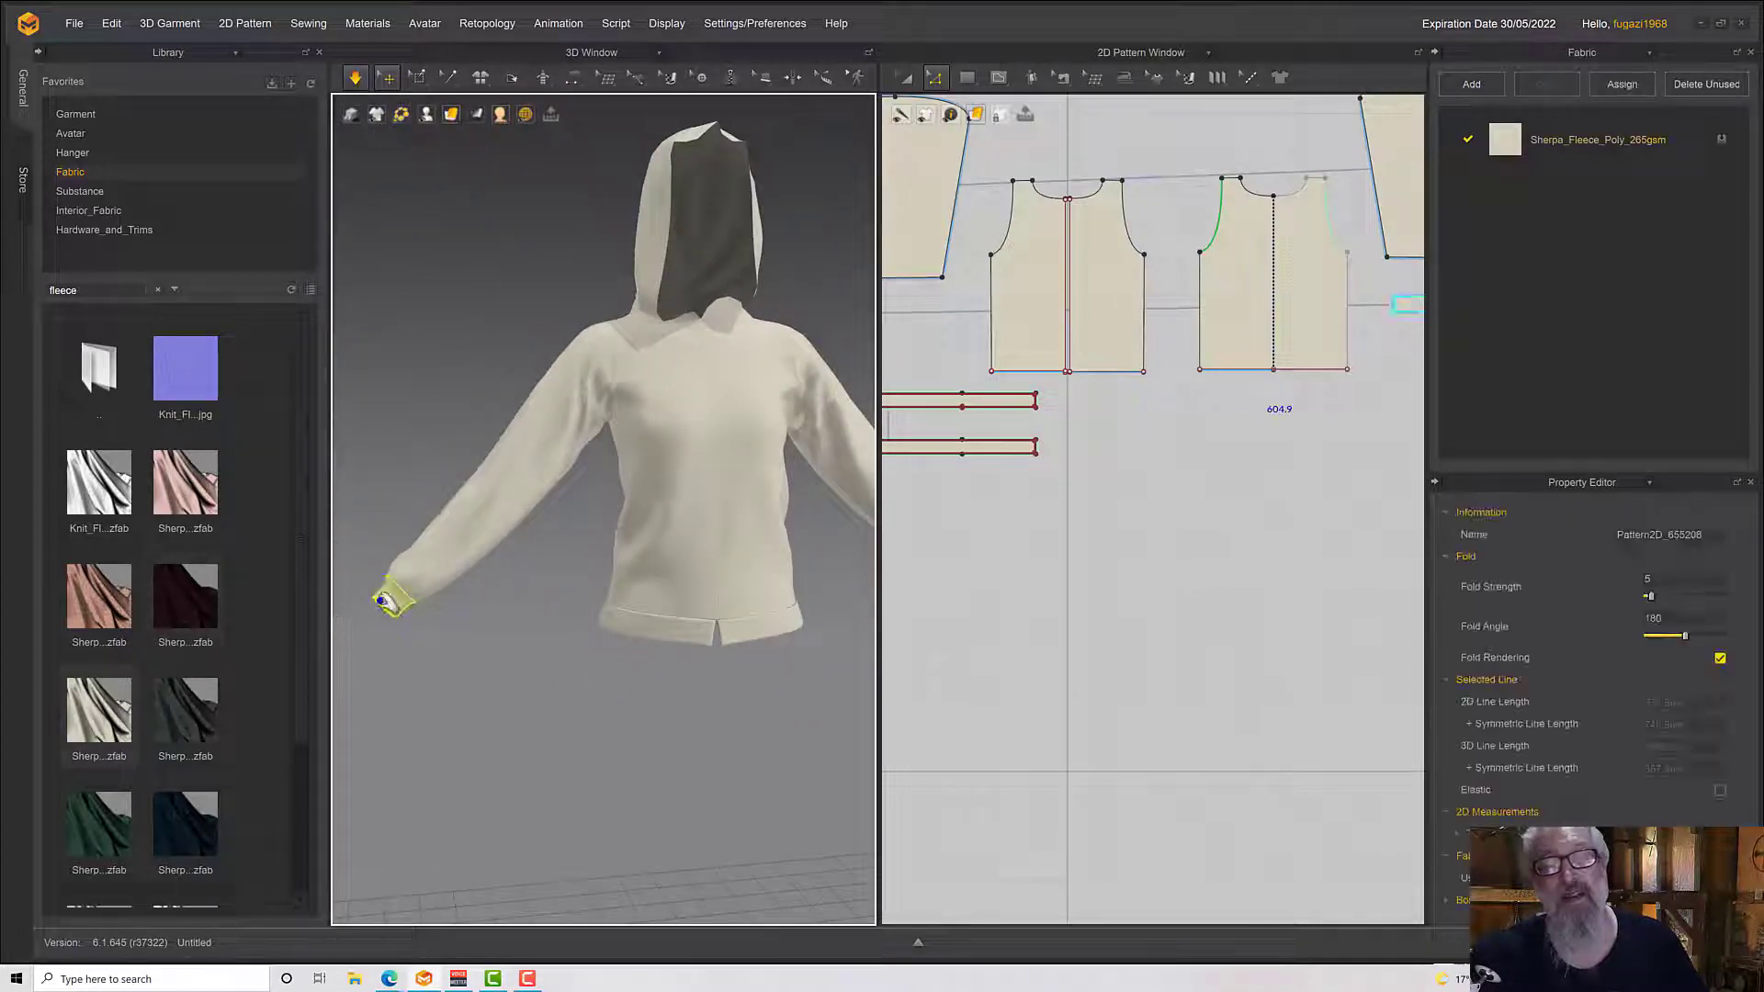
pyautogui.moveTo(601, 617); pyautogui.dragTo(368, 663, button='middle')
pyautogui.moveTo(651, 429); pyautogui.dragTo(716, 660, button='middle')
pyautogui.moveTo(625, 570); pyautogui.dragTo(665, 549, button='right')
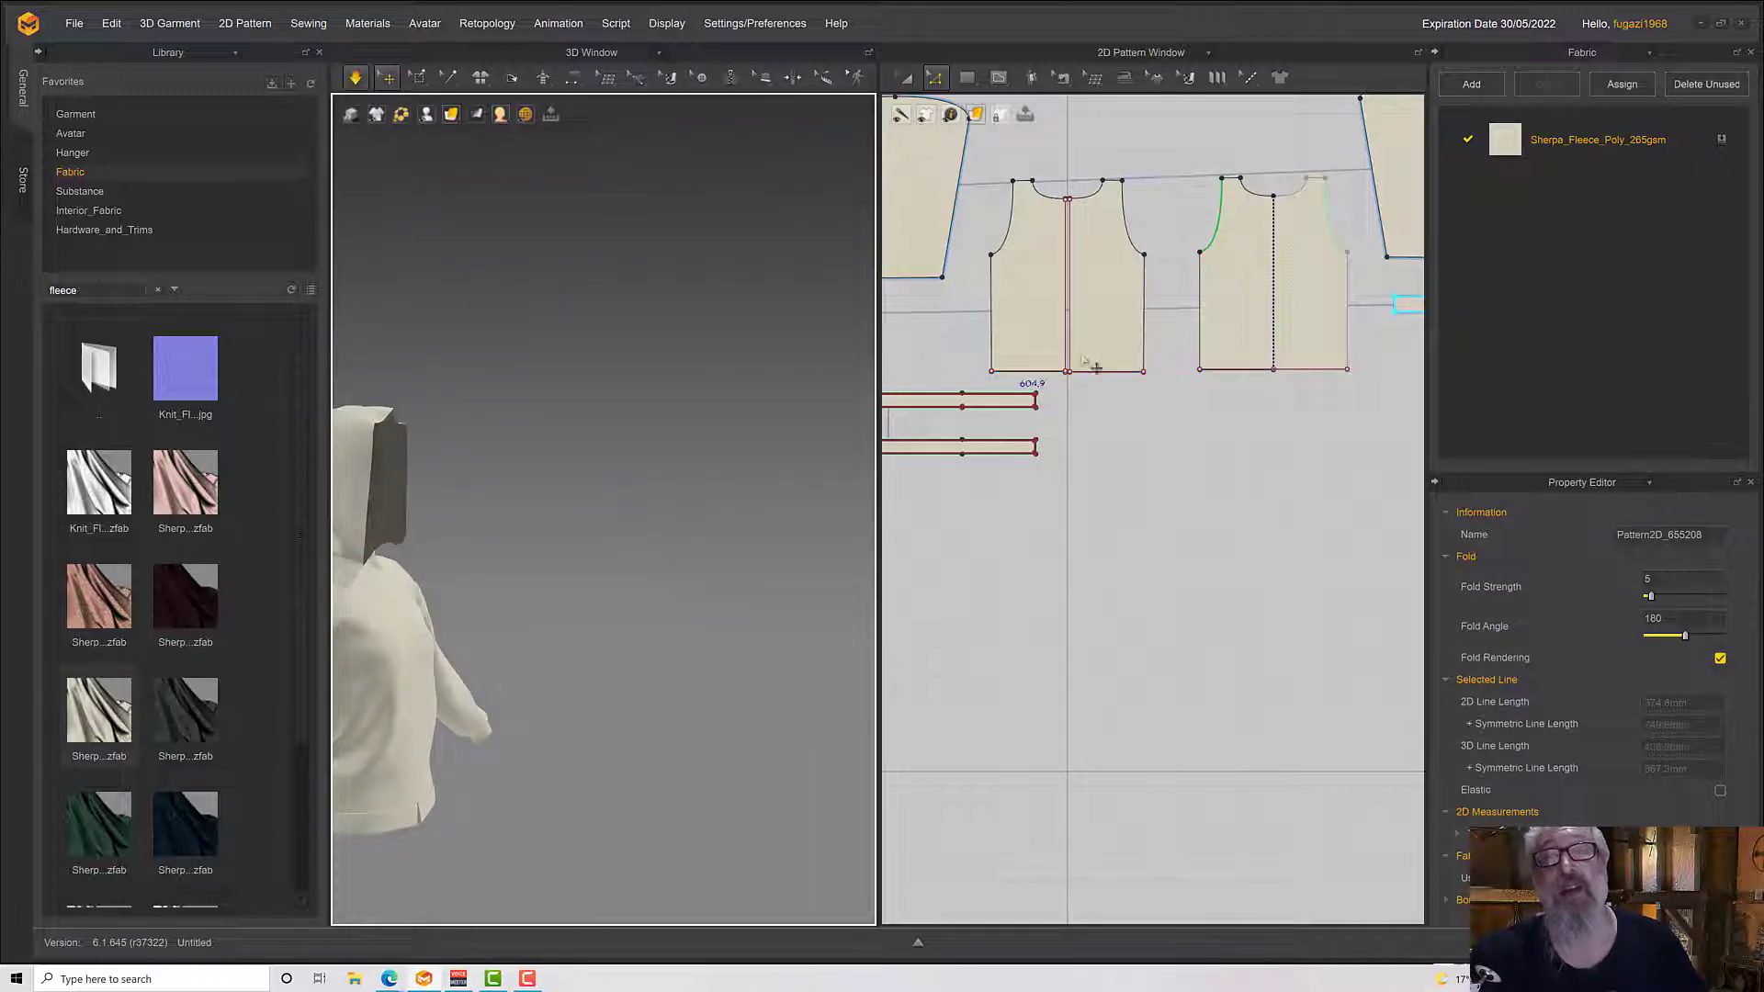
# Start merging the two hood front strips along their short top edges, beginning with the first strip's 40 mm edge
pyautogui.moveTo(1133, 486); pyautogui.dragTo(1086, 904, button='middle')
pyautogui.scroll(3, 1044, 487)
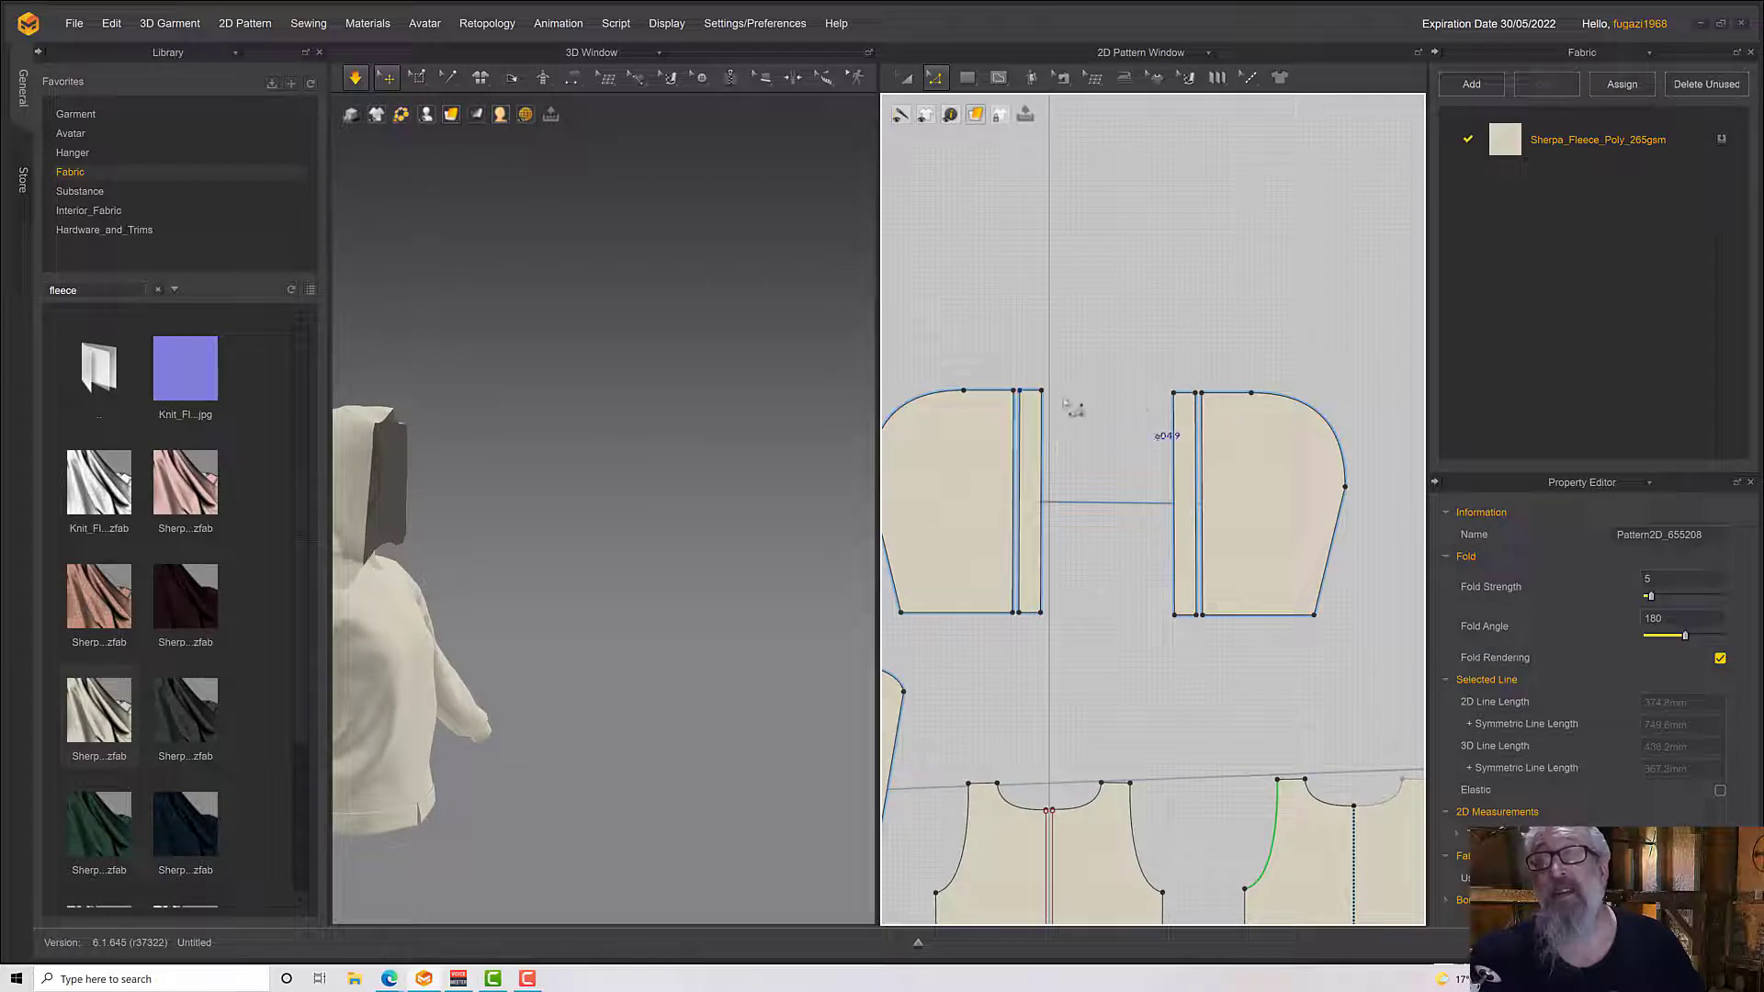
pyautogui.click(1037, 393)
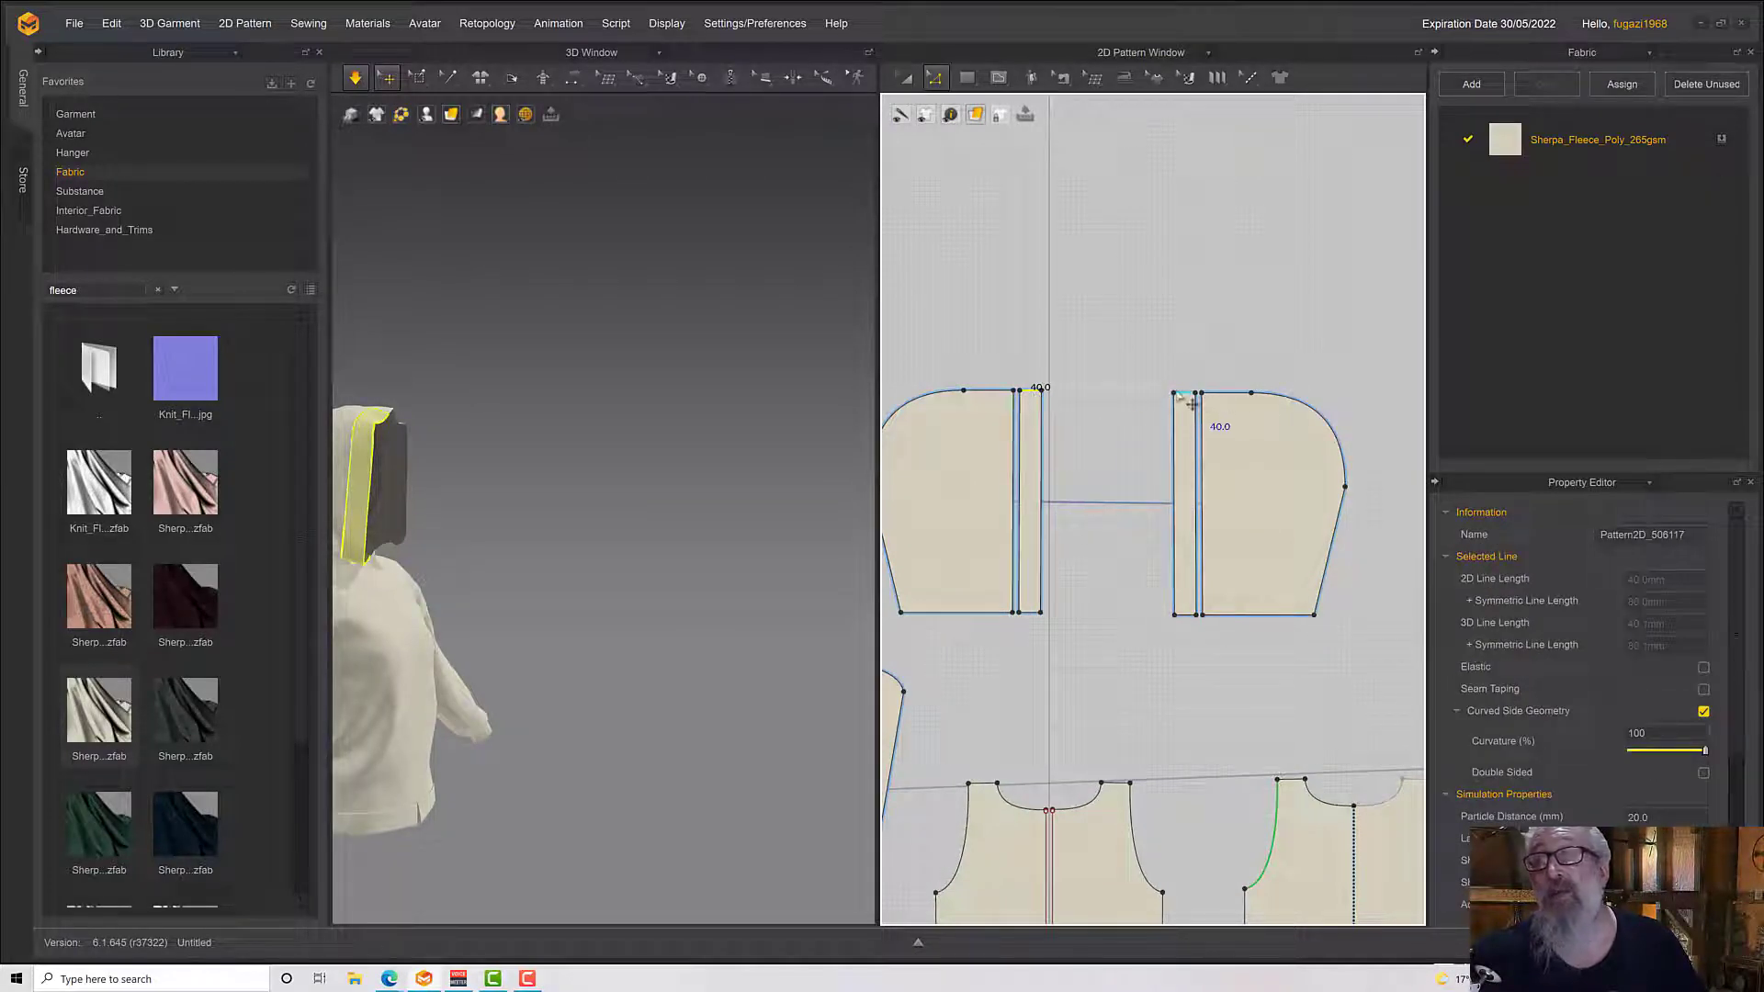
pyautogui.rightClick(1033, 393)
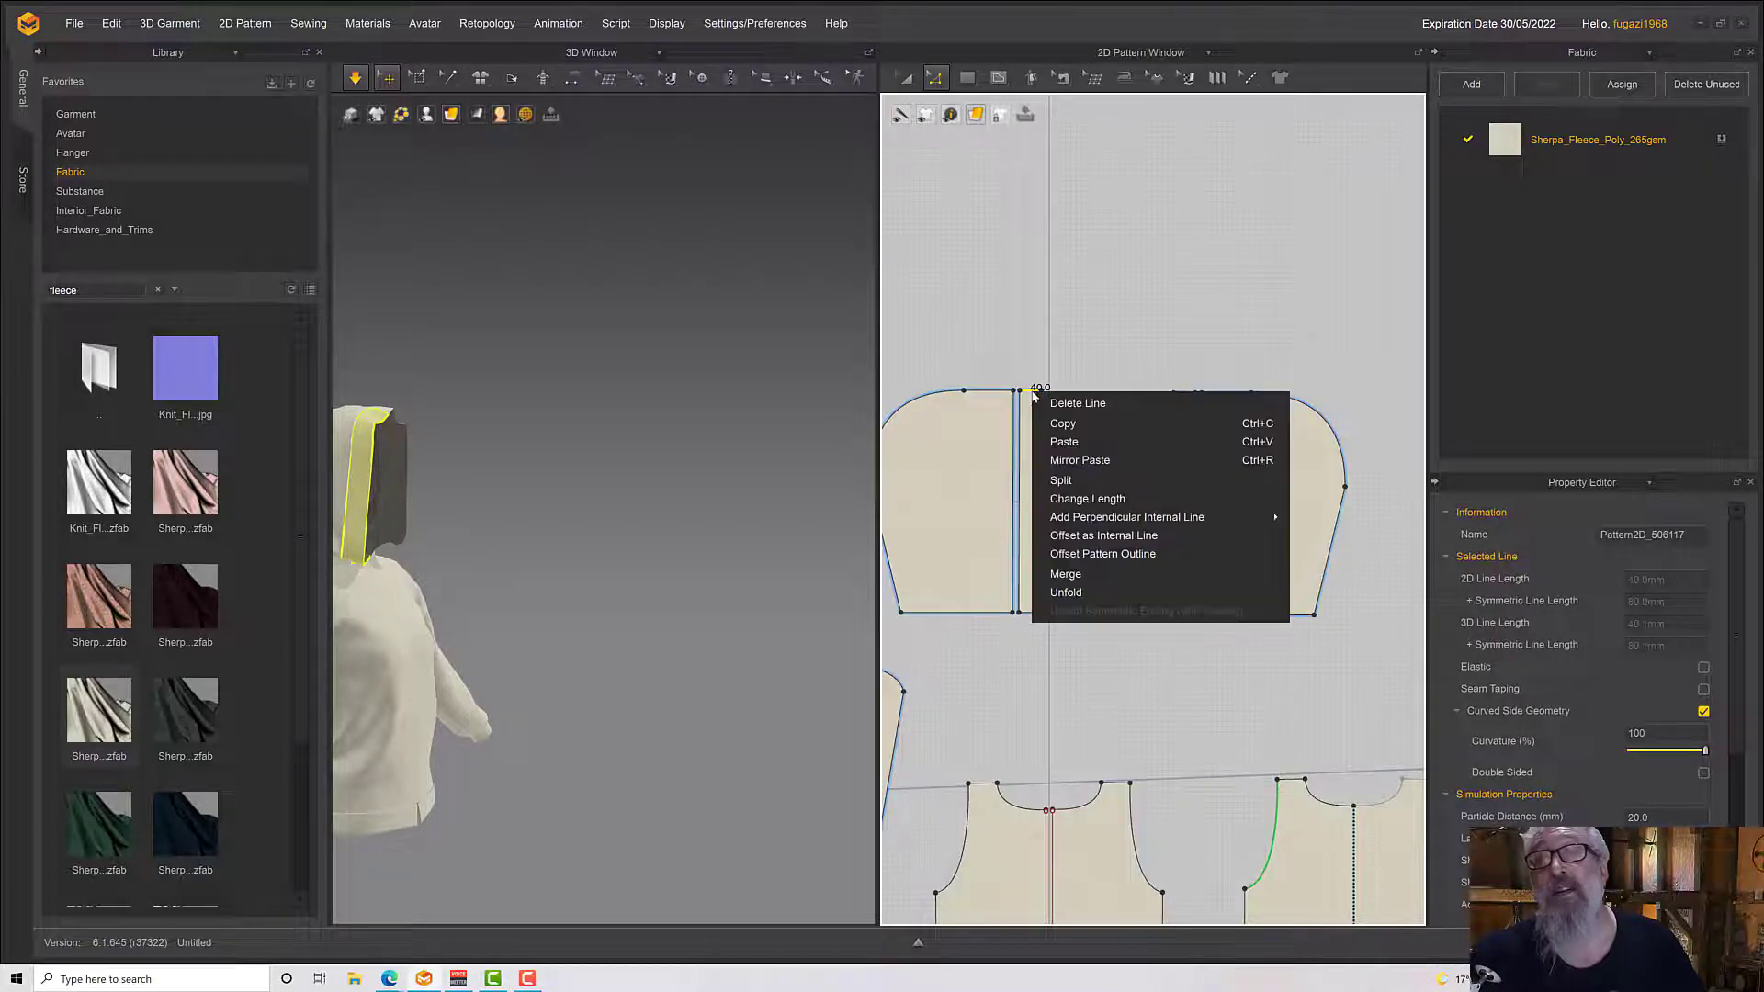
pyautogui.click(1069, 574)
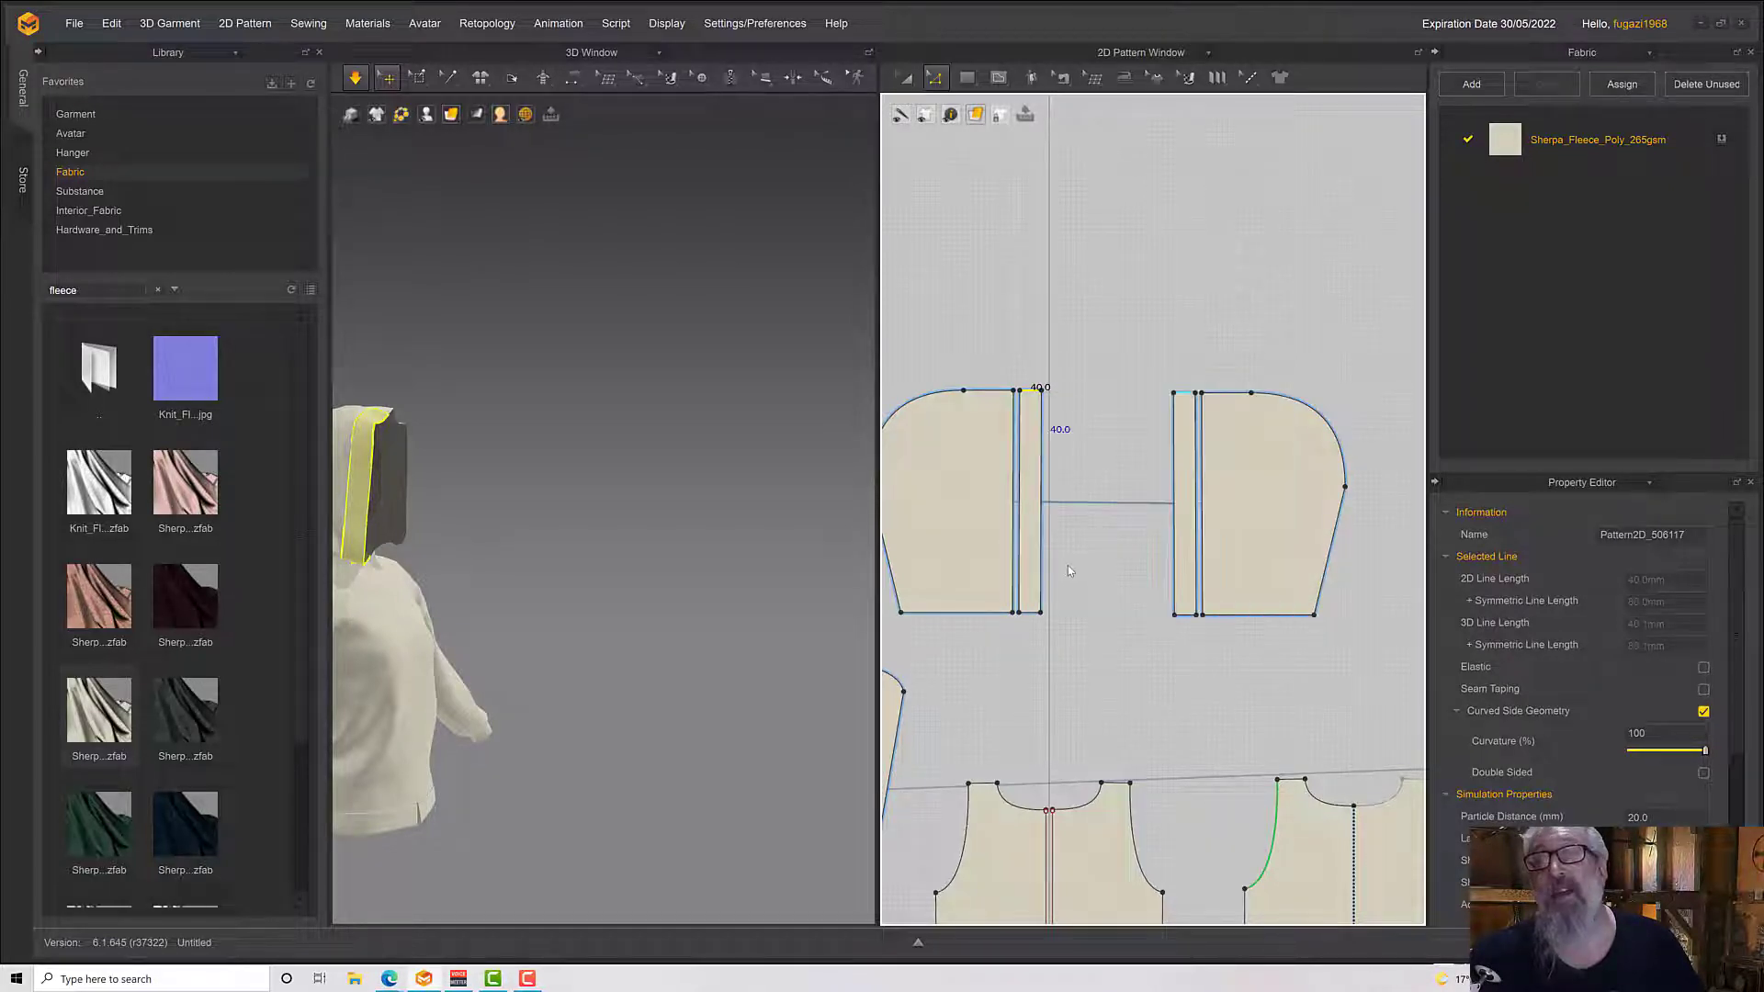
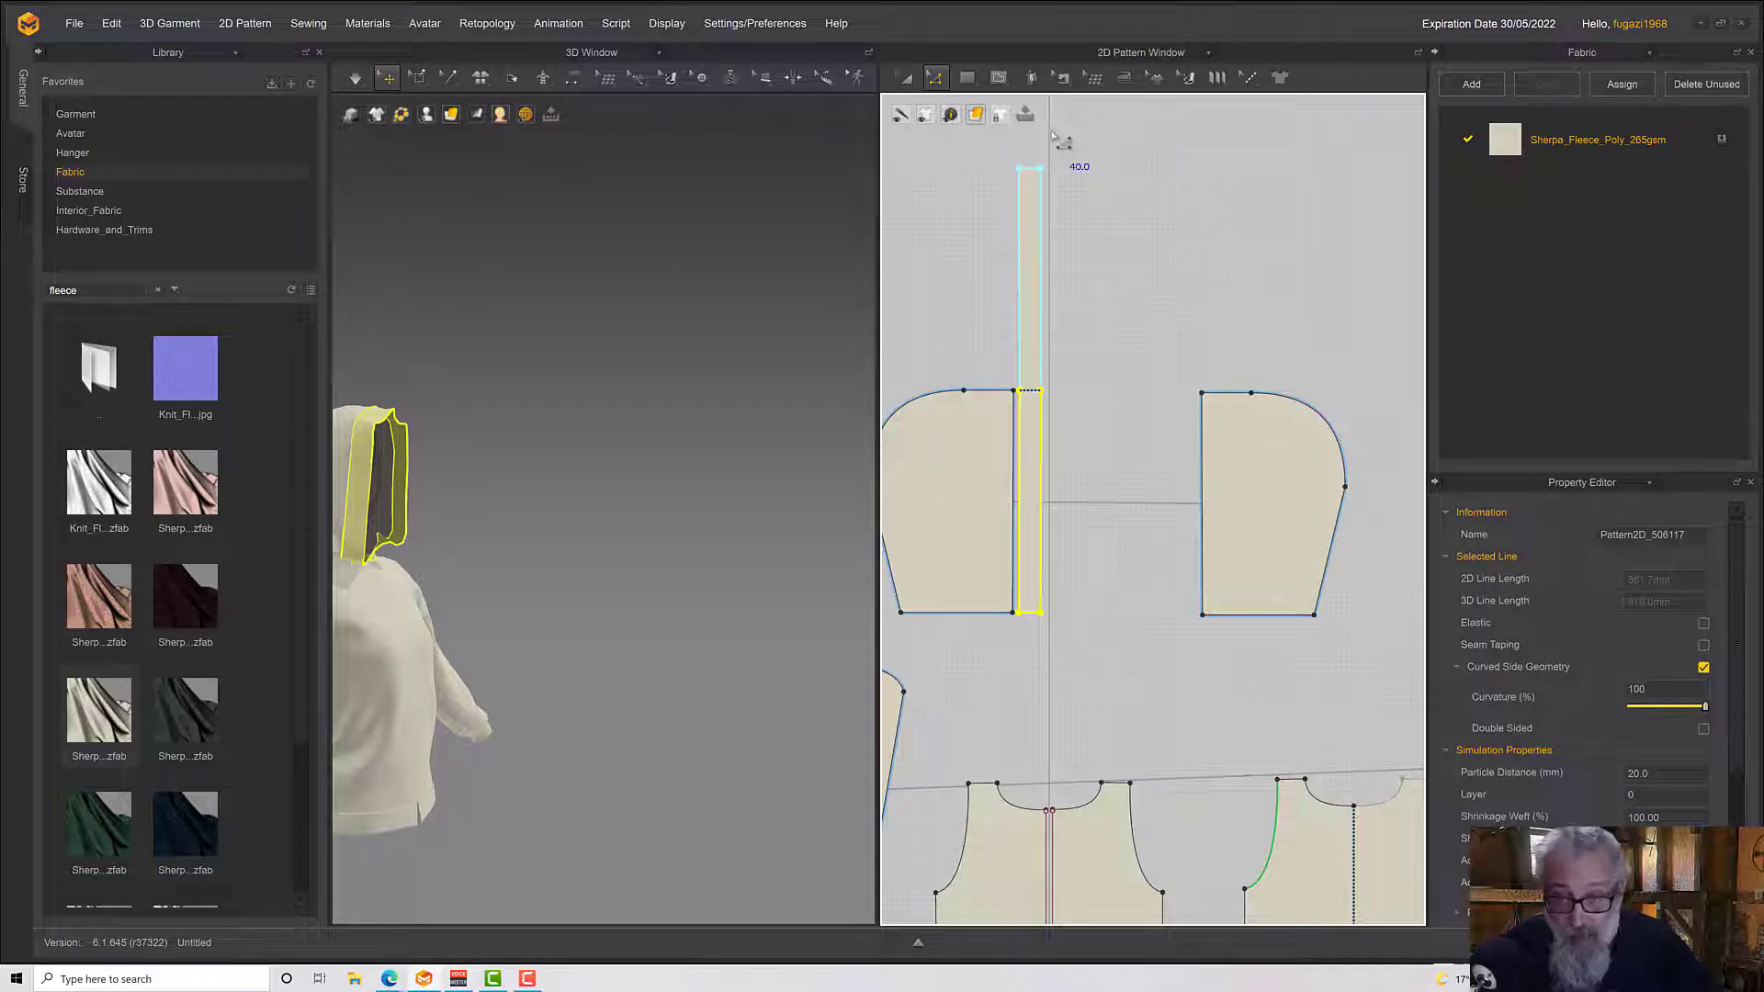
# Offset both long edges of the hood strip as internal lines at 2 mm distance, with the number of offsets set to 2
pyautogui.click(1001, 290)
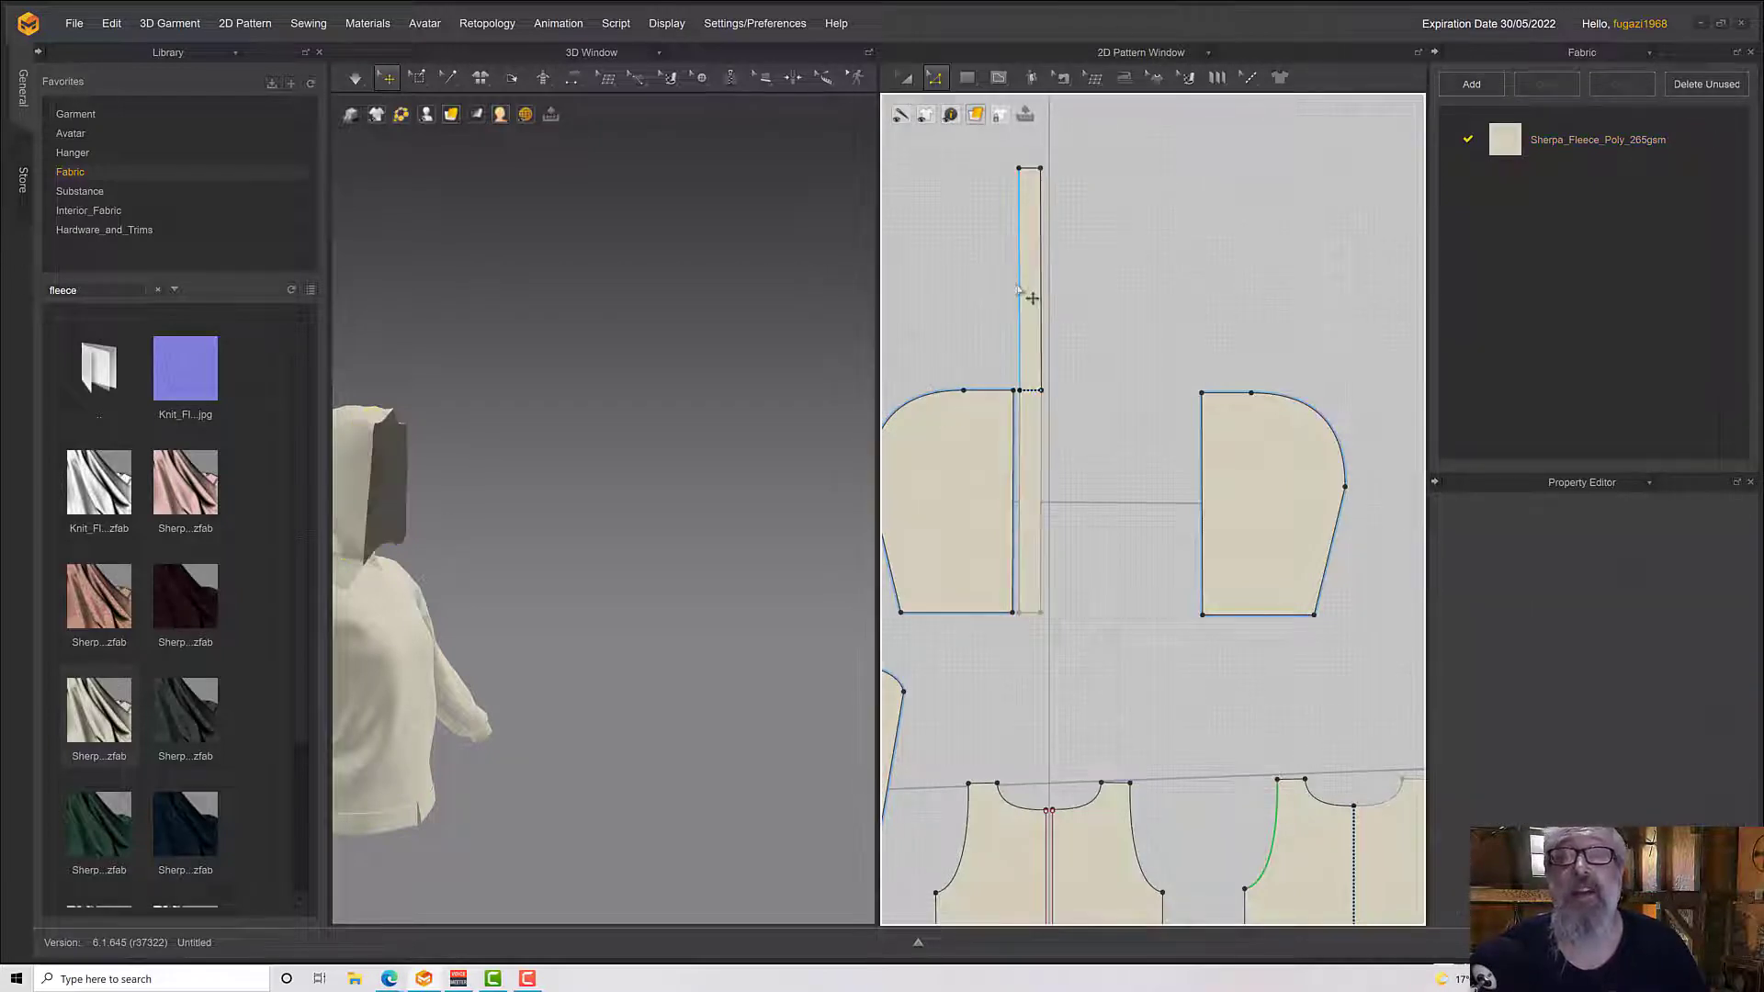
pyautogui.click(1020, 290)
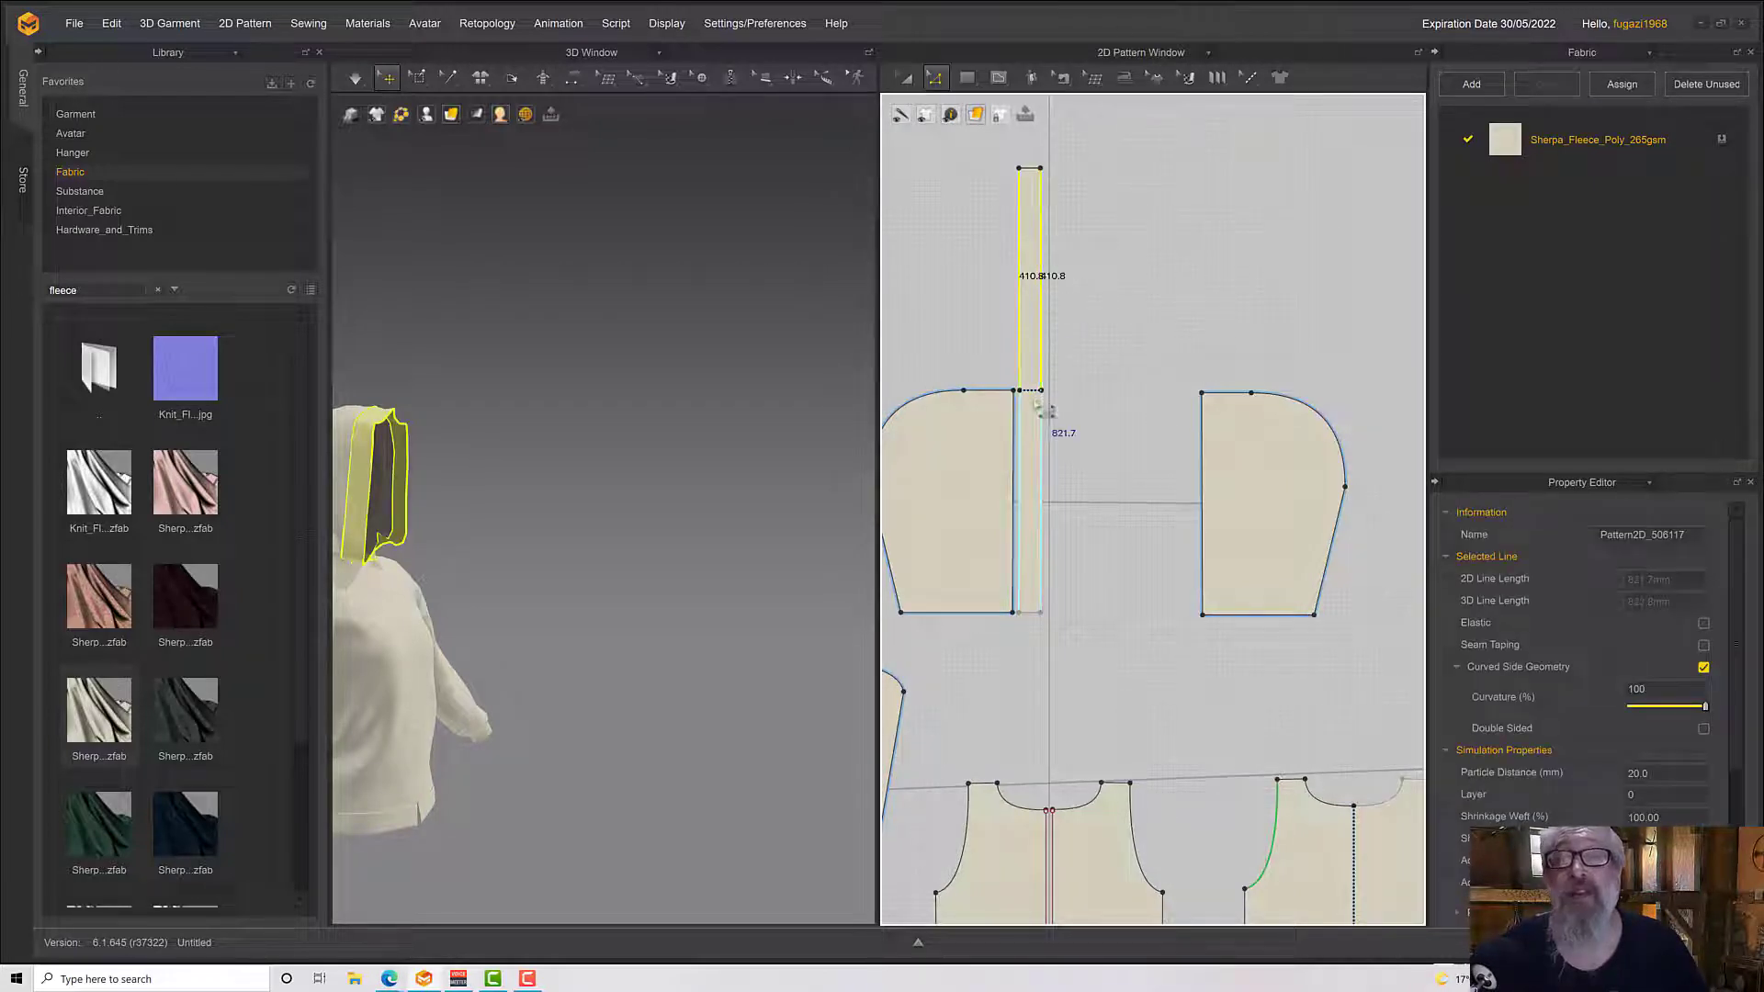
pyautogui.rightClick(1042, 237)
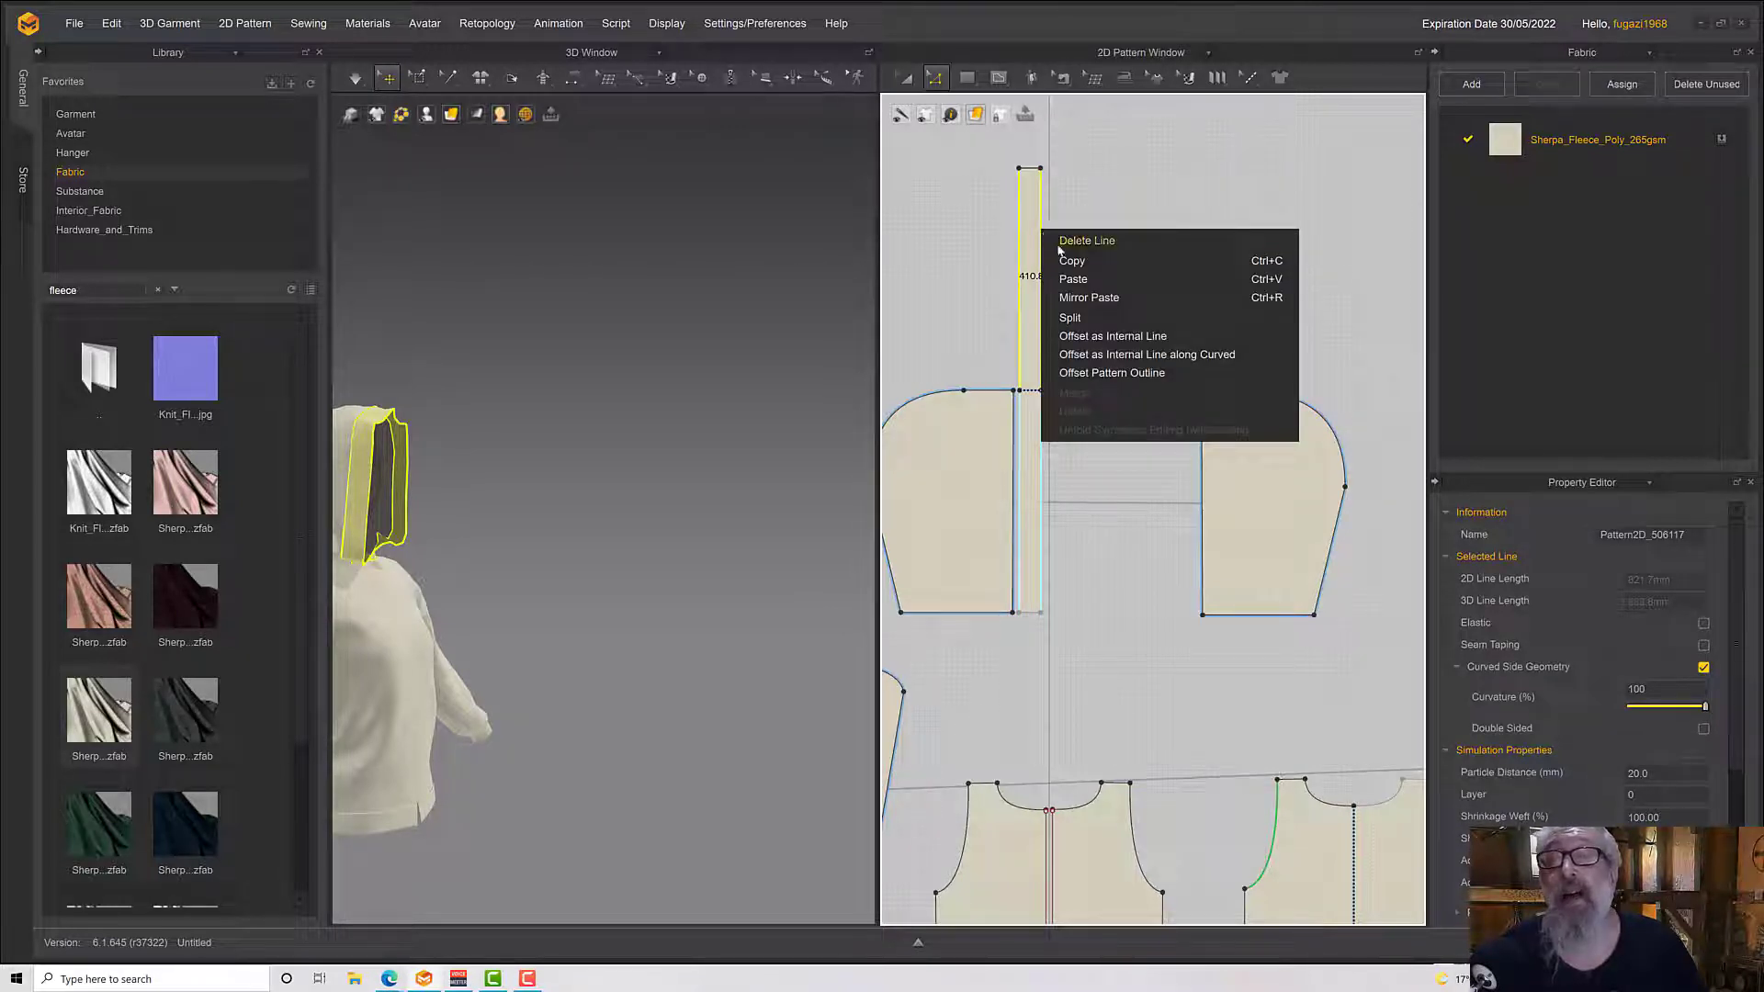
pyautogui.click(1082, 336)
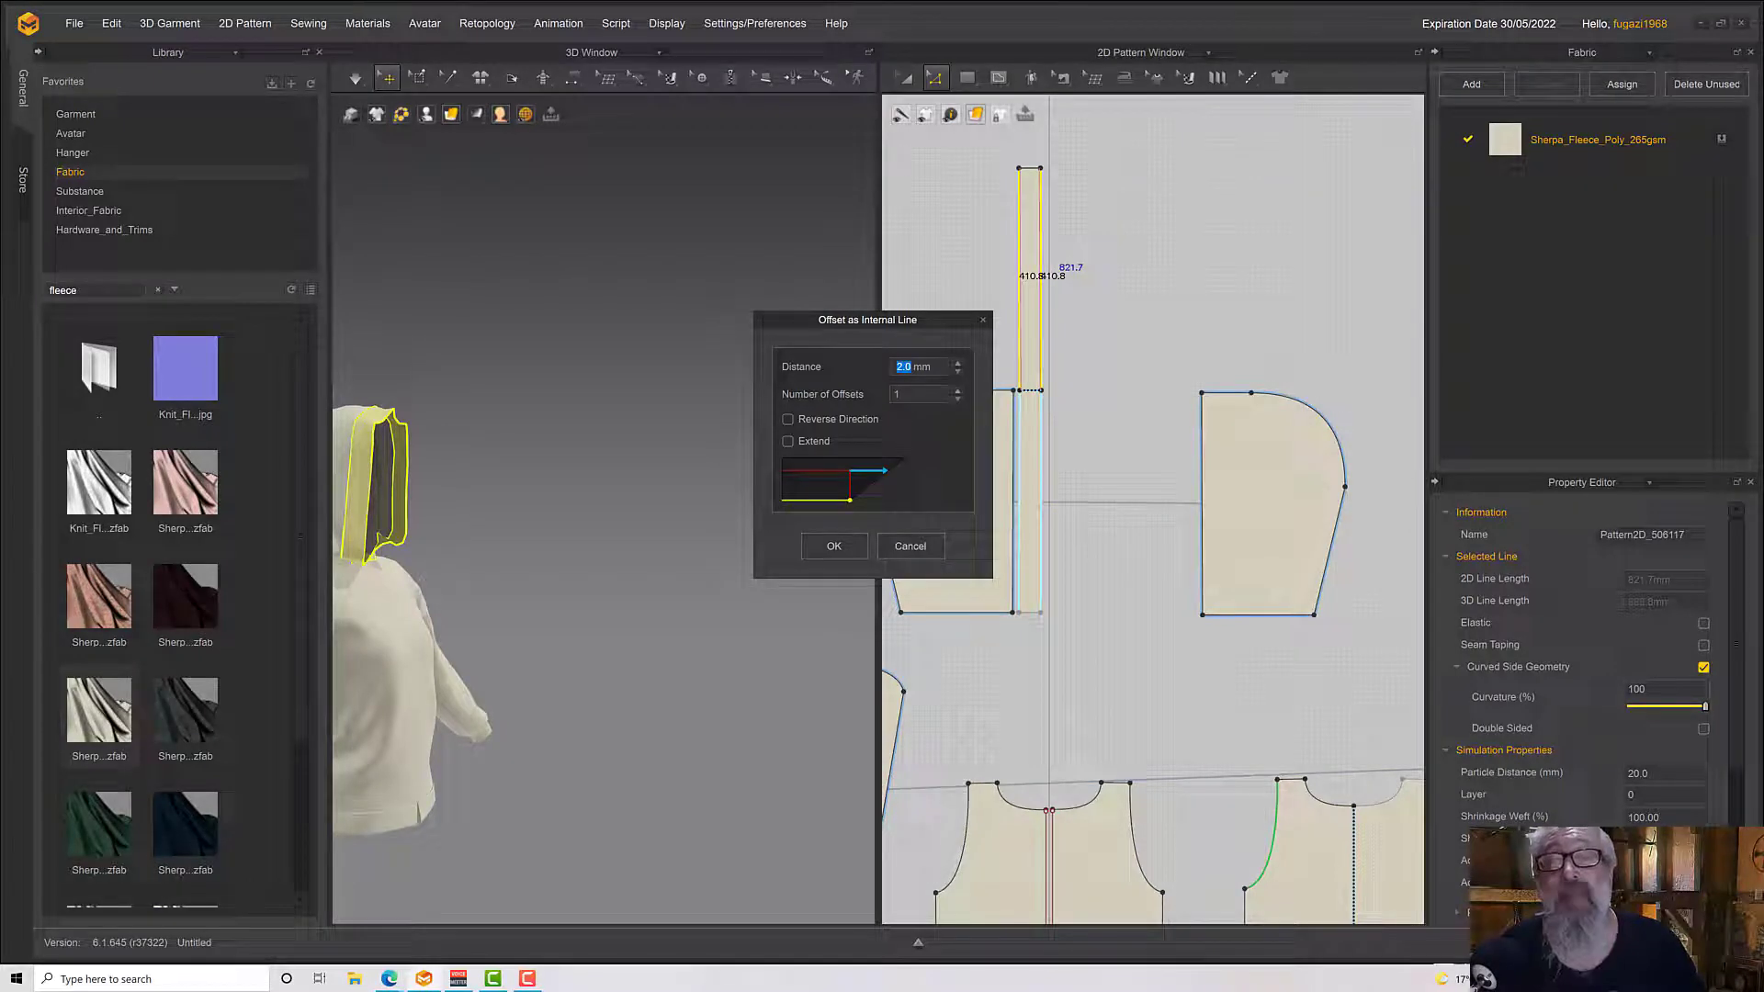
pyautogui.click(956, 393)
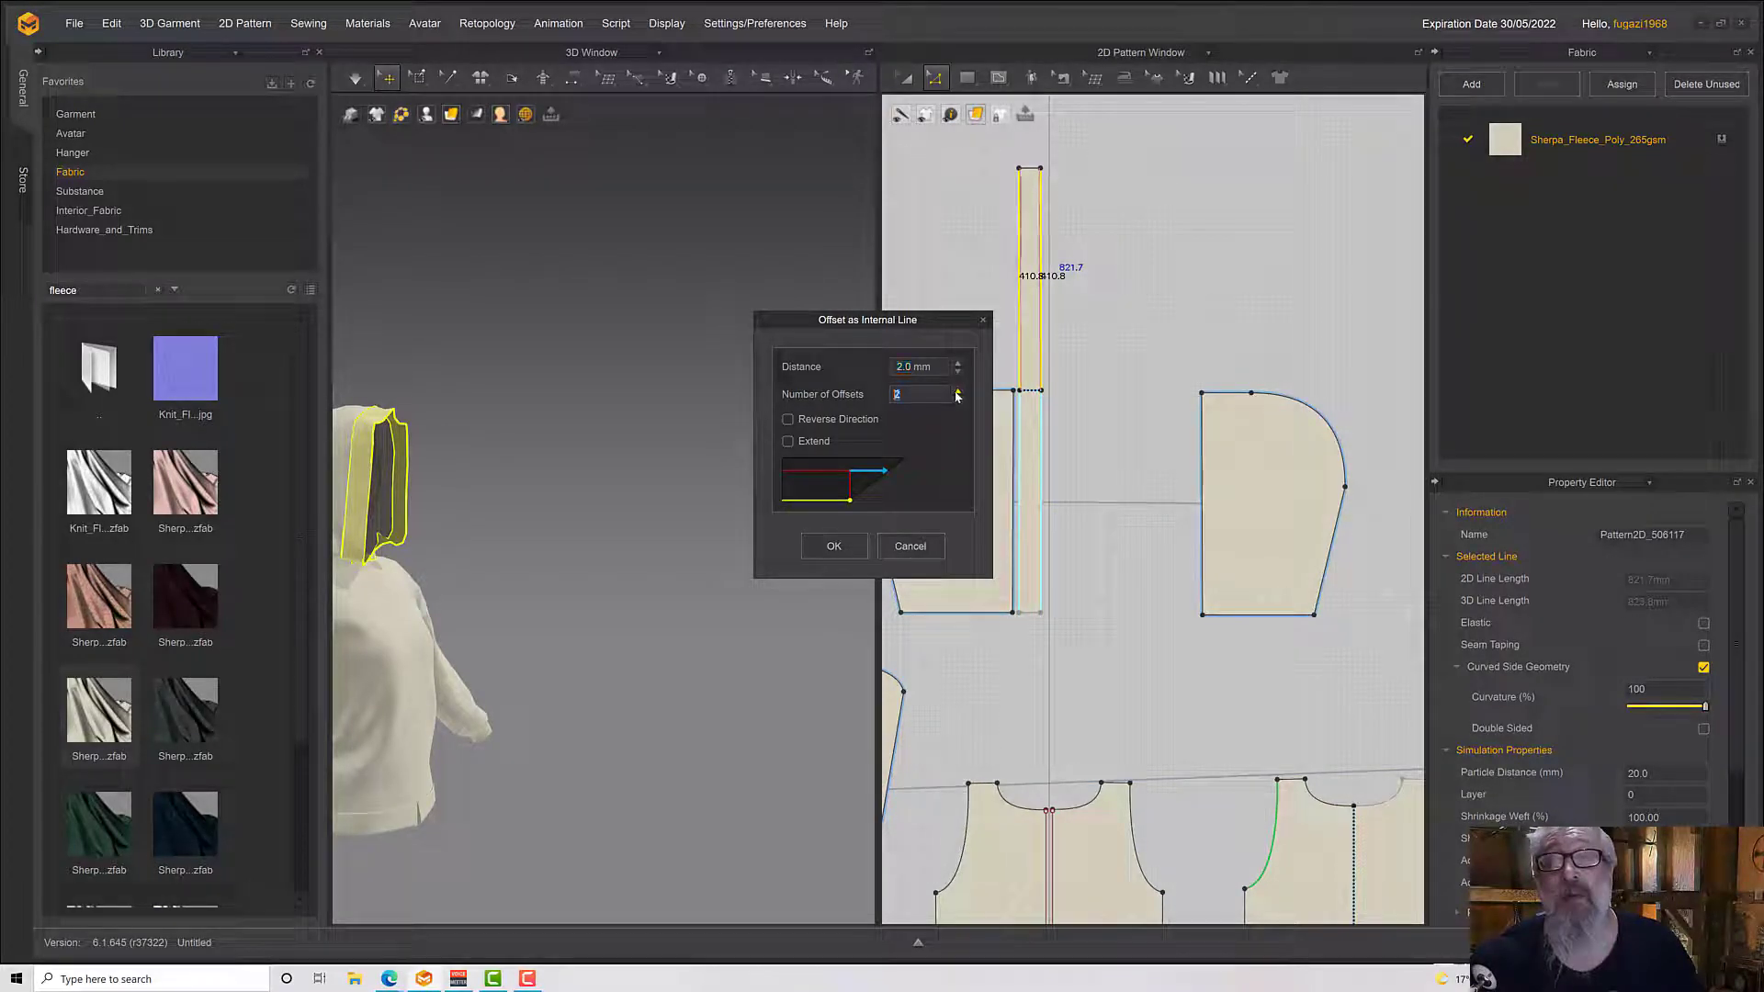
pyautogui.click(817, 550)
# Simulate the garment and check the hood strip's internal lines from the side and front
pyautogui.moveTo(538, 542); pyautogui.dragTo(569, 552, button='right')
pyautogui.scroll(3, 392, 480)
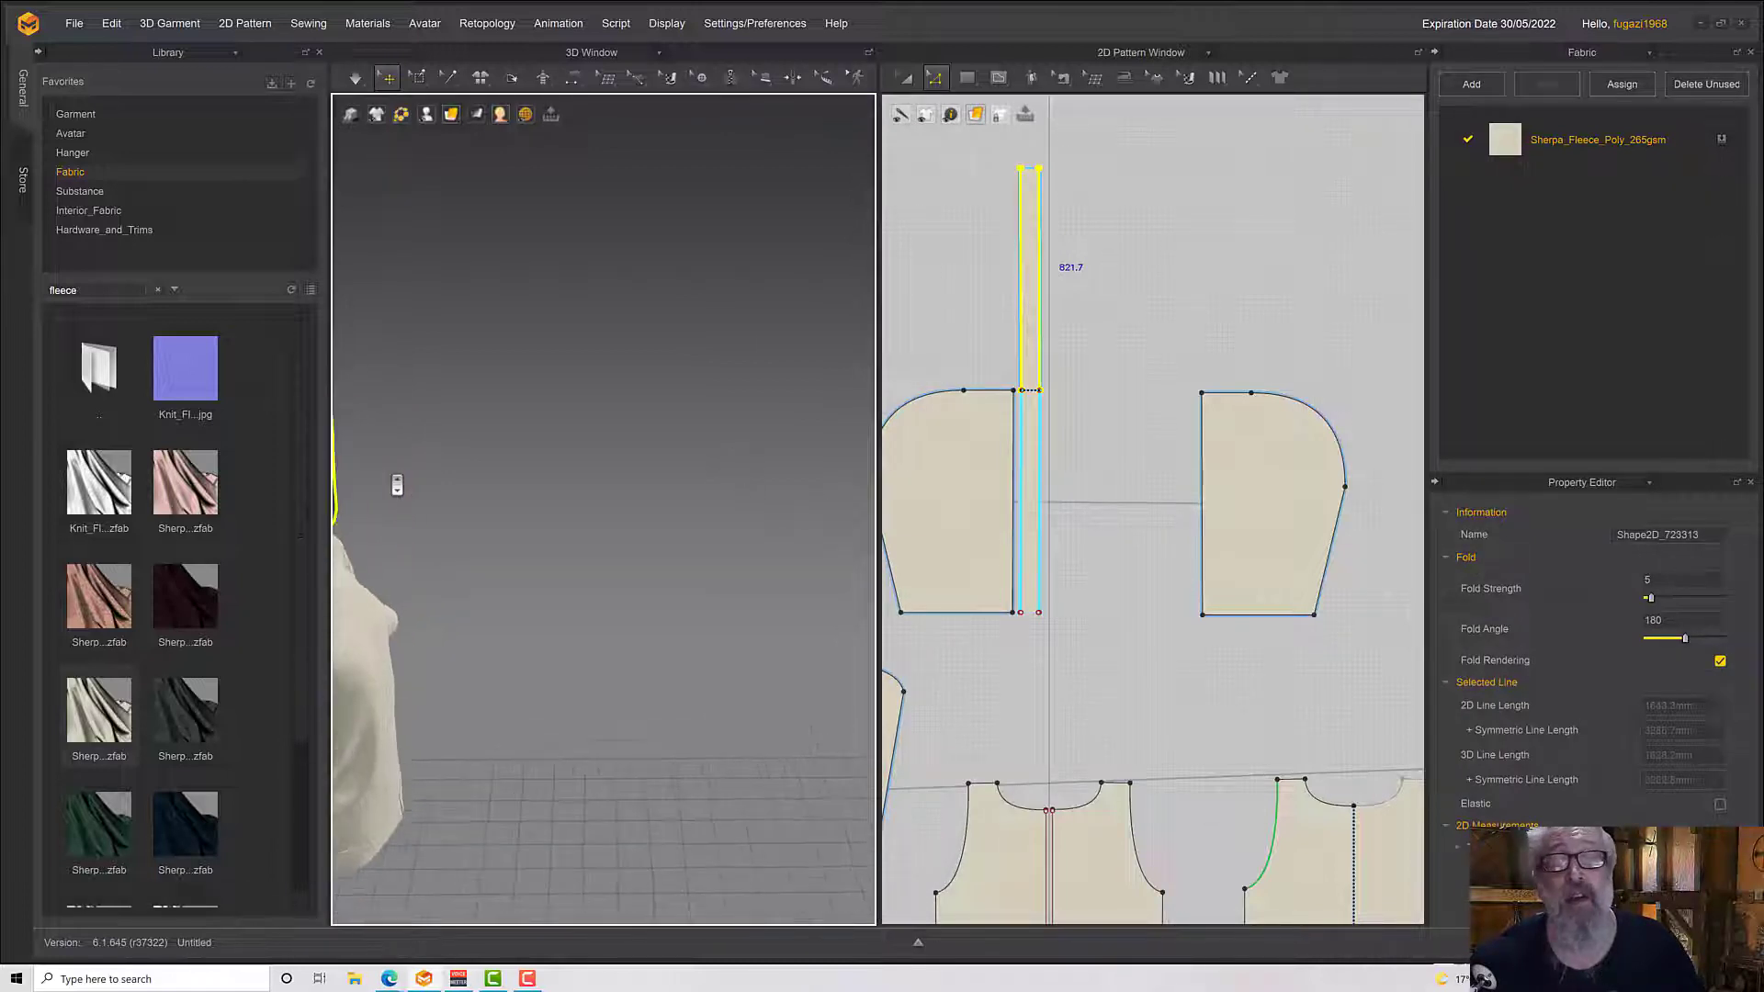
pyautogui.moveTo(525, 484); pyautogui.dragTo(633, 504, button='middle')
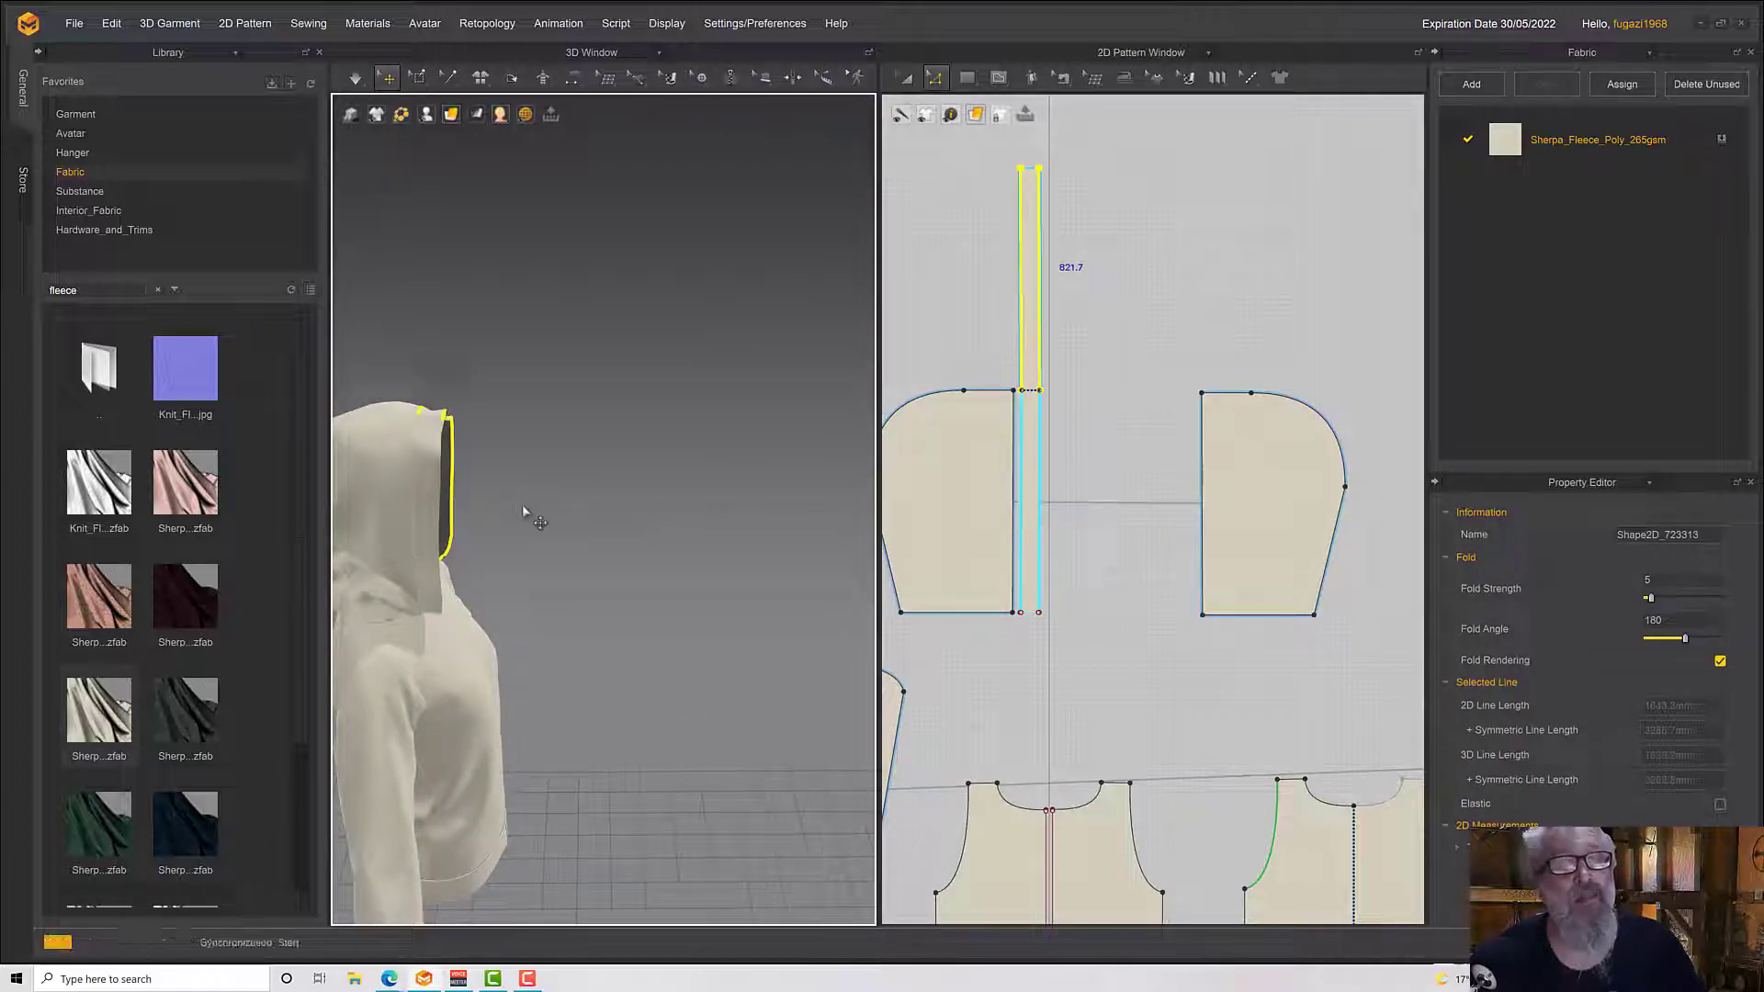
pyautogui.press('space')
pyautogui.moveTo(528, 505); pyautogui.dragTo(372, 486, button='right')
pyautogui.press('space')
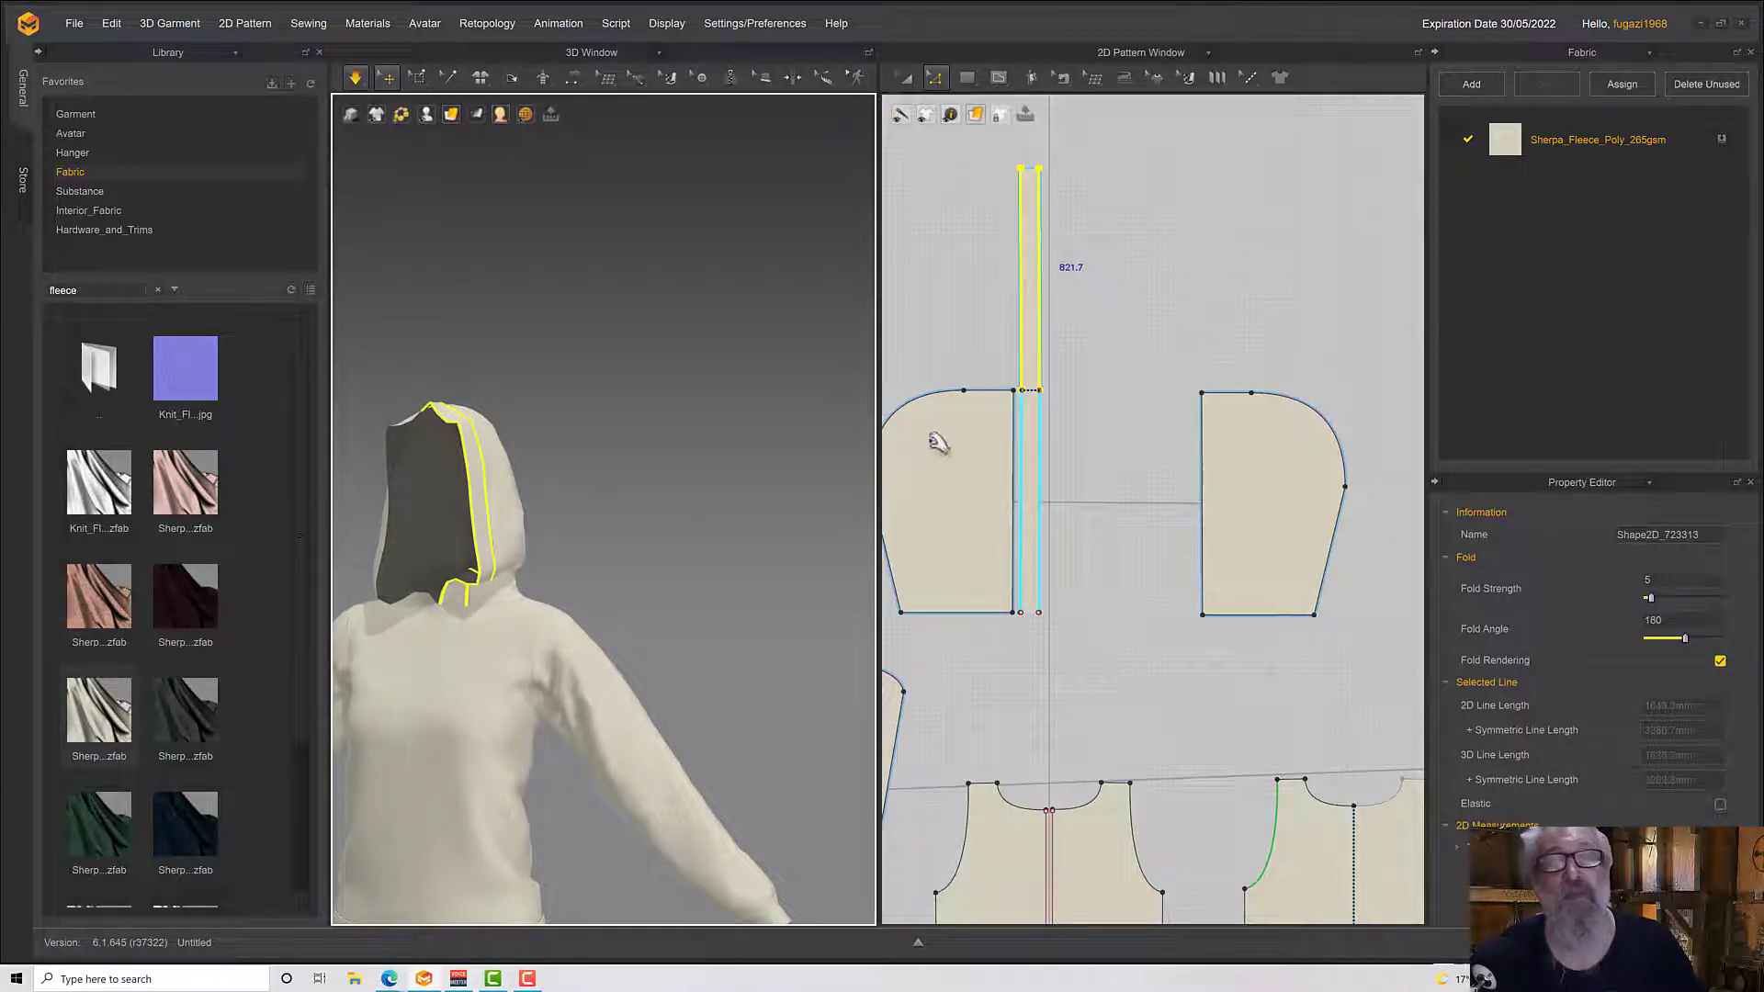
pyautogui.moveTo(503, 531); pyautogui.dragTo(473, 537, button='right')
pyautogui.press('space')
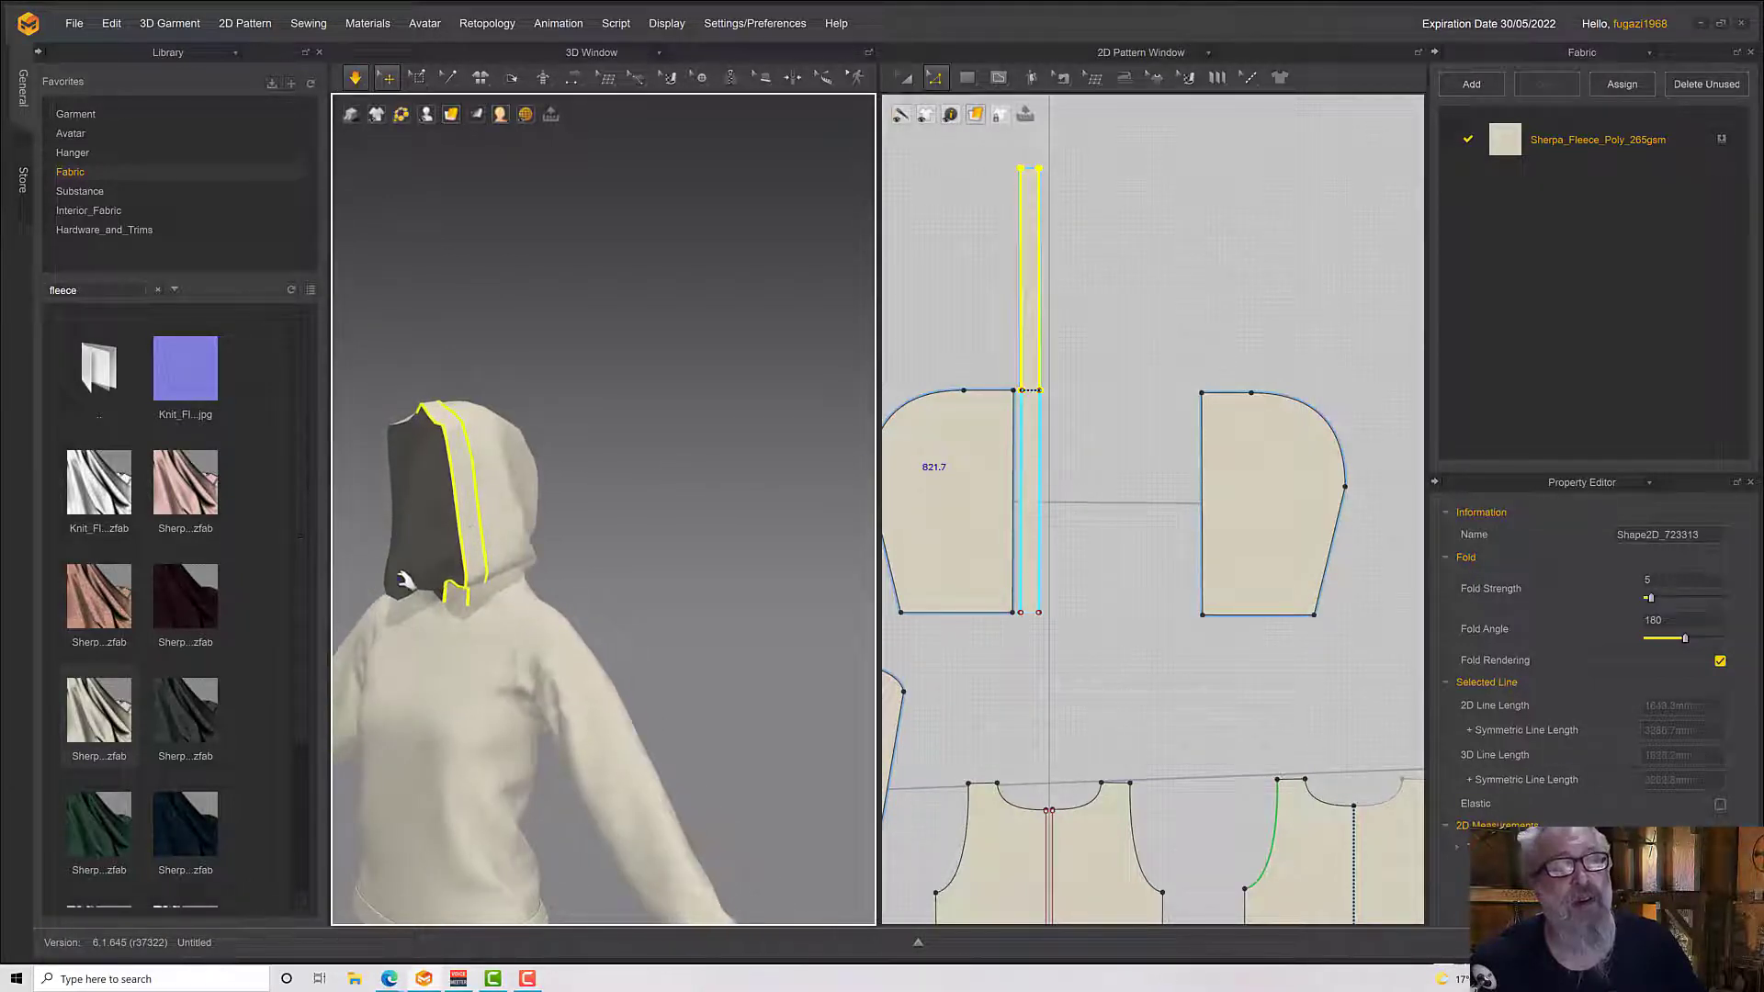
# Pull the front panel near the neckline during simulation and resettle the whole garment, viewing it from the front
pyautogui.moveTo(398, 581); pyautogui.dragTo(389, 594)
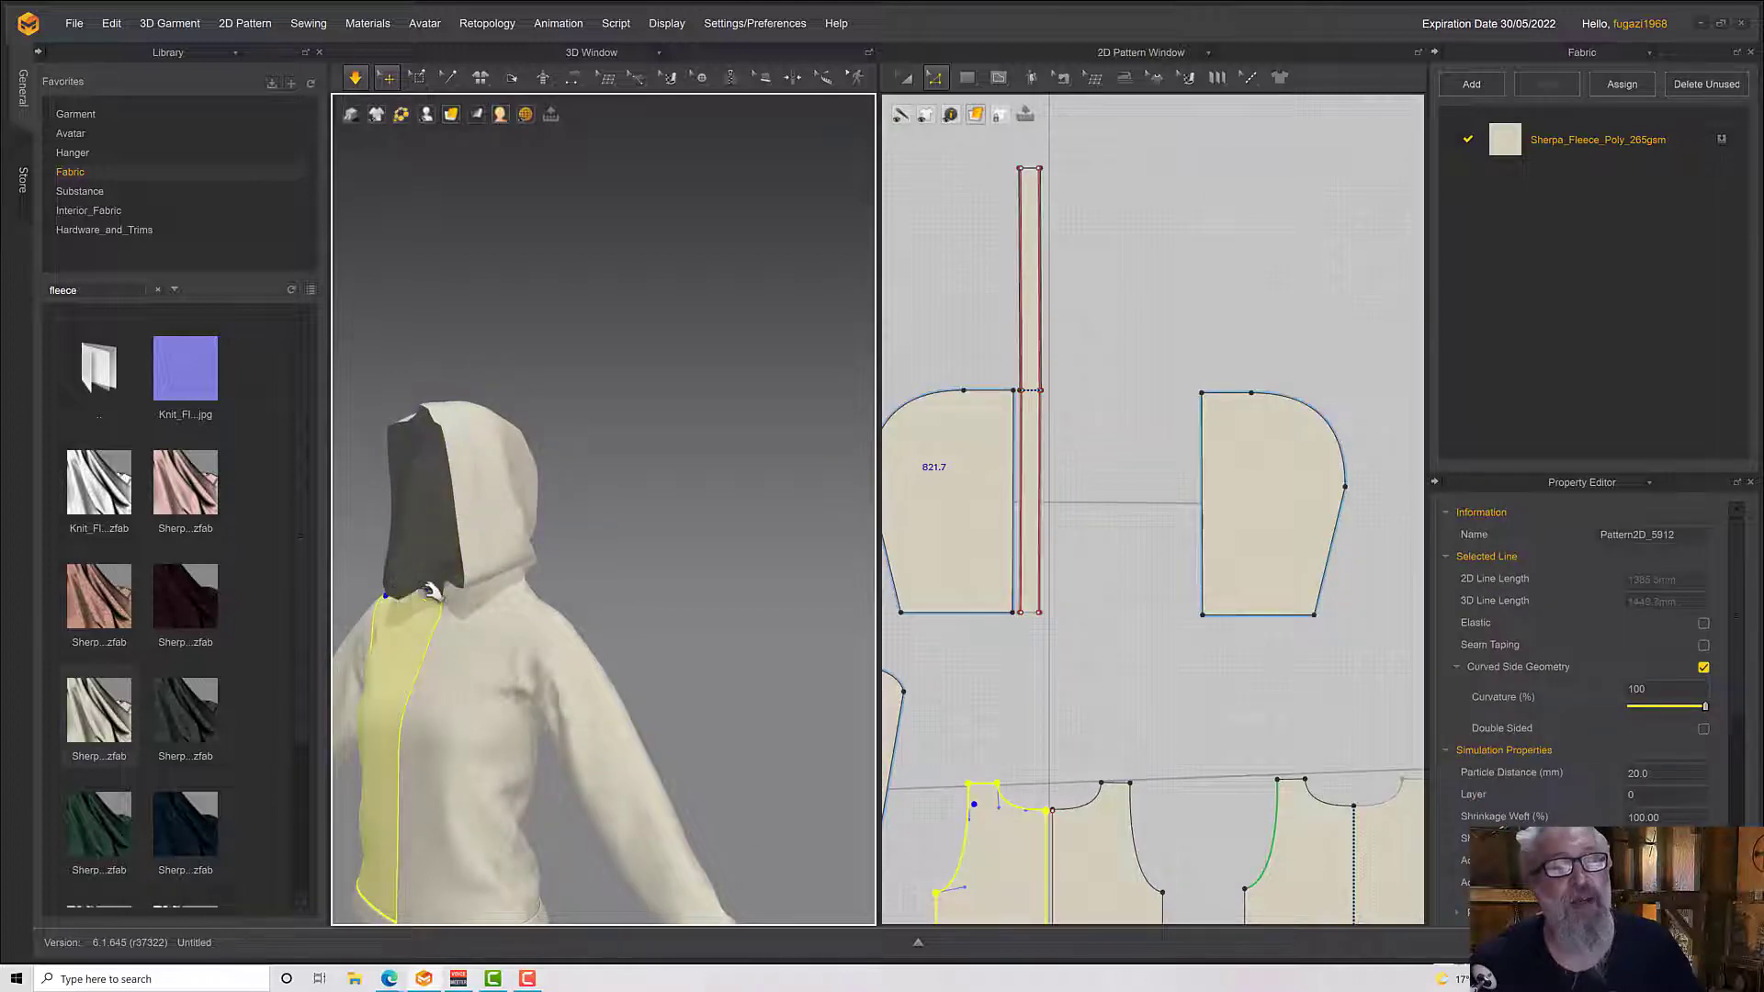
pyautogui.press('space')
pyautogui.moveTo(434, 595); pyautogui.dragTo(560, 677, button='right')
pyautogui.press('space')
pyautogui.scroll(-3, 543, 679)
pyautogui.press('space')
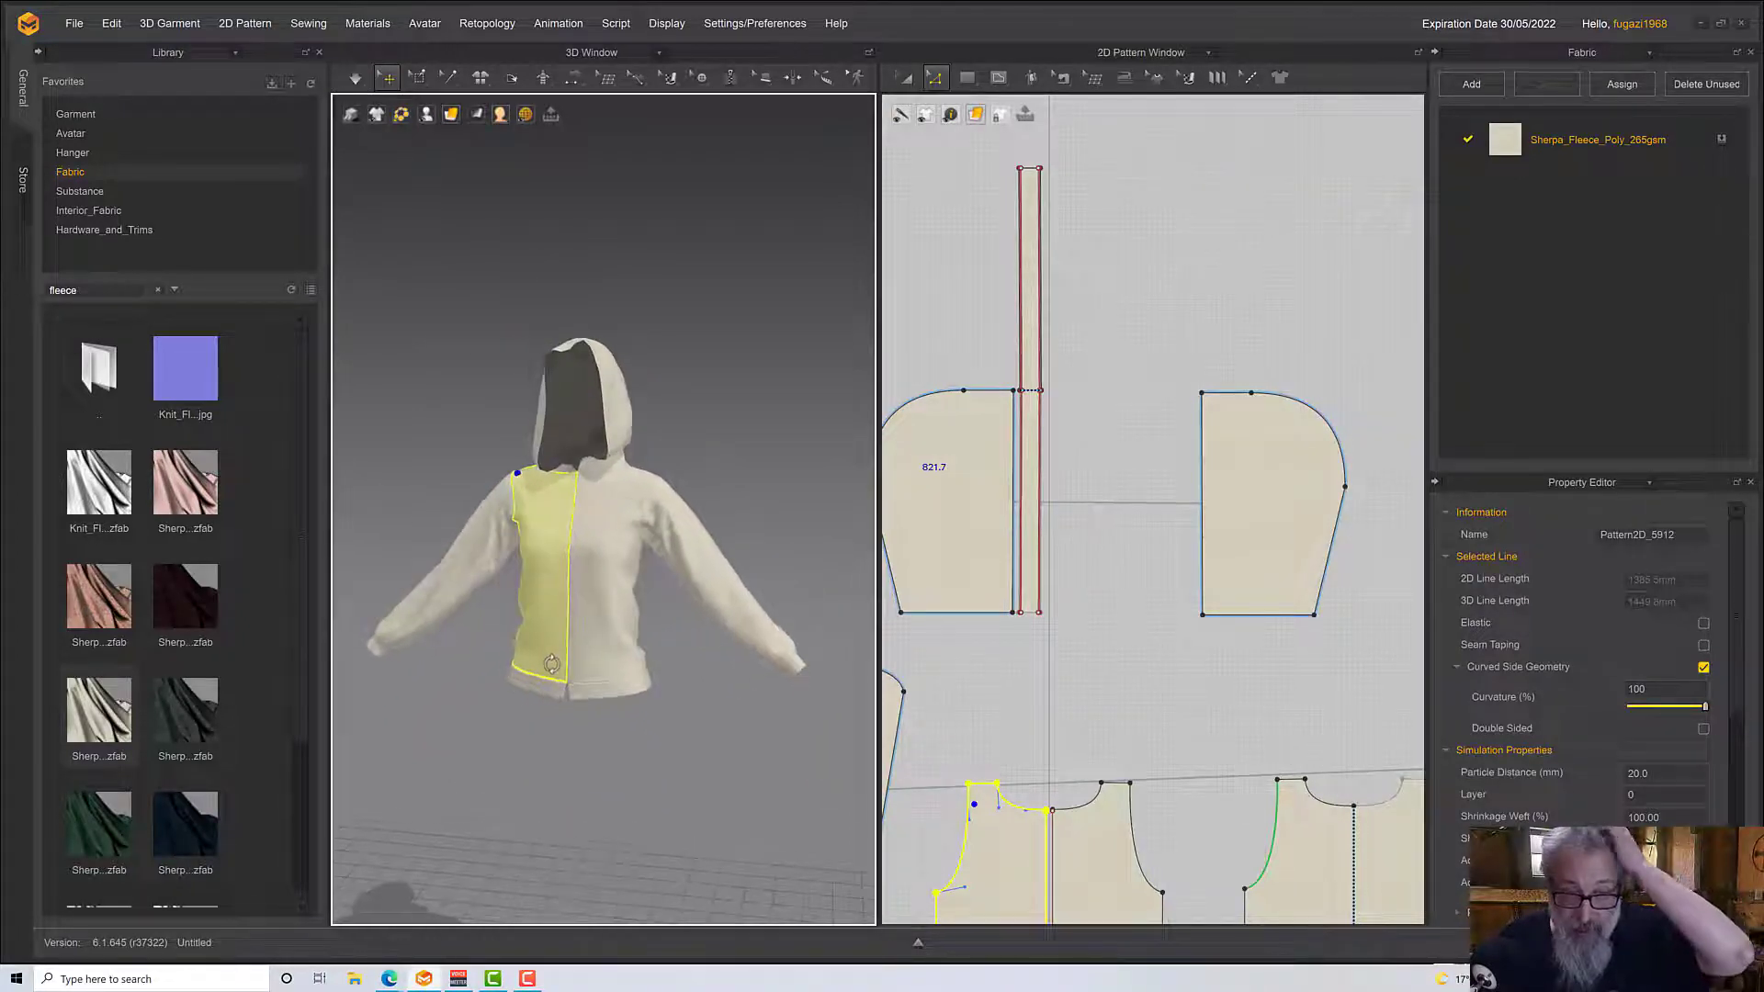
pyautogui.scroll(-2, 560, 677)
pyautogui.press('space')
pyautogui.scroll(5, 559, 678)
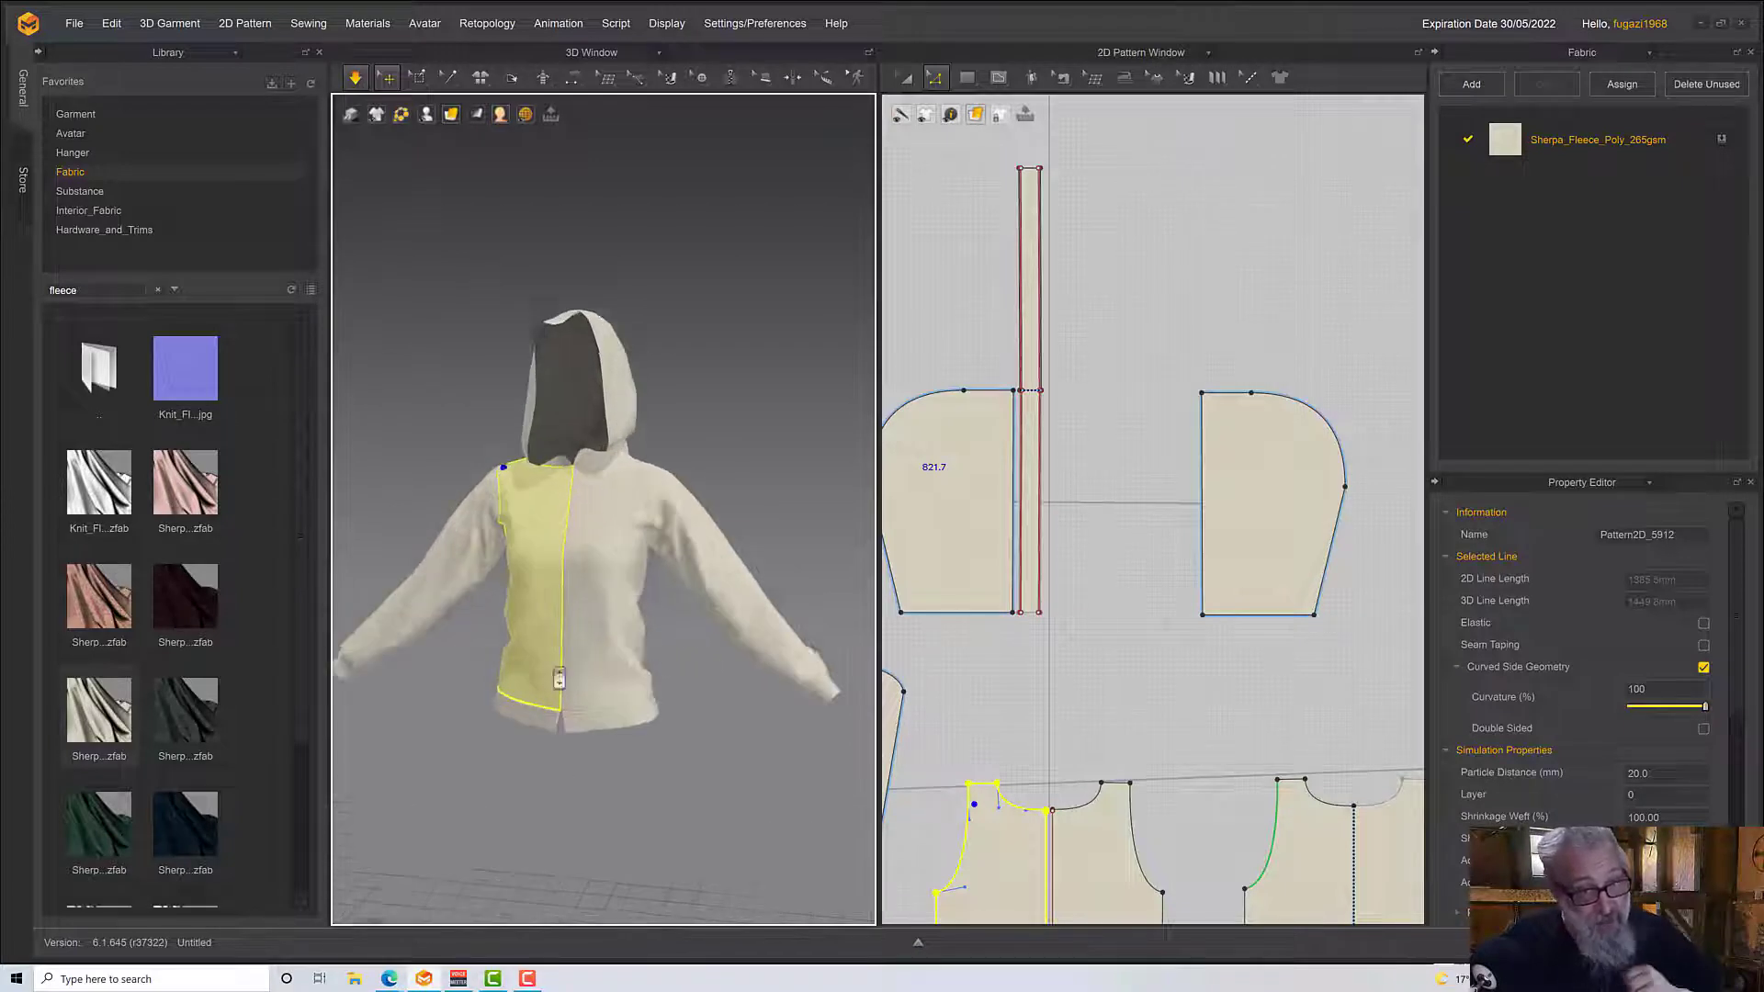
pyautogui.press('space')
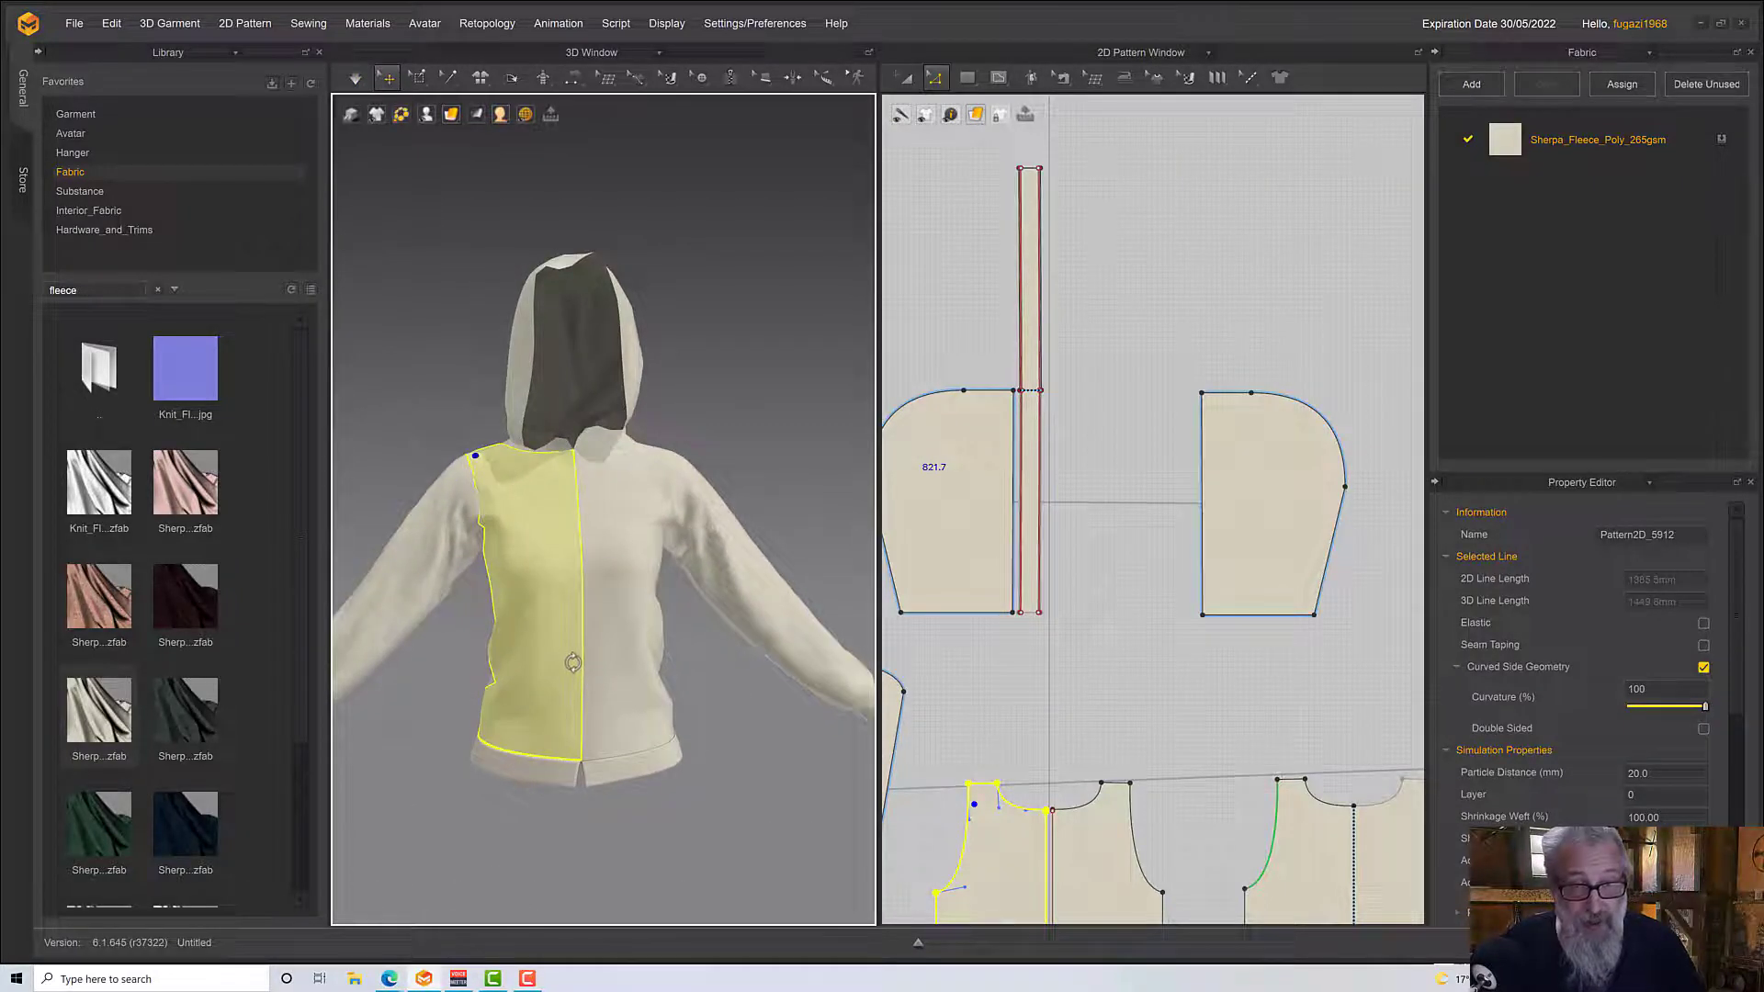
pyautogui.press('space')
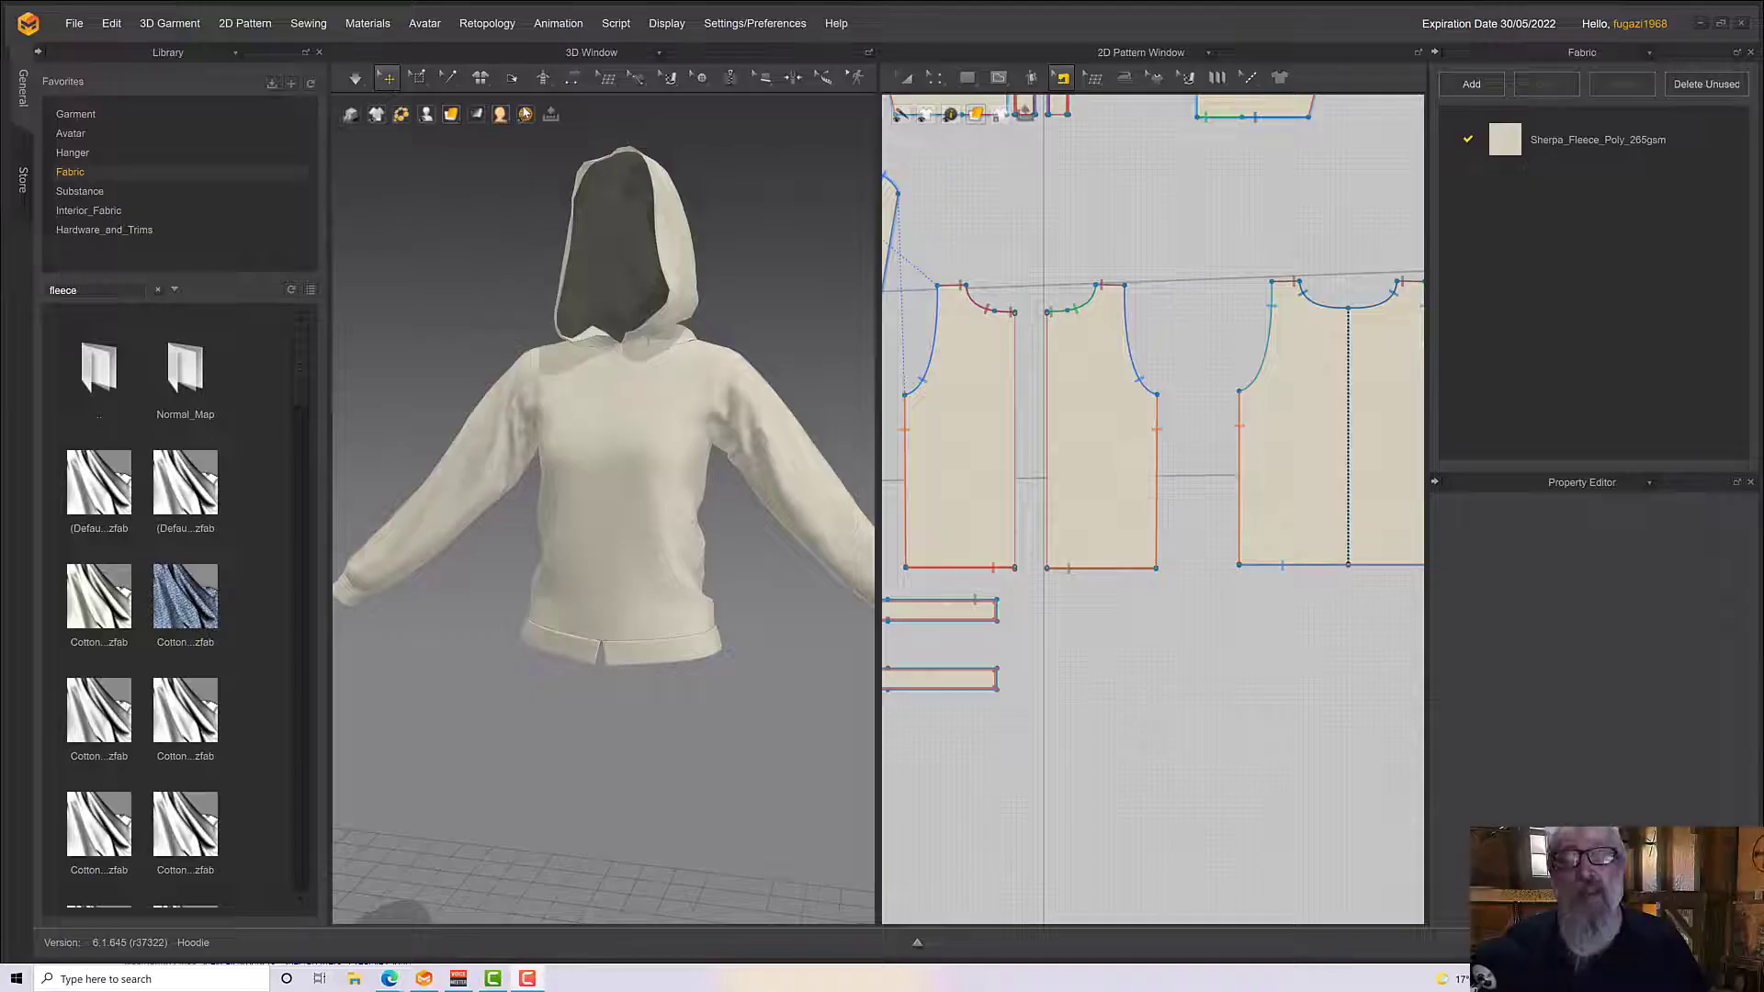
# Sew the two front body panels together along their centre-front edges with Segment Sewing
pyautogui.scroll(1, 663, 540)
pyautogui.moveTo(663, 540); pyautogui.dragTo(691, 568, button='right')
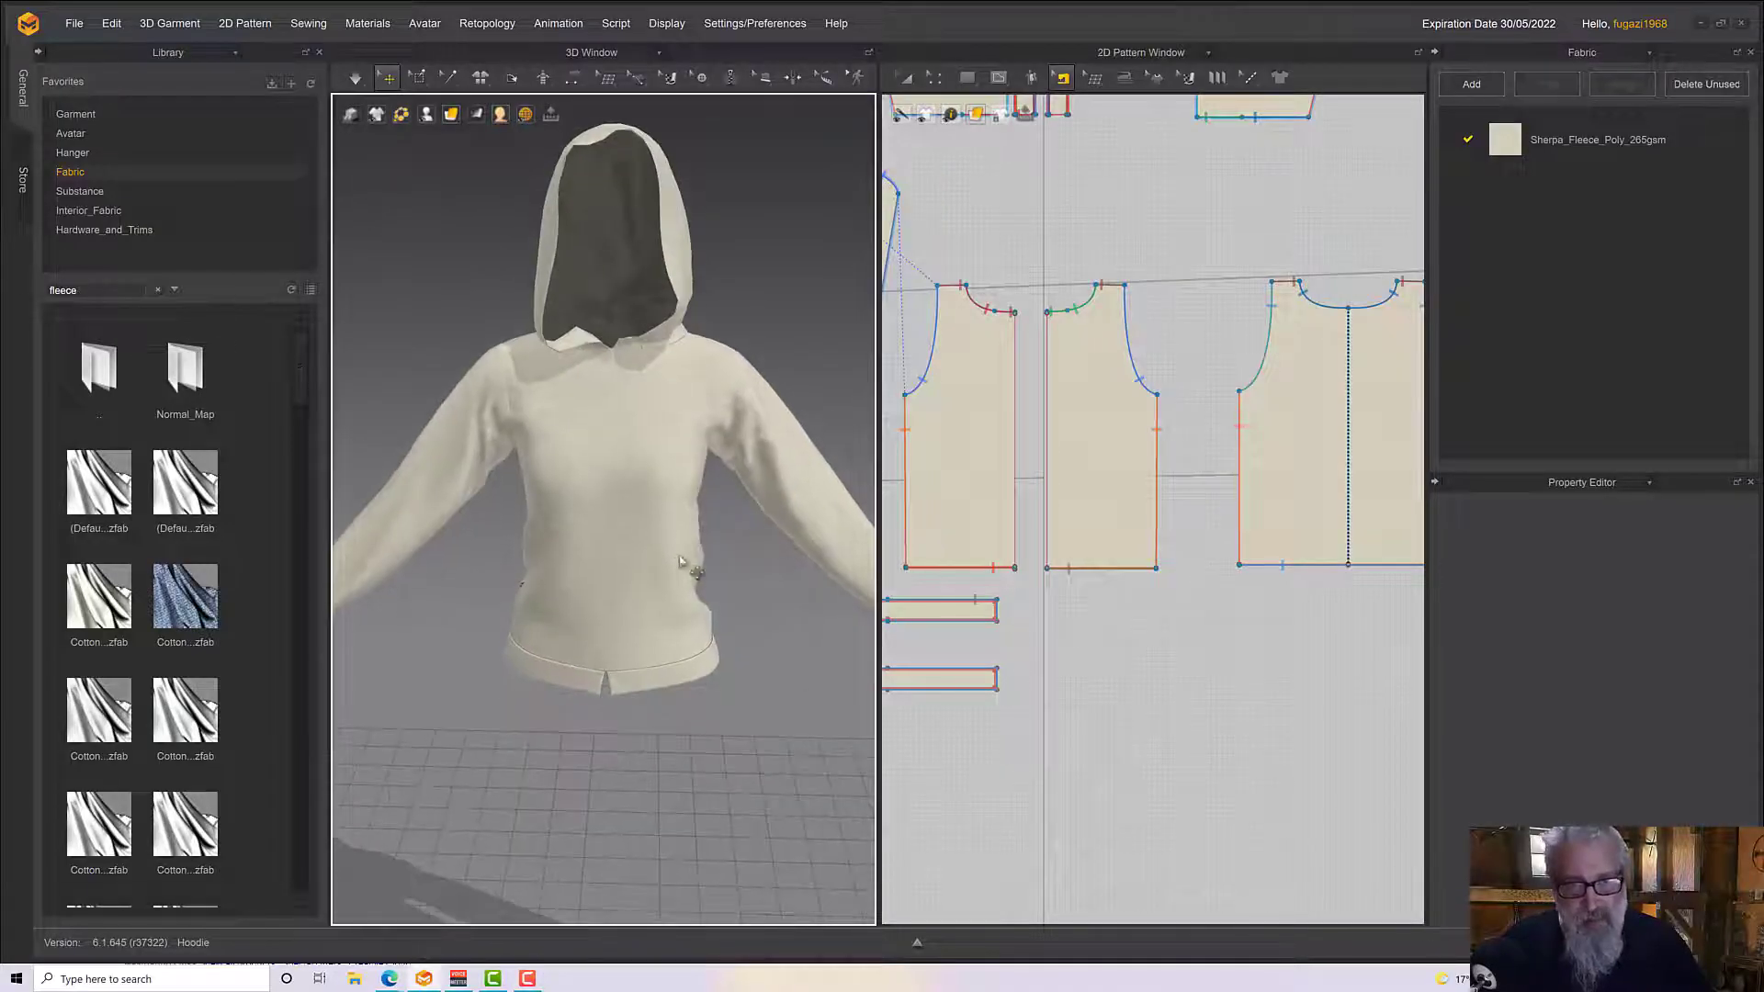
pyautogui.scroll(-1, 703, 523)
pyautogui.scroll(2, 702, 522)
pyautogui.scroll(1, 756, 598)
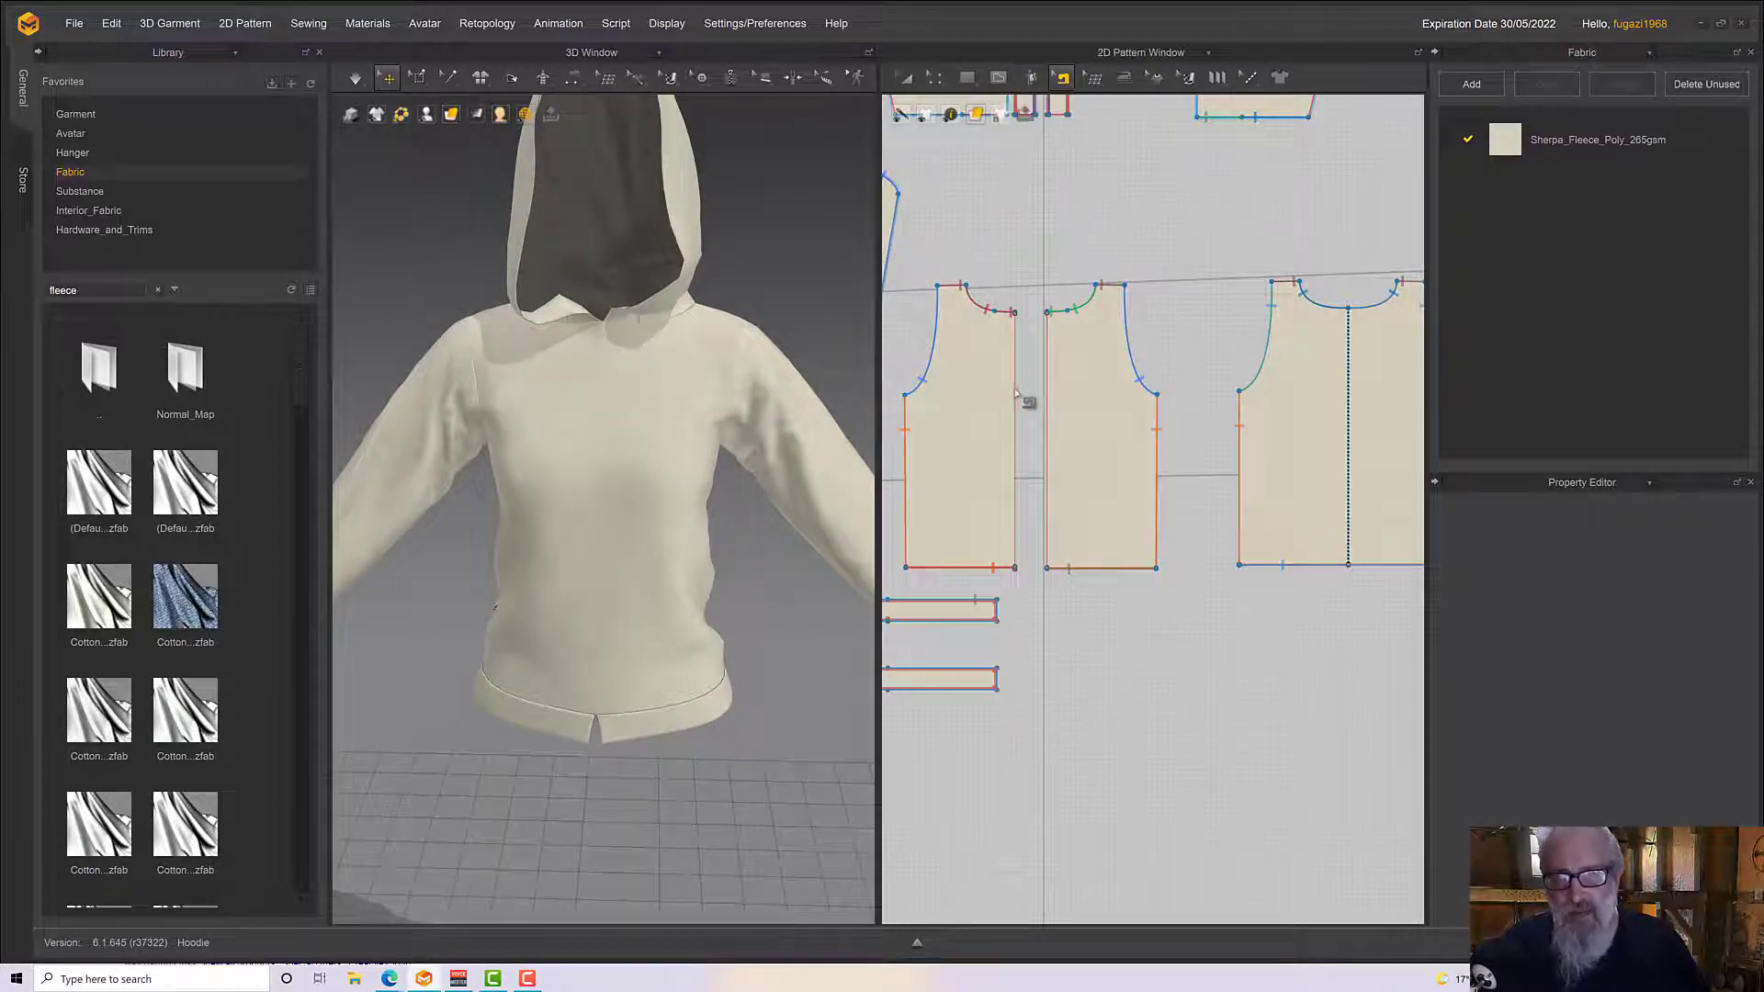
pyautogui.moveTo(1053, 85)
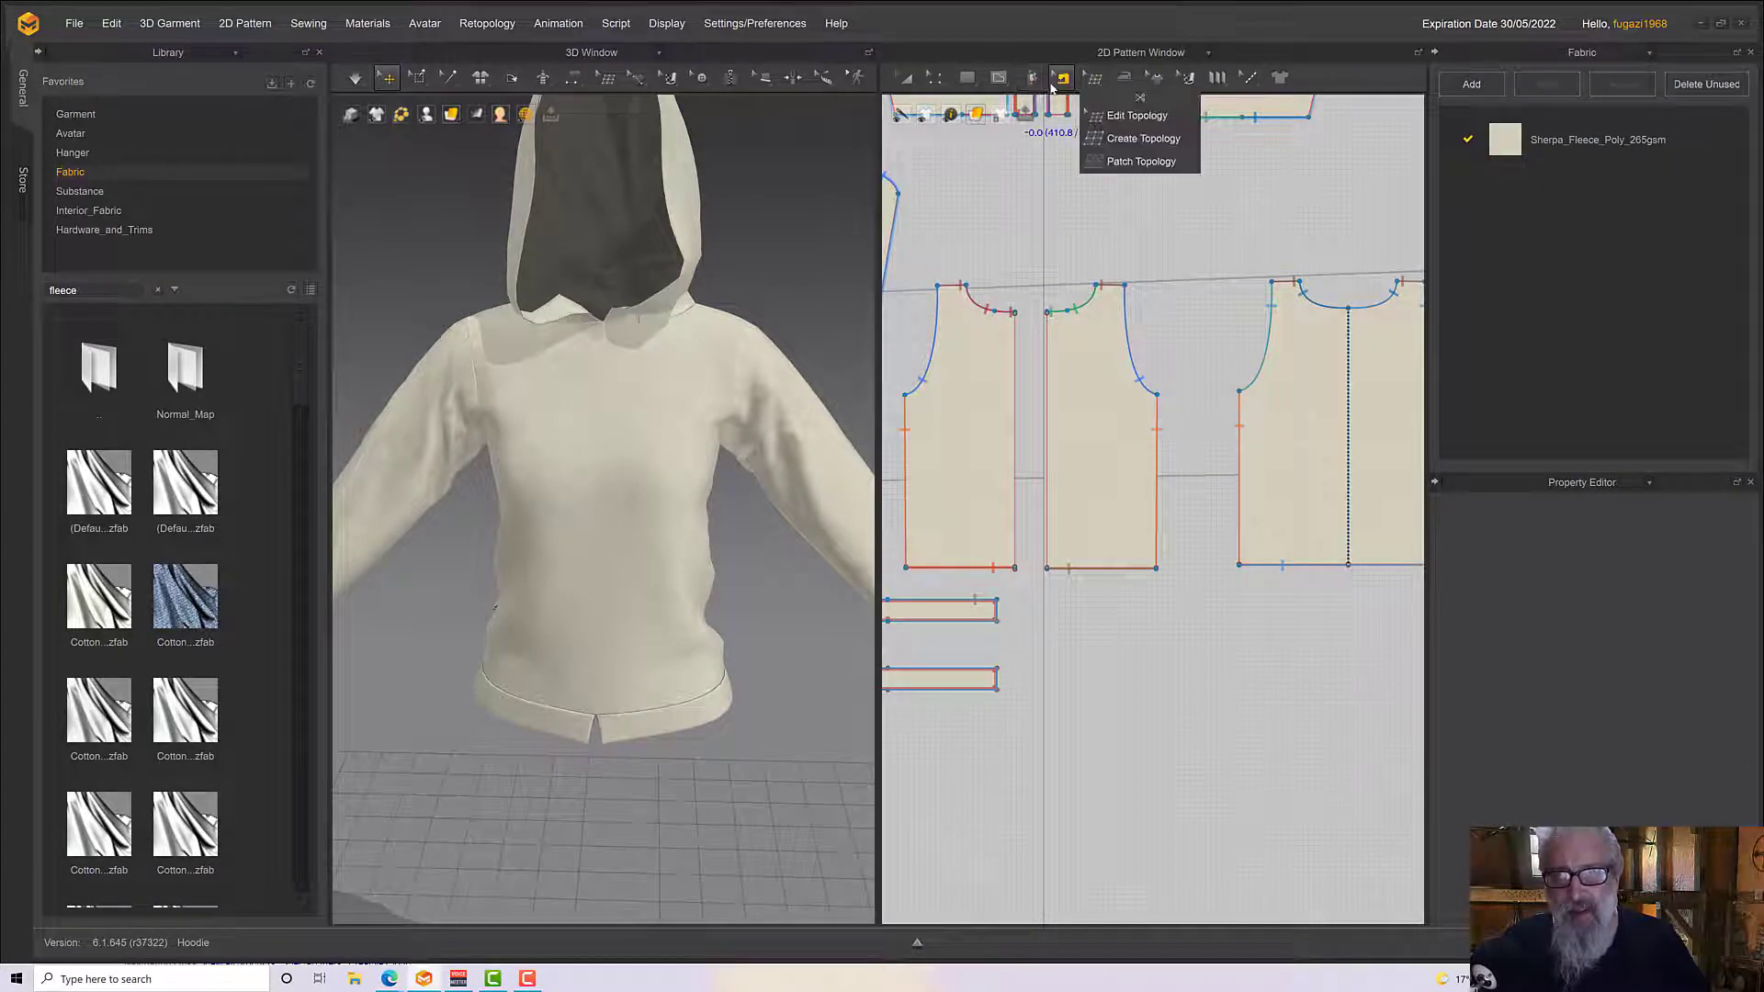
pyautogui.click(1072, 138)
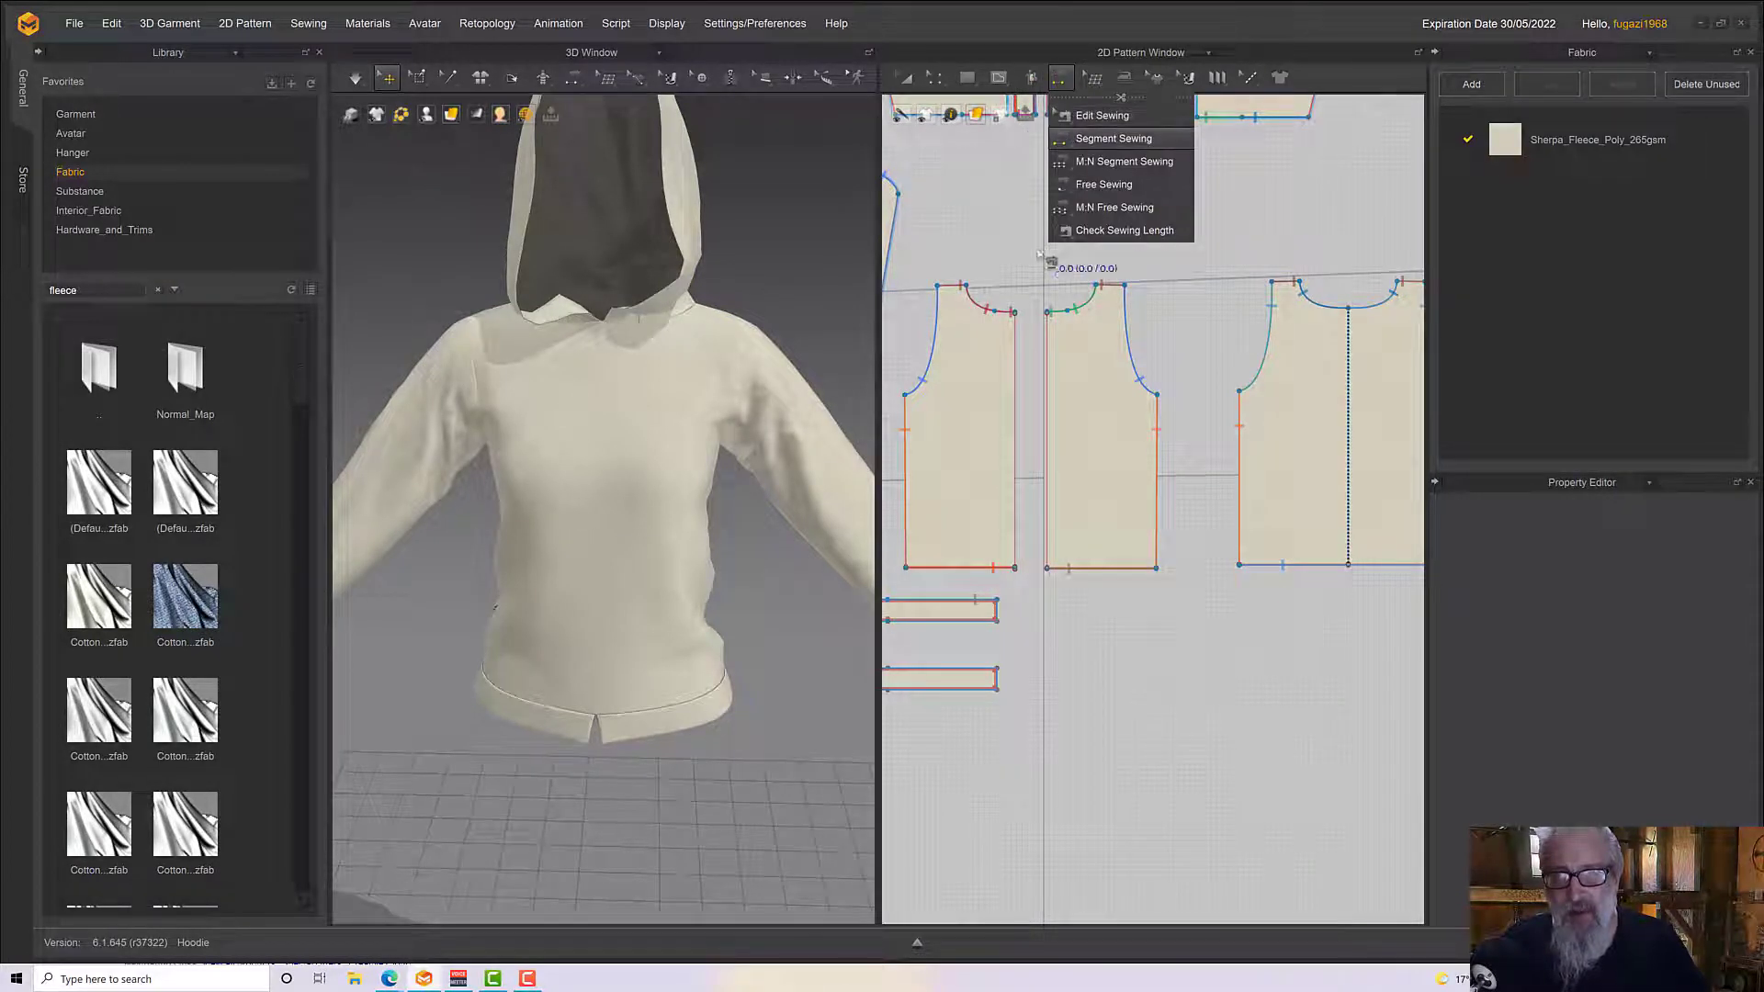
pyautogui.click(1010, 360)
pyautogui.click(1047, 376)
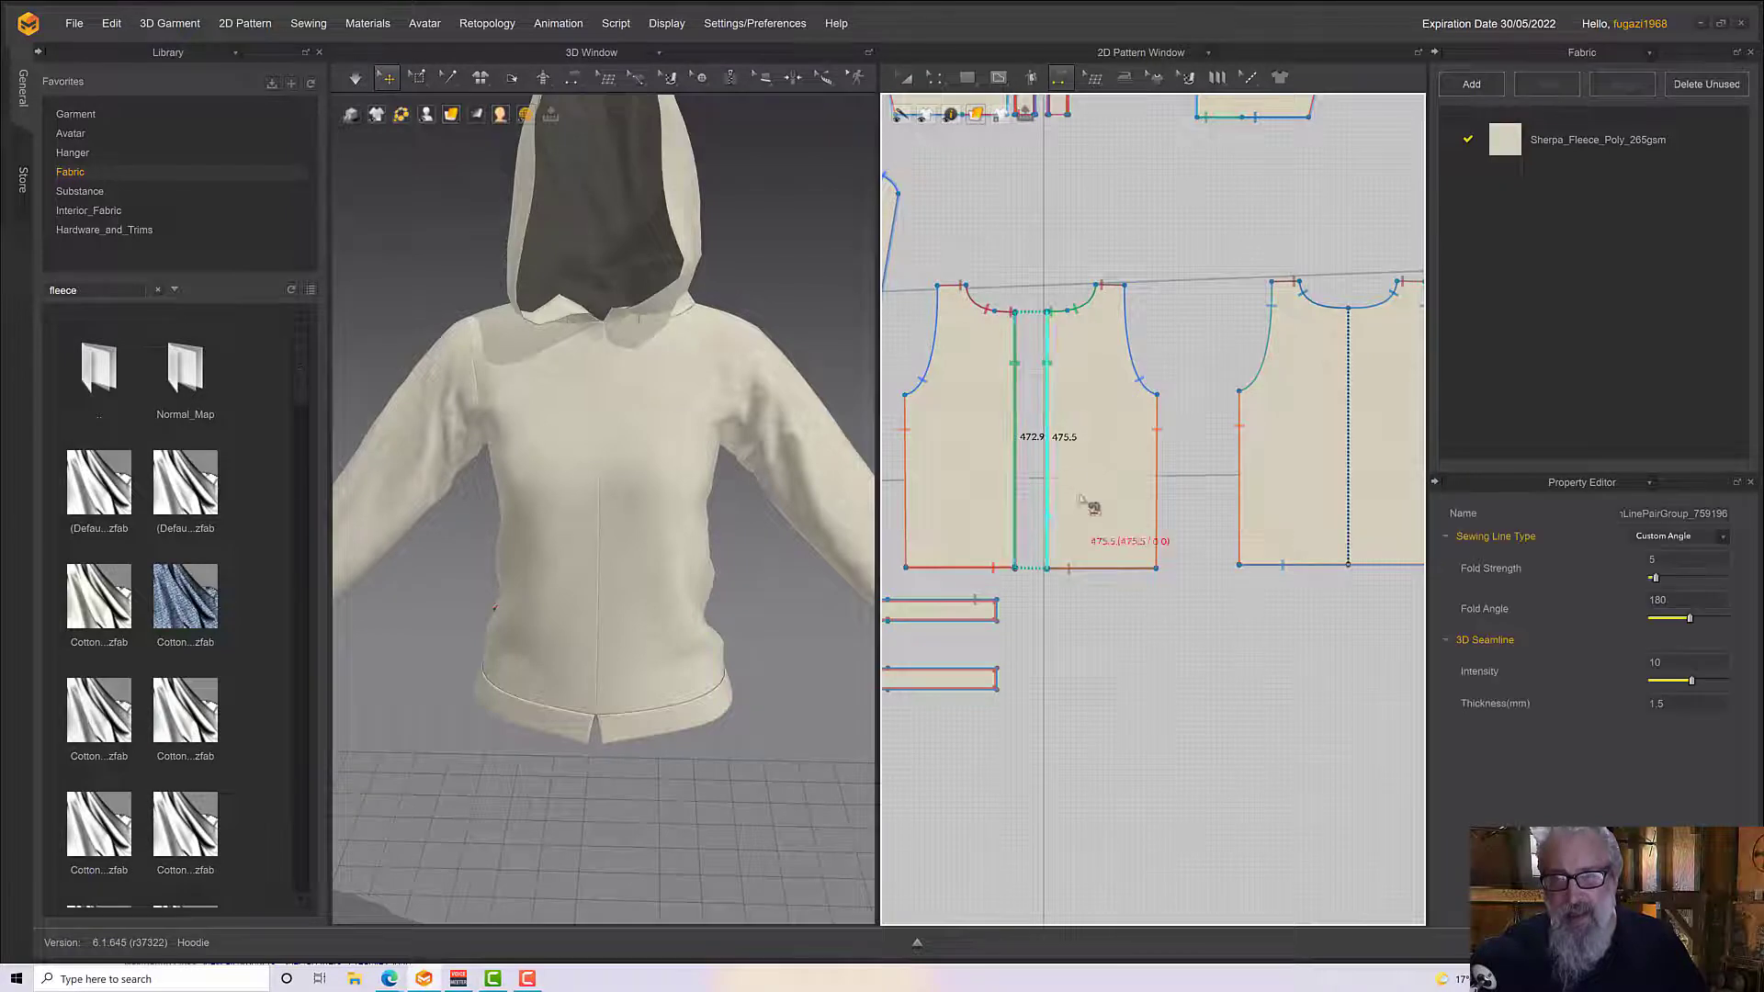
# Delete the centre-front sewing between the two front body panels
pyautogui.moveTo(1061, 81)
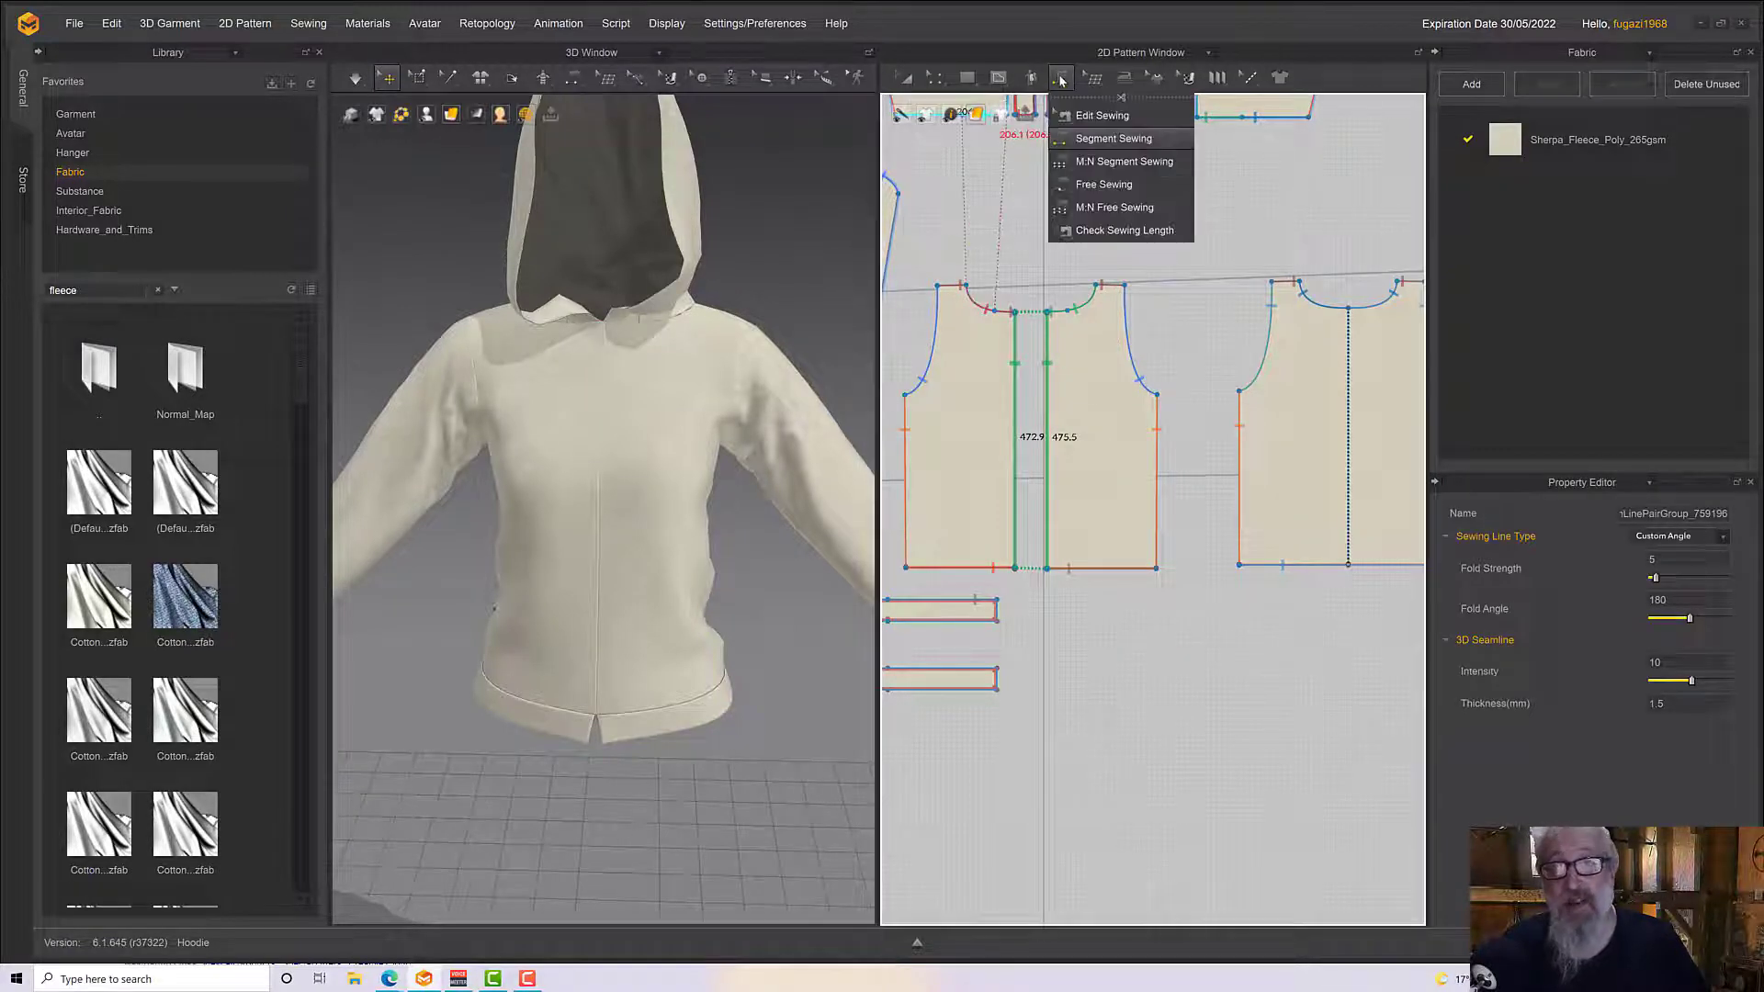
pyautogui.click(1101, 116)
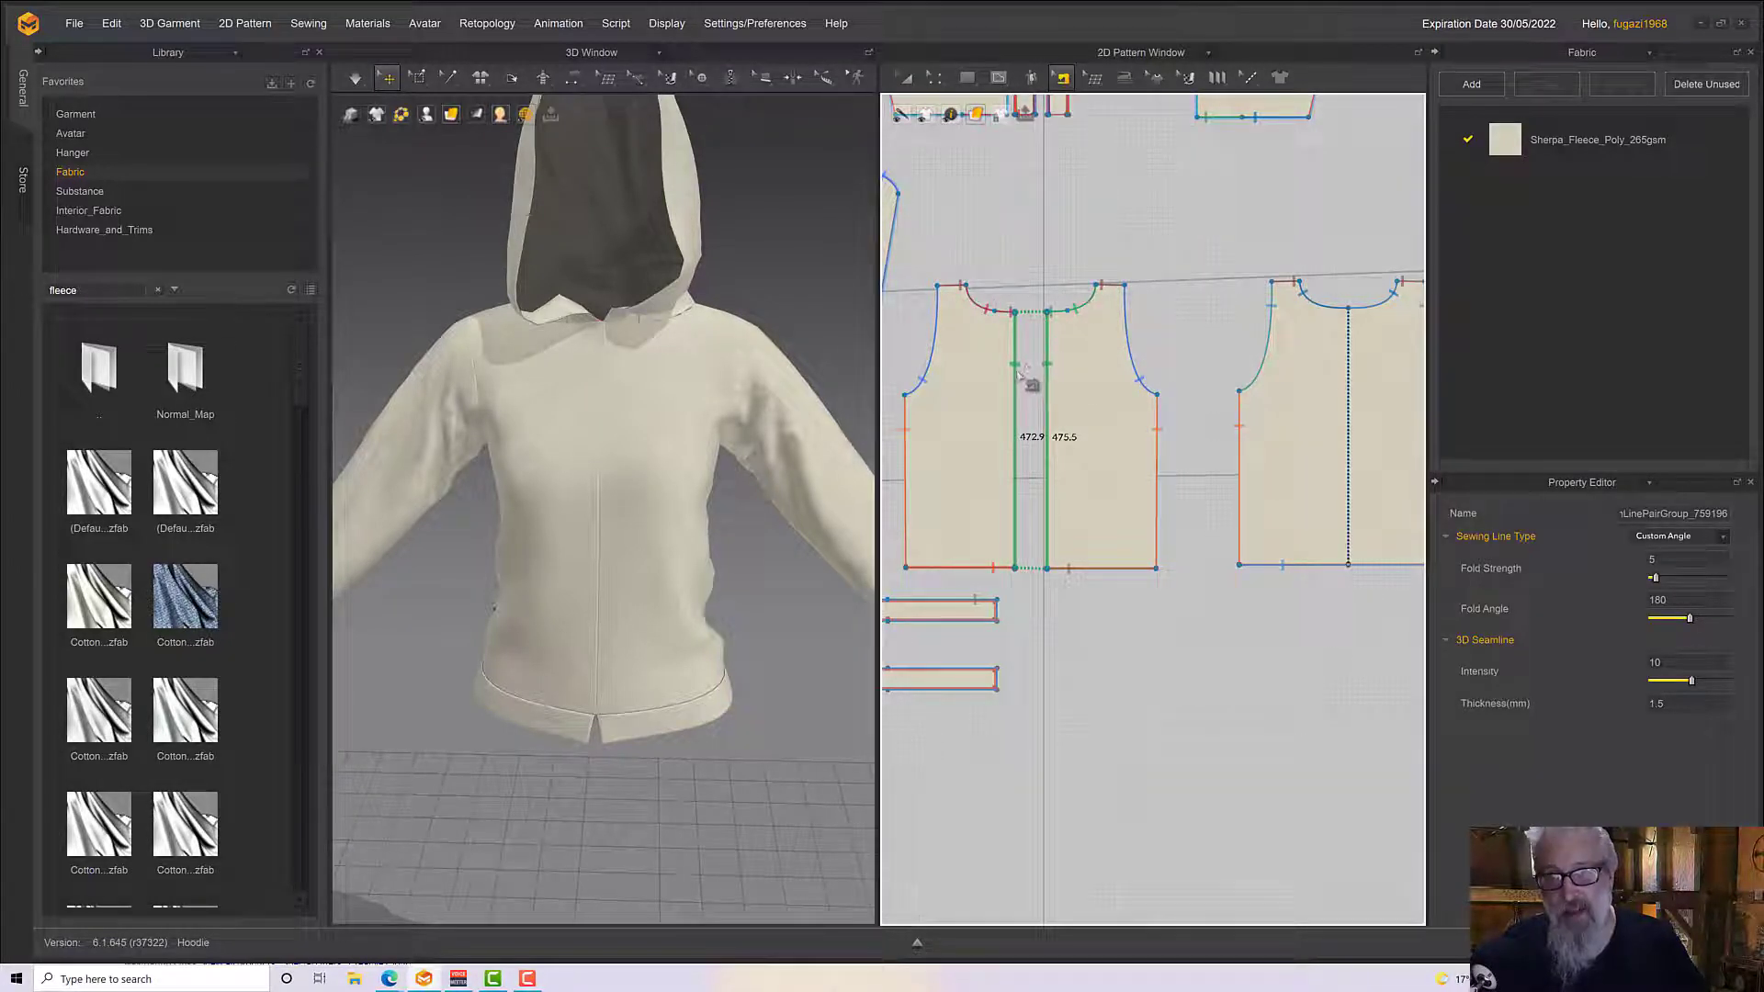
pyautogui.press('Delete')
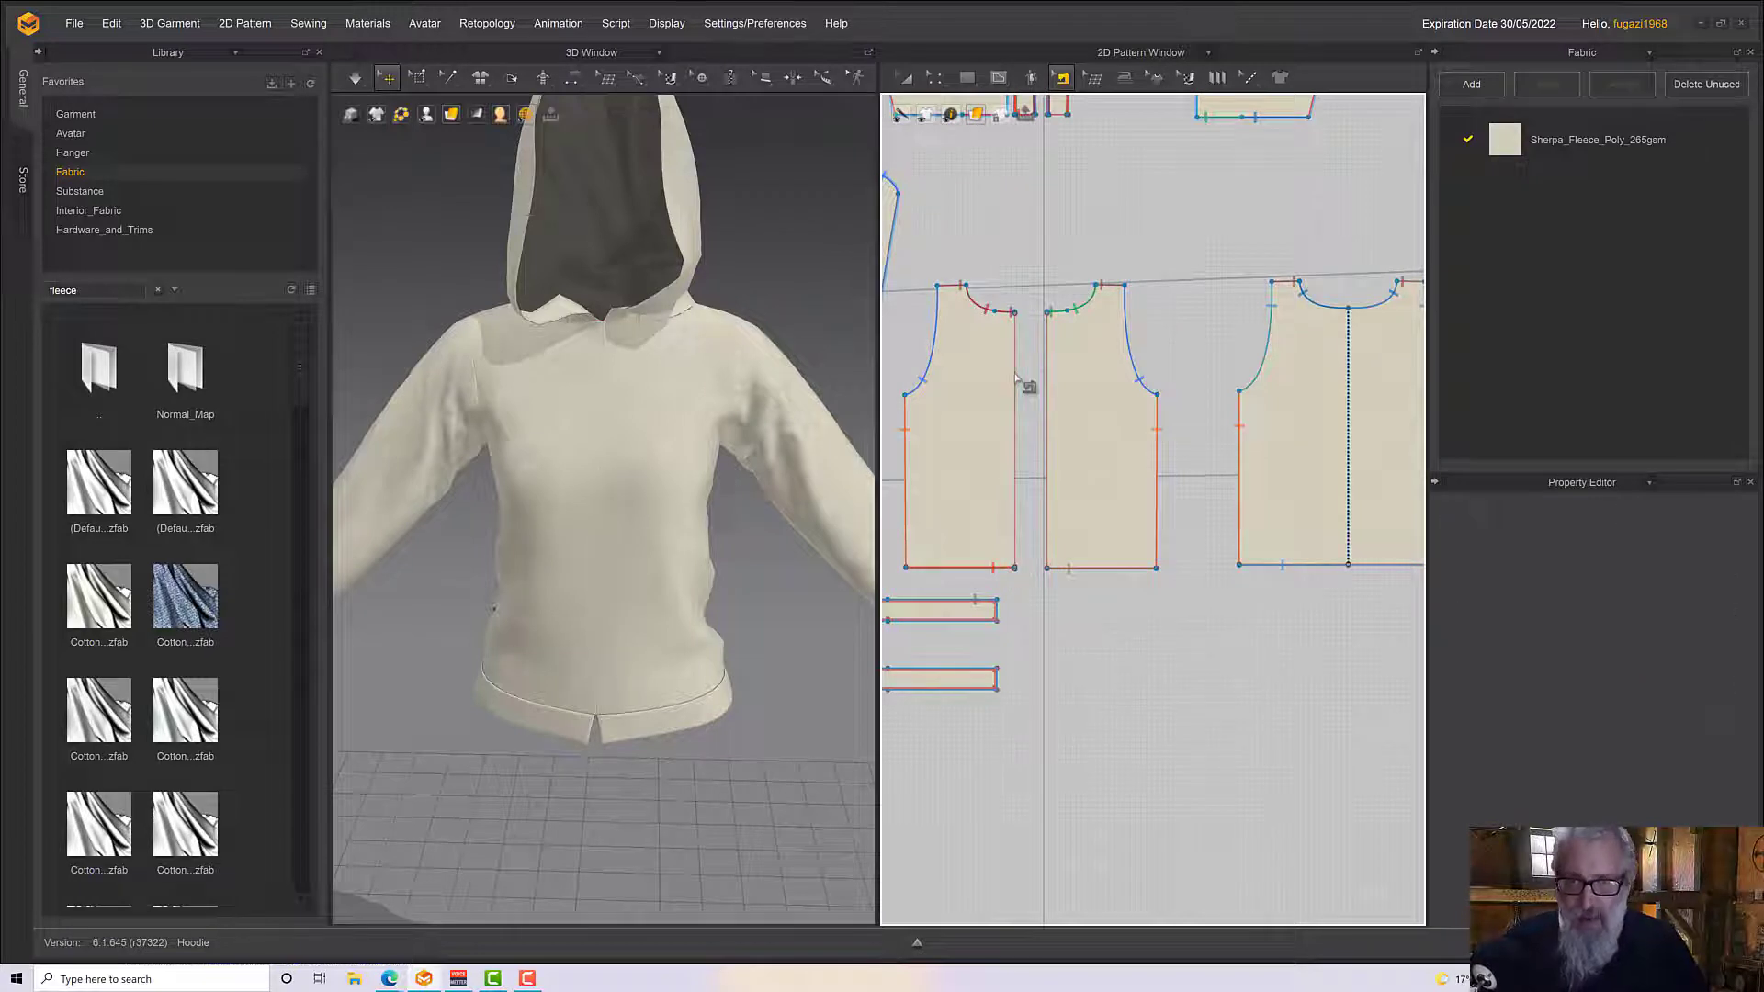
pyautogui.press('a')
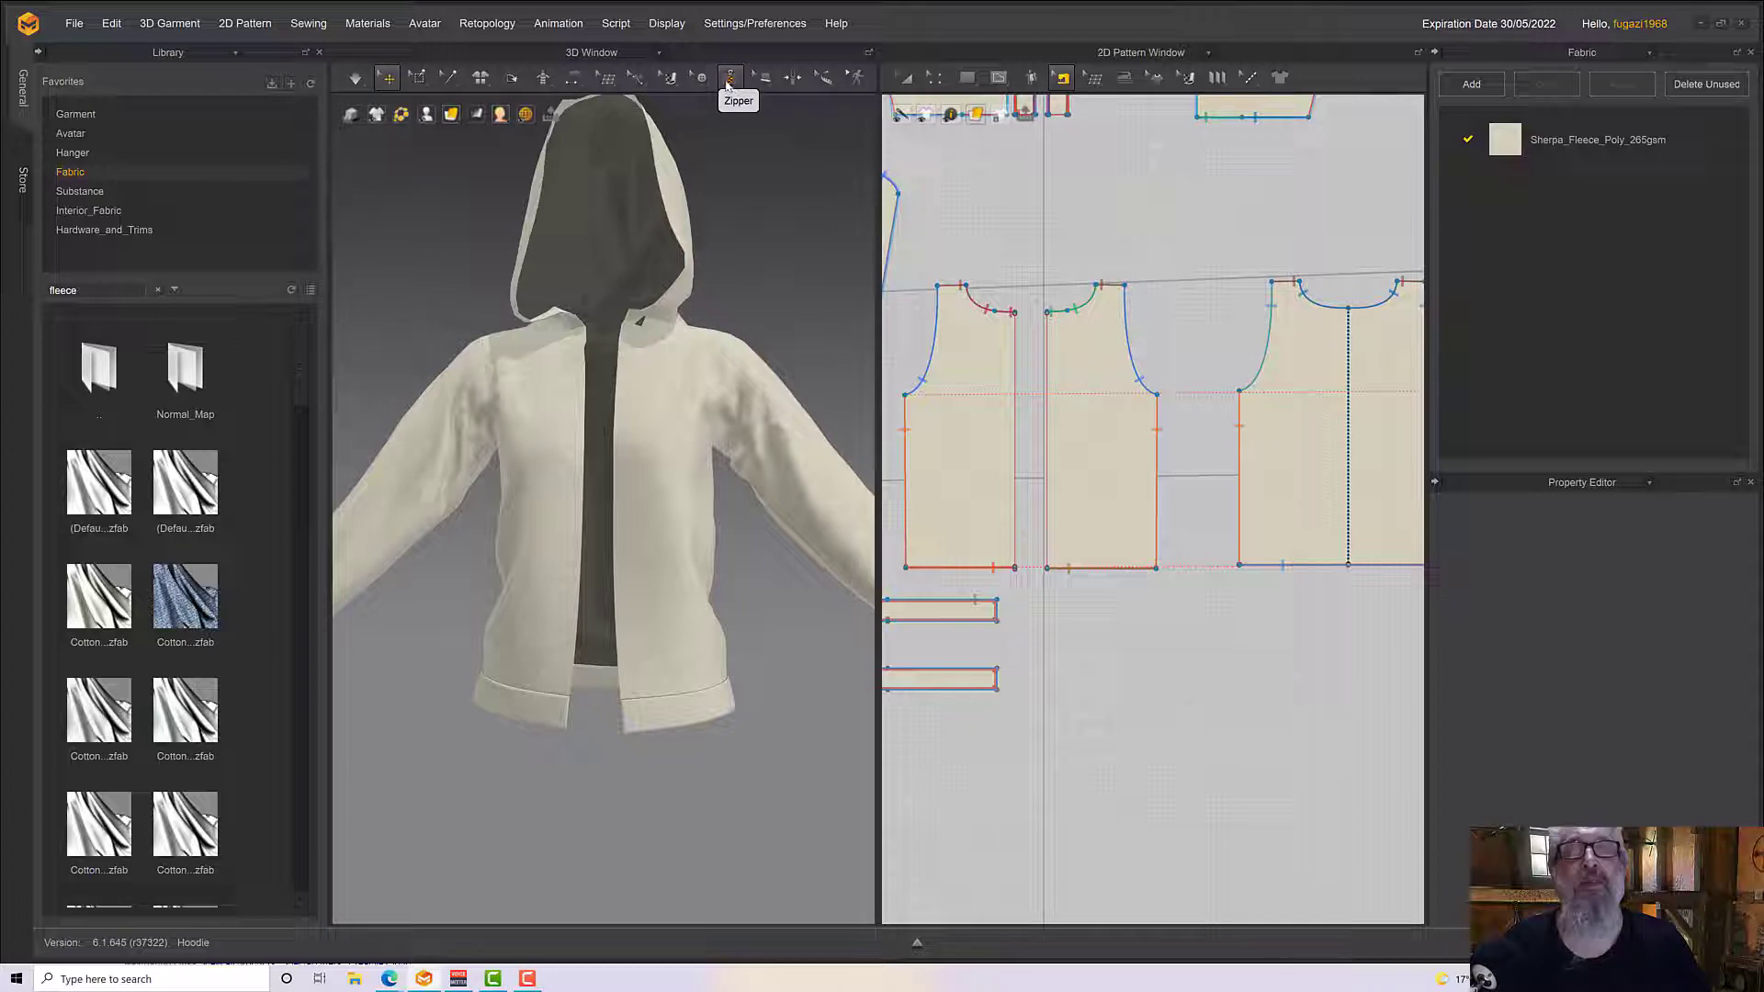
# Try to draw the first zipper side with the Zipper tool, from the neckline down one front edge to the waistband's lower corner
pyautogui.click(728, 79)
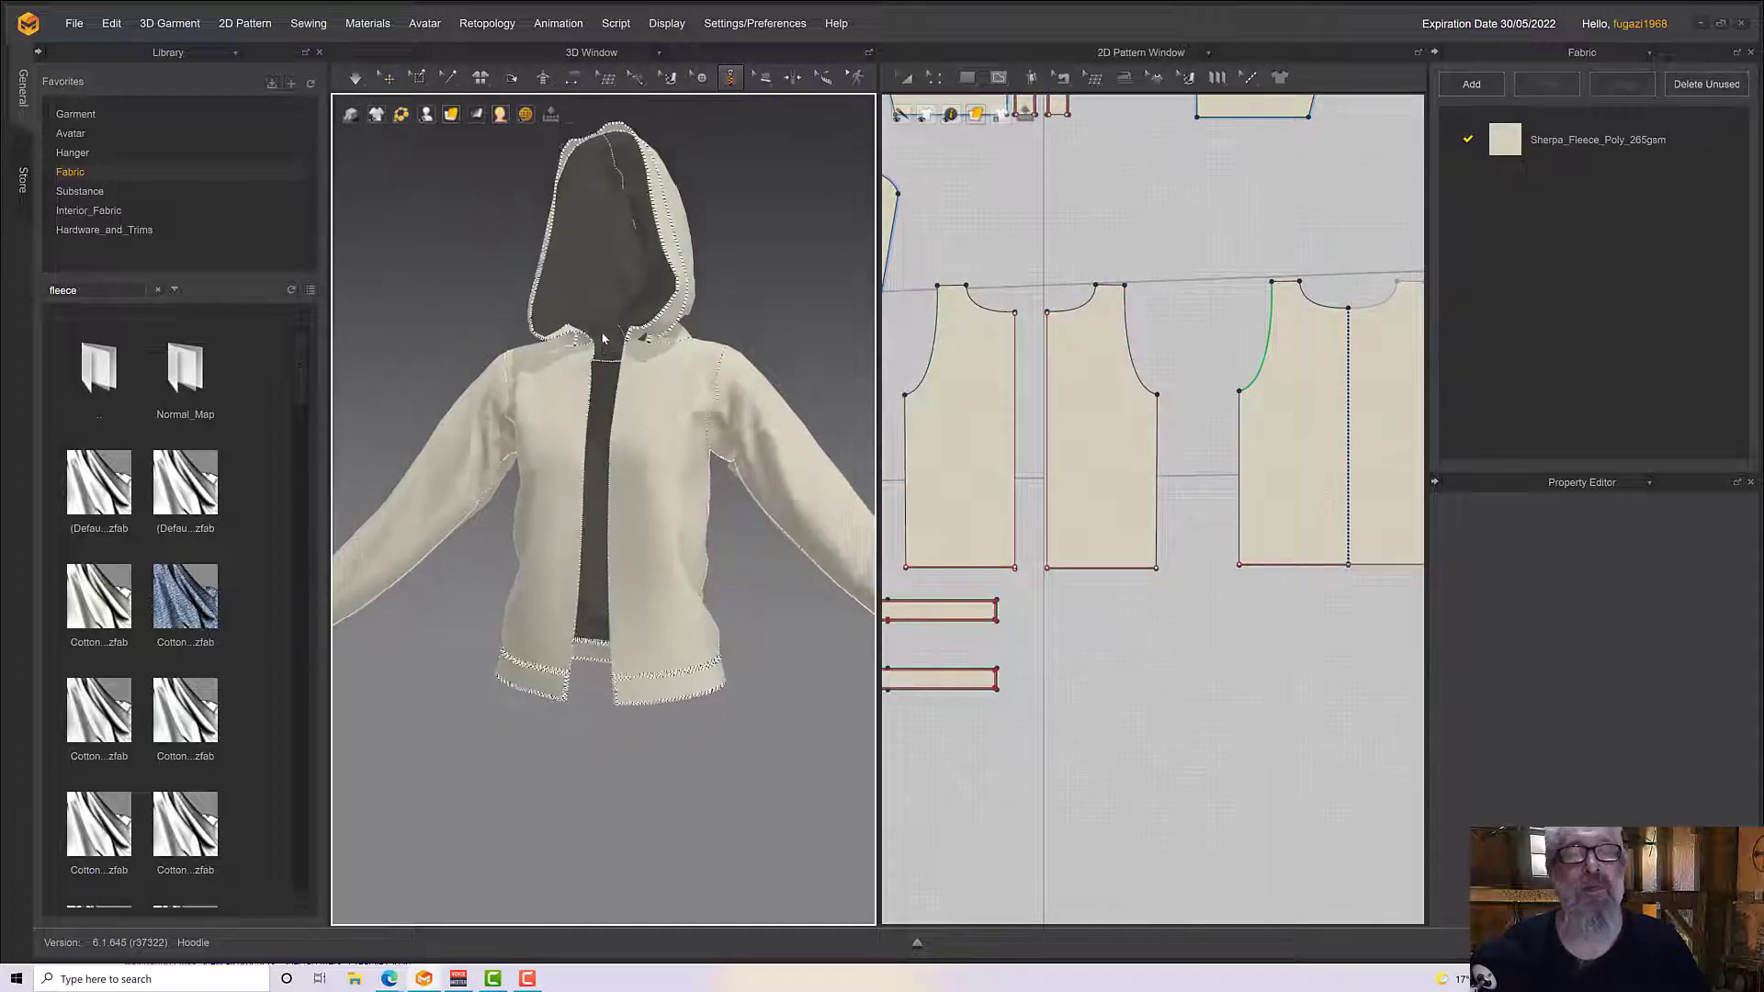
pyautogui.scroll(5, 603, 339)
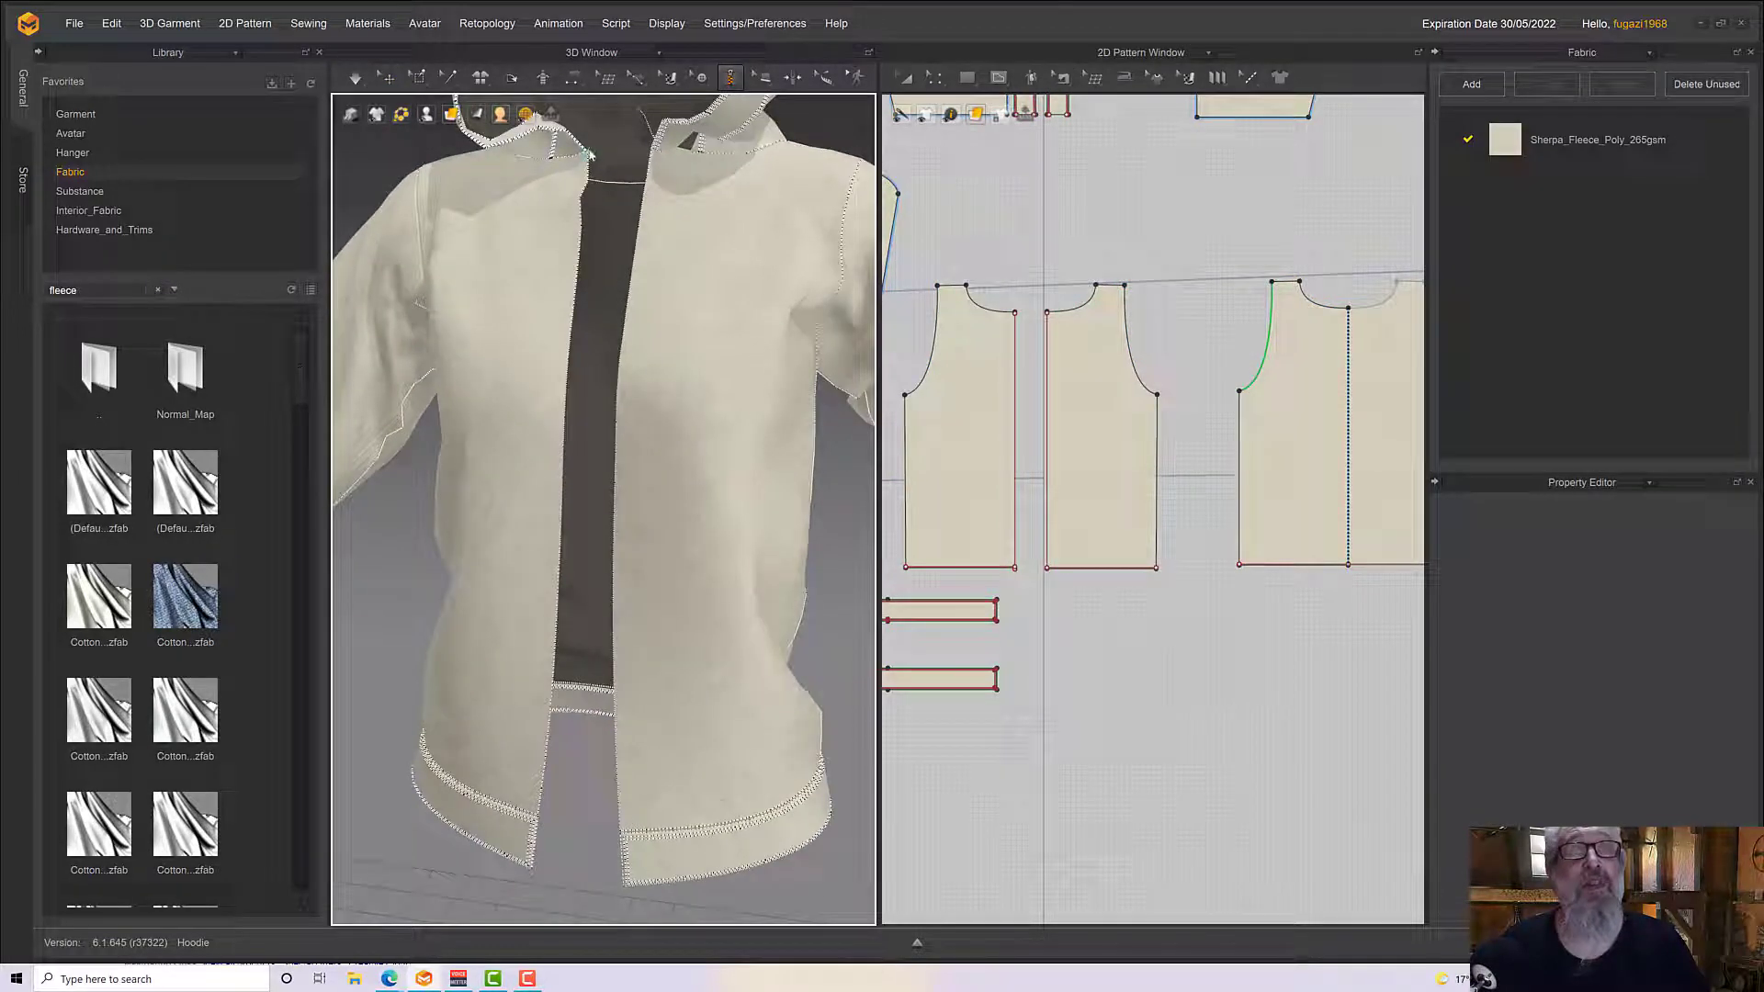
pyautogui.click(586, 150)
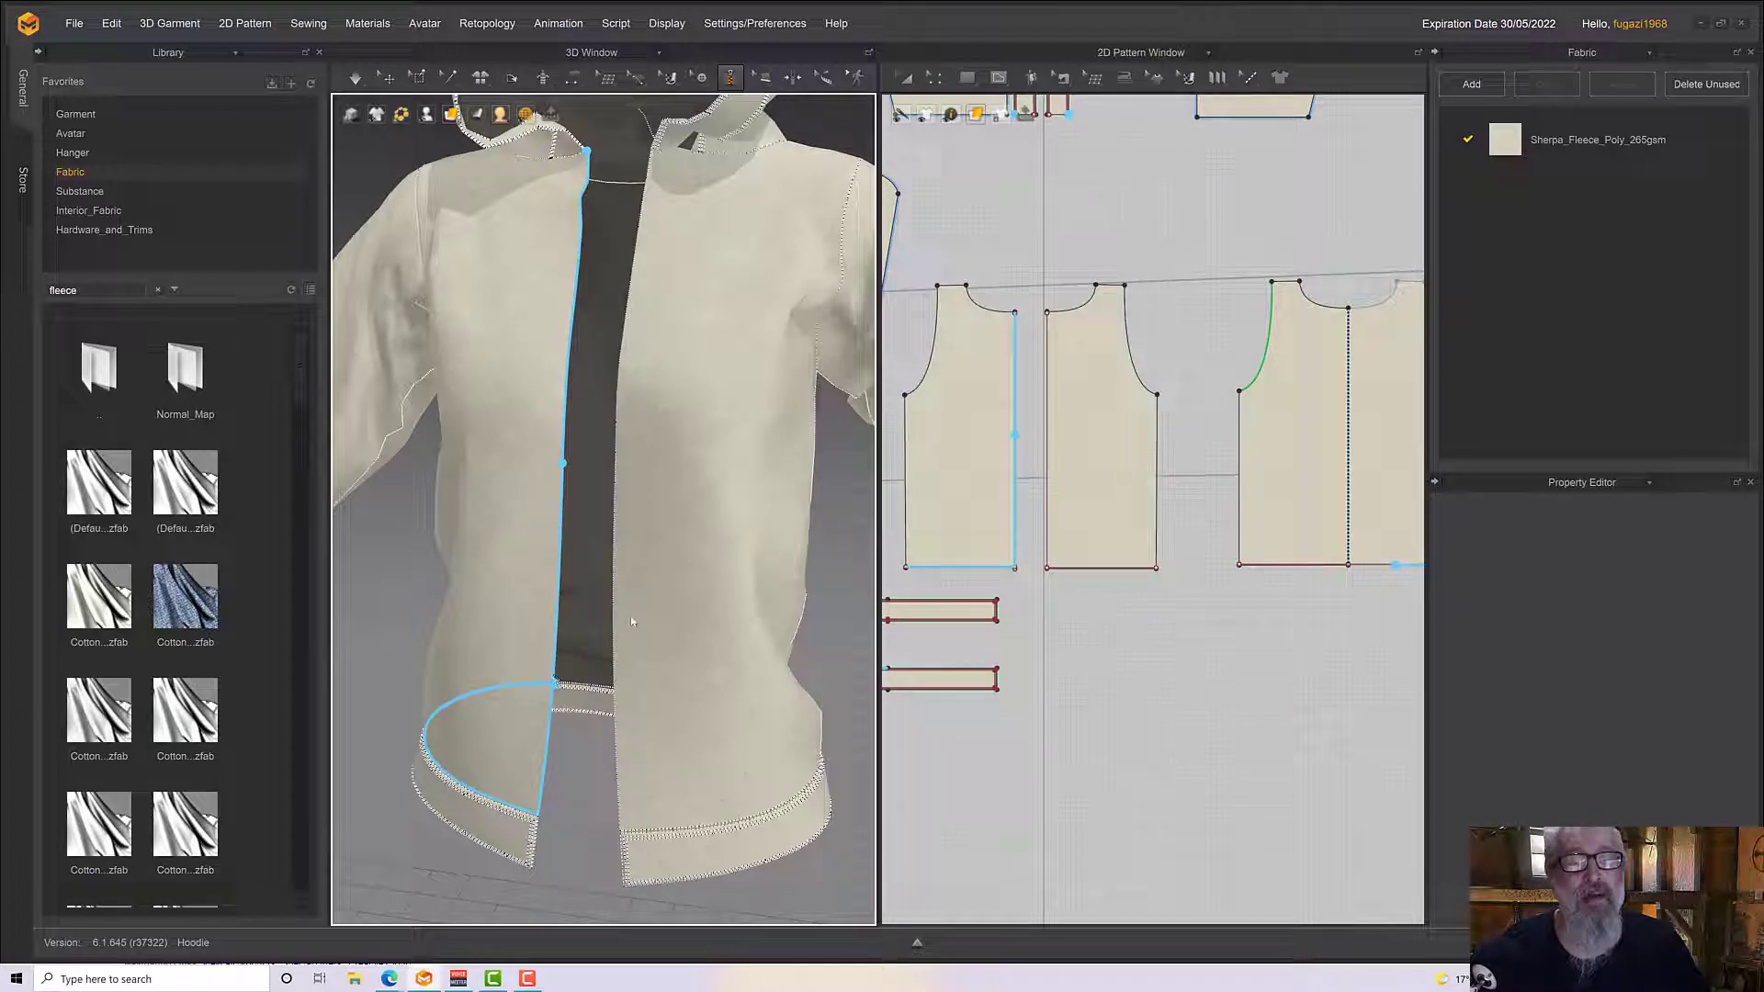
pyautogui.press('Escape')
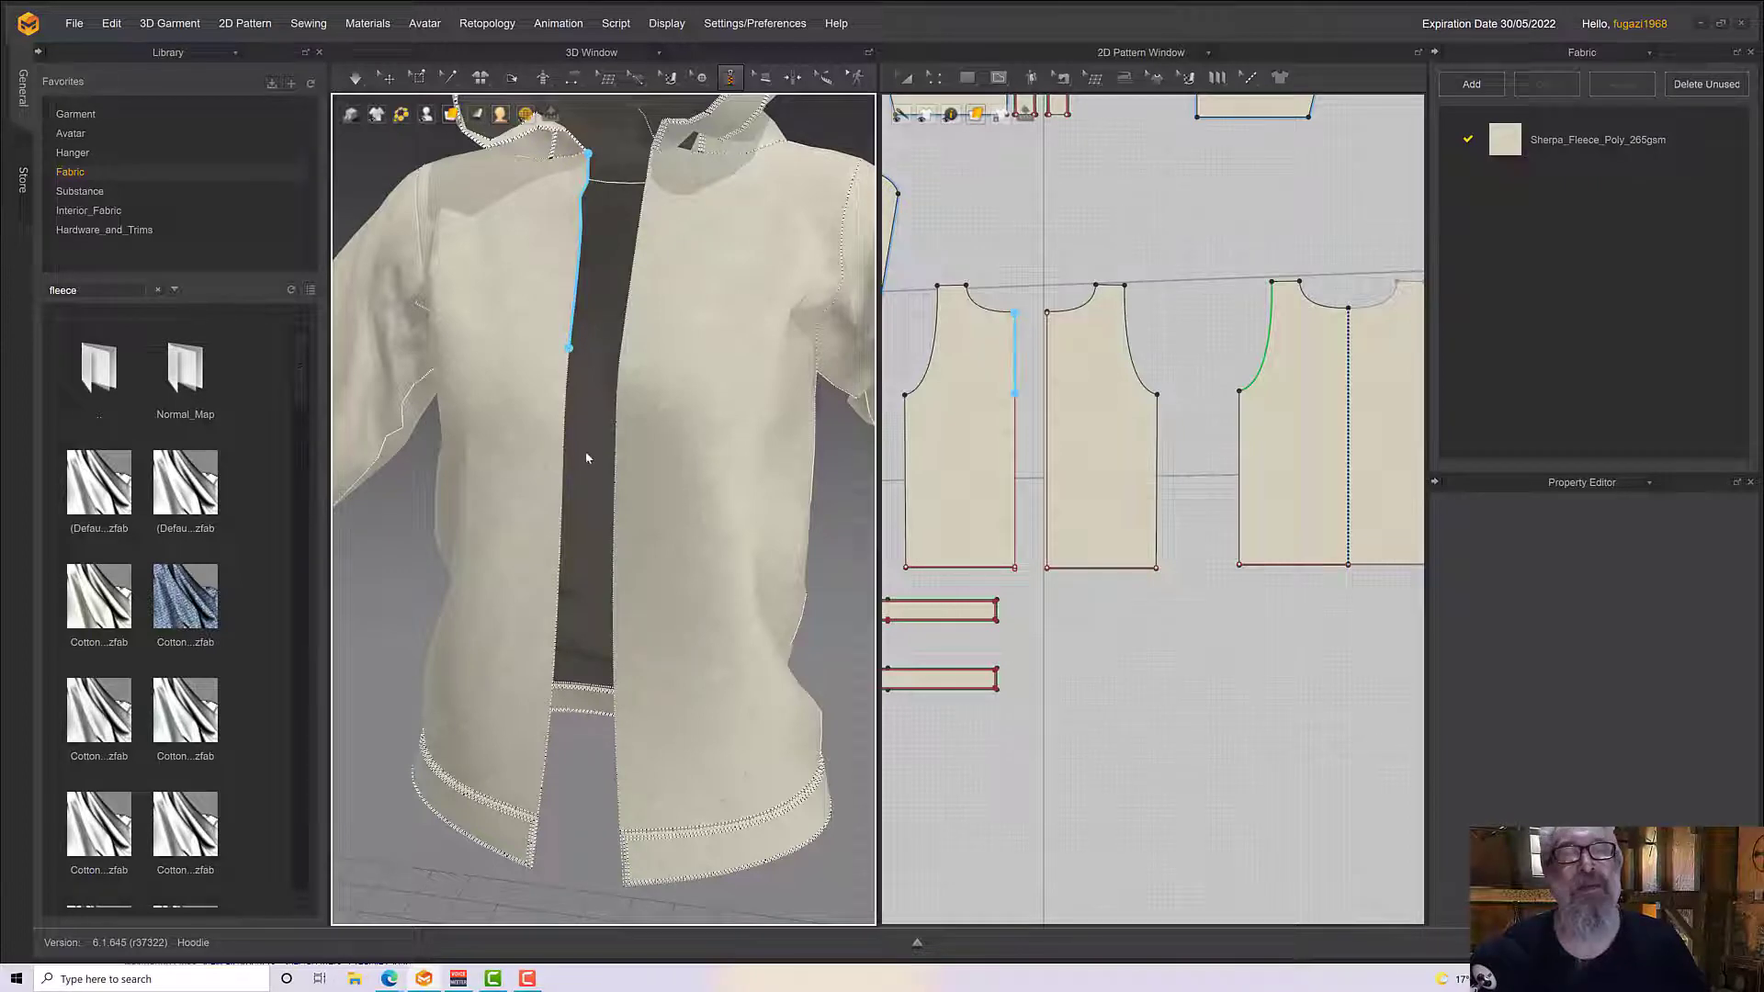
pyautogui.moveTo(586, 456); pyautogui.dragTo(592, 296, button='middle')
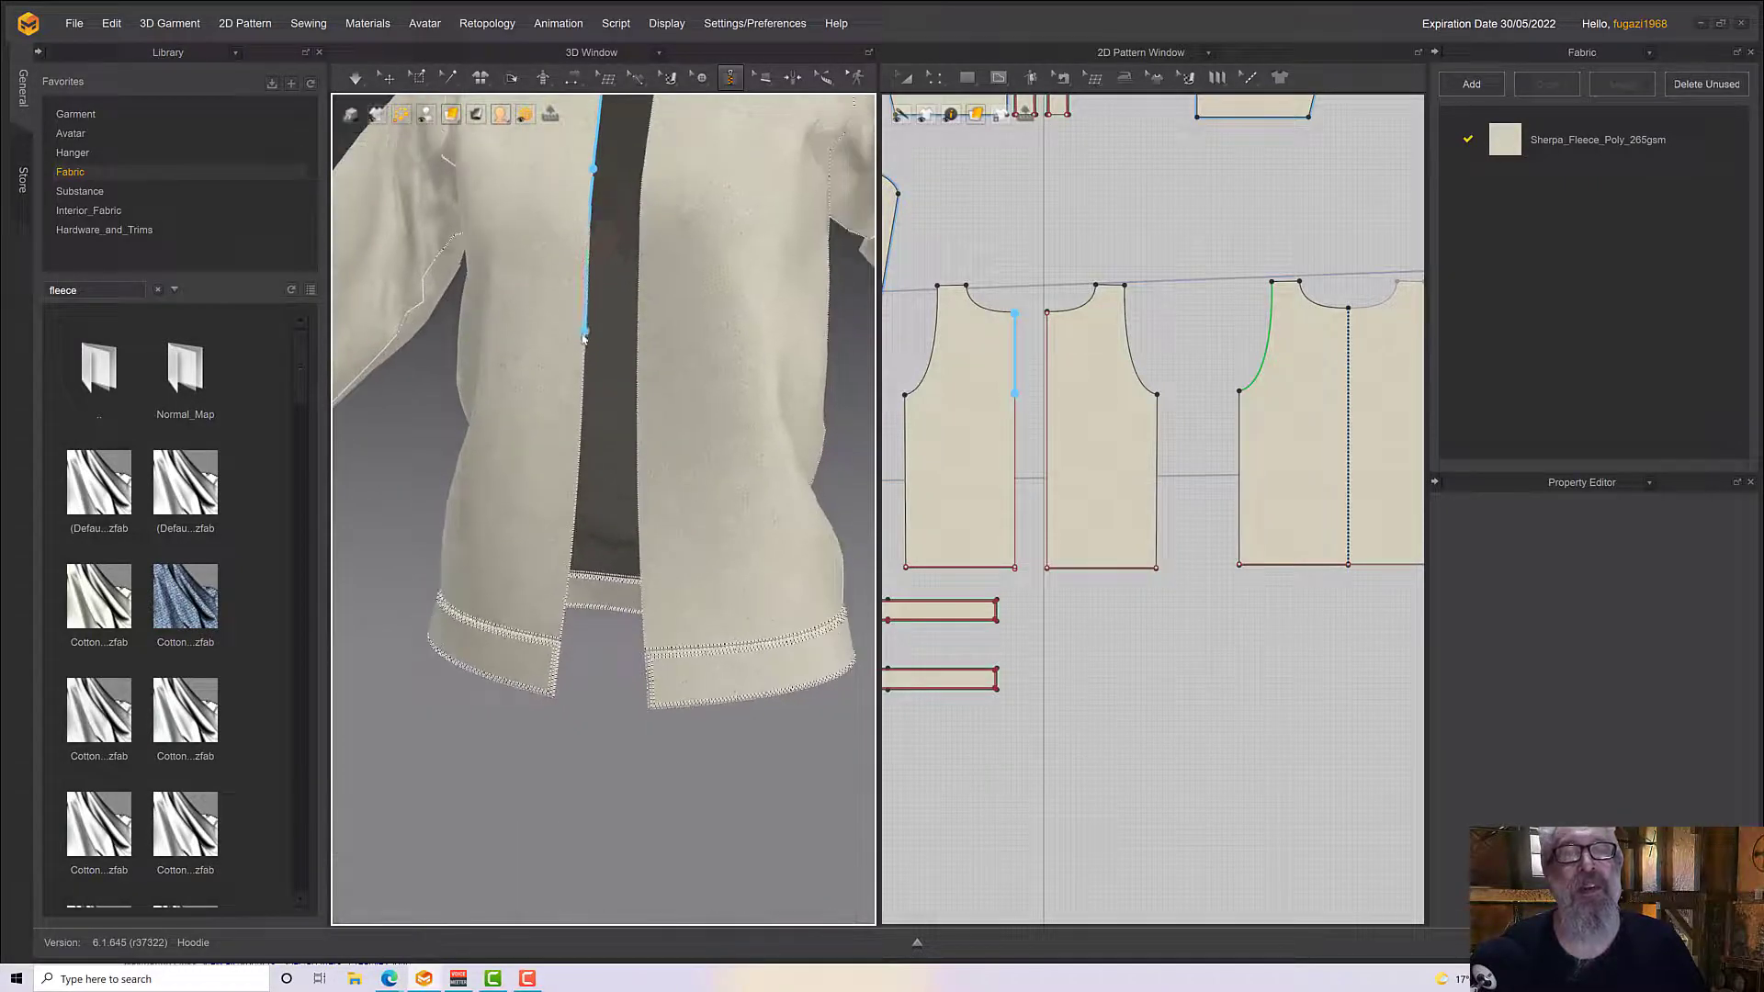
pyautogui.moveTo(584, 469); pyautogui.dragTo(602, 331, button='middle')
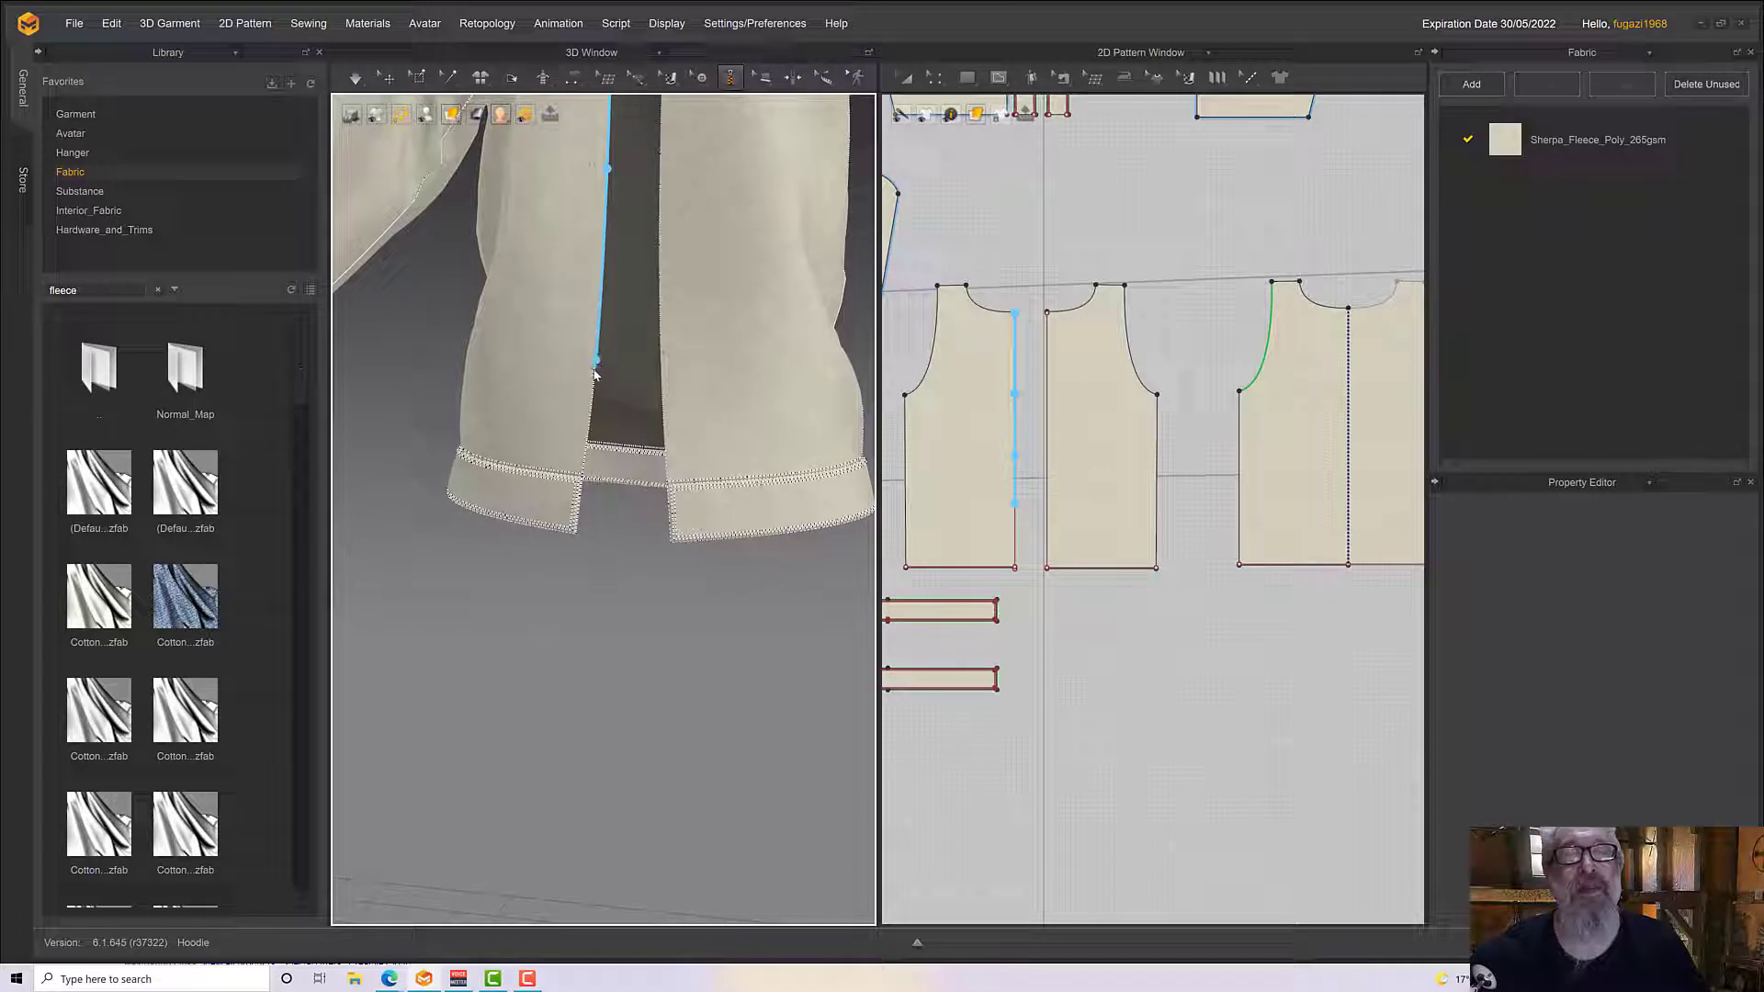
pyautogui.doubleClick(576, 539)
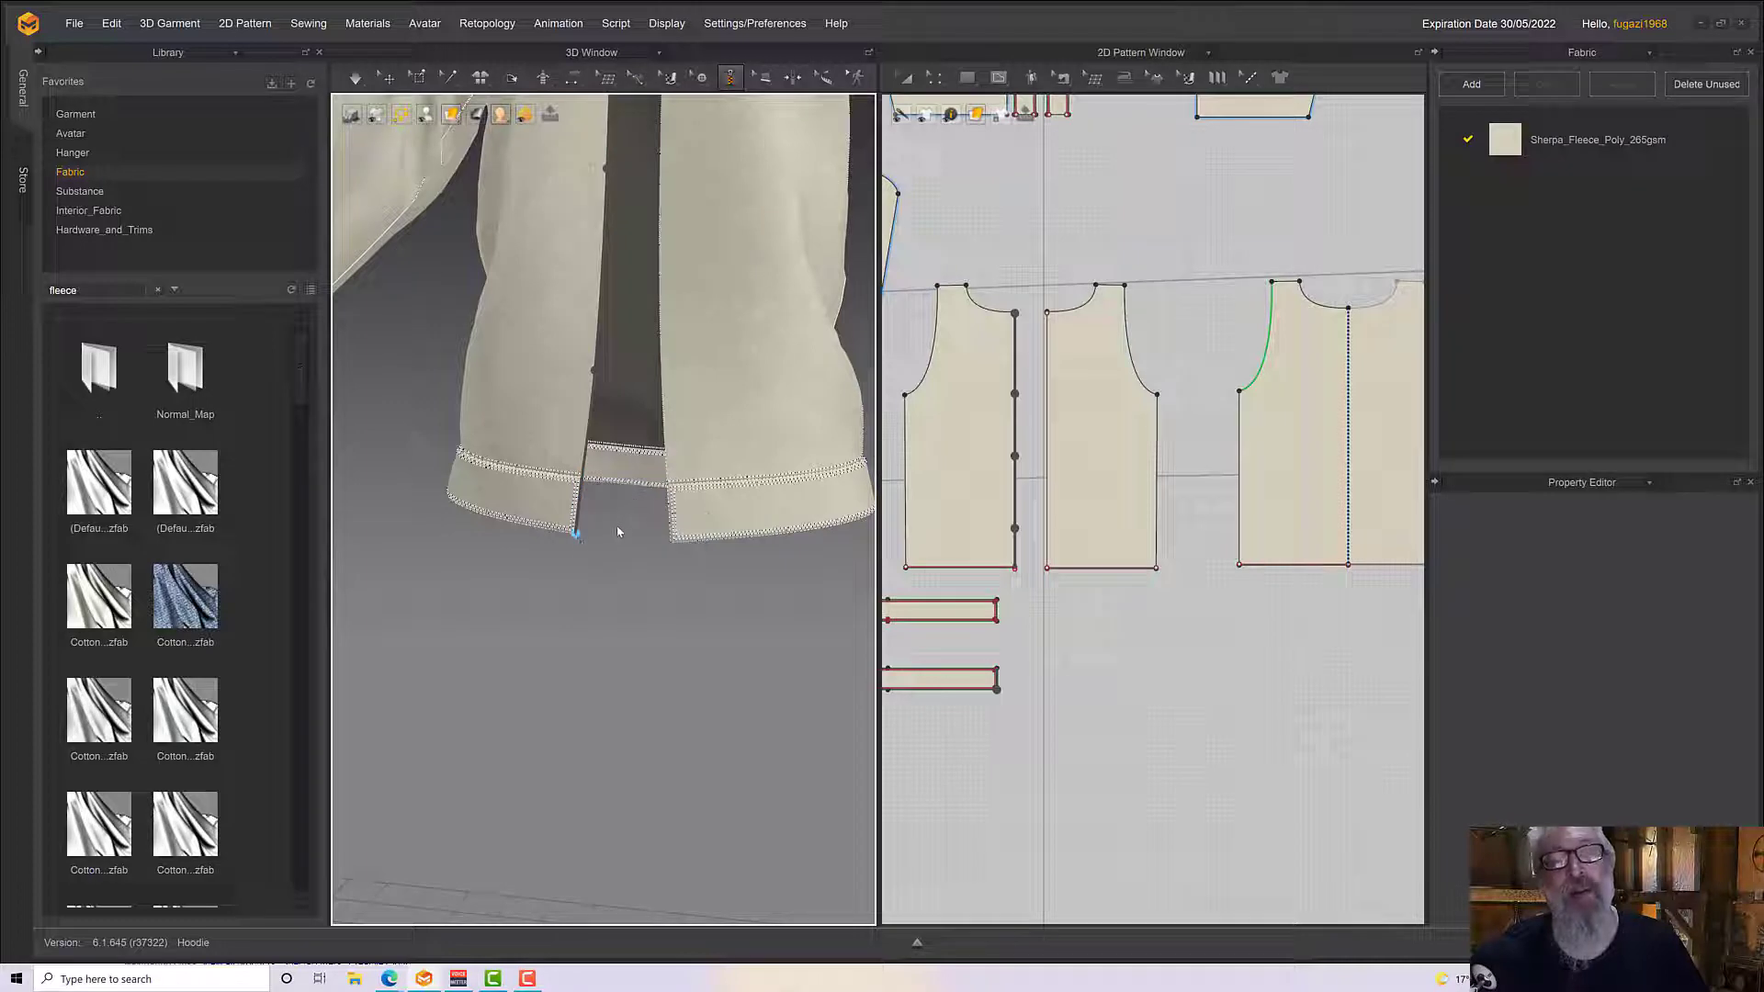
# Redraw the first zipper side along the garment's right front edge, from the neckline to the waistband's lower corner
pyautogui.scroll(-5, 578, 421)
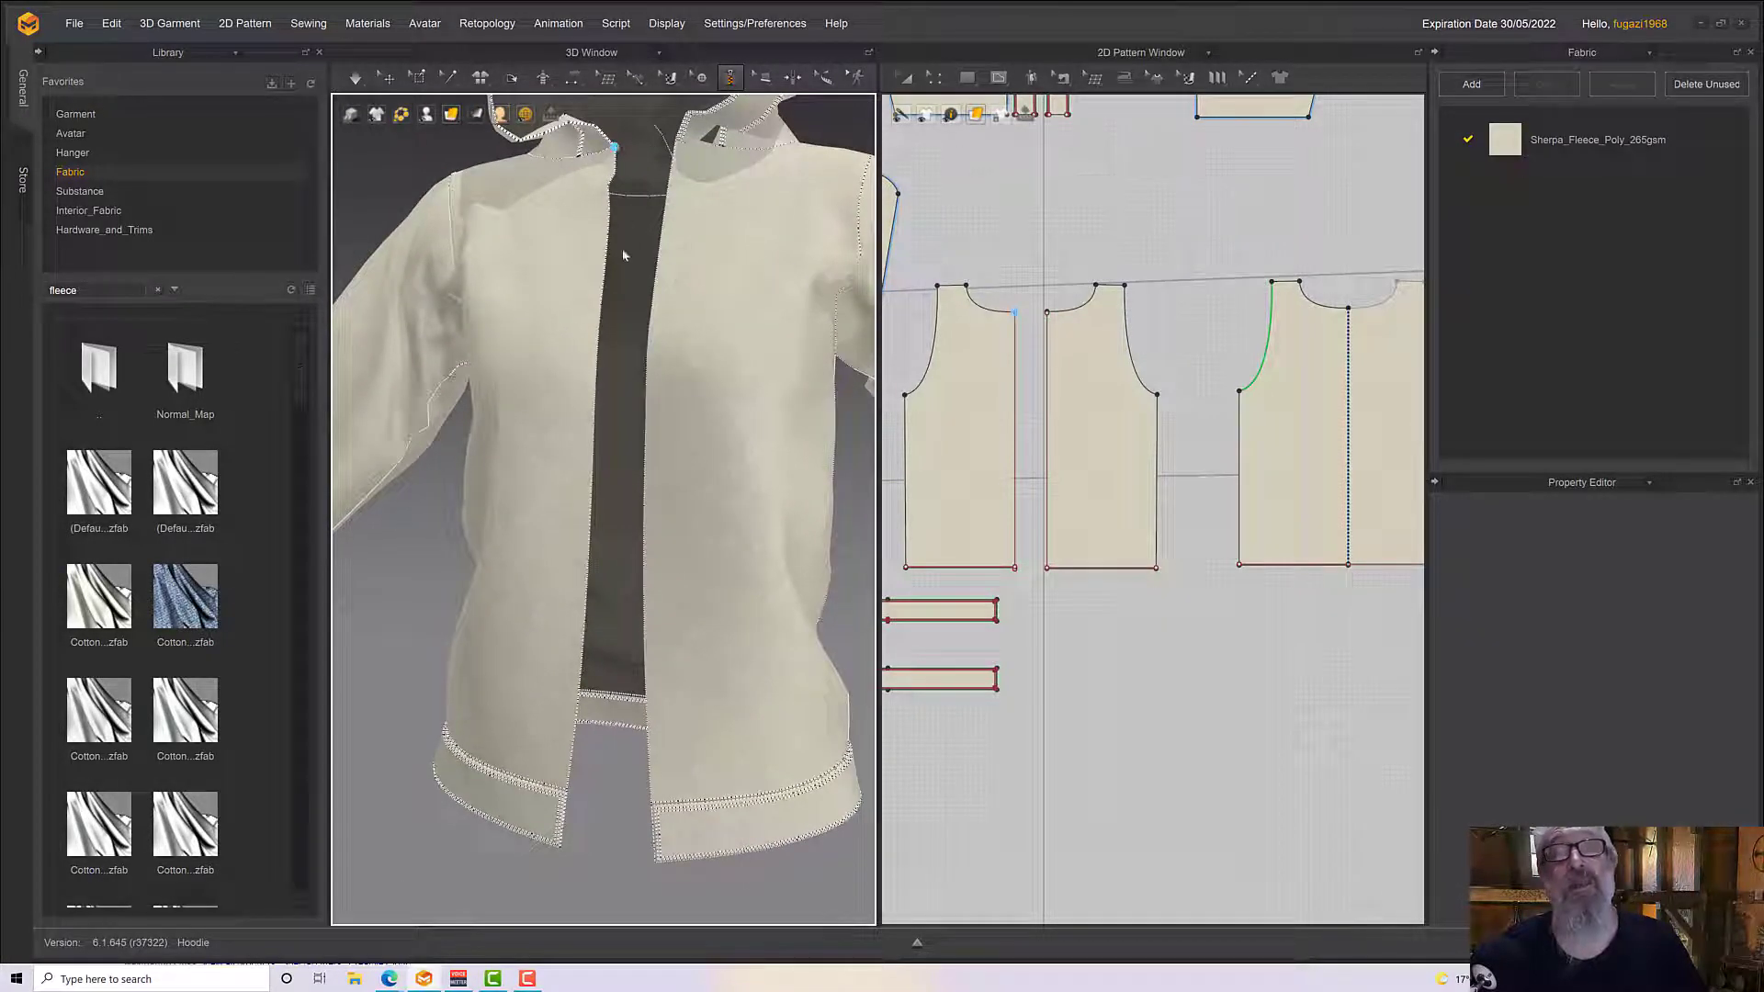
pyautogui.click(595, 378)
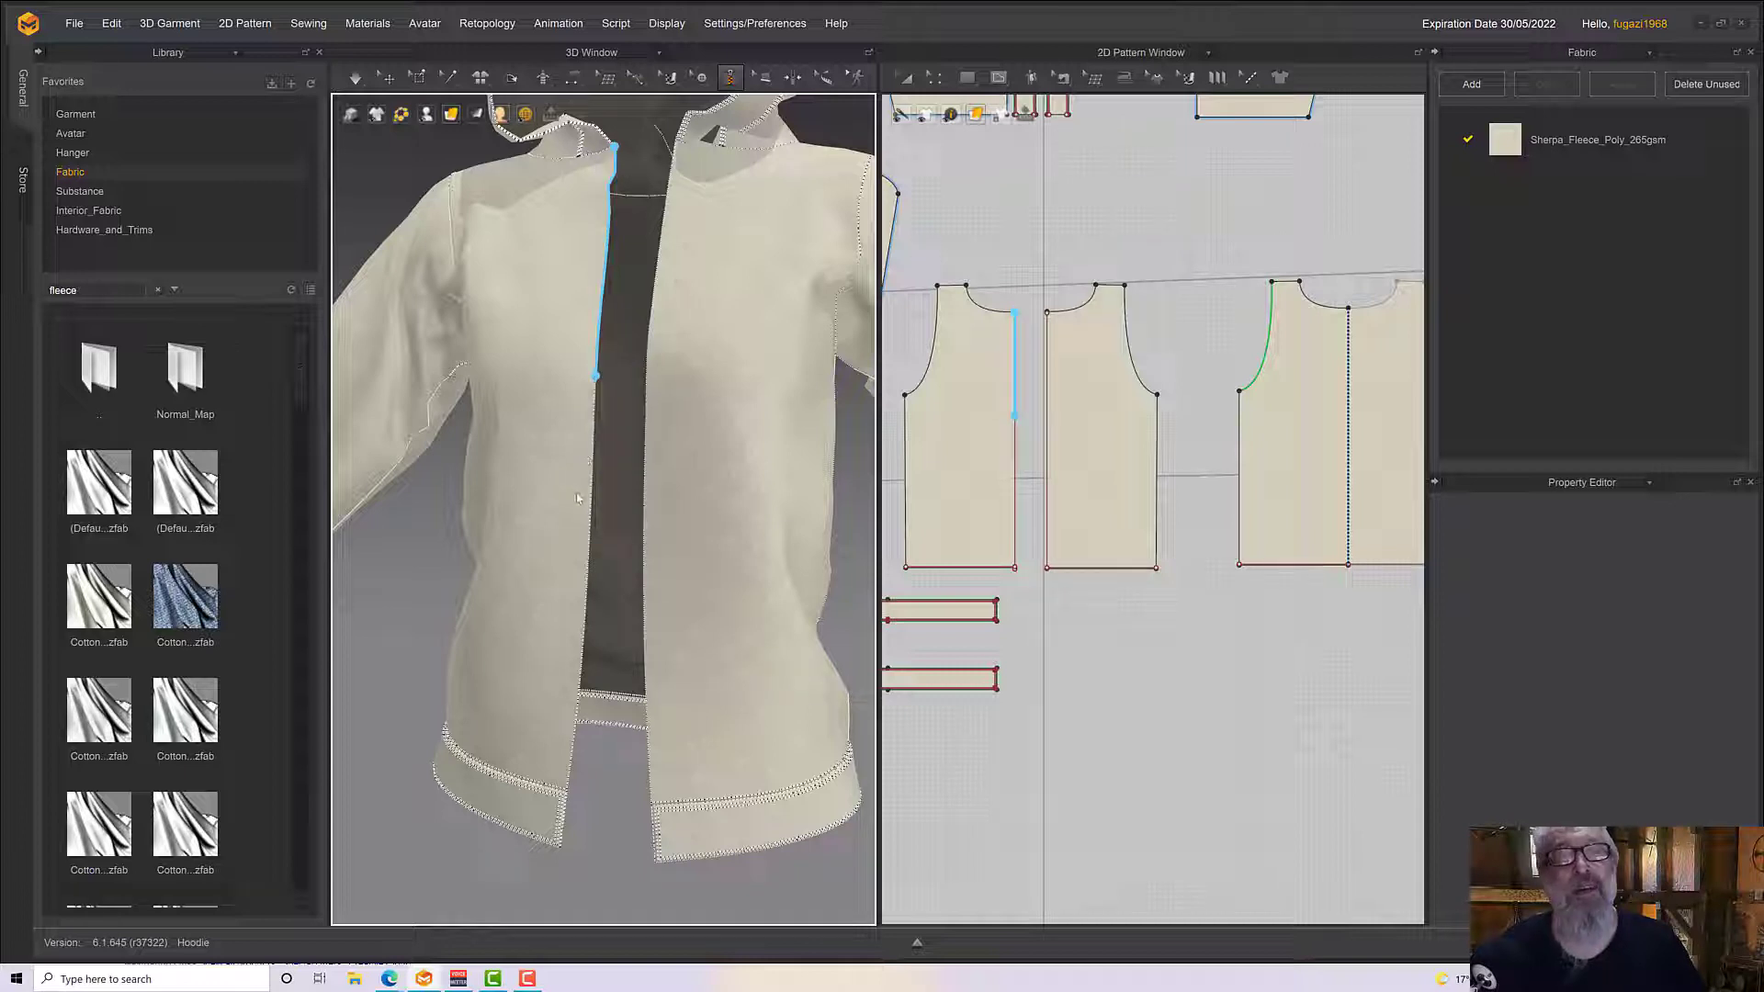
pyautogui.click(587, 650)
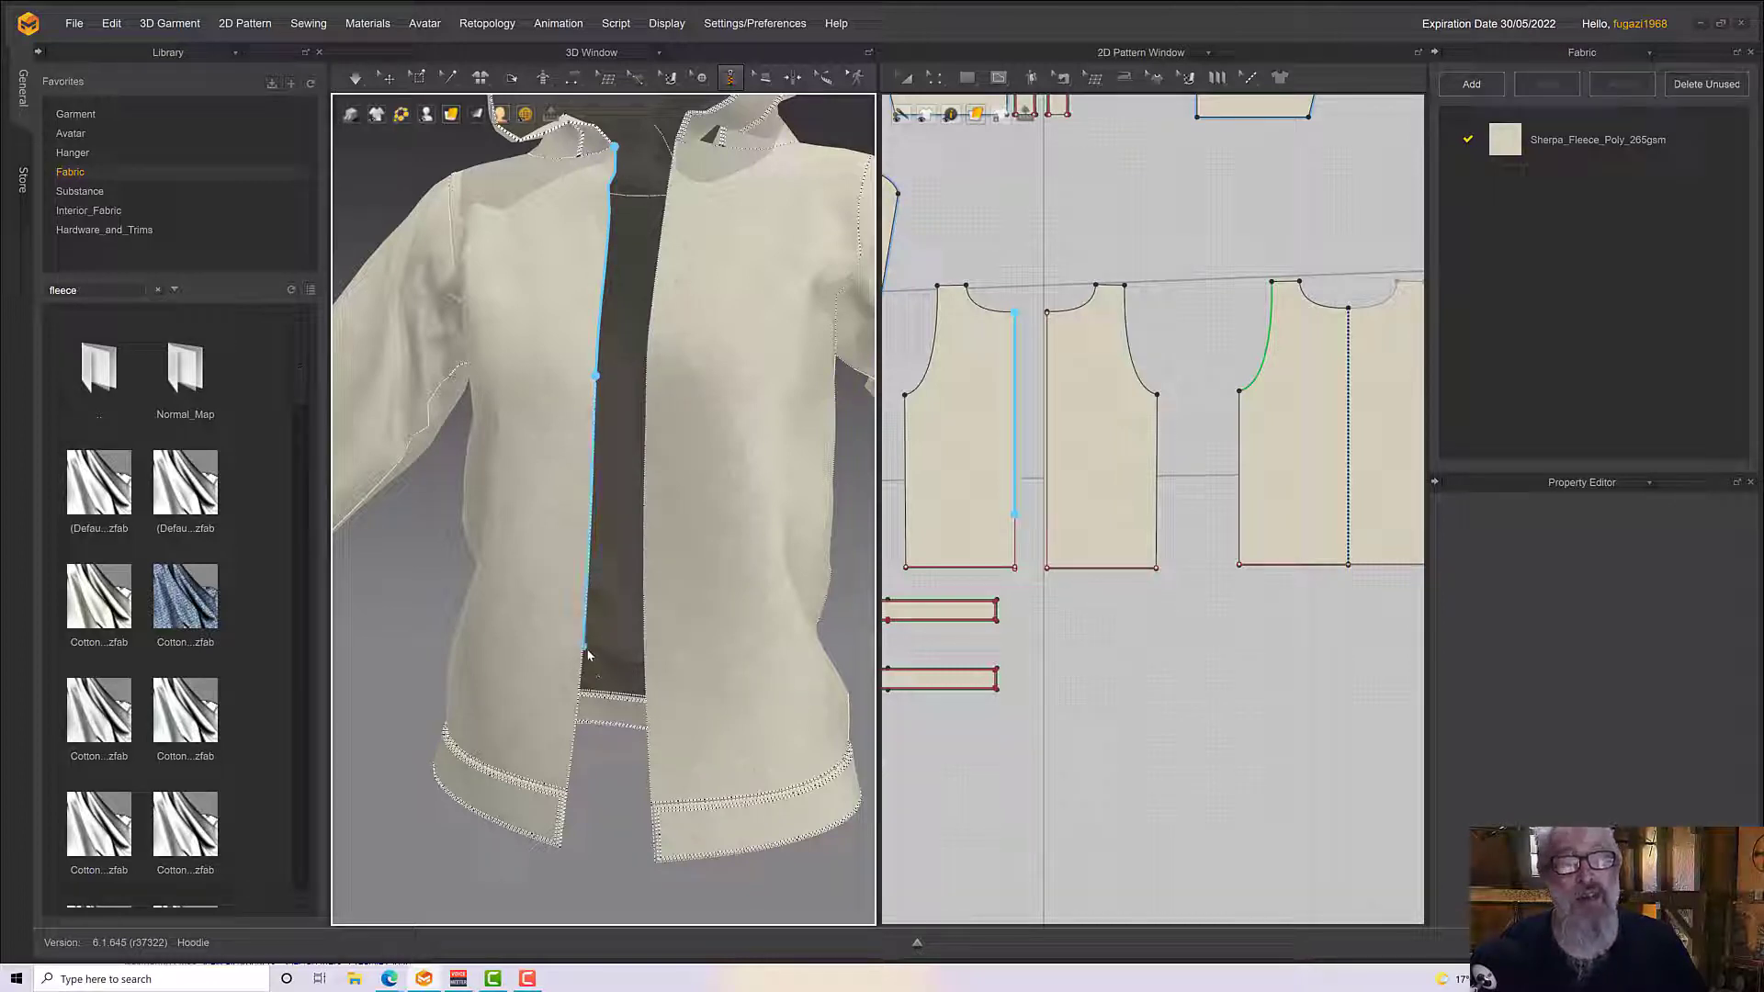
pyautogui.doubleClick(560, 854)
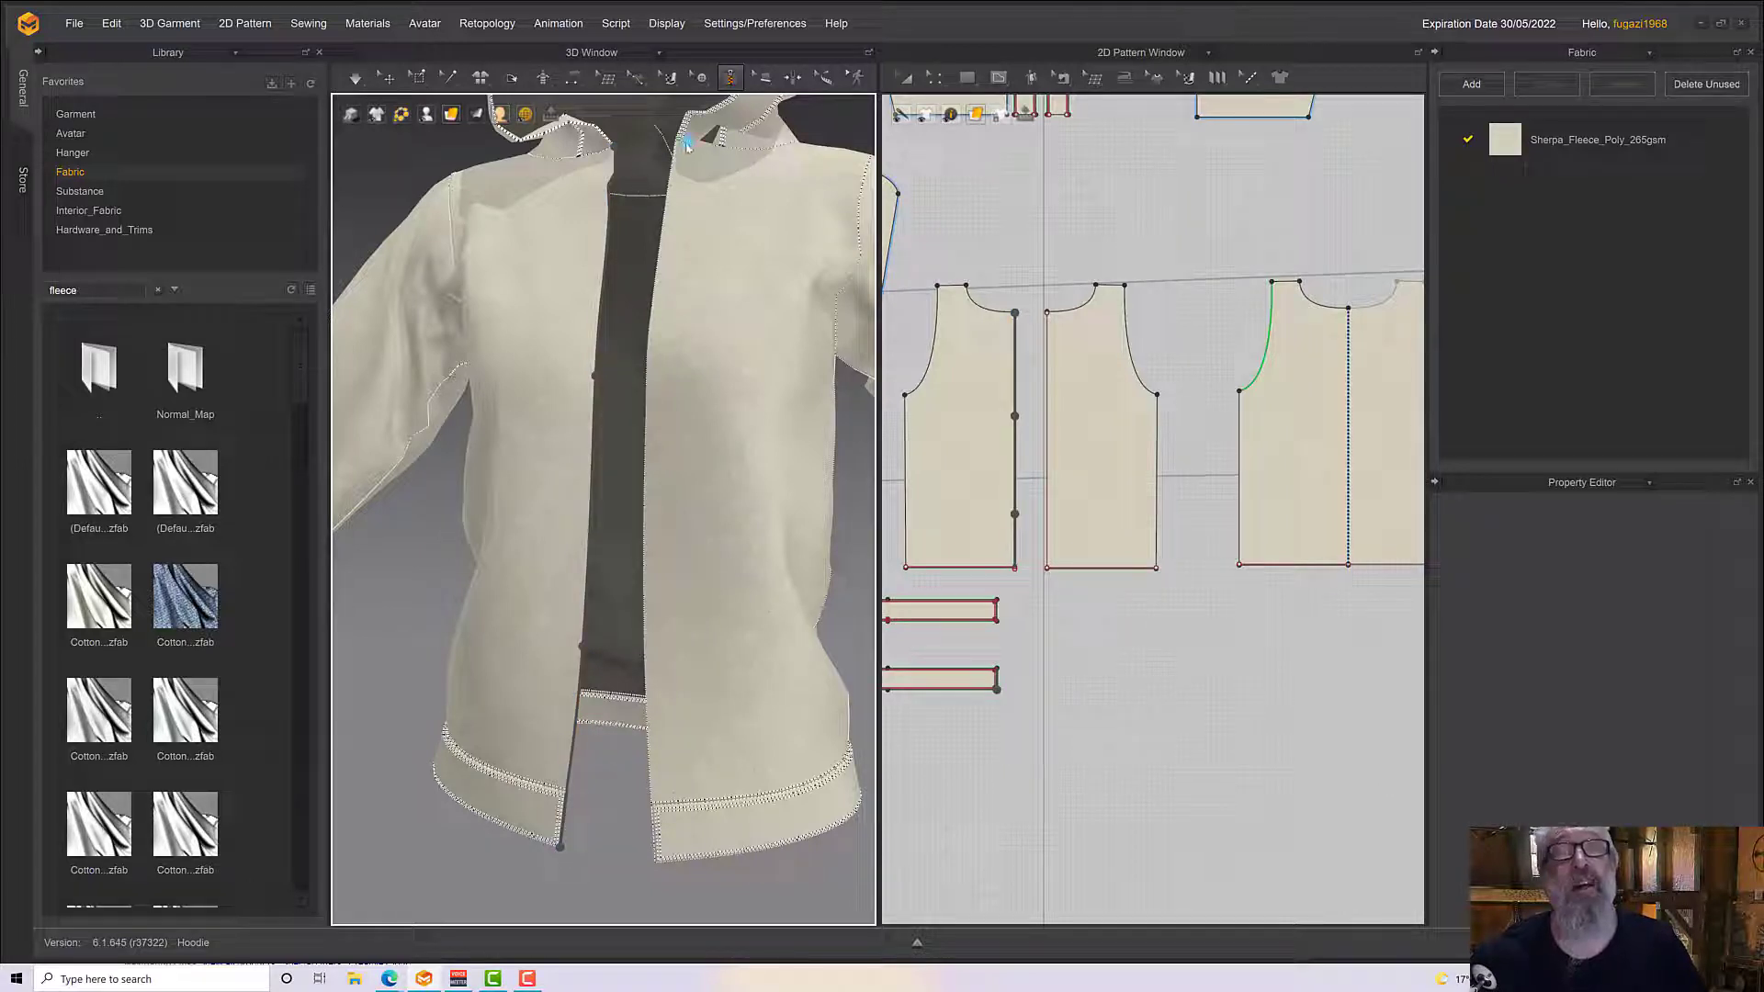
# Draw the second zipper side along the opposite front edge, from the neckline to the waistband's lower corner, and finish the zipper
pyautogui.click(646, 376)
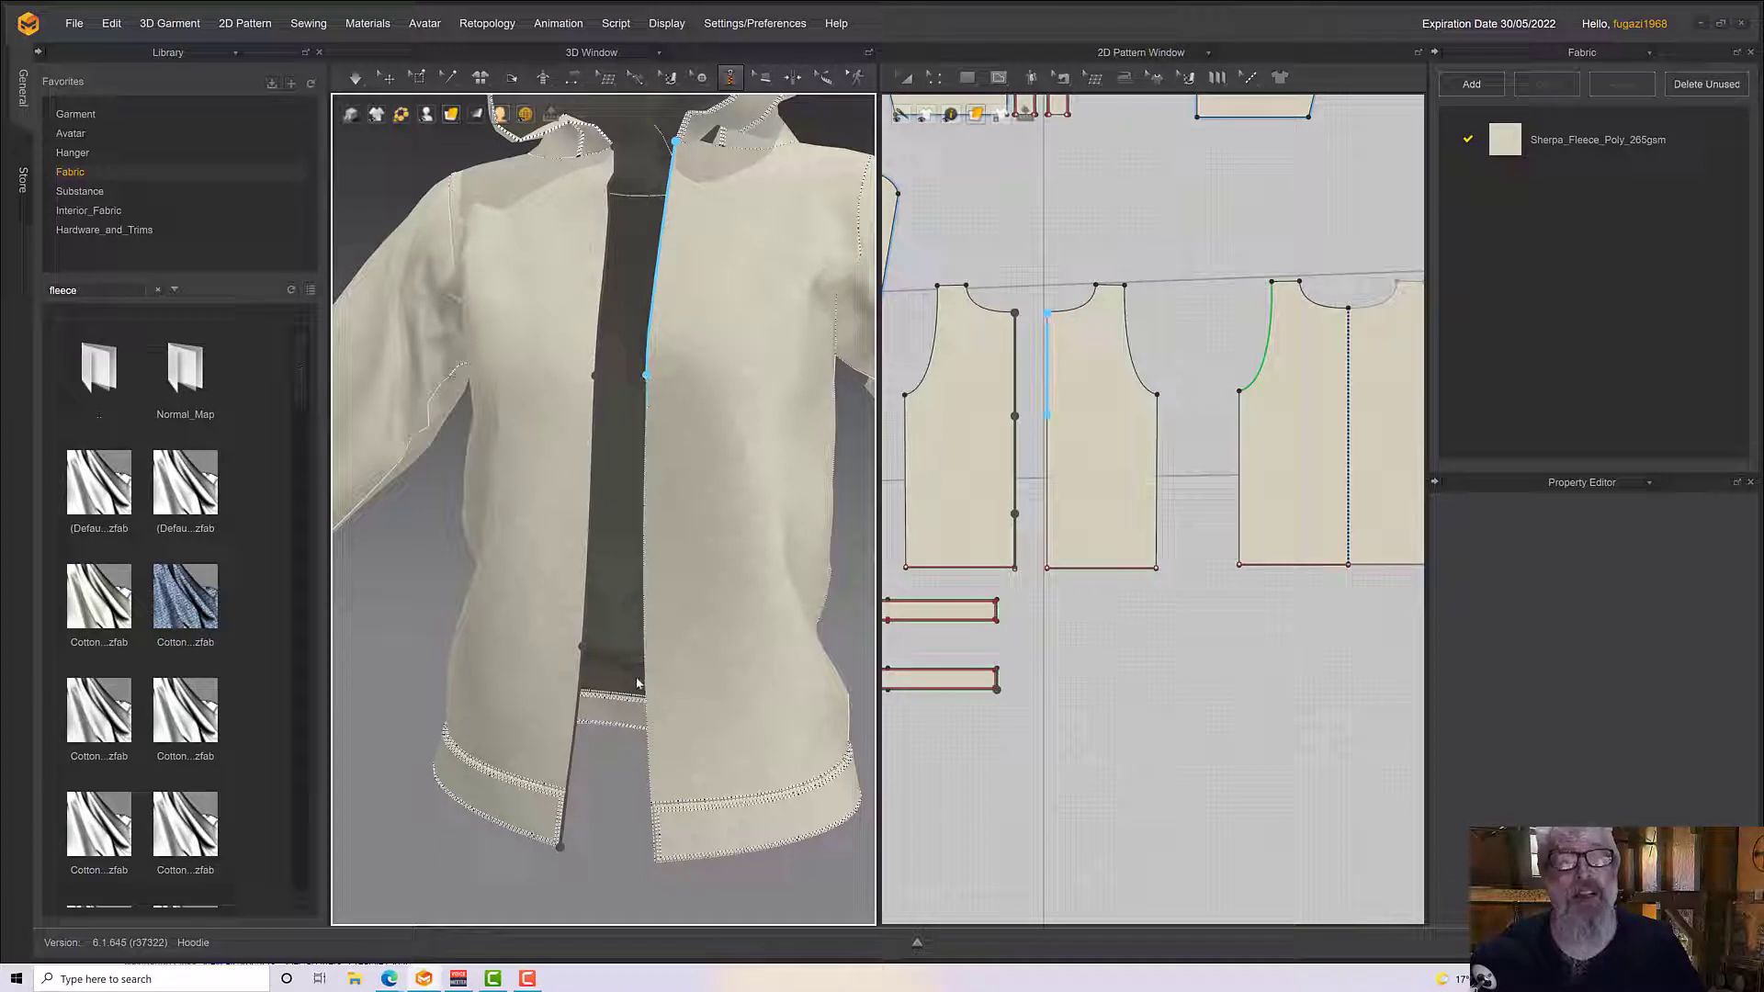
pyautogui.scroll(2, 678, 815)
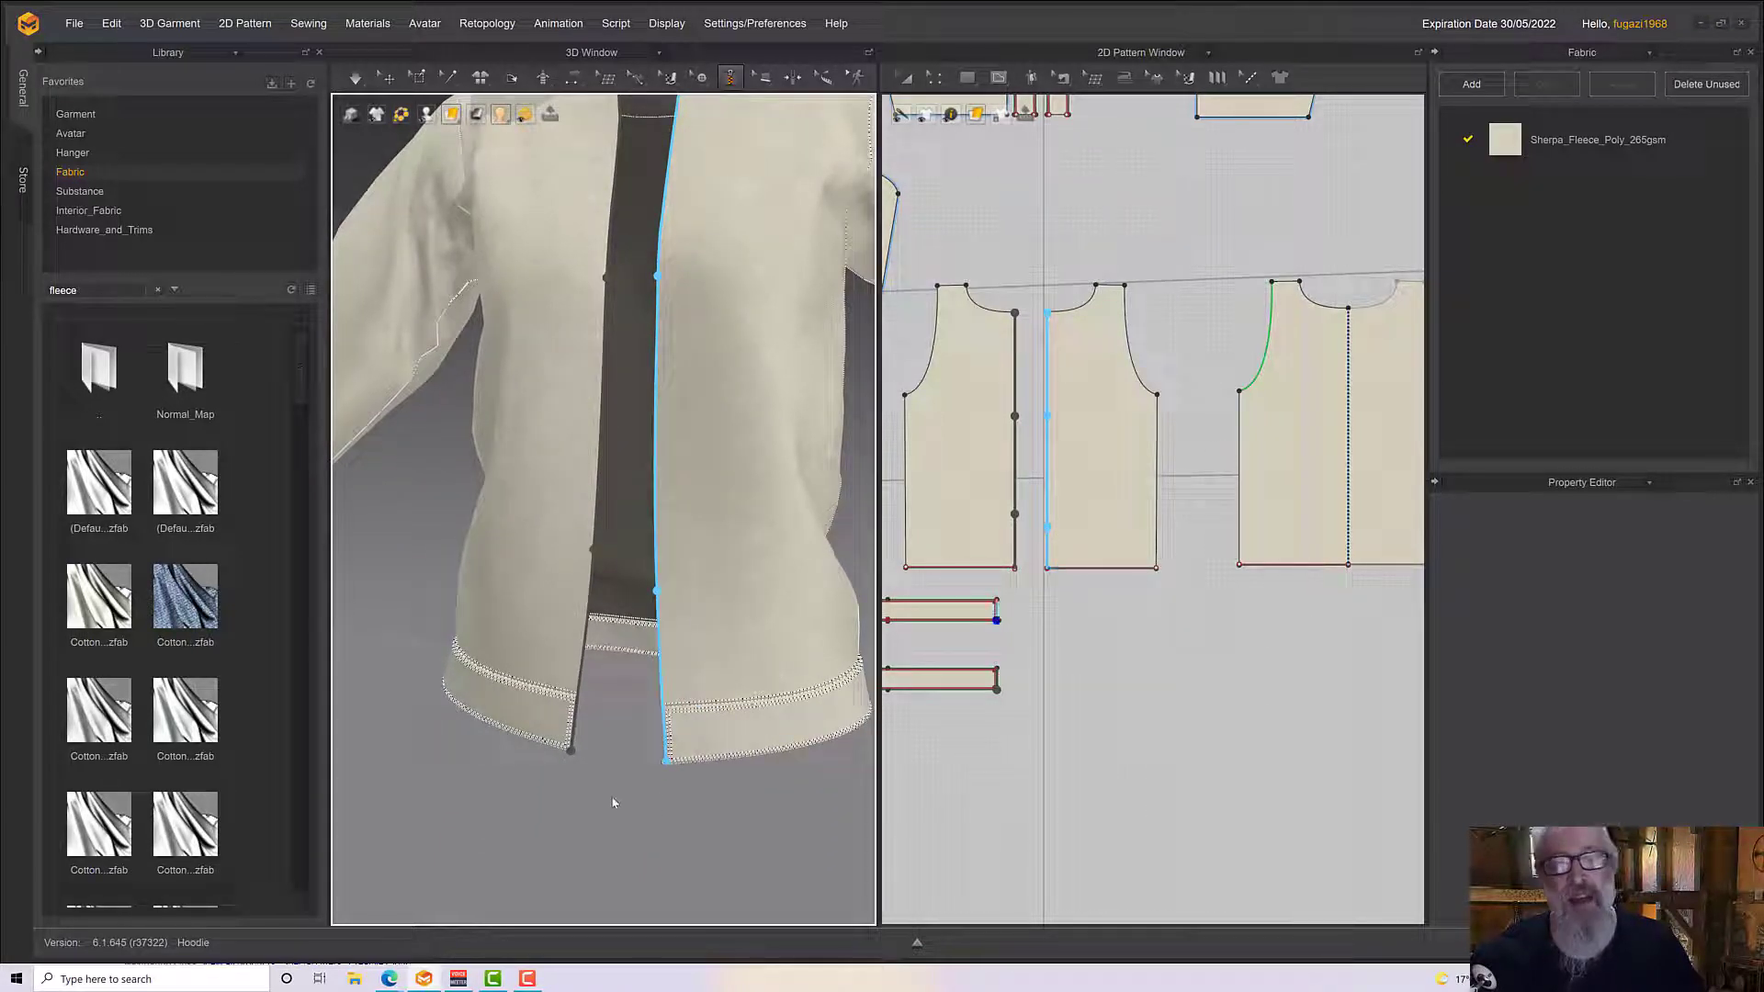
pyautogui.press('Return')
pyautogui.scroll(2, 595, 807)
pyautogui.scroll(-3, 618, 825)
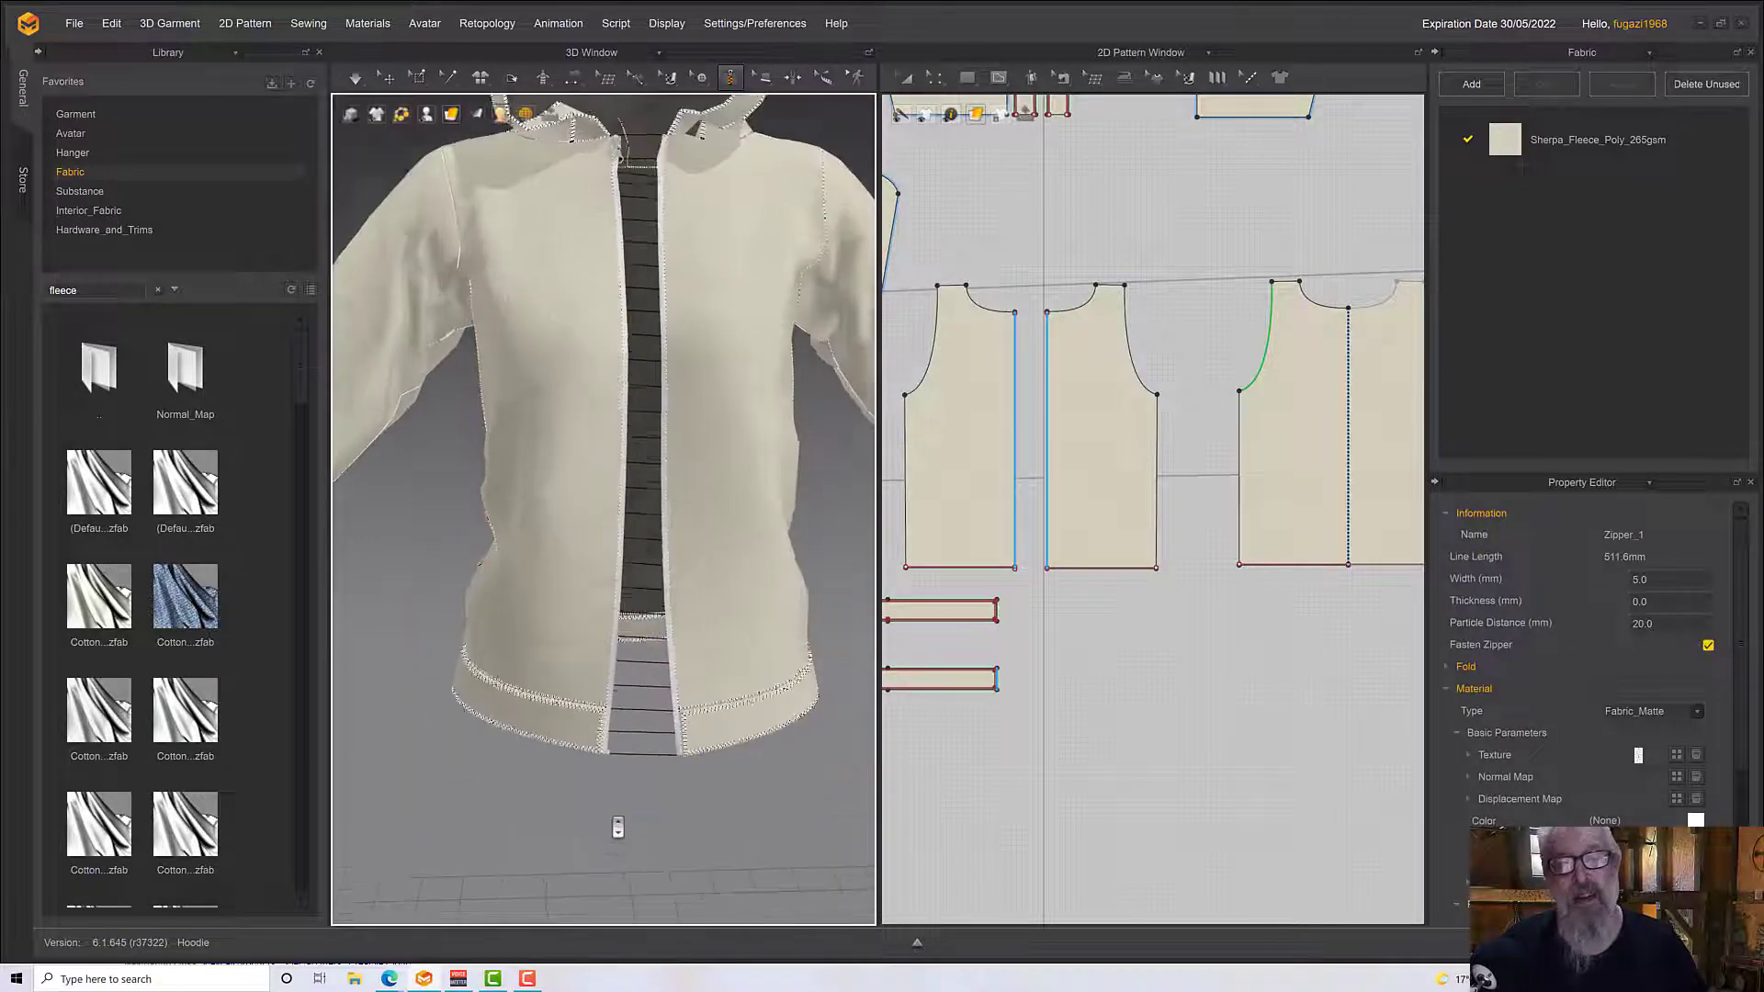
# Simulate the garment so the fastened zipper draws the two front panels together, and check the closure from the front and side
pyautogui.scroll(3, 620, 823)
pyautogui.press('space')
pyautogui.scroll(-3, 646, 609)
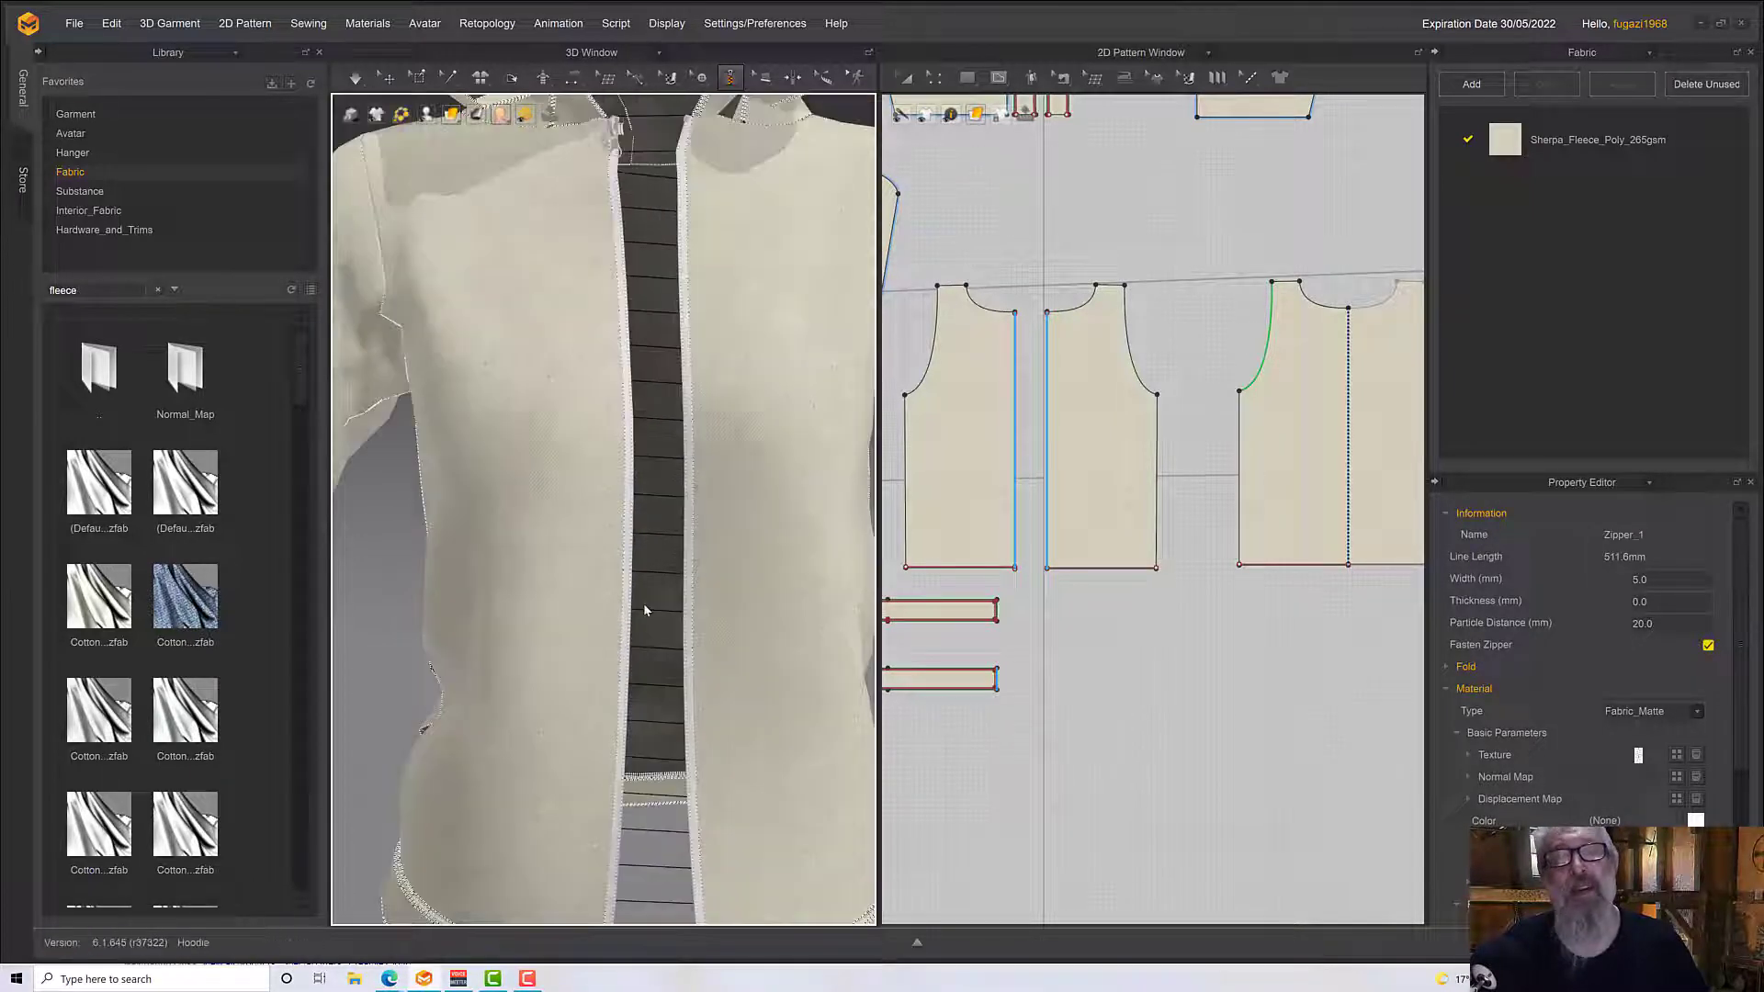
pyautogui.press('space')
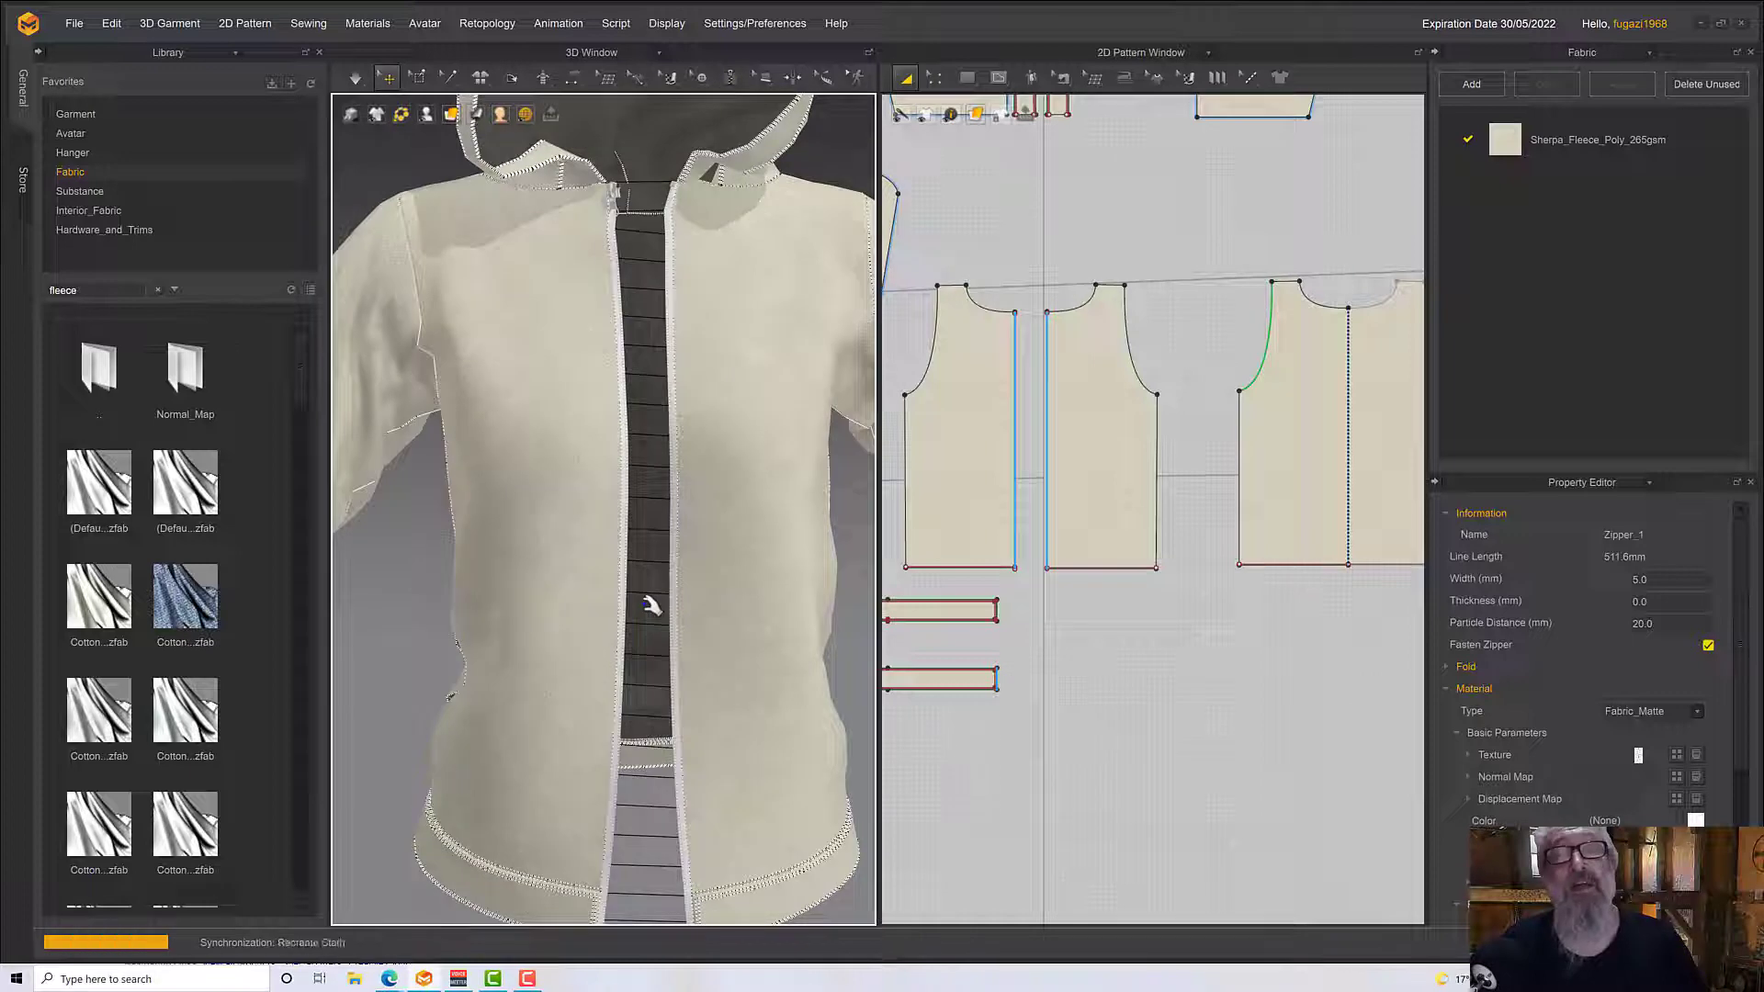
pyautogui.scroll(-3, 651, 617)
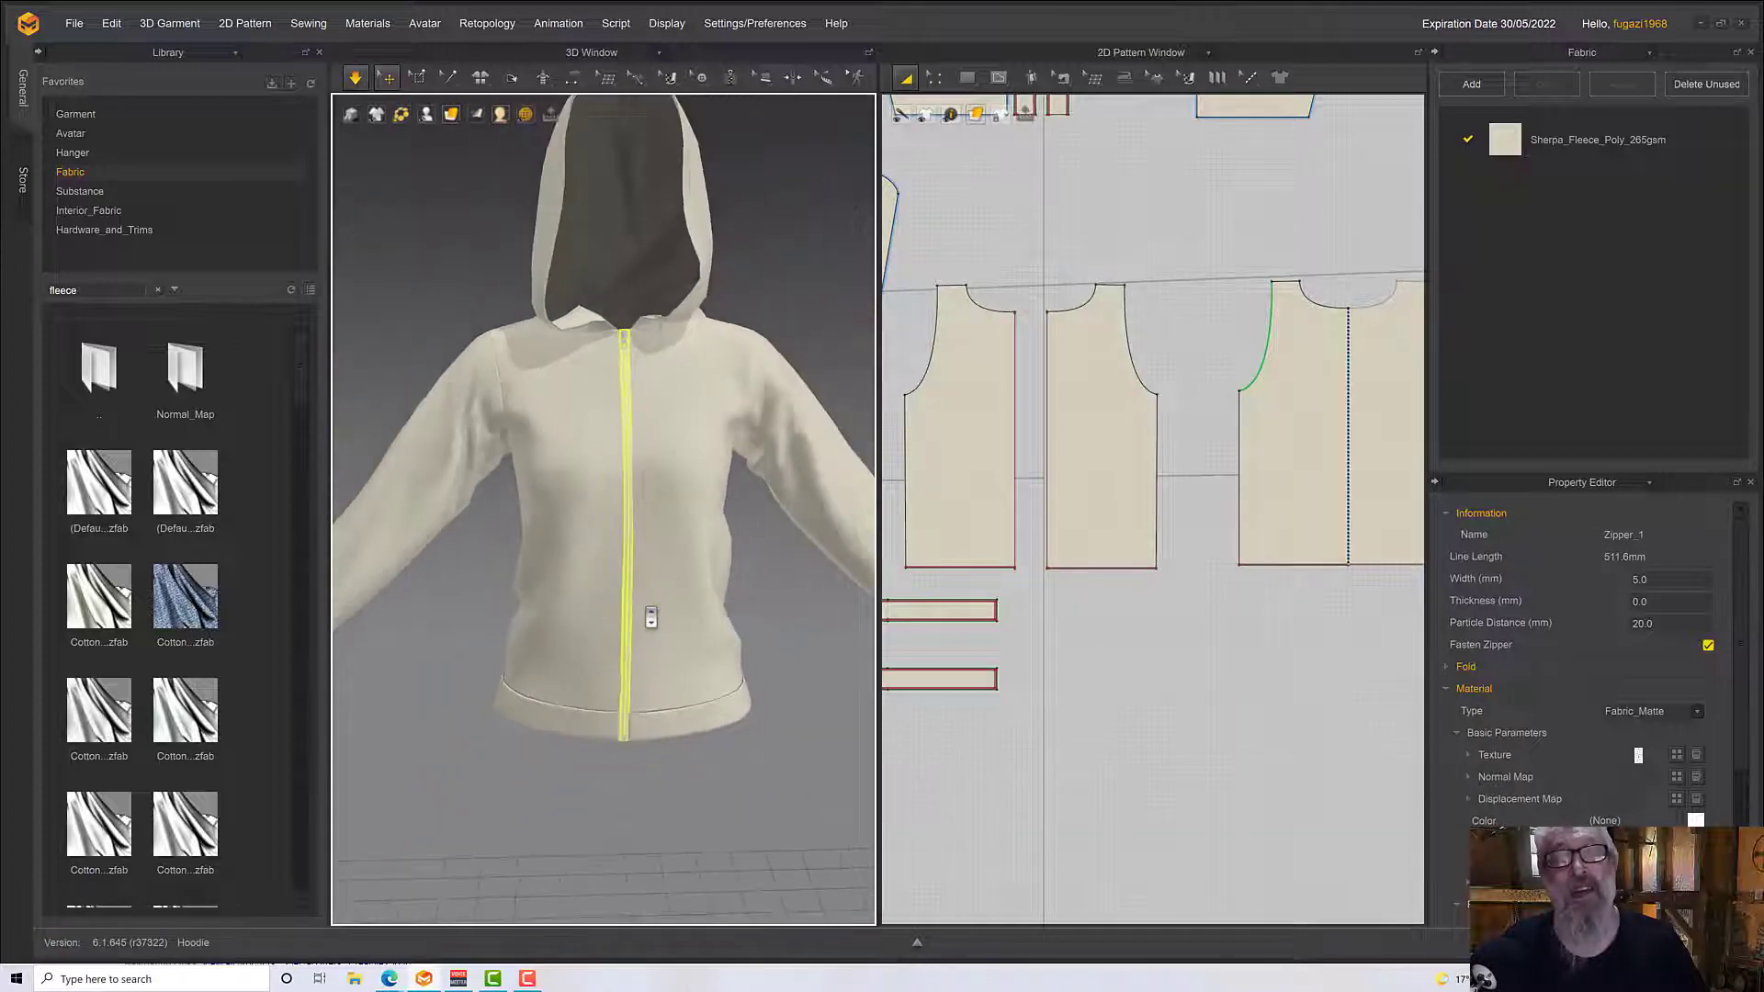
pyautogui.moveTo(647, 606); pyautogui.dragTo(589, 622, button='right')
pyautogui.moveTo(588, 622); pyautogui.dragTo(409, 731, button='middle')
pyautogui.press('space')
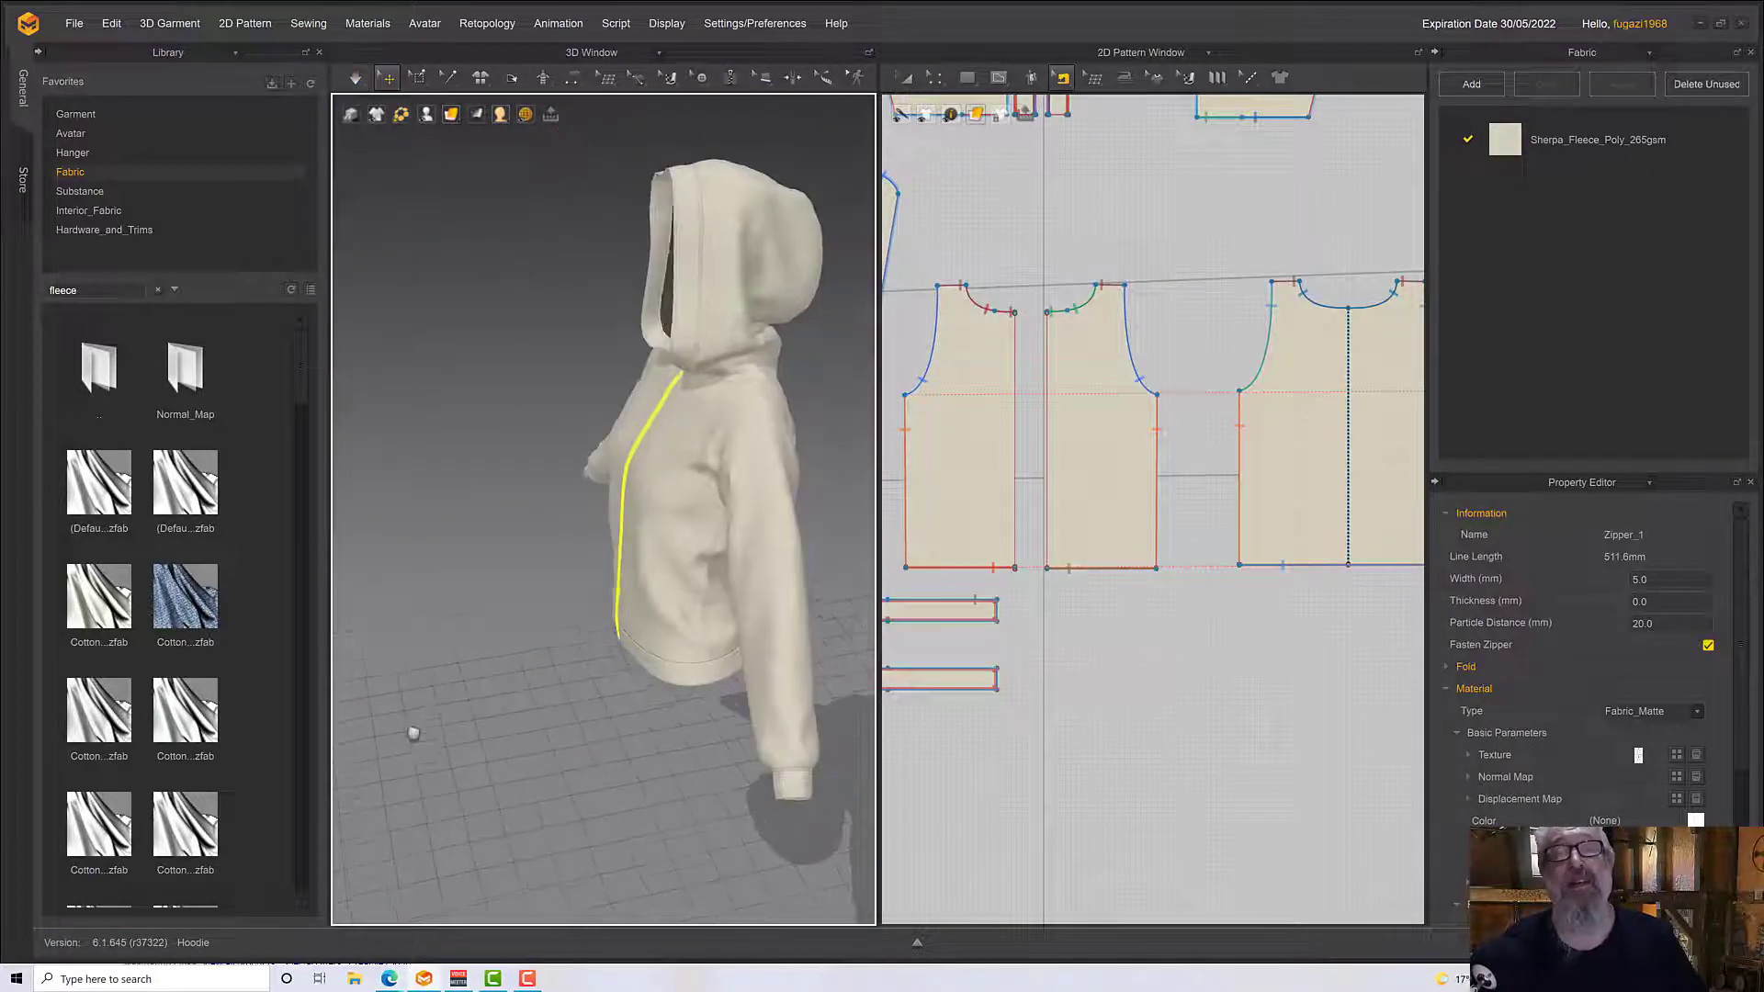
pyautogui.moveTo(410, 727); pyautogui.dragTo(528, 668, button='right')
pyautogui.press('space')
pyautogui.moveTo(528, 669); pyautogui.dragTo(623, 619, button='middle')
pyautogui.scroll(-2, 624, 616)
pyautogui.scroll(2, 625, 625)
pyautogui.scroll(3, 626, 624)
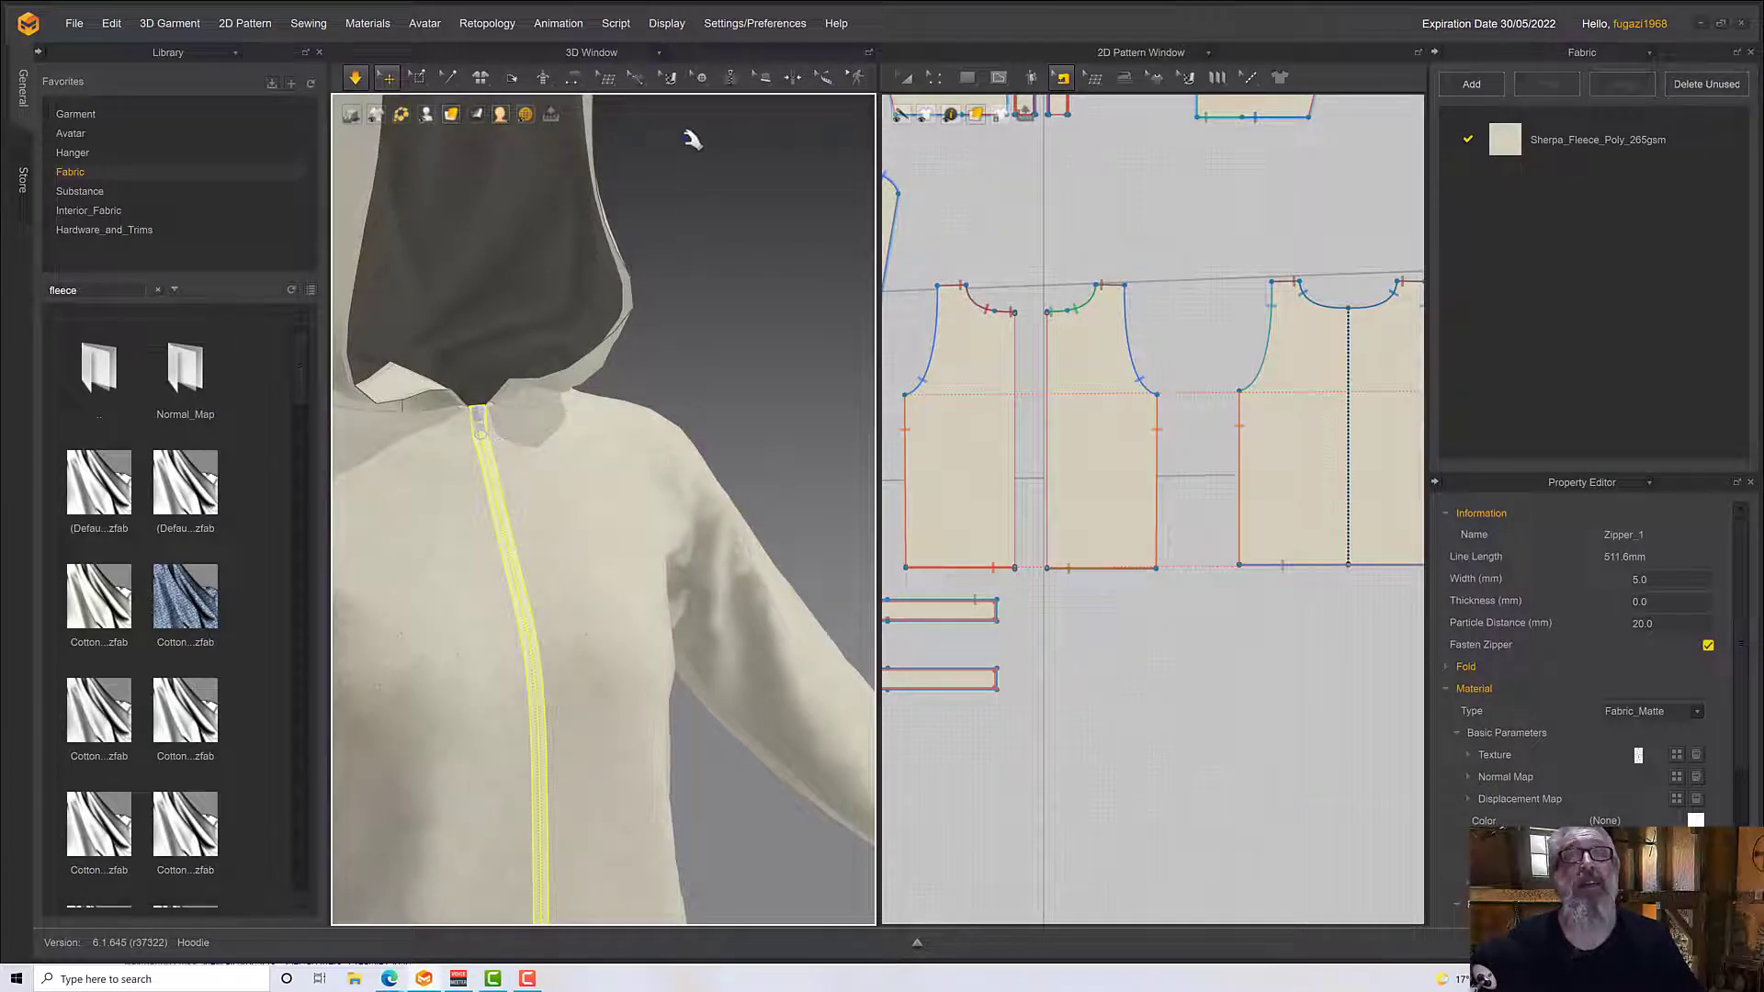
# Select the zipper slider at the neckline with Select/Move and examine its puller and the teeth close up
pyautogui.click(732, 87)
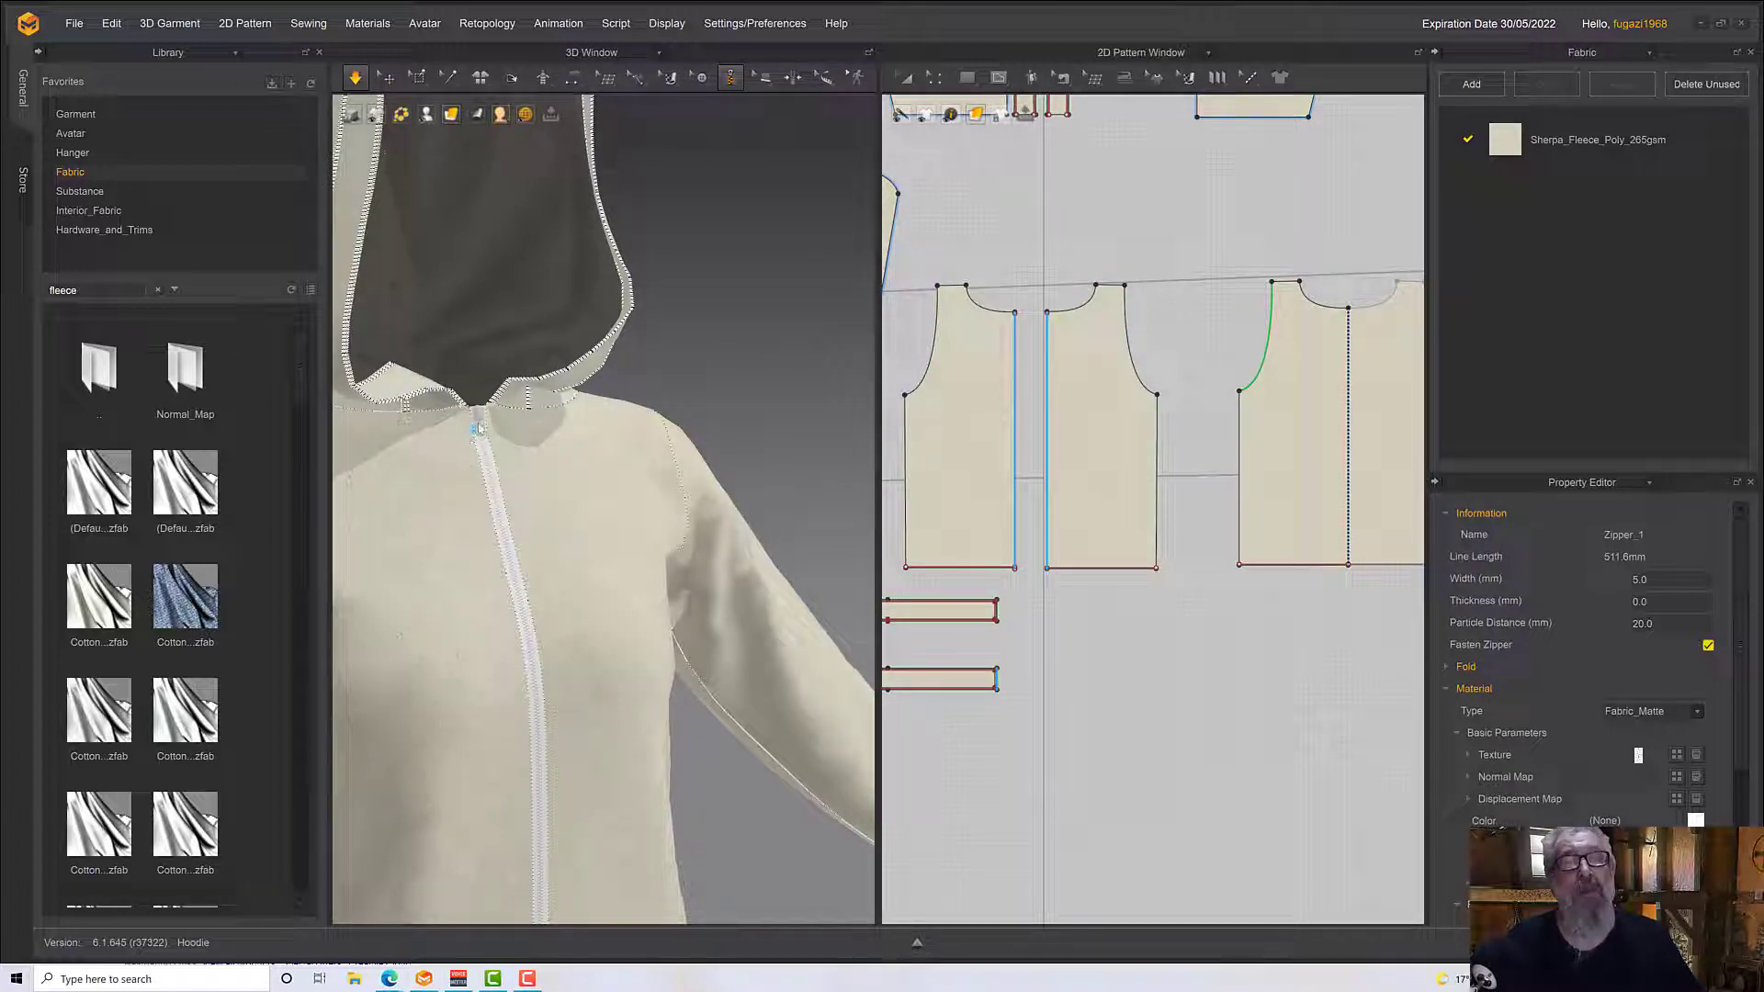
pyautogui.click(476, 444)
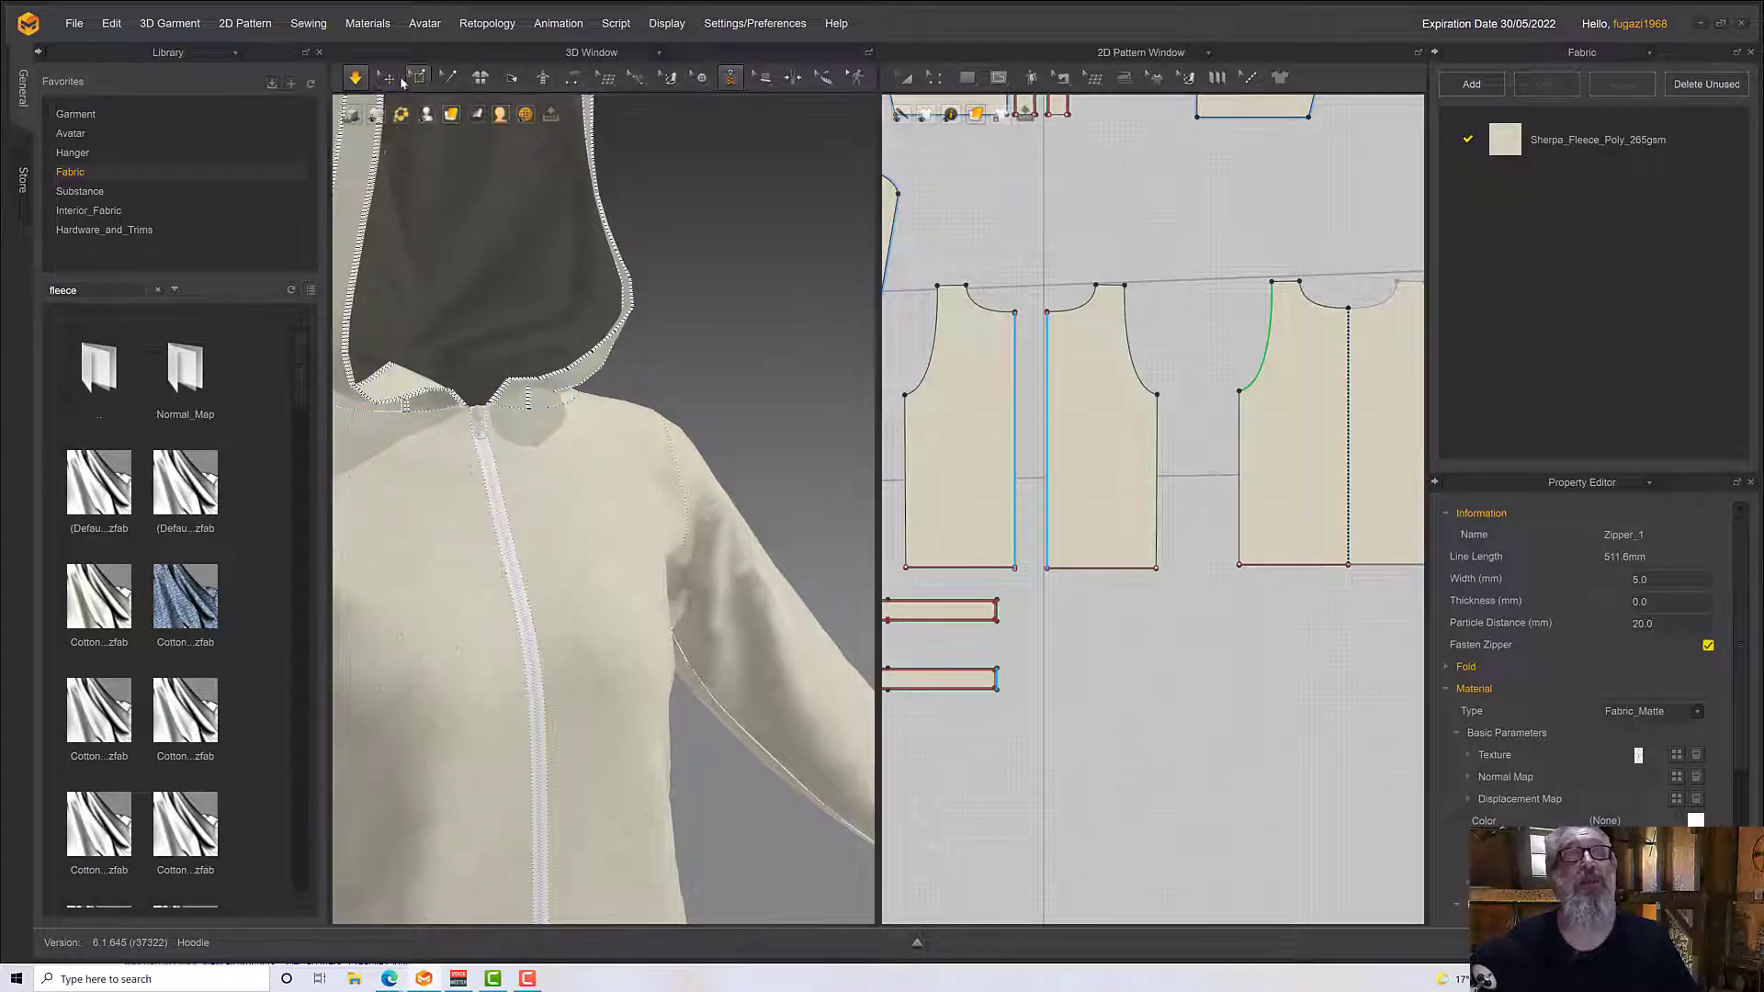
pyautogui.click(387, 78)
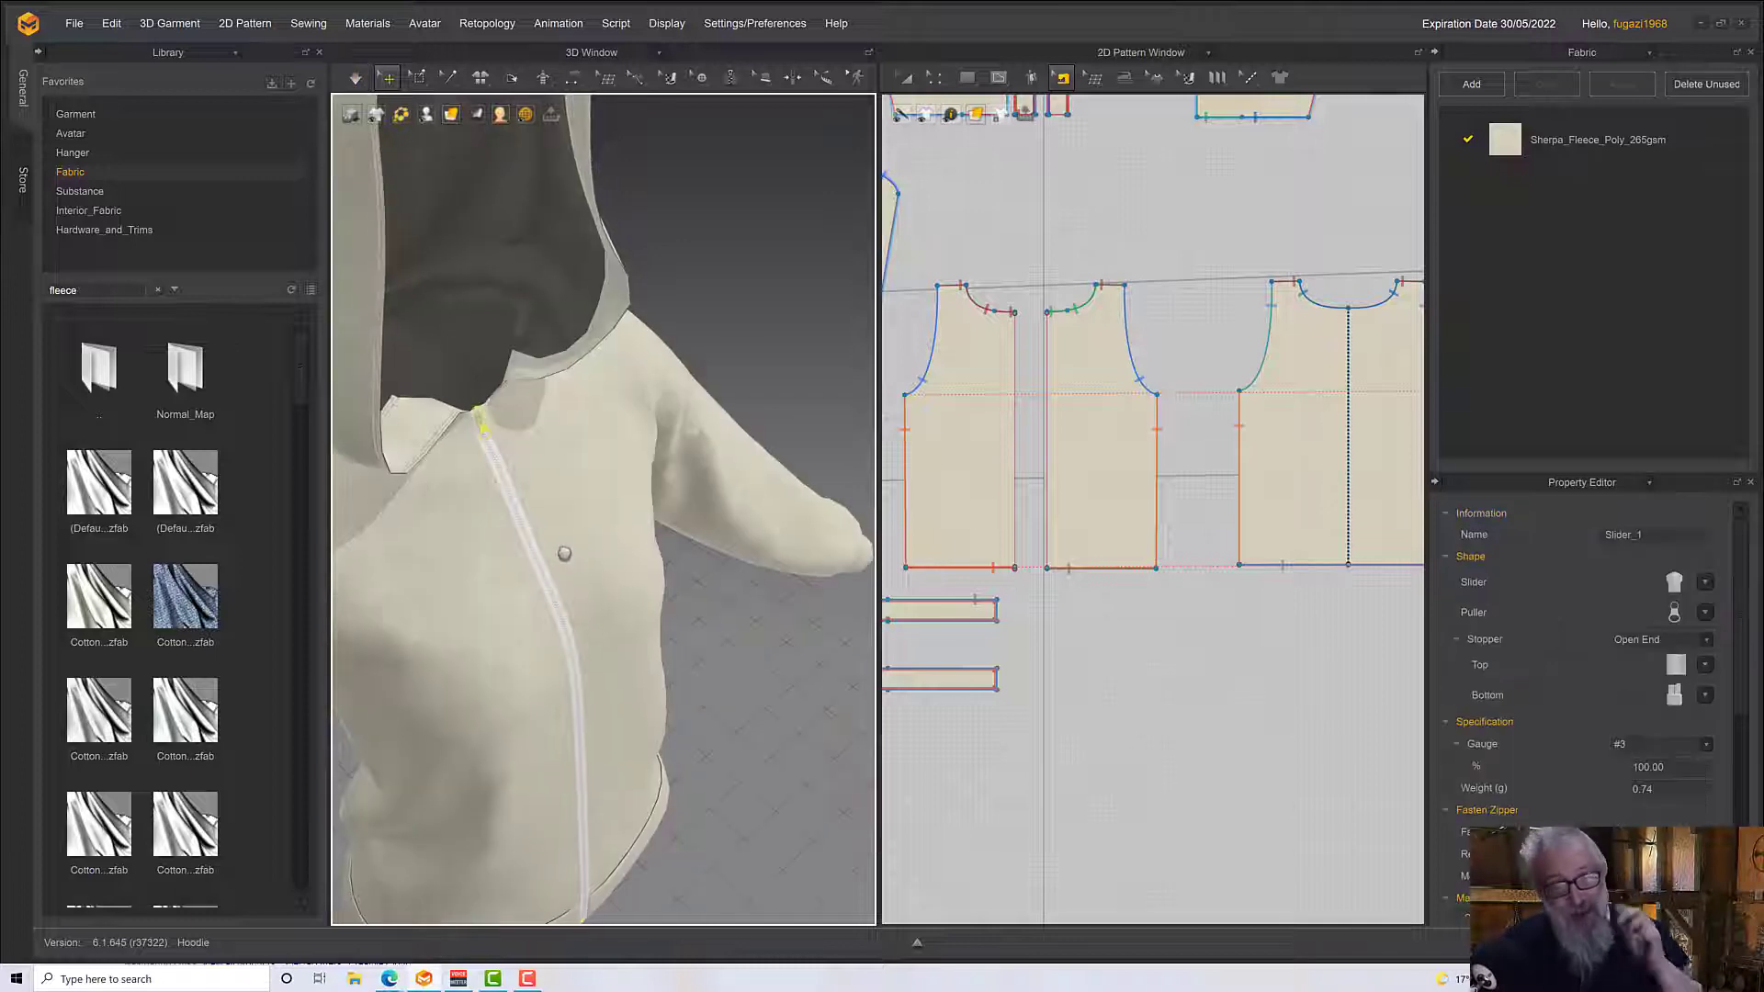
pyautogui.moveTo(564, 555); pyautogui.dragTo(544, 495, button='right')
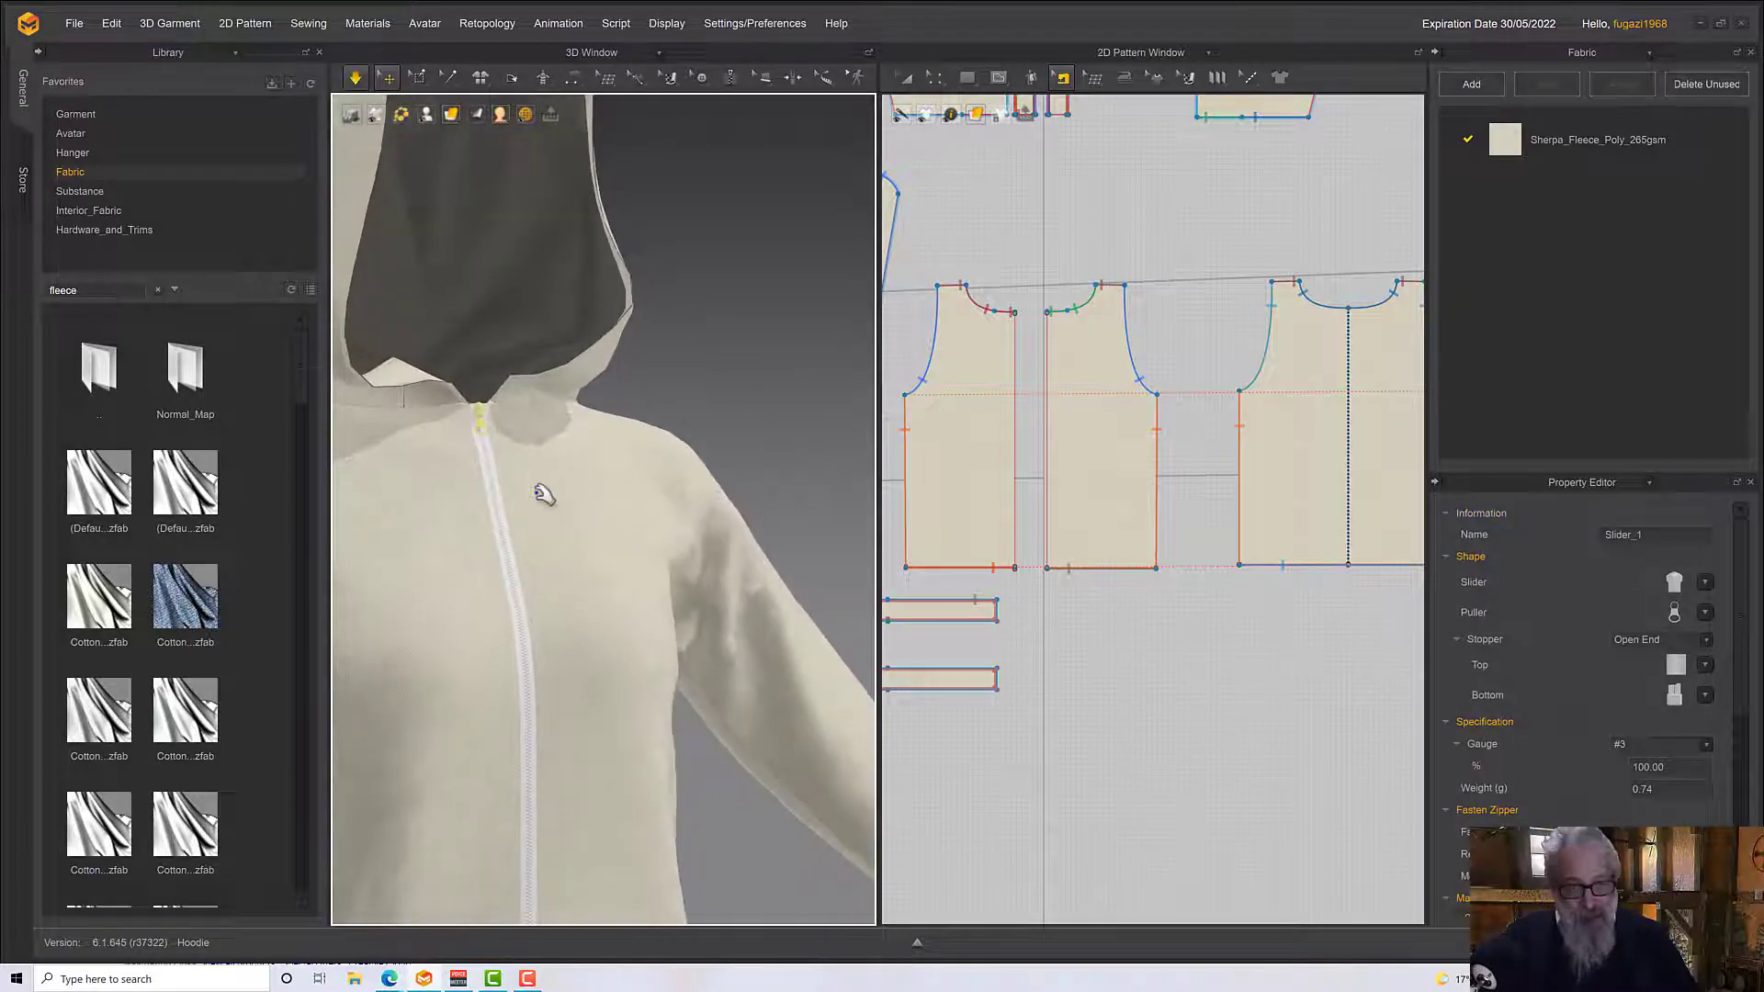
pyautogui.scroll(-5, 584, 608)
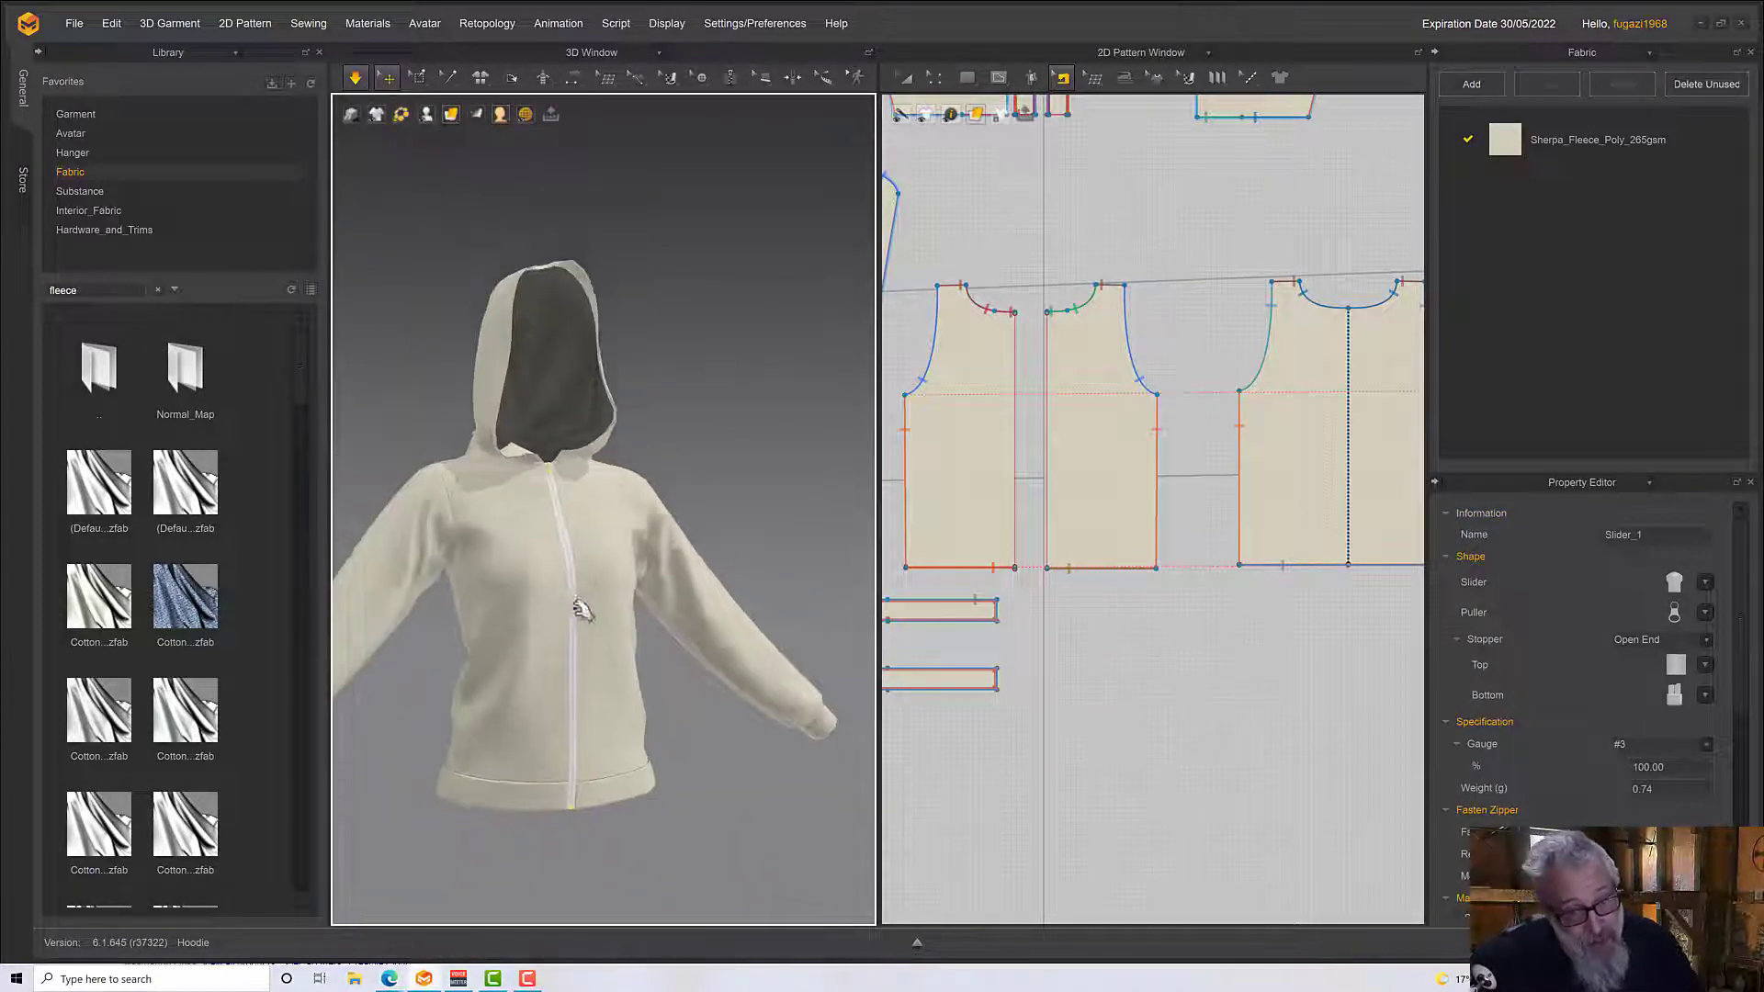
pyautogui.scroll(8, 560, 621)
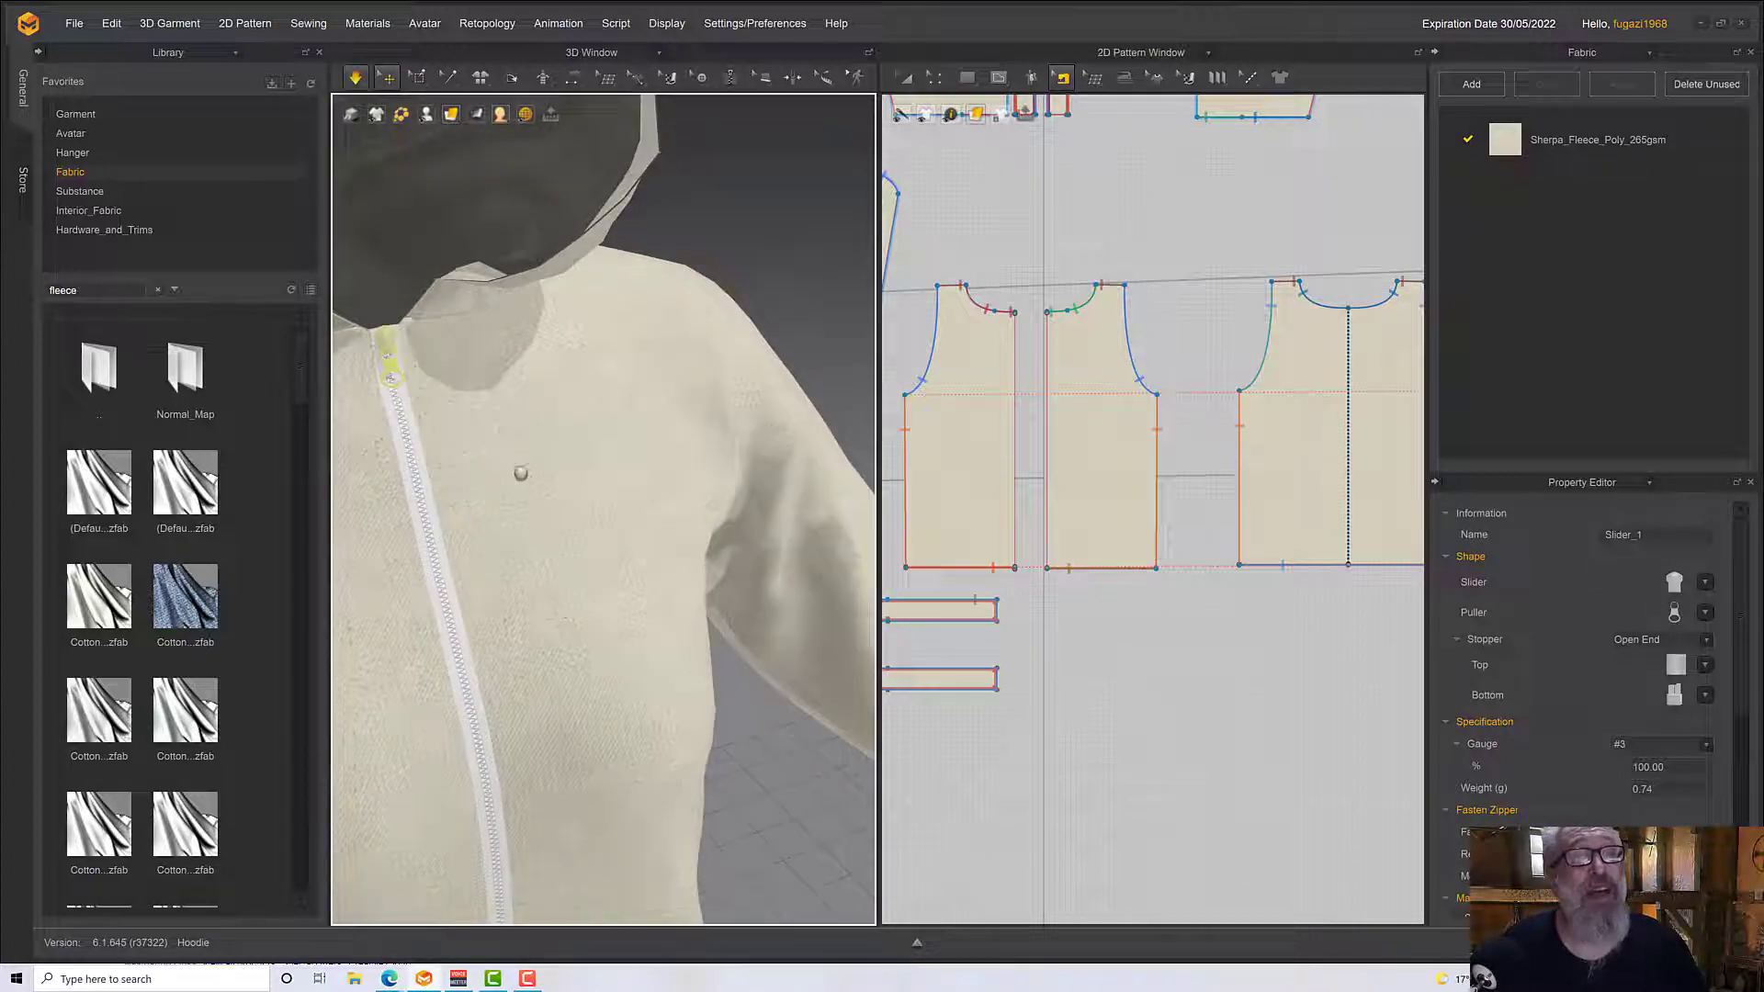
pyautogui.moveTo(520, 474); pyautogui.dragTo(570, 507, button='middle')
pyautogui.press('space')
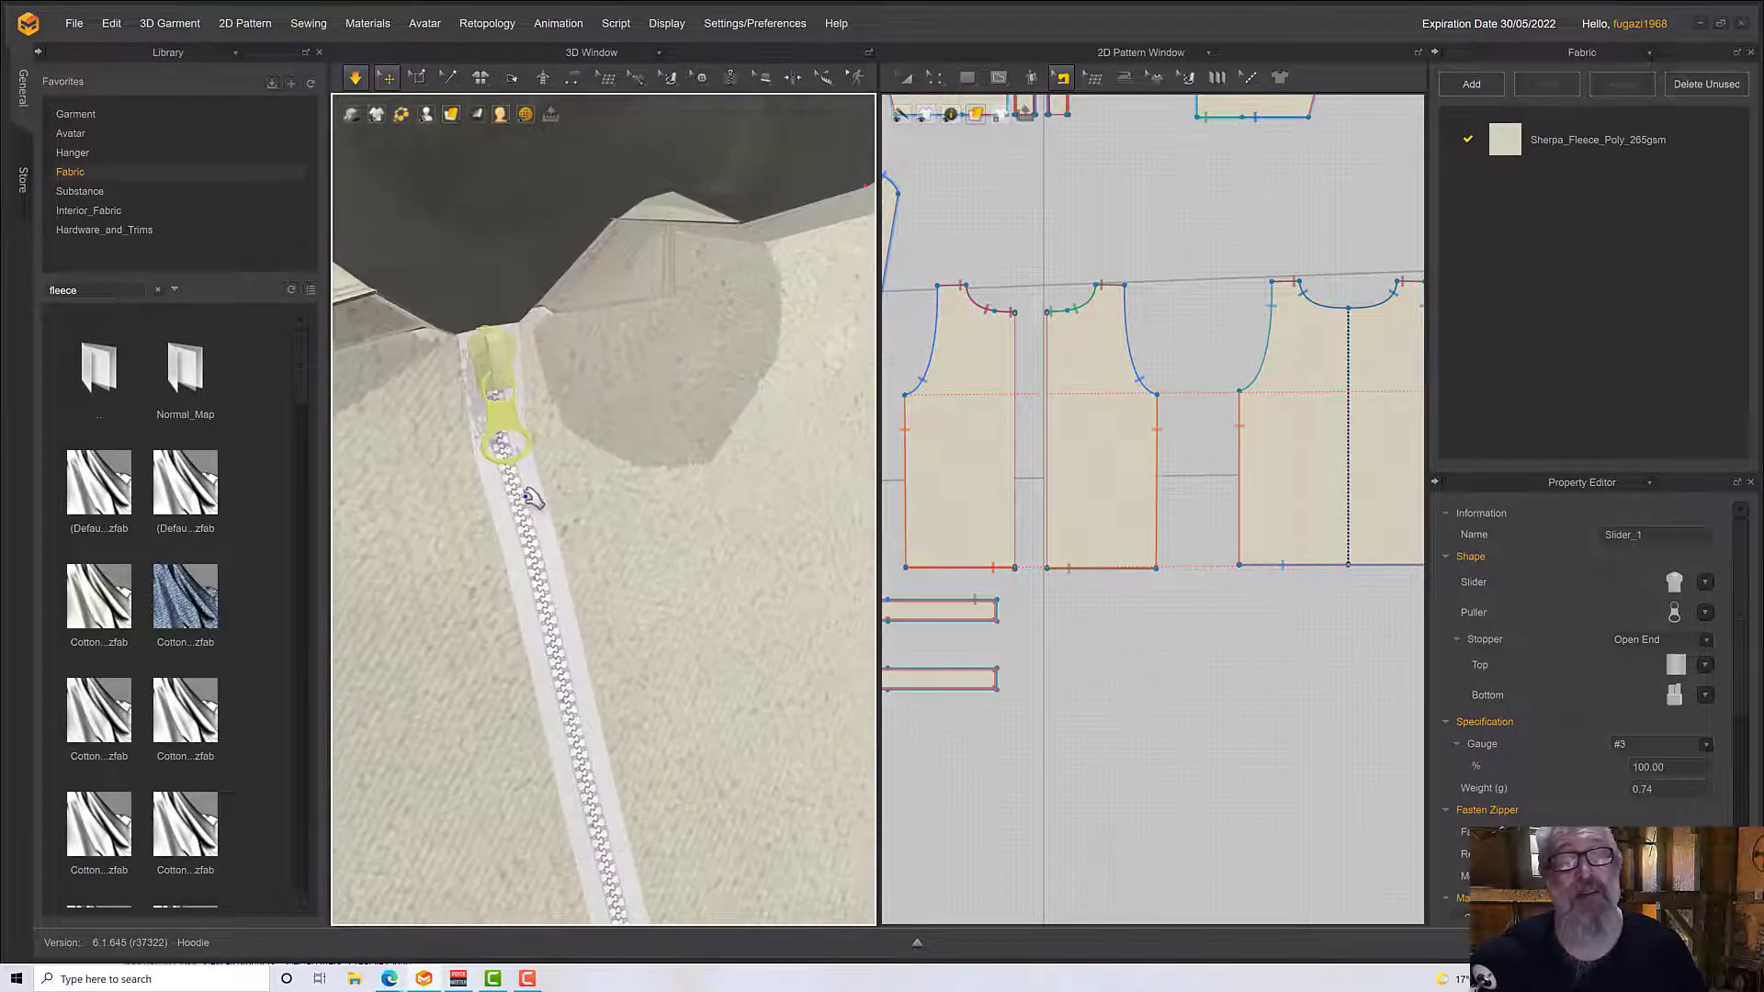
pyautogui.moveTo(527, 496)
pyautogui.mouseDown(button='right')
pyautogui.moveTo(591, 460)
pyautogui.moveTo(535, 472)
pyautogui.mouseUp(button='right')
pyautogui.press('space')
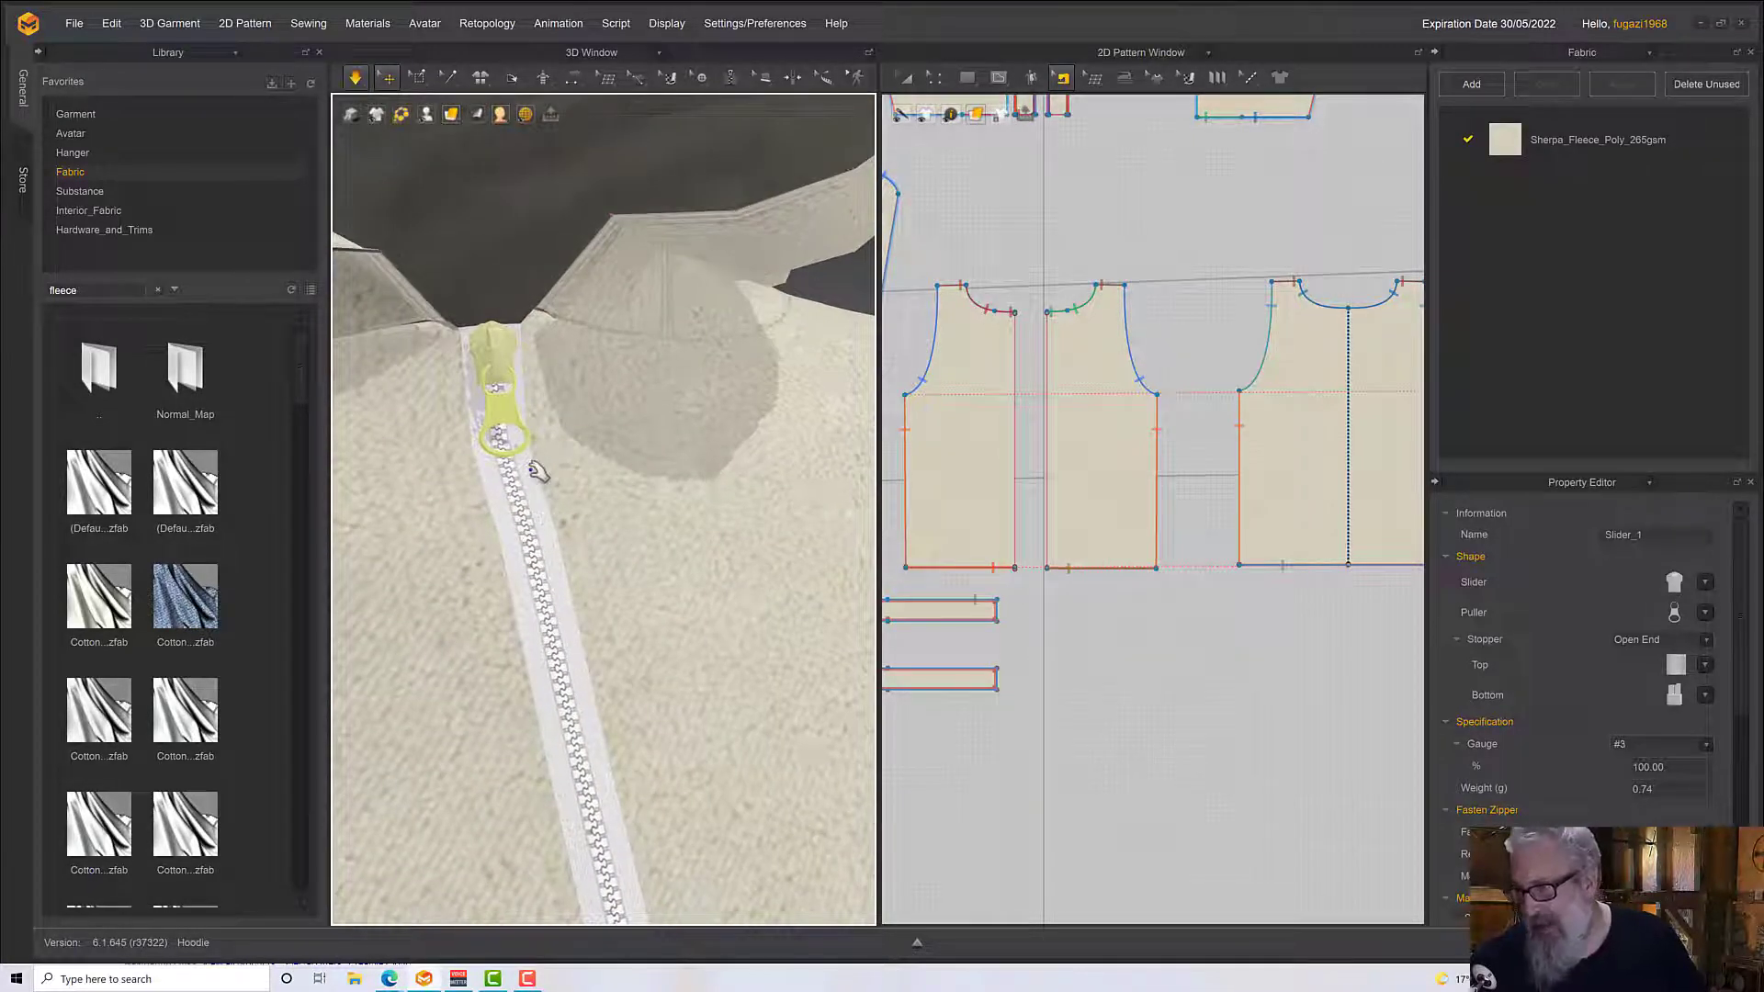
# Let the zipped garment settle in the simulation and stop the simulation with the front in view
pyautogui.click(541, 529)
pyautogui.moveTo(543, 531); pyautogui.dragTo(508, 495, button='right')
pyautogui.scroll(-2, 508, 497)
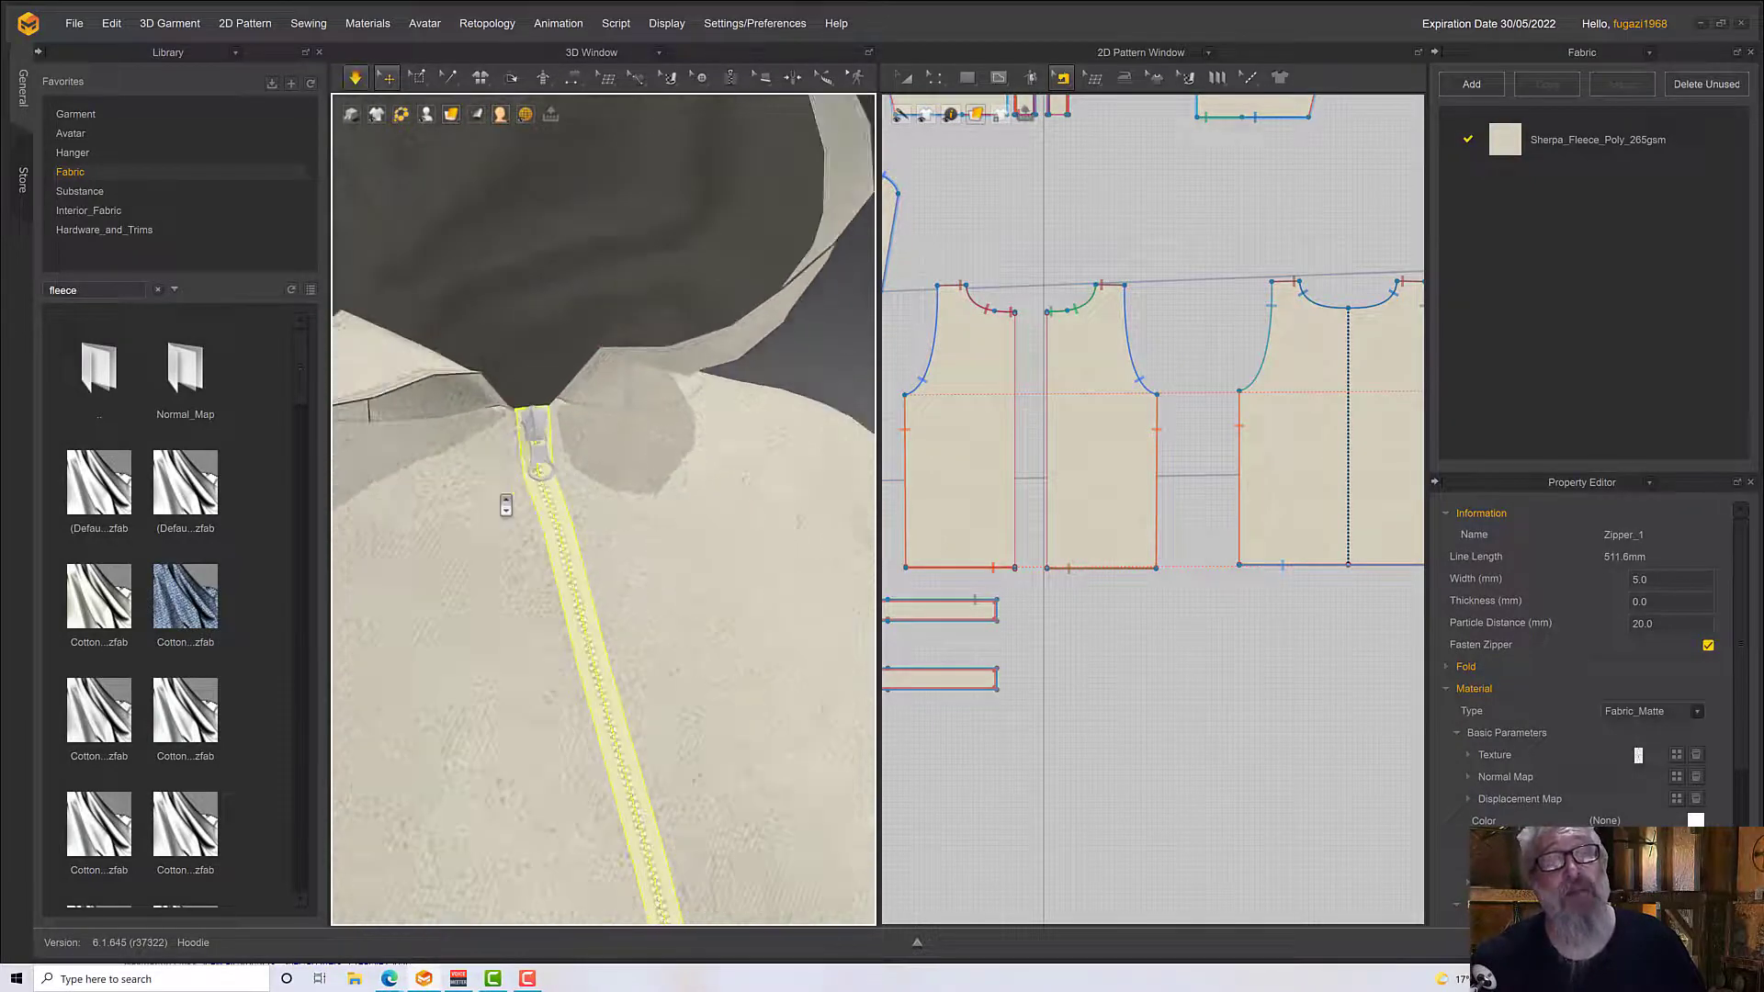
pyautogui.scroll(-4, 506, 504)
pyautogui.moveTo(695, 645); pyautogui.dragTo(646, 637, button='right')
pyautogui.press('space')
pyautogui.moveTo(648, 640); pyautogui.dragTo(648, 555, button='middle')
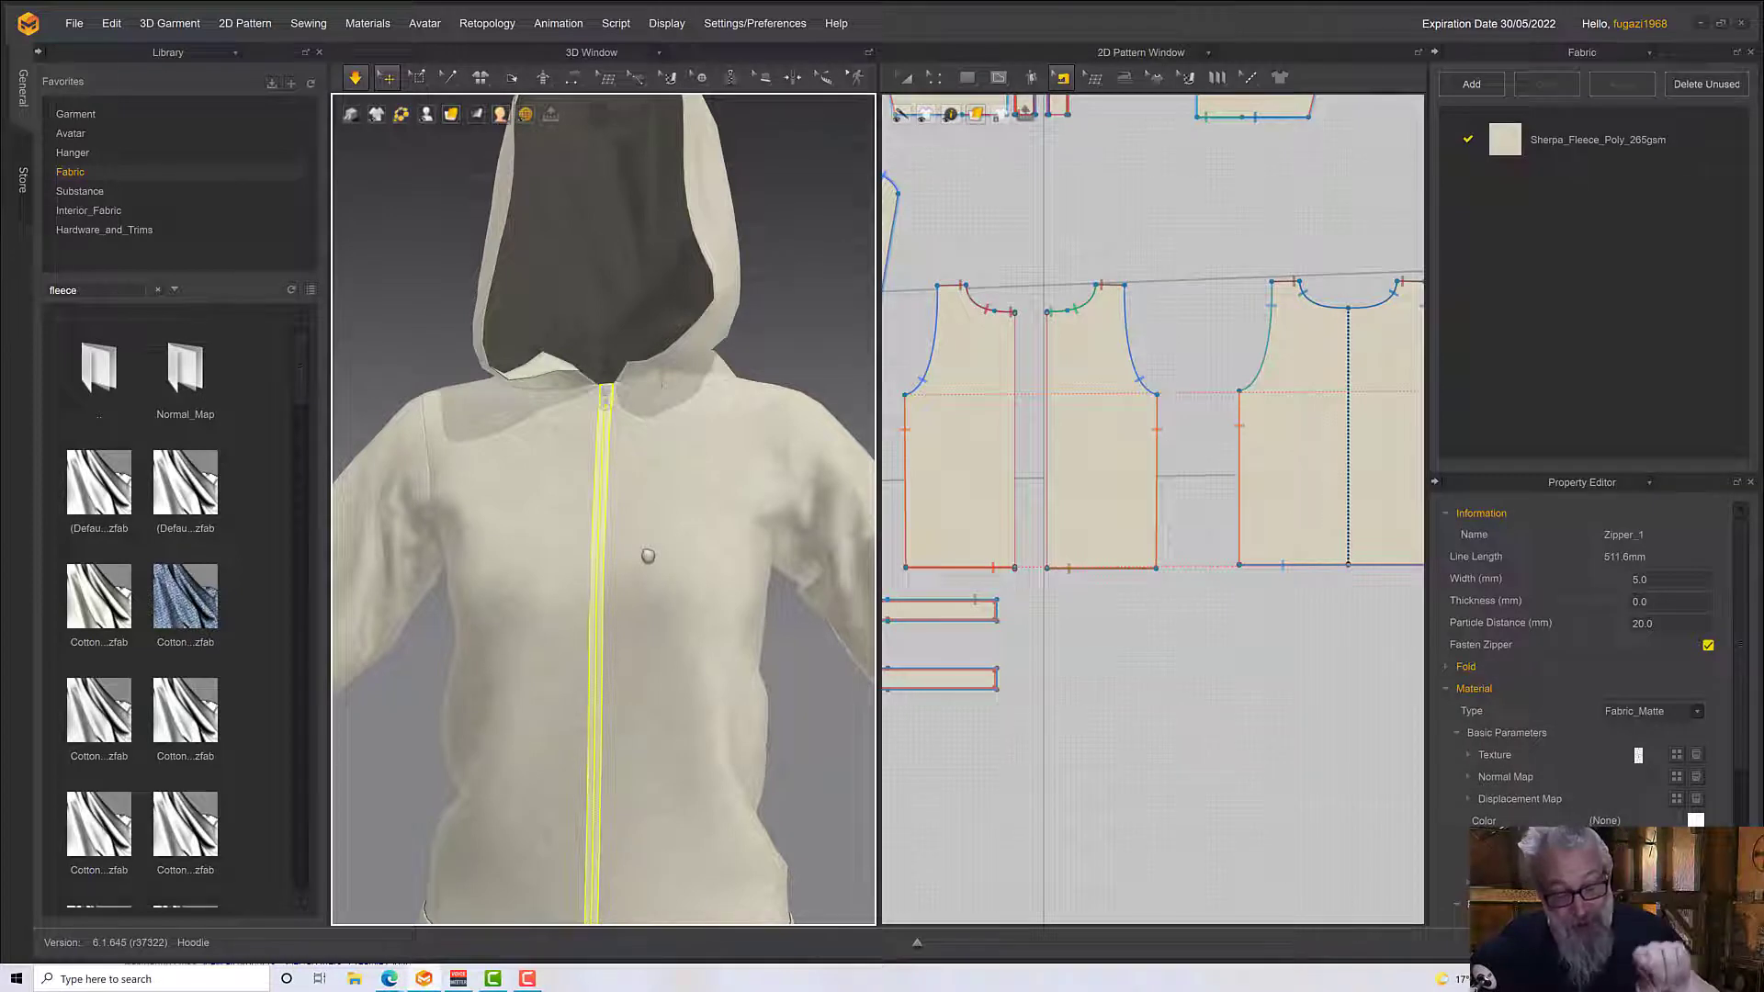
pyautogui.moveTo(649, 554); pyautogui.dragTo(708, 557, button='right')
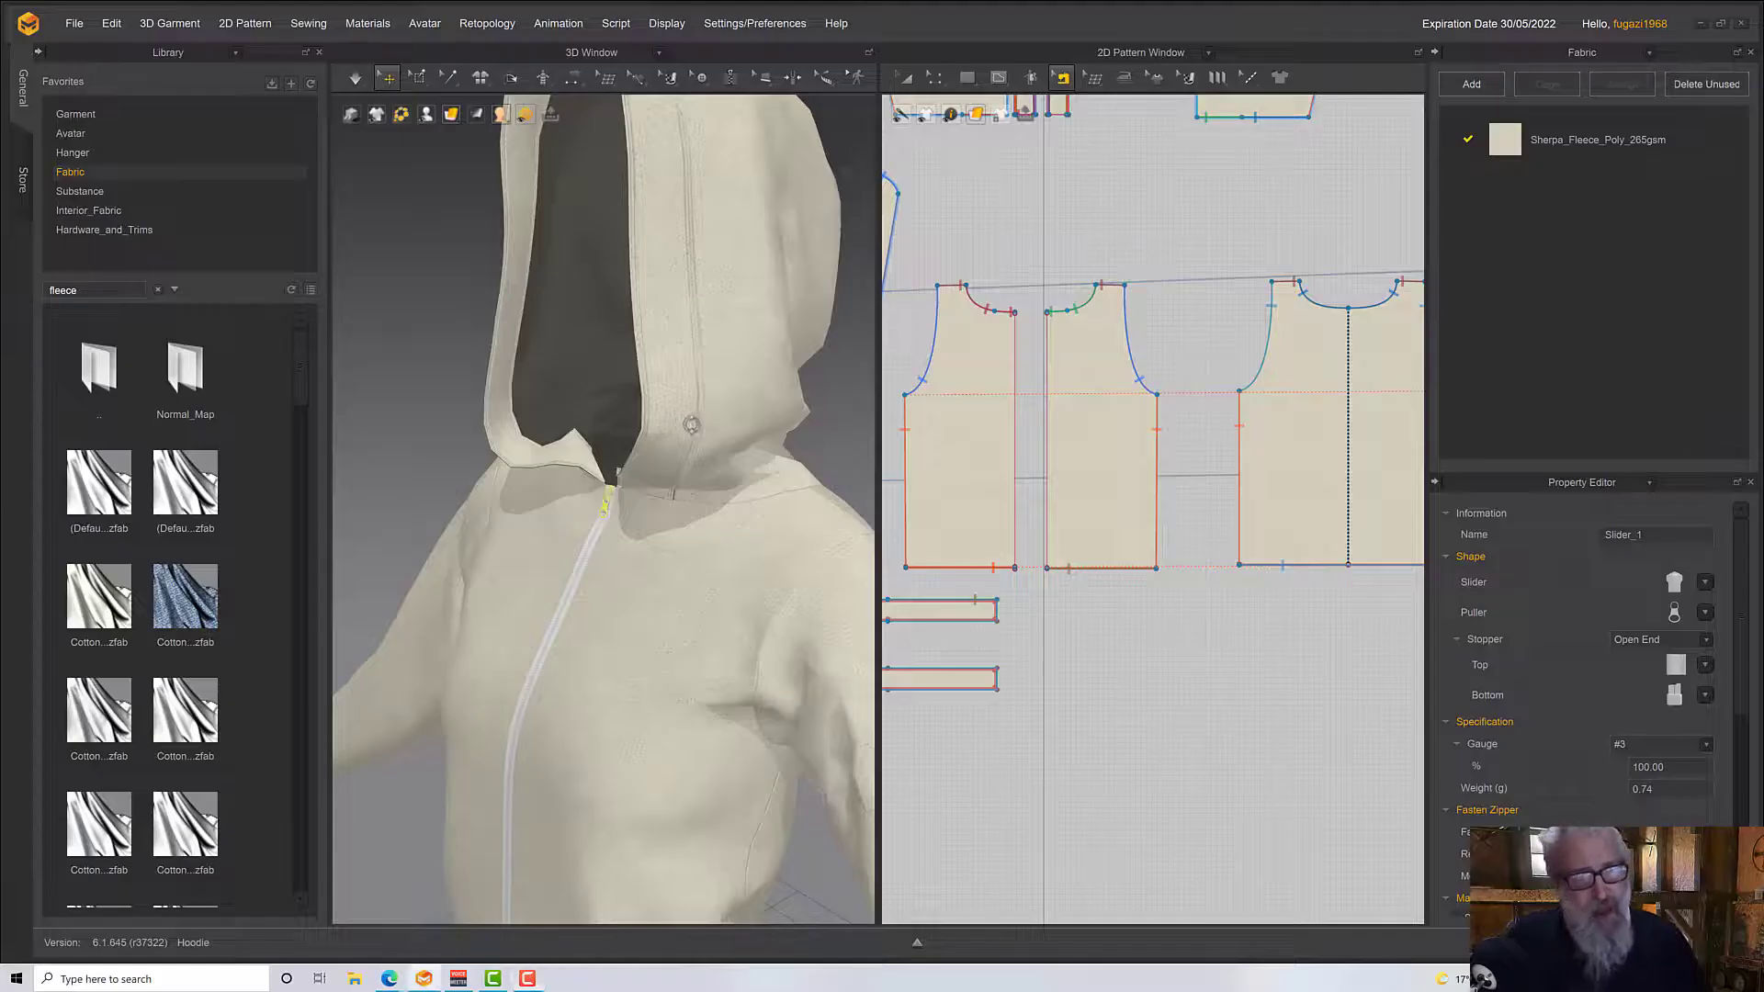
pyautogui.moveTo(691, 422); pyautogui.dragTo(671, 464, button='right')
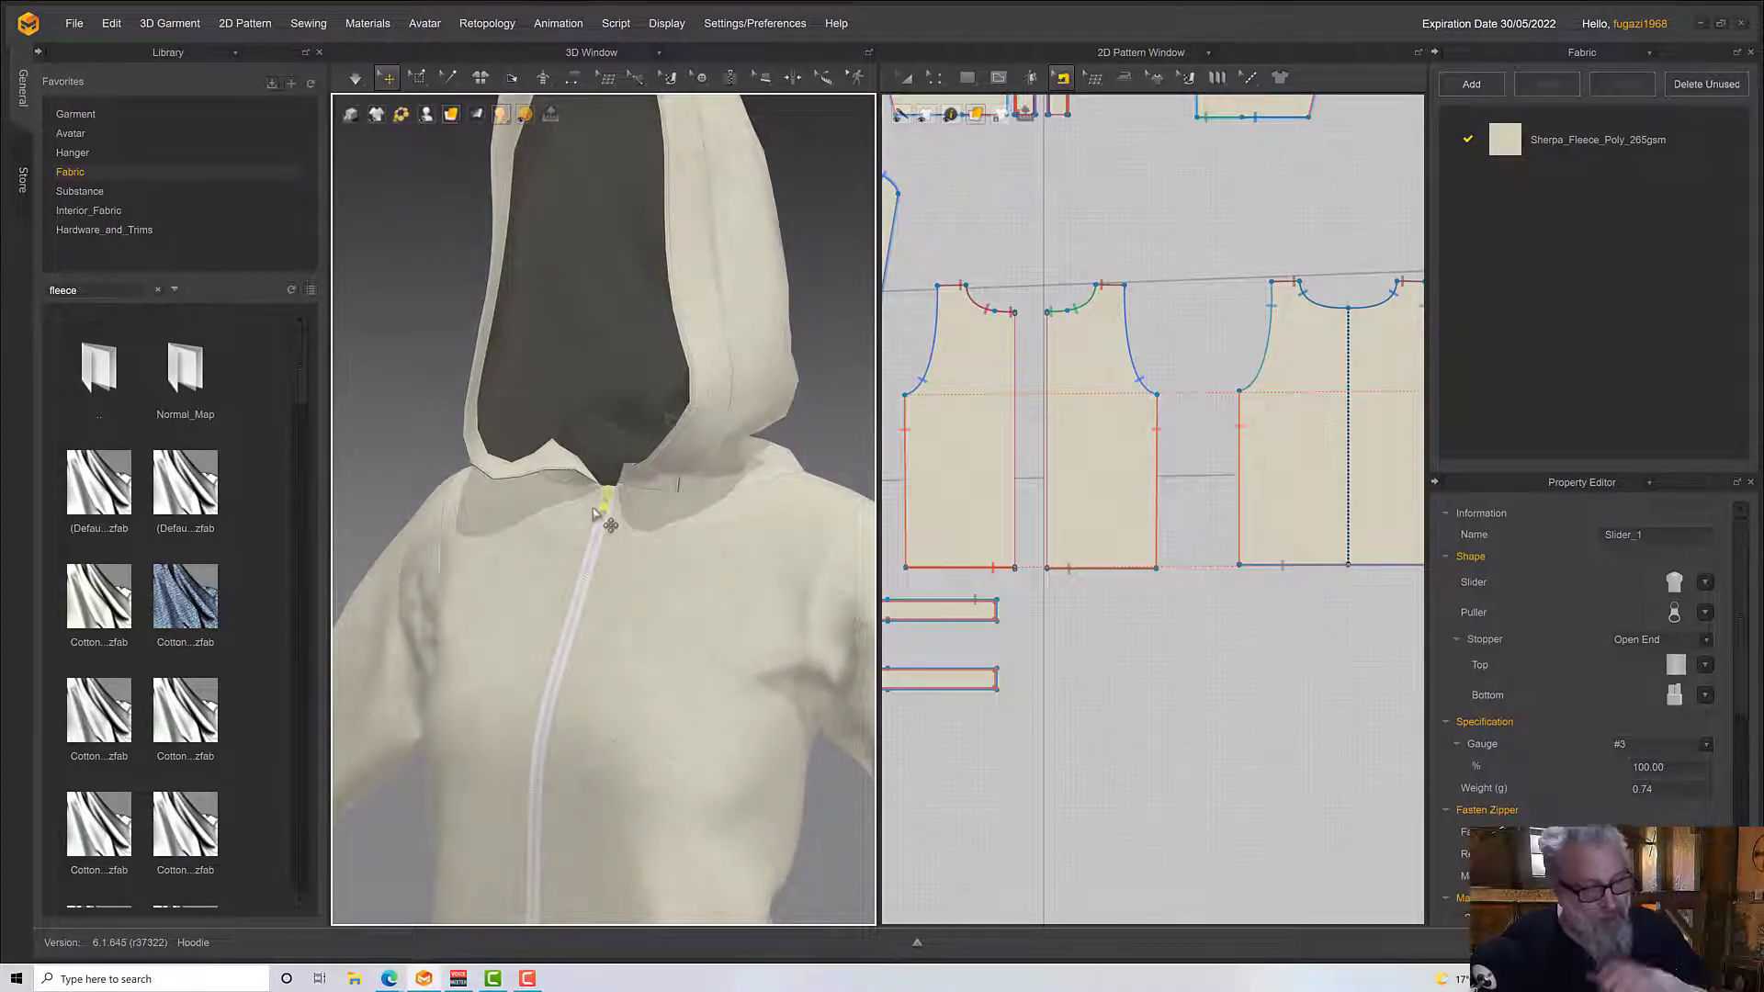
pyautogui.moveTo(594, 511); pyautogui.dragTo(609, 511, button='right')
pyautogui.click(353, 78)
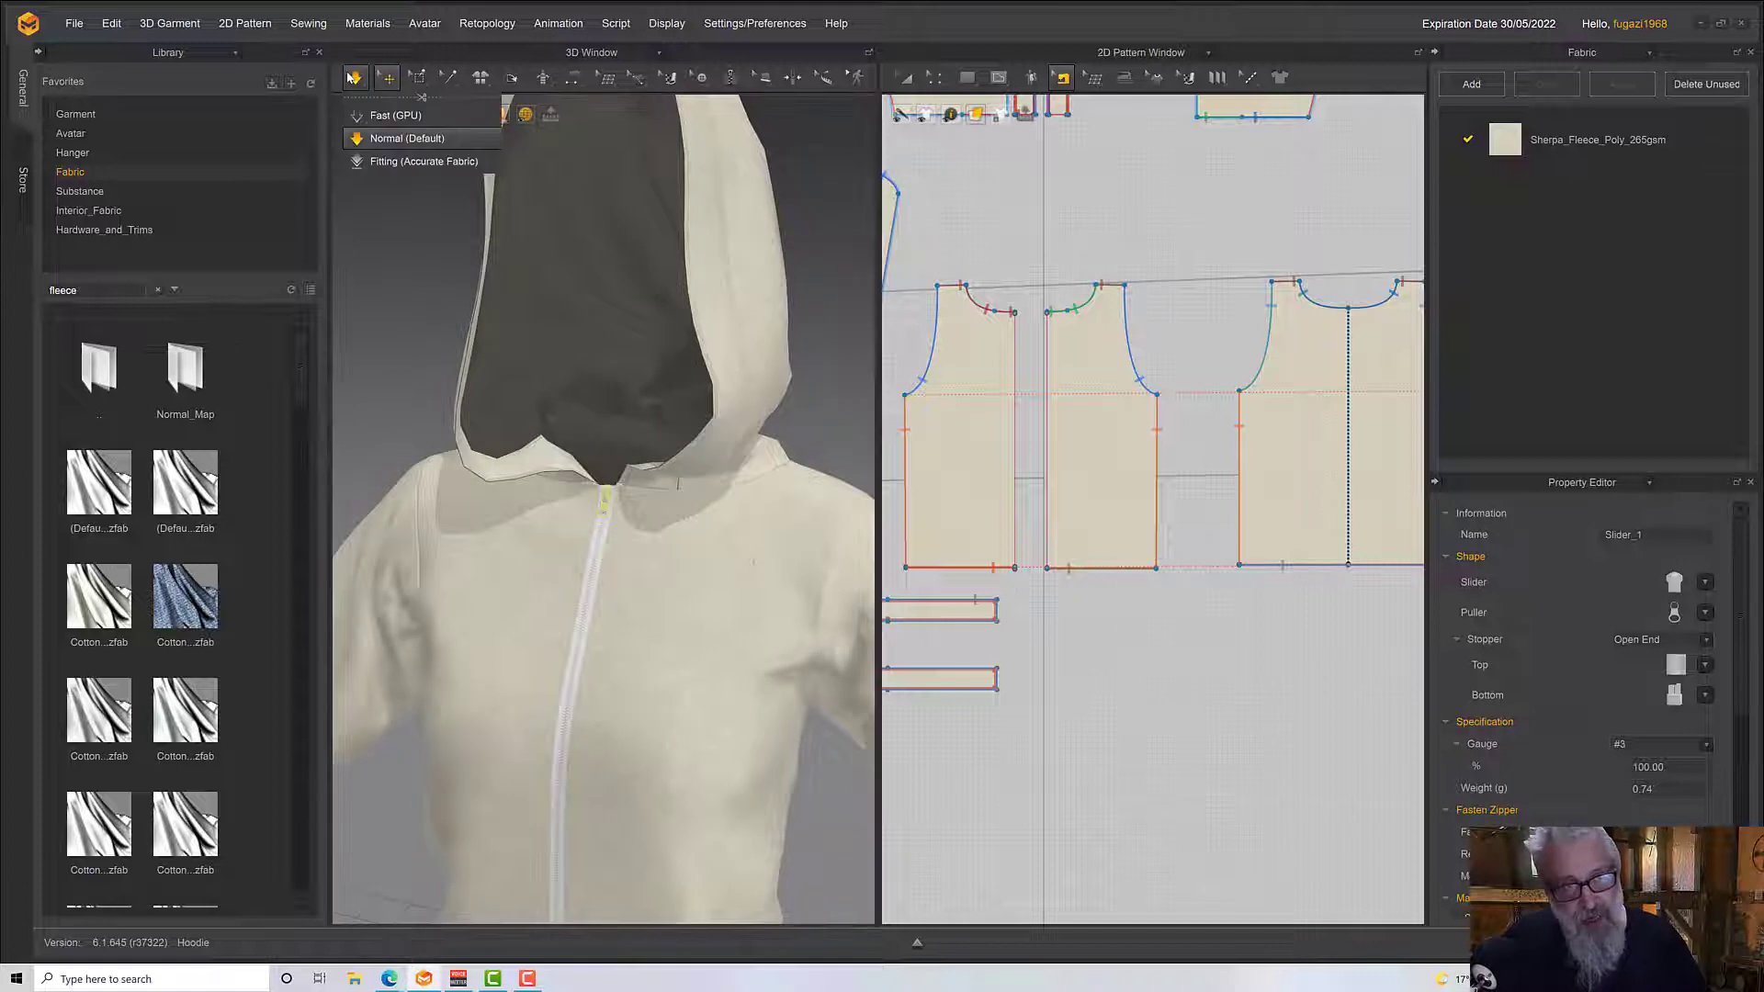
pyautogui.click(354, 78)
pyautogui.moveTo(553, 446)
pyautogui.mouseDown(button='right')
pyautogui.moveTo(431, 445)
pyautogui.moveTo(569, 443)
pyautogui.mouseUp(button='right')
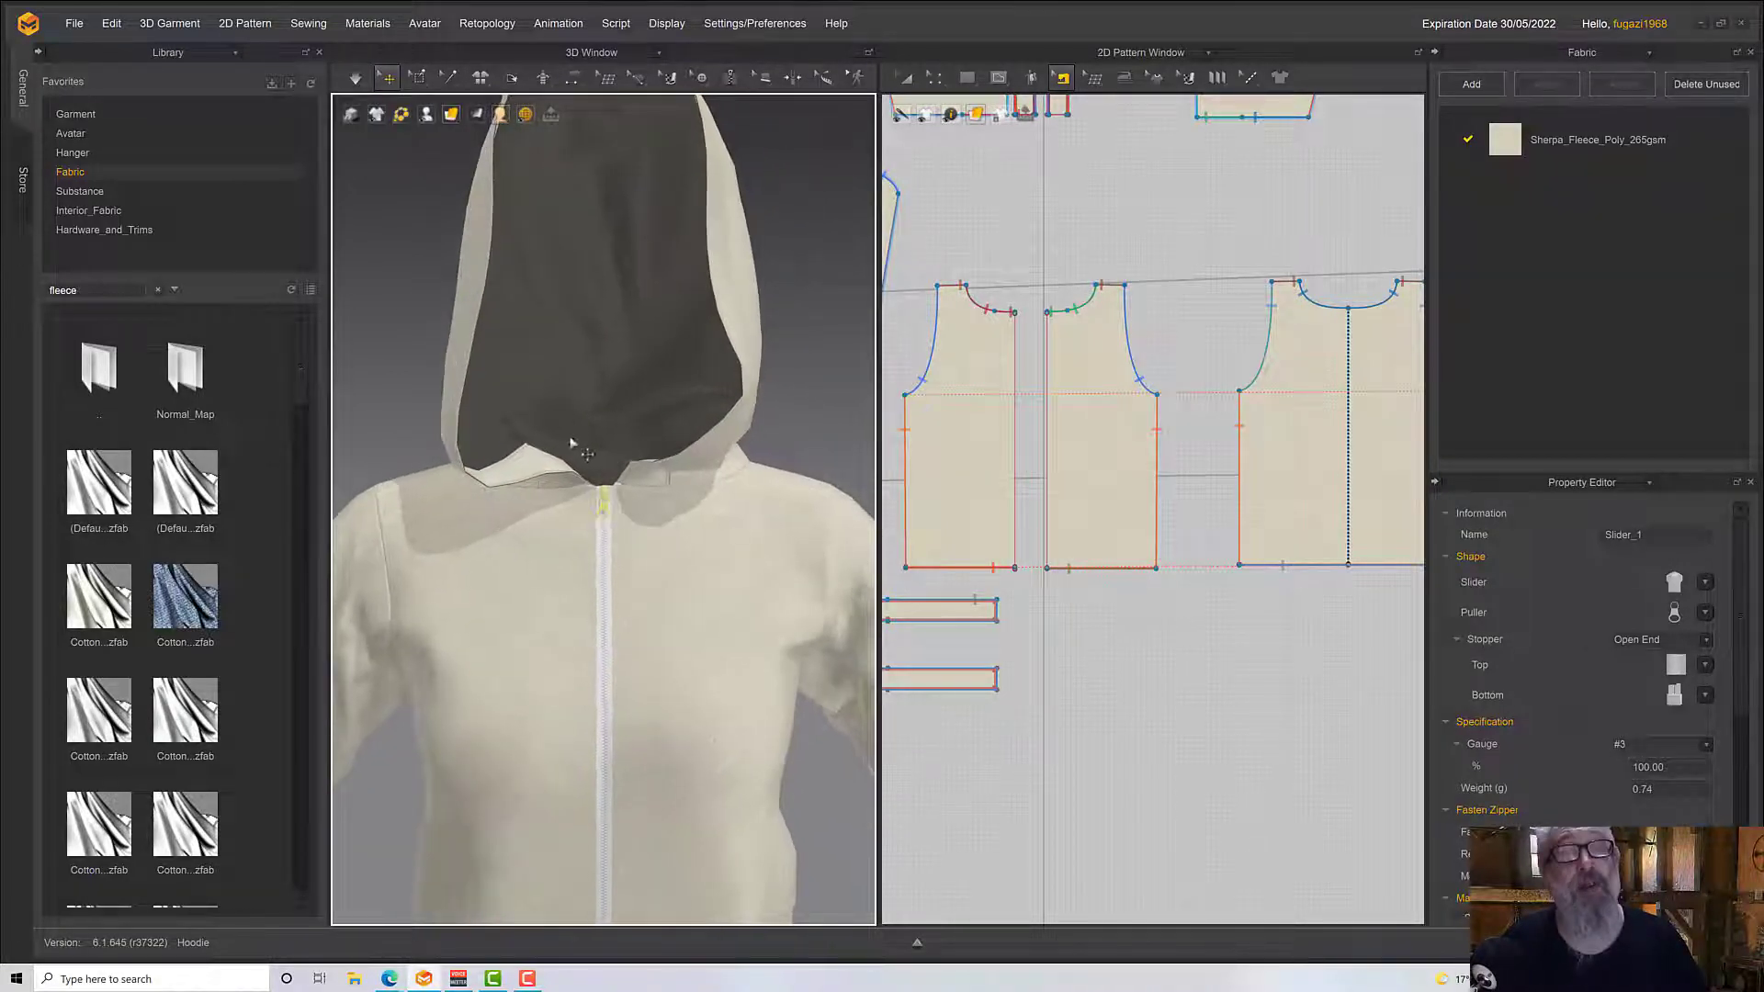
# Slide the zipper slider down the closure from the neckline to about chest height
pyautogui.click(385, 78)
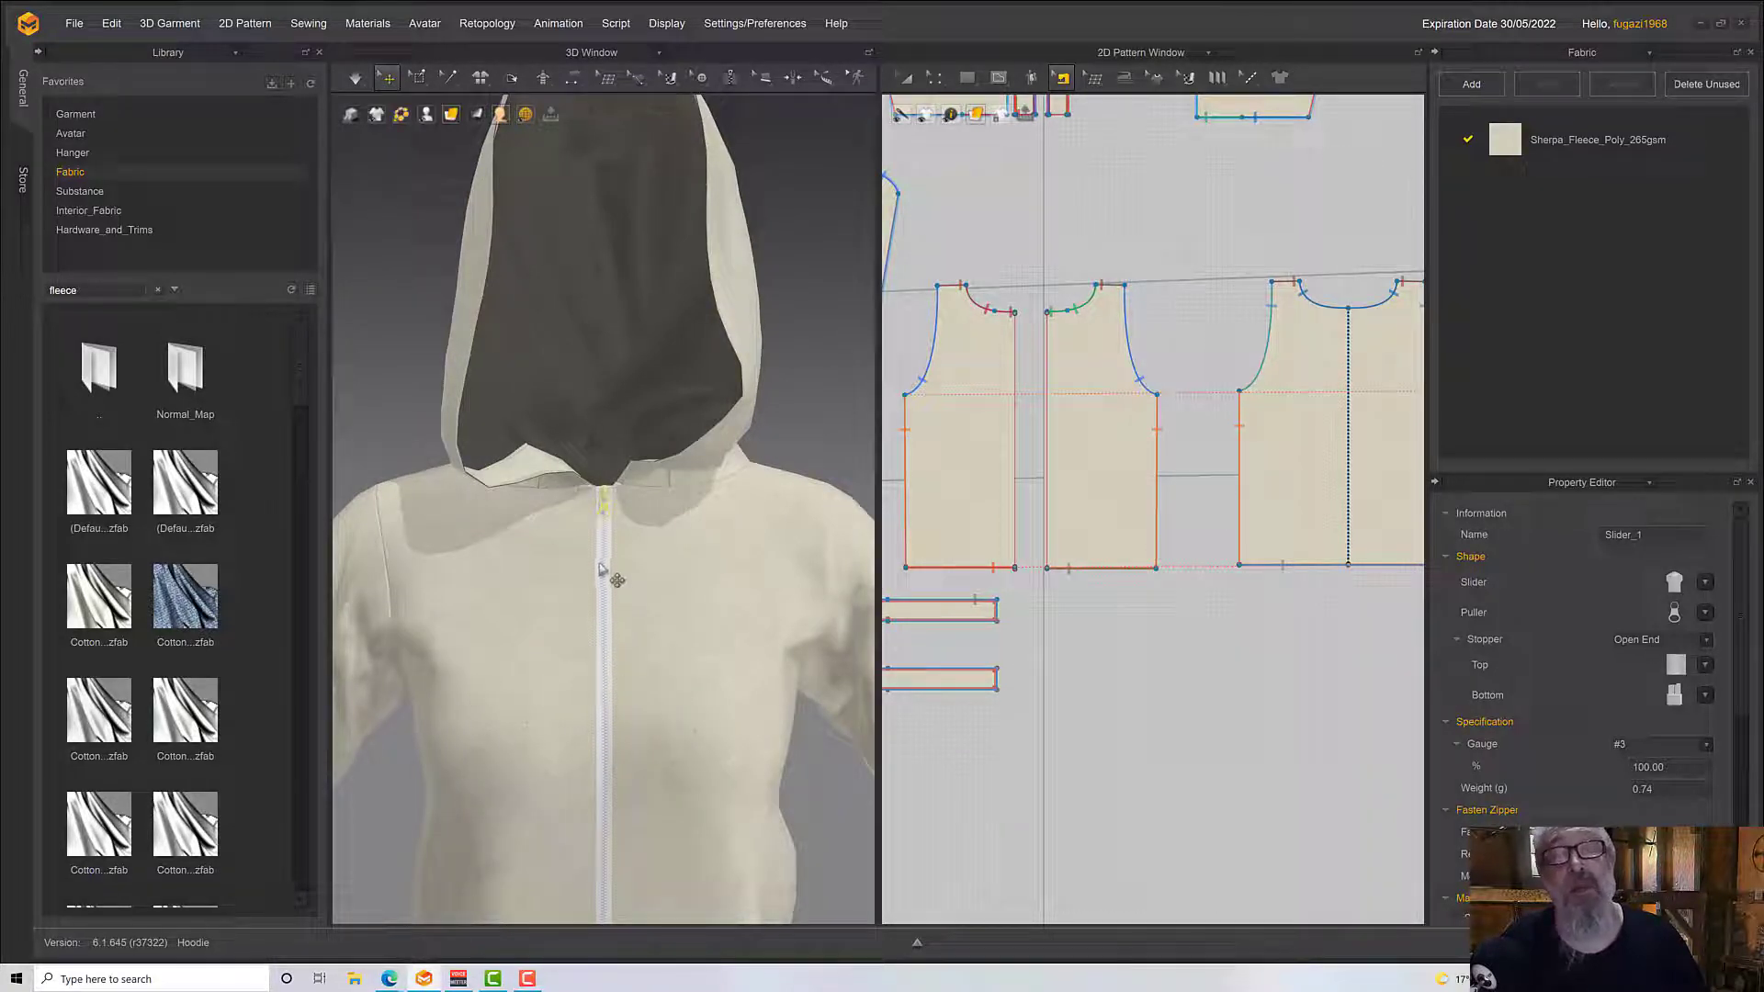
pyautogui.click(604, 504)
pyautogui.scroll(5, 607, 506)
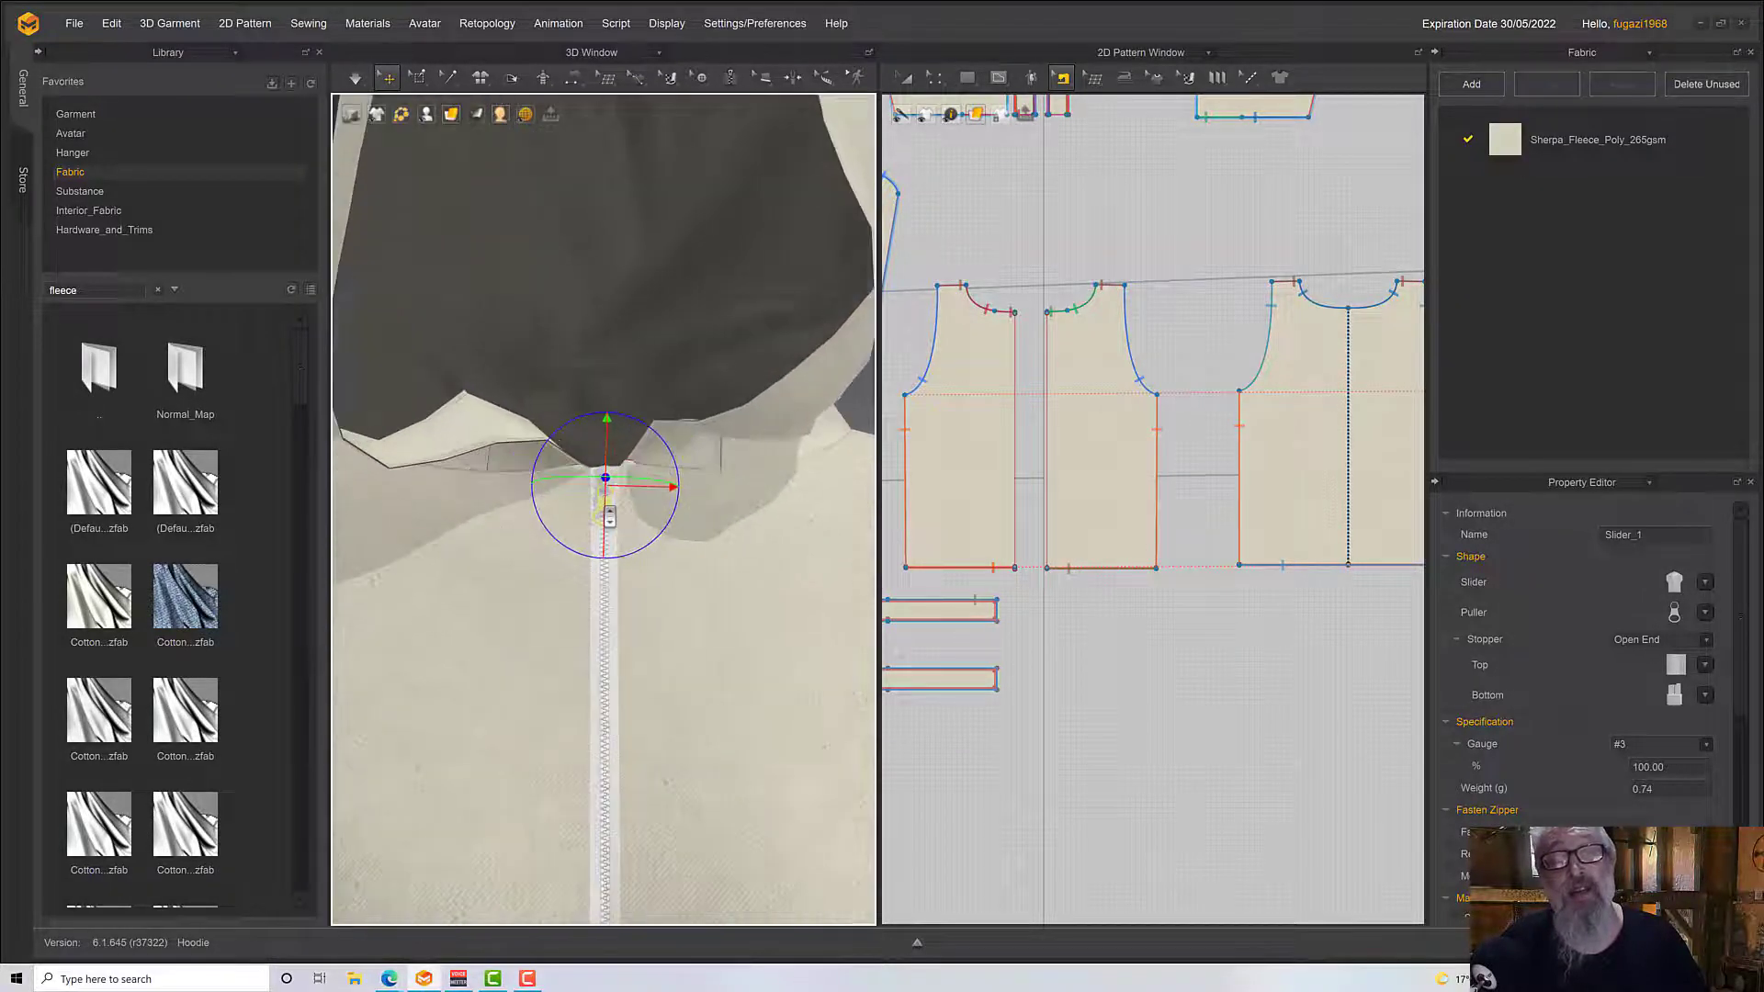
pyautogui.scroll(5, 606, 505)
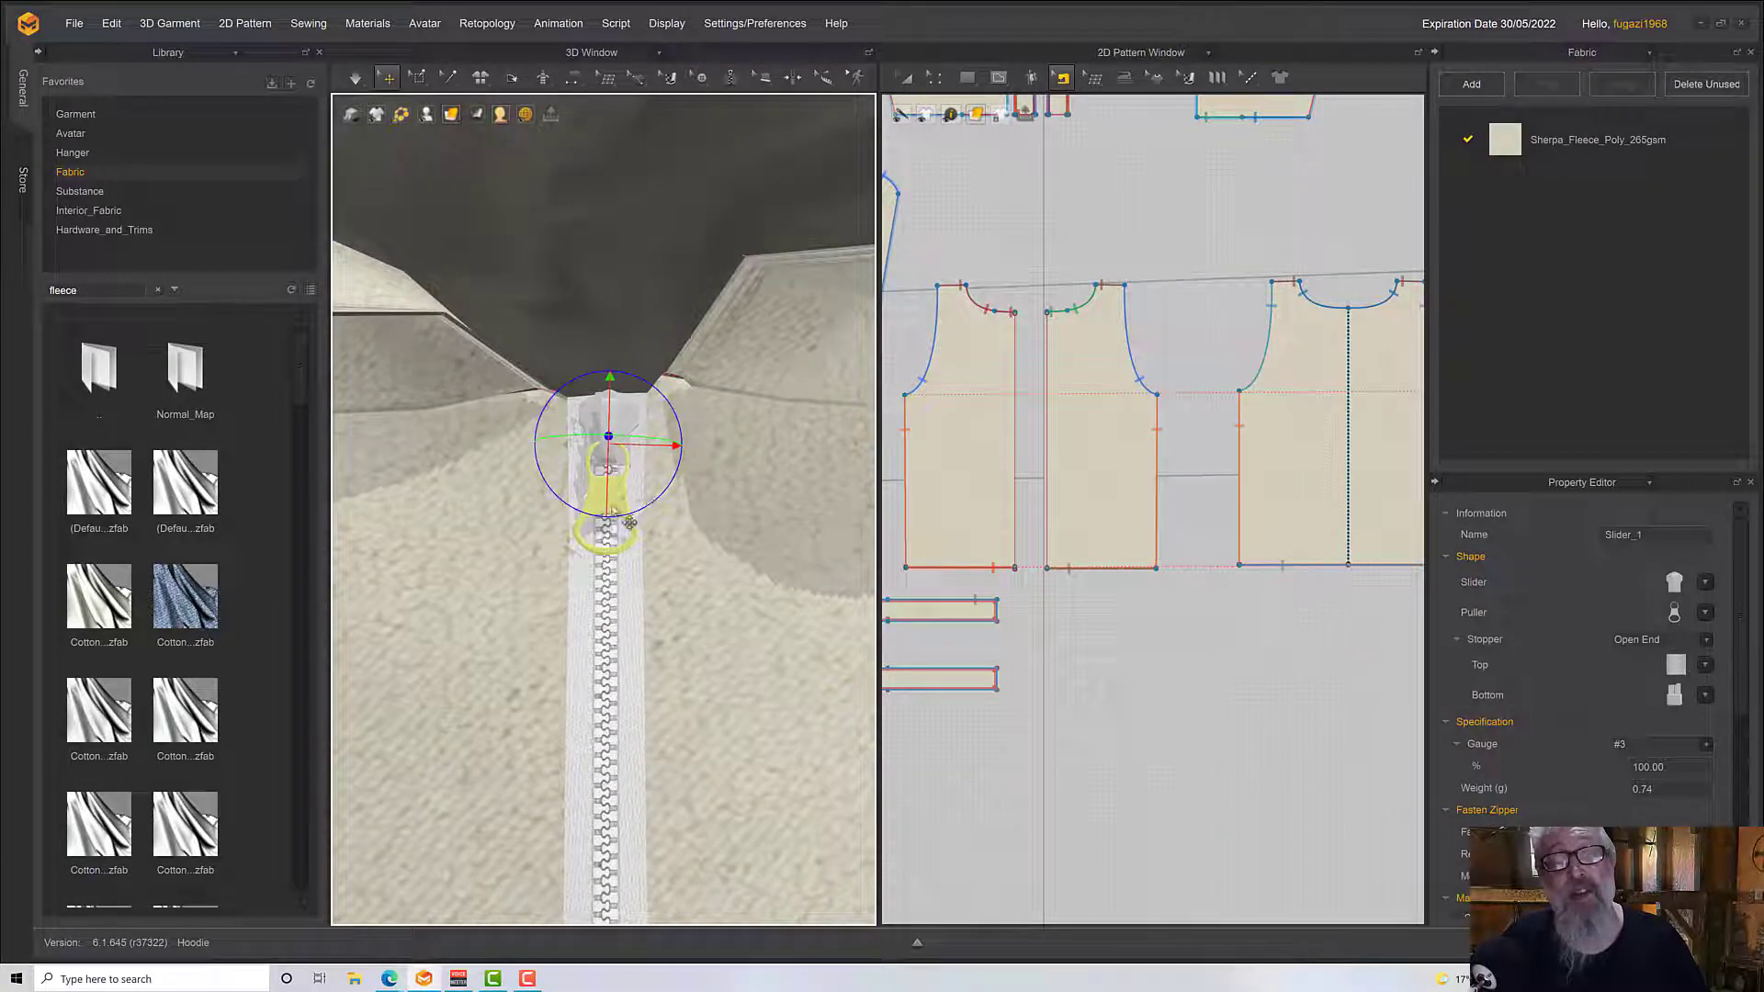
pyautogui.moveTo(617, 517); pyautogui.dragTo(616, 521)
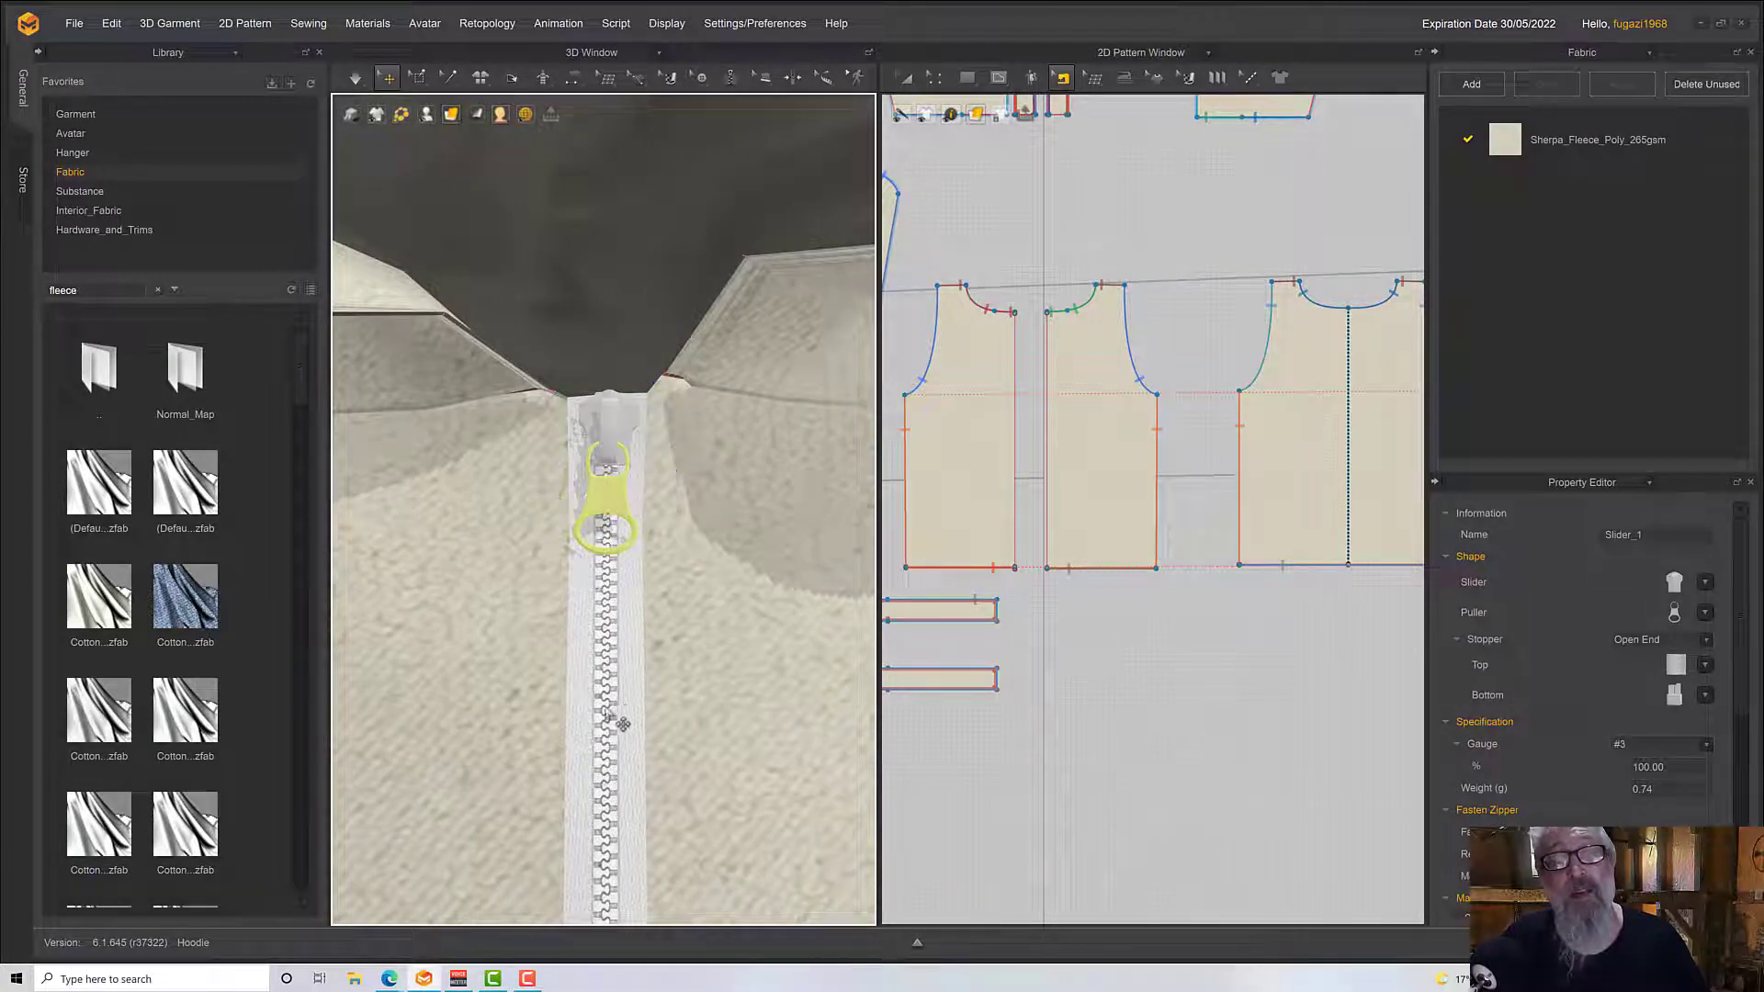
pyautogui.scroll(-5, 621, 722)
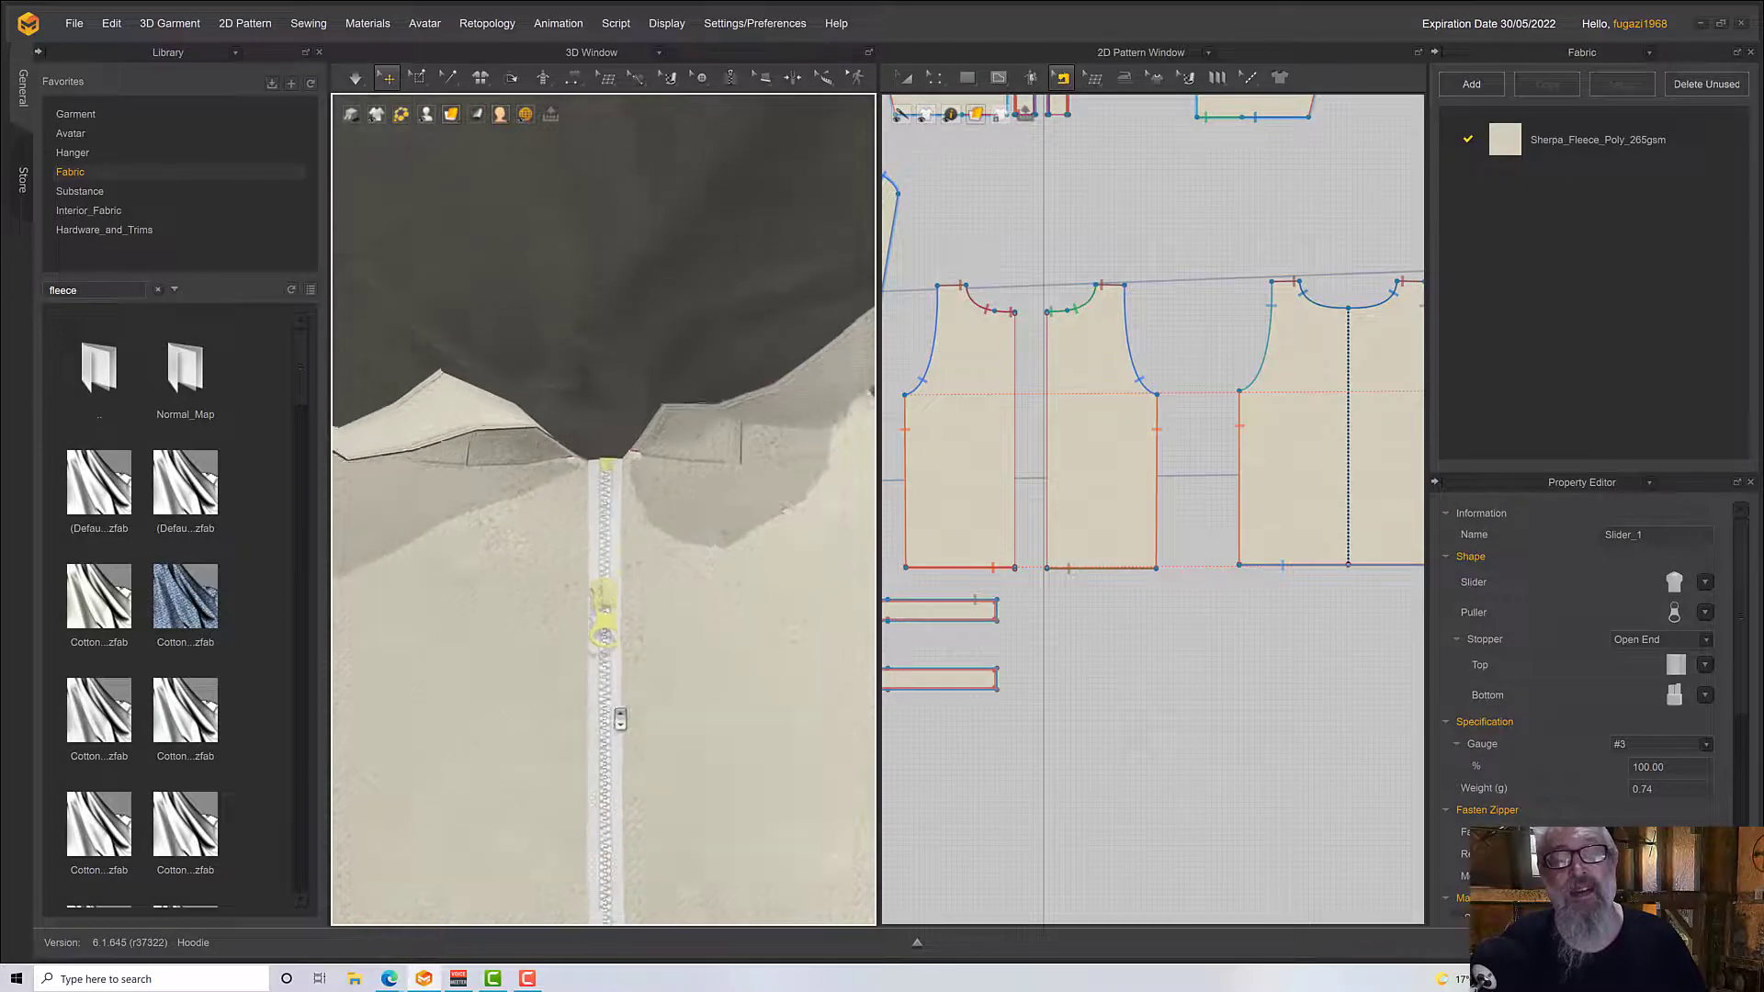
pyautogui.scroll(-6, 606, 643)
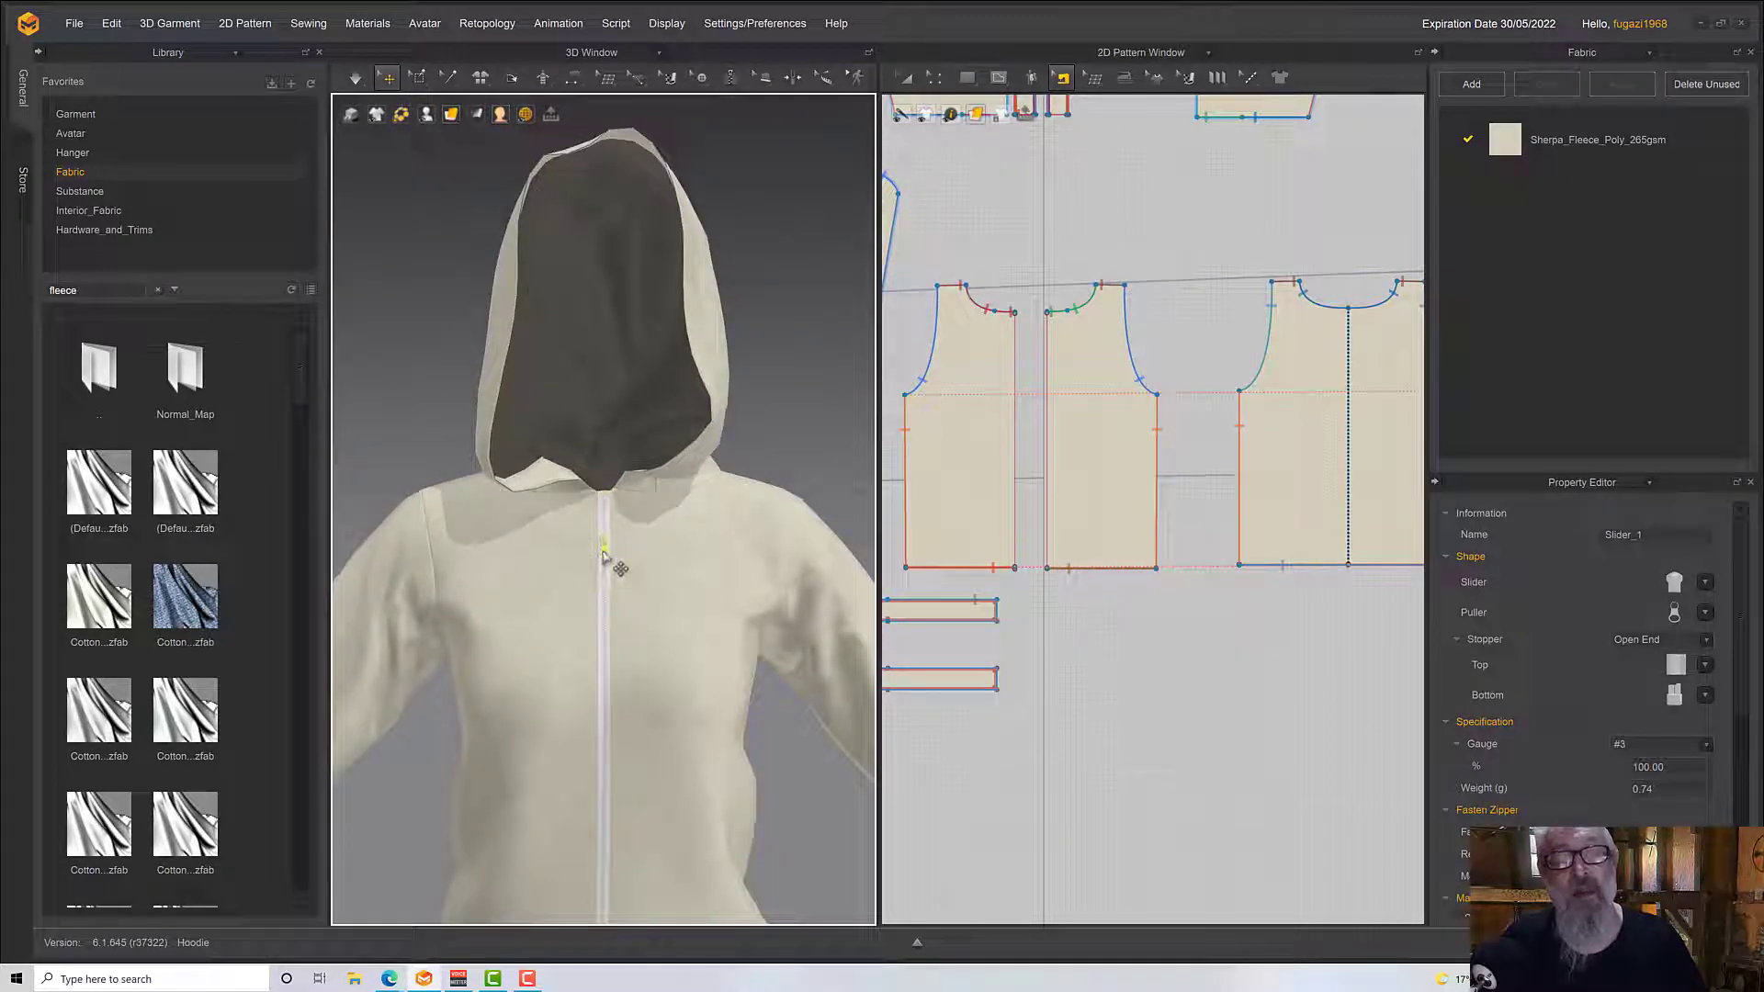
pyautogui.moveTo(608, 641); pyautogui.dragTo(609, 687)
# Simulate the garment to open the zipper above the slider, tugging both front panels at the neckline
pyautogui.moveTo(773, 763); pyautogui.dragTo(701, 712, button='right')
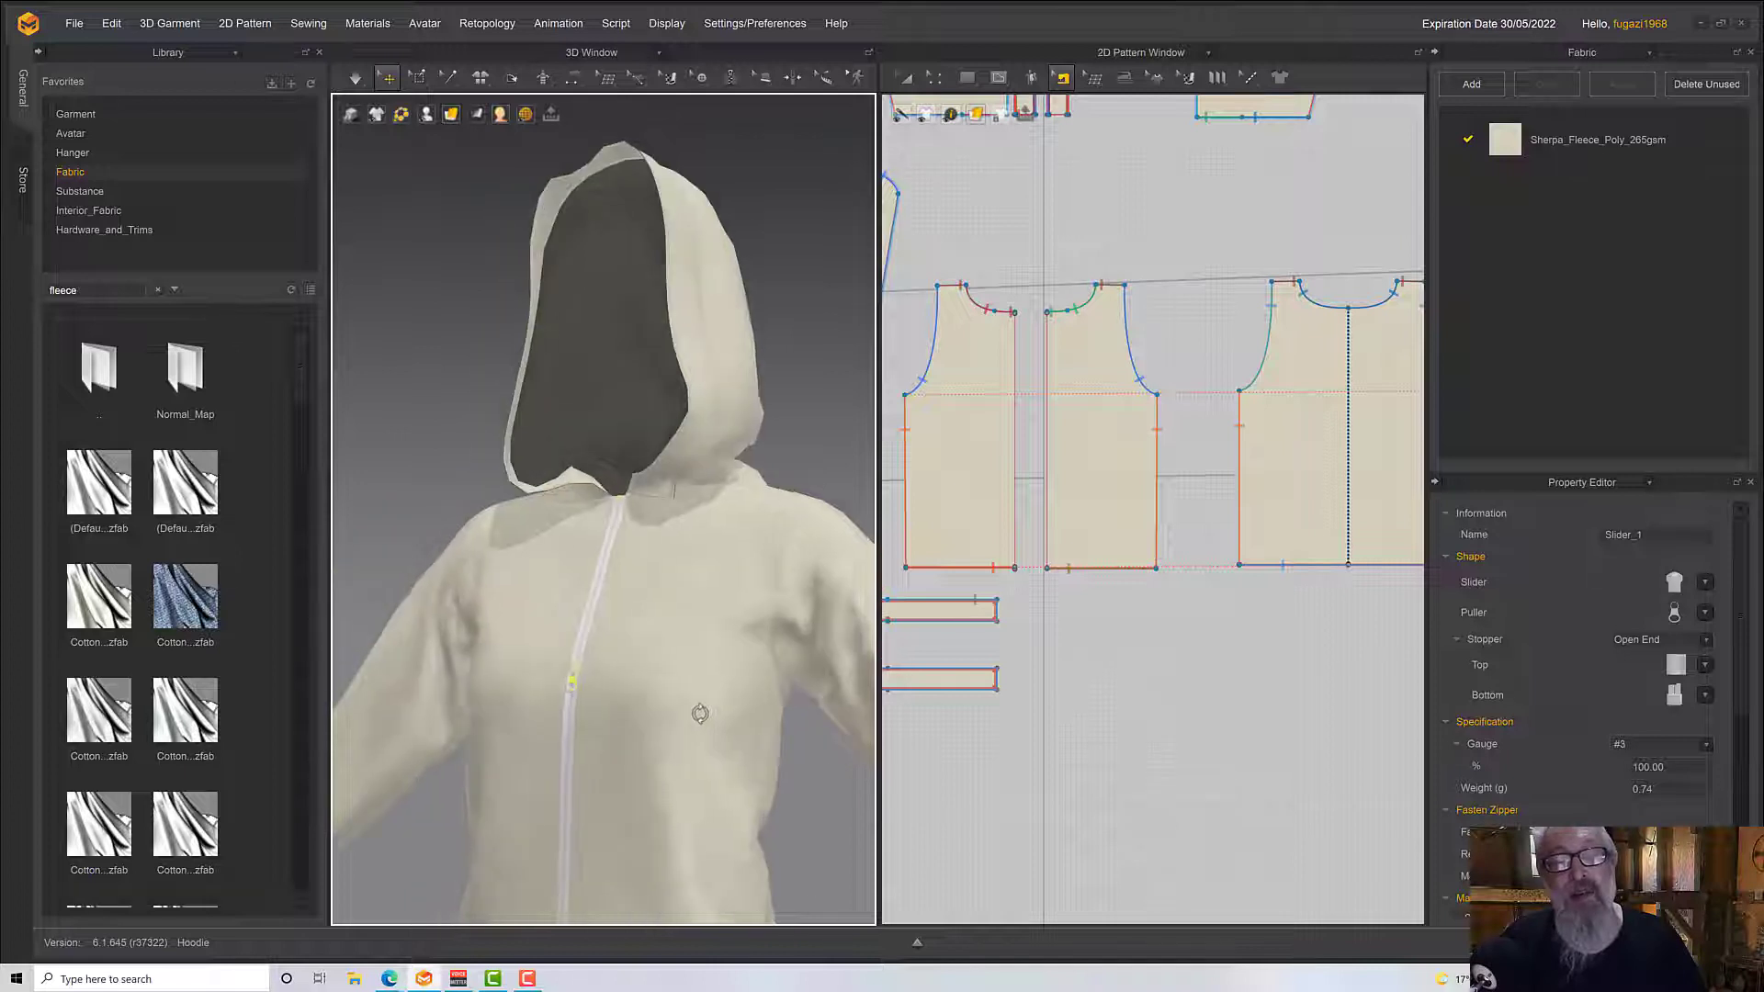
pyautogui.press('space')
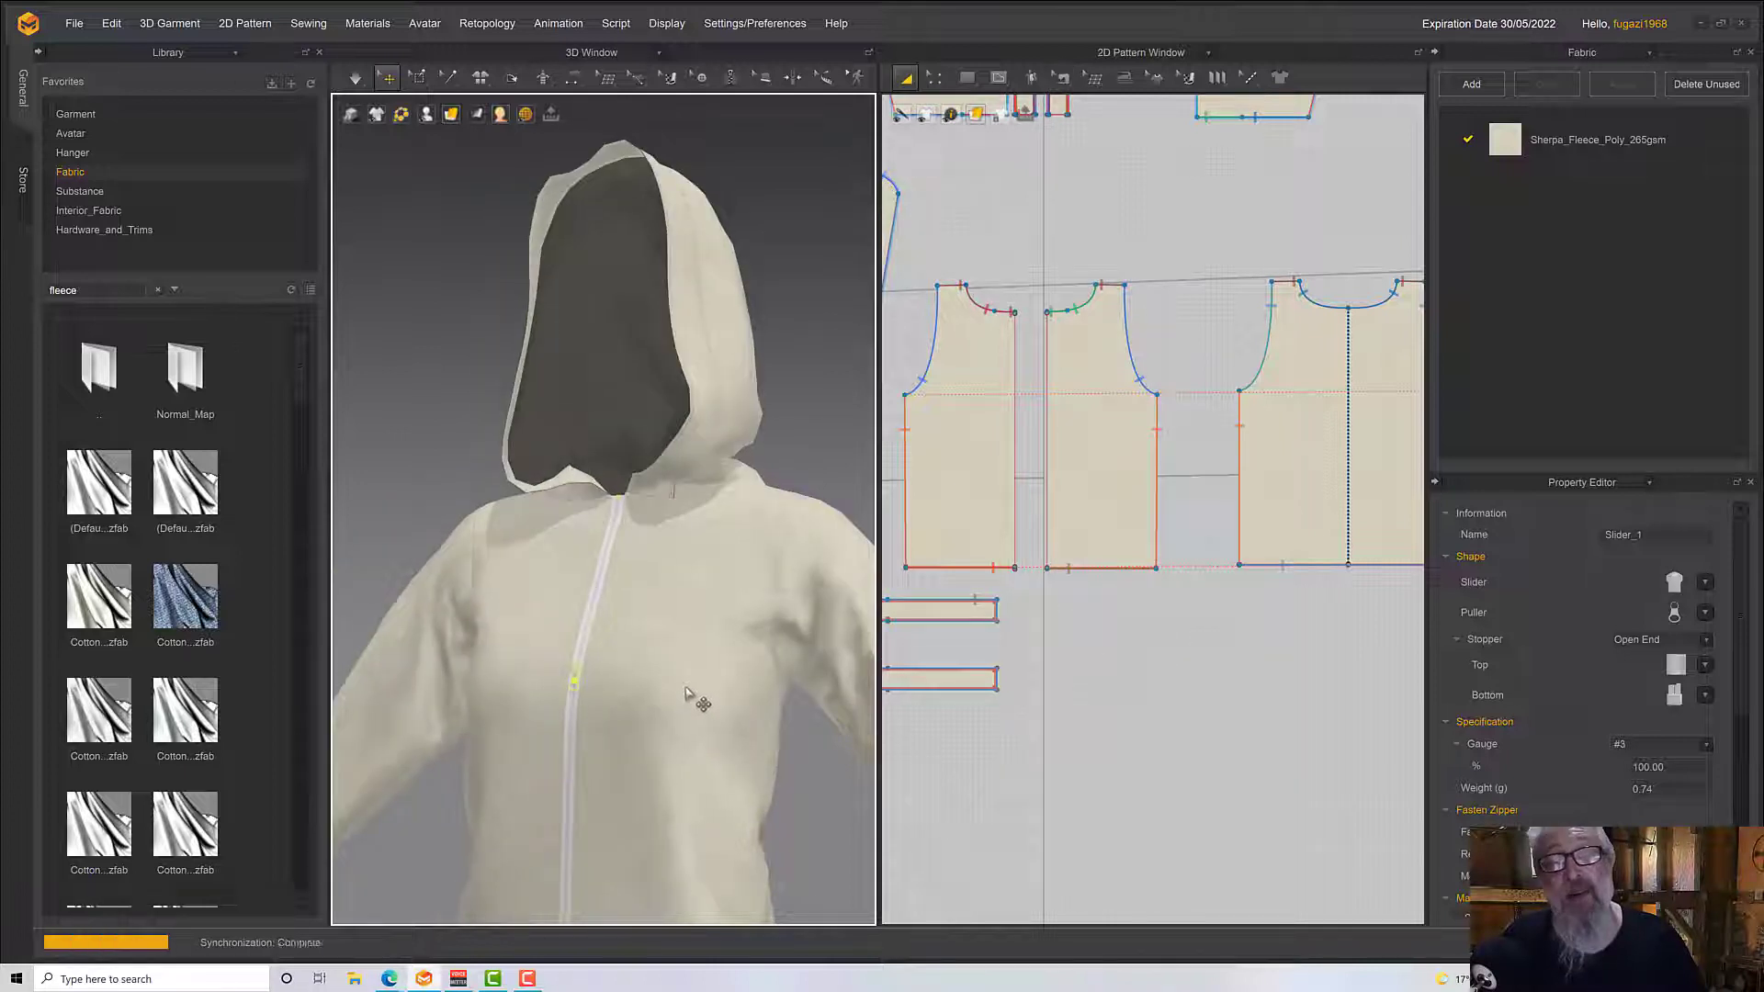
pyautogui.moveTo(610, 634); pyautogui.dragTo(650, 623, button='right')
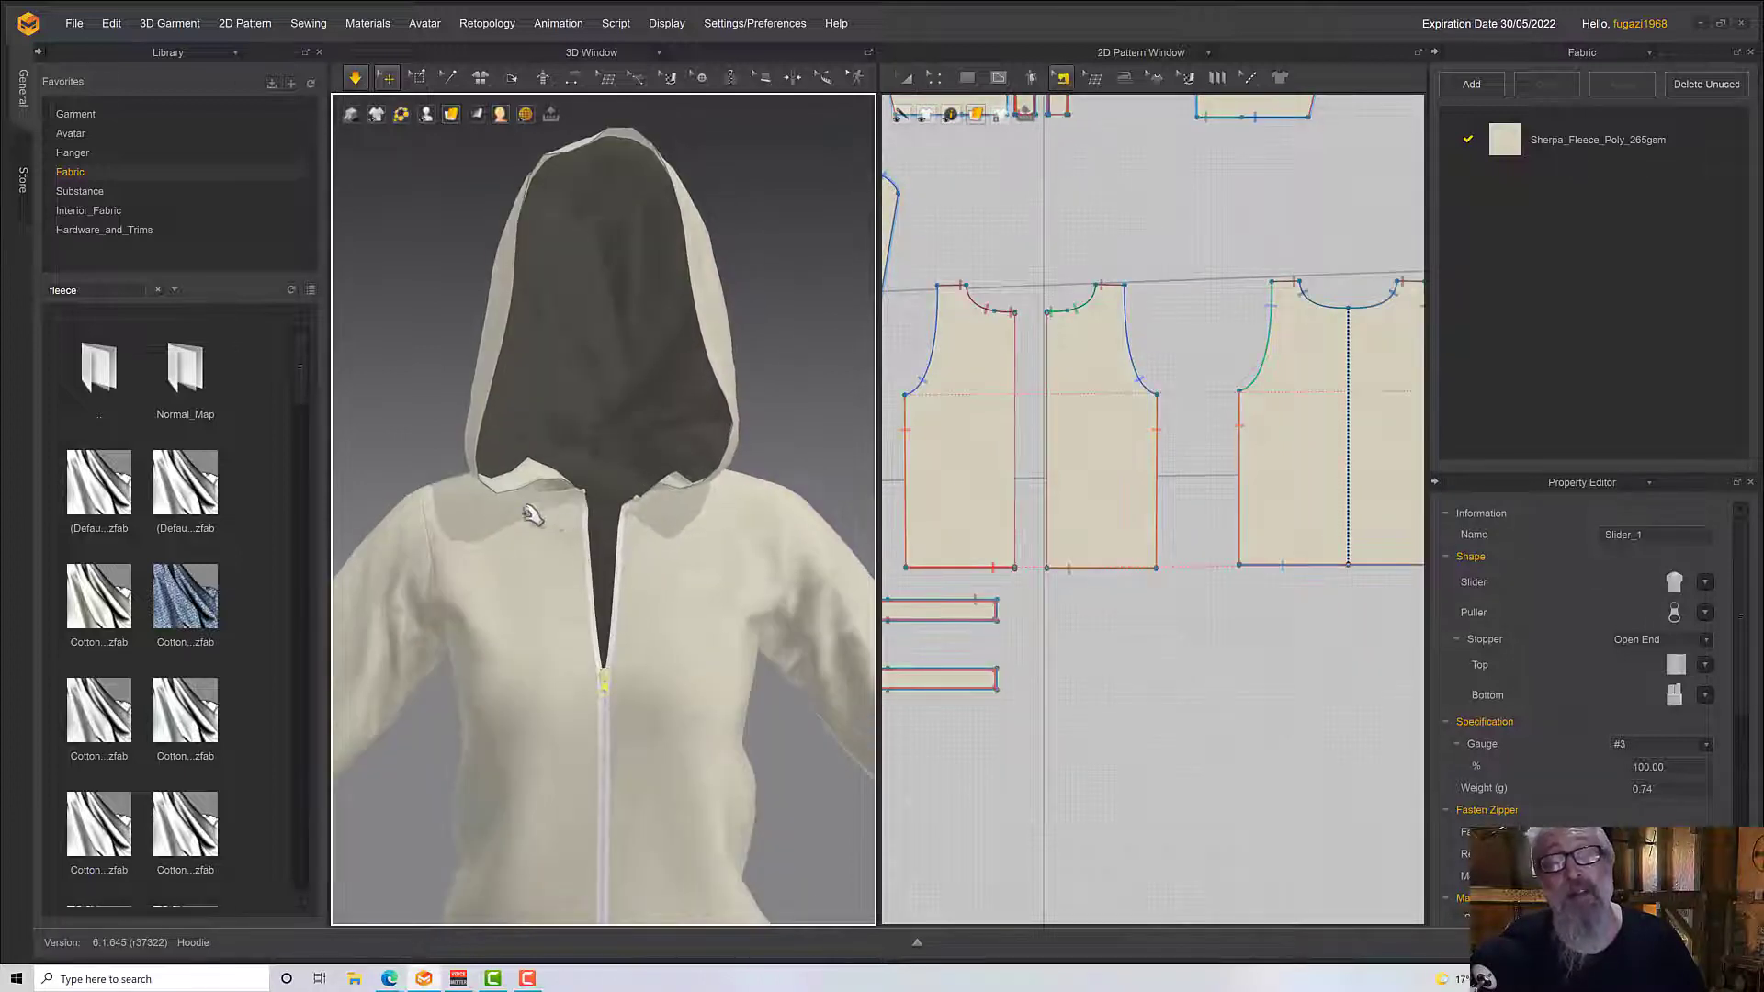
pyautogui.click(542, 521)
pyautogui.click(646, 519)
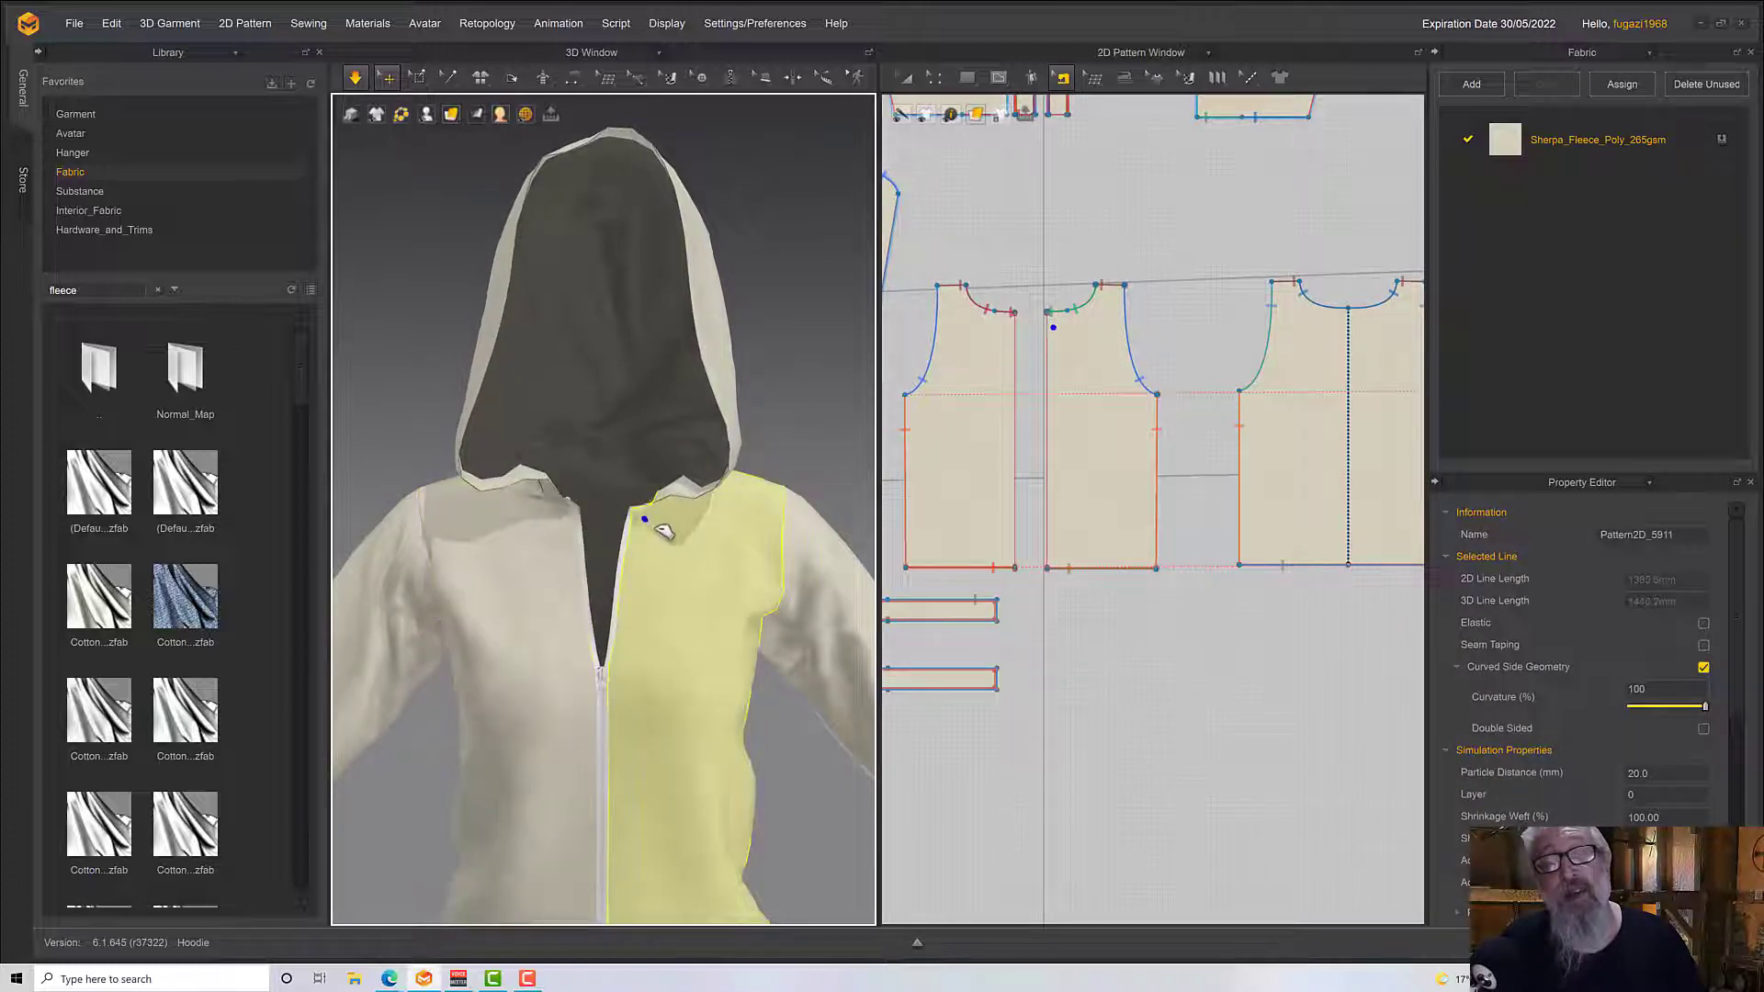
pyautogui.scroll(-5, 698, 551)
pyautogui.scroll(-3, 690, 590)
pyautogui.press('space')
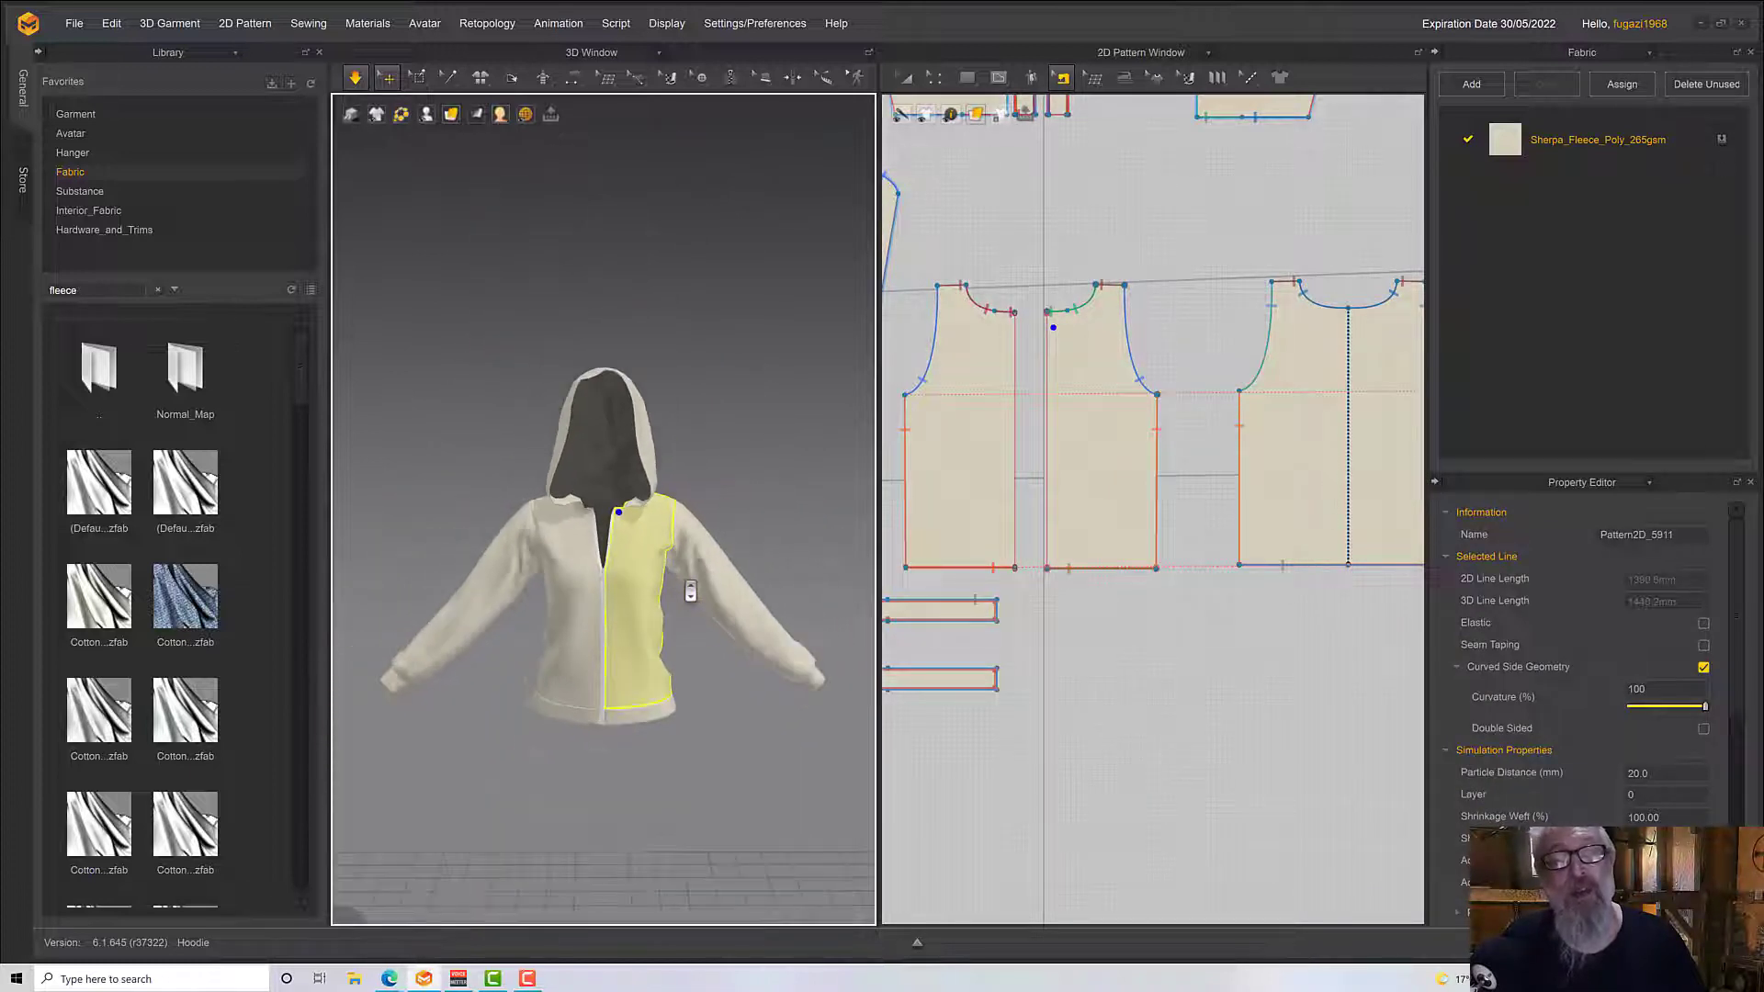
pyautogui.moveTo(689, 591); pyautogui.dragTo(671, 548, button='right')
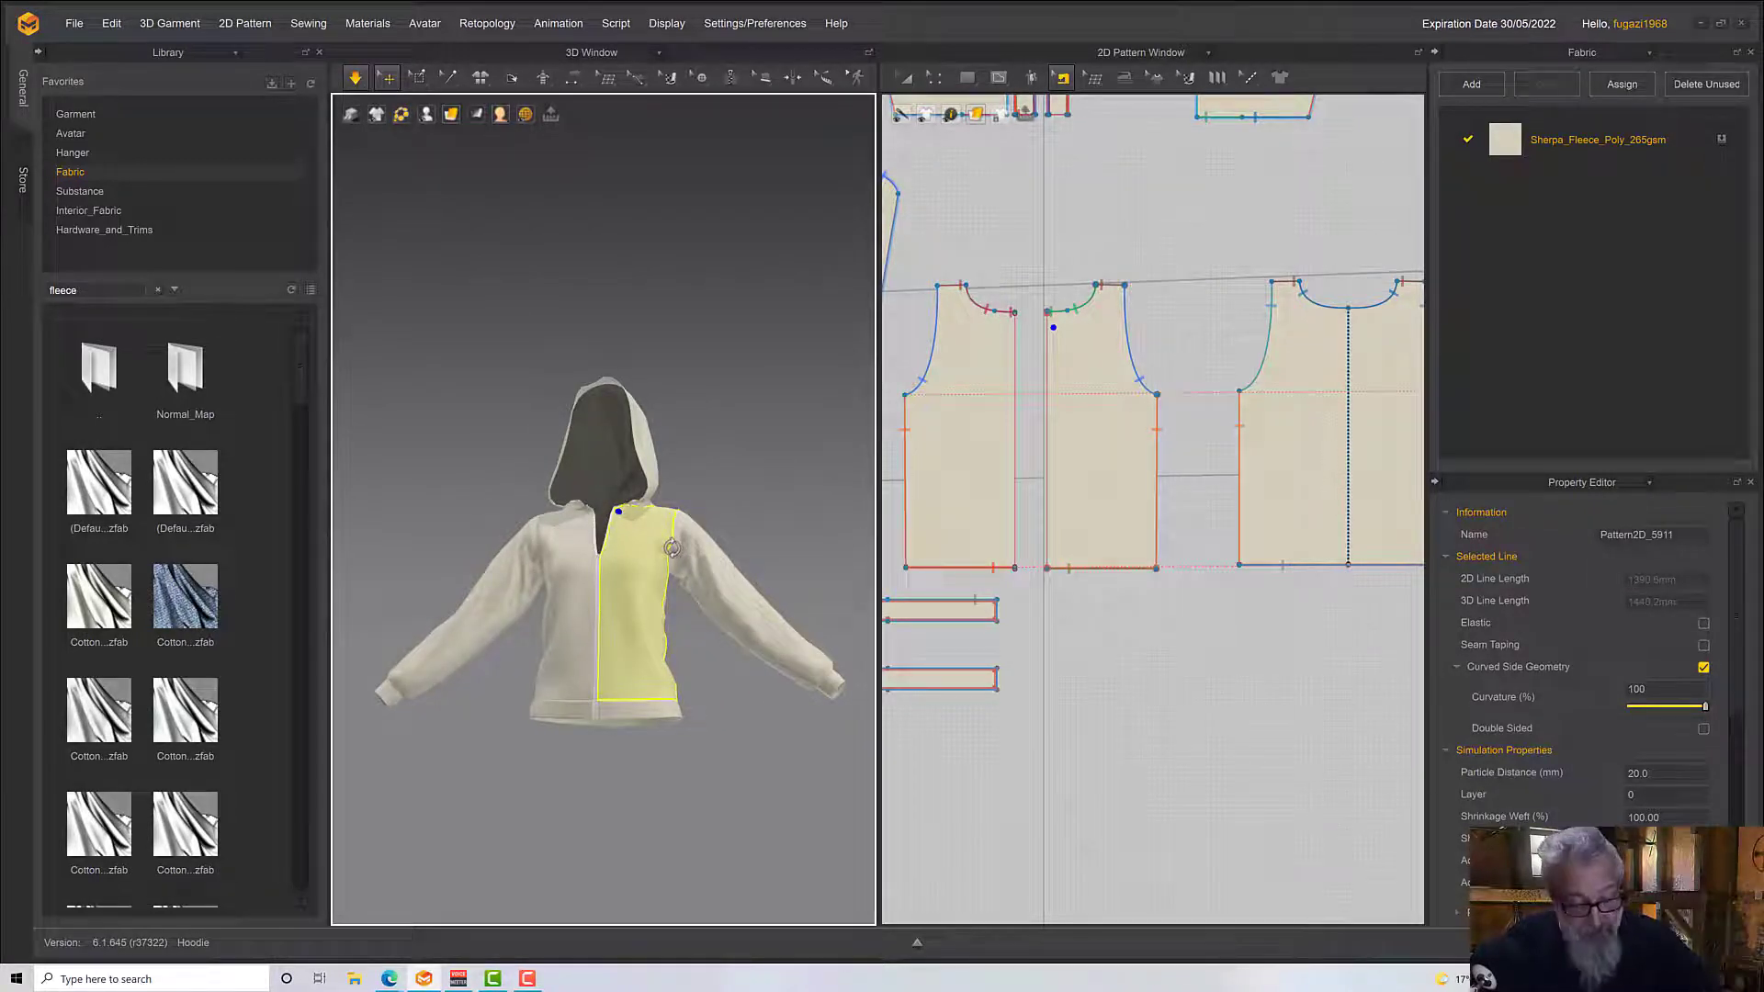
pyautogui.moveTo(672, 548); pyautogui.dragTo(667, 580, button='right')
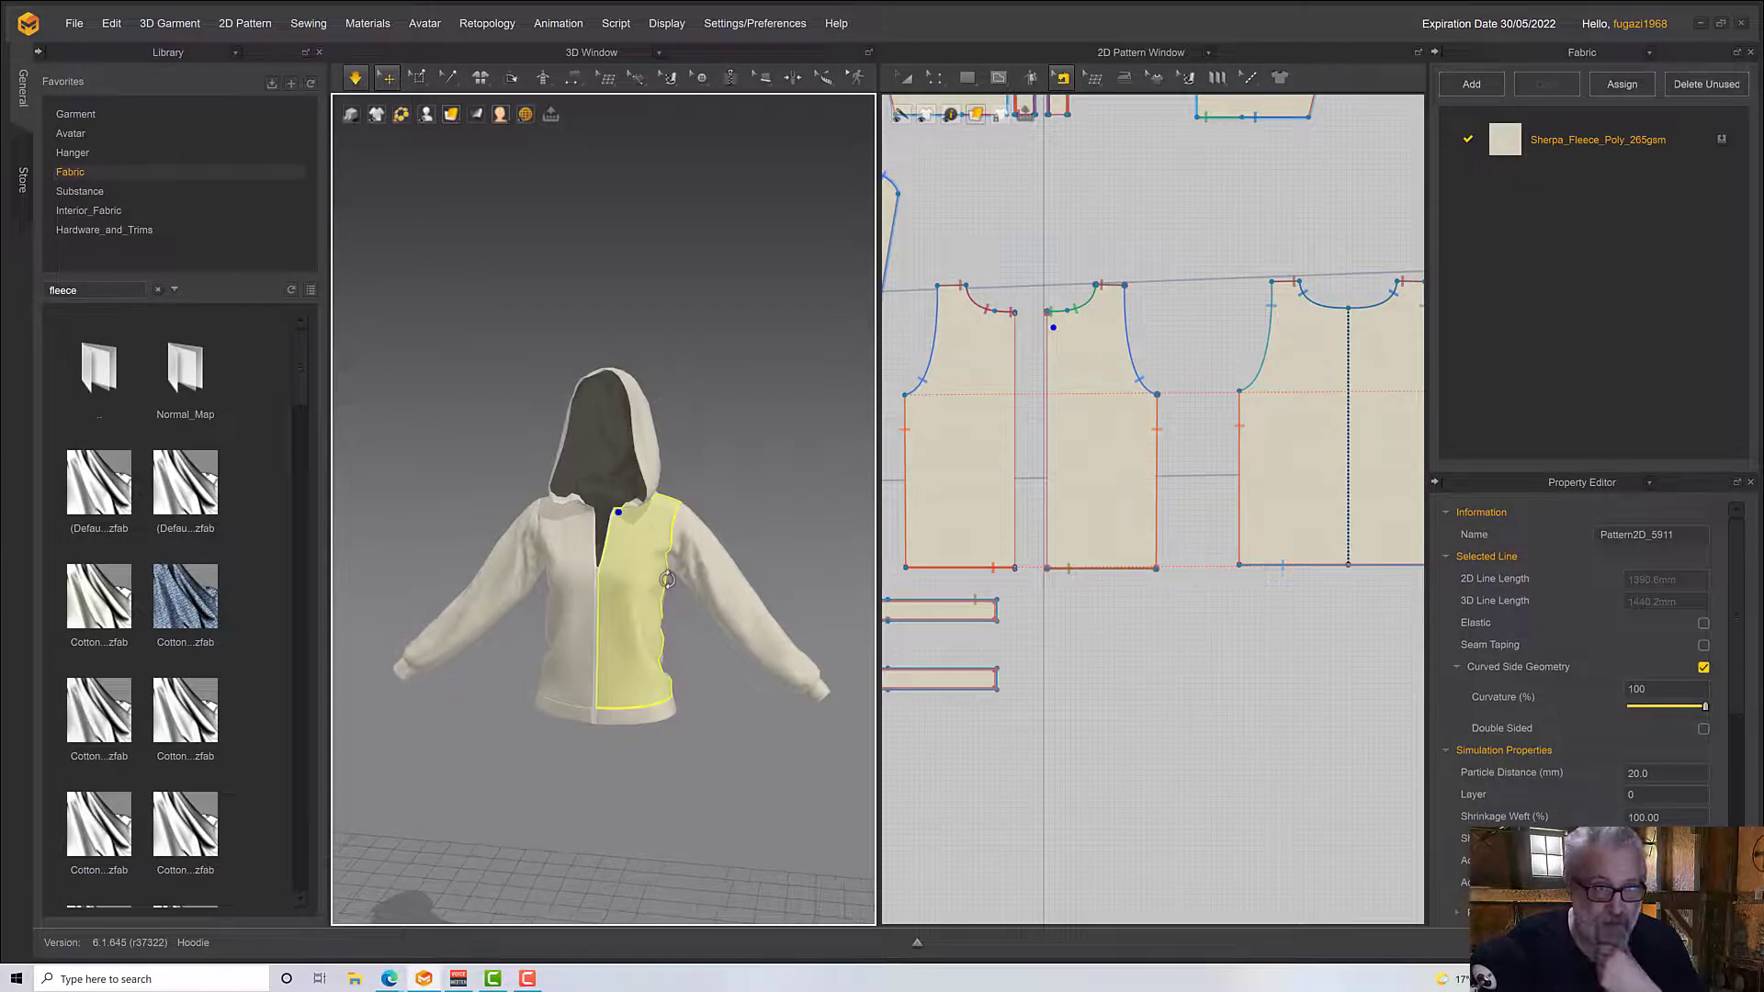
# Pull the front panels further apart at the neckline while the simulation runs, opening the closure above the zipper slider
pyautogui.scroll(5, 671, 586)
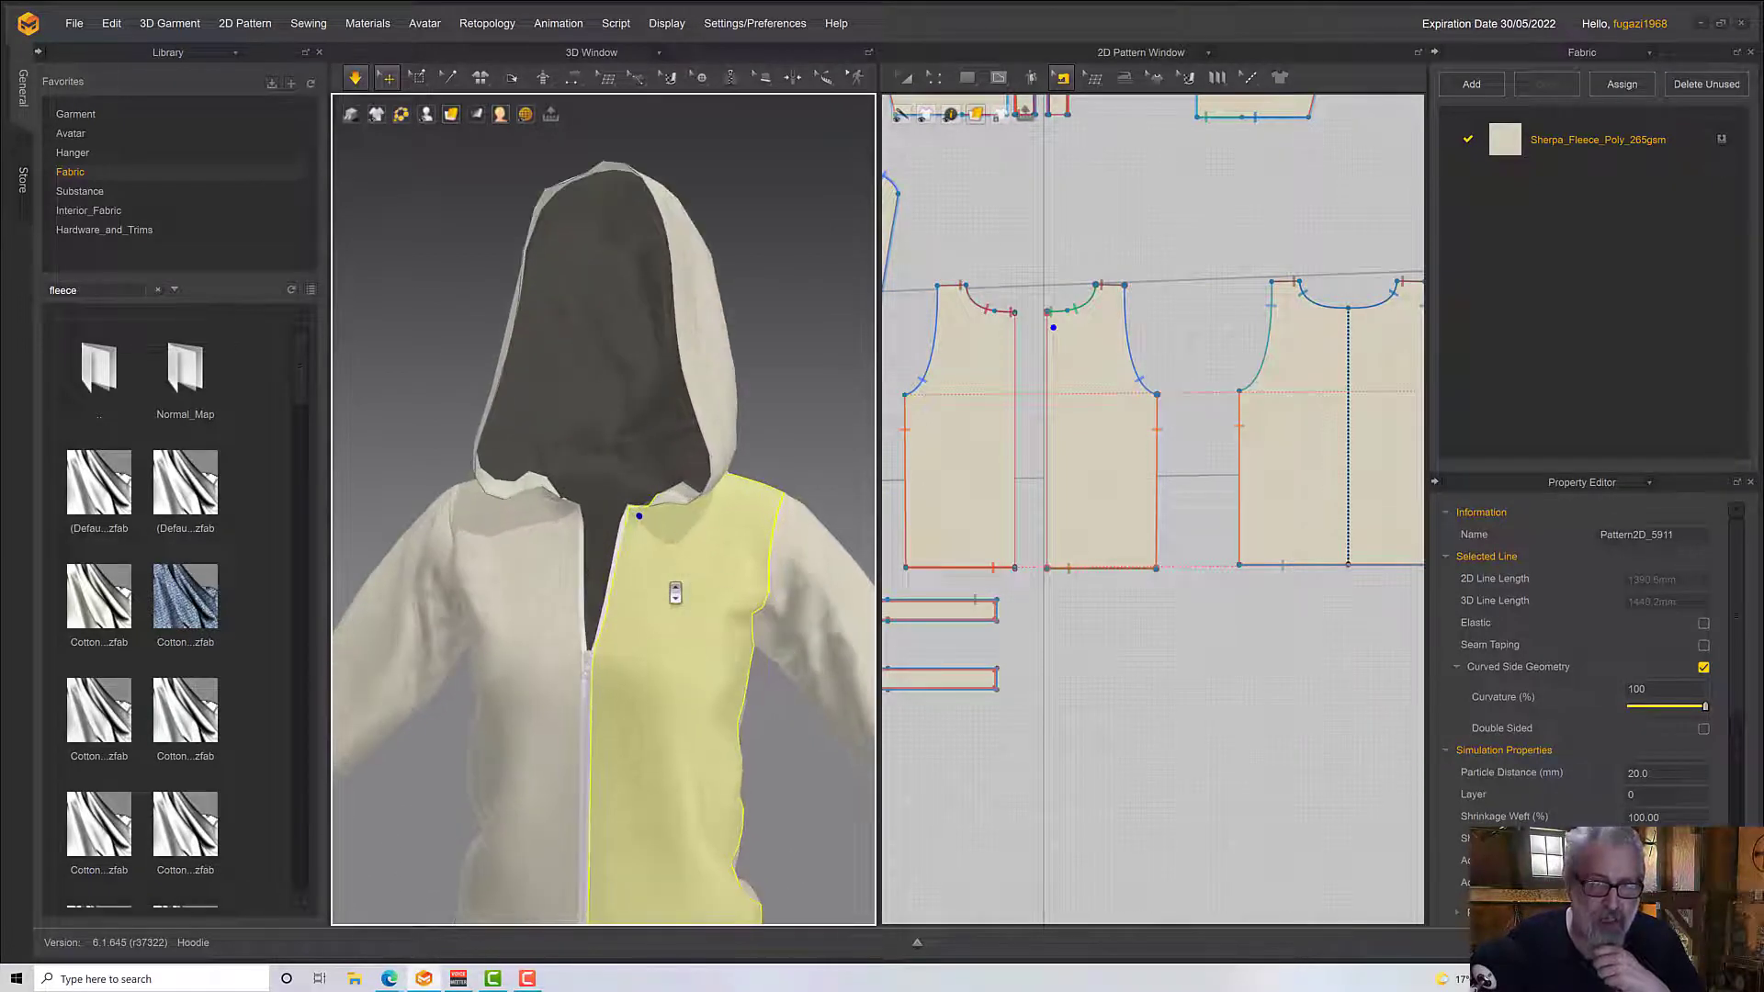
pyautogui.moveTo(675, 593); pyautogui.dragTo(644, 567, button='right')
pyautogui.press('space')
pyautogui.scroll(-1, 648, 580)
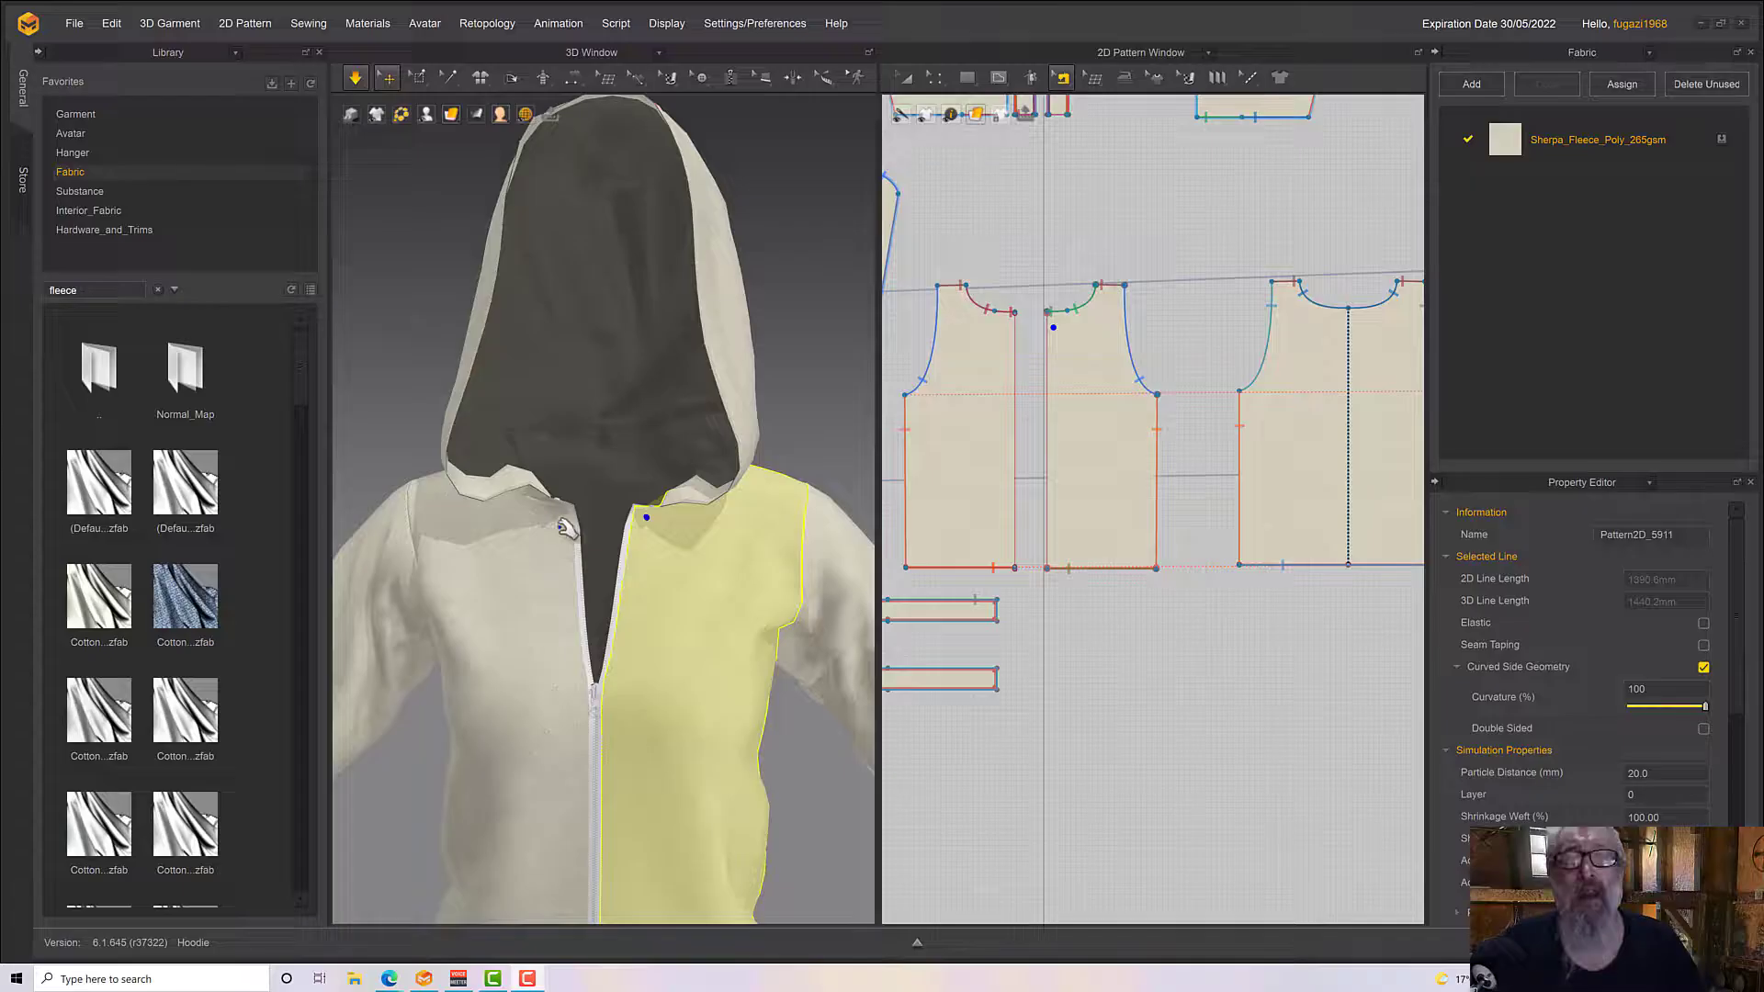
pyautogui.moveTo(573, 529); pyautogui.dragTo(785, 523, button='right')
# Select both hood edging strips with Transform Pattern, set their particle distance to 10 mm, and stop the simulation
pyautogui.click(648, 439)
pyautogui.moveTo(715, 556); pyautogui.dragTo(423, 605, button='middle')
pyautogui.moveTo(1144, 246); pyautogui.dragTo(1172, 594, button='middle')
pyautogui.click(907, 79)
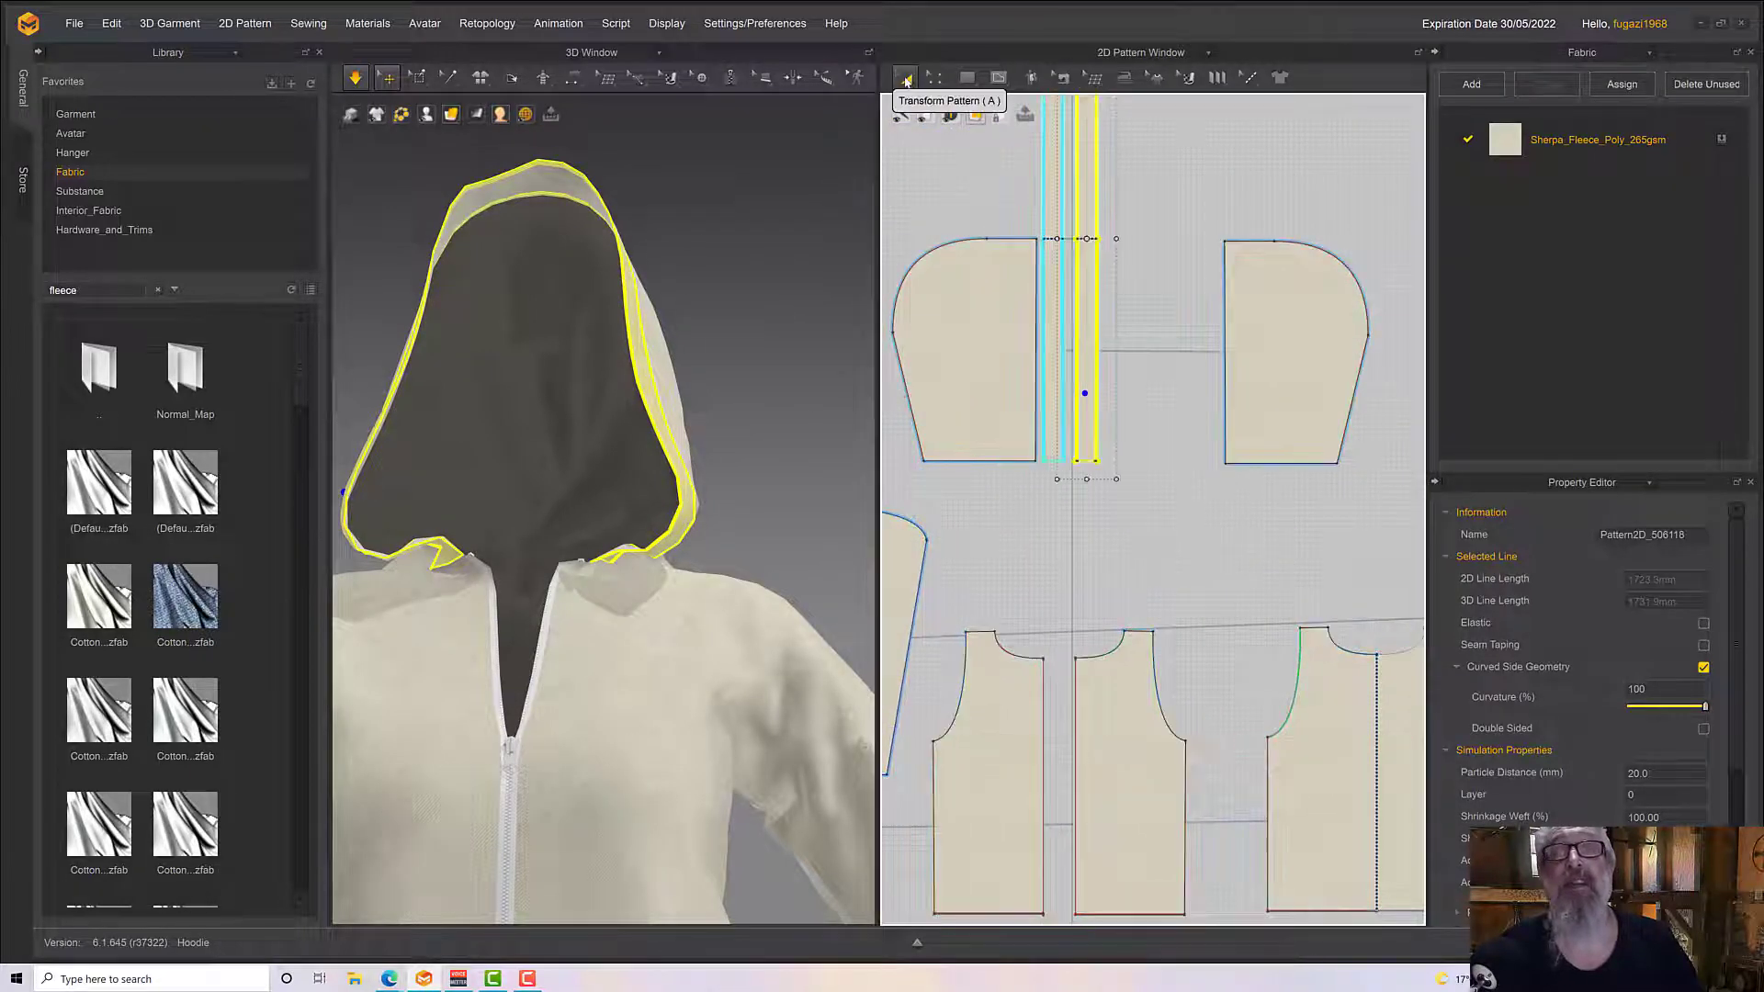
pyautogui.scroll(2, 1109, 473)
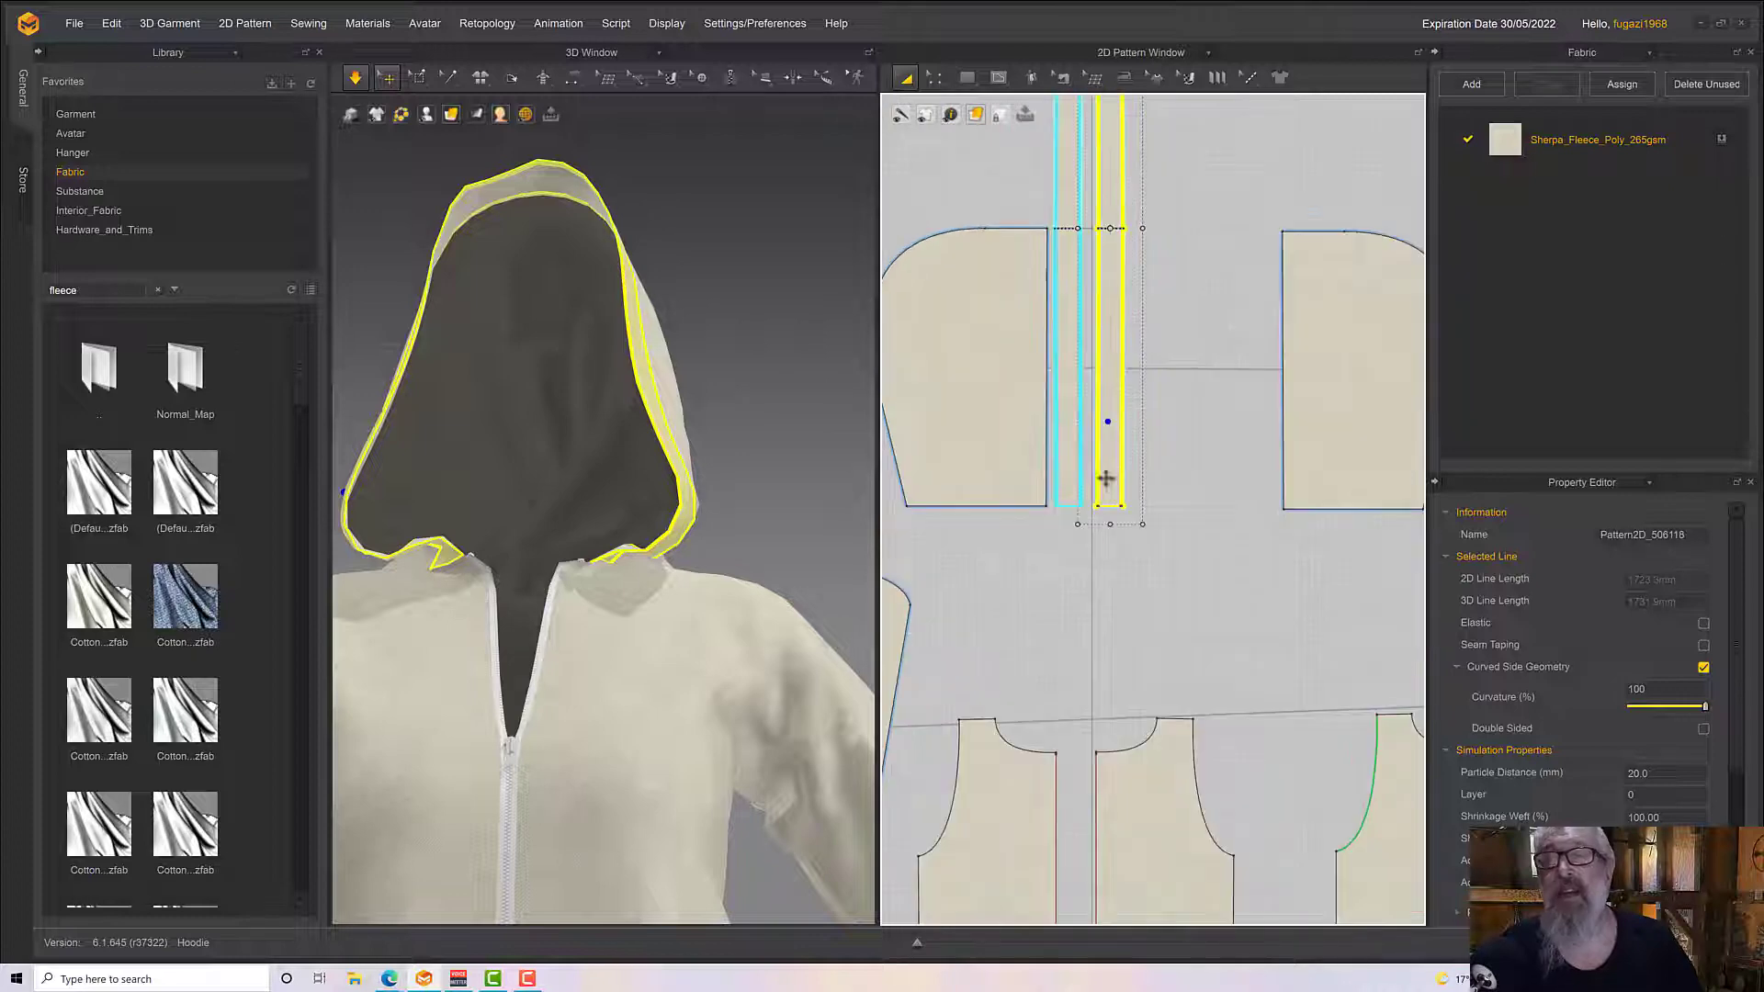
pyautogui.scroll(8, 1183, 497)
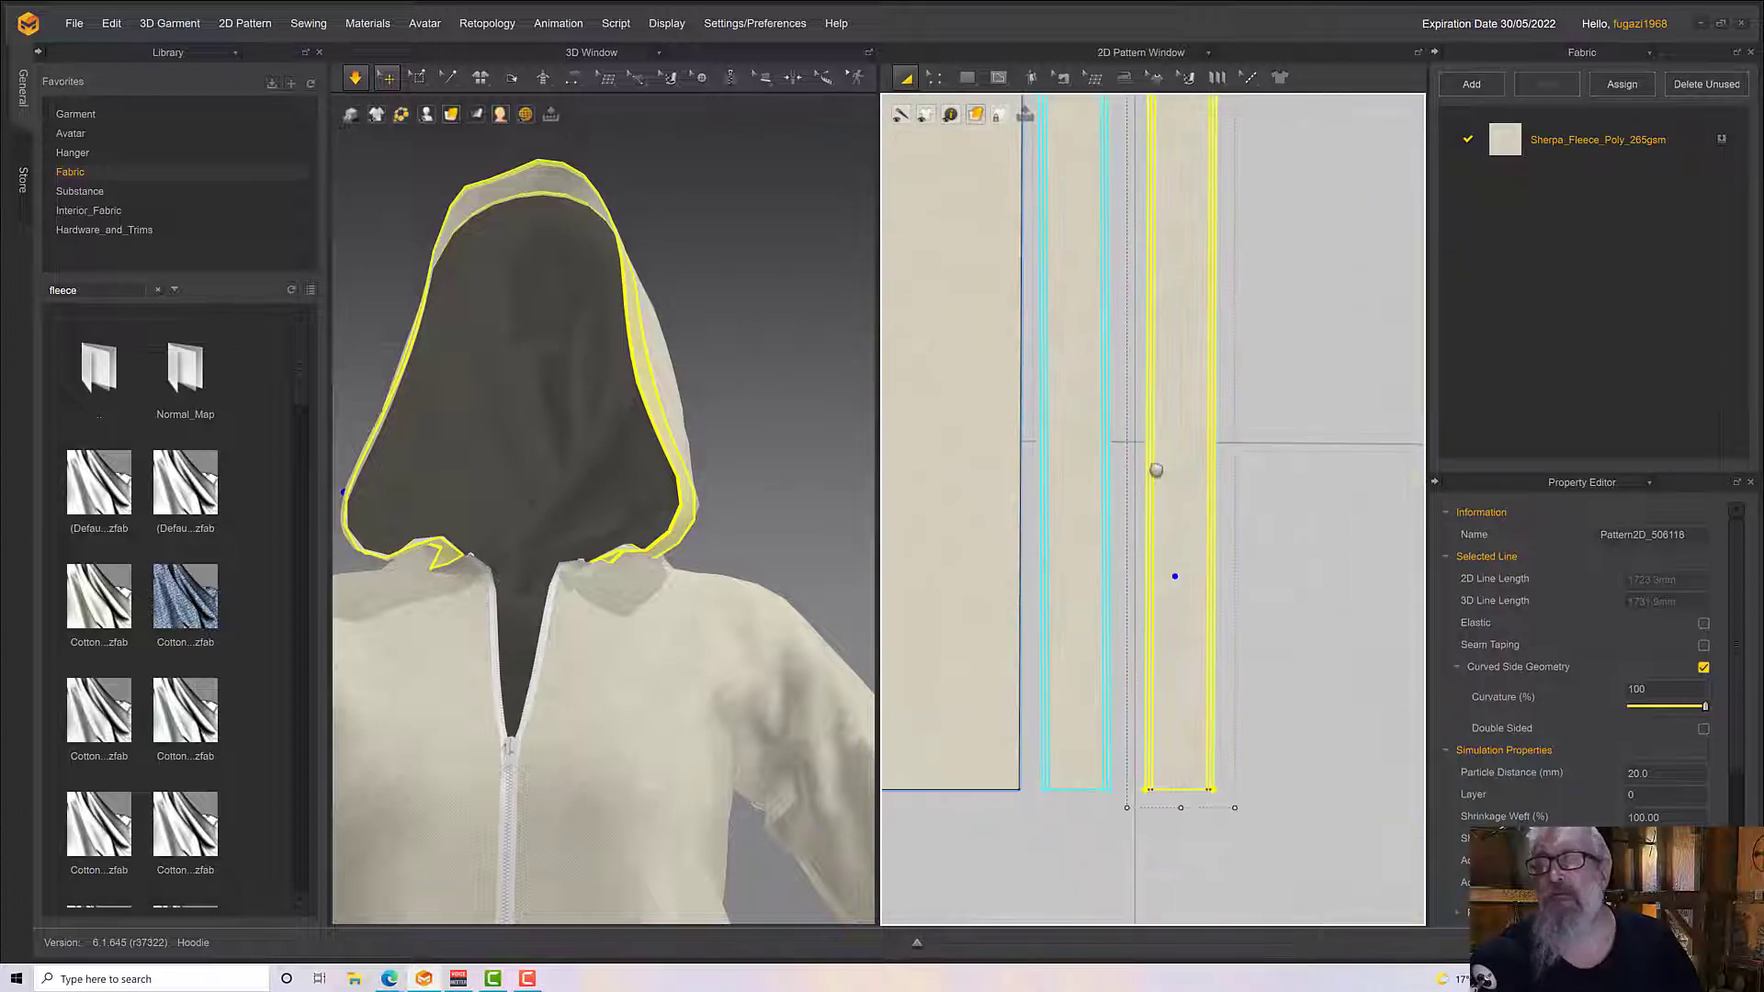
pyautogui.moveTo(1080, 401); pyautogui.dragTo(1065, 377, button='middle')
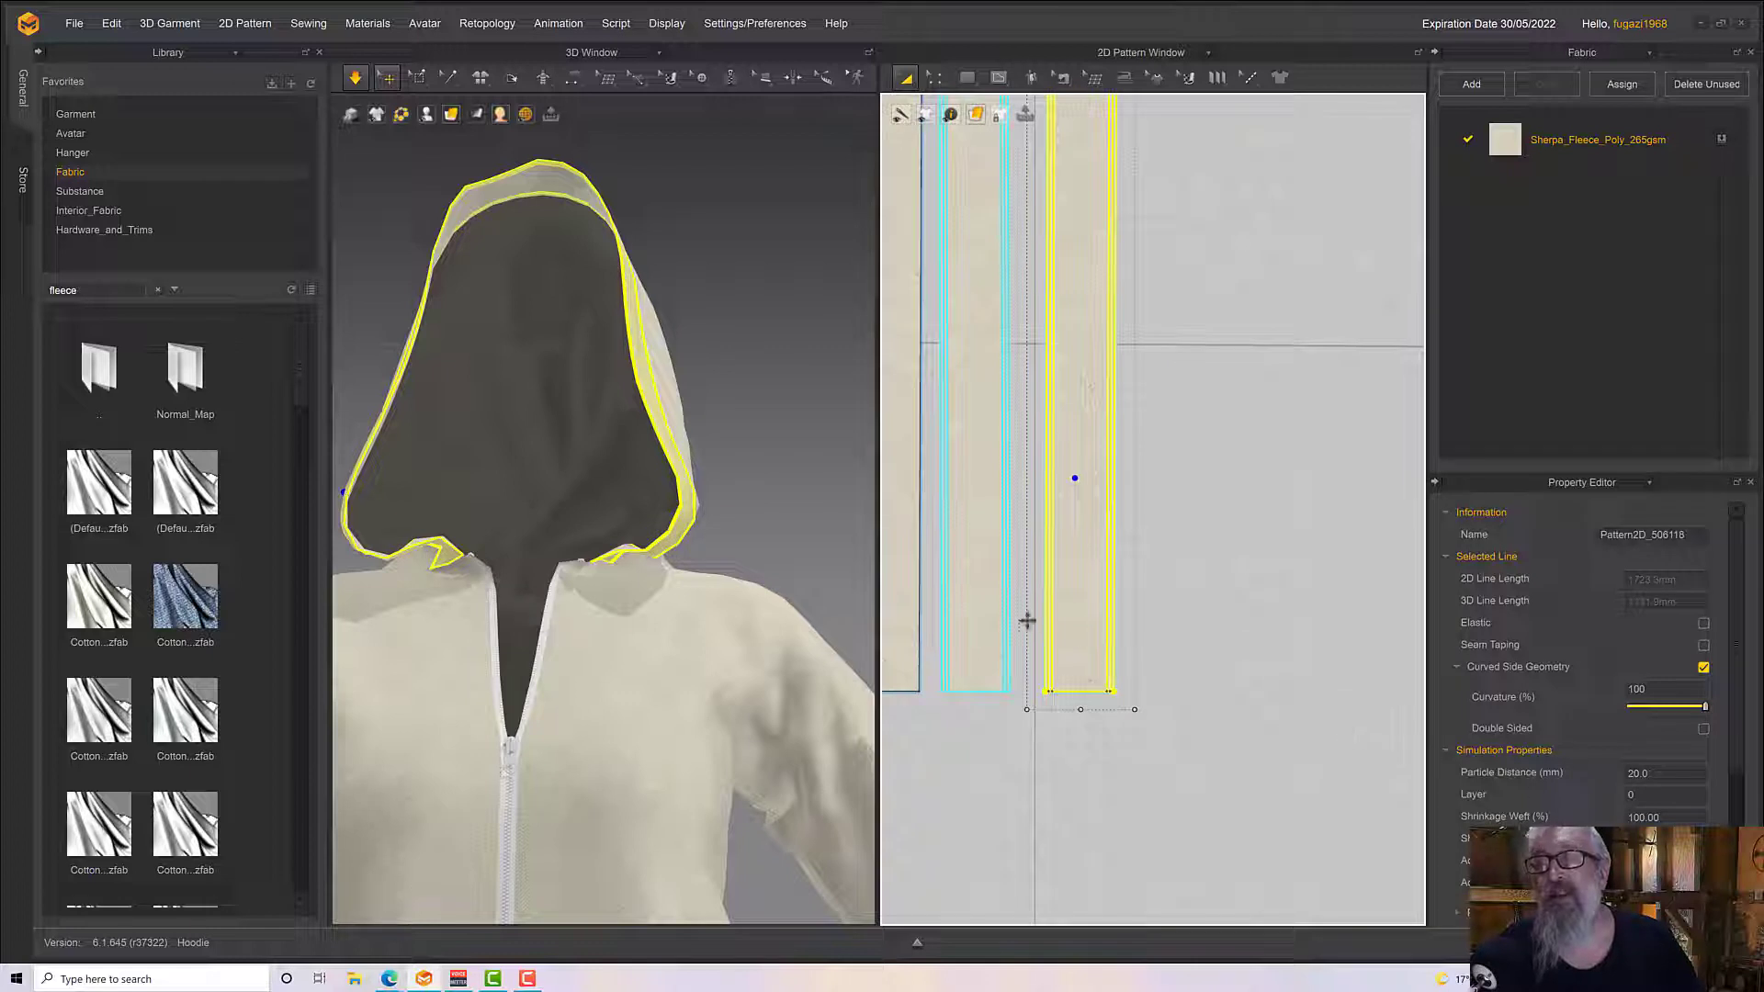
pyautogui.keyDown('shift'); pyautogui.click(985, 604); pyautogui.keyUp('shift')
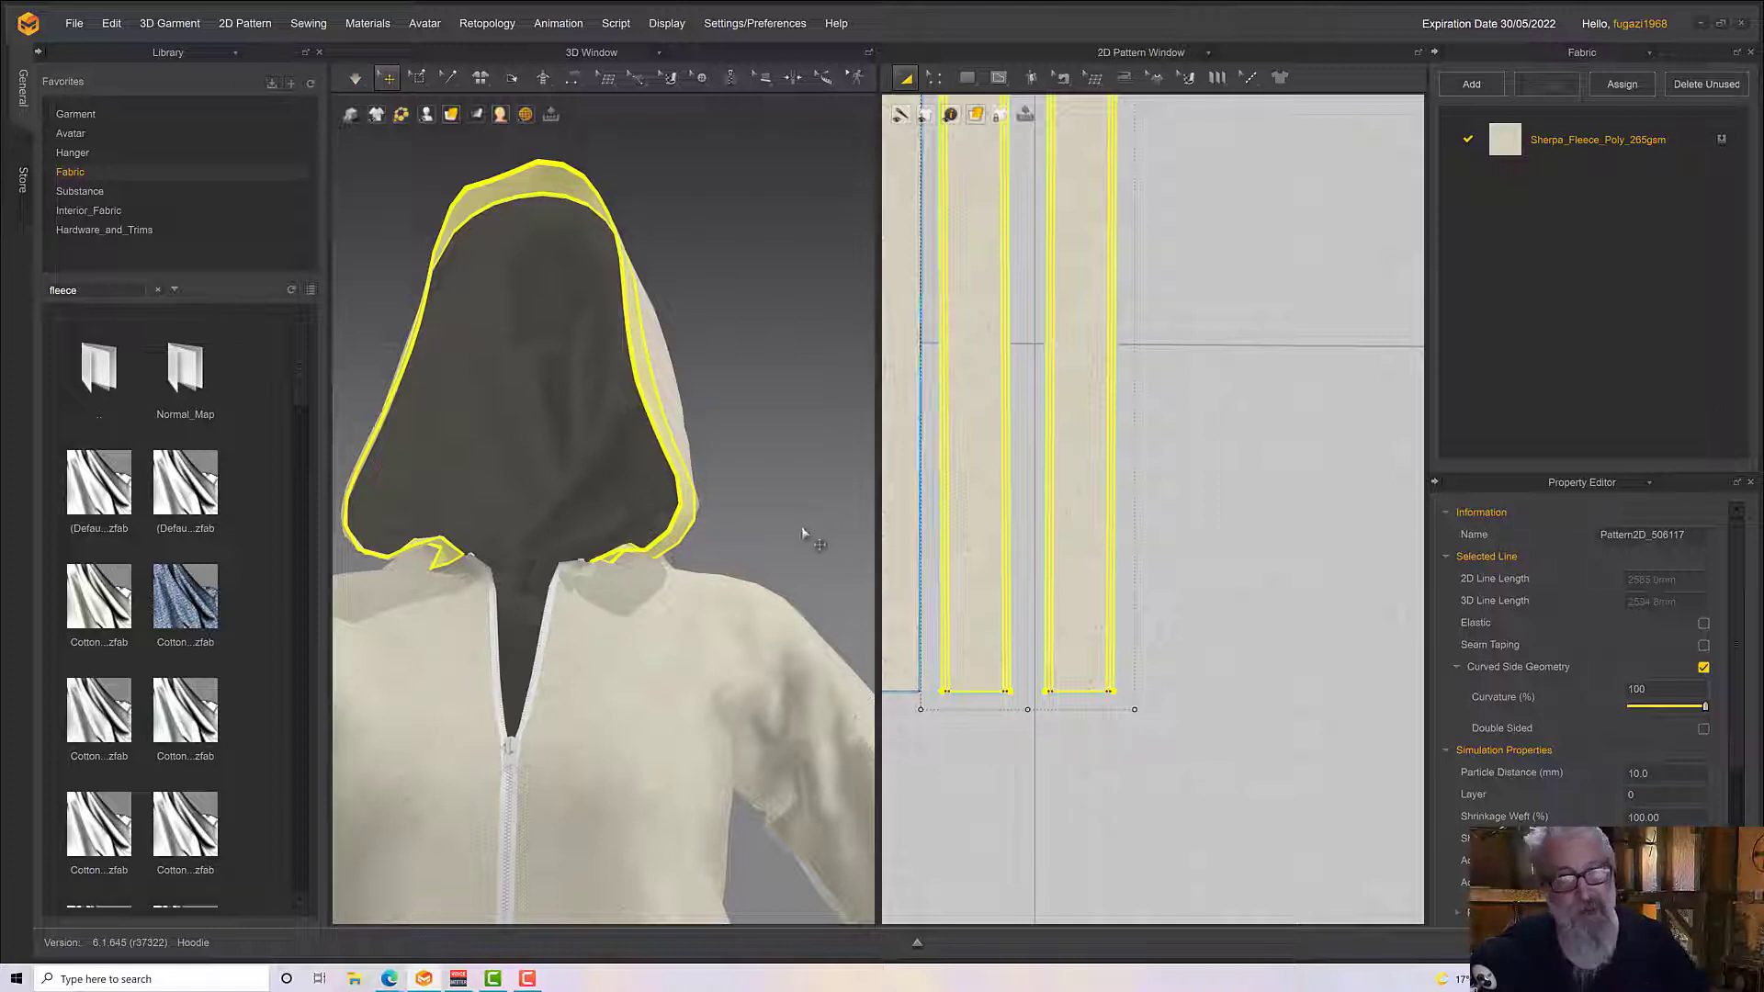
pyautogui.click(1300, 564)
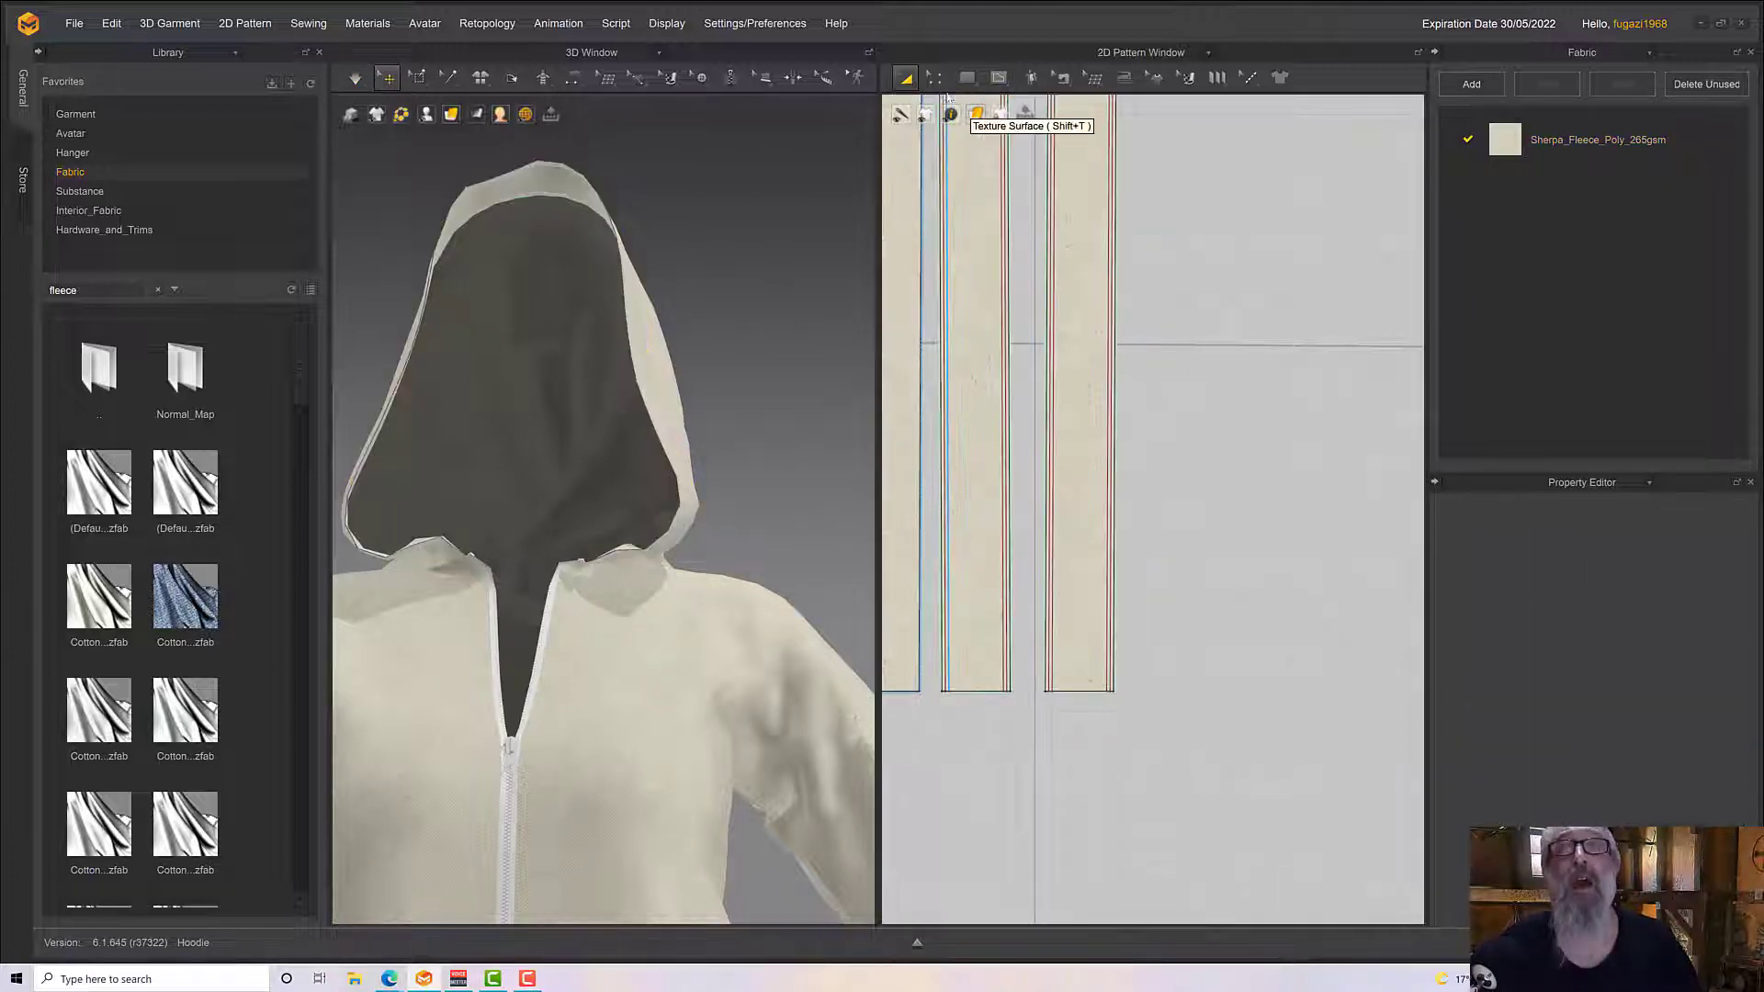
# Try an internal circle 5 mm in diameter near the lower end of the hood edging strip, and undo it
pyautogui.click(992, 84)
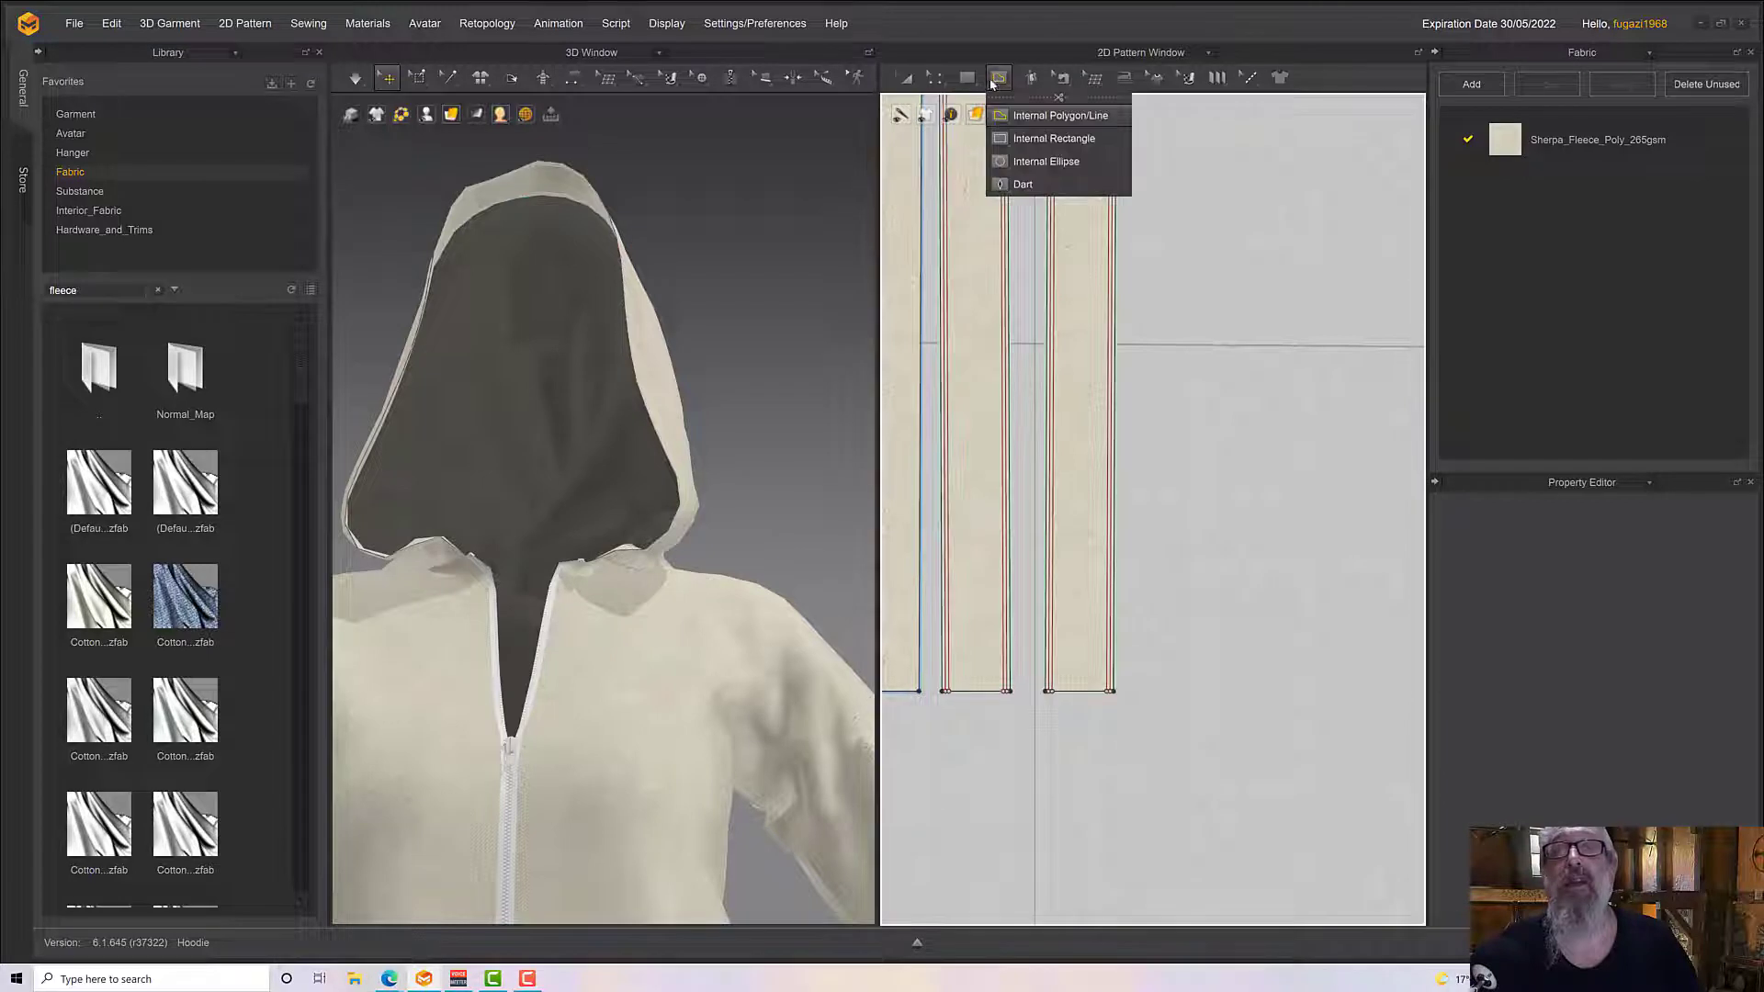
pyautogui.click(1042, 162)
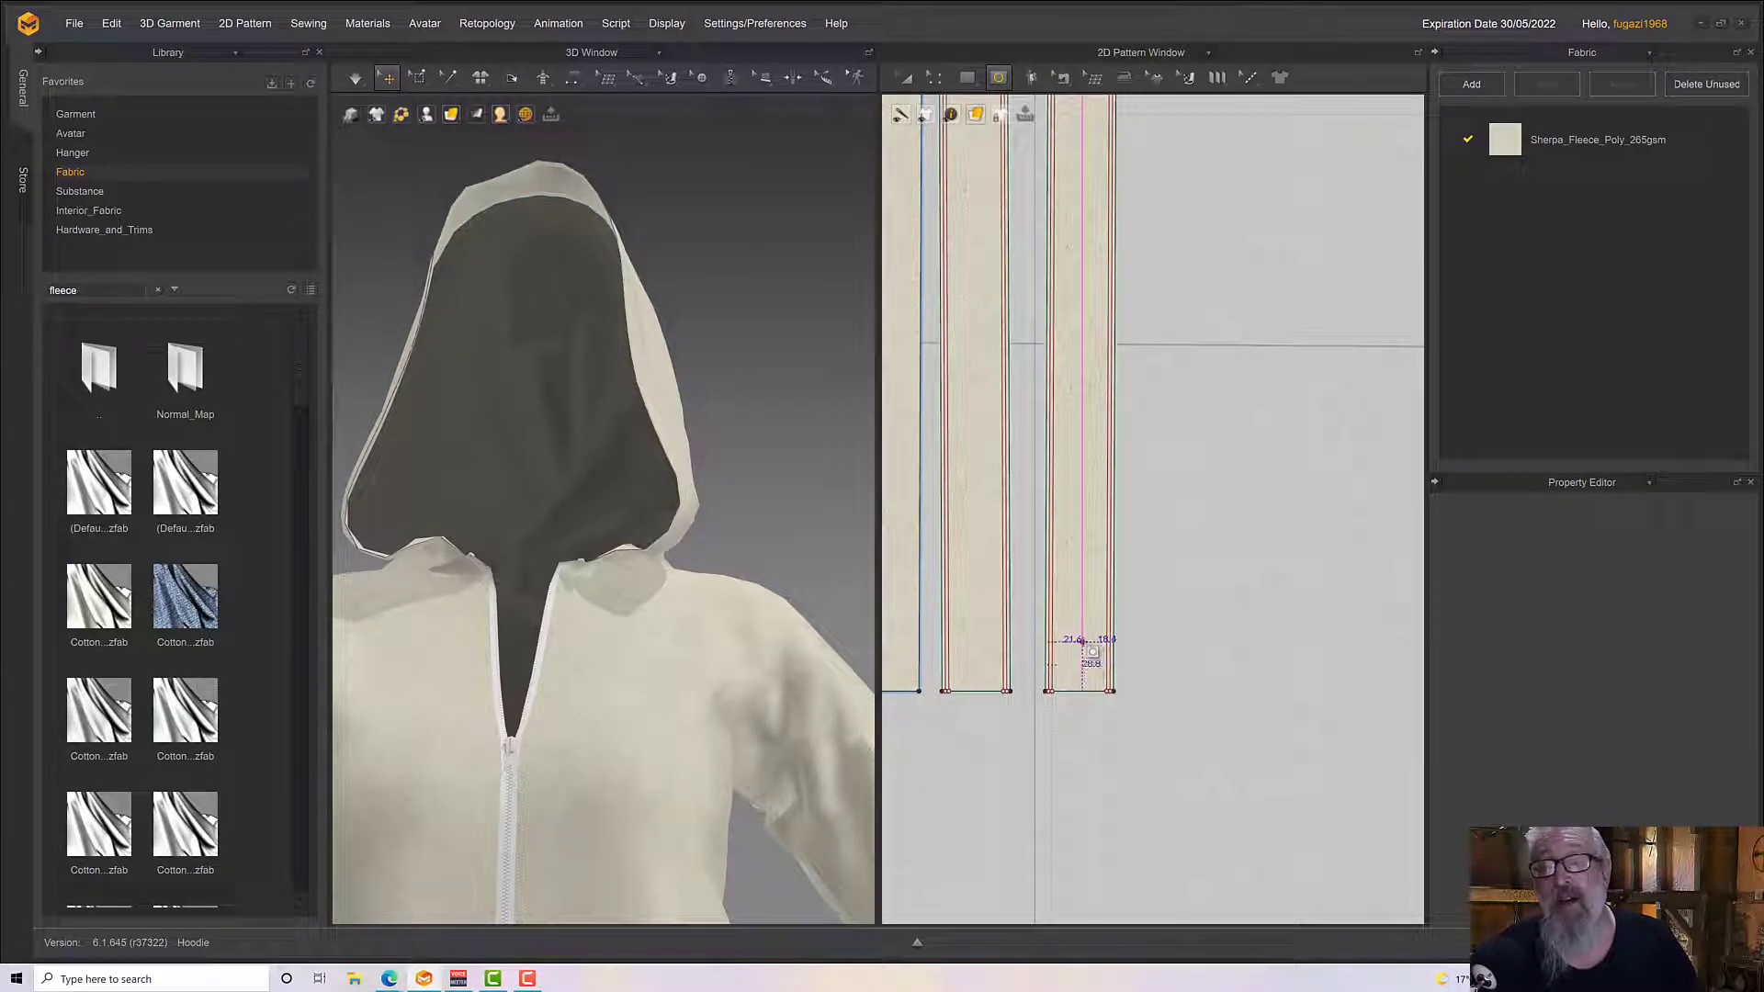
pyautogui.moveTo(1062, 619); pyautogui.dragTo(1070, 597)
pyautogui.hotkey('ctrl', 'z')
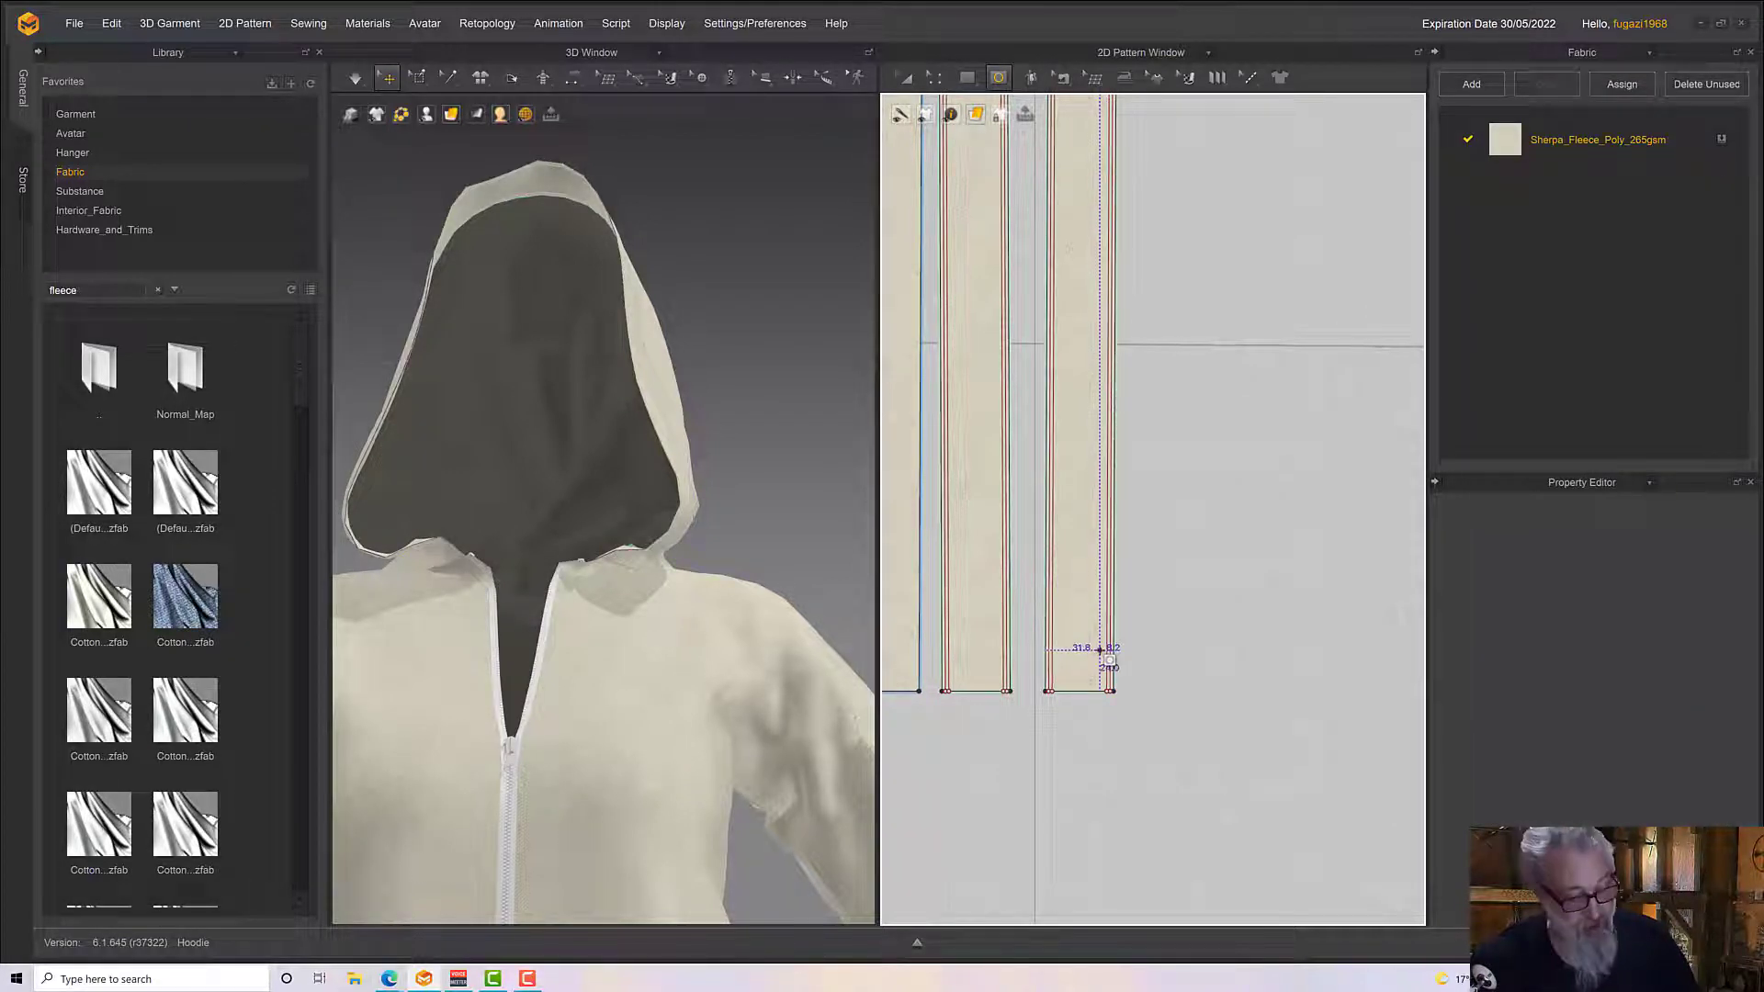
pyautogui.moveTo(1100, 650)
pyautogui.keyDown('shift'); pyautogui.mouseDown()
pyautogui.moveTo(1084, 596)
pyautogui.moveTo(1098, 611)
pyautogui.mouseUp(); pyautogui.keyUp('shift')
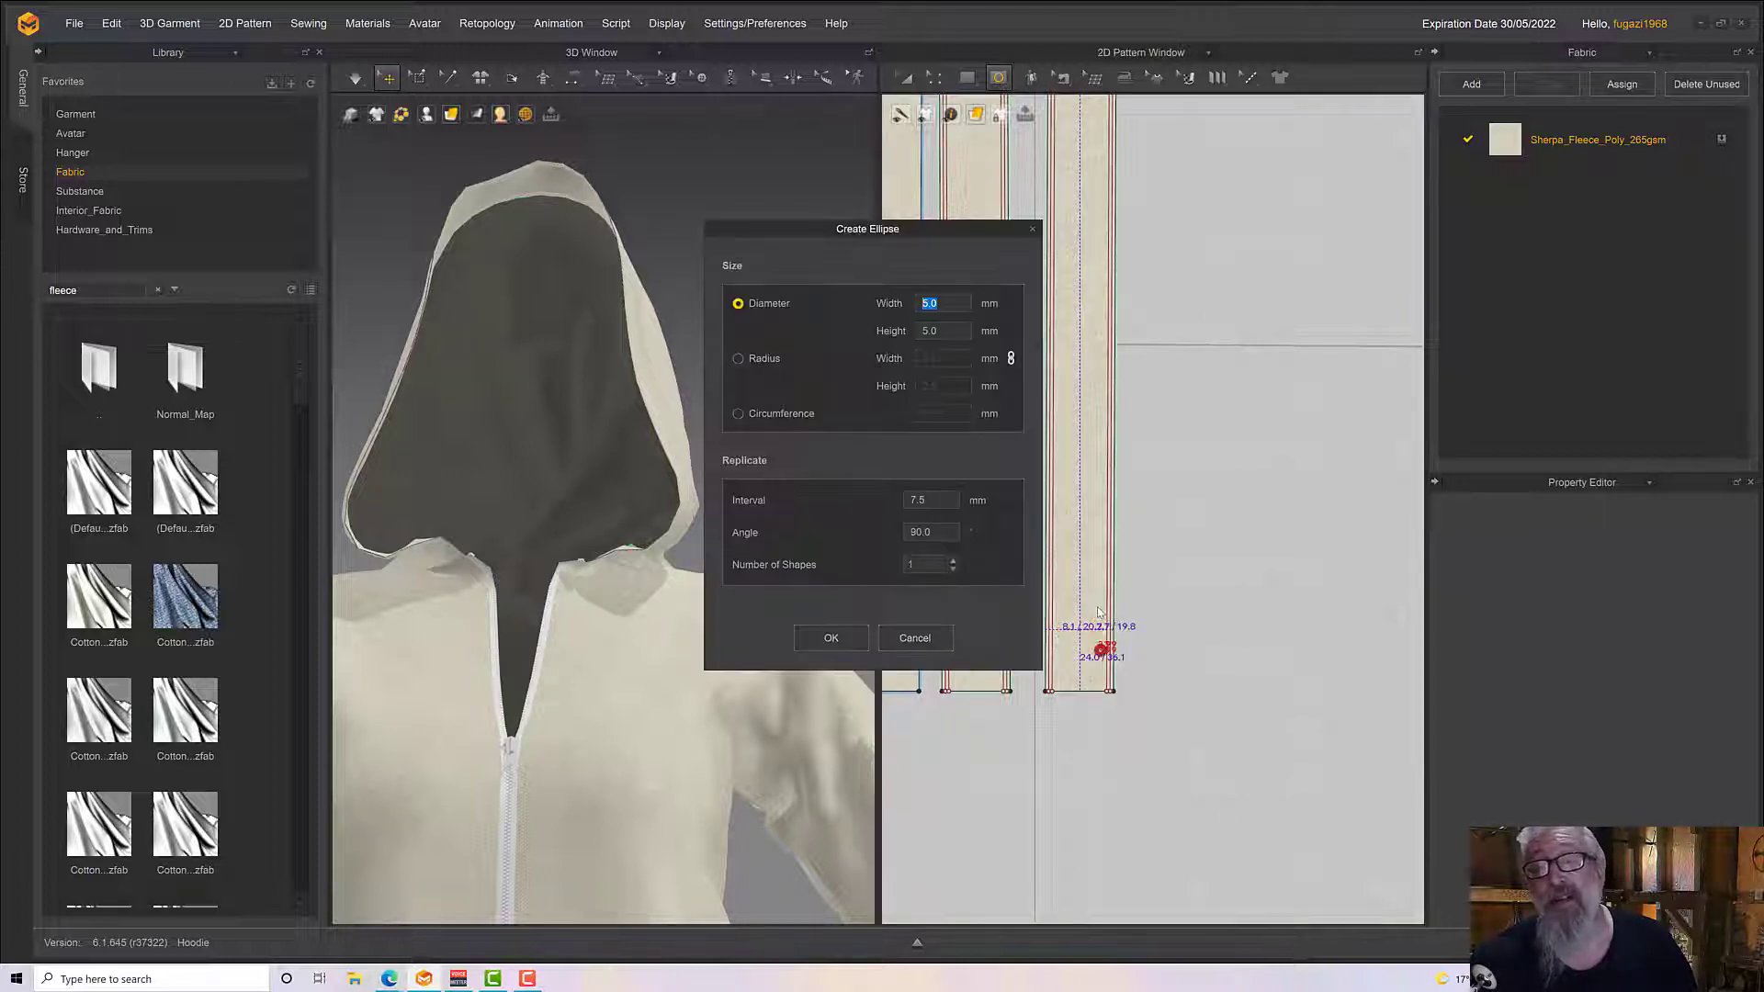
pyautogui.click(829, 639)
pyautogui.scroll(-2, 1106, 667)
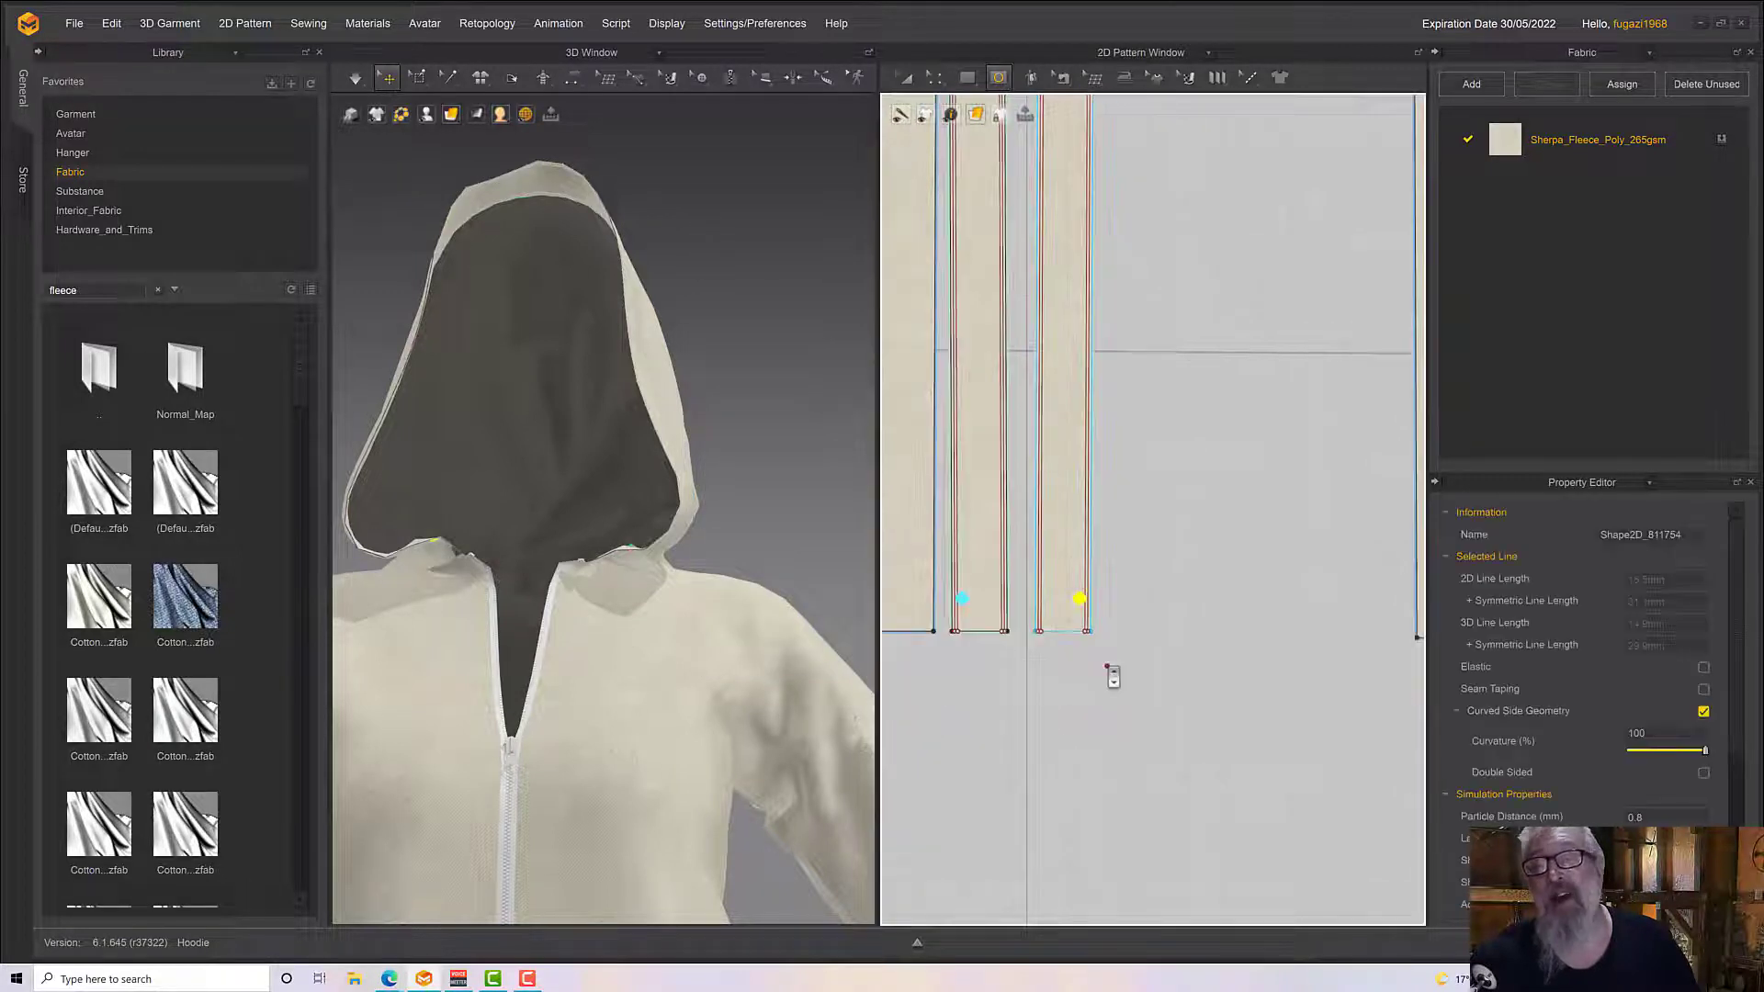
pyautogui.hotkey('ctrl', 'z')
pyautogui.scroll(3, 1106, 667)
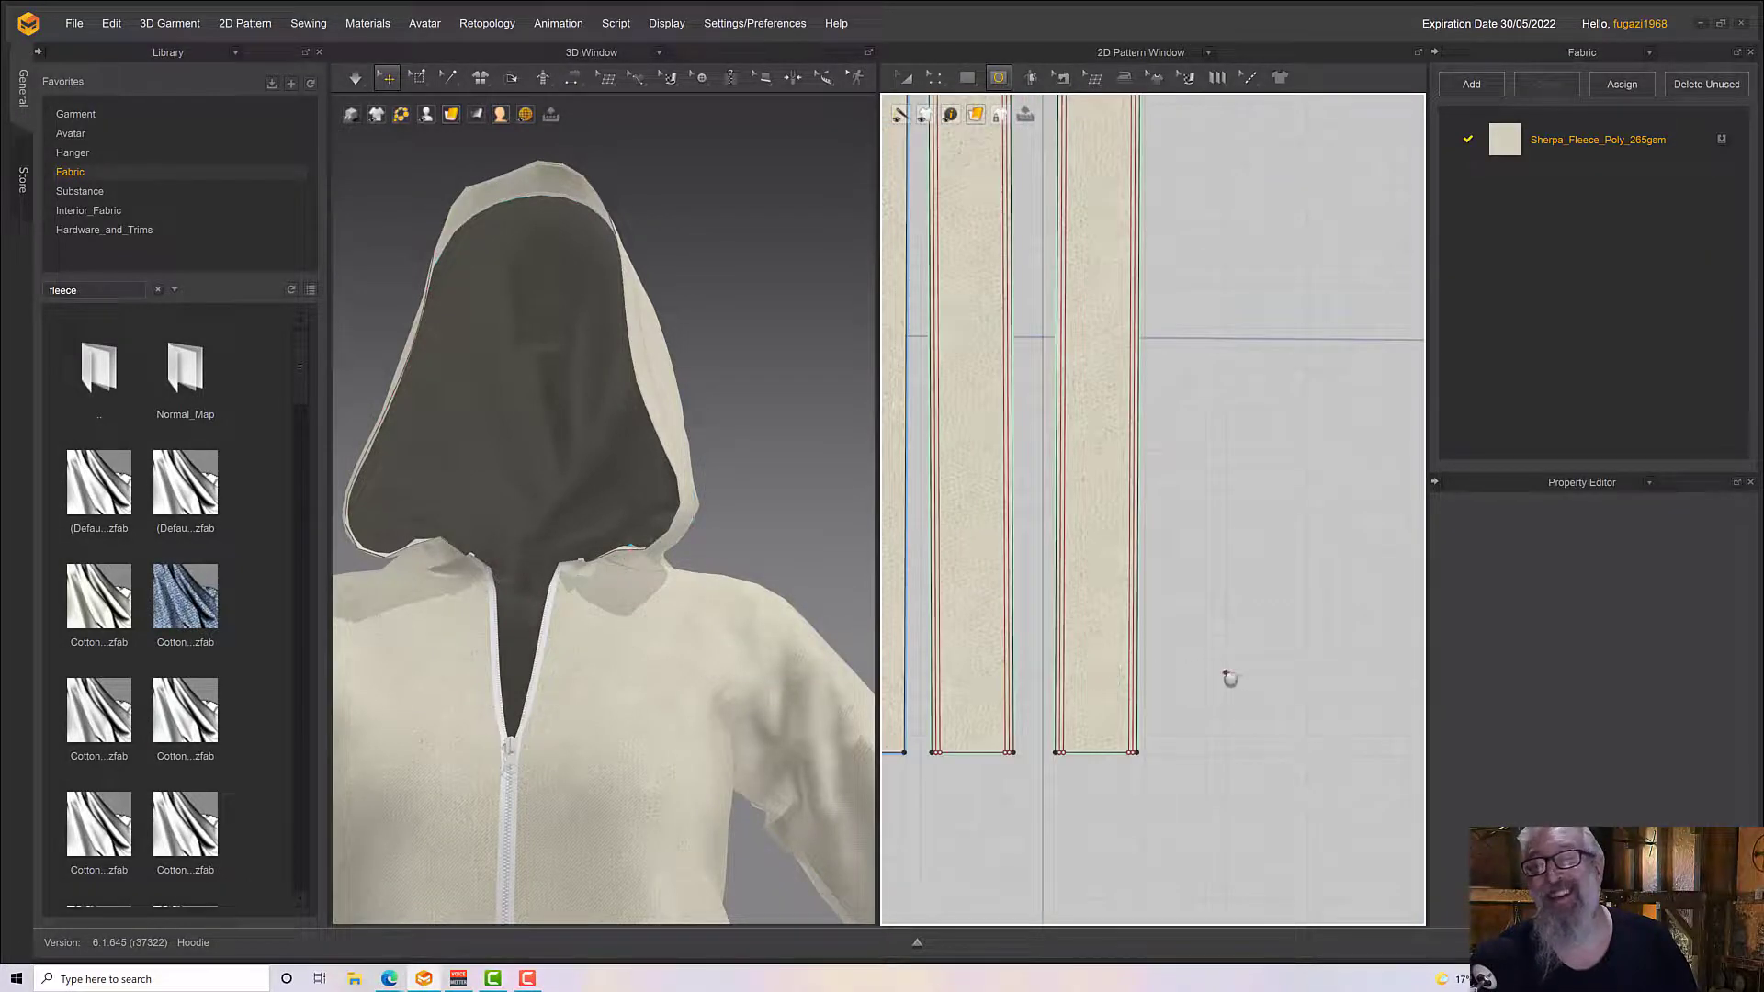
# Draw an internal circle about 20 mm across near the lower end of the hood edging strip
pyautogui.moveTo(1224, 673); pyautogui.dragTo(1177, 567, button='middle')
pyautogui.moveTo(1064, 610)
pyautogui.mouseDown()
pyautogui.moveTo(1024, 547)
pyautogui.moveTo(1051, 583)
pyautogui.mouseUp()
pyautogui.scroll(2, 1093, 620)
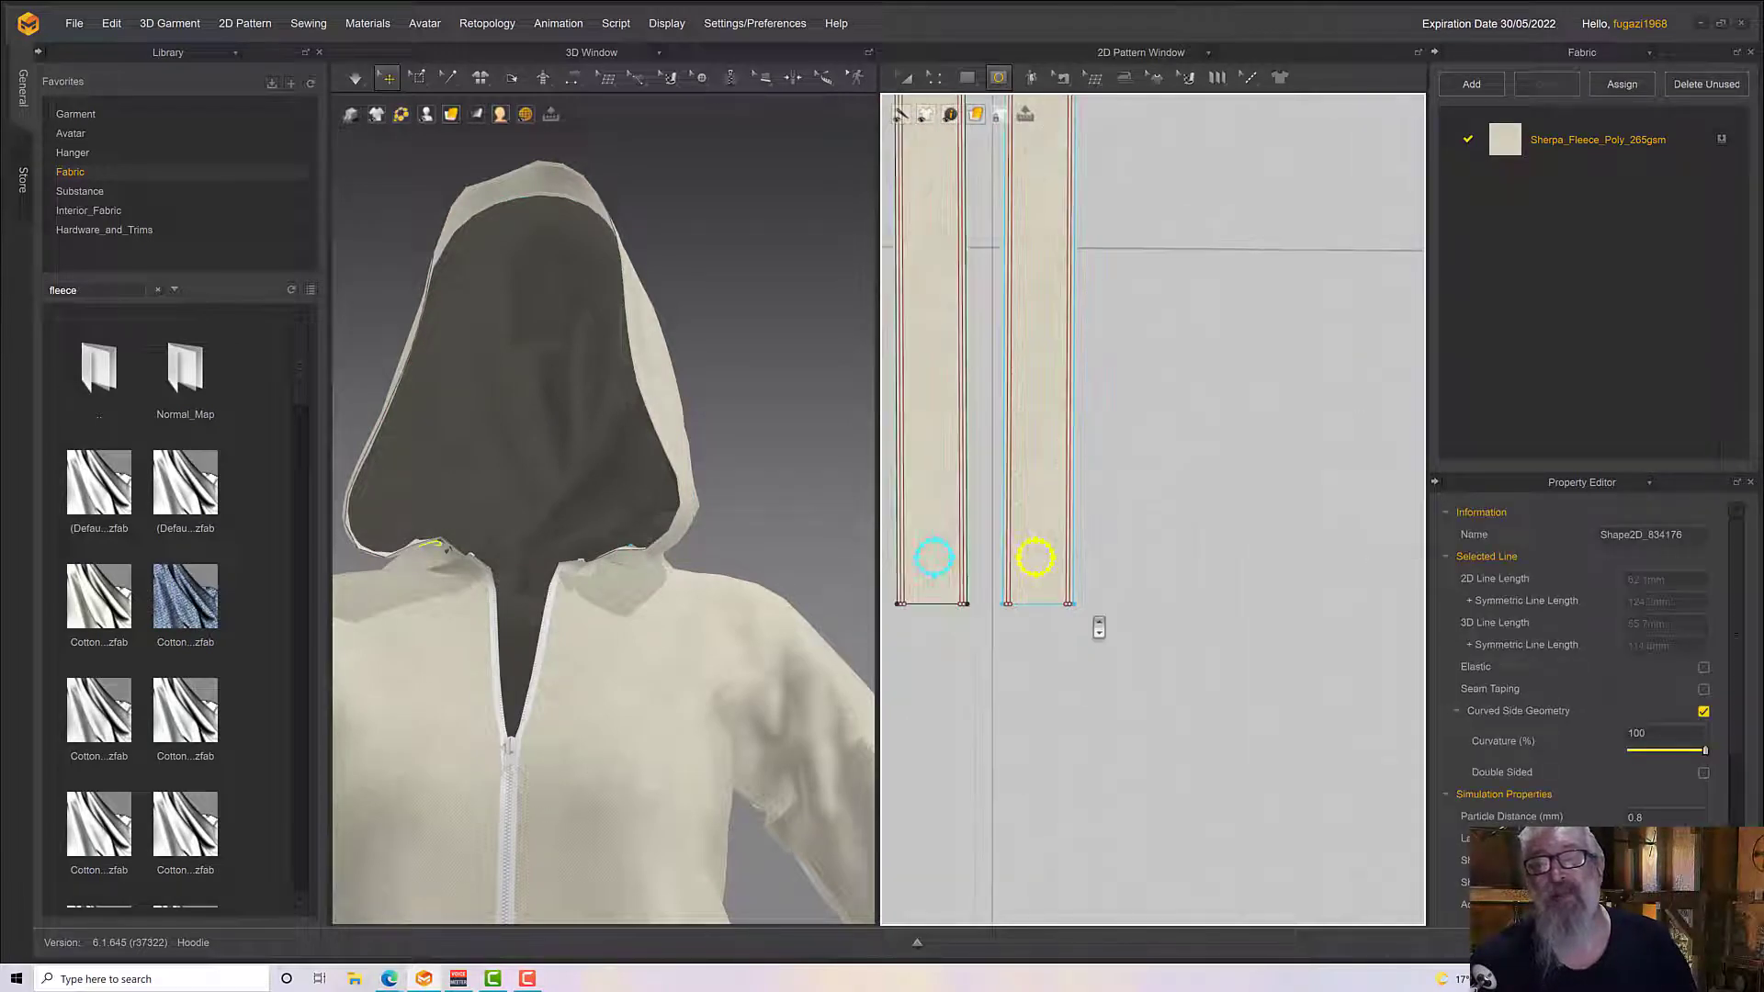
pyautogui.moveTo(1200, 576); pyautogui.dragTo(1197, 542, button='middle')
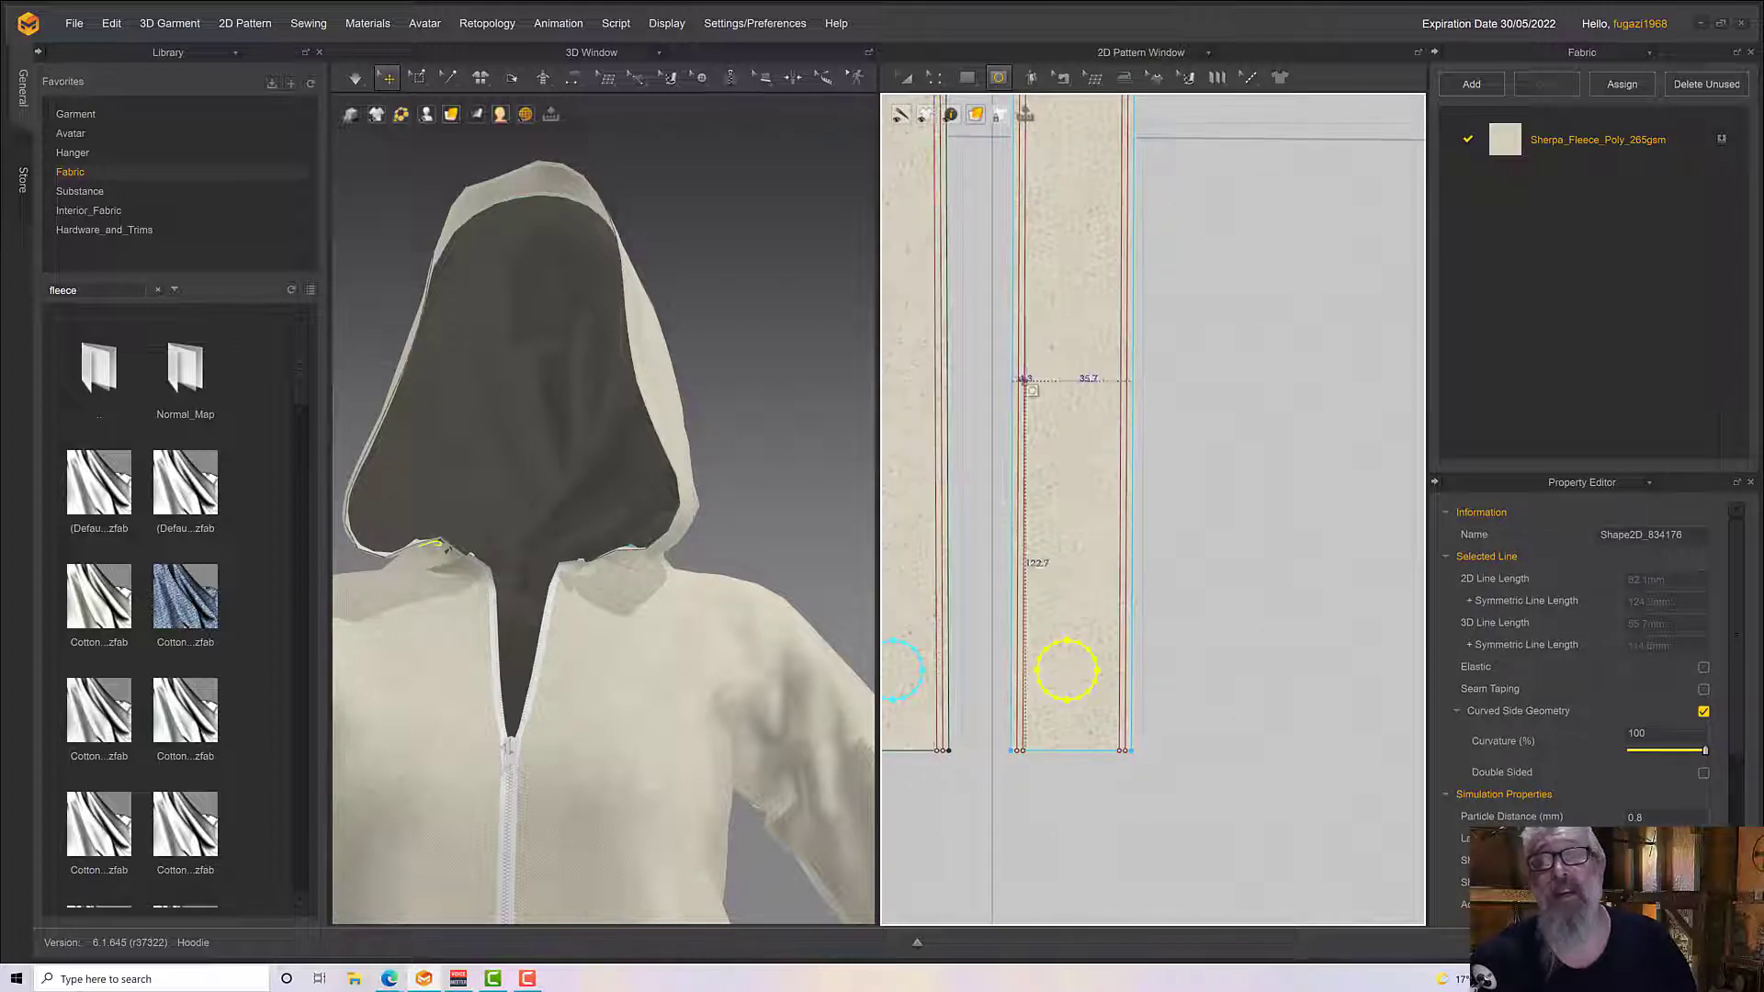
# Centre the circle across the edging strip's width with Transform Pattern and check its place on the hood
pyautogui.click(935, 80)
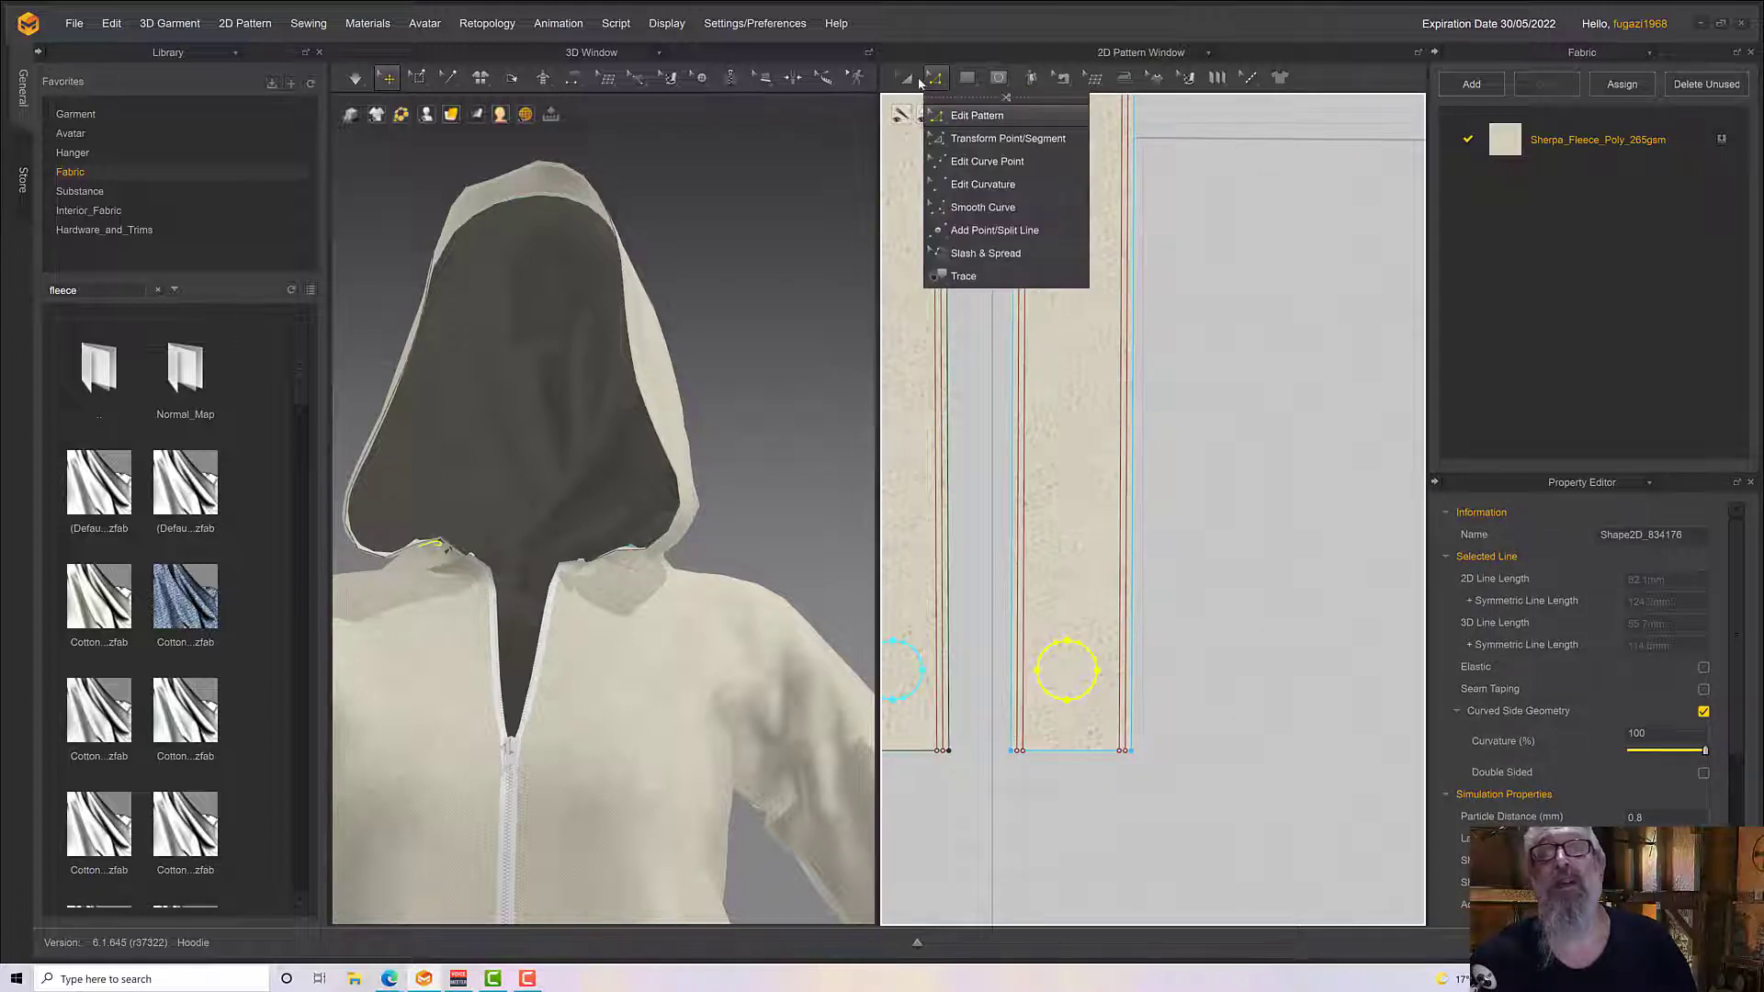
pyautogui.click(913, 84)
pyautogui.click(1093, 663)
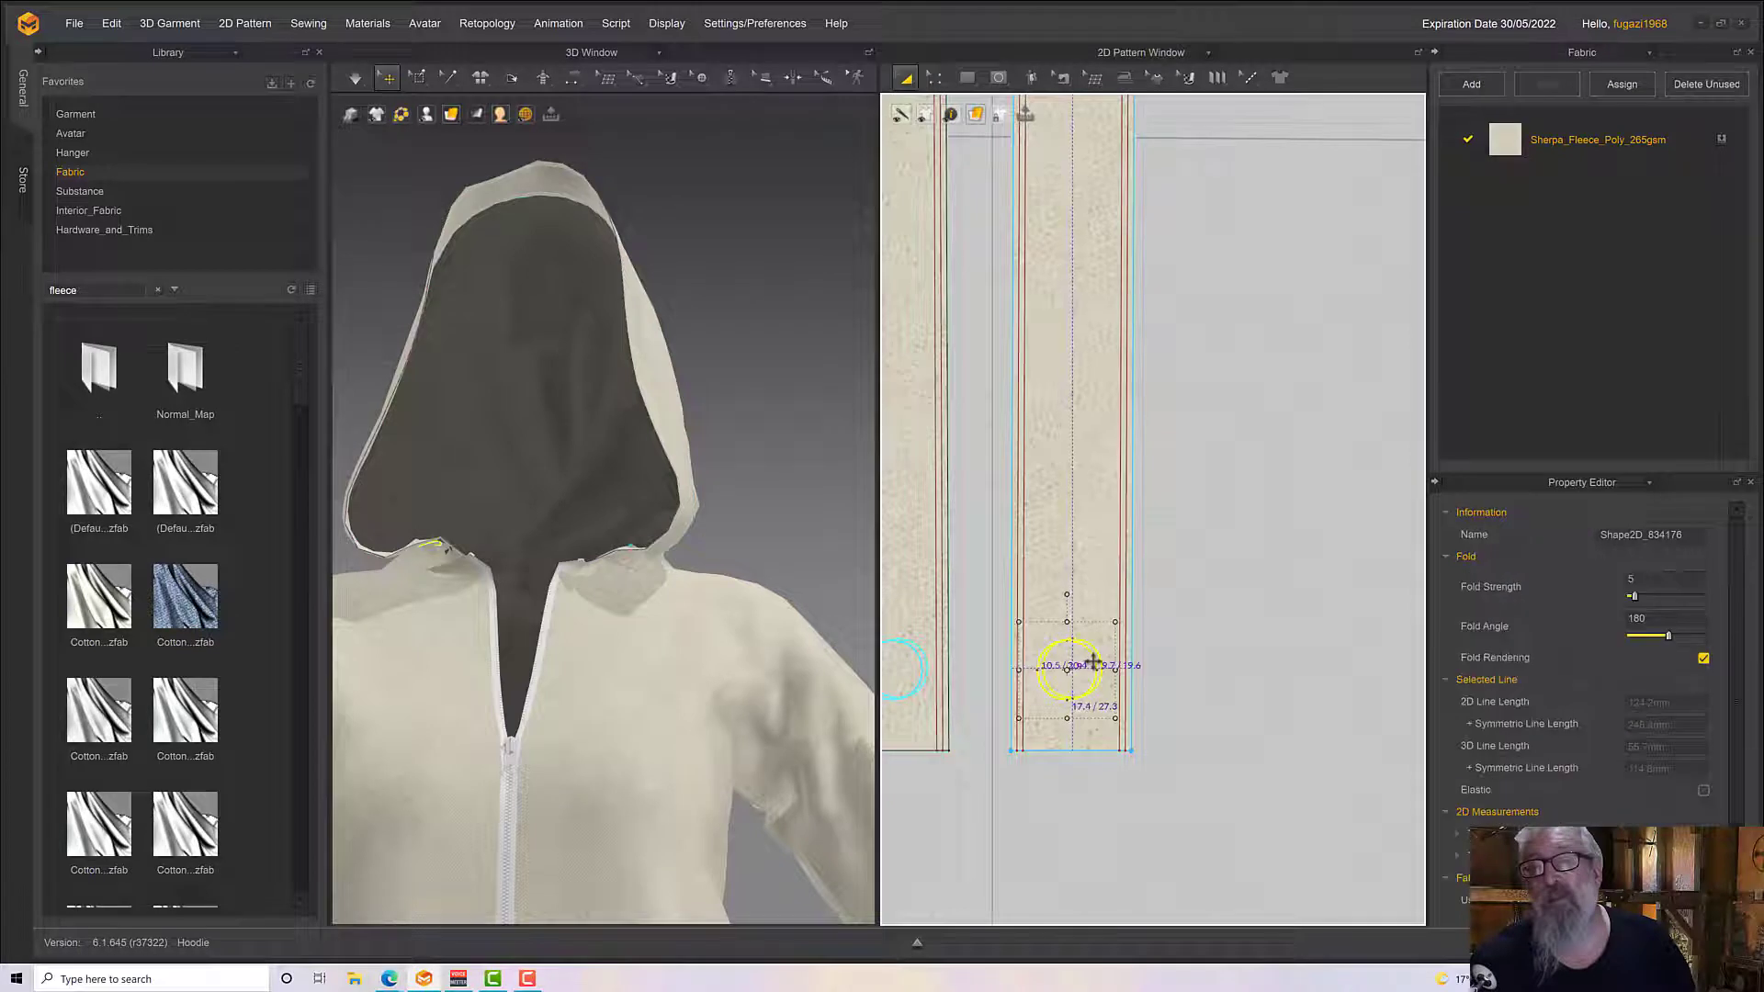
pyautogui.moveTo(1093, 662); pyautogui.dragTo(1093, 664)
pyautogui.moveTo(1093, 663); pyautogui.dragTo(1134, 767, button='middle')
pyautogui.scroll(2, 1134, 767)
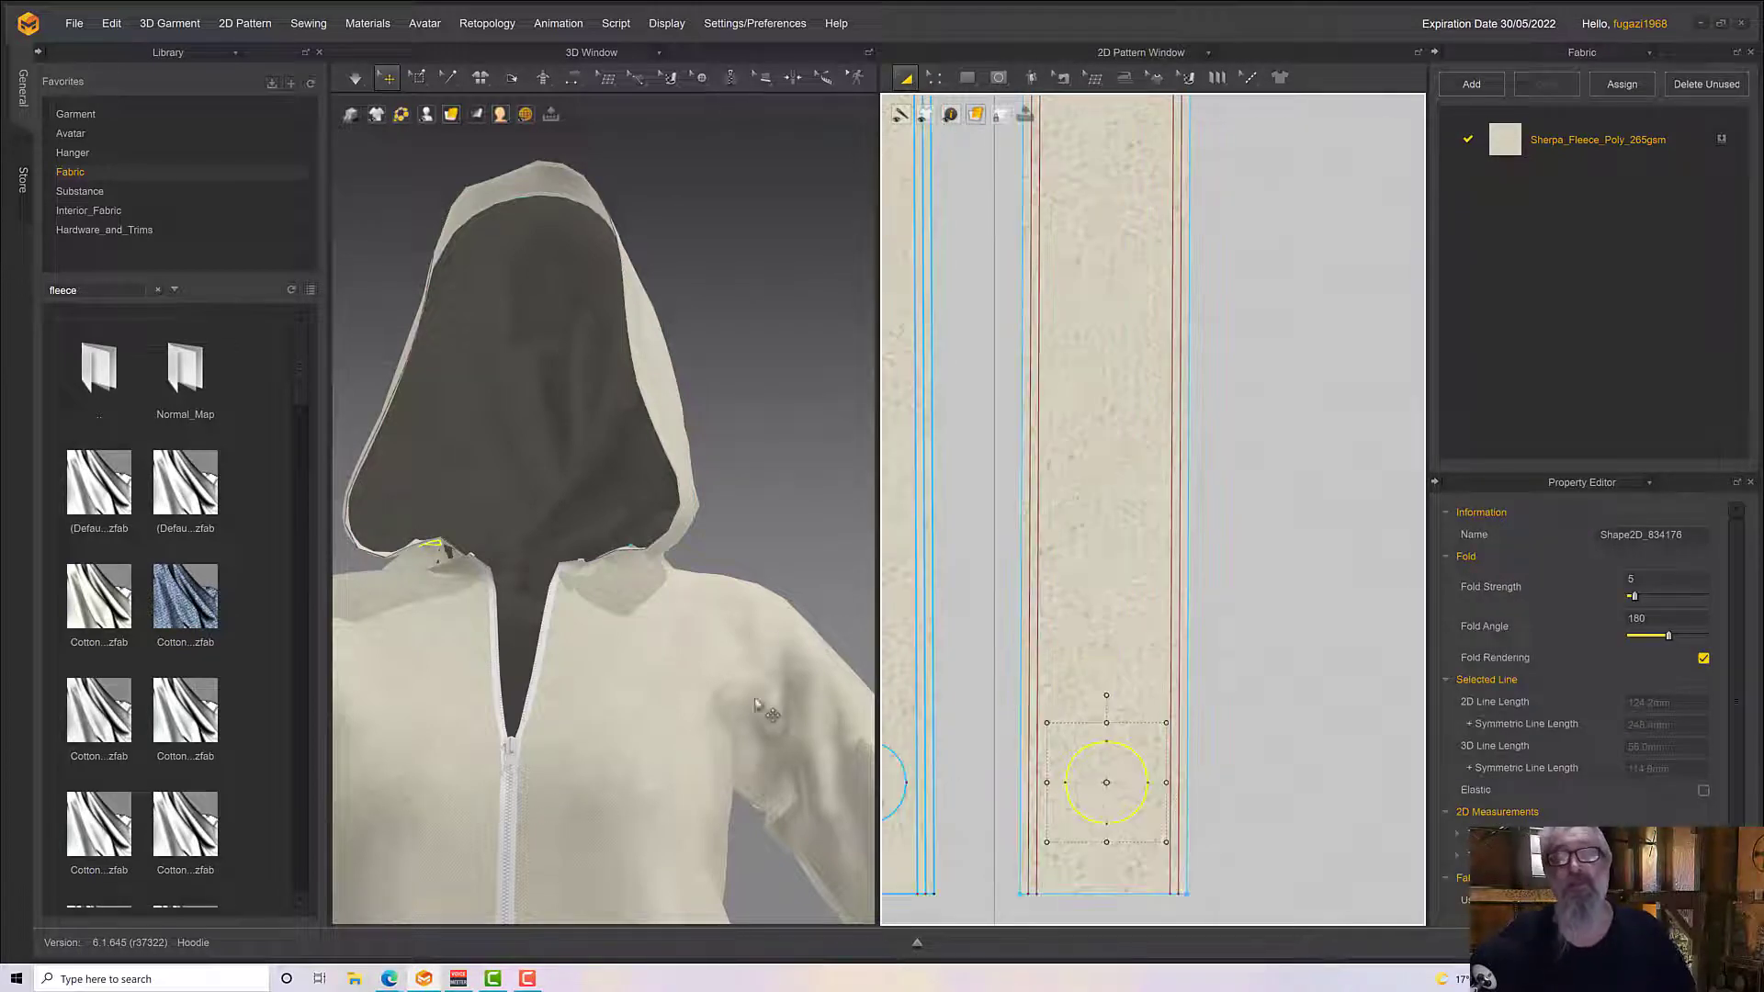
pyautogui.moveTo(648, 608); pyautogui.dragTo(702, 597, button='right')
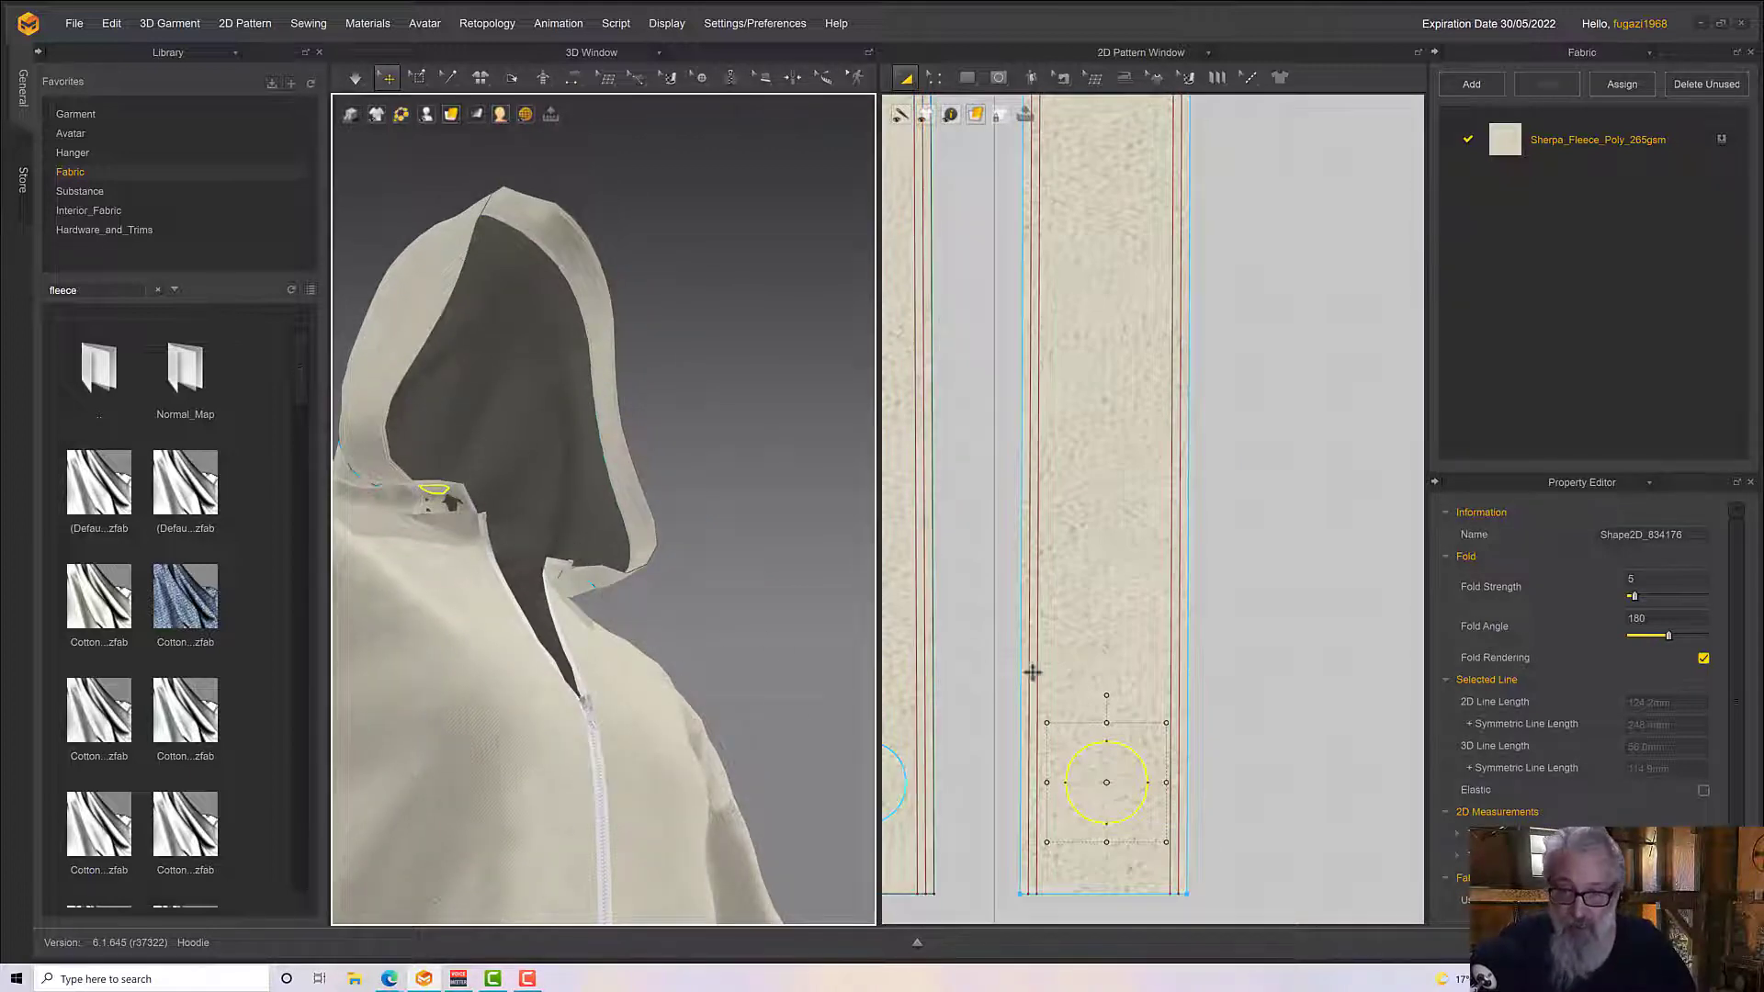
# Offset the circle inward as one internal line at a distance of 4 mm
pyautogui.rightClick(1121, 750)
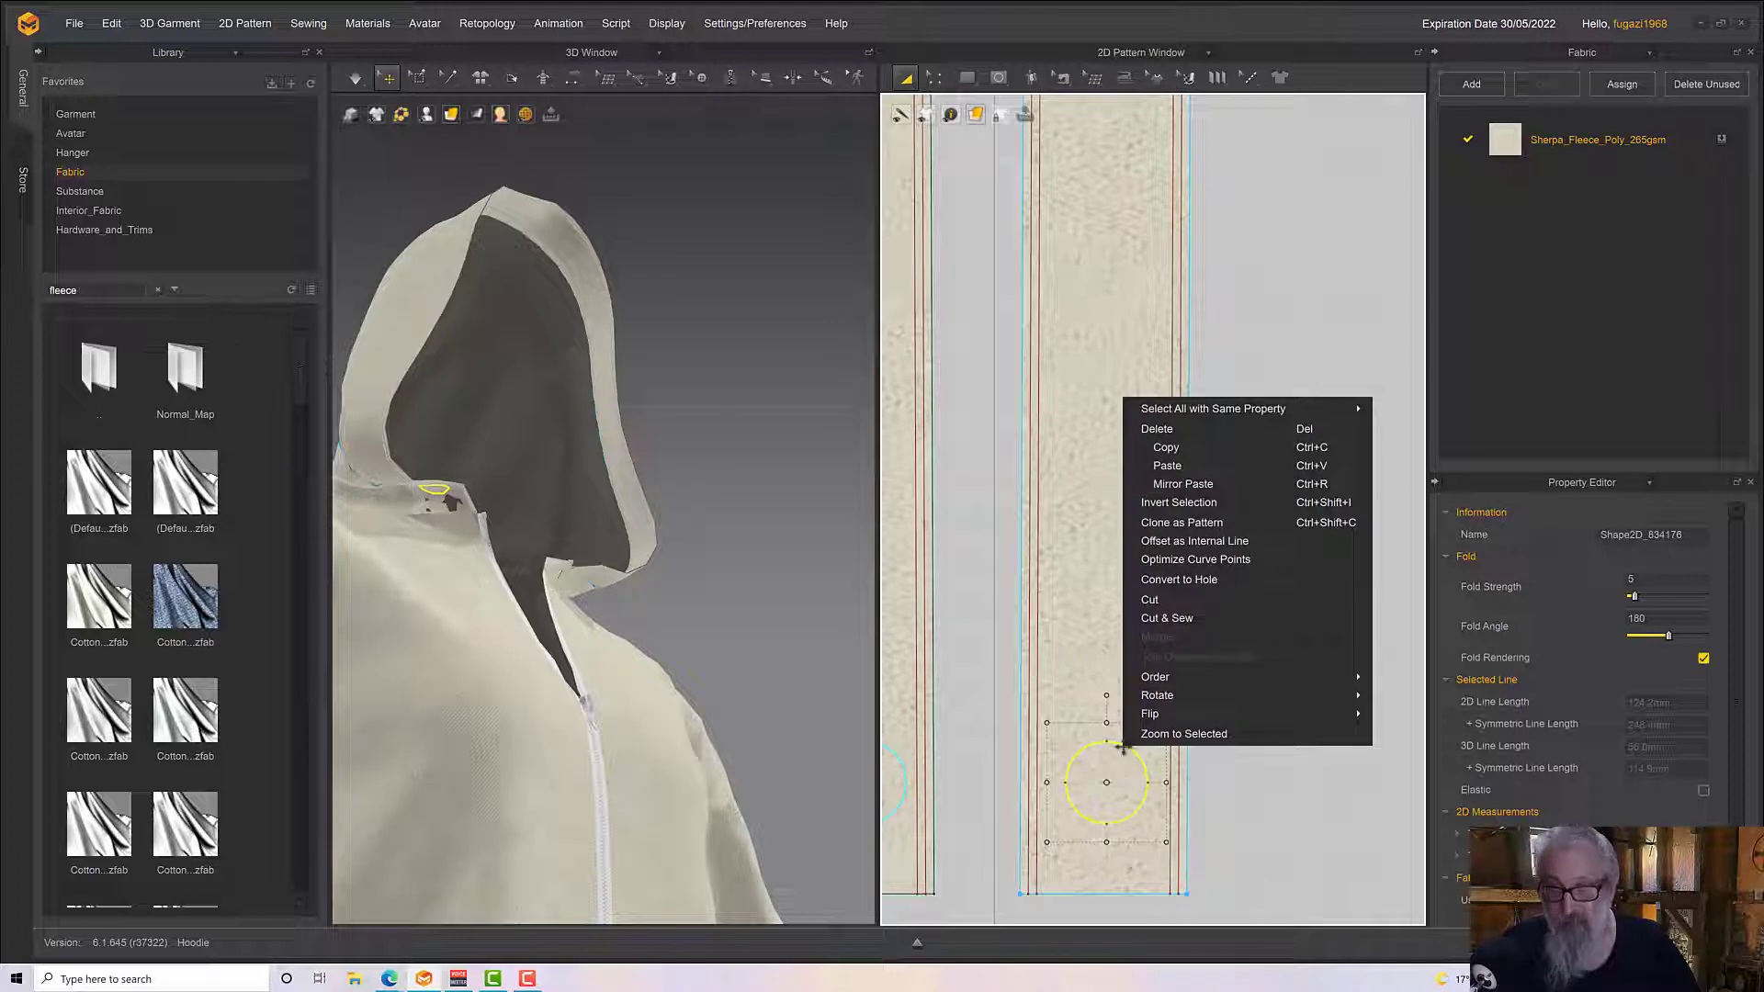
pyautogui.click(1172, 542)
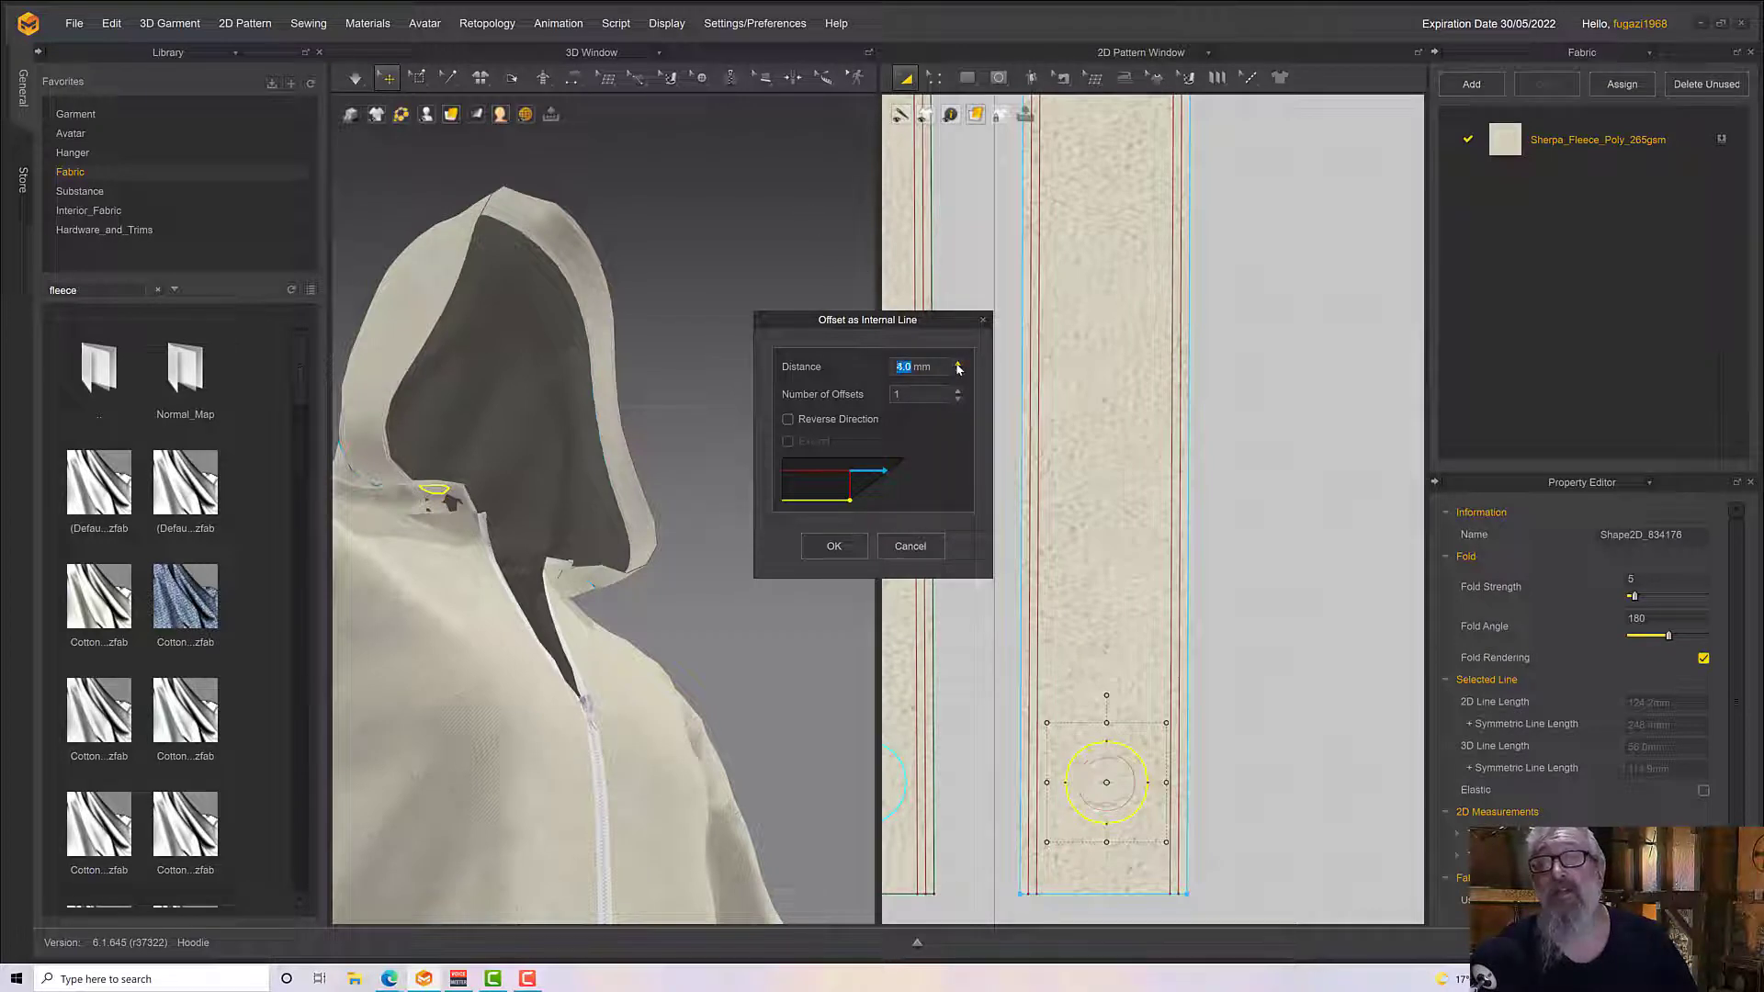
pyautogui.press('Up')
pyautogui.click(836, 547)
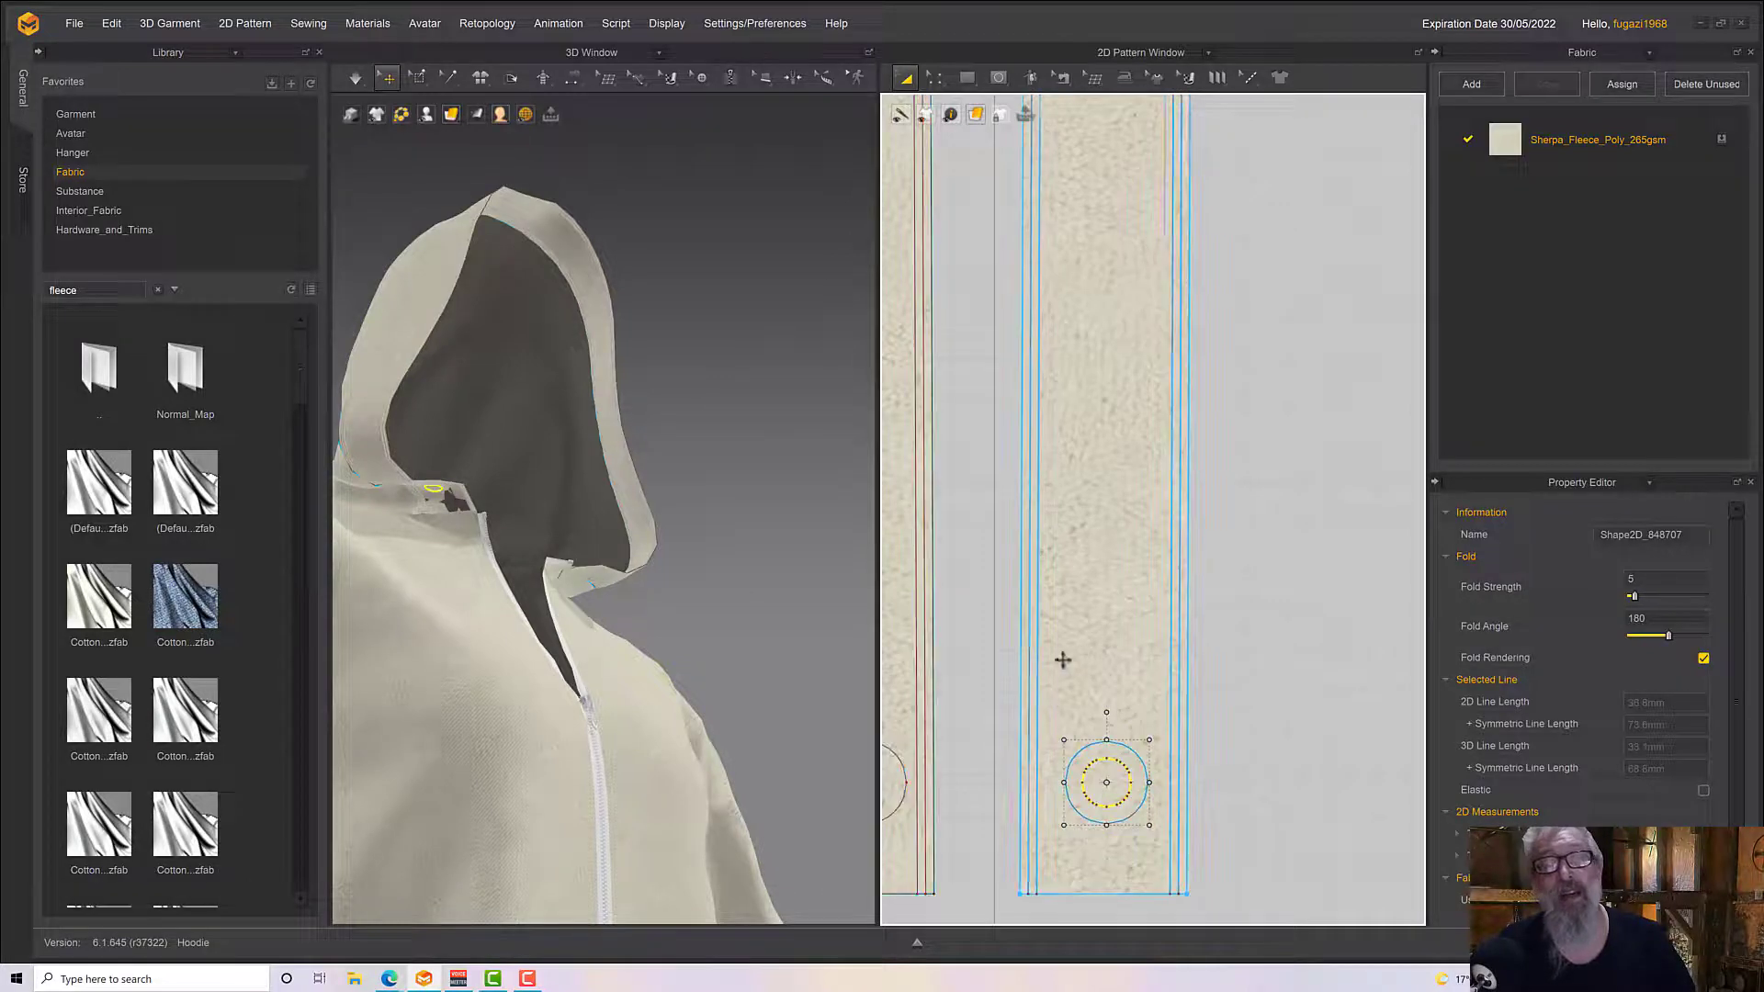
pyautogui.scroll(-3, 1057, 560)
pyautogui.scroll(5, 1090, 474)
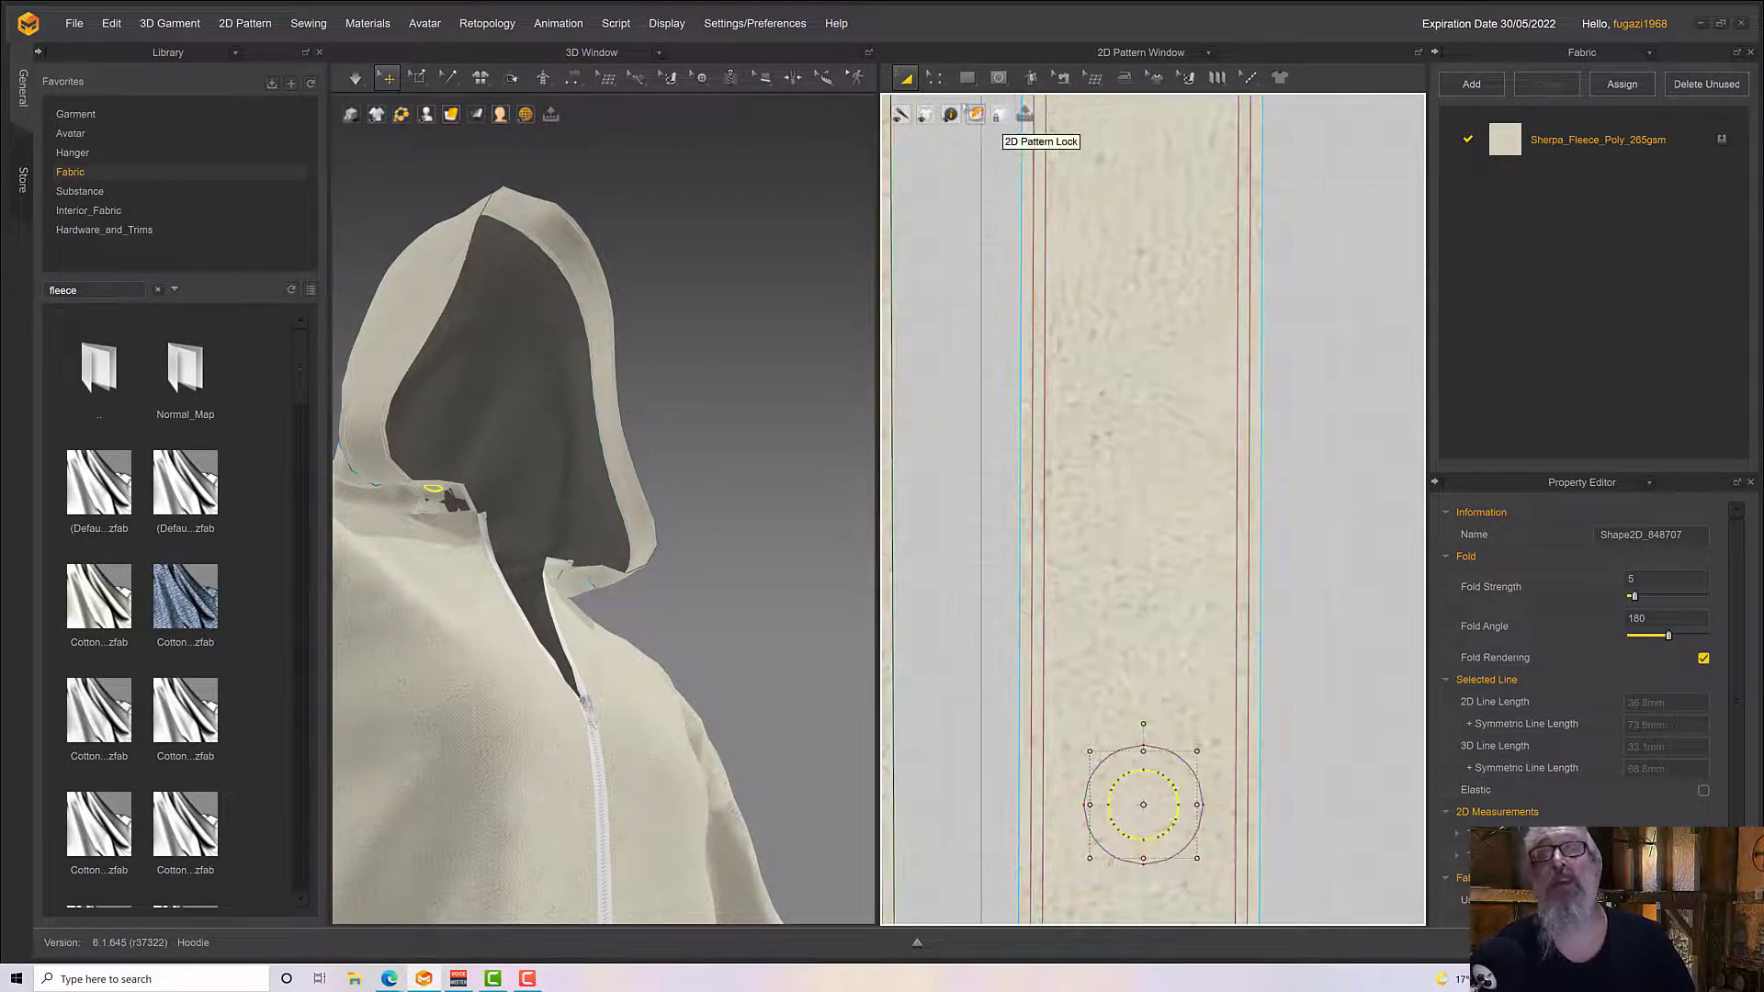
# Select both hood edging strips and remove the linked editing between them
pyautogui.click(928, 79)
pyautogui.click(924, 79)
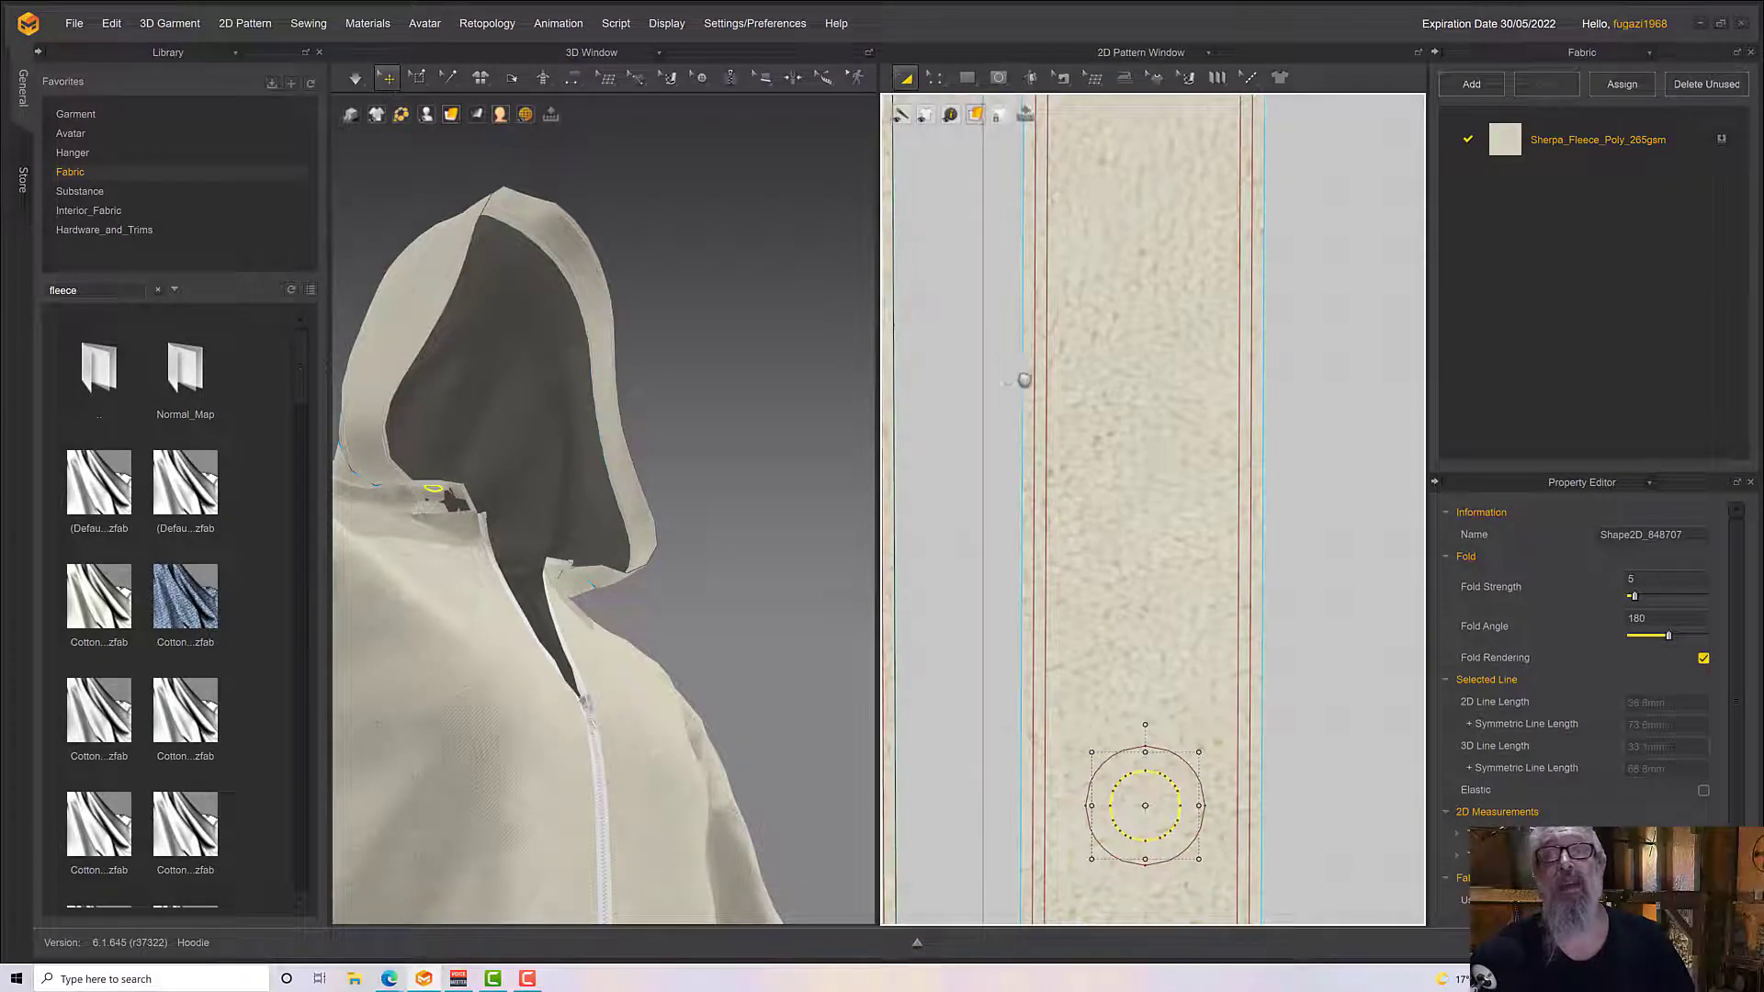
pyautogui.moveTo(1023, 378); pyautogui.dragTo(1227, 369, button='middle')
pyautogui.click(1019, 461)
pyautogui.scroll(-1, 1020, 460)
pyautogui.scroll(-2, 1128, 563)
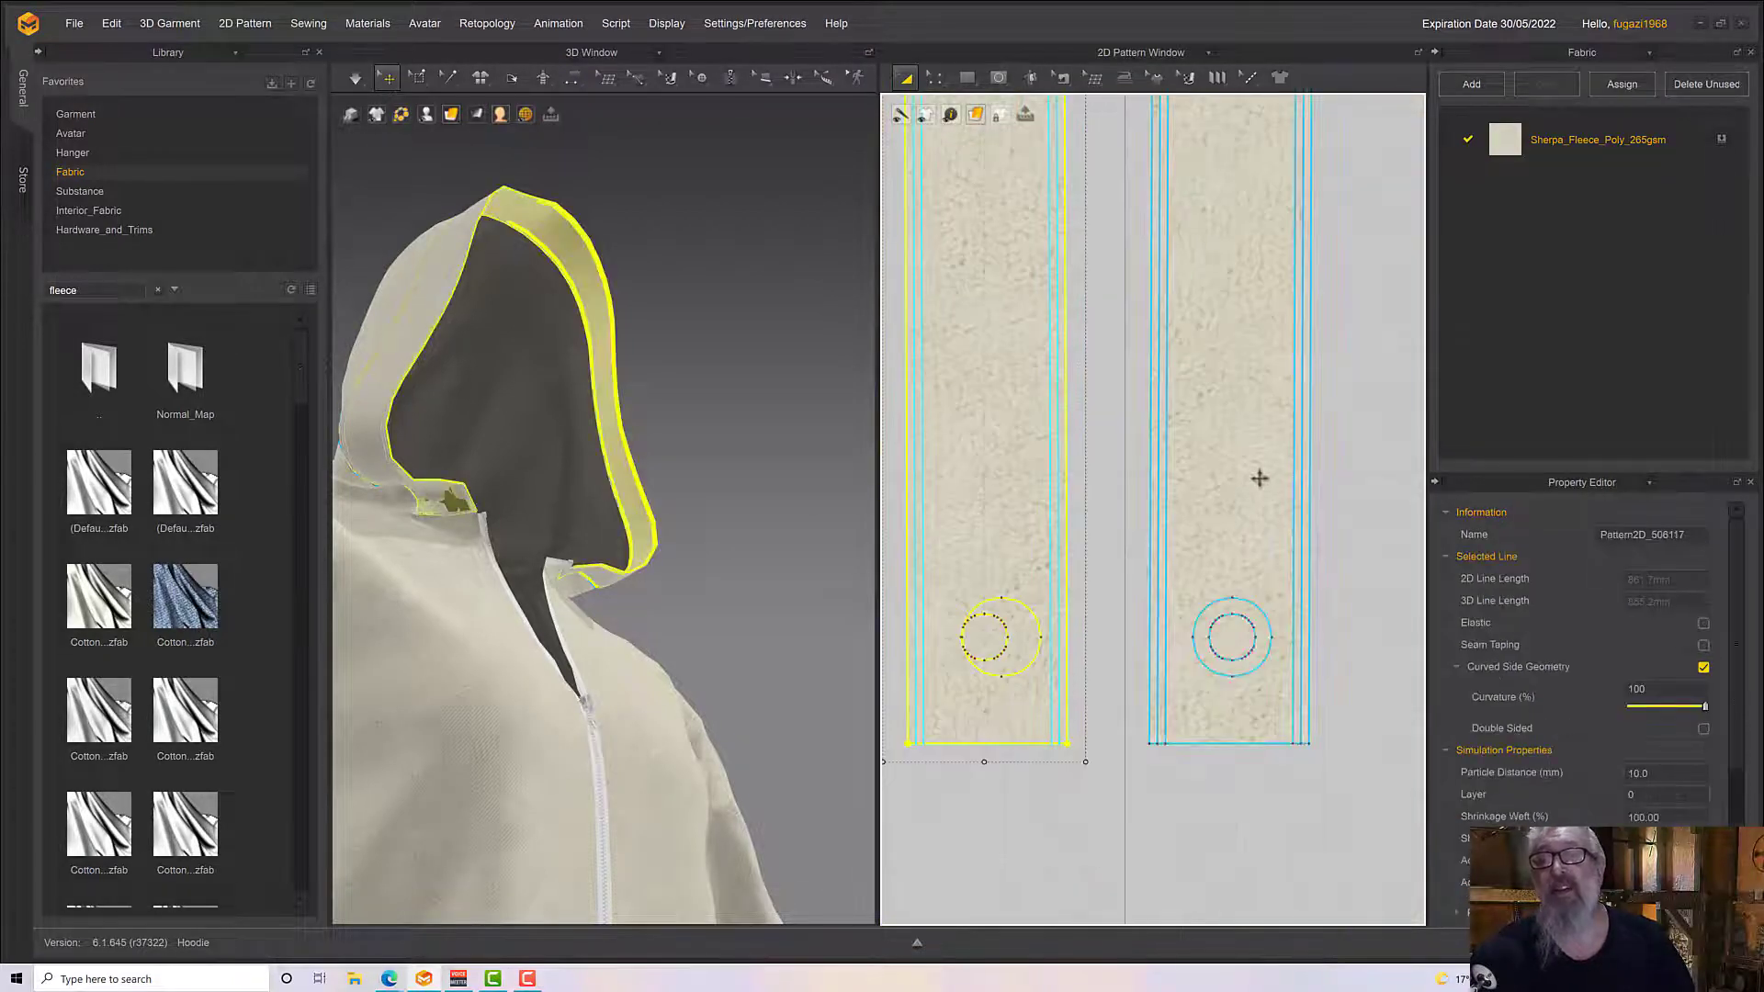
pyautogui.keyDown('shift'); pyautogui.click(1259, 478); pyautogui.keyUp('shift')
pyautogui.rightClick(1216, 472)
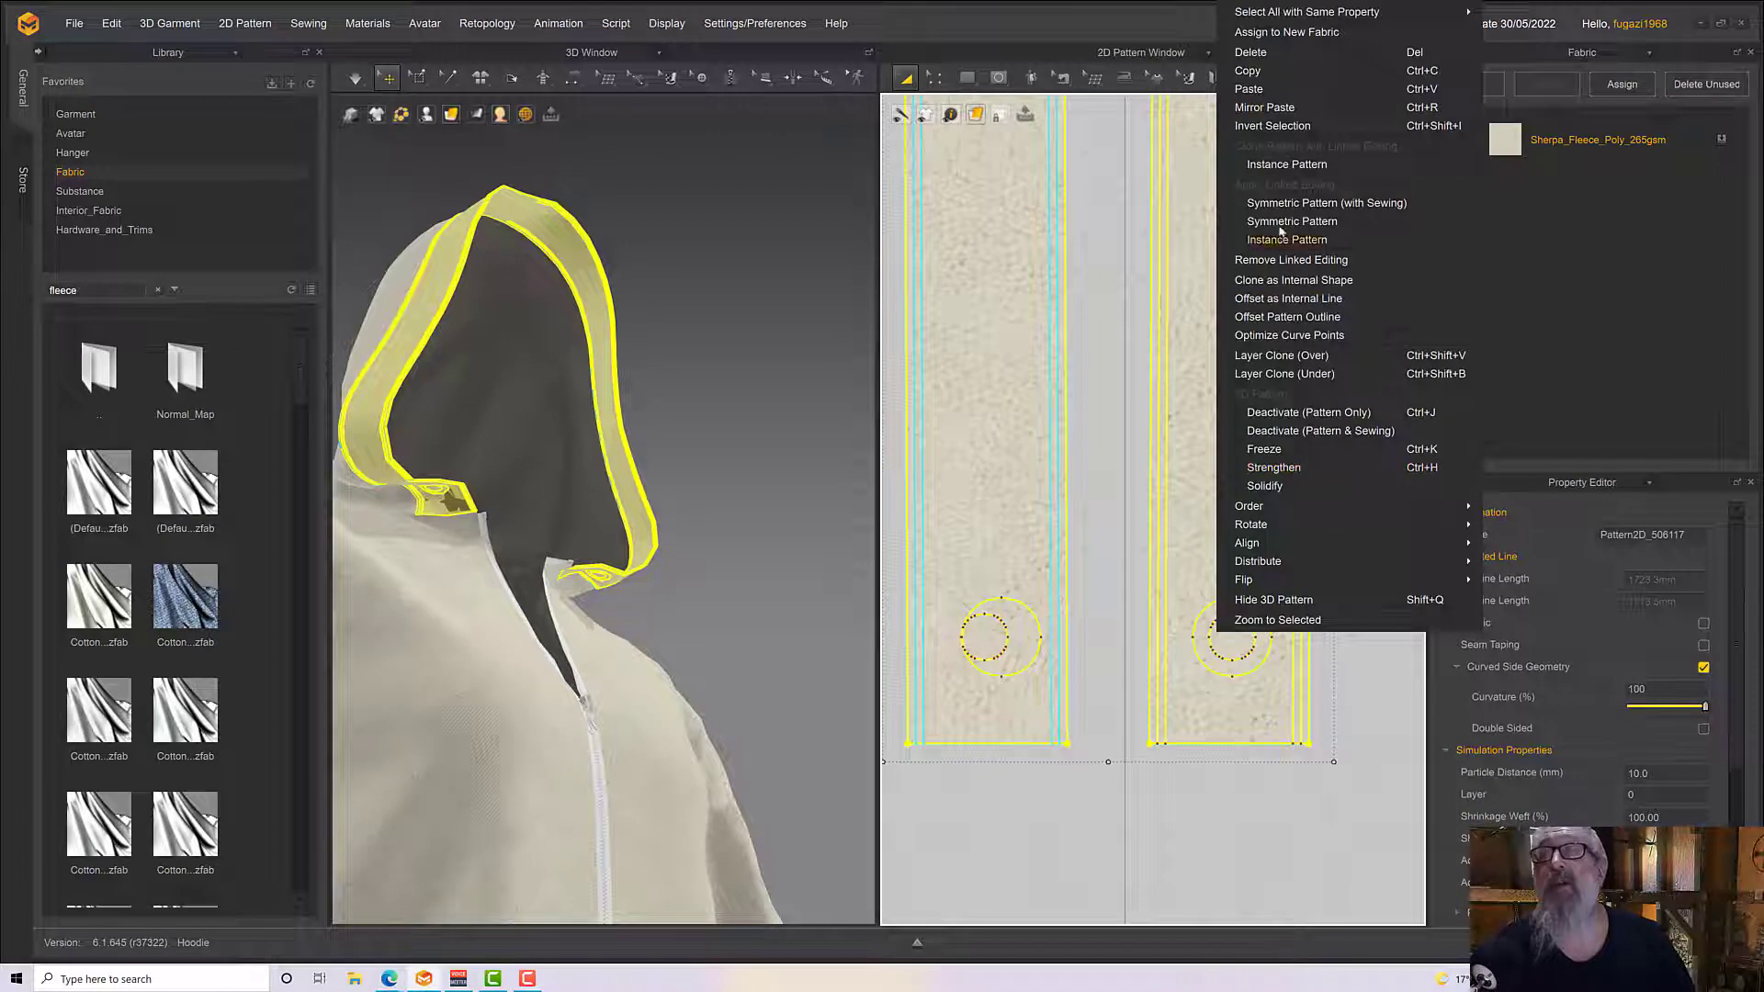
pyautogui.click(1286, 260)
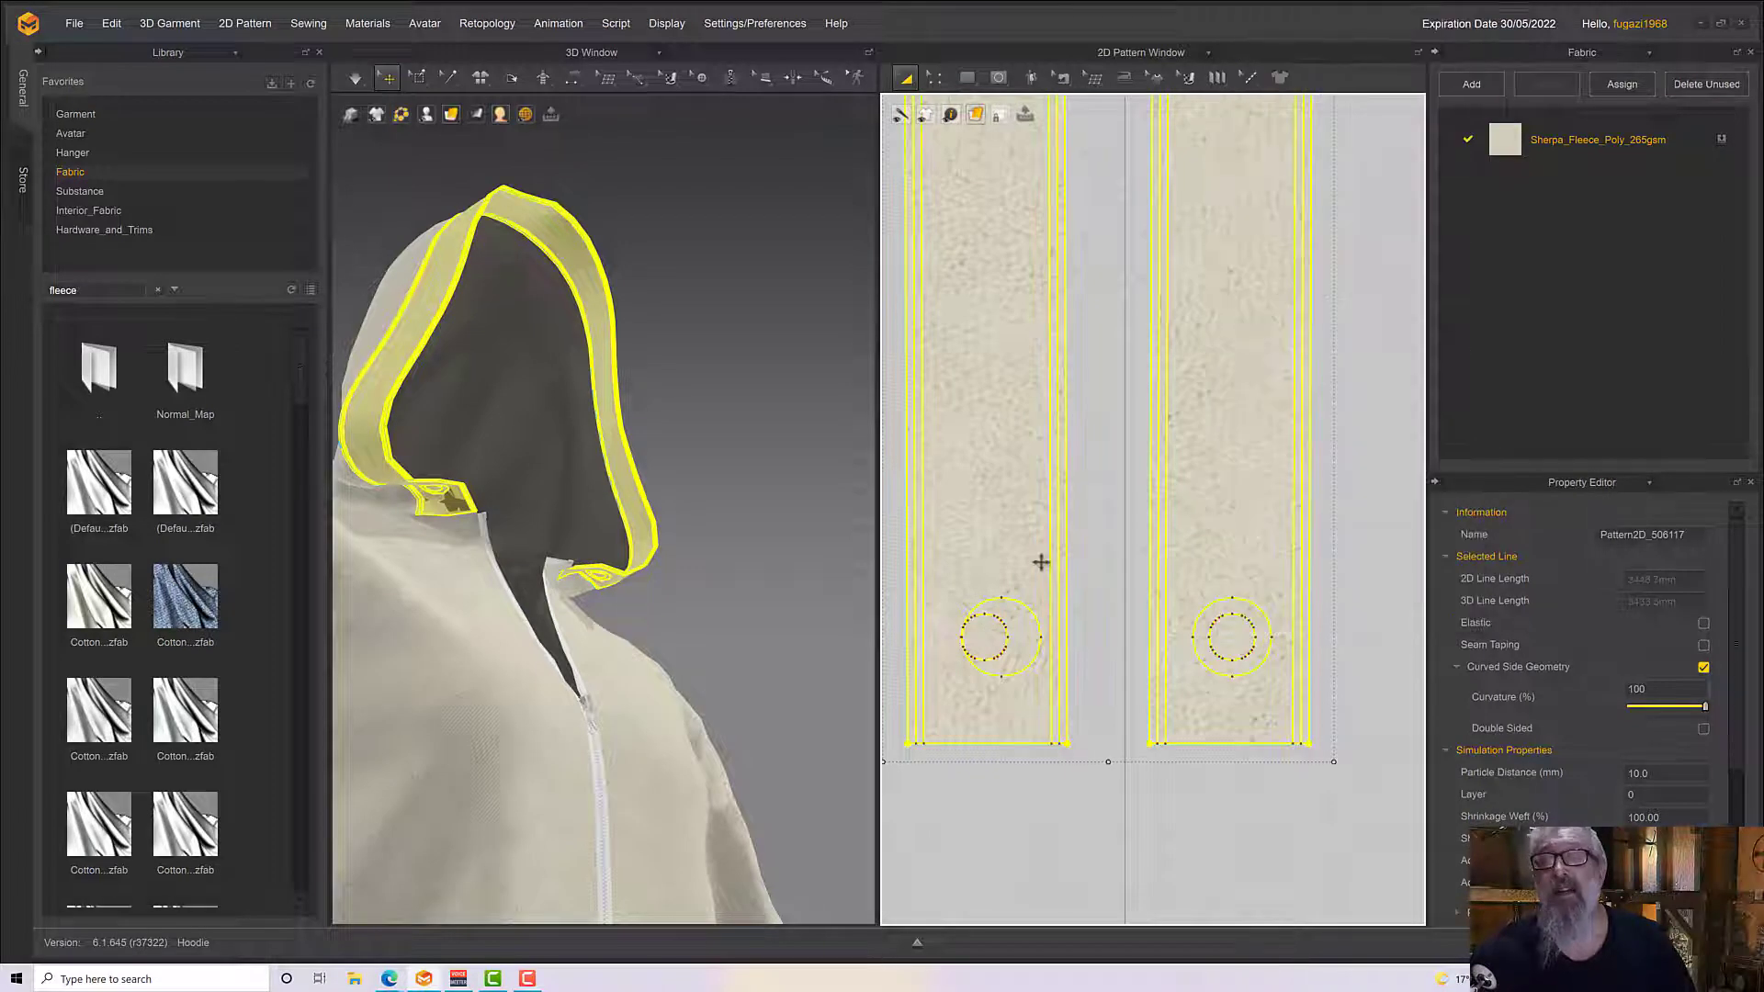
# Delete the outer and the misaligned inner circle from the other hood edging strip
pyautogui.click(1091, 840)
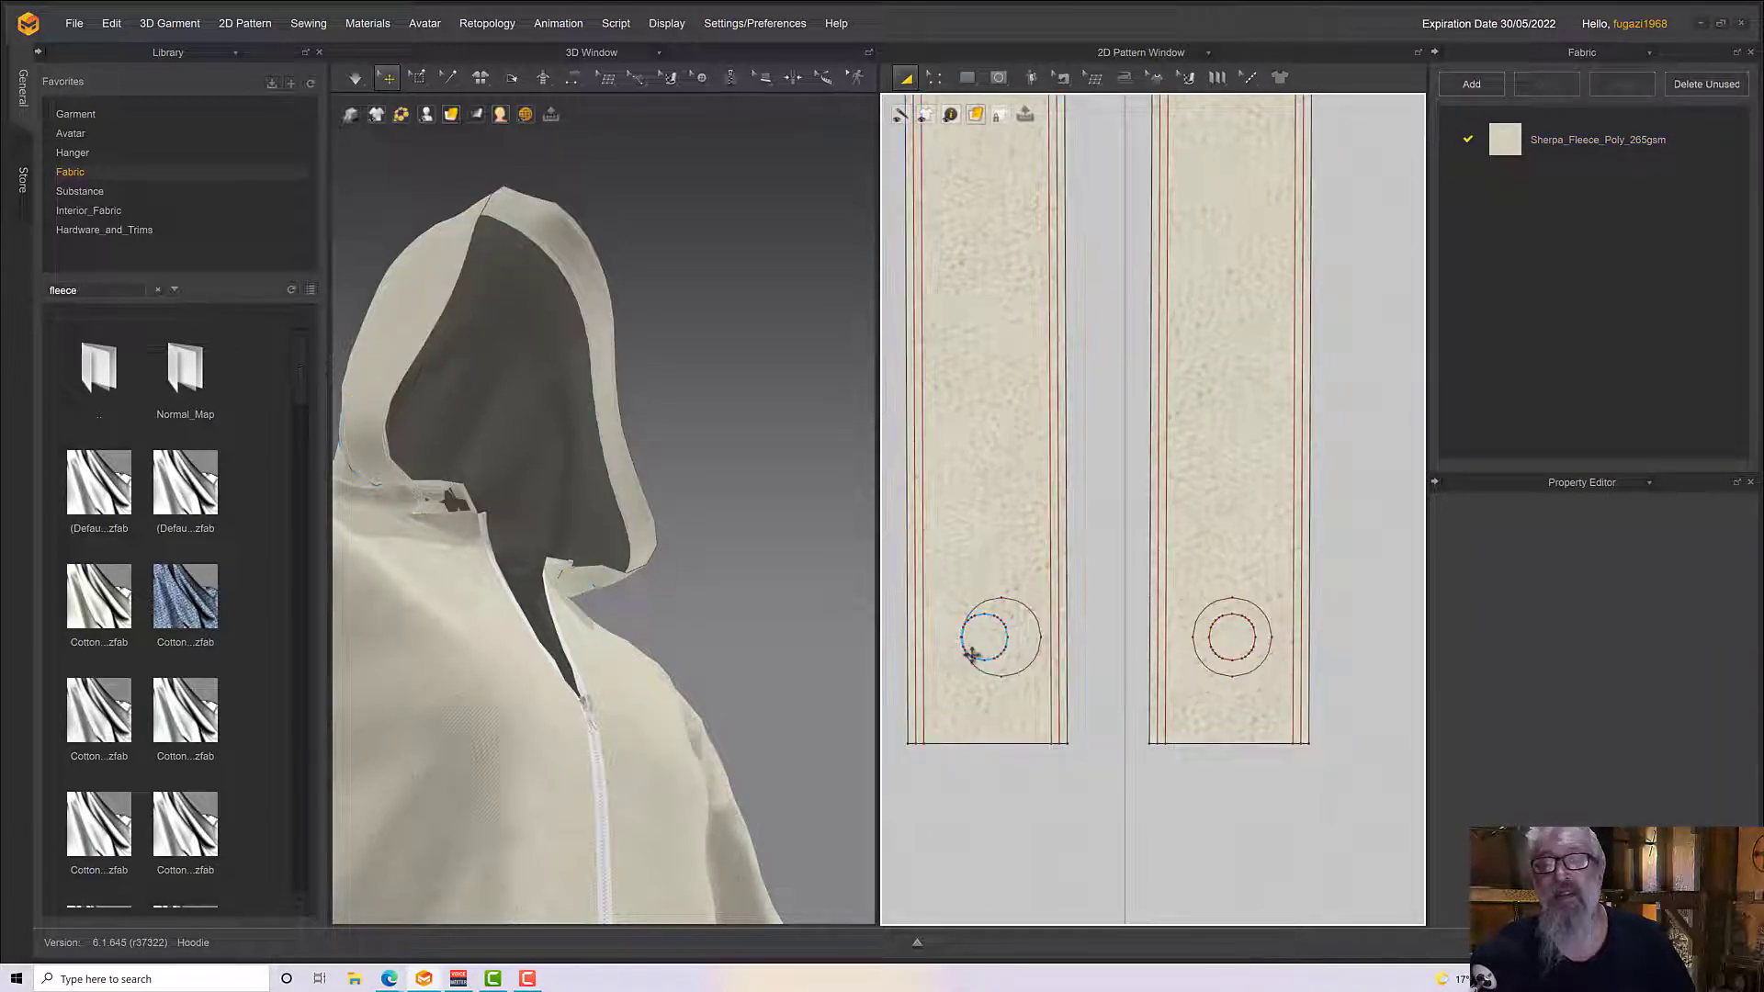
pyautogui.click(1004, 641)
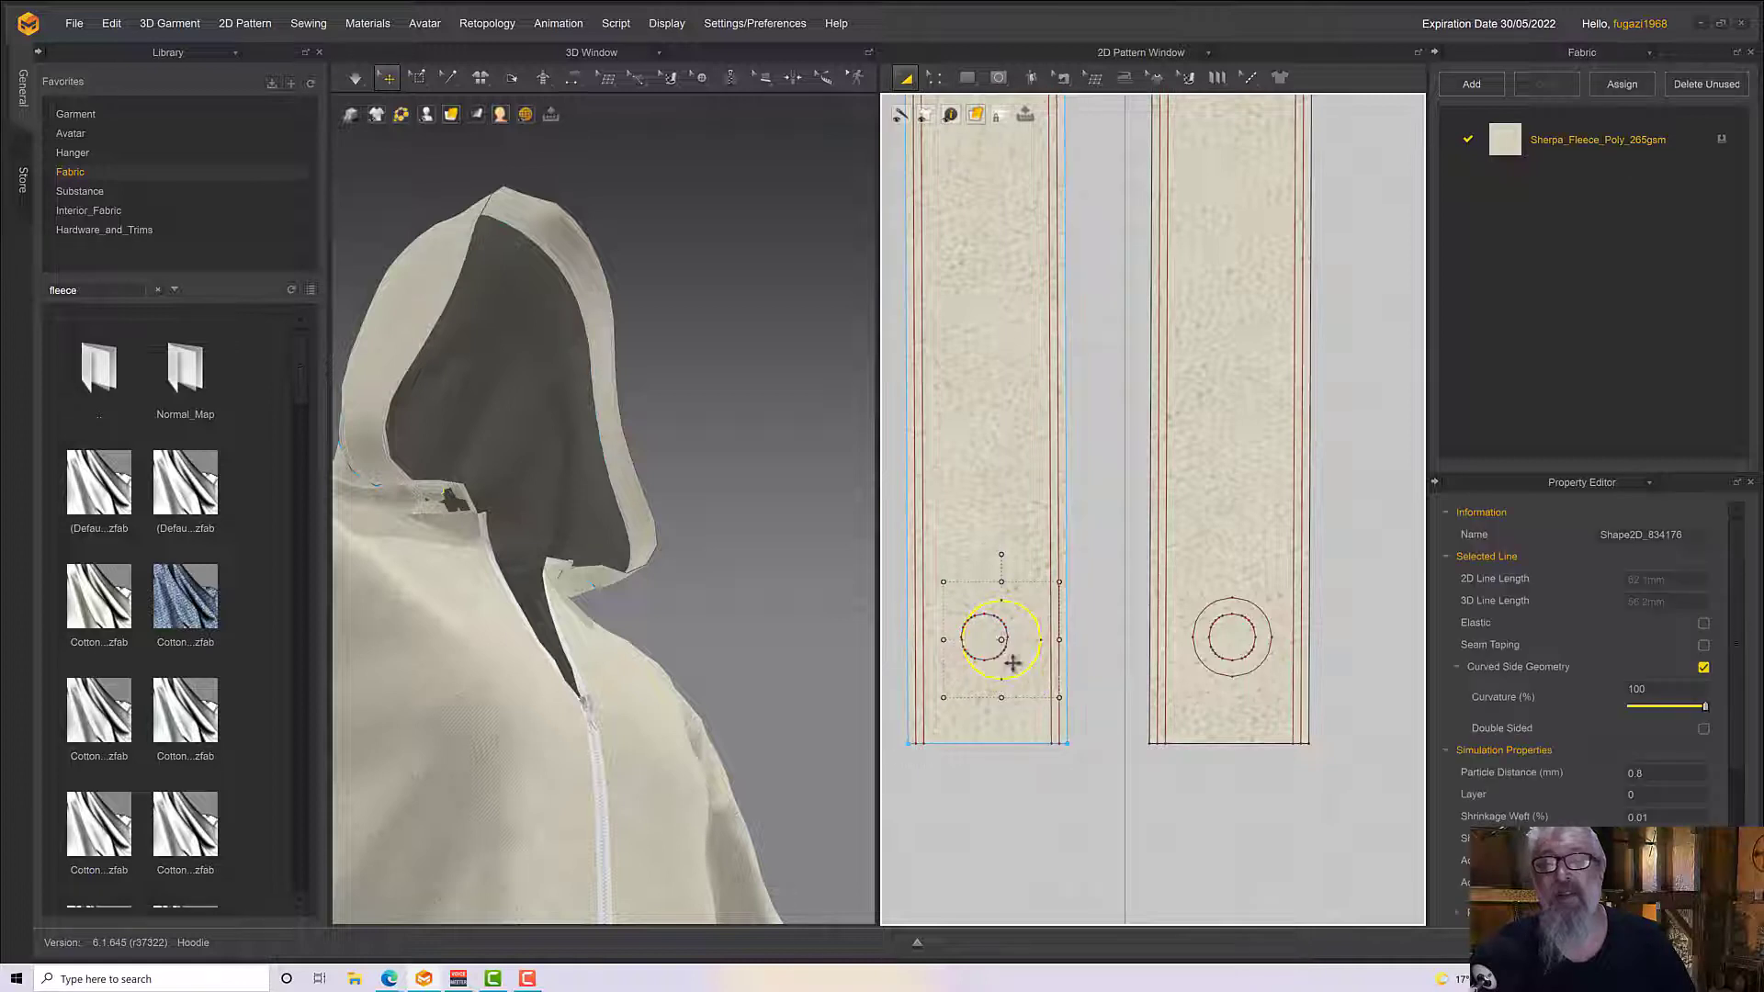
pyautogui.click(1001, 643)
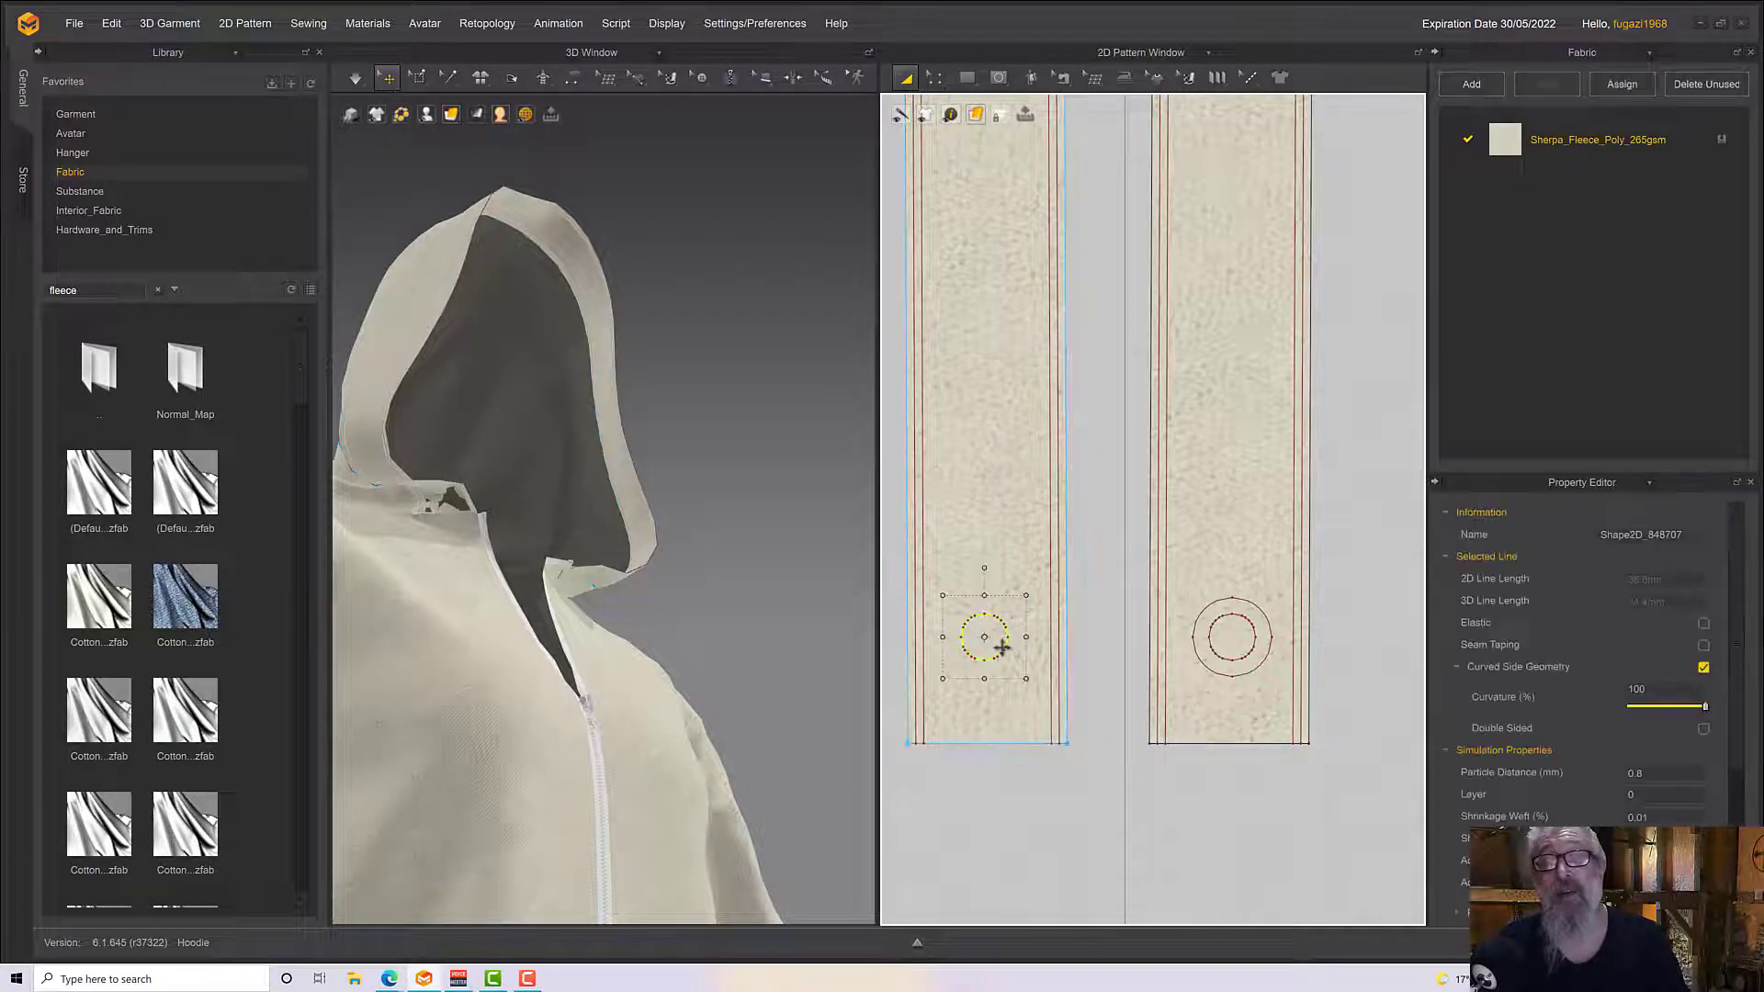
pyautogui.press('Delete')
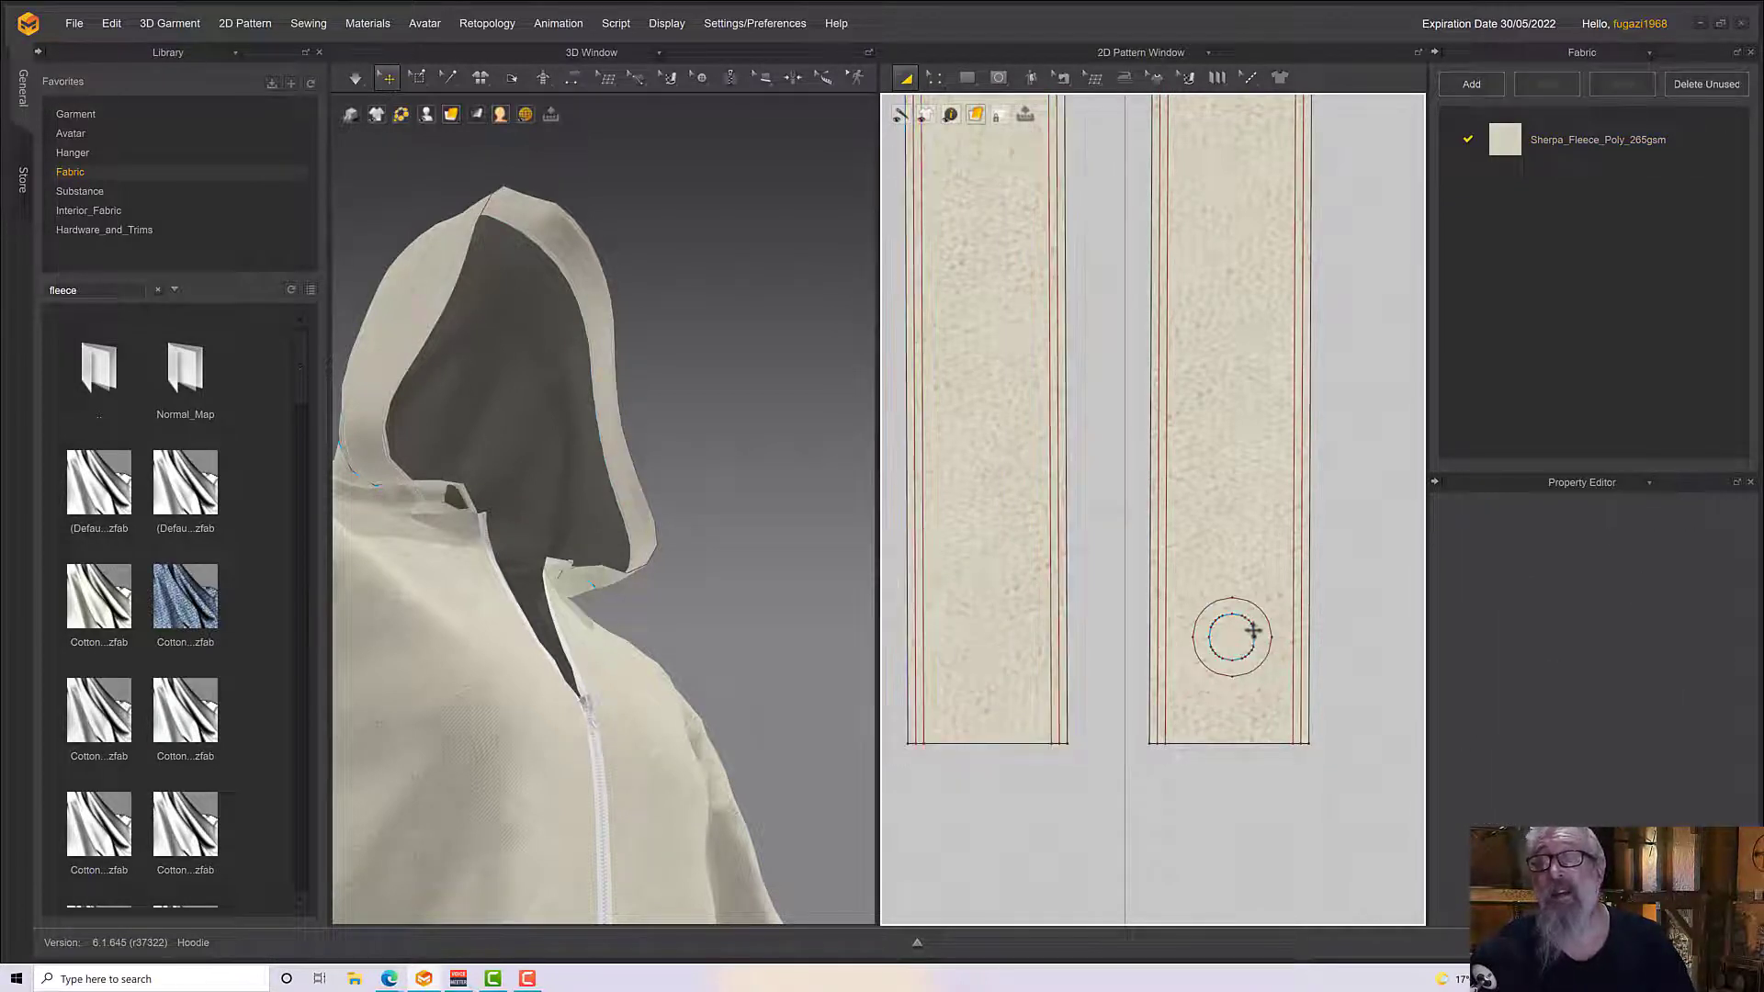
# Cut & Sew the inner circle on the hood edging strip with the Edit Pattern tool
pyautogui.click(940, 82)
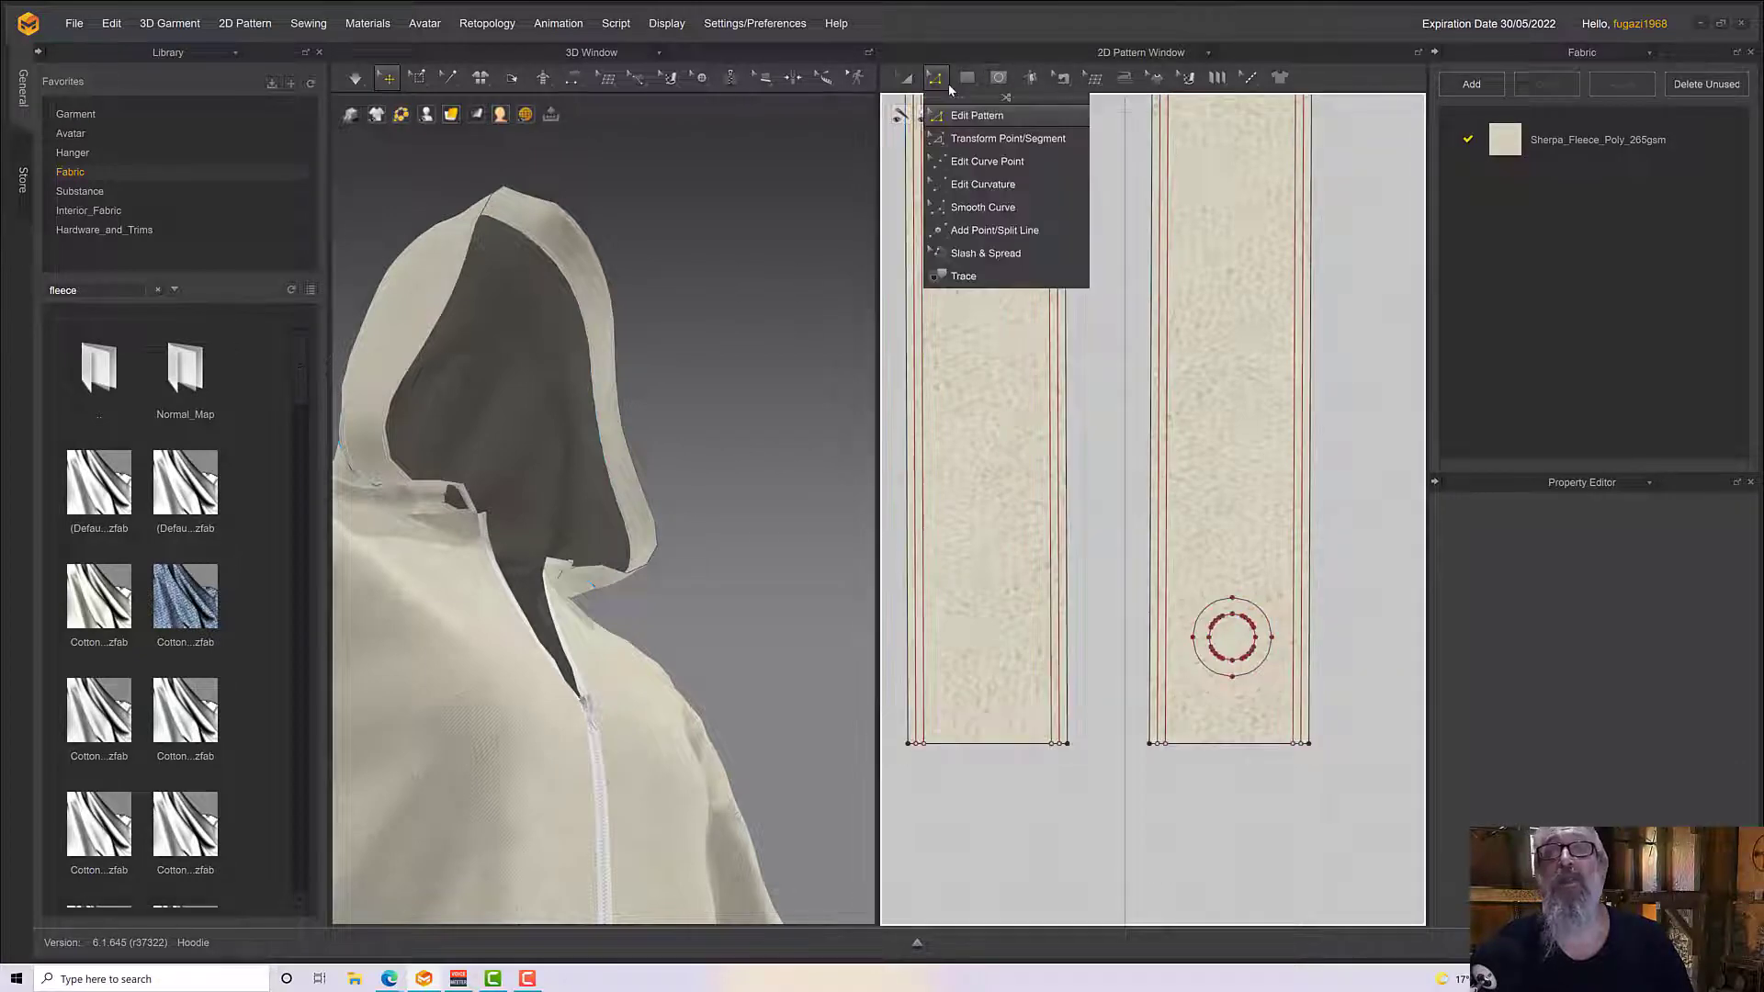
pyautogui.scroll(1, 1243, 673)
pyautogui.scroll(3, 1242, 673)
pyautogui.moveTo(1153, 540); pyautogui.dragTo(987, 299, button='middle')
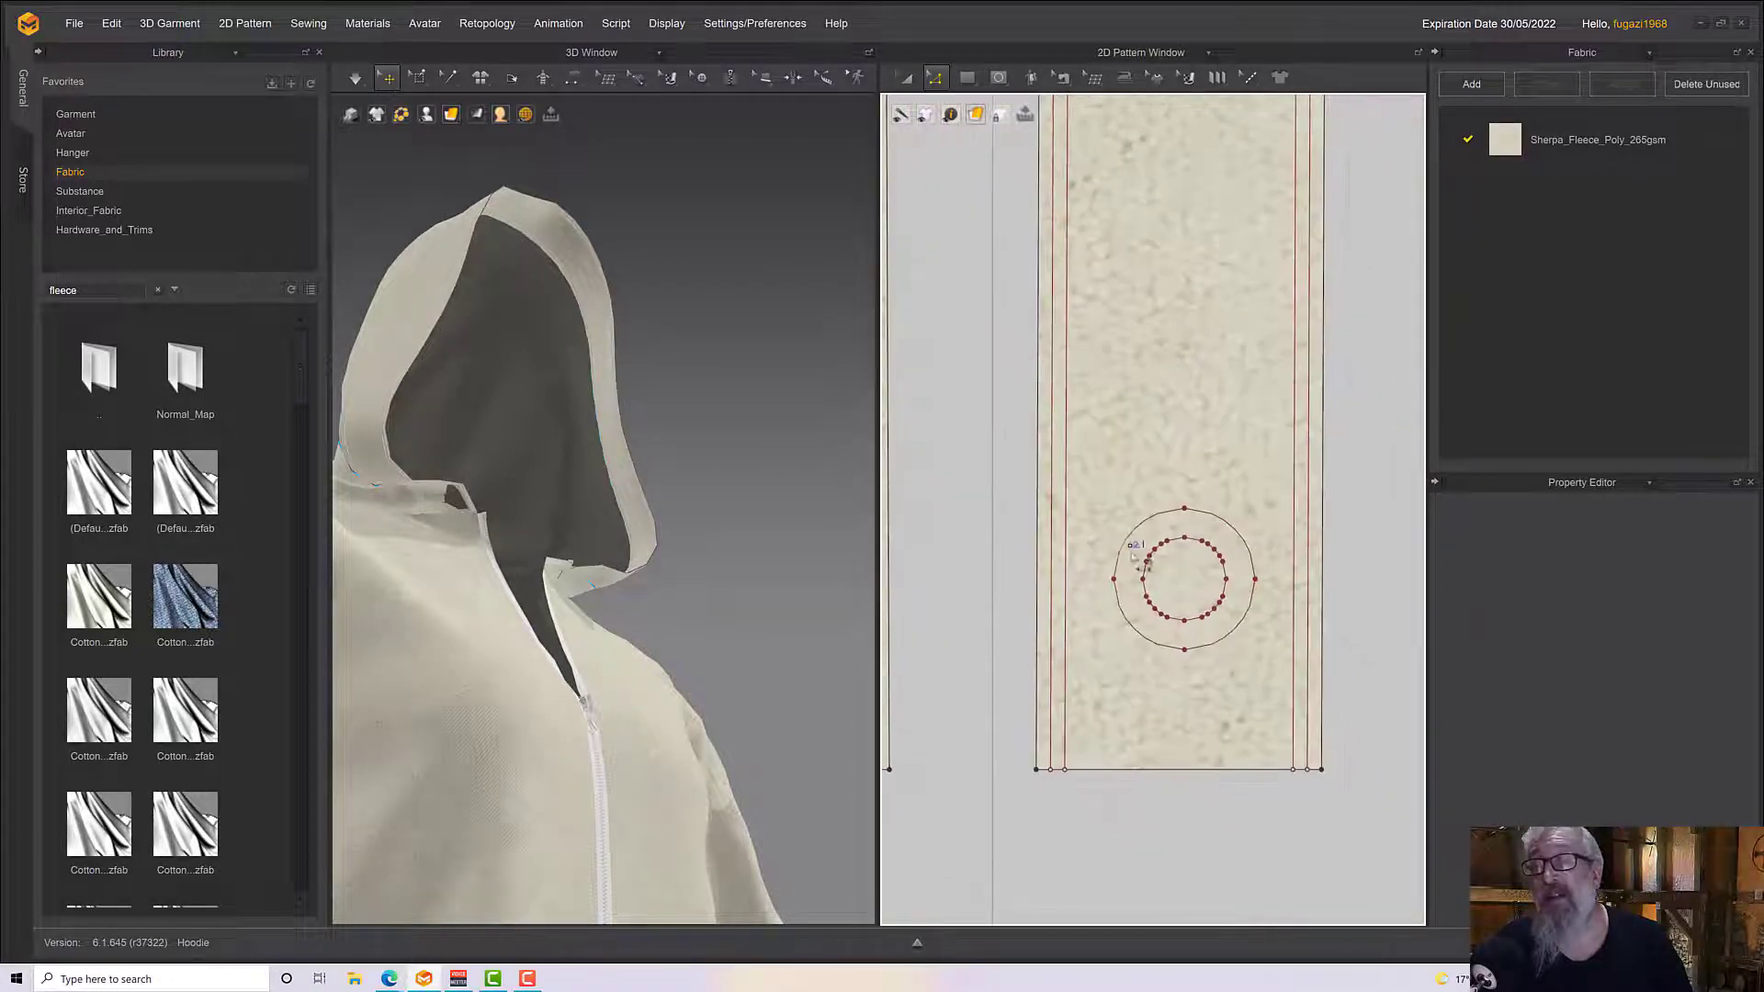
pyautogui.click(1145, 577)
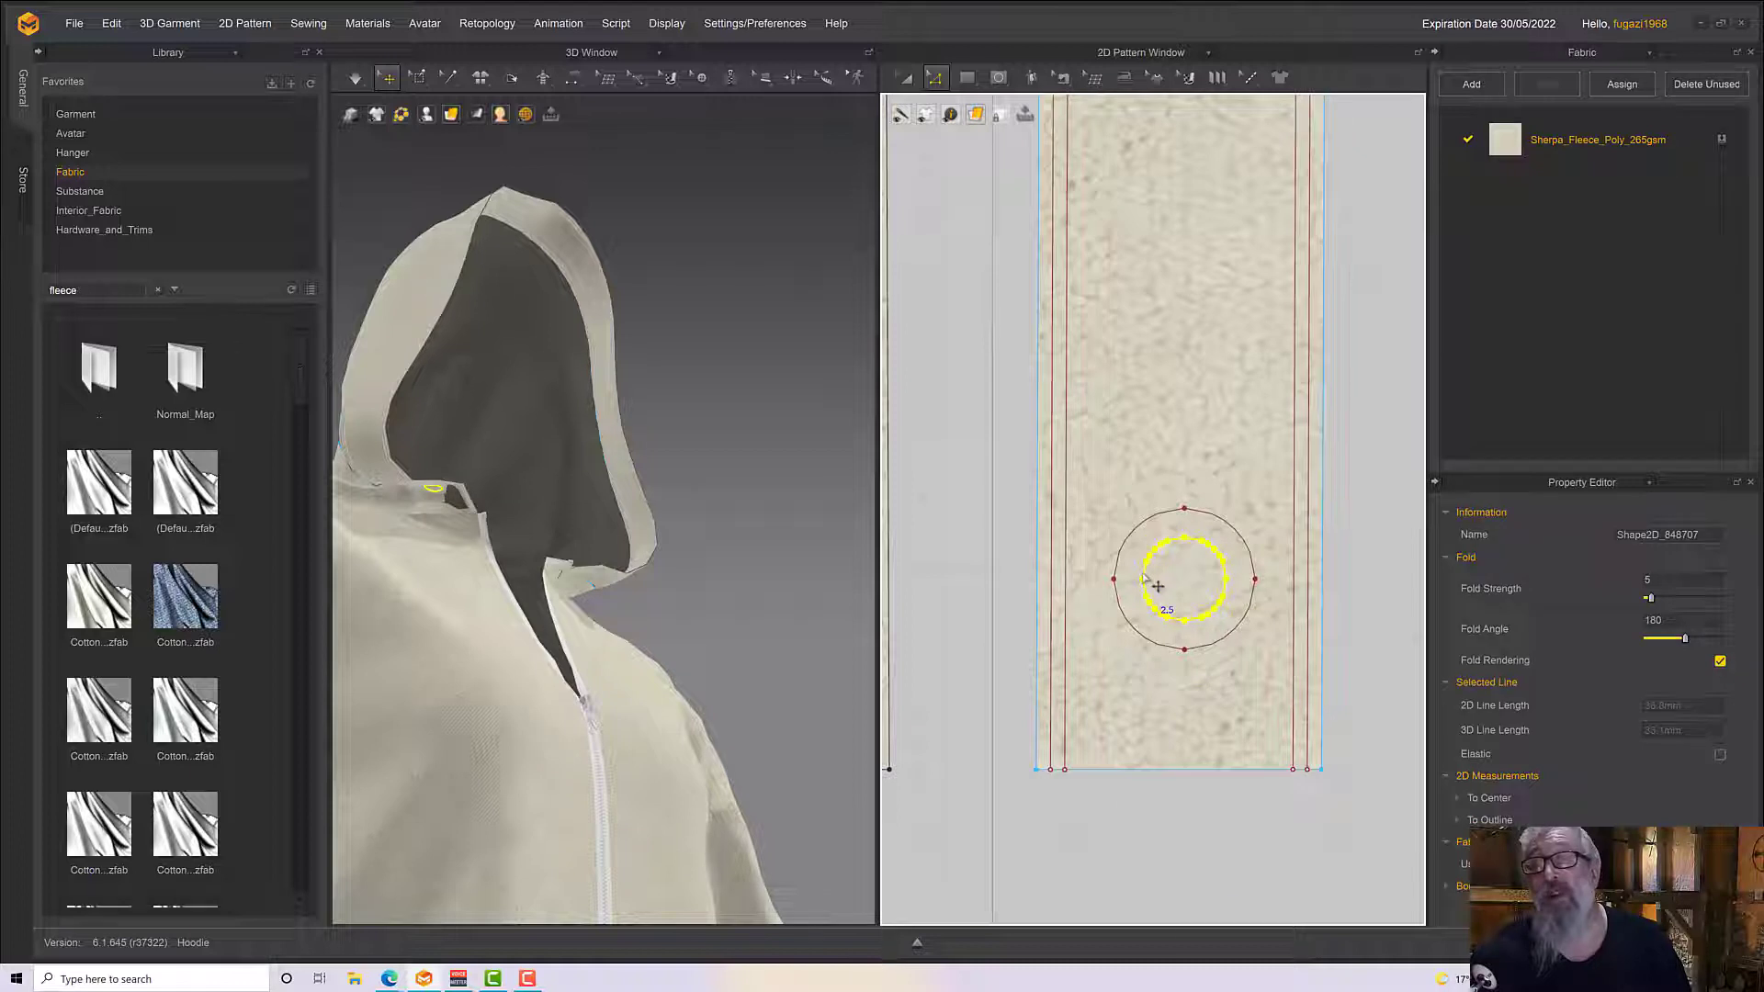
pyautogui.rightClick(1144, 576)
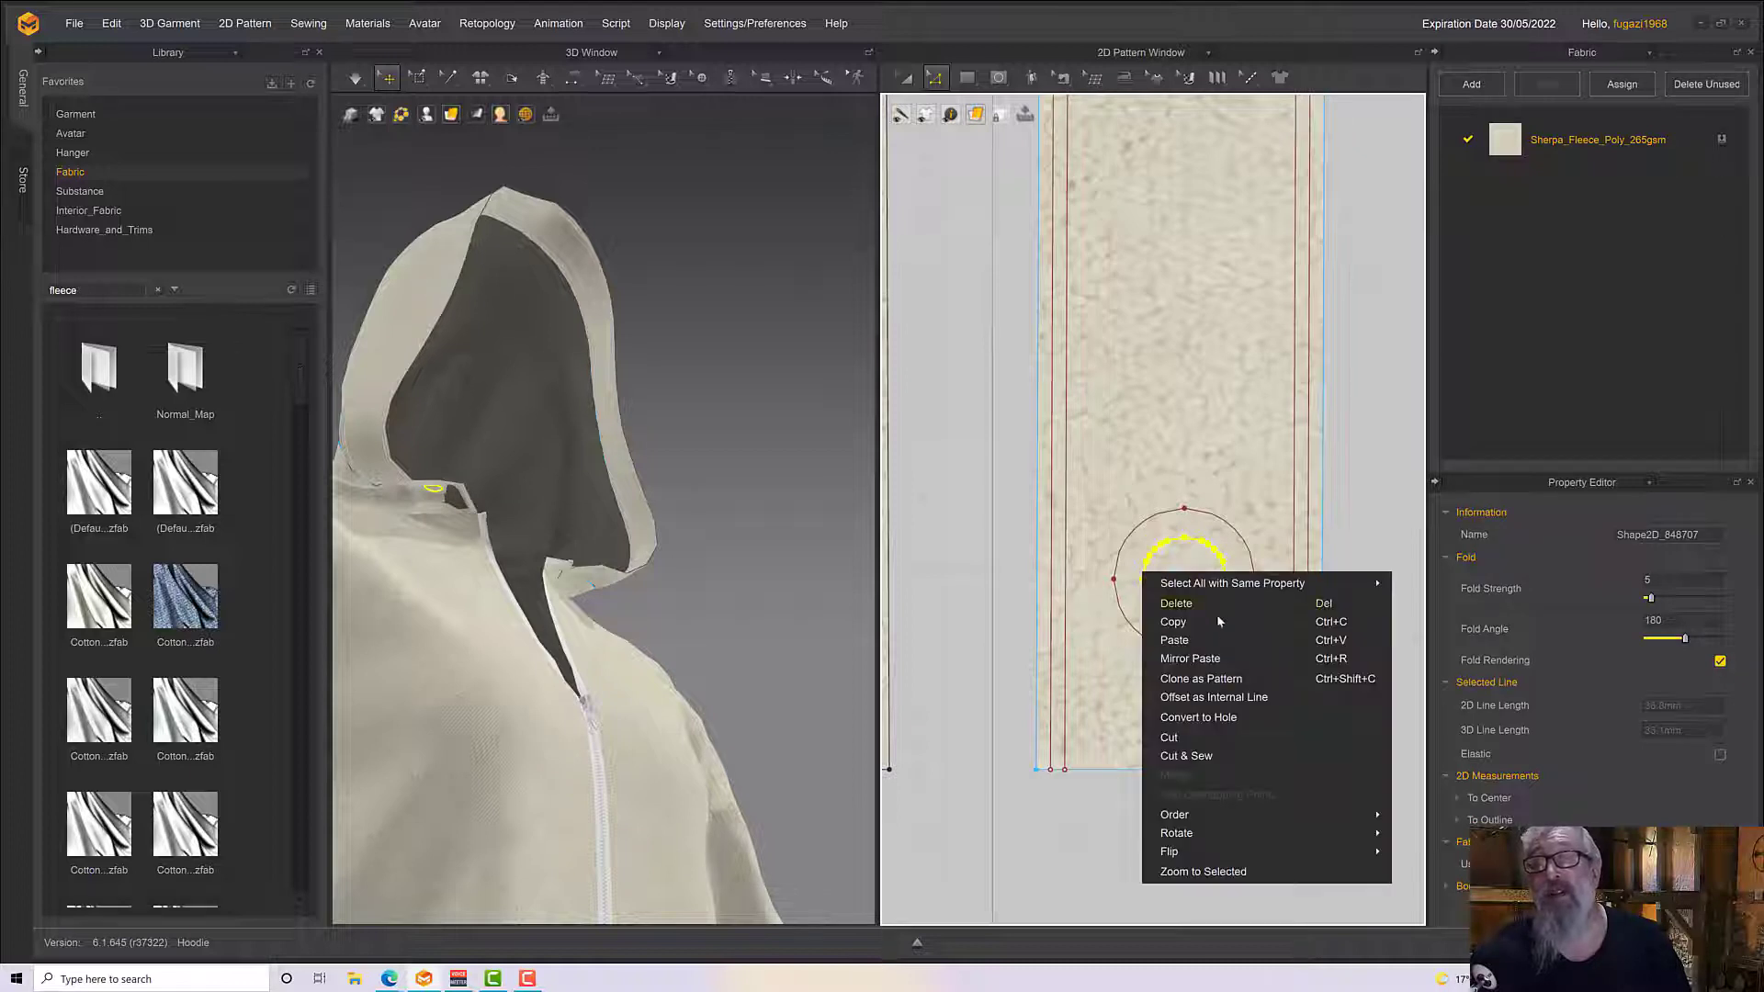
pyautogui.click(1192, 755)
pyautogui.click(1153, 609)
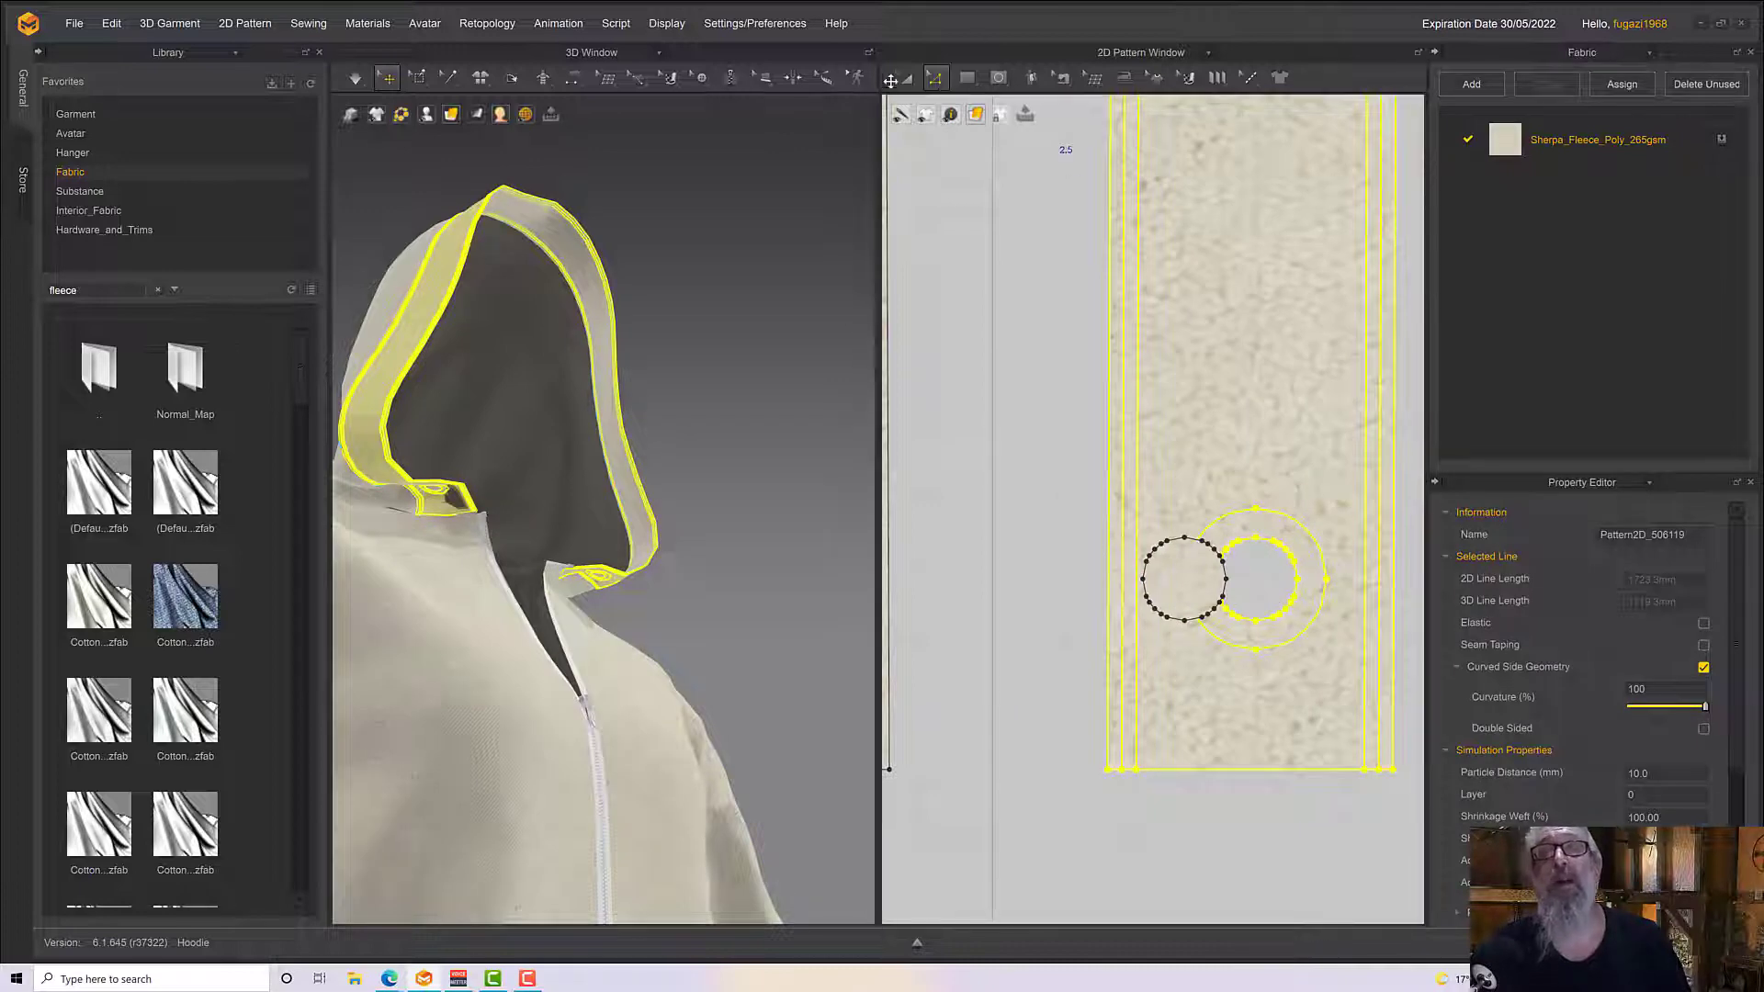
# Move the cut-out small disc with Transform Pattern so it lies beside the hood edging strip
pyautogui.click(900, 79)
pyautogui.scroll(-3, 1162, 570)
pyautogui.moveTo(1118, 474); pyautogui.dragTo(1283, 474)
pyautogui.scroll(2, 1182, 498)
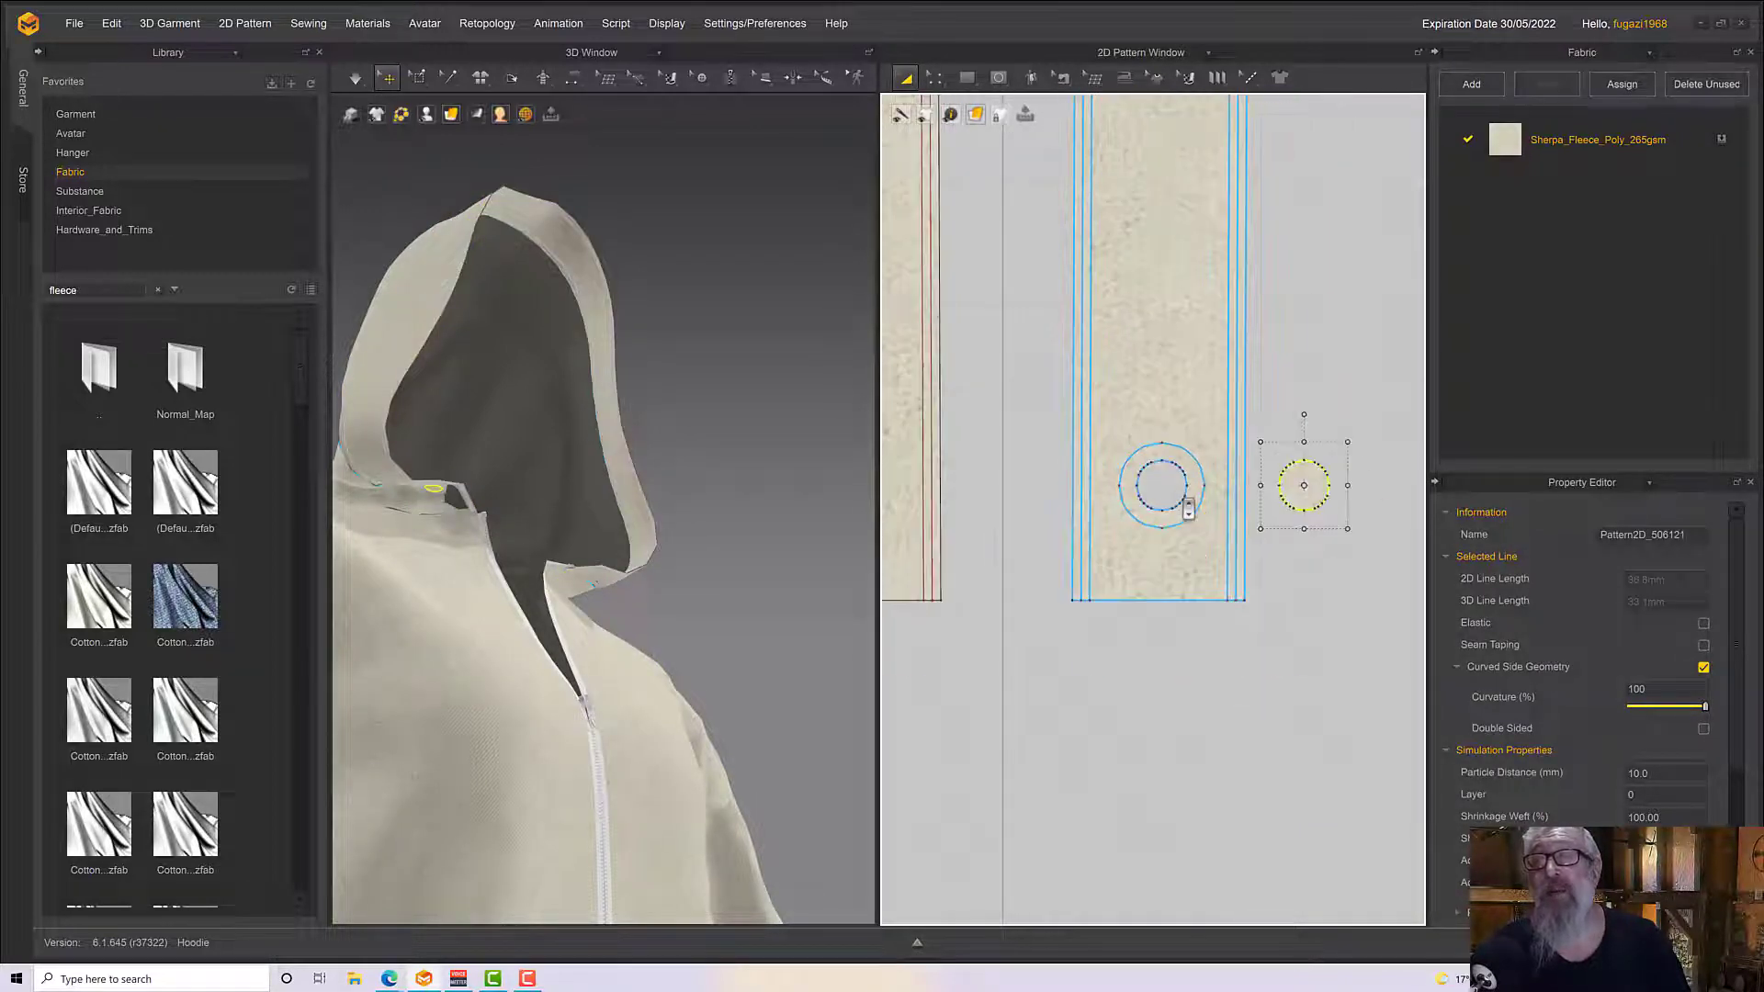
# Cut & Sew the outer circle on the hood edging strip to separate the eyelet ring
pyautogui.click(1200, 508)
pyautogui.rightClick(1200, 507)
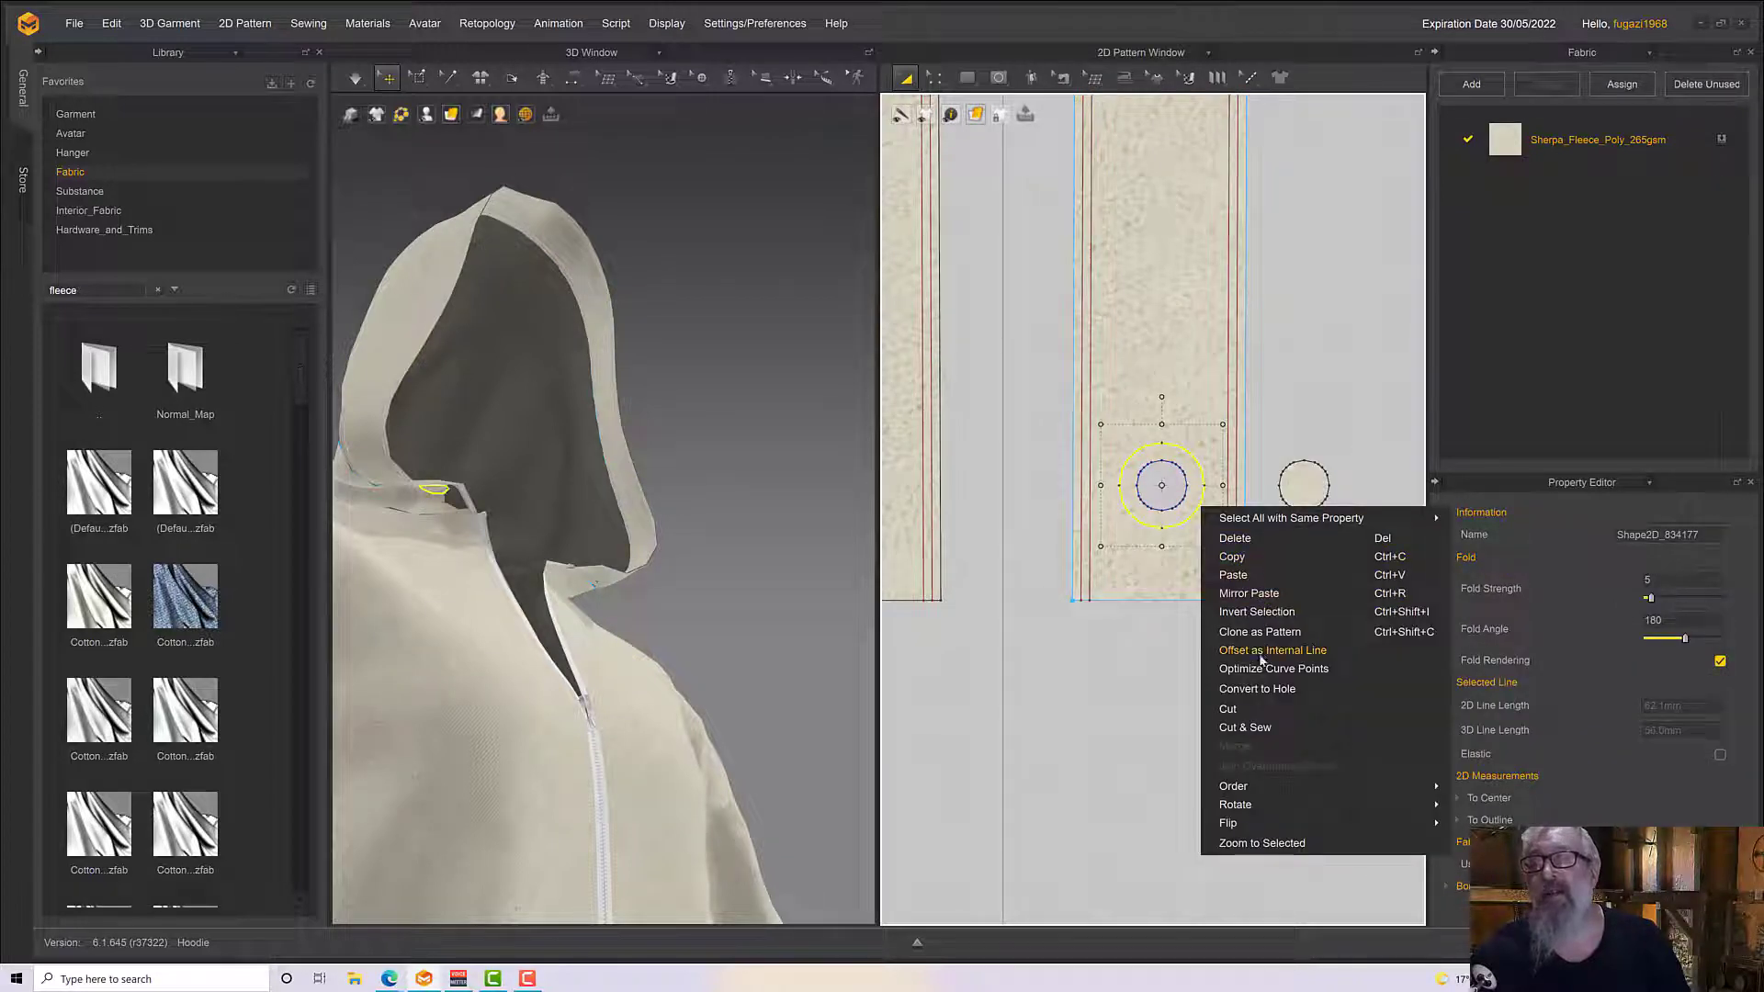
pyautogui.click(1245, 729)
pyautogui.click(1181, 444)
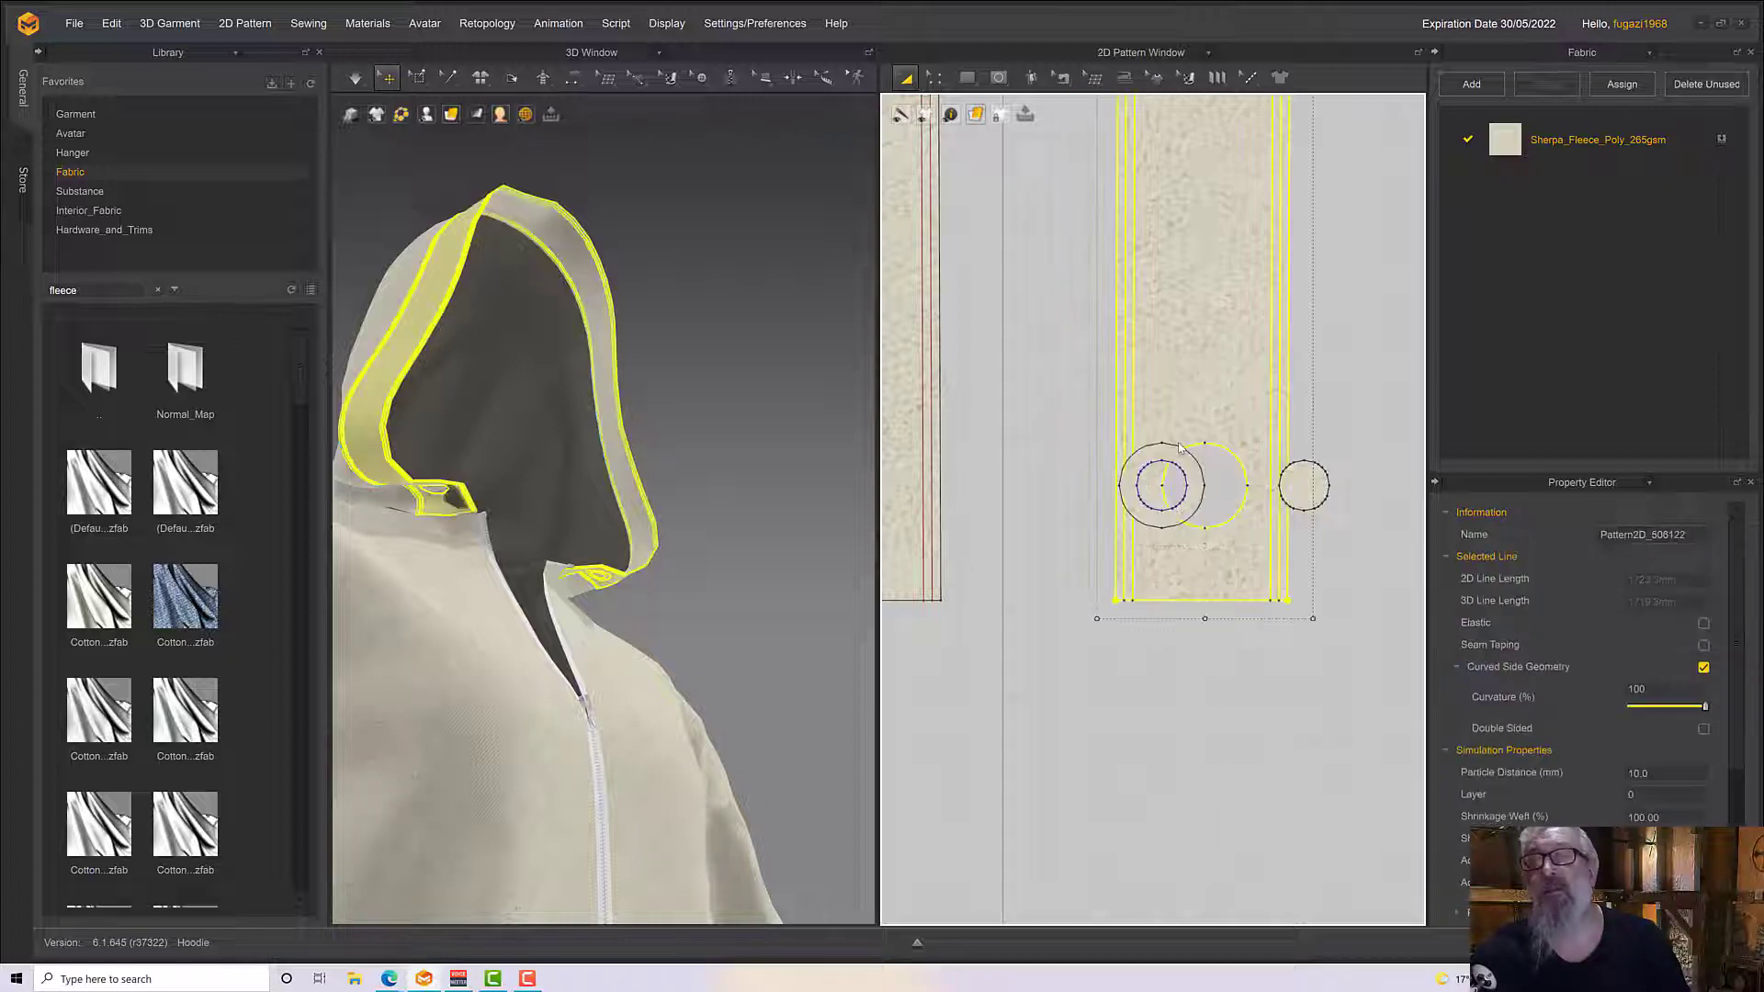
# Move the eyelet ring out of the edging strip and space the ring and small disc apart beside it
pyautogui.moveTo(1179, 457); pyautogui.dragTo(1406, 455)
pyautogui.moveTo(1043, 517); pyautogui.dragTo(828, 473, button='middle')
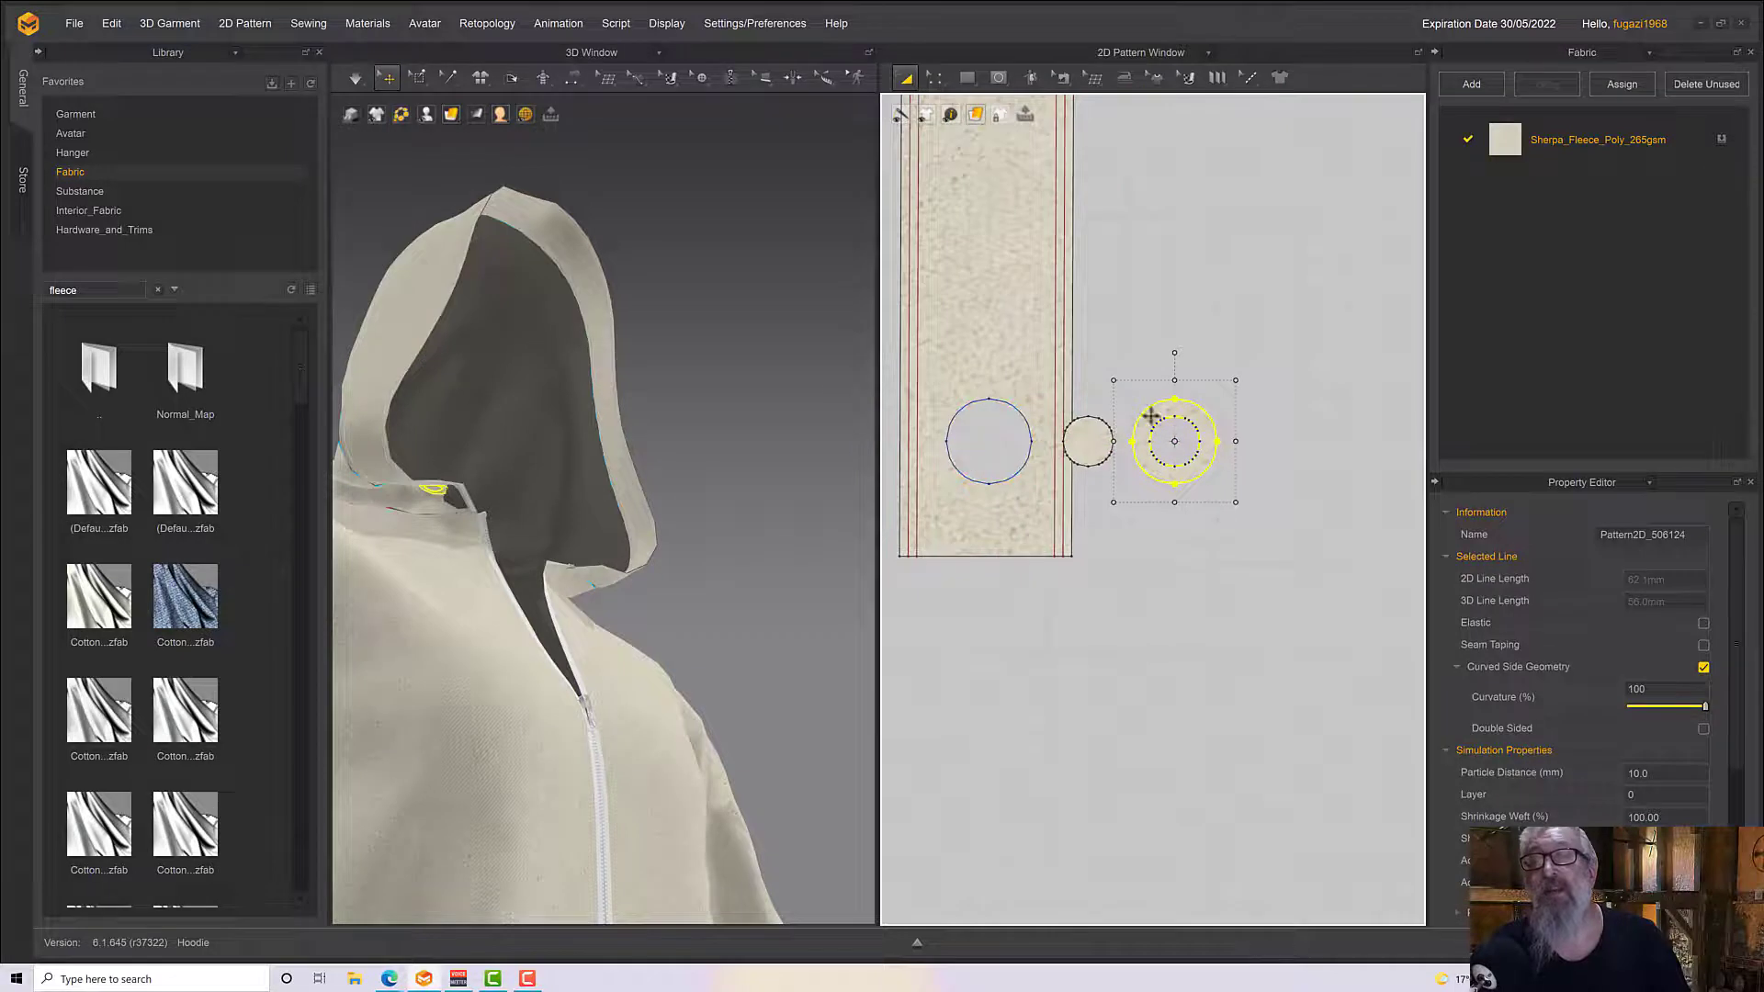
pyautogui.moveTo(1218, 405); pyautogui.dragTo(1243, 396)
pyautogui.moveTo(1091, 443); pyautogui.dragTo(1126, 448)
pyautogui.moveTo(1258, 450); pyautogui.dragTo(1258, 467)
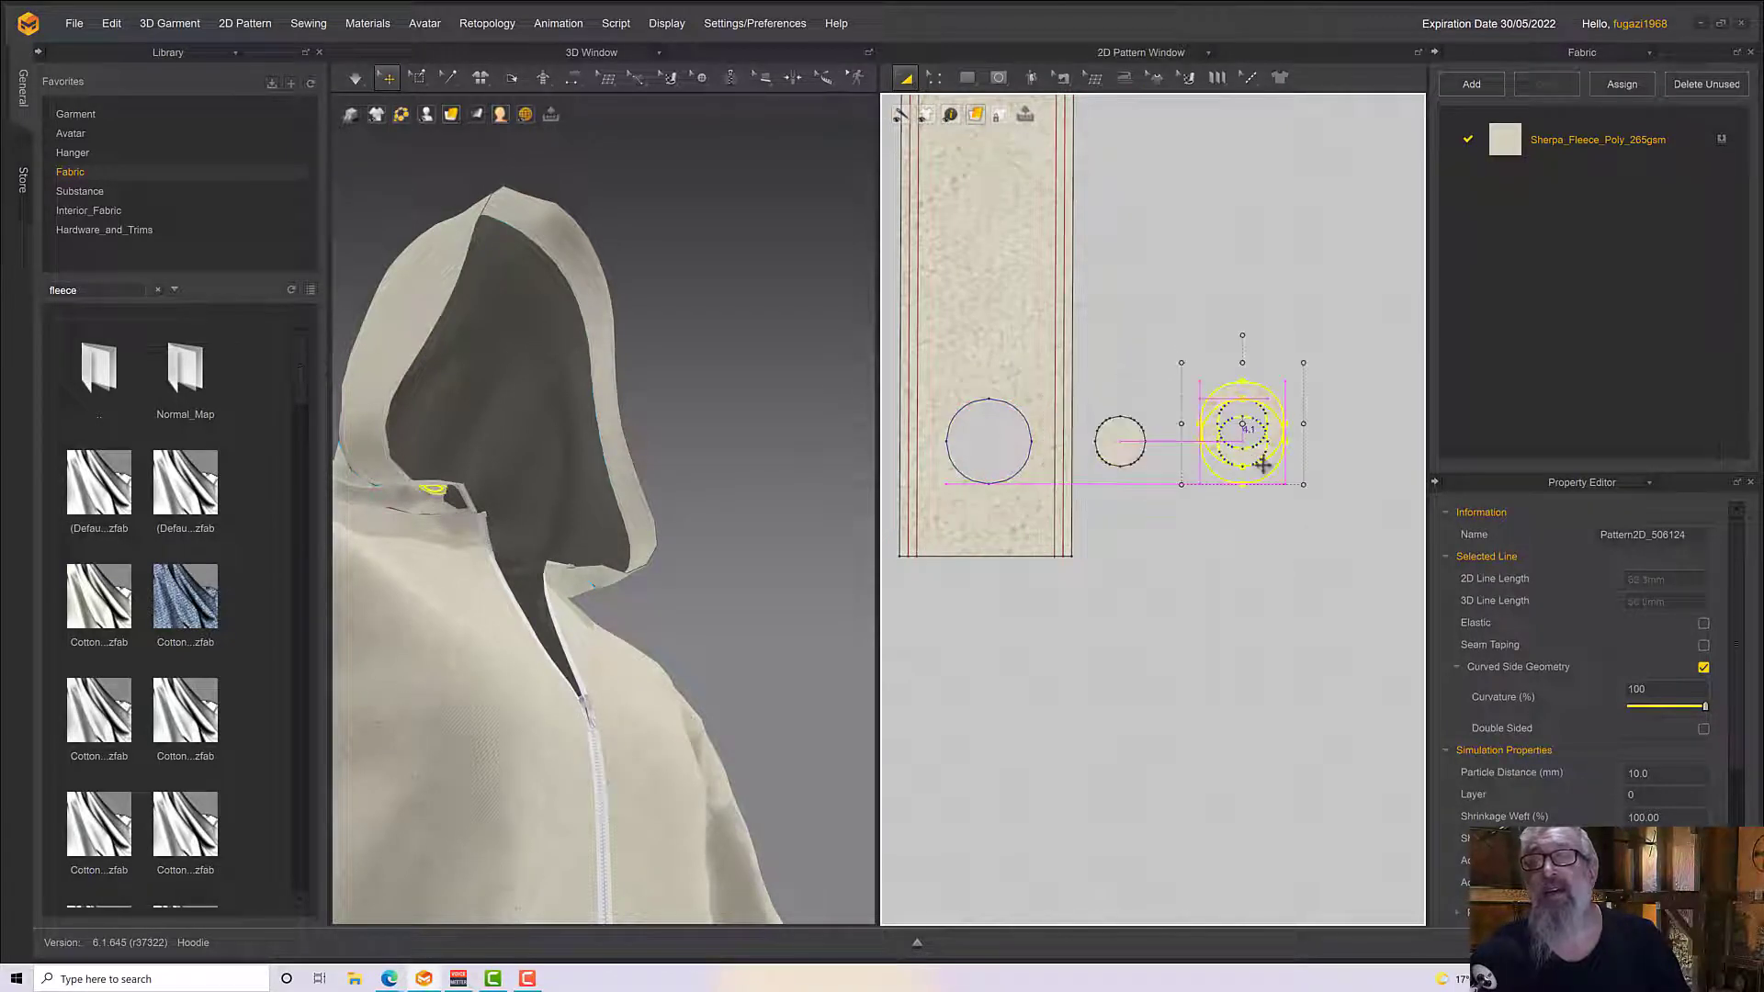
# Draw a narrow vertical rectangle pattern about 12.6 mm wide below the small disc
pyautogui.click(1105, 440)
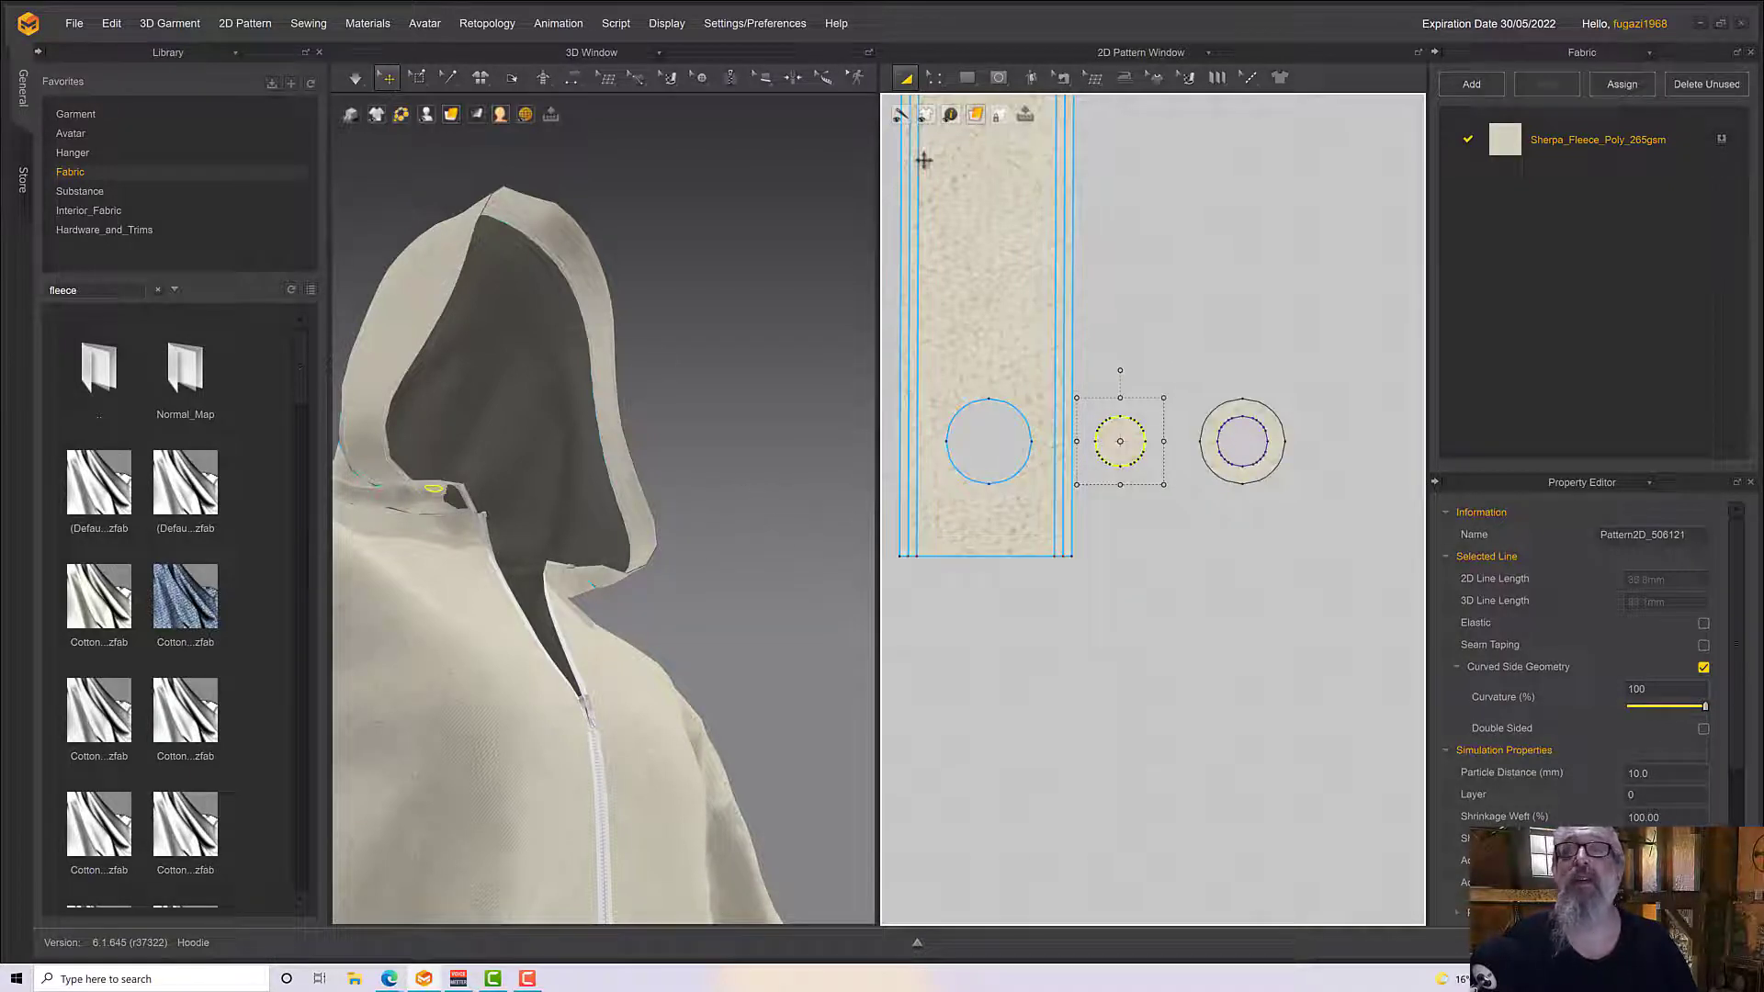
pyautogui.click(966, 77)
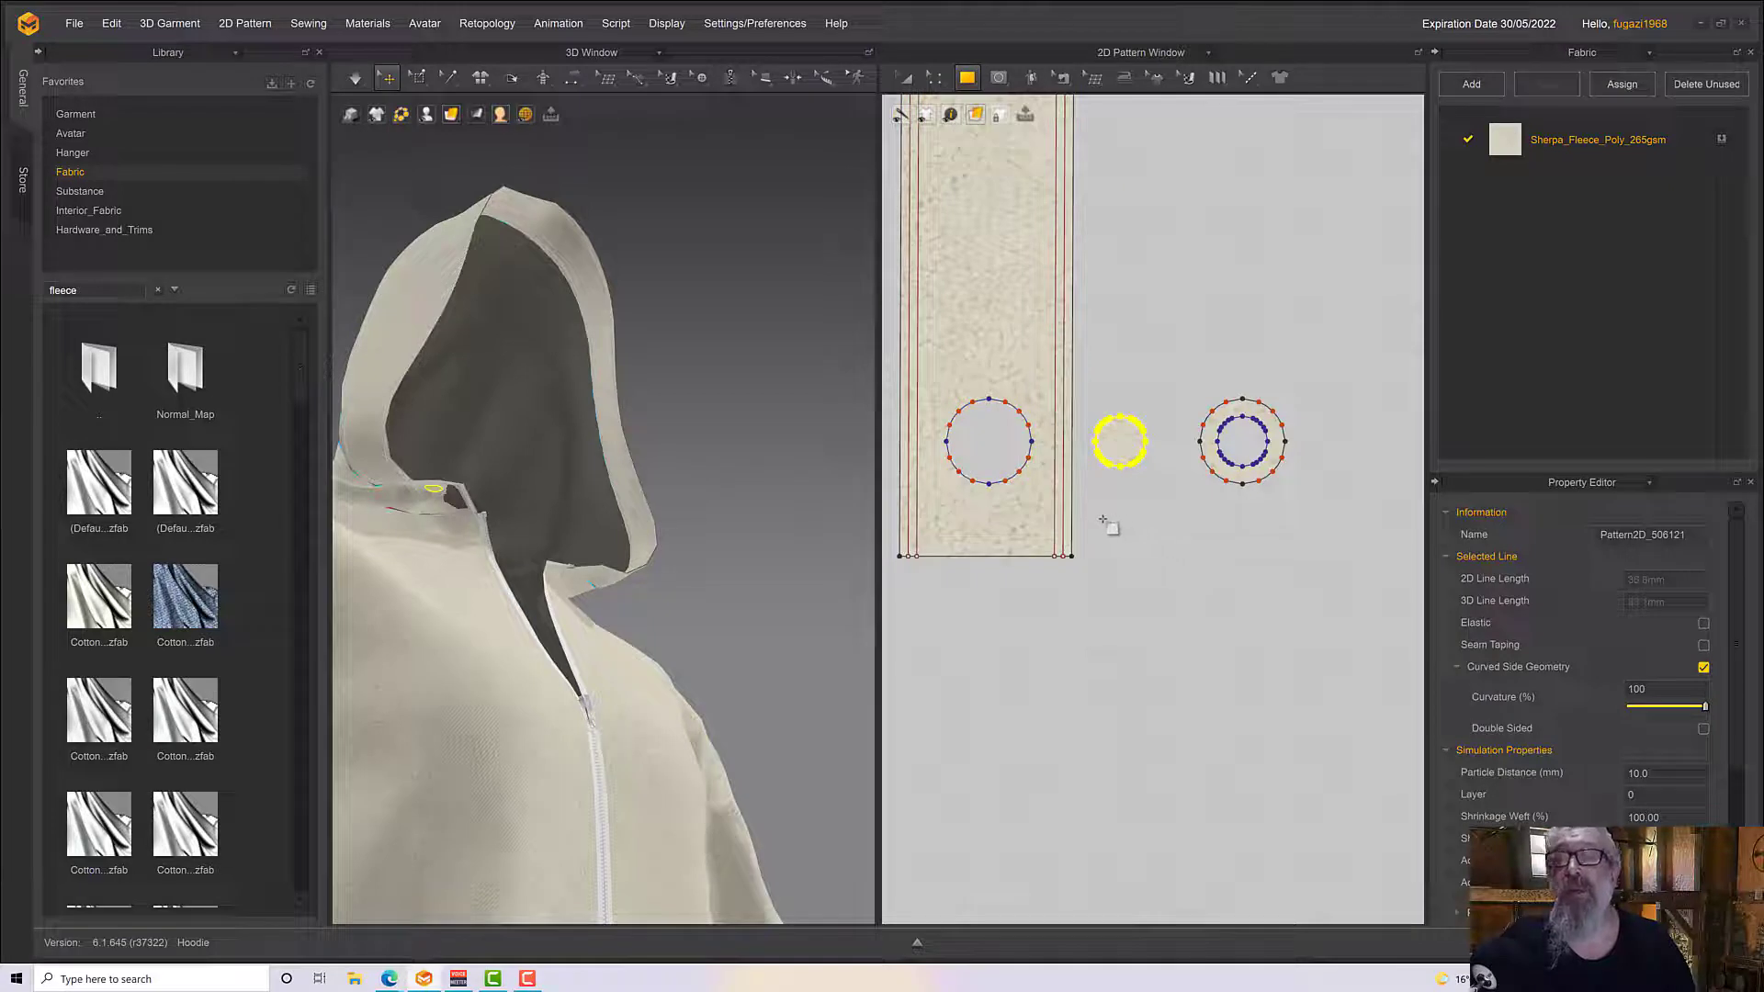
pyautogui.moveTo(1098, 506); pyautogui.dragTo(1153, 758)
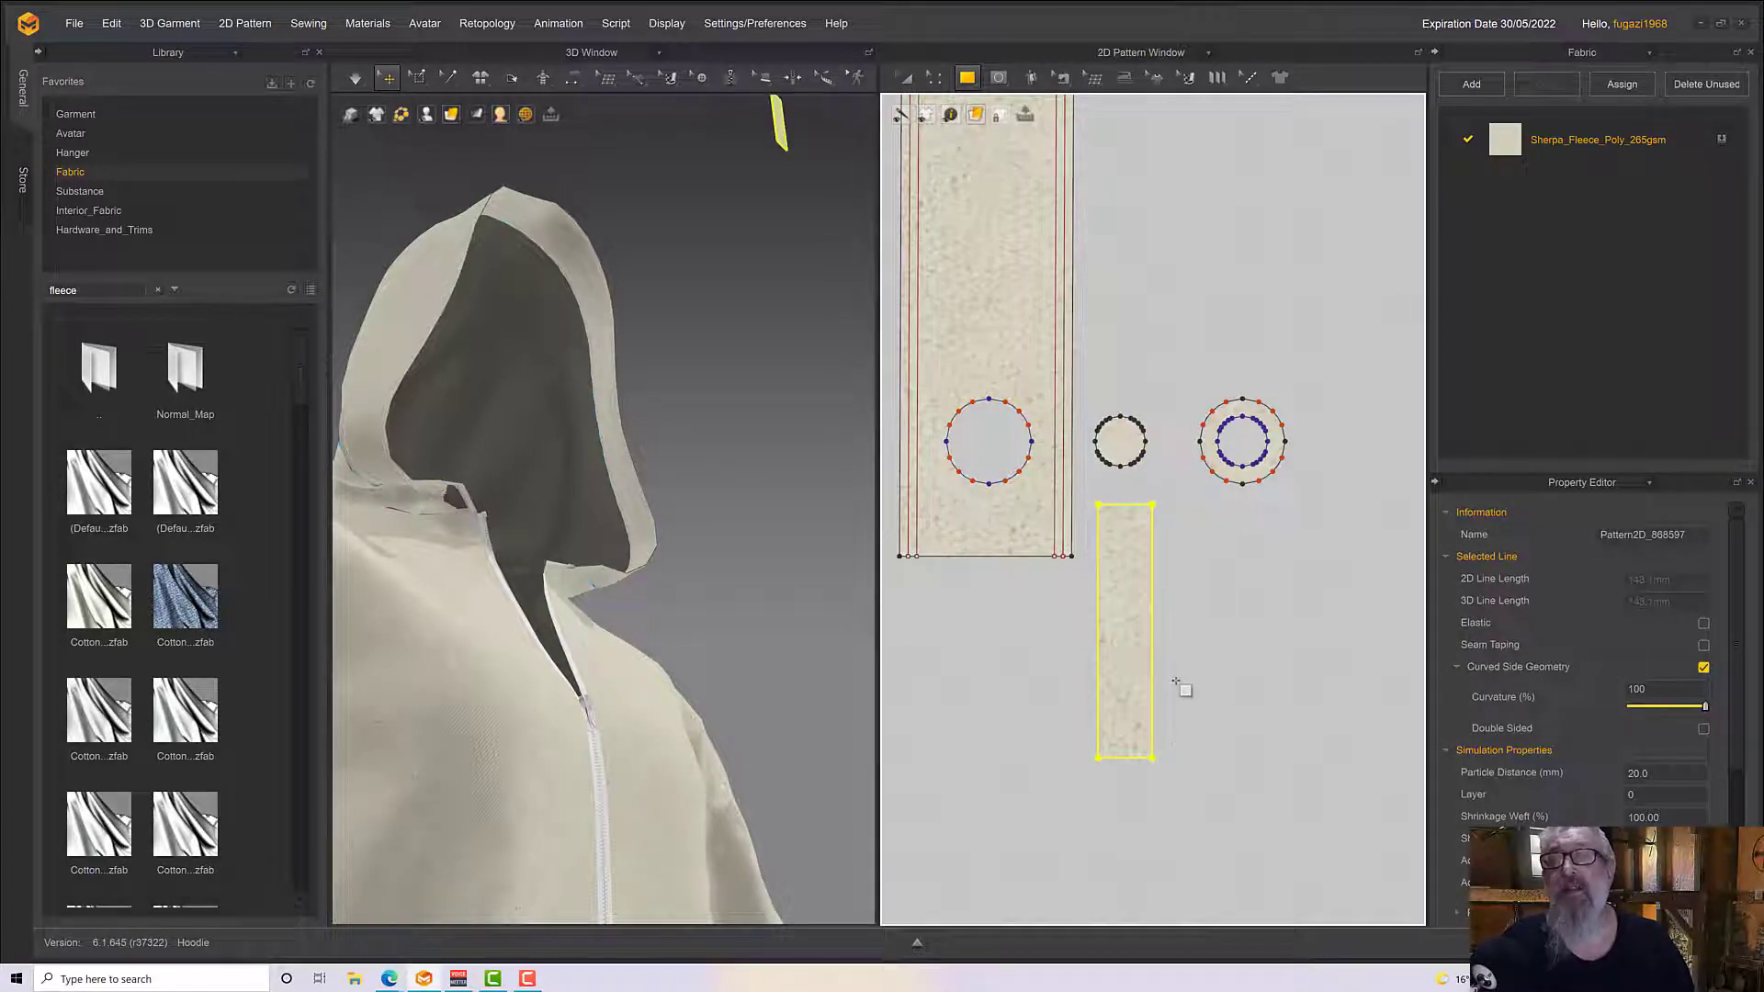
pyautogui.scroll(-1, 1176, 682)
pyautogui.moveTo(624, 616)
pyautogui.mouseDown(button='right')
pyautogui.moveTo(645, 591)
pyautogui.moveTo(624, 618)
pyautogui.mouseUp(button='right')
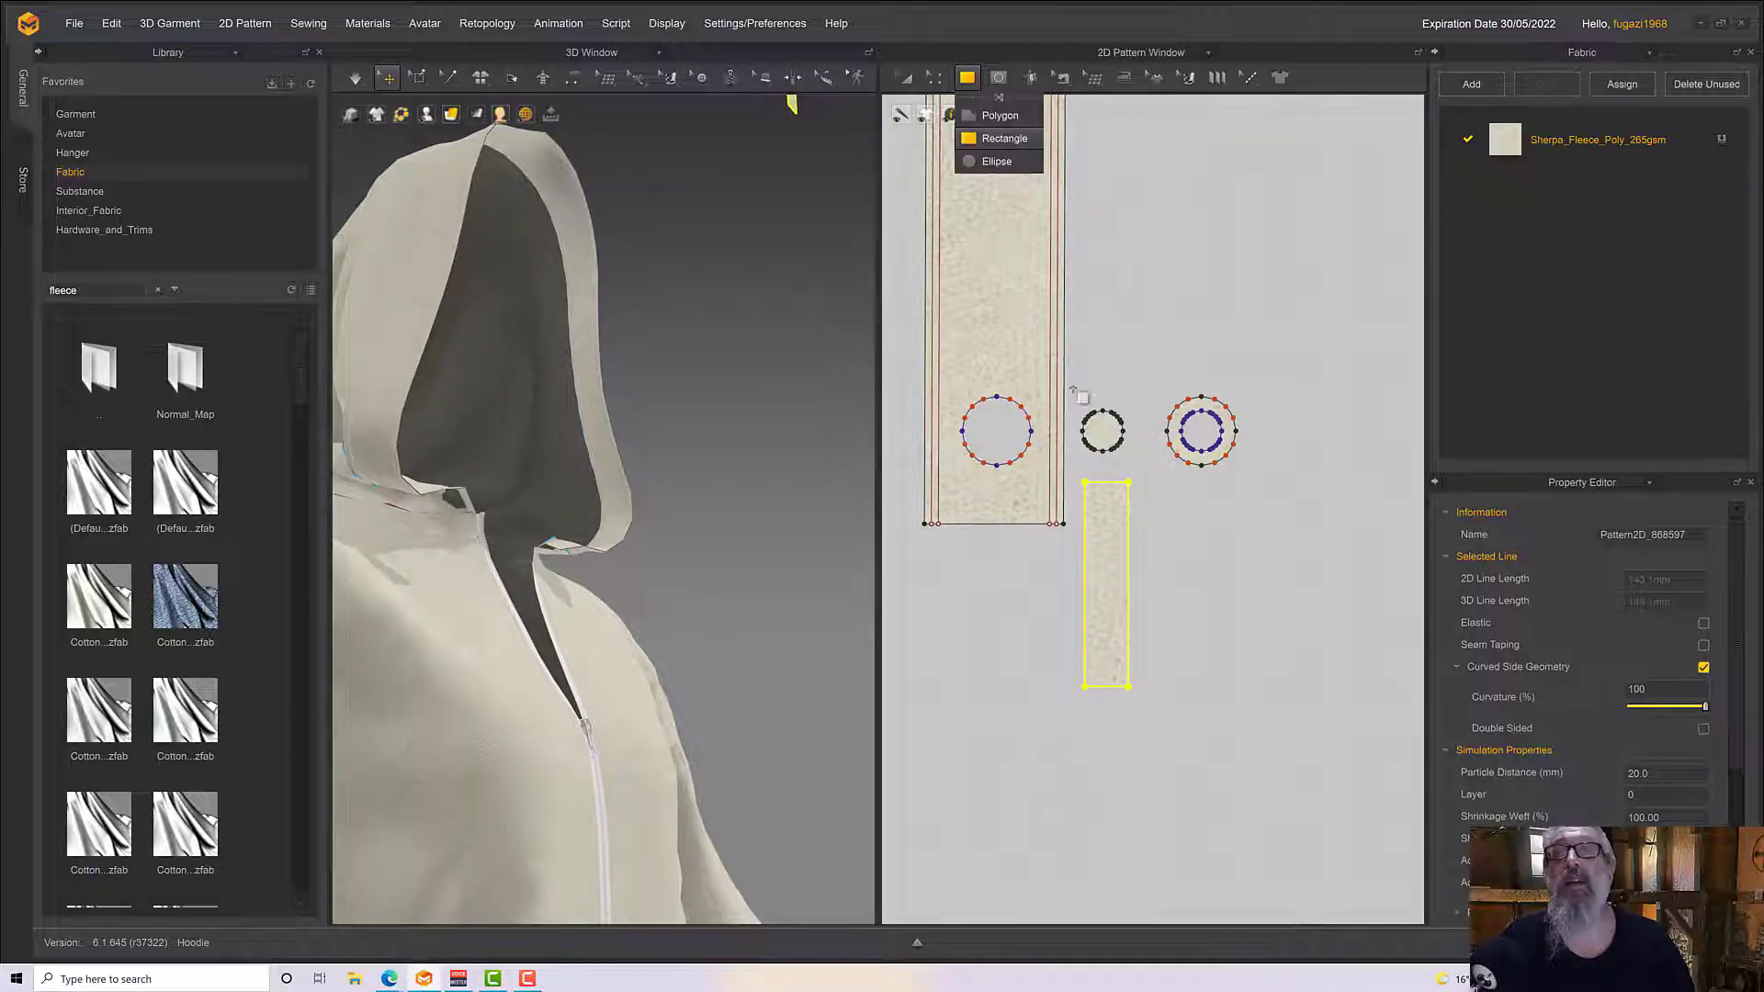
# Draw a horizontal internal line across the middle of the small disc
pyautogui.scroll(2, 980, 253)
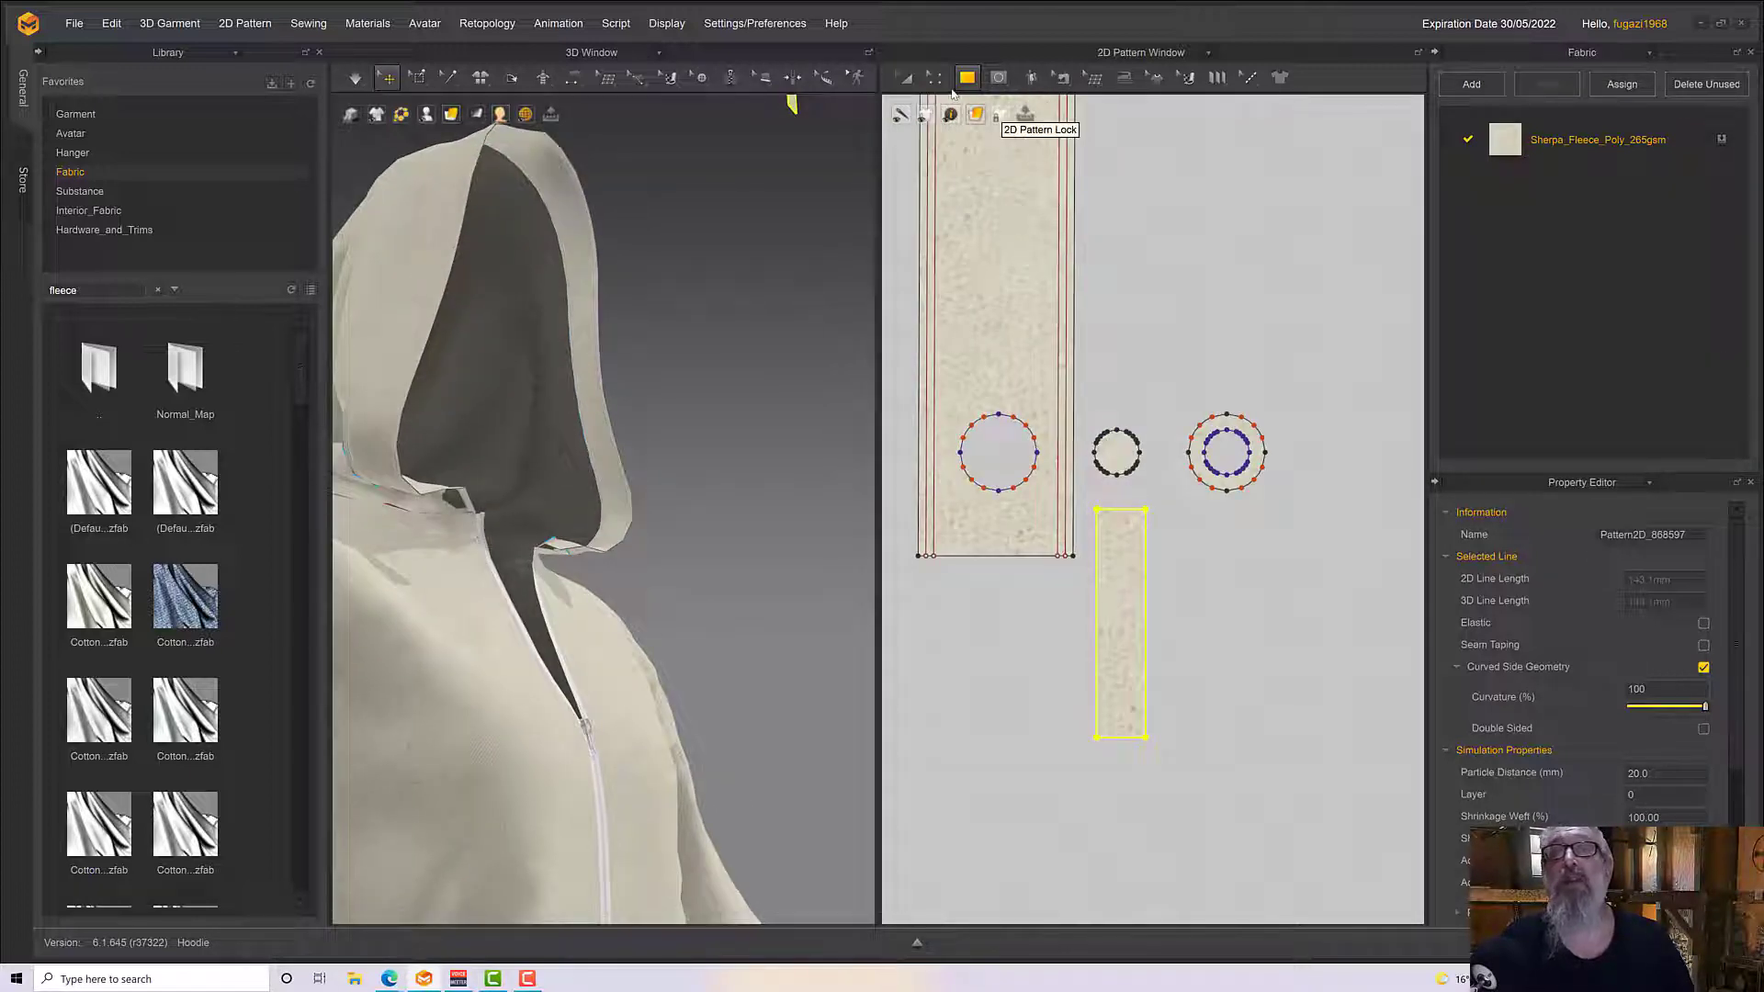
pyautogui.moveTo(941, 83)
pyautogui.click(962, 115)
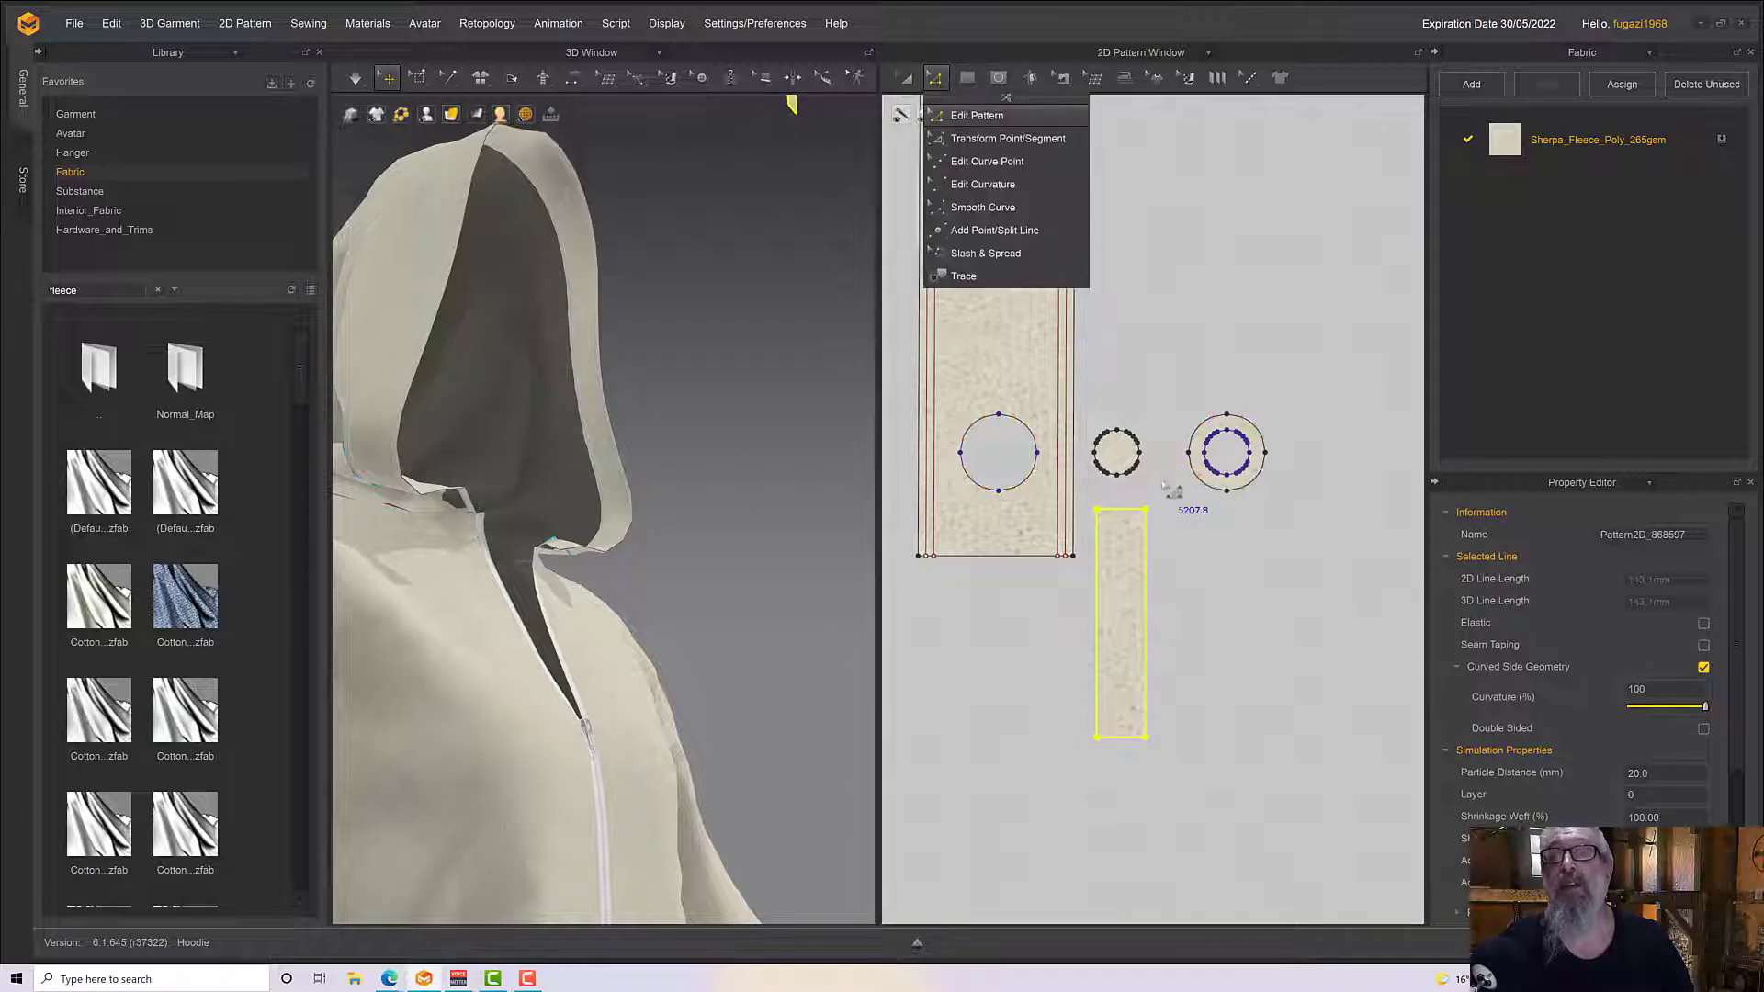
pyautogui.click(1105, 466)
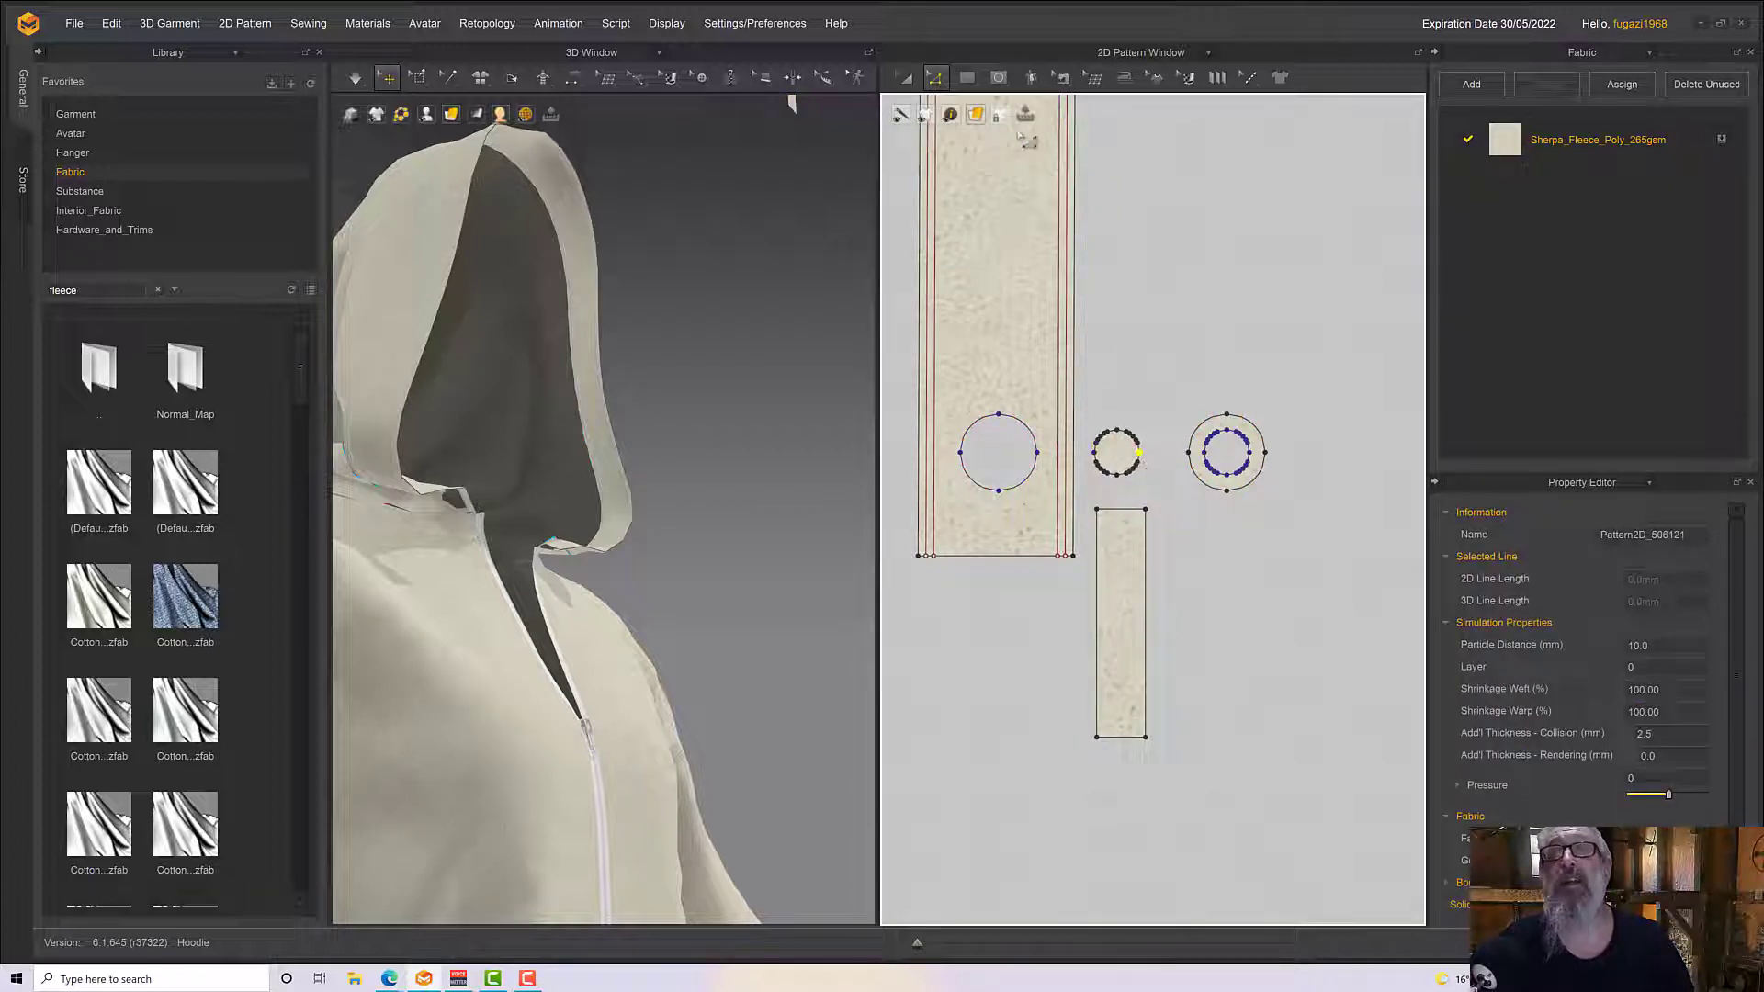
pyautogui.click(999, 77)
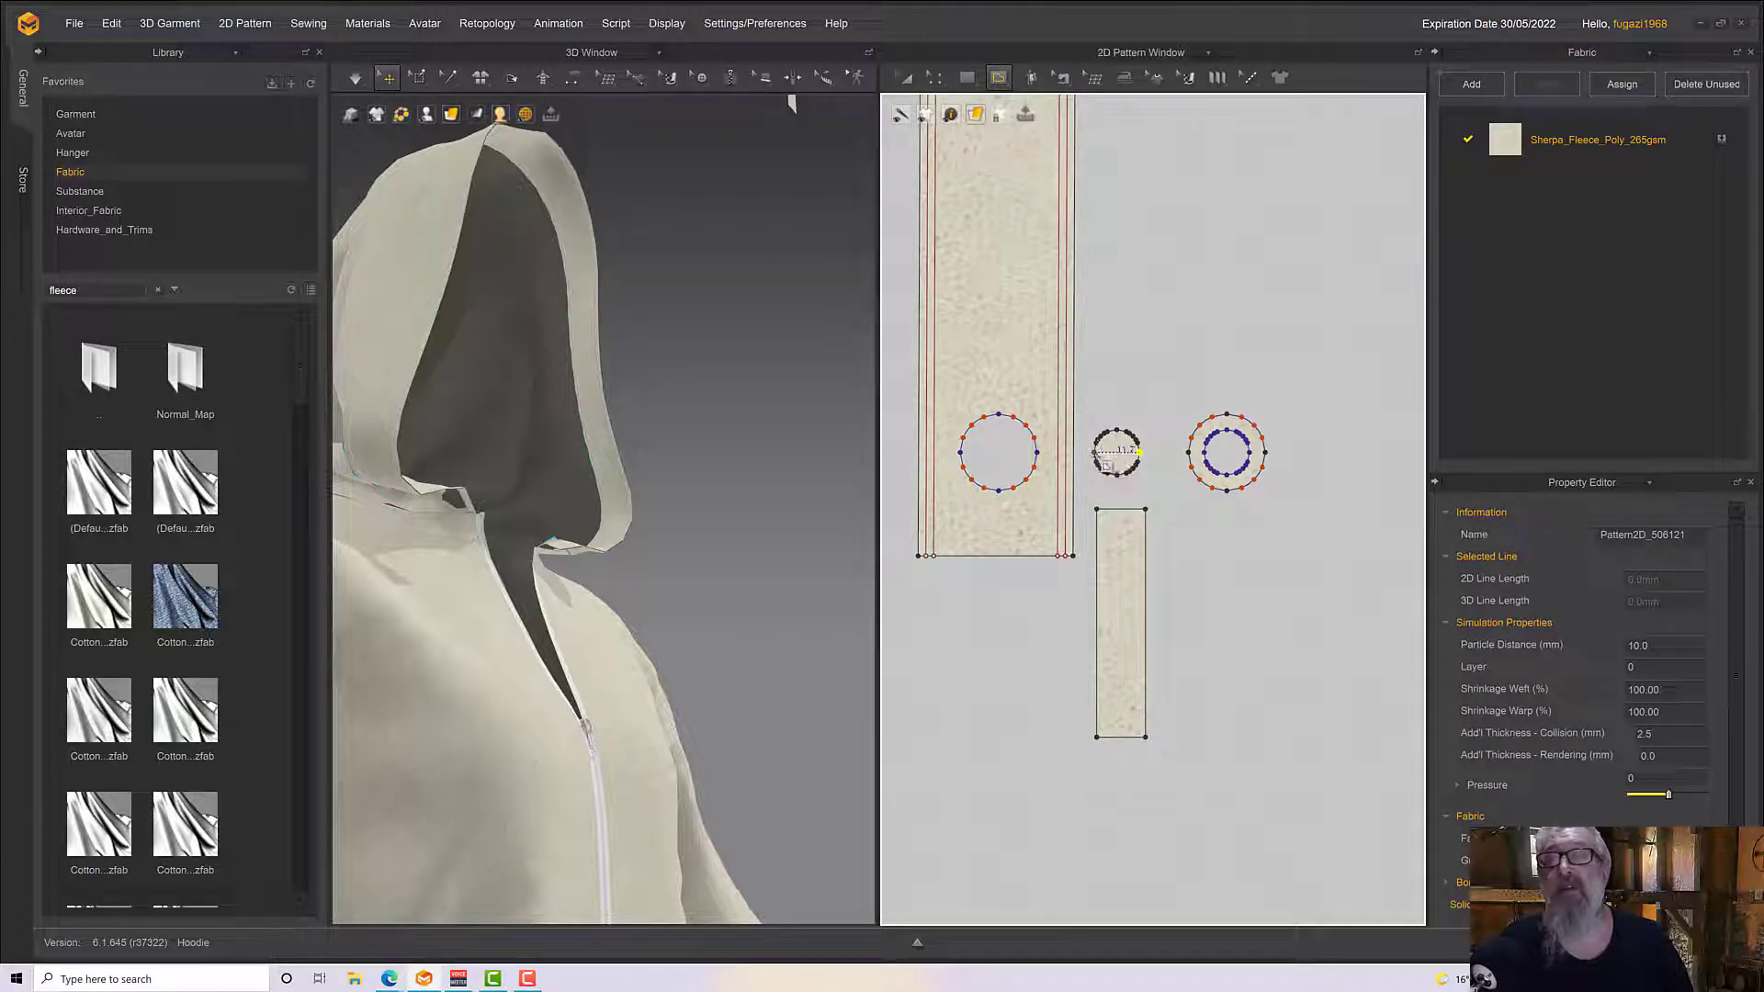
pyautogui.click(1139, 451)
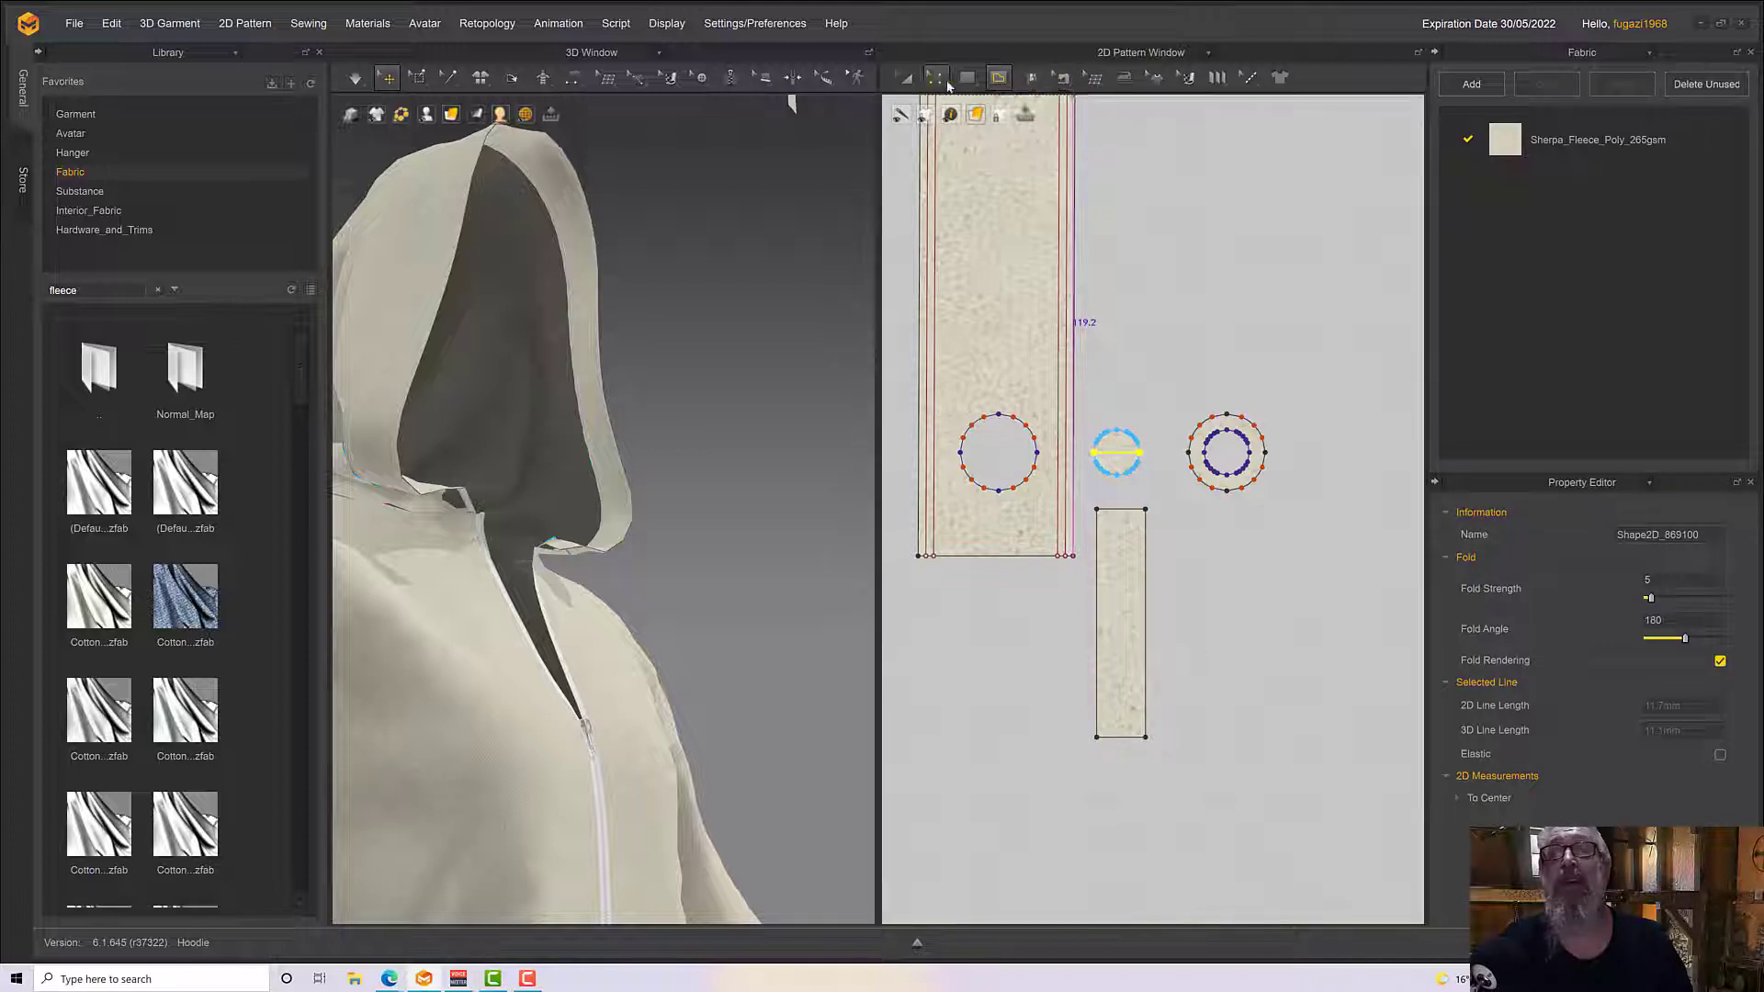
# Join the narrow rectangle's upper edge to the disc's internal line with Segment Sewing
pyautogui.click(1061, 78)
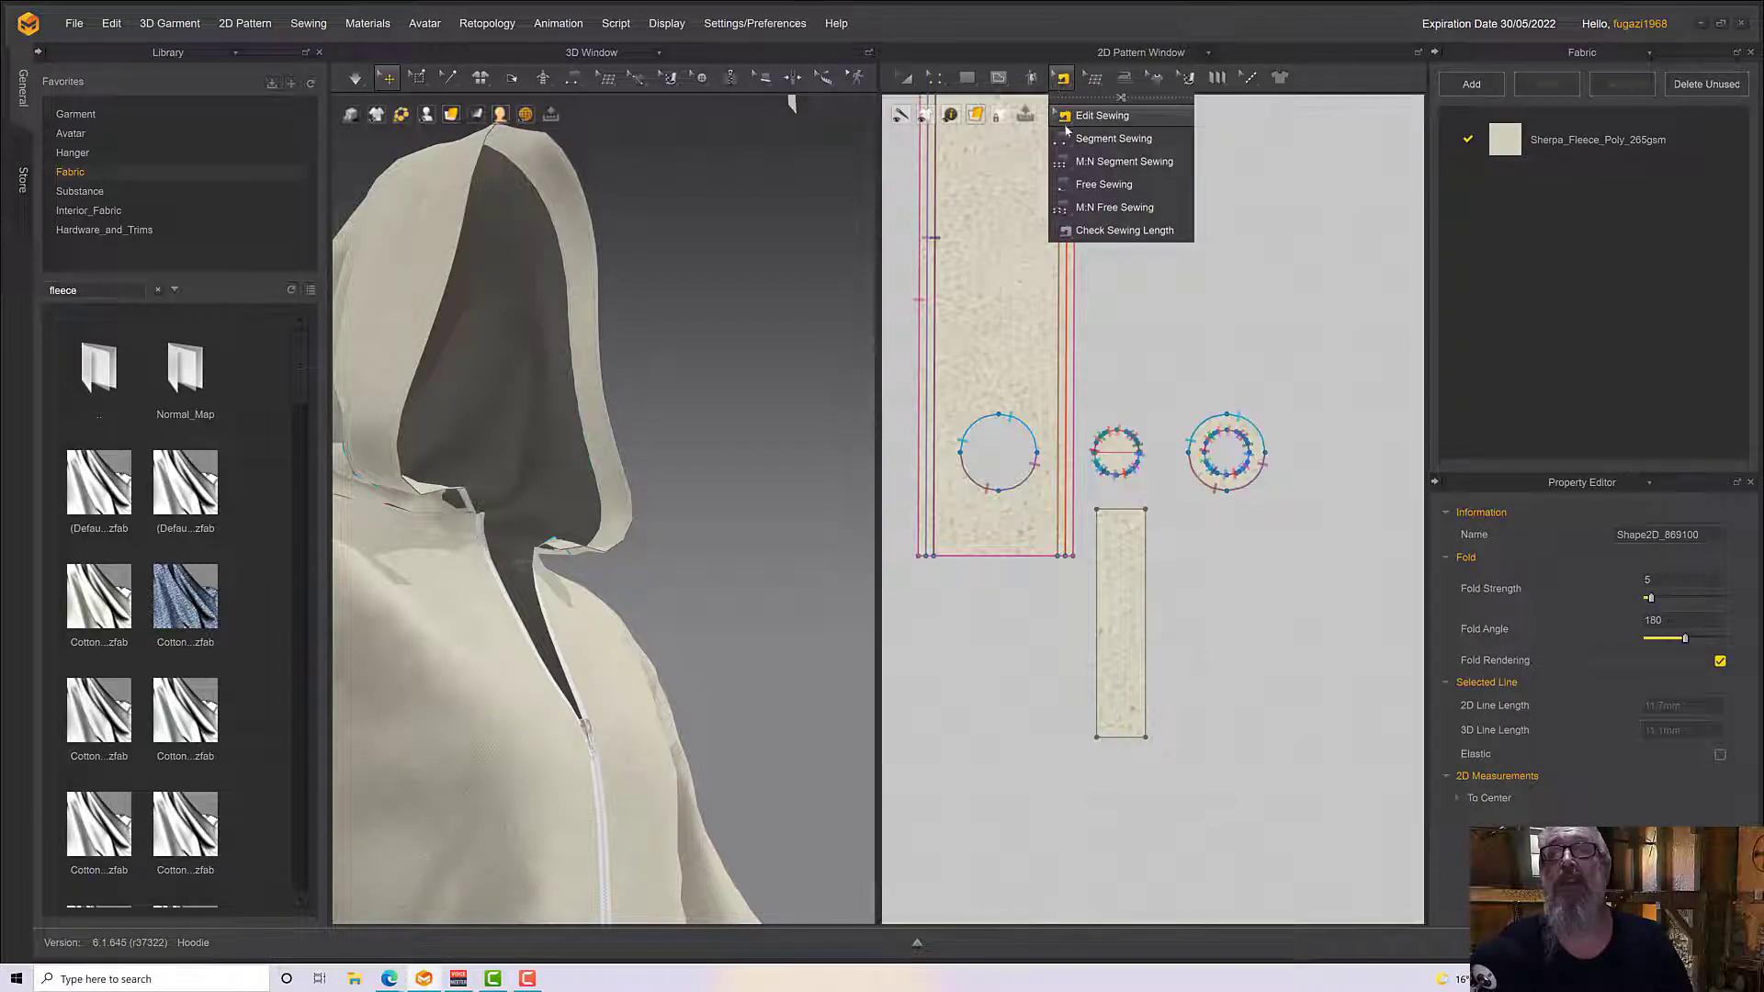
pyautogui.click(1103, 138)
pyautogui.click(1119, 508)
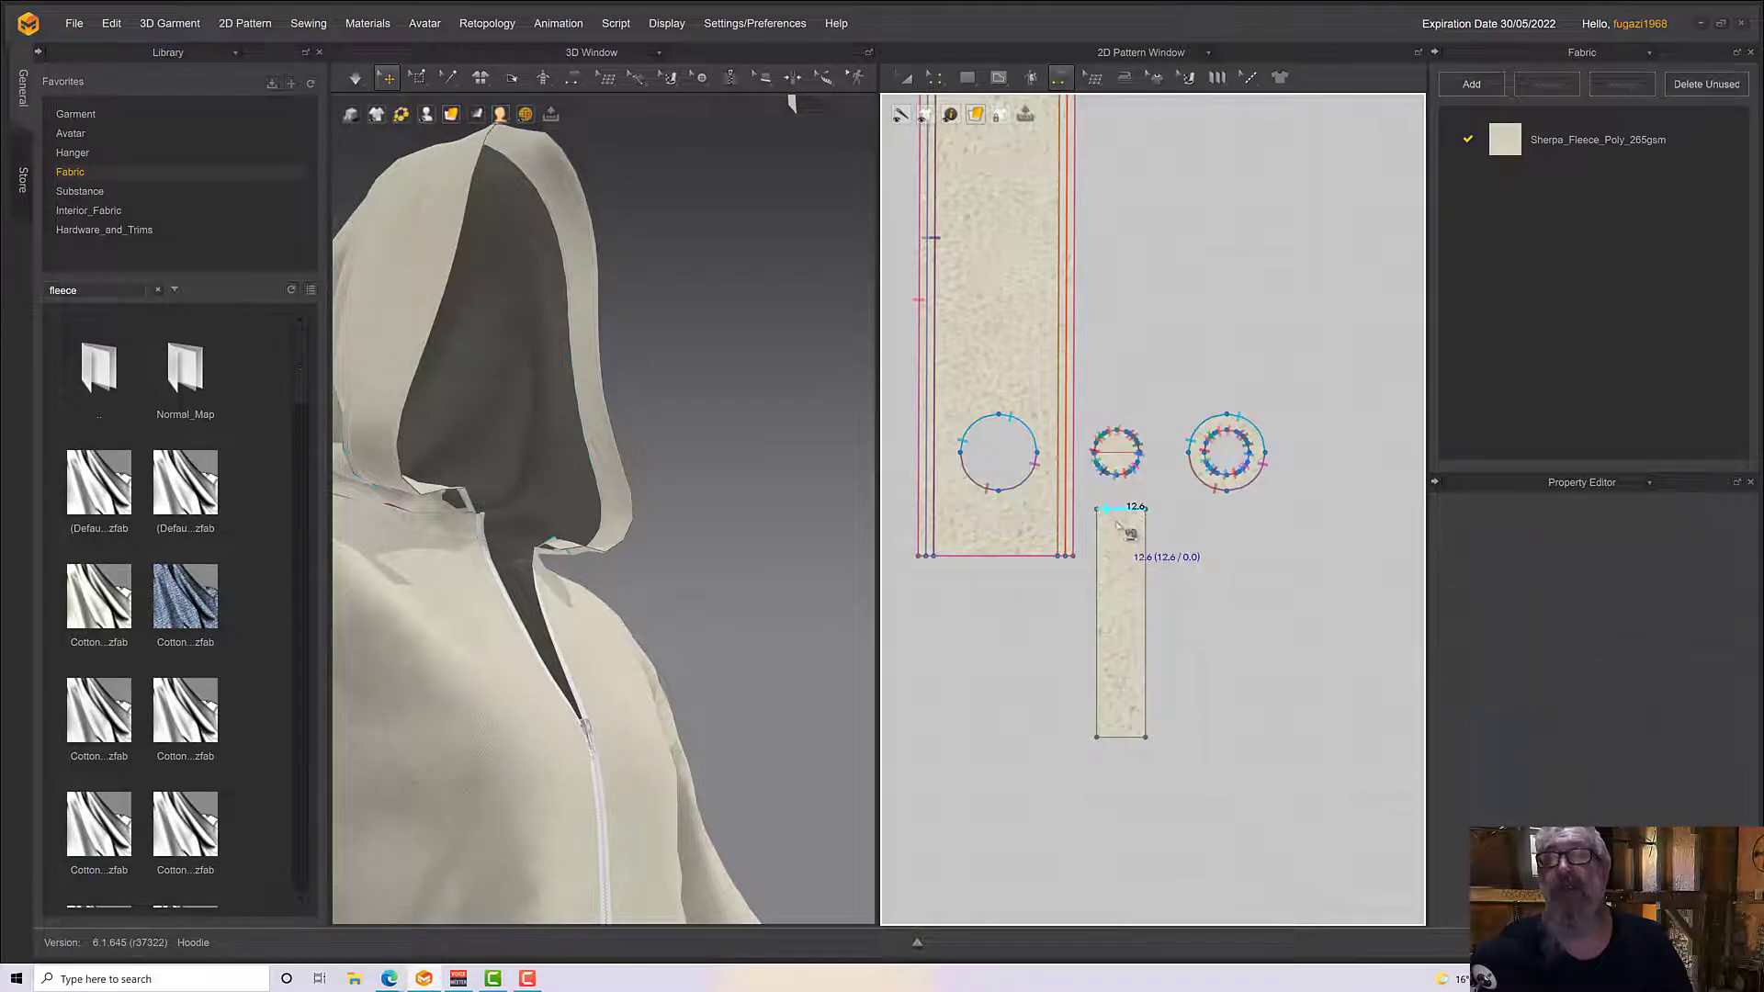
pyautogui.click(1115, 461)
# Bring the narrow strip down from above the hood to the garment's neck opening in the 3D view
pyautogui.moveTo(689, 665); pyautogui.dragTo(636, 641, button='right')
pyautogui.scroll(-2, 632, 642)
pyautogui.scroll(-1, 632, 643)
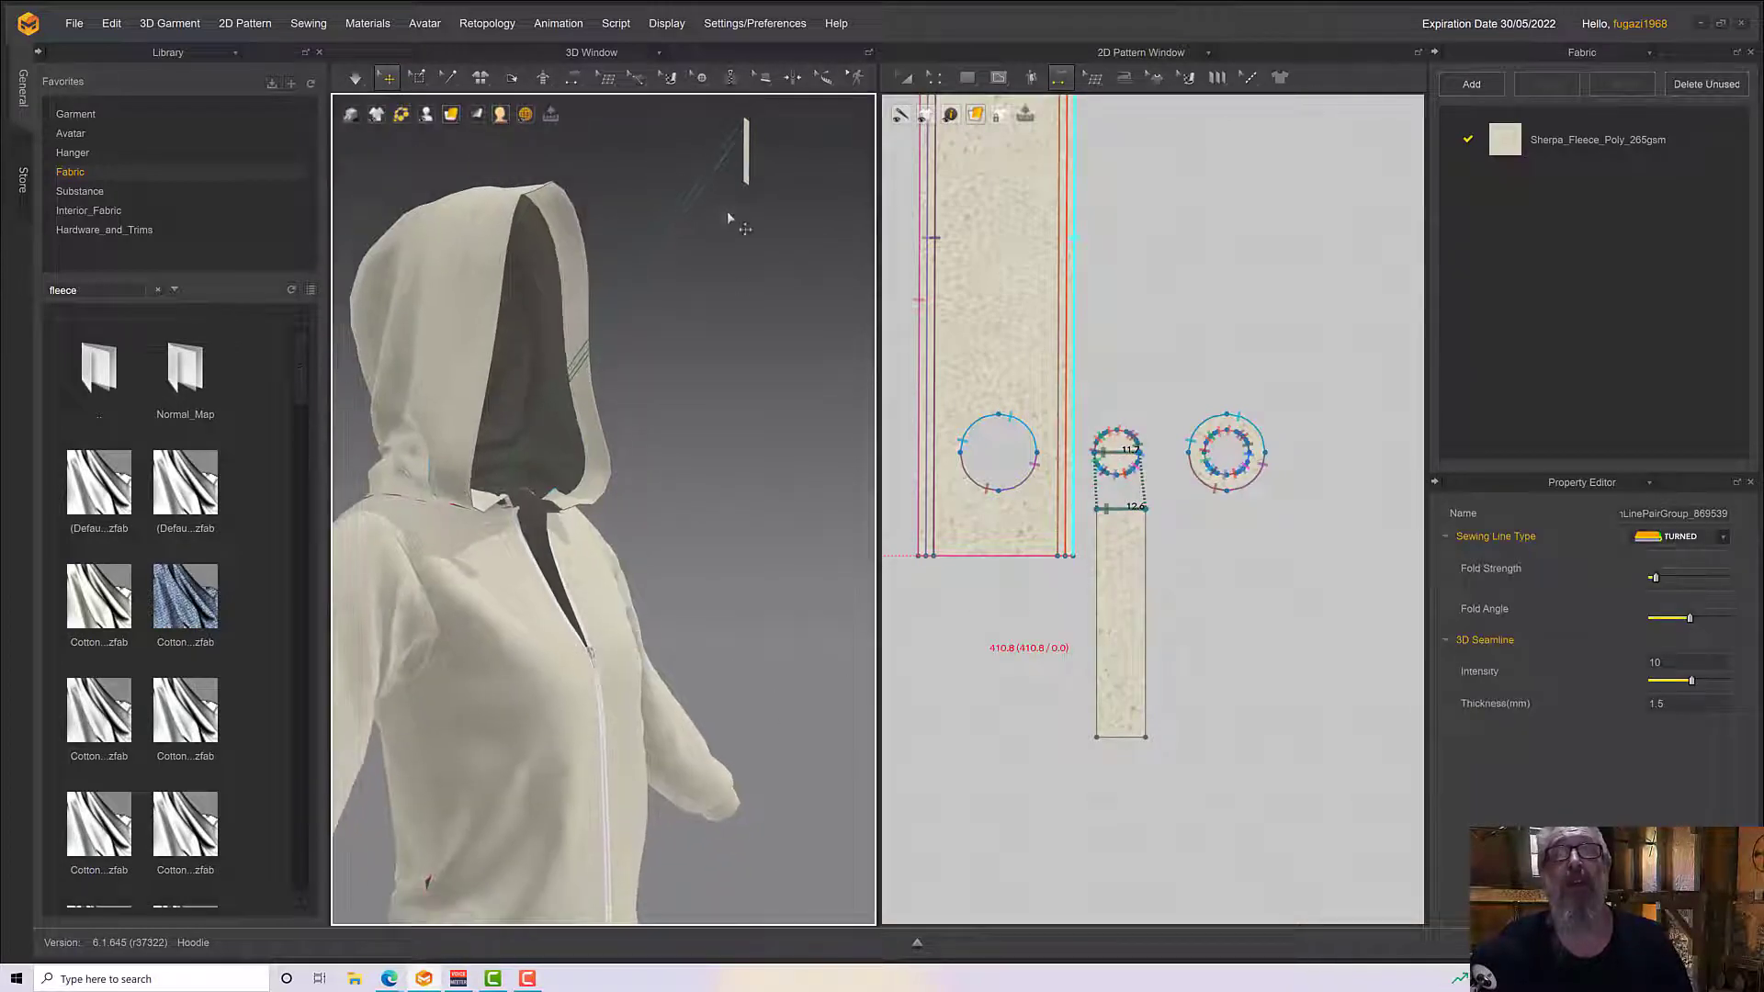
pyautogui.click(747, 163)
pyautogui.moveTo(746, 164); pyautogui.dragTo(683, 234, button='right')
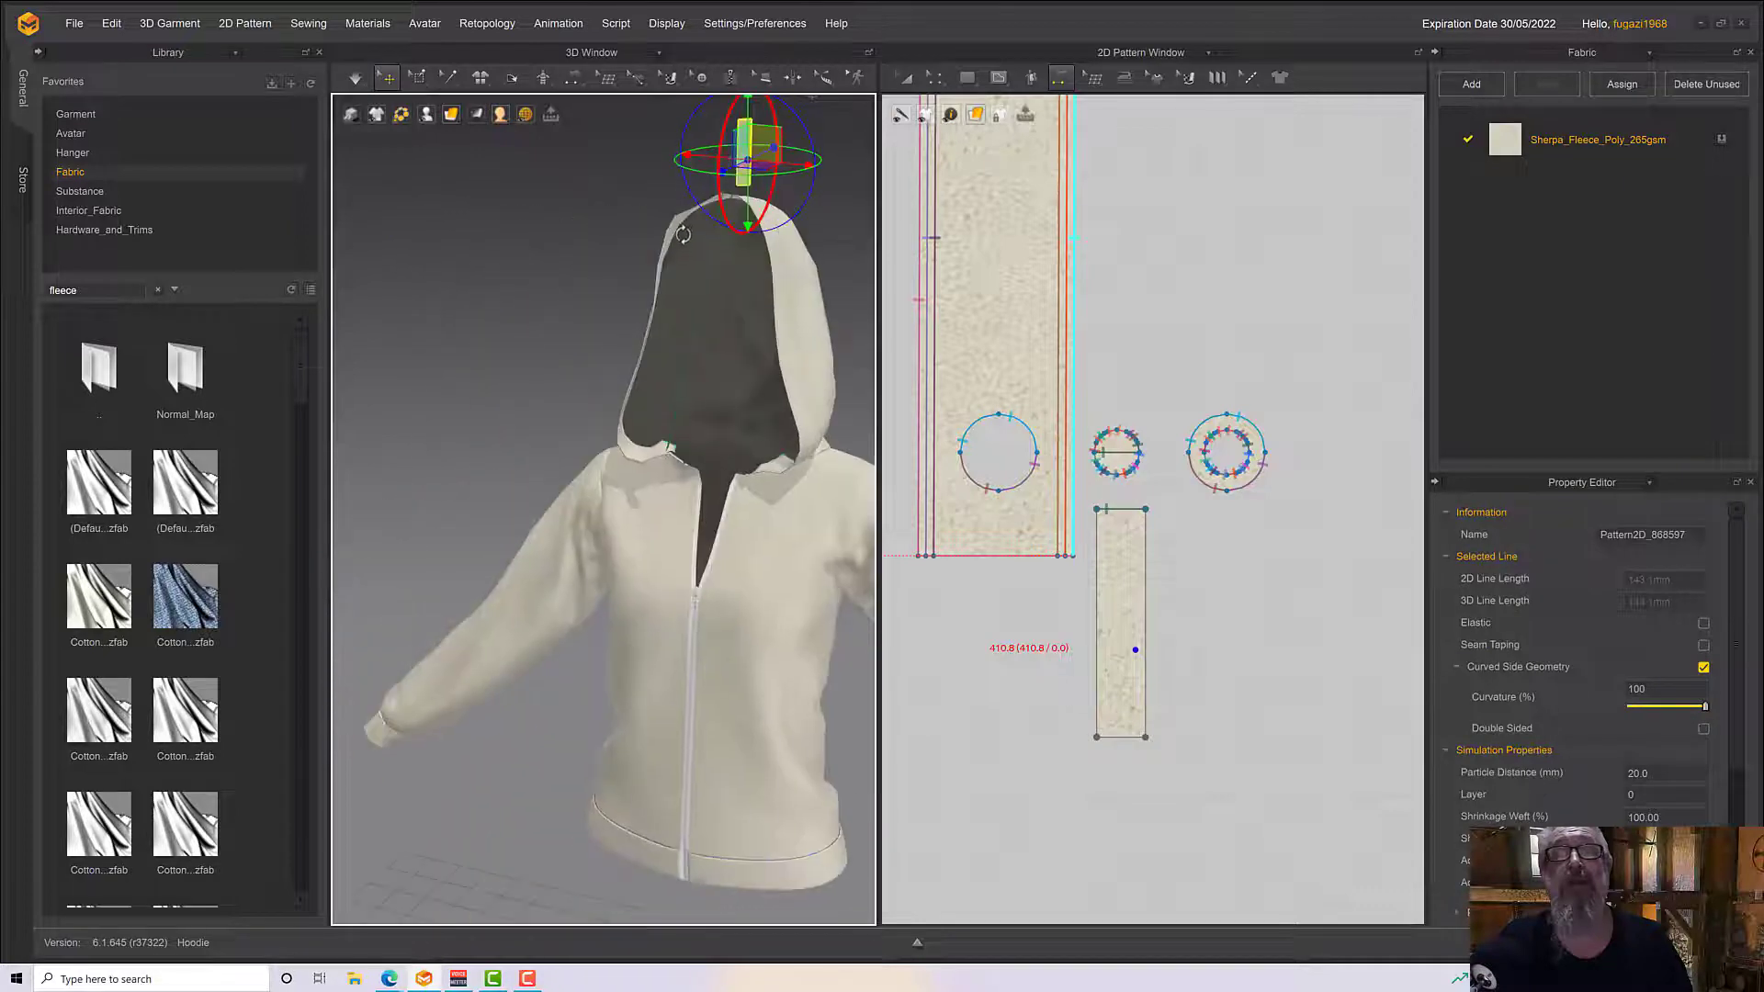
pyautogui.moveTo(775, 145); pyautogui.dragTo(685, 488)
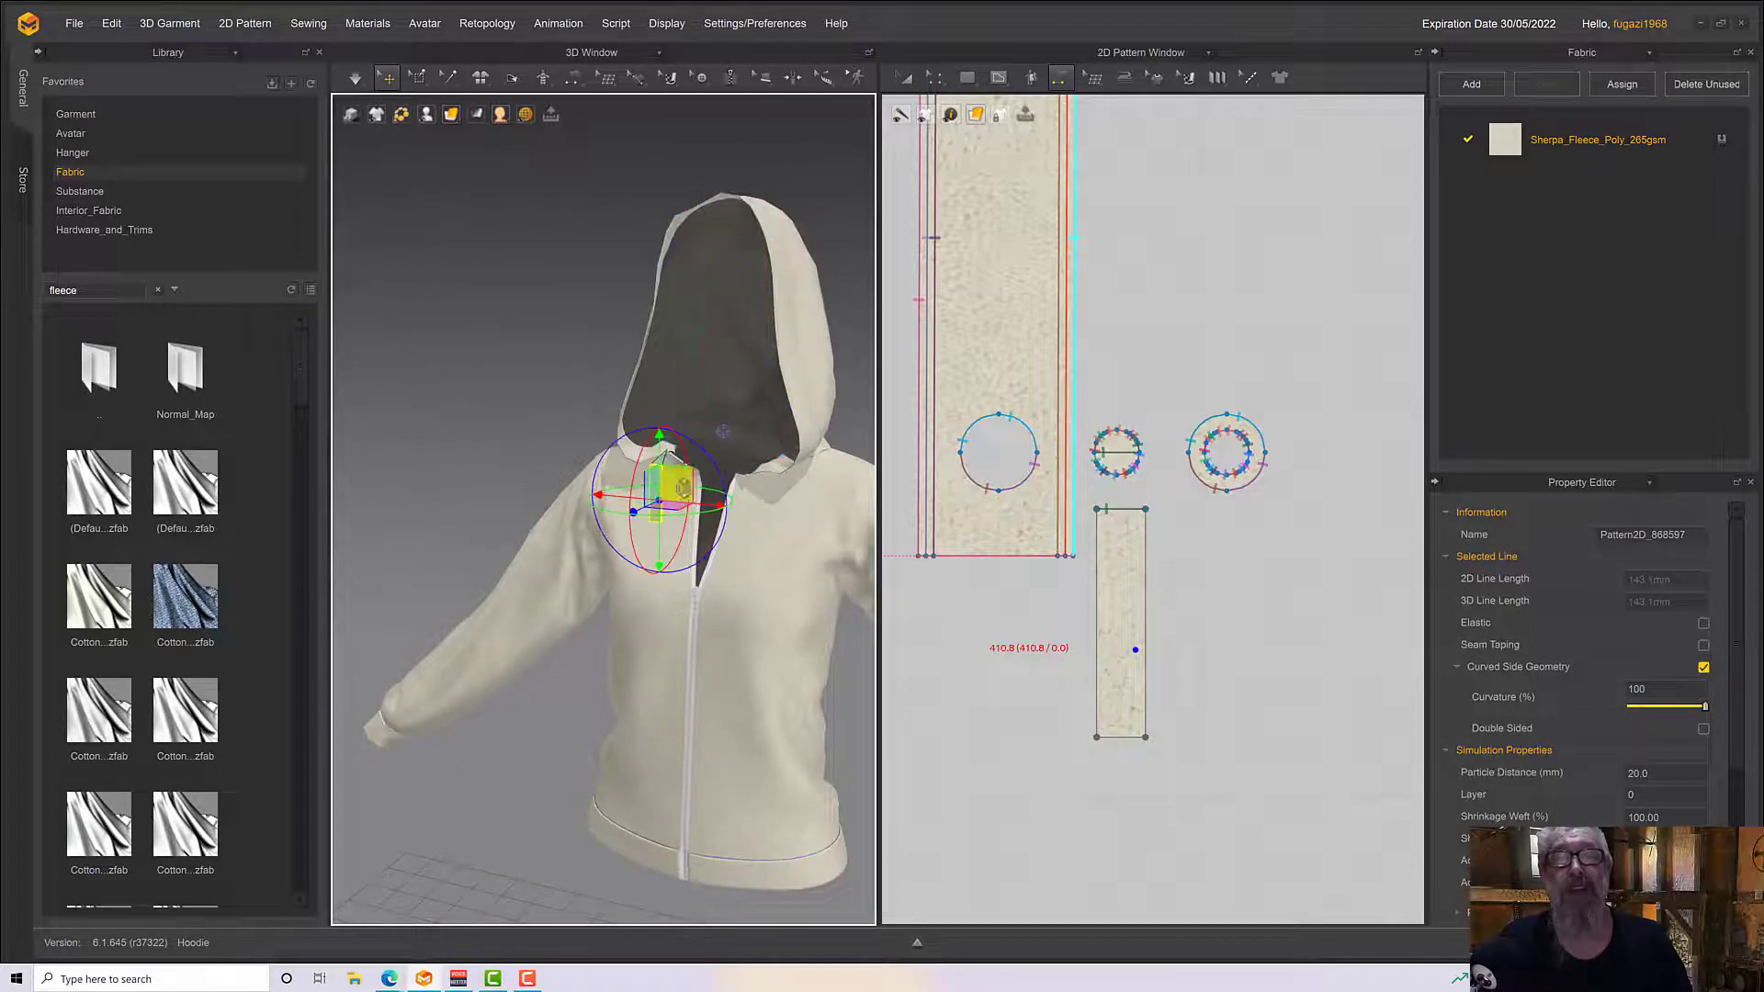
pyautogui.moveTo(683, 486); pyautogui.dragTo(802, 493, button='right')
pyautogui.moveTo(775, 504); pyautogui.dragTo(528, 560)
pyautogui.moveTo(528, 560); pyautogui.dragTo(576, 575, button='right')
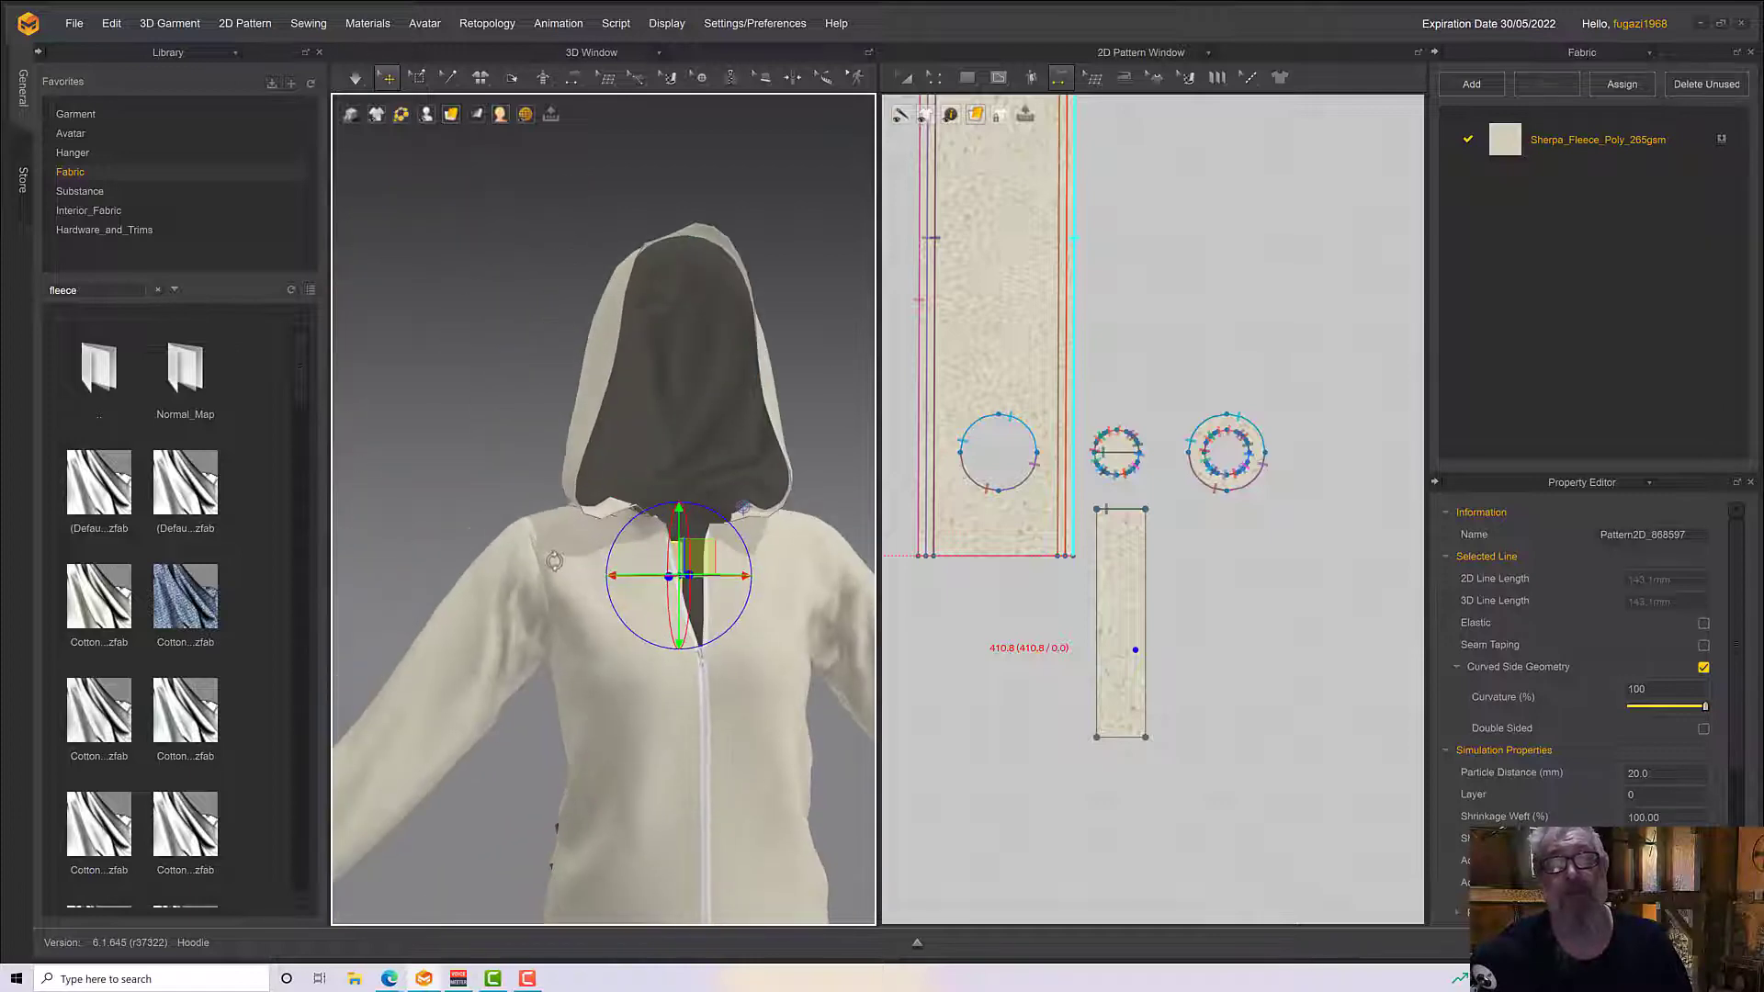
# Place the narrow strip in 3D outside the garment, just below the eyelet end of the hood edging
pyautogui.scroll(-3, 576, 575)
pyautogui.scroll(6, 576, 575)
pyautogui.scroll(2, 576, 575)
pyautogui.moveTo(576, 575); pyautogui.dragTo(659, 614, button='middle')
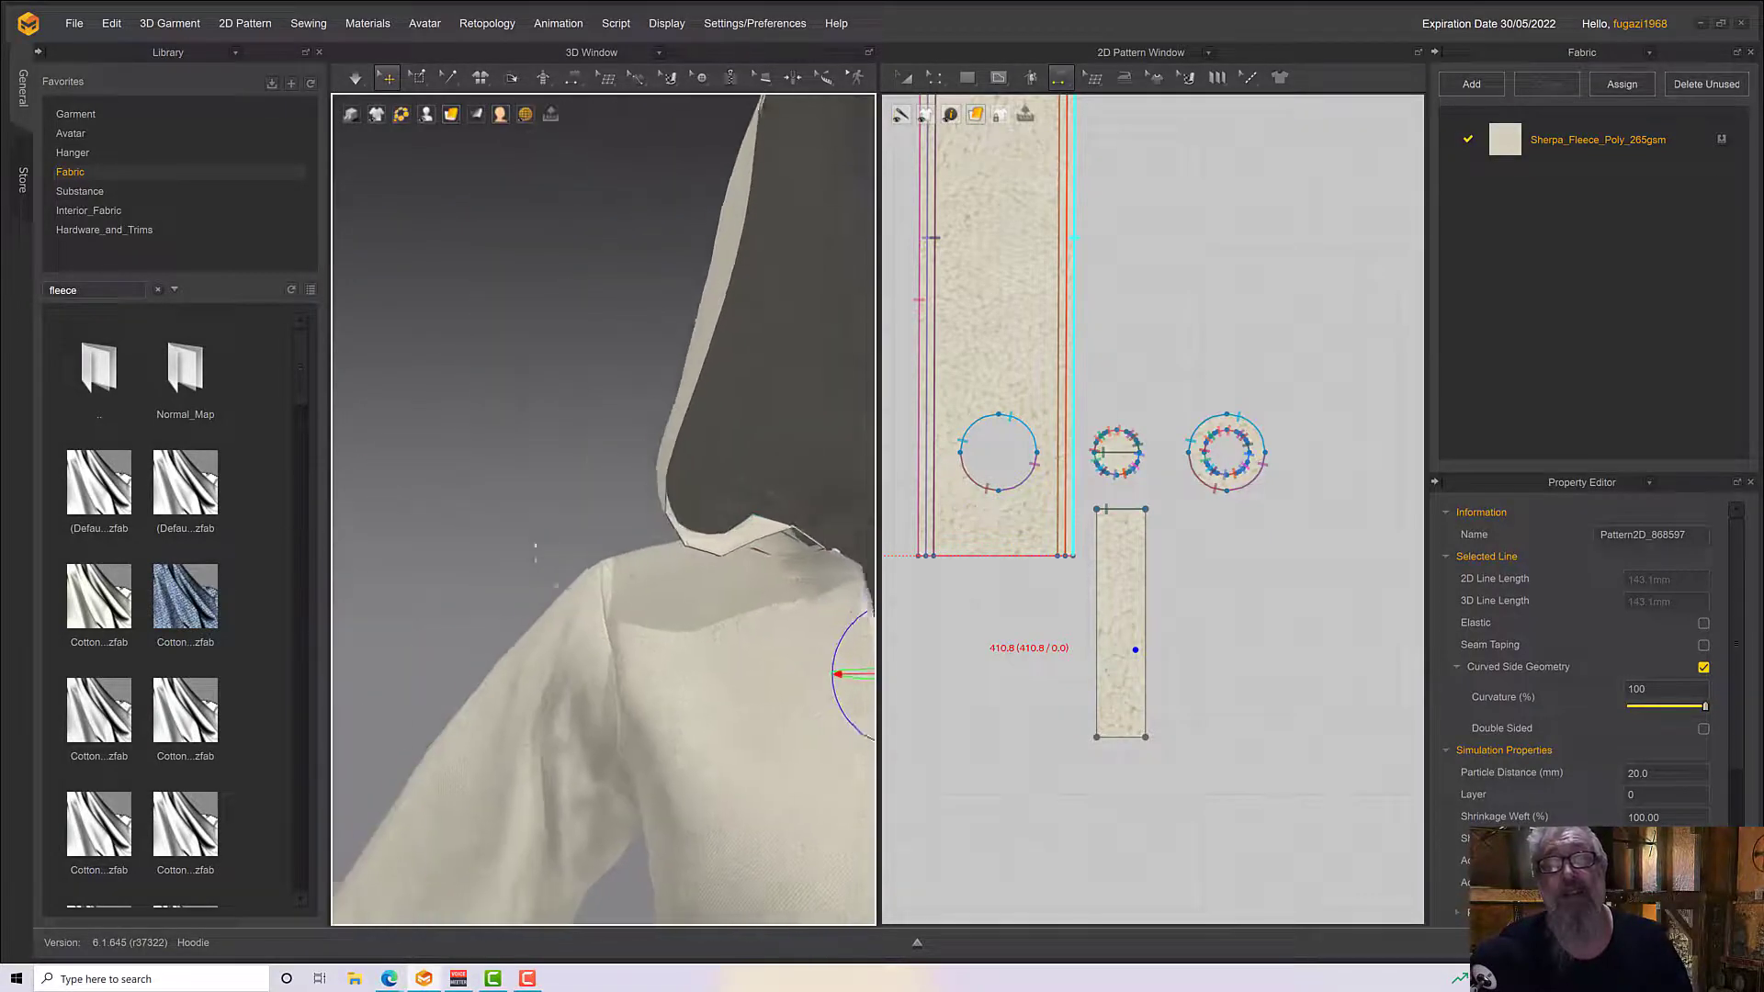
pyautogui.moveTo(783, 650); pyautogui.dragTo(492, 625, button='right')
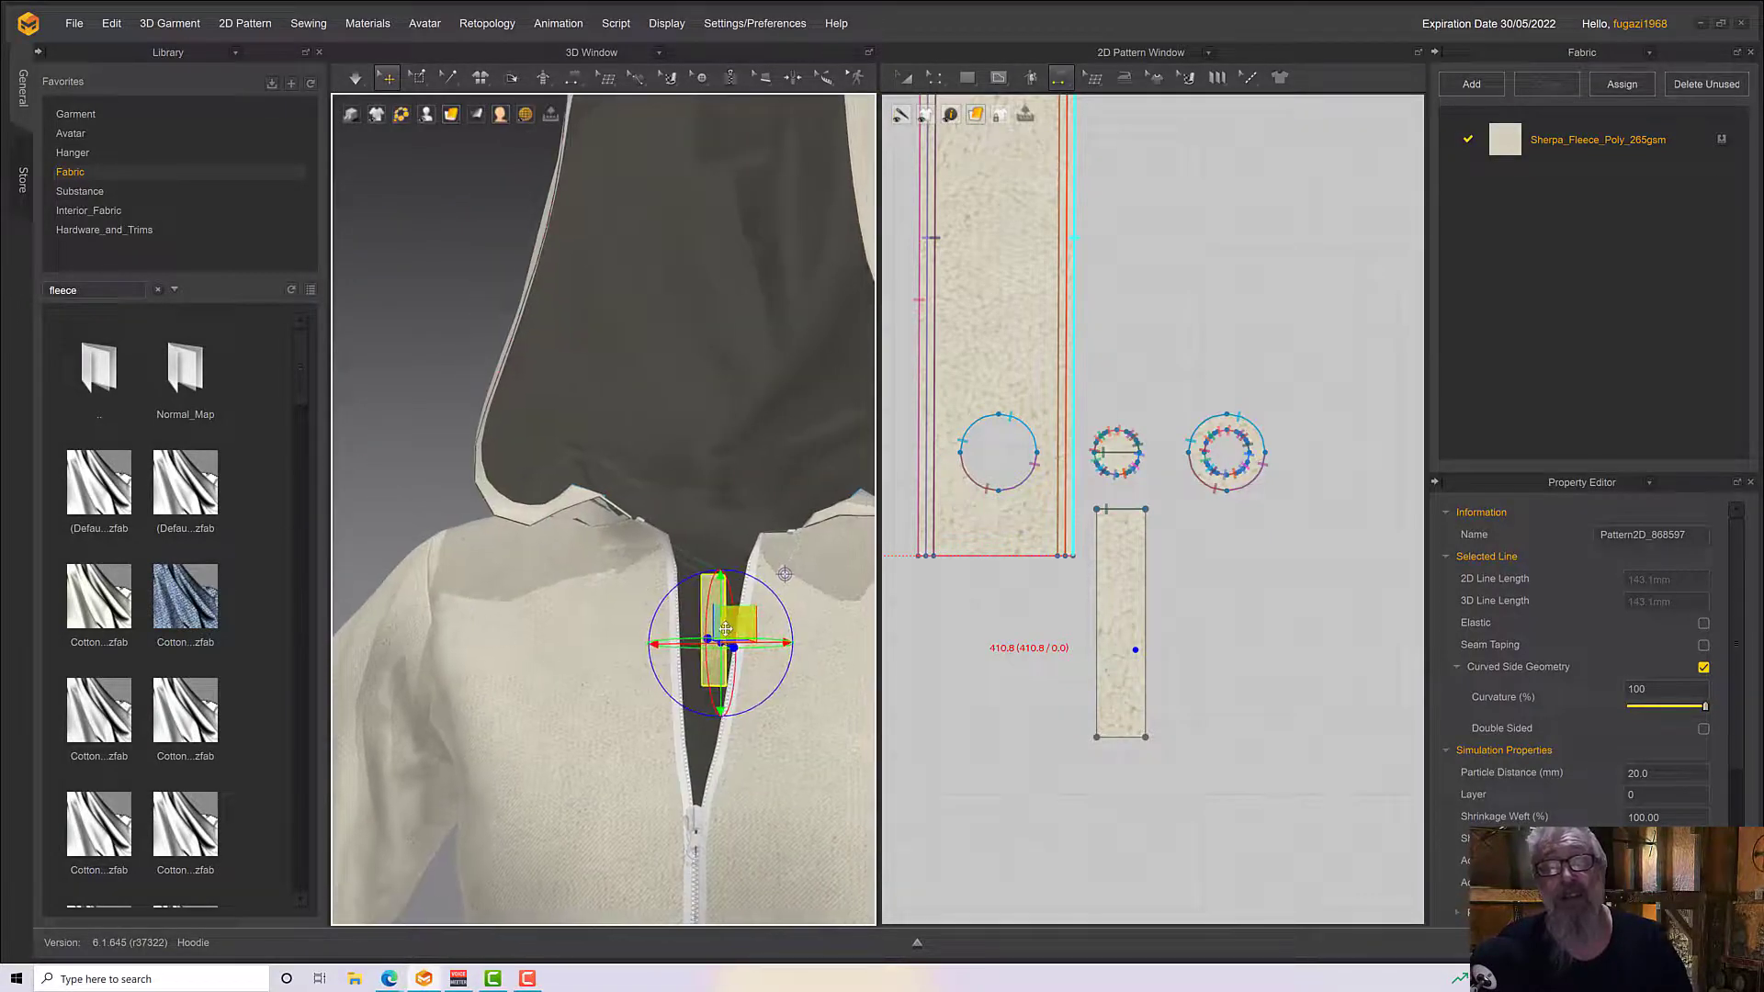
pyautogui.moveTo(726, 629); pyautogui.dragTo(586, 597)
pyautogui.moveTo(609, 594); pyautogui.dragTo(709, 619, button='right')
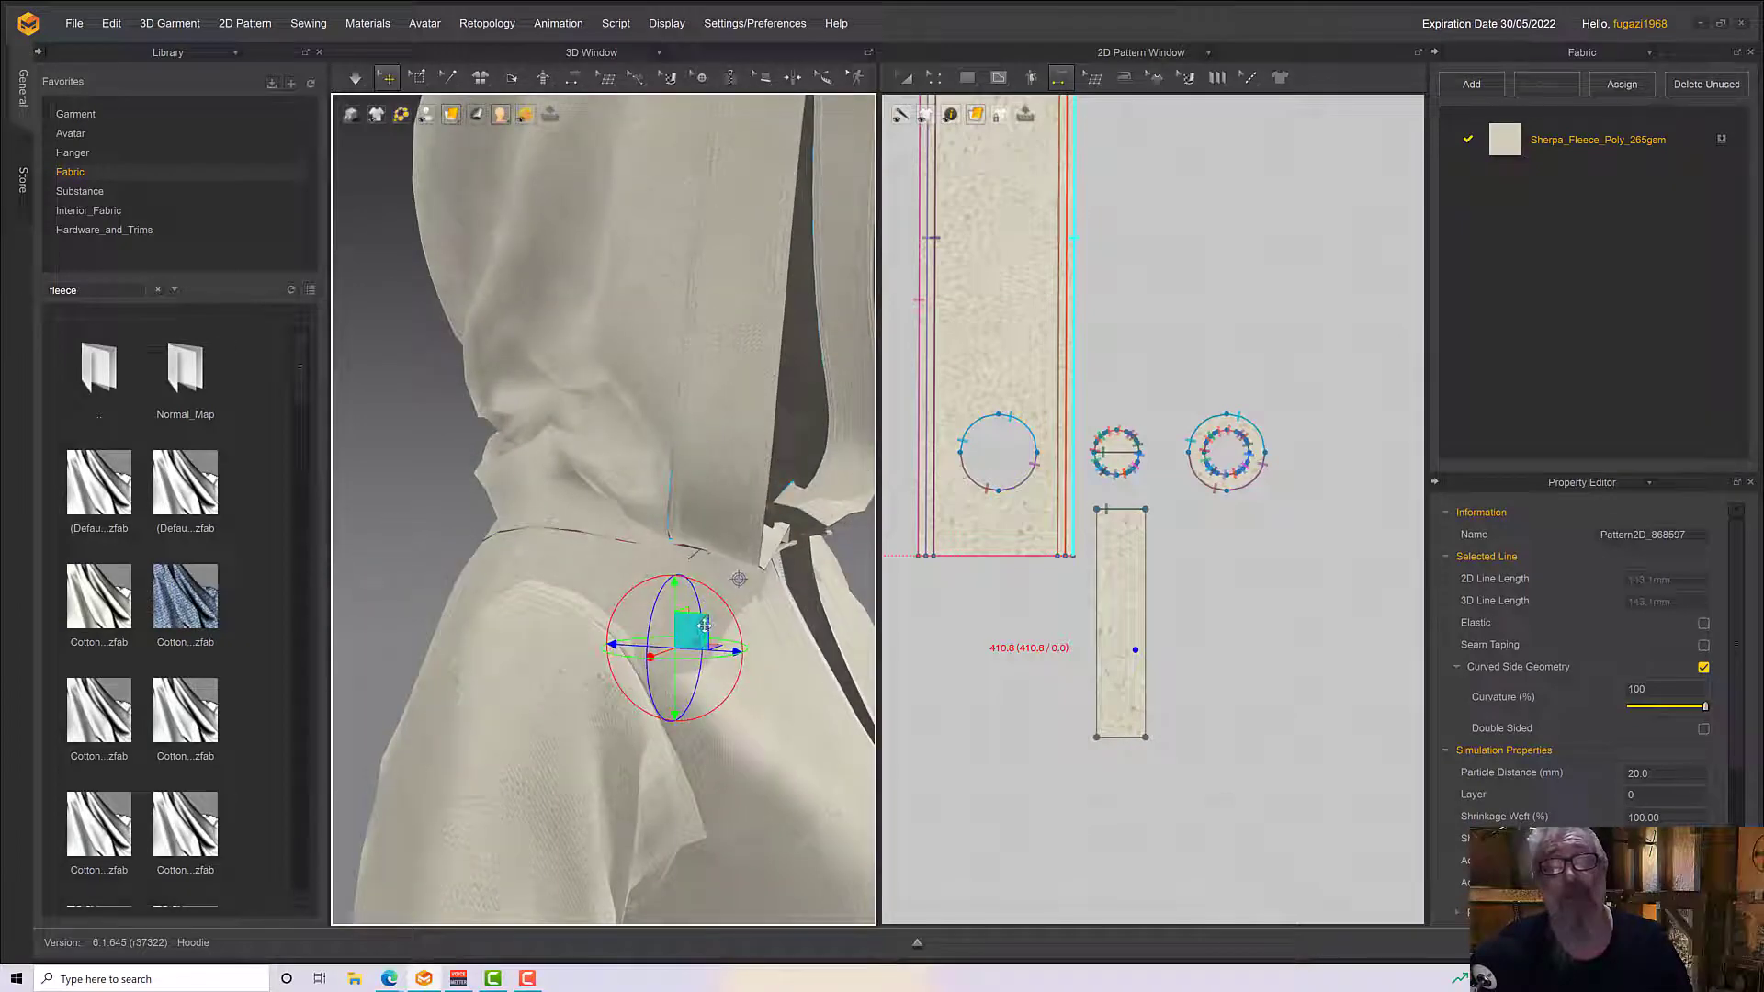
pyautogui.moveTo(703, 625); pyautogui.dragTo(769, 608)
pyautogui.moveTo(769, 609); pyautogui.dragTo(790, 606, button='right')
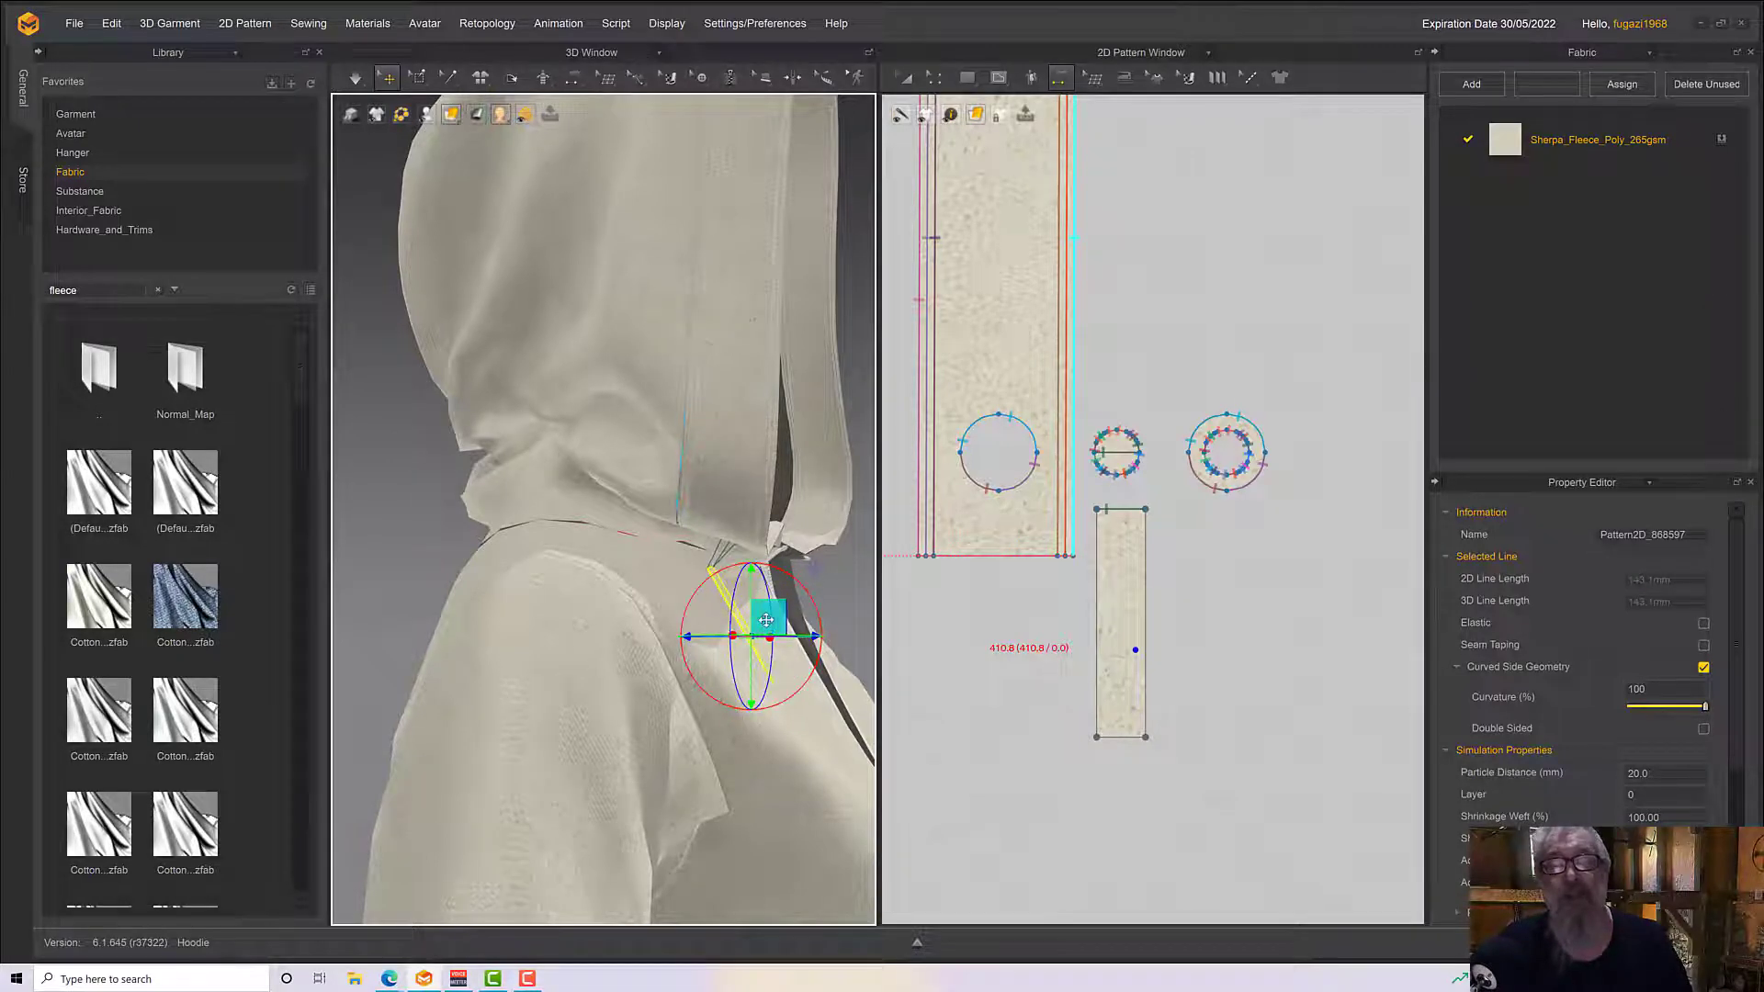
pyautogui.moveTo(790, 606); pyautogui.dragTo(741, 606, button='right')
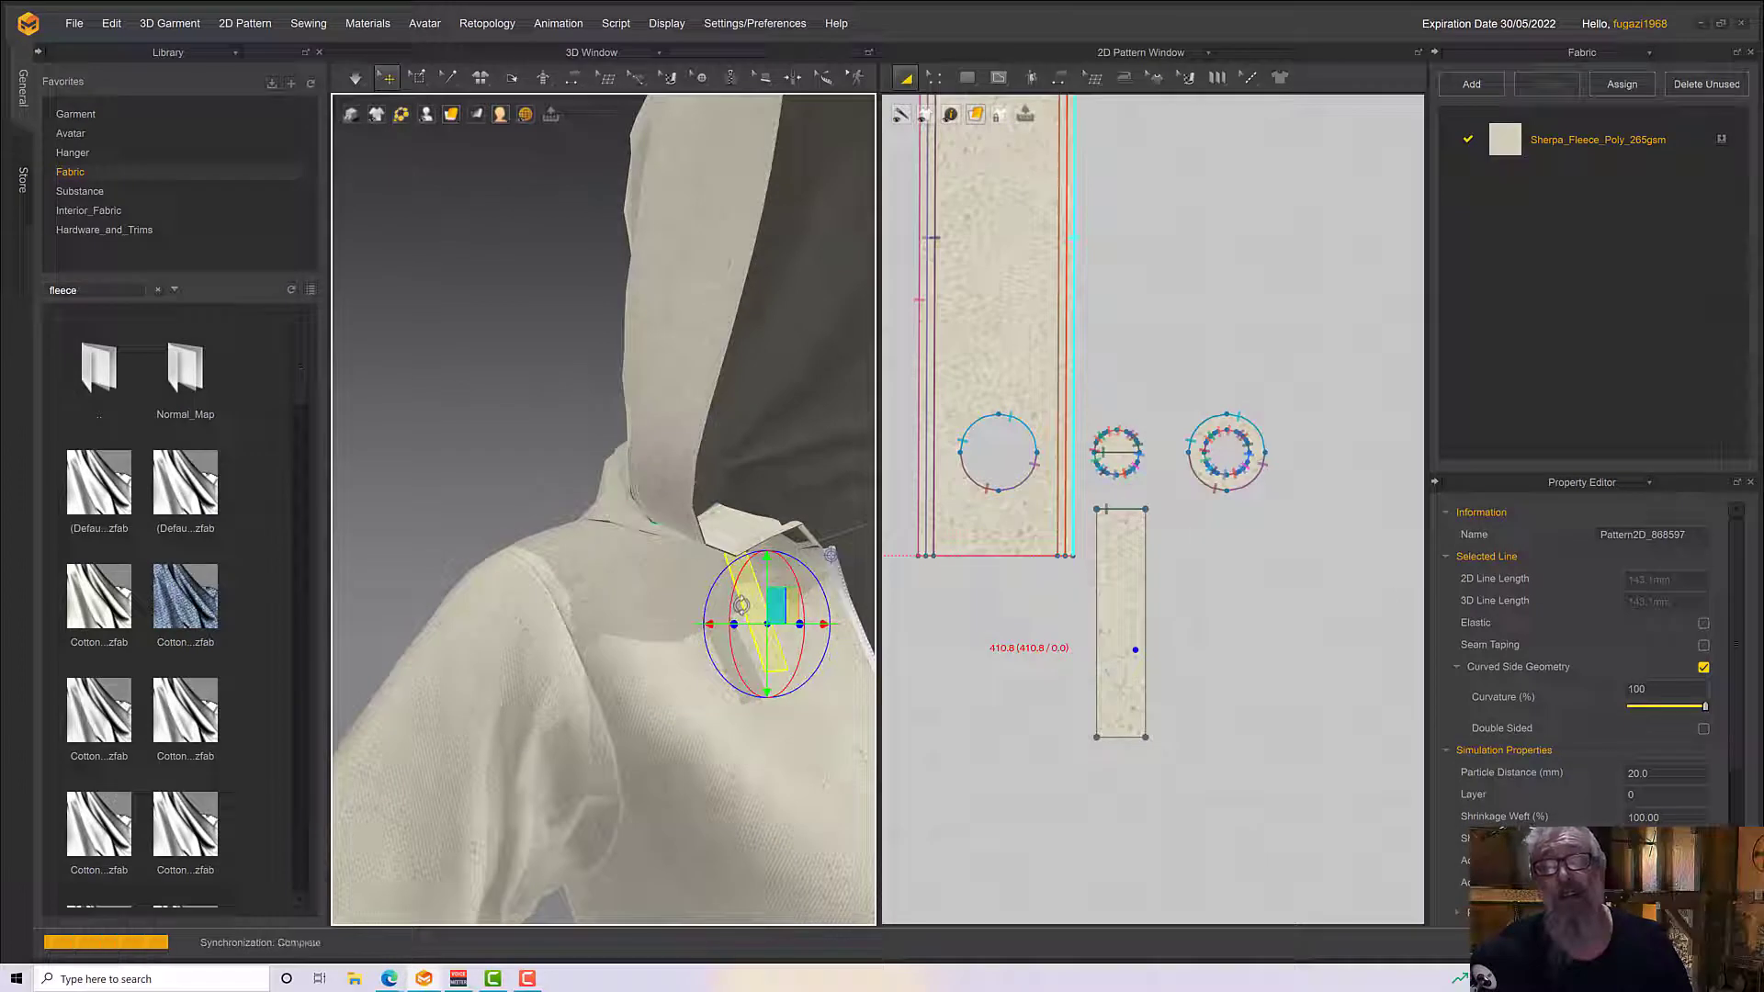
# Simulate the garment and pull the hood edging and the hanging strip into place over the shoulder
pyautogui.press('space')
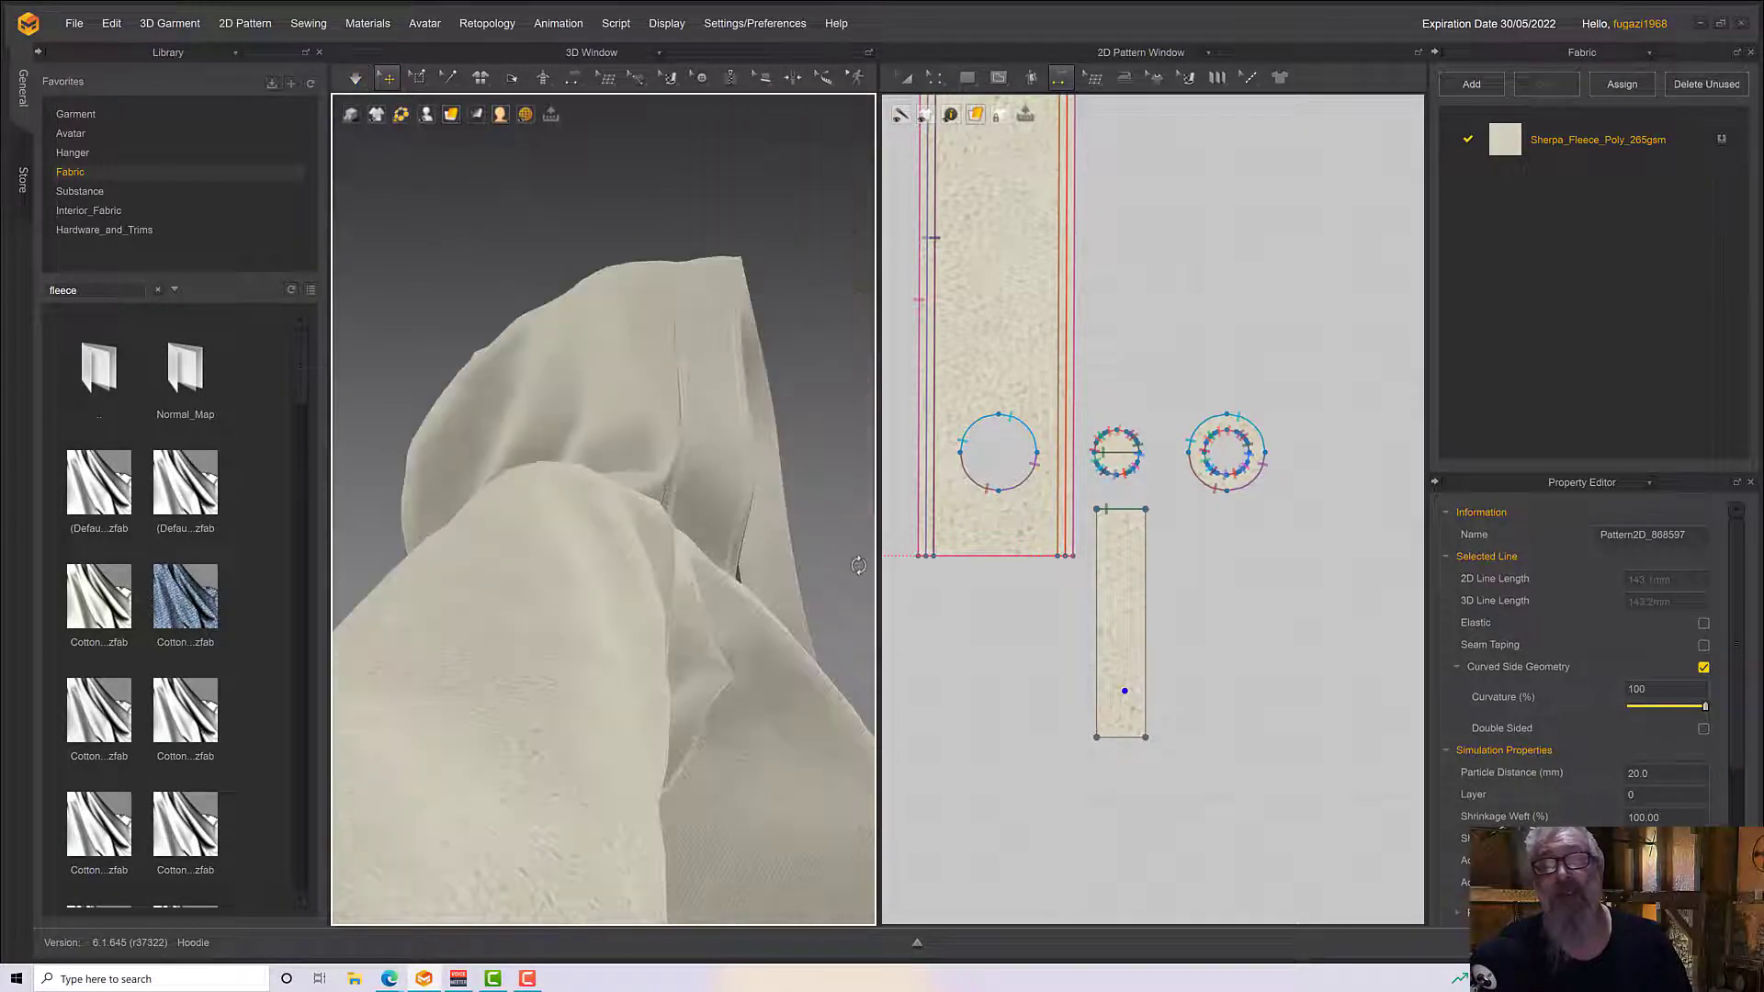
pyautogui.click(728, 464)
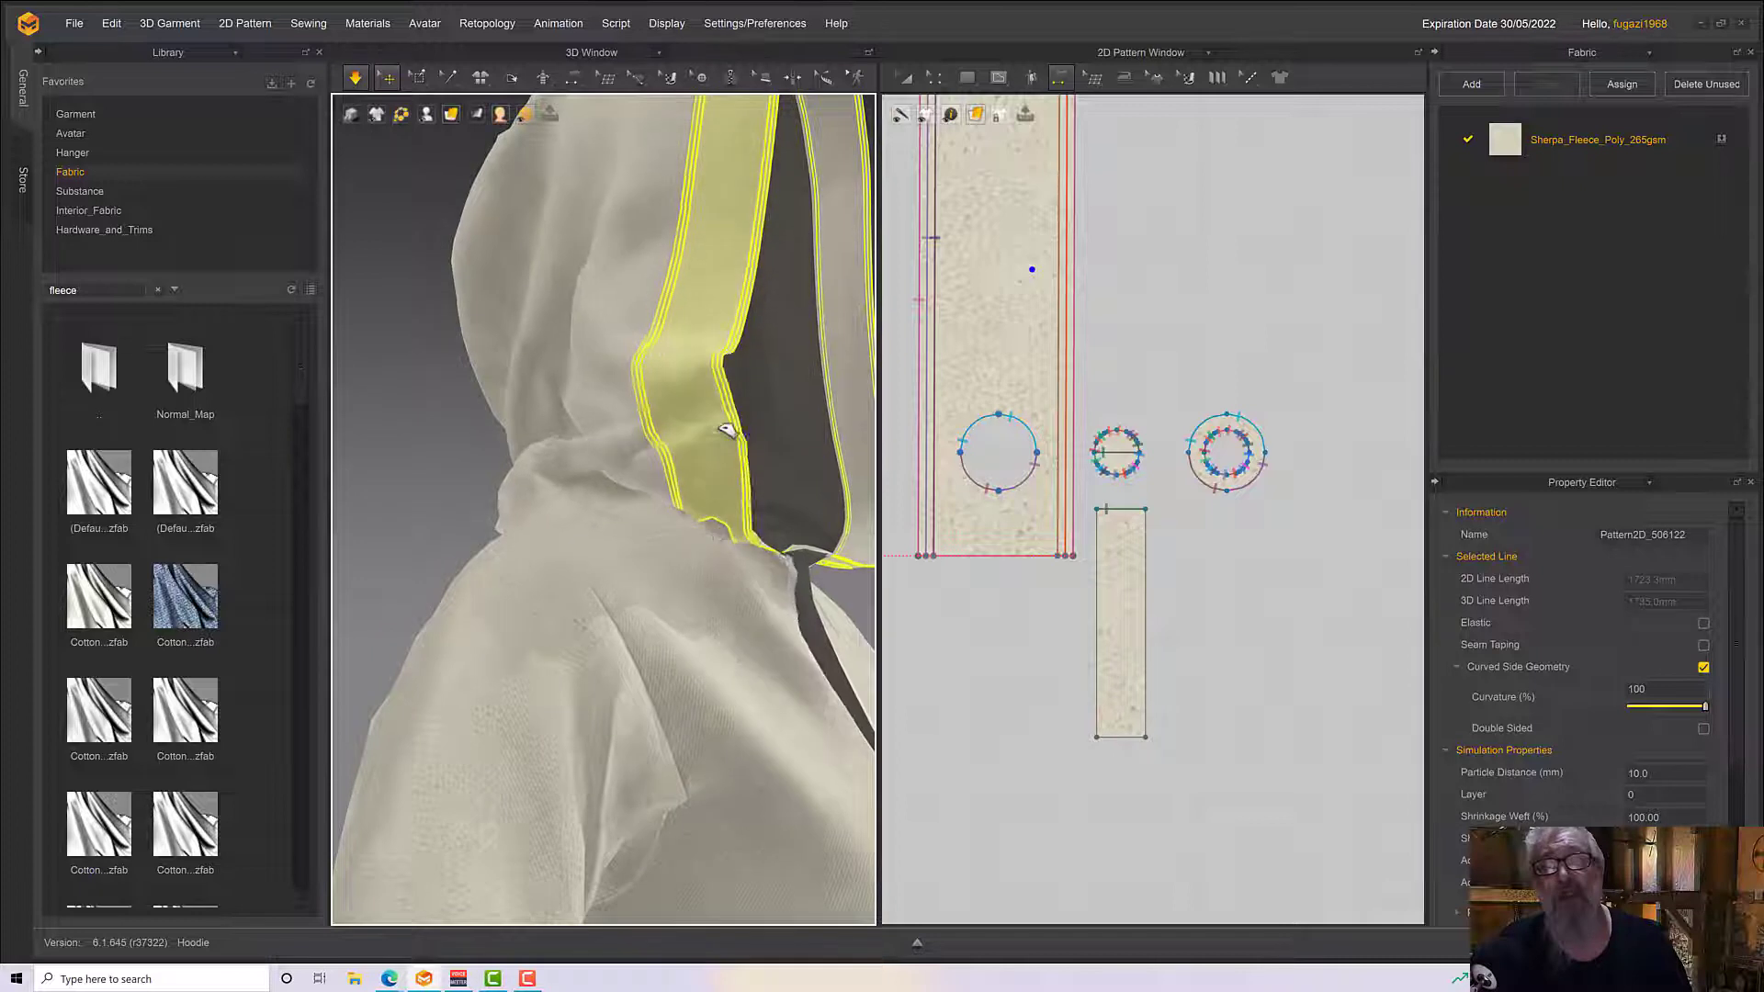
pyautogui.moveTo(721, 423); pyautogui.dragTo(718, 683)
pyautogui.click(684, 634)
pyautogui.moveTo(752, 693); pyautogui.dragTo(810, 693, button='right')
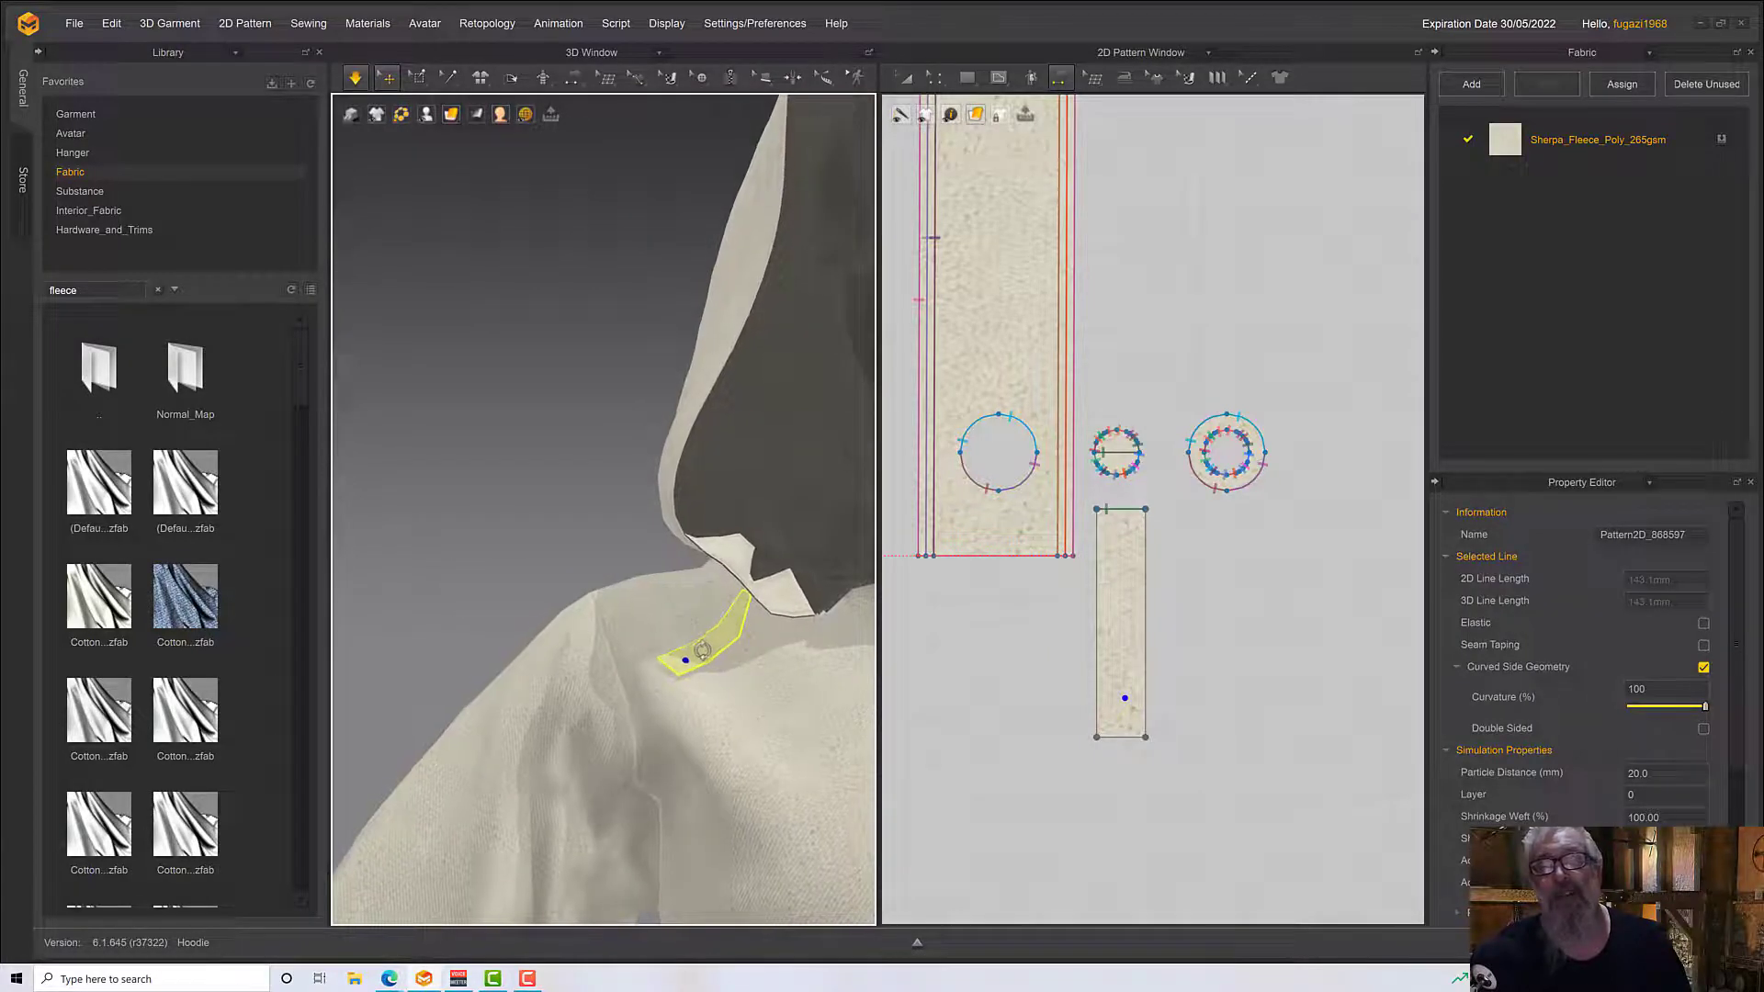
# Lengthen the narrow drawstring strip by moving its lower edge farther down with Edit Pattern
pyautogui.scroll(1, 810, 693)
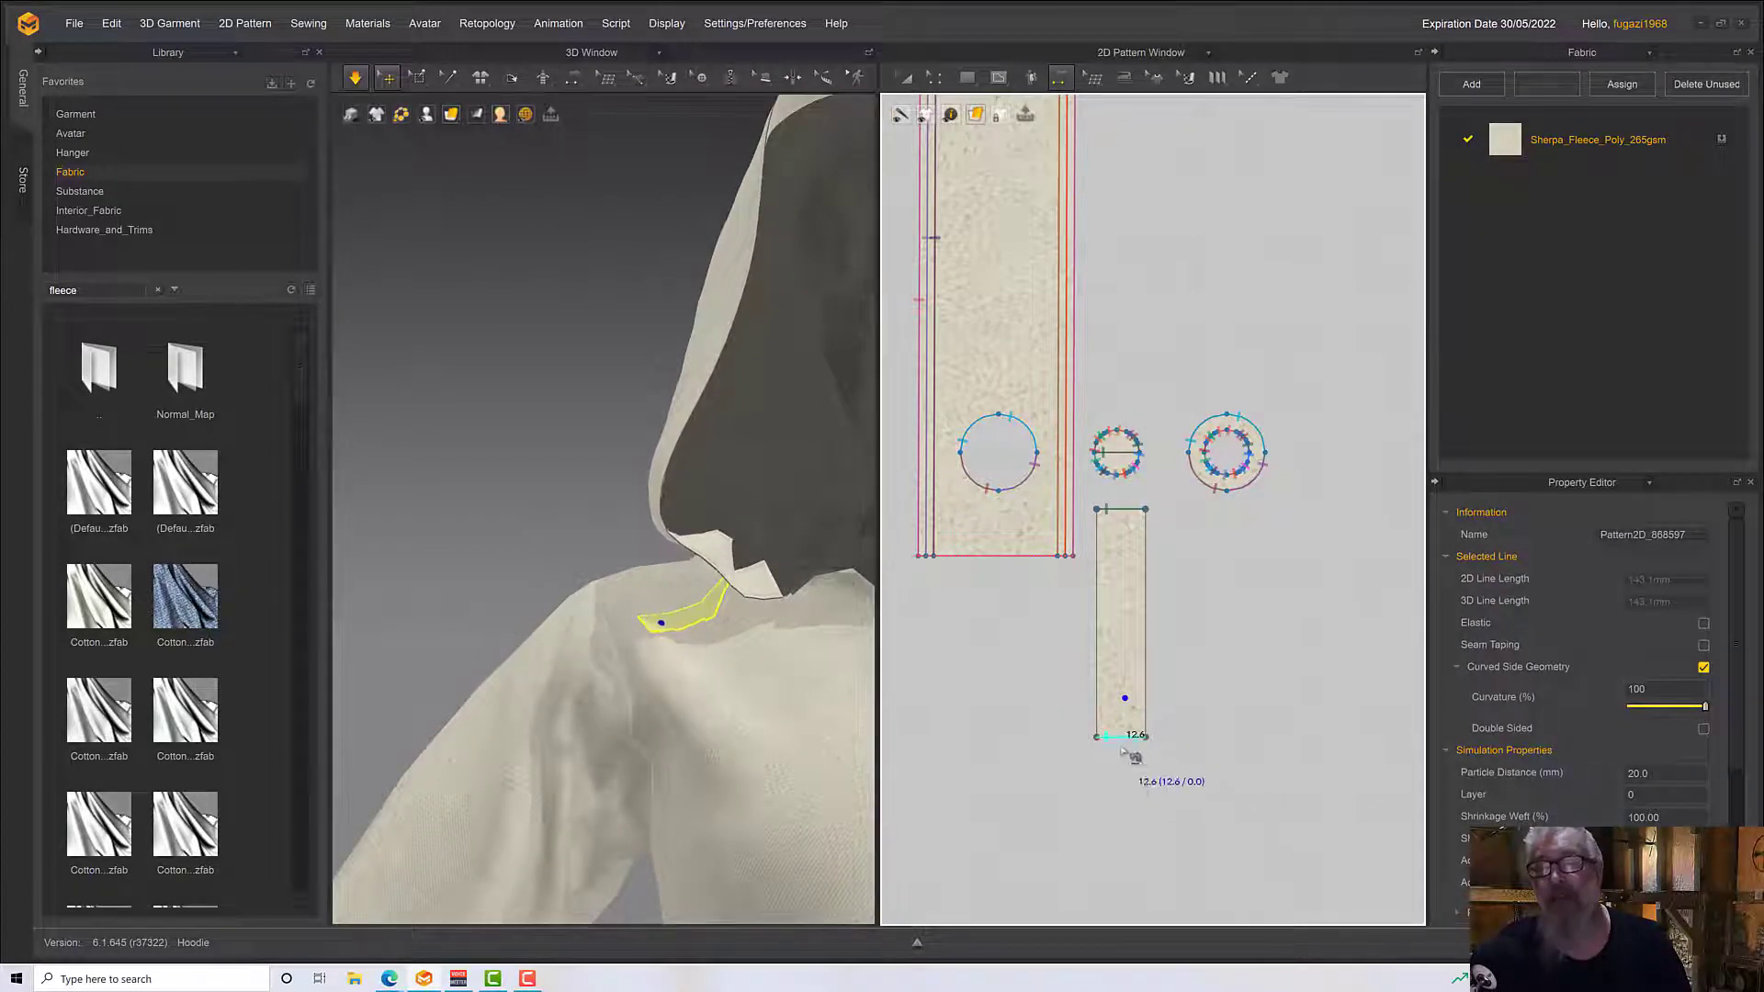
pyautogui.click(1136, 757)
pyautogui.click(967, 79)
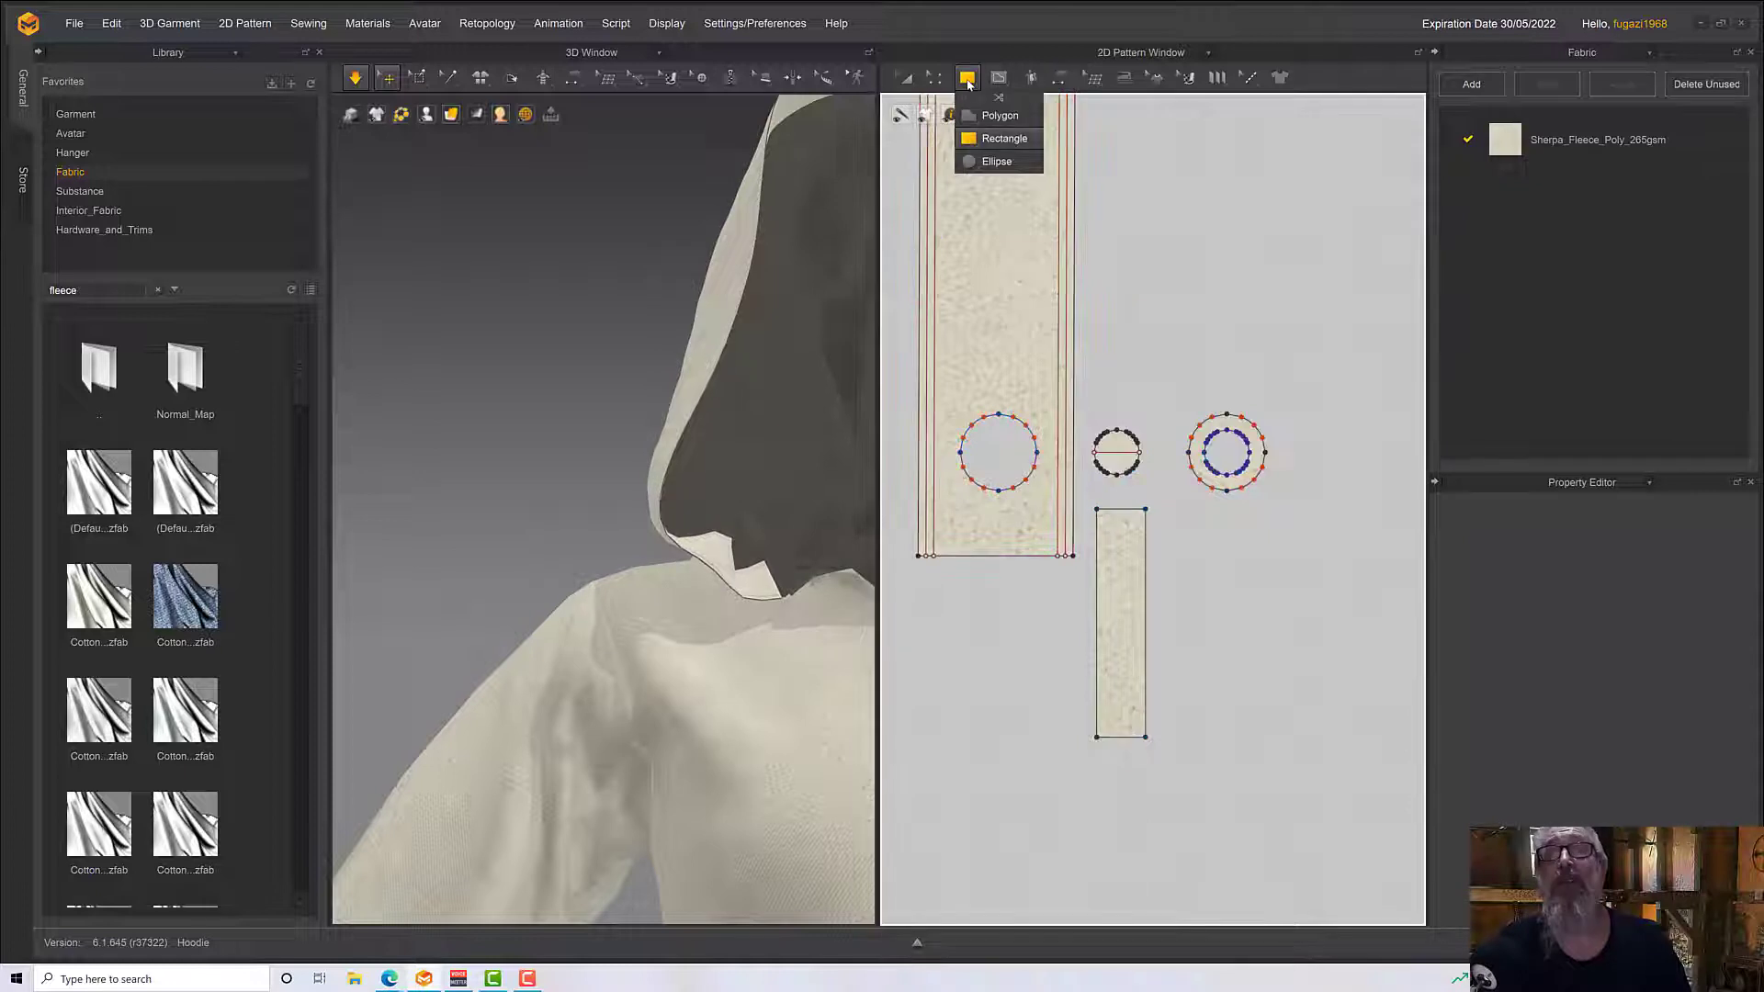
pyautogui.click(934, 78)
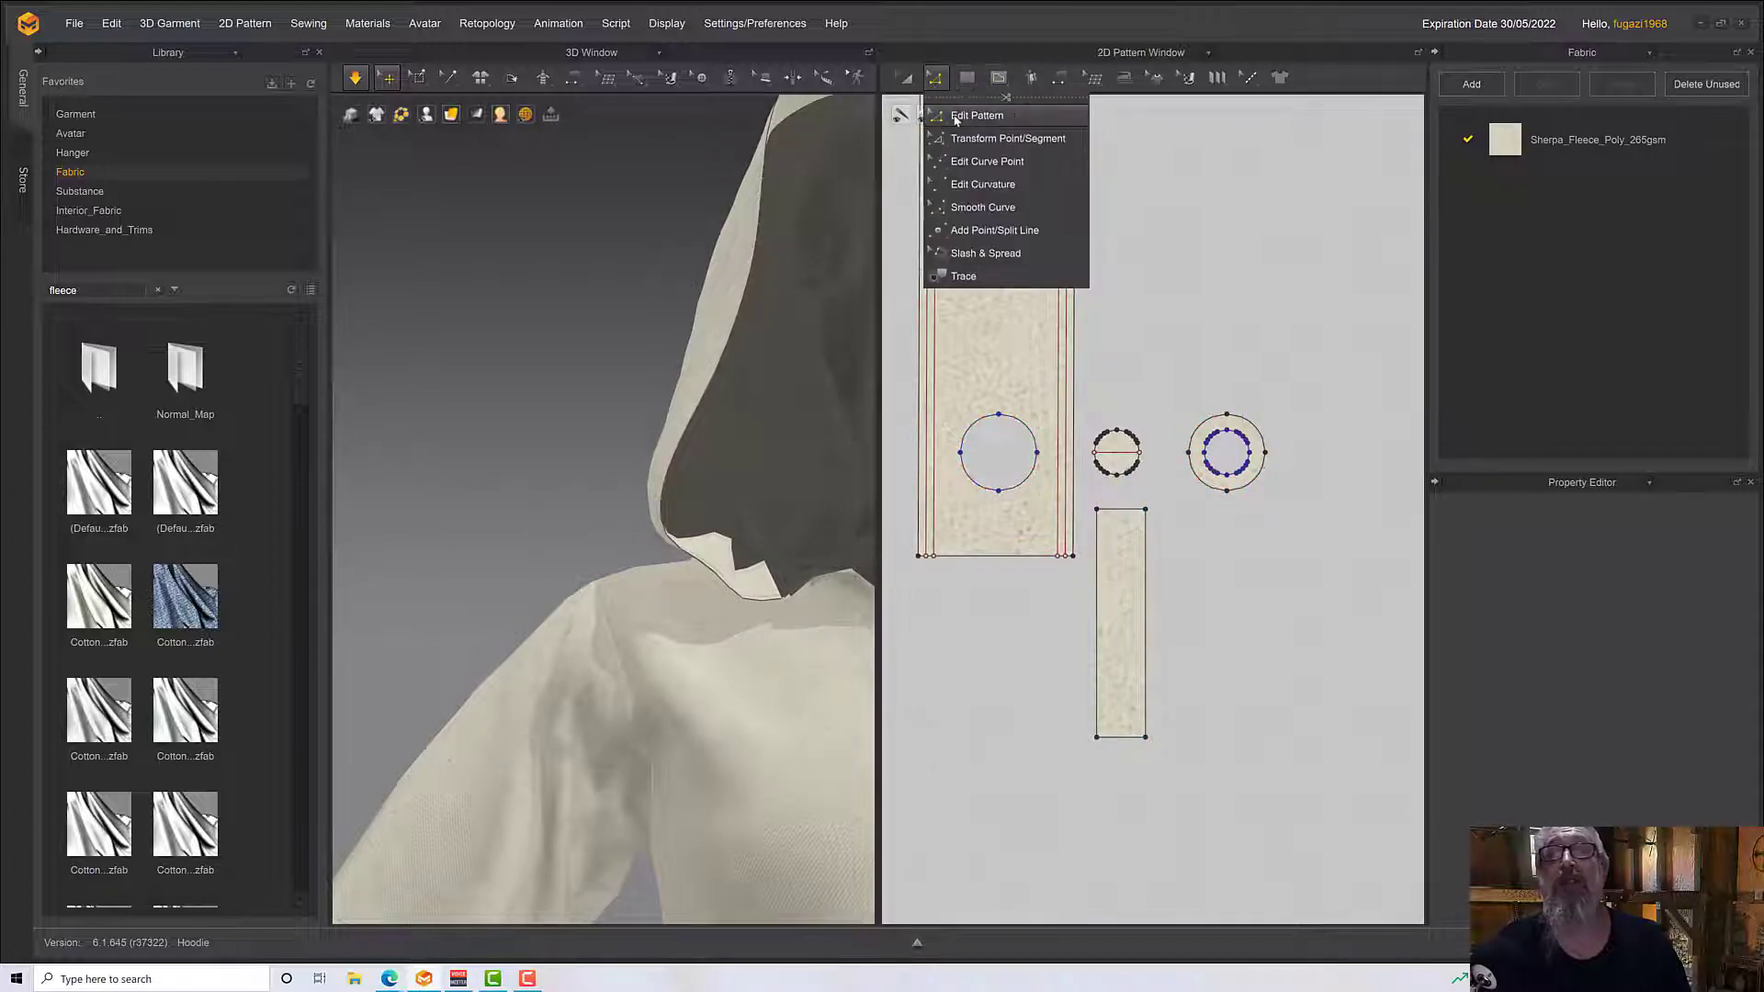
pyautogui.moveTo(1129, 738); pyautogui.dragTo(1150, 876)
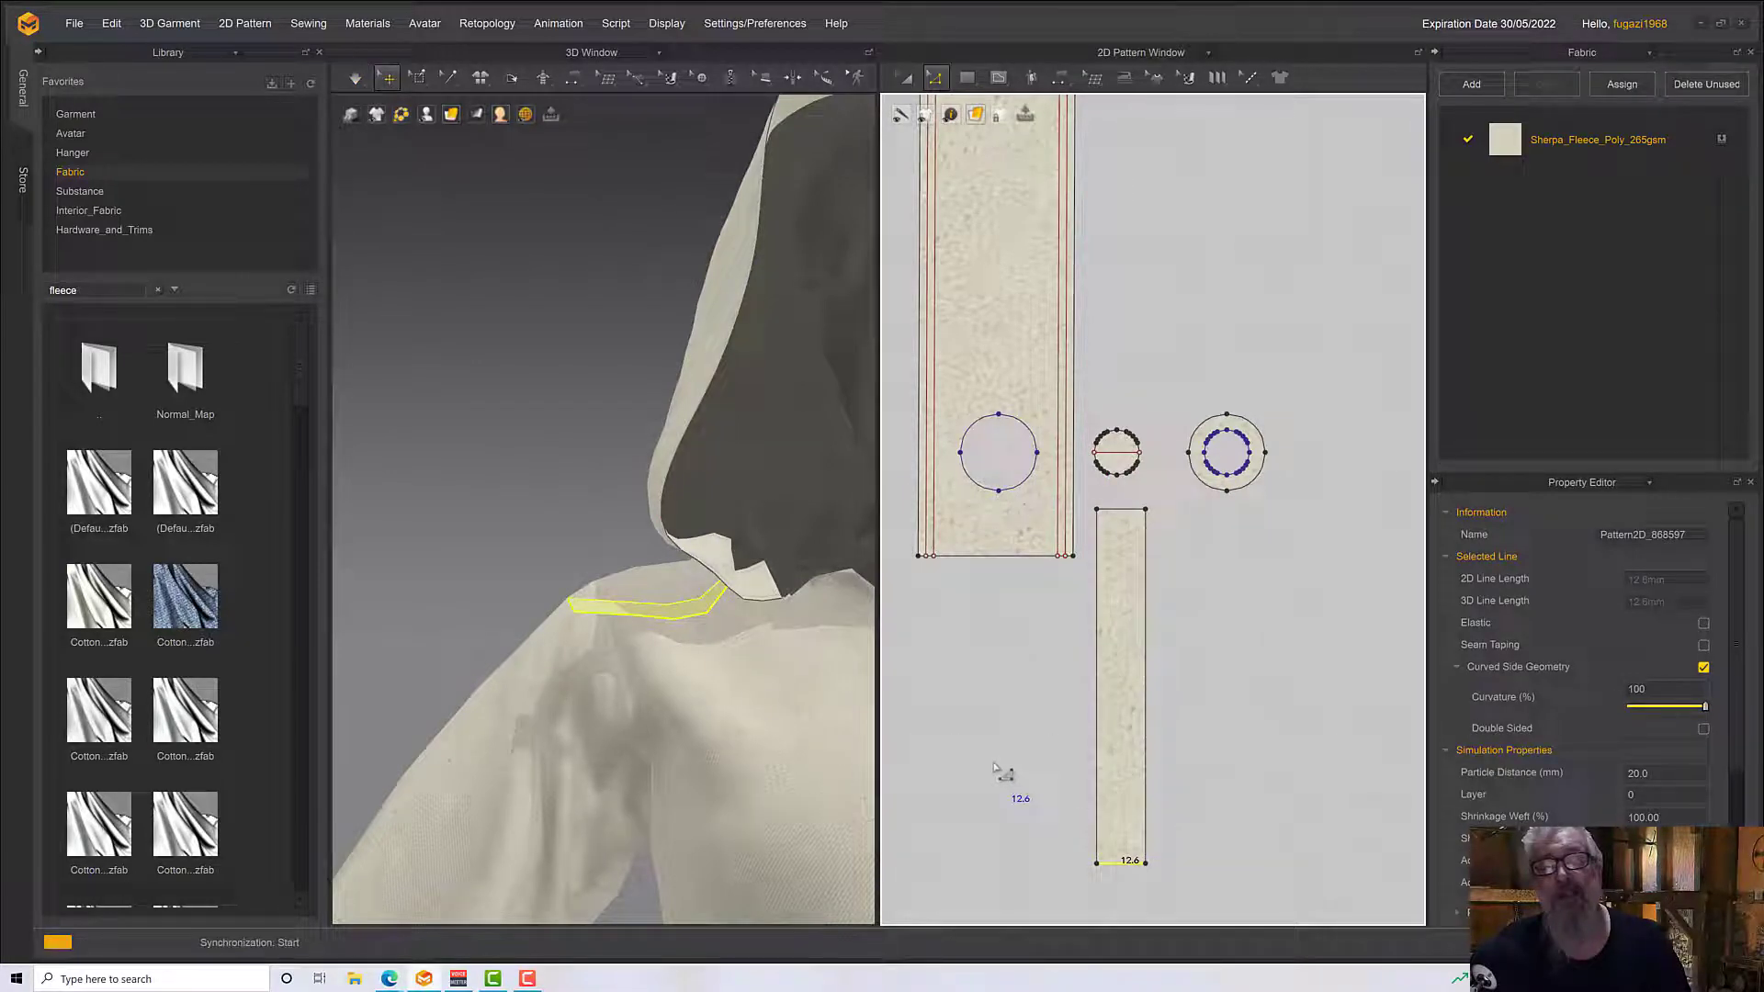
# Simulate the garment and pull the lengthened strip out so it hangs over the front of the chest
pyautogui.press('space')
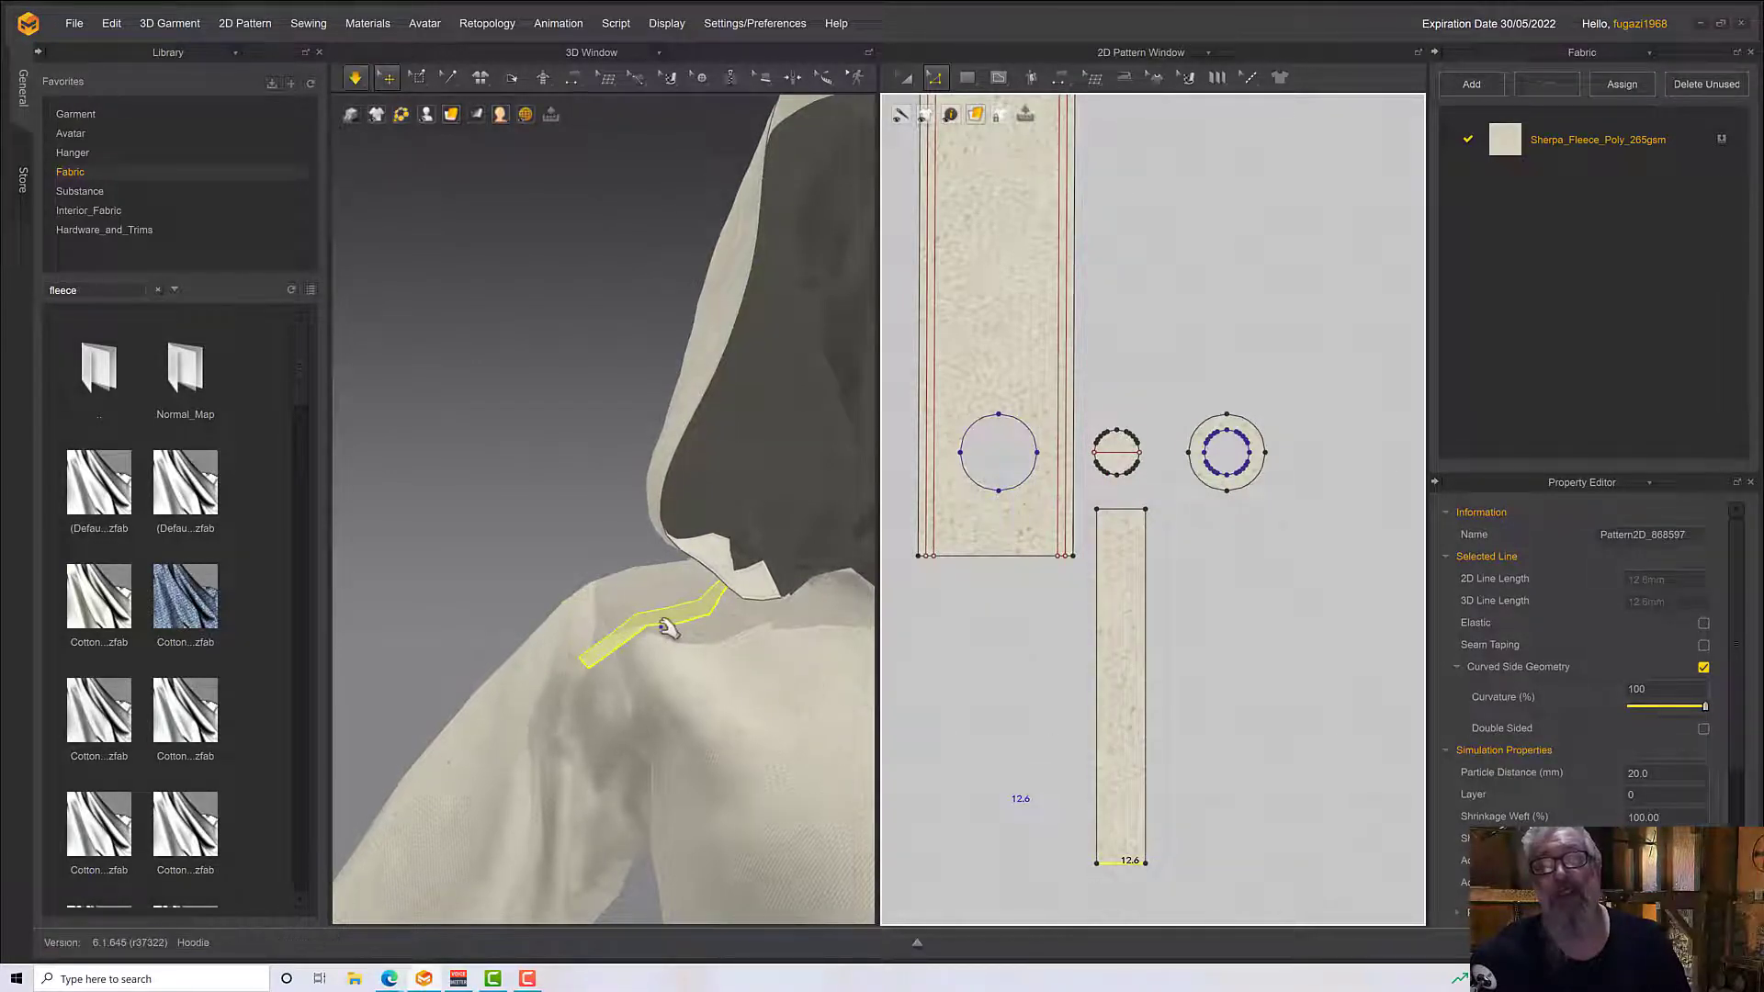
pyautogui.moveTo(636, 630); pyautogui.dragTo(767, 693)
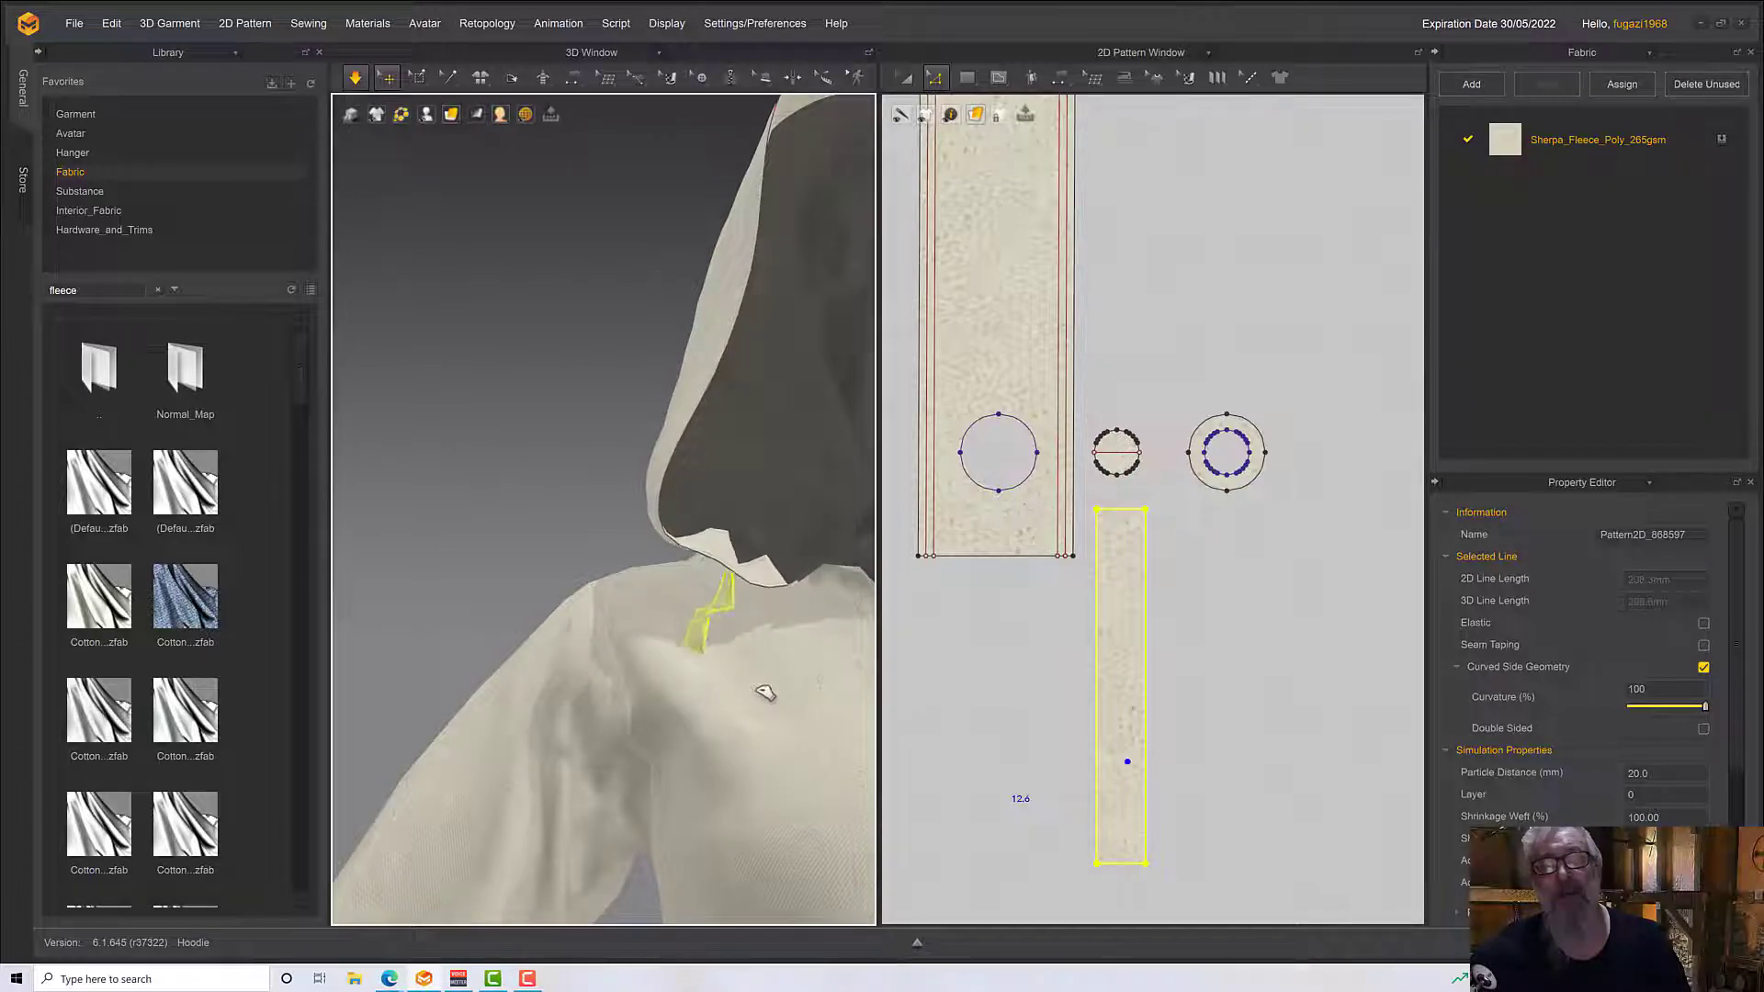
pyautogui.press('space')
pyautogui.moveTo(766, 693)
pyautogui.mouseDown(button='right')
pyautogui.moveTo(843, 704)
pyautogui.moveTo(745, 688)
pyautogui.mouseUp(button='right')
pyautogui.press('space')
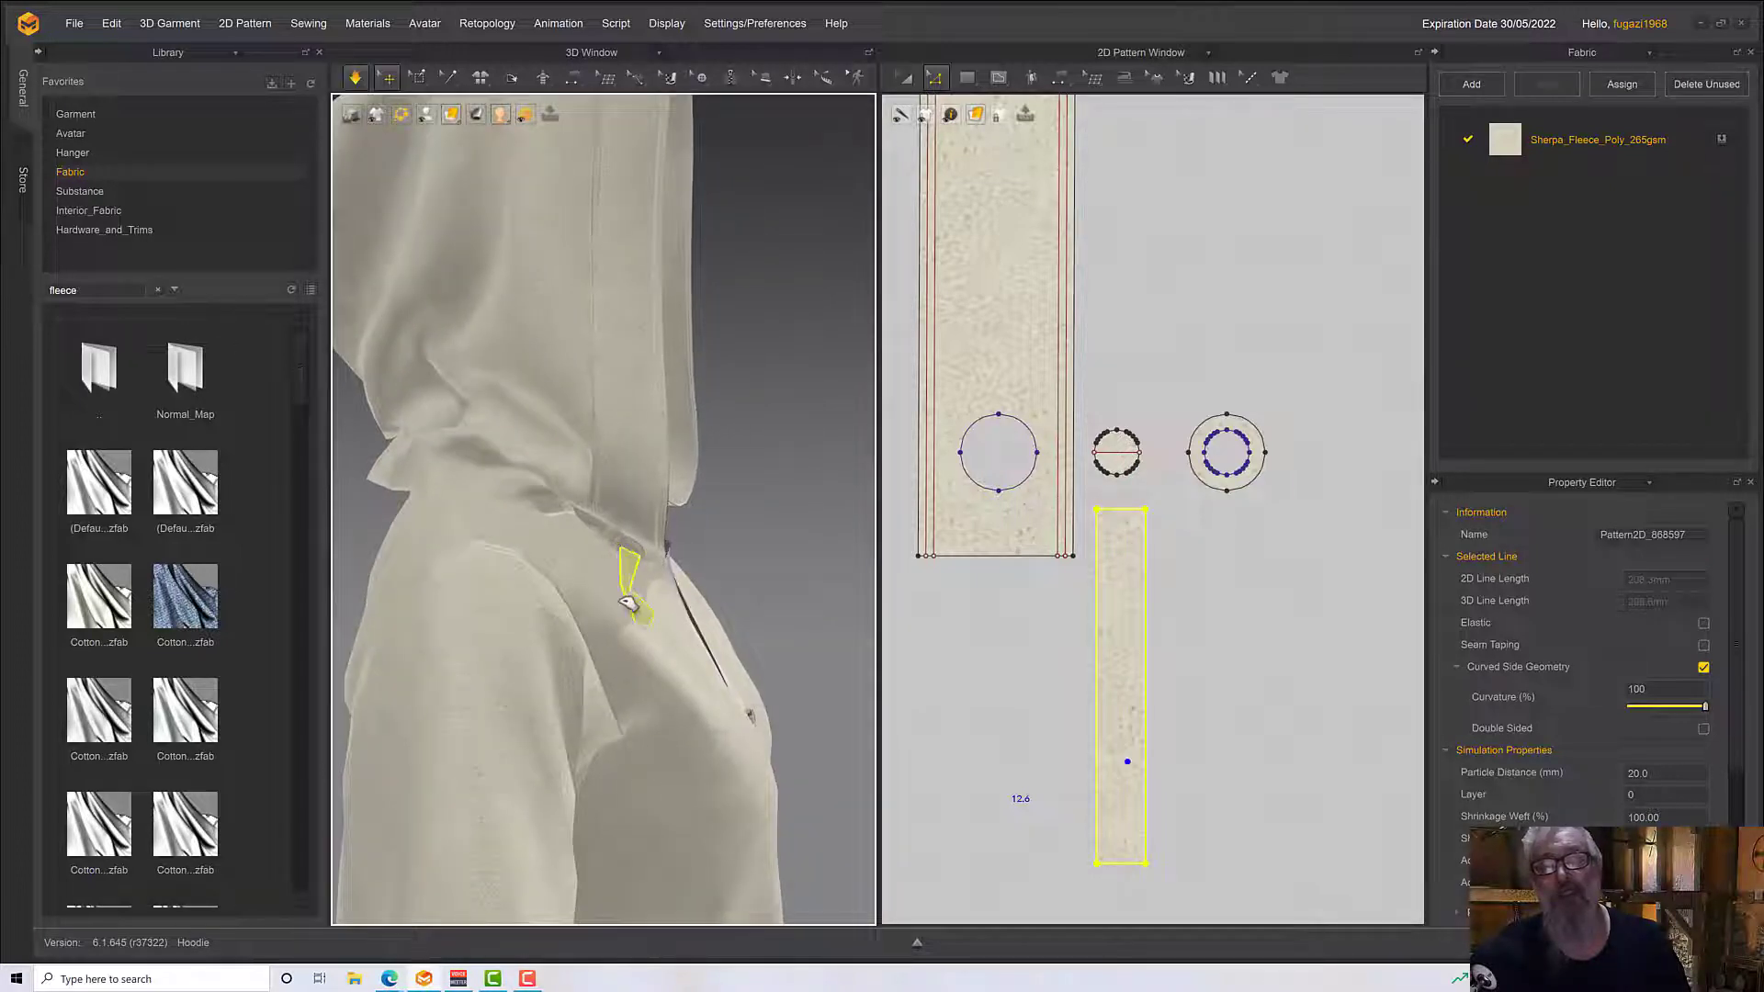
pyautogui.click(661, 601)
pyautogui.click(640, 589)
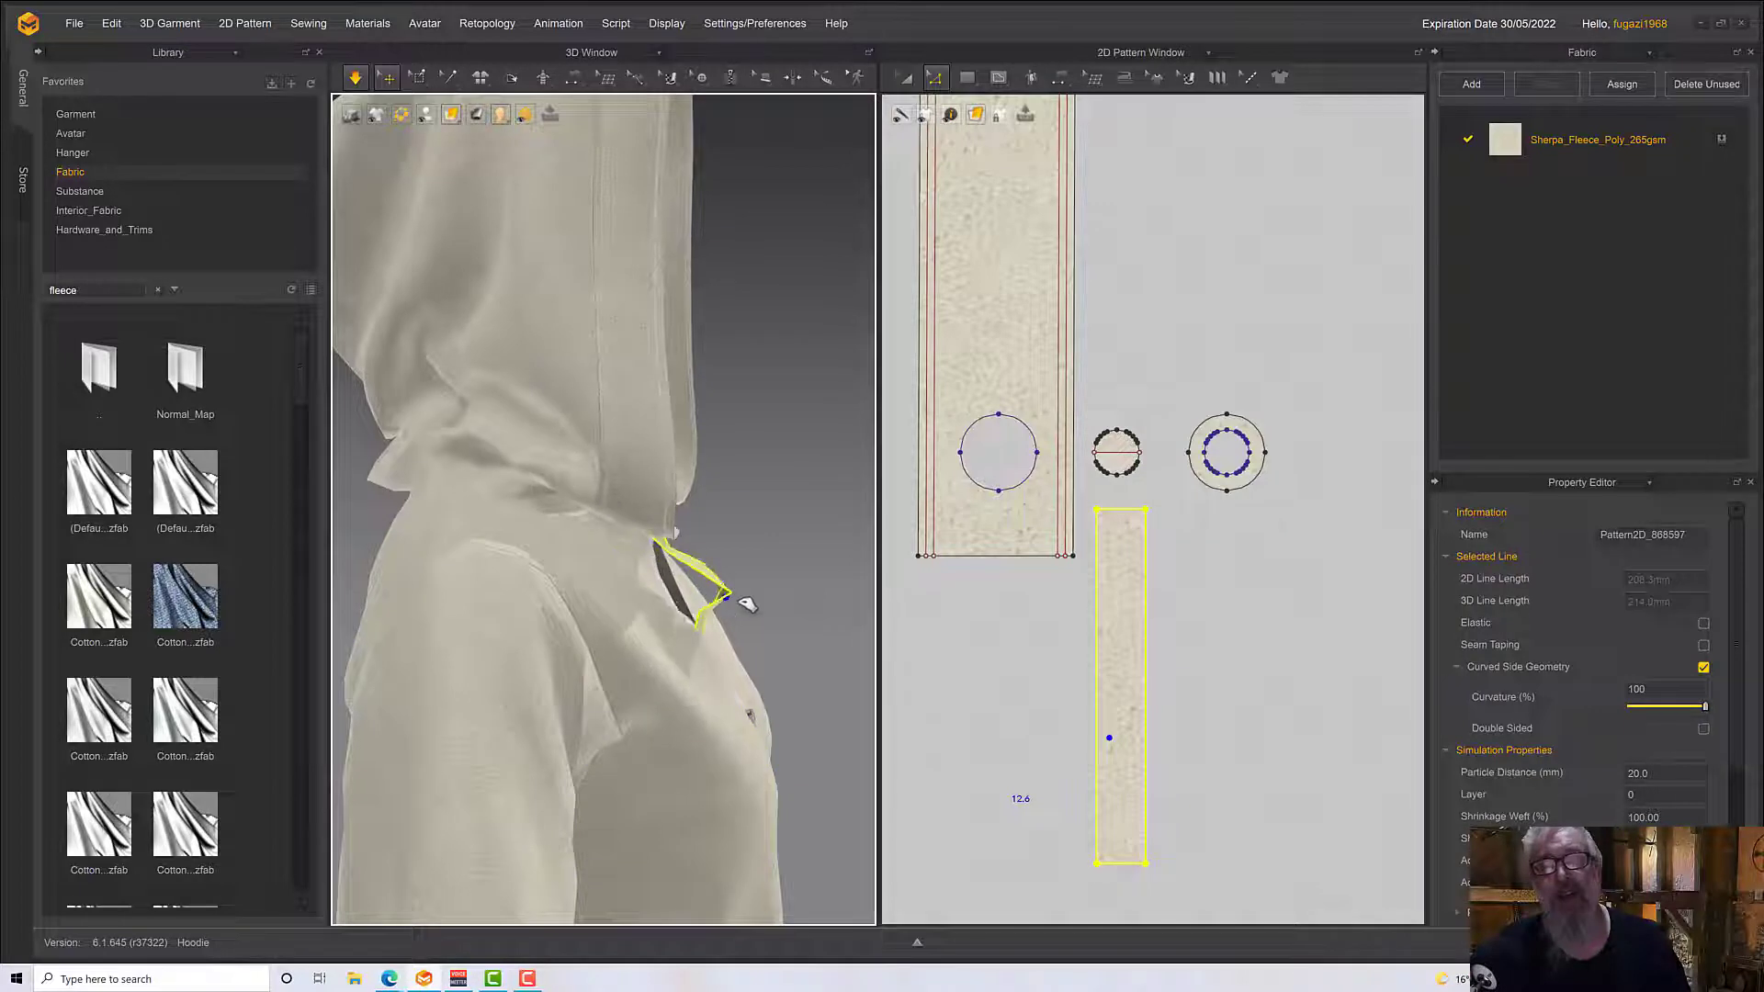
pyautogui.moveTo(750, 591); pyautogui.dragTo(868, 657, button='right')
# Try simulation layer 1 on the drawstring strip and return its layer to 0
pyautogui.doubleClick(1632, 795)
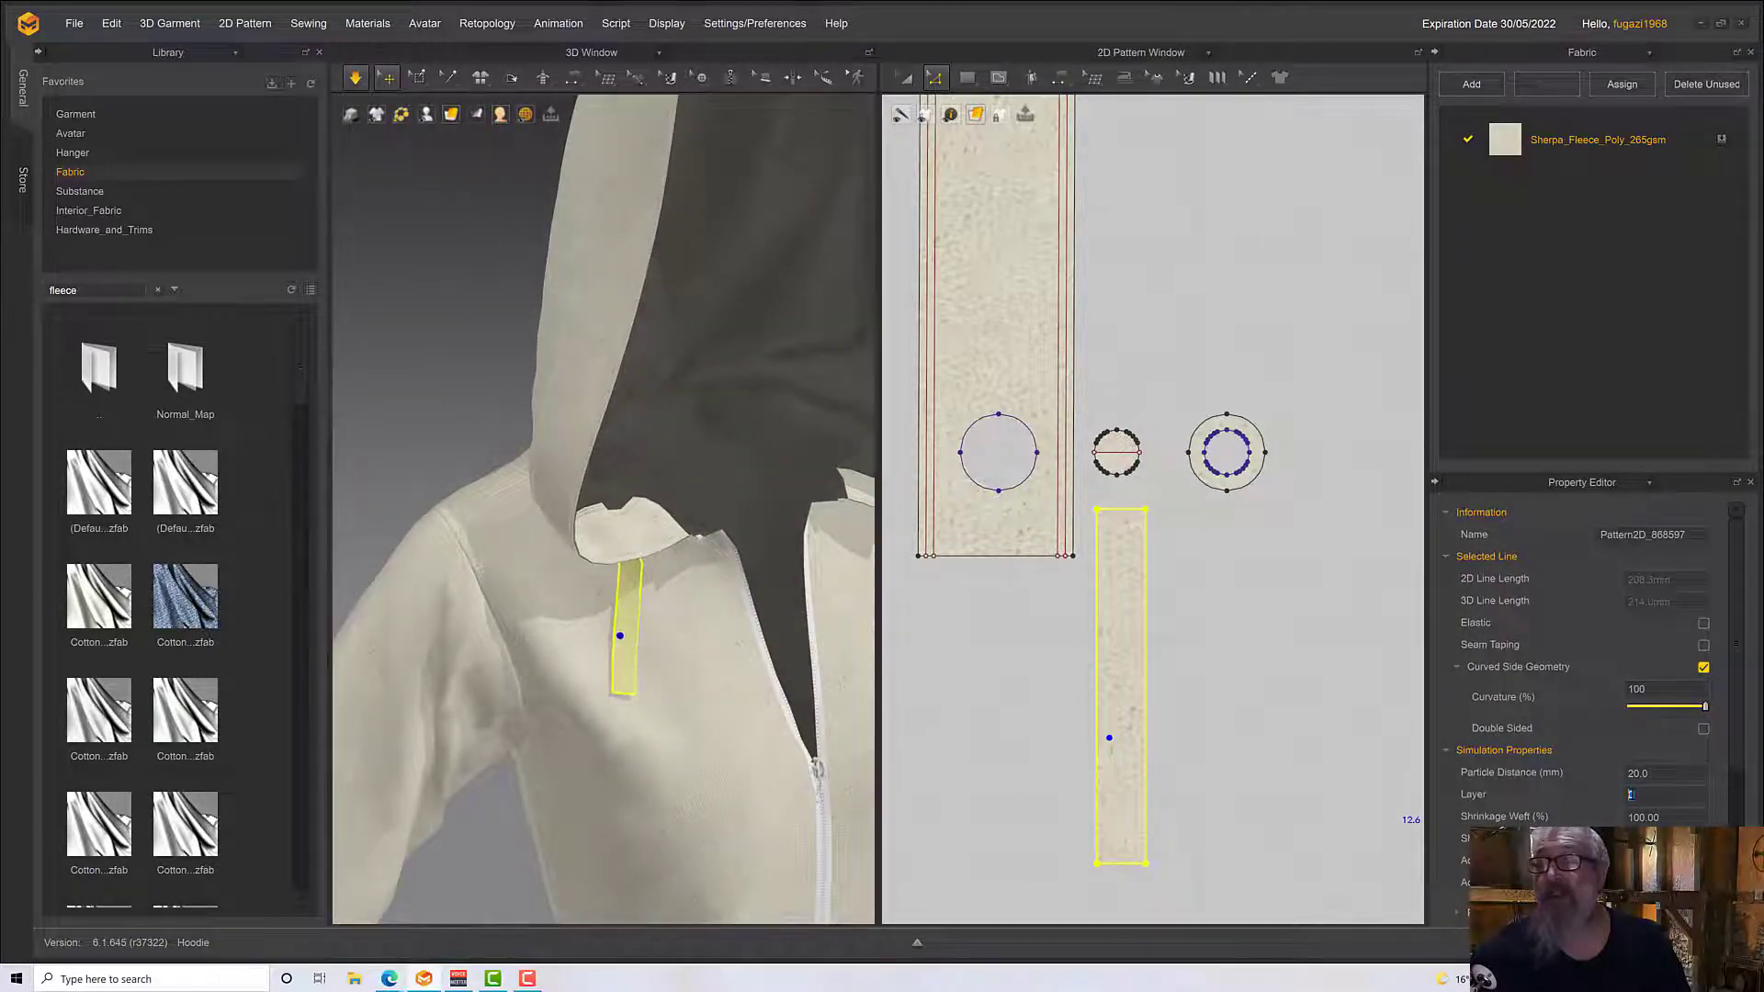
pyautogui.press('Return')
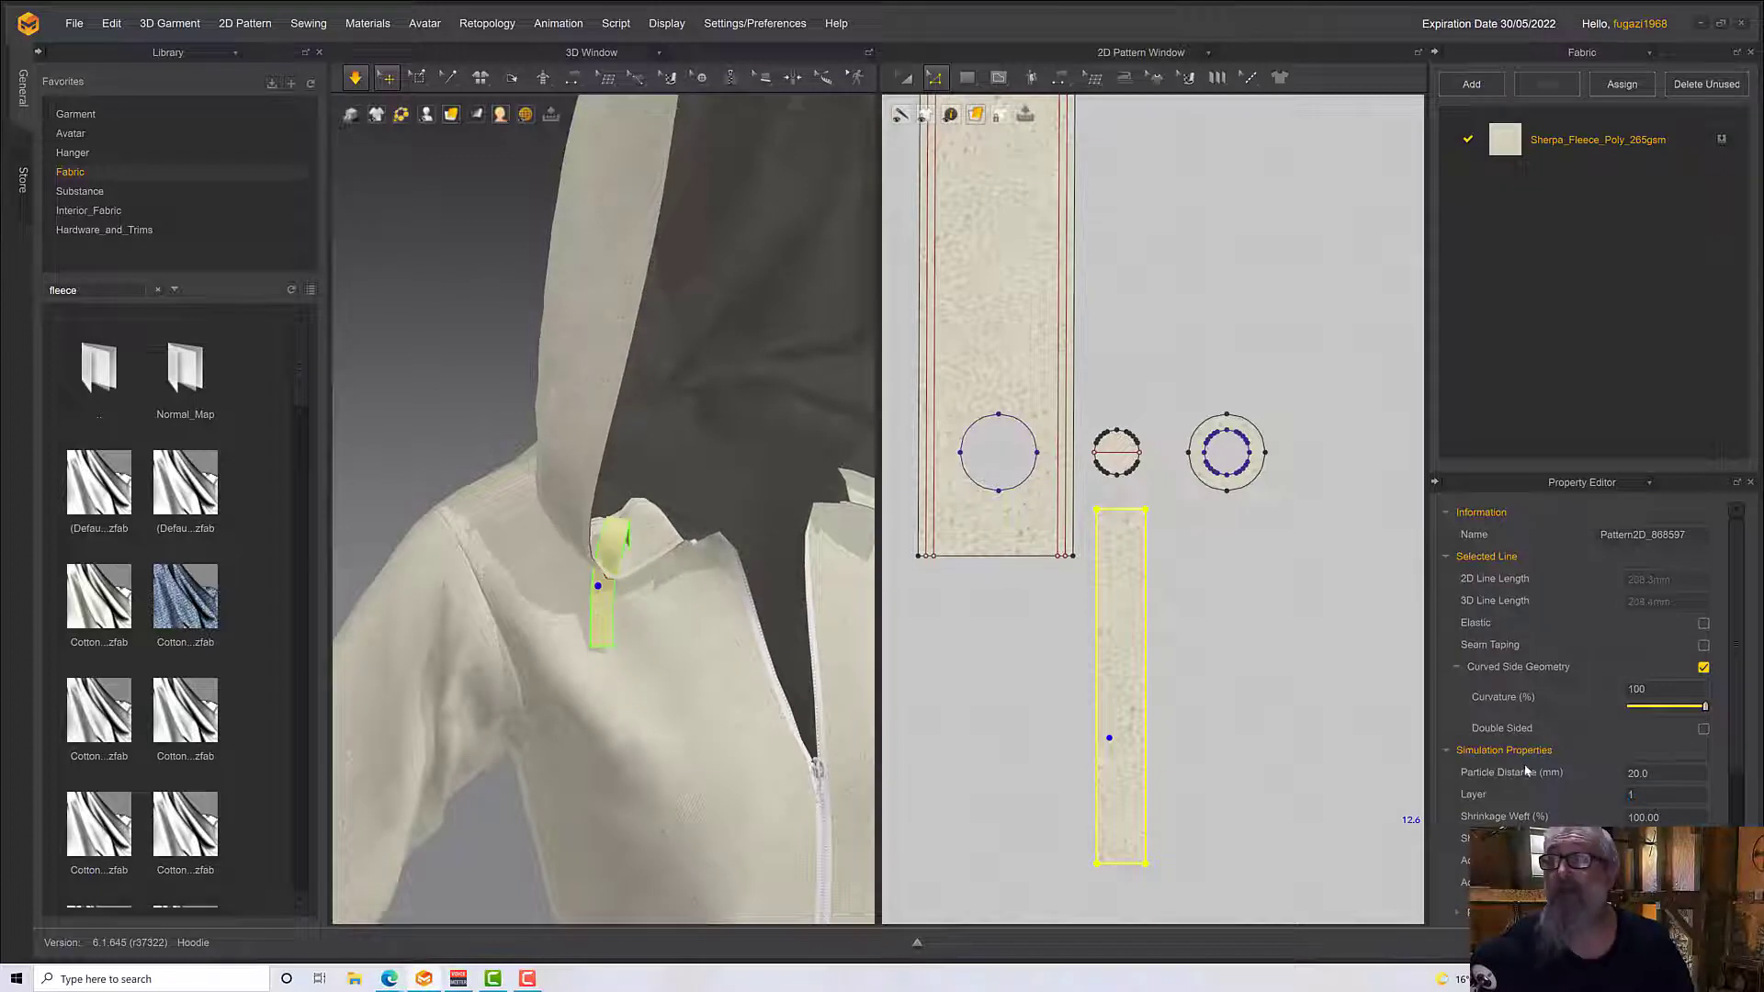
pyautogui.moveTo(740, 653); pyautogui.dragTo(735, 547, button='right')
pyautogui.scroll(8, 663, 598)
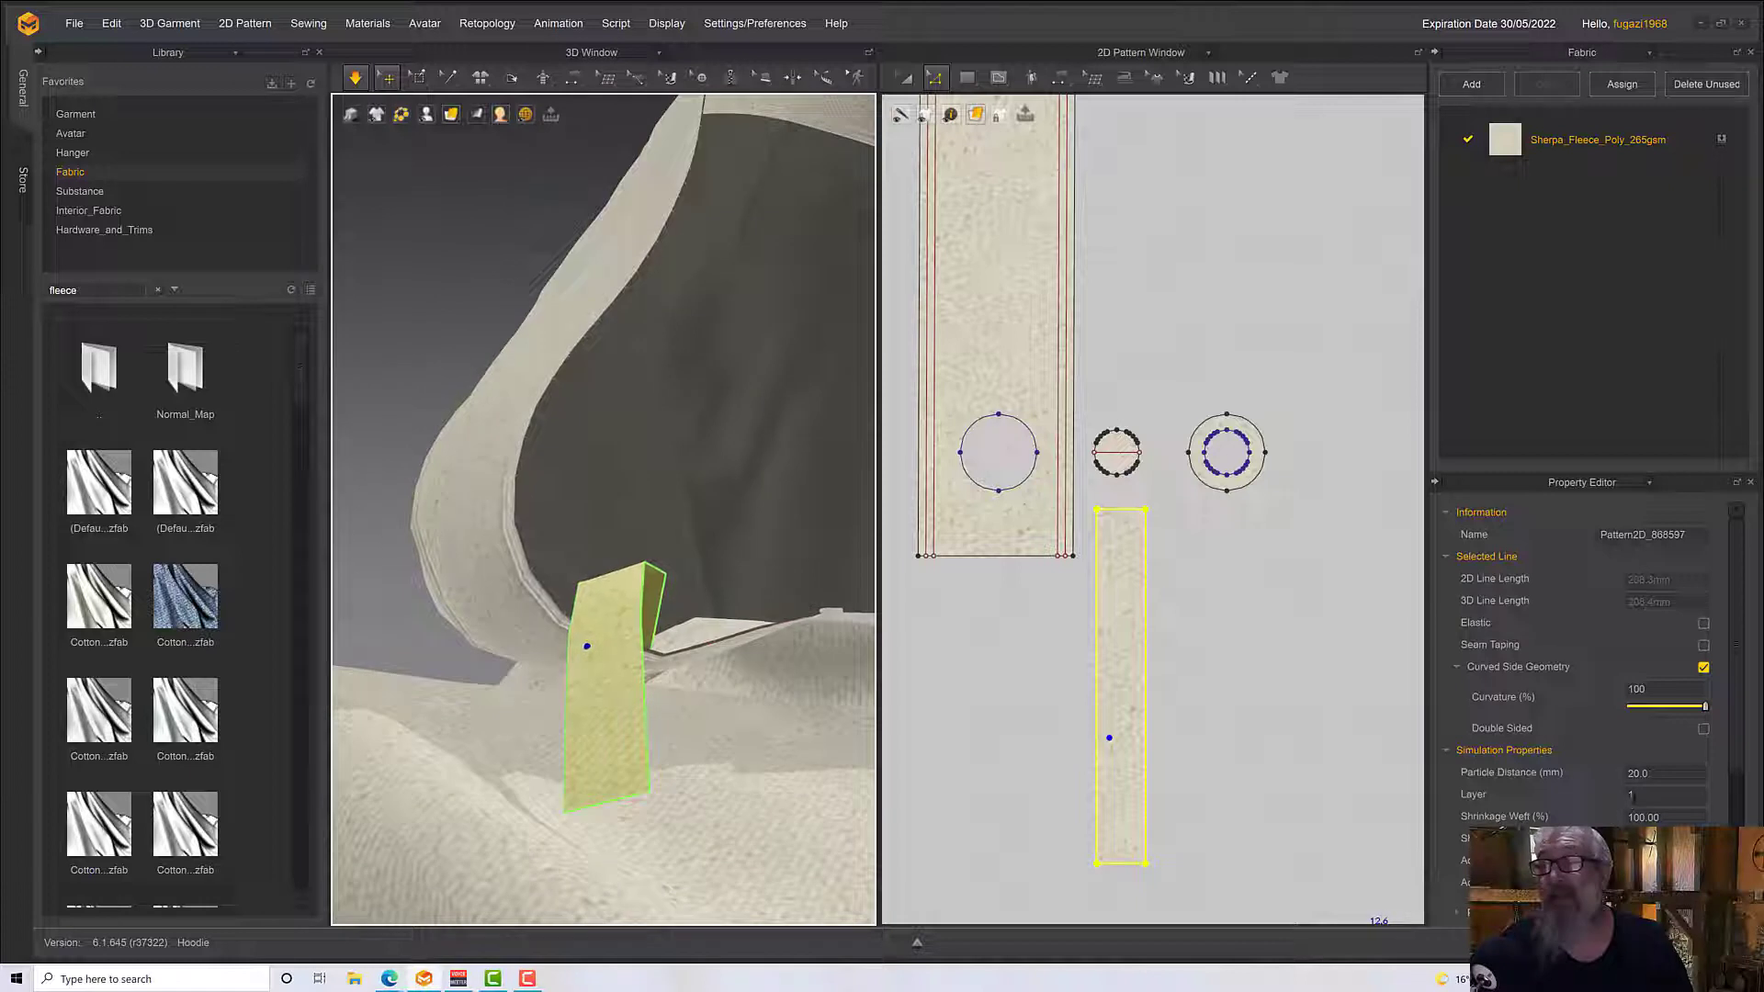
pyautogui.moveTo(1630, 797); pyautogui.dragTo(1653, 797)
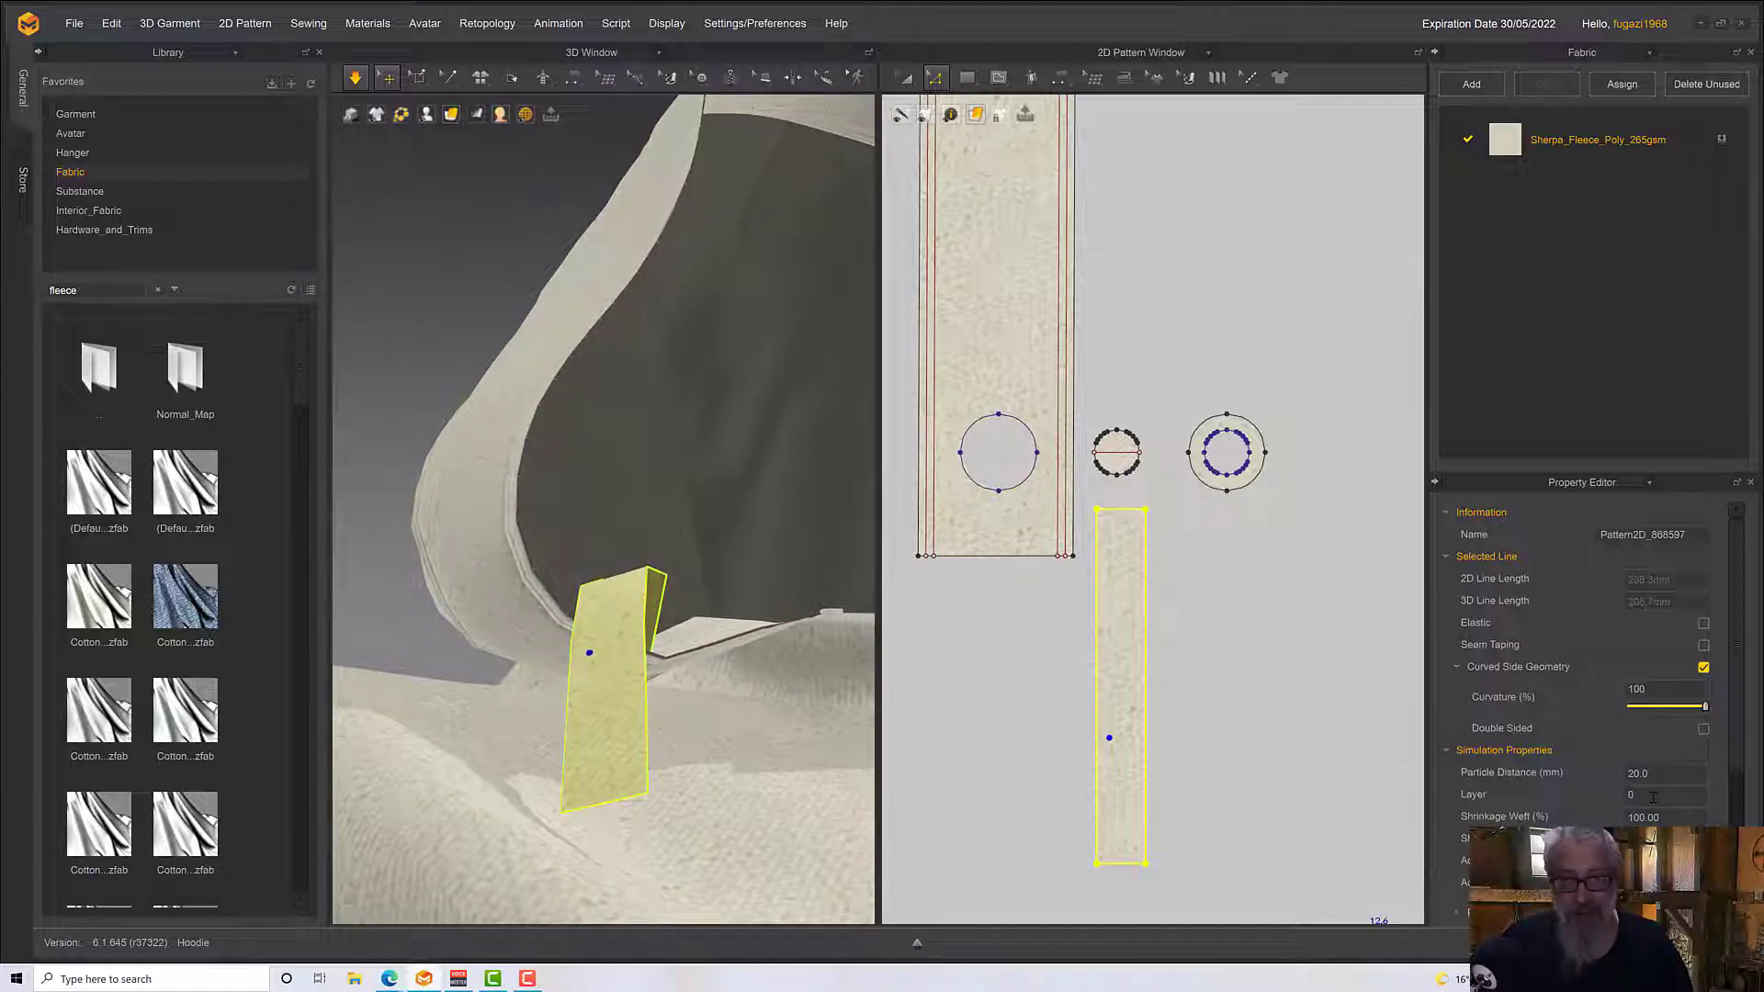
# Pull the strip down in the simulation and examine where it passes through the hood edging
pyautogui.moveTo(604, 735); pyautogui.dragTo(641, 874)
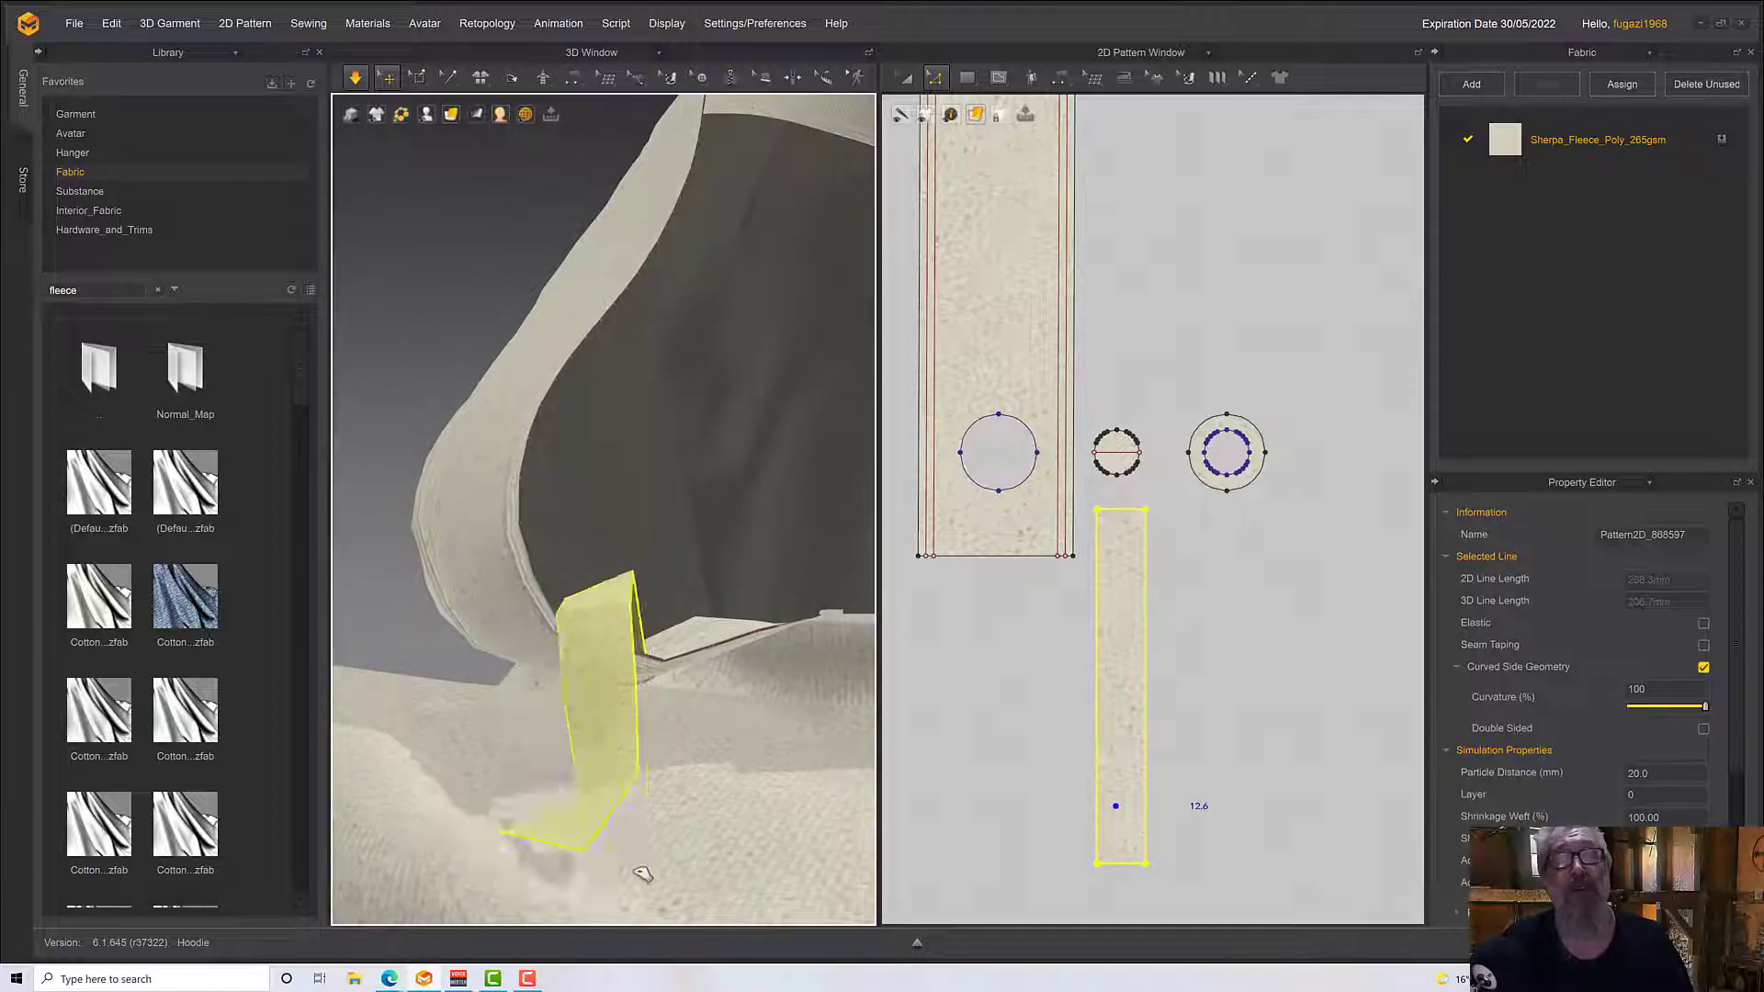
pyautogui.moveTo(838, 823); pyautogui.dragTo(649, 441)
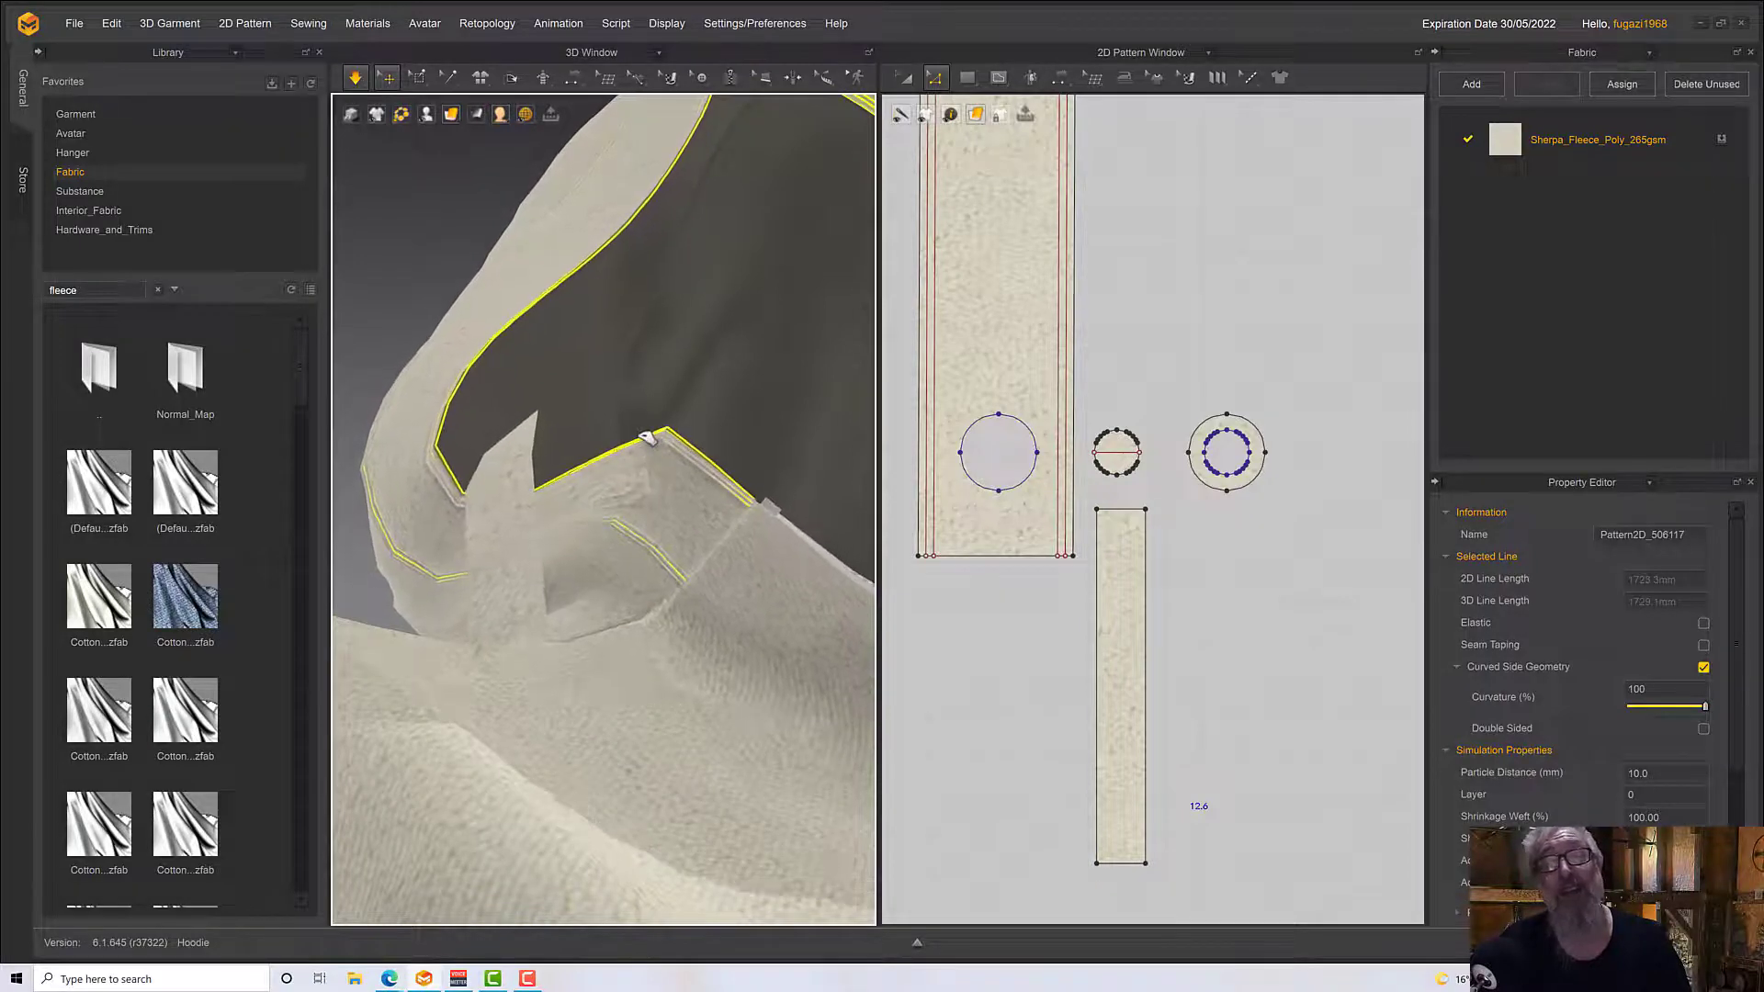
pyautogui.click(985, 384)
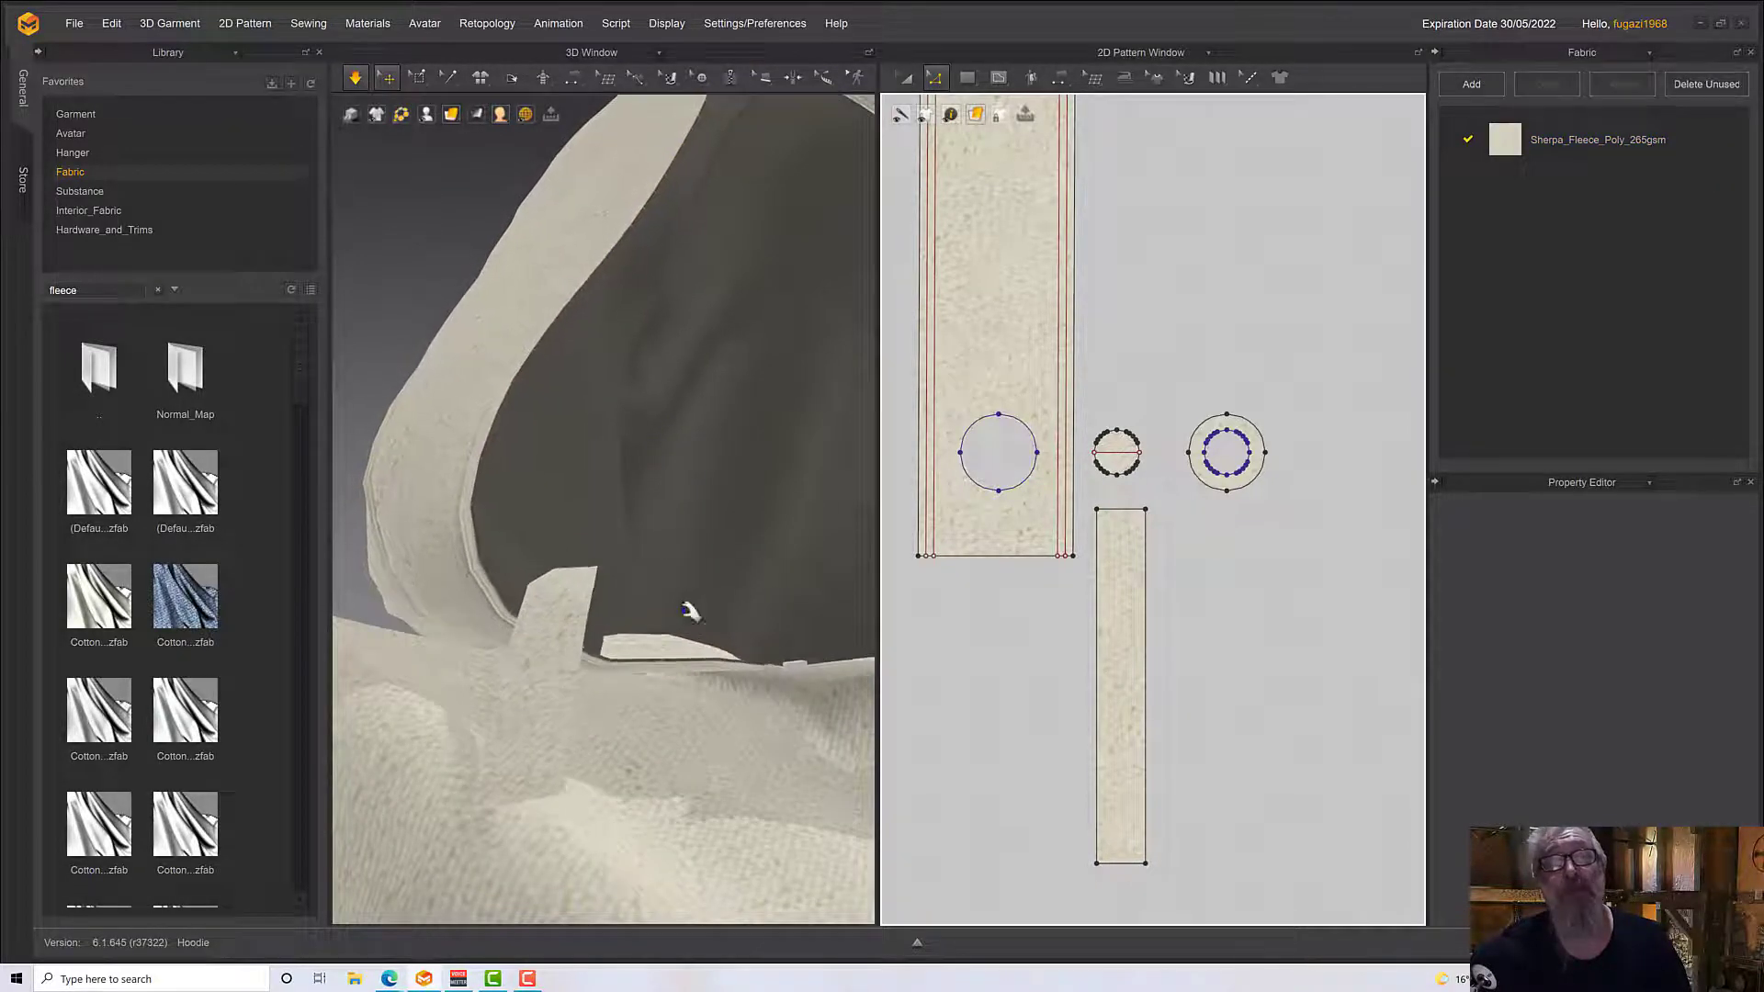
pyautogui.moveTo(684, 608); pyautogui.dragTo(622, 701, button='right')
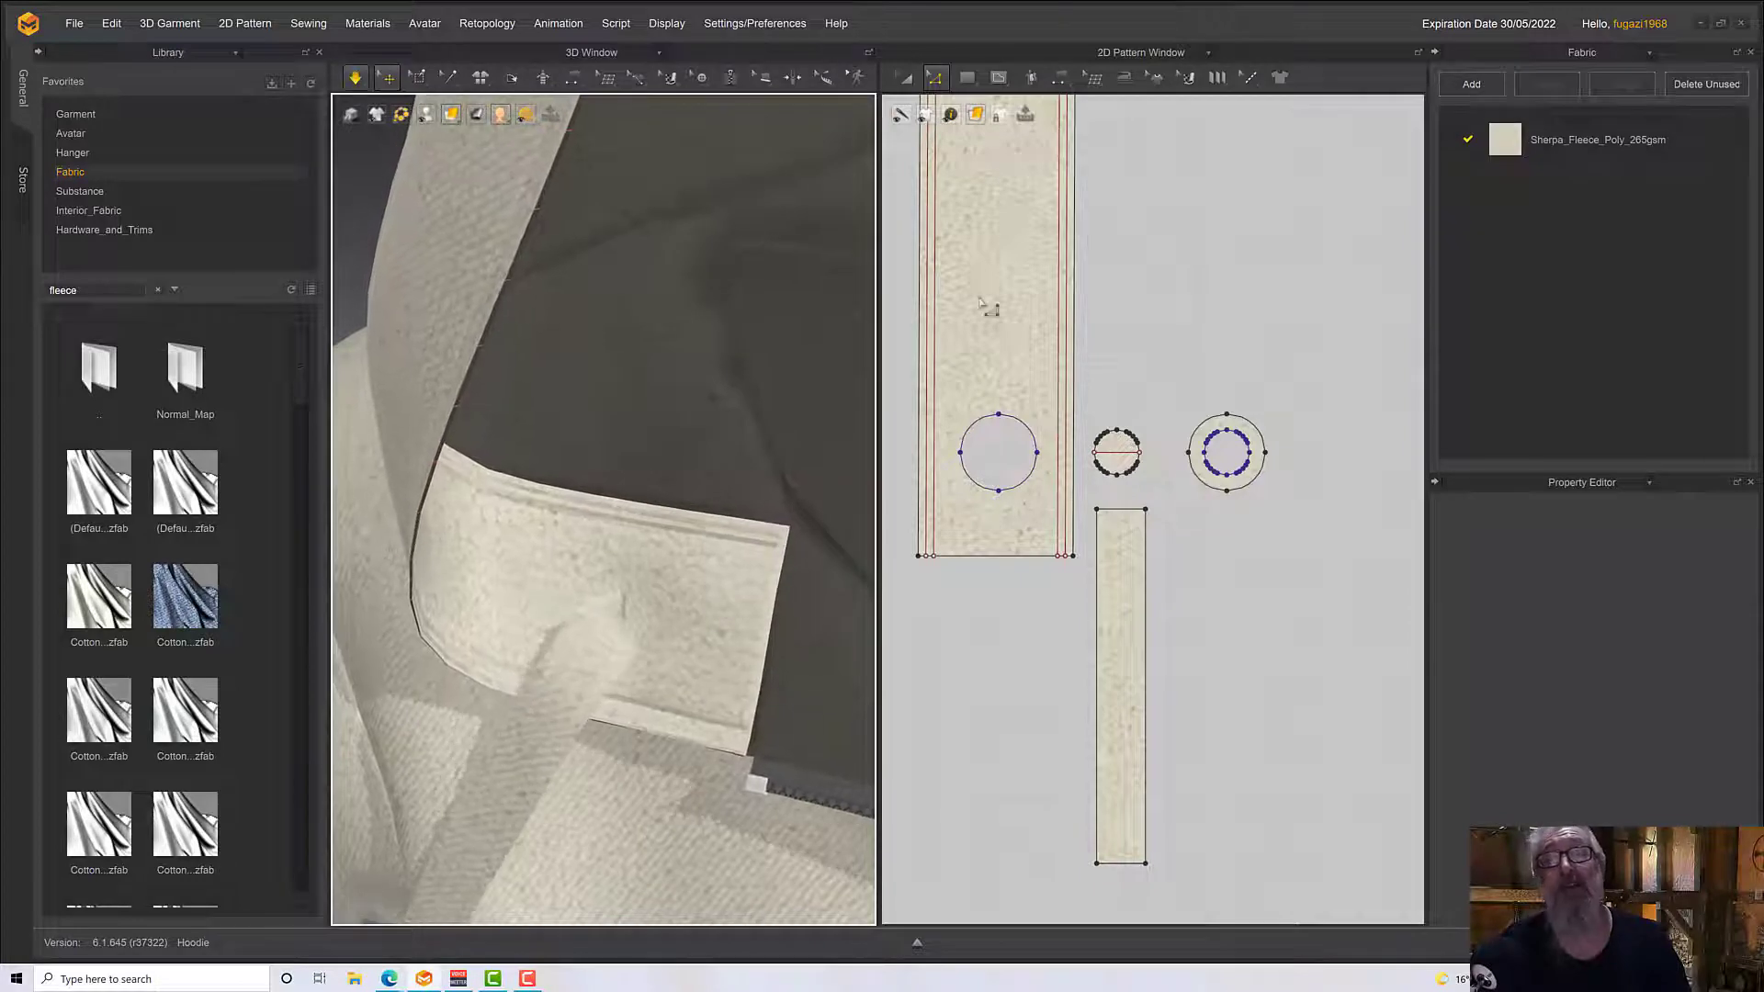
# Select the hood edging piece with the eyelet hole and examine its position around the hood opening
pyautogui.click(905, 77)
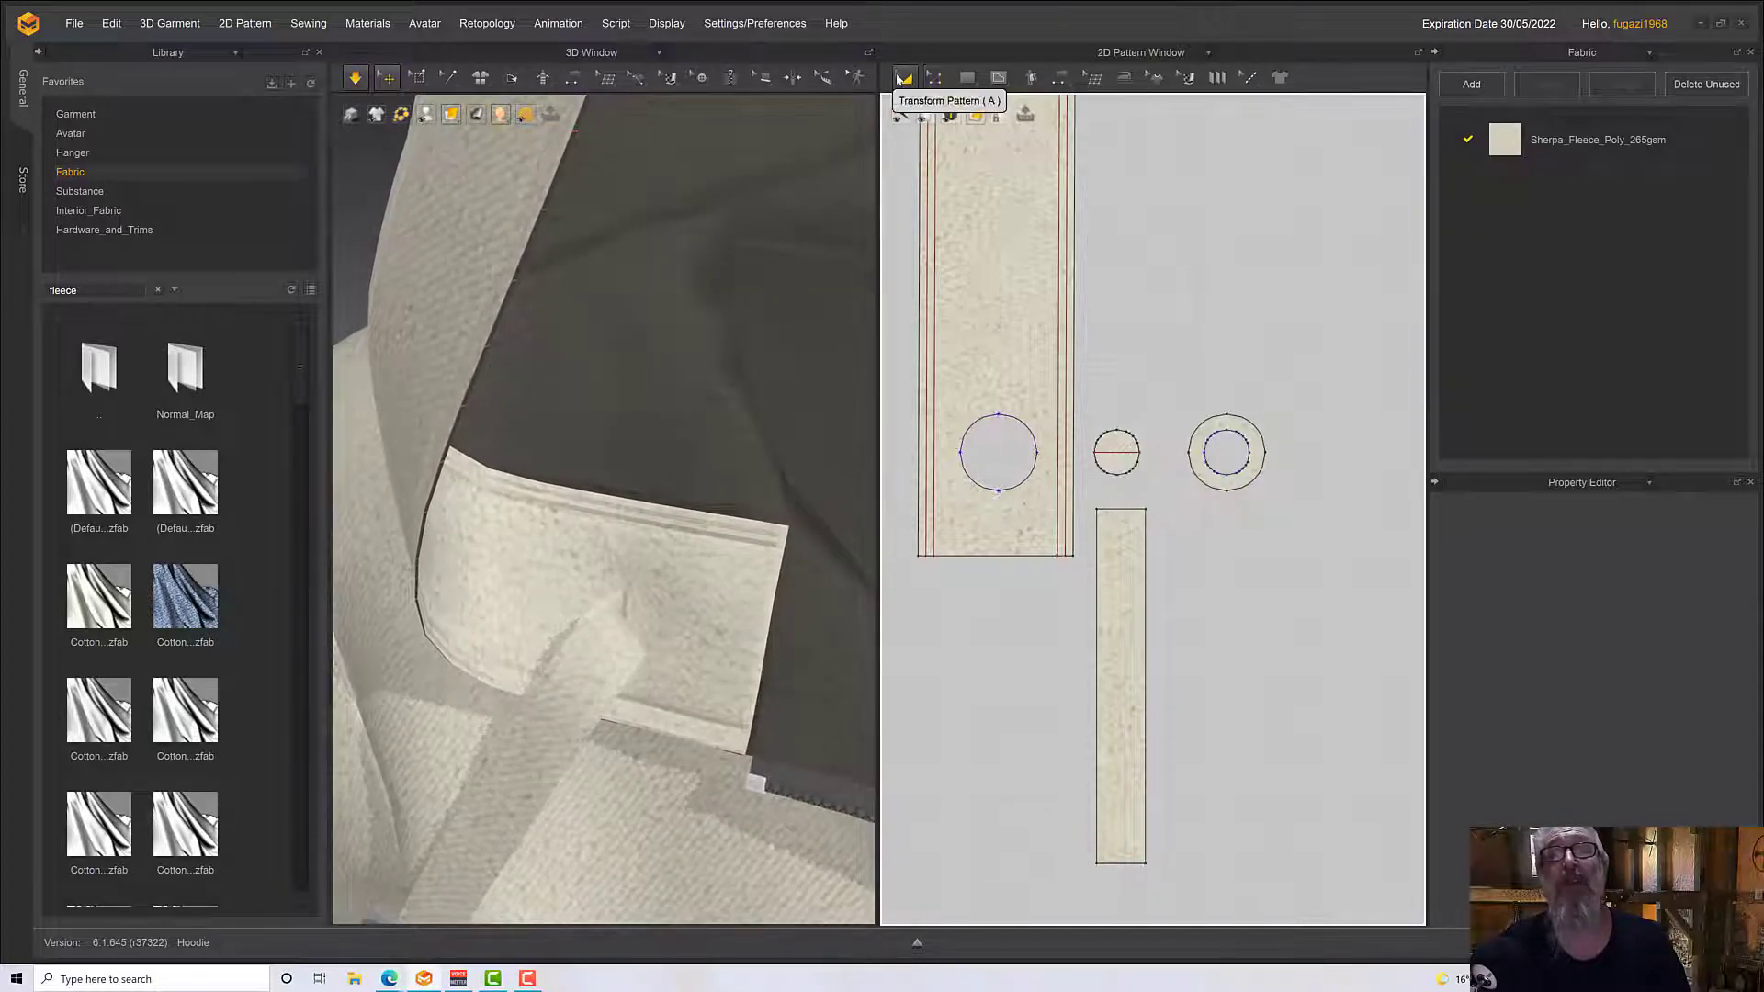
pyautogui.click(968, 216)
pyautogui.moveTo(709, 446); pyautogui.dragTo(716, 423, button='right')
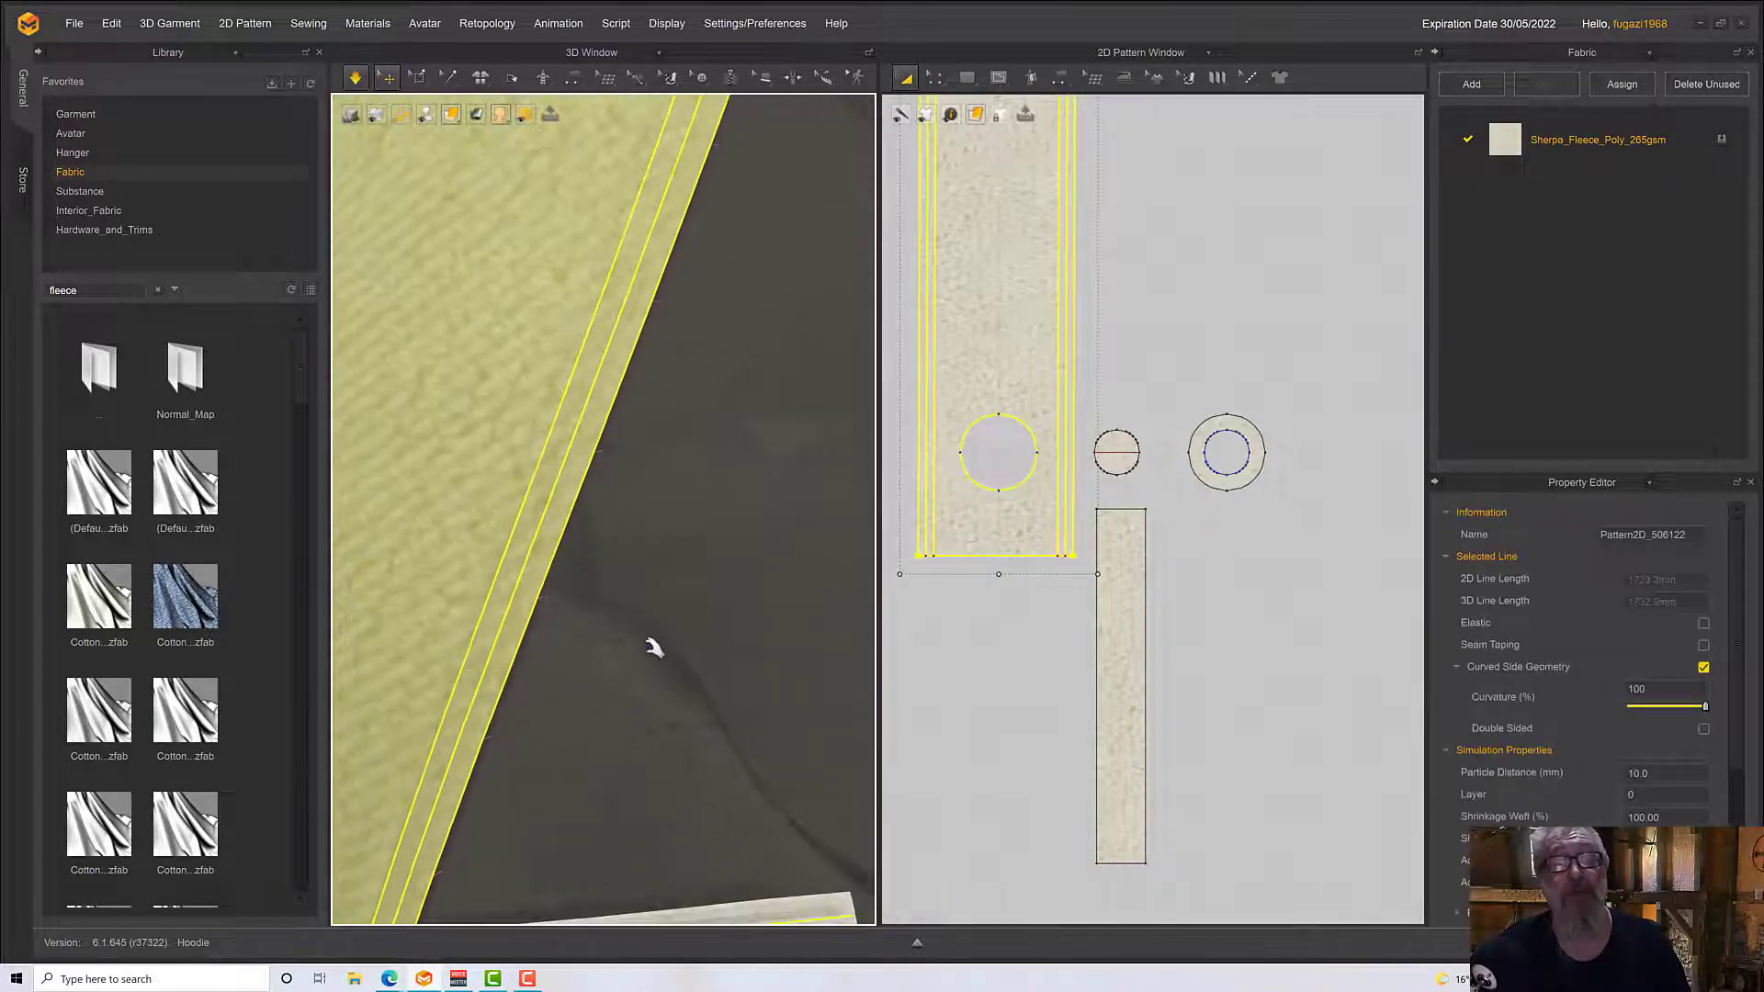
pyautogui.scroll(-5, 630, 660)
pyautogui.scroll(-3, 627, 672)
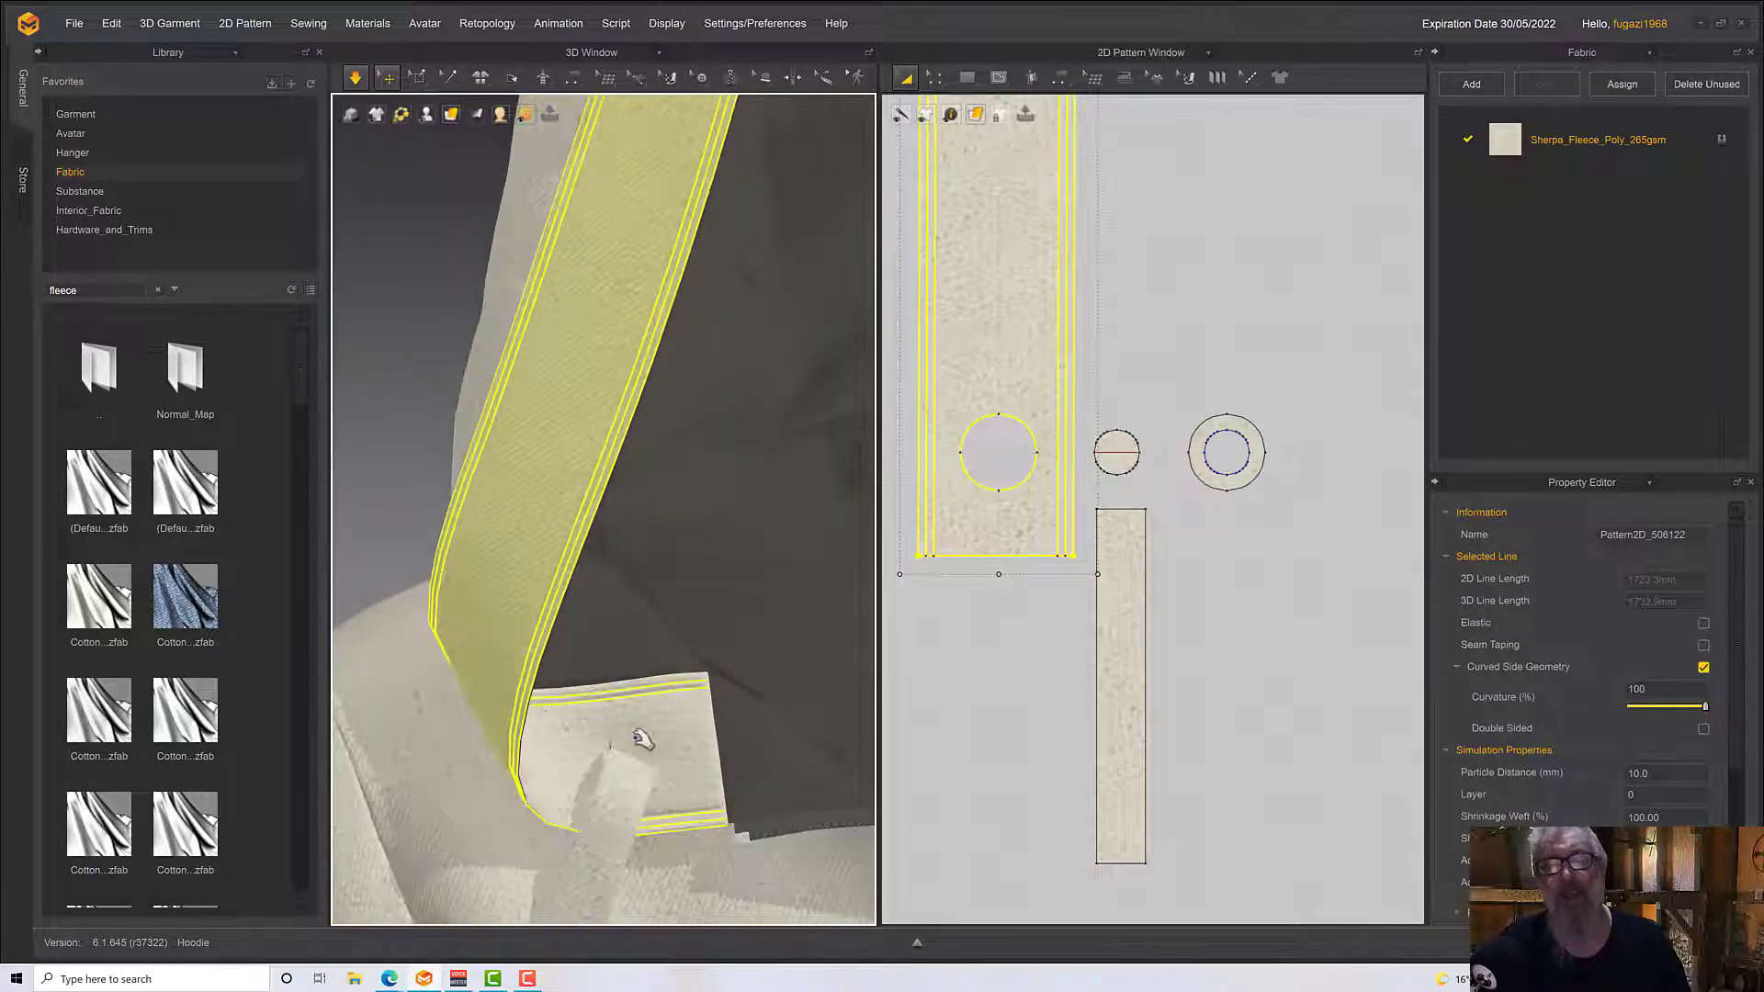
# Stop the simulation, move the strip down and outward in 3D below the hood edging, and simulate it again
pyautogui.click(634, 795)
pyautogui.moveTo(677, 821); pyautogui.dragTo(754, 530, button='right')
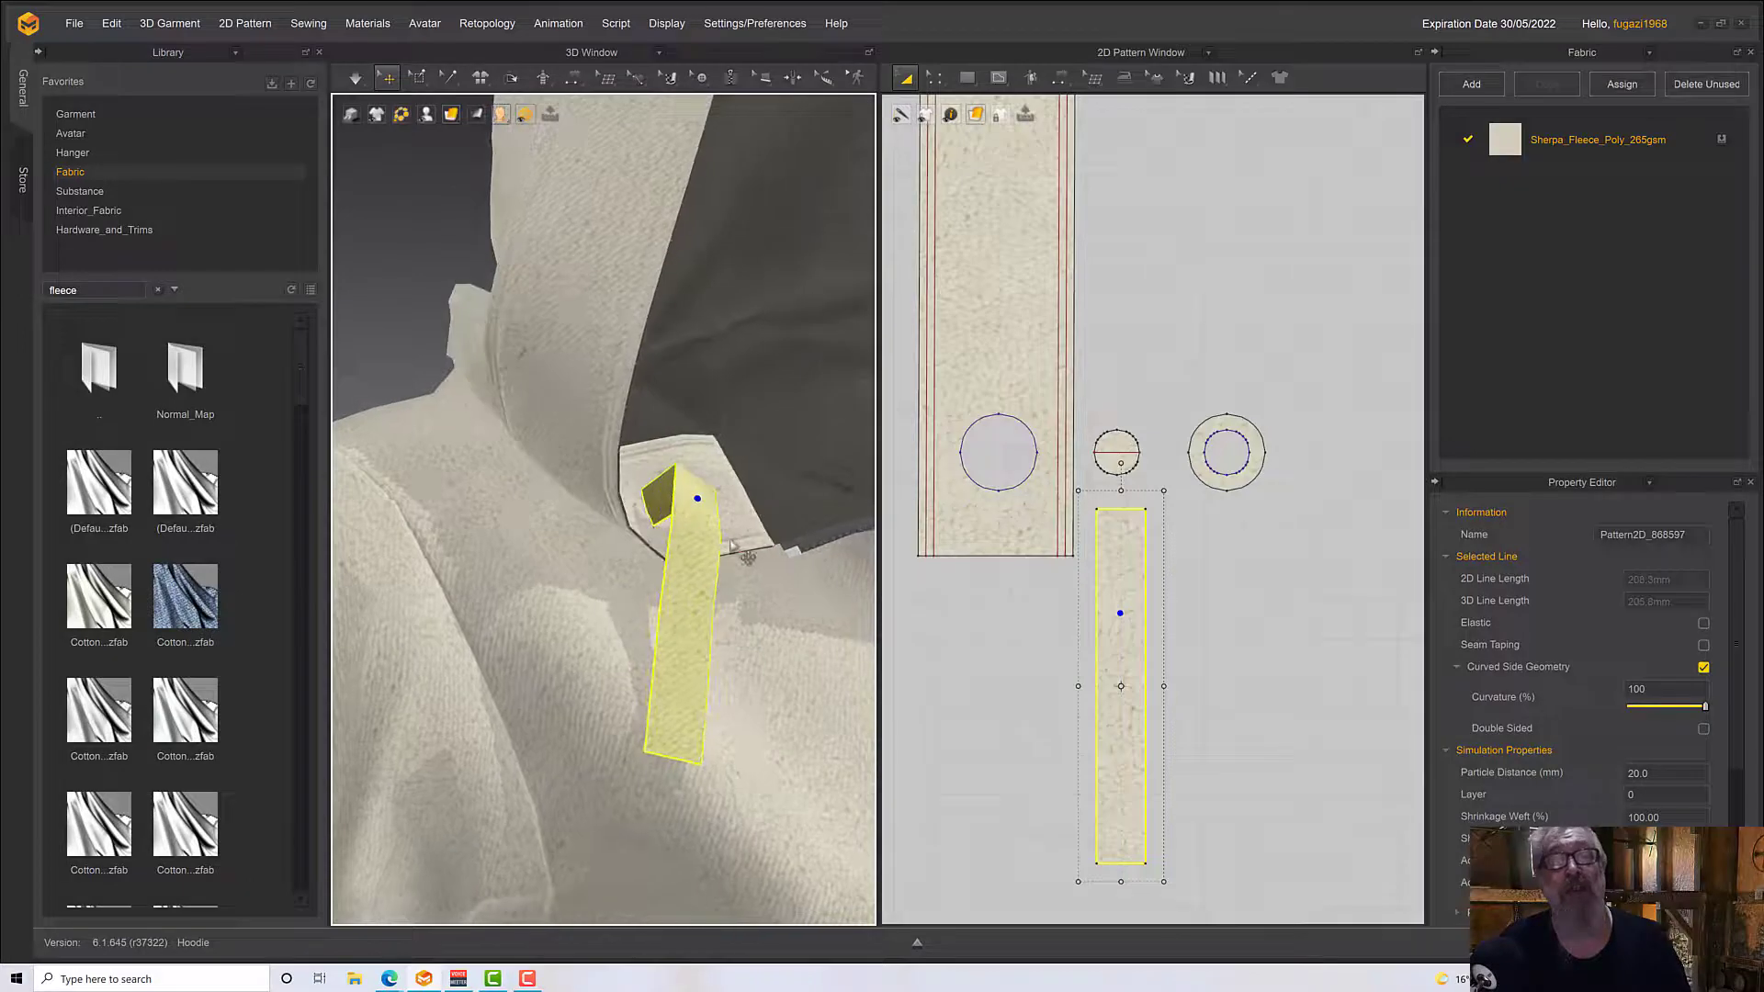
pyautogui.click(726, 490)
pyautogui.click(677, 588)
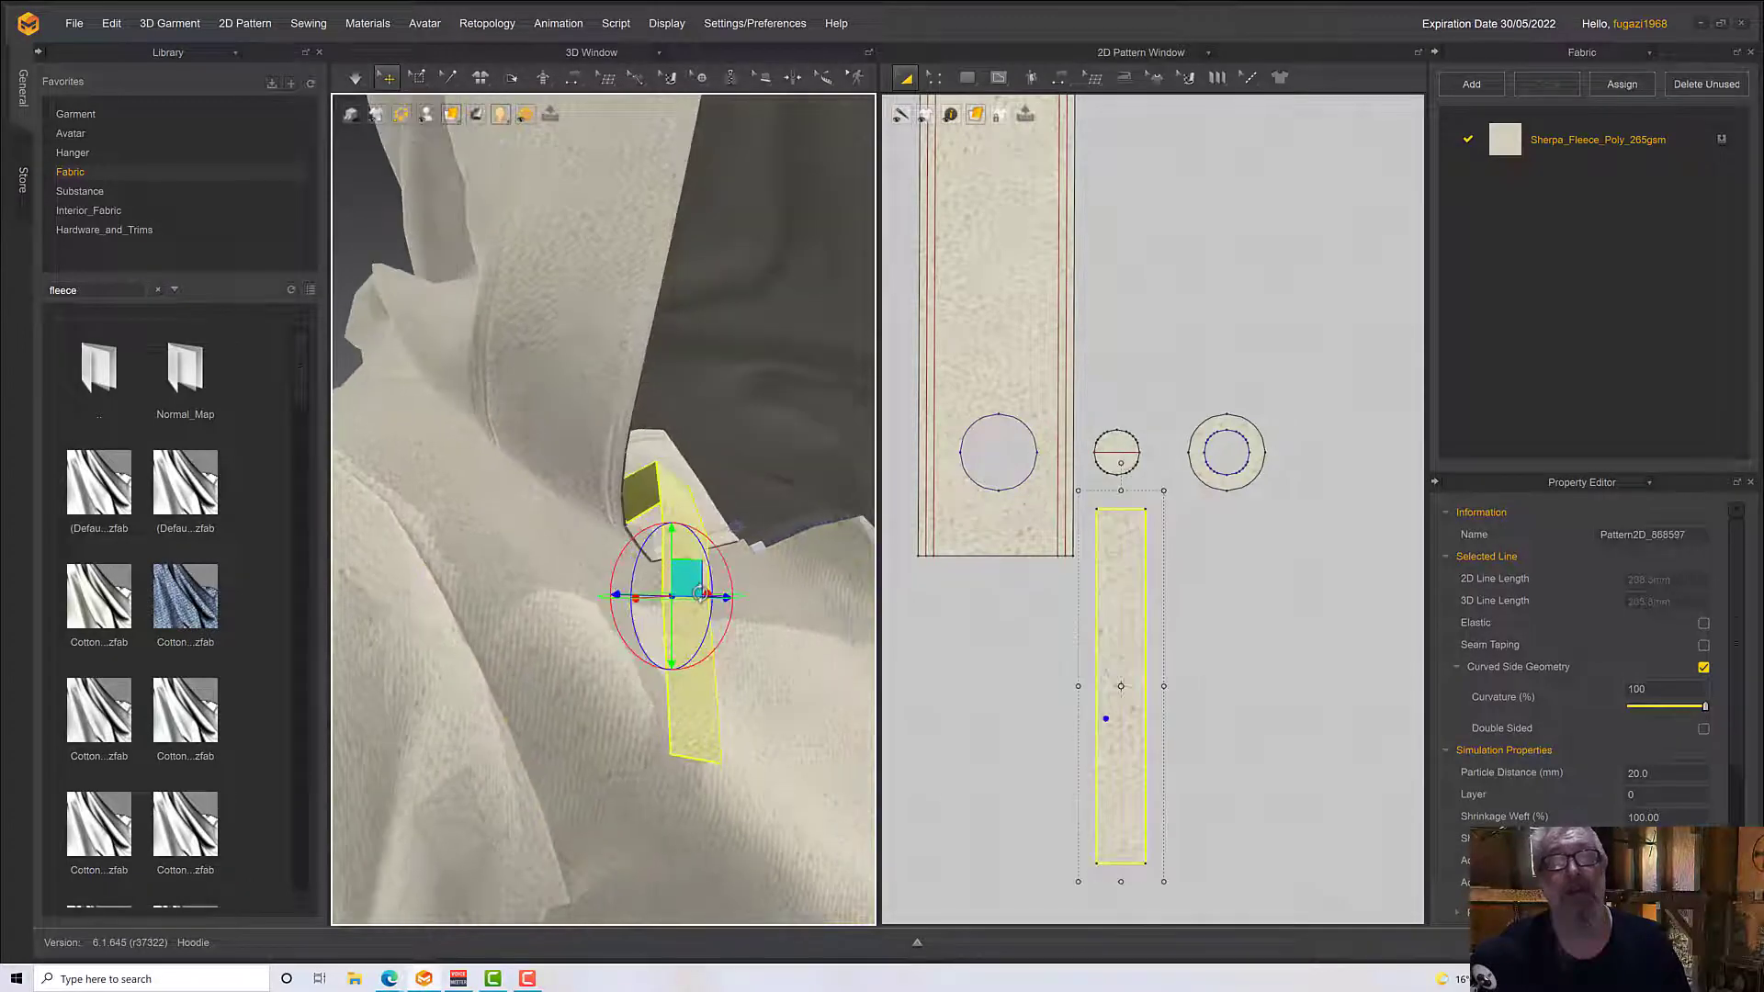
pyautogui.moveTo(696, 592); pyautogui.dragTo(725, 675)
pyautogui.press('space')
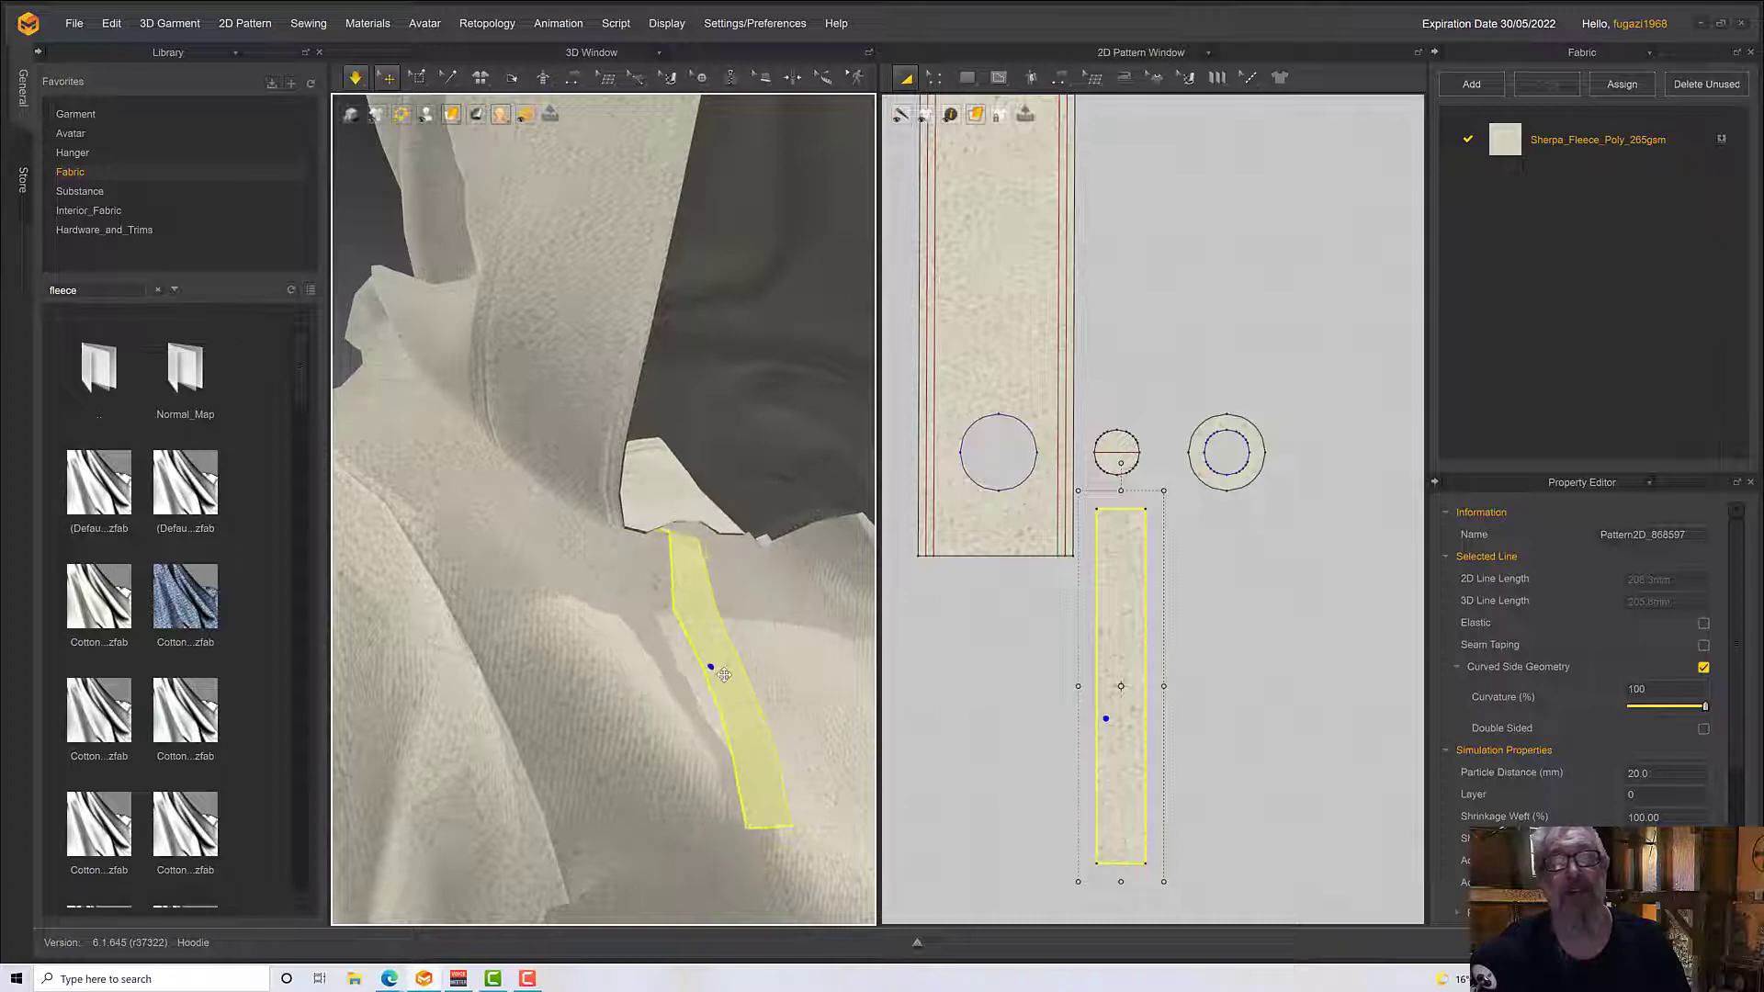
pyautogui.moveTo(746, 667); pyautogui.dragTo(719, 624, button='right')
pyautogui.scroll(-10, 714, 630)
pyautogui.scroll(-5, 1108, 666)
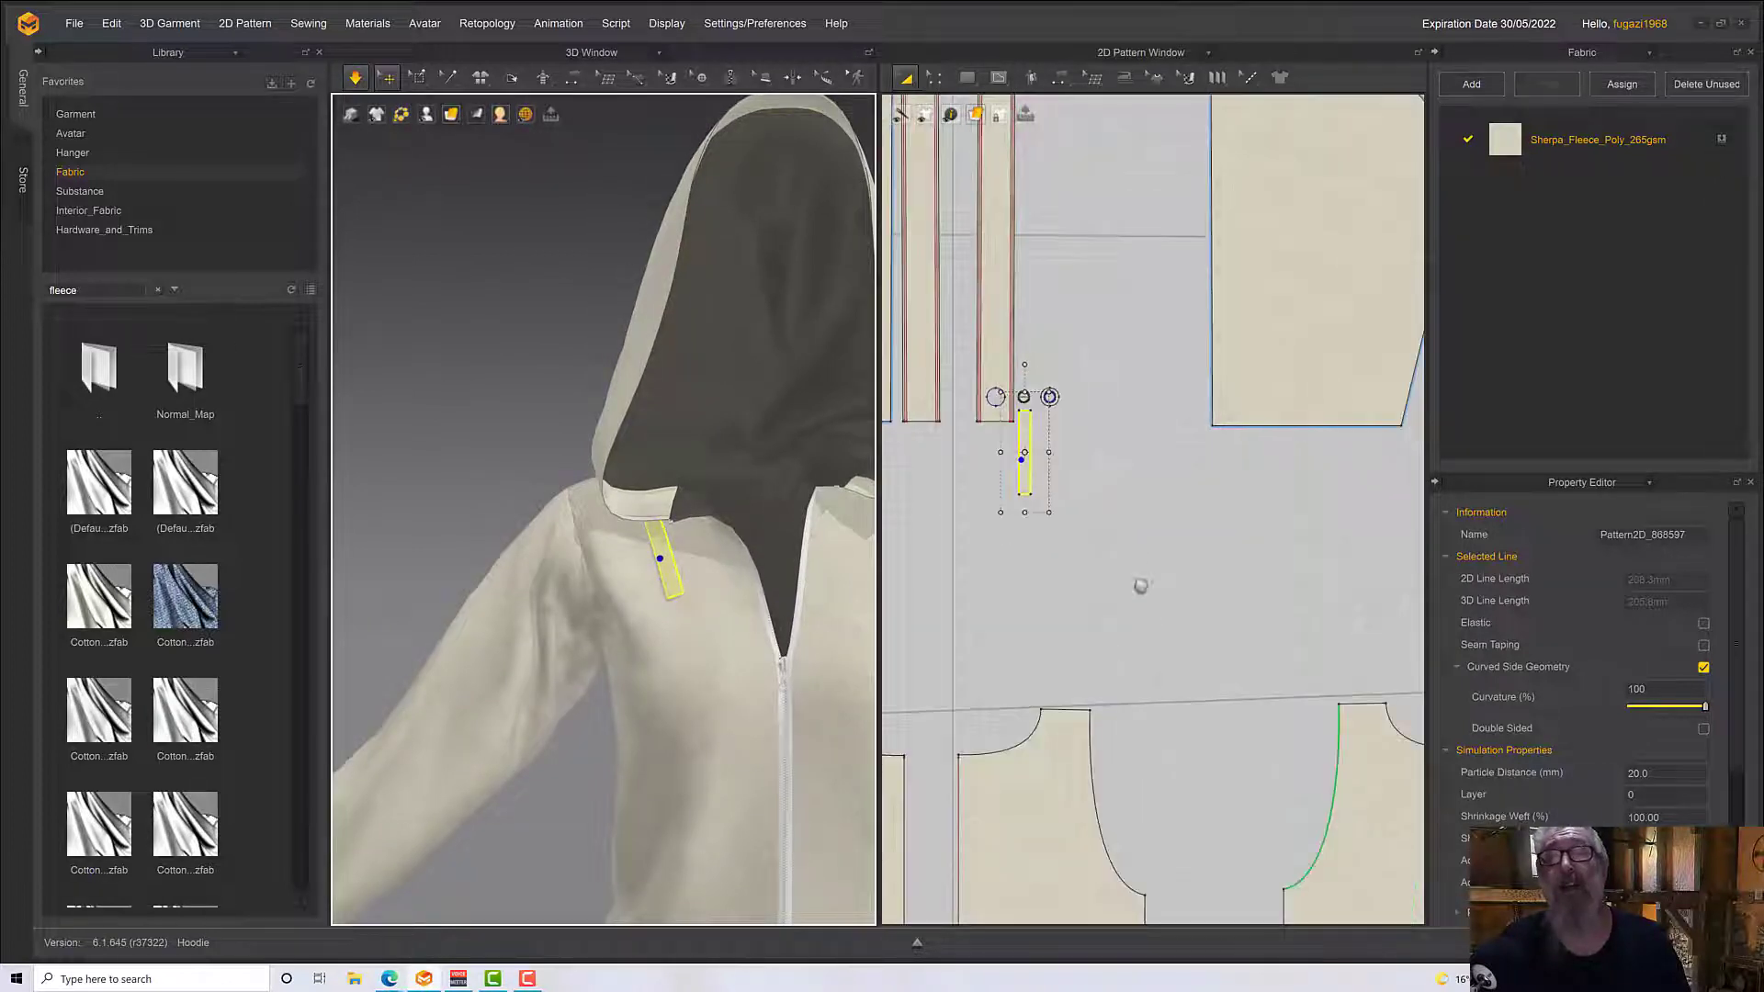
# Try to paste a copy of the eyelet hole circle from the hood edging's lower end near its upper end
pyautogui.scroll(-3, 1157, 847)
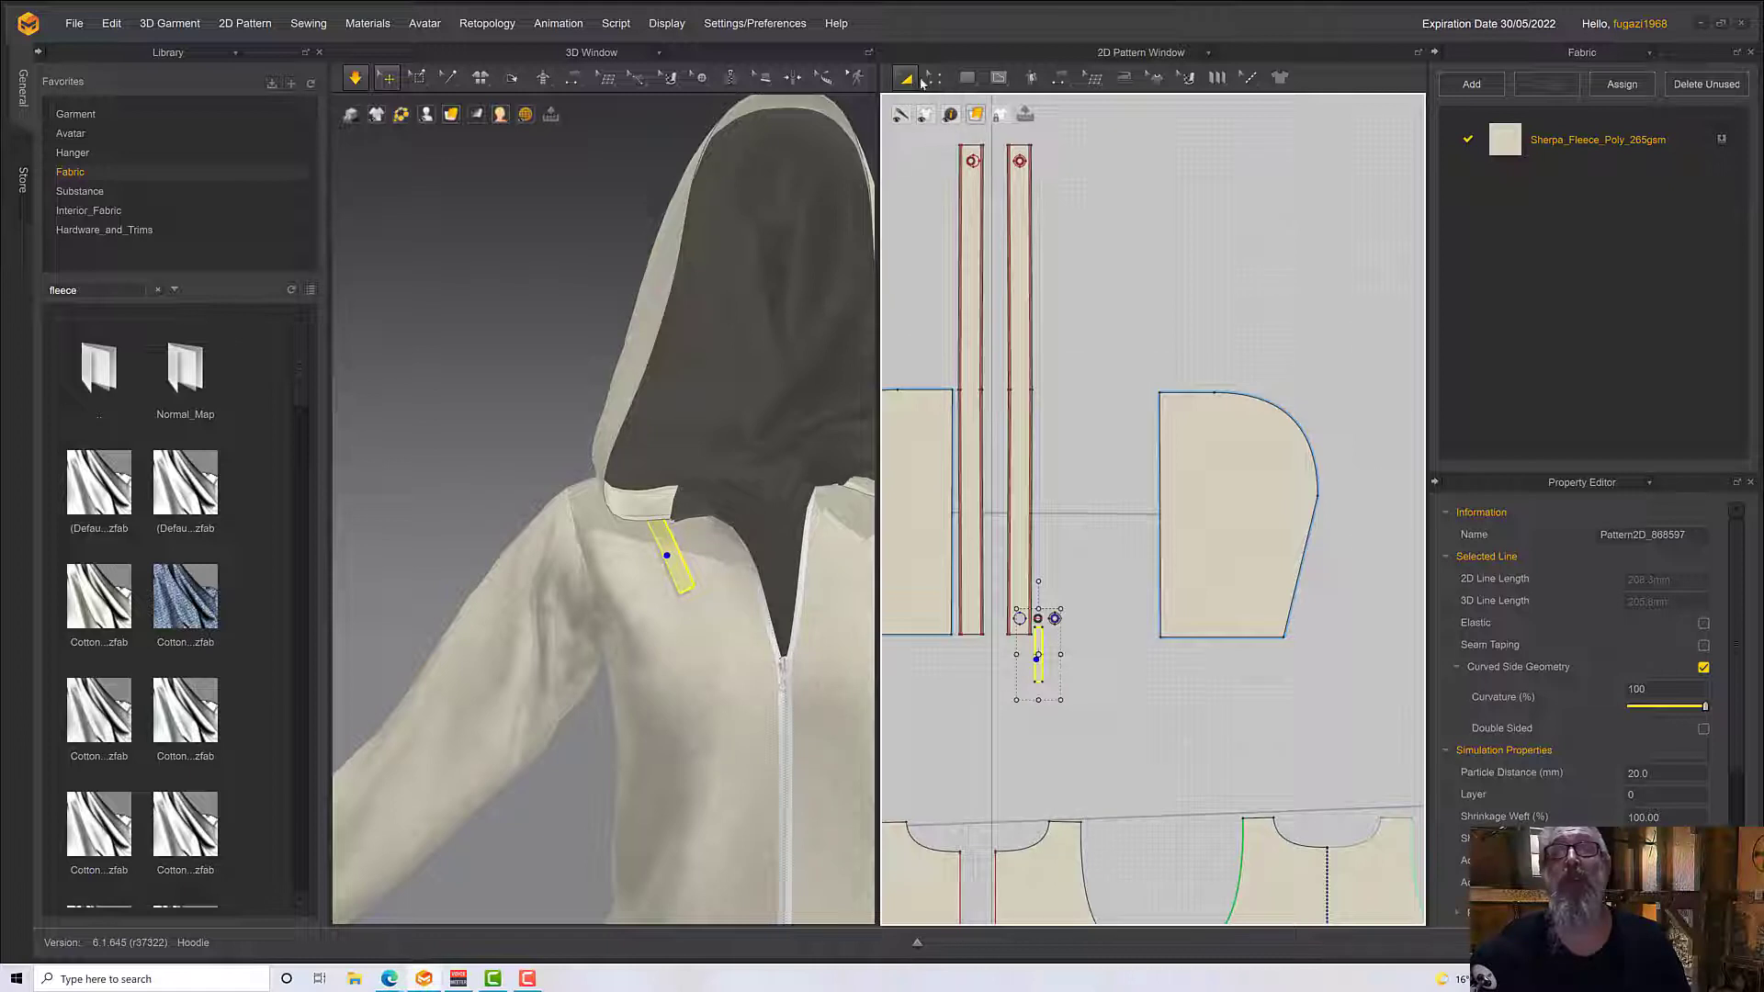
pyautogui.click(926, 78)
pyautogui.click(956, 116)
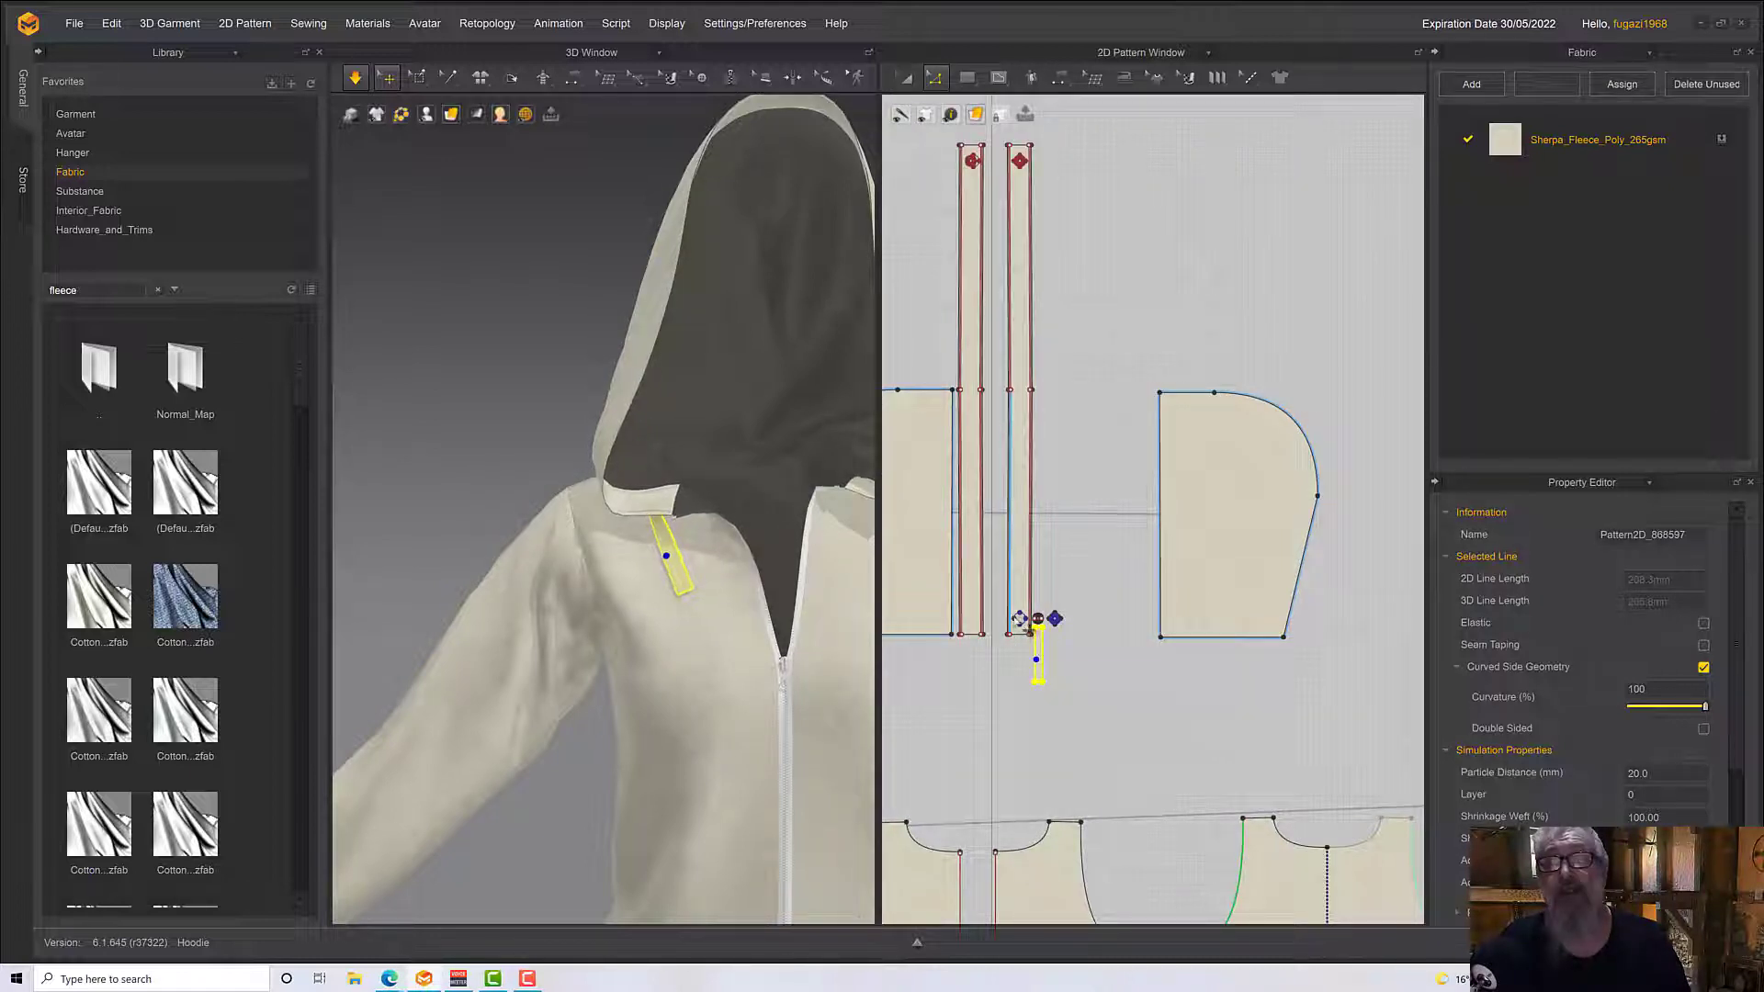
pyautogui.click(1059, 665)
pyautogui.scroll(5, 1018, 628)
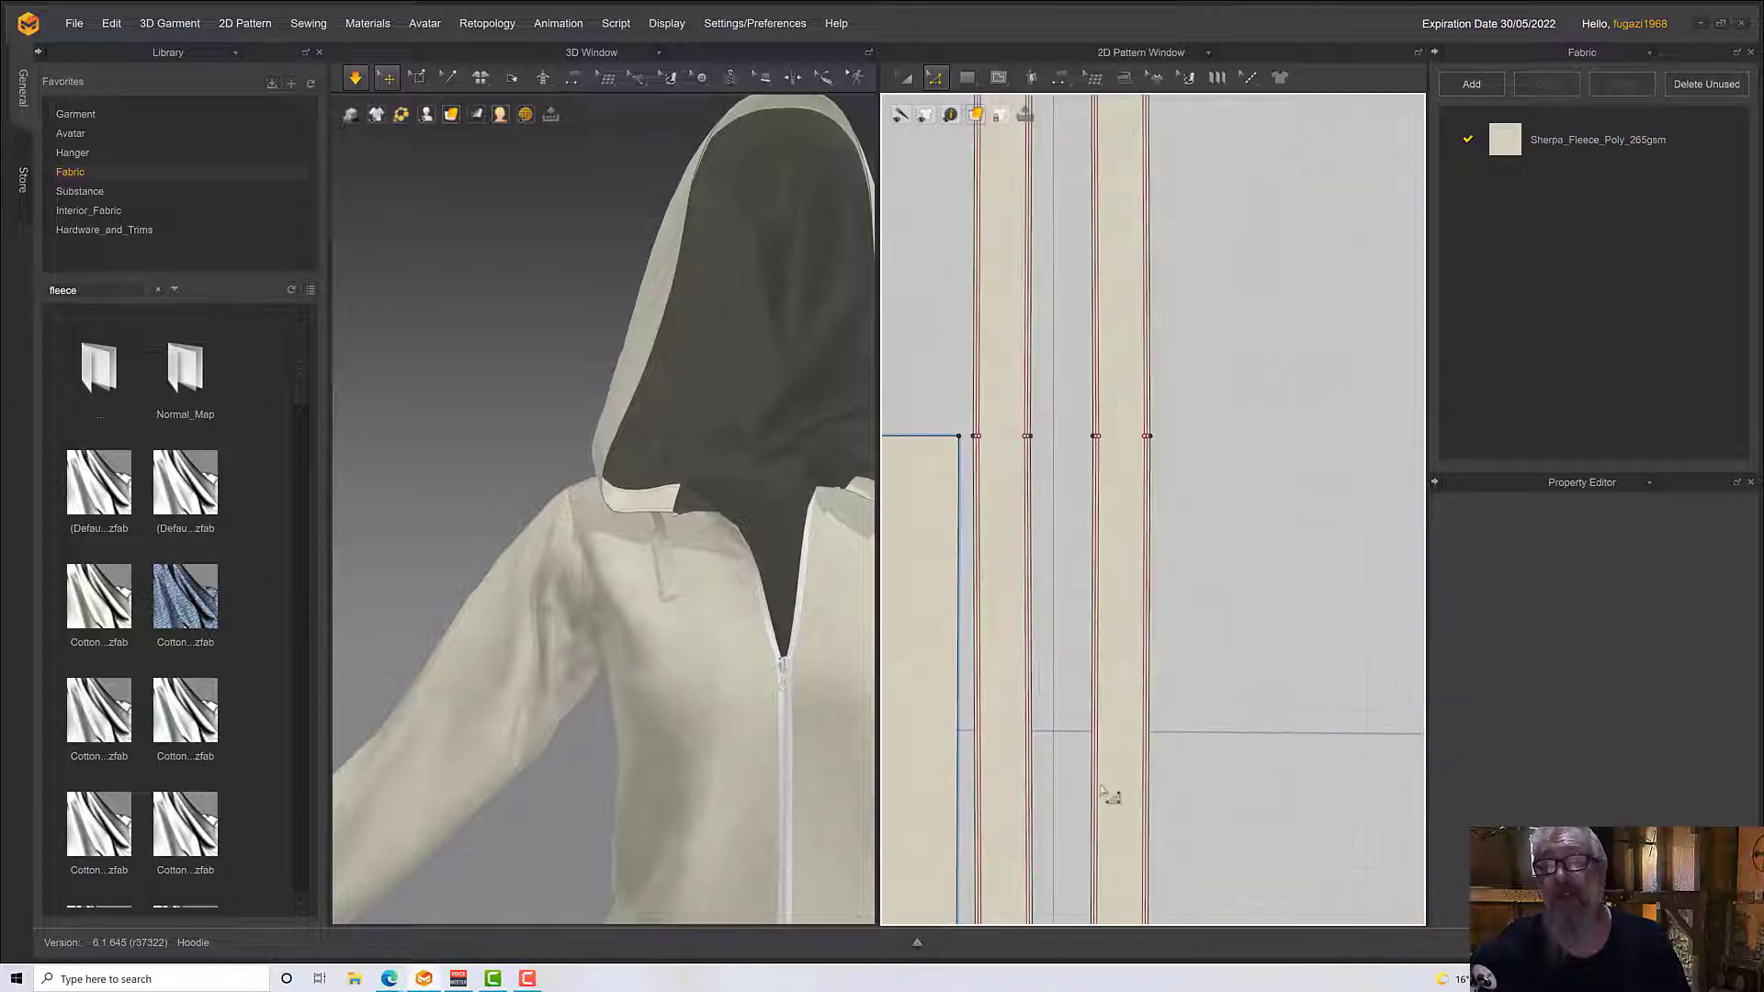
pyautogui.moveTo(1102, 859); pyautogui.dragTo(949, 447, button='middle')
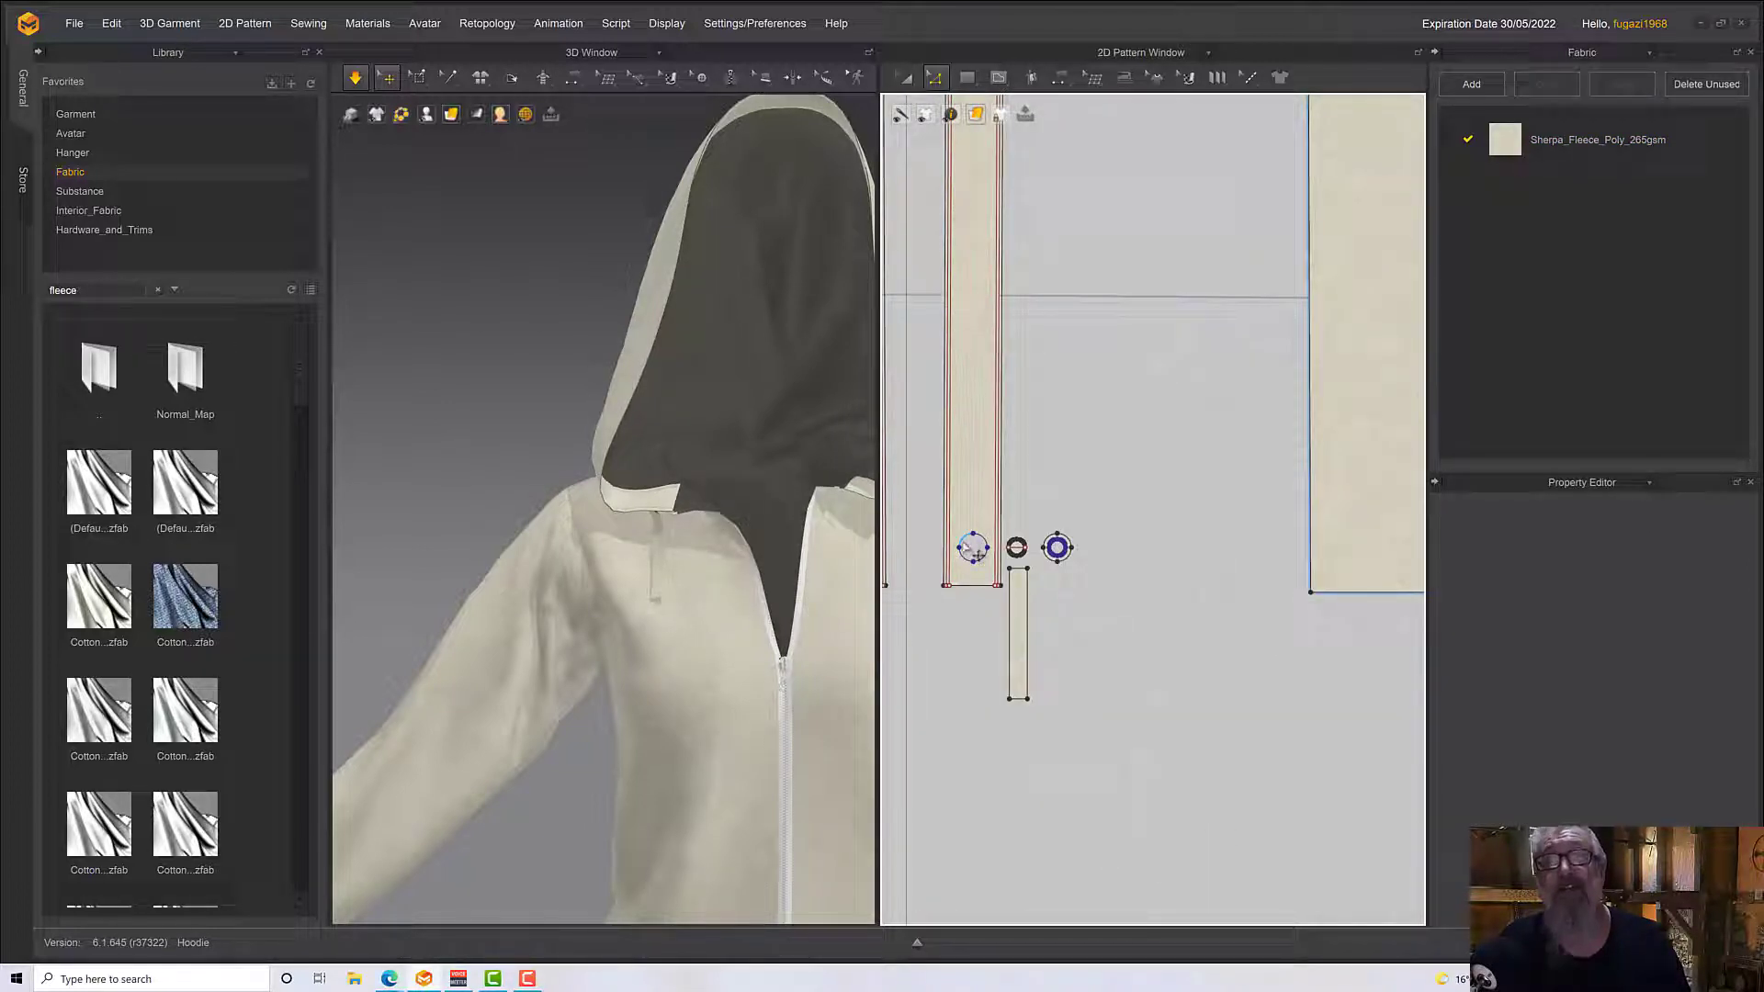
pyautogui.click(974, 548)
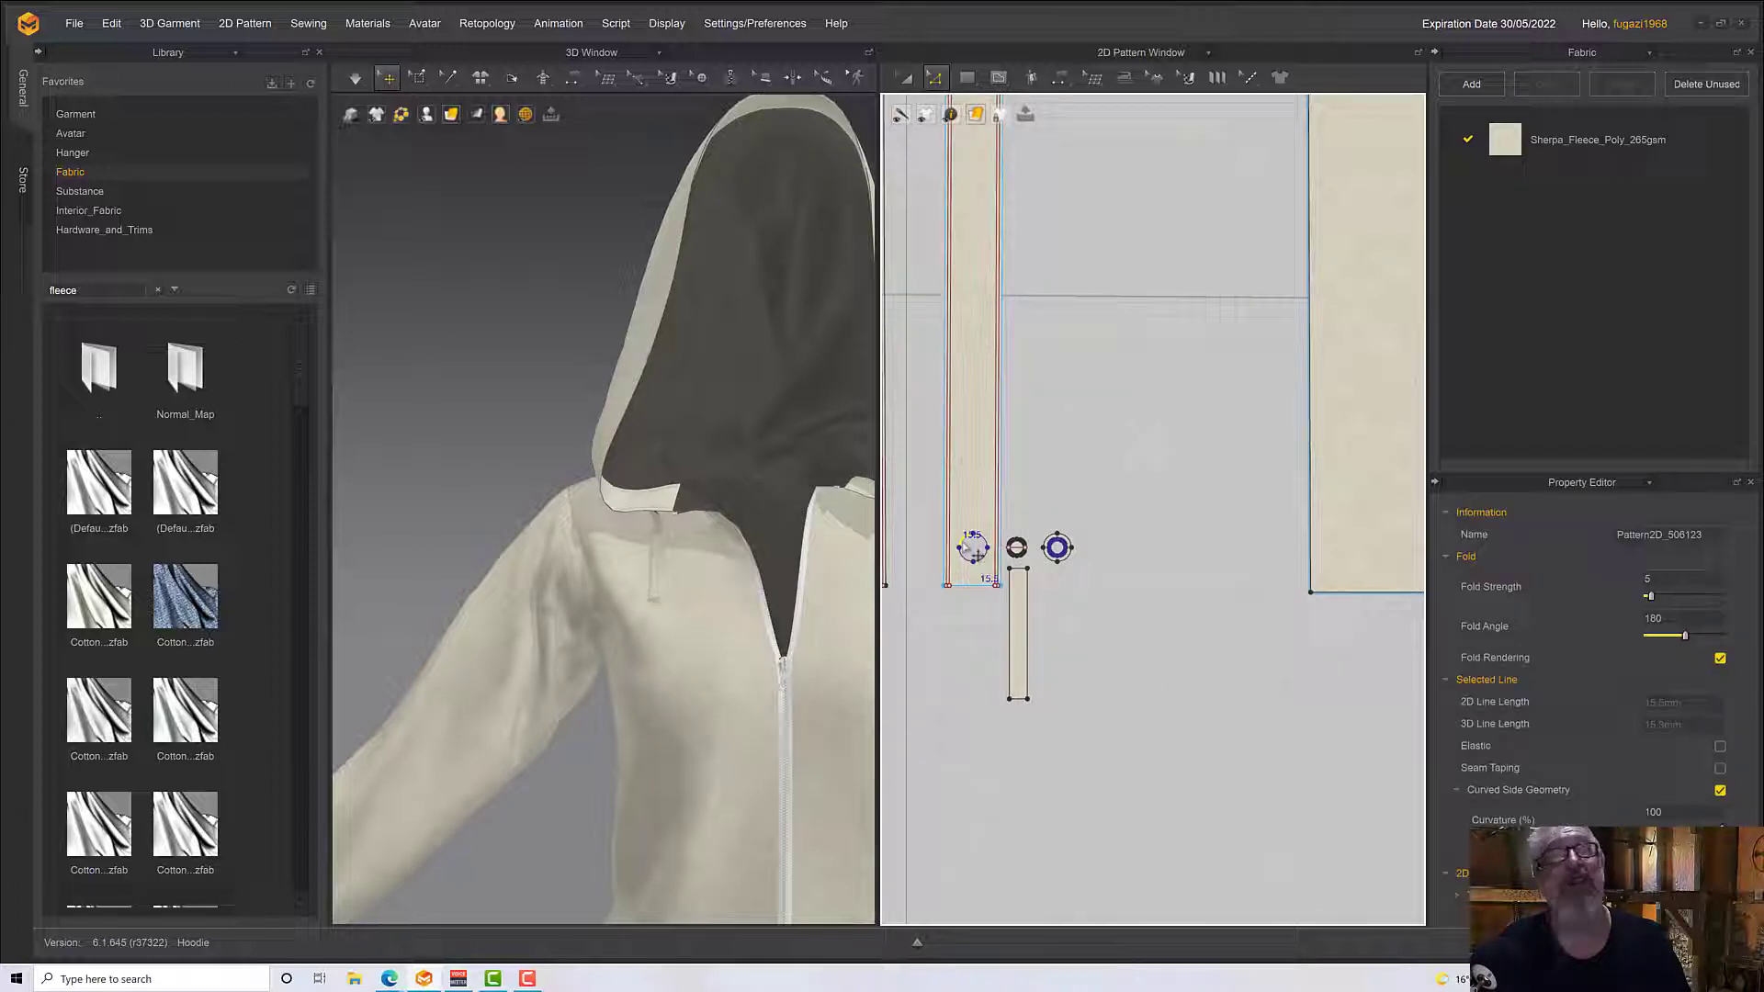
pyautogui.scroll(-2, 1054, 501)
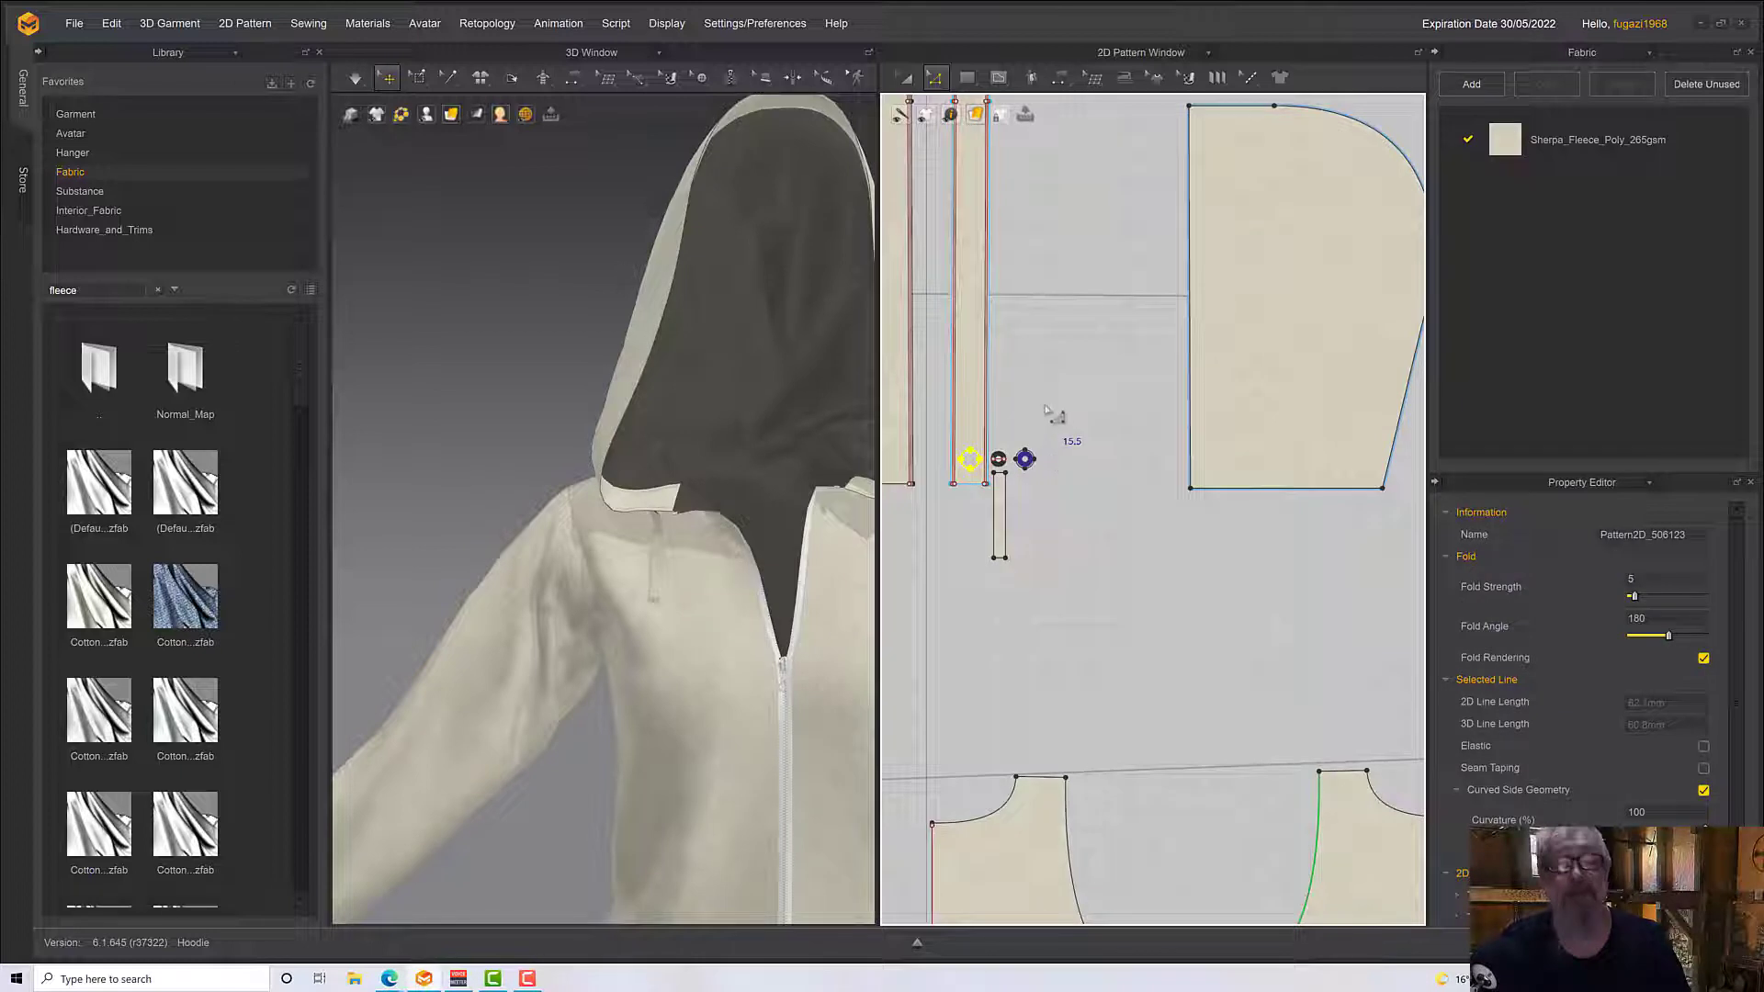
pyautogui.hotkey('ctrl', 'v')
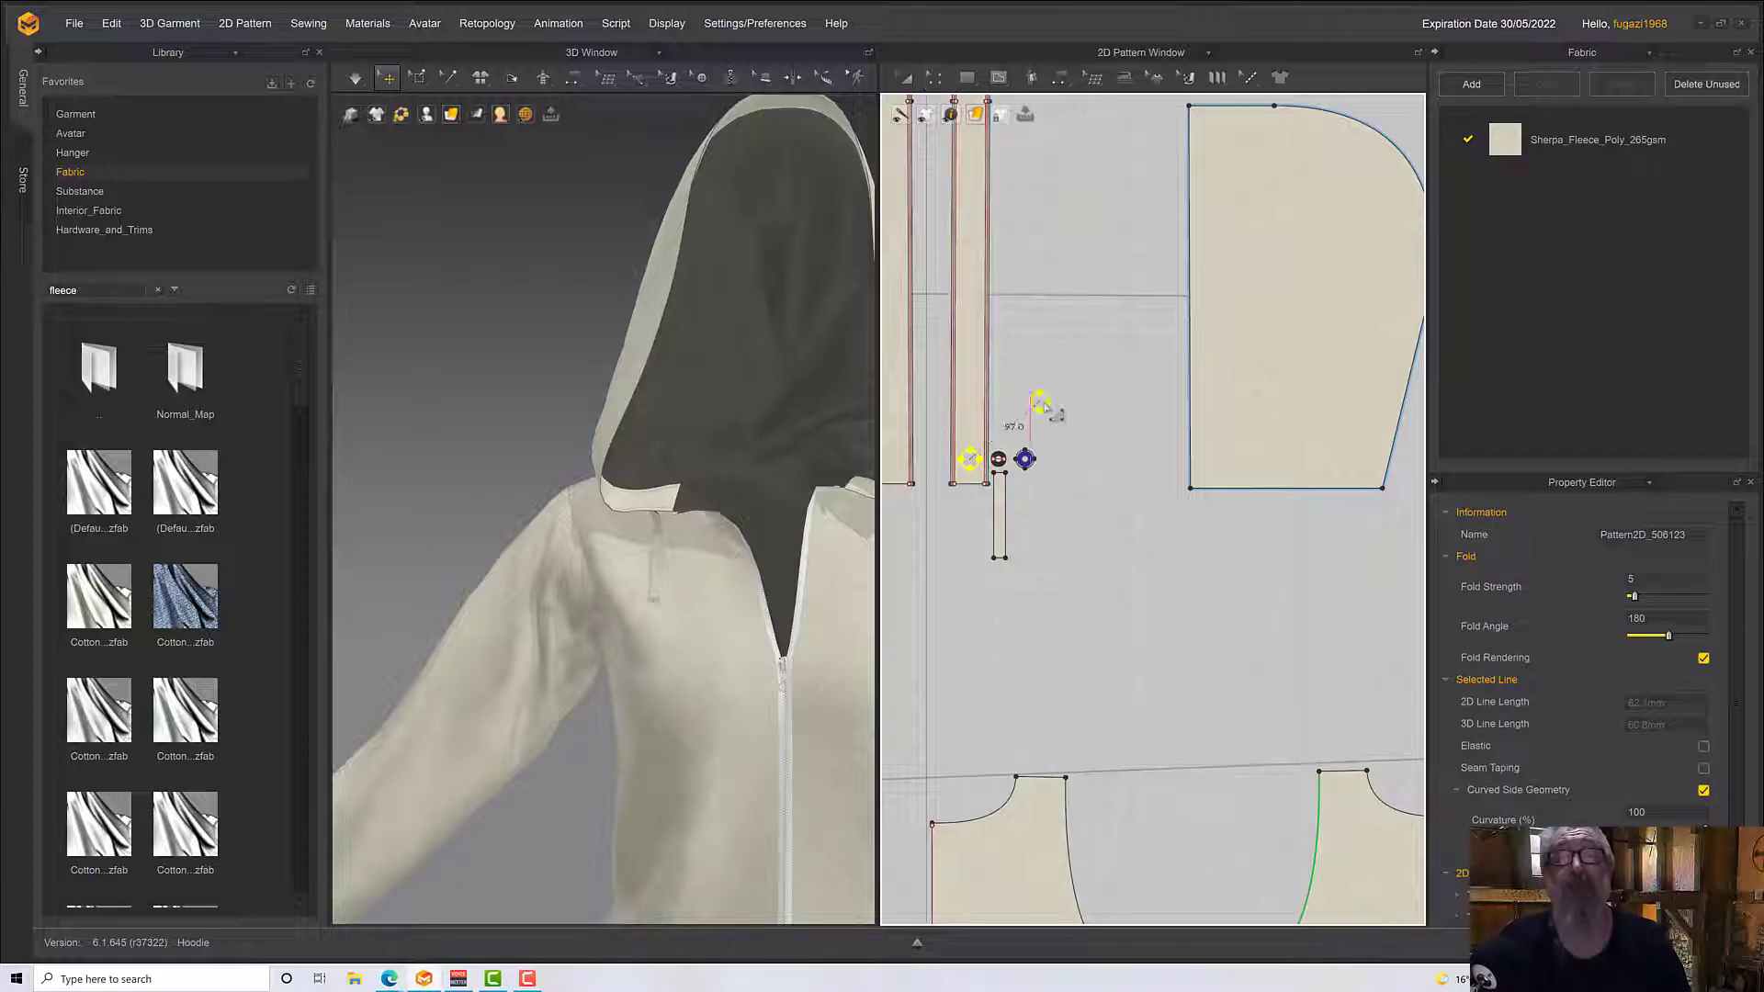
pyautogui.keyDown('shift'); pyautogui.moveTo(970, 278); pyautogui.dragTo(1008, 710, button='middle'); pyautogui.keyUp('shift')
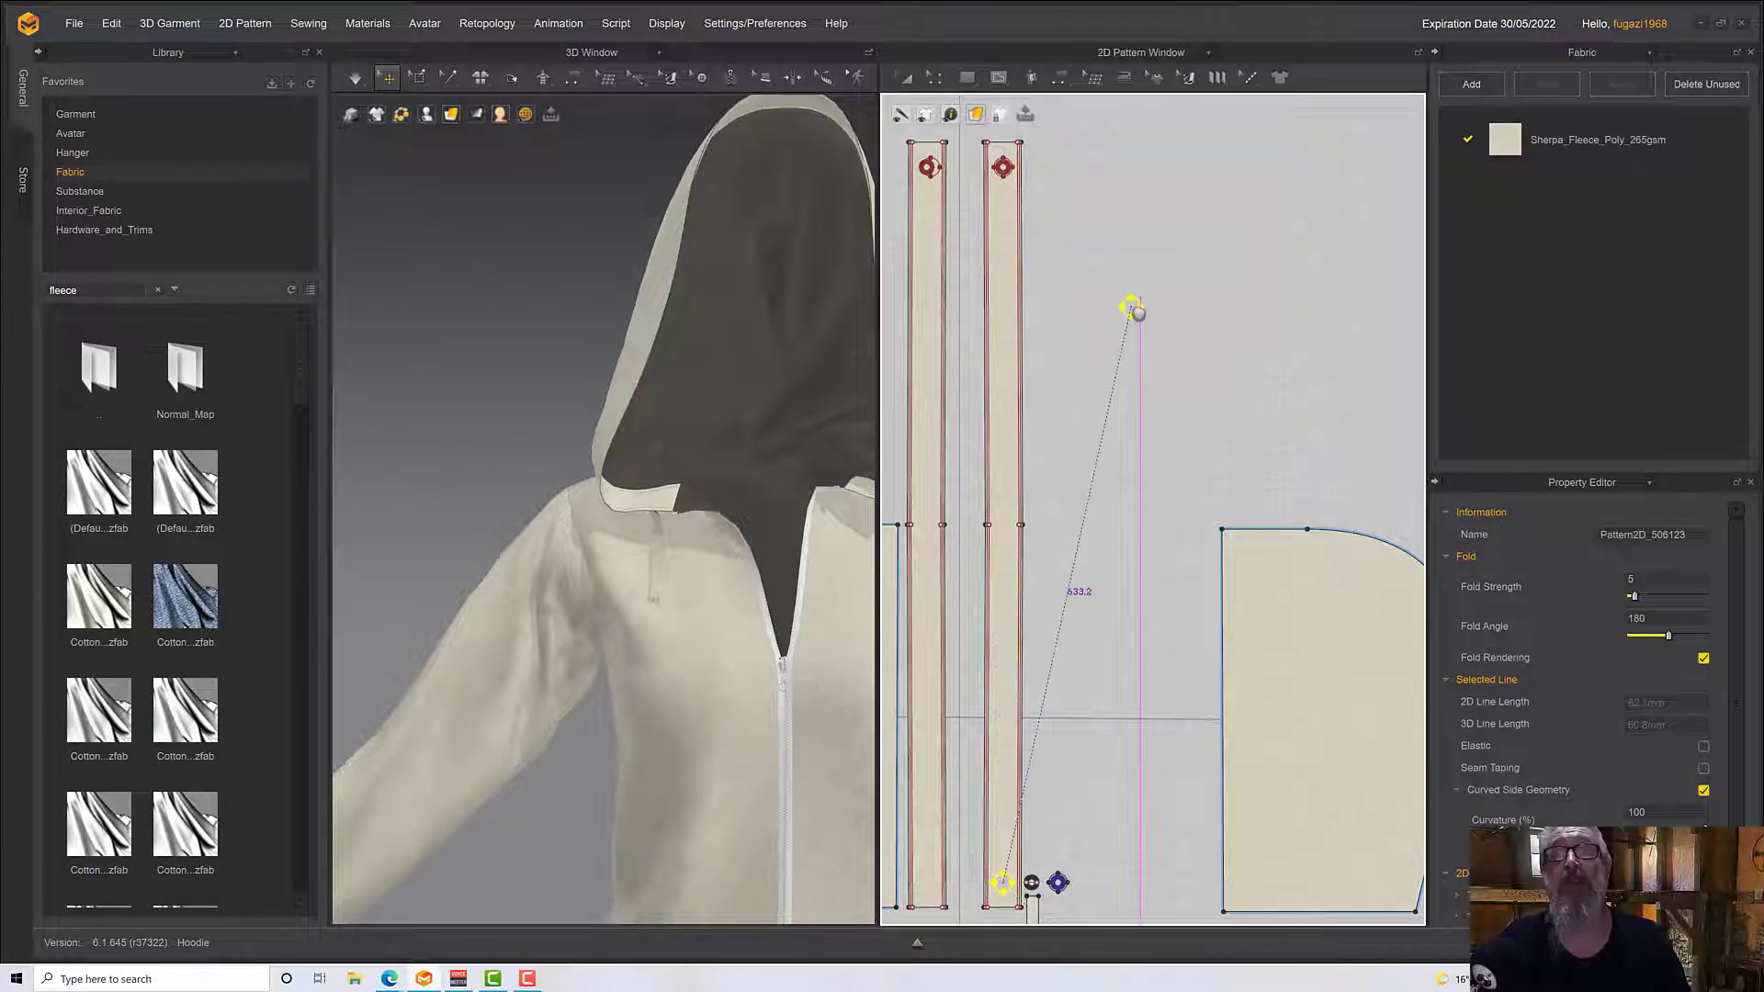
pyautogui.press('Escape')
# Delete the off-centre pair of eyelet circles from the upper end of the hood edging strip, keeping the concentric pair on the neighbouring strip
pyautogui.scroll(-4, 738, 582)
pyautogui.moveTo(765, 593)
pyautogui.mouseDown(button='right')
pyautogui.moveTo(735, 582)
pyautogui.moveTo(752, 575)
pyautogui.mouseUp(button='right')
pyautogui.scroll(5, 1130, 295)
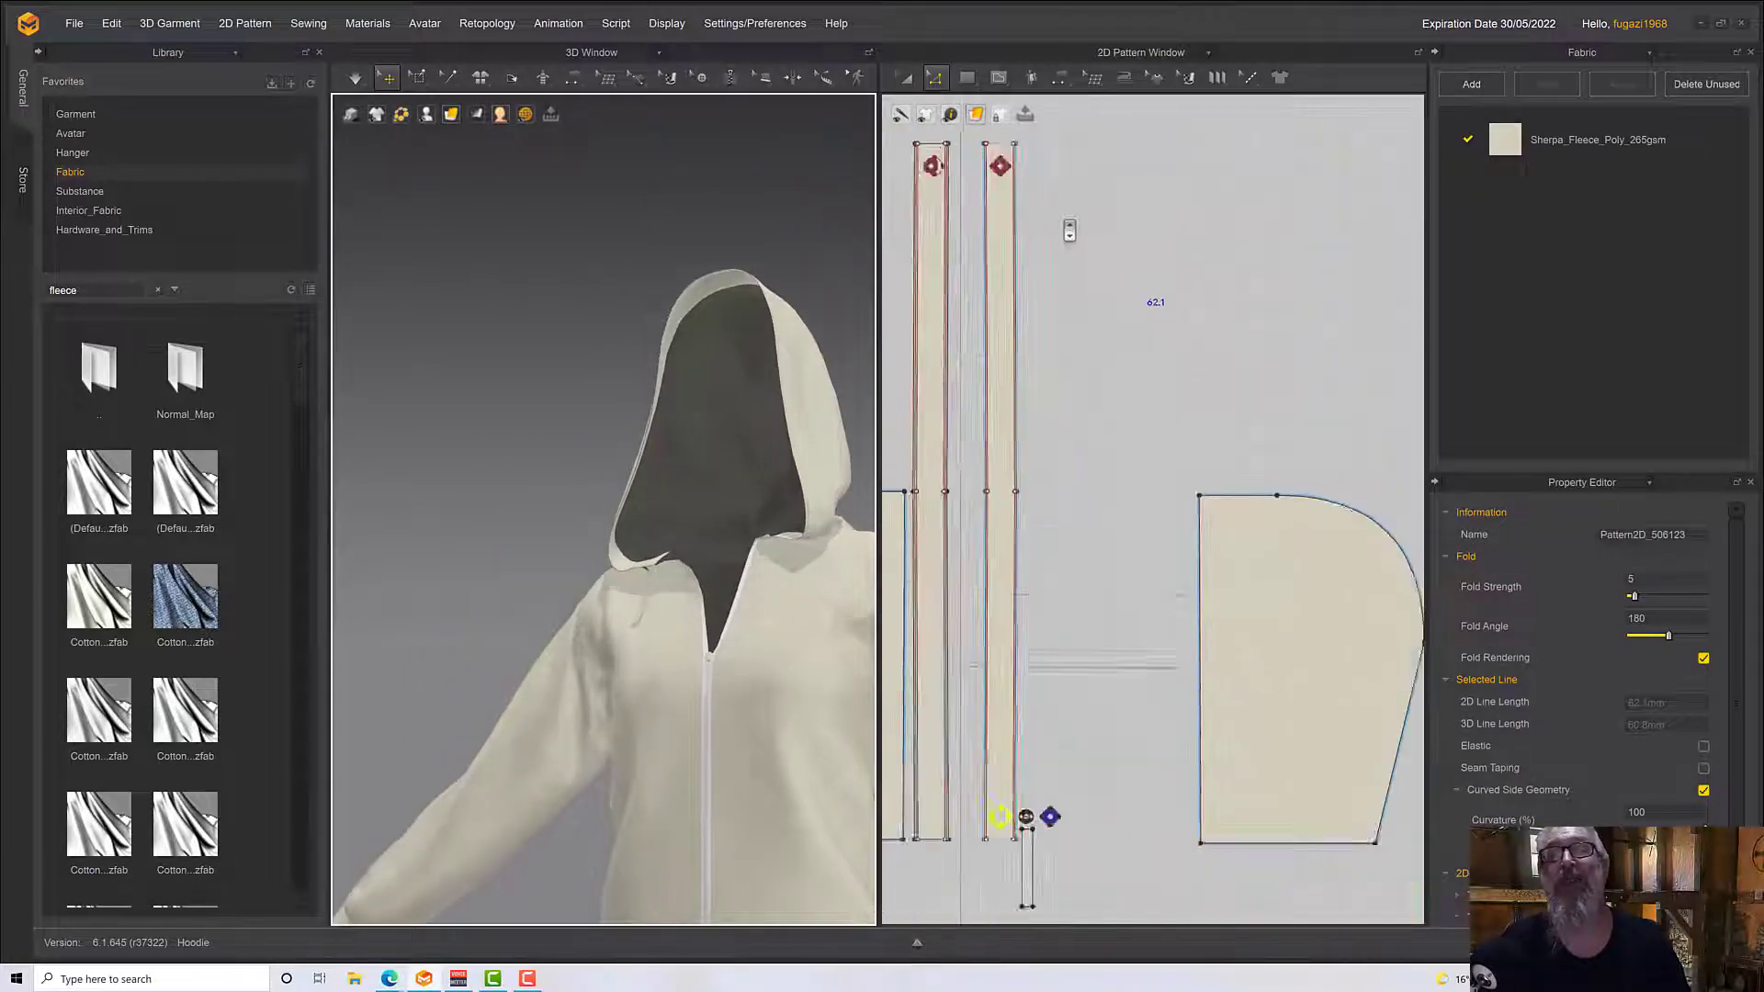
pyautogui.moveTo(1373, 453); pyautogui.dragTo(1376, 461, button='middle')
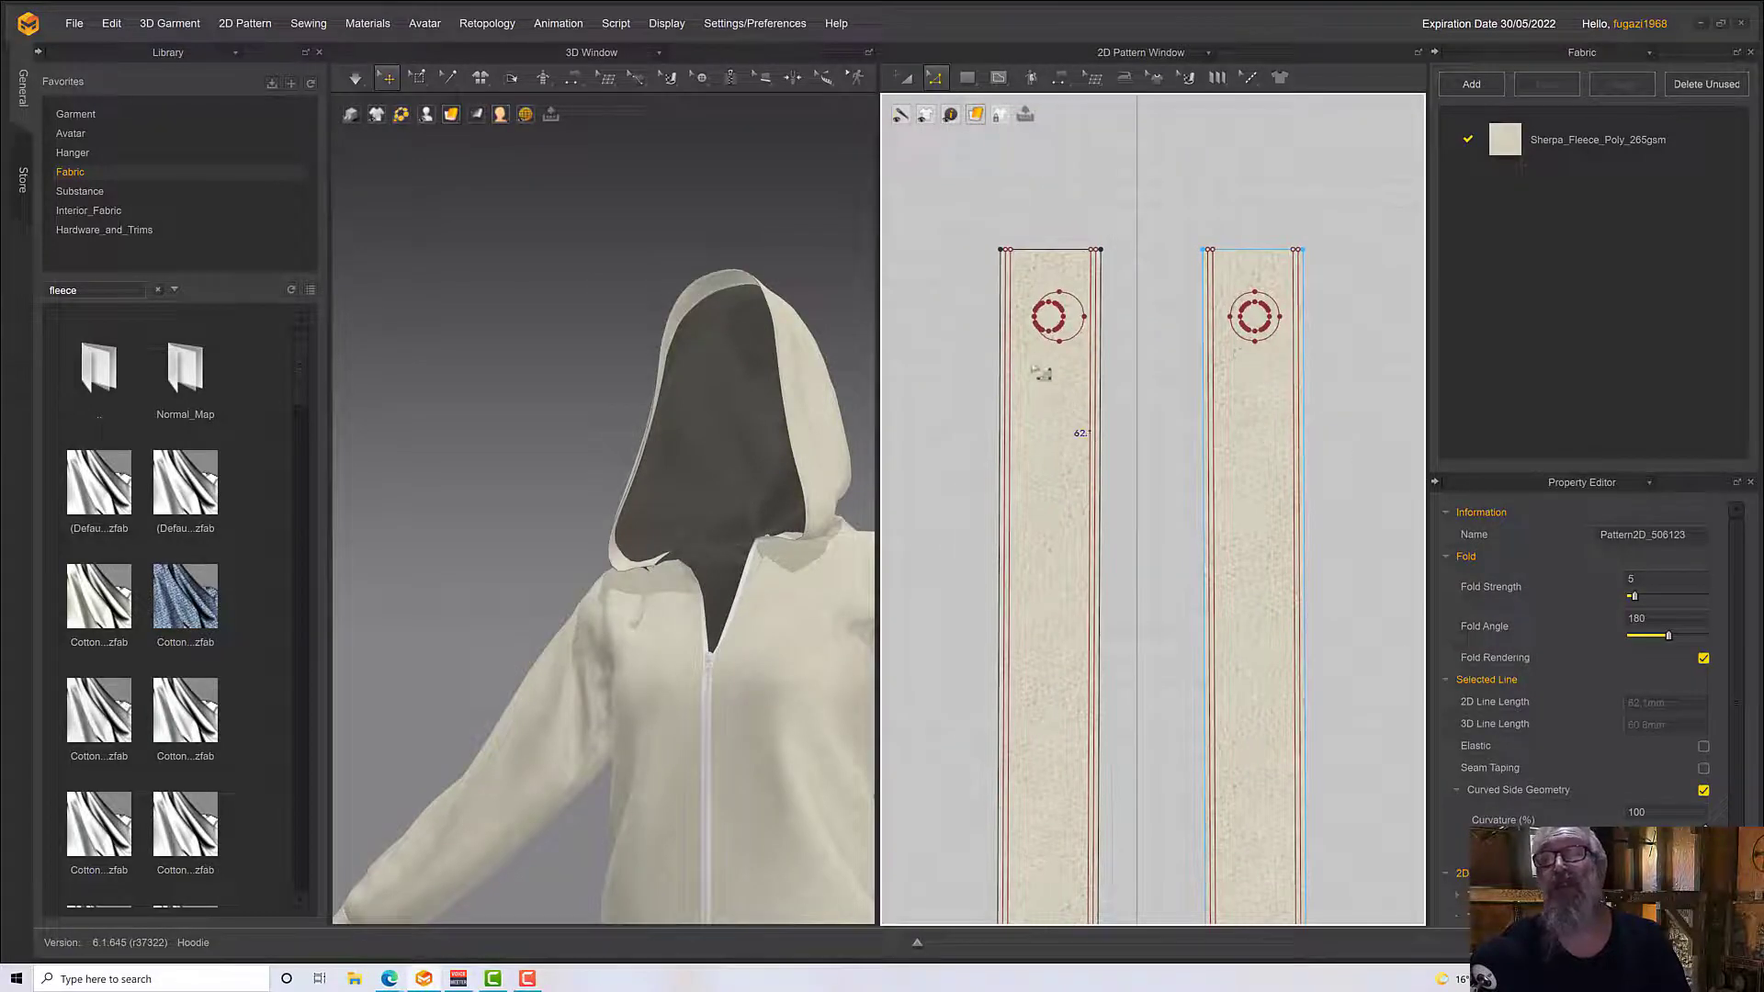
pyautogui.click(906, 77)
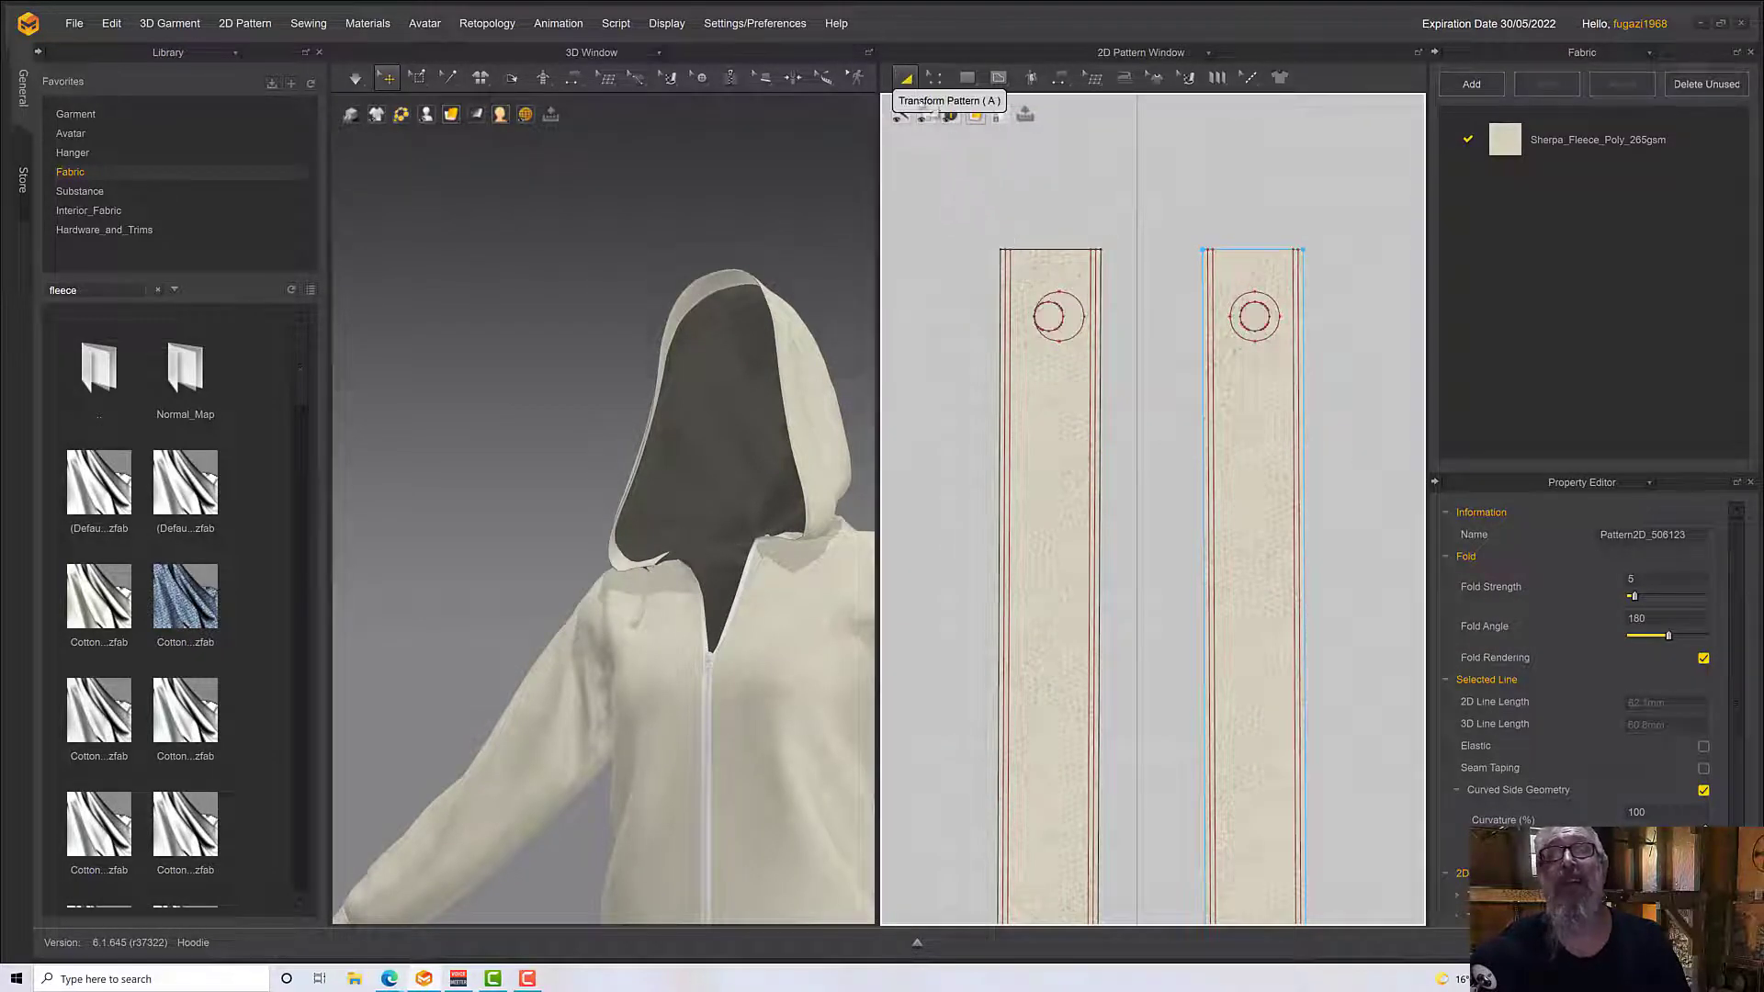
pyautogui.click(1050, 321)
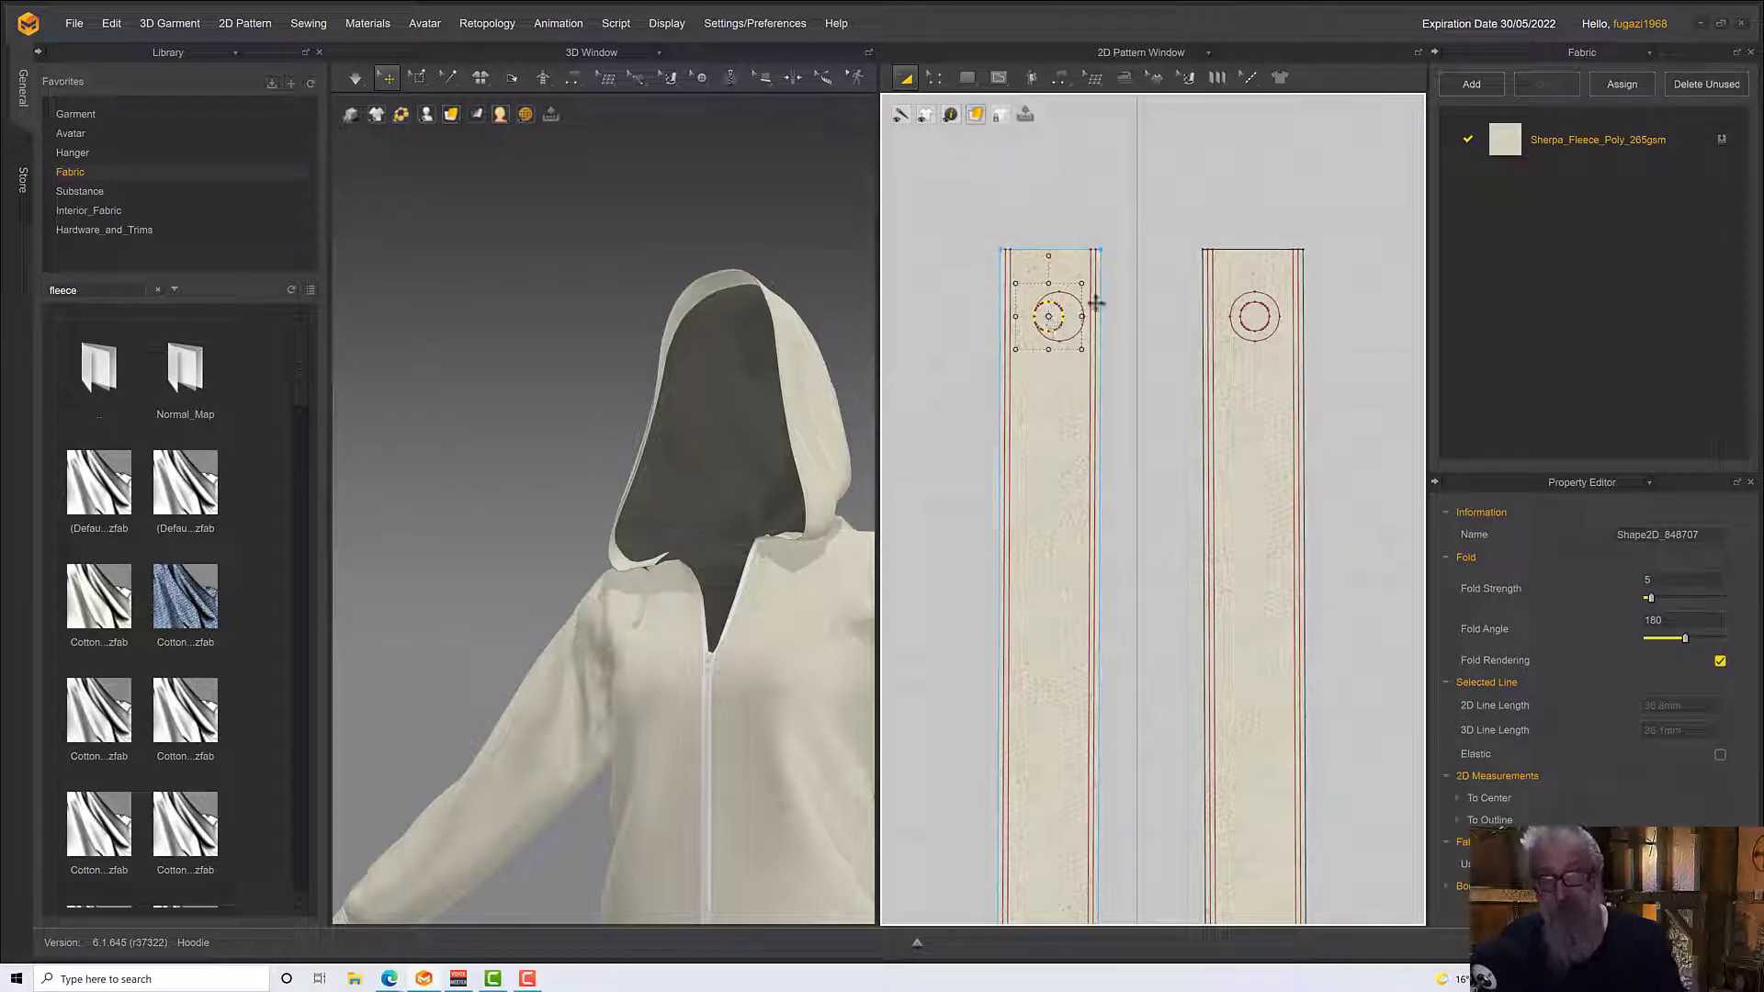
pyautogui.hotkey('ctrl', 'z')
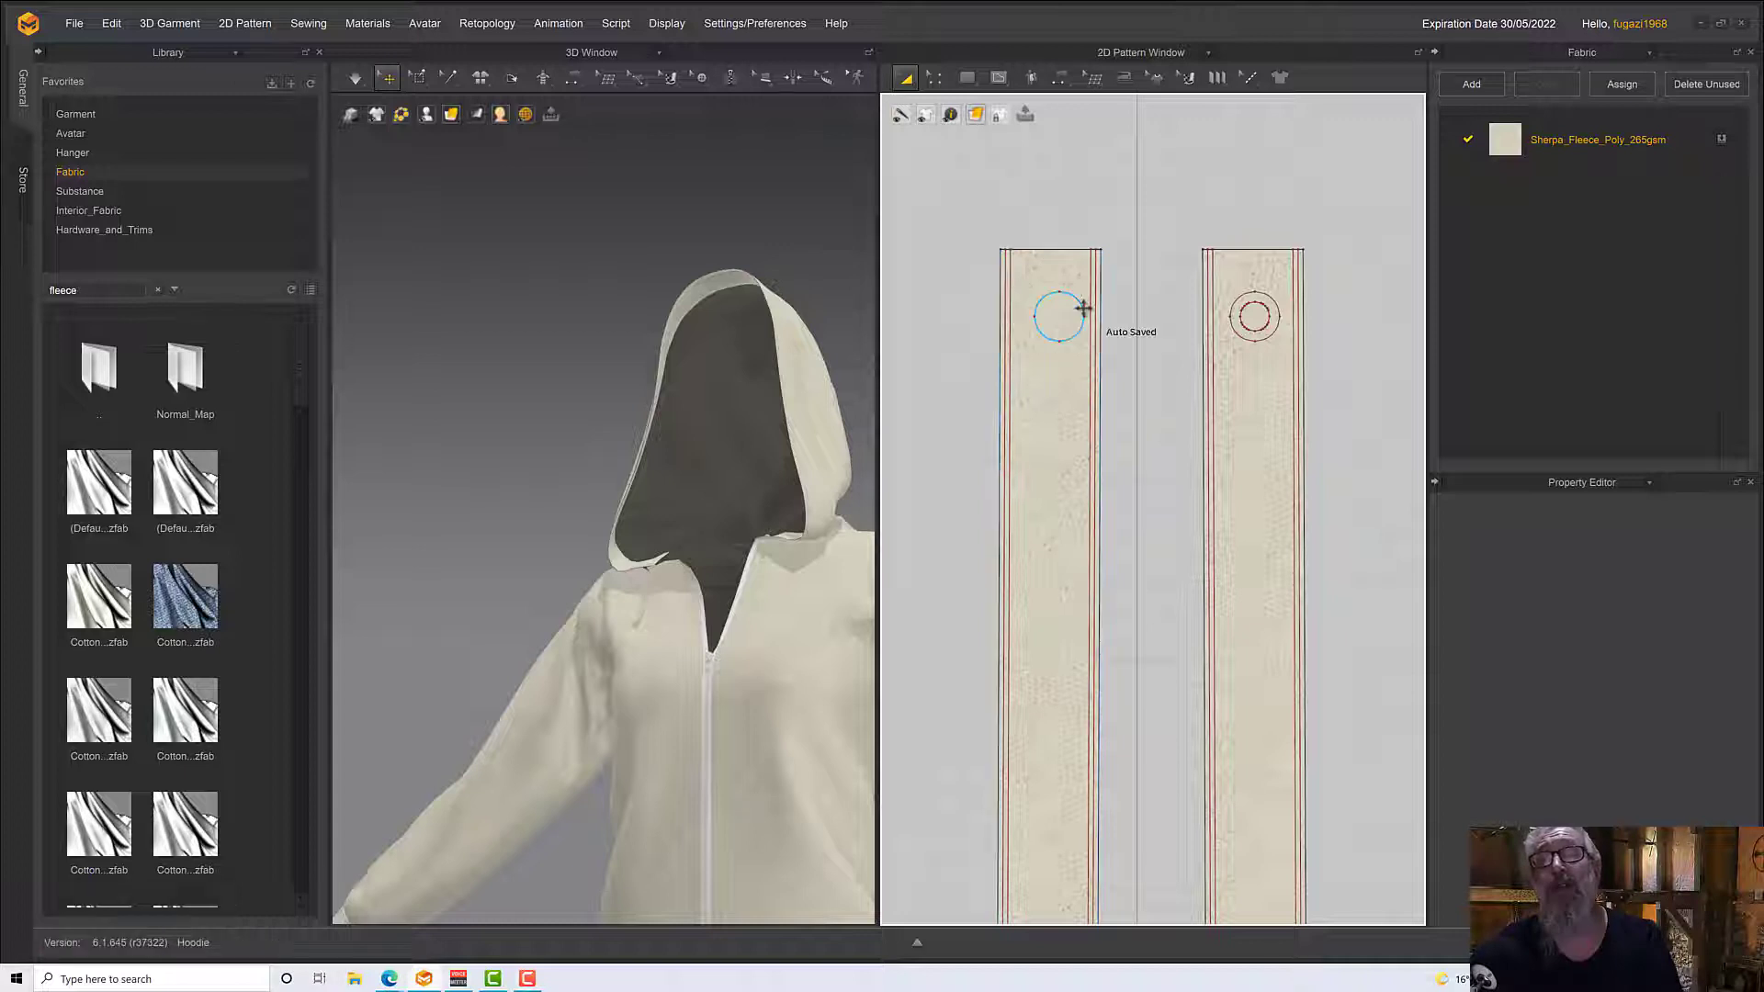
pyautogui.click(1084, 310)
pyautogui.press('Delete')
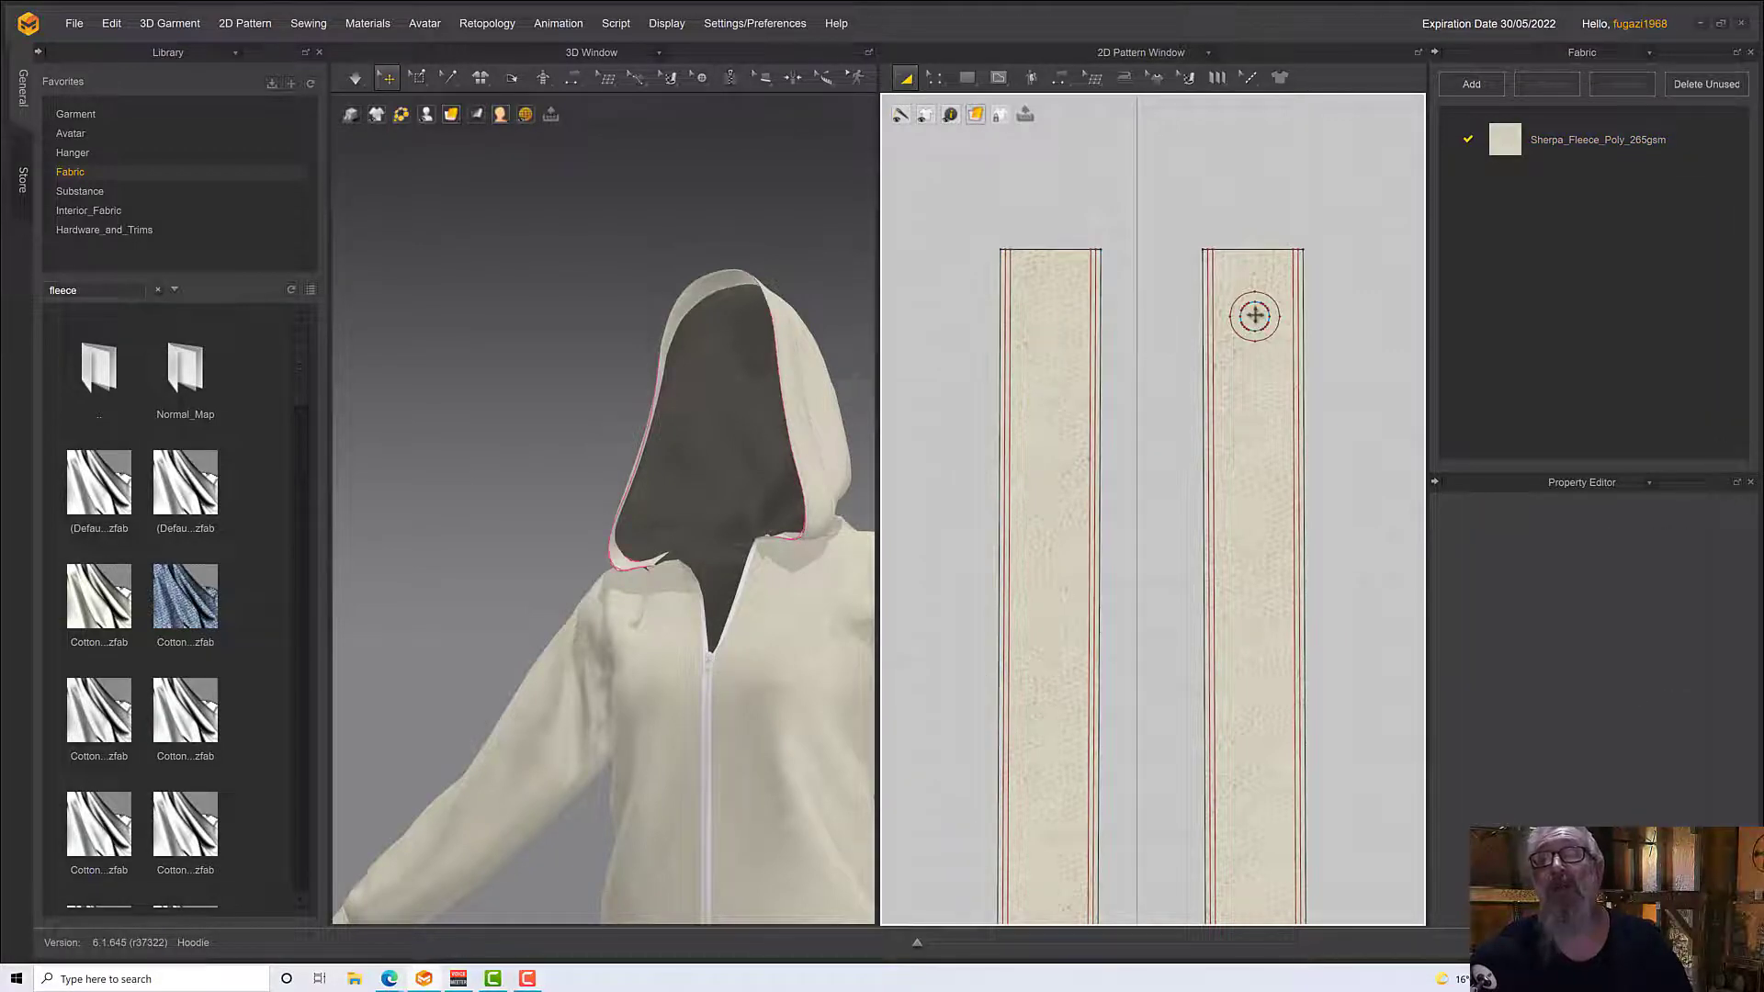
# Cut and sew the inner and outer concentric eyelet circles at the upper end of the hood edging strip
pyautogui.click(1262, 320)
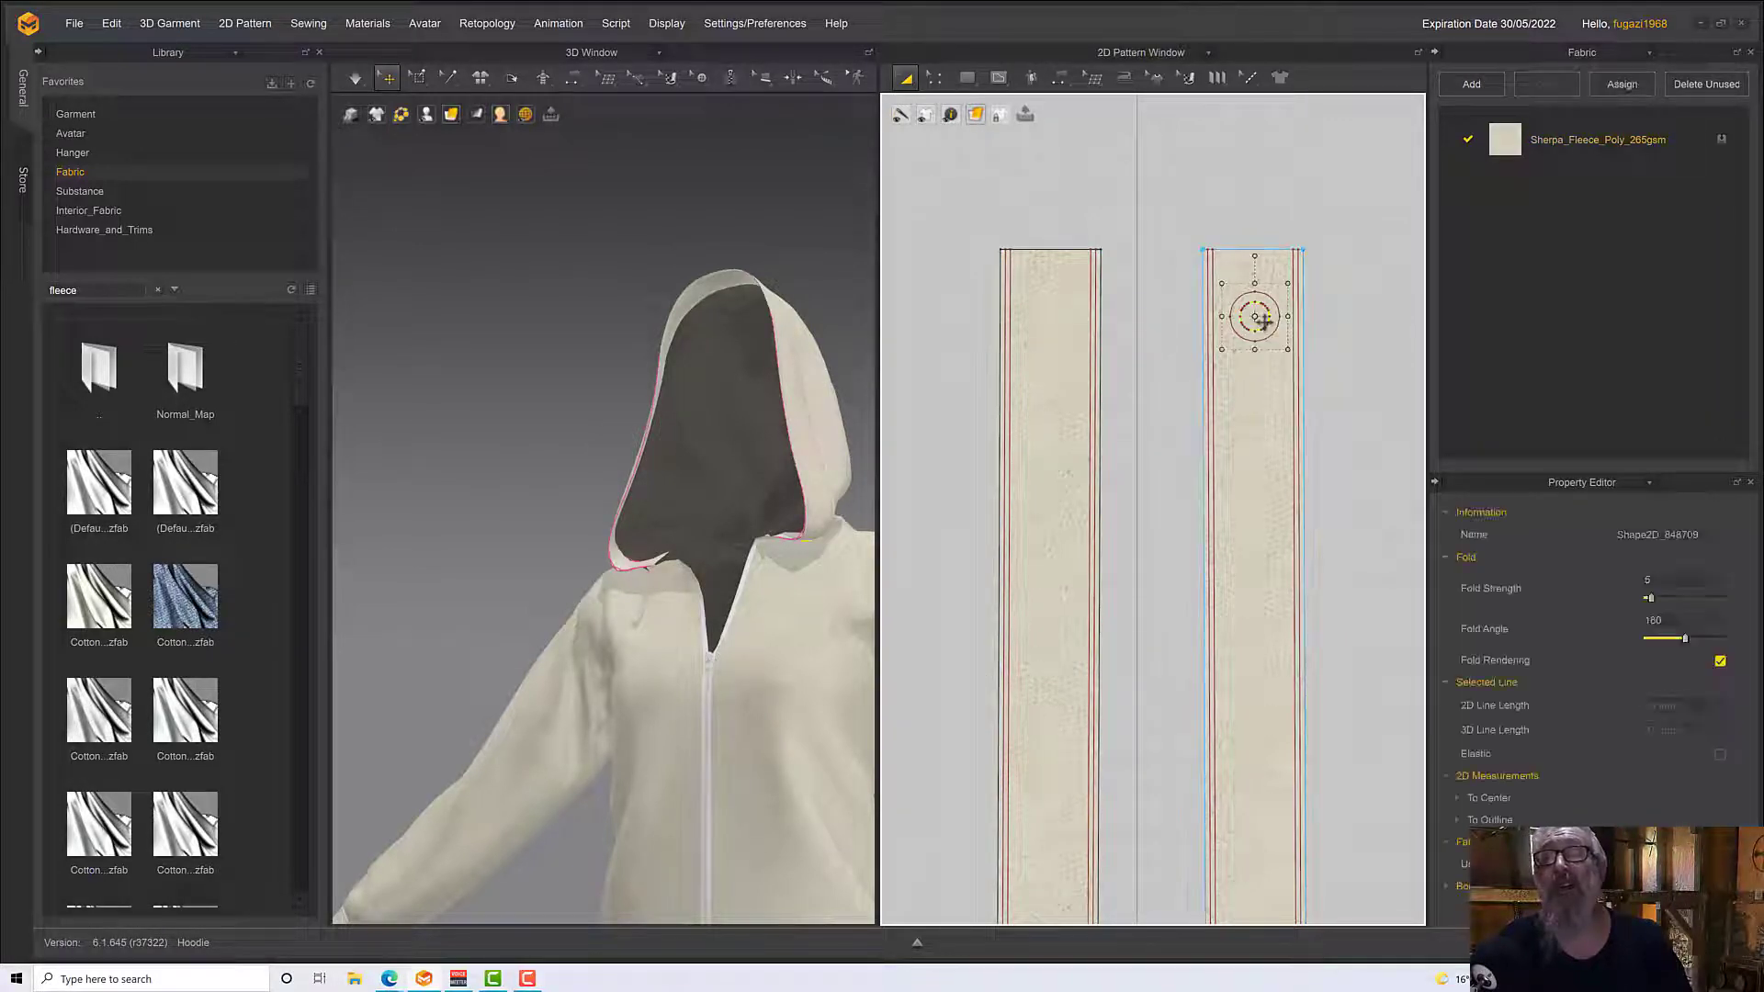
pyautogui.rightClick(1264, 320)
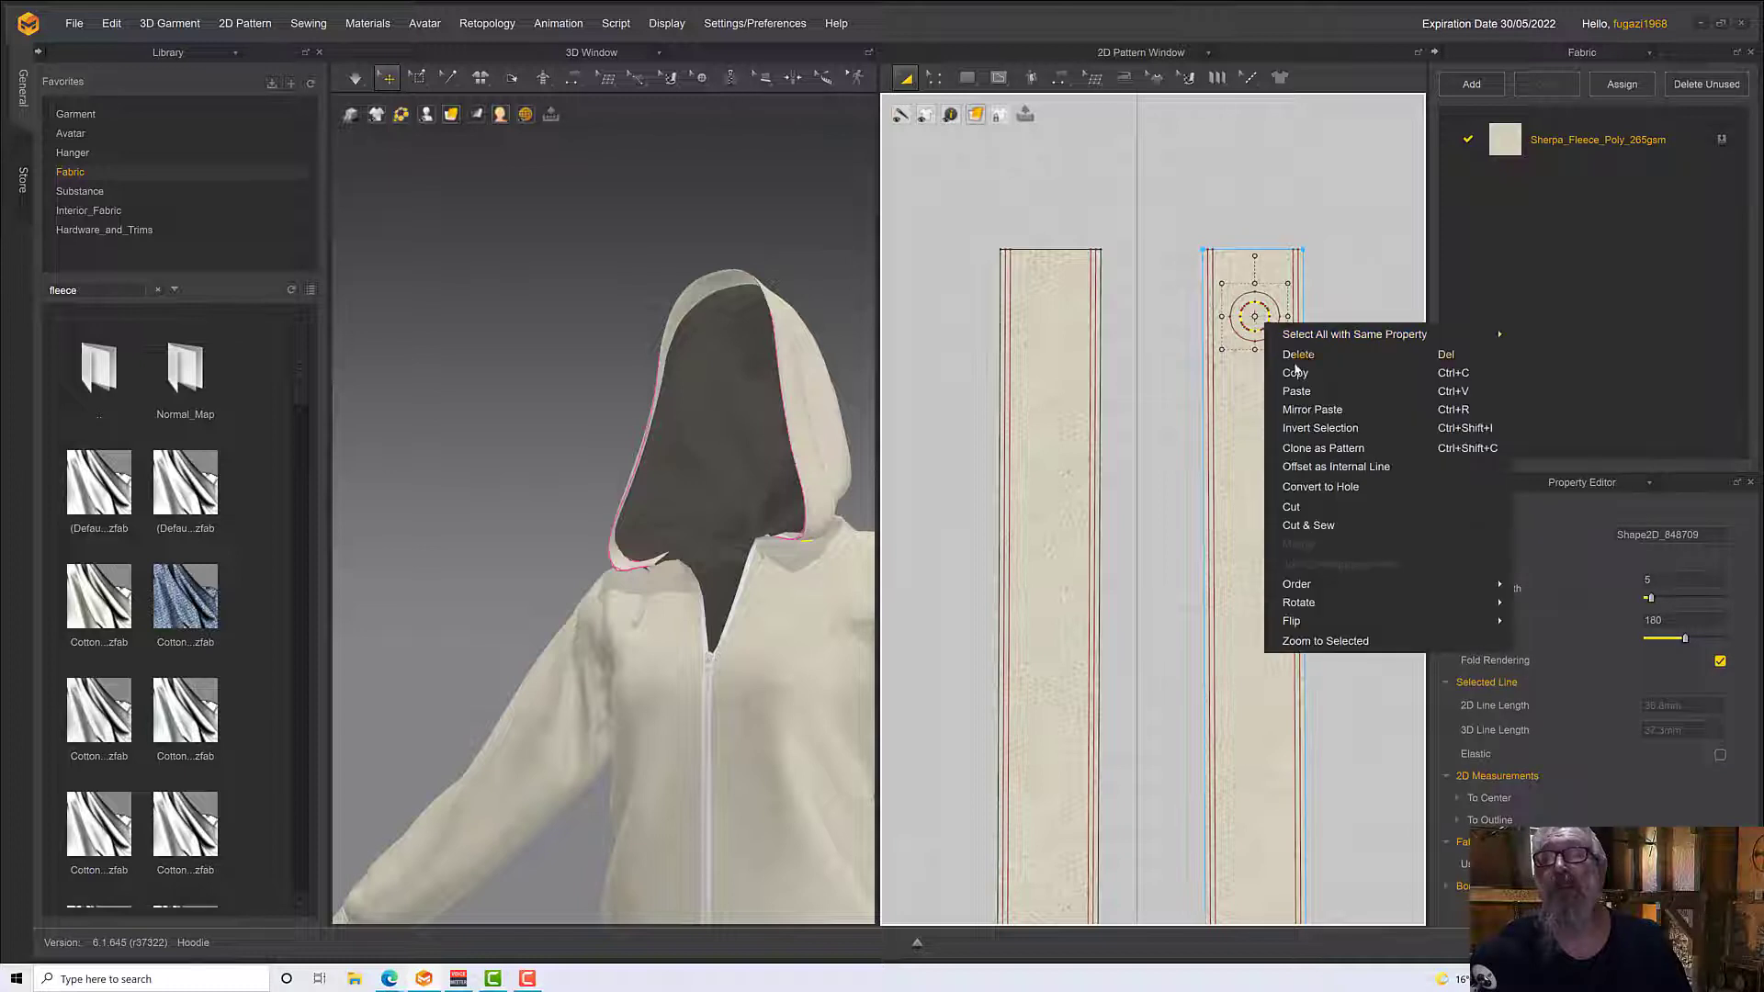
pyautogui.click(1312, 524)
pyautogui.click(1268, 349)
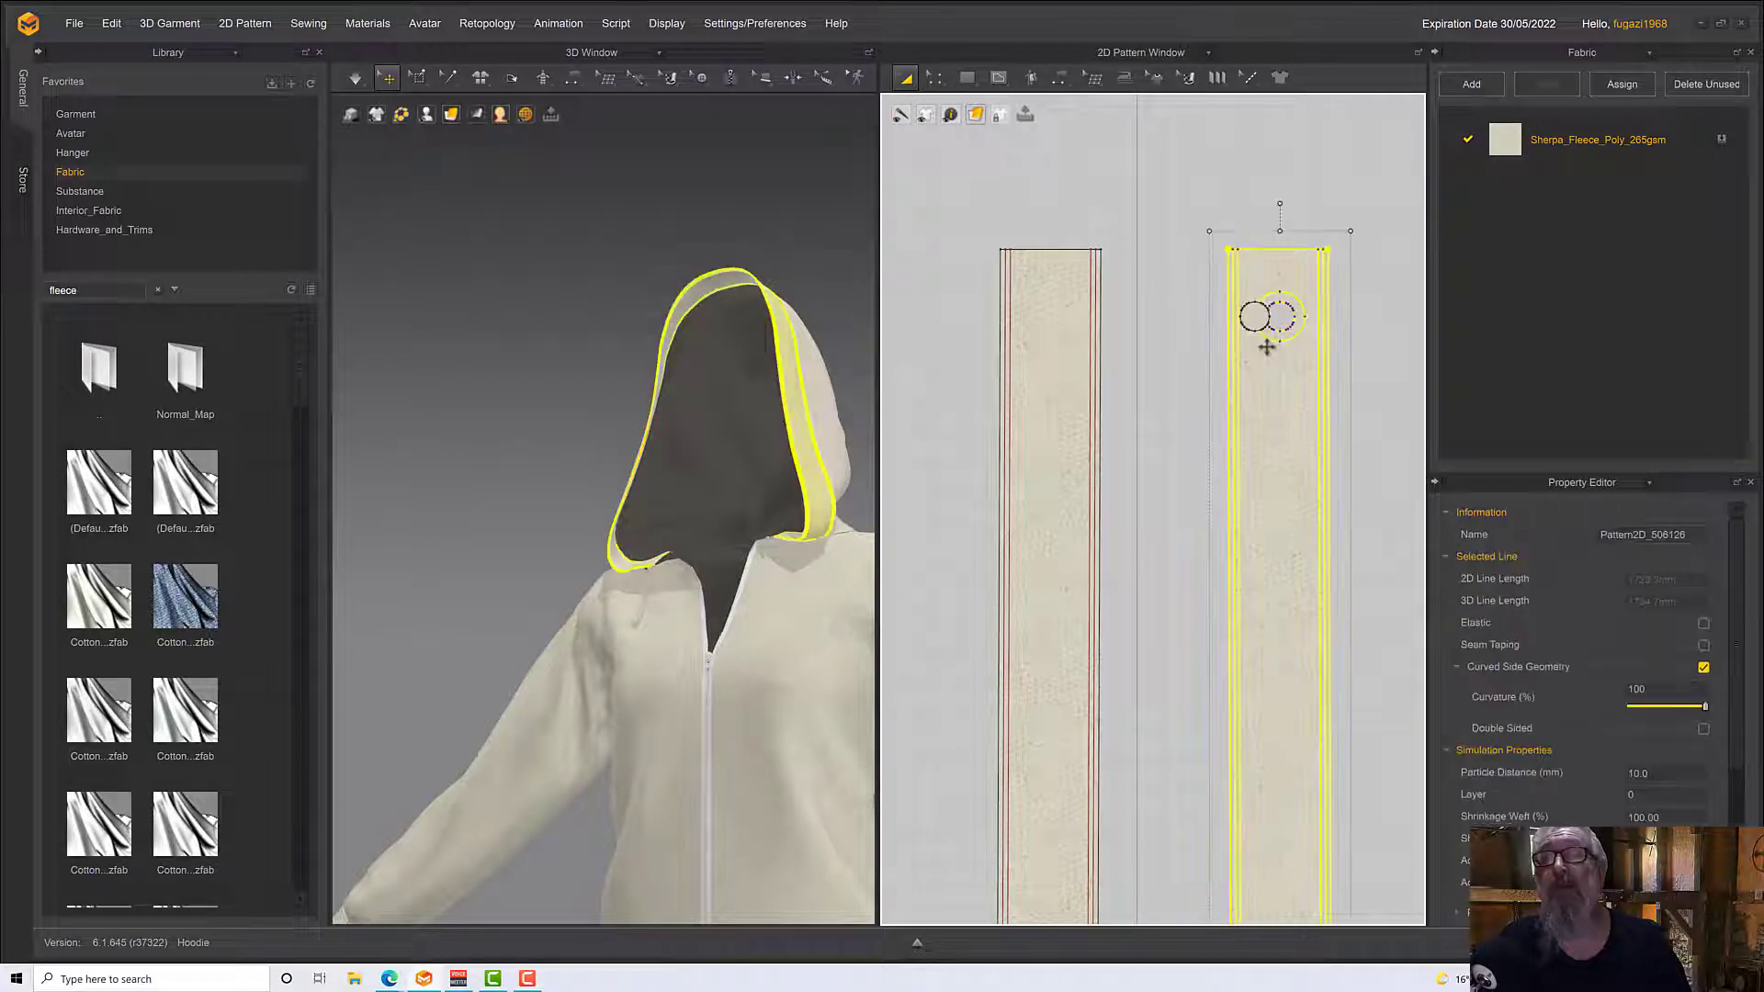
pyautogui.click(1282, 338)
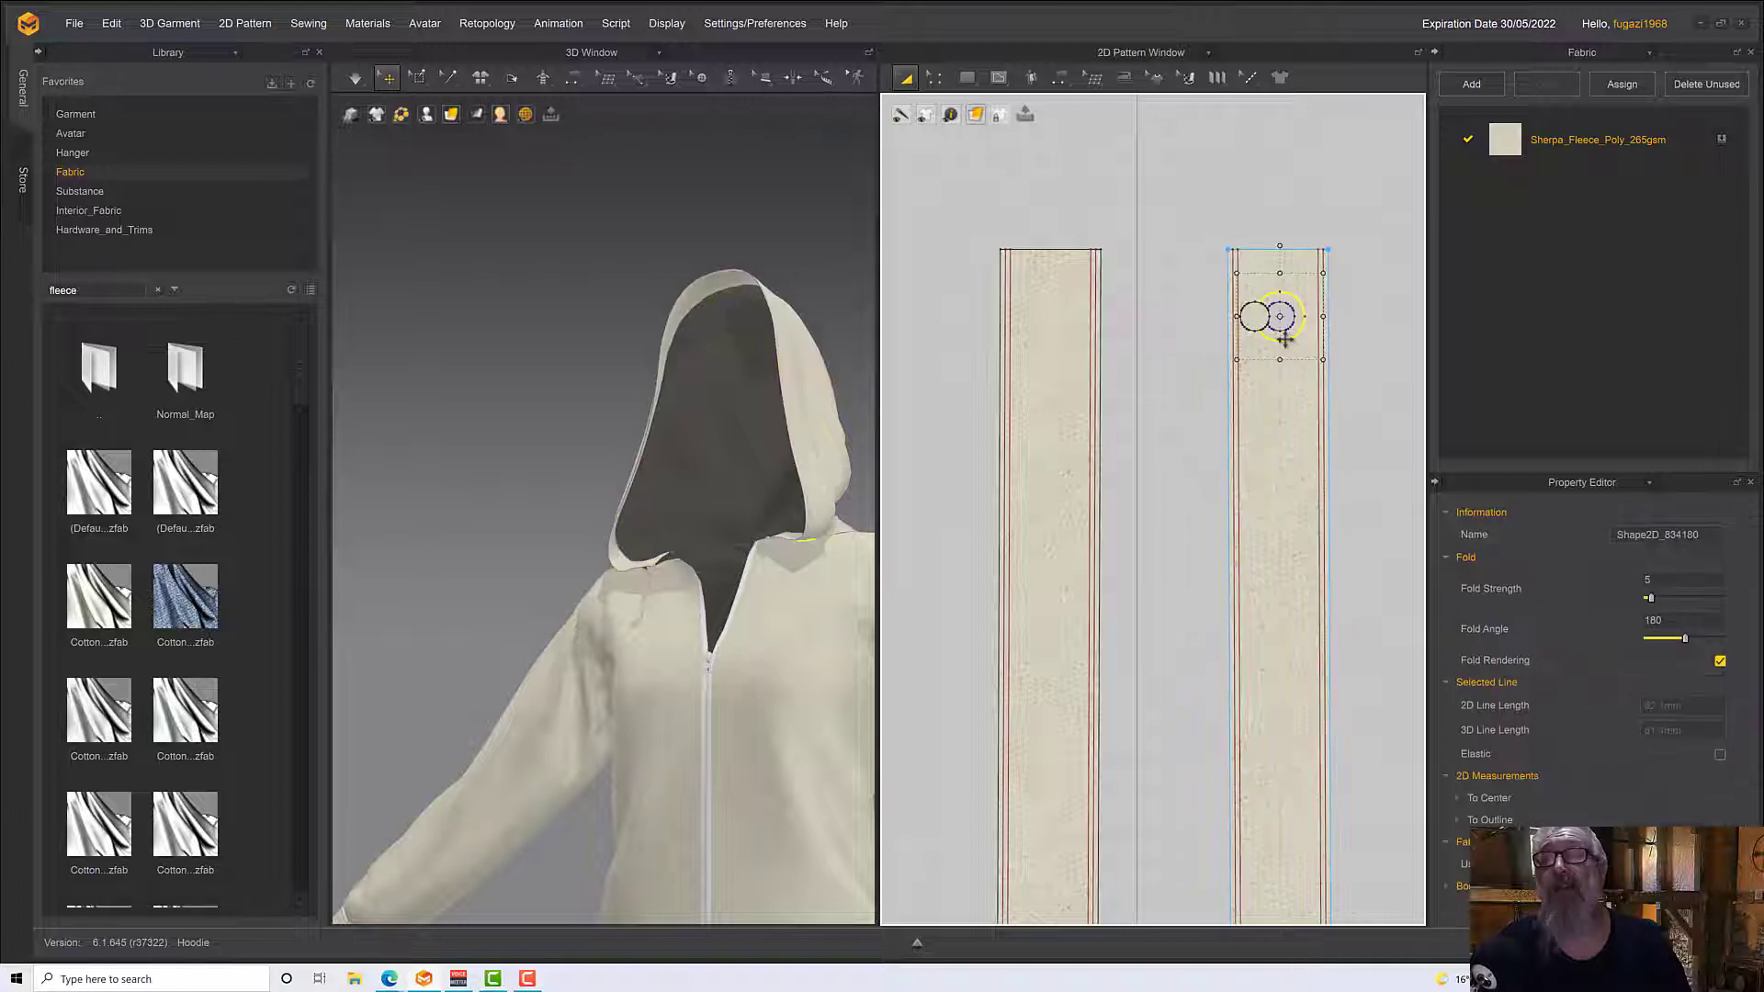
pyautogui.rightClick(1287, 343)
pyautogui.click(1341, 562)
# Move the cut eyelet ring and small disc out of the hood edging, placing them side by side next to its upper end
pyautogui.click(1257, 322)
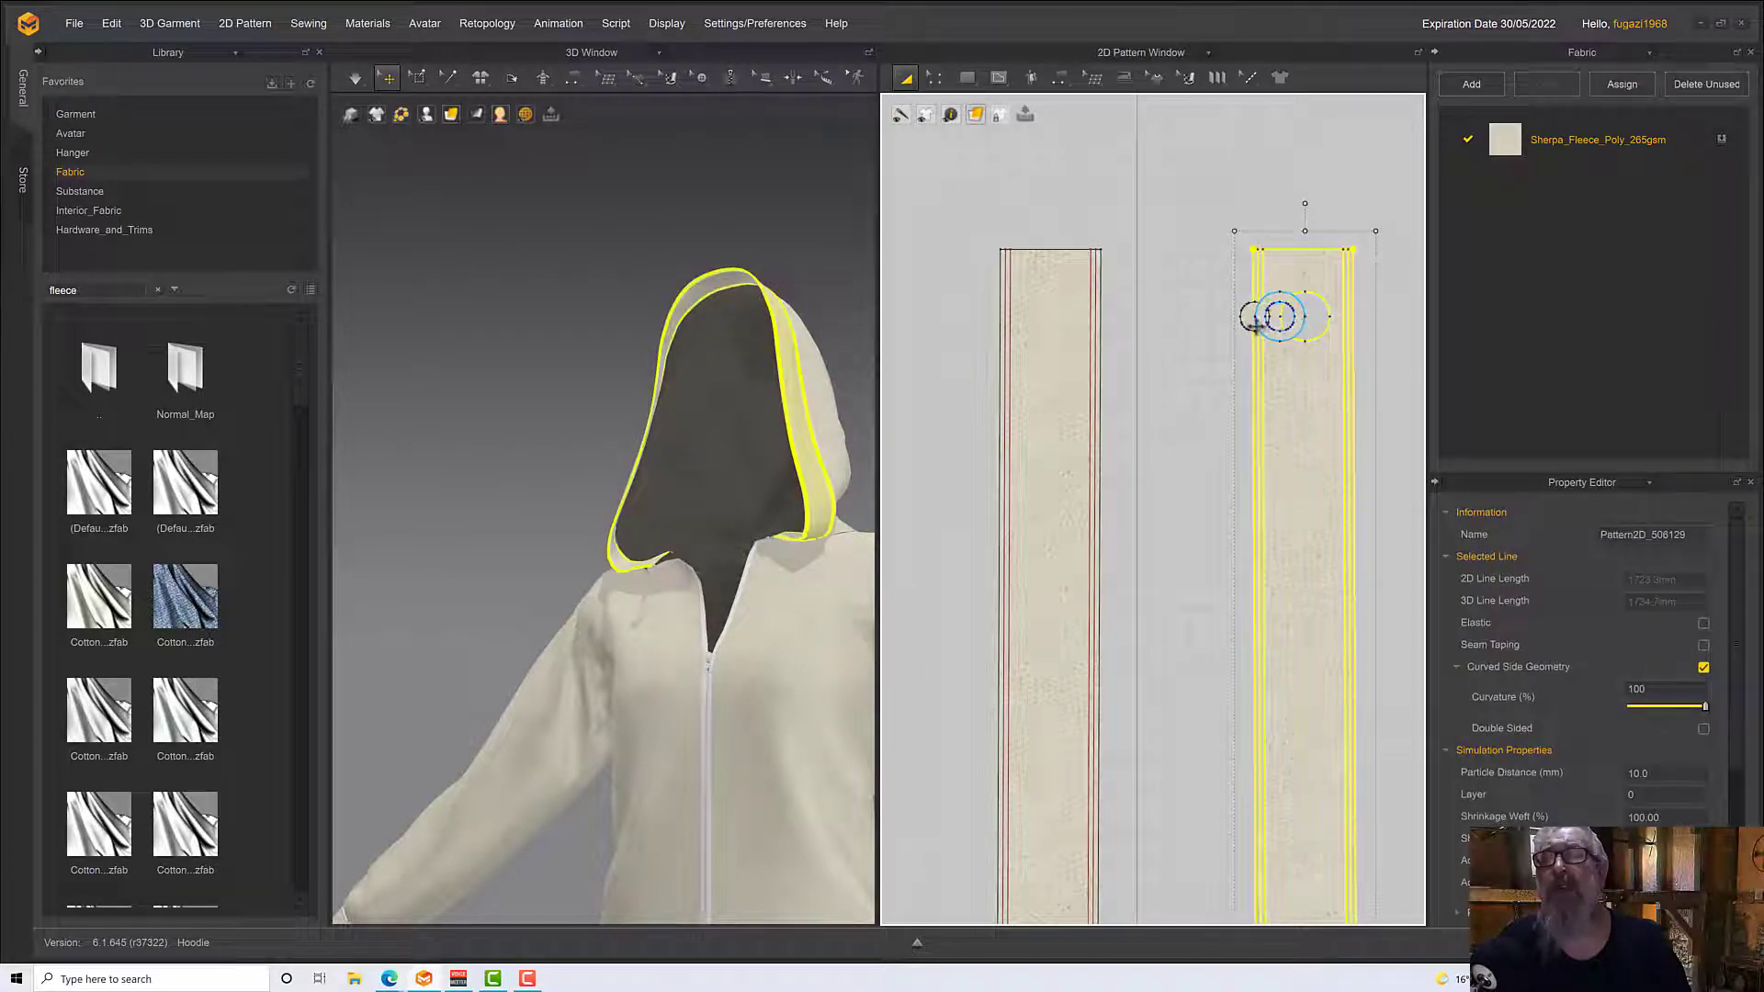
pyautogui.moveTo(1262, 322); pyautogui.dragTo(1409, 322)
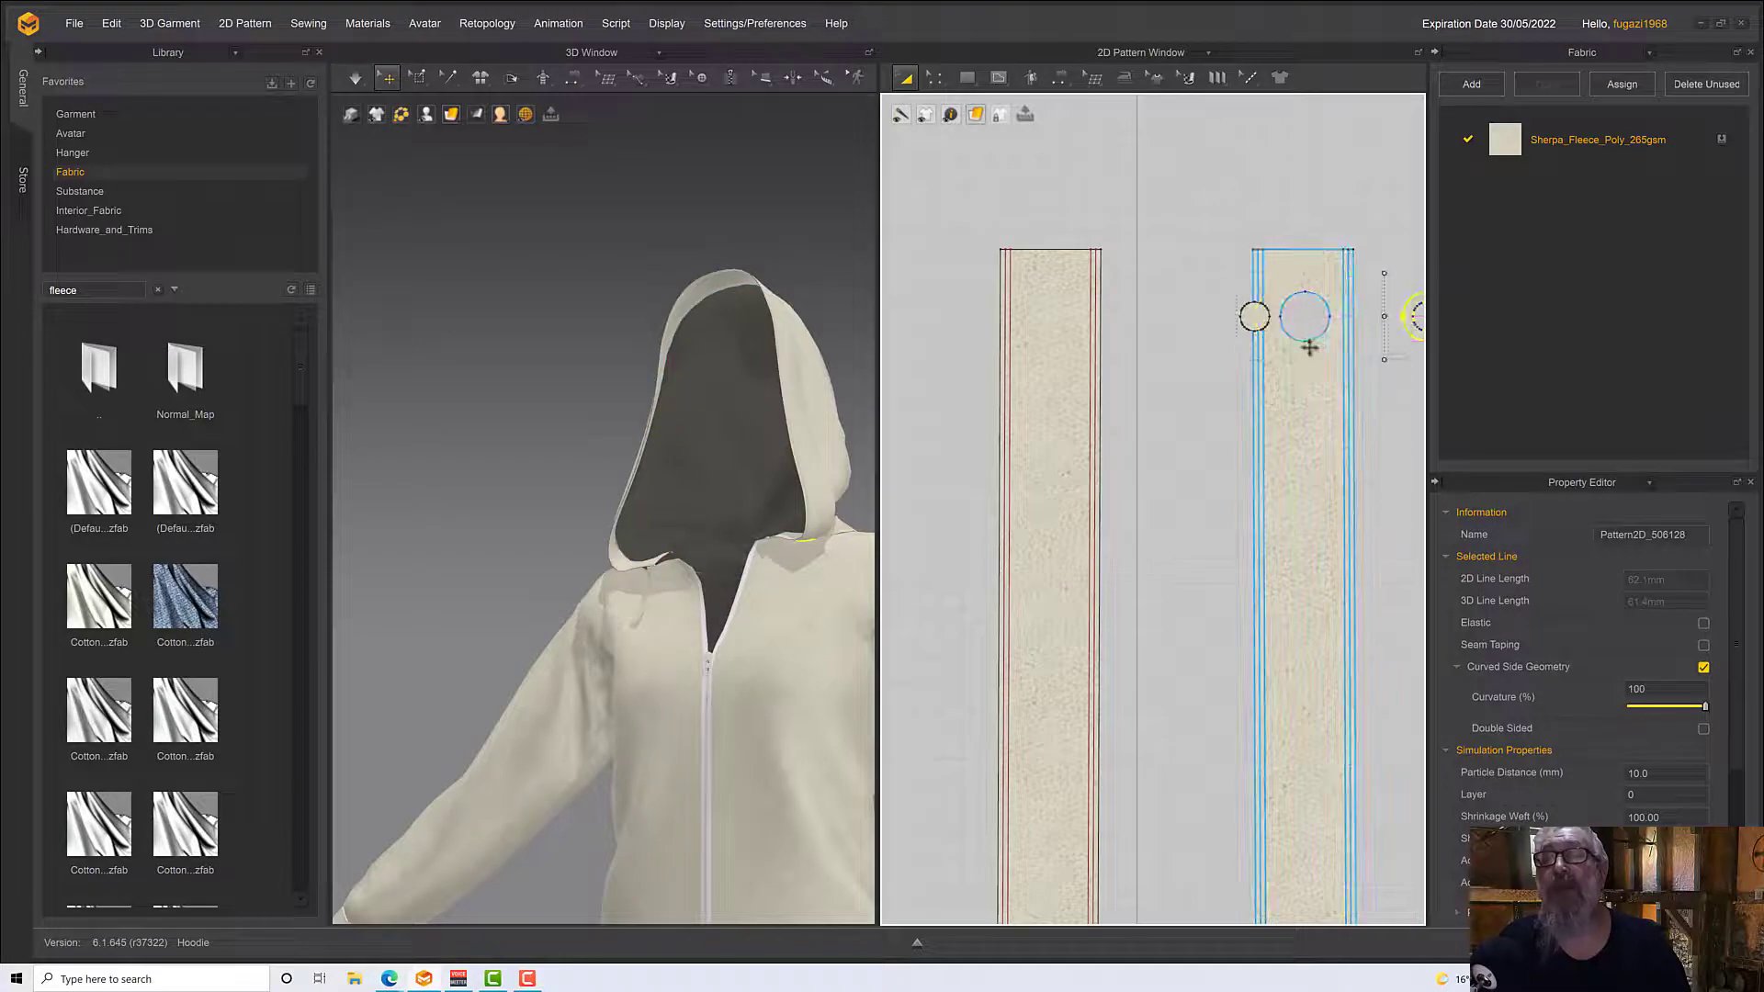
pyautogui.moveTo(1075, 417); pyautogui.dragTo(710, 487, button='middle')
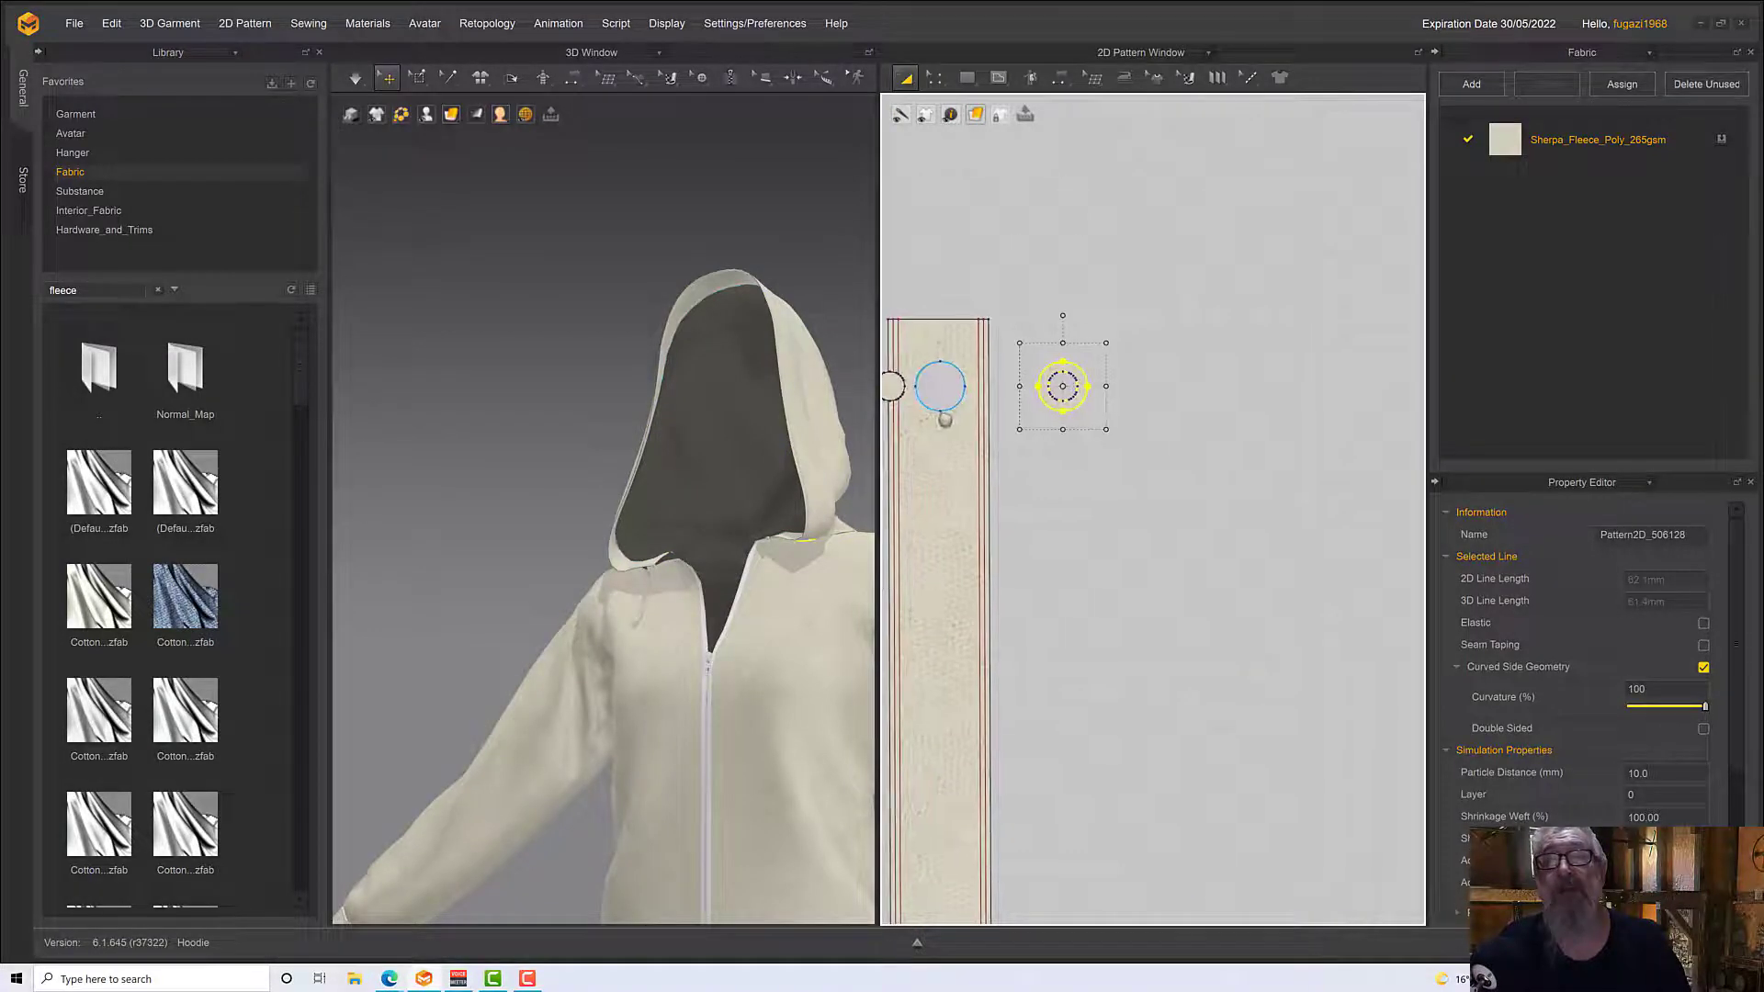
pyautogui.moveTo(1066, 387); pyautogui.dragTo(1134, 387)
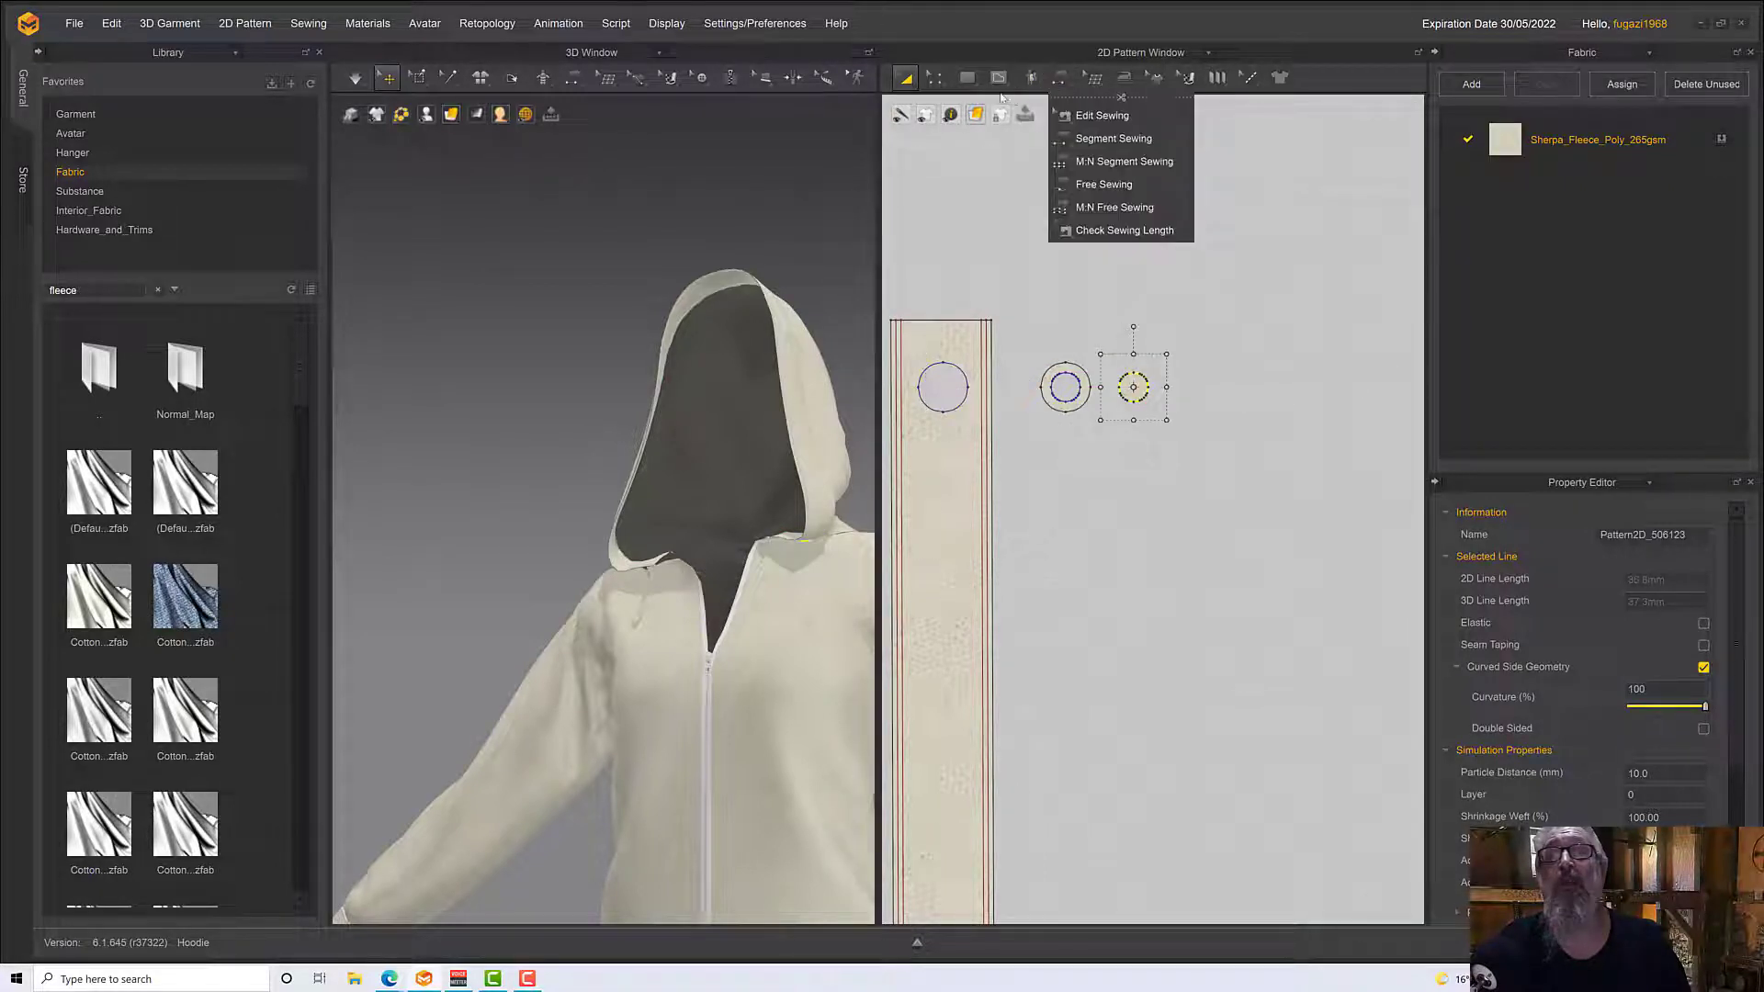
# Draw a horizontal internal line about 11.7 mm long across the middle of the small disc
pyautogui.click(942, 82)
pyautogui.scroll(6, 1173, 405)
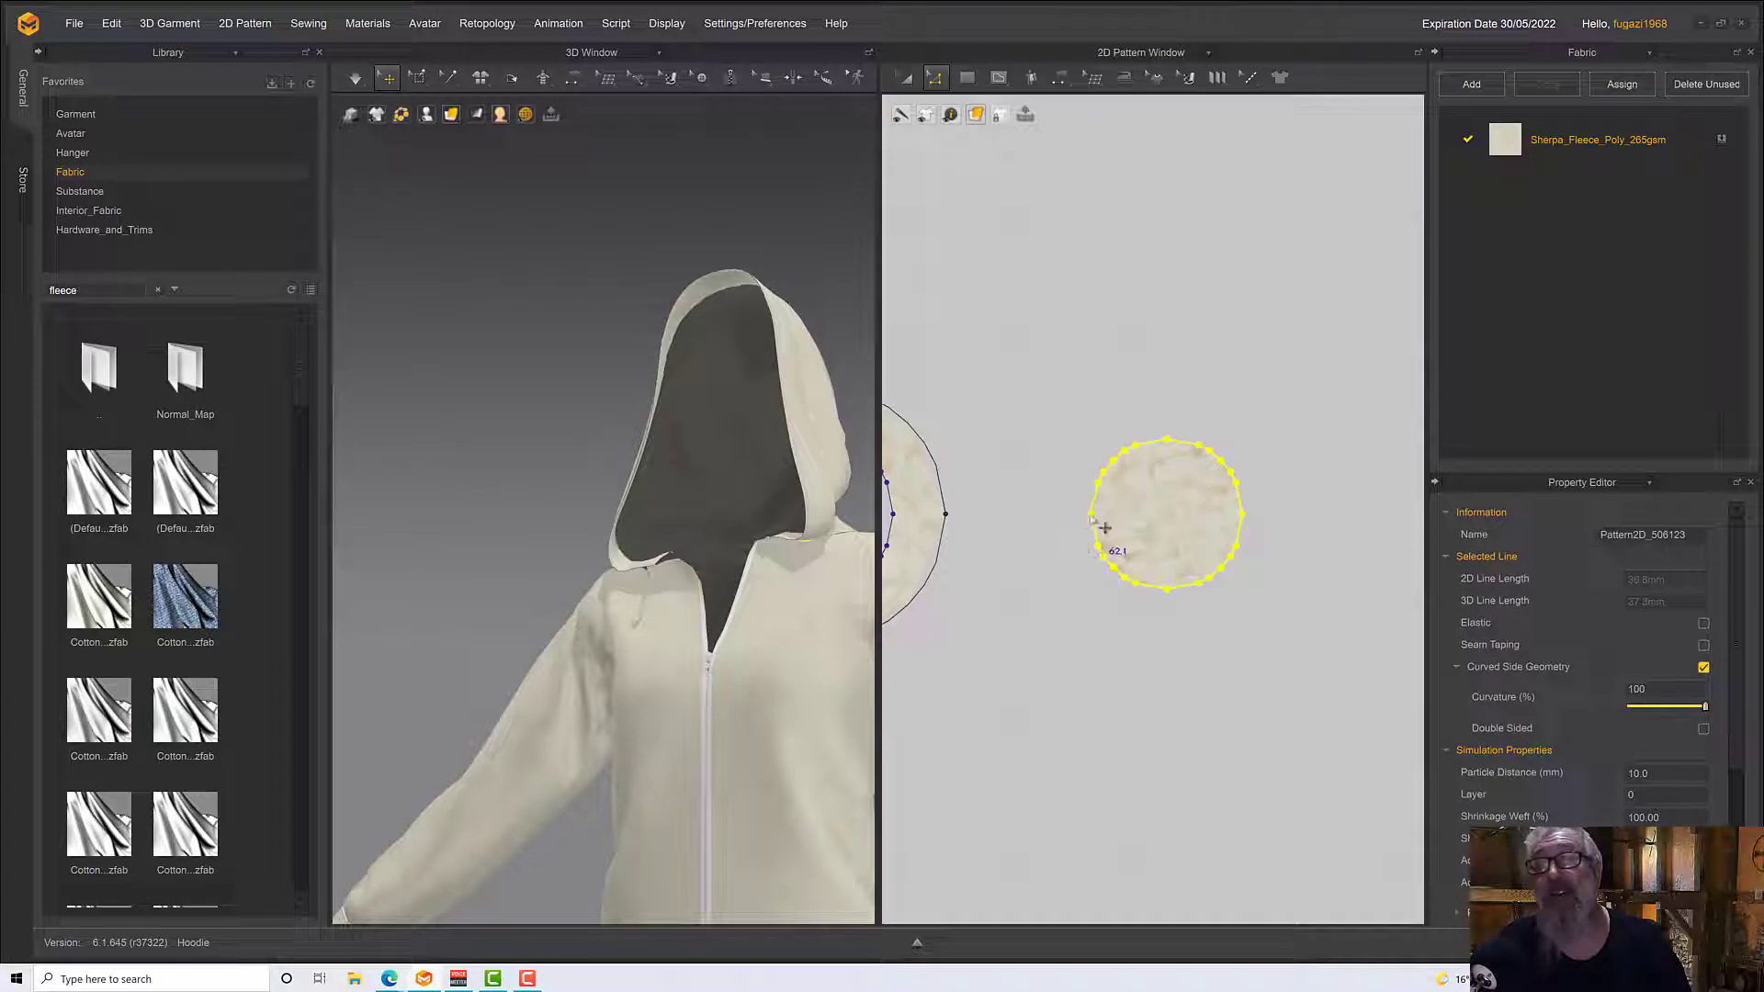
pyautogui.click(1014, 80)
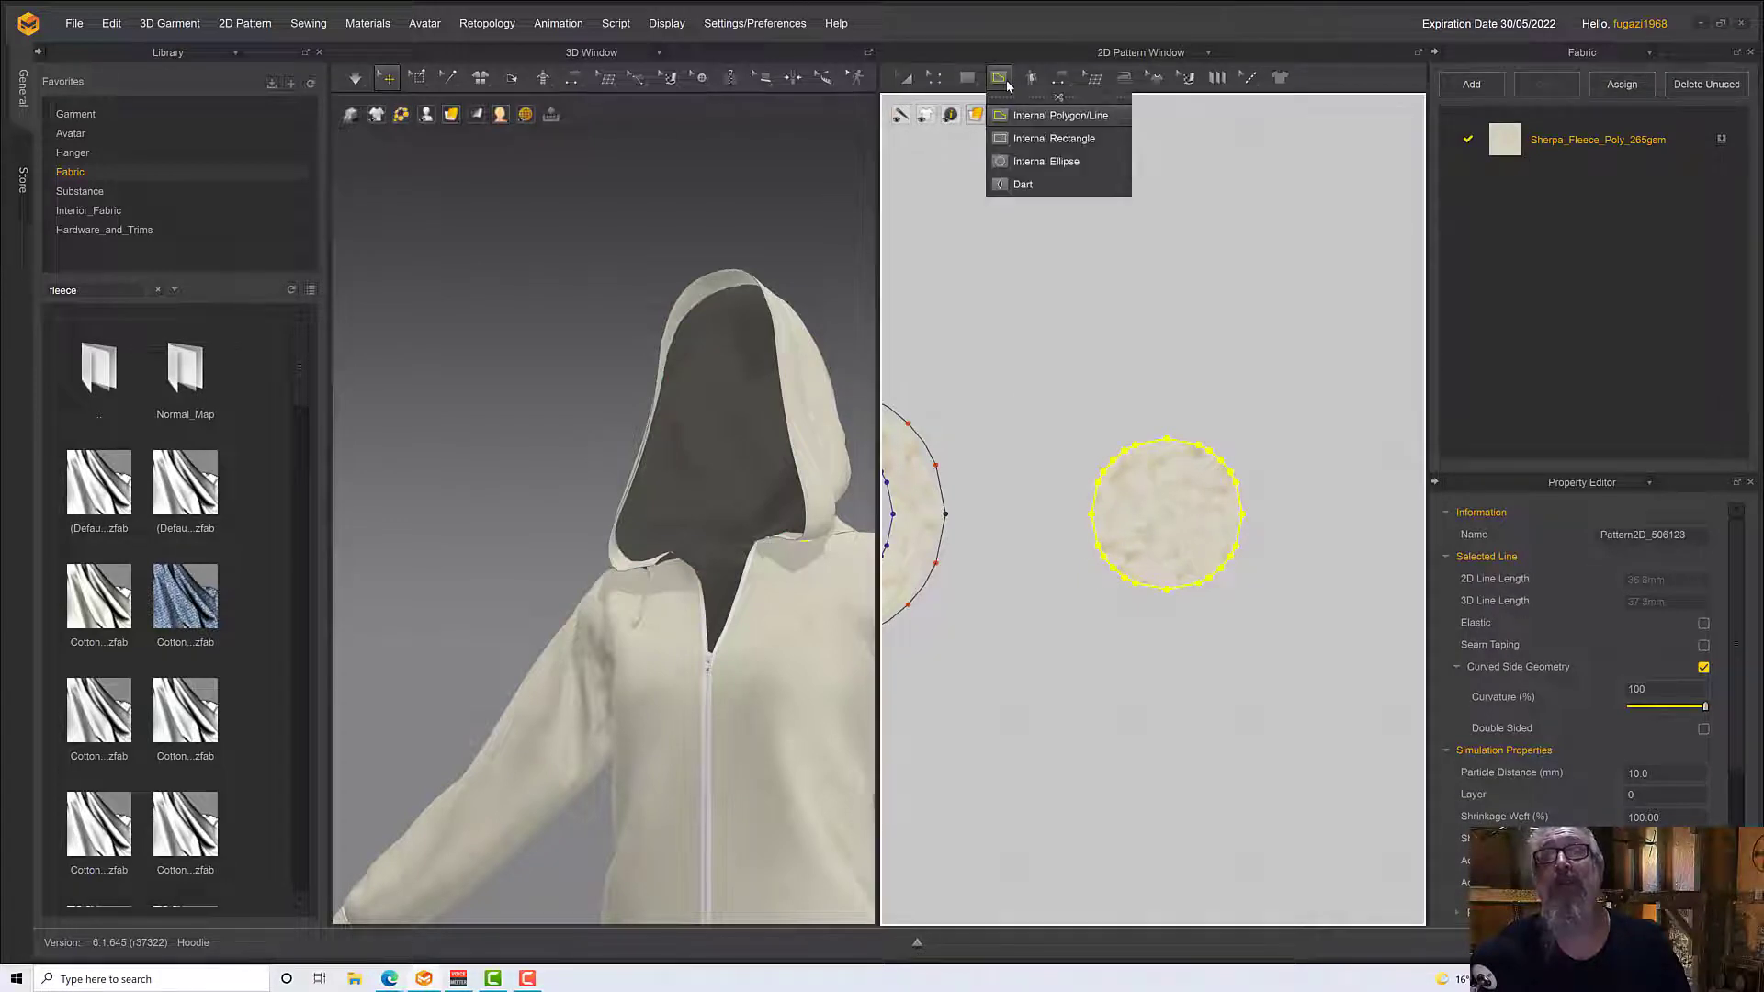
pyautogui.click(1047, 137)
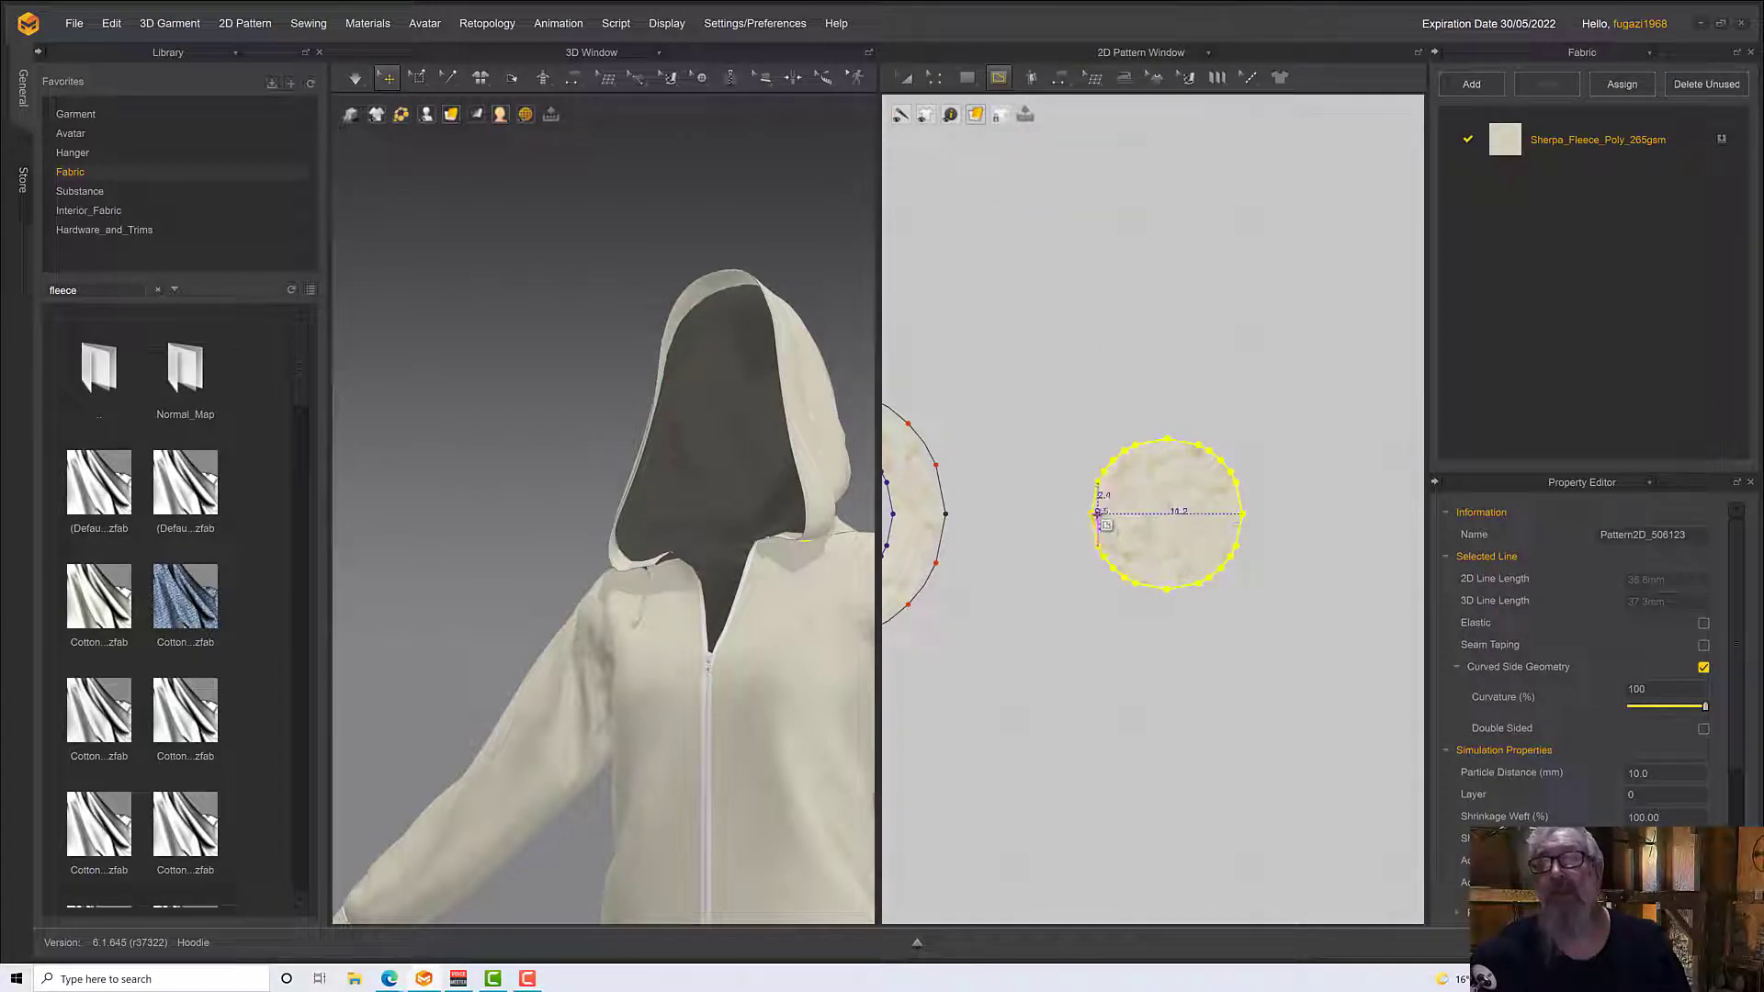
pyautogui.click(1091, 513)
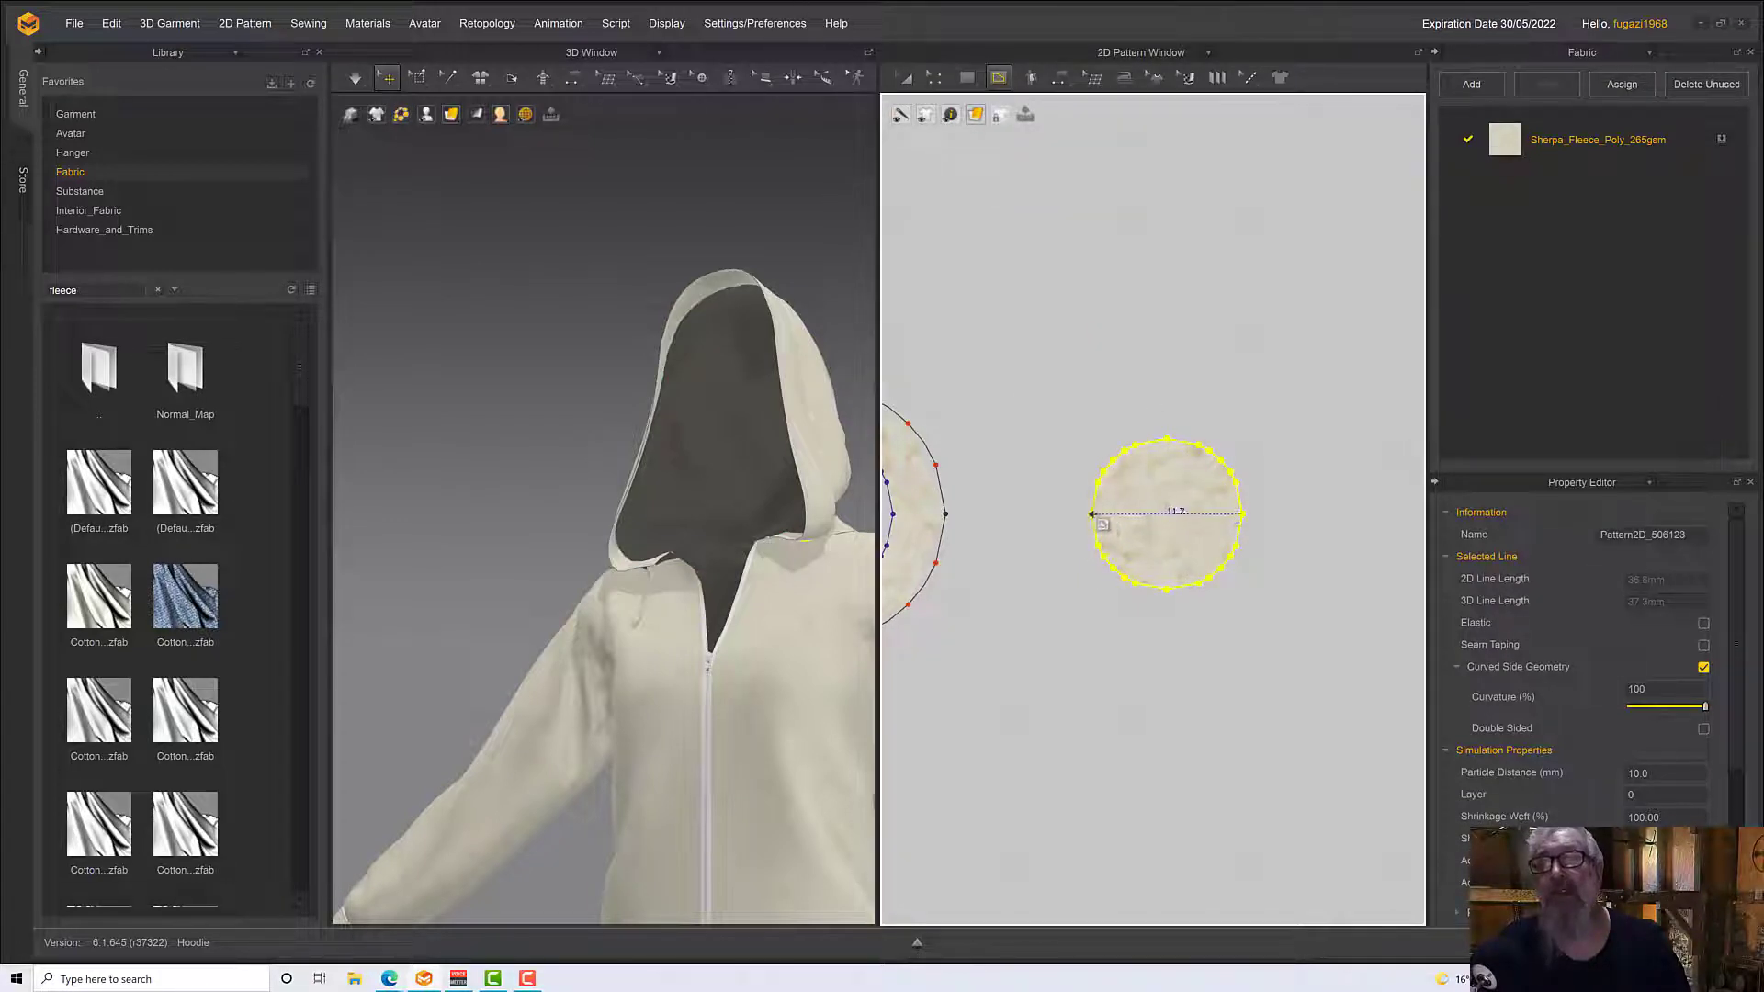
pyautogui.click(1242, 514)
pyautogui.click(1087, 518)
pyautogui.scroll(-10, 1145, 633)
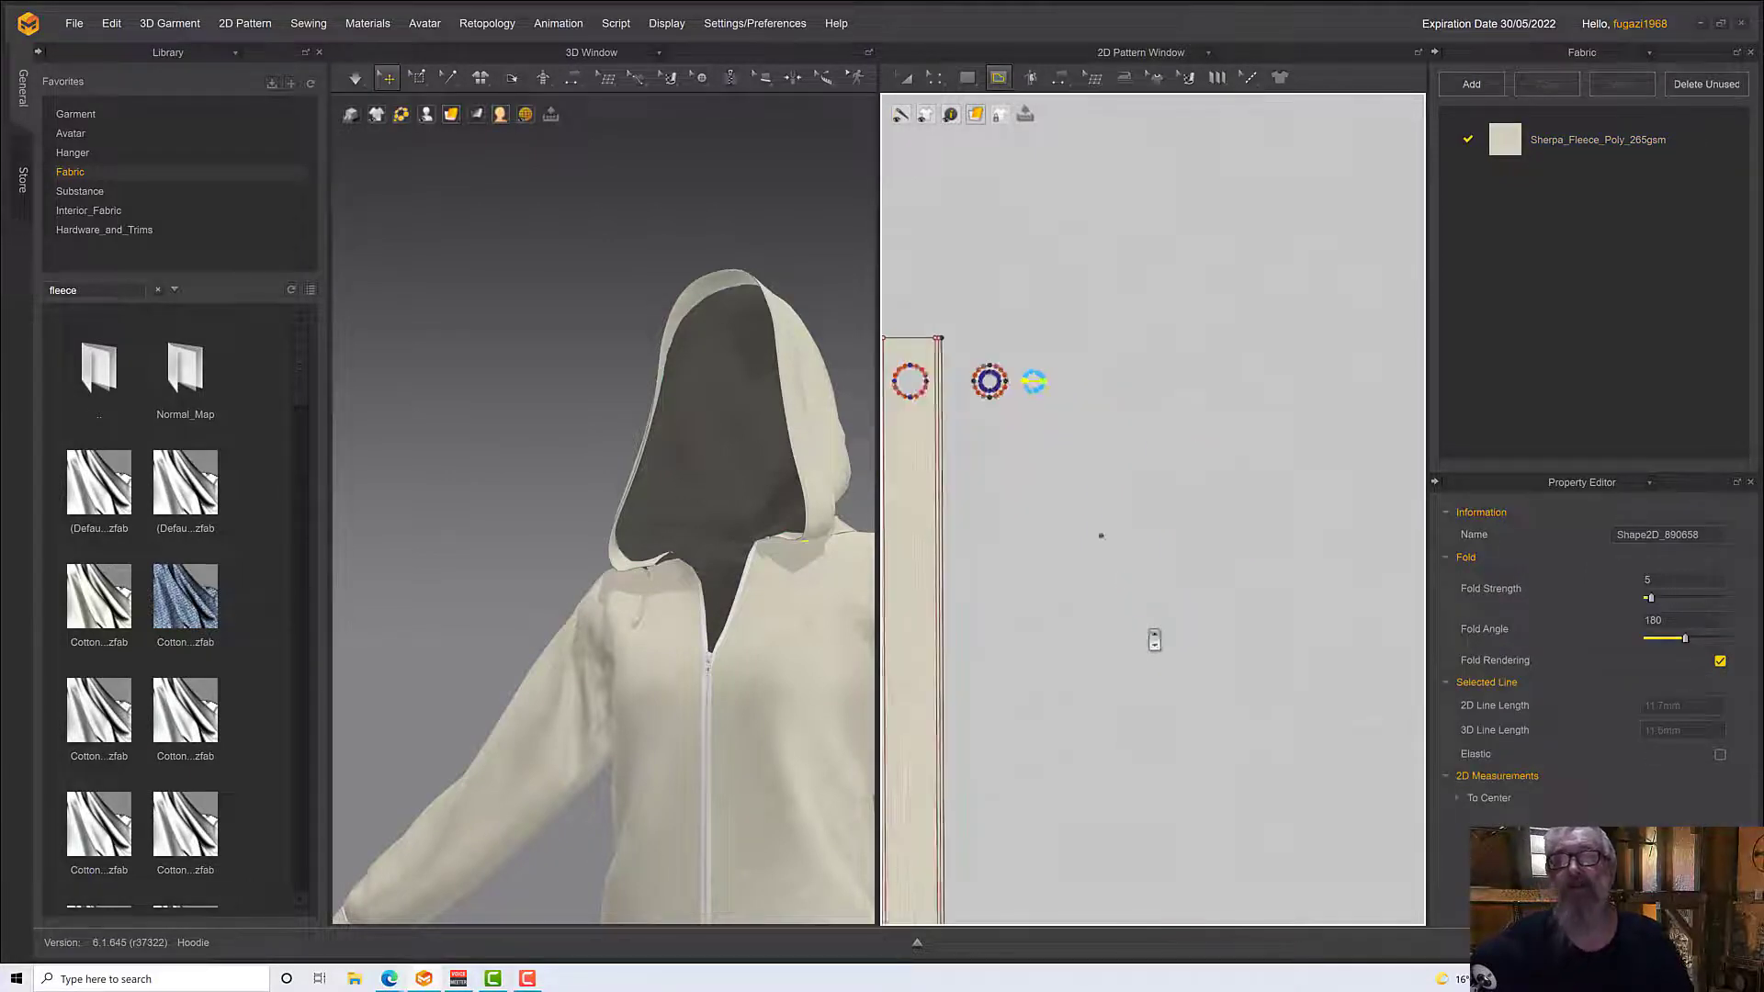
# Copy the drawstring strip from the hood edging's lower end and place the copy directly below the new small disc
pyautogui.moveTo(1150, 634); pyautogui.dragTo(1181, 11, button='middle')
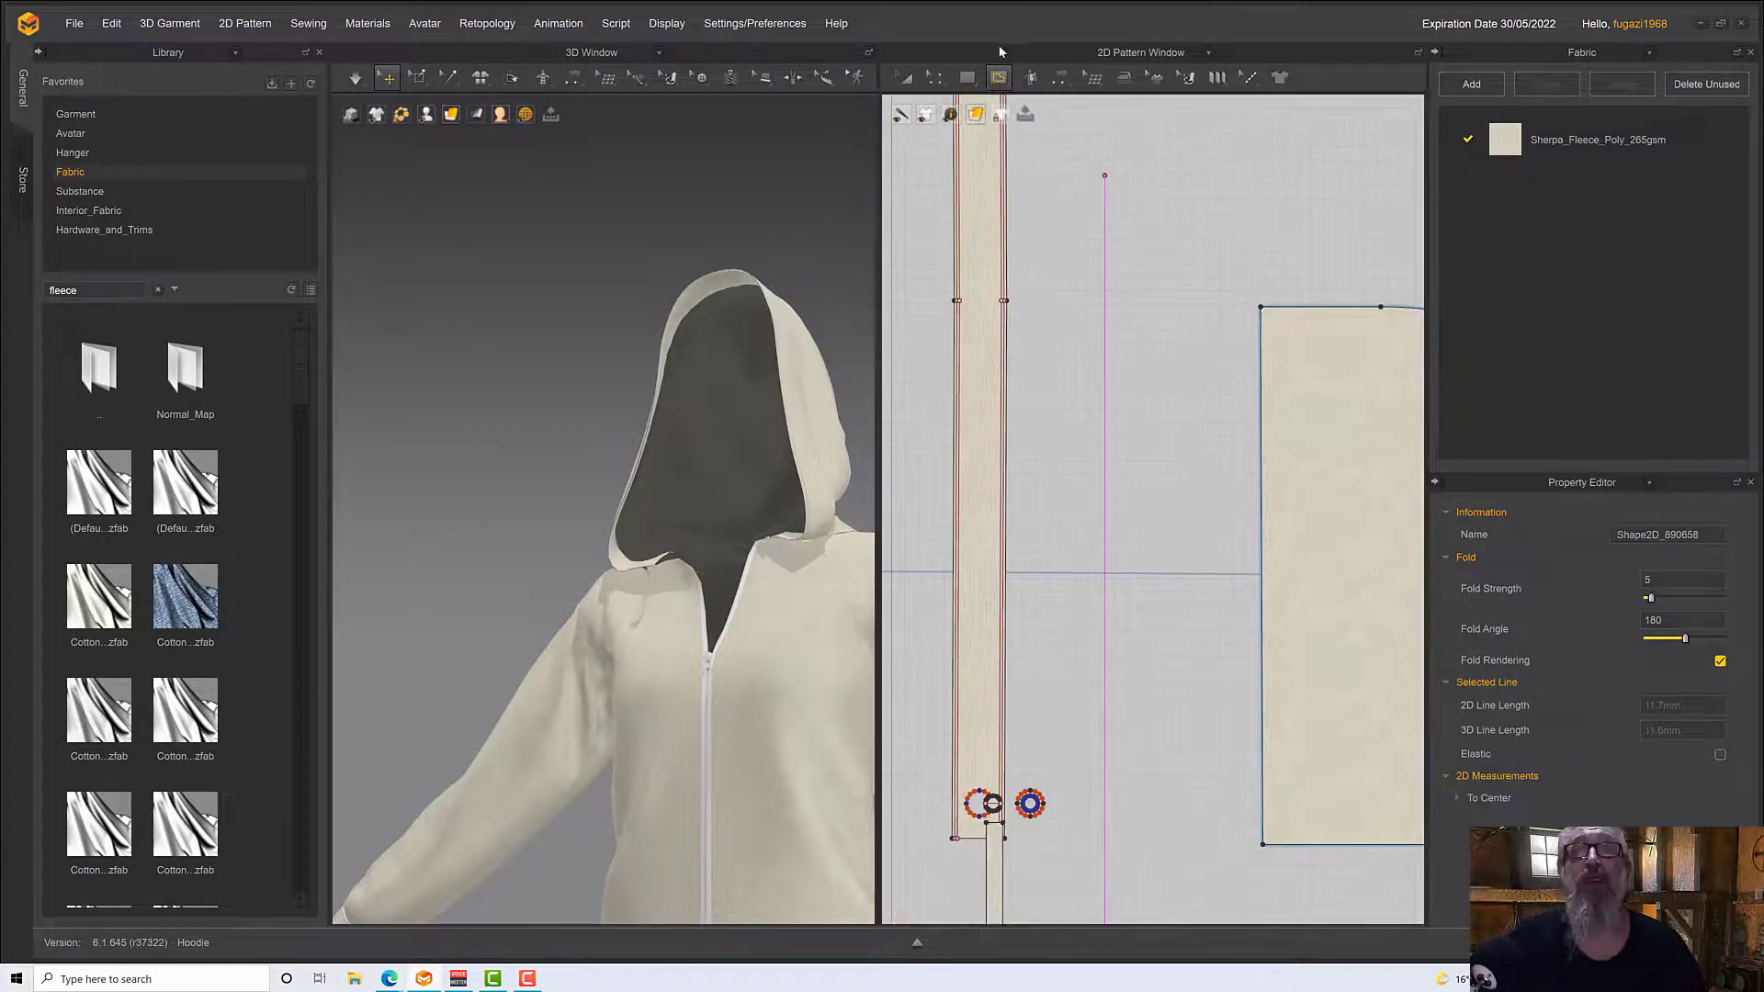
pyautogui.click(901, 78)
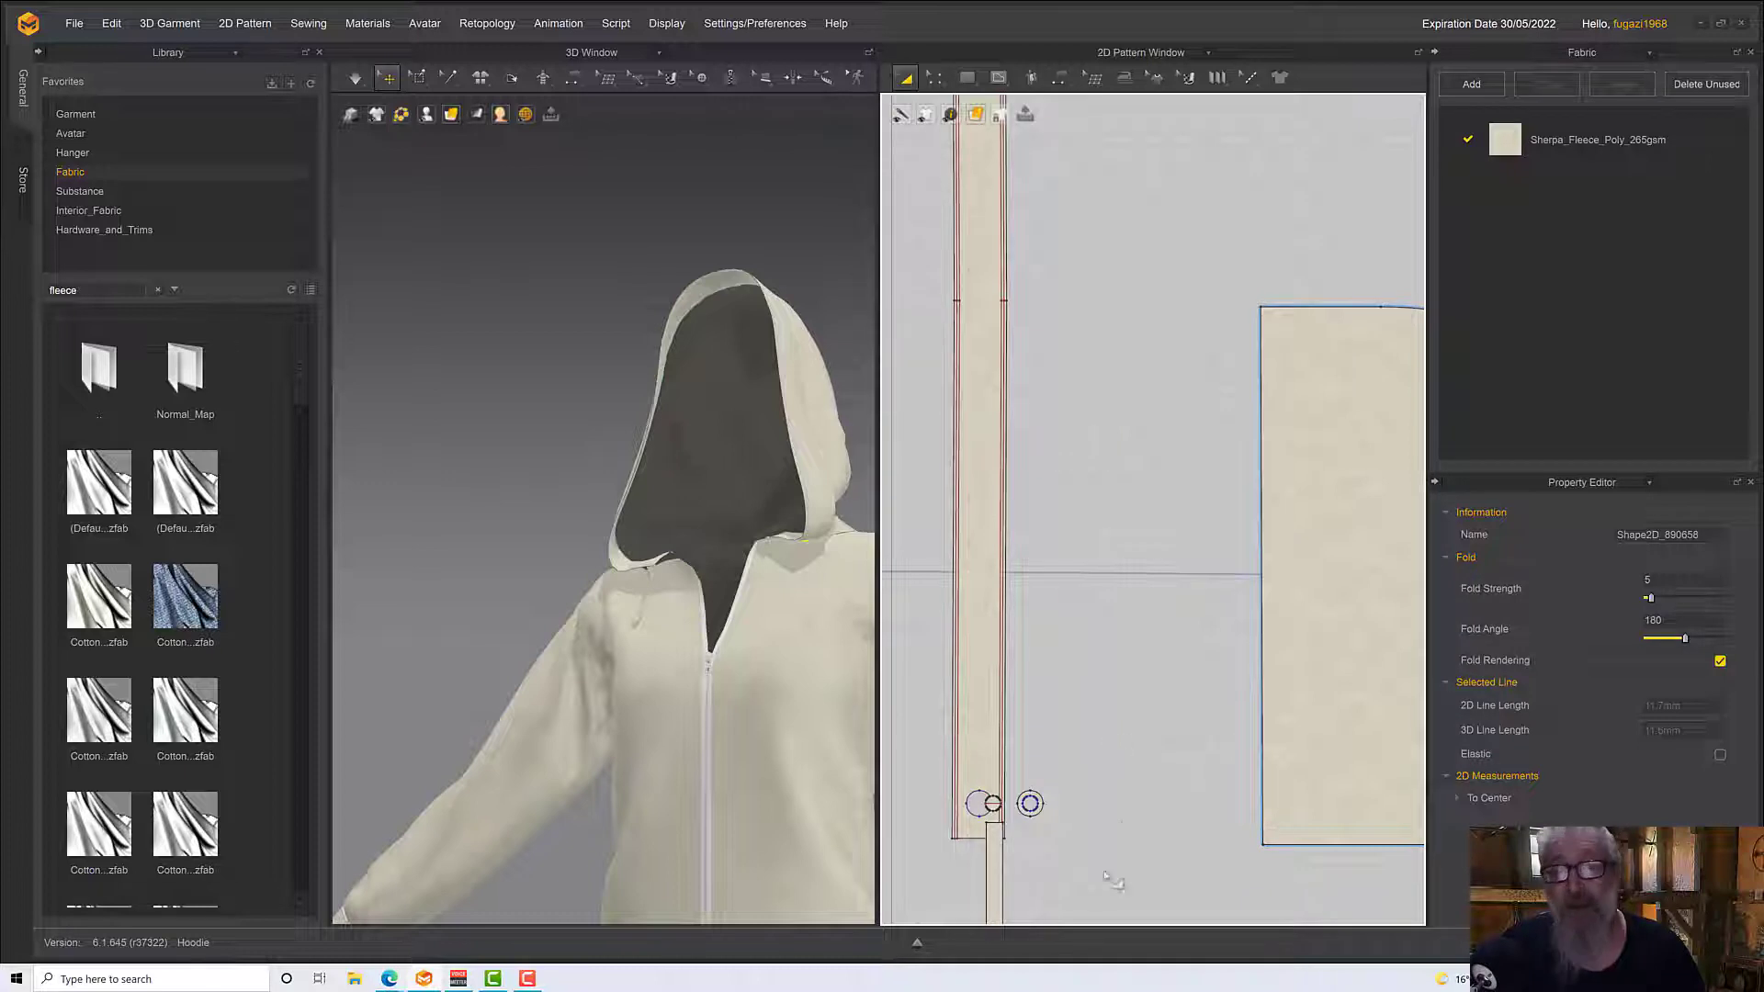
pyautogui.click(993, 880)
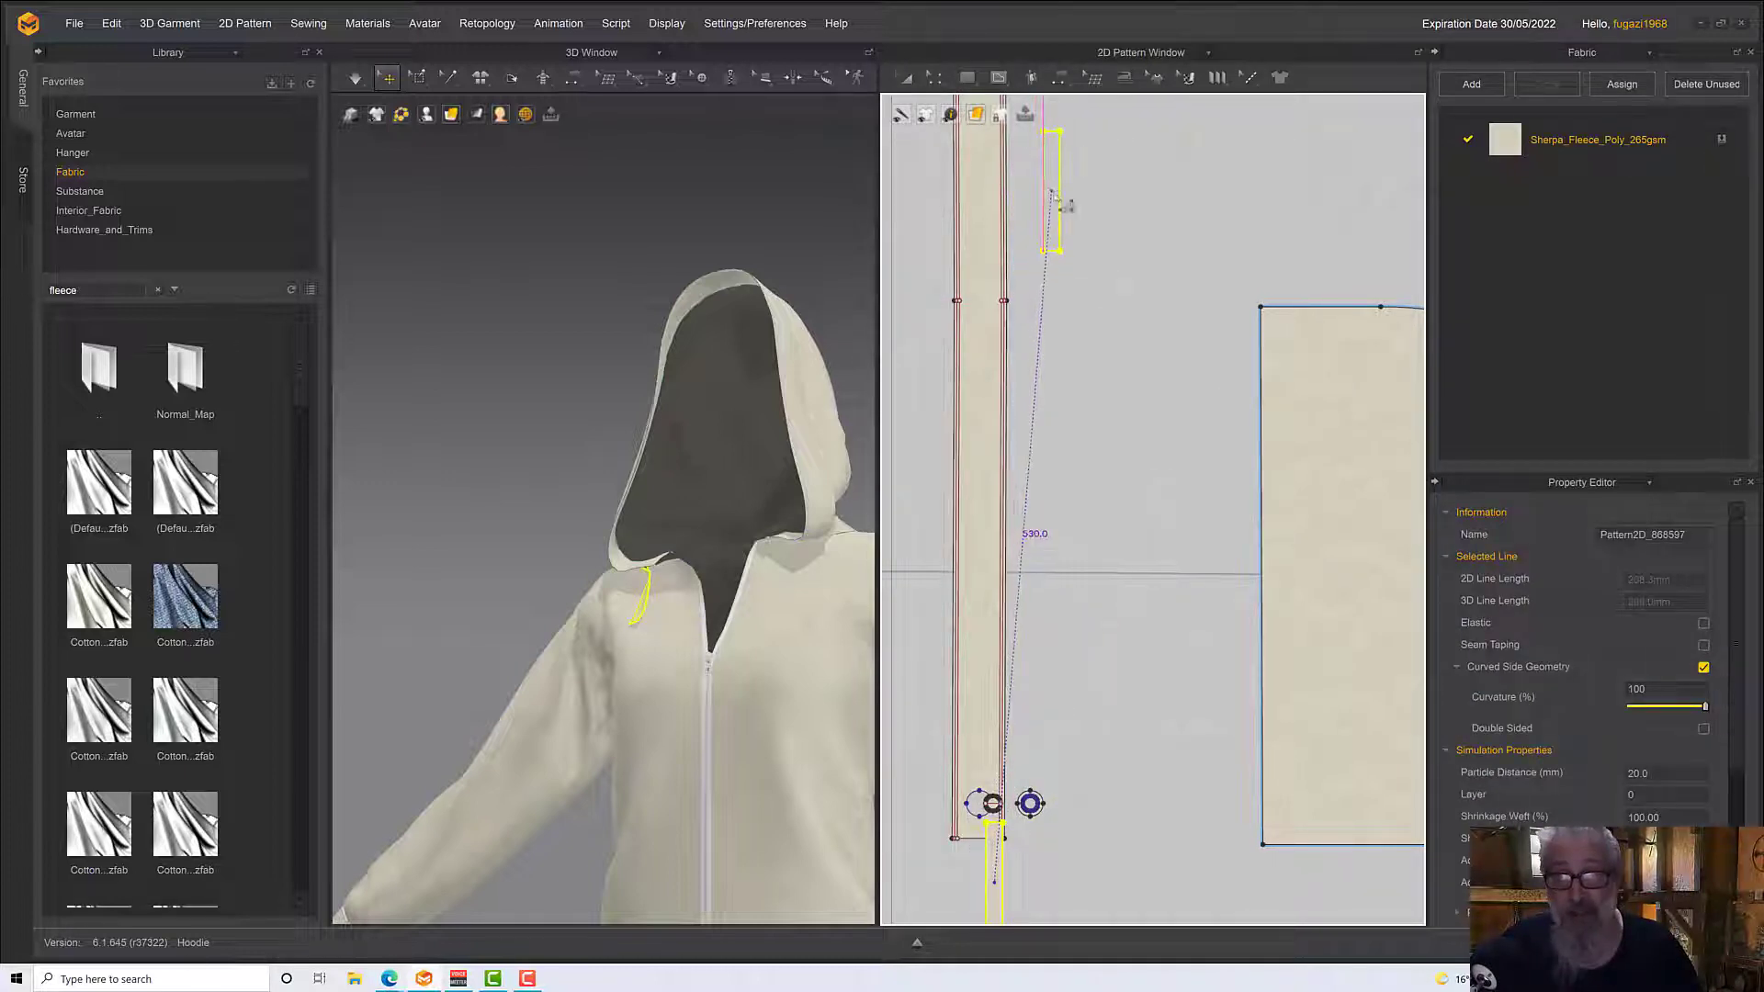
pyautogui.click(1054, 194)
pyautogui.moveTo(1054, 199); pyautogui.dragTo(1044, 700, button='middle')
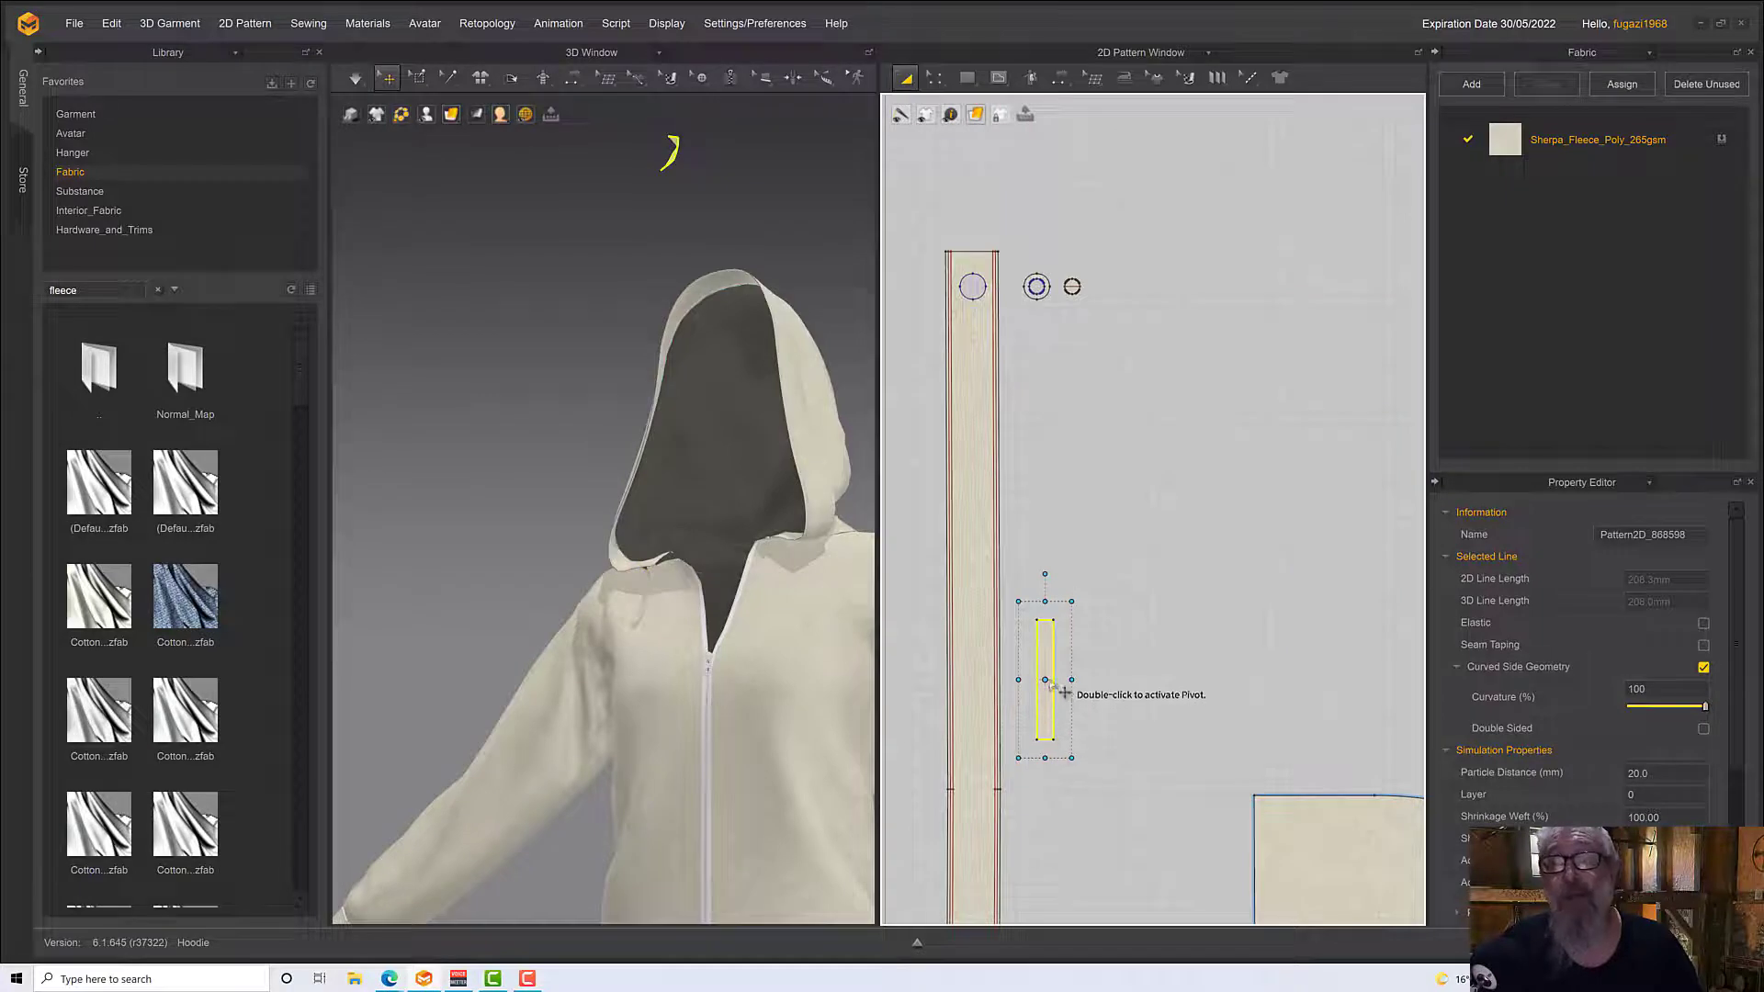
pyautogui.moveTo(1047, 666); pyautogui.dragTo(1078, 360)
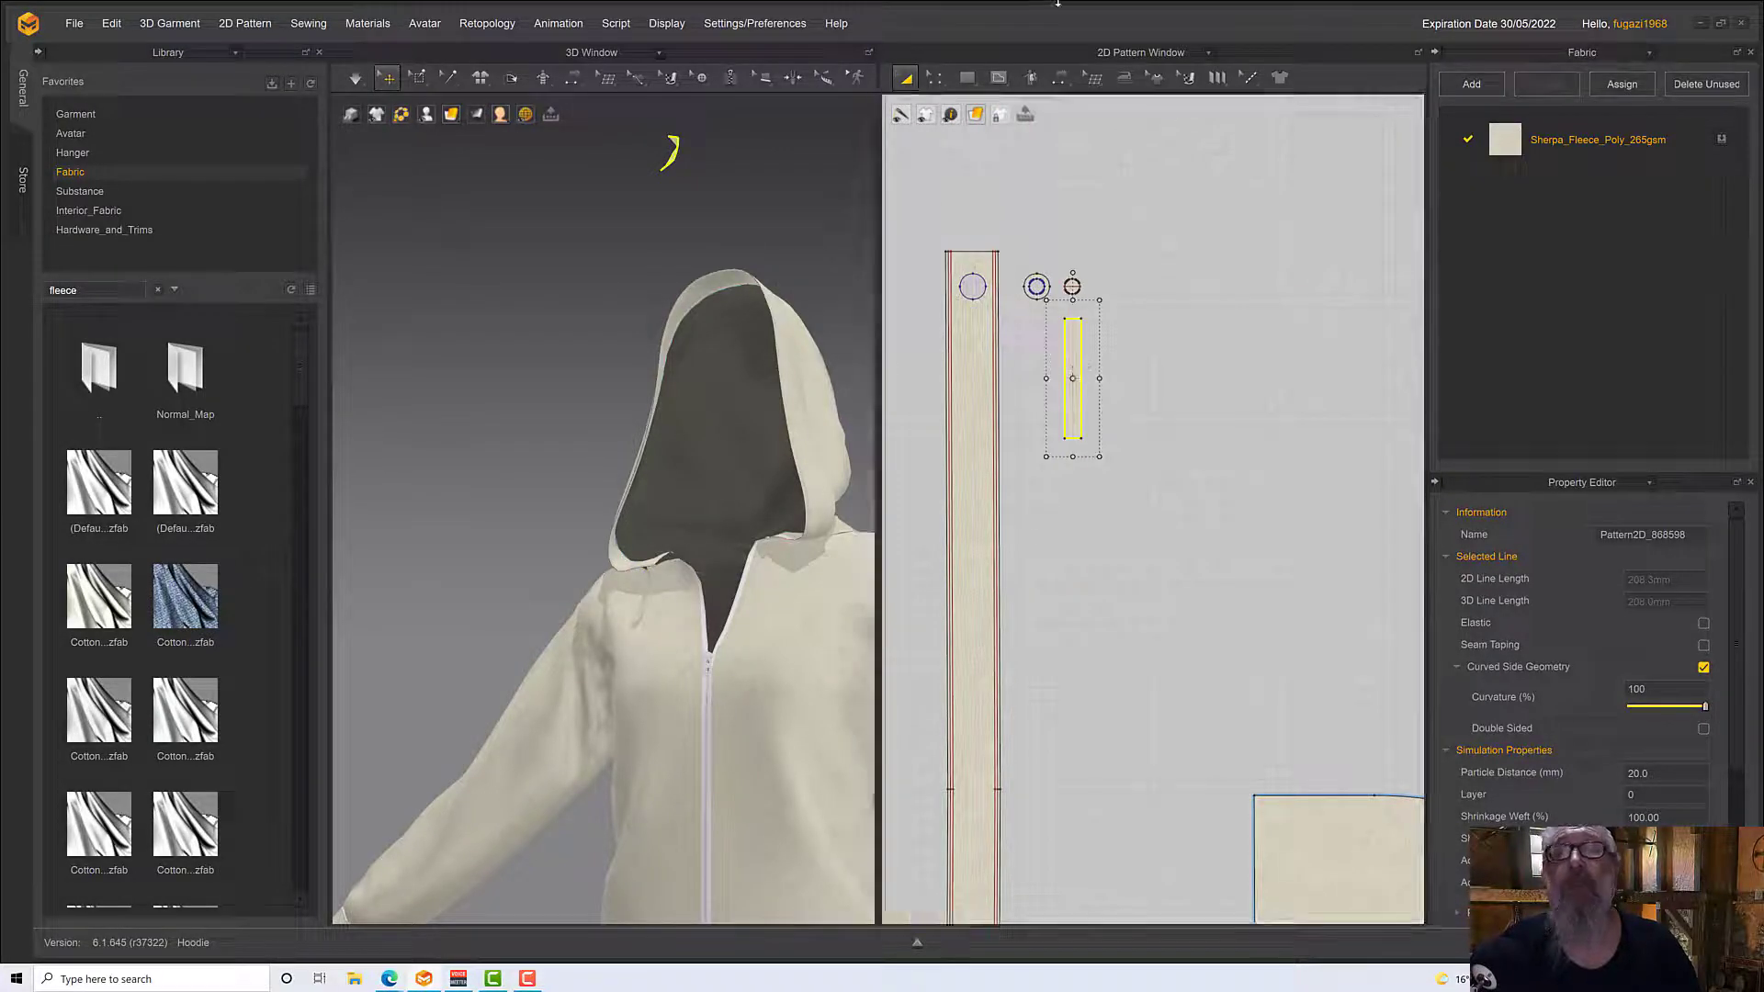
# Sew the copied strip's upper edge to the internal line across the small disc with Segment Sewing
pyautogui.click(1063, 84)
pyautogui.click(1086, 139)
pyautogui.scroll(5, 1075, 345)
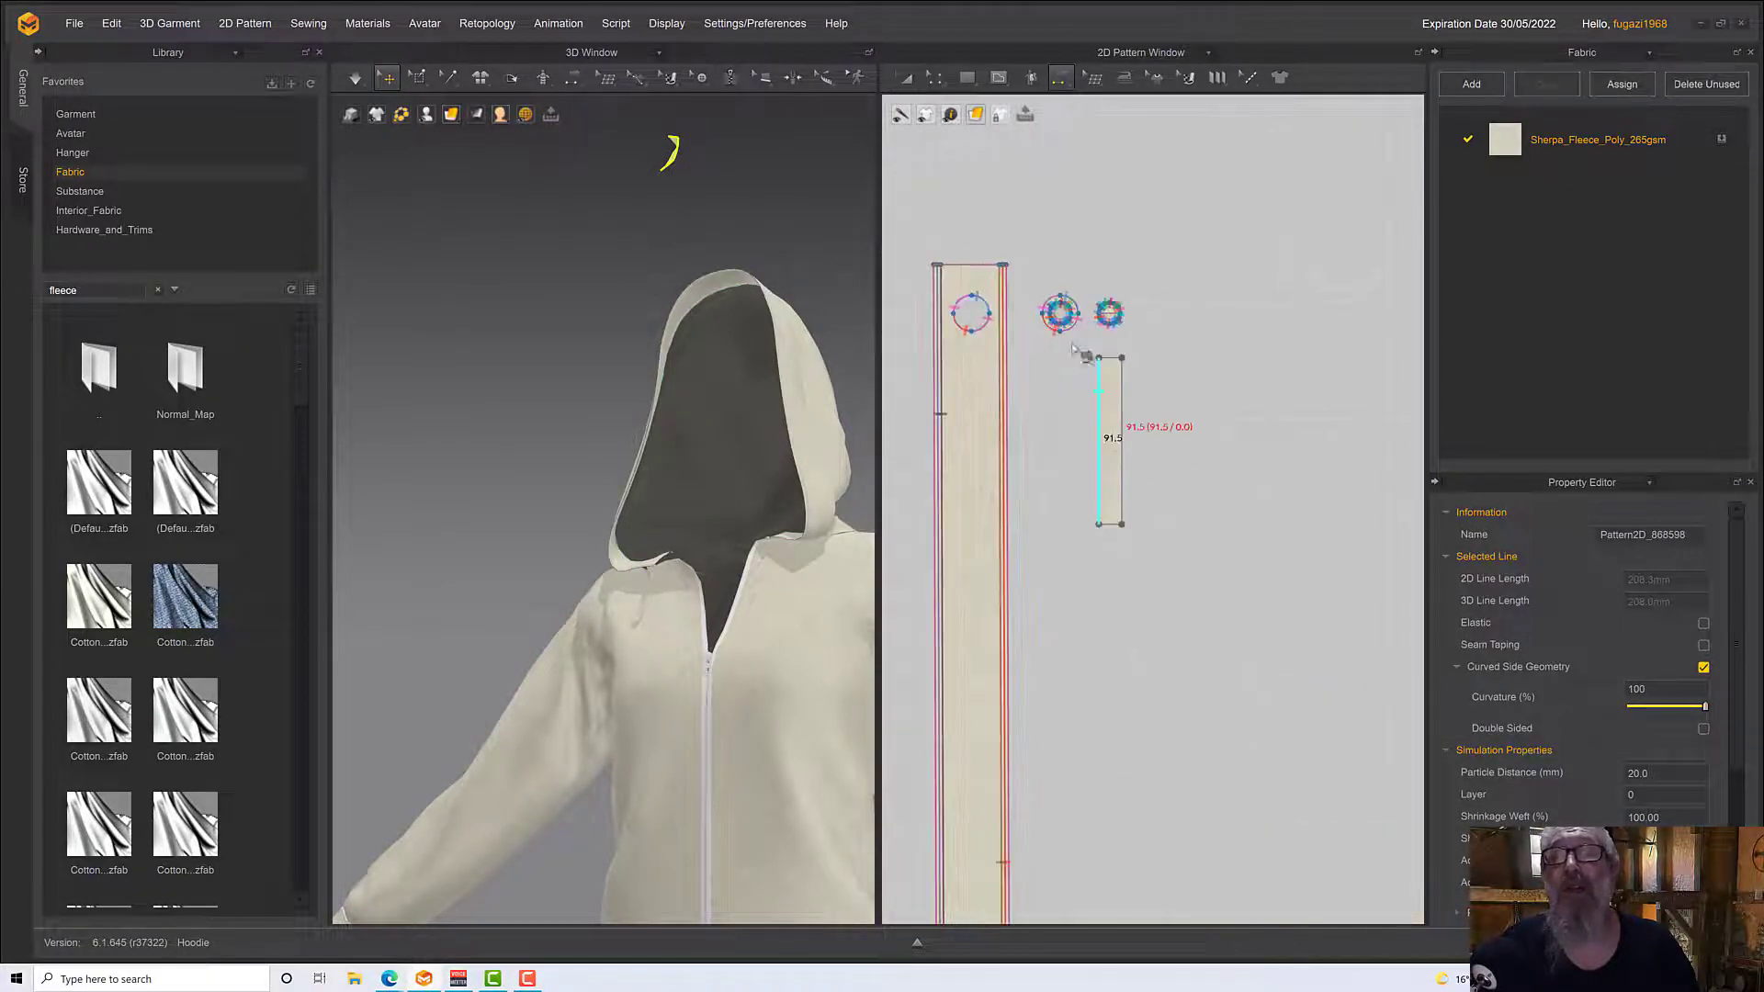
pyautogui.click(1206, 458)
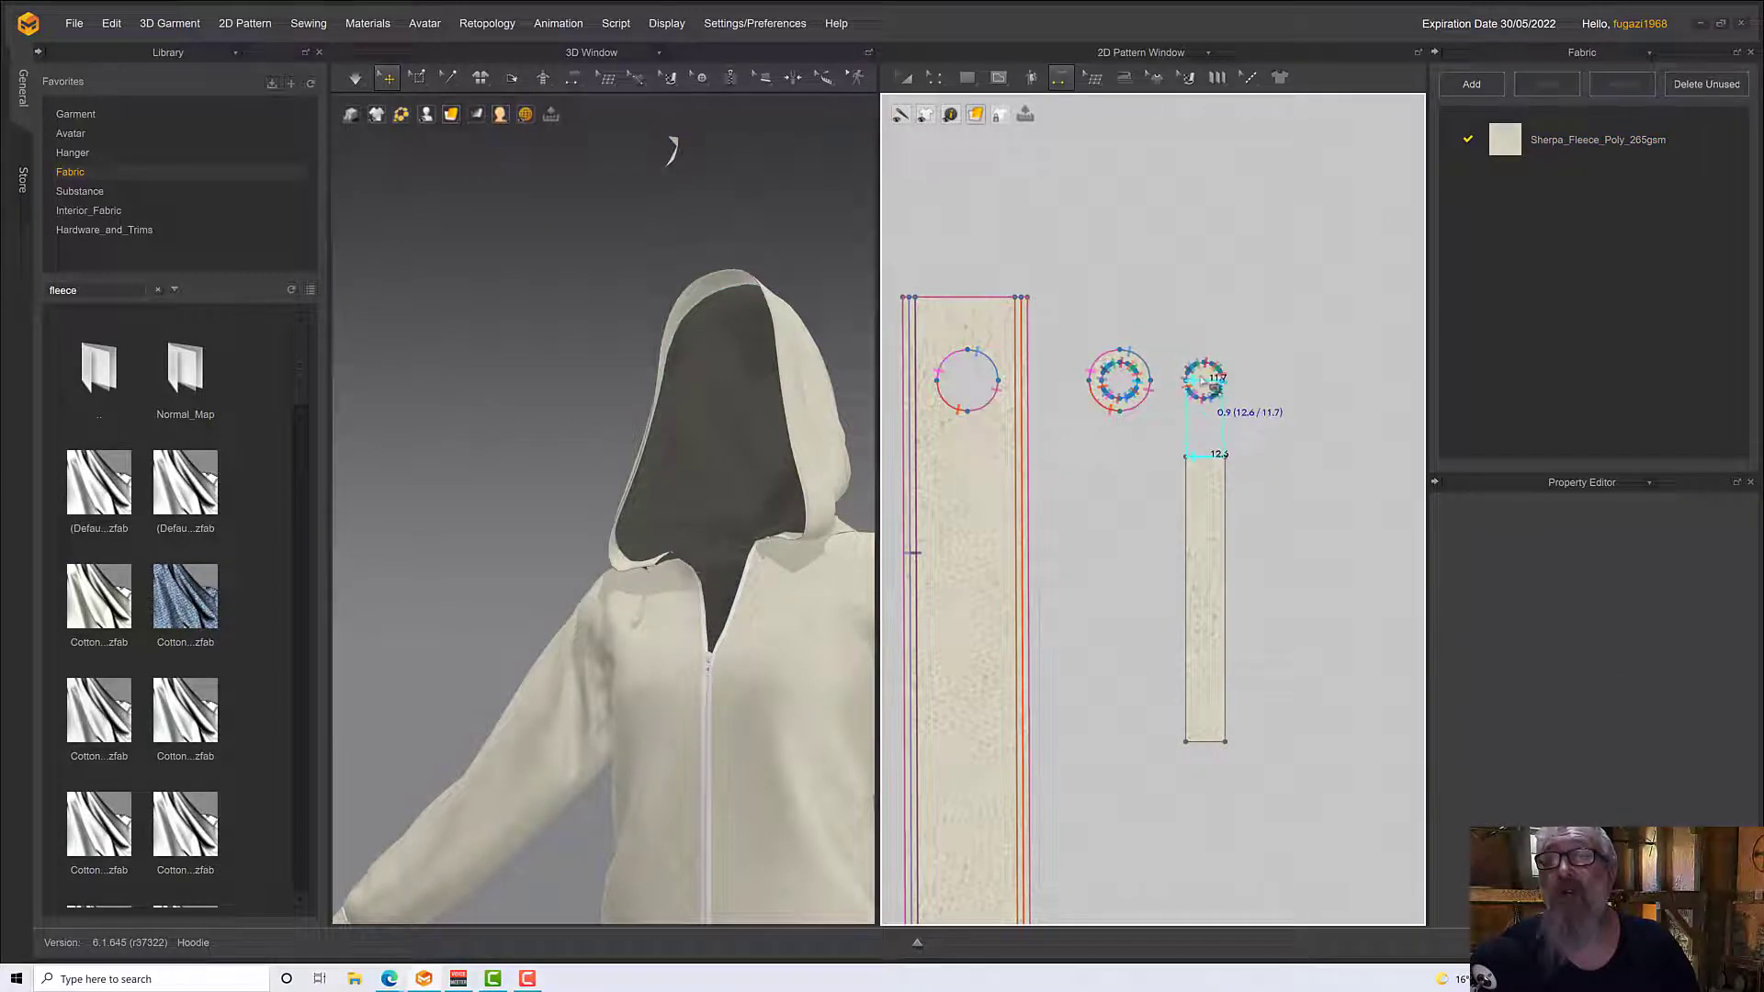
pyautogui.click(1201, 380)
# Move the copied strip in 3D from above the hood to the front of the hoodie, near the second eyelet
pyautogui.scroll(-5, 1019, 510)
pyautogui.moveTo(827, 381)
pyautogui.mouseDown(button='right')
pyautogui.moveTo(801, 331)
pyautogui.moveTo(812, 350)
pyautogui.mouseUp(button='right')
pyautogui.scroll(-5, 816, 357)
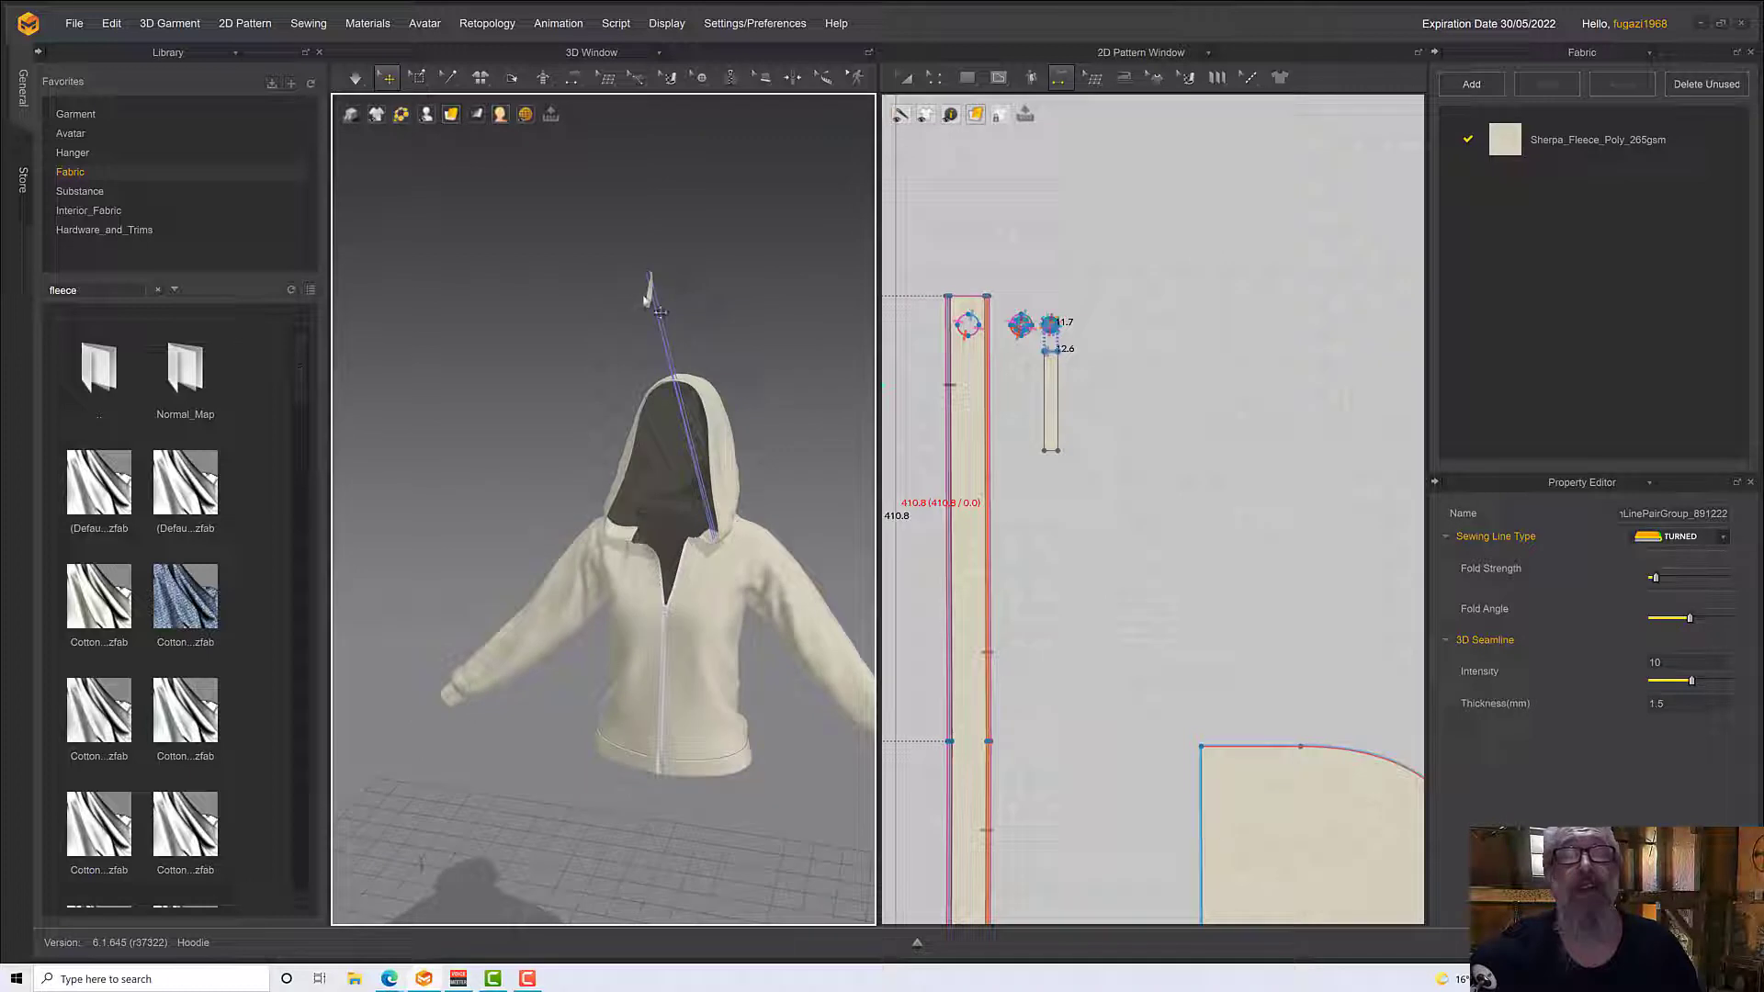
pyautogui.click(663, 312)
pyautogui.moveTo(659, 290); pyautogui.dragTo(732, 564)
pyautogui.moveTo(733, 564); pyautogui.dragTo(799, 586, button='right')
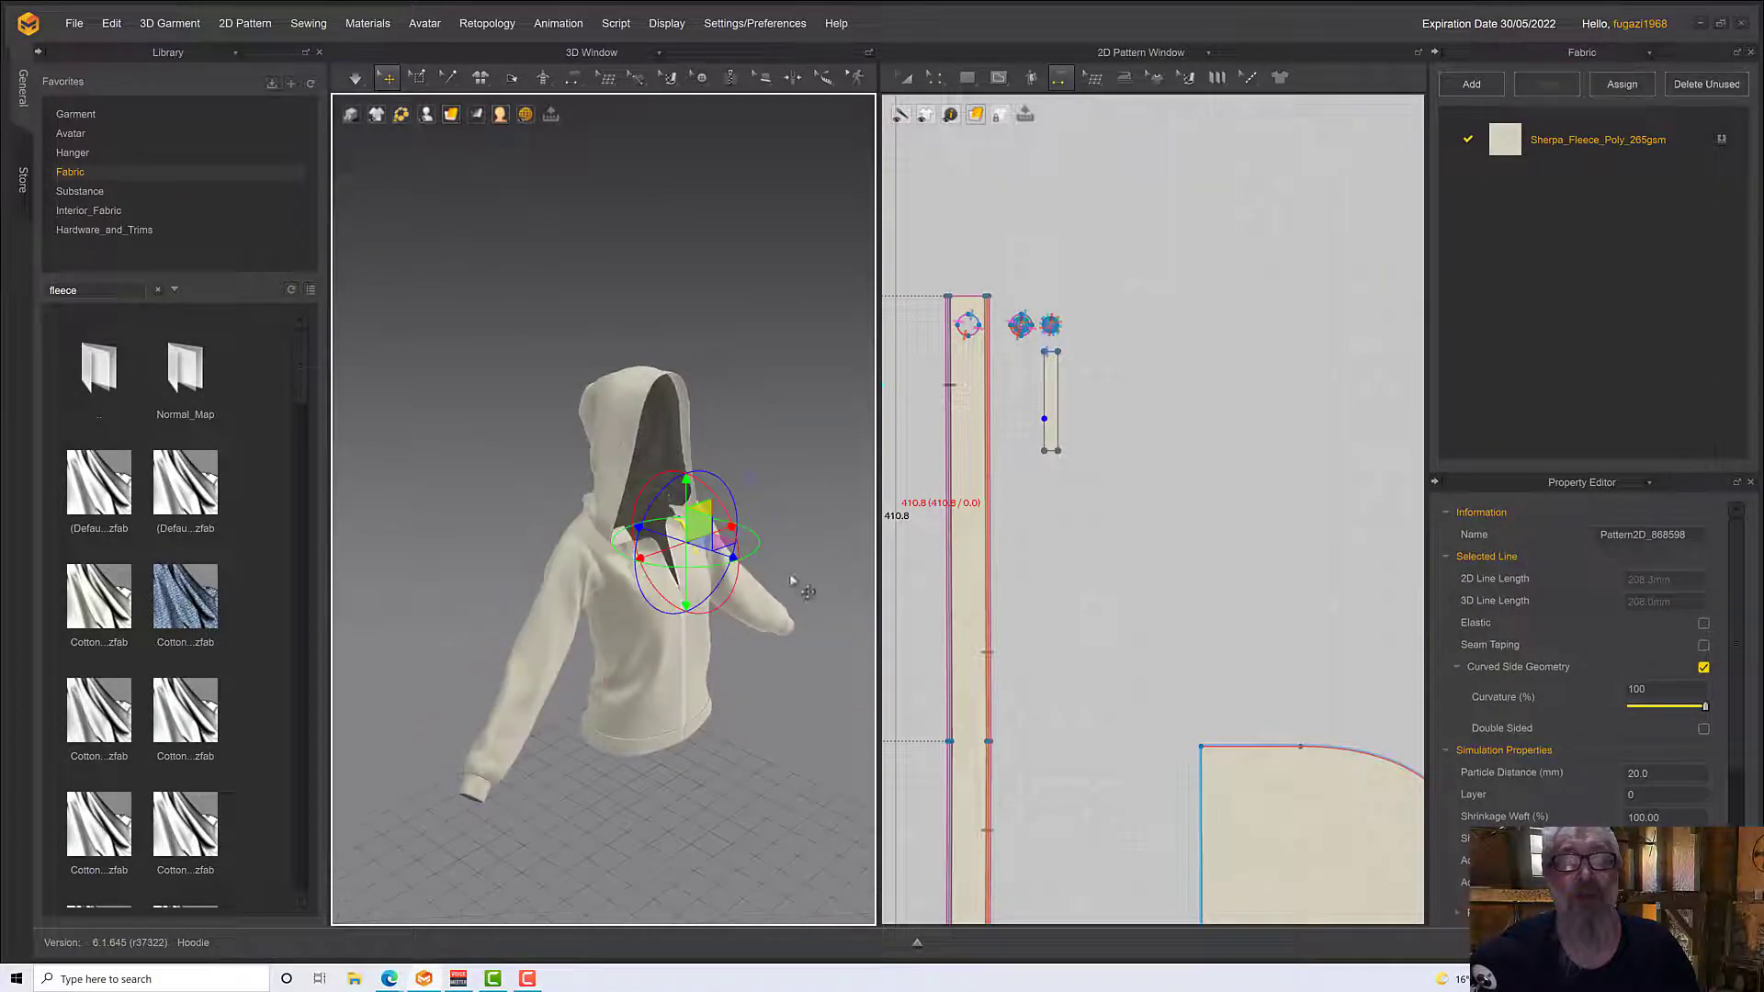
# Simulate the garment and pull the second drawstring strip to hang over the front below the hood edging
pyautogui.scroll(1, 746, 560)
pyautogui.scroll(10, 747, 562)
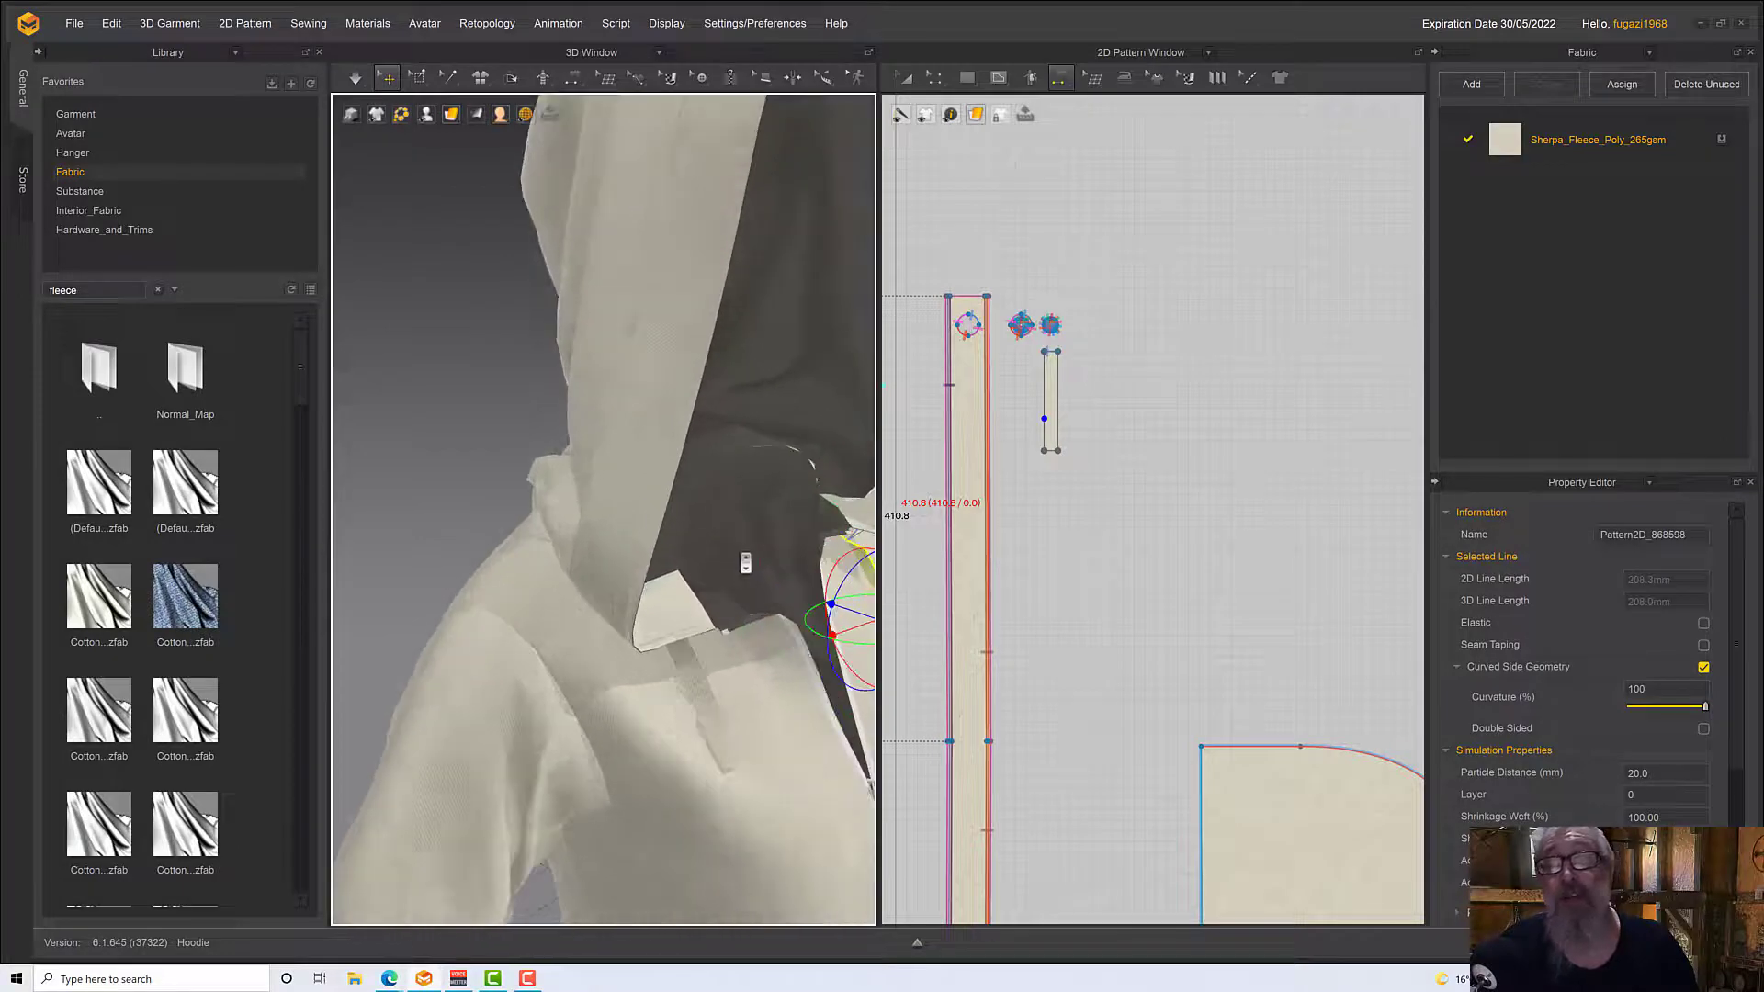
pyautogui.moveTo(736, 547); pyautogui.dragTo(669, 527, button='right')
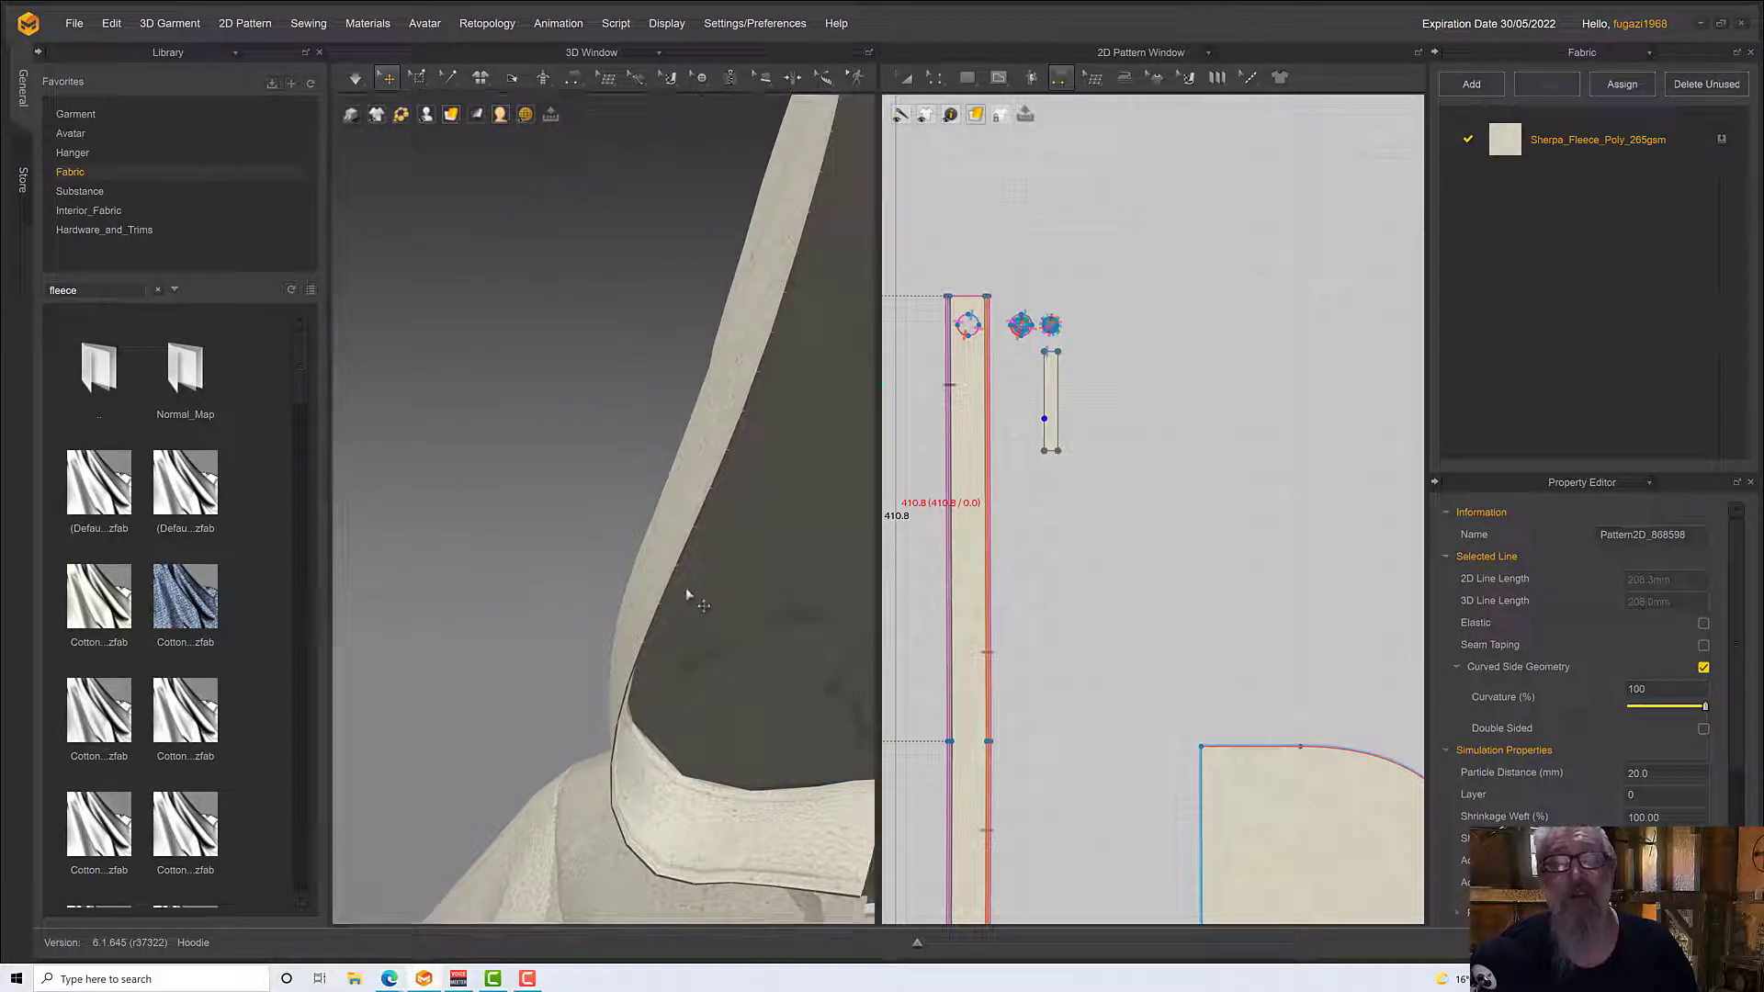
pyautogui.moveTo(749, 645); pyautogui.dragTo(91, 160, button='middle')
pyautogui.scroll(-4, 389, 289)
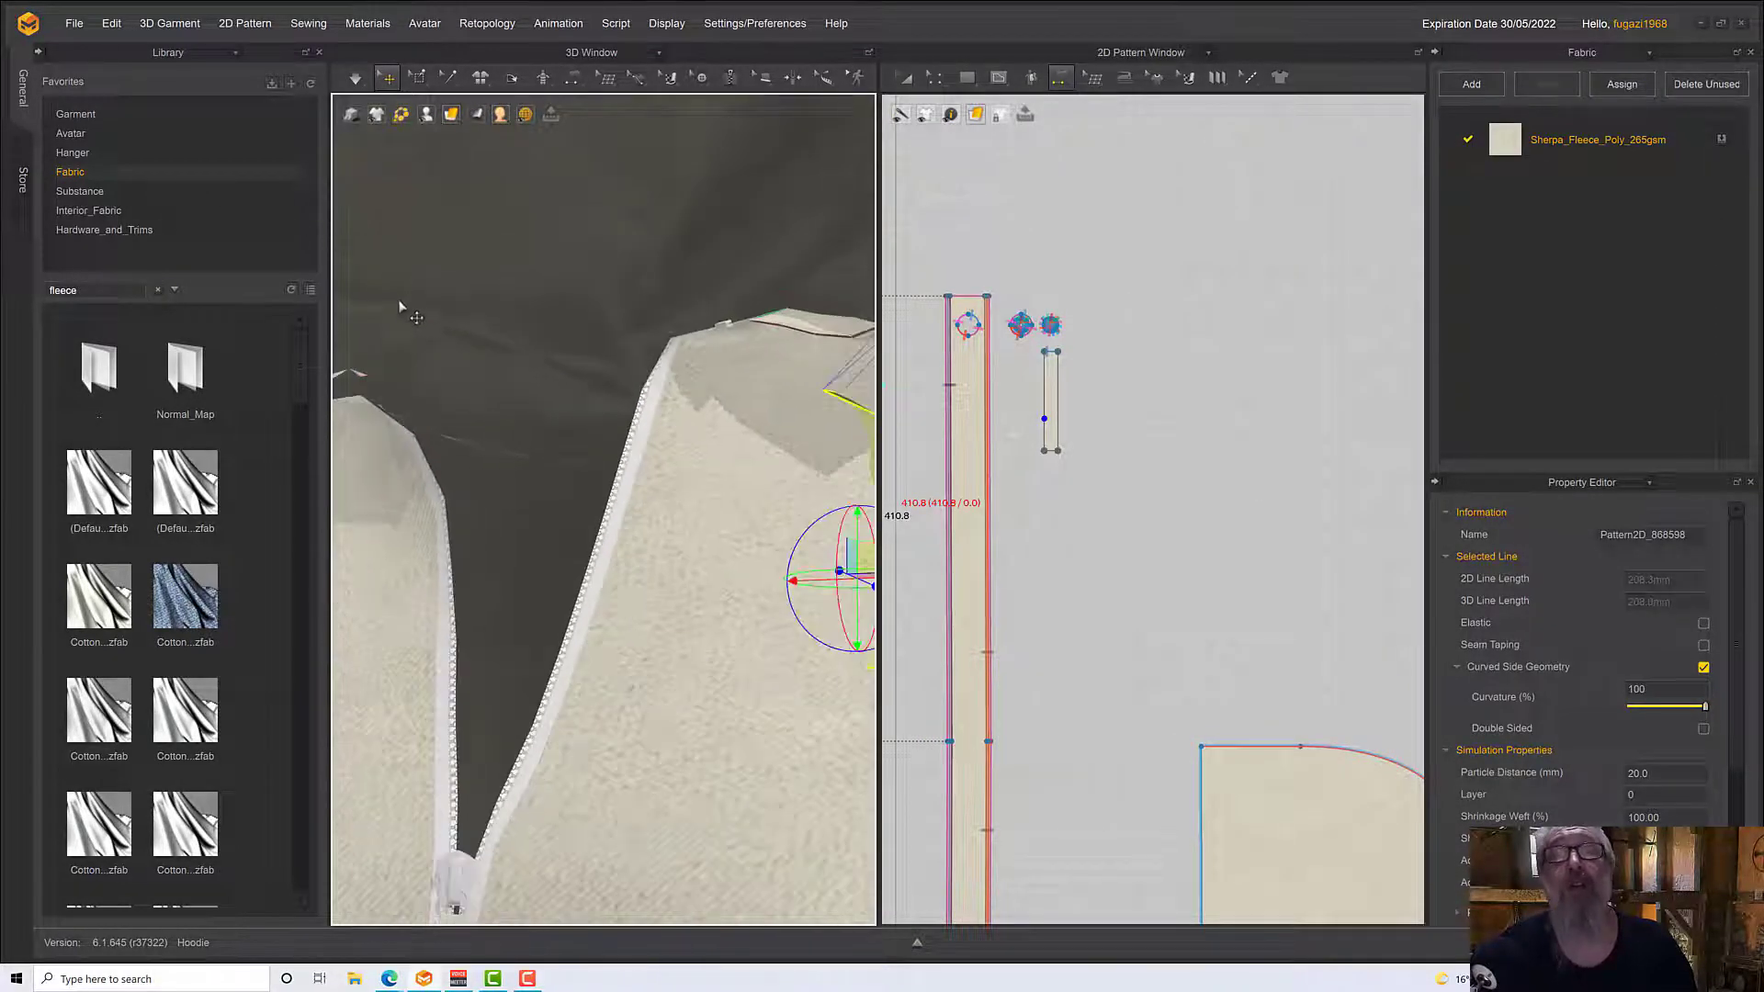
pyautogui.moveTo(401, 307); pyautogui.dragTo(477, 410, button='right')
pyautogui.press('space')
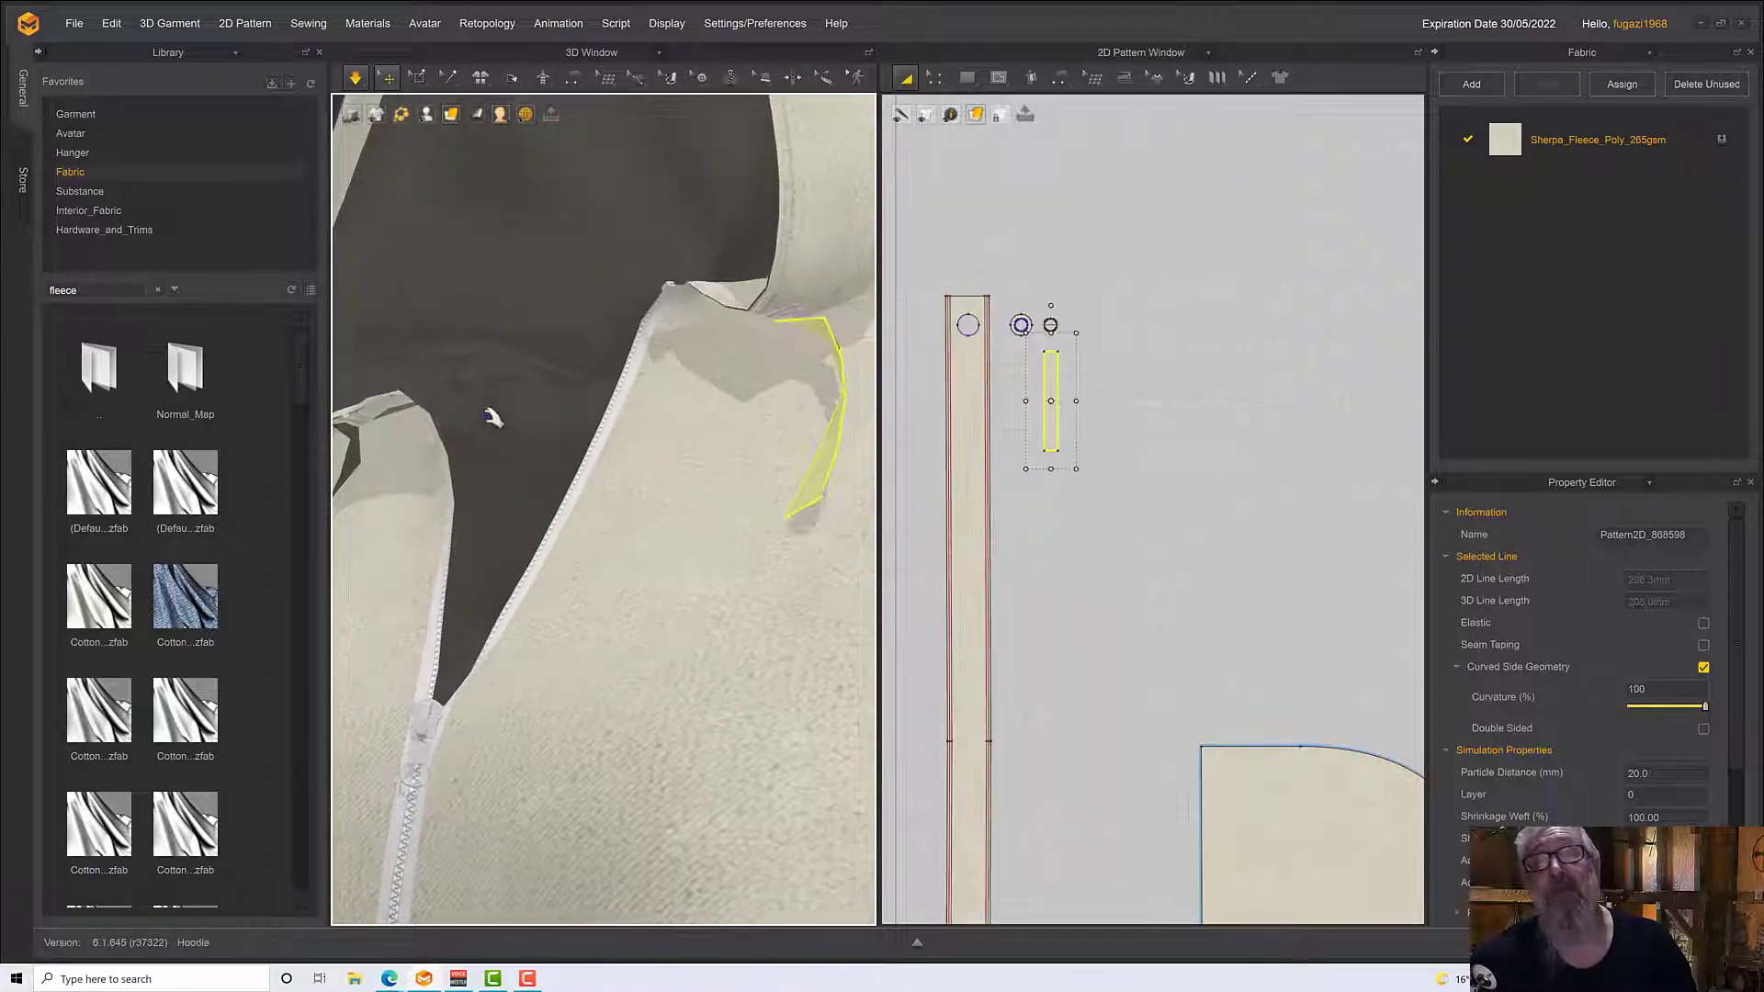
pyautogui.click(779, 502)
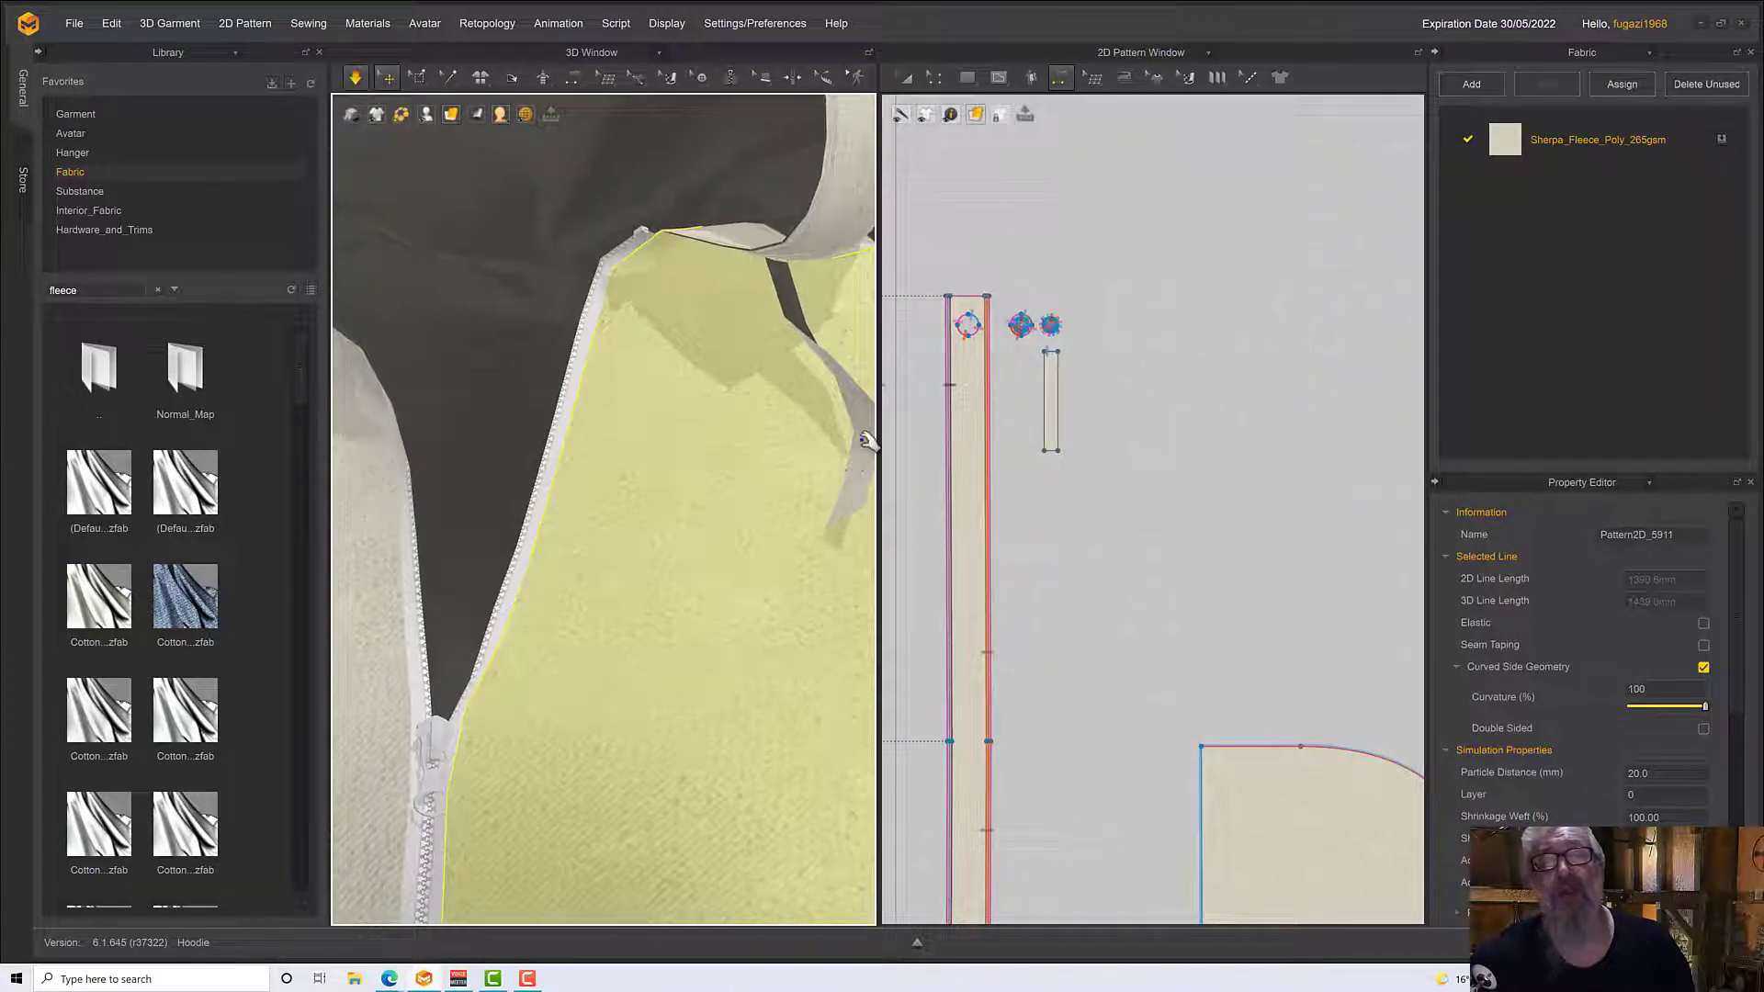
pyautogui.click(840, 450)
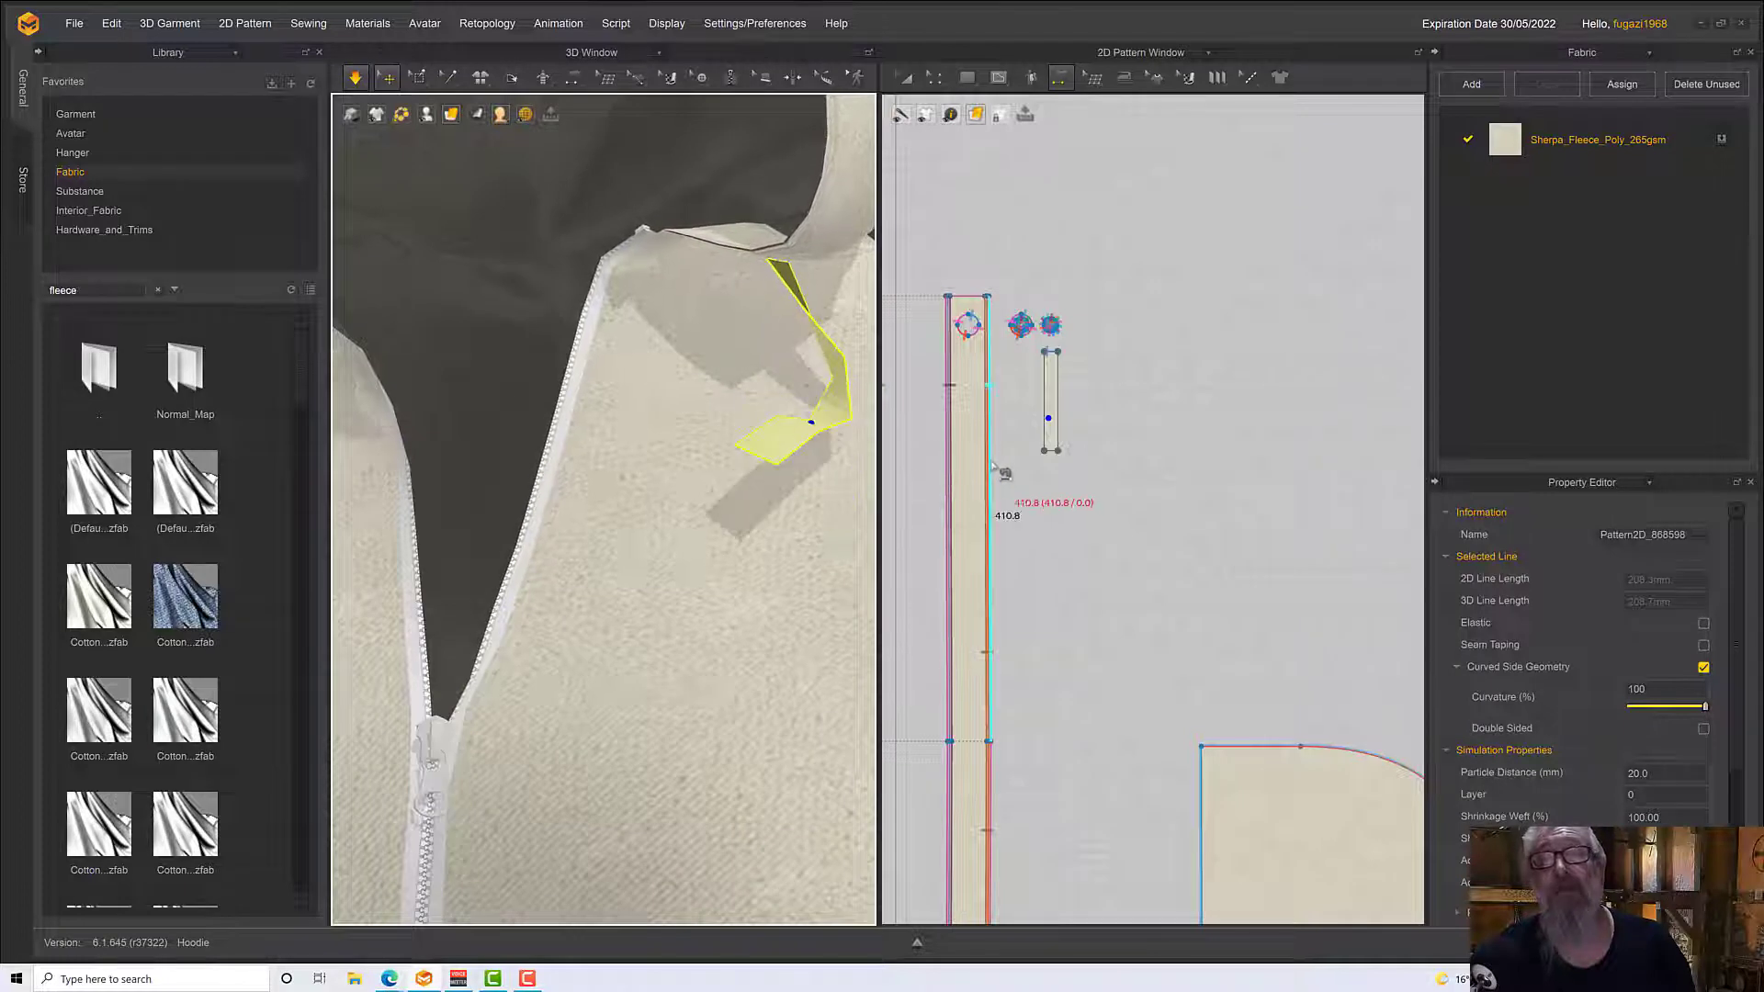
# Lengthen the second drawstring strip to almost twice its length by moving its lower edge straight down
pyautogui.click(939, 81)
pyautogui.click(943, 115)
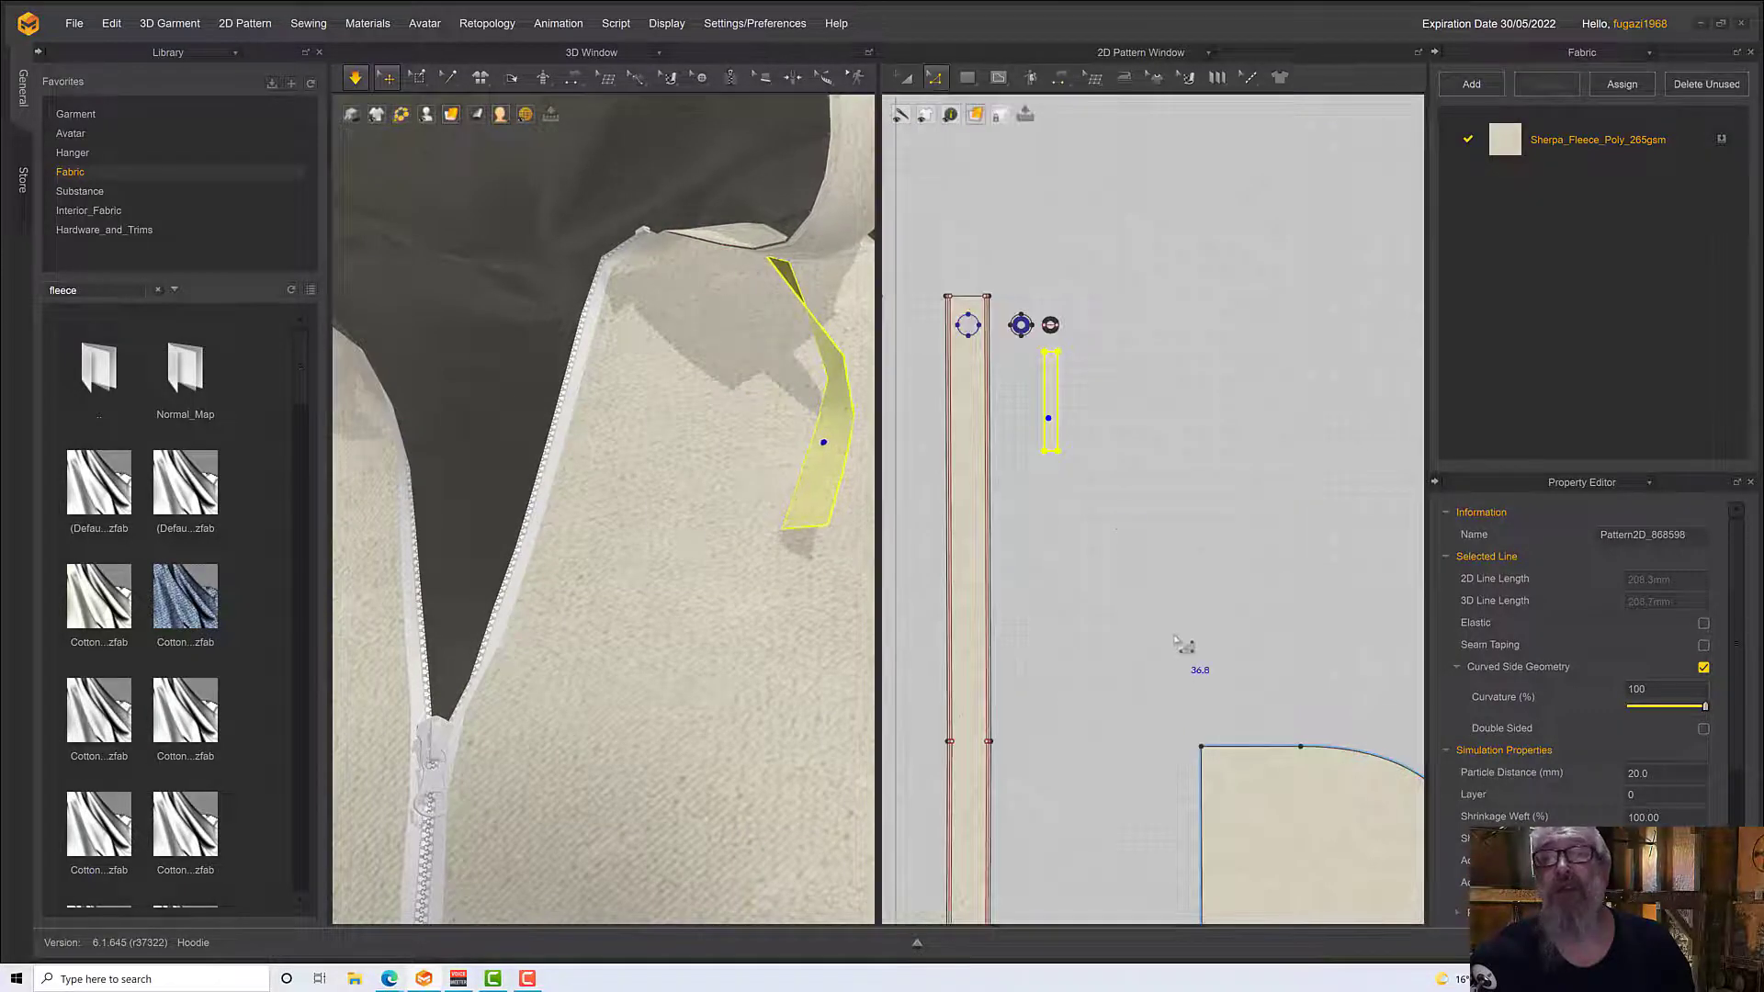
pyautogui.moveTo(1136, 559); pyautogui.dragTo(1034, 445)
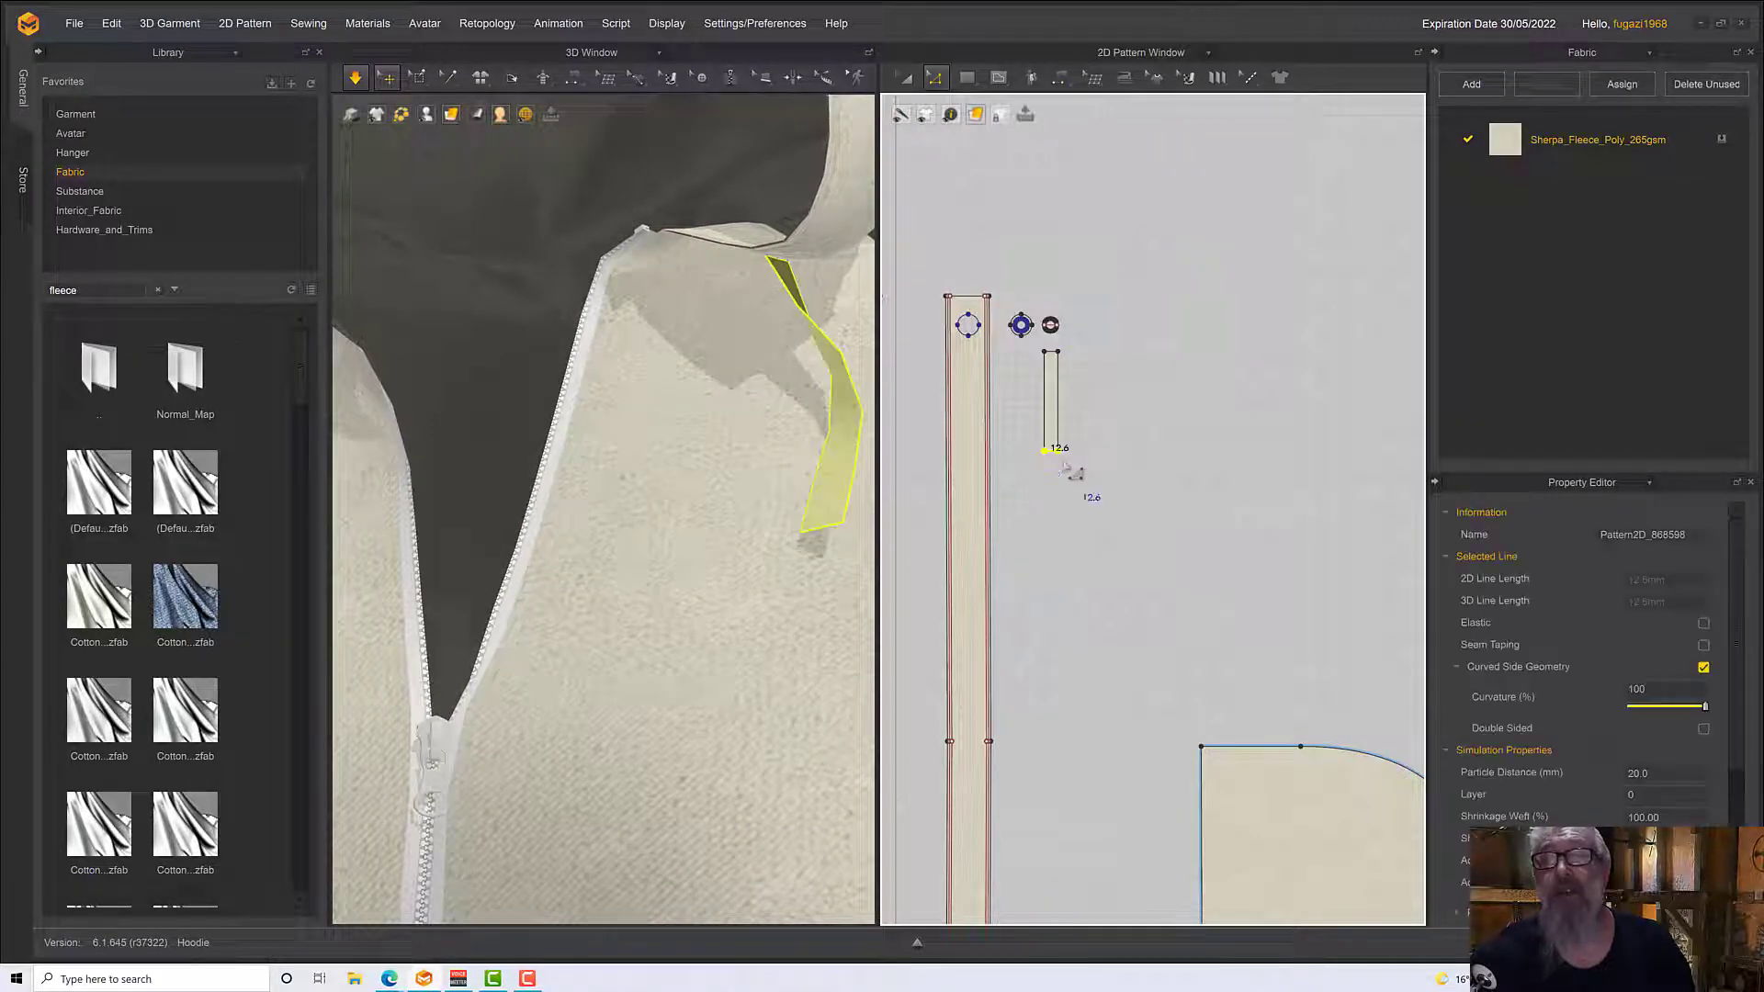
pyautogui.moveTo(1054, 504); pyautogui.dragTo(1064, 581)
pyautogui.hotkey('ctrl', 'z')
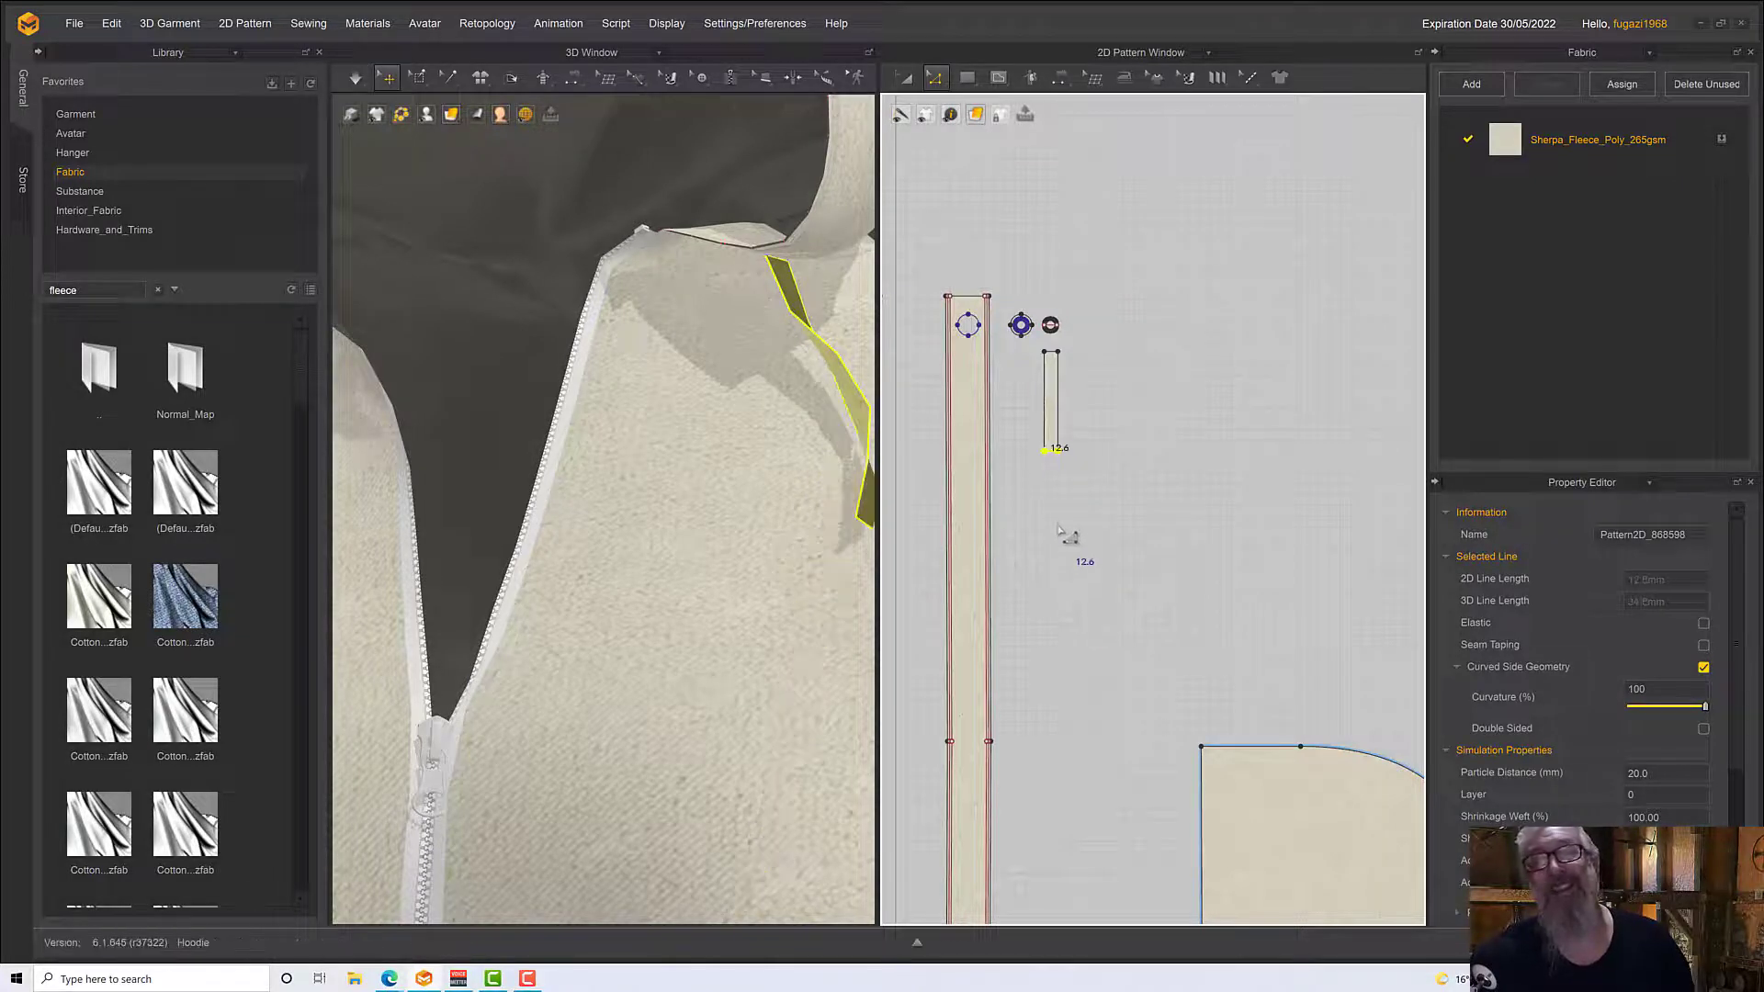
pyautogui.scroll(-2, 1044, 494)
pyautogui.scroll(5, 1045, 498)
pyautogui.click(1161, 619)
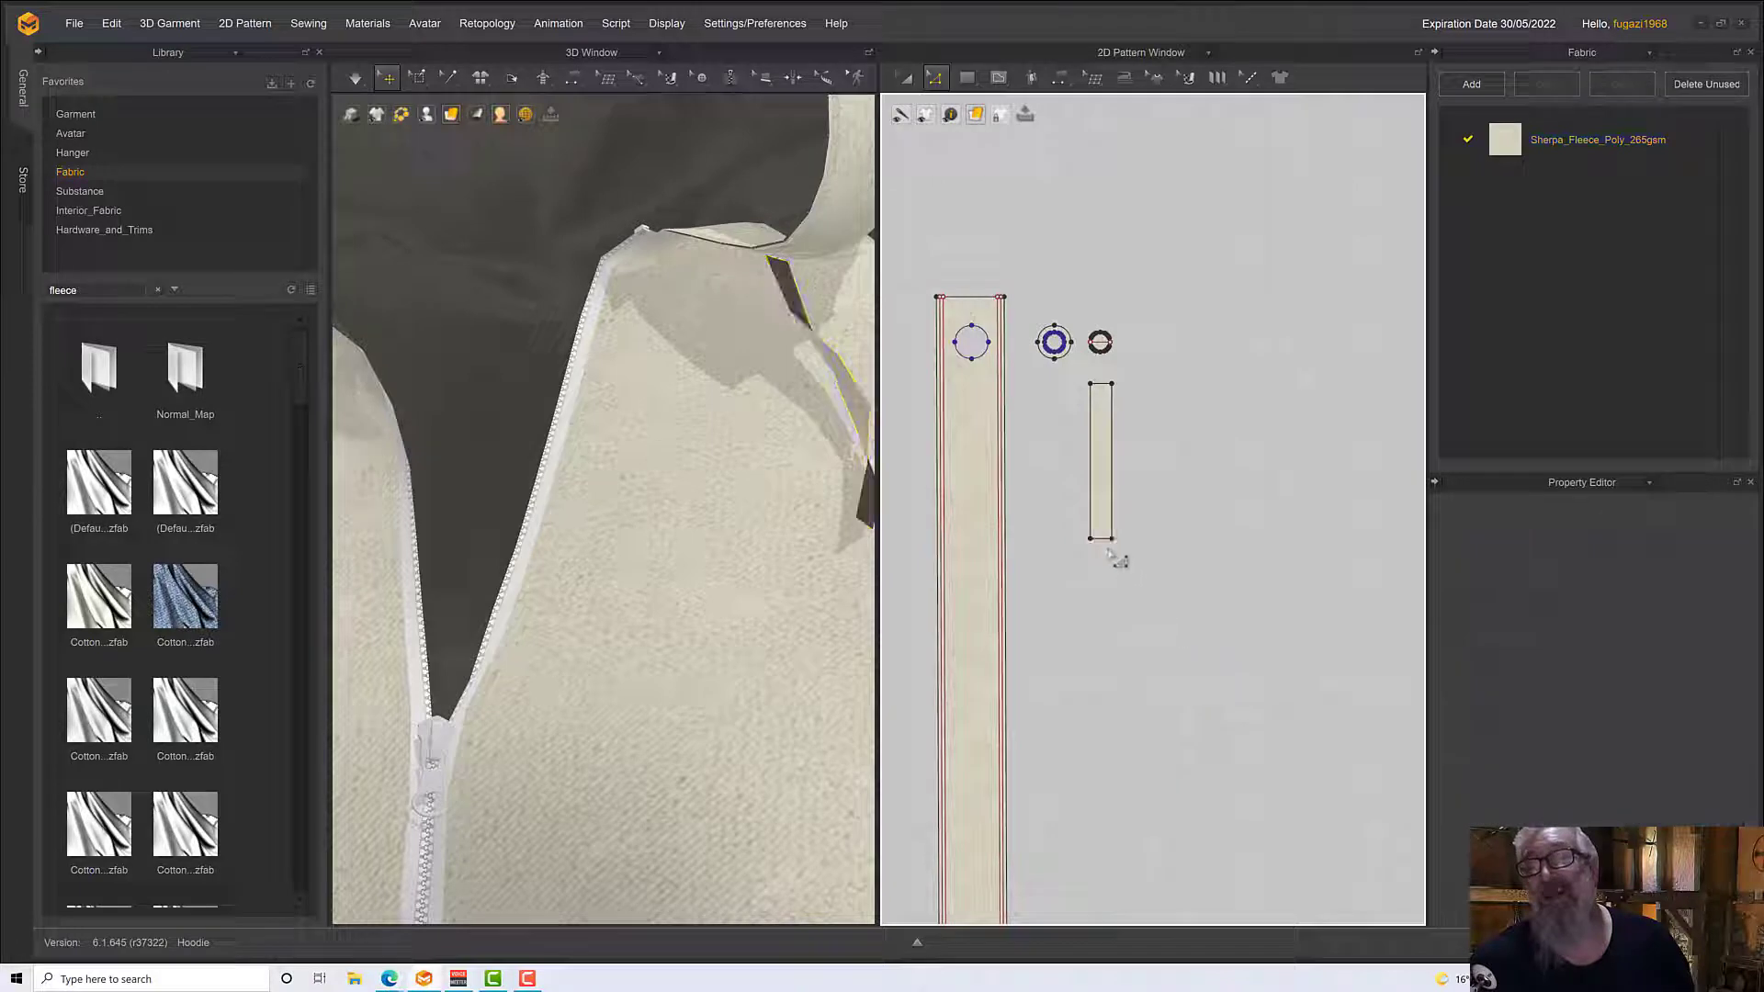
pyautogui.moveTo(1103, 545); pyautogui.dragTo(1111, 677)
pyautogui.scroll(-5, 718, 649)
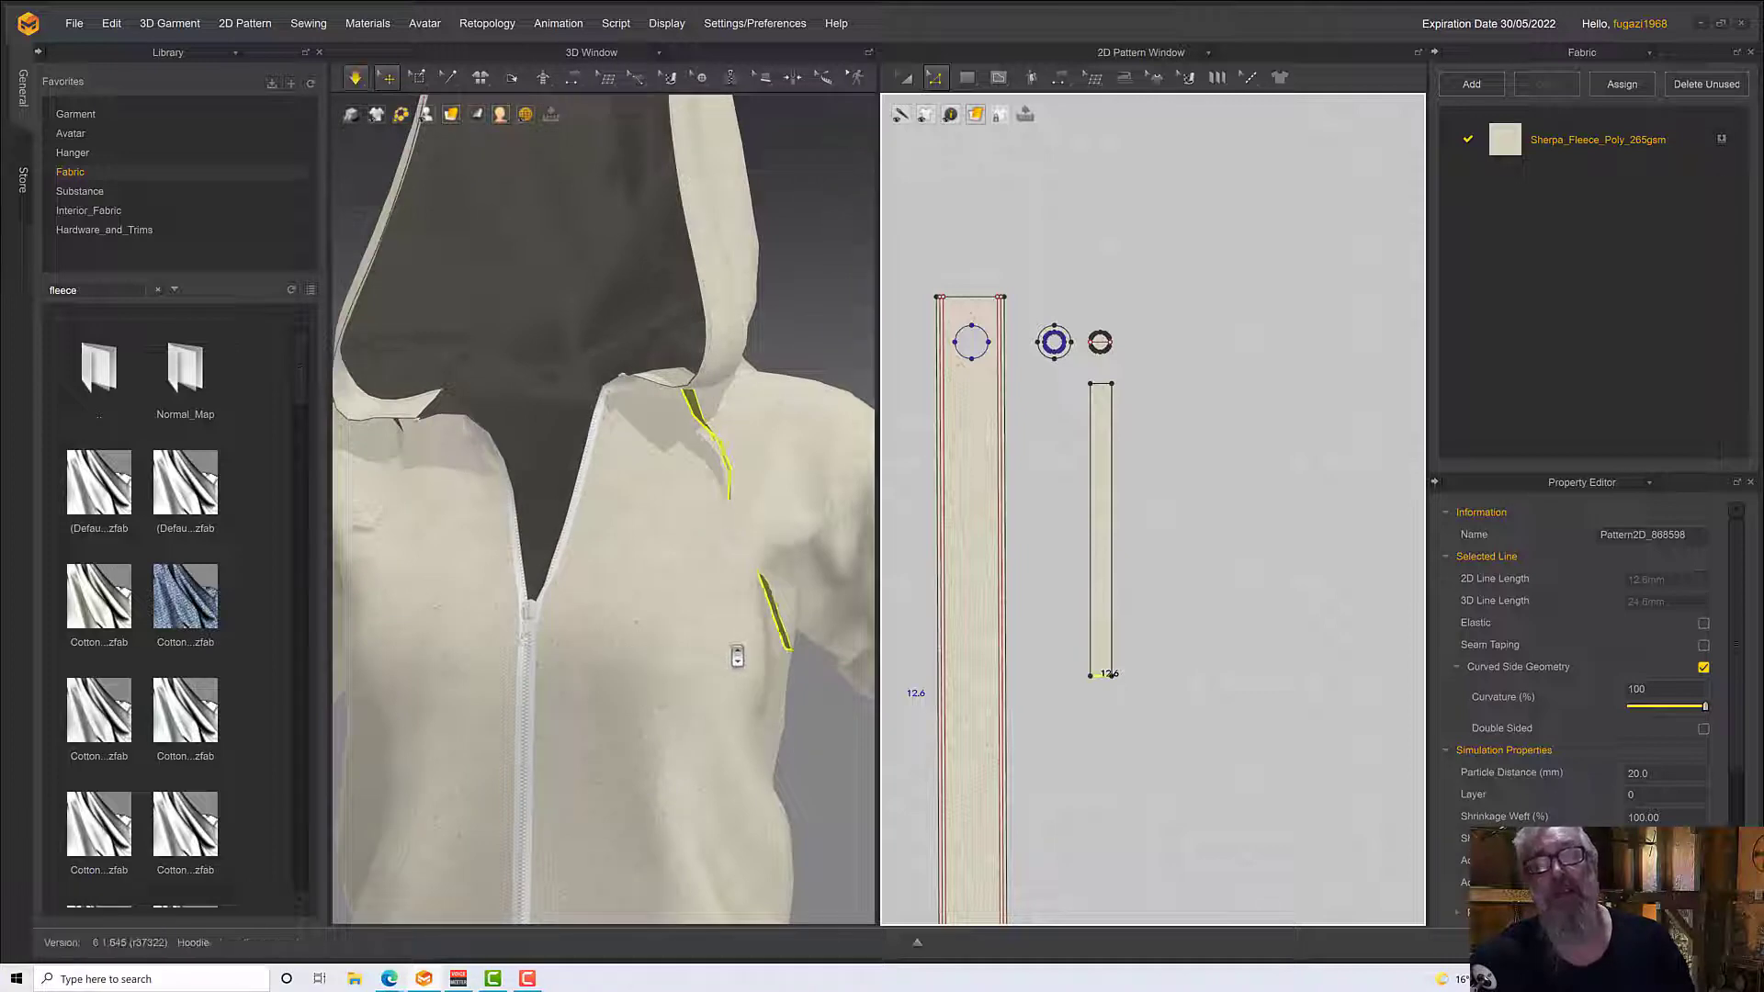
# Simulate the lengthened drawstring and pull its lower end so it hangs over the front of the hoodie
pyautogui.moveTo(732, 646); pyautogui.dragTo(677, 647, button='right')
pyautogui.press('space')
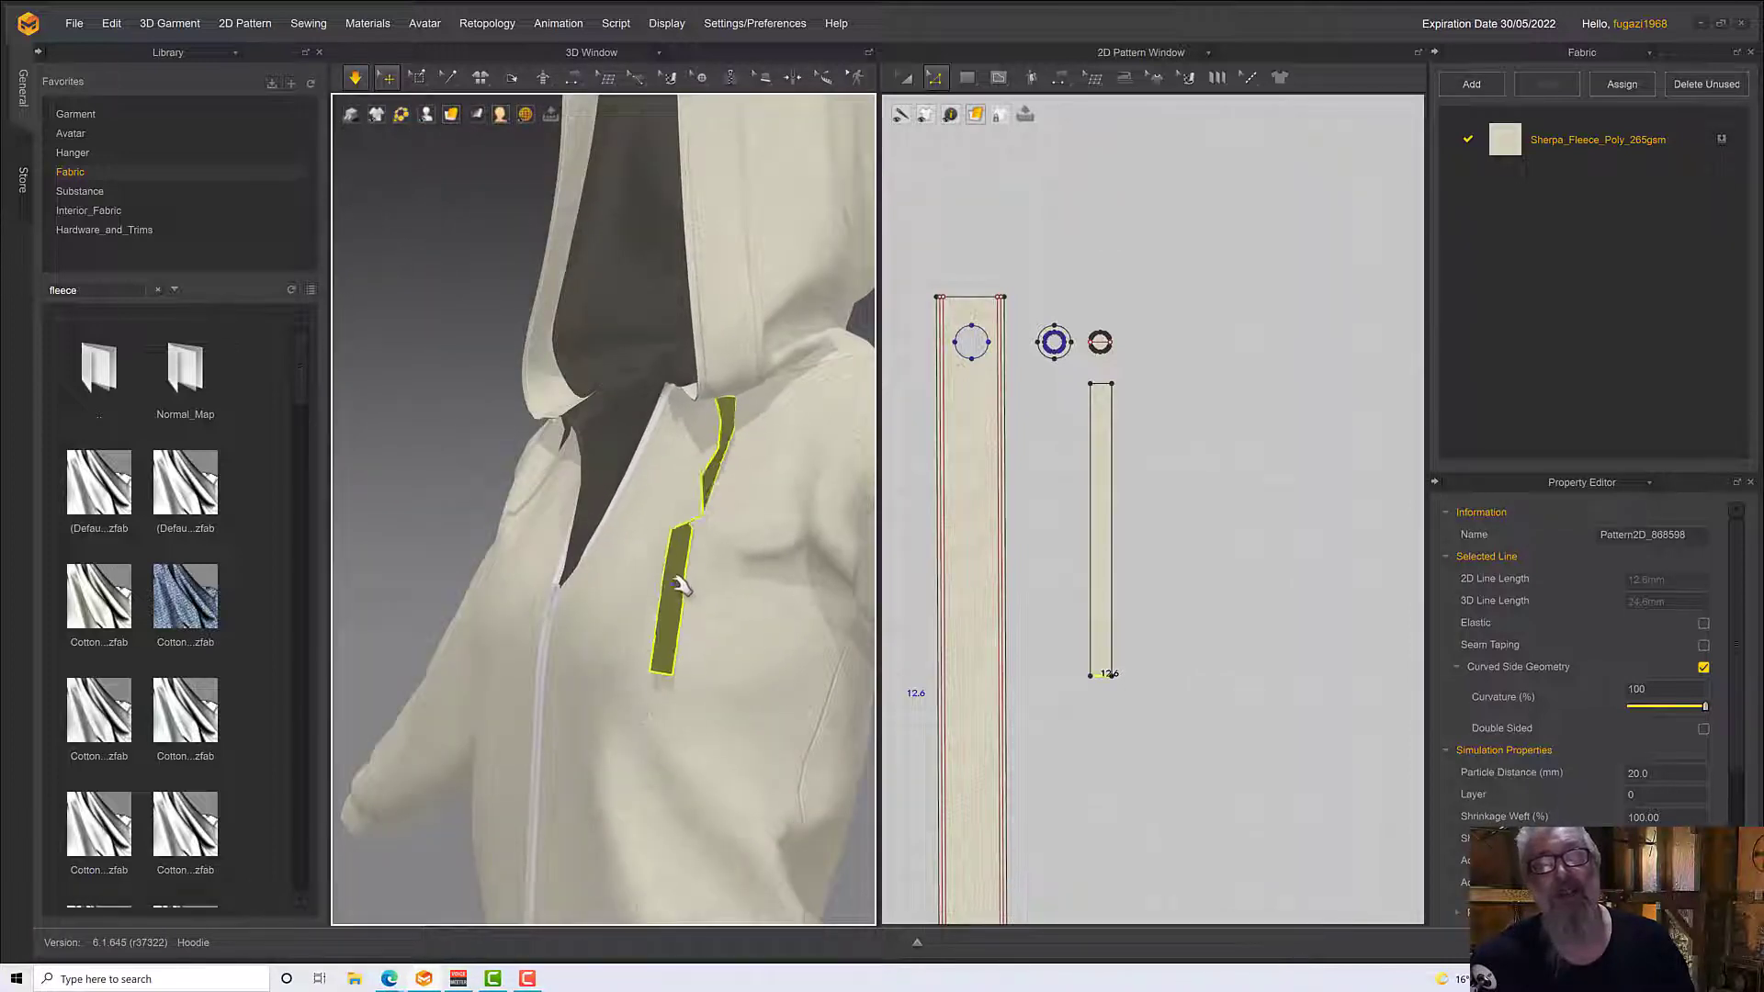
pyautogui.moveTo(683, 581); pyautogui.dragTo(734, 643, button='right')
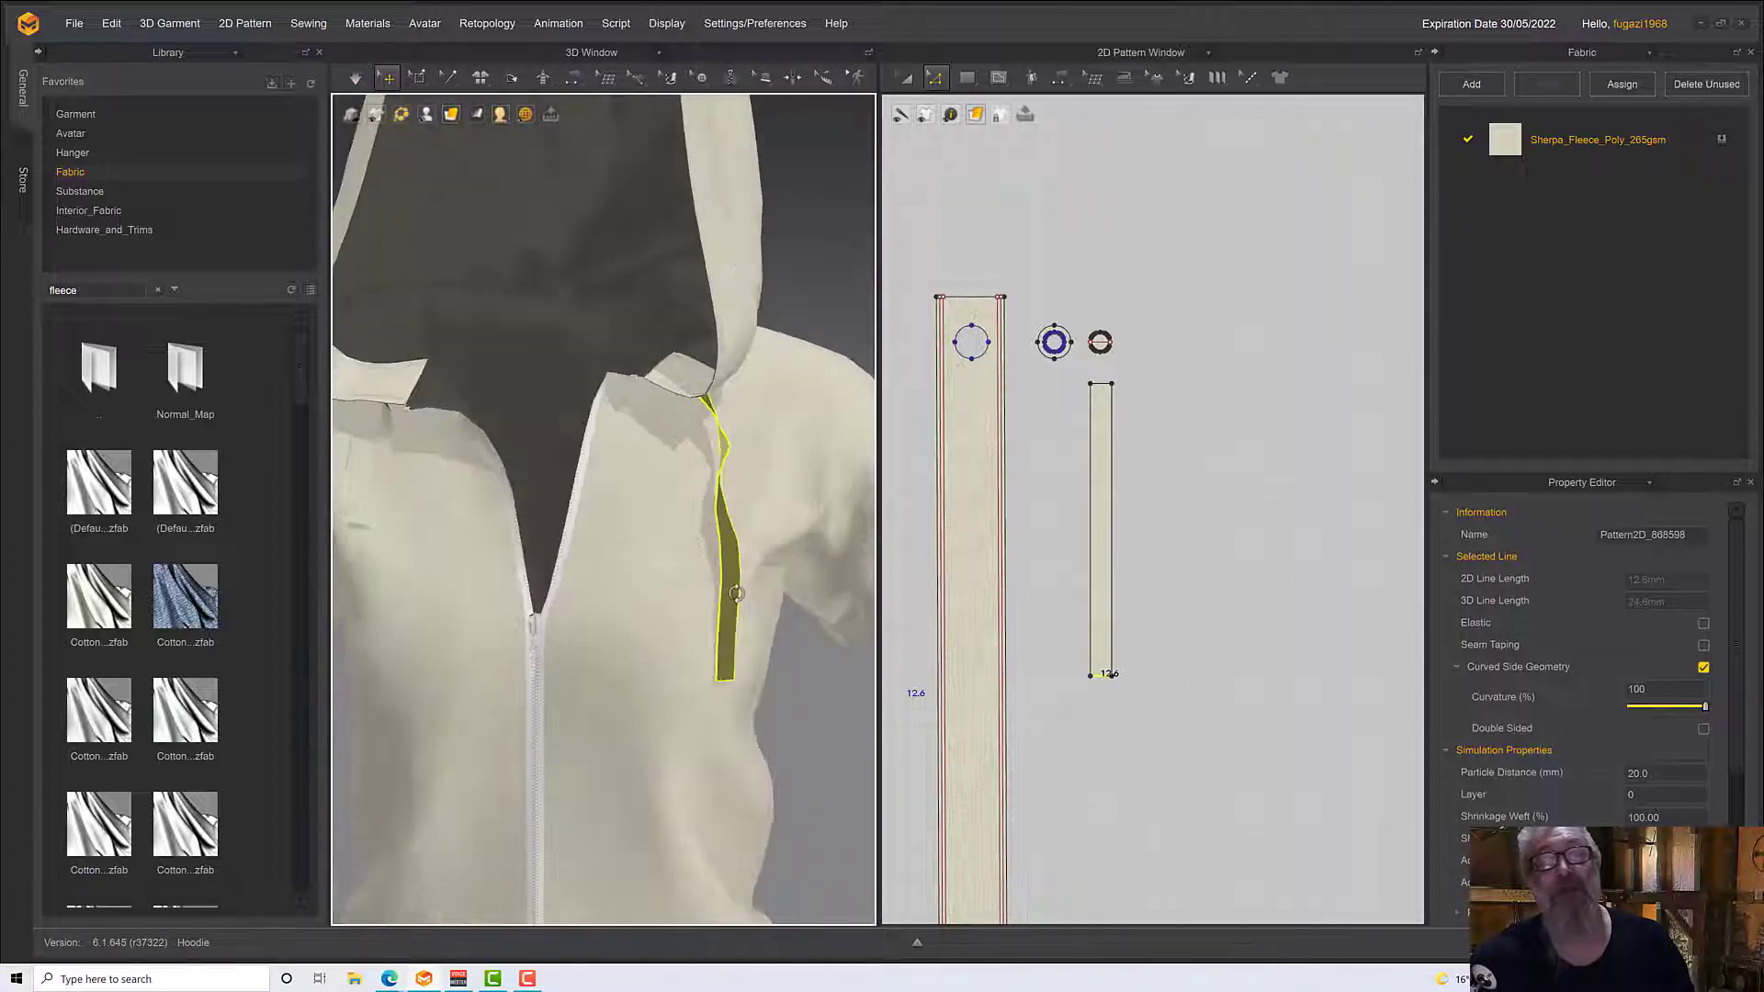
pyautogui.click(726, 675)
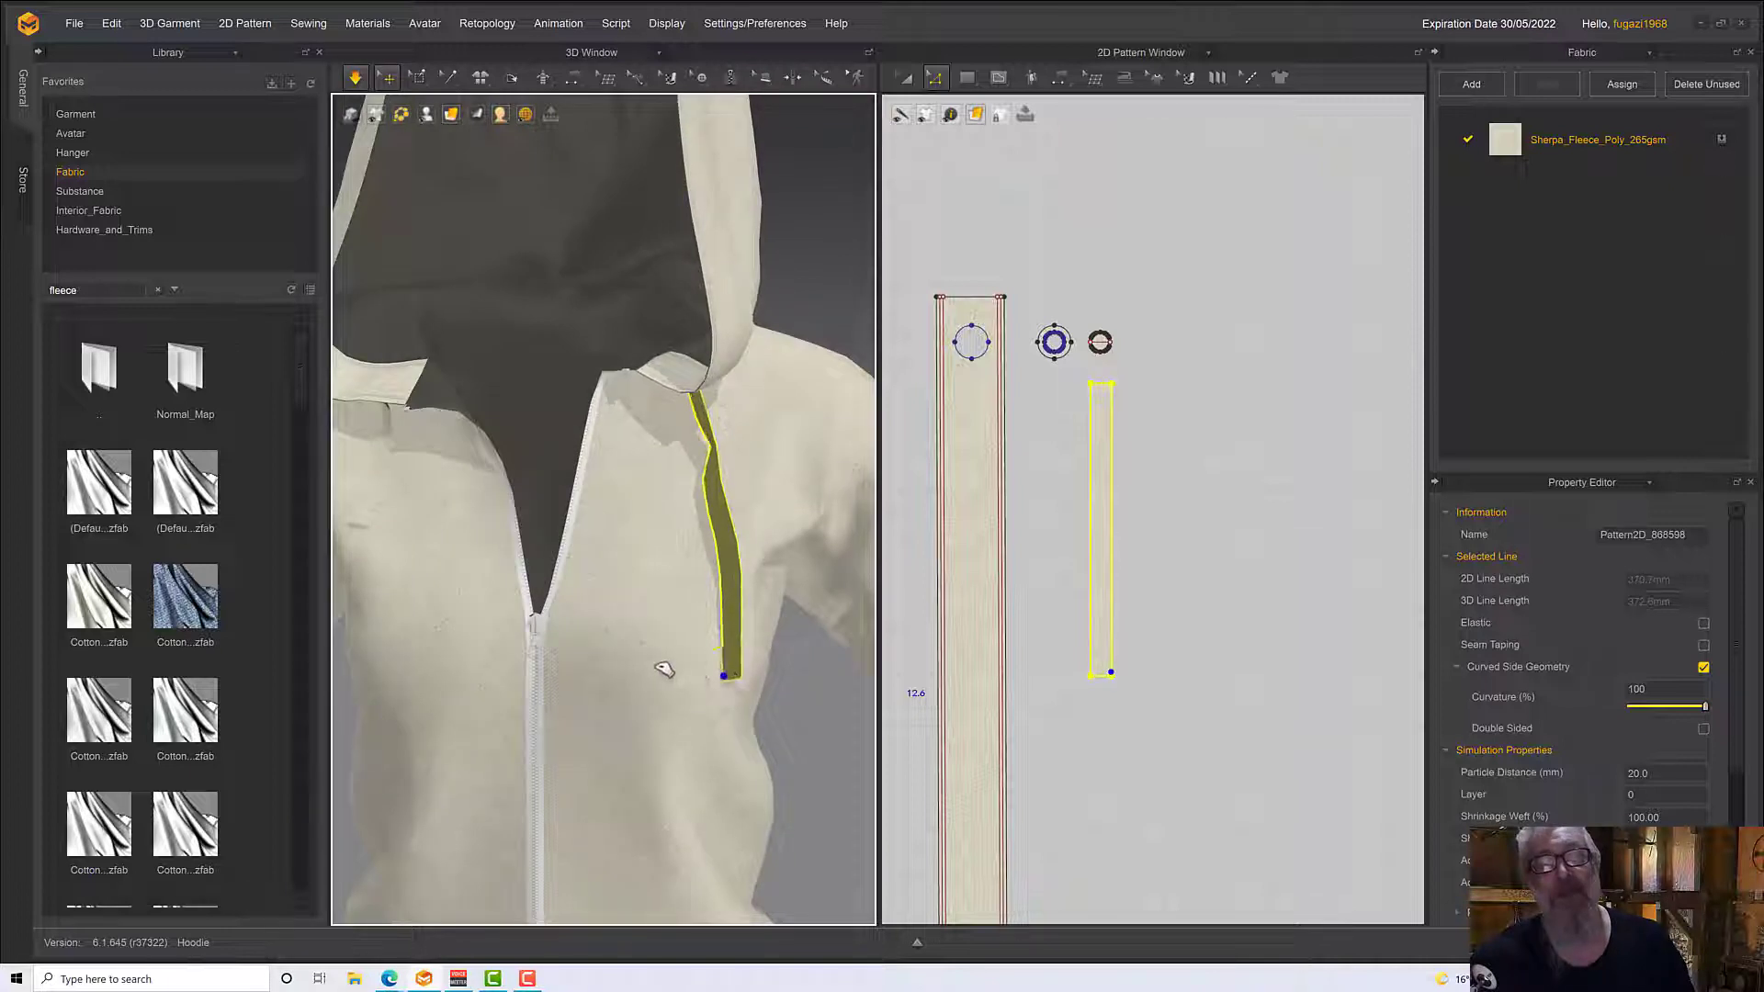
pyautogui.scroll(-5, 689, 624)
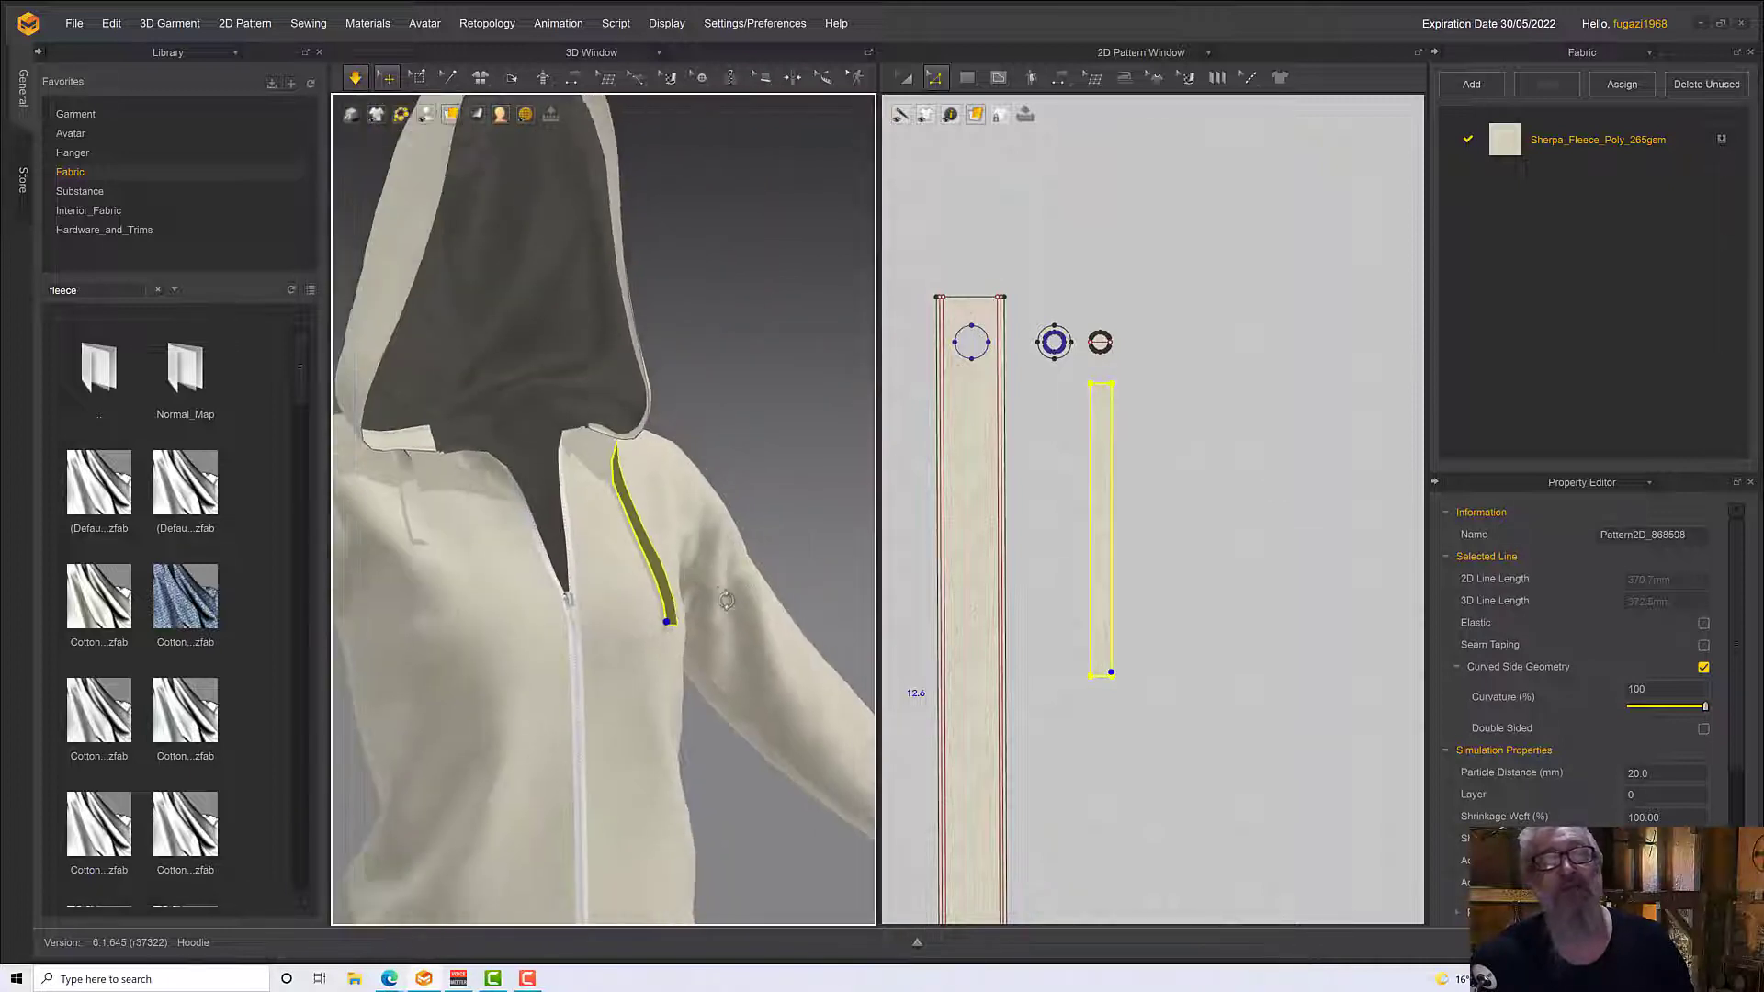
pyautogui.moveTo(474, 570)
pyautogui.mouseDown(button='right')
pyautogui.moveTo(410, 554)
pyautogui.moveTo(475, 565)
pyautogui.mouseUp(button='right')
pyautogui.scroll(1, 475, 566)
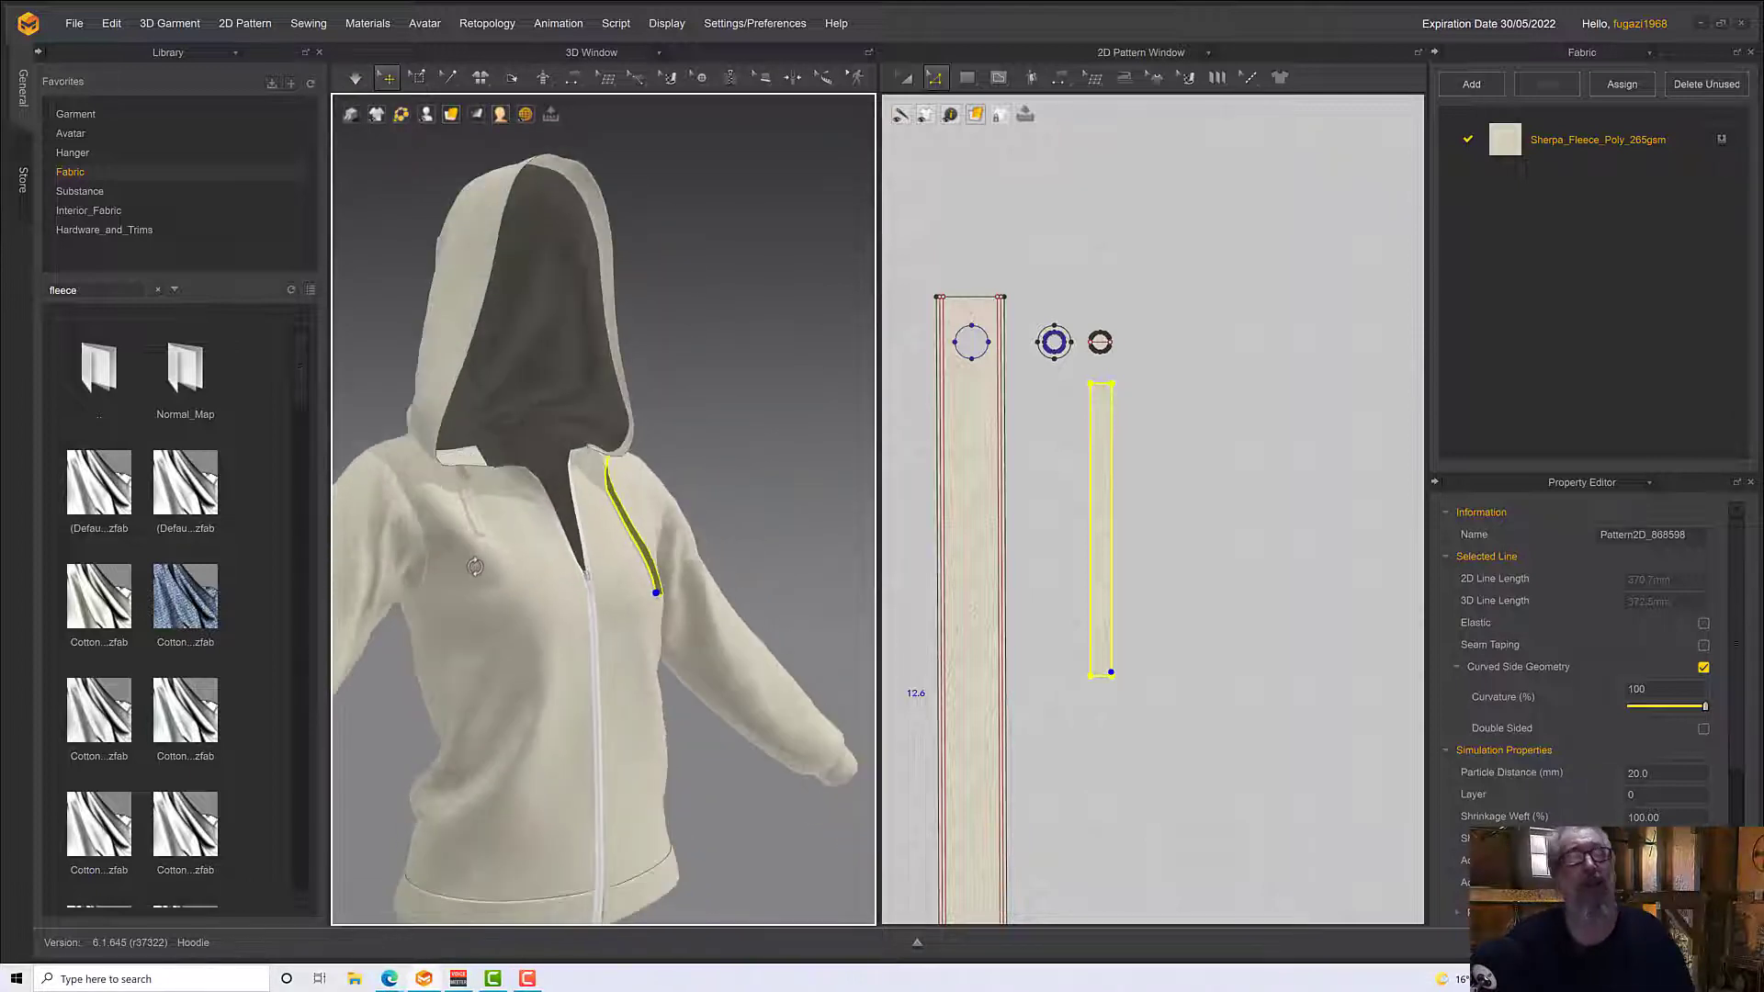
pyautogui.press('space')
# Create a Layer Clone (Over) of the lengthened drawstring strip and place it beside the original in the pattern layout
pyautogui.scroll(4, 1209, 511)
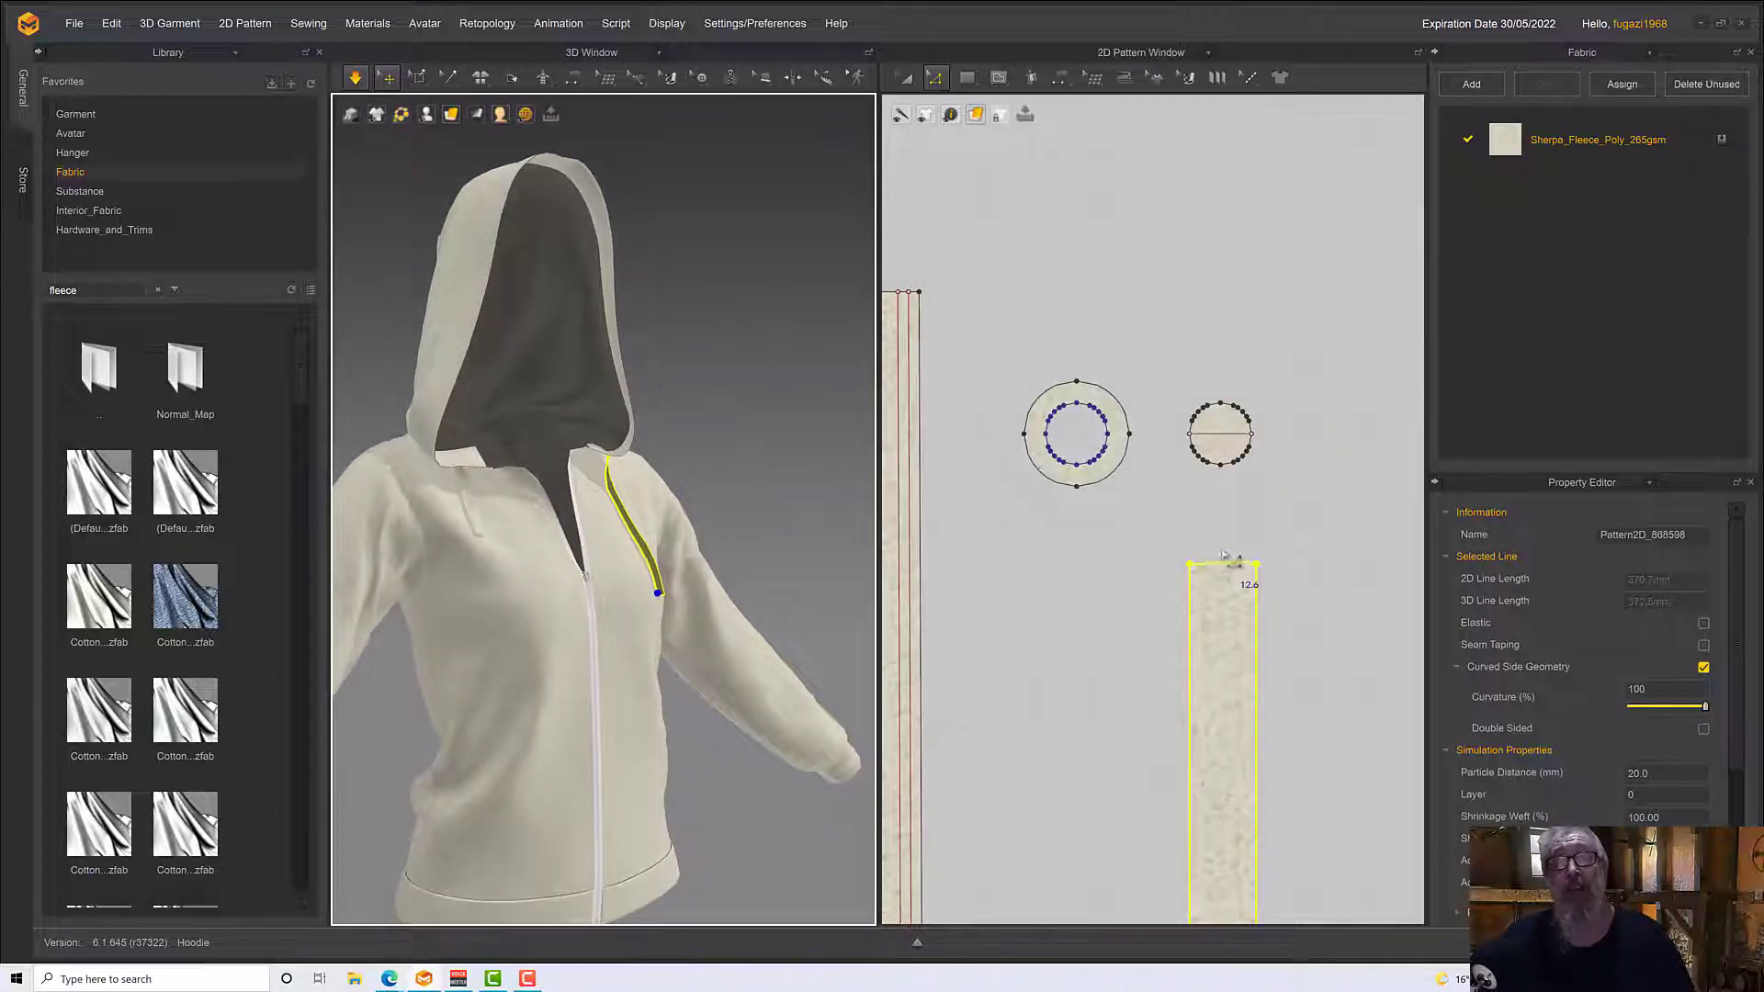
pyautogui.moveTo(1212, 512); pyautogui.dragTo(1038, 171, button='right')
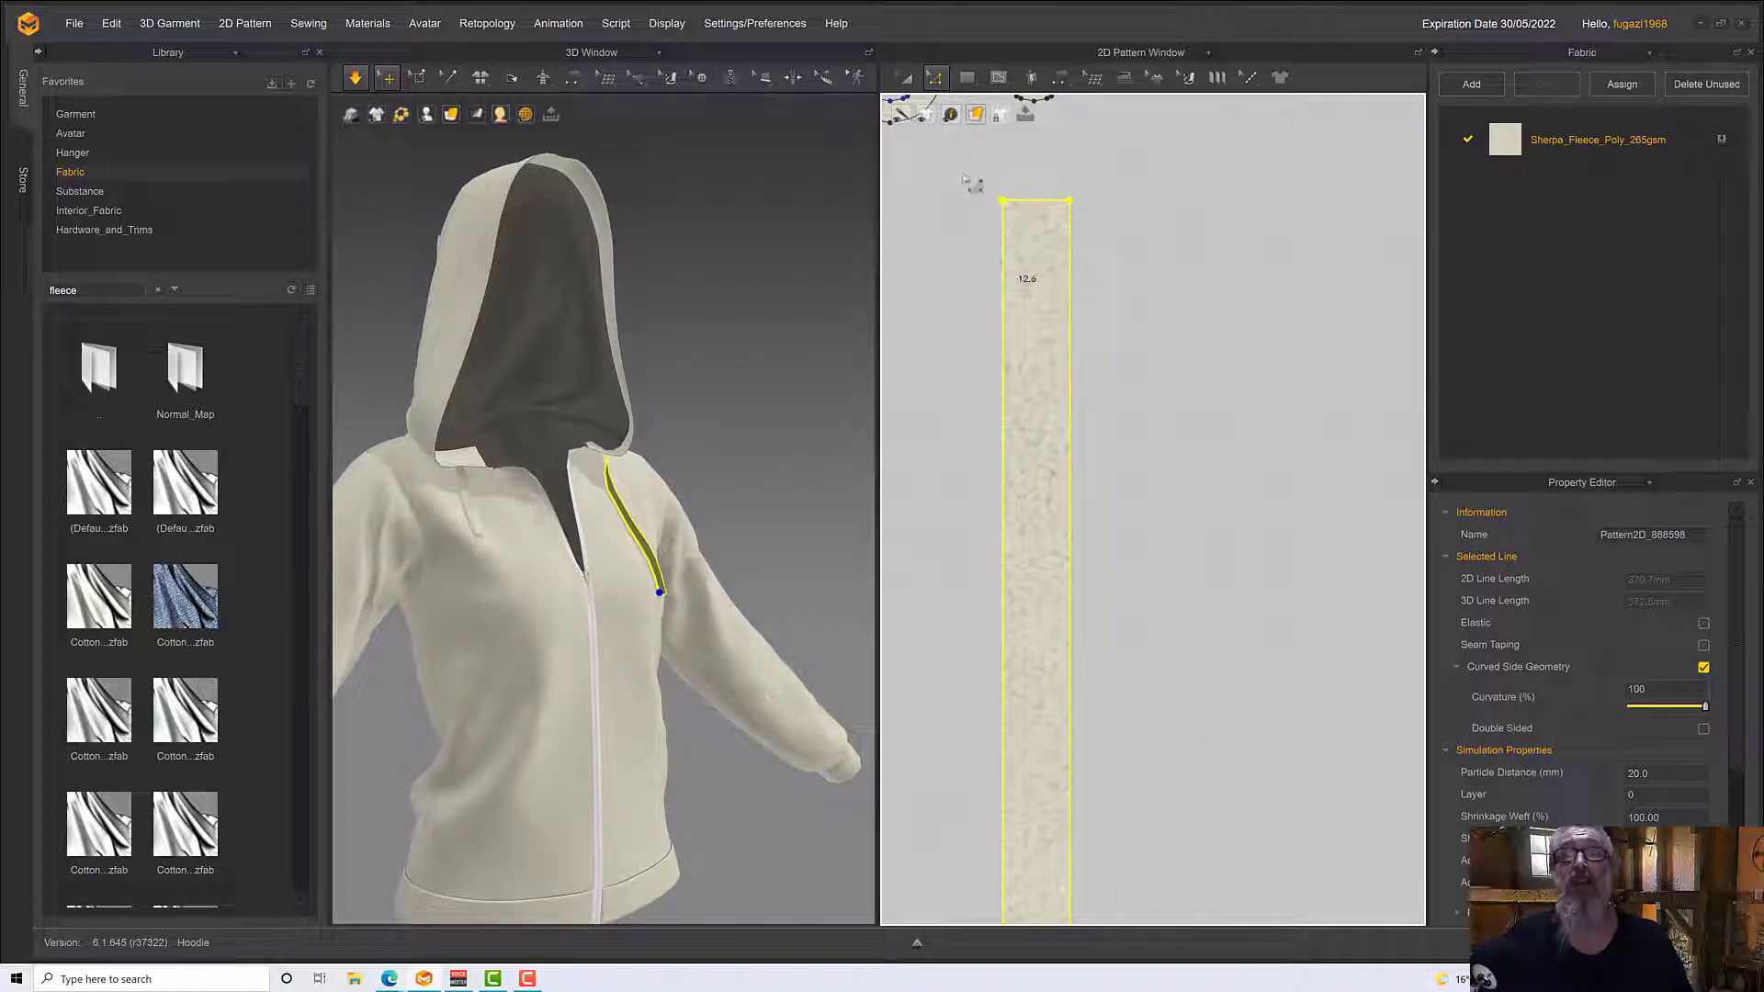
pyautogui.click(905, 77)
pyautogui.rightClick(1021, 332)
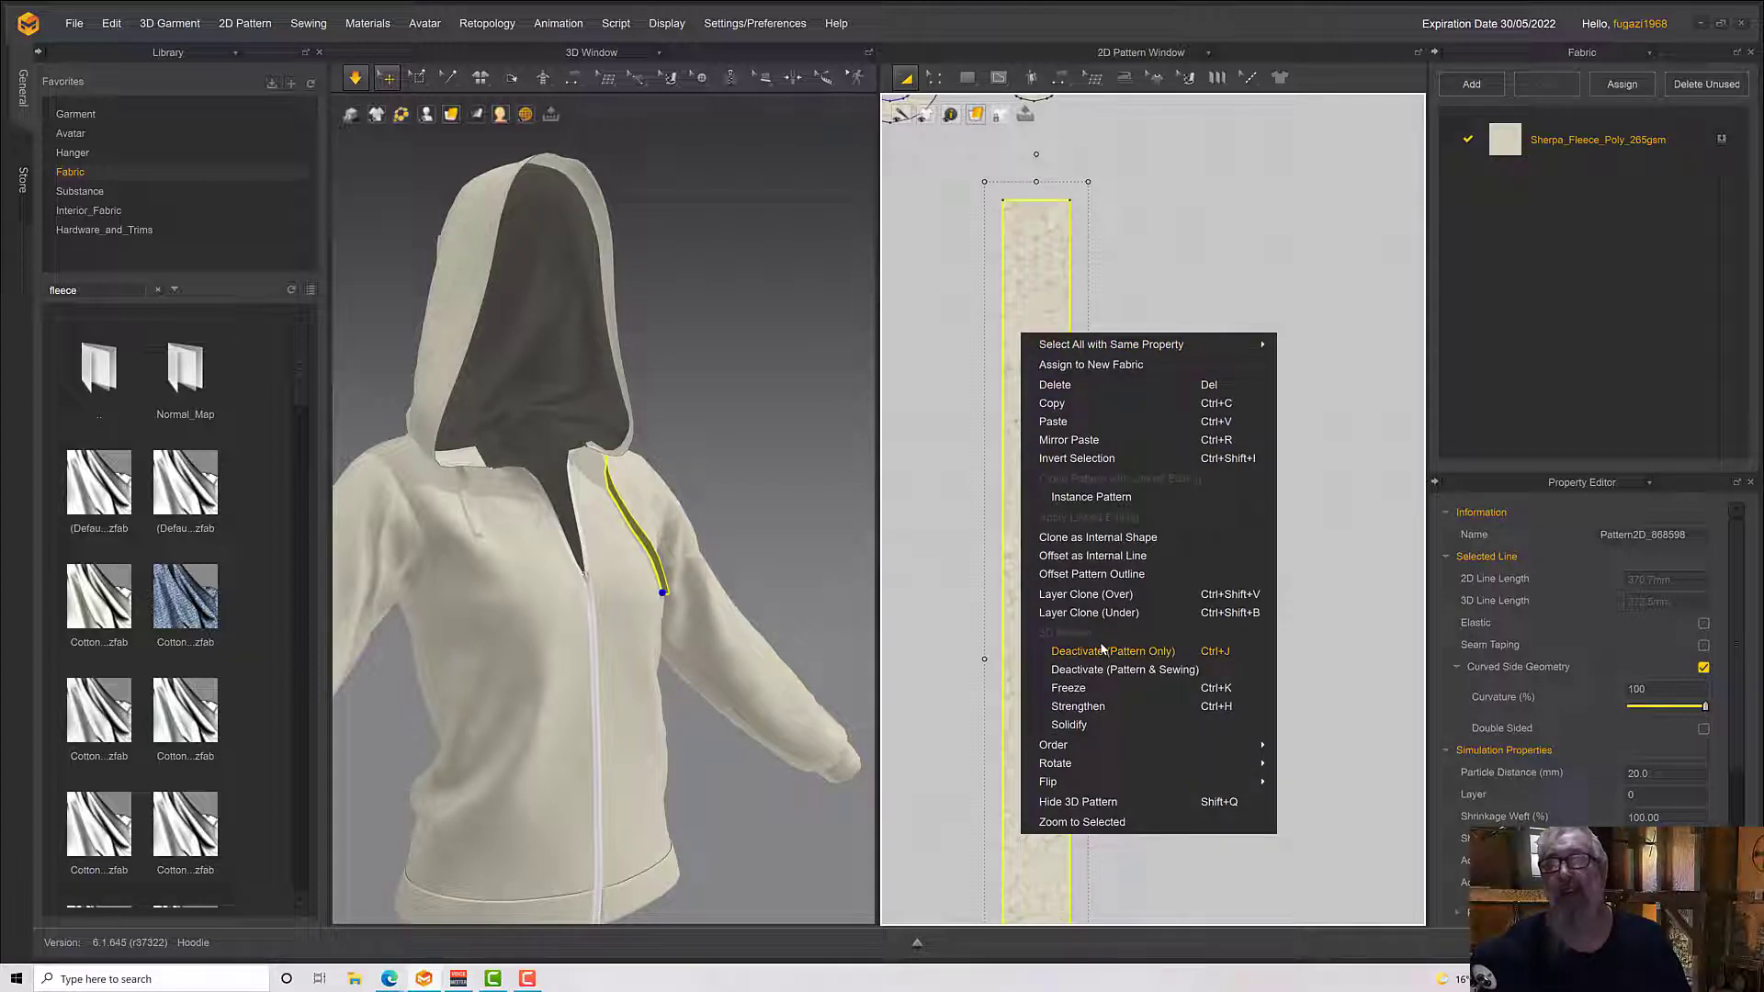
pyautogui.click(1087, 595)
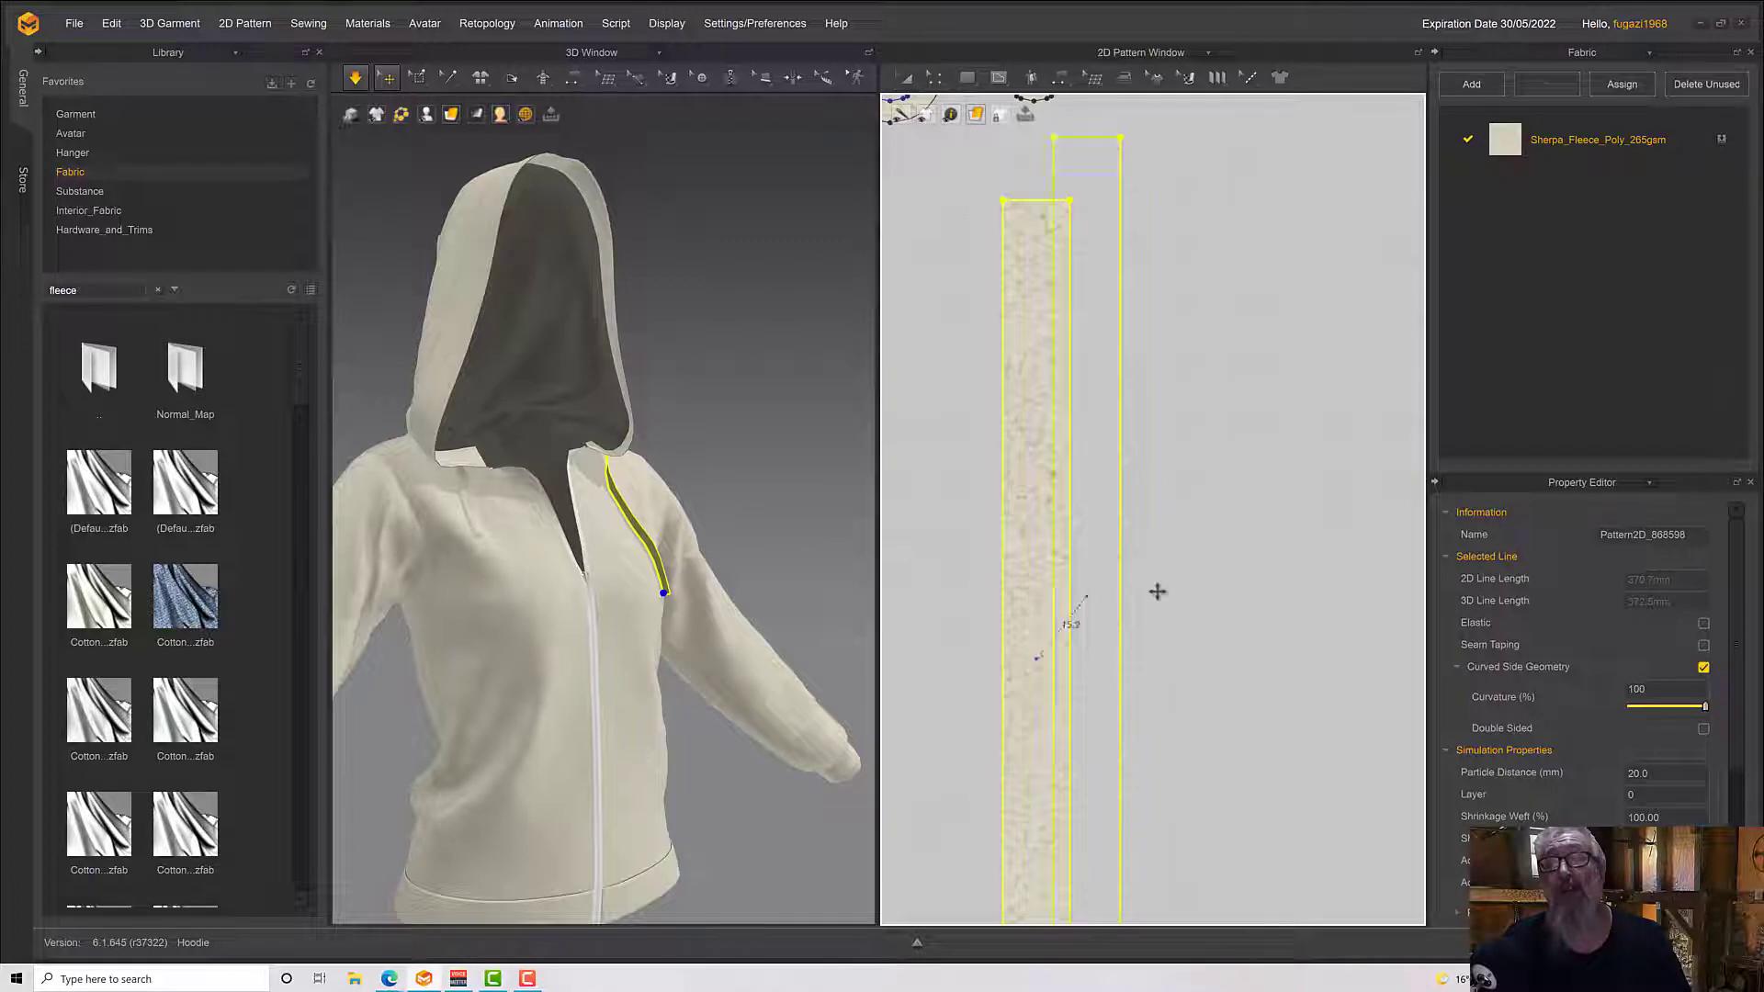
pyautogui.click(1132, 663)
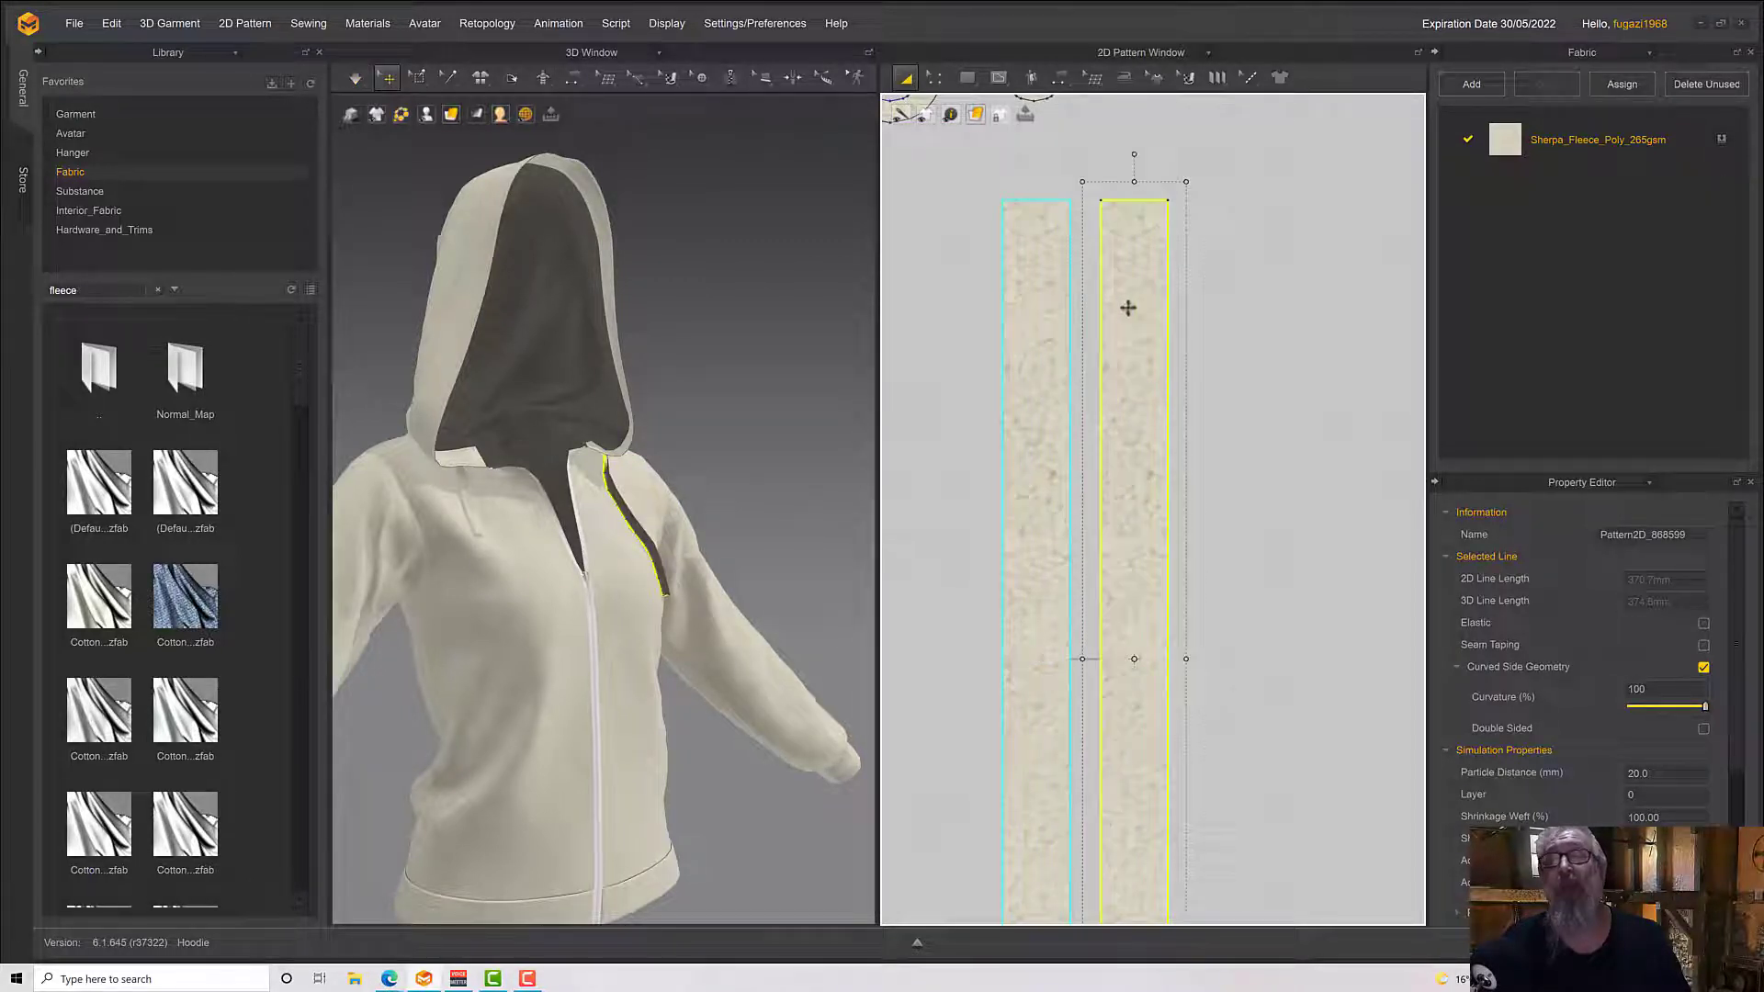
# Offset the cloned strip's outline as two internal lines spaced 2 mm apart on the linked drawstring strips
pyautogui.click(934, 78)
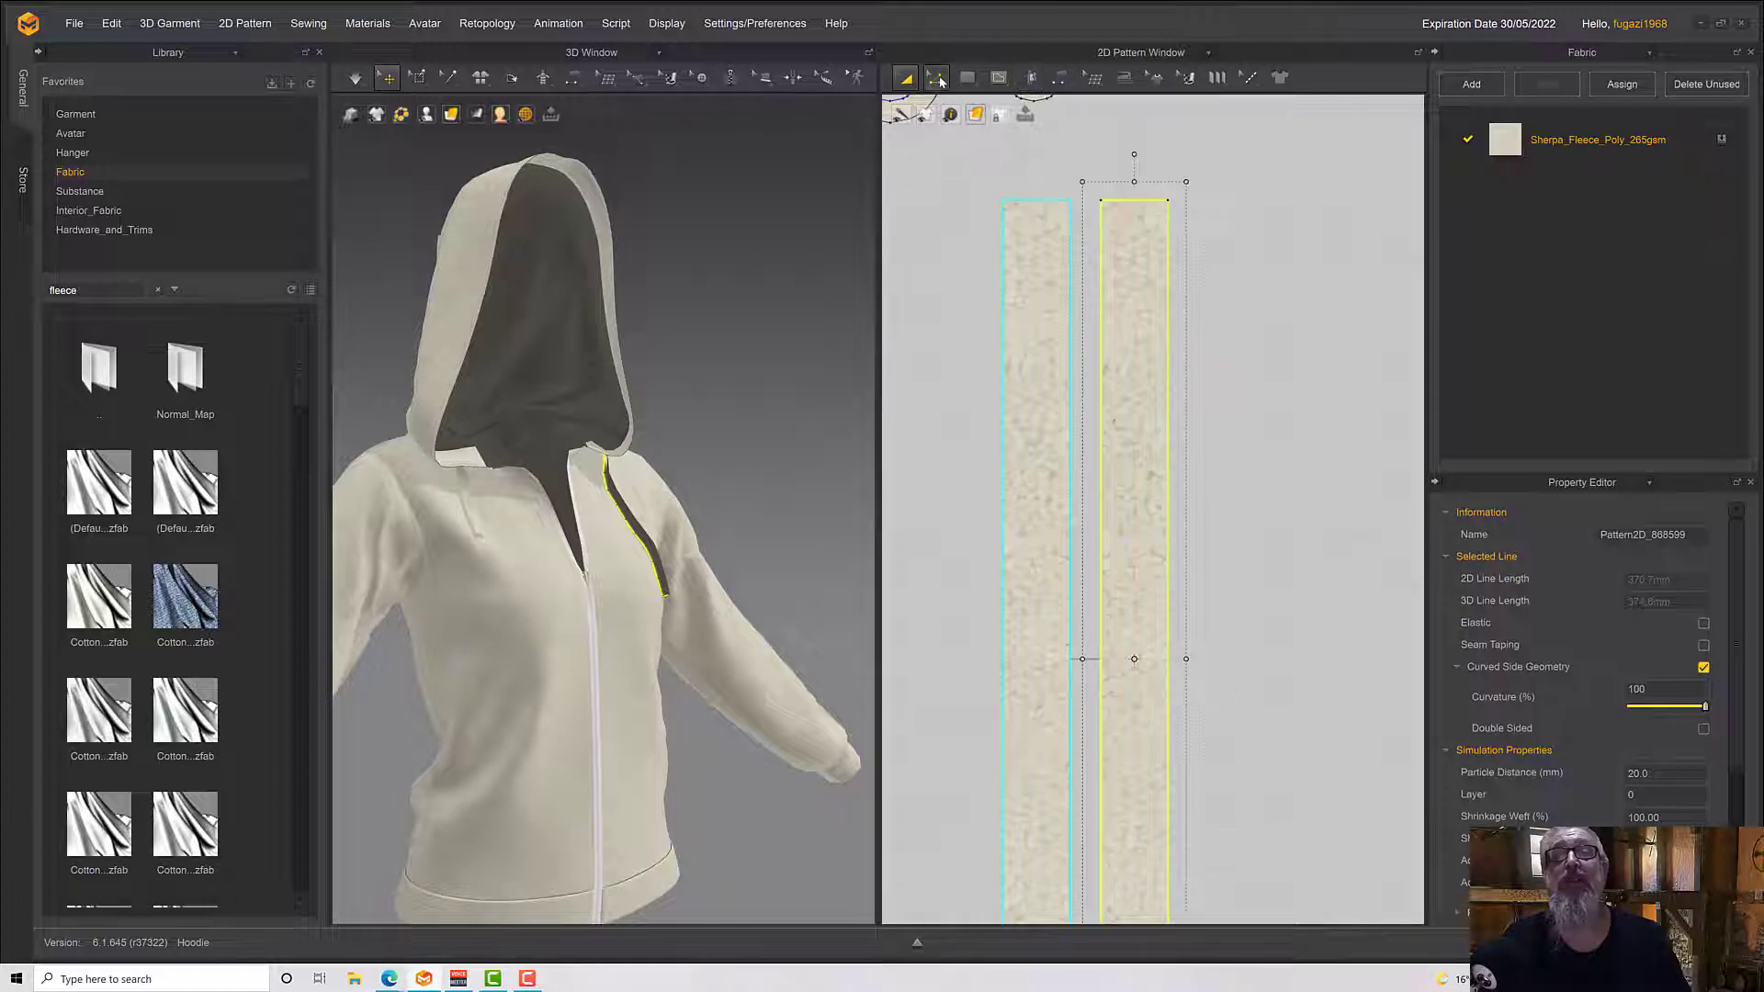
pyautogui.click(1070, 212)
pyautogui.rightClick(1113, 201)
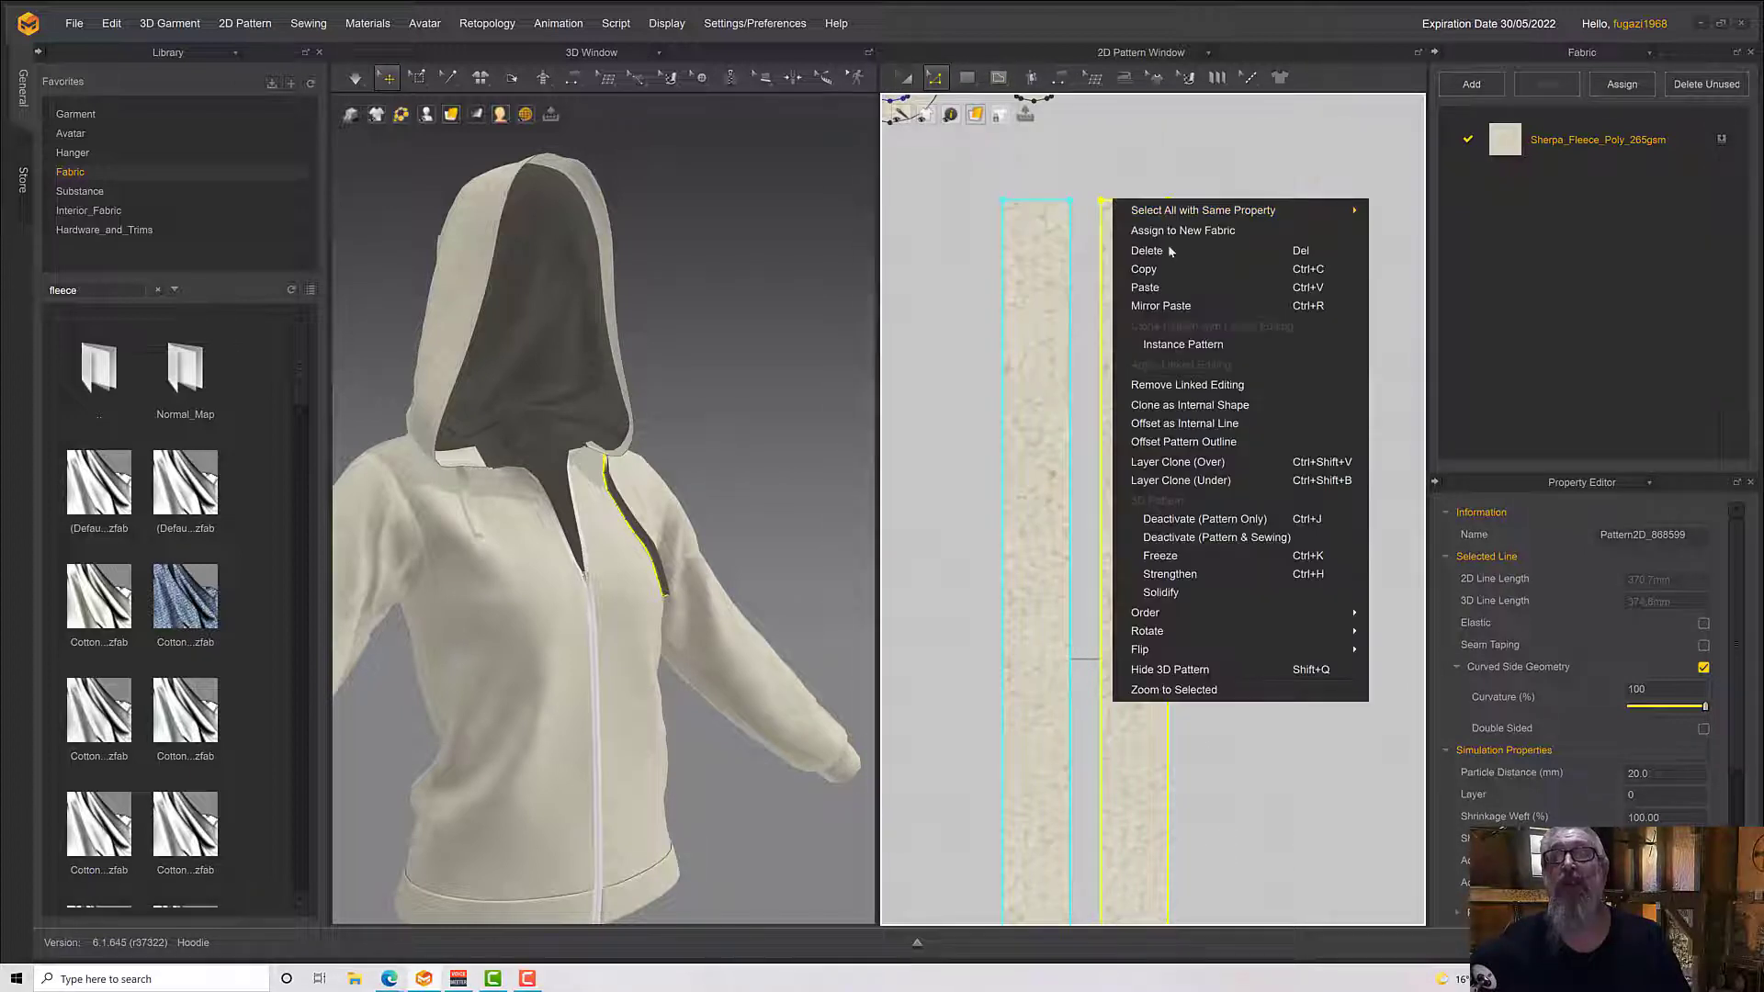
pyautogui.click(1177, 425)
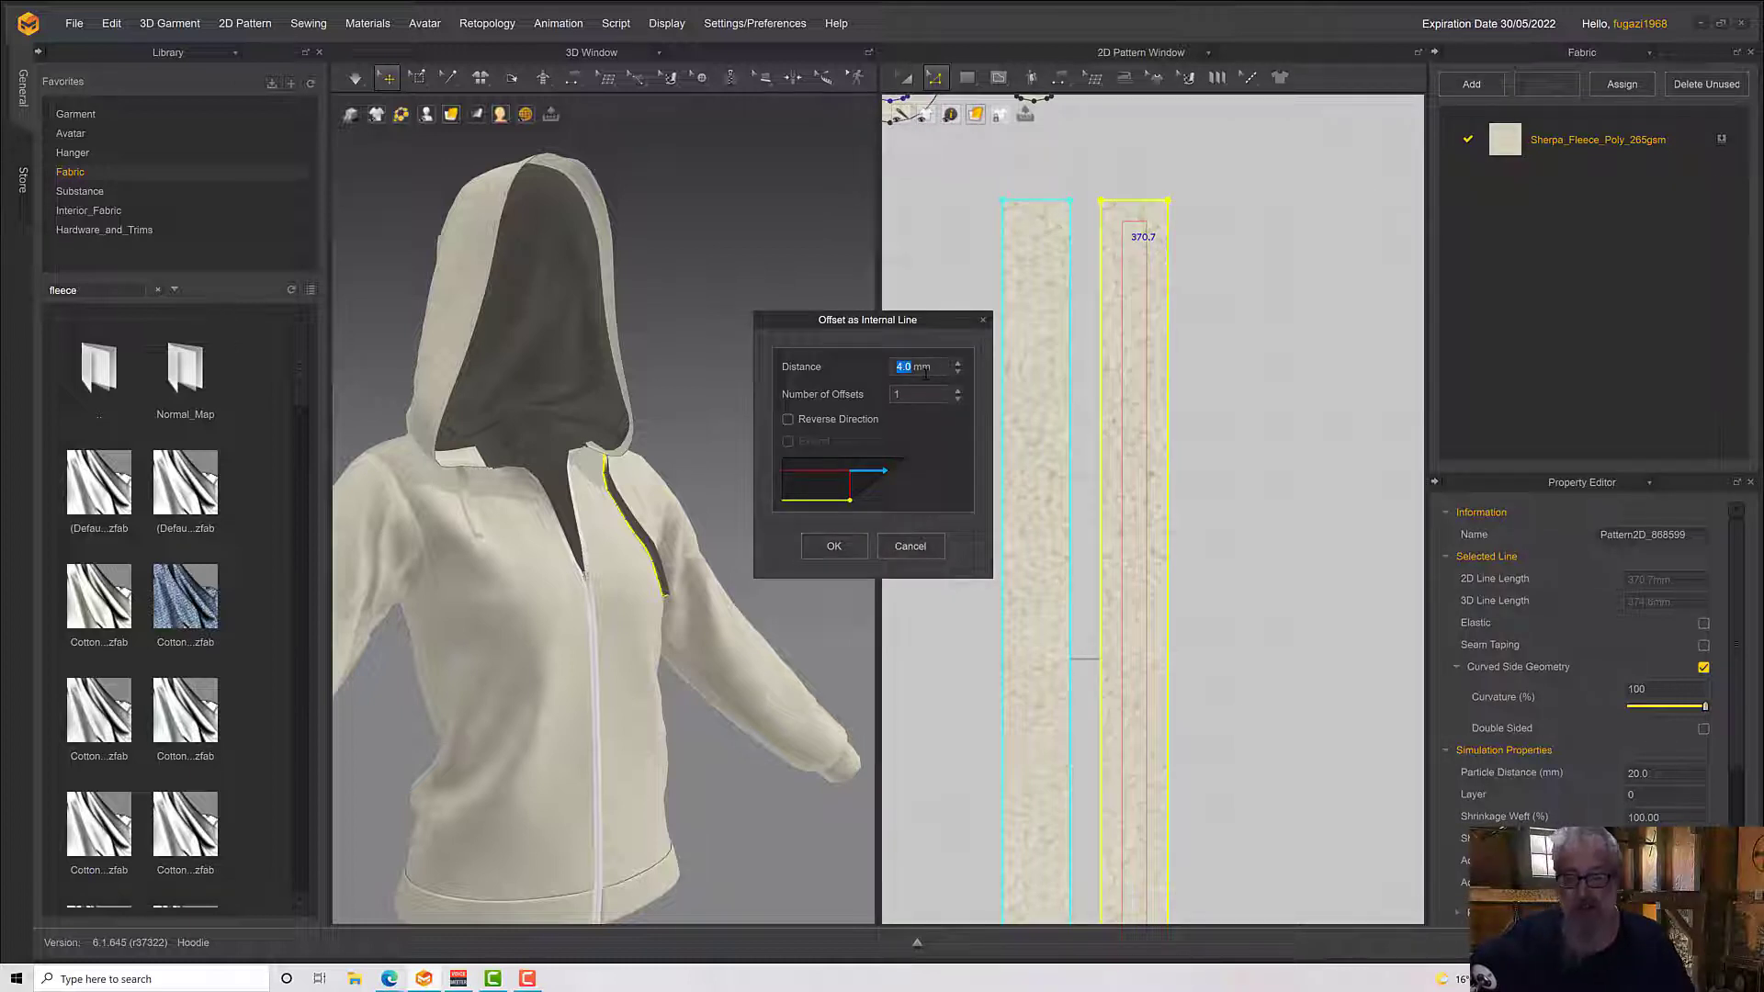
pyautogui.write('2')
pyautogui.click(957, 393)
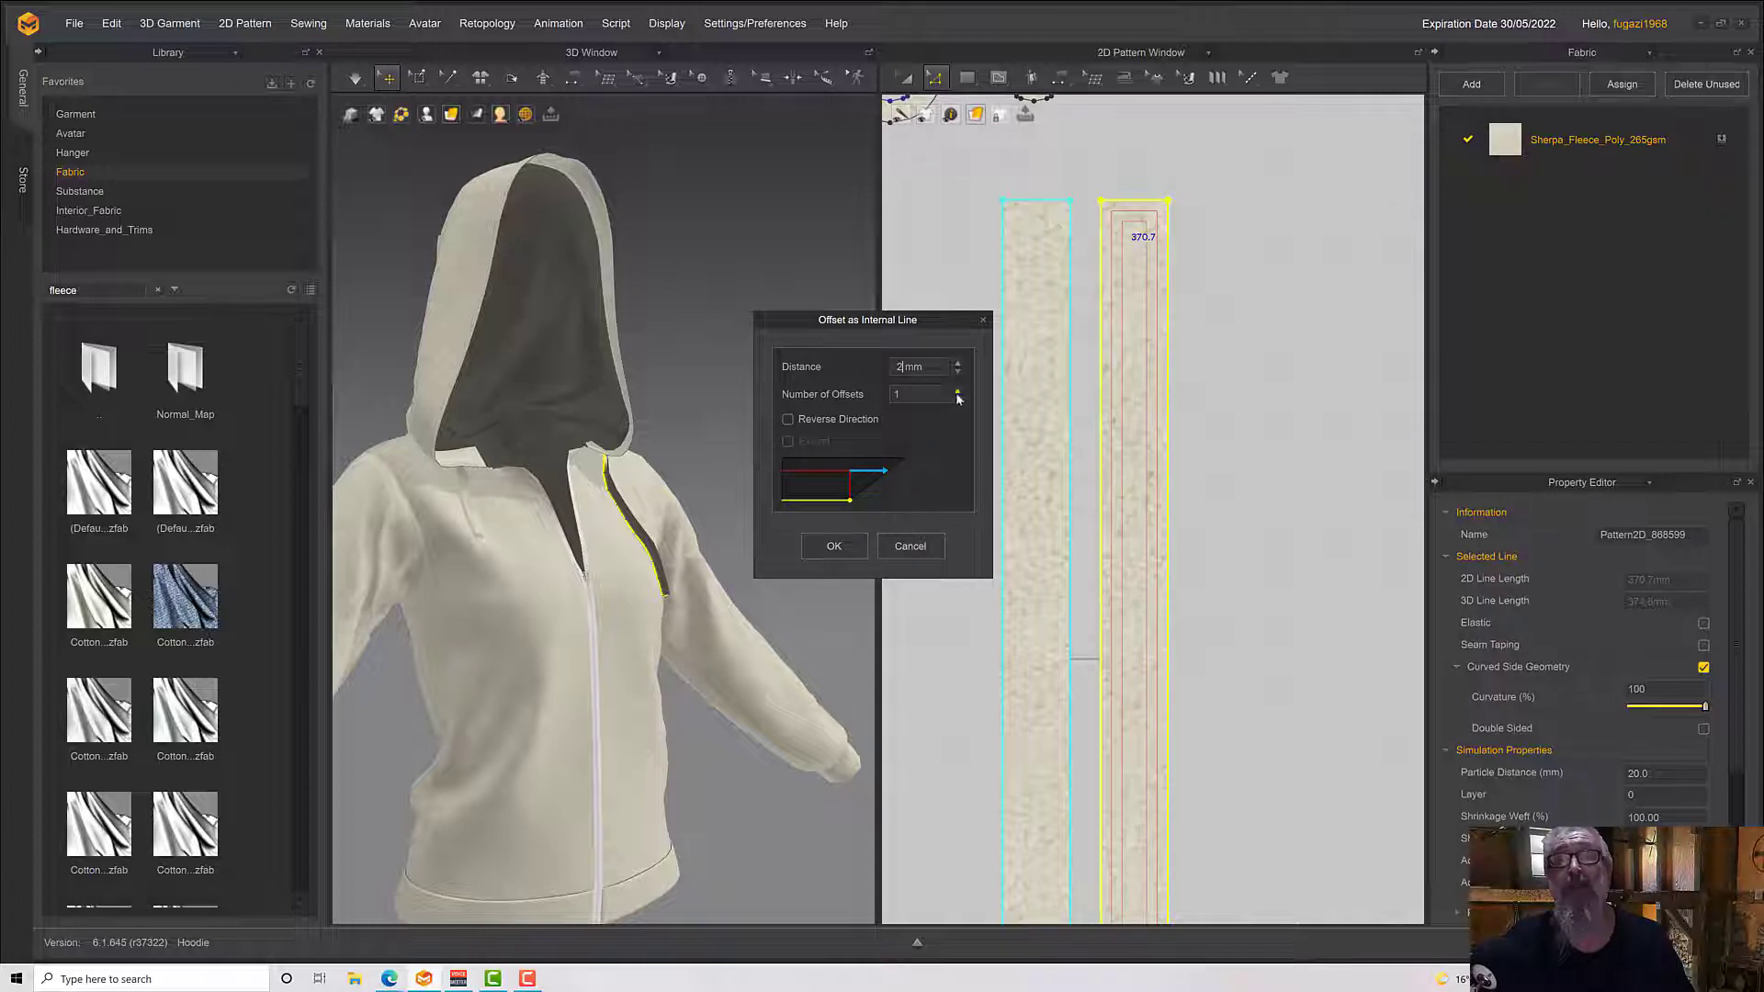
pyautogui.click(836, 546)
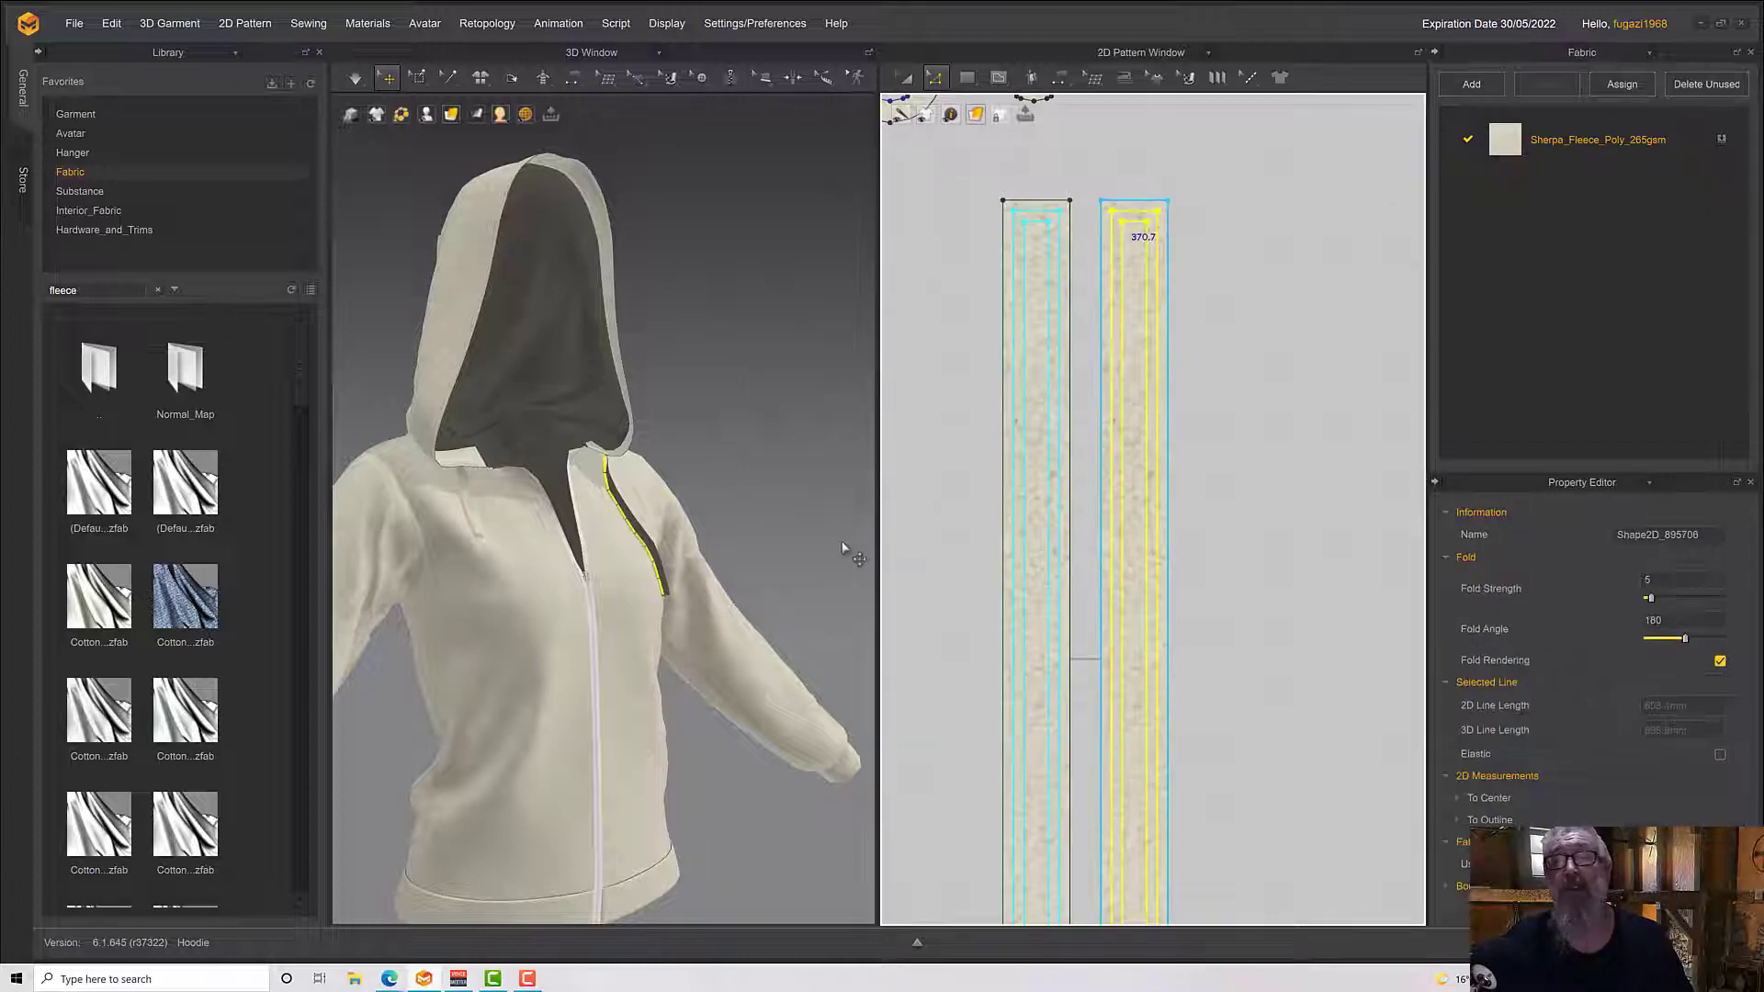
# Simulate the garment with the cloned layer attached to the drawstring and stitch lines in place
pyautogui.scroll(10, 642, 534)
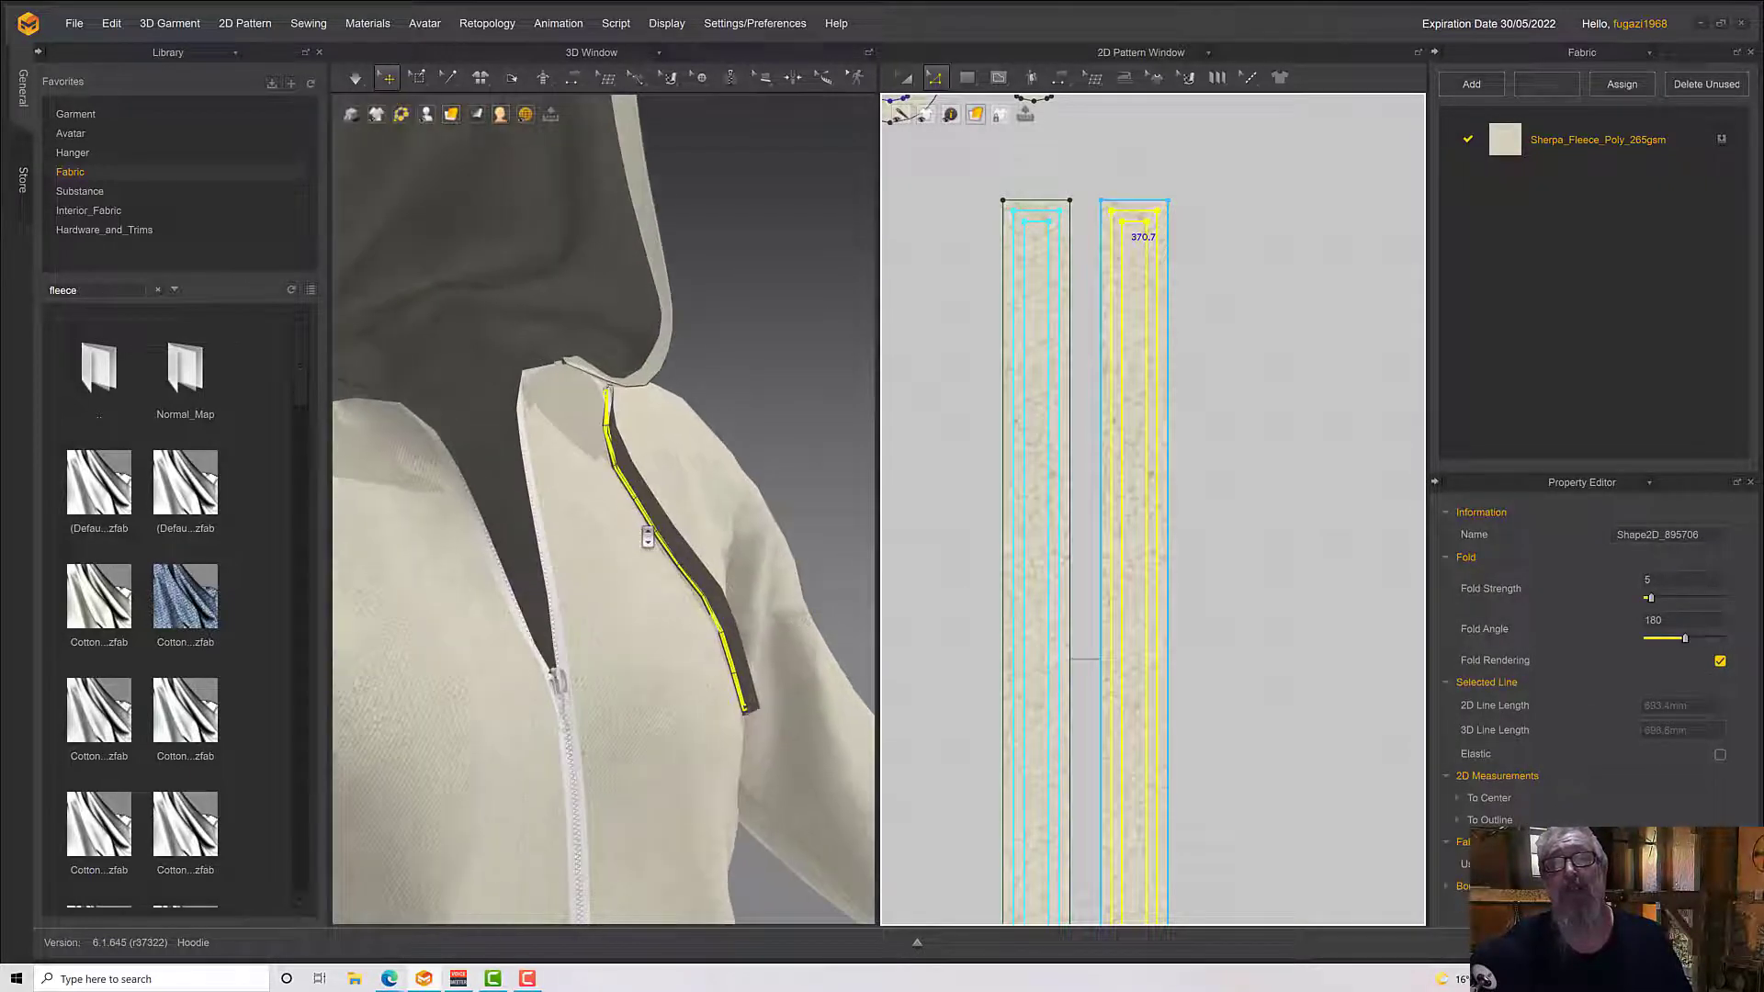
pyautogui.press('space')
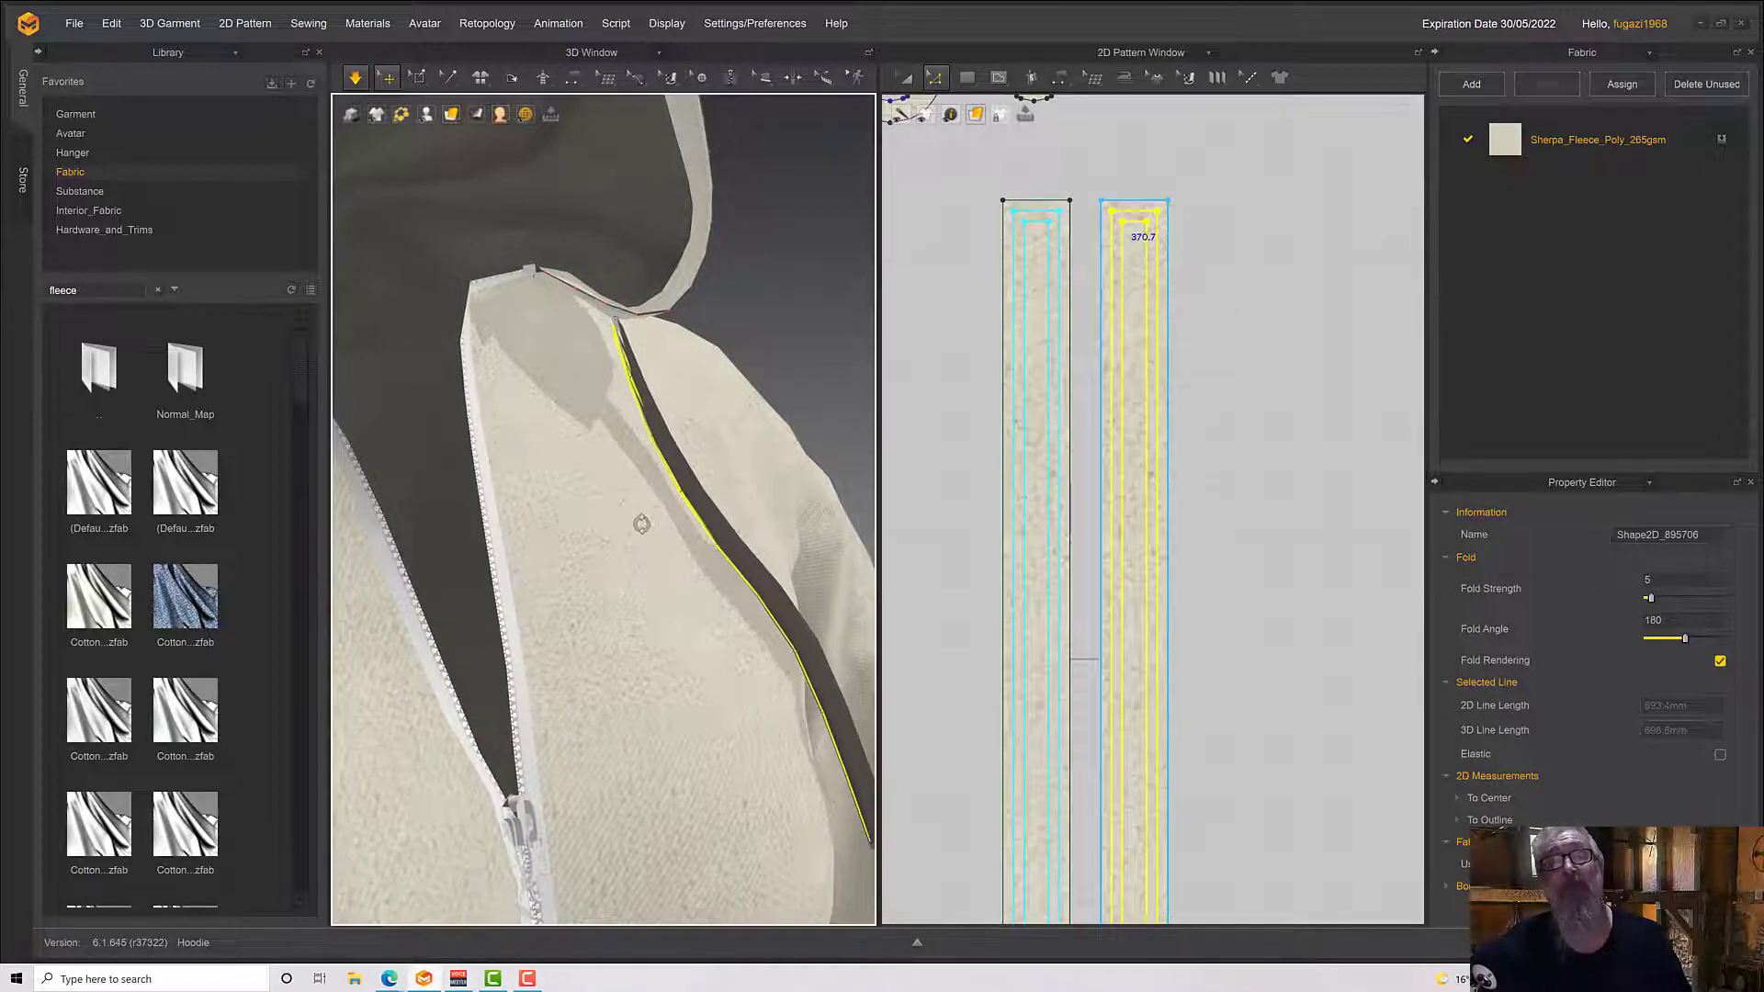
pyautogui.press('space')
pyautogui.moveTo(642, 524); pyautogui.dragTo(728, 477, button='right')
pyautogui.press('space')
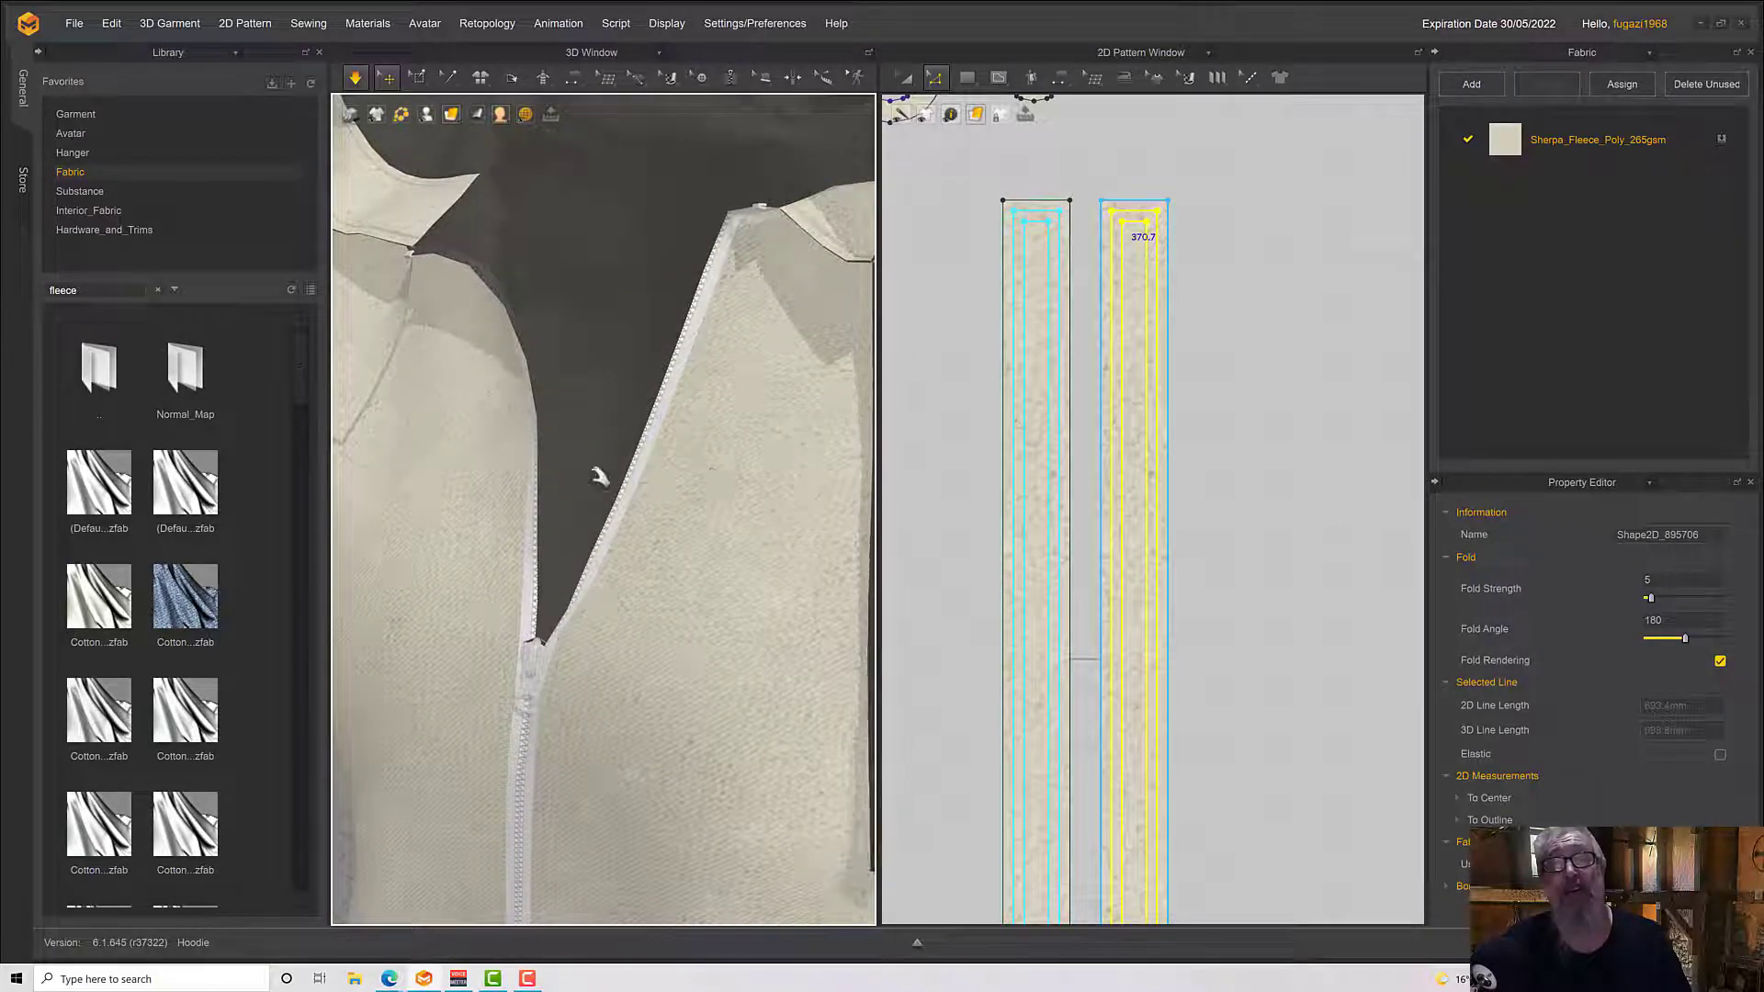
# Flip the normal of the original drawstring strip on the chest and simulate the garment again
pyautogui.click(624, 455)
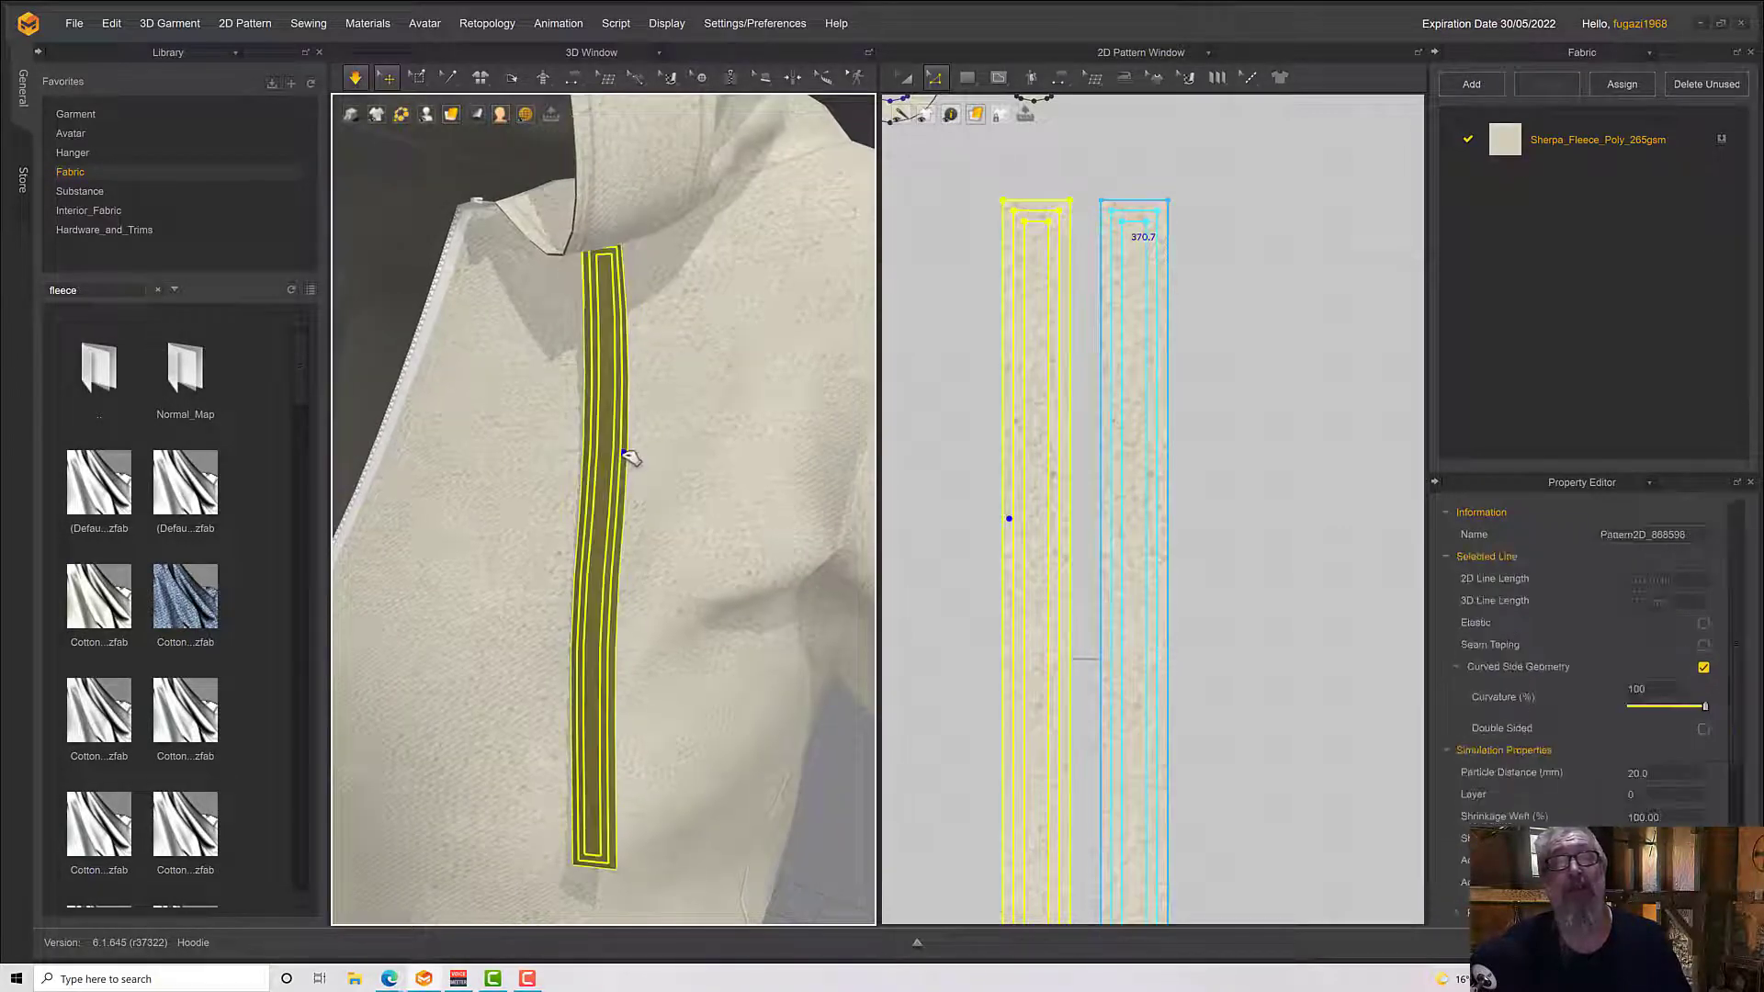
pyautogui.rightClick(609, 422)
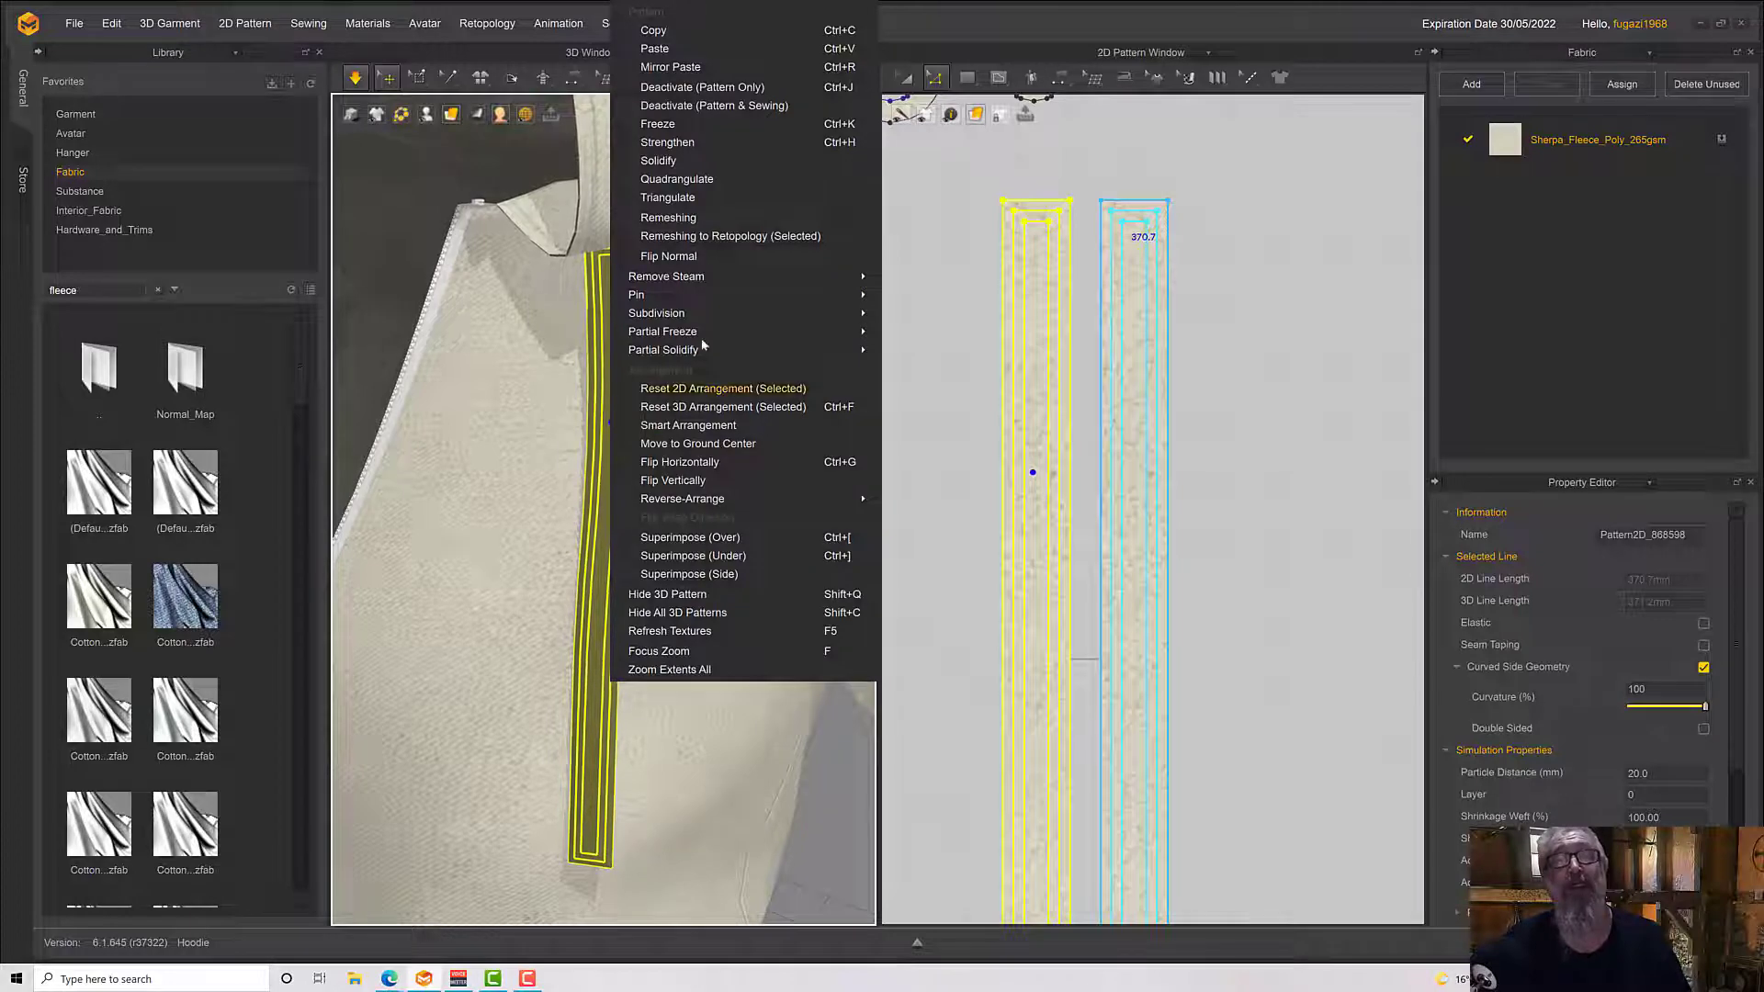
pyautogui.click(702, 261)
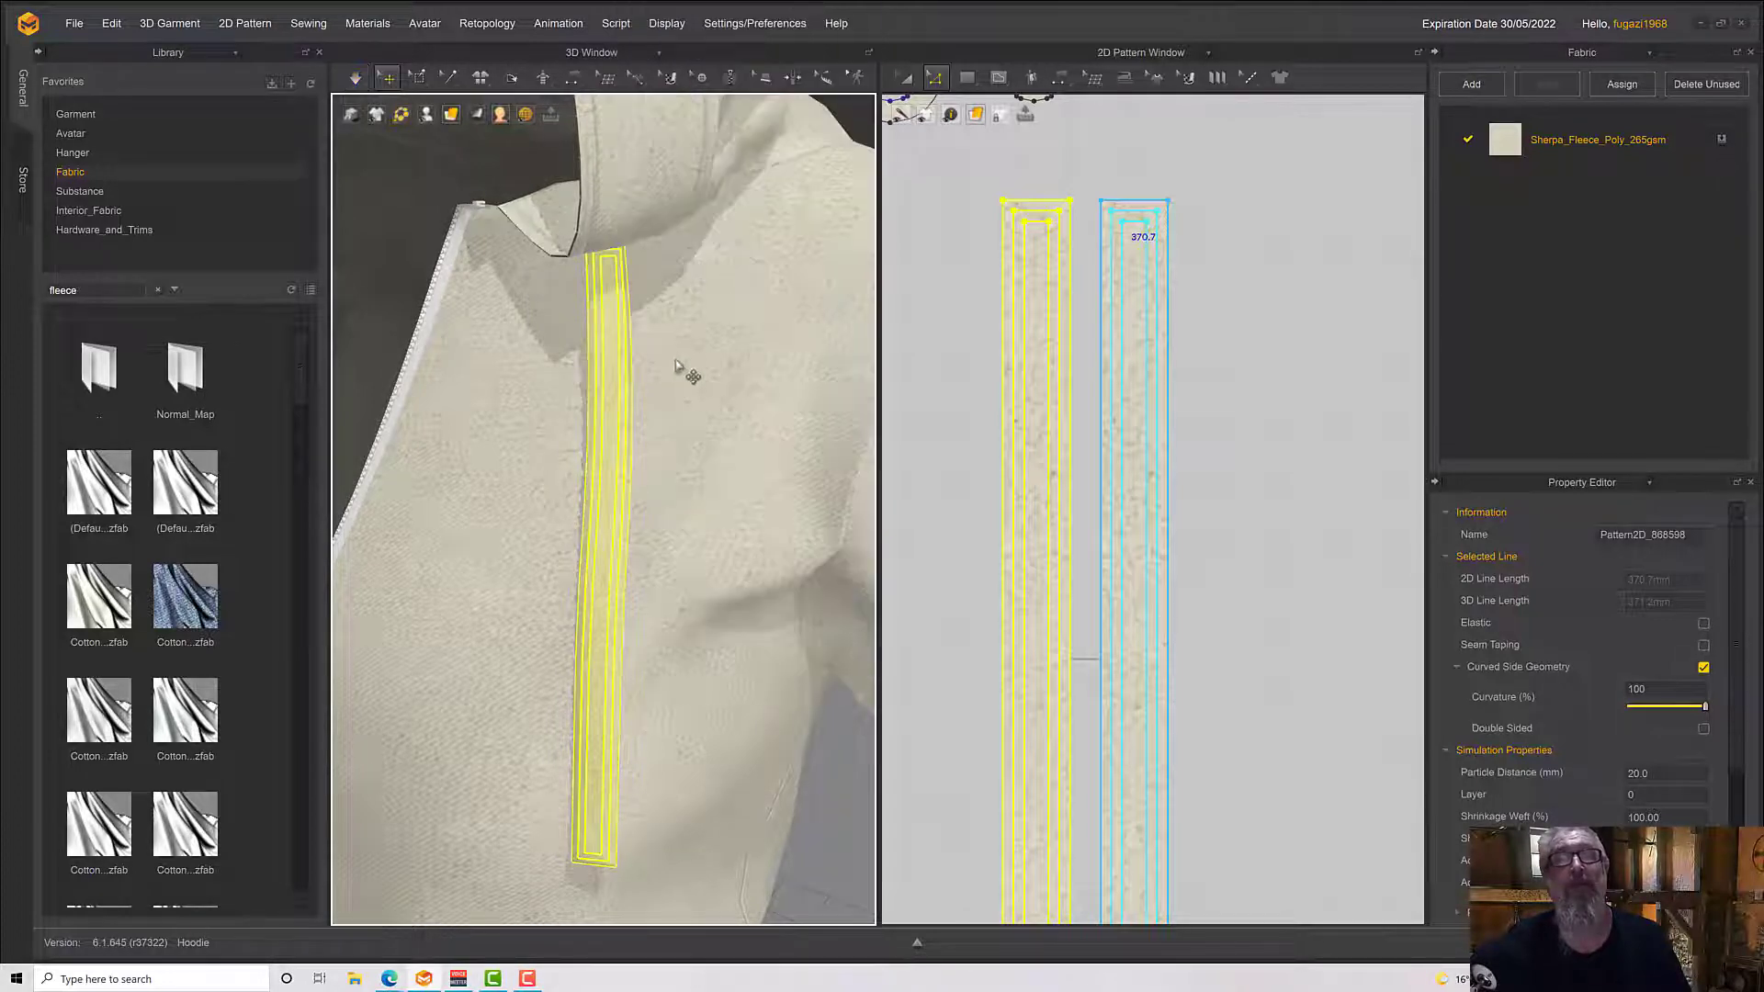
pyautogui.moveTo(689, 374)
pyautogui.mouseDown(button='right')
pyautogui.moveTo(809, 337)
pyautogui.moveTo(733, 355)
pyautogui.mouseUp(button='right')
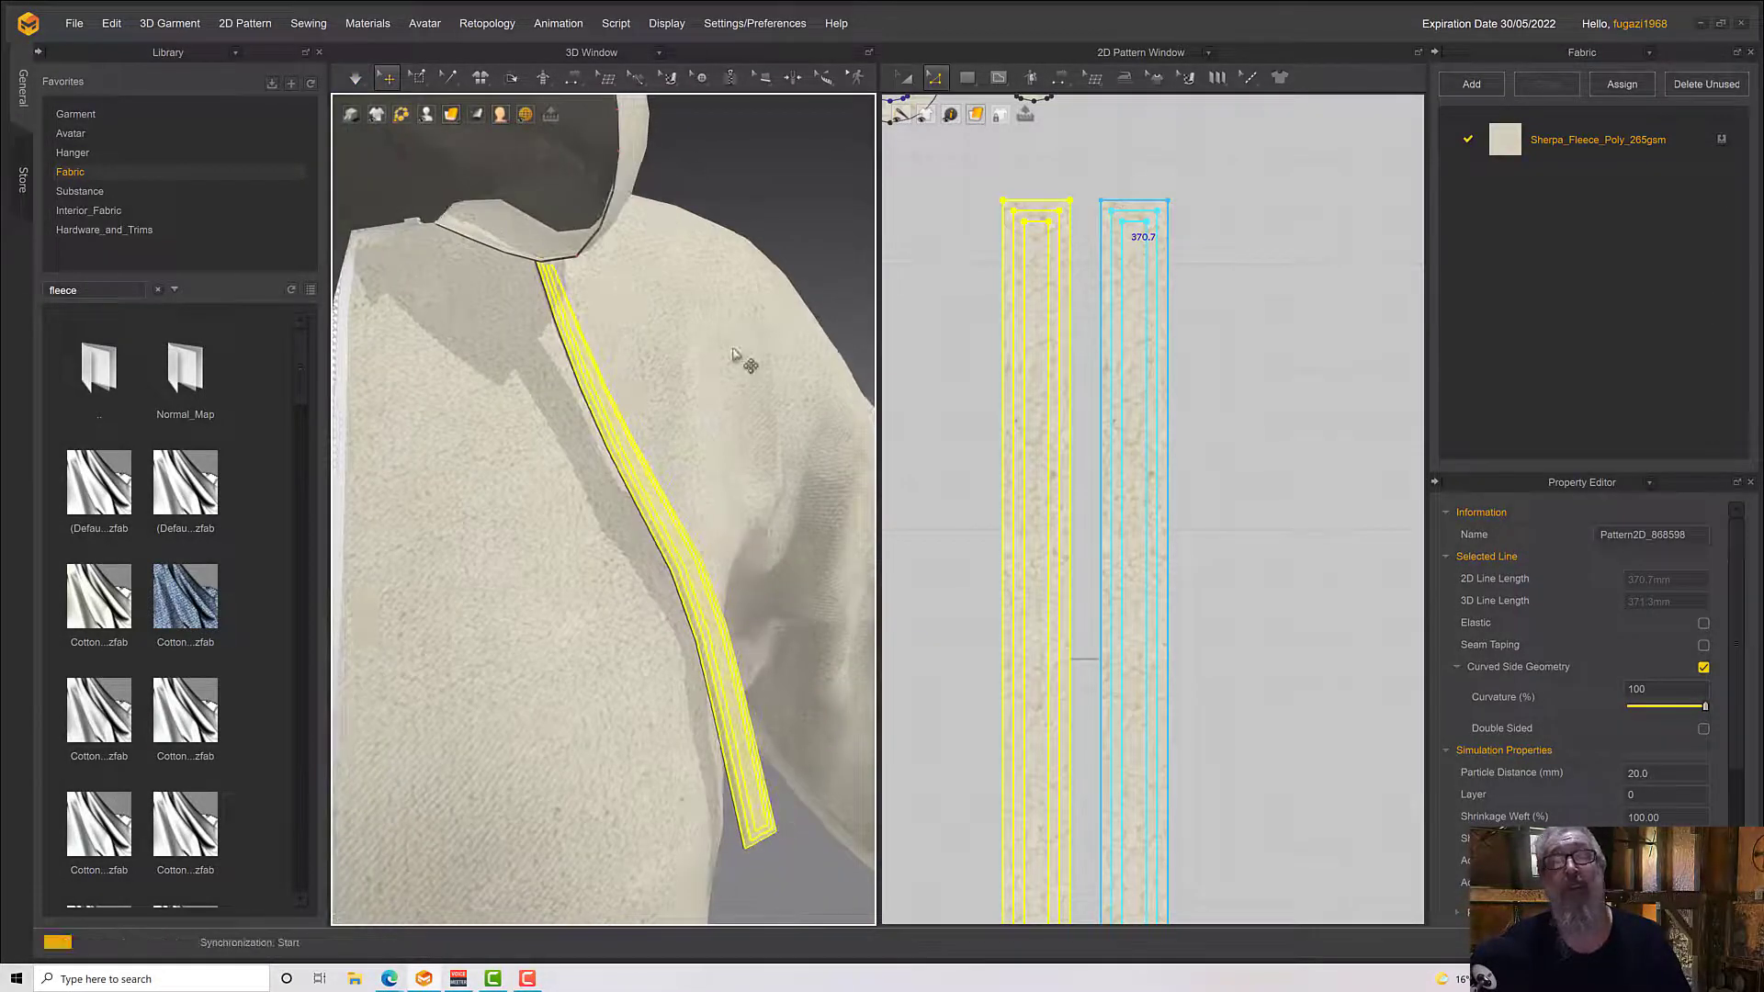
pyautogui.press('space')
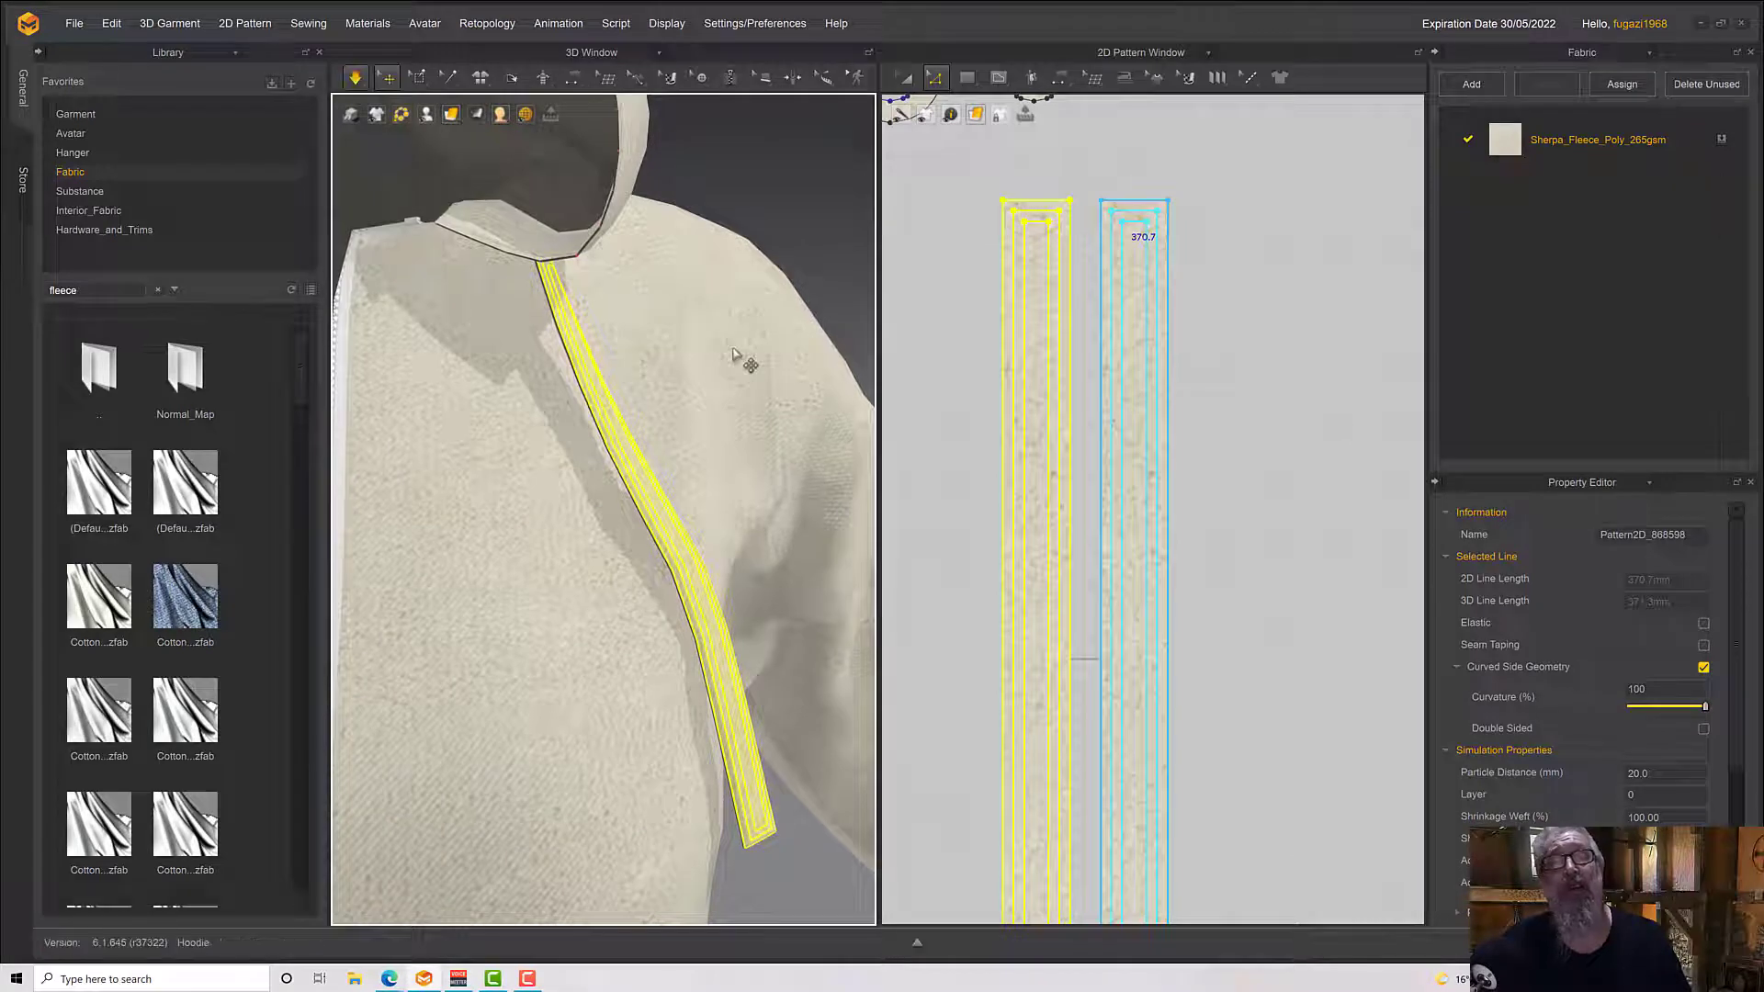
# Examine the layered drawstring up close, against the whole hoodie front, and in the pattern layout
pyautogui.scroll(-3, 739, 359)
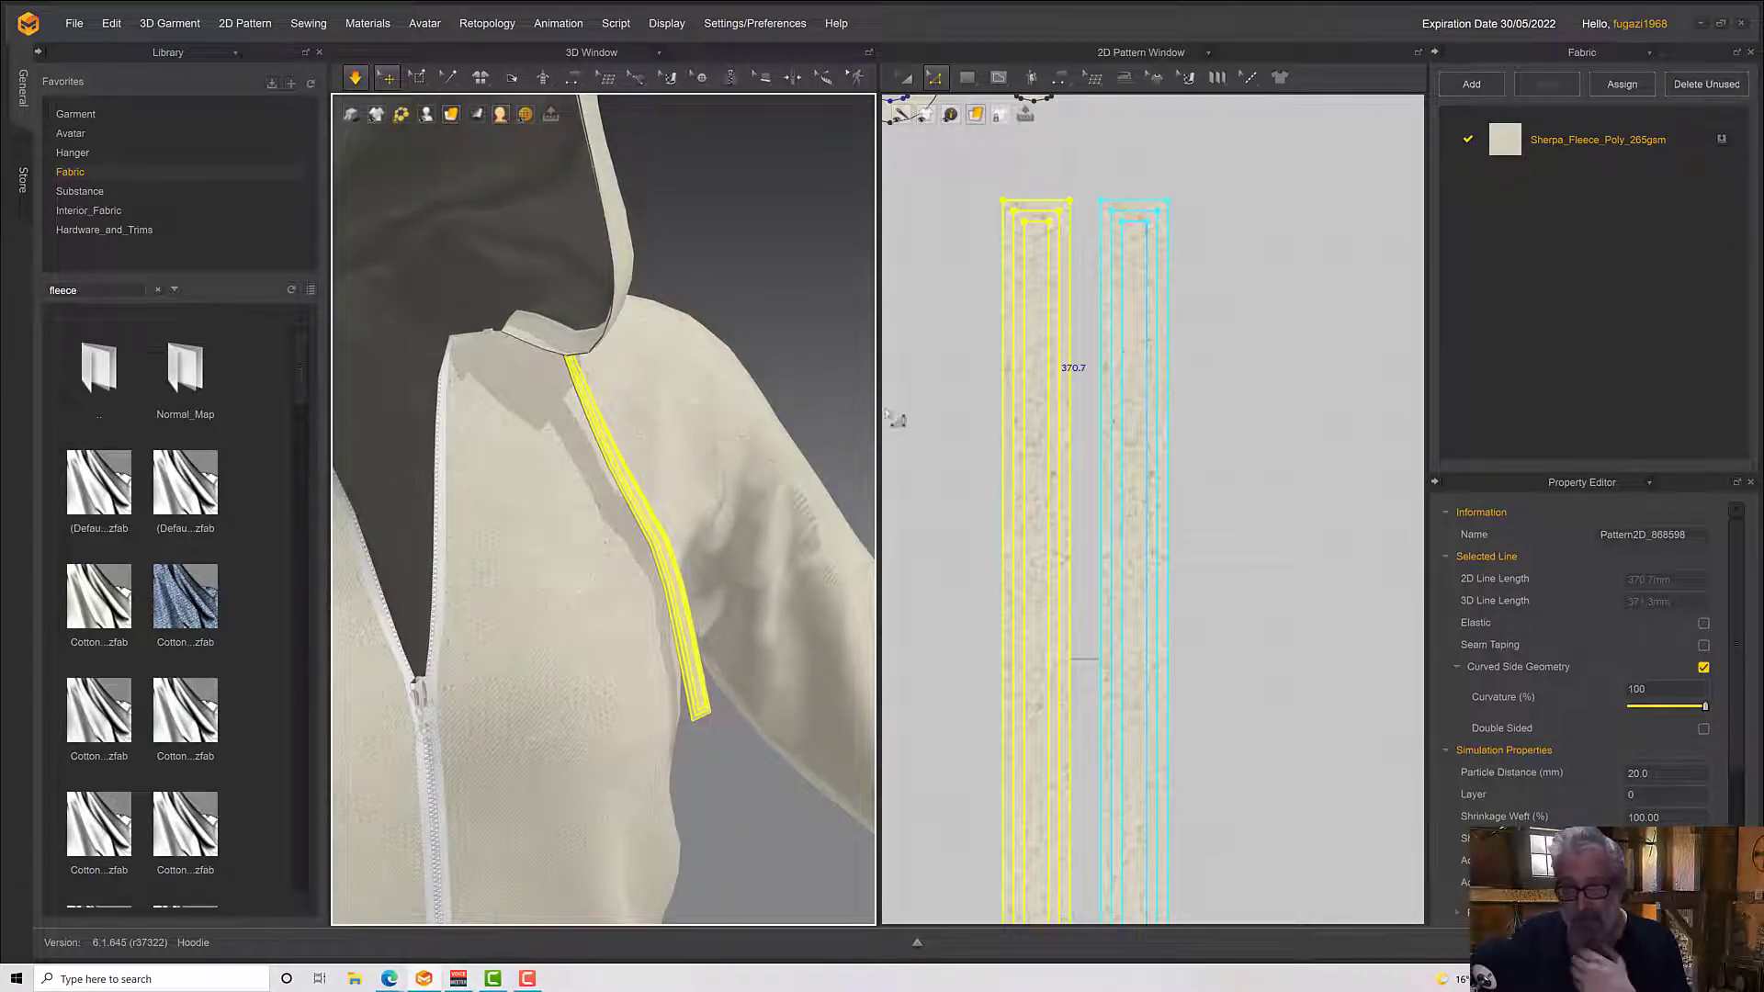
pyautogui.scroll(6, 680, 611)
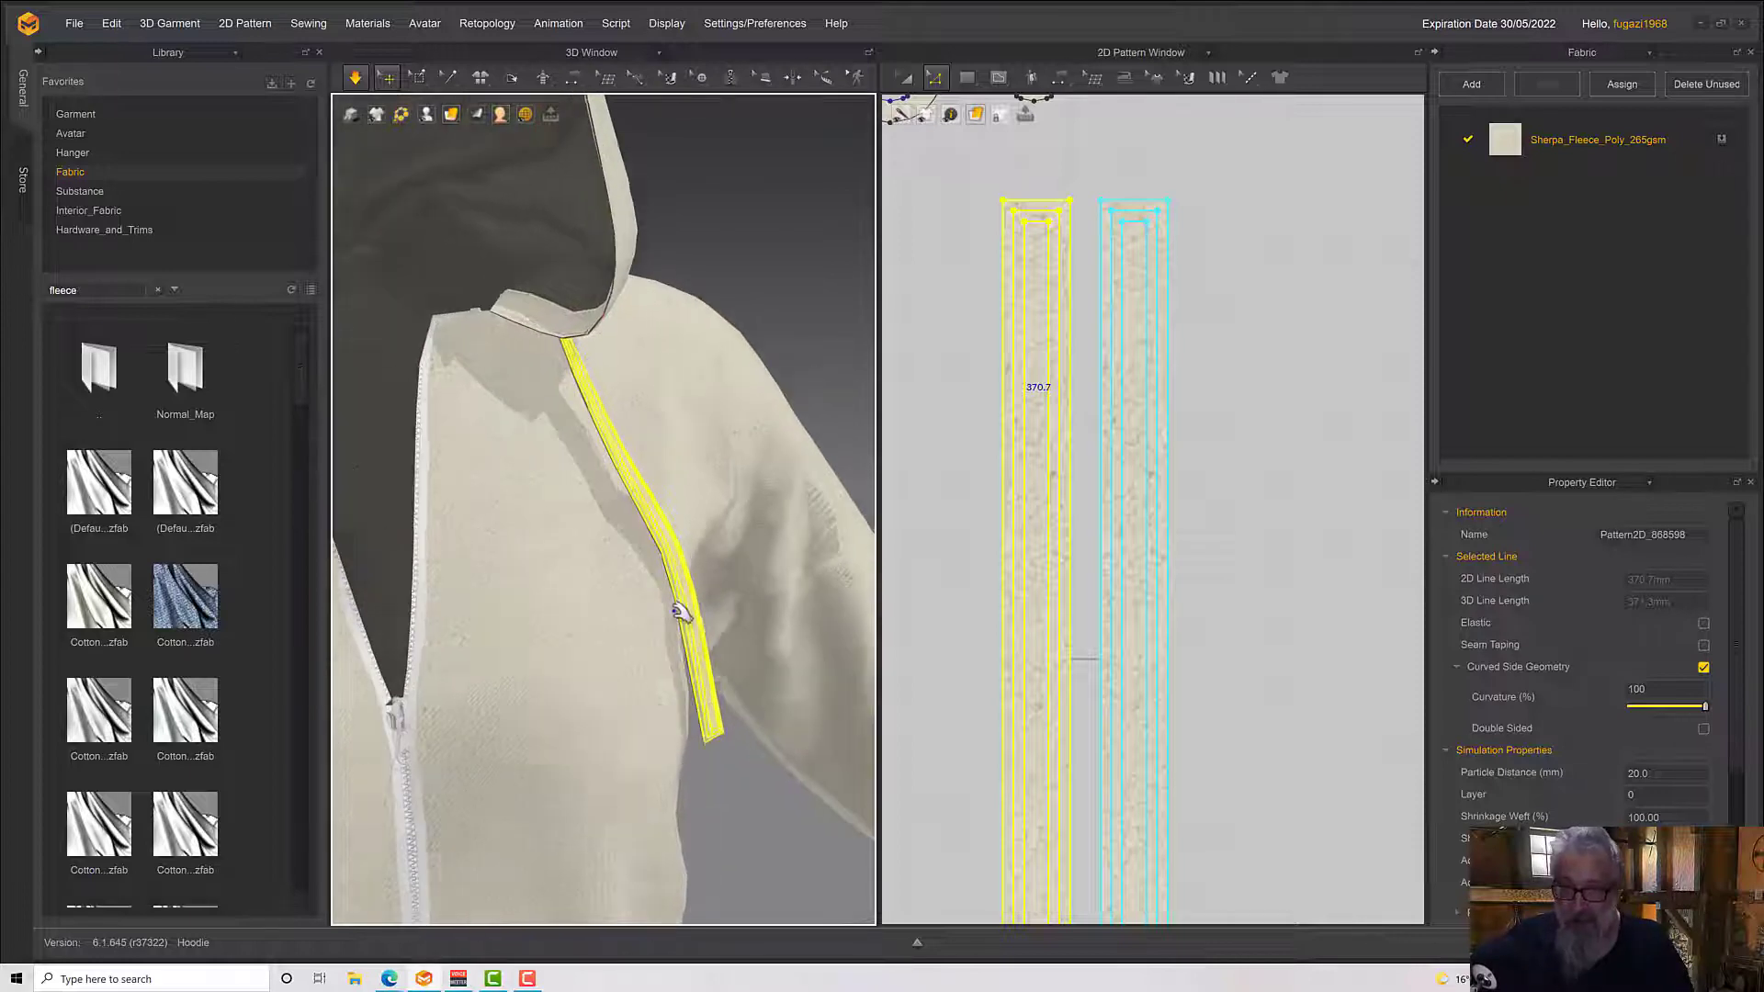
pyautogui.click(673, 601)
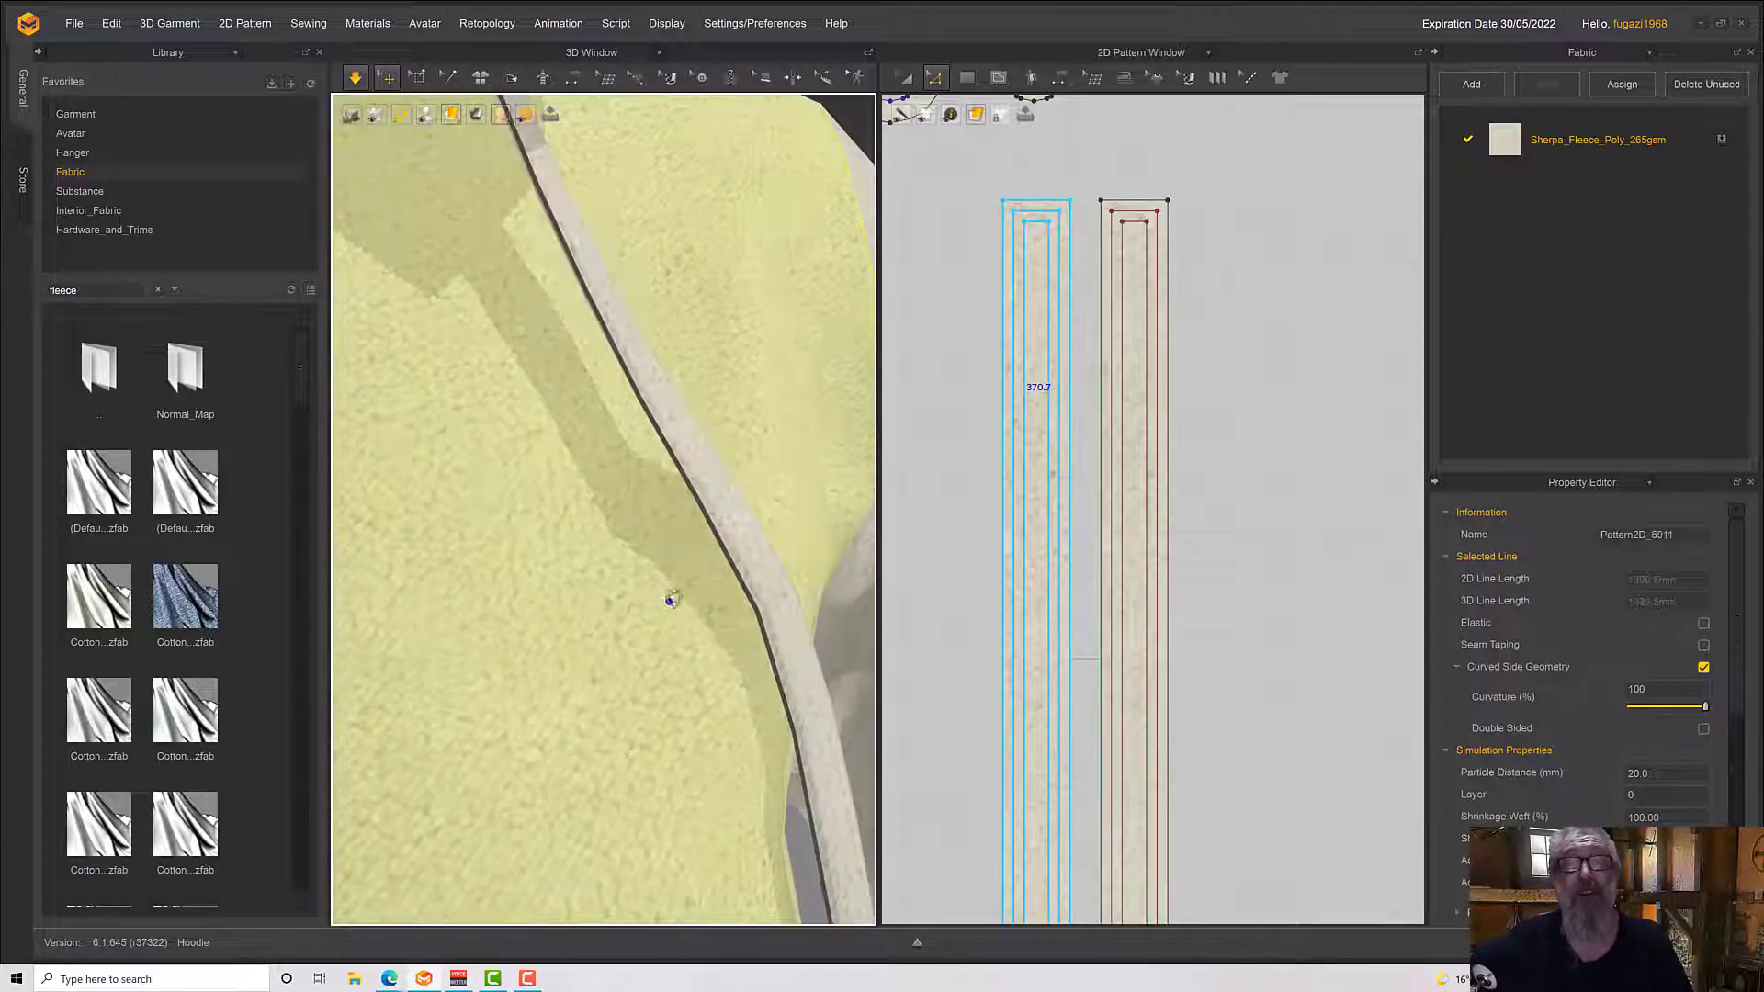
pyautogui.scroll(-10, 665, 600)
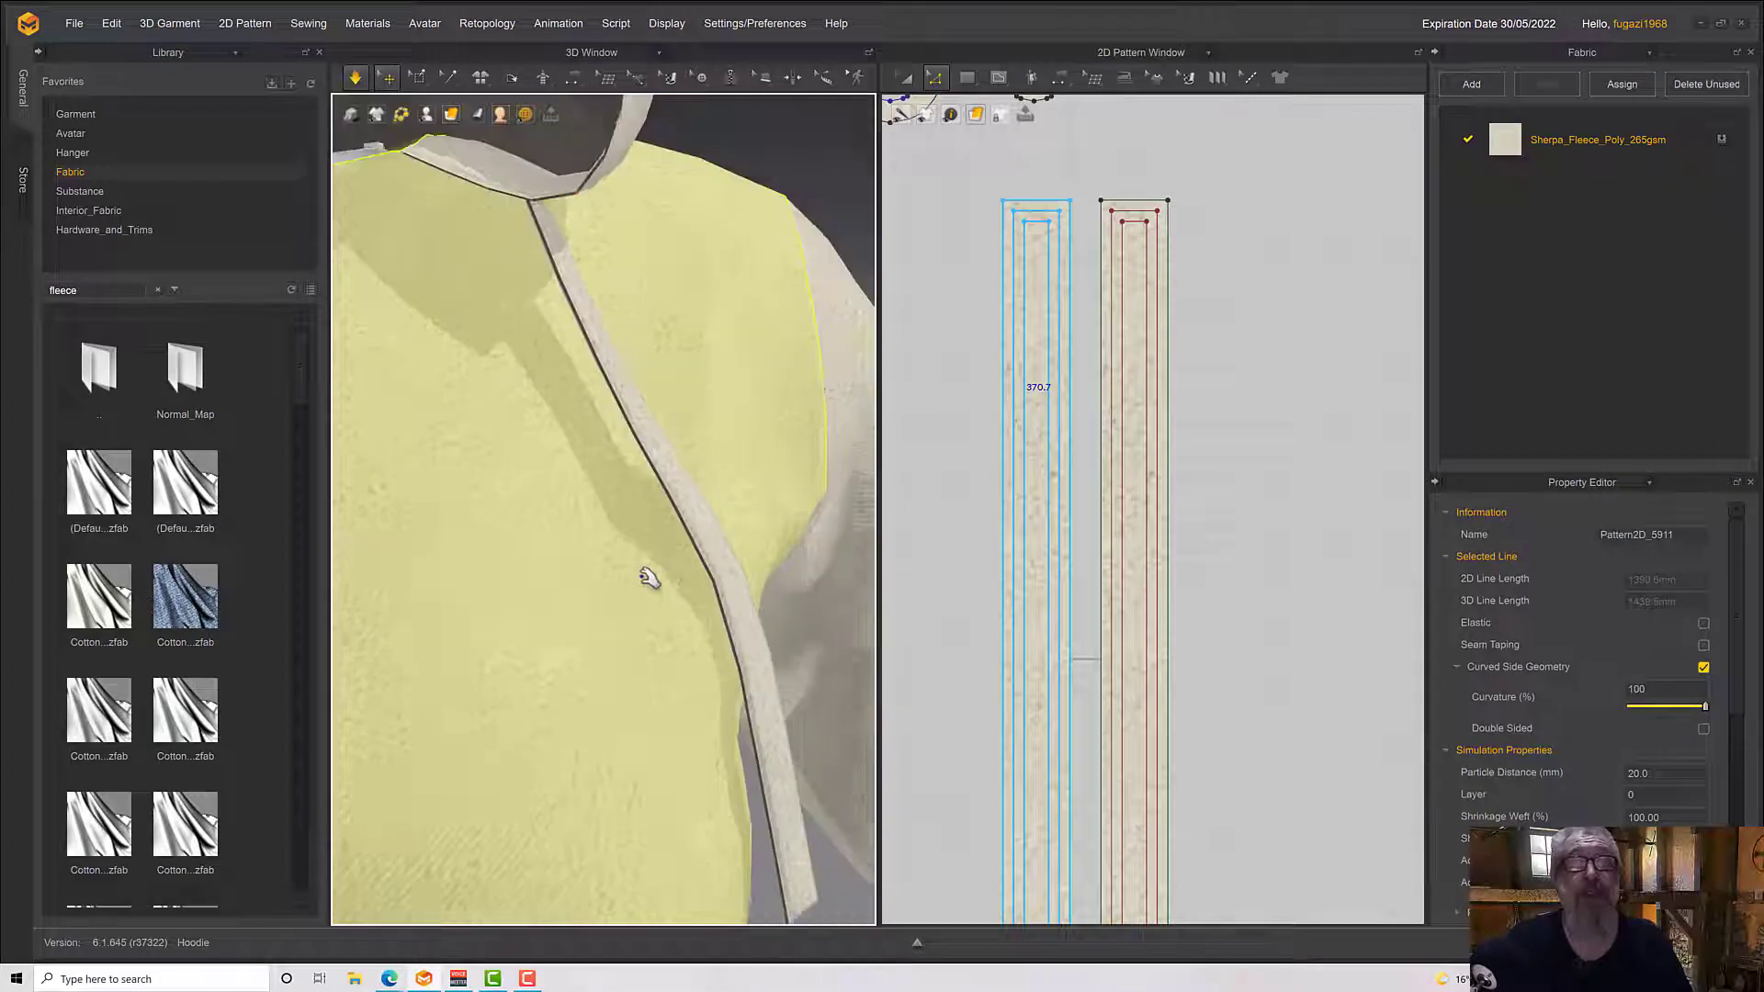
pyautogui.moveTo(648, 589); pyautogui.dragTo(790, 565, button='middle')
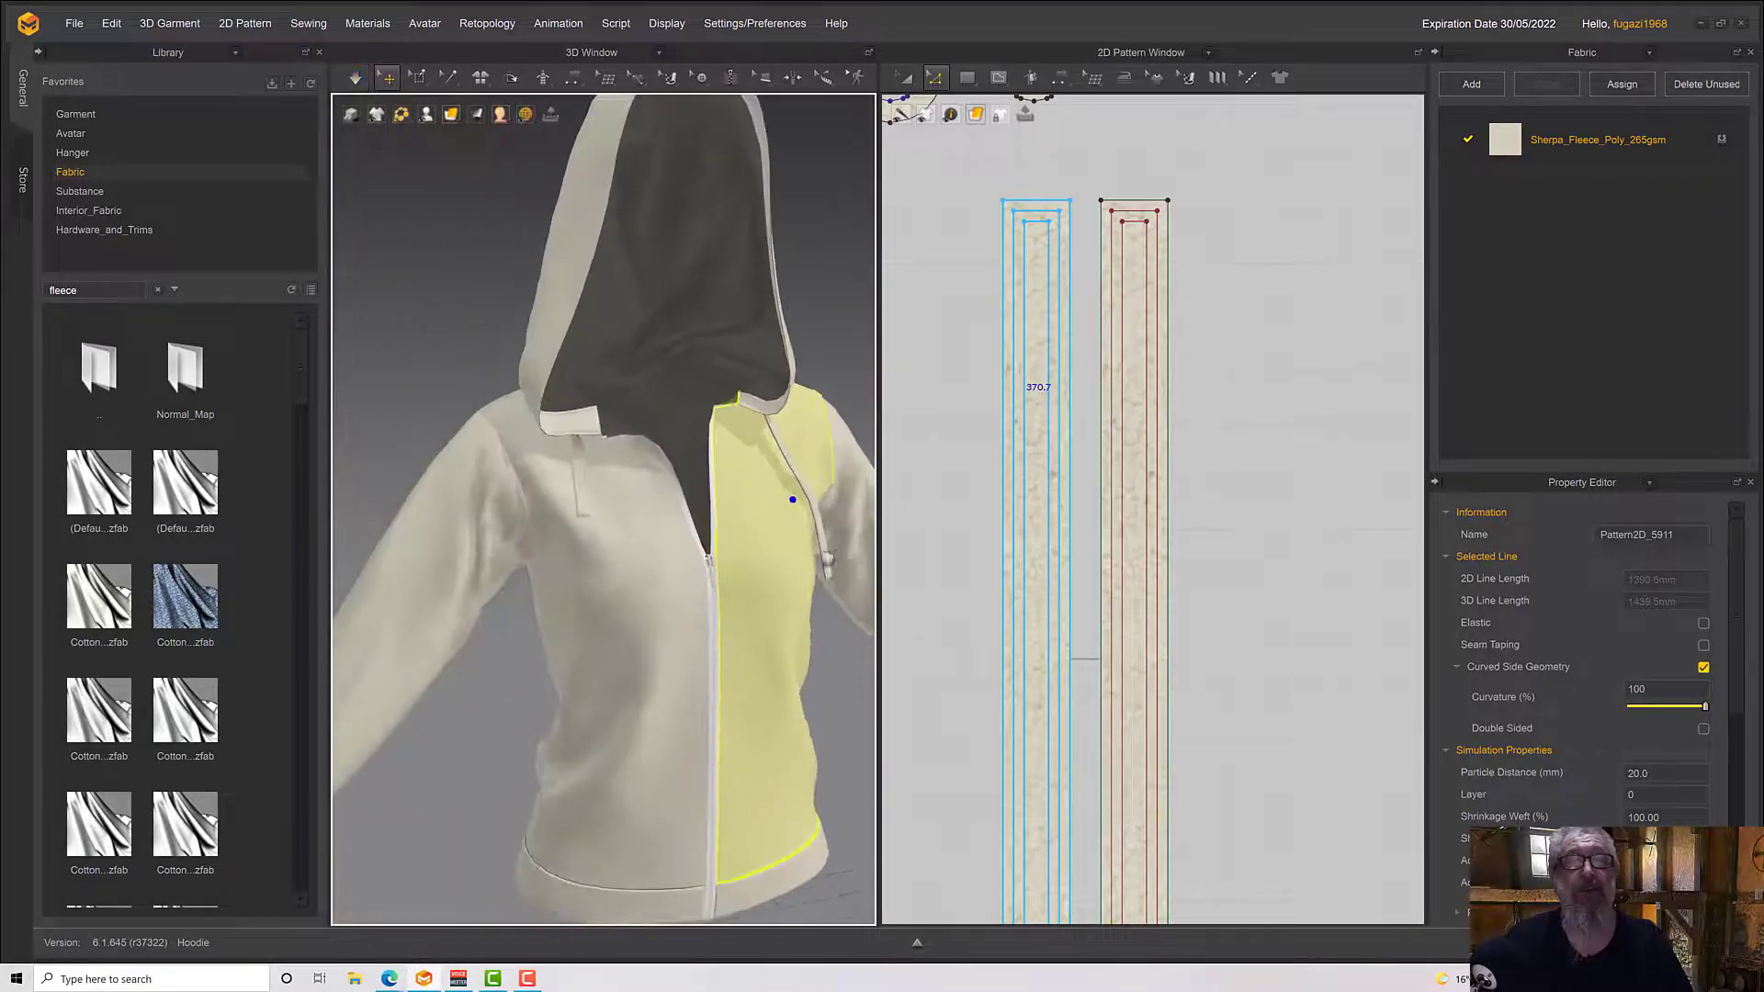
pyautogui.moveTo(1221, 422); pyautogui.dragTo(1229, 2, button='middle')
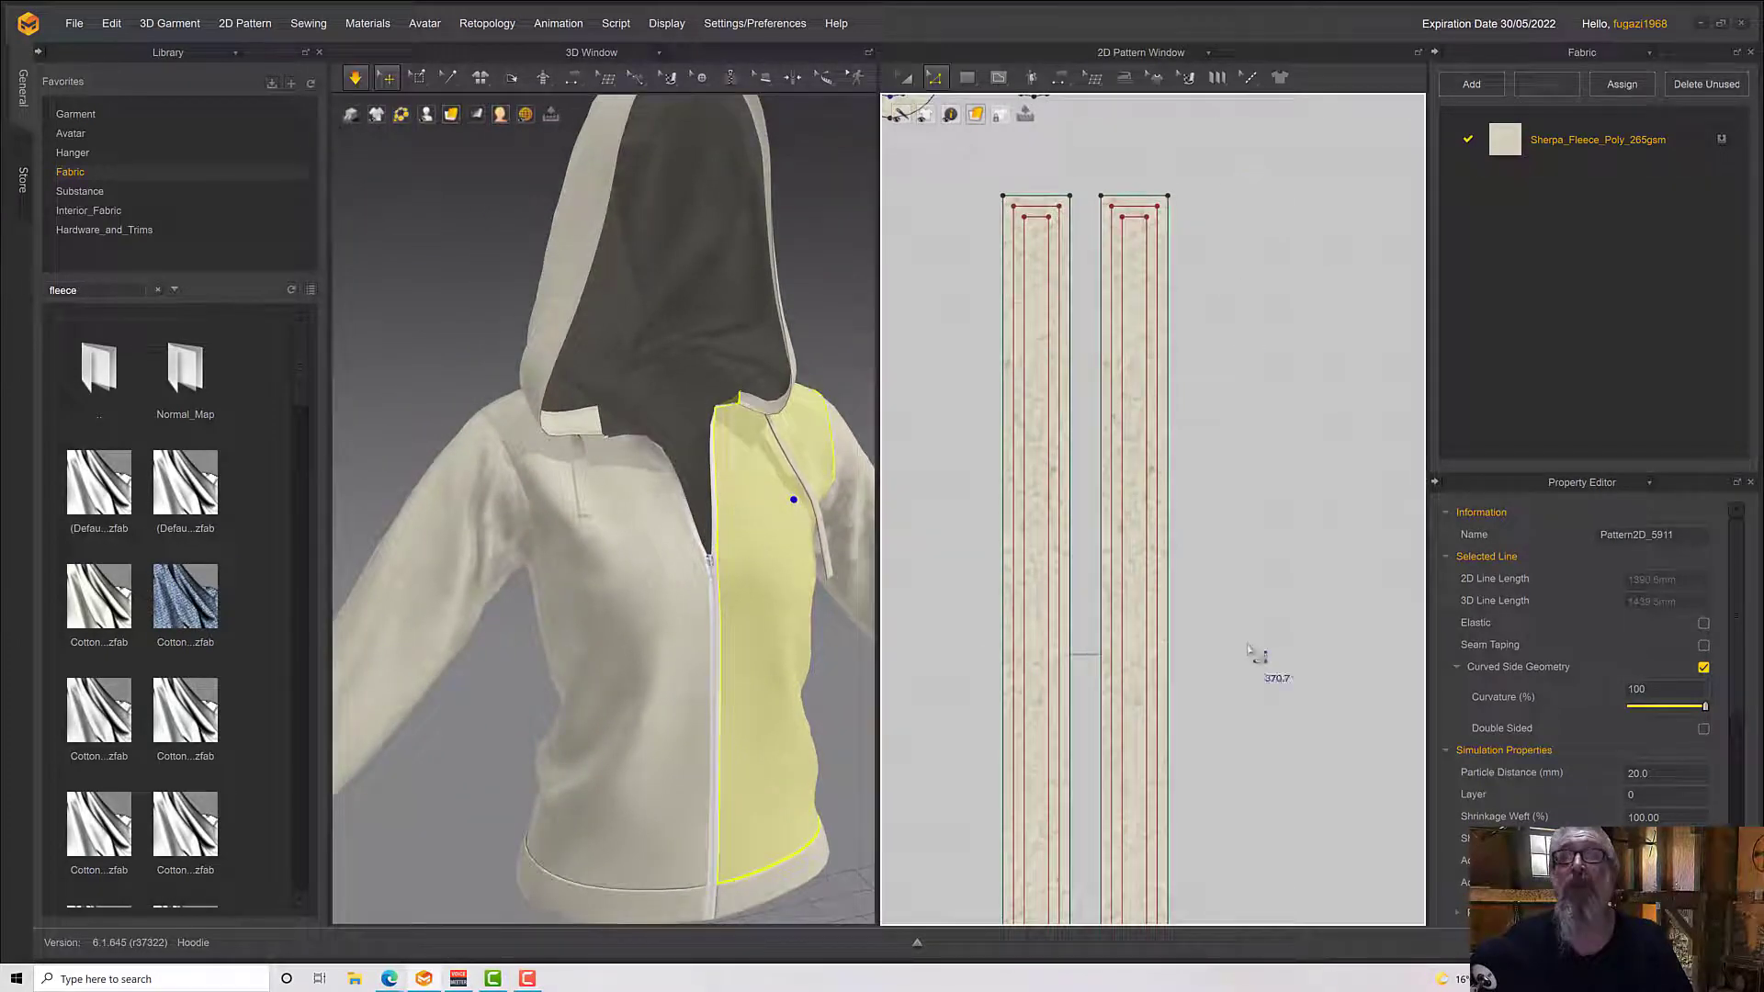
pyautogui.scroll(5, 1252, 662)
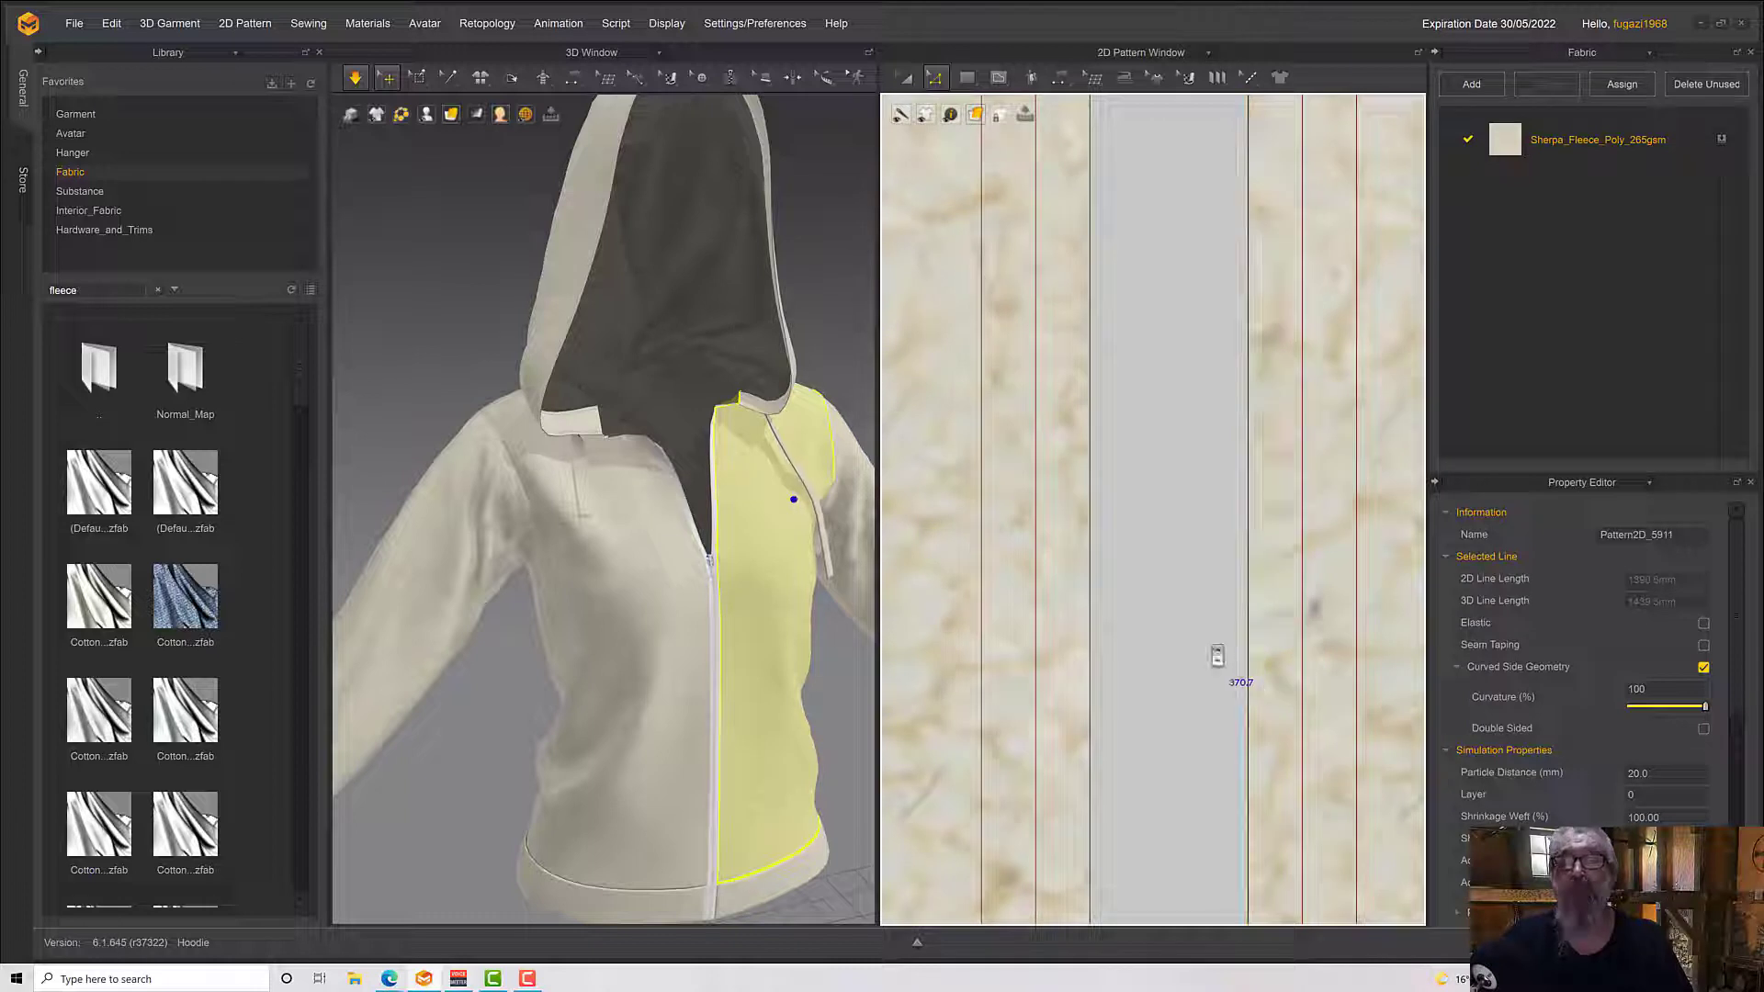
# Move the pattern strip of the drawstring on the wearer's right chest clear of the pattern piece it overlaps in the 2D layout
pyautogui.click(581, 484)
pyautogui.click(581, 487)
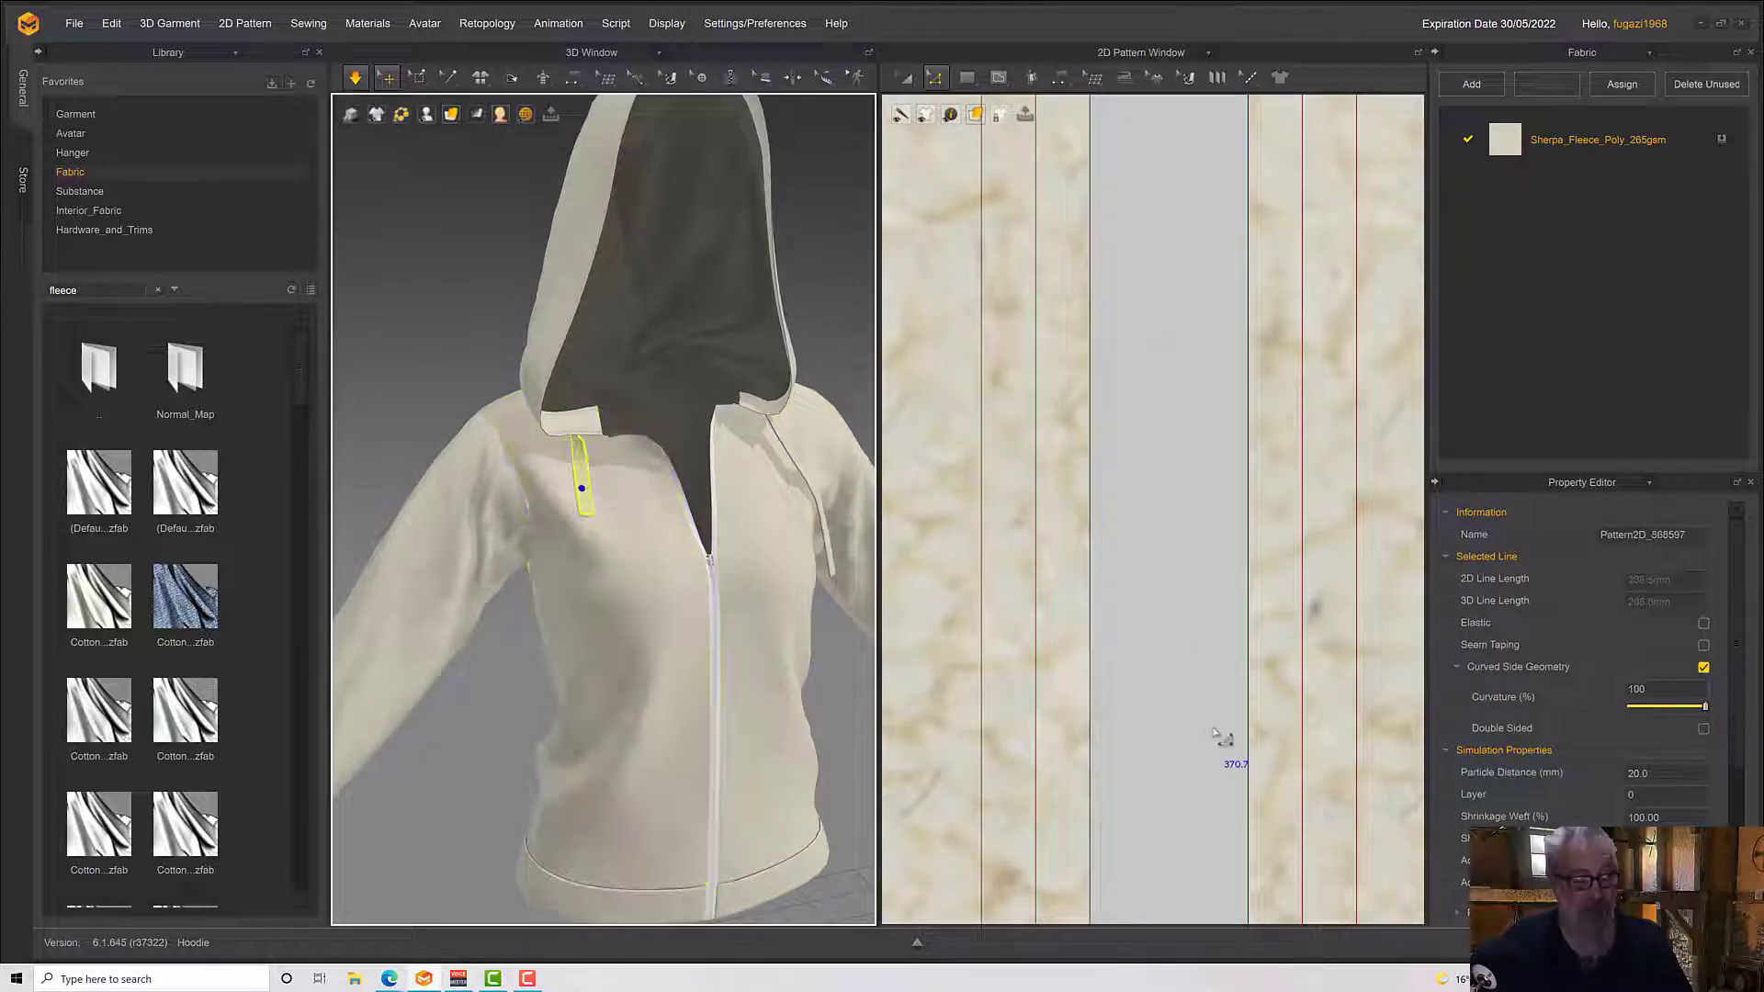
pyautogui.moveTo(1225, 734); pyautogui.dragTo(1222, 660, button='middle')
pyautogui.scroll(-5, 1221, 661)
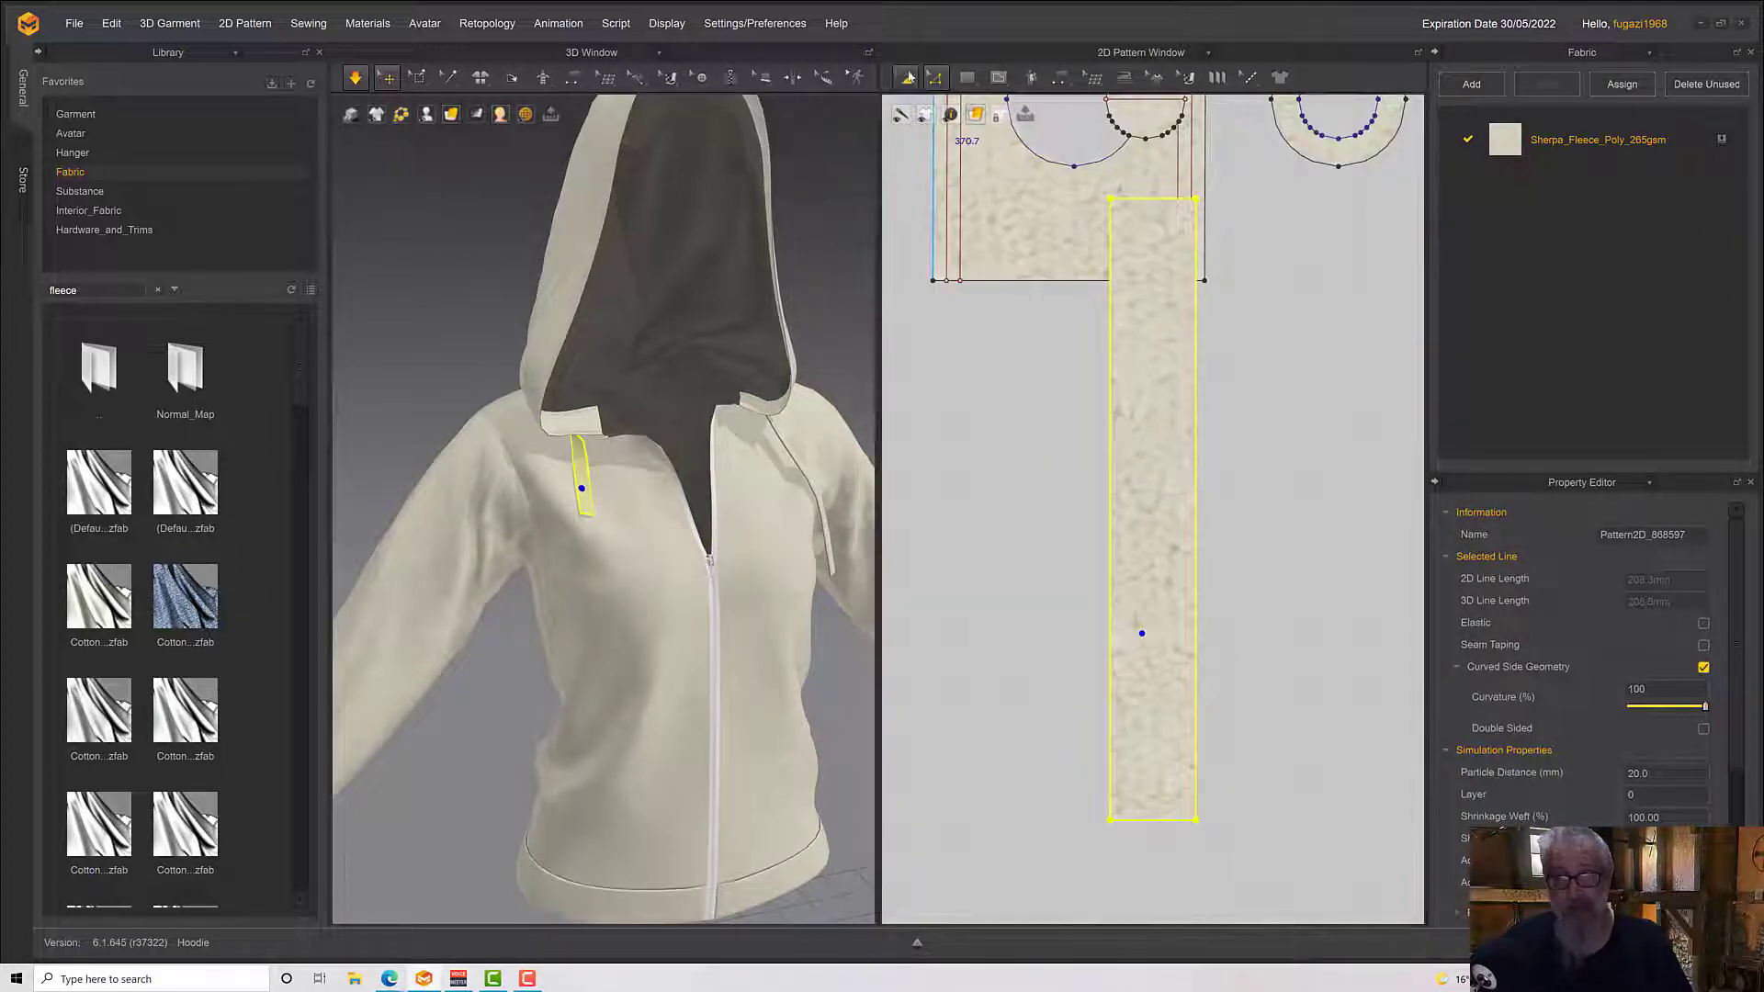
pyautogui.click(906, 77)
pyautogui.moveTo(1138, 384); pyautogui.dragTo(1274, 404)
# Layer-clone the moved drawstring strip over itself and place the clone beside it, about 17 mm away
pyautogui.rightClick(1274, 408)
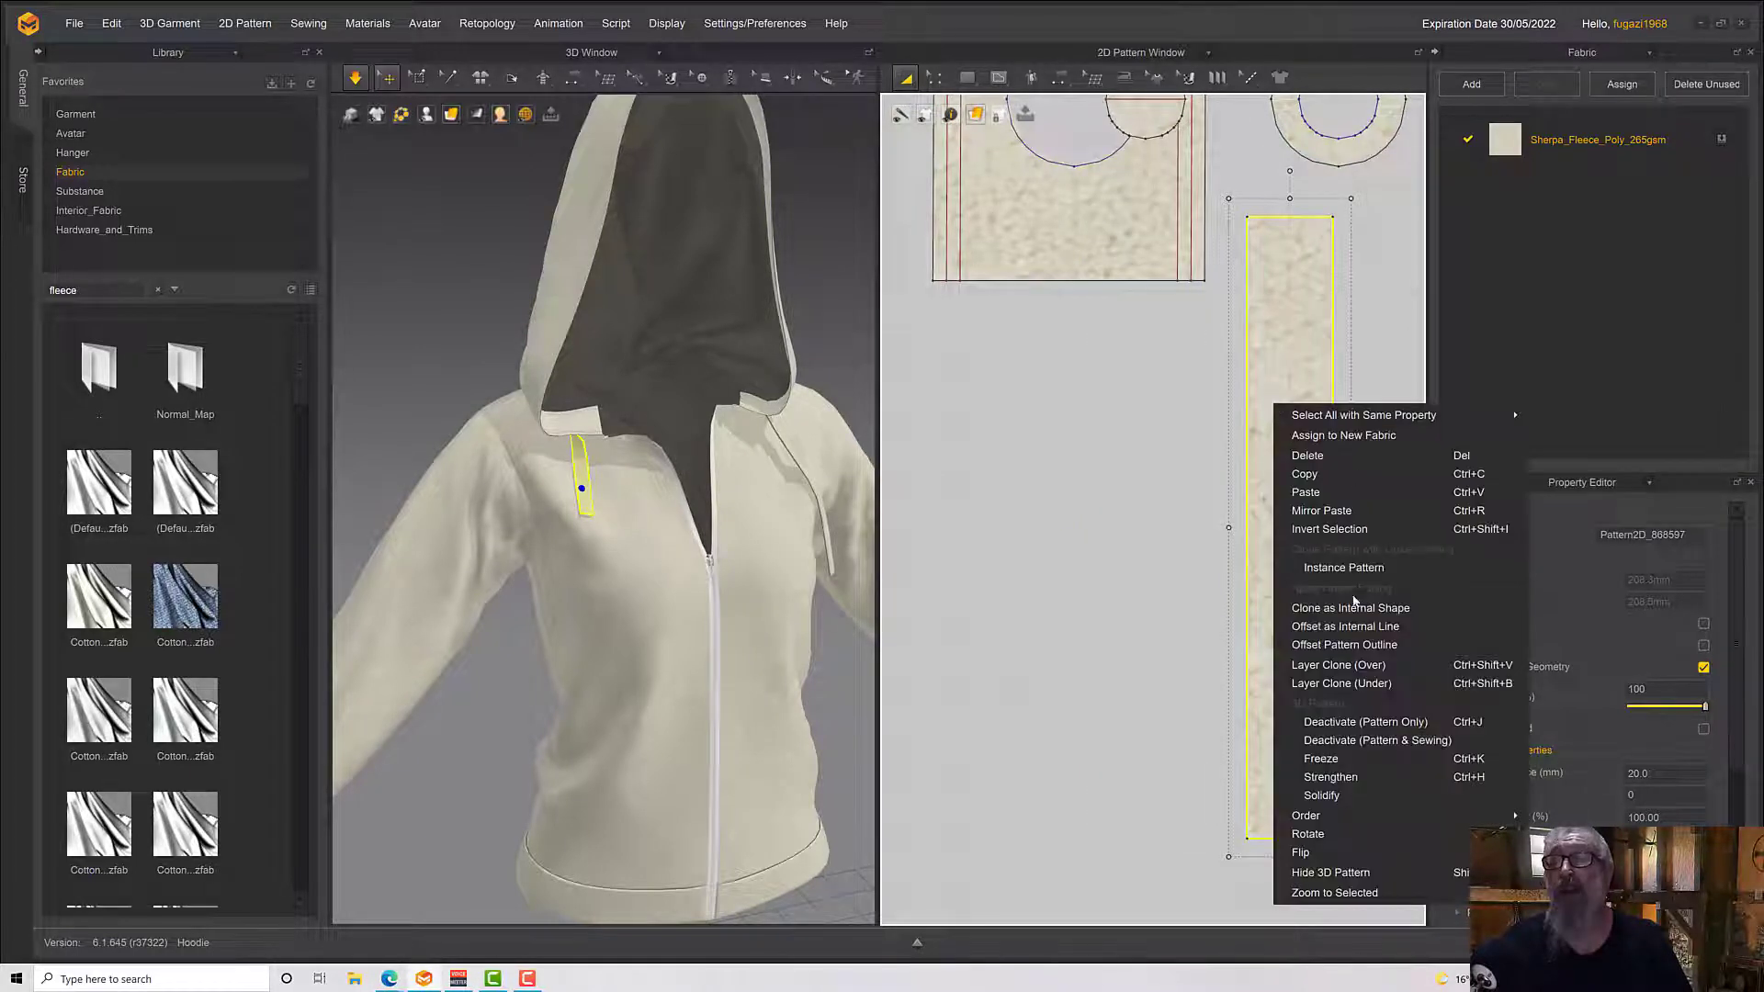
pyautogui.click(1349, 667)
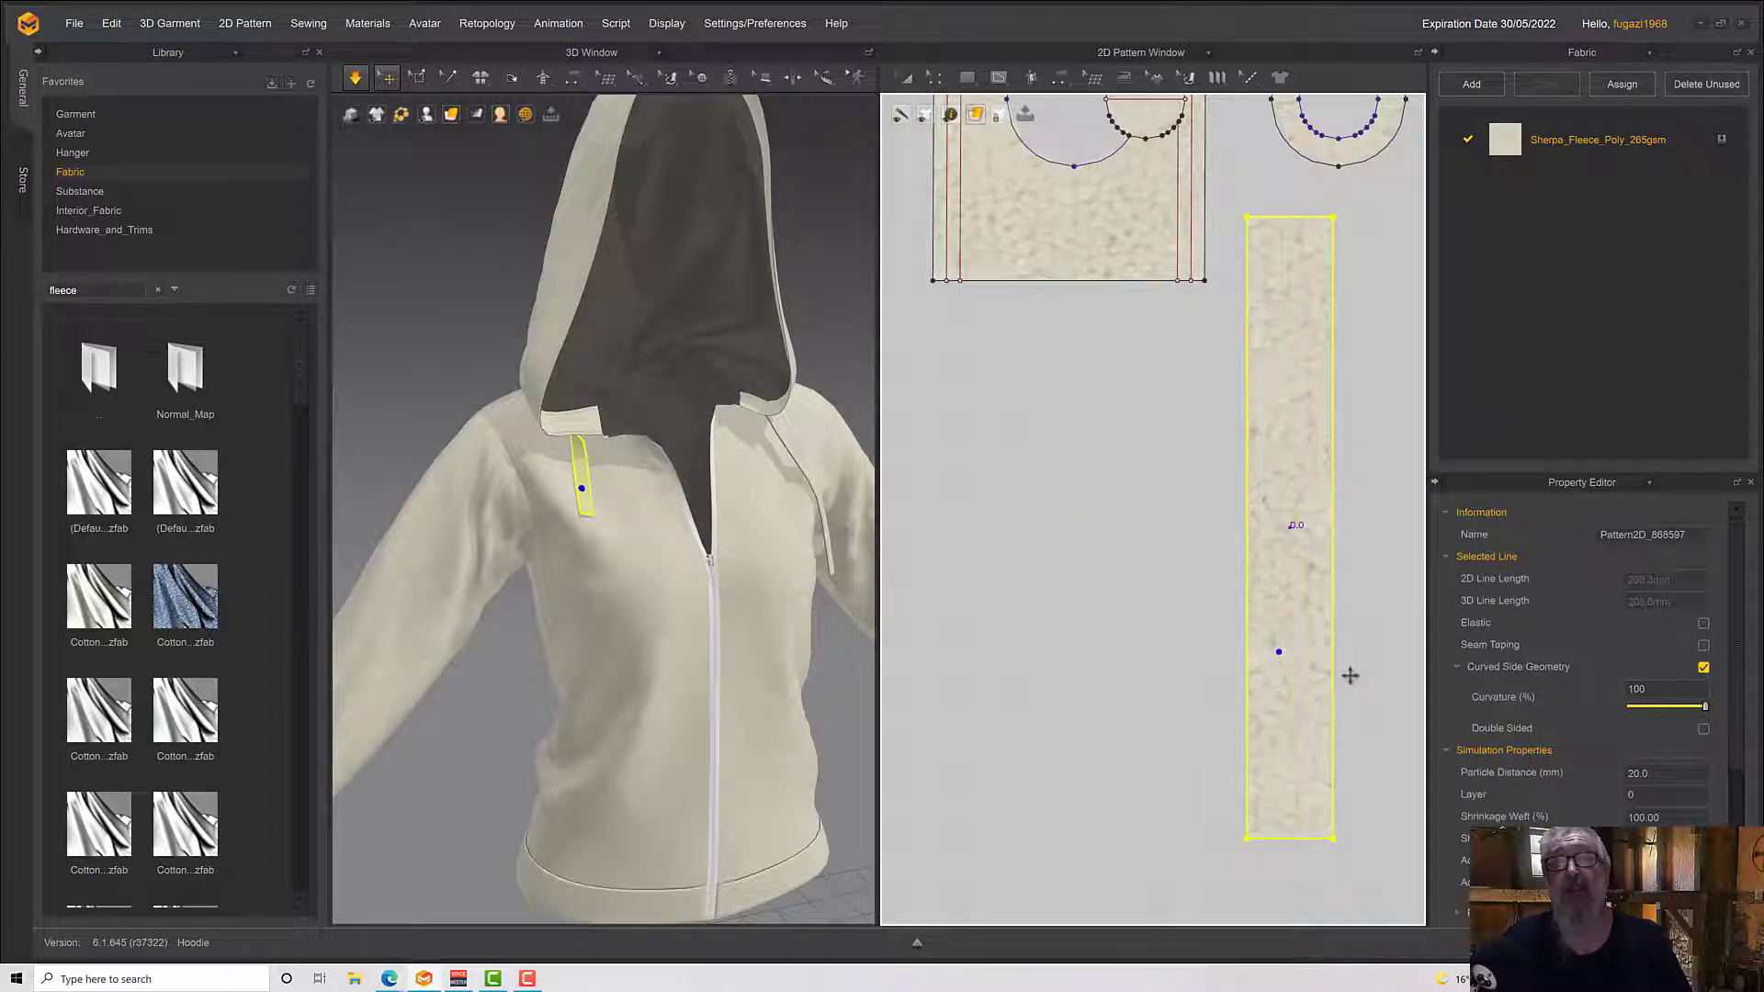
pyautogui.click(1401, 530)
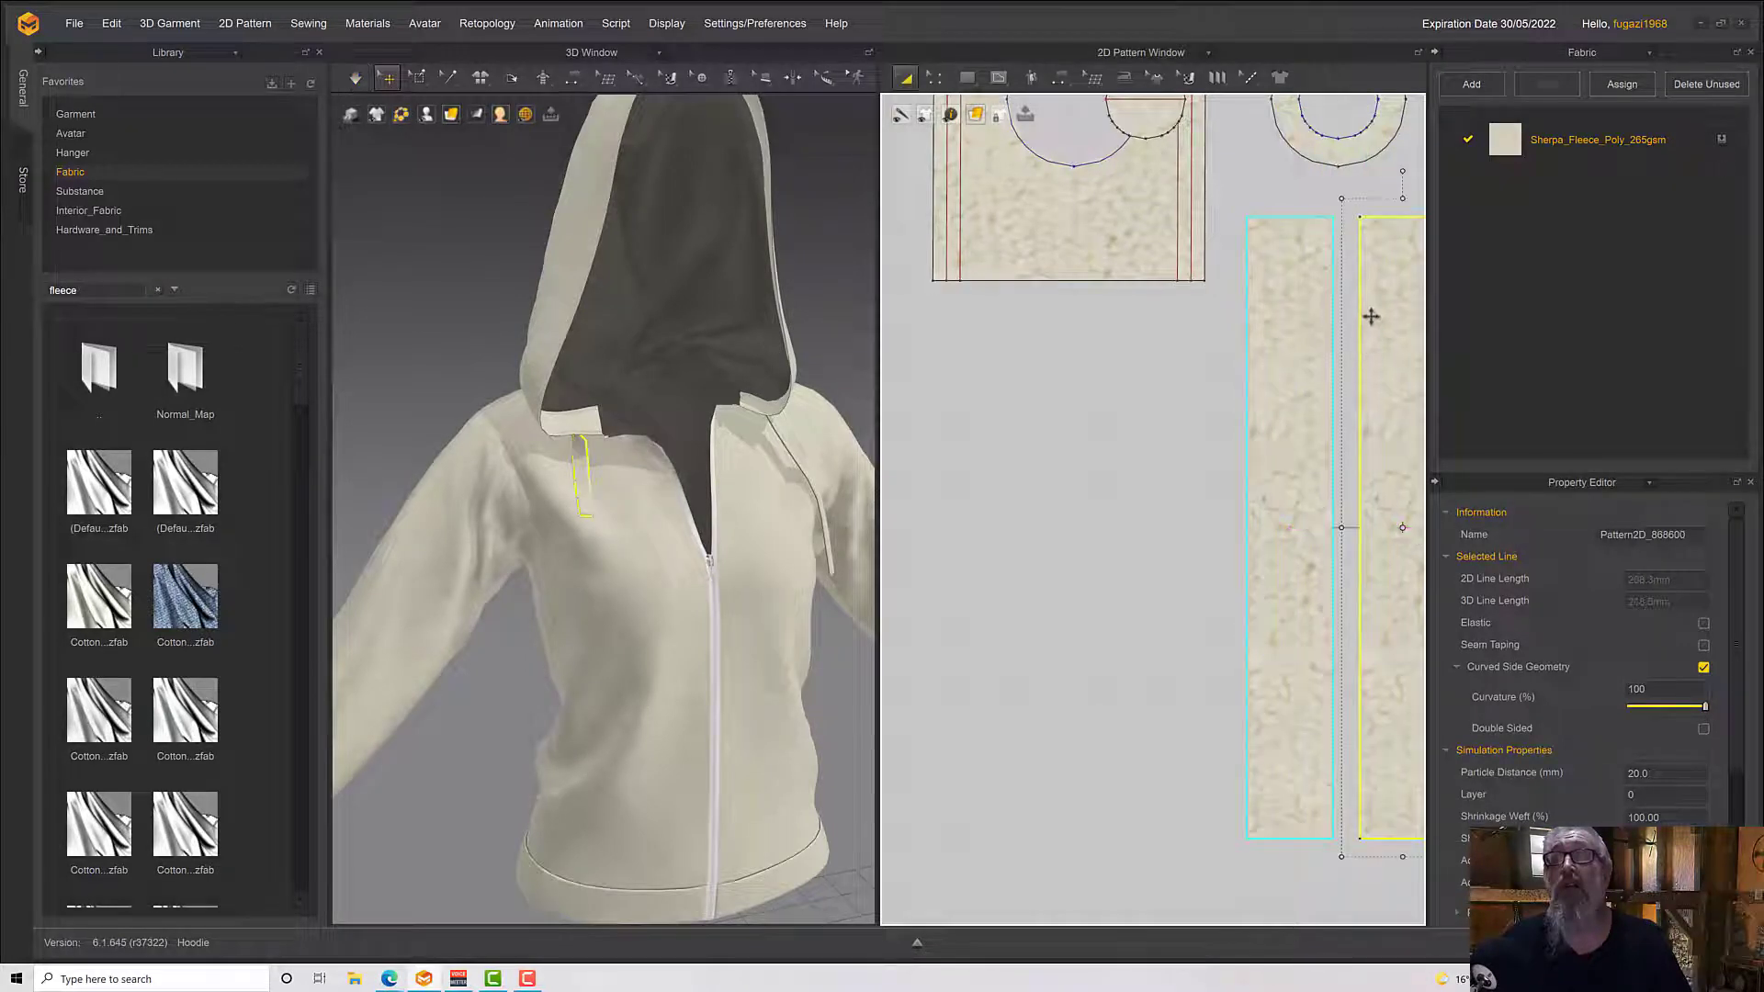
# Offset the new clone's outline as two internal lines spaced 2 mm apart on the second pair of linked strips
pyautogui.rightClick(1370, 316)
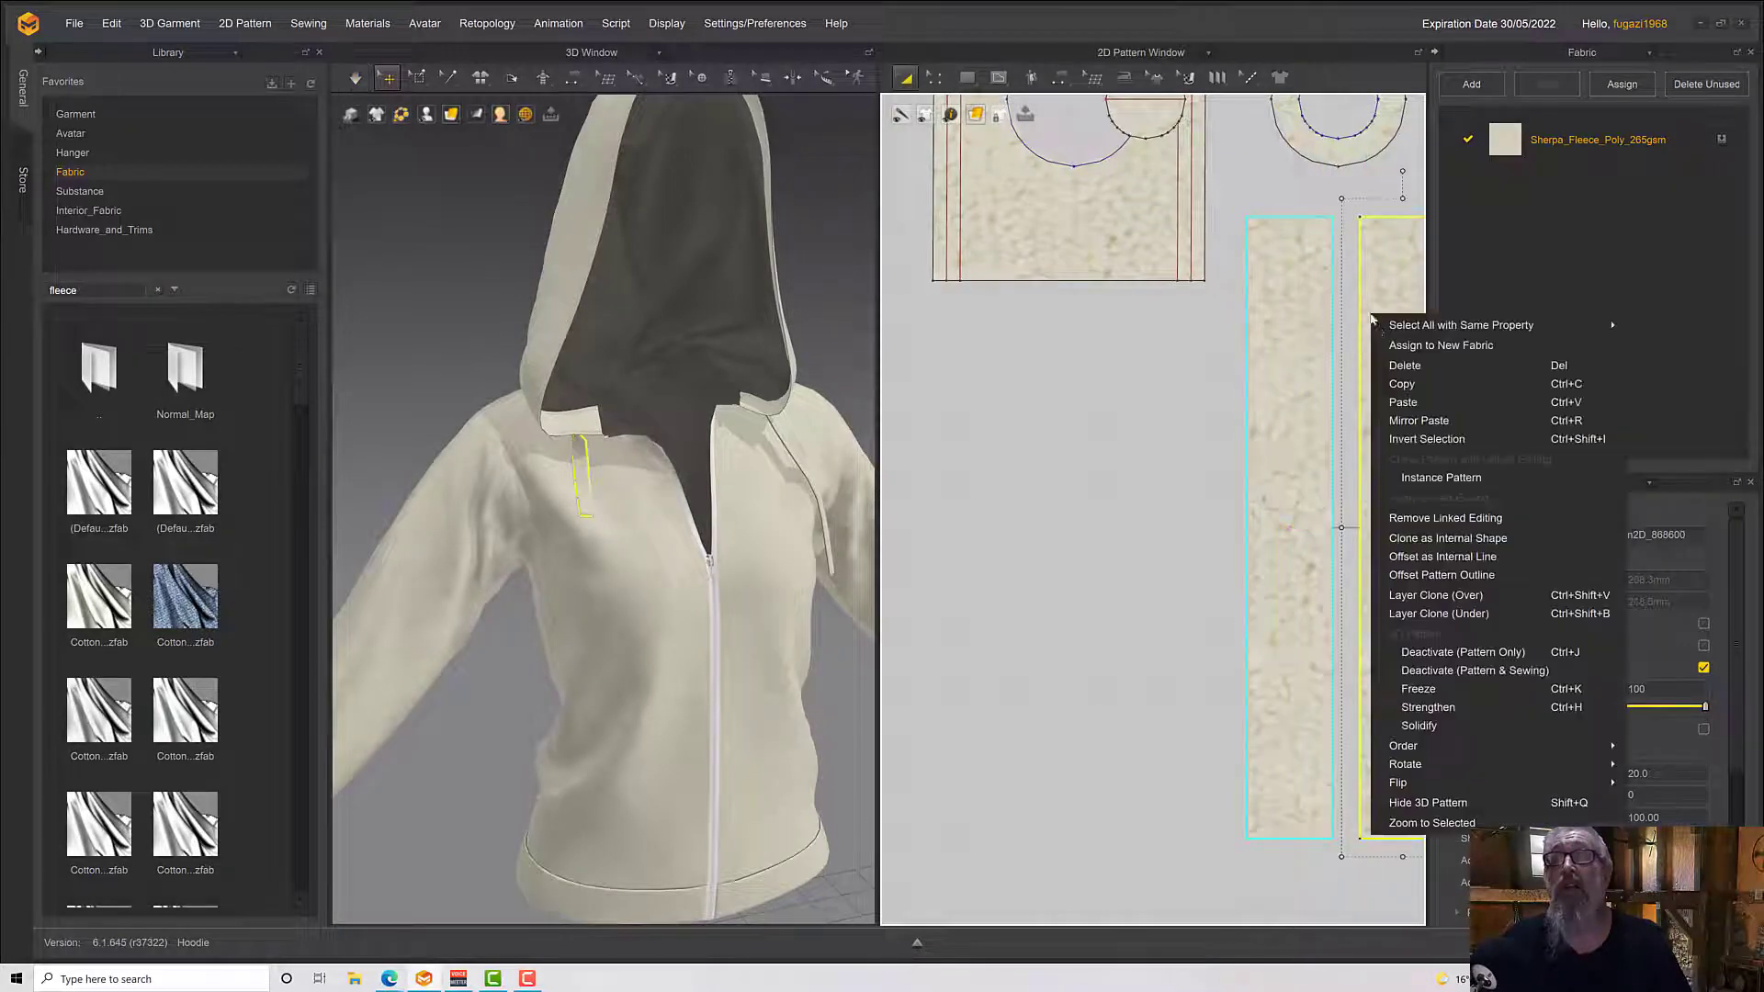
pyautogui.click(1430, 557)
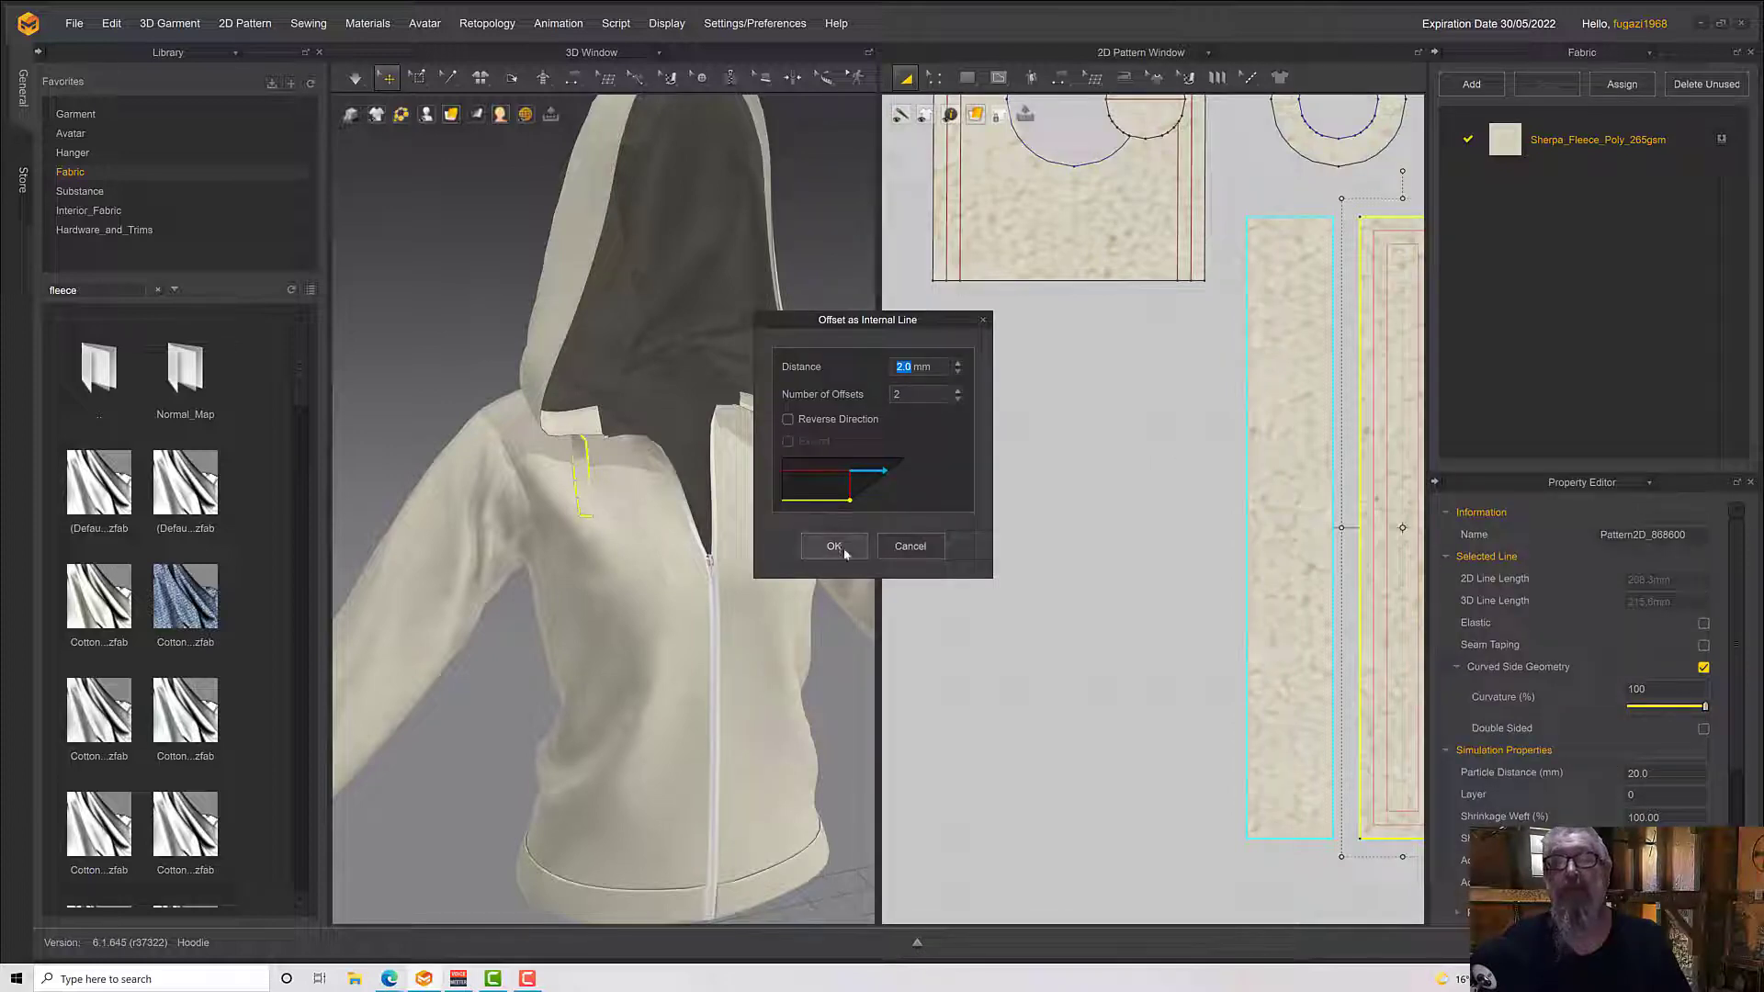
pyautogui.click(833, 546)
# Simulate the garment with the second drawstring's cloned layer and its internal lines in place
pyautogui.scroll(3, 684, 546)
pyautogui.scroll(5, 683, 545)
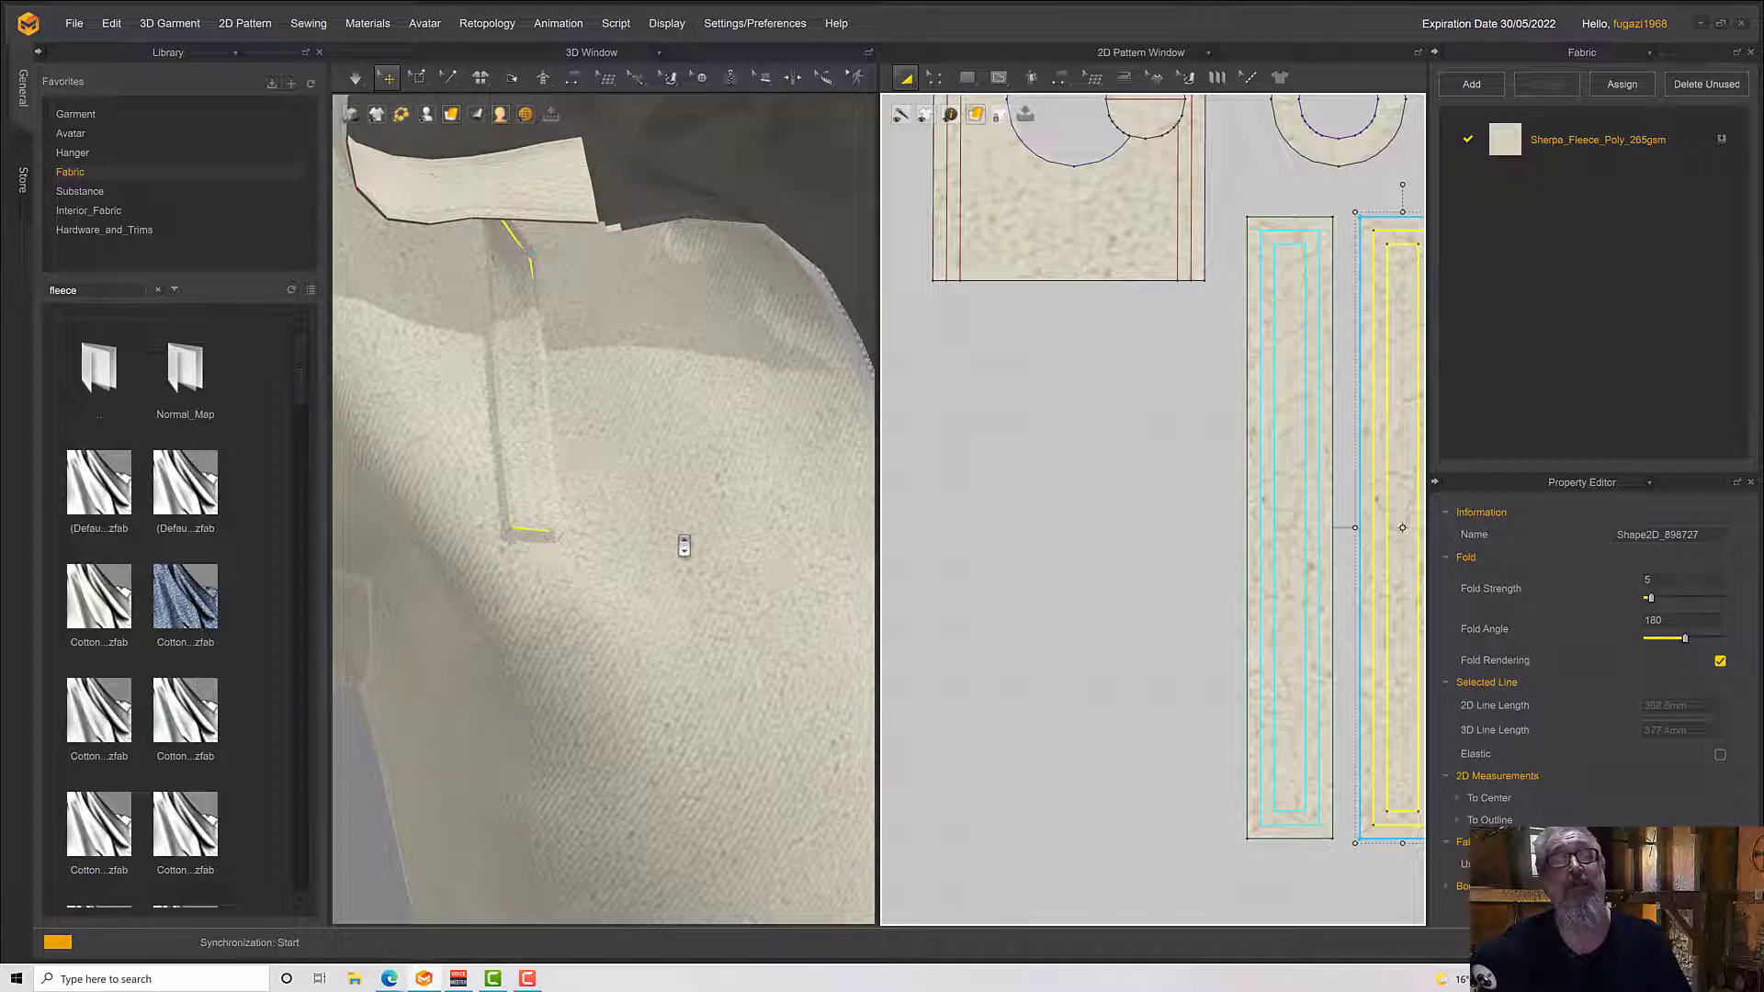
pyautogui.moveTo(645, 521); pyautogui.dragTo(586, 518, button='right')
pyautogui.press('space')
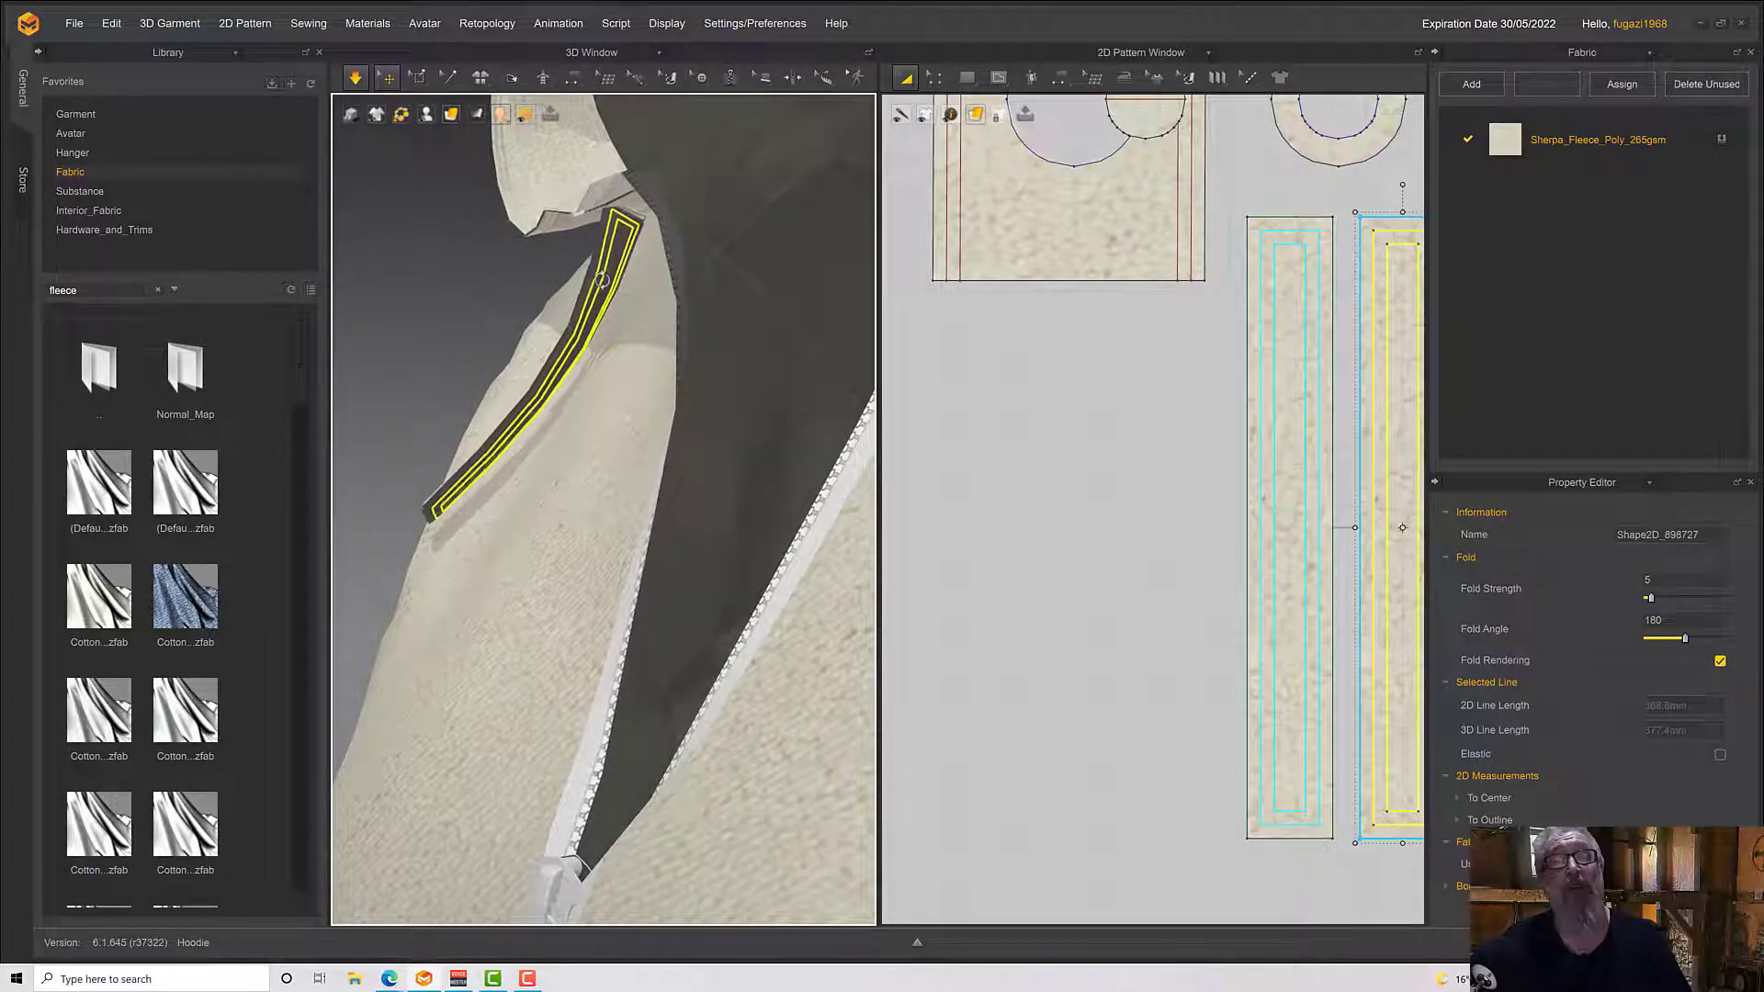
# Flip the normal of the cloned drawstring layer on the wearer's right chest and check it against the whole hoodie front
pyautogui.rightClick(602, 281)
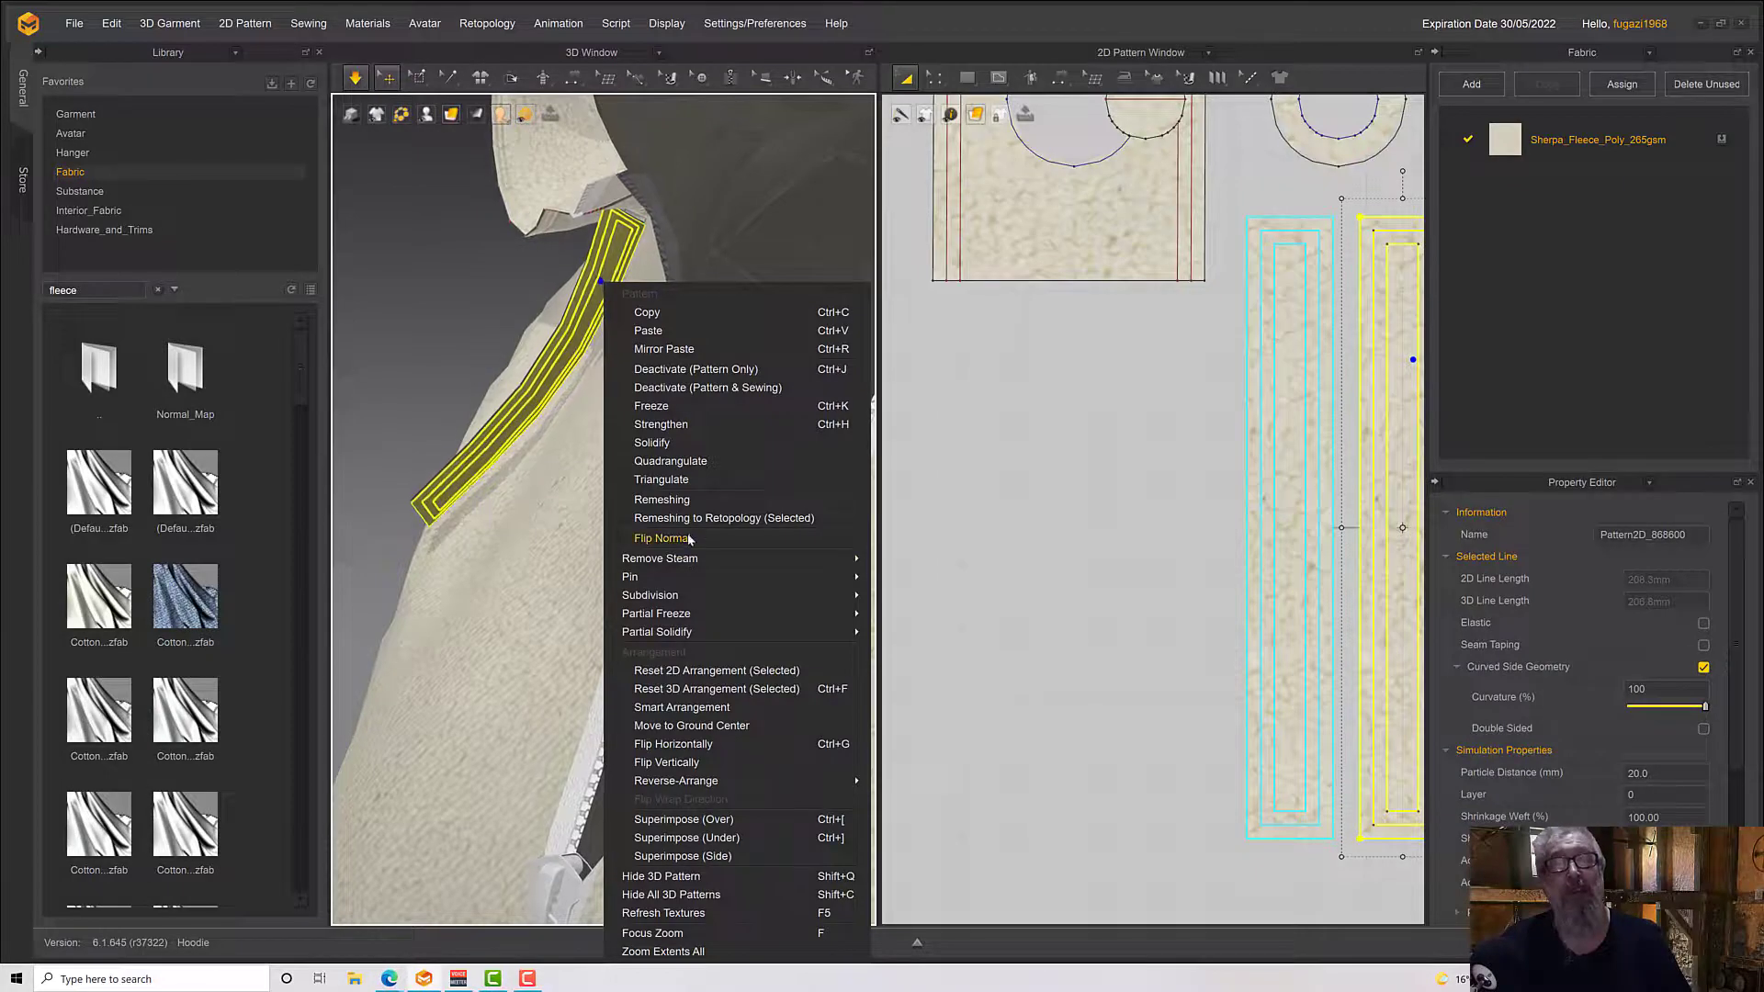
pyautogui.click(689, 539)
pyautogui.moveTo(628, 497); pyautogui.dragTo(712, 517, button='right')
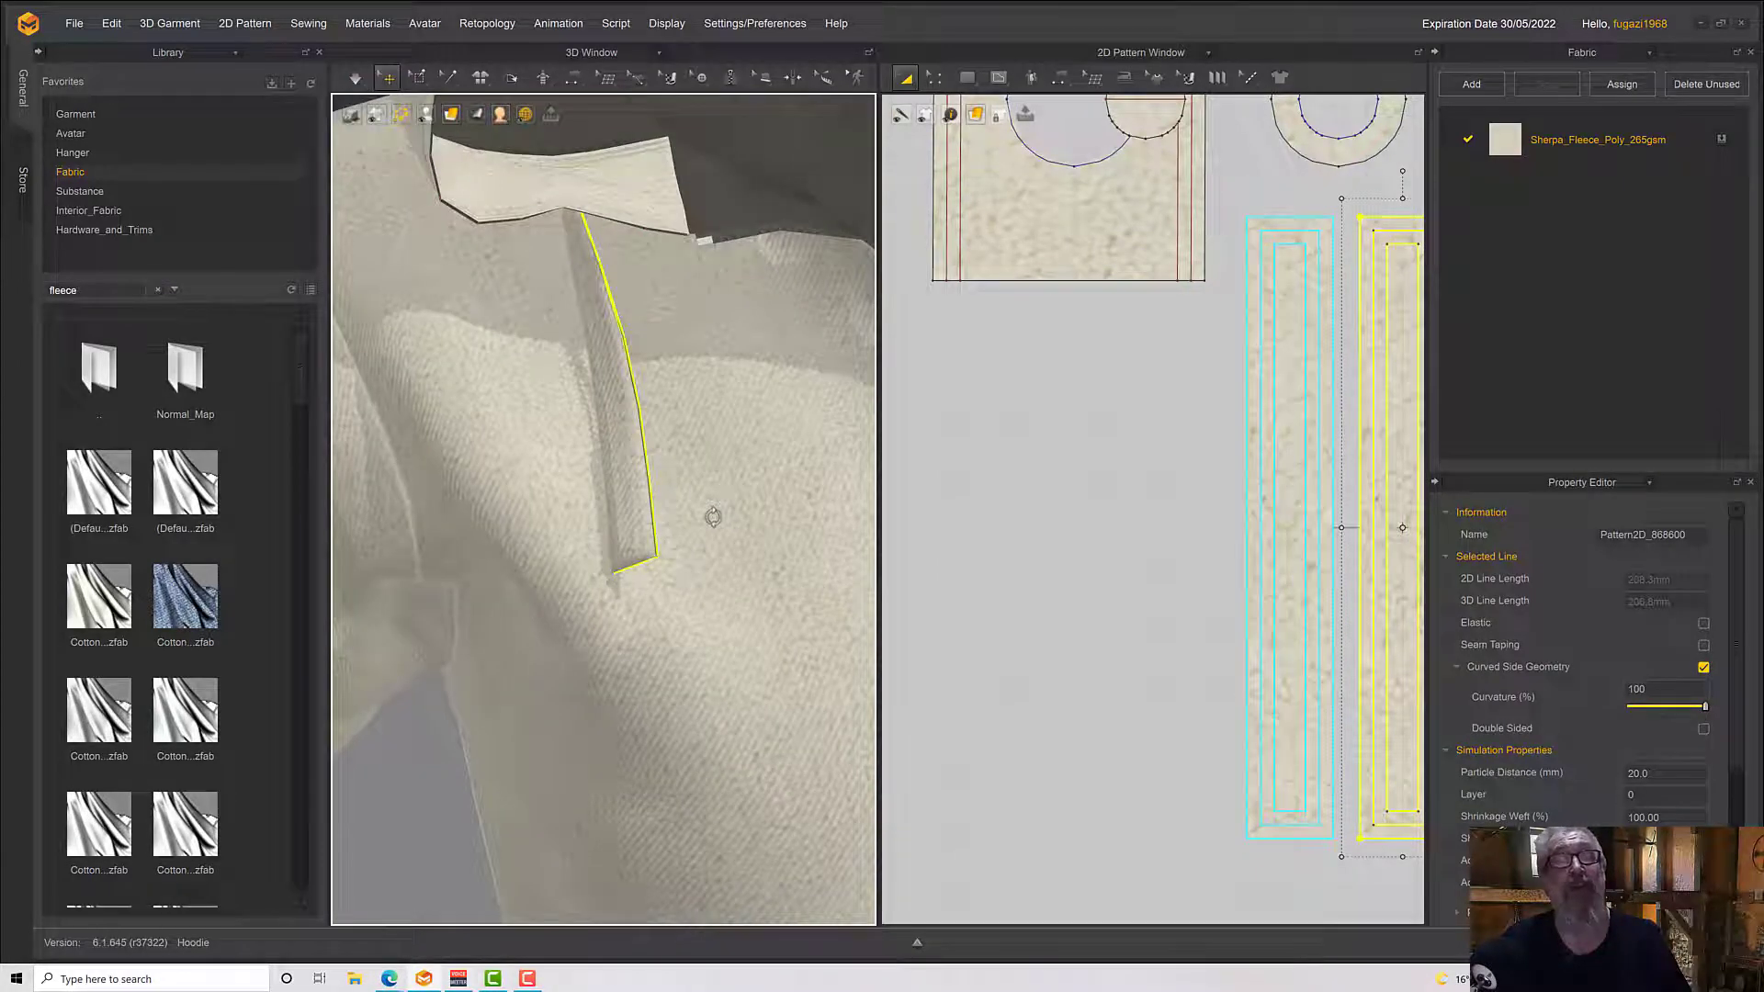
pyautogui.scroll(-10, 713, 517)
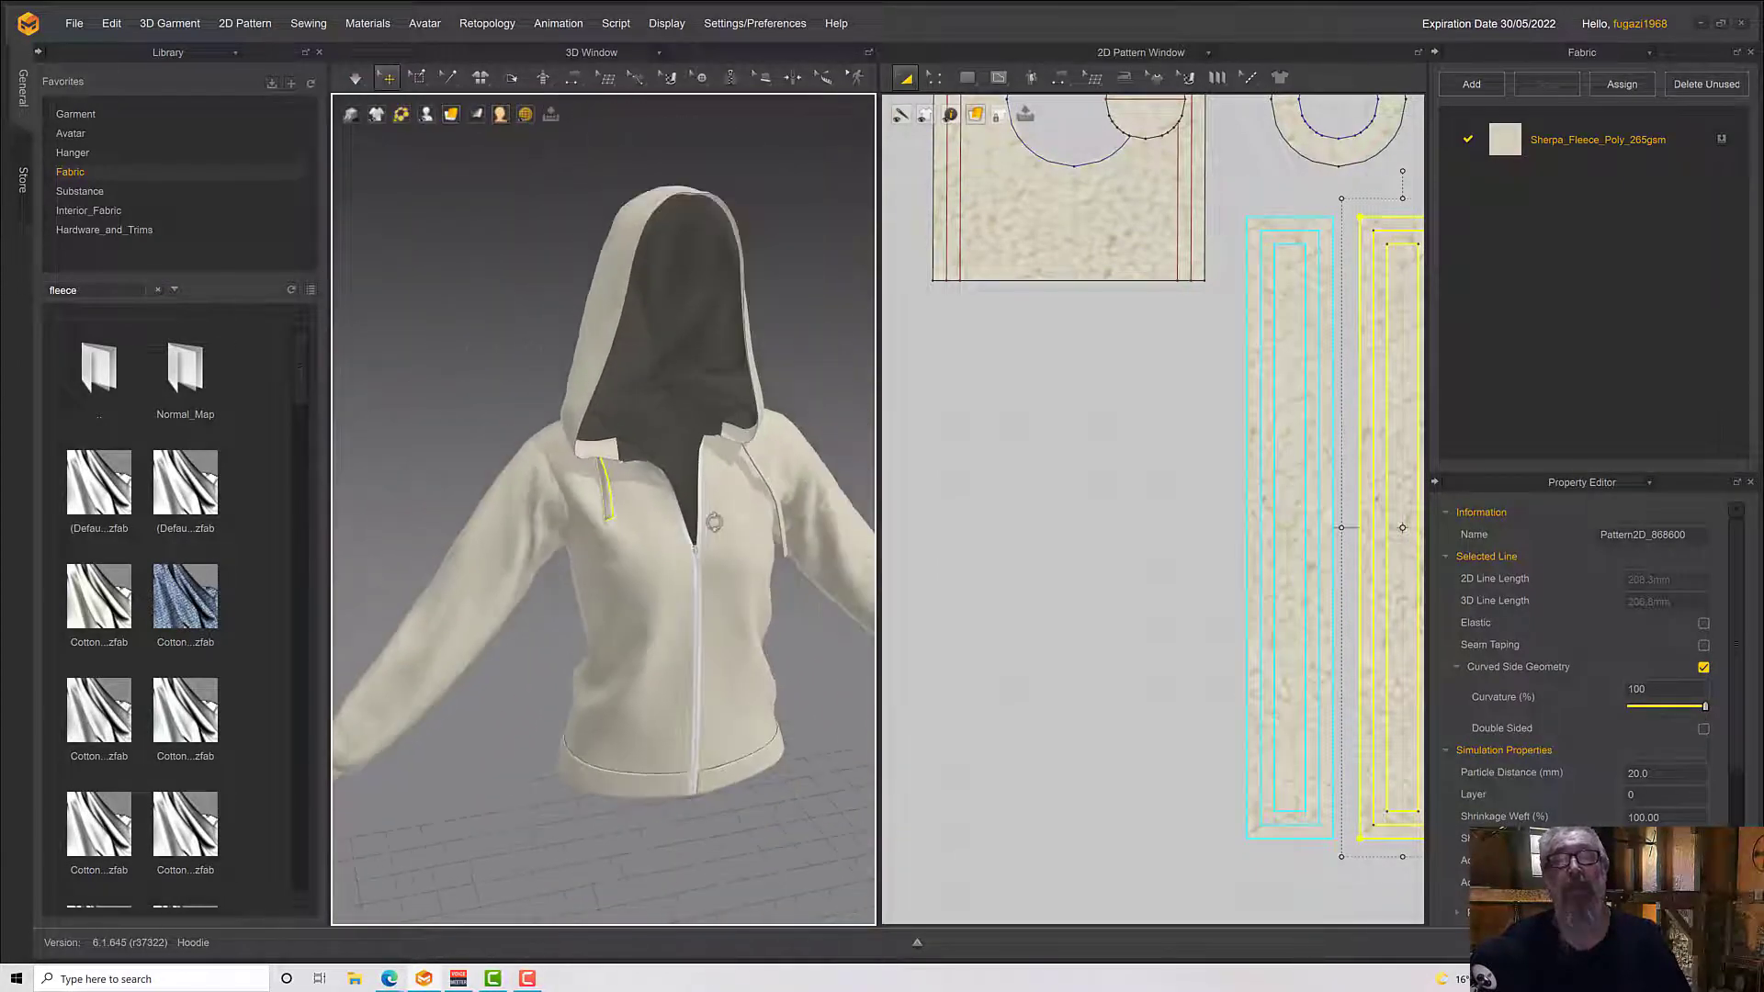
pyautogui.moveTo(713, 522); pyautogui.dragTo(671, 509, button='right')
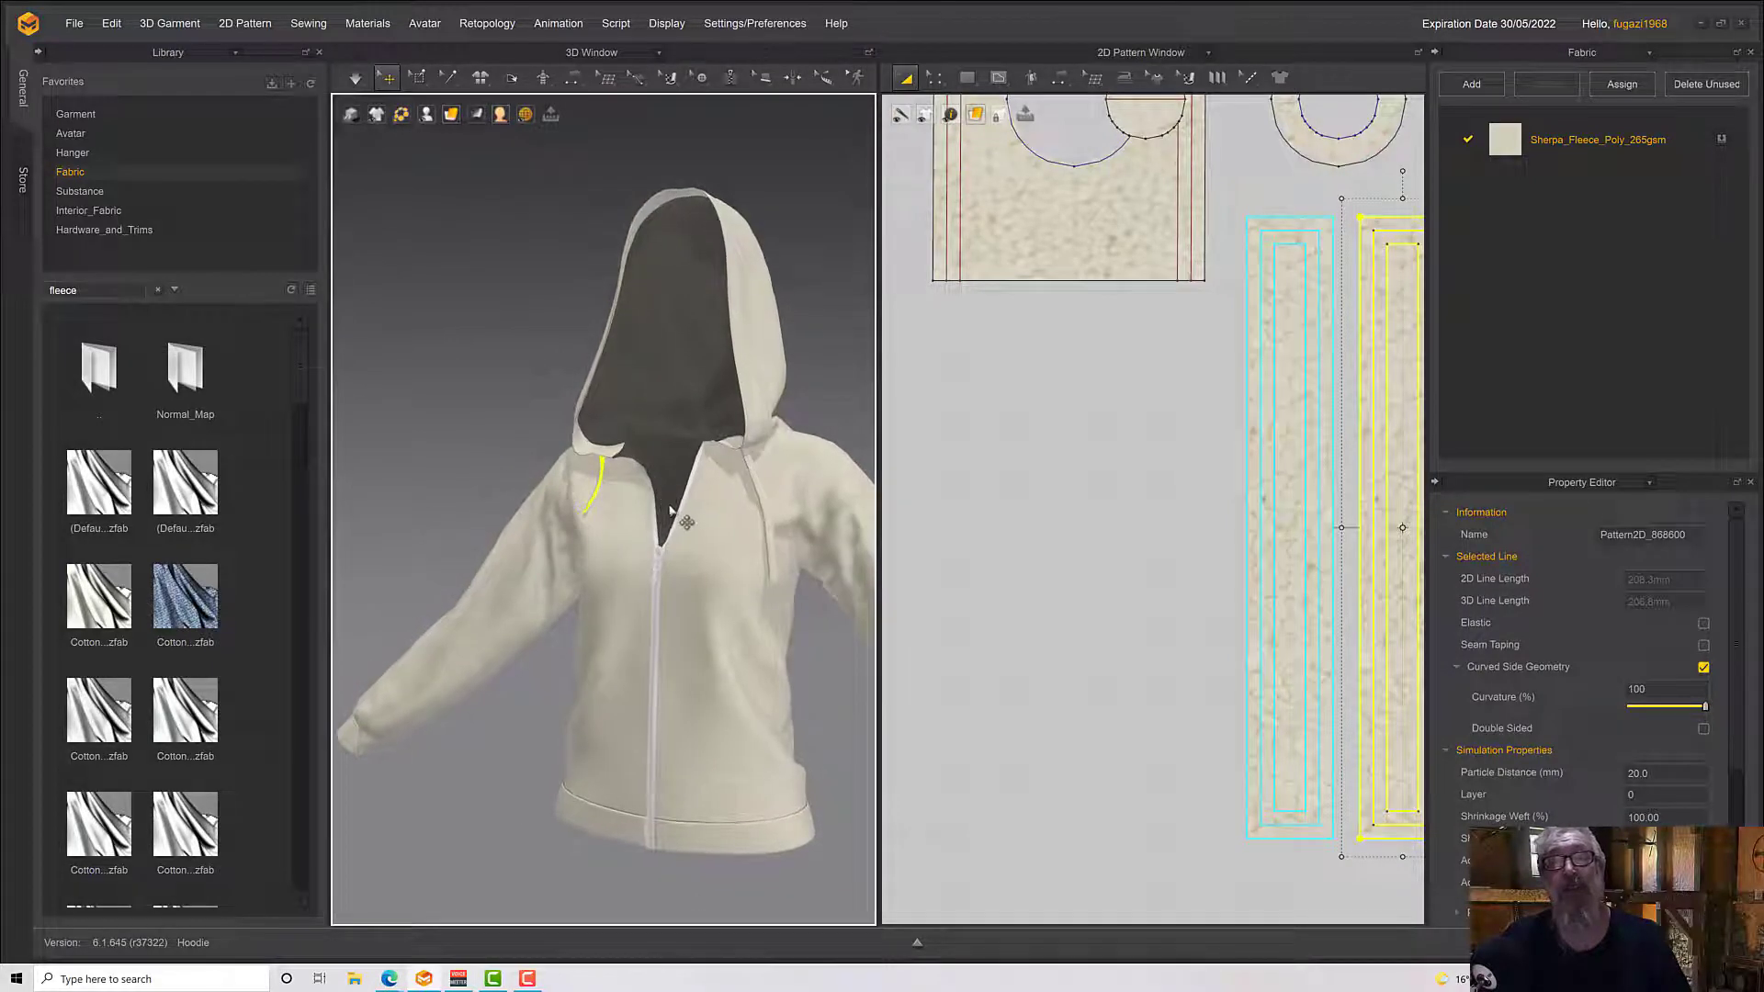
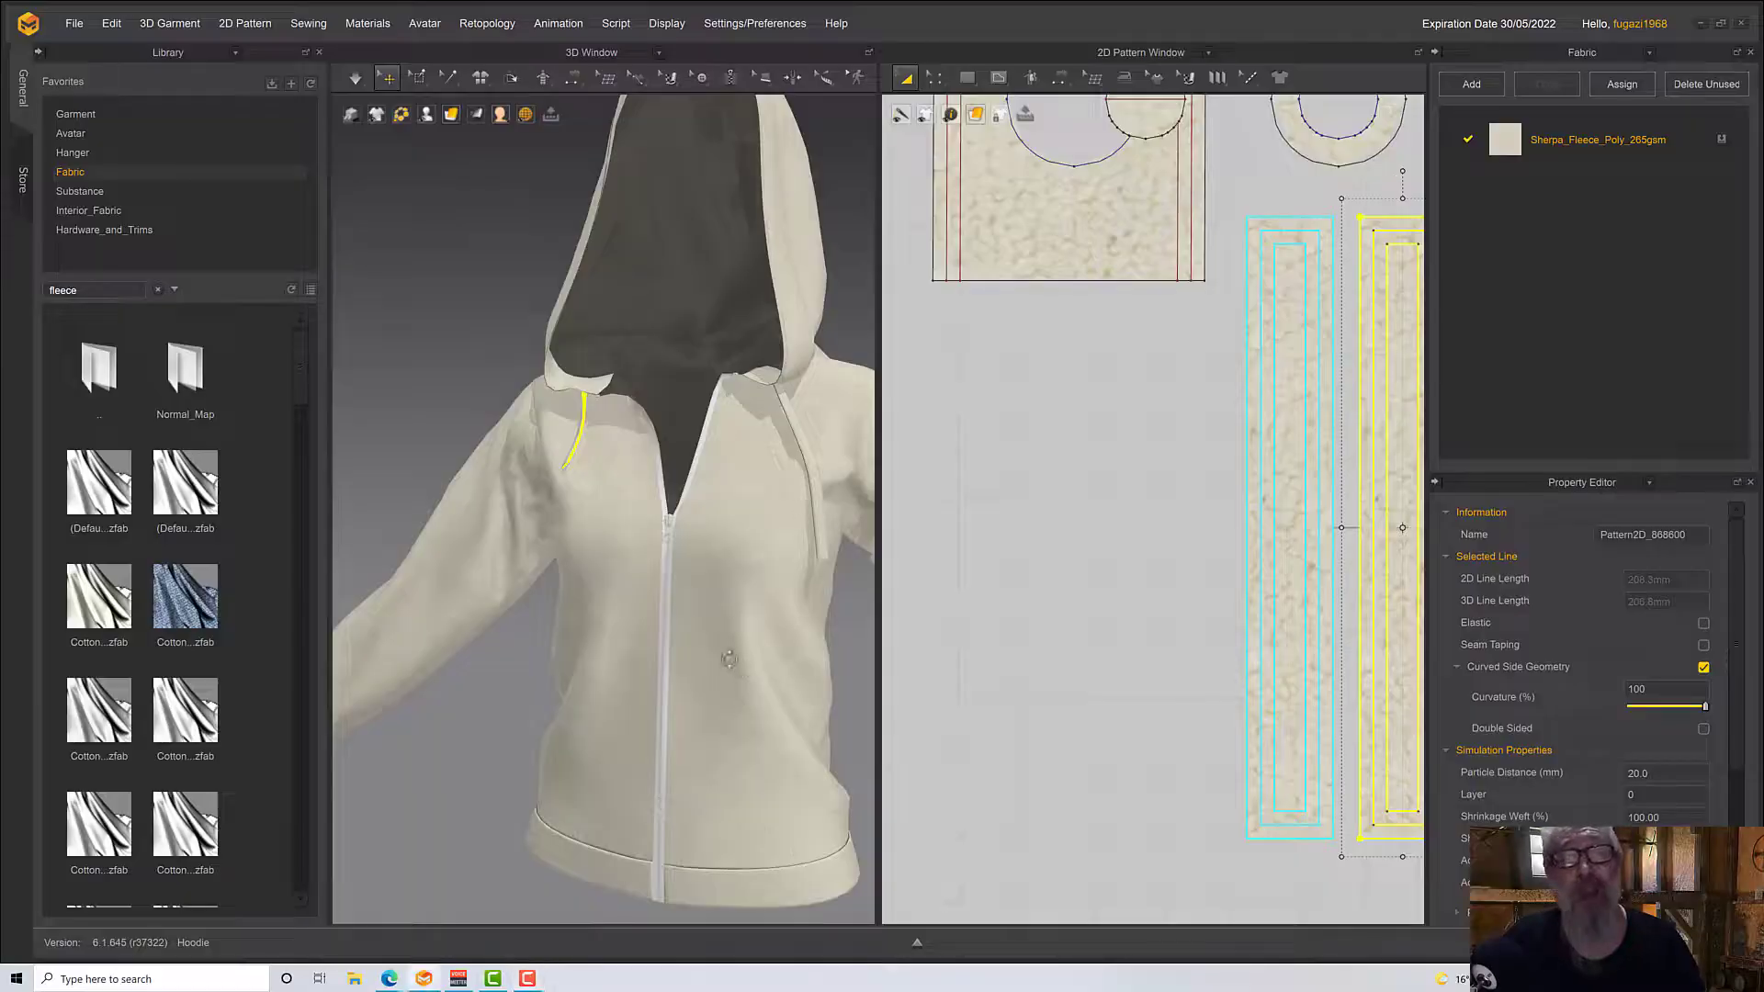
# Duplicate the Sherpa_Fleece_Poly_265gsm fabric under the name Strings and remove the texture from the copy
pyautogui.moveTo(758, 692); pyautogui.dragTo(702, 494, button='right')
pyautogui.scroll(-3, 706, 653)
pyautogui.click(708, 445)
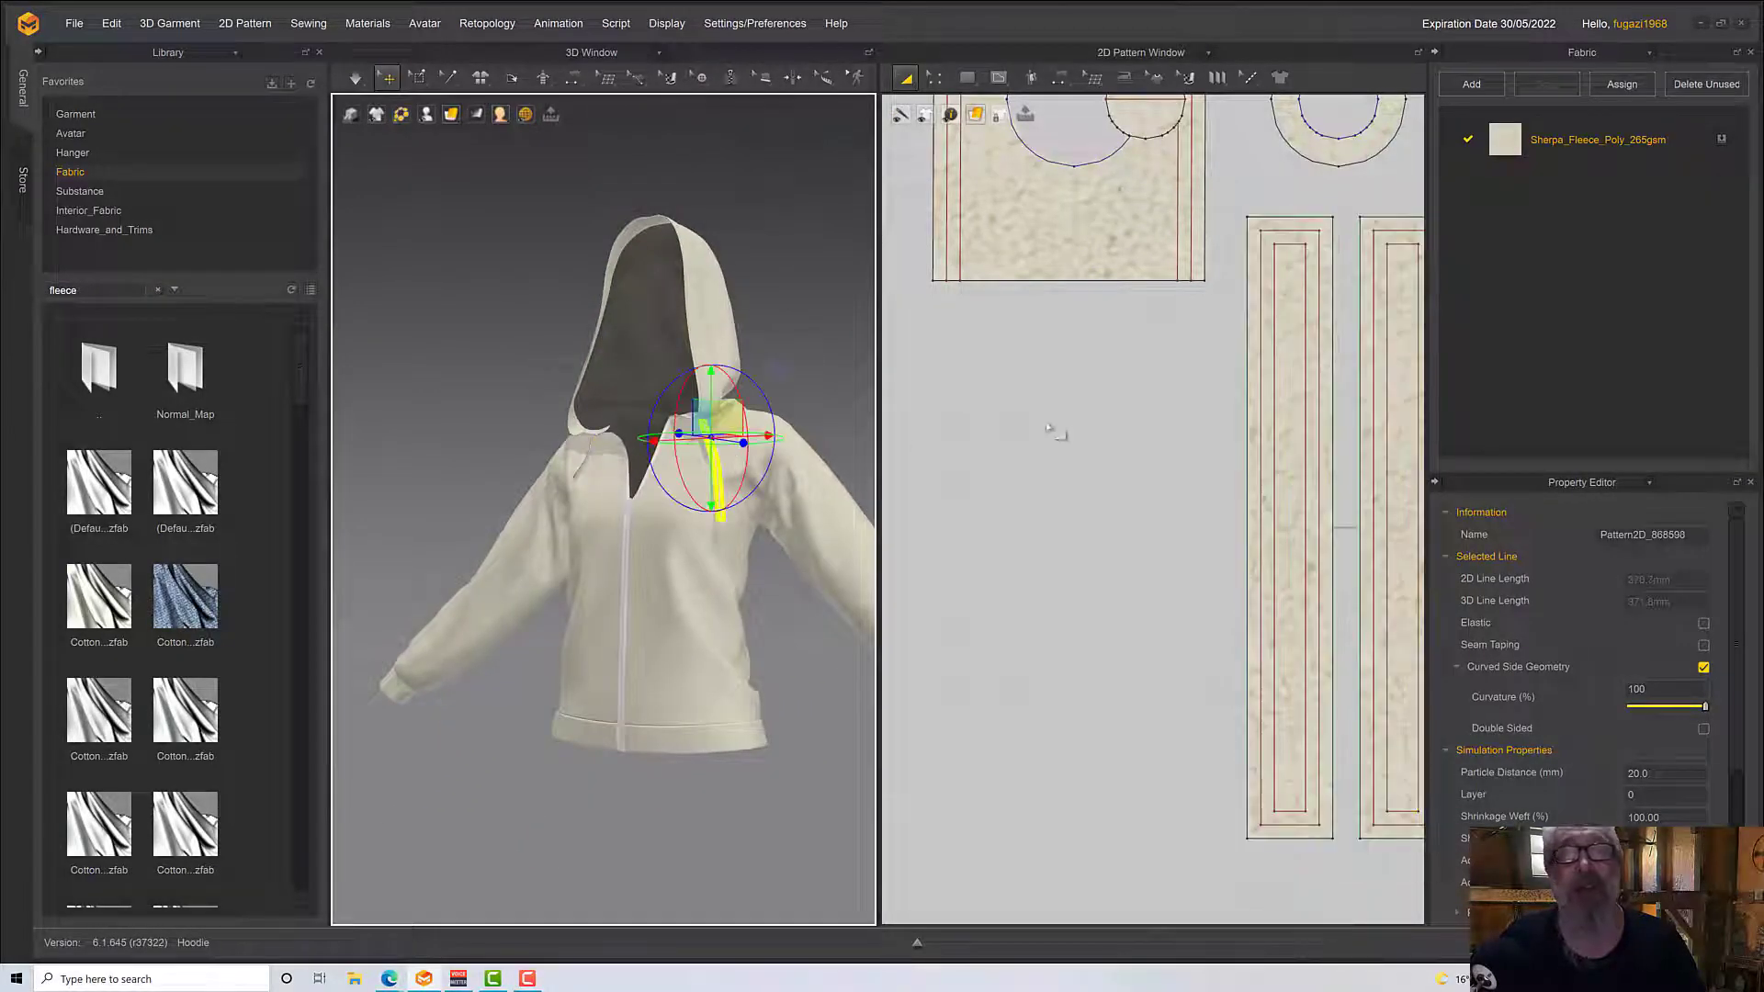
pyautogui.click(1591, 137)
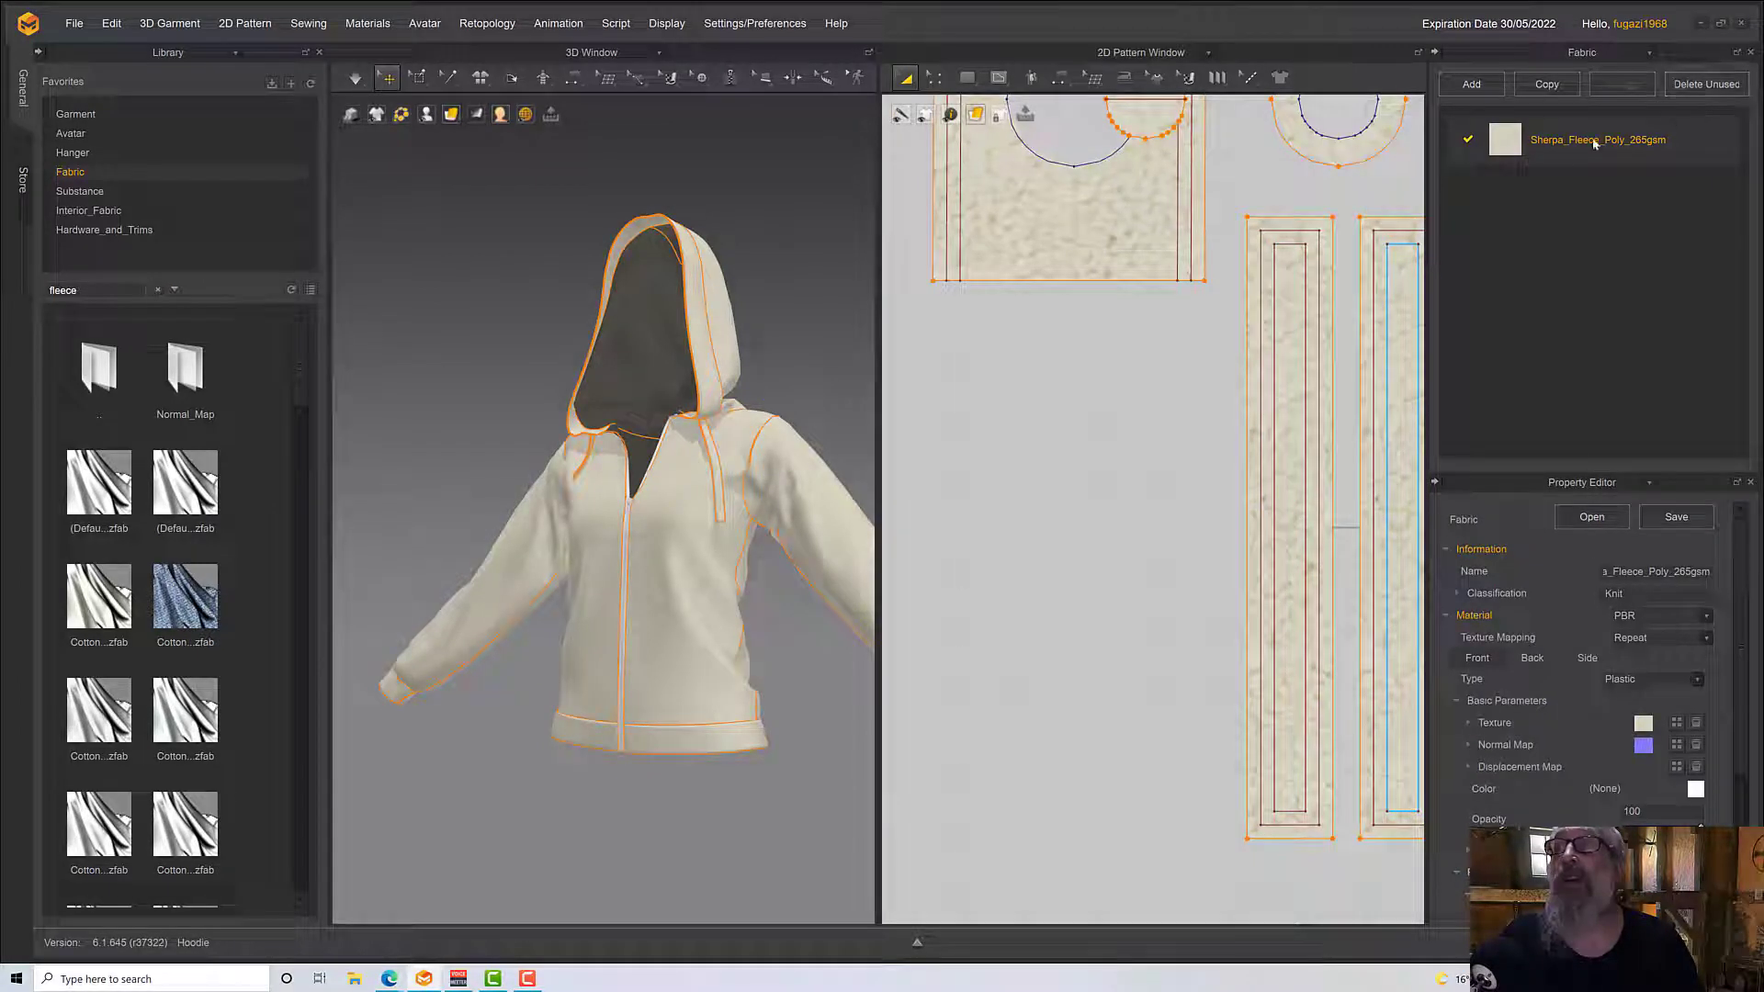
pyautogui.click(1546, 83)
pyautogui.doubleClick(1577, 192)
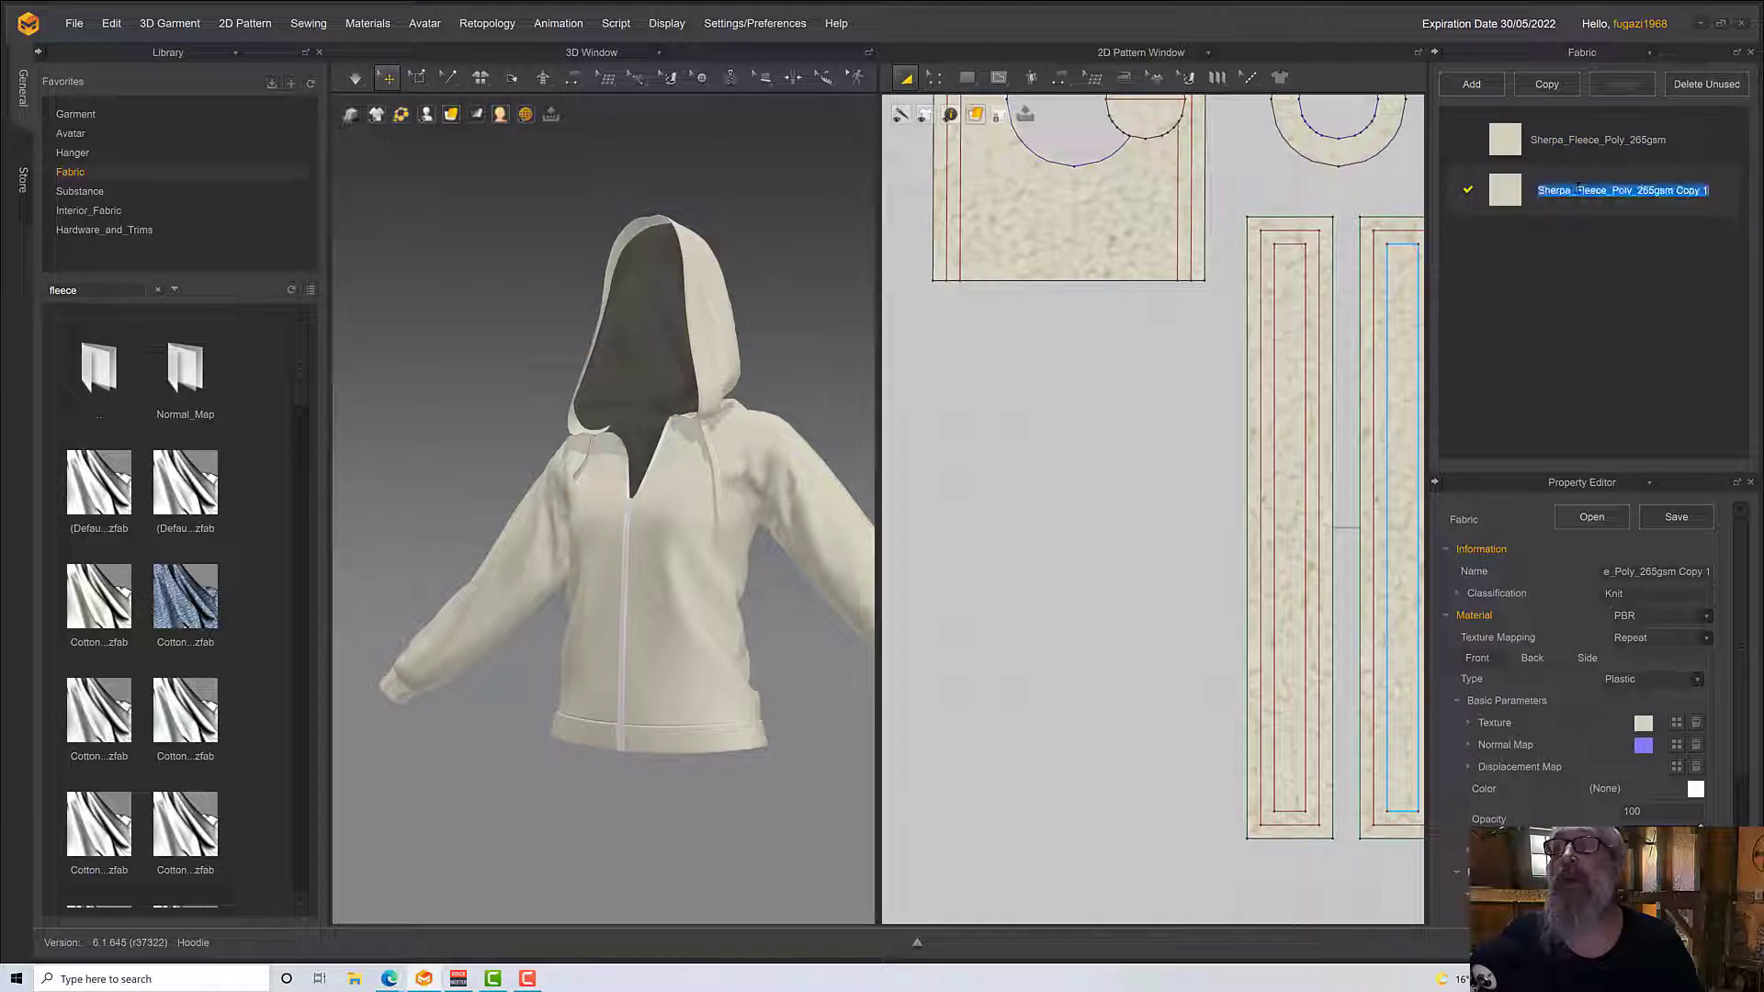
pyautogui.write('Strings')
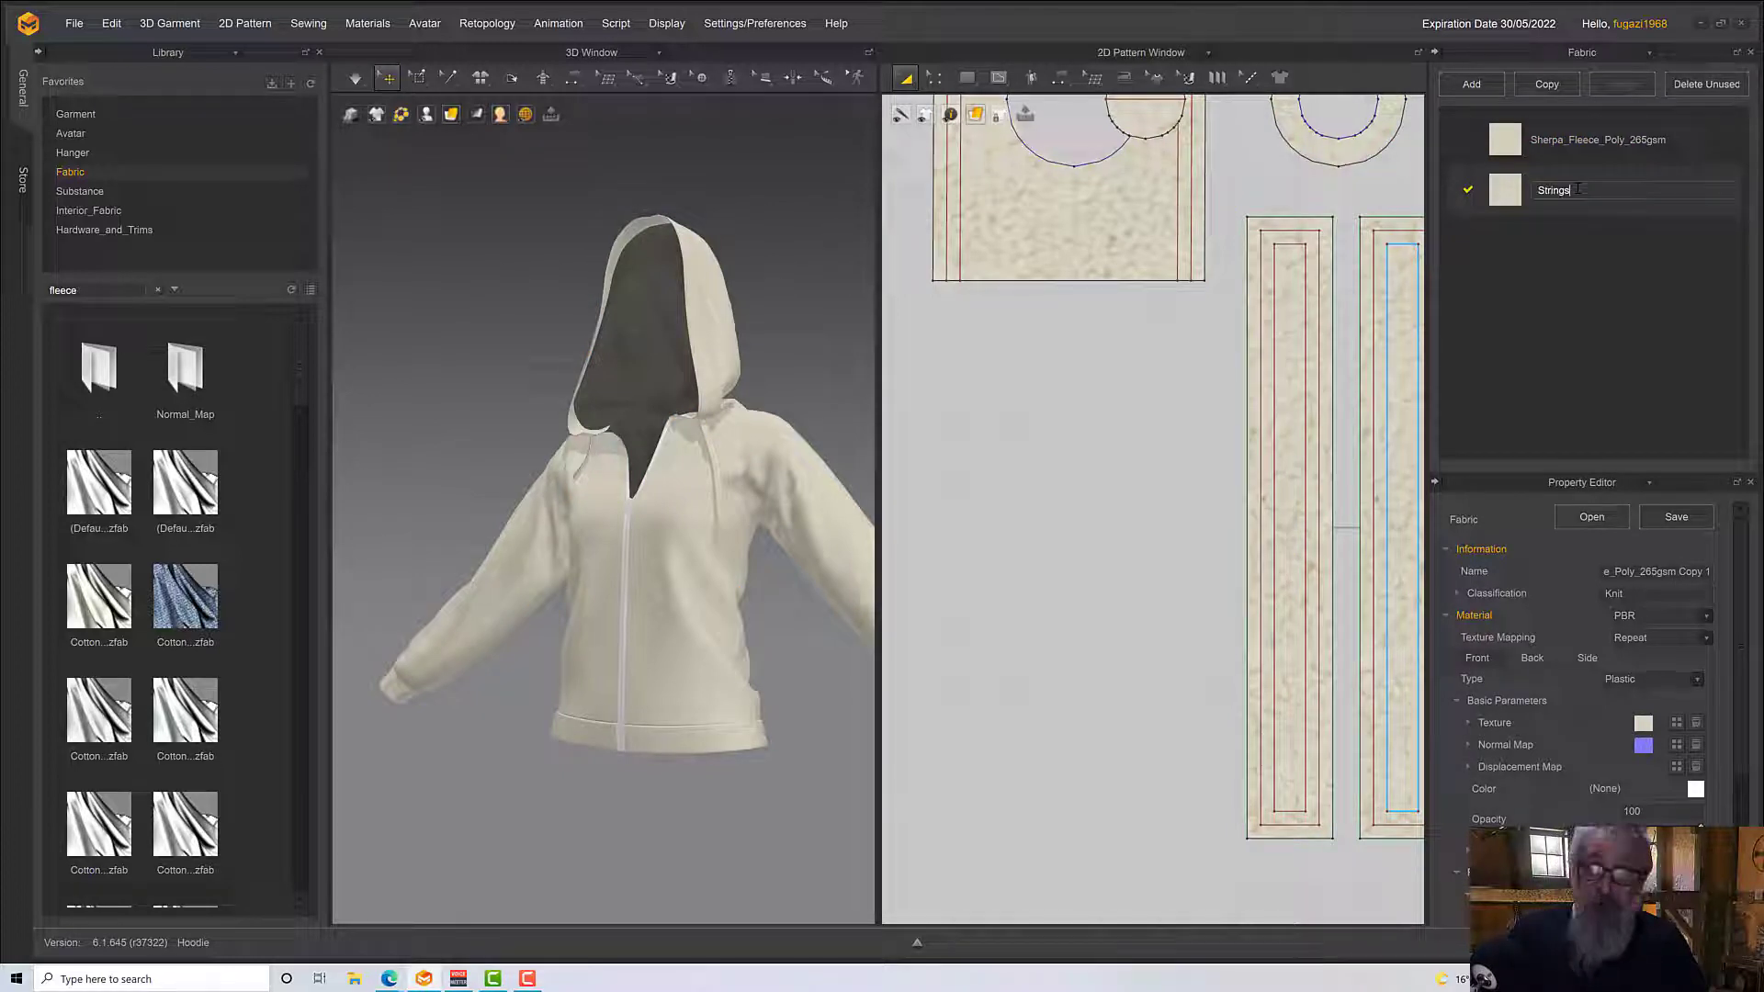
pyautogui.press('Return')
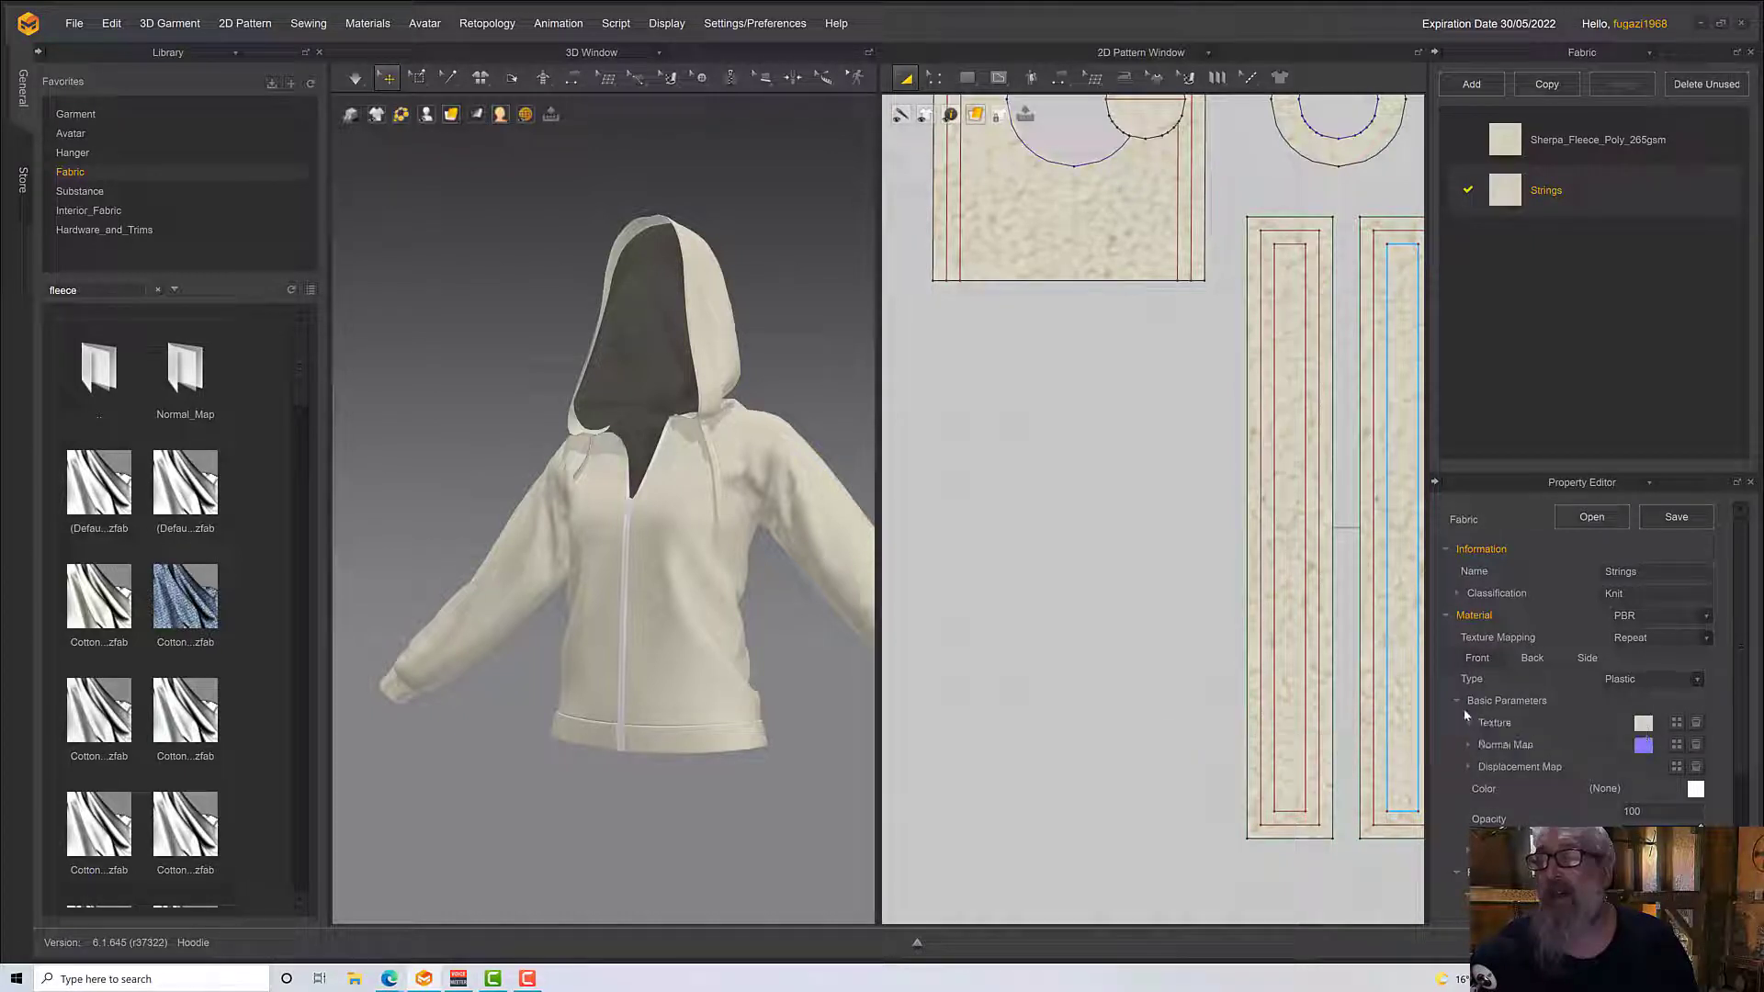
pyautogui.click(1694, 725)
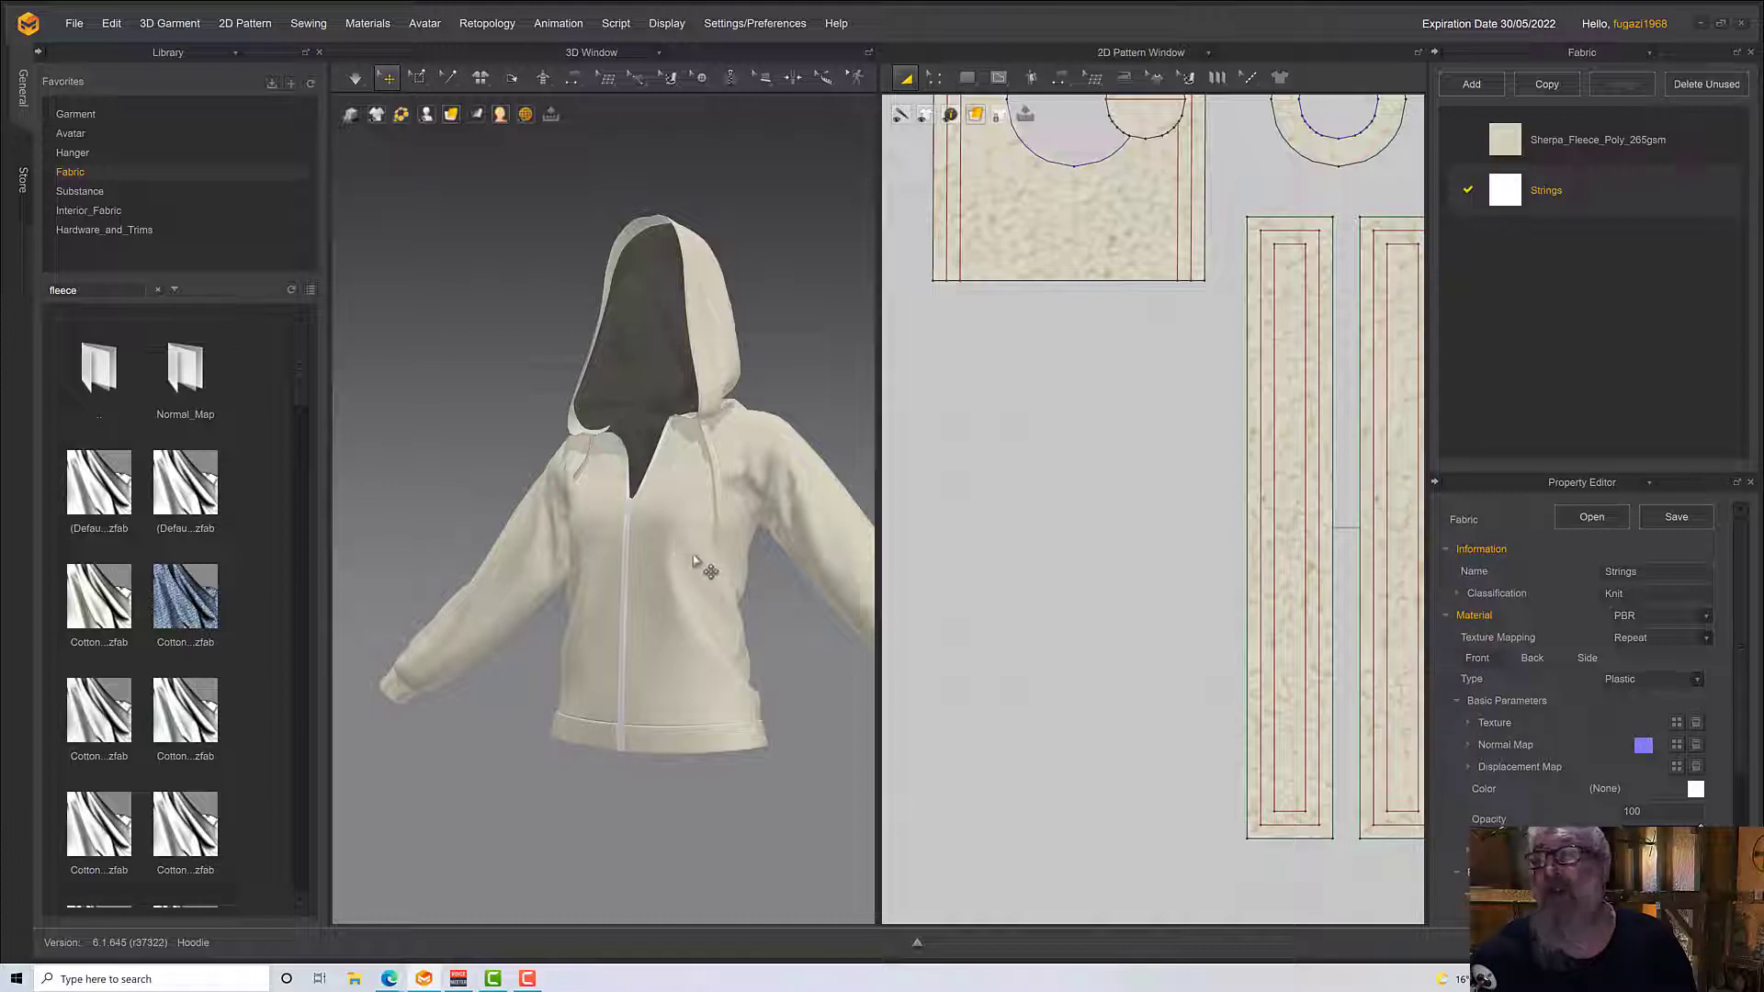
# Assign the Strings fabric to all drawstring strips and their cloned layers at both ends of the hood edging
pyautogui.scroll(-5, 1304, 400)
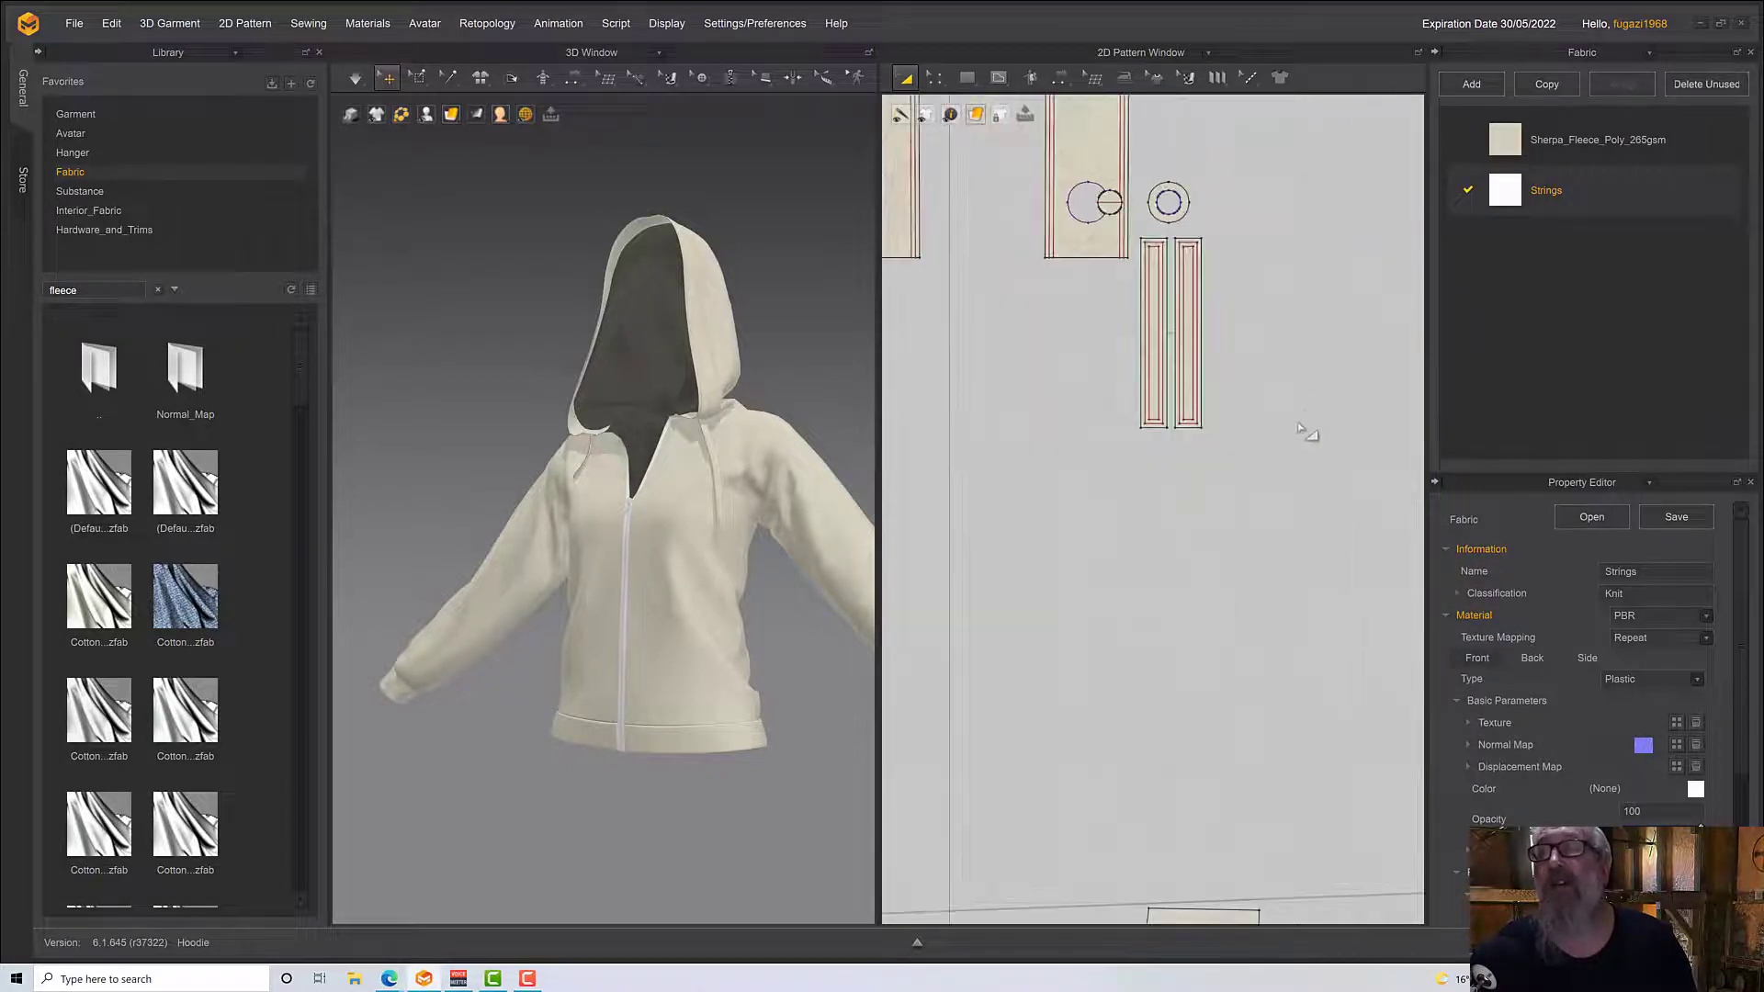
pyautogui.moveTo(1263, 447); pyautogui.dragTo(1137, 241)
pyautogui.scroll(-2, 1302, 404)
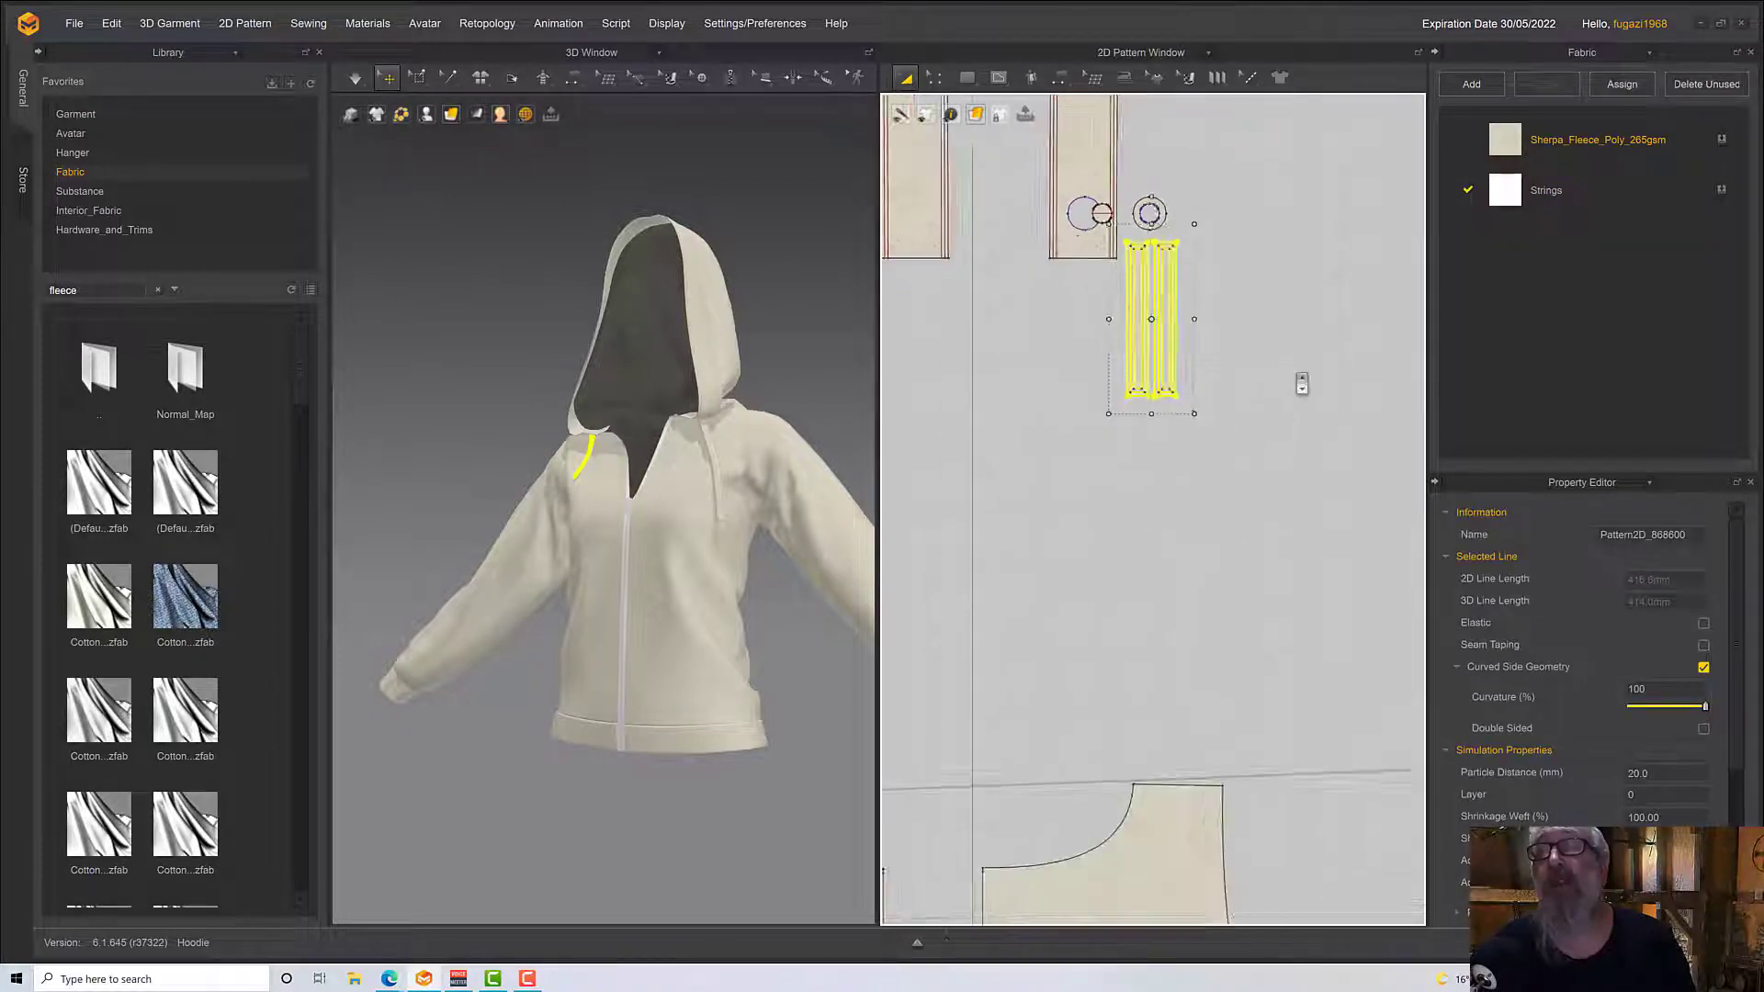
pyautogui.scroll(-2, 1301, 384)
pyautogui.moveTo(1276, 307); pyautogui.dragTo(1276, 953, button='middle')
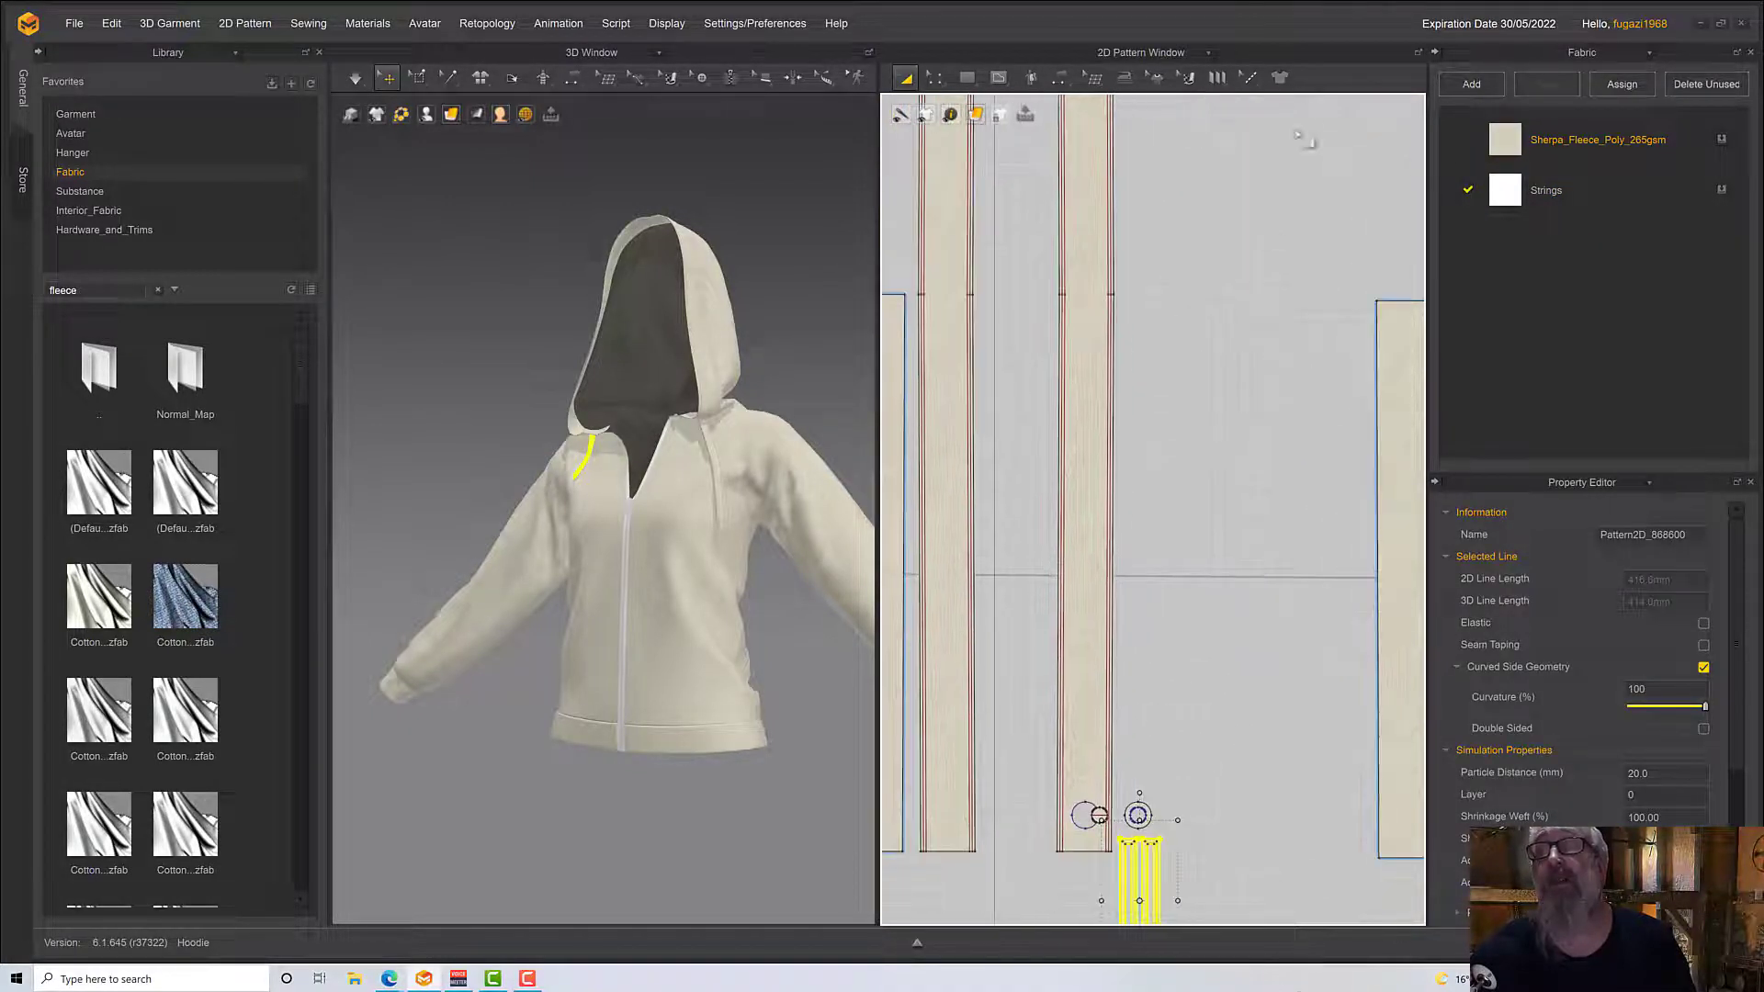
pyautogui.moveTo(1252, 186); pyautogui.dragTo(1285, 800, button='middle')
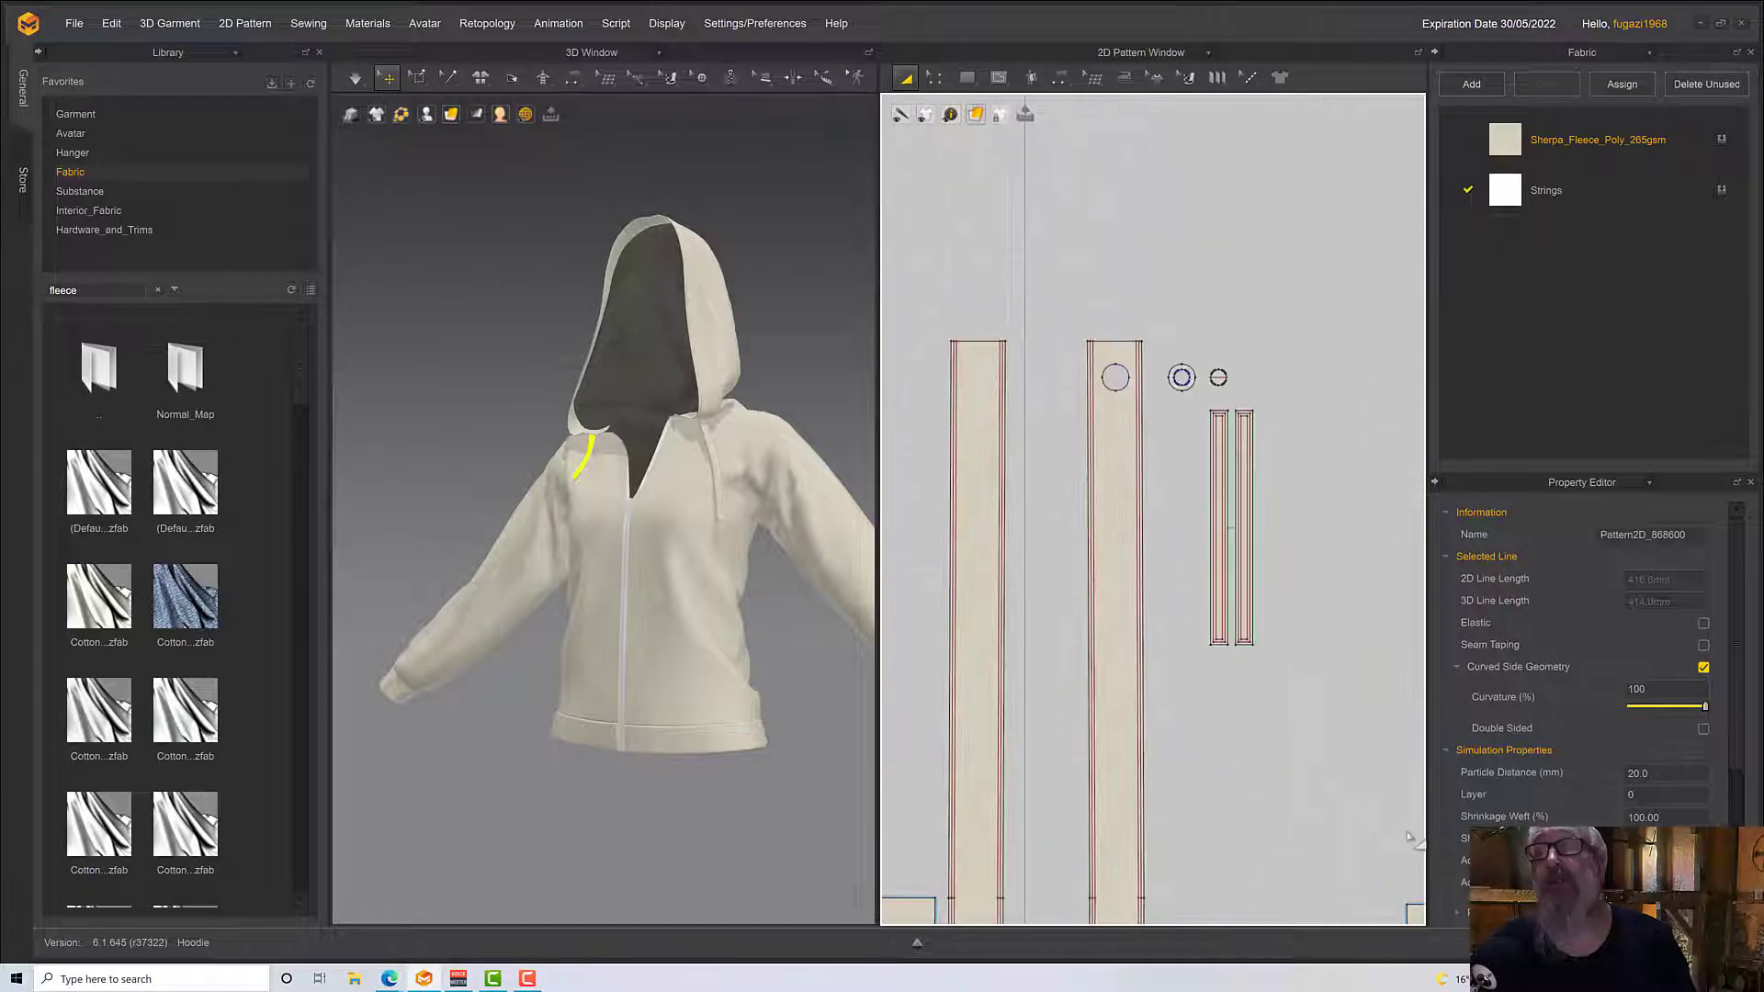
pyautogui.moveTo(1293, 663); pyautogui.dragTo(1192, 391)
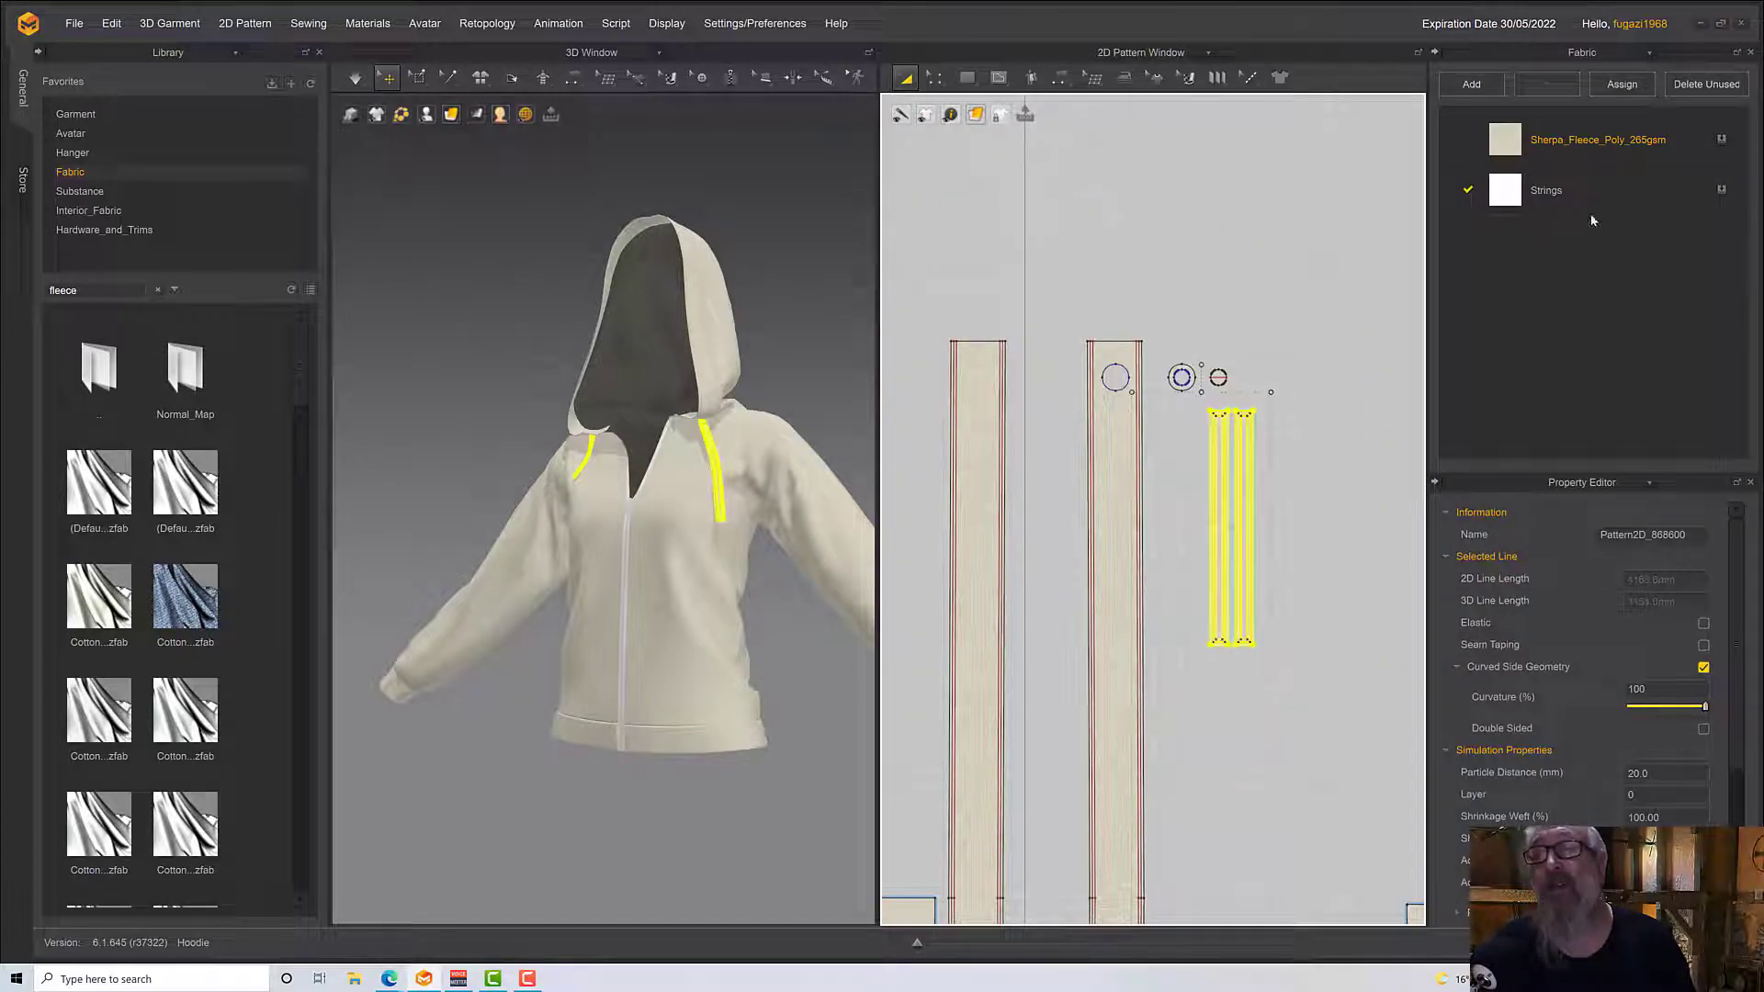
pyautogui.click(1721, 190)
pyautogui.click(786, 625)
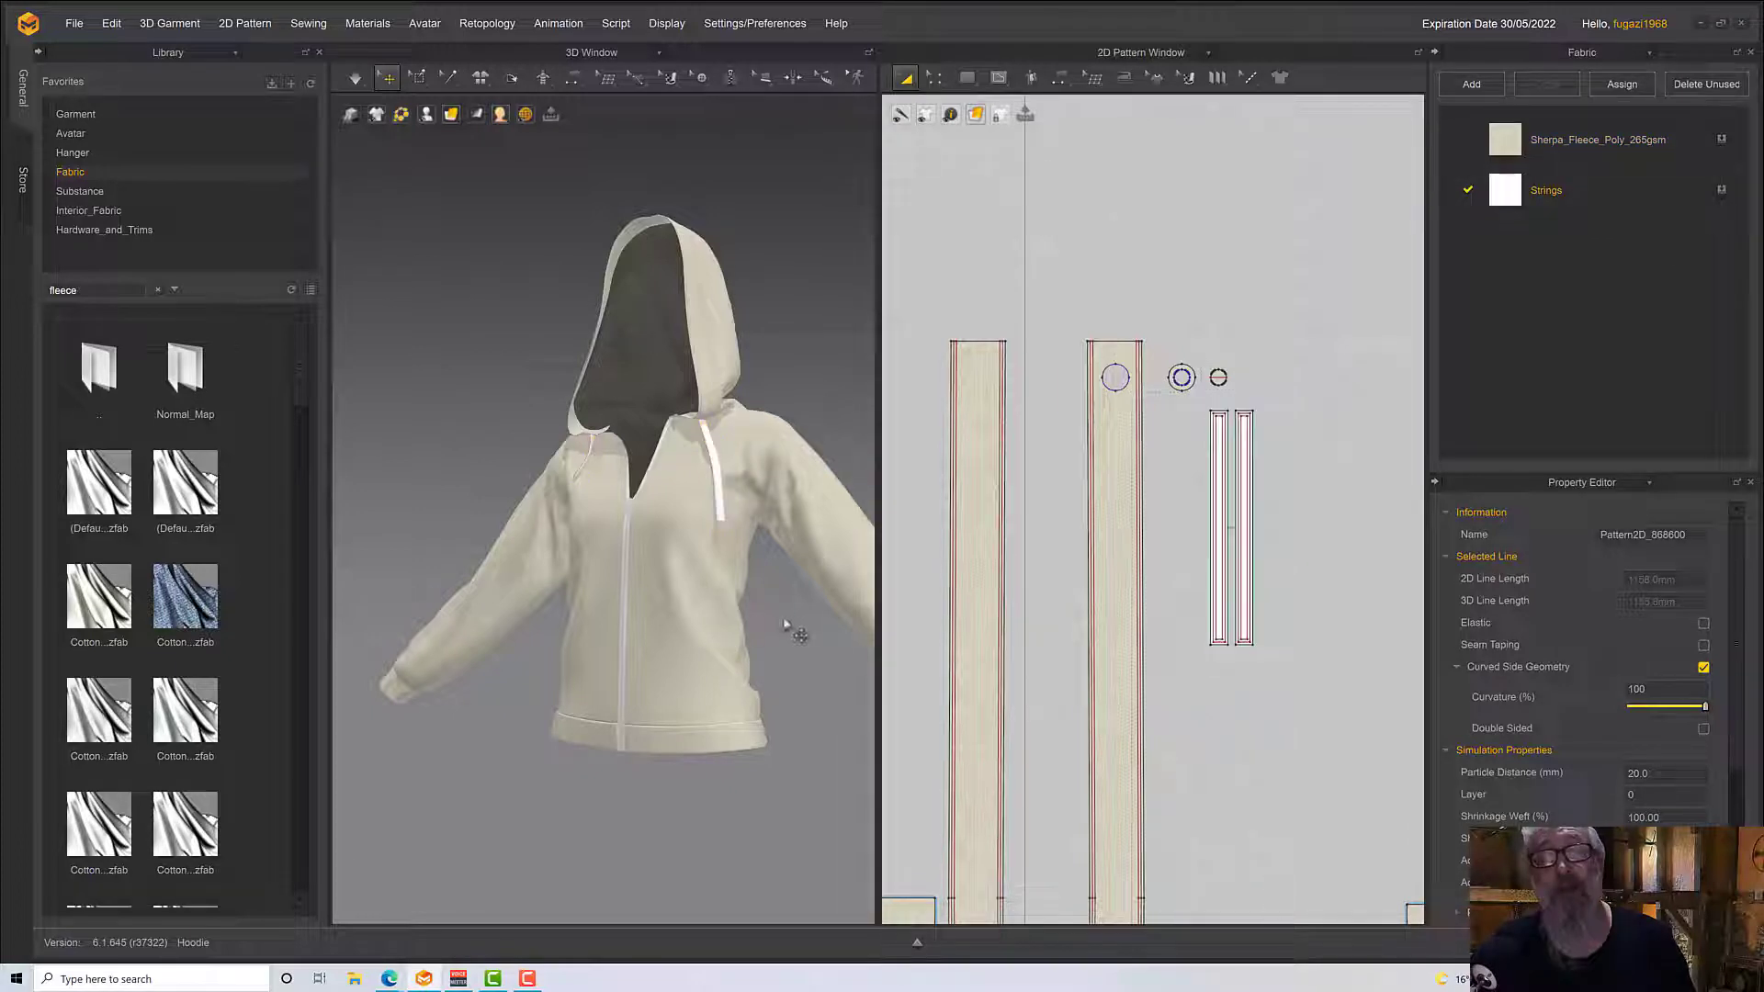
pyautogui.moveTo(785, 624)
pyautogui.mouseDown(button='right')
pyautogui.moveTo(806, 638)
pyautogui.moveTo(819, 621)
pyautogui.mouseUp(button='right')
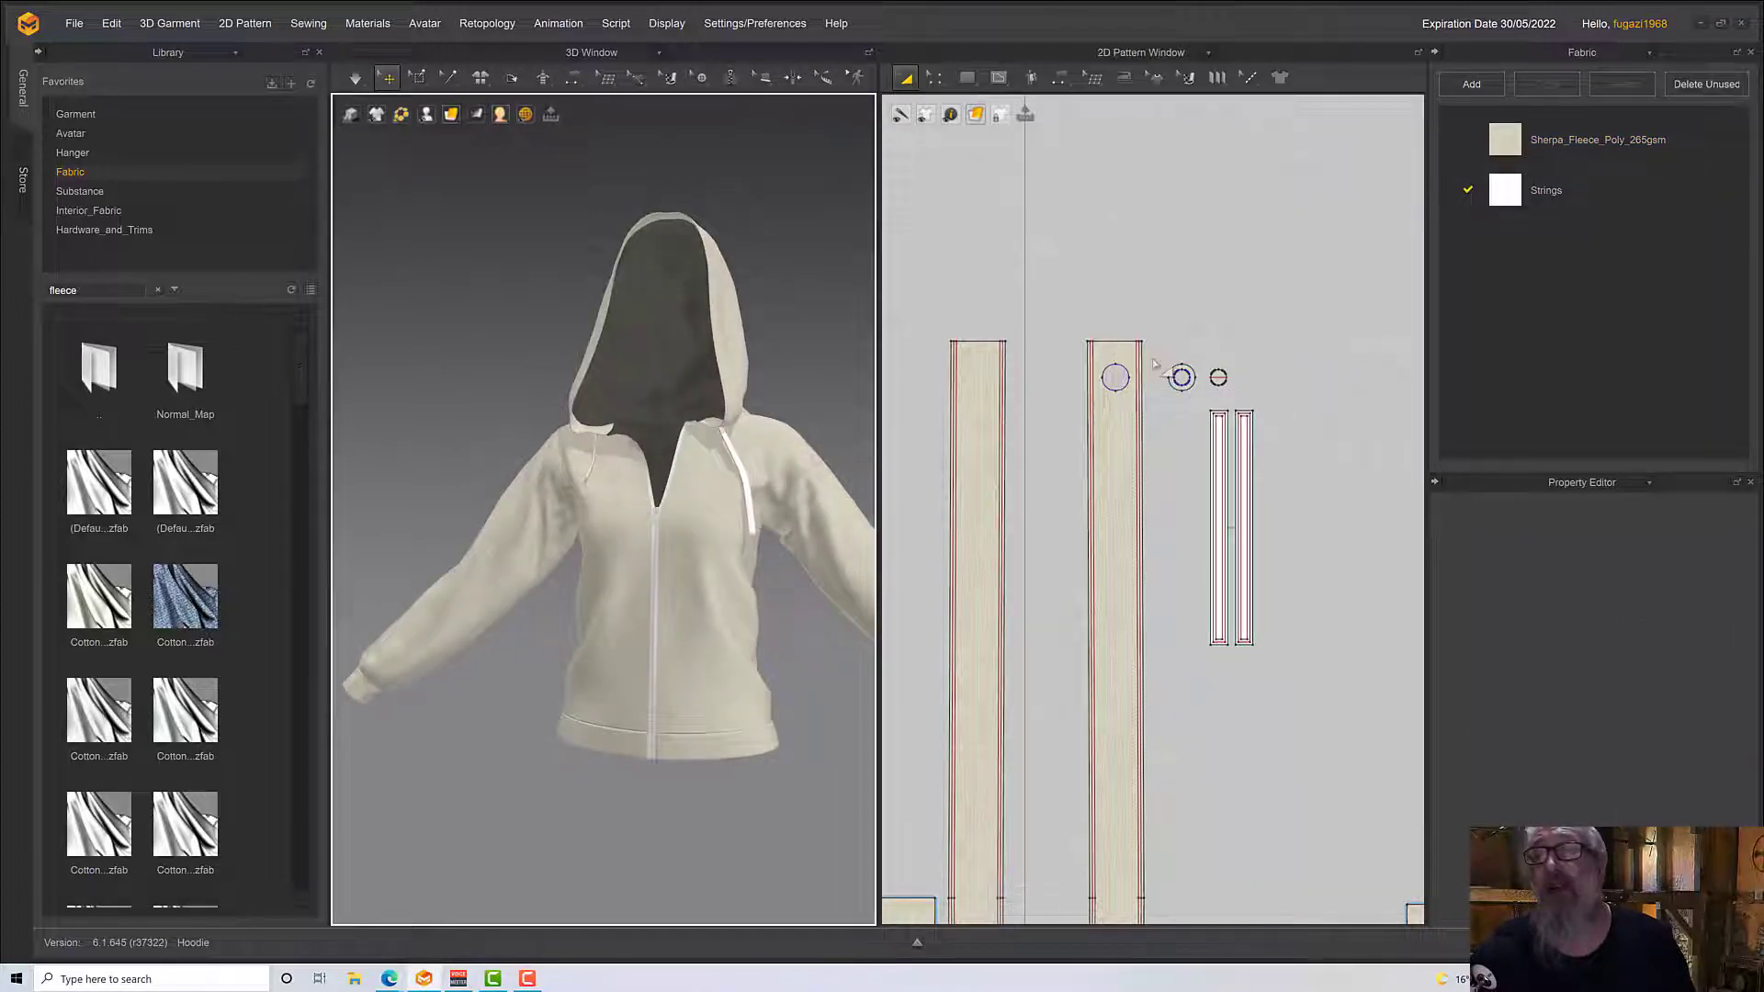
# Add a new fabric named Metal and set its material type to Metal
pyautogui.click(1489, 85)
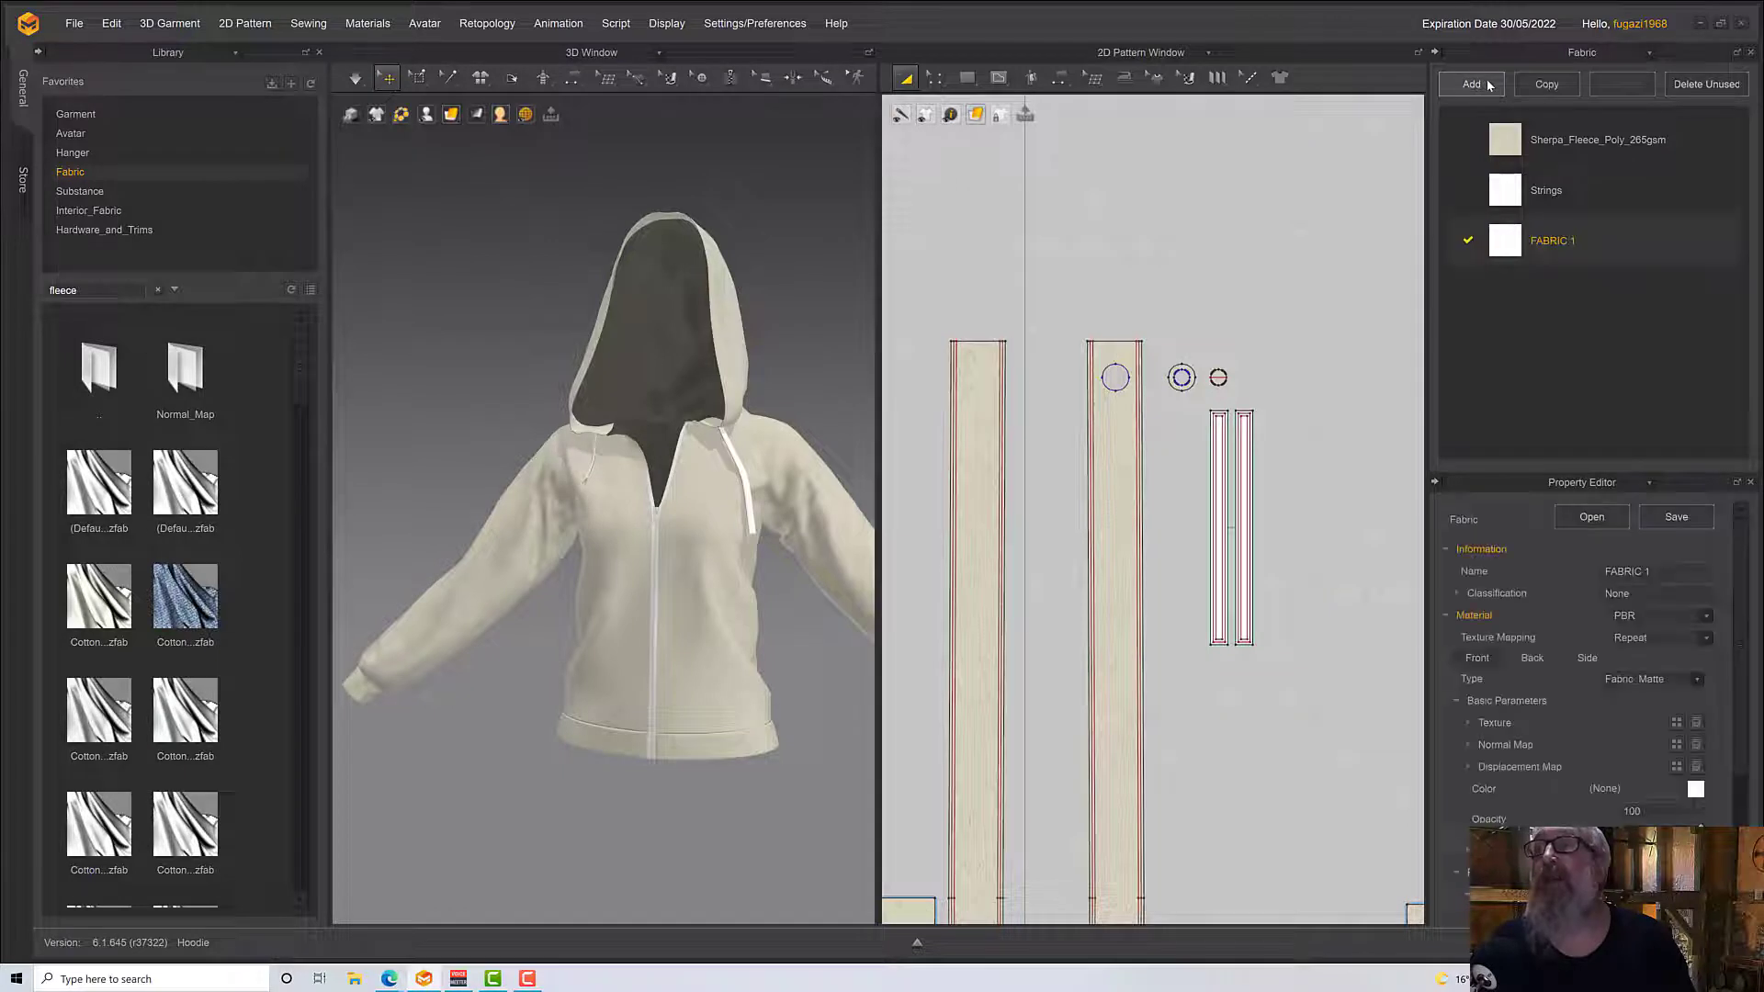
pyautogui.doubleClick(1580, 240)
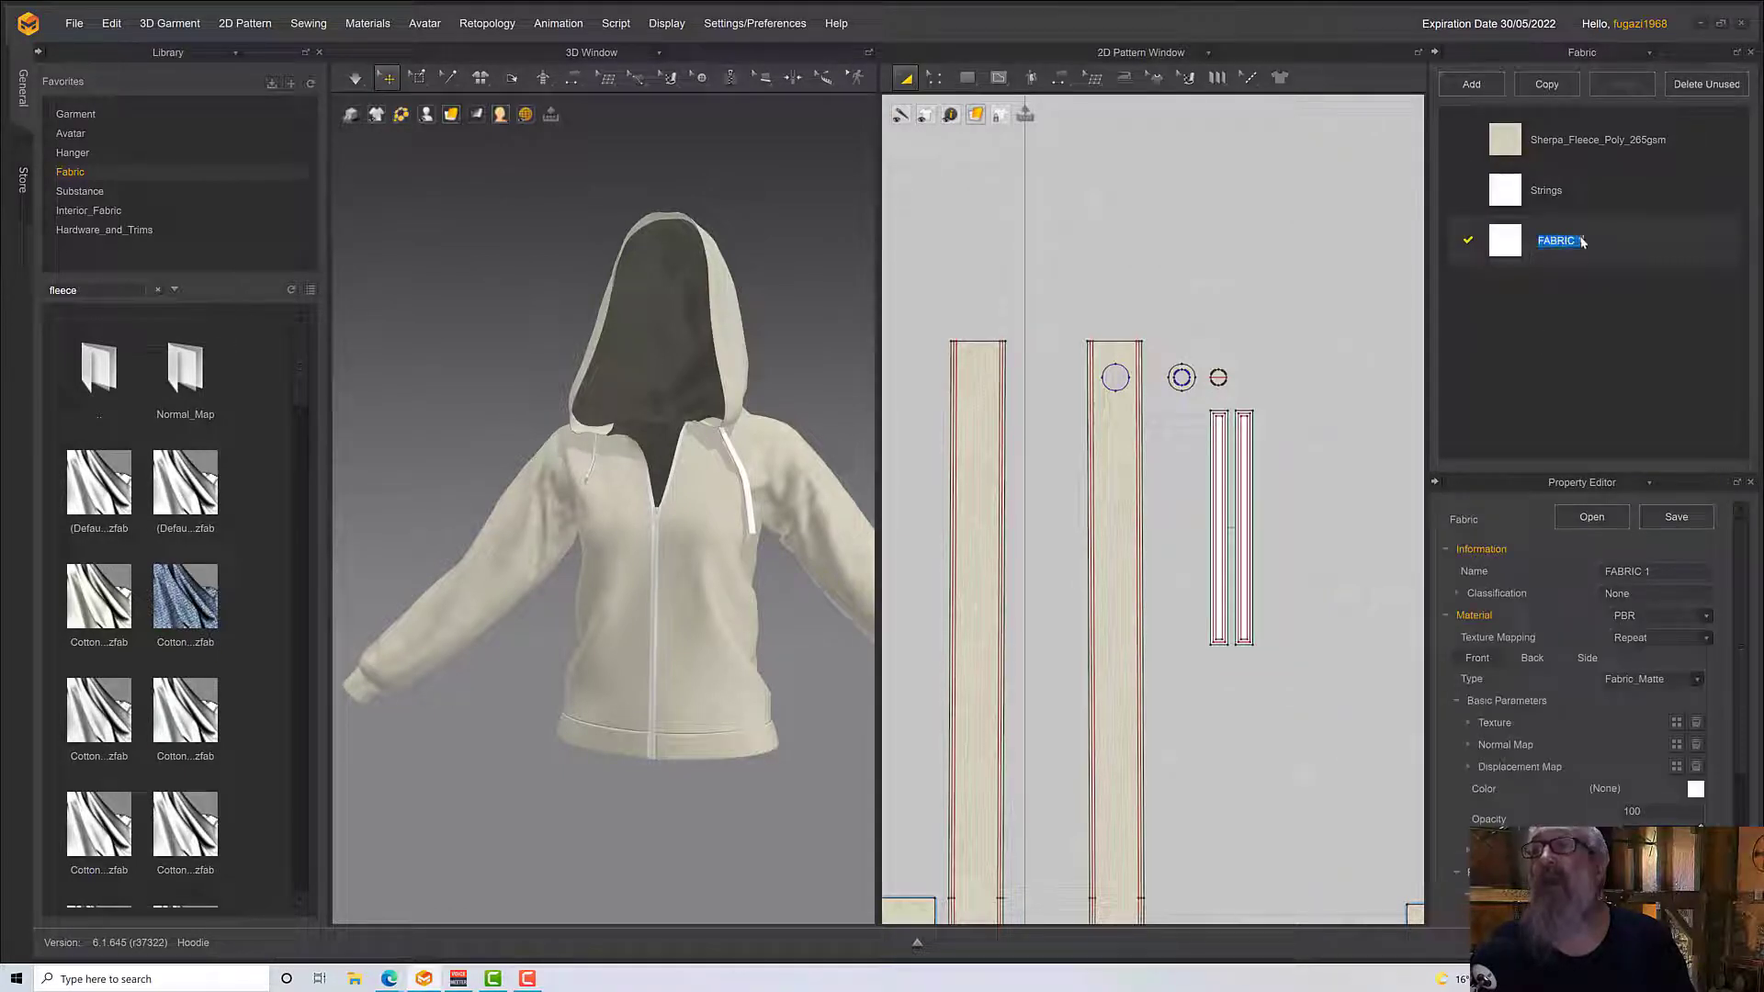
pyautogui.write('Met')
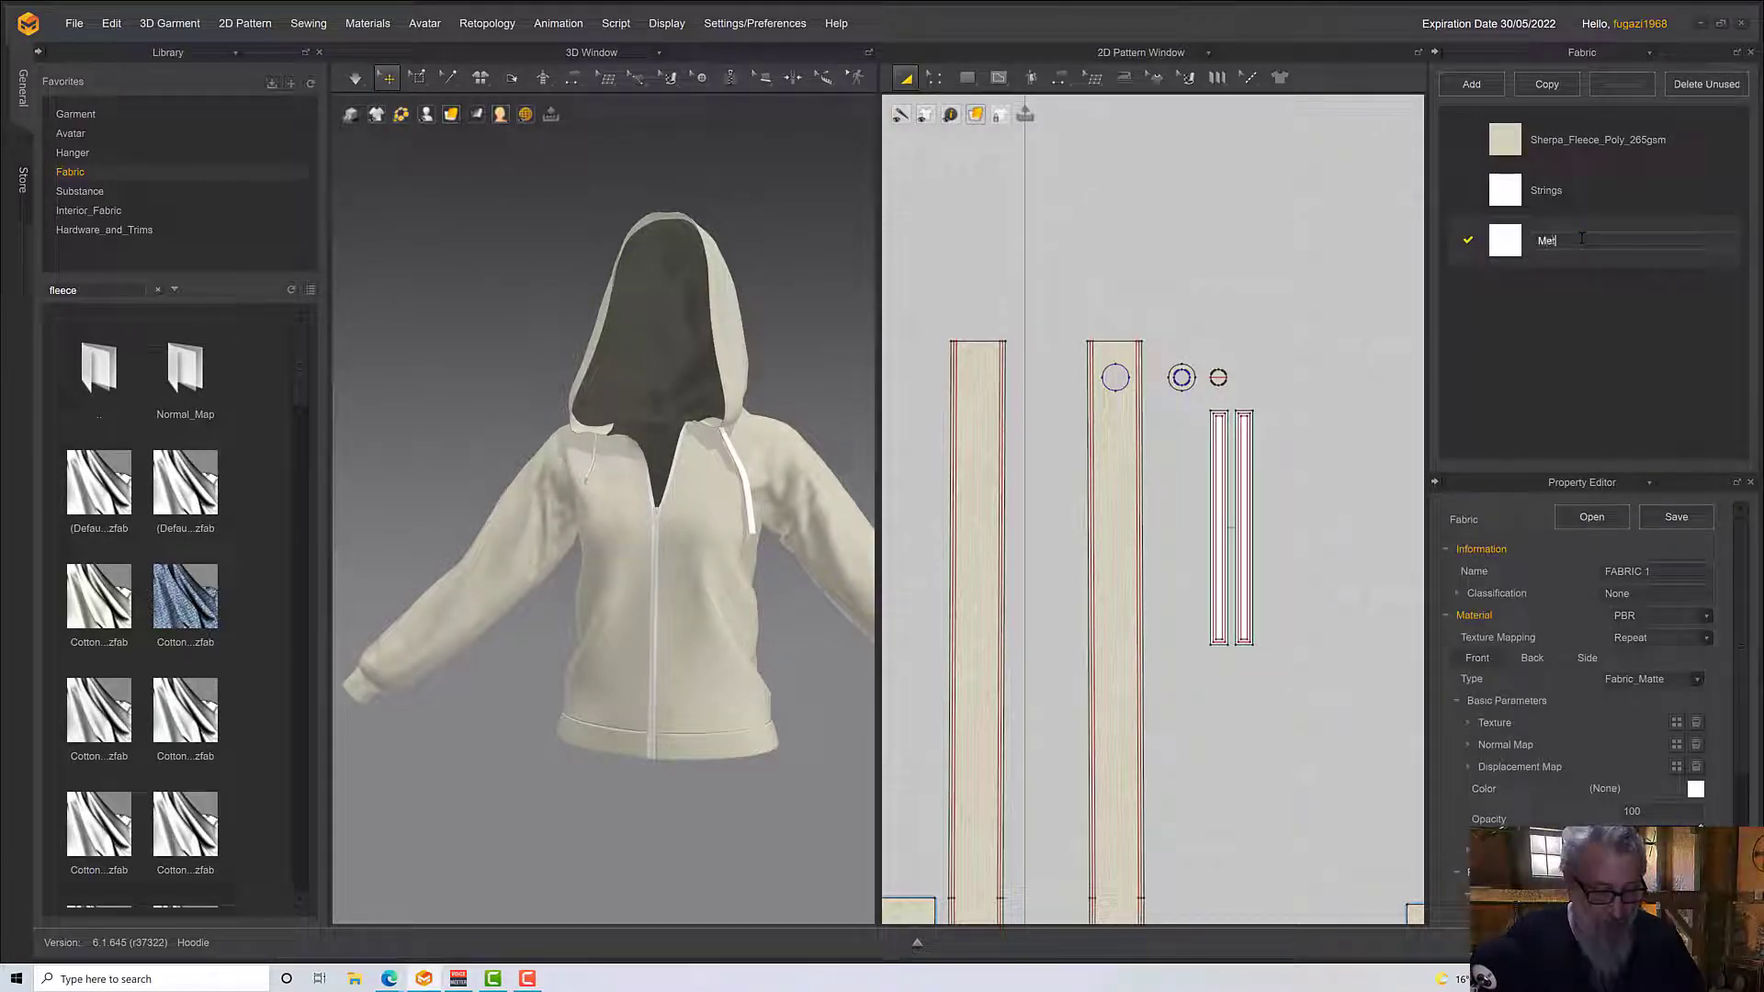
pyautogui.write('al')
pyautogui.press('Return')
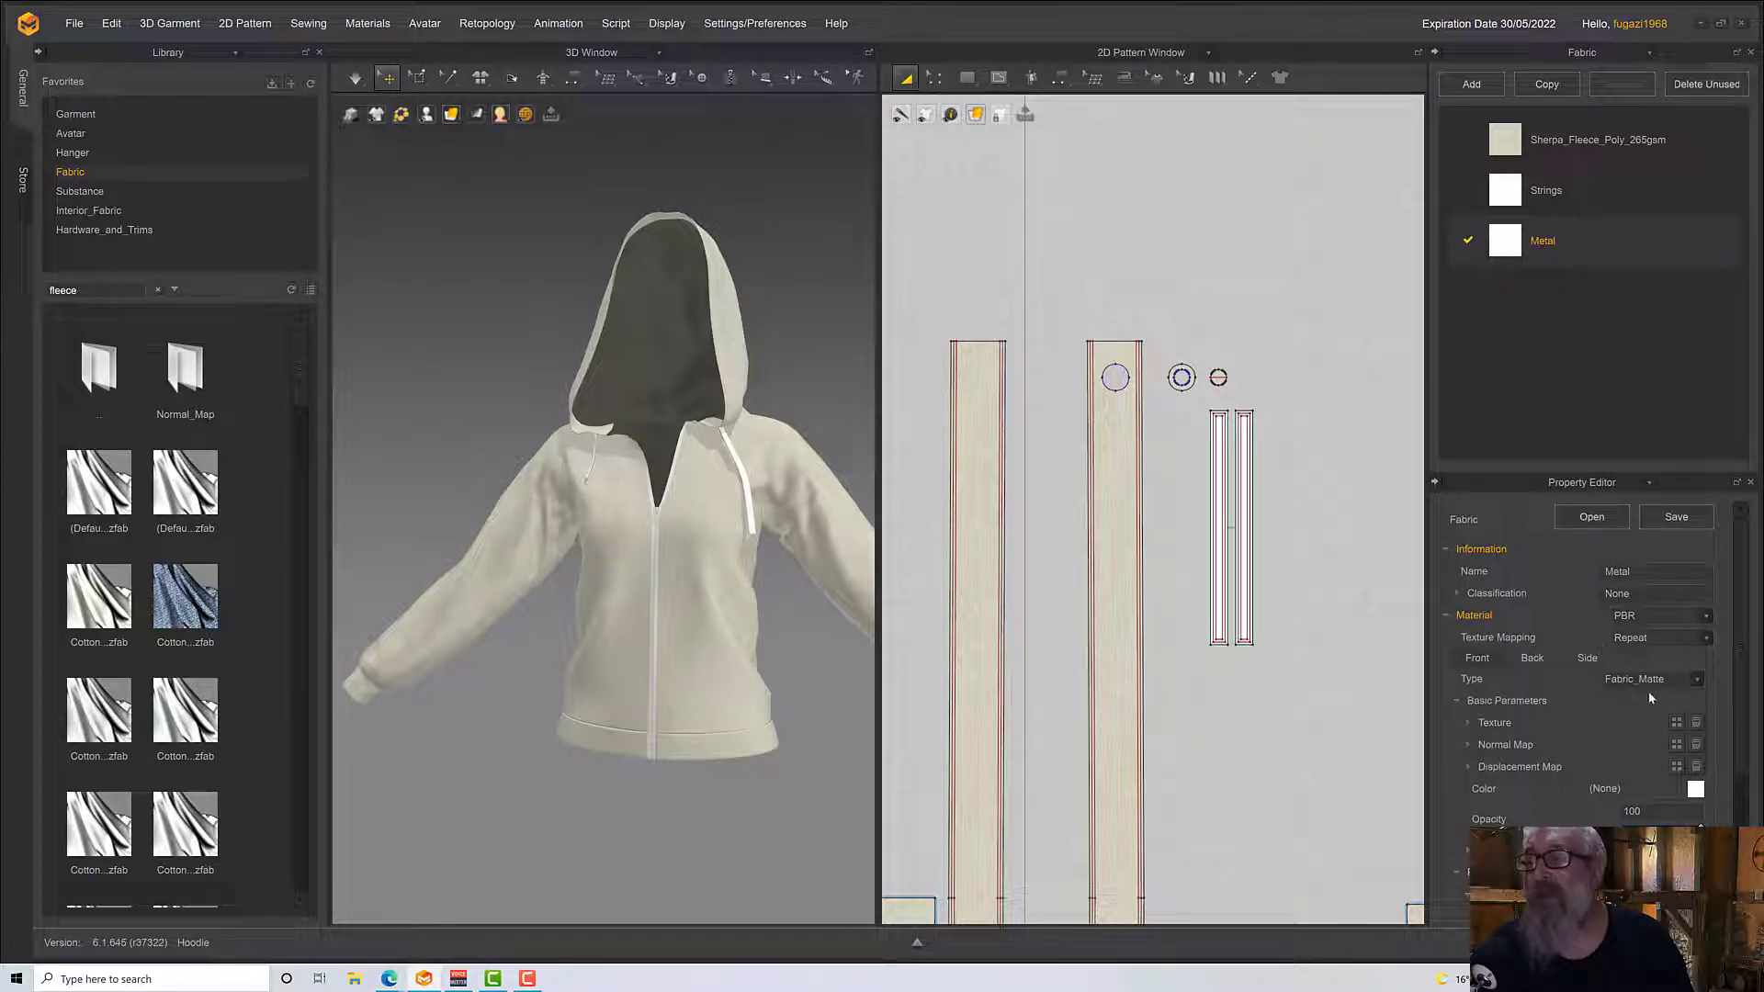
pyautogui.click(1629, 680)
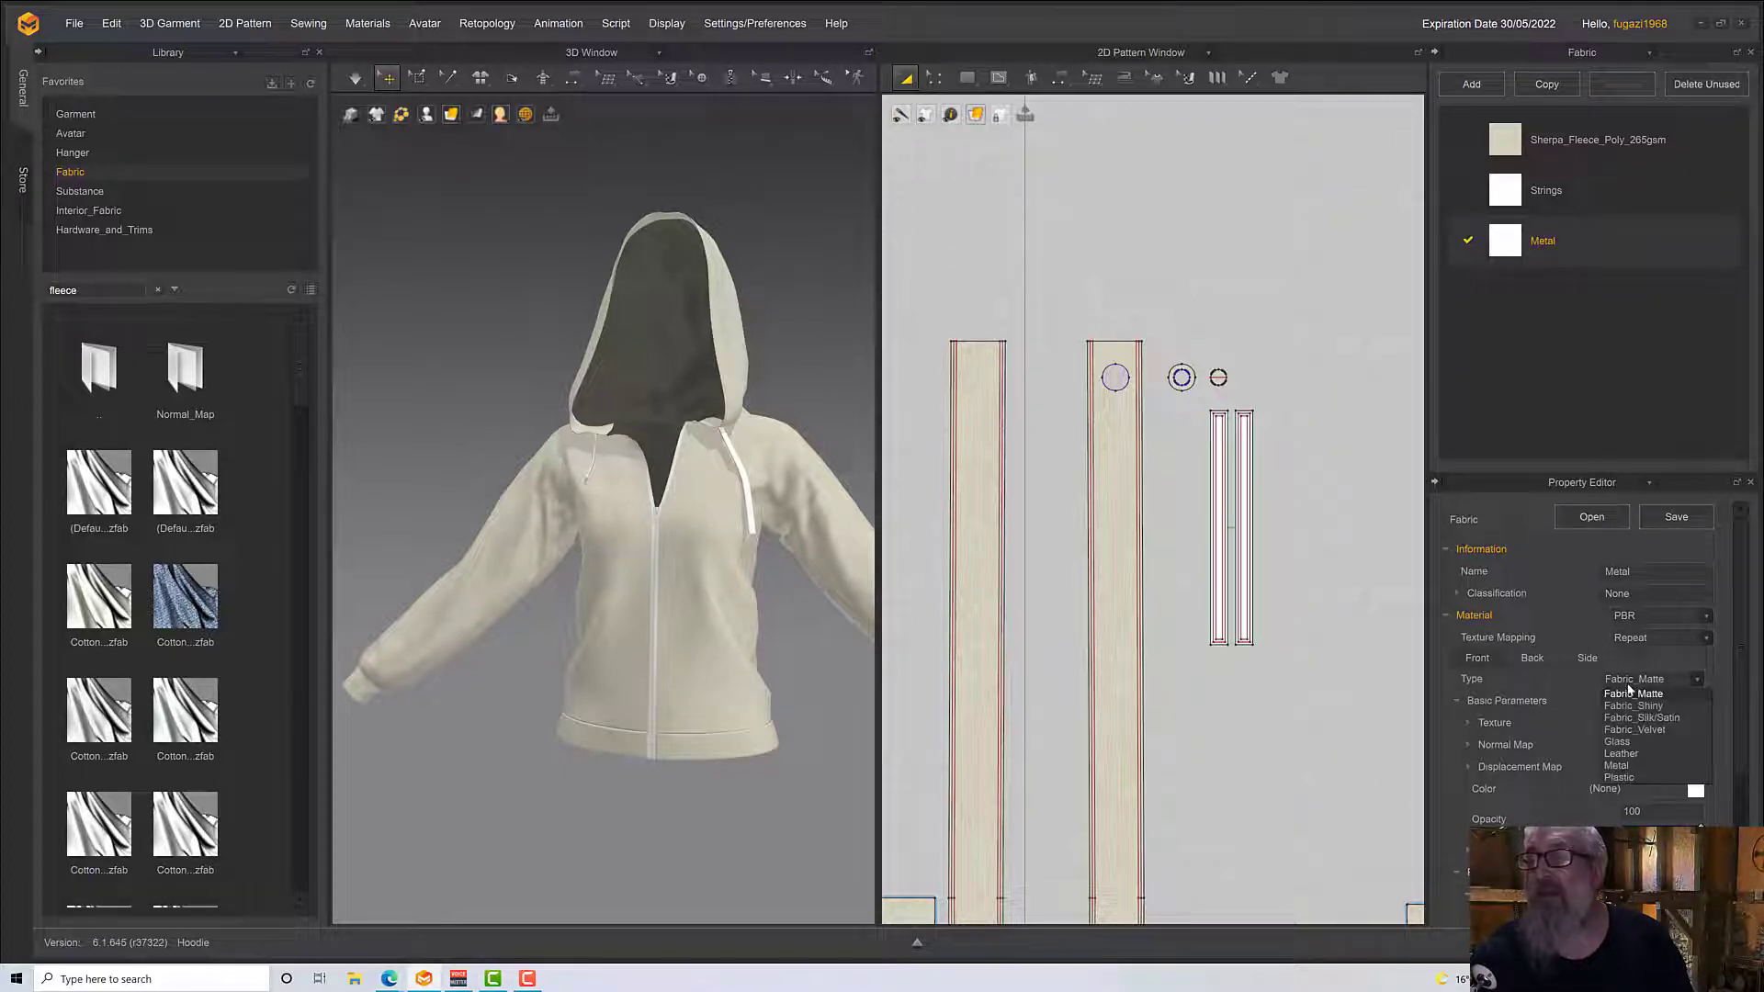
pyautogui.click(1630, 764)
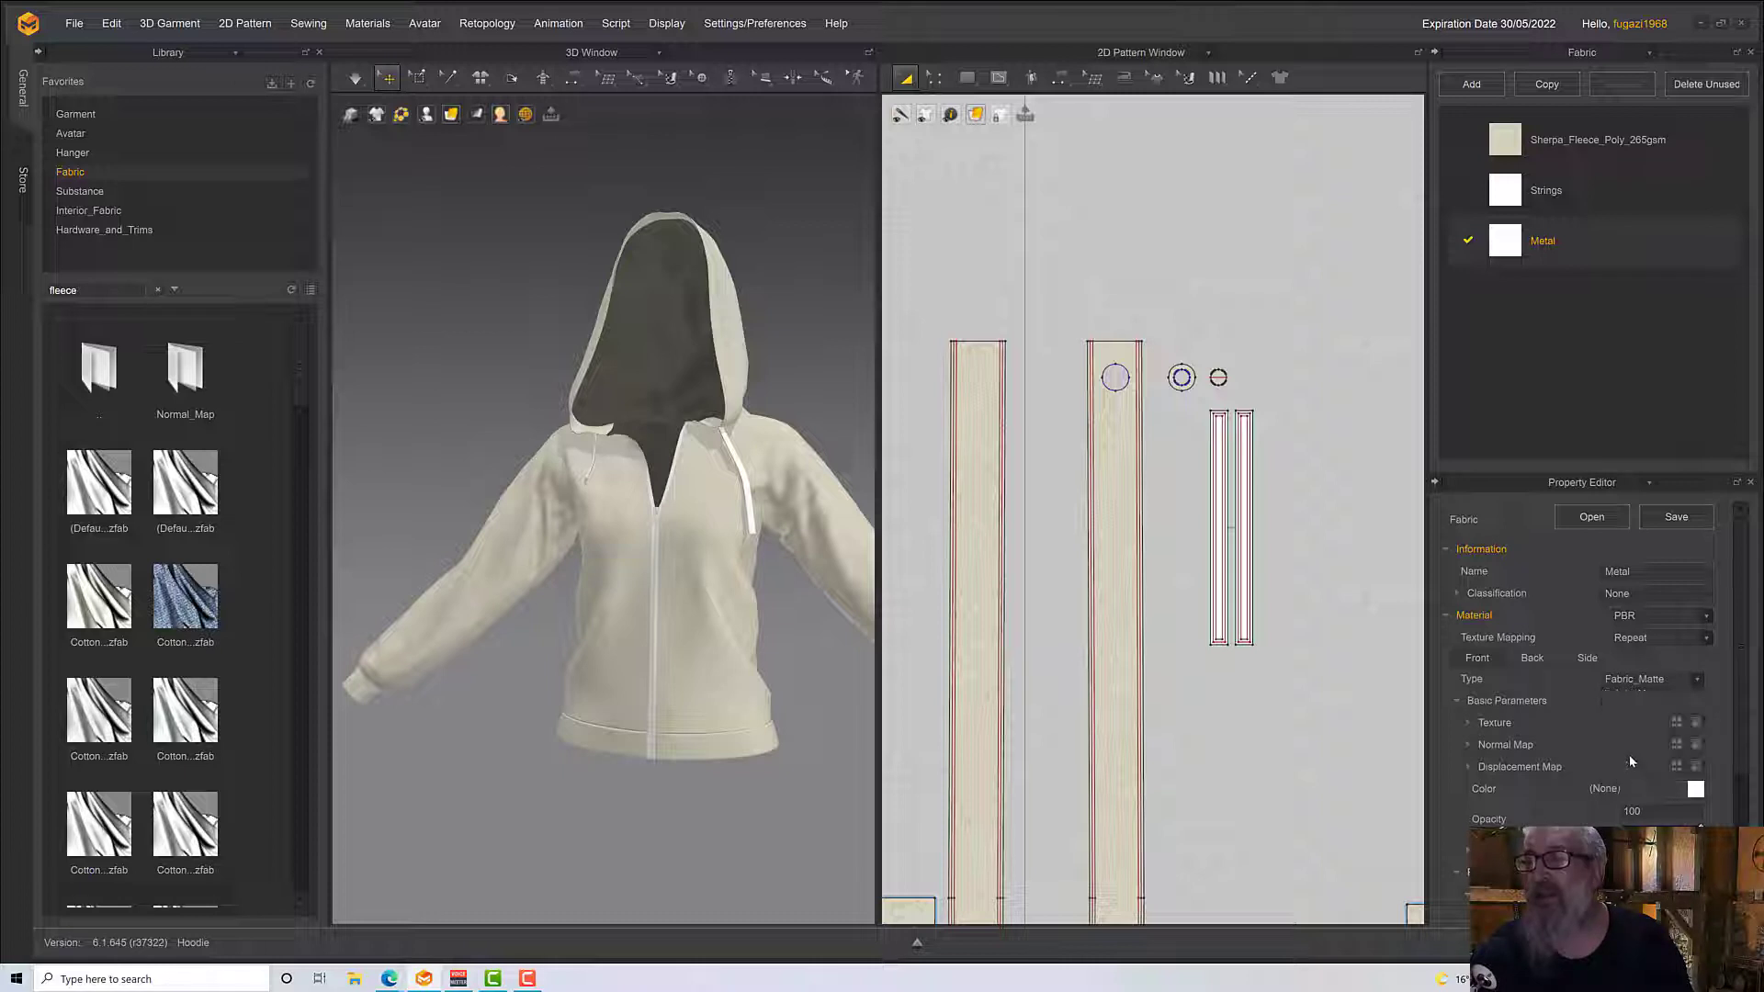
# Assign the Metal fabric to the ring-shaped eyelet patterns at both ends of the hood edging
pyautogui.moveTo(676, 503); pyautogui.dragTo(749, 466, button='right')
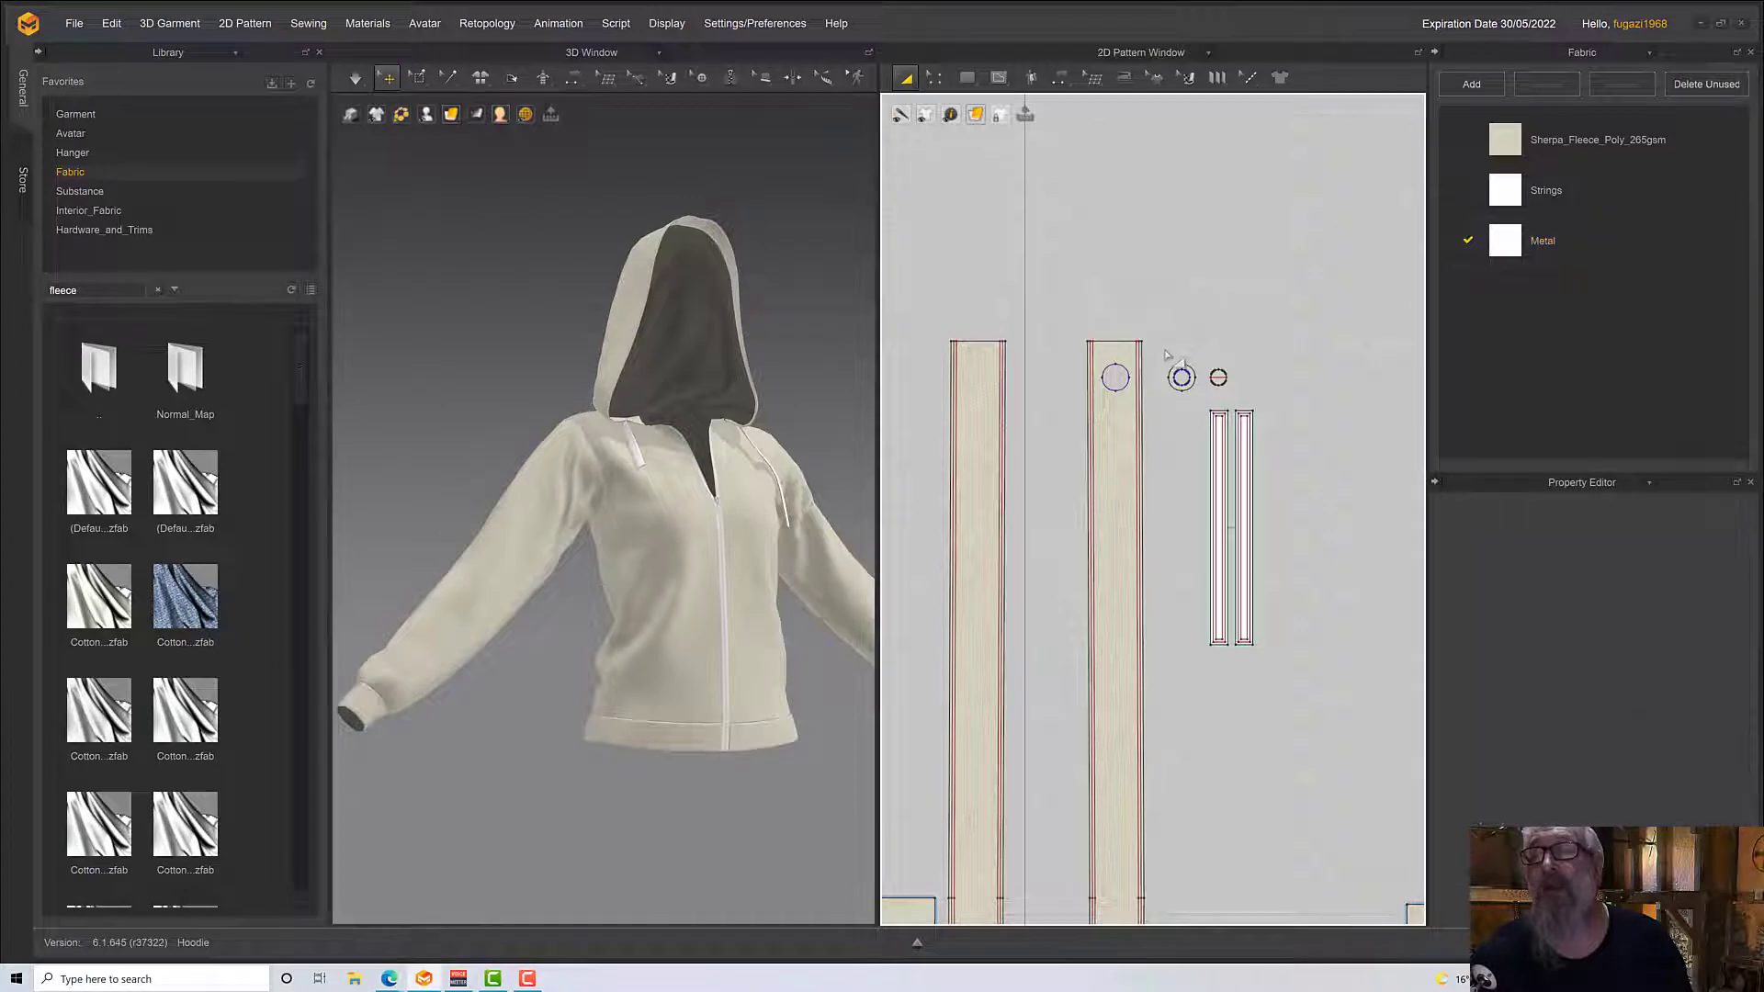
pyautogui.click(1181, 376)
pyautogui.moveTo(1218, 666); pyautogui.dragTo(1218, 643, button='middle')
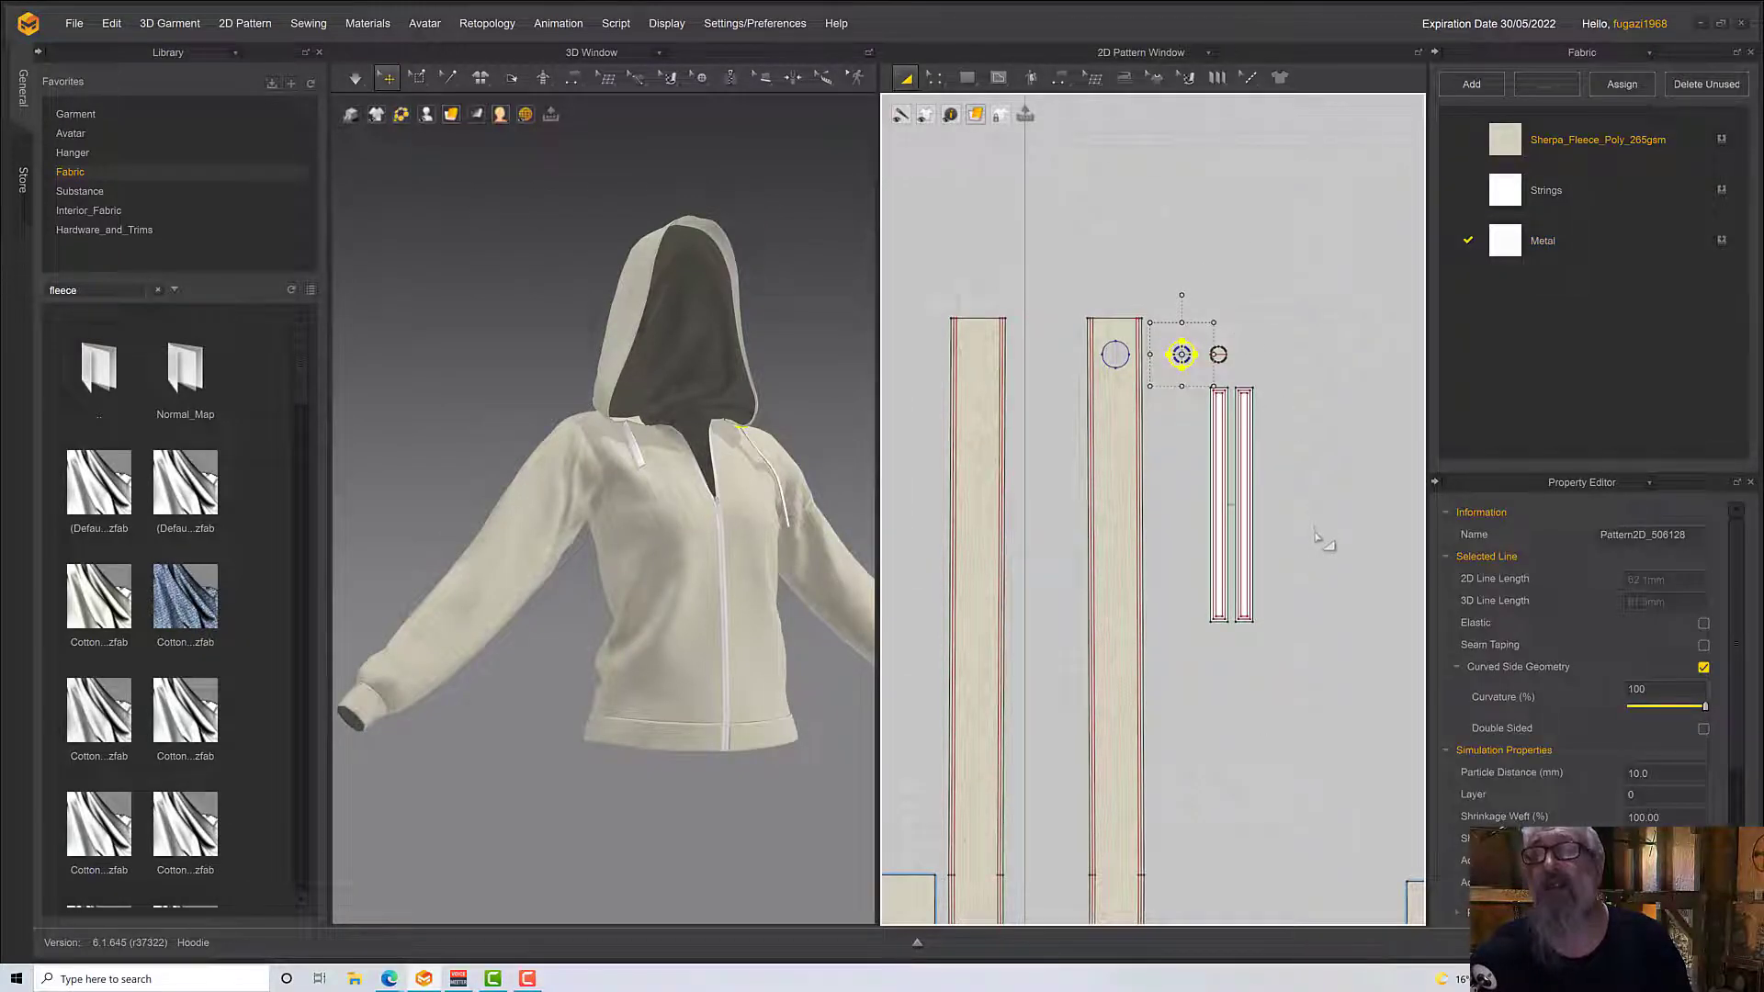
pyautogui.scroll(4, 1313, 560)
pyautogui.scroll(-8, 1295, 606)
pyautogui.scroll(-2, 1223, 663)
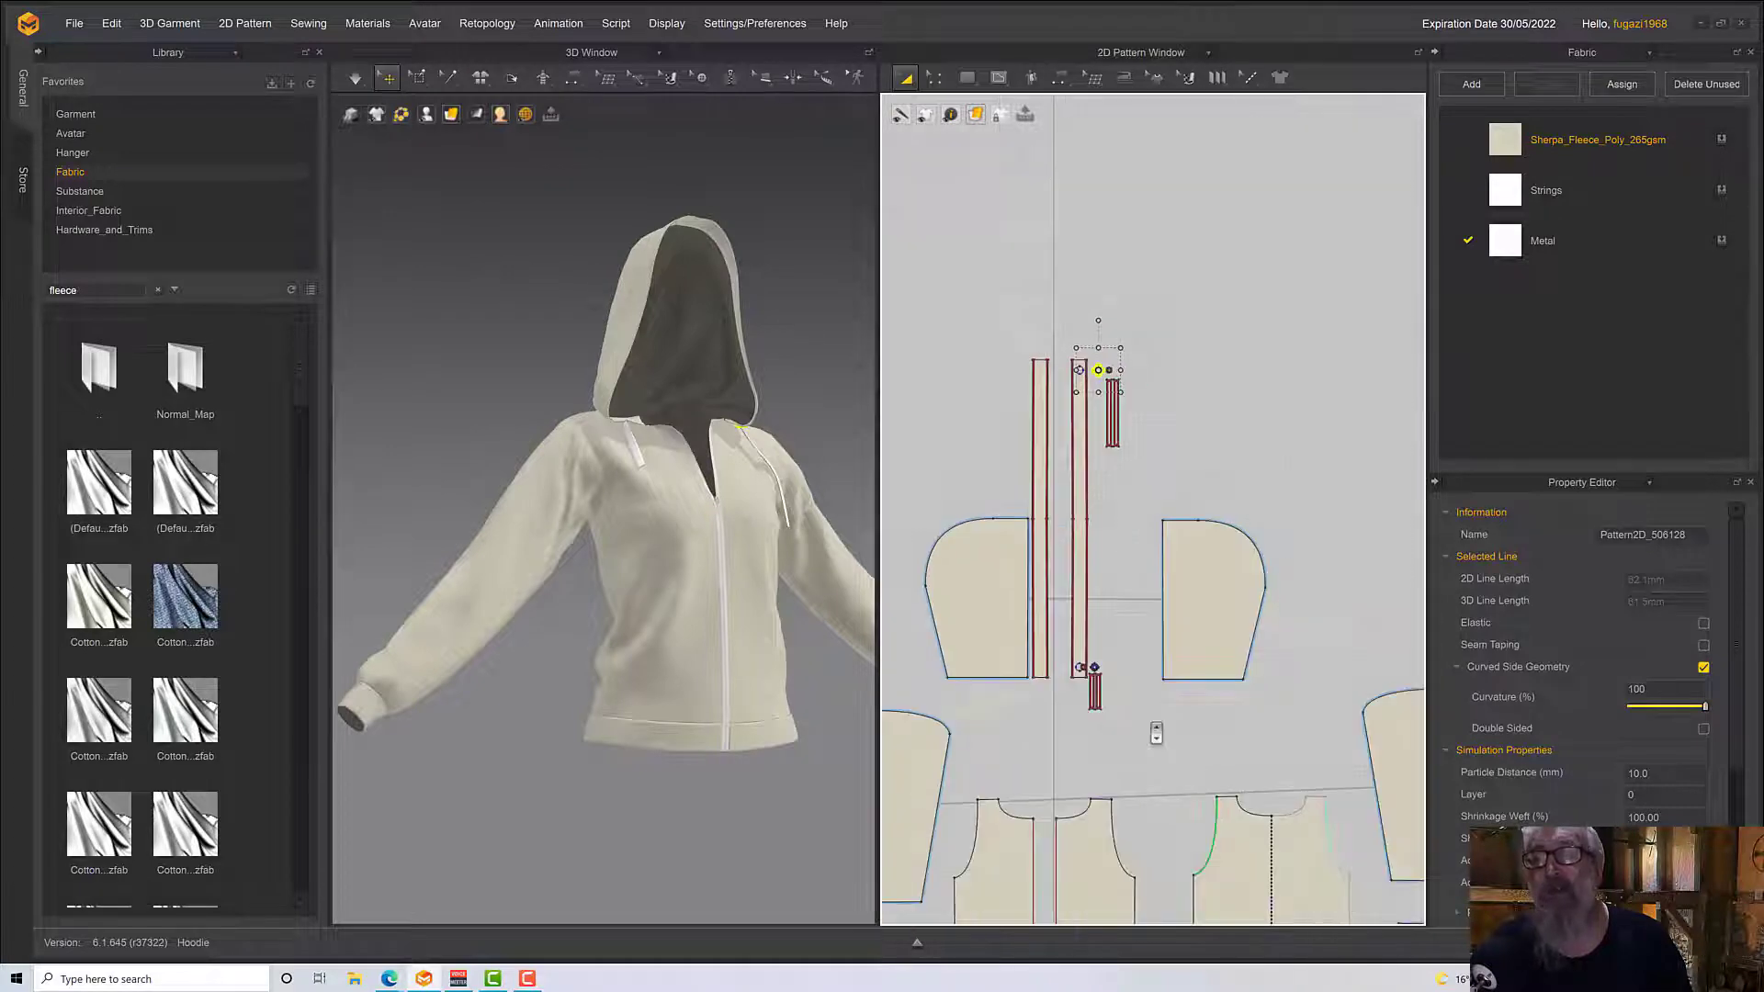
pyautogui.scroll(6, 1158, 730)
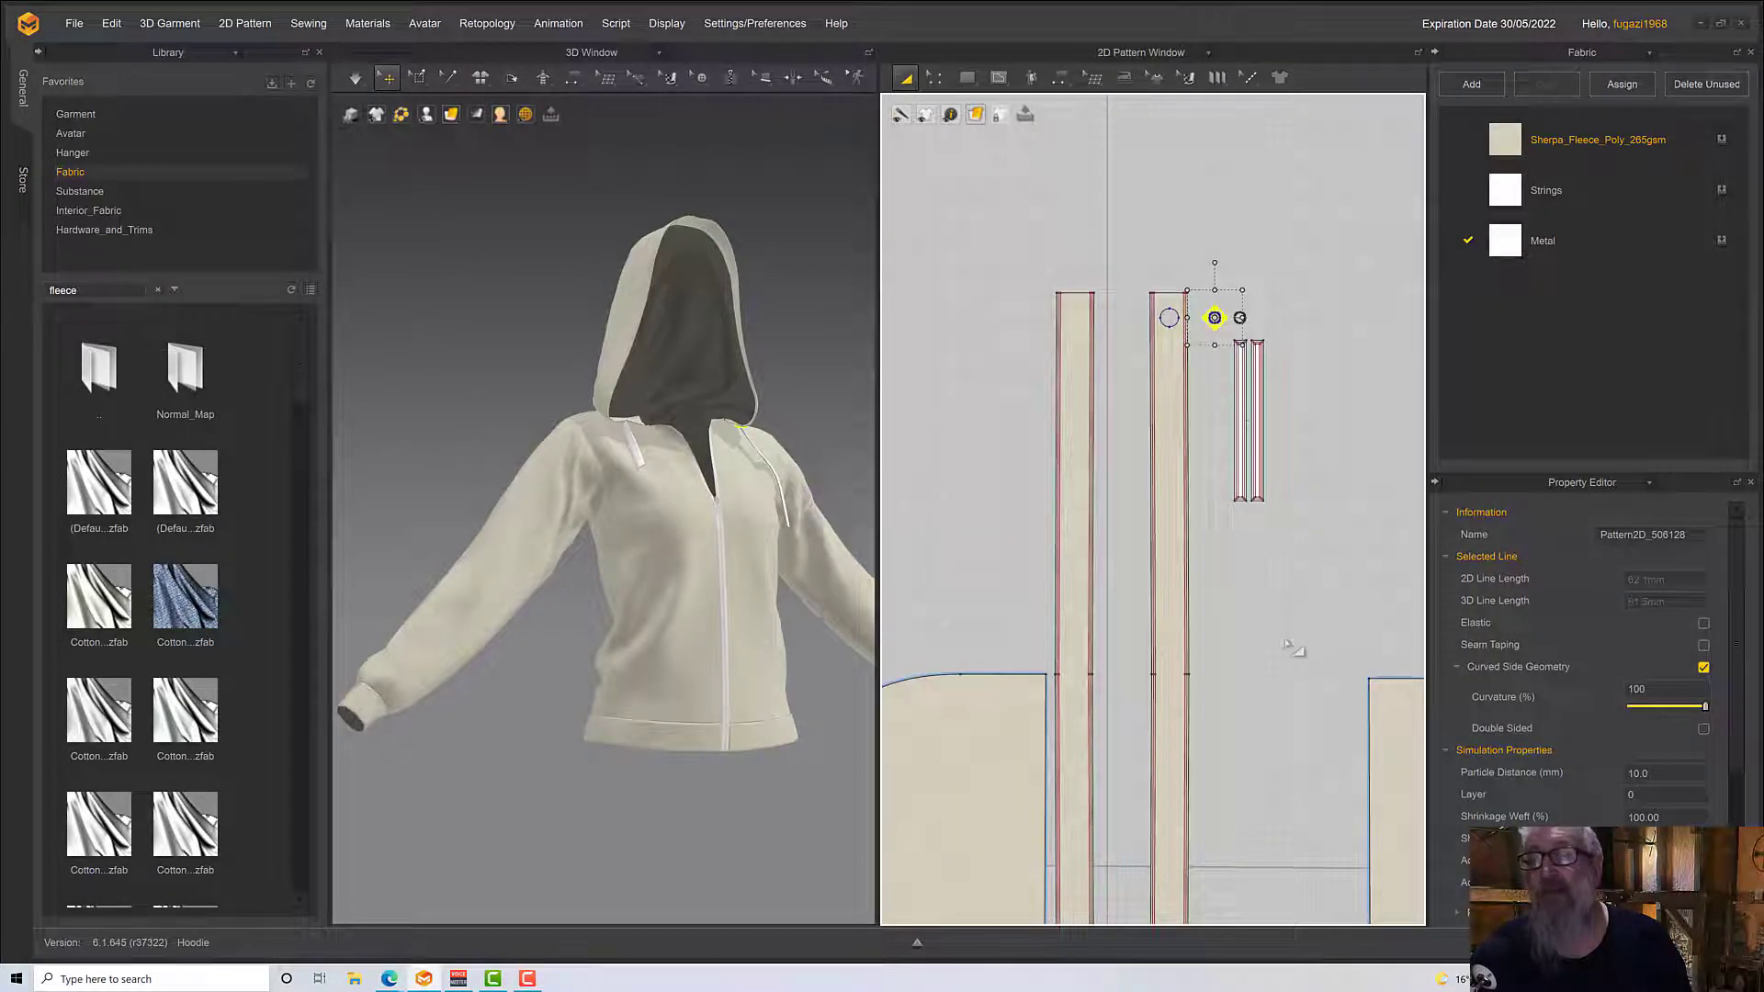
pyautogui.moveTo(1229, 366); pyautogui.dragTo(1225, 323, button='middle')
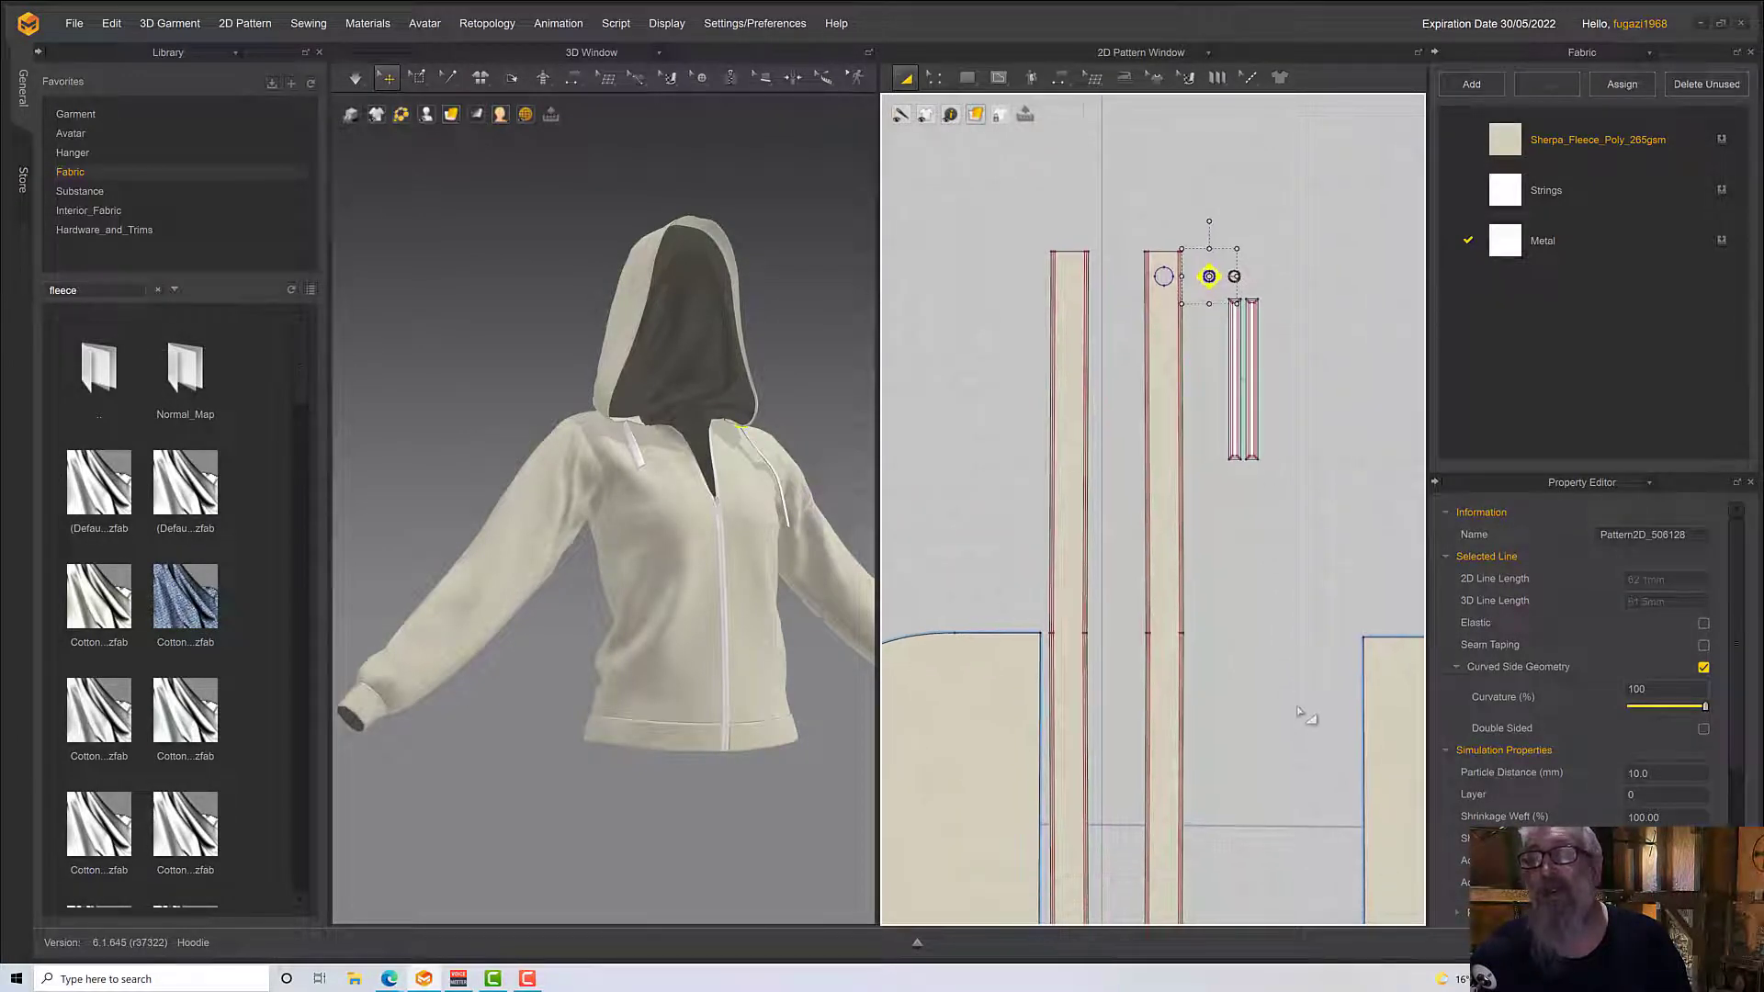
pyautogui.moveTo(1307, 713); pyautogui.dragTo(1240, 356, button='middle')
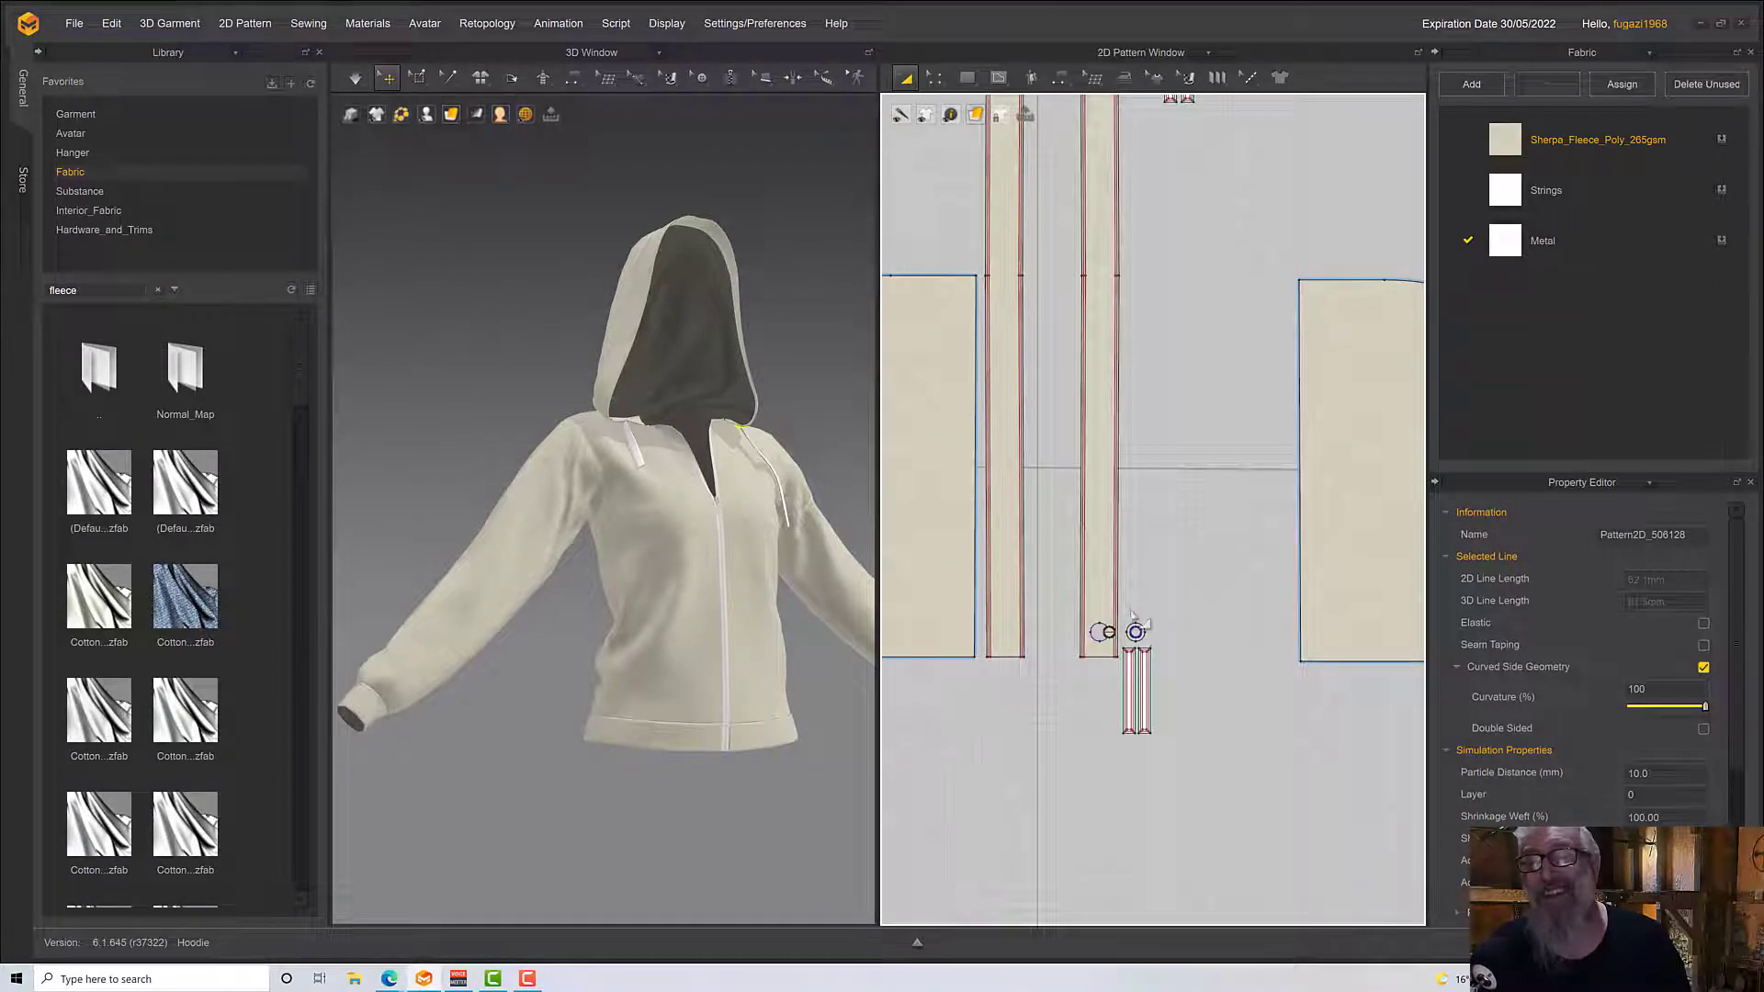
pyautogui.moveTo(1128, 608); pyautogui.dragTo(1158, 650)
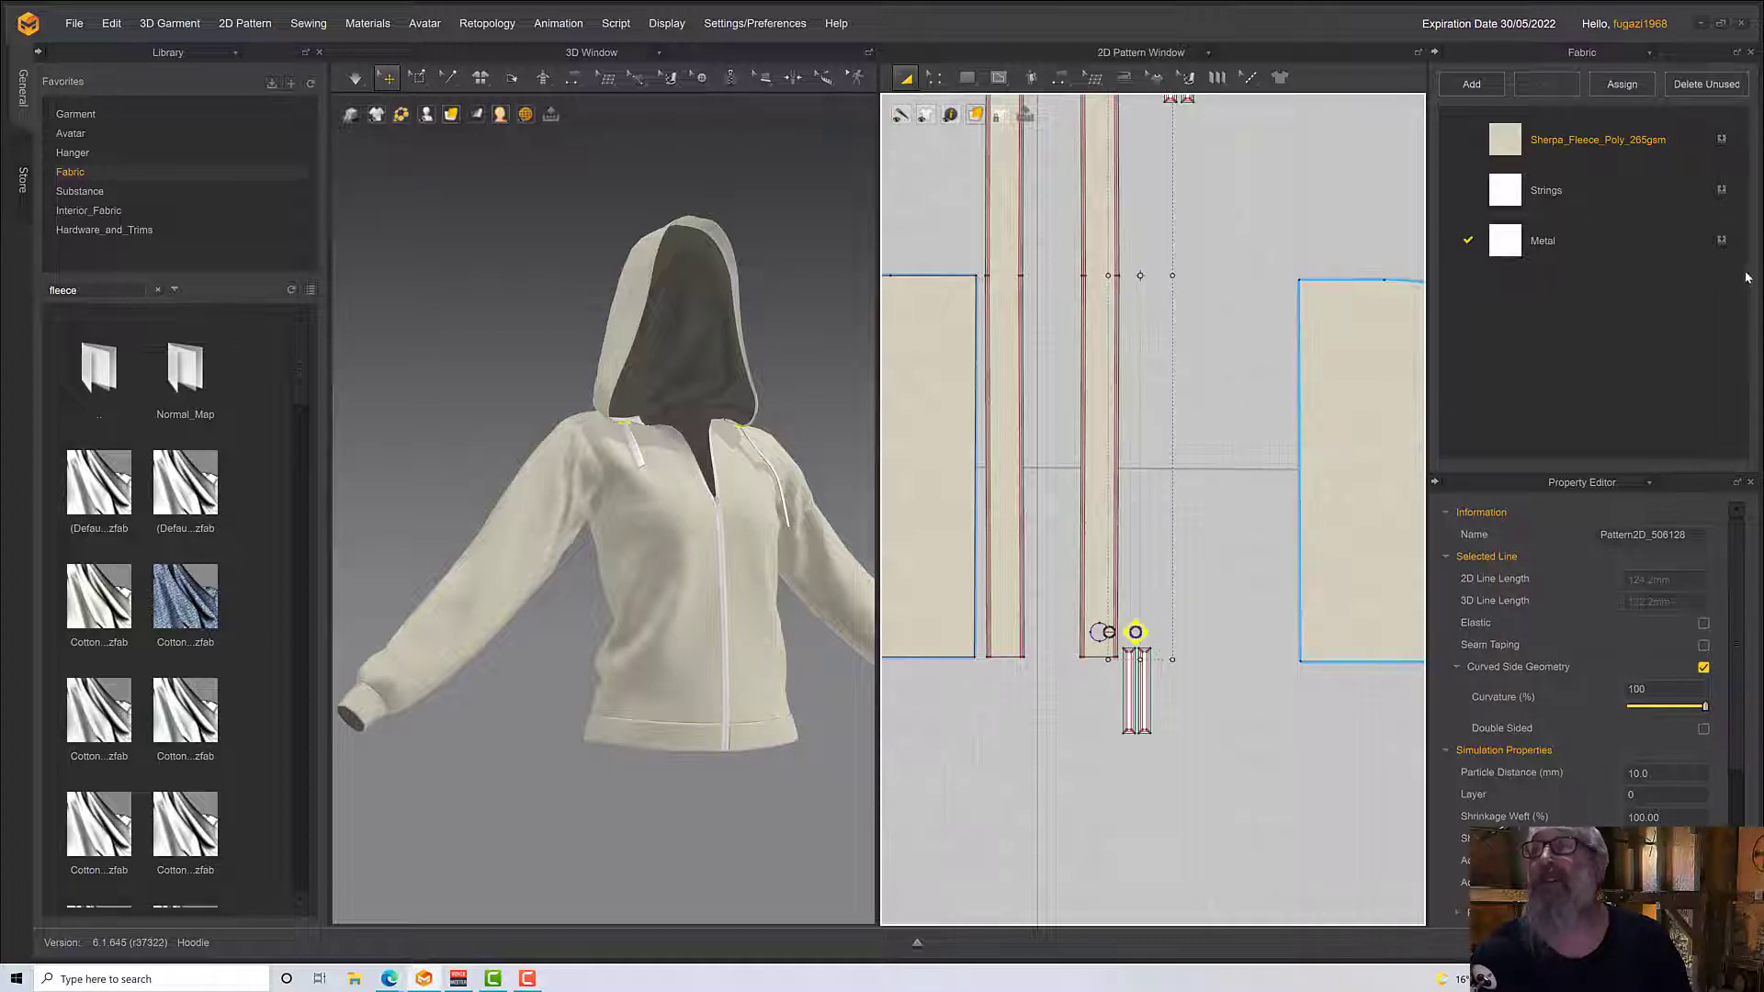
pyautogui.click(1720, 244)
pyautogui.scroll(-3, 1149, 728)
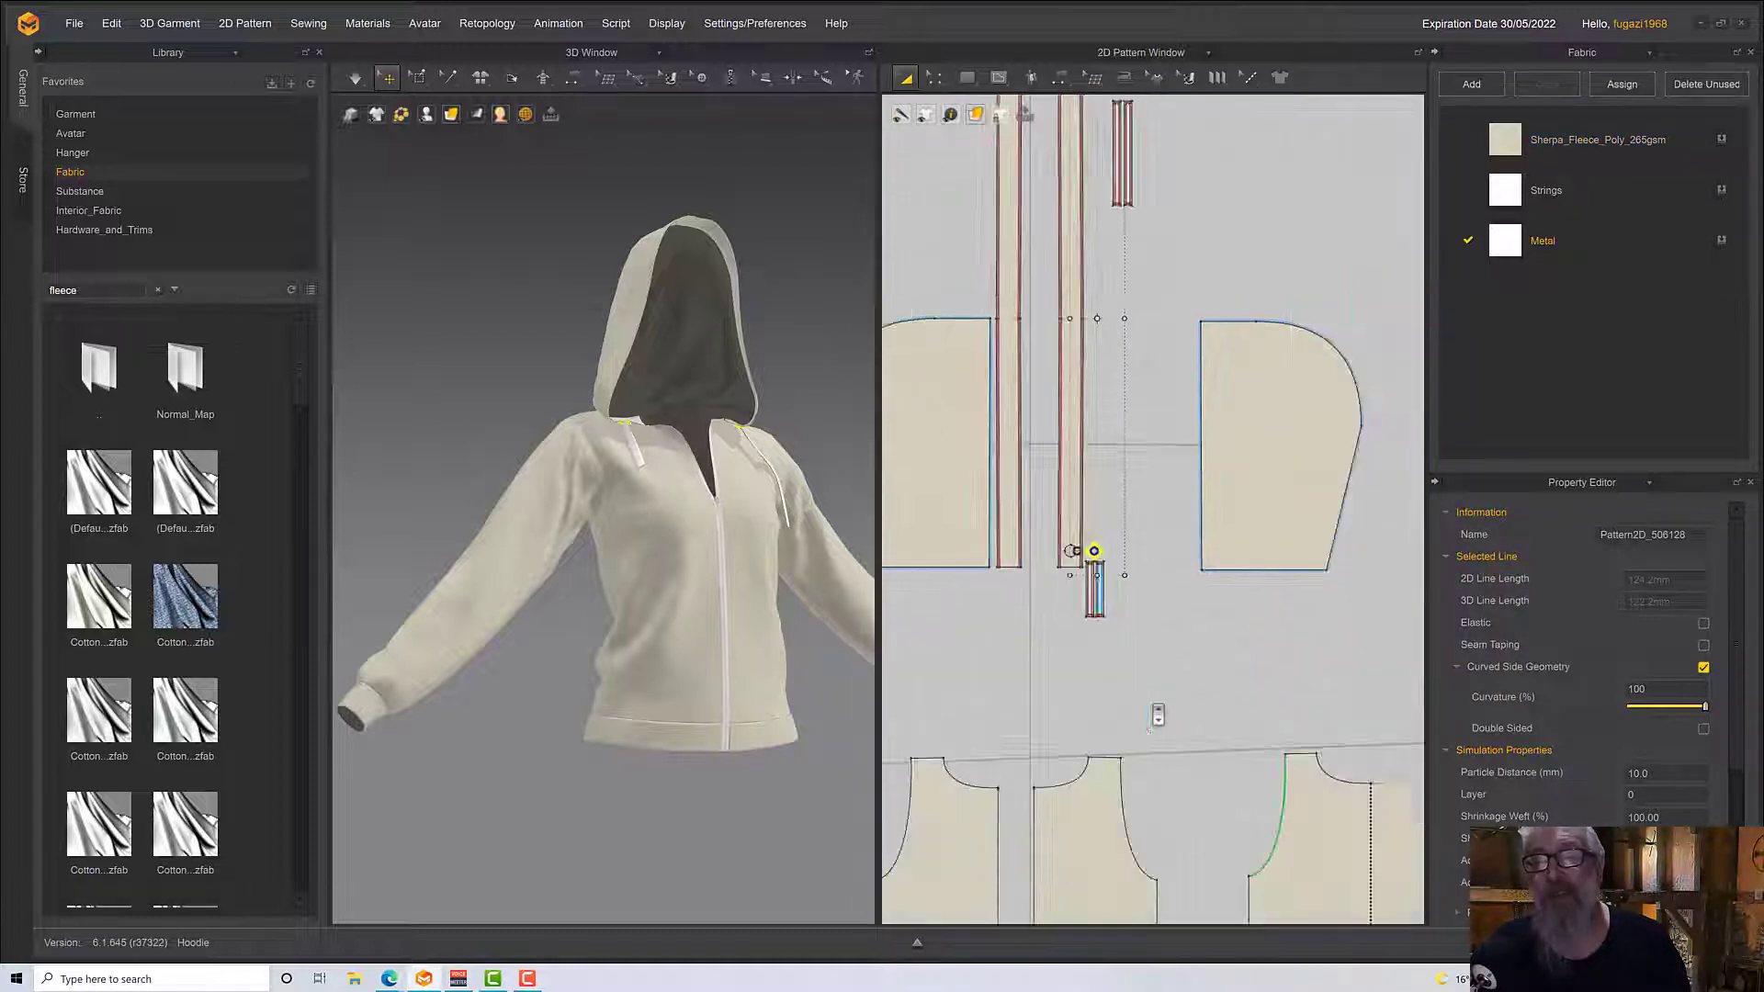
pyautogui.scroll(3, 1157, 716)
pyautogui.moveTo(752, 611); pyautogui.dragTo(560, 464, button='right')
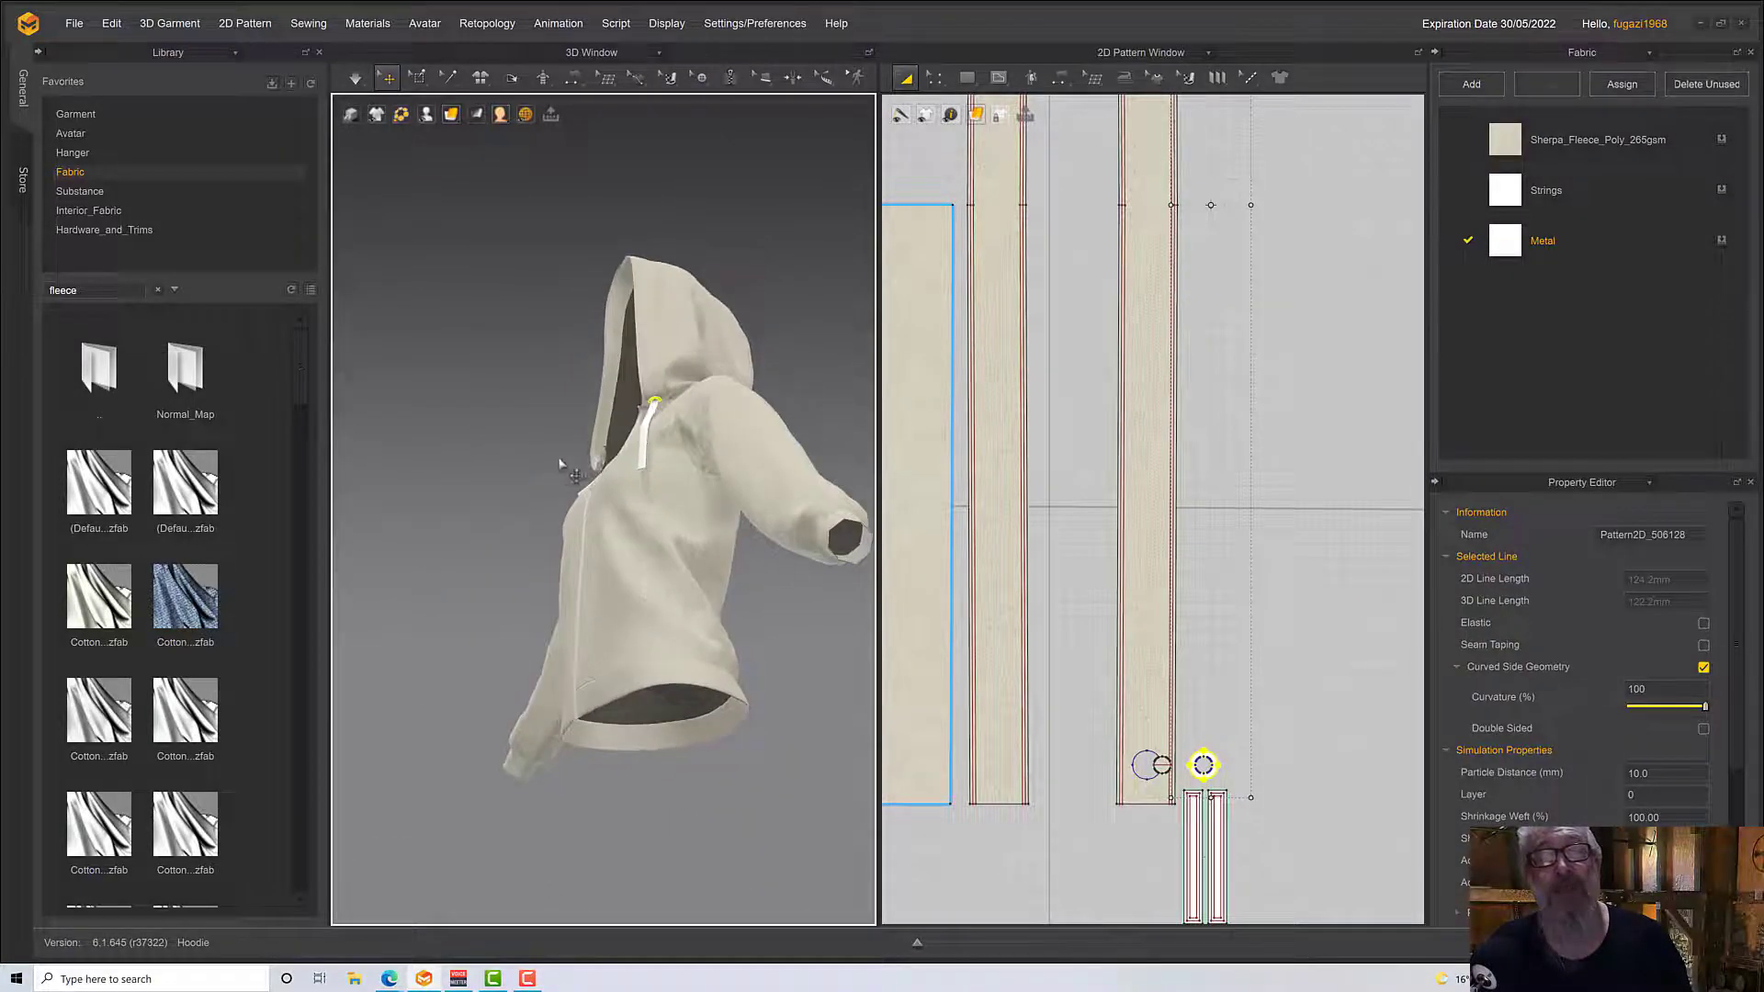
pyautogui.scroll(5, 560, 464)
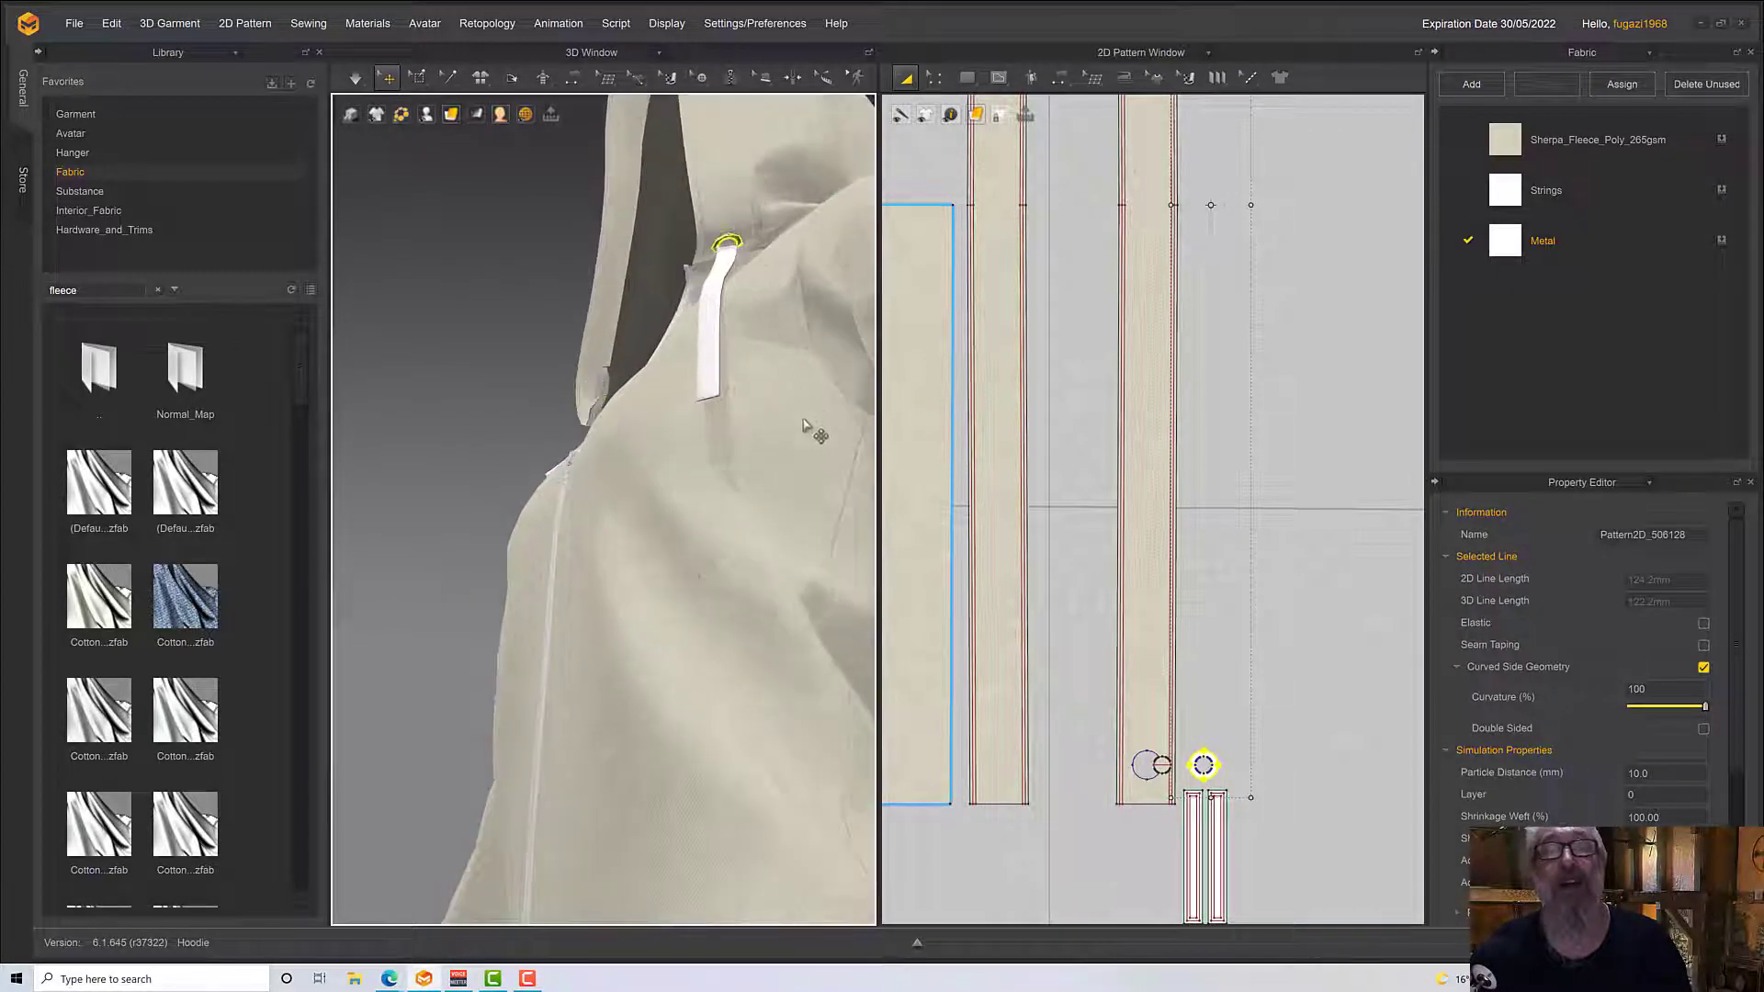
pyautogui.moveTo(799, 382); pyautogui.dragTo(843, 464, button='right')
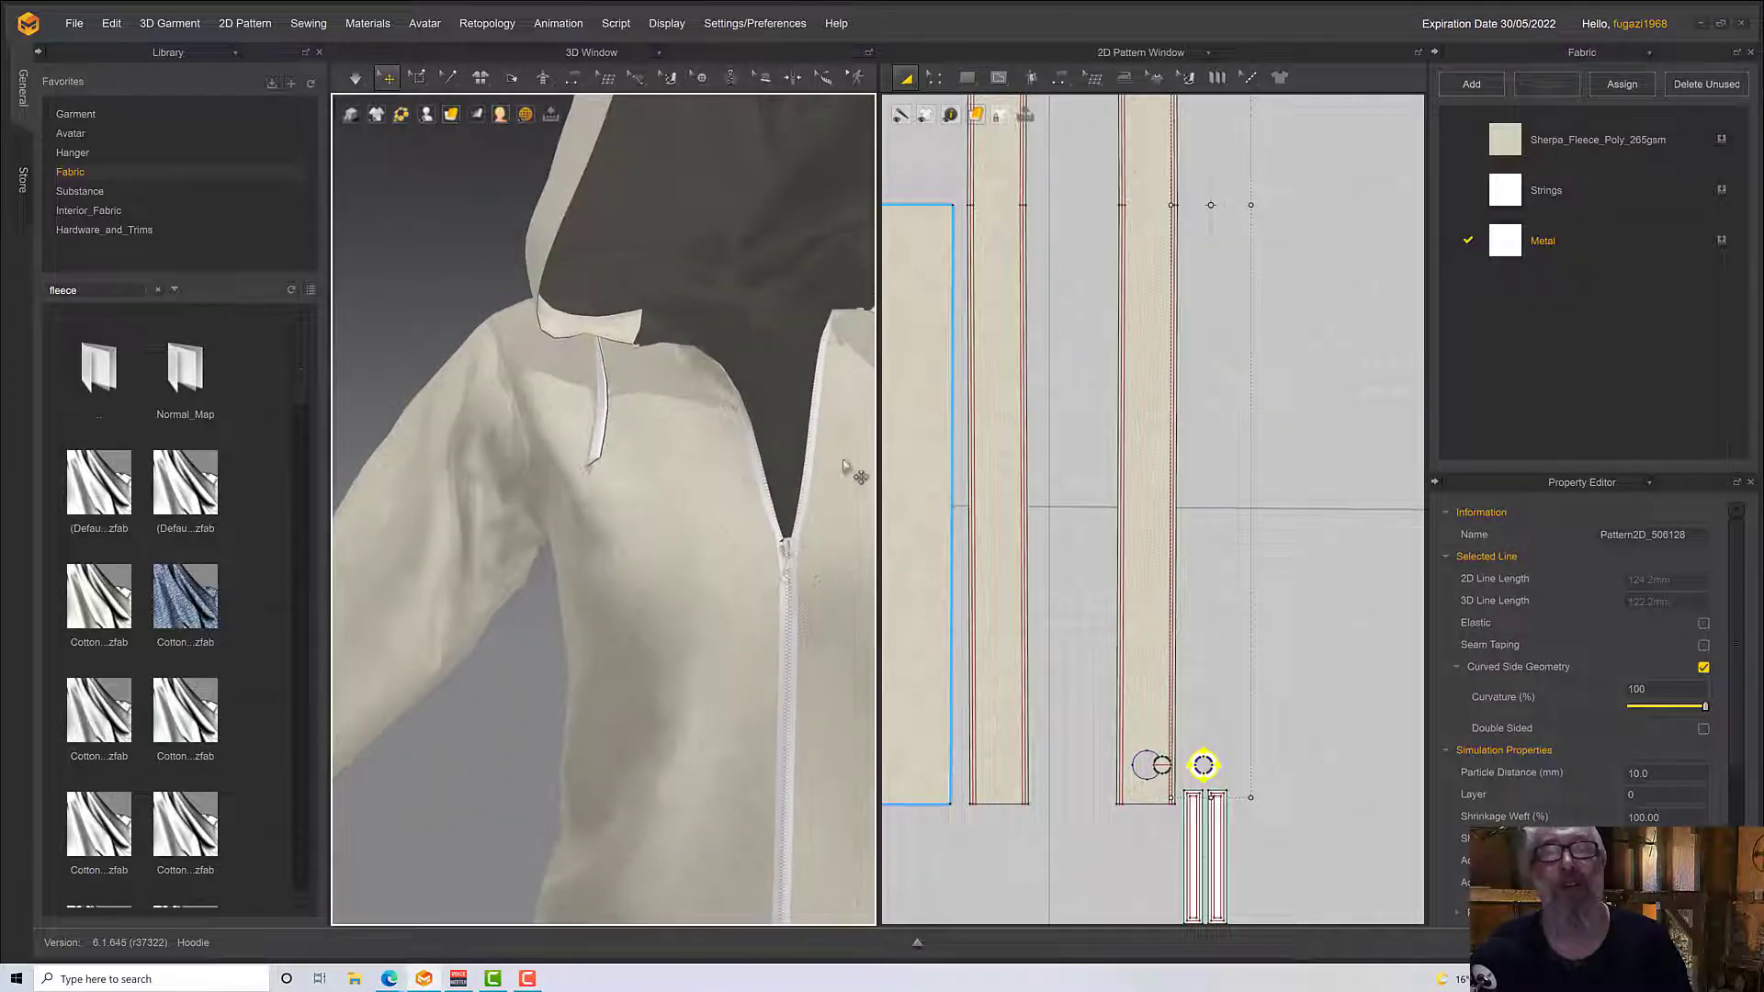
pyautogui.scroll(-8, 803, 520)
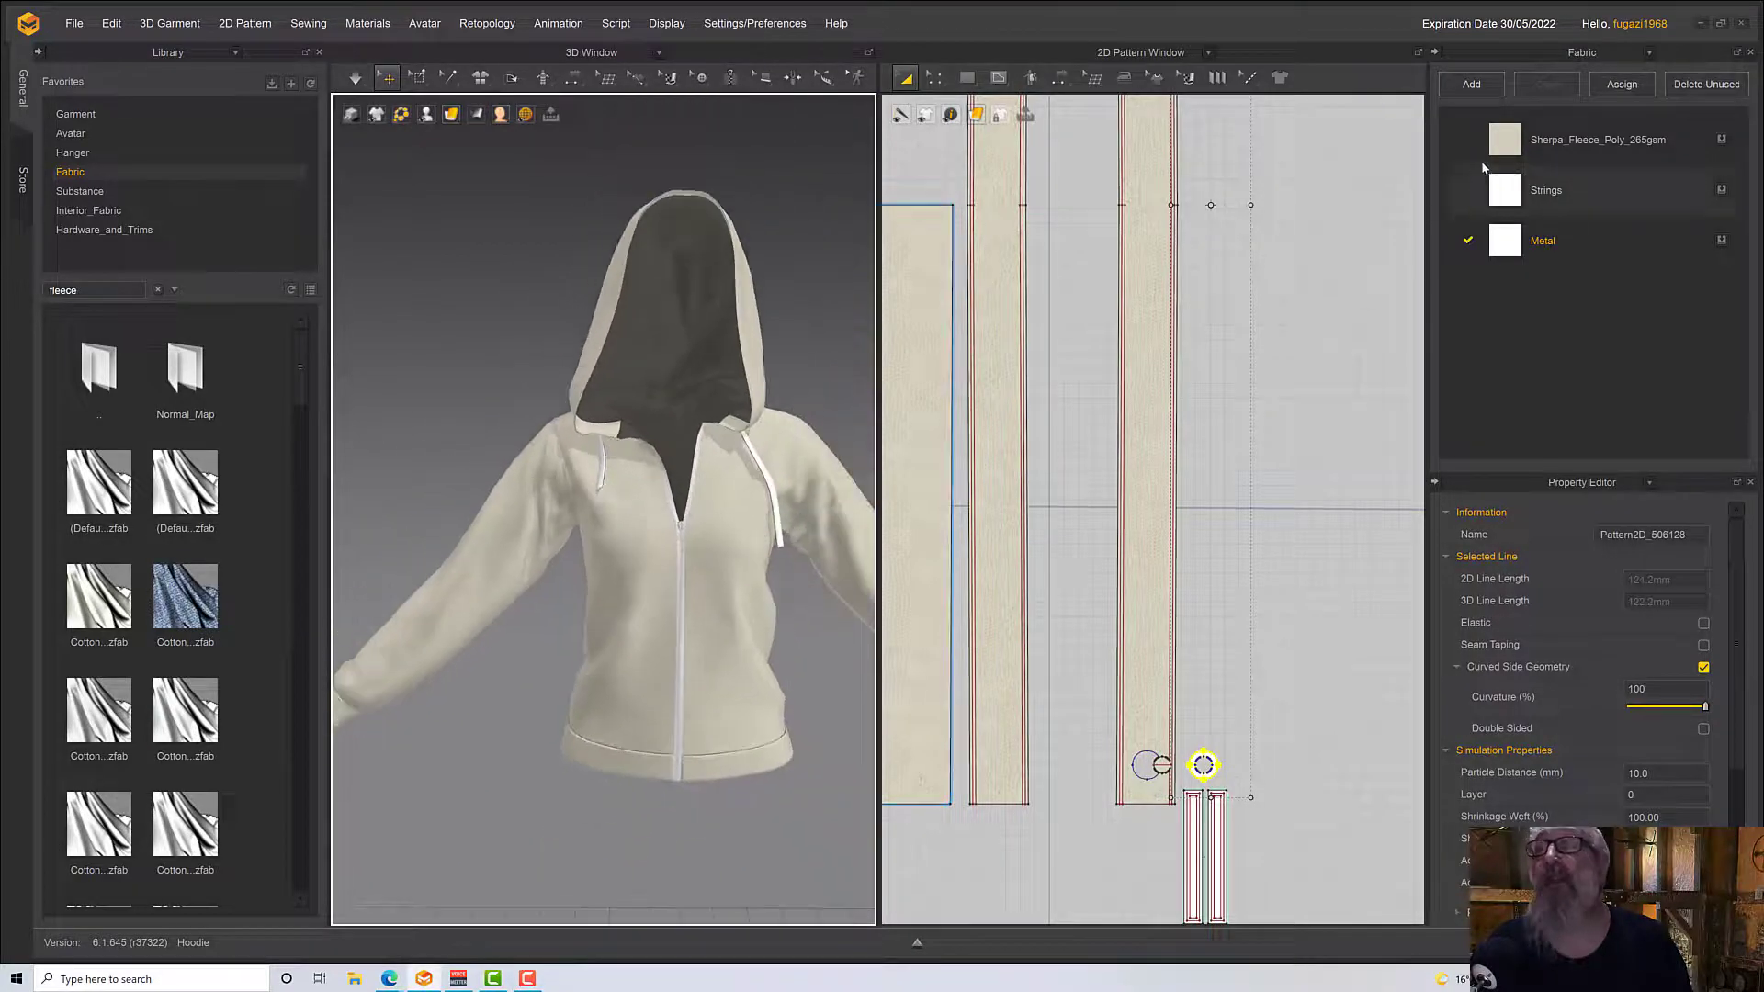
# Rename the Sherpa_Fleece_Poly_265gsm fabric as Hoodie
pyautogui.click(1543, 142)
pyautogui.click(1554, 146)
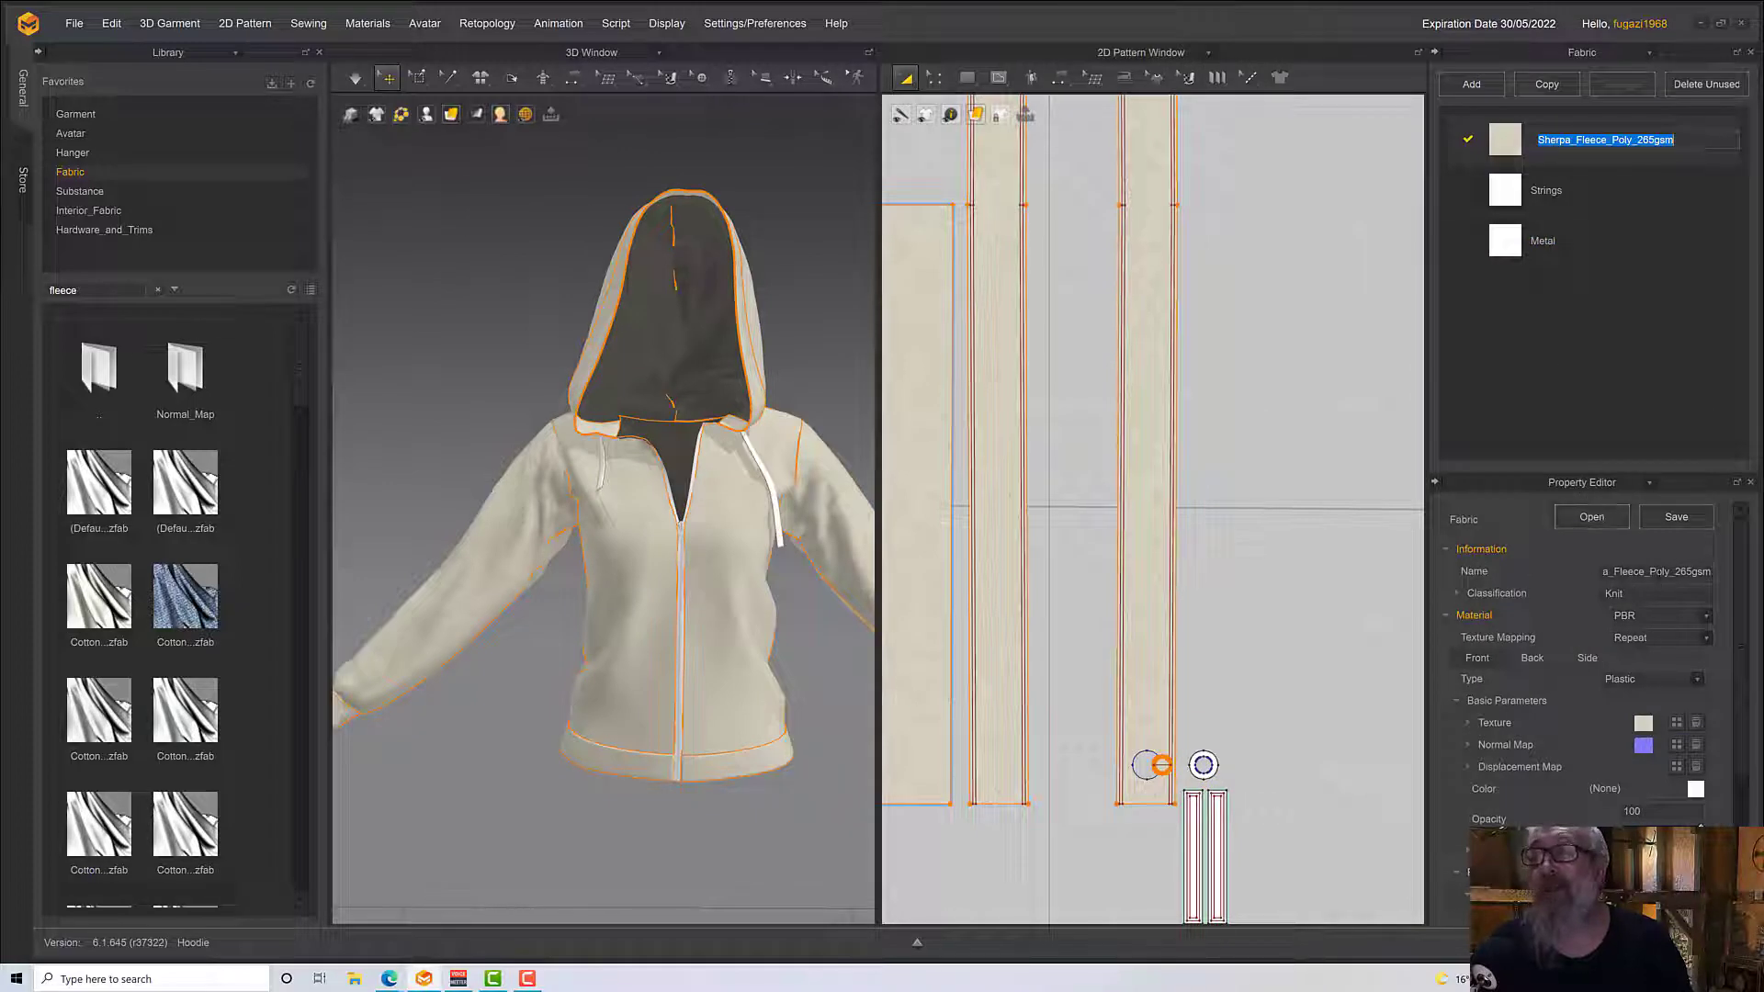
pyautogui.click(1660, 570)
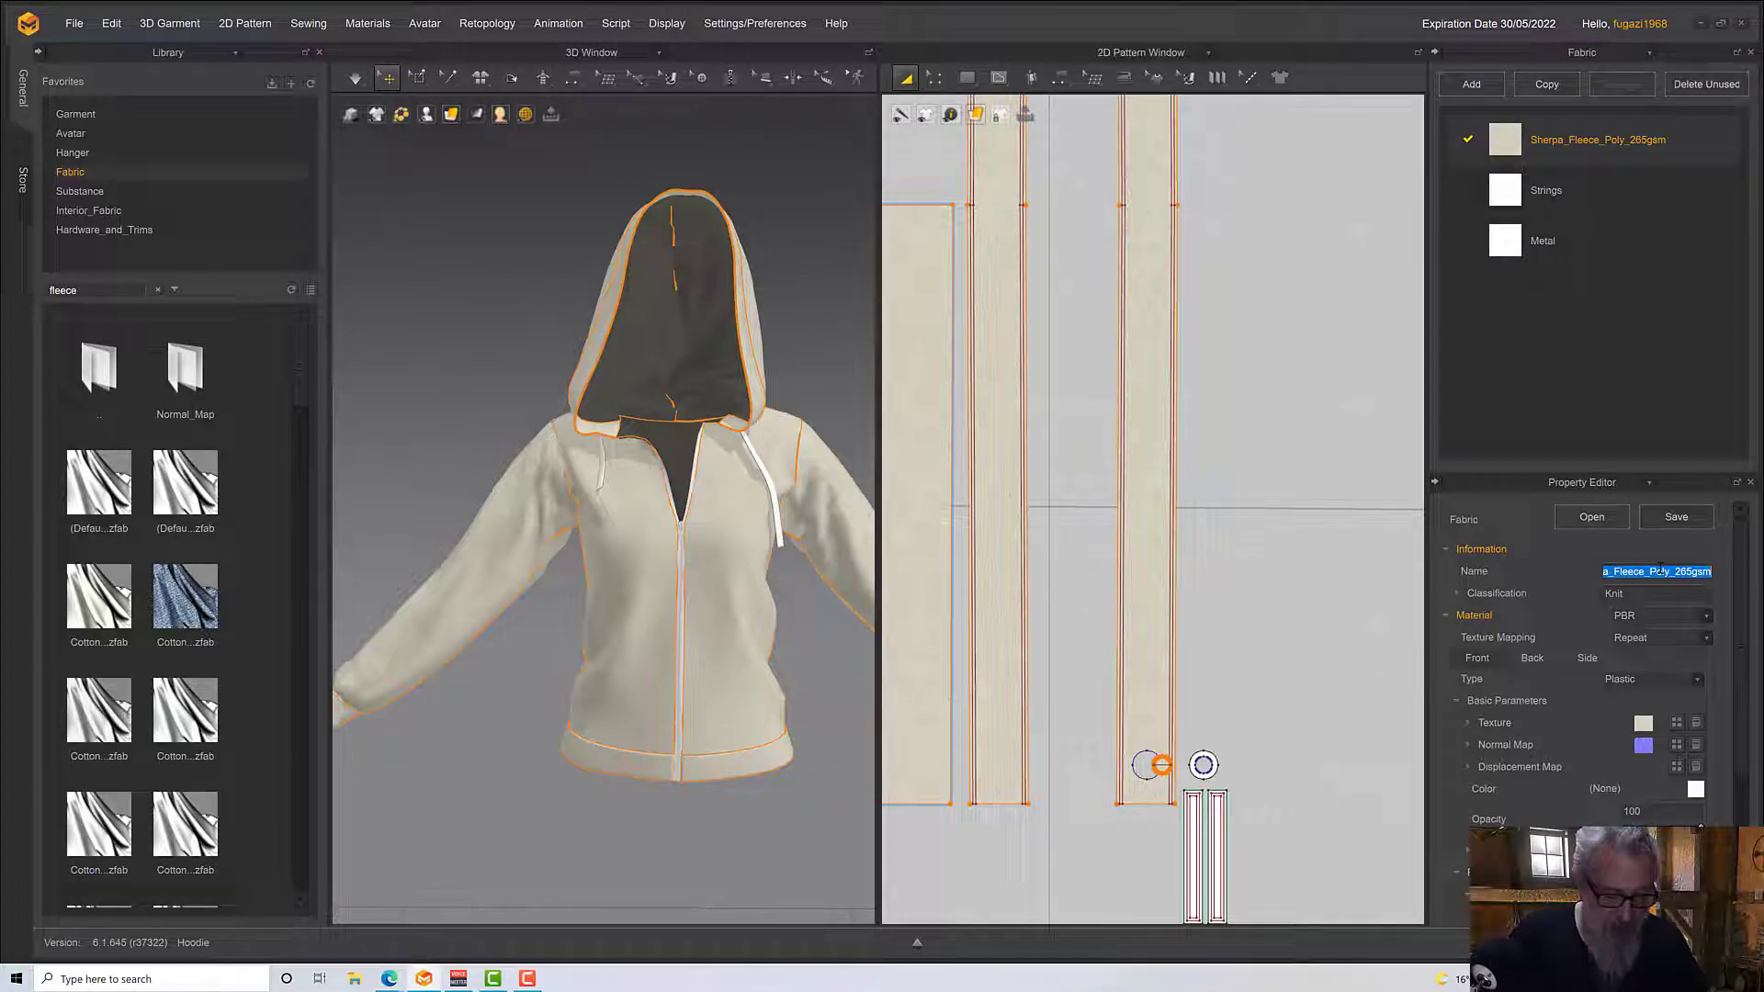
pyautogui.write('H')
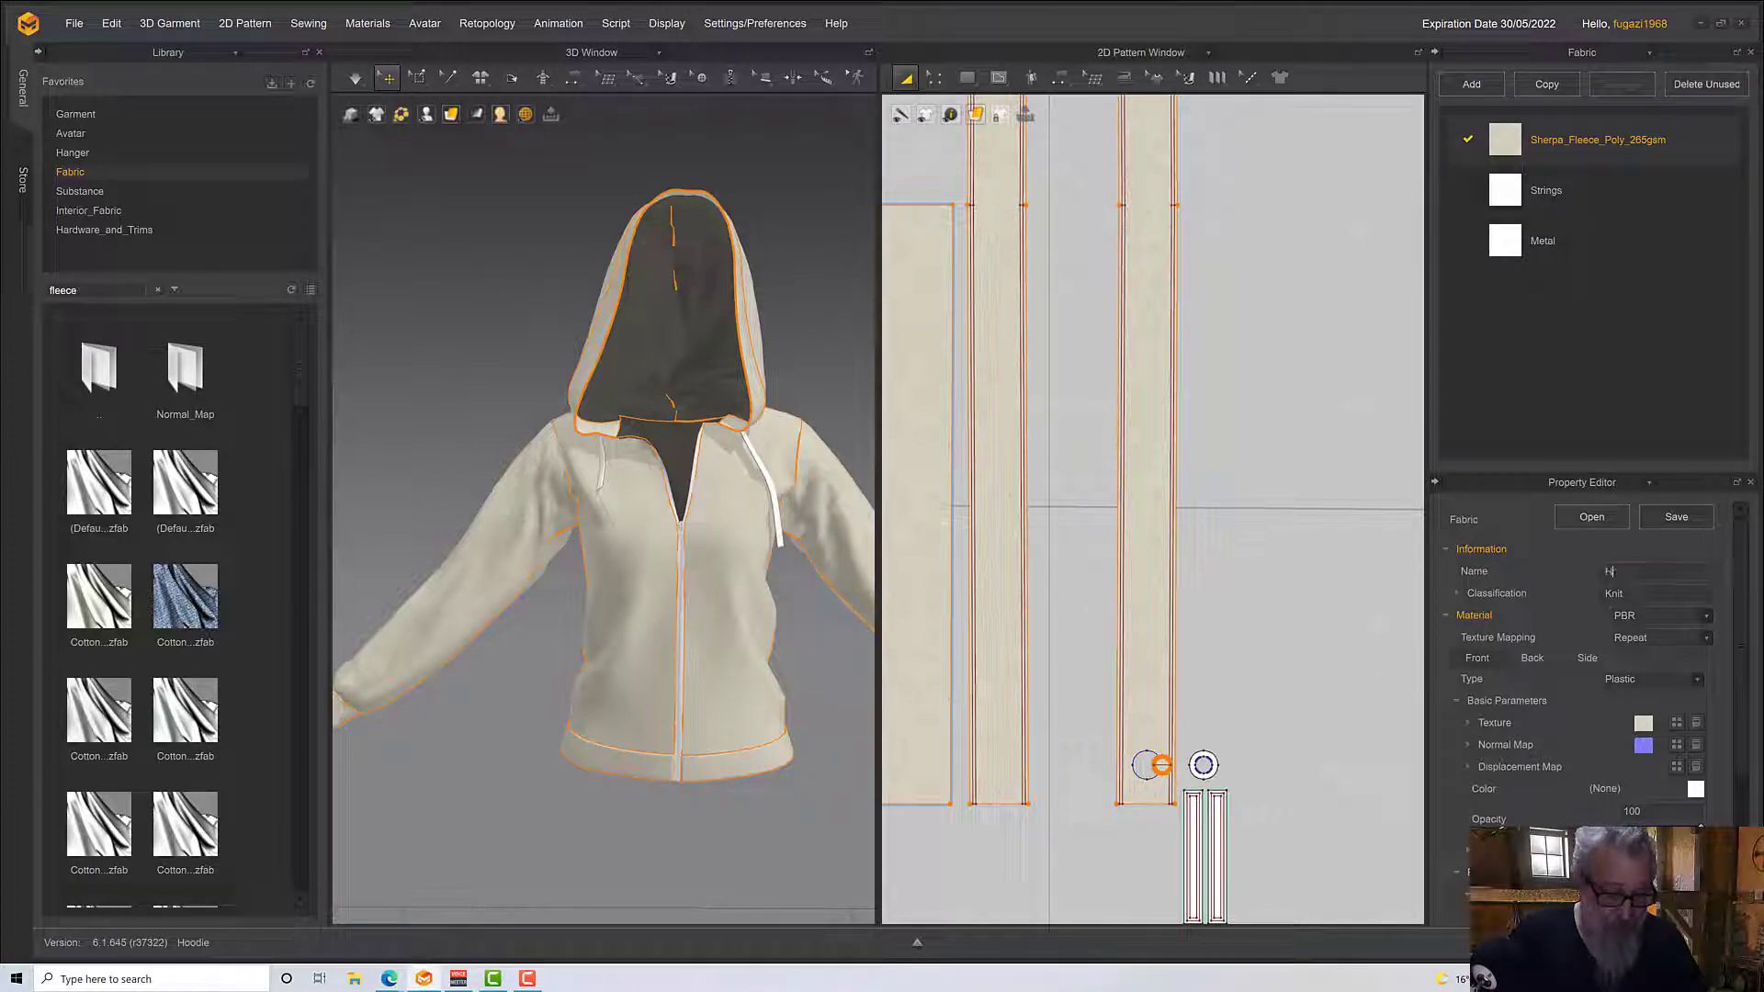
pyautogui.write('oodie')
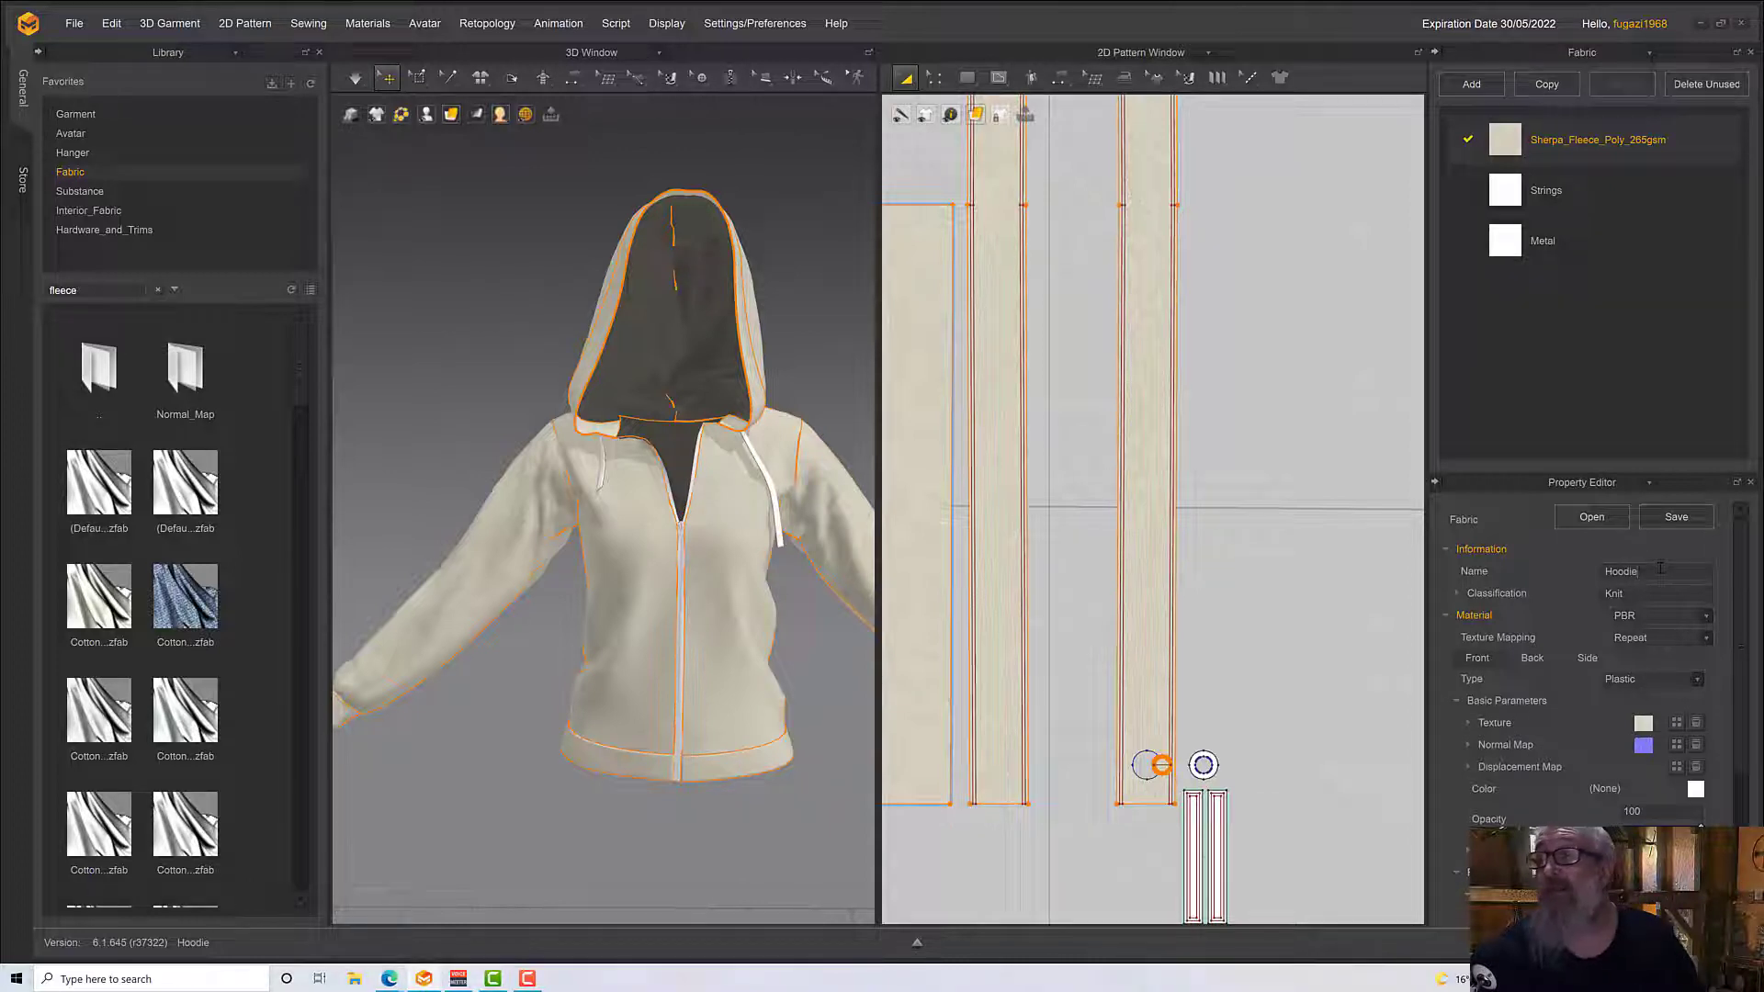
pyautogui.press('Return')
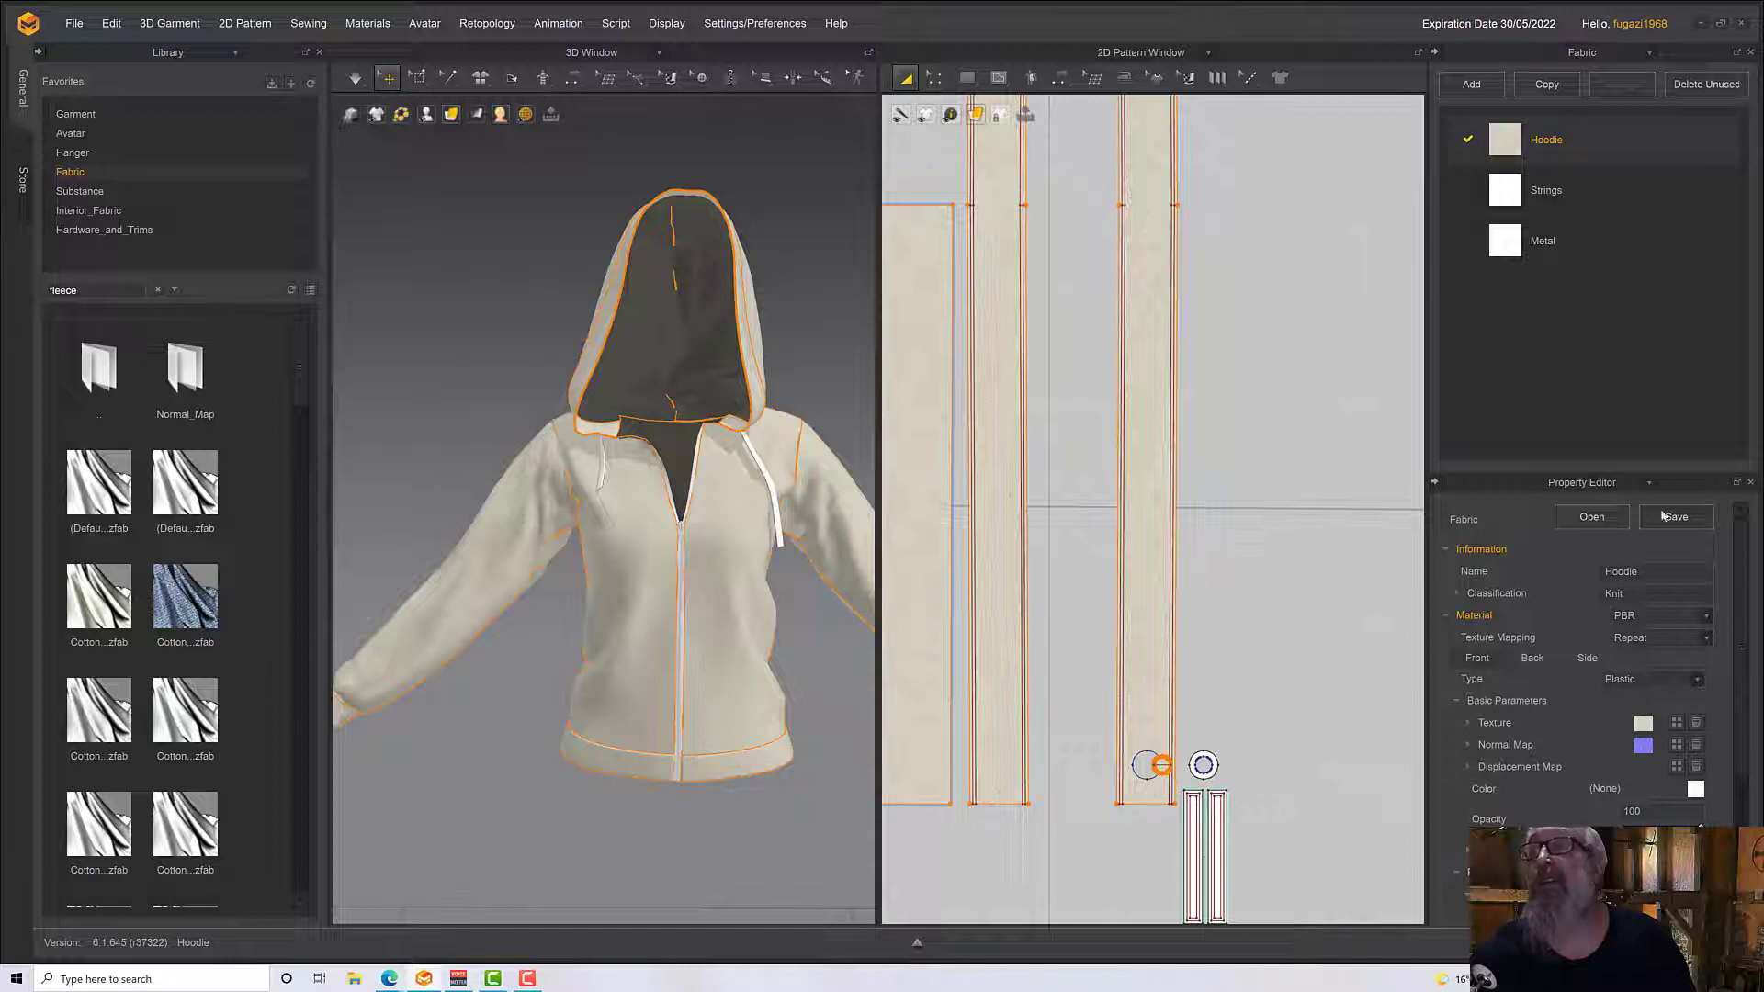
# Set the Hoodie fabric's material type to Fabric_Matte and enable desaturation for its texture
pyautogui.click(1638, 680)
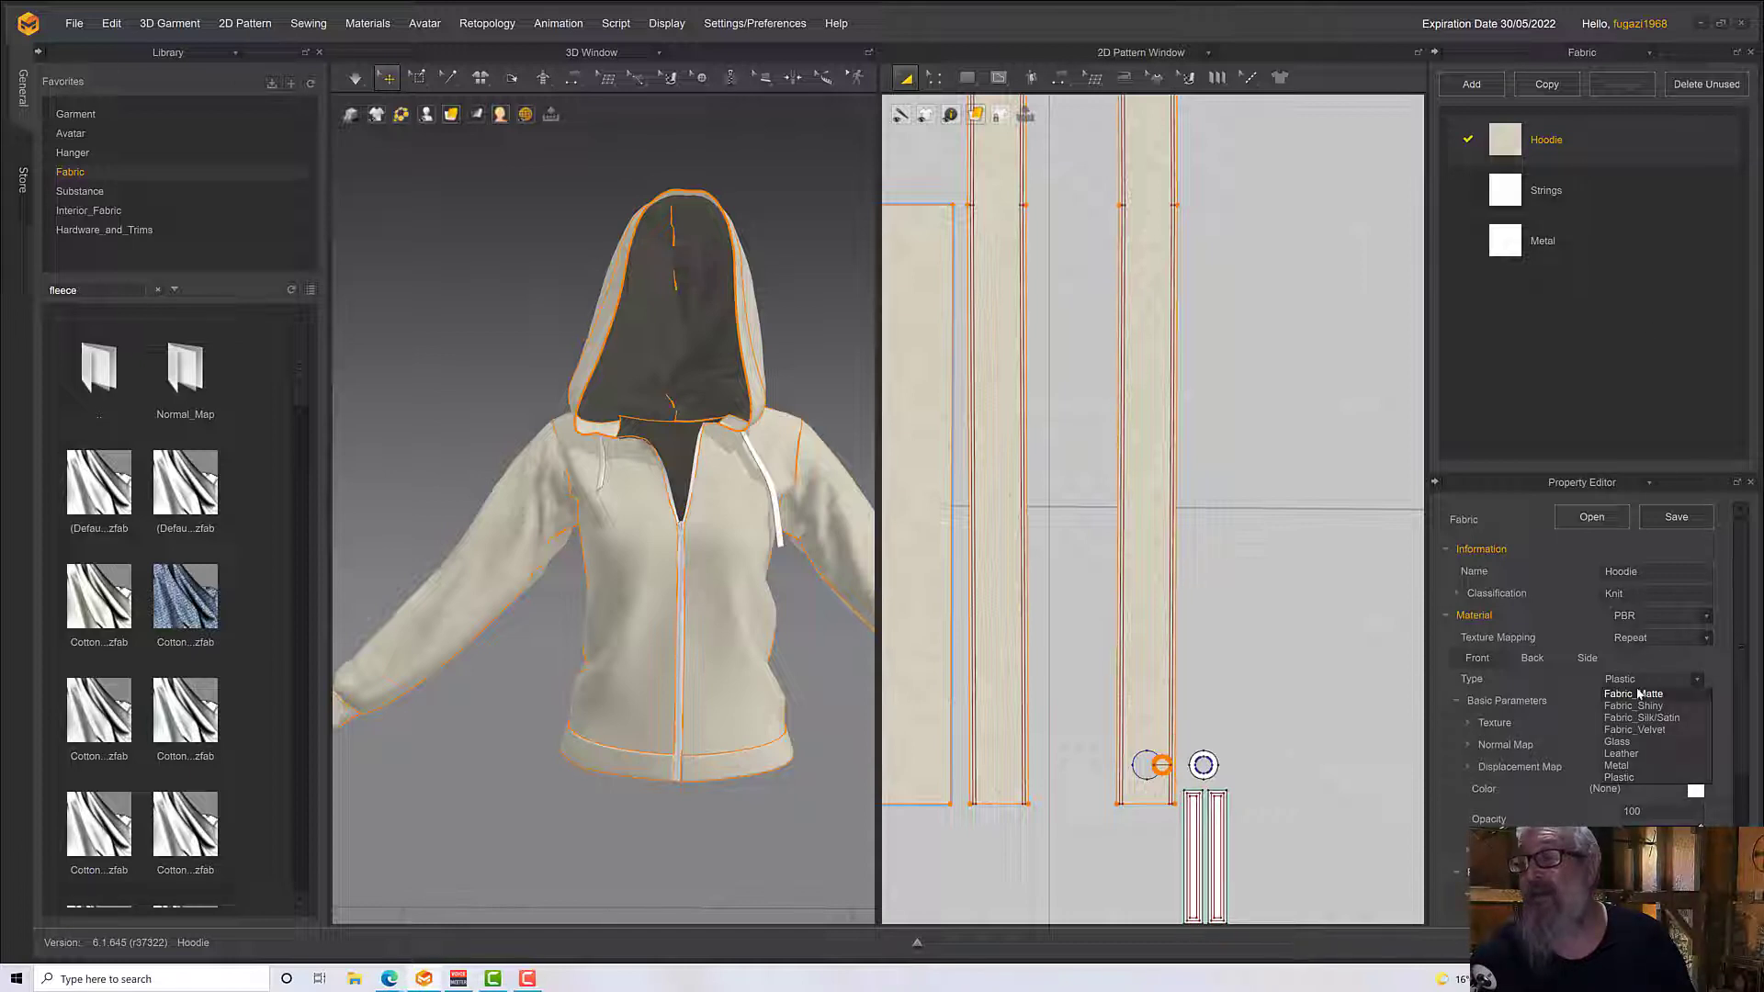
pyautogui.click(1638, 695)
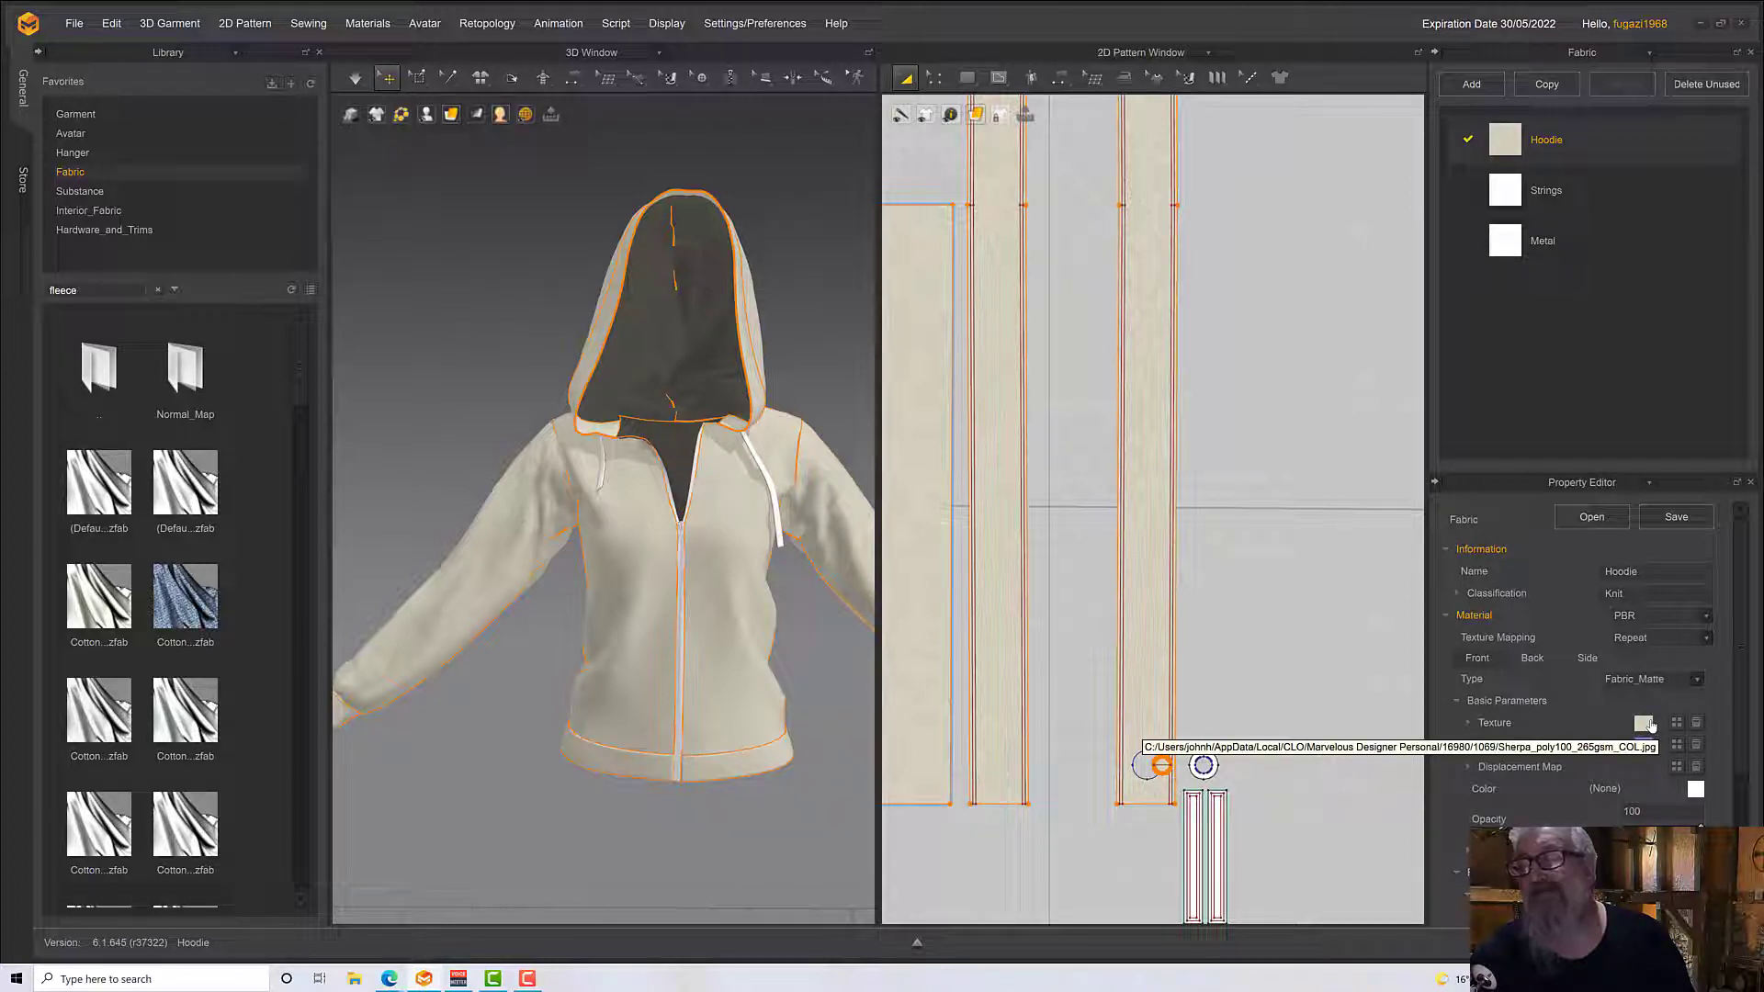
pyautogui.click(1468, 724)
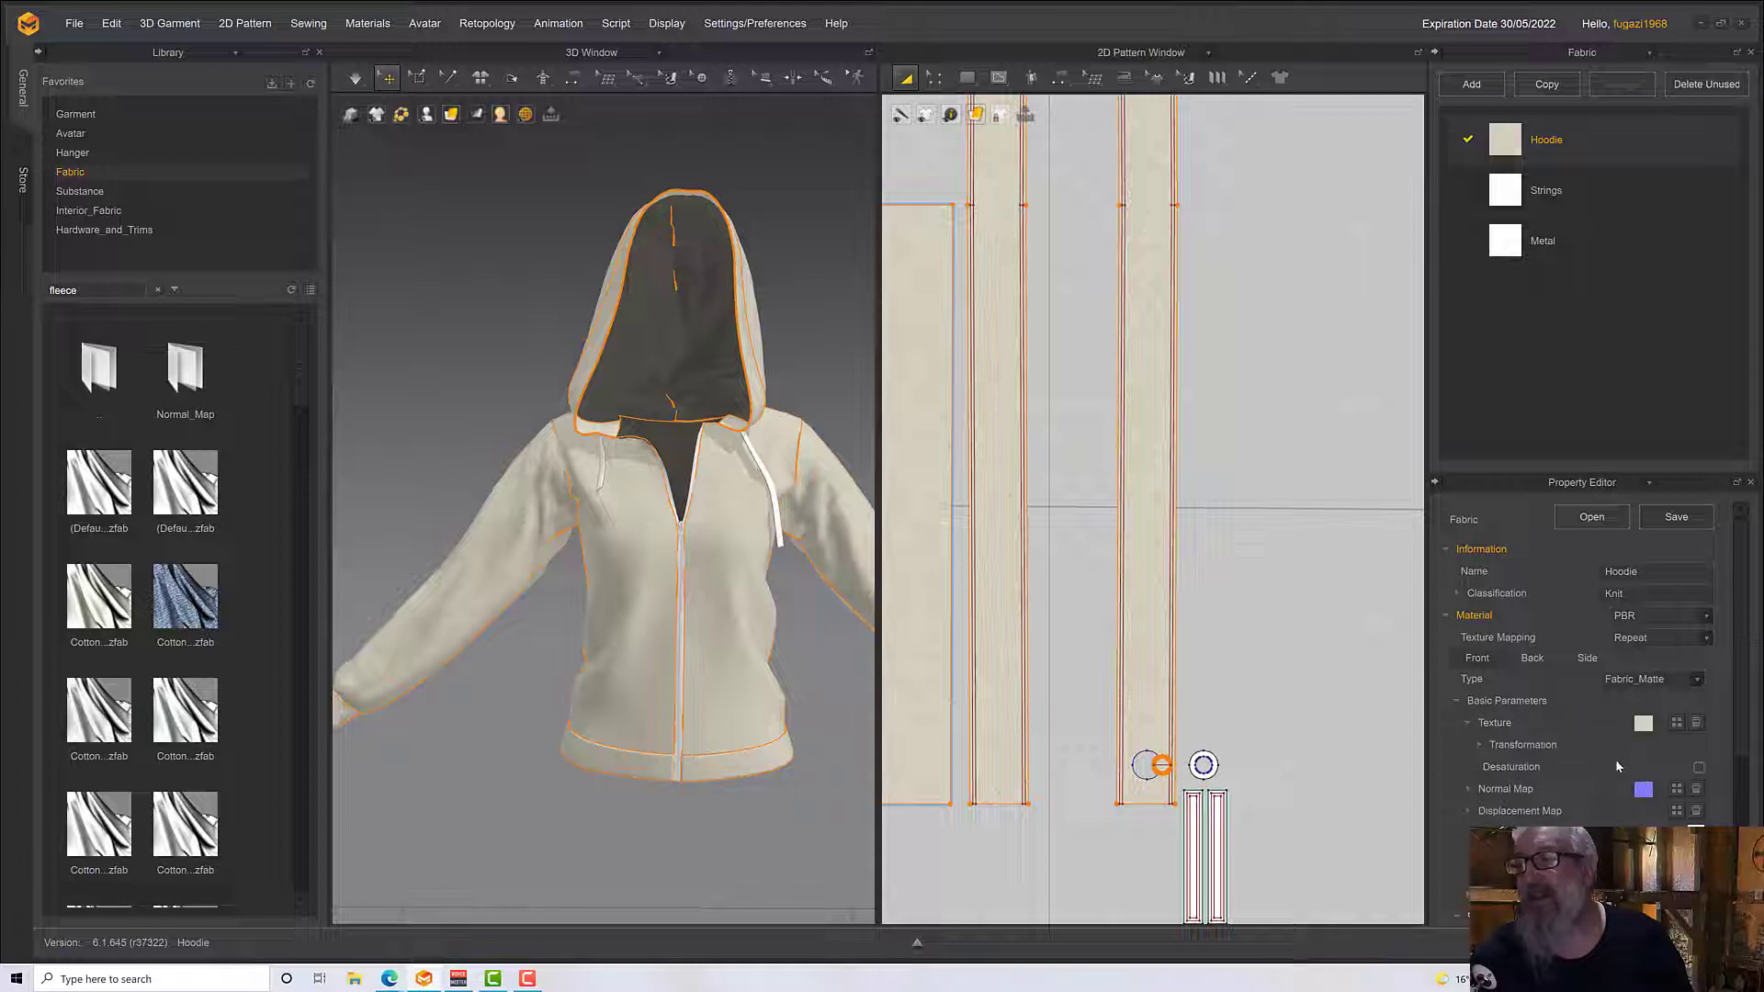
pyautogui.click(1699, 769)
pyautogui.scroll(10, 721, 662)
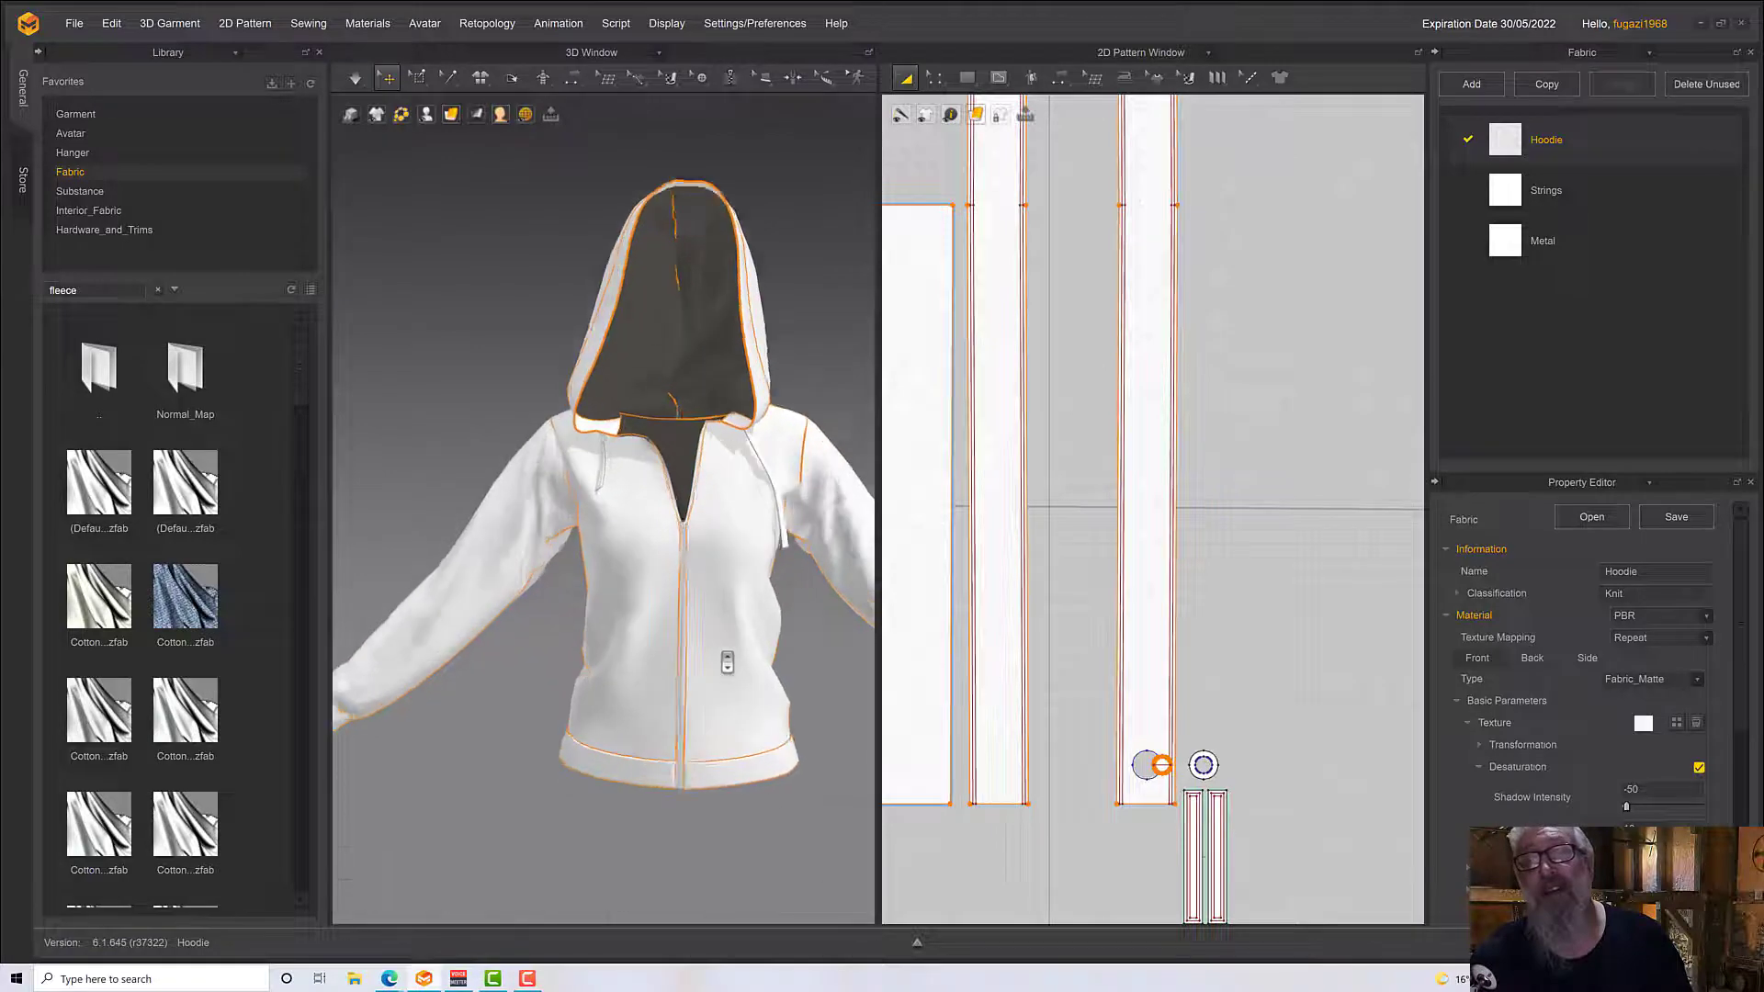
pyautogui.scroll(3, 727, 662)
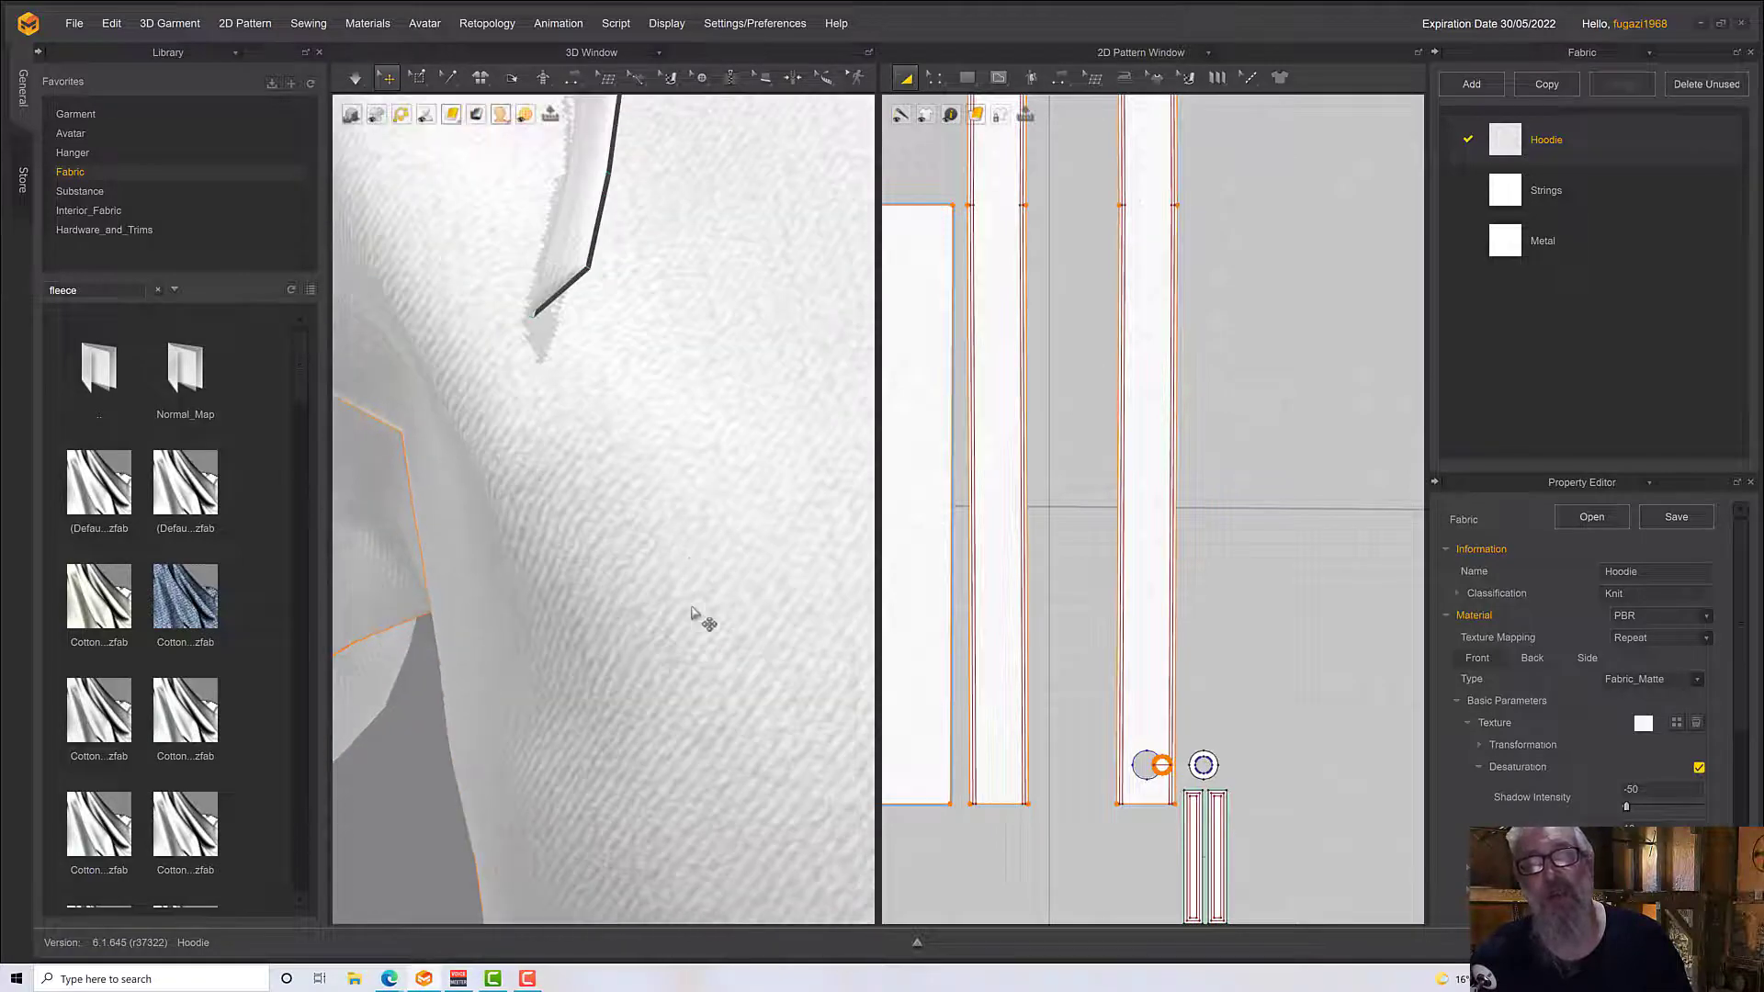
# Set the Hoodie fabric's colour to the dark blue-grey 42434E
pyautogui.scroll(-3, 1663, 777)
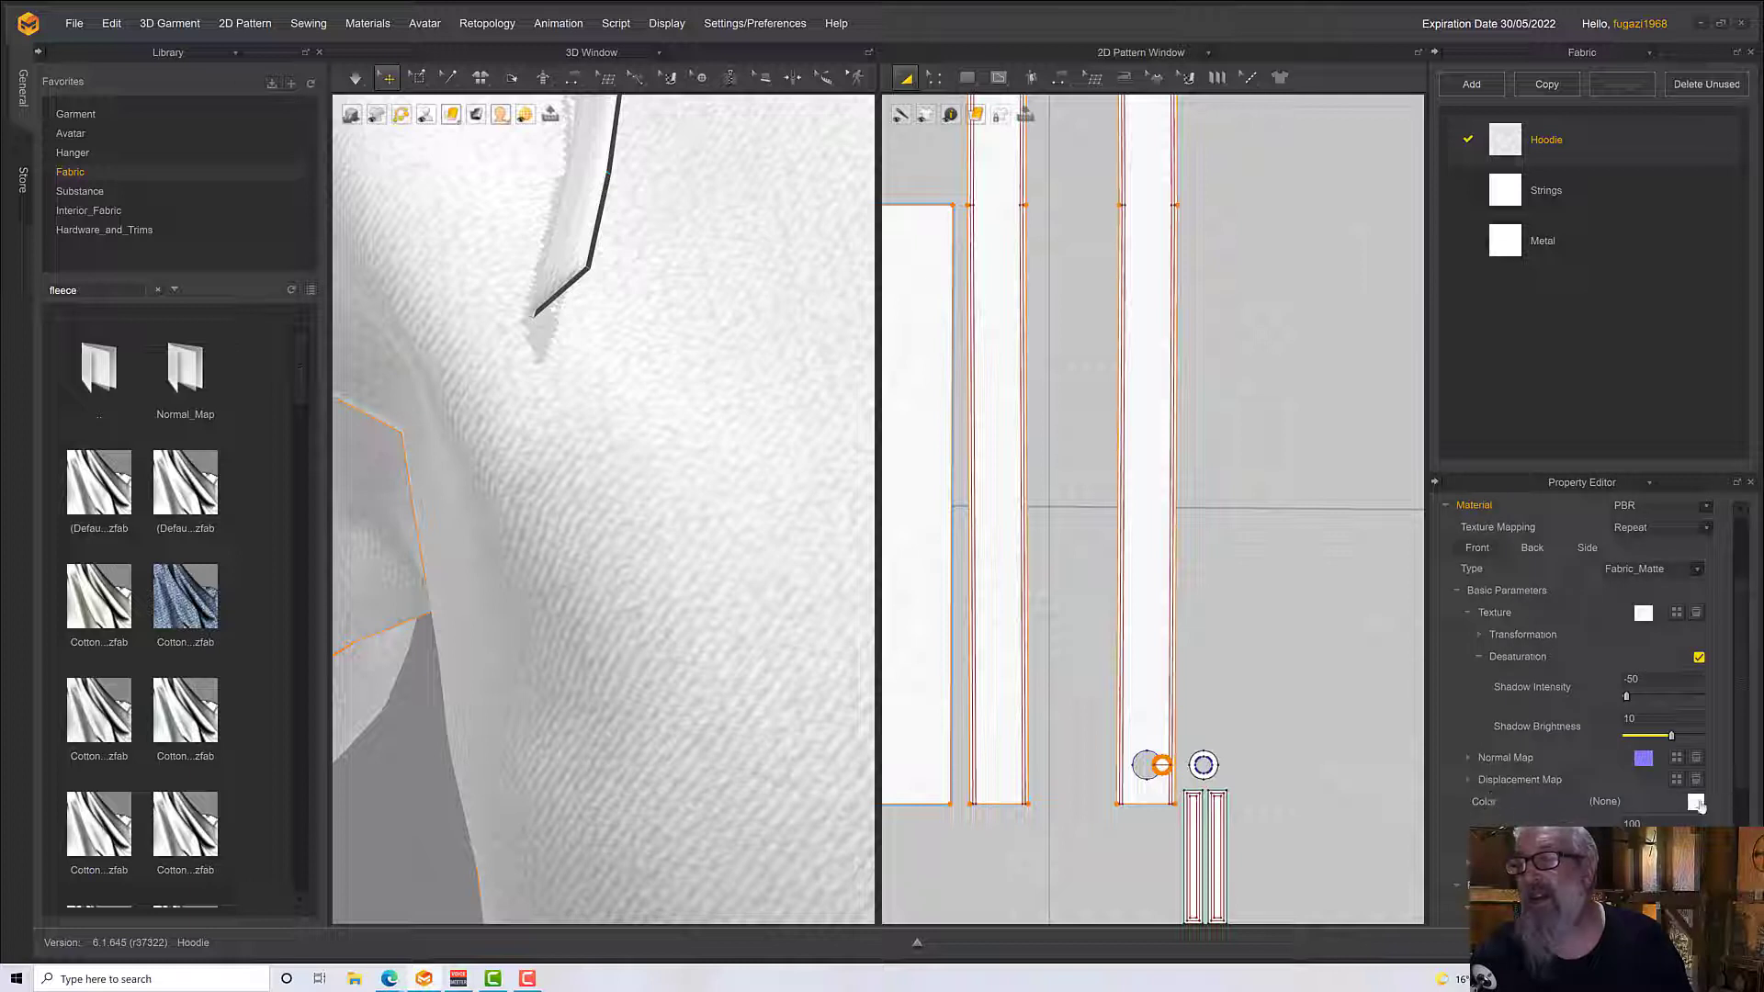
pyautogui.click(1697, 803)
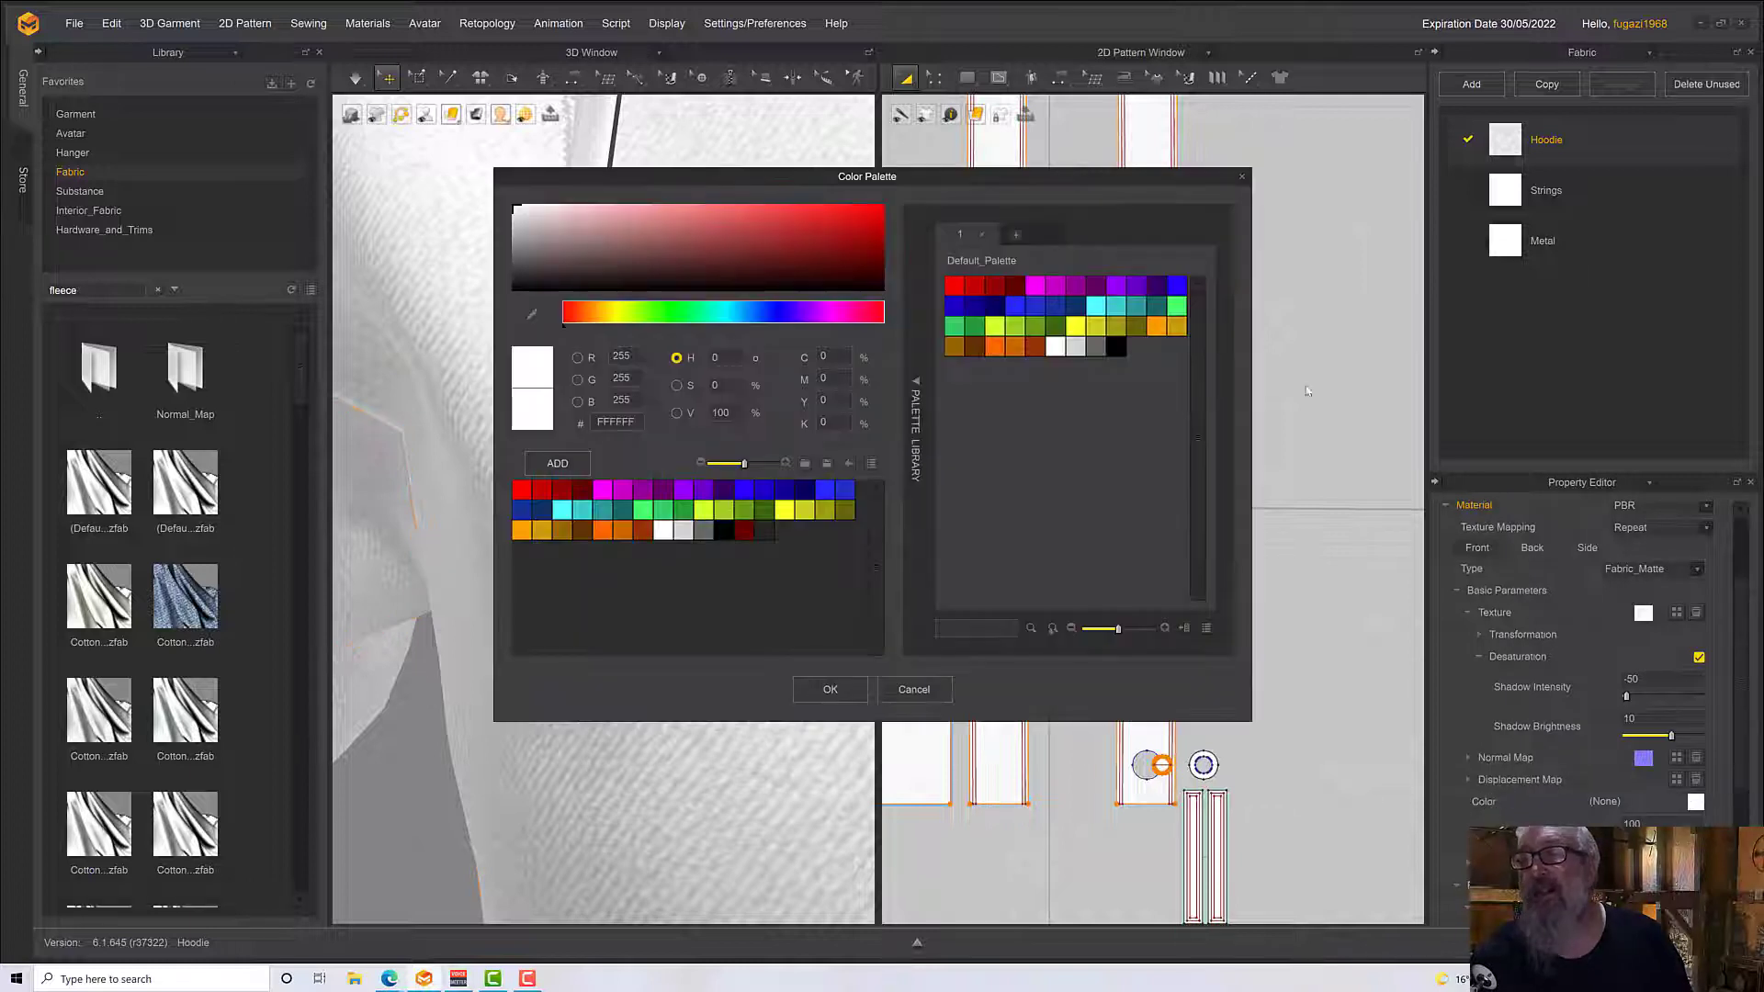
pyautogui.click(519, 261)
pyautogui.moveTo(519, 258); pyautogui.dragTo(512, 263)
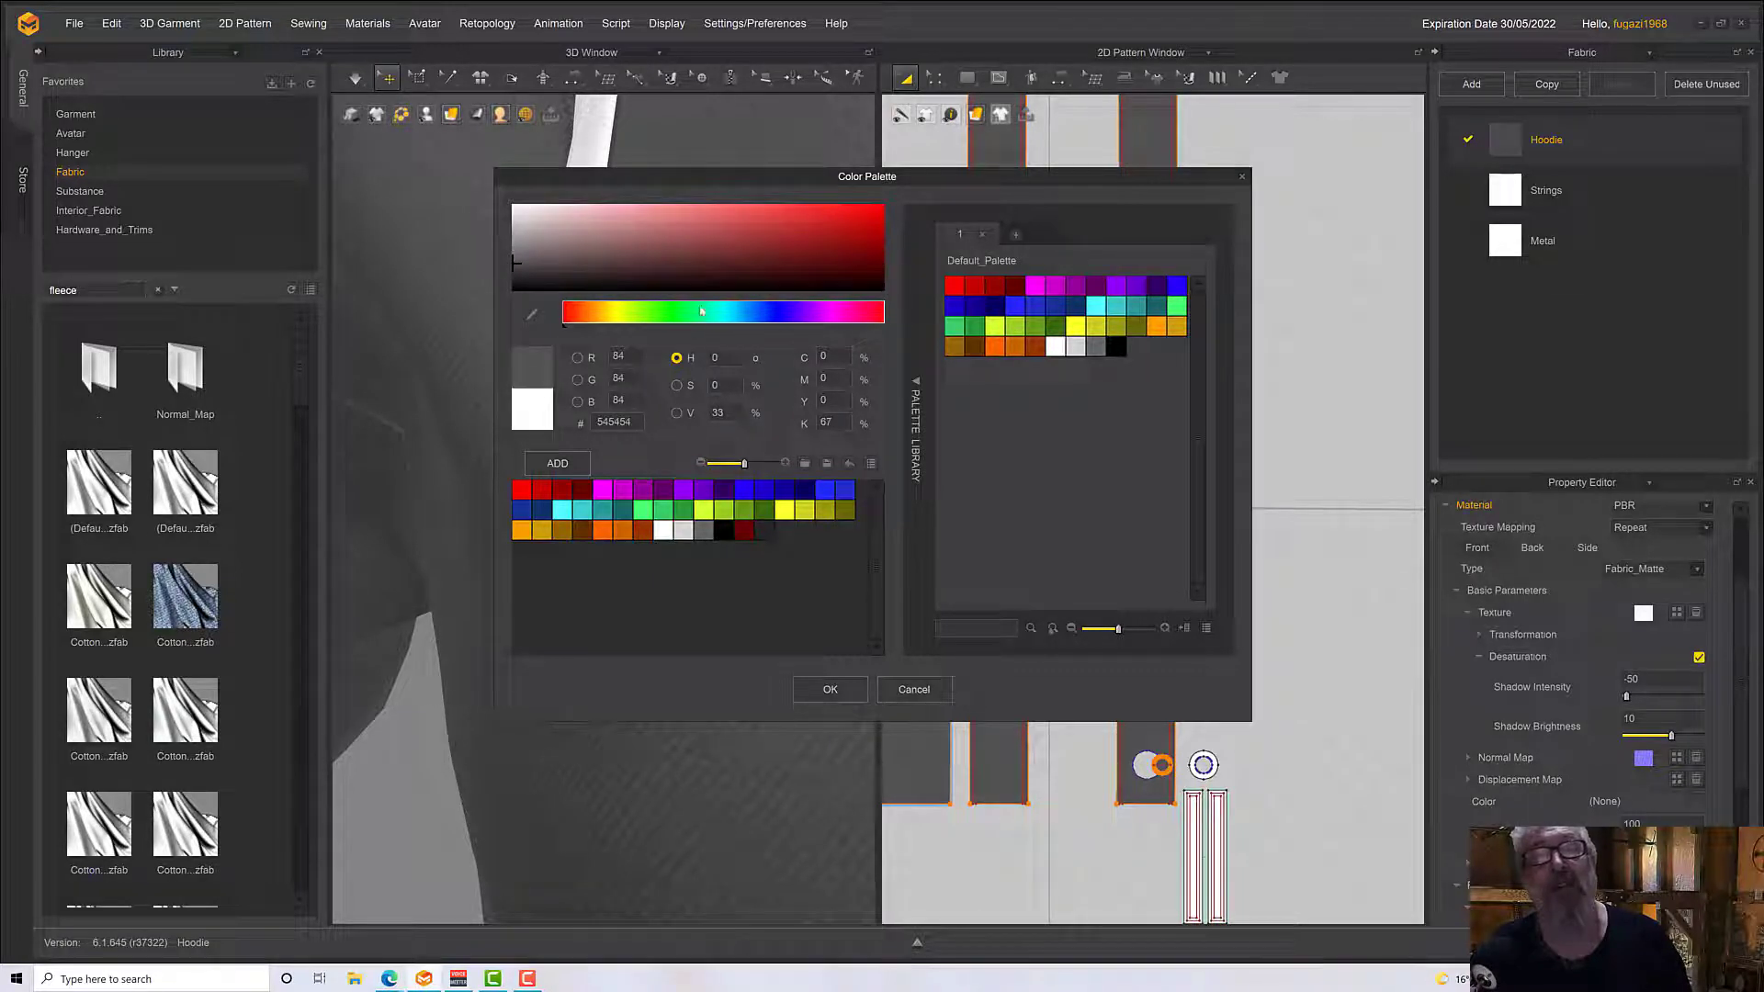
pyautogui.click(769, 314)
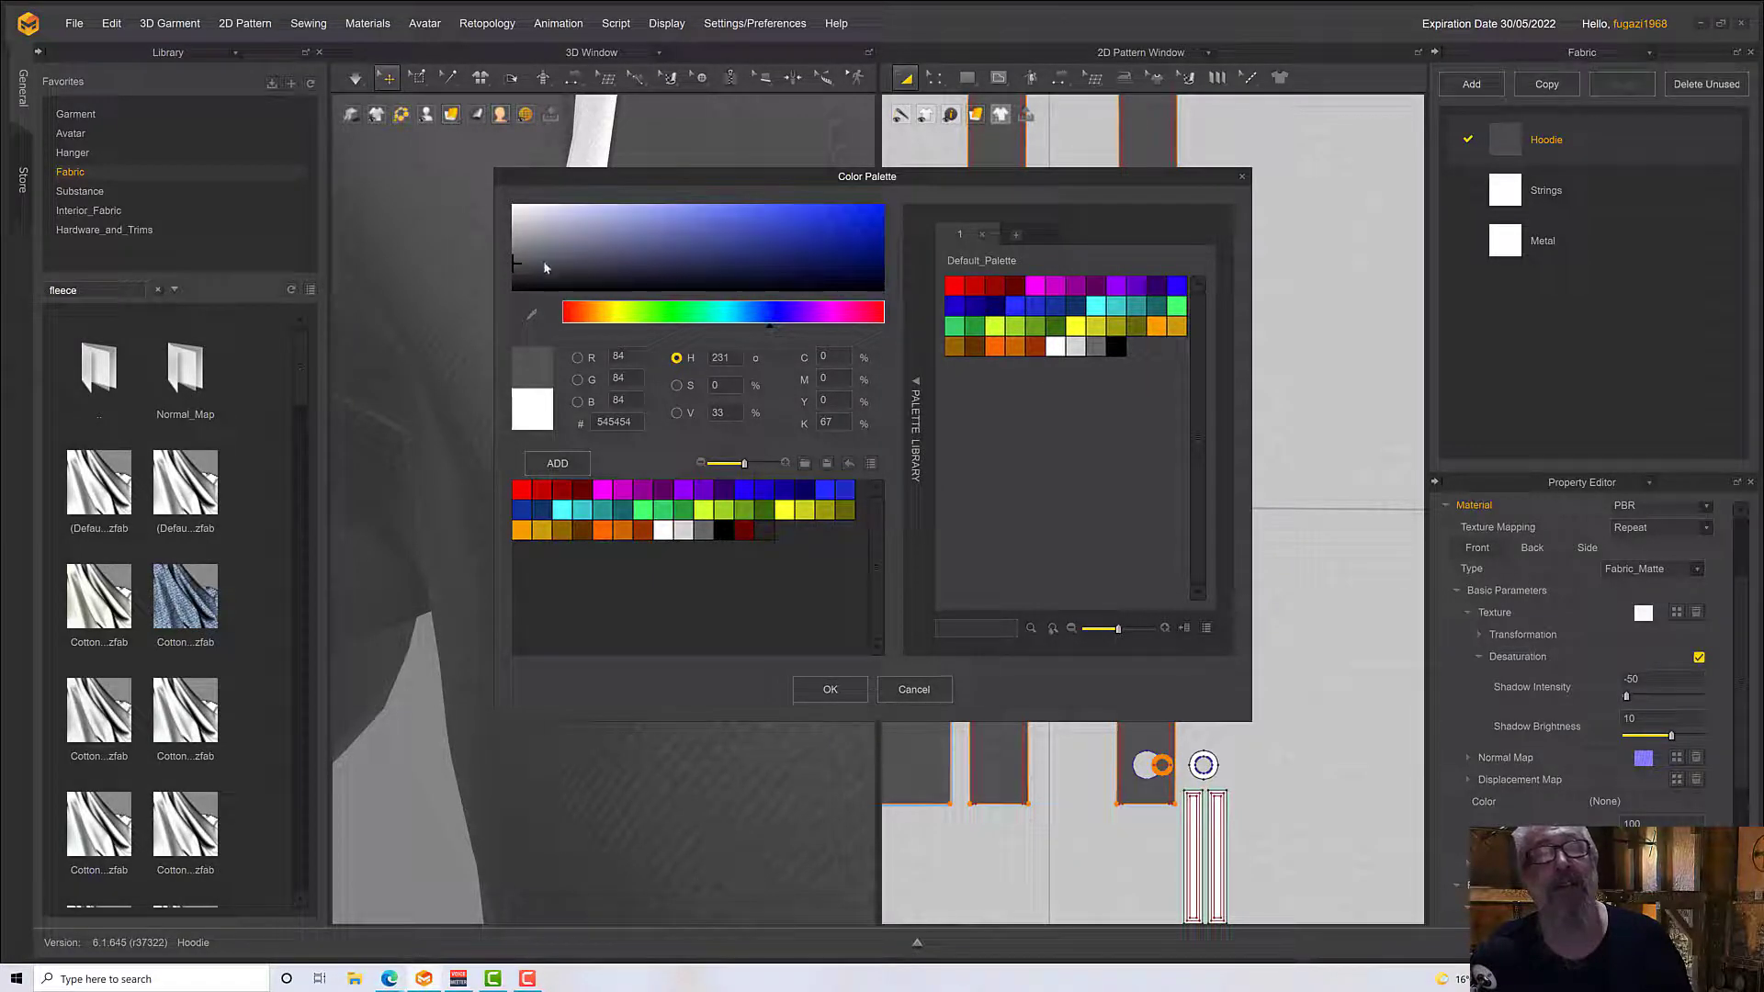
pyautogui.click(569, 269)
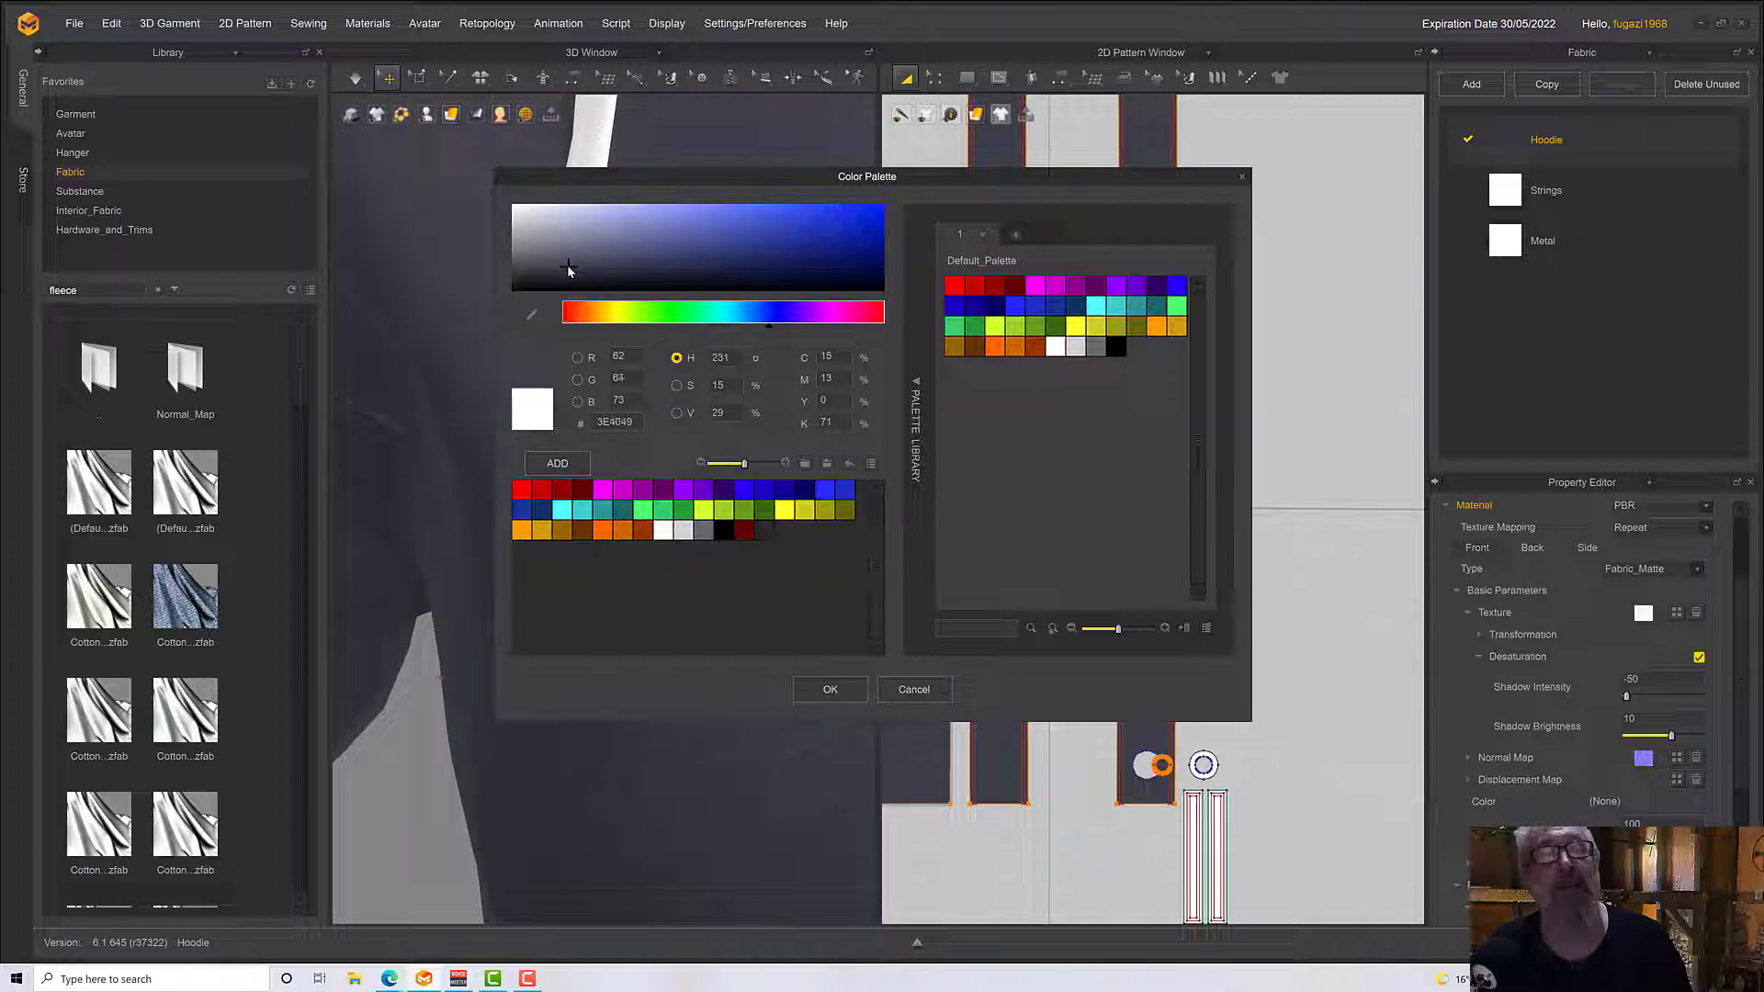
pyautogui.click(818, 686)
# Examine the recoloured hoodie in 3D, up close and as a whole, with the fabric's pattern selection cleared
pyautogui.scroll(5, 690, 643)
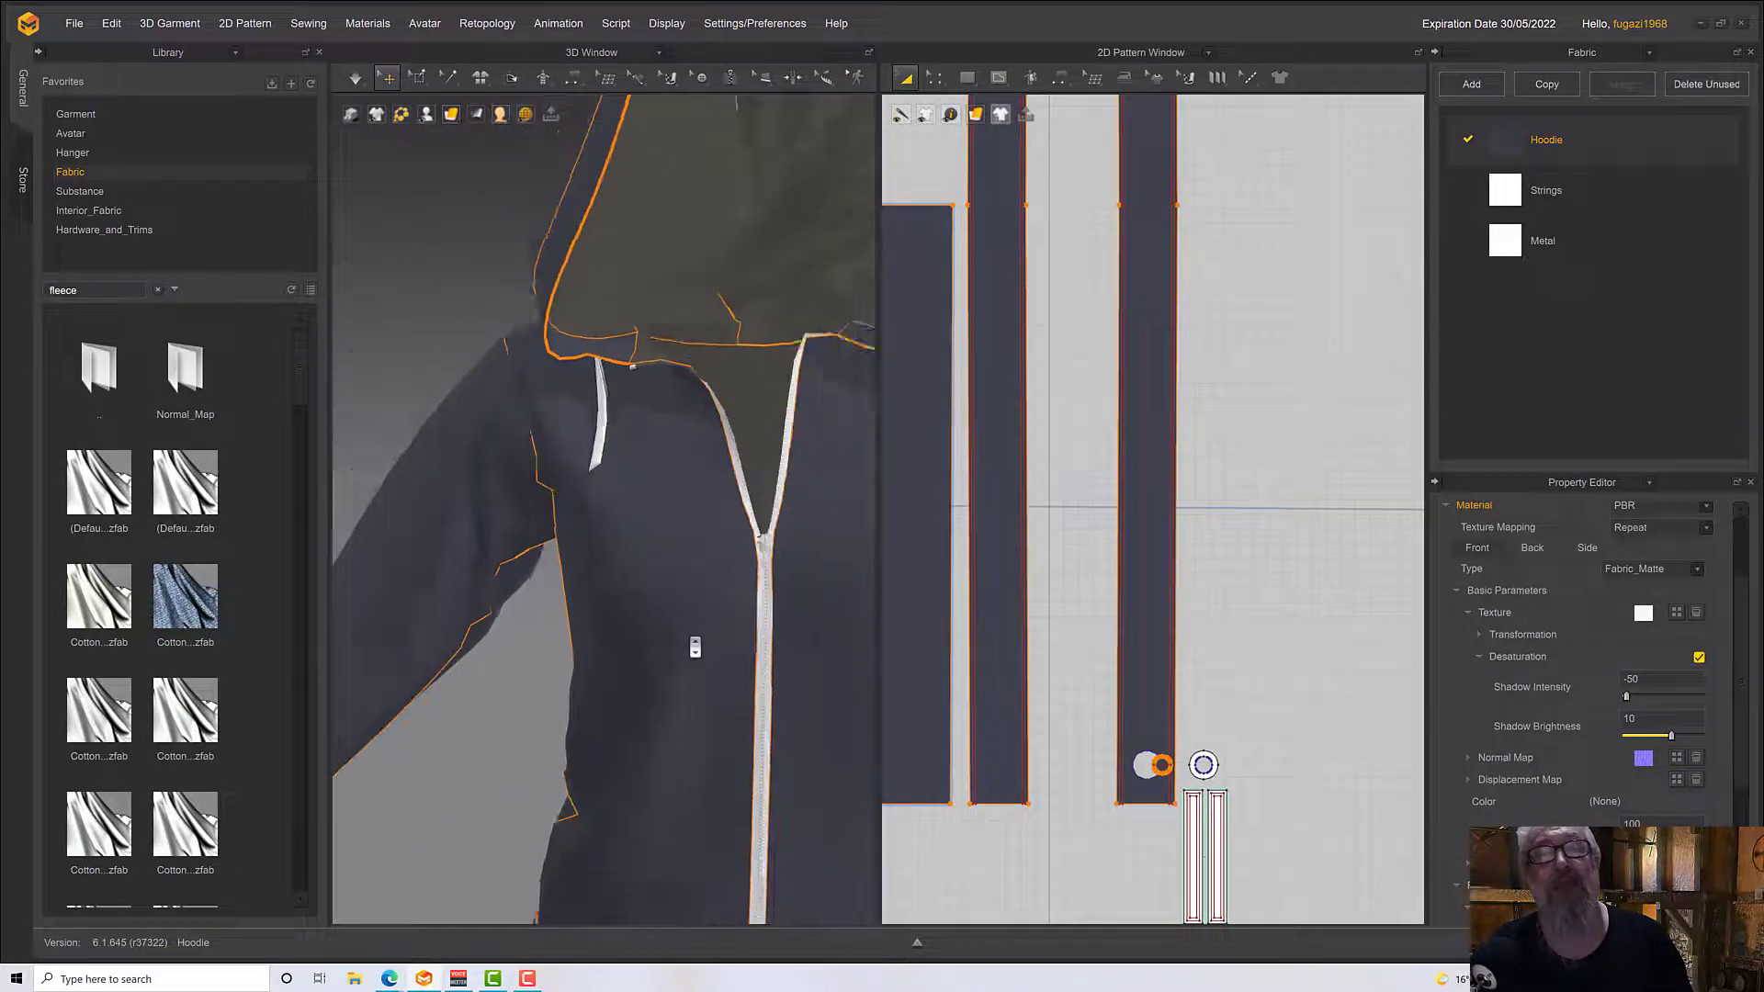
pyautogui.scroll(5, 695, 647)
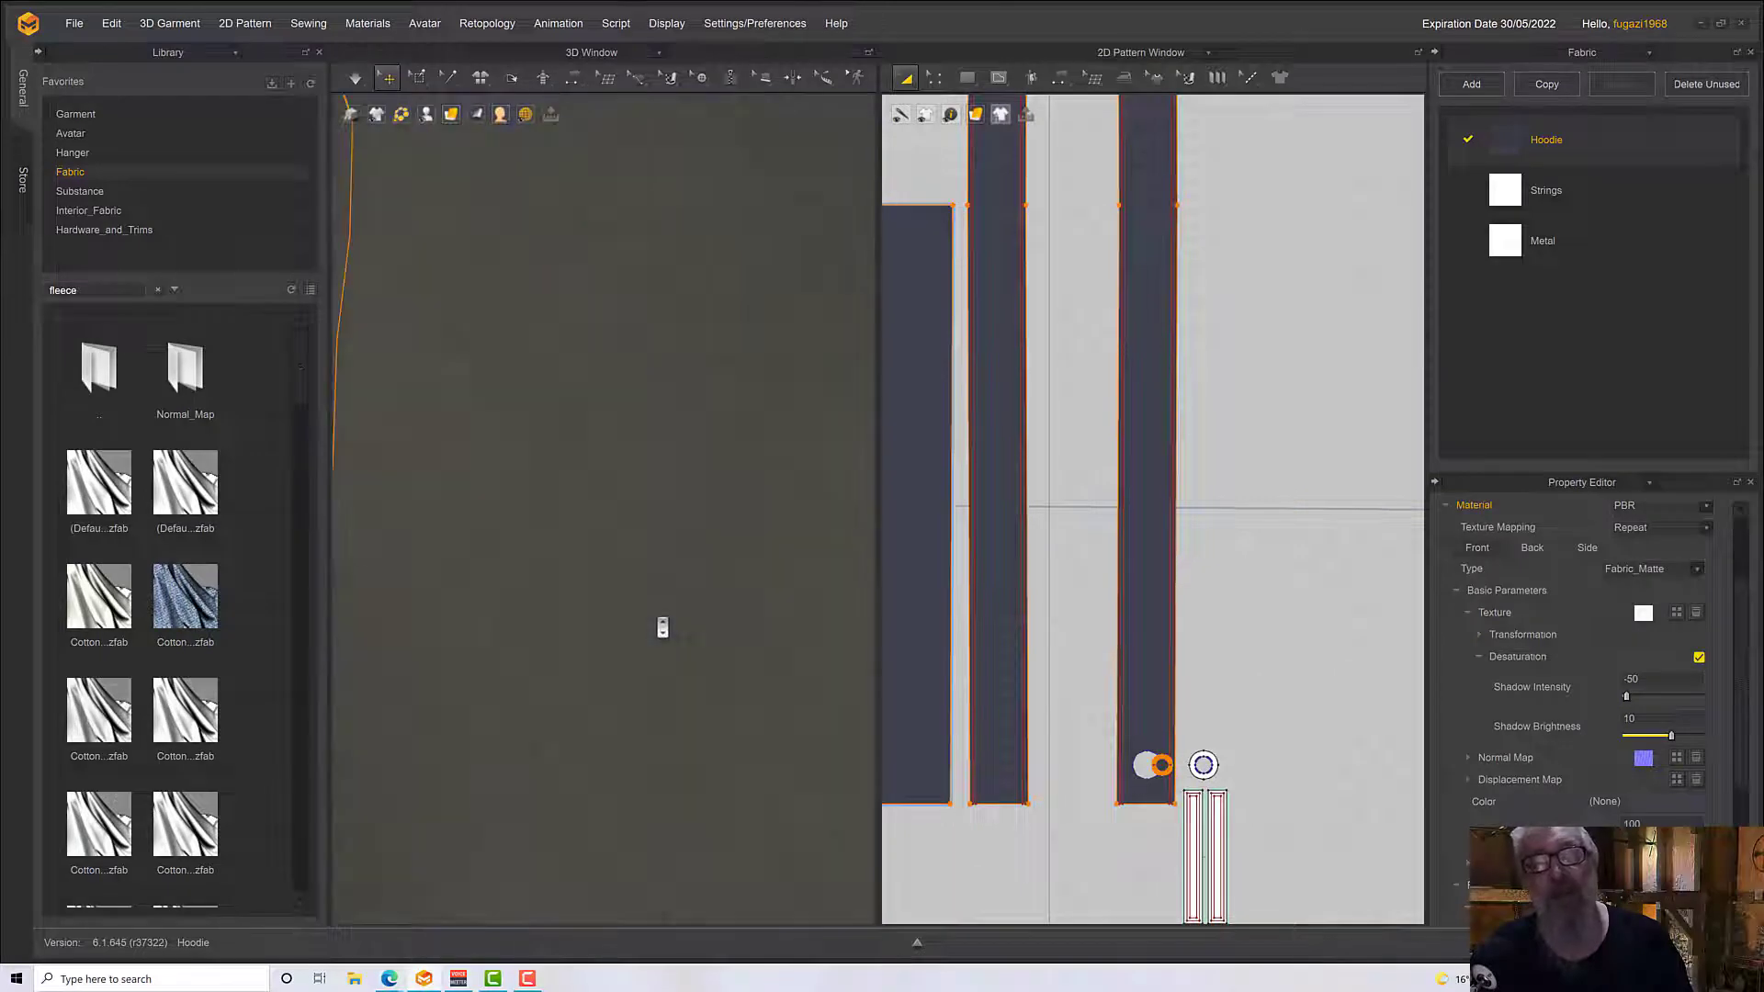
pyautogui.scroll(-5, 661, 625)
pyautogui.scroll(-5, 662, 628)
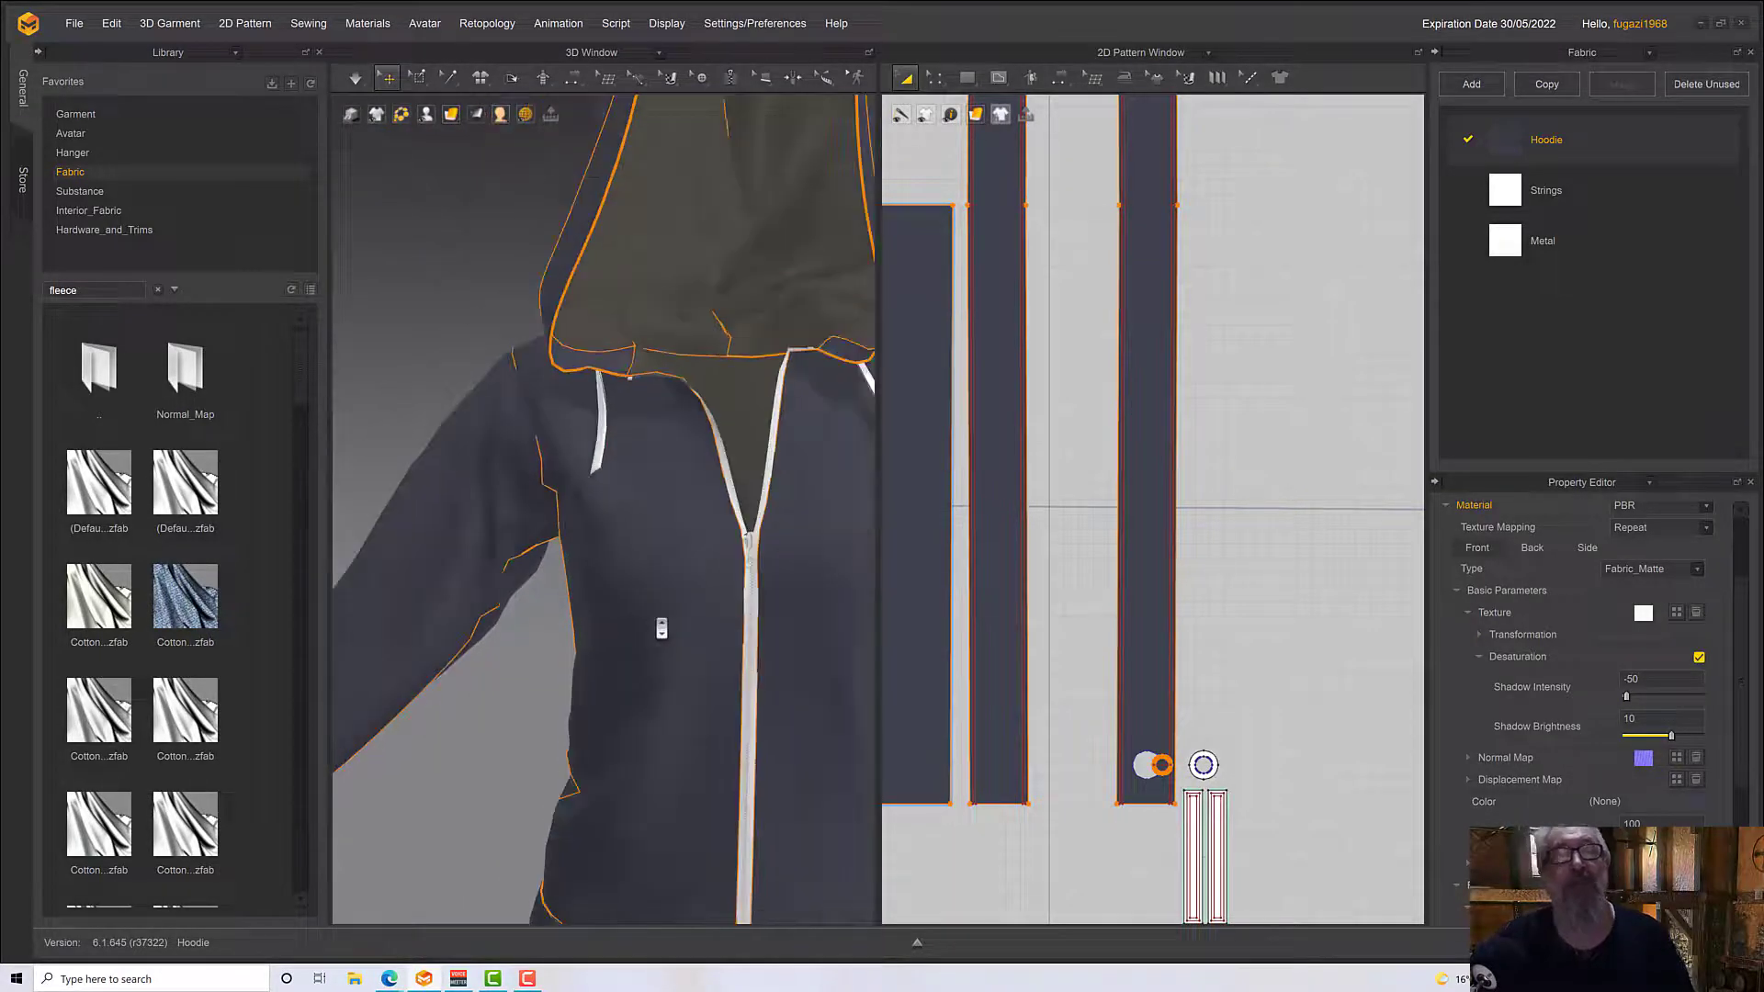
pyautogui.moveTo(676, 652)
pyautogui.mouseDown(button='right')
pyautogui.moveTo(484, 619)
pyautogui.moveTo(719, 620)
pyautogui.moveTo(615, 622)
pyautogui.moveTo(658, 627)
pyautogui.mouseUp(button='right')
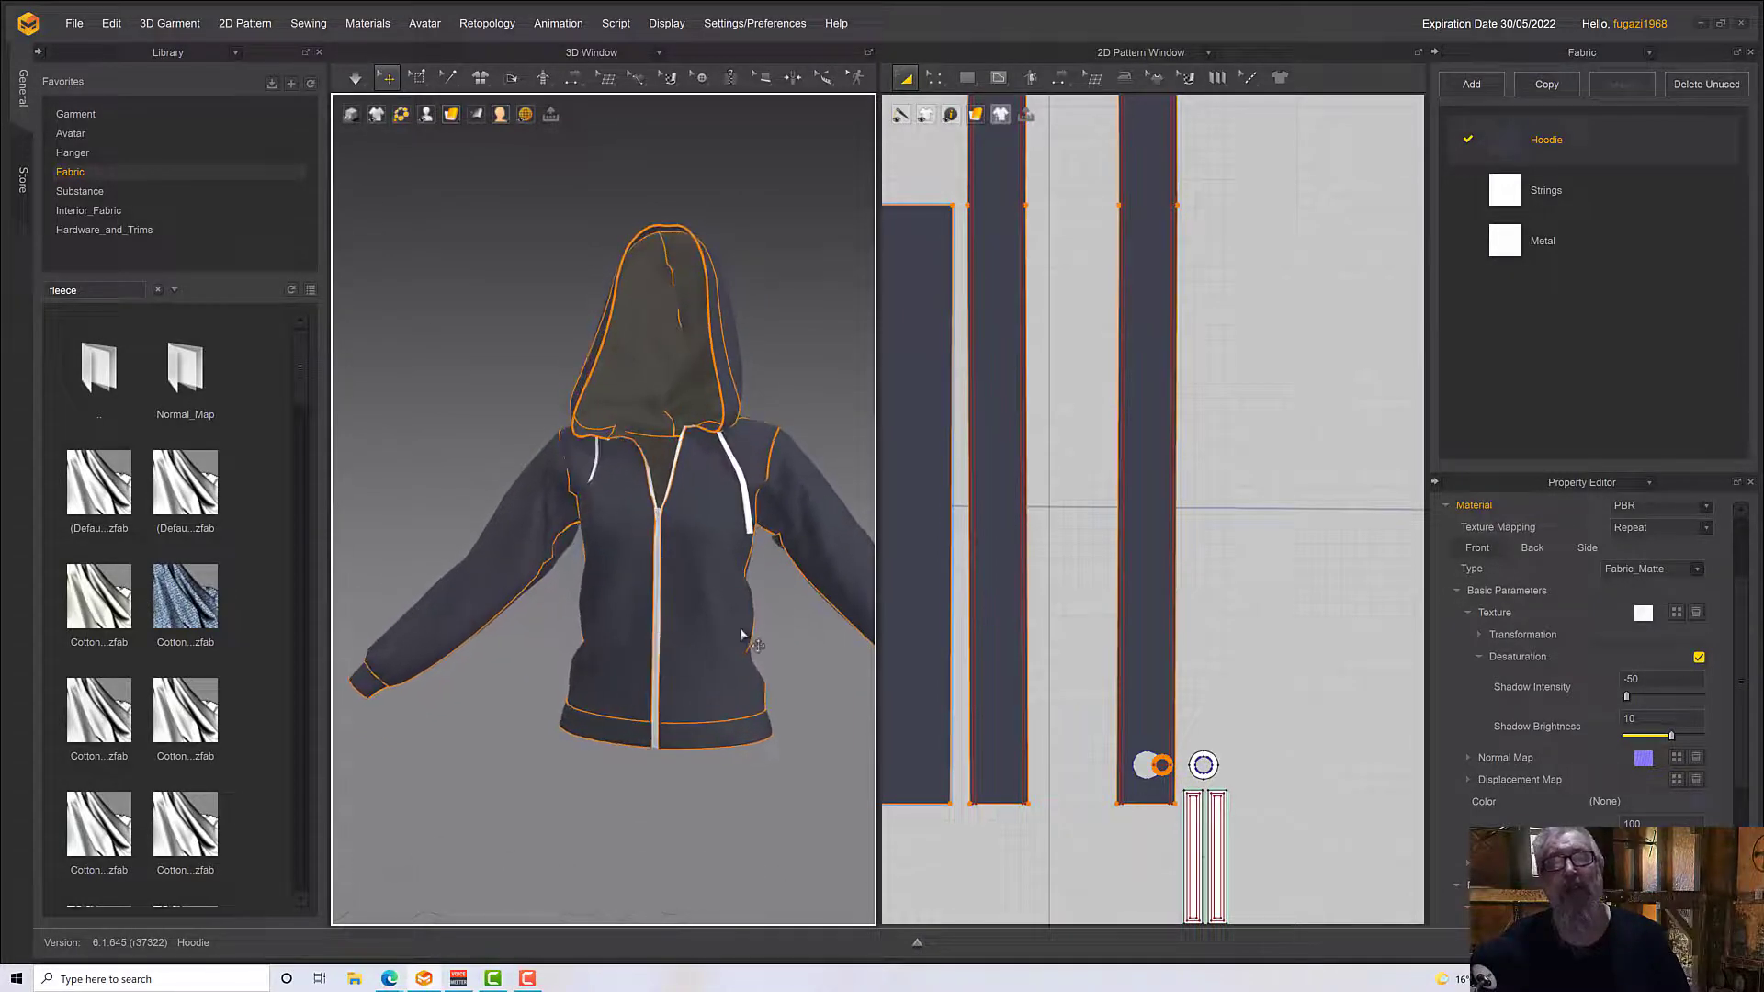
pyautogui.click(787, 631)
pyautogui.scroll(-2, 786, 641)
pyautogui.scroll(2, 786, 641)
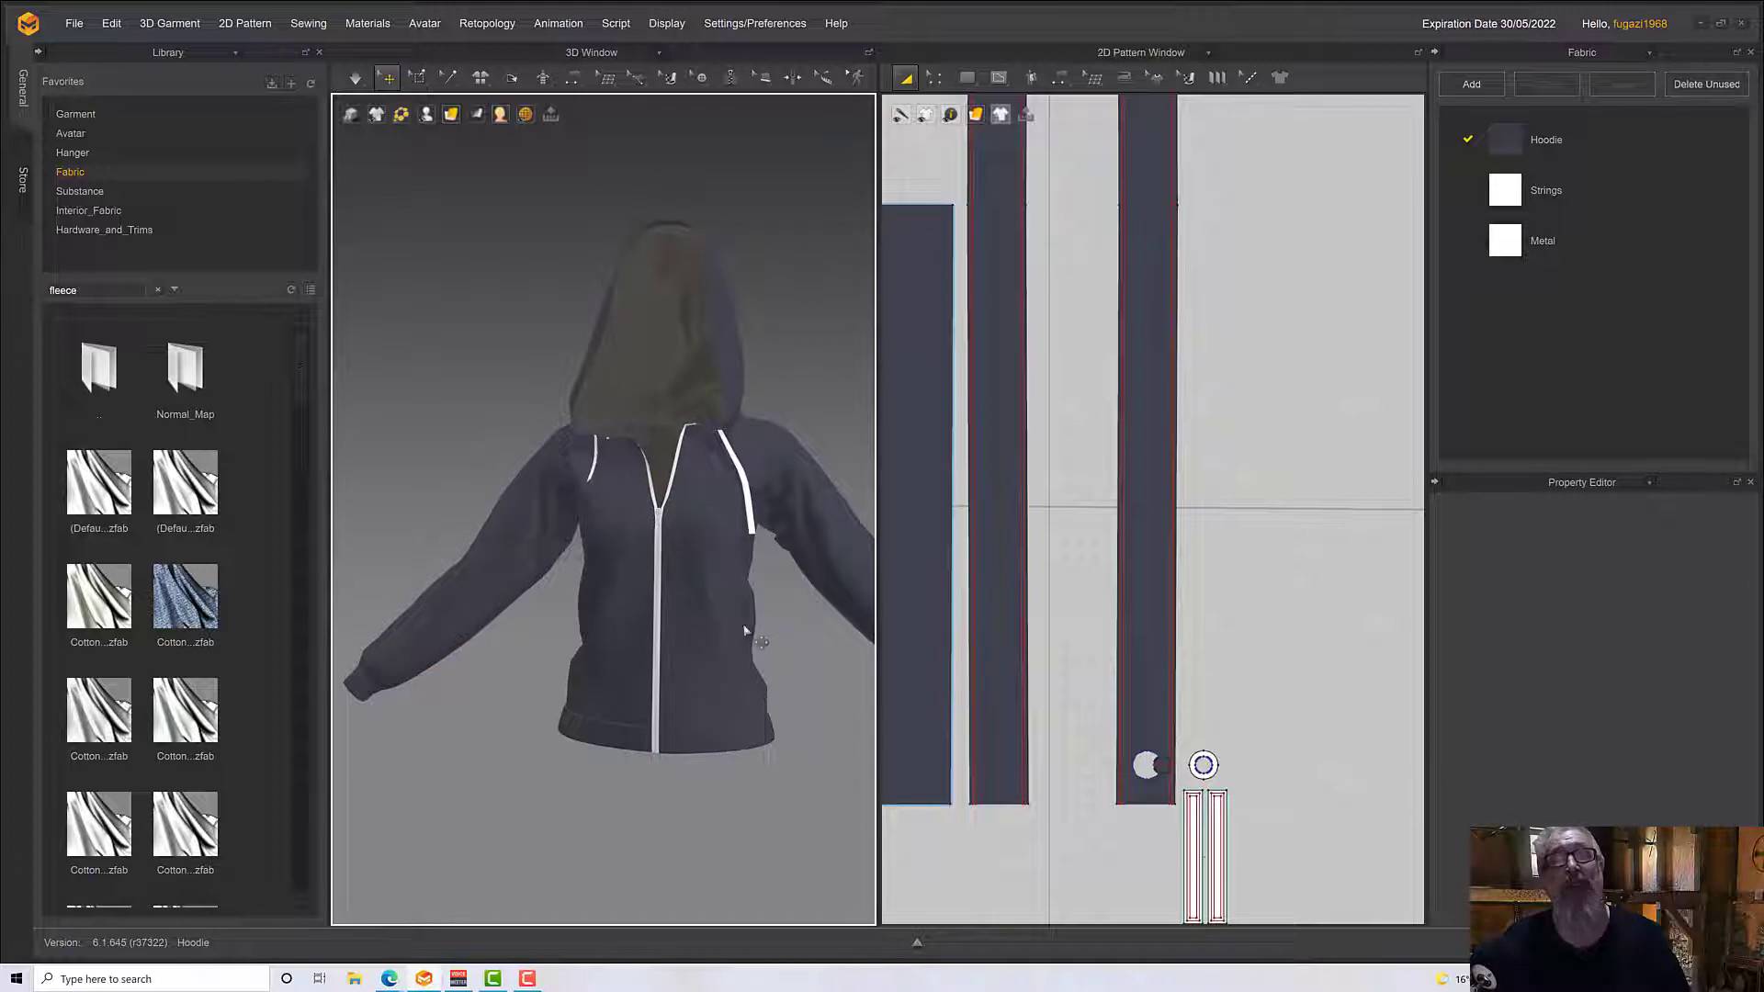
# Show the avatar wearing the hoodie and turn on quality rendering in the 3D view
pyautogui.hotkey('shift', 'a')
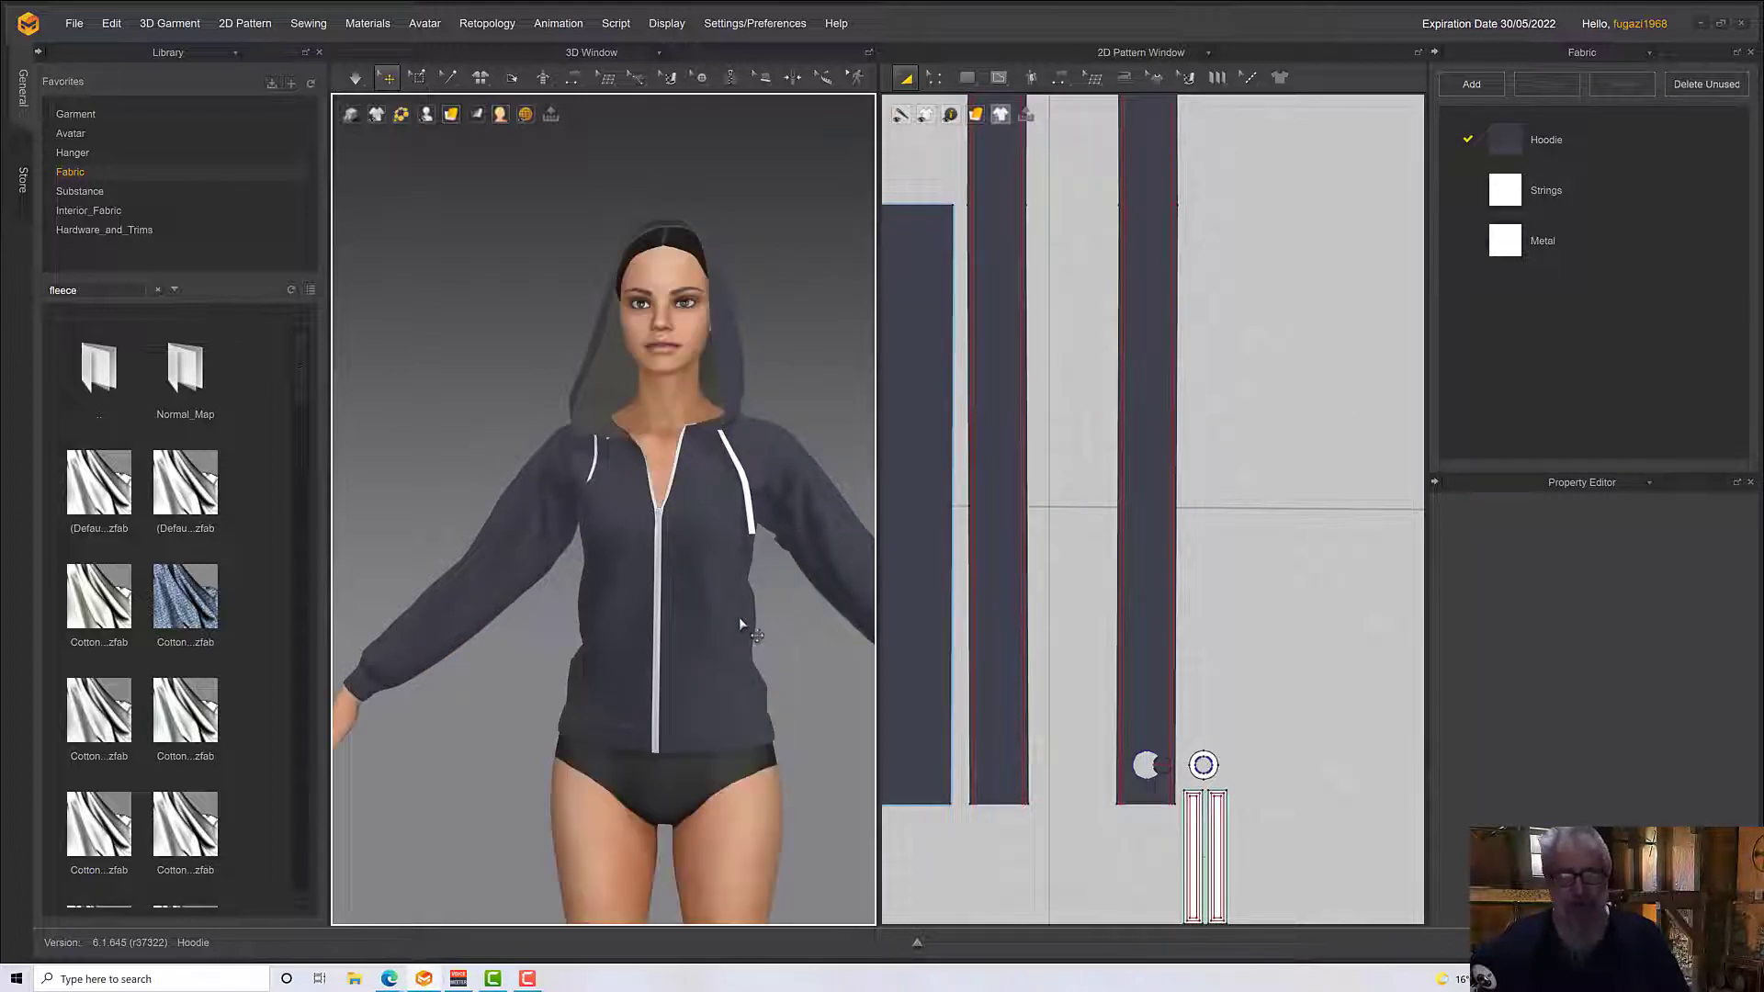
pyautogui.moveTo(740, 622)
pyautogui.mouseDown(button='right')
pyautogui.moveTo(703, 602)
pyautogui.moveTo(729, 585)
pyautogui.moveTo(653, 615)
pyautogui.moveTo(722, 606)
pyautogui.mouseUp(button='right')
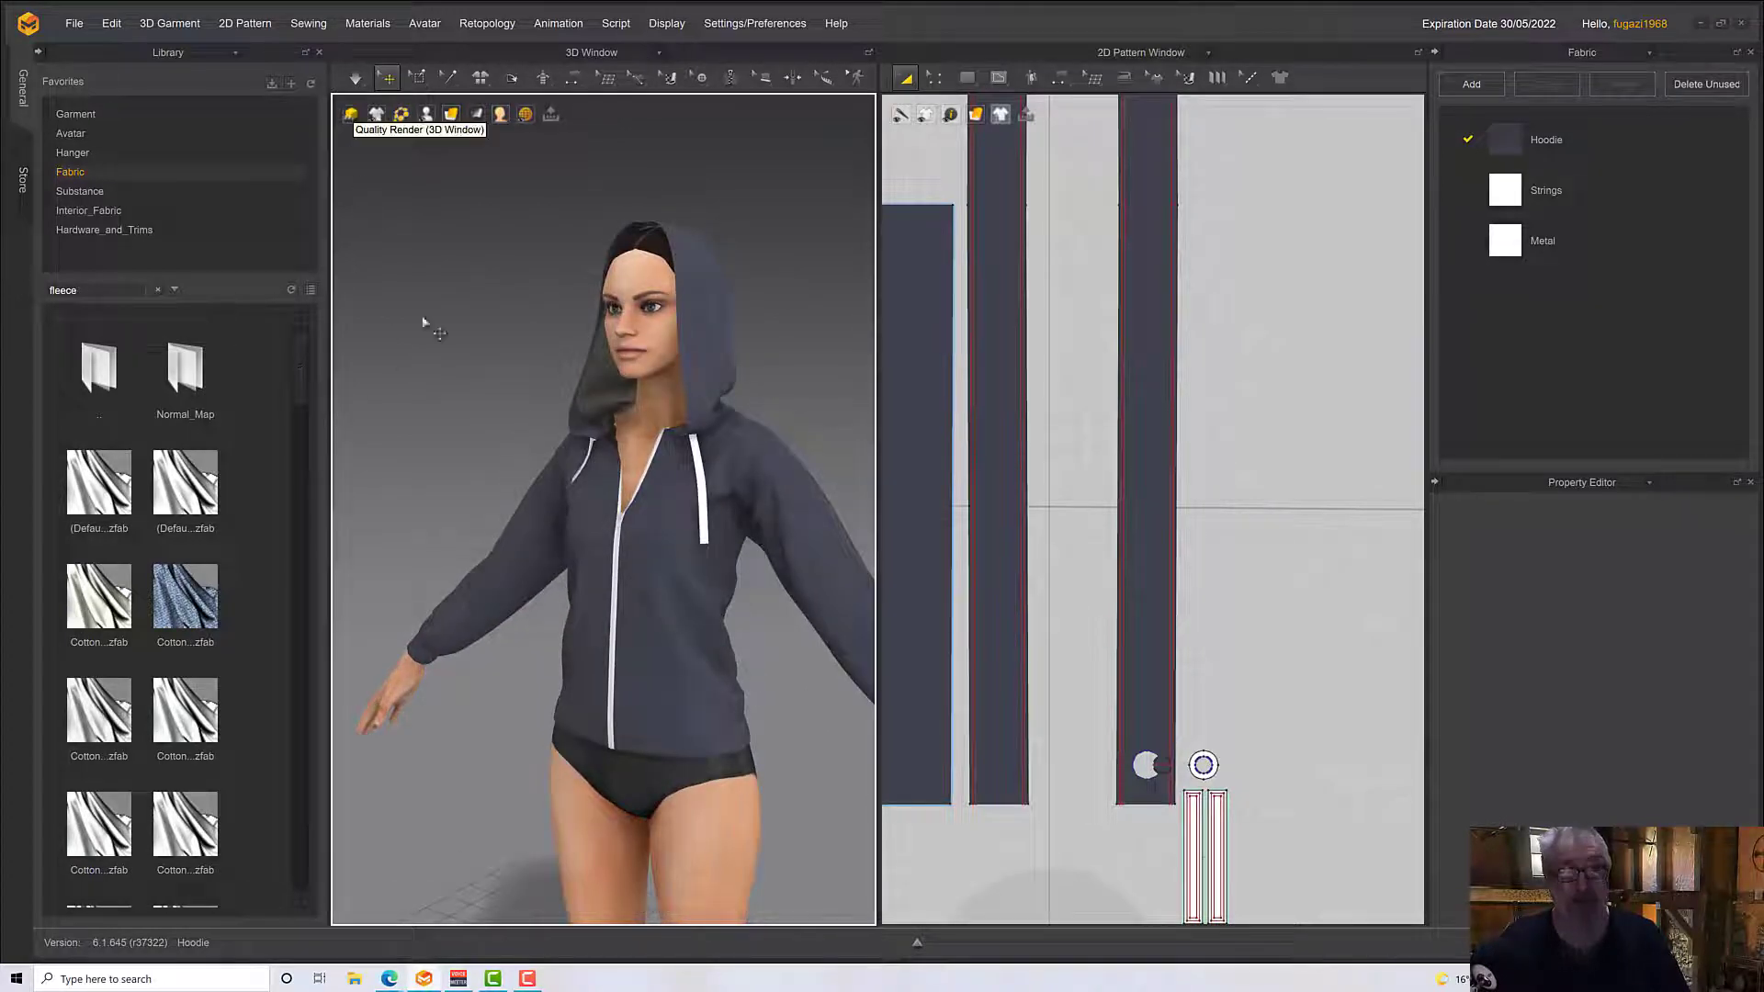
pyautogui.moveTo(422, 322); pyautogui.dragTo(575, 517, button='right')
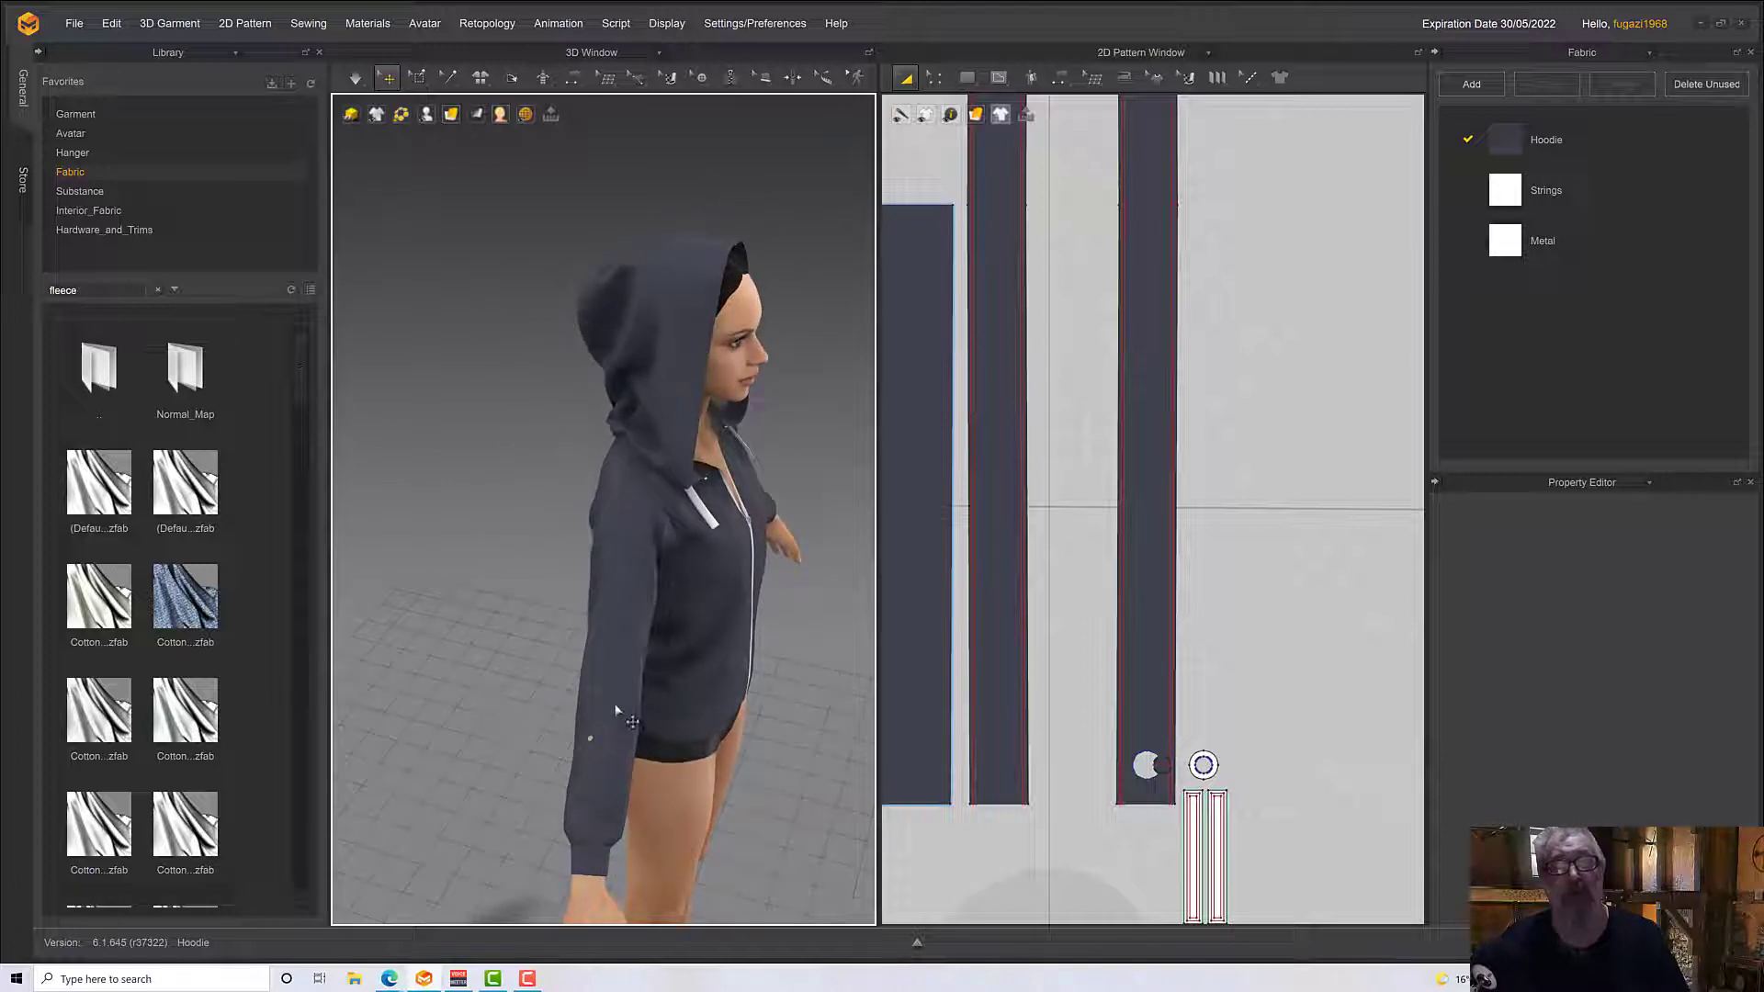
# Run the simulation, tug the avatar's right sleeve to resettle the fabric, and check the hoodie from the front
pyautogui.click(616, 709)
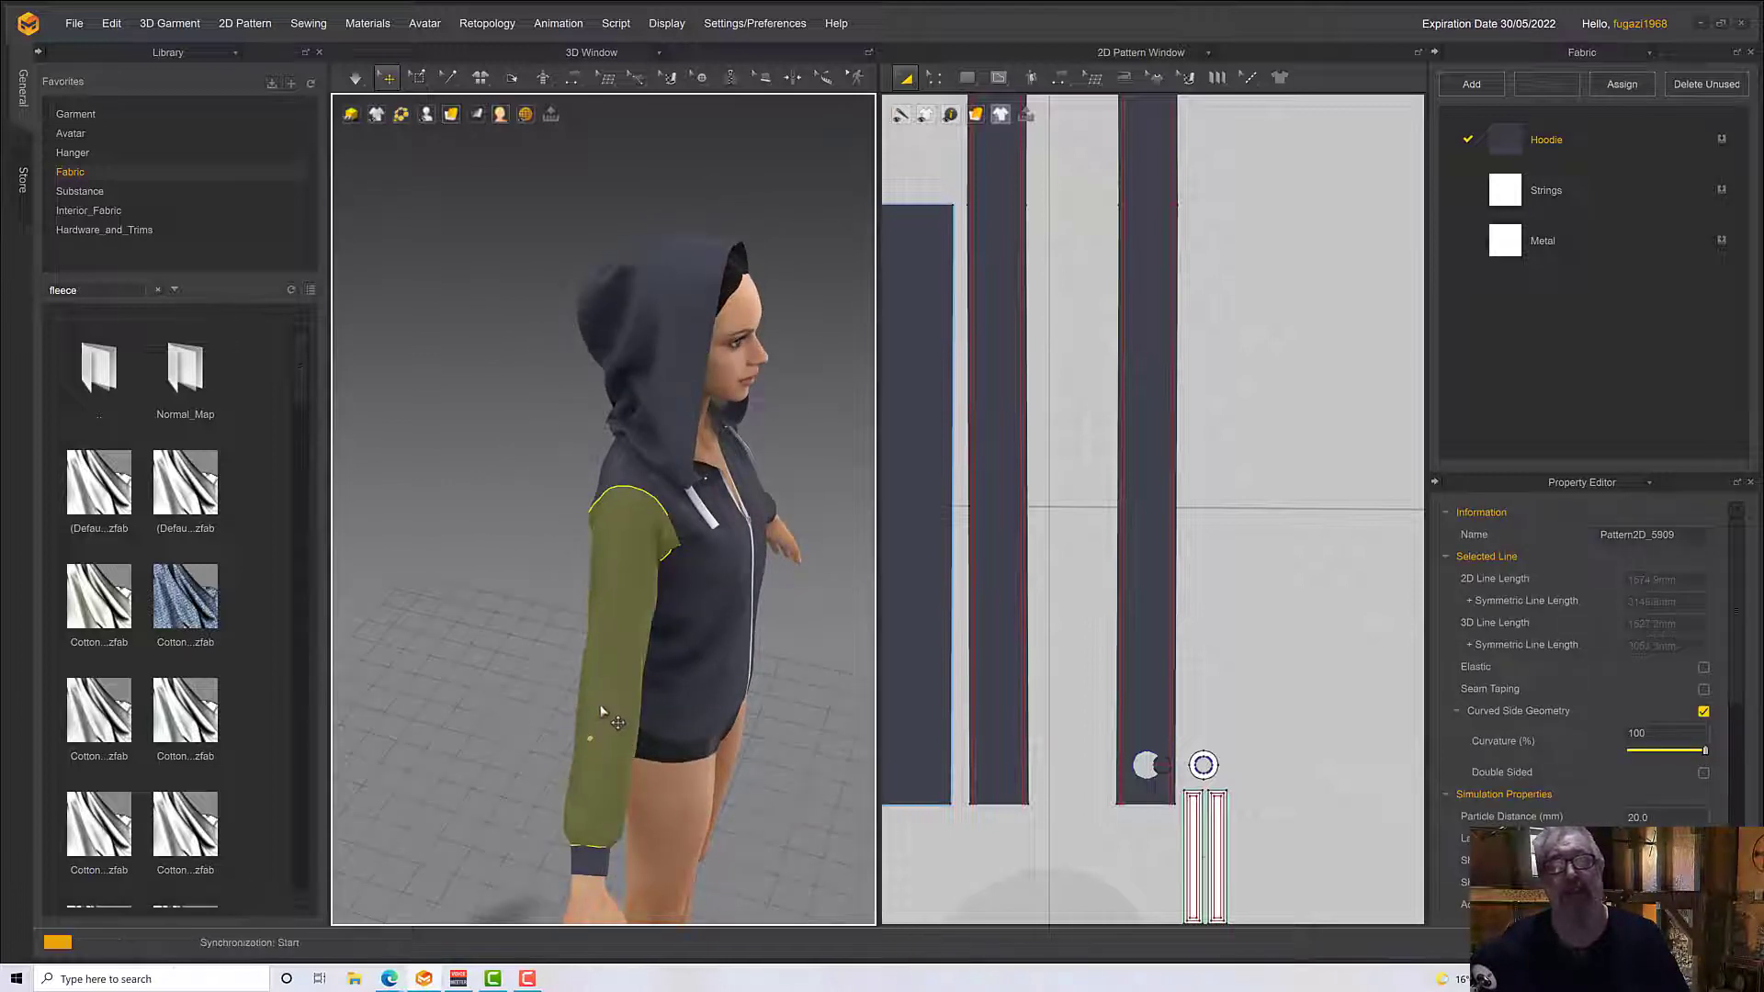
pyautogui.press('space')
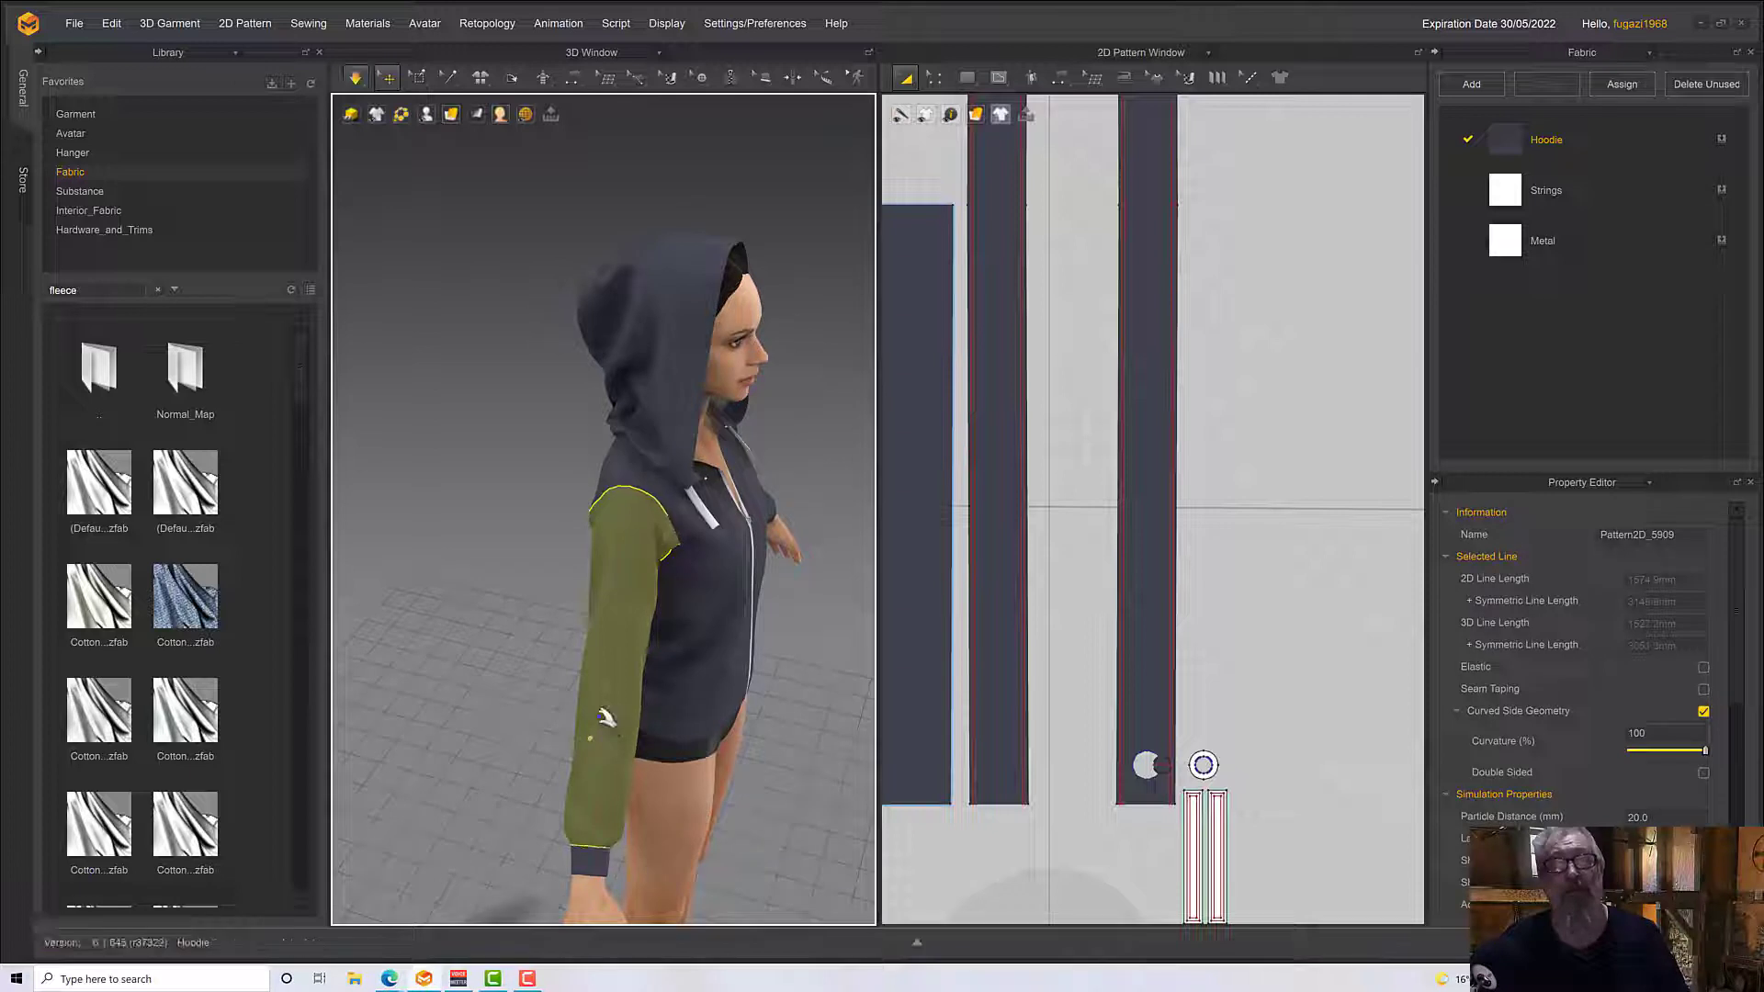
pyautogui.moveTo(601, 725); pyautogui.dragTo(569, 723)
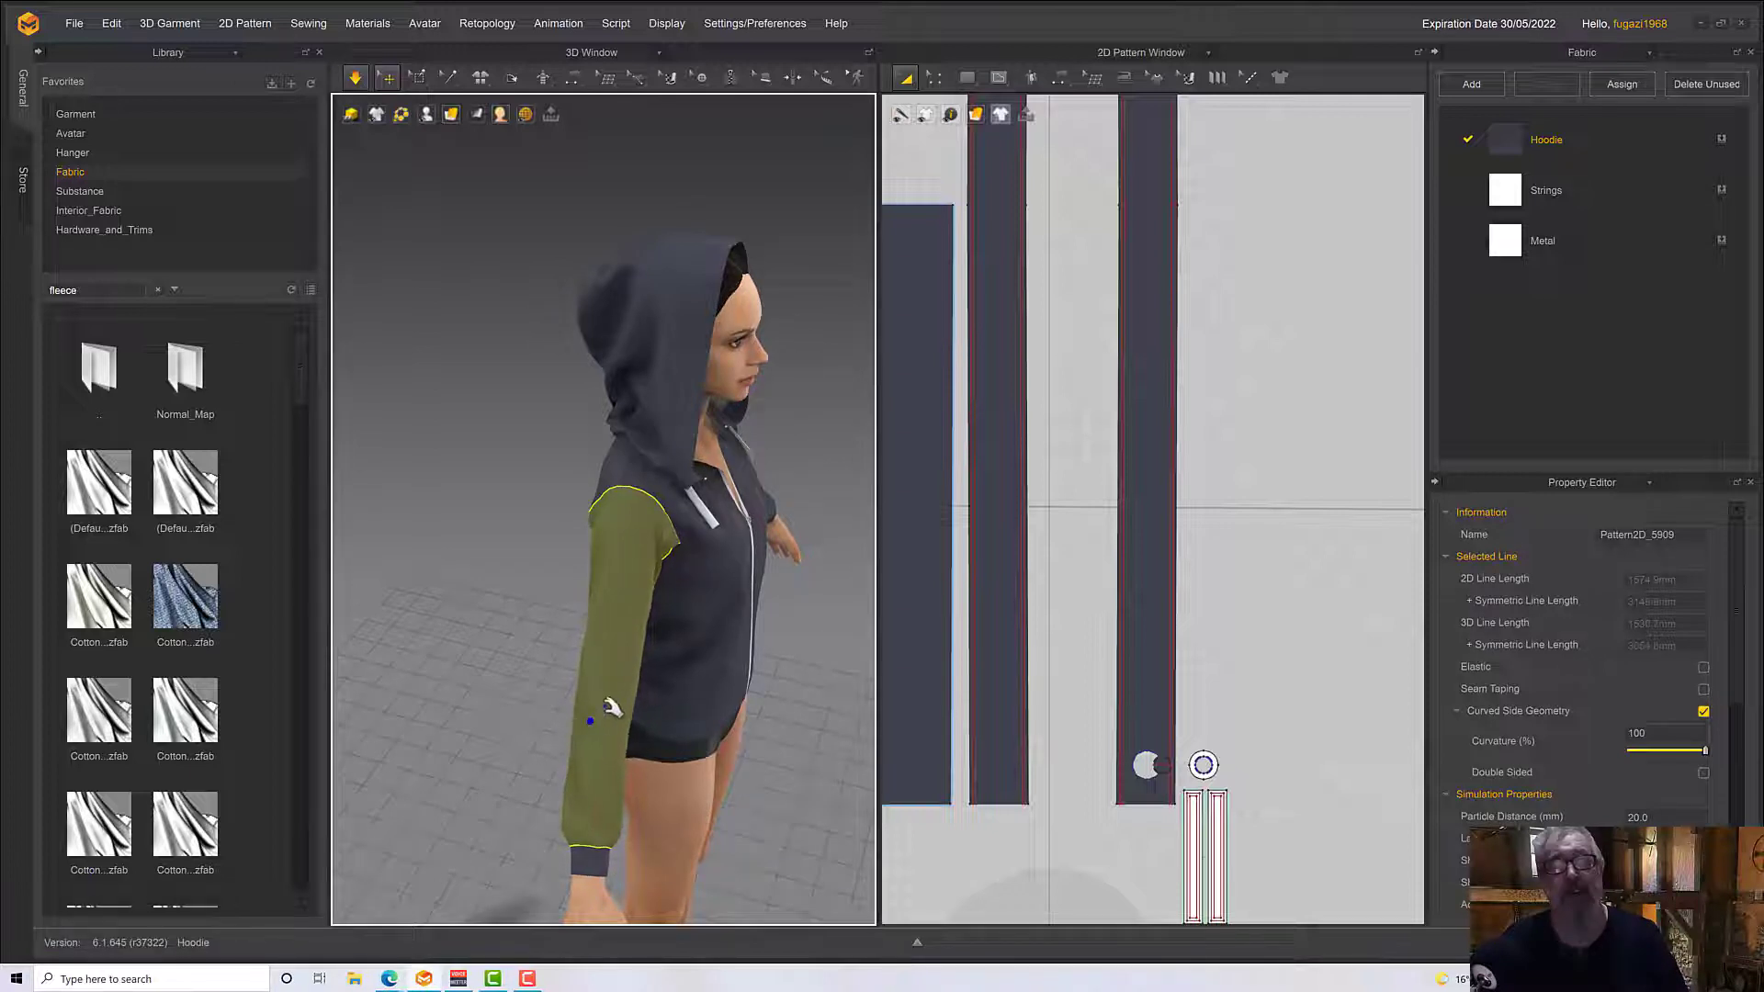
pyautogui.press('space')
pyautogui.press('2')
pyautogui.moveTo(480, 634); pyautogui.dragTo(452, 611, button='middle')
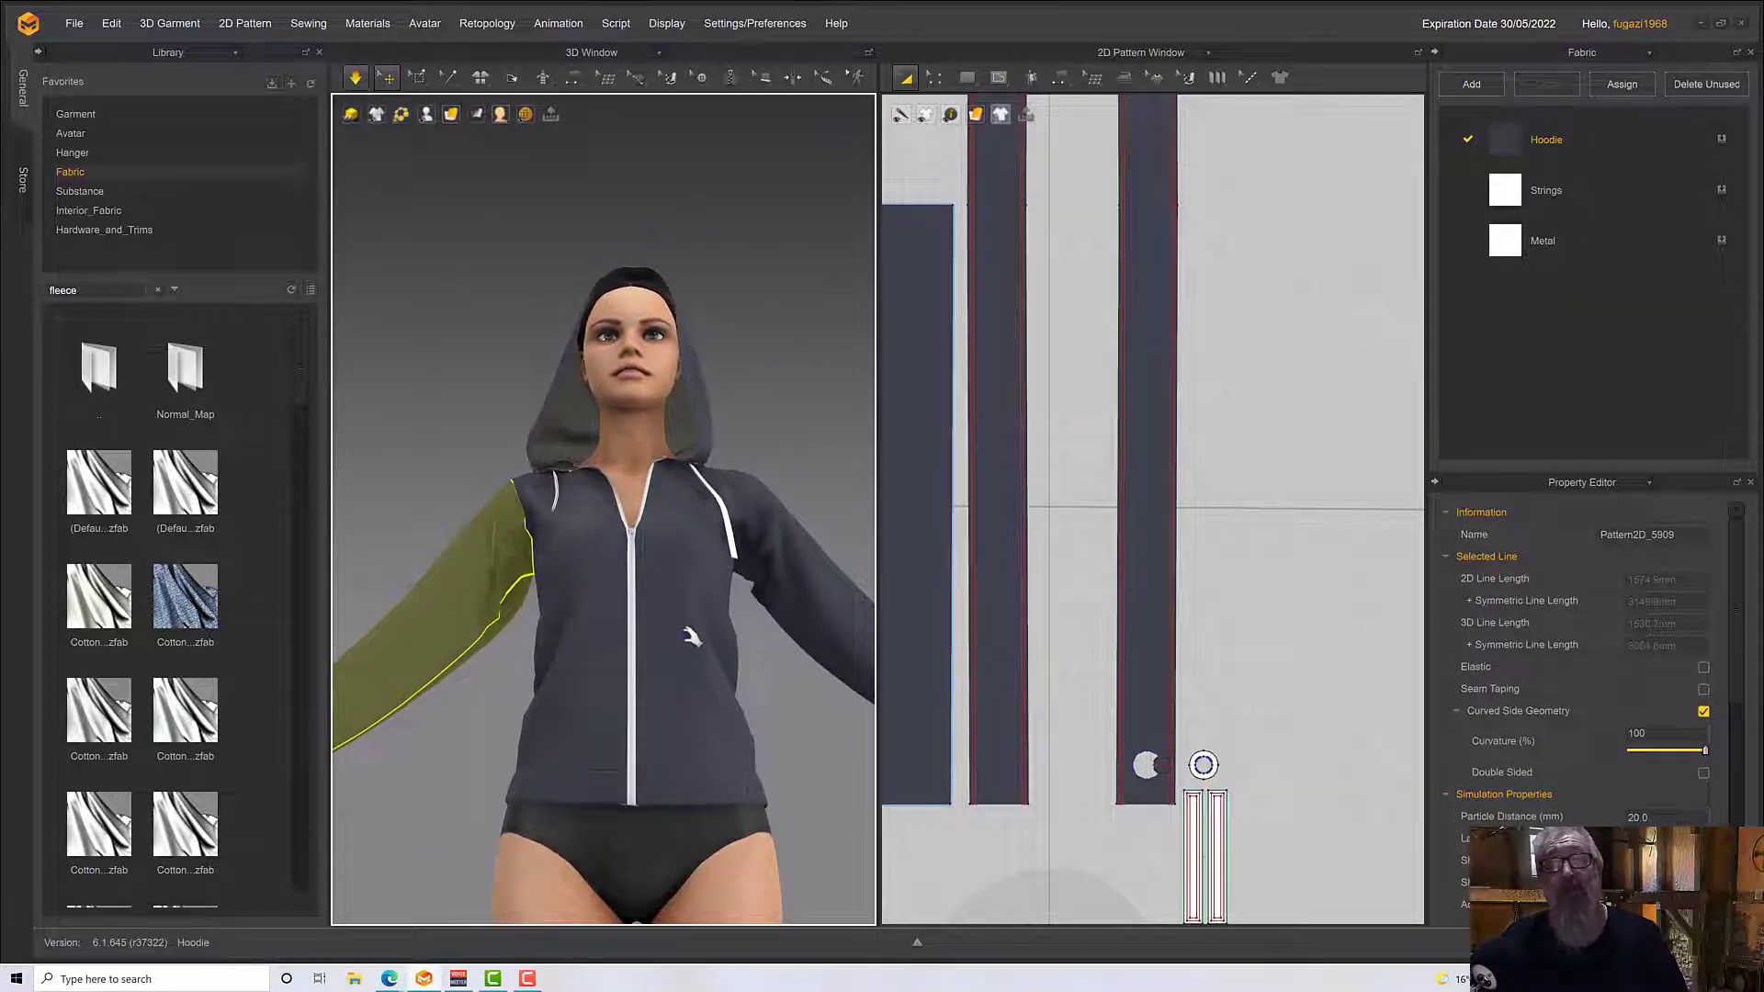
pyautogui.moveTo(692, 635); pyautogui.dragTo(720, 615, button='right')
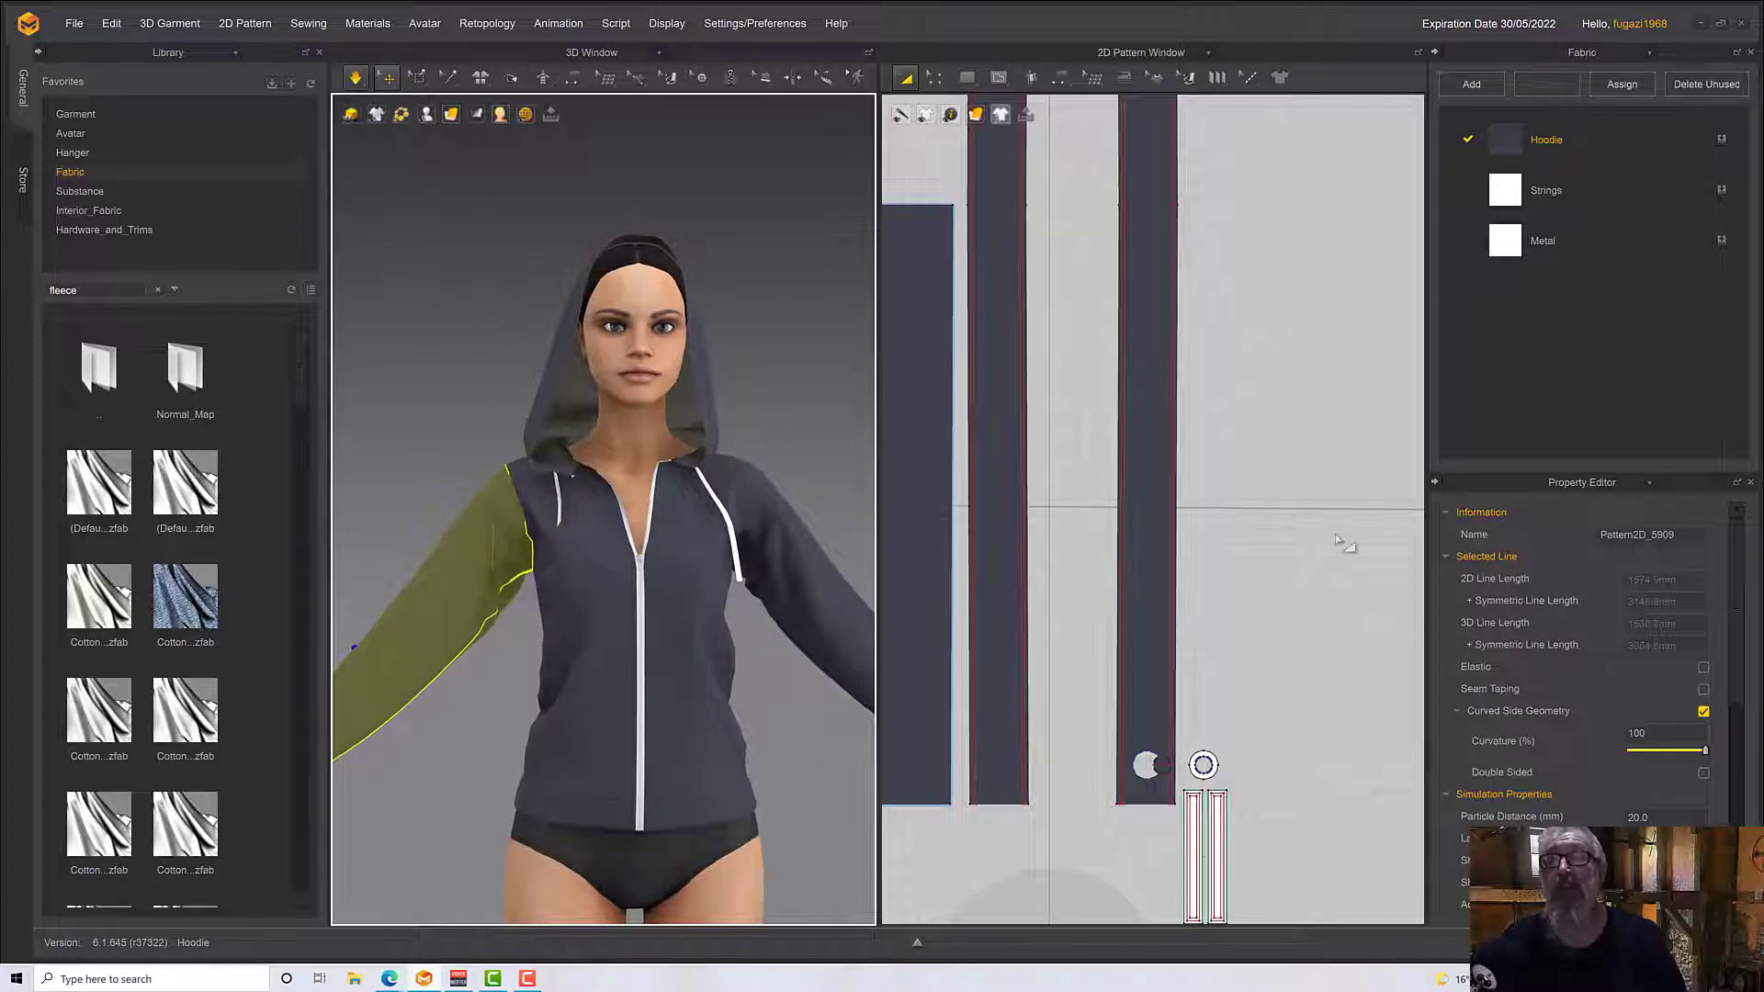
# Select all patterns that share the hood panel's fabric and set their particle distance to 10 mm
pyautogui.scroll(-8, 1339, 540)
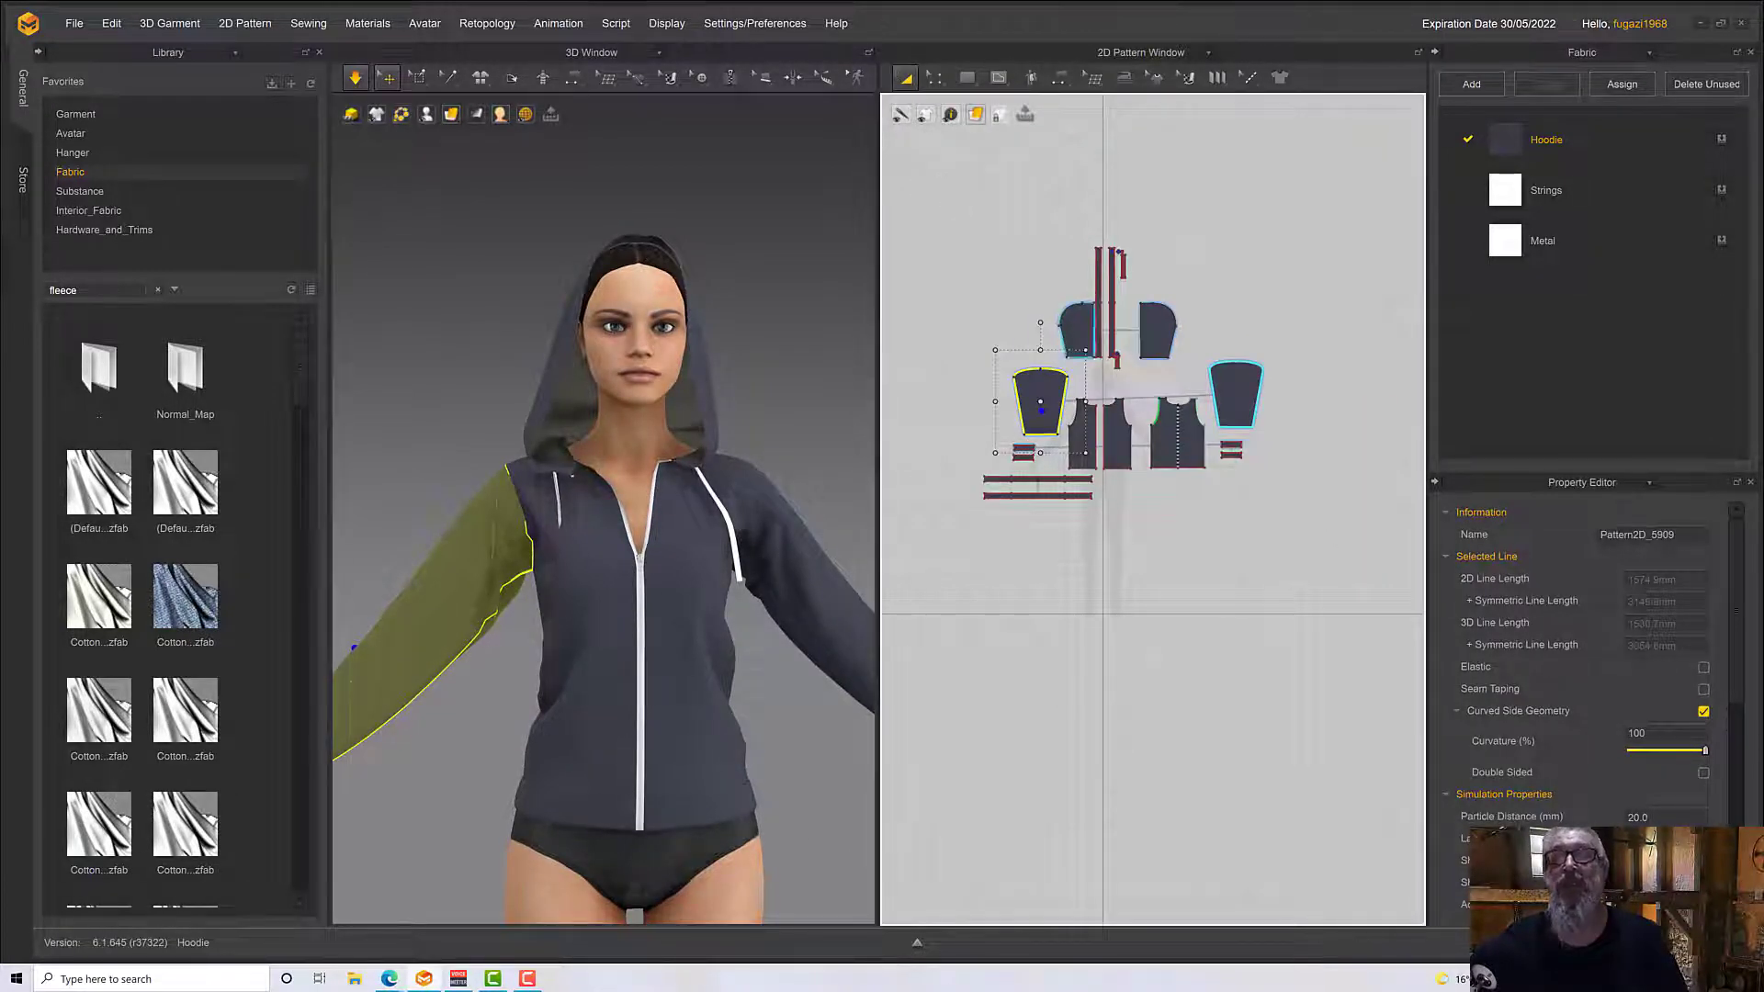
pyautogui.click(1082, 334)
pyautogui.scroll(-4, 1084, 337)
pyautogui.scroll(9, 1084, 338)
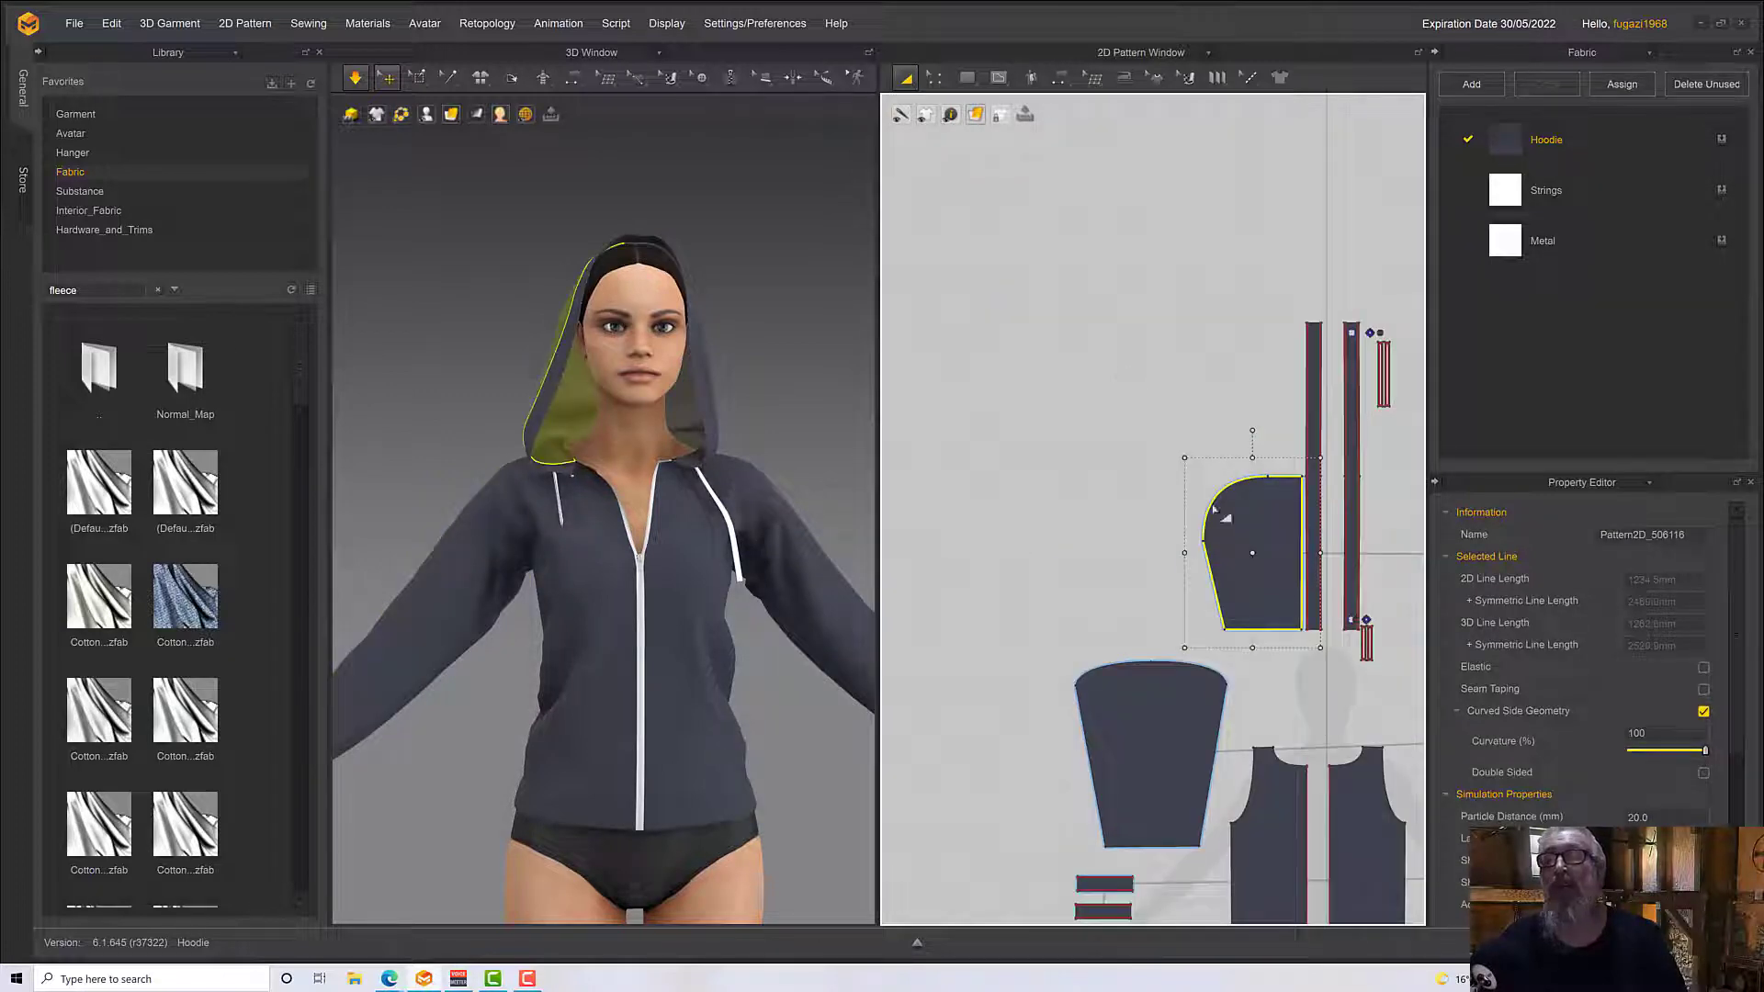
pyautogui.rightClick(1262, 492)
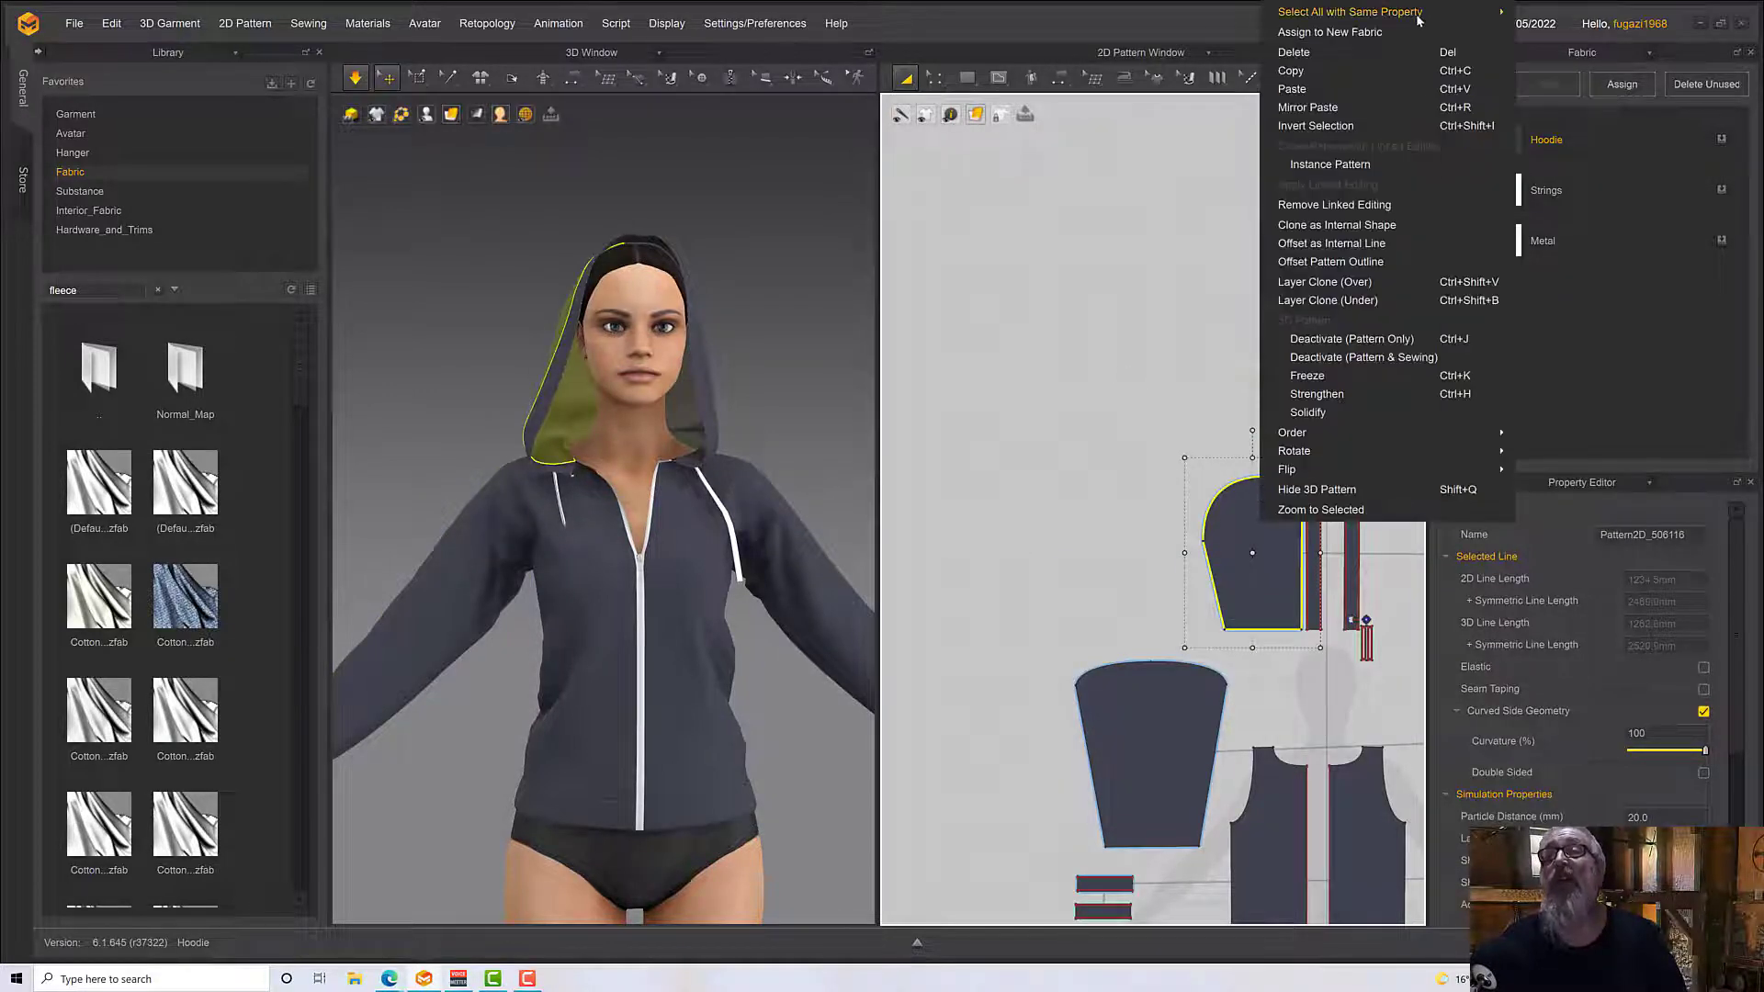
pyautogui.moveTo(1417, 18)
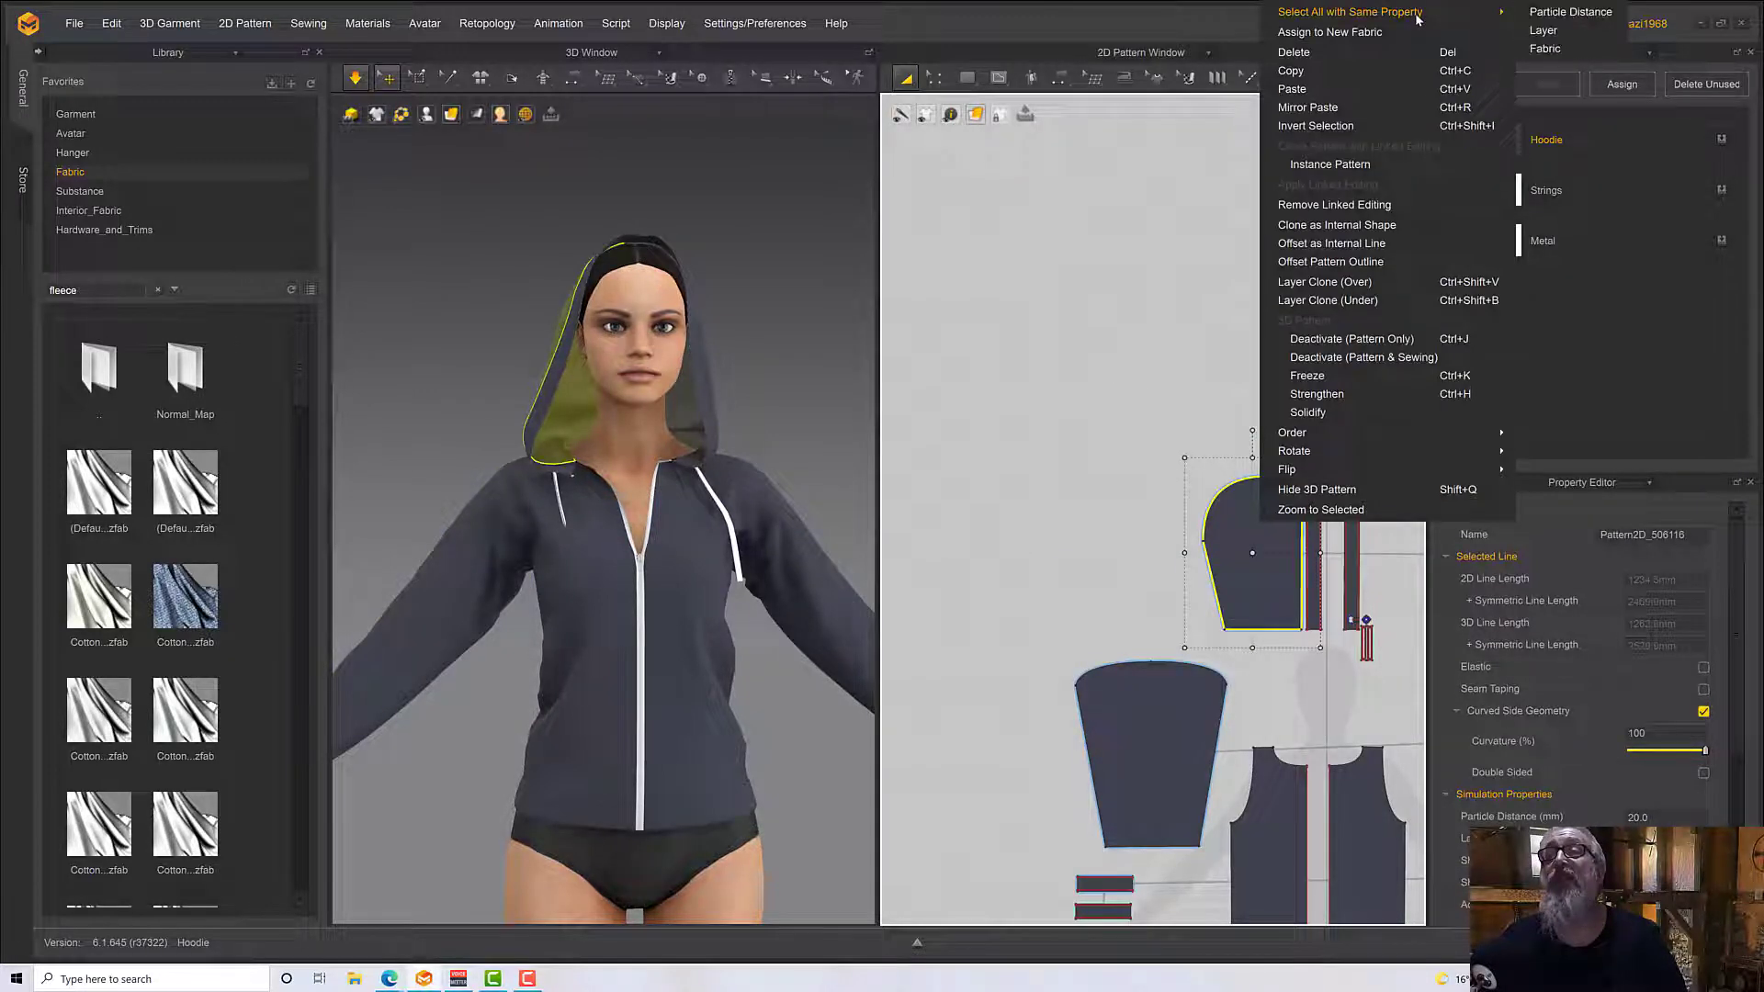
pyautogui.click(1547, 49)
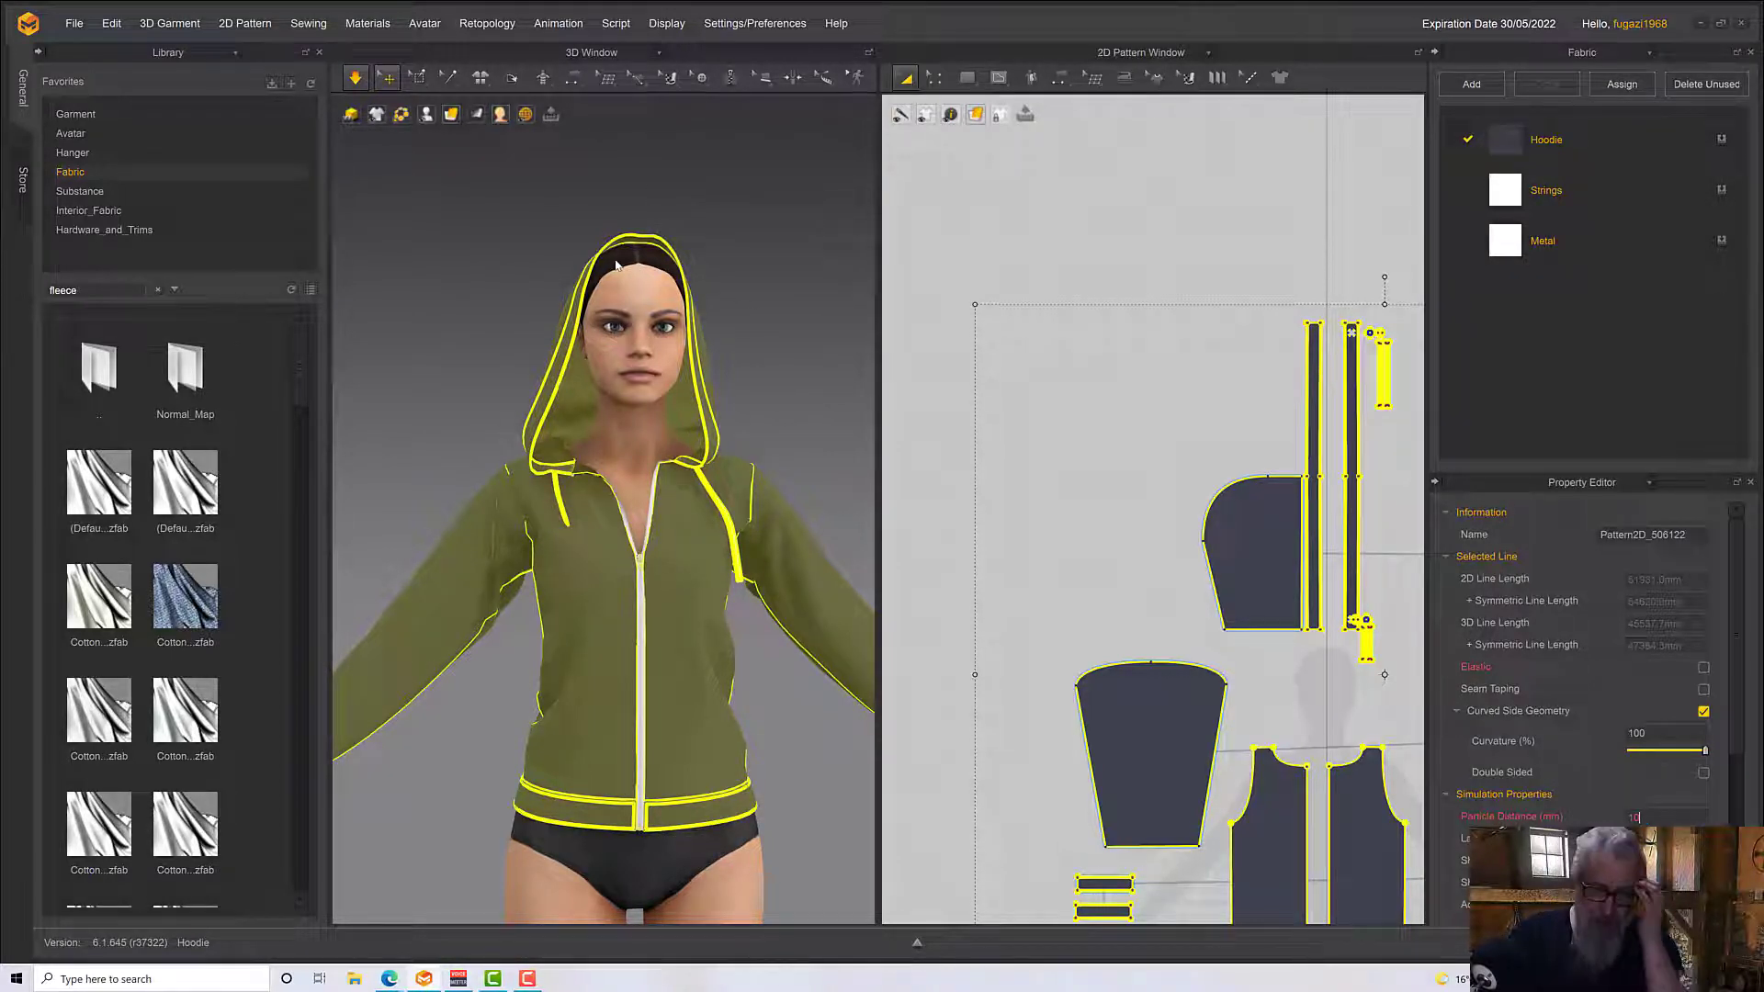
pyautogui.press('Return')
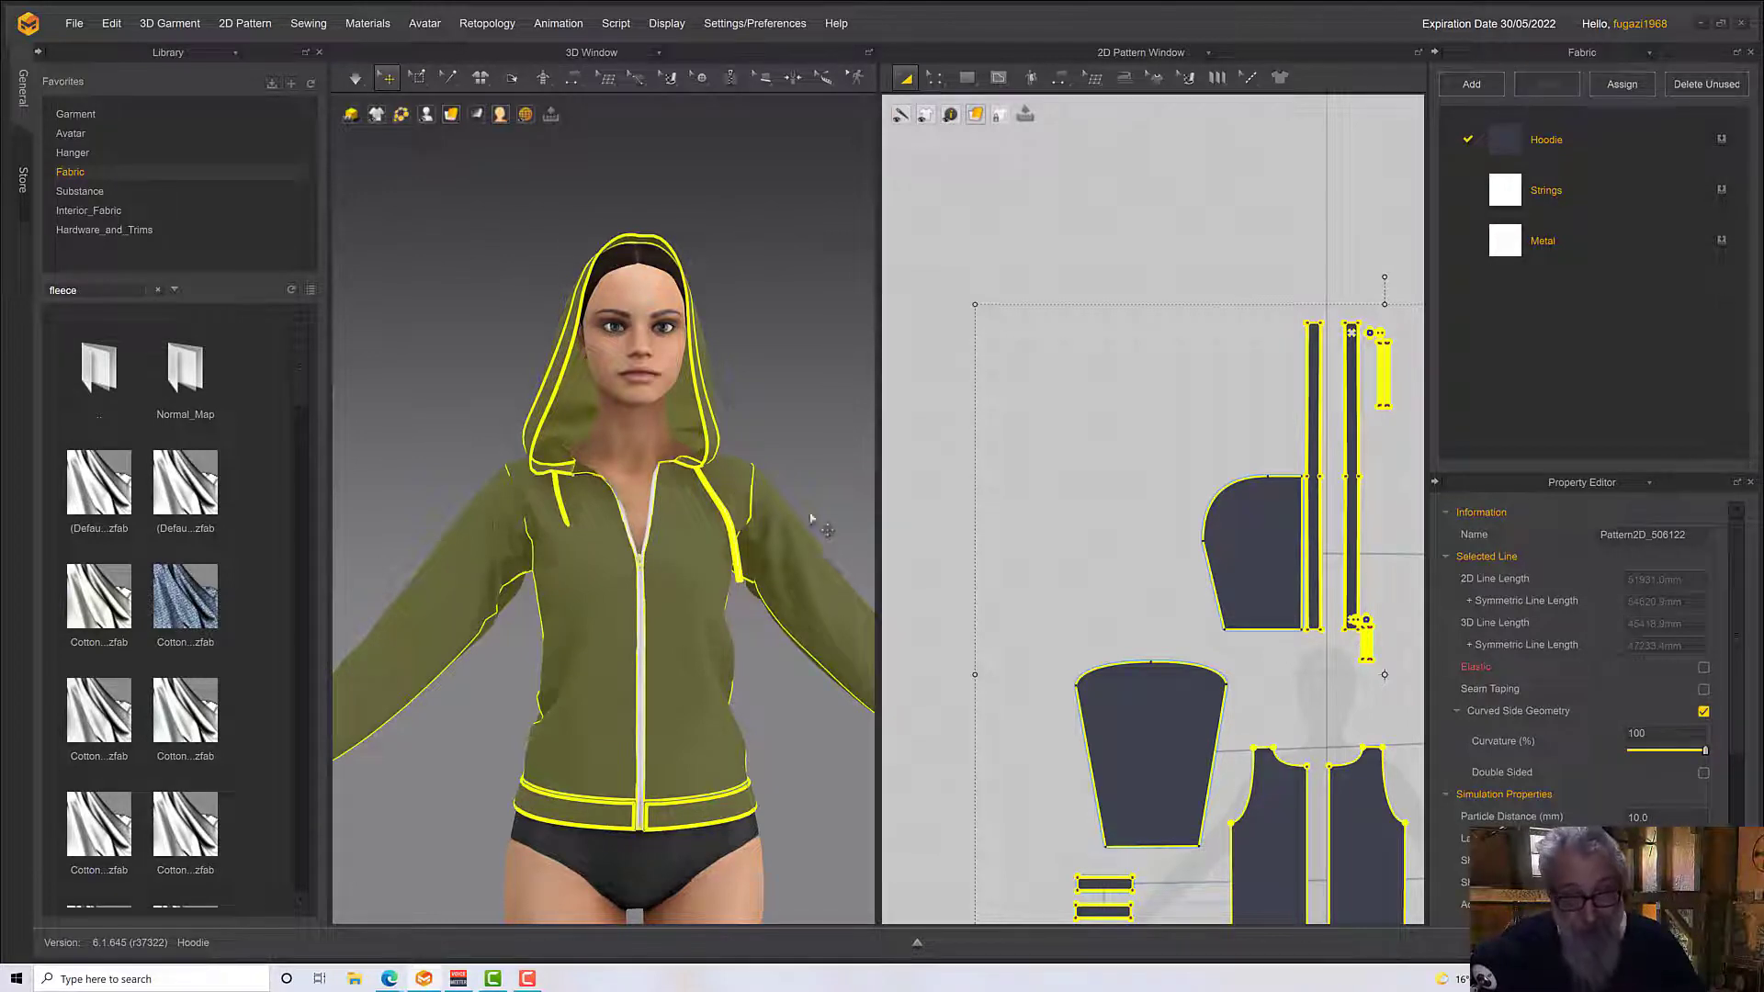
# Select the complete set of hoodie patterns in the 2D layout and apply a particle distance of 10 mm
pyautogui.moveTo(571, 533); pyautogui.dragTo(654, 520, button='right')
pyautogui.scroll(-2, 1177, 589)
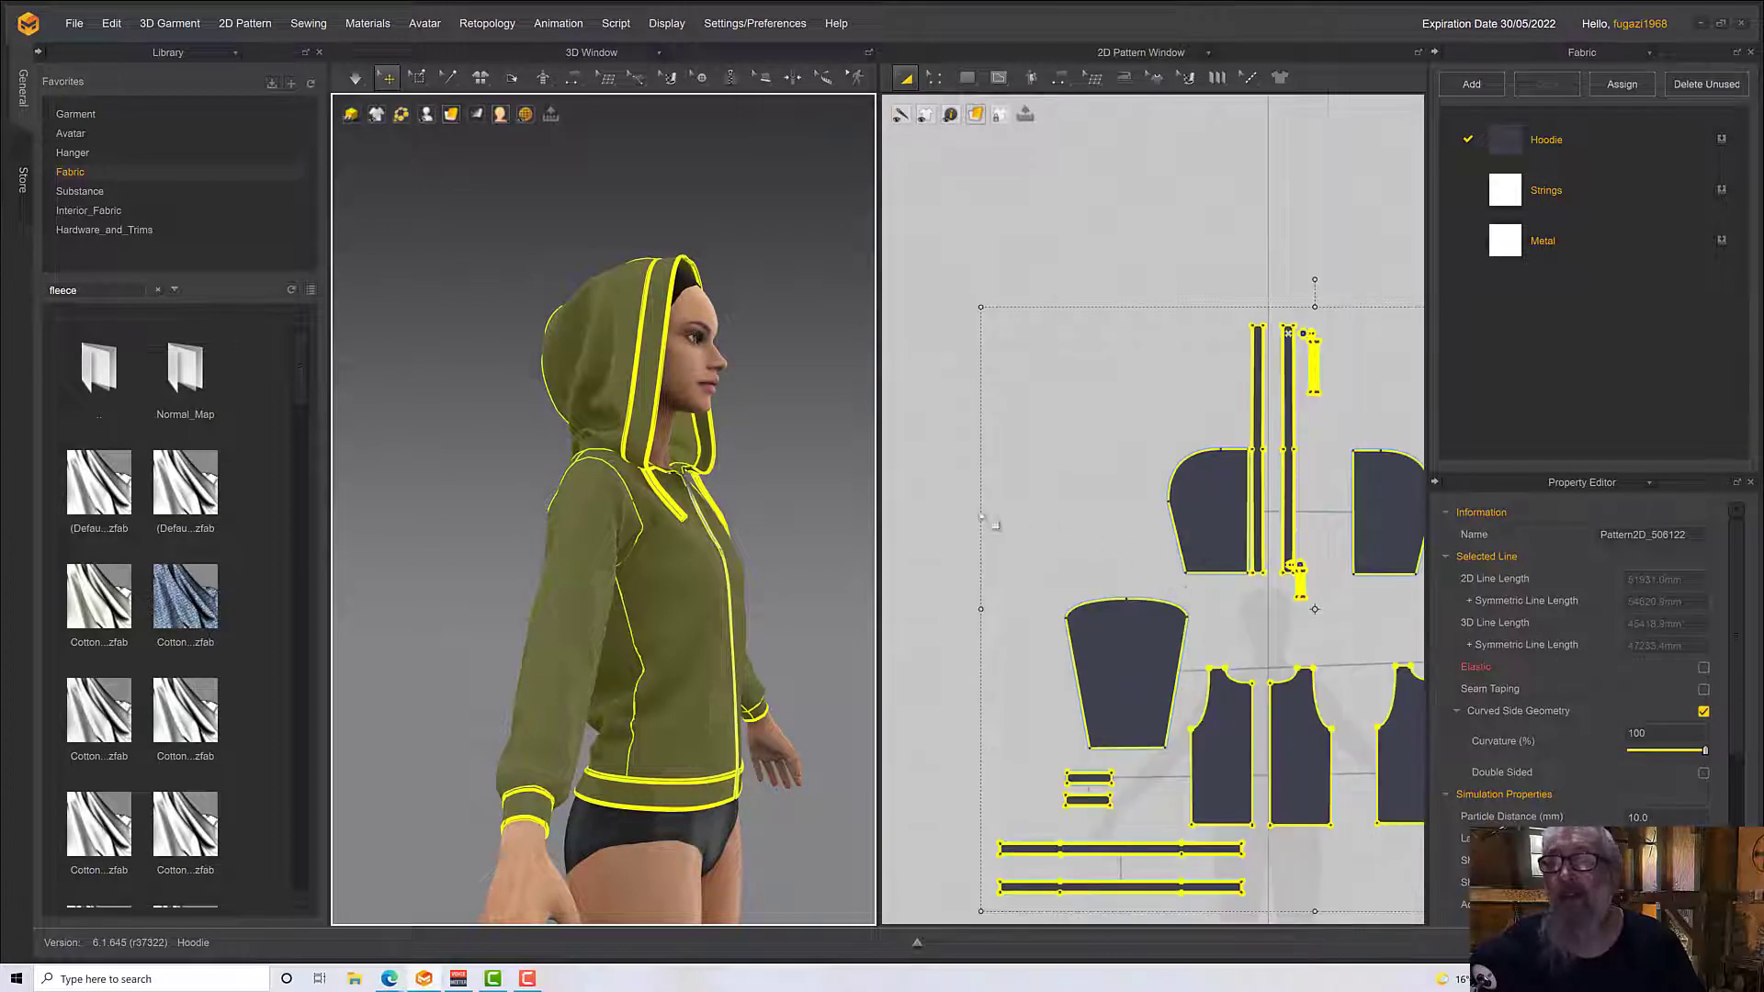
pyautogui.scroll(-1, 1083, 562)
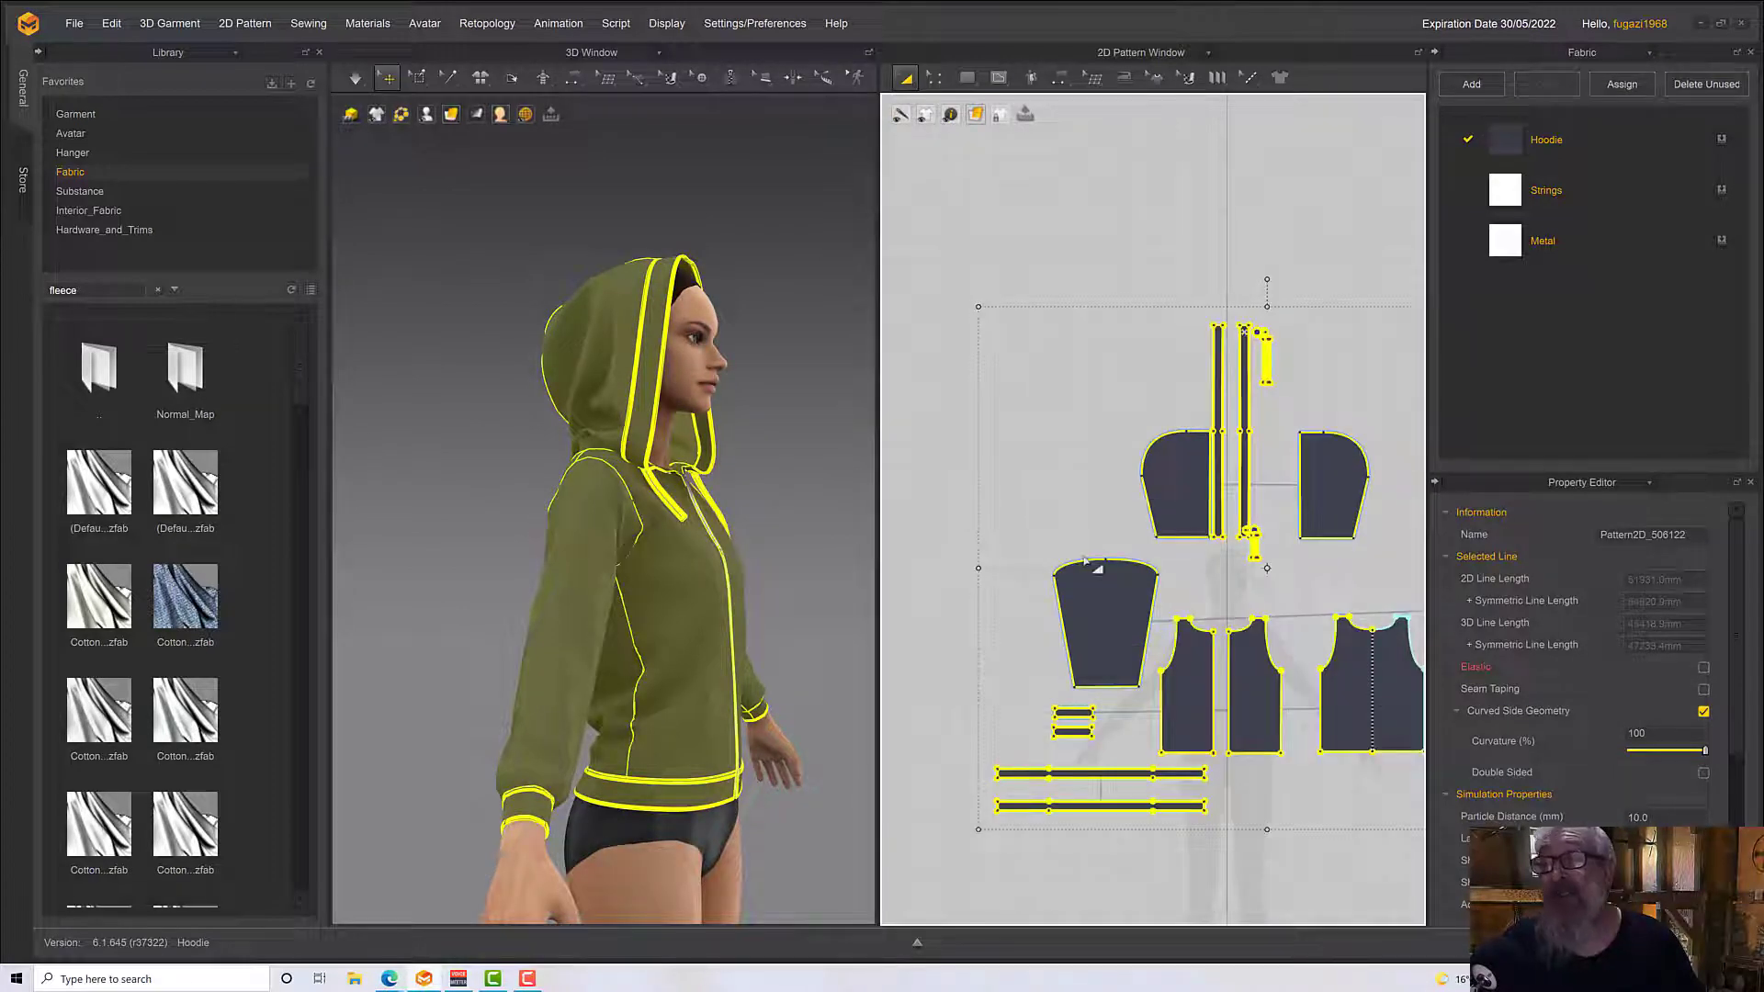
pyautogui.scroll(-2, 1087, 563)
pyautogui.click(975, 276)
pyautogui.moveTo(1018, 377); pyautogui.dragTo(1329, 651)
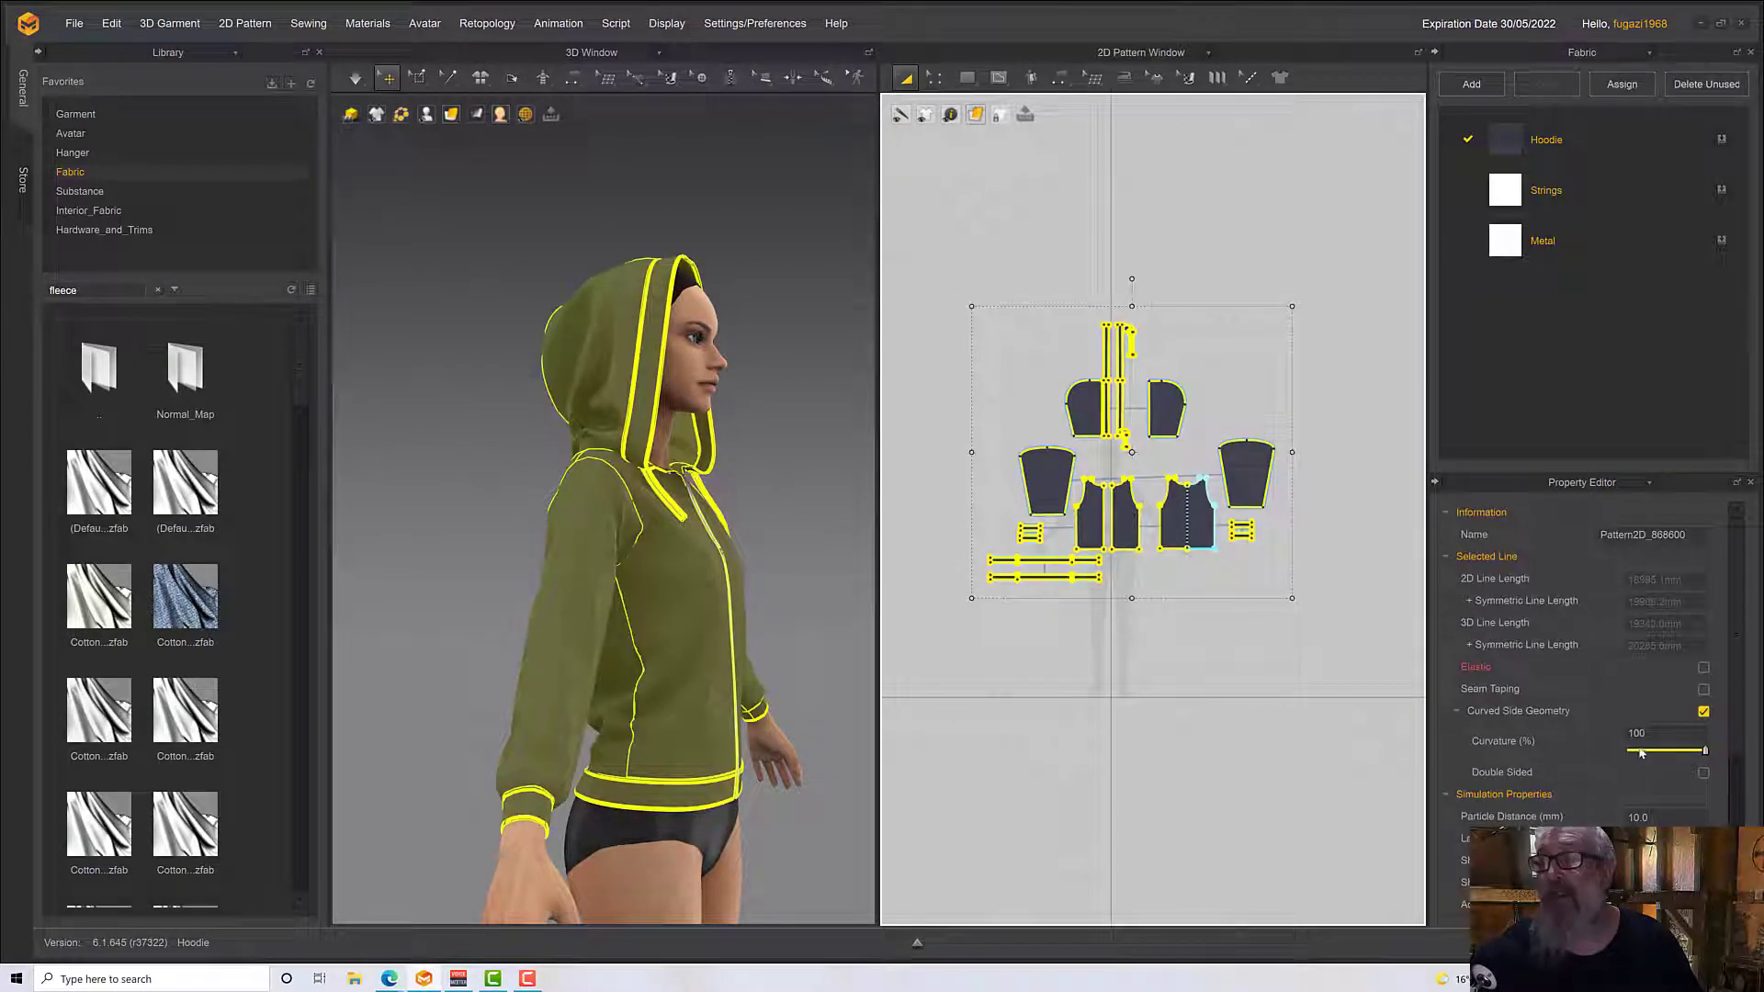
pyautogui.doubleClick(1644, 816)
pyautogui.write('1')
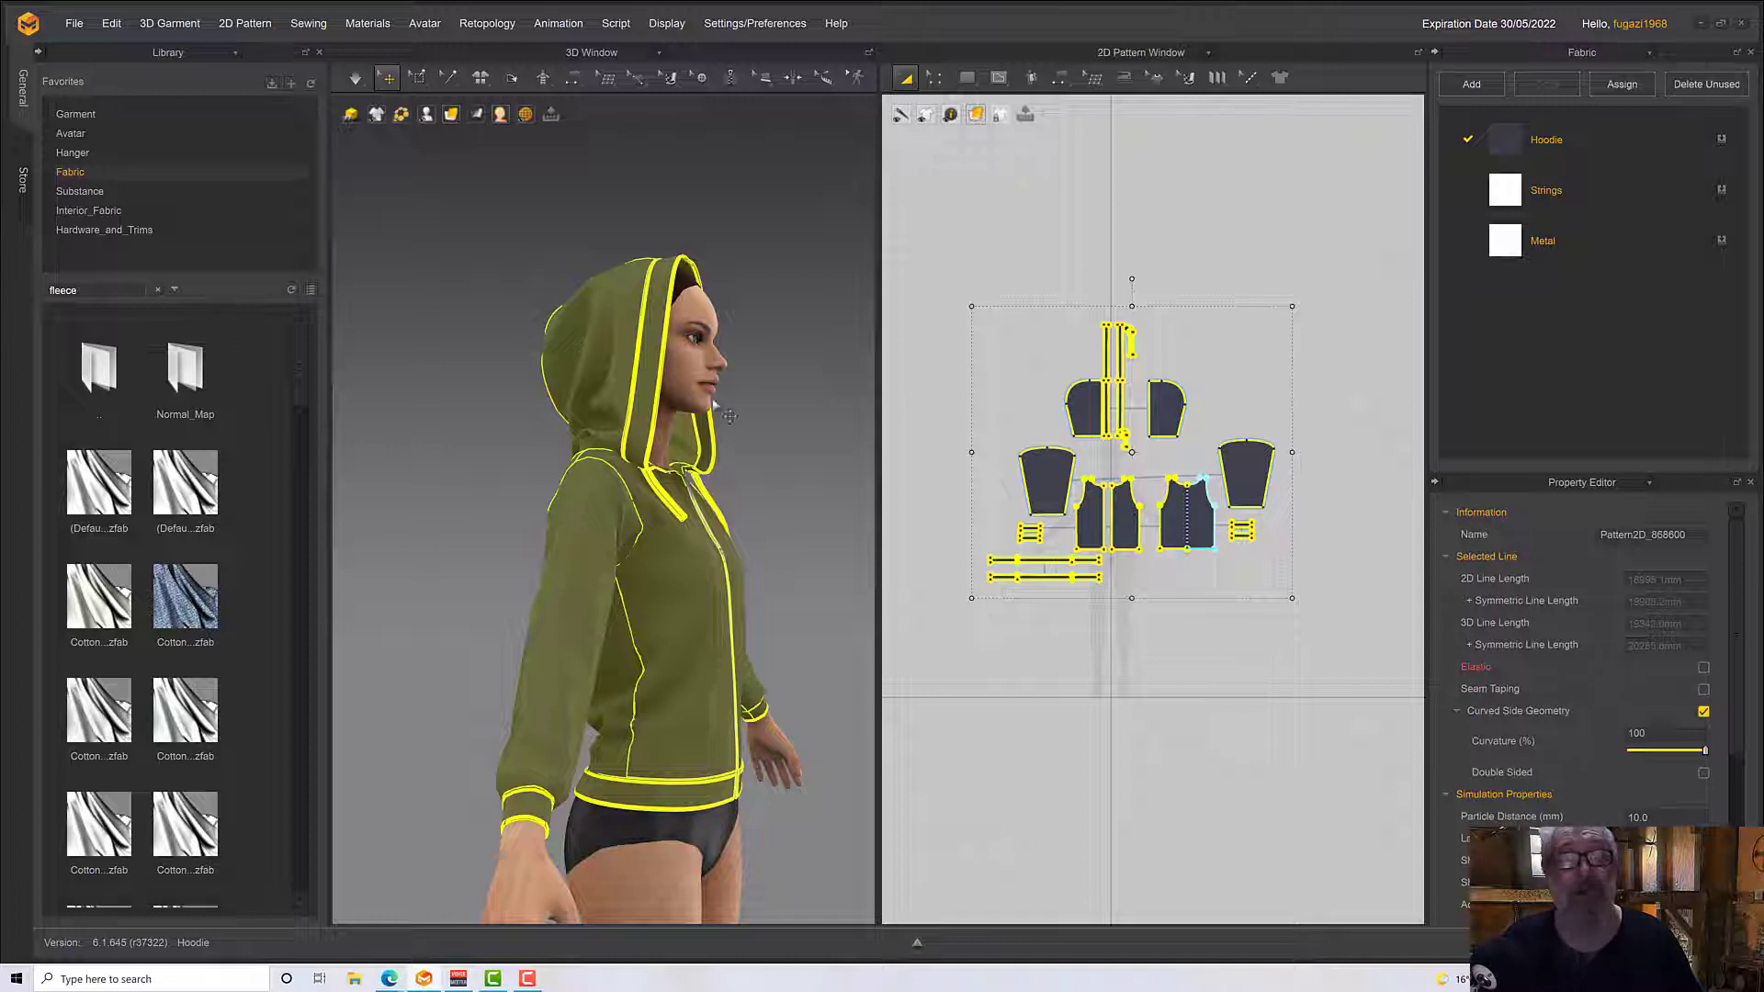
# Run the simulation, clear the pattern selection, and inspect the draped hoodie from the front
pyautogui.moveTo(820, 366); pyautogui.dragTo(774, 426, button='right')
pyautogui.press('space')
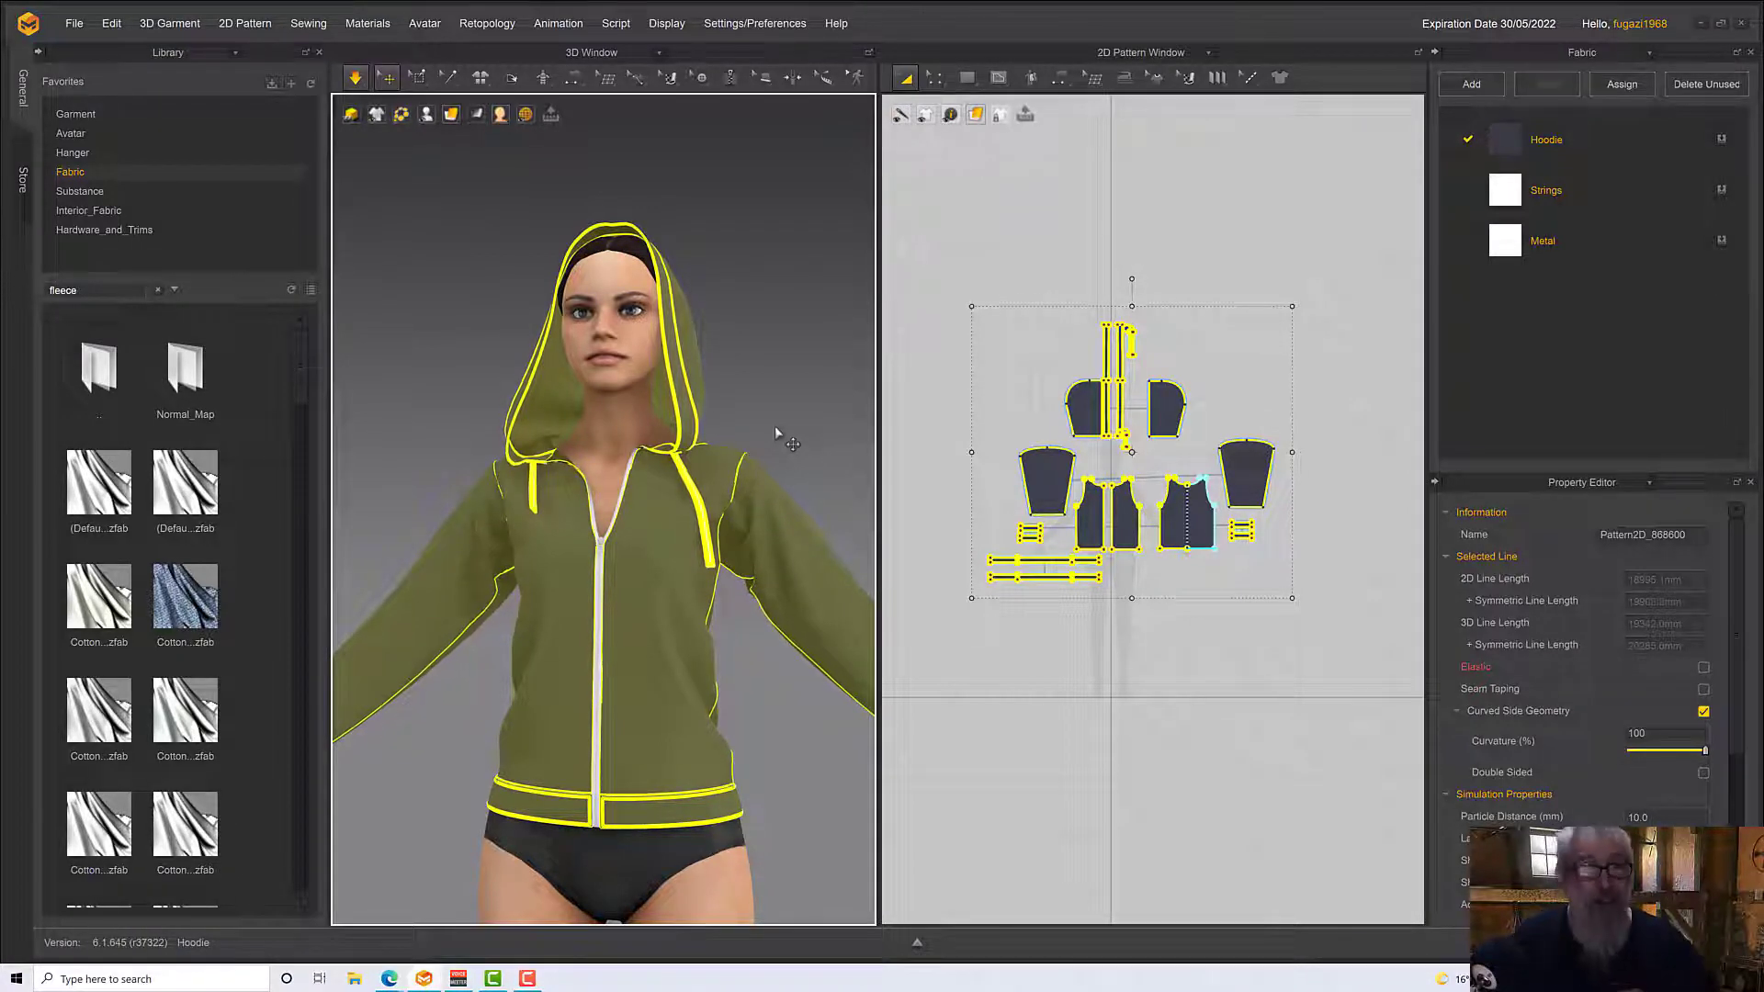
pyautogui.press('space')
pyautogui.moveTo(774, 426)
pyautogui.mouseDown(button='right')
pyautogui.moveTo(815, 466)
pyautogui.moveTo(716, 406)
pyautogui.moveTo(584, 421)
pyautogui.moveTo(787, 419)
pyautogui.mouseUp(button='right')
pyautogui.click(768, 425)
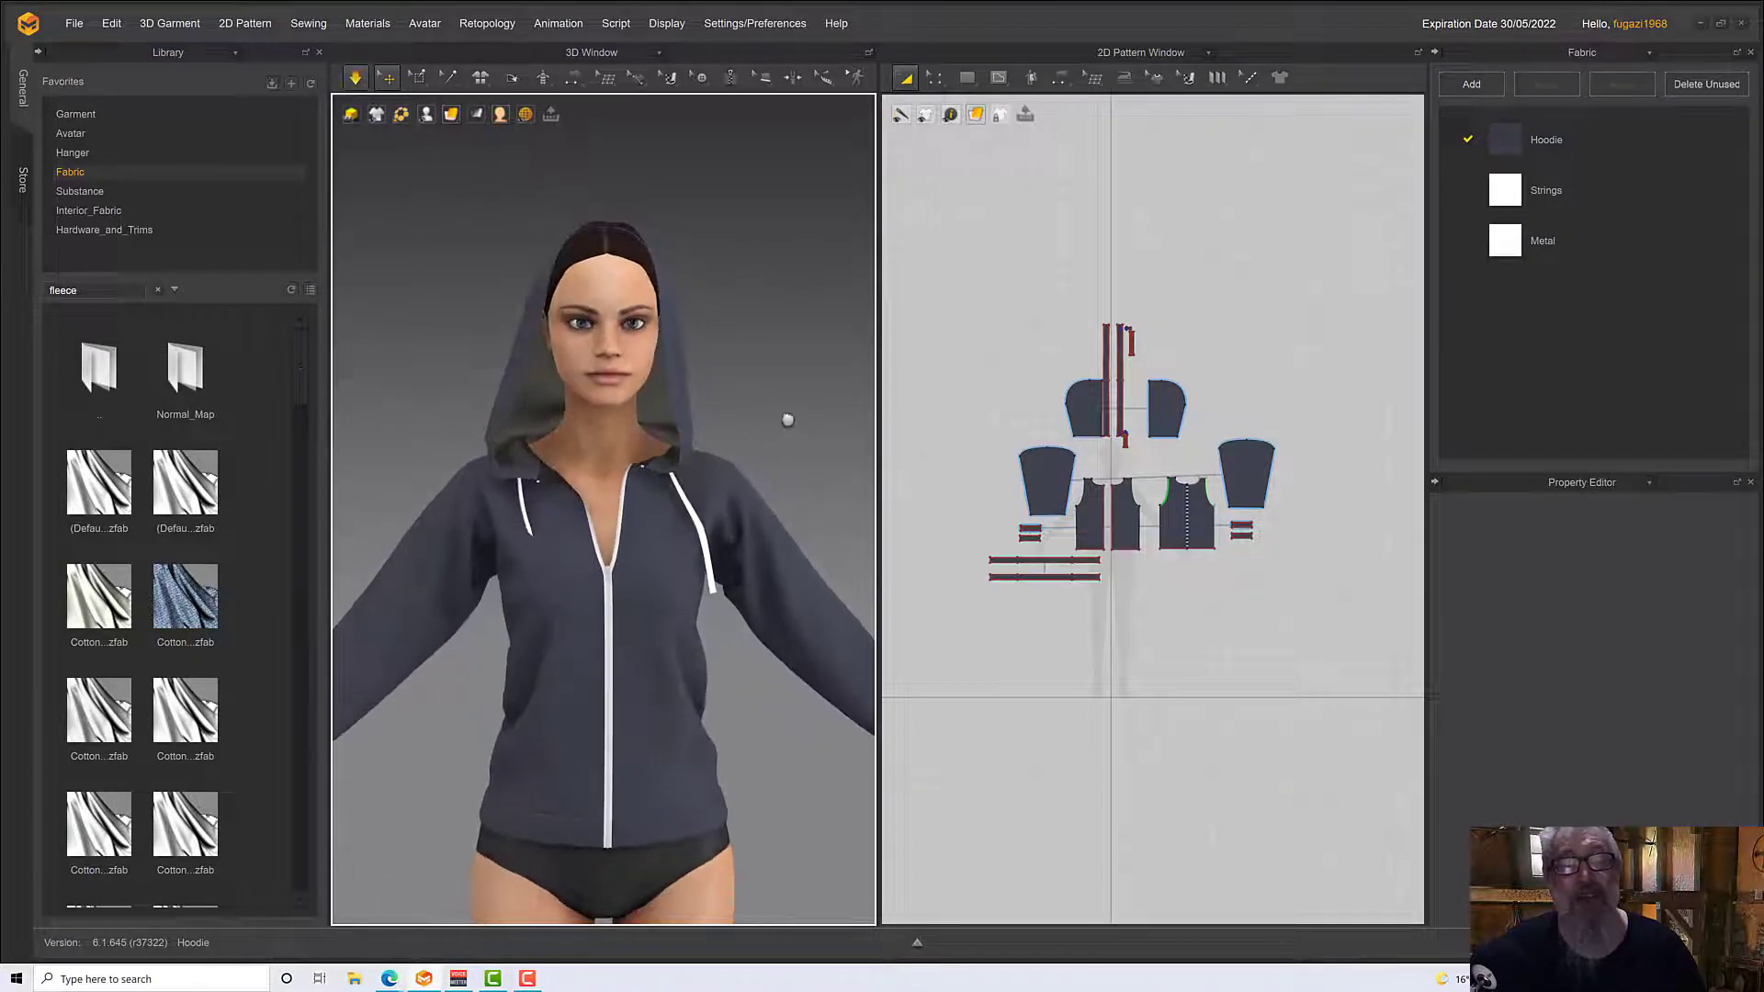
pyautogui.moveTo(787, 419); pyautogui.dragTo(808, 325, button='middle')
pyautogui.scroll(1, 608, 735)
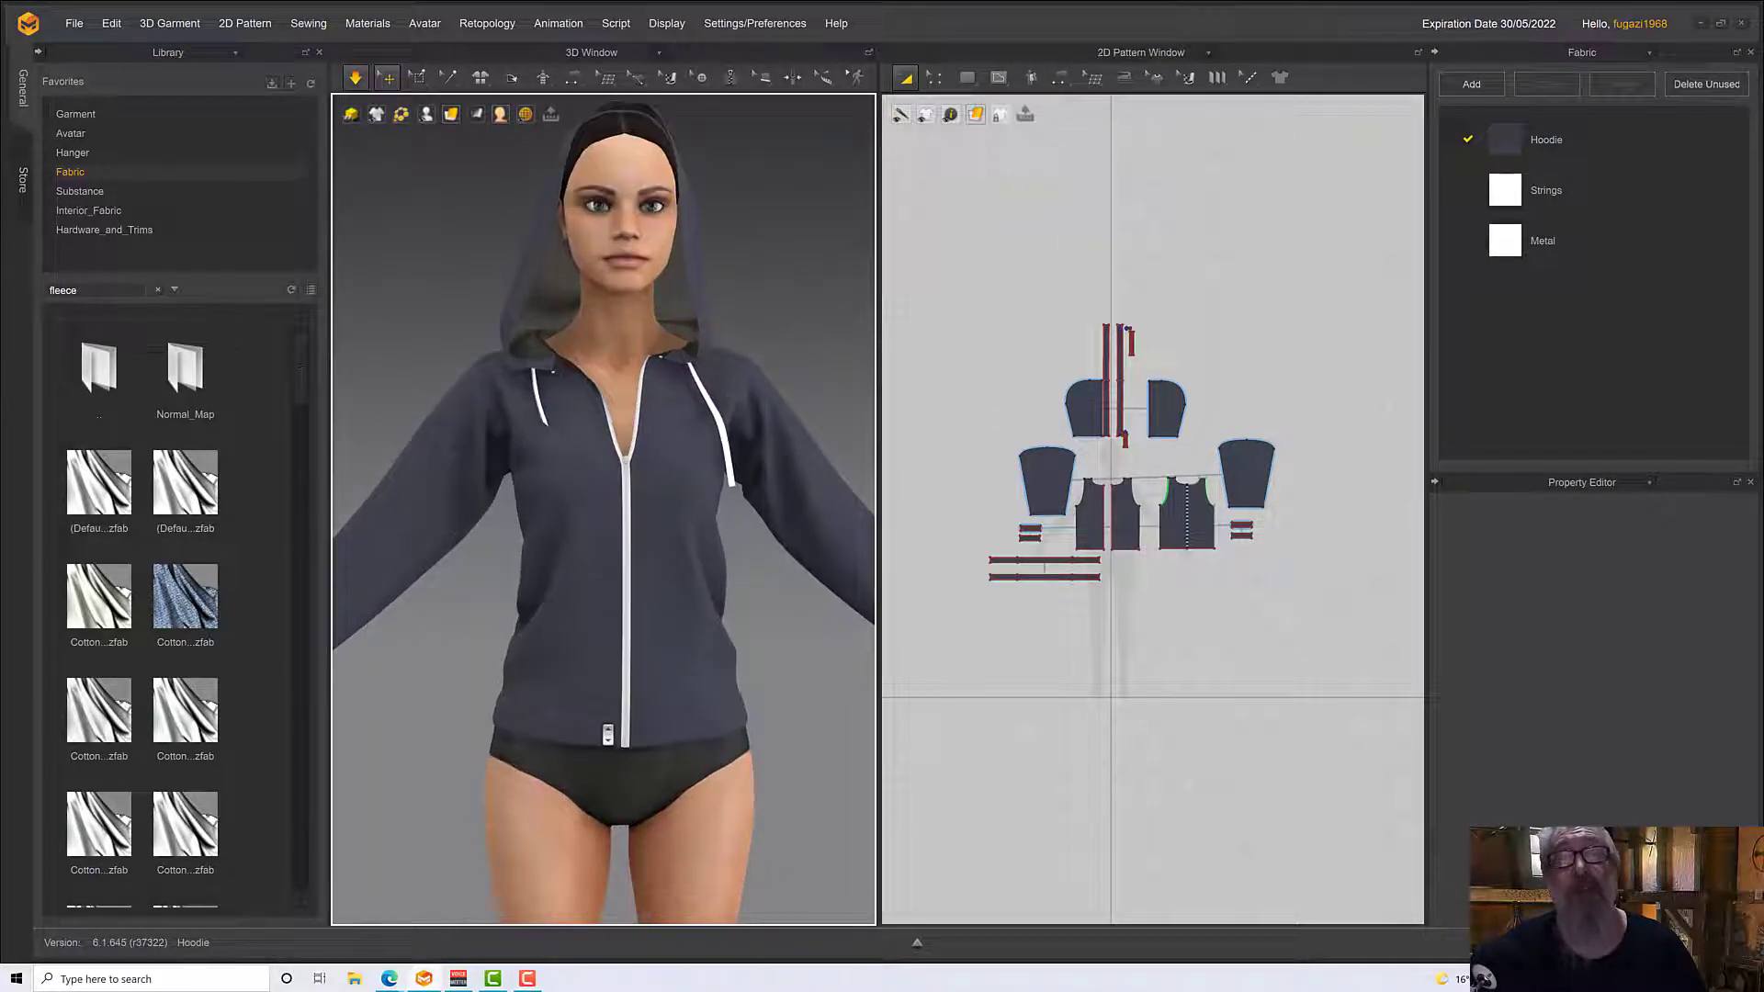
pyautogui.moveTo(614, 718)
pyautogui.mouseDown(button='right')
pyautogui.moveTo(637, 693)
pyautogui.moveTo(618, 705)
pyautogui.mouseUp(button='right')
pyautogui.press('space')
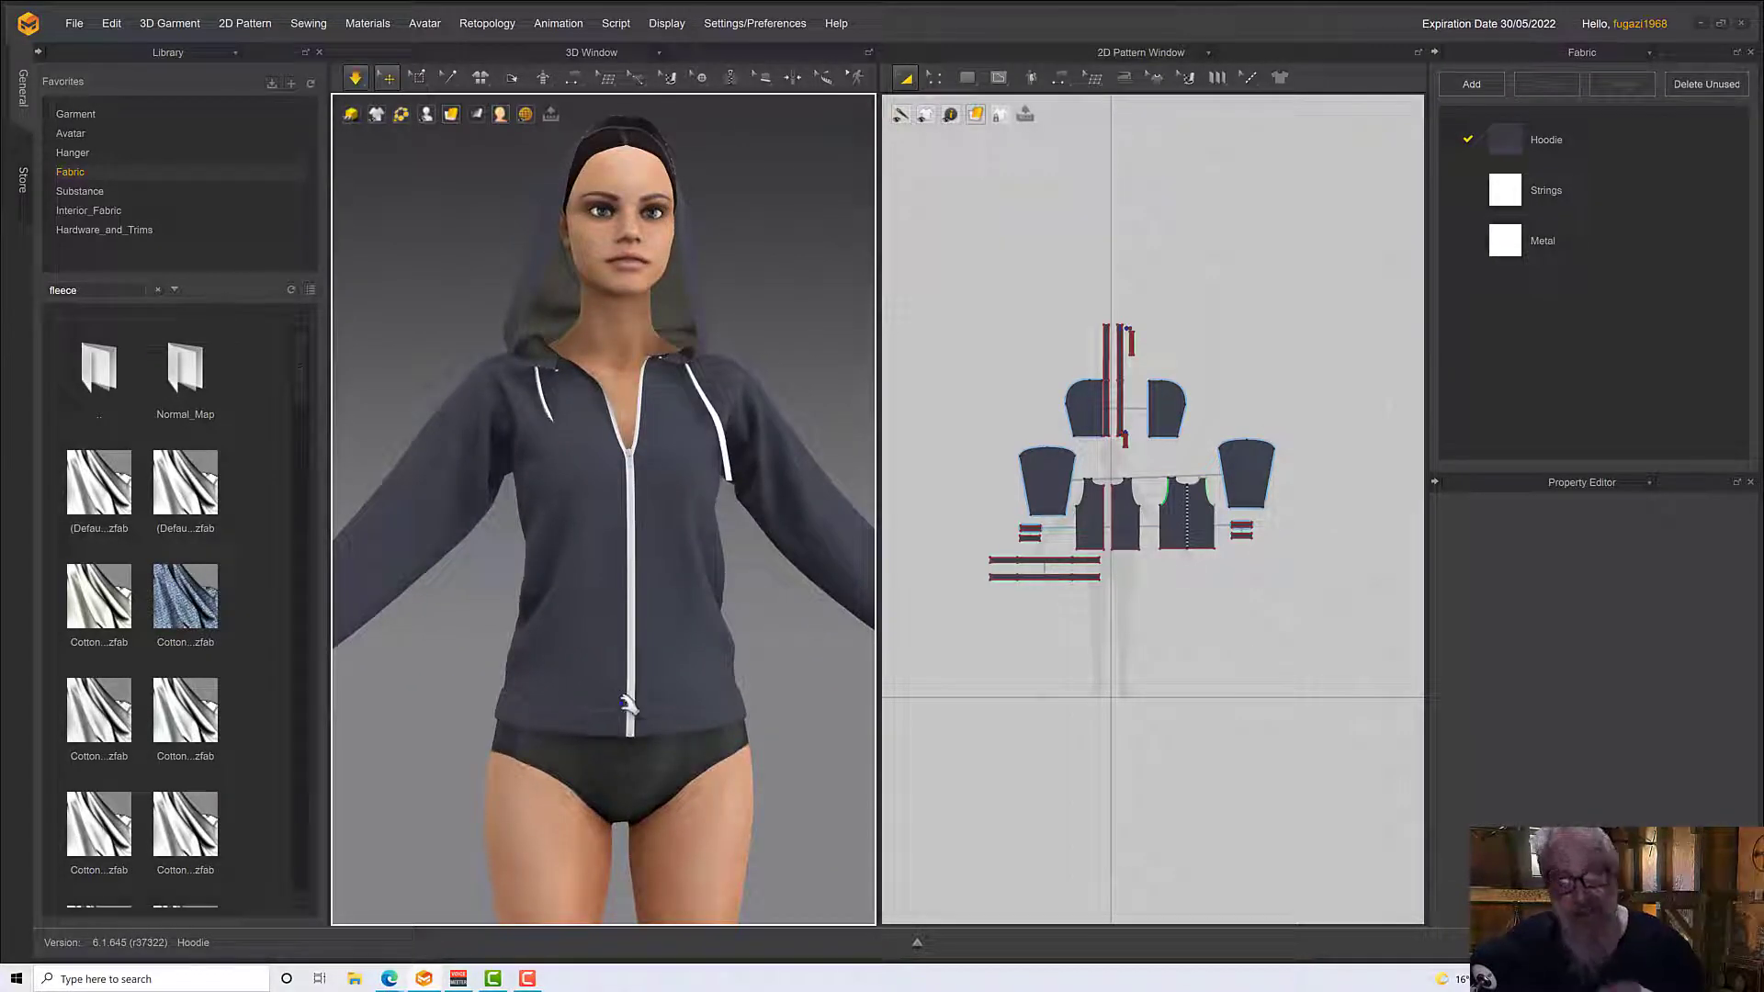
pyautogui.scroll(1, 628, 714)
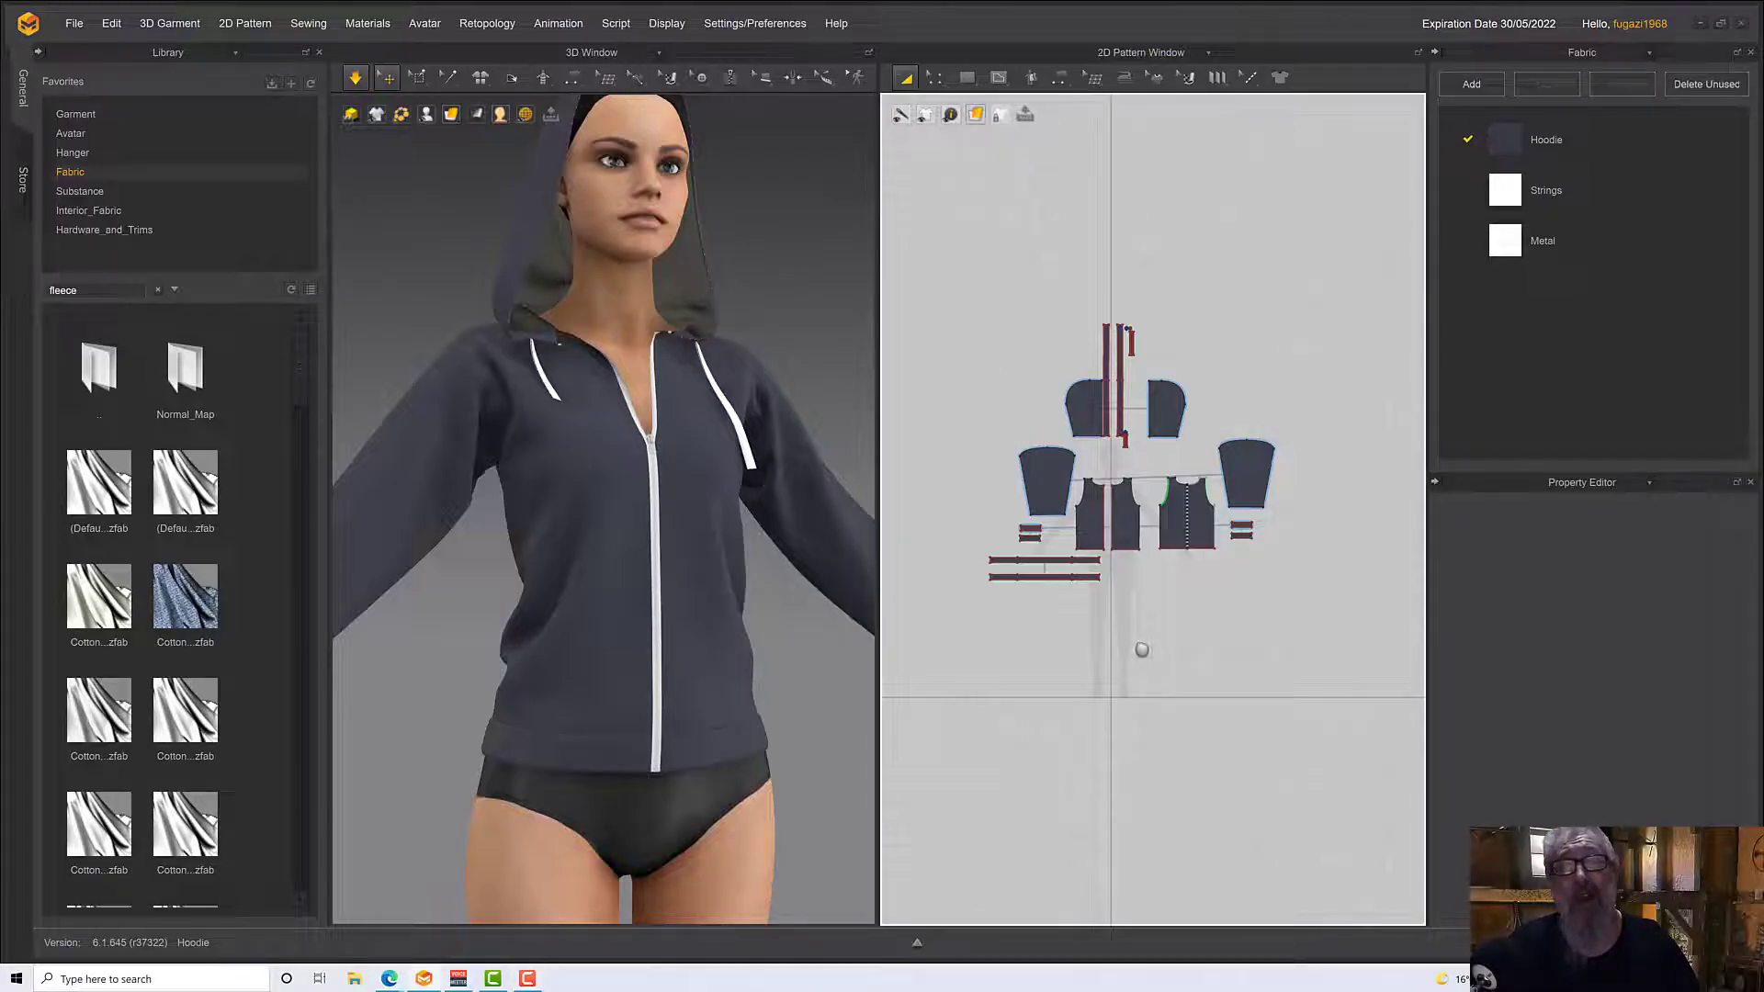
# Try to link the two front body patterns as symmetric patterns with sewing
pyautogui.scroll(4, 1141, 649)
pyautogui.scroll(-5, 1142, 651)
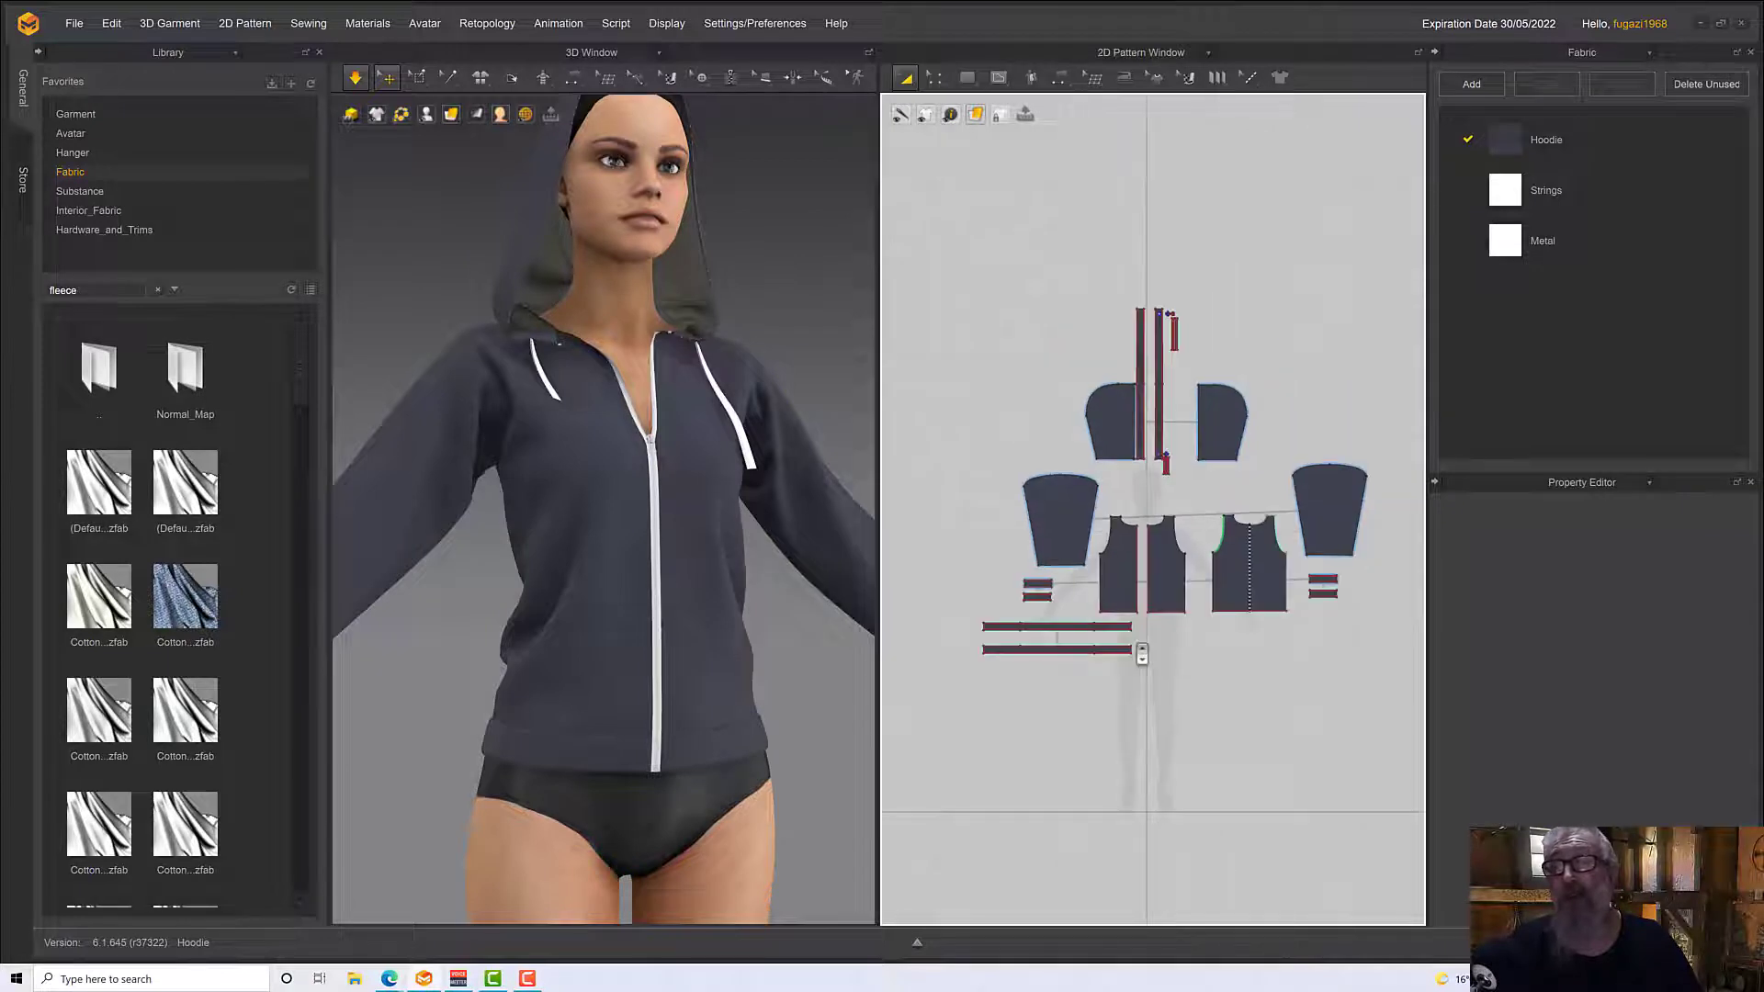
pyautogui.scroll(6, 1141, 653)
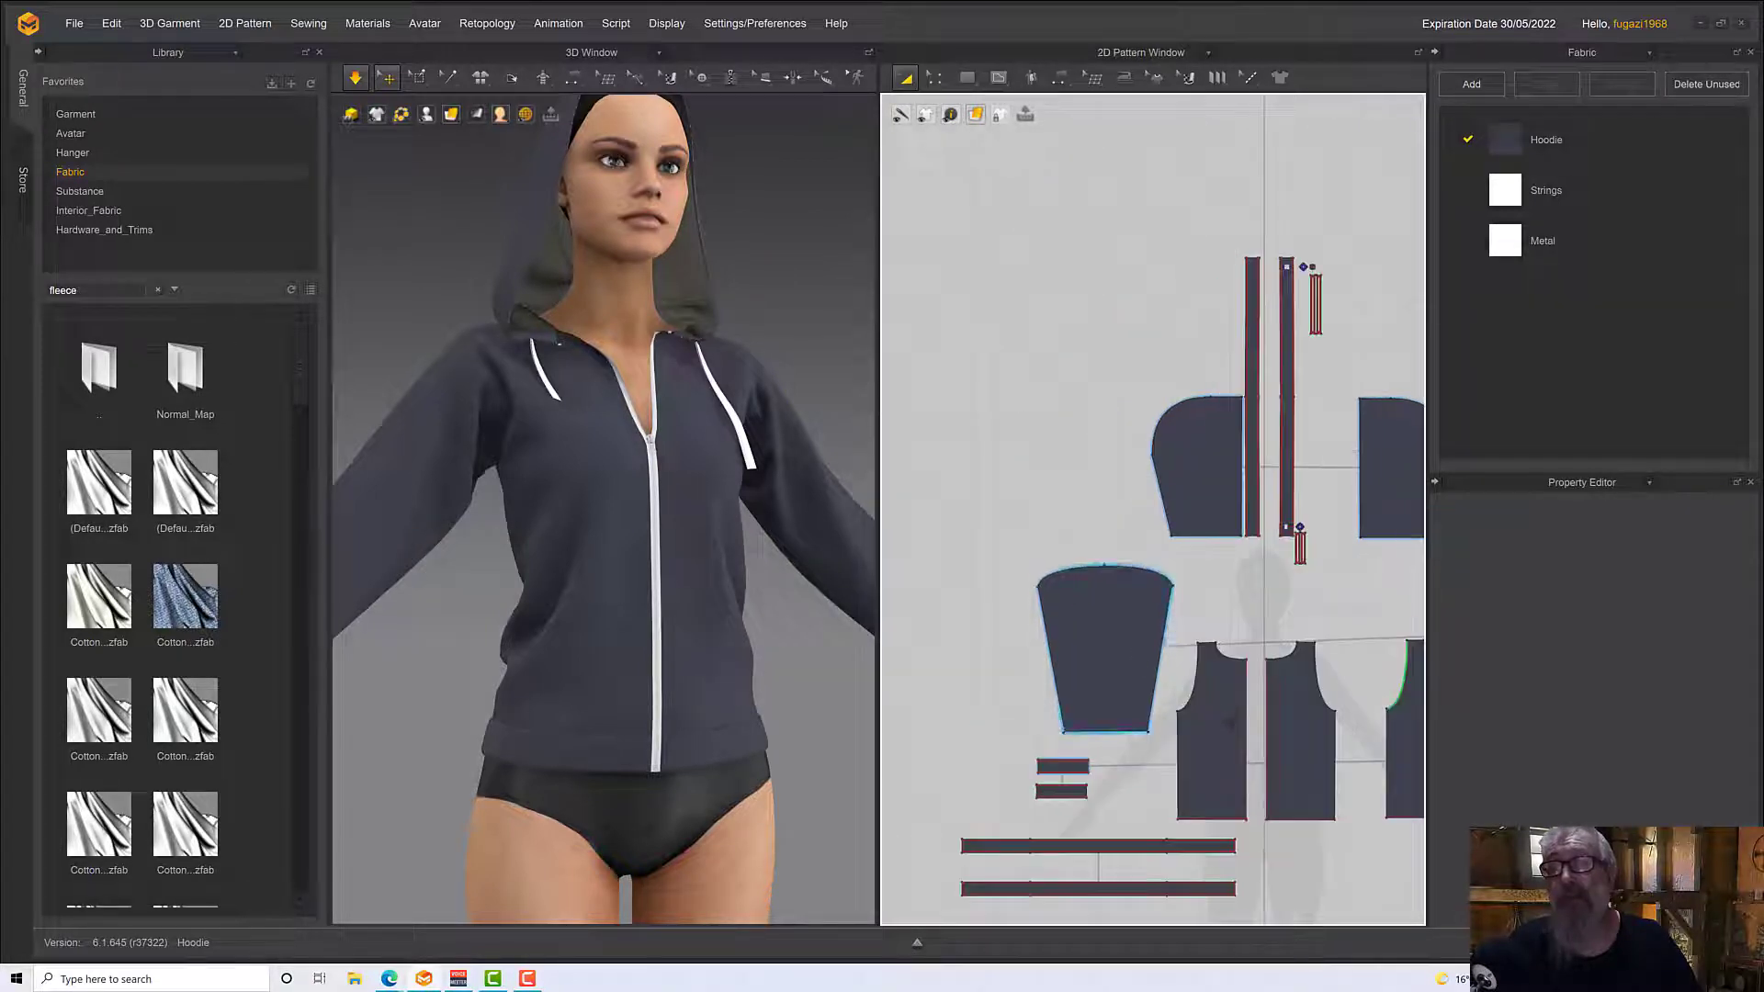
pyautogui.click(1222, 752)
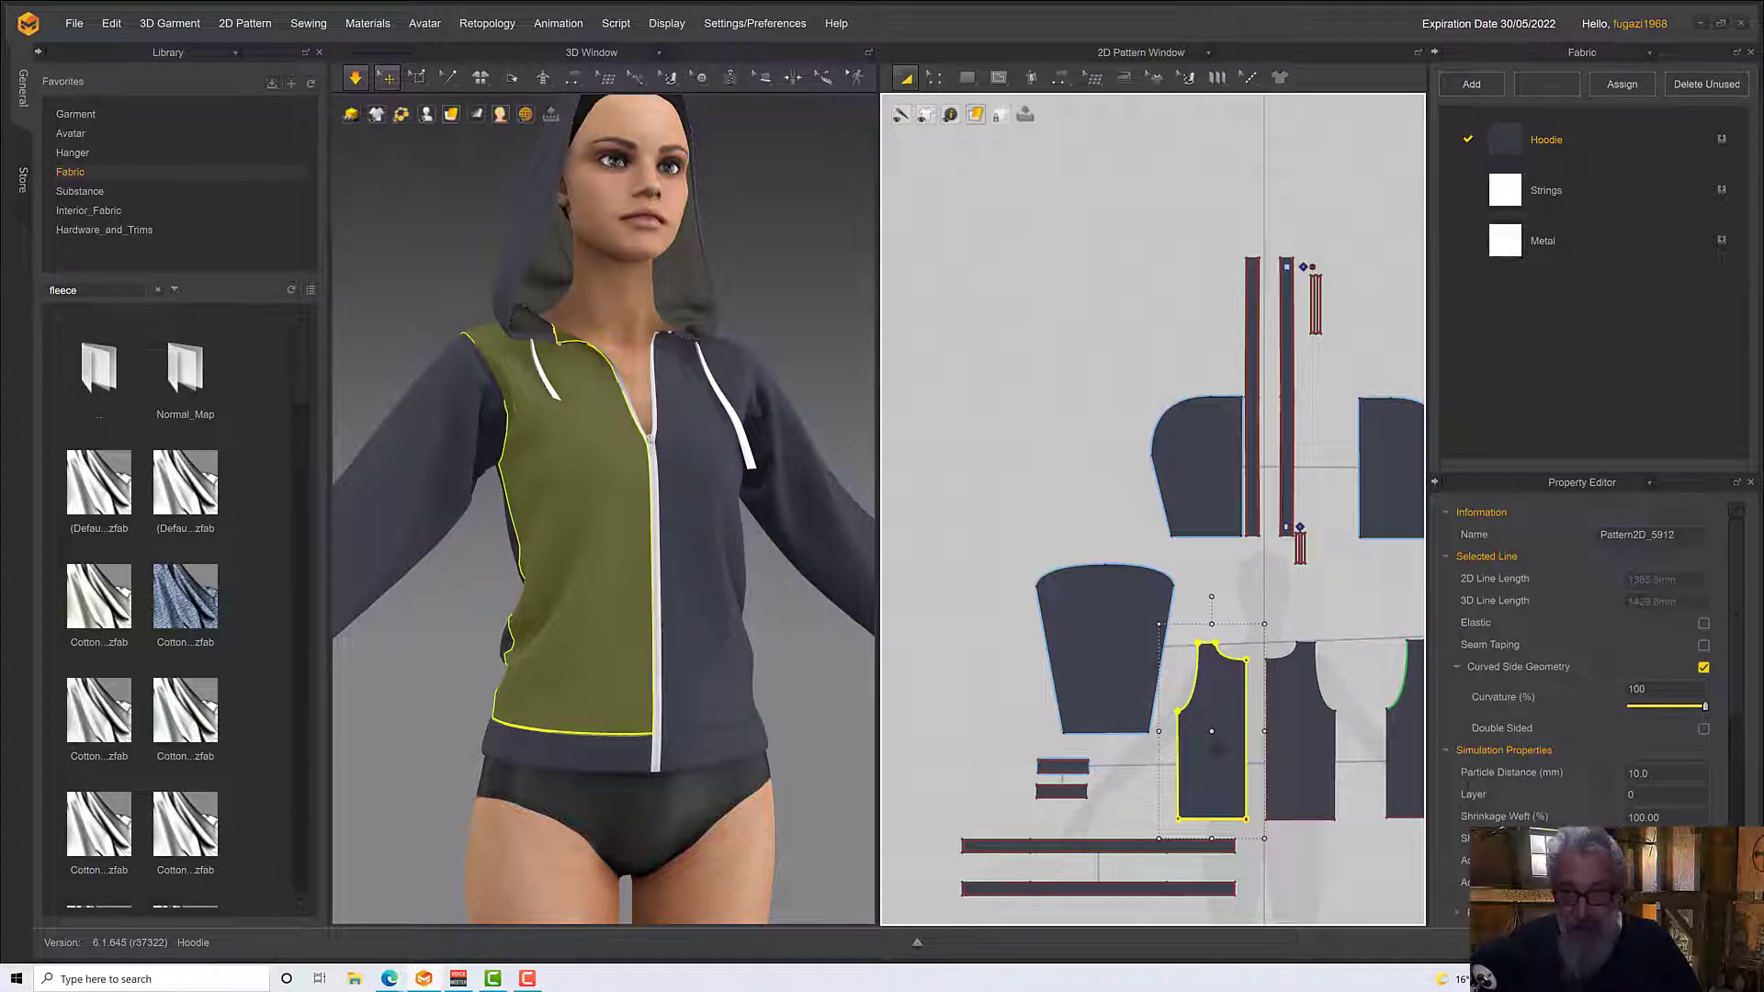
pyautogui.press('f')
pyautogui.scroll(3, 1213, 725)
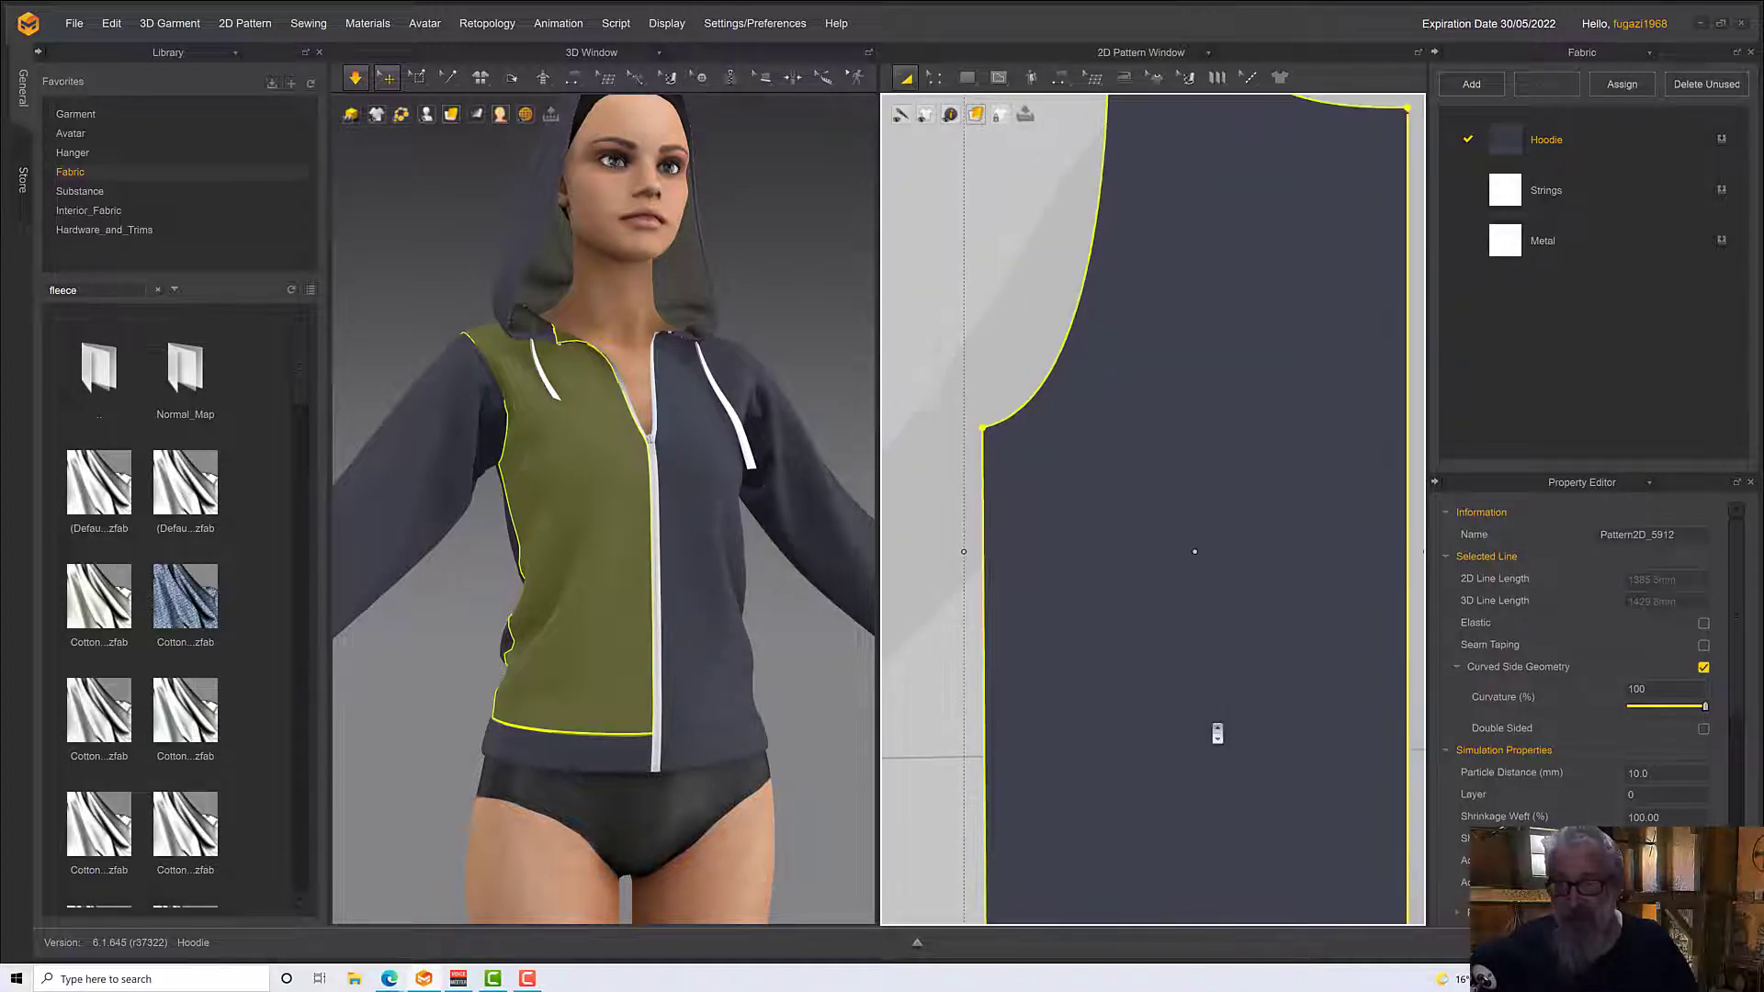
pyautogui.scroll(-5, 1214, 732)
pyautogui.moveTo(1212, 732); pyautogui.dragTo(1147, 721, button='middle')
pyautogui.click(1286, 571)
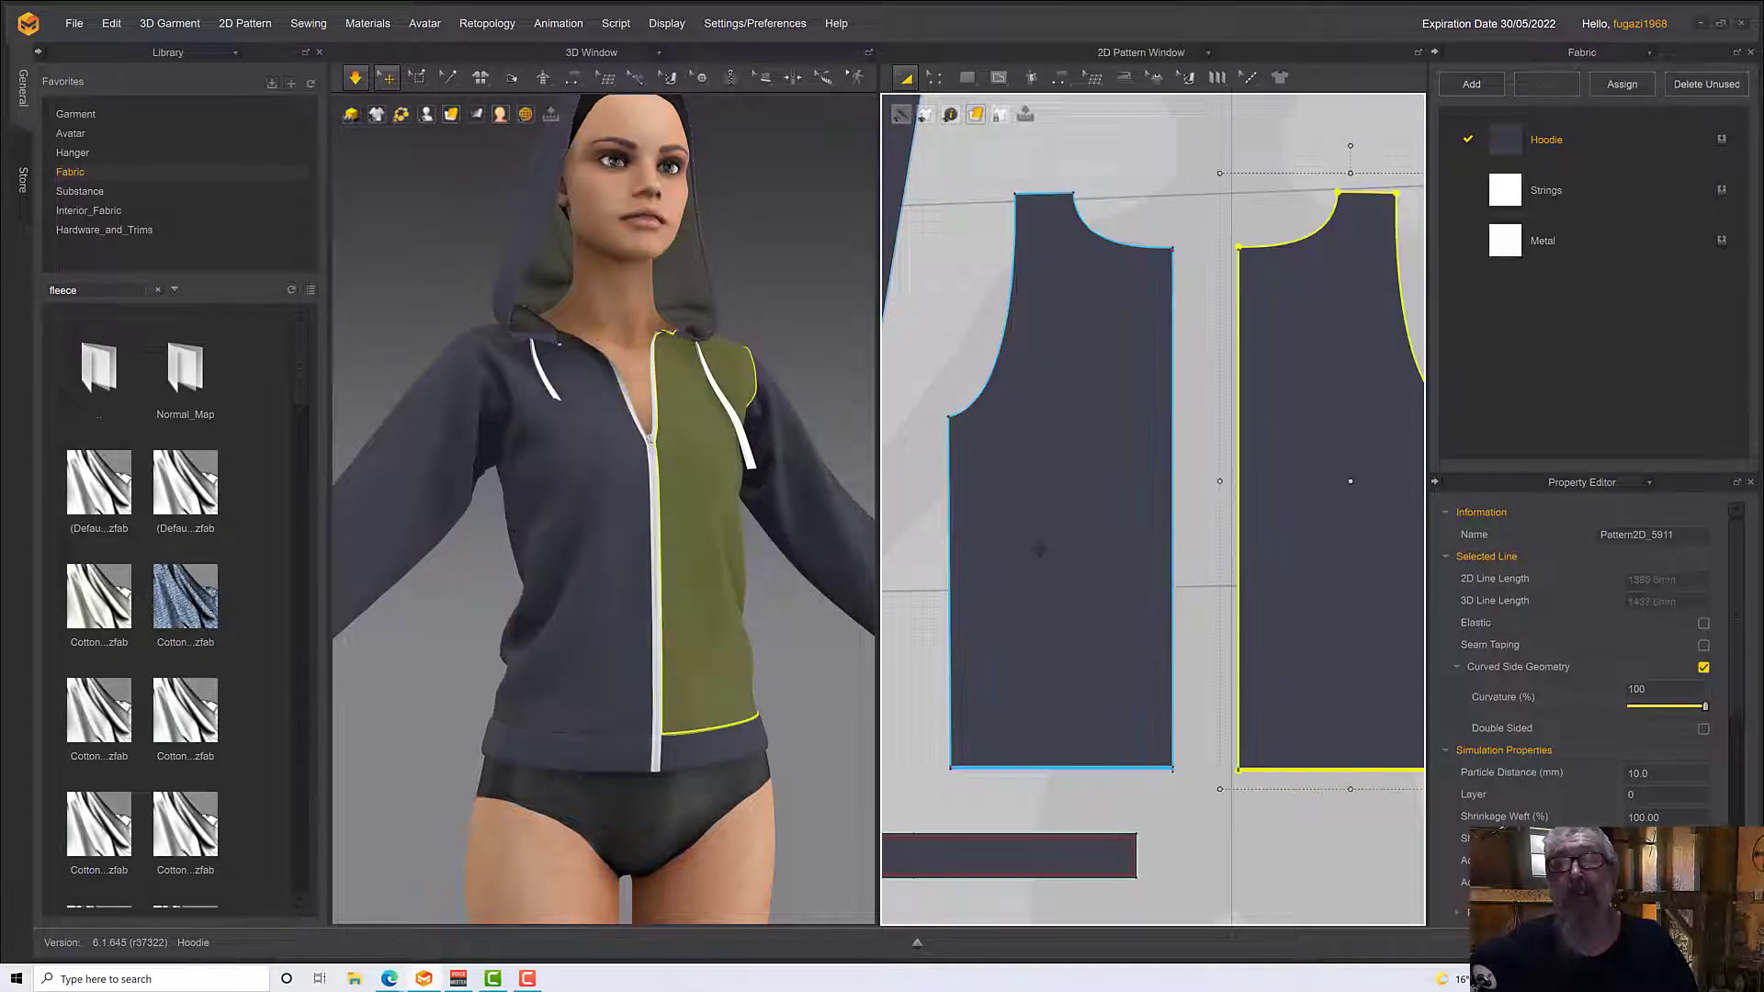
pyautogui.click(1039, 548)
pyautogui.click(1261, 551)
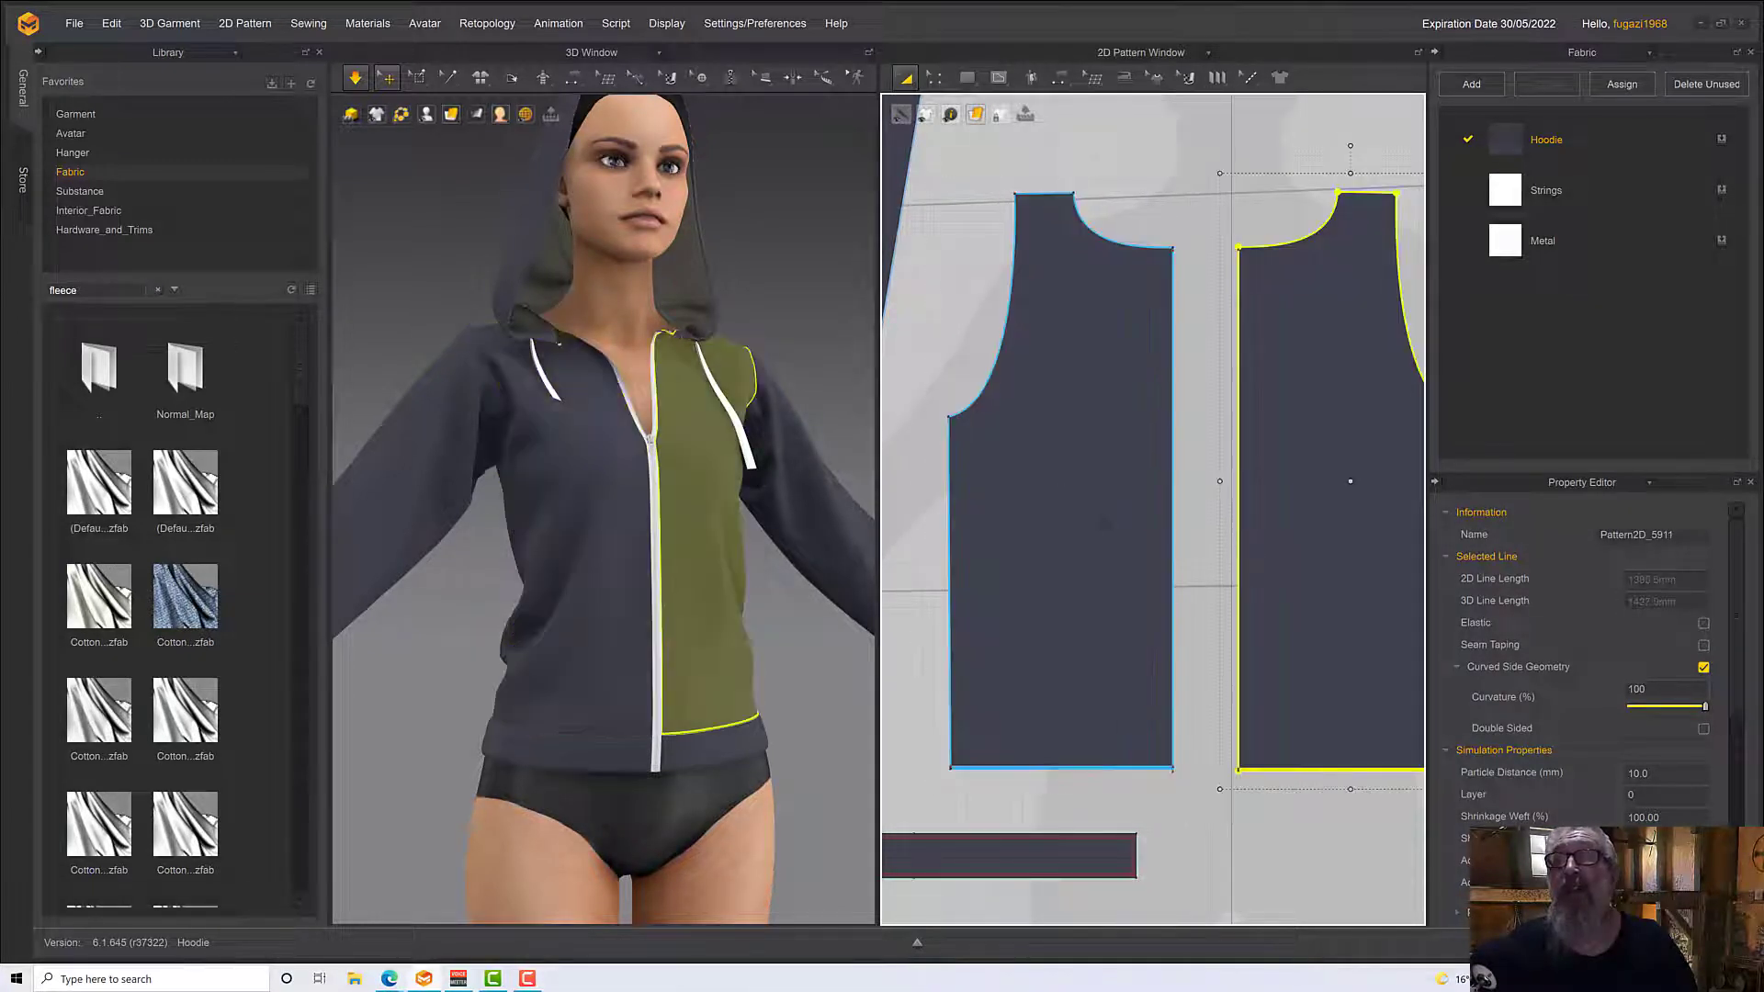
pyautogui.keyDown('shift'); pyautogui.click(1006, 515); pyautogui.keyUp('shift')
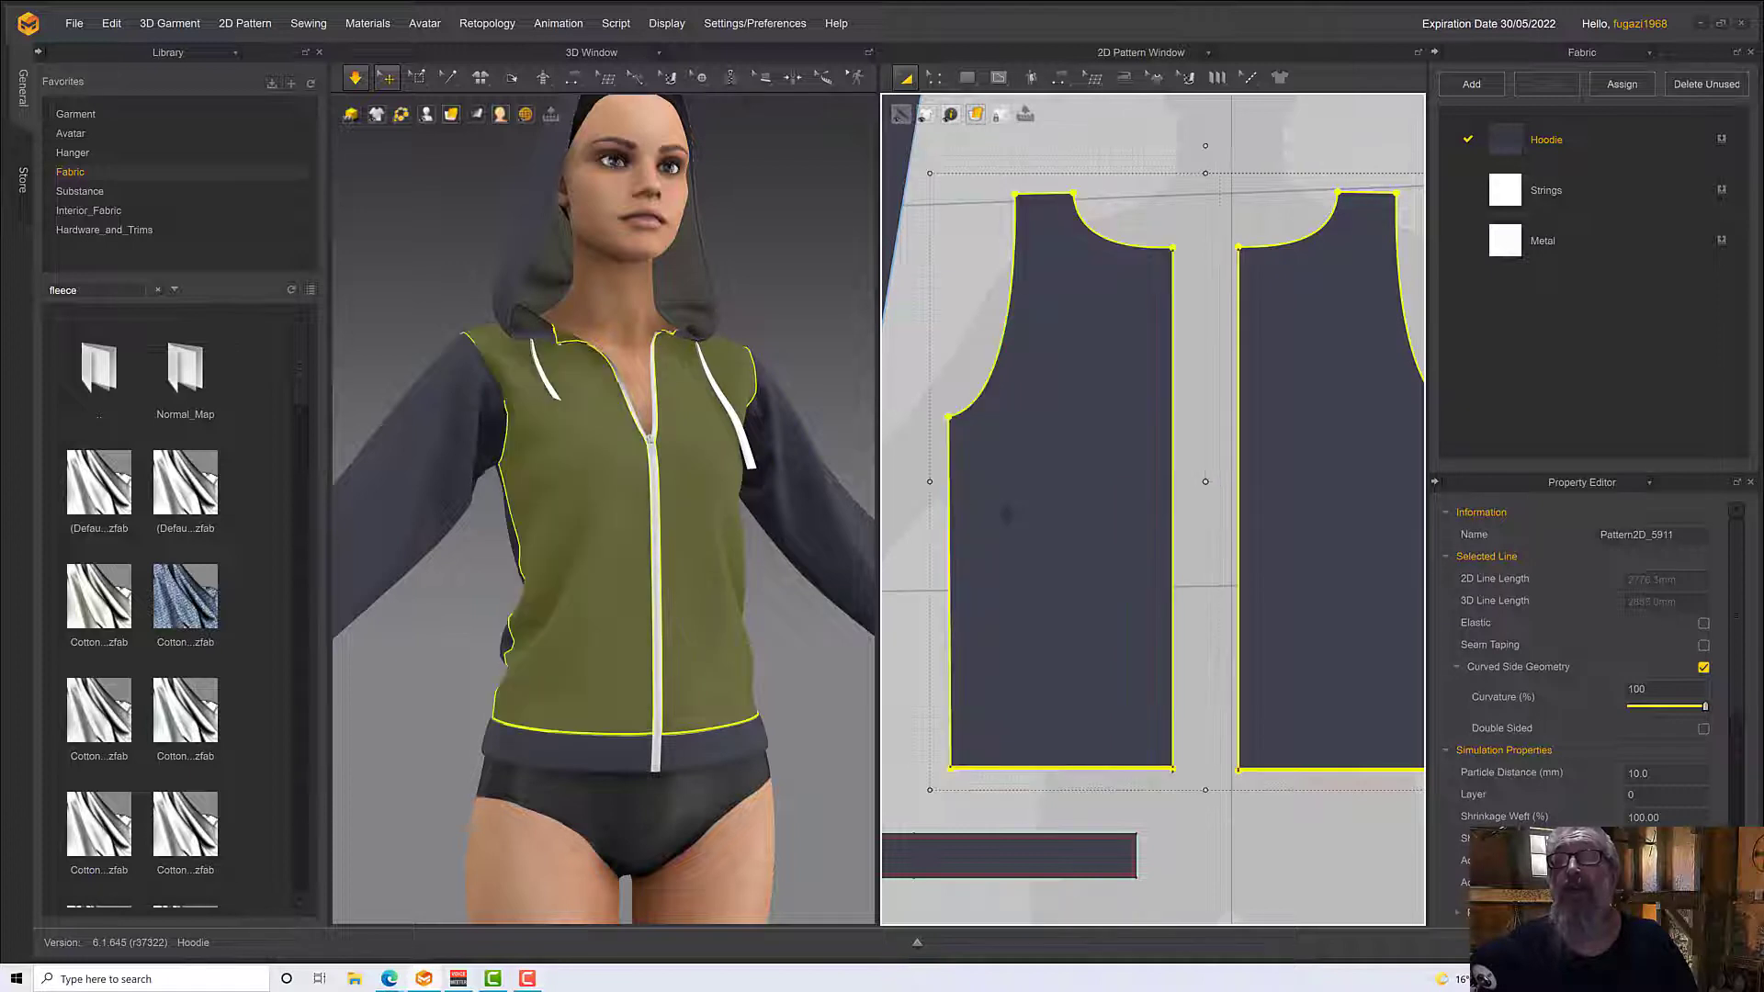
pyautogui.rightClick(1011, 517)
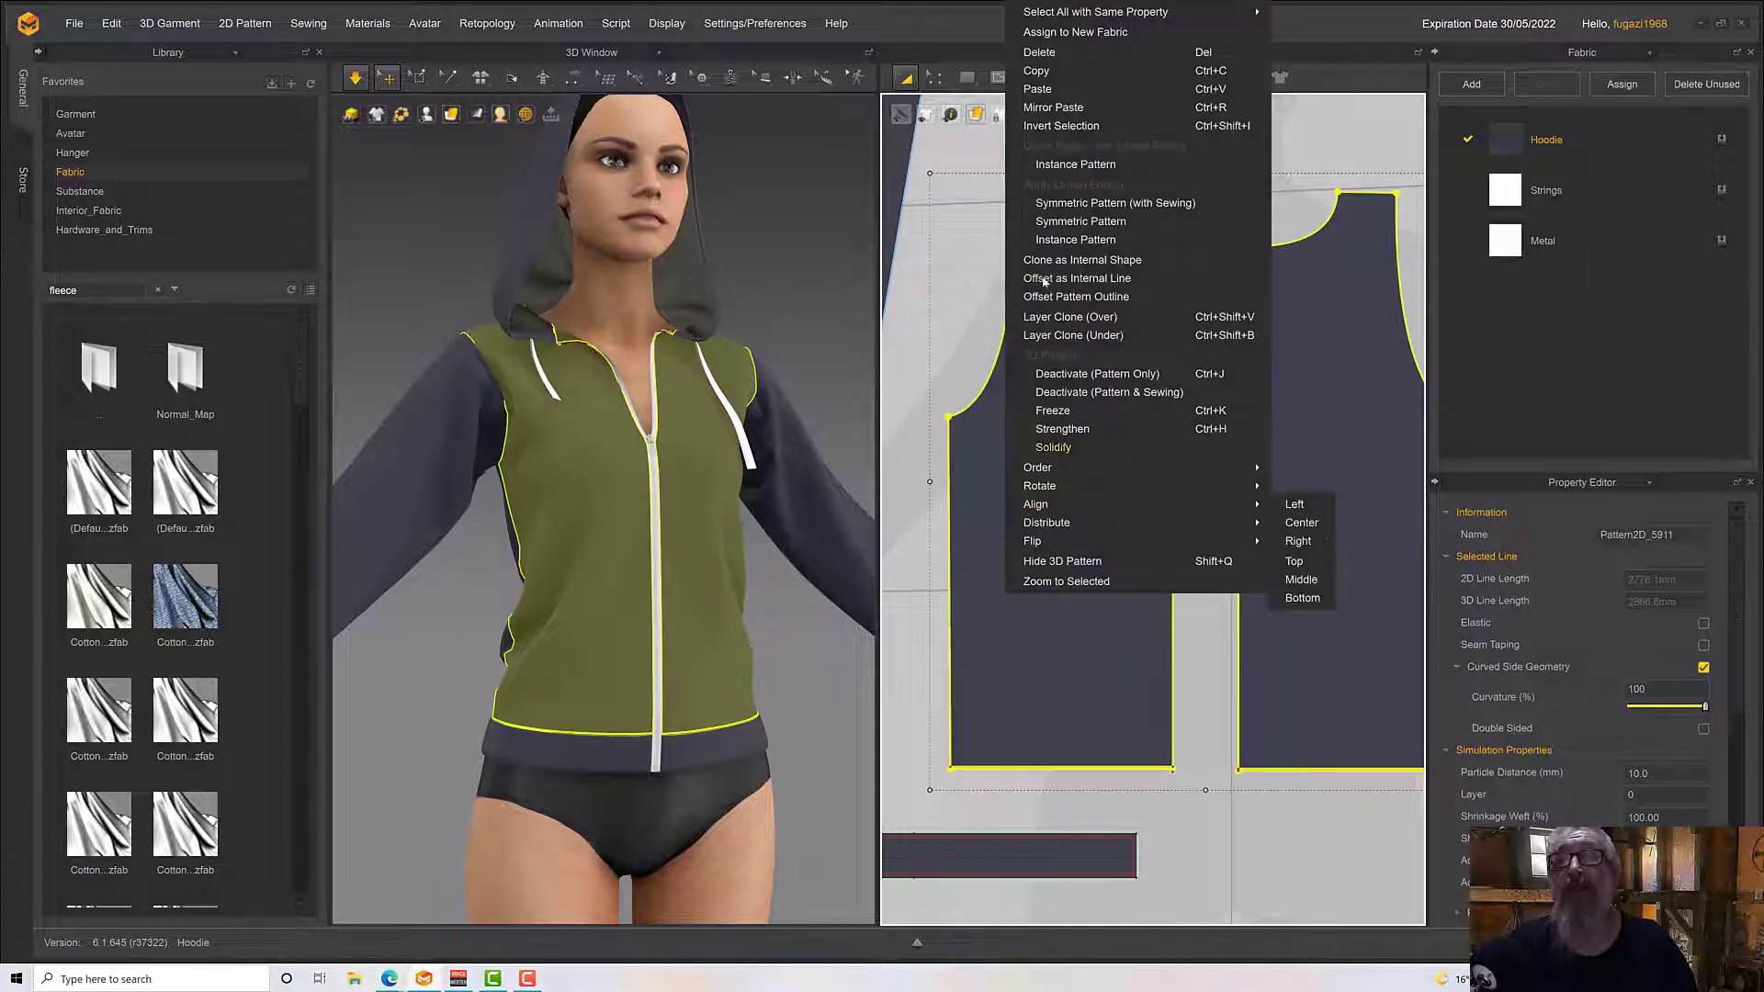
pyautogui.click(1072, 210)
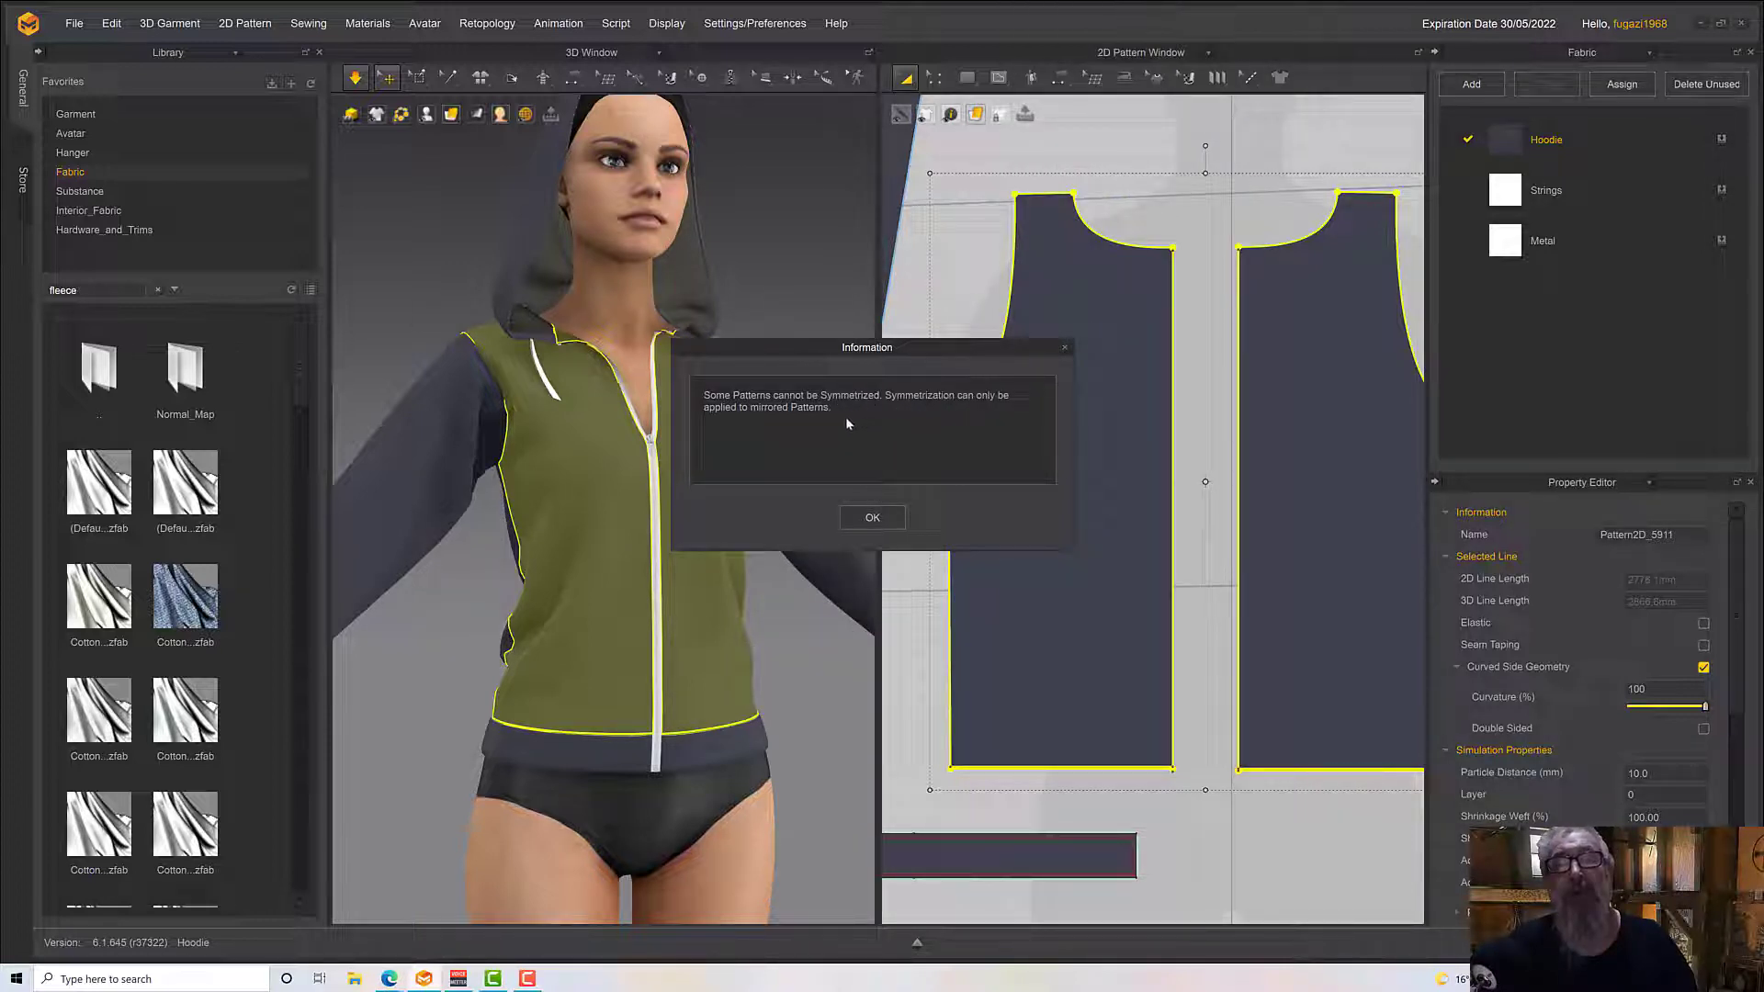
pyautogui.click(872, 518)
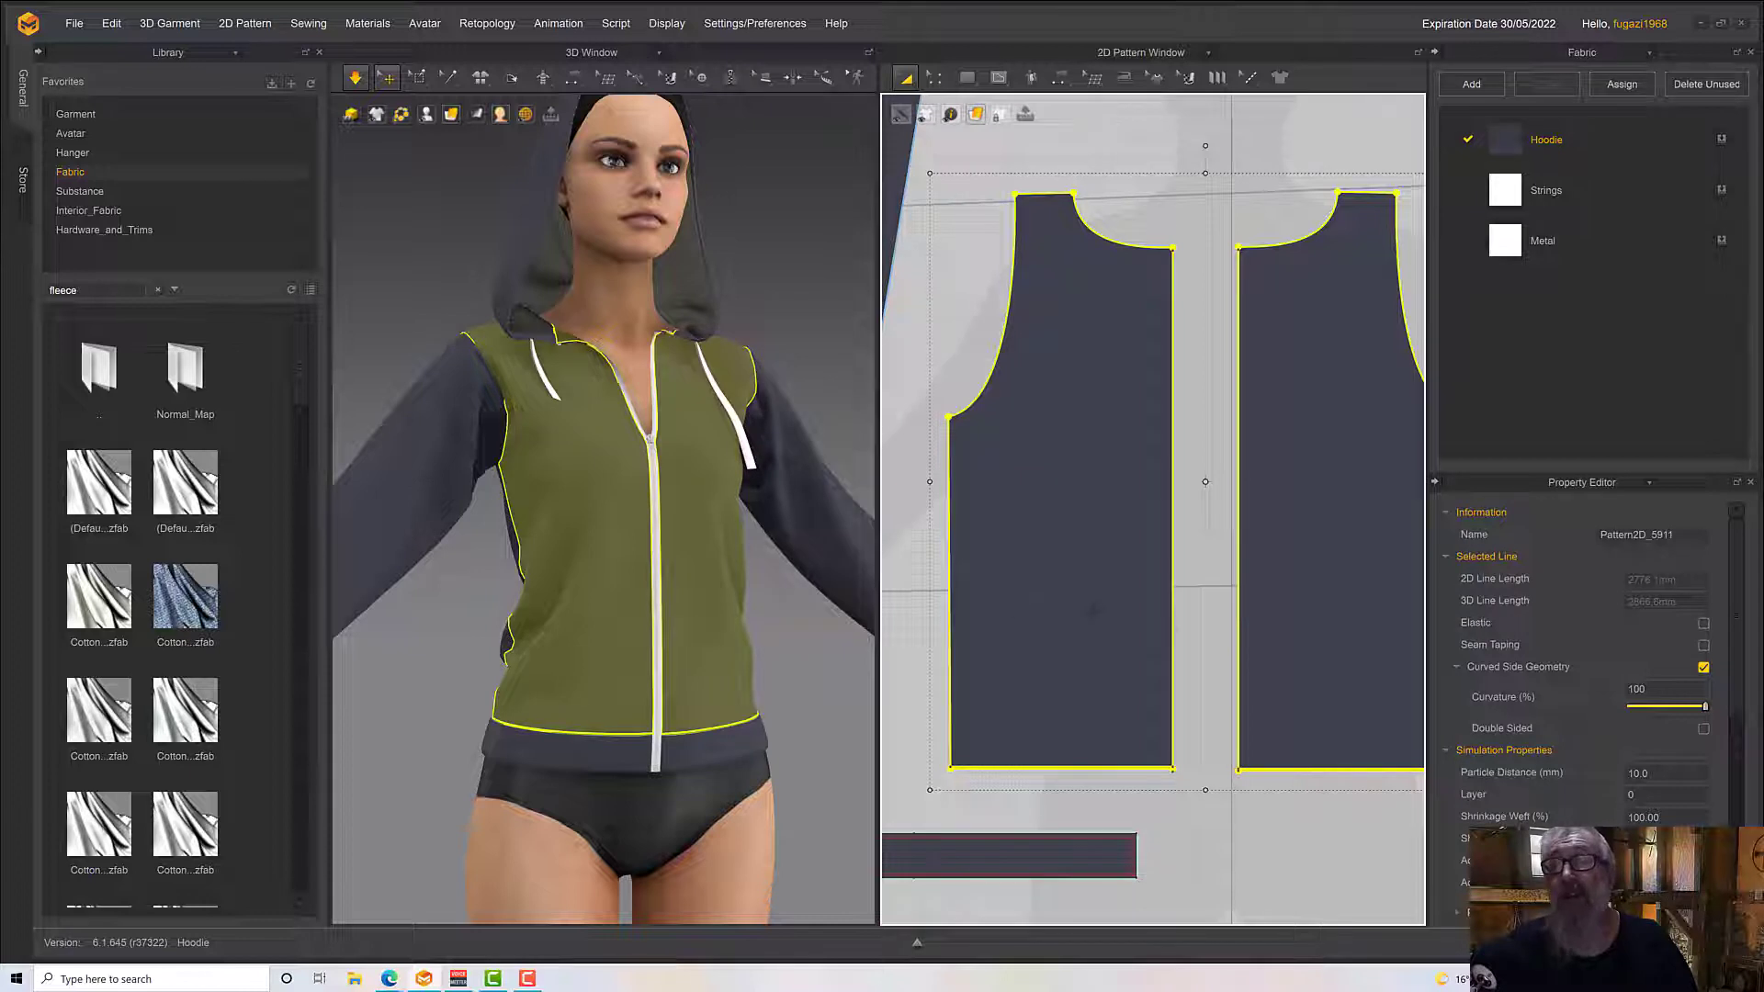
pyautogui.click(1191, 650)
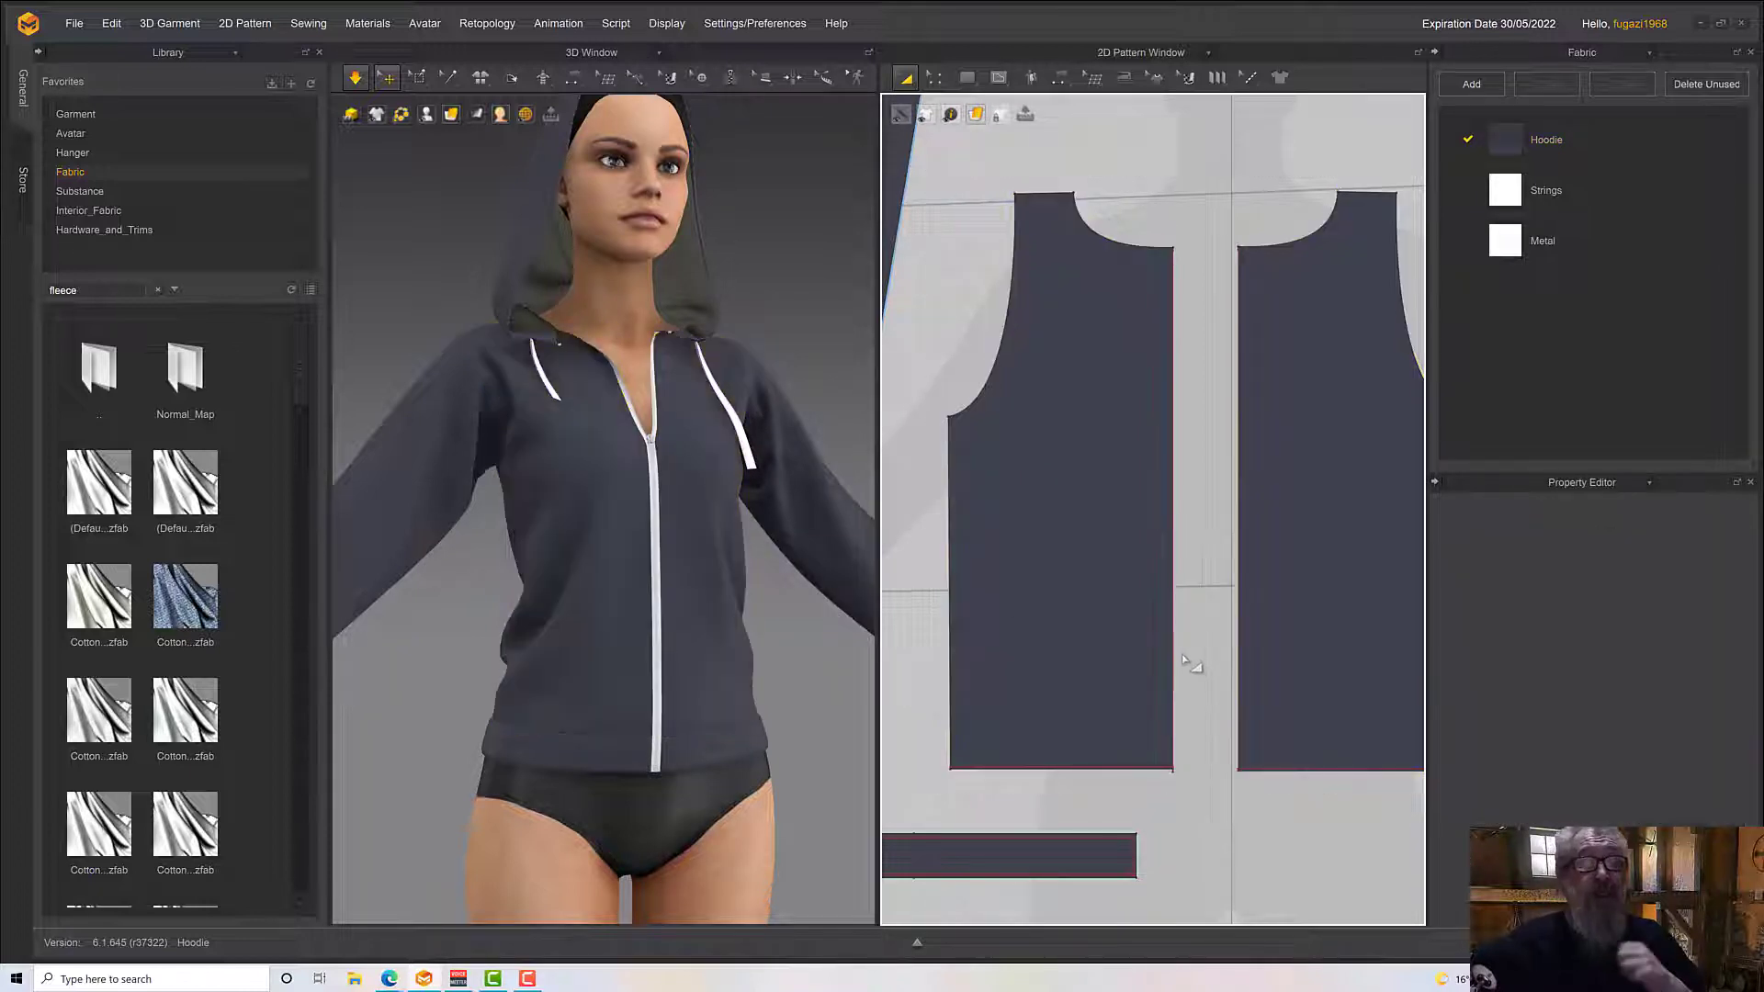
# Draw a five-sided internal pocket outline with a slanted opening, about 114 by 108 mm, near the zip and hem of the avatar's right front panel
pyautogui.click(1012, 77)
pyautogui.click(1028, 125)
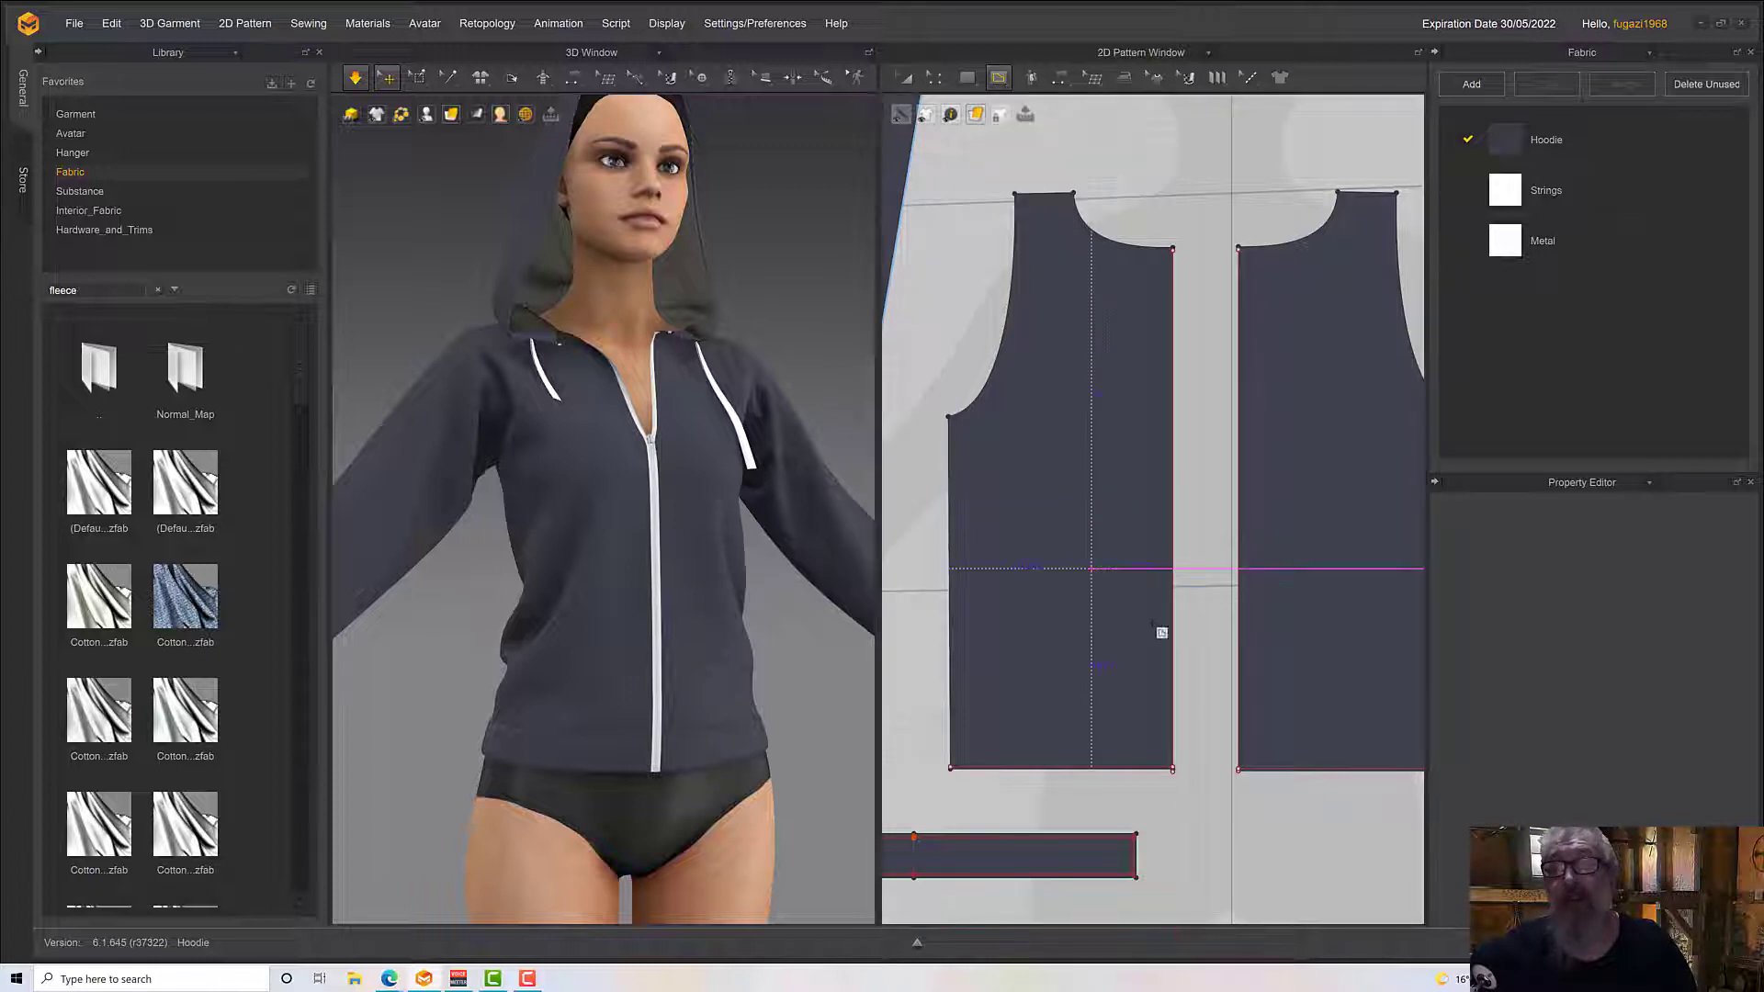
pyautogui.click(1159, 635)
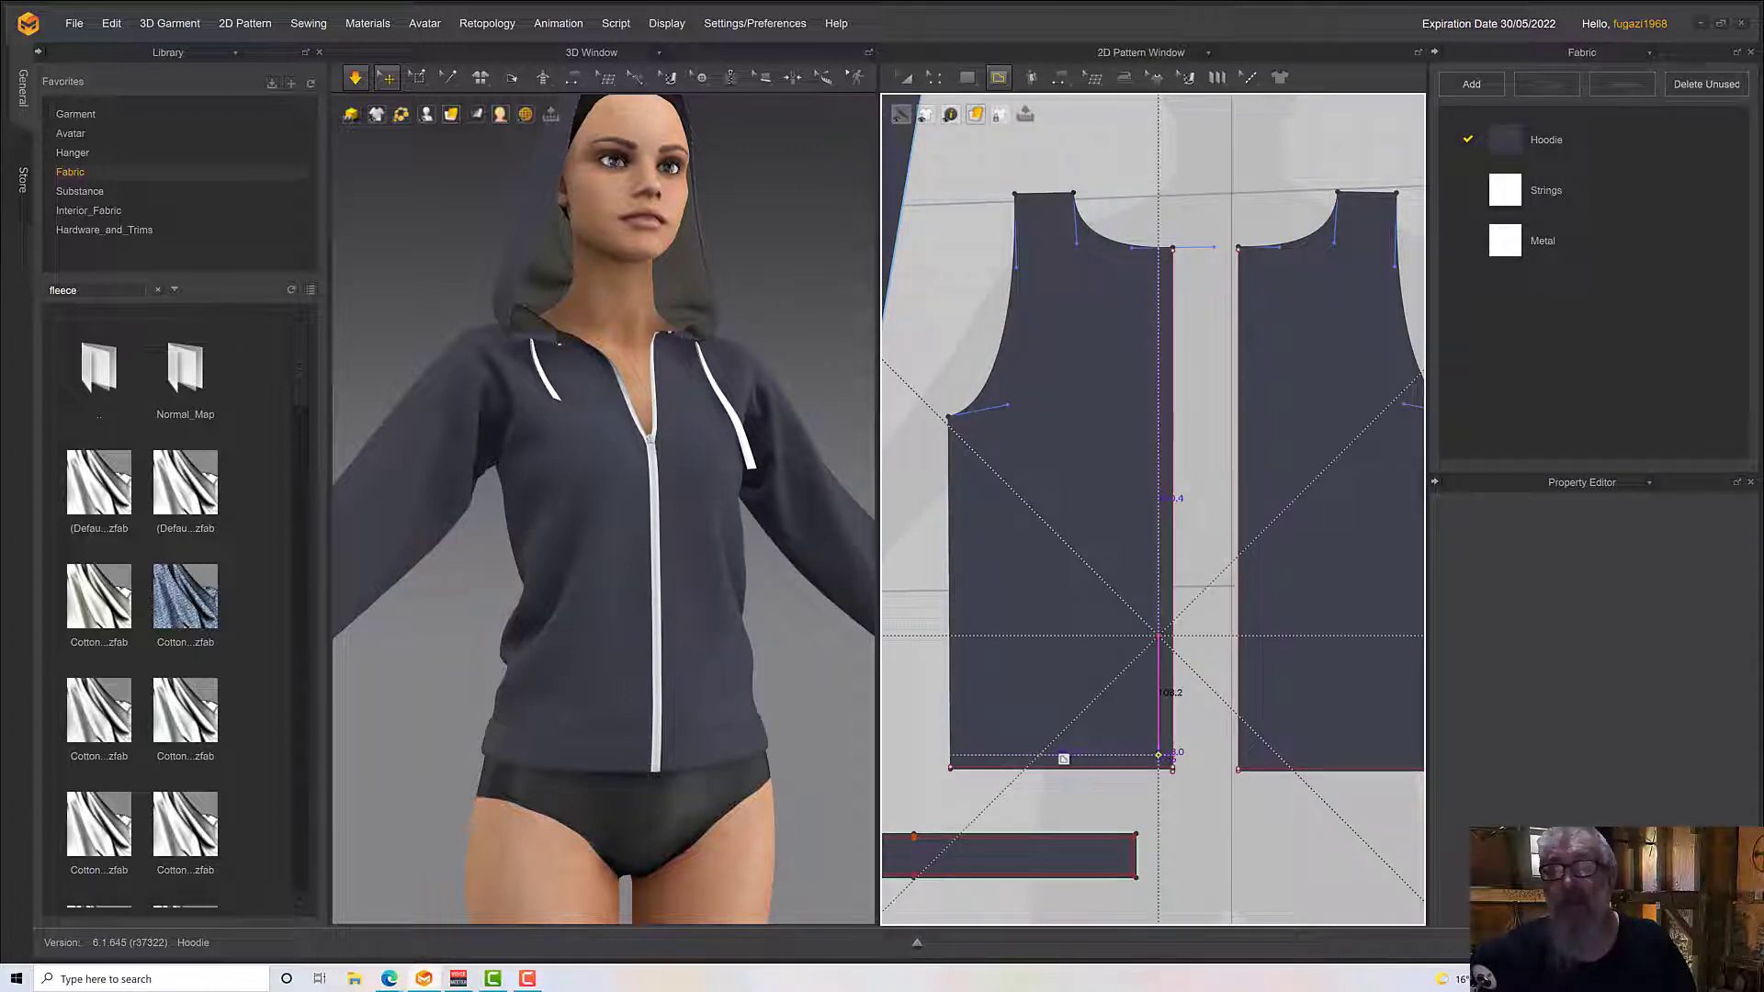
pyautogui.click(1063, 759)
pyautogui.click(1036, 729)
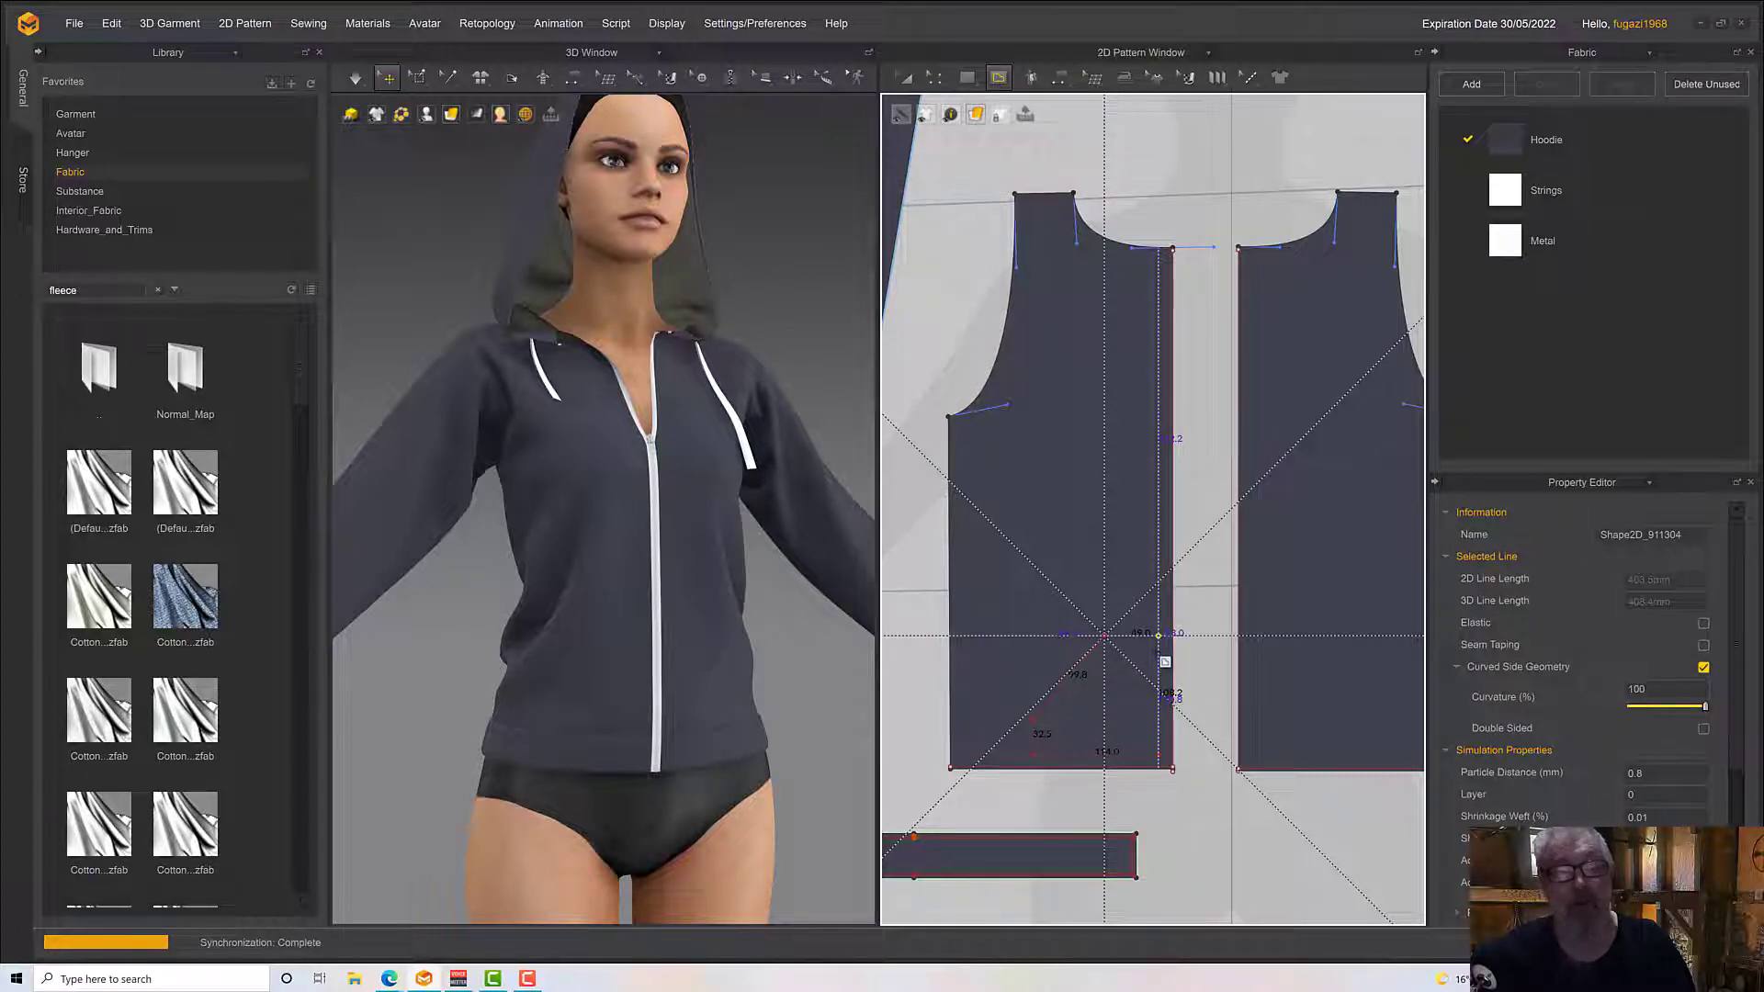
pyautogui.click(1159, 654)
pyautogui.scroll(-3, 1159, 654)
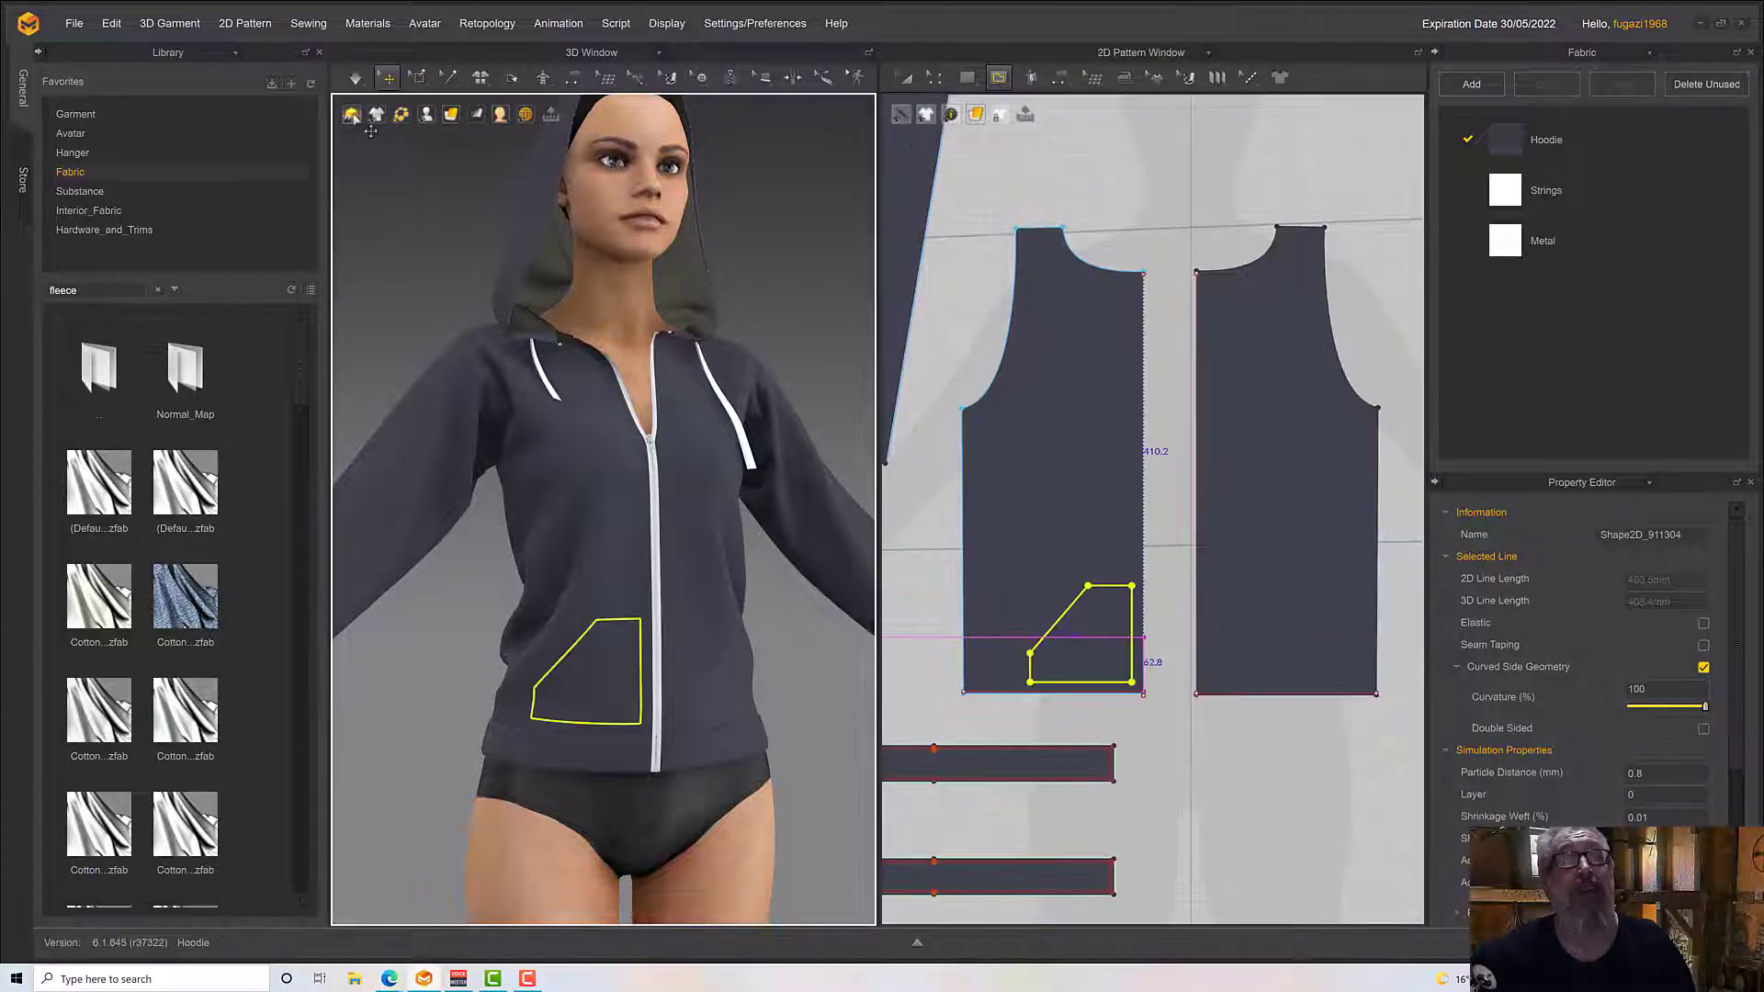
pyautogui.moveTo(576, 485); pyautogui.dragTo(683, 537, button='right')
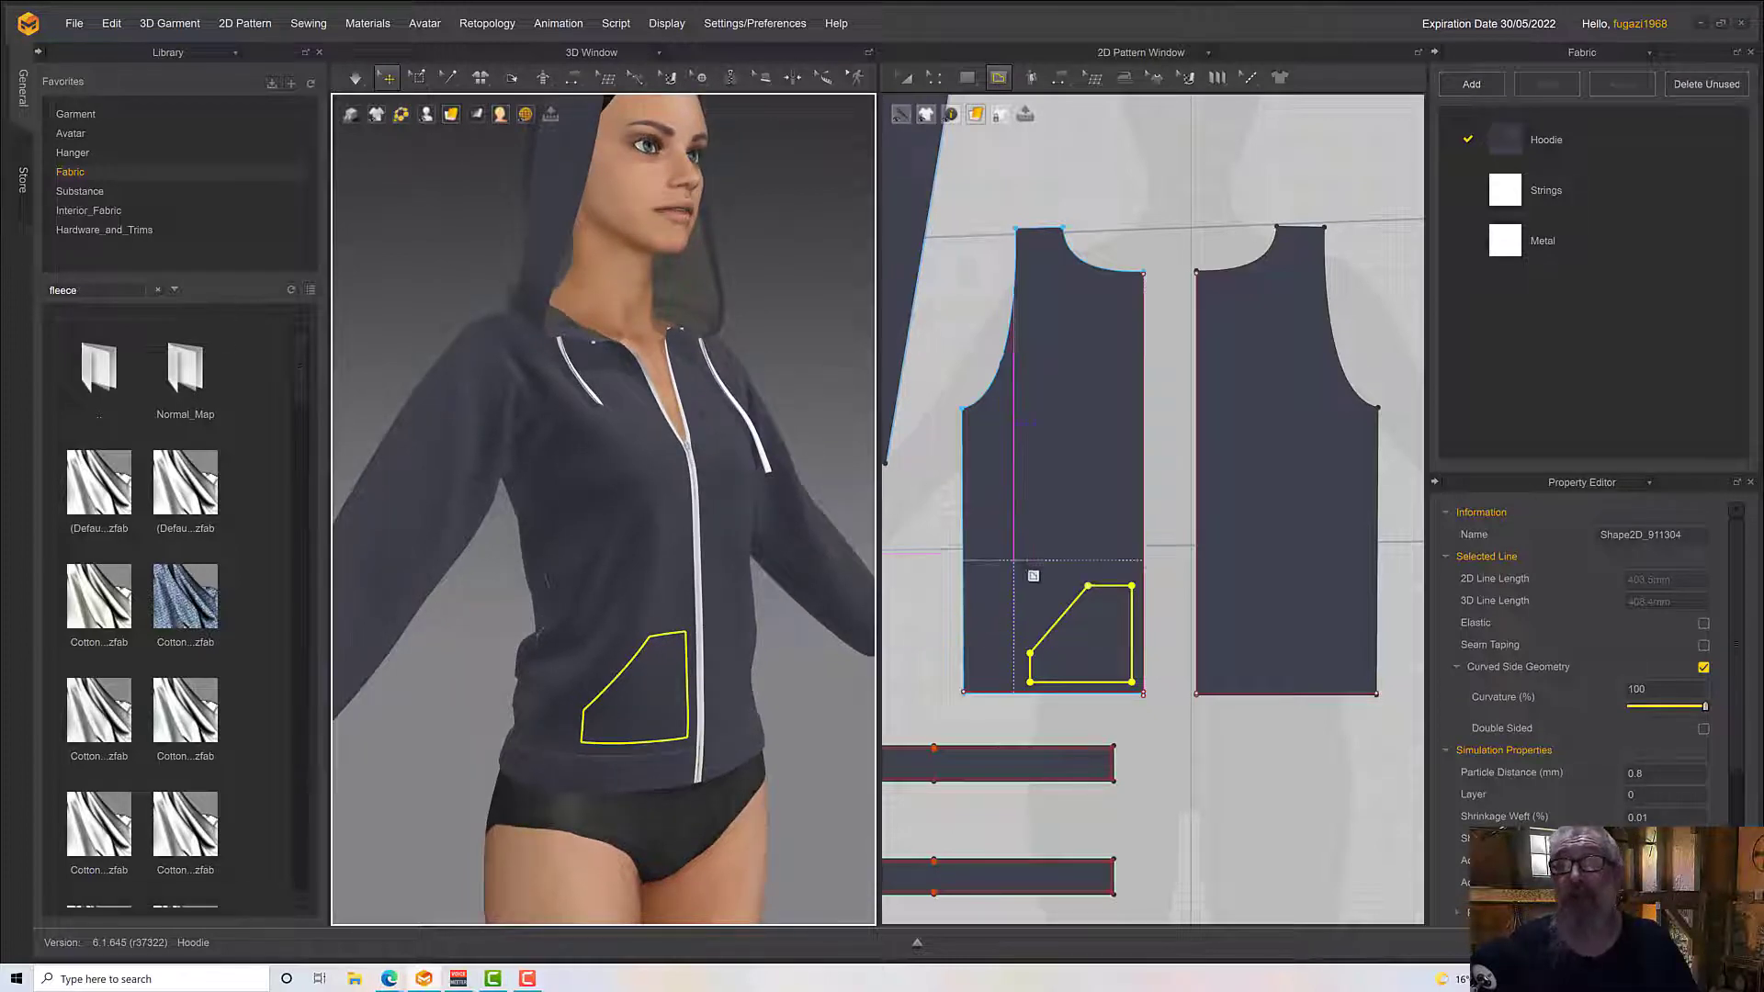
# Copy the internal pocket outline and mirror-paste it at the matching position on the avatar's left front panel
pyautogui.scroll(3, 1158, 604)
pyautogui.moveTo(1148, 593); pyautogui.dragTo(1004, 343, button='middle')
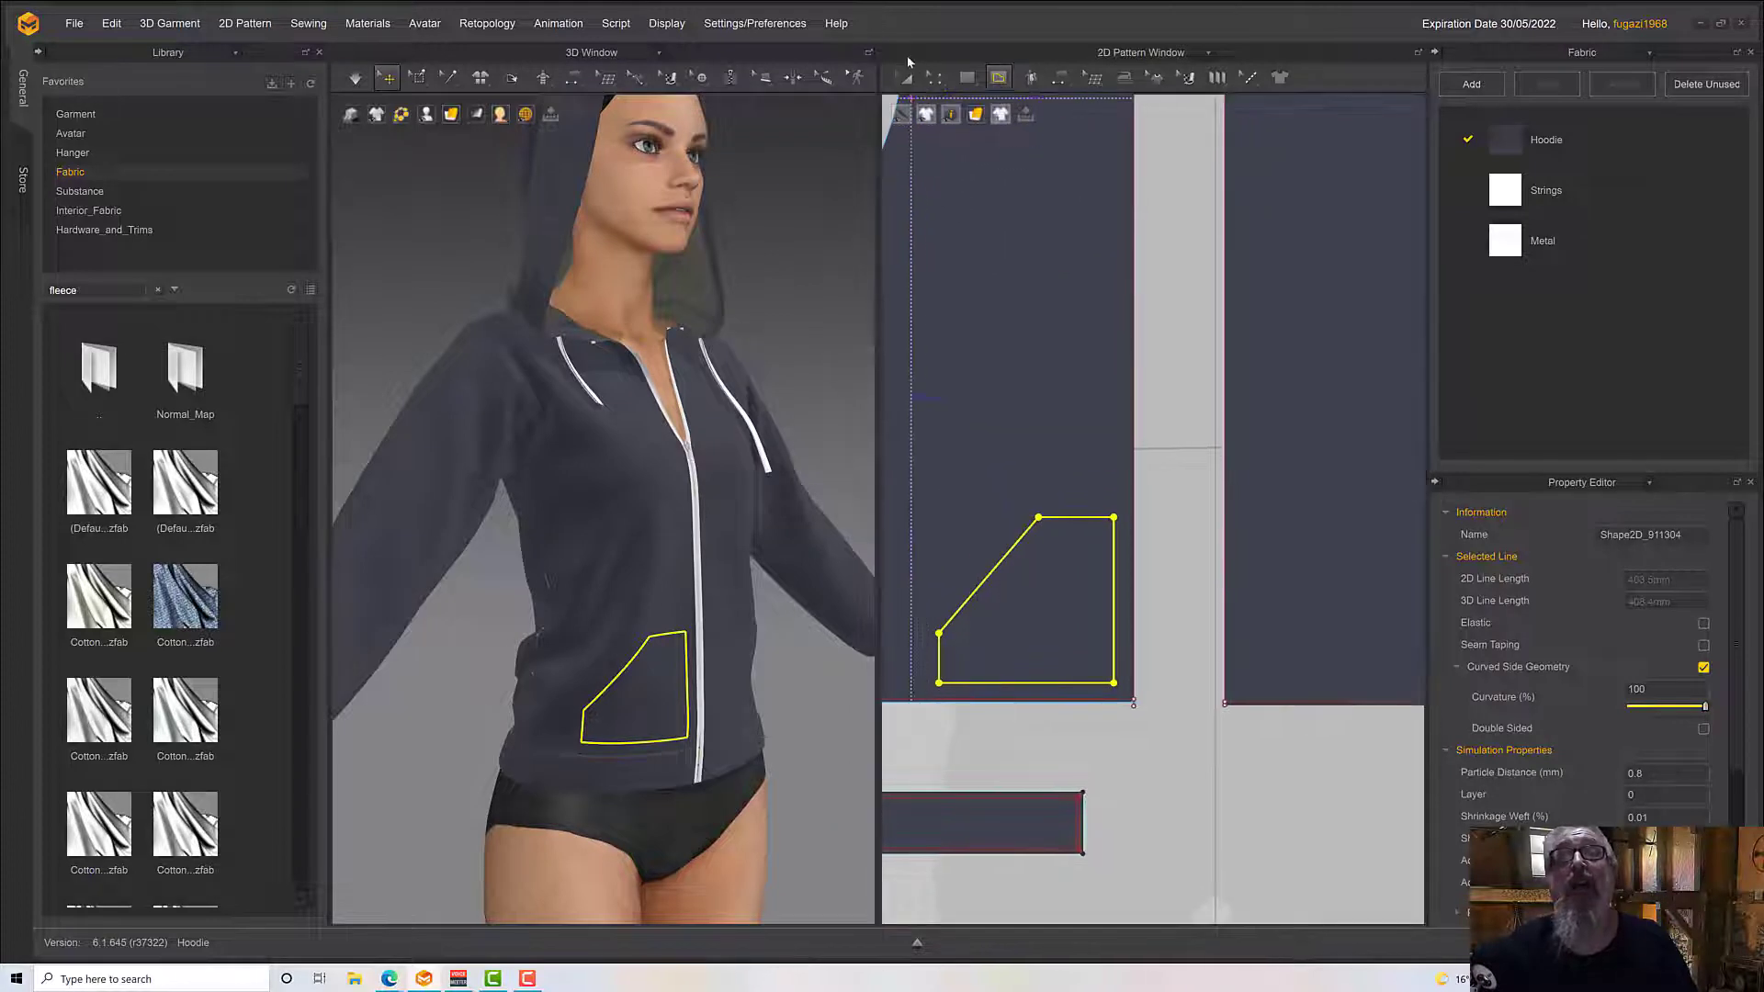
pyautogui.click(909, 82)
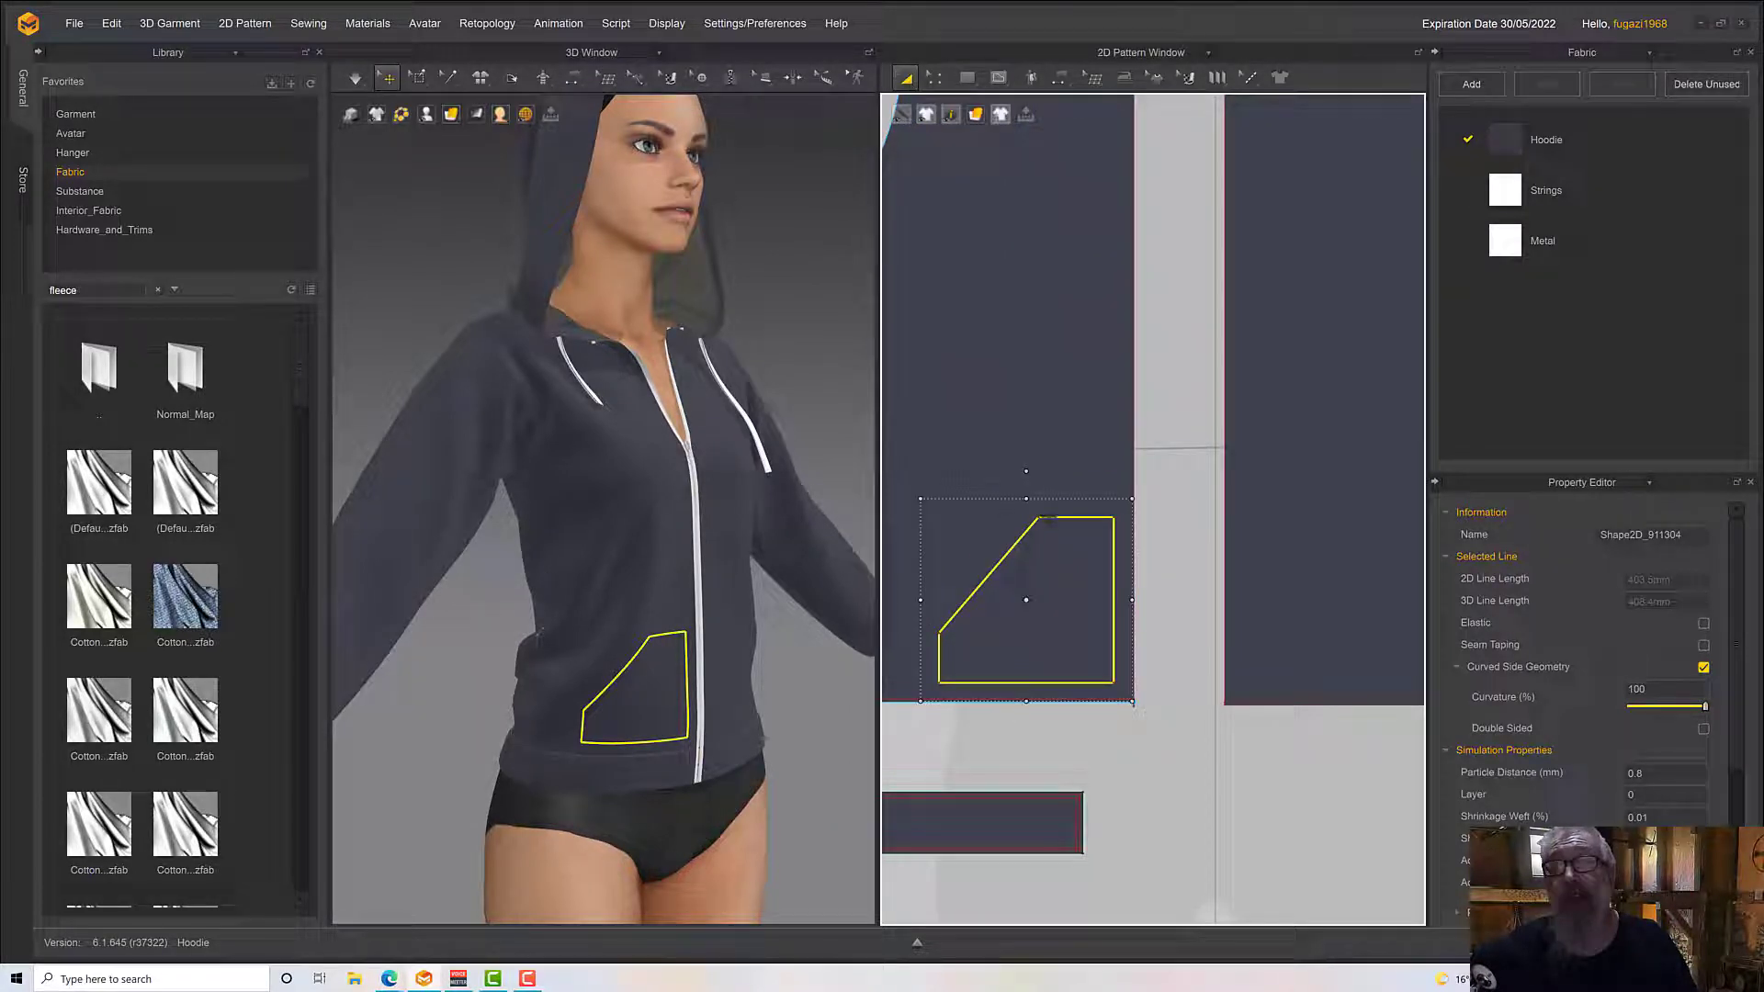
pyautogui.rightClick(1047, 520)
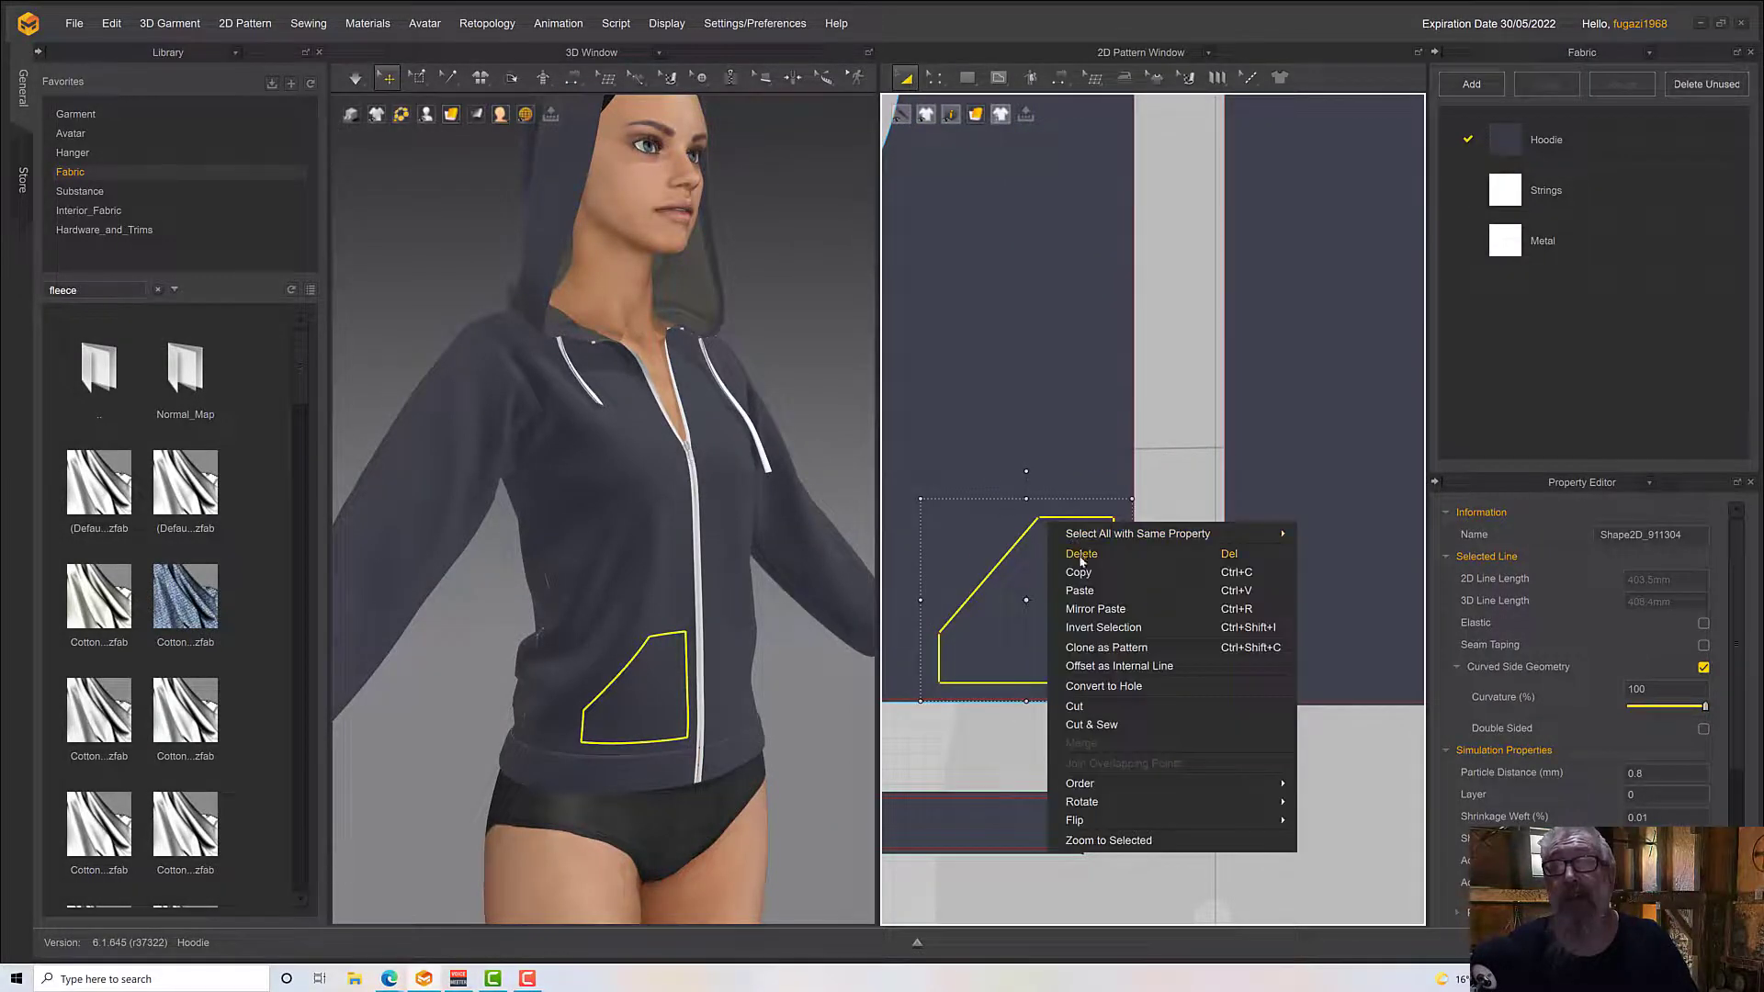
pyautogui.click(1291, 513)
pyautogui.rightClick(1290, 513)
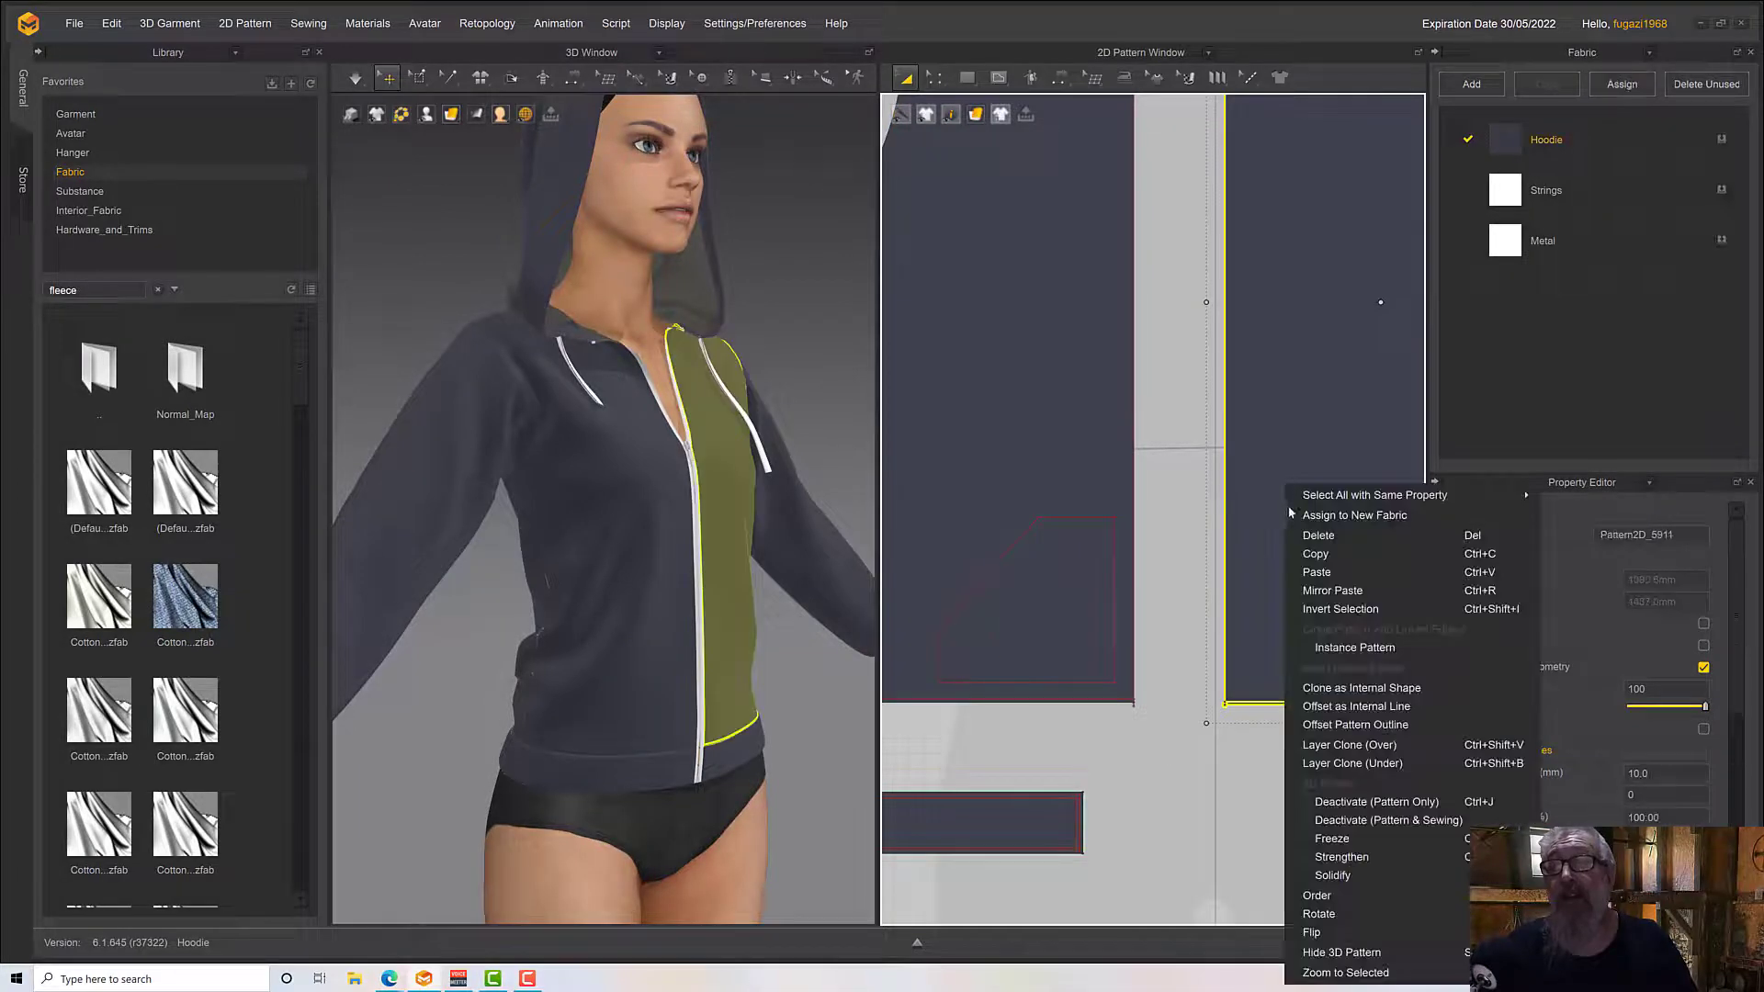
pyautogui.click(1316, 572)
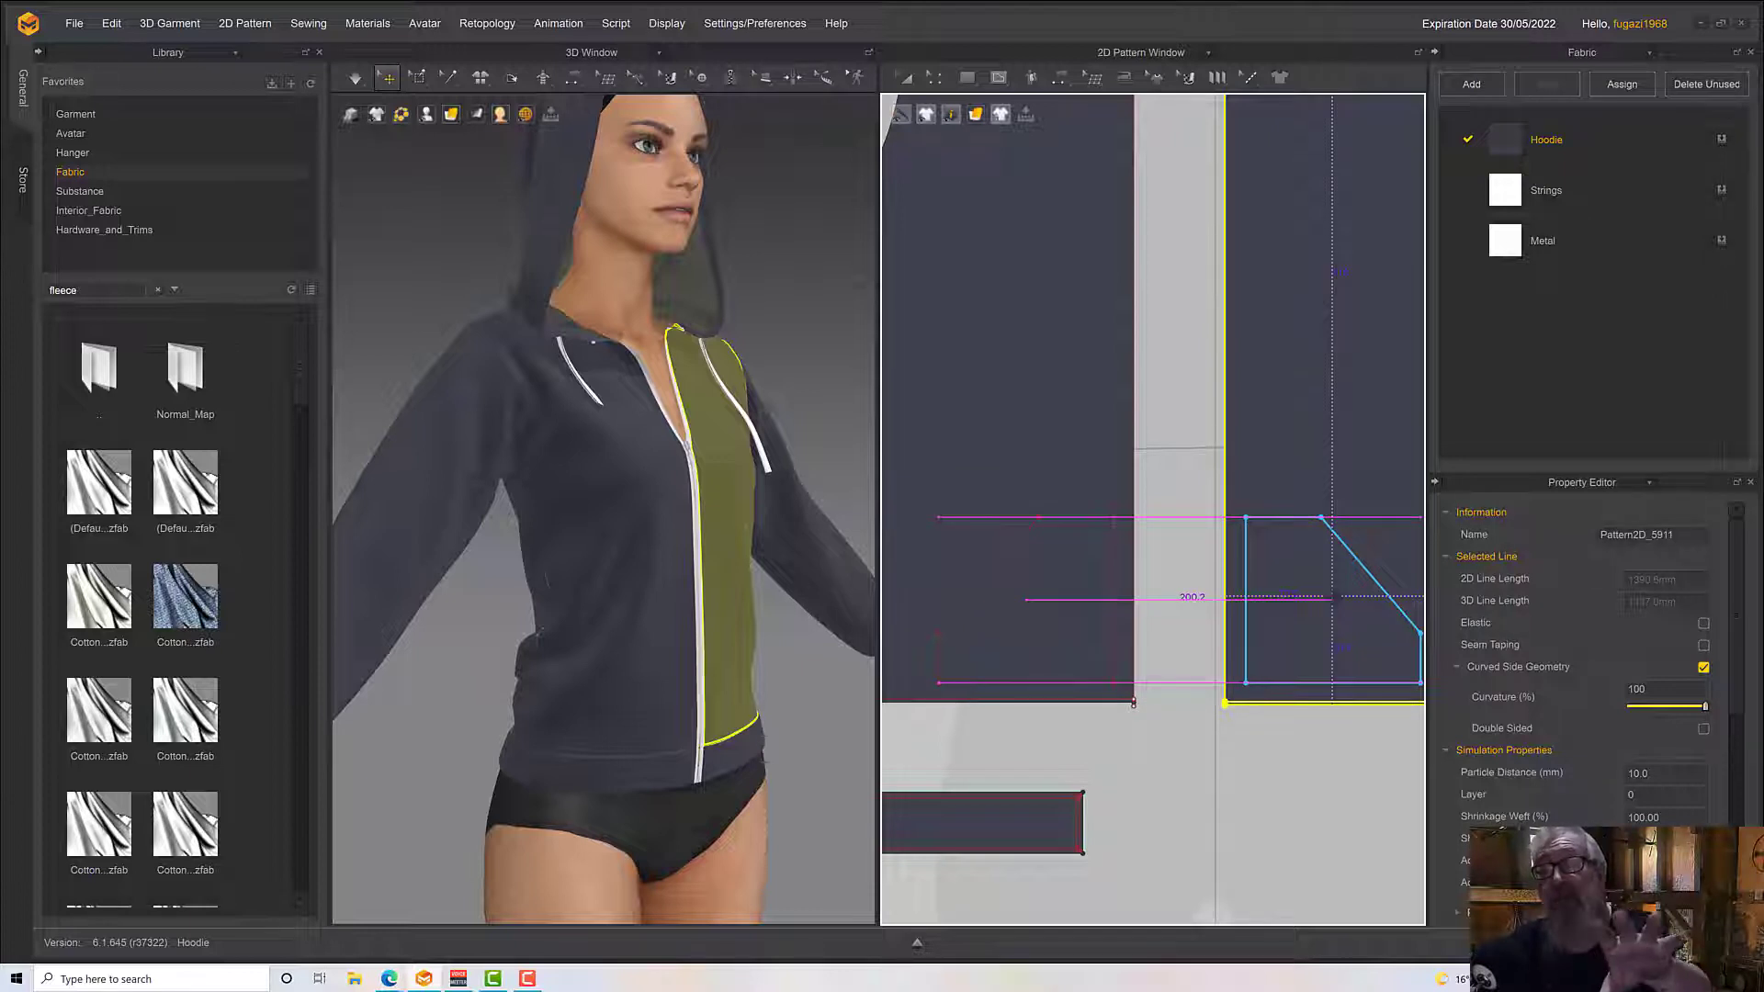
pyautogui.click(1334, 601)
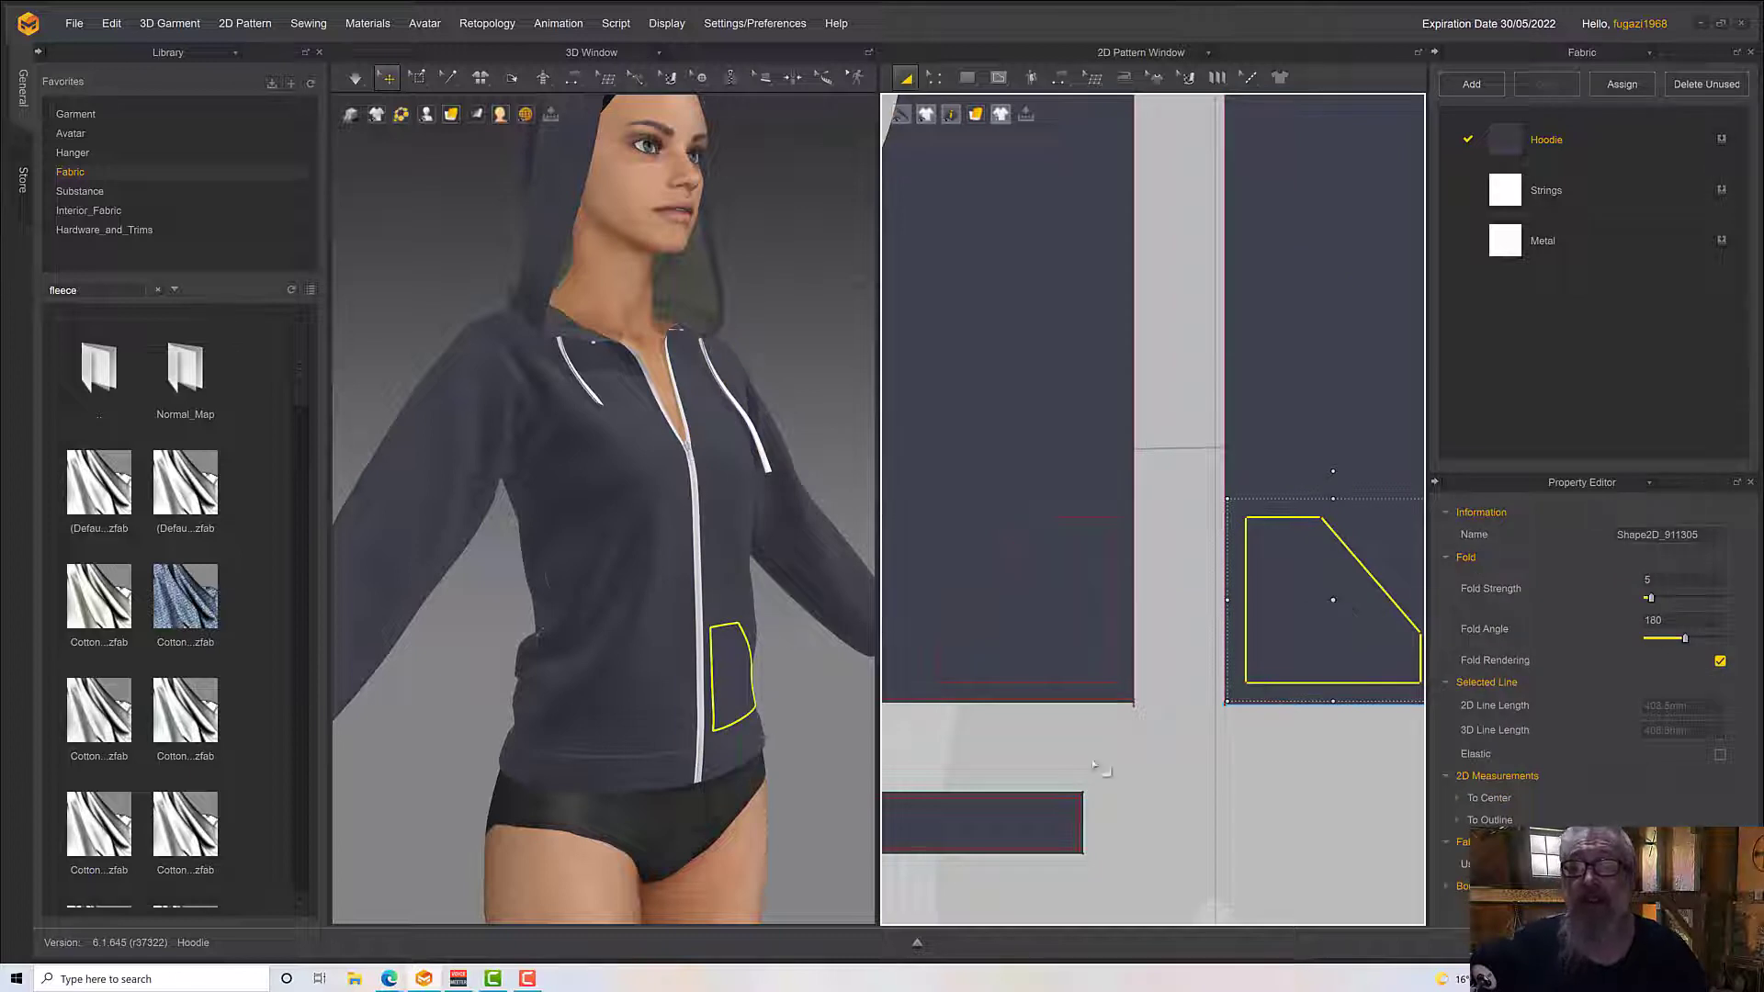
pyautogui.click(1034, 500)
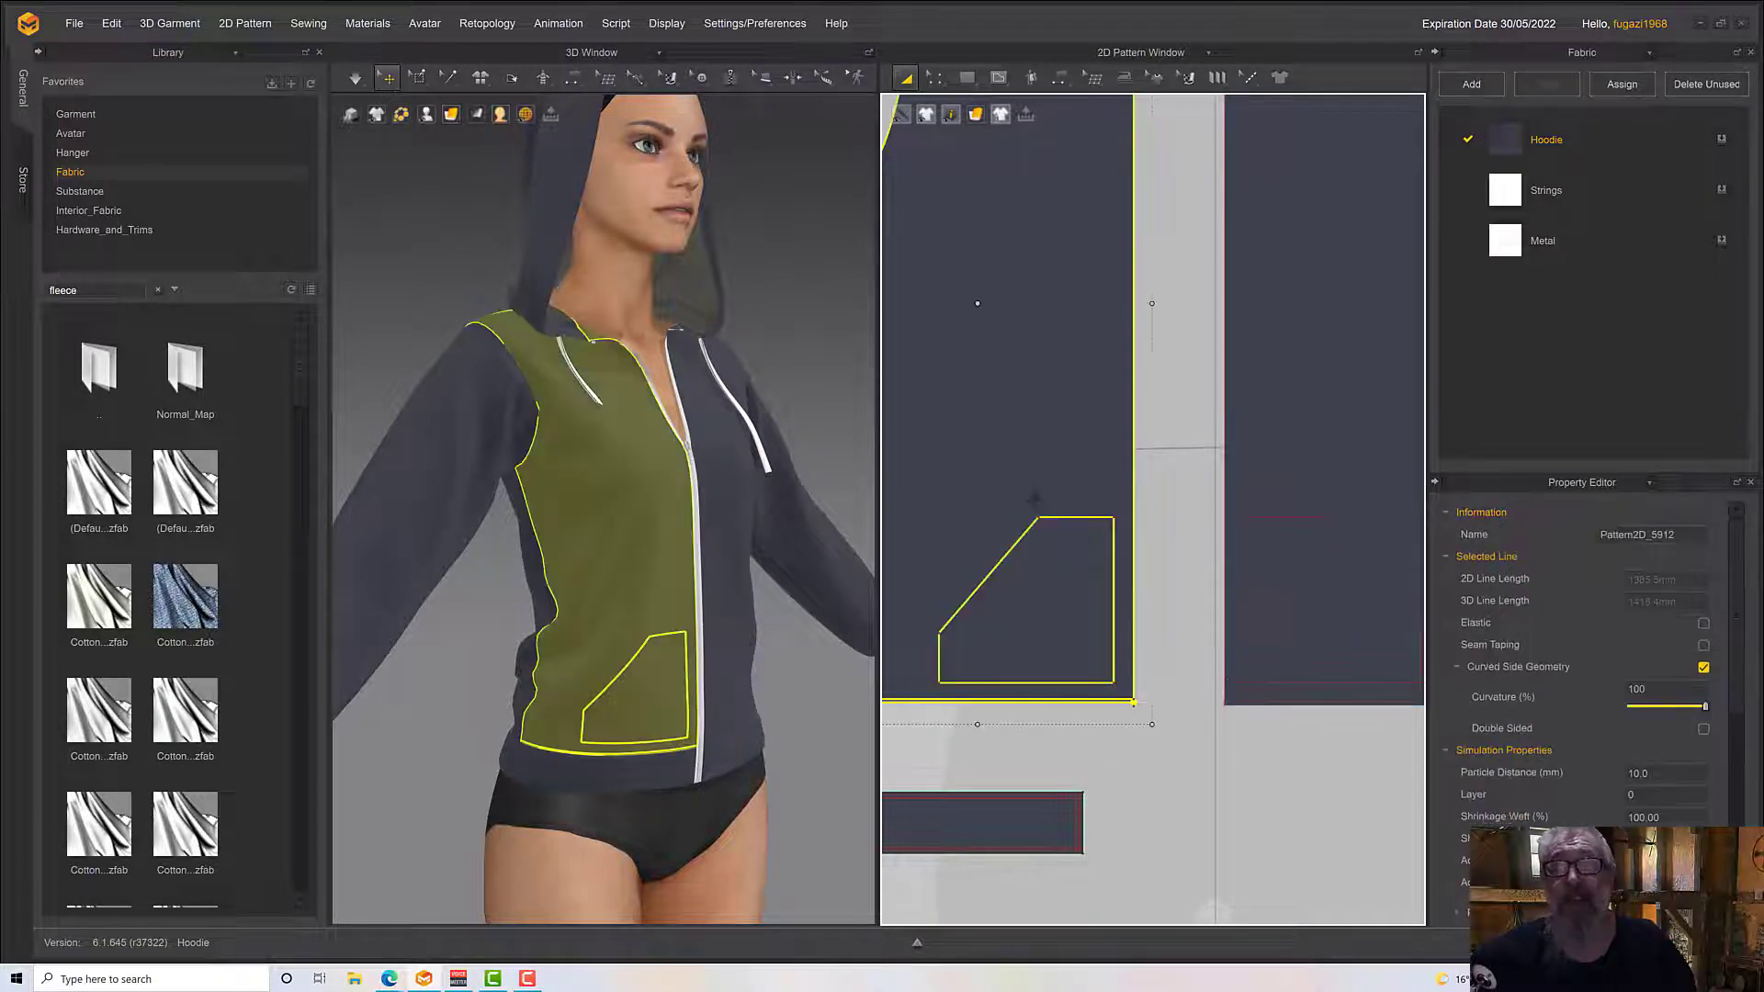
pyautogui.rightClick(1034, 502)
pyautogui.click(1053, 737)
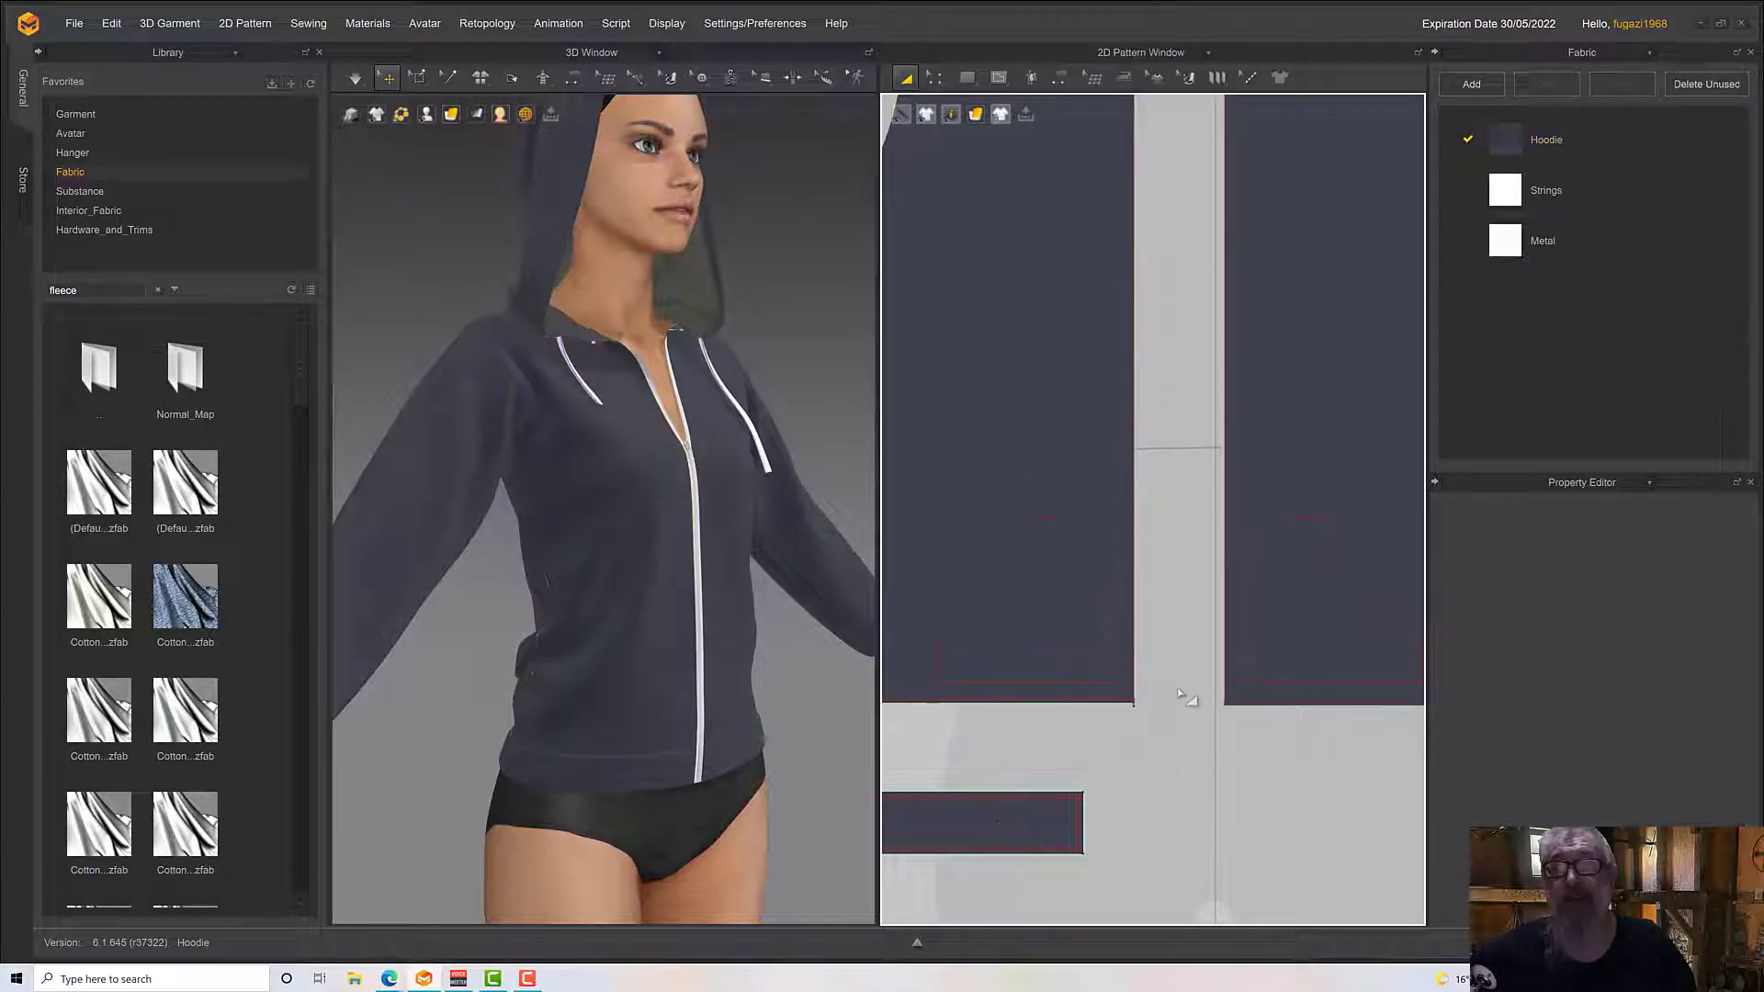
# Clone the pocket outline on the avatar's right front panel as a separate pattern and place it below the front panels
pyautogui.click(1112, 632)
pyautogui.rightClick(1112, 628)
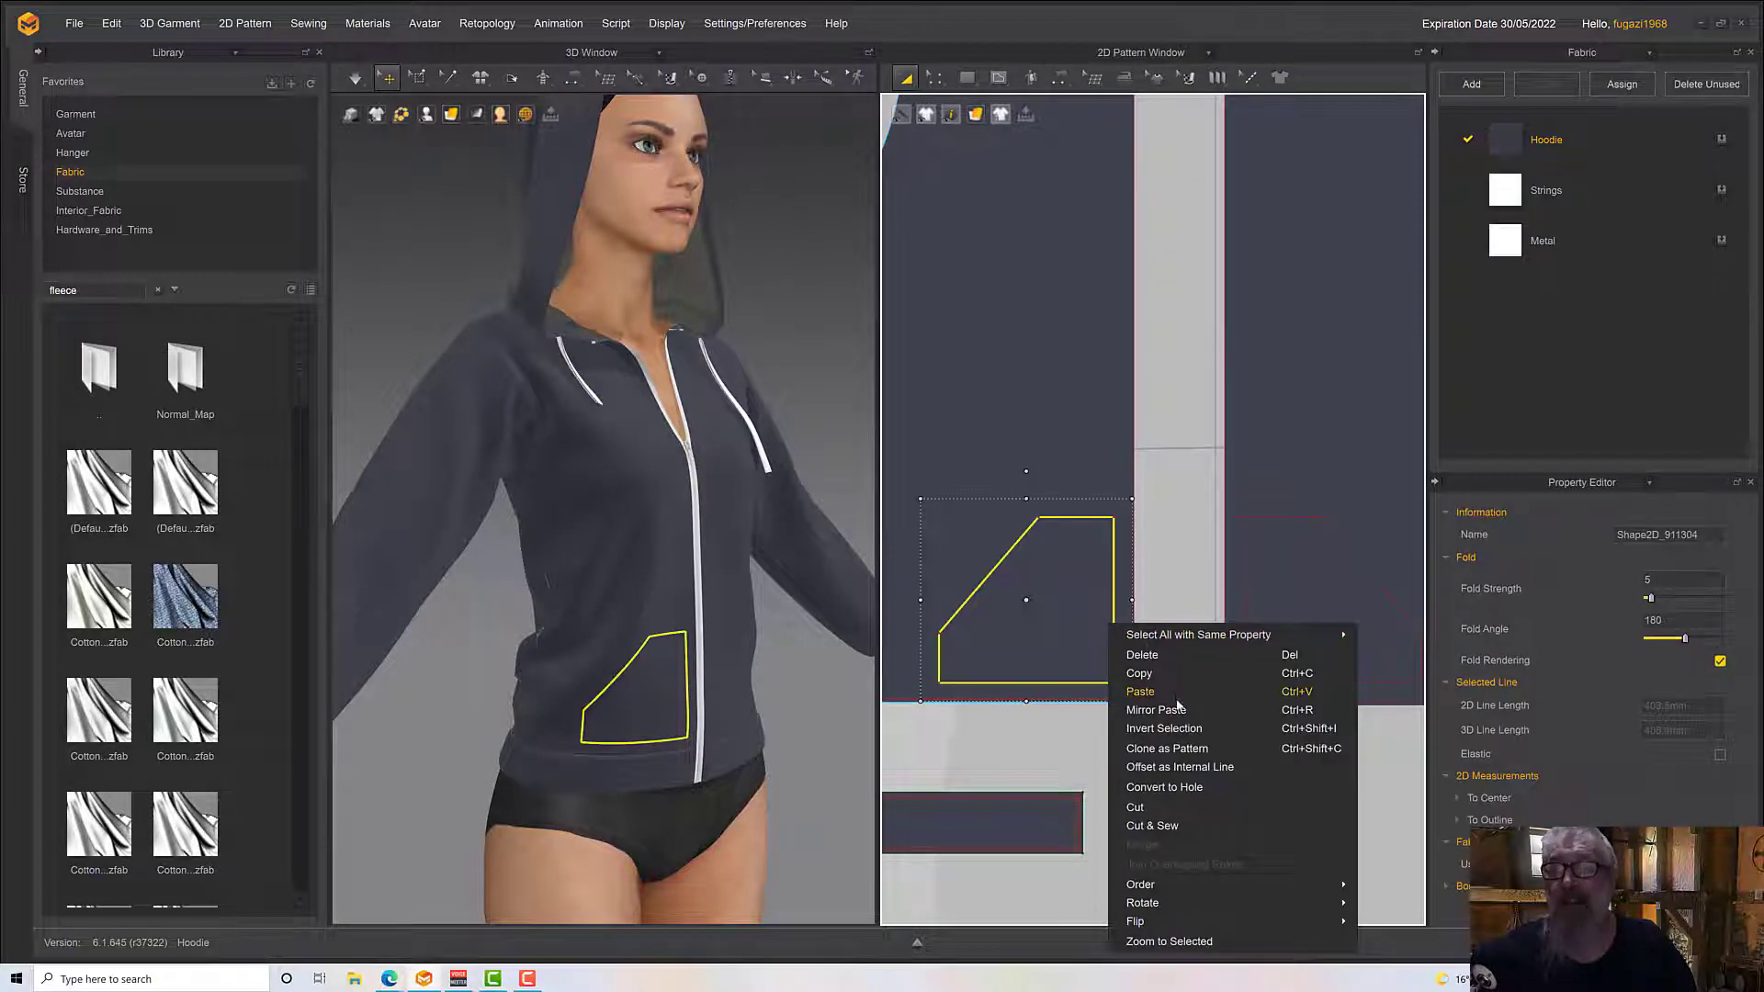
pyautogui.click(1185, 749)
pyautogui.click(1191, 820)
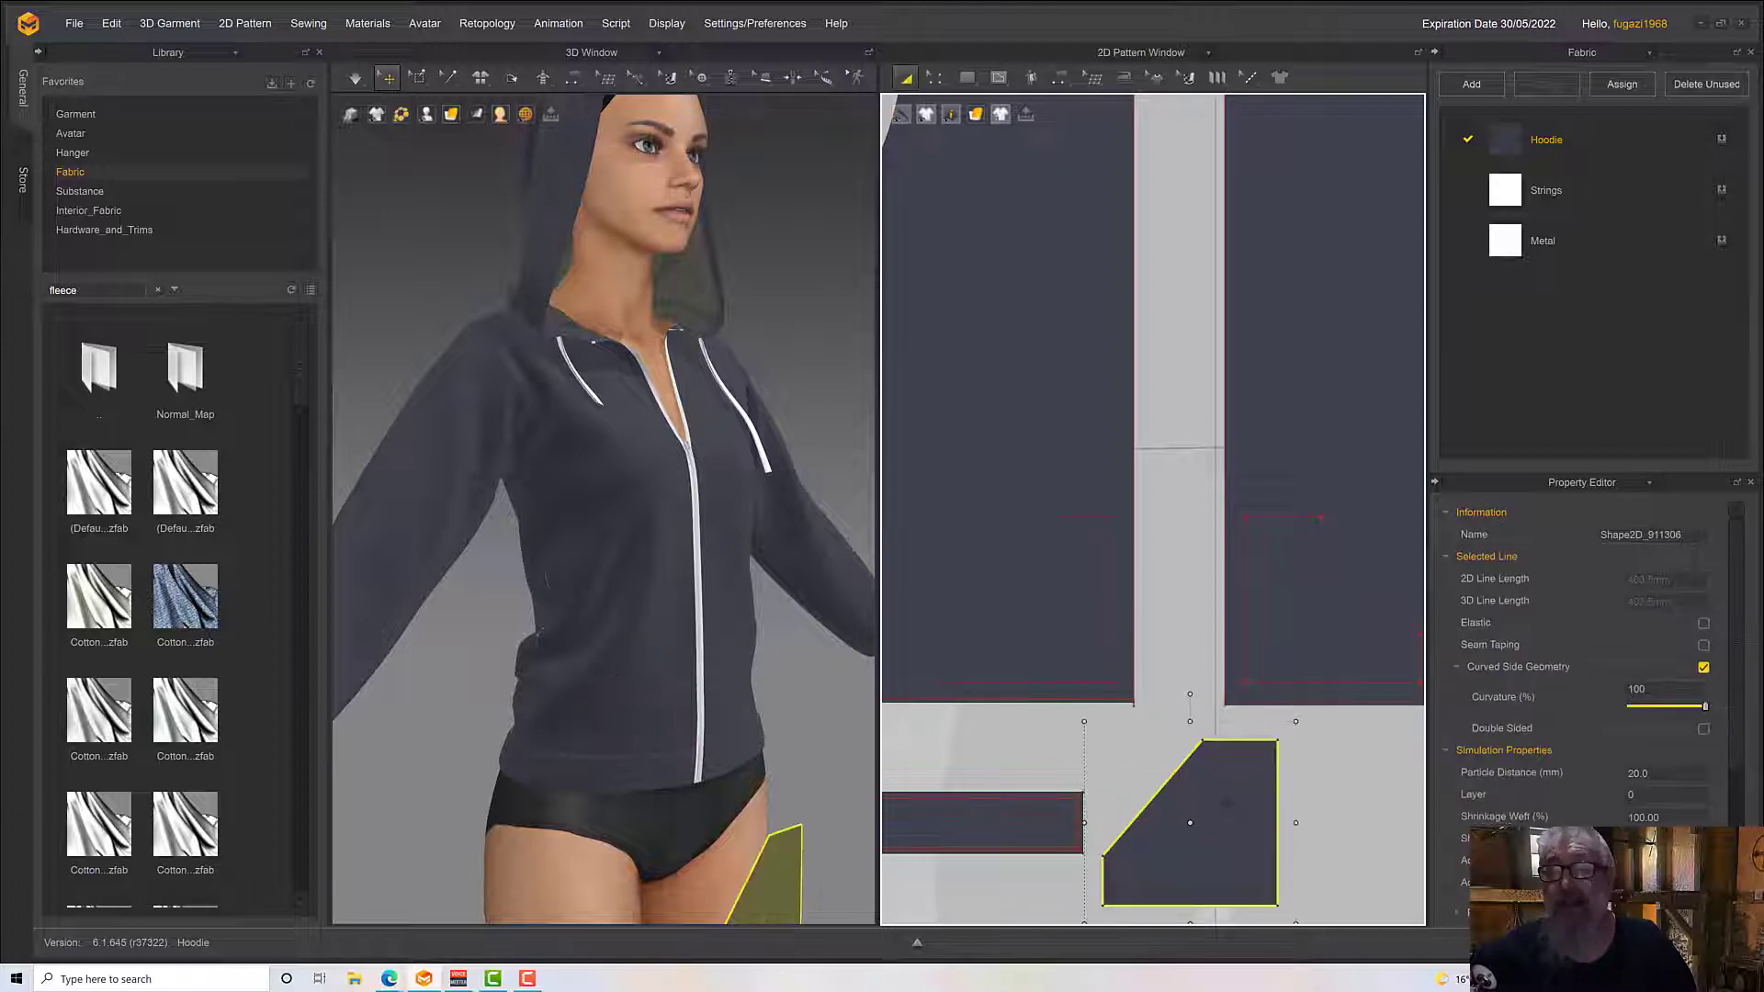
# Set the cloned pocket pattern's simulation layer to 1
pyautogui.scroll(-3, 799, 761)
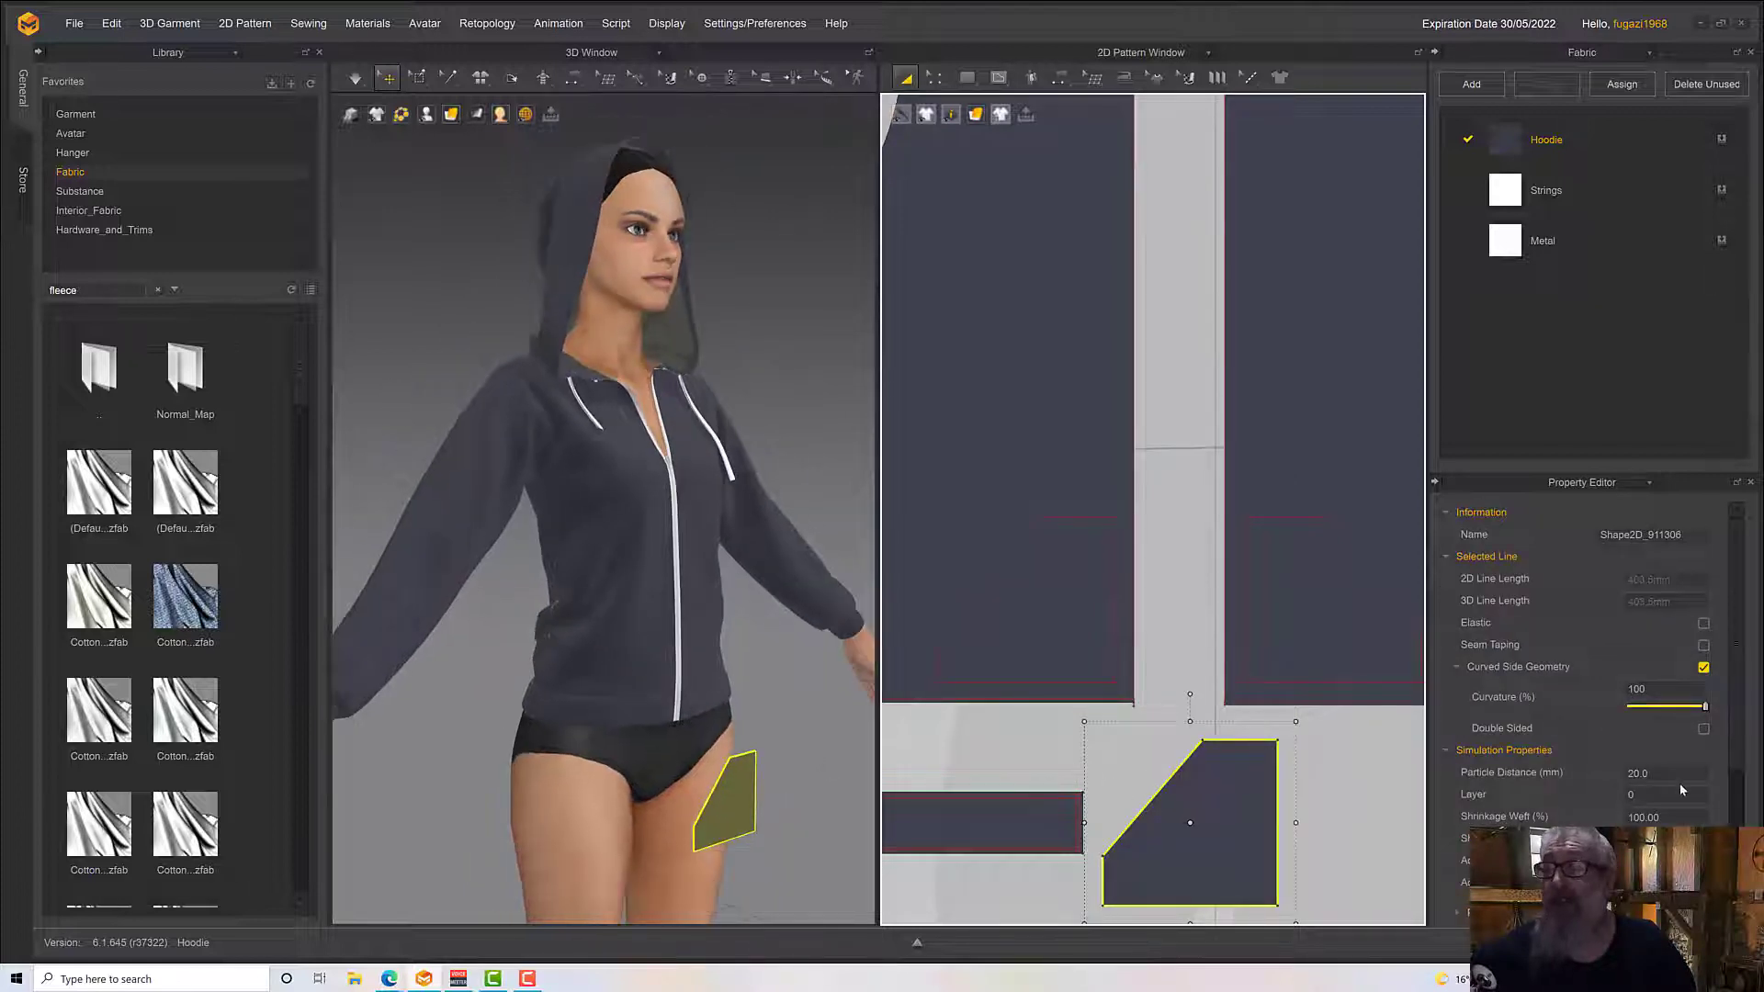
pyautogui.click(1640, 795)
pyautogui.write('1')
pyautogui.press('Return')
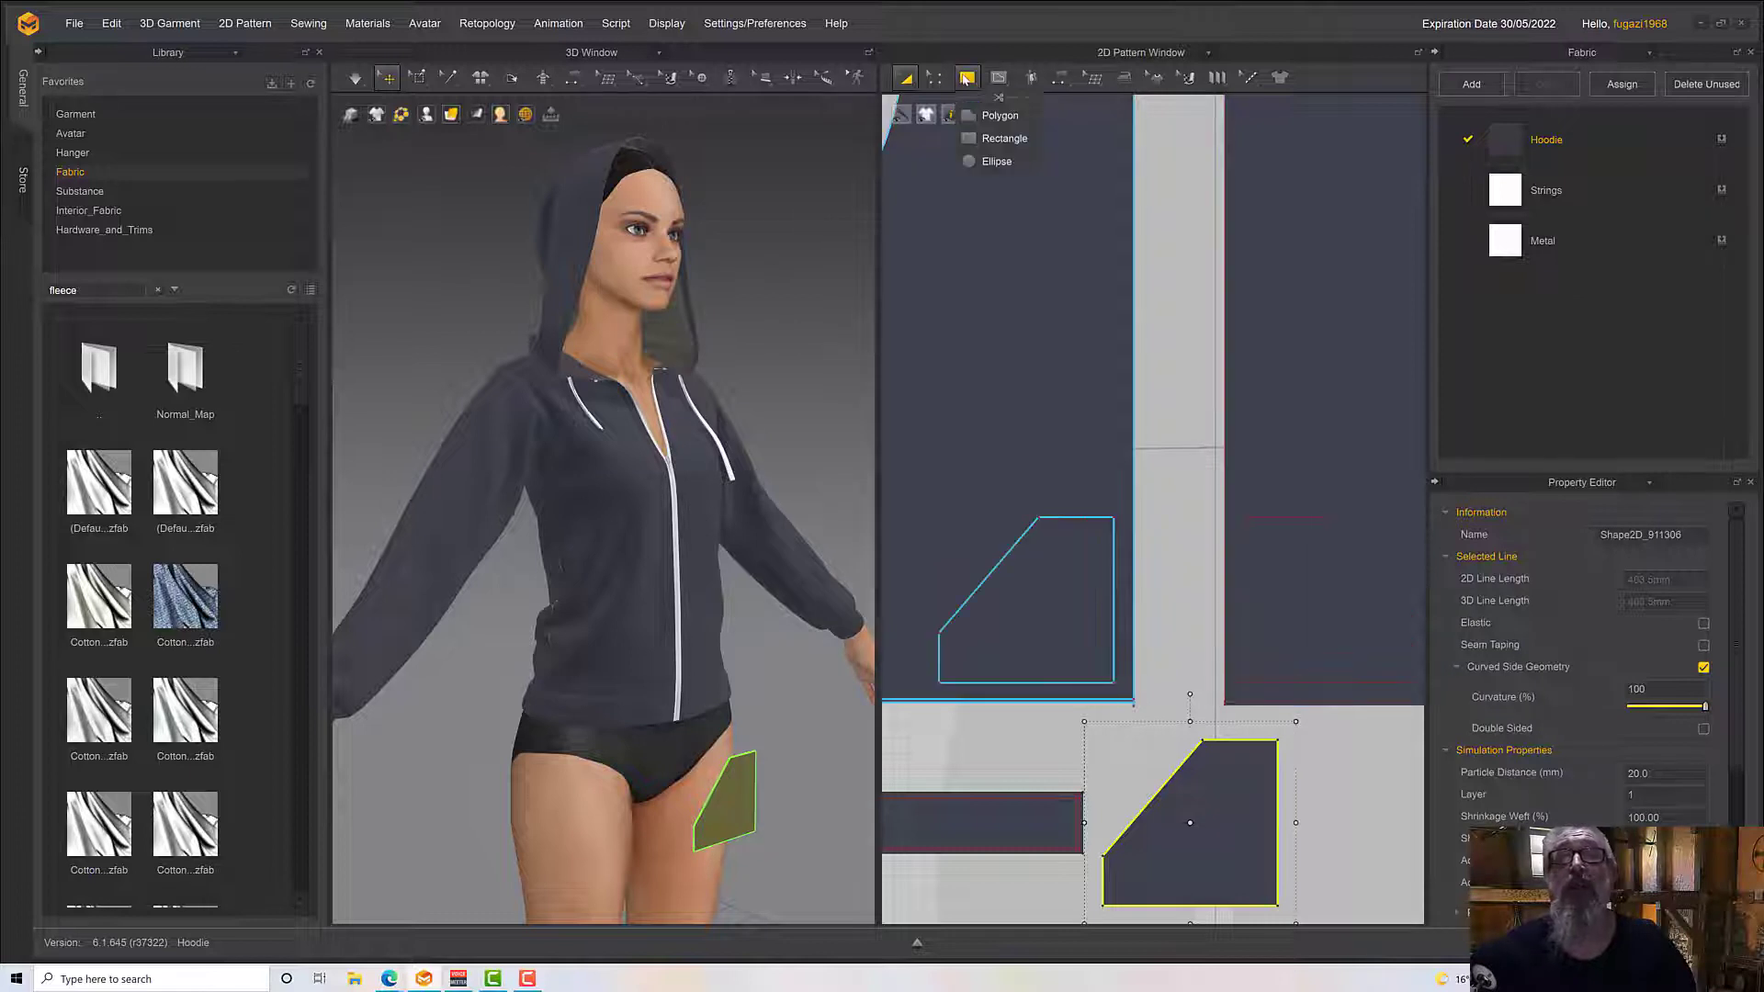
# Sew the pocket pattern to its outline on the avatar's right front panel with Free Sewing, leaving the slanted opening unsewn
pyautogui.click(1059, 77)
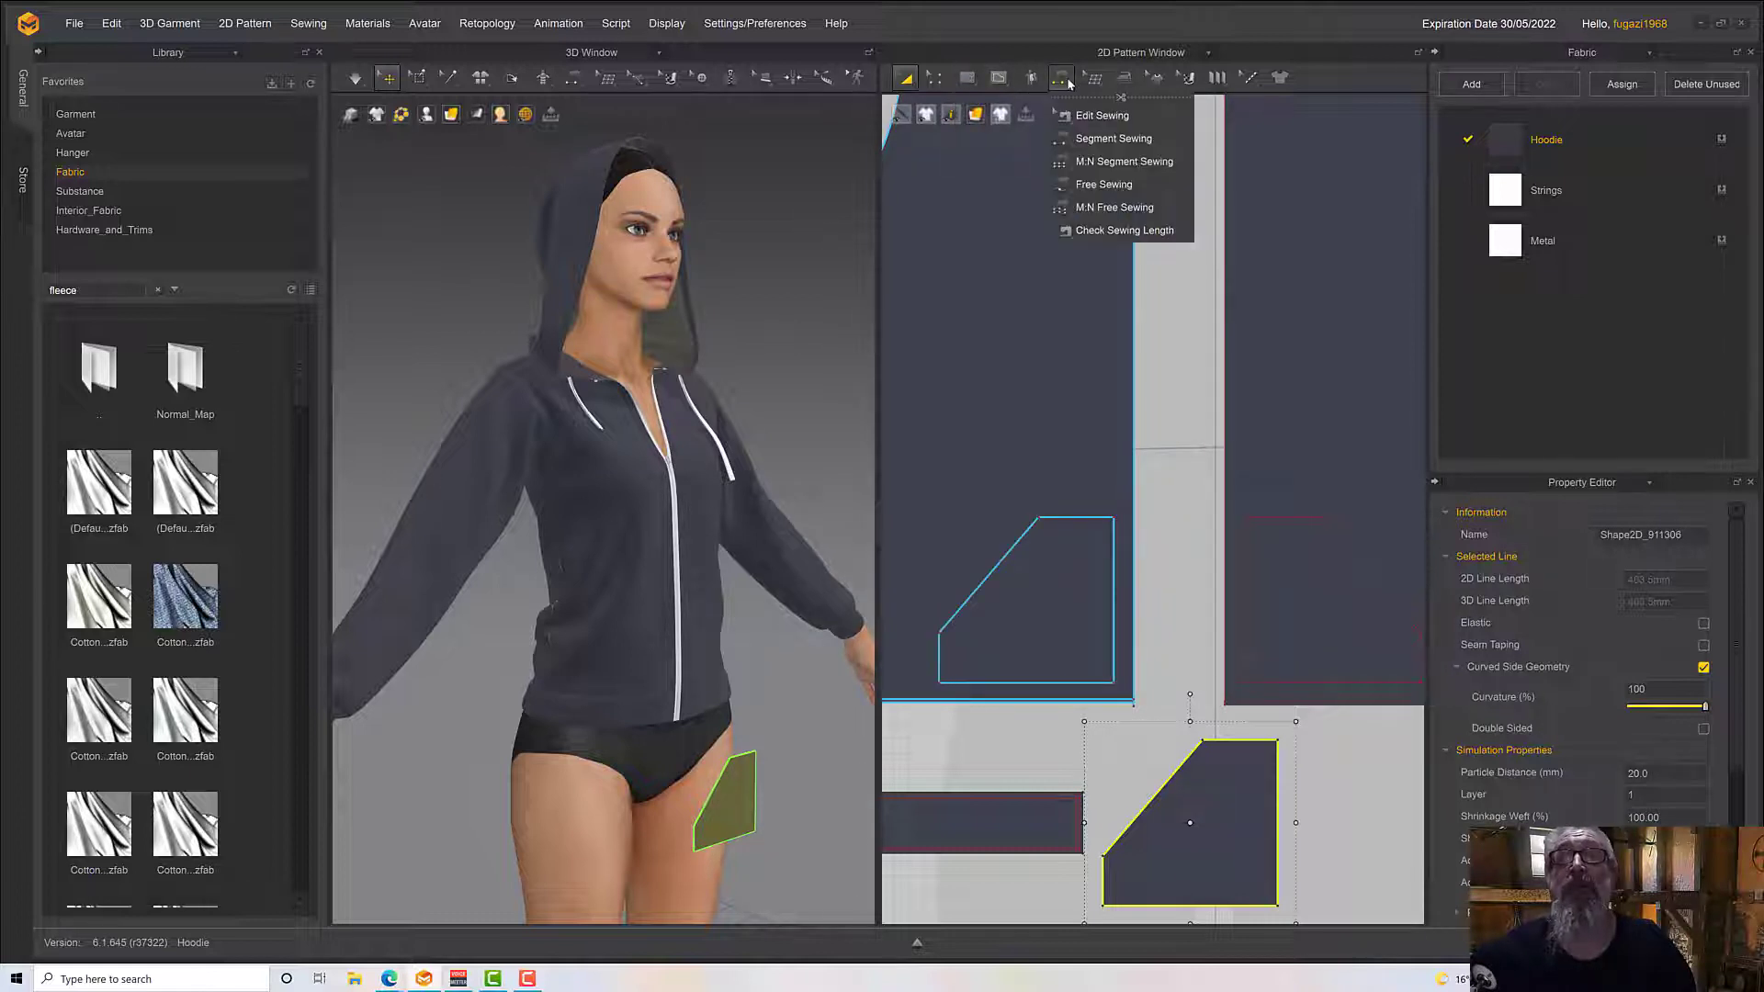
pyautogui.click(1101, 186)
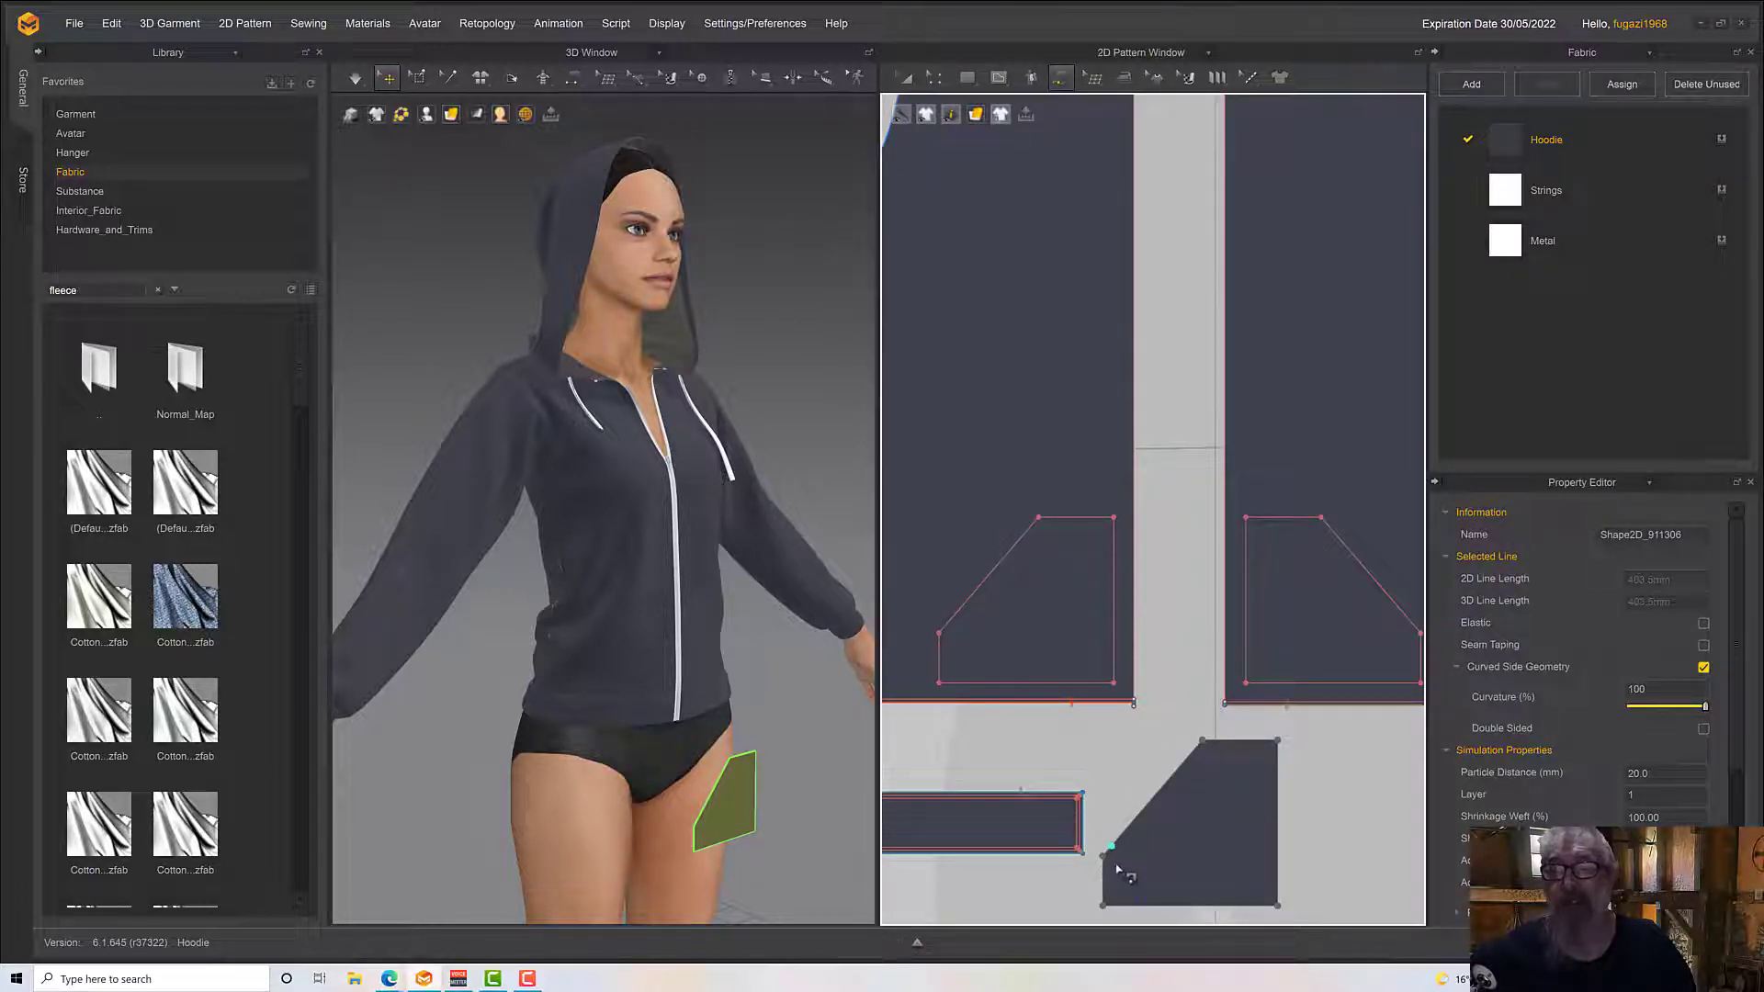
pyautogui.click(1105, 867)
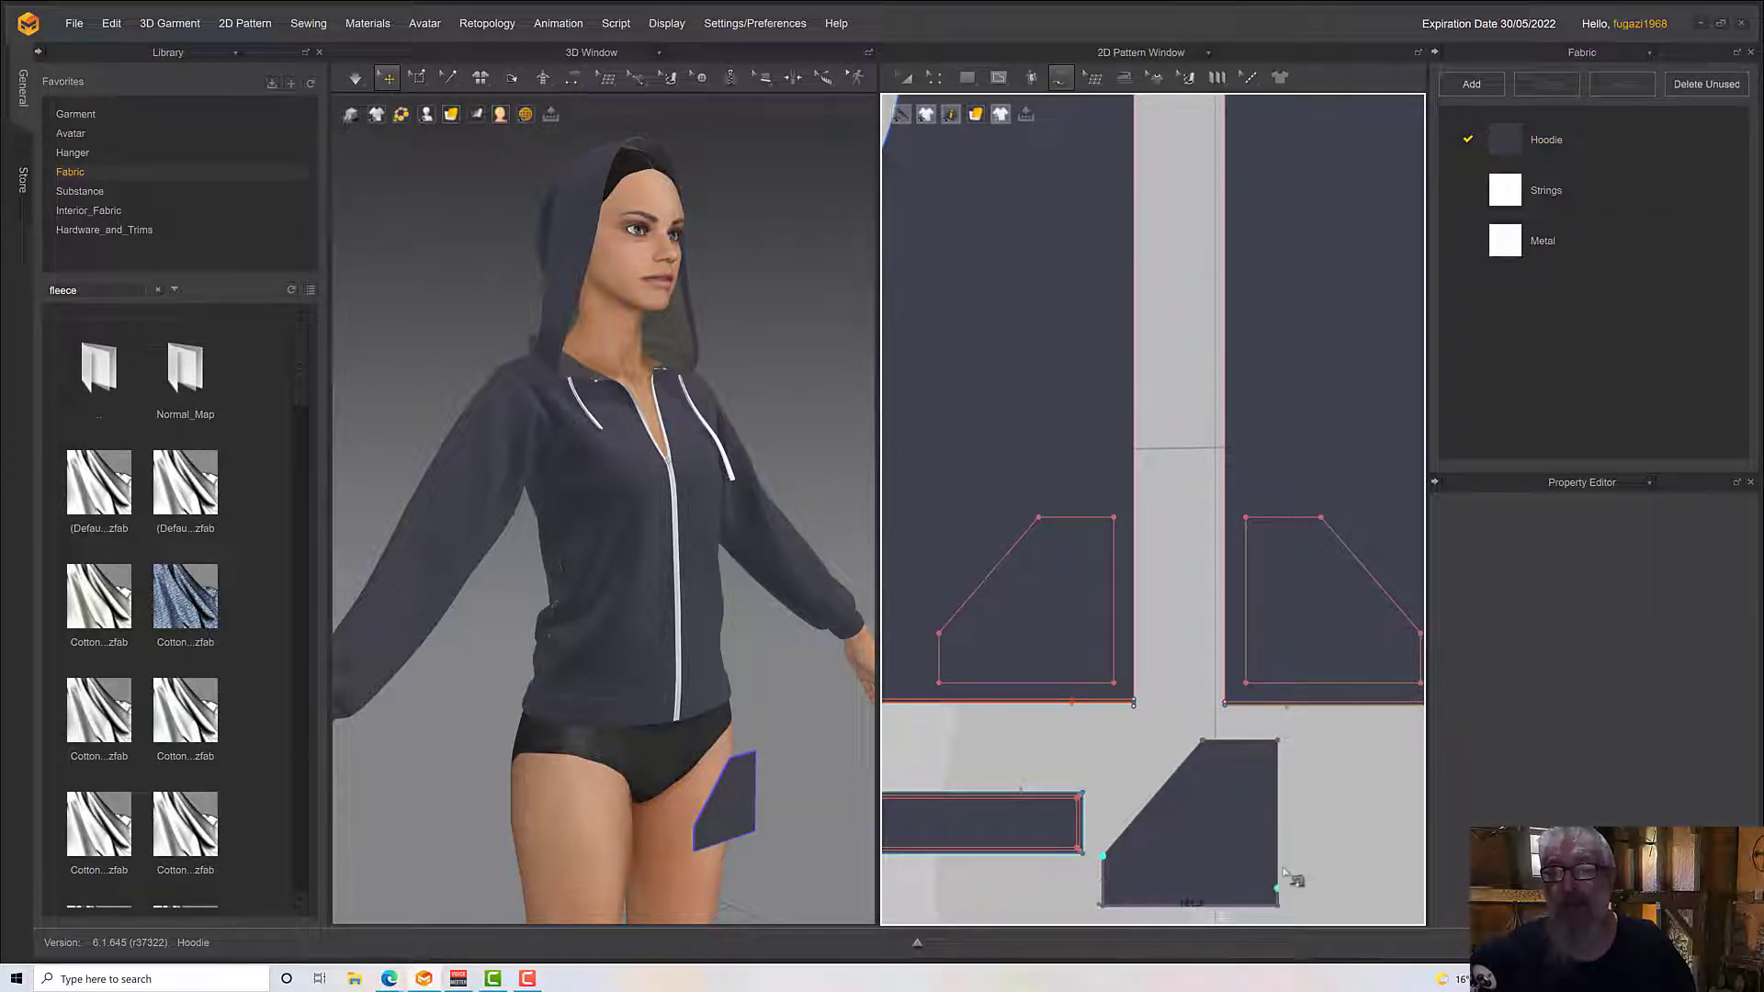
pyautogui.click(1281, 745)
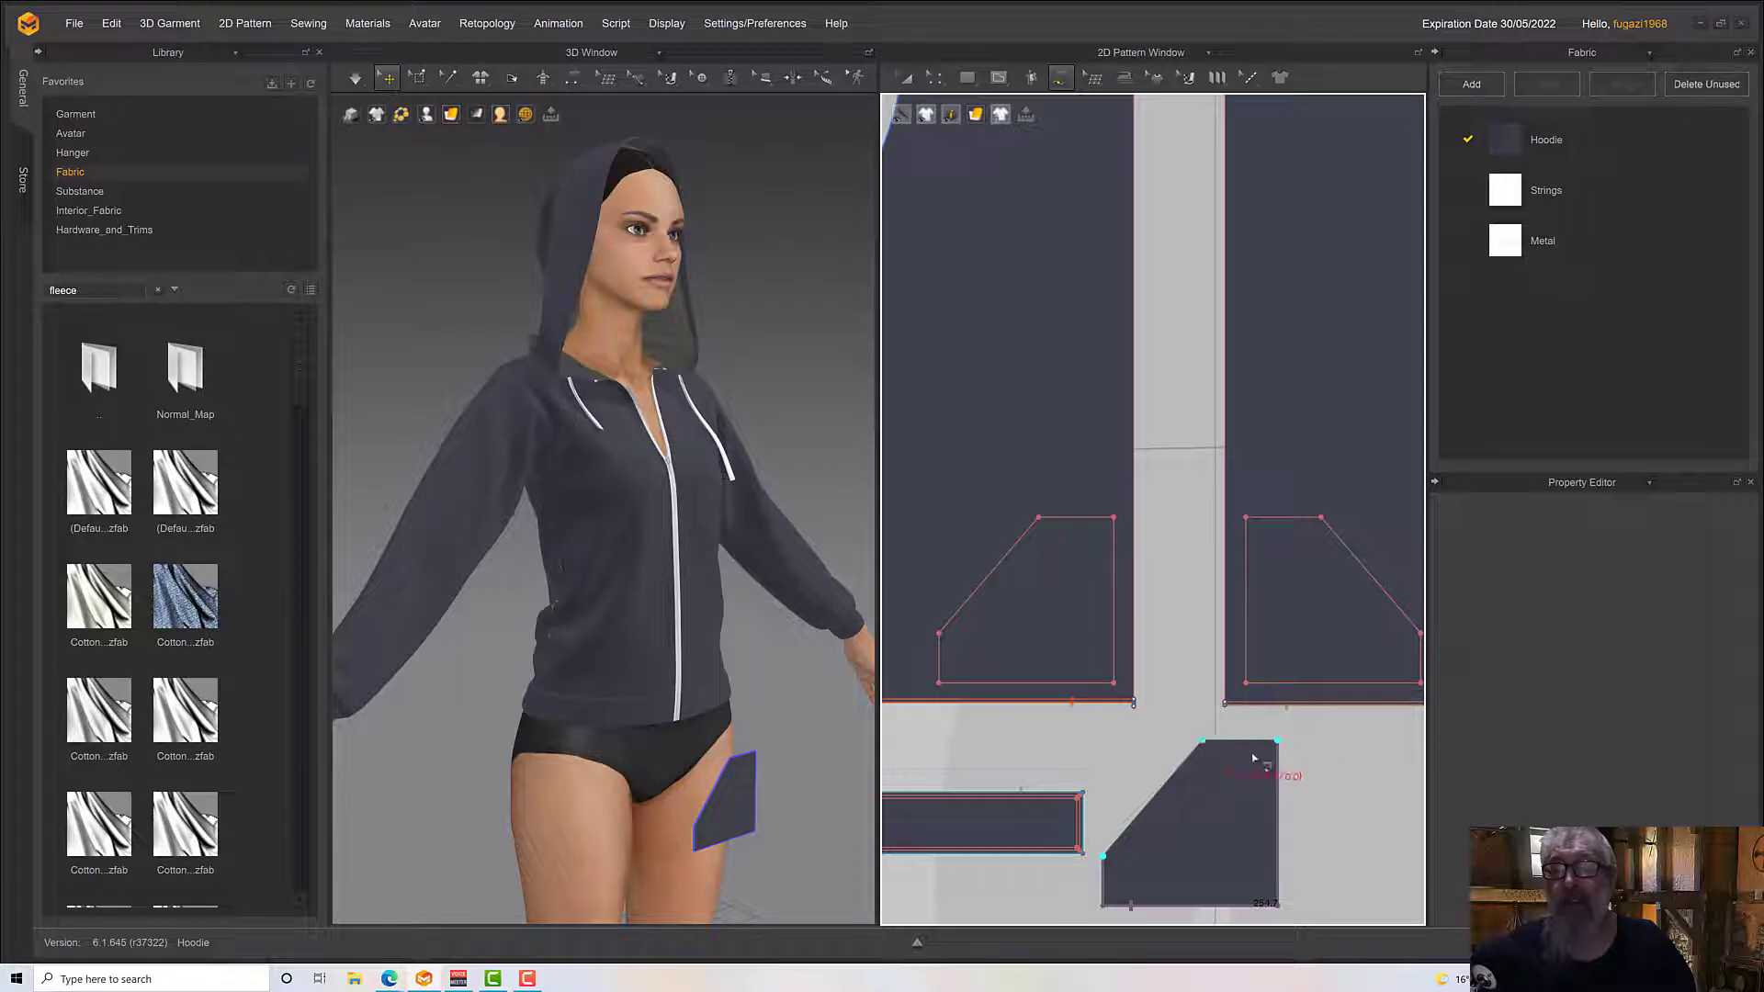
pyautogui.press('Escape')
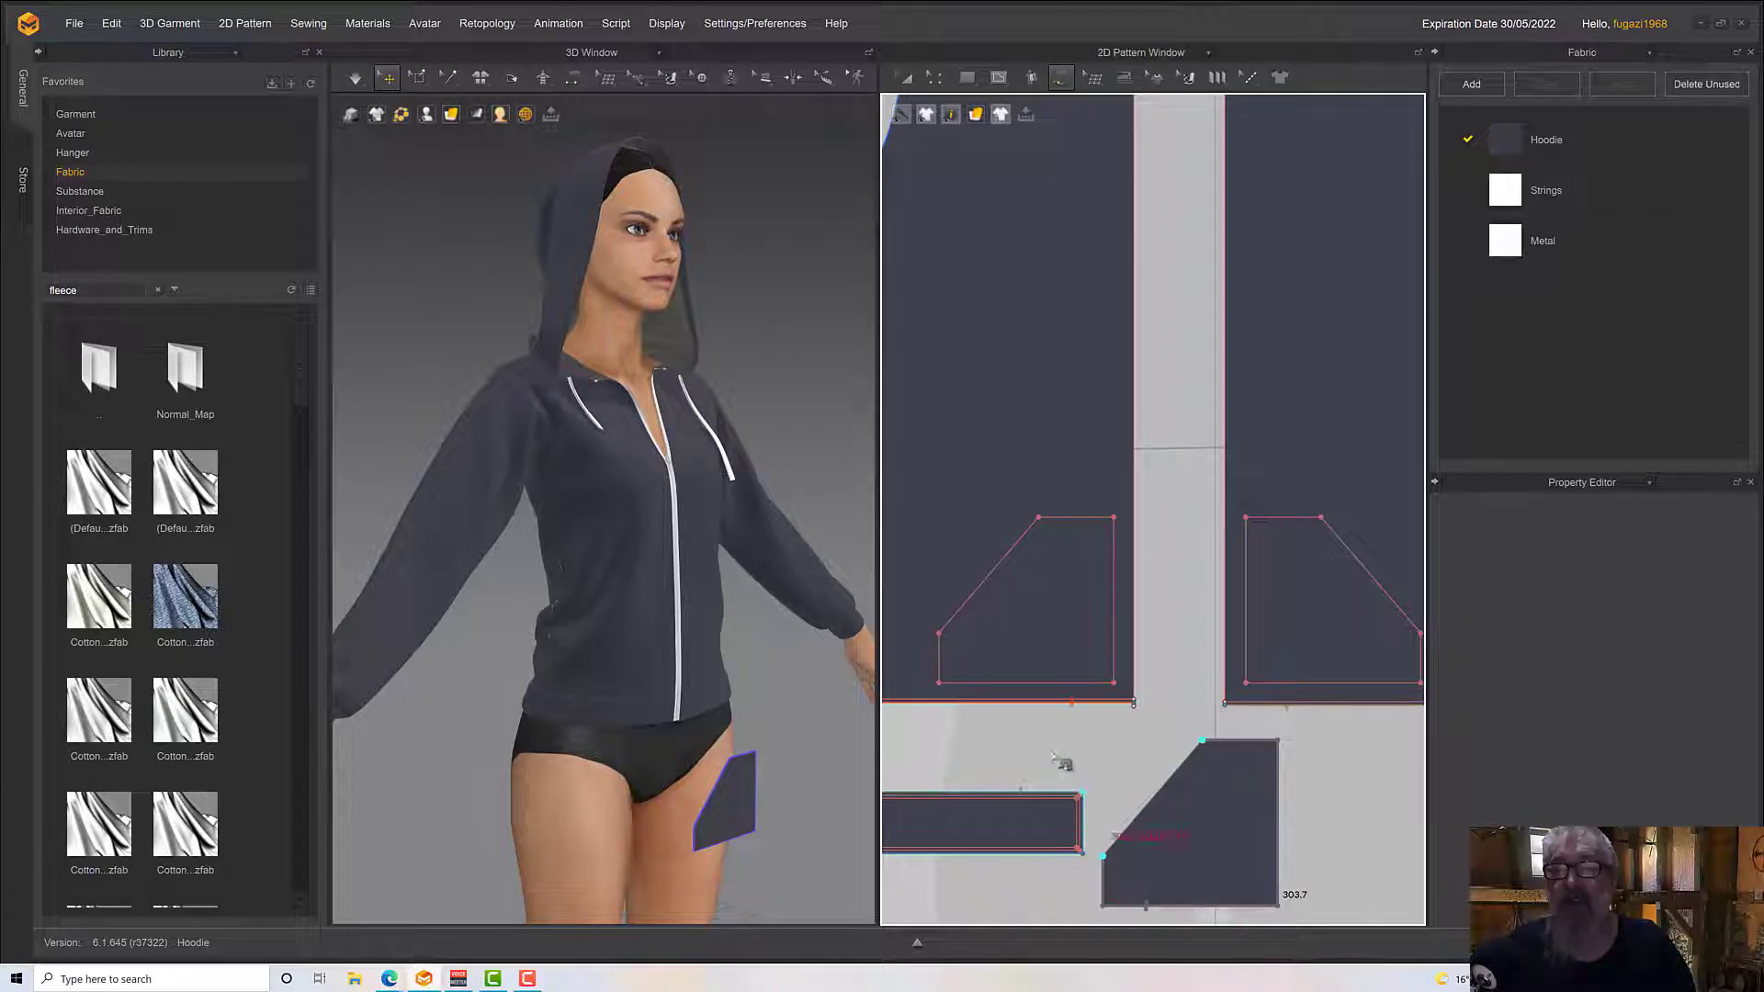
pyautogui.click(938, 635)
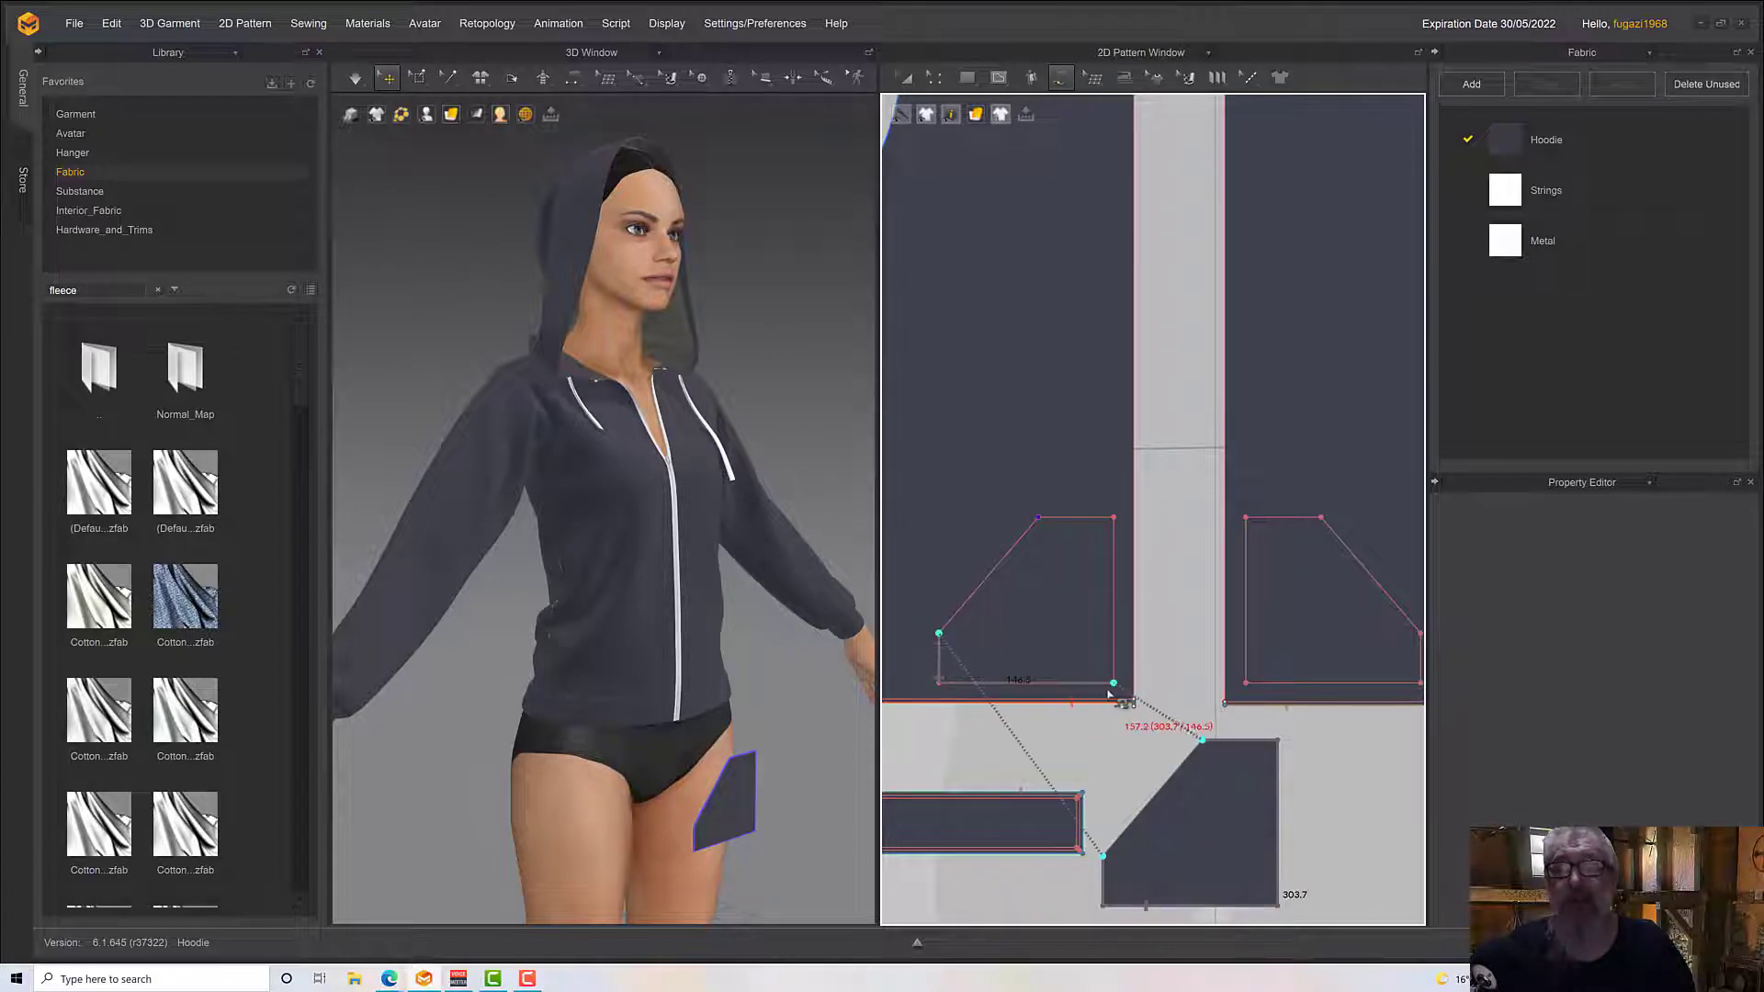
pyautogui.click(1037, 519)
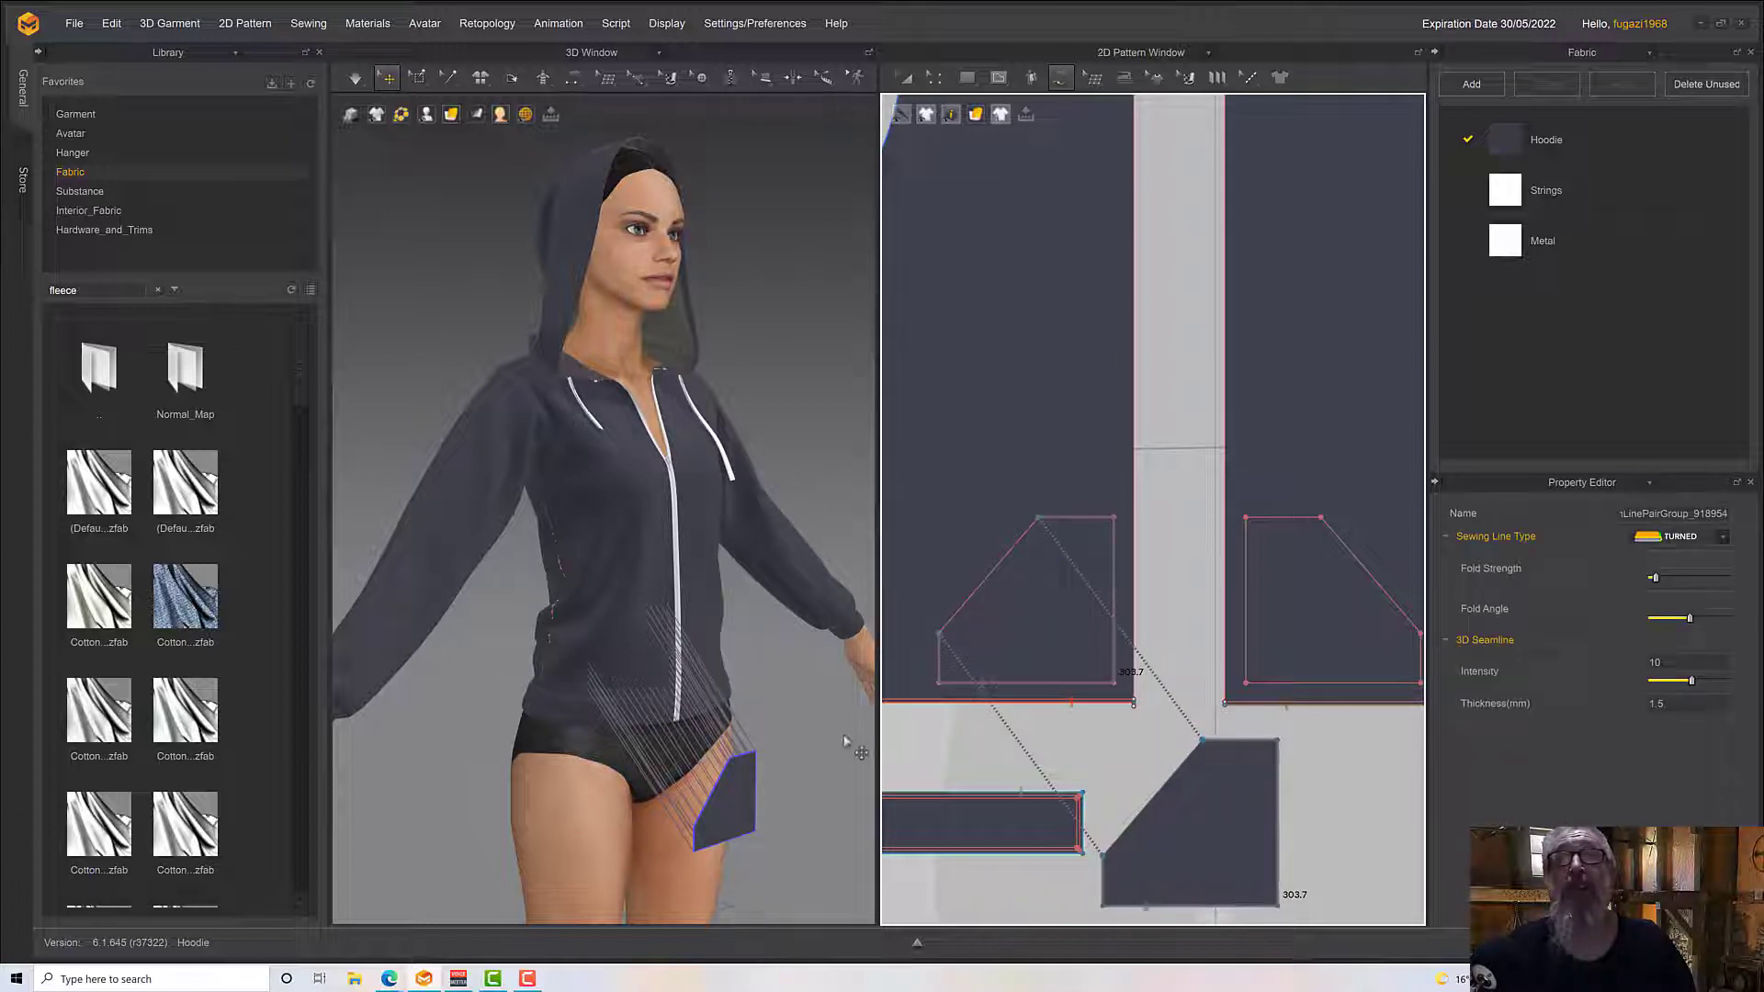
# Superimpose the sewn pocket pattern over the avatar's right front panel in the 3D view
pyautogui.click(748, 795)
pyautogui.rightClick(745, 789)
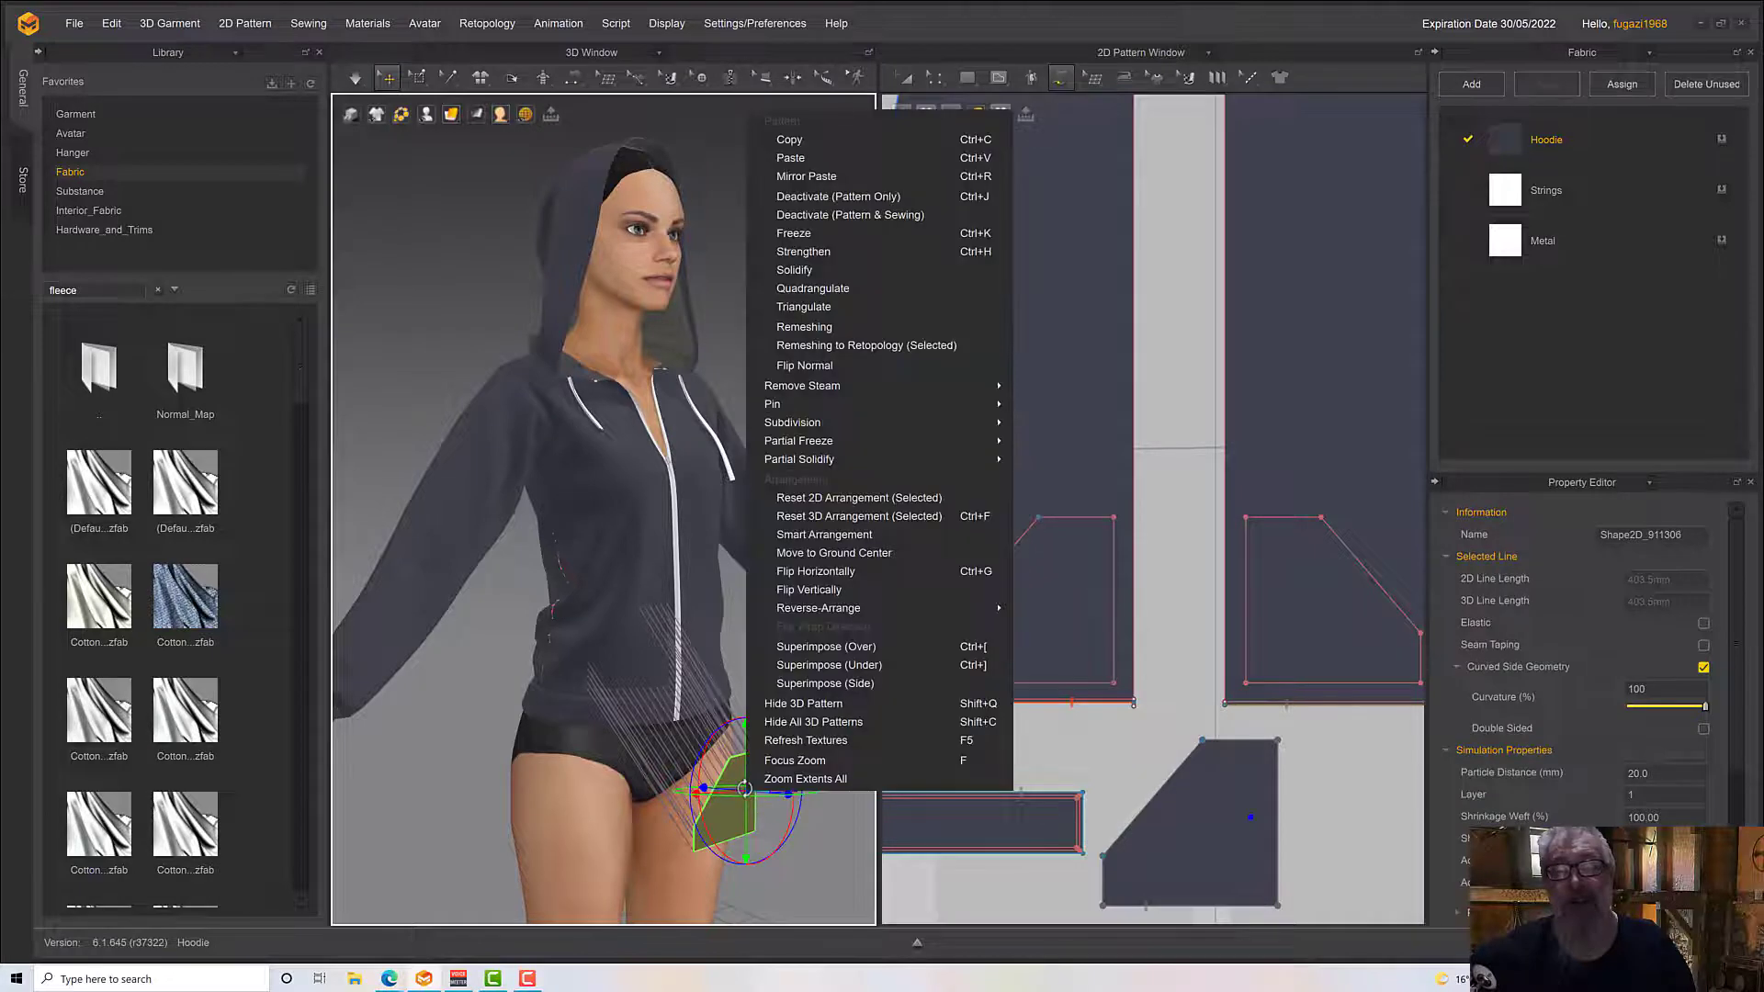
pyautogui.click(835, 647)
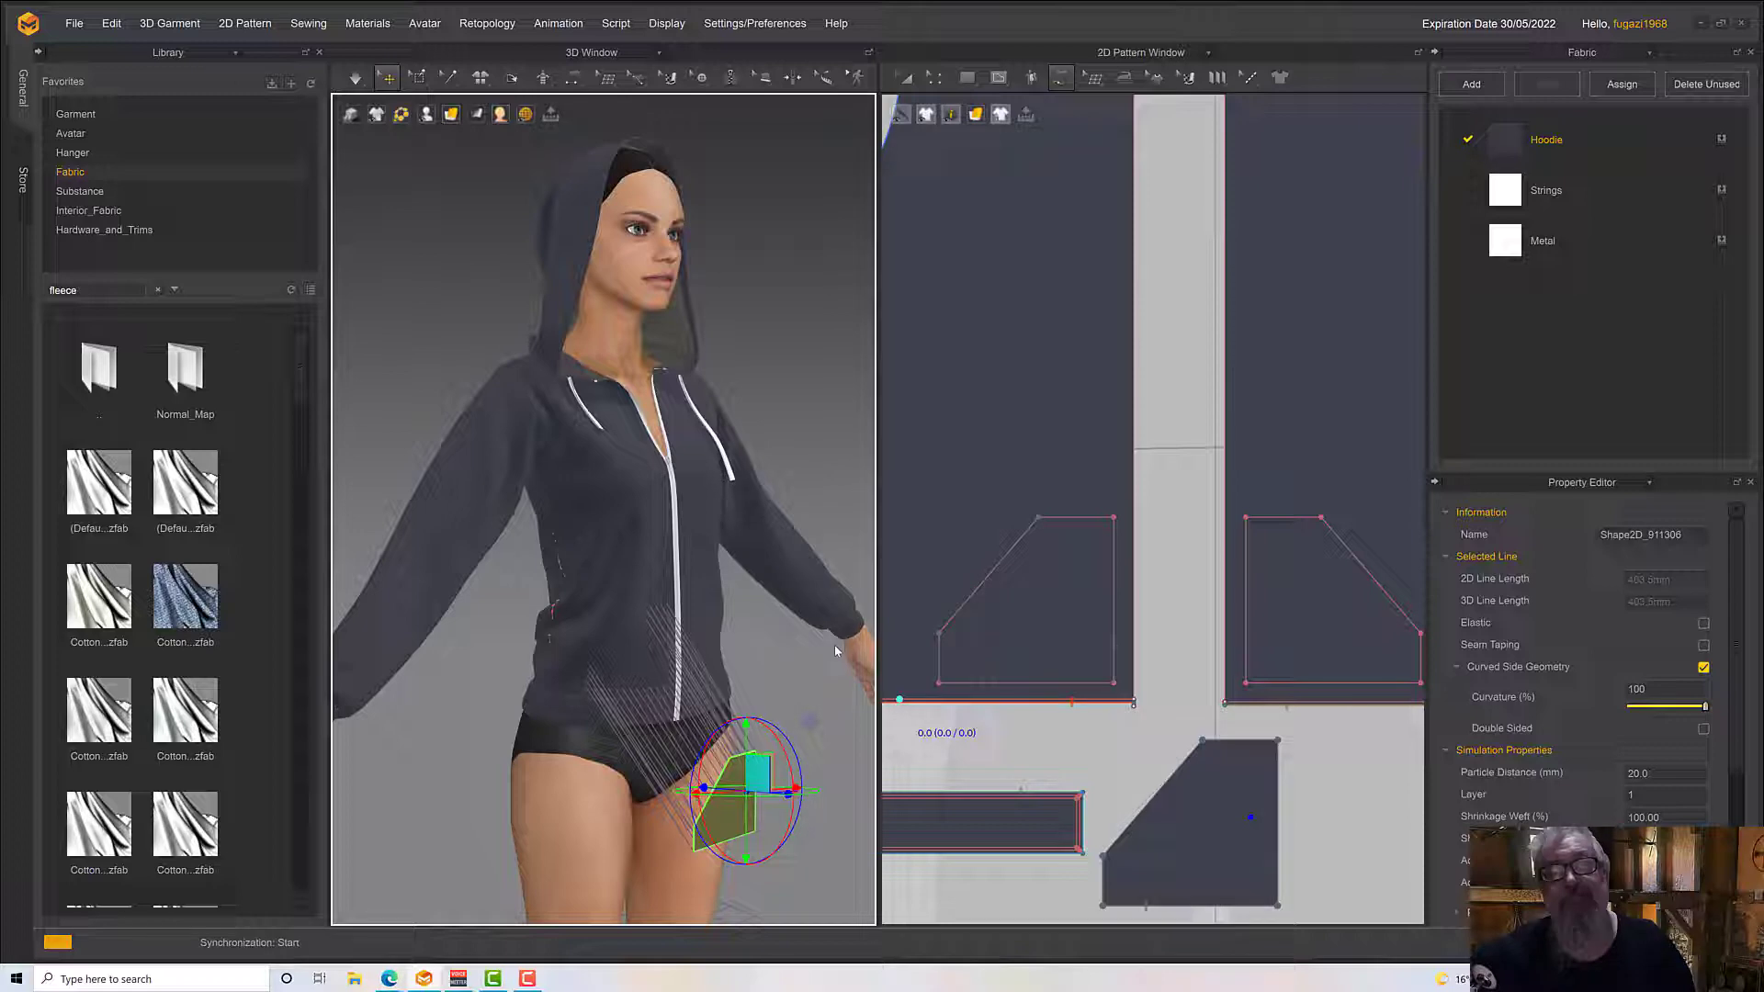
pyautogui.moveTo(625, 643); pyautogui.dragTo(549, 679, button='right')
# Copy the pocket pattern and mirror-paste it beside the original, below the avatar's left front panel
pyautogui.click(906, 77)
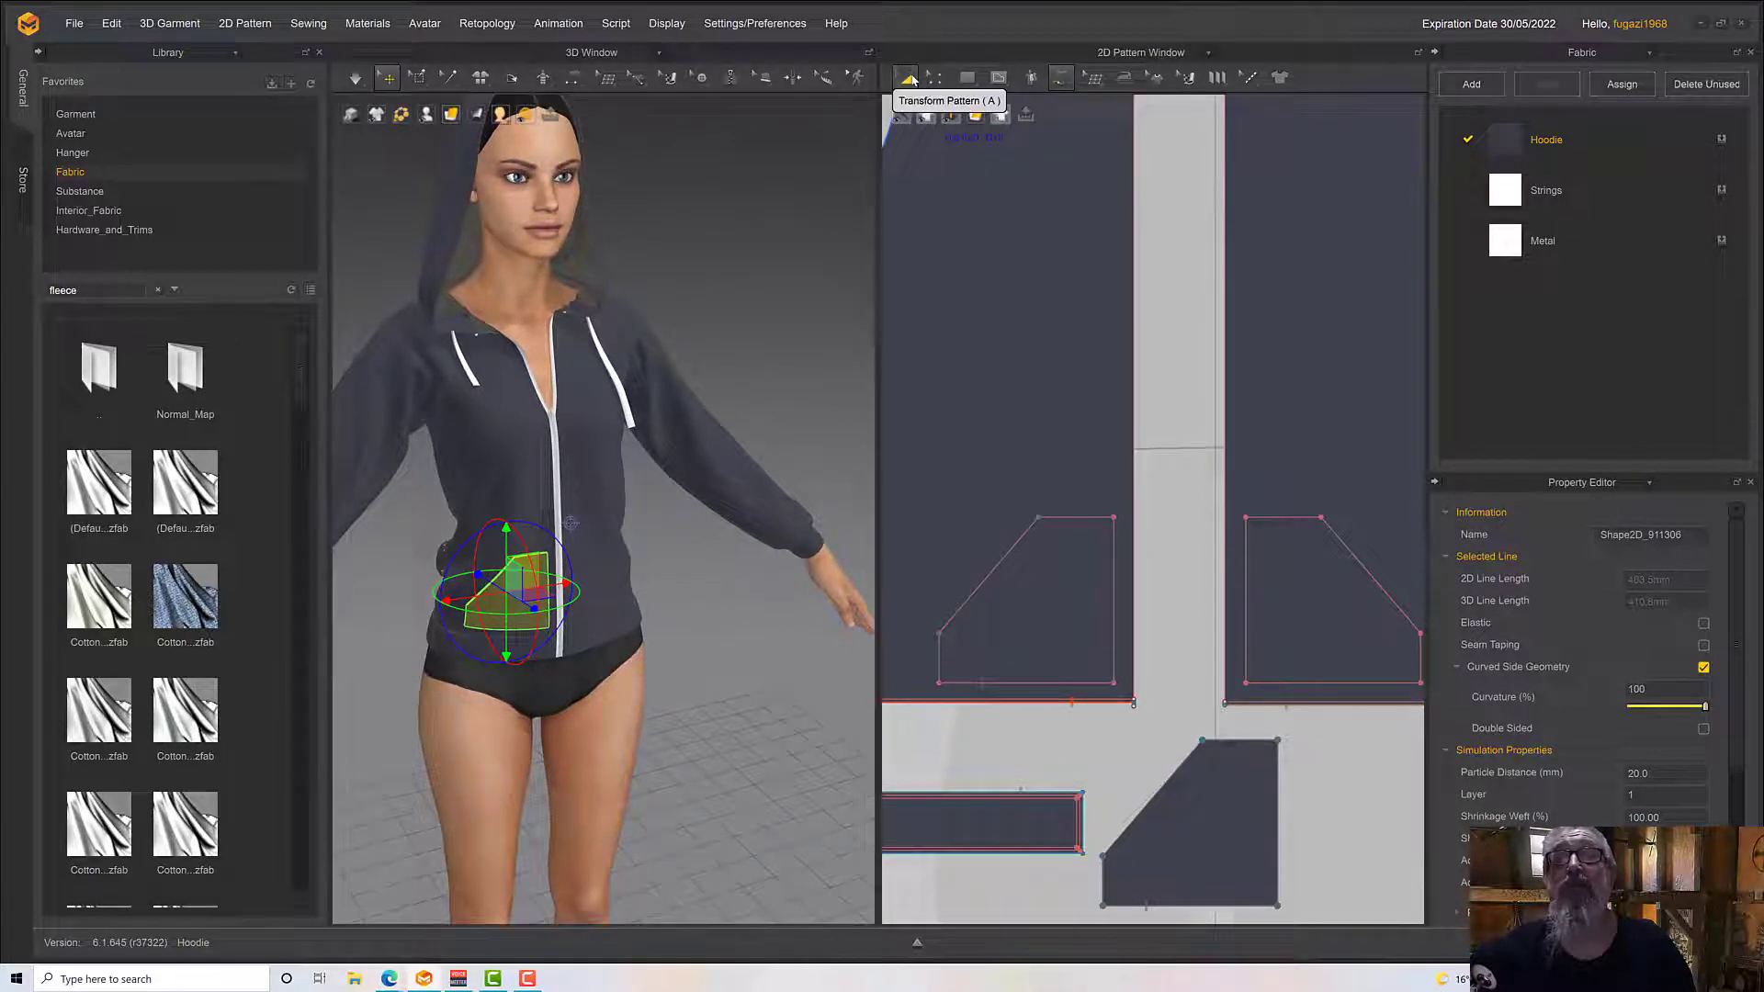
pyautogui.rightClick(1221, 829)
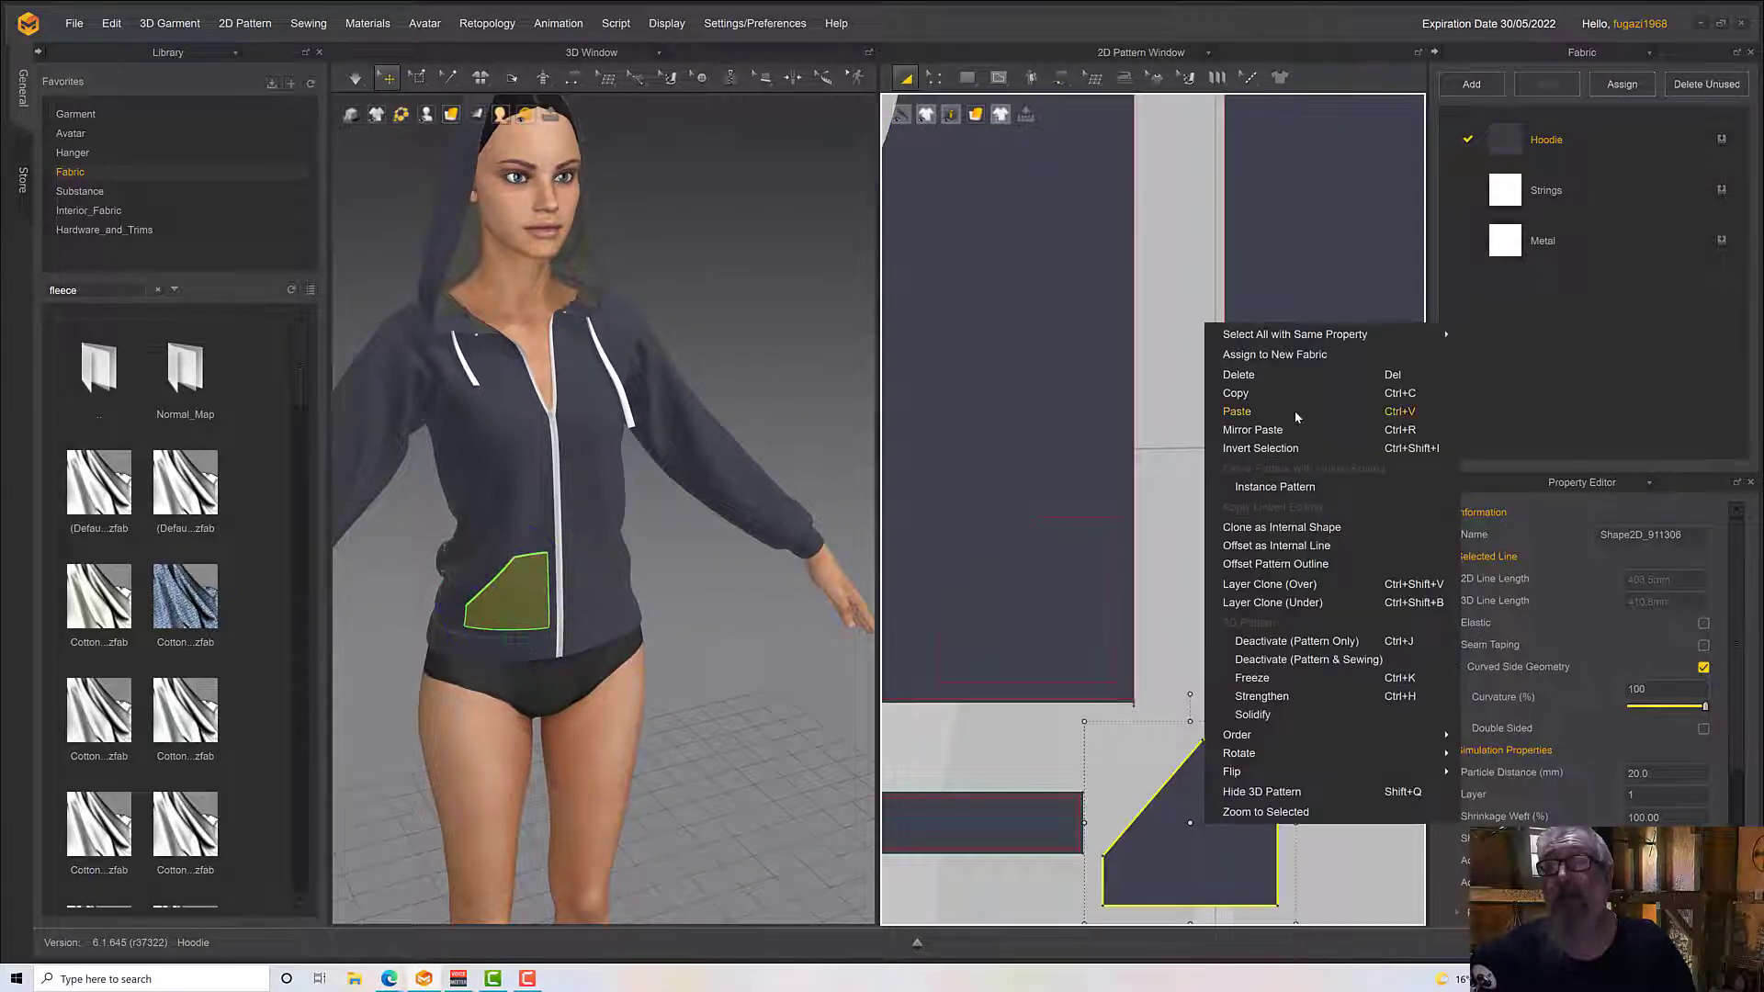
pyautogui.press('Escape')
pyautogui.rightClick(1350, 746)
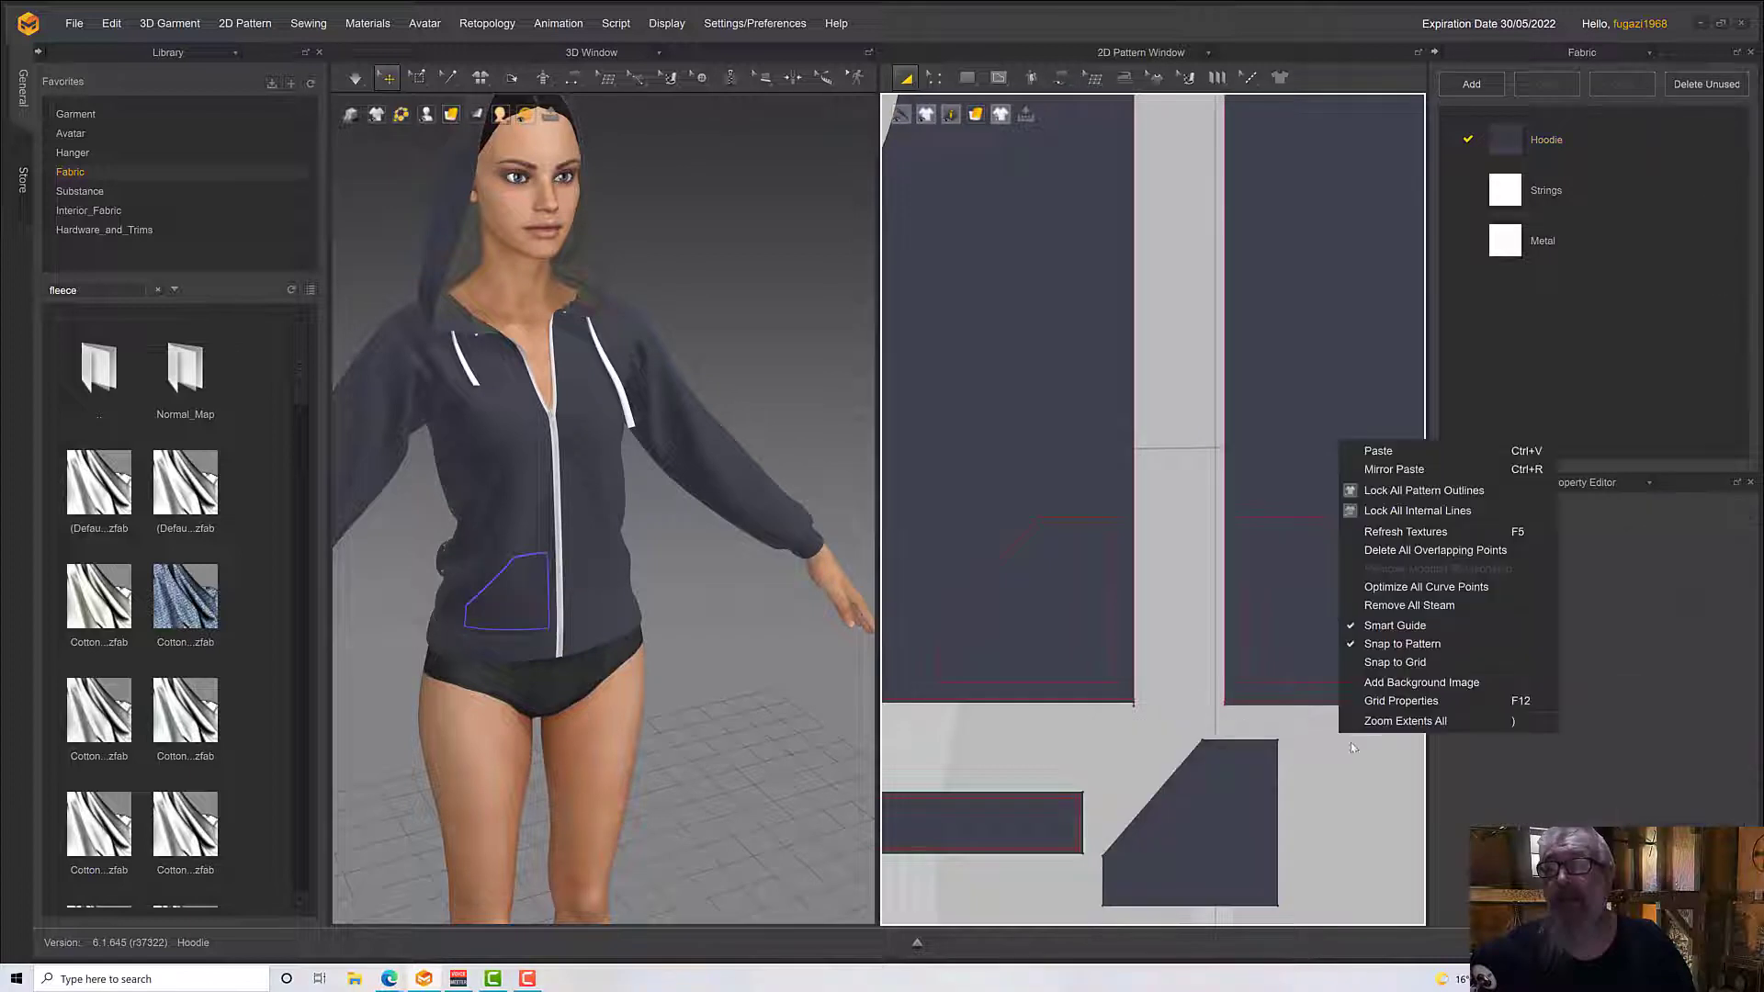
pyautogui.click(1393, 469)
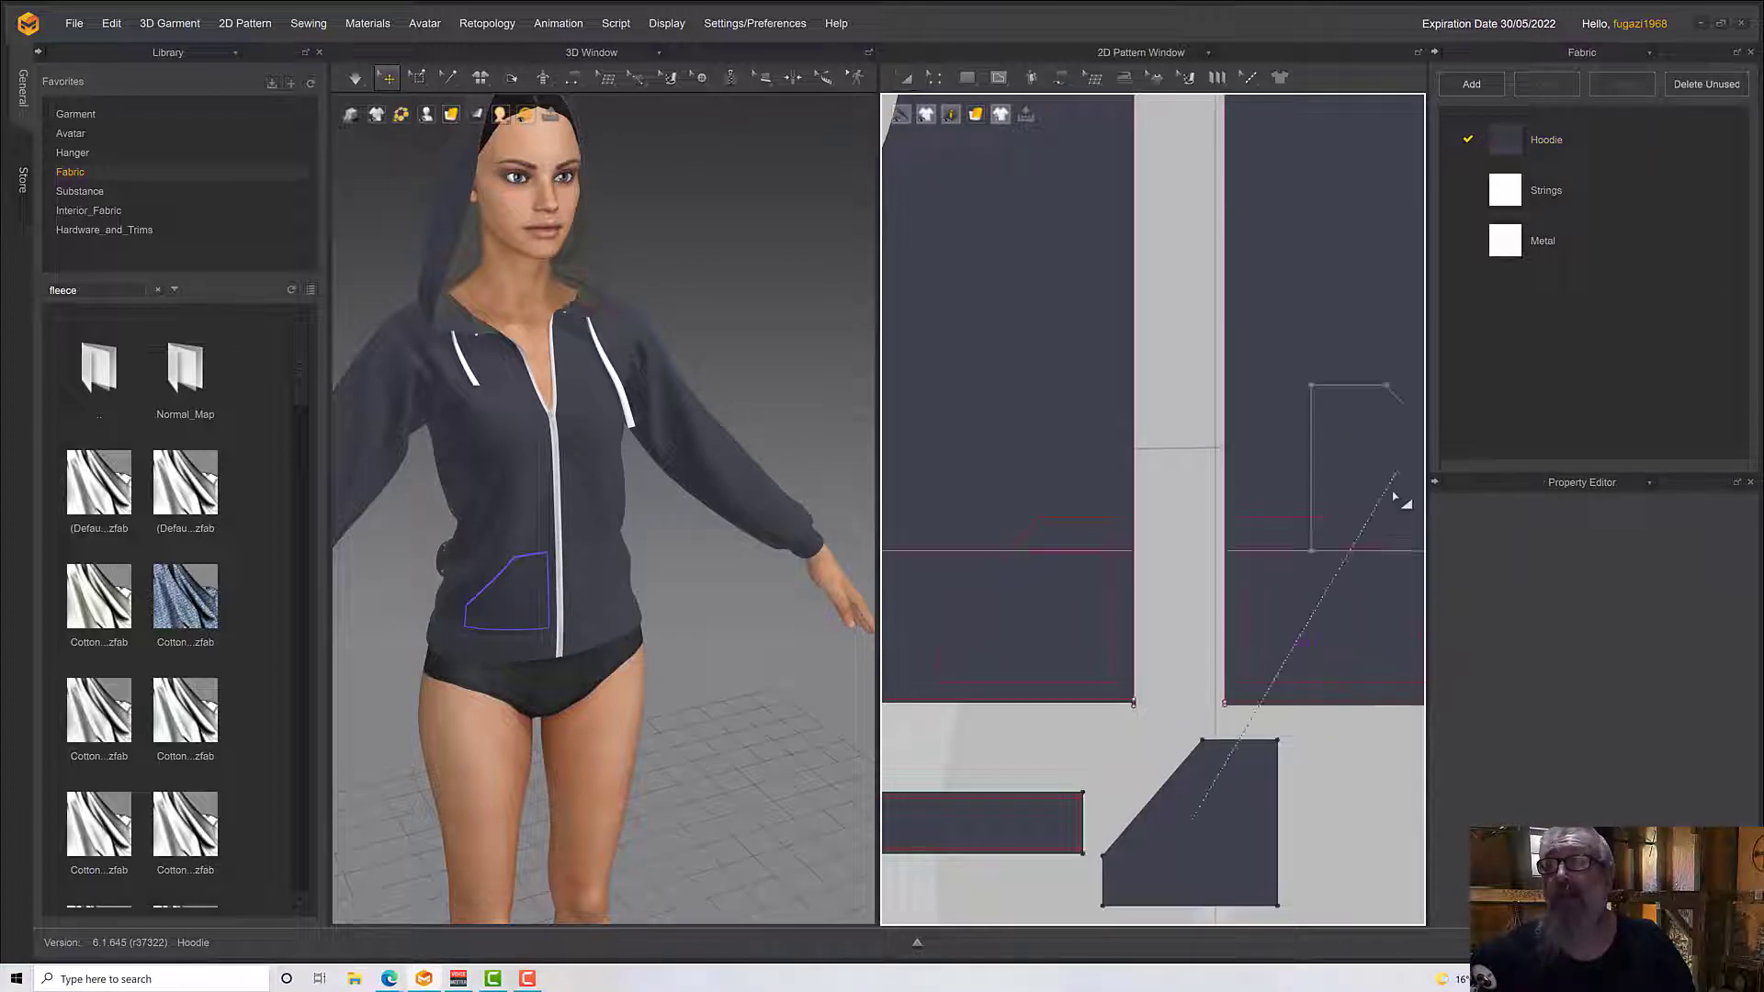
pyautogui.click(1381, 830)
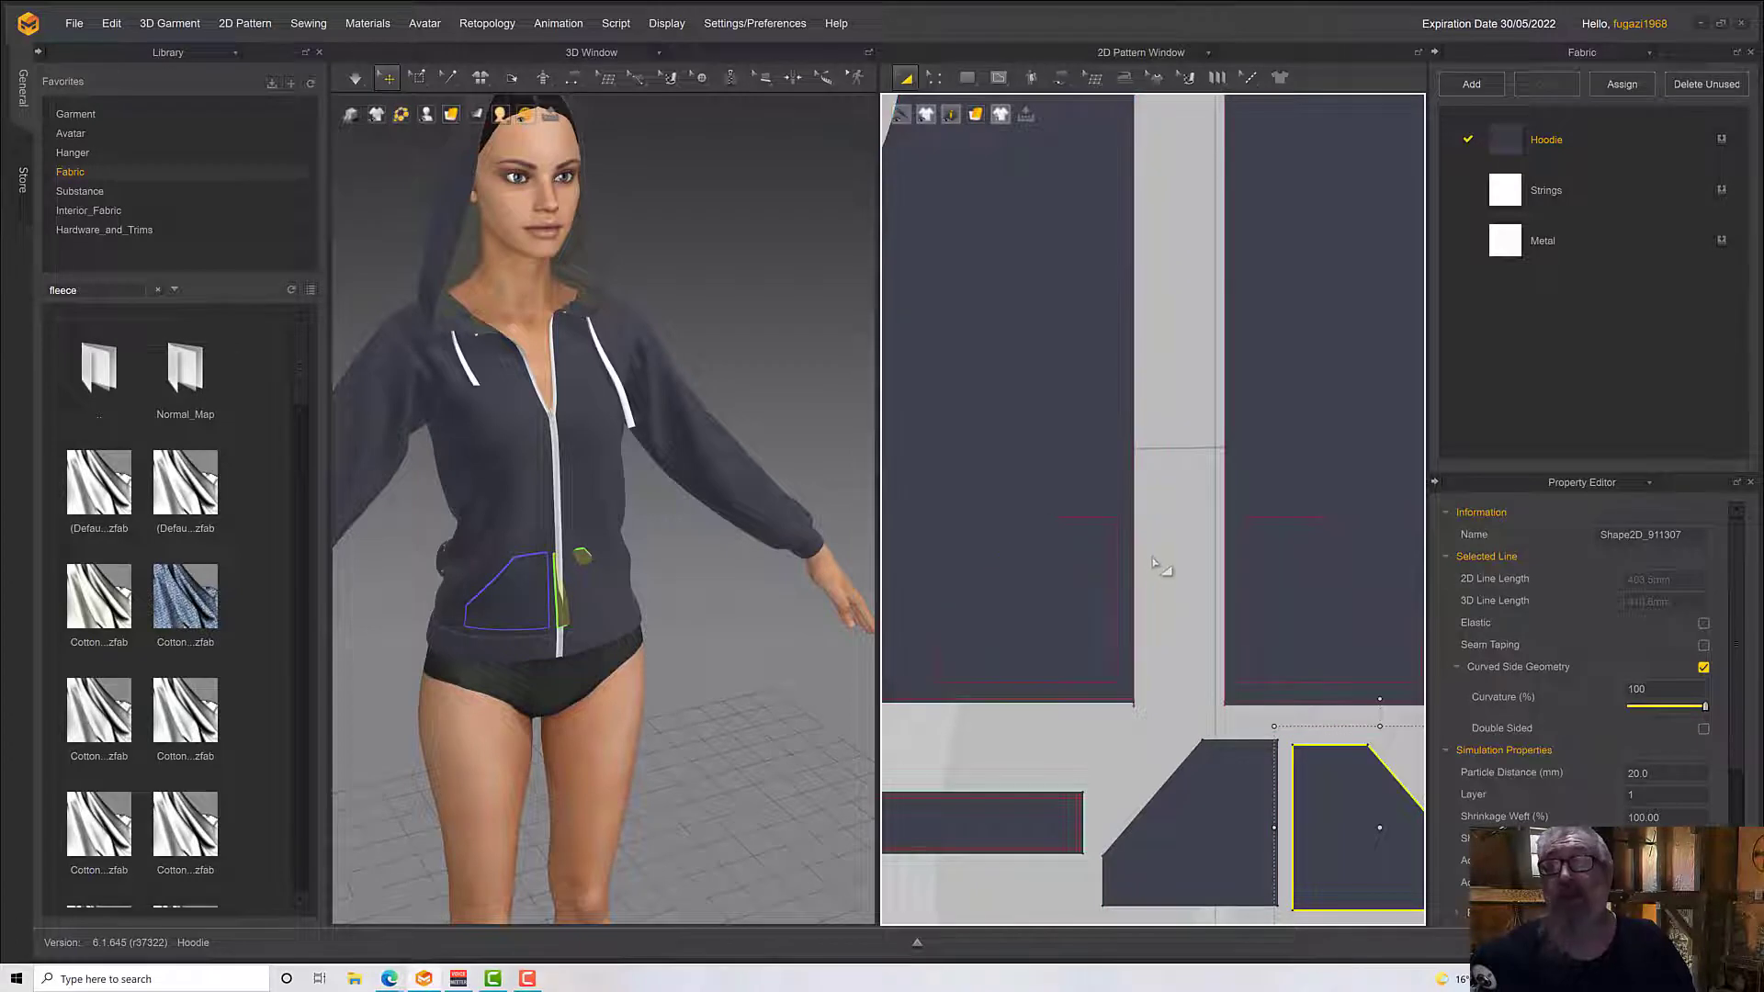
# Sew the mirrored pocket to its outline on the avatar's left front panel with Free Sewing, leaving the slanted opening unsewn
pyautogui.moveTo(1181, 543); pyautogui.dragTo(1025, 442, button='middle')
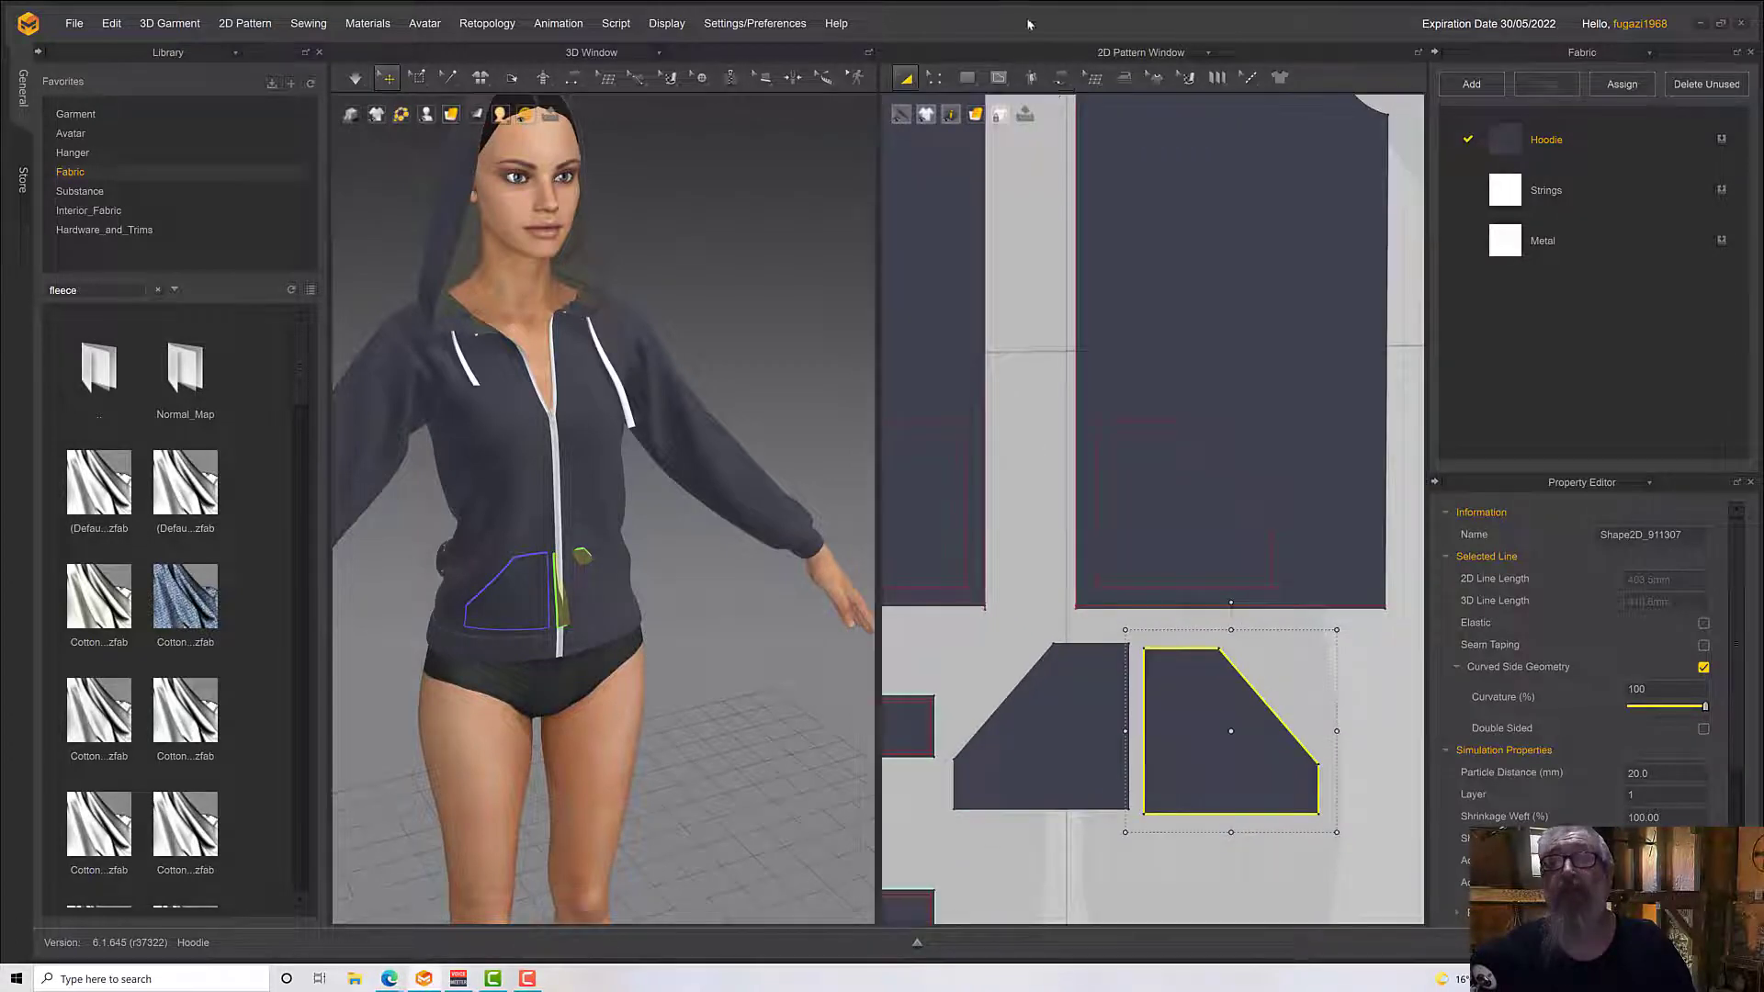
pyautogui.click(1060, 88)
pyautogui.click(1116, 184)
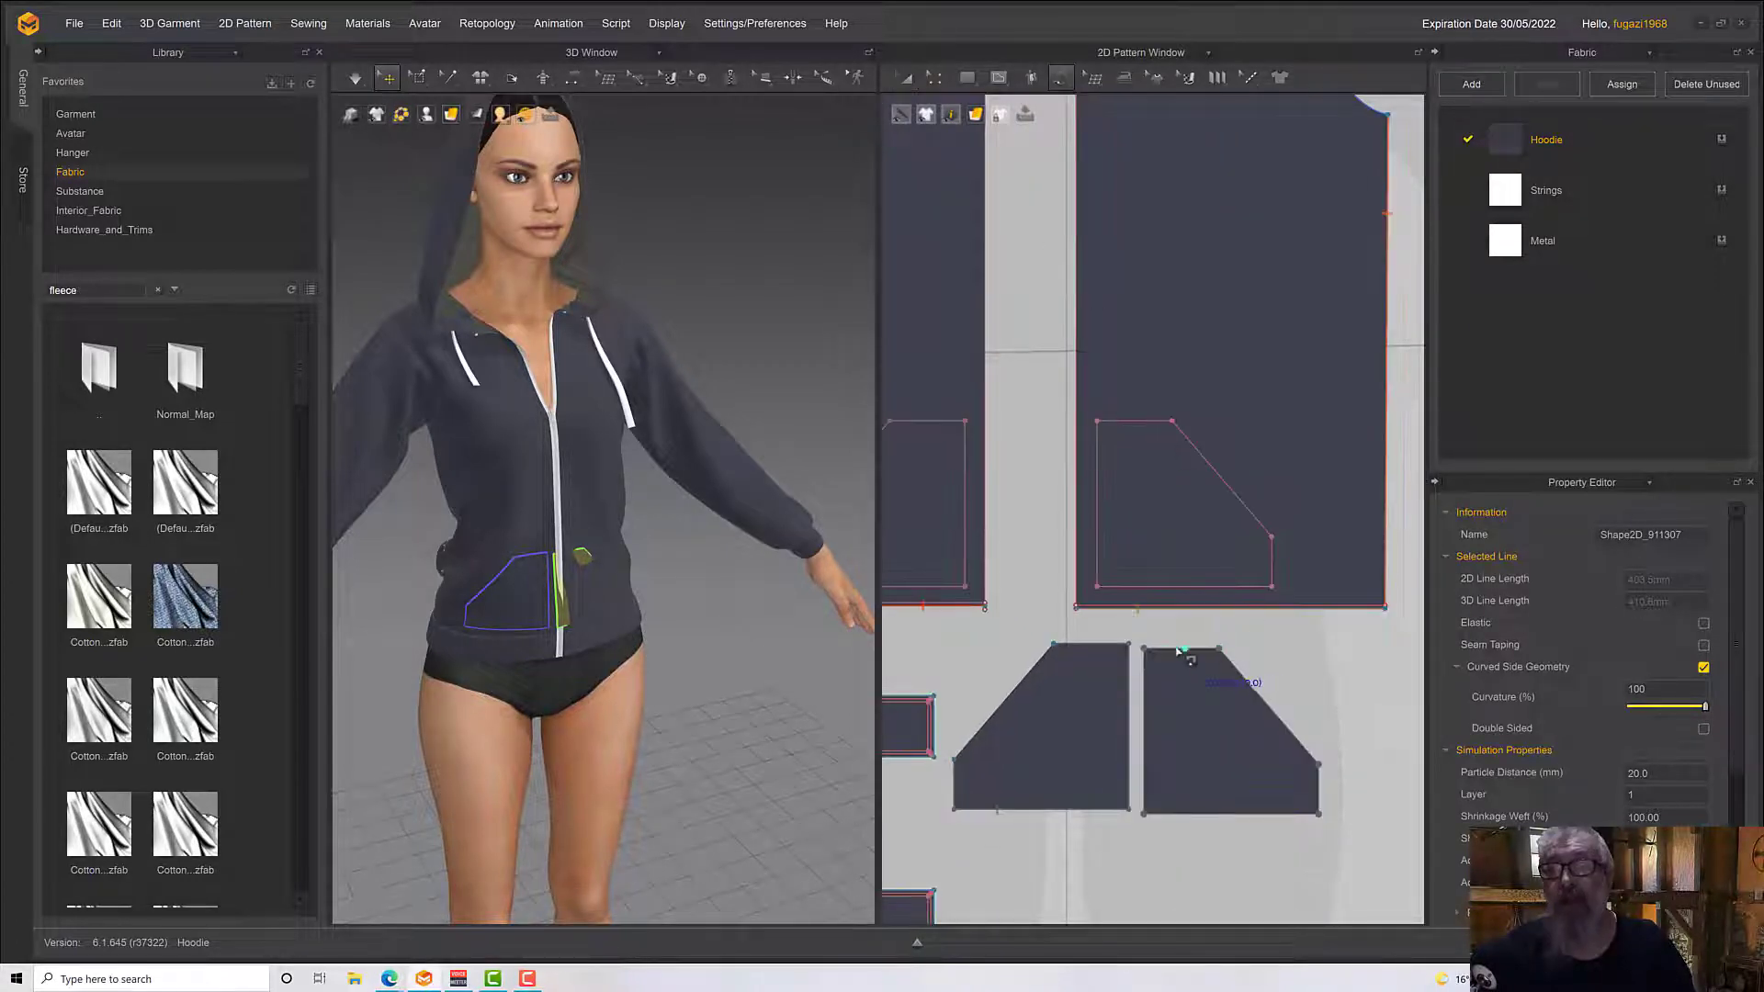
pyautogui.click(1218, 648)
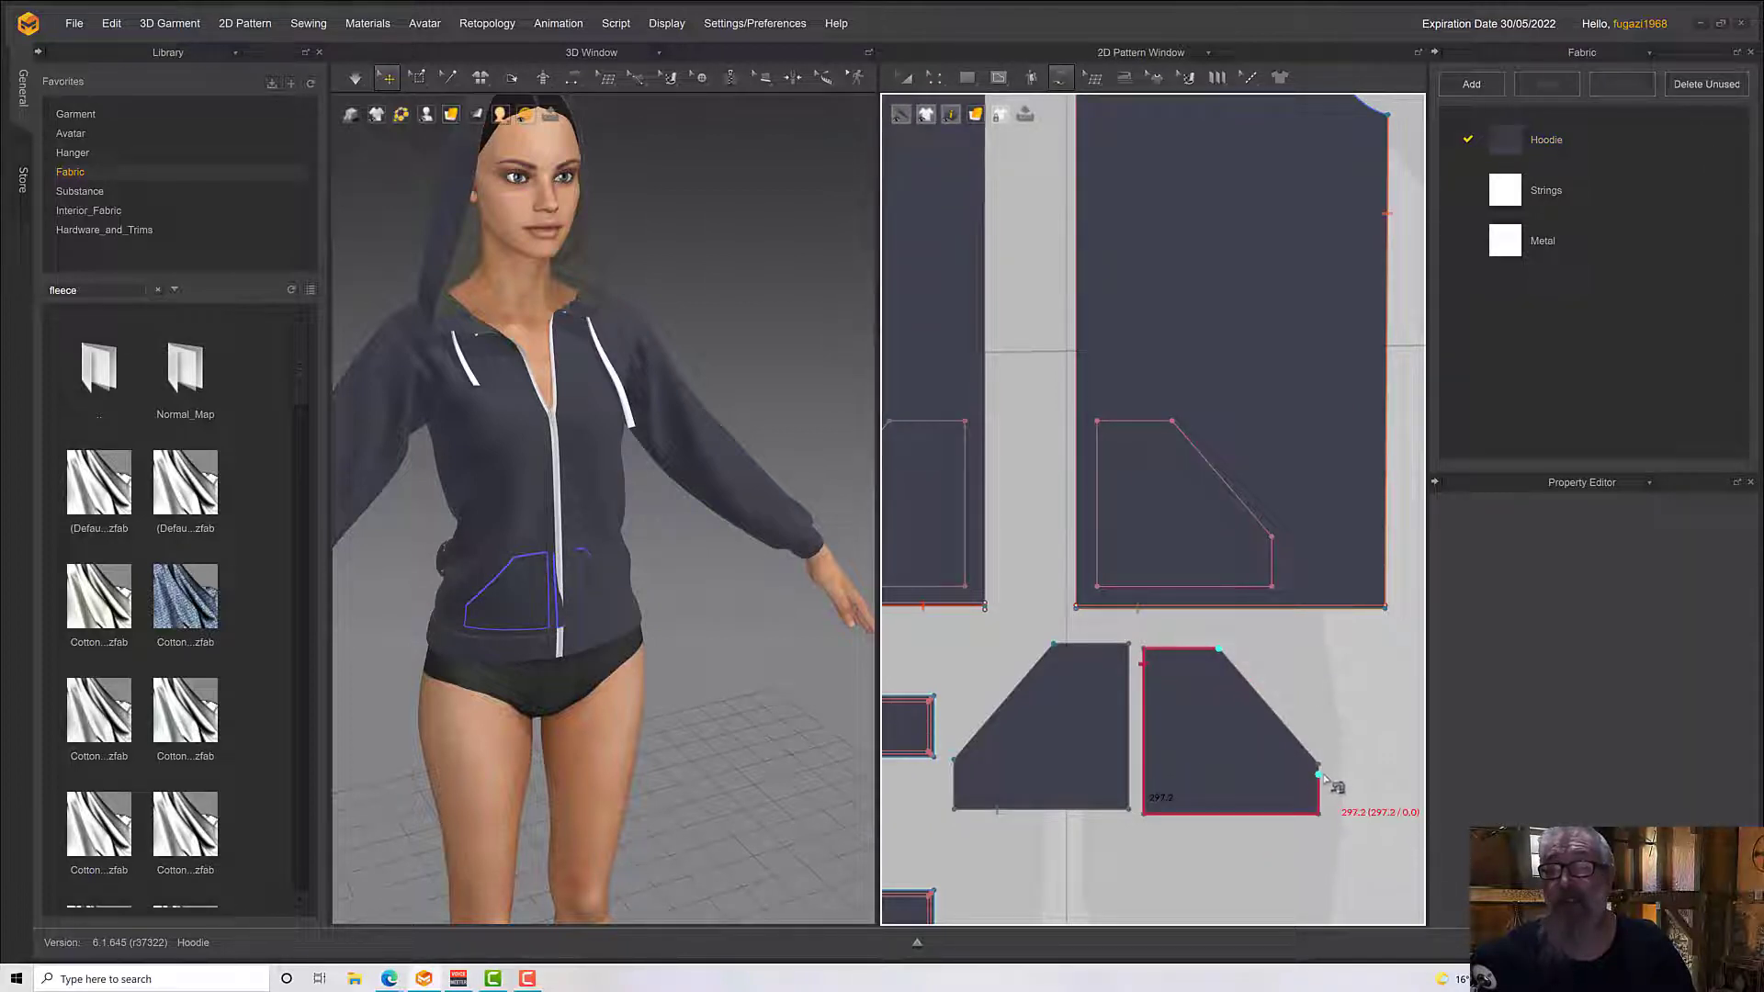
pyautogui.click(1320, 767)
pyautogui.click(1171, 421)
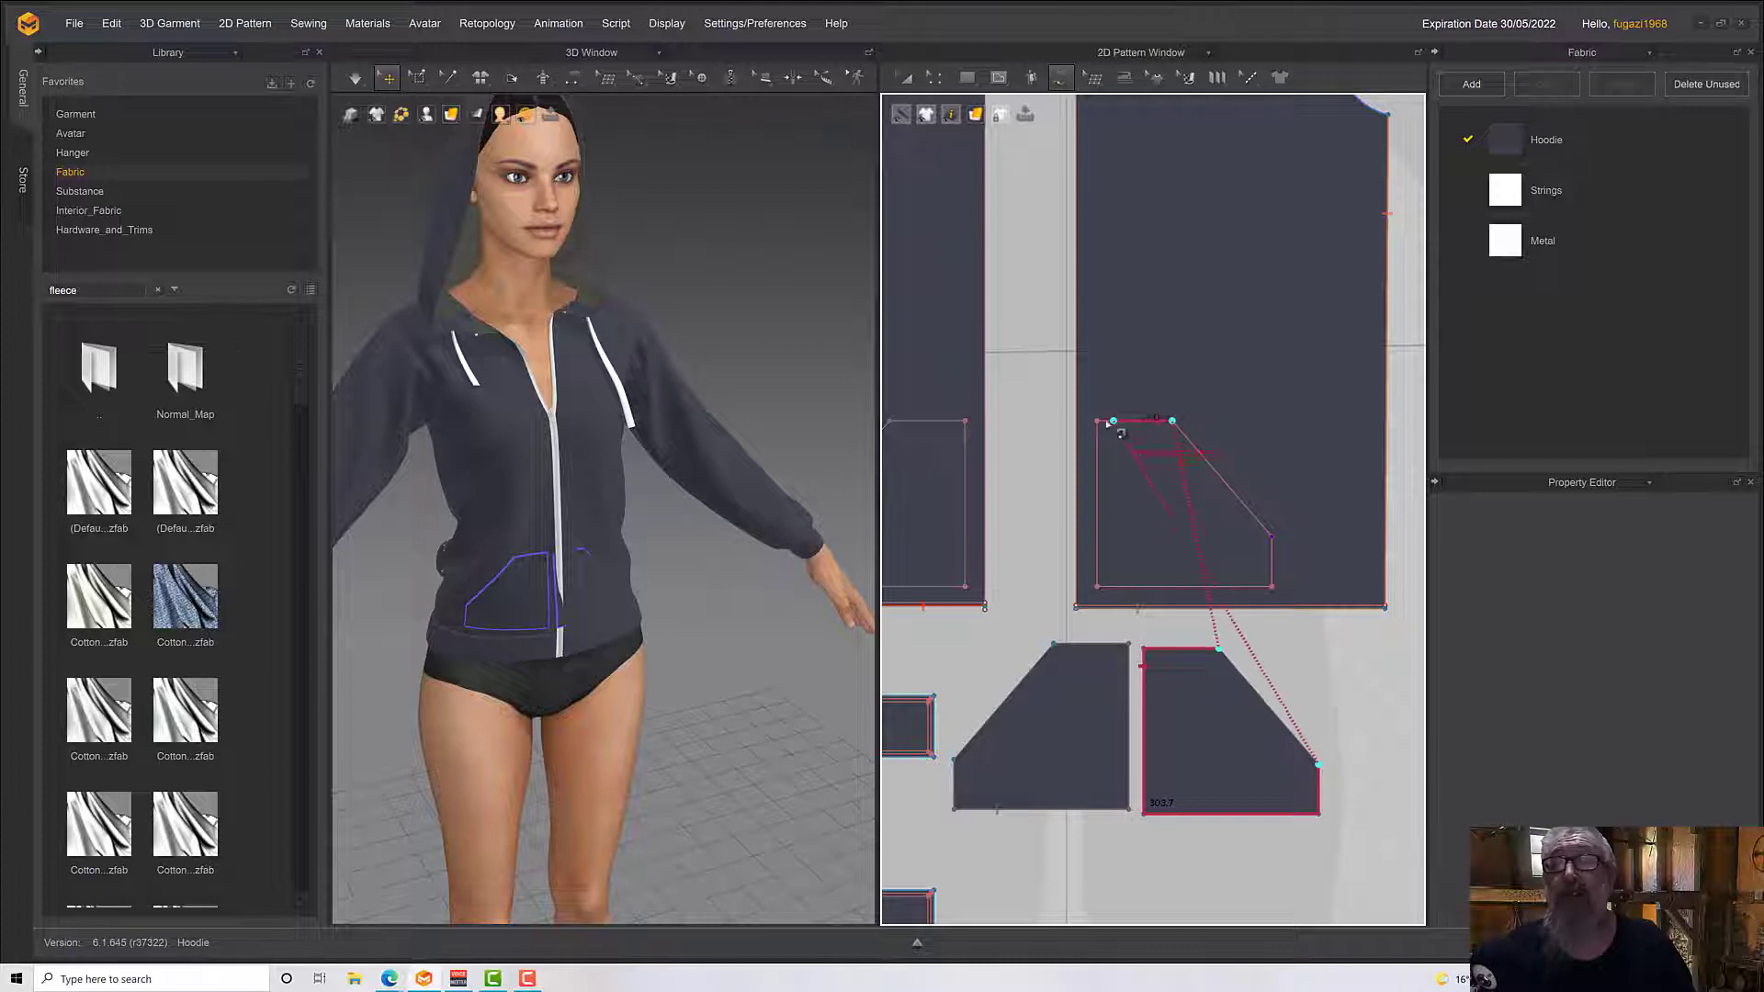
# Superimpose the mirrored pocket onto the avatar's left front panel in 3D and inspect its placement up close
pyautogui.click(906, 79)
pyautogui.click(1217, 726)
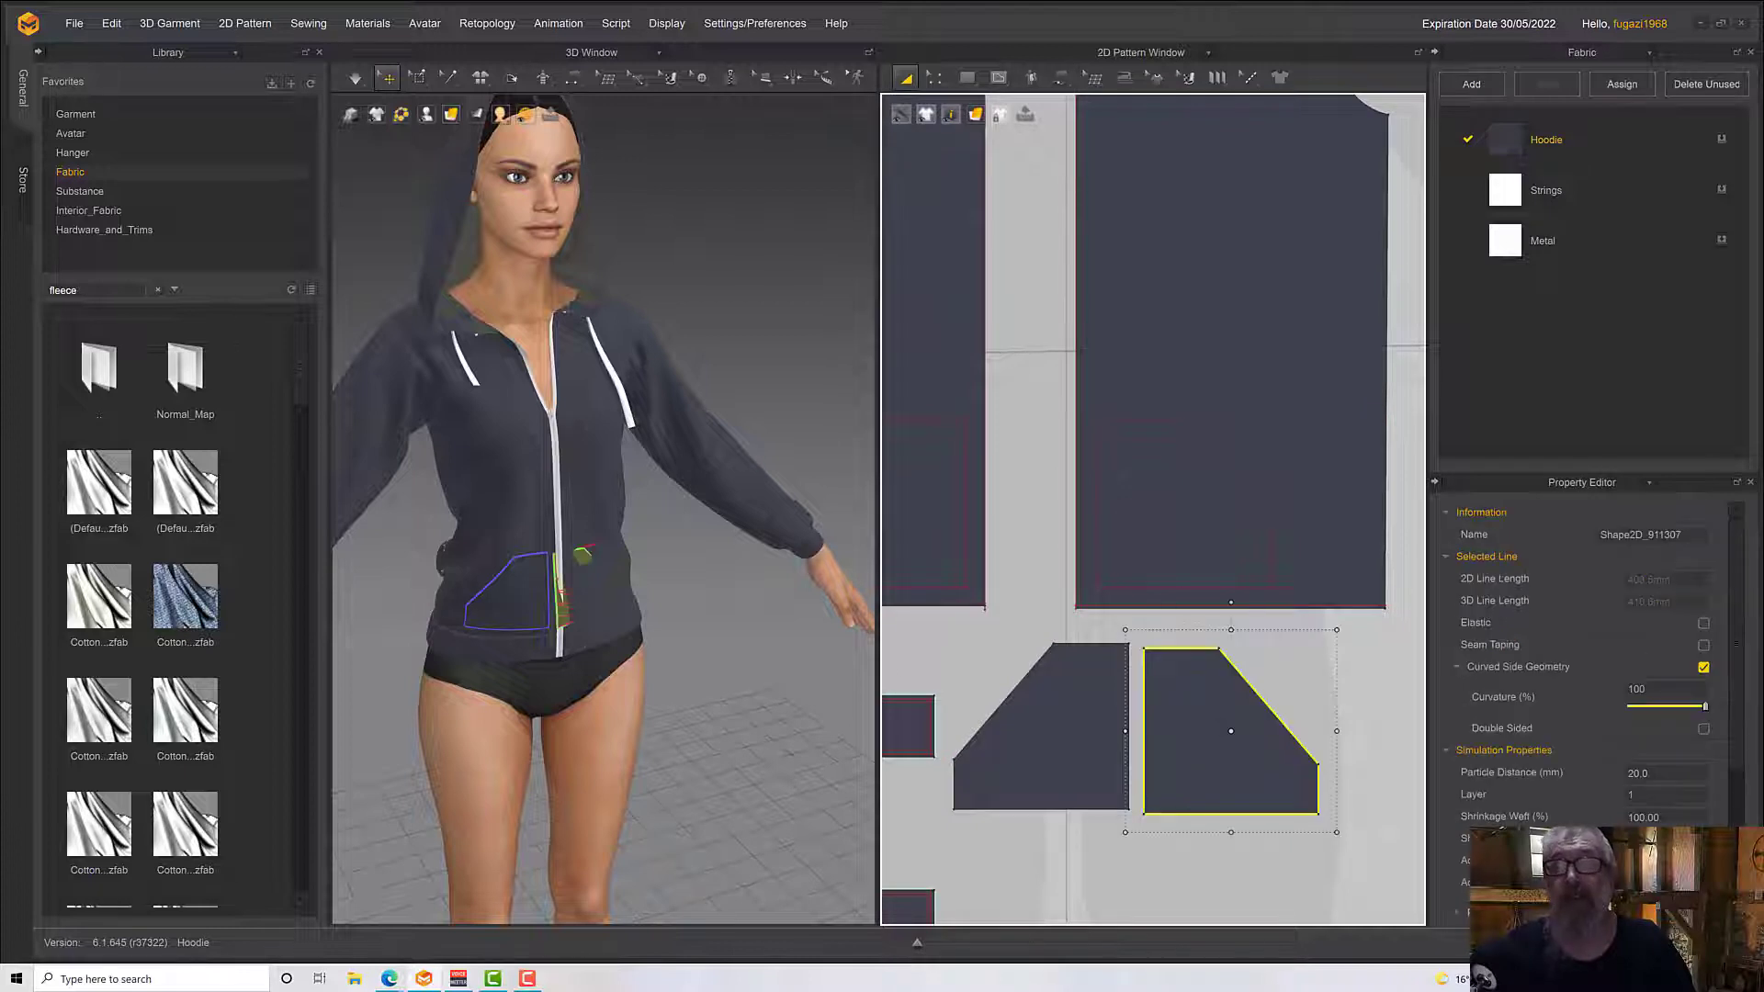
pyautogui.rightClick(558, 603)
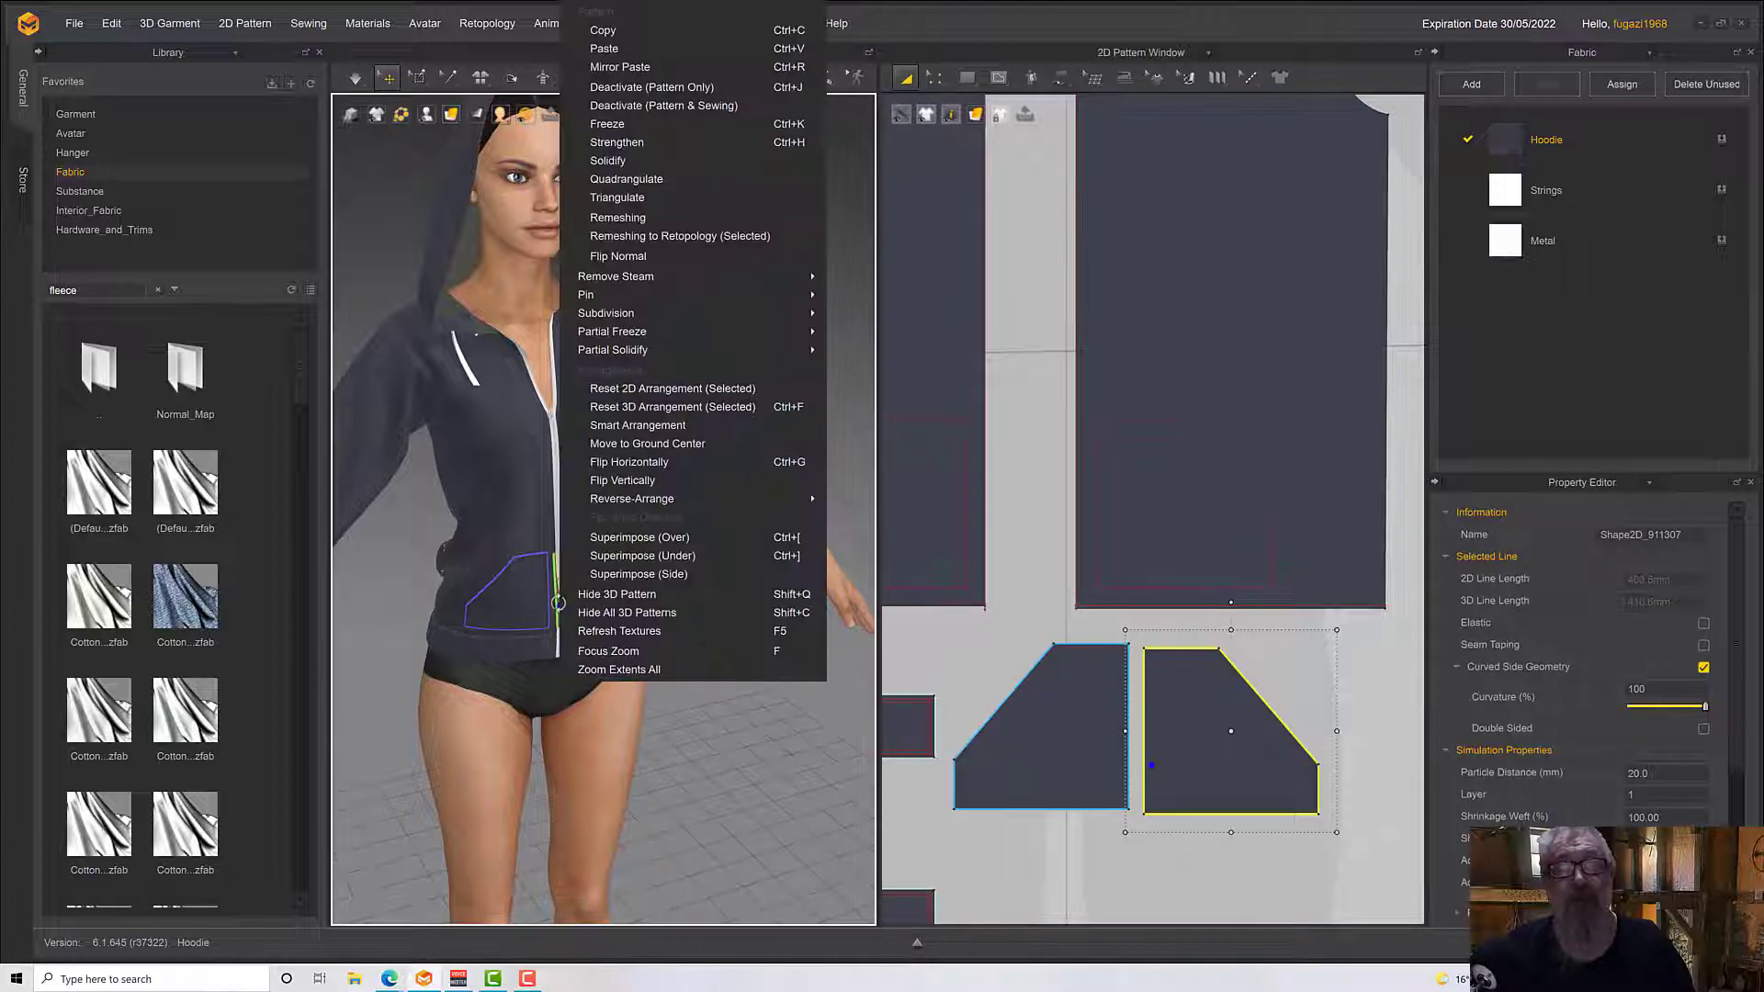
pyautogui.click(620, 555)
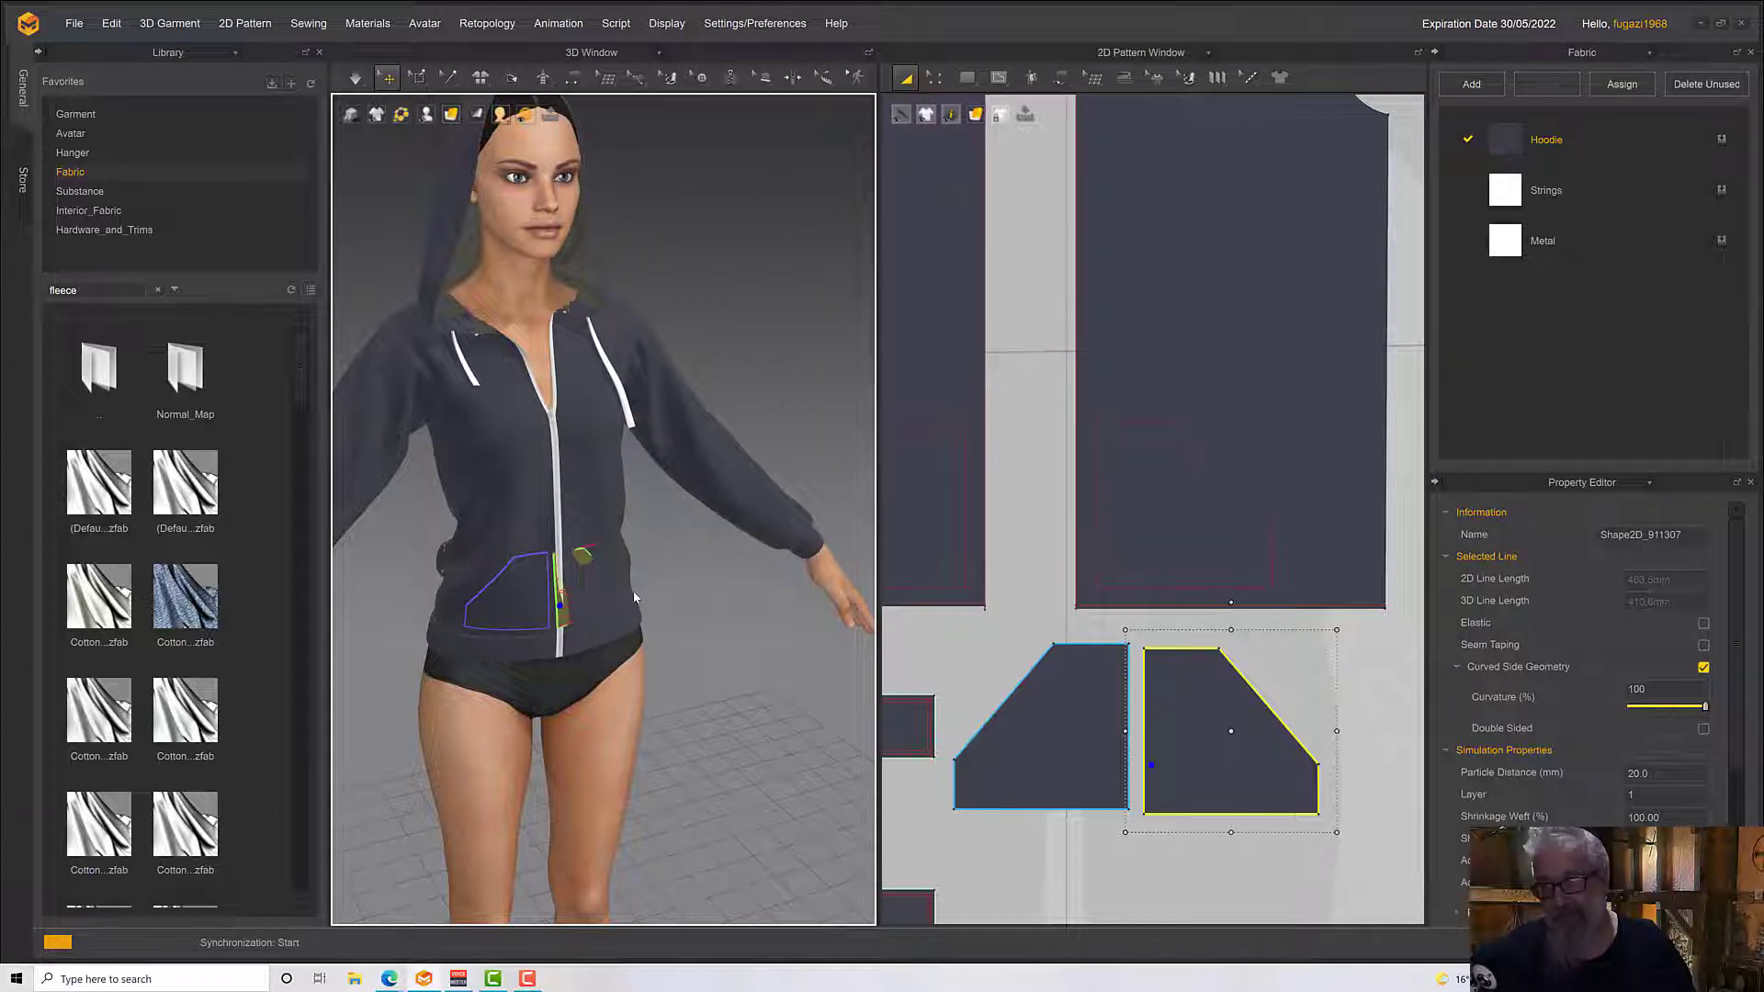
pyautogui.scroll(5, 634, 598)
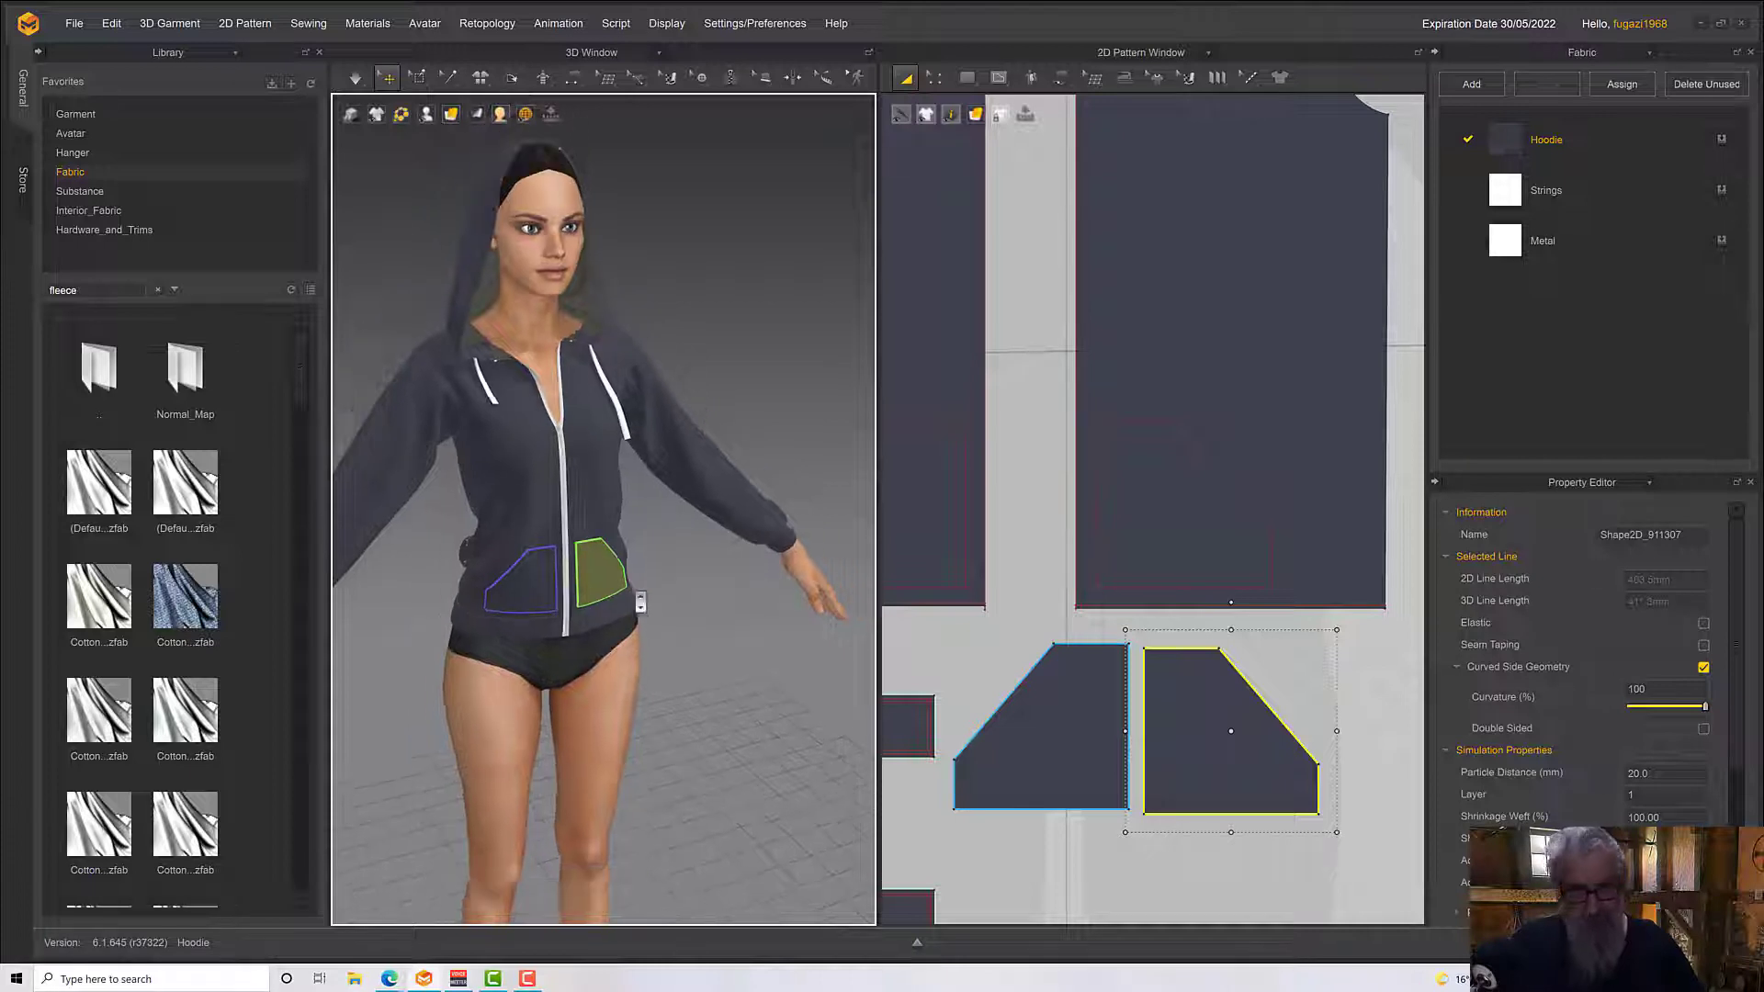
pyautogui.moveTo(640, 604); pyautogui.dragTo(658, 616, button='right')
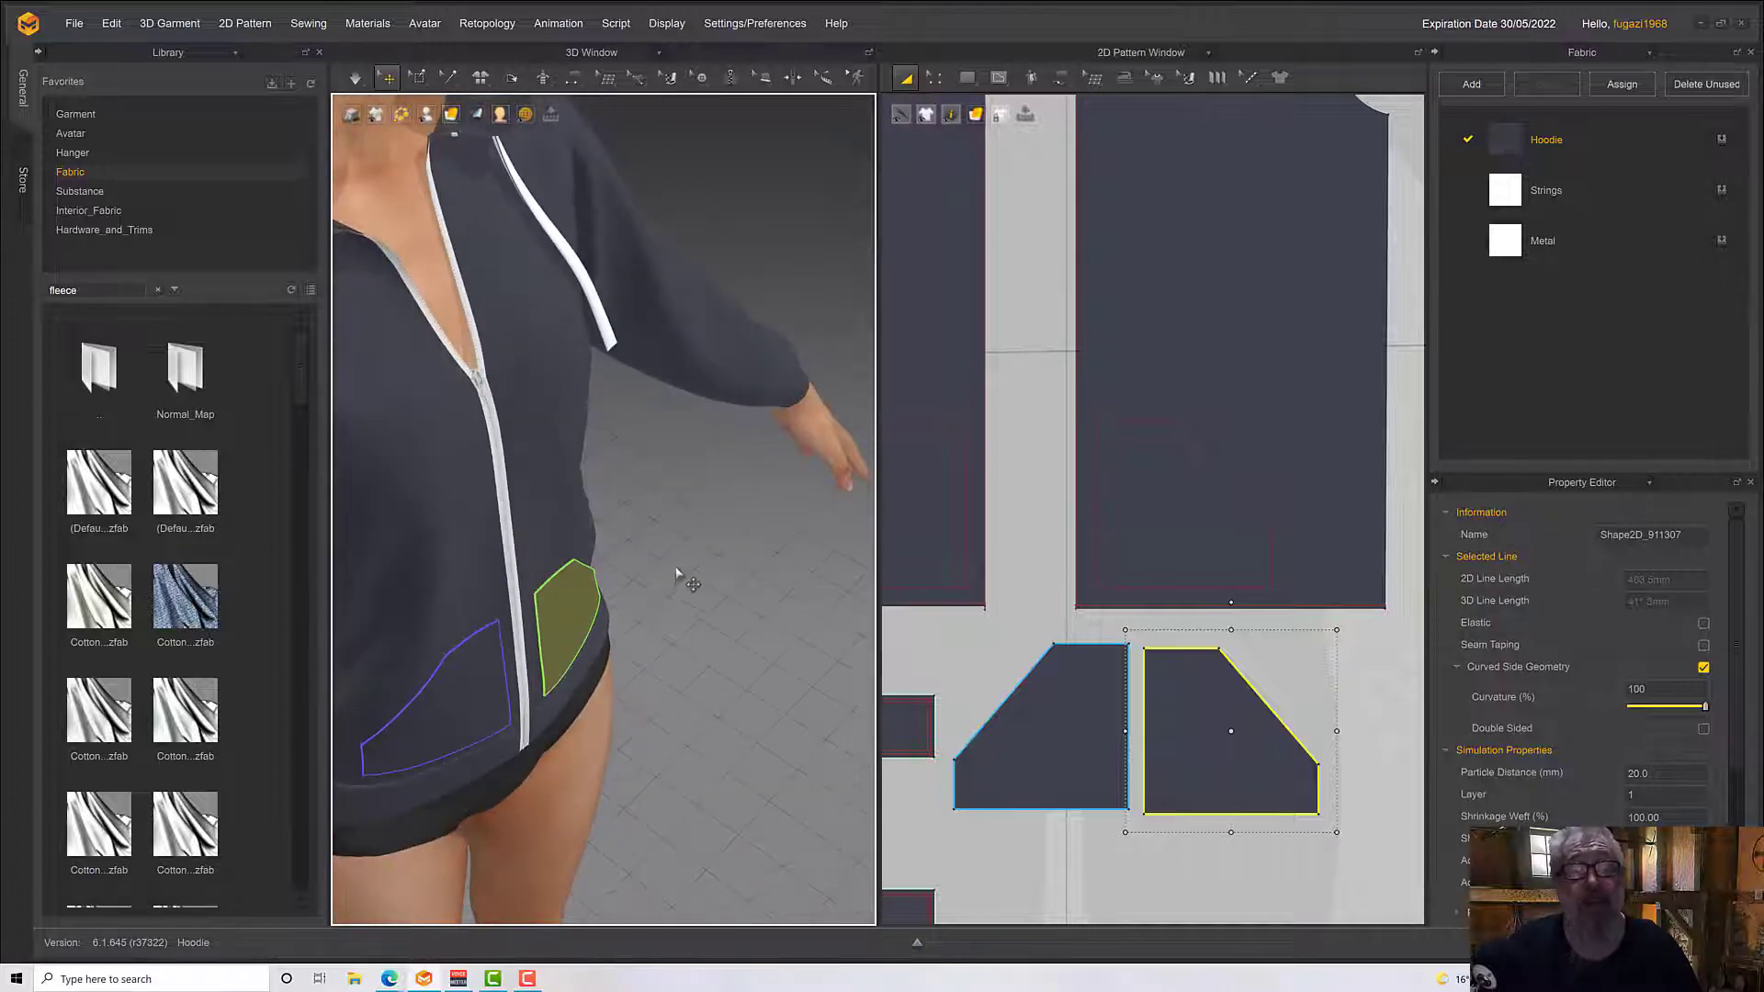
# Offset the outlines of both pocket patterns inward as two internal lines, spaced 2.0 mm apart
pyautogui.keyDown('shift'); pyautogui.click(1015, 681); pyautogui.keyUp('shift')
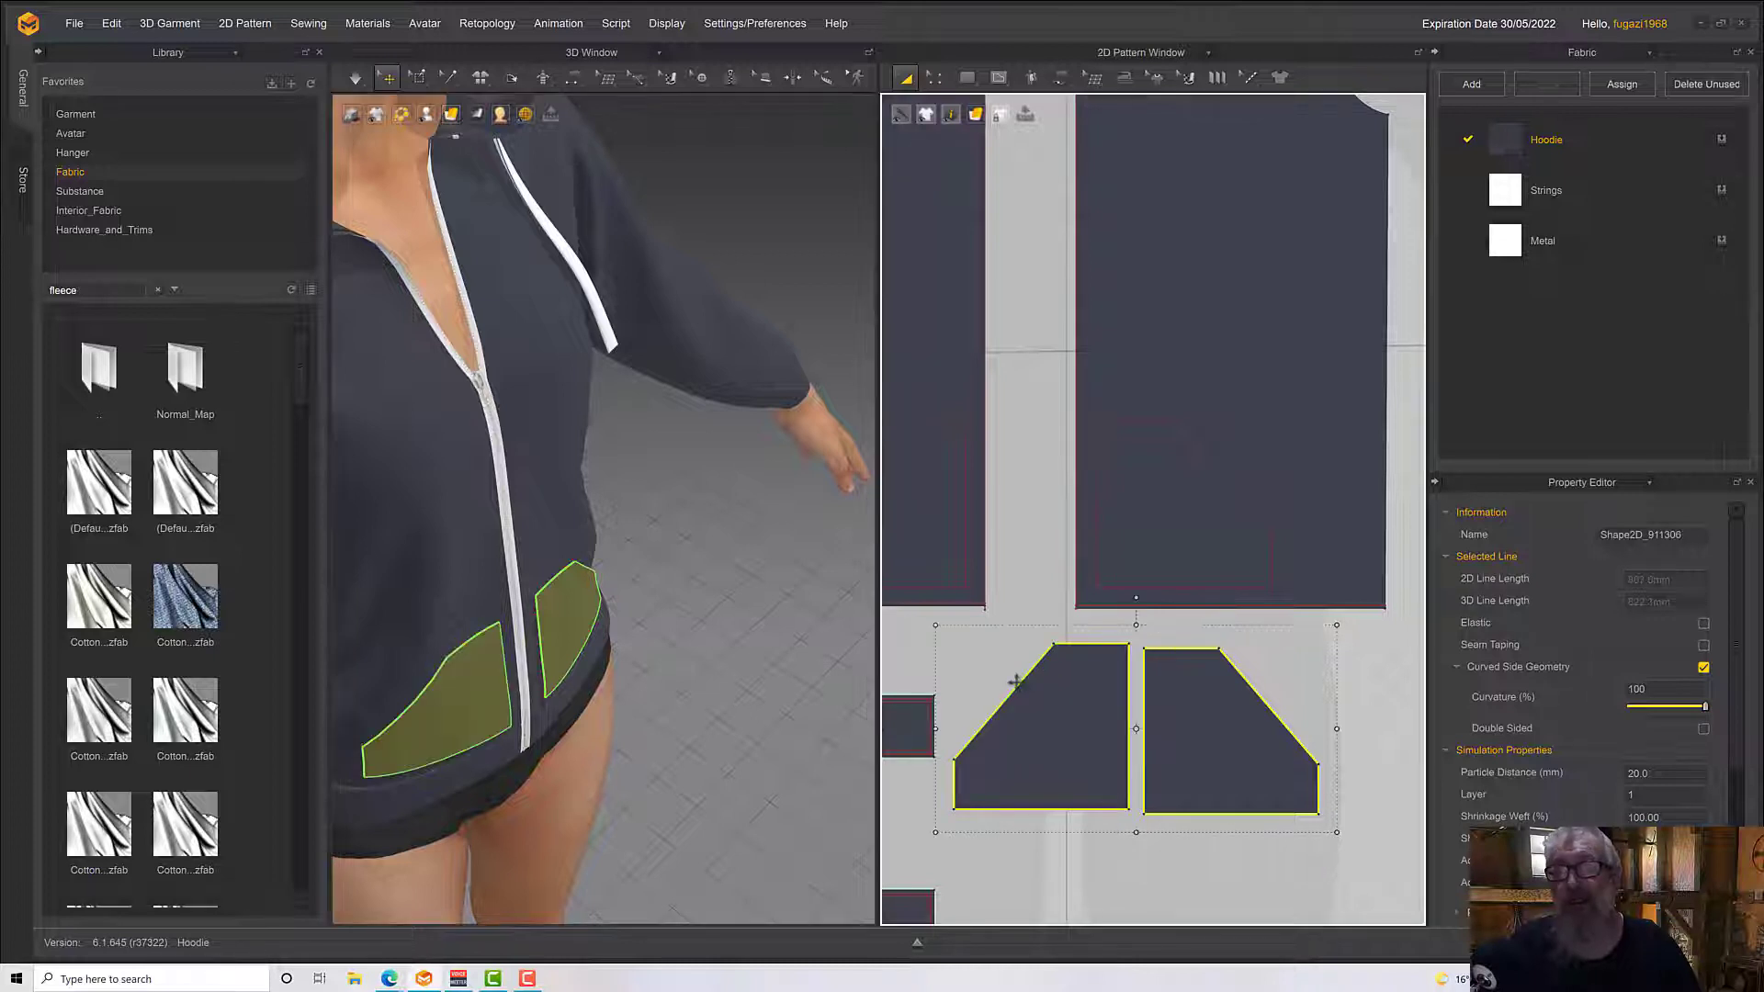
pyautogui.rightClick(1017, 684)
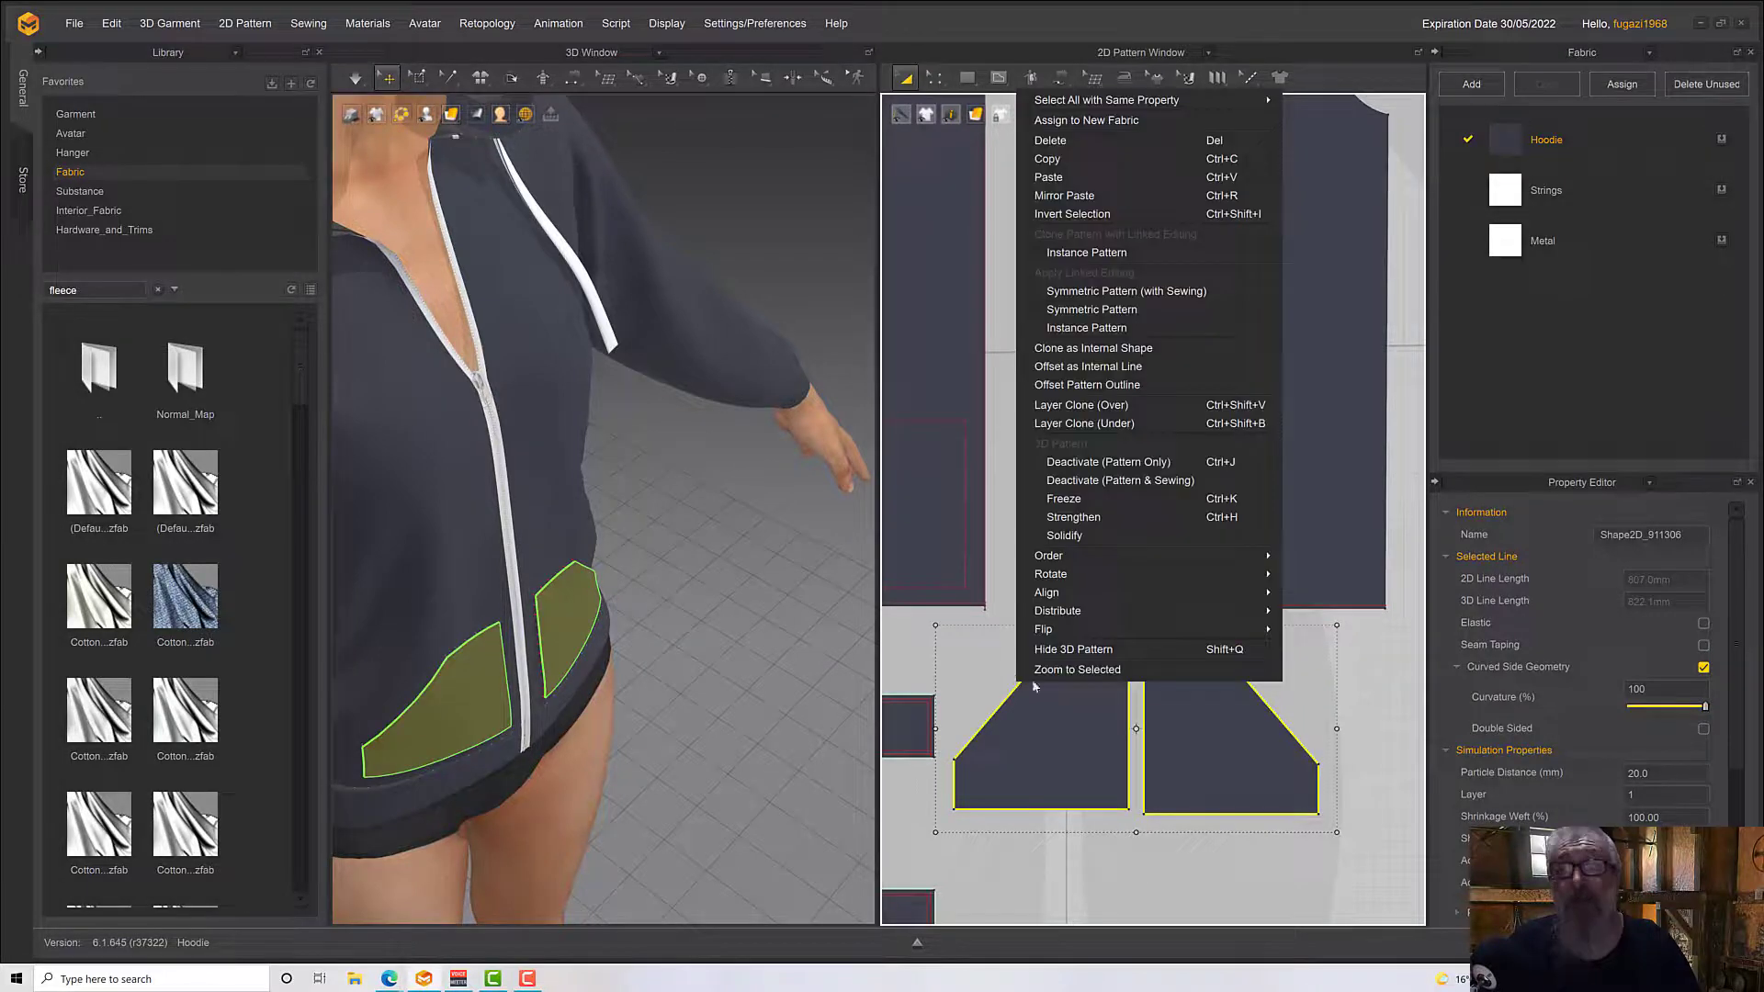
pyautogui.click(1099, 366)
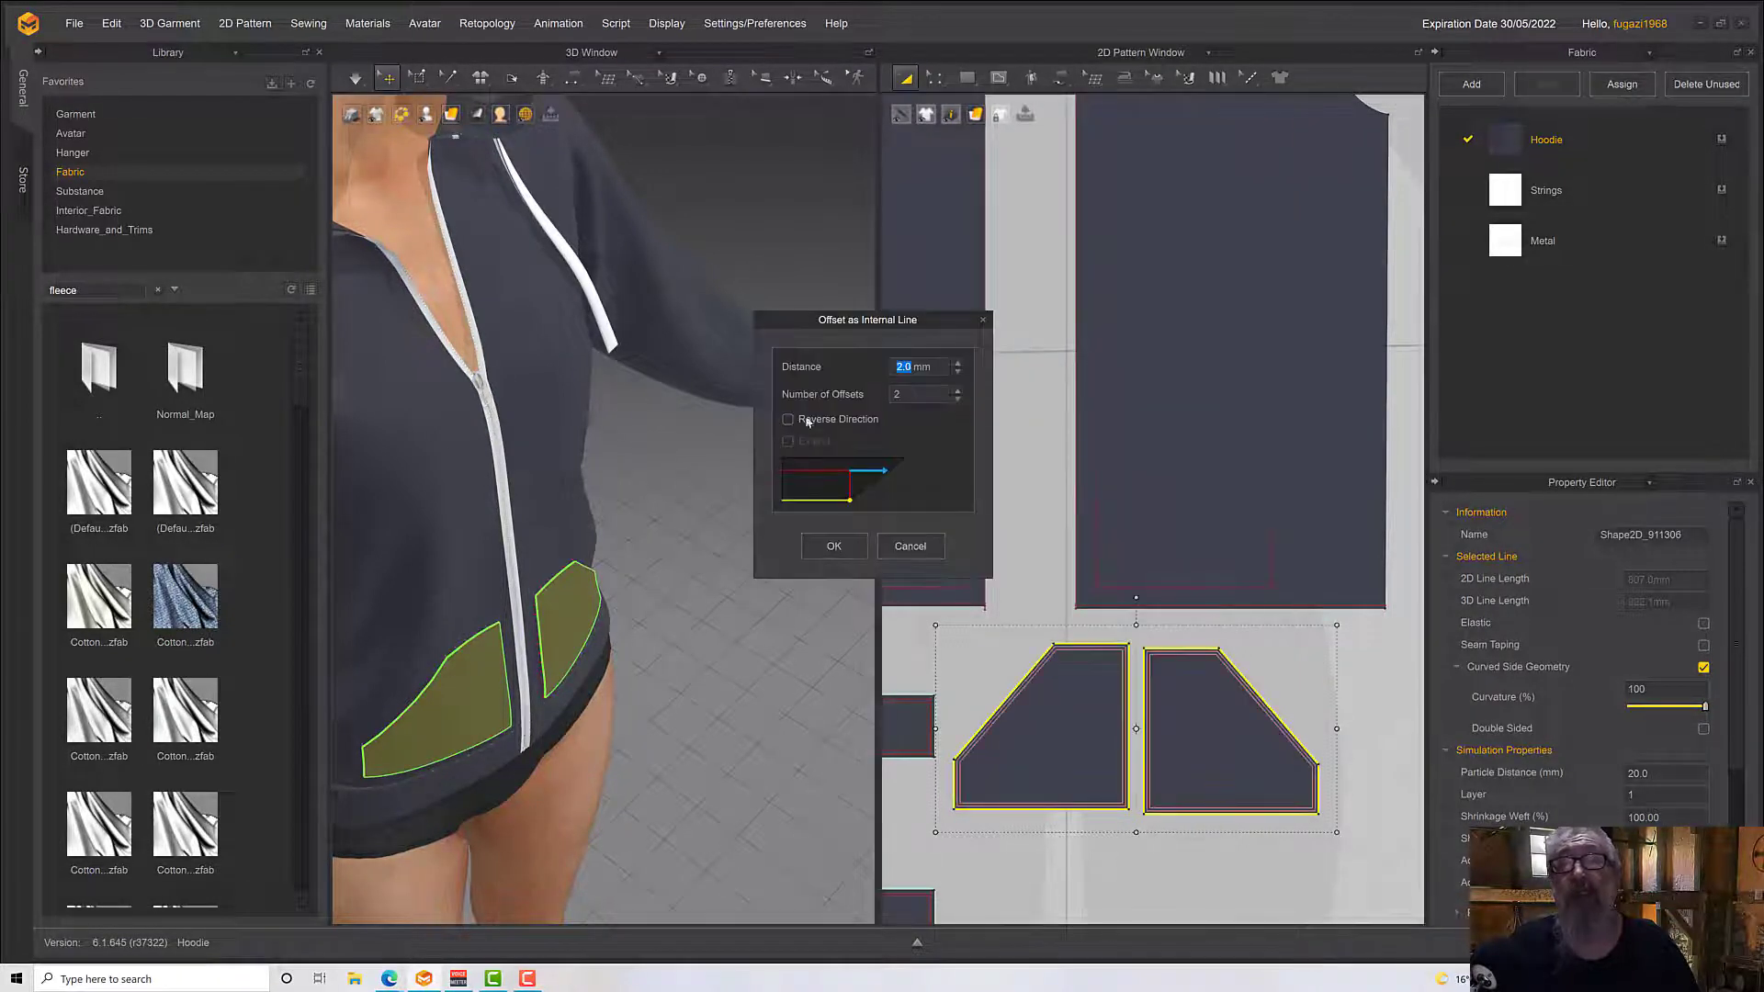
pyautogui.click(850, 542)
pyautogui.moveTo(574, 700); pyautogui.dragTo(627, 676, button='right')
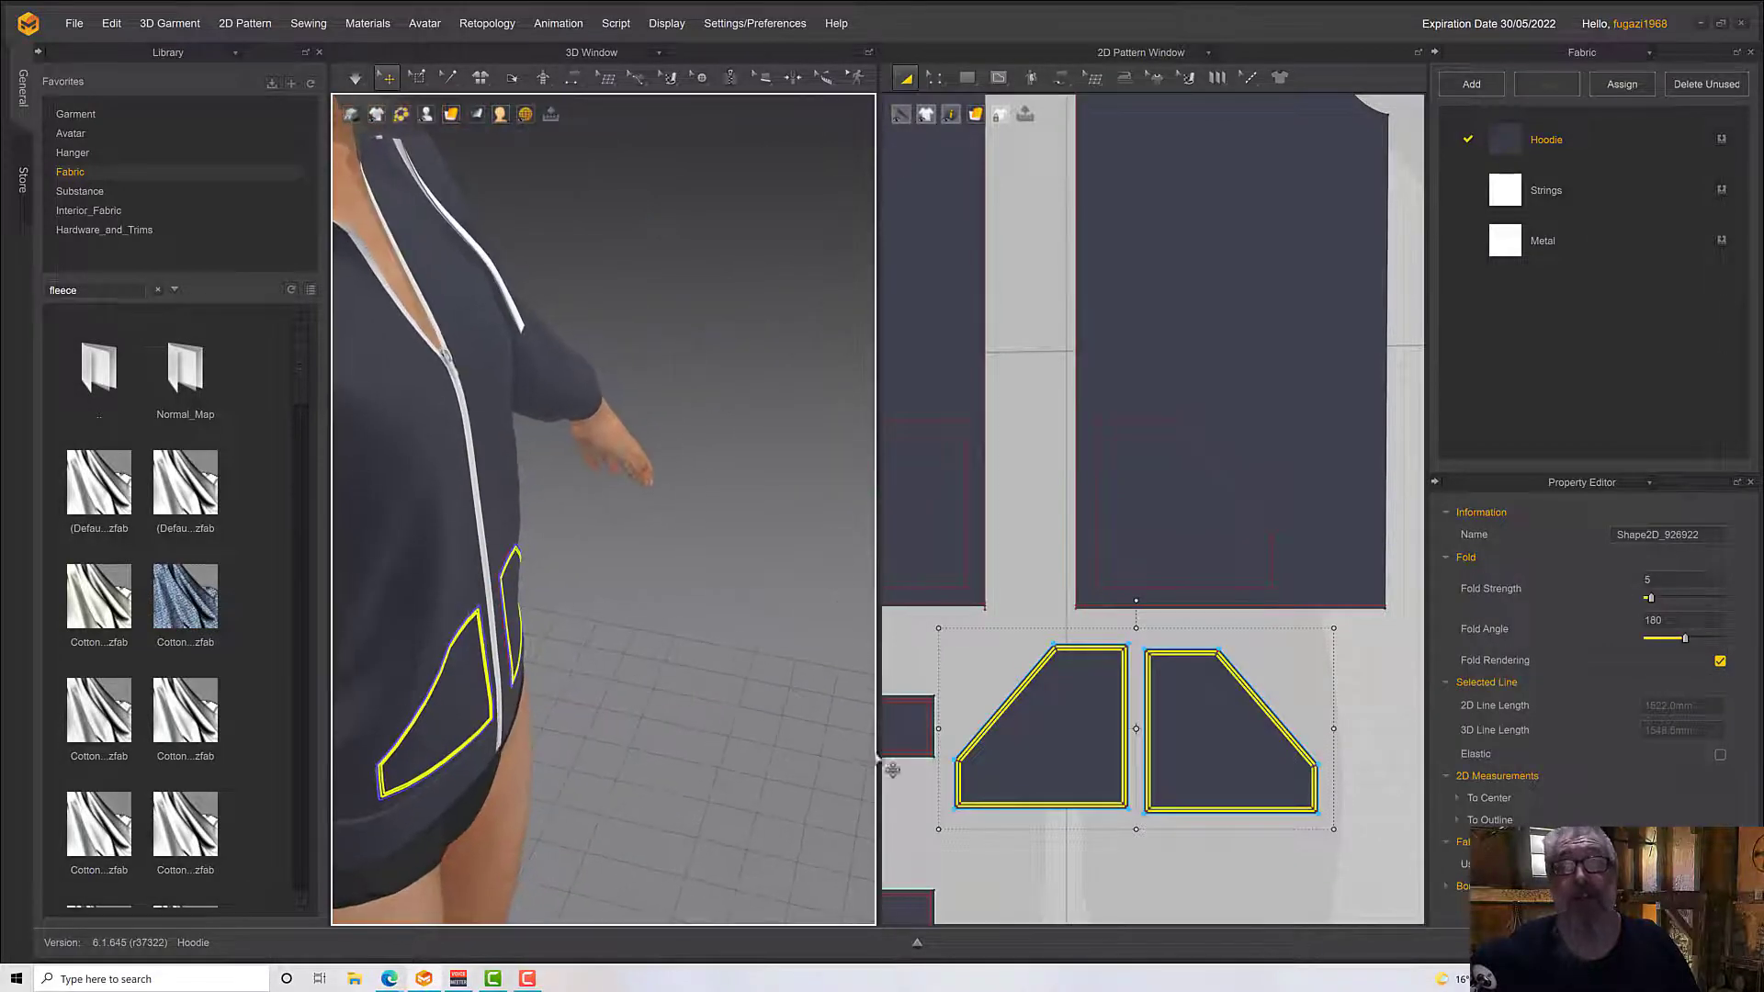
pyautogui.click(992, 680)
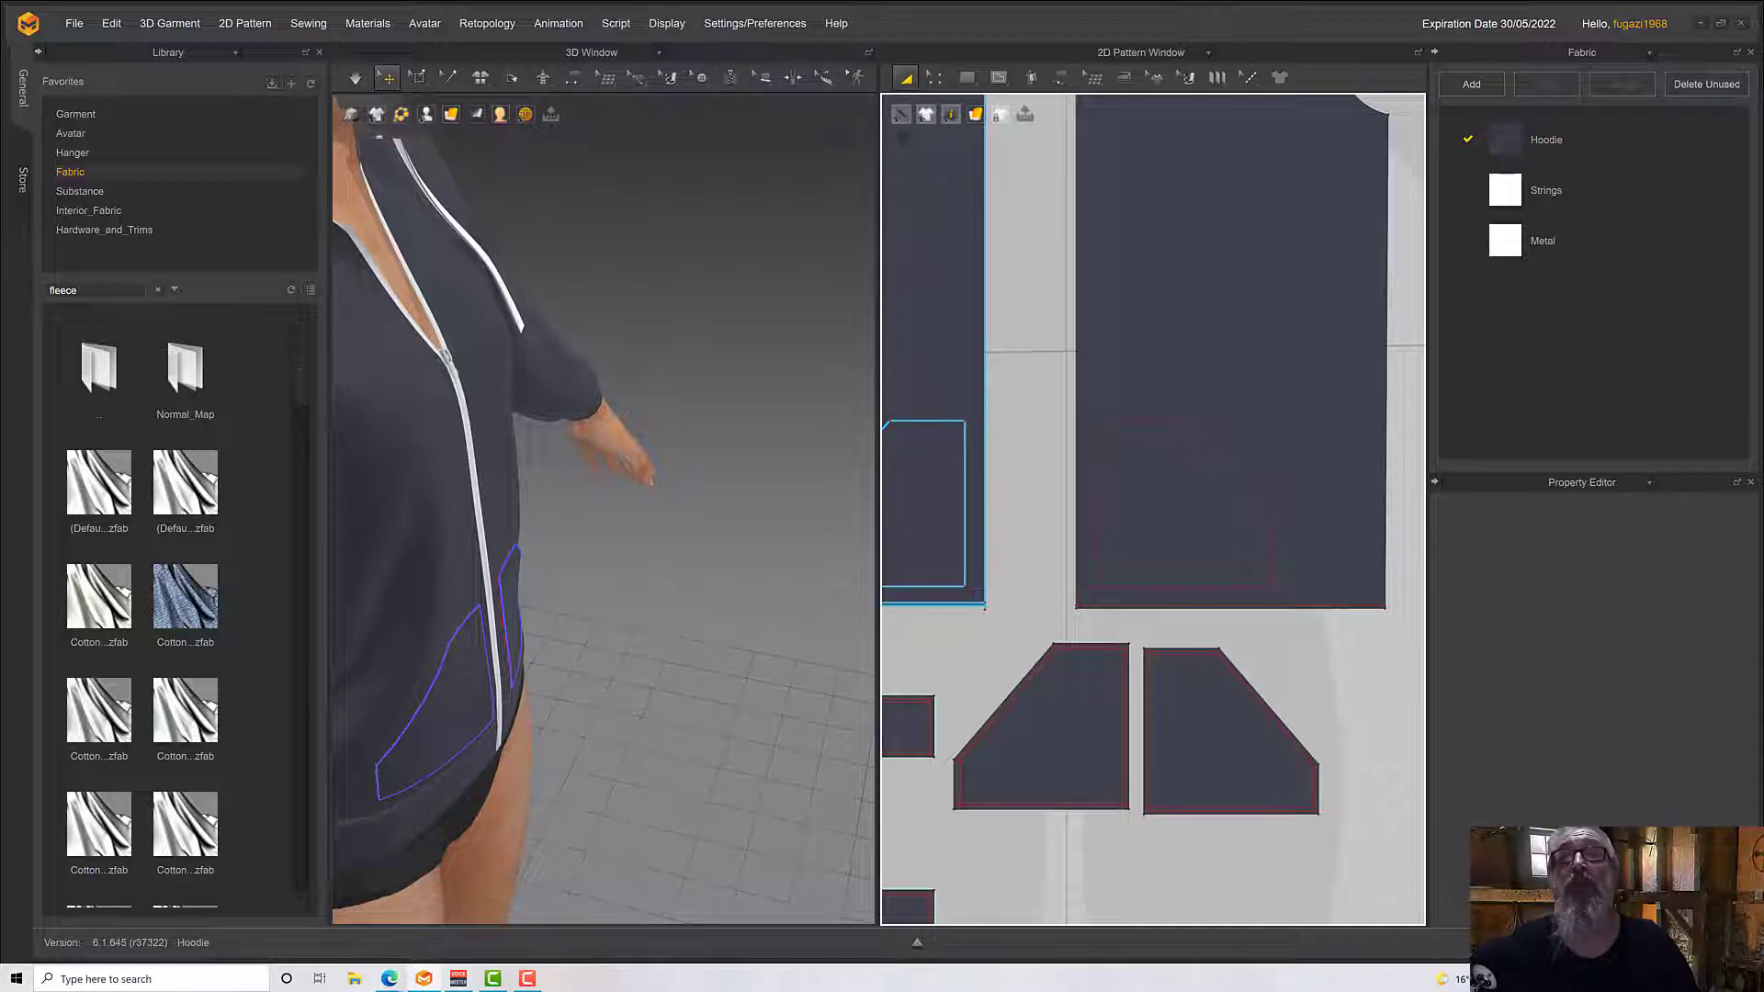
# Simulate the garment and pull at the avatar's right front pocket from several angles to examine its opening
pyautogui.click(934, 81)
pyautogui.scroll(3, 1046, 777)
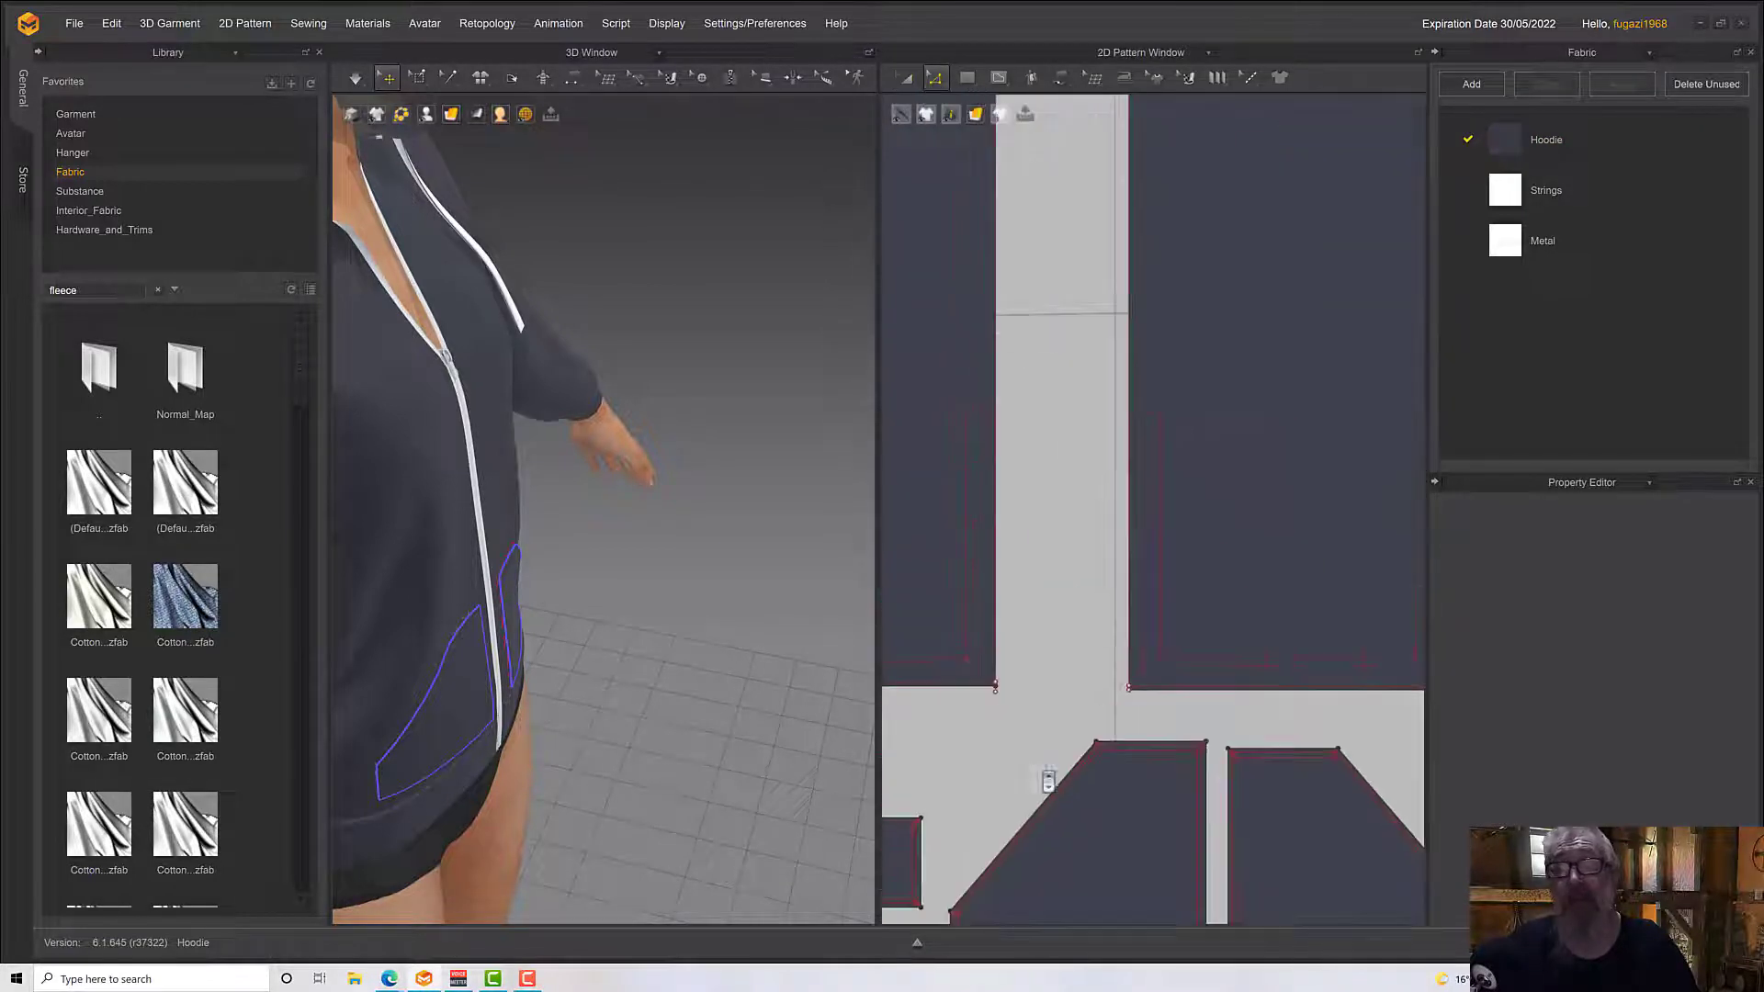
pyautogui.click(1033, 817)
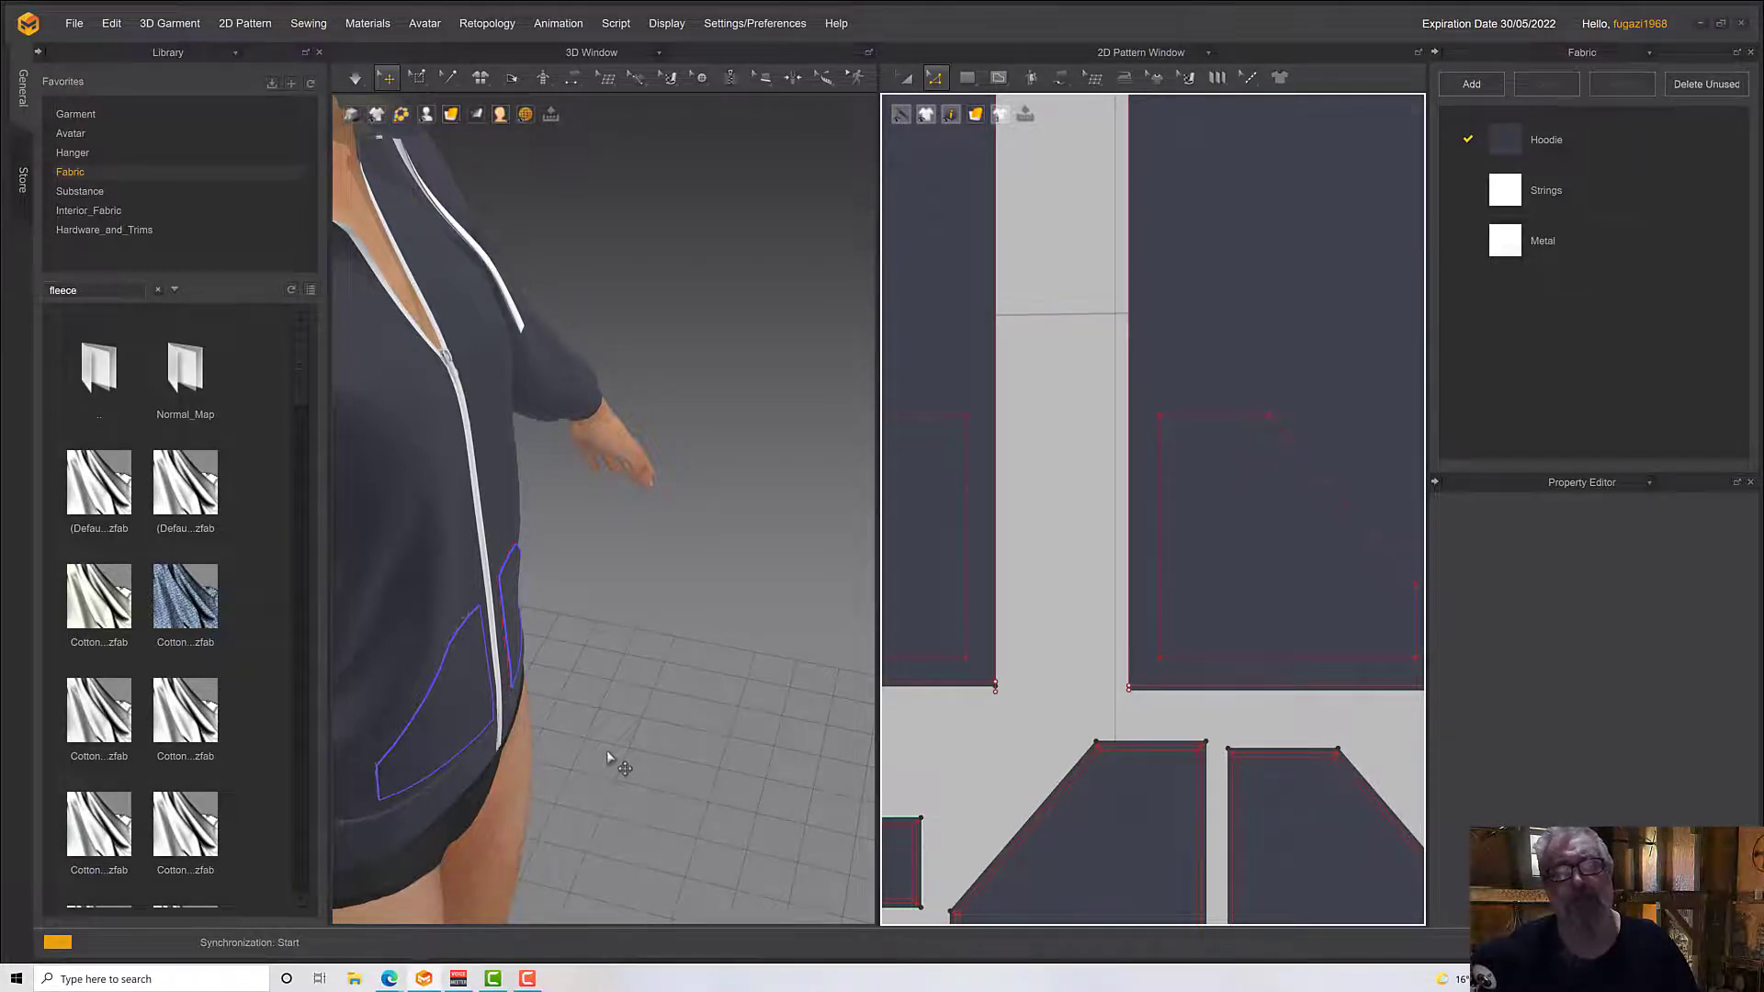
pyautogui.press('space')
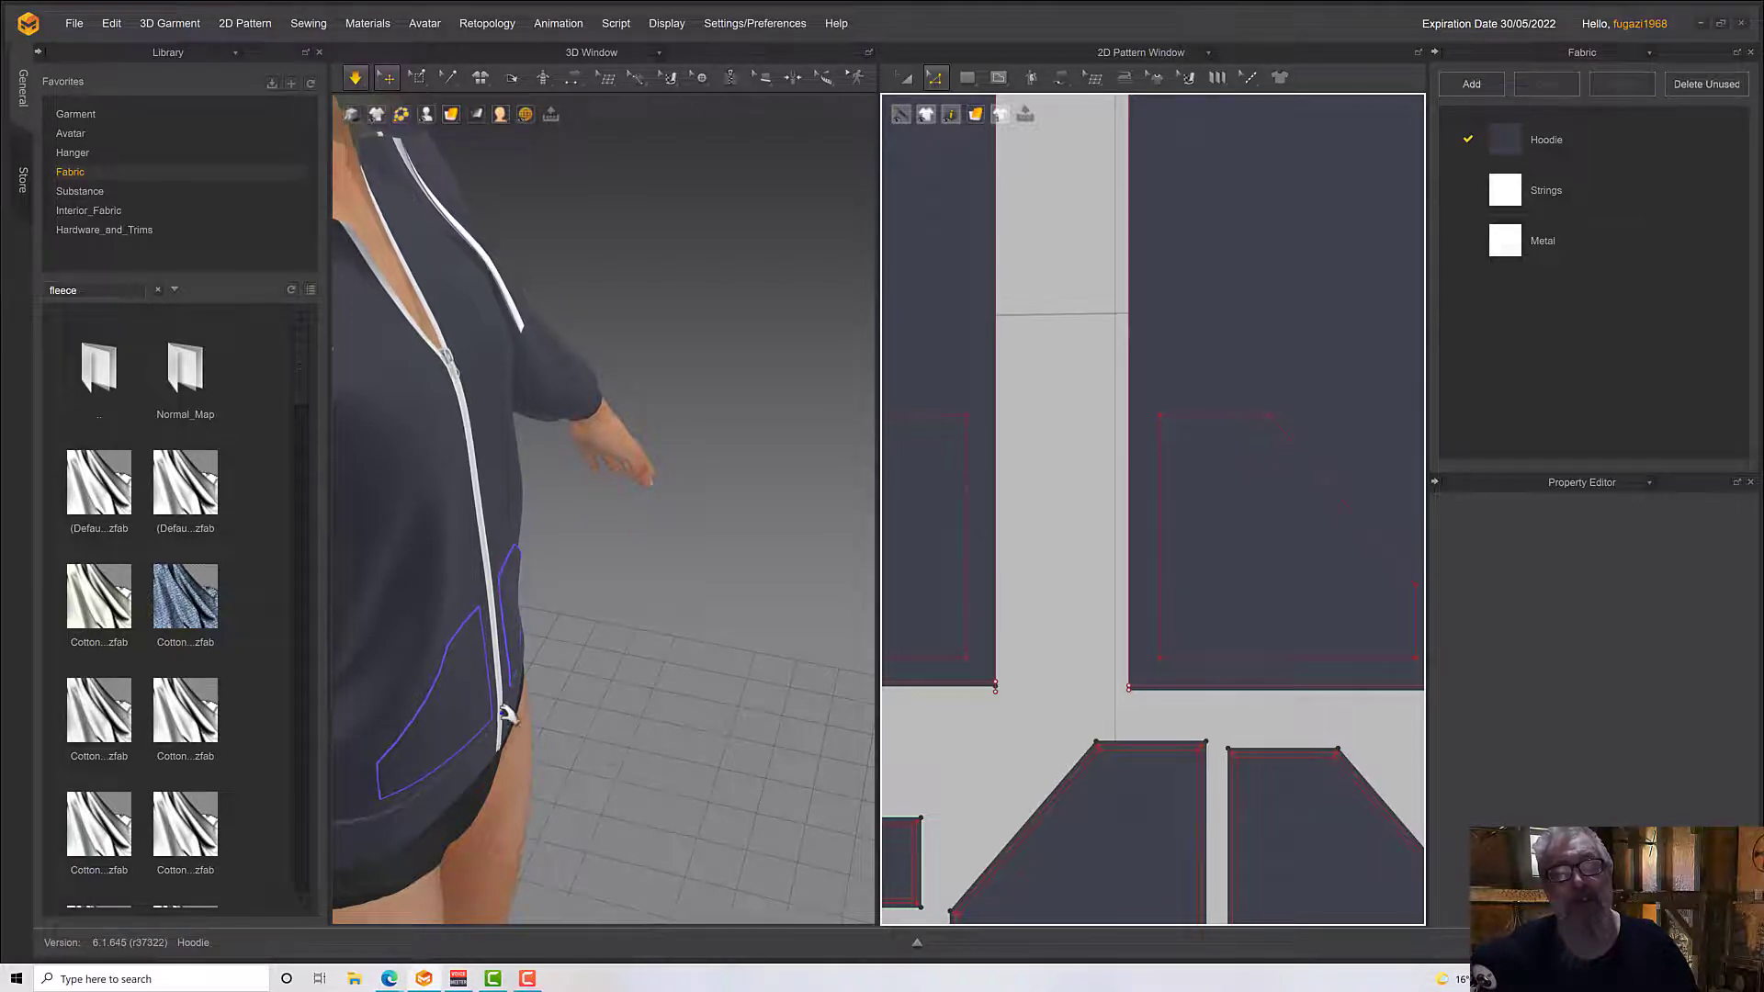
pyautogui.click(433, 709)
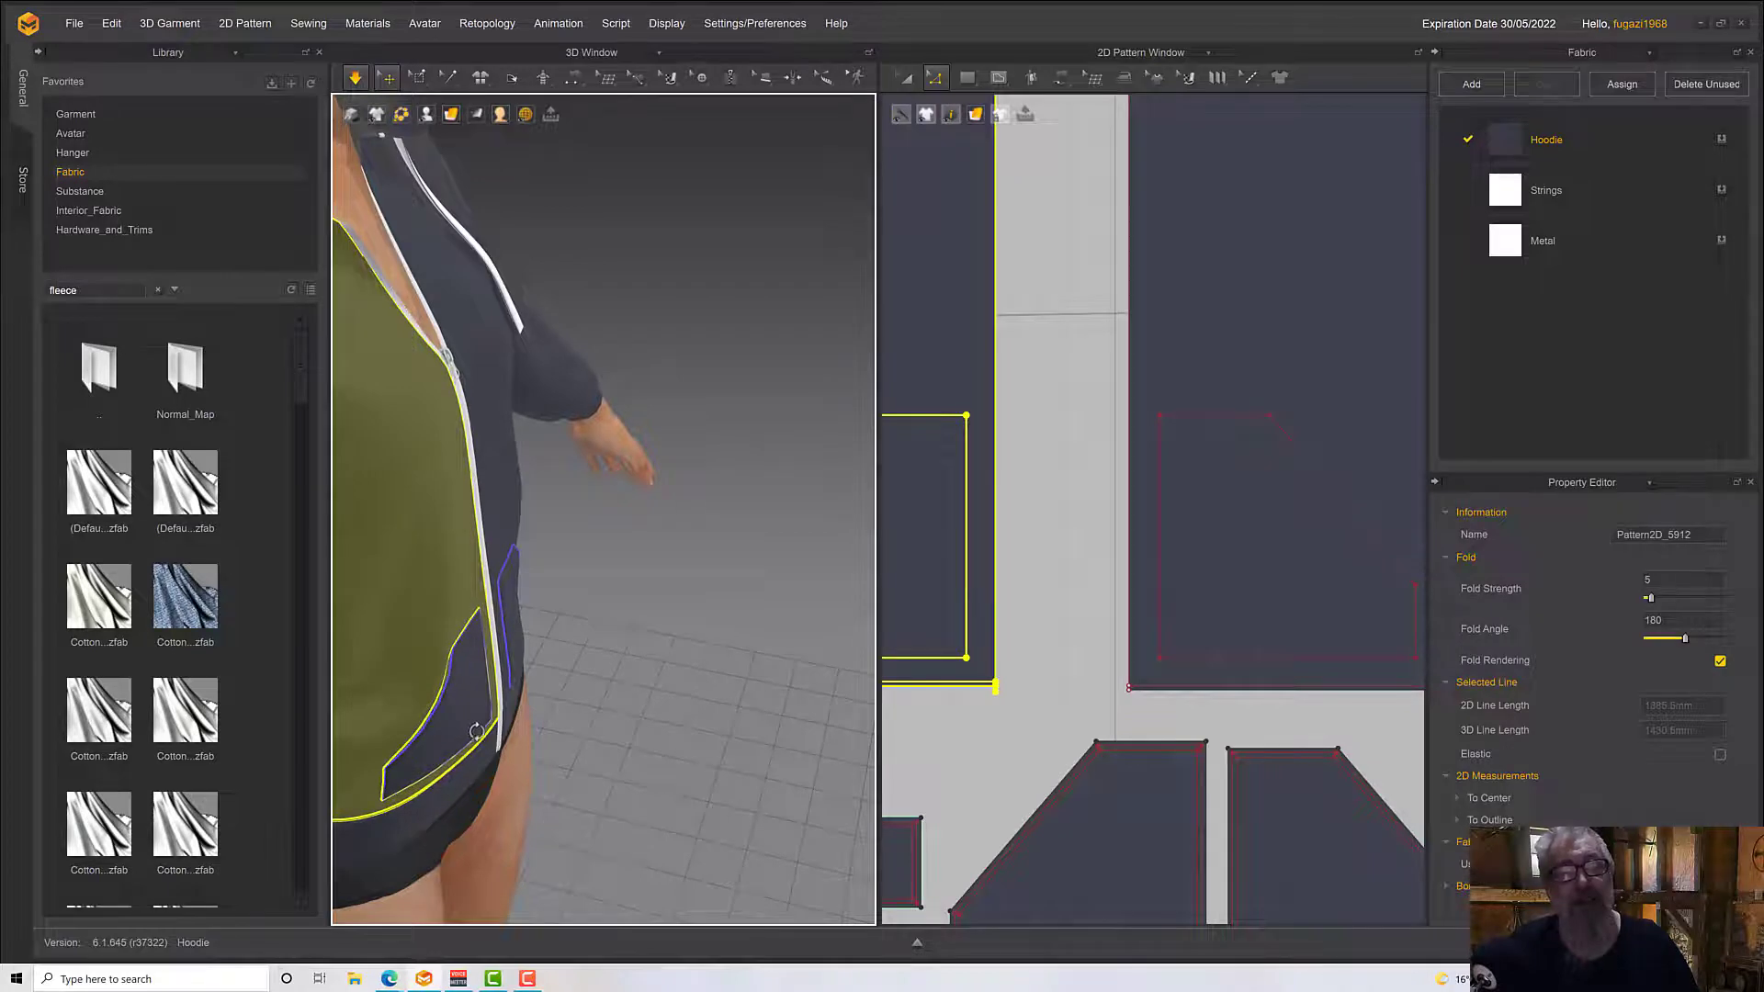
pyautogui.moveTo(476, 733); pyautogui.dragTo(479, 738, button='right')
pyautogui.scroll(-1, 479, 753)
pyautogui.scroll(1, 478, 753)
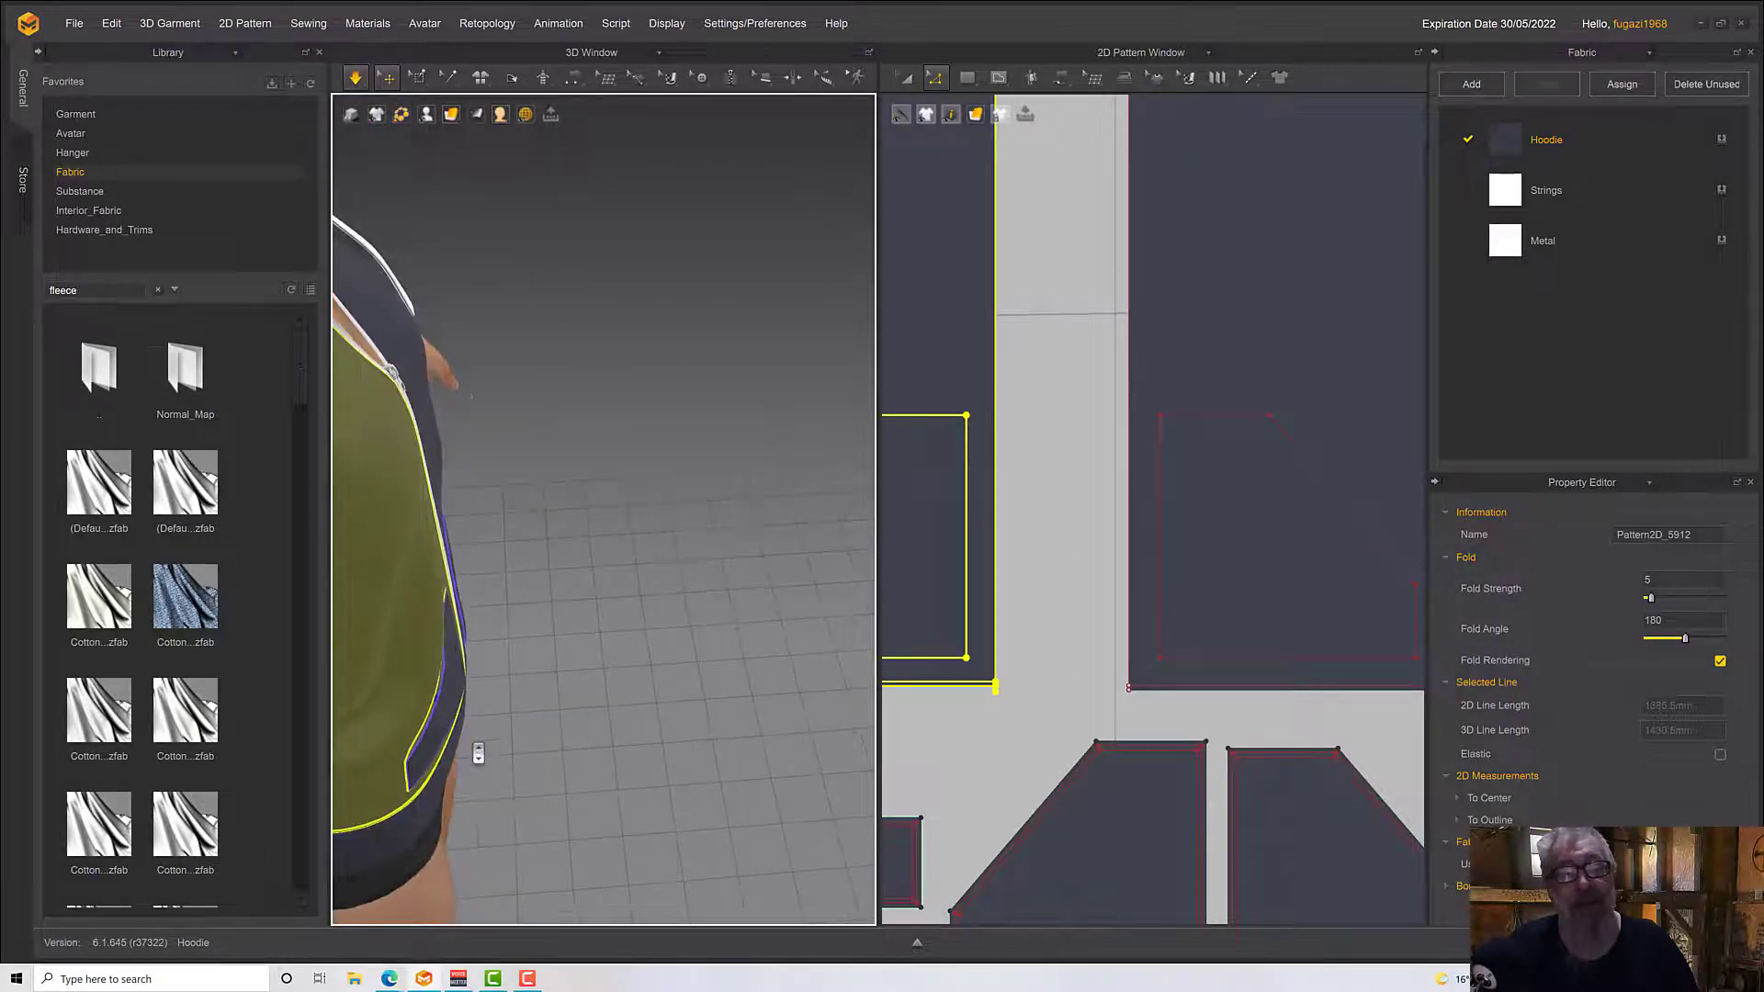
pyautogui.moveTo(558, 698); pyautogui.dragTo(622, 688, button='right')
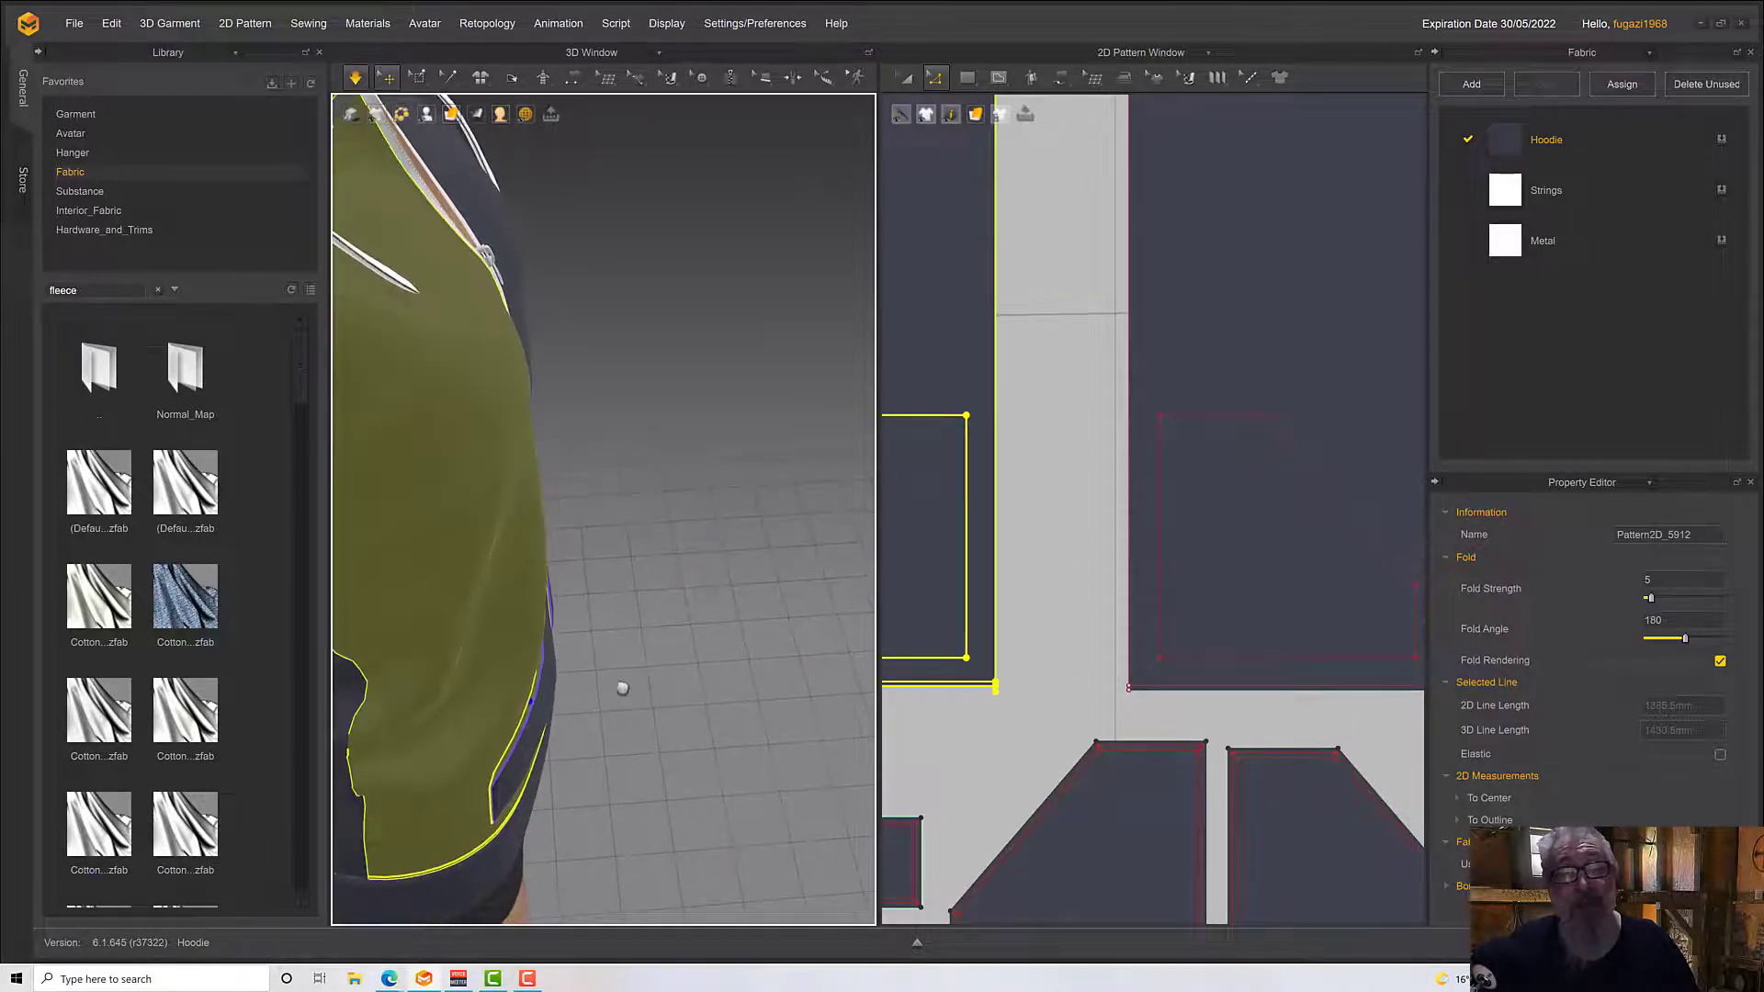
pyautogui.moveTo(497, 707); pyautogui.dragTo(443, 711)
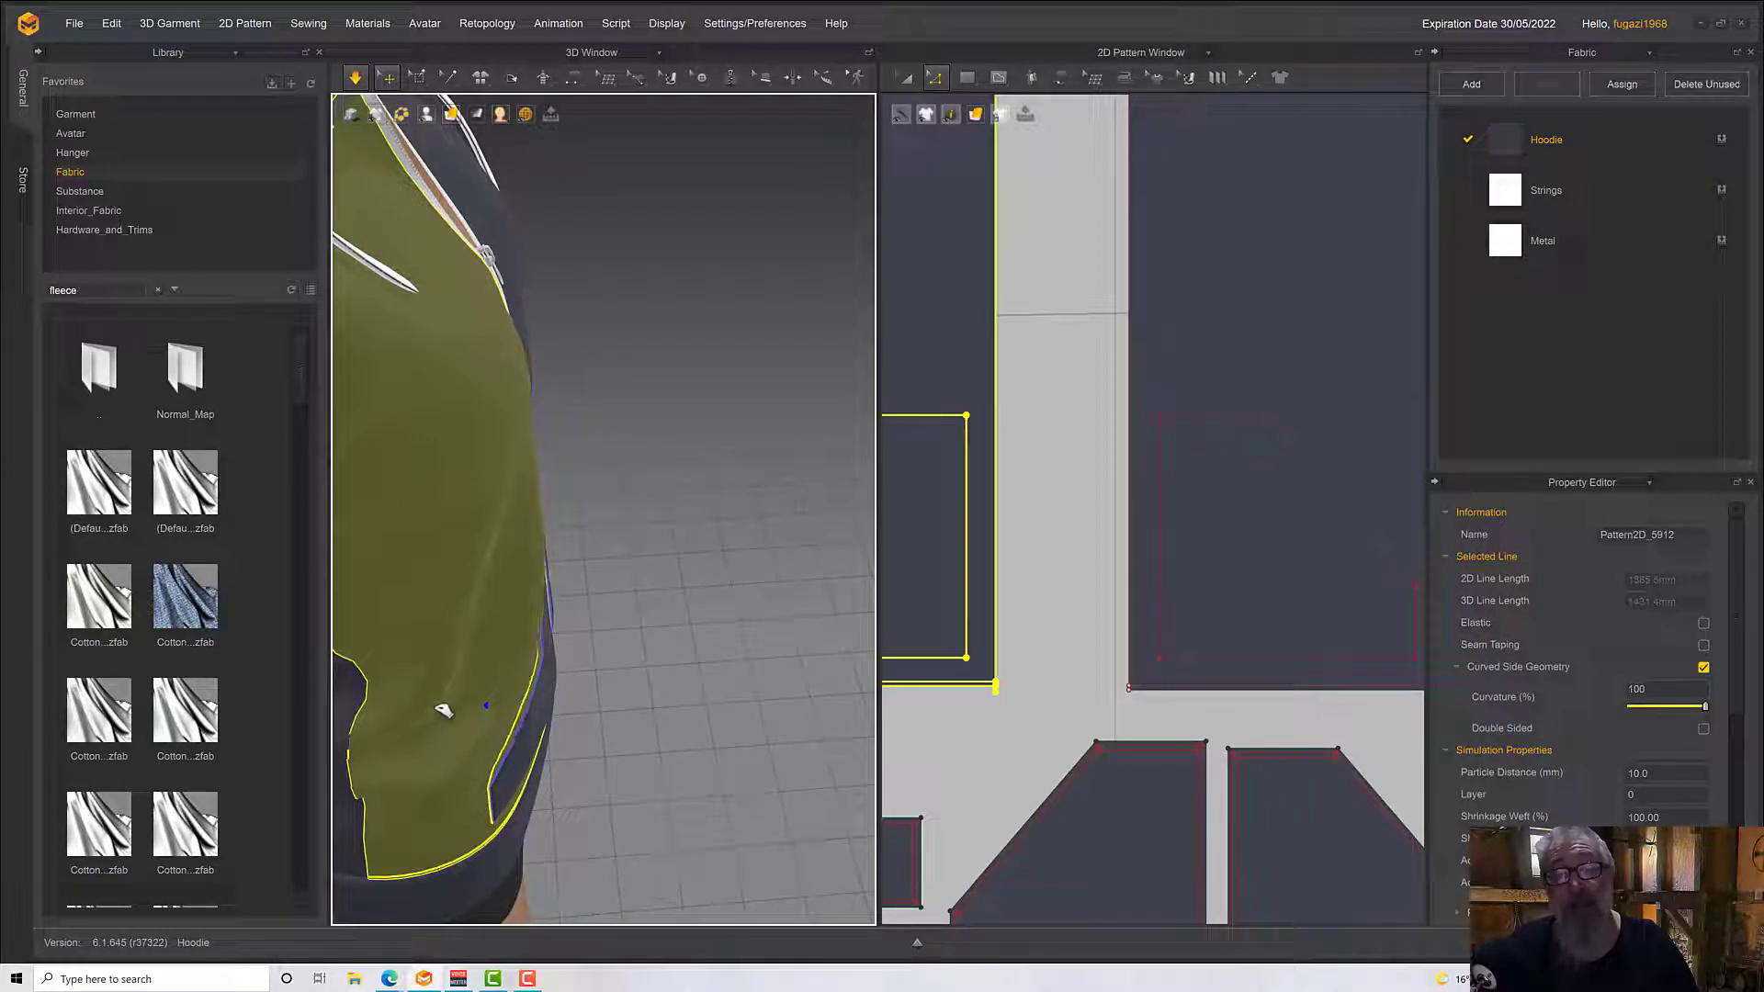
# Make the slanted opening edge of the avatar's right pocket elastic, with a ratio of 120
pyautogui.click(1041, 809)
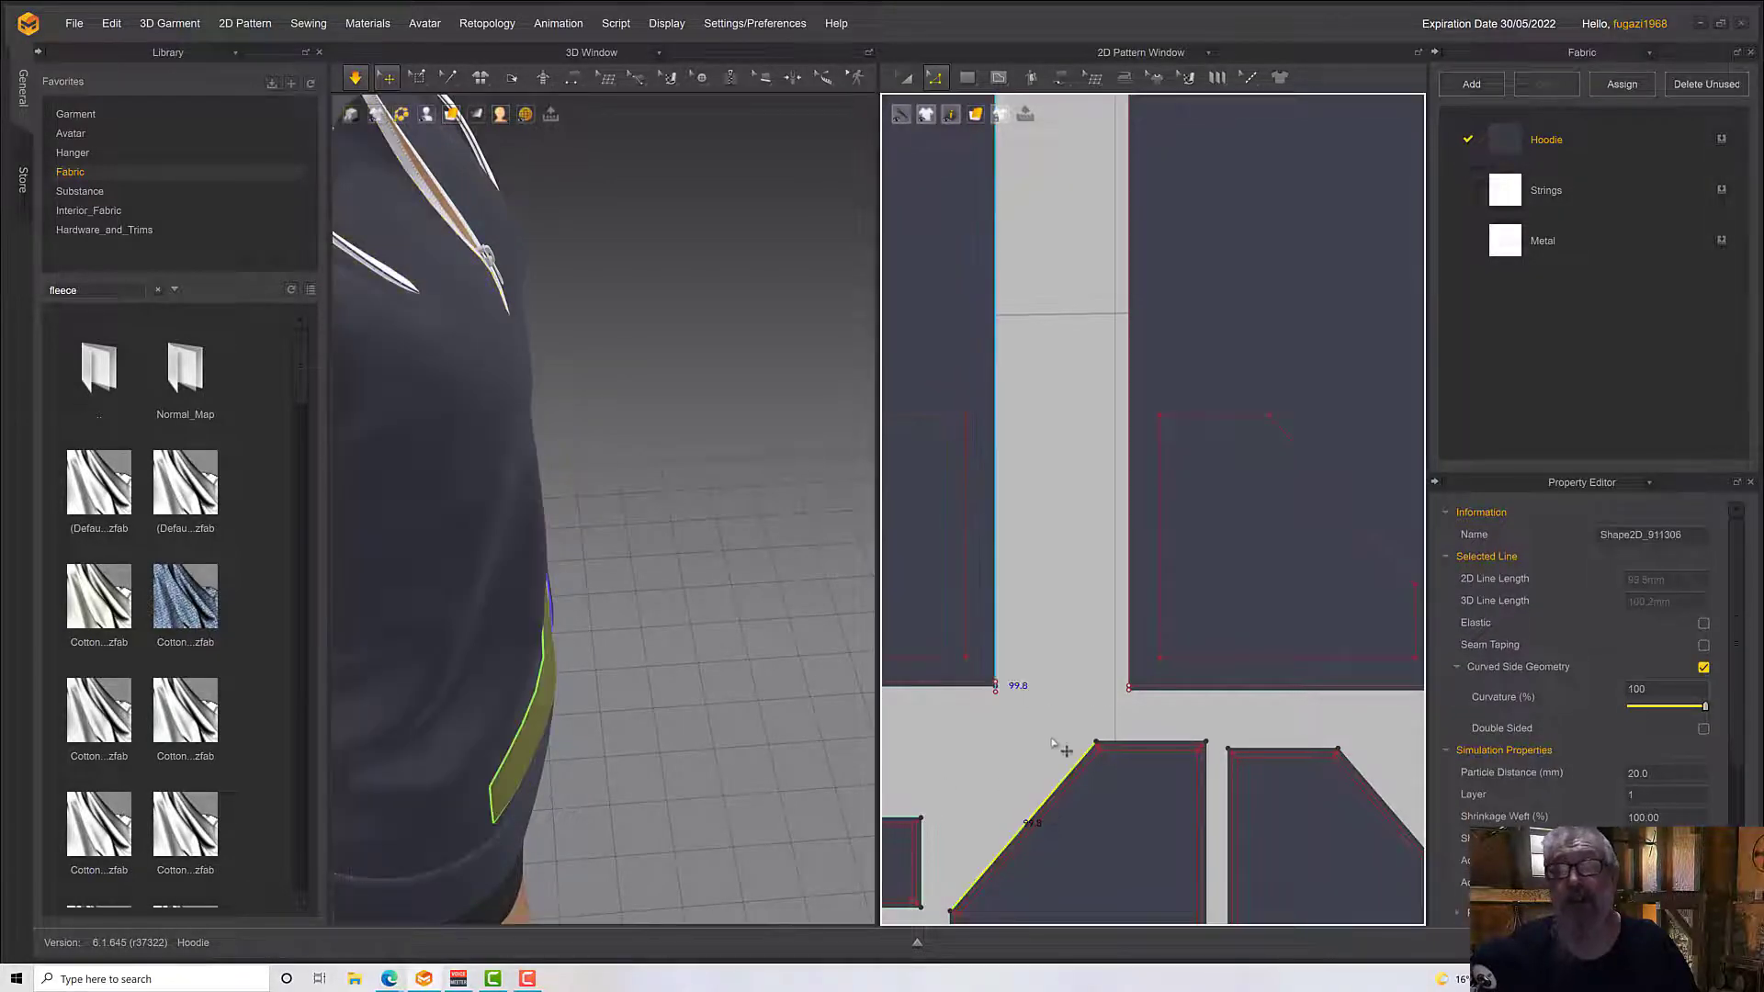
pyautogui.press('Escape')
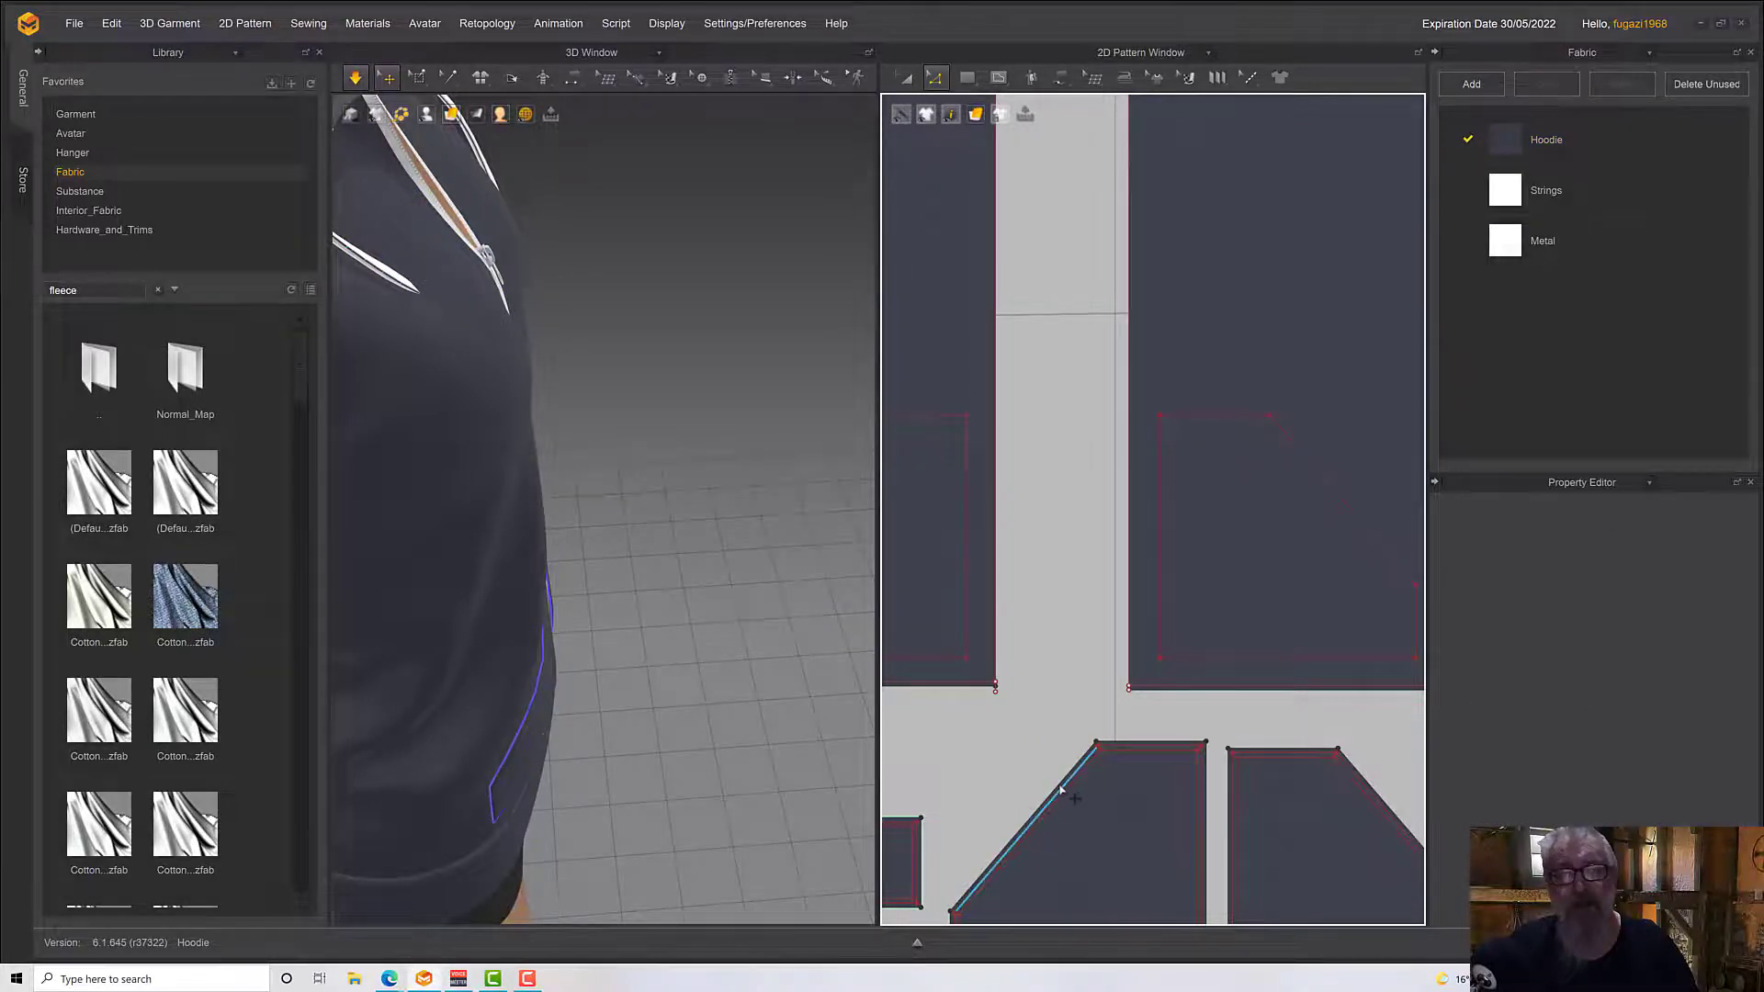
pyautogui.click(1061, 792)
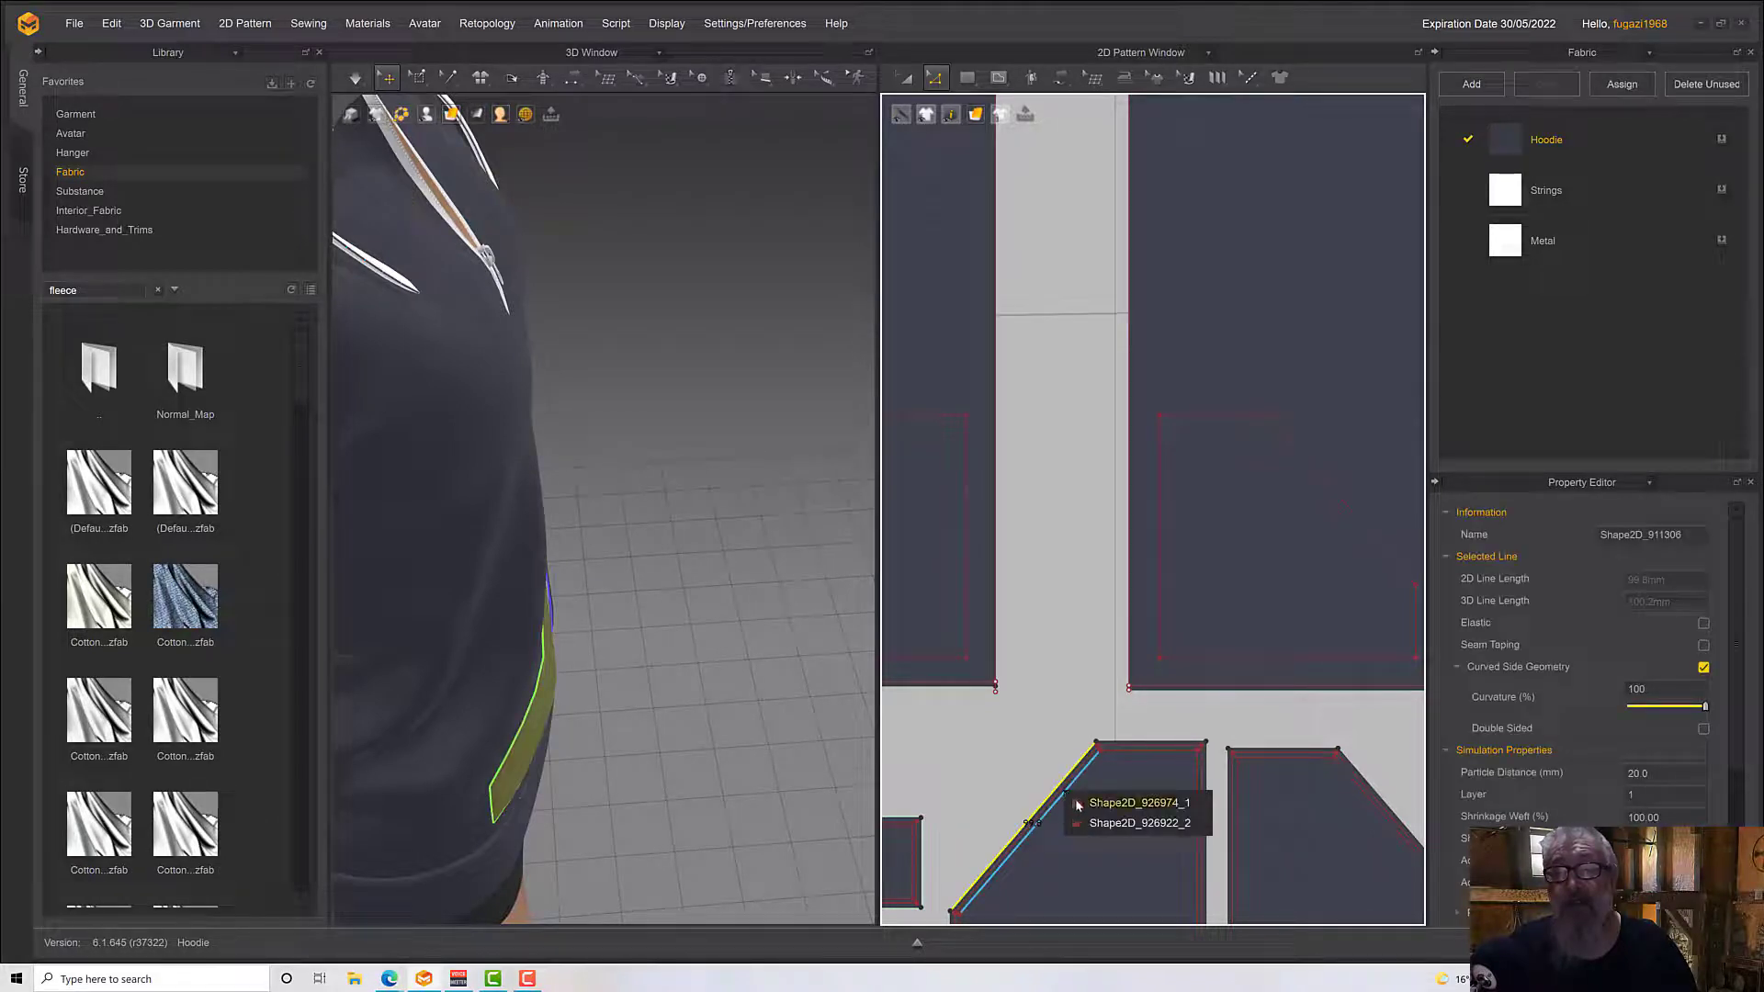
pyautogui.click(1079, 804)
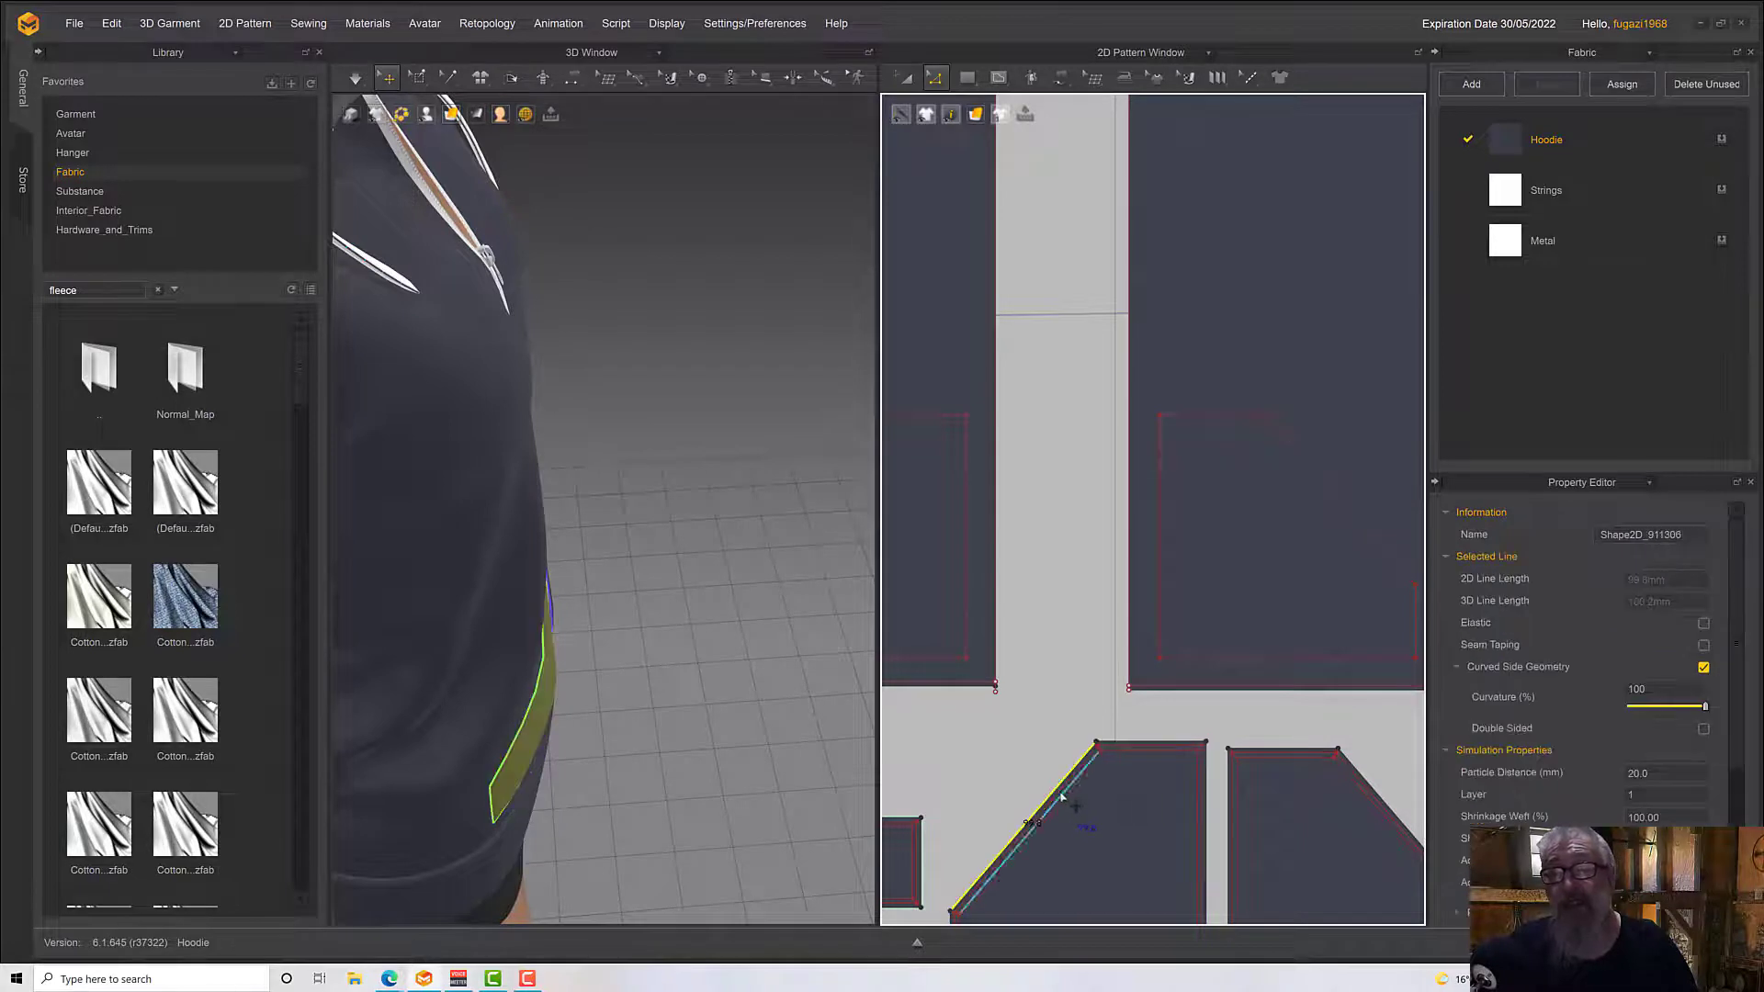
pyautogui.click(1058, 793)
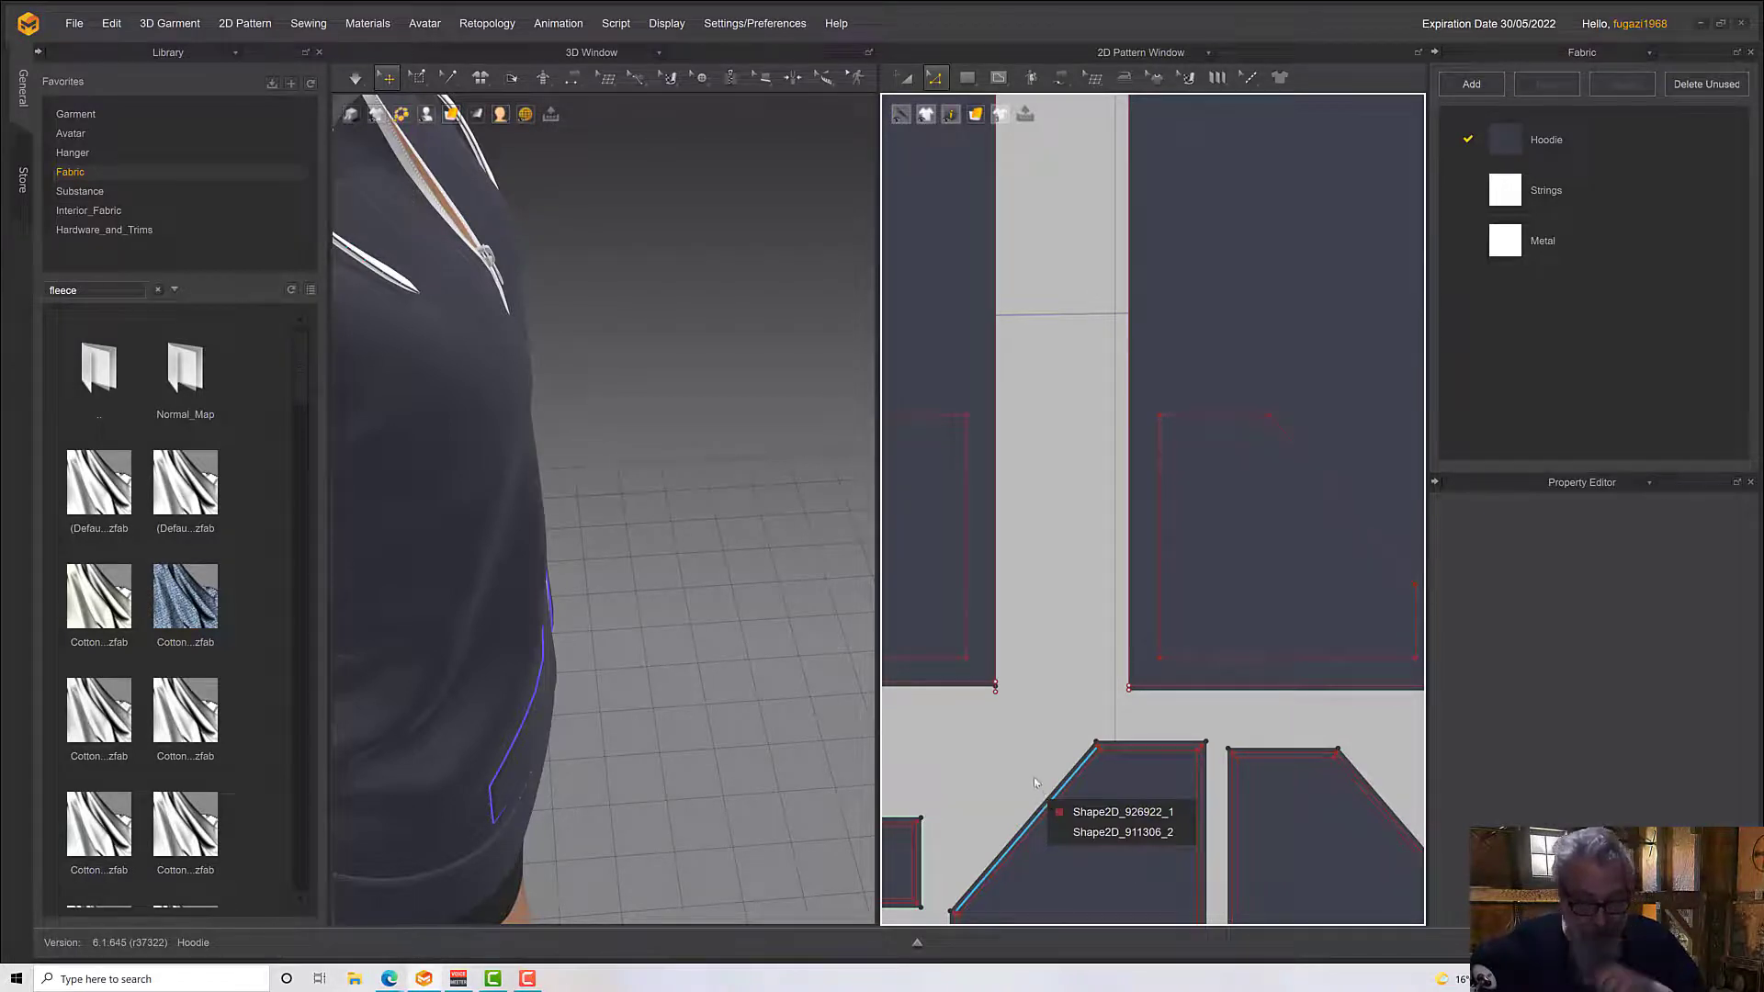
pyautogui.scroll(6, 1055, 815)
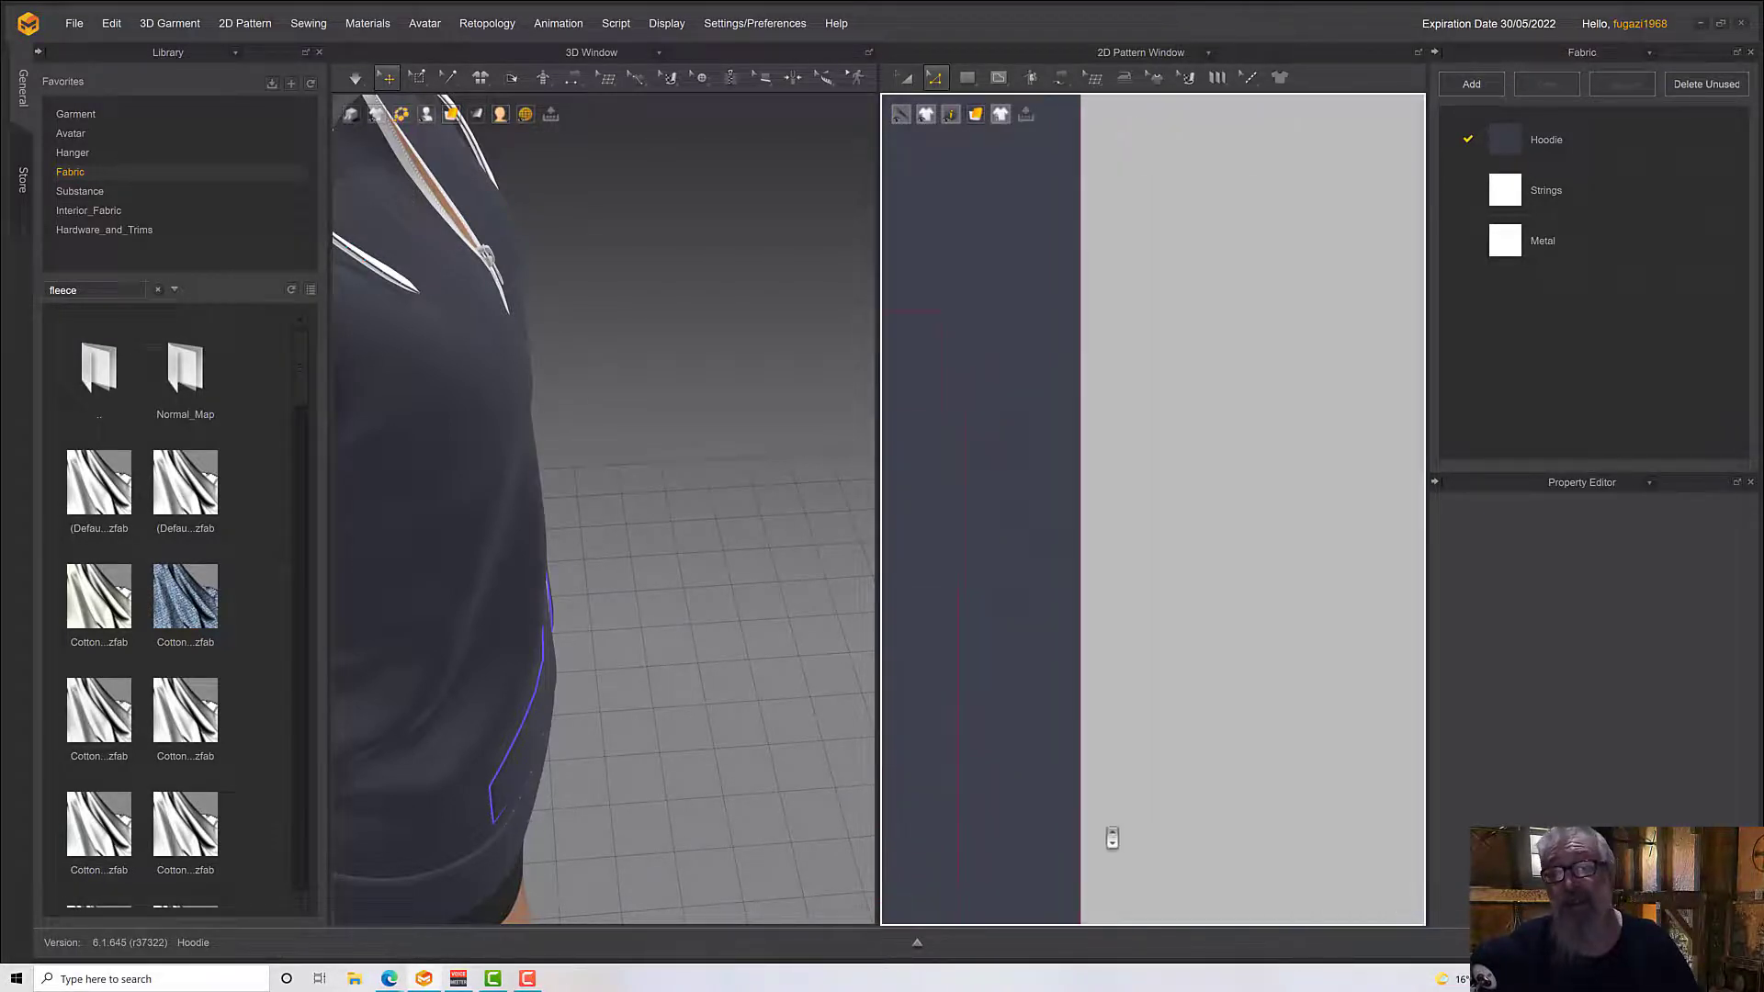
pyautogui.scroll(-6, 1111, 838)
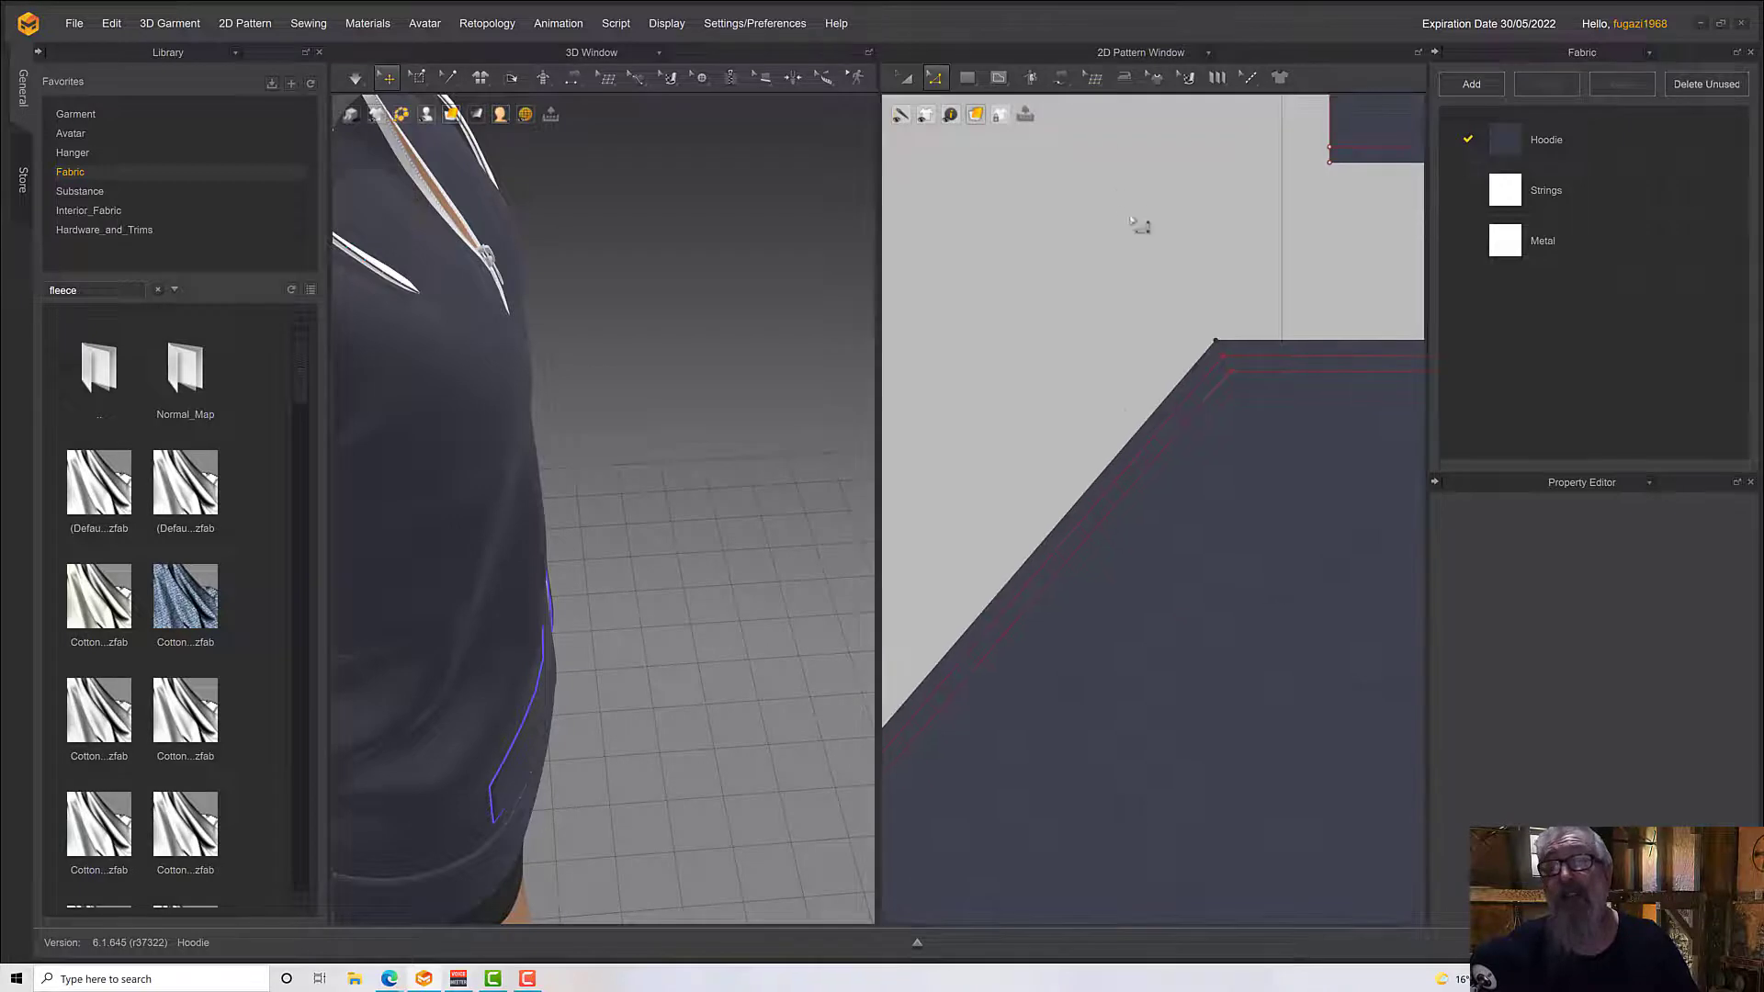
pyautogui.click(1101, 489)
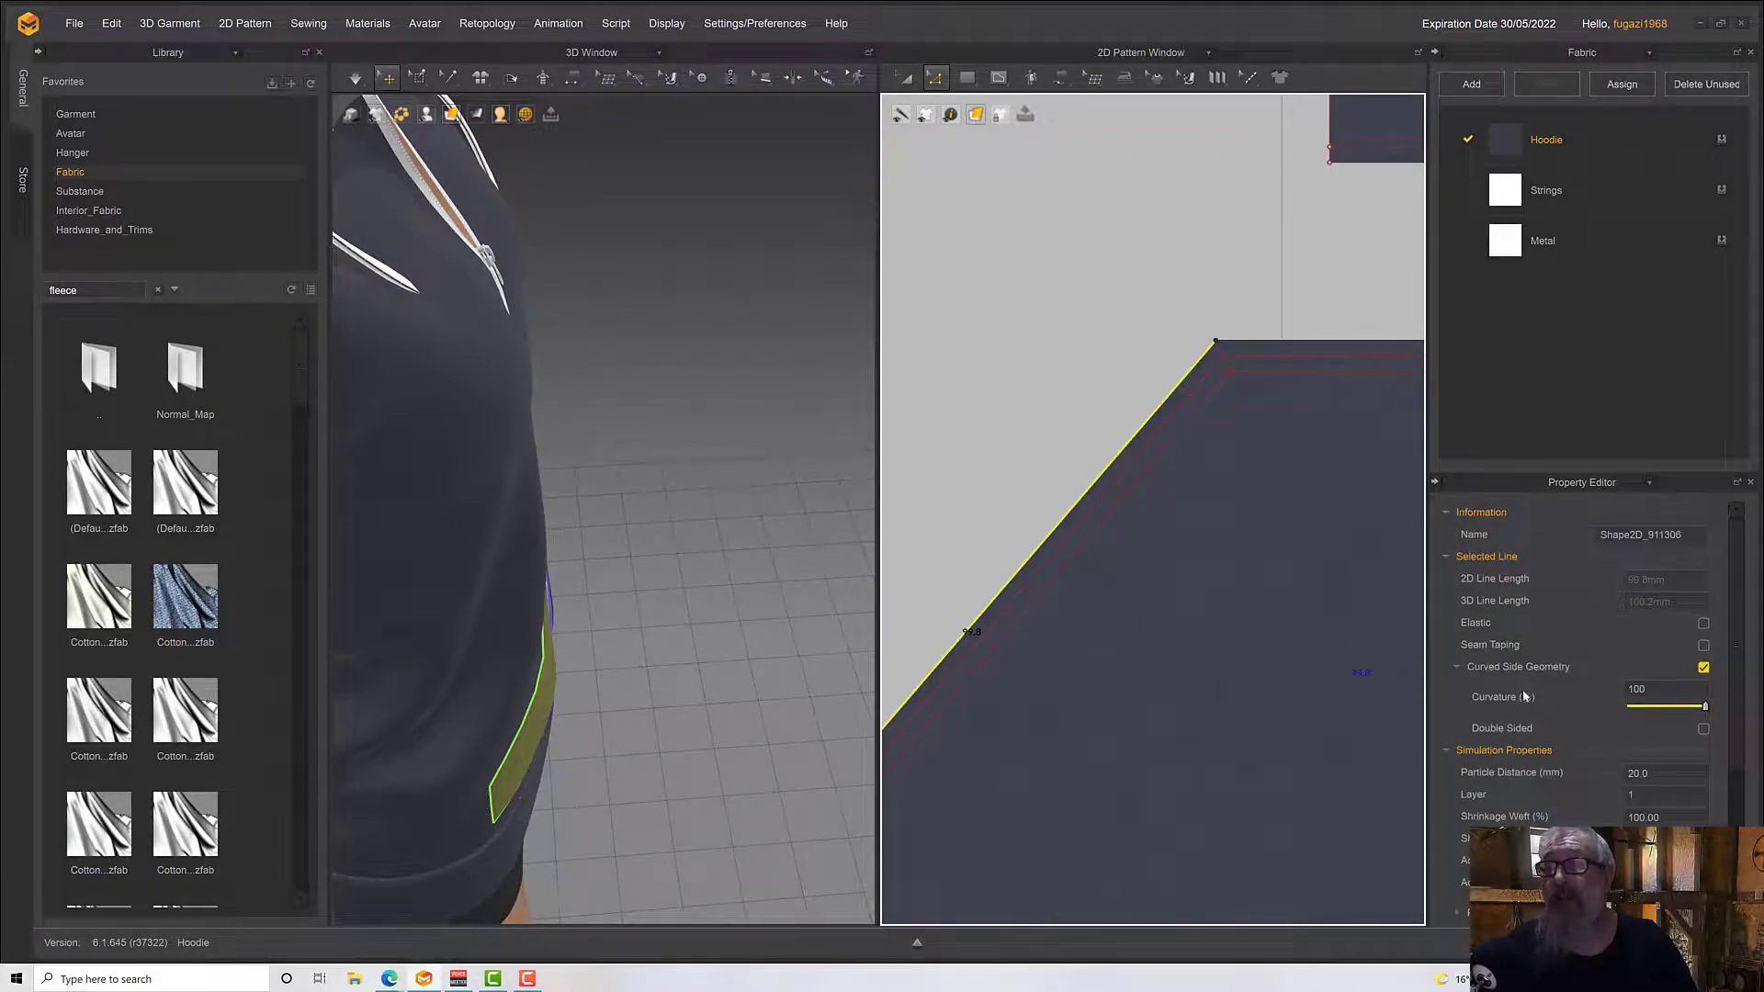
pyautogui.click(1703, 623)
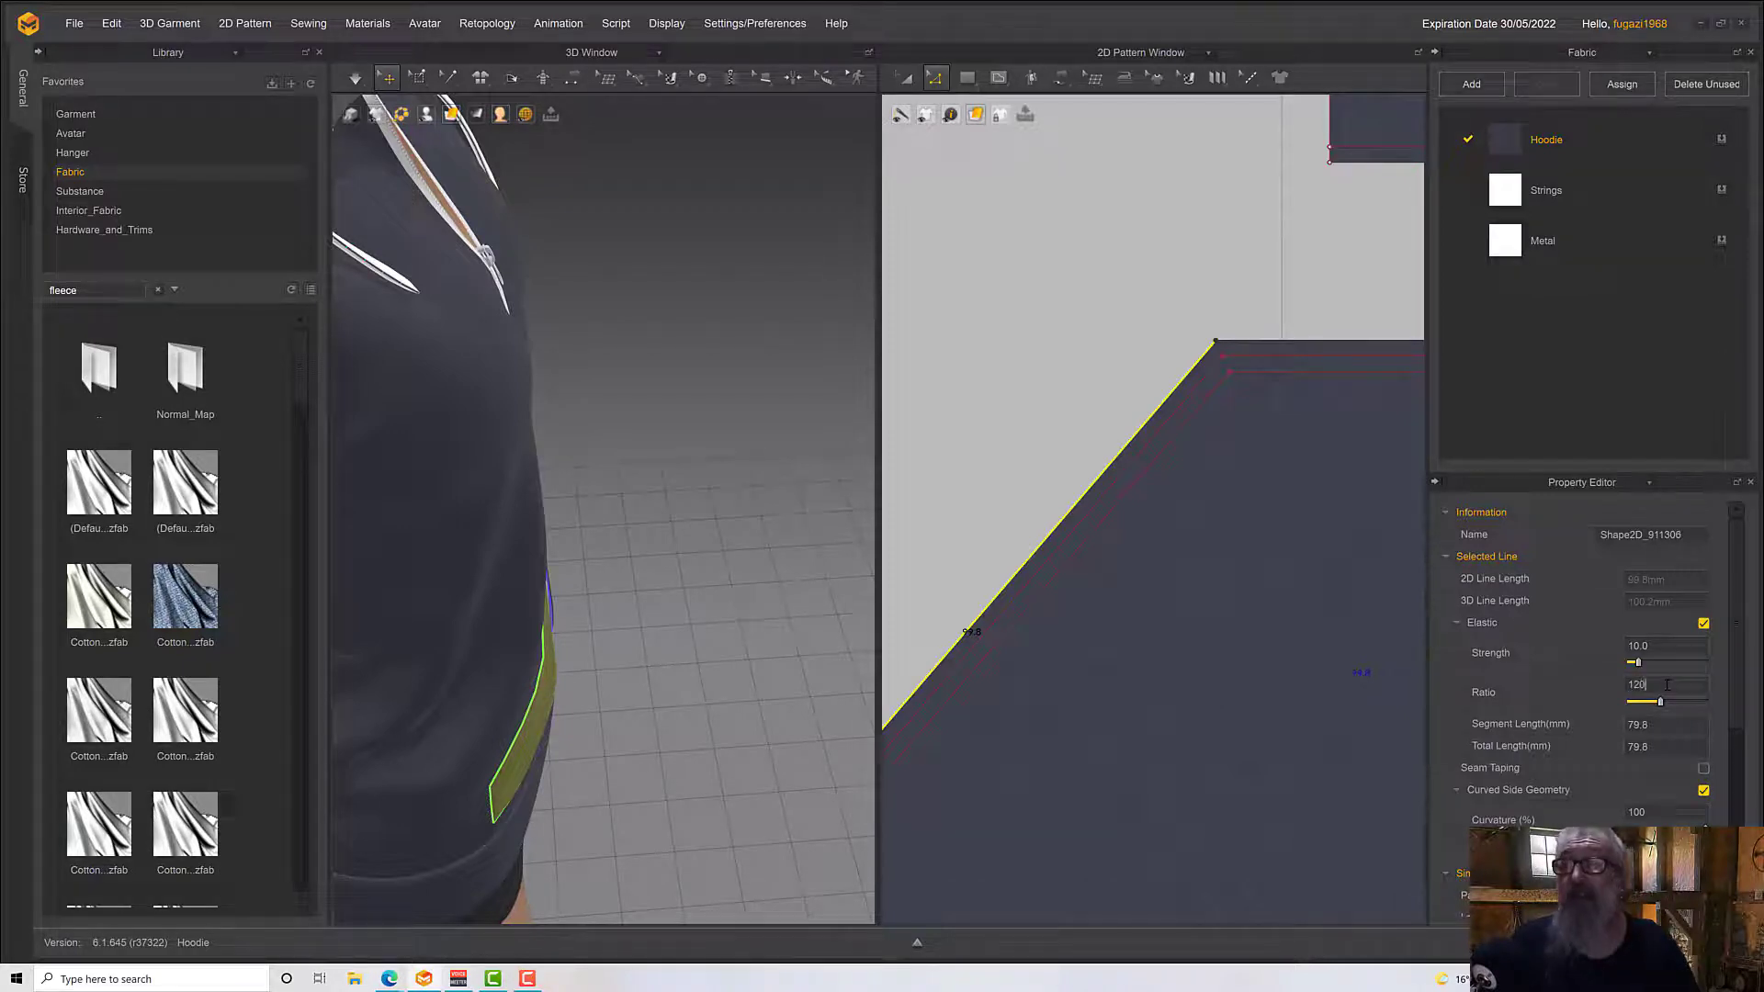
pyautogui.press('Return')
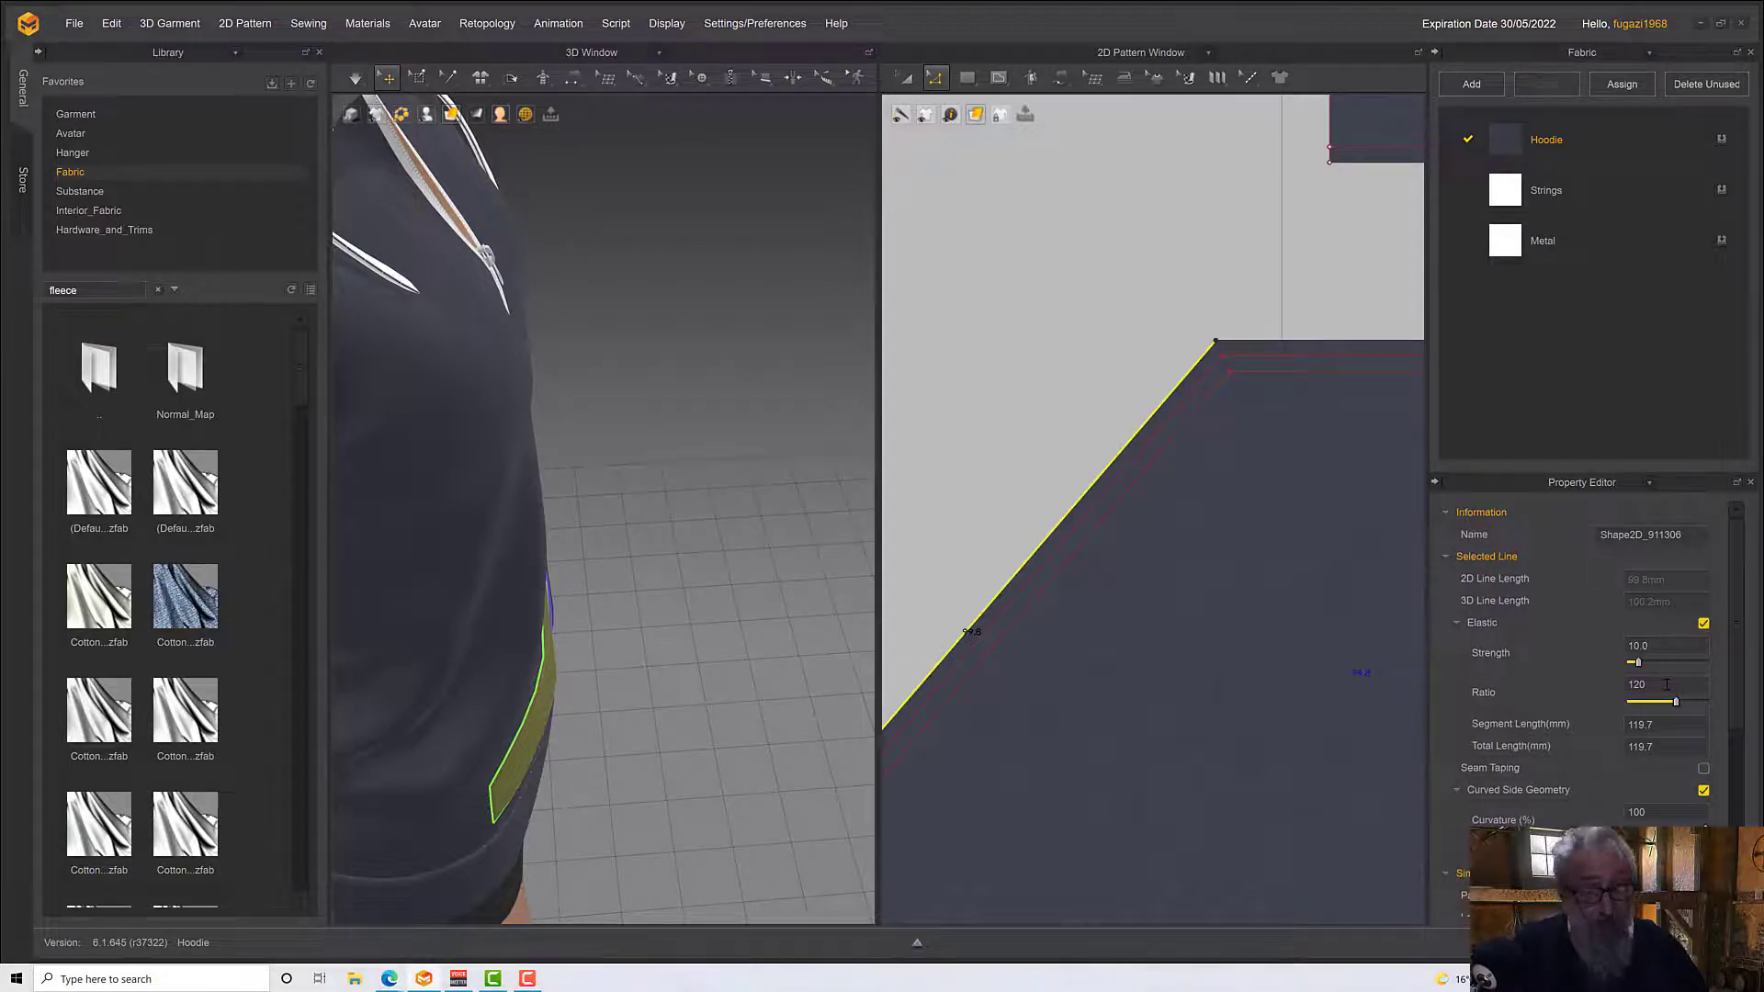
# Run the simulation and tug on the avatar's right pocket in 3D to examine how the elastic opening hangs
pyautogui.moveTo(602, 603); pyautogui.dragTo(485, 717, button='right')
pyautogui.press('space')
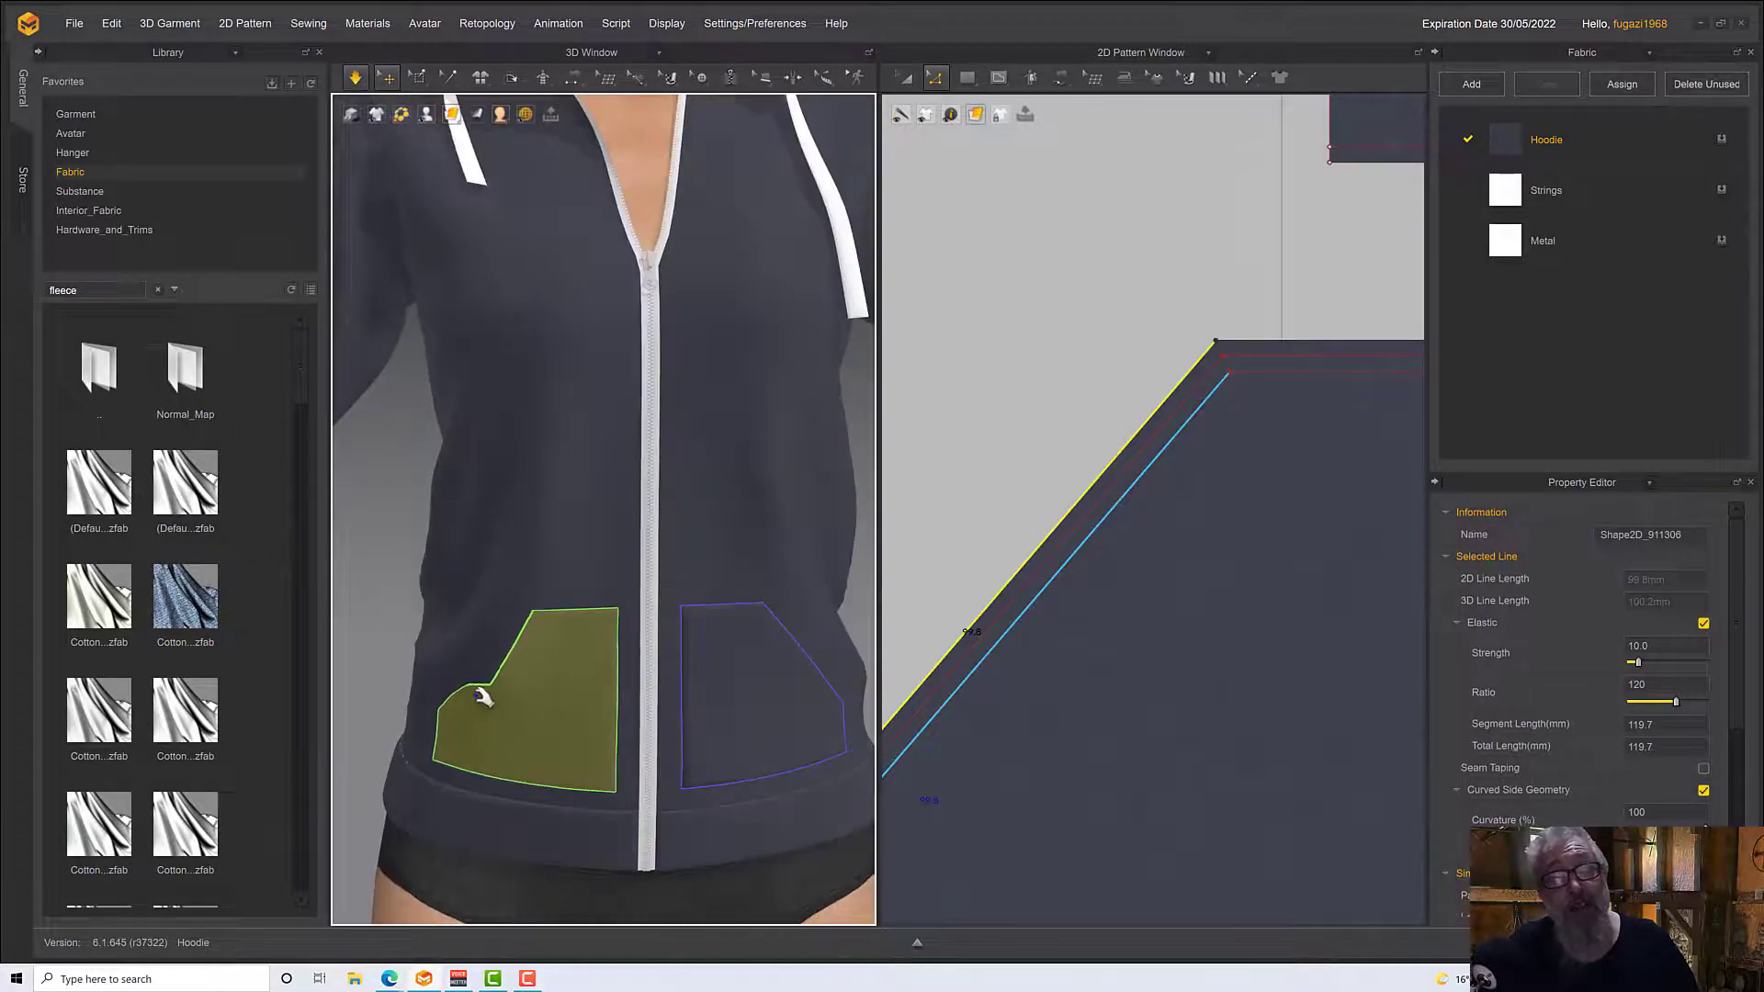
pyautogui.click(466, 713)
pyautogui.moveTo(469, 715); pyautogui.dragTo(458, 726)
pyautogui.moveTo(459, 728); pyautogui.dragTo(401, 698, button='right')
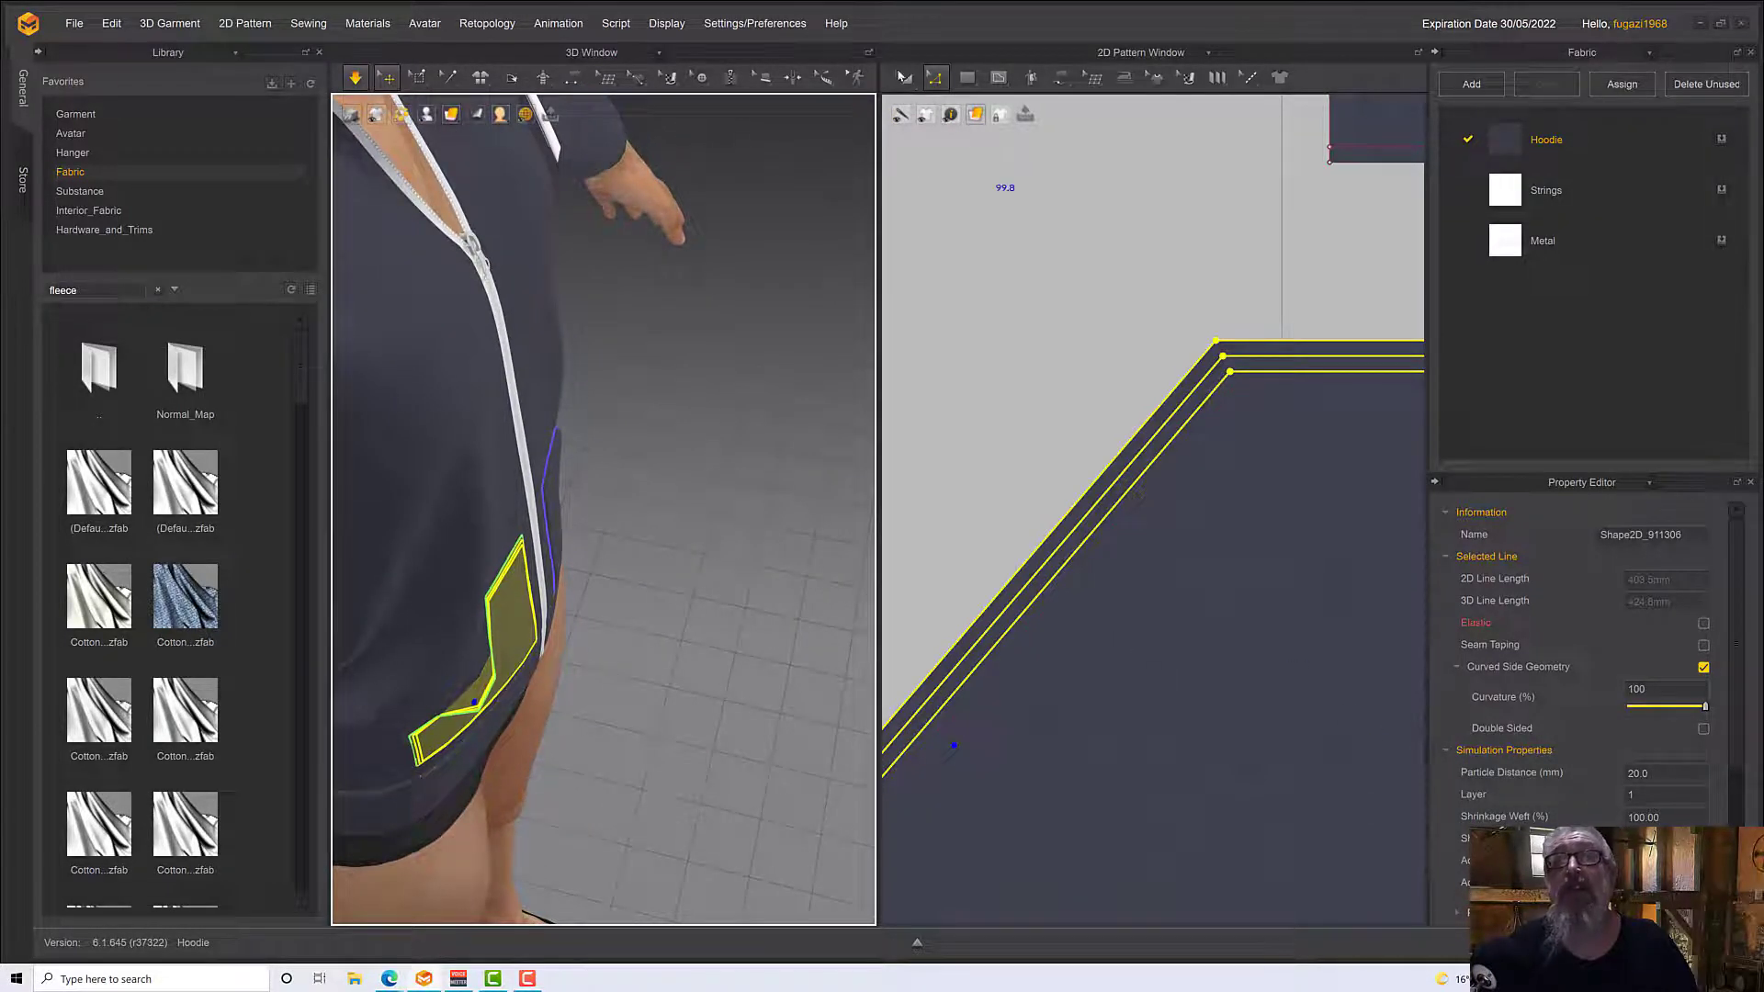
# Select both pocket patterns with their internal lines and set the particle distance to 10 mm
pyautogui.press('a')
pyautogui.click(1144, 537)
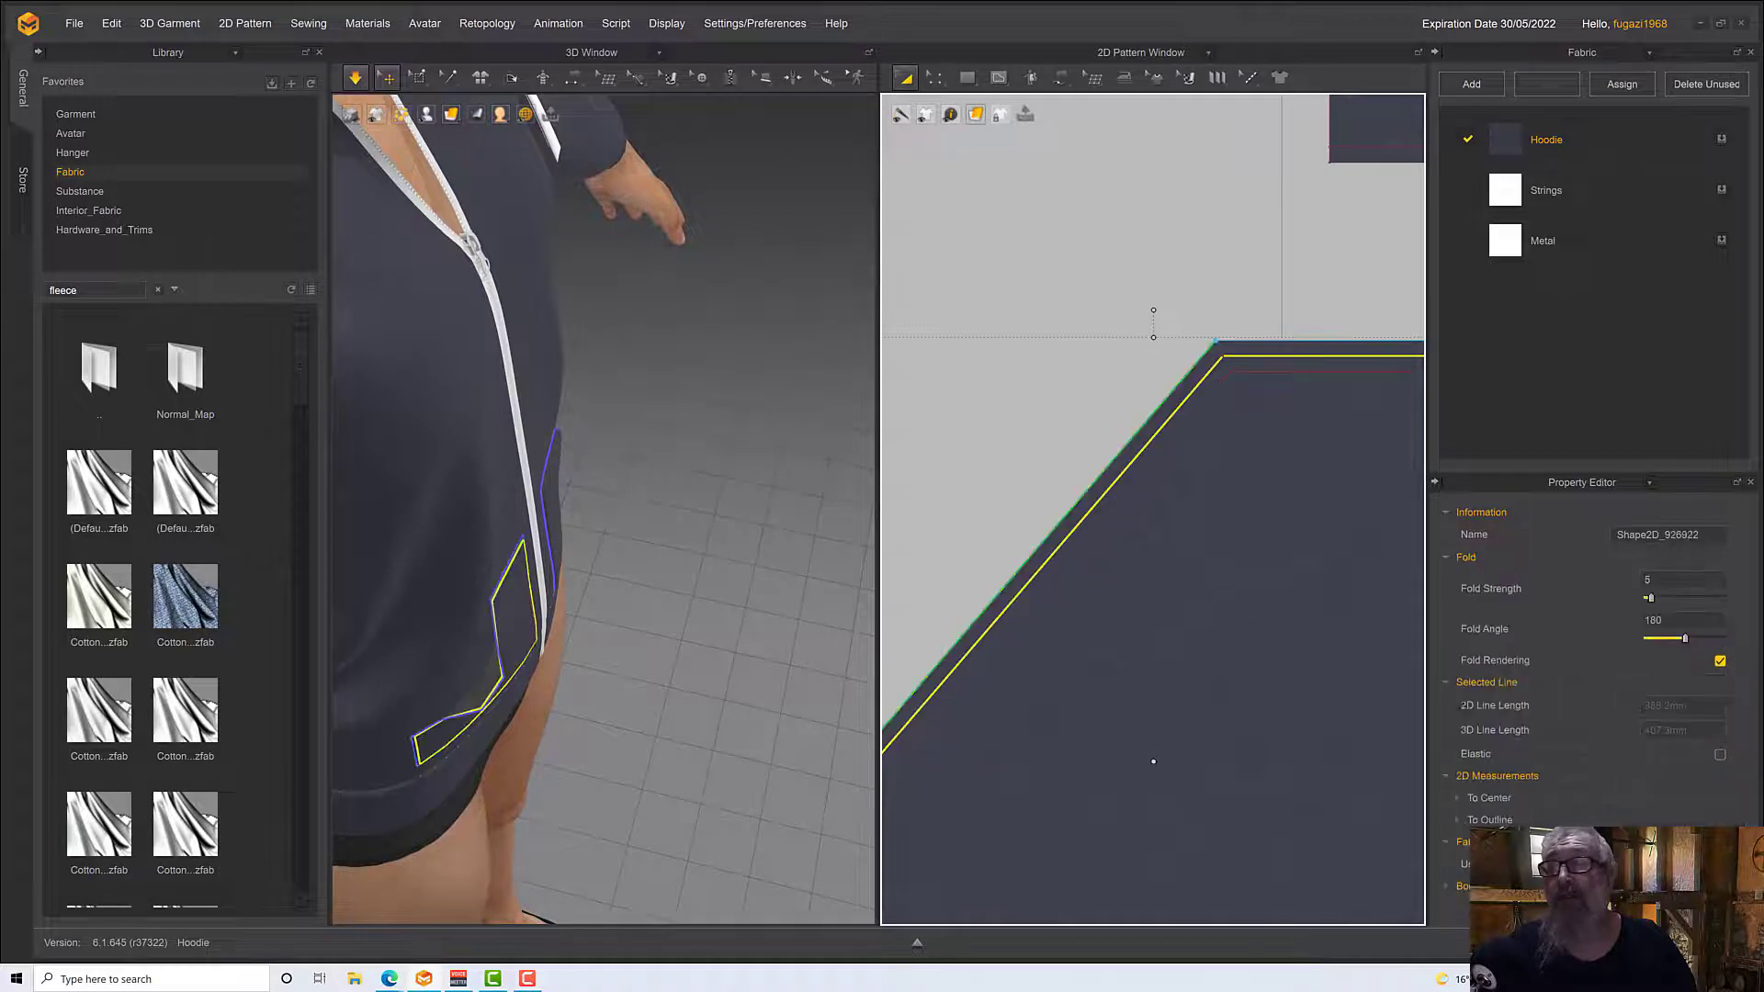
pyautogui.scroll(-5, 1244, 581)
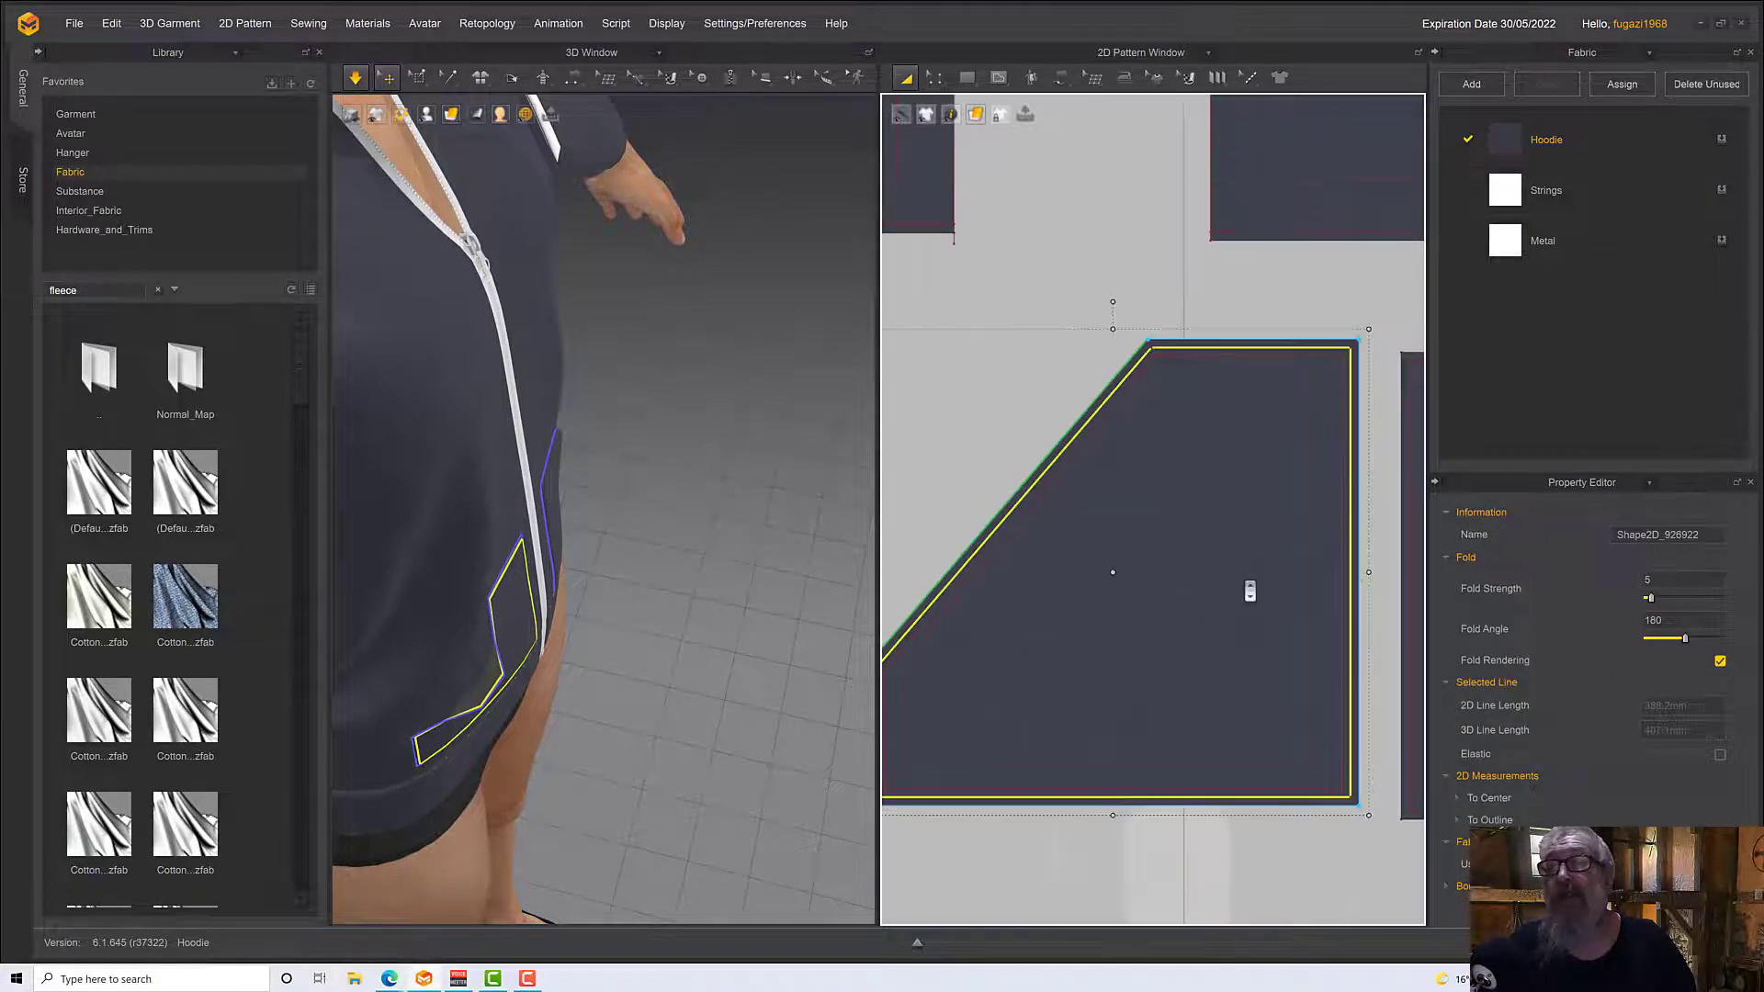
pyautogui.click(962, 315)
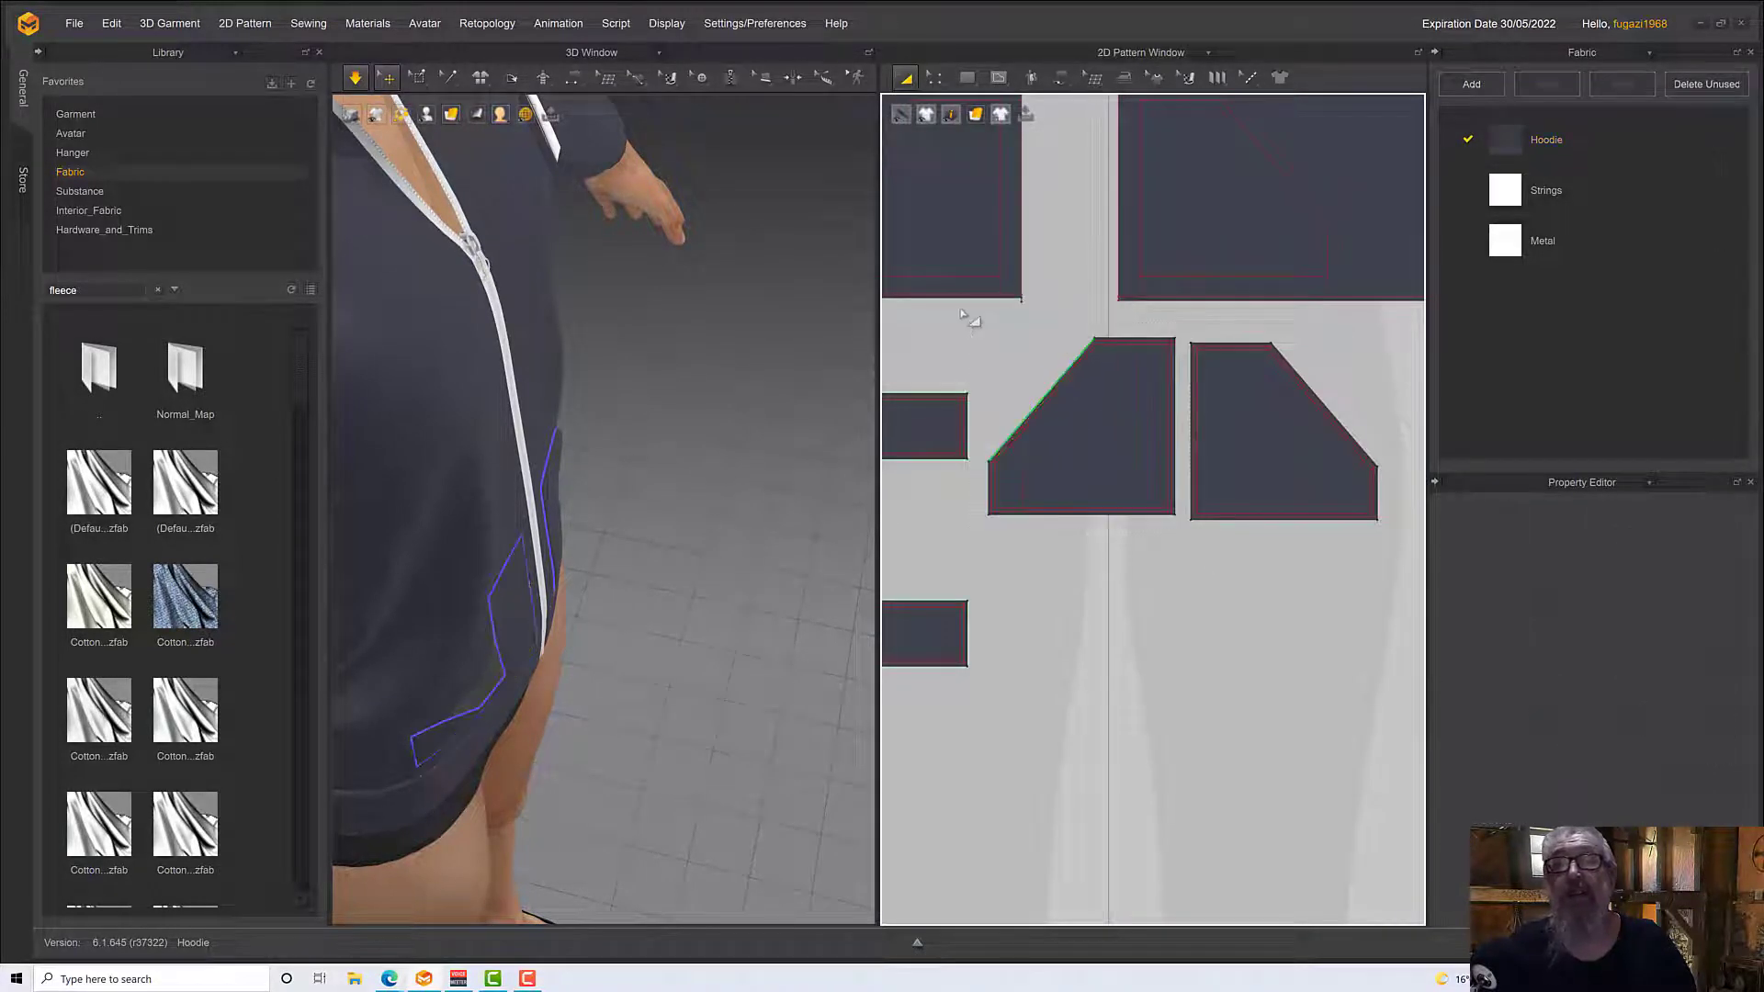
pyautogui.moveTo(958, 306); pyautogui.dragTo(1405, 601)
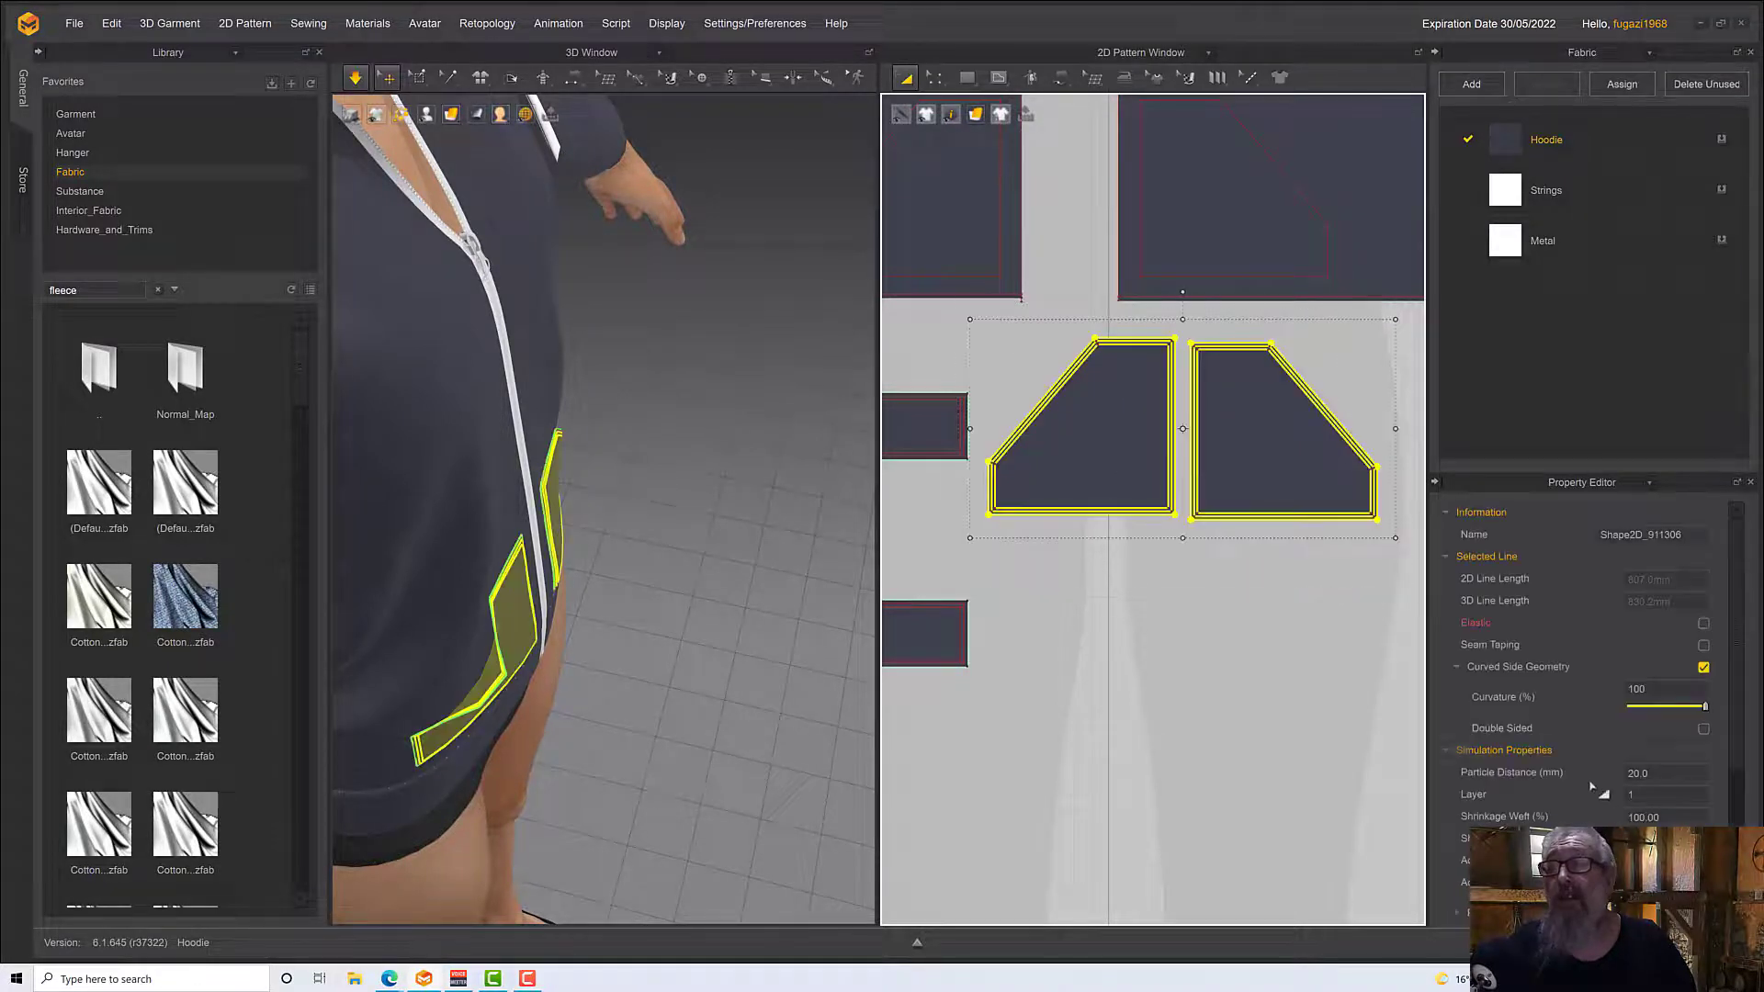
pyautogui.doubleClick(1655, 773)
pyautogui.write('1')
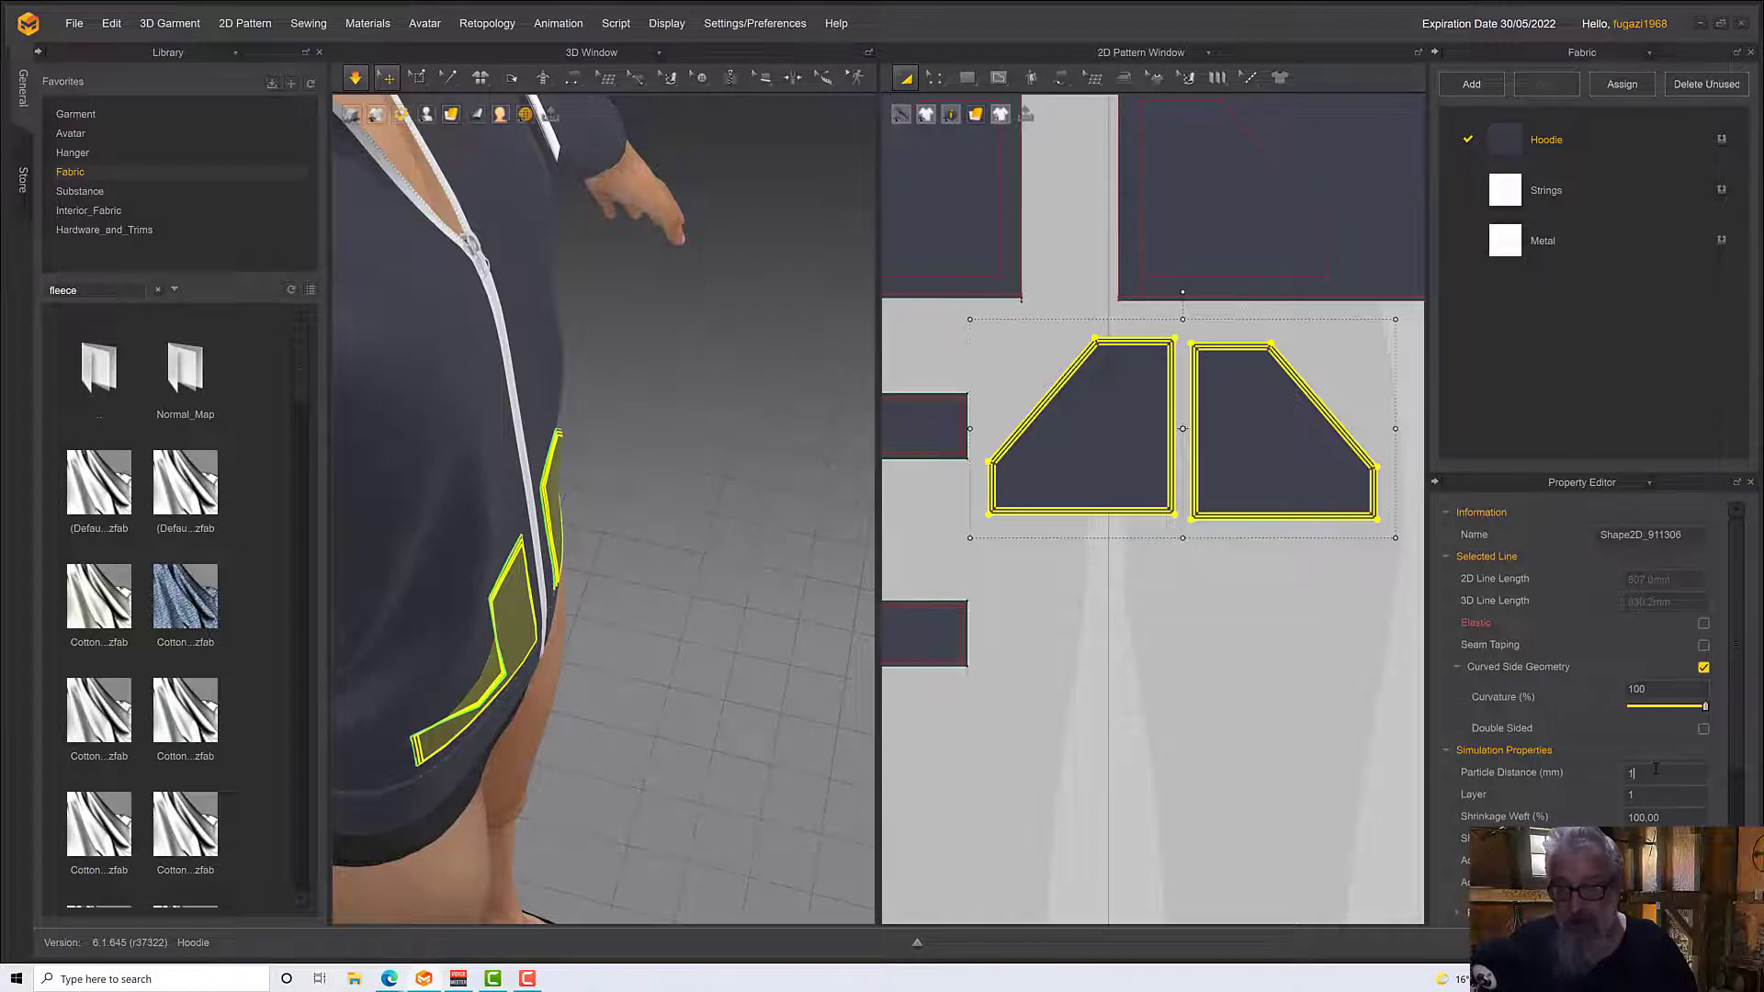
pyautogui.write('0')
pyautogui.press('Return')
# Simulate the garment with the refined pockets and pull at the avatar's right pocket to examine its opening up close
pyautogui.moveTo(668, 634); pyautogui.dragTo(587, 589, button='right')
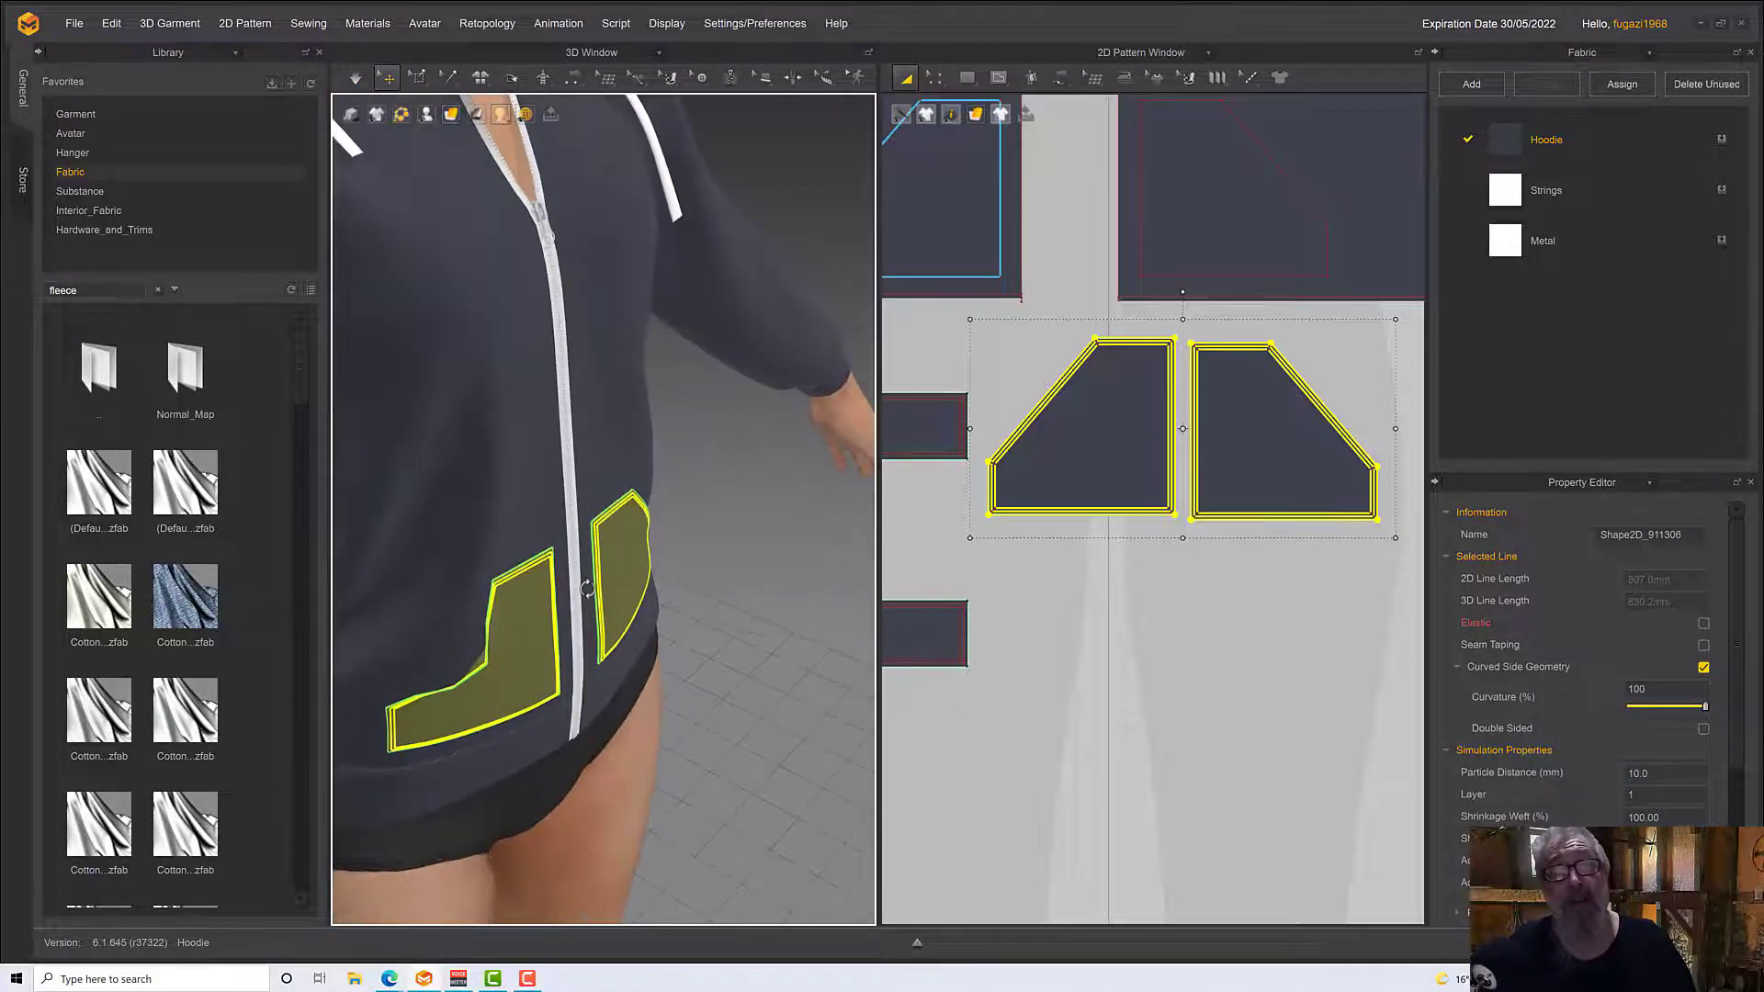
pyautogui.scroll(1, 568, 679)
pyautogui.scroll(-2, 568, 681)
pyautogui.moveTo(568, 681); pyautogui.dragTo(660, 641, button='middle')
pyautogui.press('space')
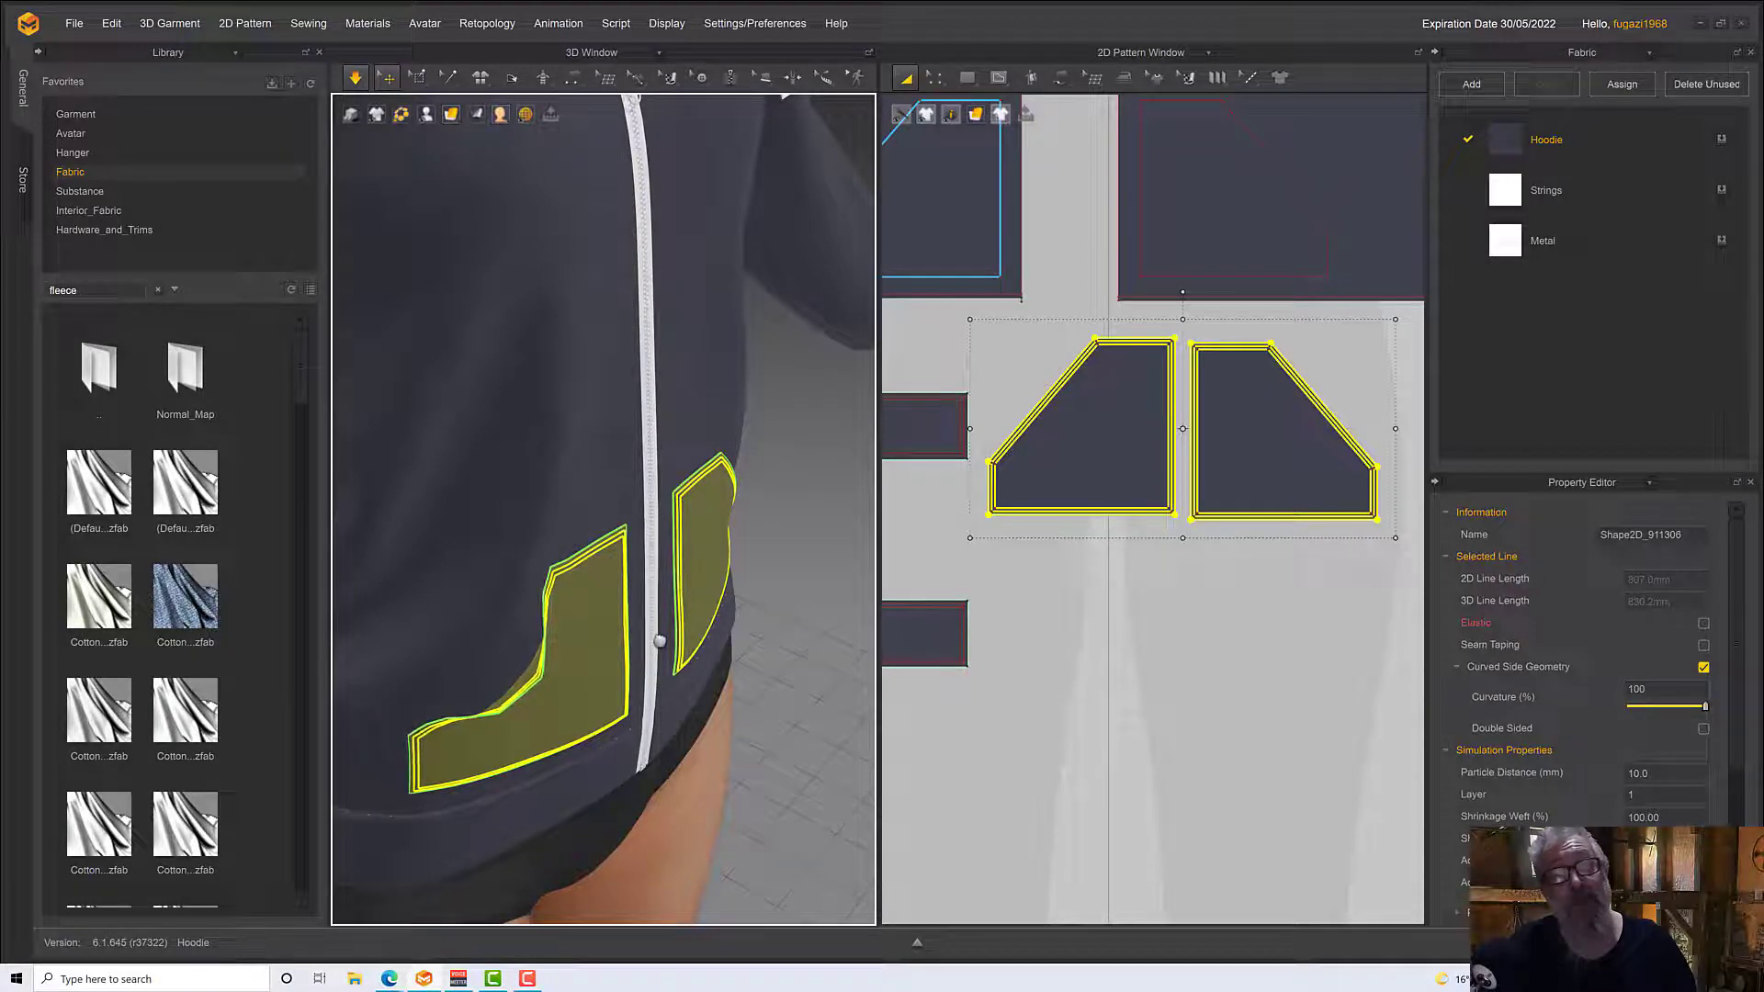
pyautogui.press('space')
pyautogui.moveTo(579, 605); pyautogui.dragTo(527, 622, button='right')
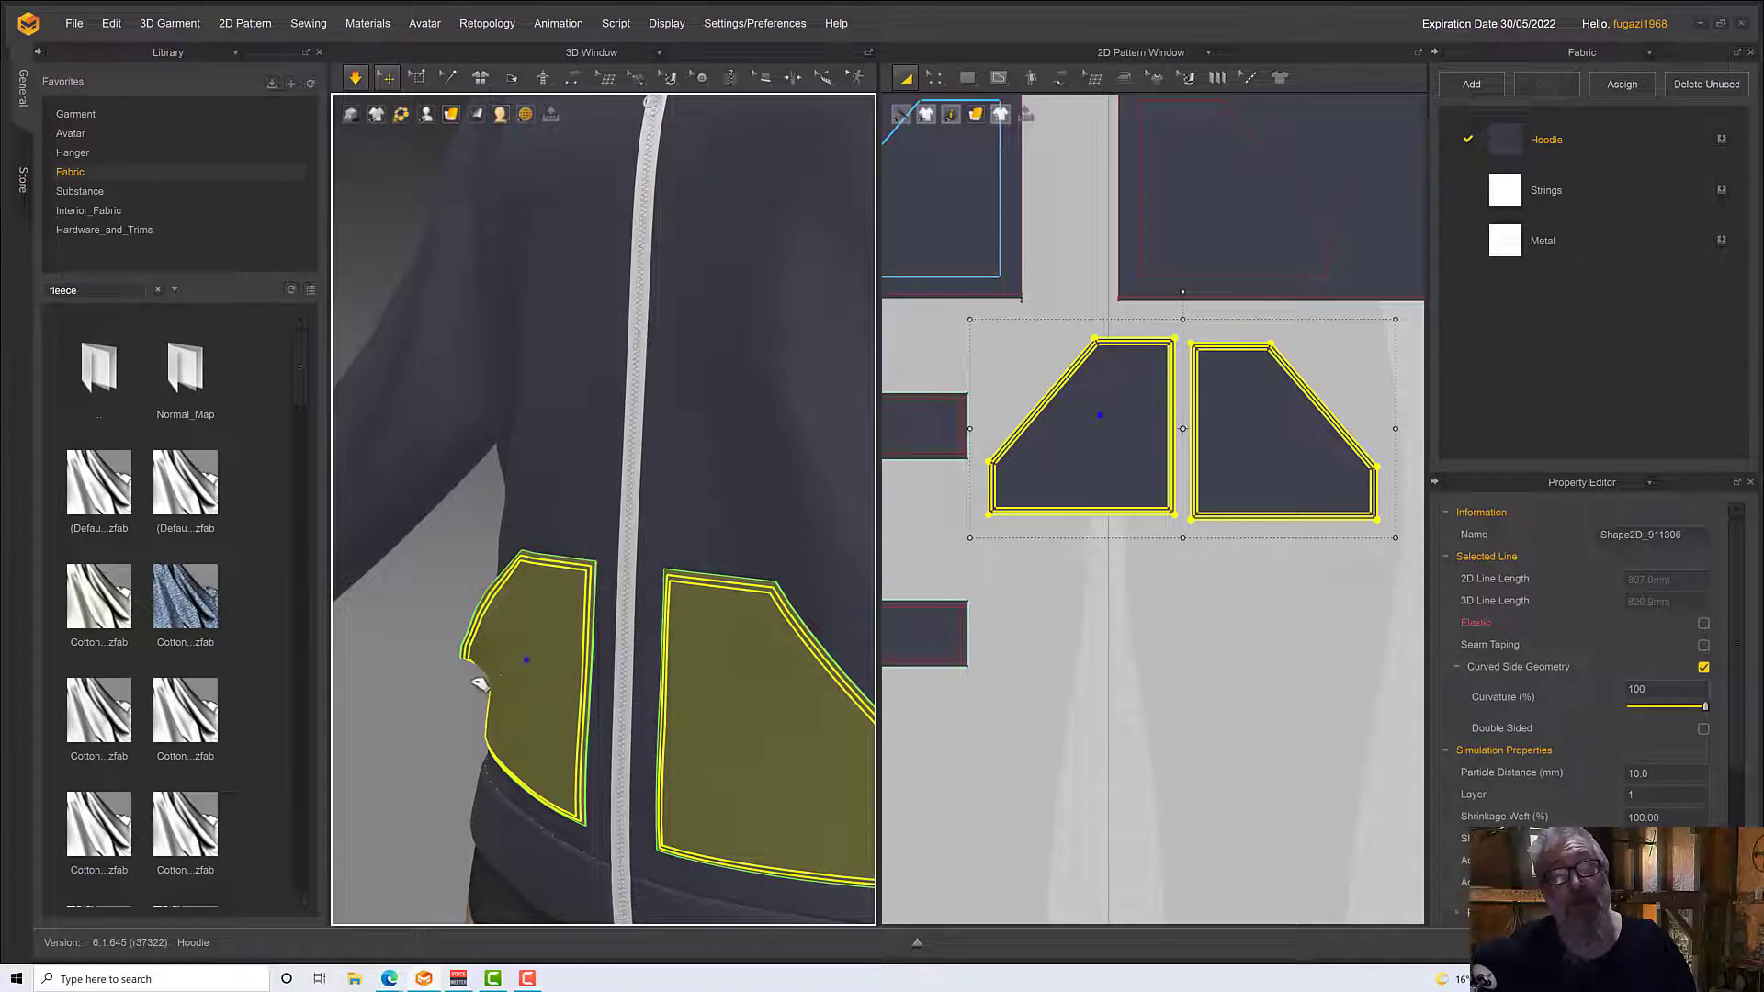
pyautogui.press('space')
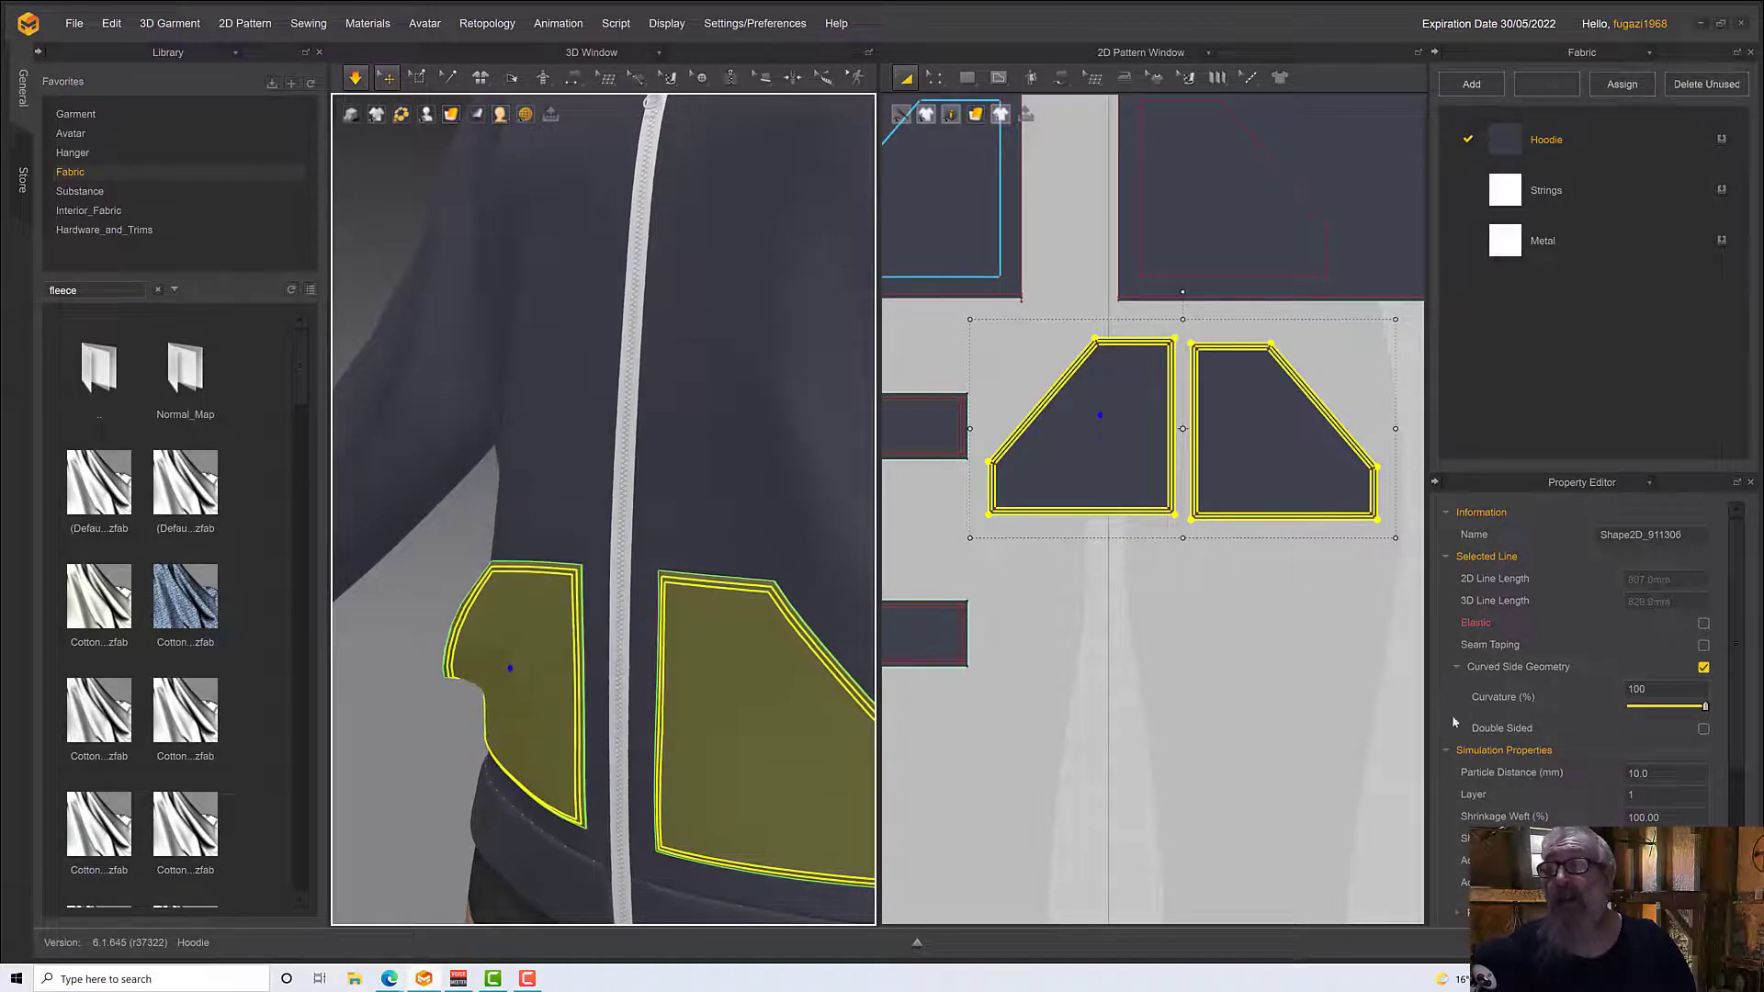
# Set the elastic ratio of the slanted opening edge on the avatar's right pocket to 110
pyautogui.click(934, 78)
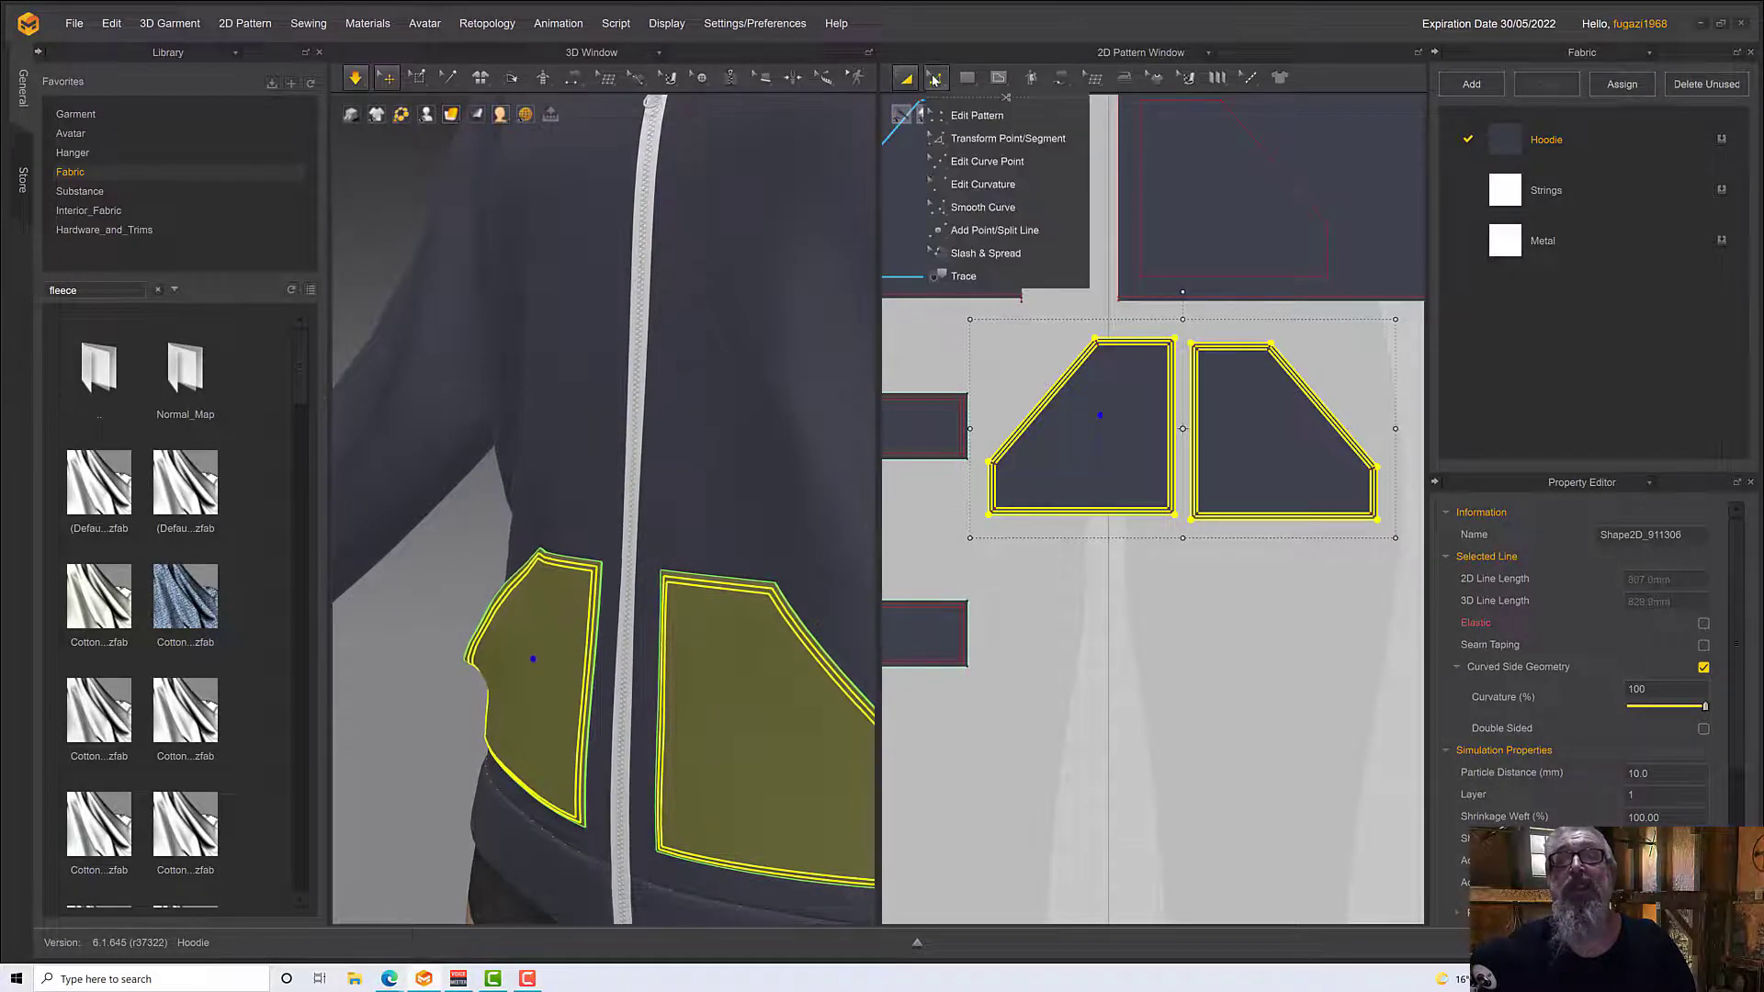
pyautogui.click(1018, 359)
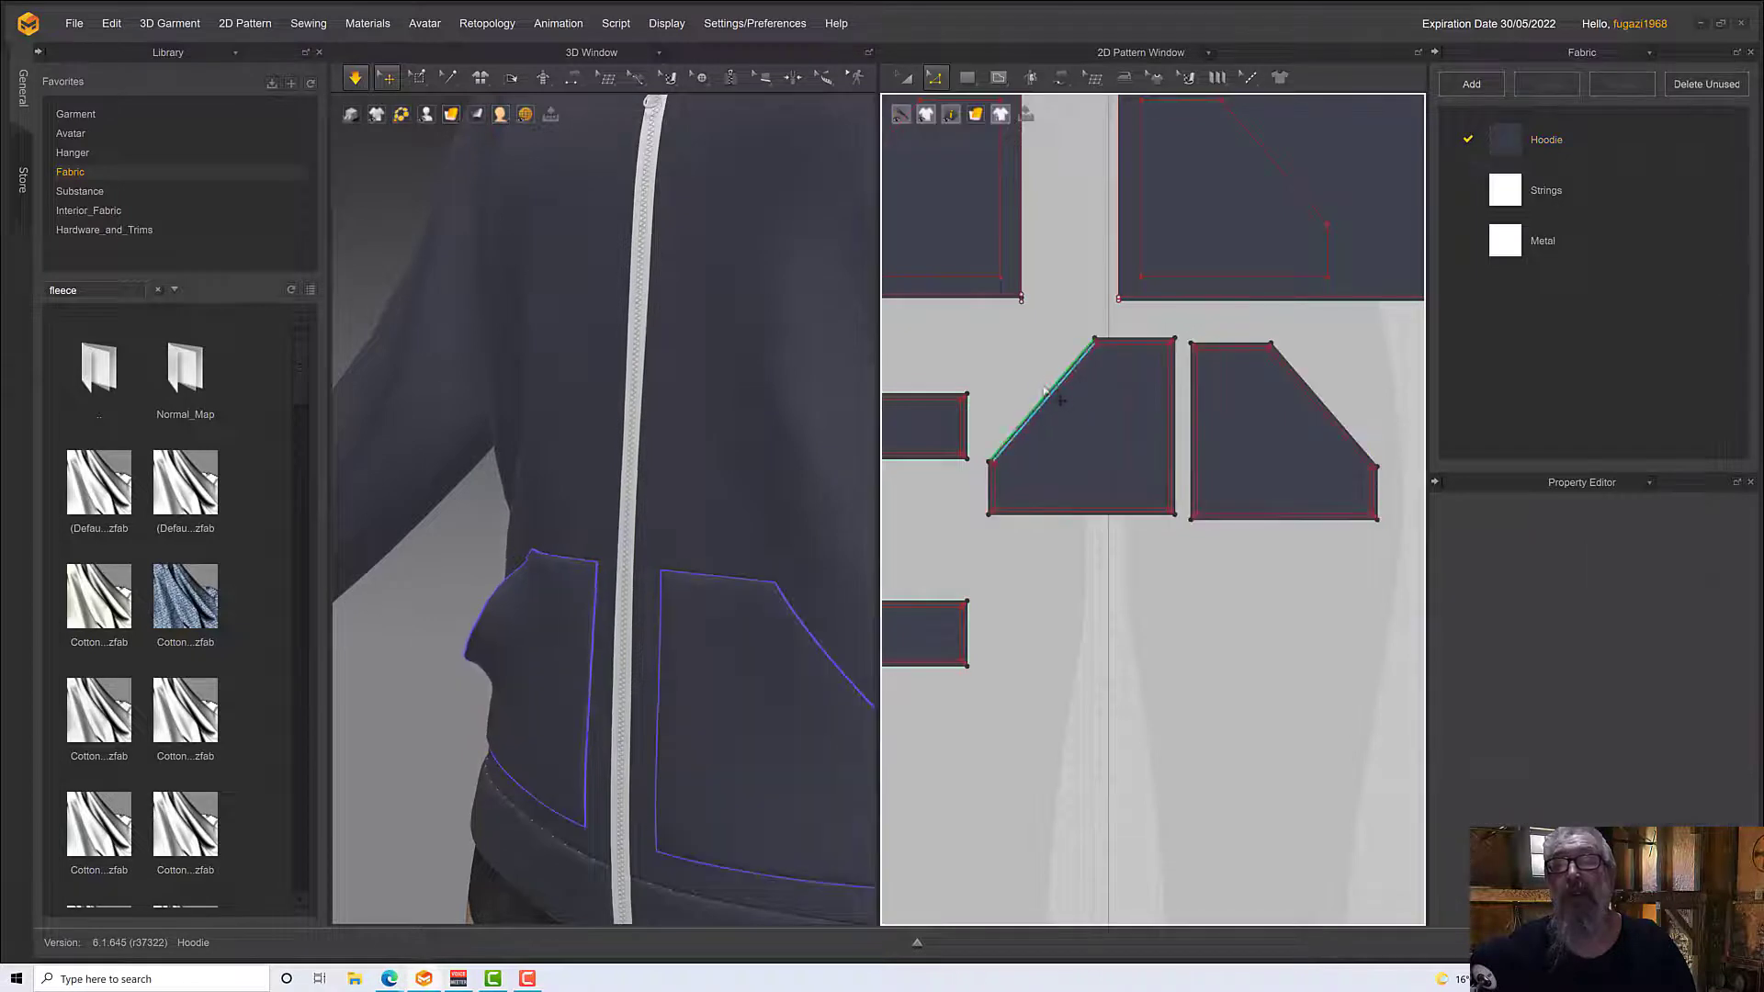
pyautogui.click(1047, 395)
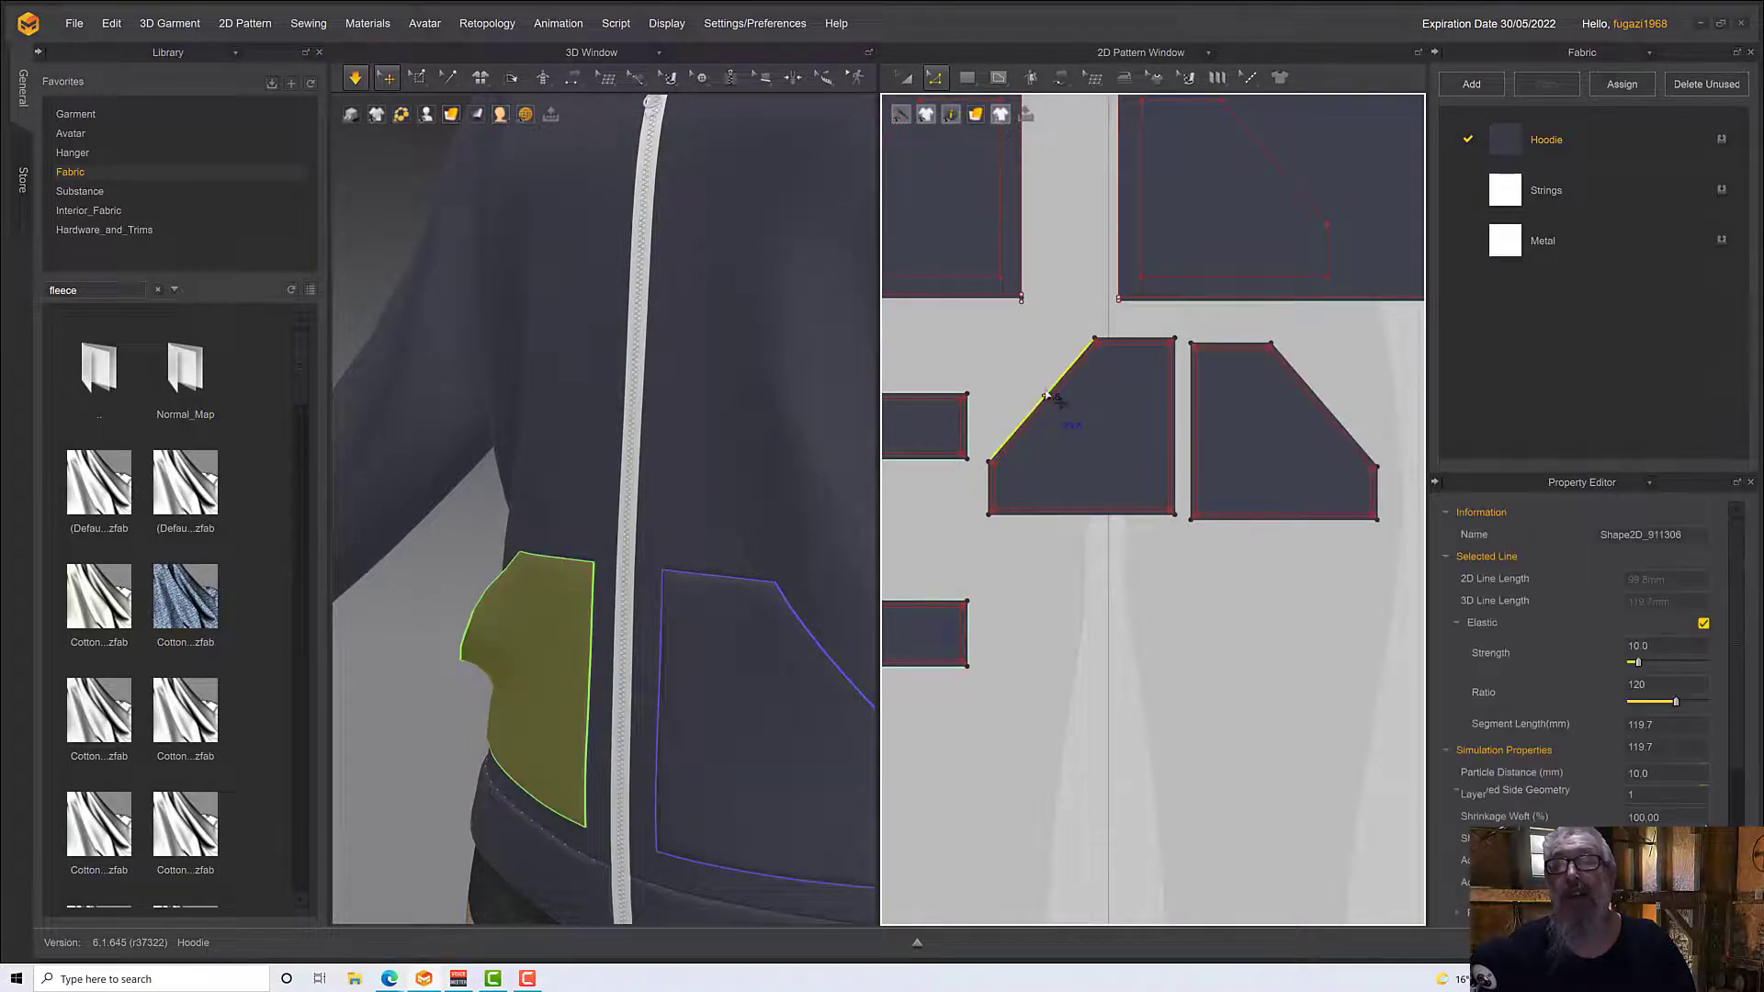
pyautogui.scroll(-2, 1049, 397)
pyautogui.scroll(-2, 1047, 395)
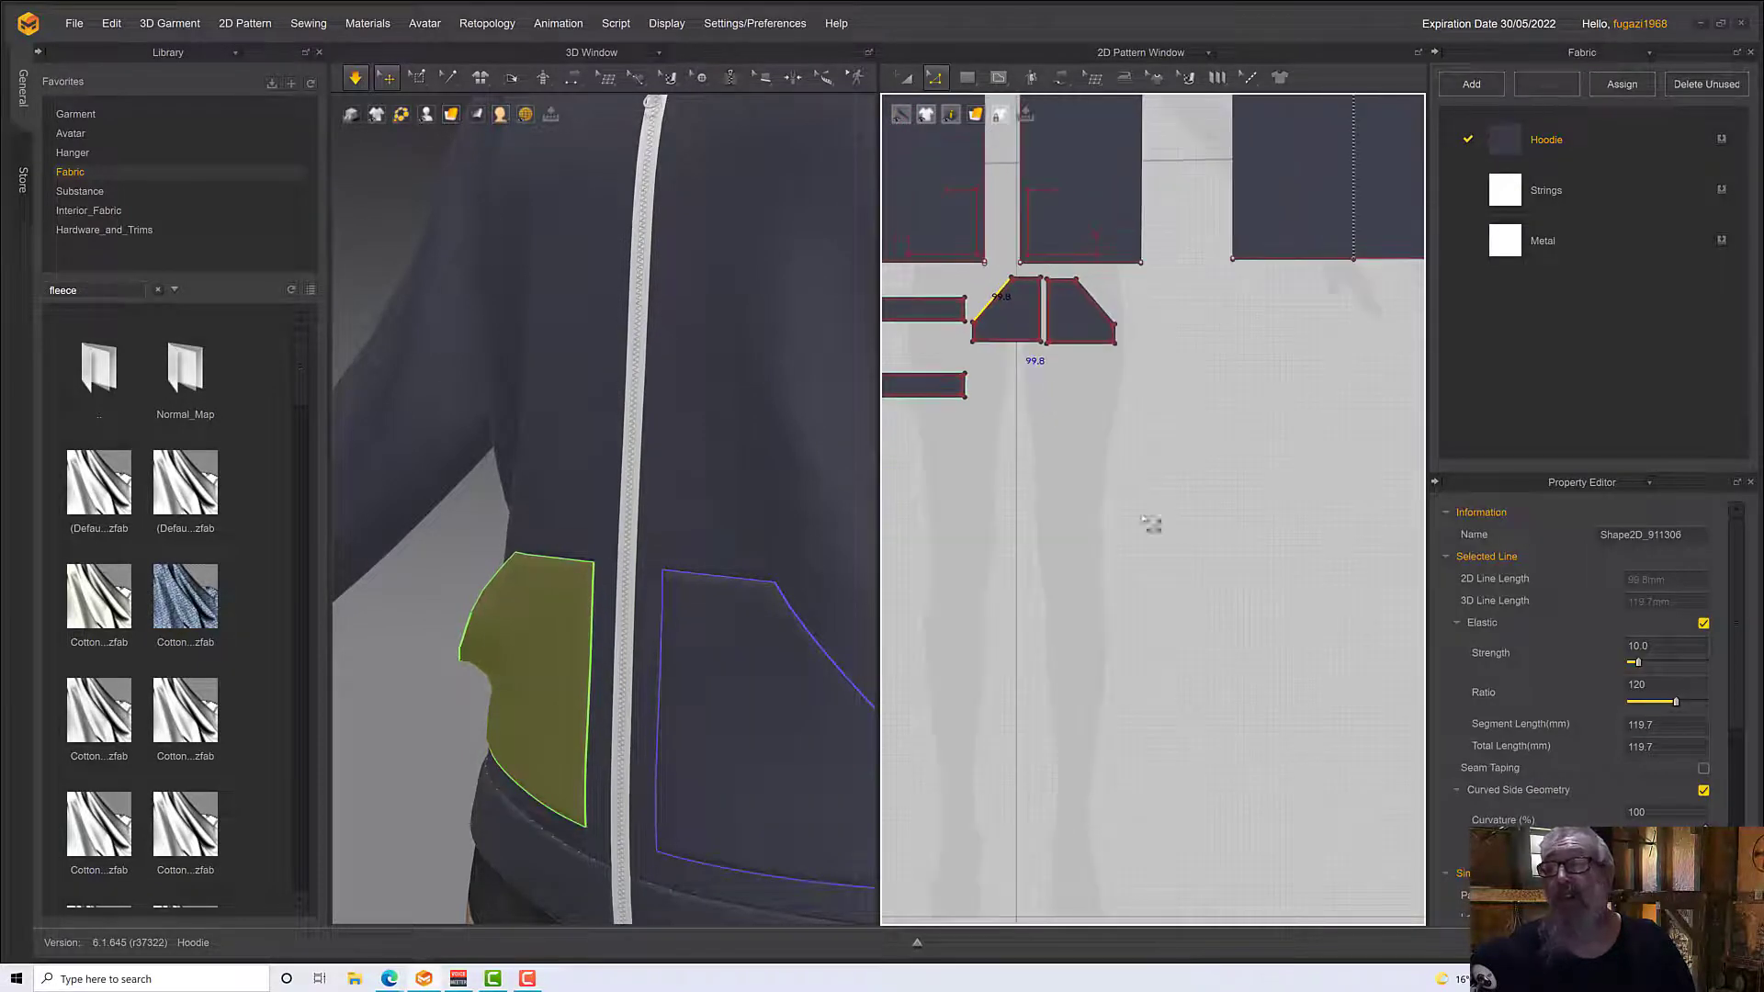
pyautogui.doubleClick(1656, 686)
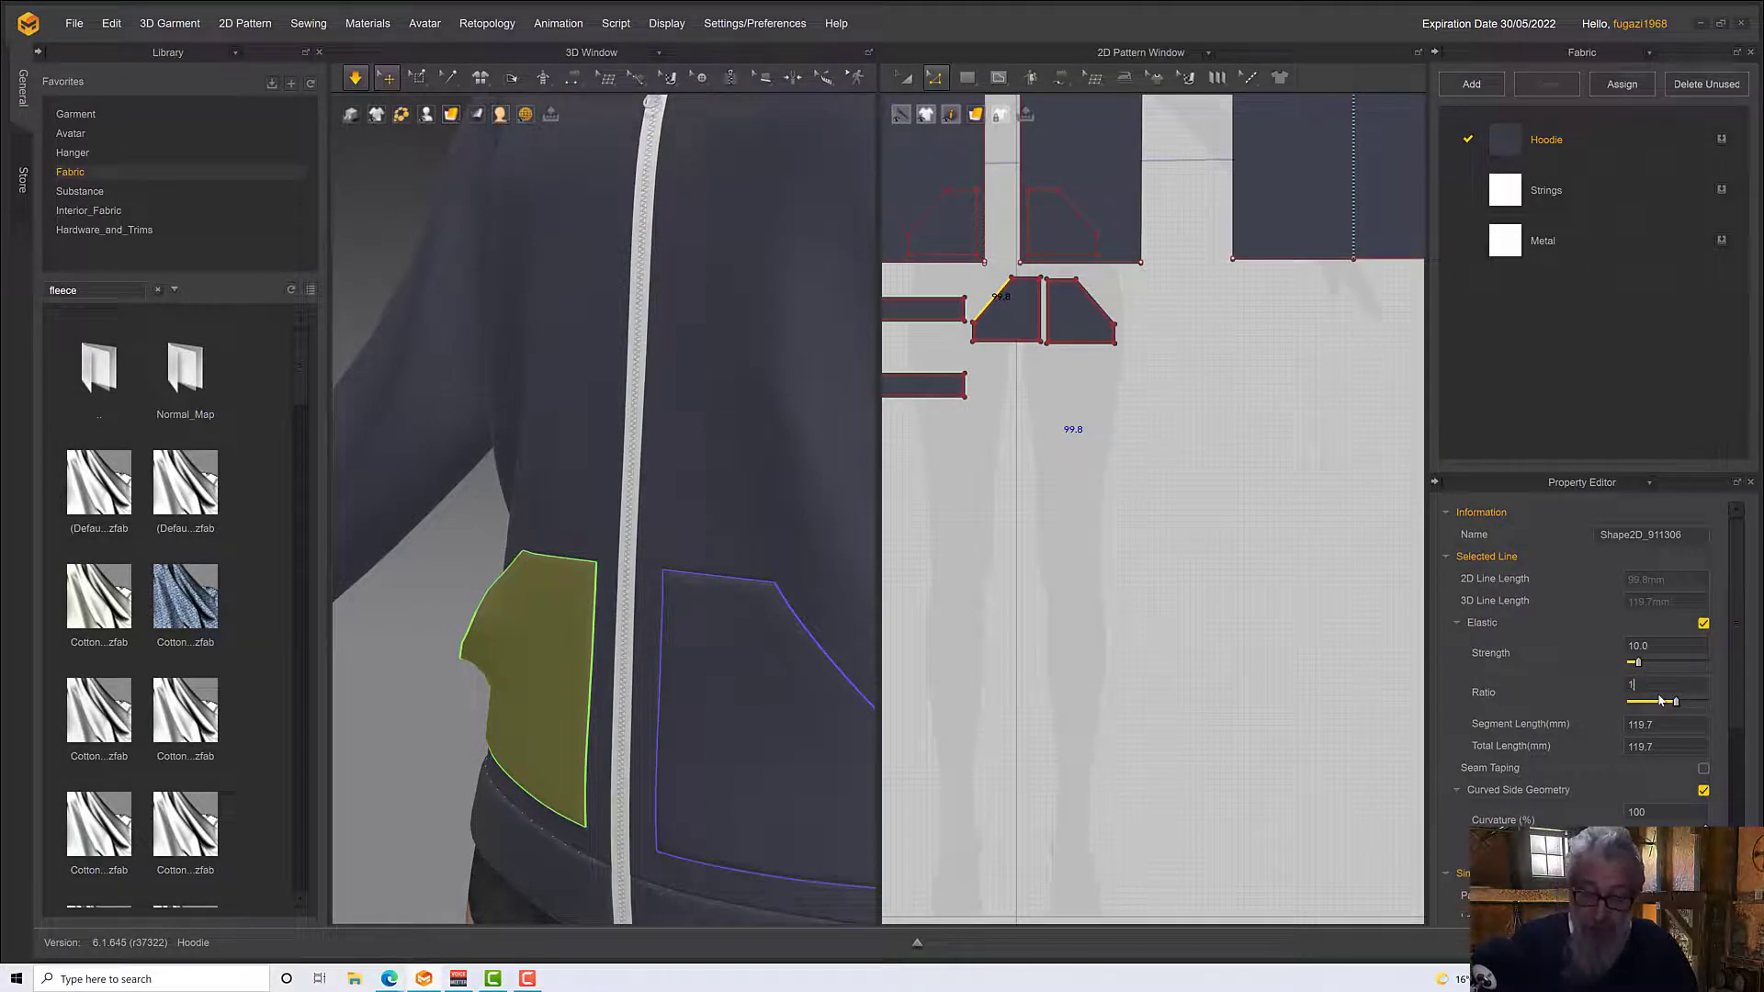
pyautogui.press('Return')
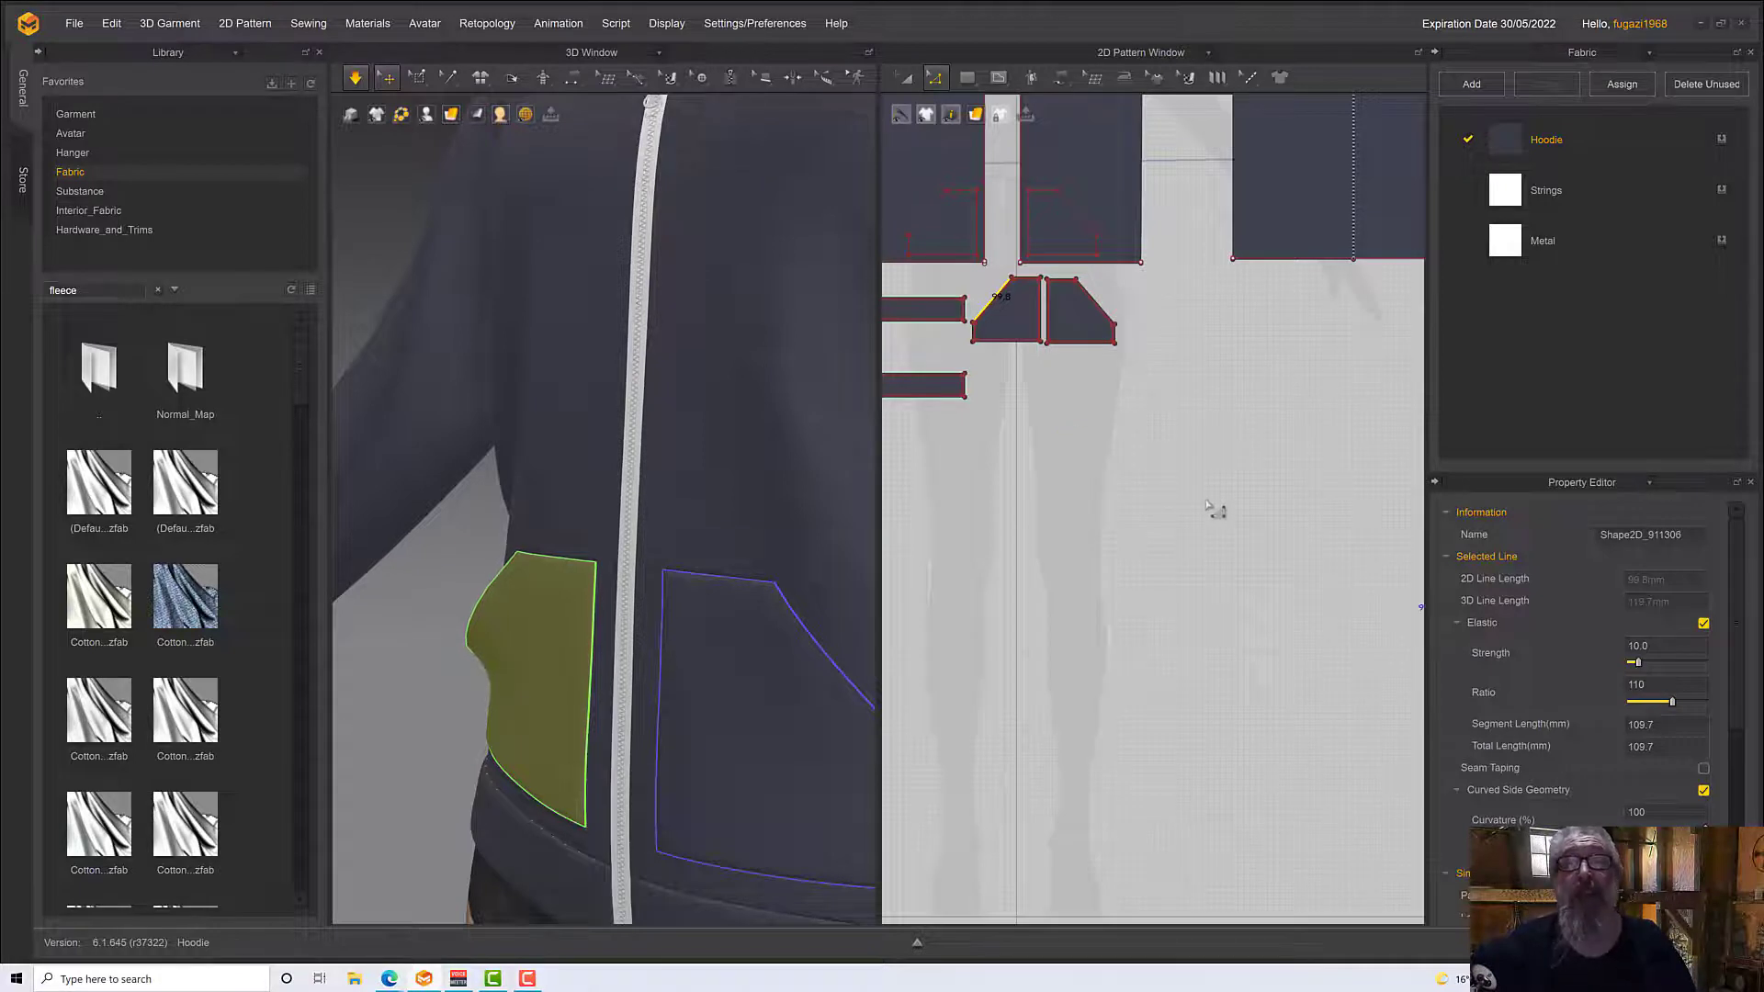
pyautogui.click(1029, 430)
# Make the slanted opening edge of the avatar's left pocket elastic, with a ratio of 110
pyautogui.scroll(-1, 1031, 432)
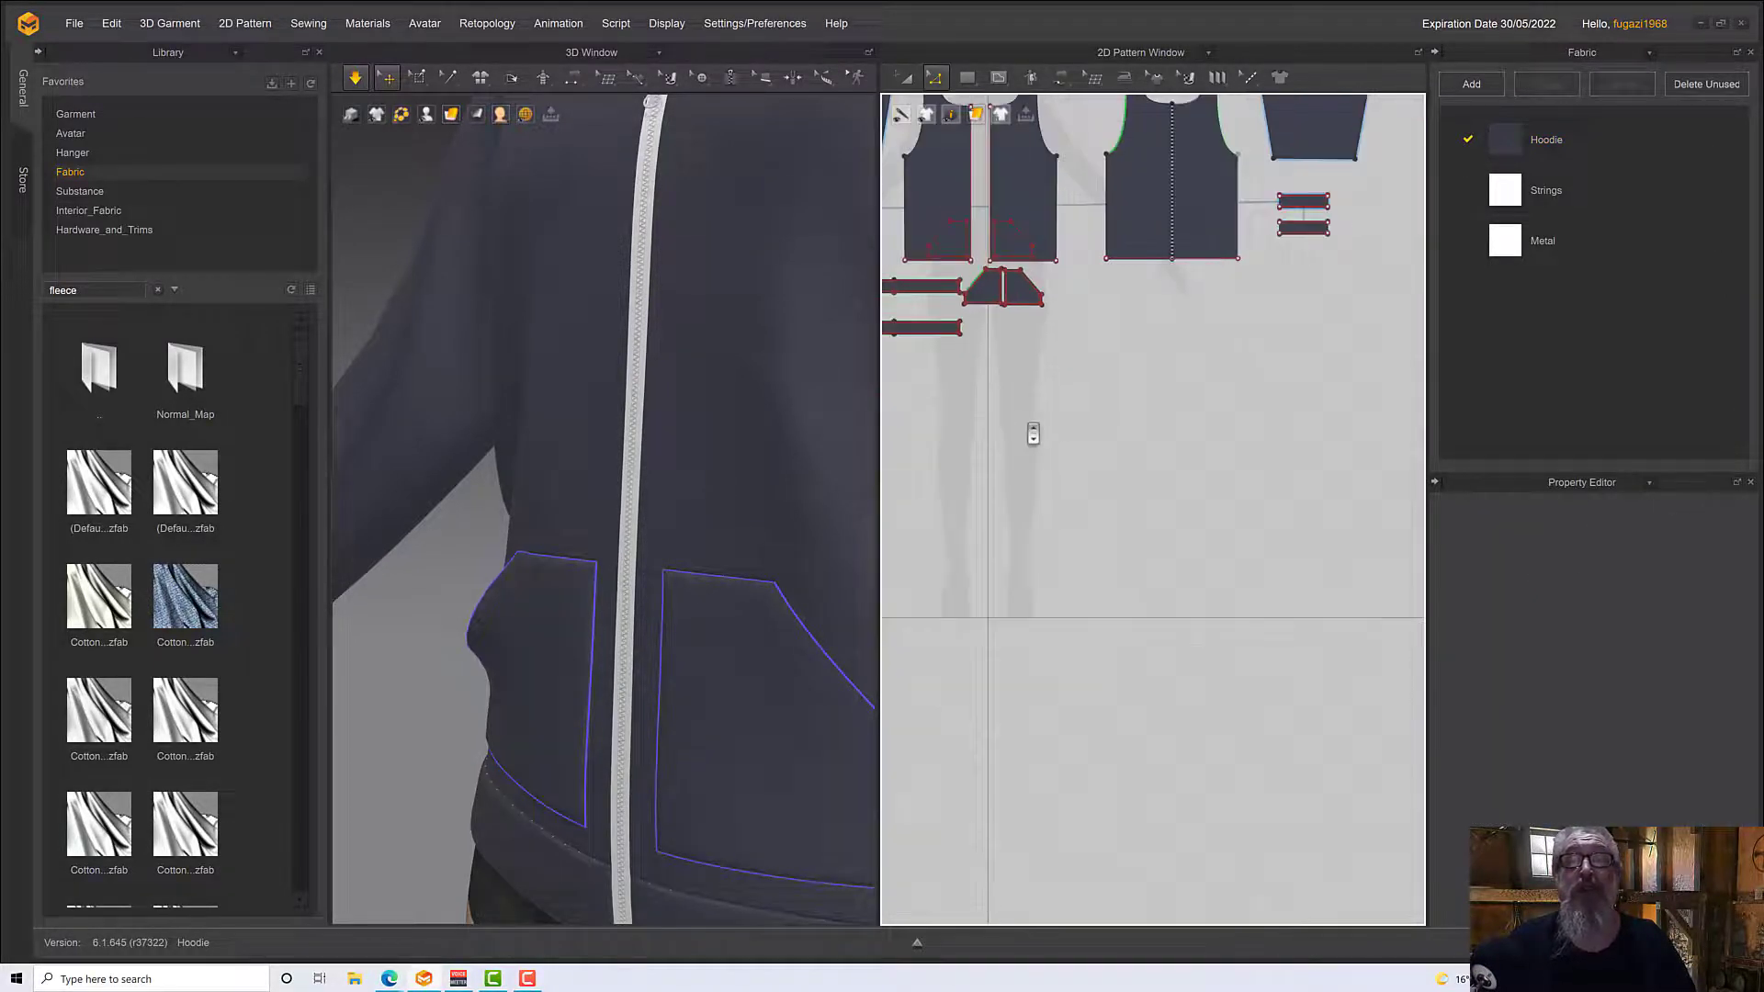
pyautogui.scroll(5, 1043, 445)
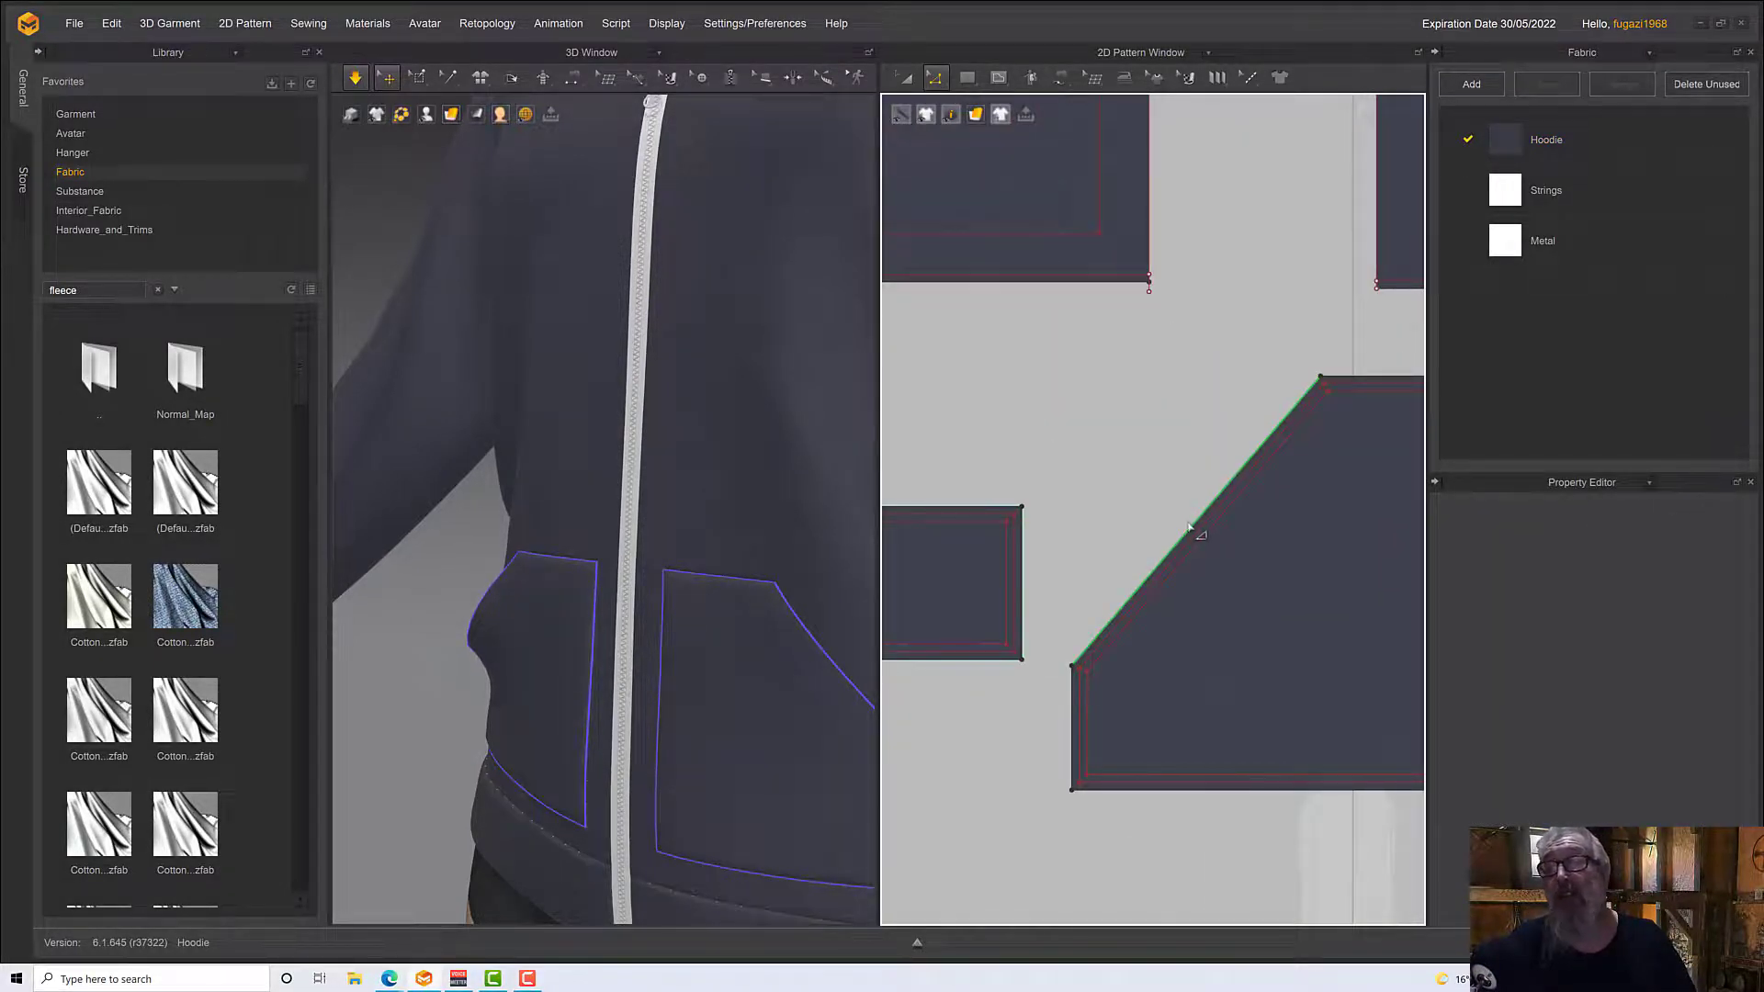
pyautogui.scroll(-3, 1157, 478)
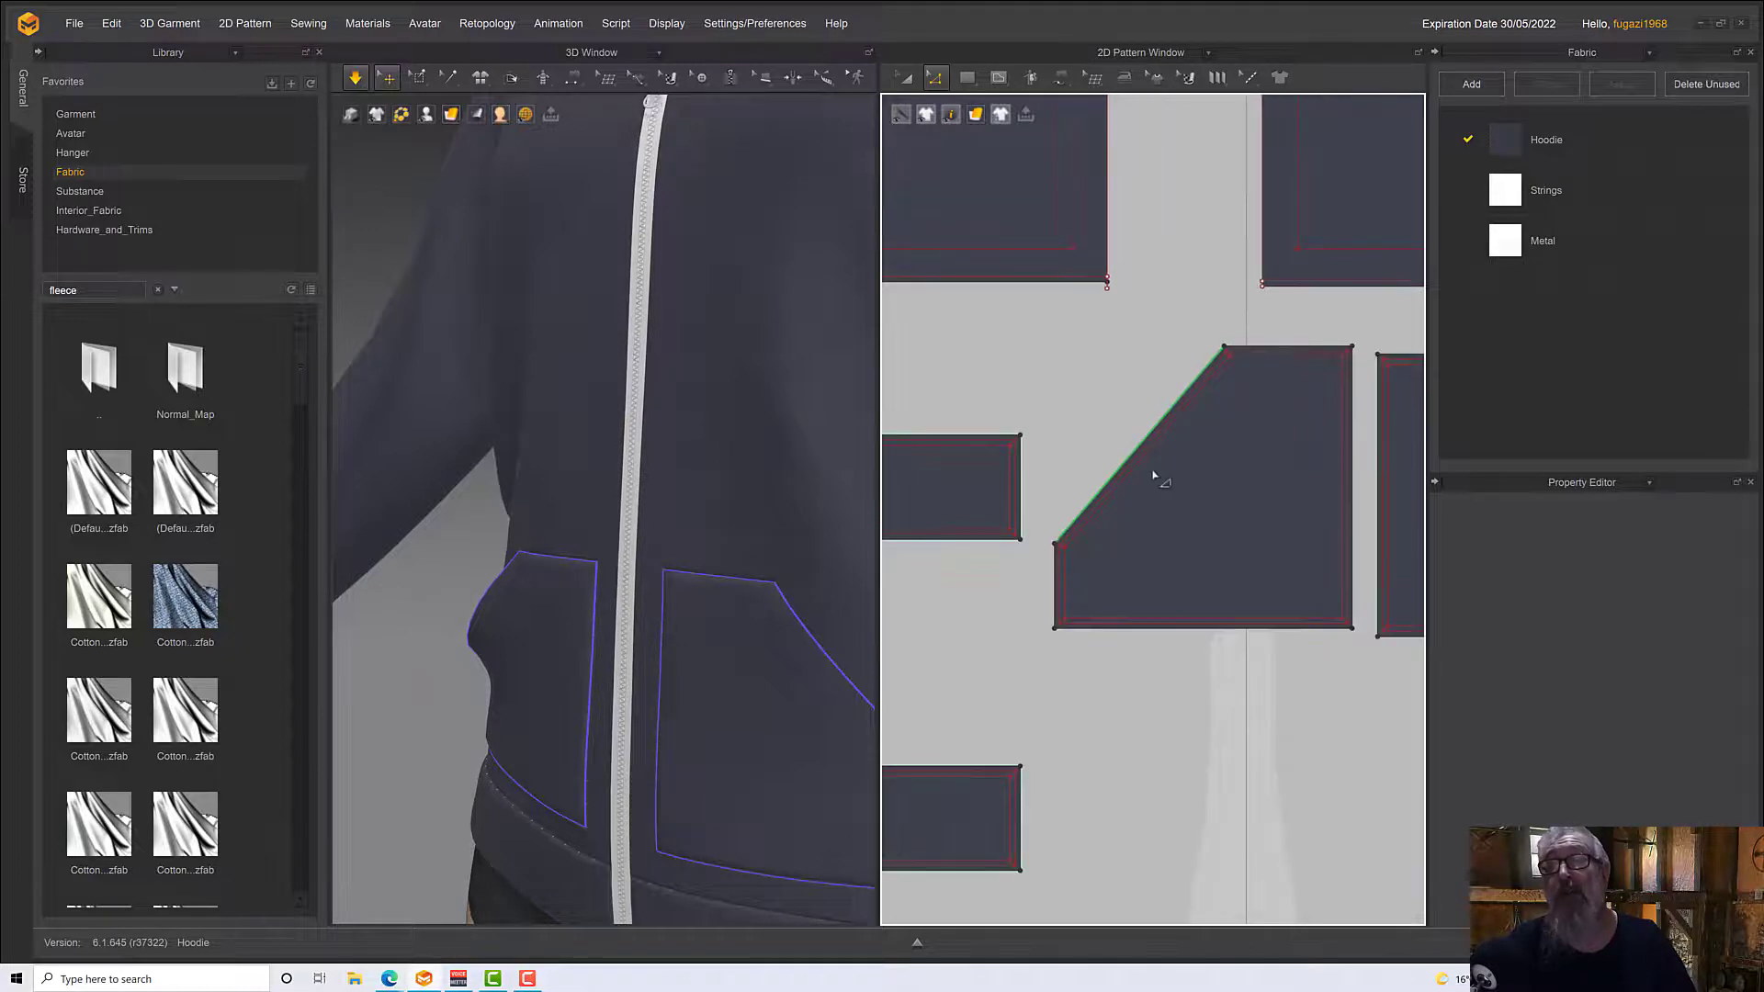
pyautogui.moveTo(1032, 526); pyautogui.dragTo(966, 509, button='middle')
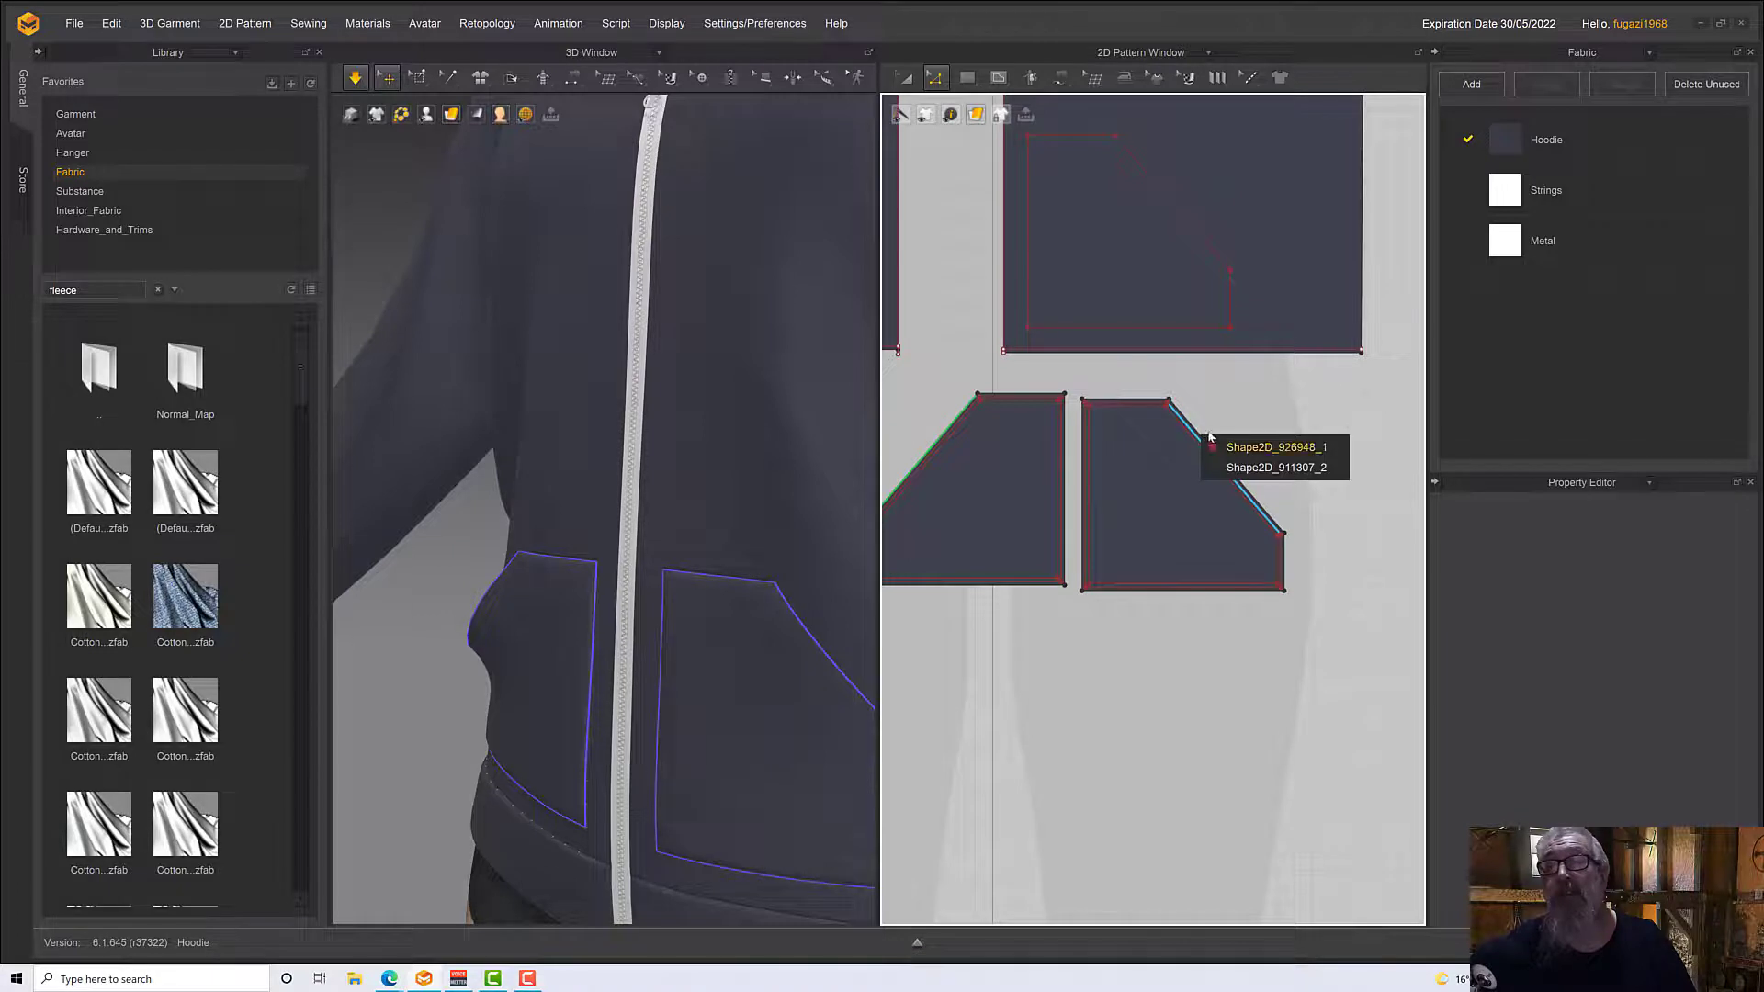
pyautogui.click(1192, 427)
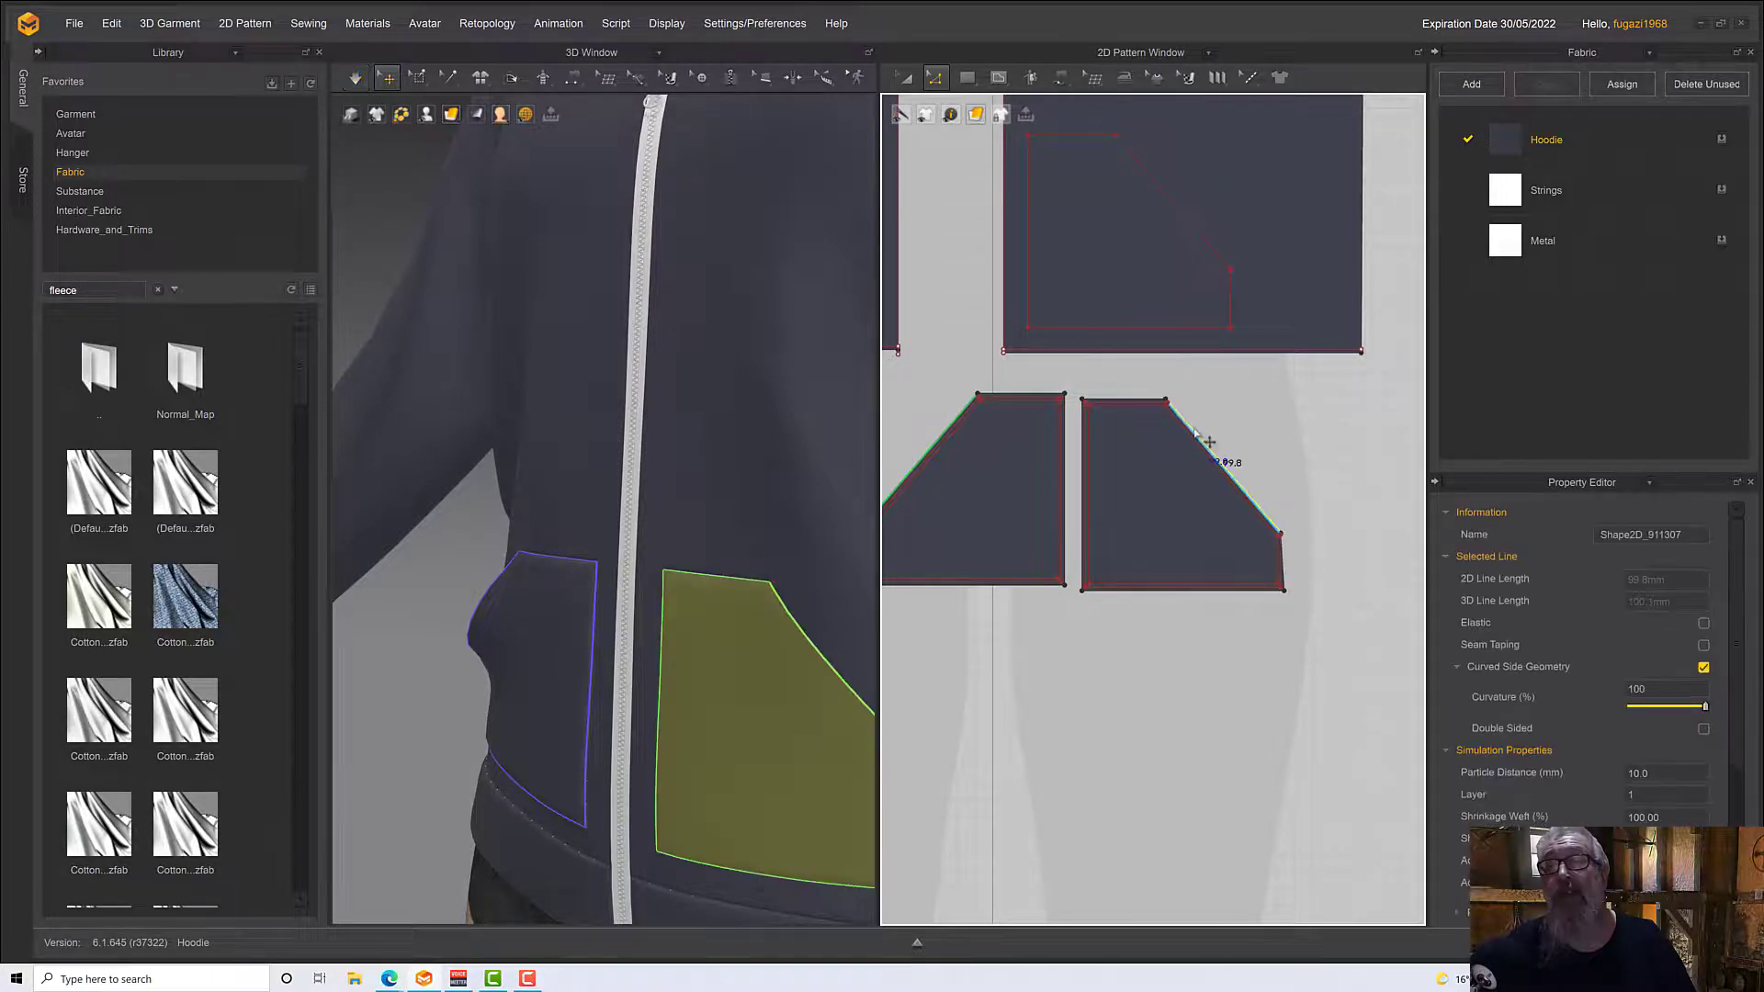
pyautogui.click(1703, 624)
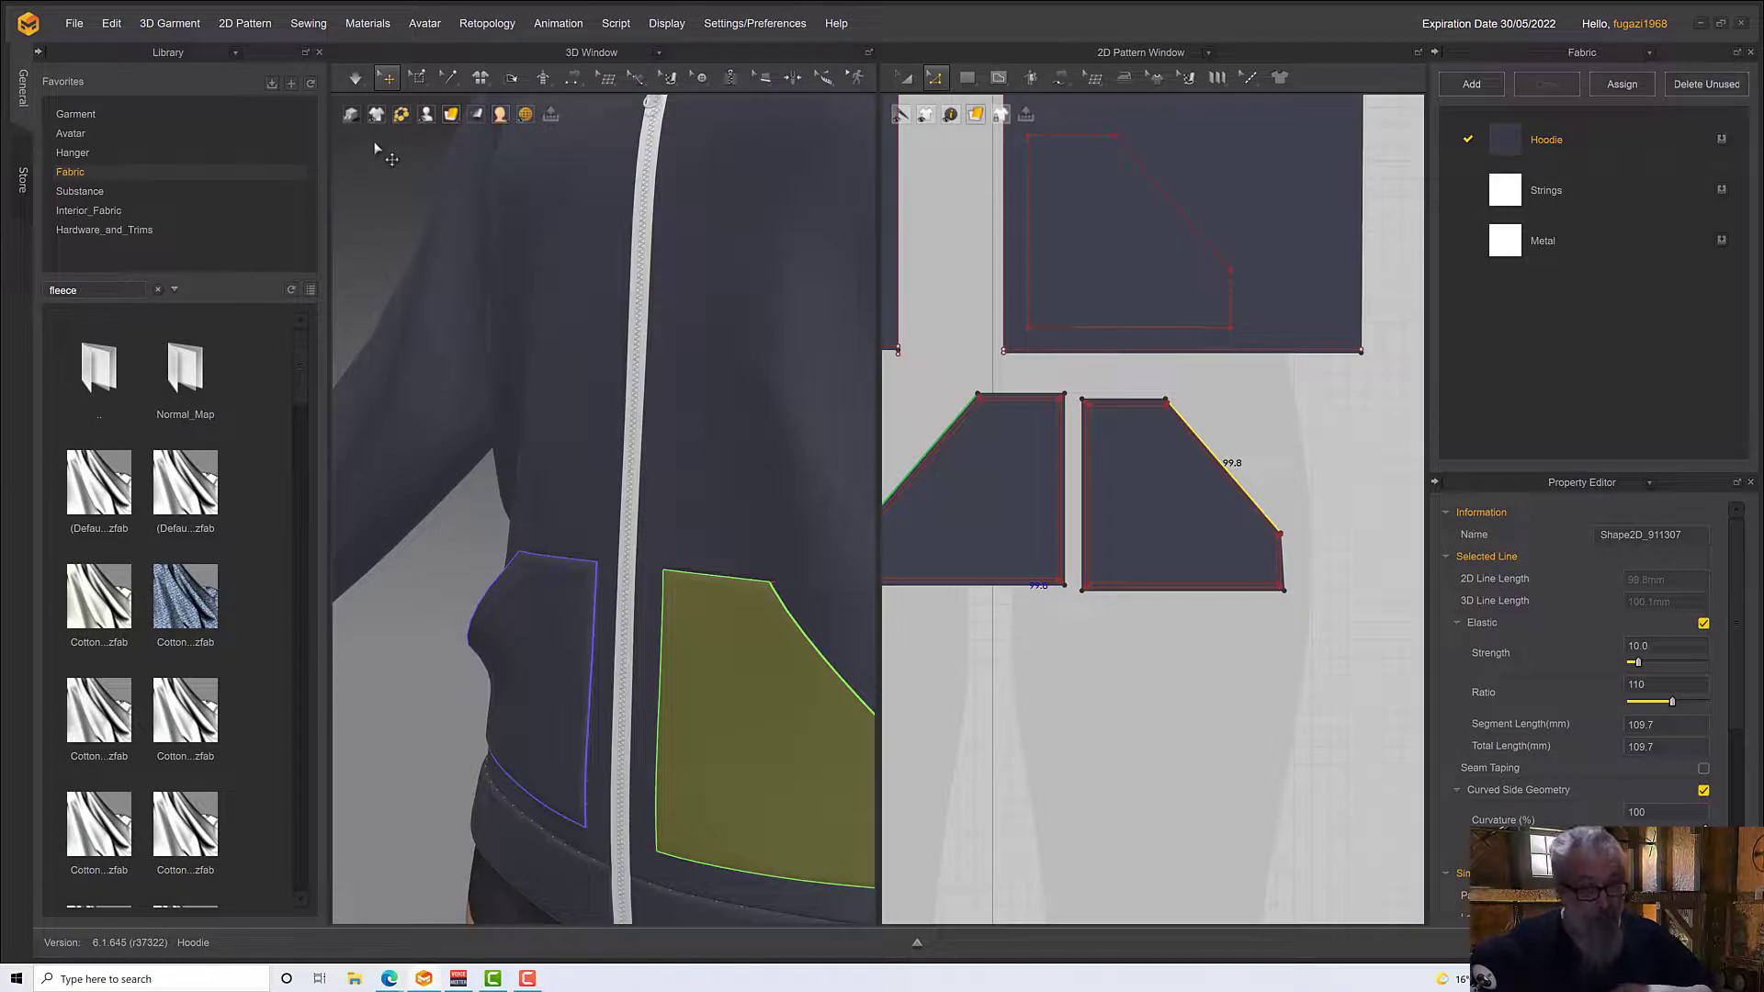
# Simulate the hoodie with both elastic pocket openings and examine how the pockets drape from several angles, ending with the simulation off
pyautogui.moveTo(597, 493); pyautogui.dragTo(661, 580, button='right')
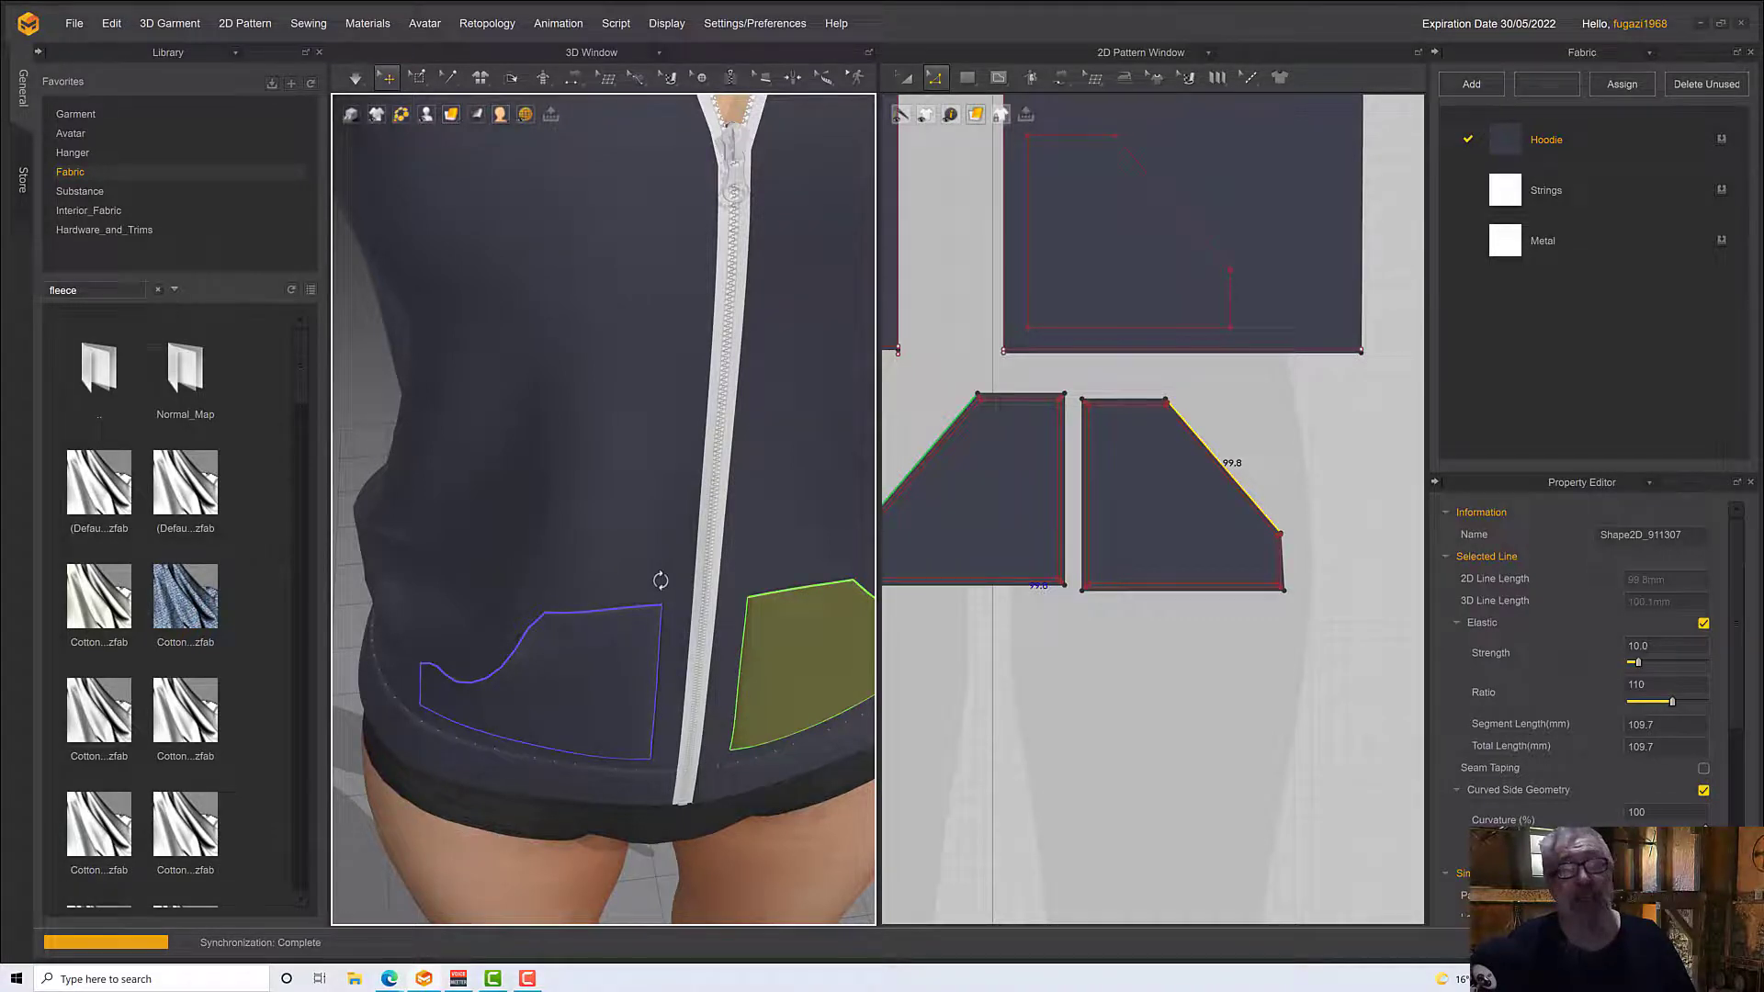
pyautogui.scroll(-3, 661, 581)
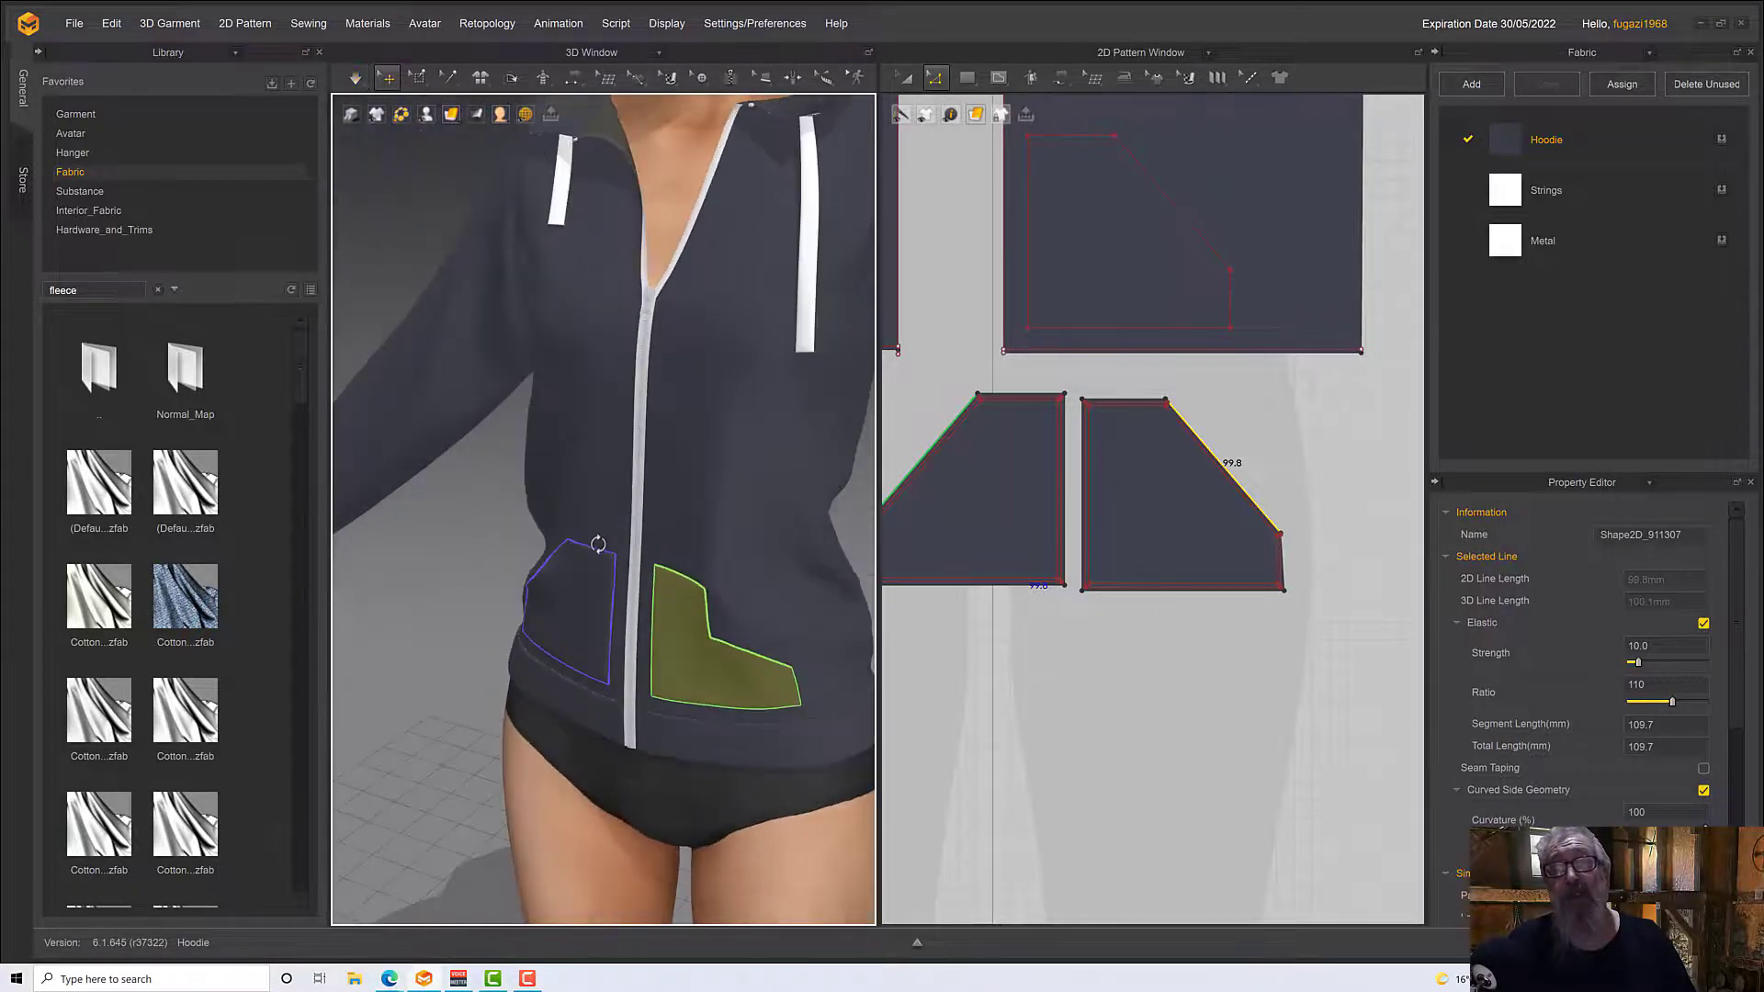
pyautogui.moveTo(598, 544); pyautogui.dragTo(687, 617, button='right')
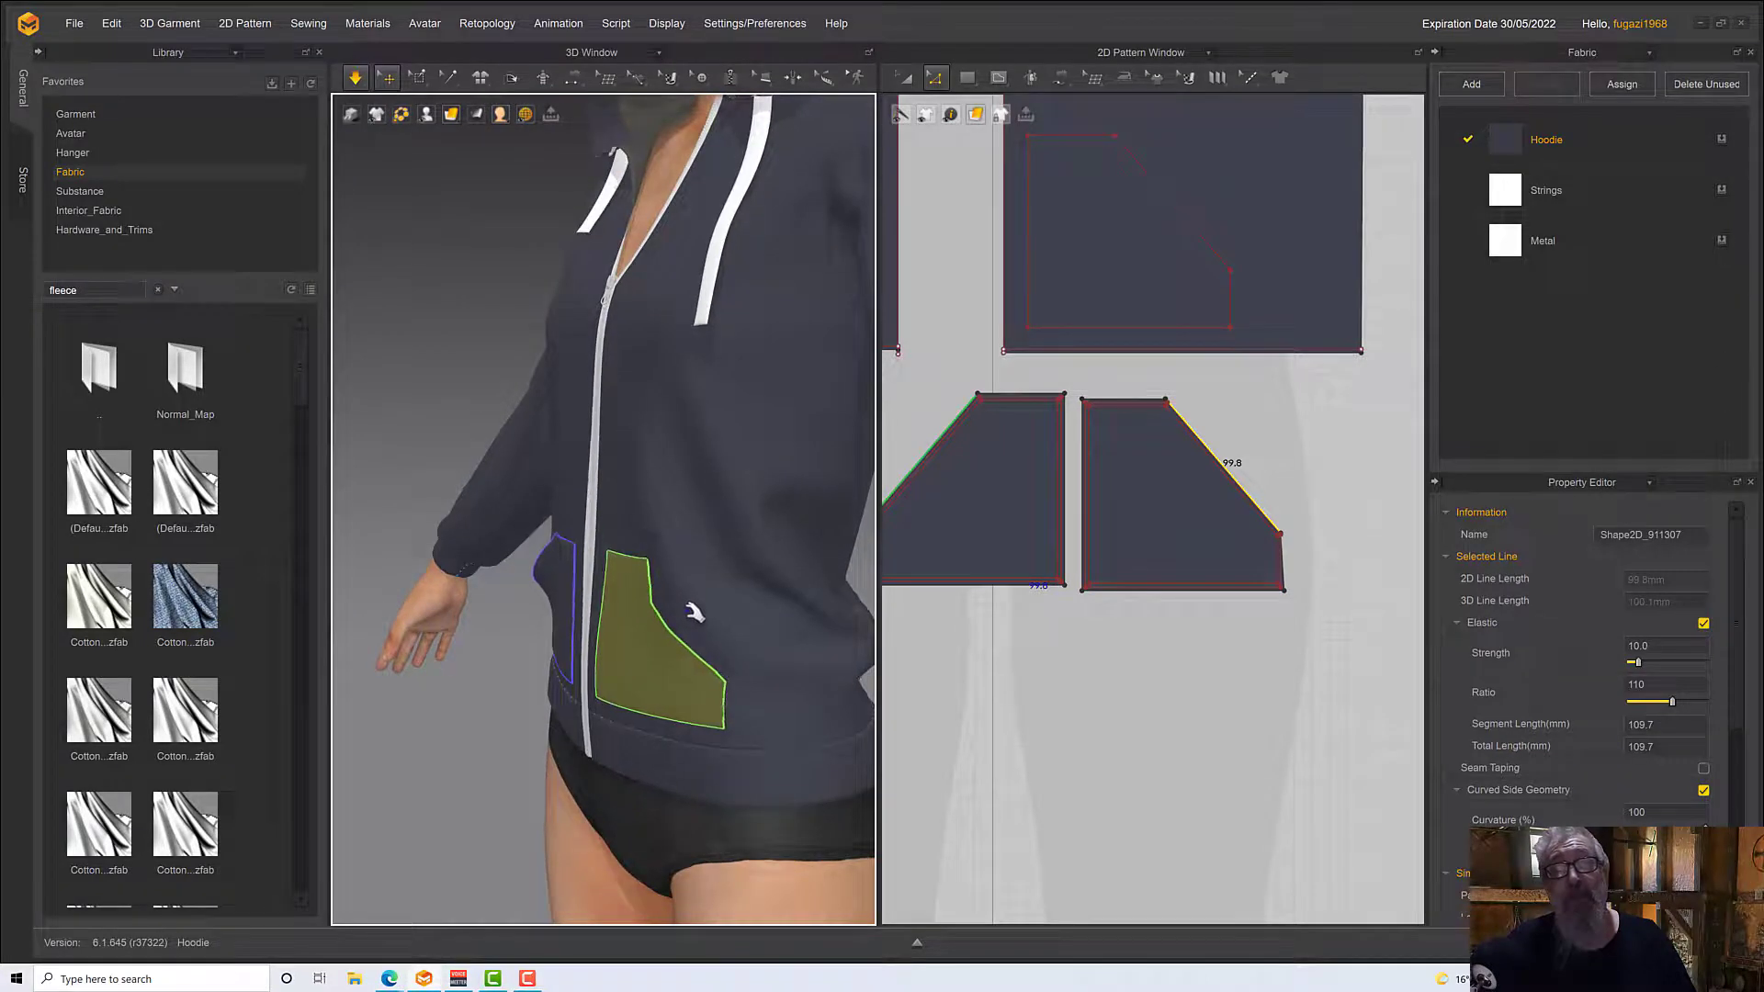
pyautogui.moveTo(695, 613)
pyautogui.mouseDown(button='right')
pyautogui.moveTo(717, 614)
pyautogui.moveTo(698, 597)
pyautogui.mouseUp(button='right')
pyautogui.press('space')
pyautogui.scroll(-4, 701, 601)
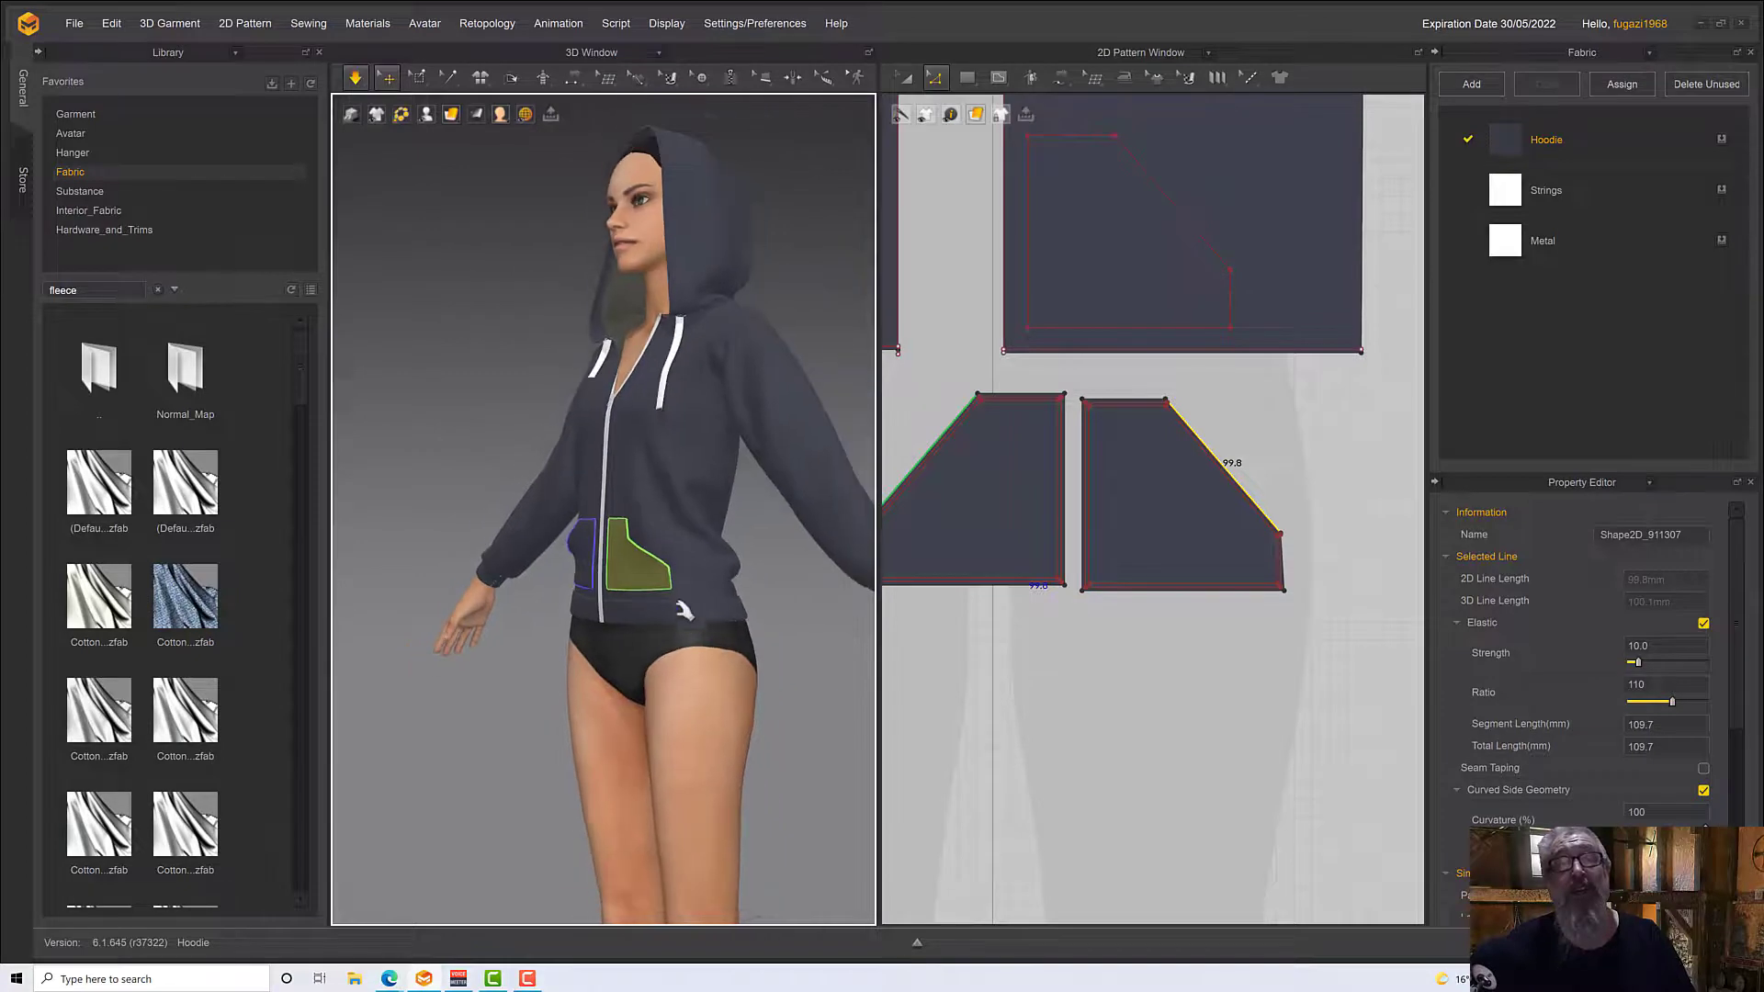
pyautogui.press('space')
pyautogui.moveTo(684, 641); pyautogui.dragTo(690, 733, button='middle')
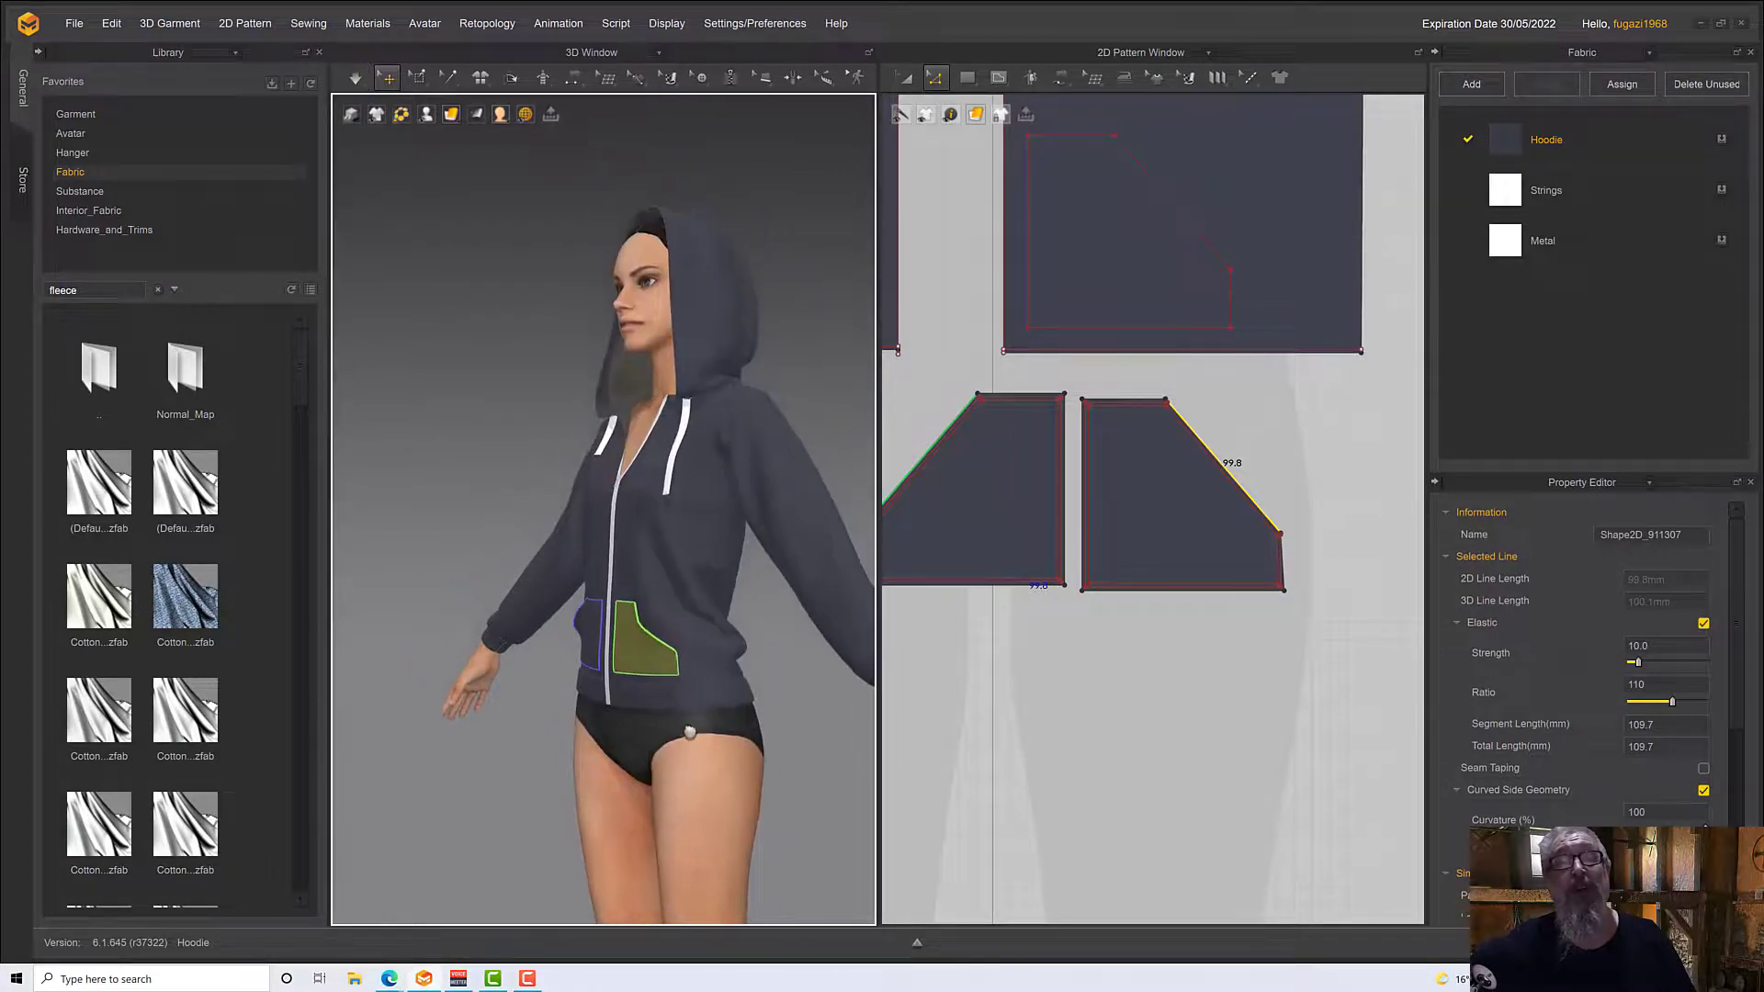
pyautogui.press('space')
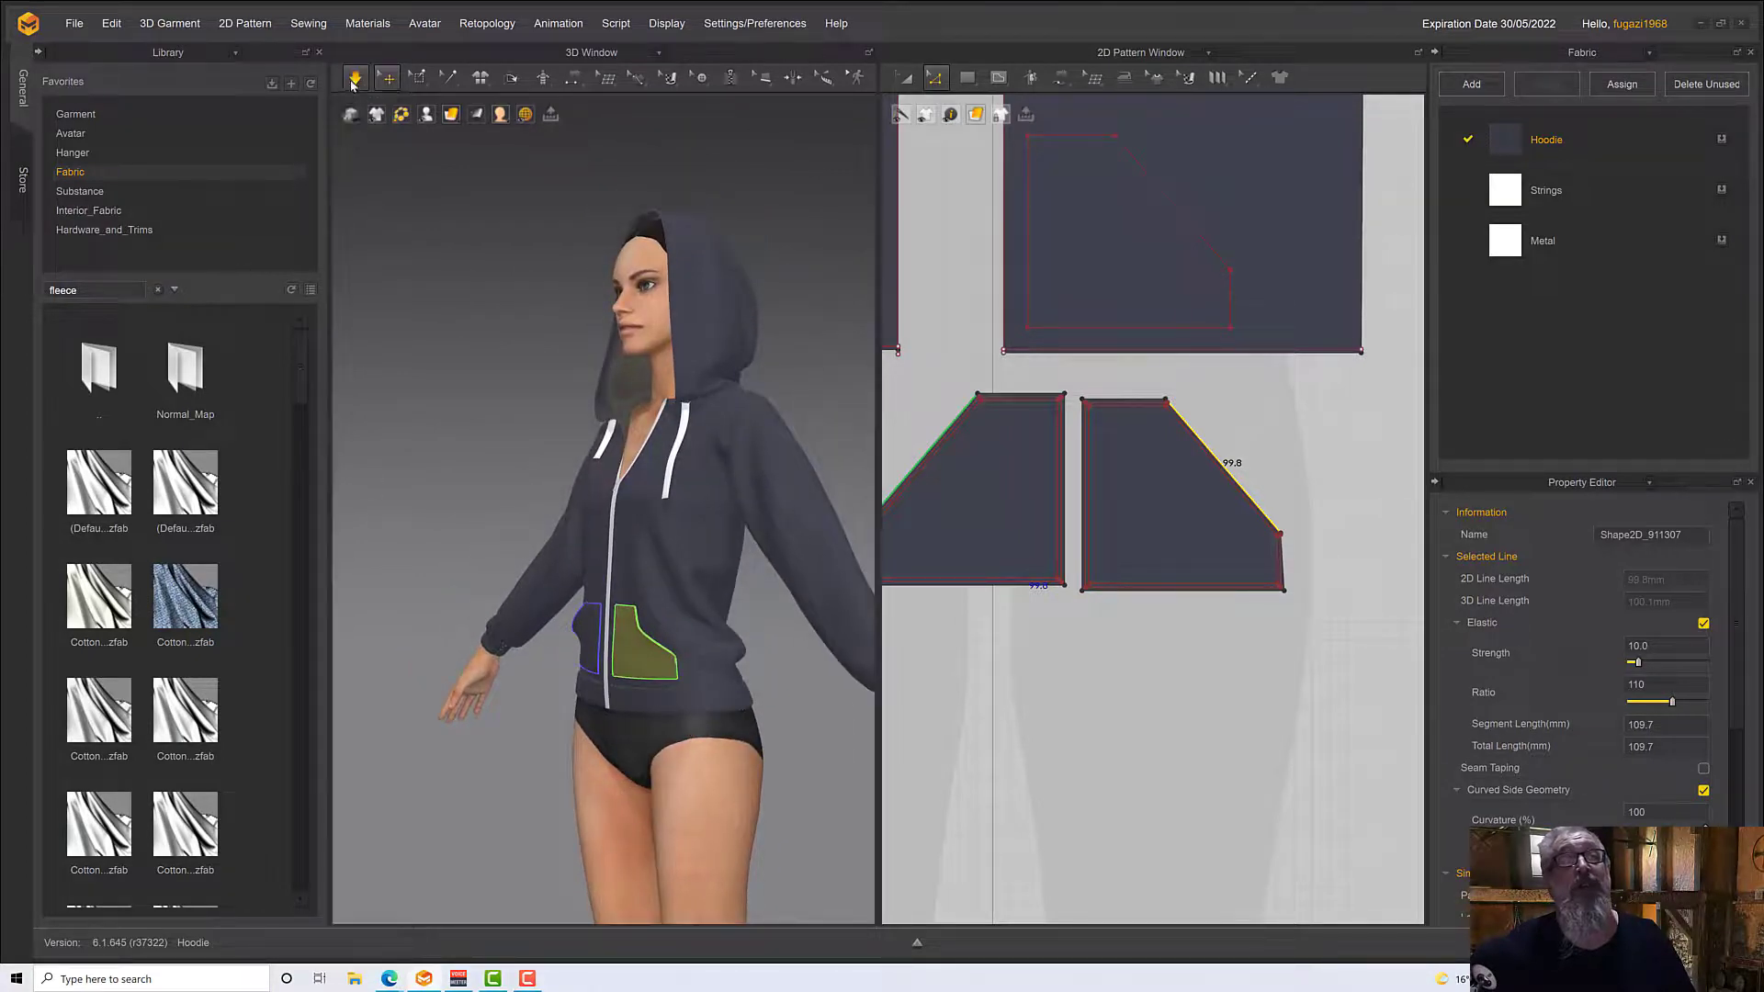
pyautogui.click(356, 79)
# Clear the pocket edge selection and examine the draped hoodie with both pockets from the front
pyautogui.moveTo(470, 478); pyautogui.dragTo(459, 467, button='right')
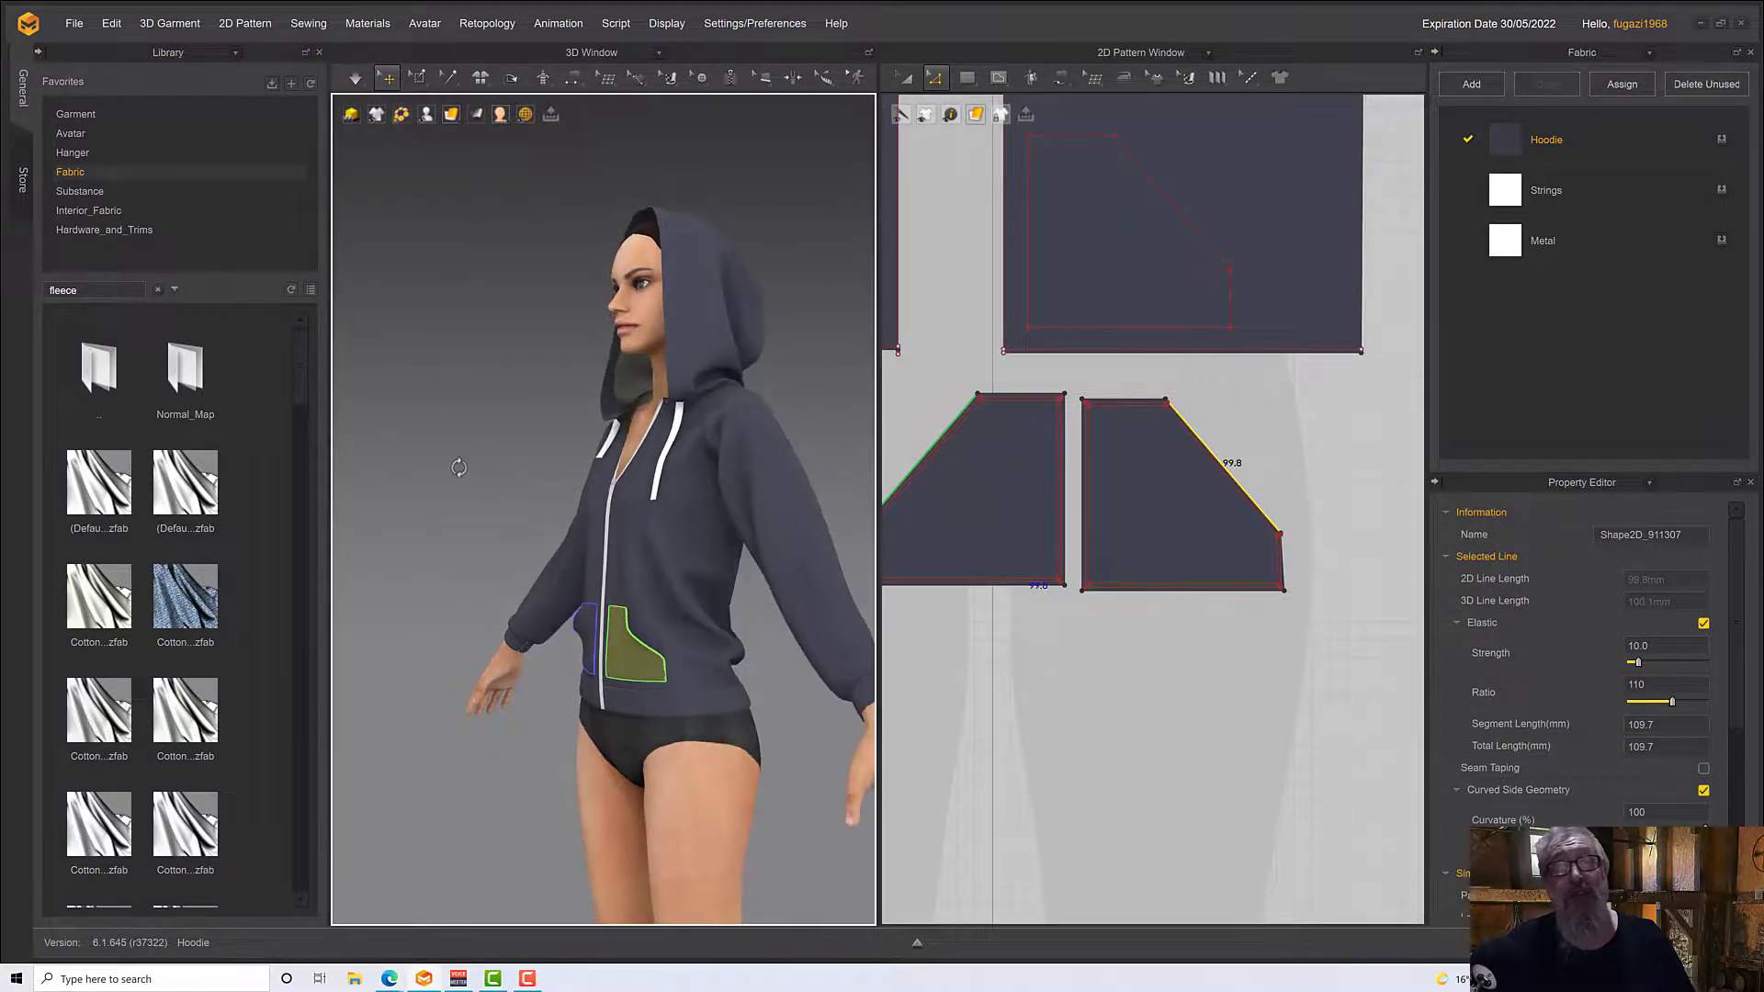
pyautogui.click(467, 476)
pyautogui.moveTo(514, 652)
pyautogui.mouseDown(button='right')
pyautogui.moveTo(598, 689)
pyautogui.moveTo(572, 655)
pyautogui.moveTo(503, 674)
pyautogui.moveTo(561, 680)
pyautogui.moveTo(538, 663)
pyautogui.mouseUp(button='right')
pyautogui.scroll(-1, 561, 681)
pyautogui.scroll(2, 561, 681)
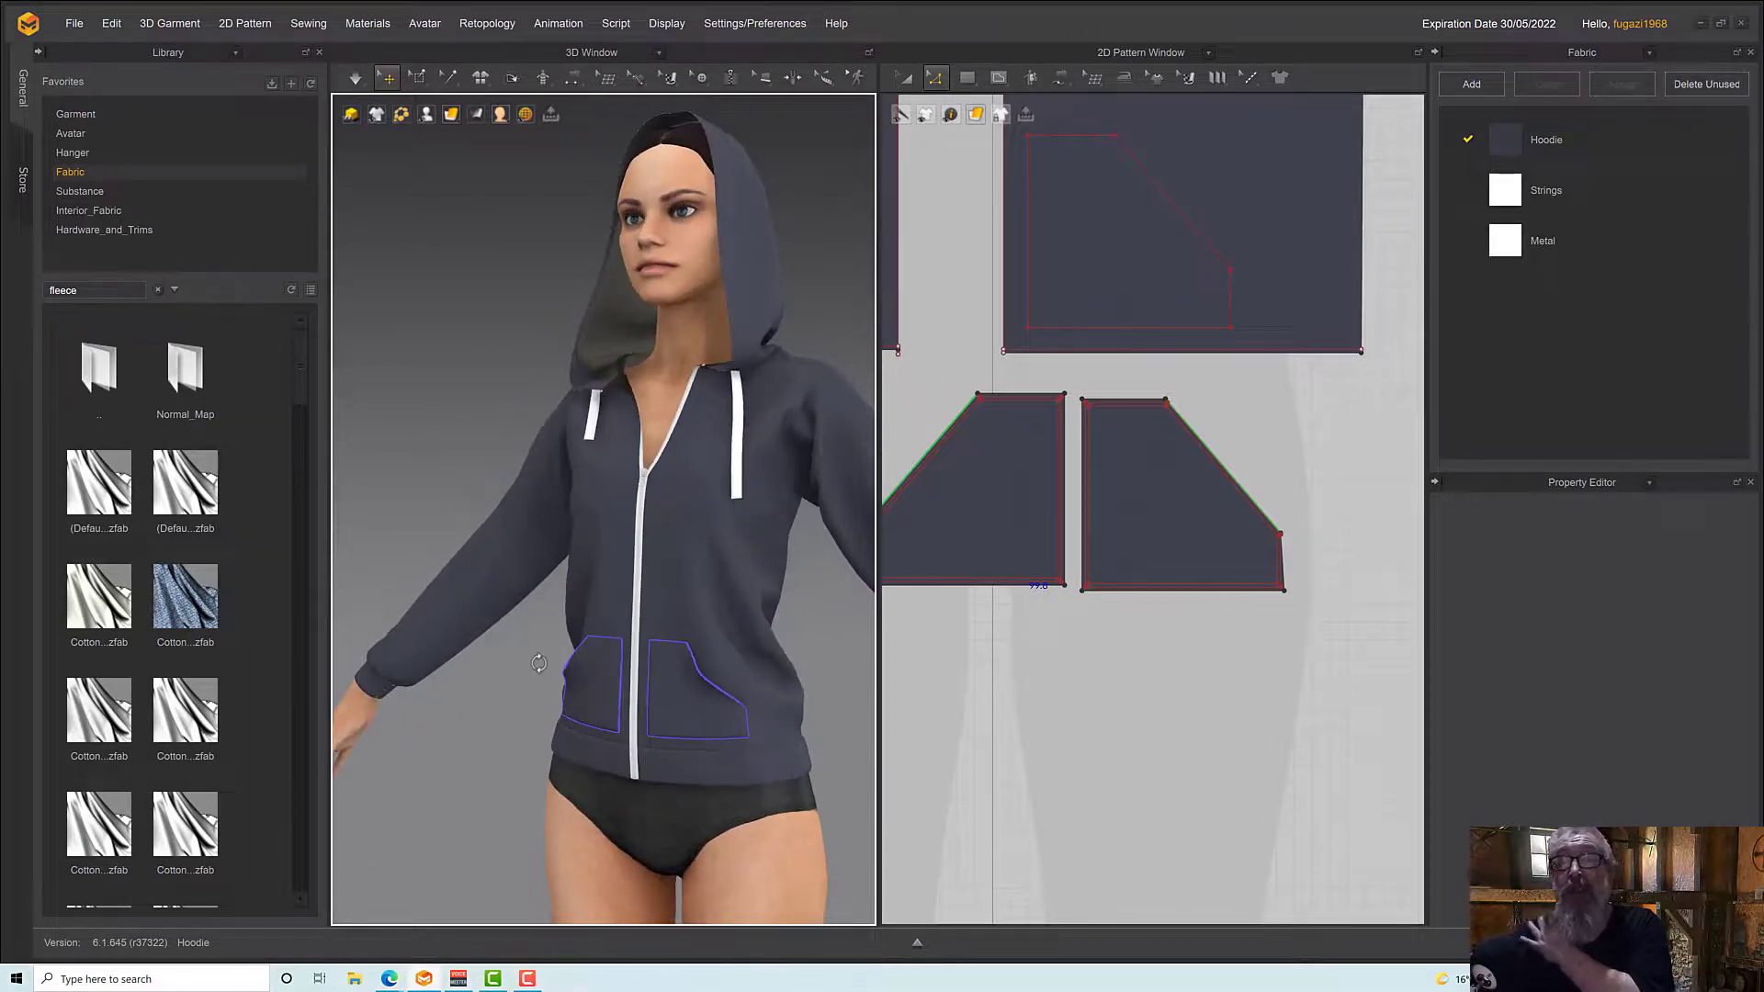